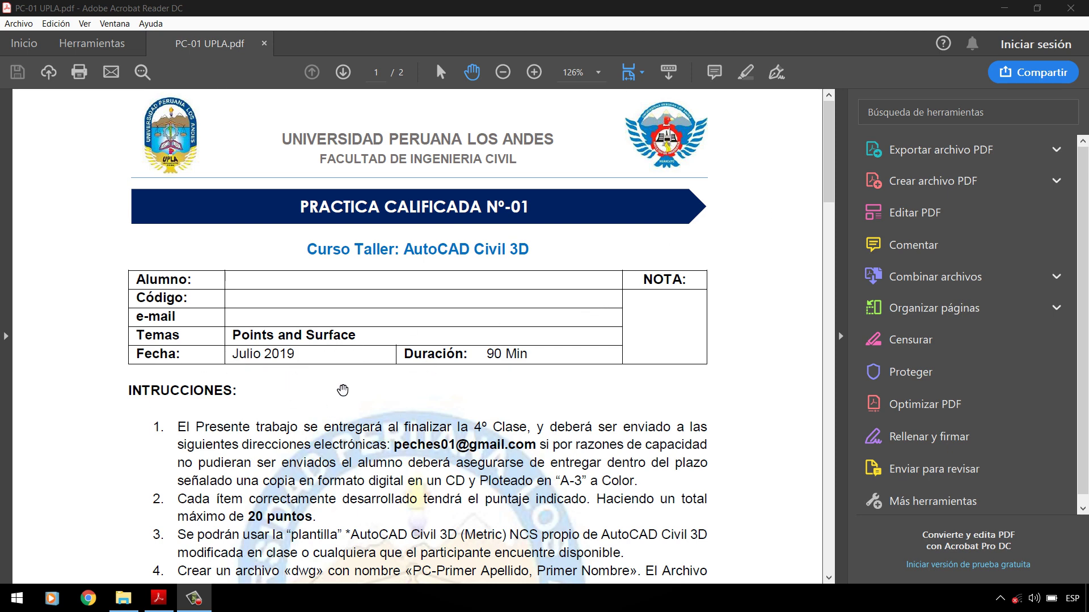
Step: Scroll through the PC-01 UPLA.pdf assignment from the page 1 header to the final question on page 2
scroll(374, 397, down, 3)
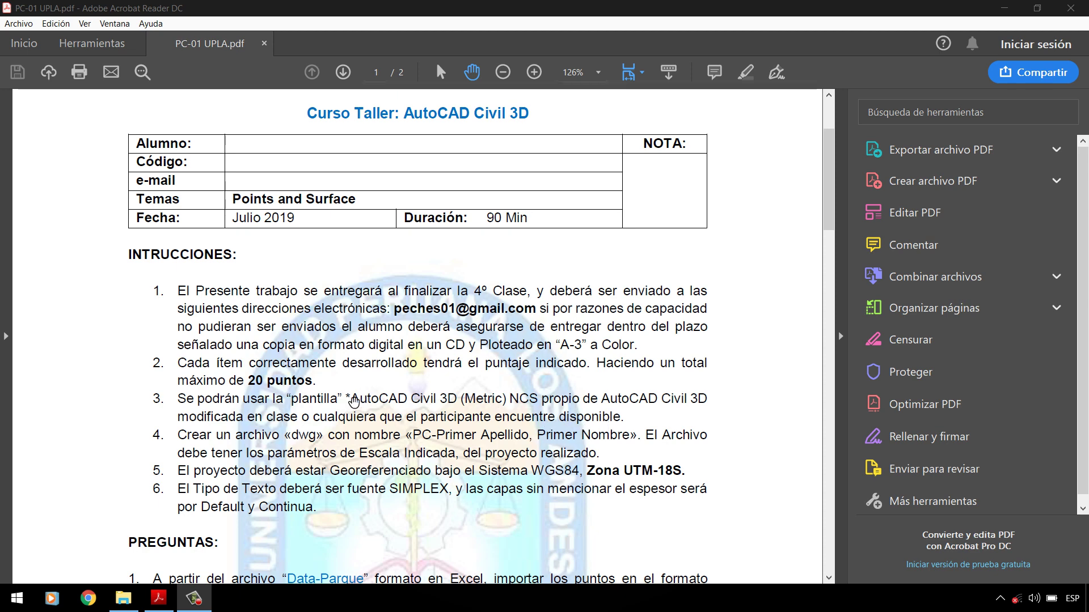
scroll(349, 404, down, 1)
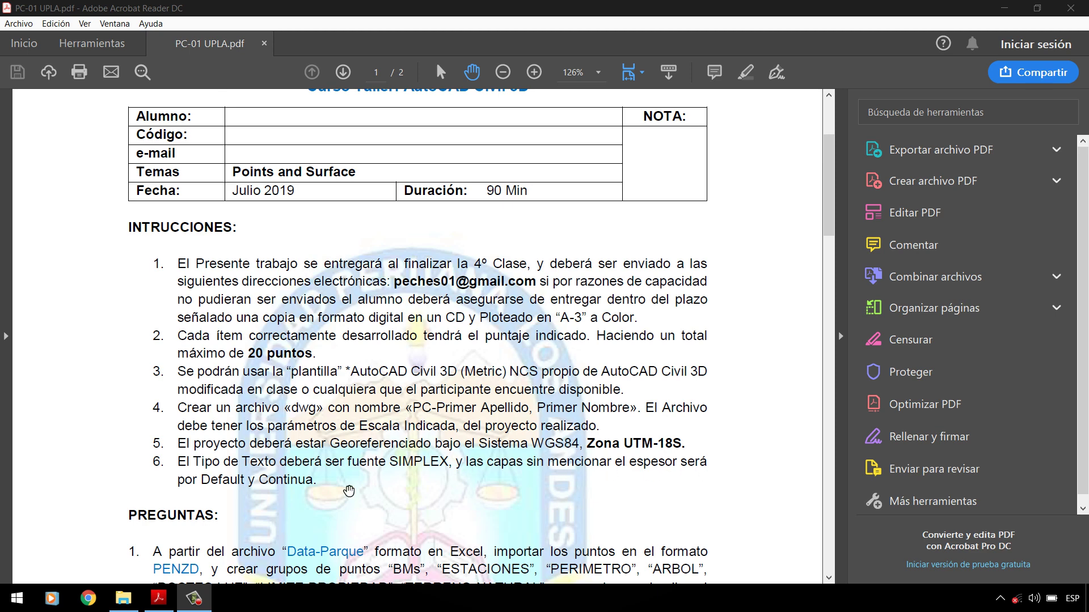
scroll(297, 484, down, 1)
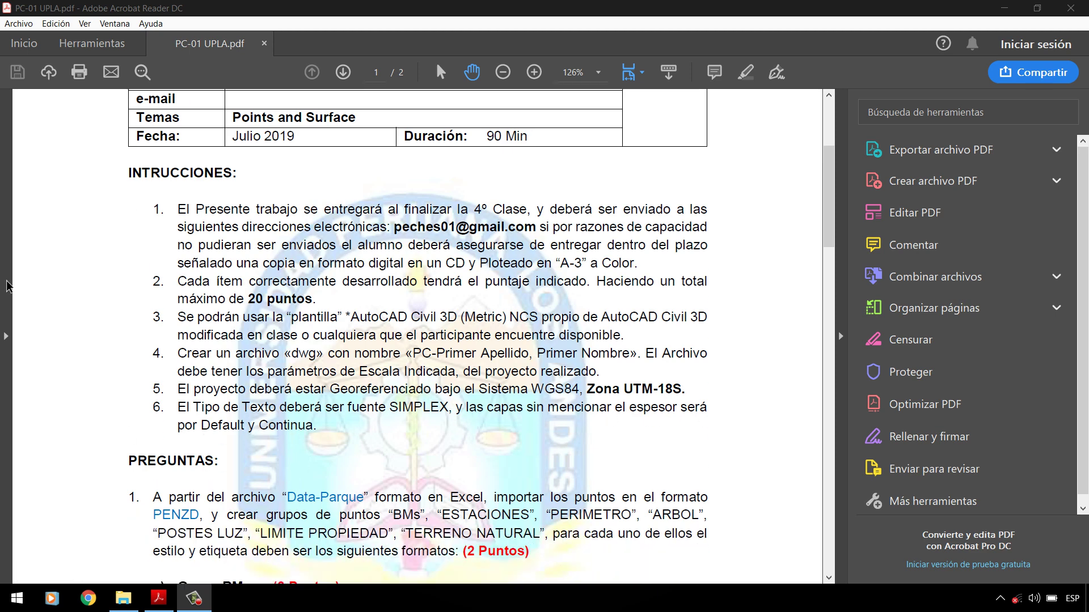
scroll(491, 303, up, 4)
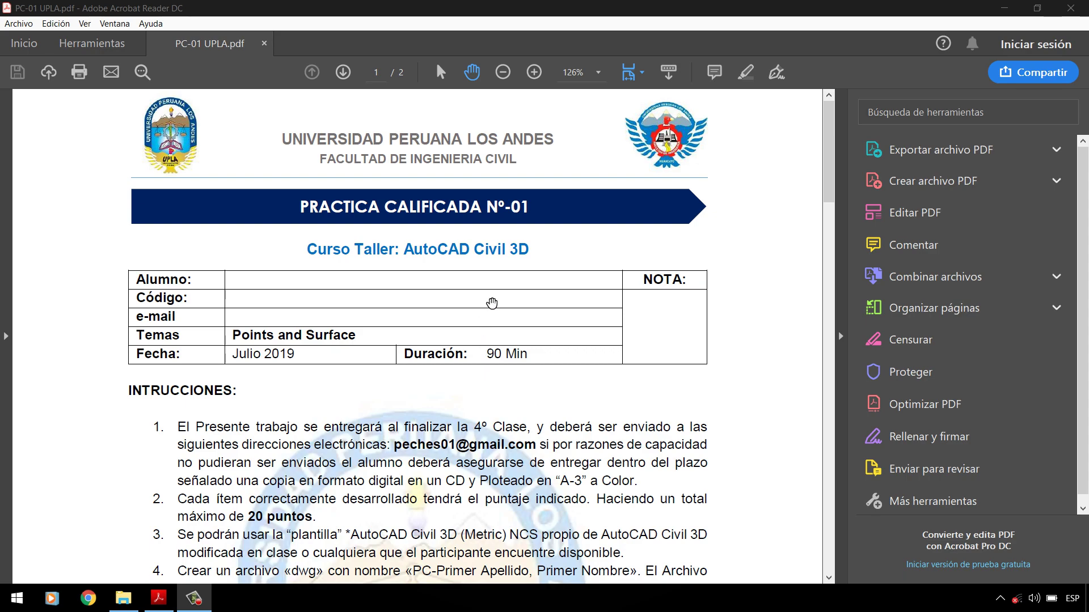
scroll(492, 303, down, 7)
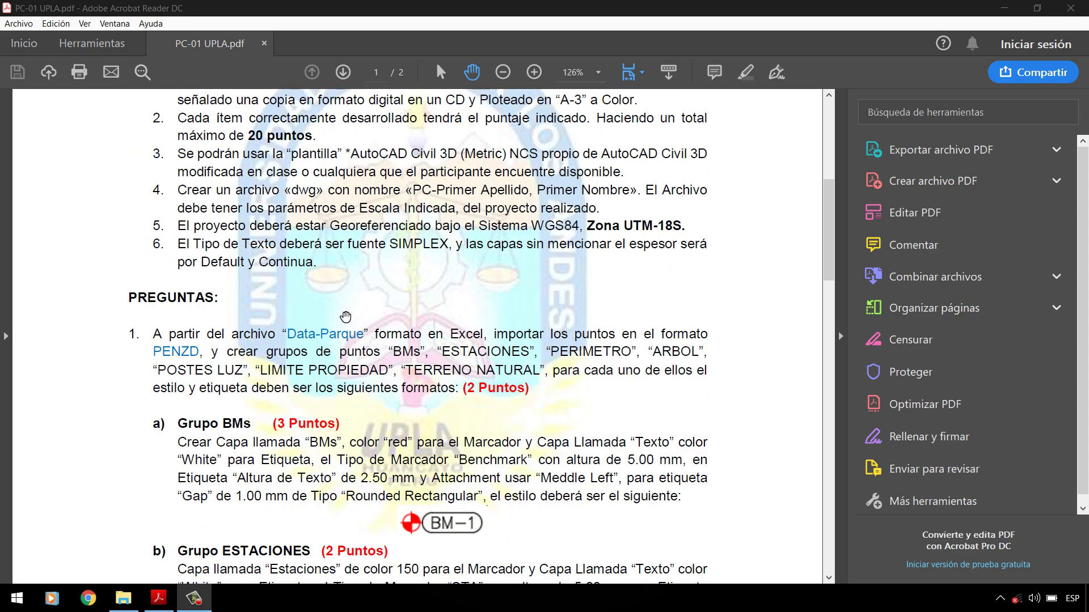
scroll(287, 312, down, 2)
scroll(174, 228, down, 20)
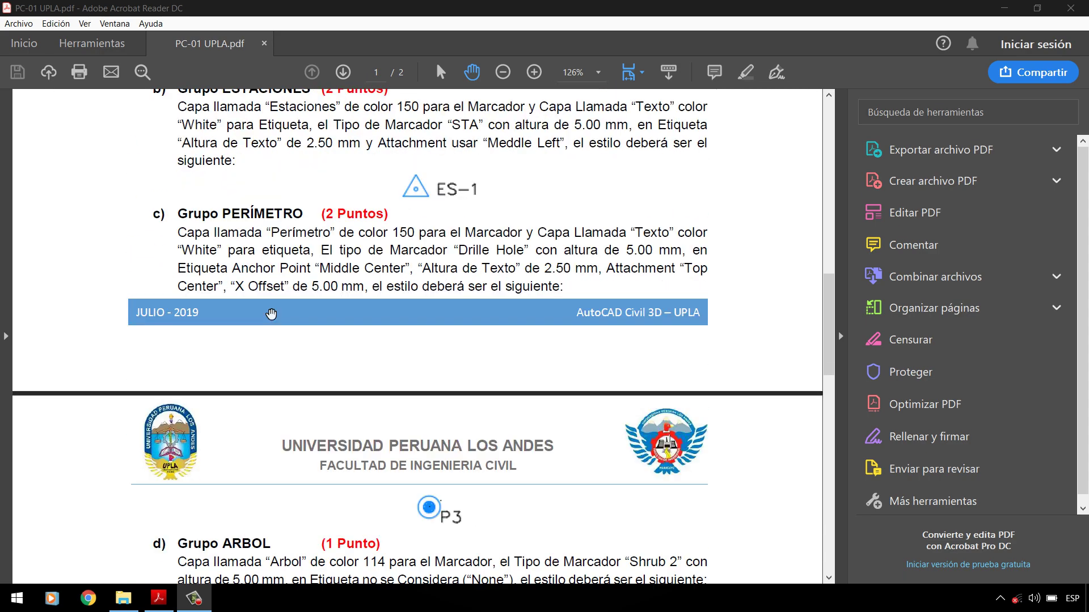
scroll(376, 323, down, 8)
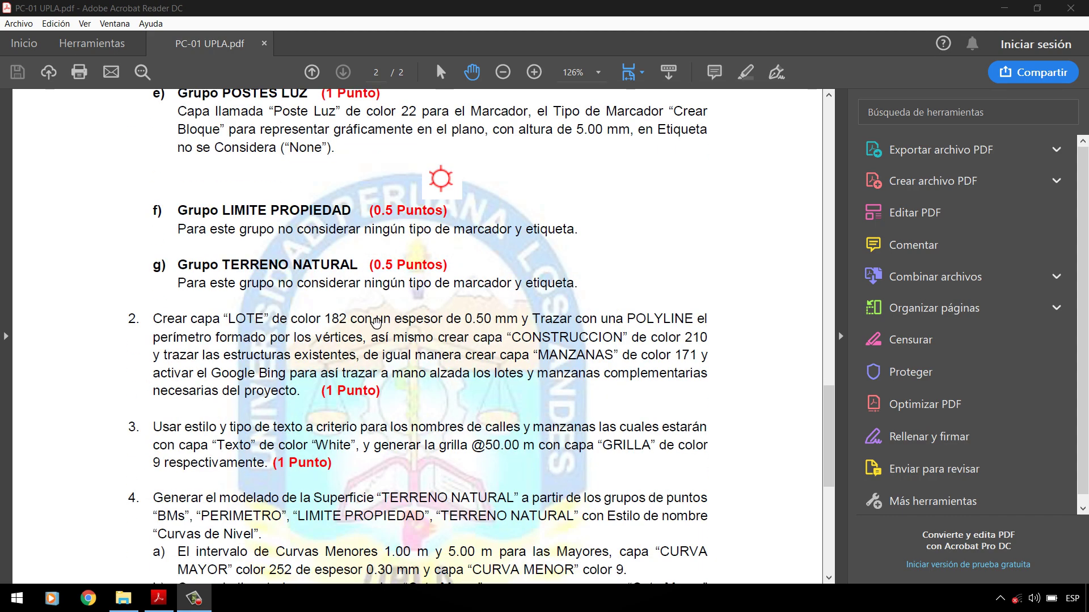
scroll(376, 324, down, 3)
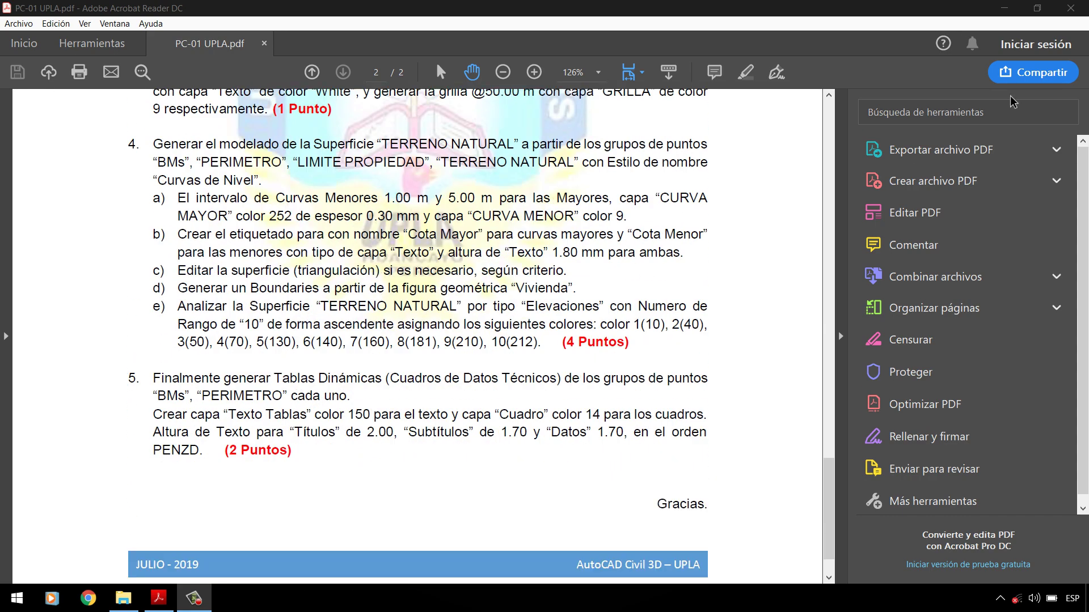
Step: Minimize Acrobat and the PC-1 folder window, then refresh the desktop twice
click(1002, 8)
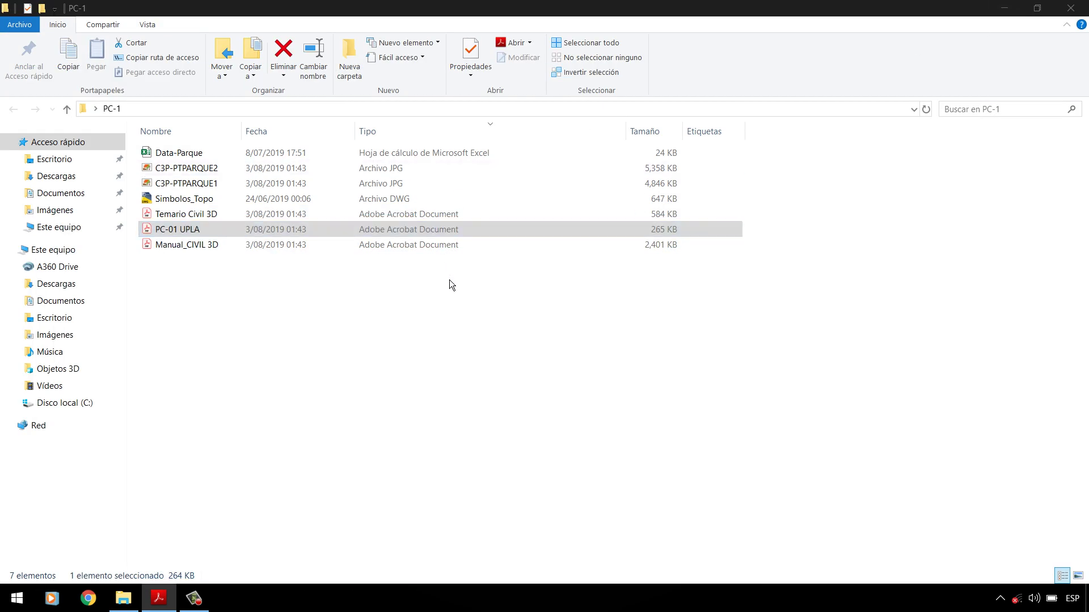
click(1004, 8)
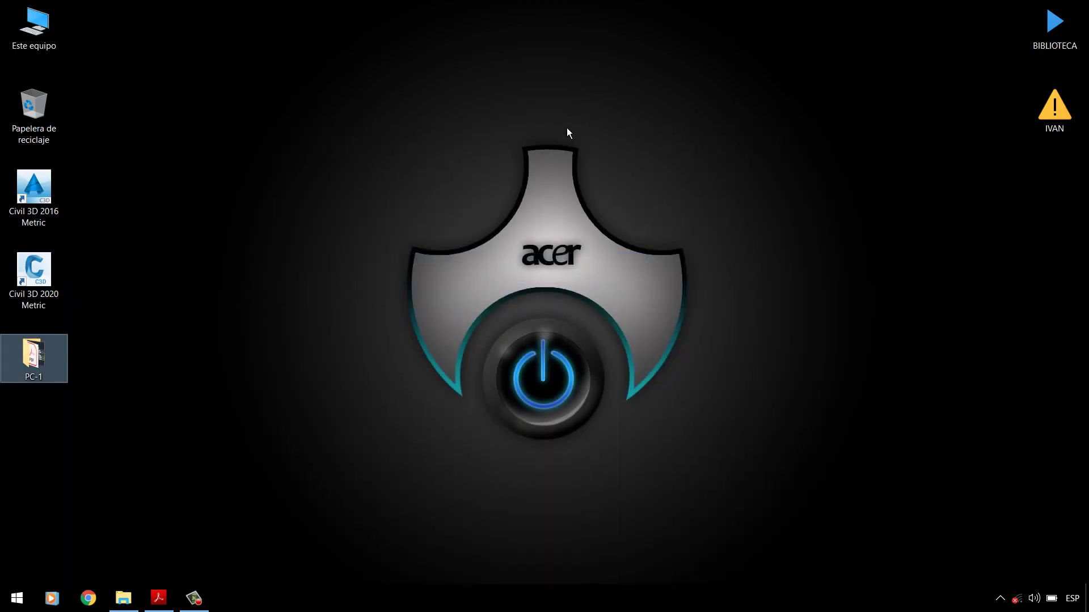
right_click(562, 122)
click(601, 158)
right_click(407, 158)
click(432, 186)
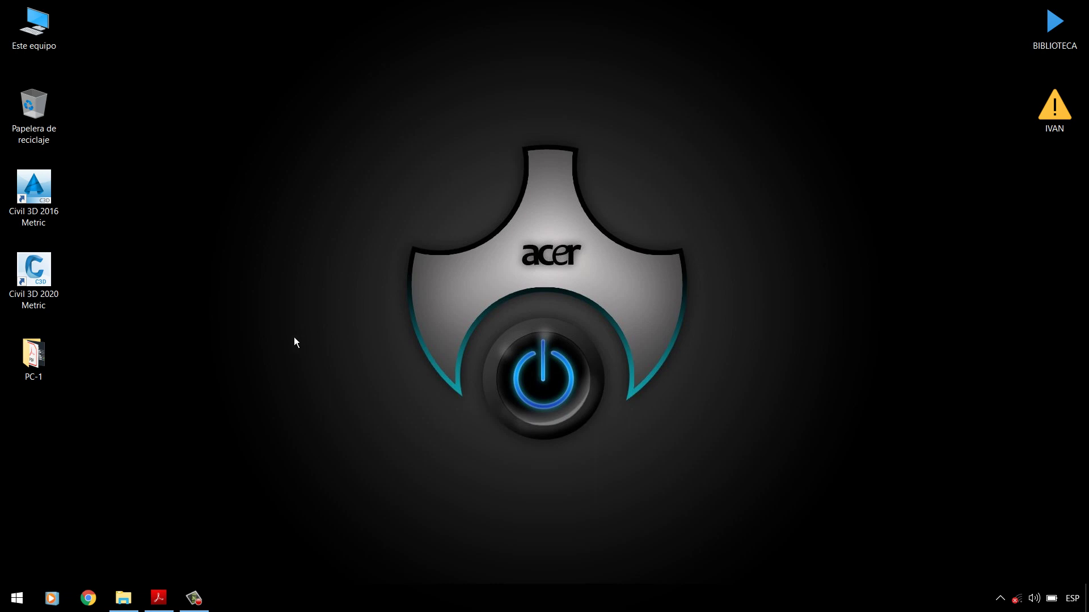
Step: Launch Civil 3D 2016 Metric from the Start menu and refresh the desktop while it loads
click(17, 598)
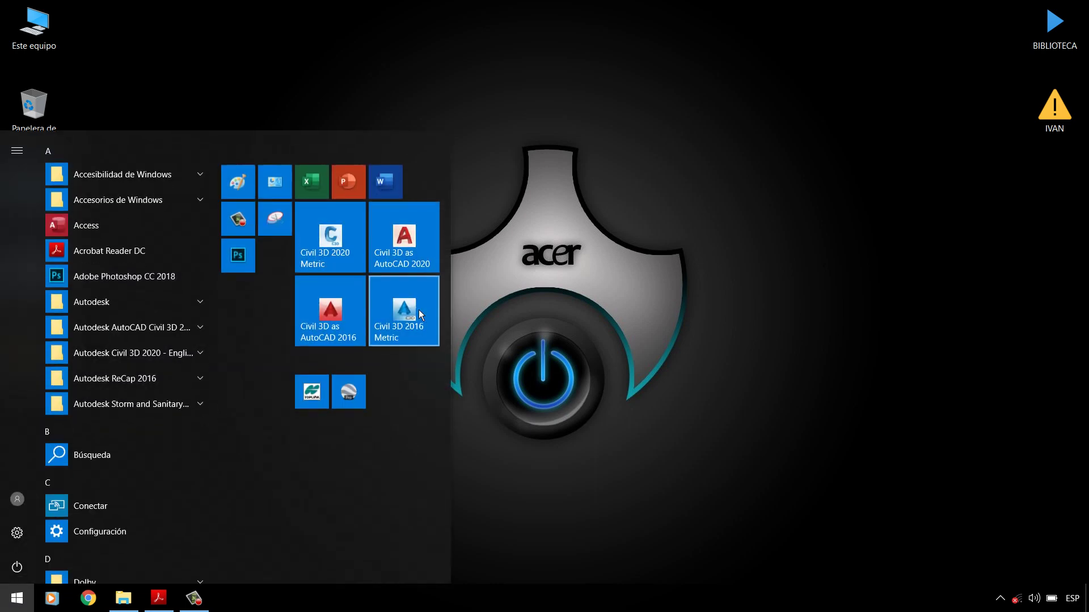
click(420, 311)
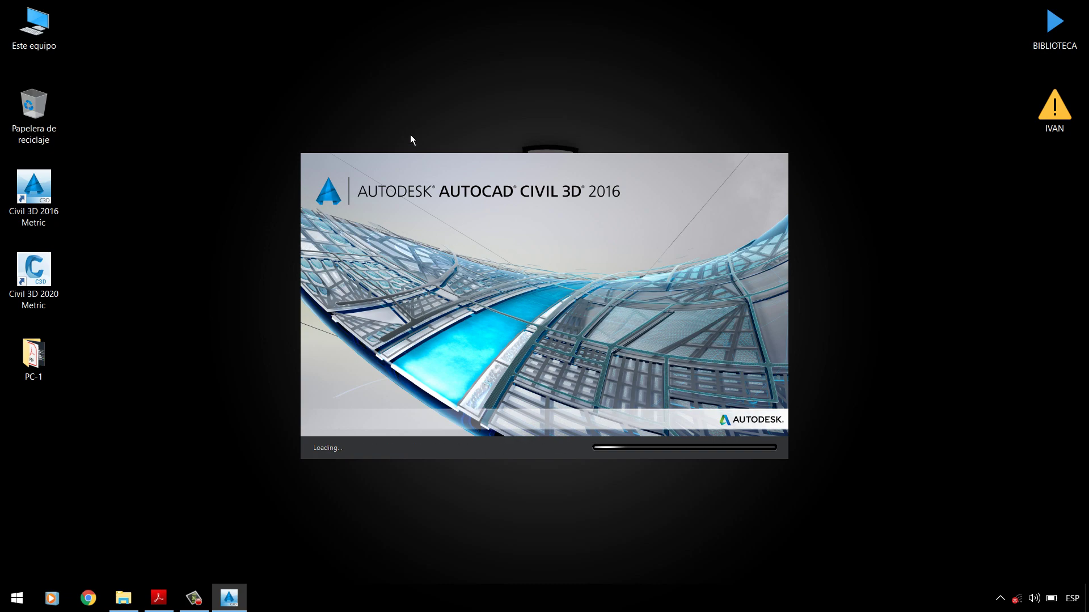
right_click(414, 73)
click(443, 110)
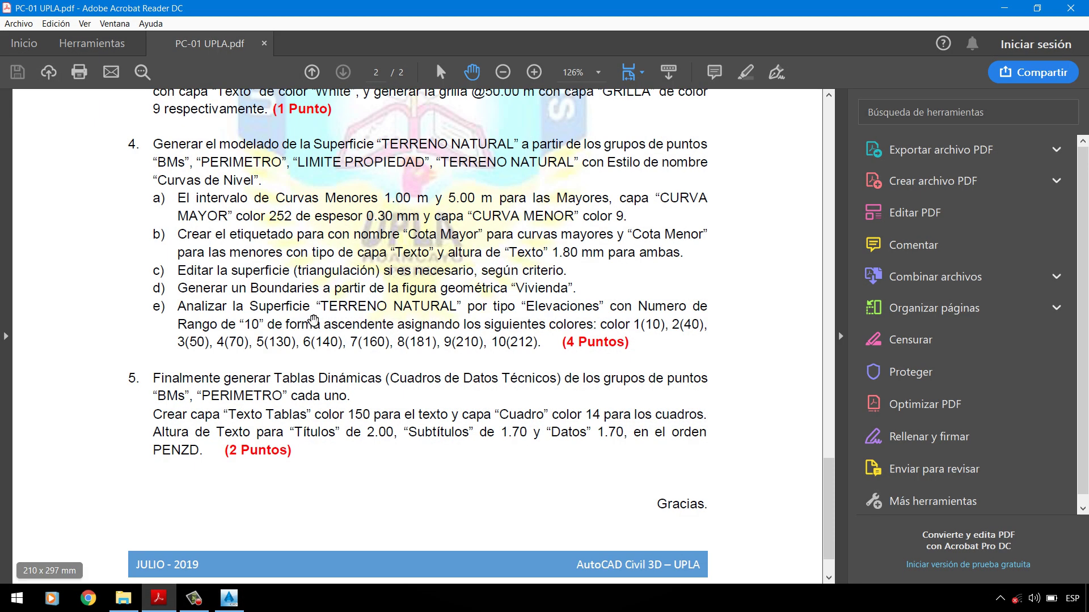
scroll(845, 468, up, 5)
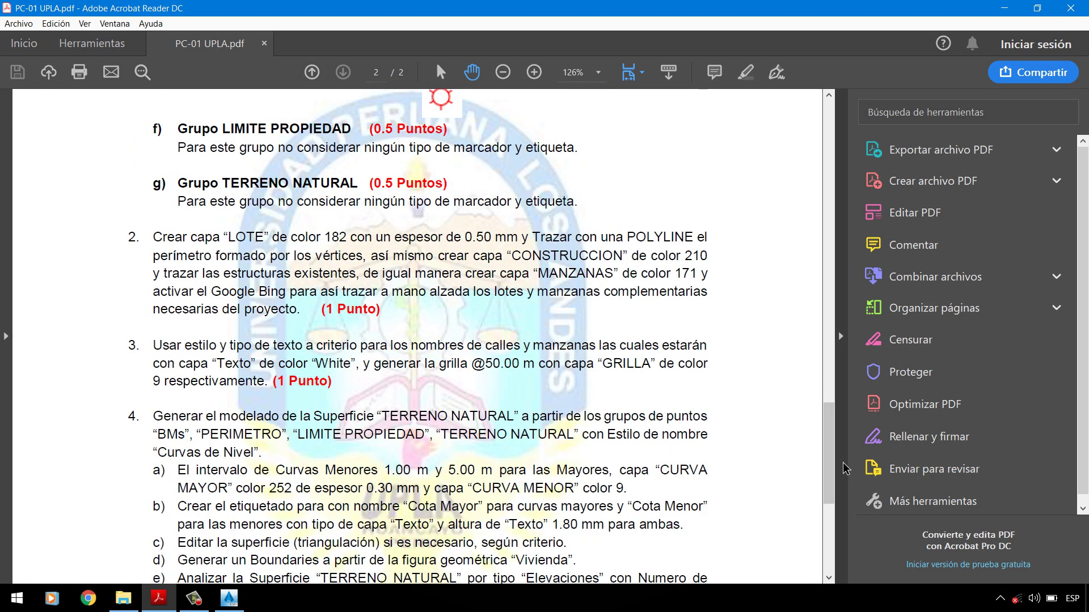
Step: Scroll the assignment back to page 1, Question 1 on importing Data-Parque points and Grupo BMs
drag(828, 448, 828, 141)
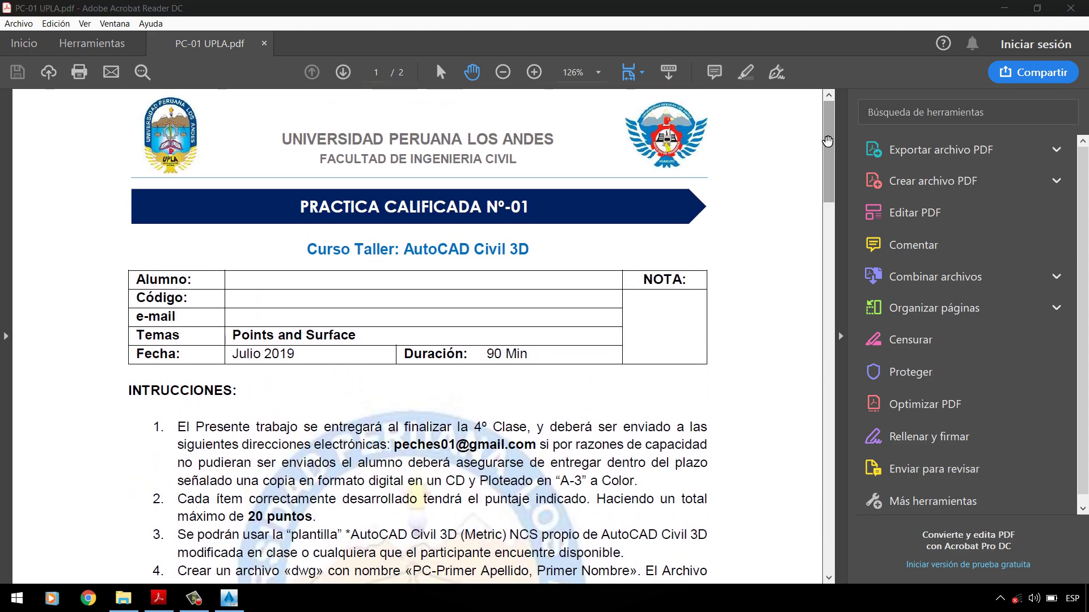
scroll(465, 356, down, 8)
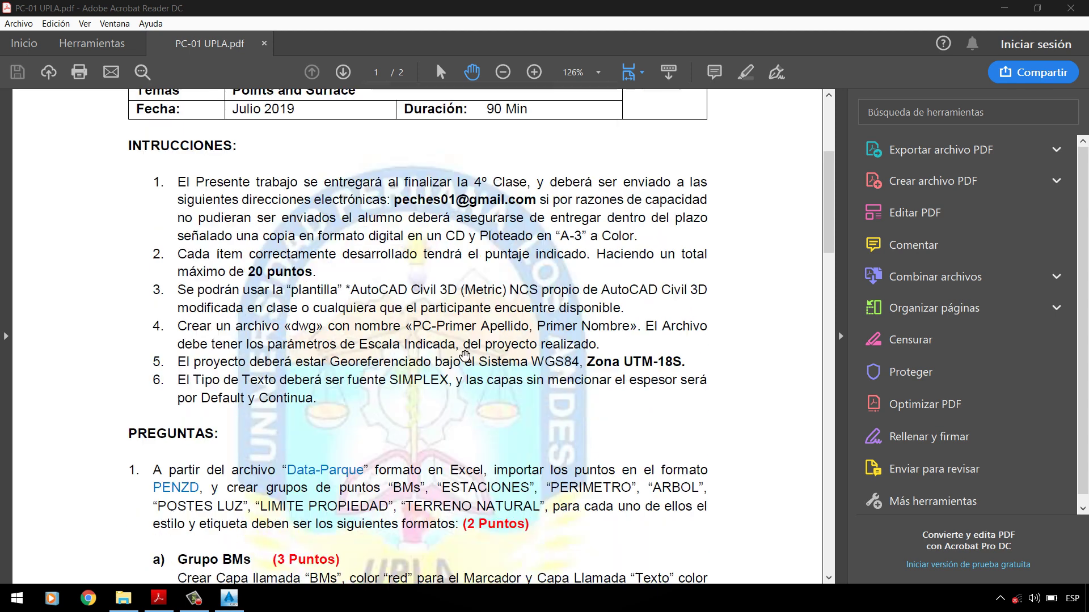
scroll(465, 357, down, 6)
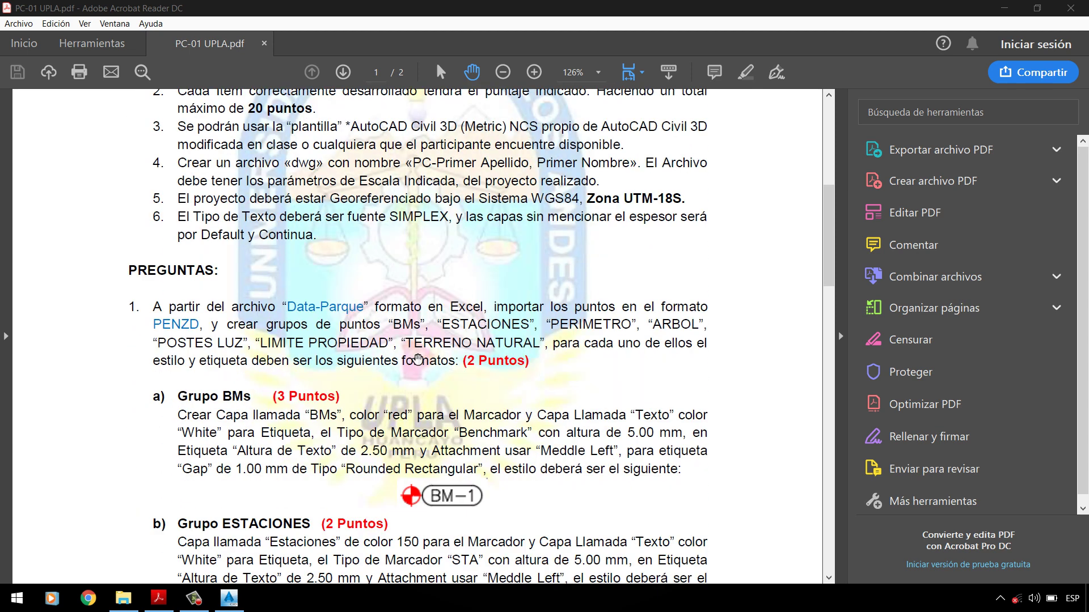
scroll(397, 367, down, 1)
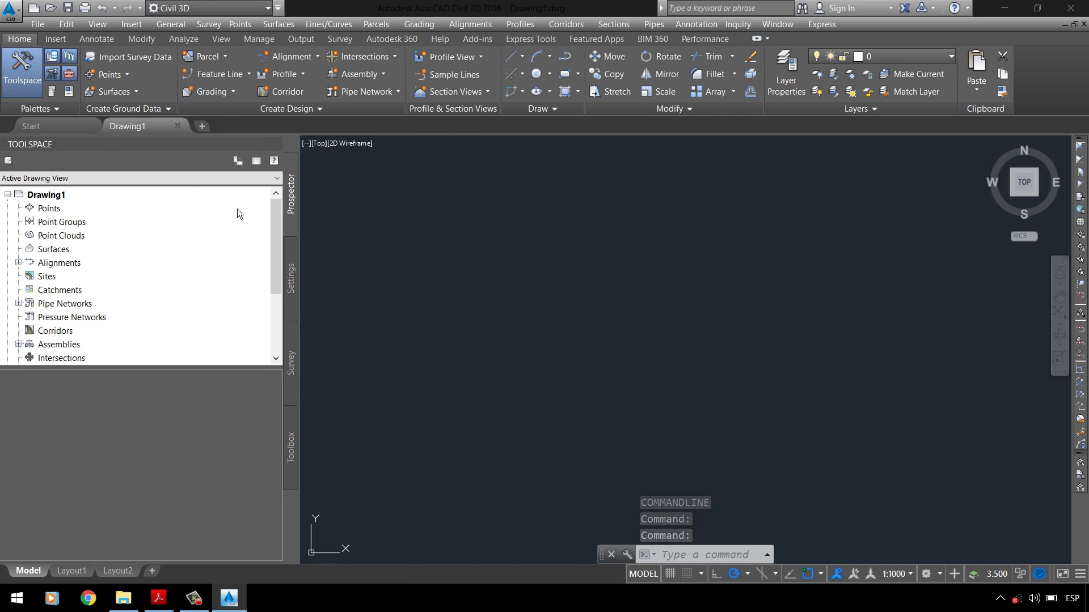
Step: Cycle through the Toolspace Settings, Survey and Toolbox tabs and return to Prospector
click(298, 271)
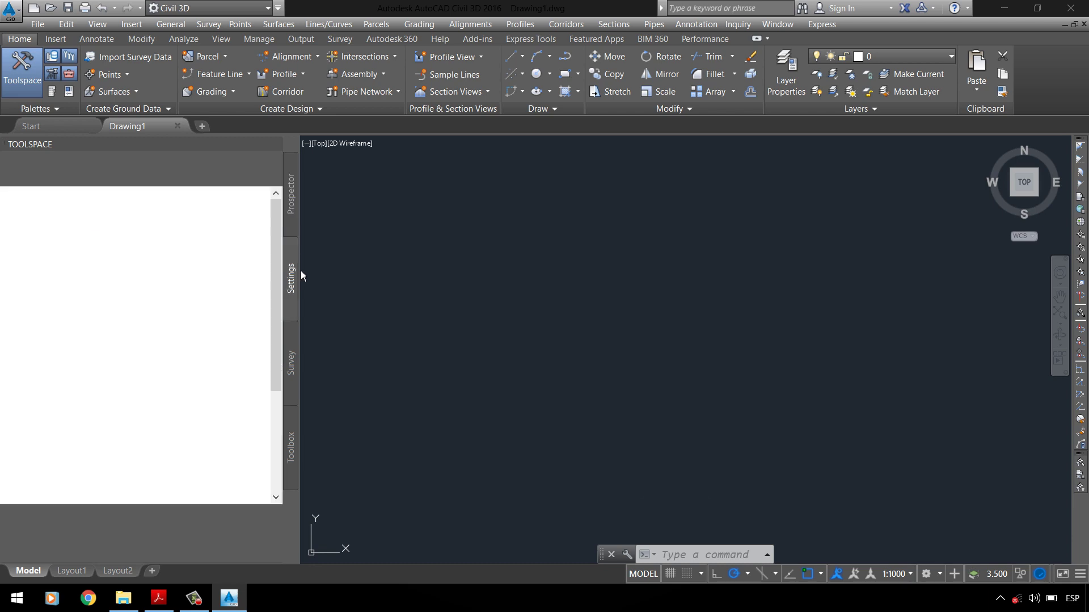
click(297, 360)
click(292, 430)
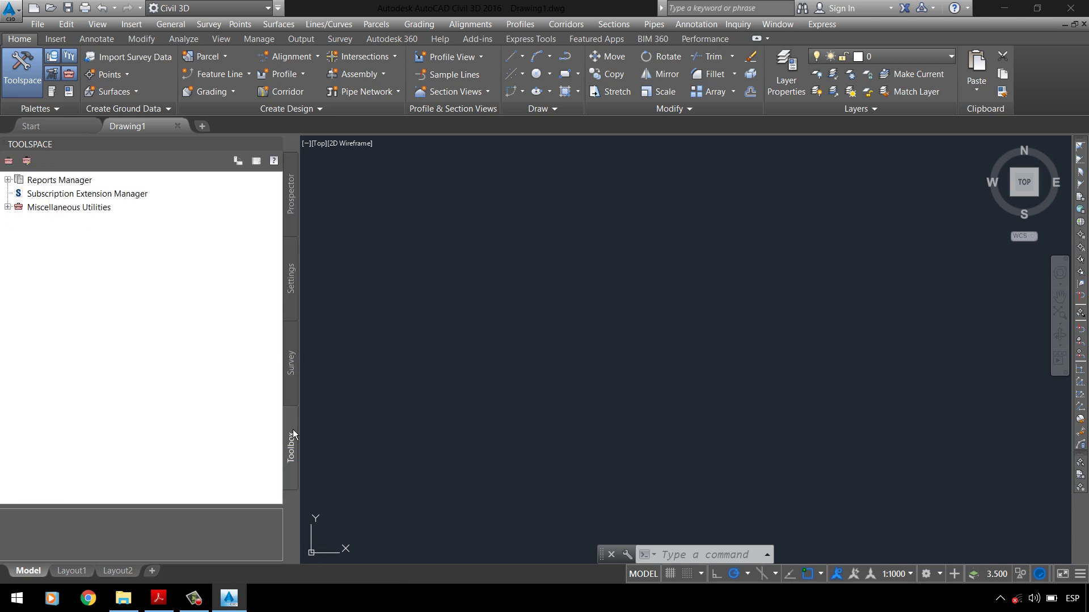
click(294, 193)
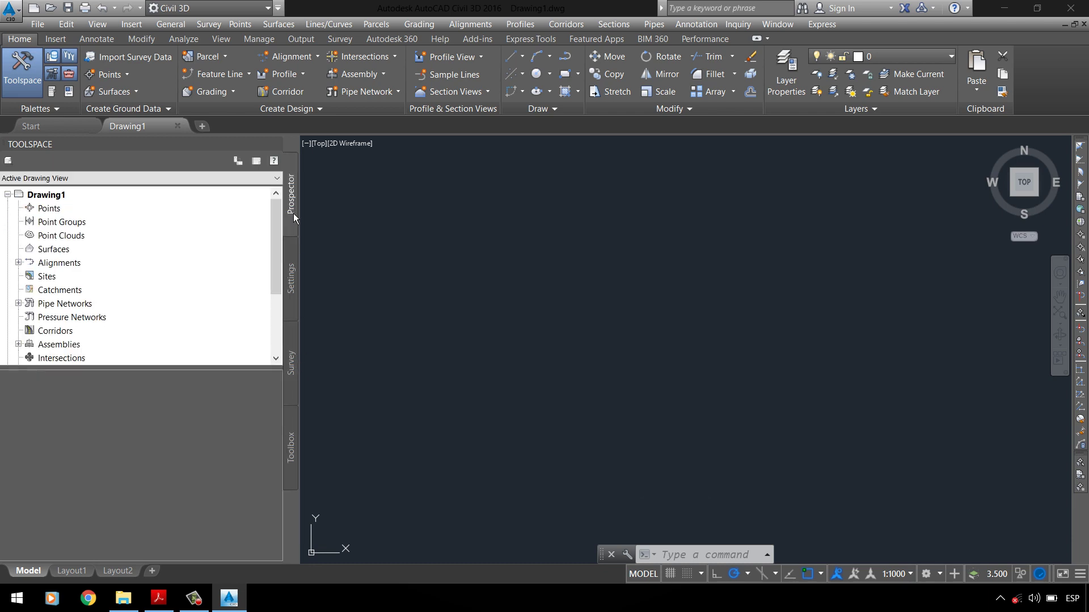
click(298, 273)
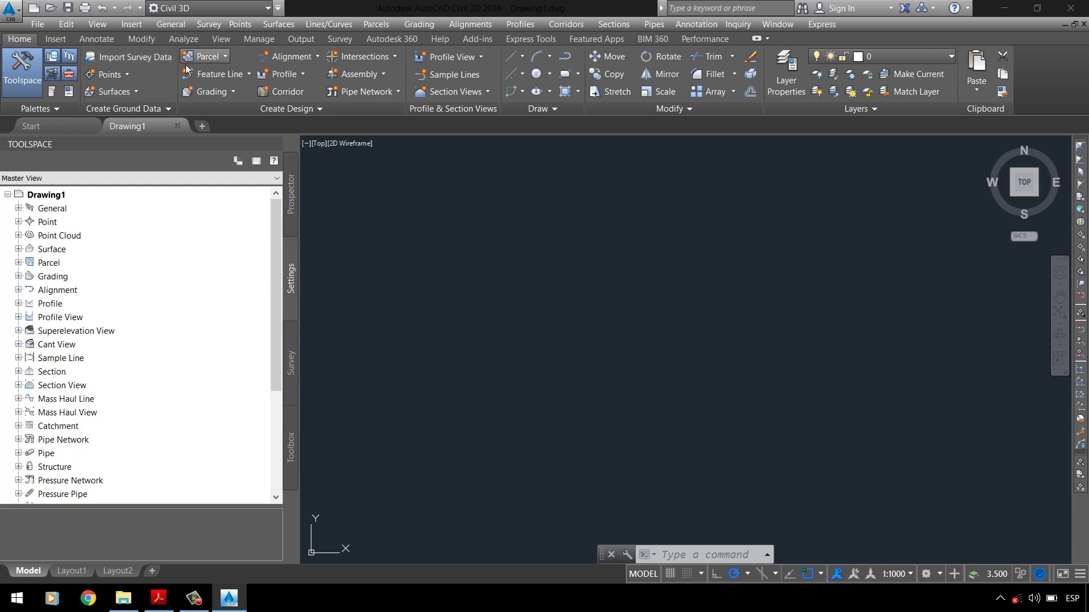
click(297, 208)
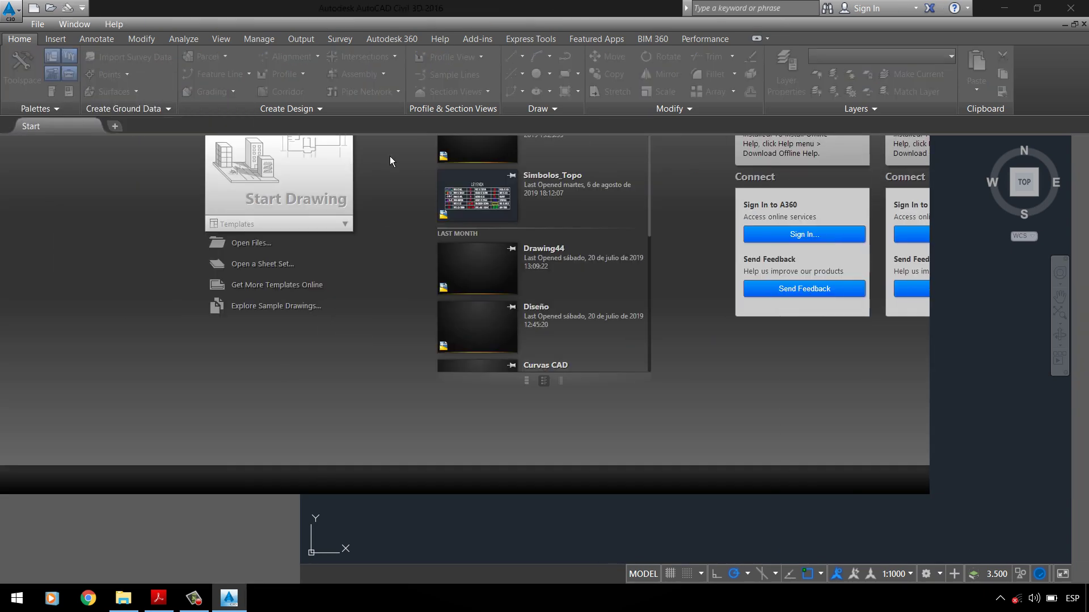
Step: Check the assignment PDF again, scrolling up, then return to Civil 3D
click(158, 598)
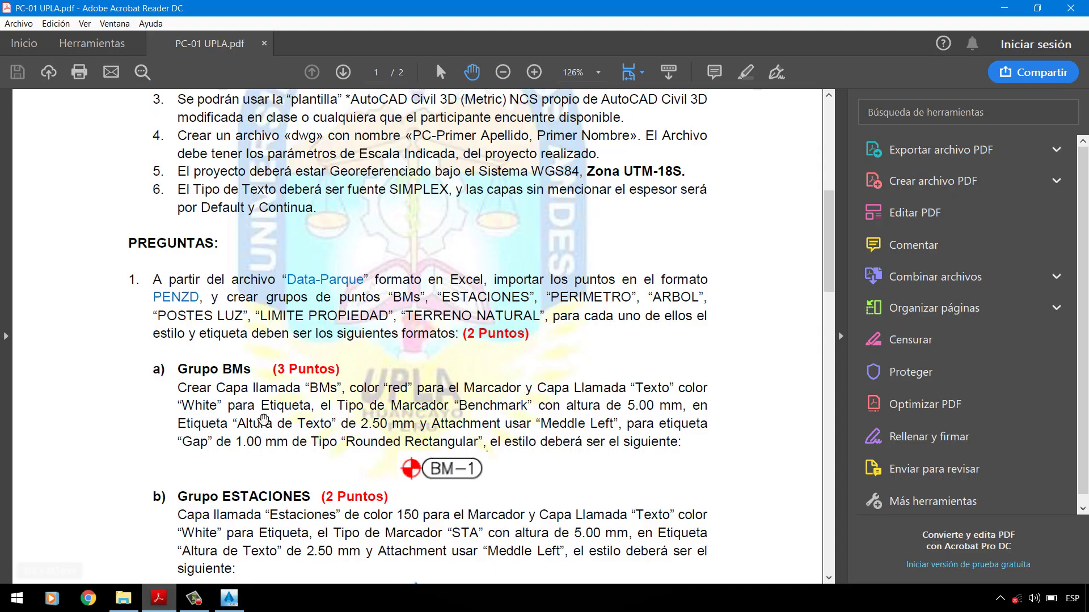
scroll(342, 247, up, 5)
scroll(342, 248, up, 5)
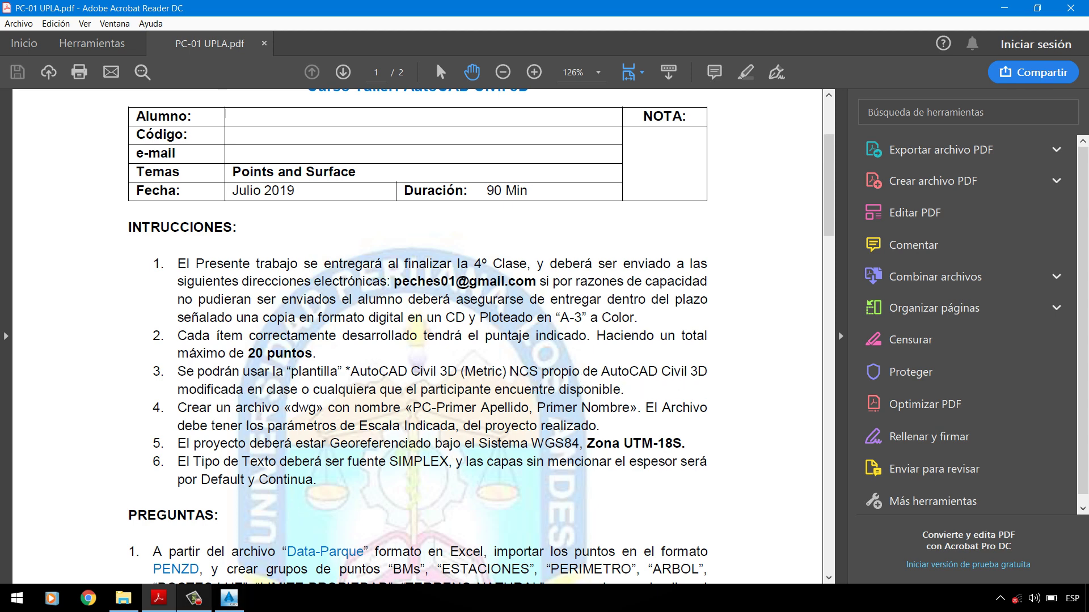
click(229, 598)
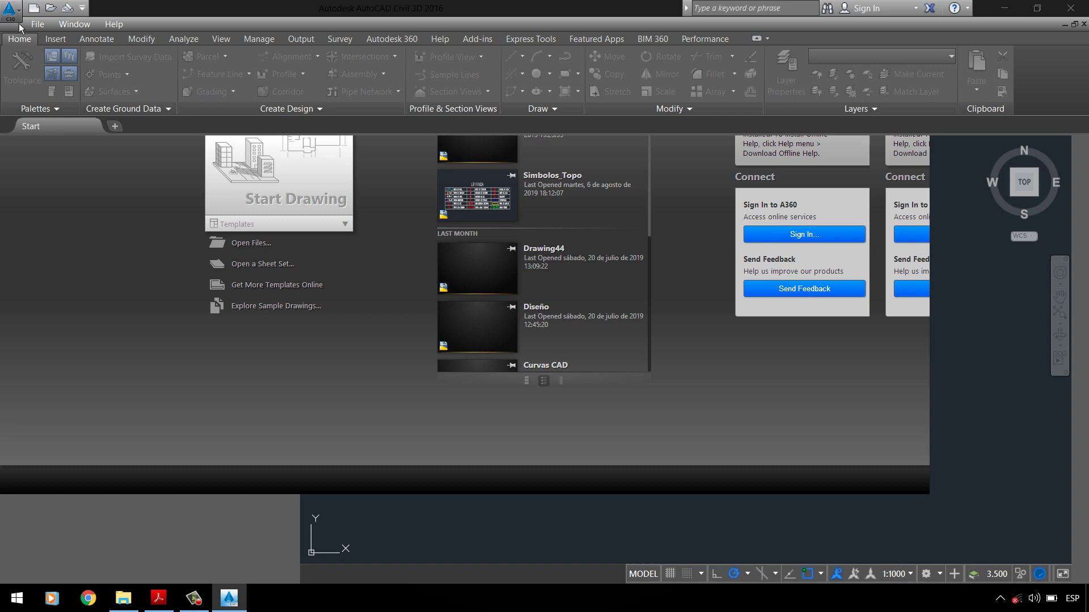
Step: Create a new drawing from the _AutoCAD Civil 3D (Metric) NCS.dwt template
click(18, 22)
click(76, 94)
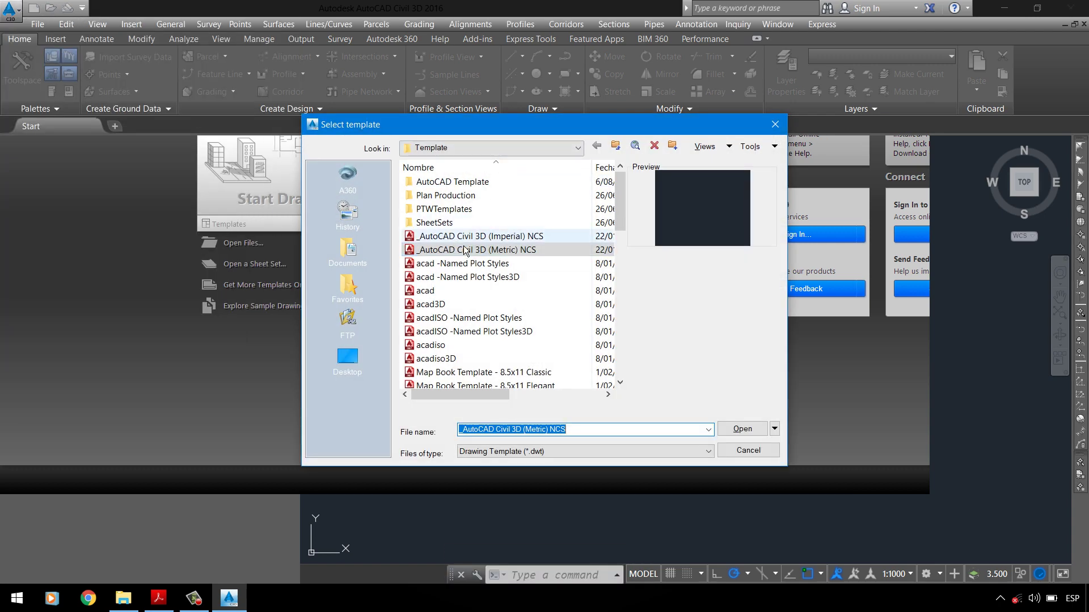
click(471, 236)
click(474, 248)
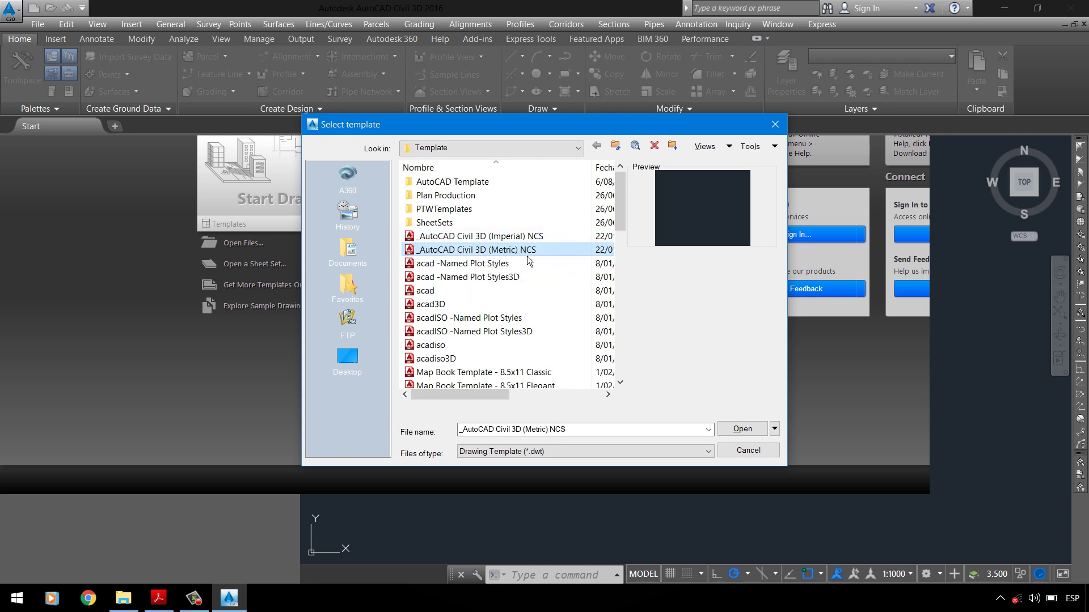
click(753, 433)
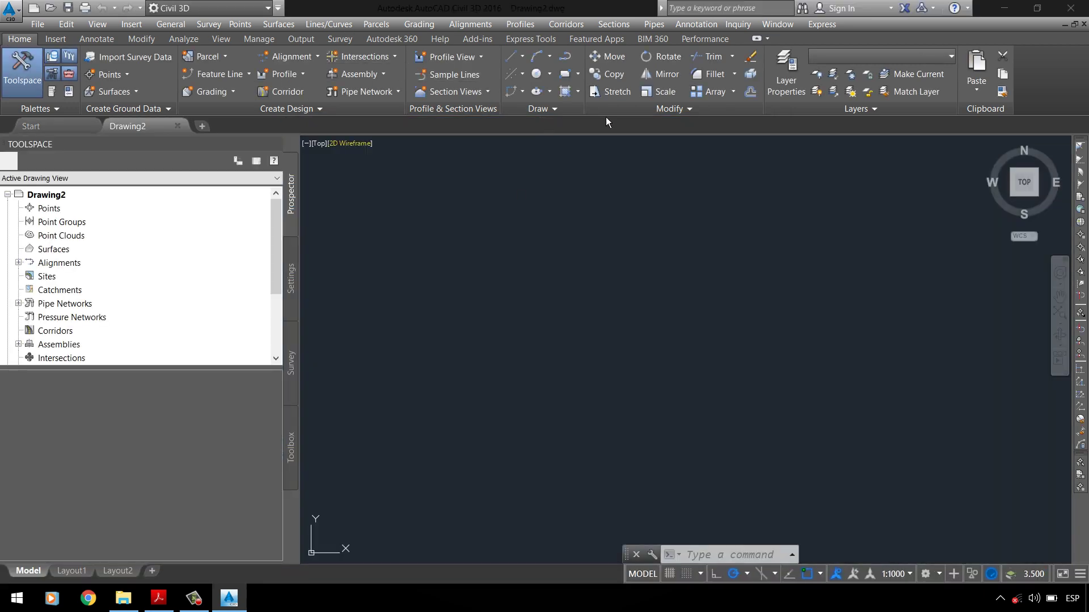
Step: Save the drawing as PRACTICA-01.dwg in the PC-1 folder on the desktop
click(74, 12)
click(369, 356)
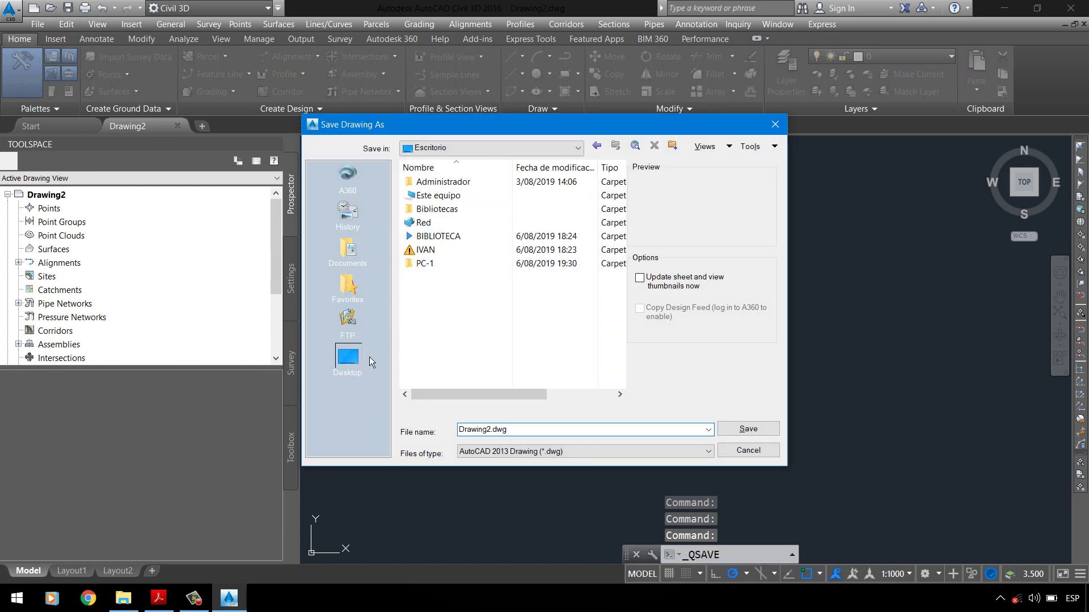
double_click(437, 264)
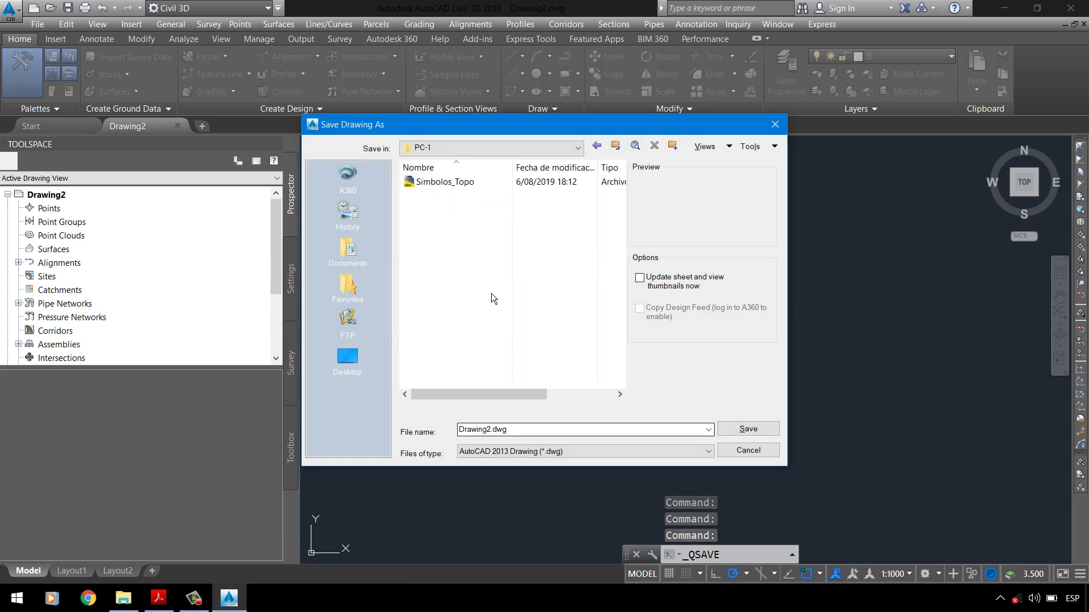
double_click(507, 430)
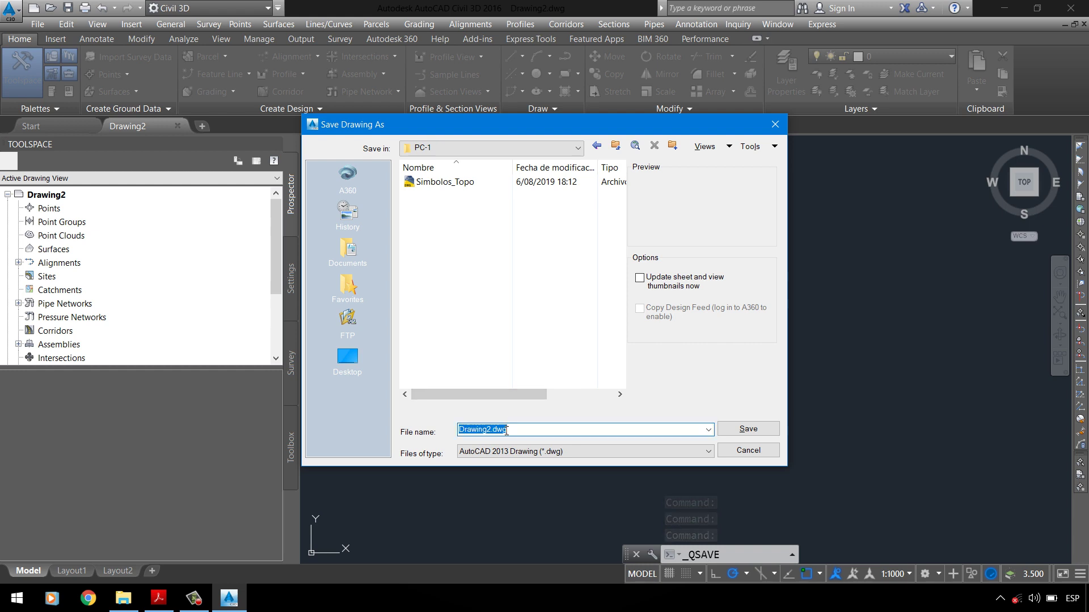
text(pr)
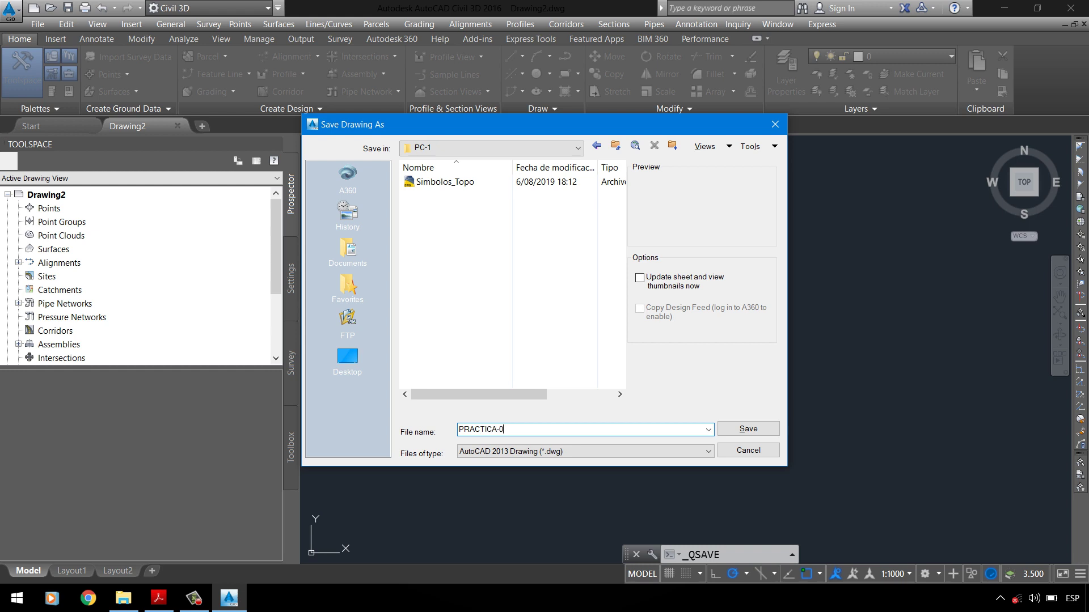
click(758, 431)
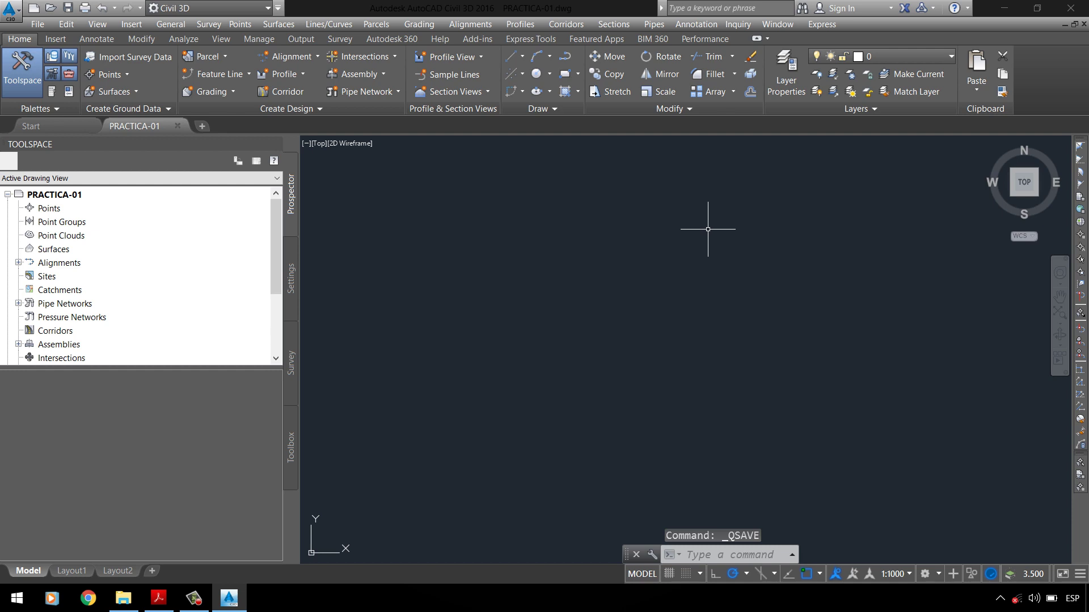
Step: Zoom to extents, resave PRACTICA-01, and open Manual_CIVIL 3D.pdf from the PC-1 folder
click(1059, 313)
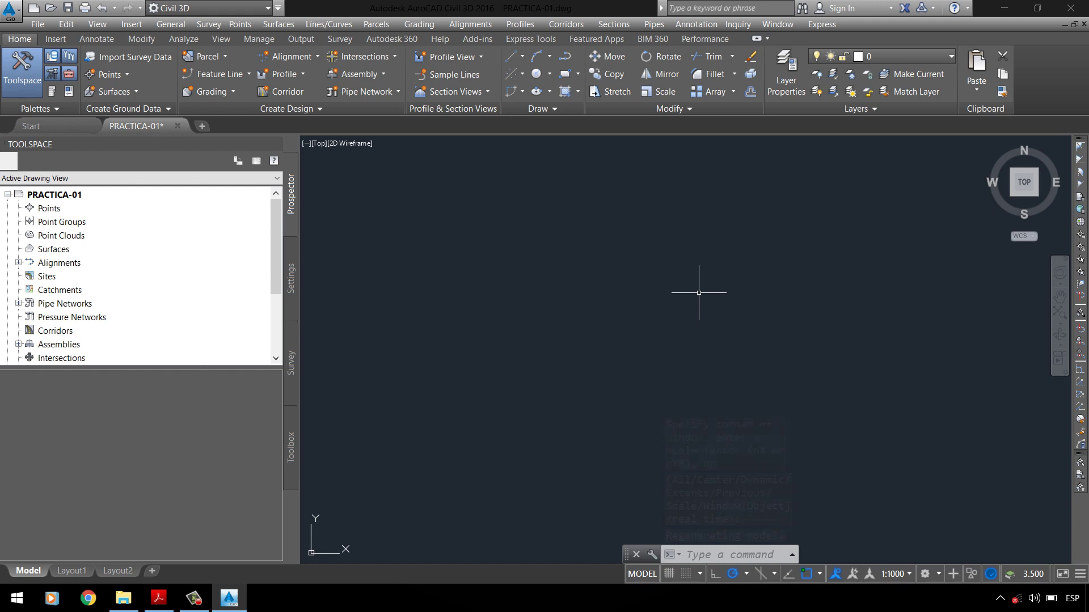
click(68, 14)
click(123, 598)
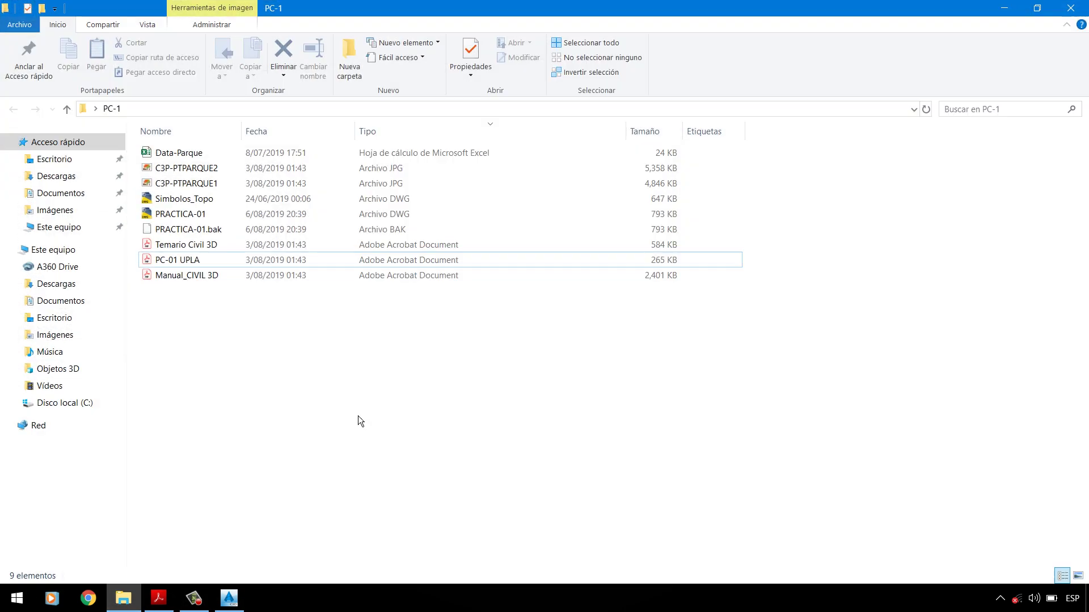
double_click(215, 276)
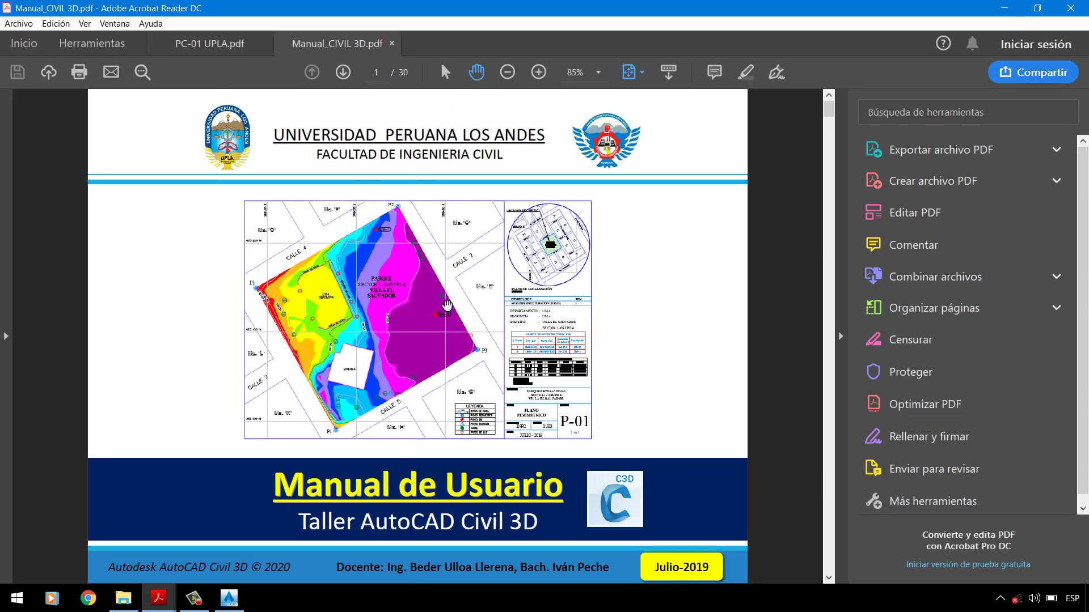
Step: Scroll the manual down to page 8 on Drawing Settings and UTM84-18S georeferencing
scroll(447, 306, down, 3)
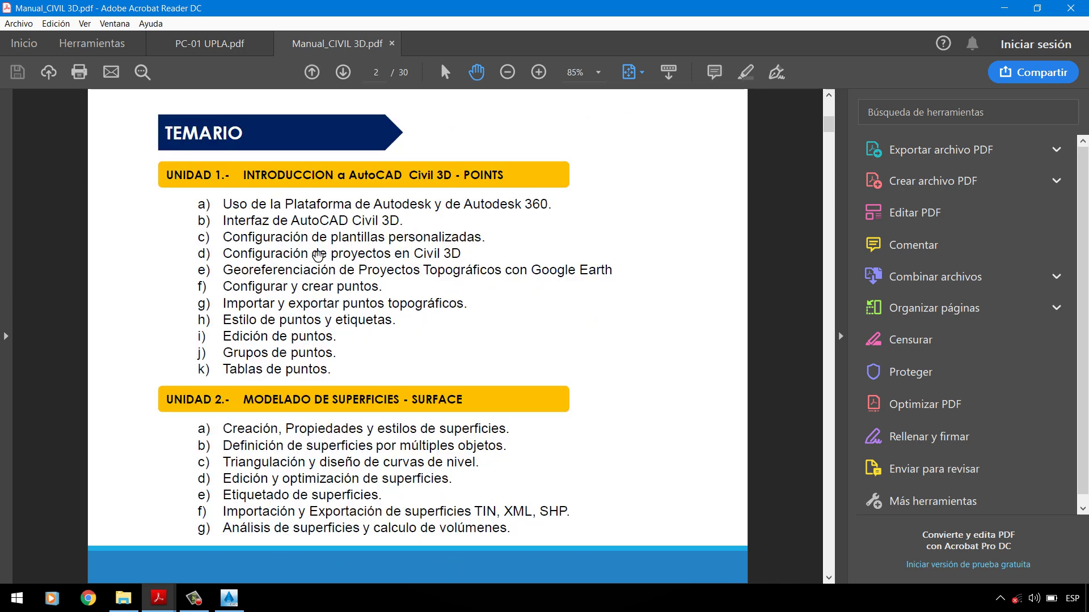
scroll(378, 278, down, 3)
scroll(379, 278, down, 3)
scroll(379, 278, down, 3)
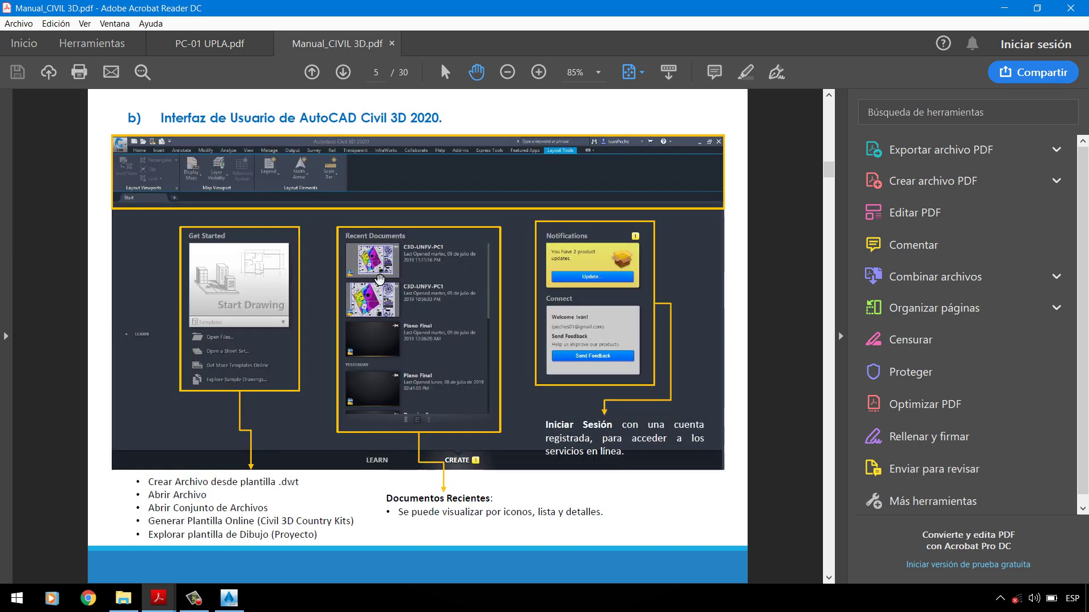
scroll(228, 183, down, 3)
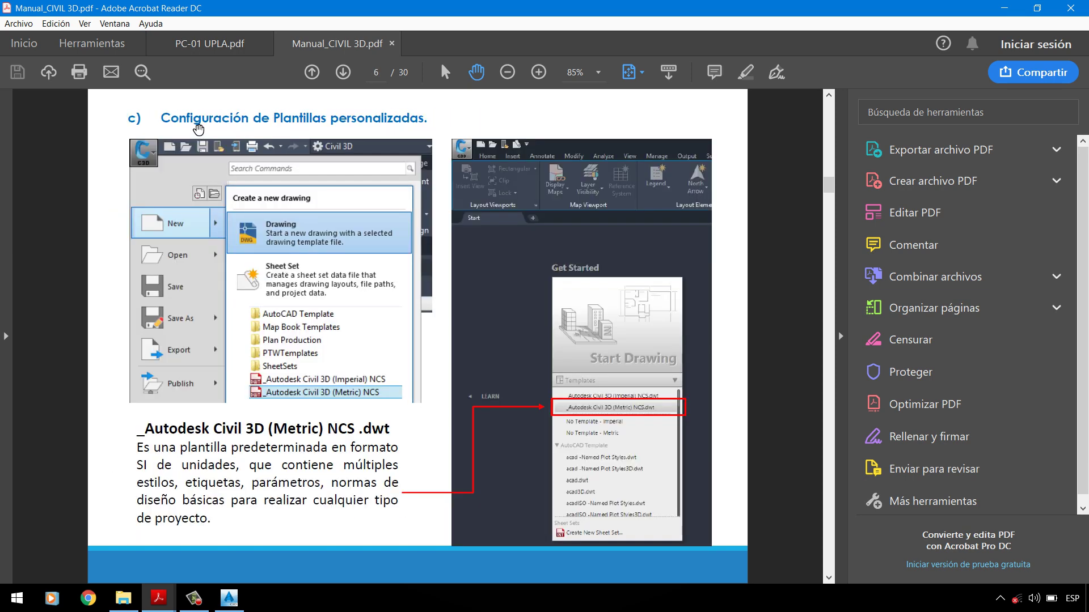
scroll(499, 255, down, 3)
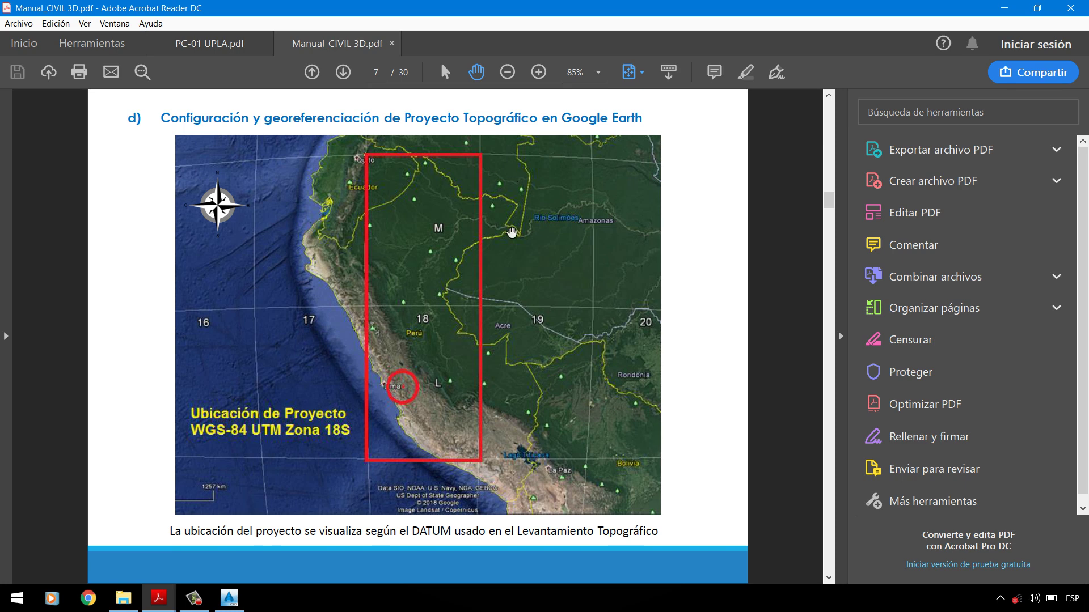
scroll(490, 270, down, 1)
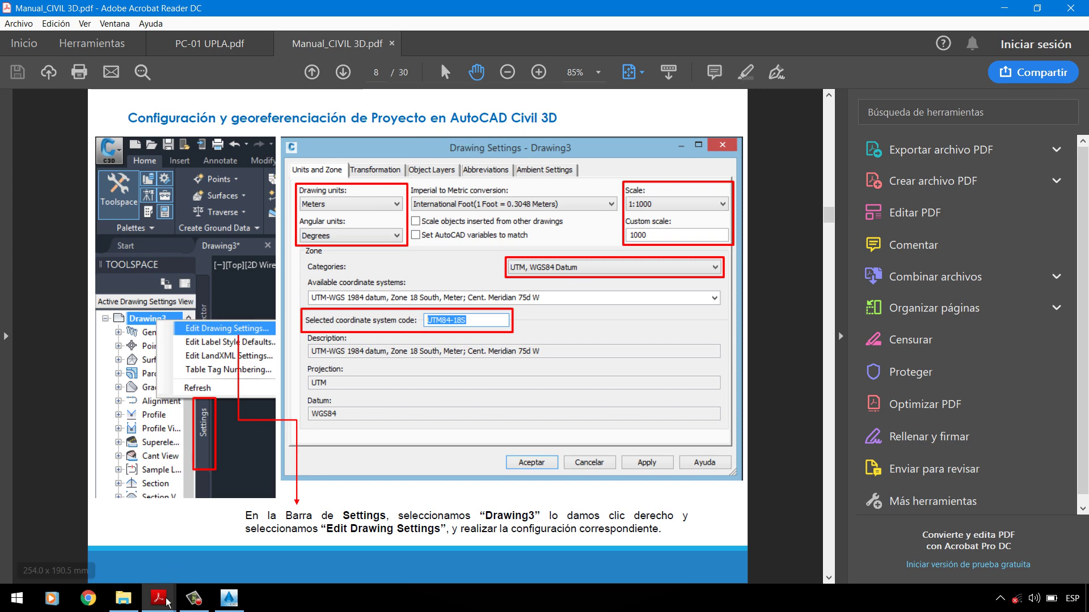
Step: Return to PRACTICA-01, toggle the Toolspace off and on, and select the drawing in the Settings tree
click(235, 606)
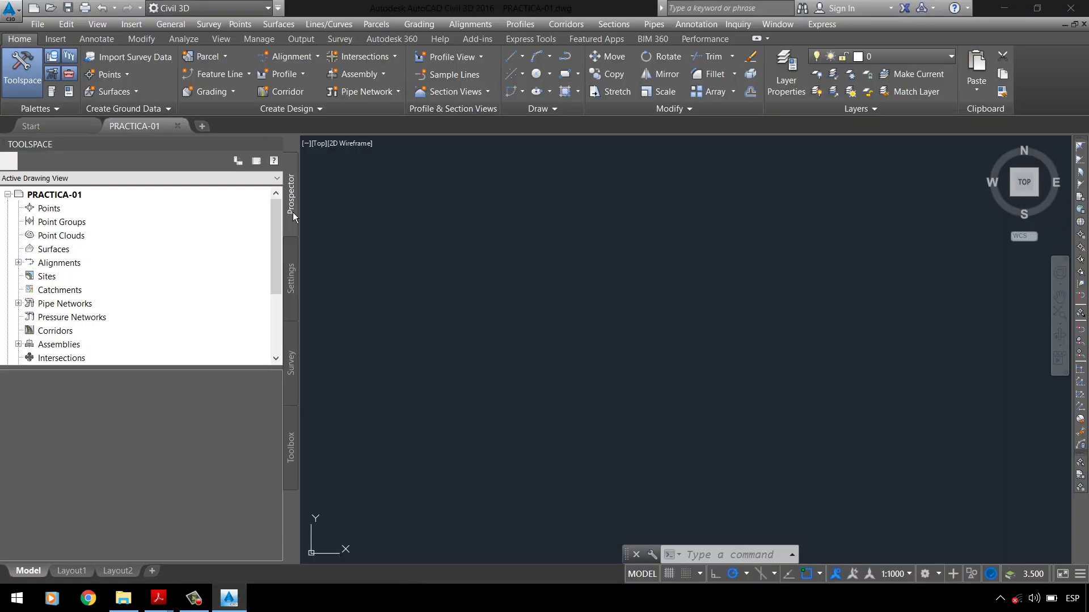
click(52, 196)
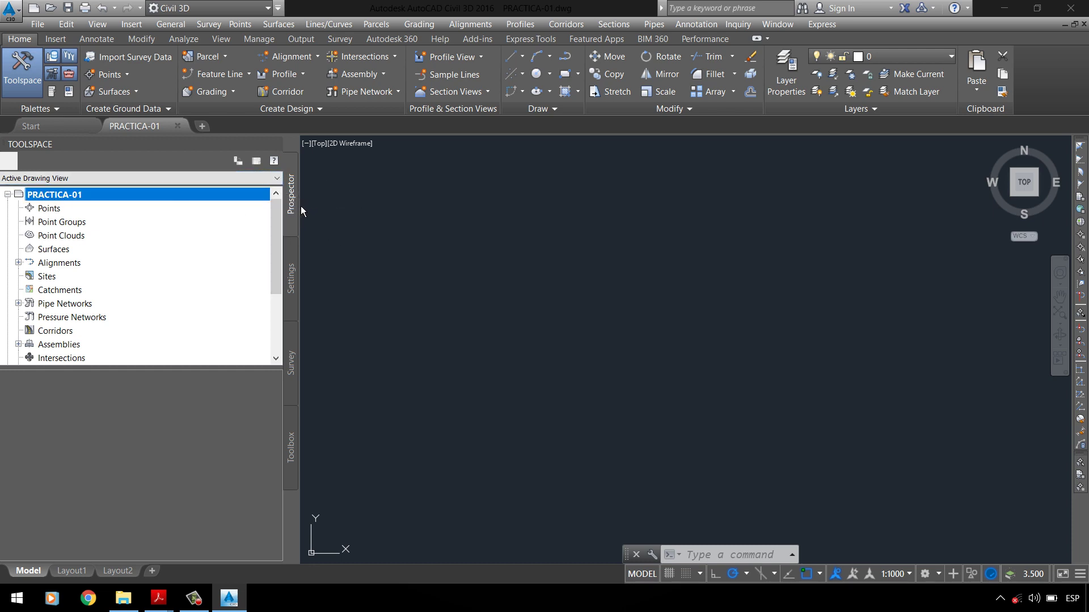
click(19, 71)
click(21, 71)
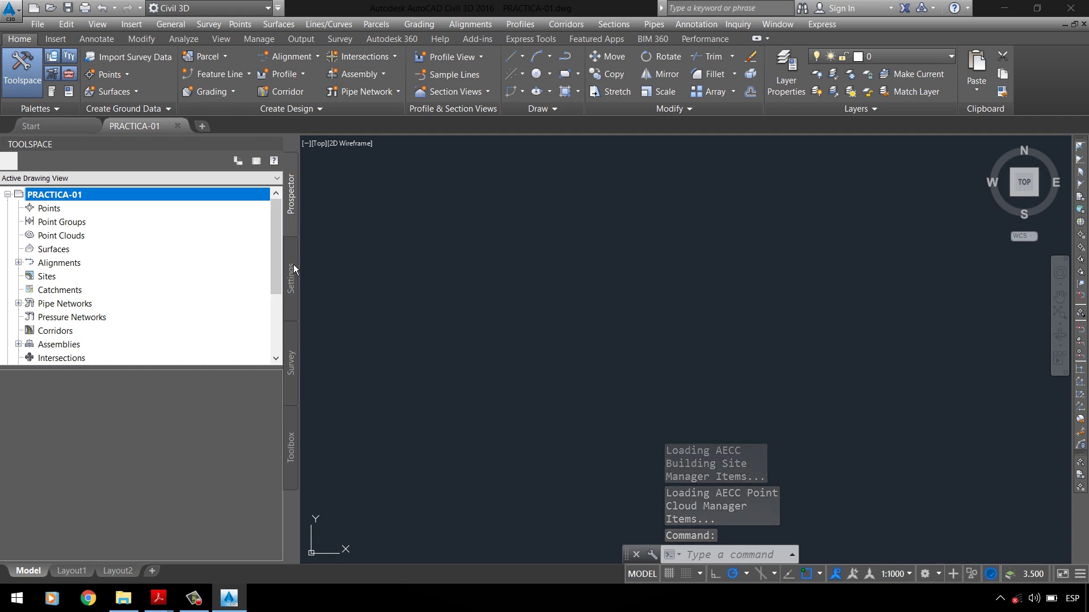
click(294, 284)
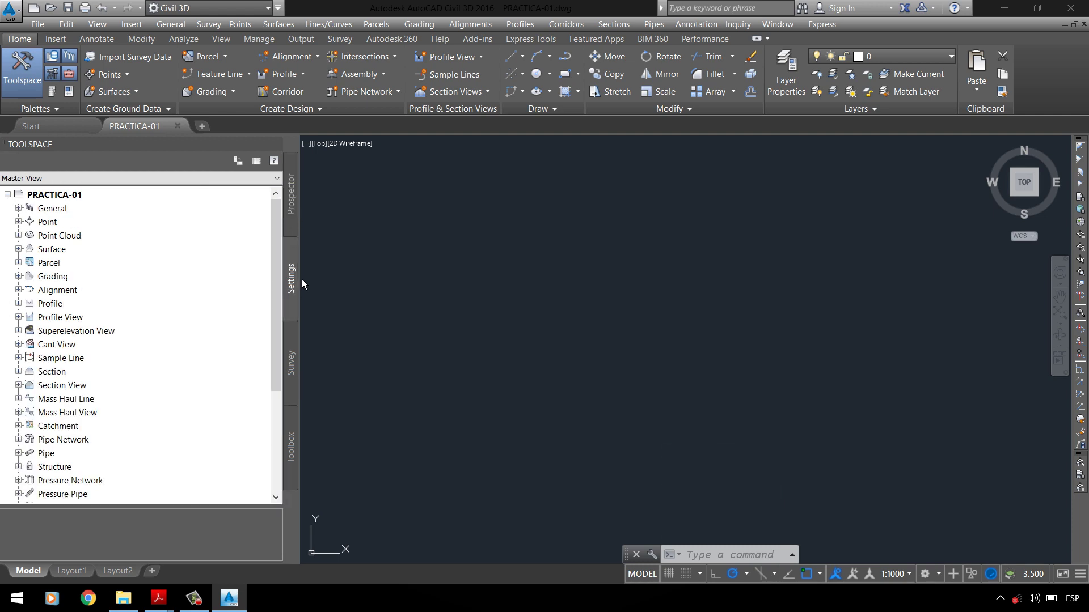
click(54, 195)
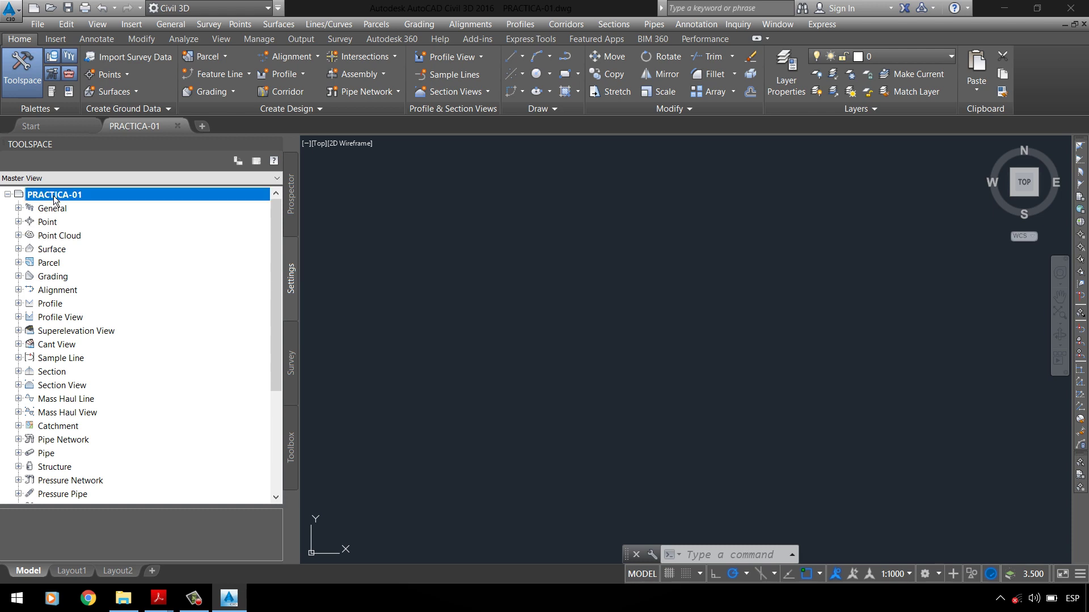
Step: In PRACTICA-01's Edit Drawing Settings, set the Units and Zone category to UTM, WGS84 Datum
right_click(90, 200)
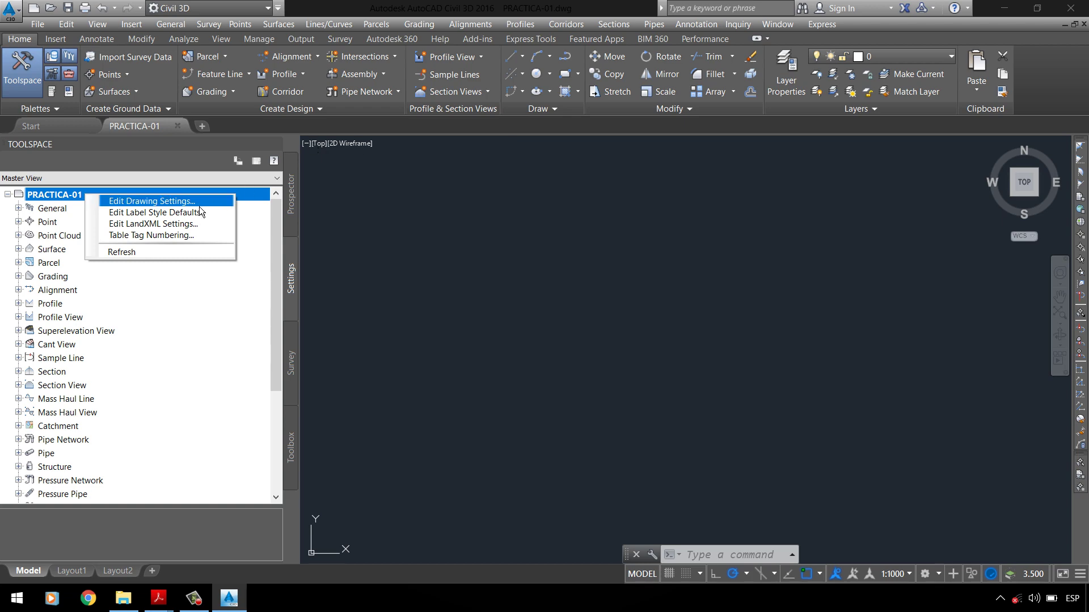
click(132, 201)
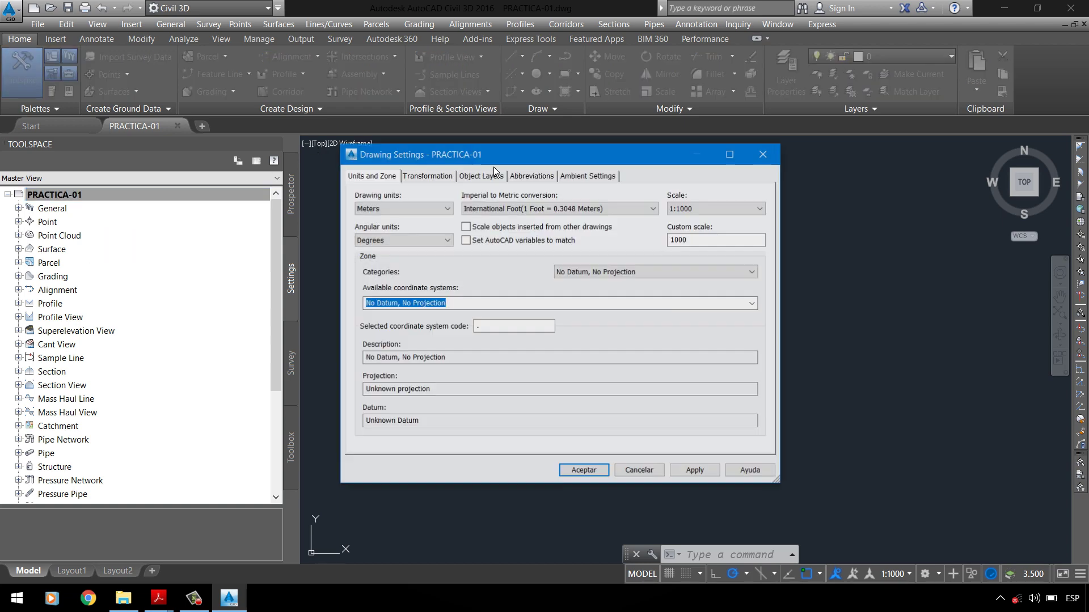
drag(524, 161, 515, 188)
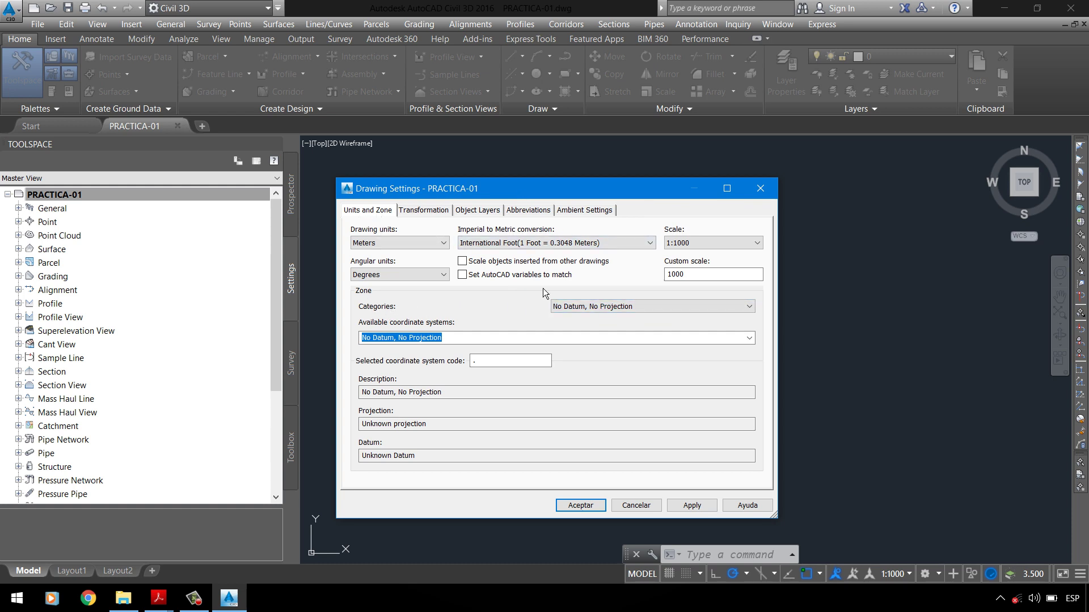
click(618, 308)
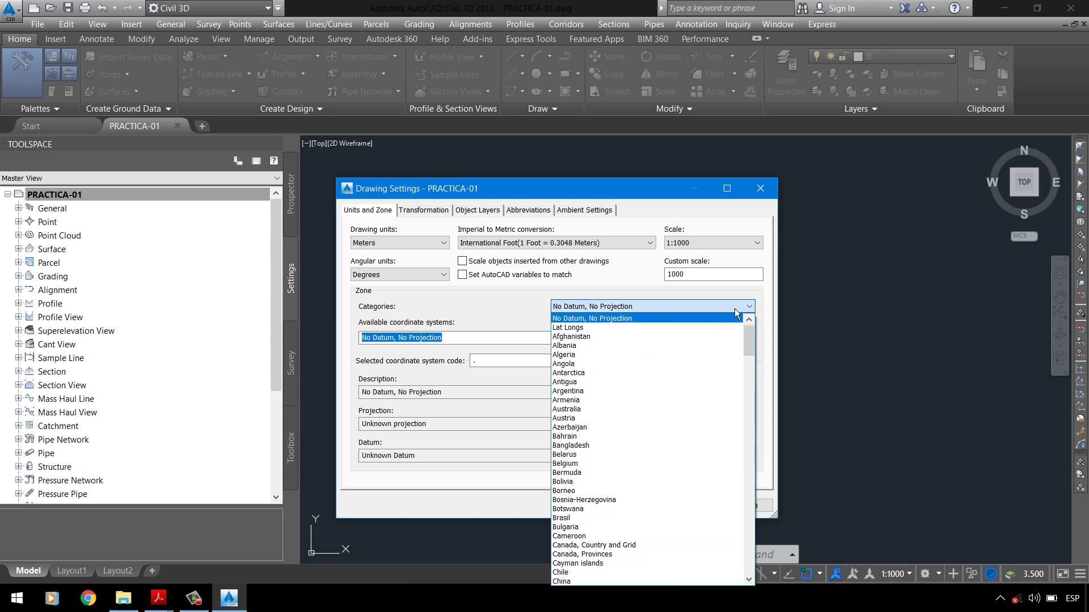
drag(750, 344, 759, 580)
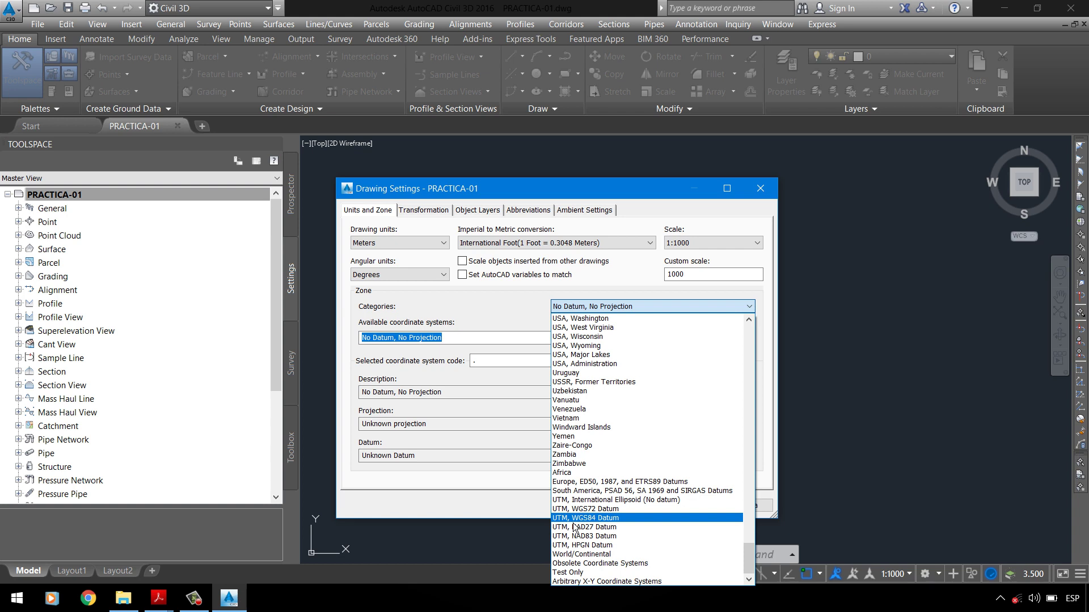
click(593, 518)
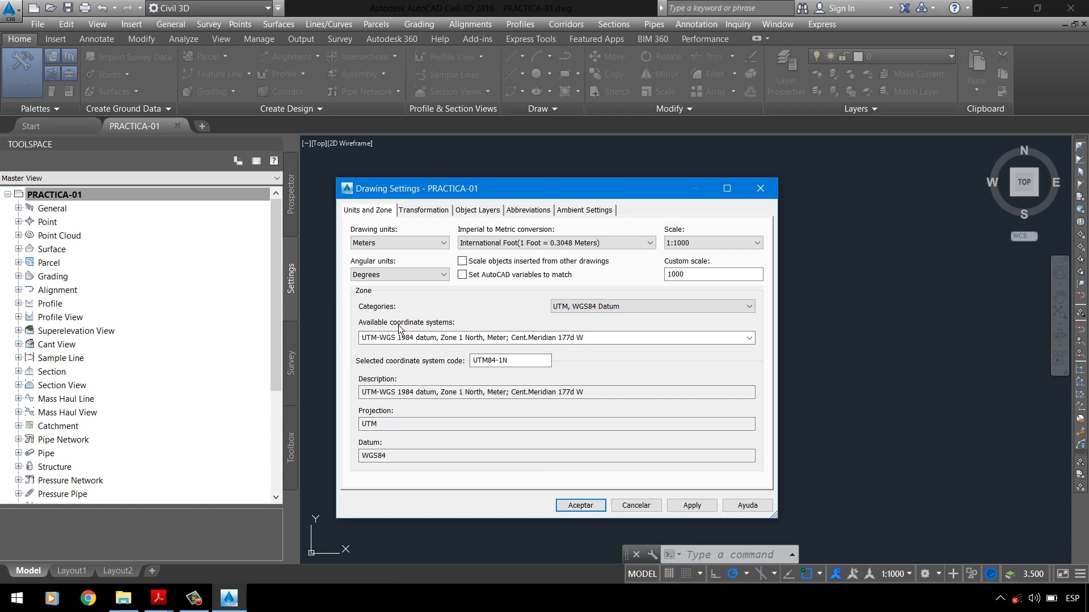
click(754, 342)
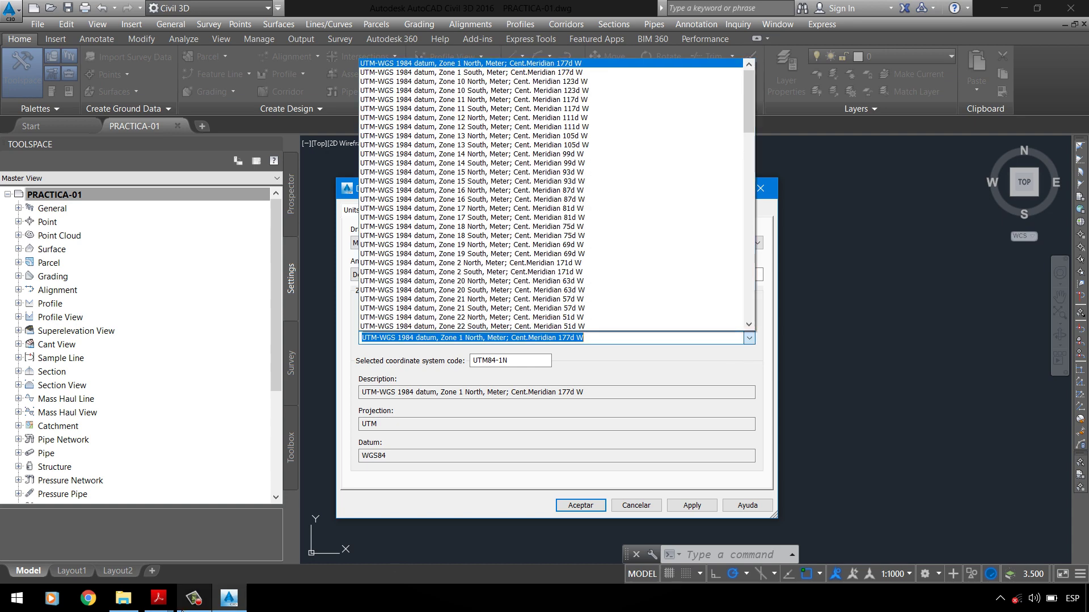
Step: Check the assignment PDF, then pick the WGS 1984 UTM Zone 18 South coordinate system
click(158, 598)
click(116, 549)
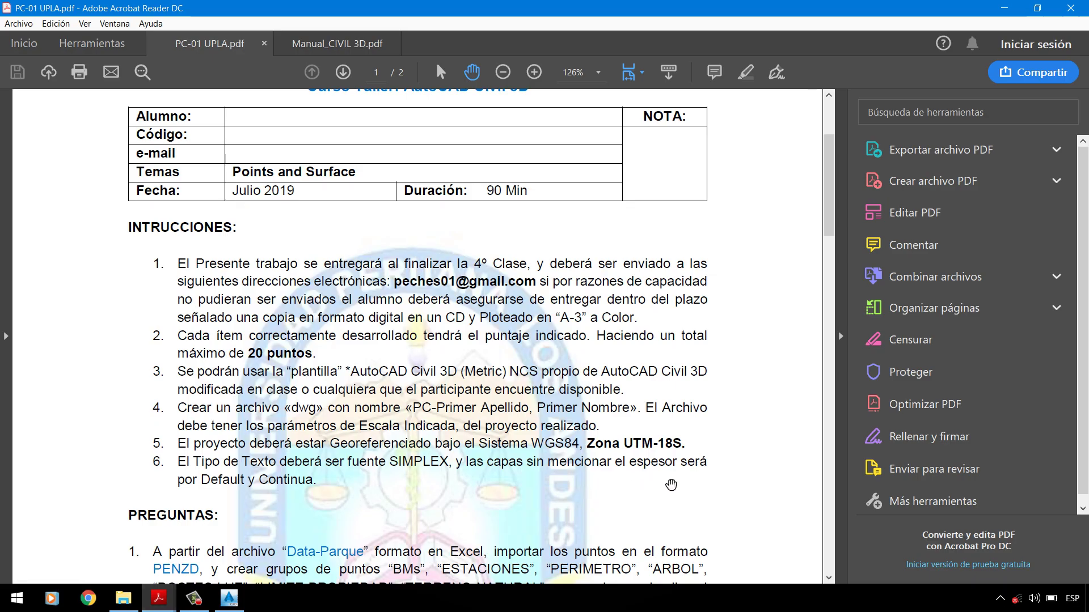
click(229, 598)
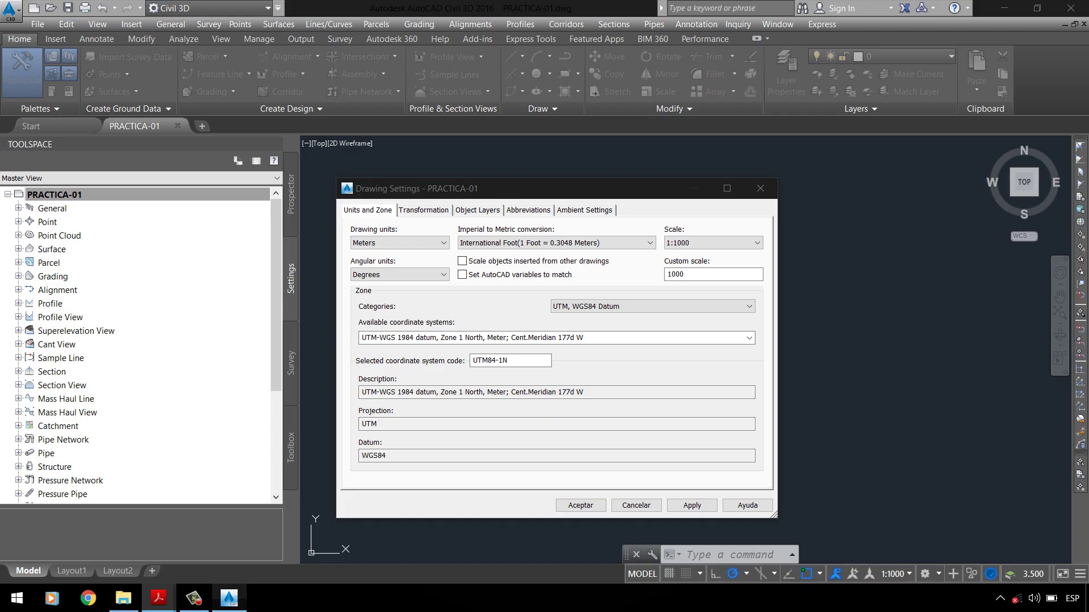
click(750, 339)
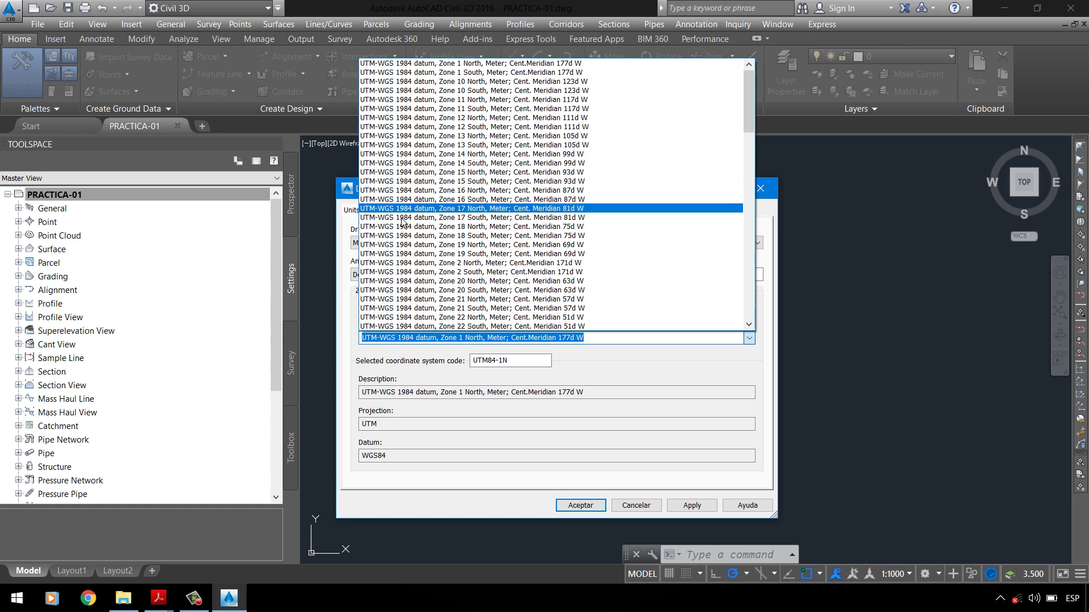
click(477, 242)
drag(513, 361, 482, 377)
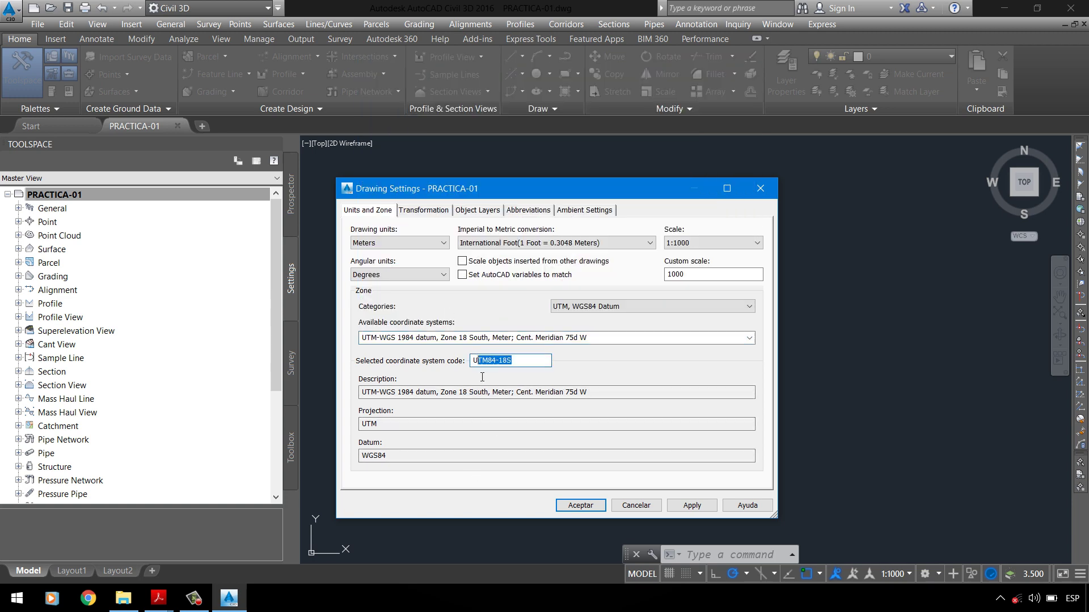
key(End)
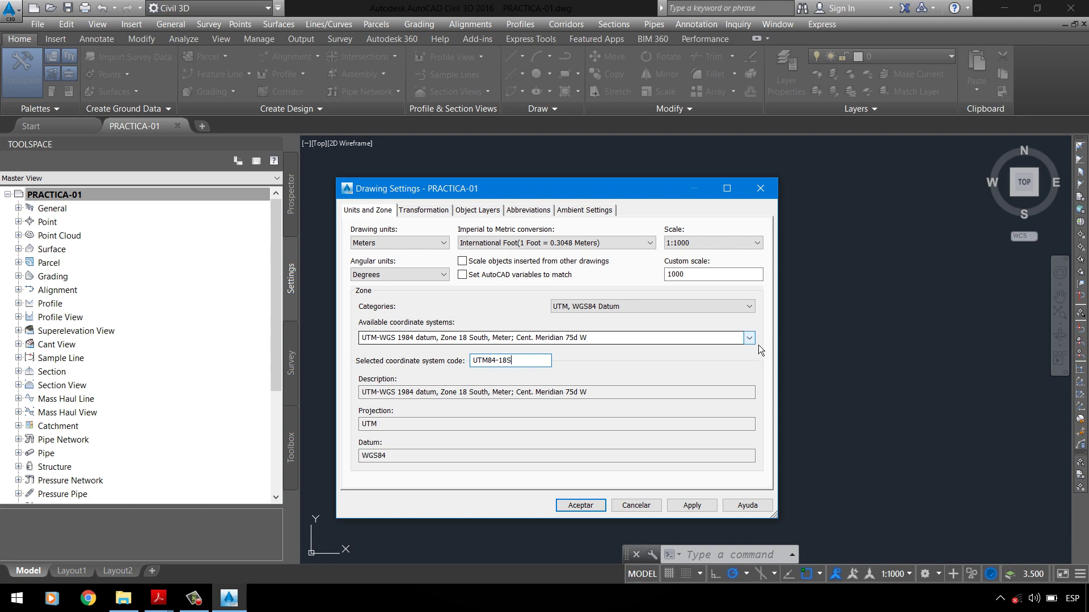
Step: Recheck the coordinate system list, then apply UTM84-18S and close Drawing Settings with Aceptar
click(754, 340)
scroll(623, 227, up, 2)
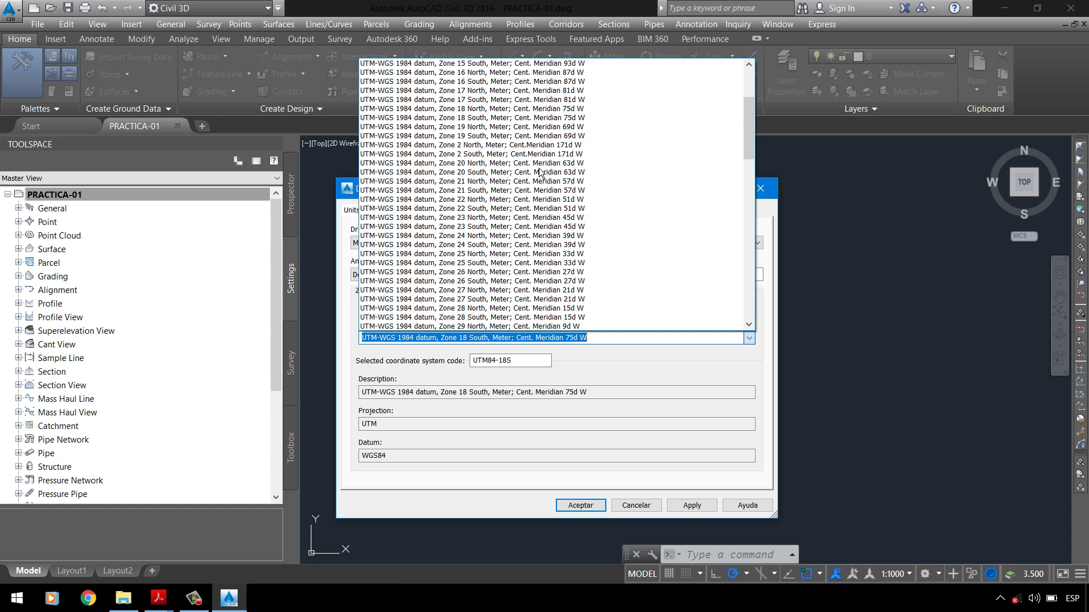
click(391, 381)
click(514, 361)
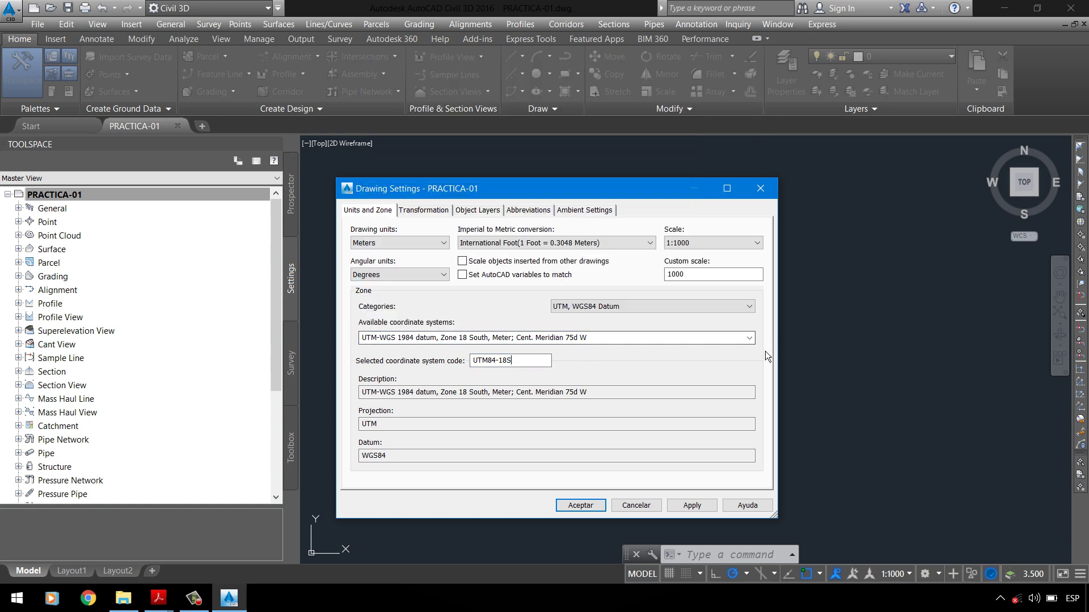
click(173, 606)
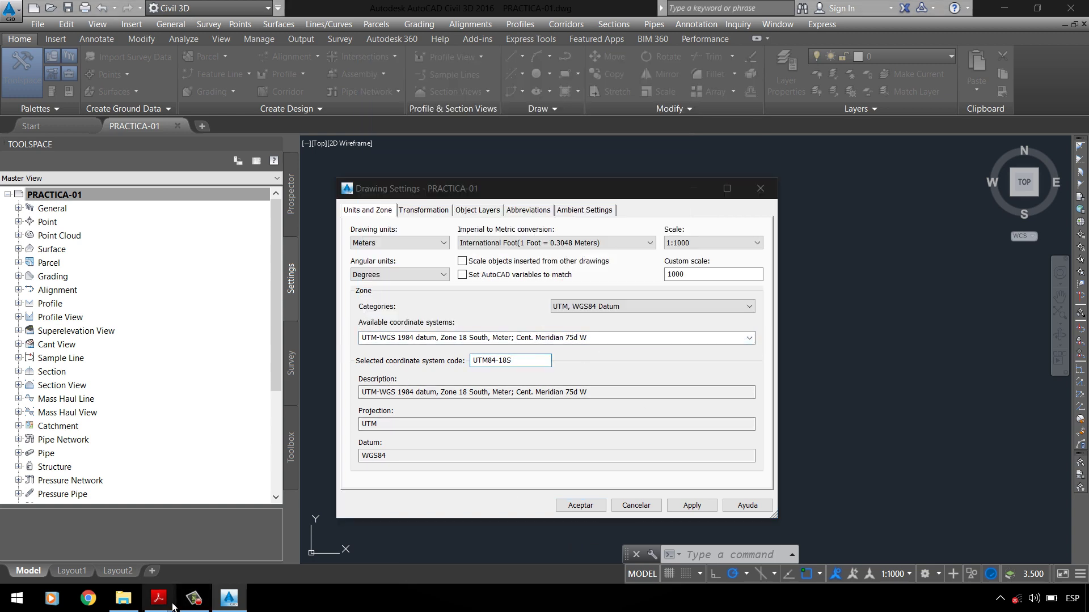
click(542, 363)
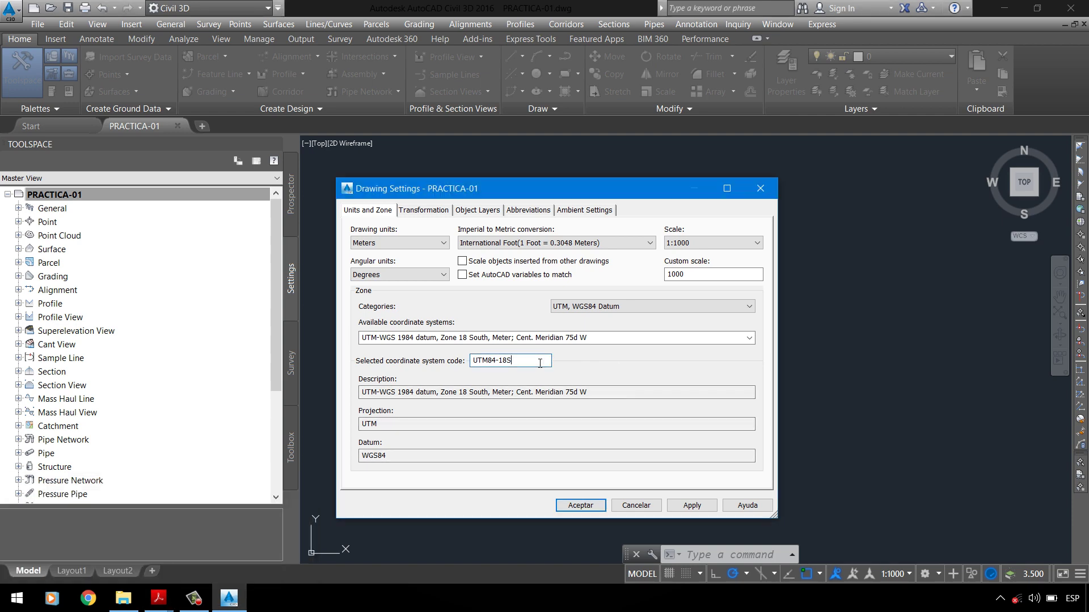
click(692, 505)
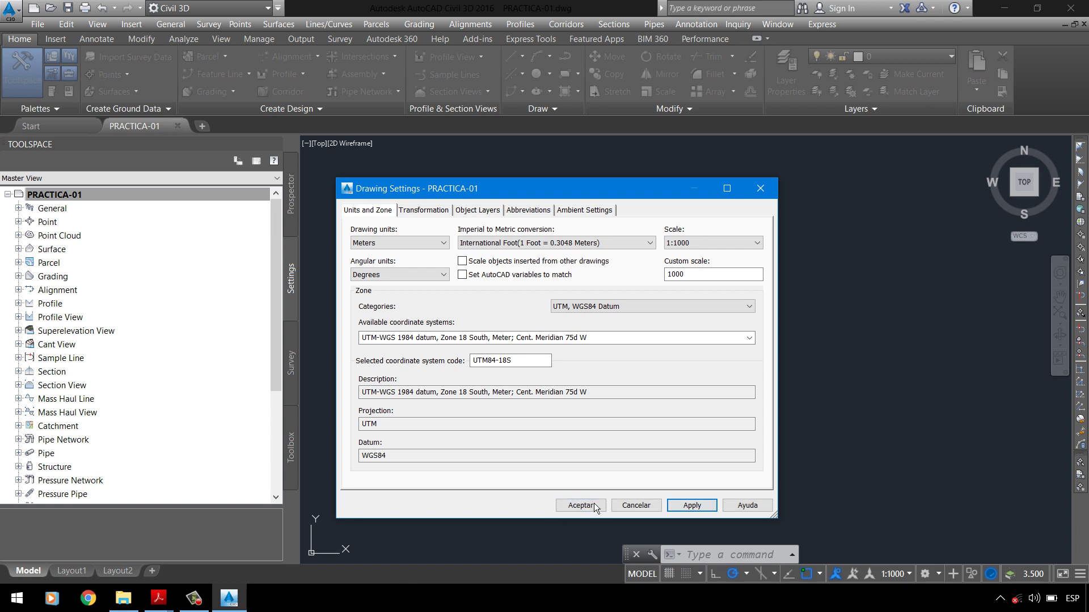
click(593, 505)
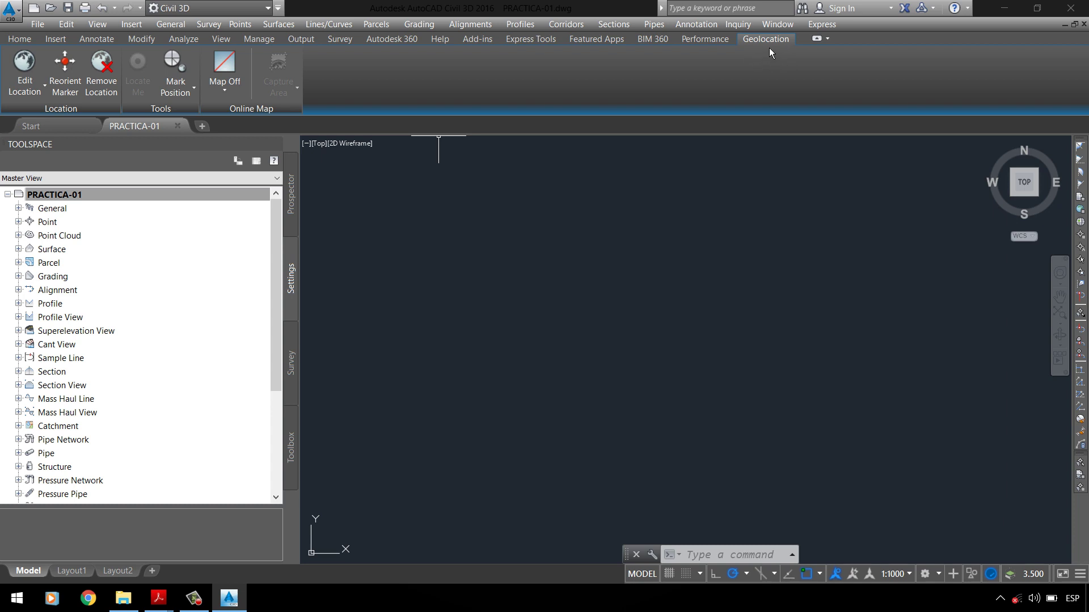
Step: Save PRACTICA-01 from the Quick Access Toolbar so UTM84-18S is kept
click(68, 11)
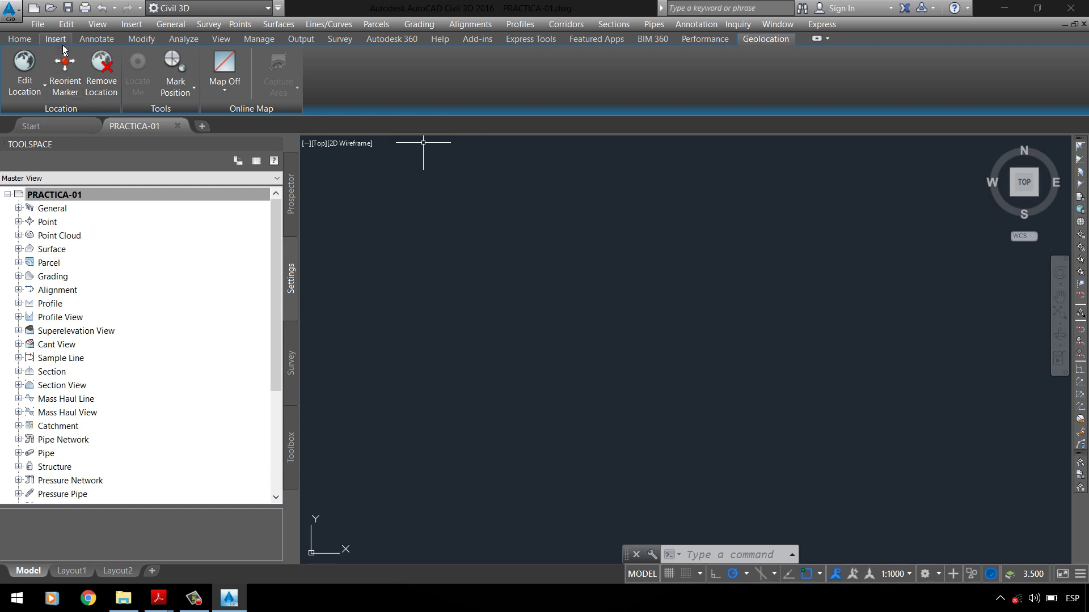
click(73, 17)
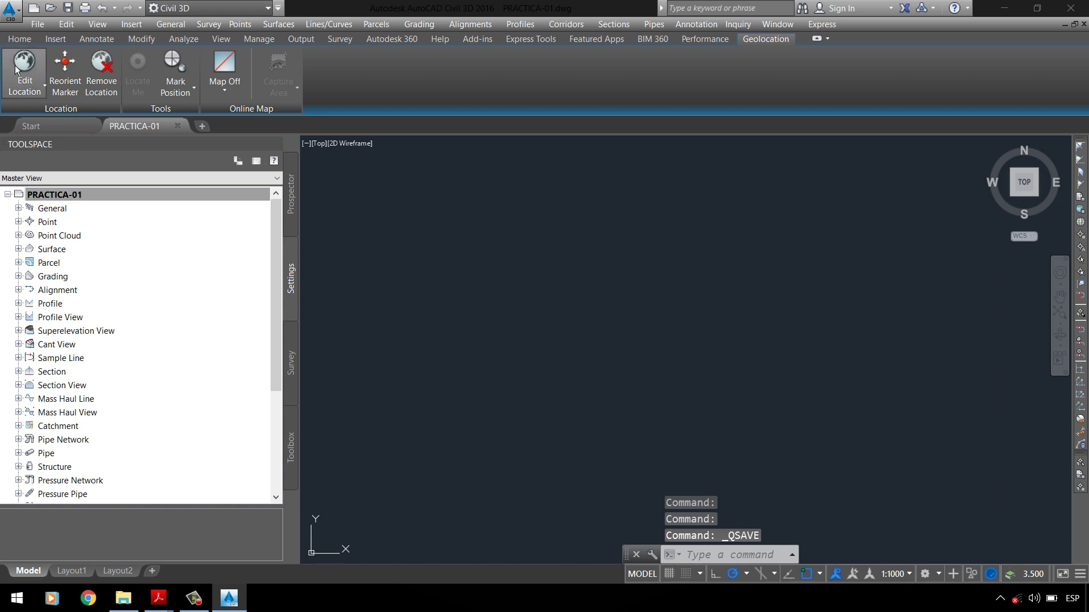
click(10, 10)
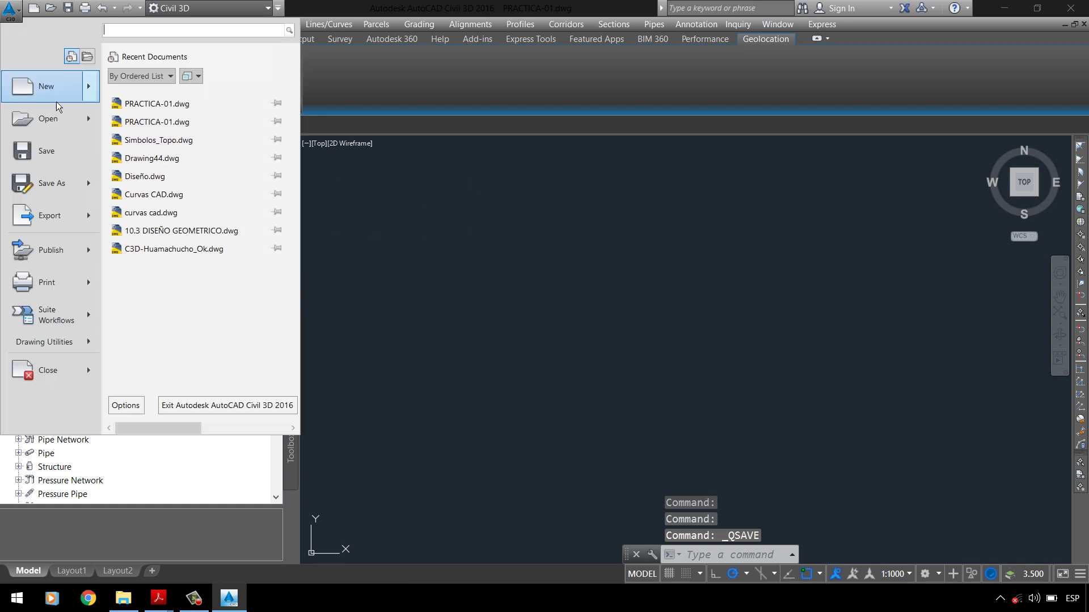
Step: Save the drawing again and browse the Prospector collections: Points, Point Groups and Surfaces
click(70, 161)
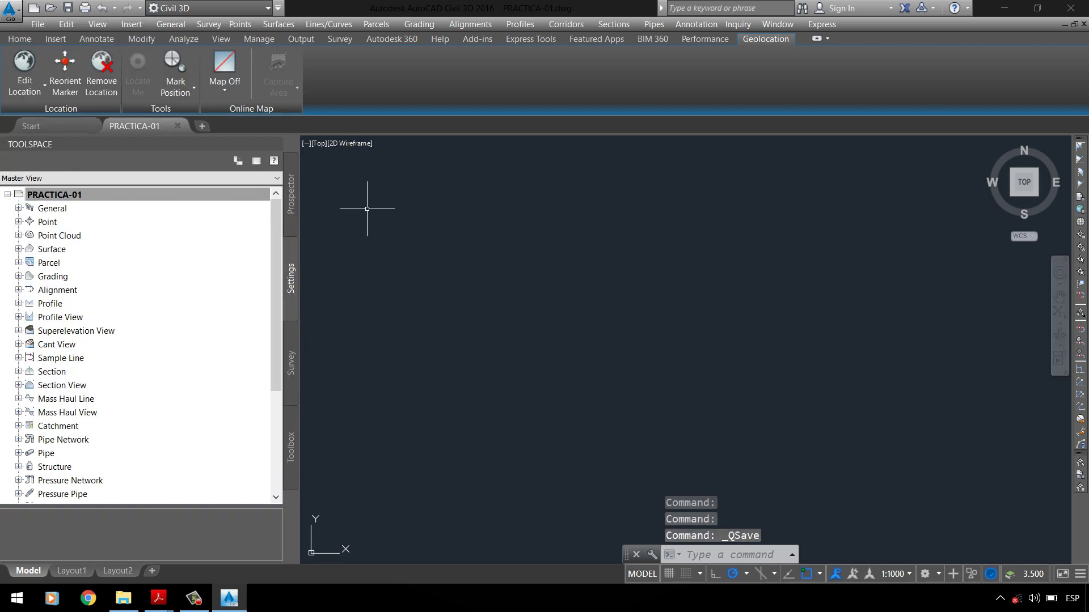
click(298, 215)
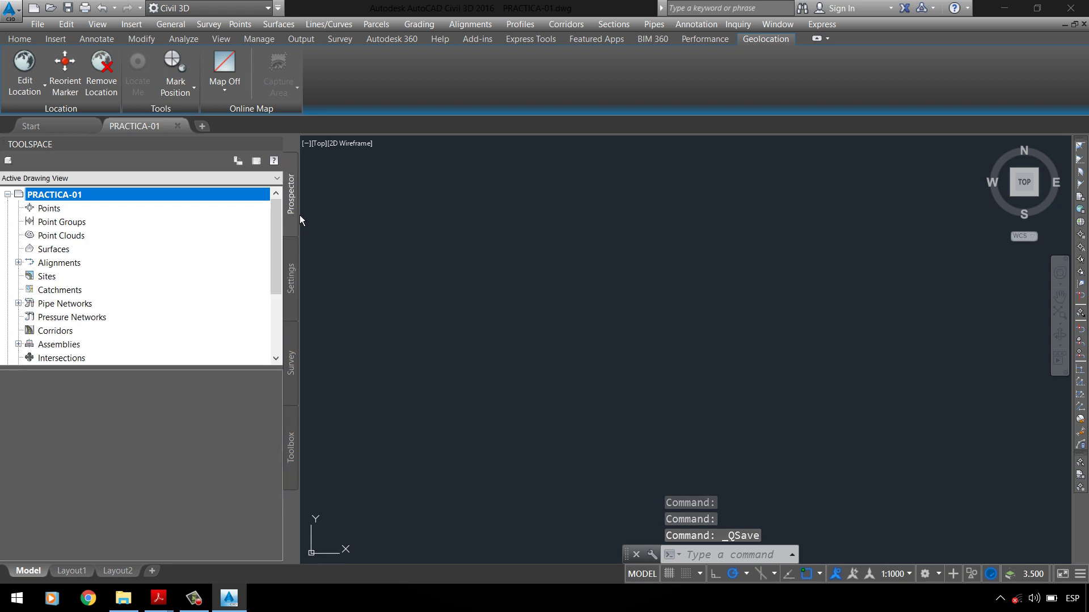
click(297, 279)
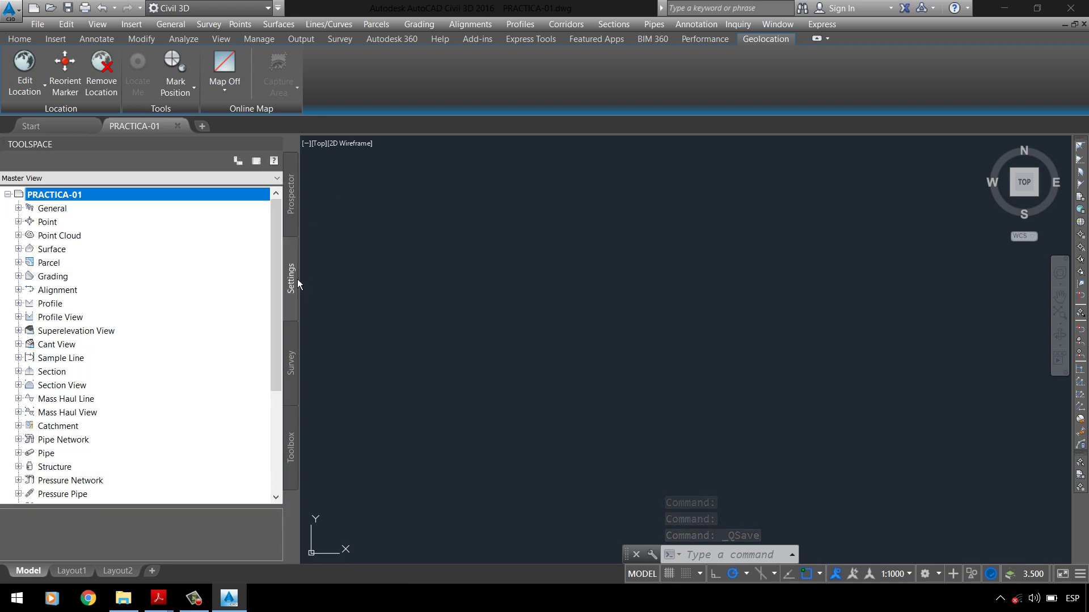
click(299, 219)
click(295, 276)
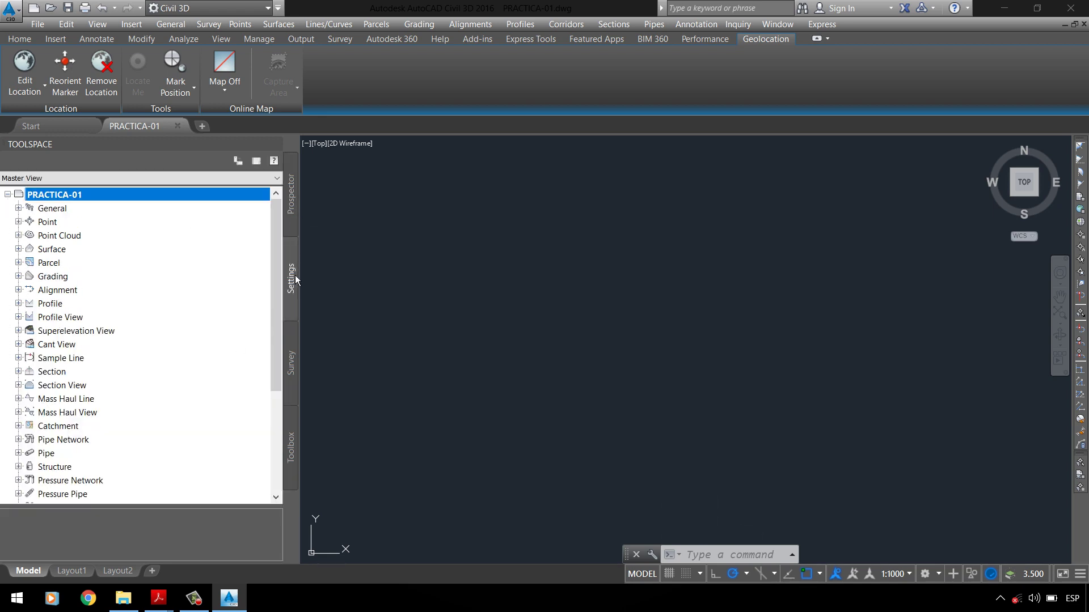
click(297, 210)
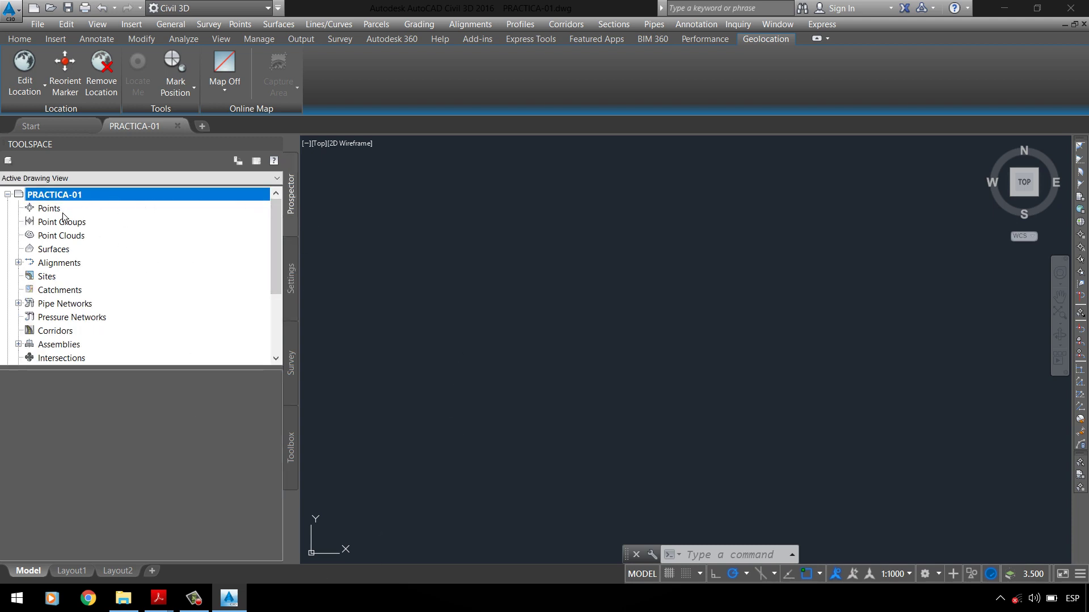
click(170, 209)
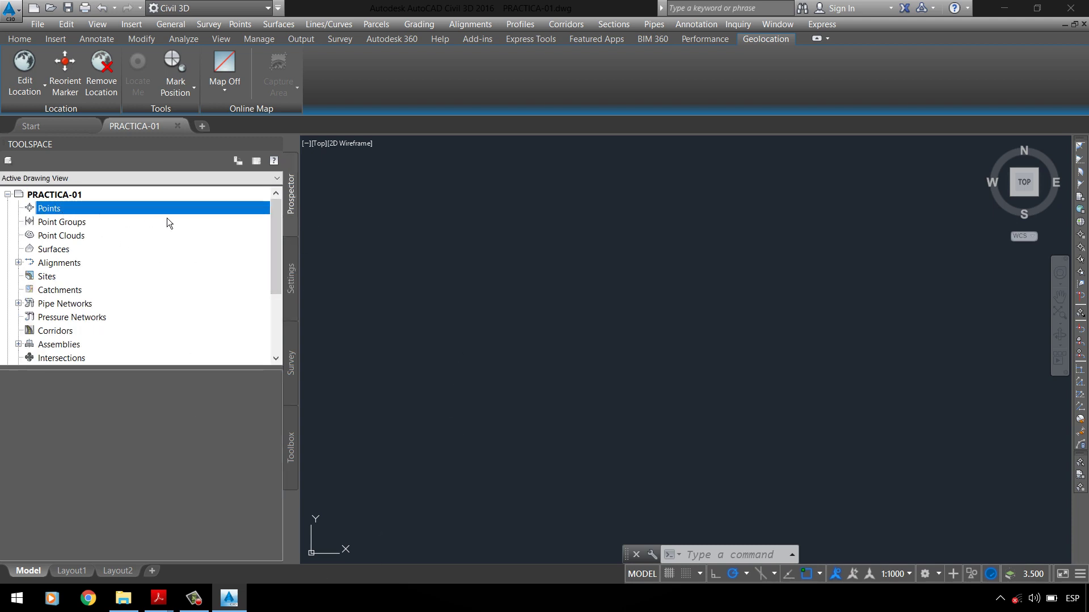
click(85, 224)
key(Down)
key(Down)
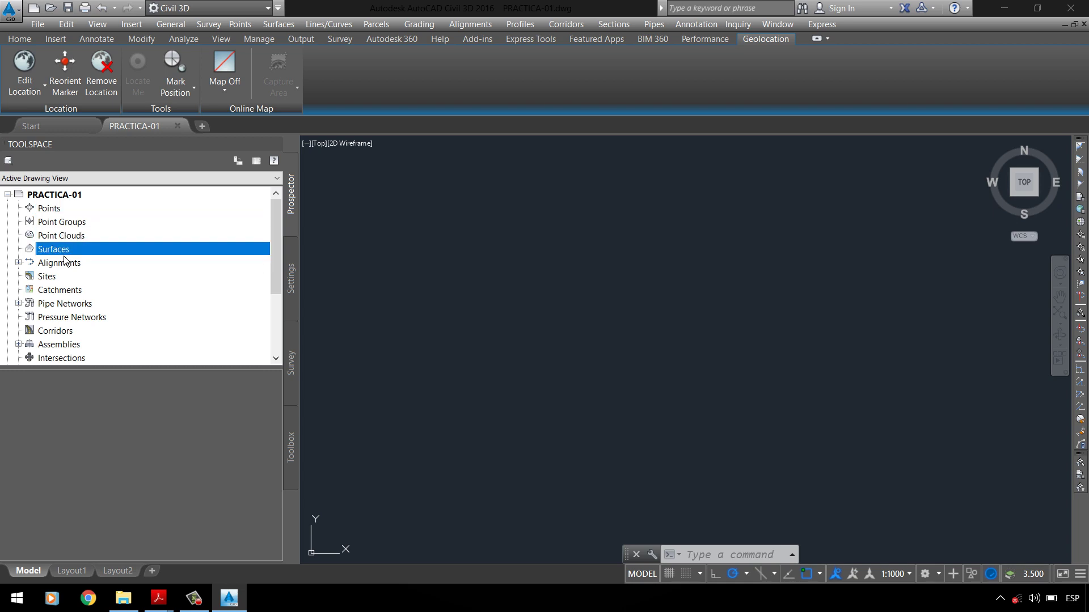
key(Up)
key(Up)
key(Up)
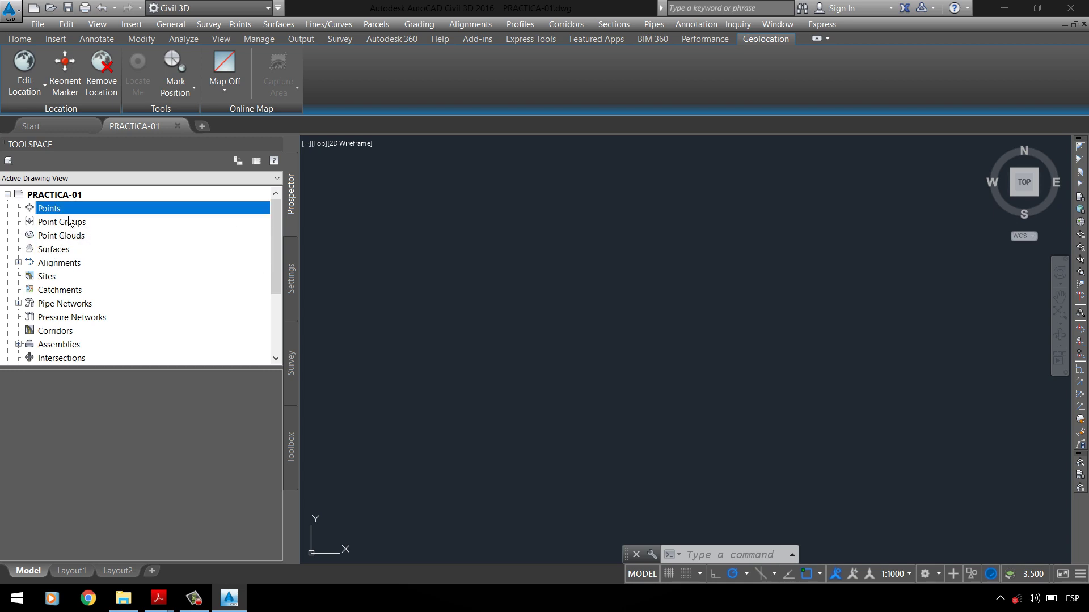
Step: Browse the Settings tree: General, Point, Surface, Grading and Alignment settings
click(292, 274)
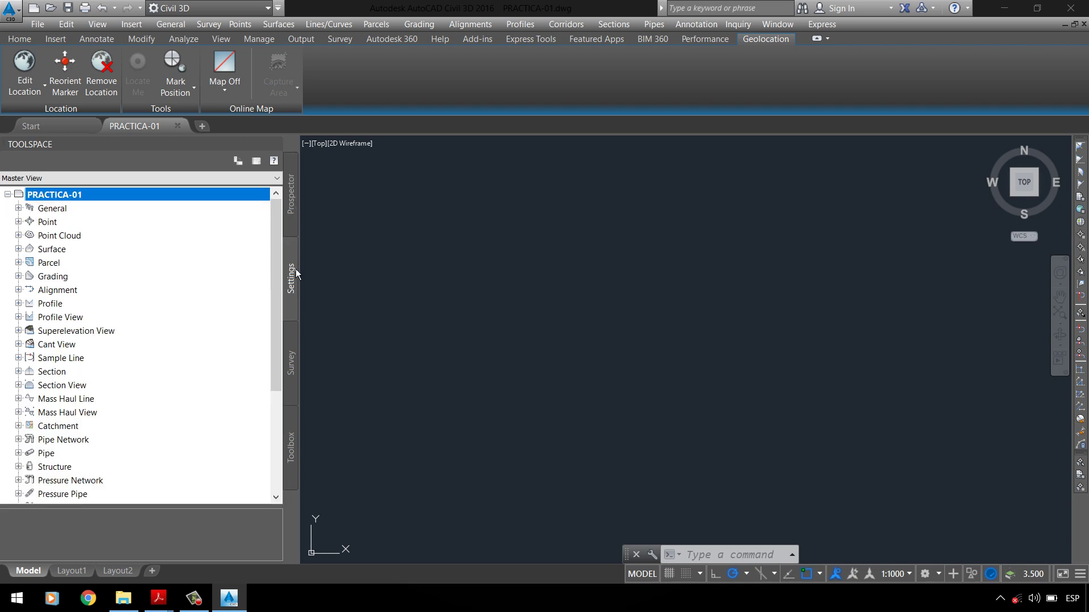
click(73, 214)
click(56, 226)
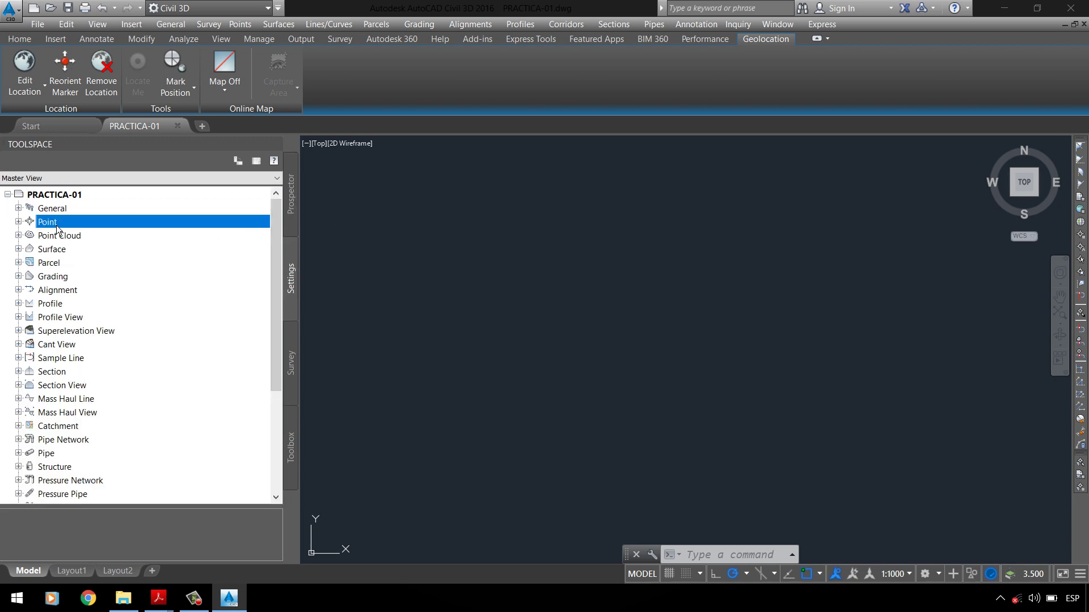
click(19, 209)
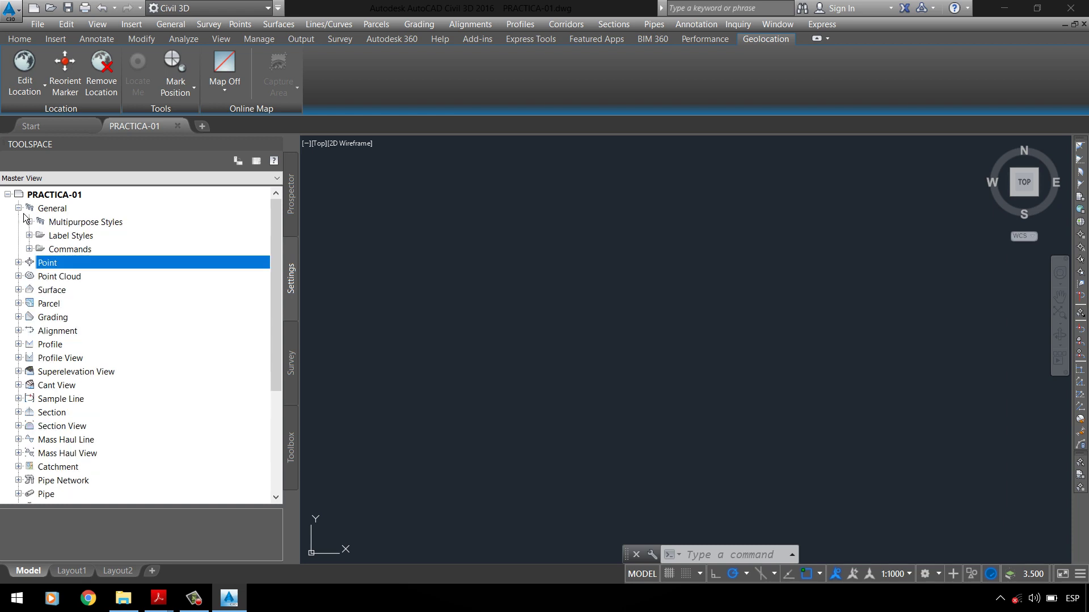
click(19, 209)
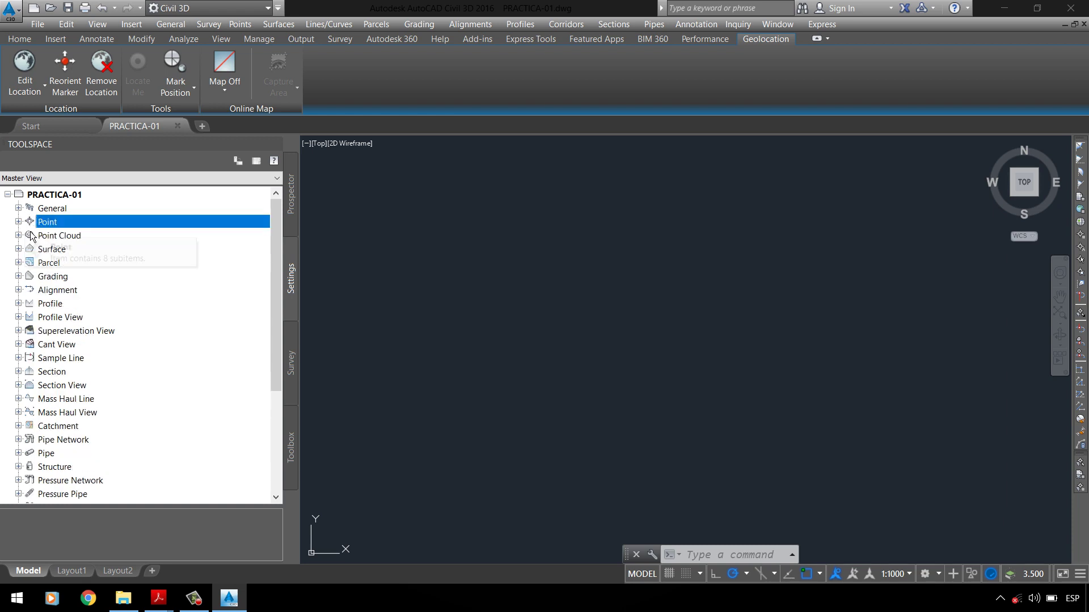
click(80, 251)
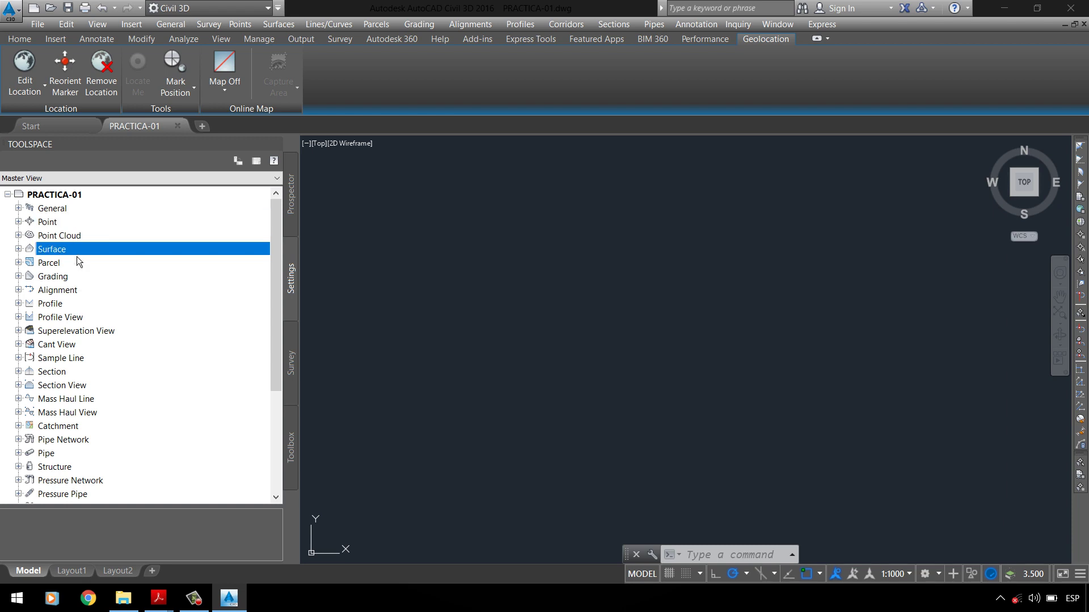
click(52, 280)
click(60, 293)
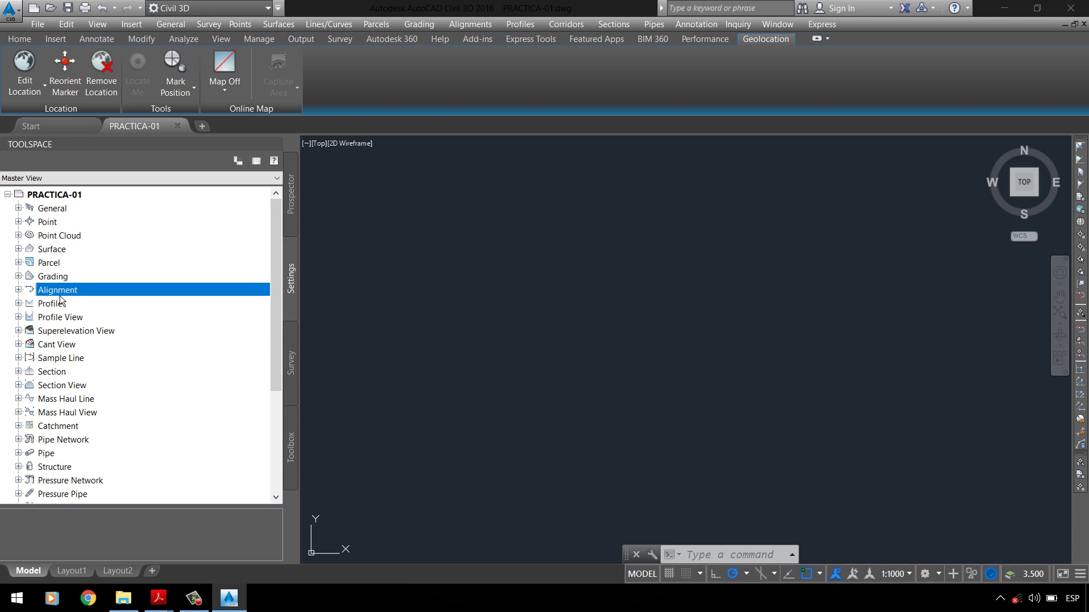
Step: Browse Section, Profile View, Section View, Pipe and Structure settings, then return to Prospector
click(80, 373)
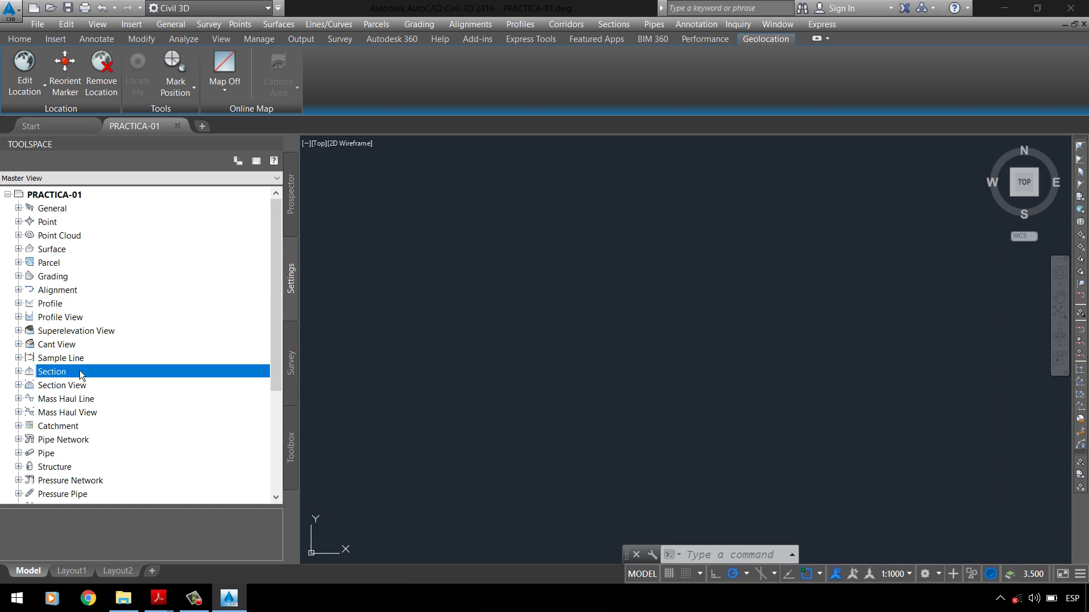
click(67, 321)
click(61, 389)
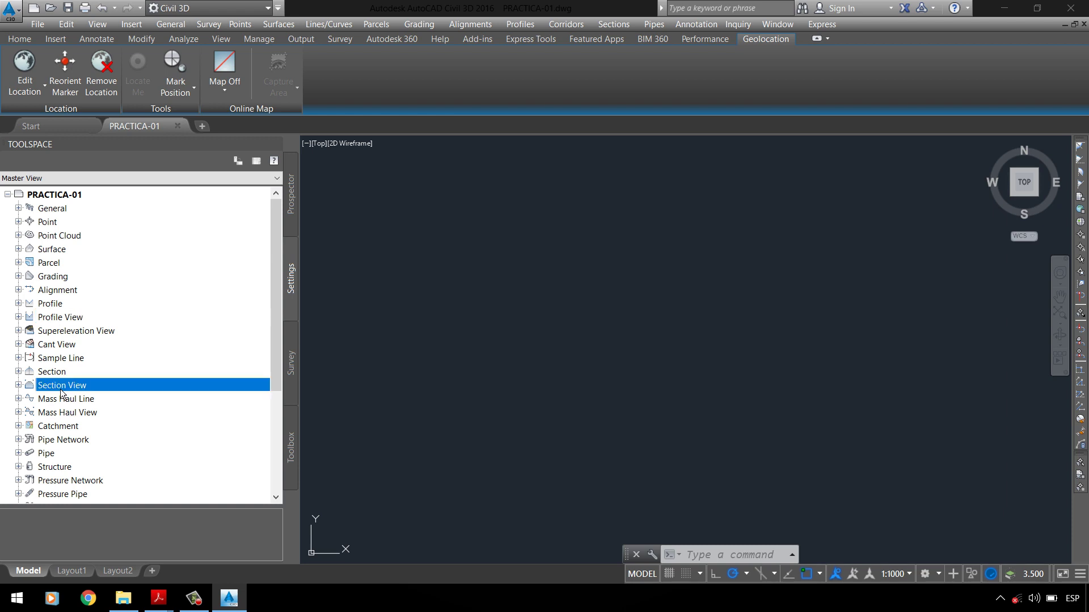
scroll(74, 410, down, 1)
click(59, 414)
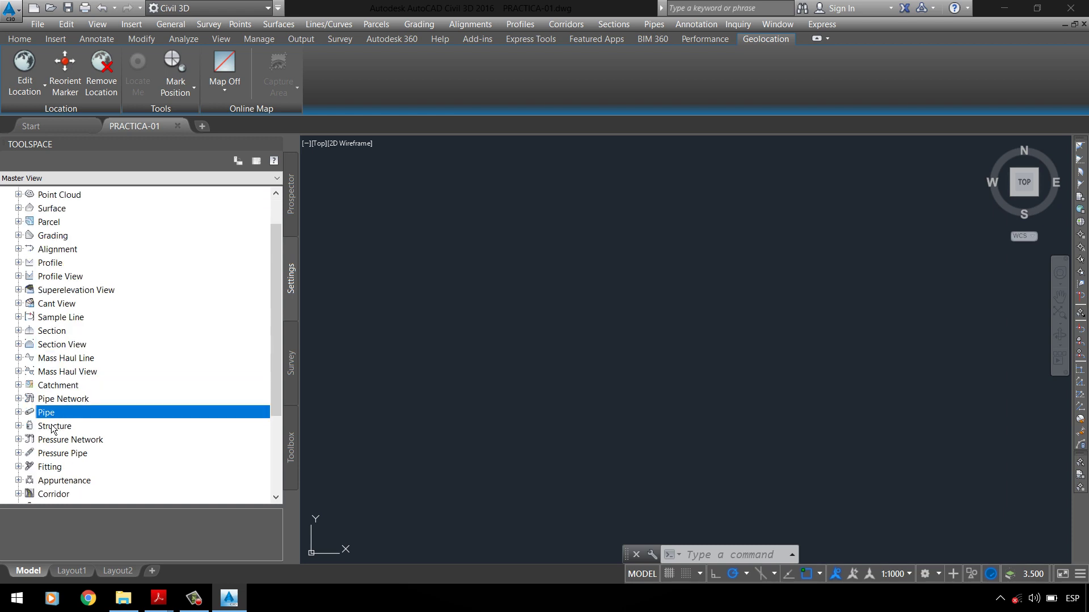
click(66, 431)
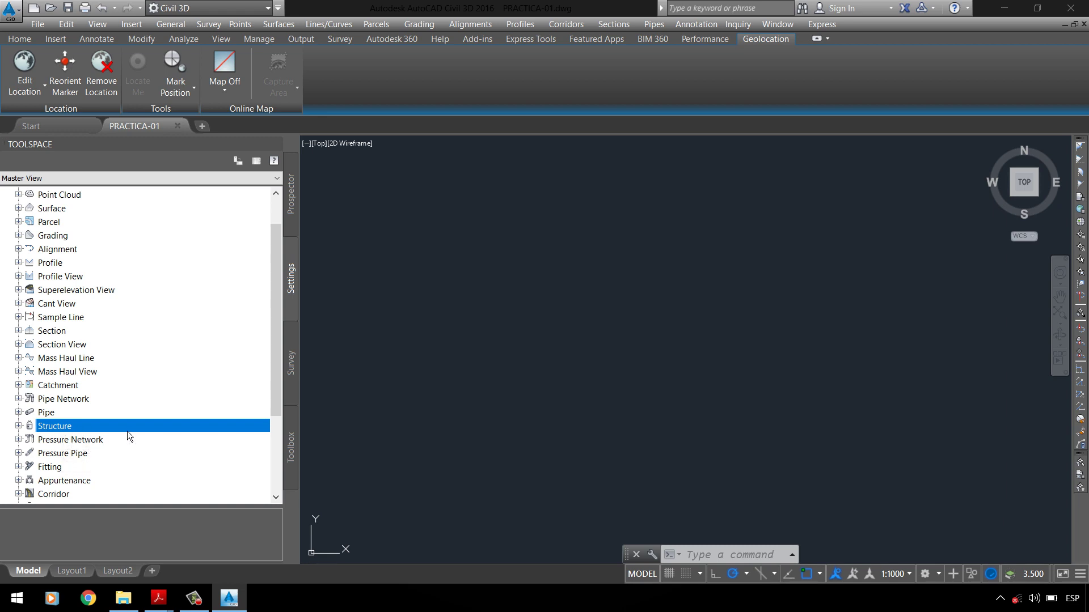
scroll(129, 428, down, 3)
scroll(119, 426, up, 4)
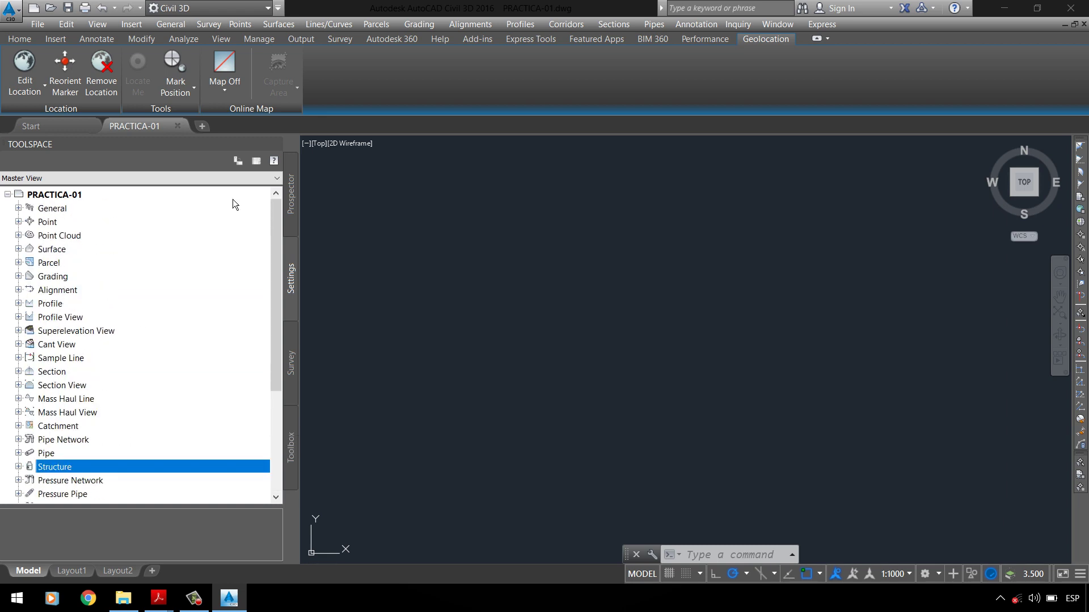
click(295, 202)
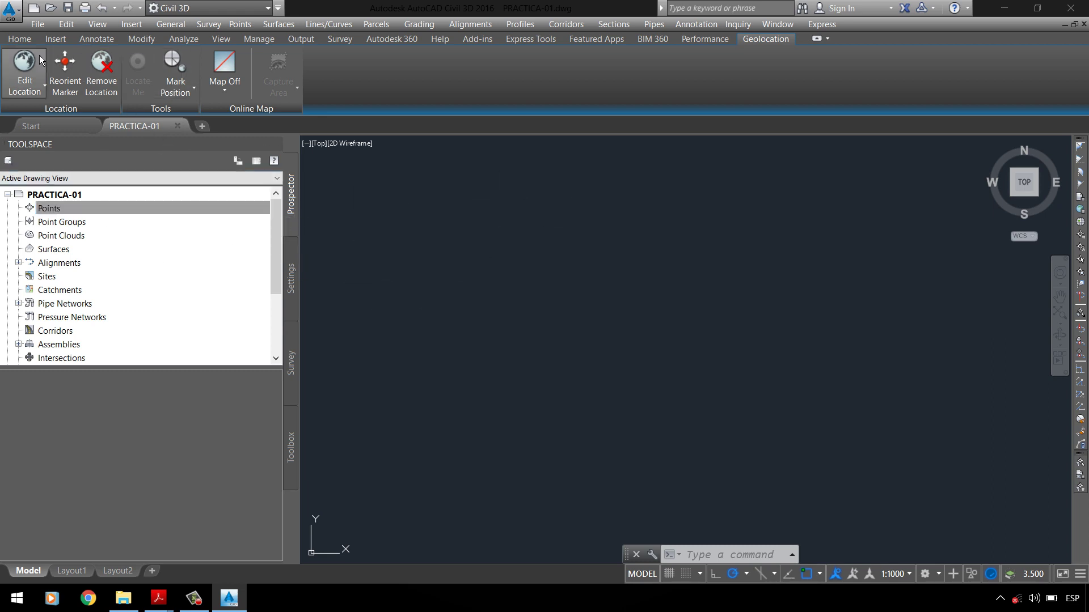
Step: Open Point Creation Tools from the Home tab and from the Points collection, closing them each time
click(29, 42)
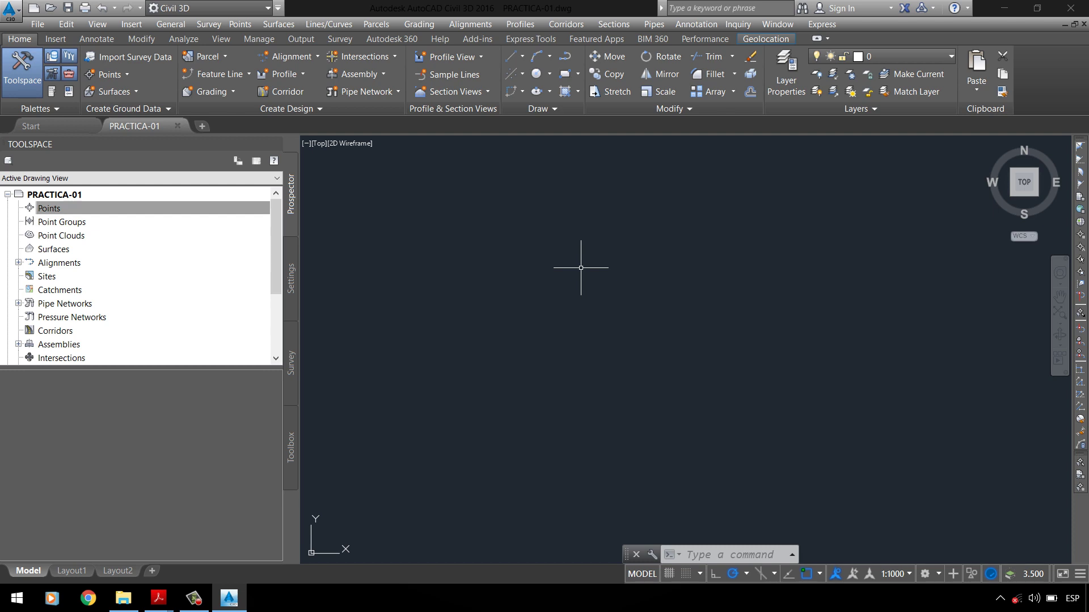
click(121, 81)
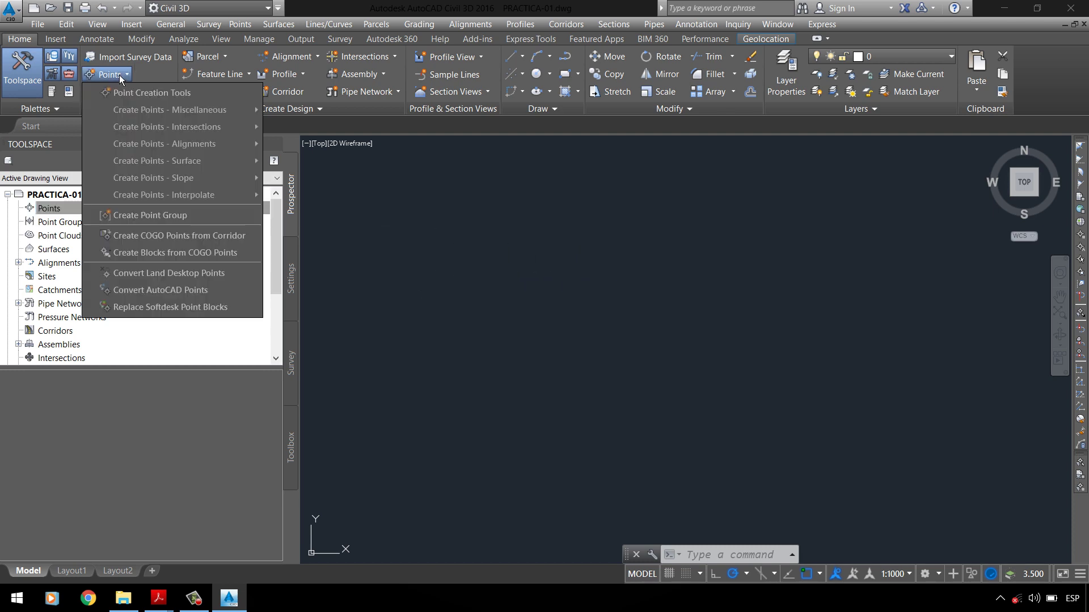
click(139, 97)
click(744, 202)
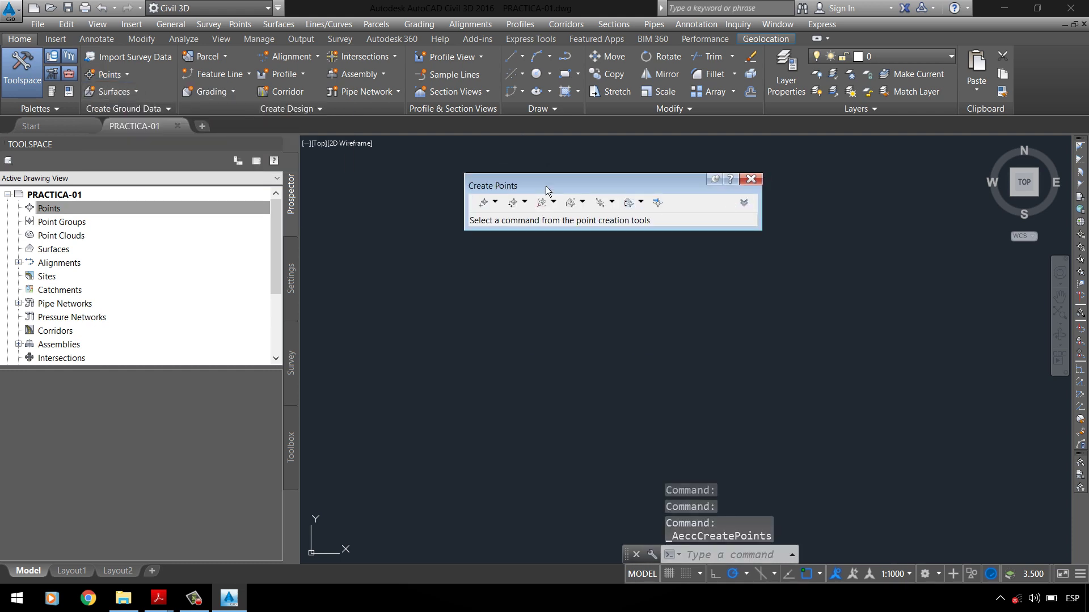
click(751, 181)
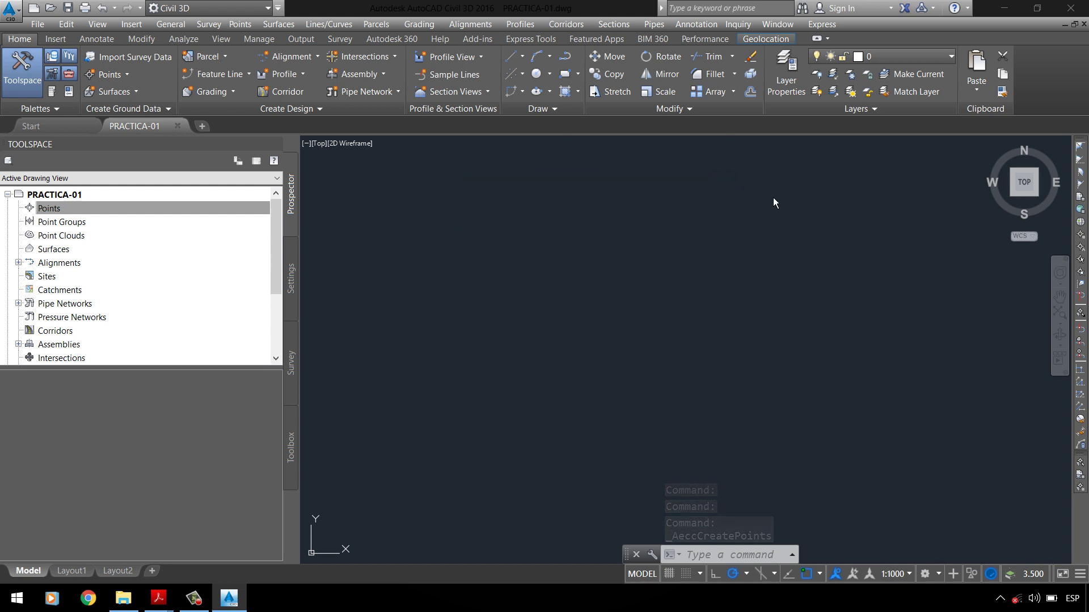
right_click(86, 214)
click(107, 219)
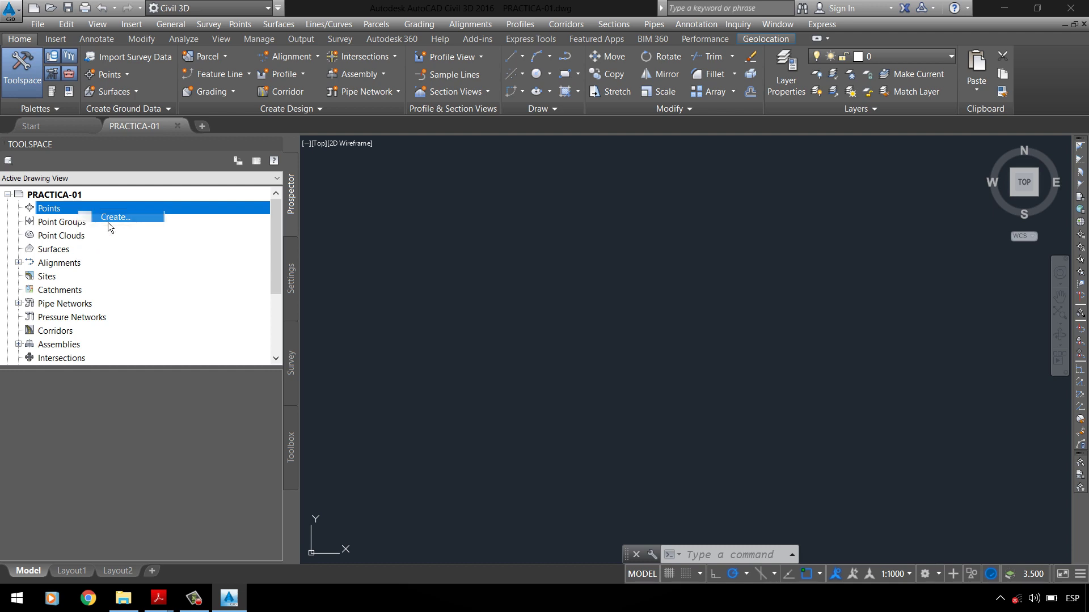
click(752, 180)
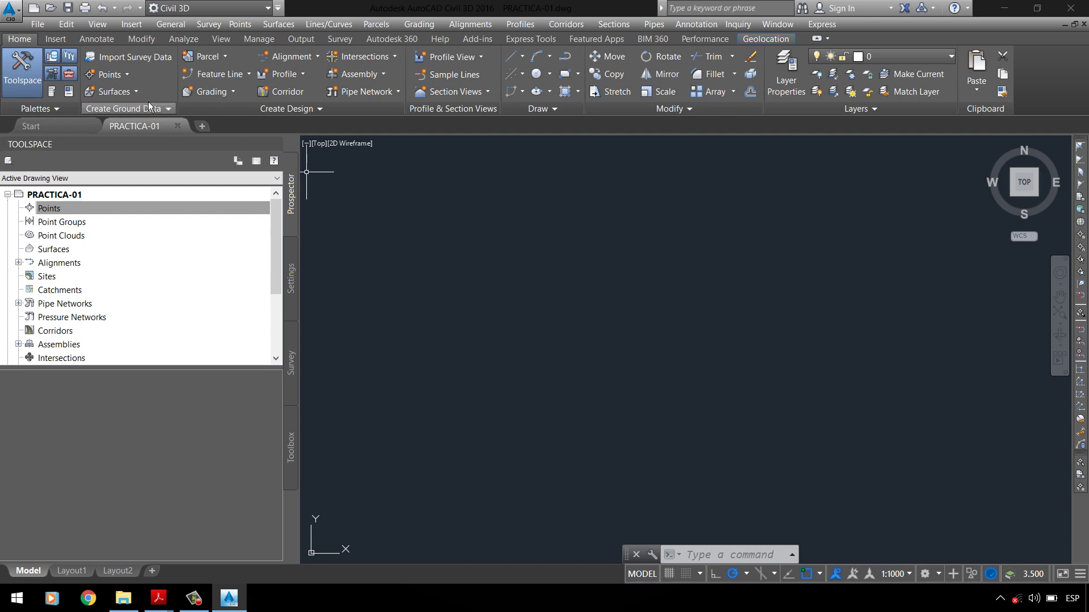
Step: Reopen Point Creation Tools, open Import Points, and cancel it for now
click(117, 83)
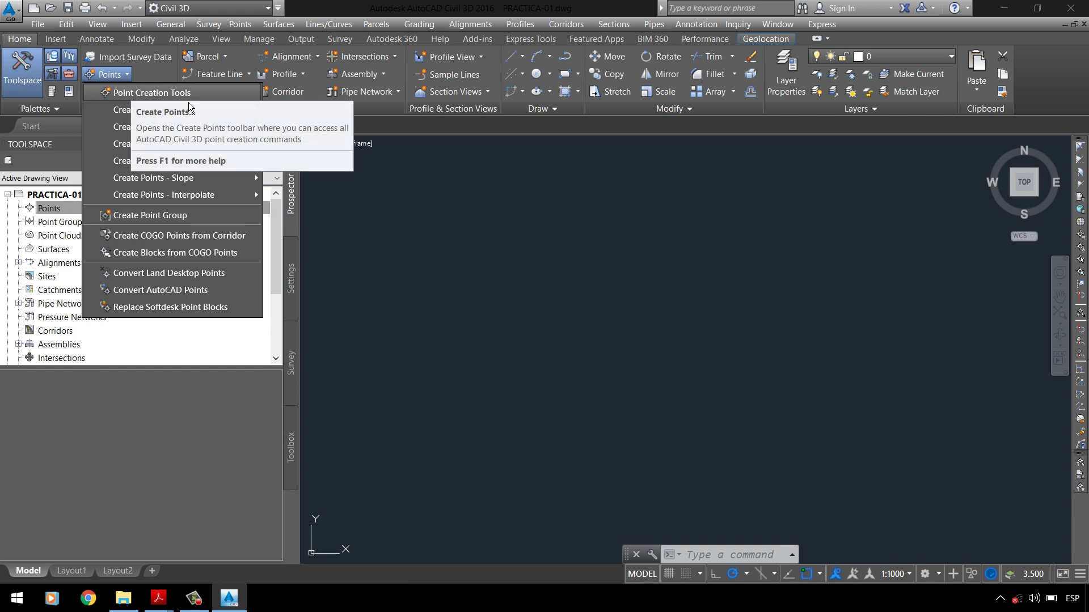
click(145, 102)
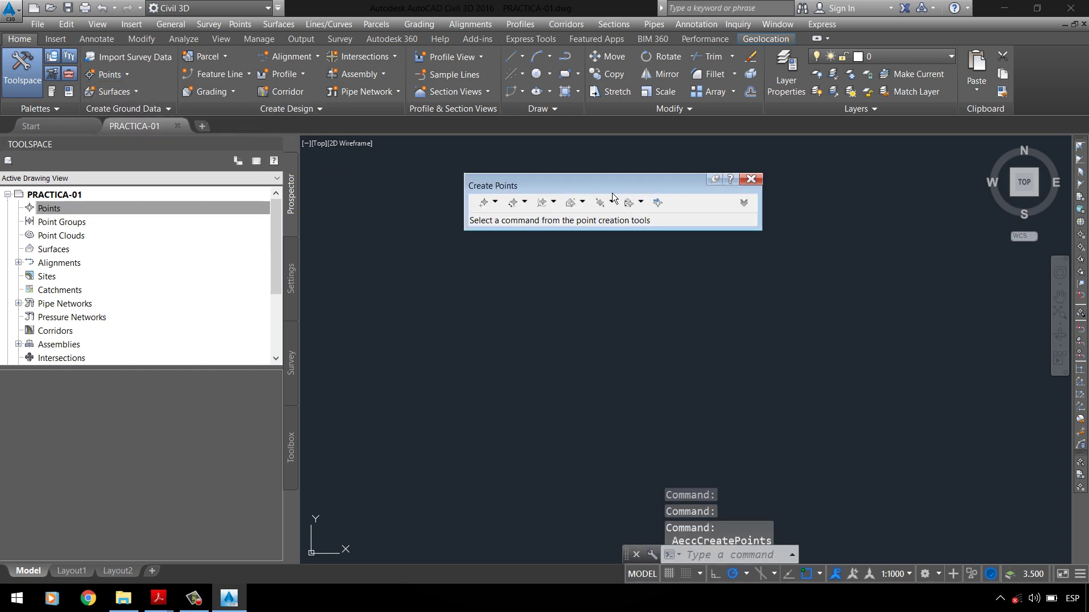
drag(581, 181, 536, 183)
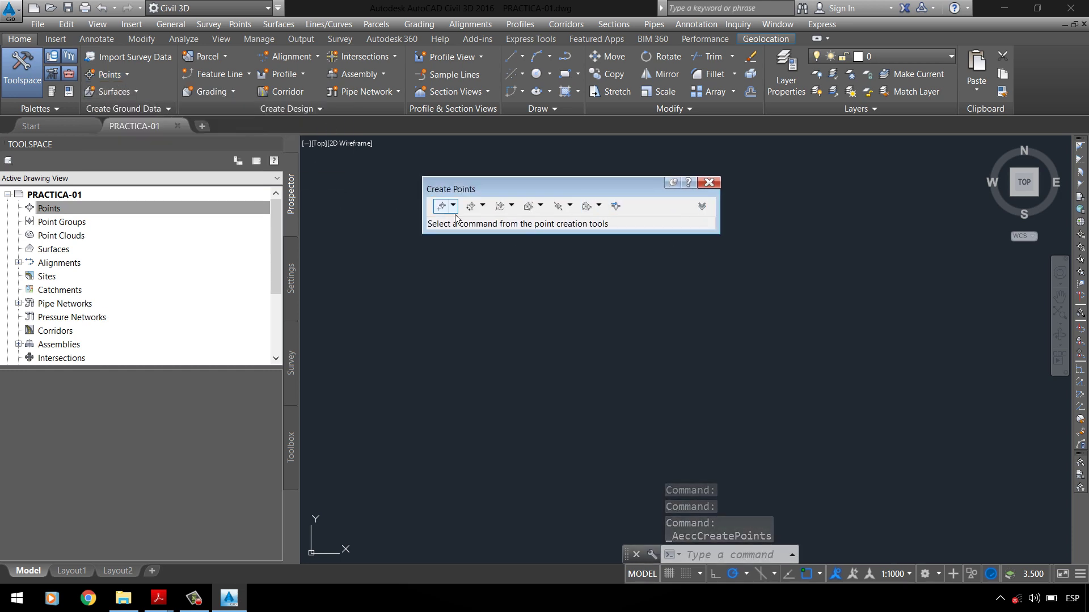
click(624, 212)
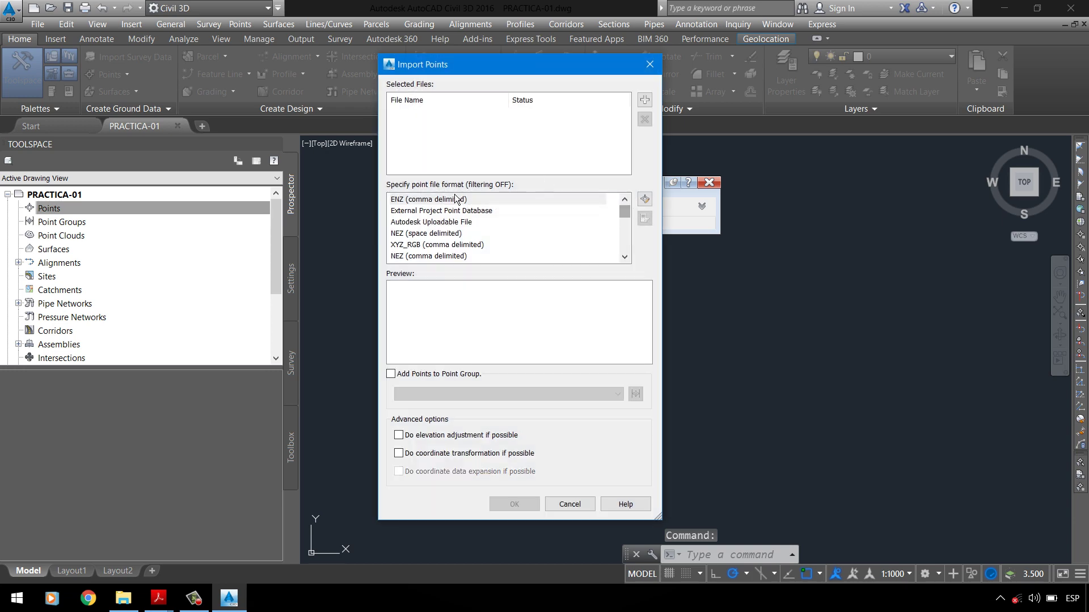
click(659, 73)
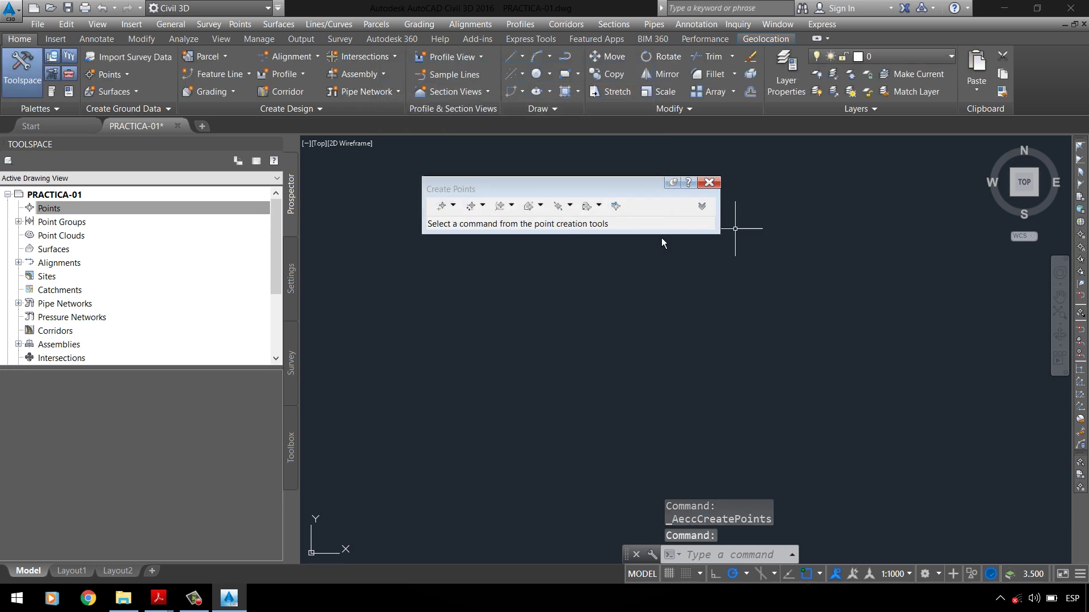
Step: Sort the project folder by size, select Data-Parque, and bring up the PC-01 UPLA PDF
click(120, 609)
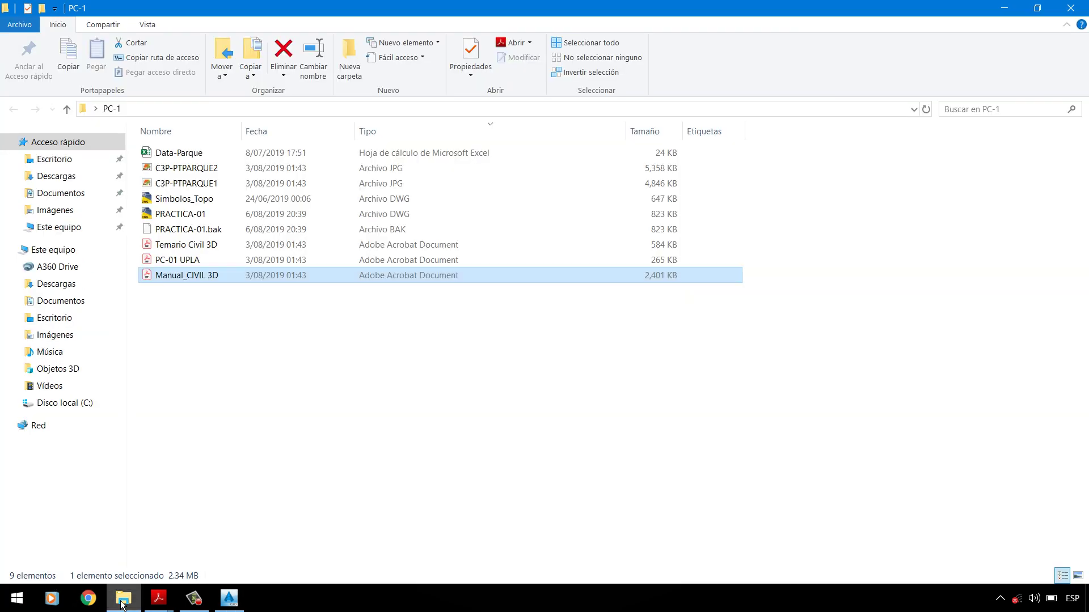
click(212, 384)
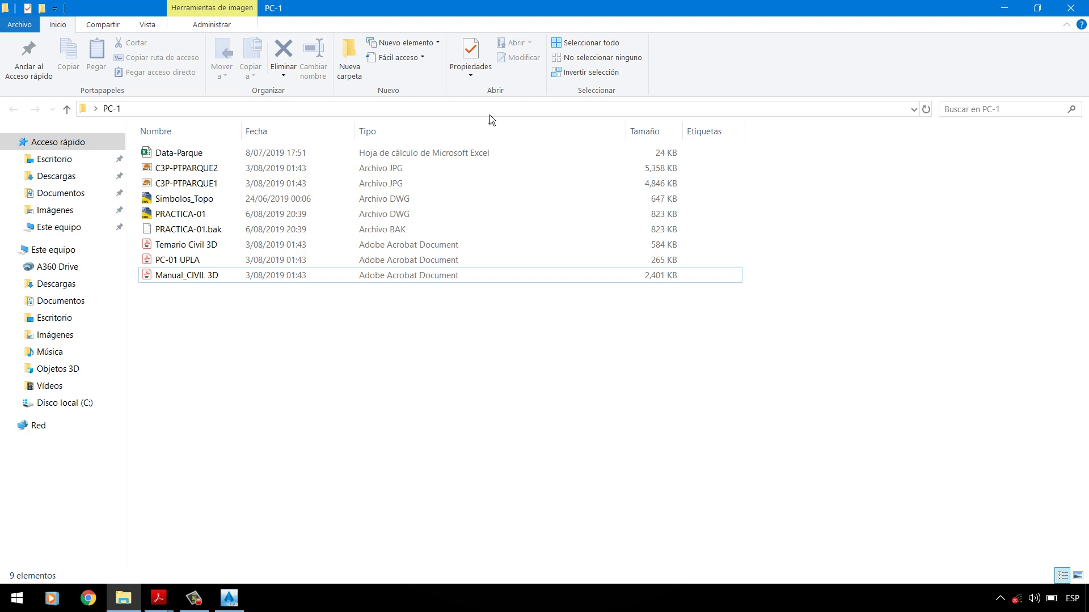
click(646, 131)
click(195, 277)
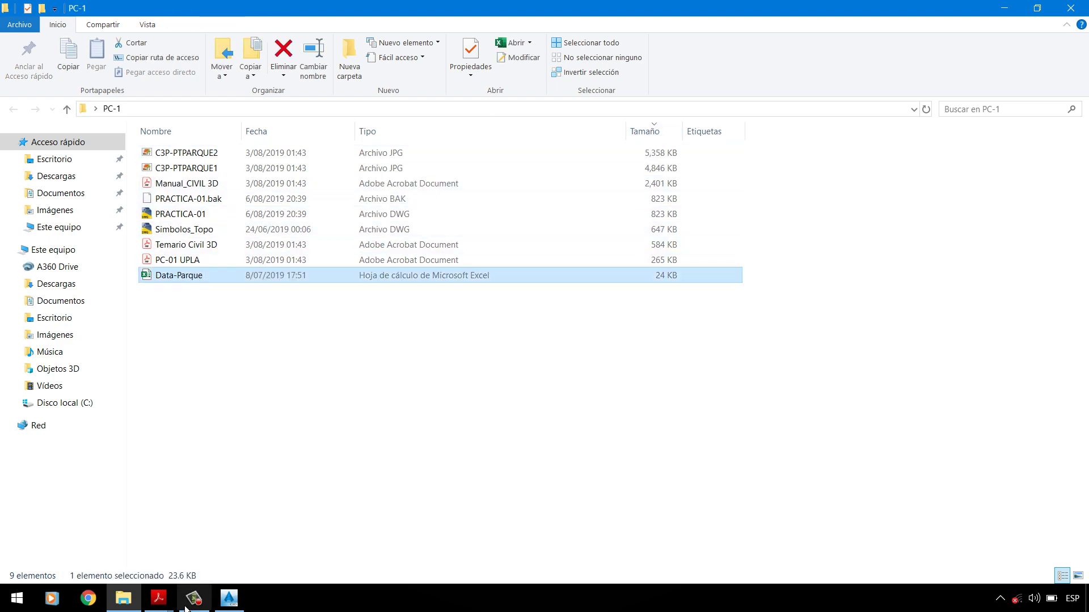
mouse_move(158, 598)
click(136, 565)
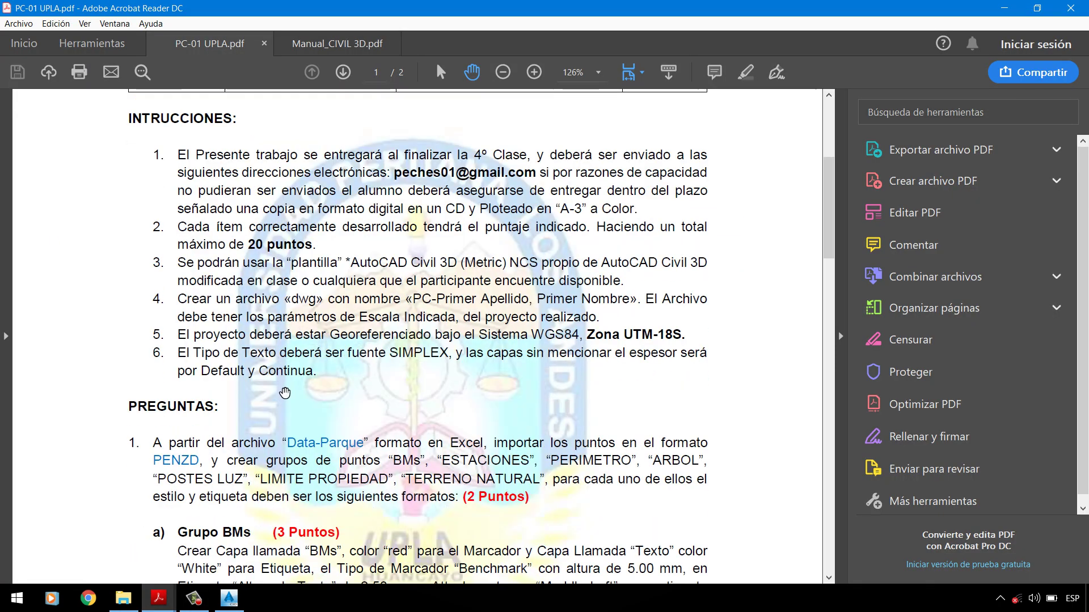
Step: Read the PREGUNTAS and point group specifications in PC-01 UPLA.pdf, then minimize it
scroll(268, 355, down, 5)
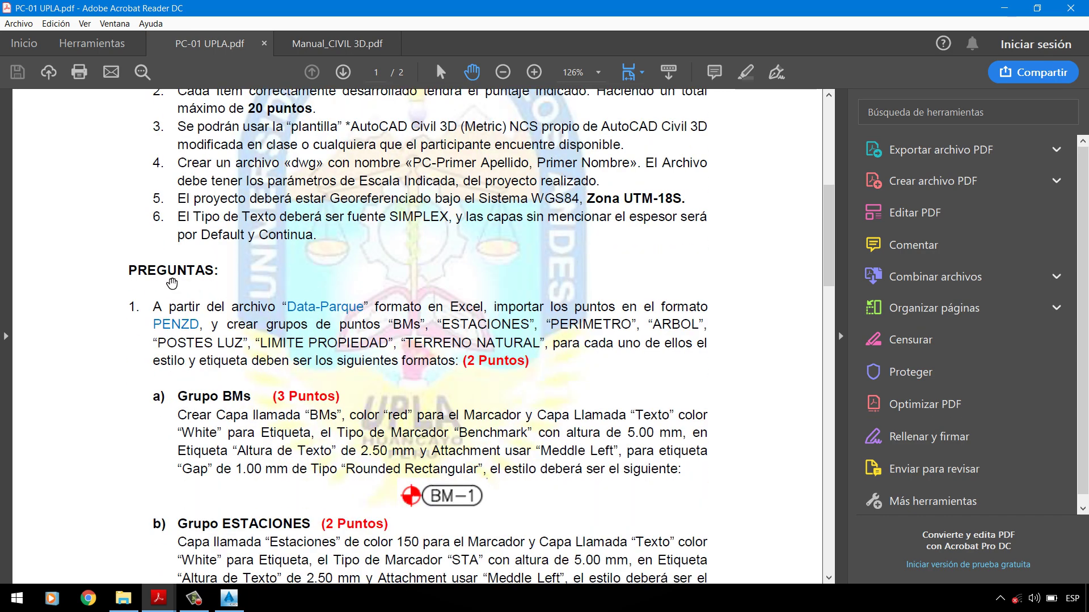
scroll(297, 290, up, 2)
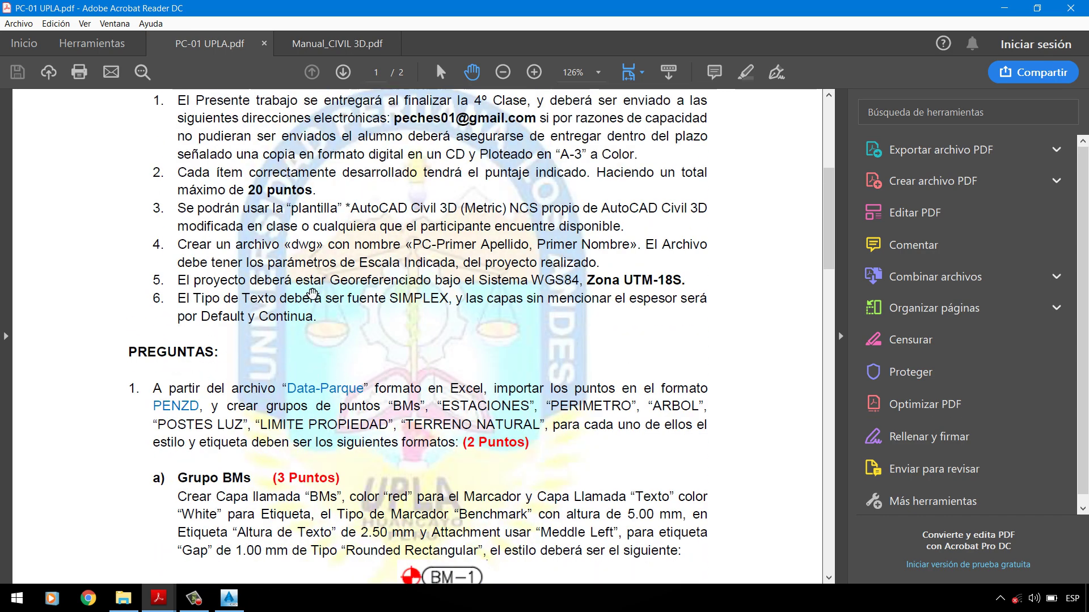
scroll(290, 288, down, 2)
scroll(290, 288, down, 1)
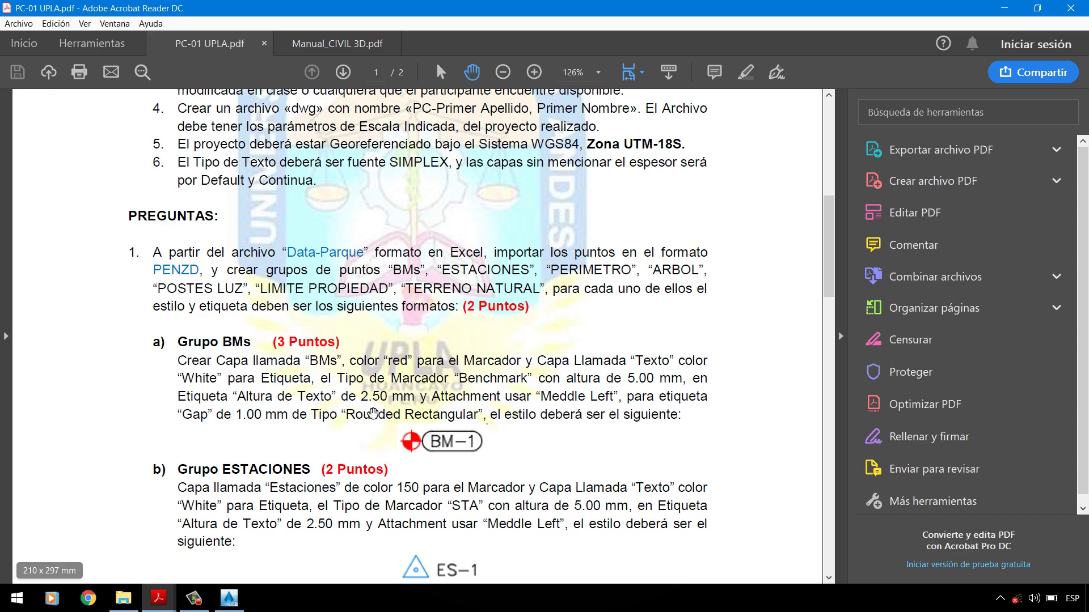
scroll(218, 492, down, 10)
scroll(363, 385, down, 7)
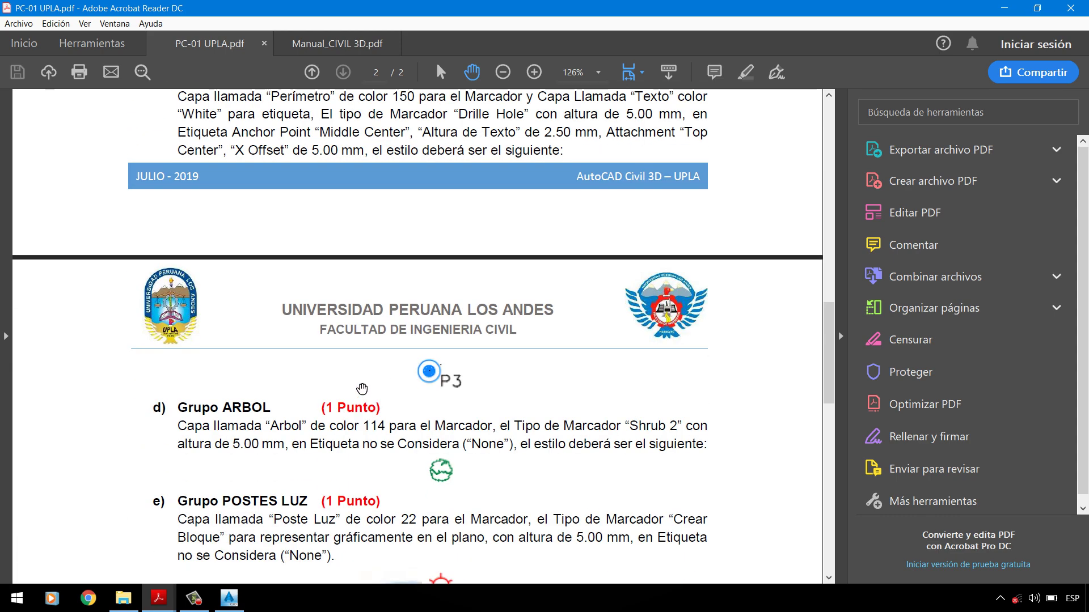
scroll(362, 385, up, 15)
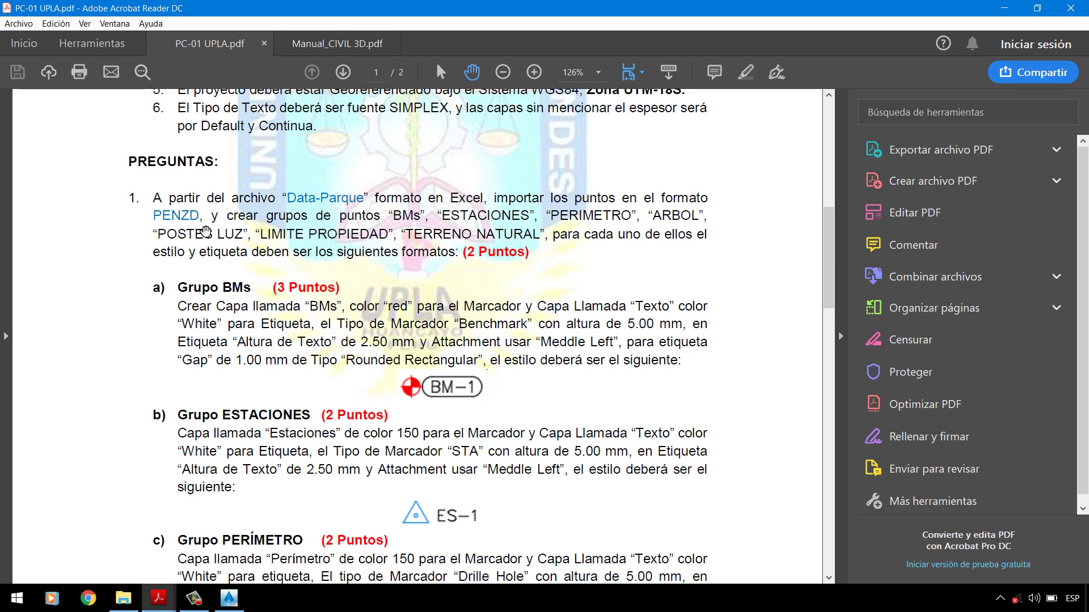
click(1003, 8)
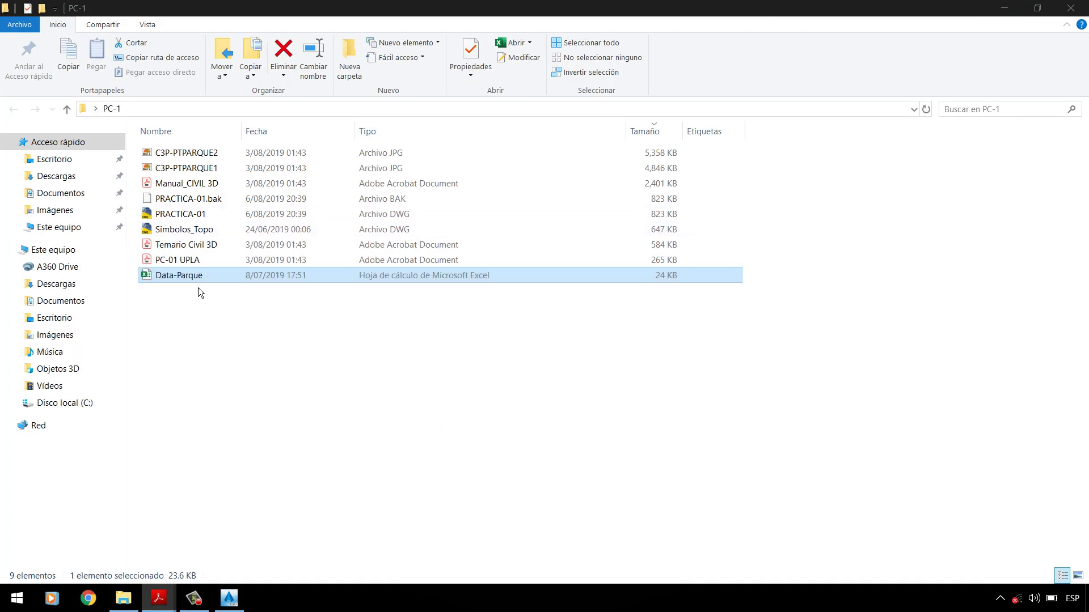
Step: Copy the Data-Parque file in the PC-1 folder and open it in Excel with Abrir
click(229, 599)
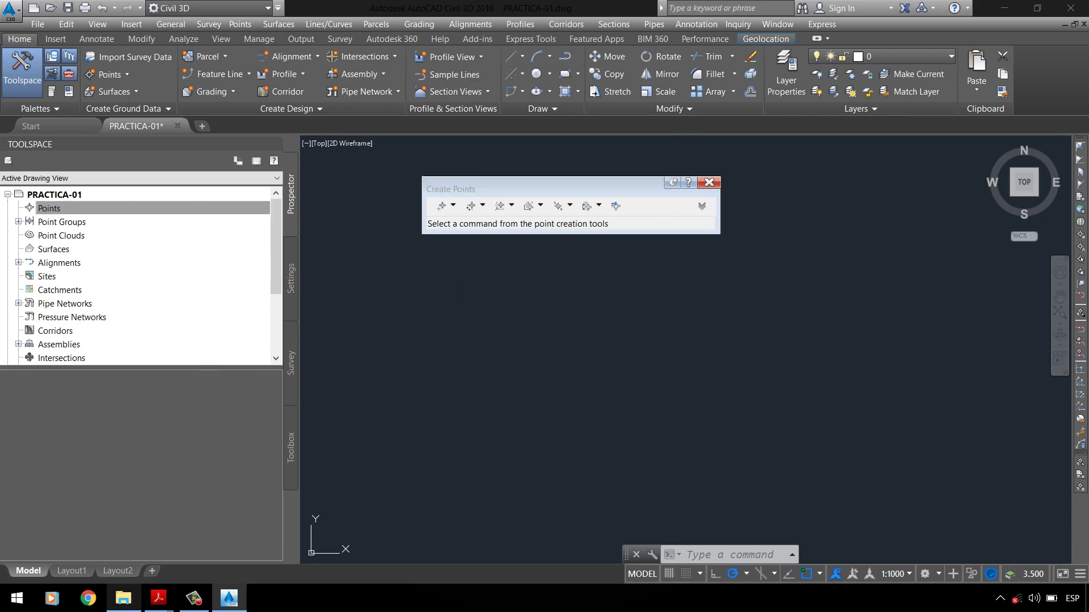
click(123, 598)
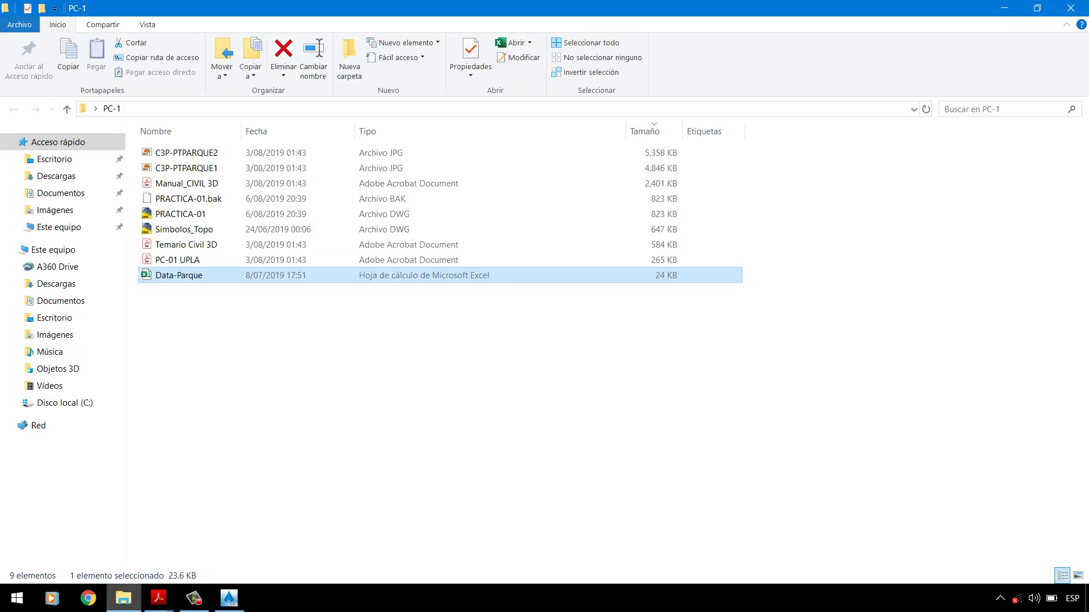
click(255, 278)
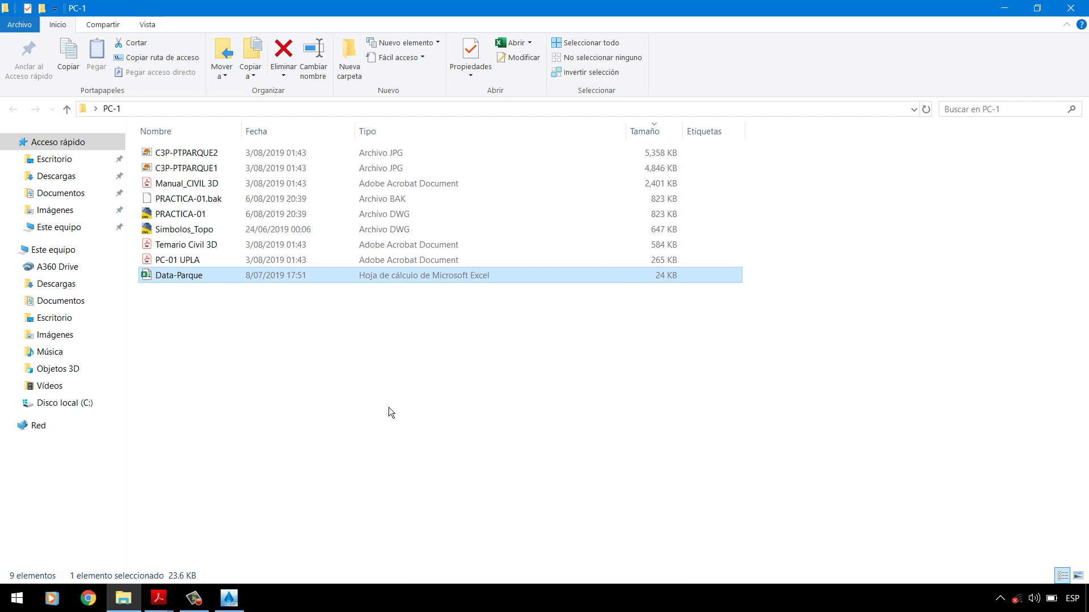
right_click(196, 279)
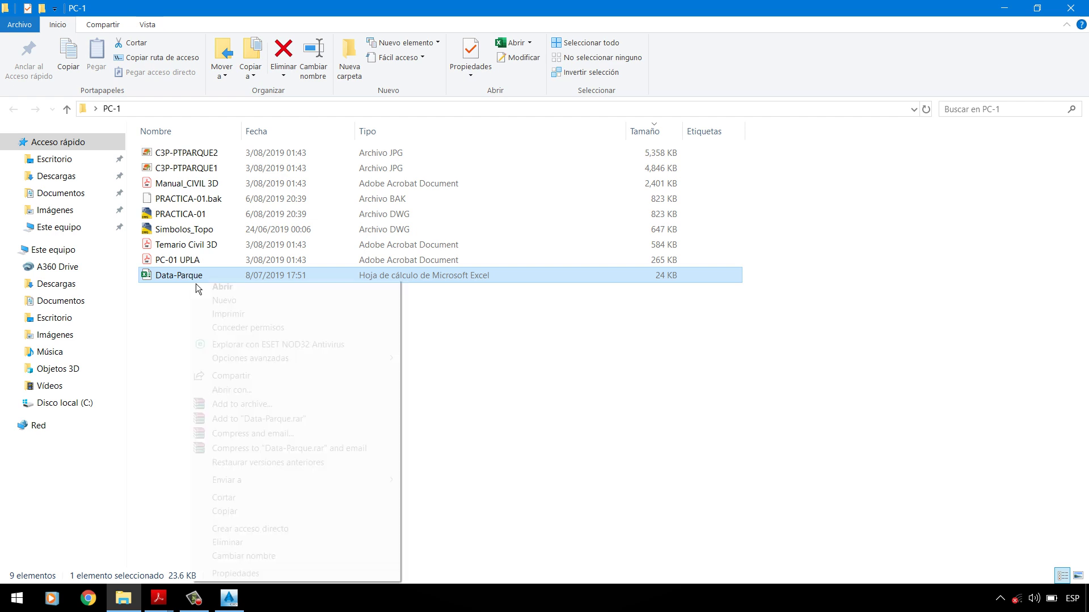
click(243, 511)
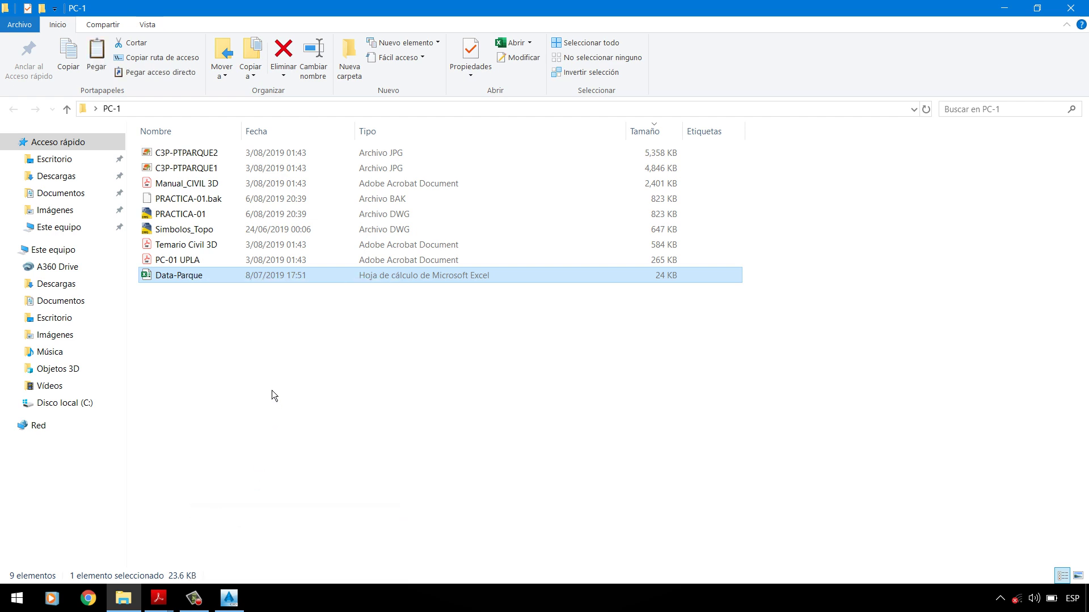
right_click(212, 285)
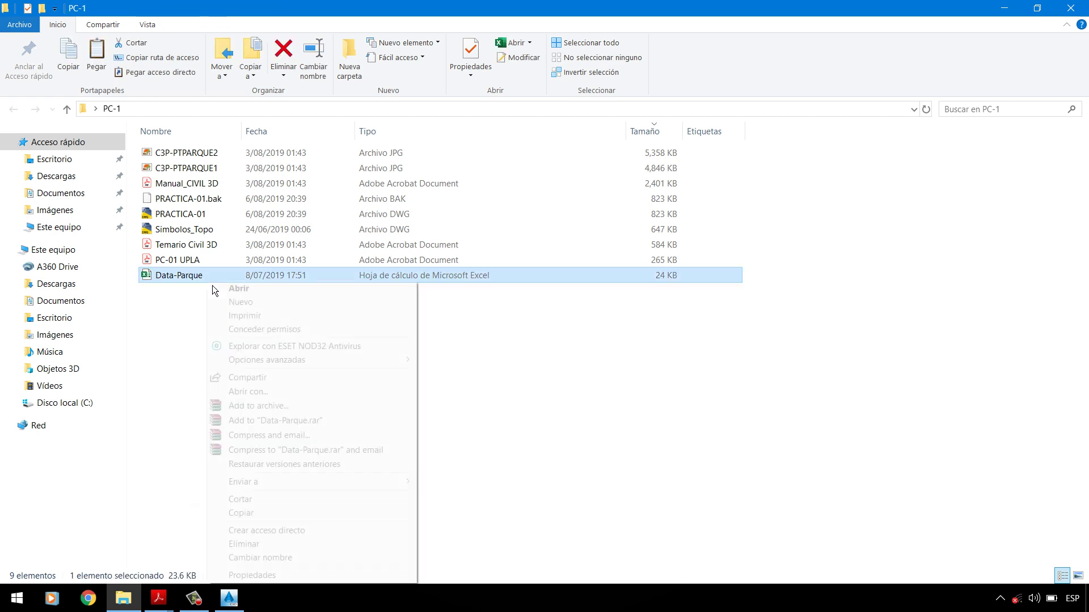
click(233, 293)
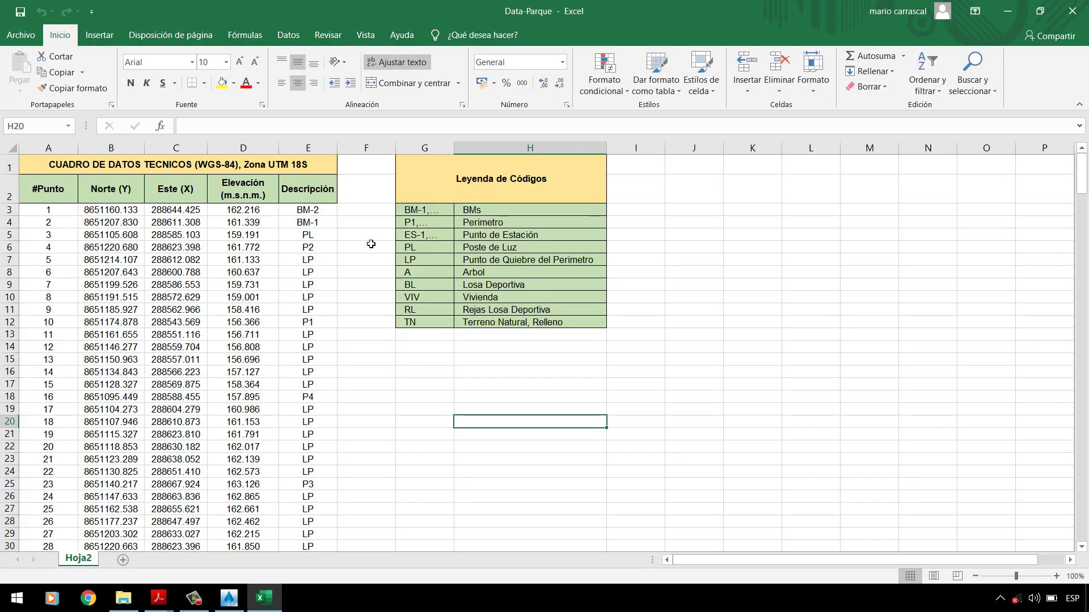
Step: Delete the title and header rows 1 and 2
click(360, 278)
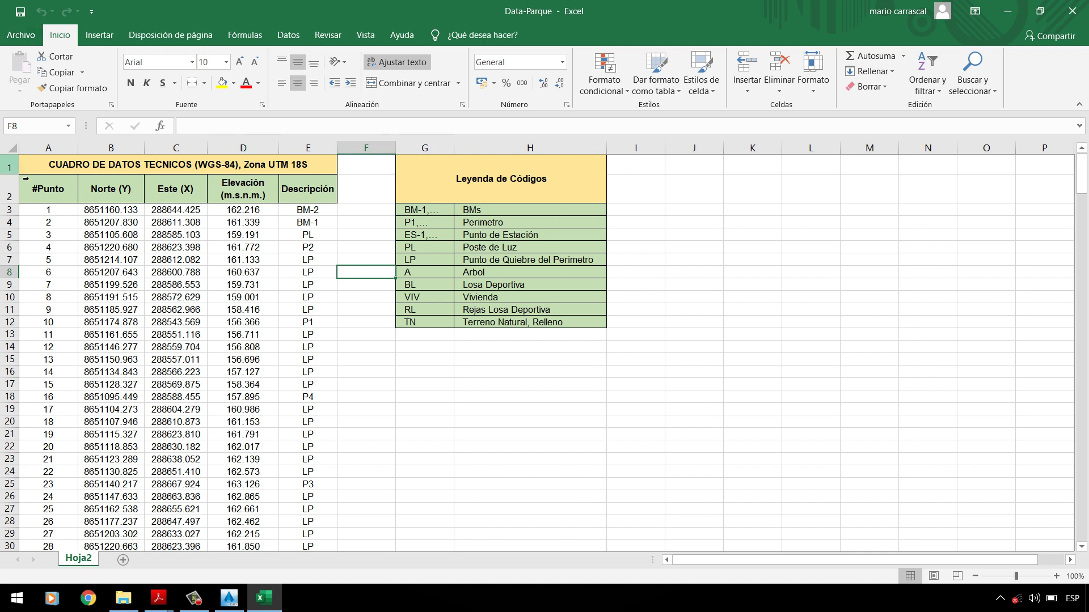
drag(12, 167, 14, 191)
right_click(5, 178)
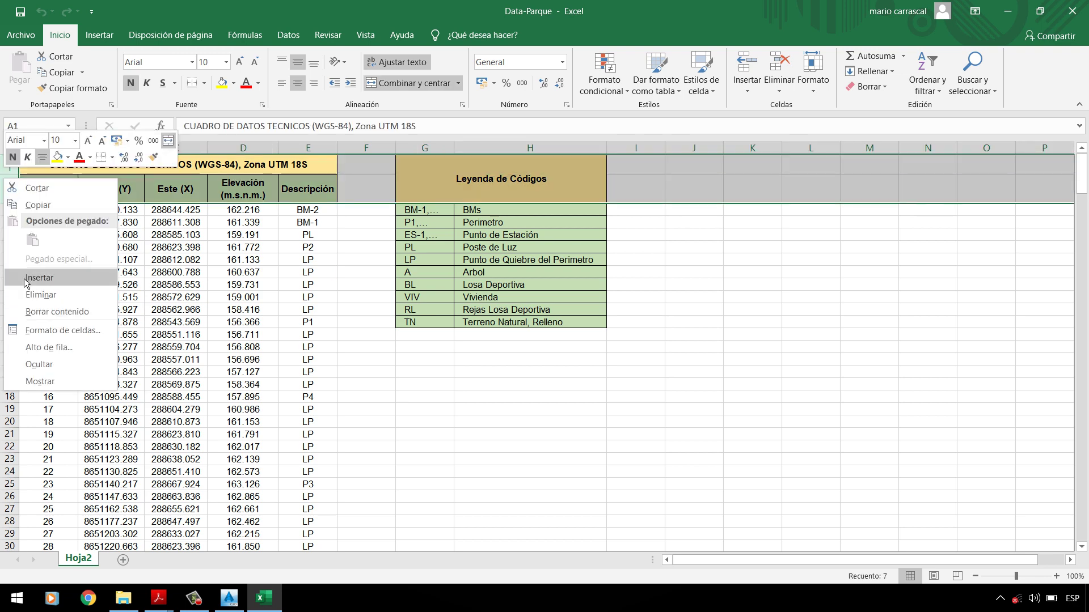
click(398, 141)
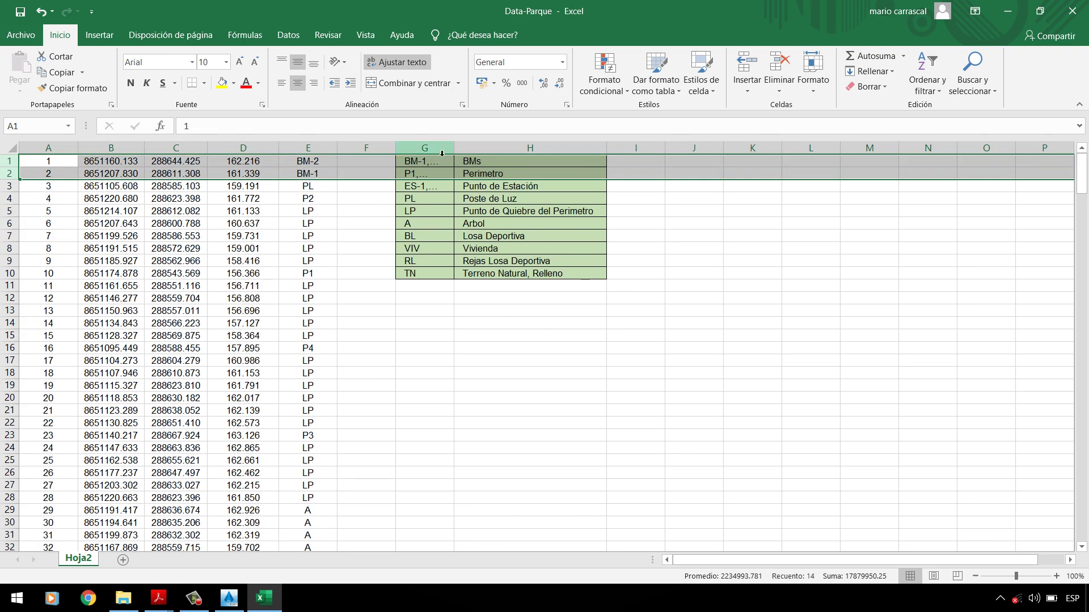
Step: Delete the code legend columns G through I and return to cell A1
drag(424, 147, 635, 148)
right_click(517, 161)
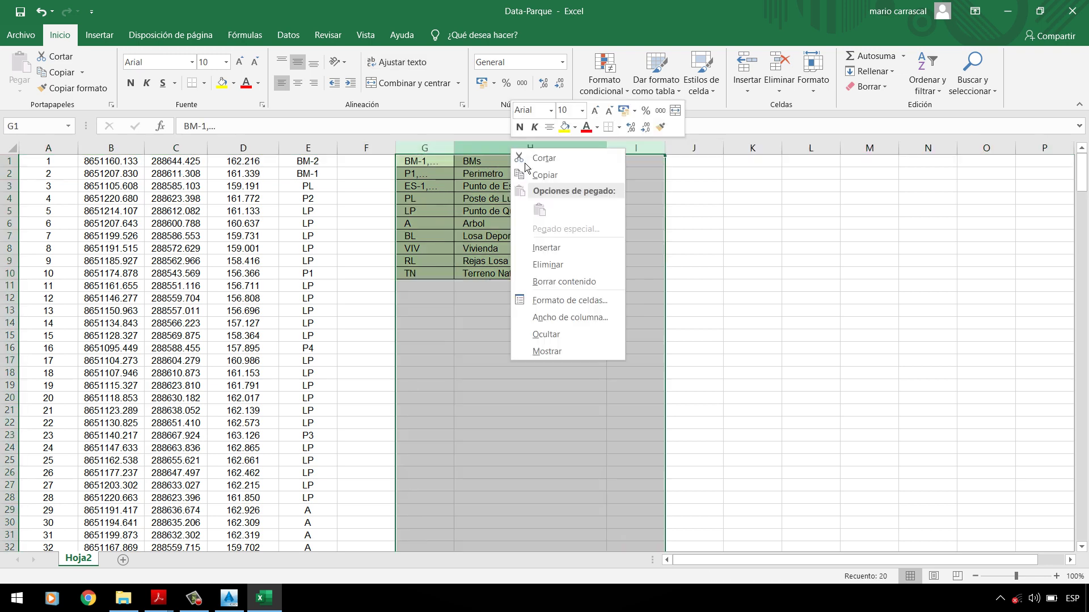
click(553, 262)
click(380, 177)
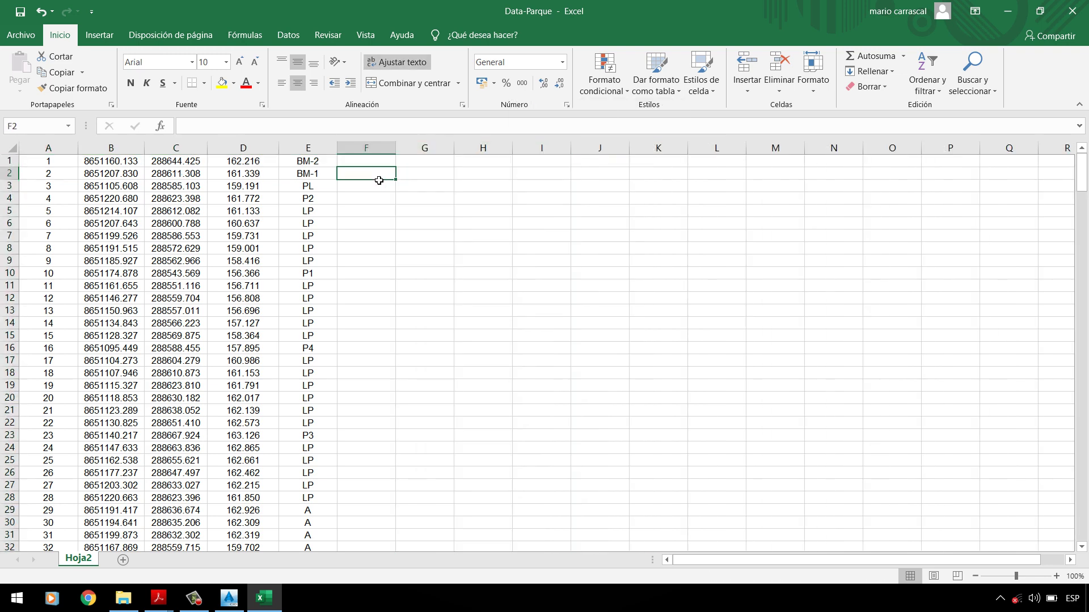
click(57, 165)
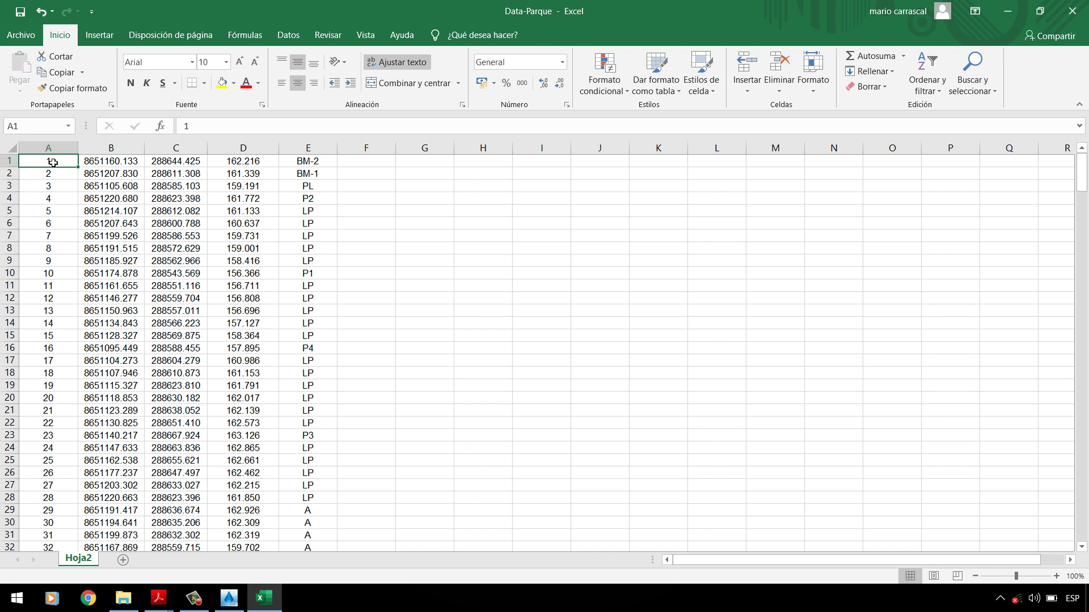
Step: Correct the misnumbered point IDs in column A, entering 6 in cell A10
click(9, 173)
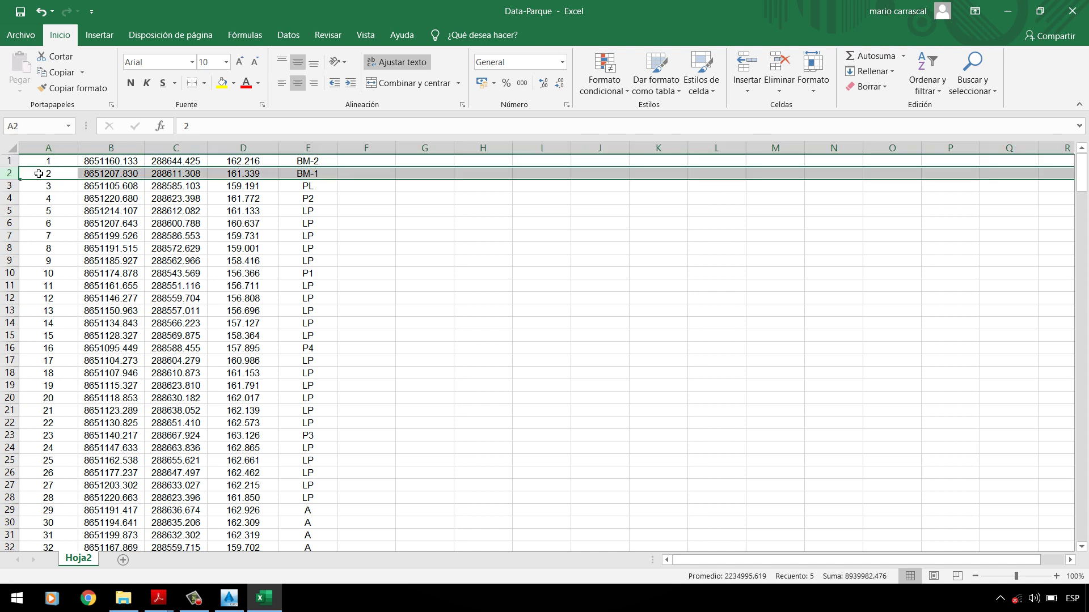
drag(53, 162, 65, 187)
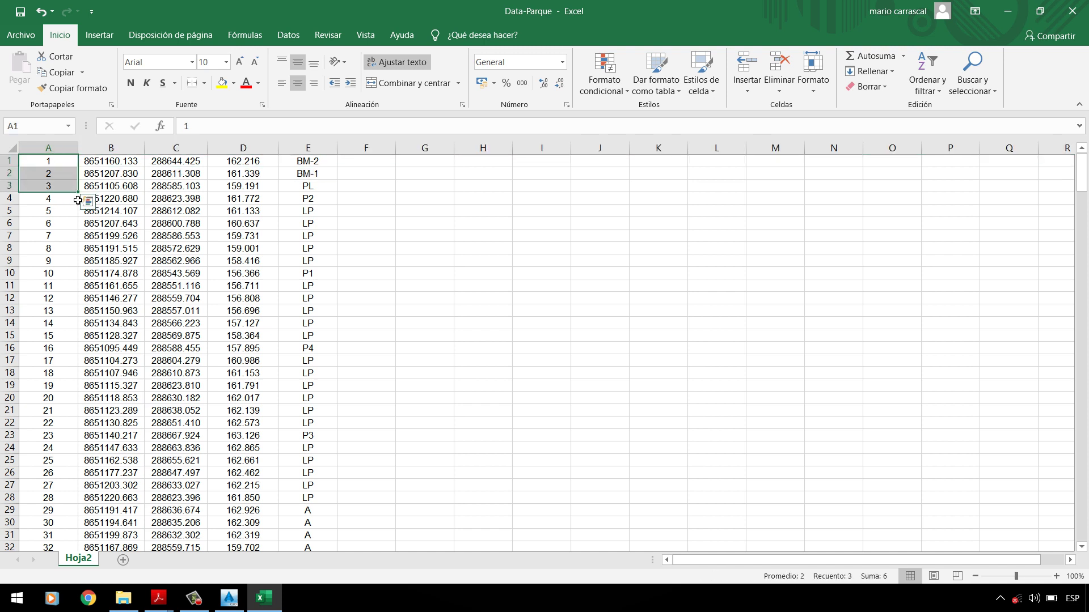
double_click(81, 196)
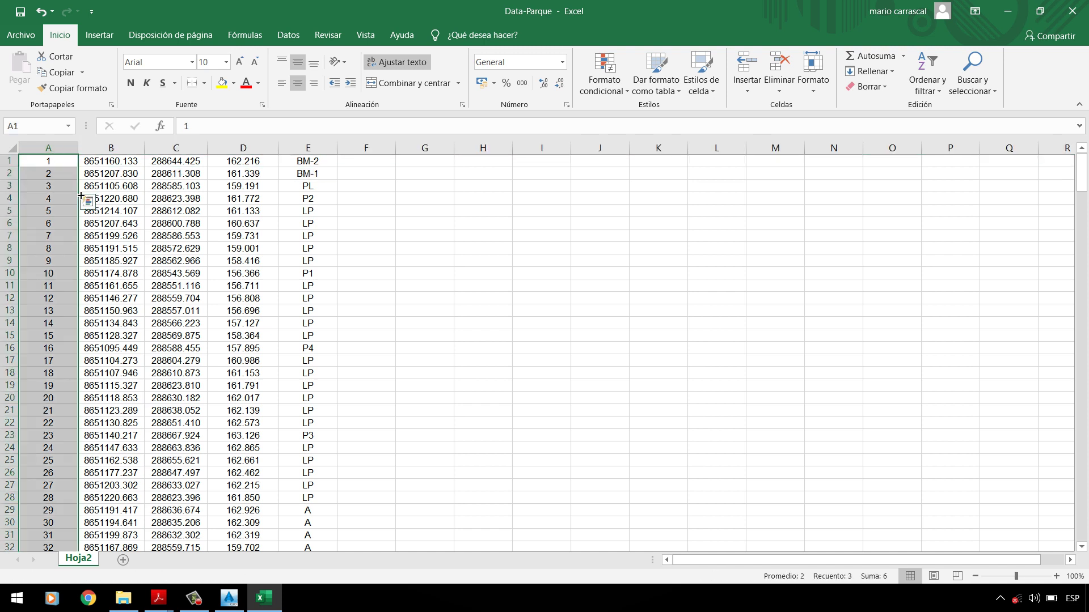
click(47, 212)
key(Down)
key(Down)
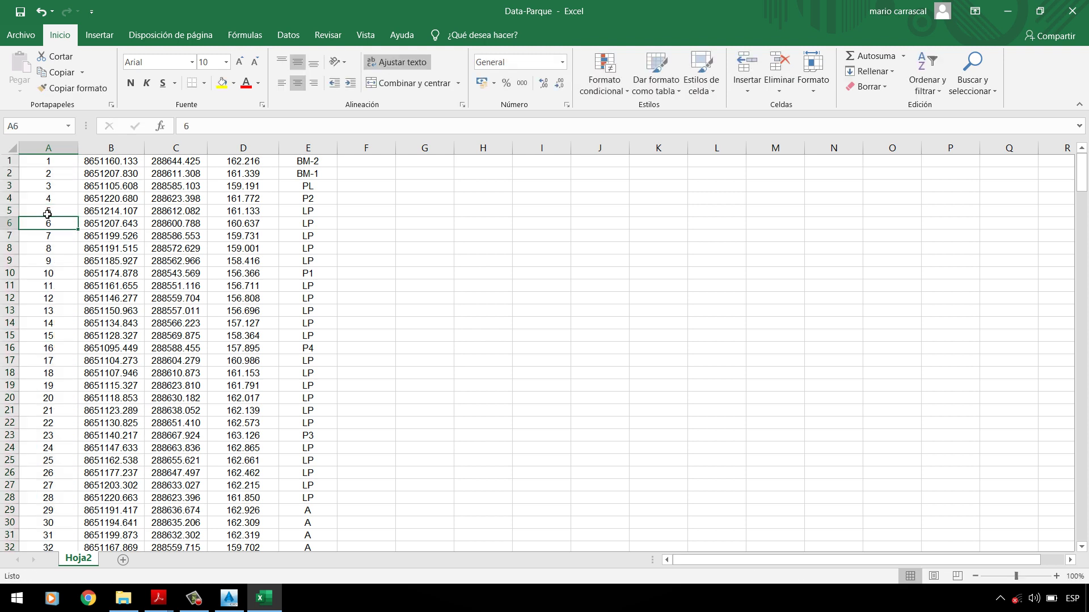
key(ctrl+d)
key(Down)
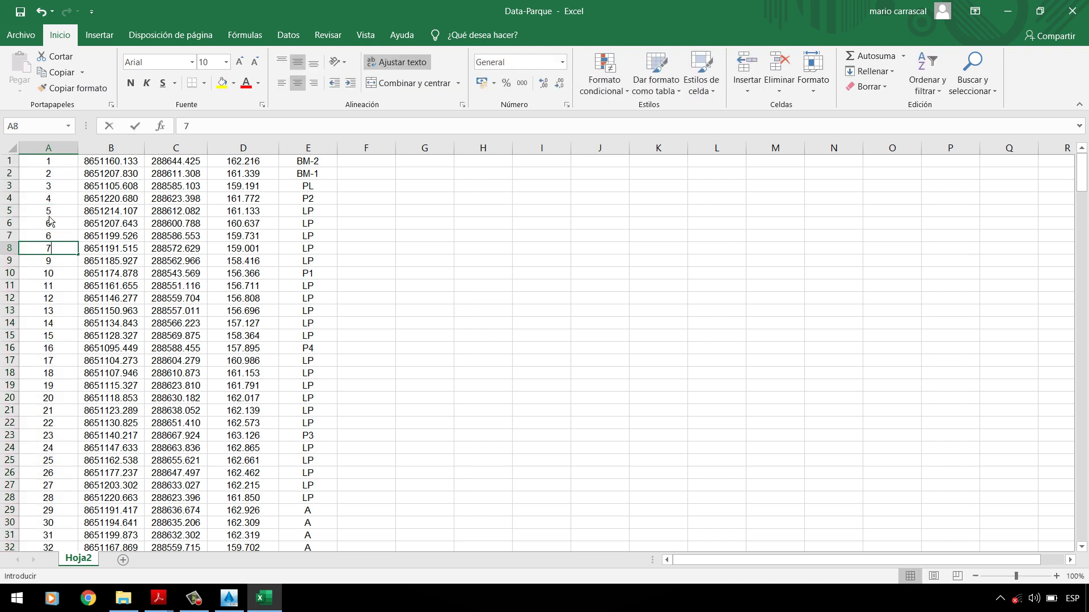
key(ctrl+d)
key(Down)
key(ctrl+d)
key(Down)
text(6)
key(Return)
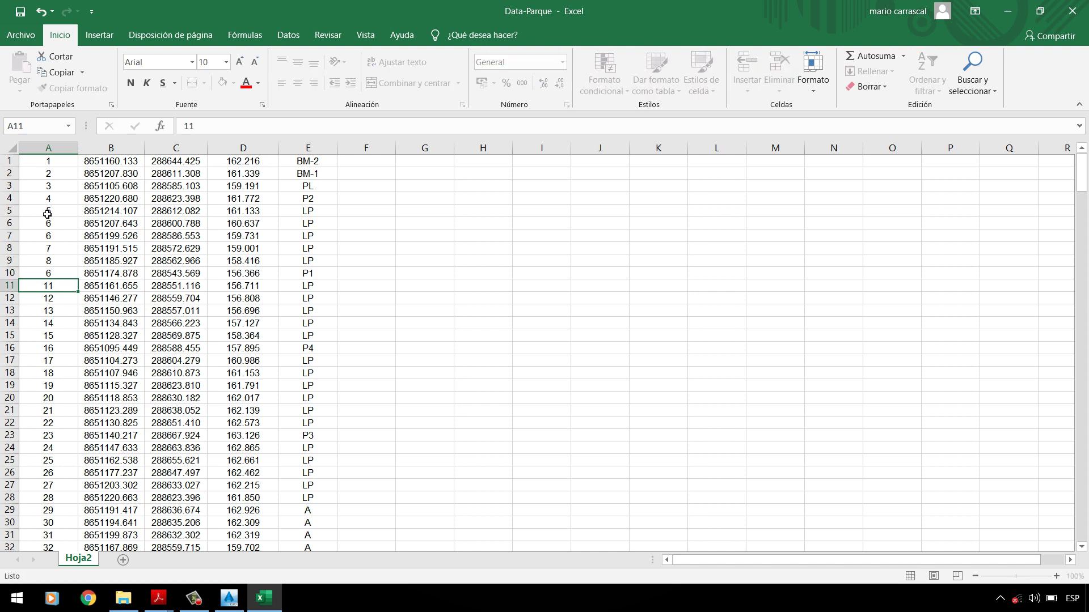
click(50, 216)
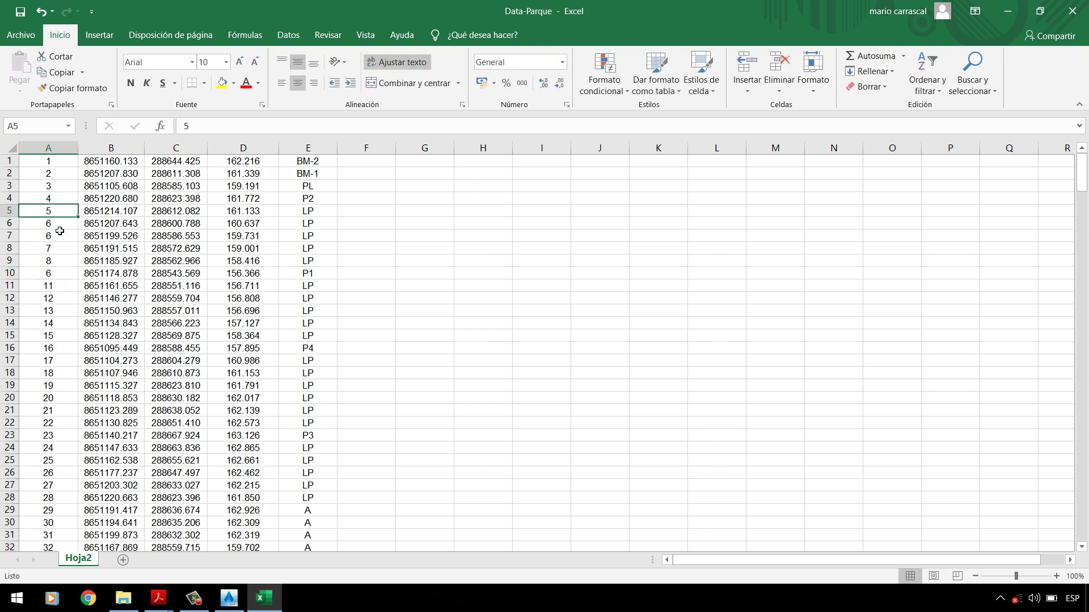
Step: Fill column A with a continuous 1–308 series from A1:A2, then bring up the assignment PDF
drag(55, 165, 56, 173)
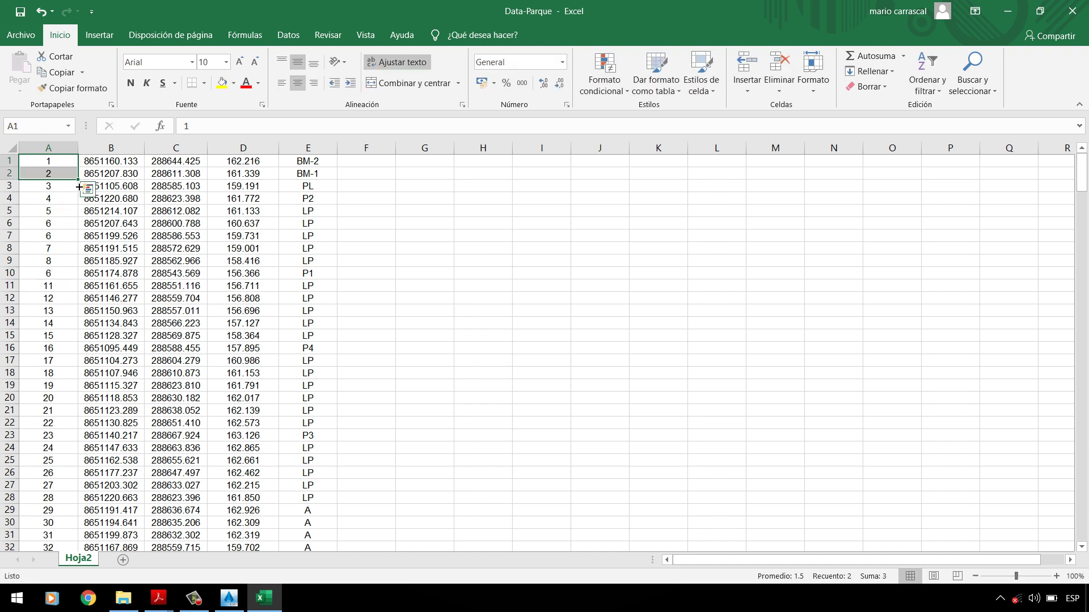
double_click(81, 185)
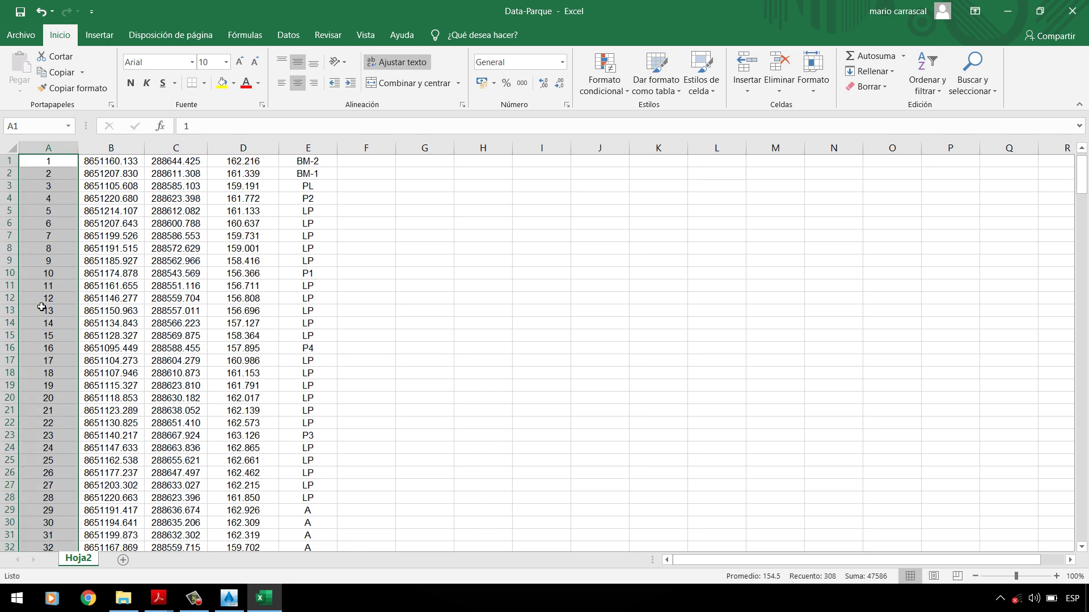
click(120, 177)
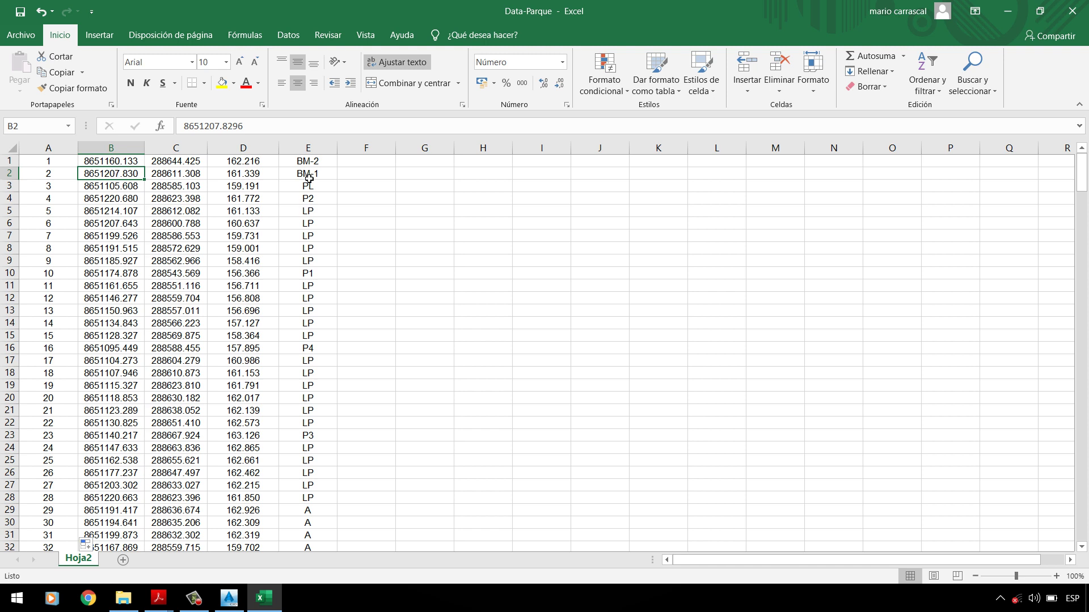
click(310, 227)
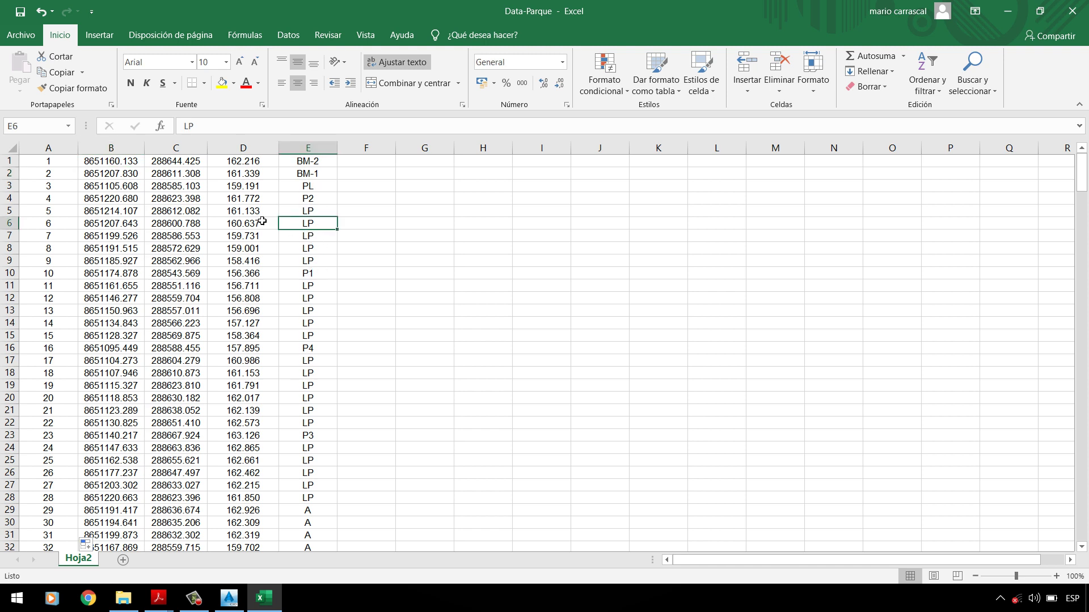
click(53, 166)
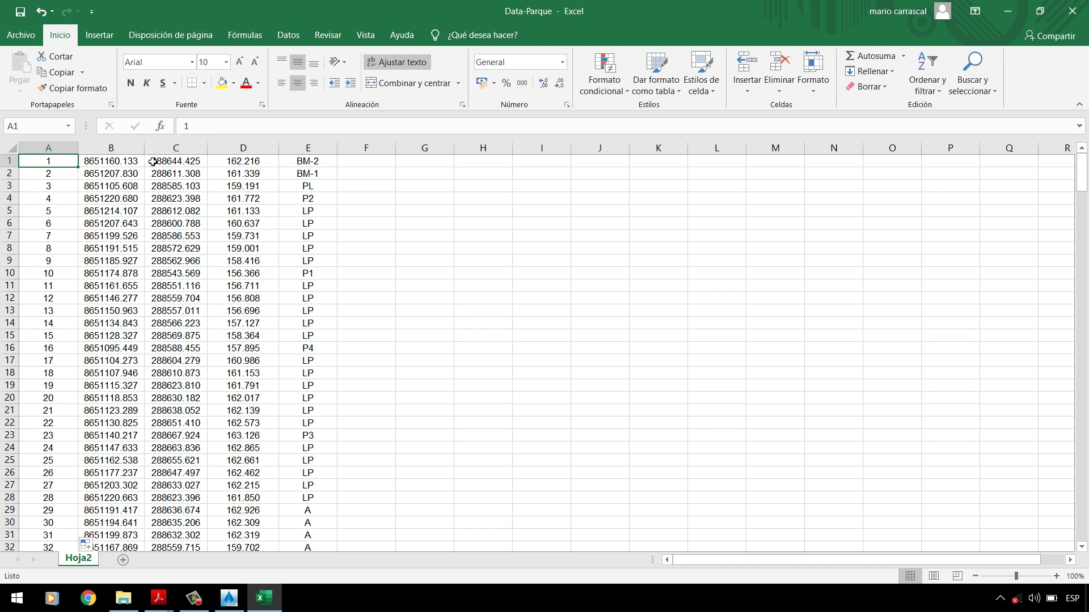
mouse_move(158, 598)
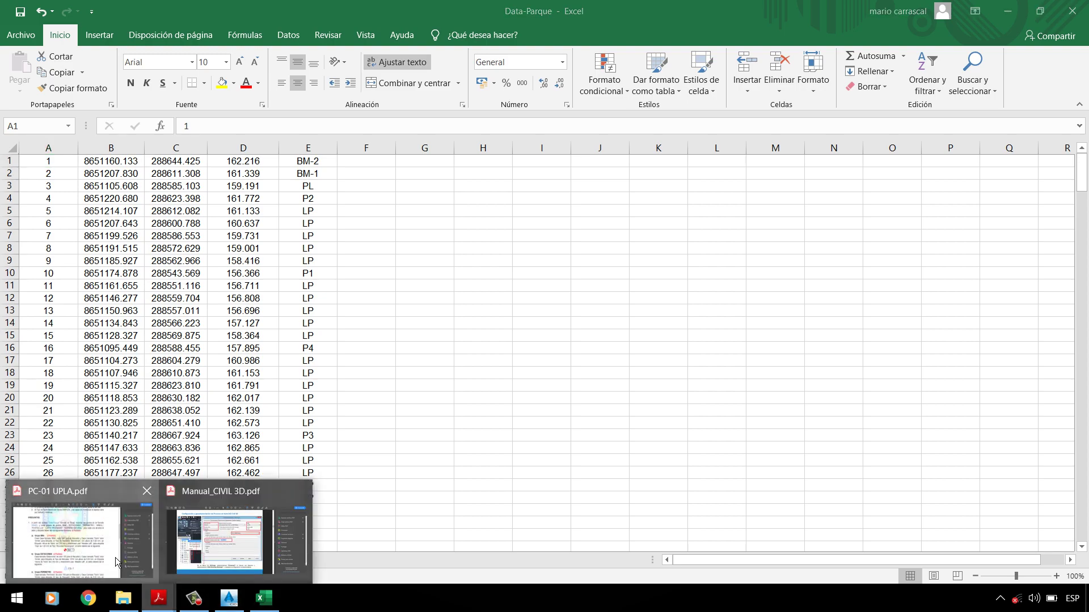
click(79, 542)
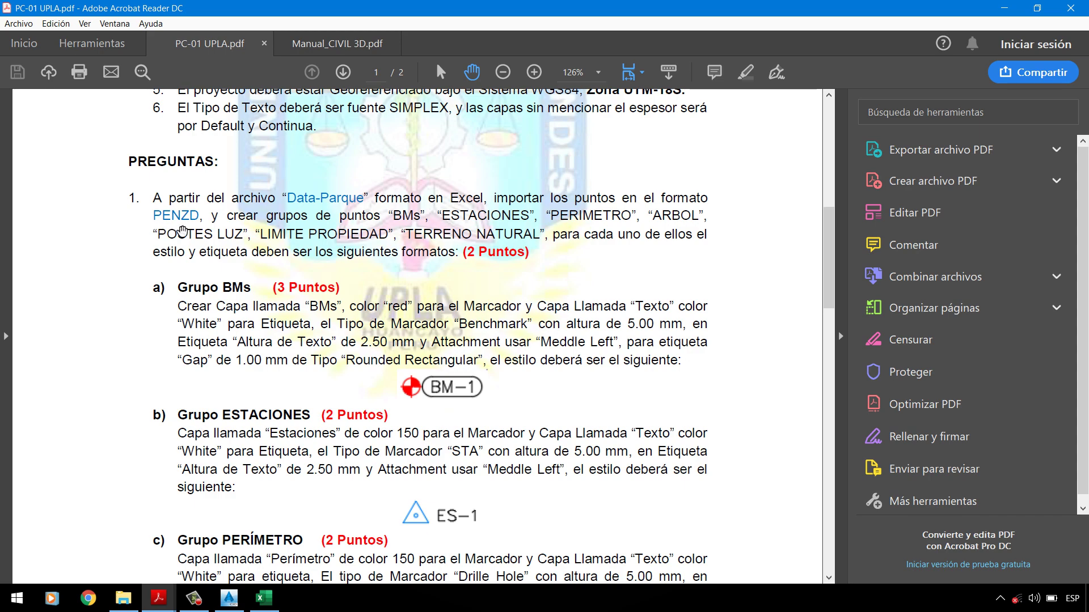
click(1002, 9)
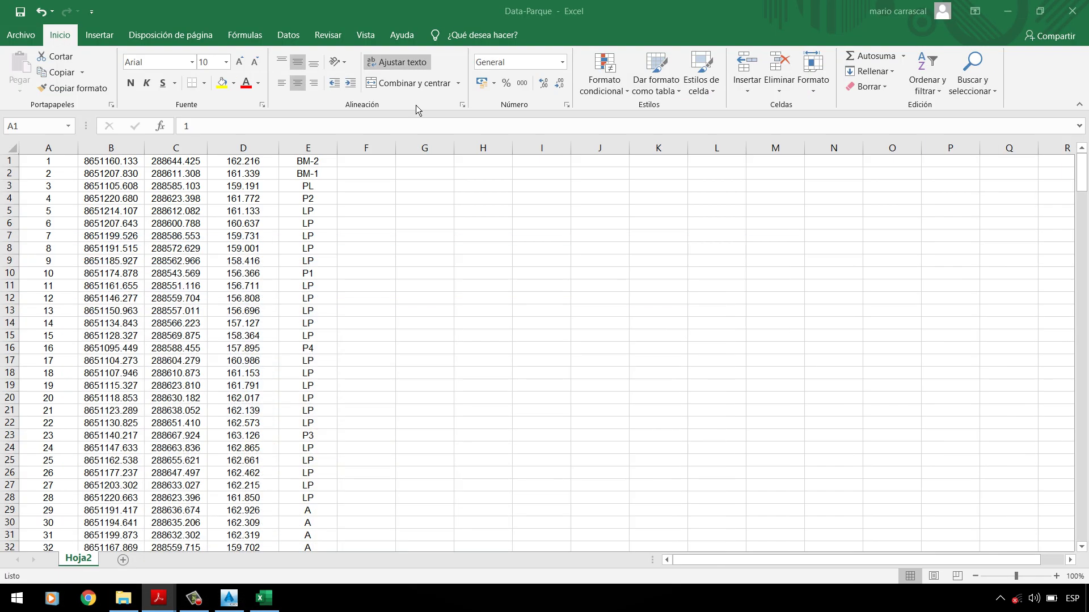
click(236, 187)
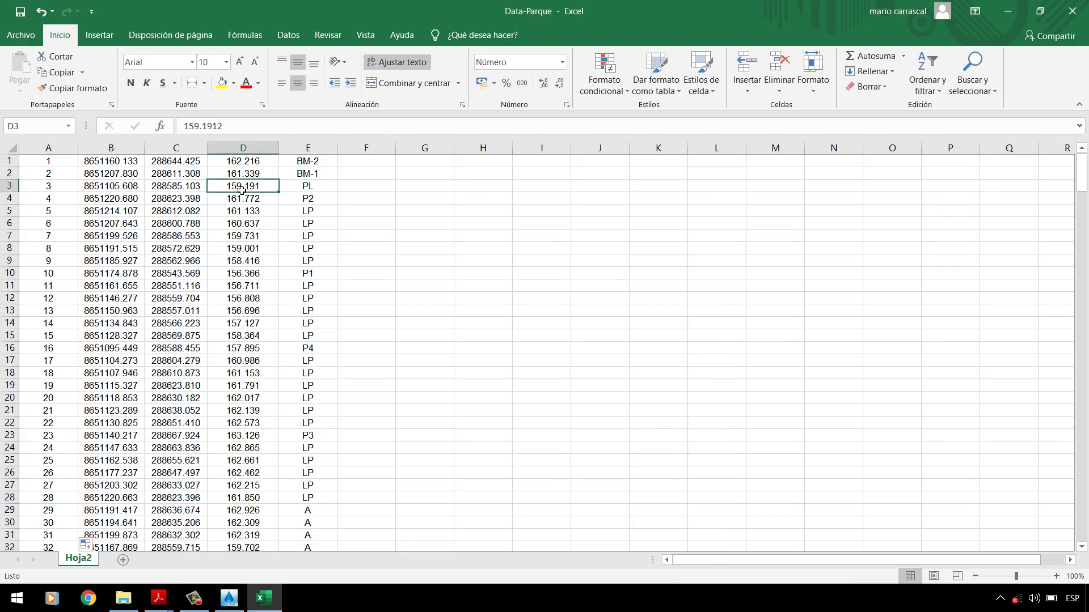
click(111, 162)
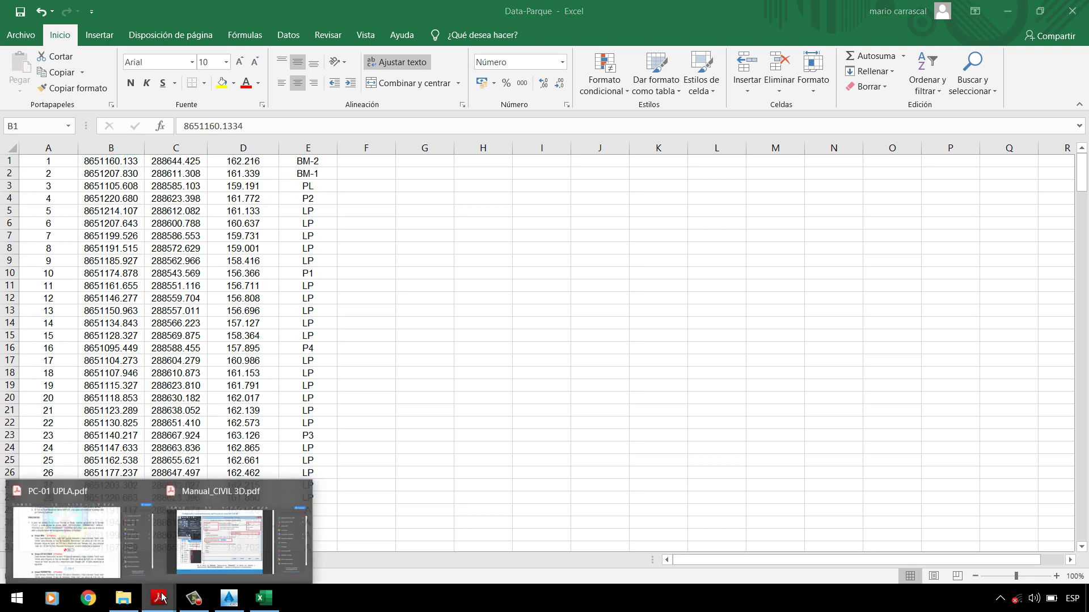
click(120, 561)
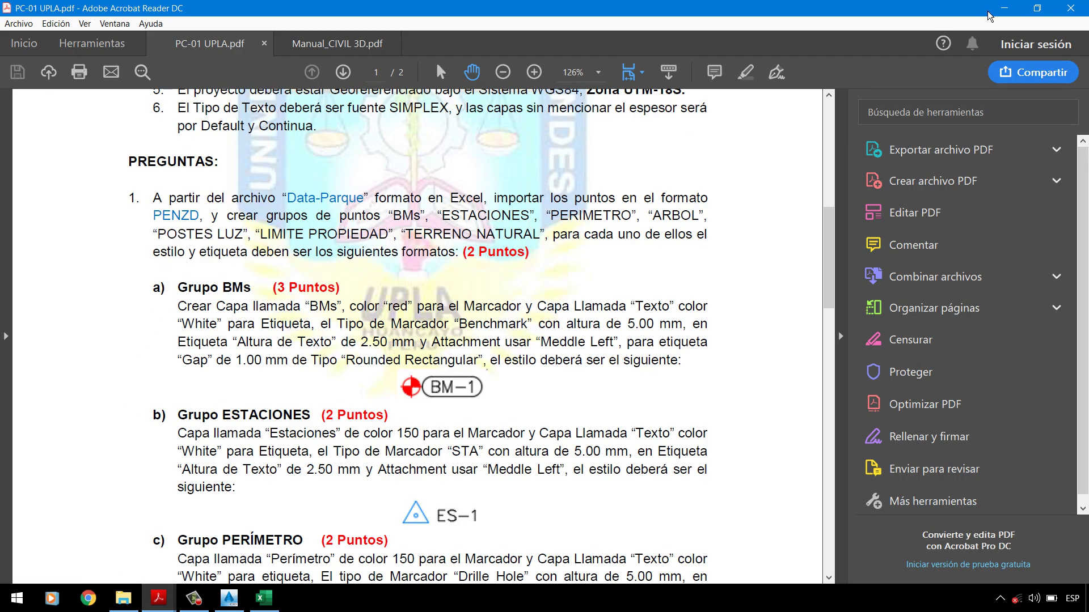
click(1007, 12)
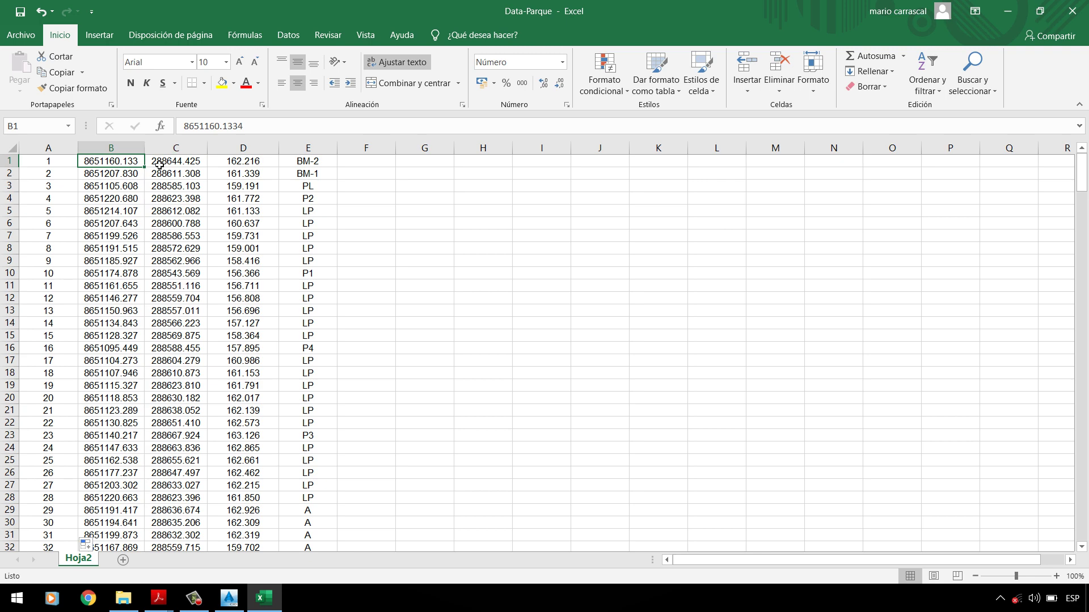
click(177, 152)
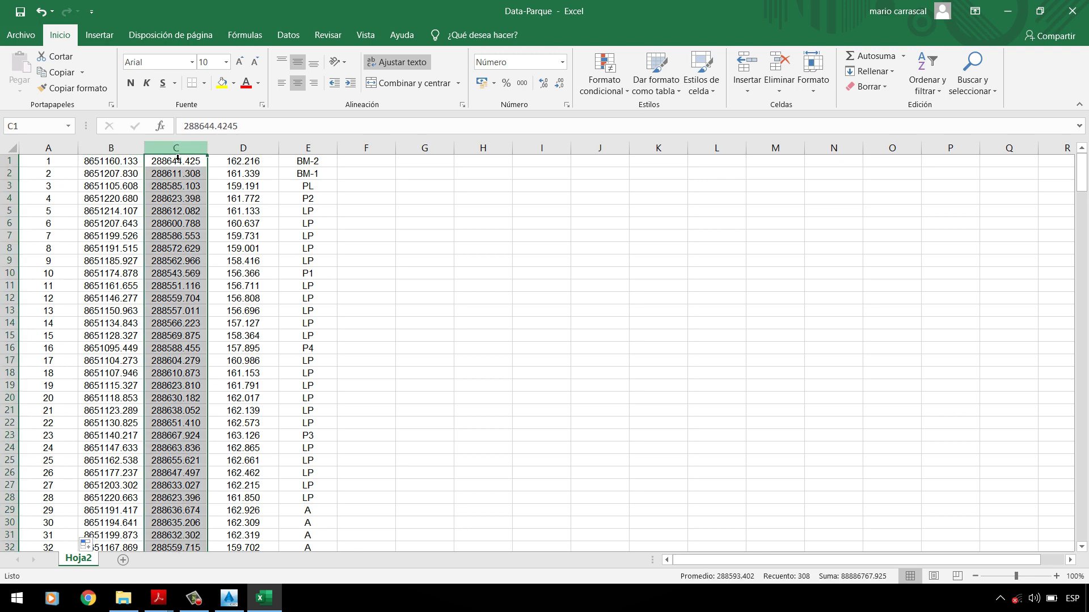
click(111, 148)
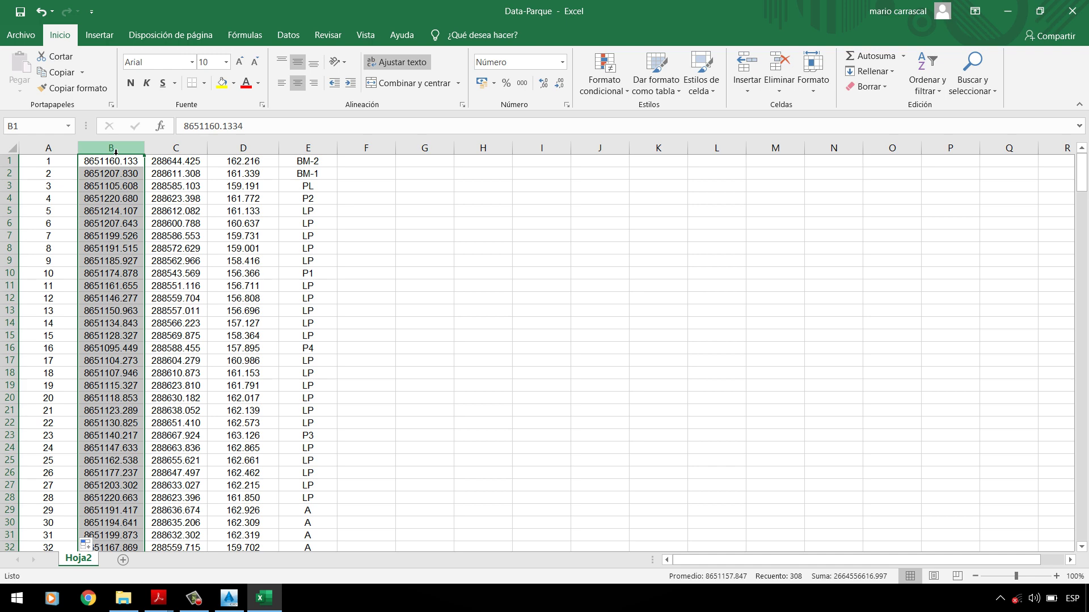
click(172, 156)
click(73, 160)
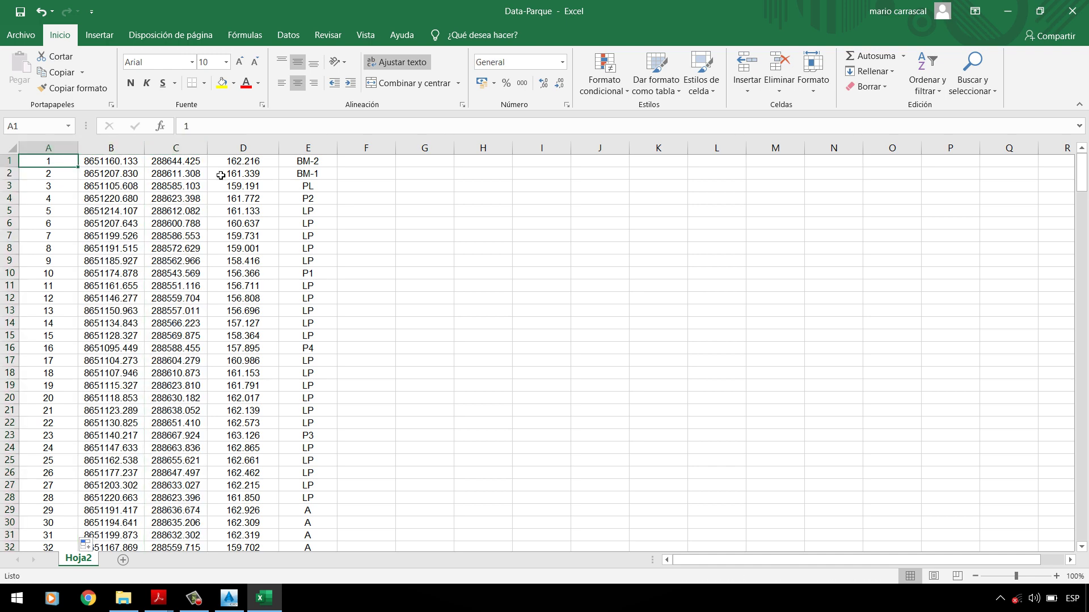
click(88, 164)
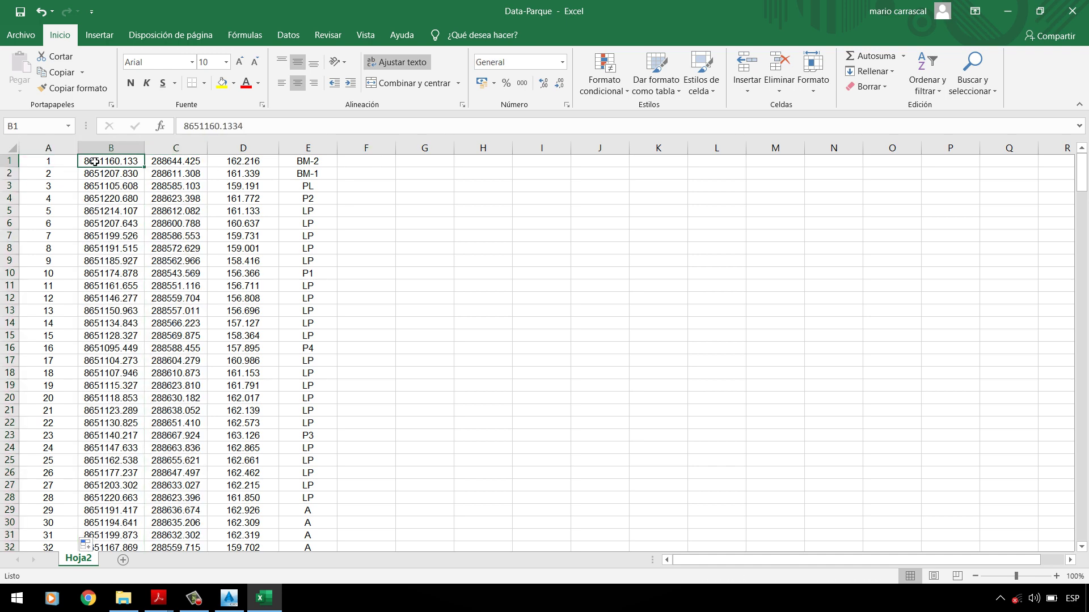
click(170, 161)
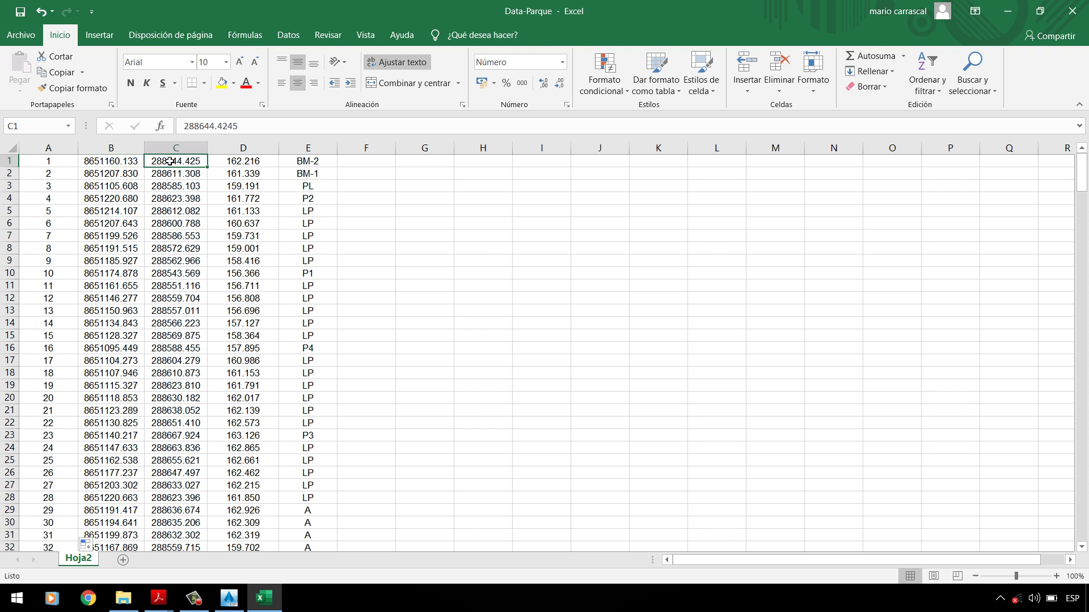
click(230, 165)
click(305, 164)
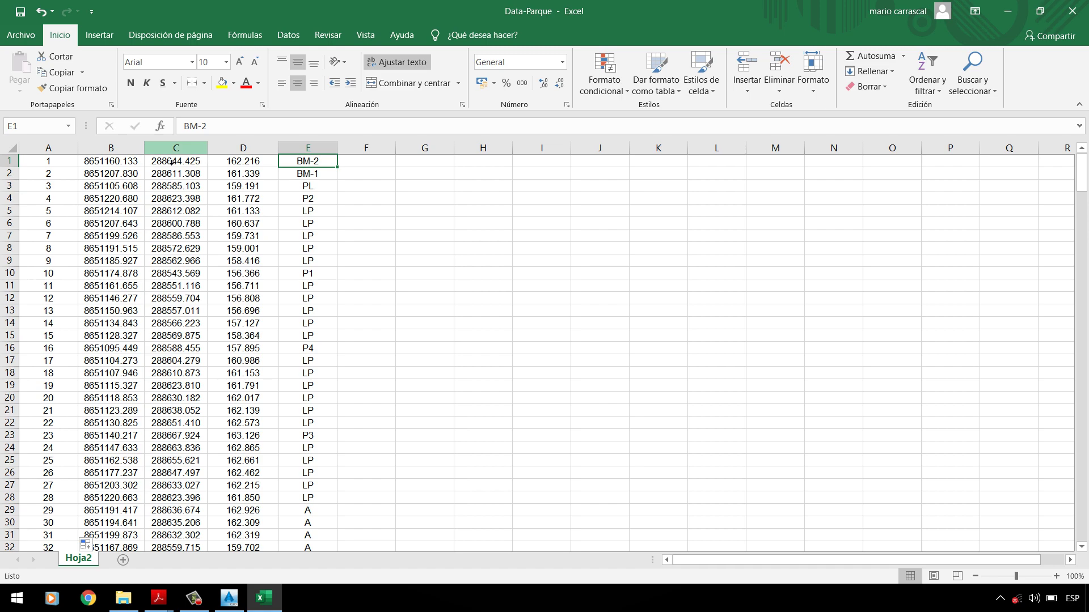
mouse_move(158, 598)
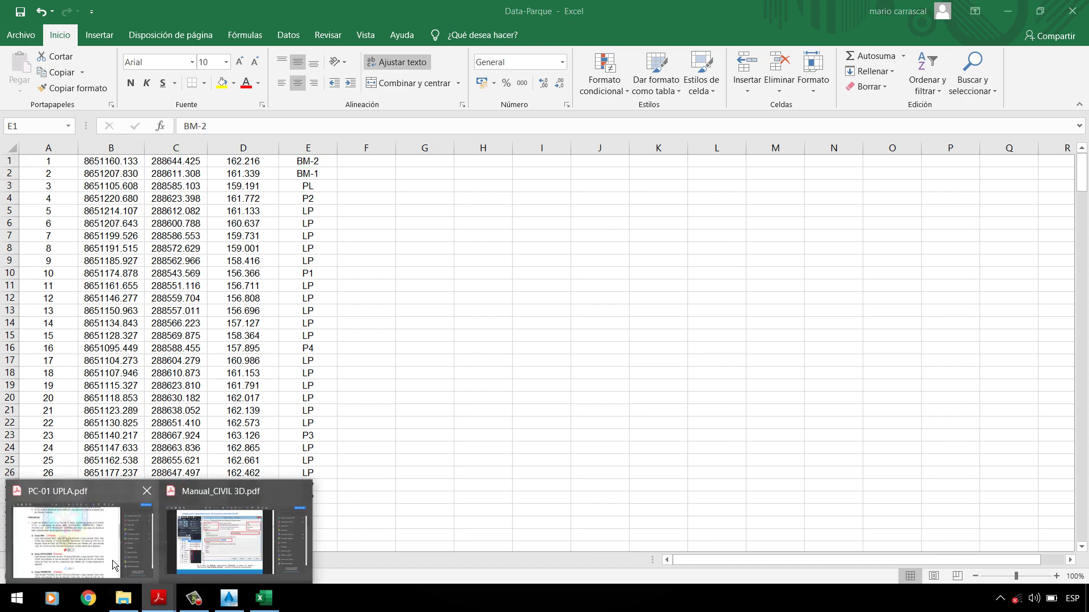
click(74, 538)
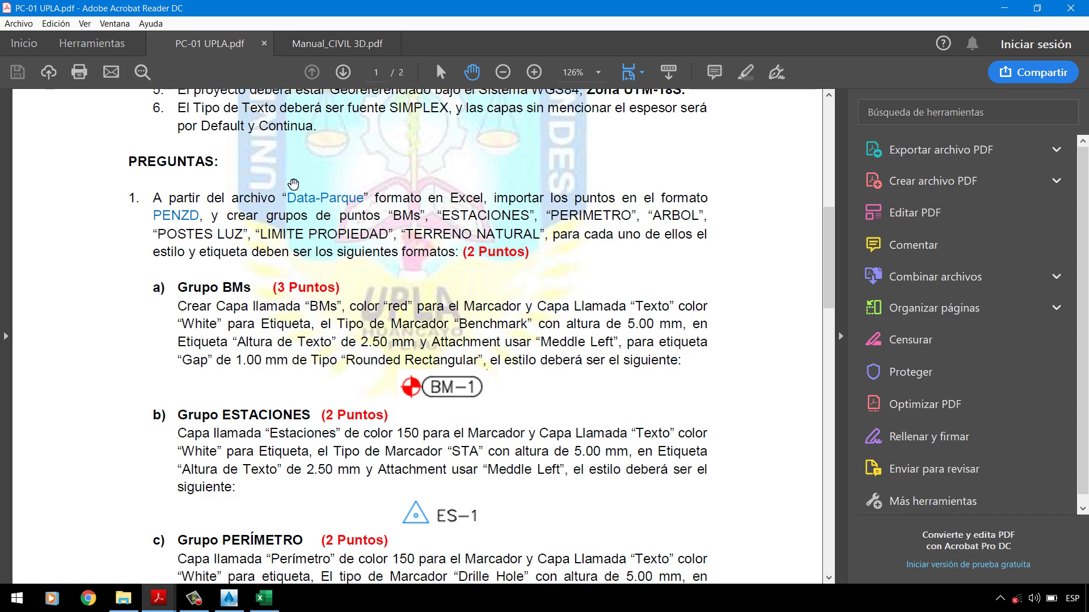
key(alt+Tab)
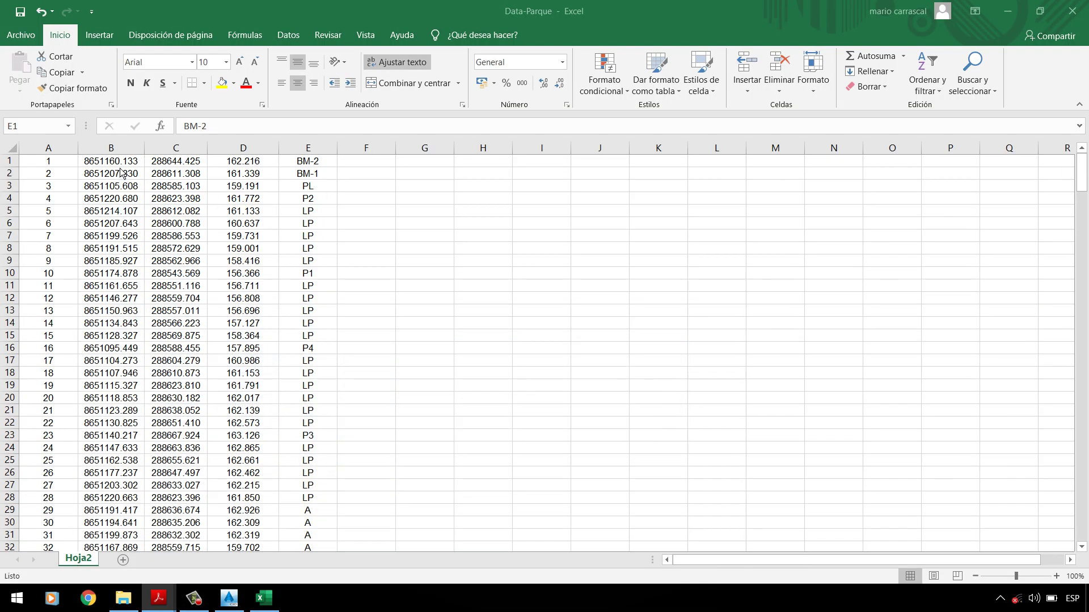
Step: Move the easting column into a new column B before the northings and delete the empty column D
click(122, 152)
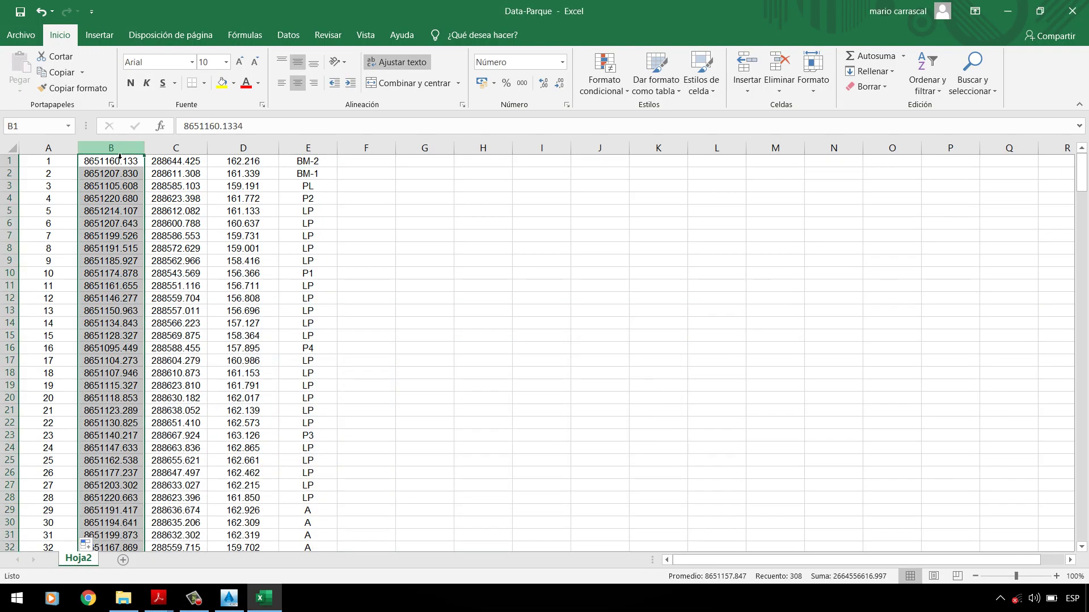
right_click(119, 157)
click(145, 250)
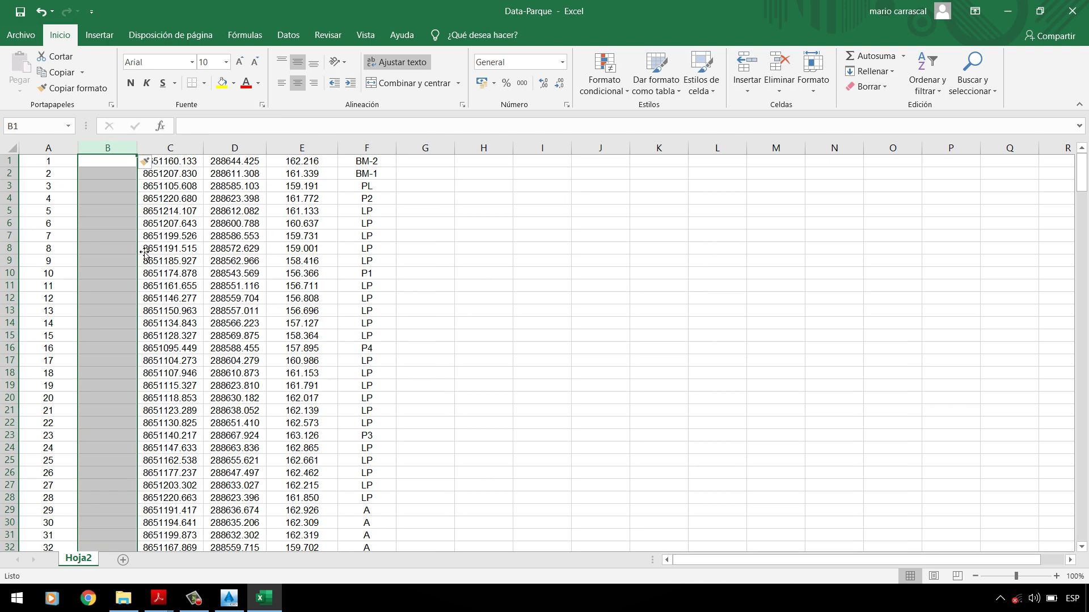
click(235, 148)
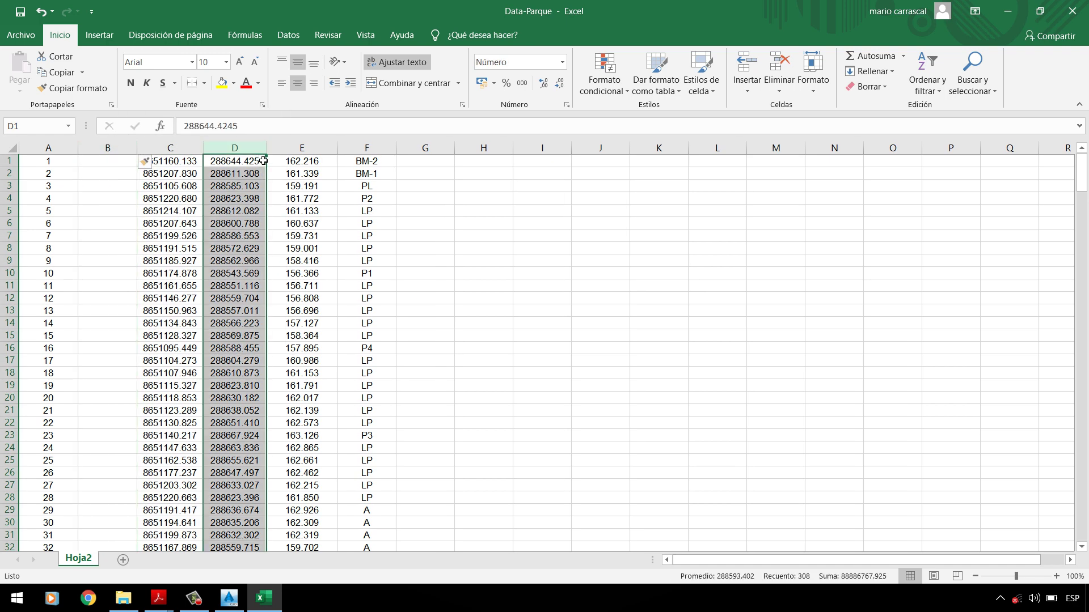
drag(264, 165, 139, 164)
click(255, 153)
right_click(255, 155)
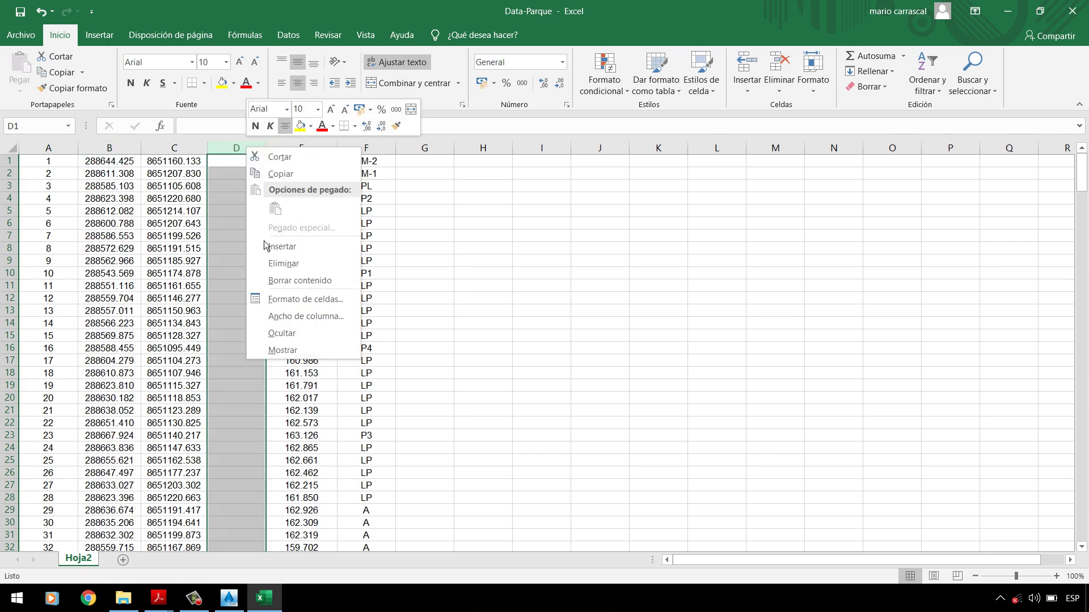
click(268, 264)
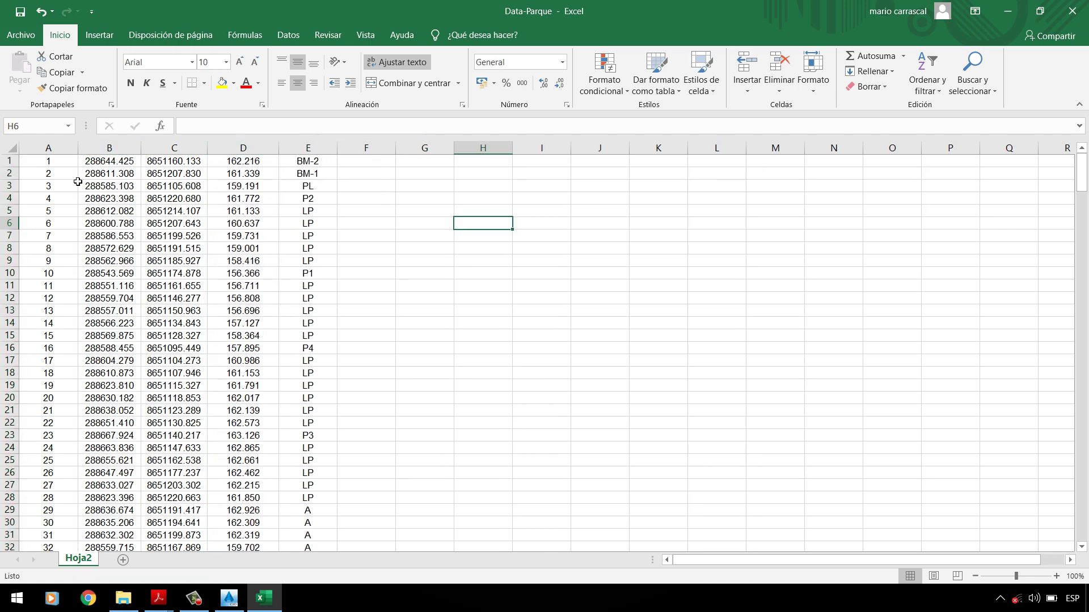
Step: Verify the first rows: easting, northing, elevation and descriptions BM-2 and BM-1
click(90, 175)
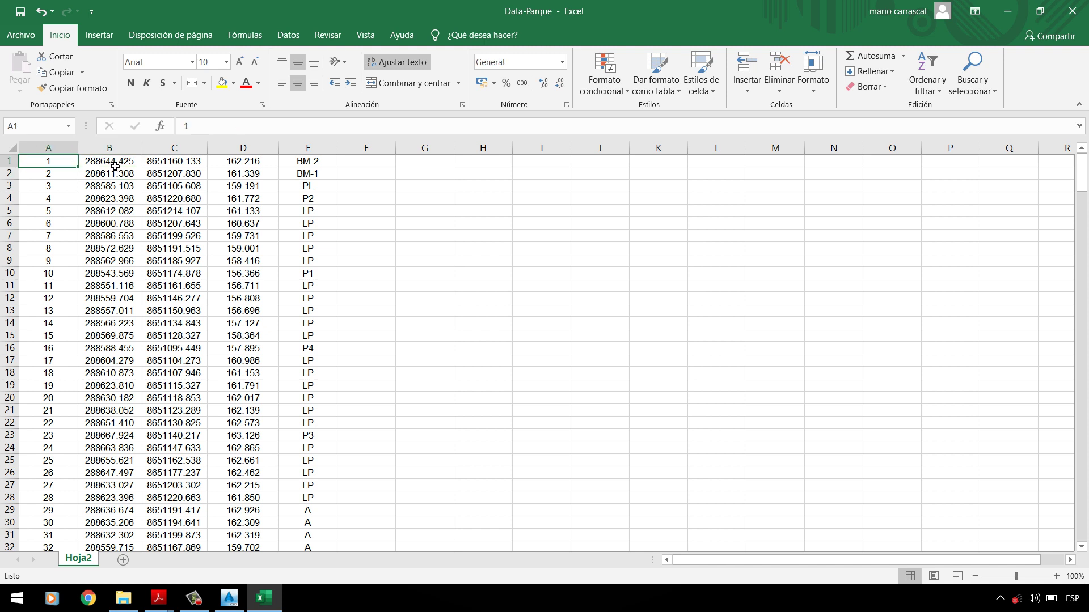
click(91, 162)
click(168, 163)
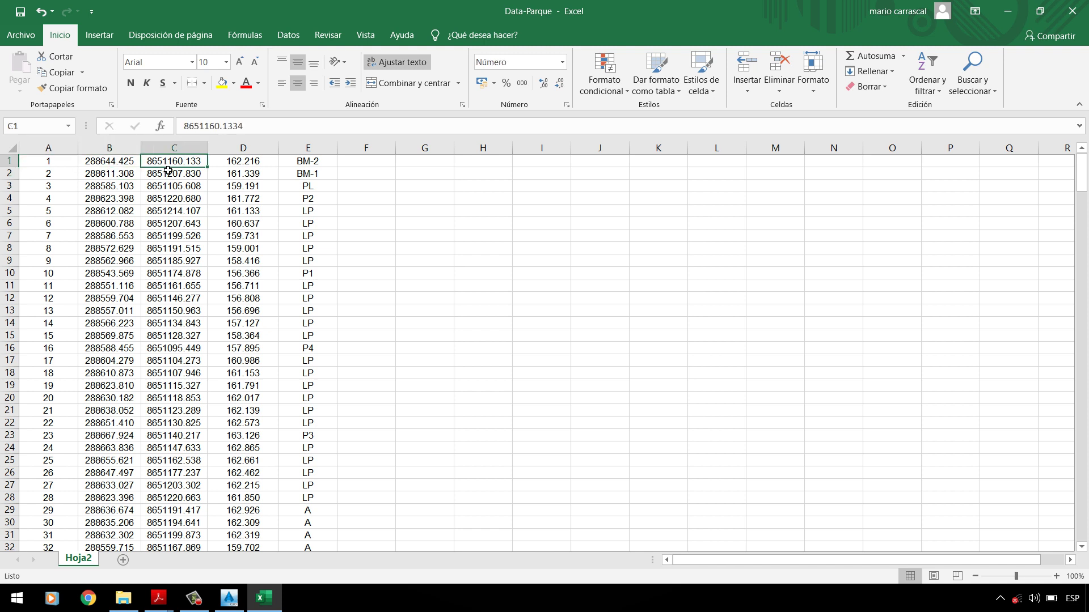
click(238, 166)
click(307, 162)
click(308, 172)
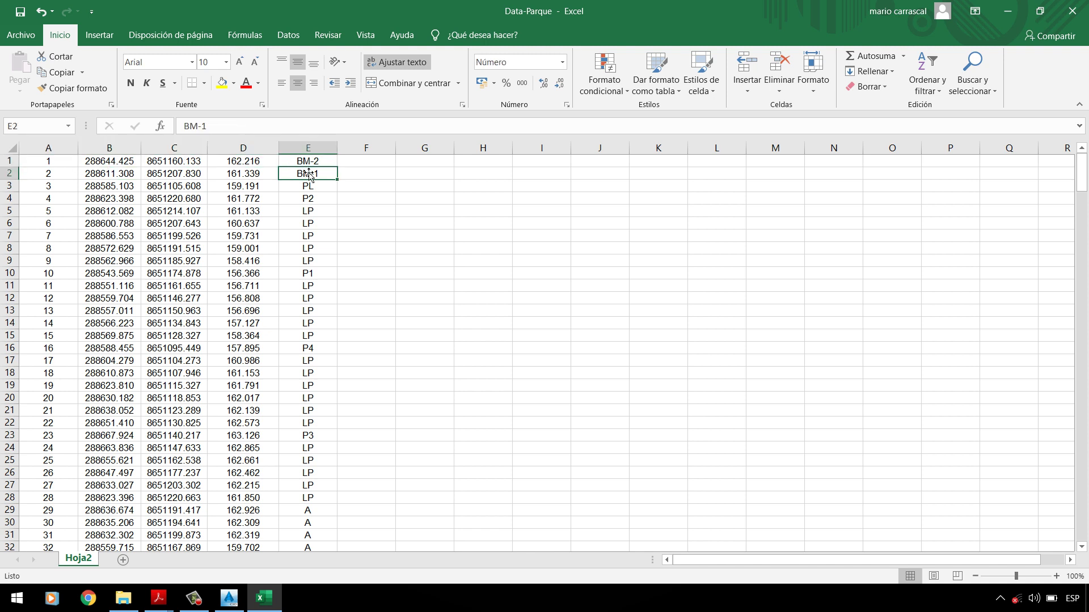
click(380, 188)
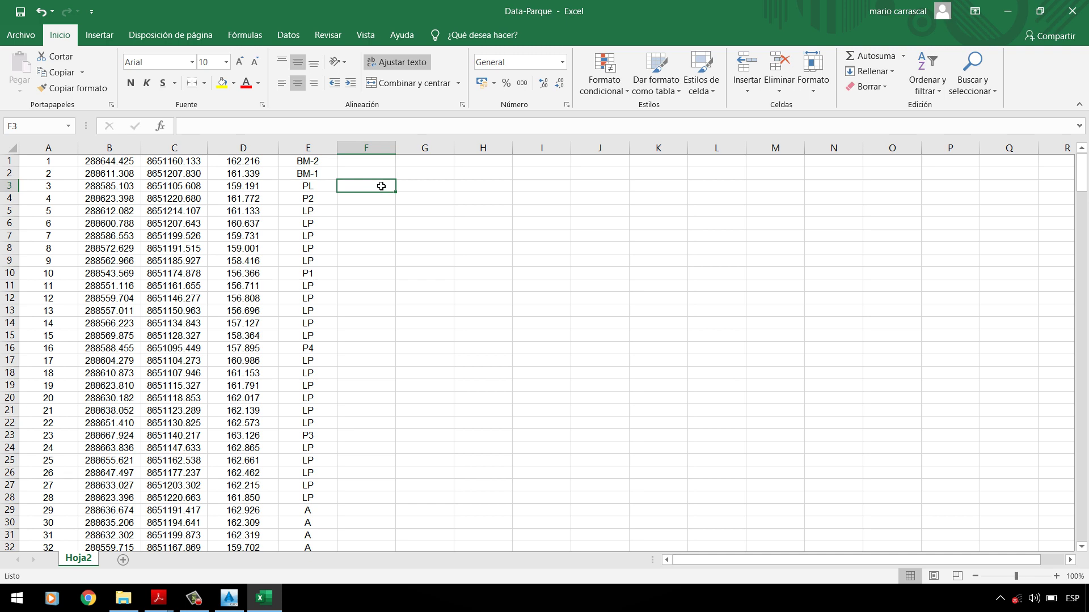
Step: Save Data-Parque as CSV (delimitado por comas) in PC-1 and confirm keeping that format
click(21, 35)
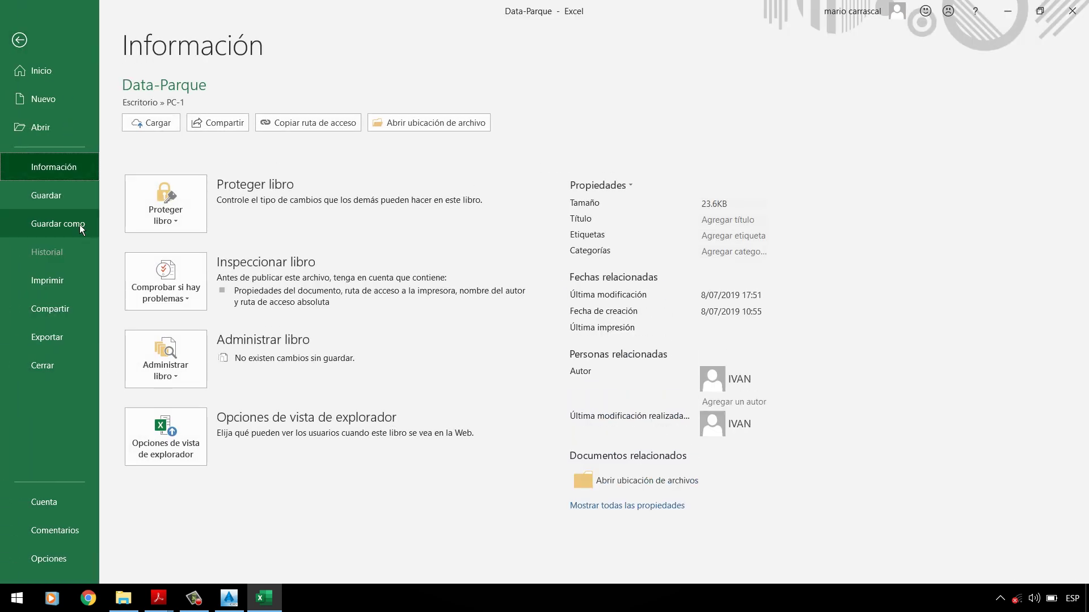
click(81, 227)
click(192, 256)
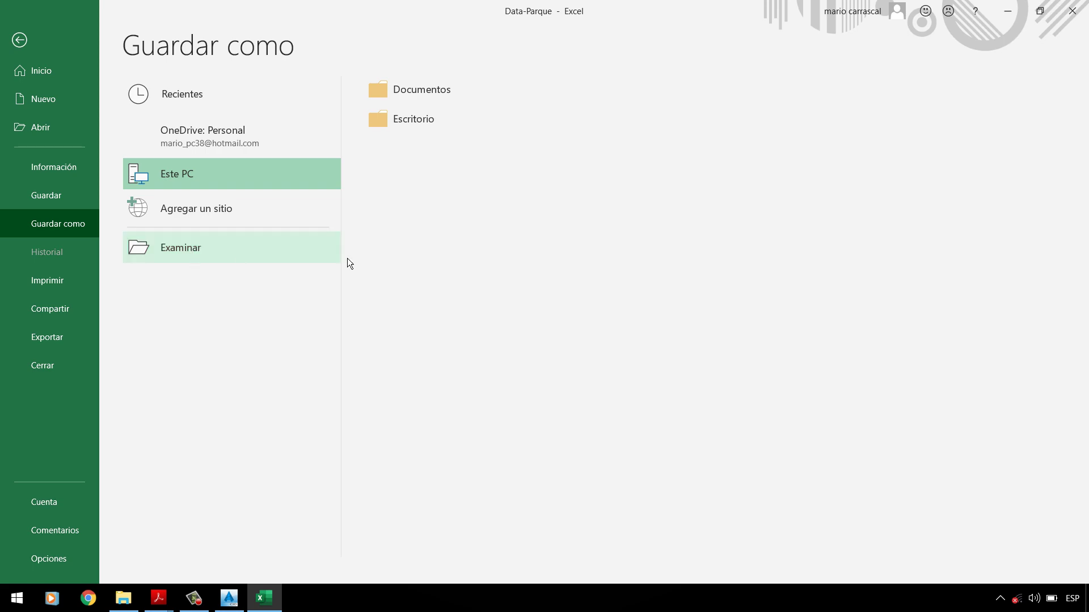
click(157, 259)
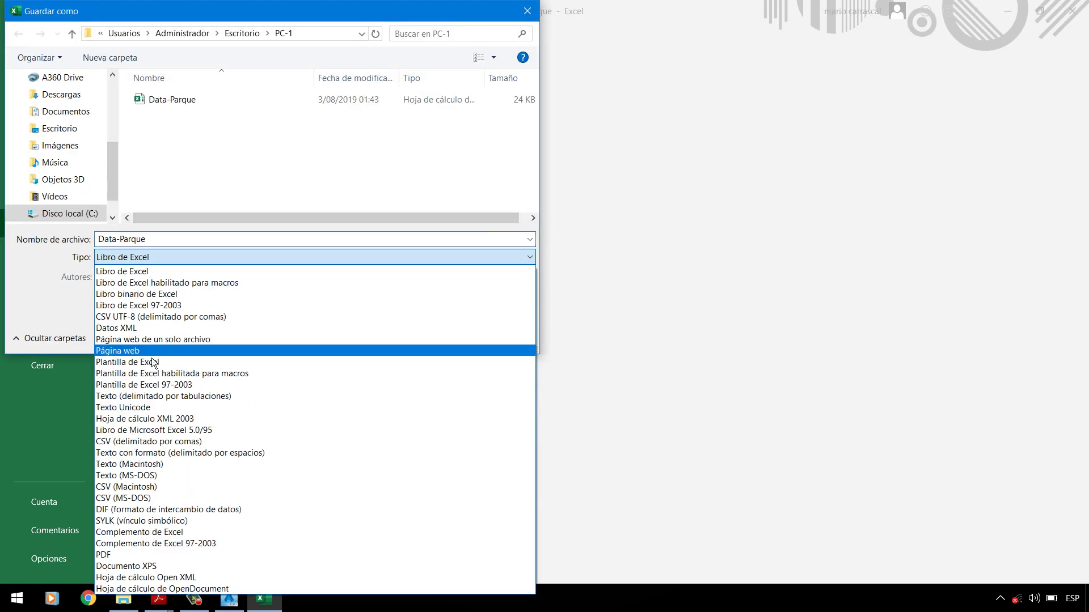
click(132, 442)
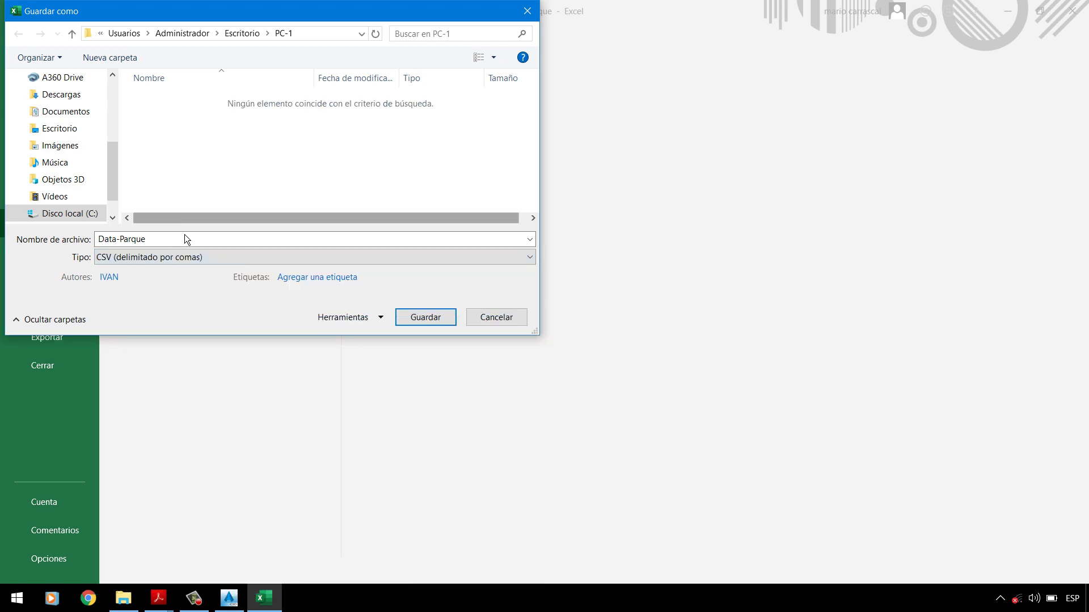
click(429, 325)
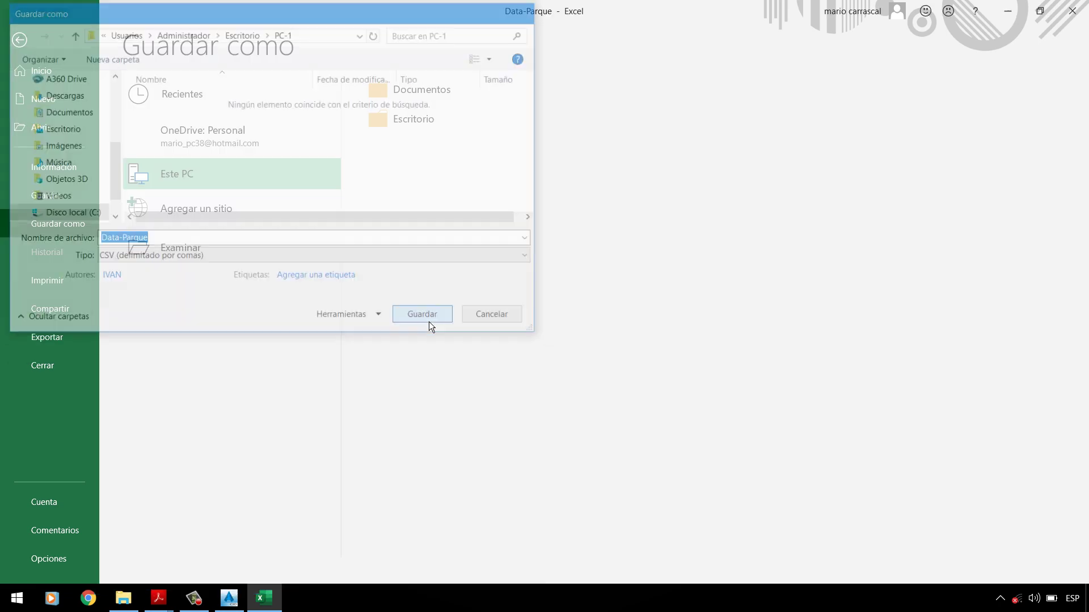
click(486, 344)
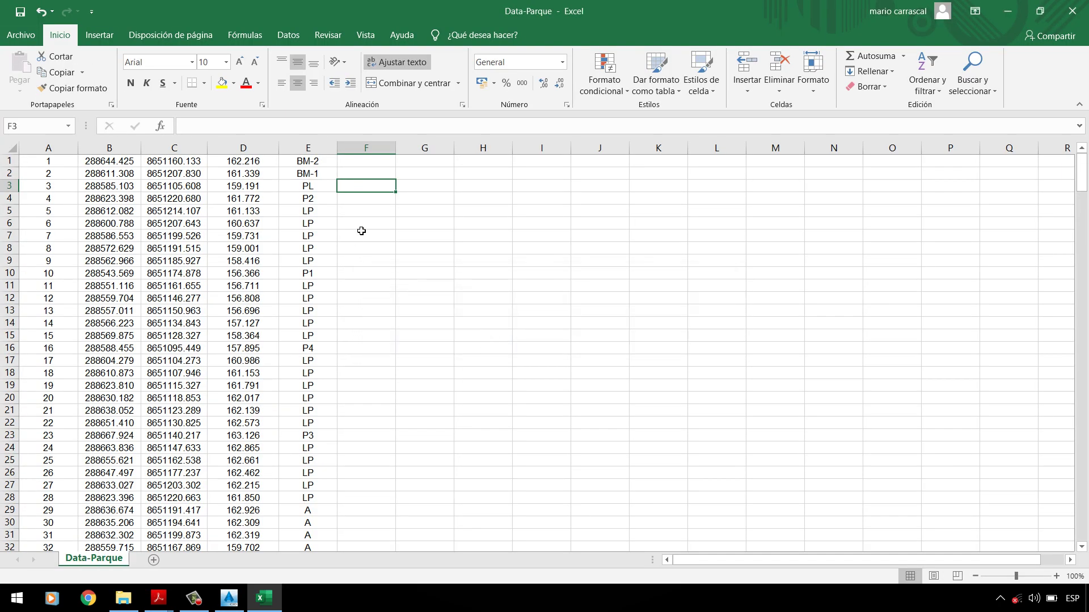
Step: Close Excel and compare the Data-Parque workbook with its 12 KB CSV copy in the PC-1 folder
click(1071, 11)
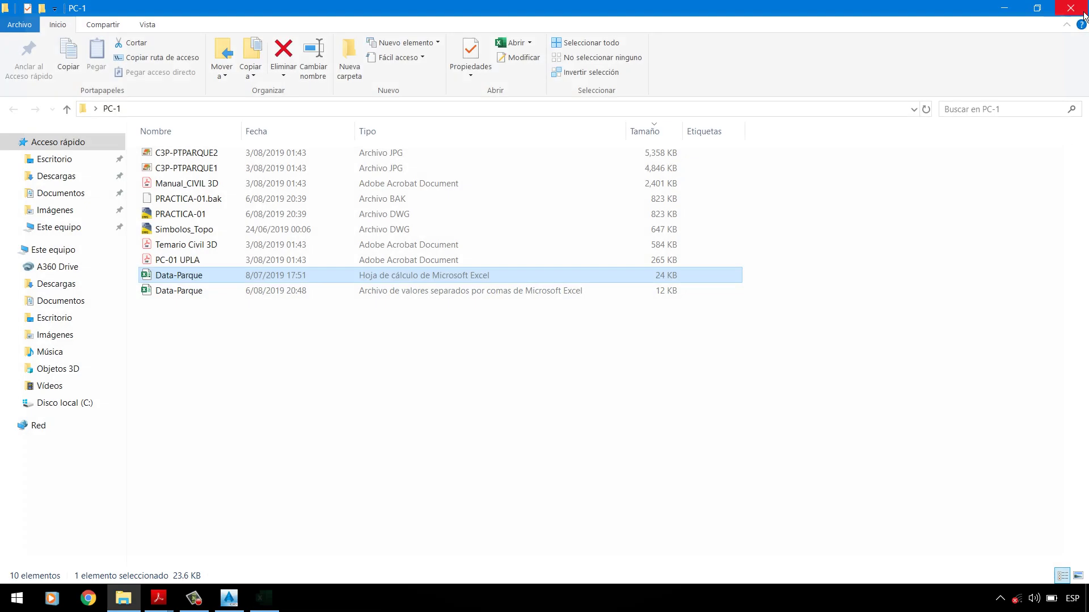
click(194, 293)
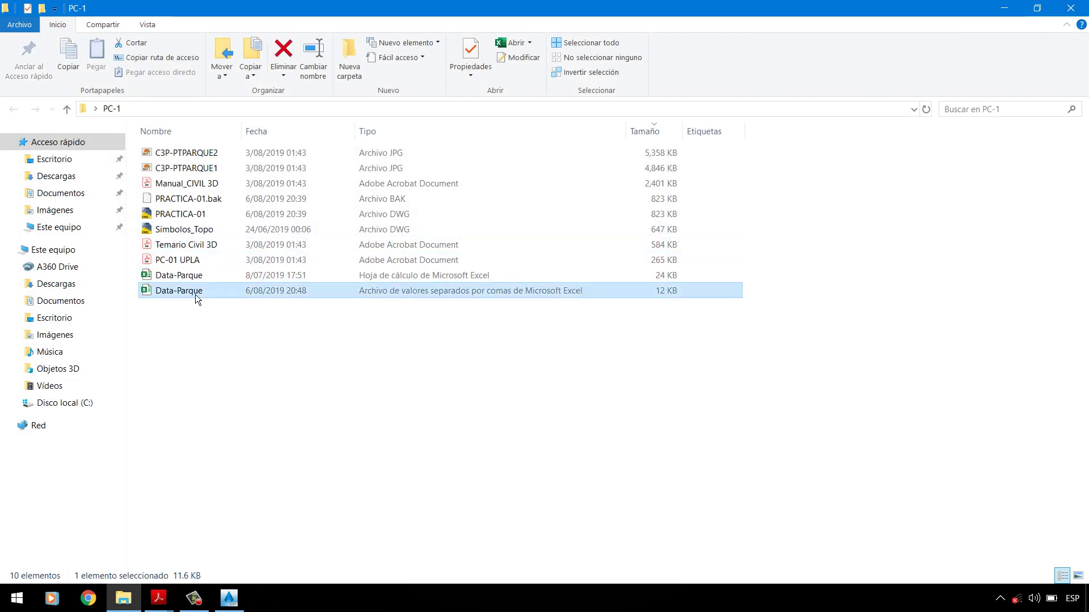
click(202, 278)
click(193, 295)
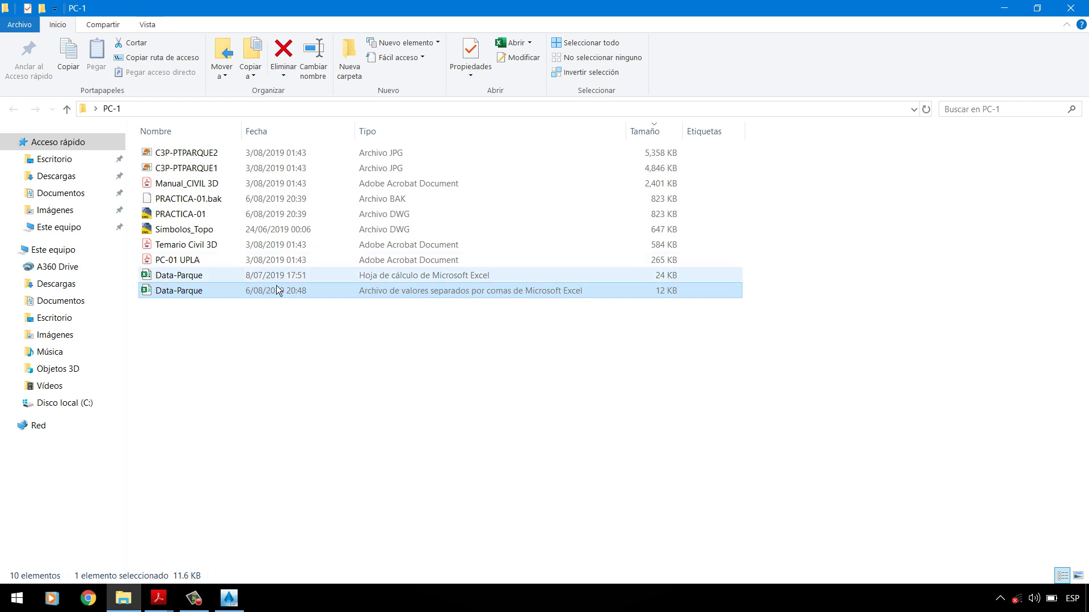
key(Up)
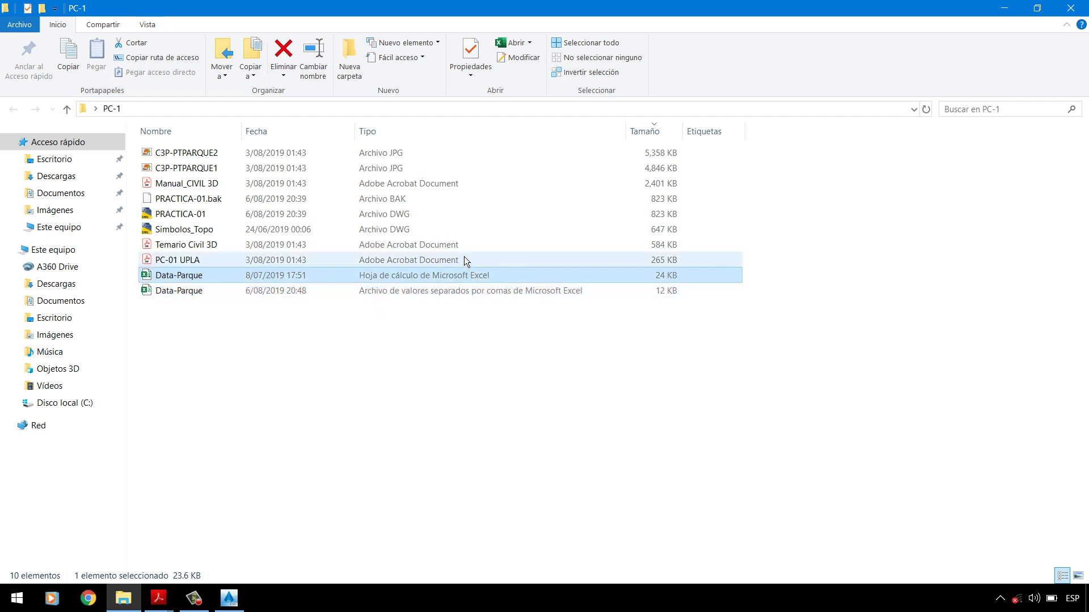
click(199, 353)
click(204, 294)
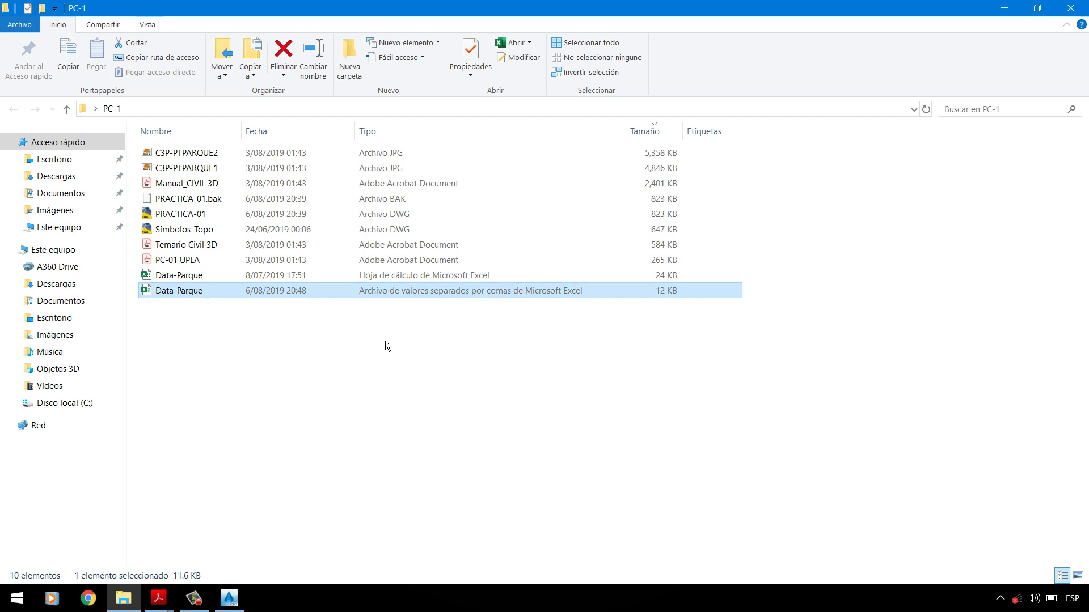
click(243, 602)
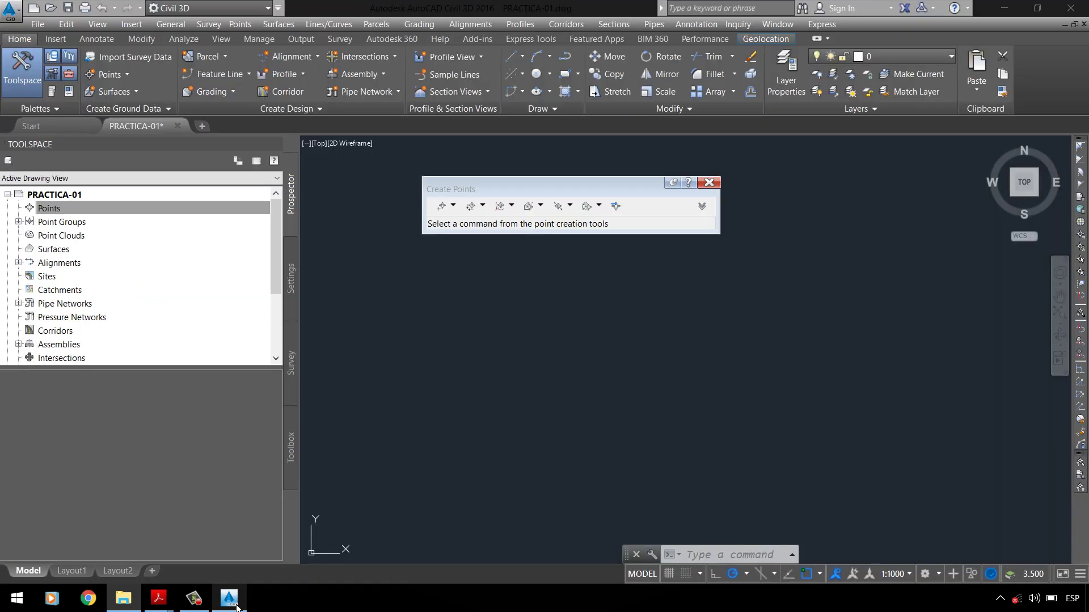
Step: Start Import Points and add Data-Parque.csv as the source file, with the file type set to CSV
click(624, 214)
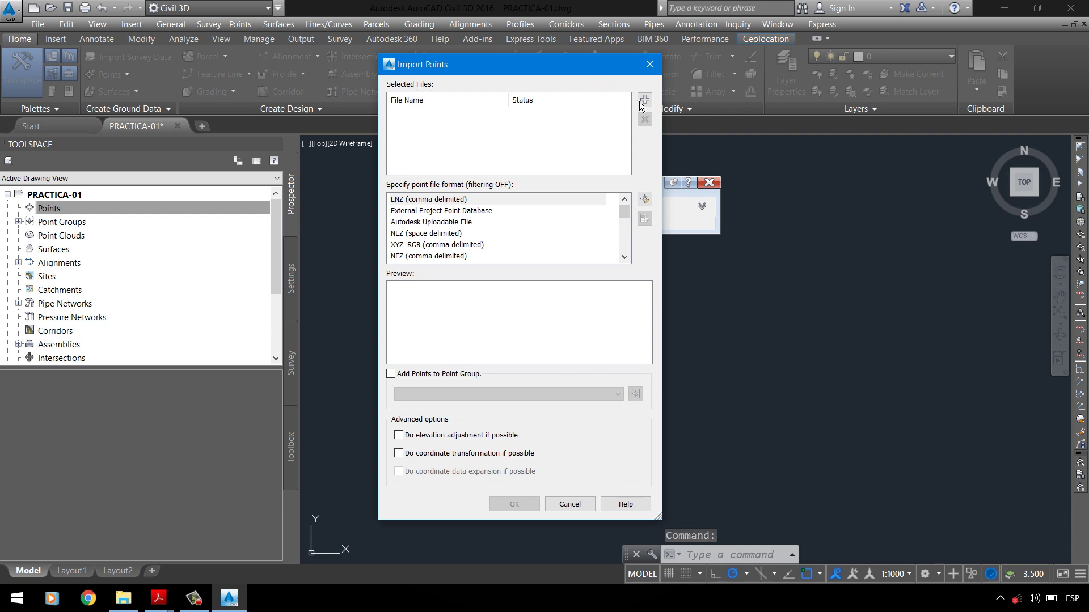
click(643, 101)
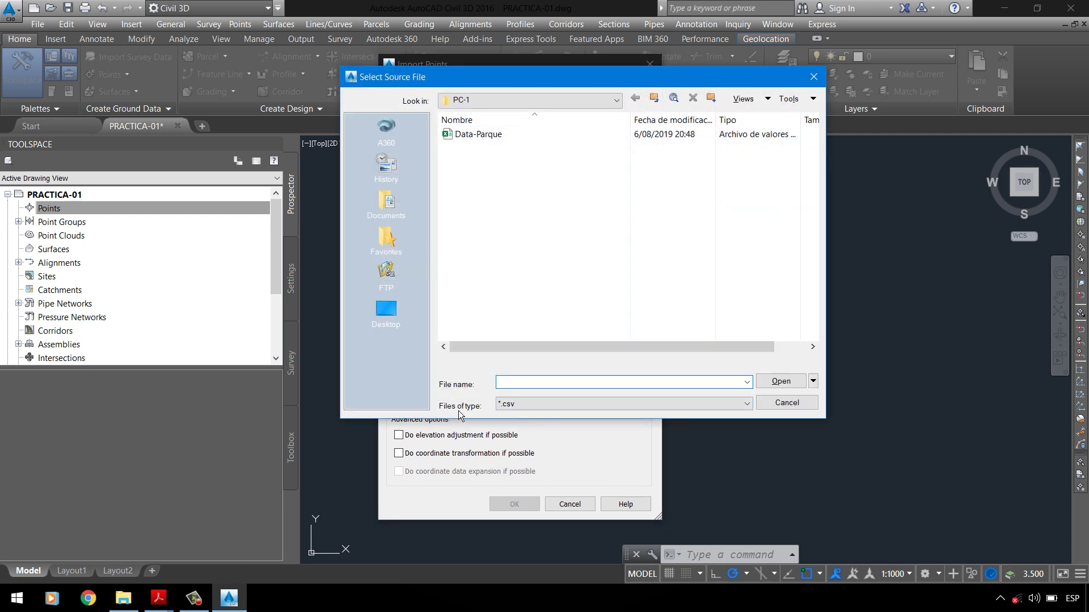
click(514, 404)
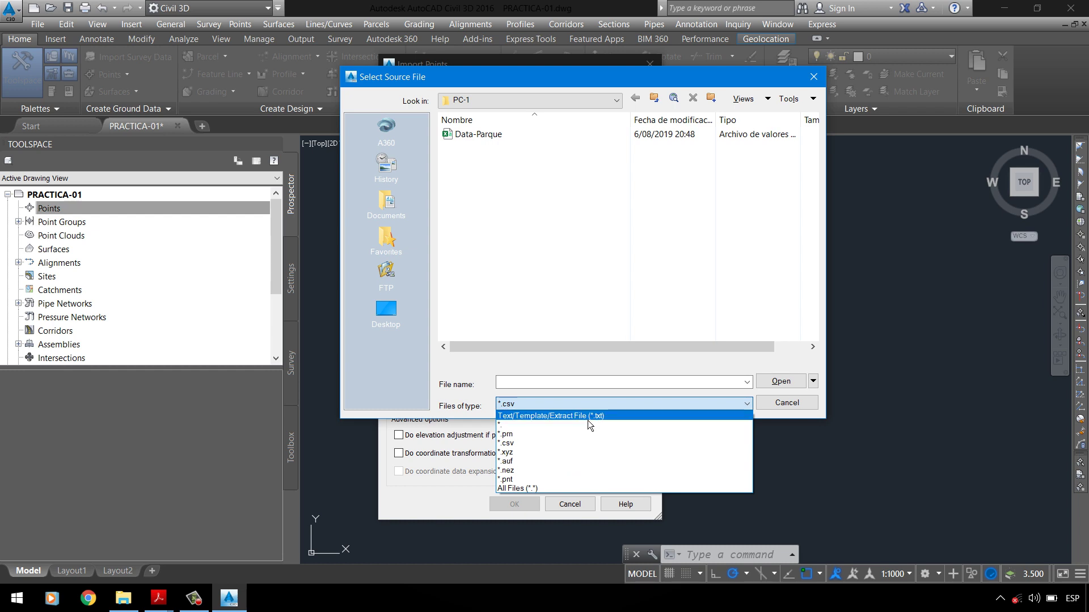
click(543, 446)
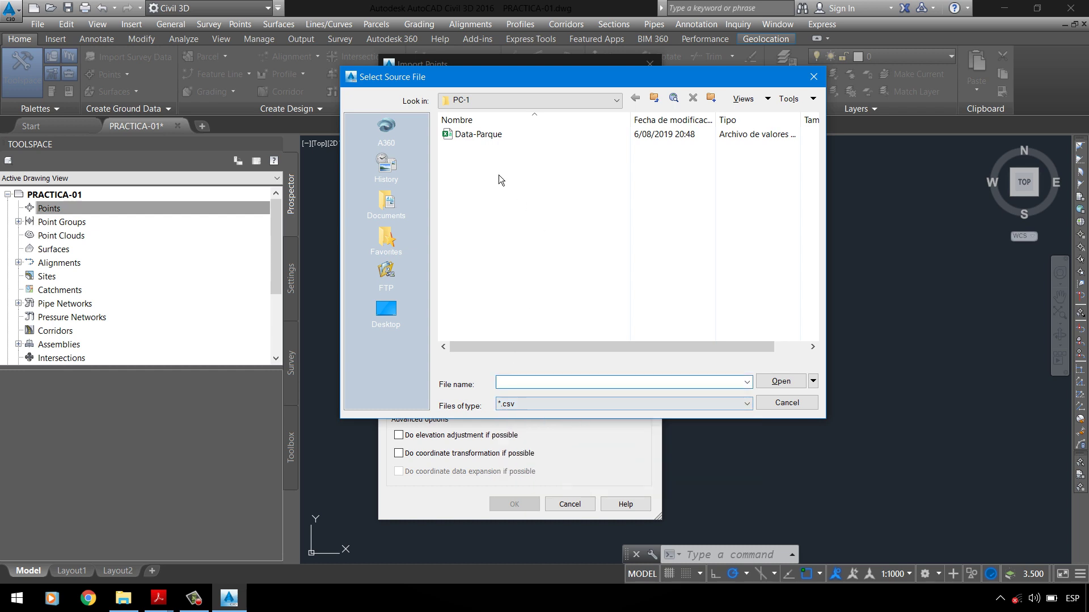
click(488, 134)
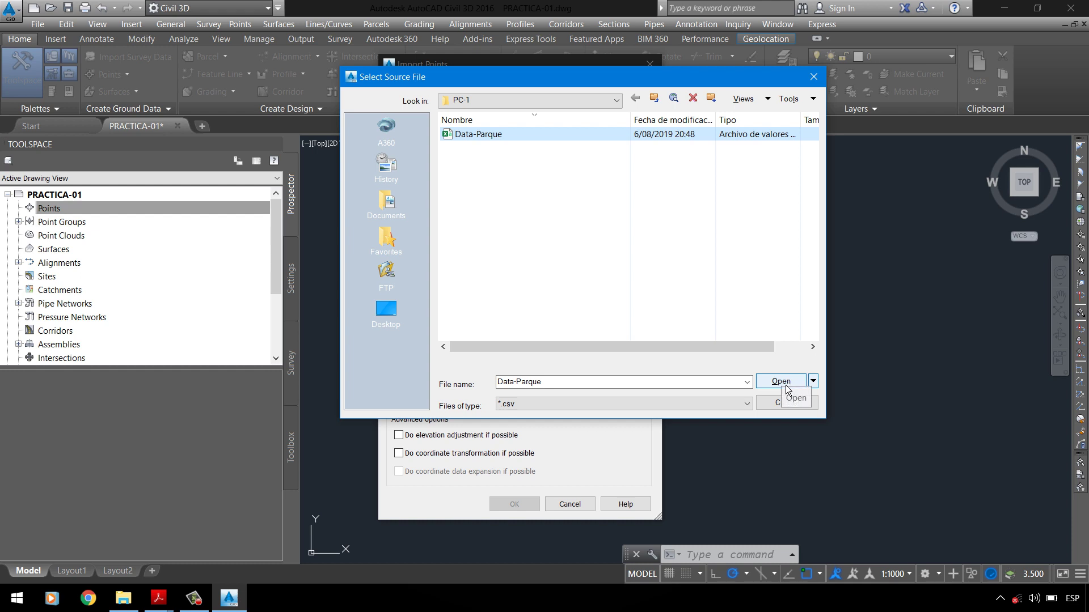
click(786, 386)
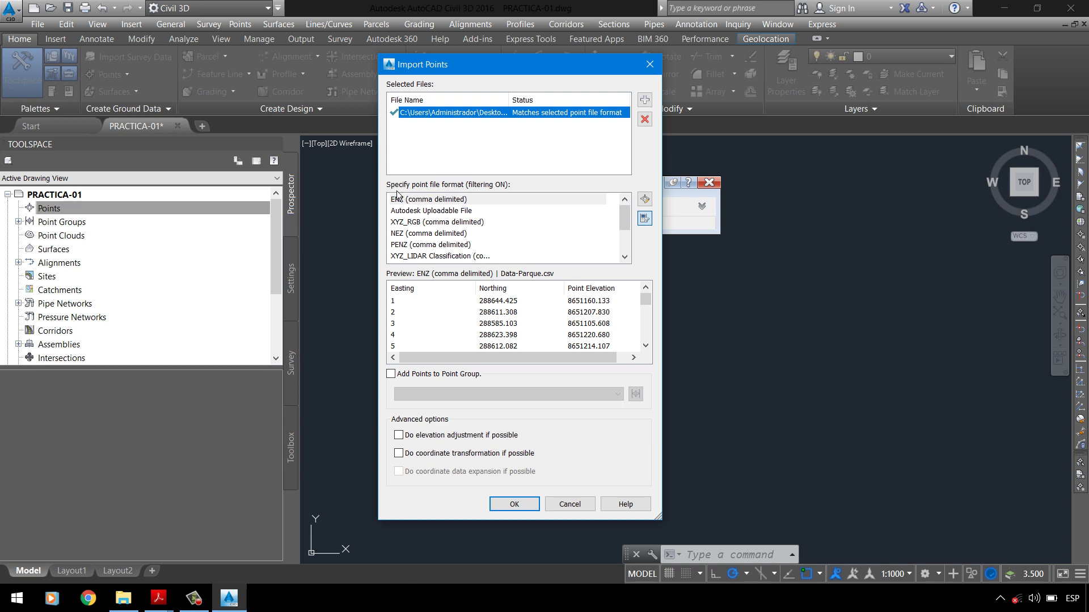
Step: Import the Data-Parque.csv points using the PENZD (comma delimited) format after checking the preview columns
click(435, 218)
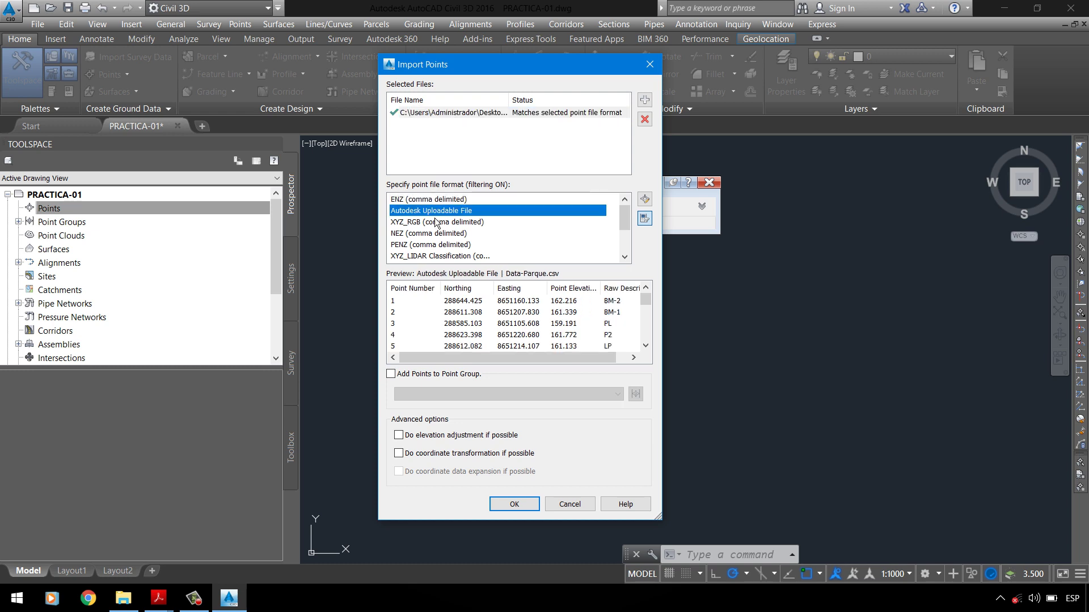
scroll(444, 247, down, 2)
click(434, 211)
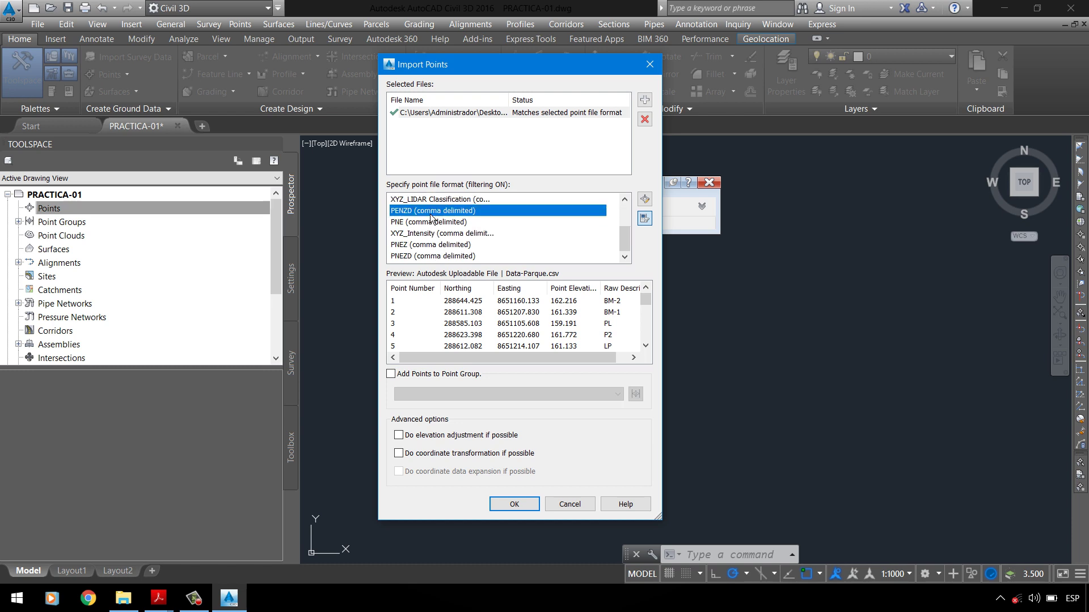
mouse_move(170, 600)
click(74, 541)
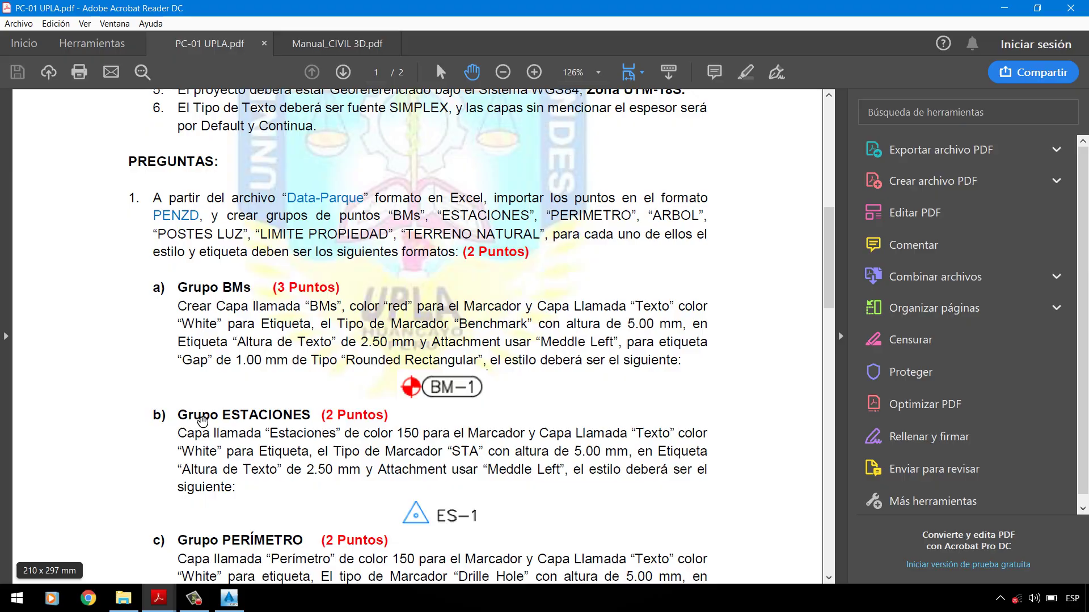
click(1003, 8)
click(443, 215)
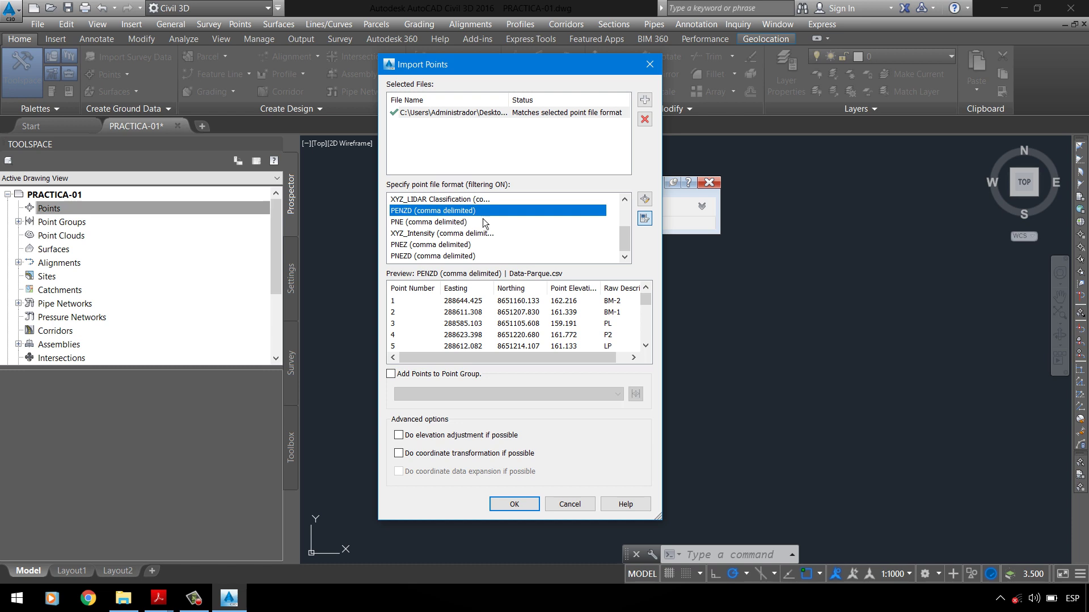
click(422, 290)
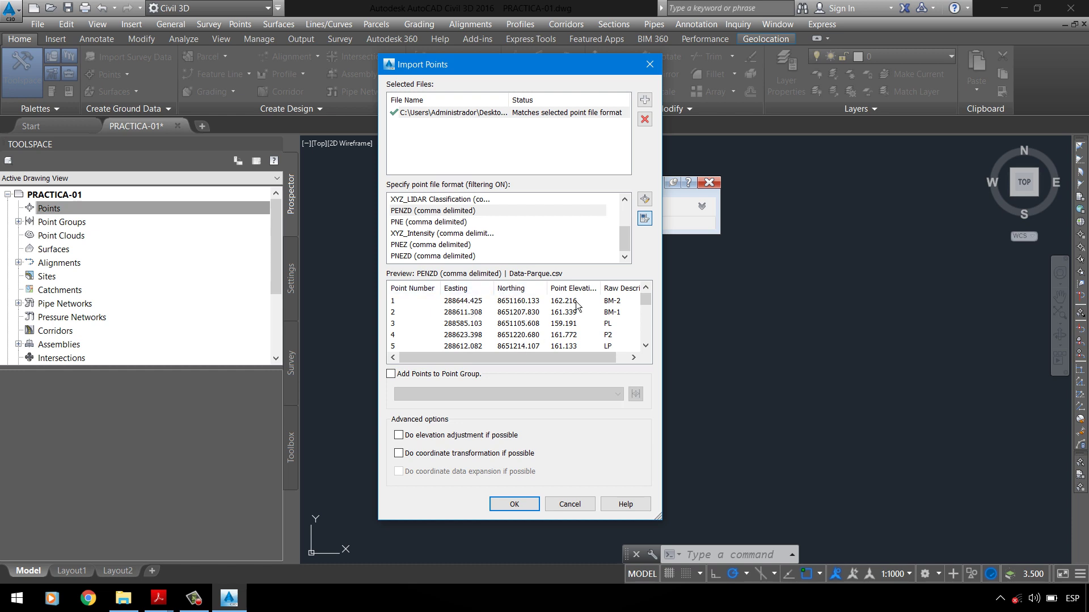
drag(572, 357, 605, 361)
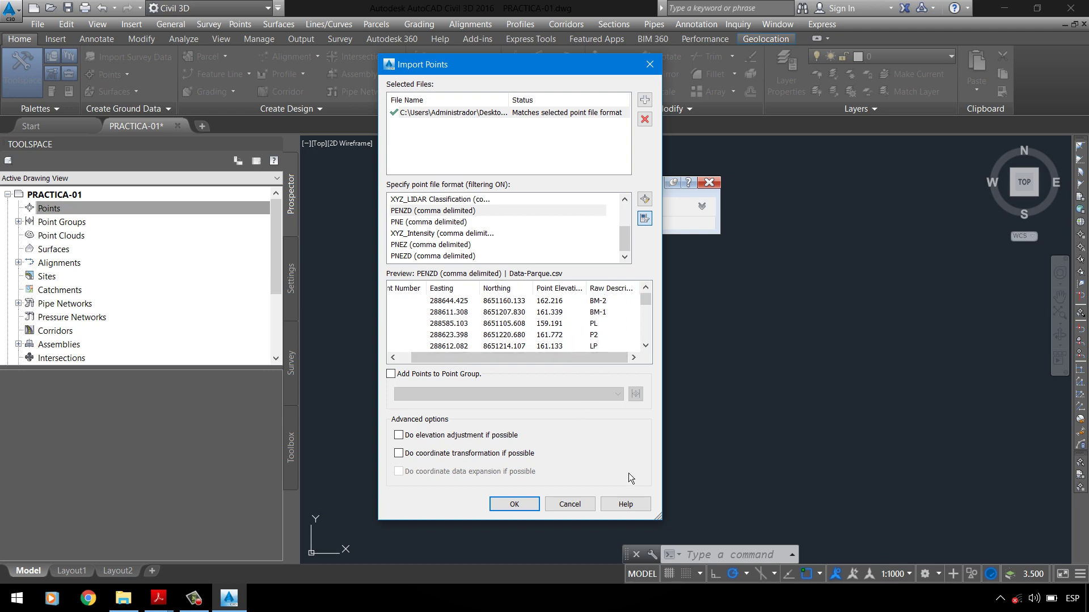
click(514, 504)
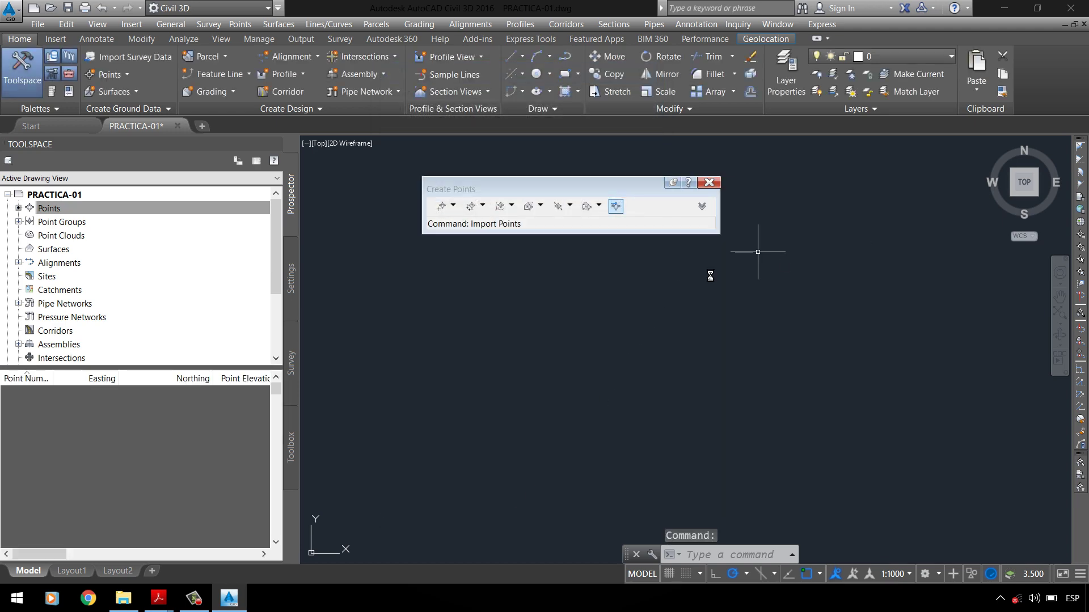
click(18, 221)
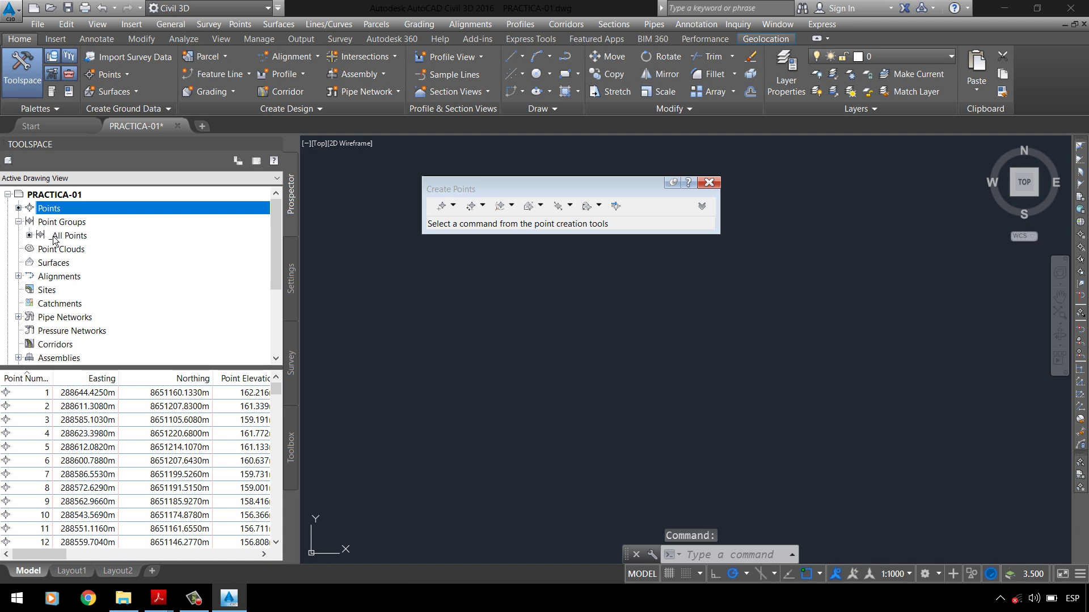
click(57, 235)
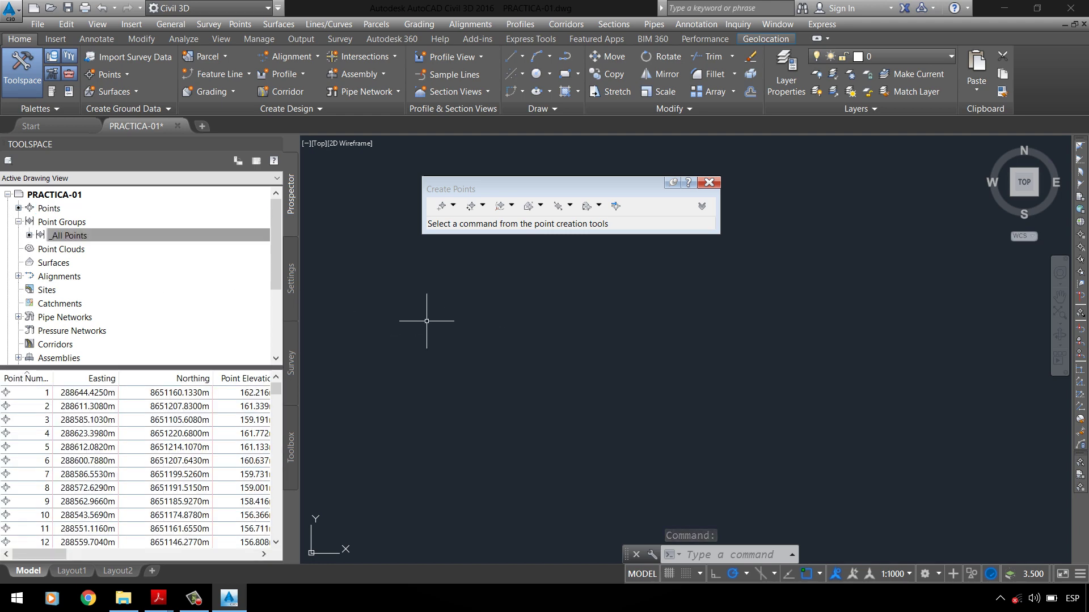
click(54, 237)
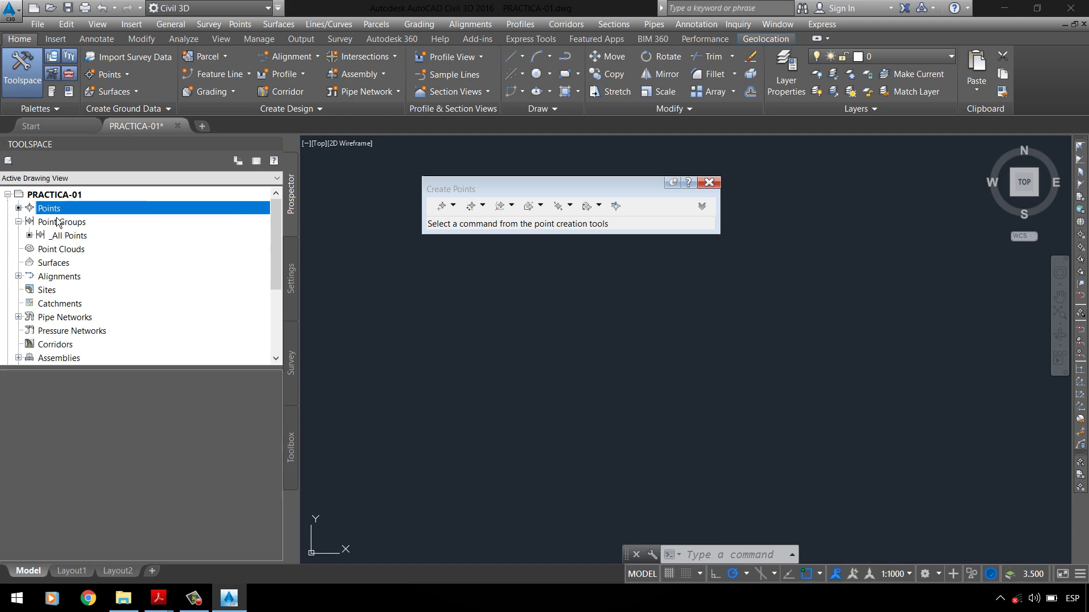
click(68, 237)
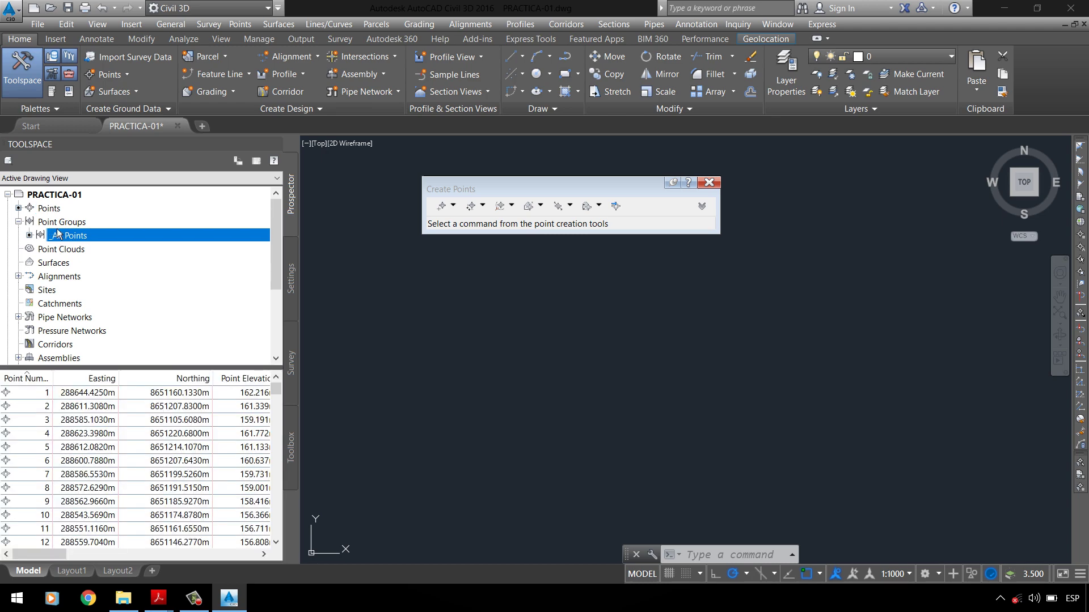
click(110, 423)
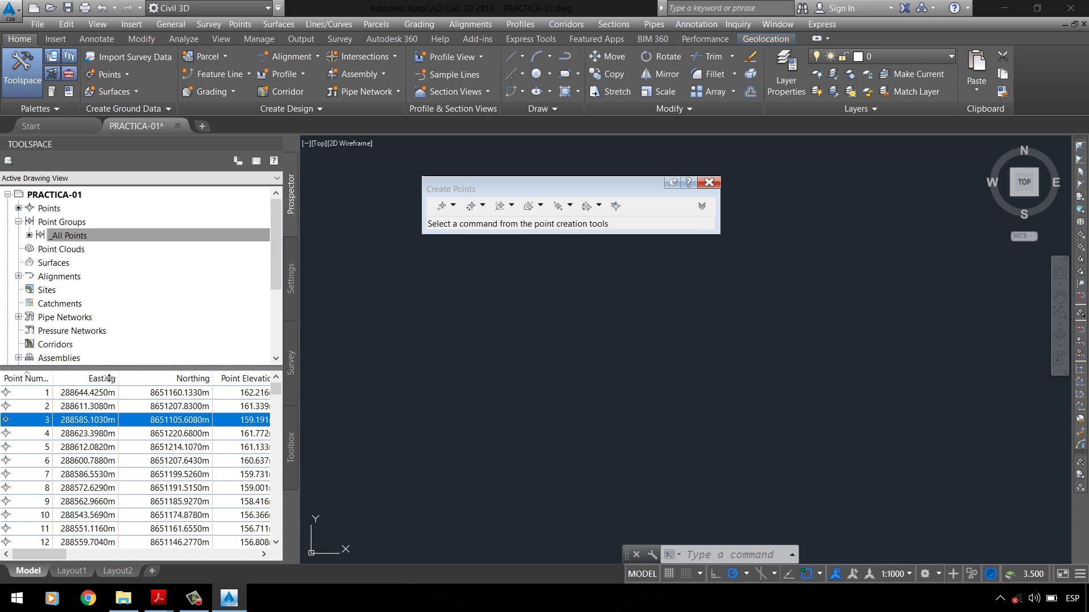
drag(103, 367, 97, 517)
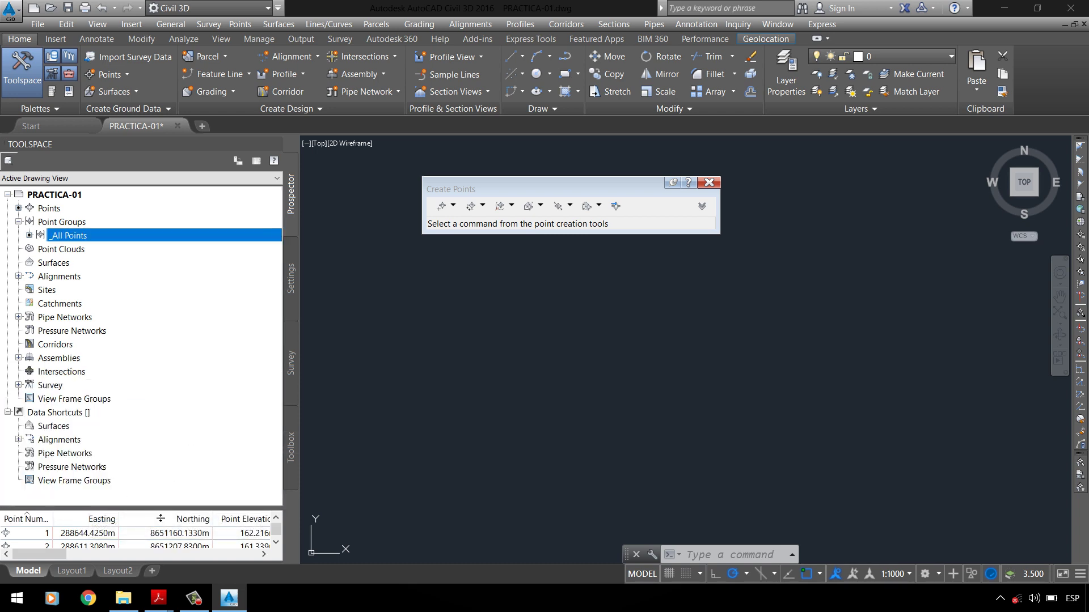
drag(155, 517, 166, 348)
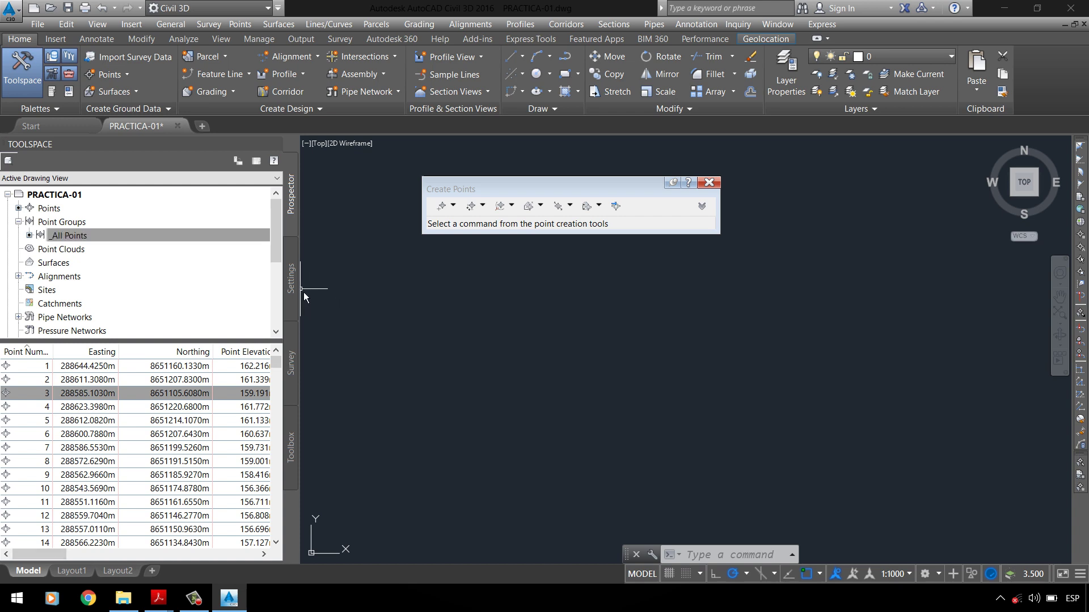
drag(309, 285, 572, 394)
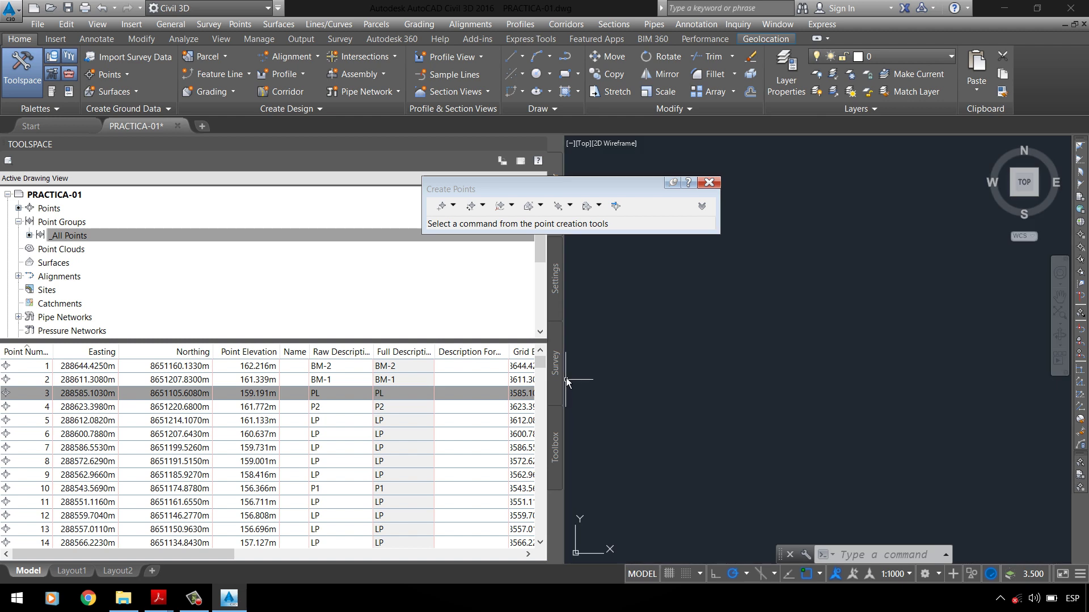
drag(570, 385, 301, 386)
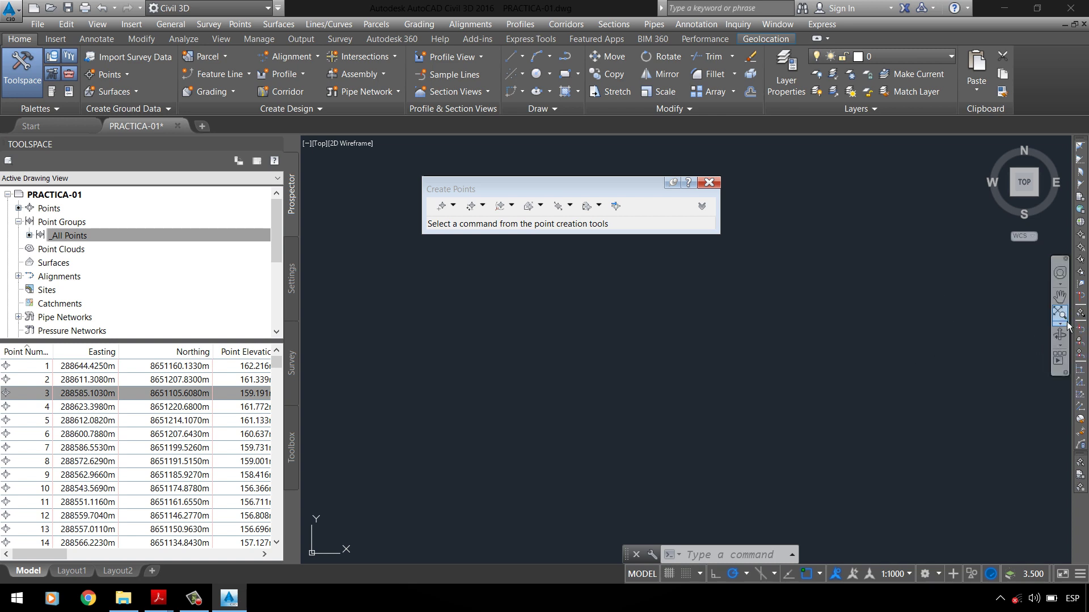
click(1062, 319)
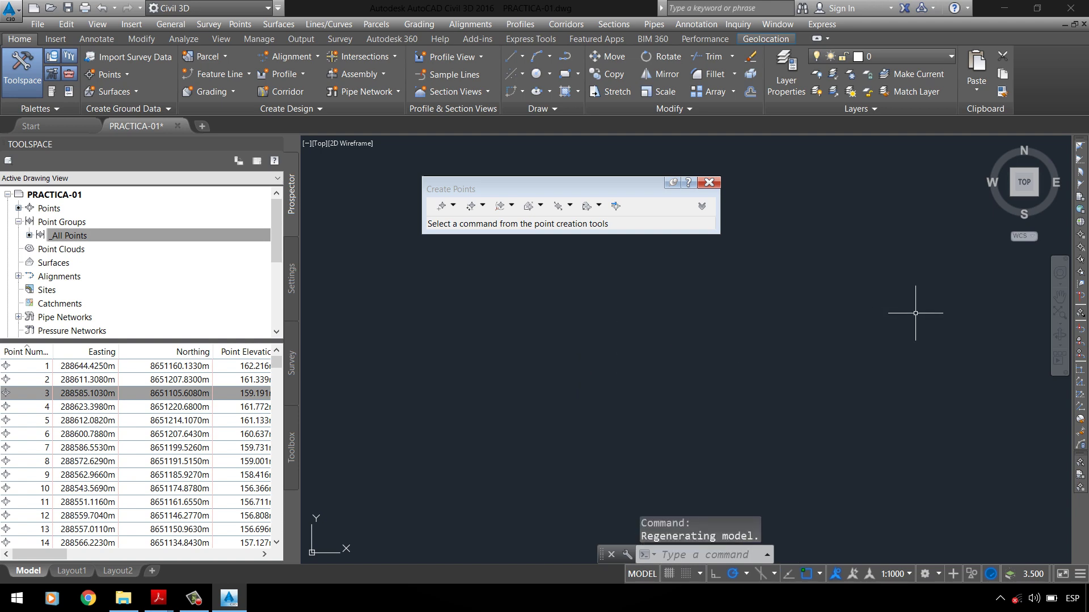
Step: Label the _All Points group with Point#-Elevation-Description and zoom to extents
right_click(95, 237)
click(122, 244)
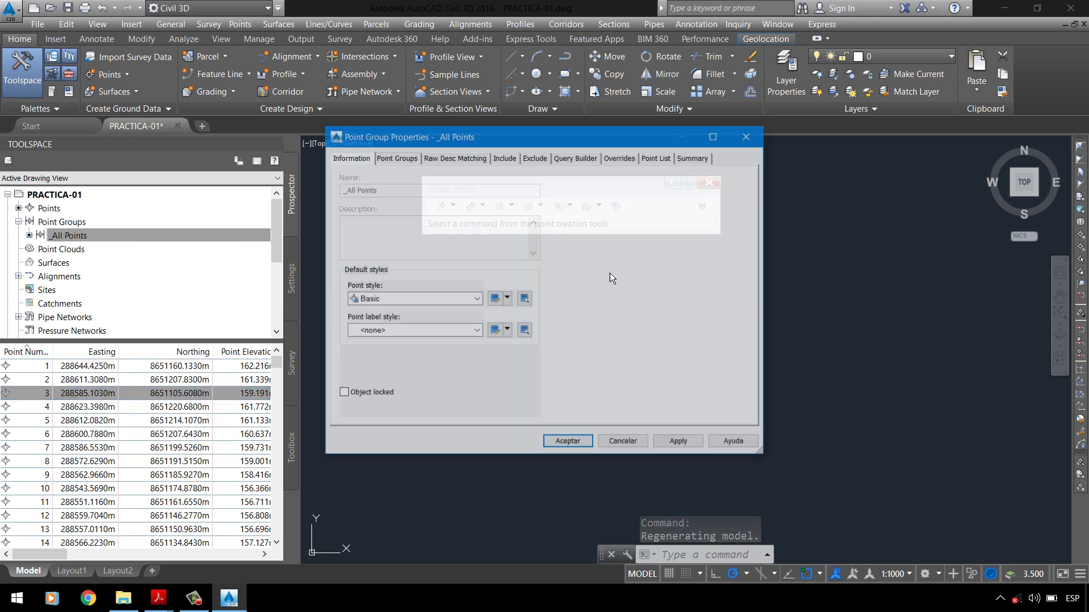
click(406, 331)
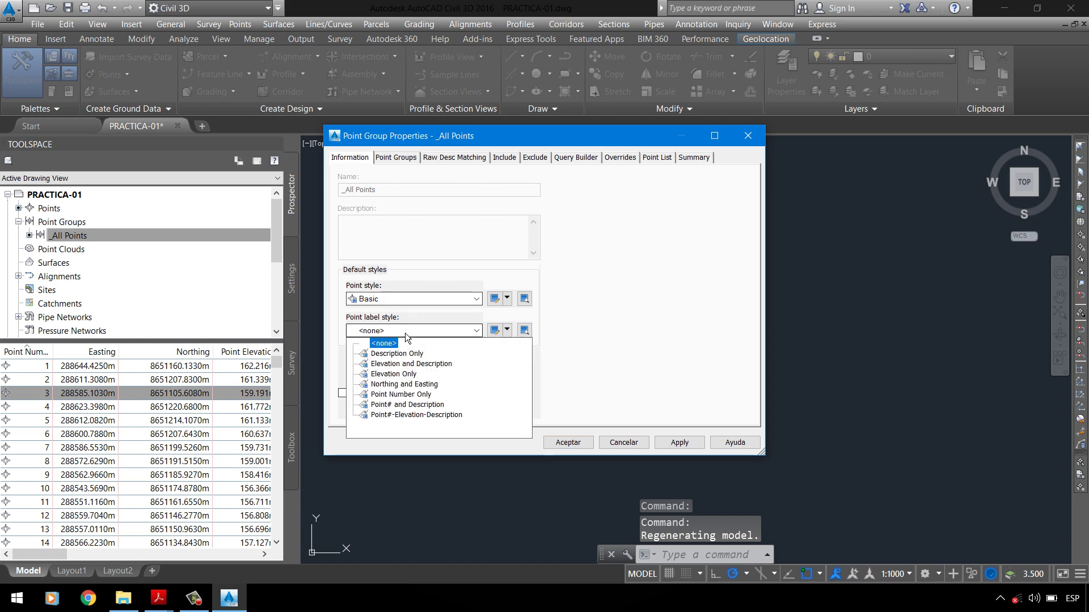
click(390, 414)
click(675, 443)
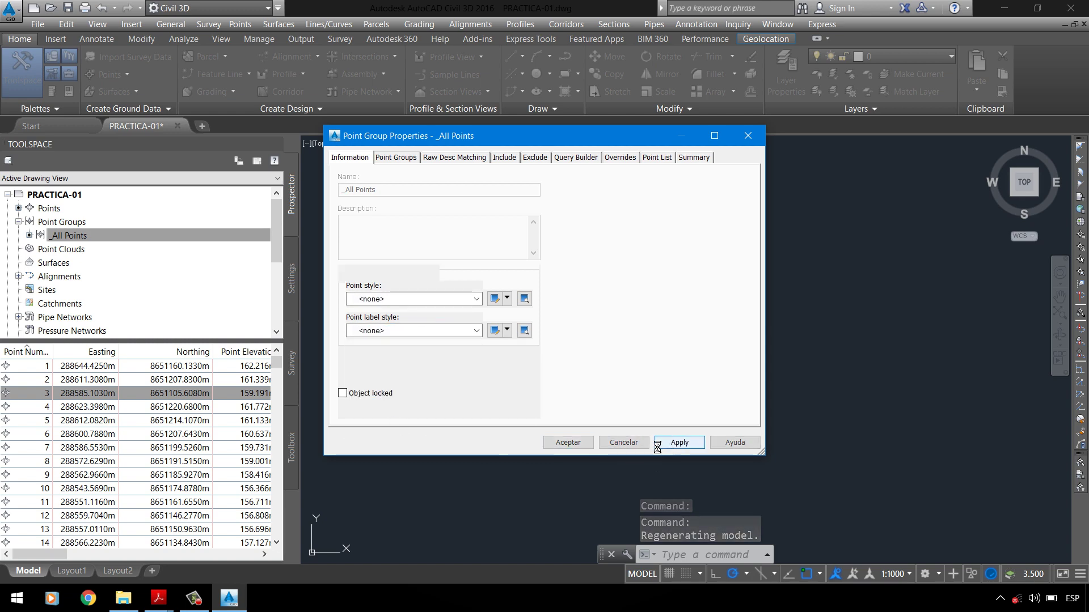
click(573, 445)
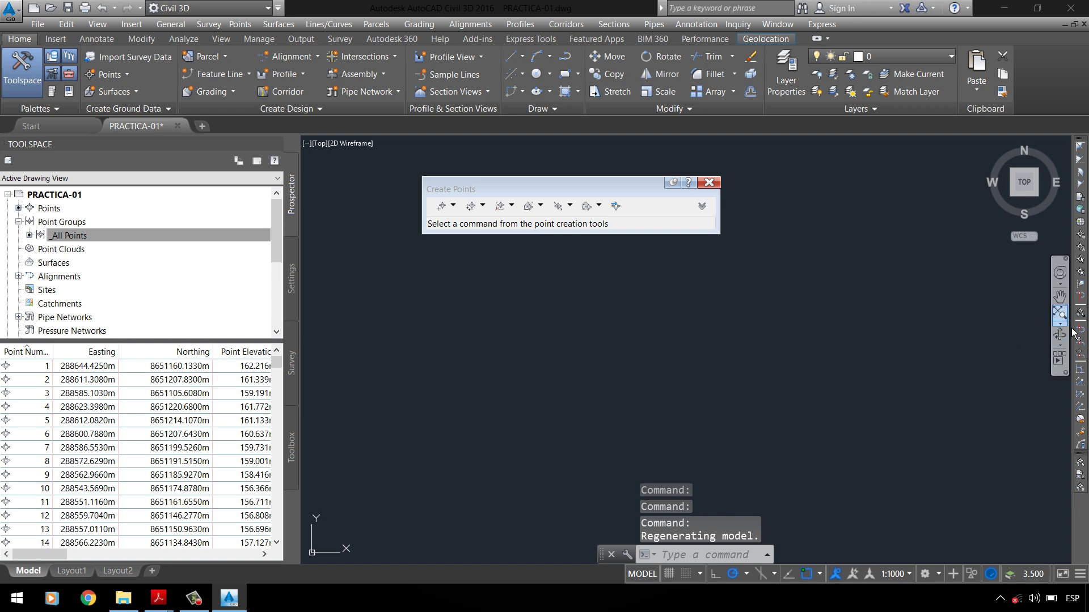
click(1063, 320)
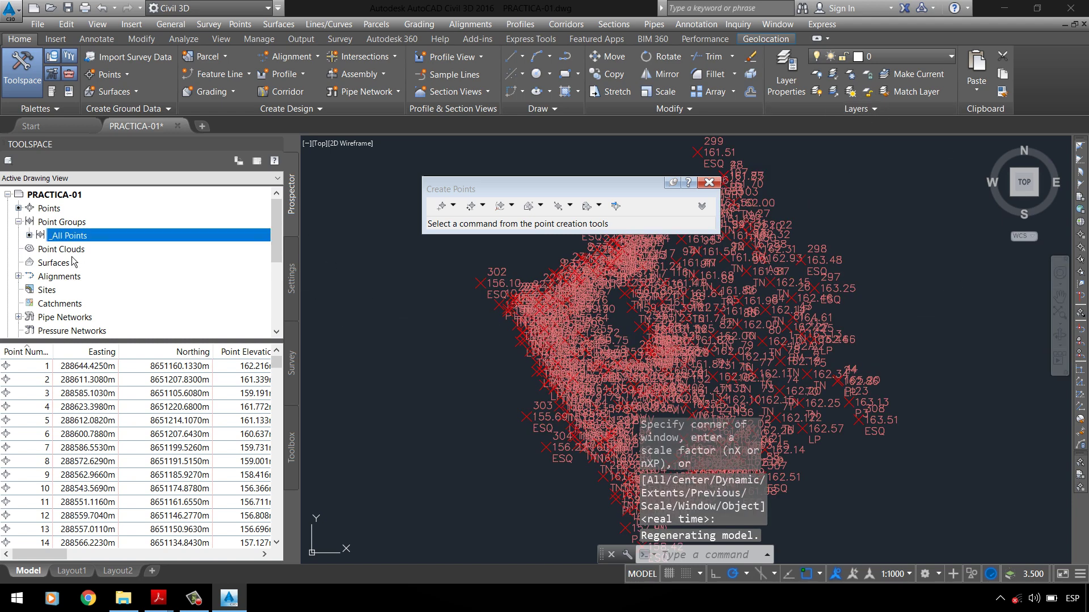
Step: Change the _All Points label style to <none>, zoom to extents, and close Create Points
right_click(102, 235)
click(130, 243)
click(402, 332)
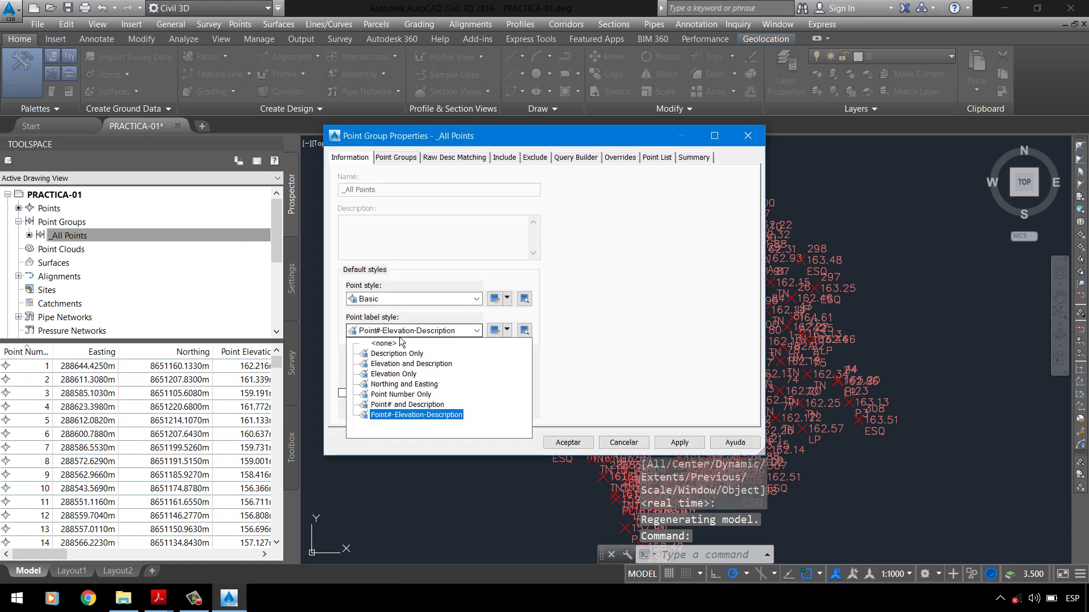
click(383, 343)
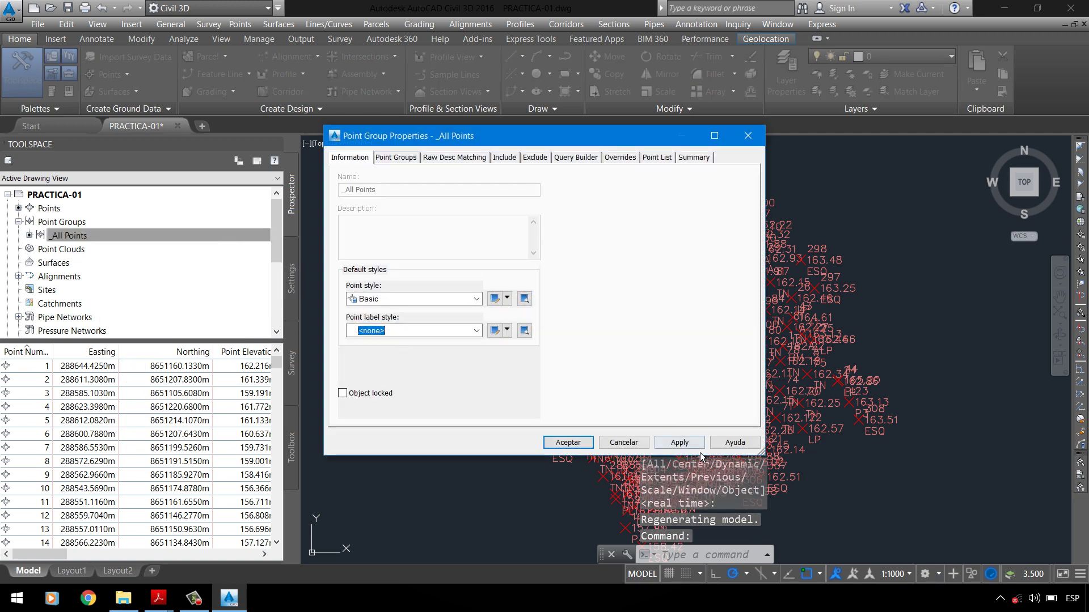
click(683, 444)
click(567, 442)
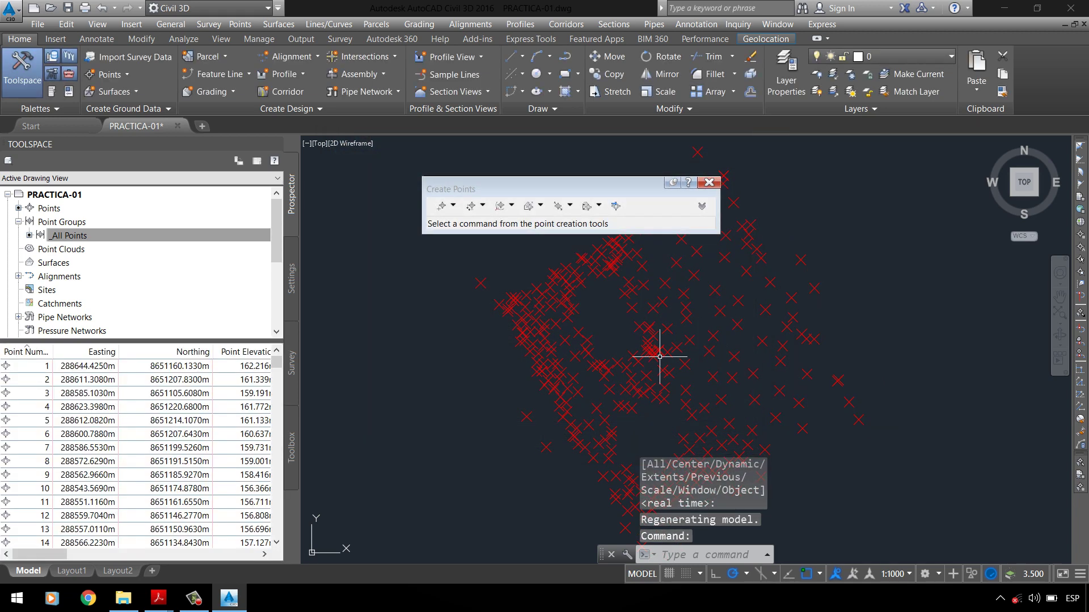
scroll(567, 357, down, 10)
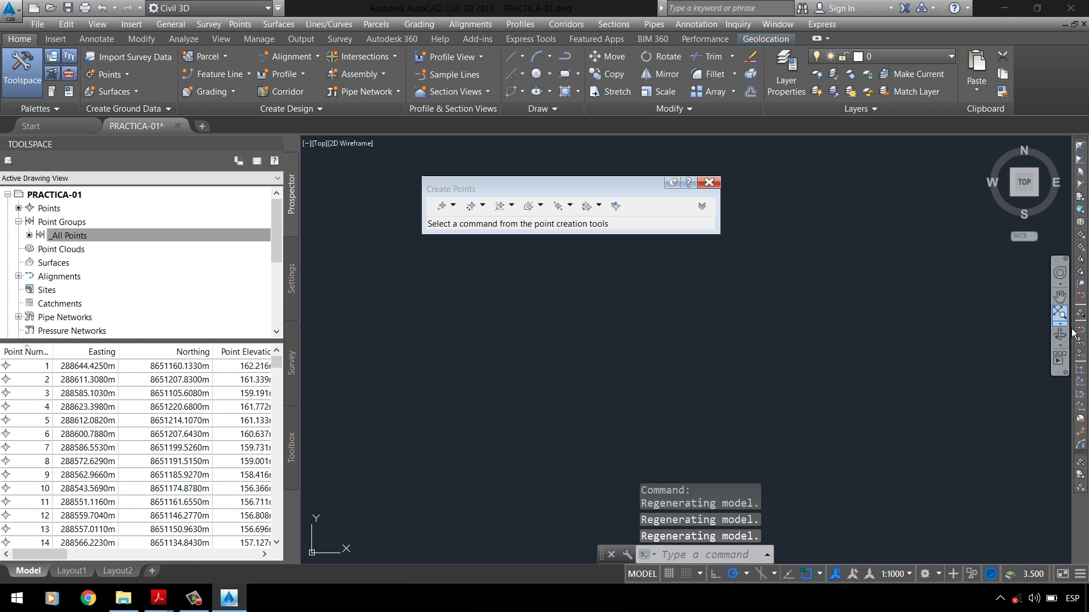
click(1060, 314)
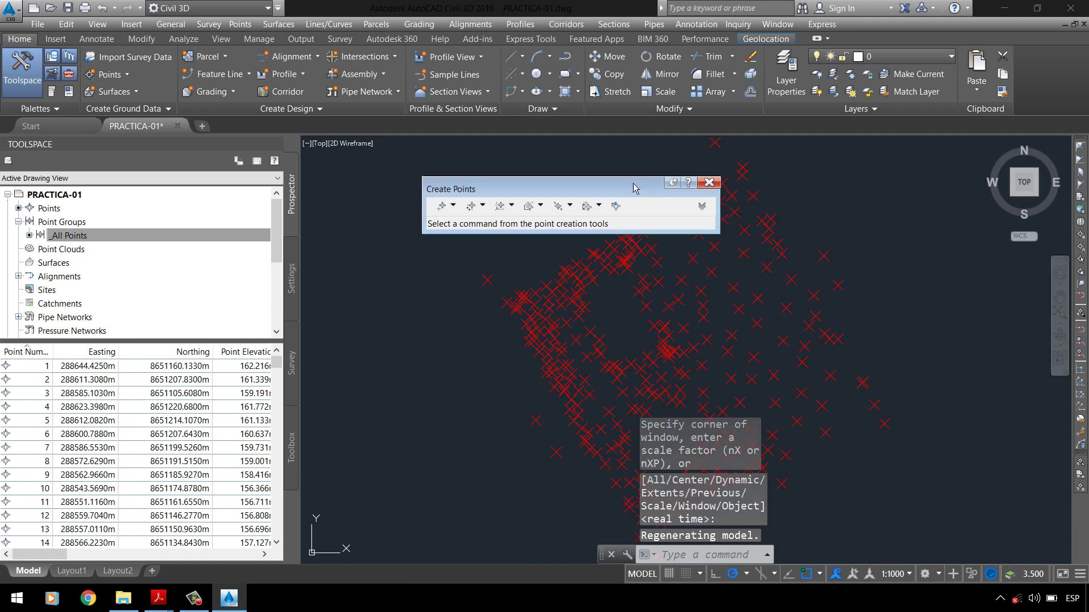
click(709, 185)
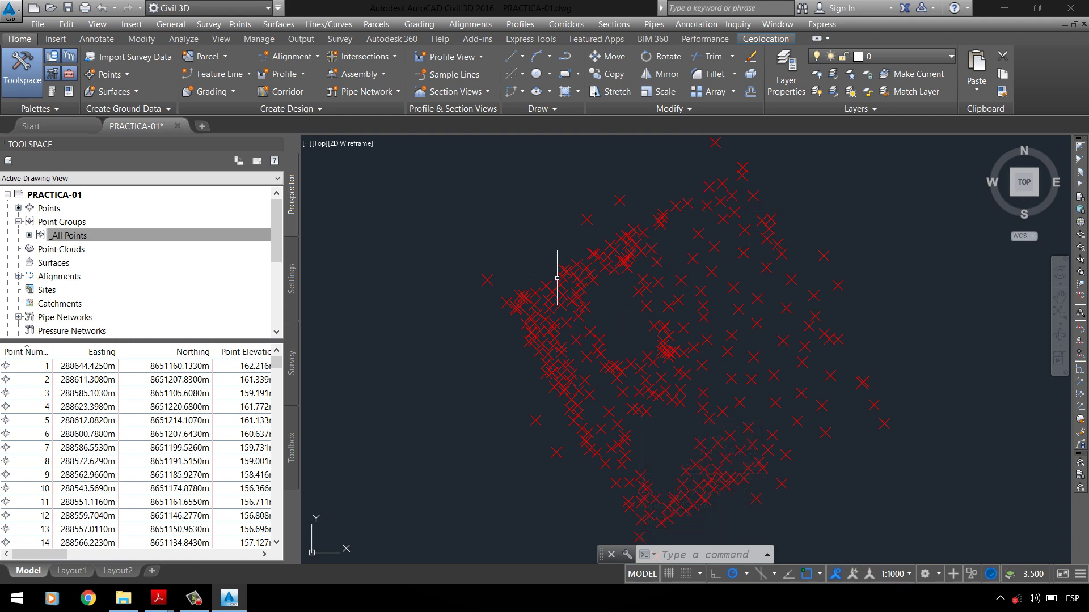
Step: Save the PRACTICA-01 drawing
mouse_move(557, 278)
click(67, 8)
scroll(408, 333, down, 2)
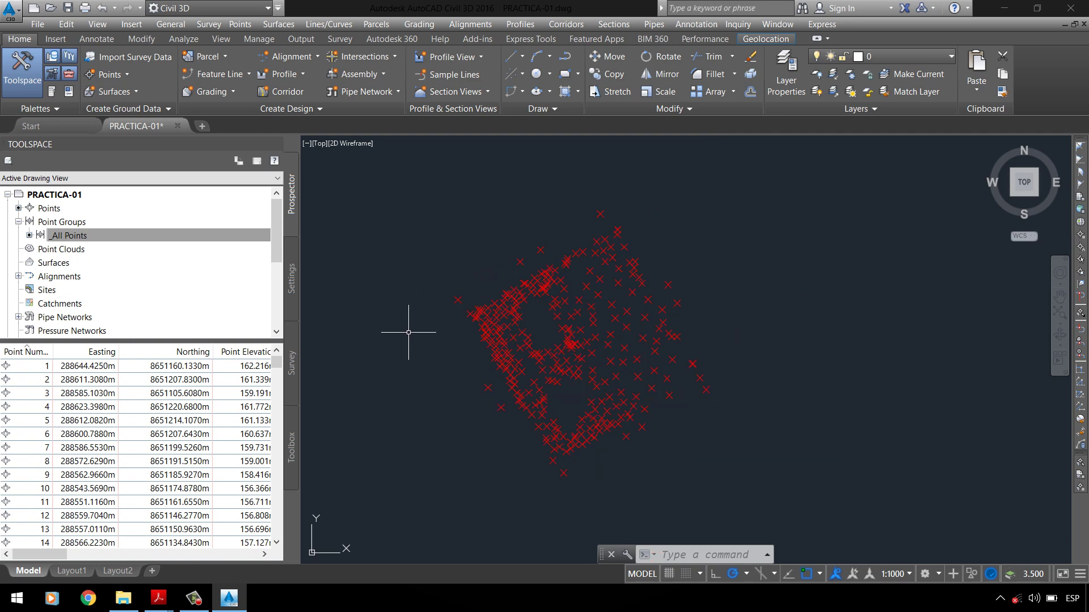
scroll(530, 368, up, 5)
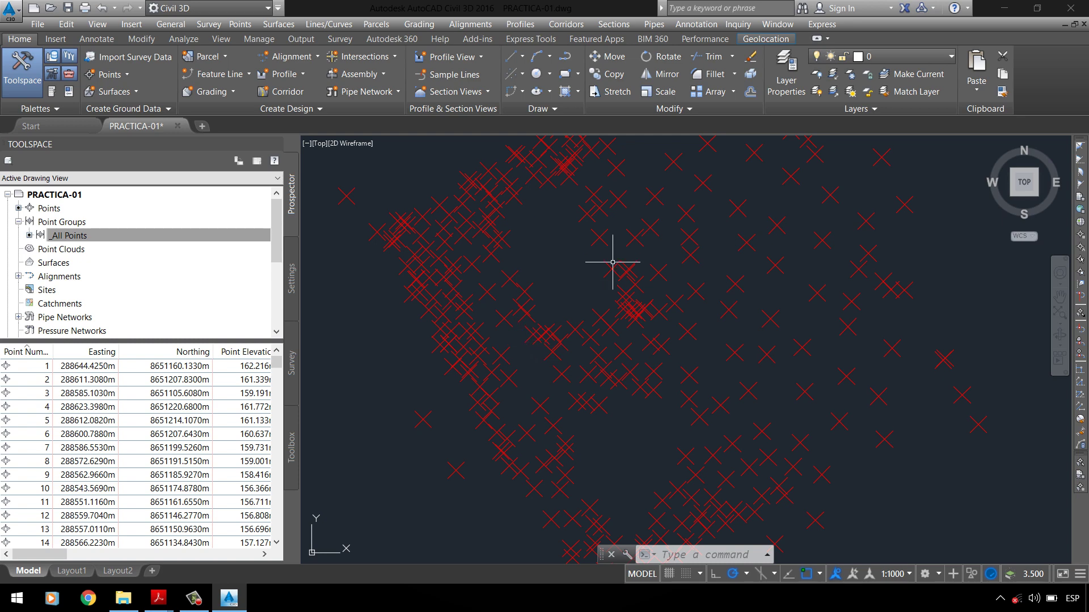
scroll(531, 331, down, 2)
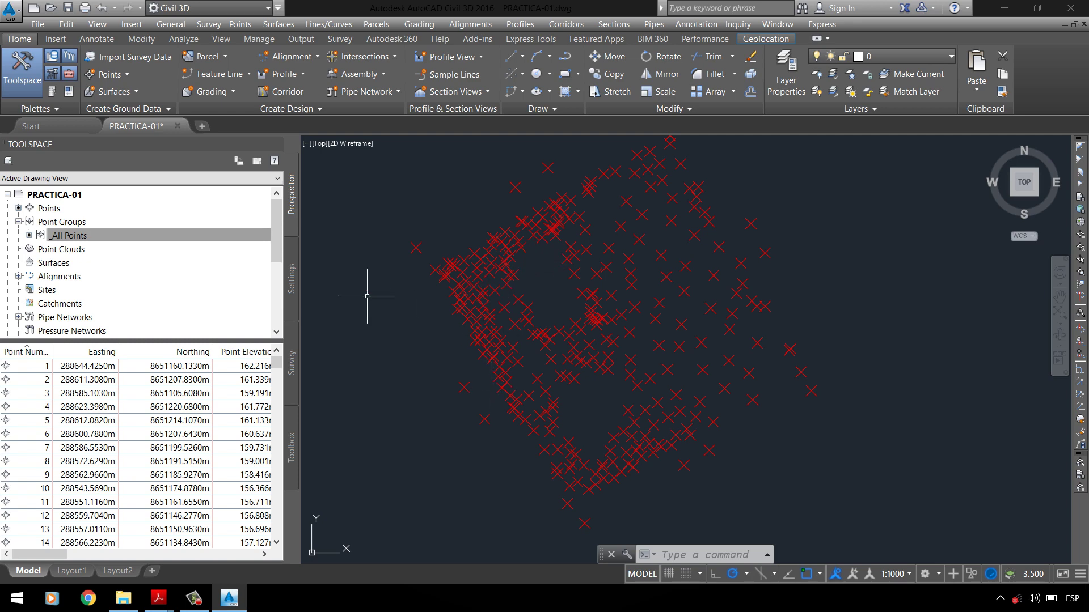
Step: Review the PC-01 UPLA.pdf assignment, then select the _All Points group with 308 points
mouse_move(169, 608)
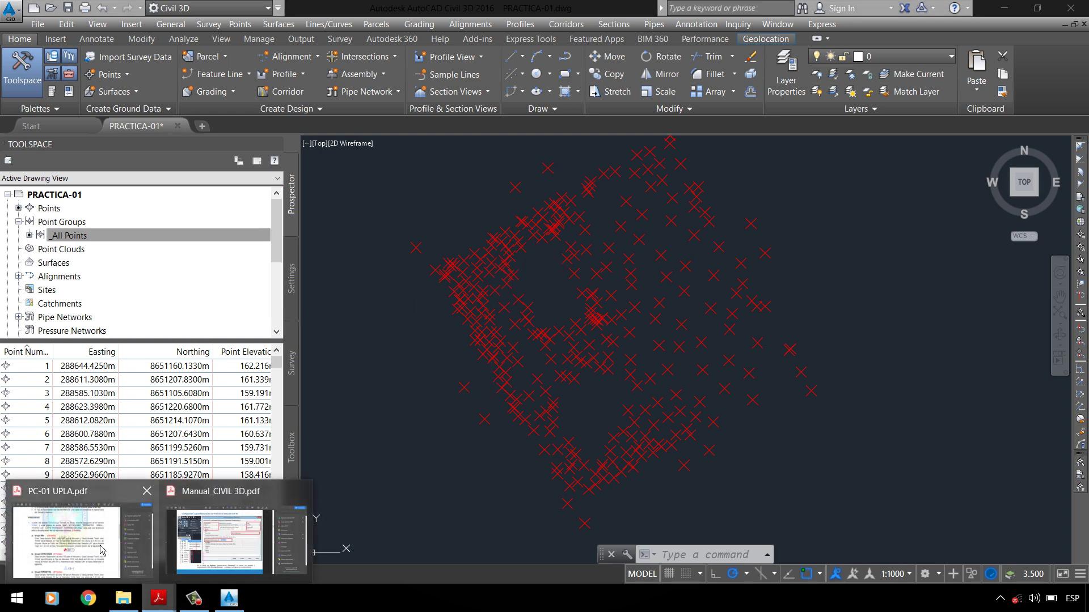
click(79, 536)
scroll(305, 262, up, 1)
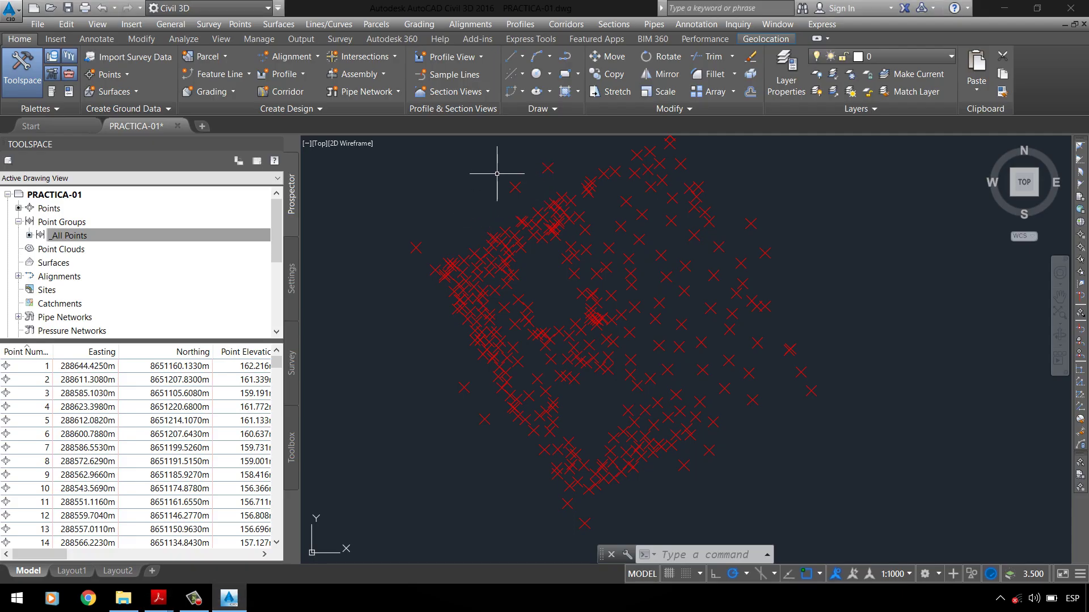
click(183, 233)
Step: Create a new point group from the Point Groups shortcut menu in Prospector
click(79, 224)
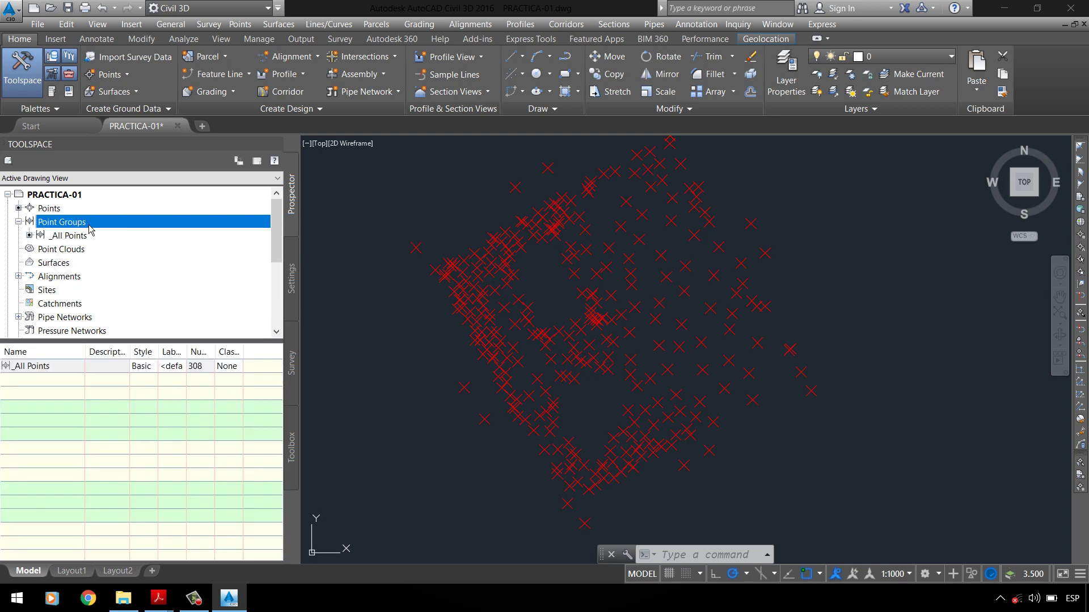
click(120, 75)
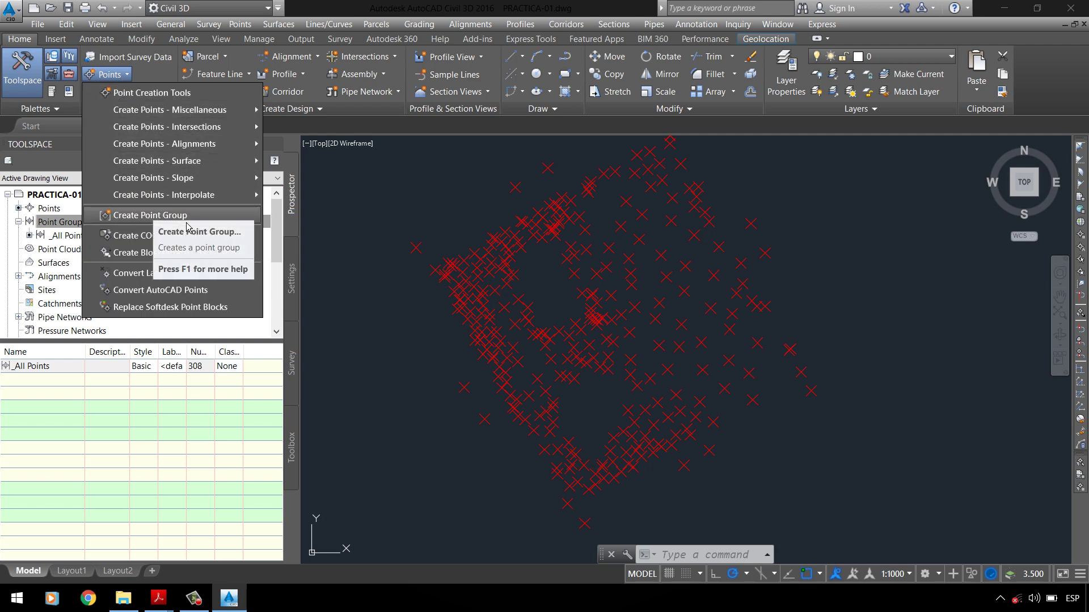
click(369, 214)
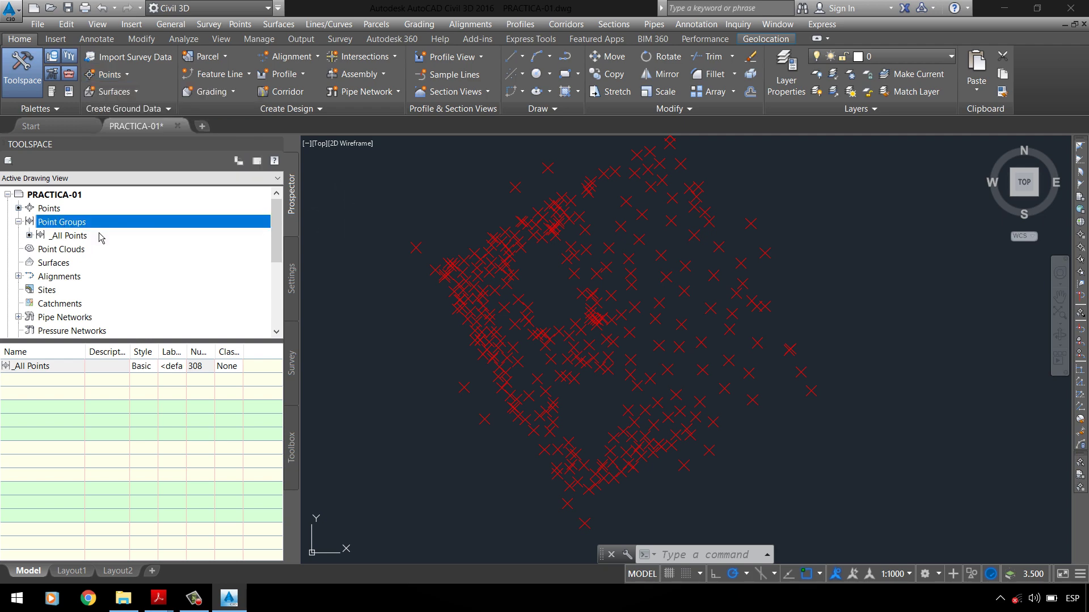
click(126, 74)
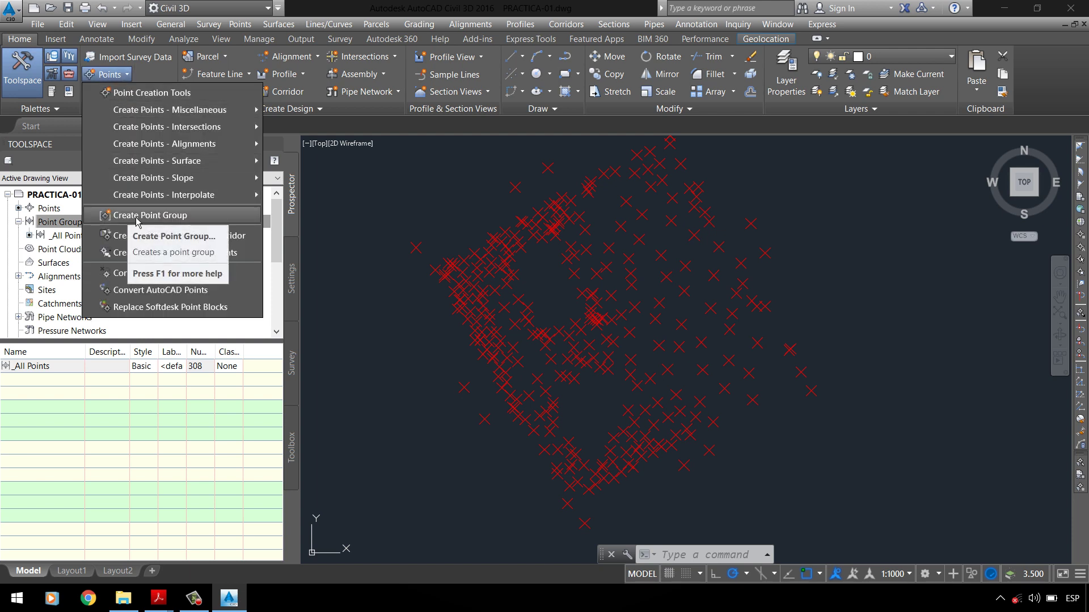
click(73, 222)
right_click(85, 222)
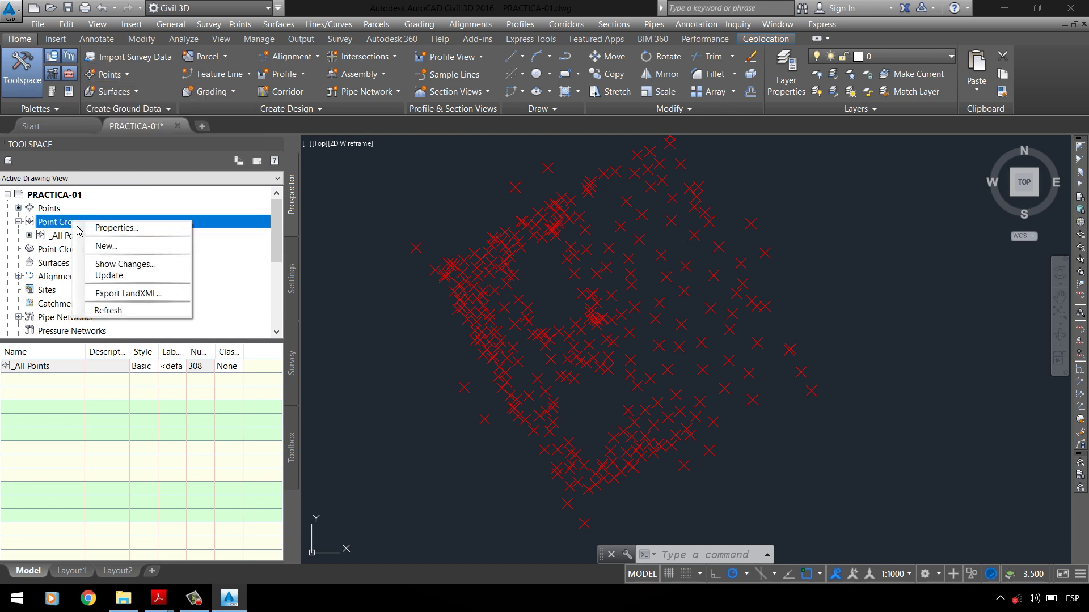
click(107, 246)
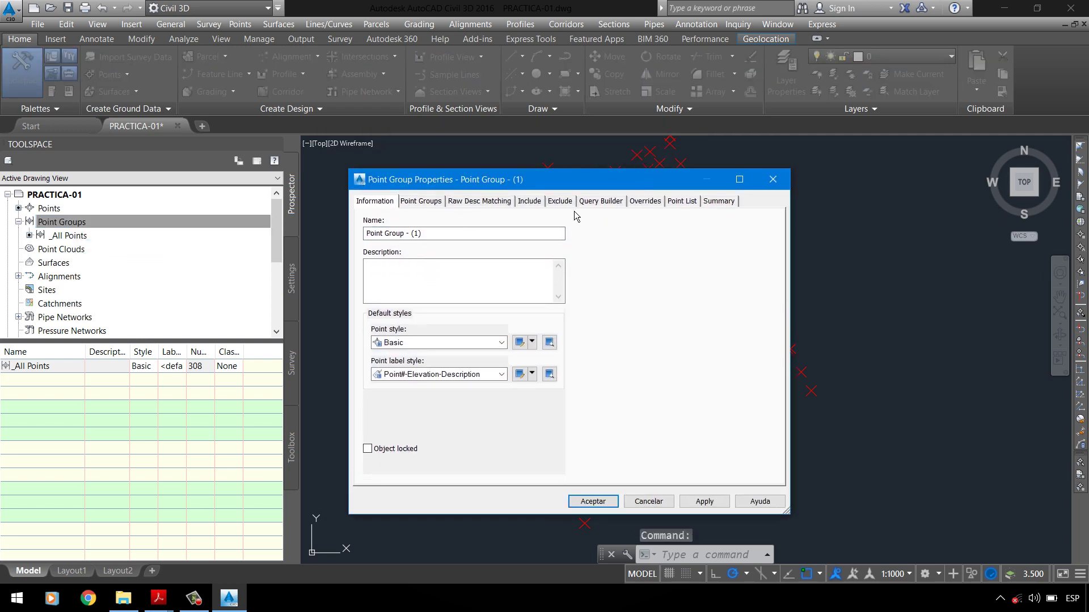
Step: Replace the default point group name with BMs
drag(788, 514, 641, 350)
drag(482, 233, 358, 263)
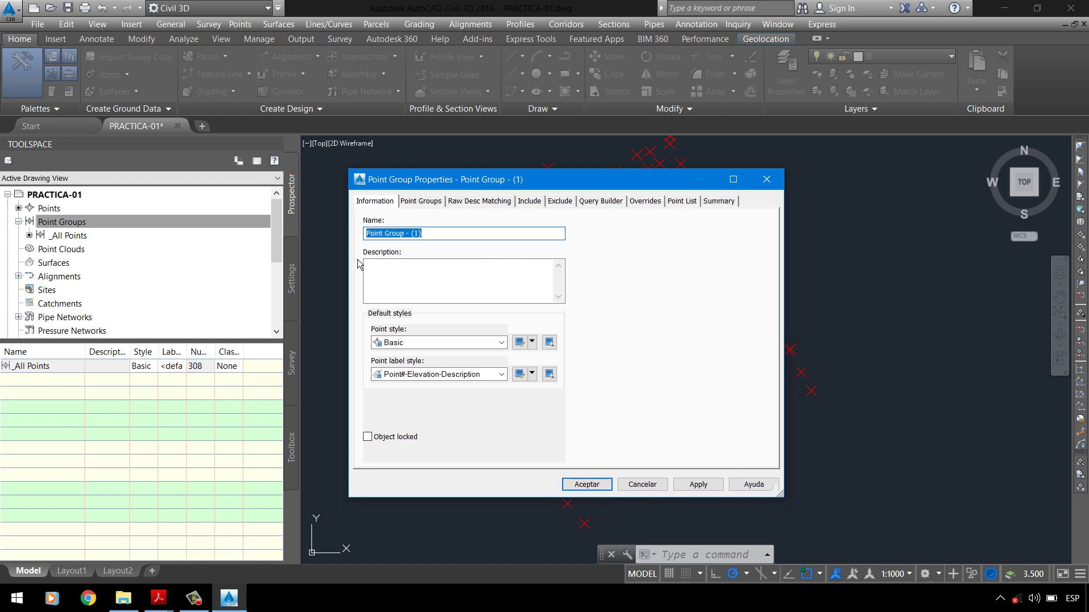
key(BackSpace)
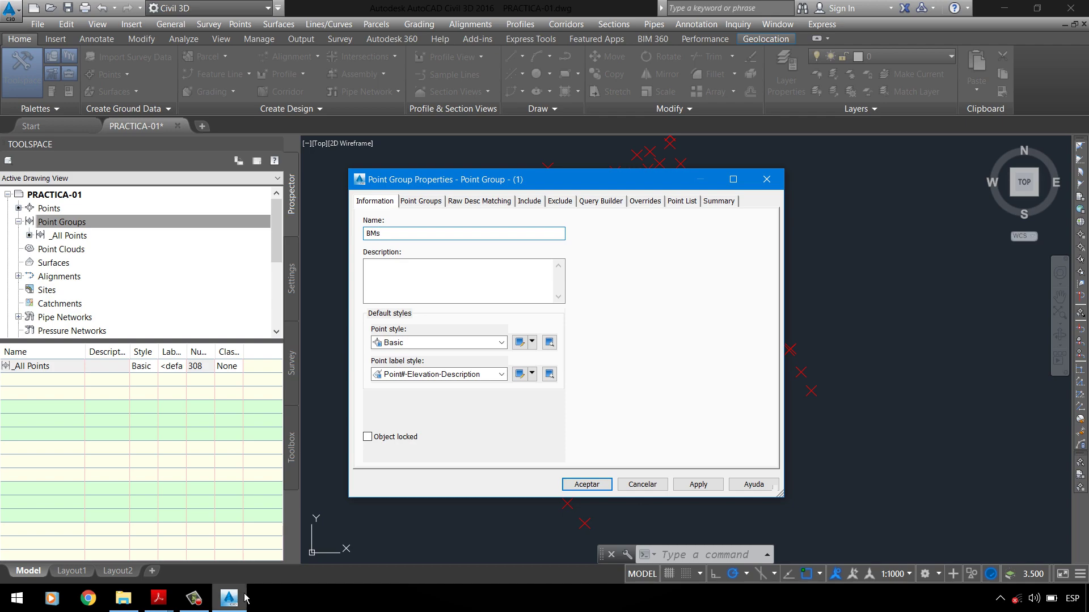
click(159, 598)
click(108, 558)
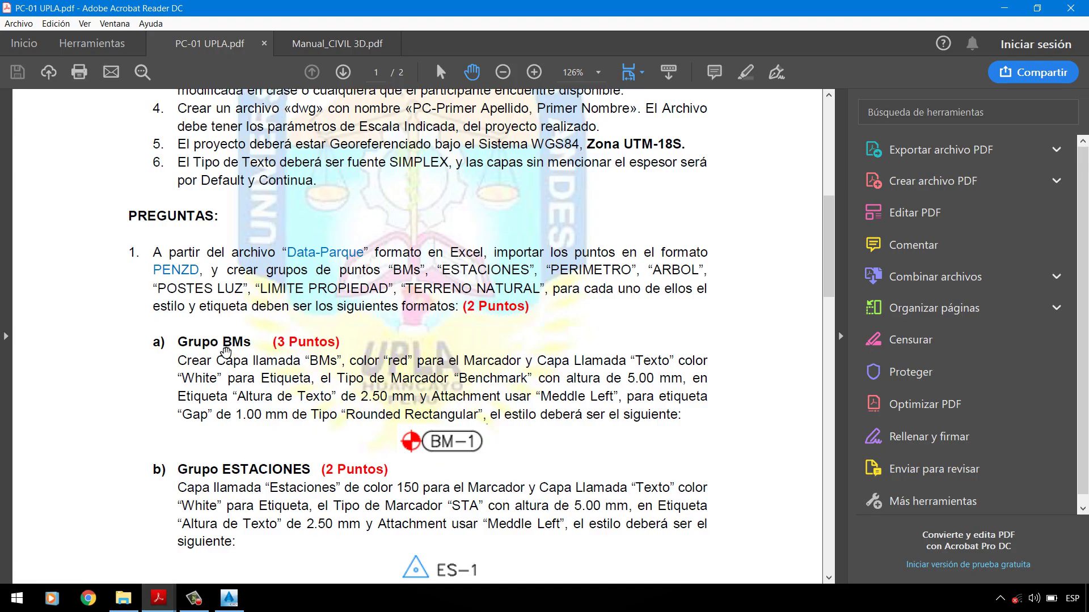
key(alt+Tab)
text(BMs)
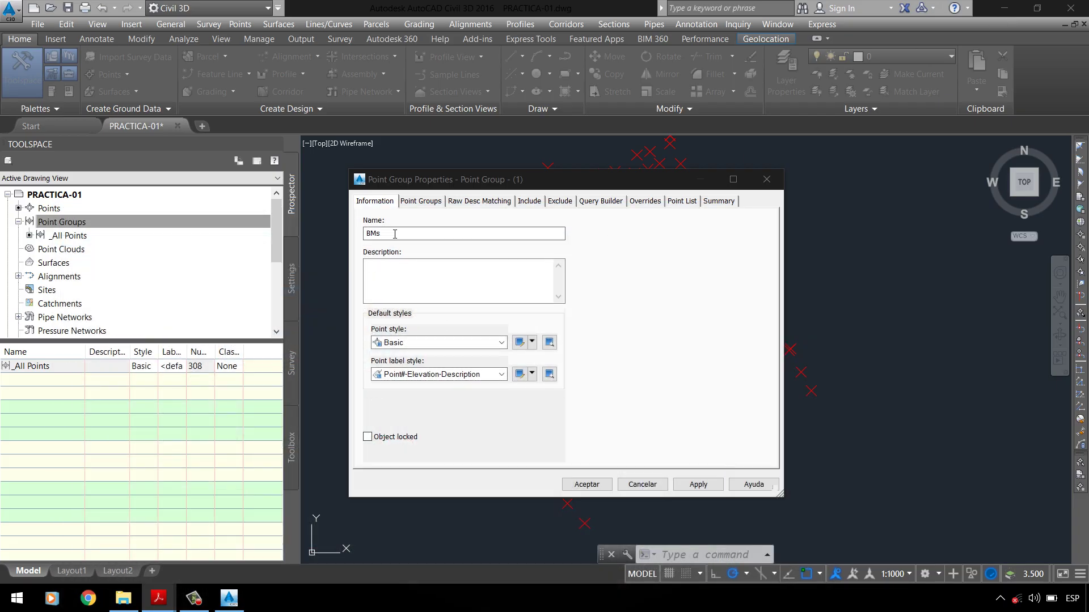
click(399, 287)
click(399, 287)
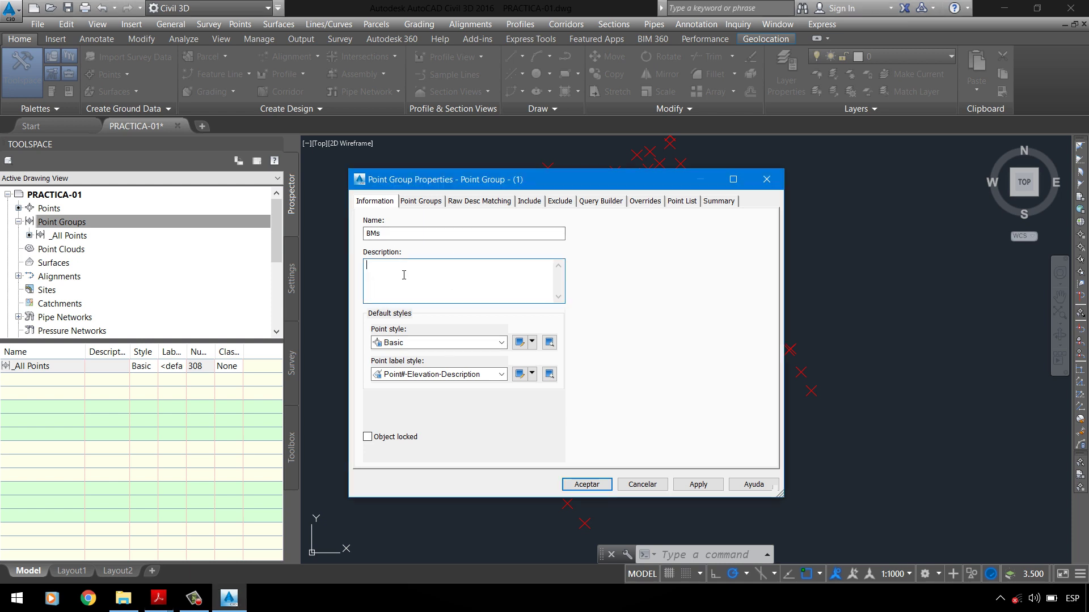
double_click(374, 233)
Step: Turn on 'With full descriptions matching' with BM for the BMs group and preview its Point List
click(421, 201)
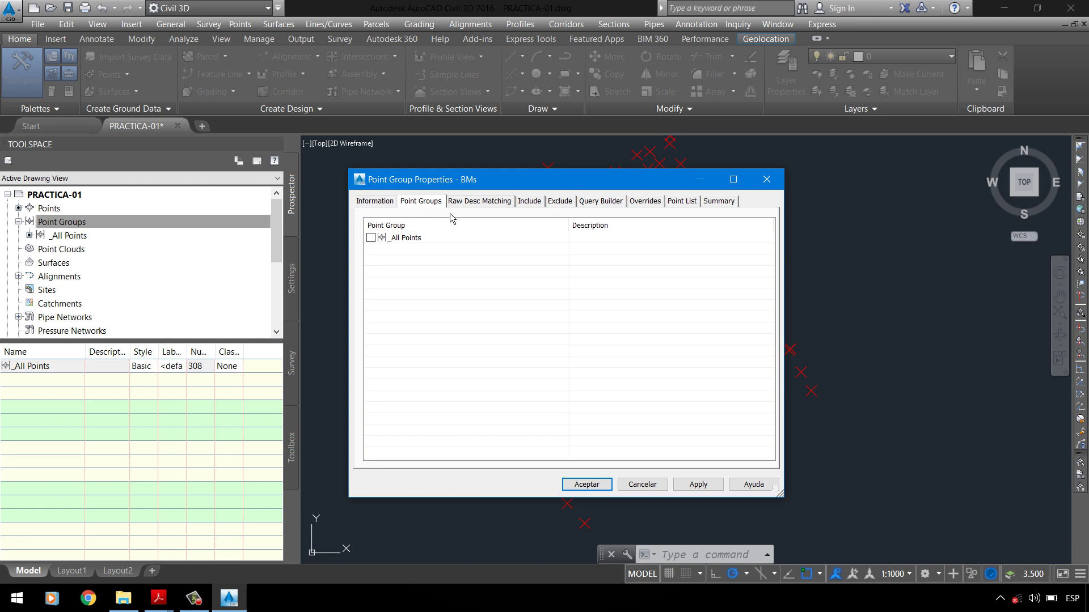
click(465, 203)
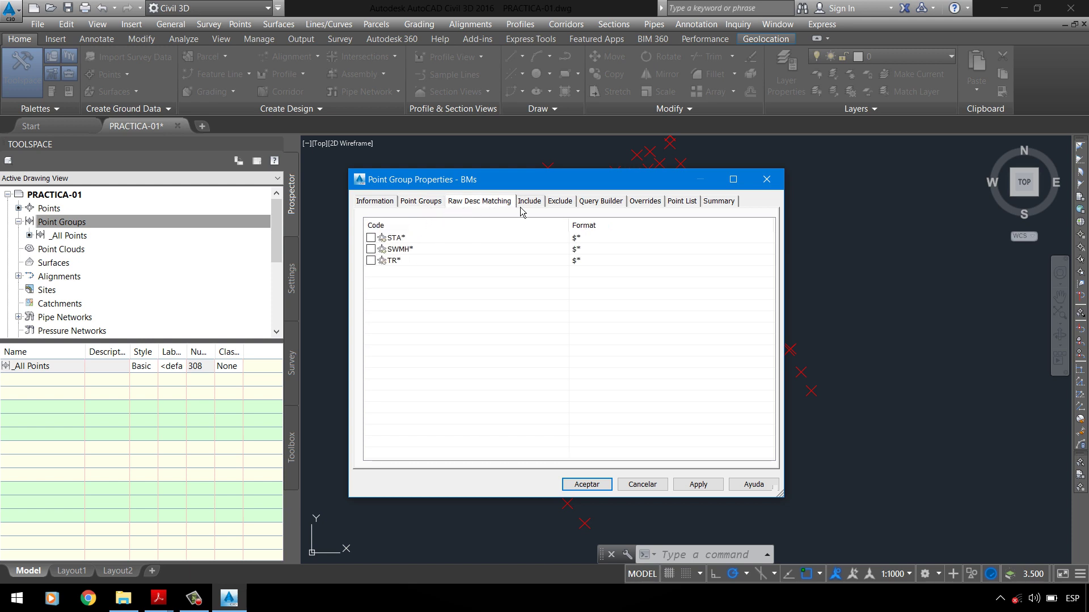
click(525, 203)
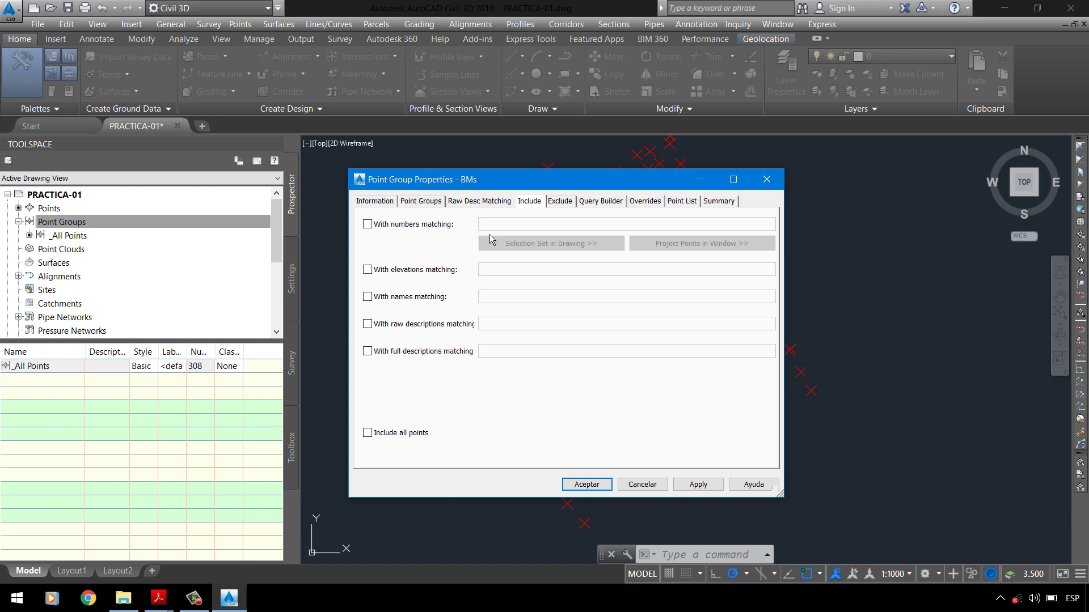
click(462, 355)
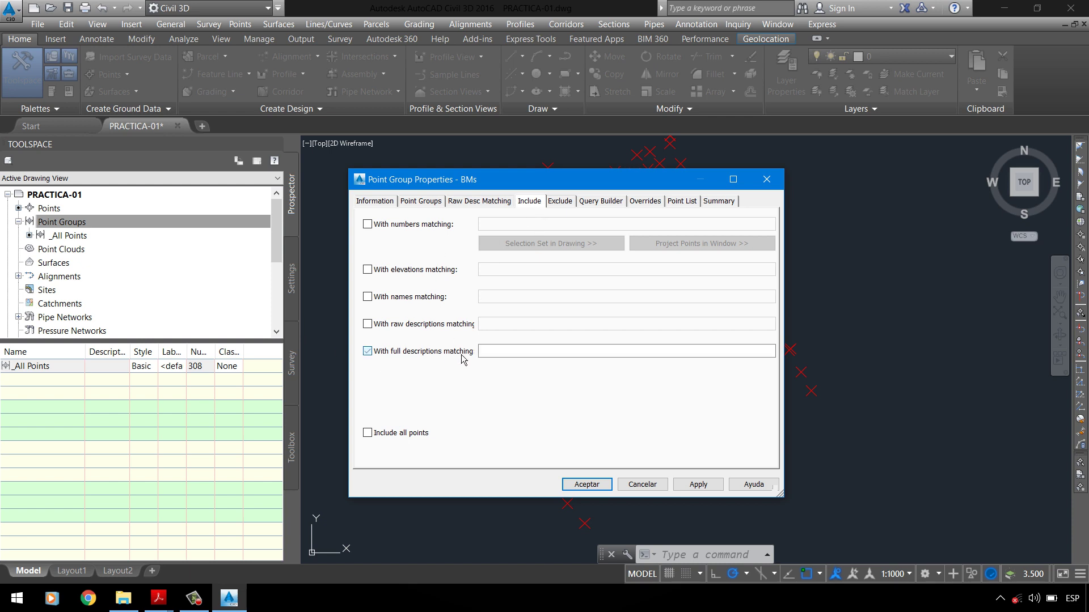
click(530, 352)
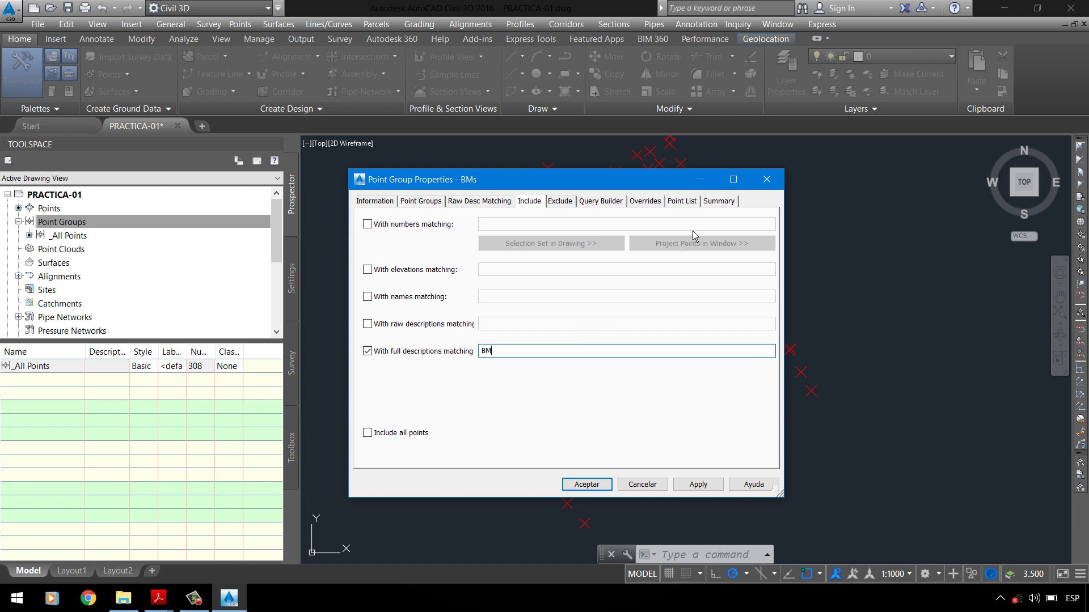
click(682, 201)
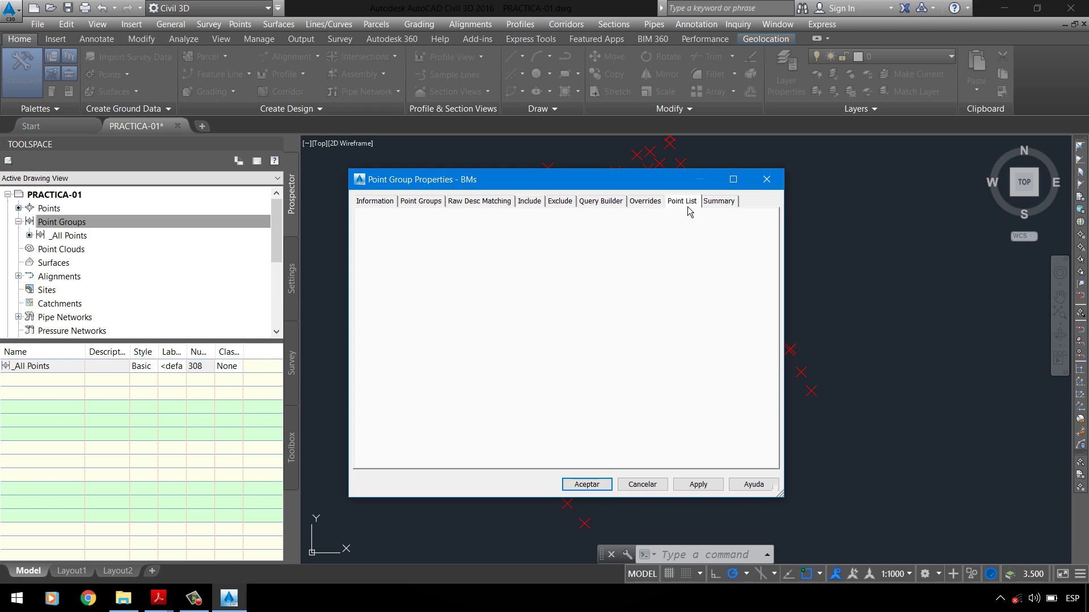
click(541, 205)
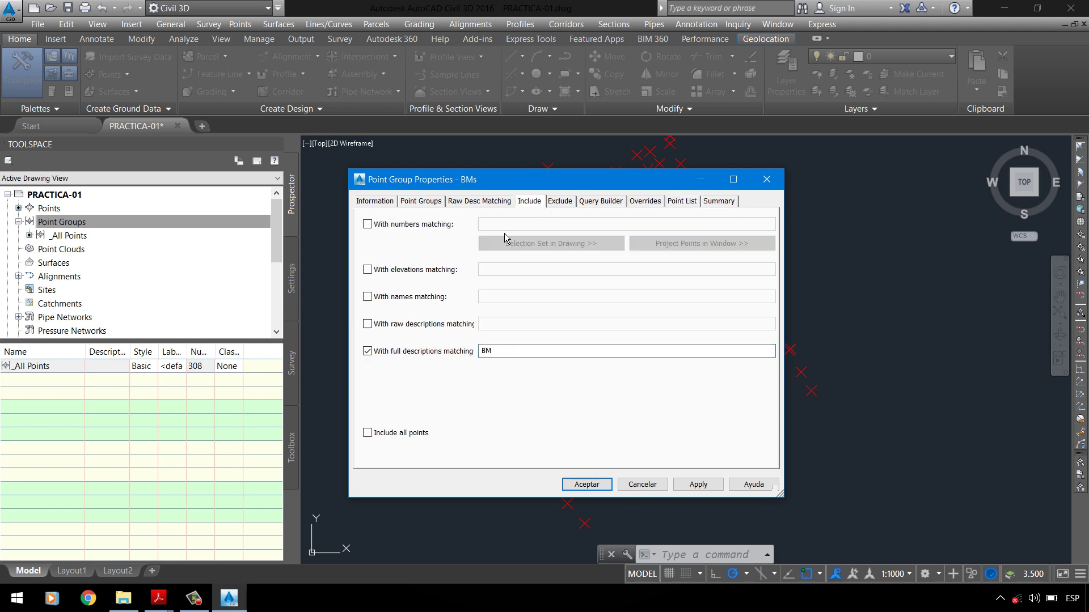
click(115, 603)
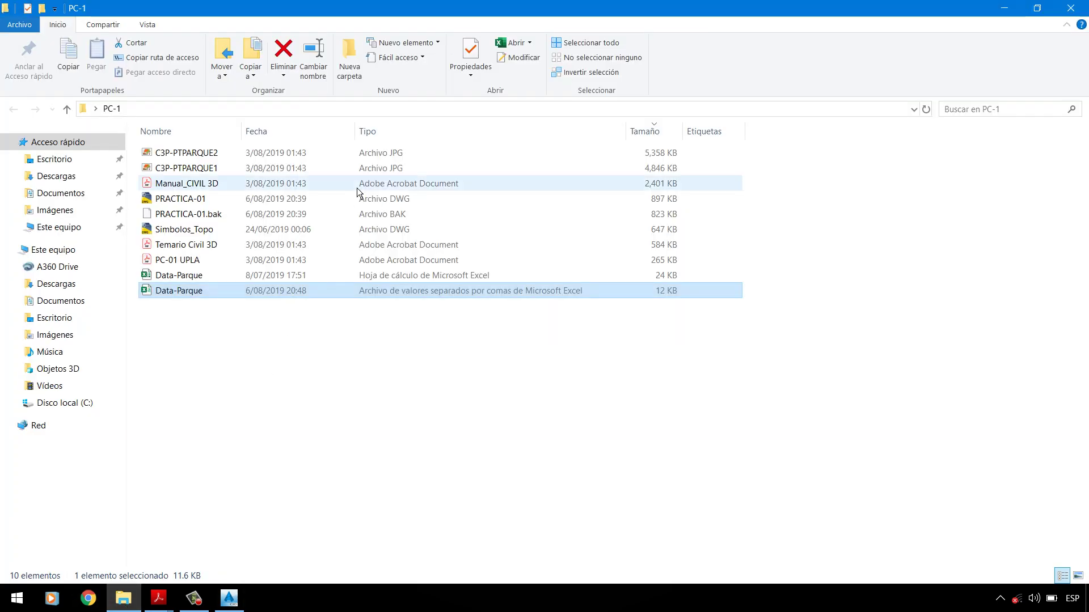
Step: Open the Data-Parque workbook in Excel to confirm the benchmark descriptions BM-1 and BM-2
right_click(178, 291)
click(180, 292)
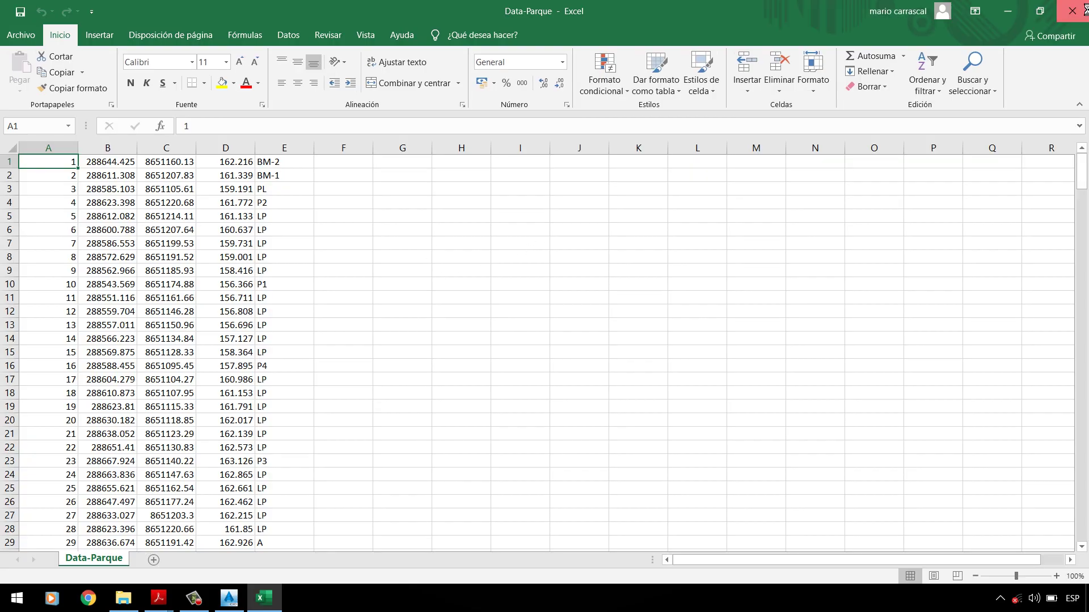
click(1072, 11)
click(196, 276)
right_click(196, 276)
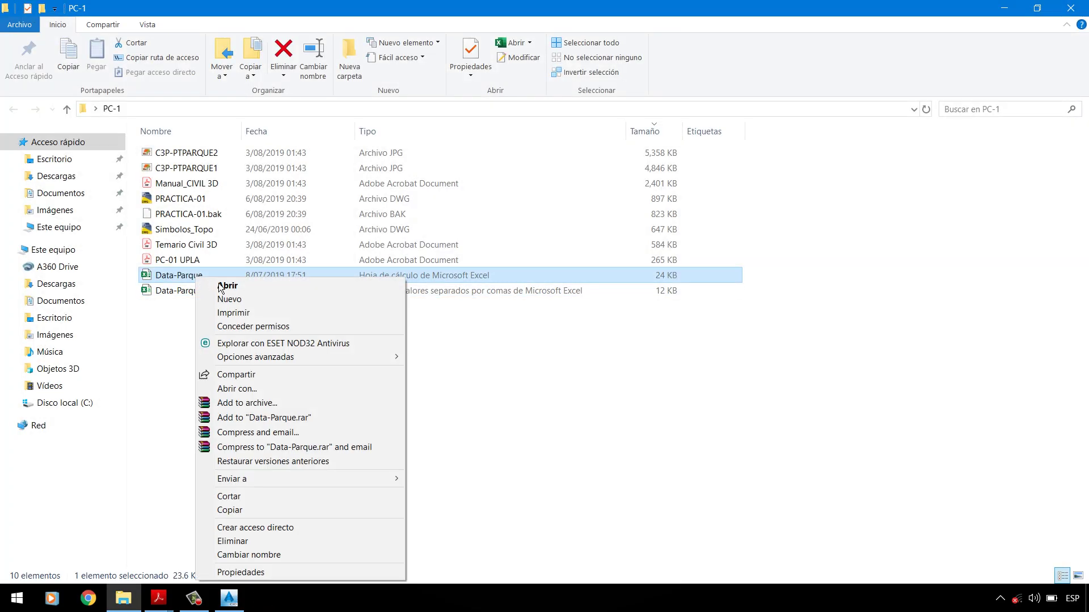
click(224, 287)
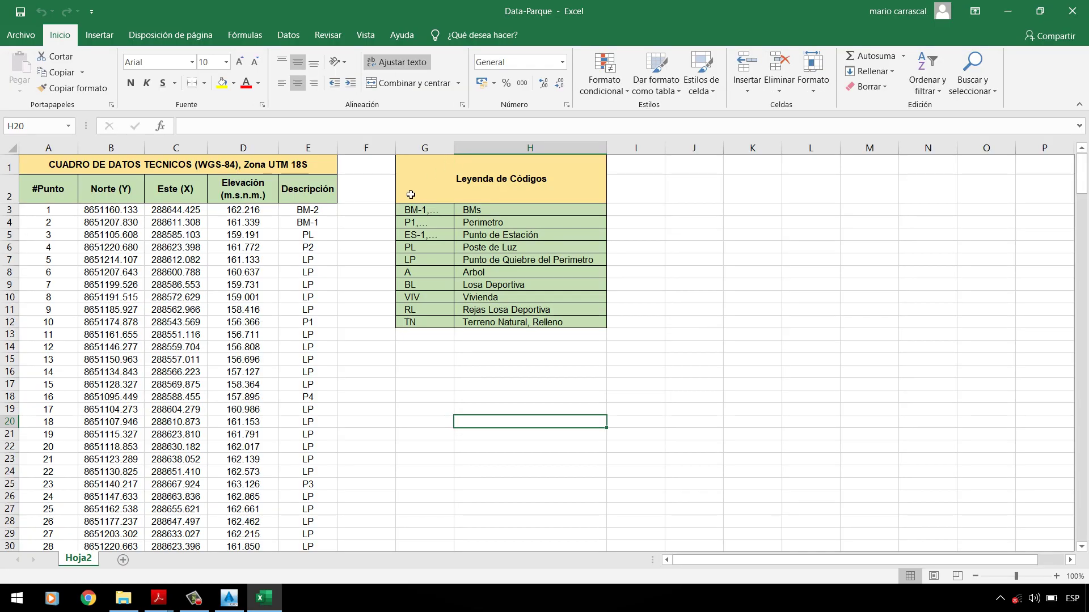
click(322, 224)
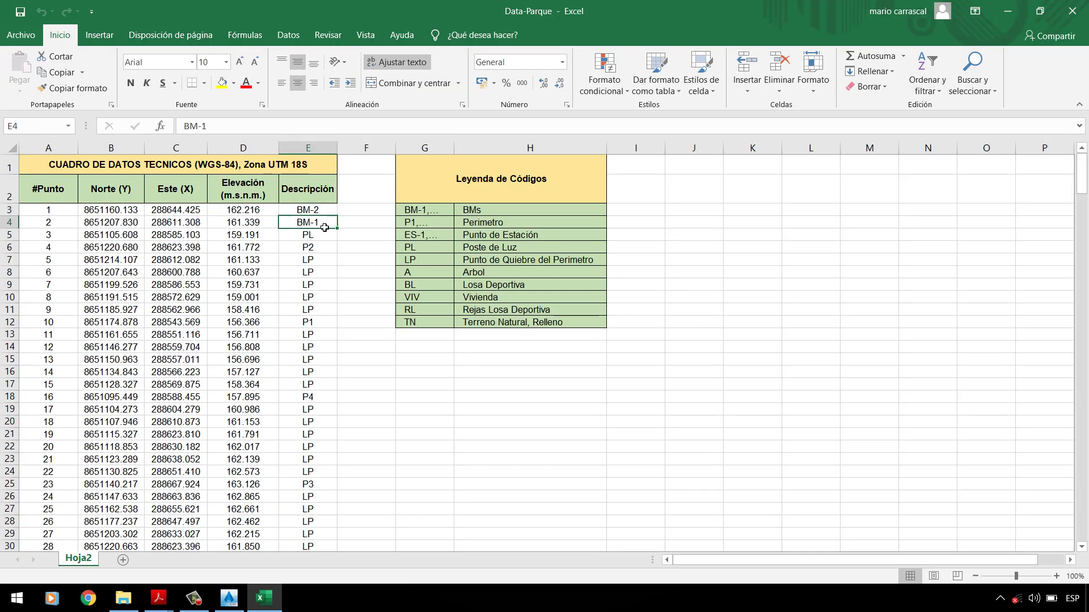
click(232, 607)
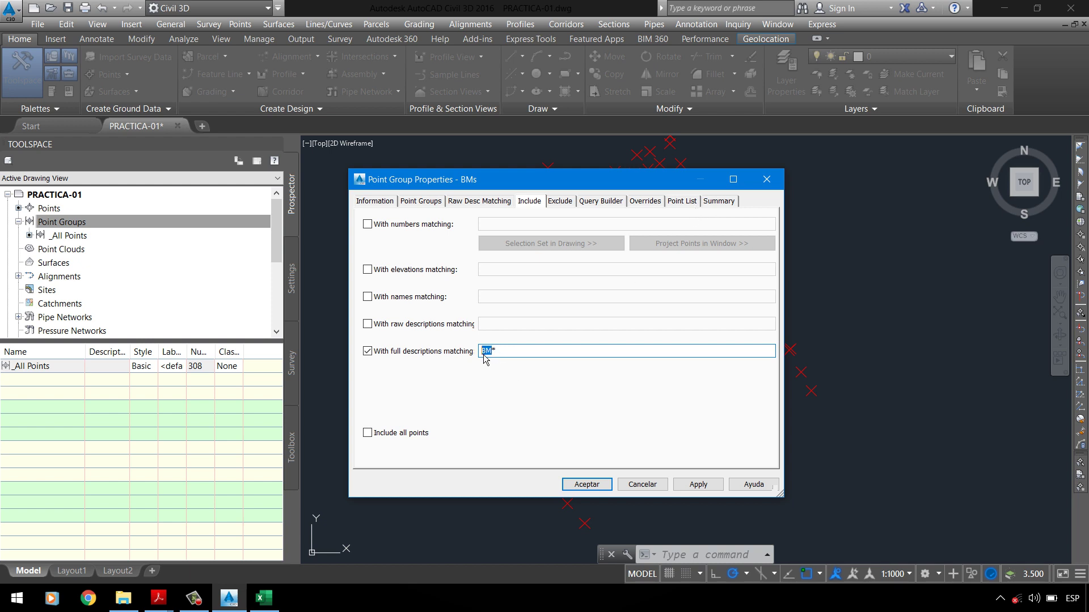
Step: Compare the BM*, BM and BM-1,BM-2 full-description filters in the BMs group's Point List
click(685, 203)
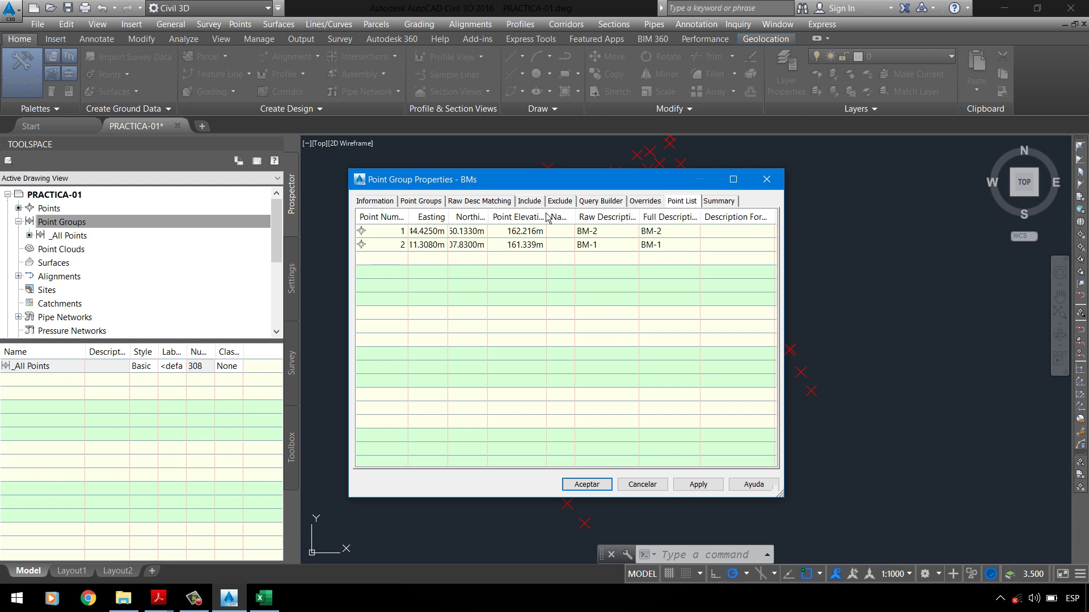
click(529, 202)
click(522, 352)
key(BackSpace)
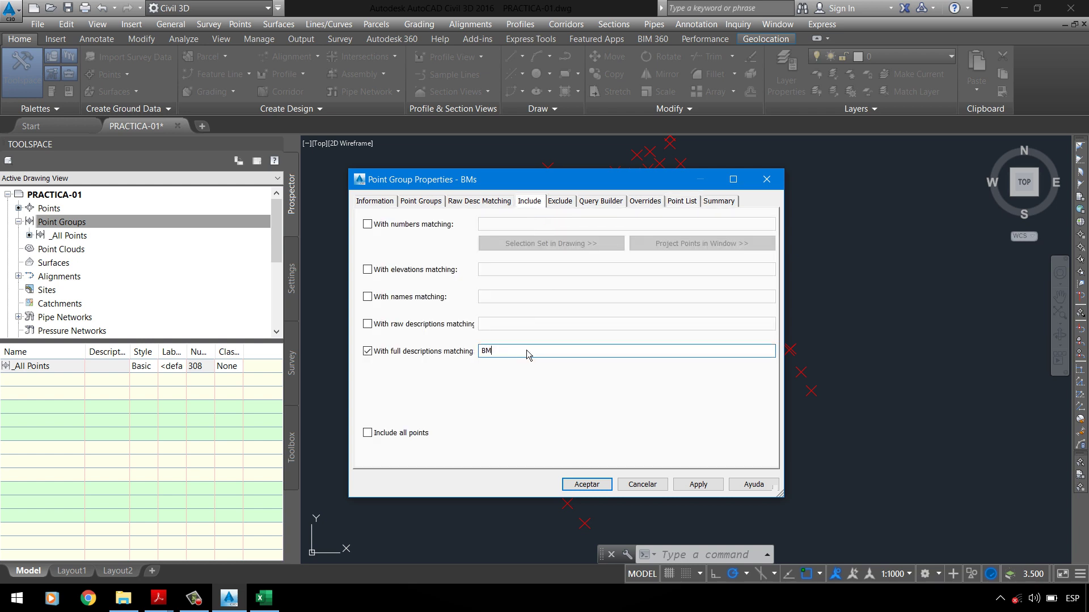
click(685, 203)
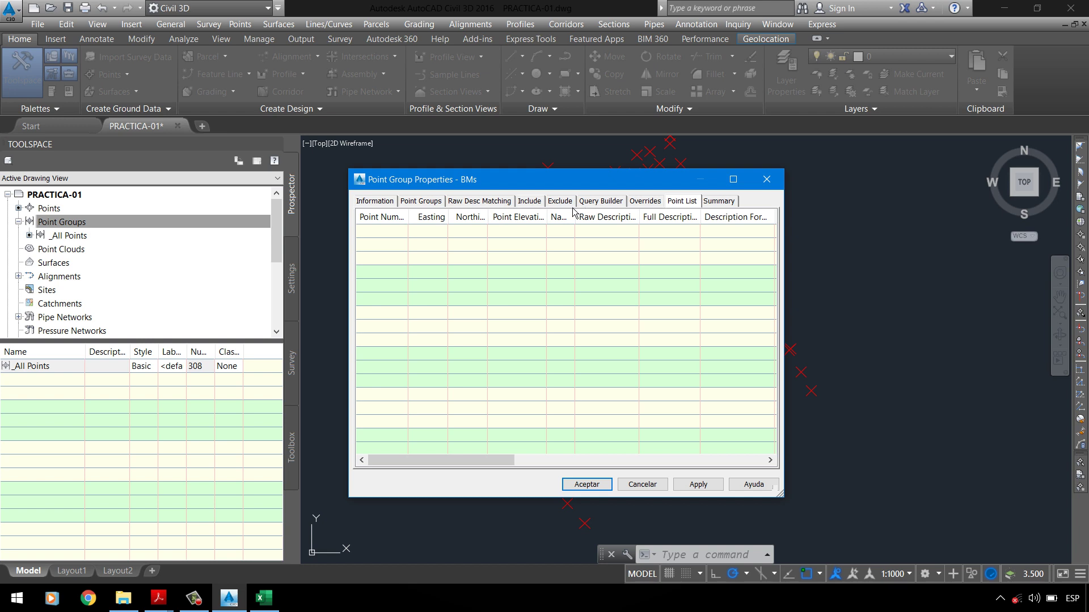
click(529, 202)
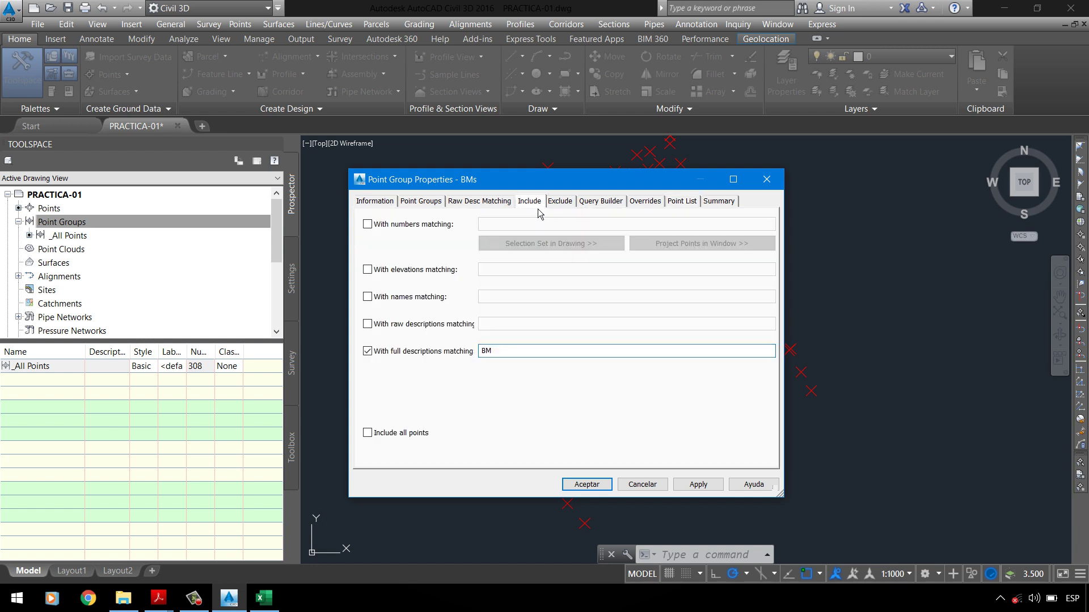
click(538, 352)
click(683, 202)
click(533, 203)
Step: Set the filter back to BM* and confirm it lists points BM-1 and BM-2
drag(539, 356, 511, 354)
text(*)
click(683, 202)
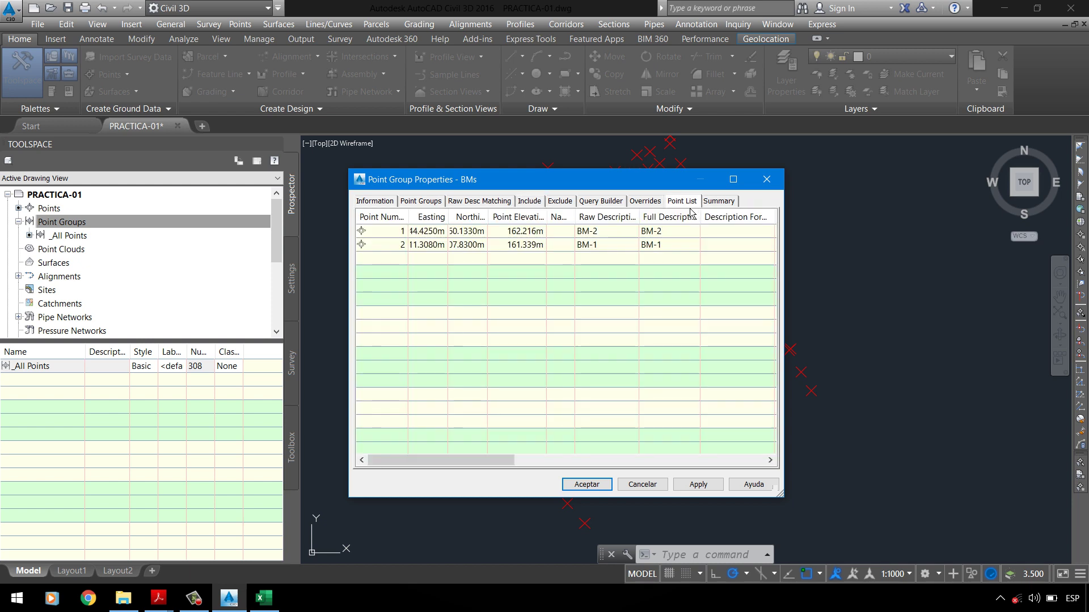
click(529, 201)
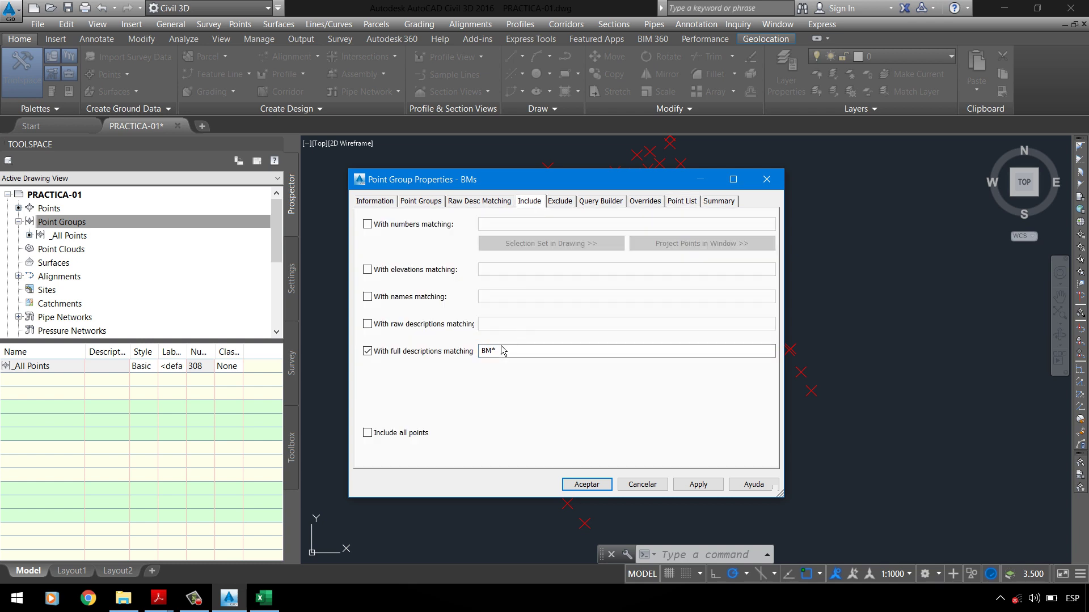
double_click(485, 352)
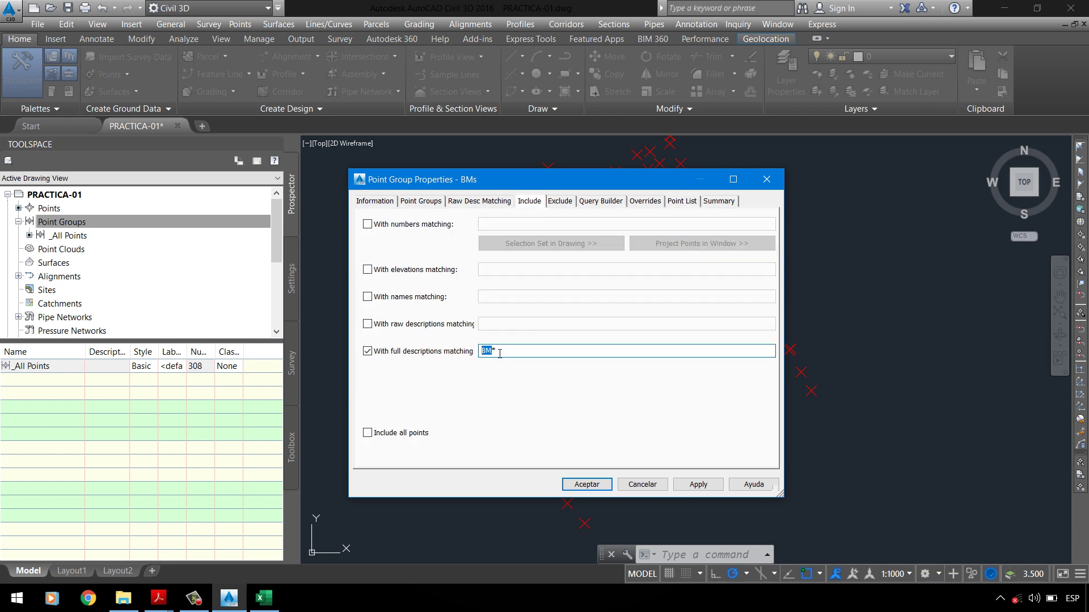
double_click(502, 352)
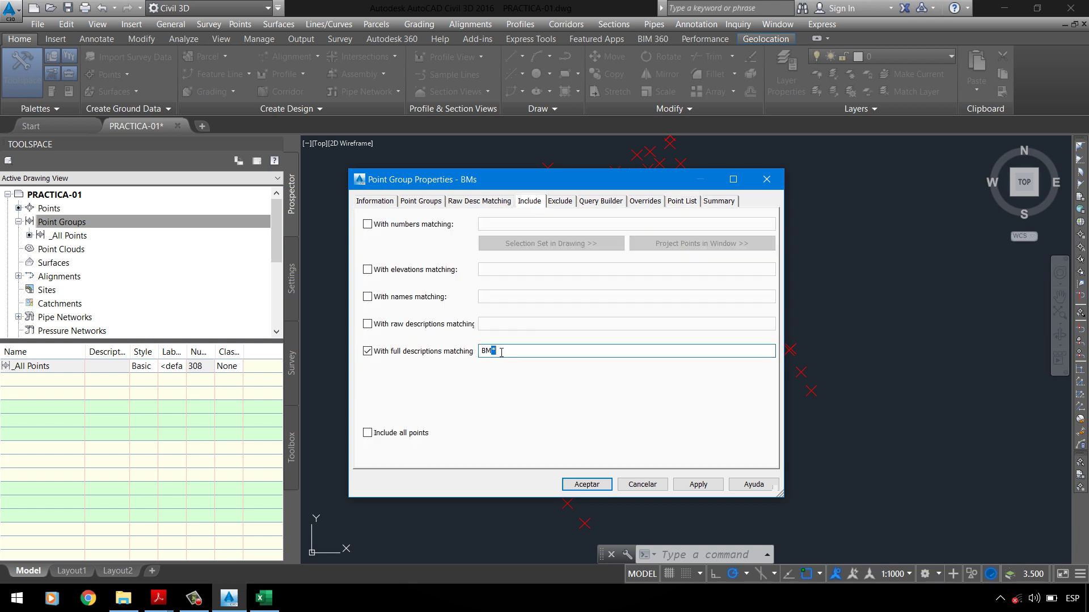
click(682, 201)
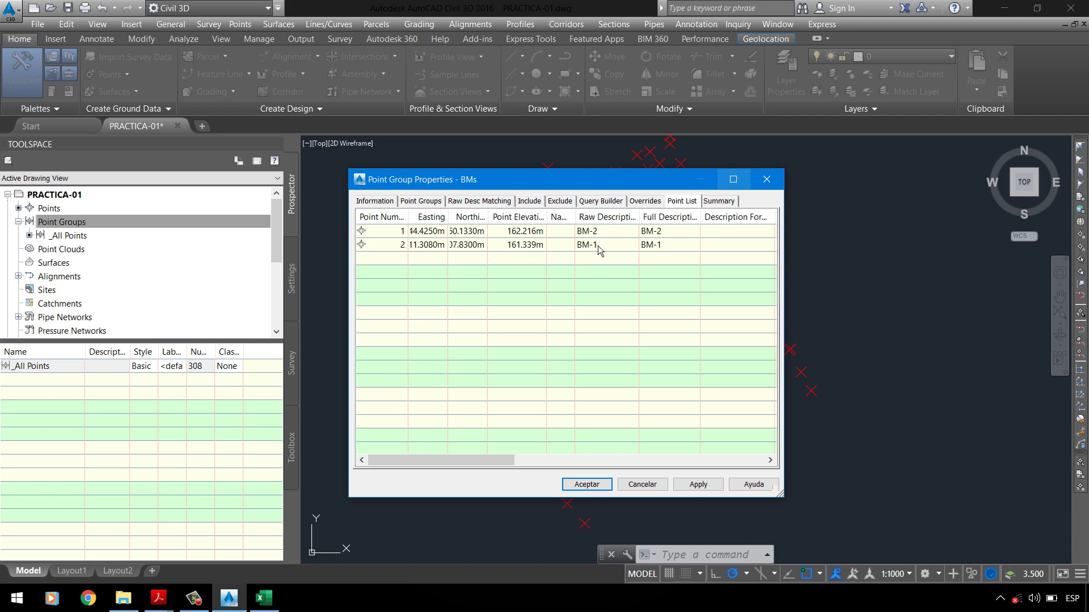
click(533, 203)
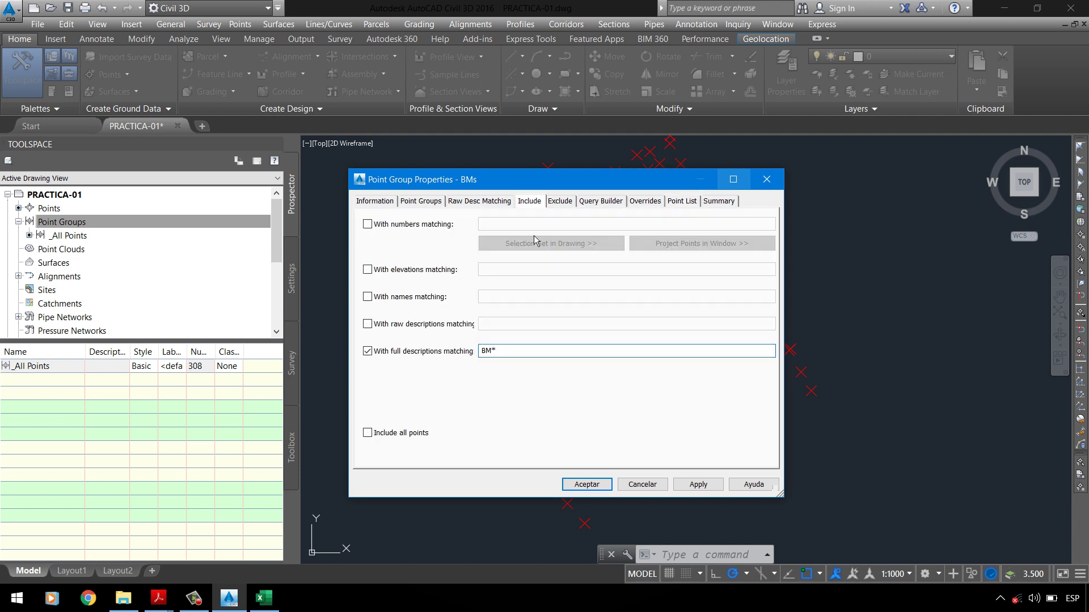
click(511, 351)
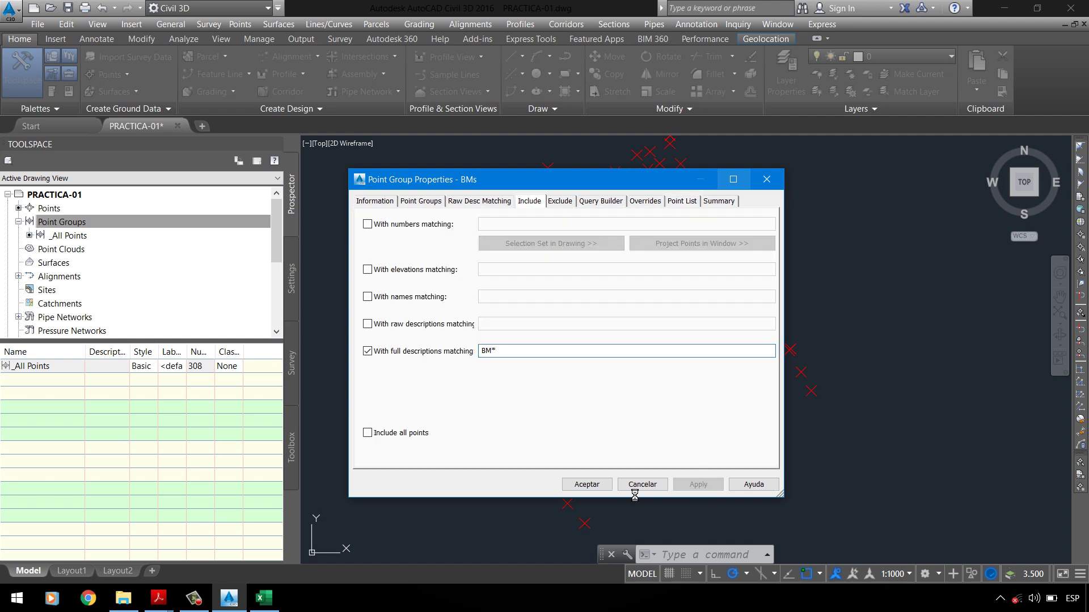
Step: Accept the BMs group, check its points, and create another new point group
click(587, 485)
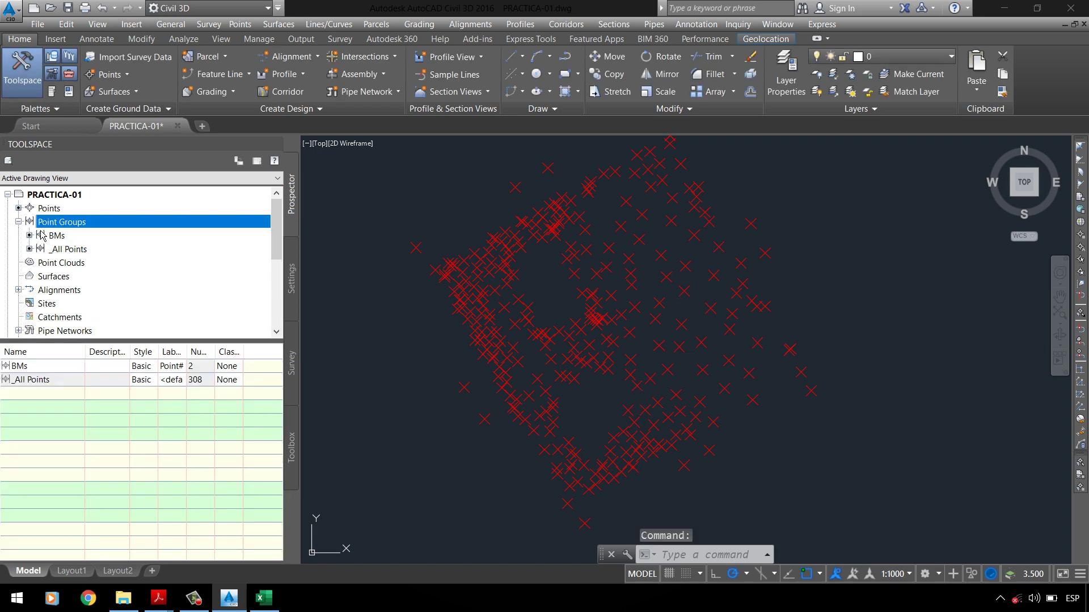
click(56, 236)
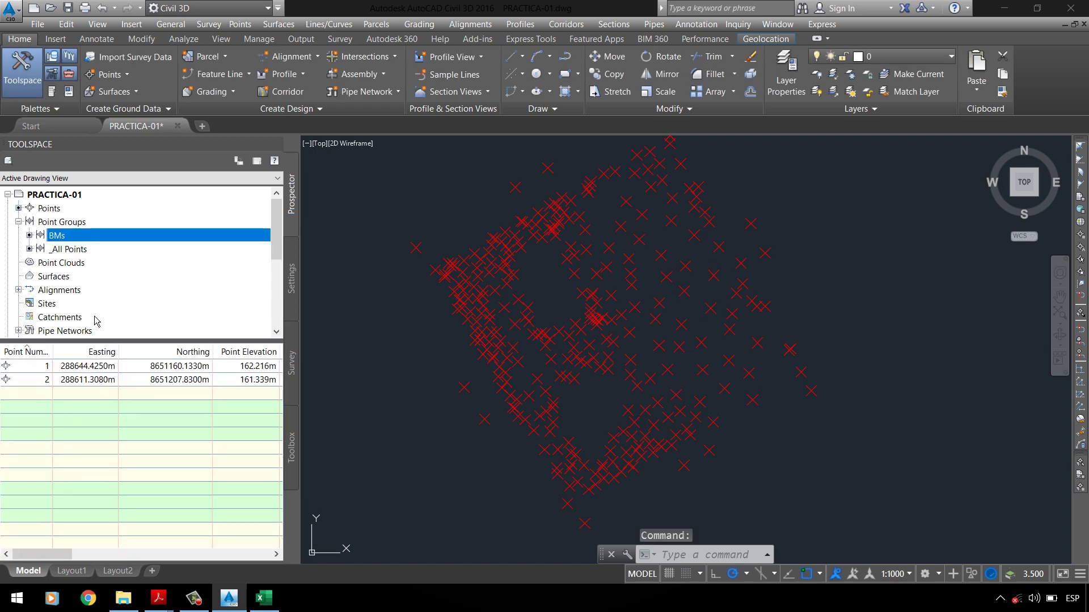
click(71, 223)
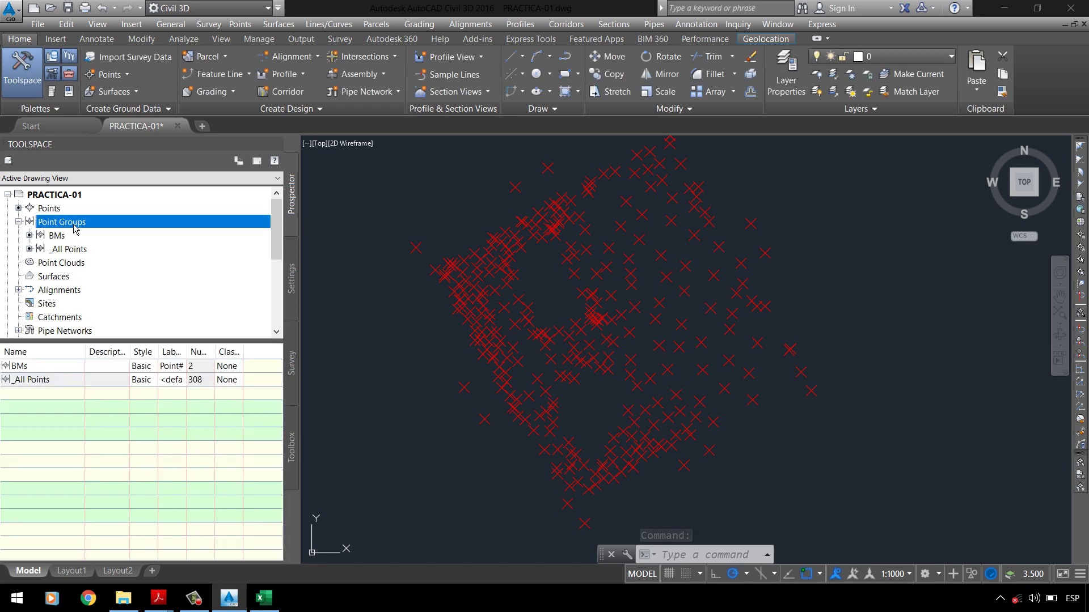
right_click(71, 222)
click(104, 245)
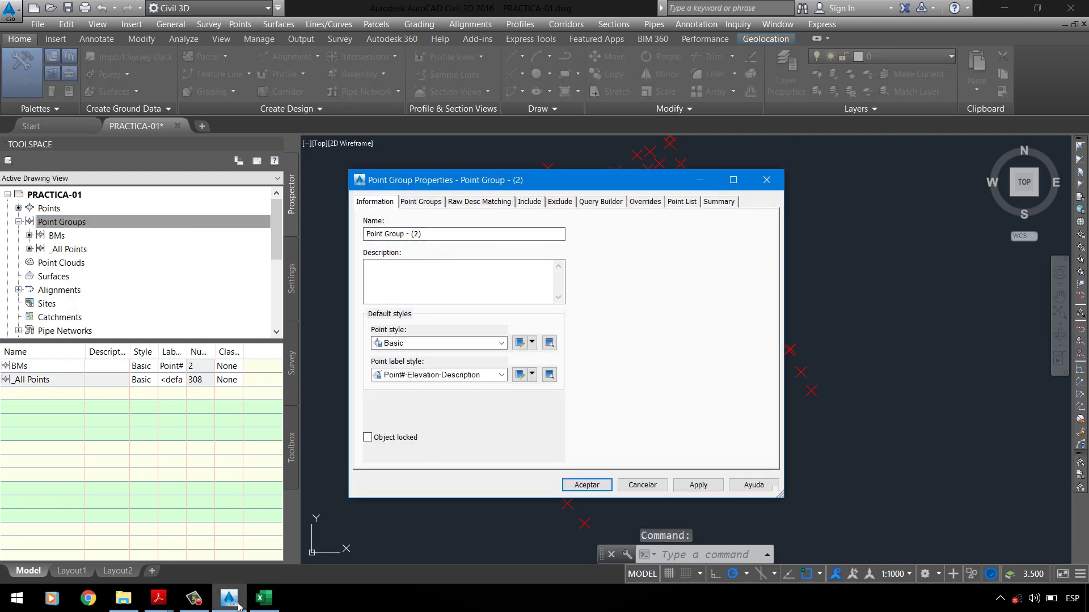
Step: Name the new group ESTACIONES and enable 'With full descriptions matching' on its Include tab
click(266, 600)
click(265, 600)
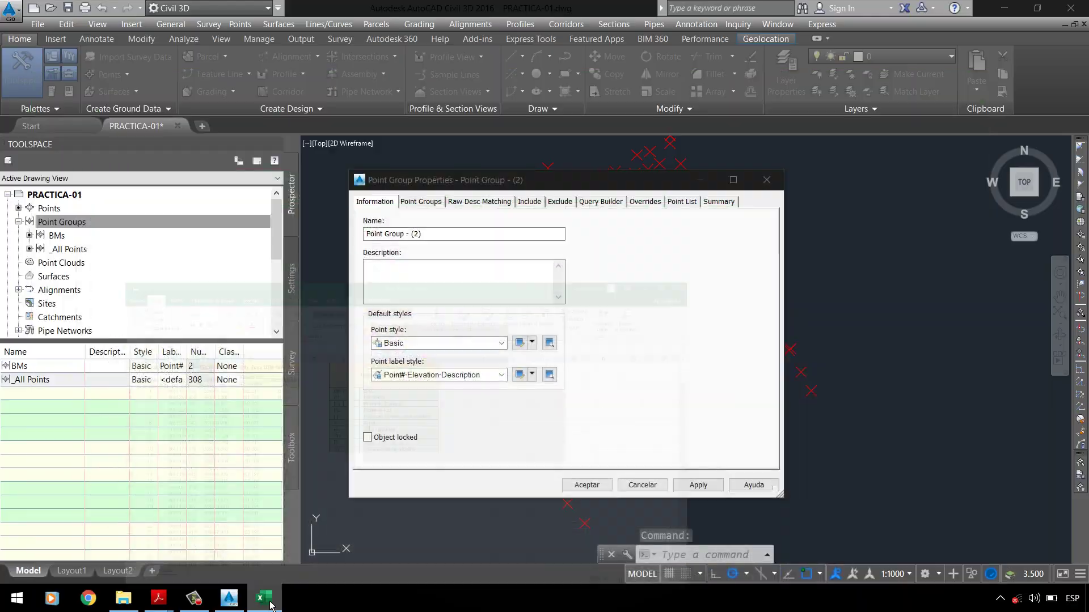
mouse_move(159, 598)
click(68, 559)
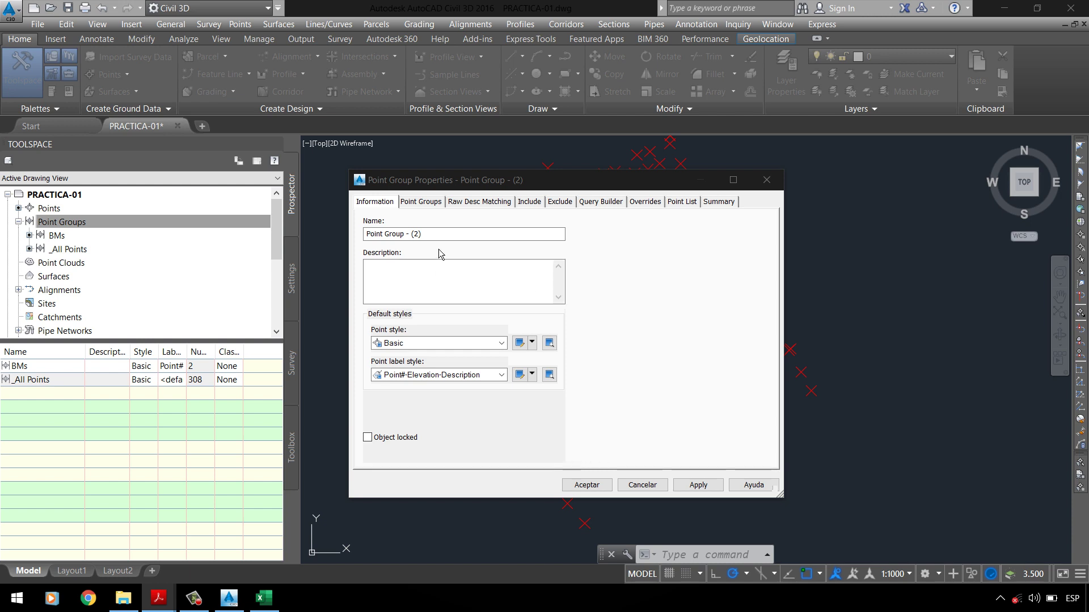
click(319, 261)
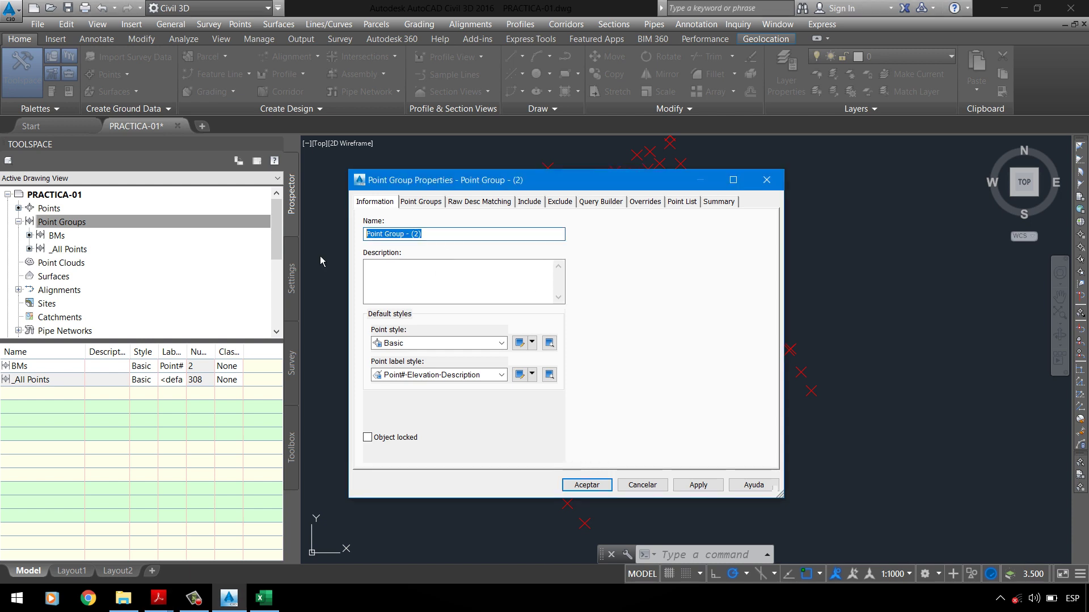
text(ESTACIONES)
click(539, 208)
click(395, 353)
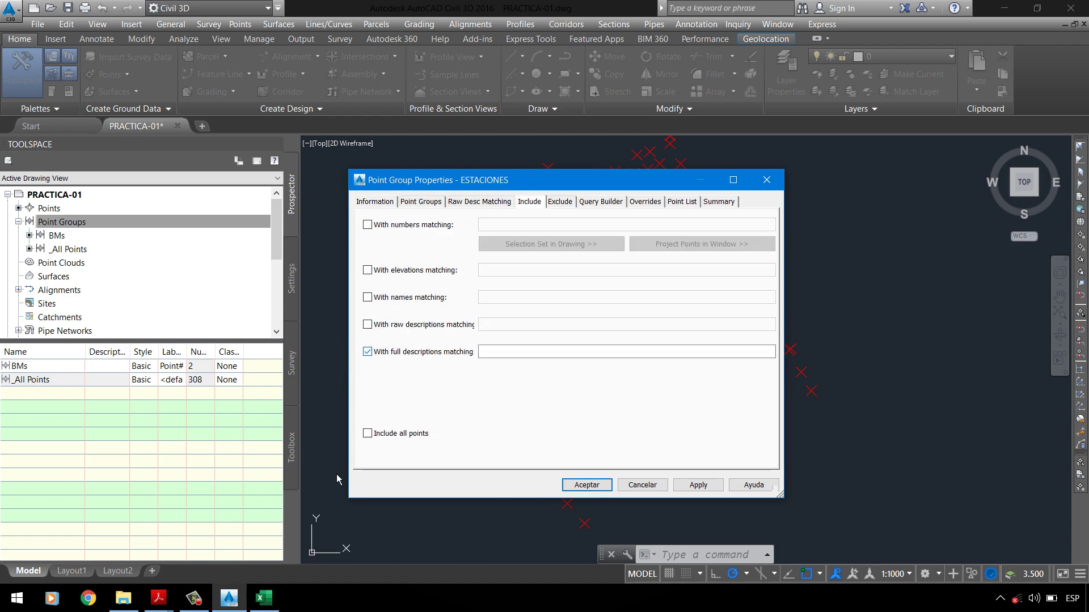
click(263, 598)
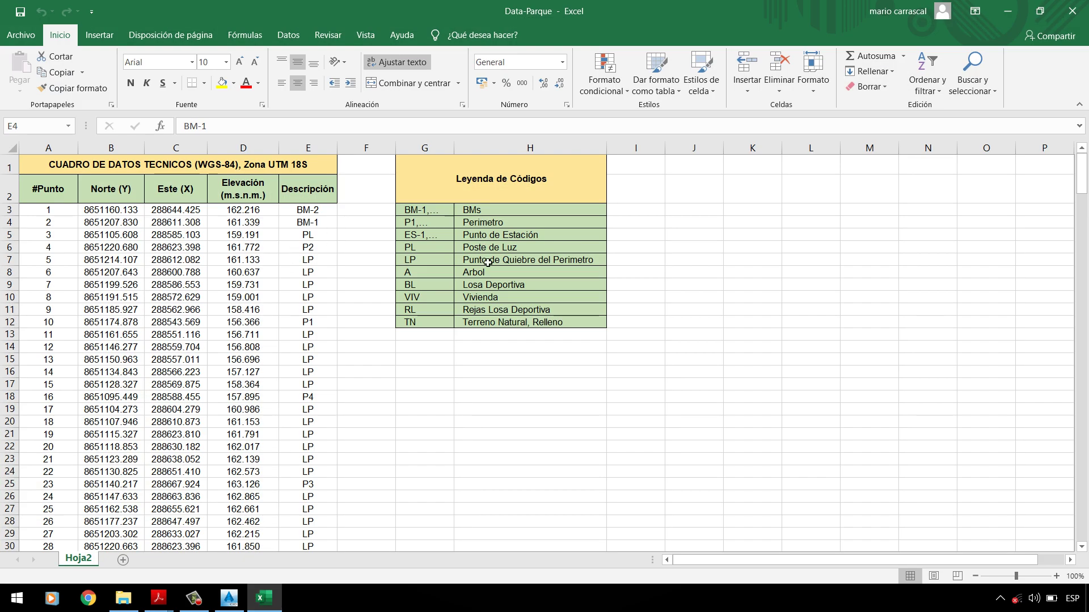
Step: Change the ESTACIONES filter to ES-*, confirm only point 145 (ES-1) matches, and create the group
click(436, 236)
click(229, 598)
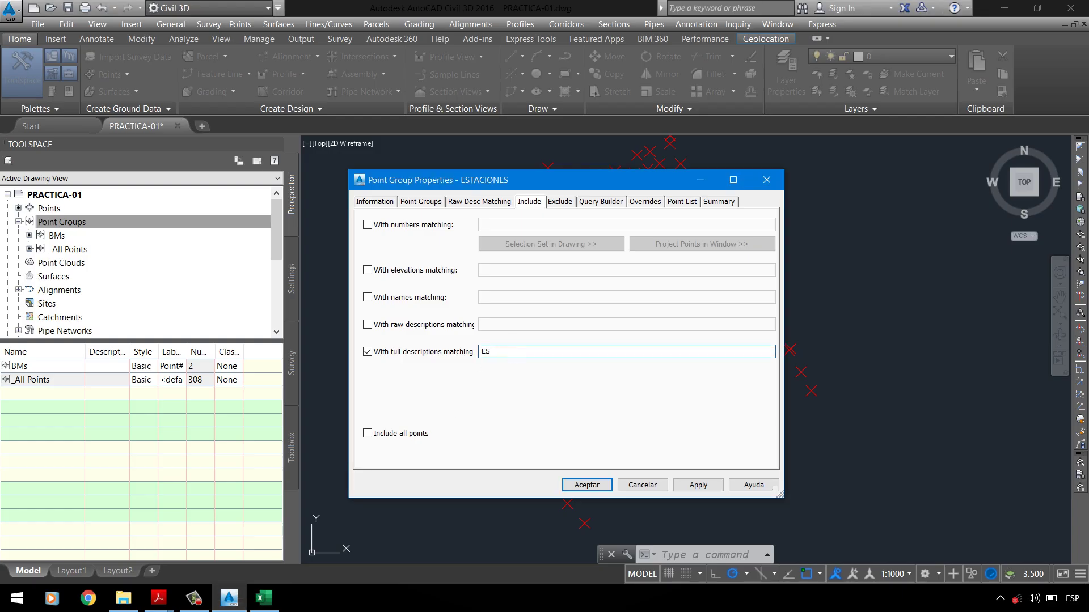
click(695, 207)
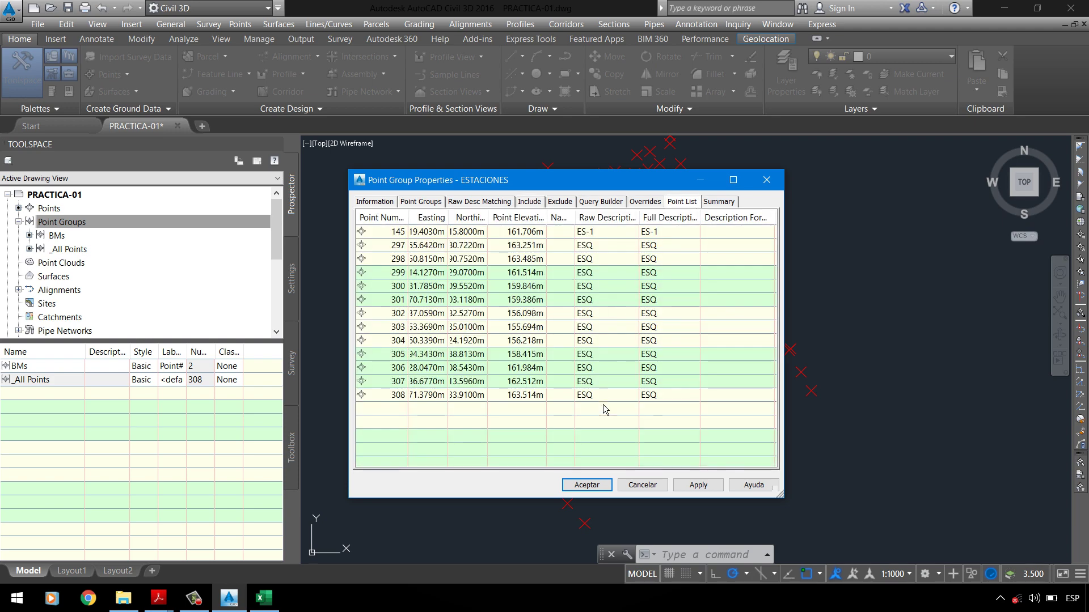
drag(605, 259, 578, 228)
click(529, 201)
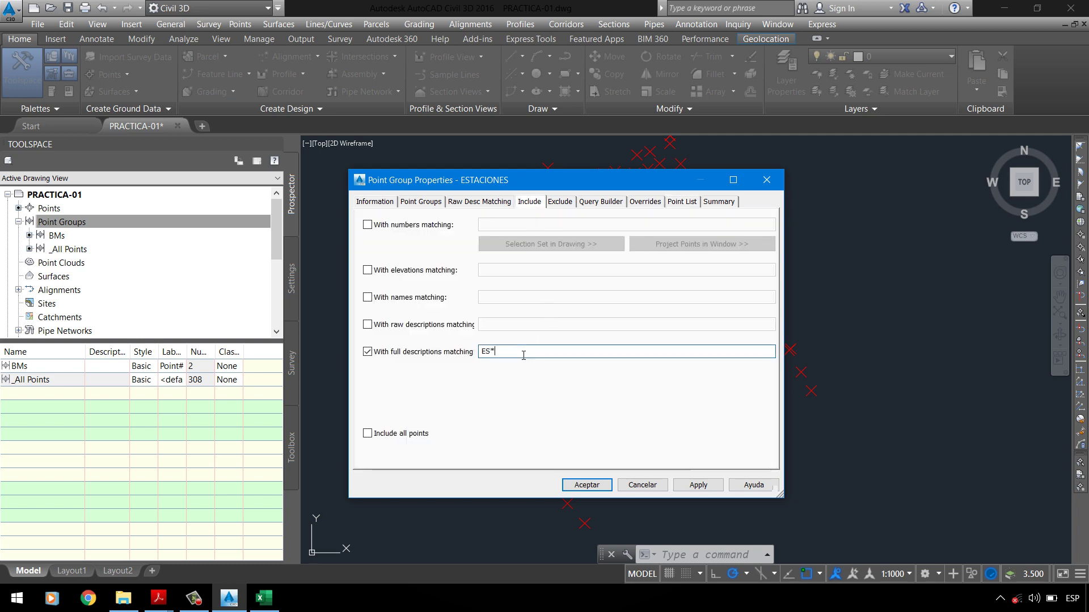
text(-)
click(682, 202)
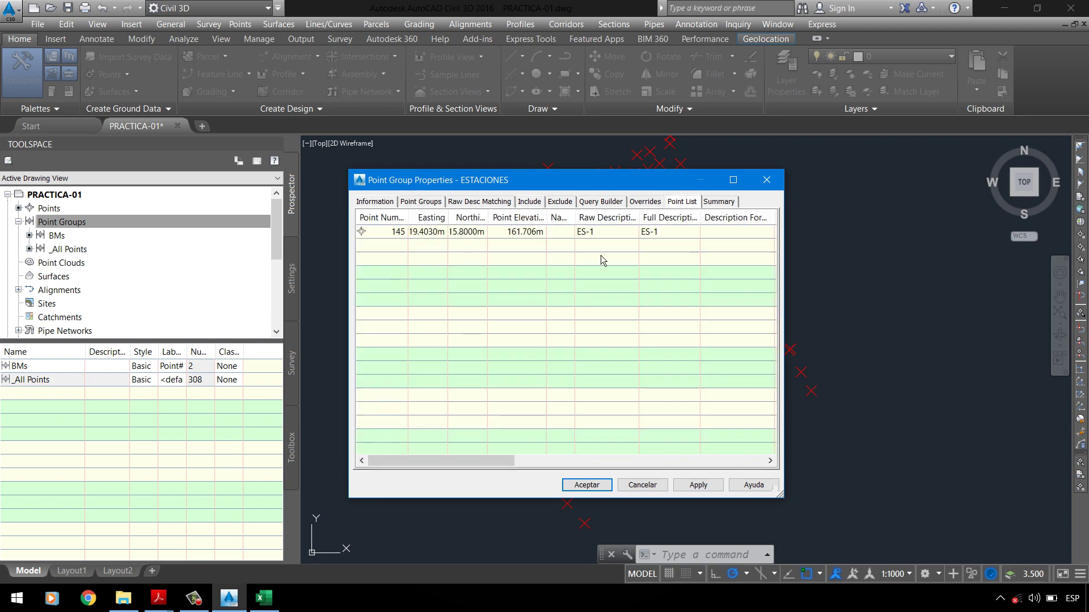
click(693, 486)
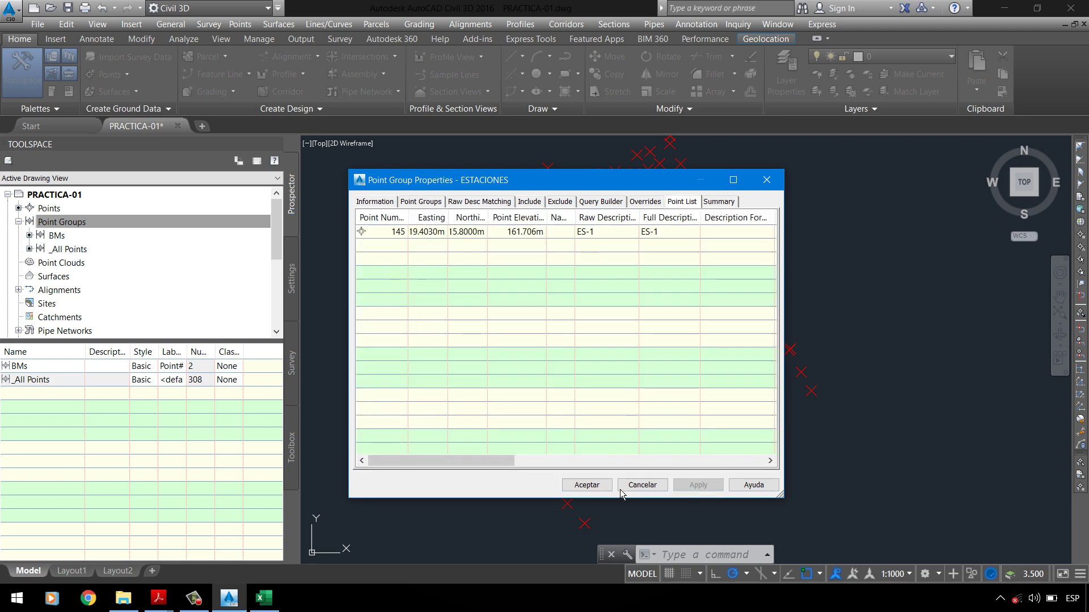
click(606, 490)
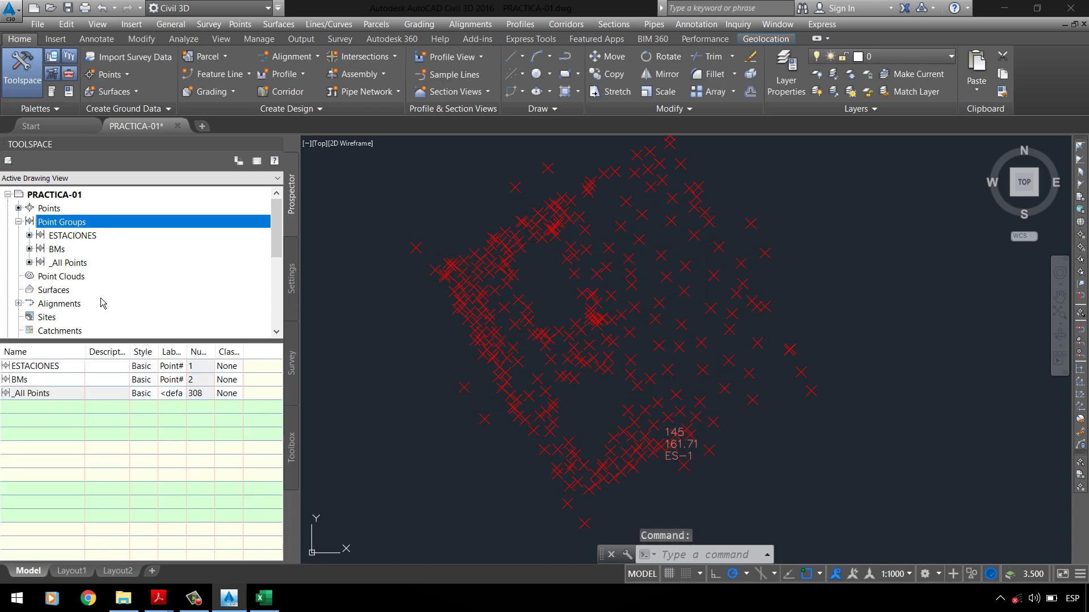
Step: Consult the Data-Parque workbook and the PC-01 UPLA assignment document, then return to the drawing
click(264, 598)
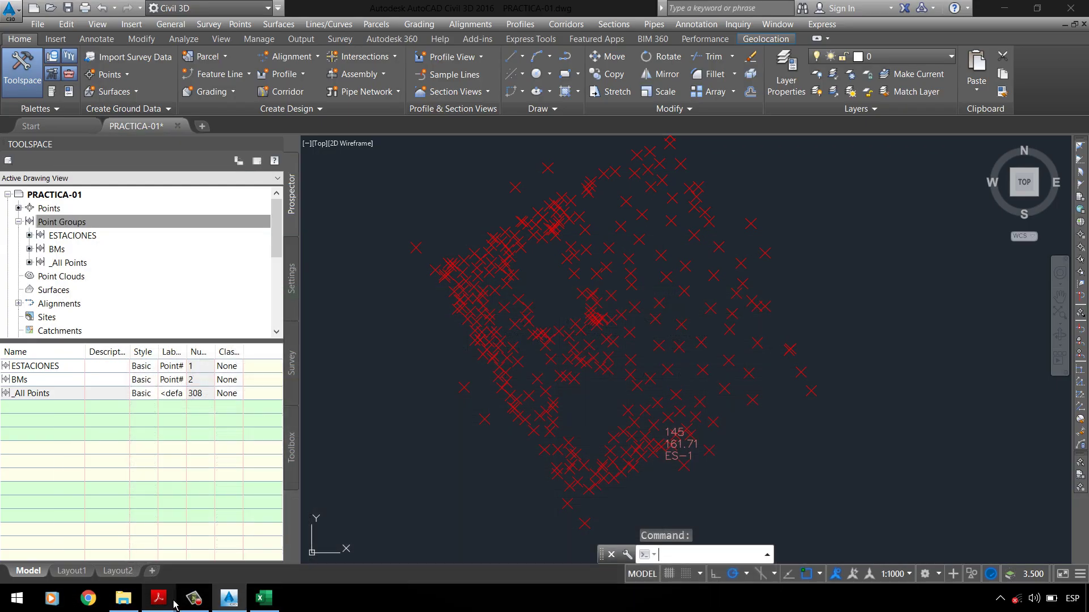
mouse_move(158, 598)
click(119, 550)
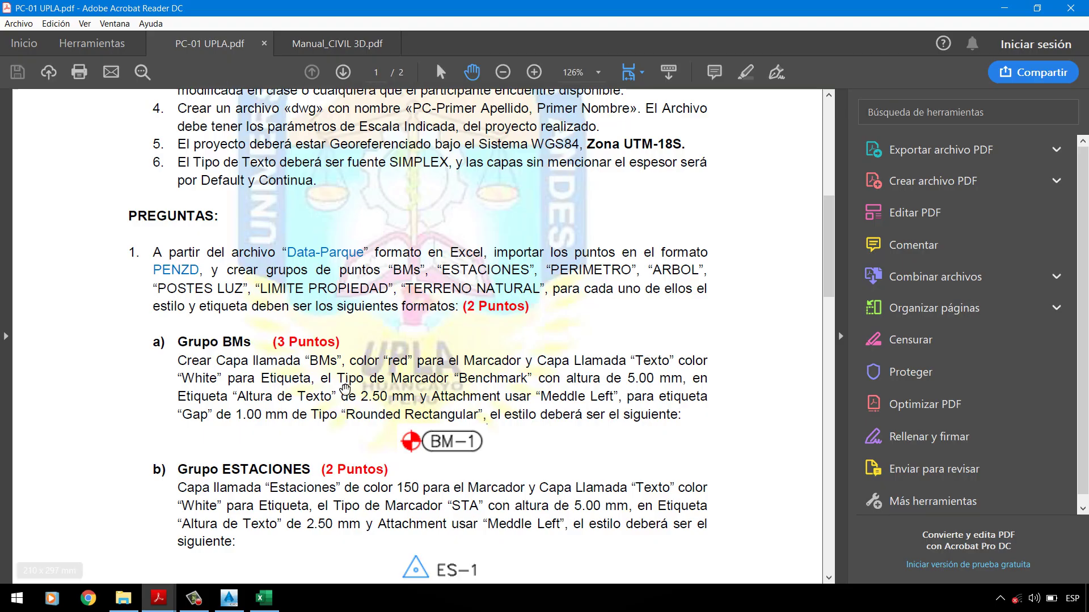
click(1004, 8)
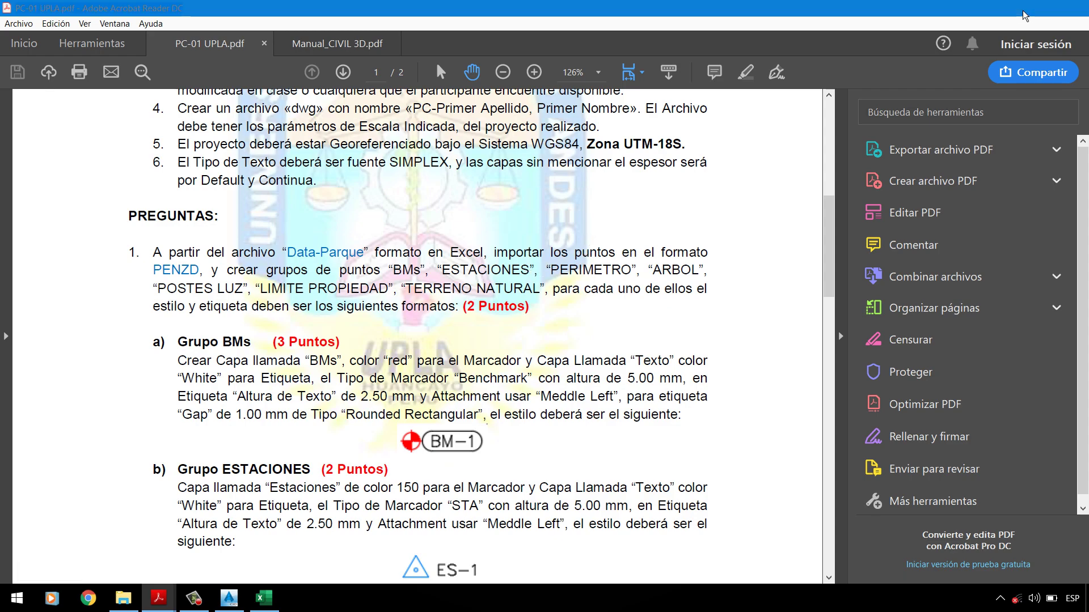
Step: Start a new point group named PERIMETRO
right_click(119, 223)
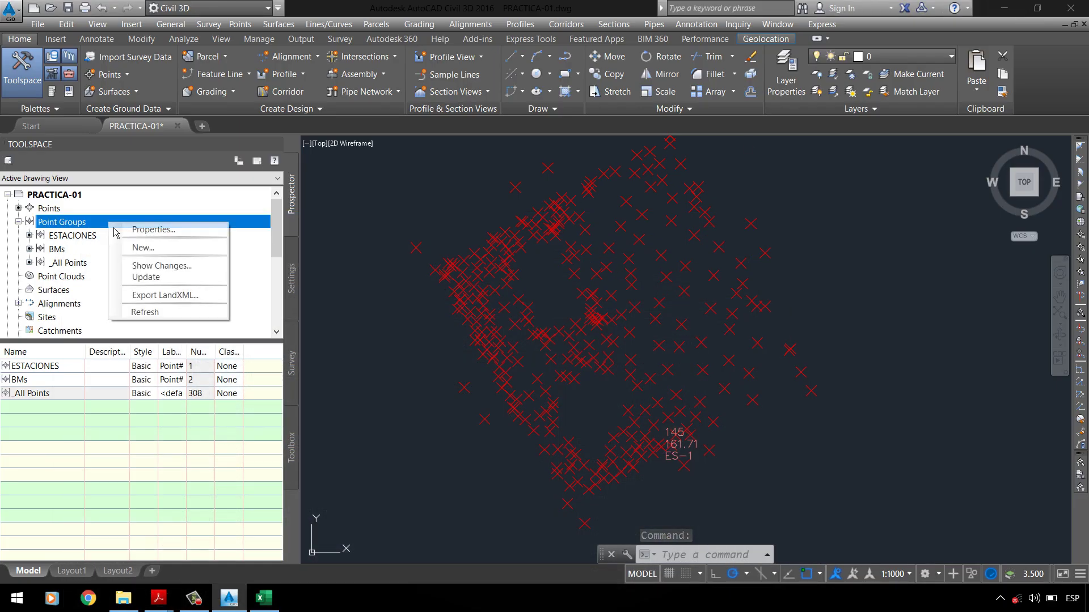
click(141, 248)
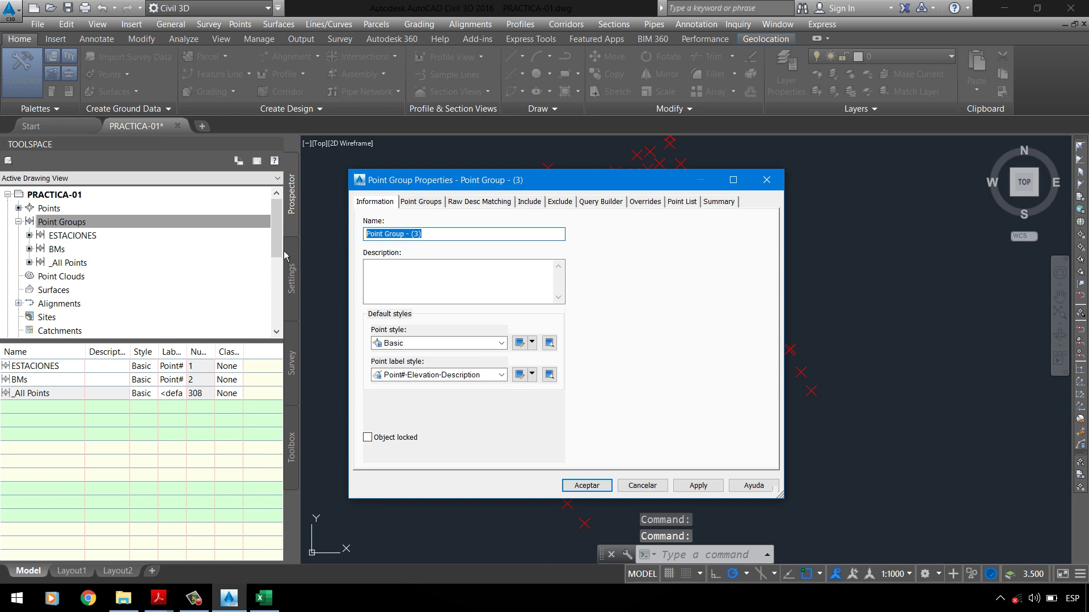
text(PERIMETRO)
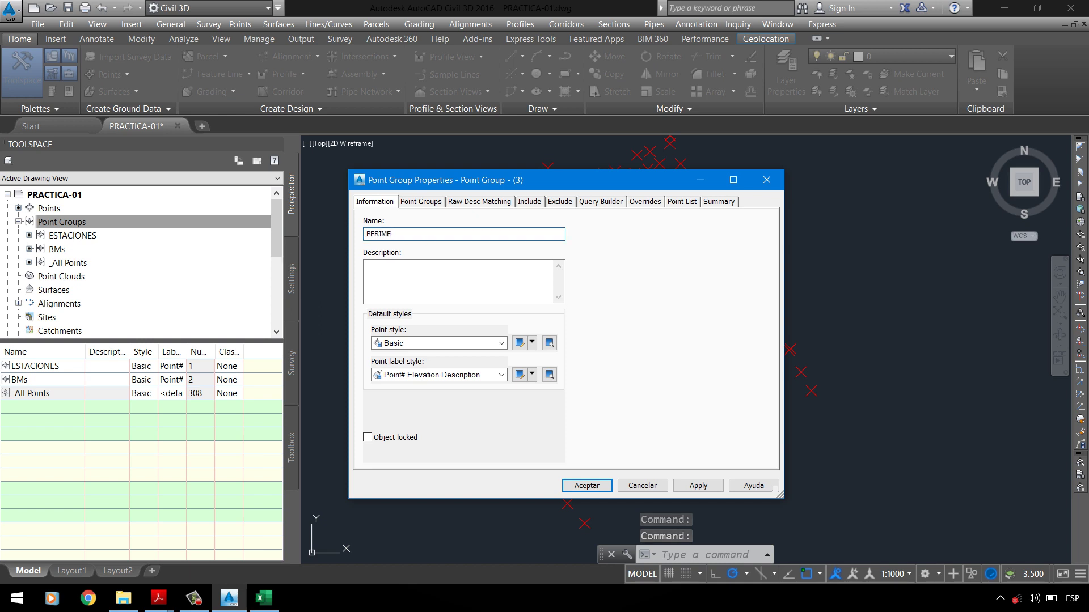
click(420, 207)
click(479, 202)
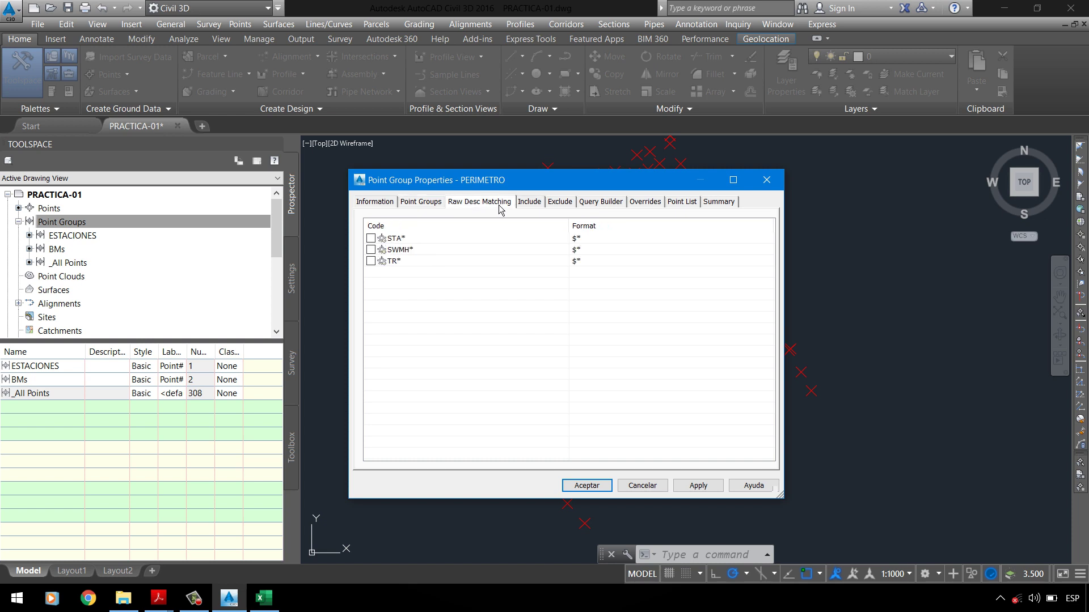
click(527, 202)
Step: Enable the full-description filter with P*, checking the code legend in Data-Parque
click(447, 353)
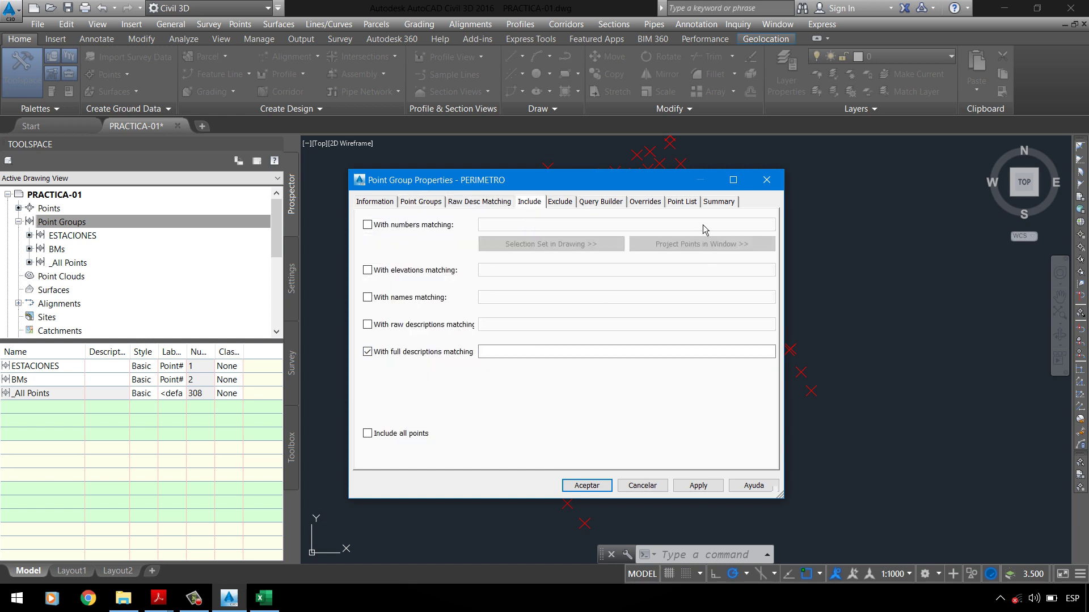
click(542, 352)
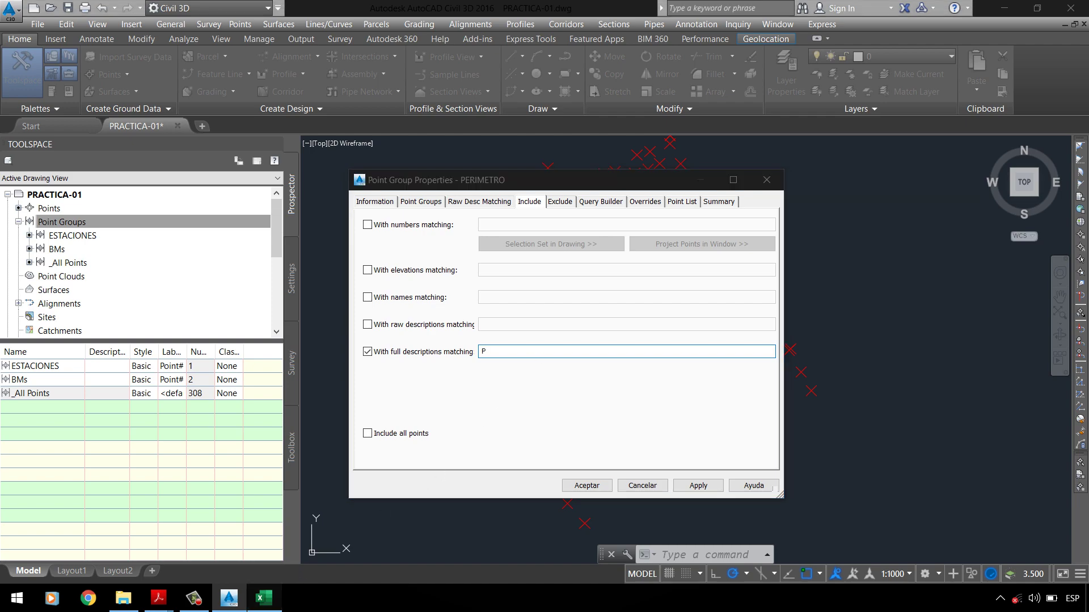
click(264, 598)
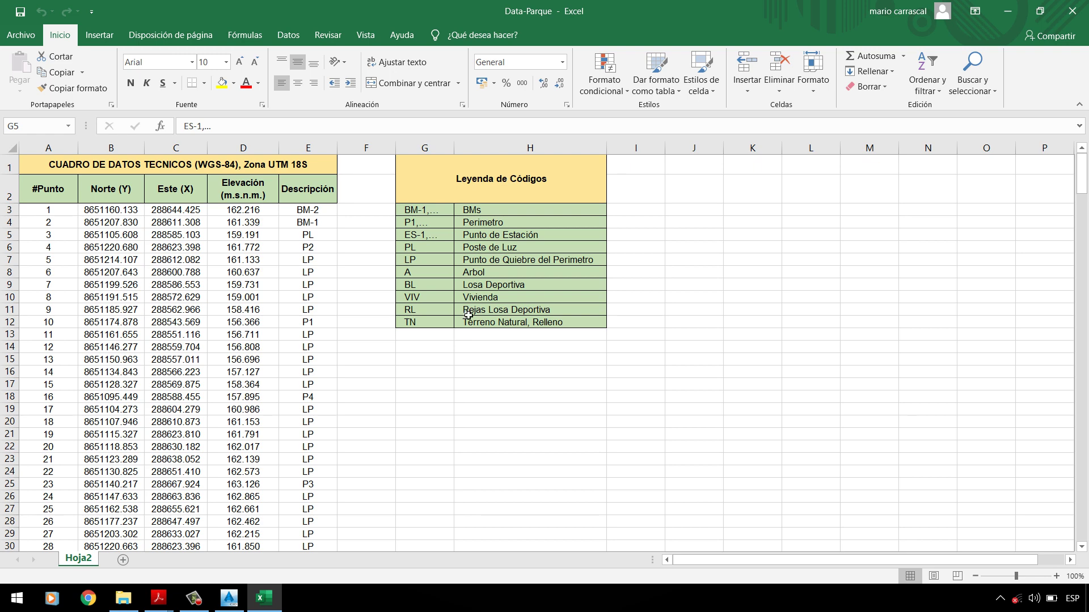
click(1020, 21)
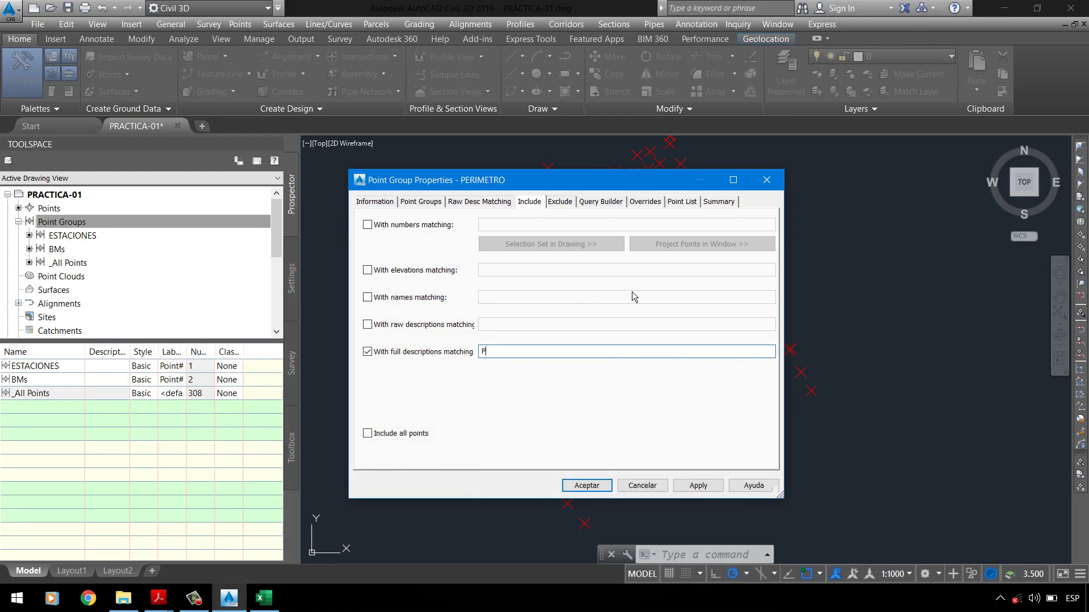
Step: Replace the P* filter with P1, P2, P3, P4, P5, checking the matching points in Point List
click(684, 202)
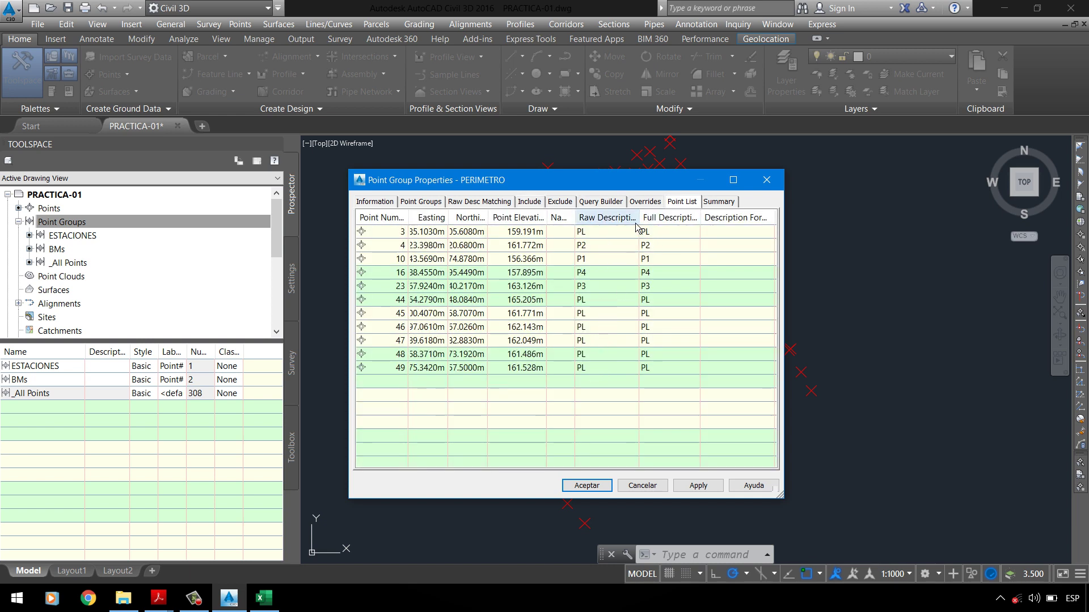
click(541, 205)
drag(492, 351, 459, 361)
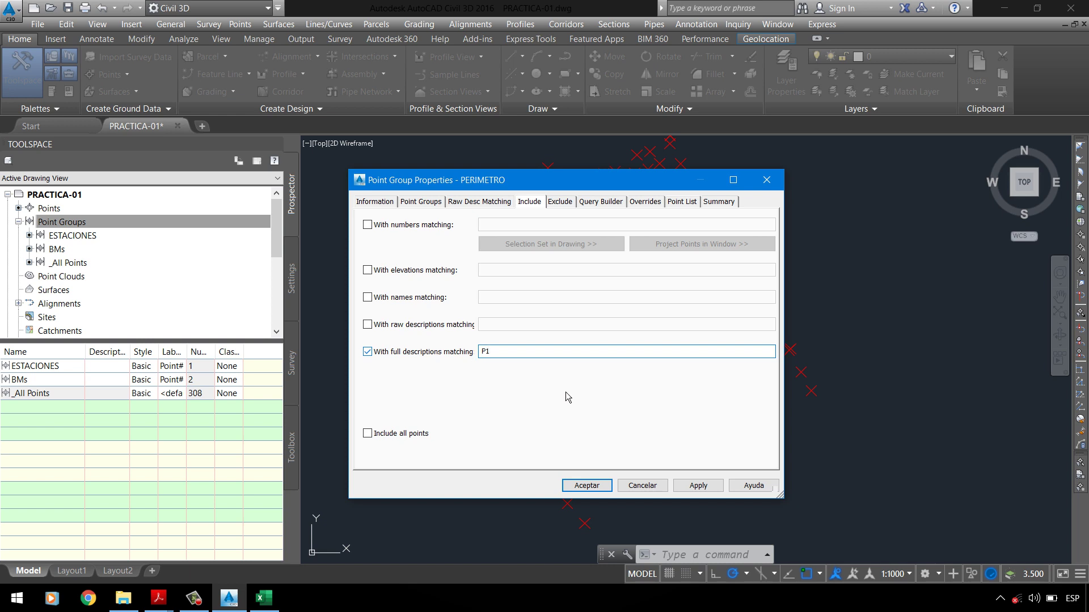
click(688, 202)
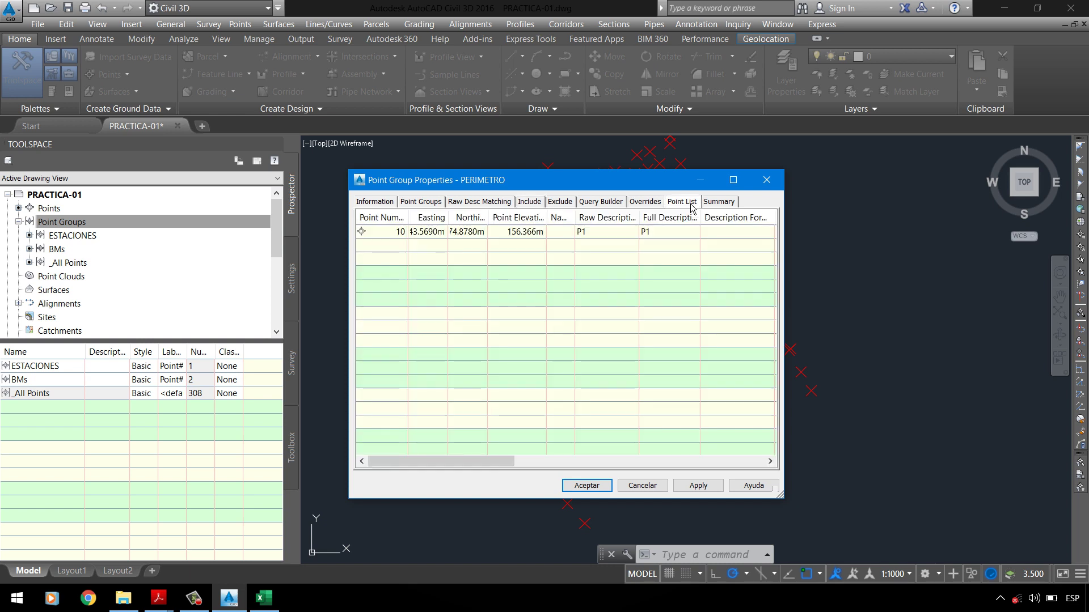
click(542, 205)
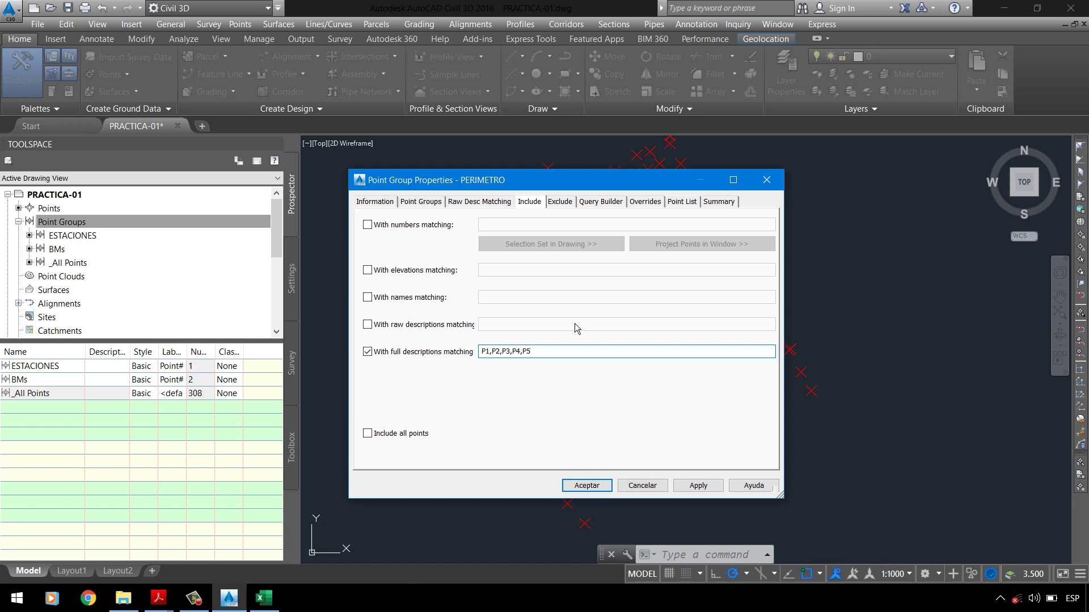
click(682, 202)
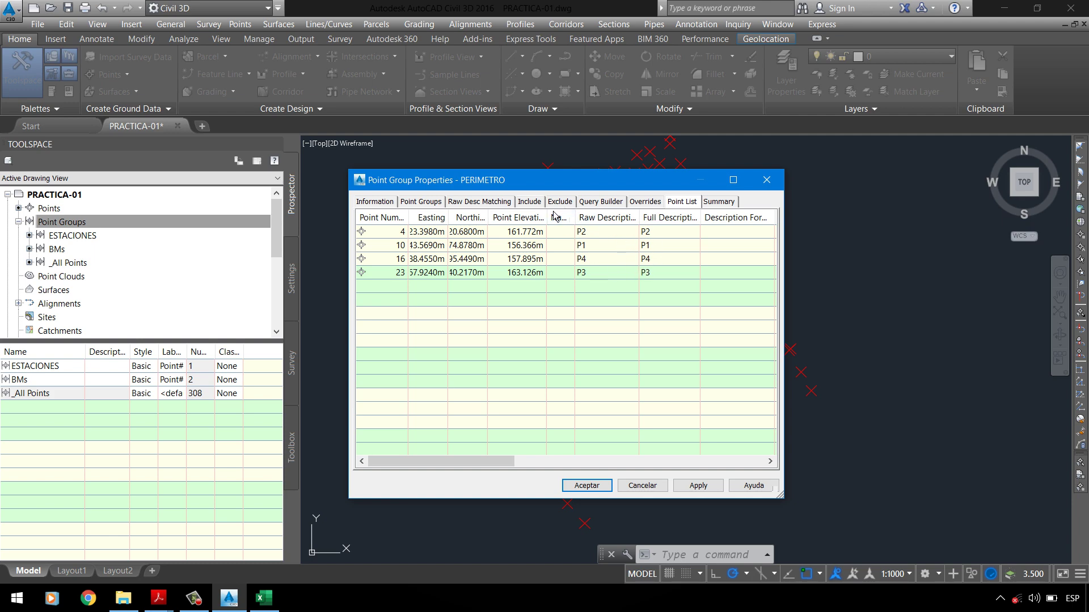
click(533, 202)
click(556, 353)
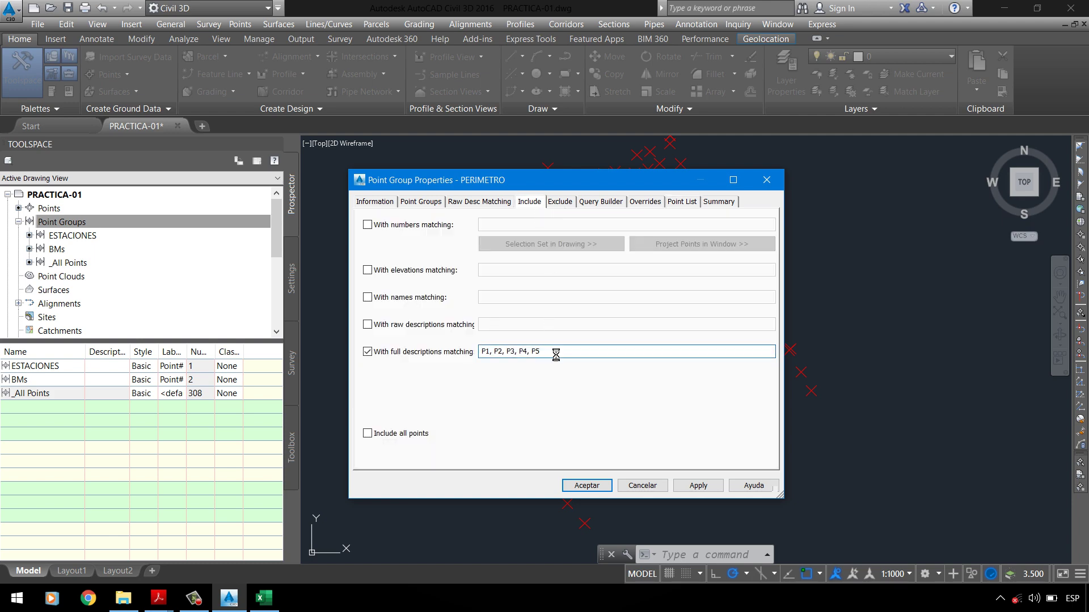
Step: Create the PERIMETRO group and reopen its properties
click(82, 240)
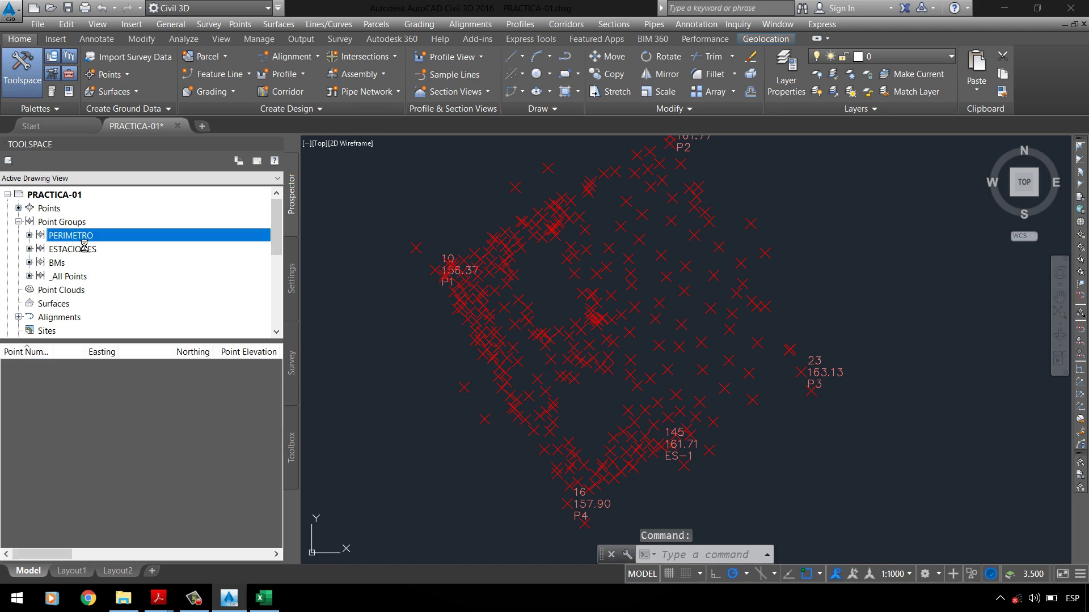
right_click(84, 245)
click(101, 249)
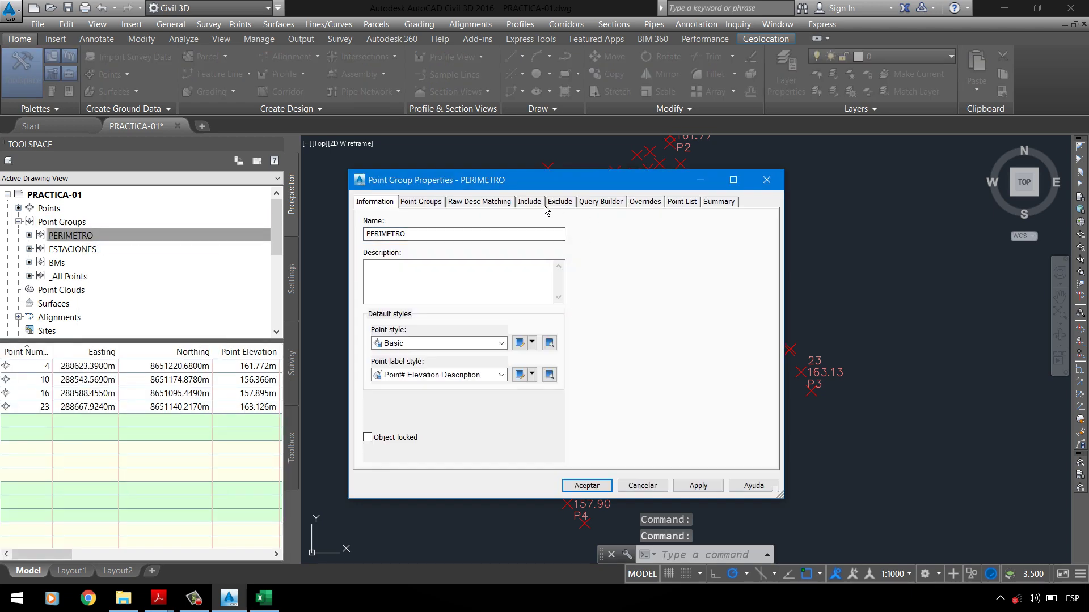
Step: Delete P5 so the full-description filter reads P1, P2, P3, P4
click(543, 207)
drag(528, 352, 544, 352)
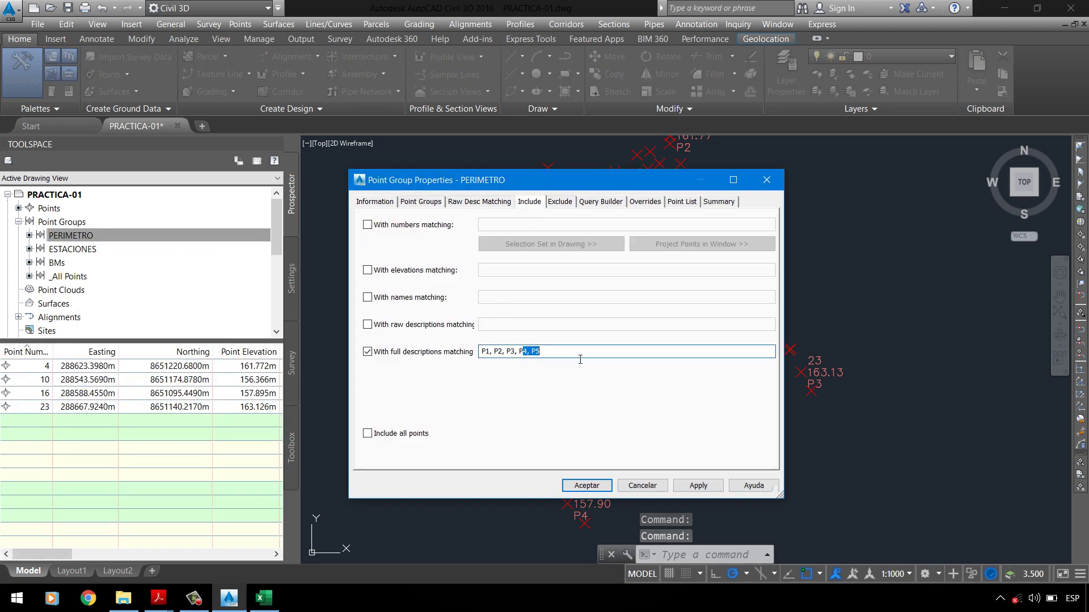
key(BackSpace)
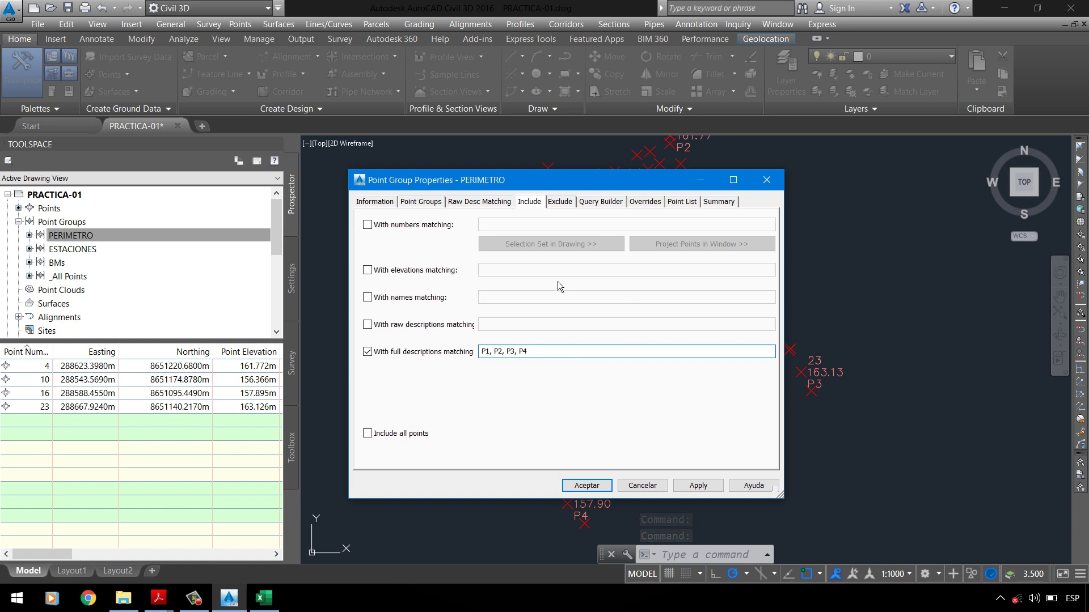
drag(556, 357, 478, 356)
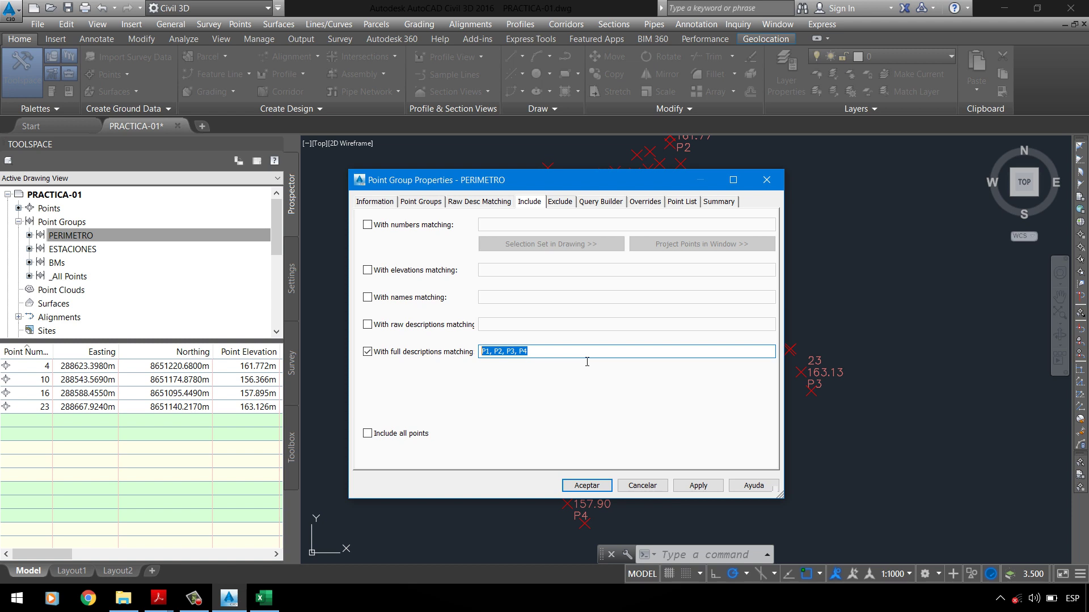
Step: Clear PERIMETRO's full-description filter, then set _All Points point and label styles to <none>
click(459, 352)
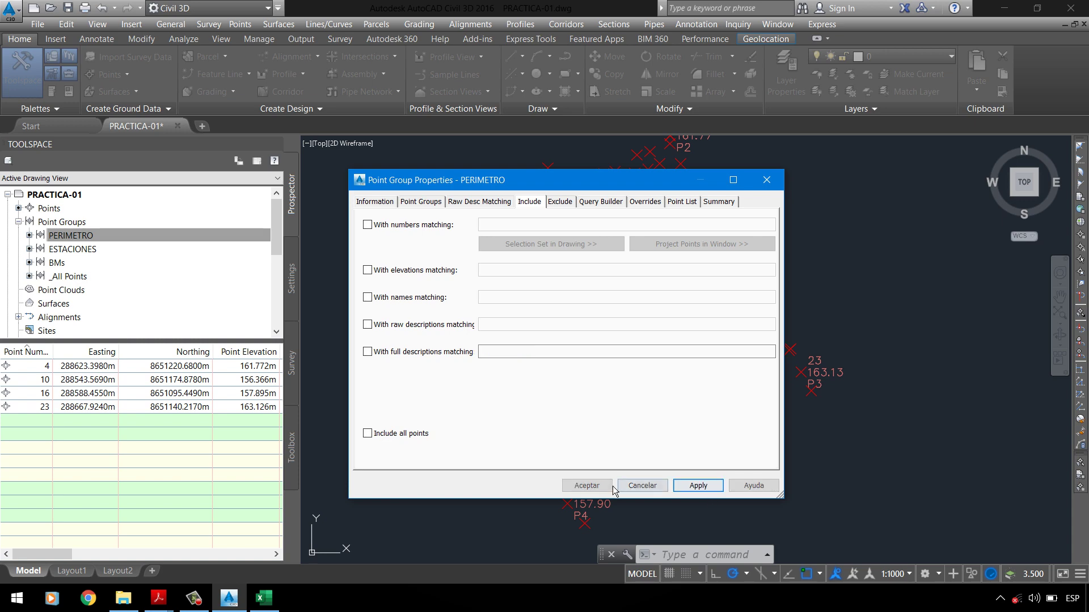
click(586, 486)
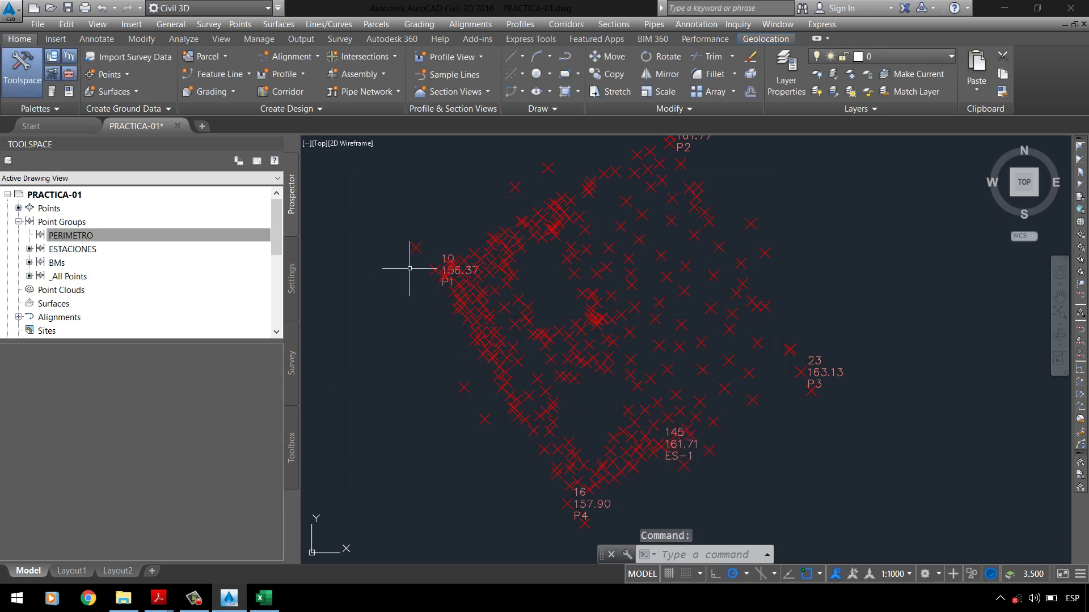
click(70, 277)
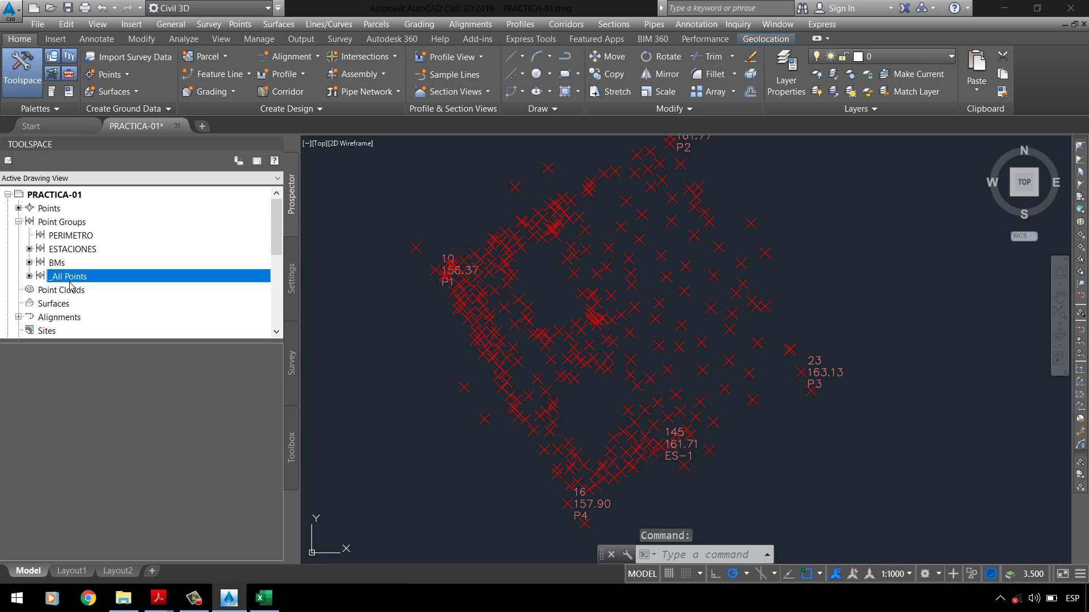
right_click(94, 287)
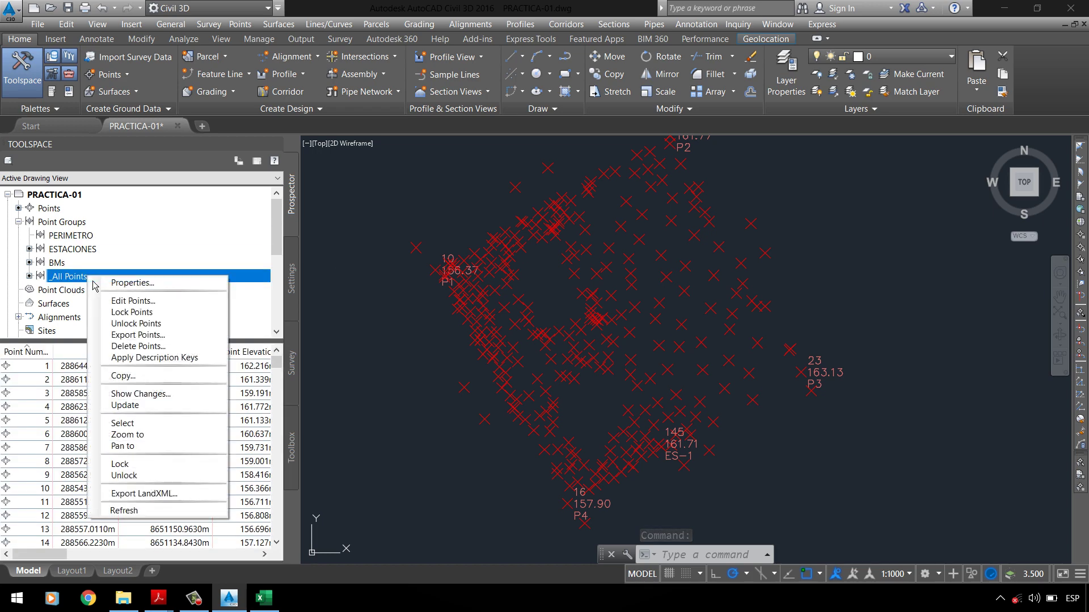
click(130, 289)
click(409, 375)
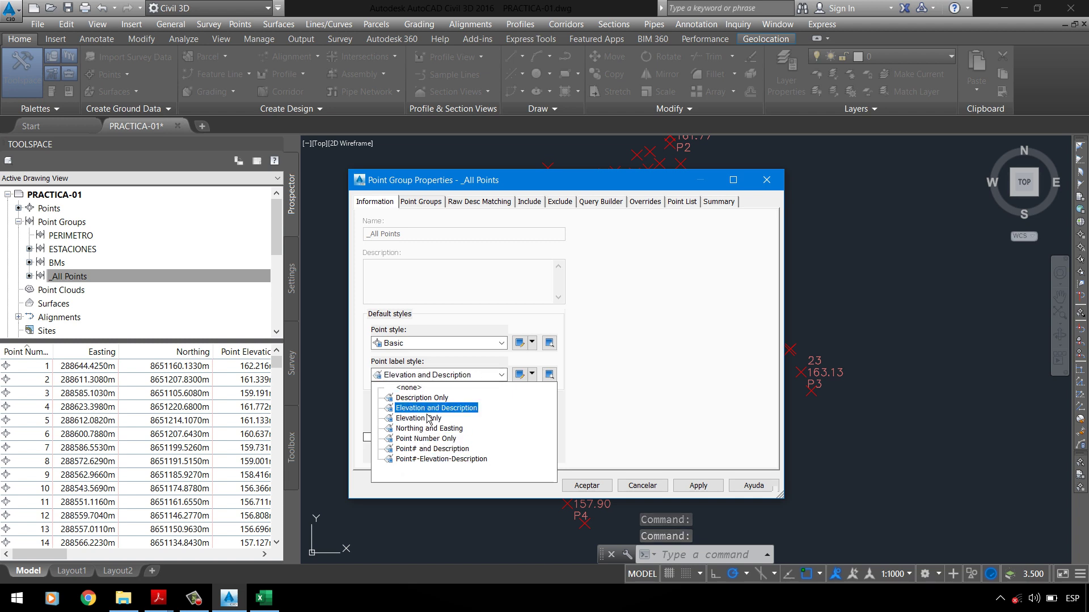
click(412, 388)
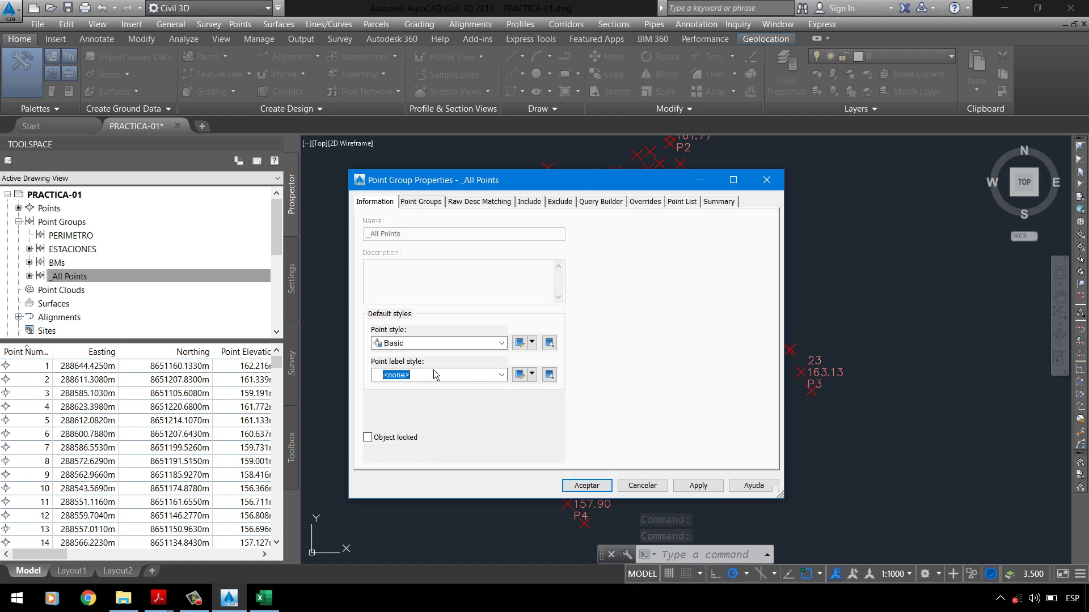
click(454, 343)
scroll(431, 368, up, 1)
click(408, 356)
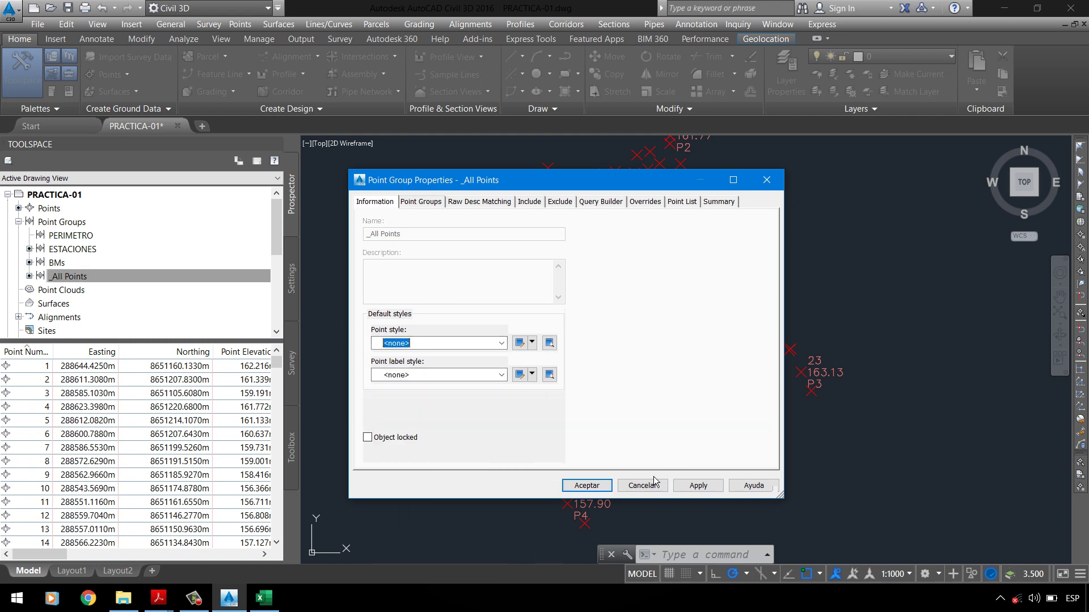
click(698, 486)
click(591, 490)
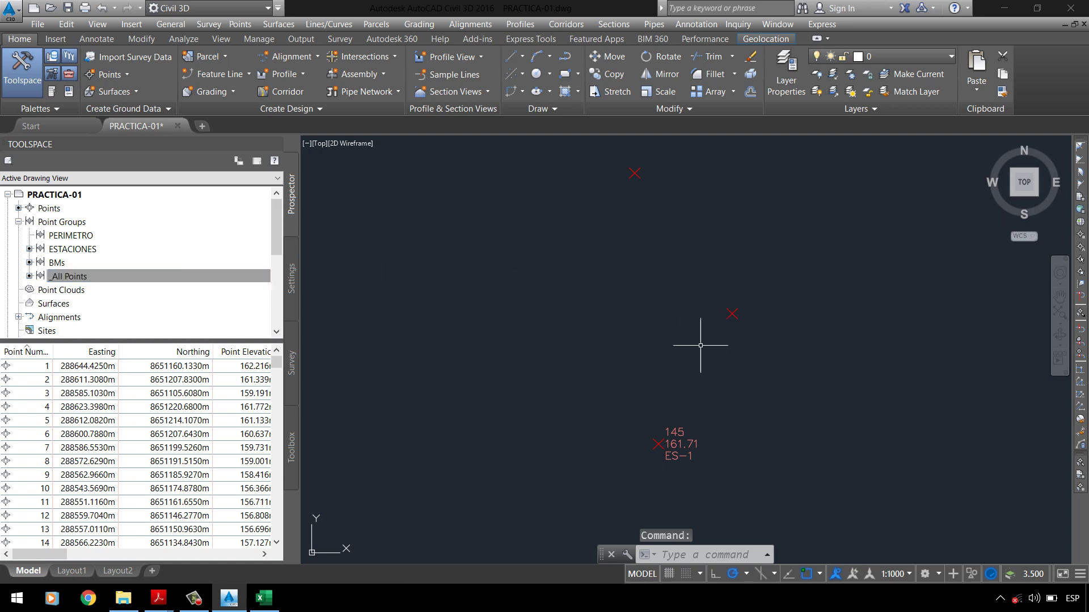
right_click(71, 278)
click(113, 283)
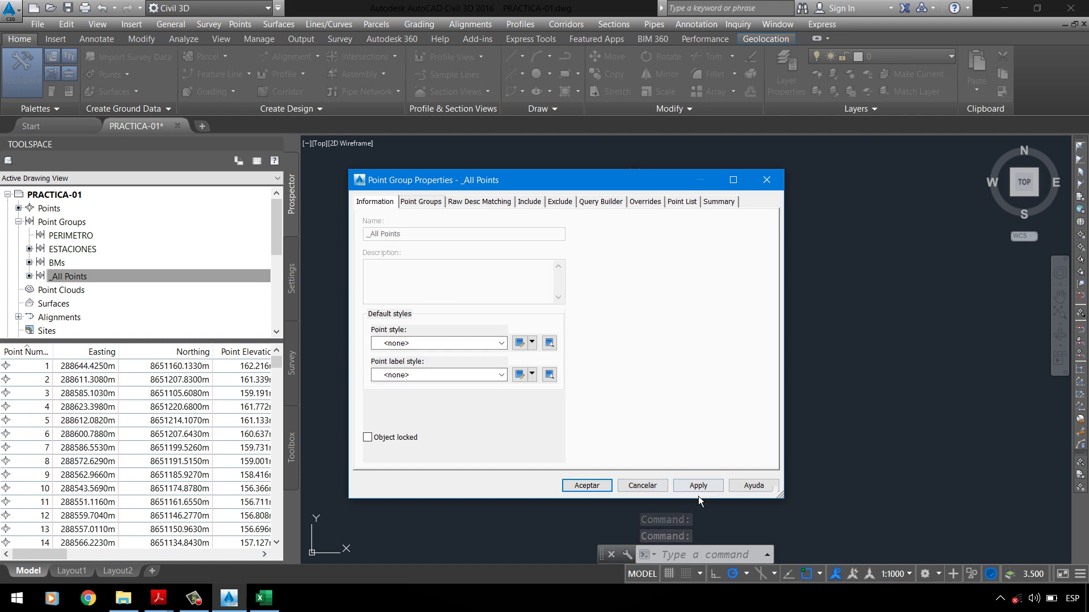
click(589, 486)
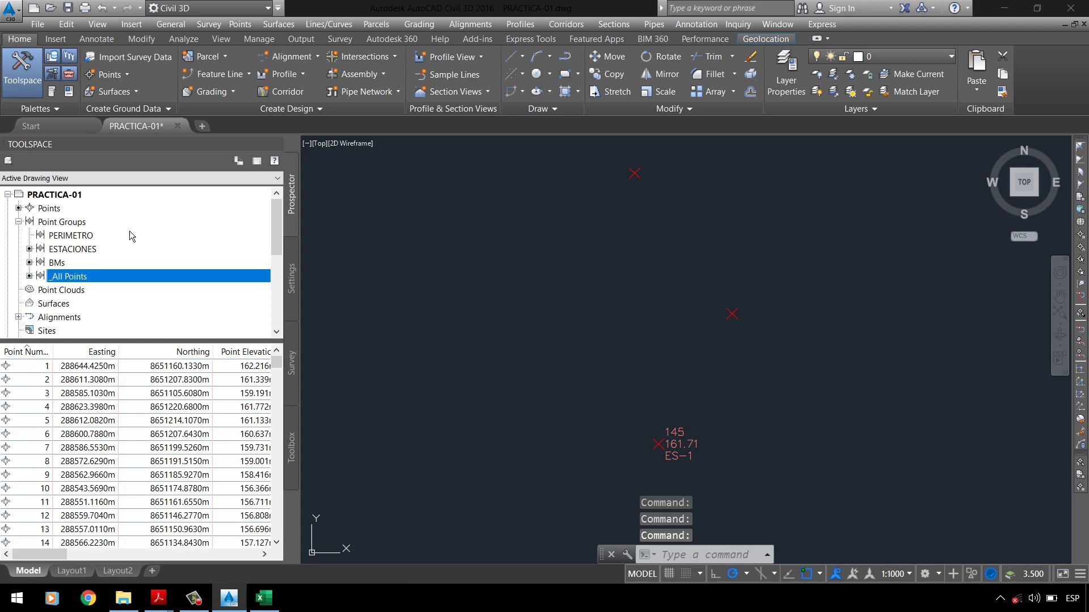
click(112, 239)
right_click(97, 237)
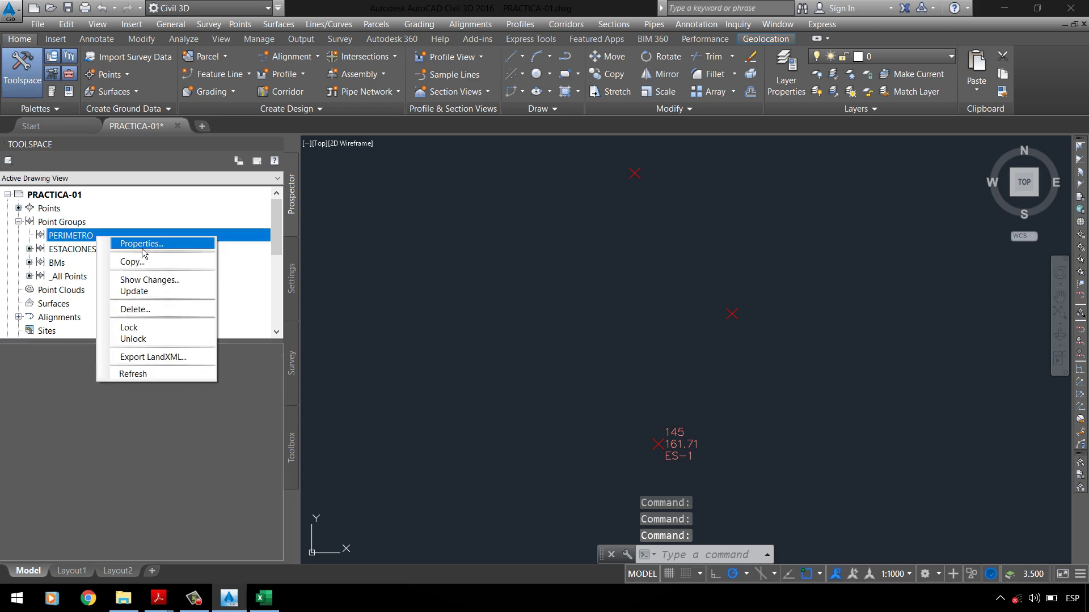
click(142, 248)
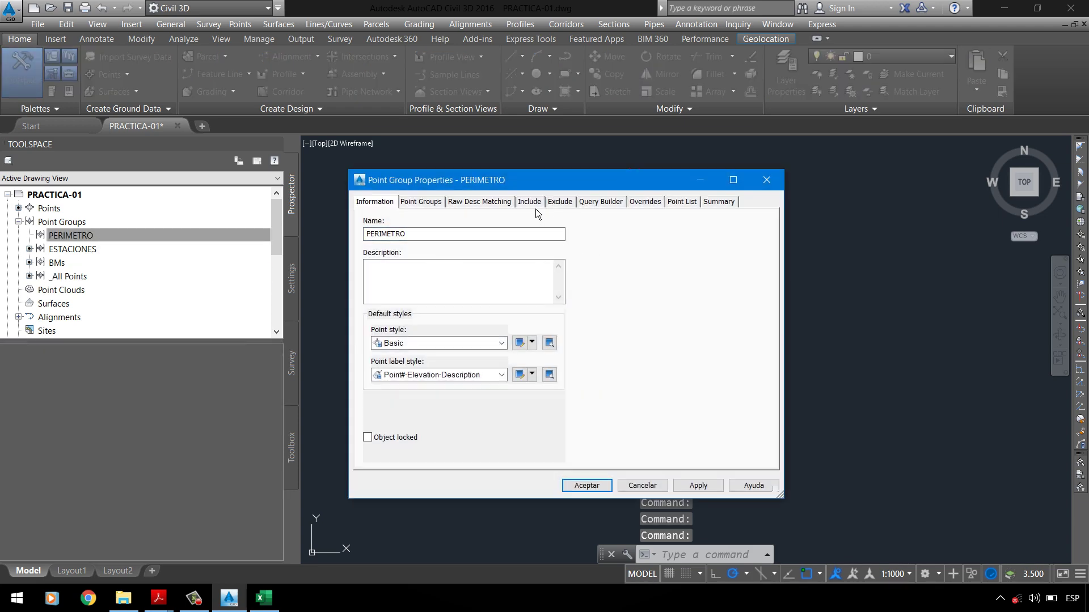
click(530, 203)
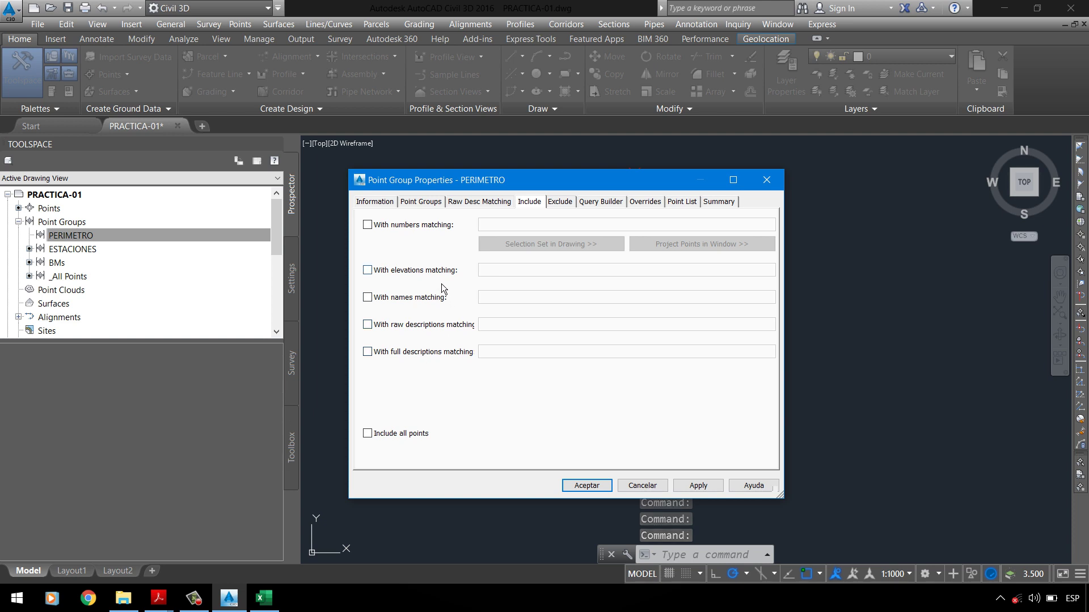
click(440, 229)
click(481, 227)
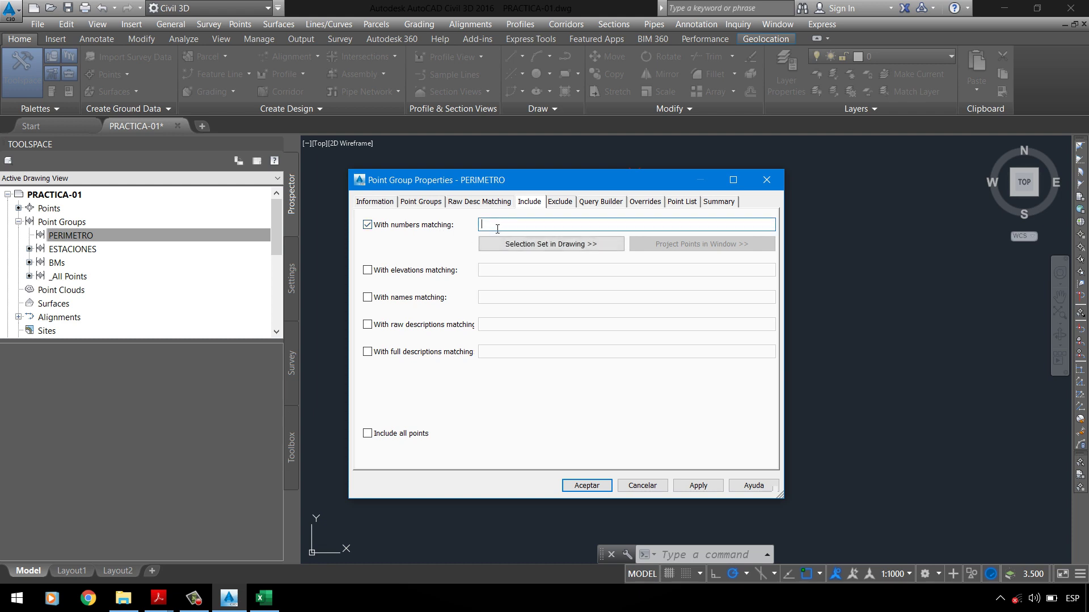
click(452, 231)
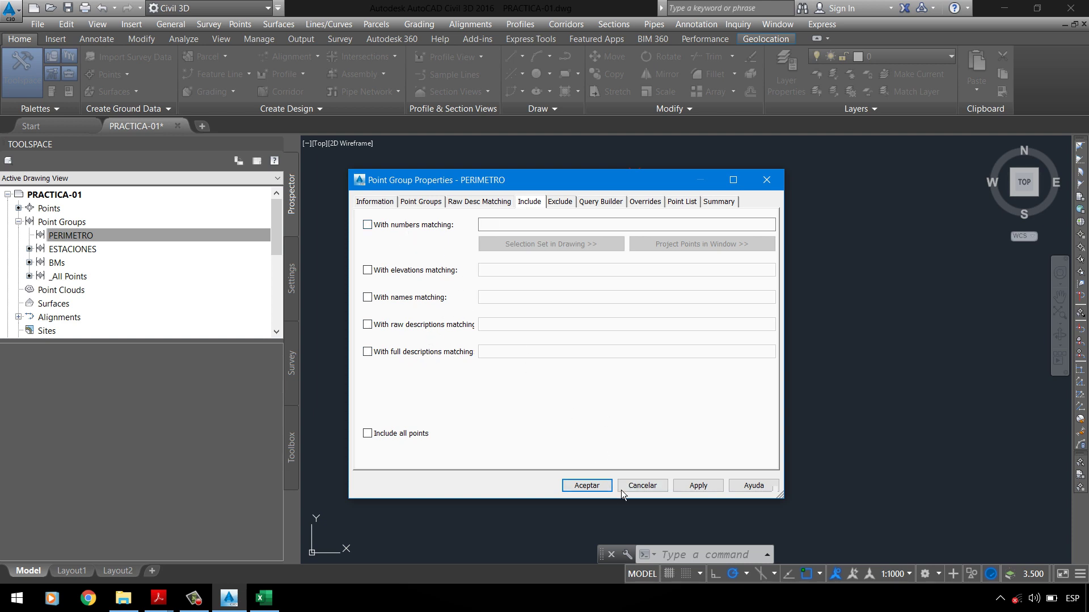
click(579, 487)
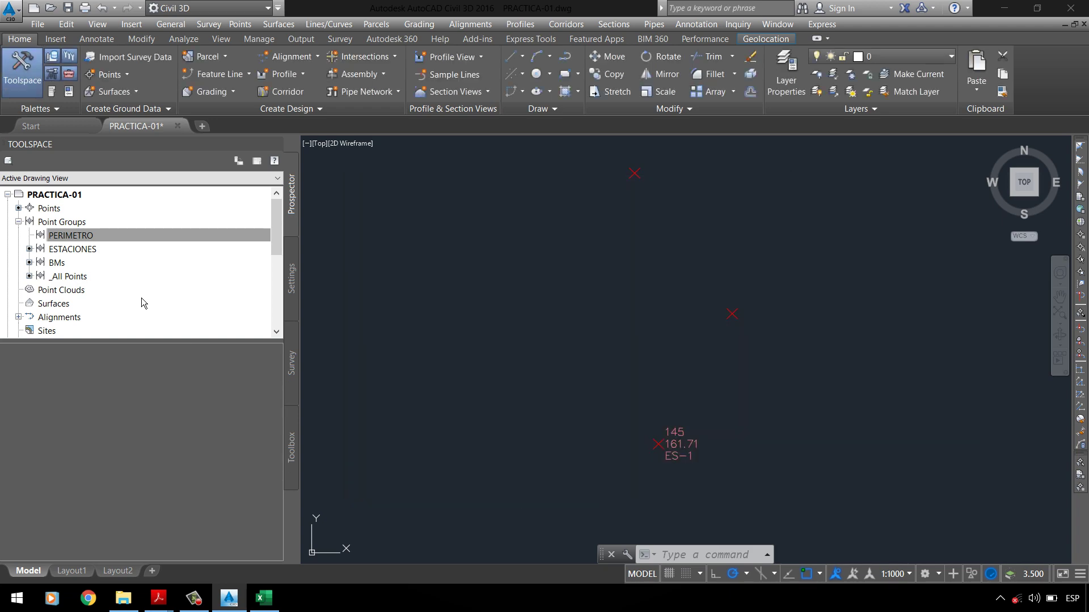
Step: Set the _All Points point style to Basic and apply it
right_click(90, 280)
click(122, 284)
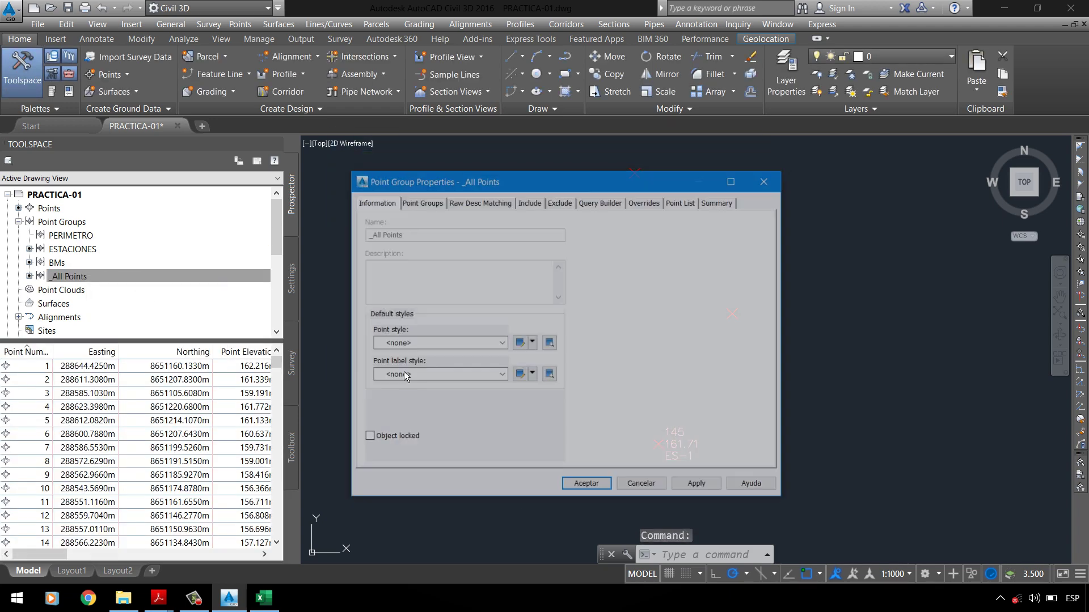
click(404, 374)
click(425, 344)
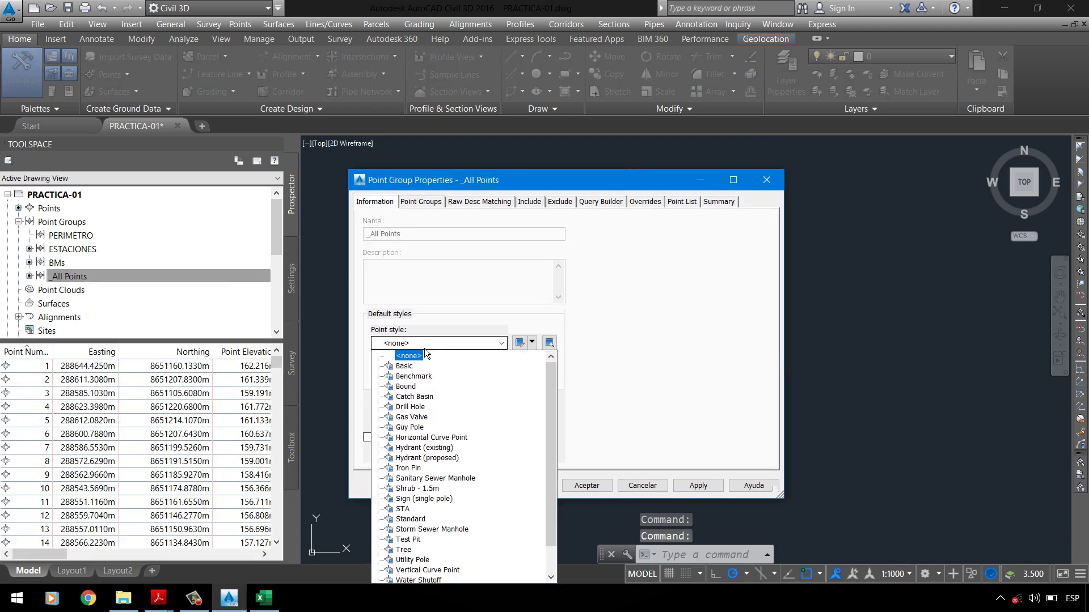
click(405, 366)
click(699, 487)
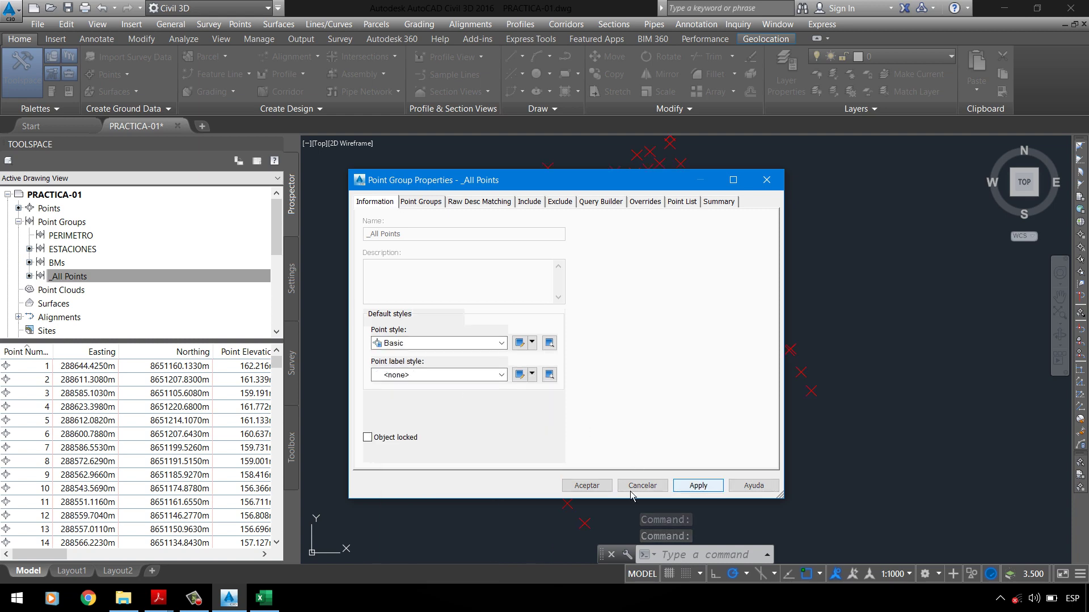
click(632, 488)
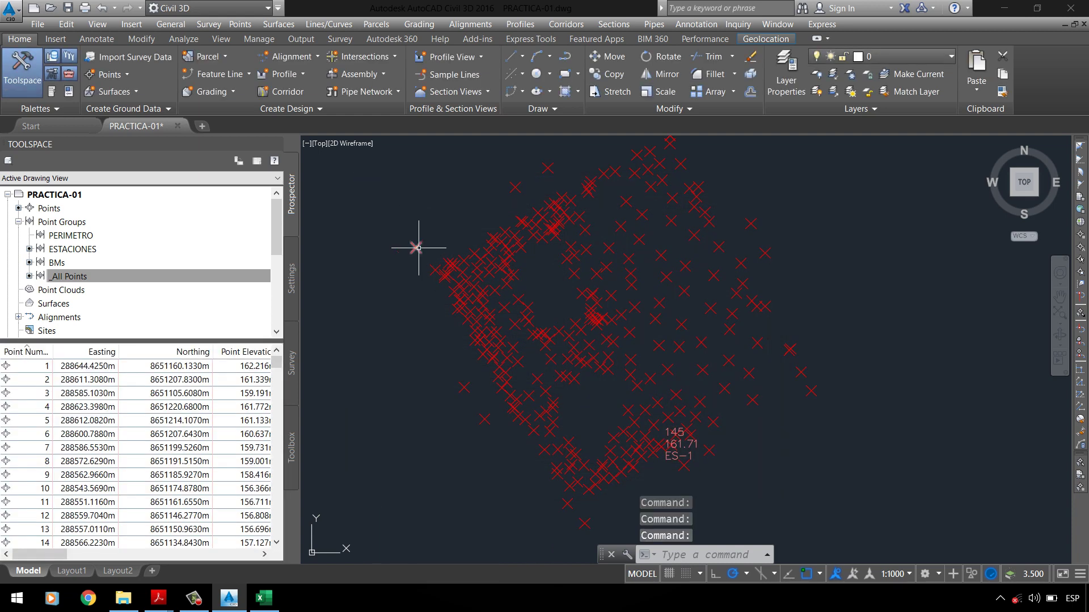
Step: Inspect the _All Points Include criteria without changes, then select the PERIMETRO group
right_click(102, 278)
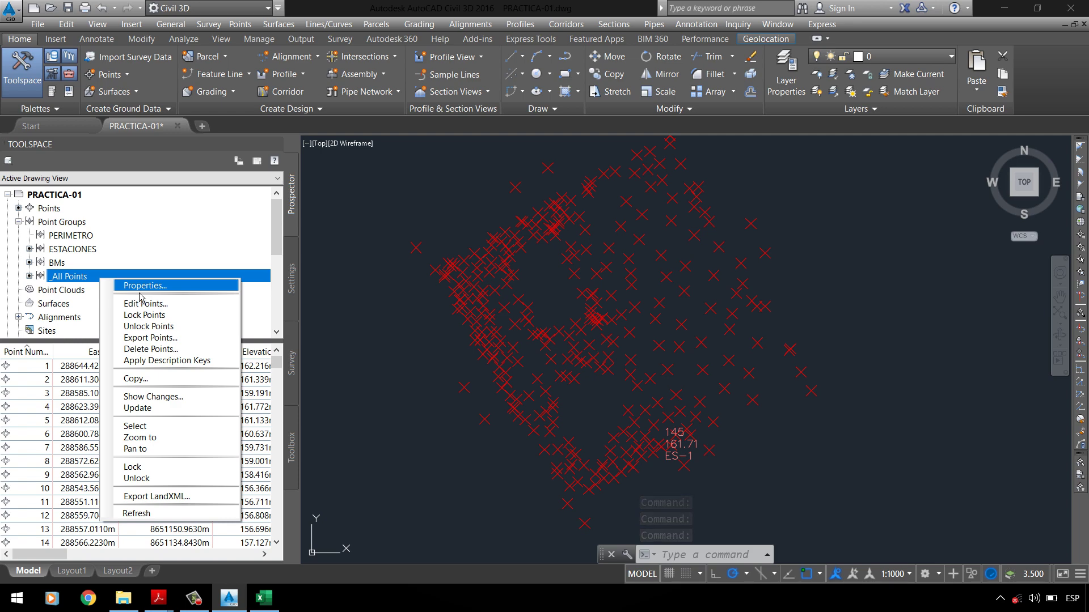
click(143, 285)
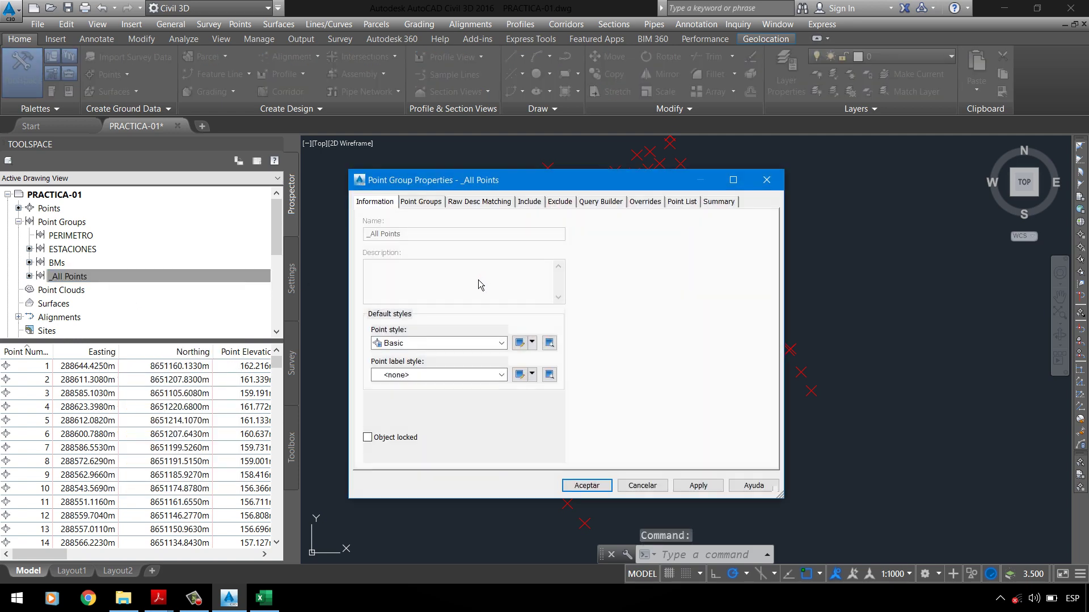
click(535, 206)
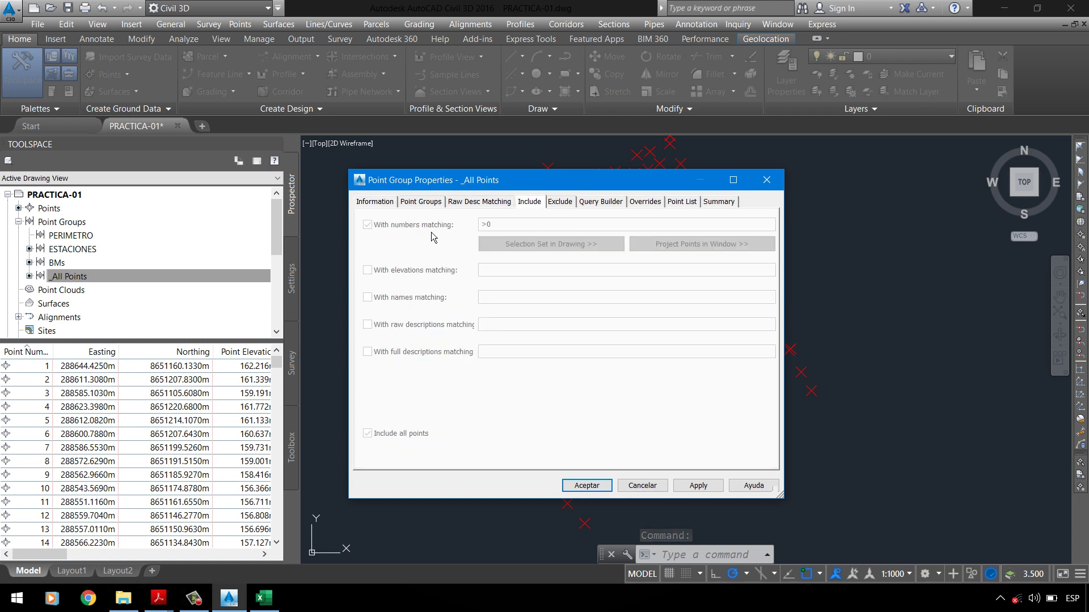
click(643, 486)
click(85, 235)
right_click(88, 237)
Step: In PERIMETRO's Include criteria, try number, elevation, name and raw description matching, leaving all off
click(125, 240)
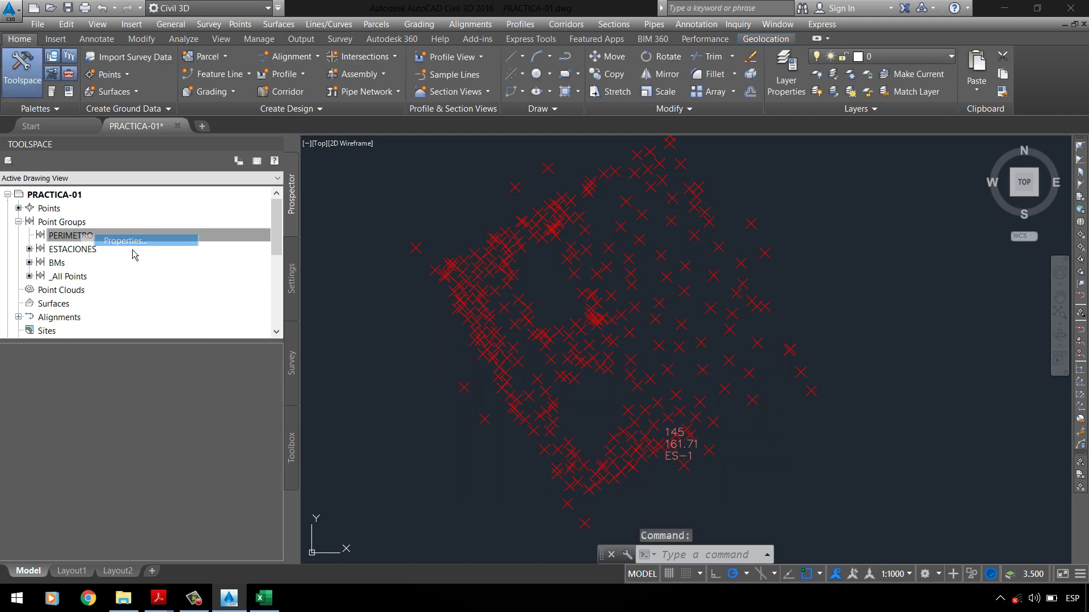
click(533, 205)
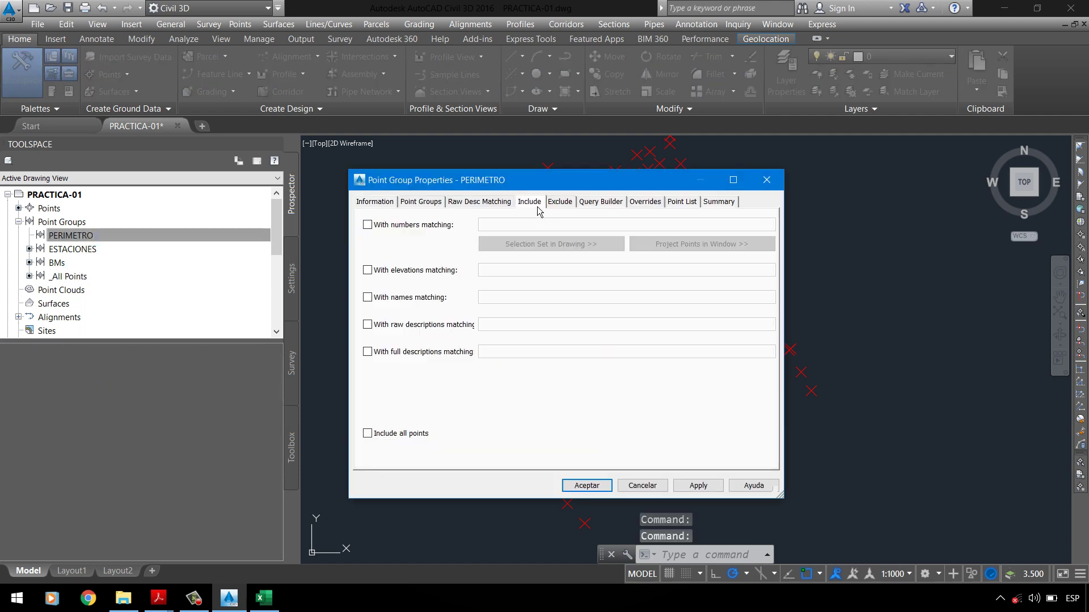
click(368, 225)
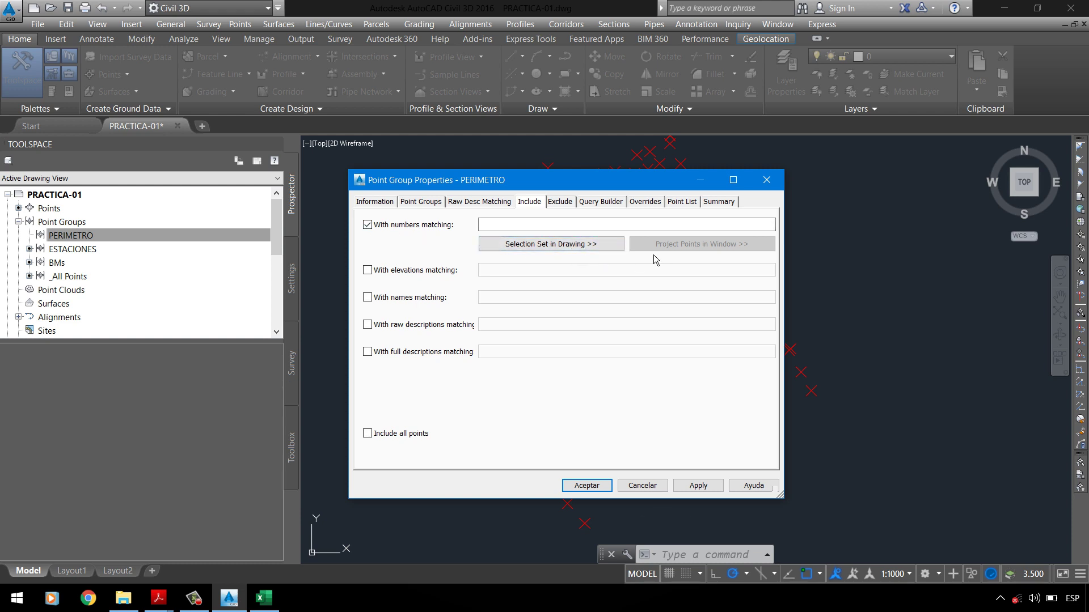
click(368, 225)
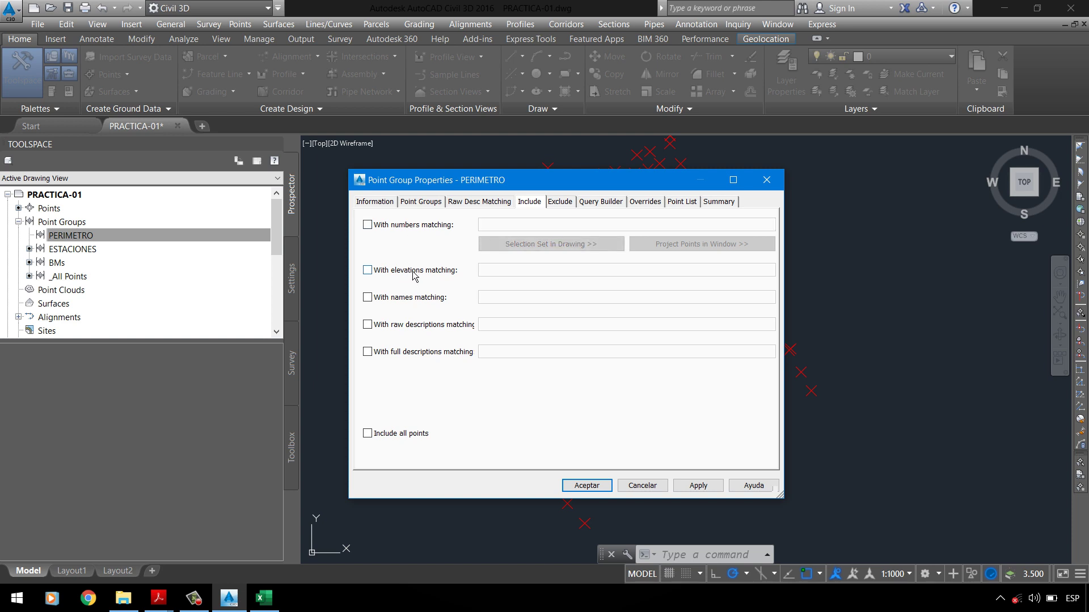
click(457, 277)
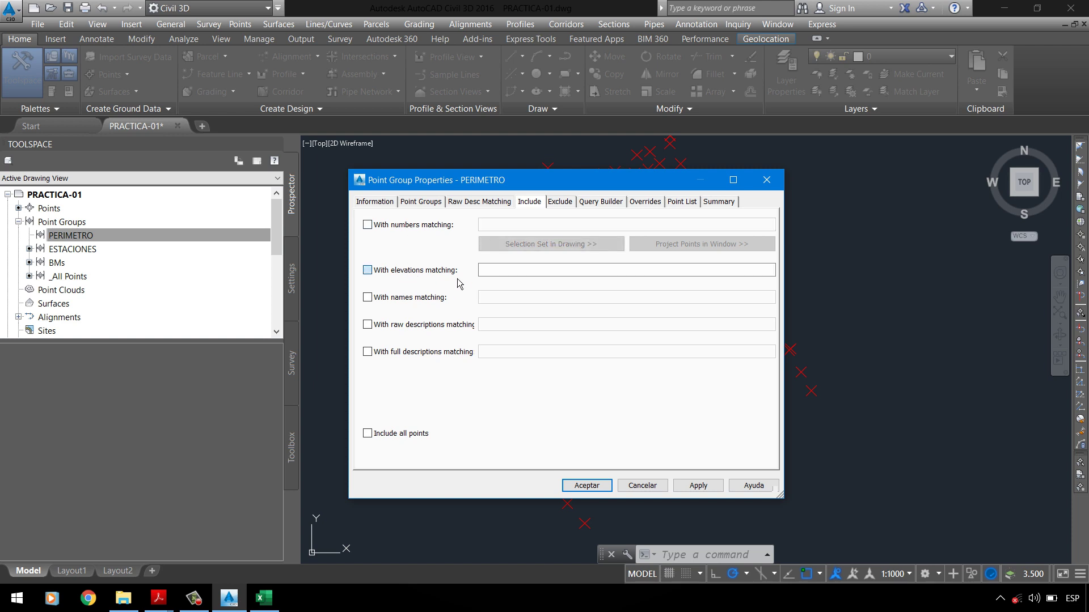
click(411, 276)
click(422, 305)
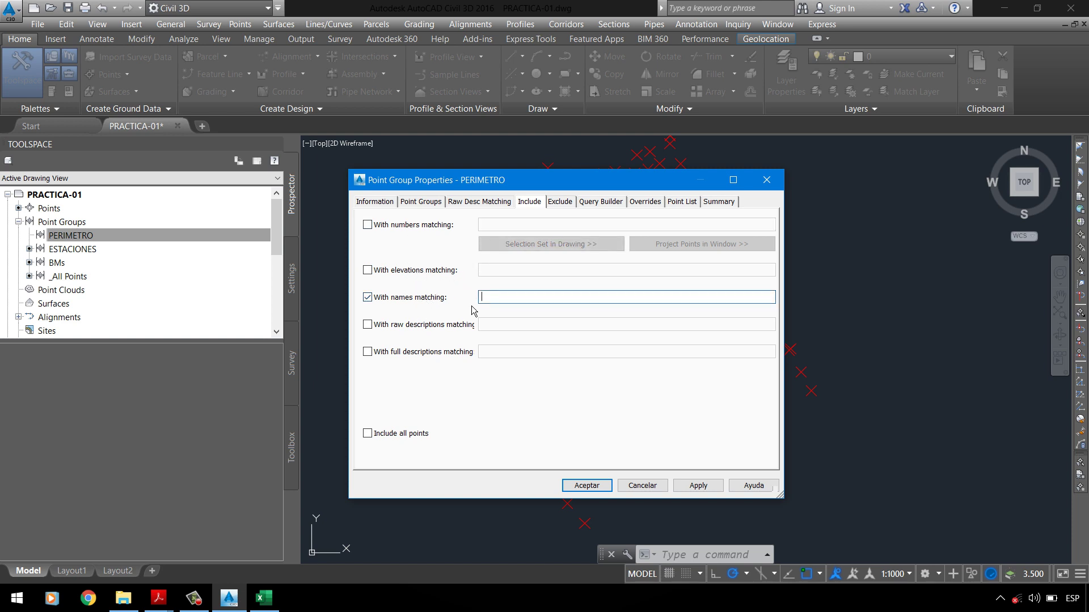
click(441, 302)
click(412, 331)
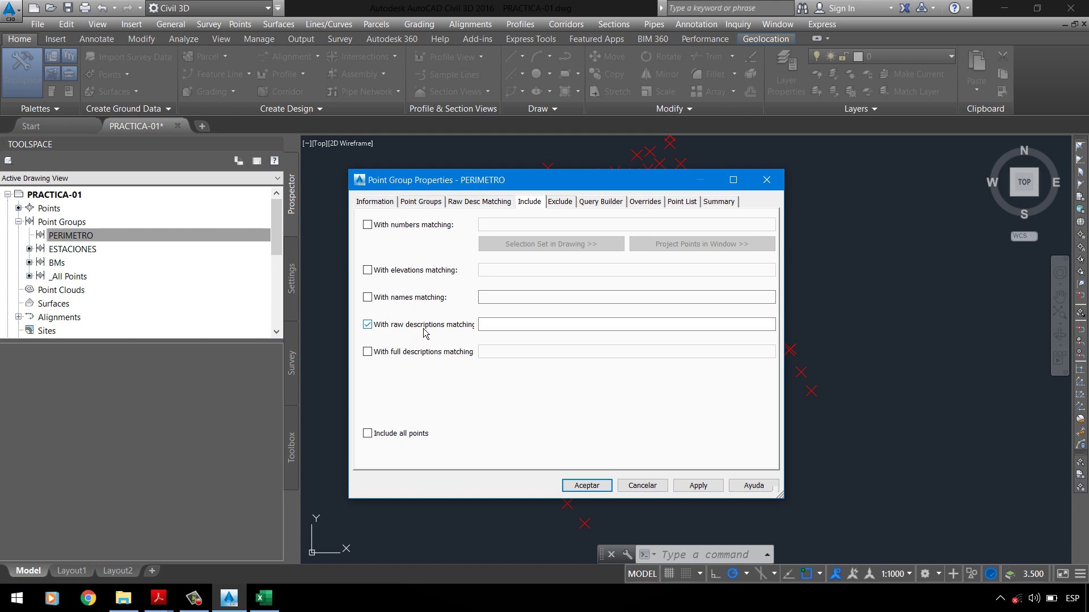
click(423, 332)
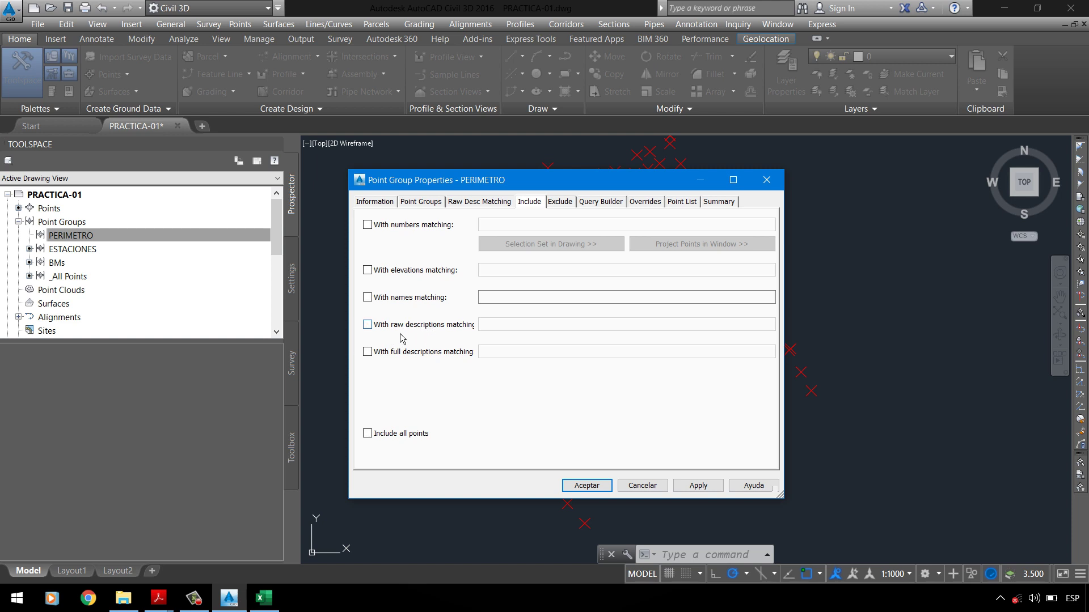
Step: Try full-description matching and preview the group, then clear it and accept with no criteria
click(434, 332)
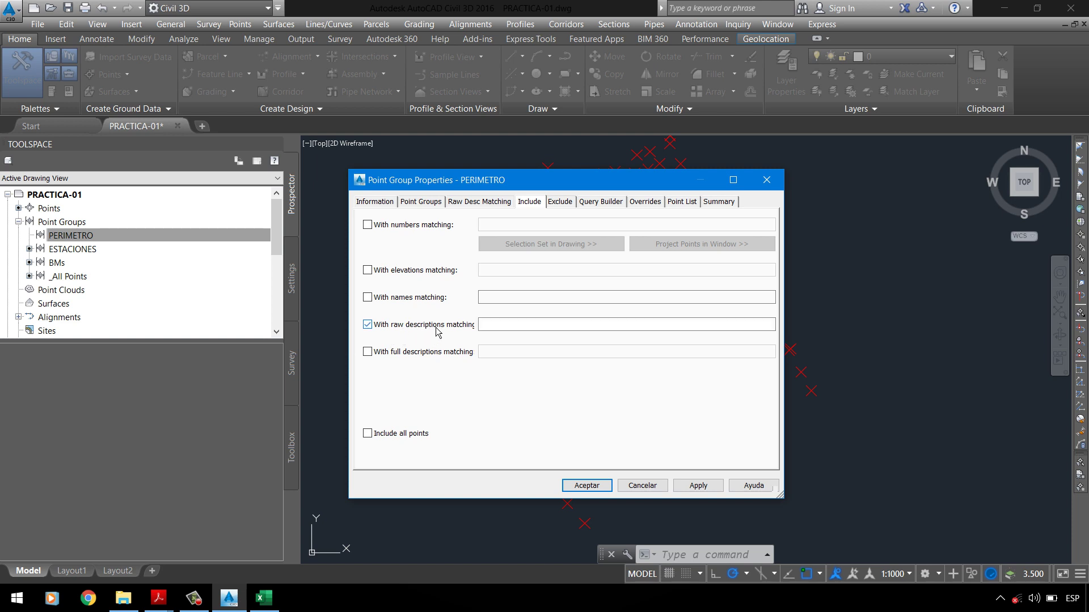
click(482, 327)
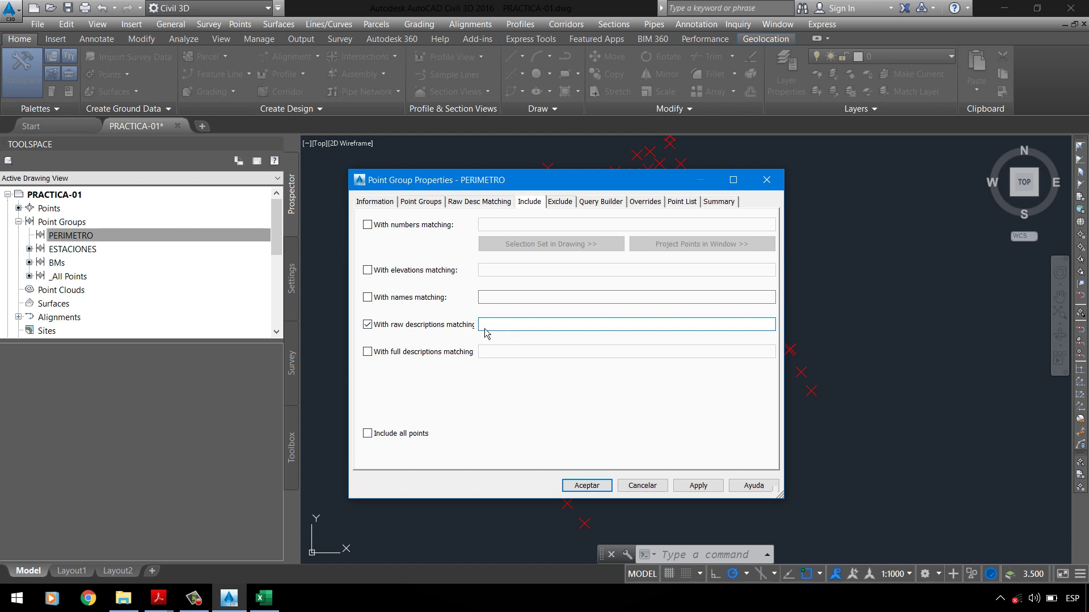
click(458, 334)
click(448, 361)
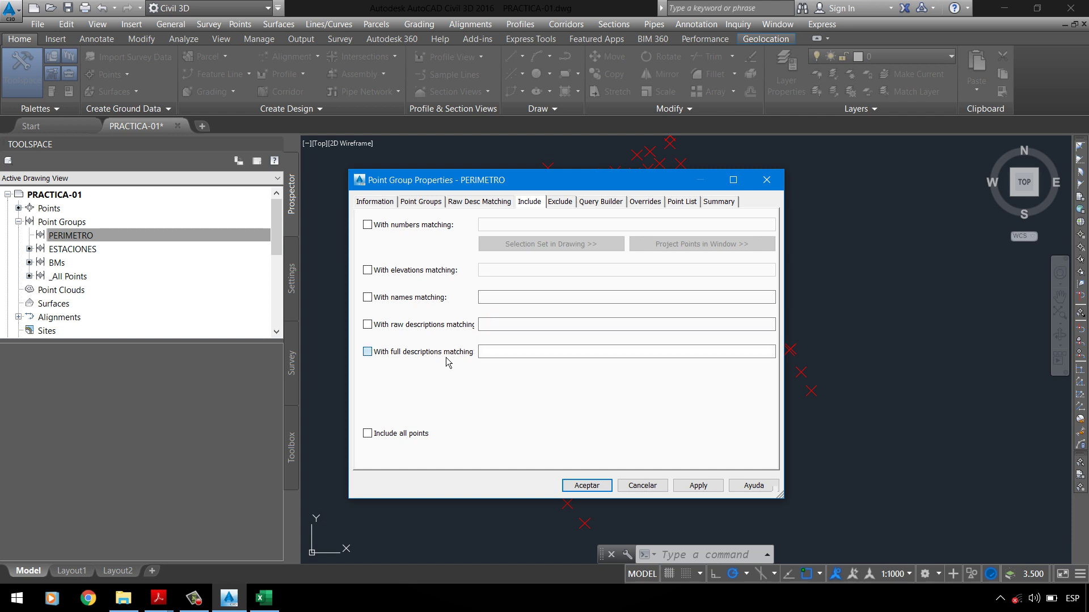
click(507, 357)
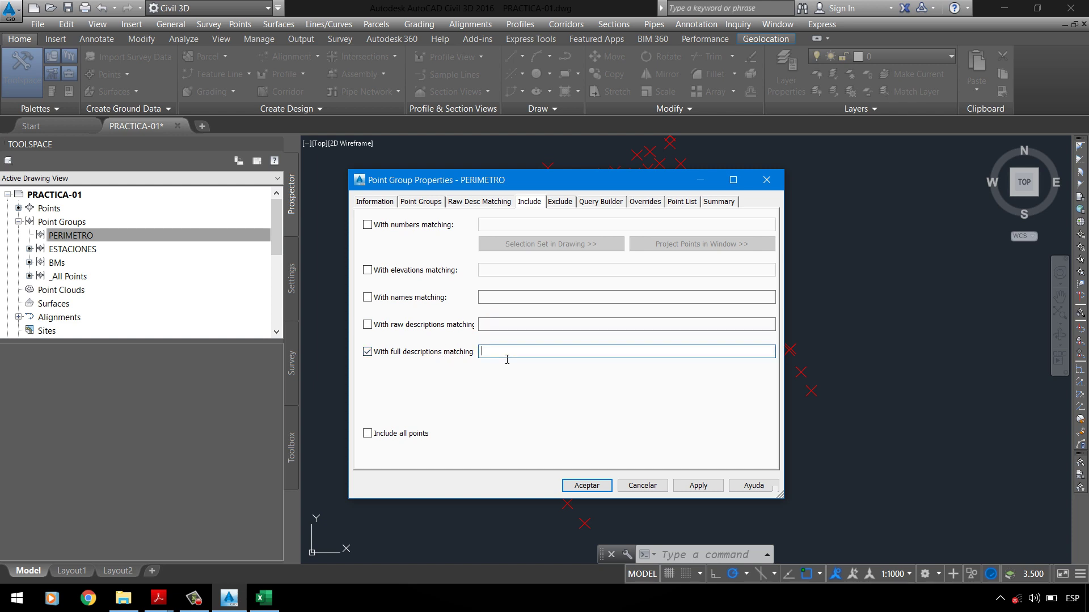
click(684, 203)
click(536, 204)
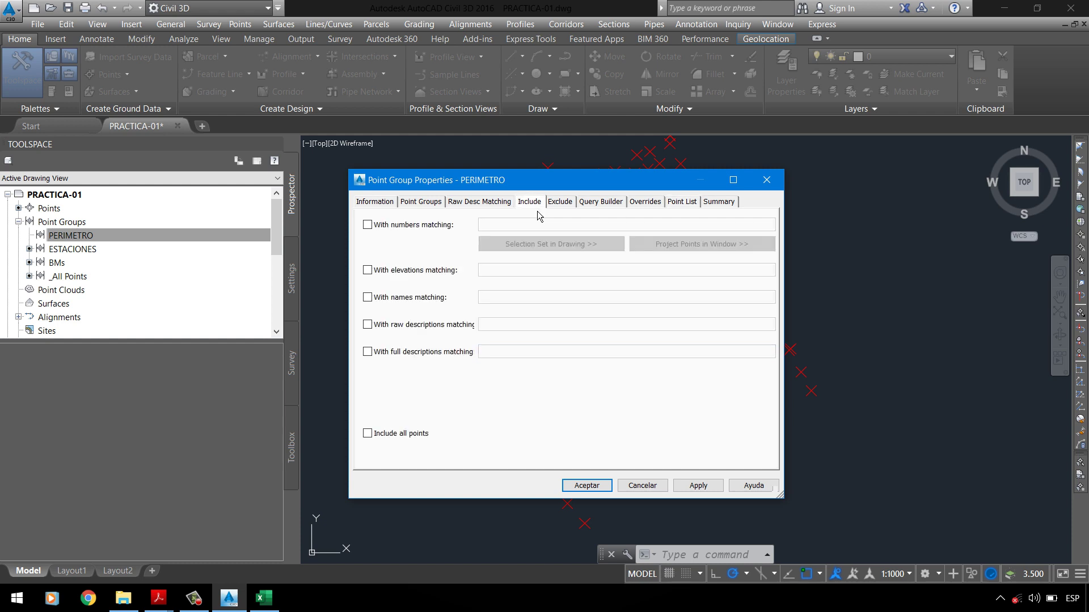
click(448, 355)
click(486, 355)
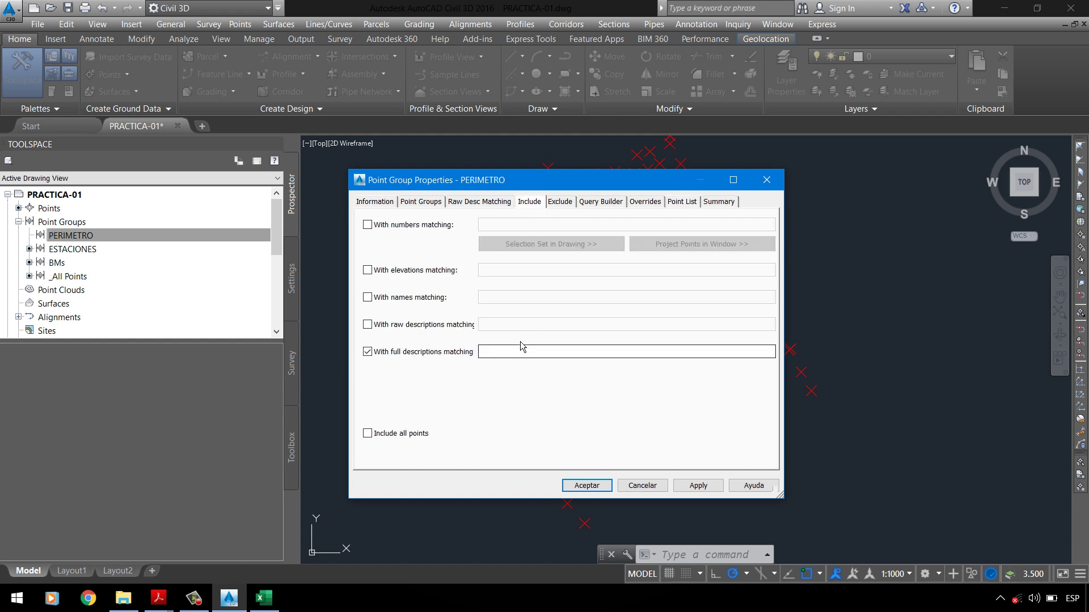
click(456, 360)
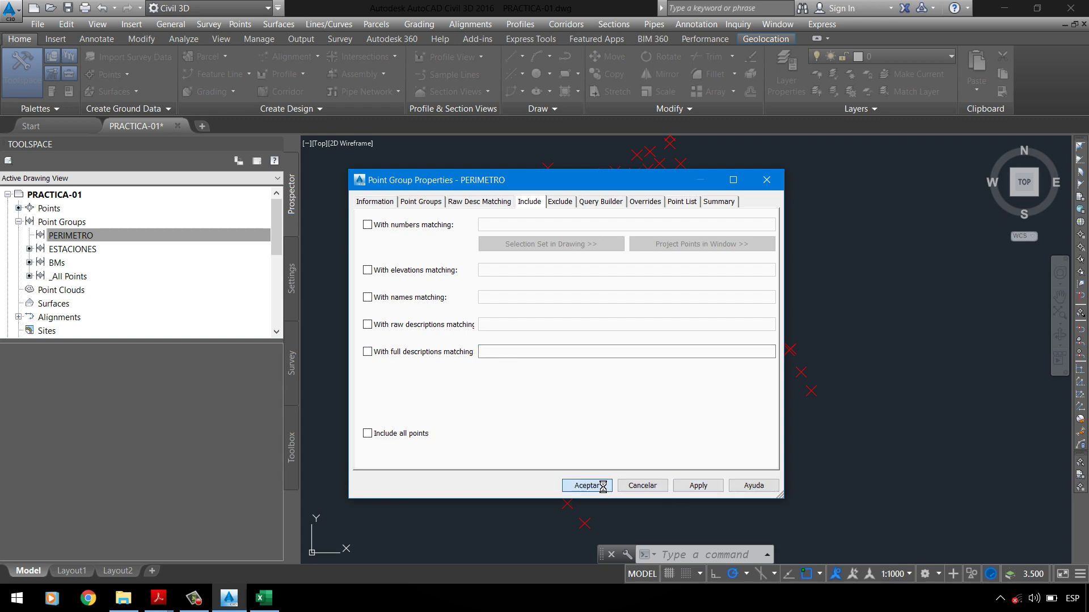
click(585, 484)
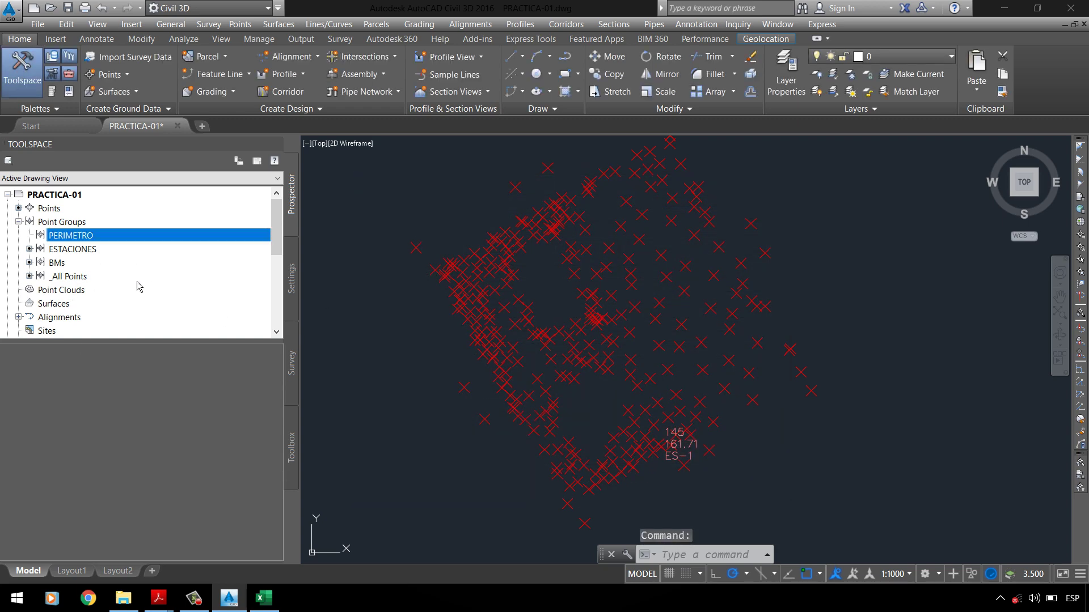
Step: List all points, then enable full-description matching in PERIMETRO's Include criteria and preview
click(79, 279)
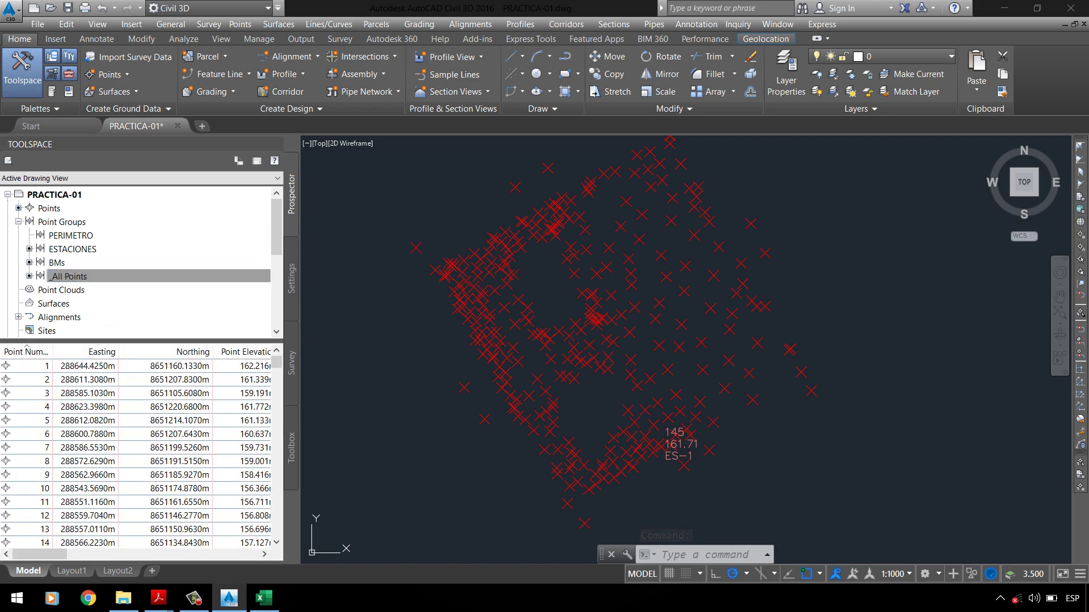
click(172, 276)
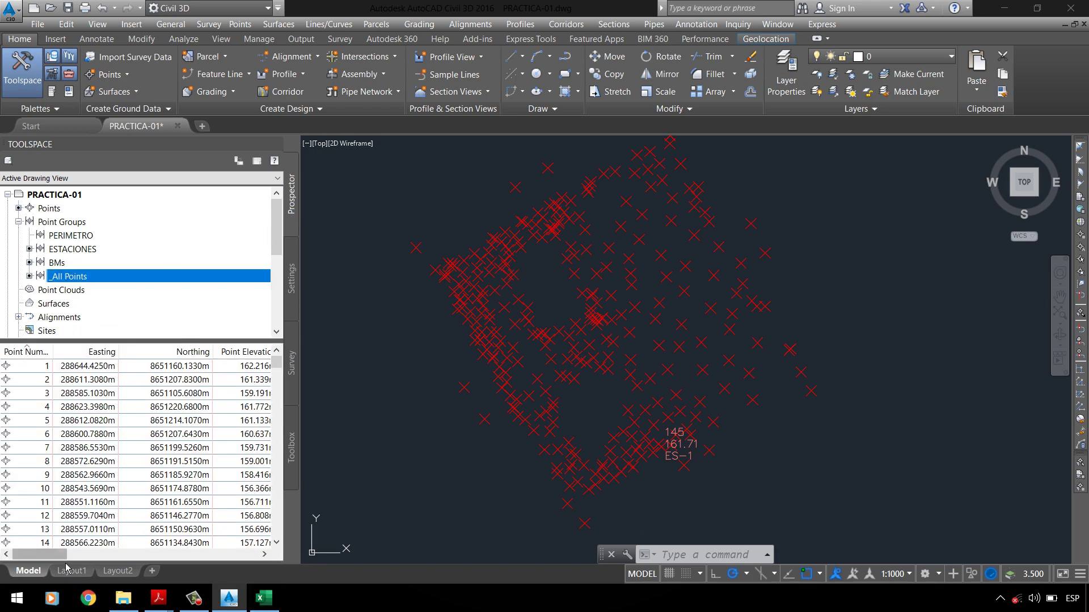
click(74, 236)
right_click(74, 235)
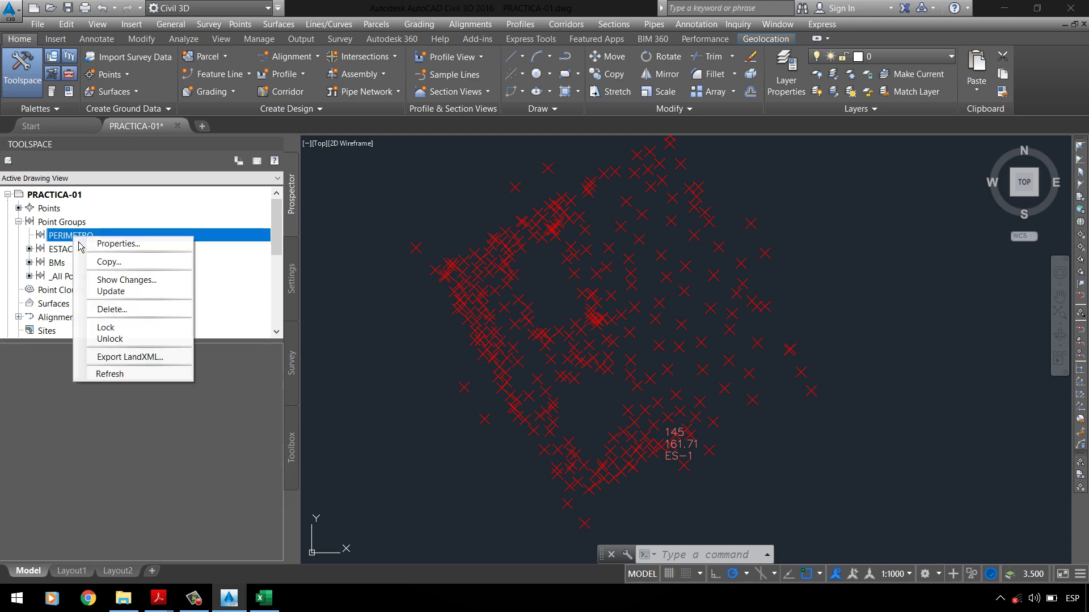
click(105, 245)
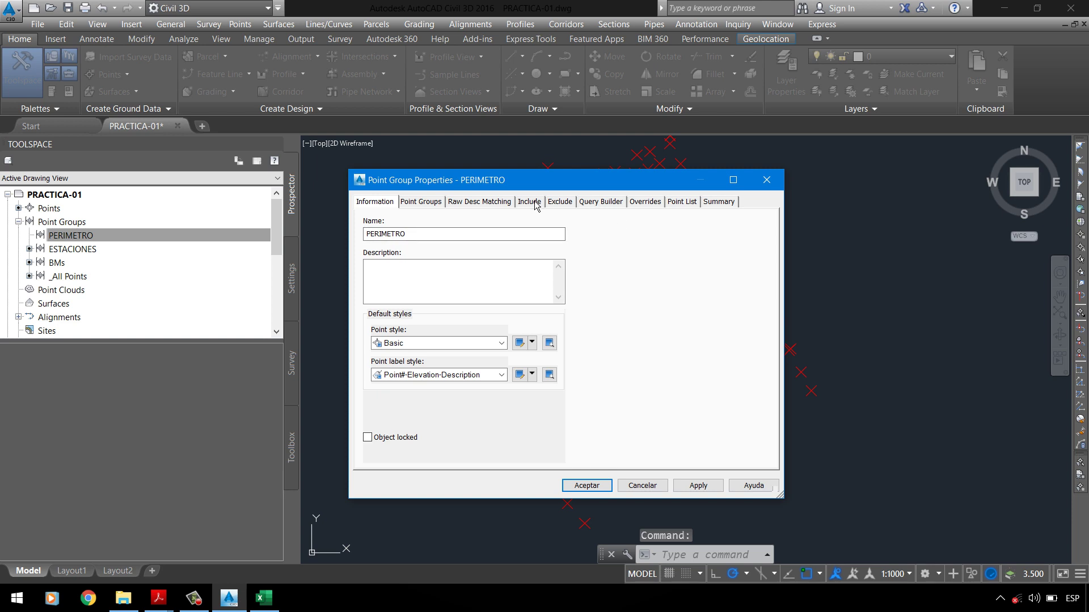
click(542, 202)
click(430, 352)
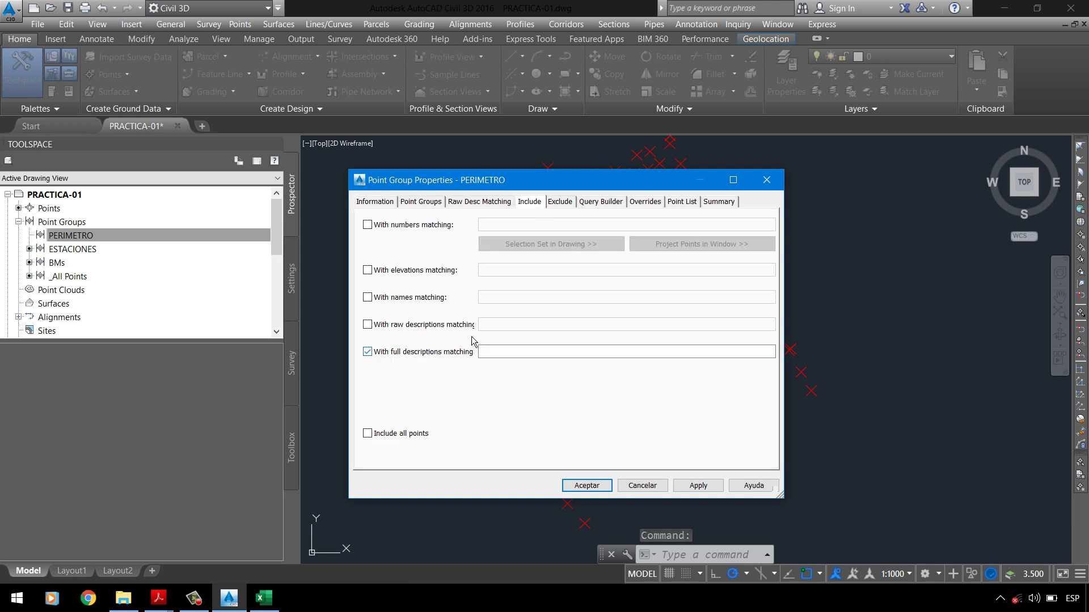
click(512, 352)
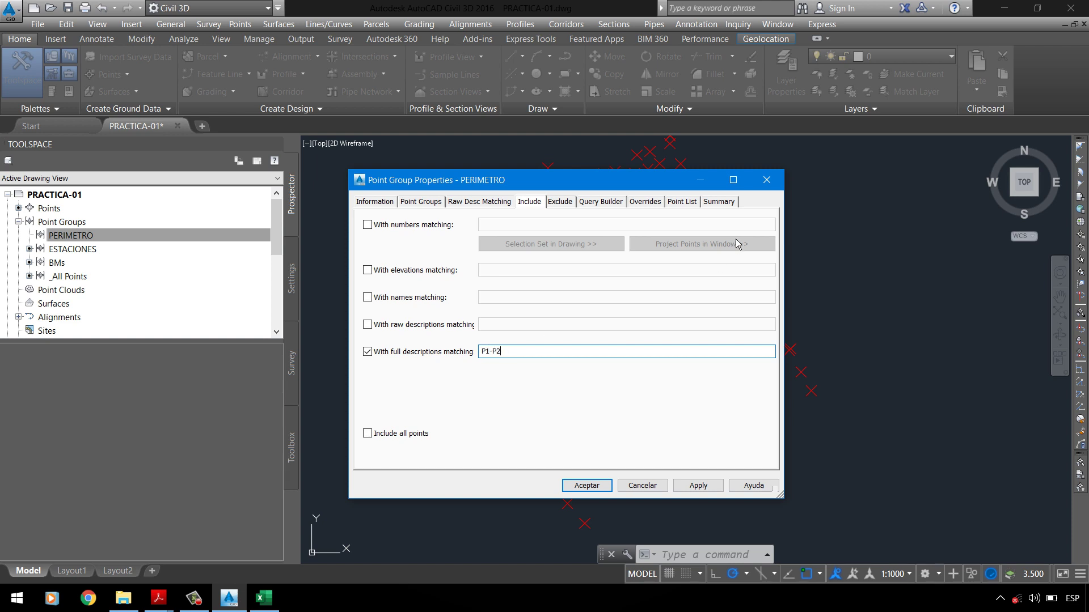
click(680, 202)
click(529, 202)
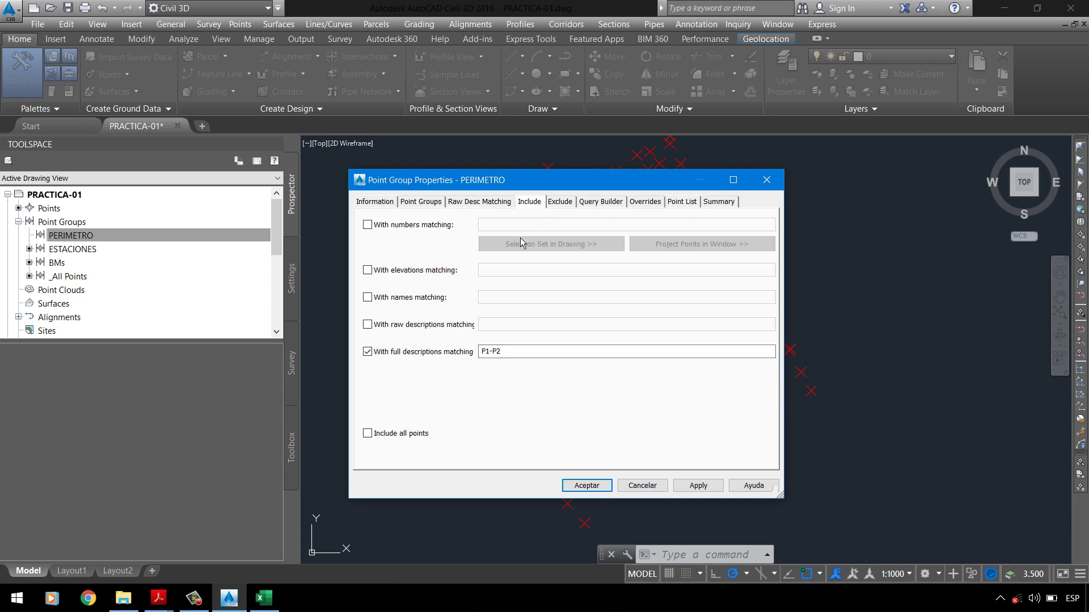
Step: Enter full descriptions P1, P2, P3, P4 and apply the criterion
click(499, 352)
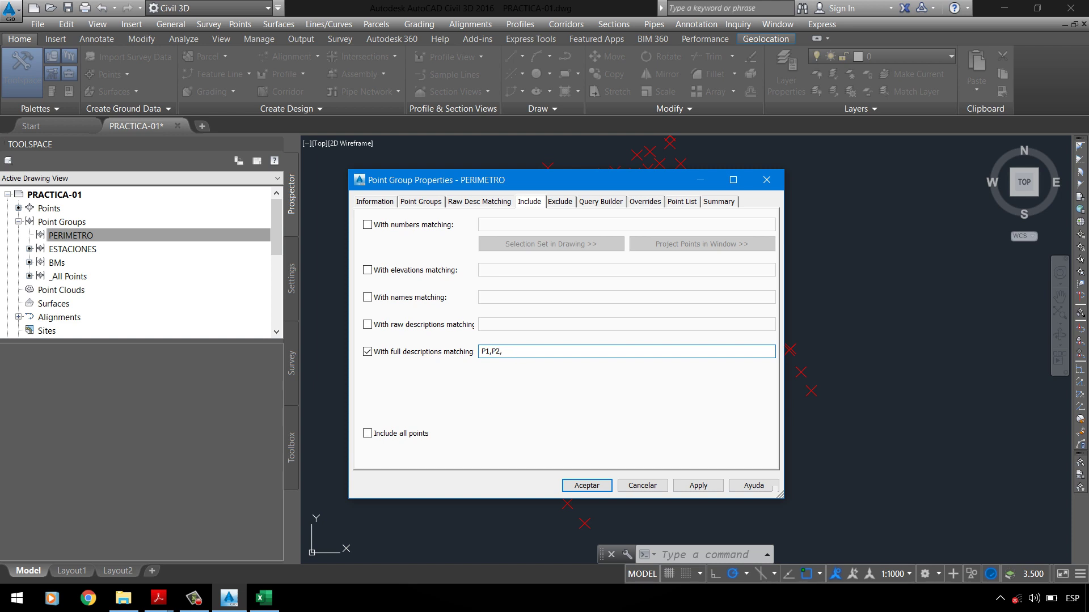
click(689, 203)
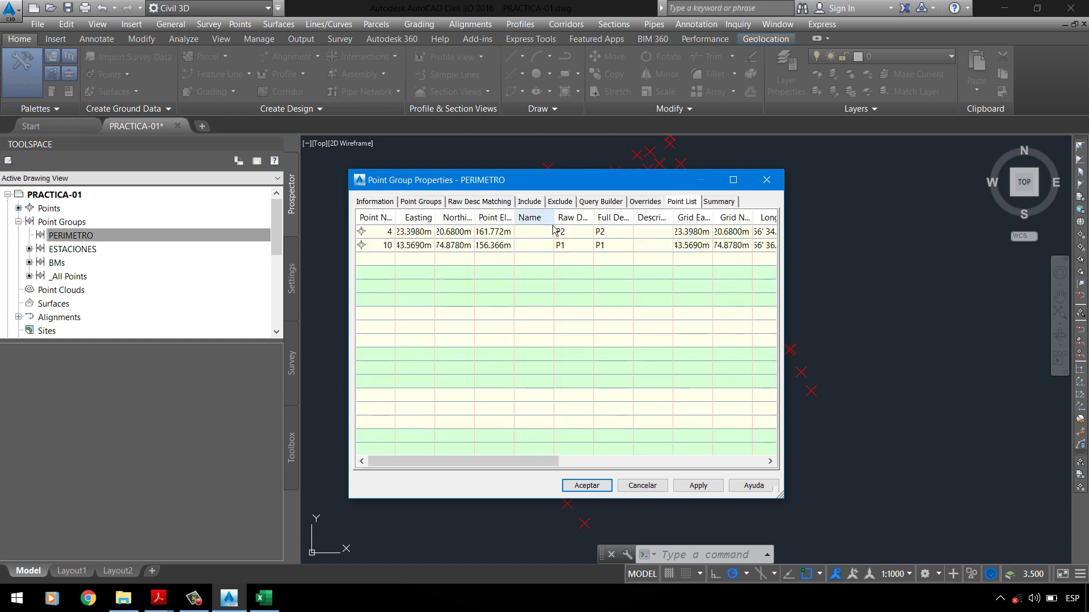
click(529, 202)
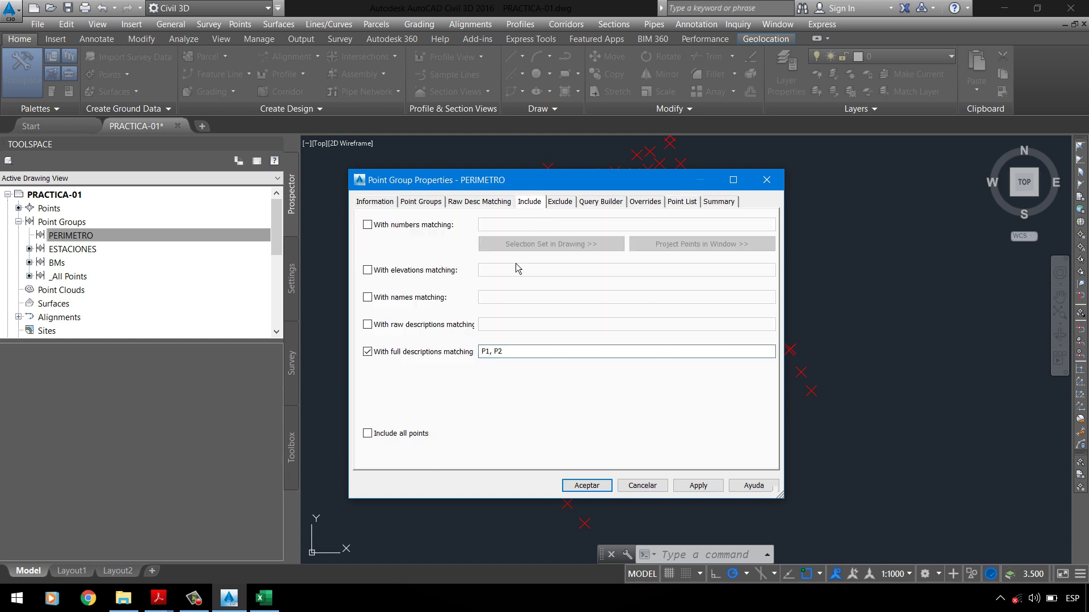
click(523, 355)
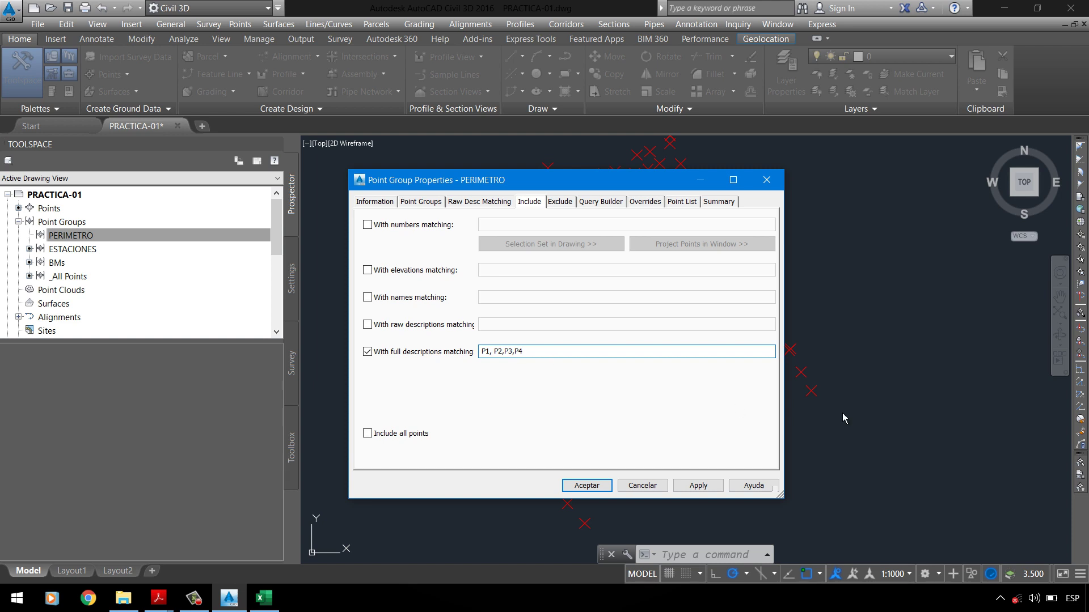
click(698, 486)
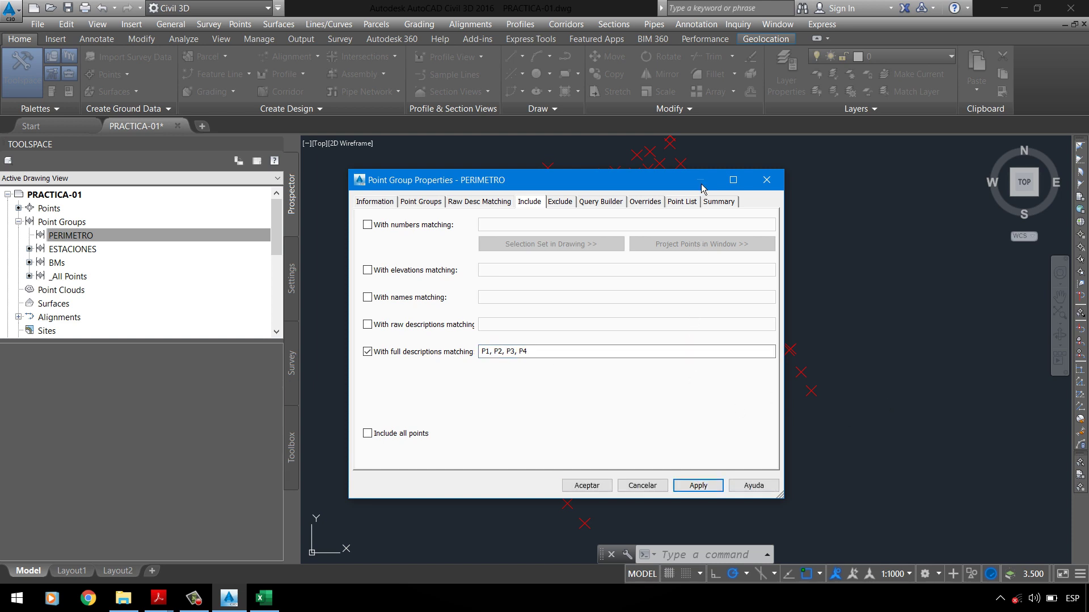
Step: Review the four included points (4, 10, 16, 23) and other tabs, then accept PERIMETRO's settings
click(688, 203)
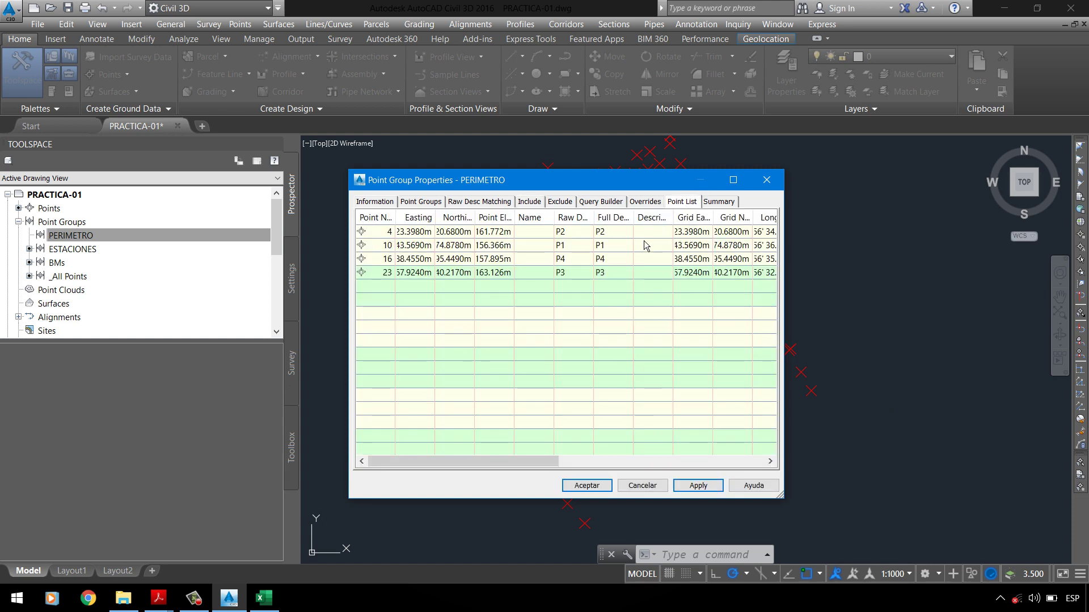
click(729, 205)
click(612, 203)
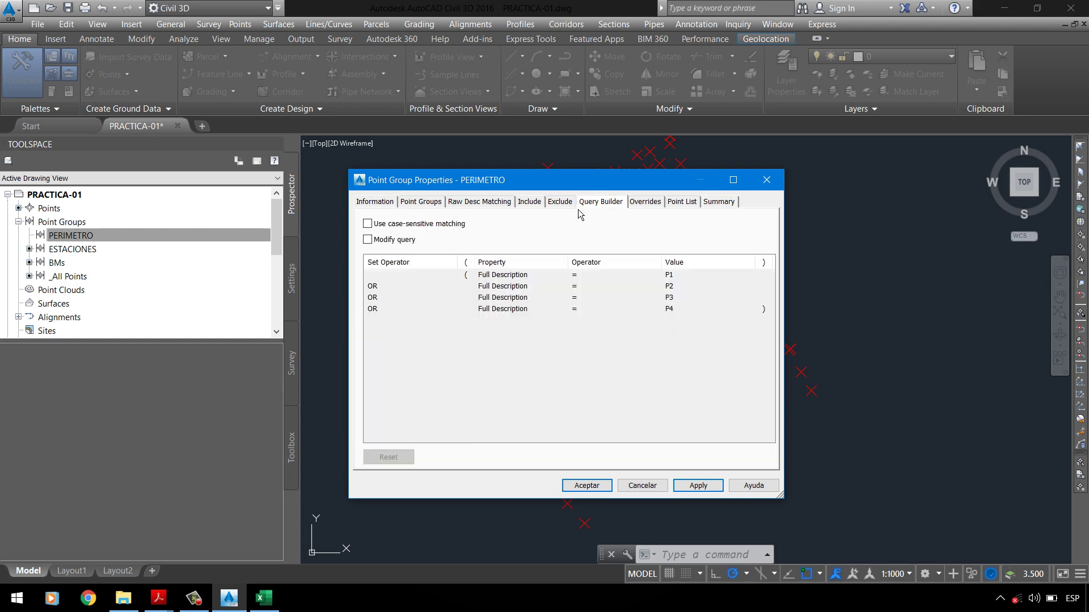
click(562, 203)
click(510, 204)
click(533, 204)
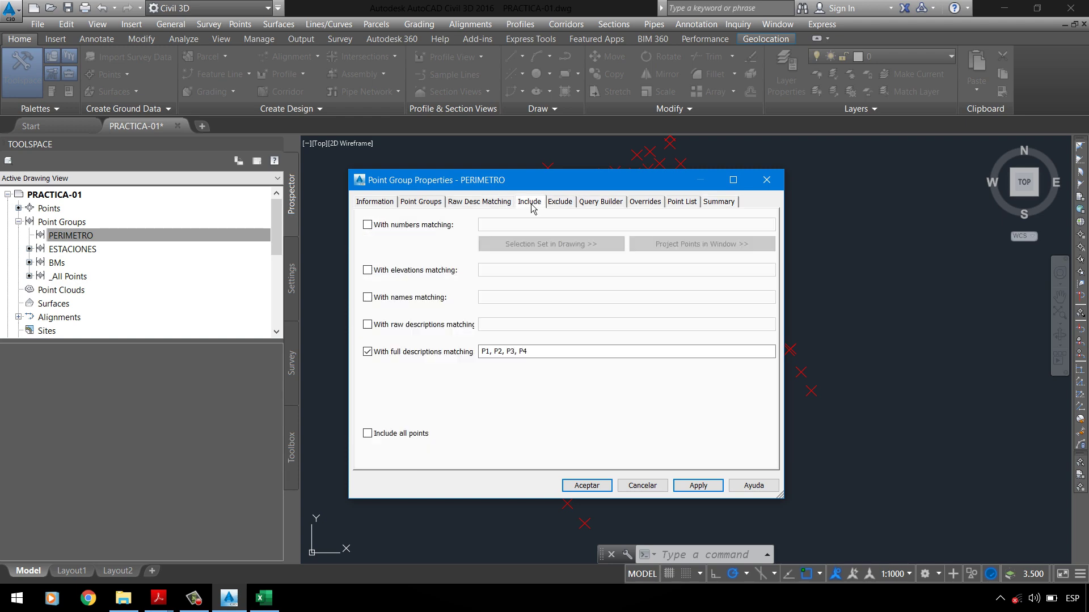
click(584, 486)
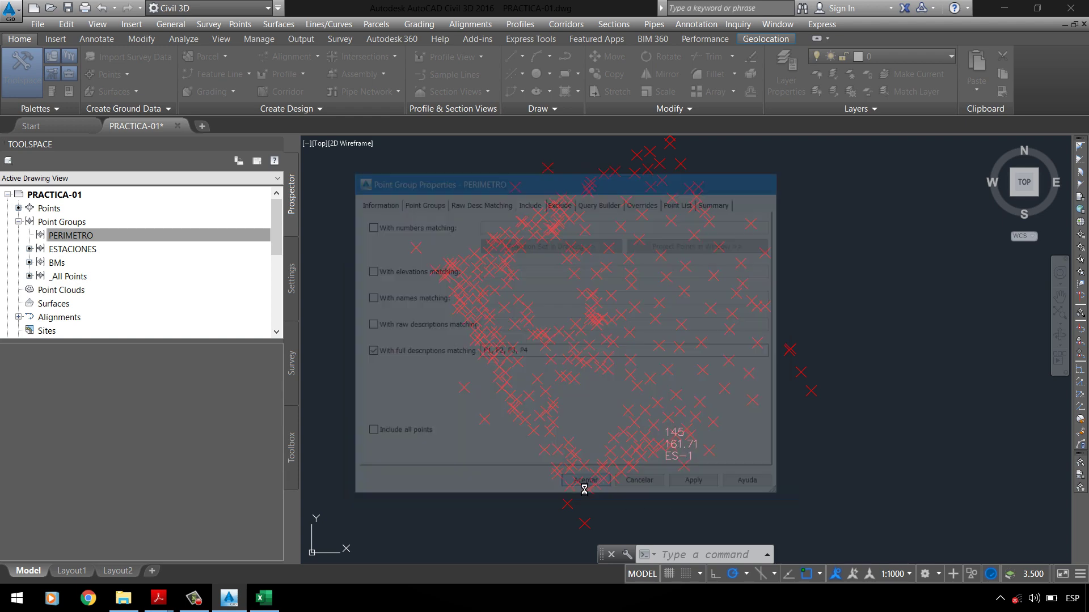
Step: Set both the point style and label style of _All Points to <none> and confirm
click(68, 277)
right_click(71, 276)
click(107, 285)
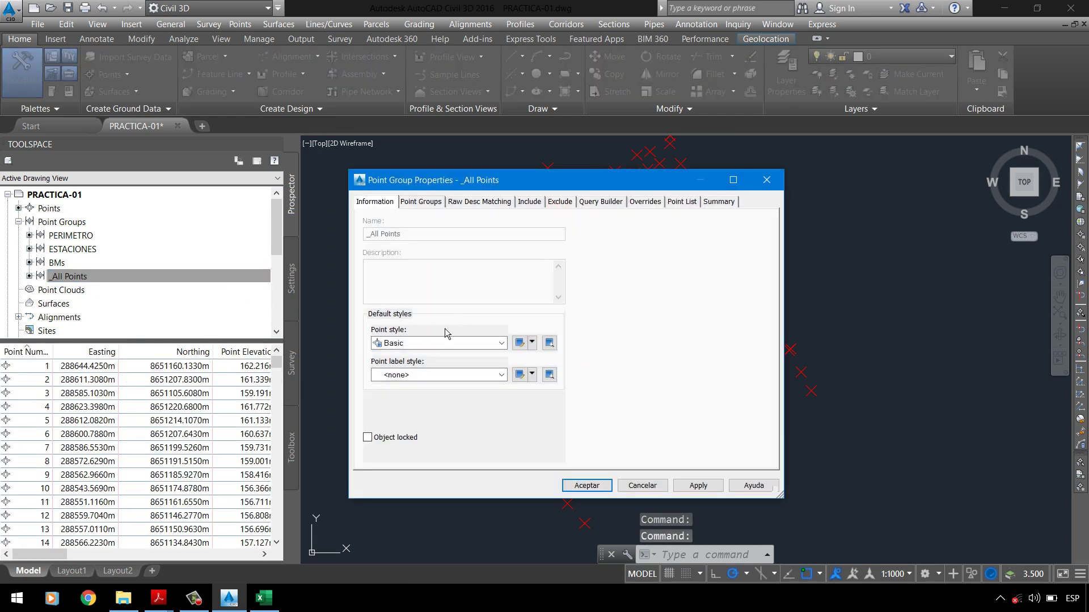
click(397, 376)
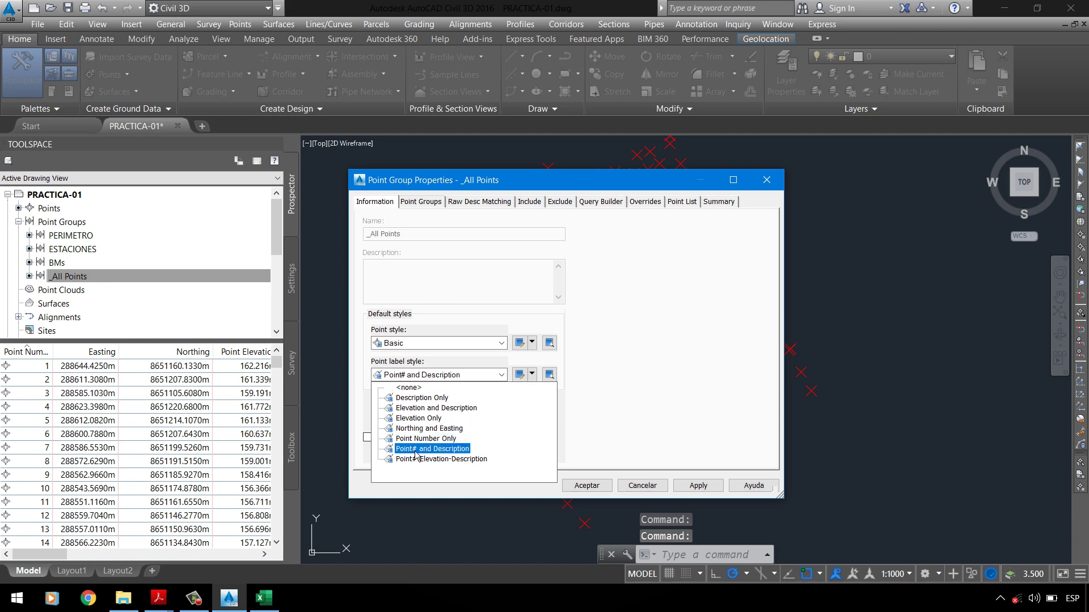
click(408, 388)
click(448, 343)
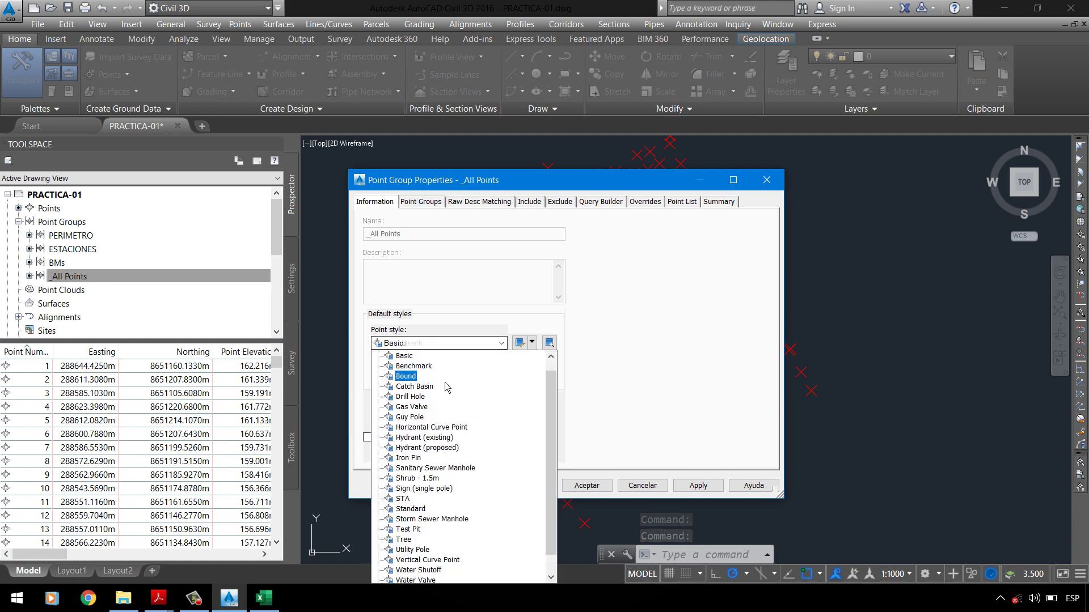
scroll(414, 374, up, 1)
click(411, 356)
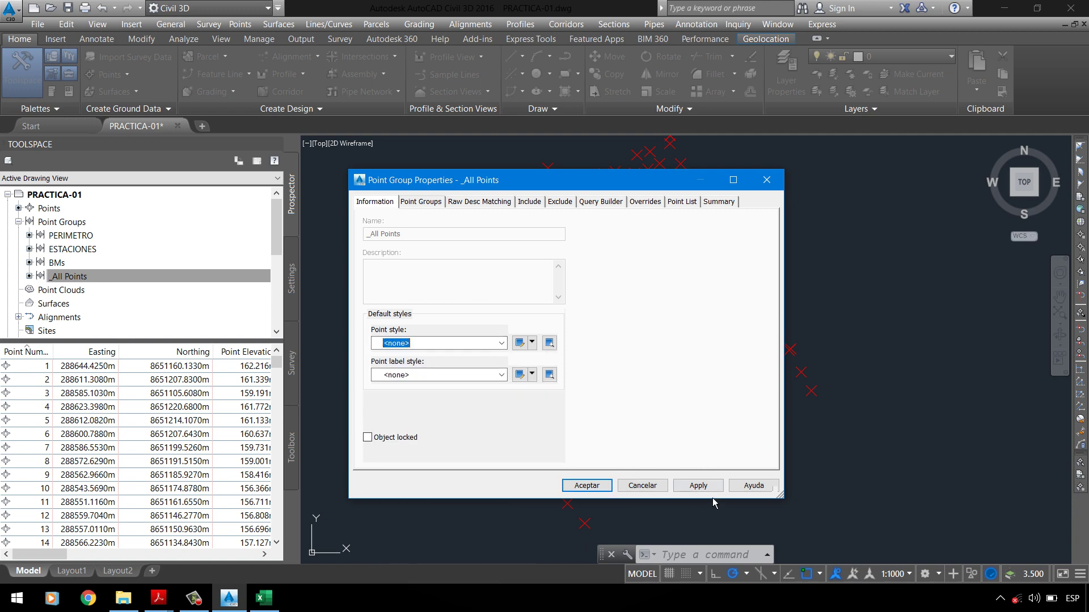
click(587, 485)
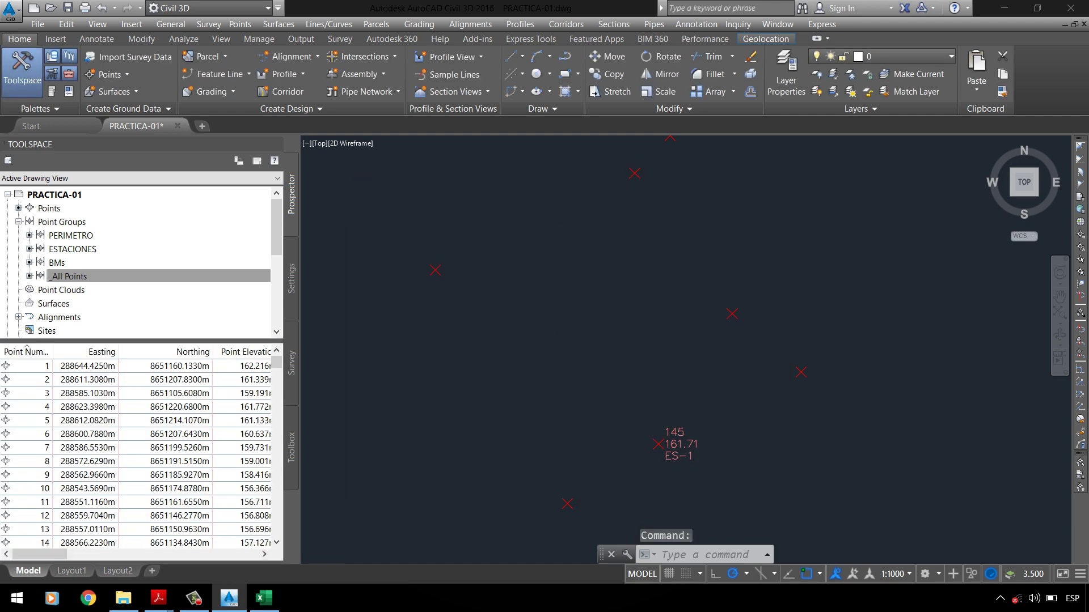
scroll(565, 285, down, 2)
Step: Select several survey points in the drawing, then clear the selection
click(413, 207)
click(602, 331)
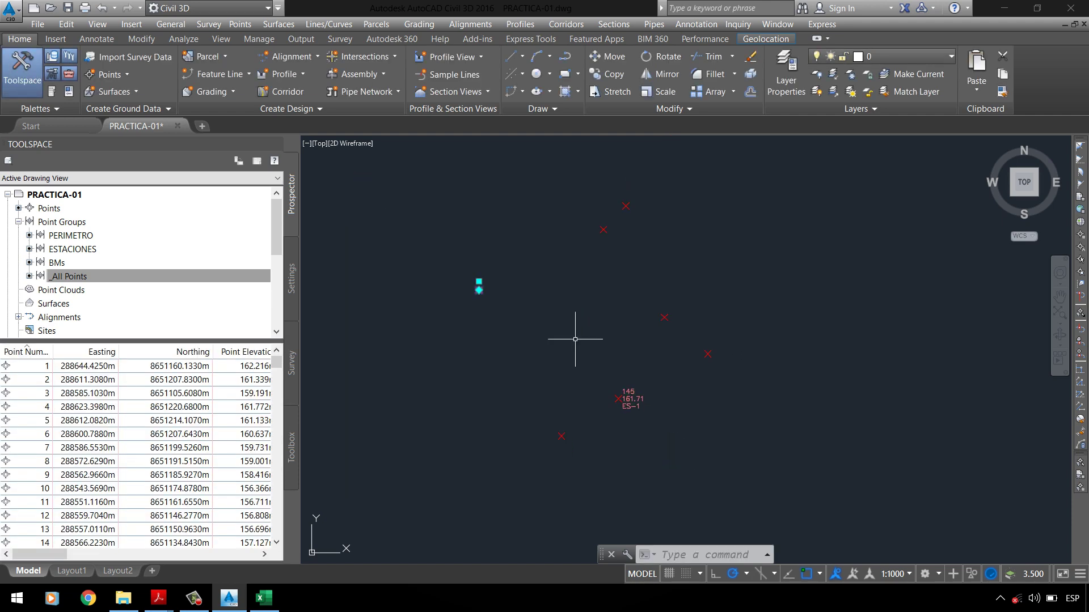
click(573, 221)
click(637, 267)
click(638, 272)
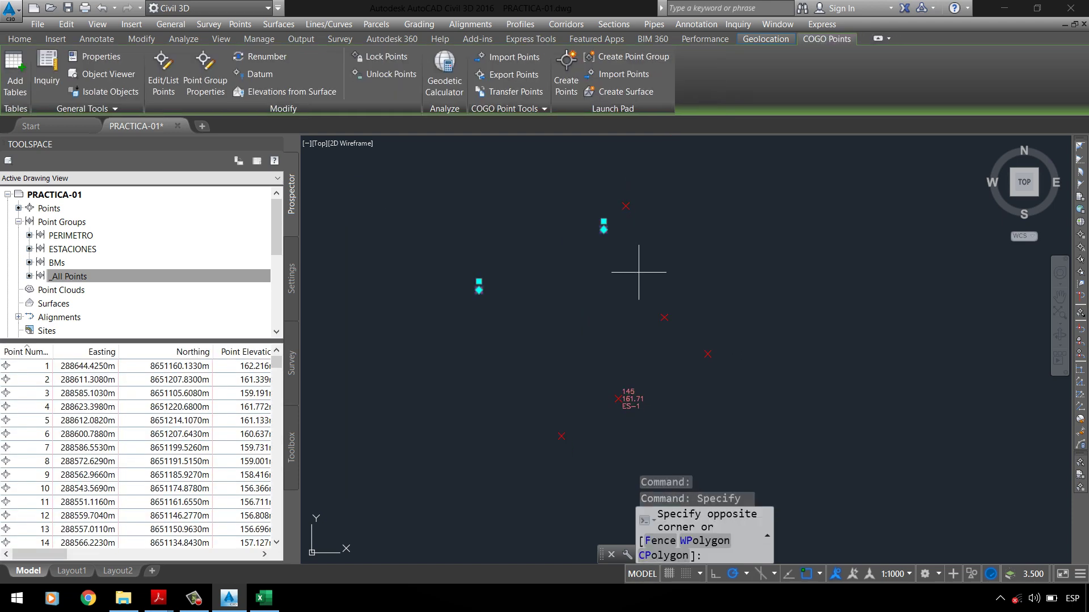
click(685, 309)
key(Escape)
key(Escape)
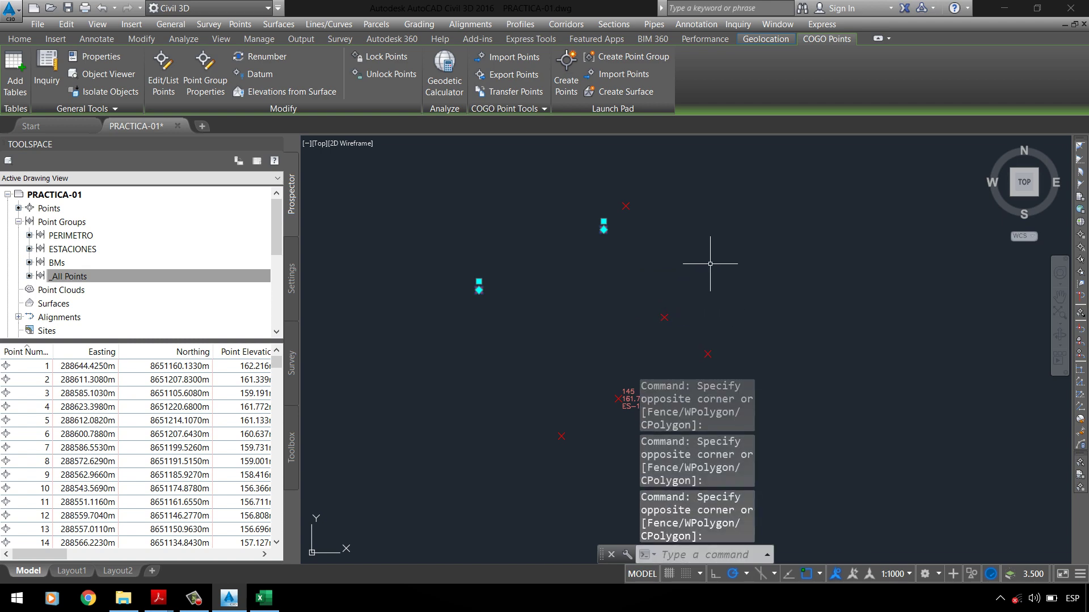
Step: Select another batch of survey points, clear them, and right-click the Point Groups collection
click(472, 239)
click(484, 301)
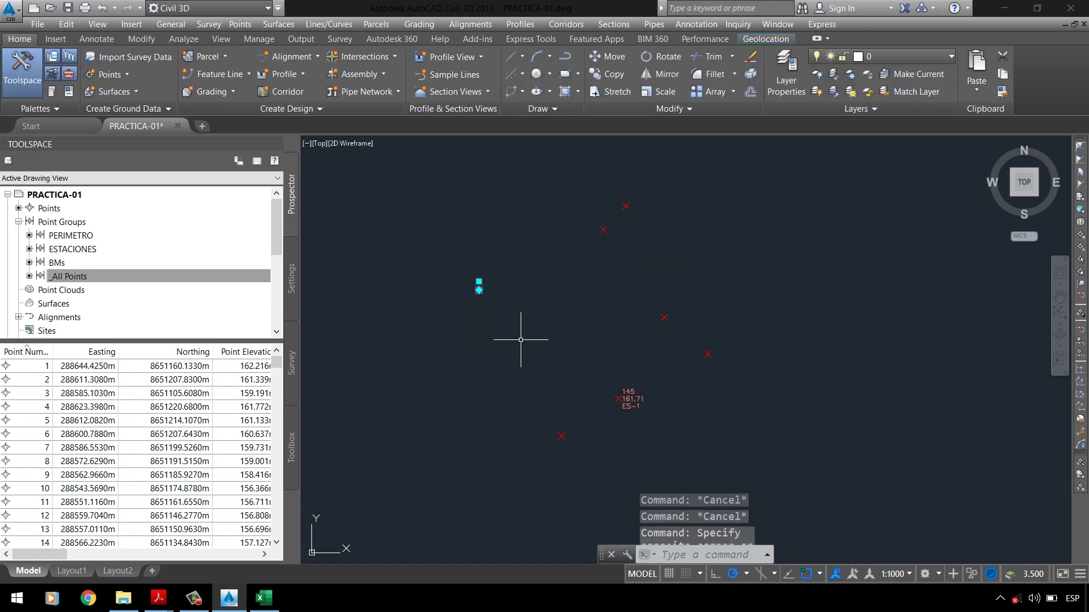
click(593, 165)
click(655, 218)
click(681, 313)
click(726, 366)
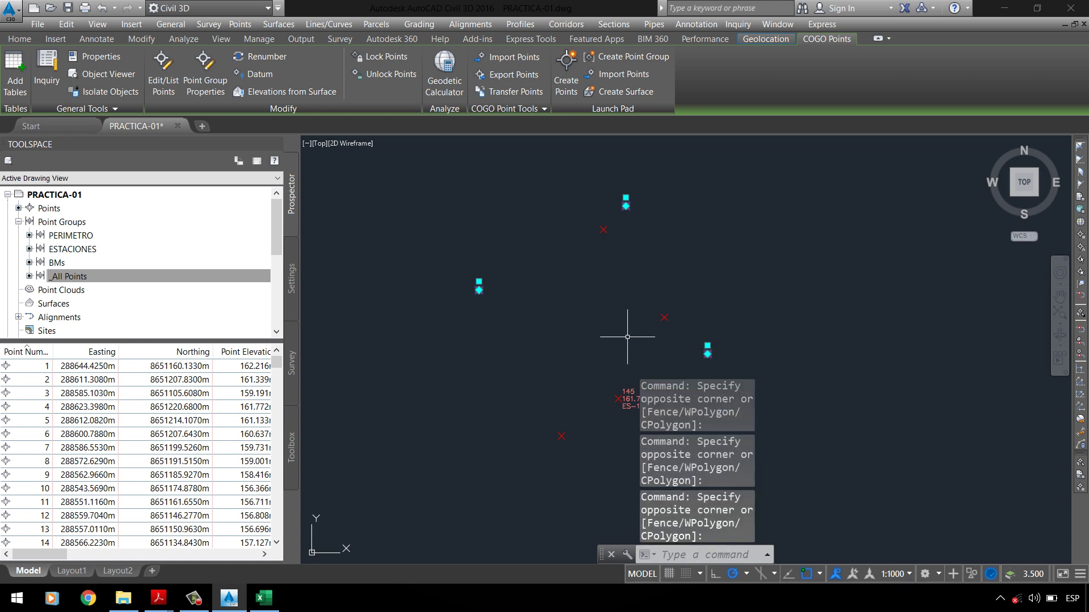
scroll(465, 331, down, 2)
click(477, 376)
click(542, 409)
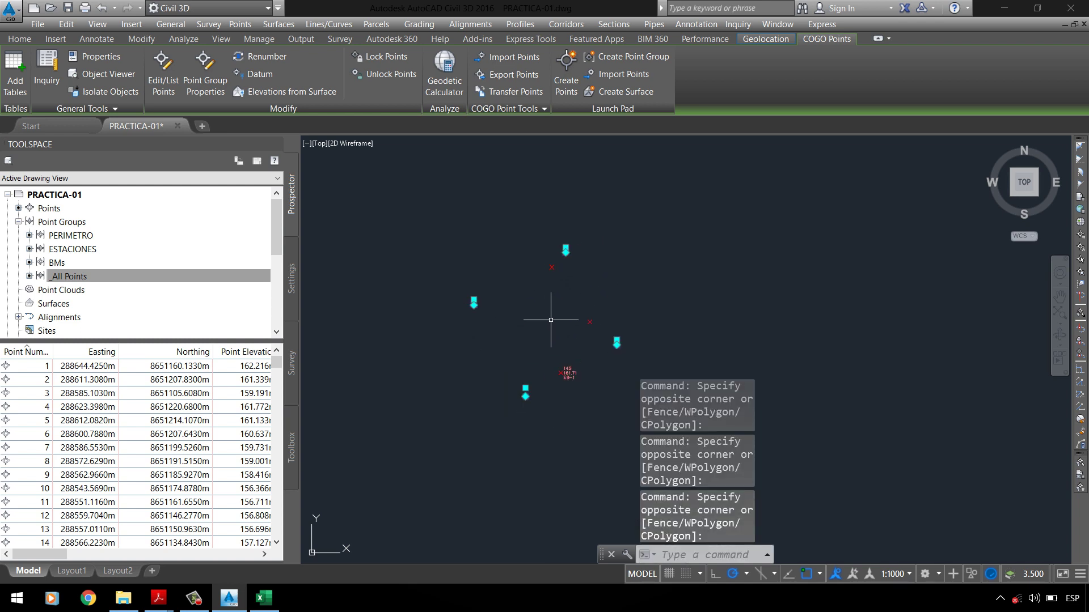
key(Escape)
key(Escape)
right_click(90, 227)
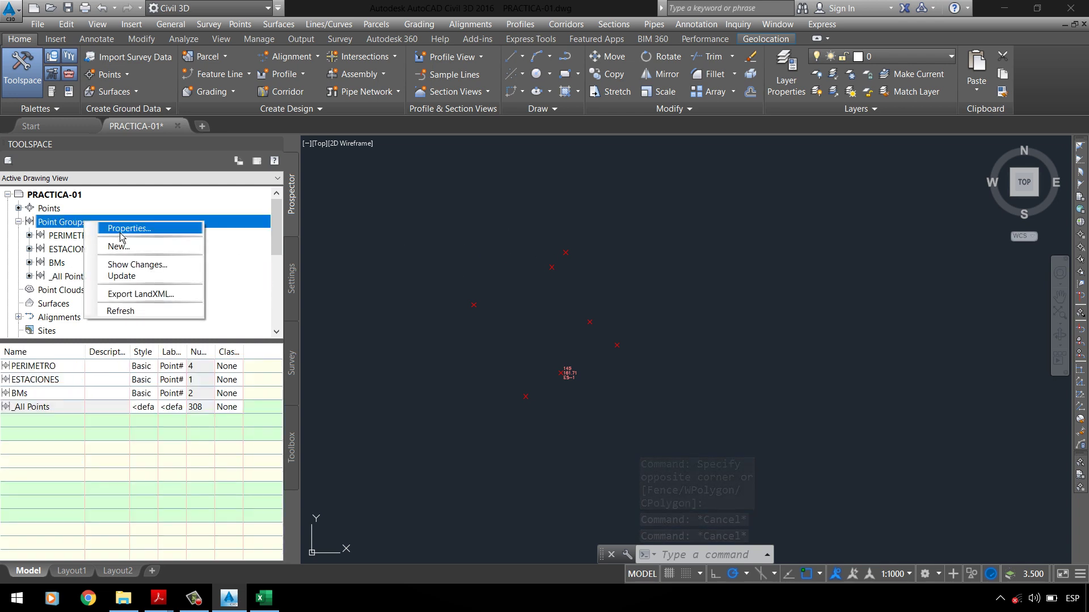
Step: Move _All Points to the top of the point group order and apply it
click(121, 236)
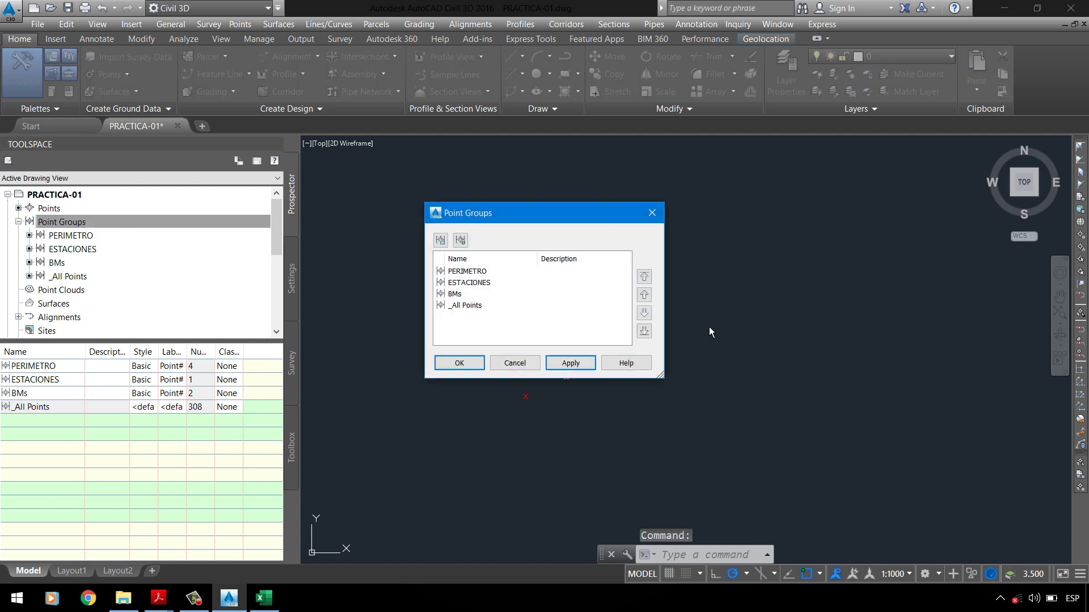
drag(568, 216, 843, 191)
click(759, 280)
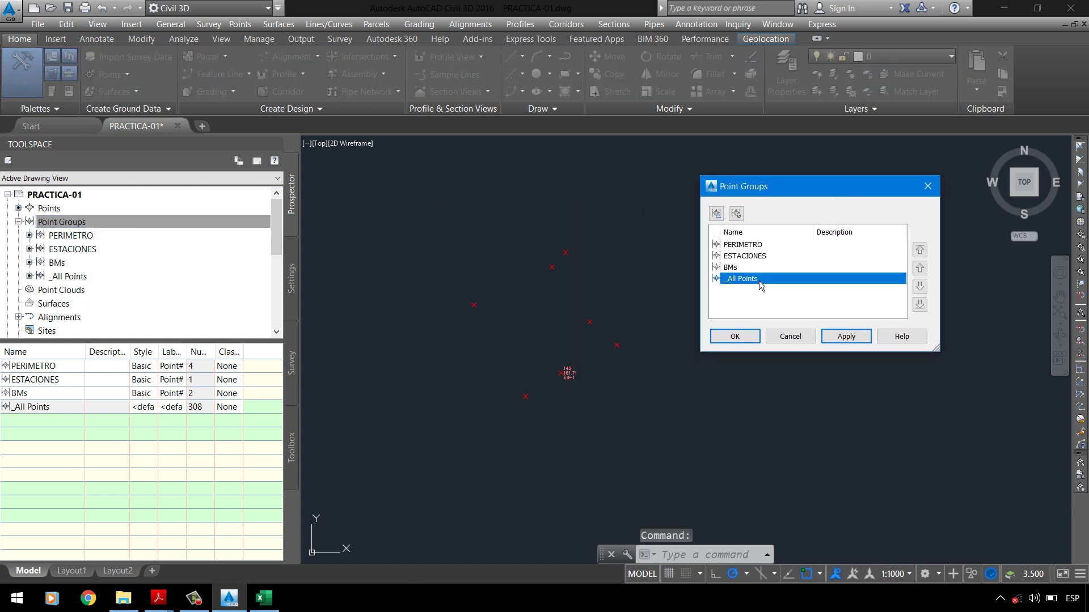
click(920, 250)
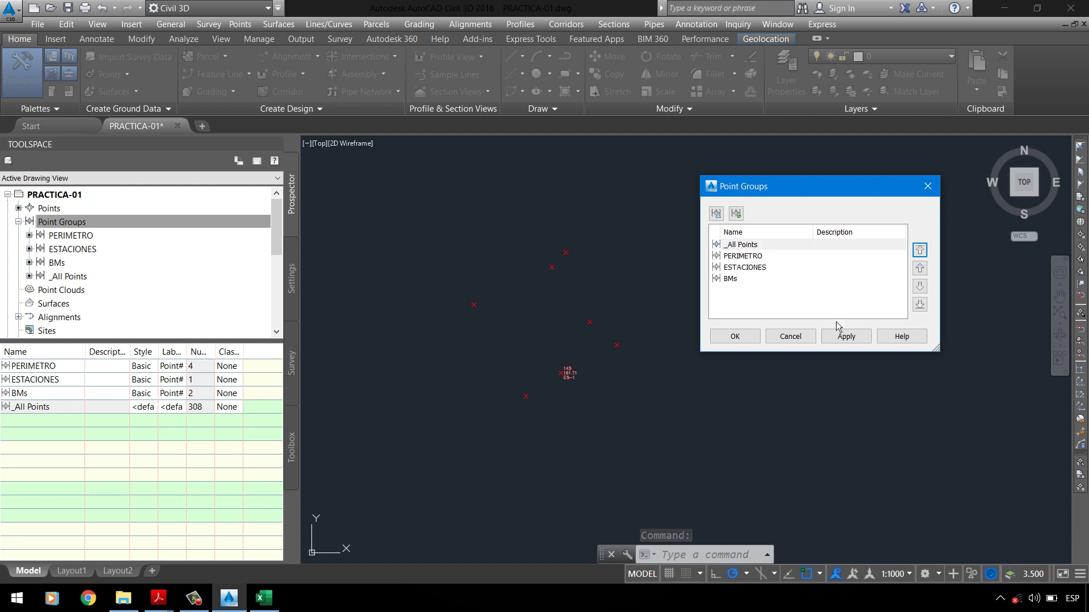
click(848, 338)
click(753, 342)
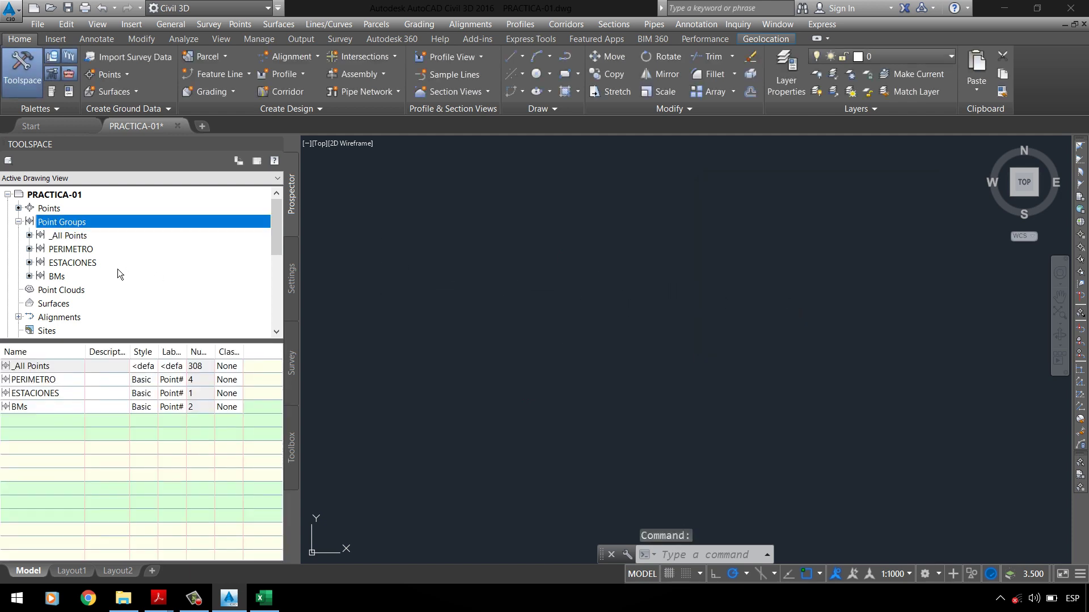
Step: Move PERIMETRO to the top of the point group order and apply it
right_click(83, 226)
click(100, 230)
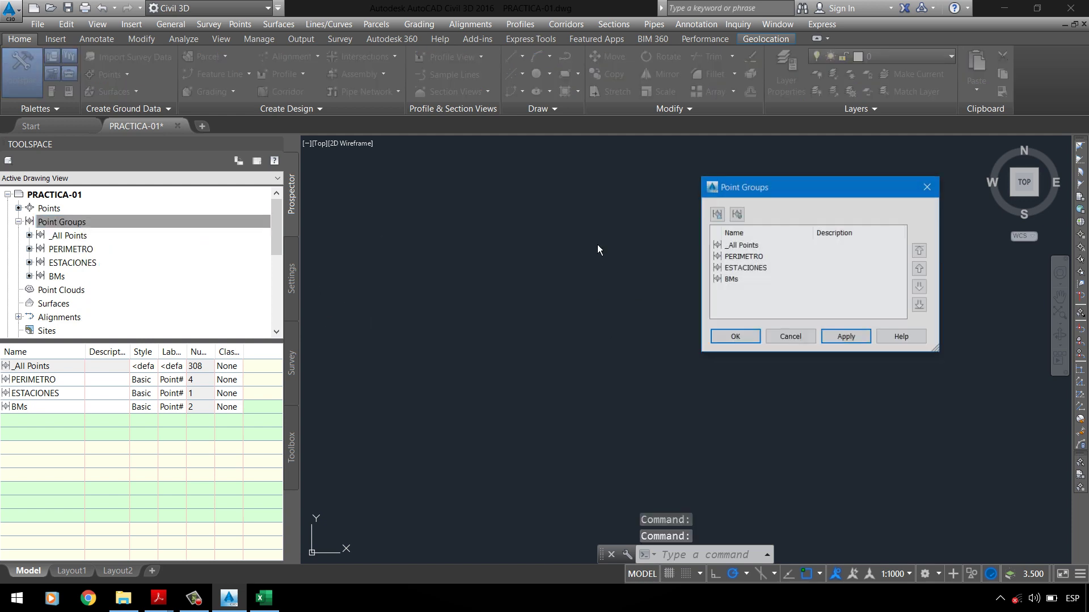
click(745, 258)
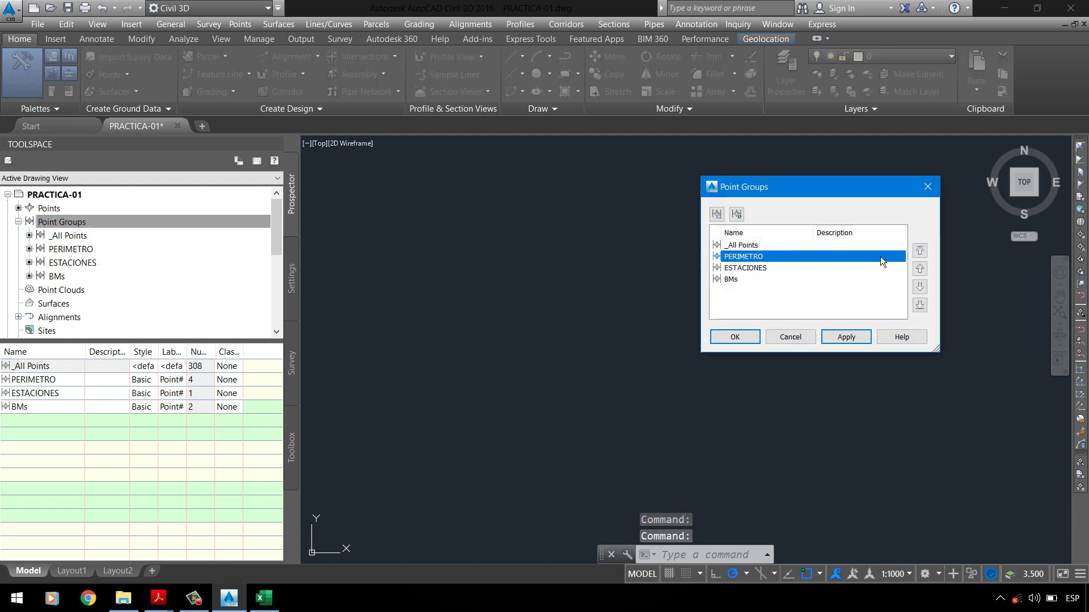
click(926, 257)
double_click(747, 268)
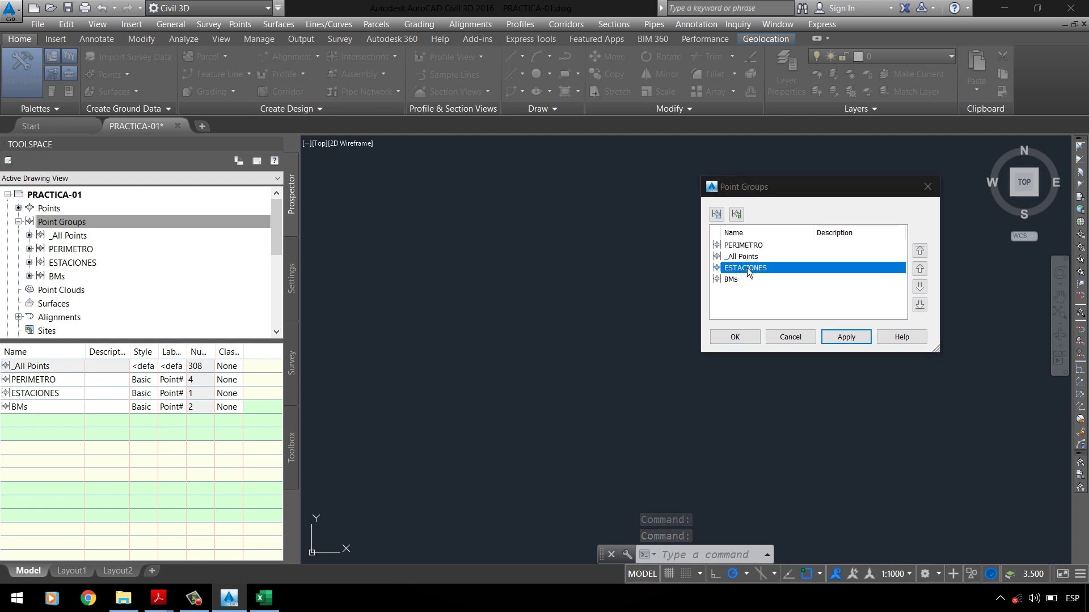
key(Escape)
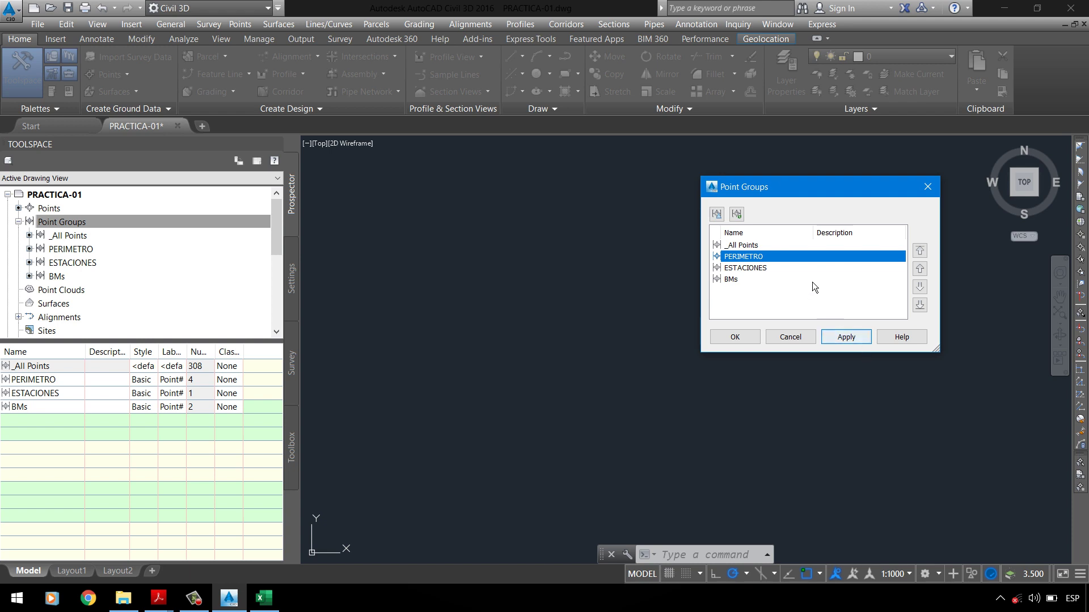
click(921, 252)
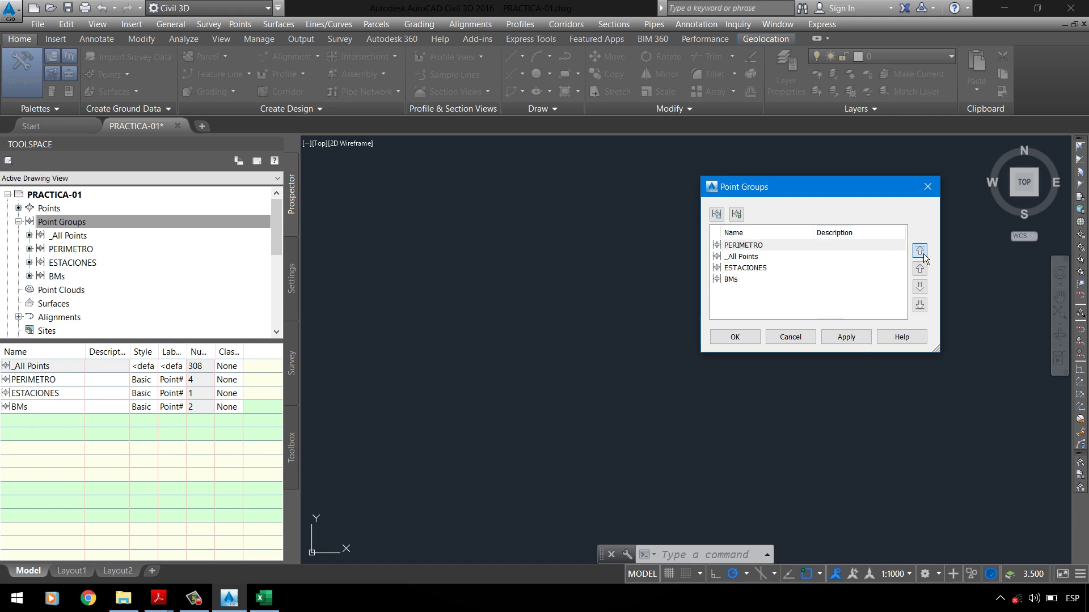
click(847, 339)
click(736, 339)
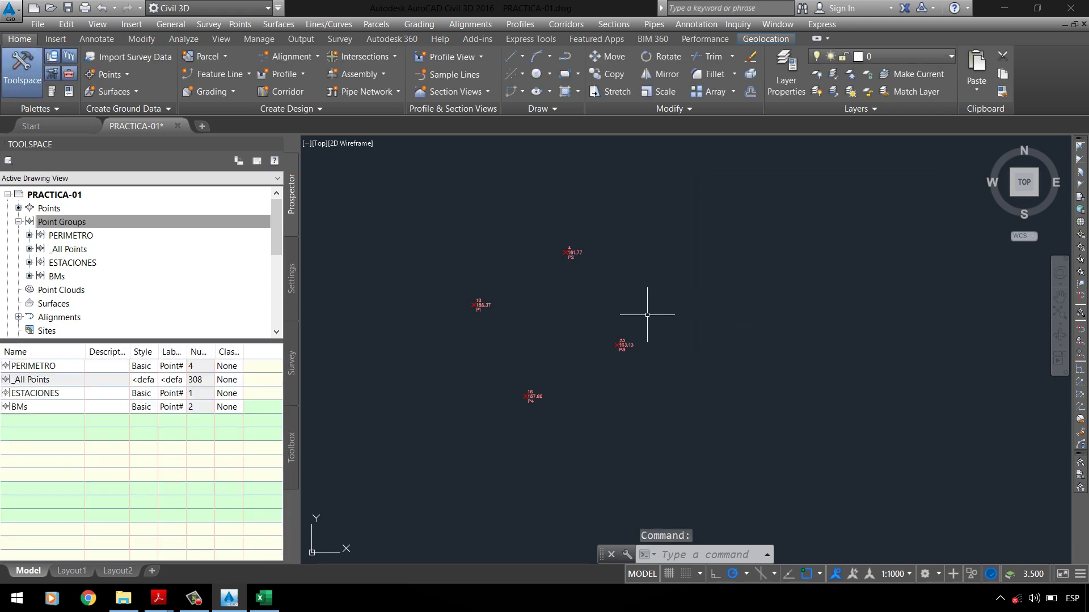
scroll(440, 316, up, 3)
scroll(469, 287, down, 1)
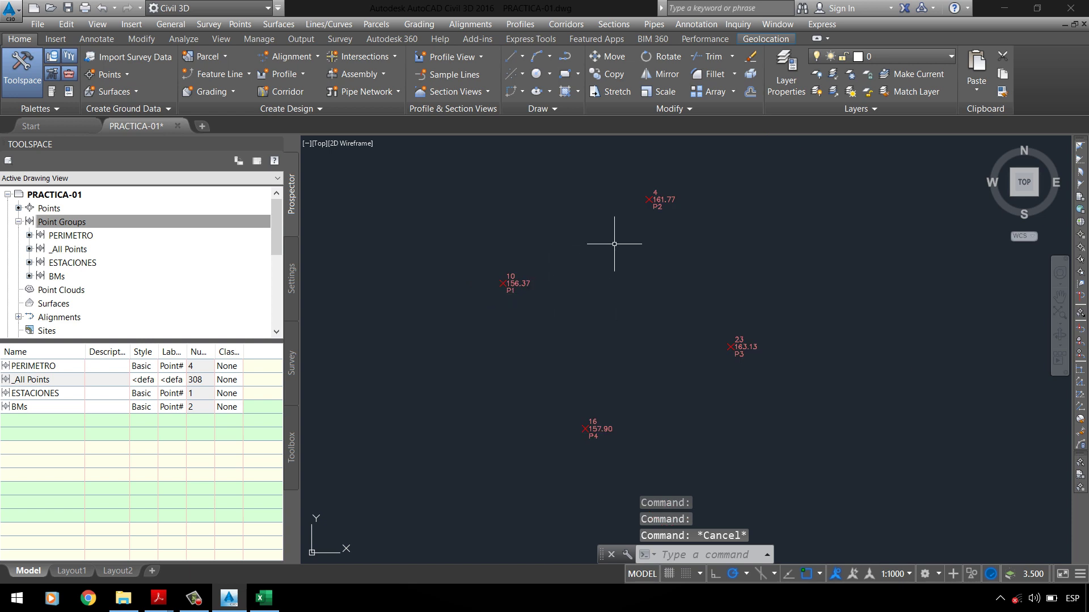
Step: List PERIMETRO's points and zoom in on point 10's label showing 156.37 and P1
click(71, 235)
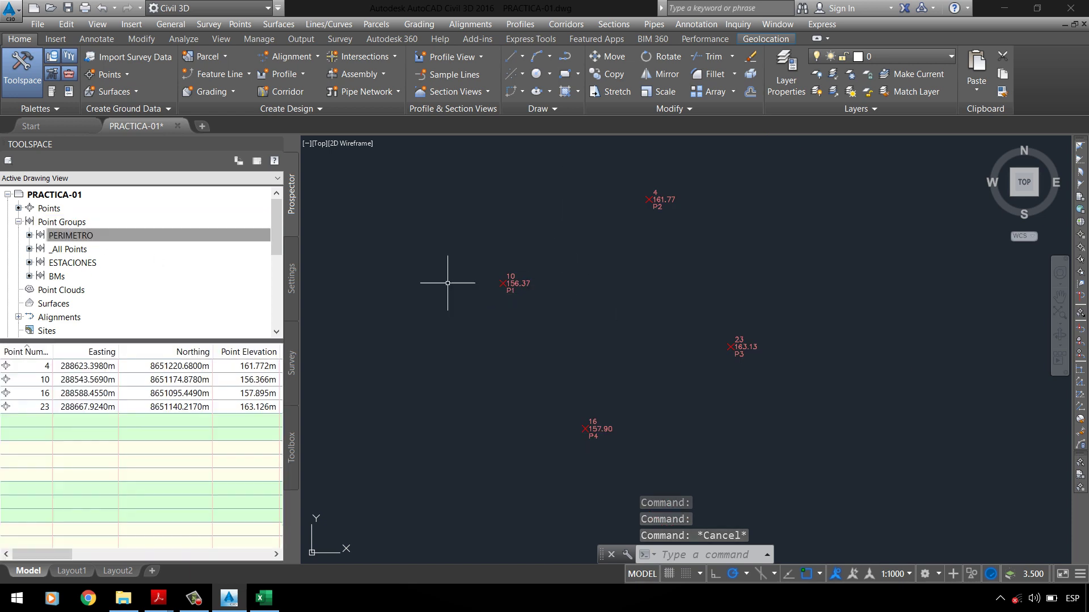
scroll(507, 307, up, 5)
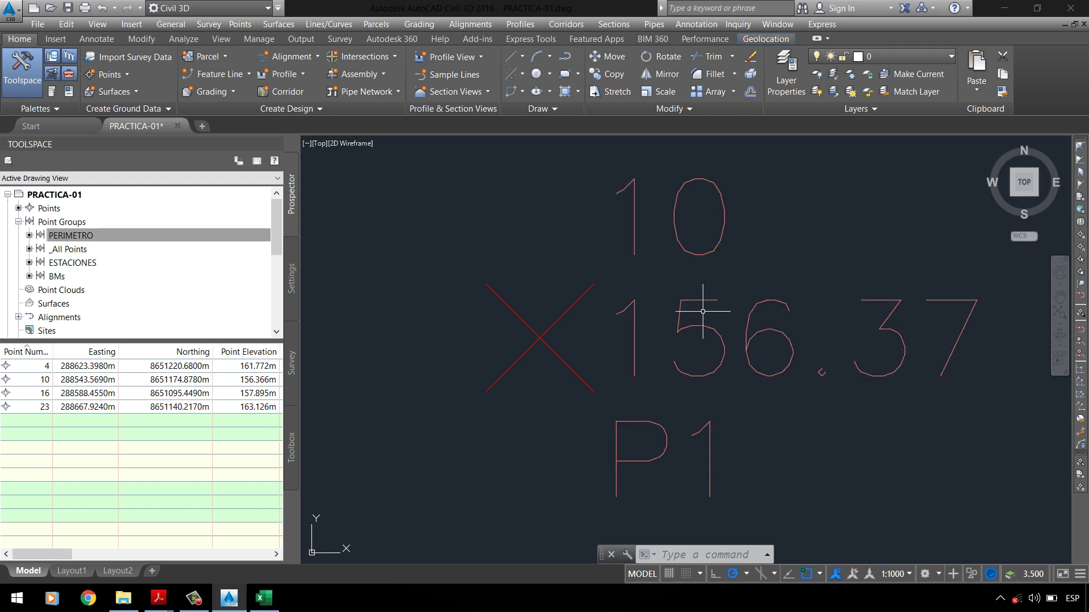
scroll(597, 252, down, 4)
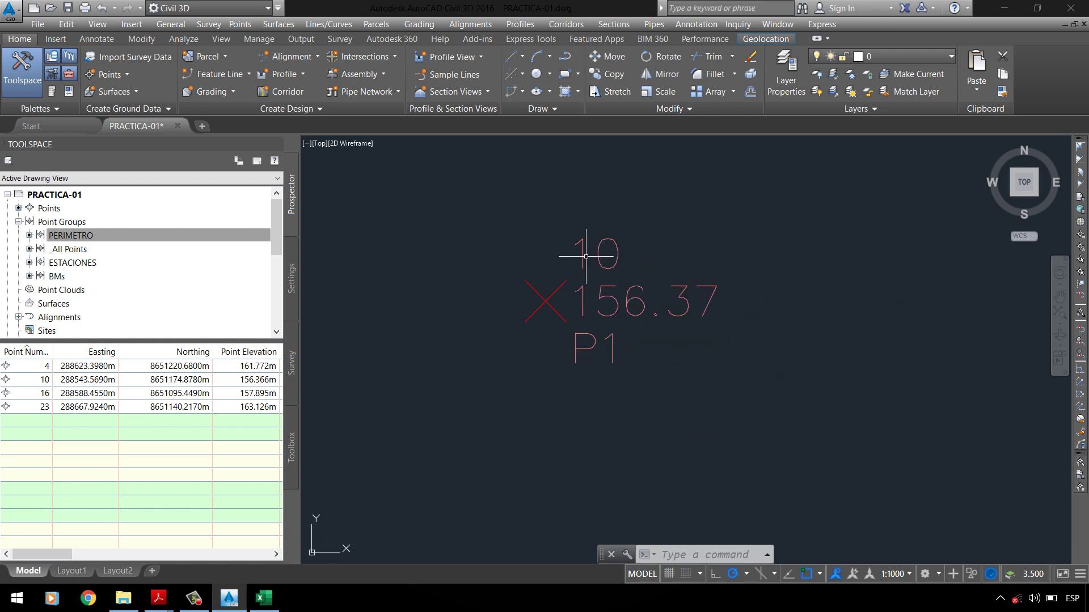
scroll(618, 243, up, 2)
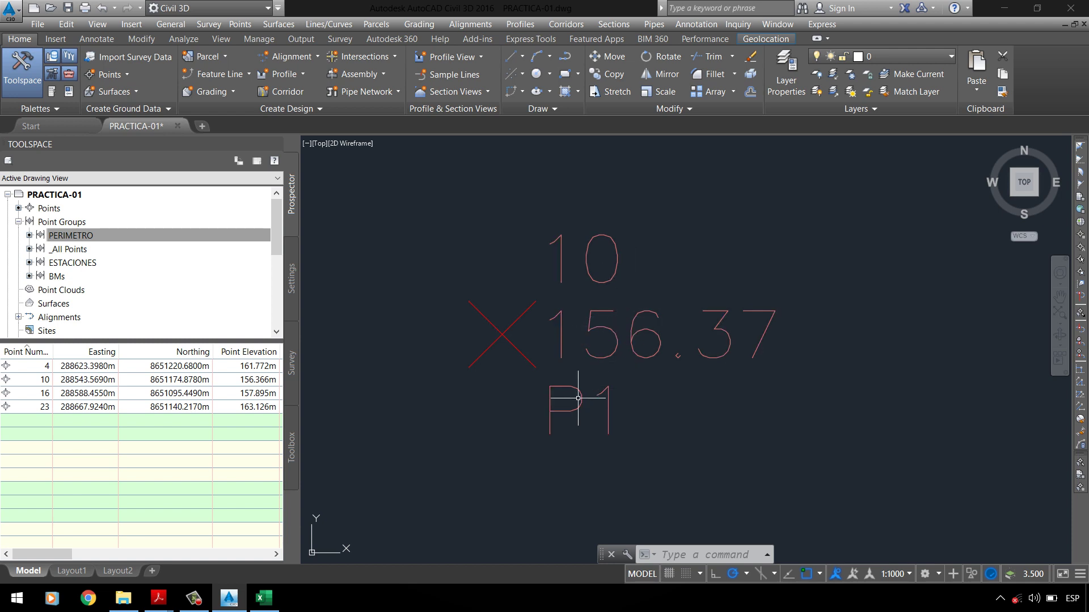
right_click(74, 240)
click(114, 239)
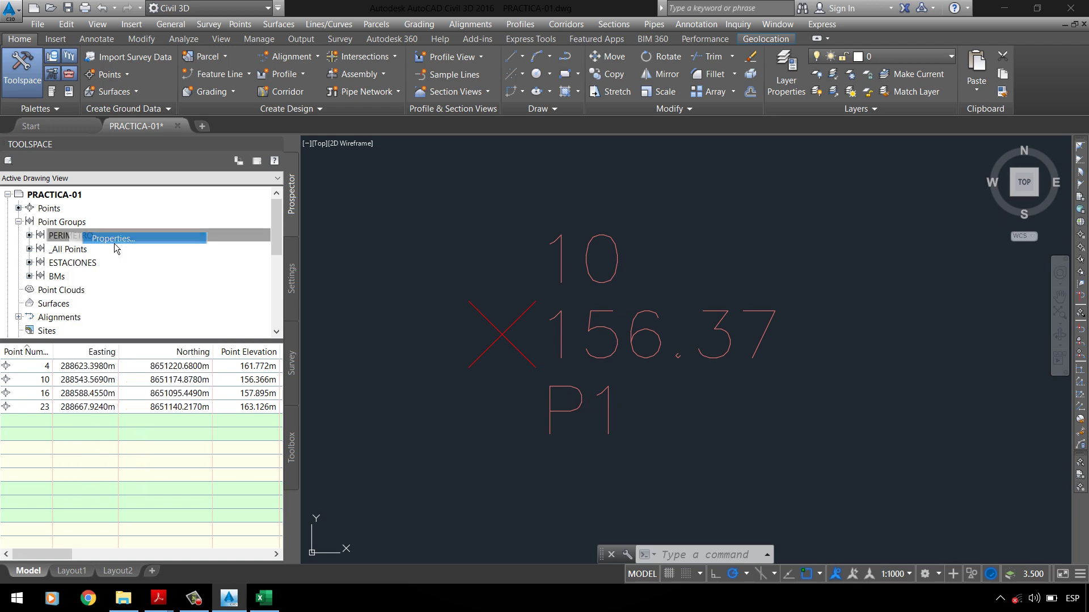
click(425, 376)
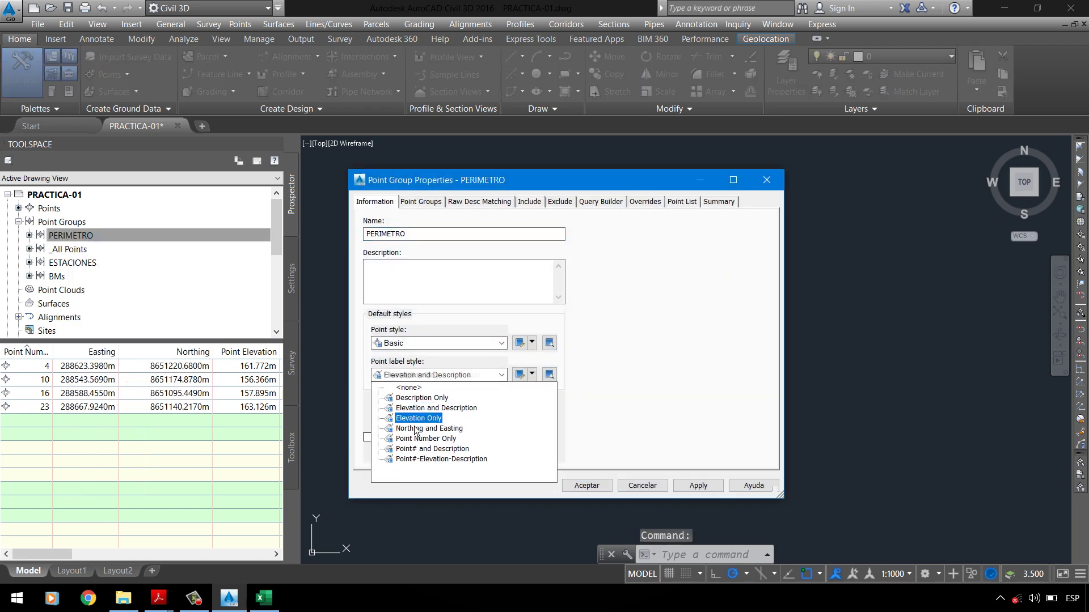
click(422, 398)
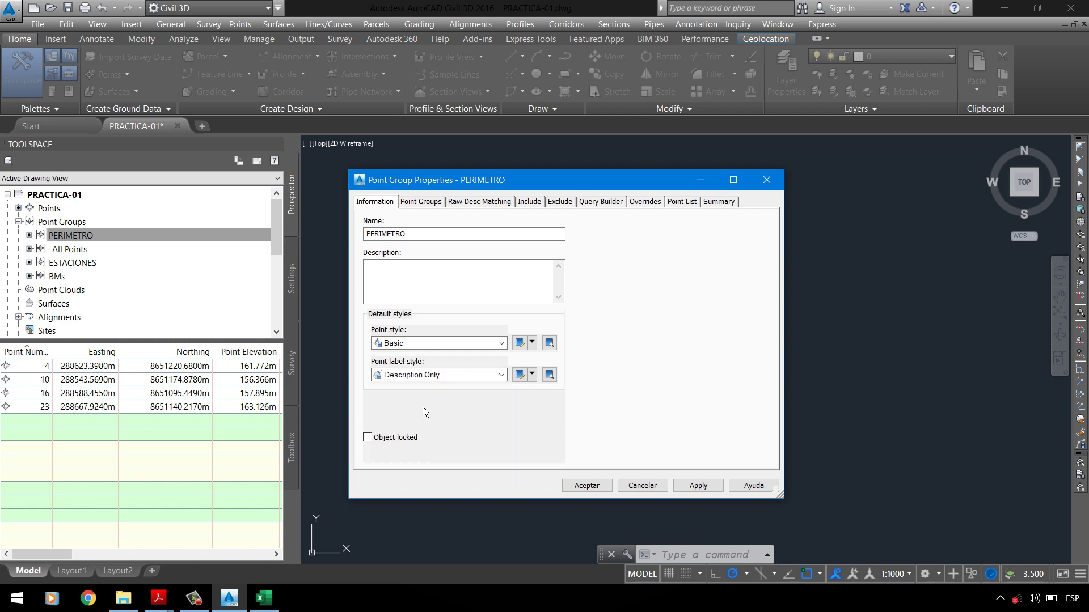
click(697, 486)
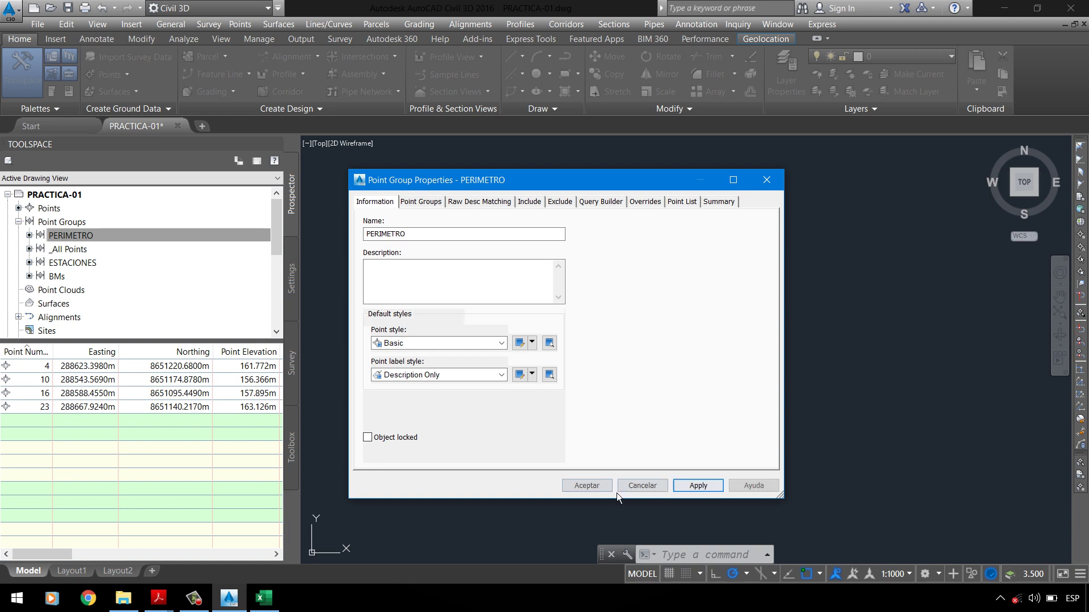
click(587, 485)
scroll(553, 312, down, 10)
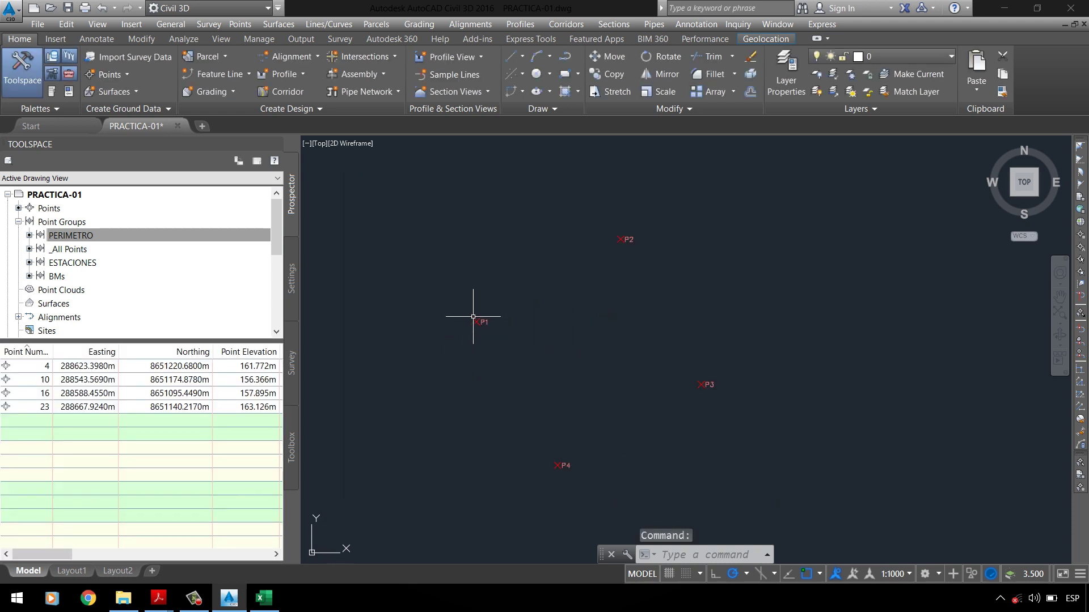
scroll(510, 329, up, 3)
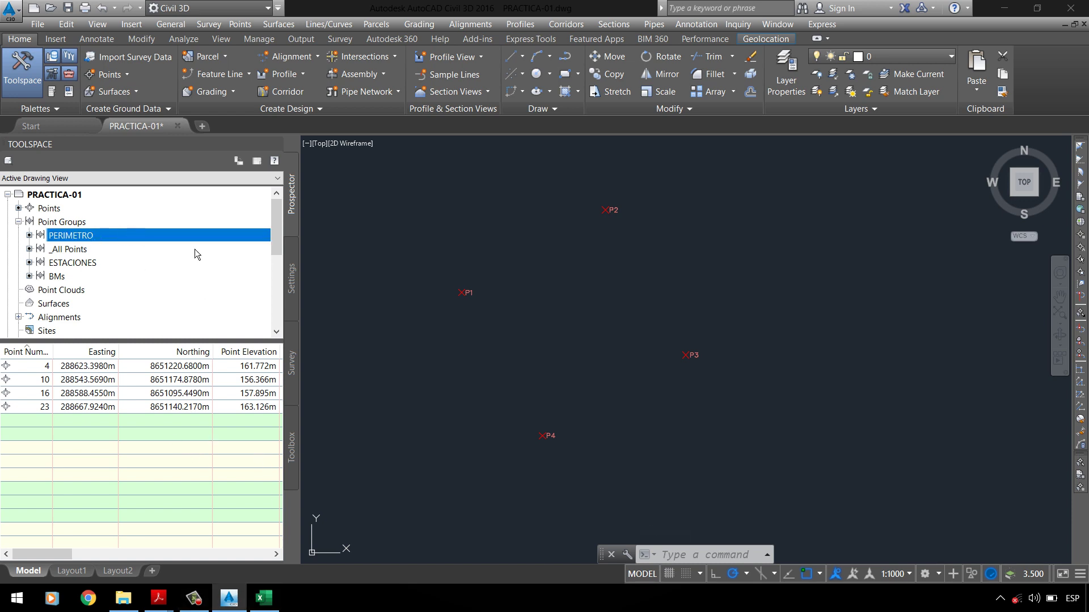
key(Escape)
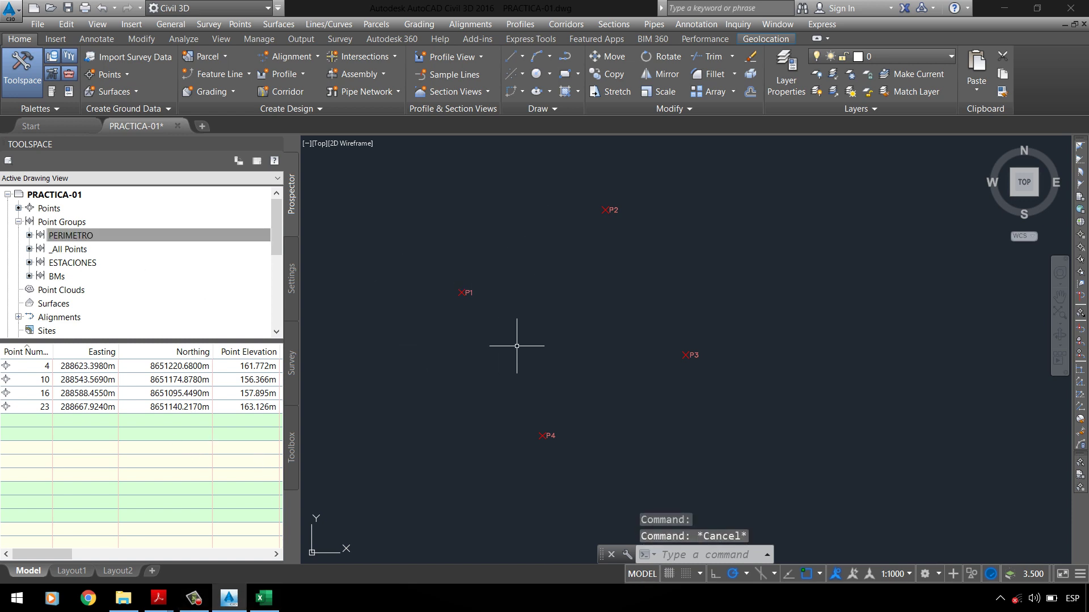
click(265, 600)
click(265, 600)
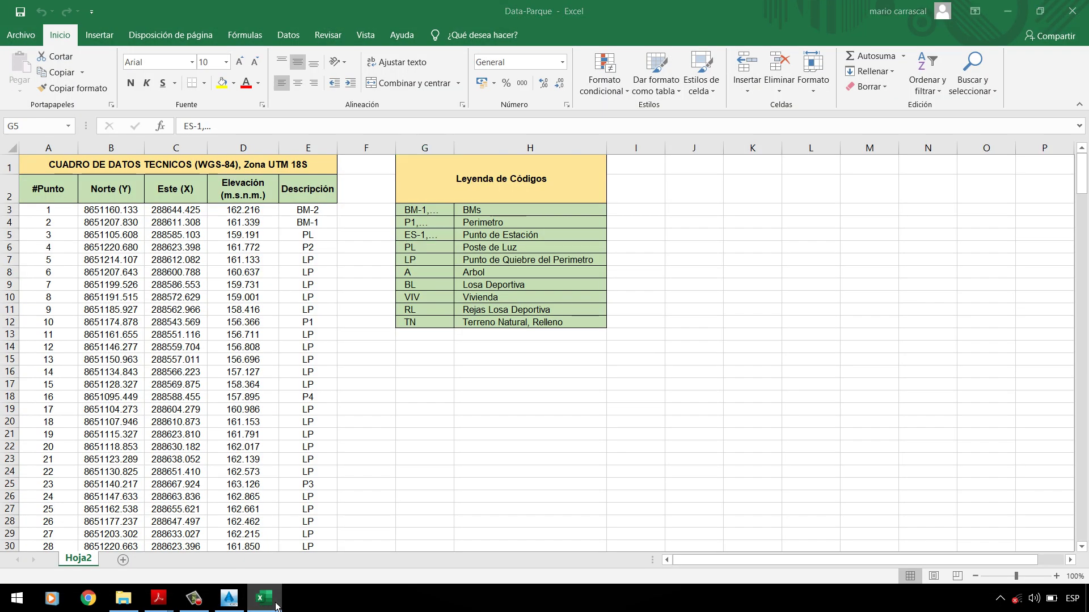
key(Escape)
mouse_move(158, 600)
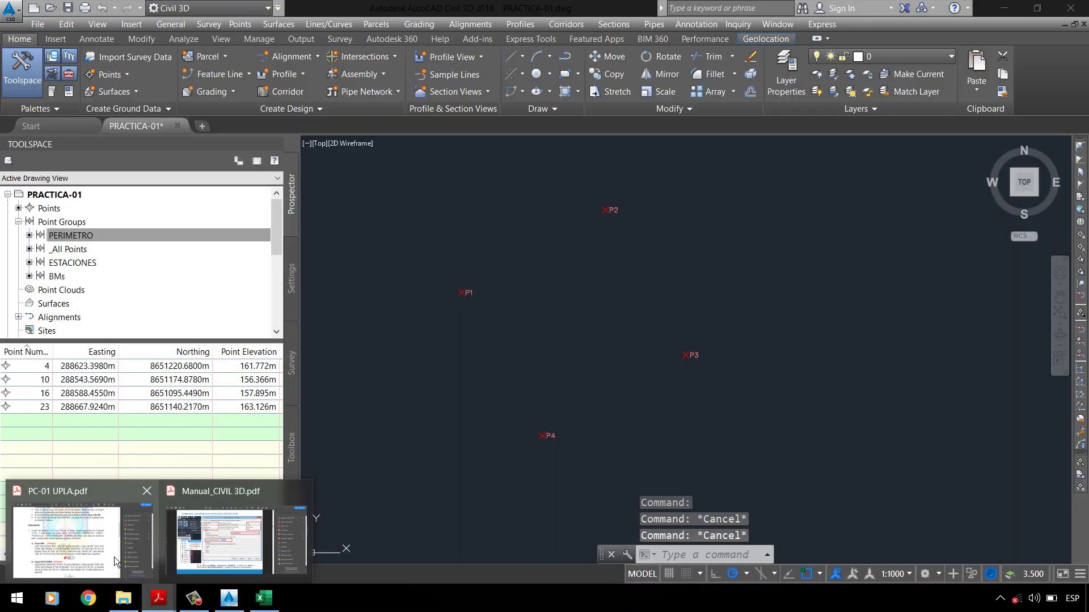
click(117, 552)
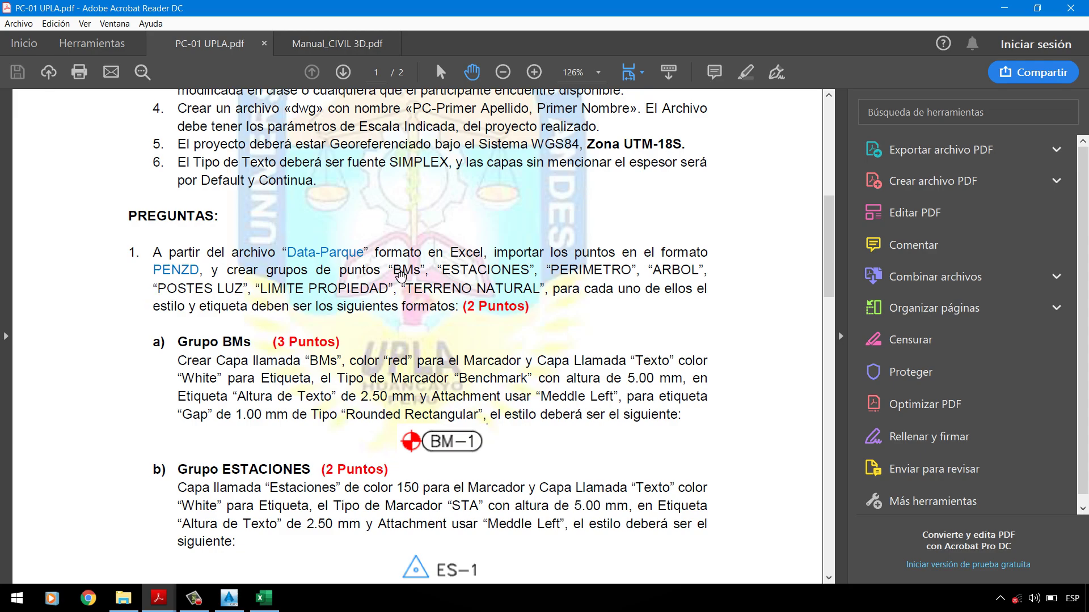
click(1004, 8)
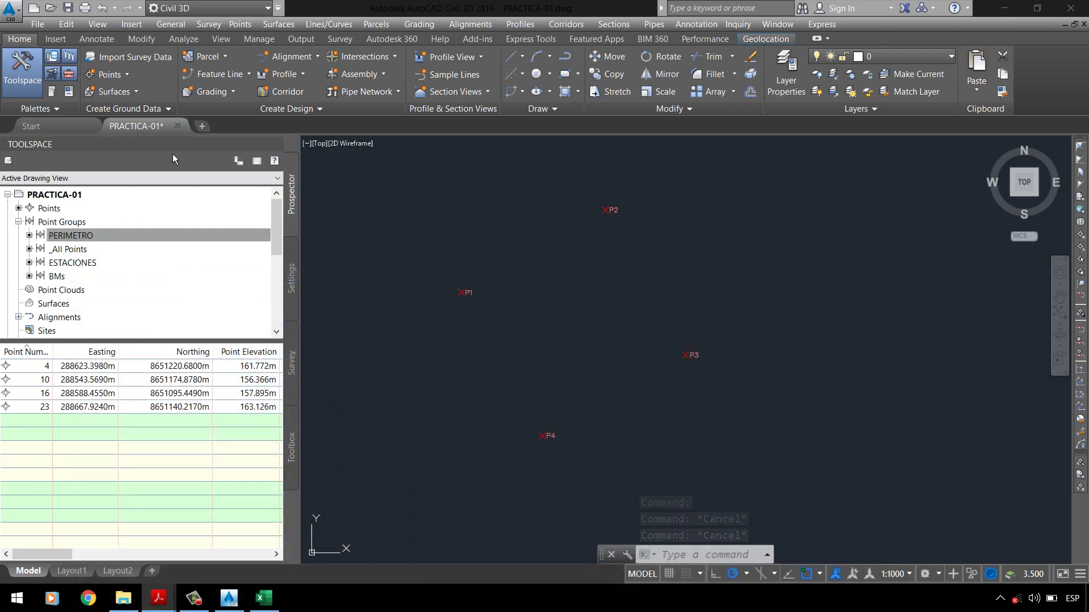
Step: Start a new point group from the Points menu and name it ARBOL
click(87, 236)
click(92, 225)
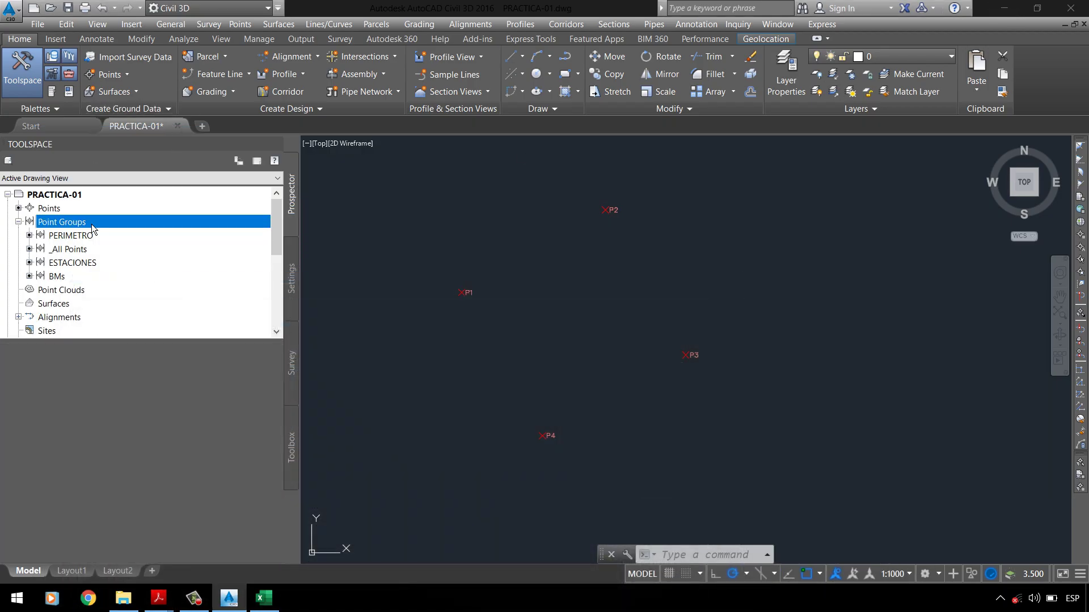
right_click(91, 224)
click(142, 252)
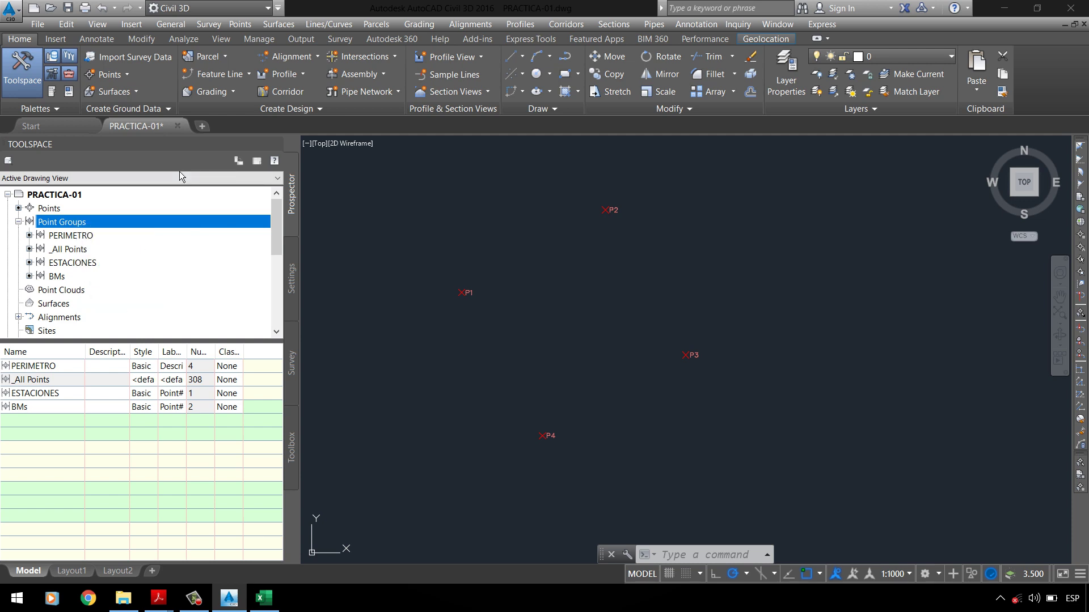
click(123, 79)
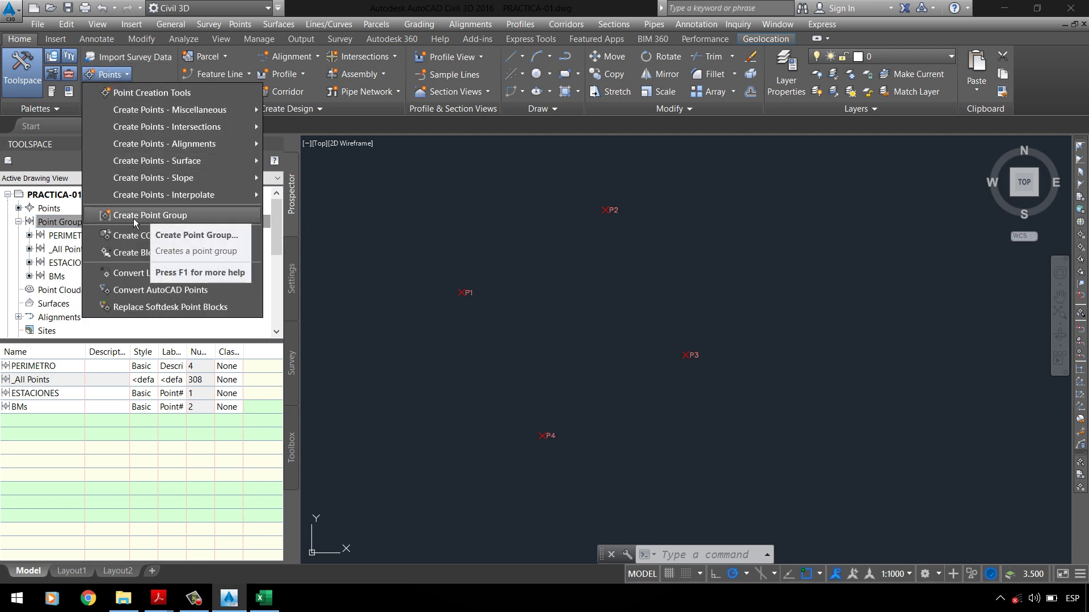
click(135, 220)
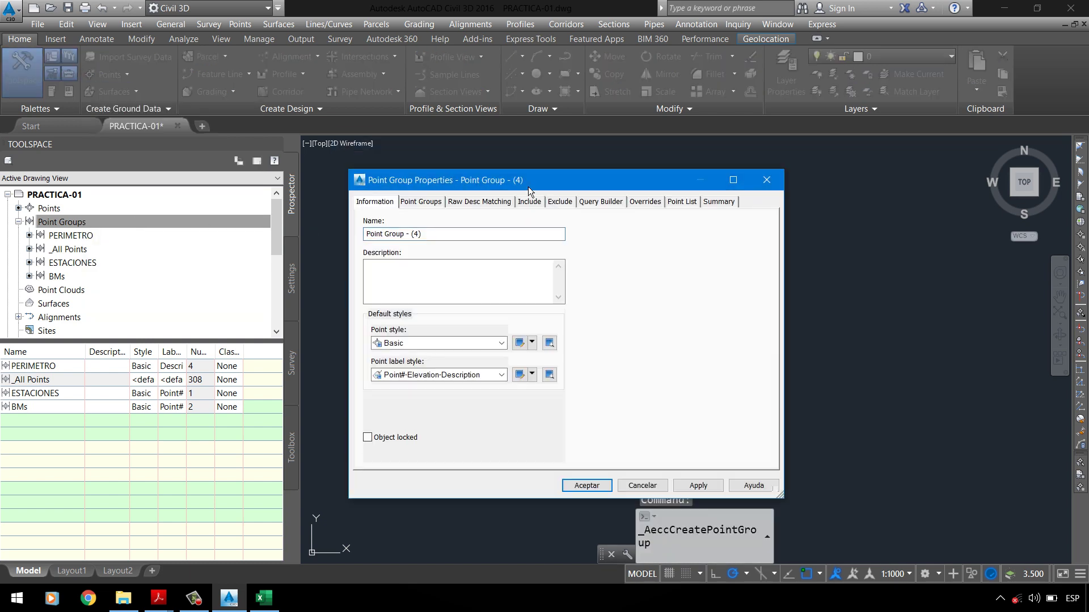
drag(529, 186, 648, 181)
drag(567, 229, 352, 246)
text(ARBOL)
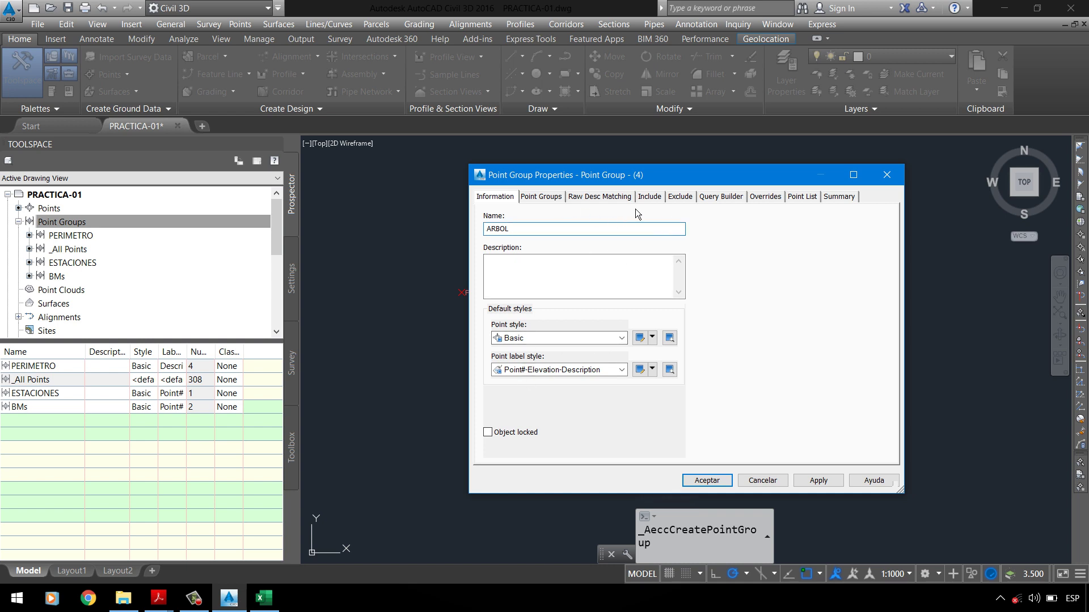
Step: Make ARBOL include points with full description A, preview, and create the group
click(652, 198)
click(543, 348)
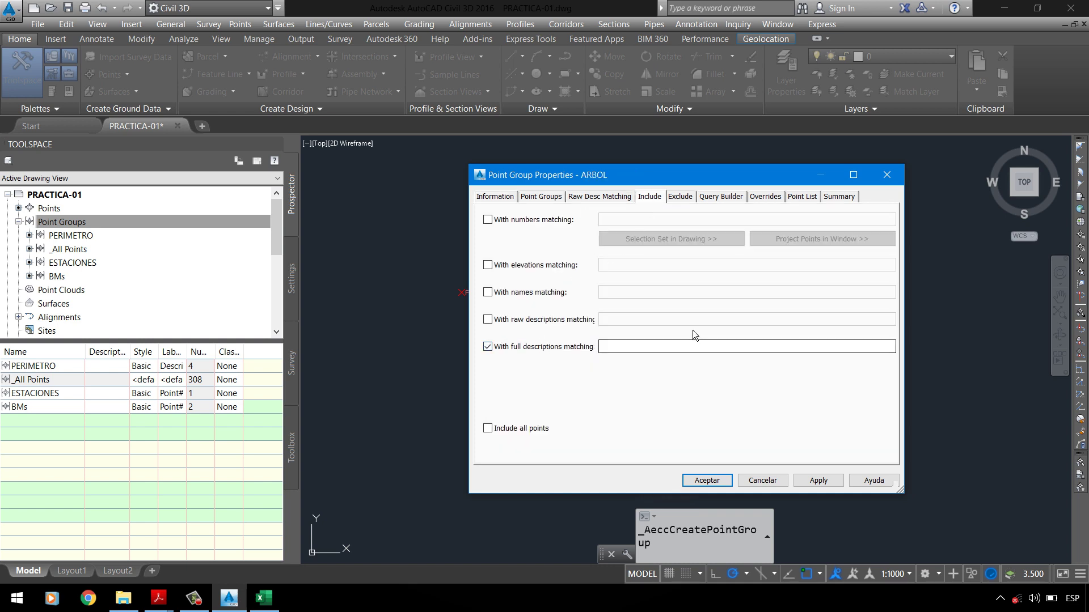
click(673, 349)
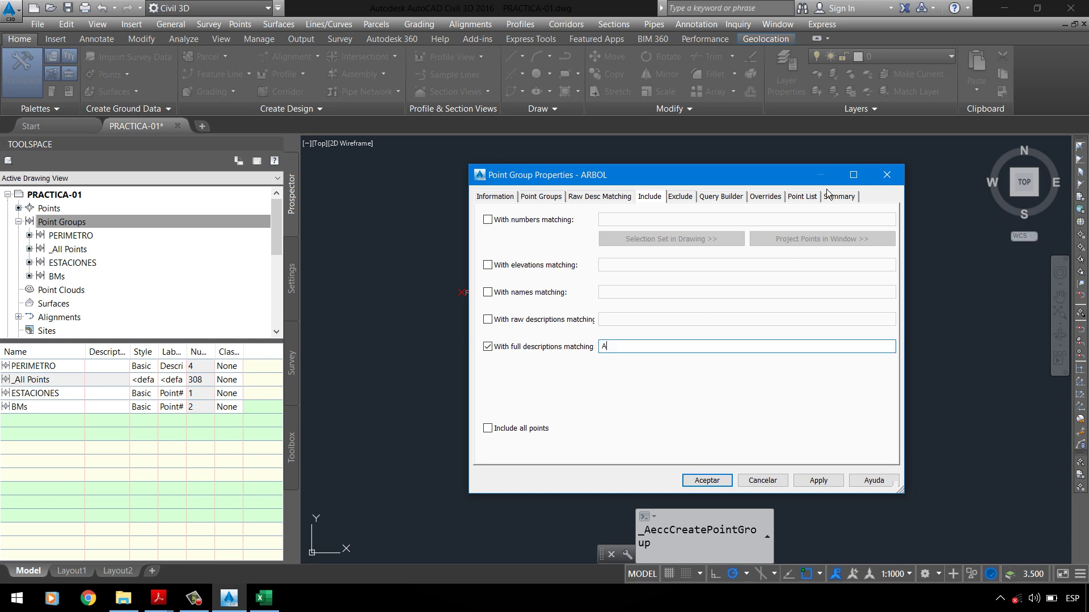
click(803, 198)
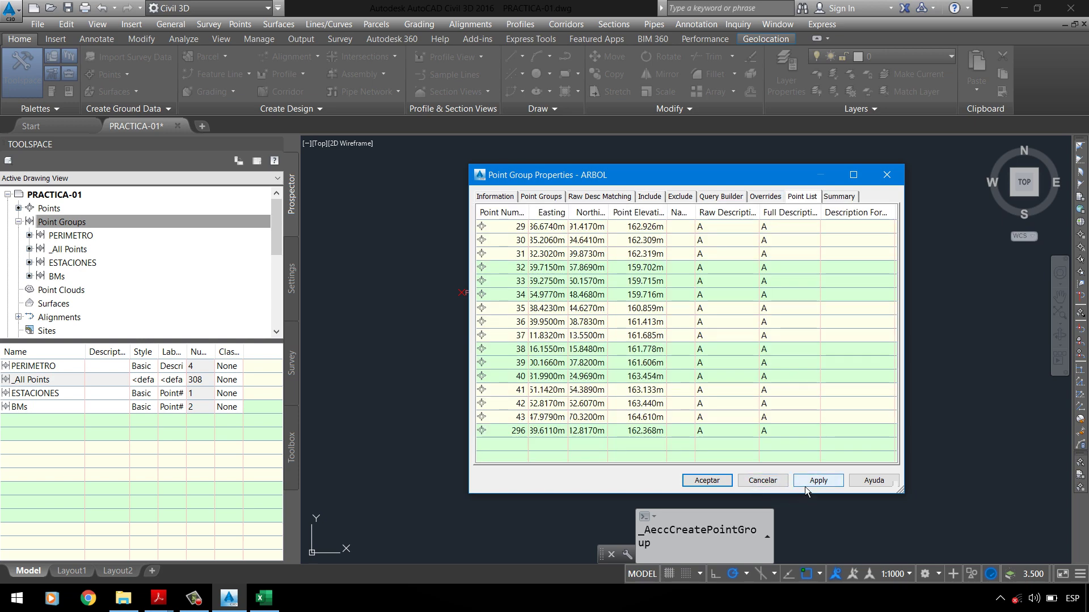
click(715, 483)
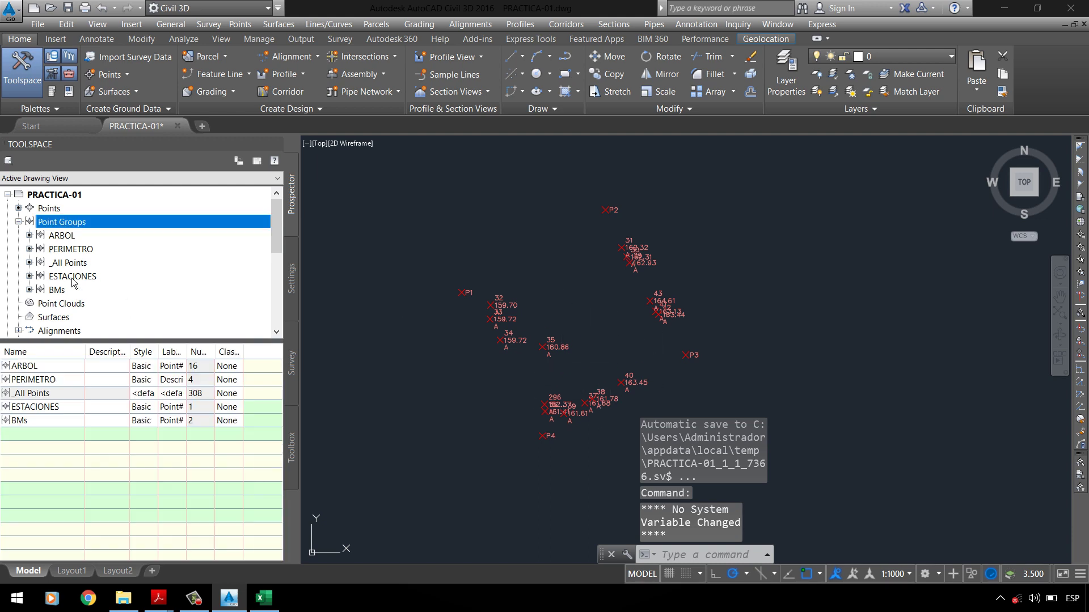
Step: Move _All Points to the bottom of the point group order and apply it
right_click(88, 223)
click(90, 224)
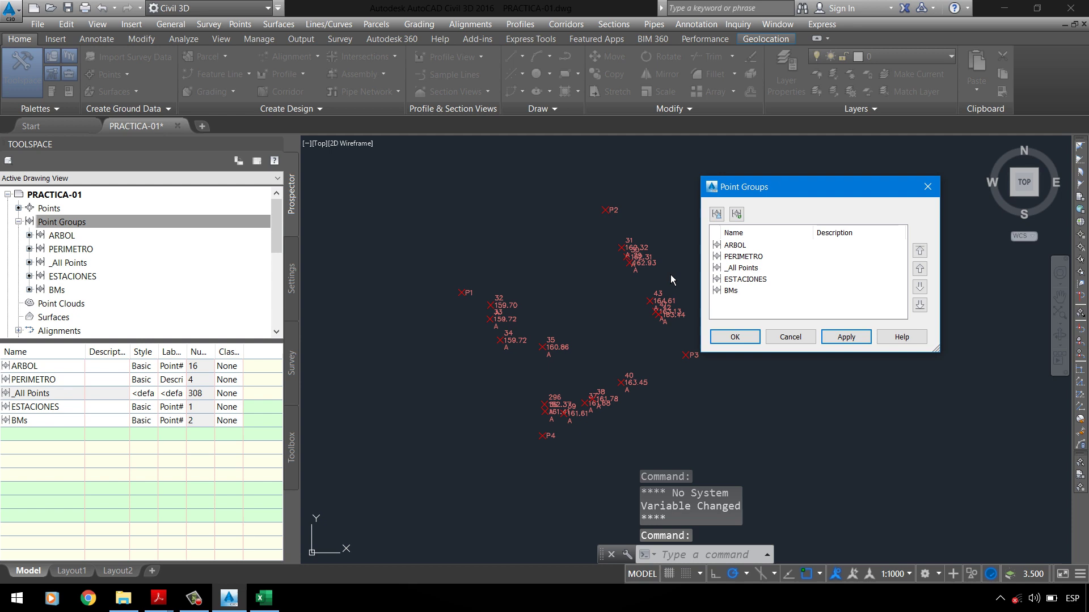
click(750, 267)
click(920, 305)
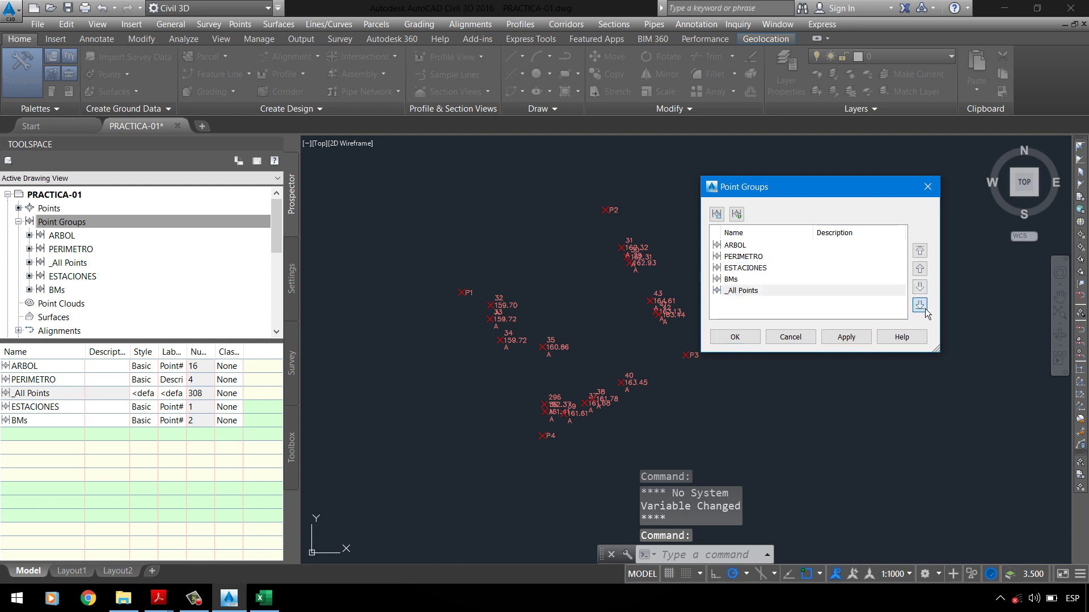
click(735, 337)
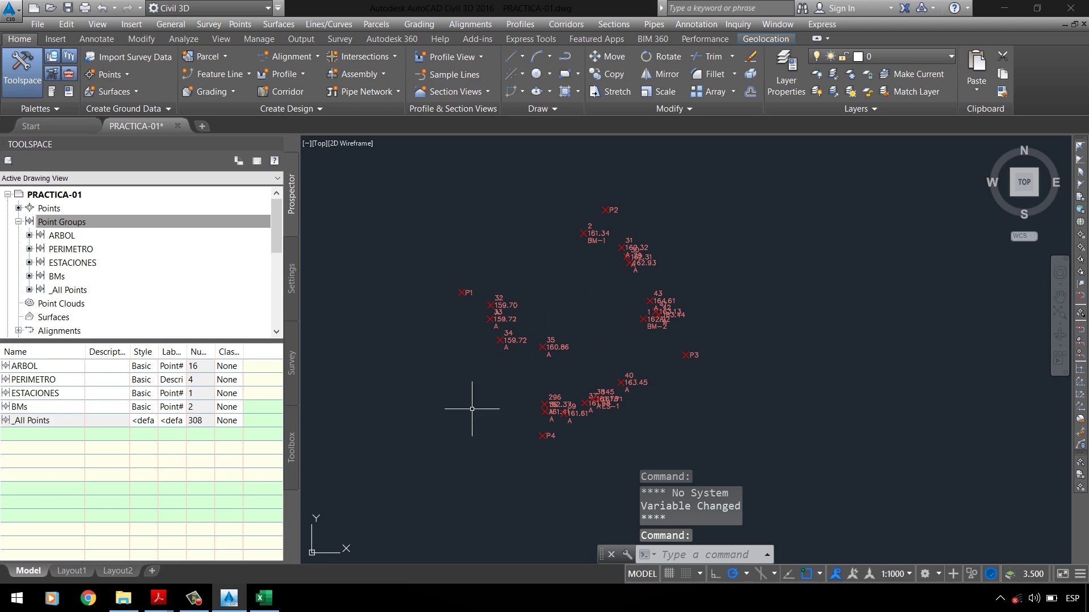
click(56, 222)
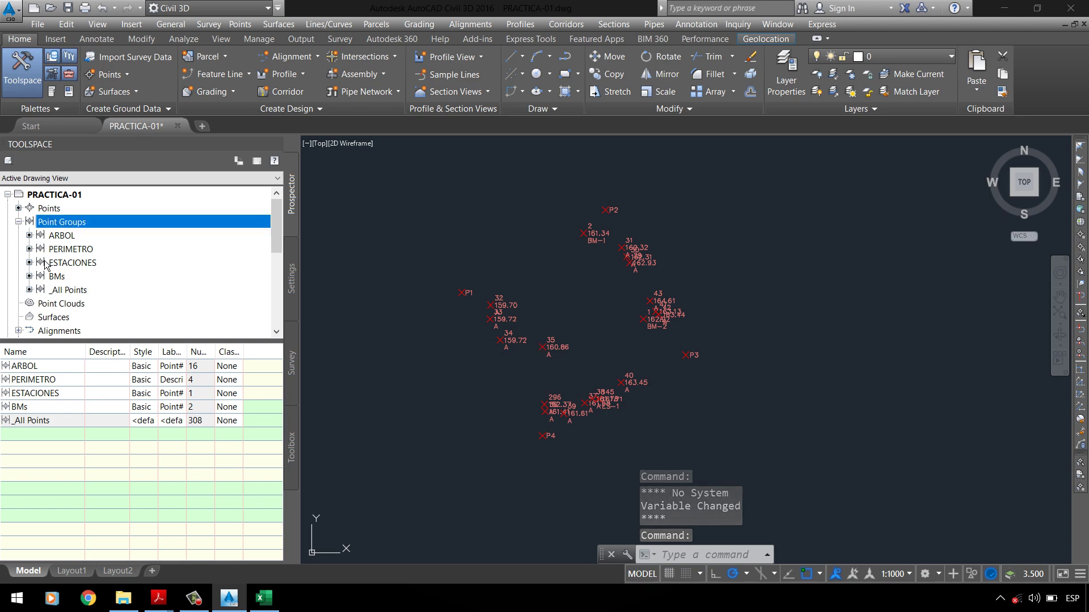
right_click(60, 222)
Step: Start a new point group and name it POSTES LUZ after checking the assignment PDF
click(98, 246)
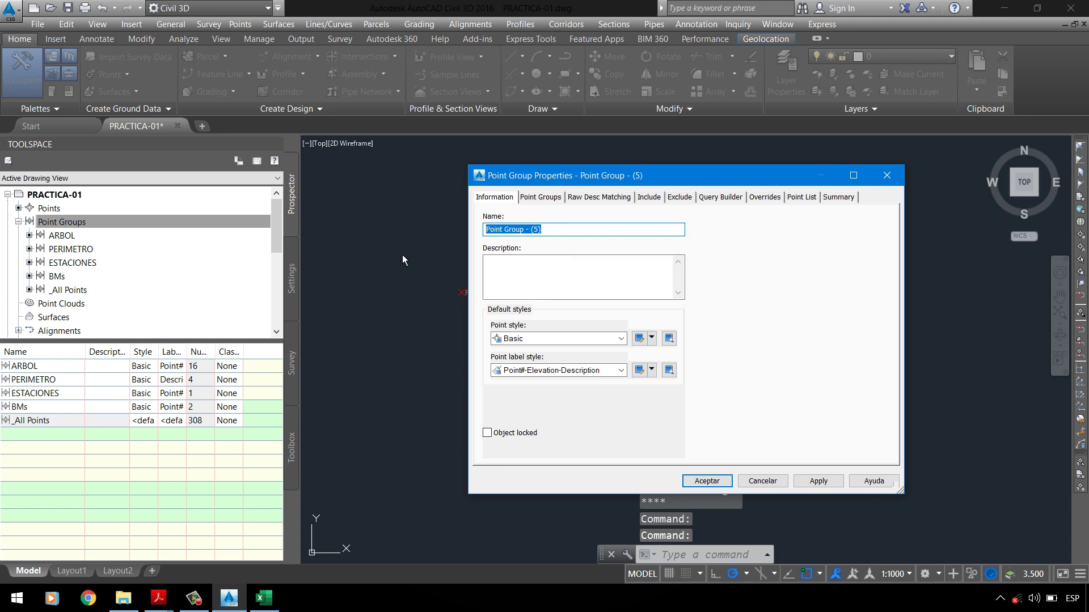
mouse_move(158, 598)
click(125, 562)
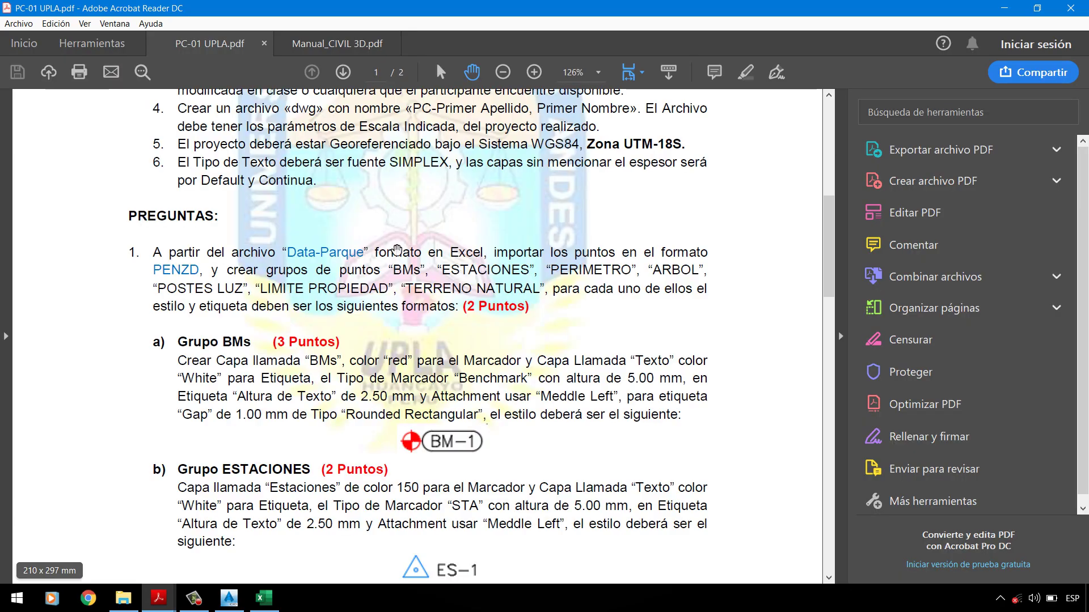
click(1015, 16)
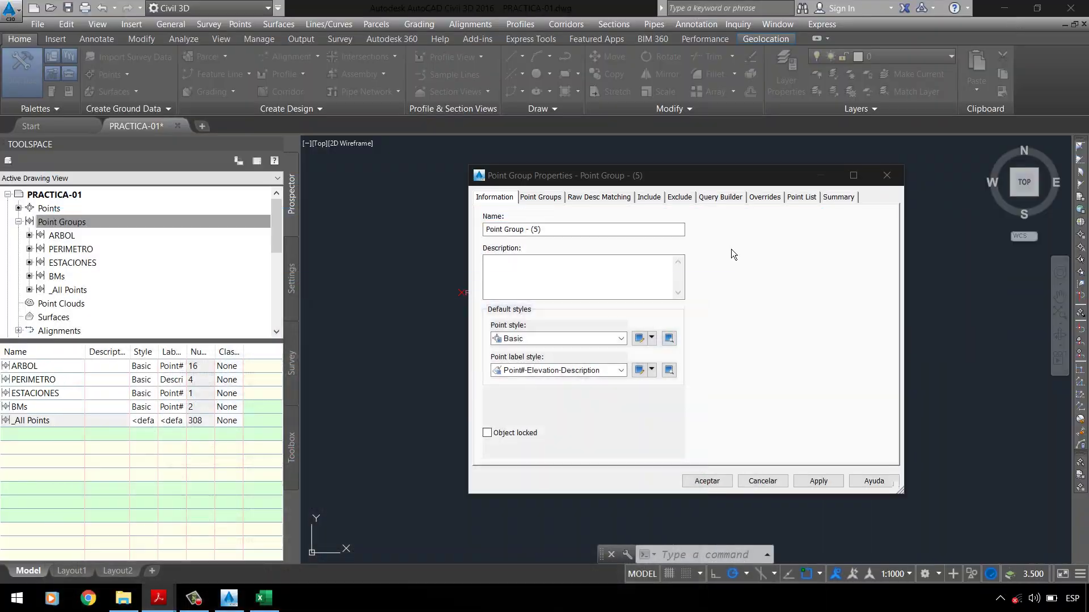
click(655, 245)
text(POSTES LUZ)
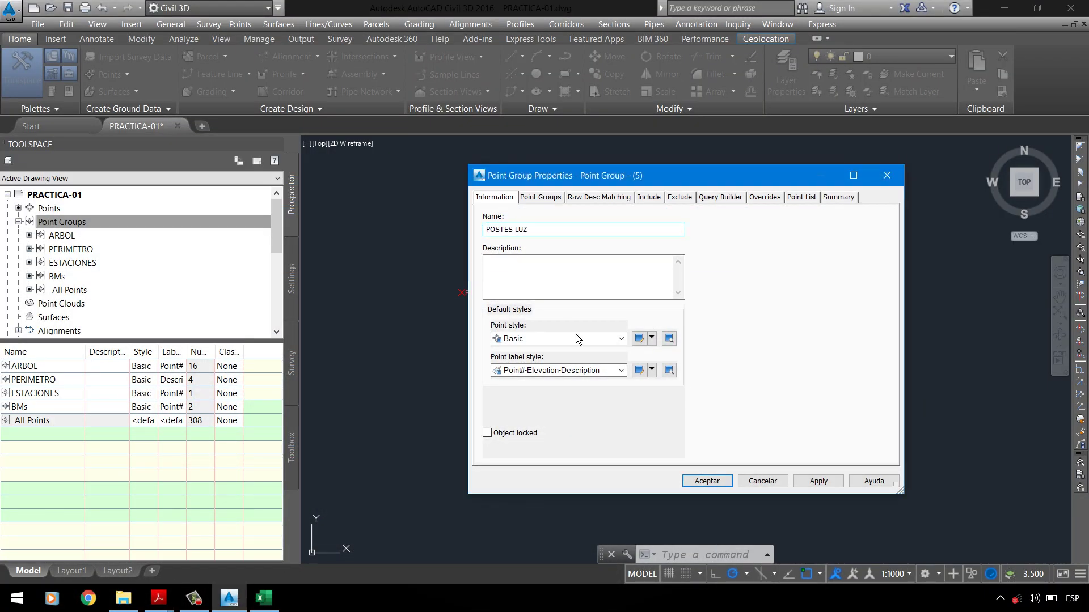
Step: Include points with full description PL, preview the seven points, and confirm the group
click(649, 199)
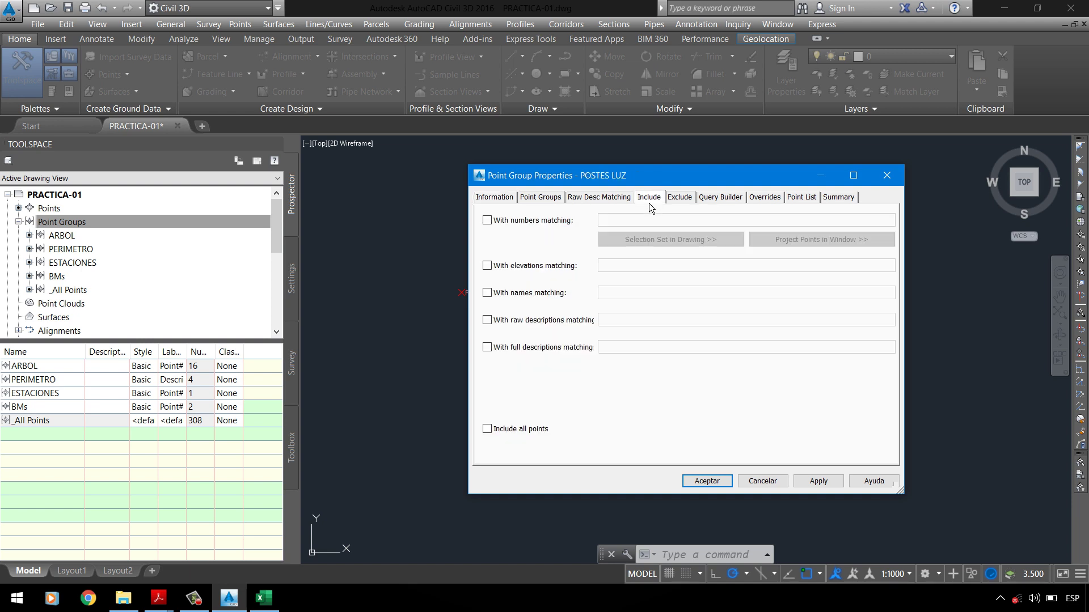
click(581, 349)
click(626, 348)
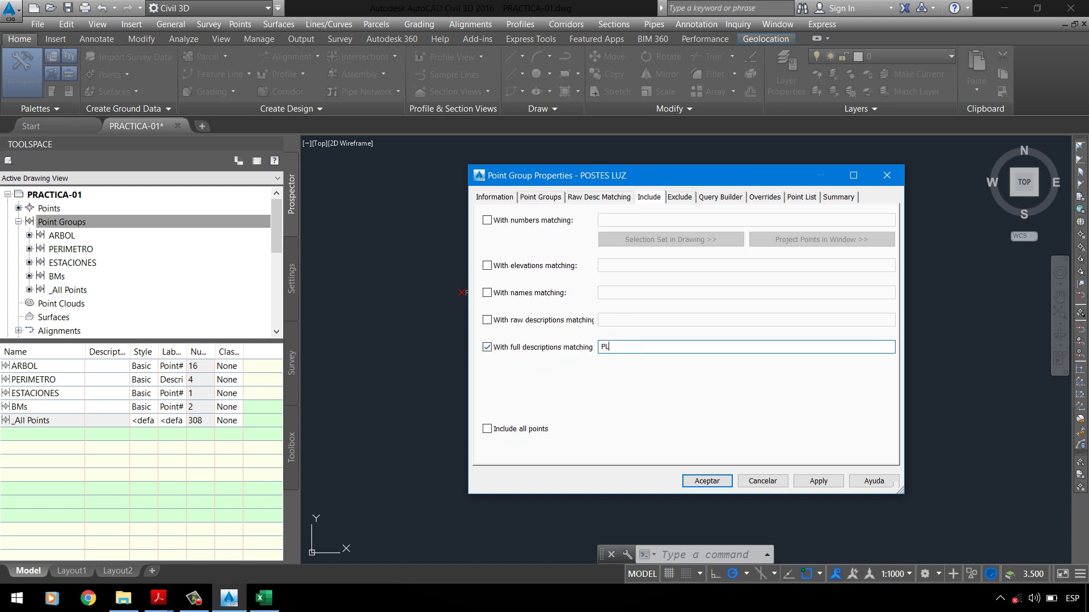
click(811, 200)
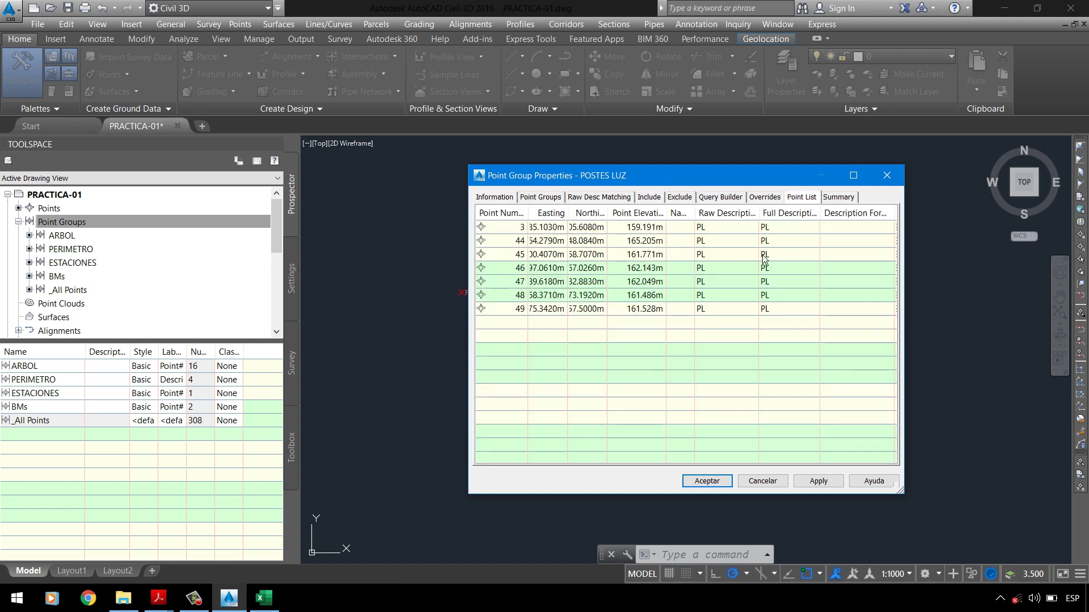
click(726, 481)
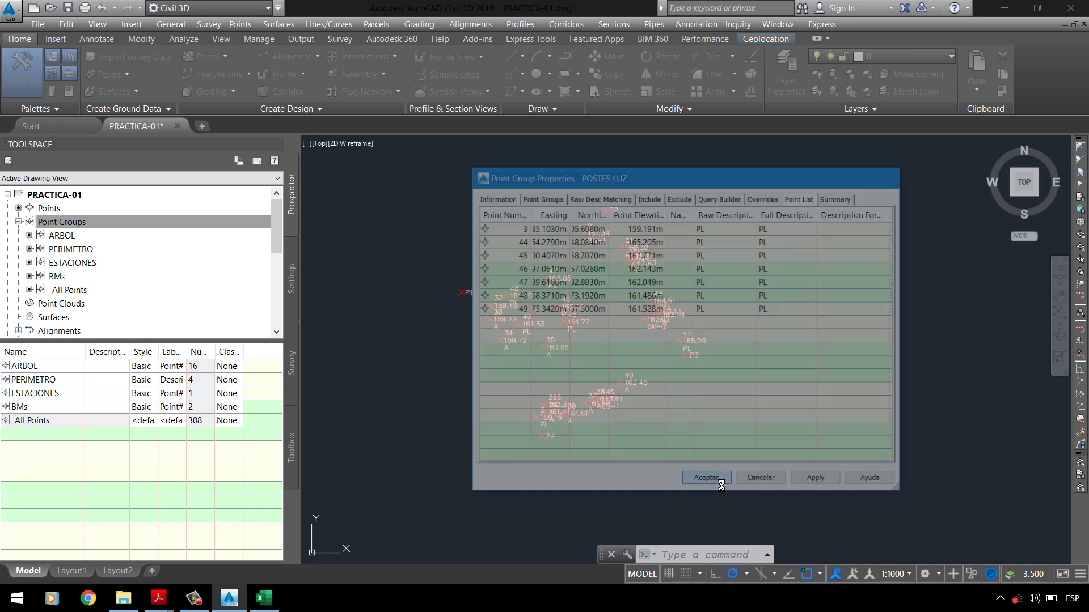
Step: Create another point group and apply the name LIMITE PROPIEDAD
right_click(91, 222)
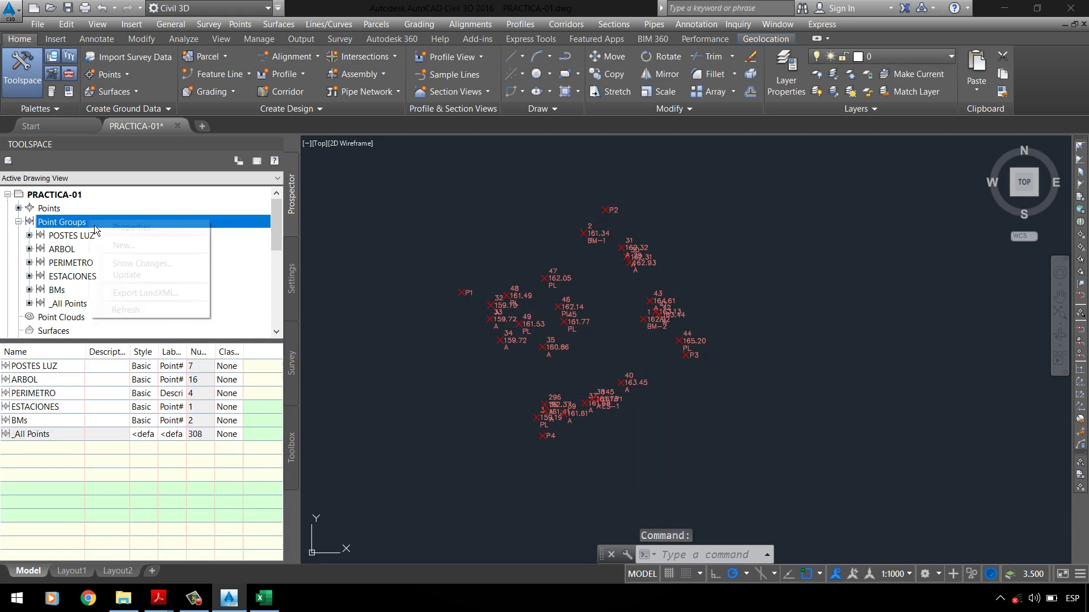
click(116, 246)
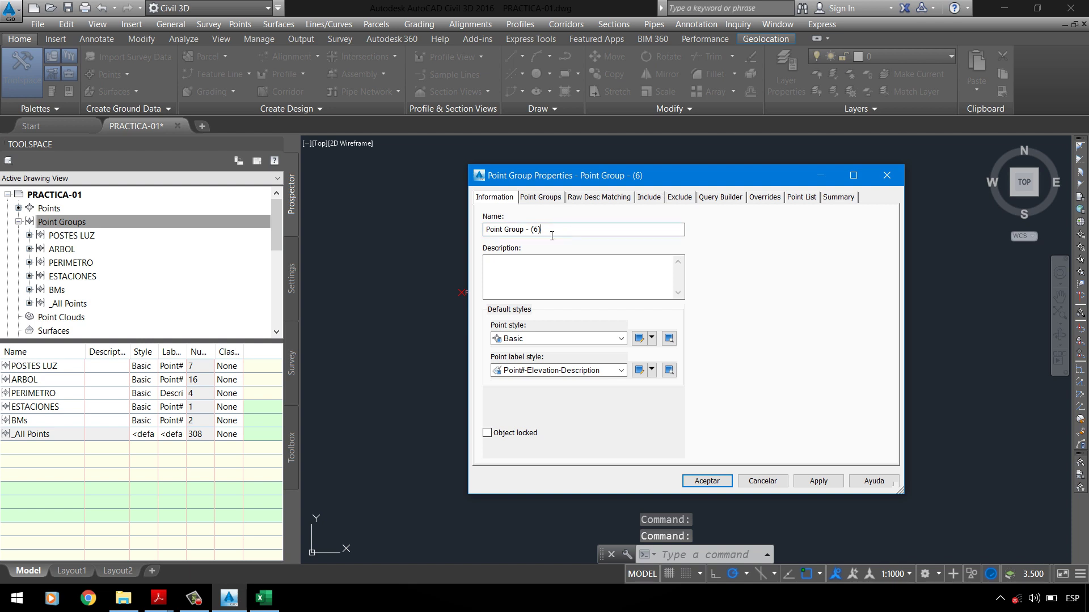
drag(485, 229, 541, 229)
text(LIMITE PR)
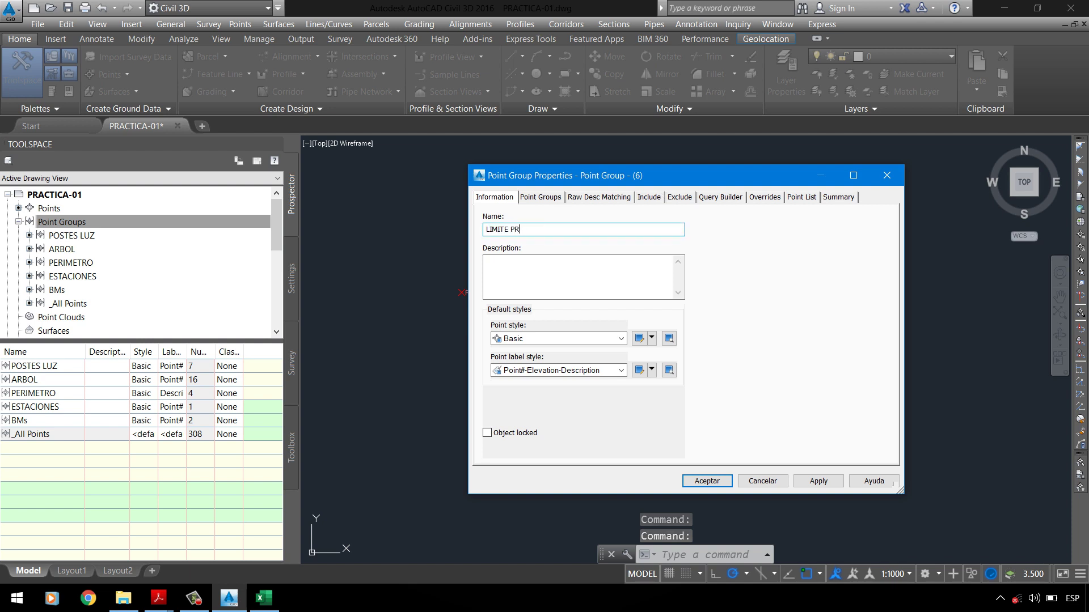
text(OPIEDAD)
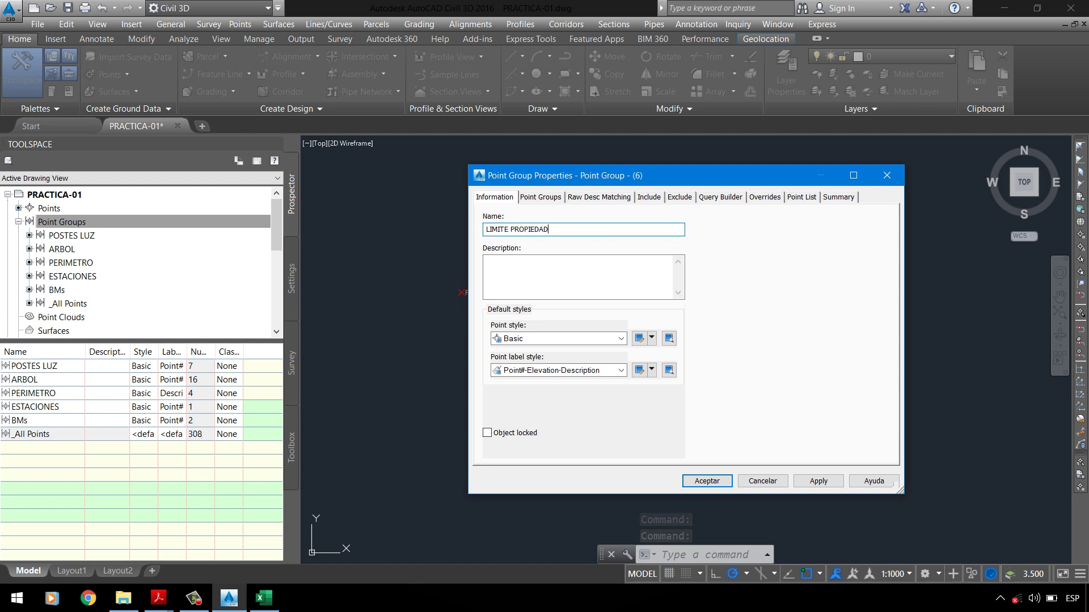
click(554, 272)
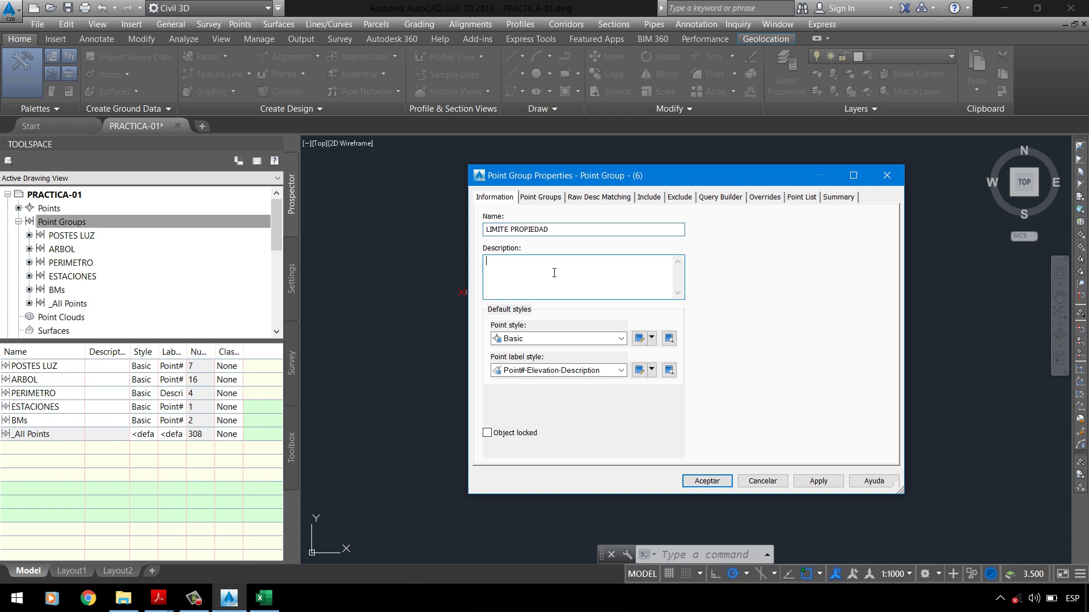
click(819, 481)
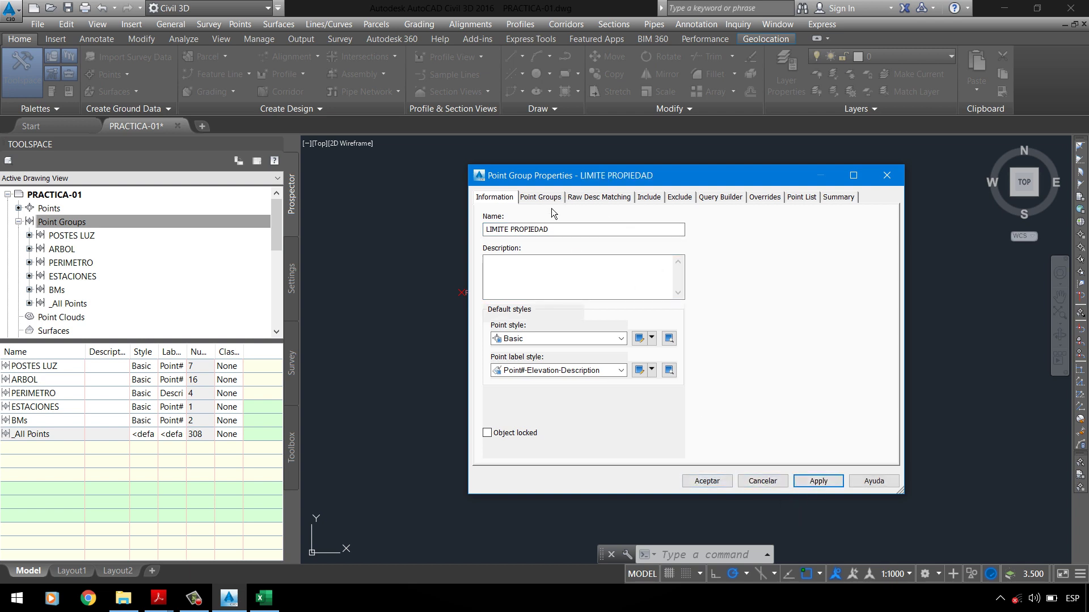
Step: Match full description LP, preview the 21 points, and save the group
click(540, 197)
click(656, 202)
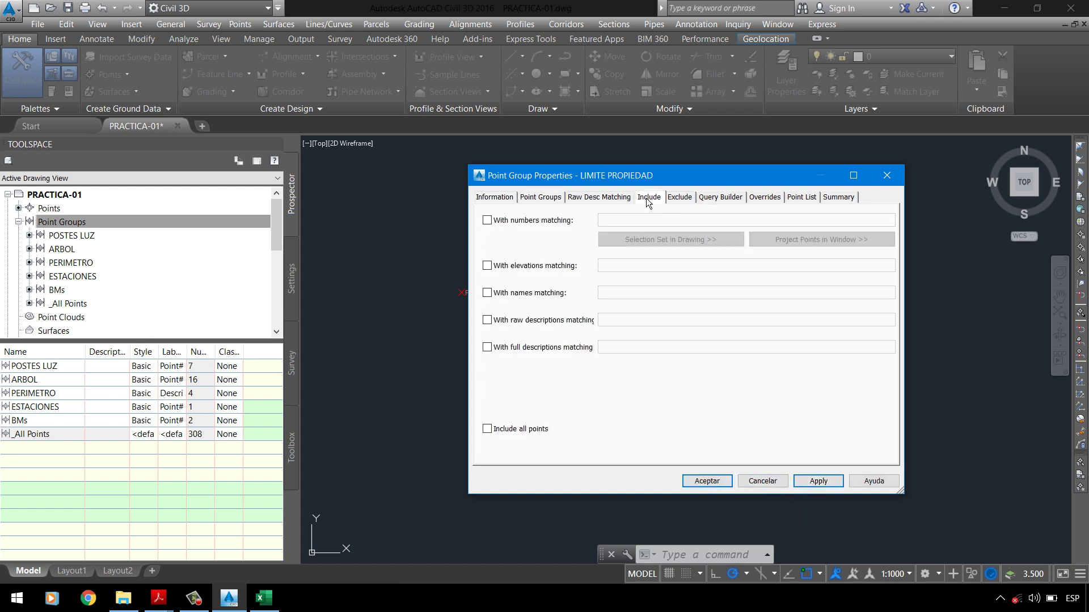
click(510, 202)
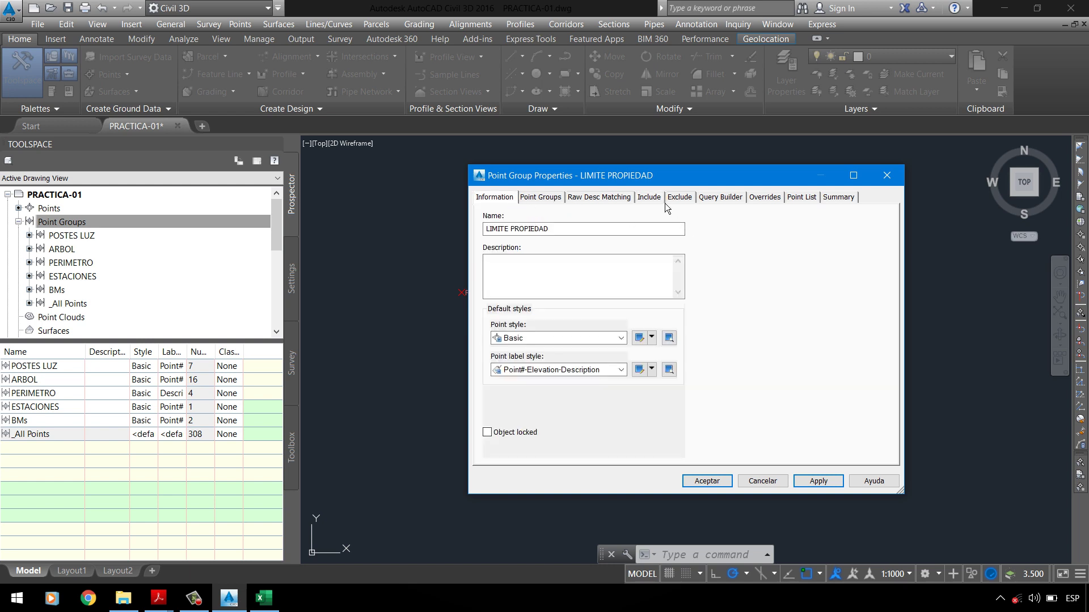
click(650, 198)
click(487, 347)
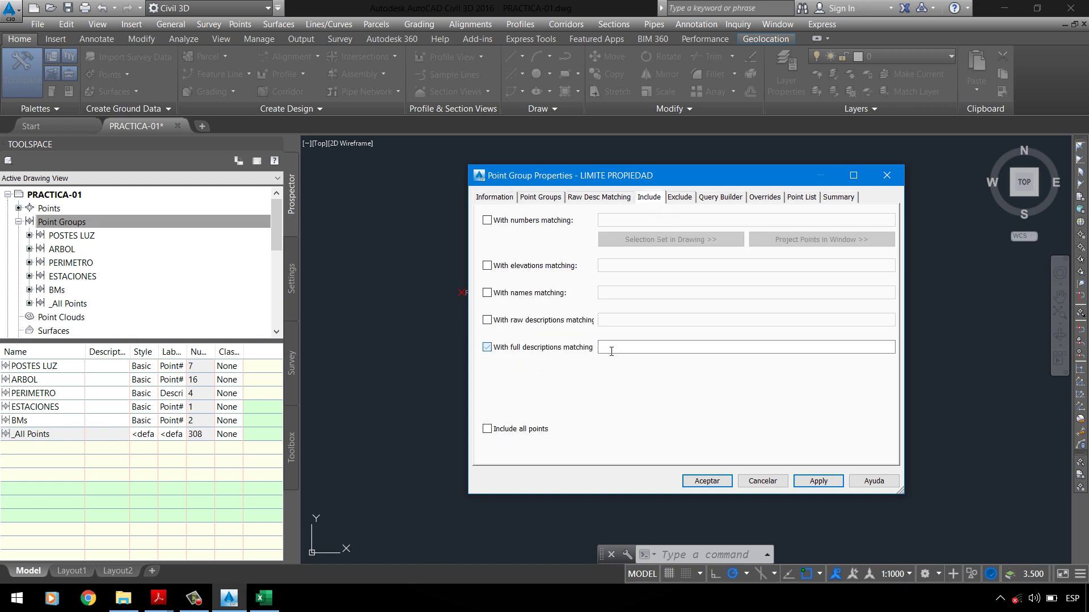
click(624, 348)
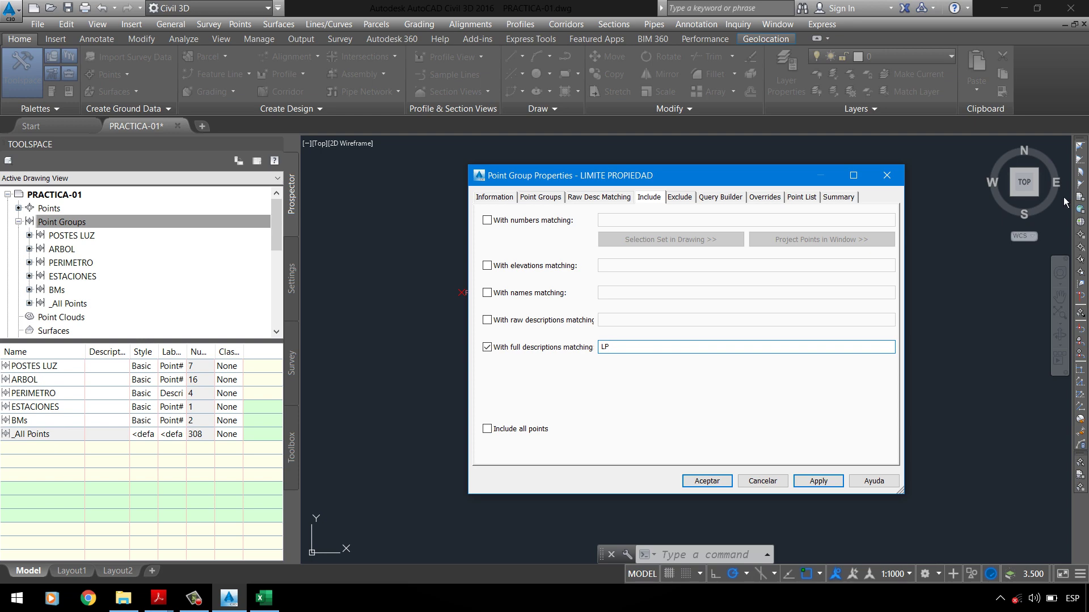
click(800, 199)
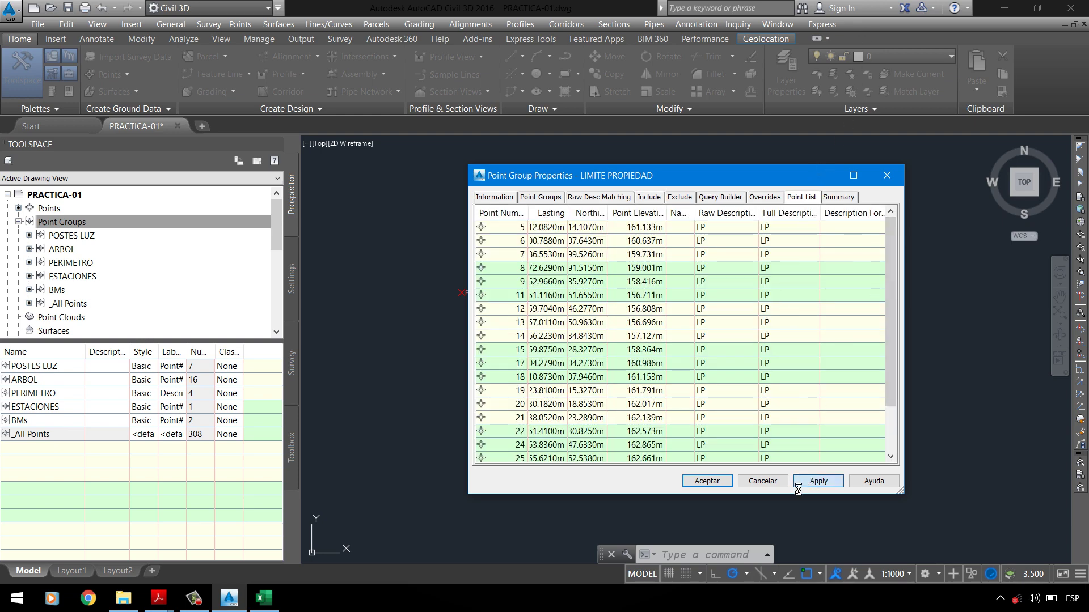
click(715, 484)
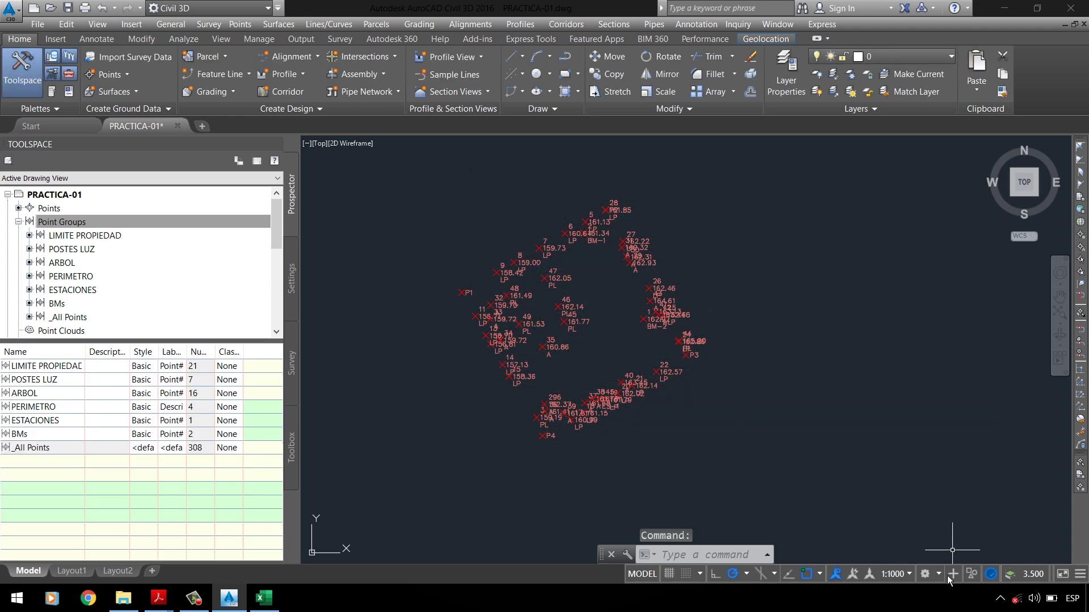
Step: Change the annotation scale to 1:100, then to 1:200
click(899, 573)
click(1042, 377)
click(896, 575)
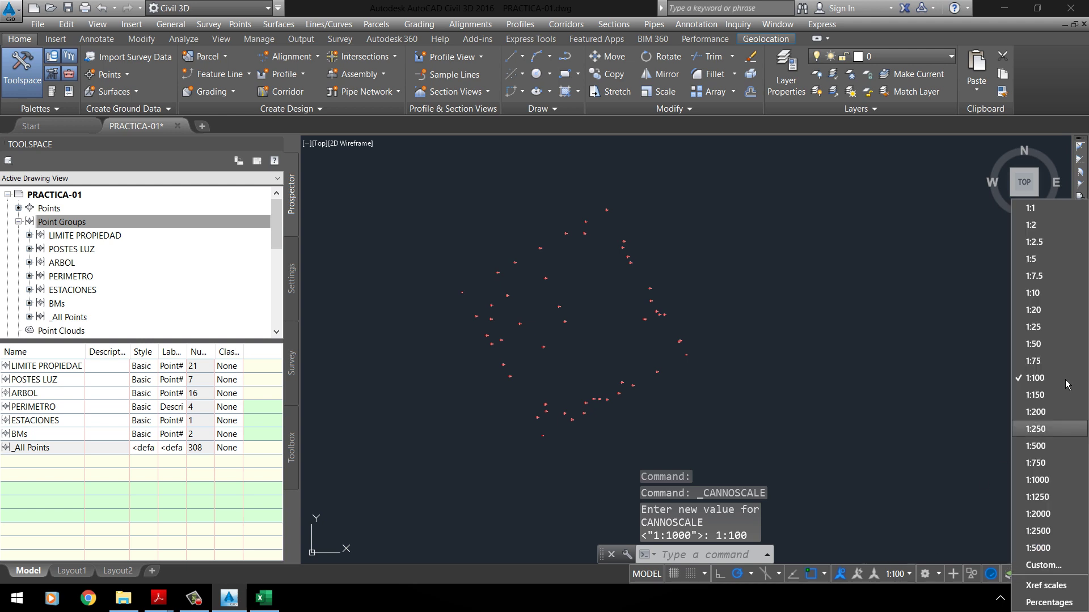
click(1048, 413)
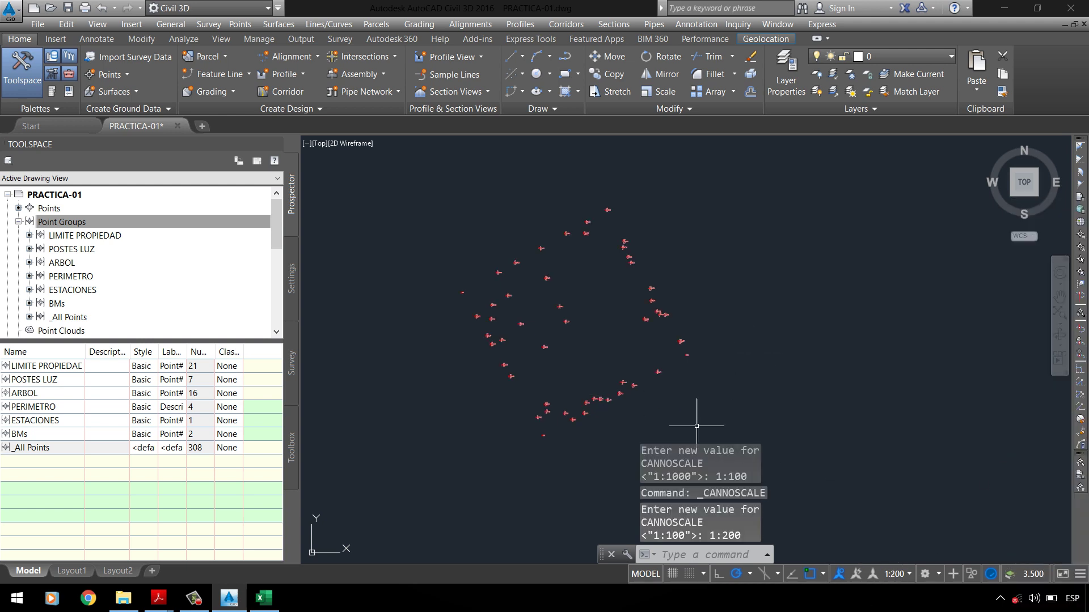
Step: Zoom in and out to inspect the point labels at the 1:200 scale
scroll(565, 406, up, 5)
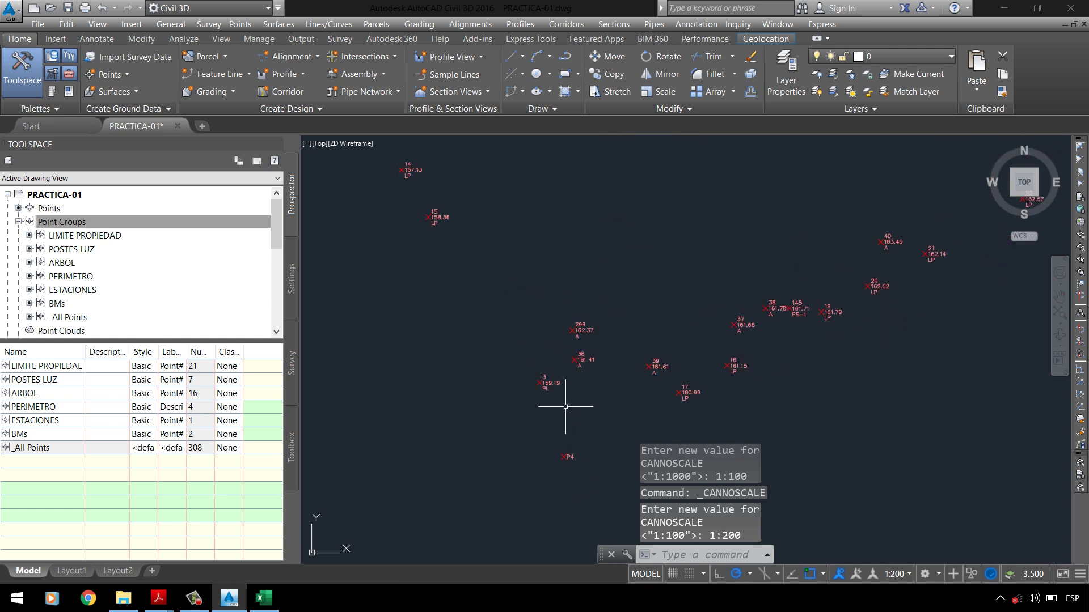
scroll(565, 406, down, 5)
scroll(469, 204, up, 8)
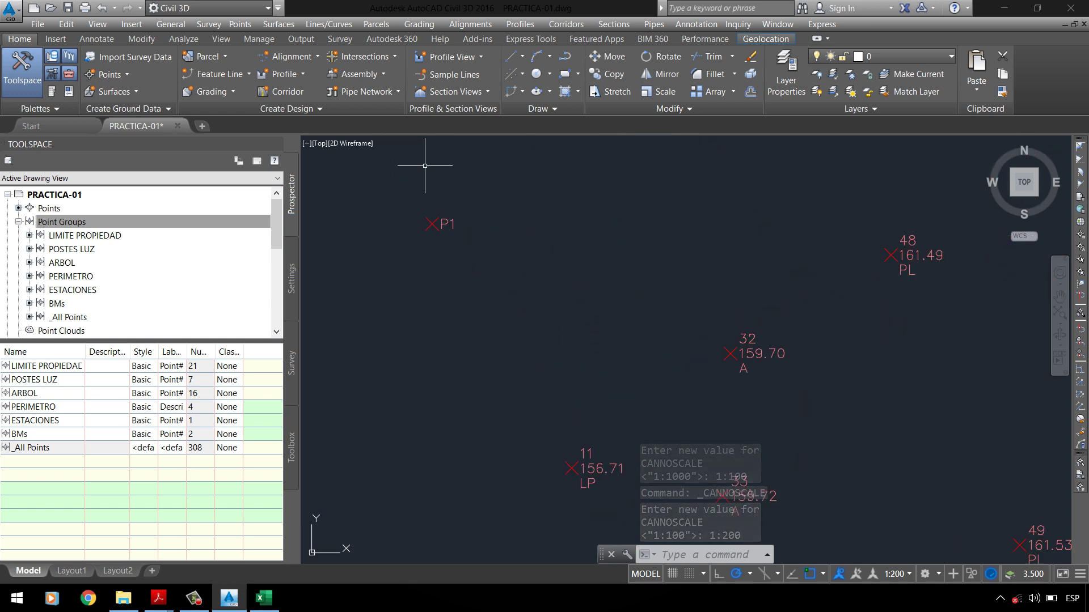
scroll(418, 340, down, 4)
scroll(606, 249, up, 5)
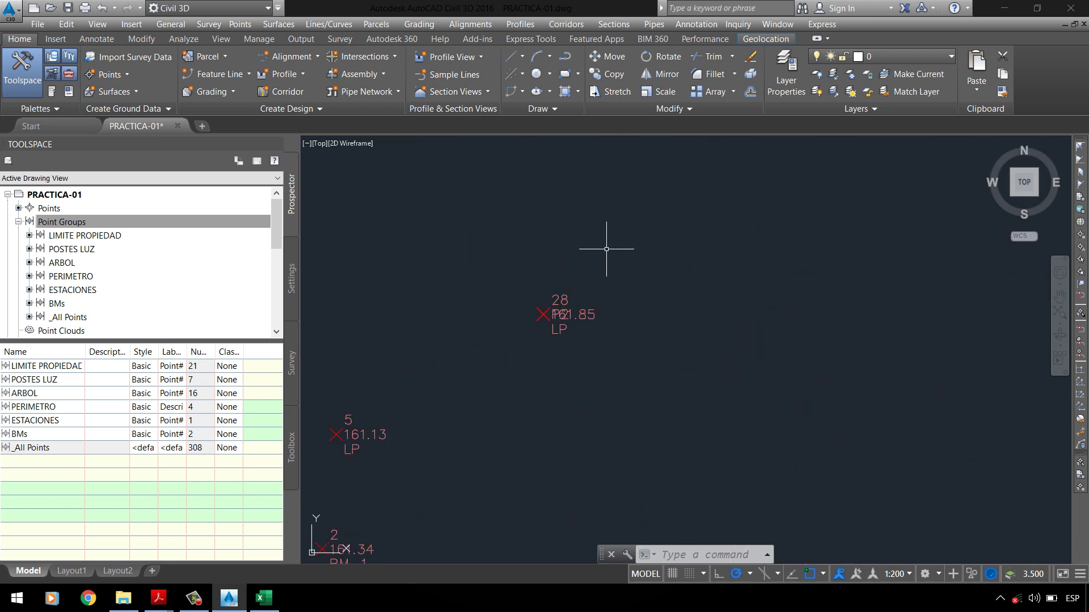
scroll(564, 286, up, 4)
scroll(514, 336, up, 7)
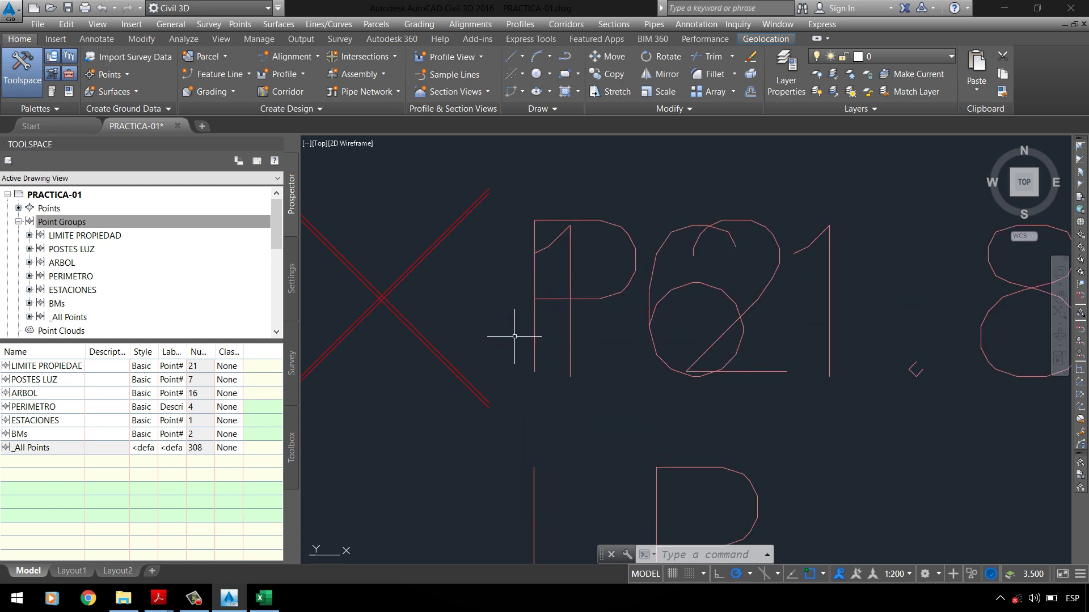
scroll(515, 336, down, 3)
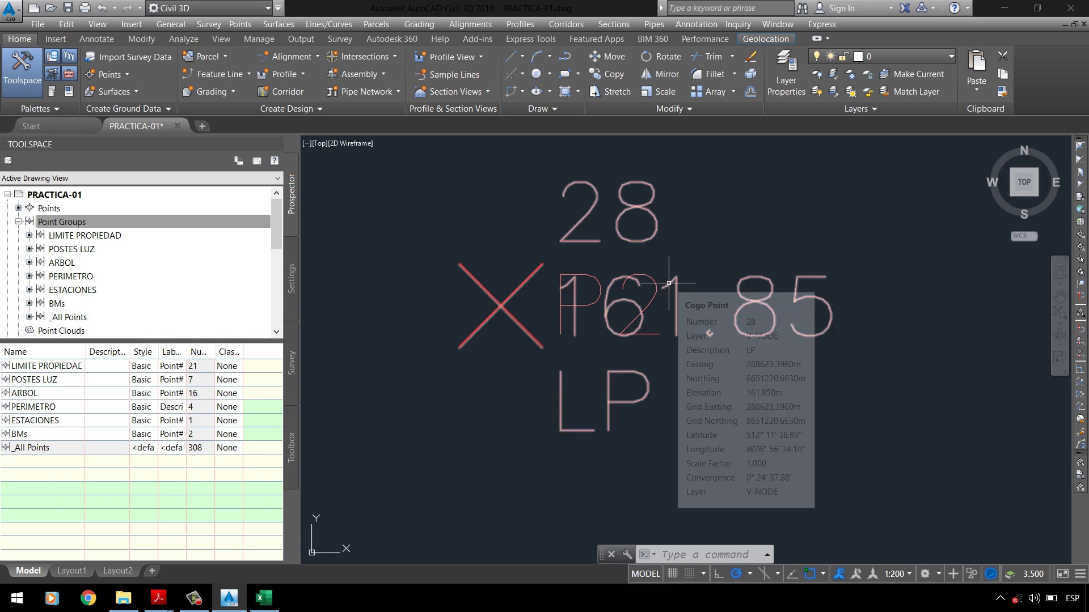
scroll(576, 207, down, 5)
scroll(576, 170, down, 4)
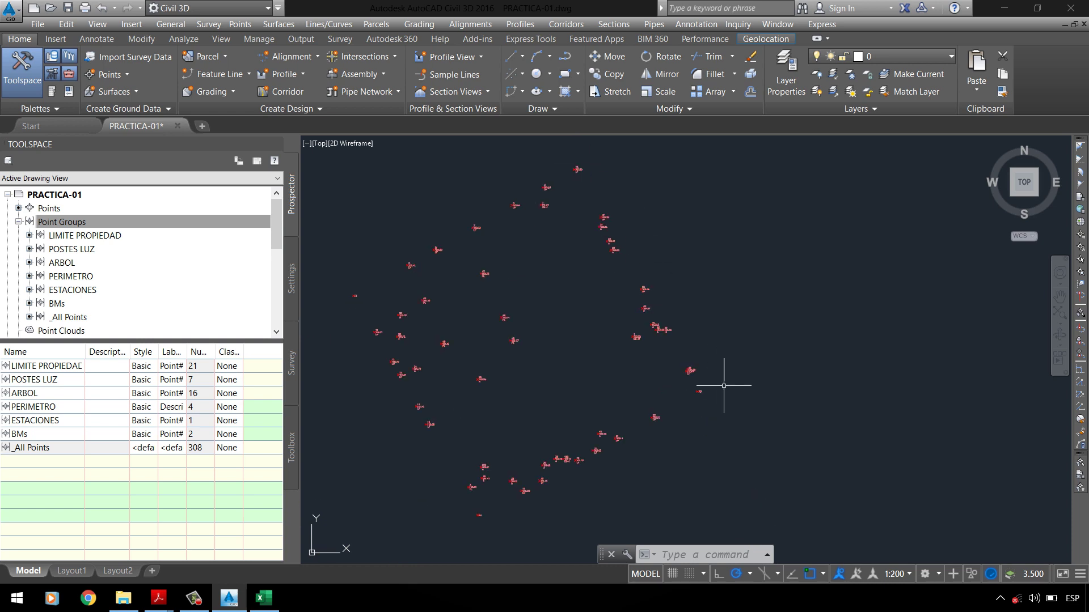
scroll(697, 376, up, 7)
scroll(656, 287, down, 5)
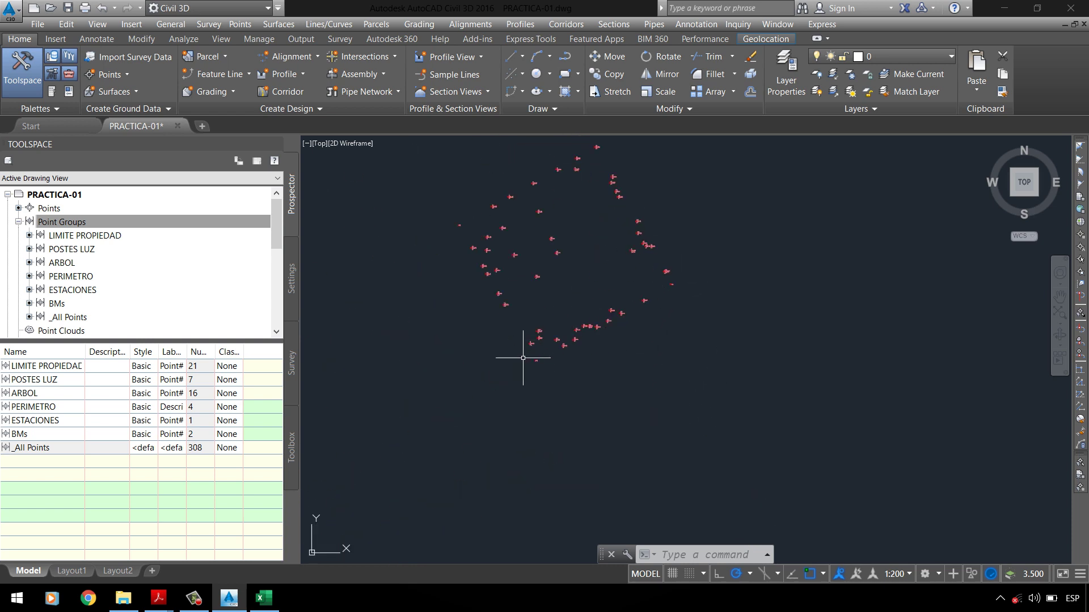
scroll(584, 332, up, 6)
scroll(486, 360, down, 5)
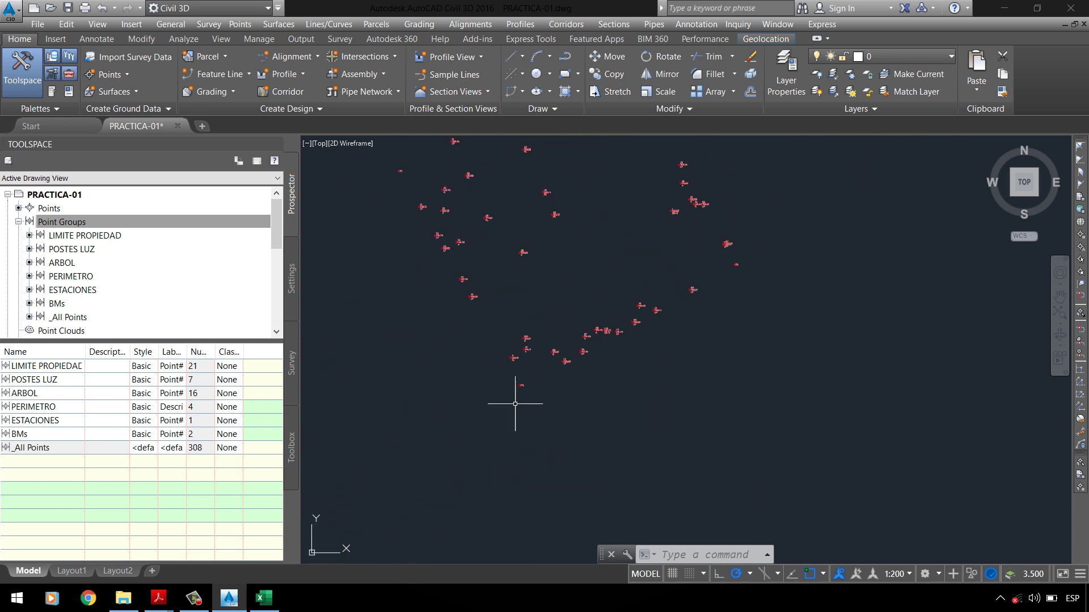
scroll(410, 236, up, 3)
scroll(410, 236, up, 5)
scroll(431, 244, down, 8)
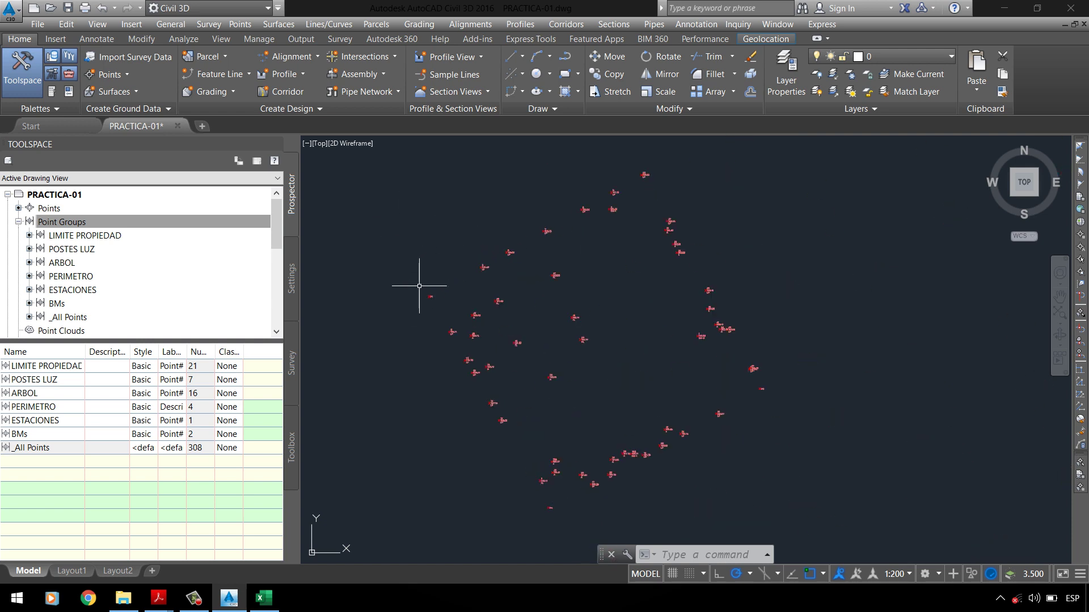
scroll(431, 267, up, 6)
scroll(493, 343, up, 1)
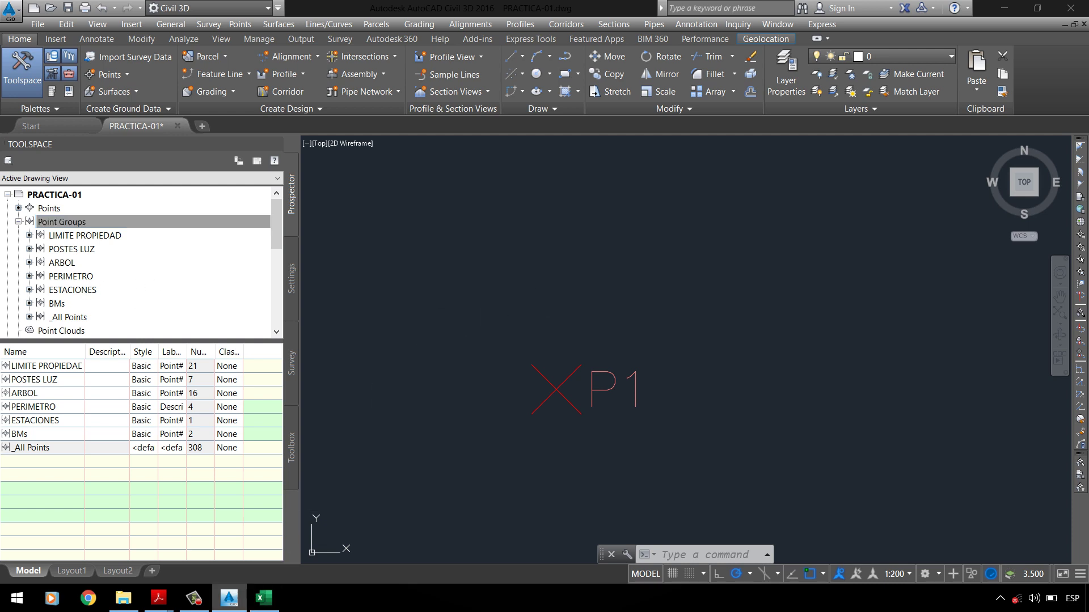
Step: After checking the assignment PDF, start a new point group named TERRENO NATURAL
mouse_move(173, 604)
click(85, 545)
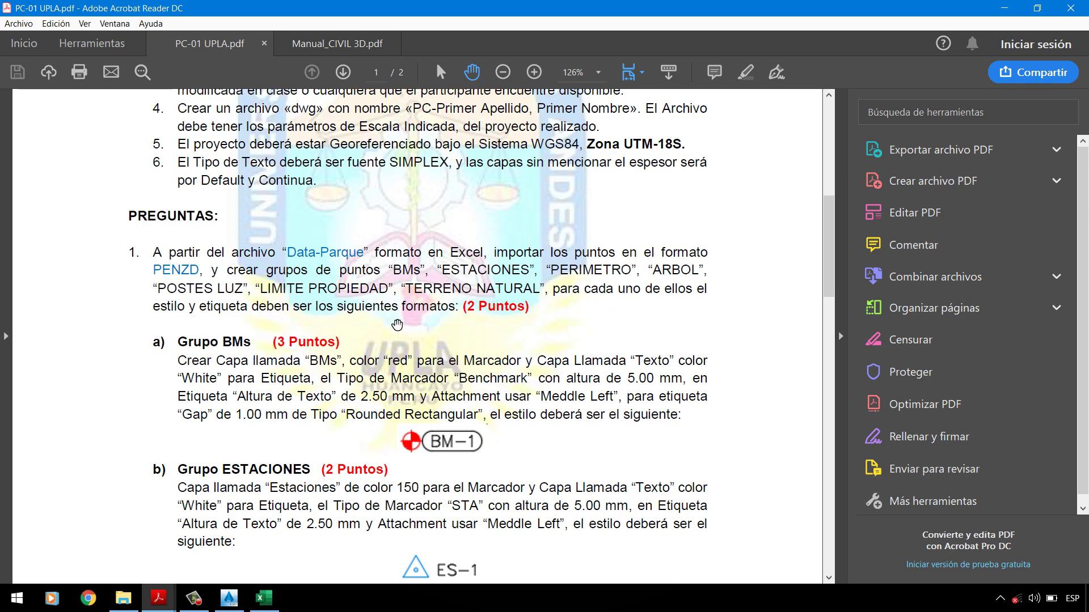
key(alt+Tab)
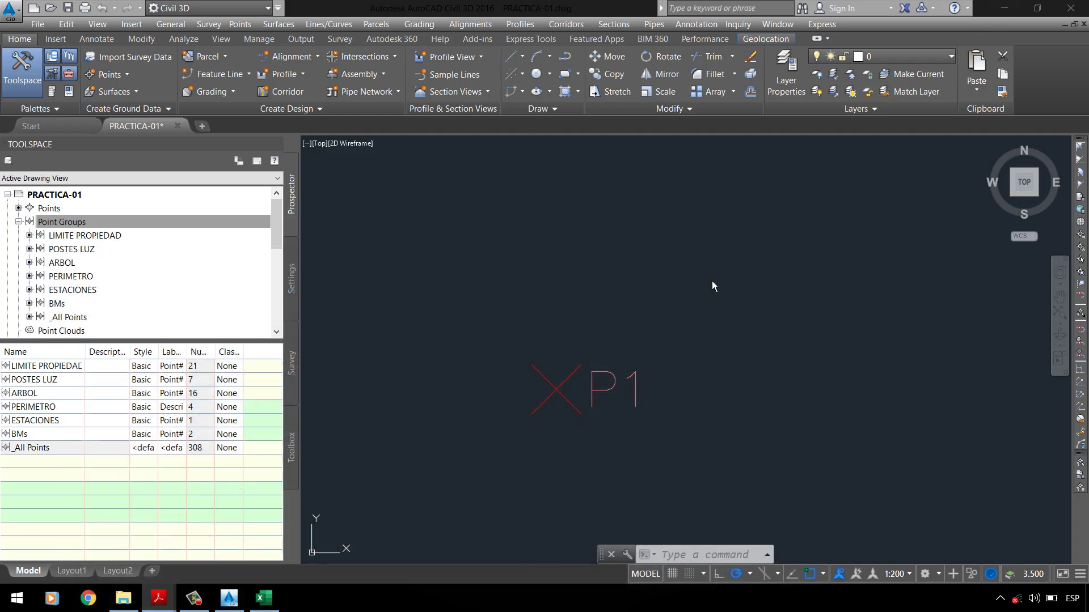
click(641, 219)
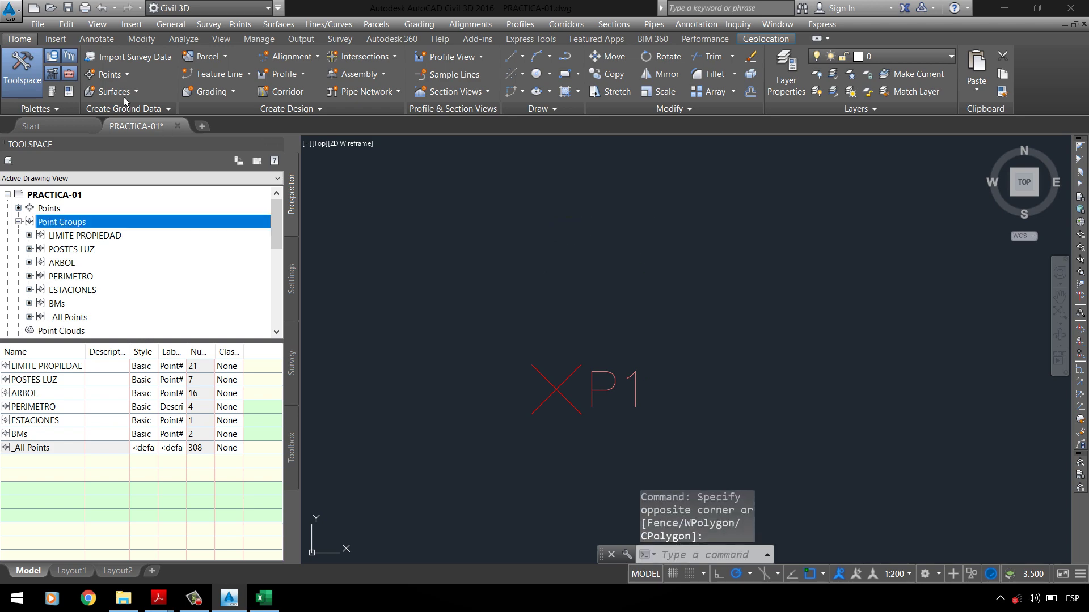
click(125, 75)
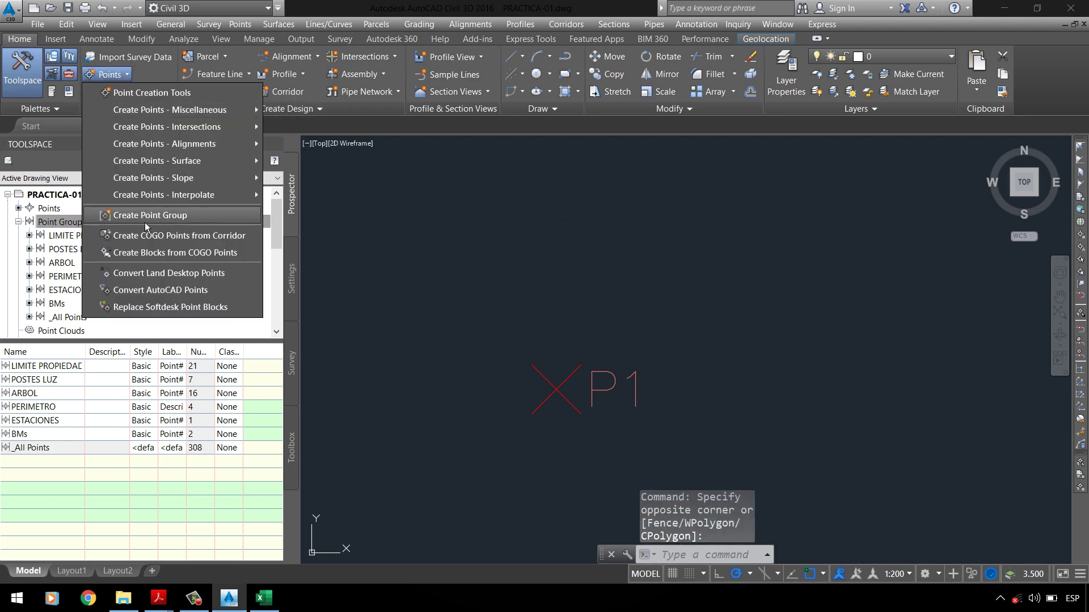
click(161, 221)
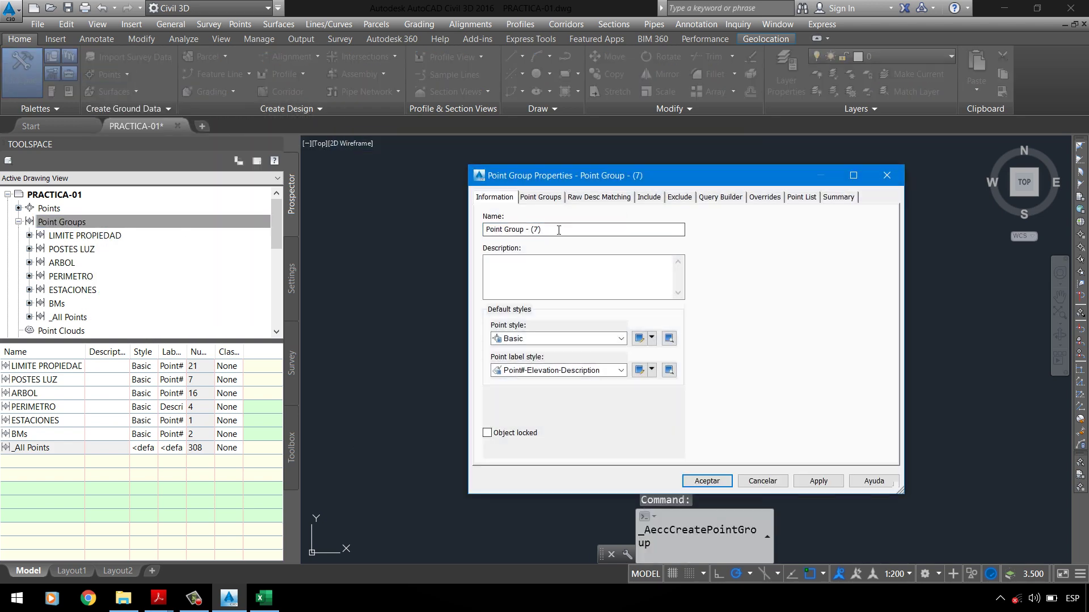
text(TERREMO)
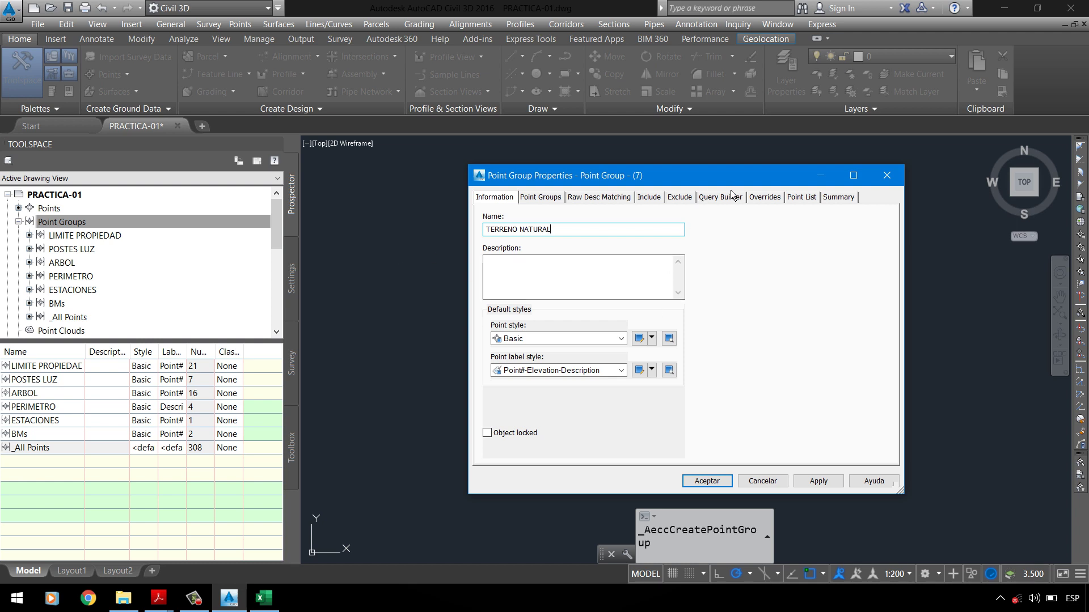
Step: Include points with full description TN and create the group with its 220 points
click(661, 200)
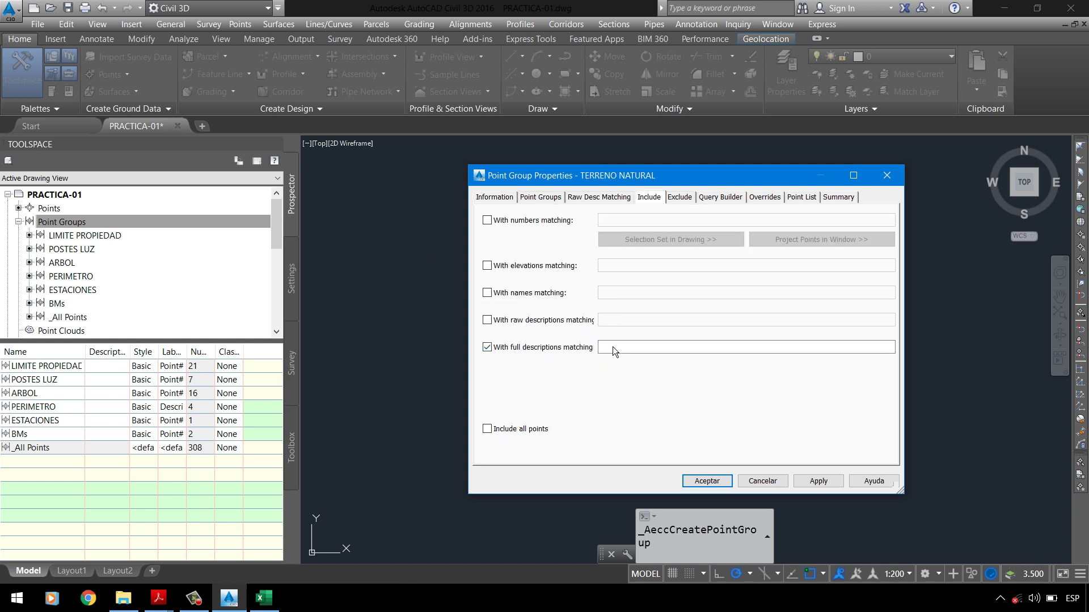
click(635, 348)
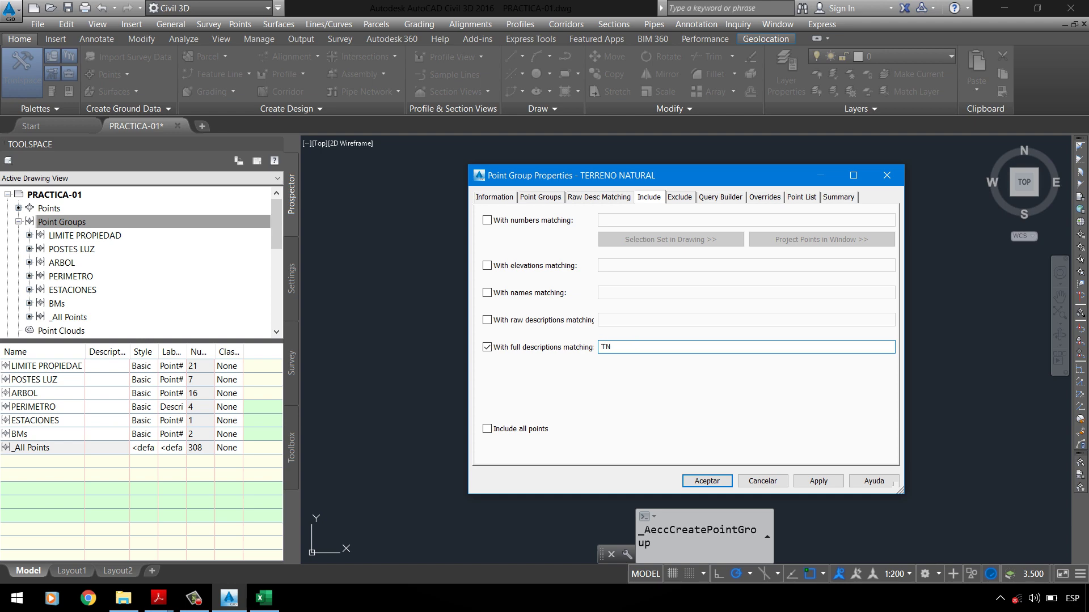
click(817, 199)
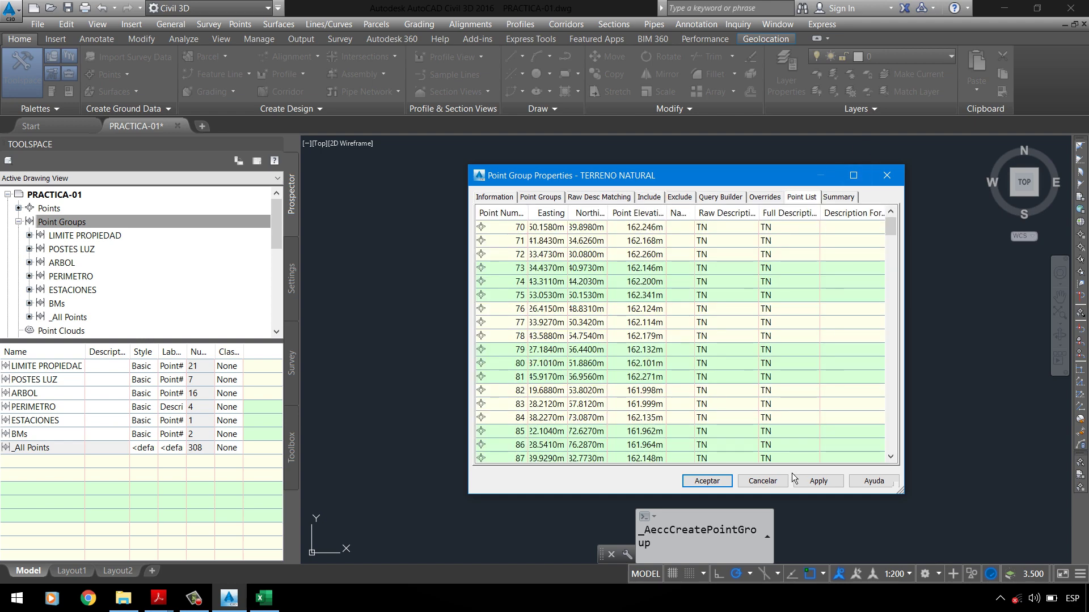
click(716, 483)
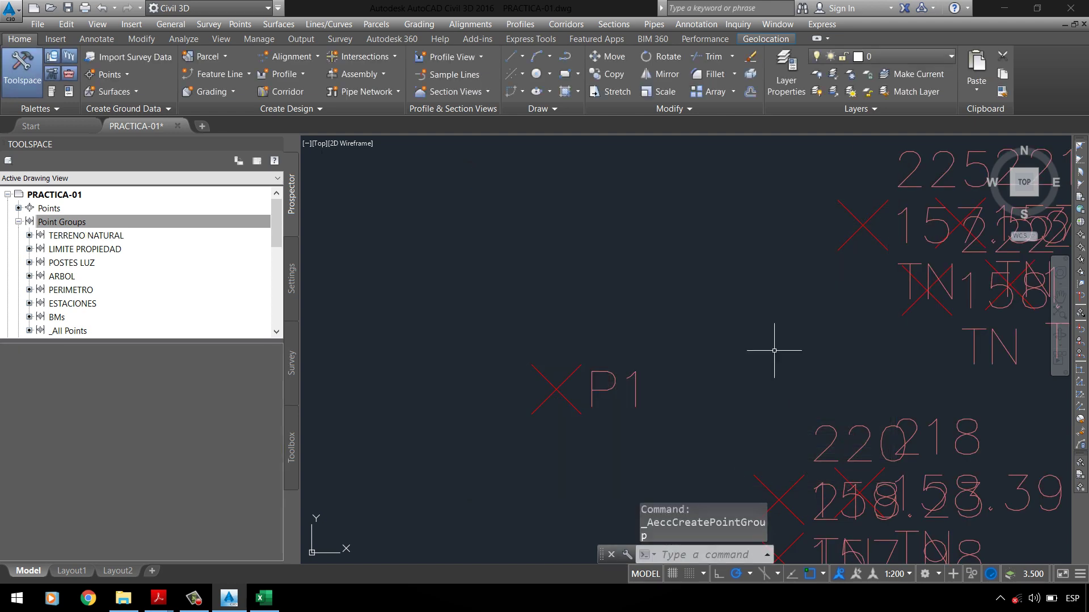
Step: Zoom to extents to show every survey point and save the drawing
scroll(548, 270, down, 6)
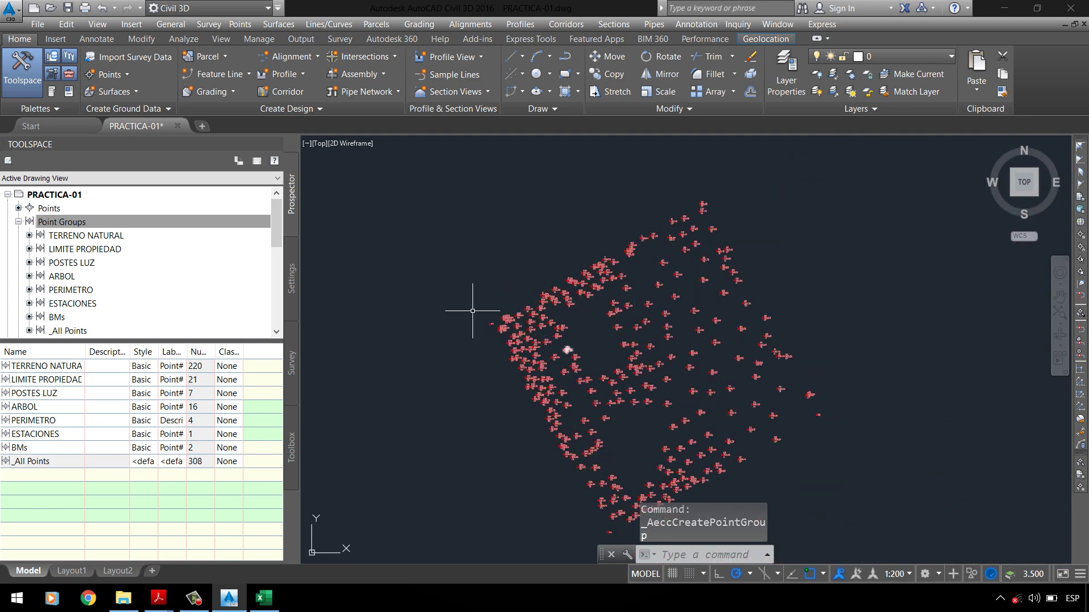
click(1059, 312)
click(68, 8)
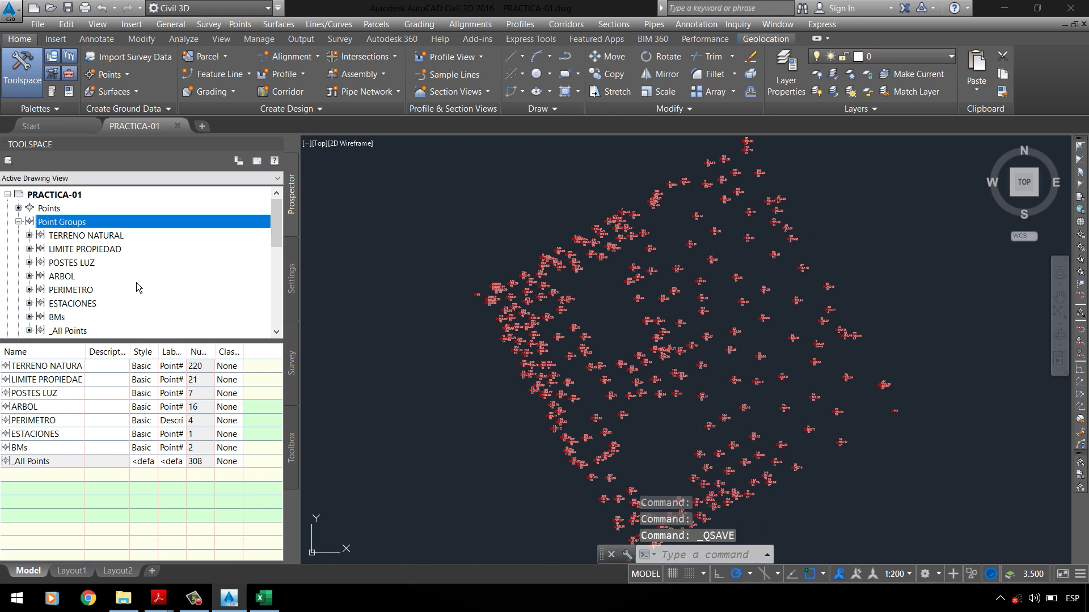
Step: Scroll the PC-01 UPLA.pdf assignment down to section a) Grupo BMs
mouse_move(158, 598)
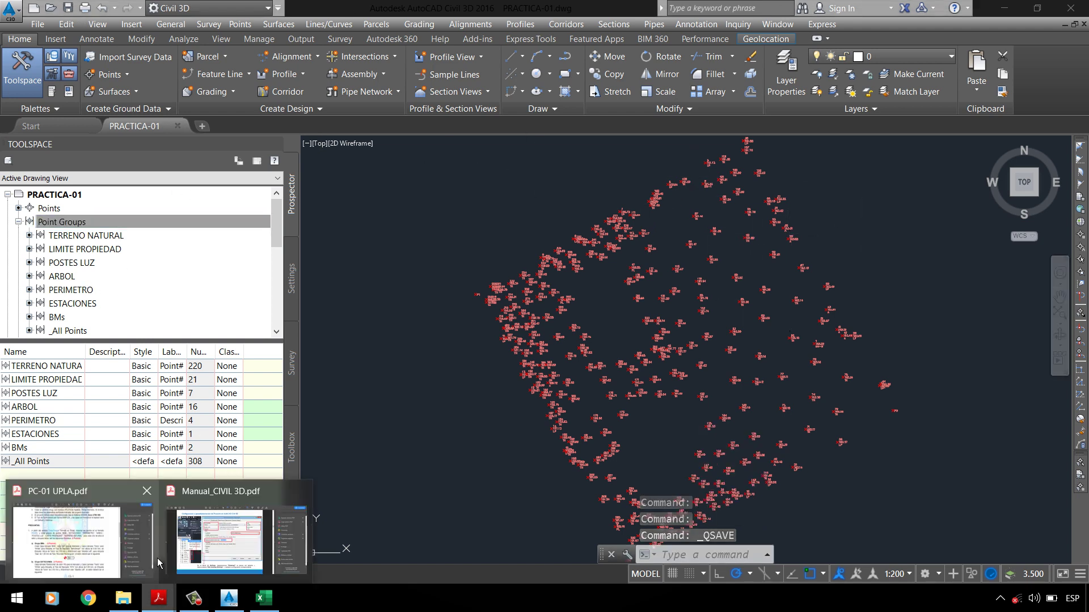
click(79, 544)
scroll(221, 367, down, 1)
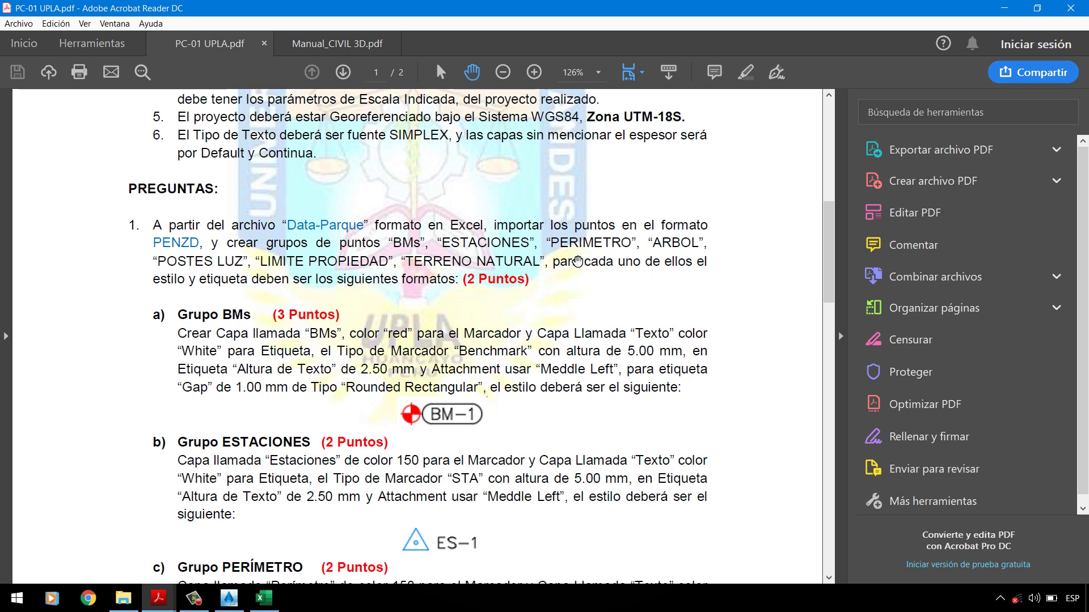
scroll(213, 331, down, 2)
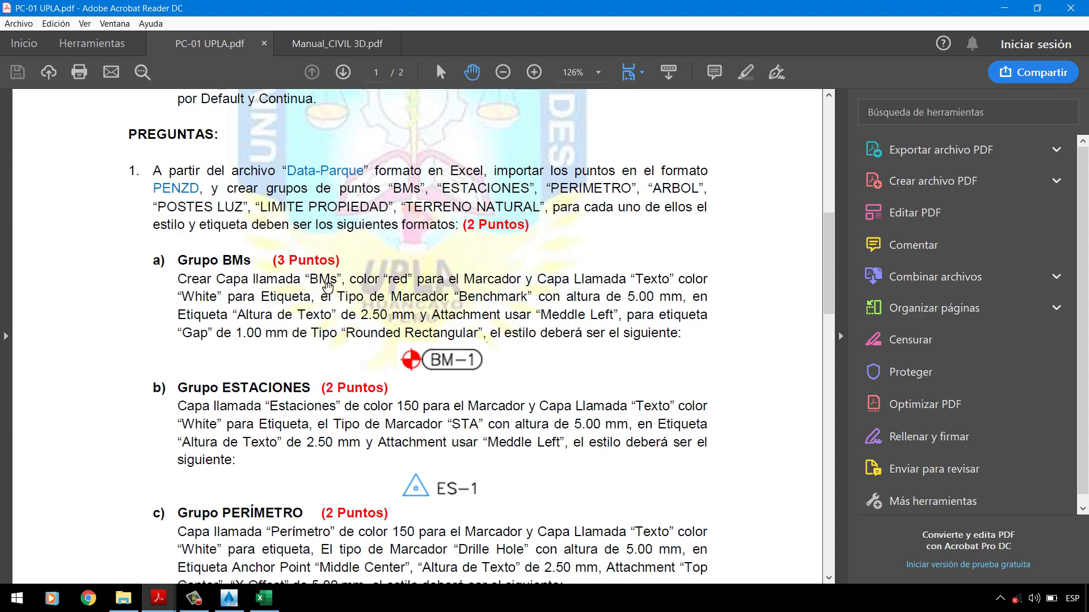
Step: In the Layer Properties Manager, add layer _BMs and assign it the colour red
click(1004, 10)
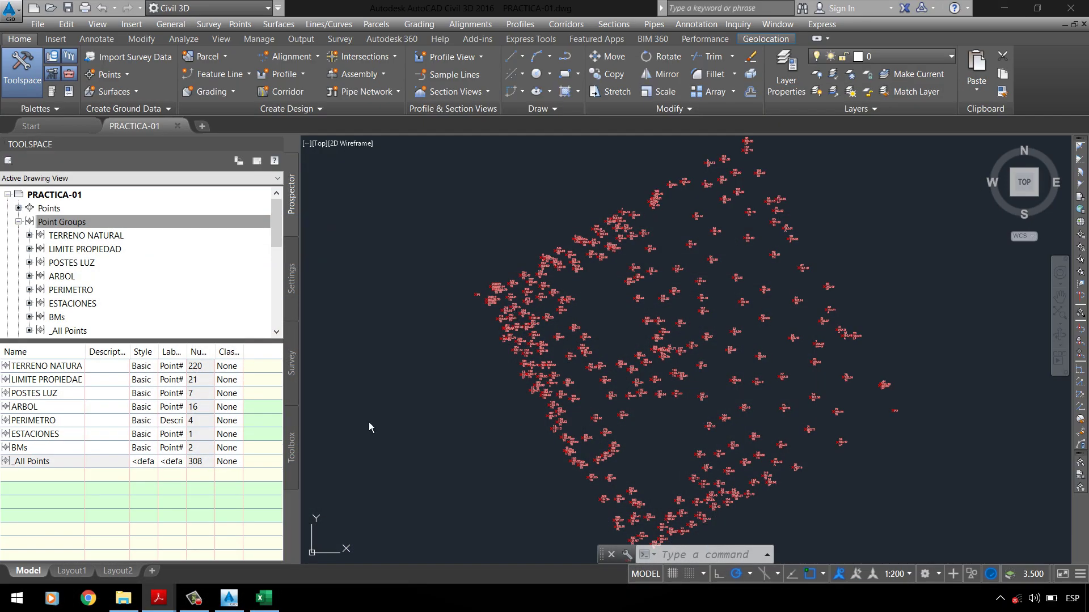
click(795, 85)
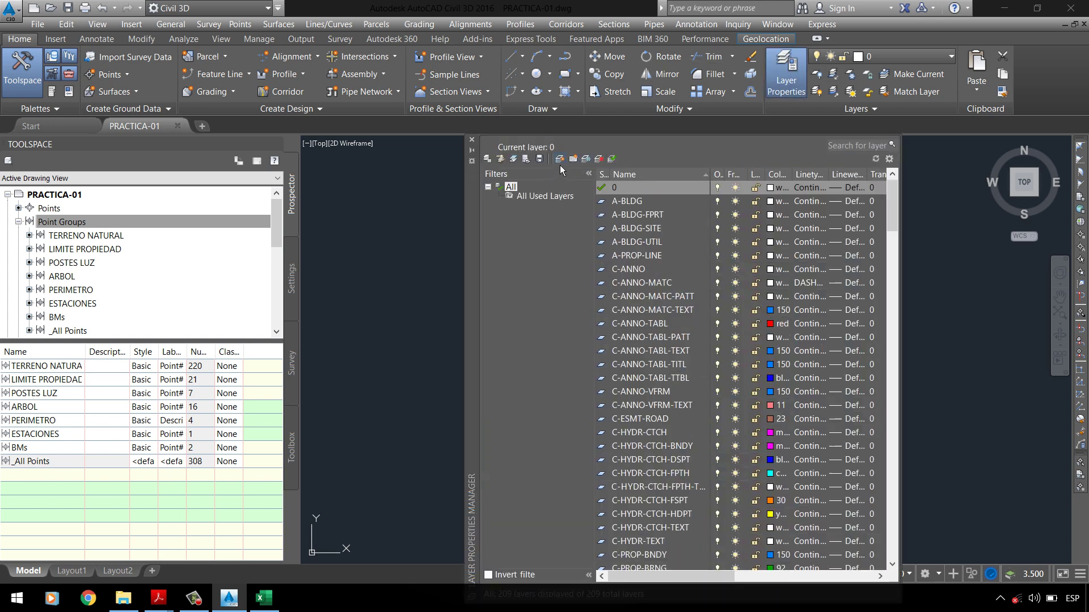
click(559, 160)
text(_BMs)
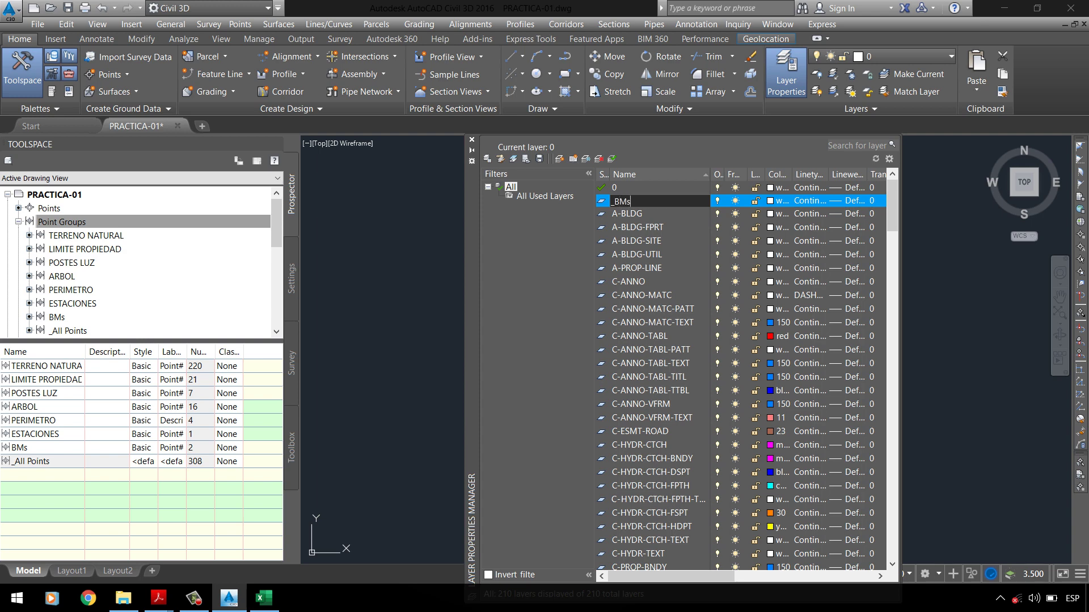
key(Return)
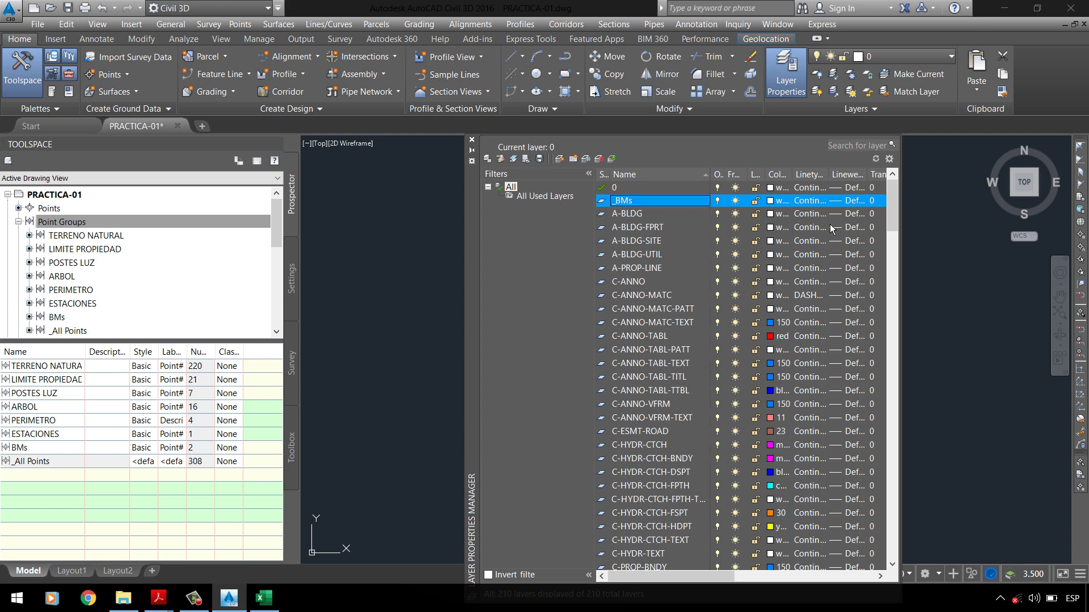
click(771, 216)
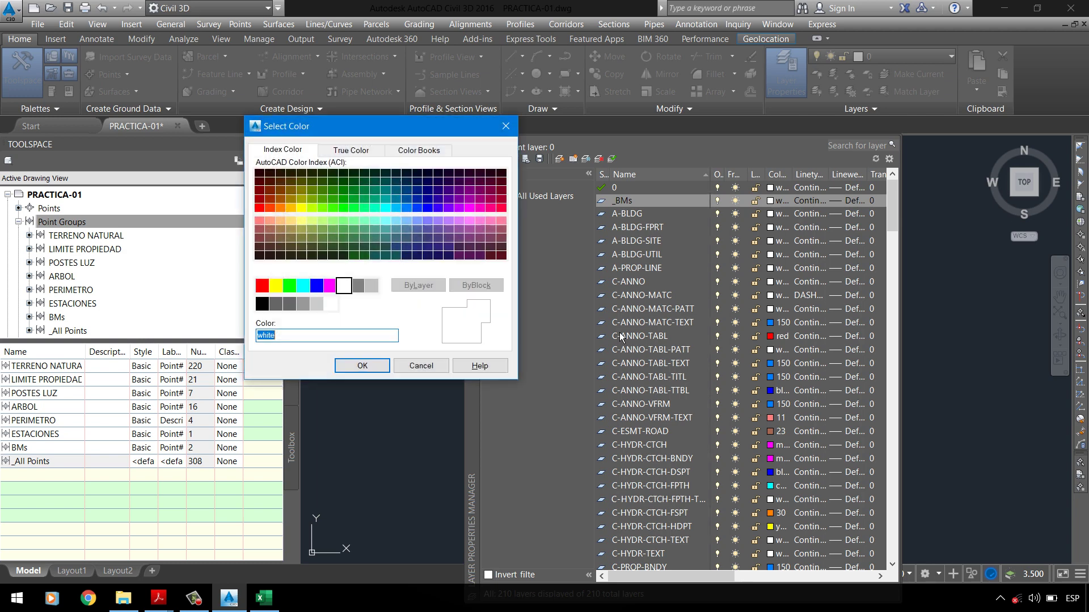
click(262, 285)
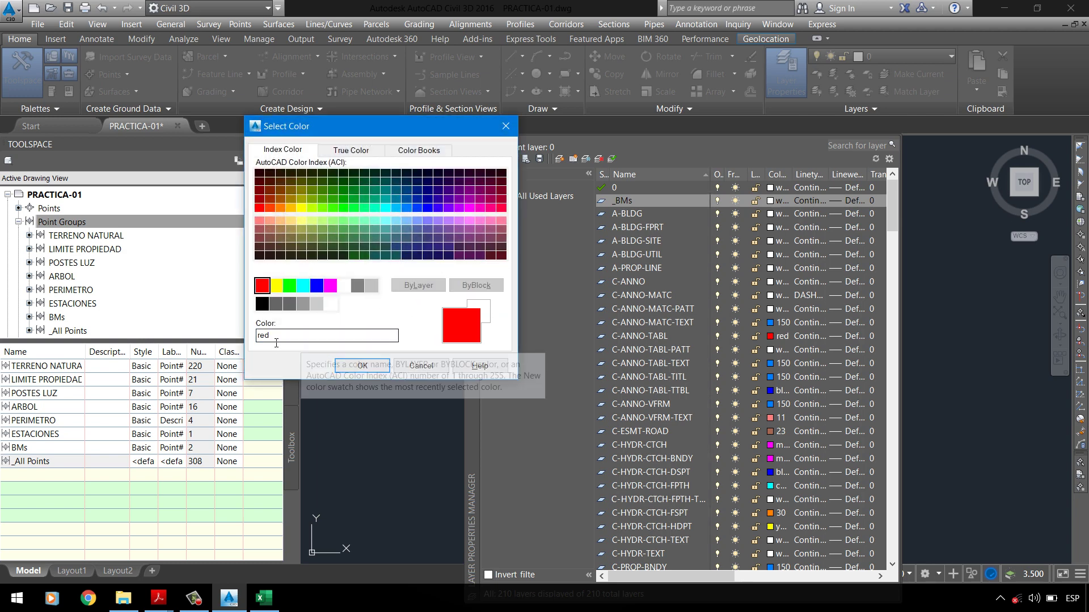
click(325, 342)
click(361, 366)
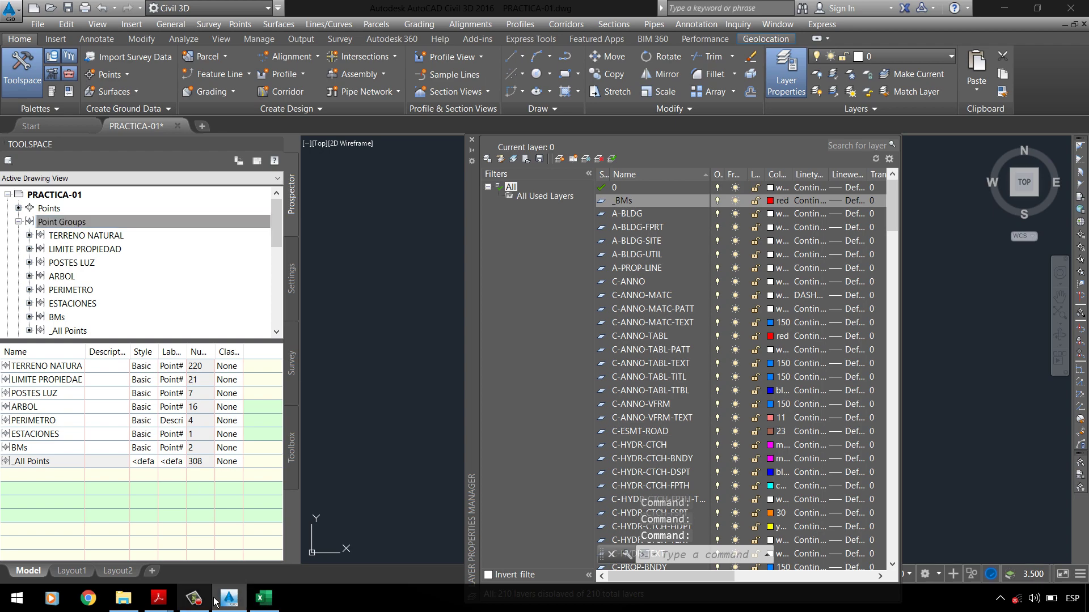
Step: Reread the Grupo BMs section in the PDF, then switch back to Civil 3D
mouse_move(169, 608)
click(74, 541)
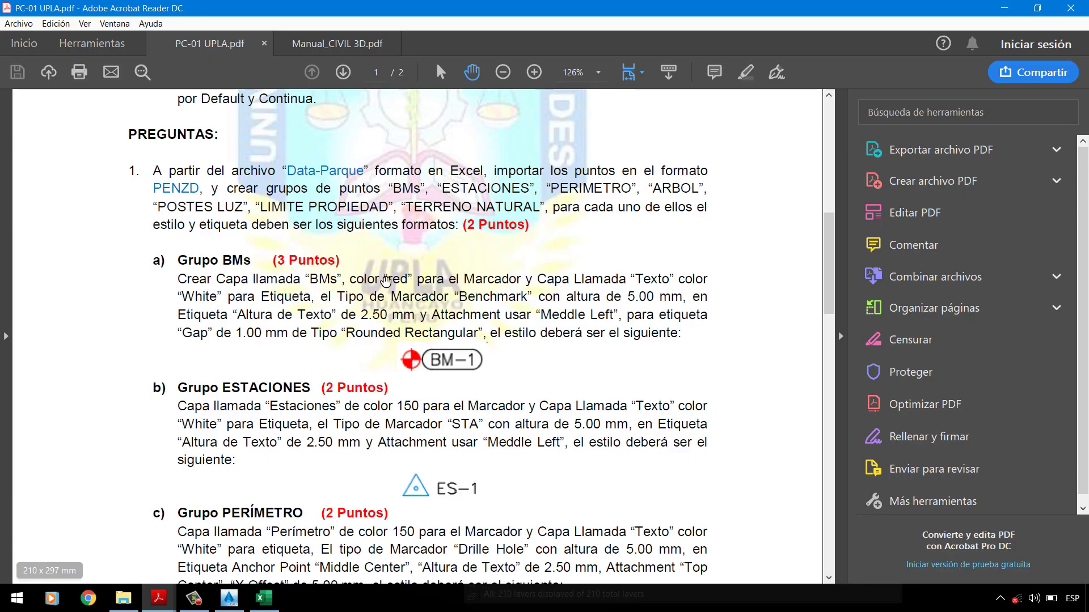
scroll(397, 346, up, 2)
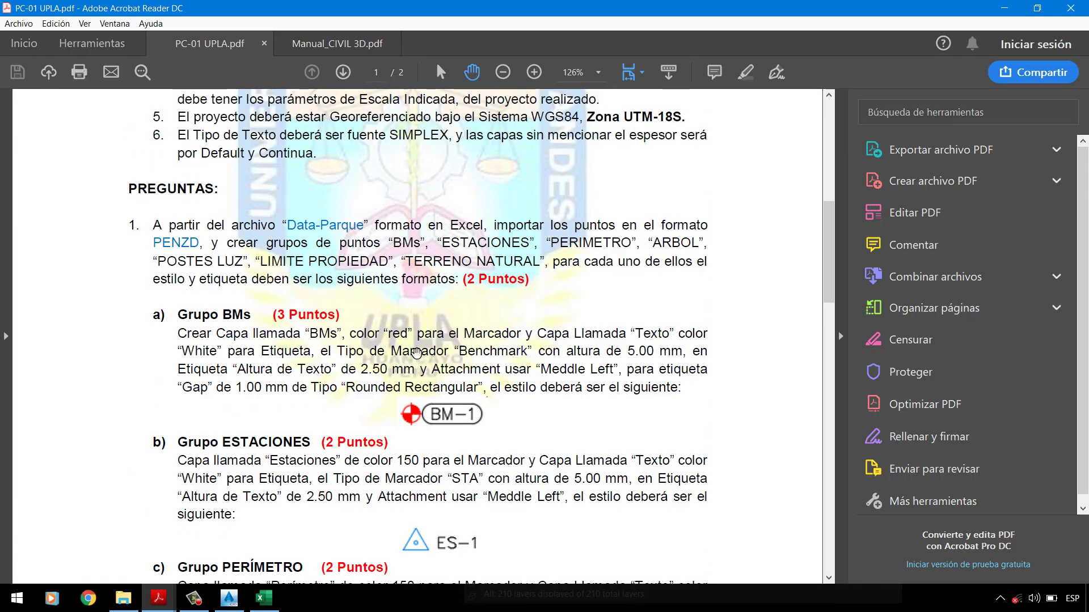
scroll(417, 356, up, 2)
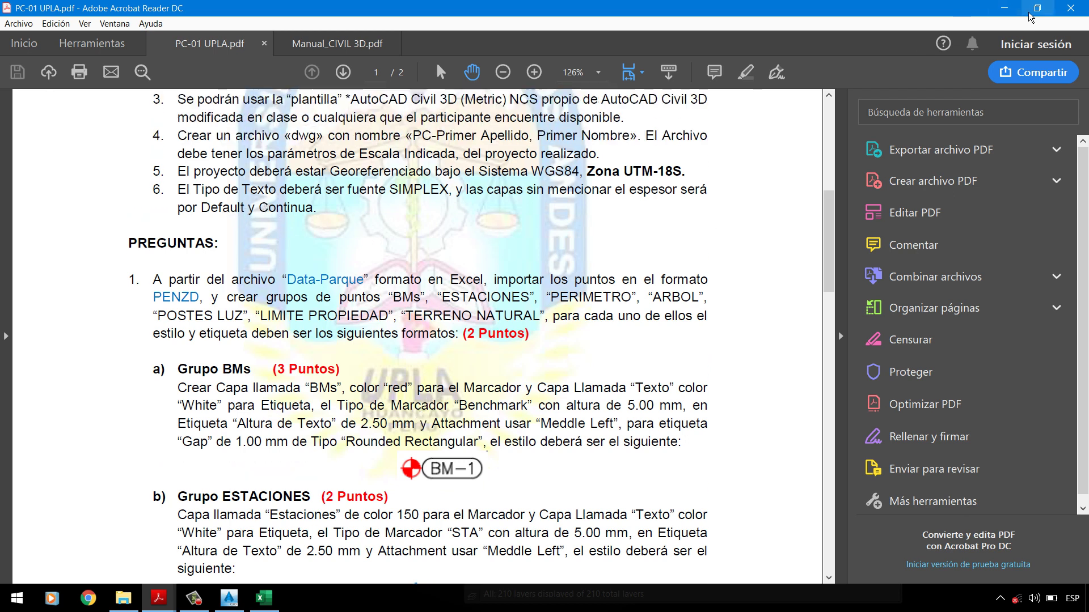
key(alt+Tab)
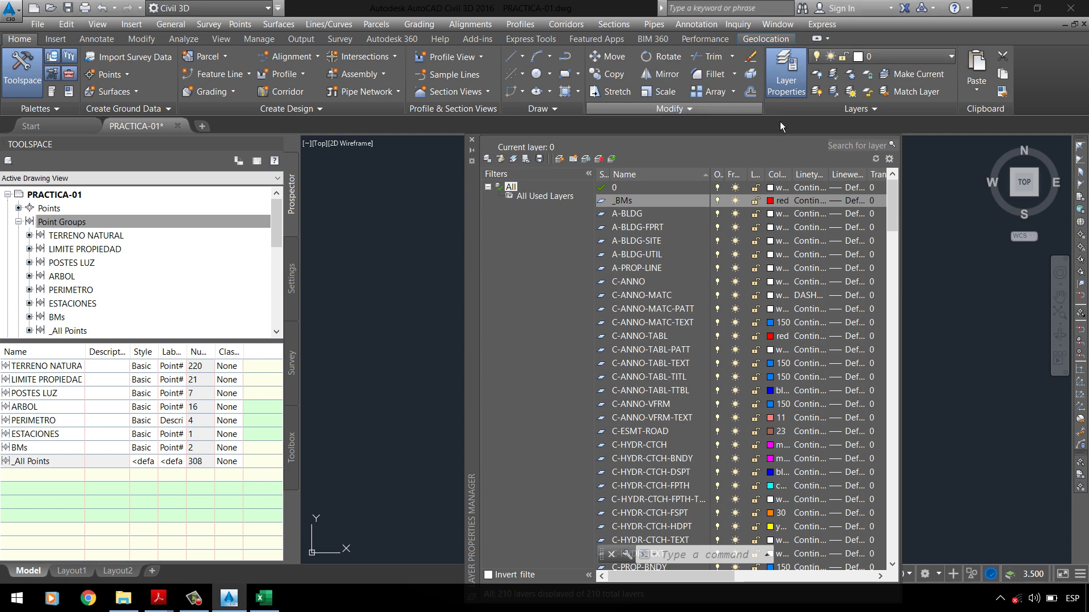
Step: Close the layer manager and open the BMs point group's properties
click(471, 139)
click(71, 221)
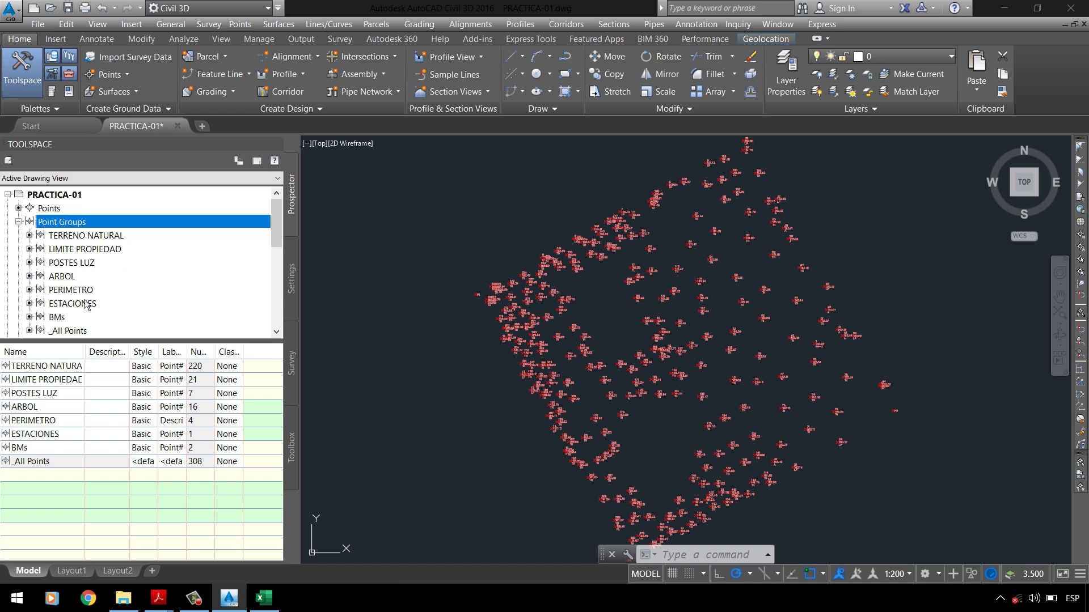
click(70, 318)
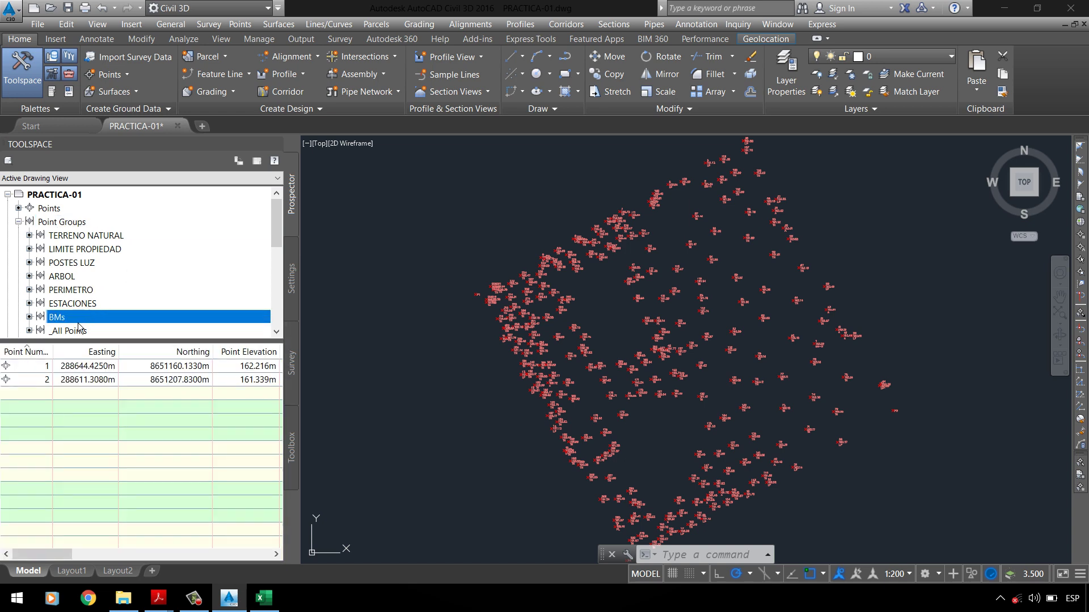
right_click(78, 321)
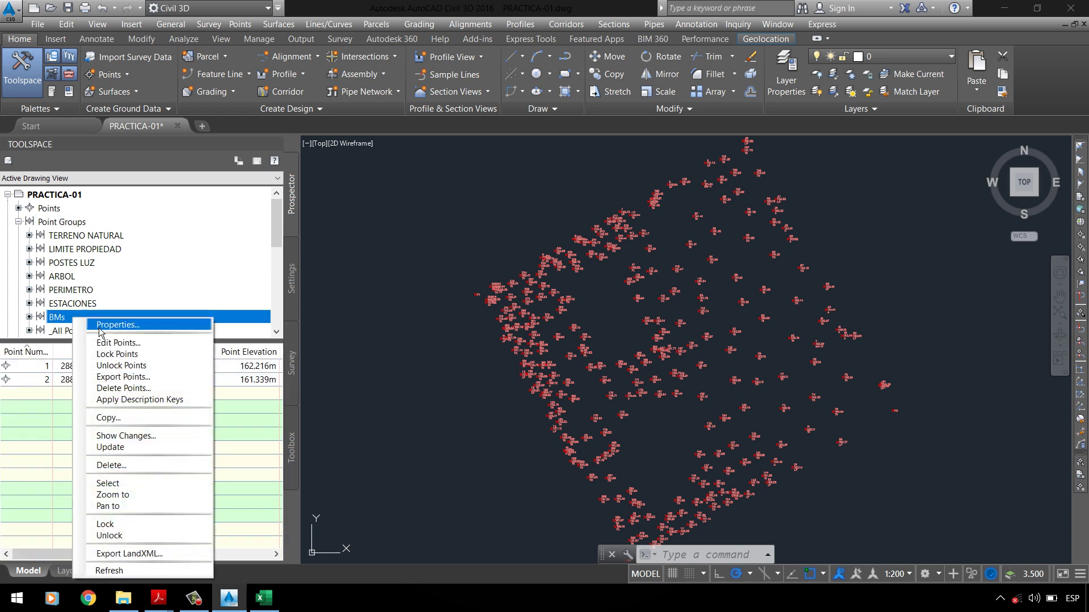
click(100, 326)
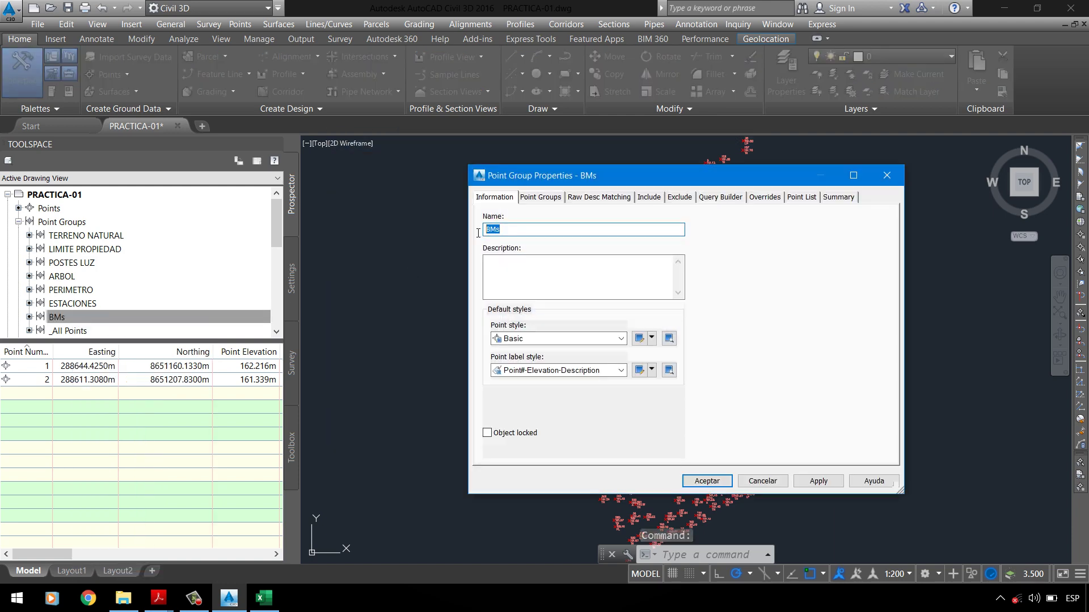
Step: Browse the available point styles in the BMs group's properties
click(540, 275)
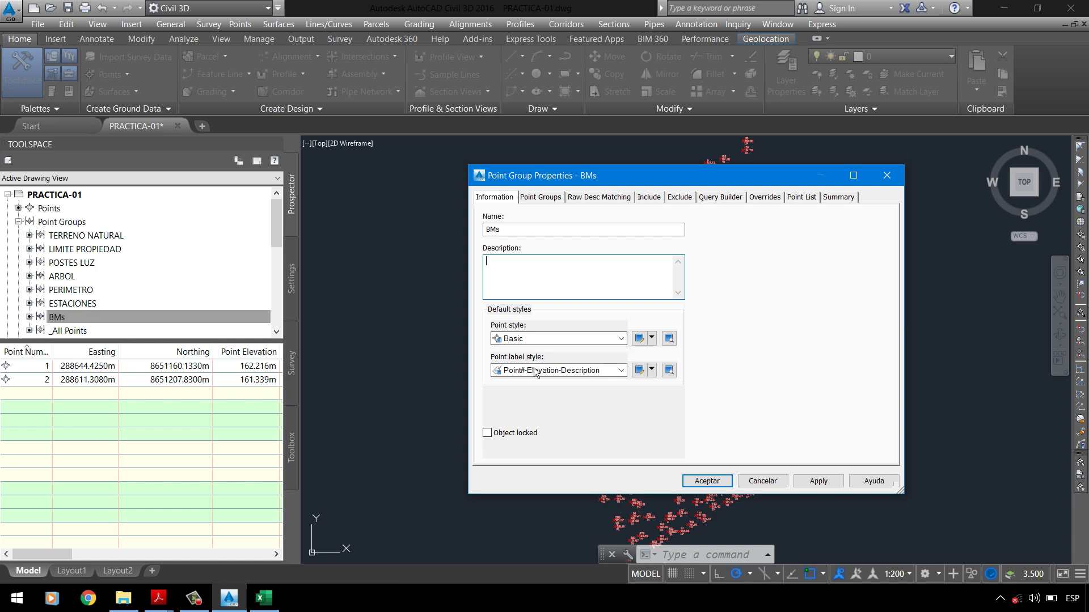
double_click(524, 339)
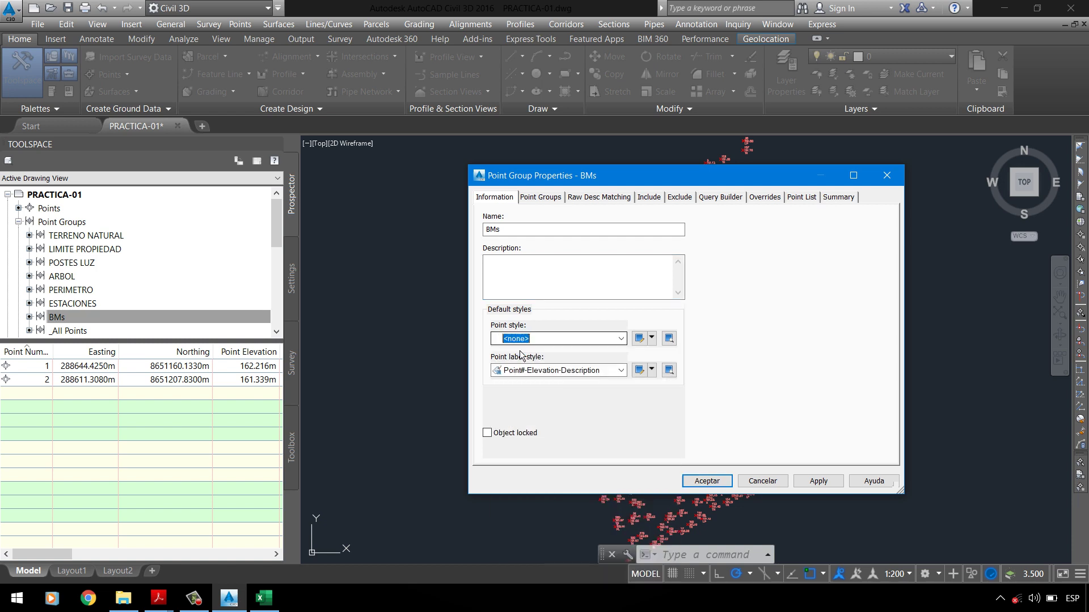
click(524, 339)
key(Down)
key(Down)
key(Down)
key(Down)
key(Down)
key(Down)
key(Down)
key(Down)
key(Down)
key(Down)
key(Down)
key(Down)
key(Down)
key(Down)
key(Down)
key(Down)
key(Down)
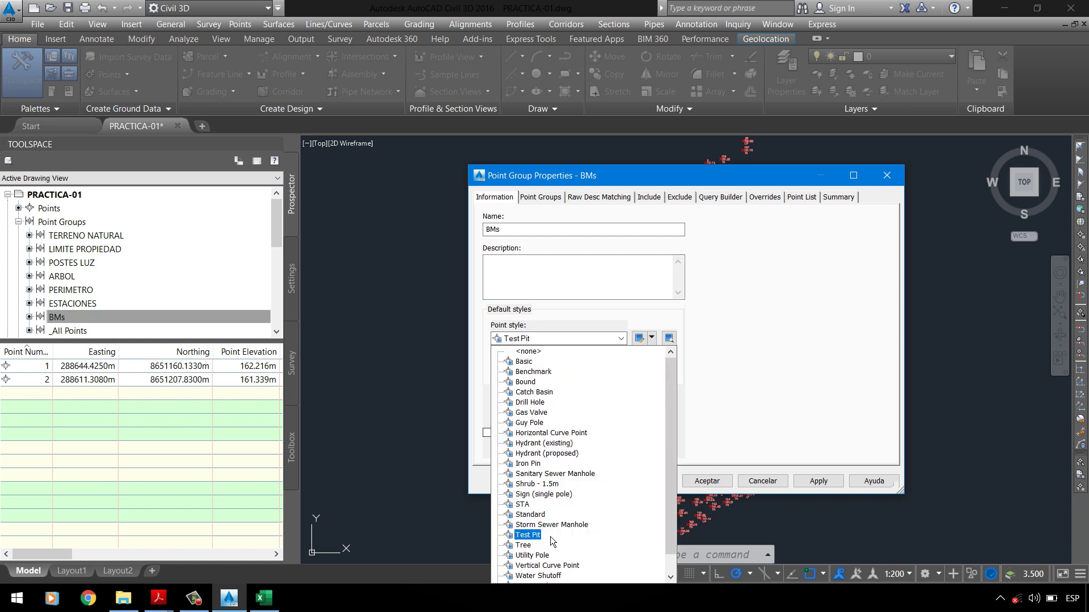
key(b)
key(Return)
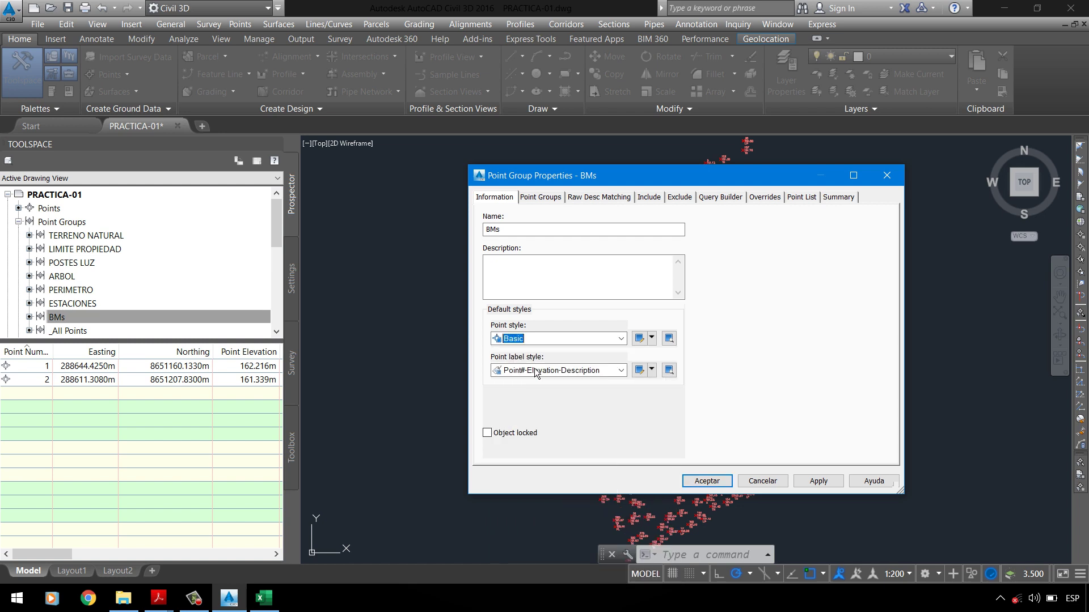
click(552, 344)
key(Escape)
click(527, 342)
scroll(533, 435, down, 1)
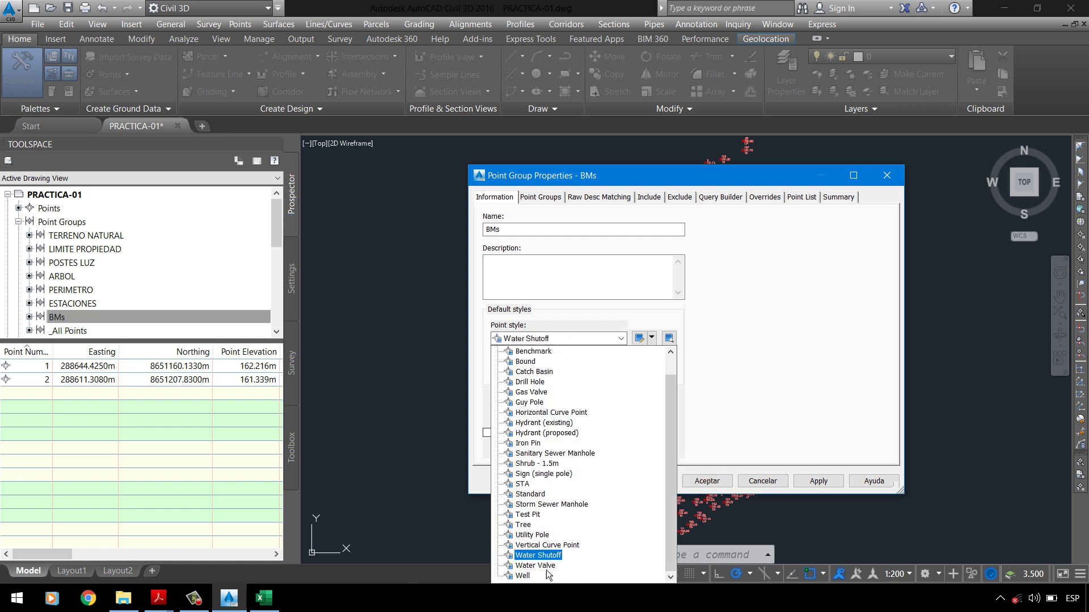
key(i)
key(Return)
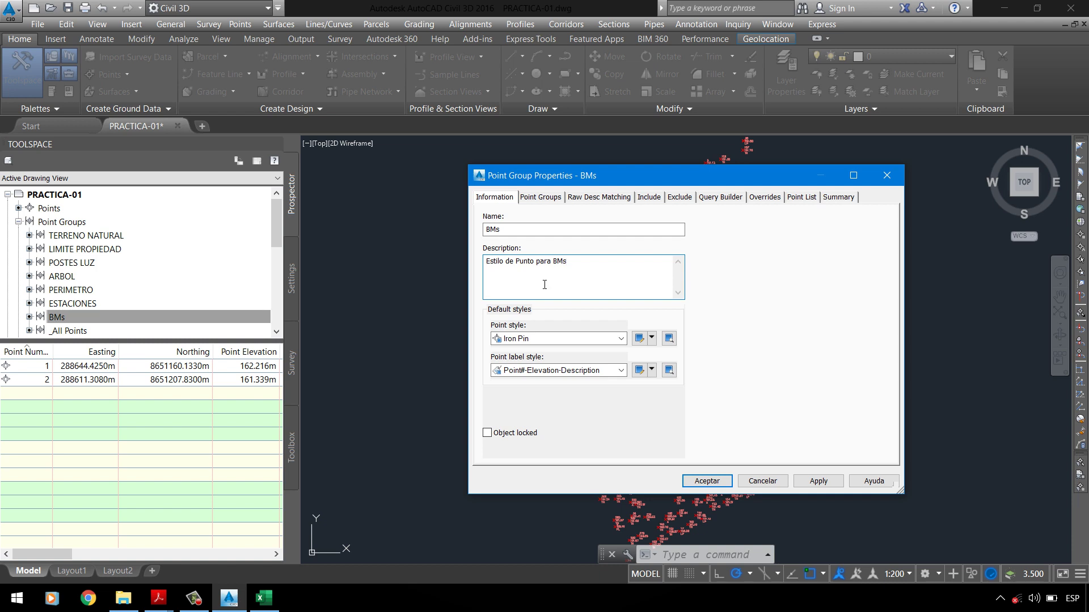
Step: Set the point style to Basic and show the point style actions list
click(538, 339)
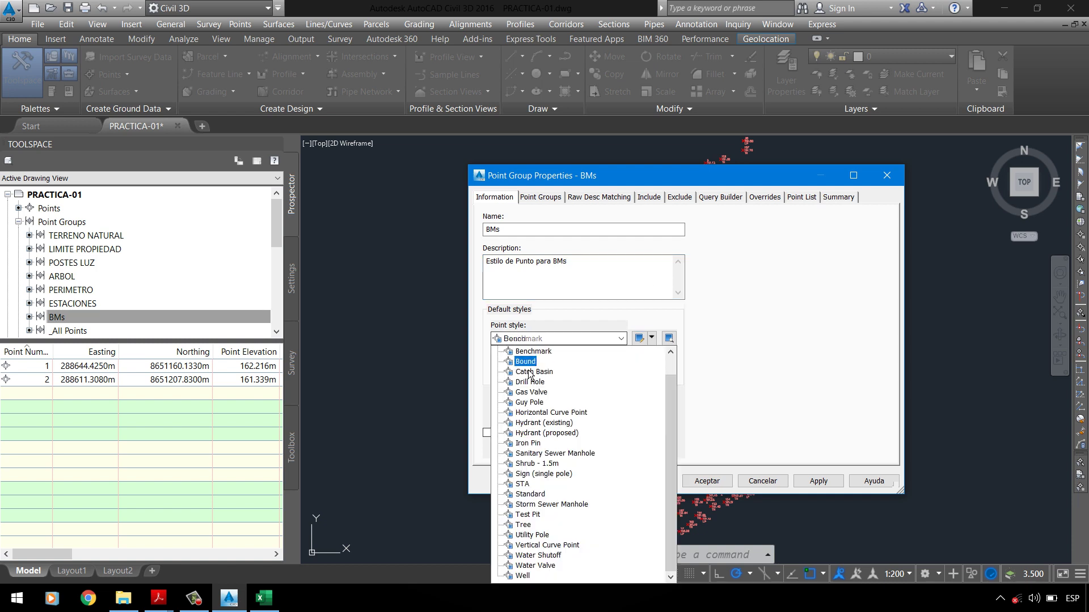
scroll(530, 374, up, 1)
click(524, 351)
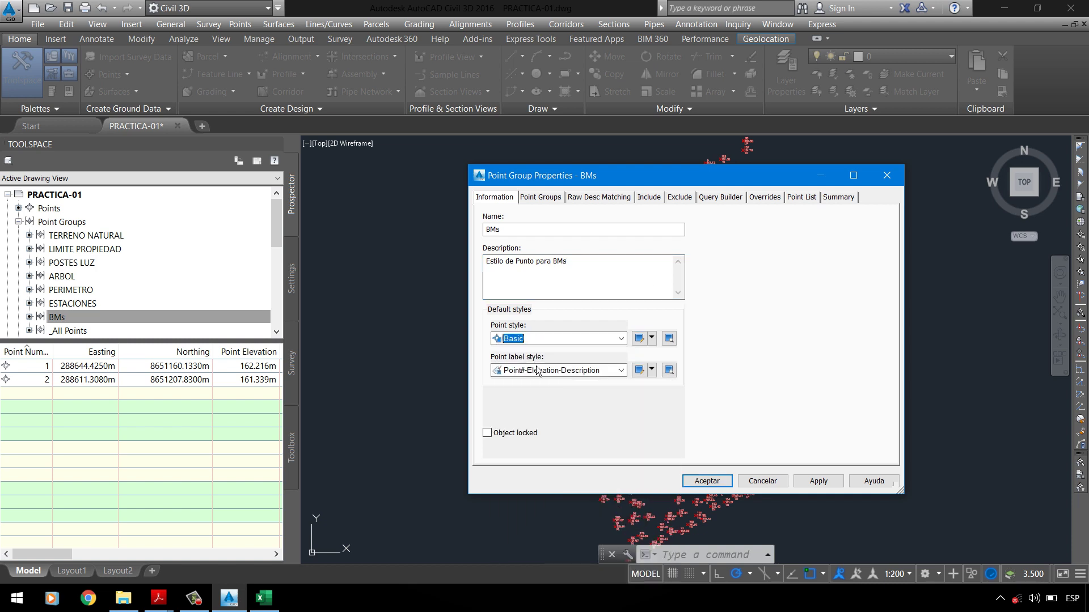
click(652, 338)
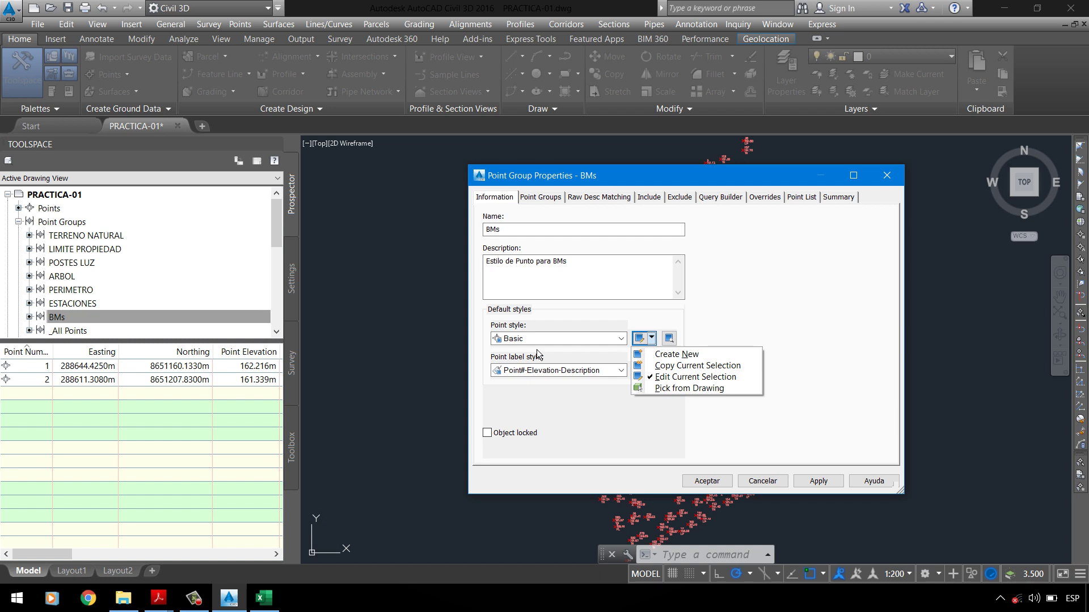
click(562, 315)
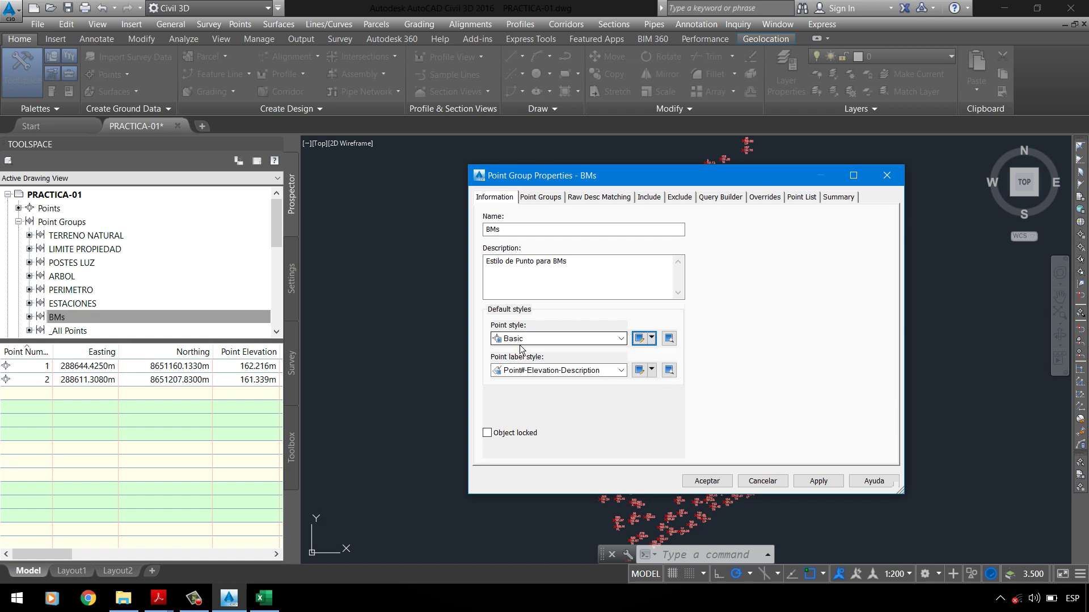
click(652, 338)
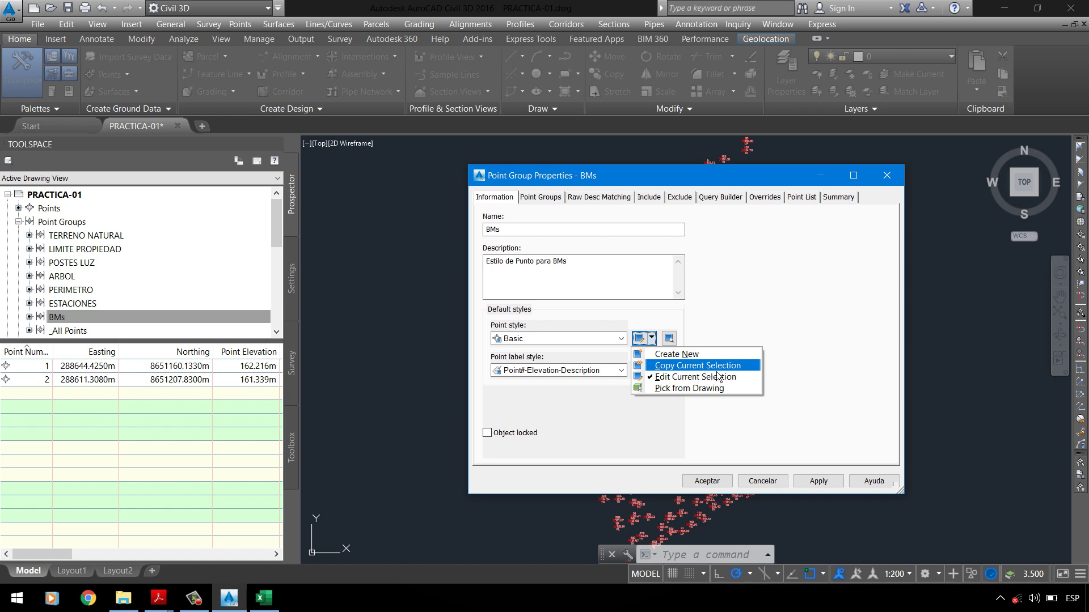
Step: Copy the Basic style, name the copy _BMs, and enter its description
click(675, 370)
drag(606, 185, 494, 227)
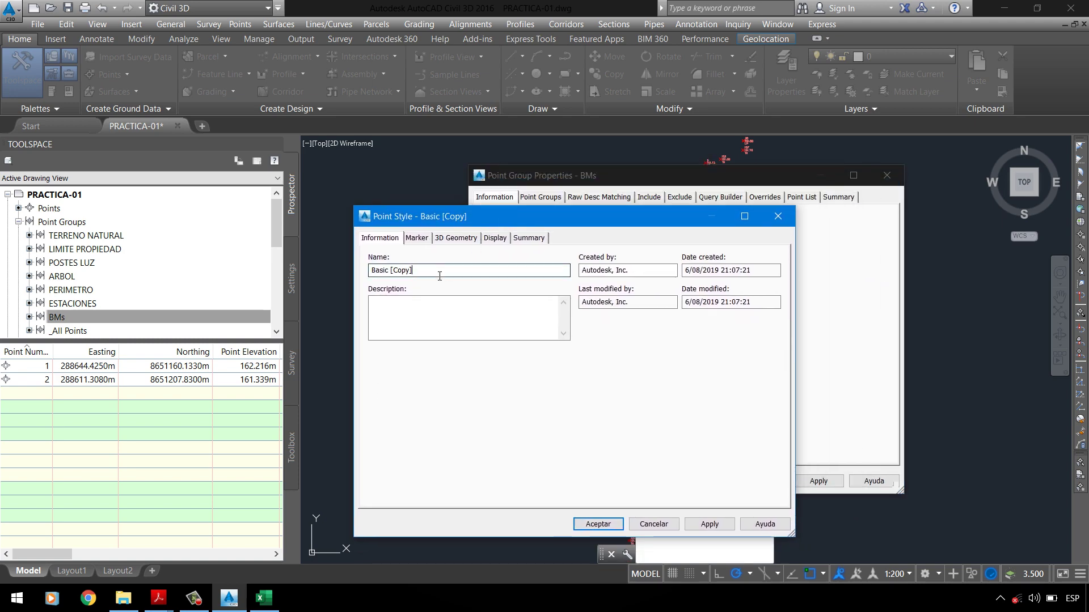
drag(437, 272, 369, 290)
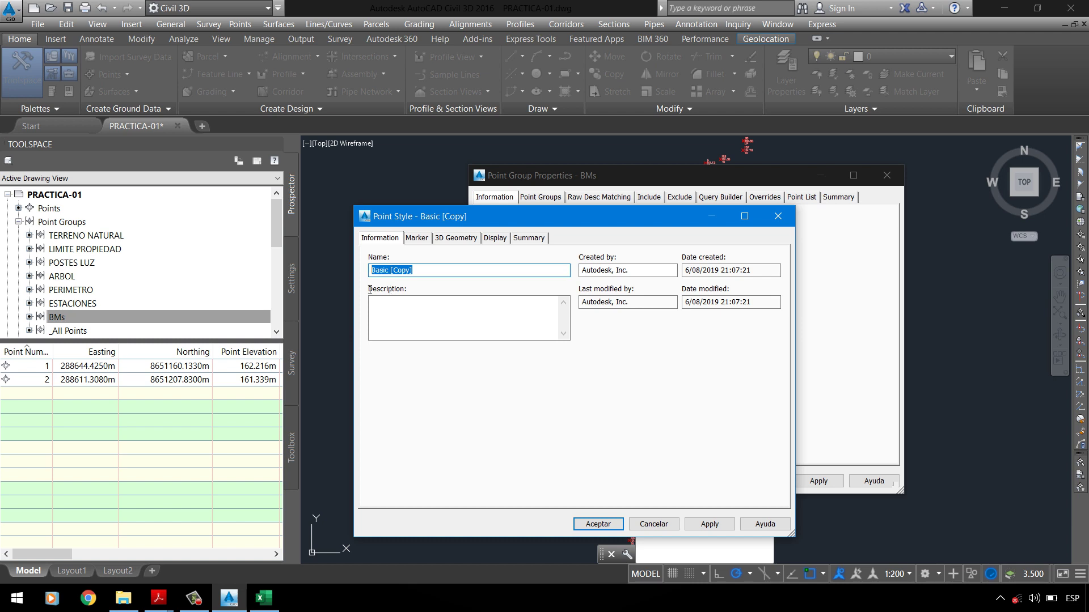
text(m)
click(433, 311)
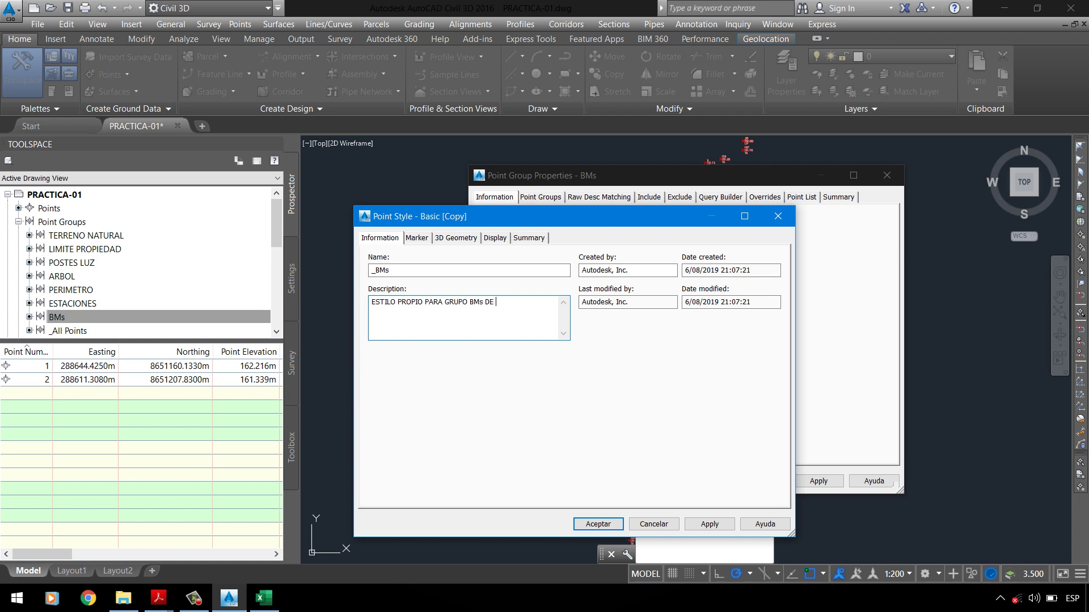
text(GONALES CERRADAS)
Step: On the Marker tab, try point and custom markers, then choose an AutoCAD block symbol
click(417, 243)
click(394, 240)
click(423, 241)
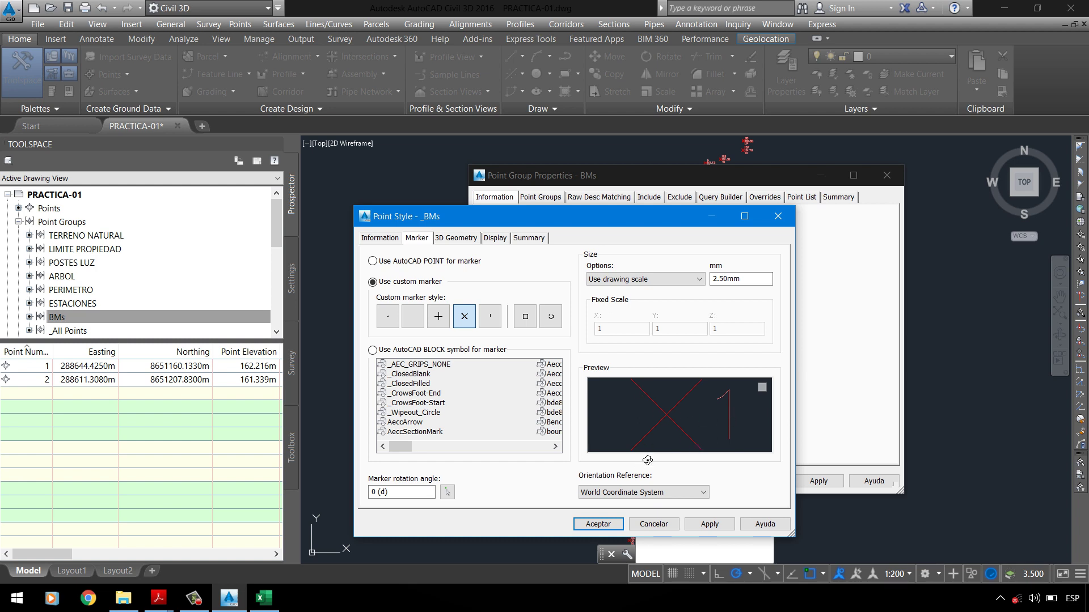
click(429, 263)
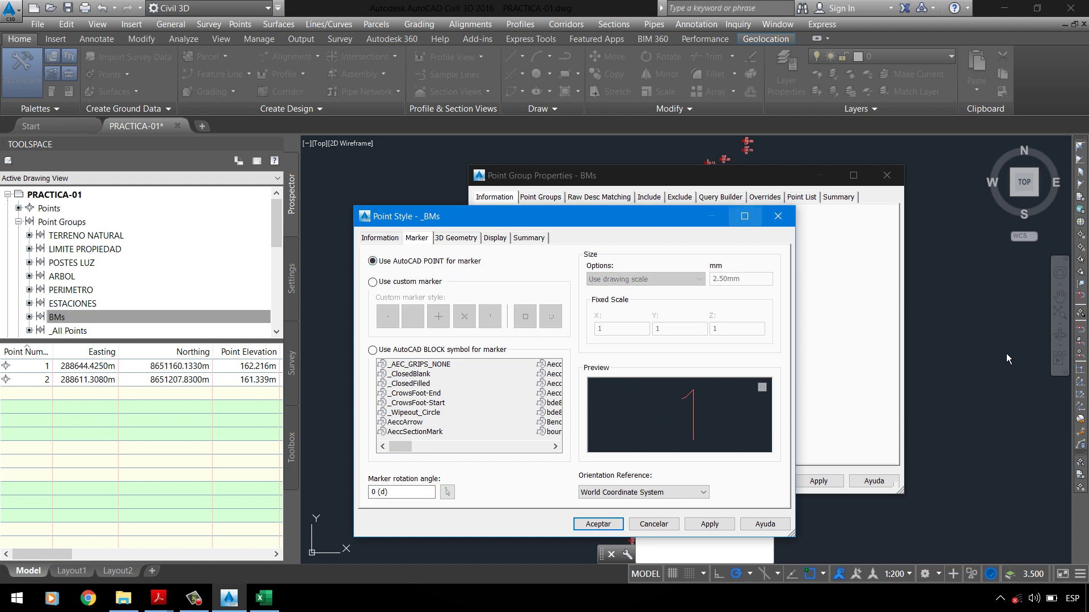
click(420, 291)
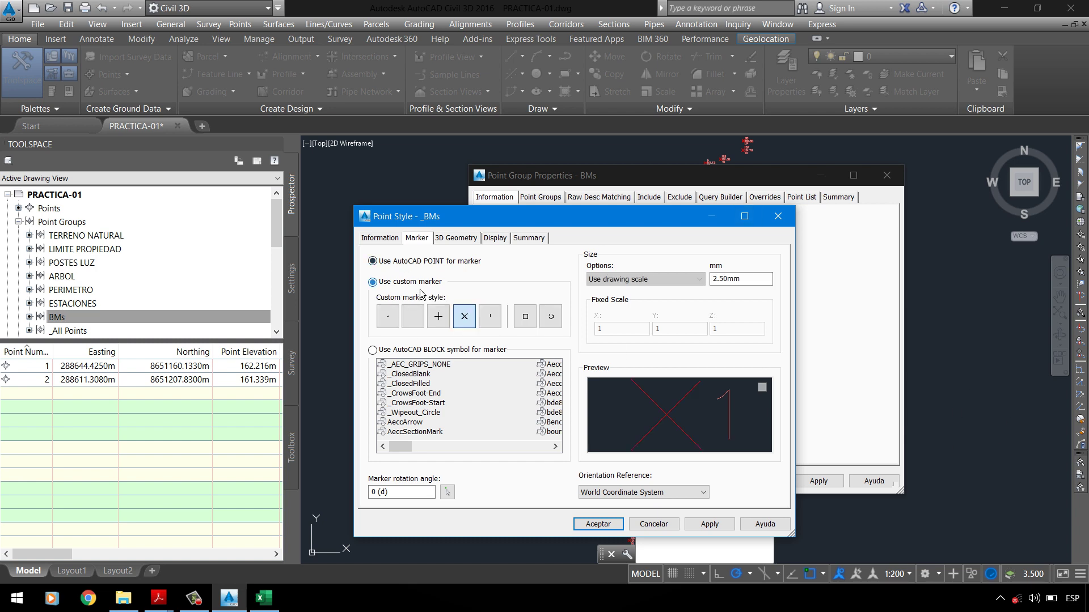
click(420, 351)
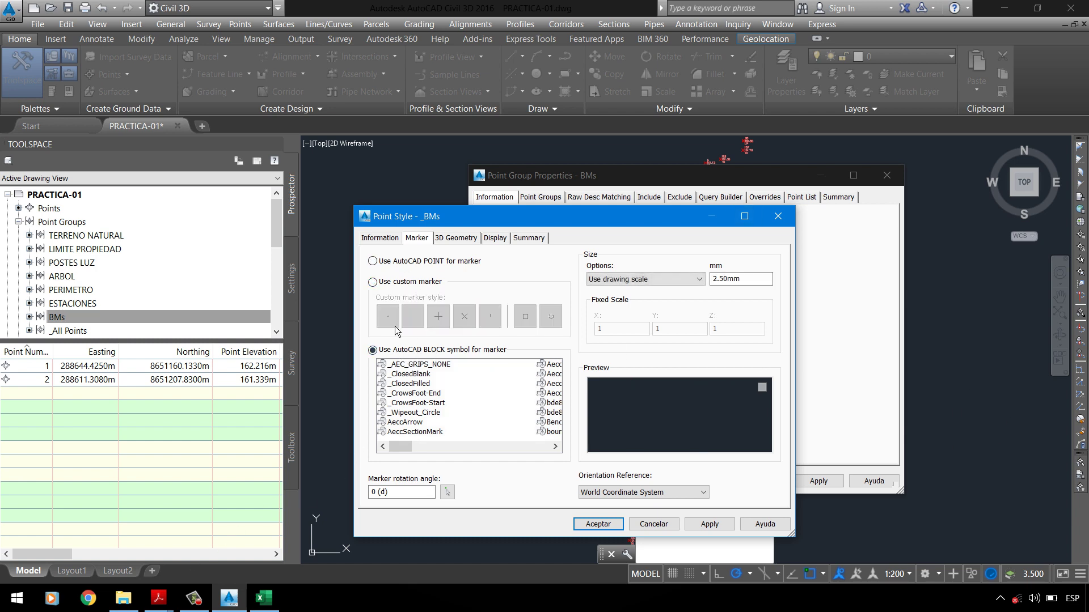
click(399, 291)
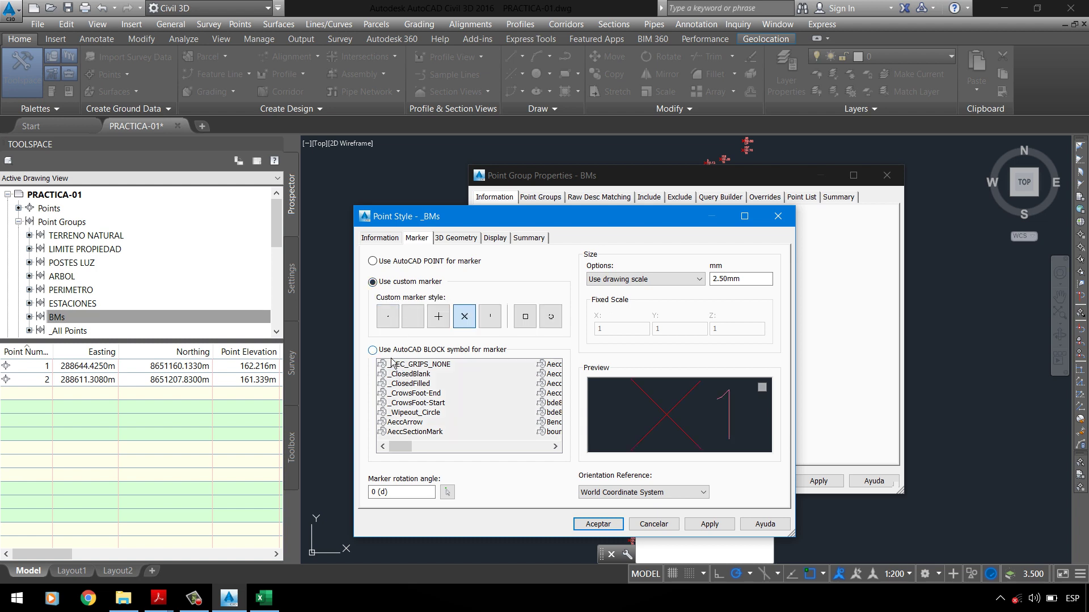
click(435, 351)
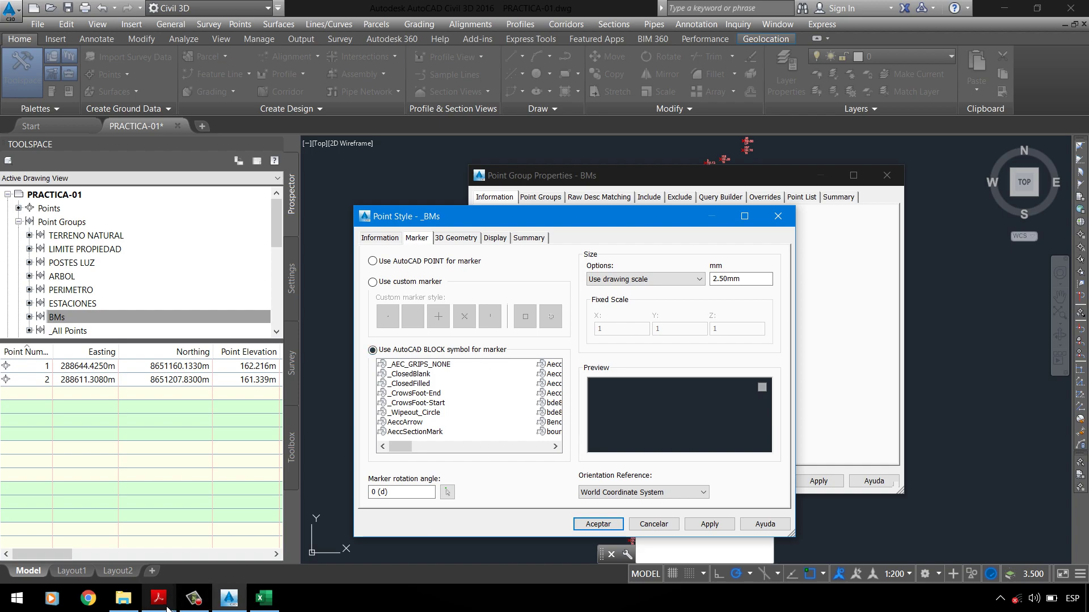
mouse_move(167, 608)
click(74, 542)
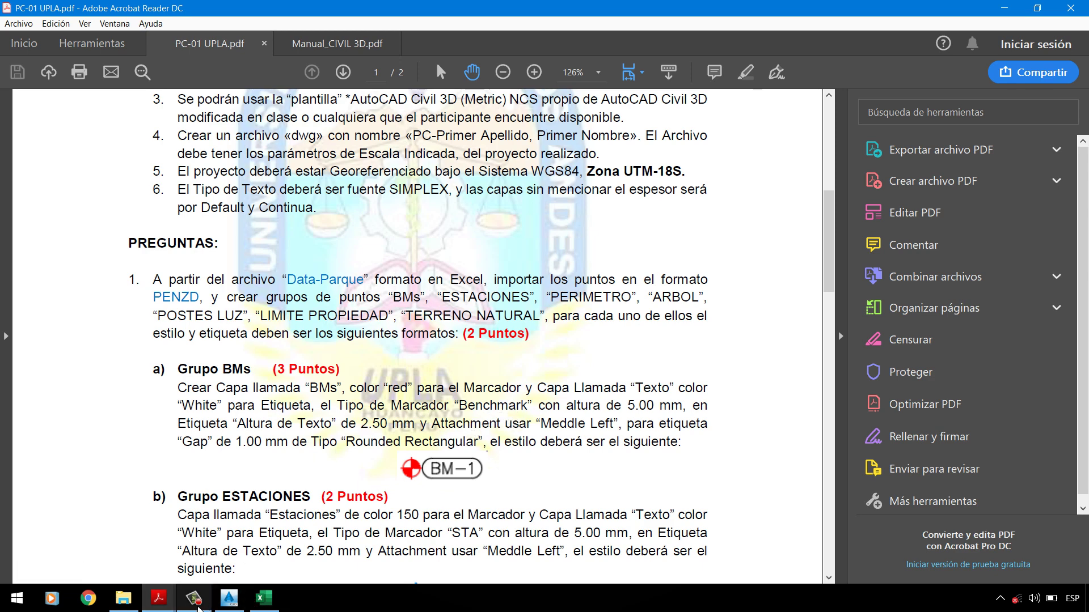
click(222, 600)
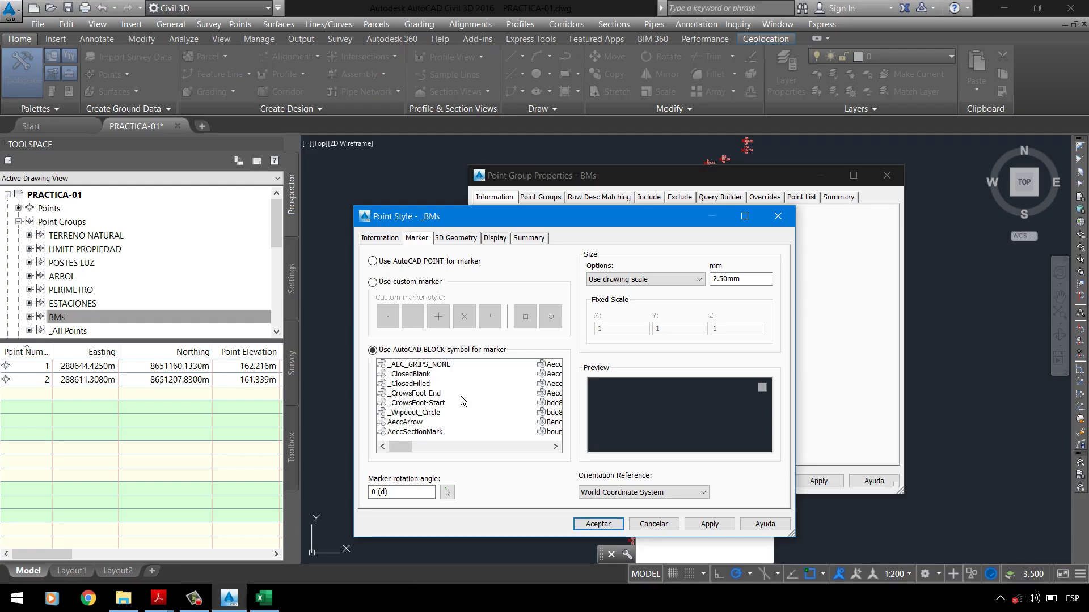
Step: Preview marker blocks such as _Wipeout_Circle and choose Benchmark as the marker
click(424, 413)
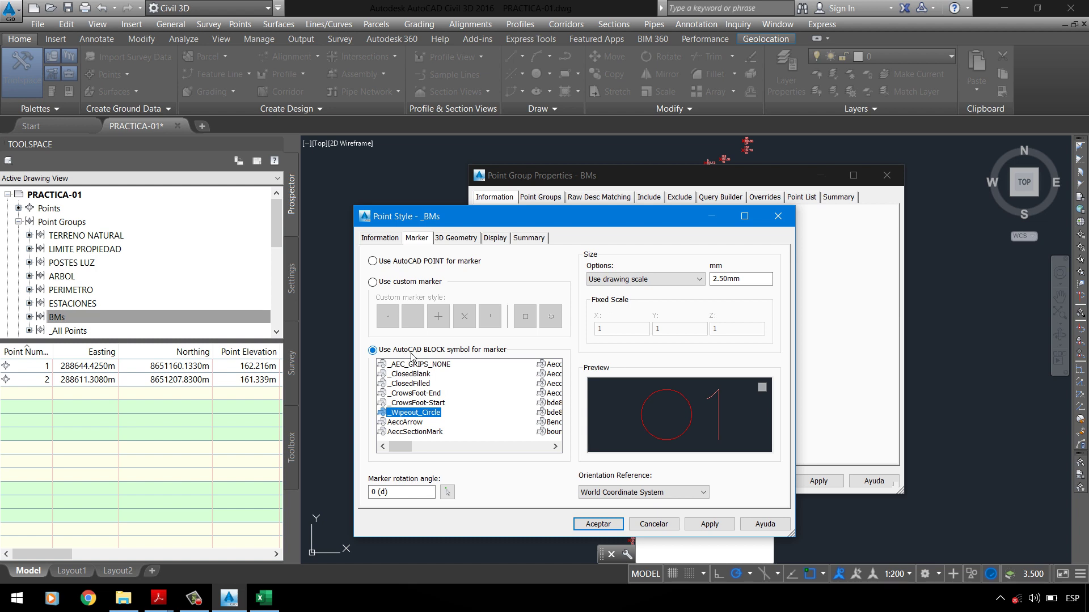
click(406, 403)
scroll(431, 407, down, 3)
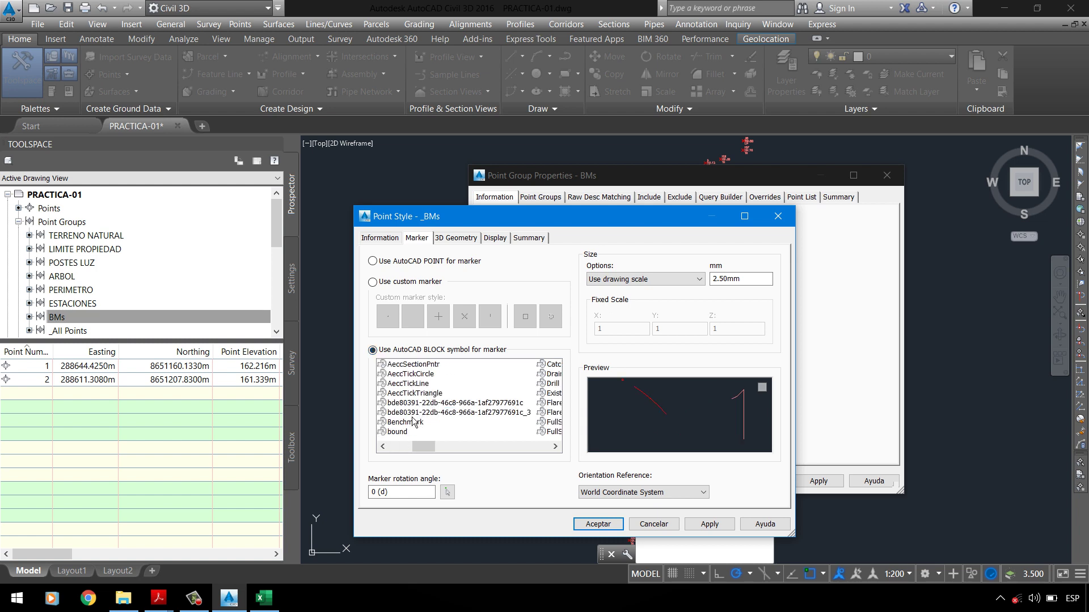
click(413, 423)
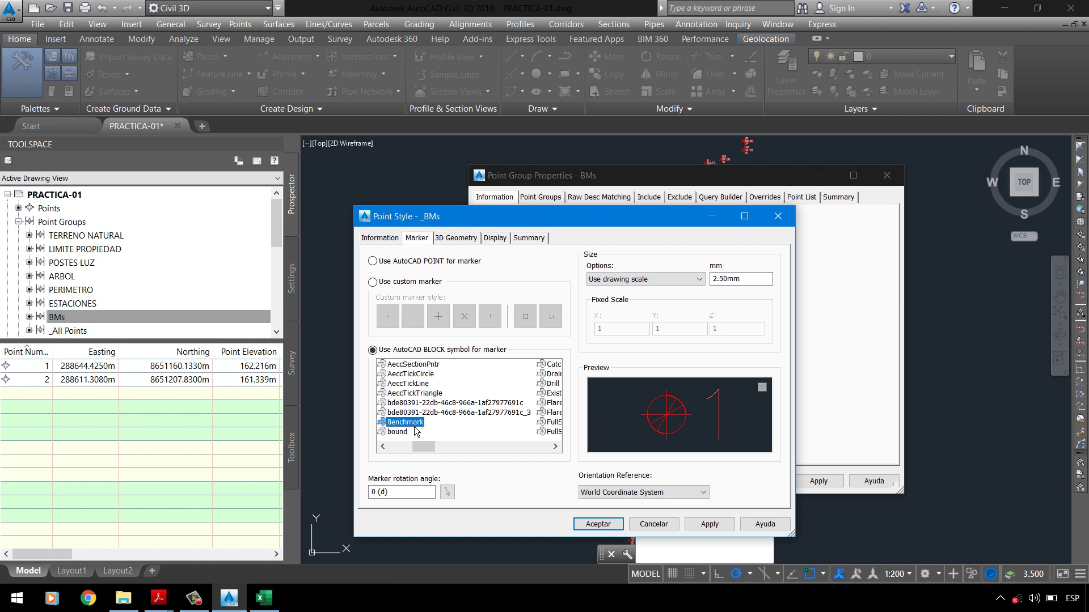
scroll(418, 435, up, 2)
drag(408, 447, 424, 452)
click(423, 447)
drag(429, 452, 440, 454)
Step: Set the marker size to 5 mm, checking the required height in the assignment PDF
click(159, 598)
click(73, 544)
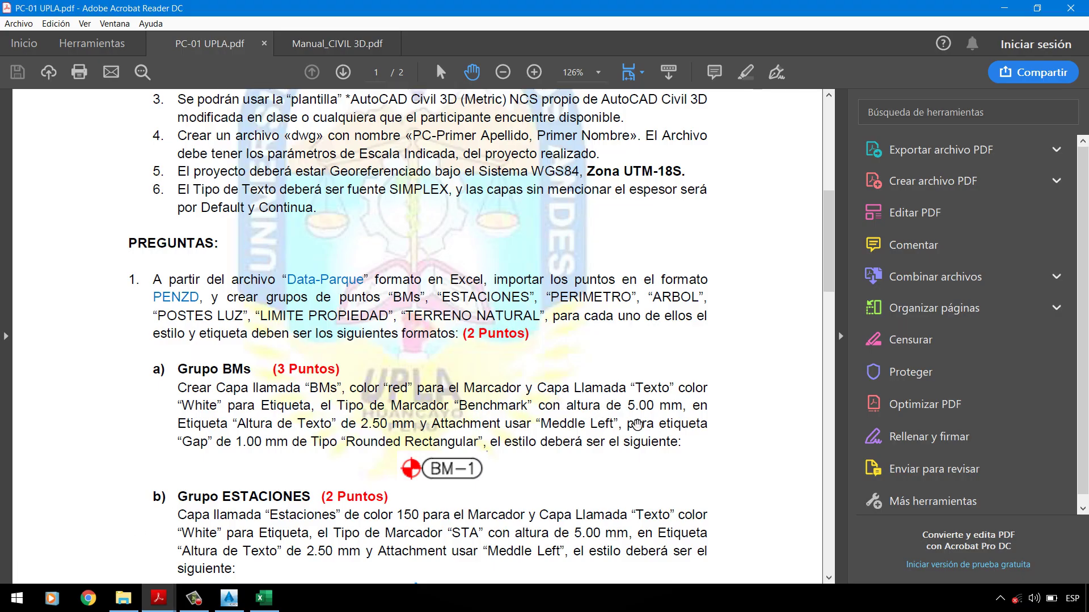
click(159, 599)
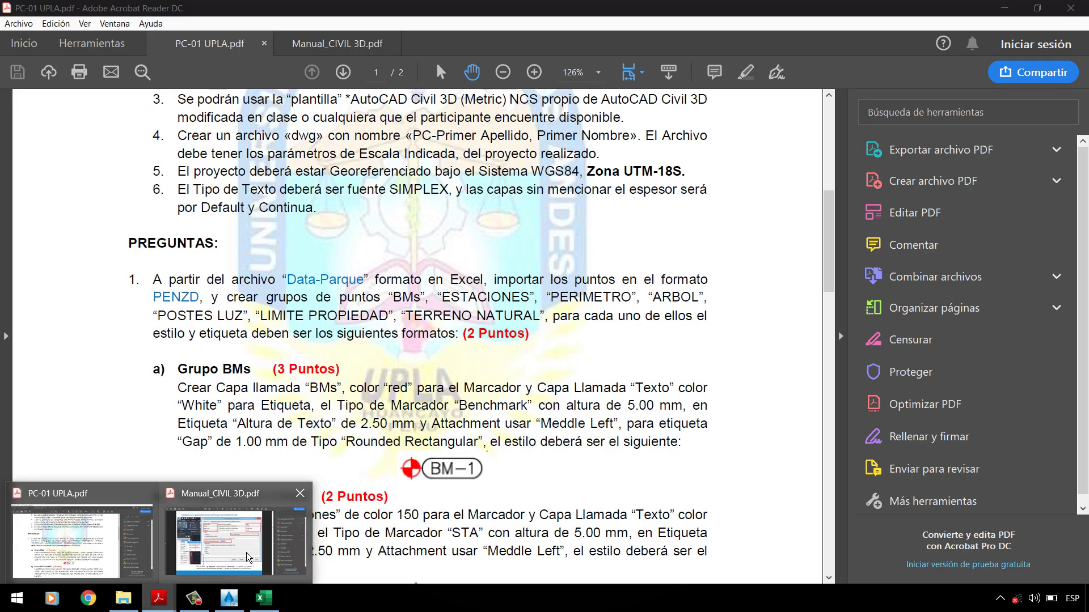
click(231, 603)
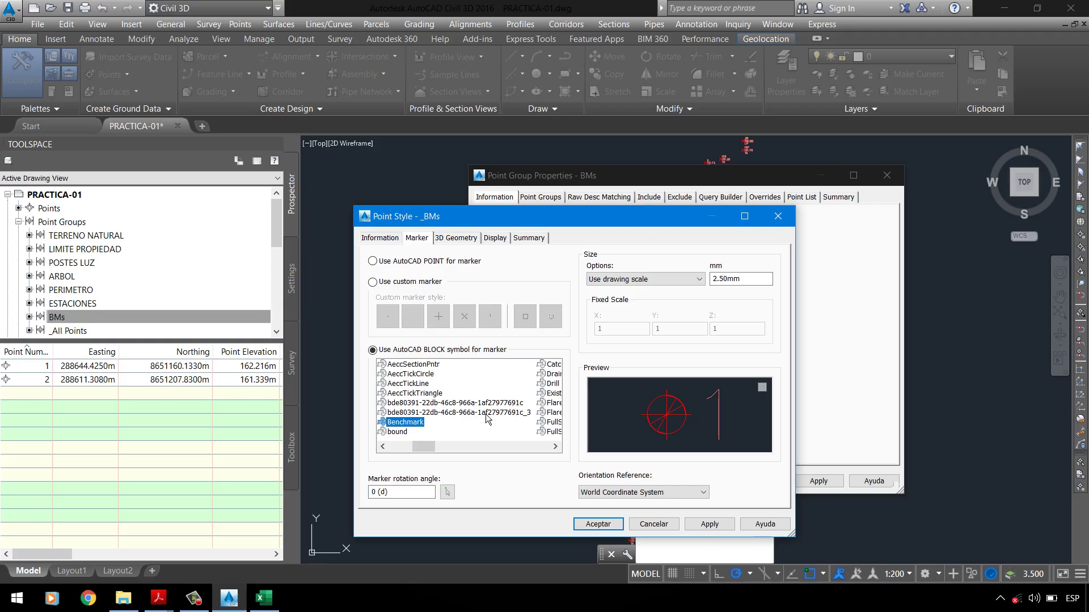
double_click(713, 280)
text(5)
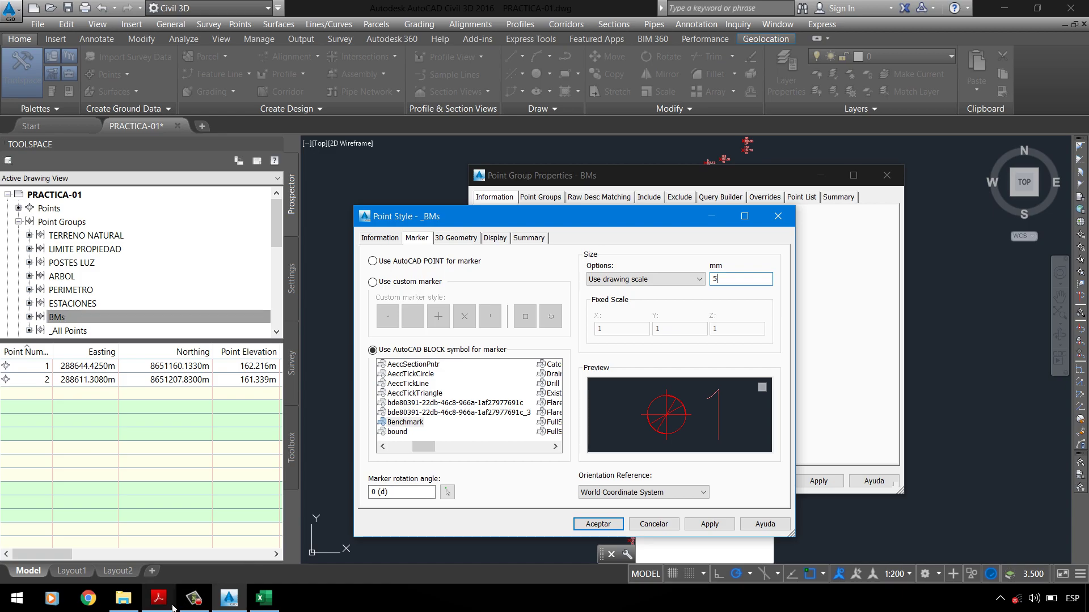
mouse_move(158, 598)
click(137, 548)
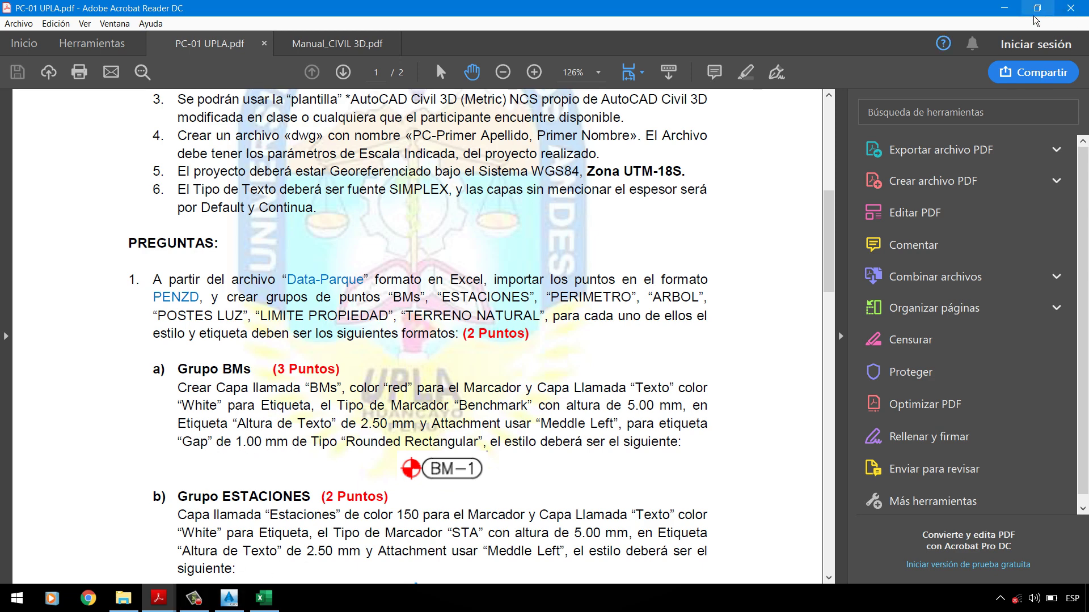
click(229, 598)
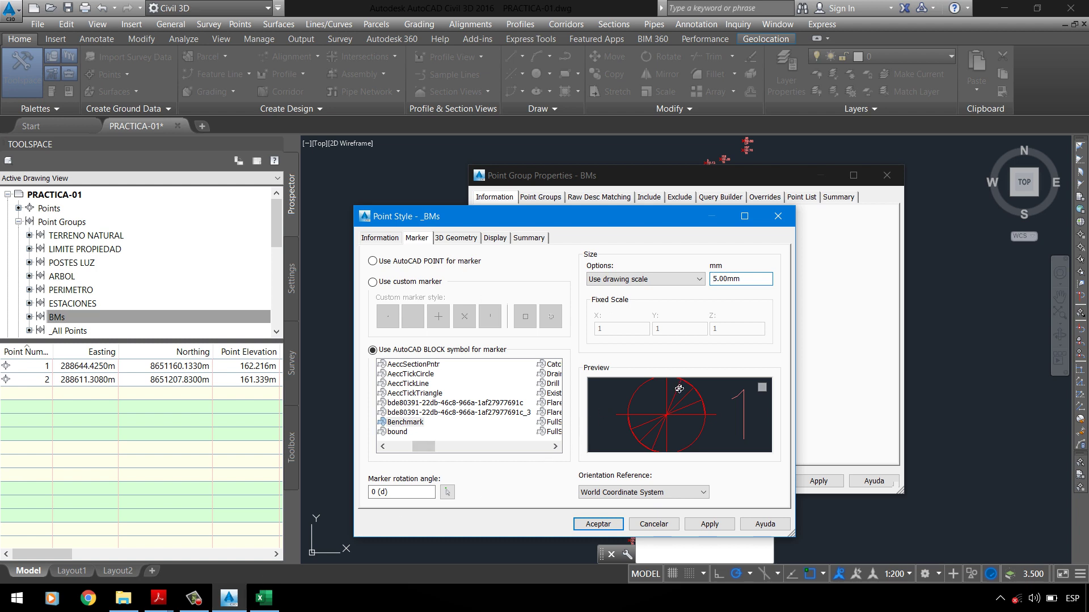
click(458, 243)
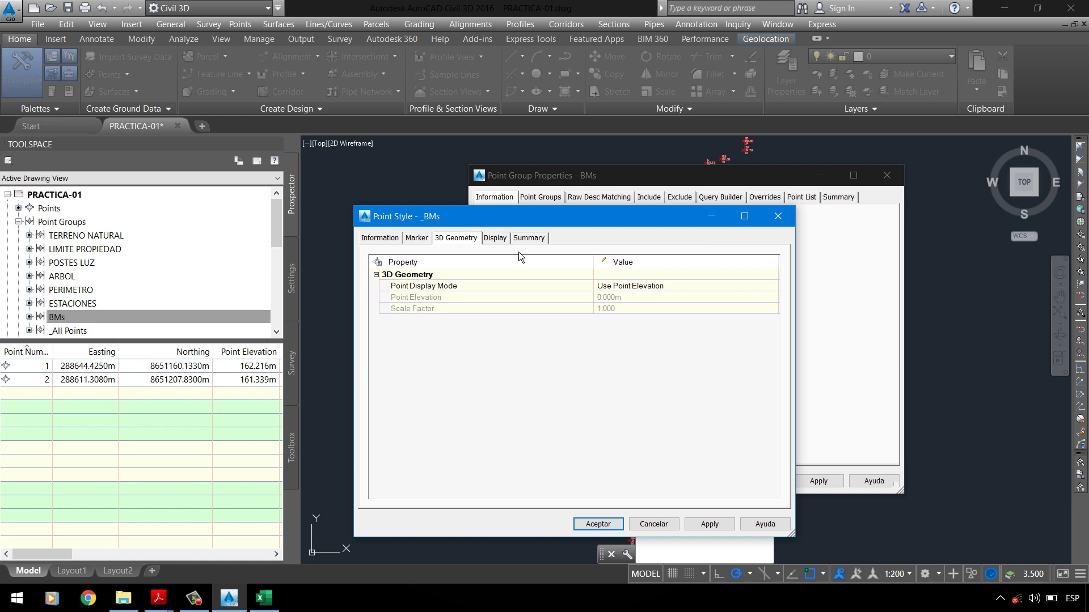
Step: In the _BMs style's display settings, put the marker component on the _BMs layer
click(504, 240)
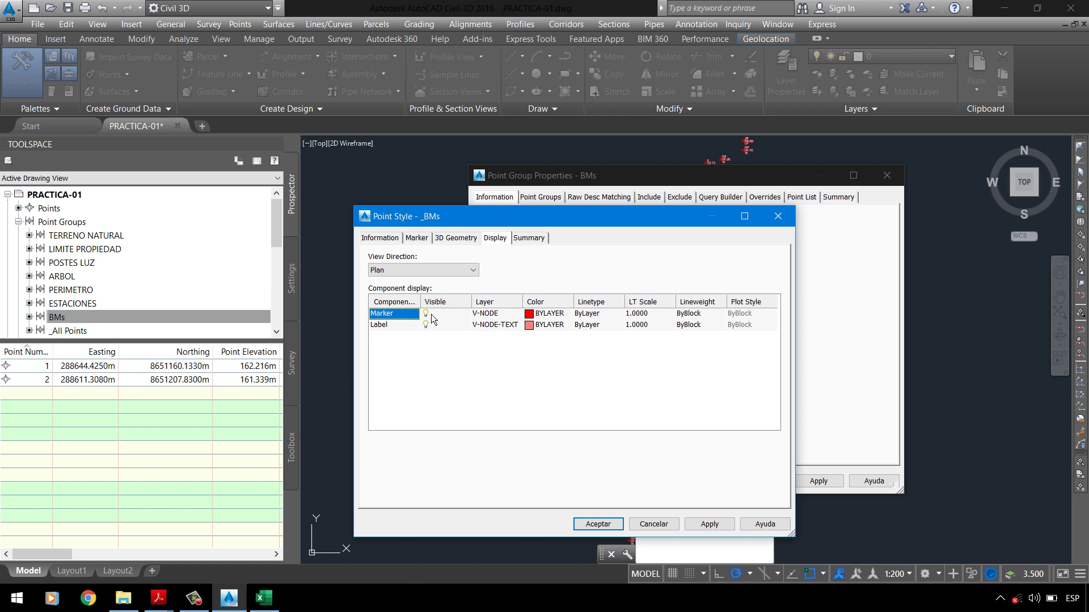
click(433, 318)
click(501, 317)
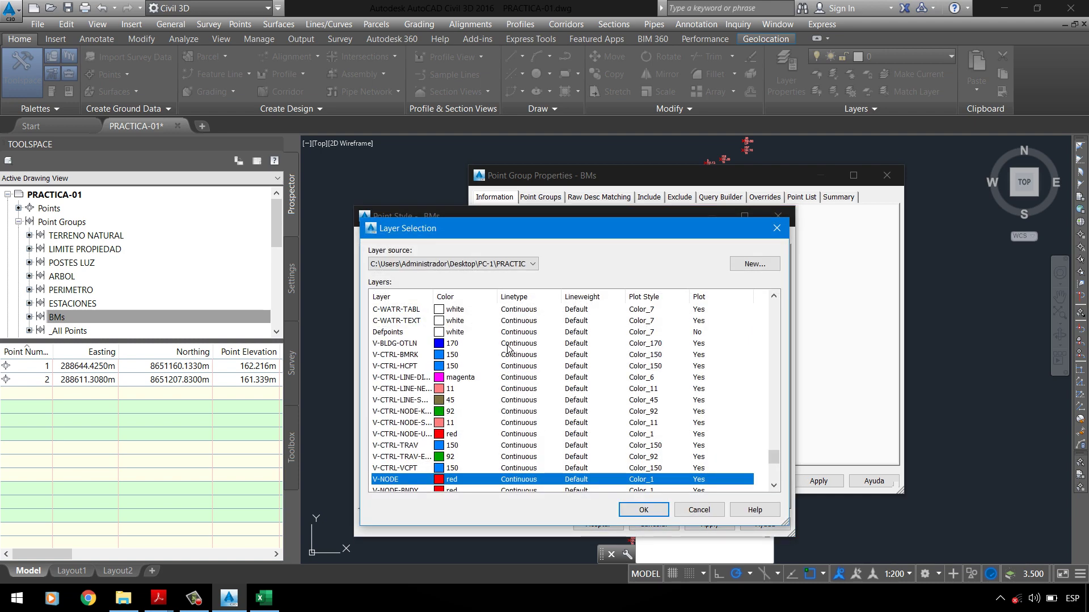
click(784, 230)
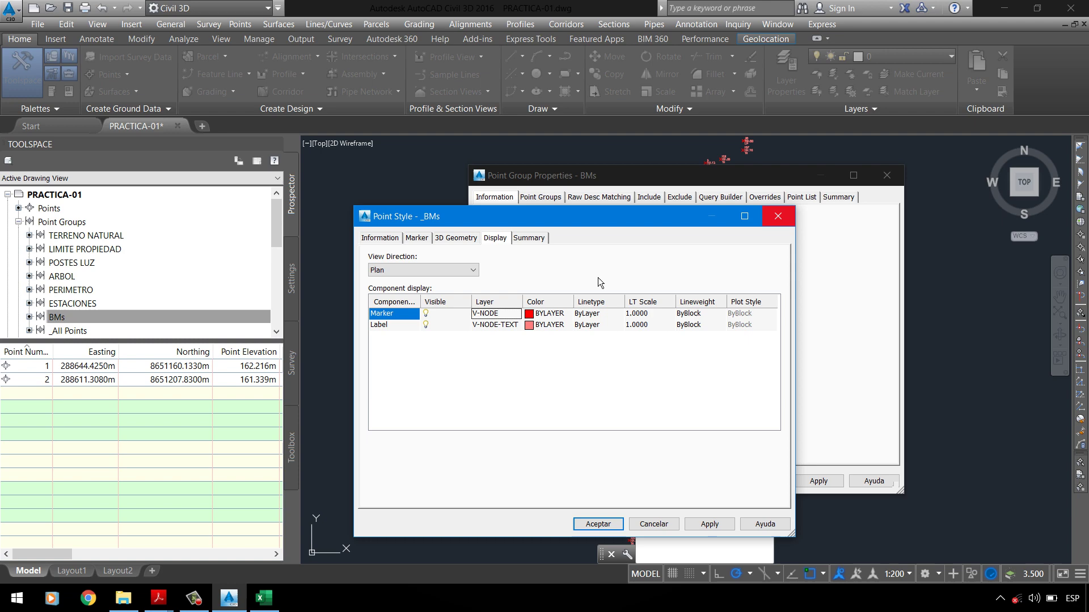
click(503, 325)
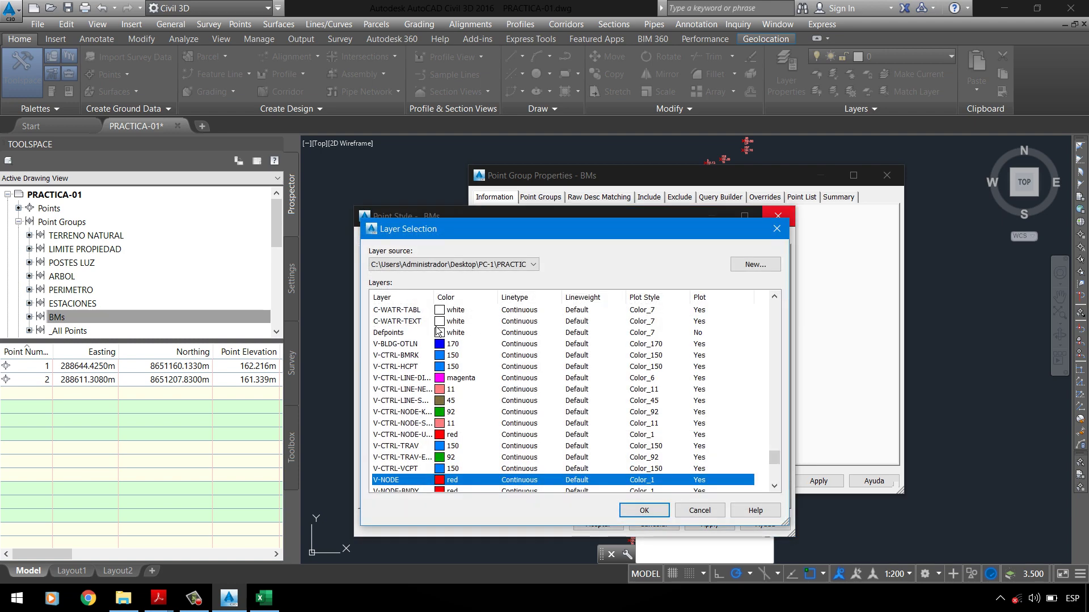
scroll(407, 345, up, 7)
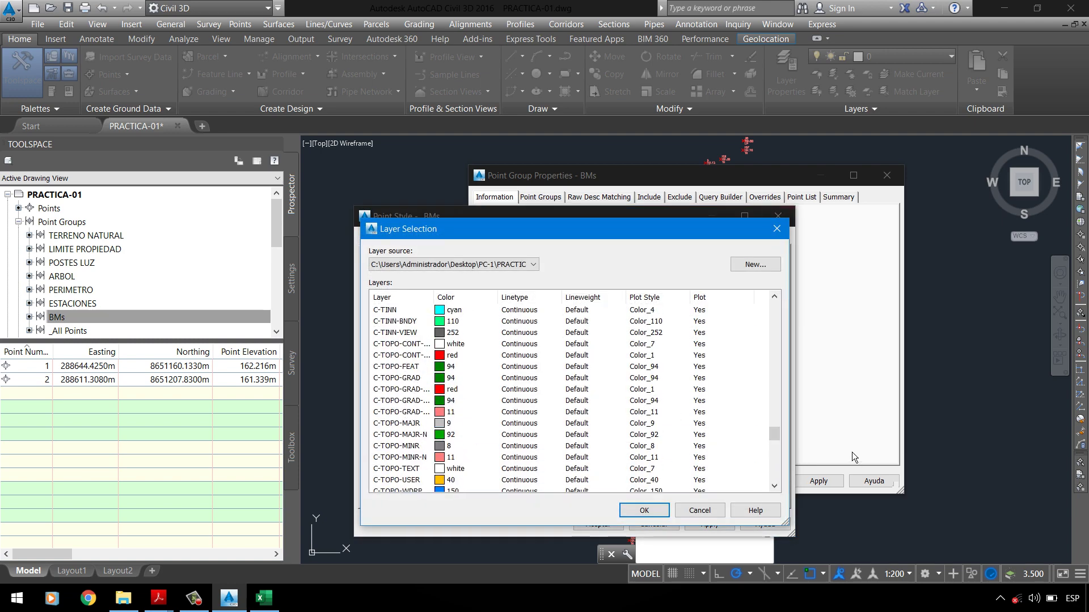
drag(777, 436, 768, 297)
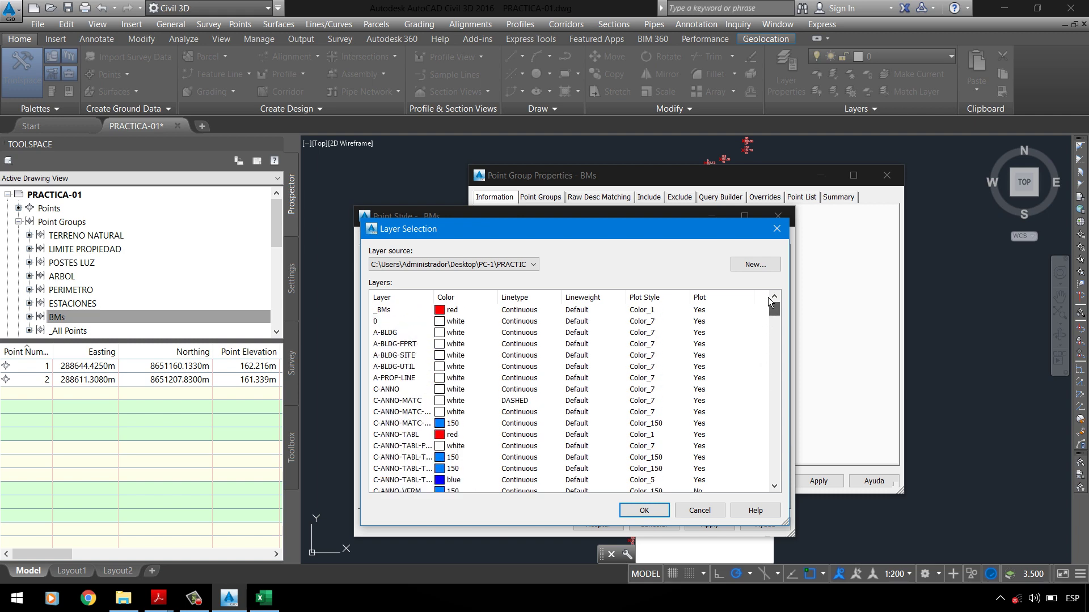
click(406, 314)
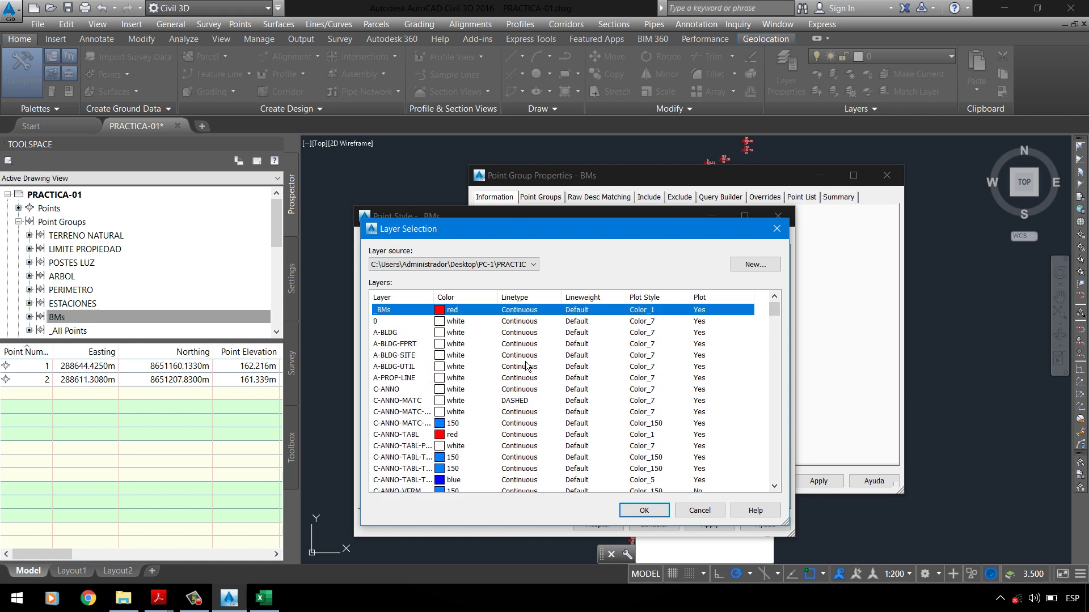
click(643, 511)
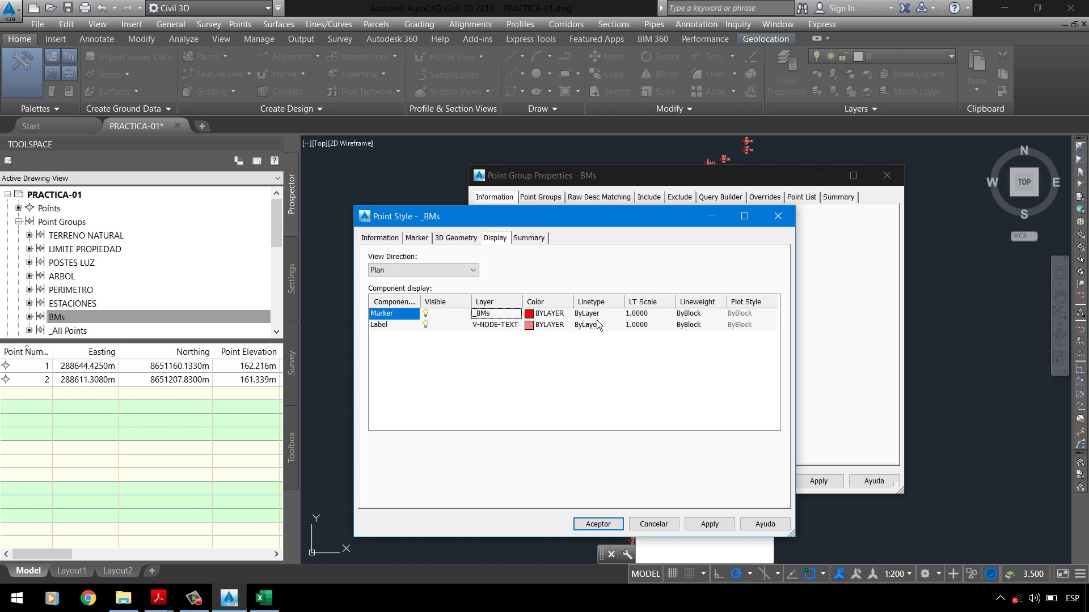
Step: Set the marker component's lineweight to ByLayer
click(692, 315)
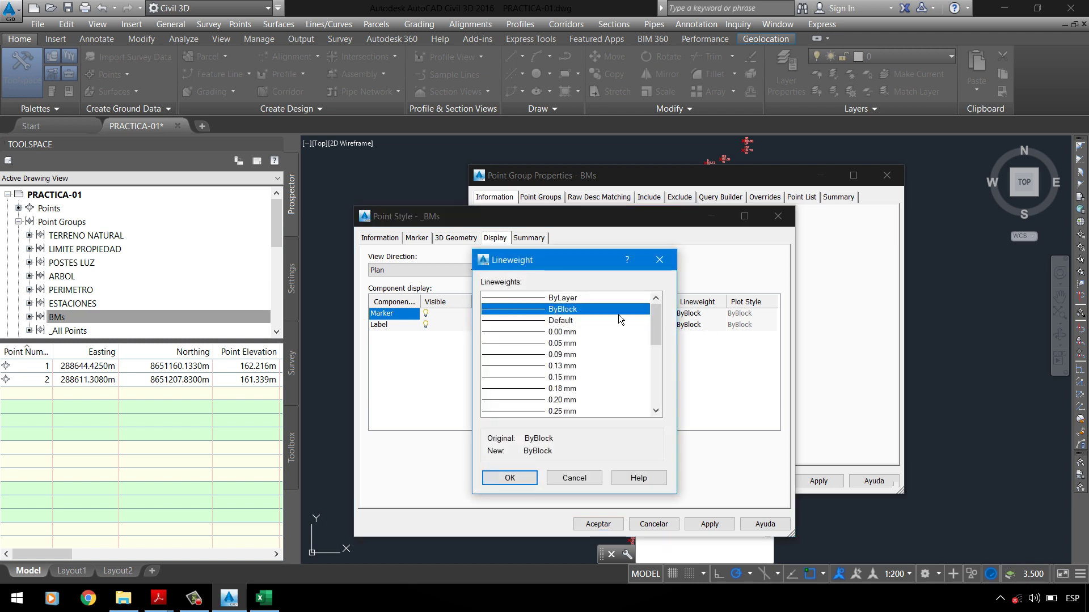
drag(597, 263, 539, 272)
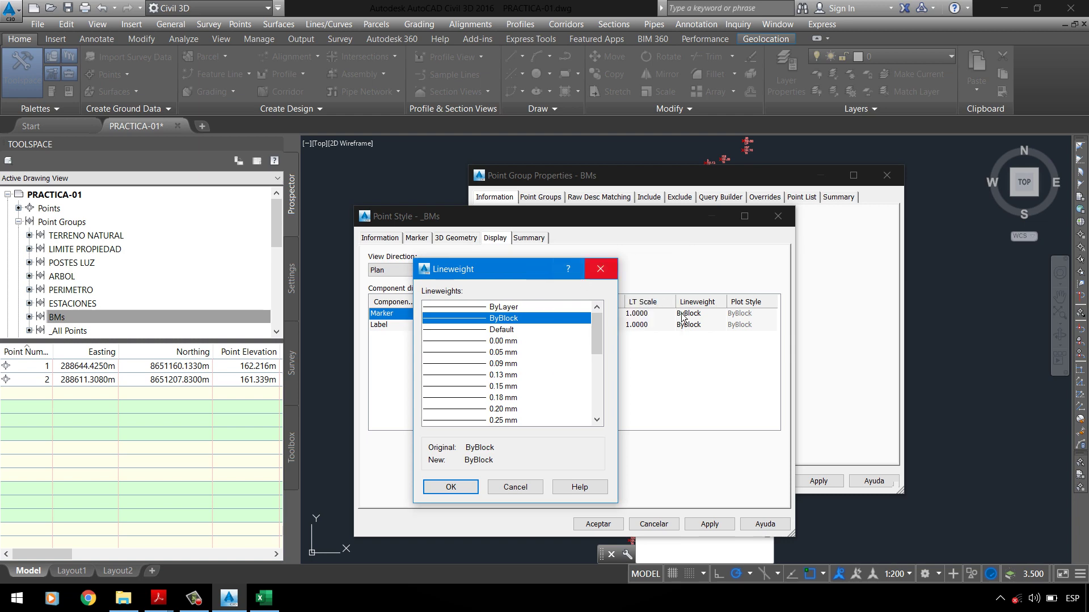
click(507, 307)
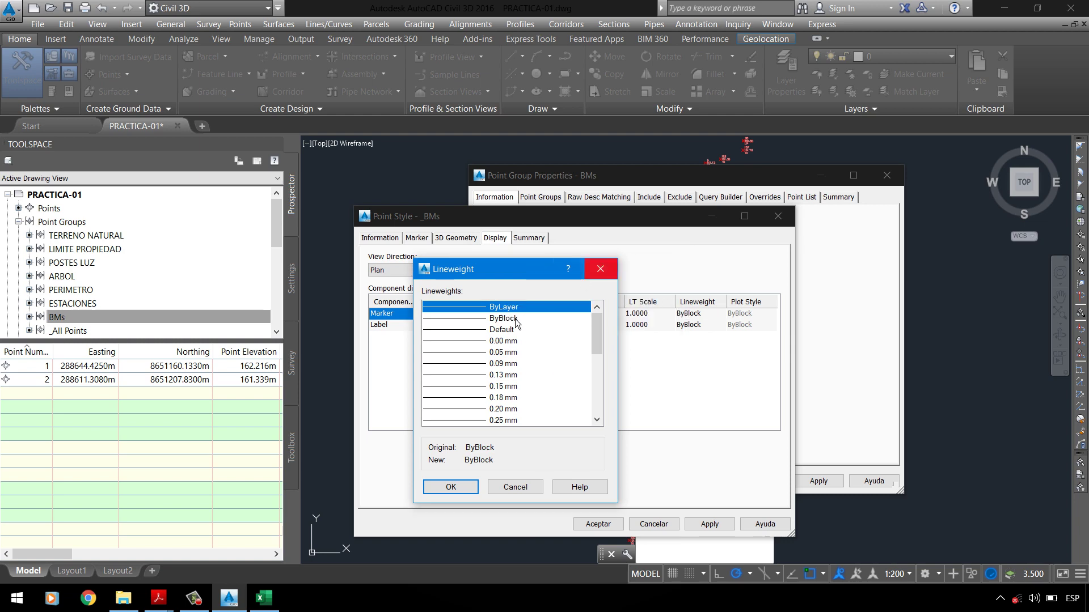
click(450, 487)
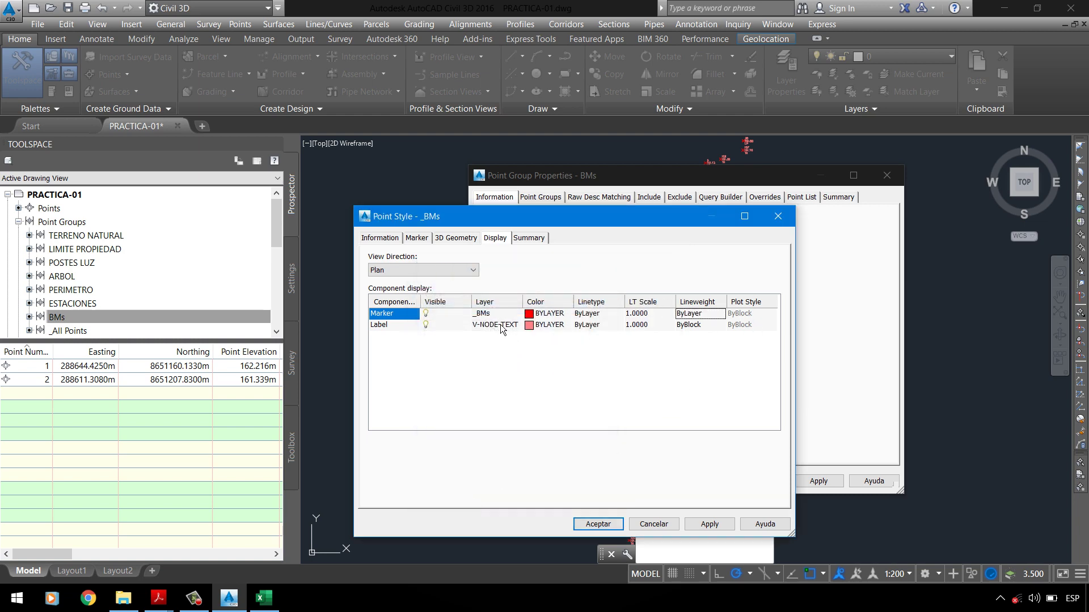
Step: Select the label component, check the assignment PDF, then start choosing the label's layer
click(398, 328)
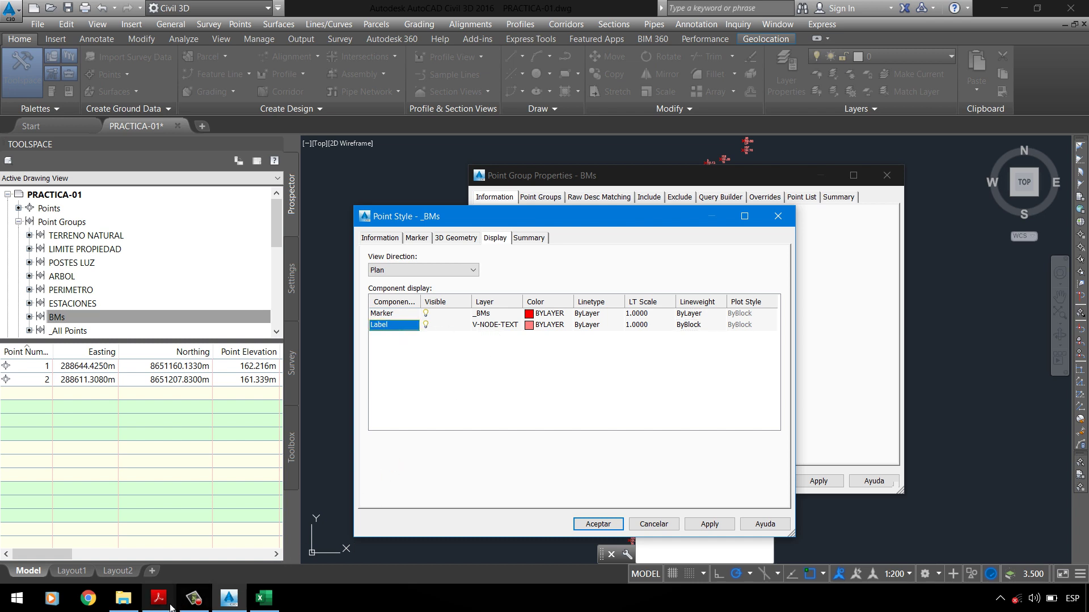
mouse_move(168, 608)
click(79, 533)
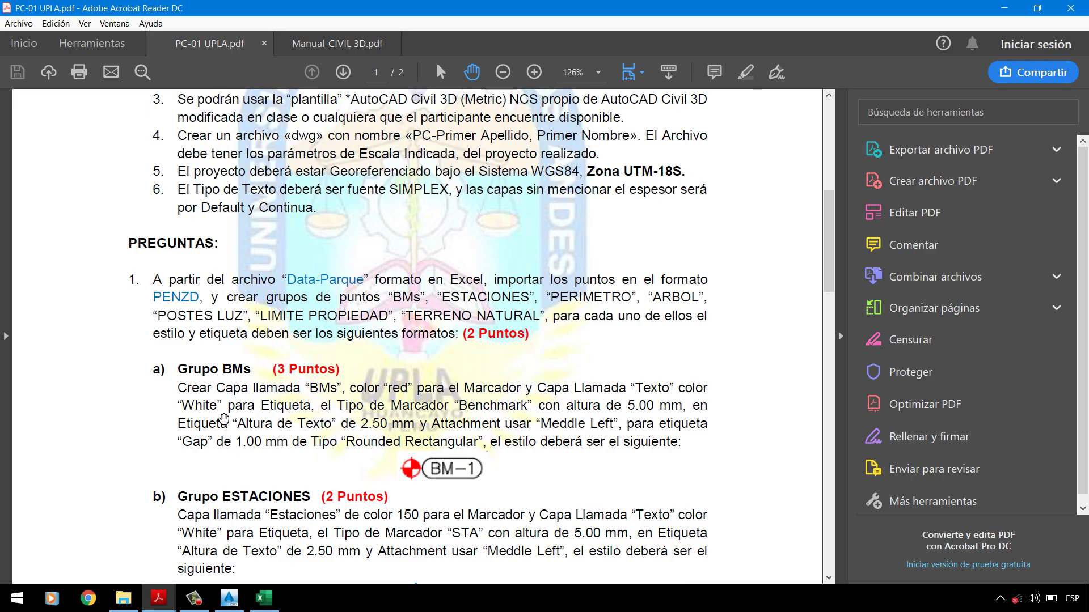
click(1071, 8)
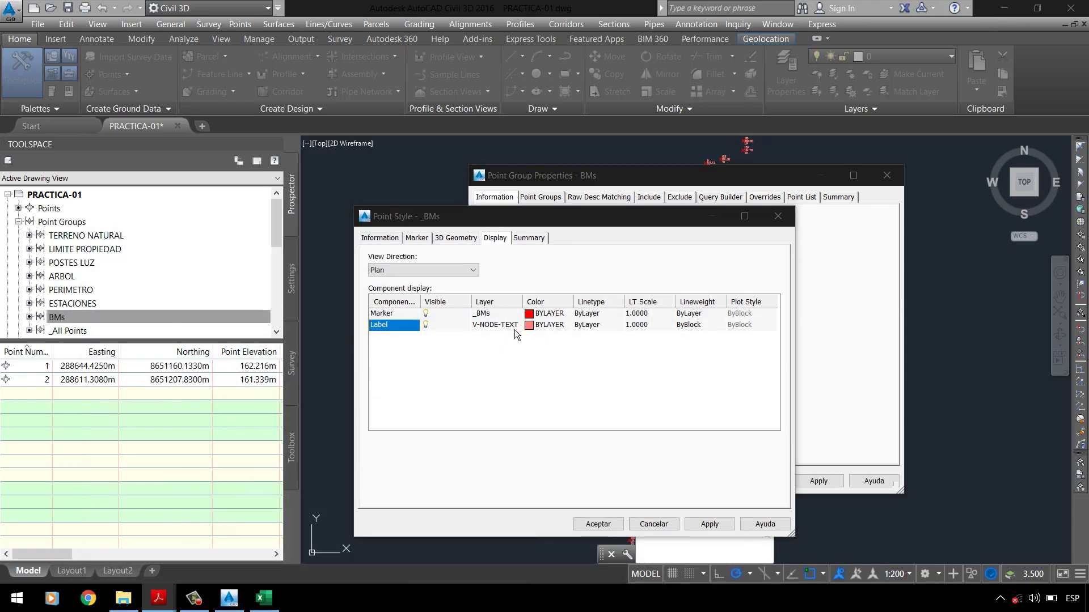
click(515, 327)
Step: Create a new layer named _TEXTO with white colour
click(755, 264)
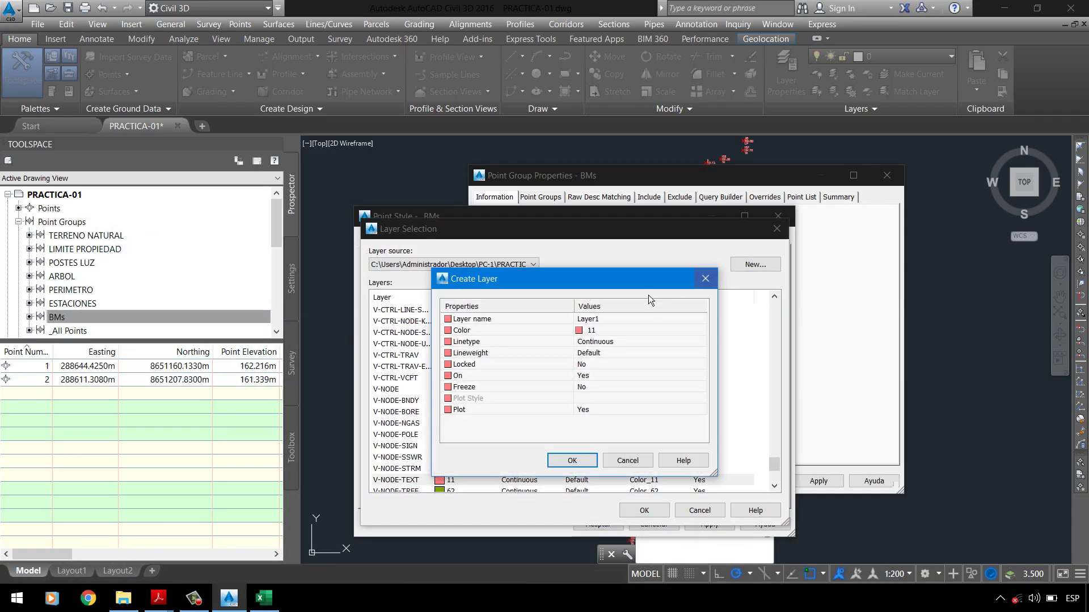
click(629, 319)
text(_TEXTO)
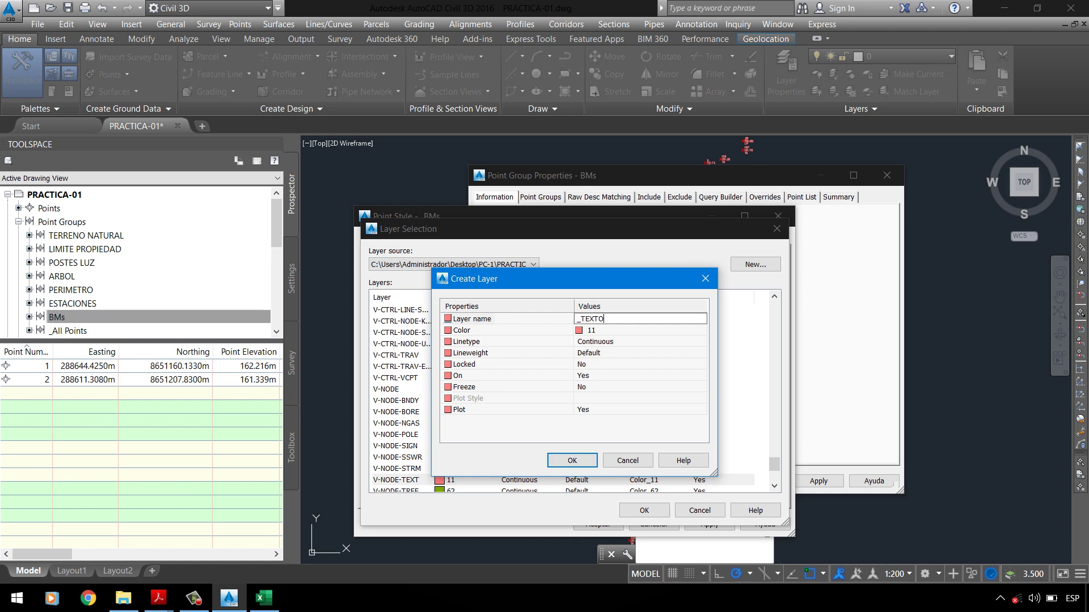
click(698, 333)
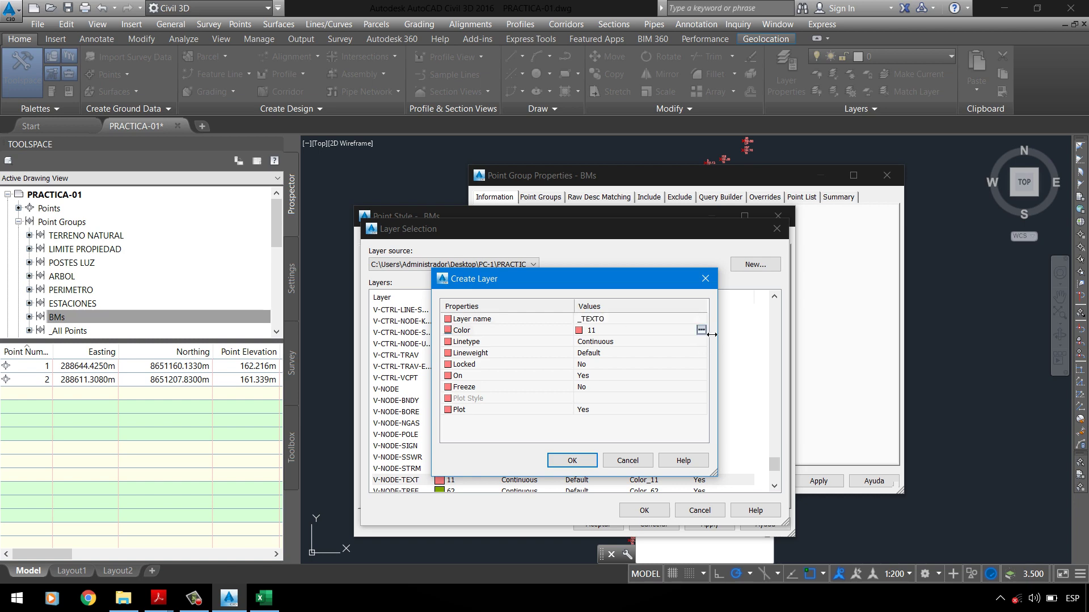
click(701, 332)
click(343, 285)
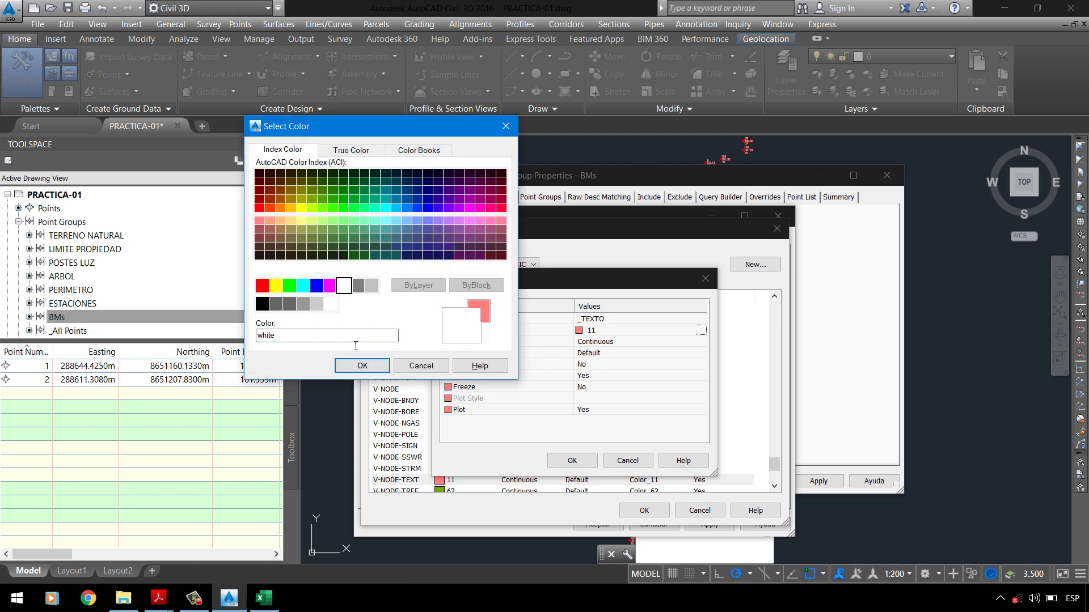
click(360, 366)
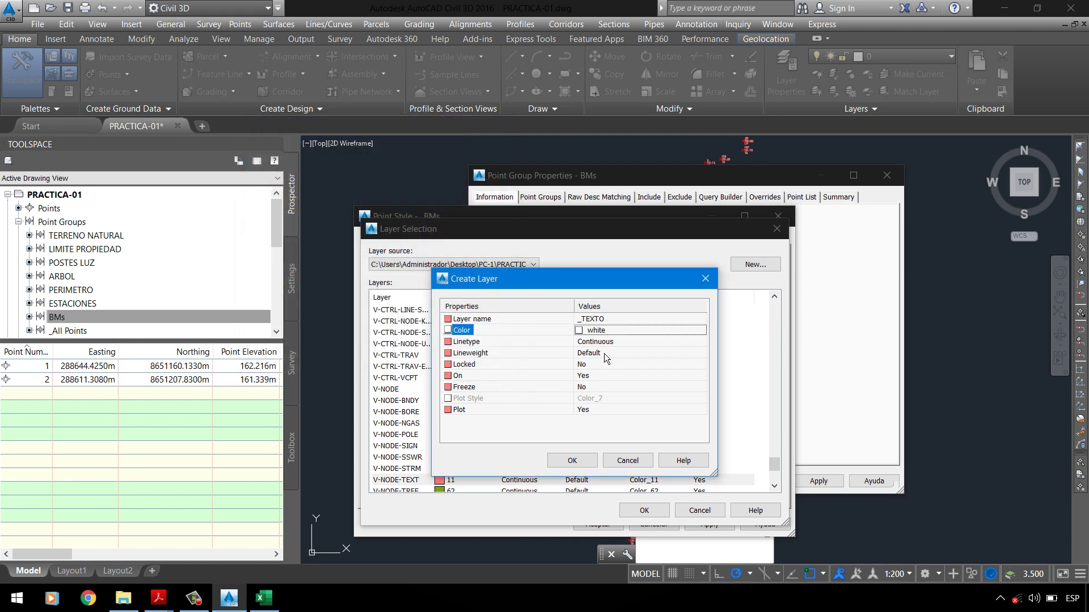
click(584, 464)
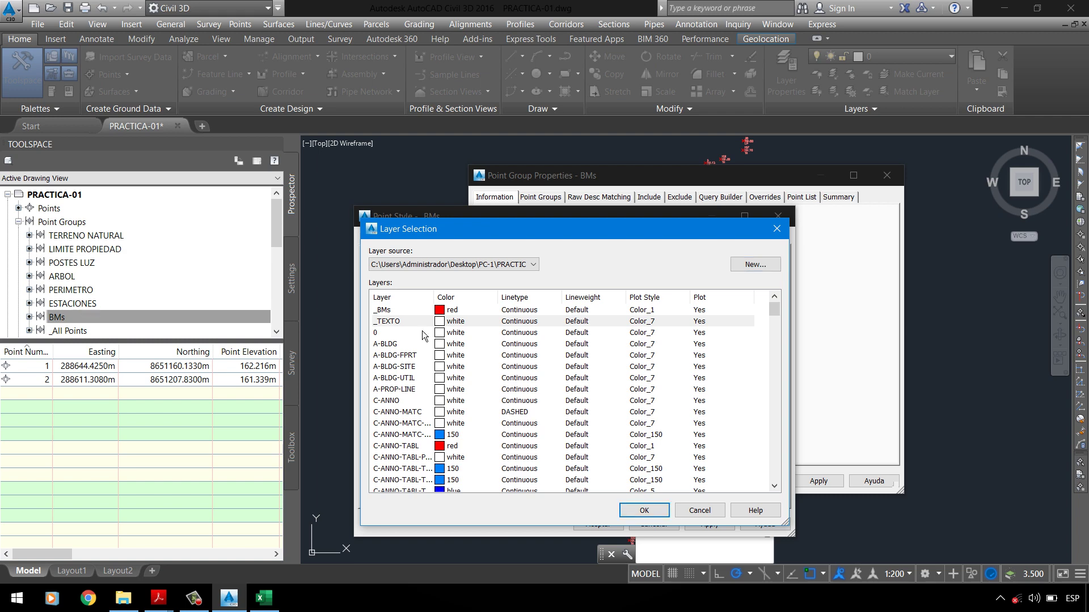
Step: Put the label on the _TEXTO layer with ByLayer lineweight
click(644, 510)
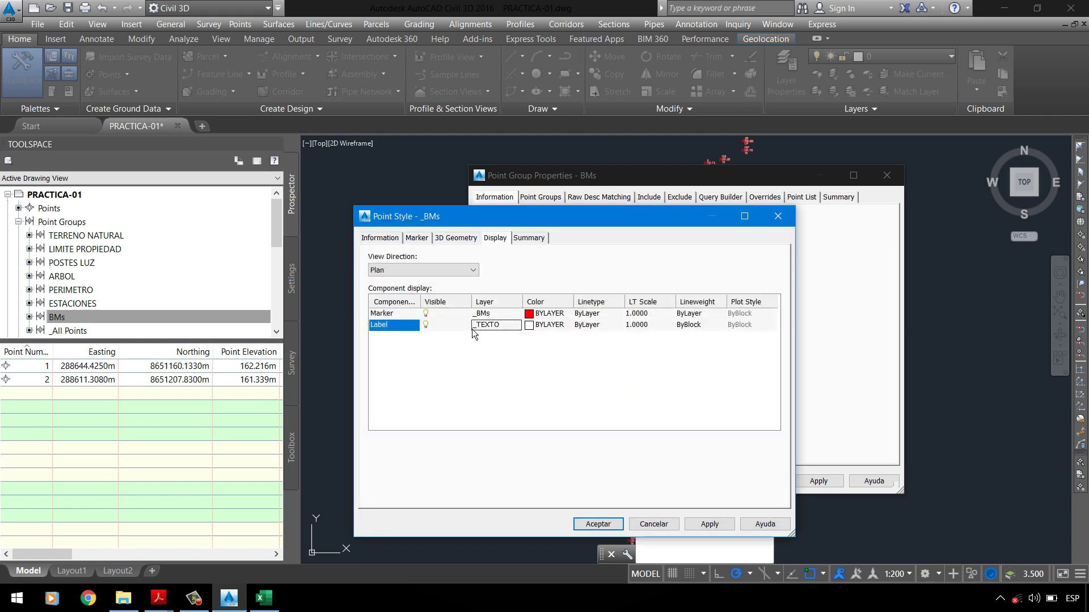
click(695, 328)
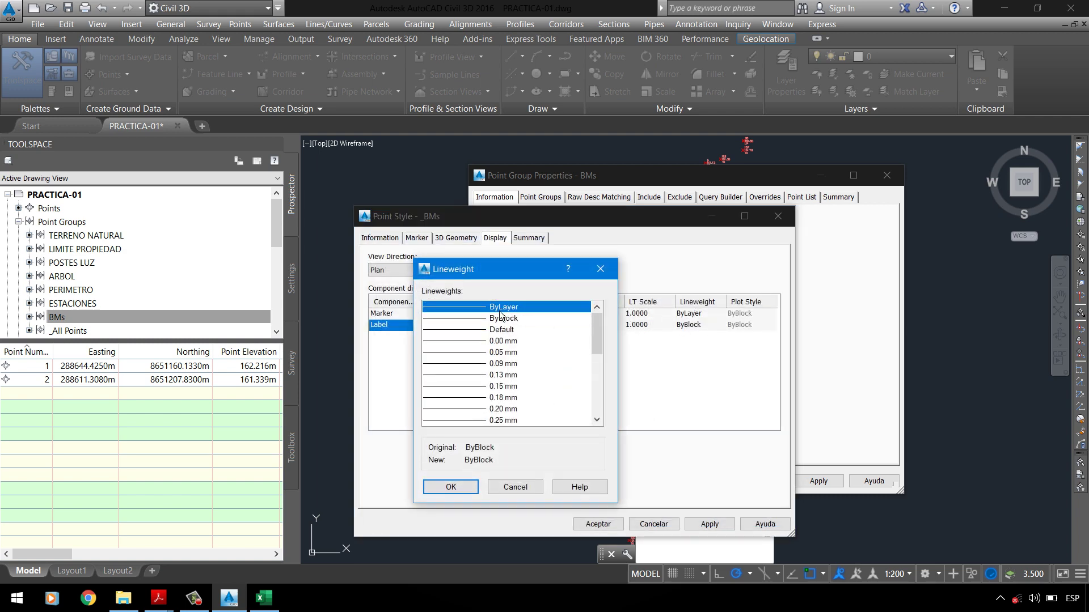
click(460, 487)
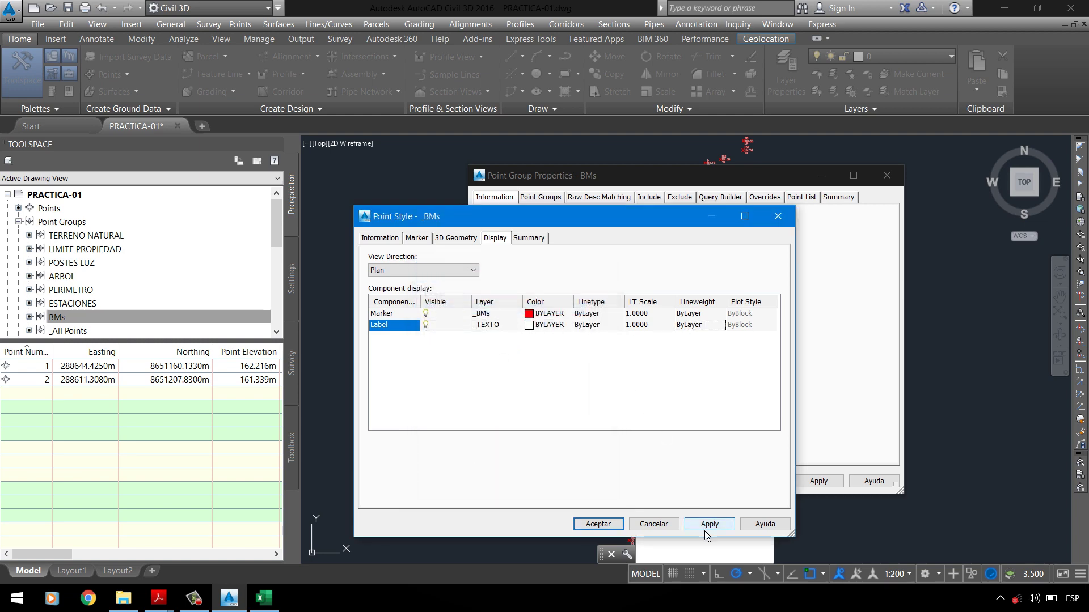
Step: Save the _BMs point style, keep _BMs as the BMs group's point style, and edit the Description field
click(597, 524)
click(566, 340)
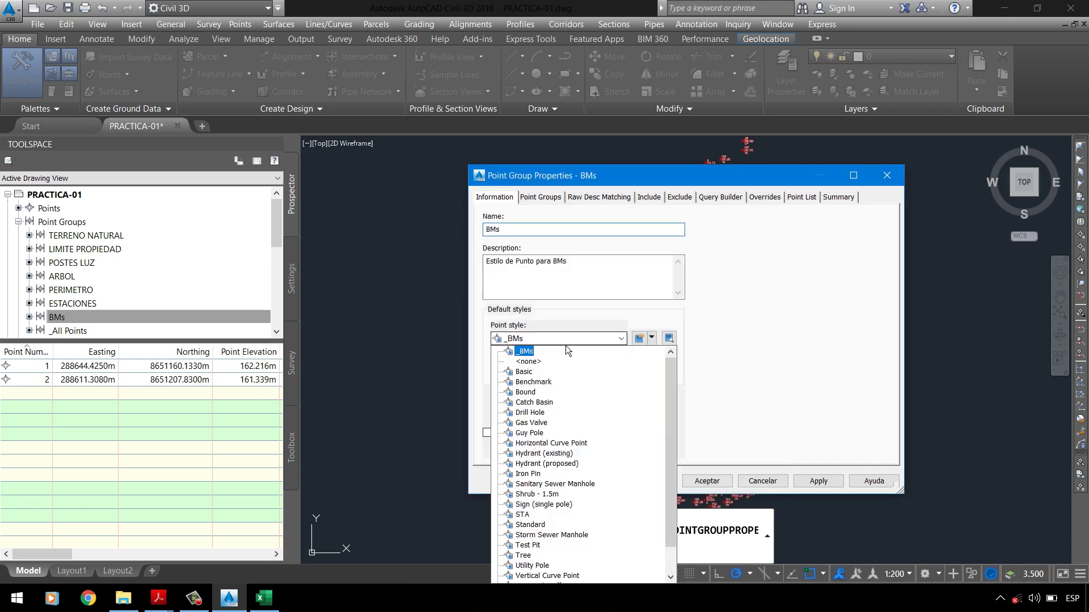
click(525, 351)
click(542, 295)
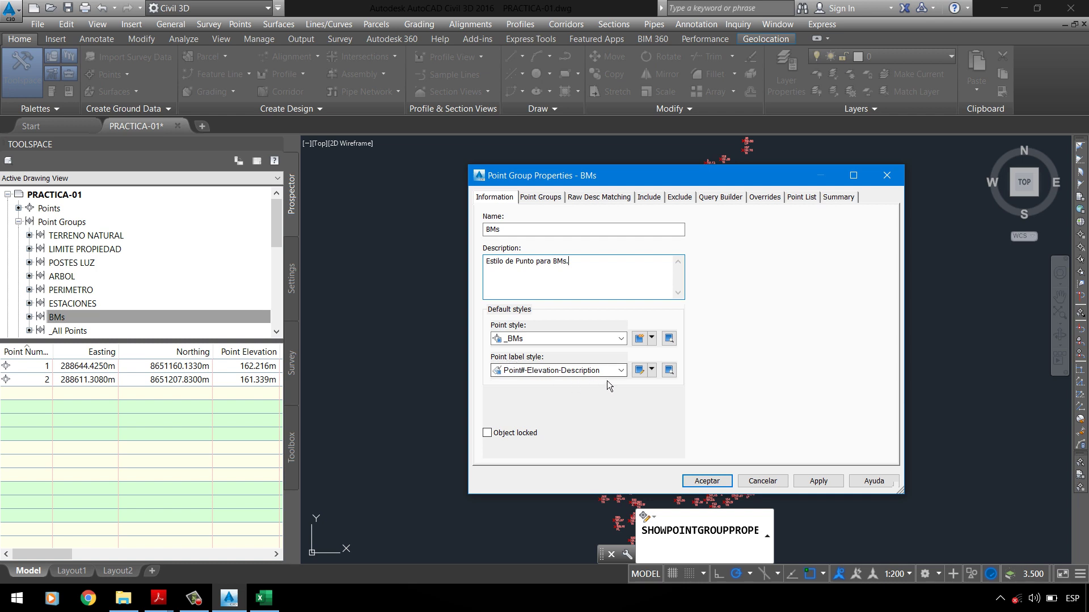
Step: Keep the _BMs point style and Point#-Elevation-Description labels for BMs, apply, and close
click(572, 376)
click(571, 375)
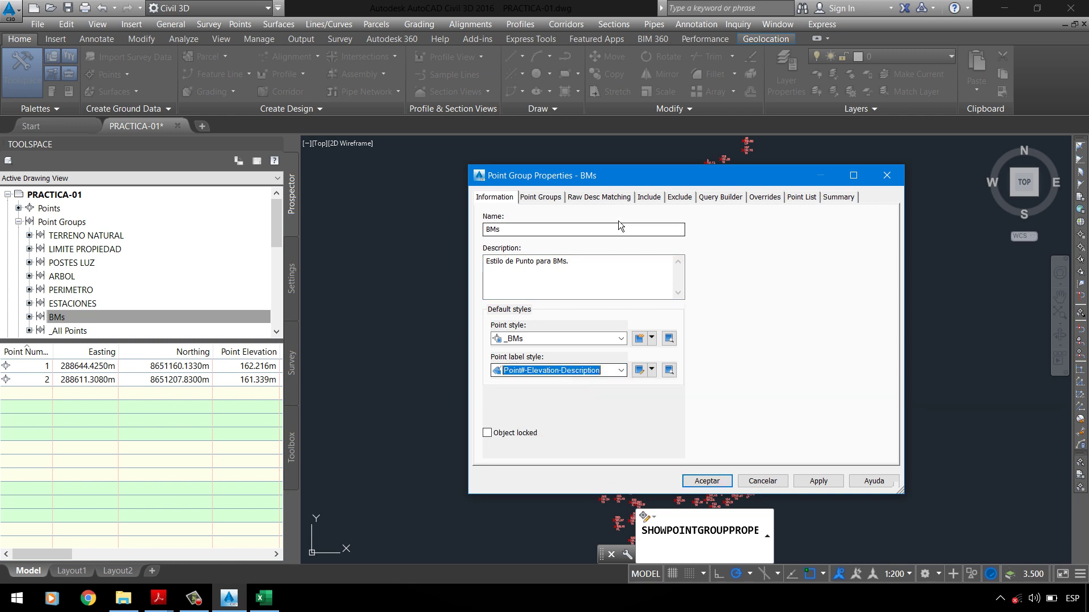
drag(610, 179, 212, 88)
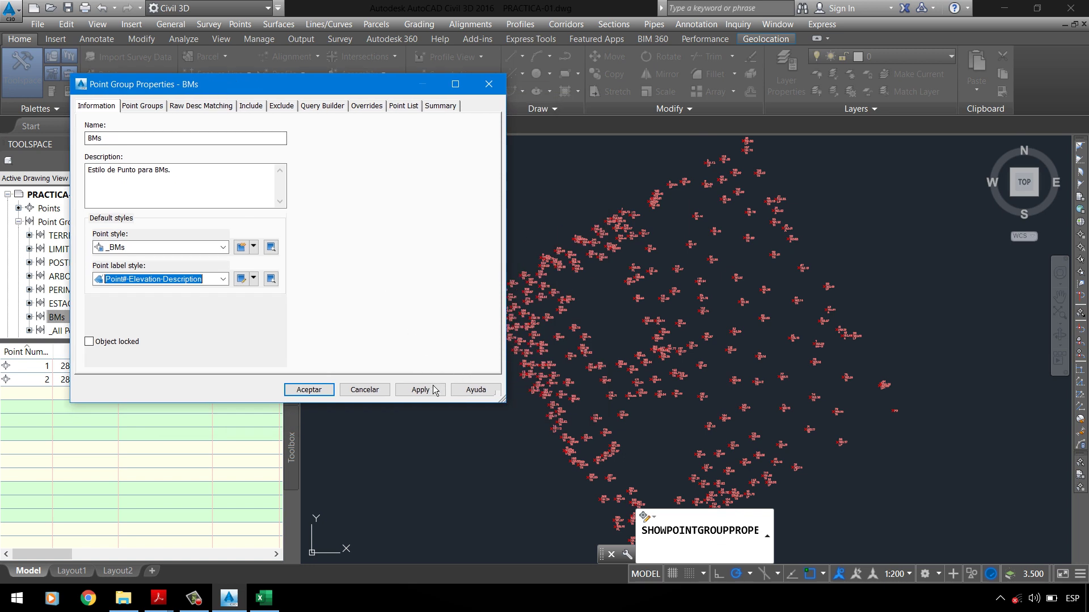
click(142, 279)
click(143, 287)
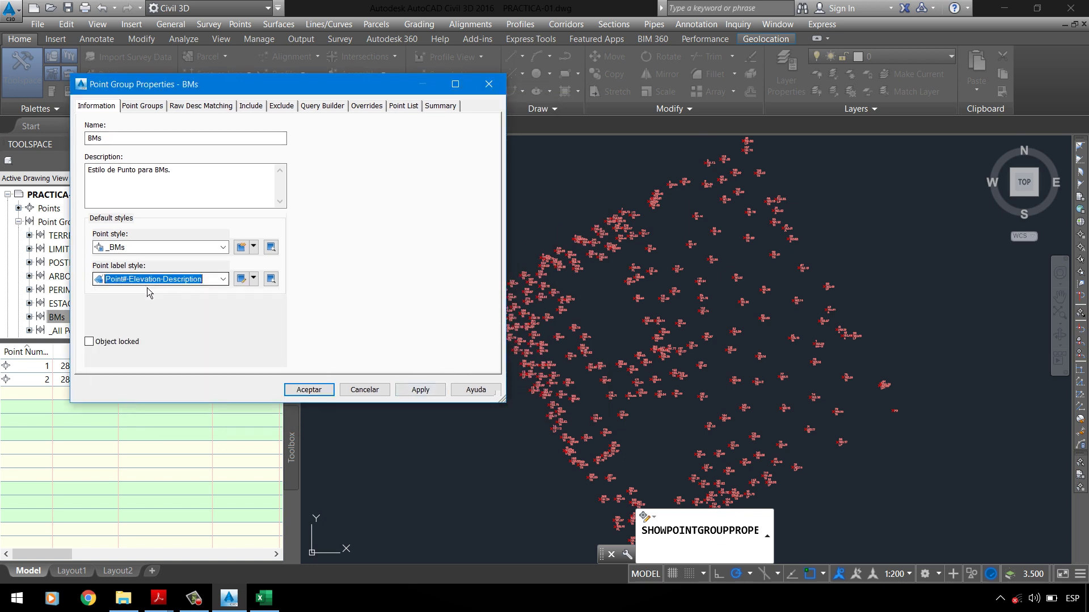
click(428, 394)
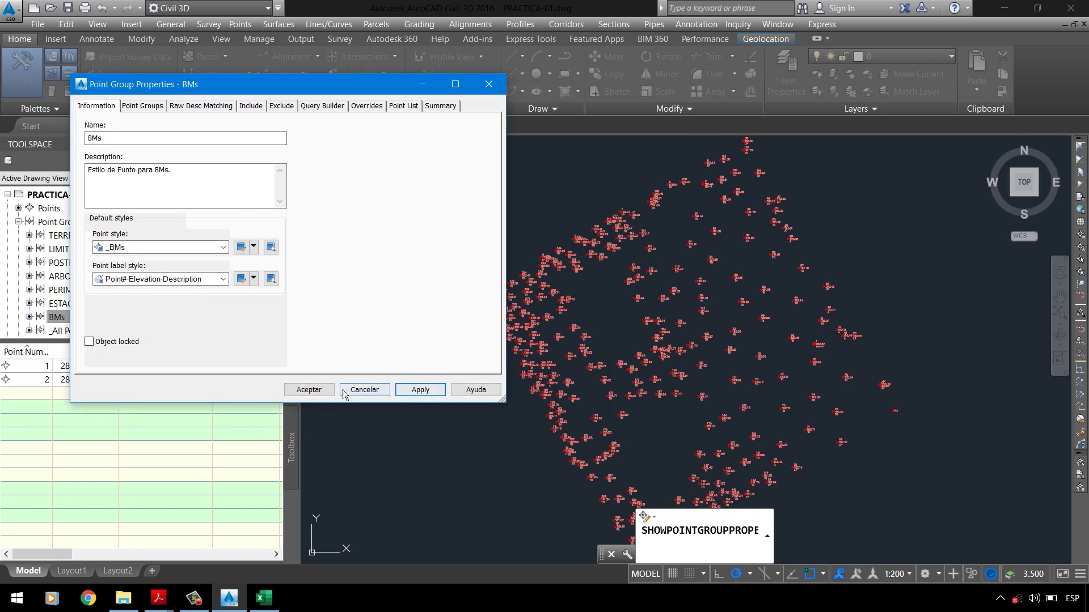
click(310, 390)
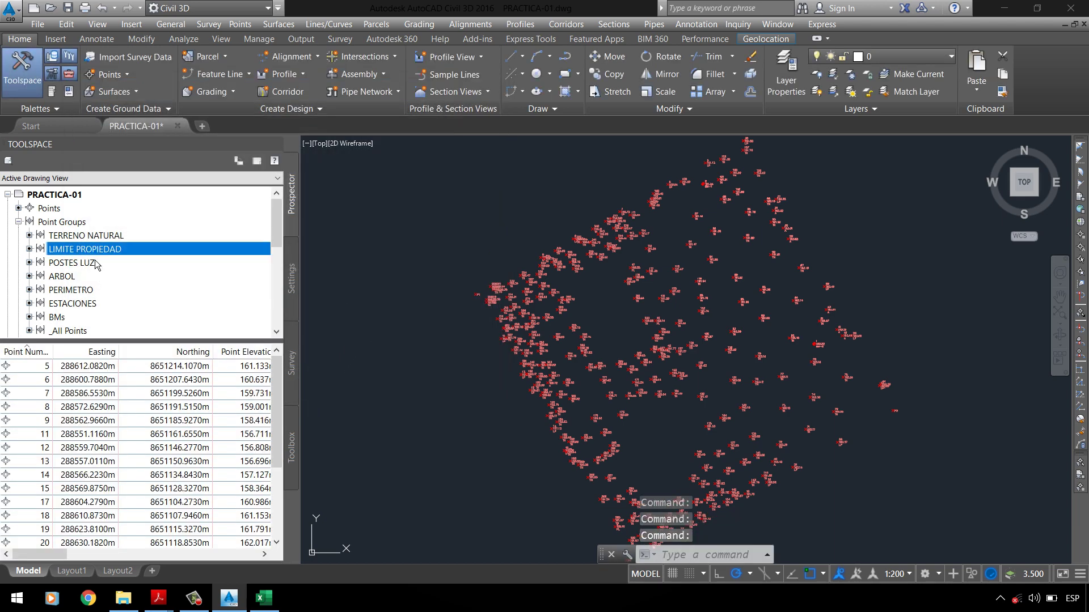
Step: Reopen the BMs point group properties, apply them again and close
click(71, 318)
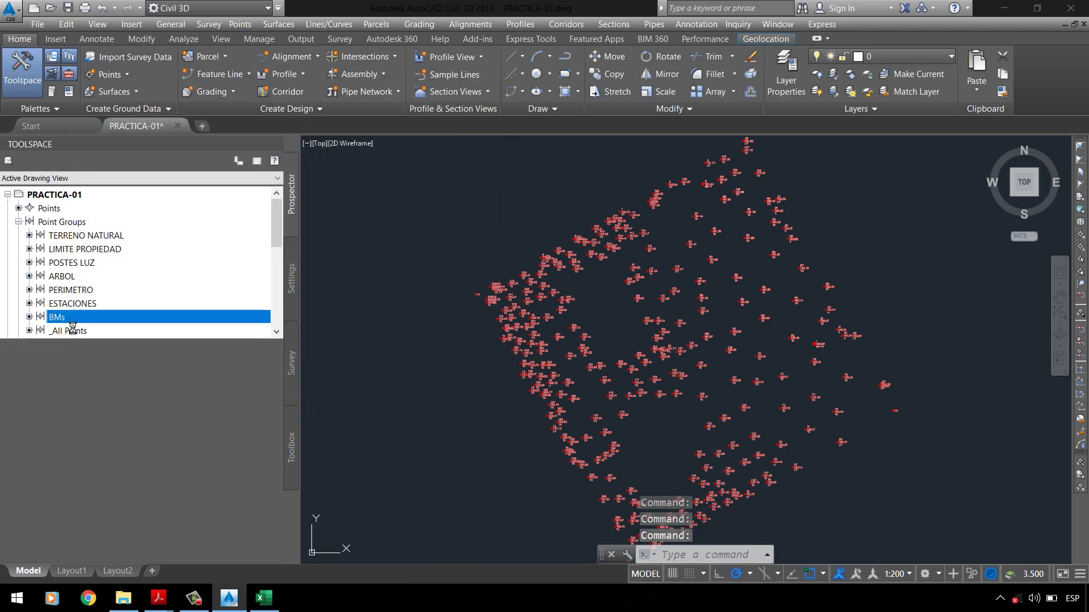
right_click(71, 320)
click(105, 329)
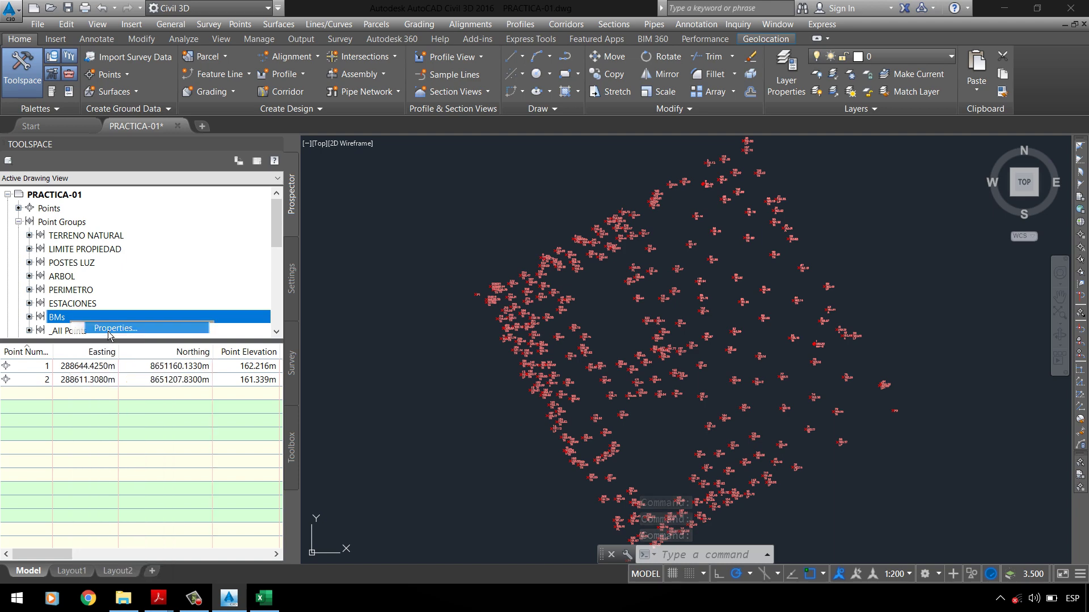
click(395, 390)
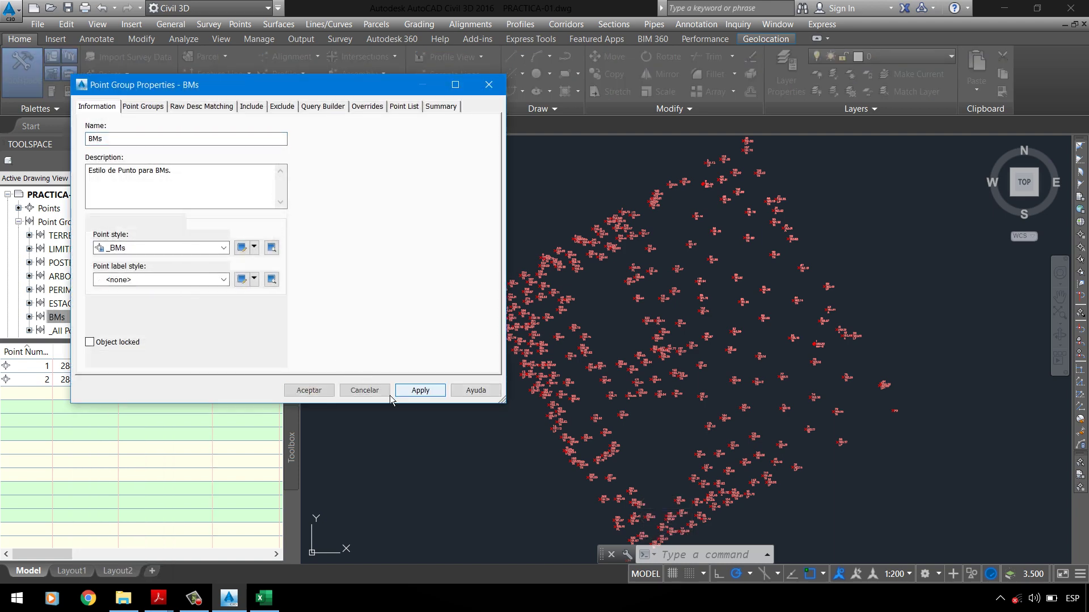
click(310, 390)
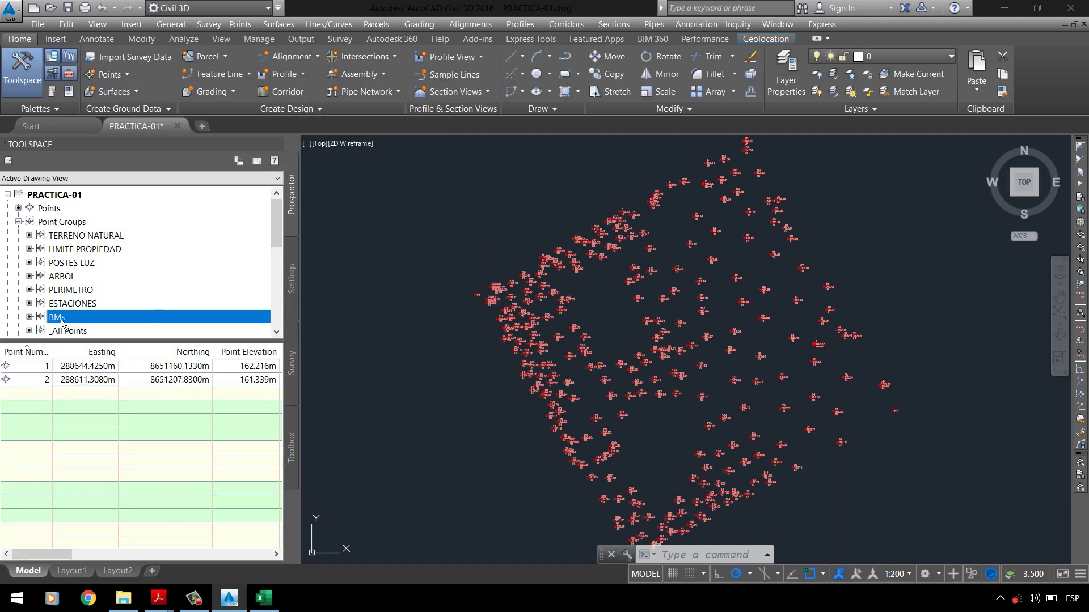
scroll(62, 323, down, 1)
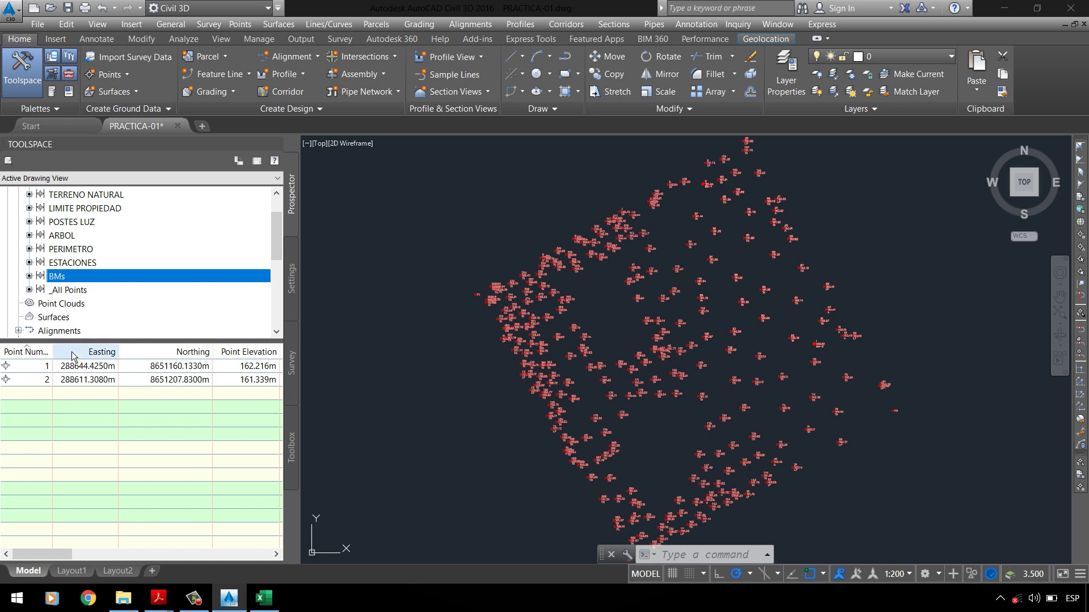
click(46, 367)
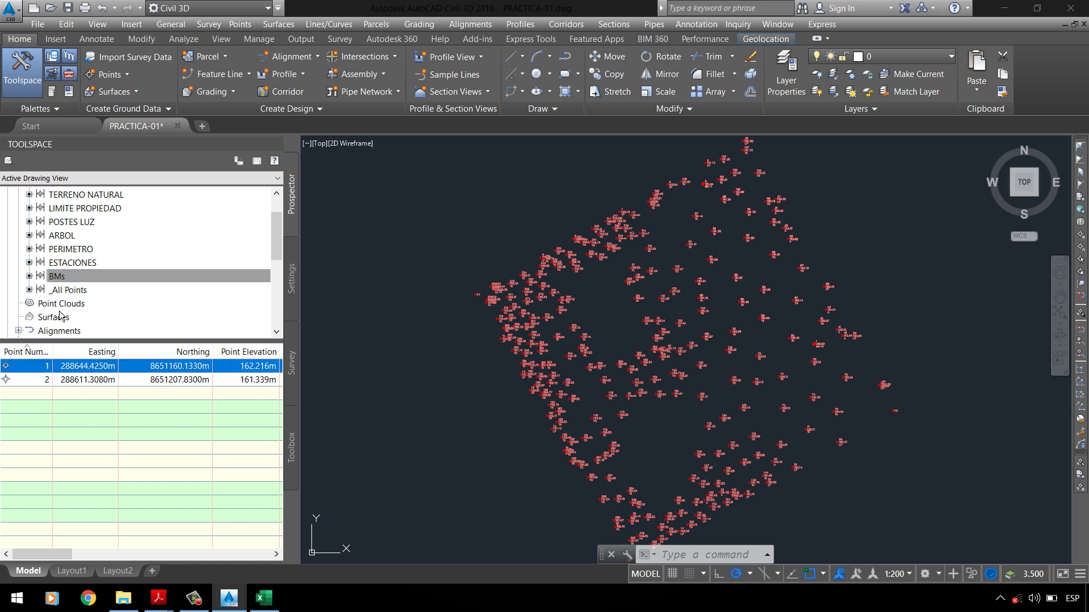
click(63, 265)
click(51, 367)
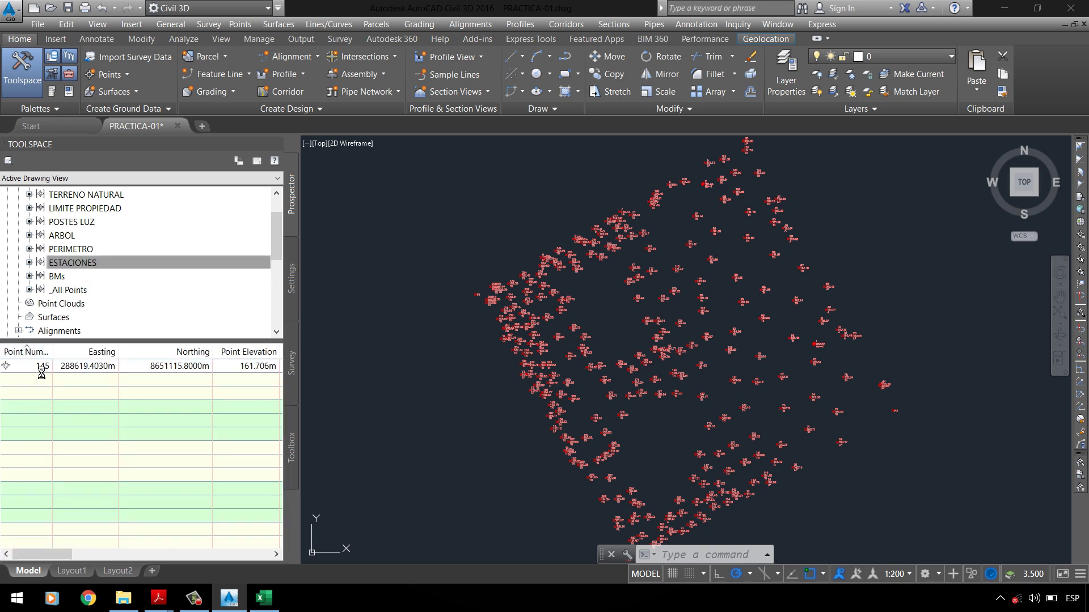
click(67, 249)
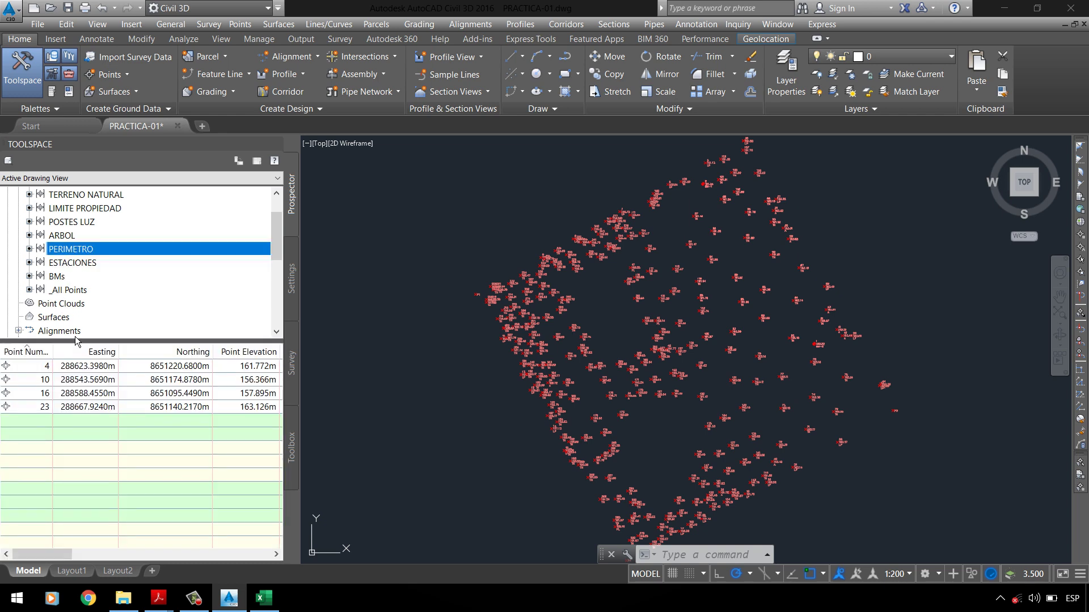
click(47, 407)
click(47, 394)
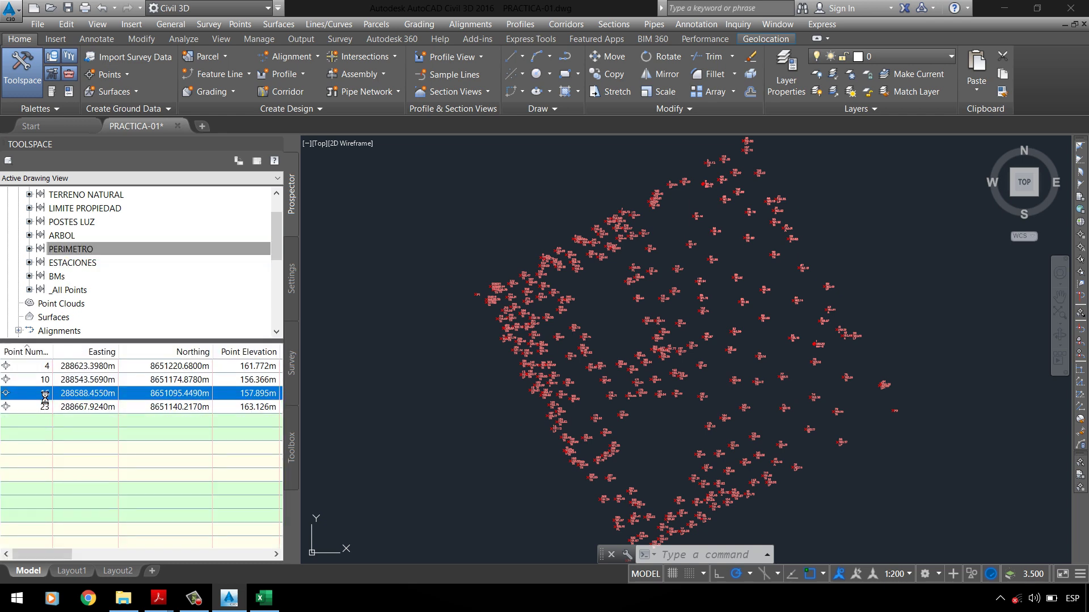
click(47, 380)
click(47, 366)
click(63, 235)
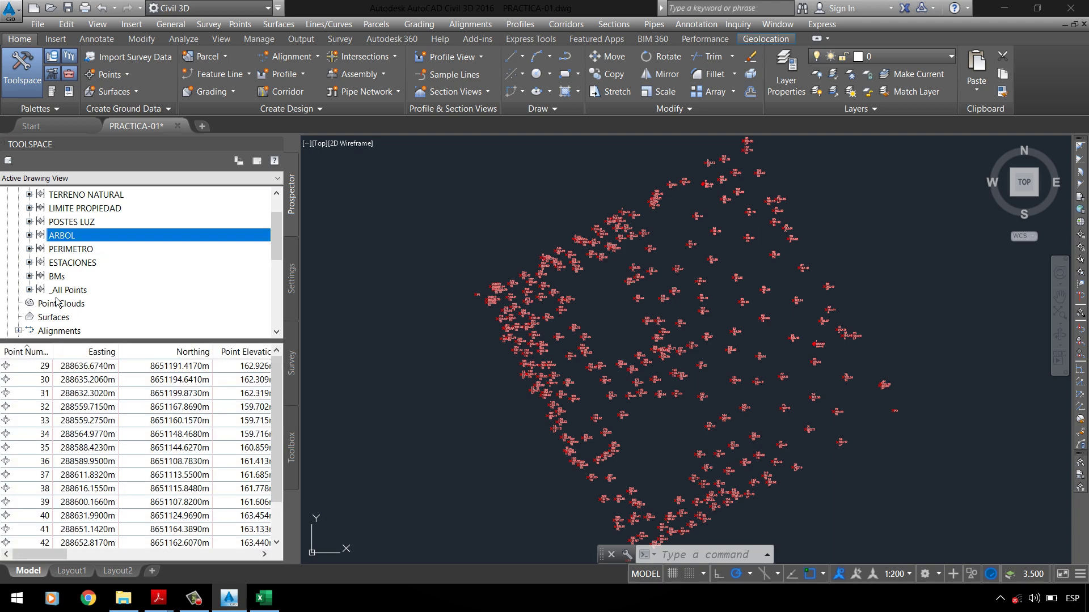
click(54, 366)
scroll(54, 446, down, 1)
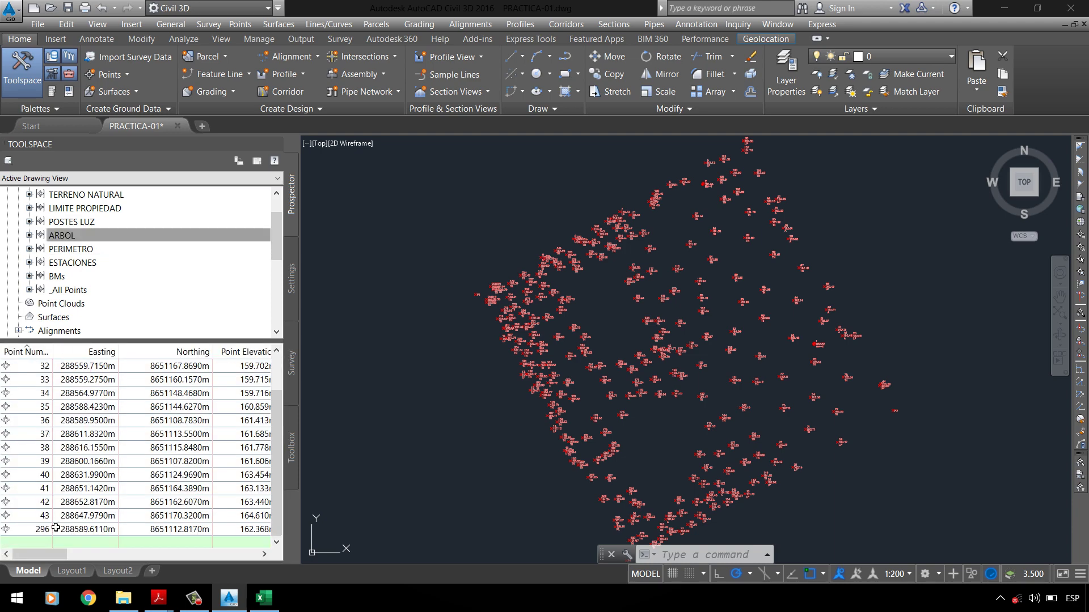
scroll(56, 528, up, 1)
scroll(79, 425, down, 1)
scroll(81, 401, up, 1)
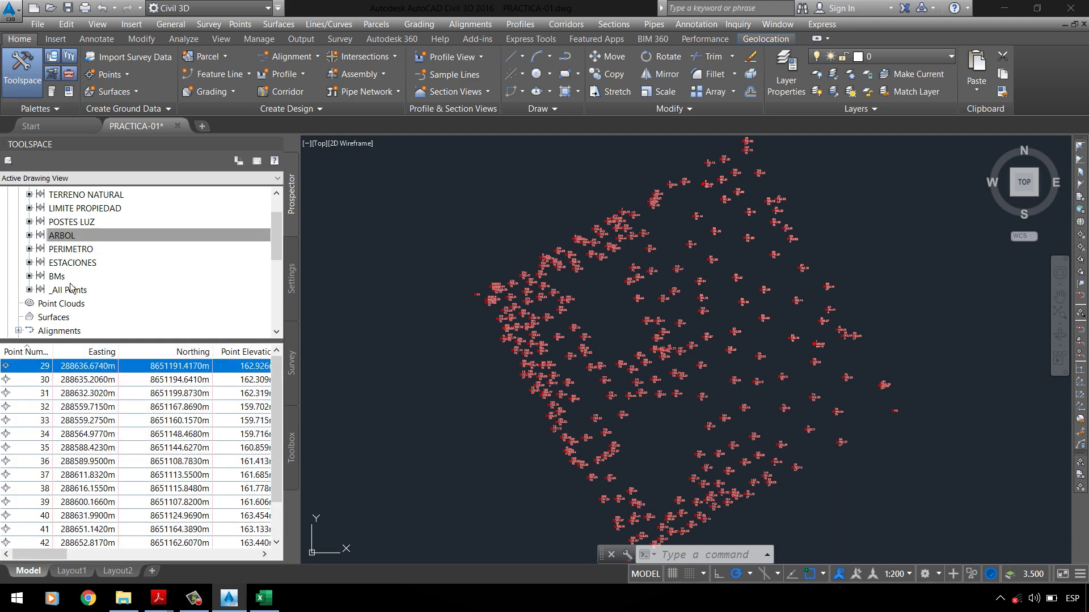
click(78, 222)
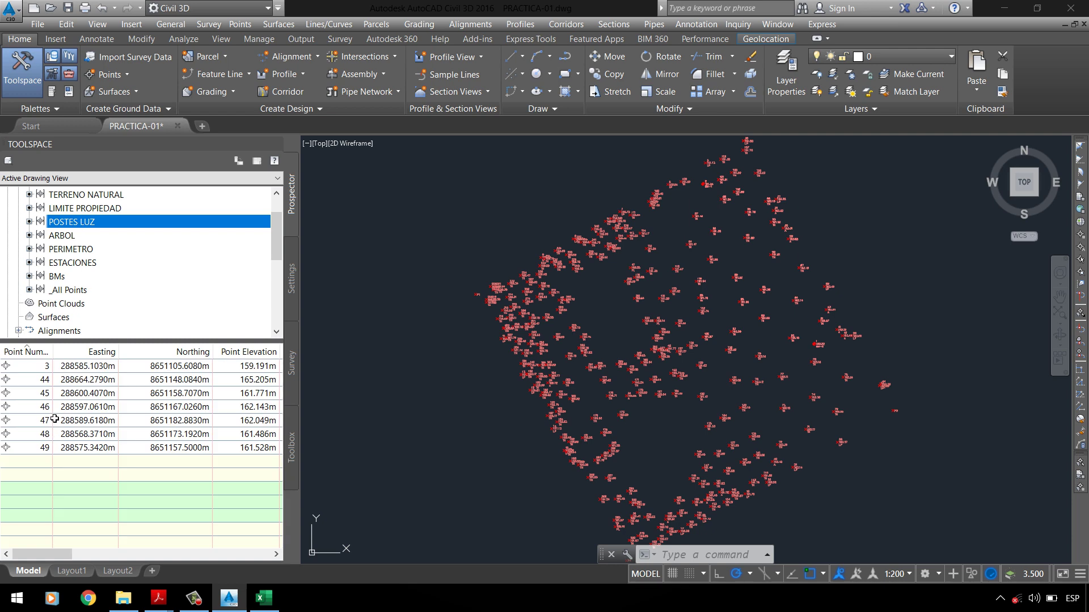
click(60, 277)
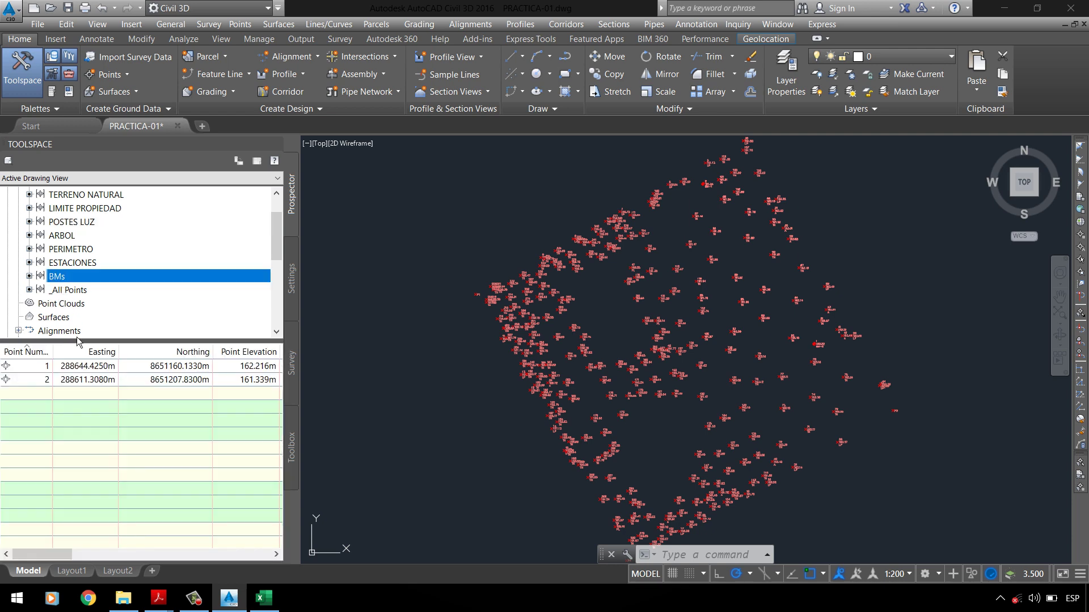
click(43, 378)
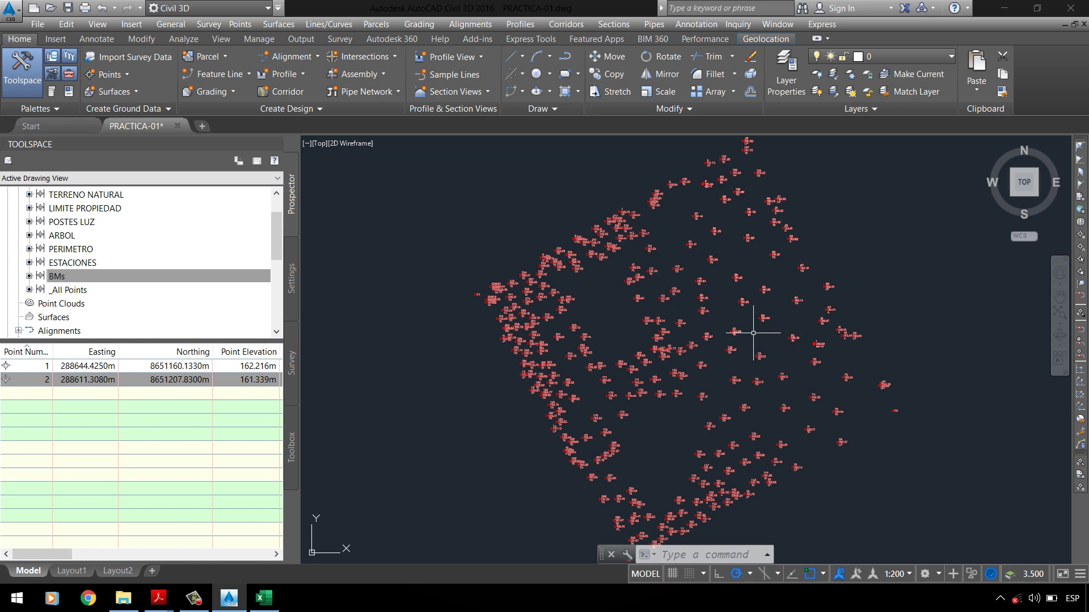
Step: Zoom the drawing to BMs points 1 and 2 from the point list
click(258, 383)
click(51, 368)
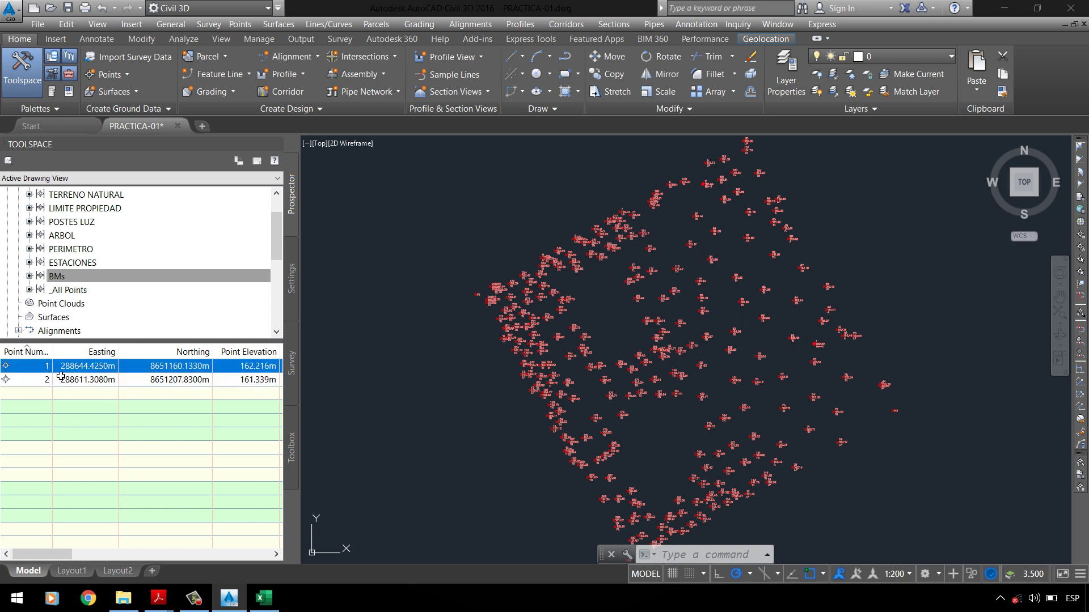
right_click(45, 378)
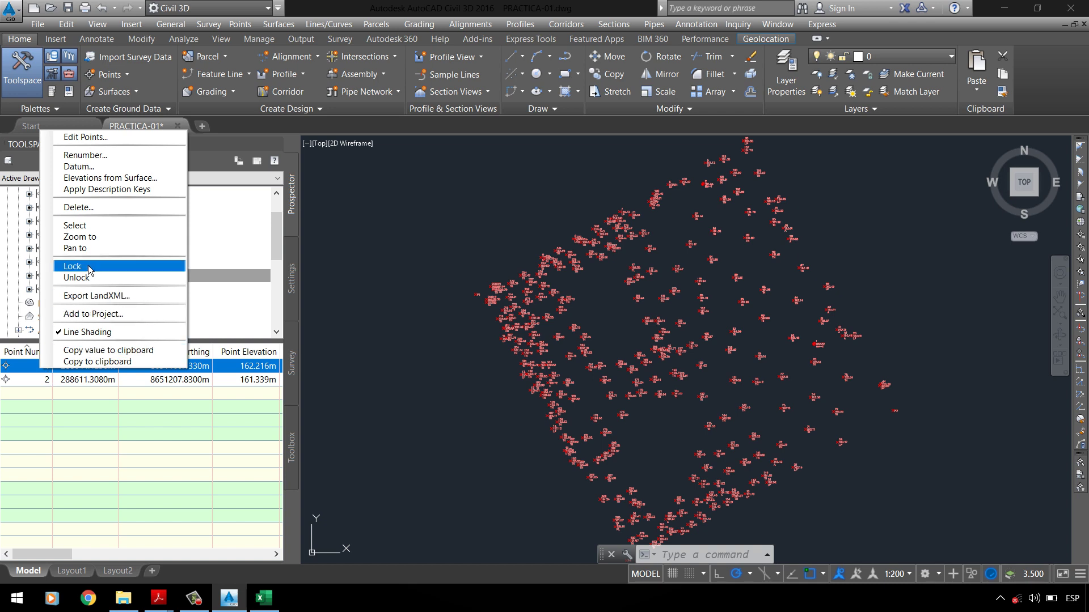
click(86, 241)
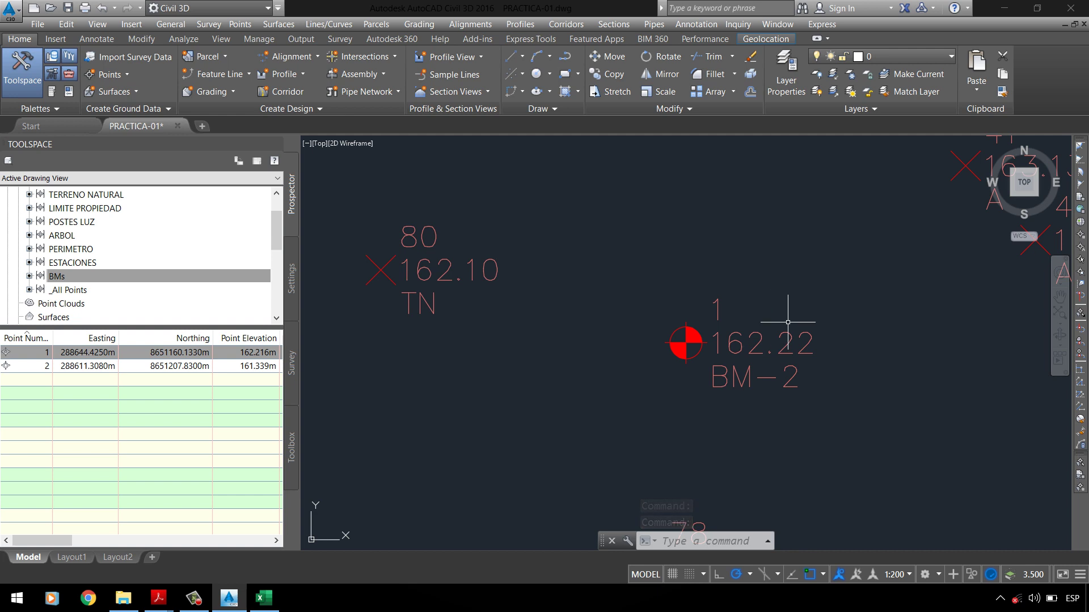
click(47, 543)
mouse_move(47, 544)
mouse_down()
mouse_move(78, 556)
mouse_move(17, 543)
mouse_up()
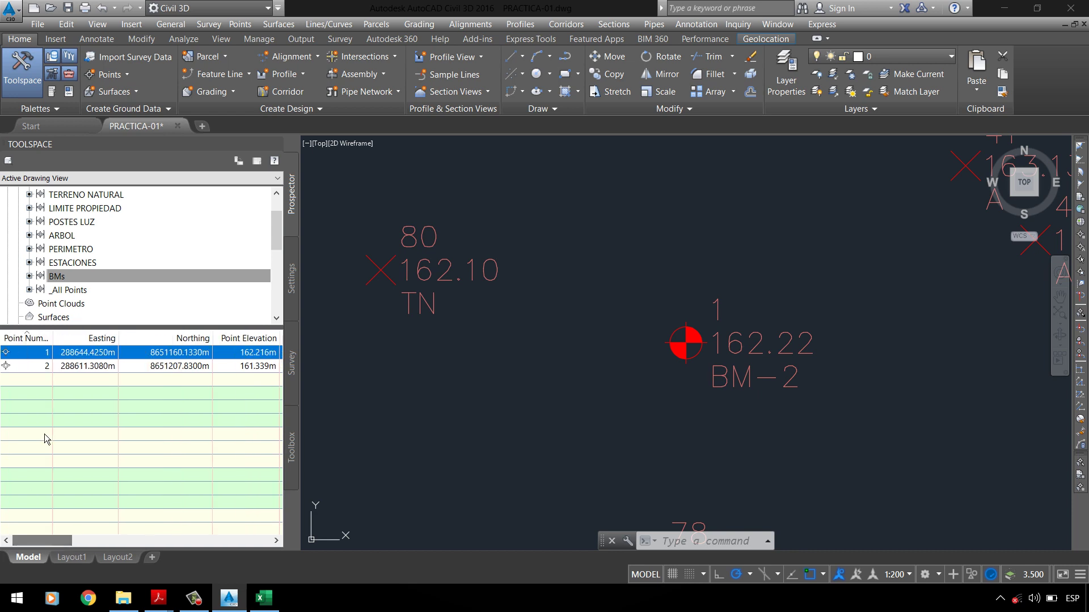
click(46, 366)
right_click(40, 366)
click(113, 234)
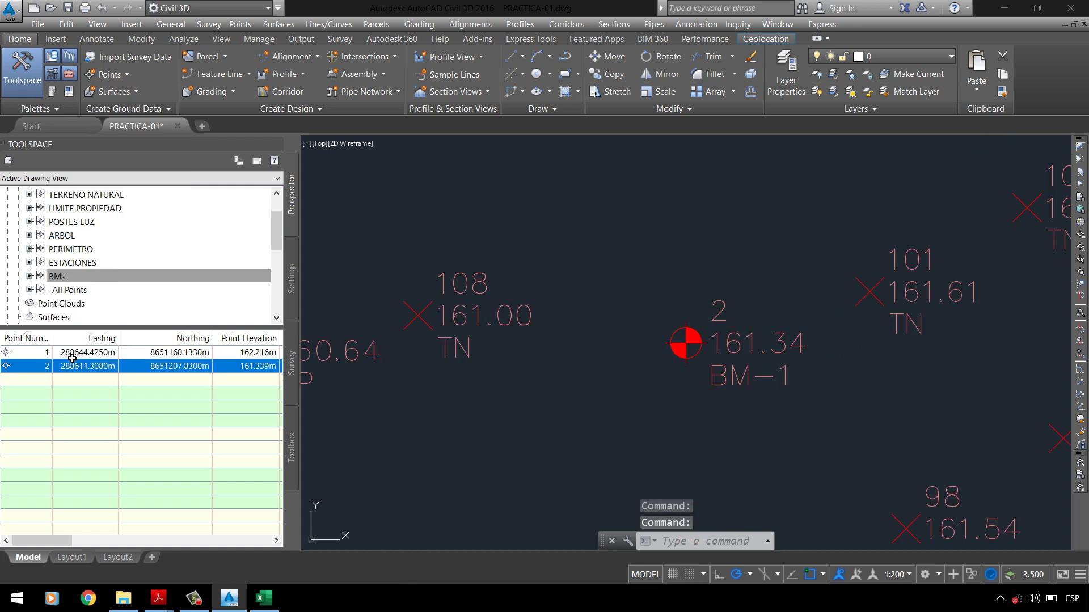
Step: Zoom to point 1 (BM-2), centre on point 2 (BM-1), then zoom back to point 1
click(46, 353)
right_click(44, 353)
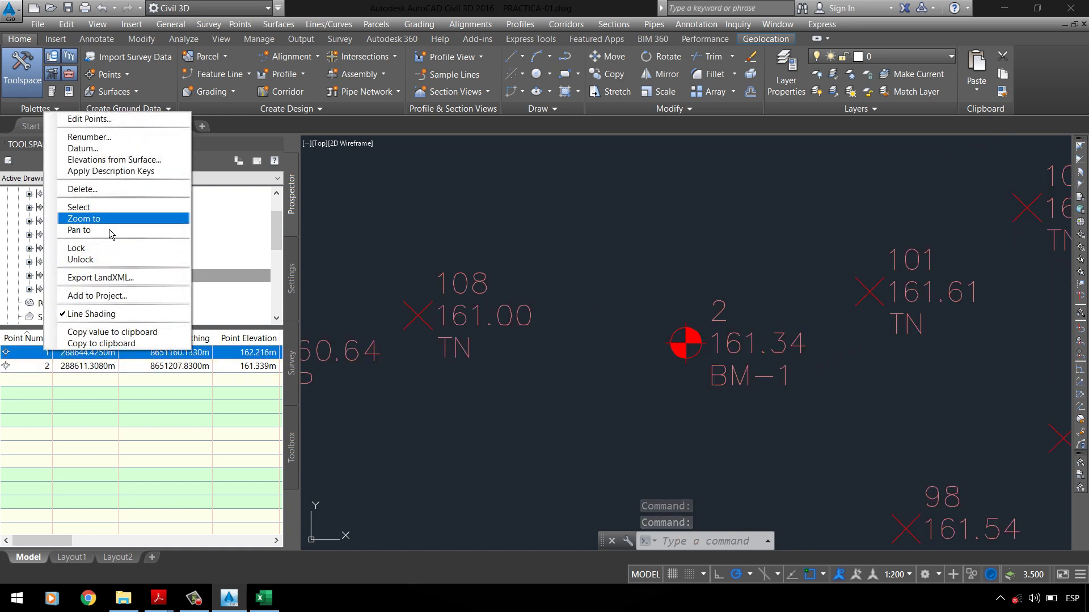
click(111, 231)
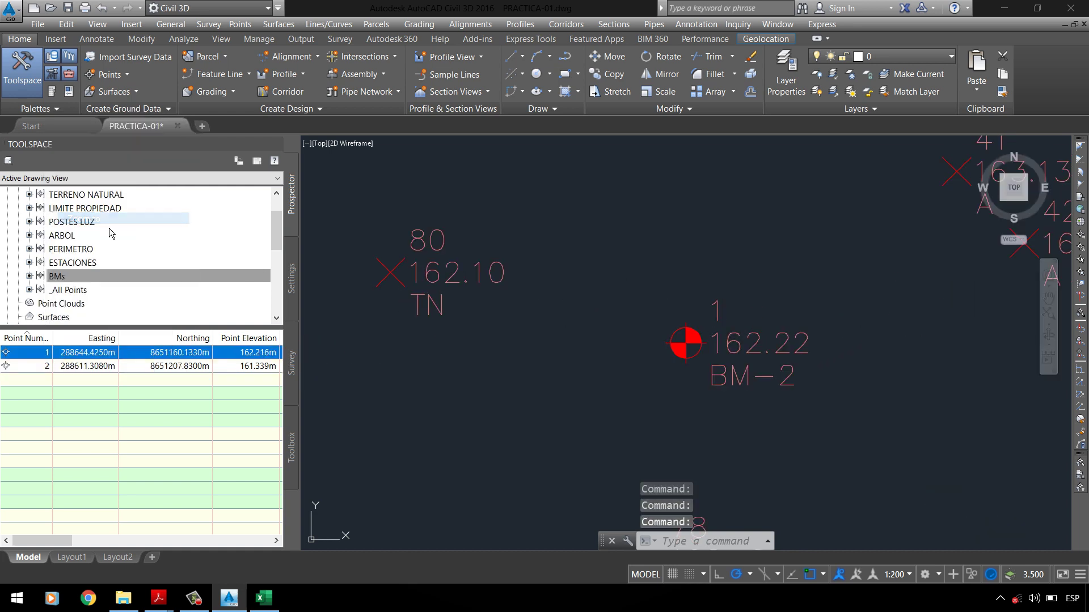
click(37, 368)
right_click(37, 370)
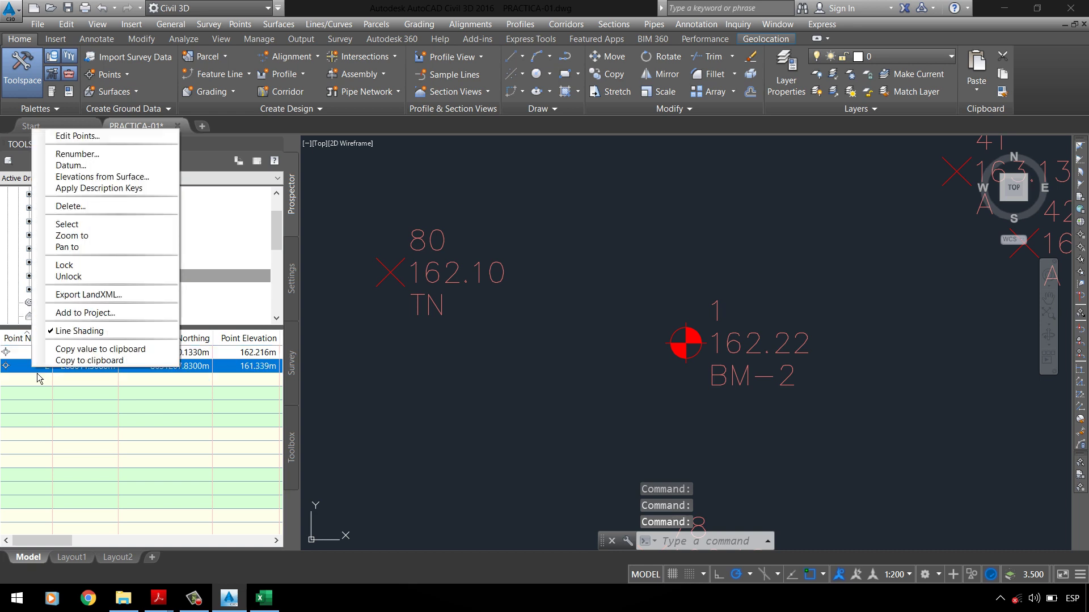
click(63, 248)
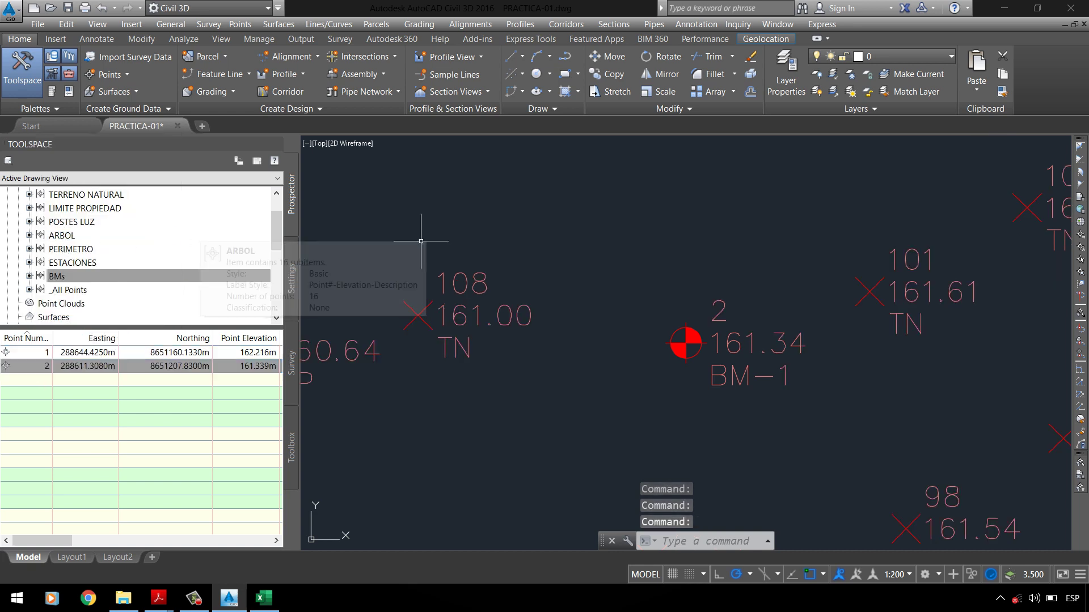
scroll(582, 252, down, 9)
scroll(582, 252, down, 3)
click(45, 366)
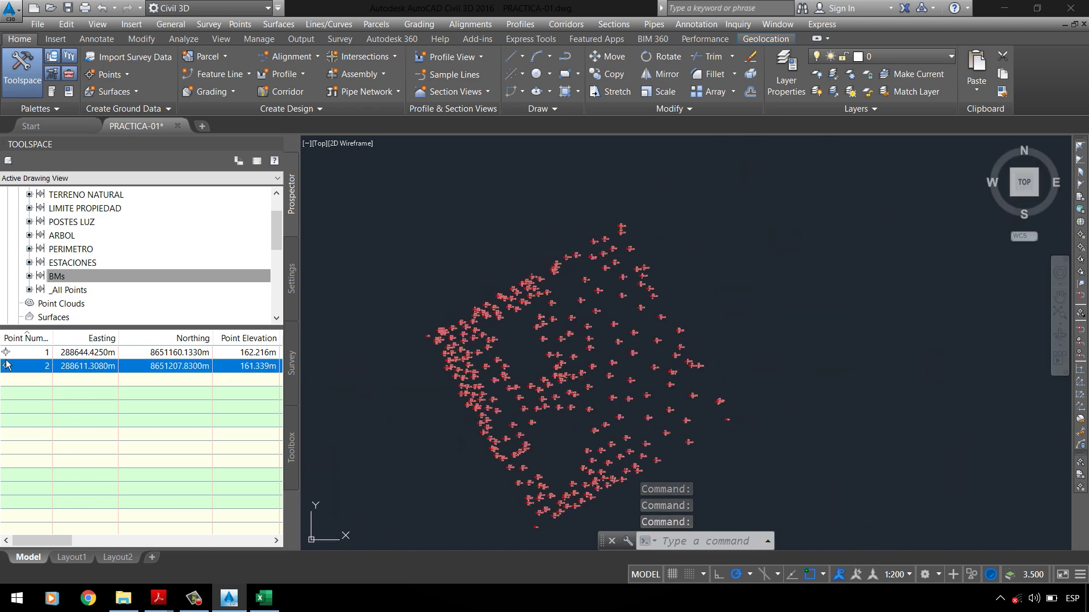
click(45, 352)
right_click(45, 352)
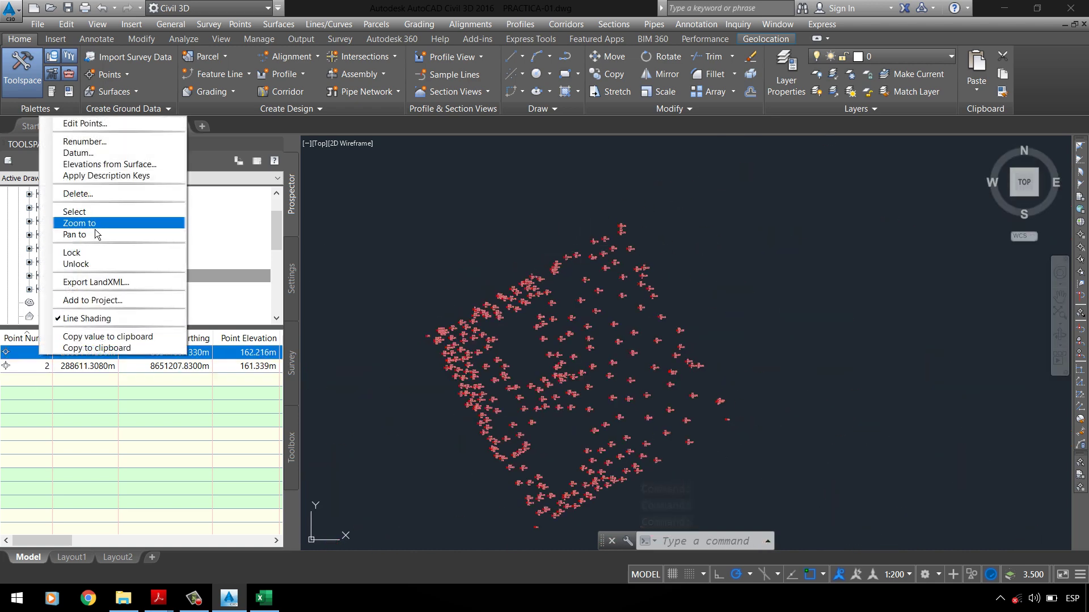
click(94, 229)
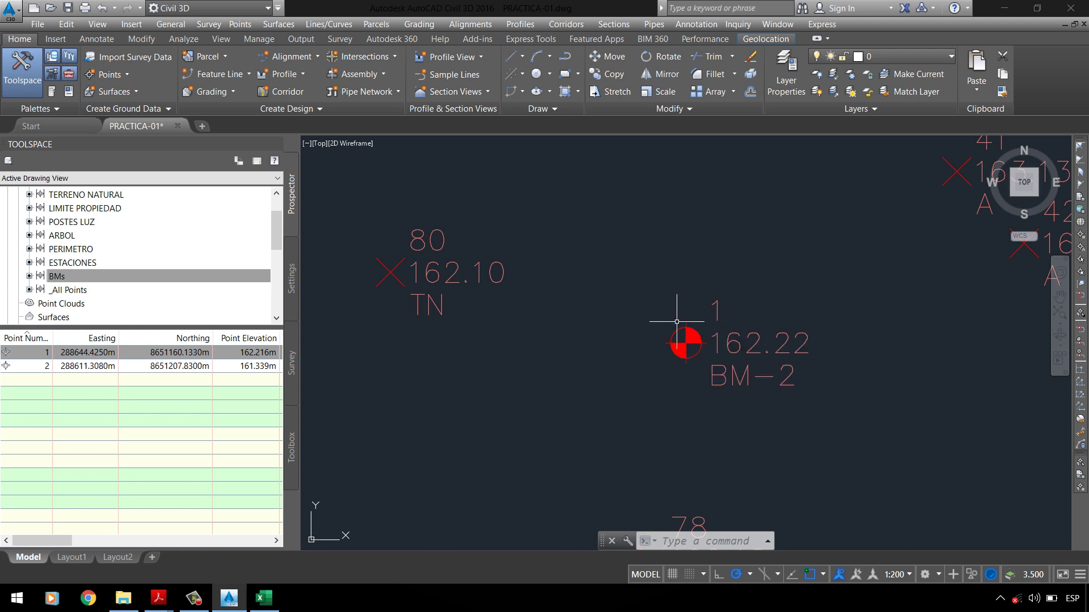
Step: Try selection windows around the BM-2 benchmark, cancel them, and open the BMs group properties
click(654, 306)
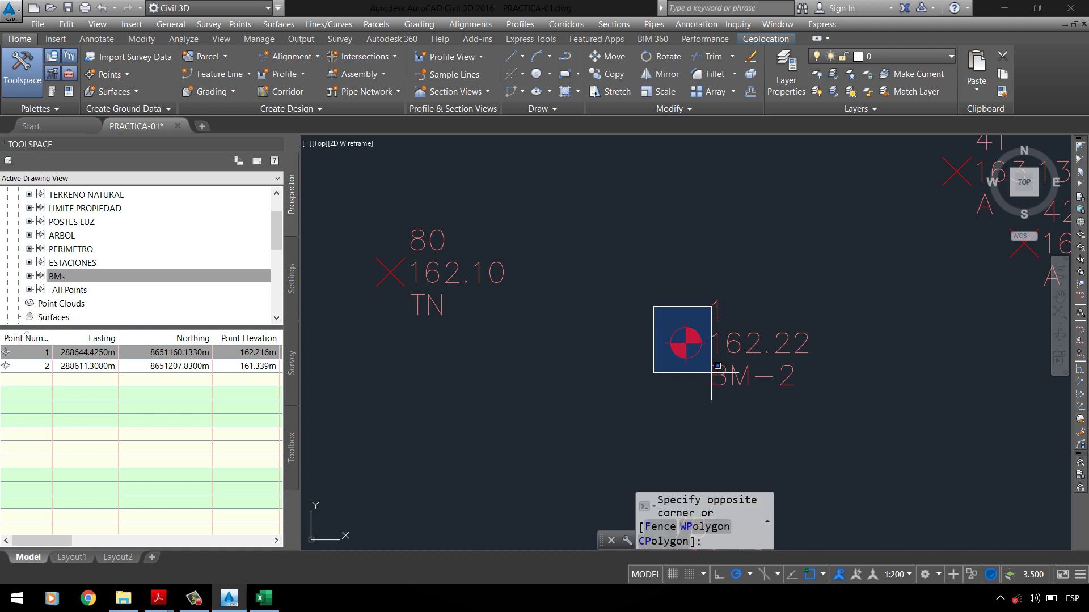
click(683, 292)
click(715, 275)
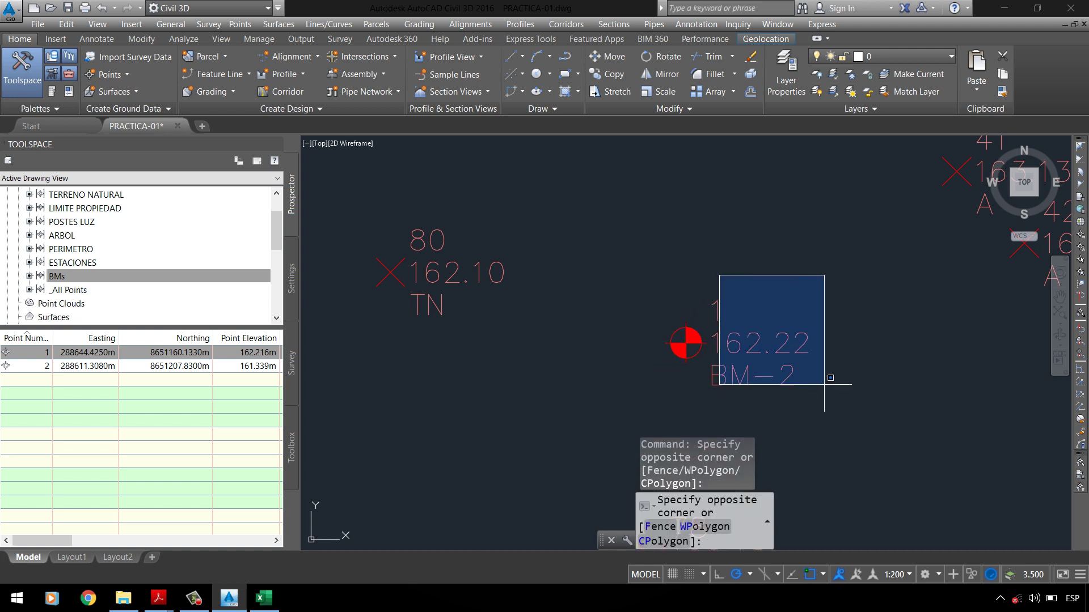
click(839, 414)
click(860, 429)
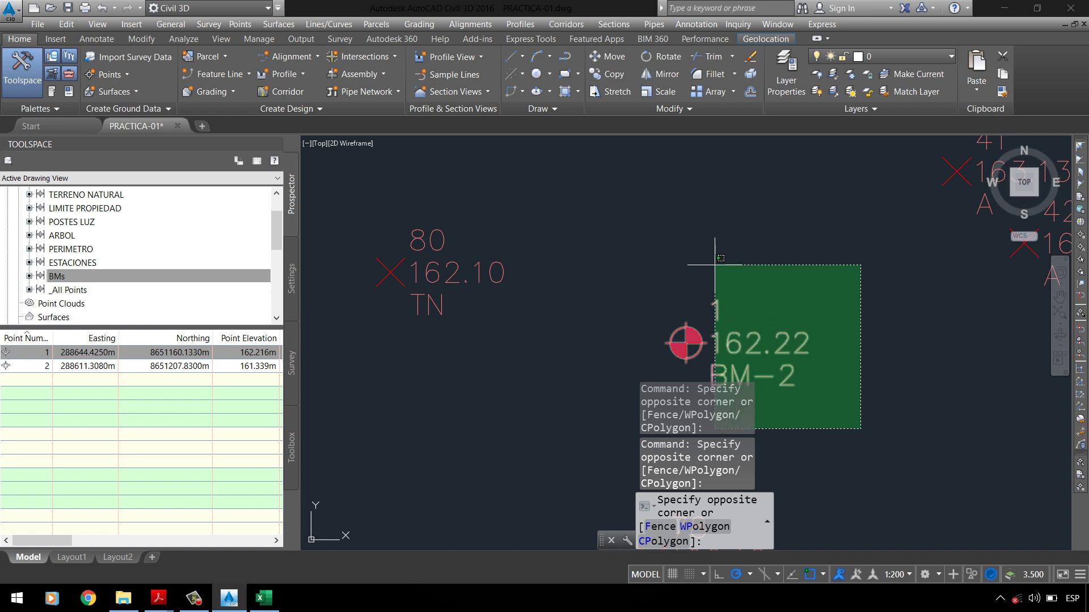
key(Escape)
key(Escape)
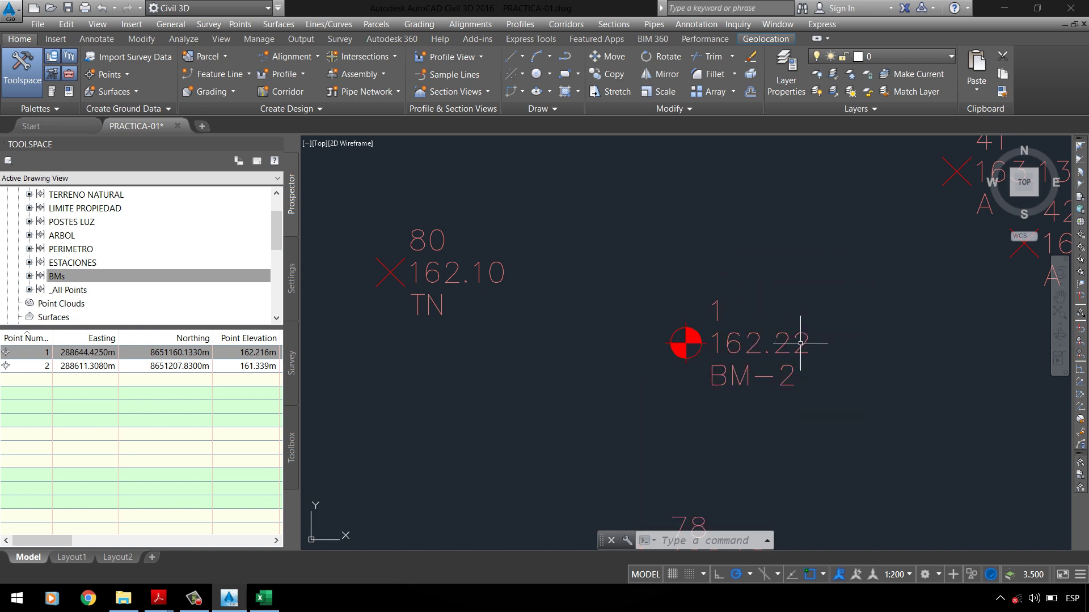
right_click(95, 282)
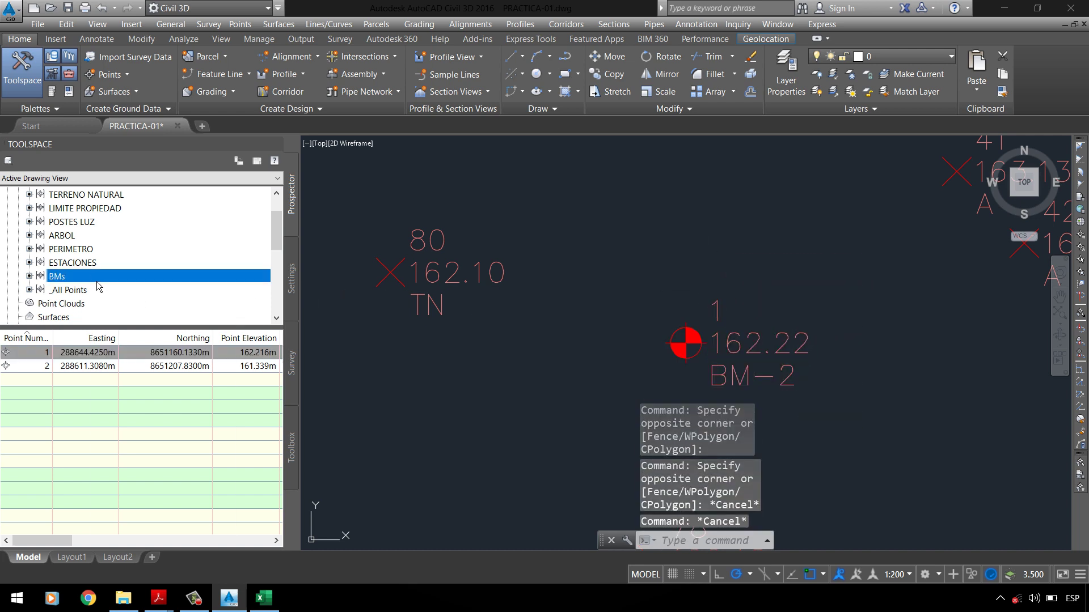
click(130, 285)
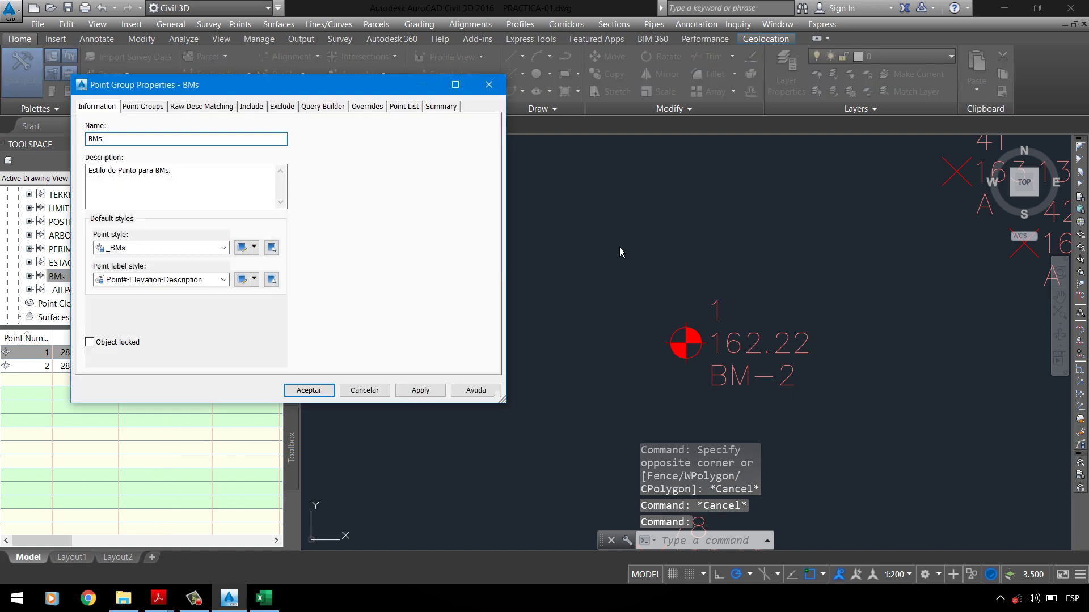
Step: Try the Description Only label style on the BMs group and apply it
drag(283, 95, 389, 113)
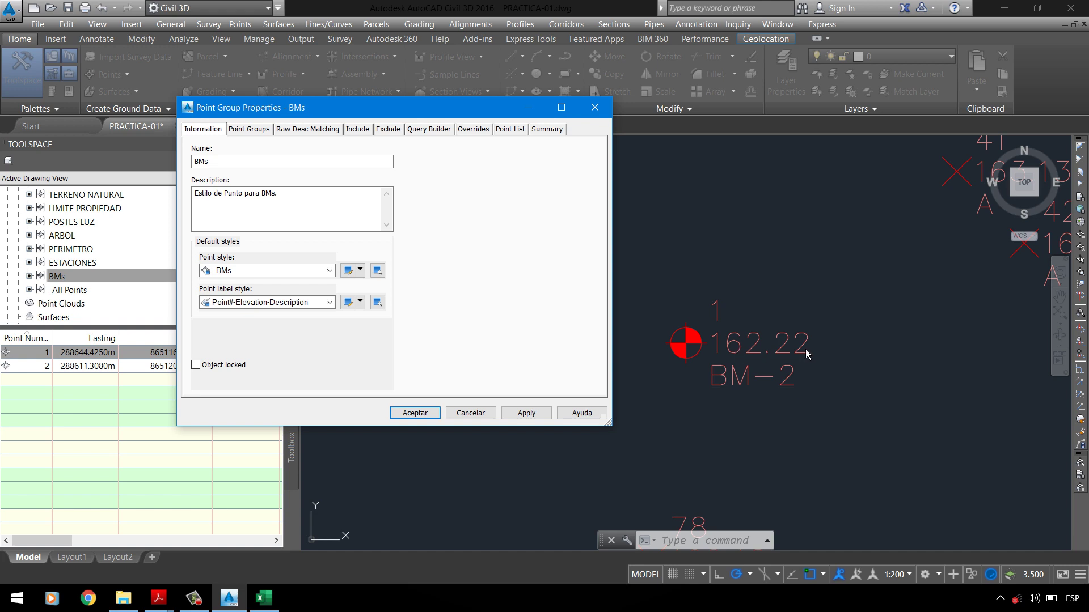
click(287, 303)
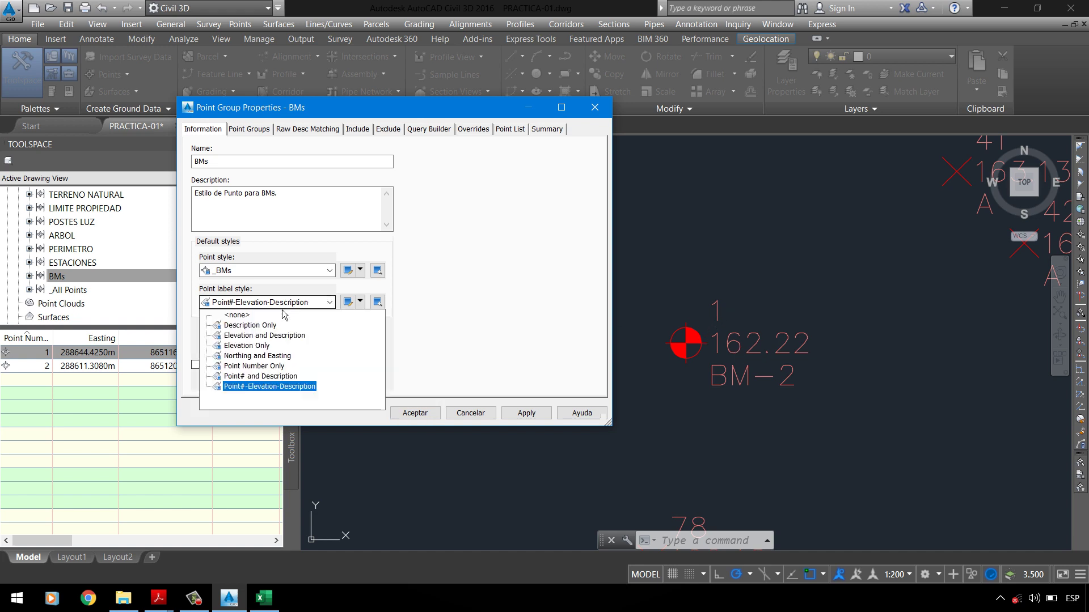
key(Escape)
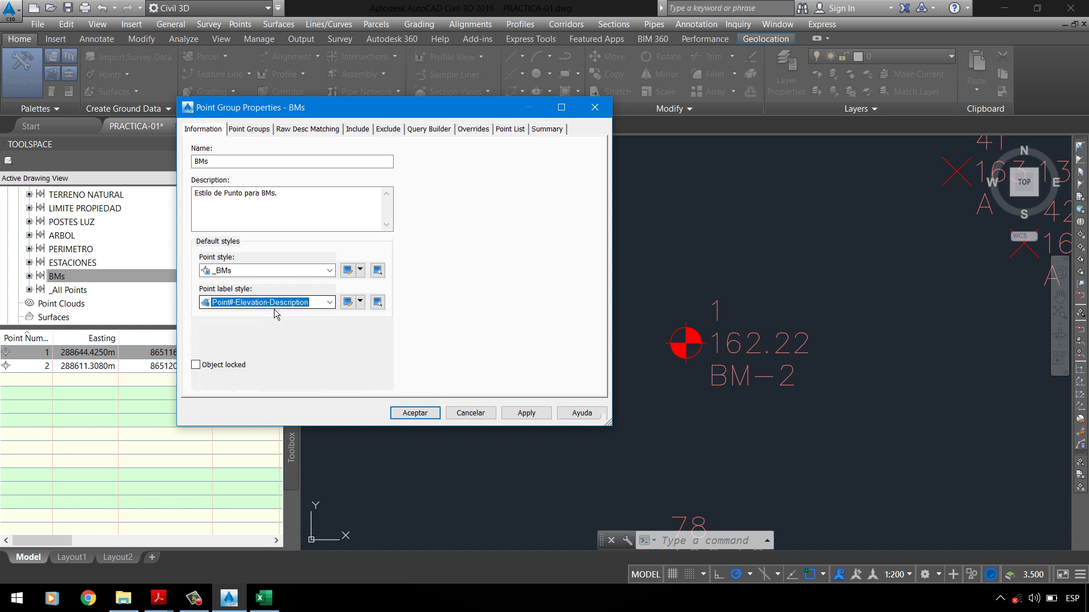
click(277, 313)
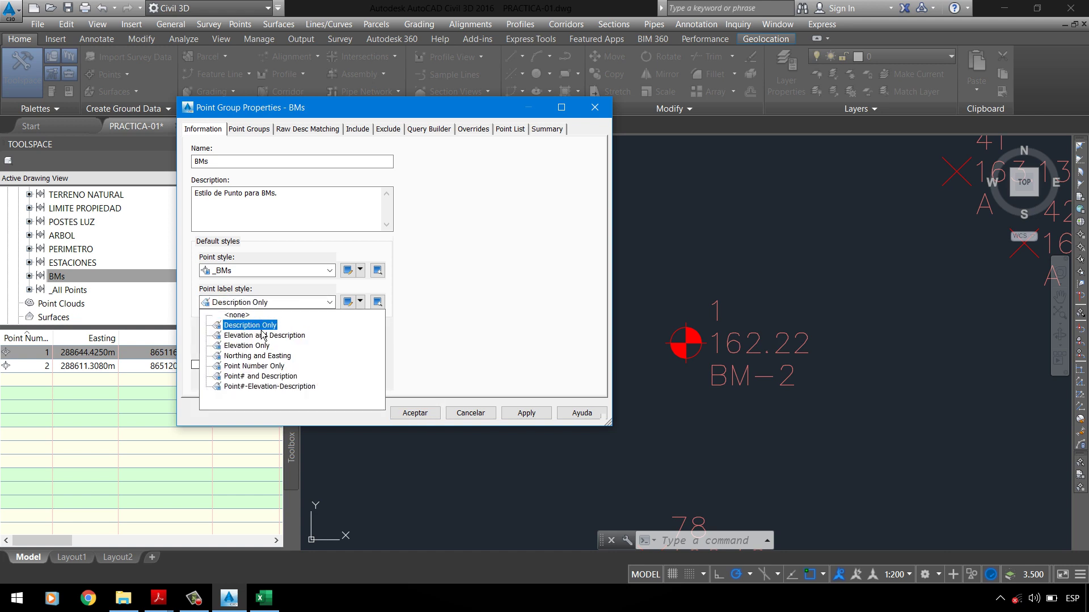
click(262, 332)
click(517, 414)
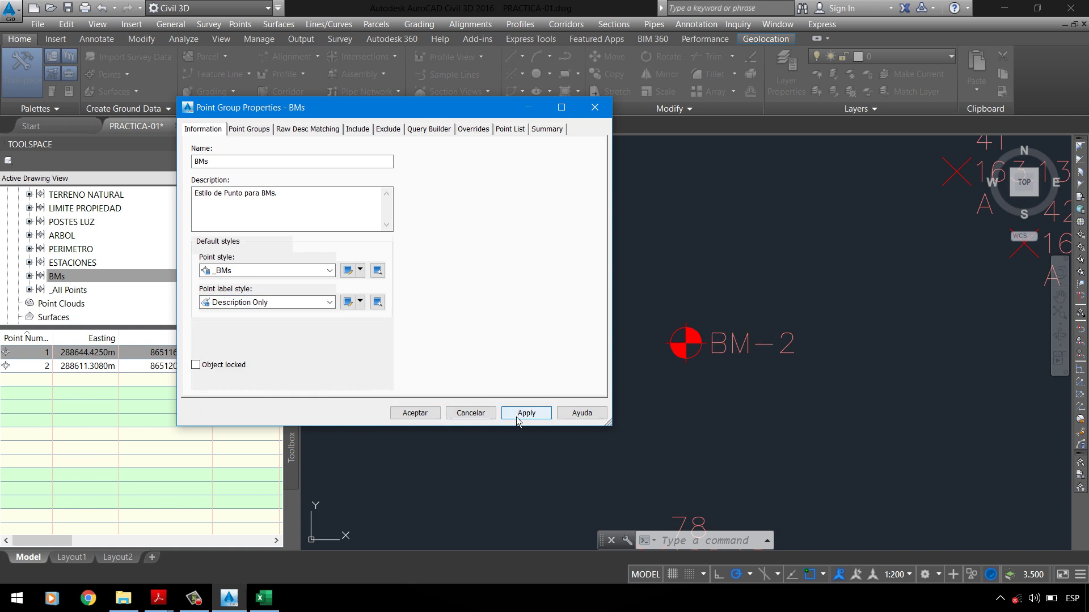
Step: Apply the Elevation and Description, then Point#-Elevation-Description label styles to compare them
click(269, 305)
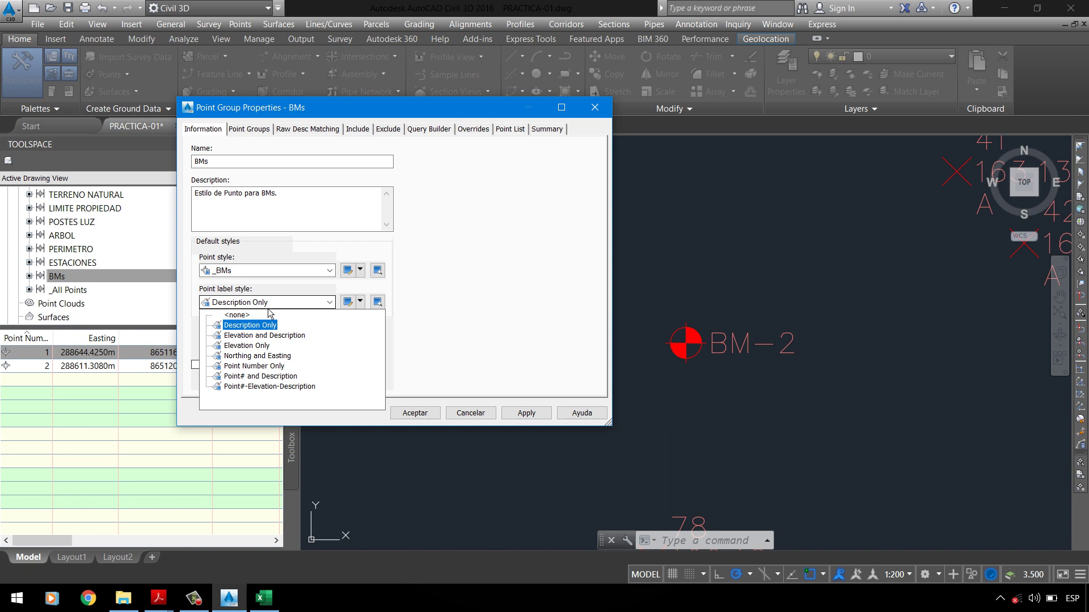
click(258, 336)
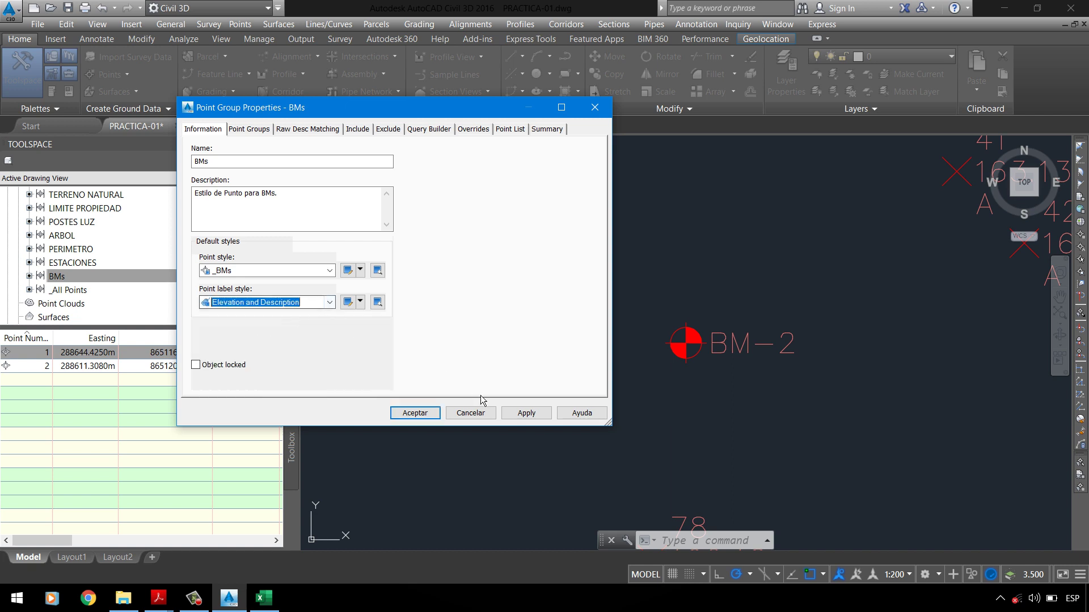
click(524, 413)
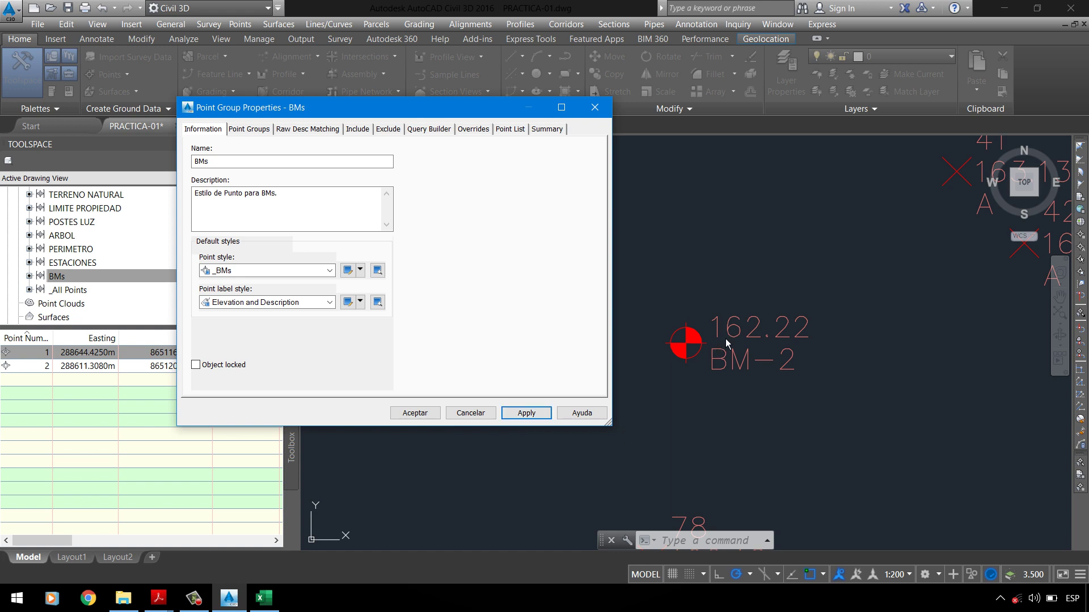
click(243, 303)
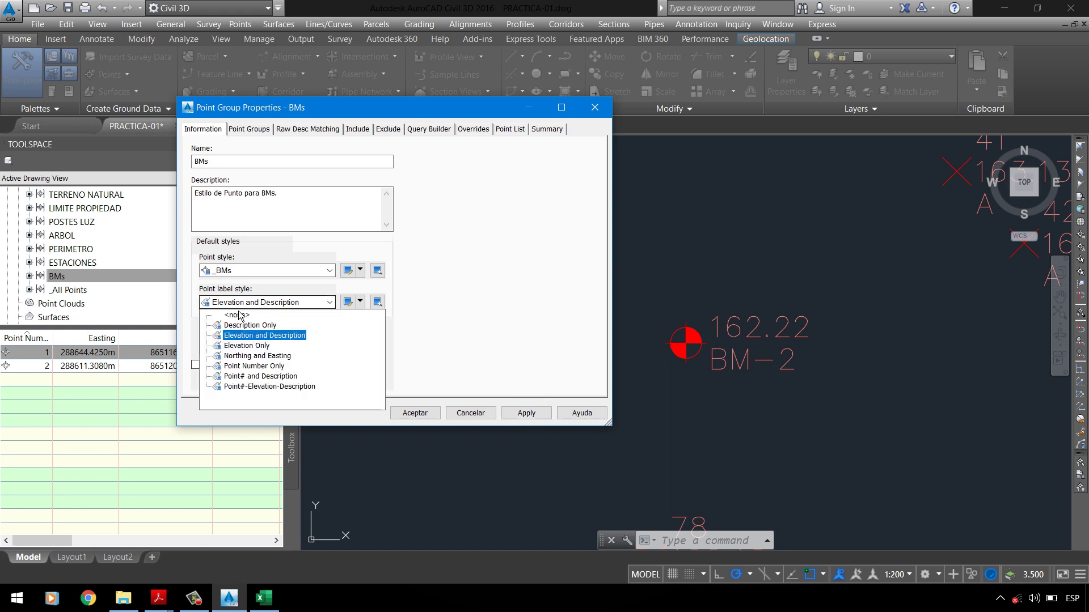
click(264, 388)
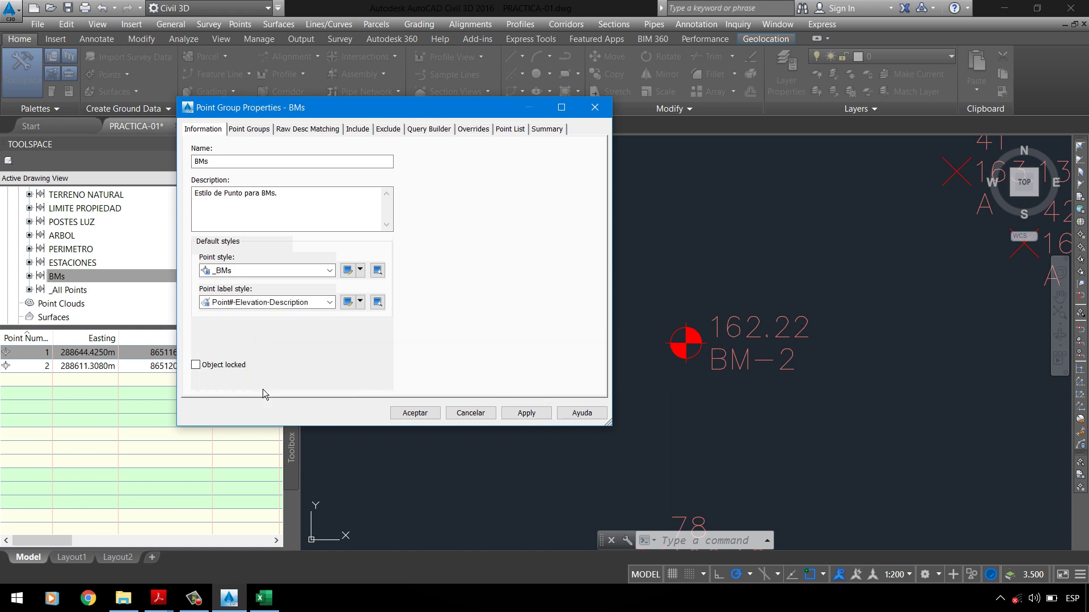
click(522, 414)
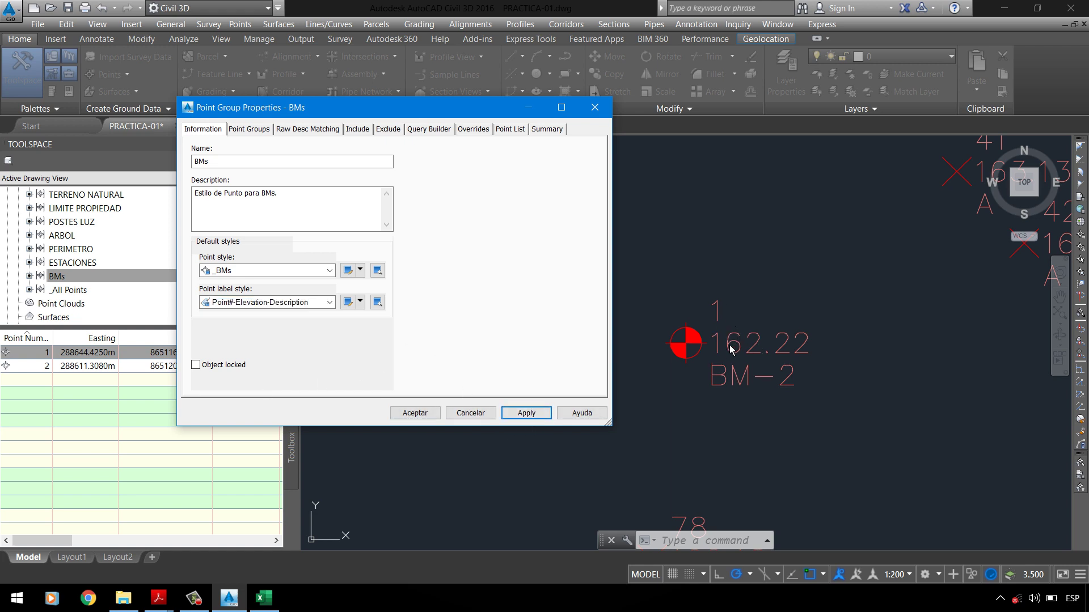
Step: Apply Northing and Easting, then settle on Description Only and apply it
click(233, 303)
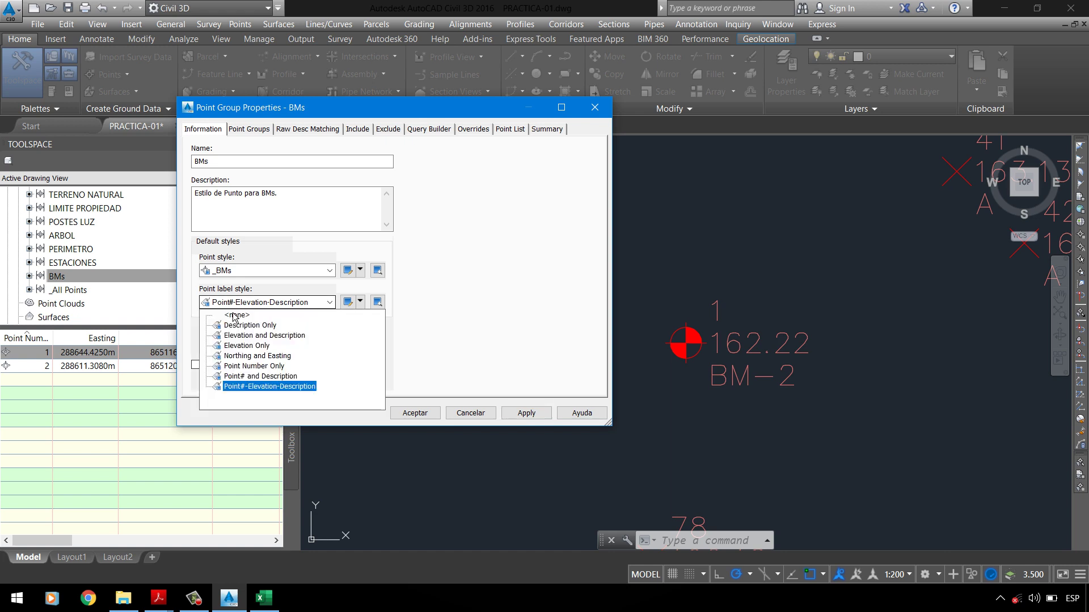
click(254, 357)
click(261, 302)
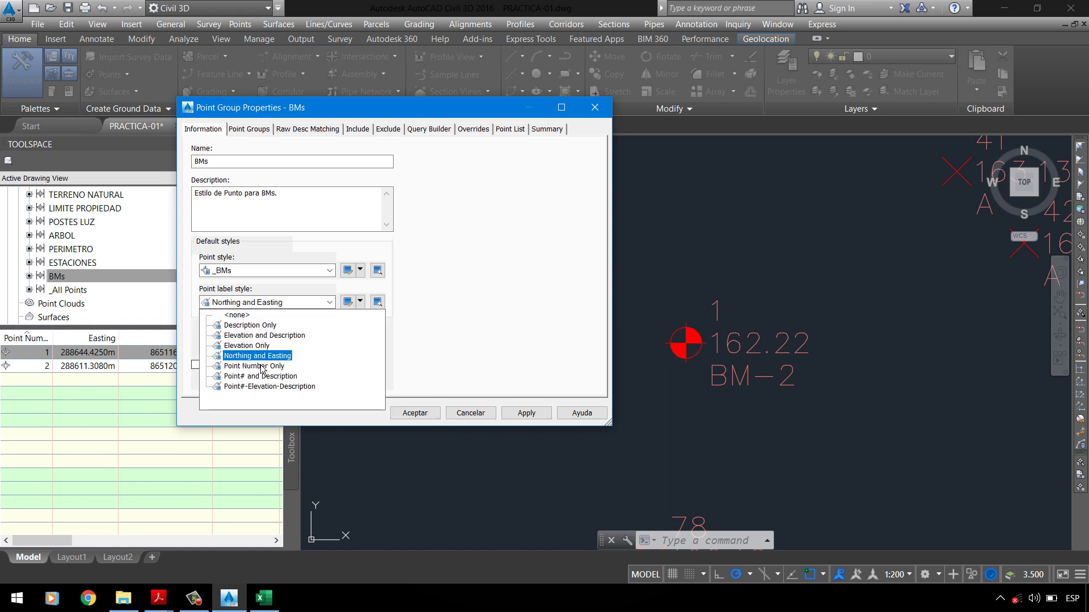
key(Return)
click(542, 415)
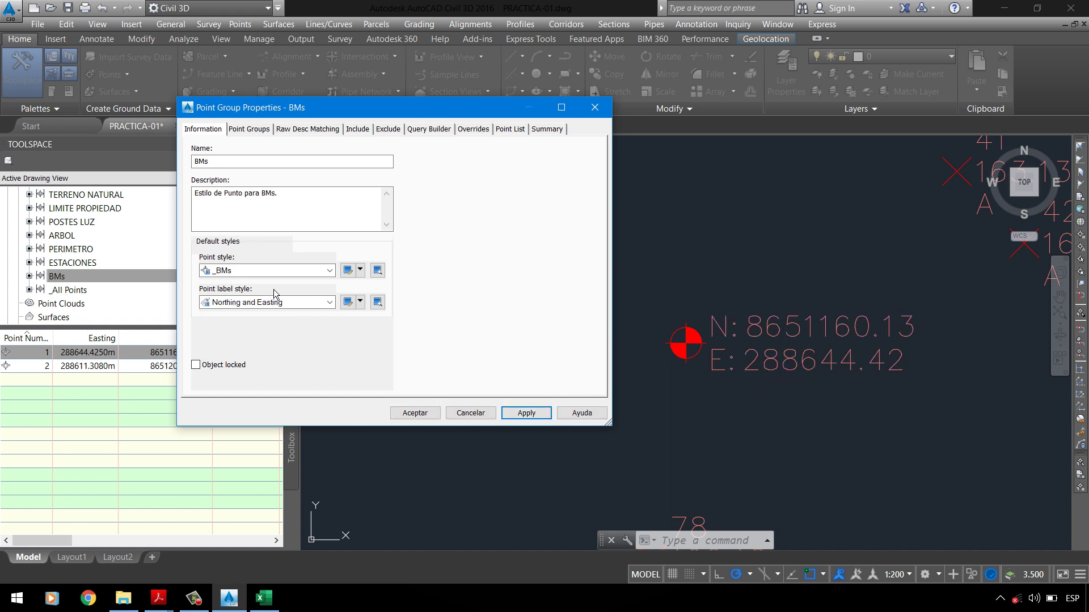
click(247, 307)
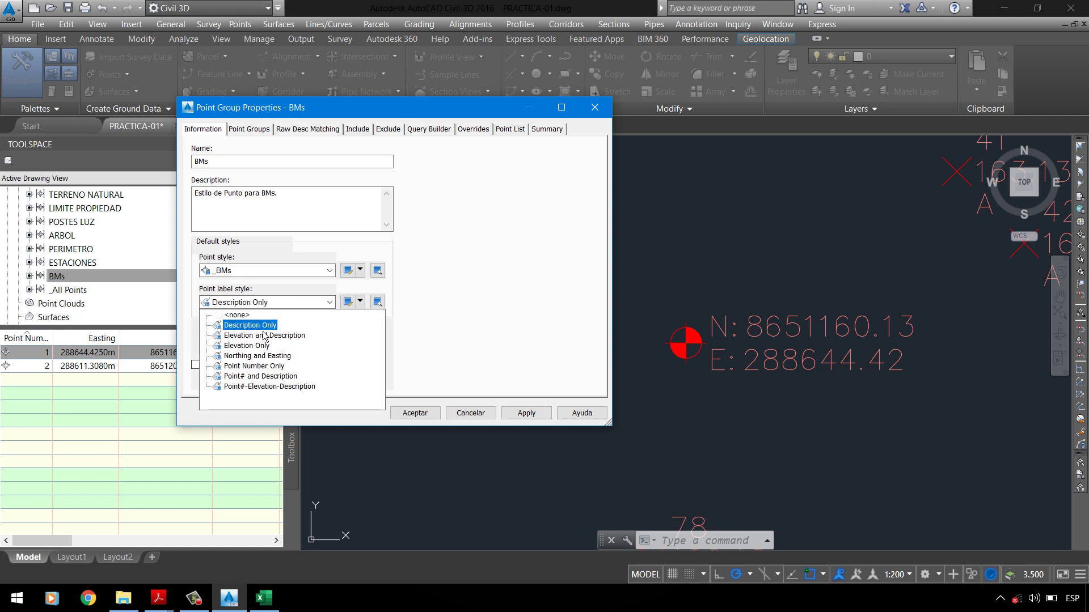
key(Return)
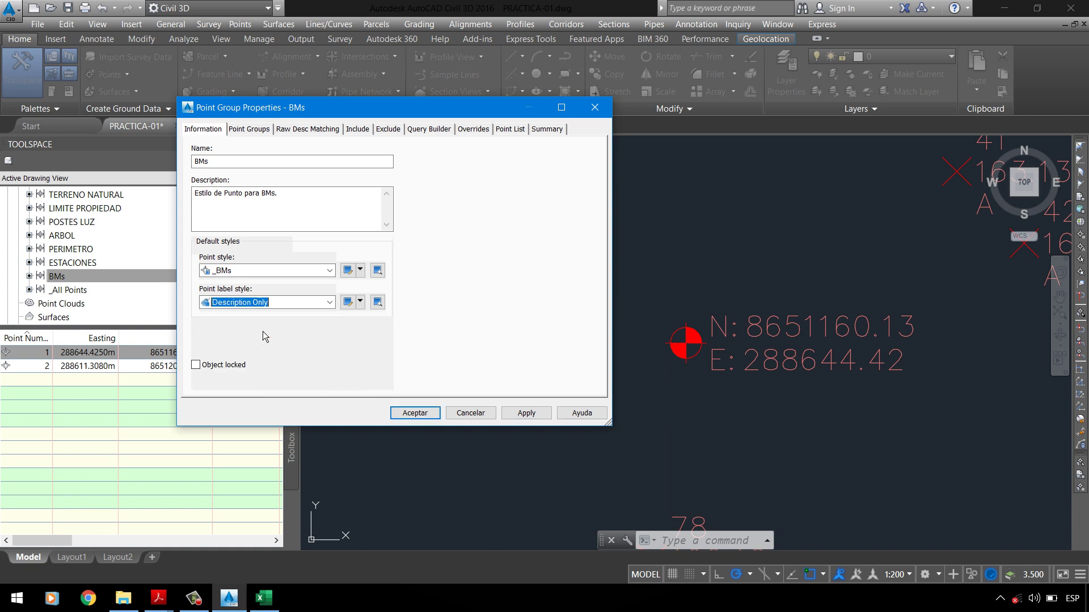
click(528, 416)
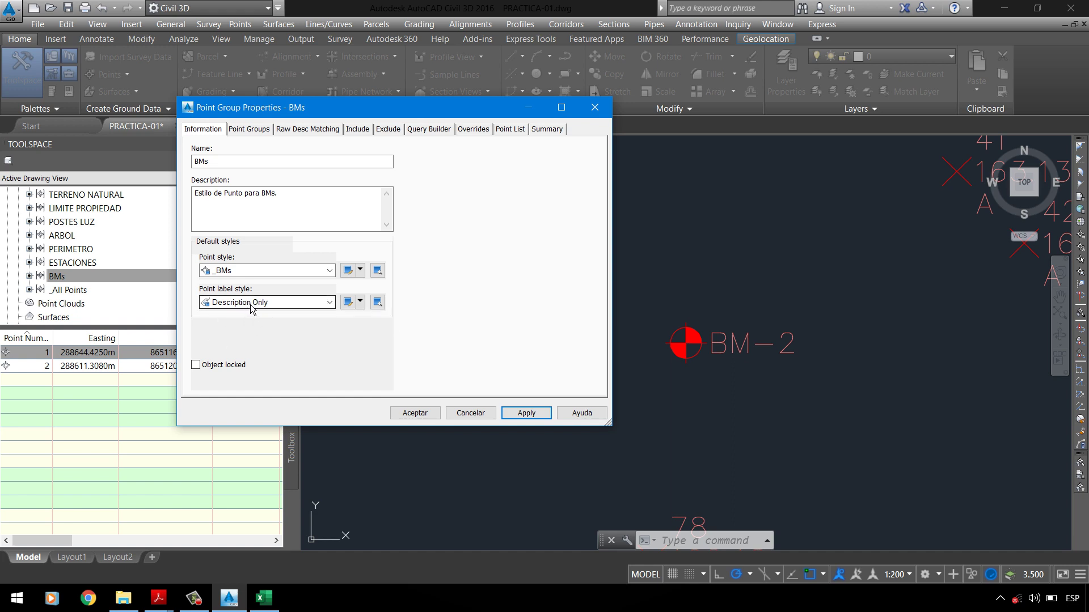
Step: Copy Description Only as the _BMs label style, describing it as ending 'DE UNA POLIGONAL CERRADA'
click(361, 302)
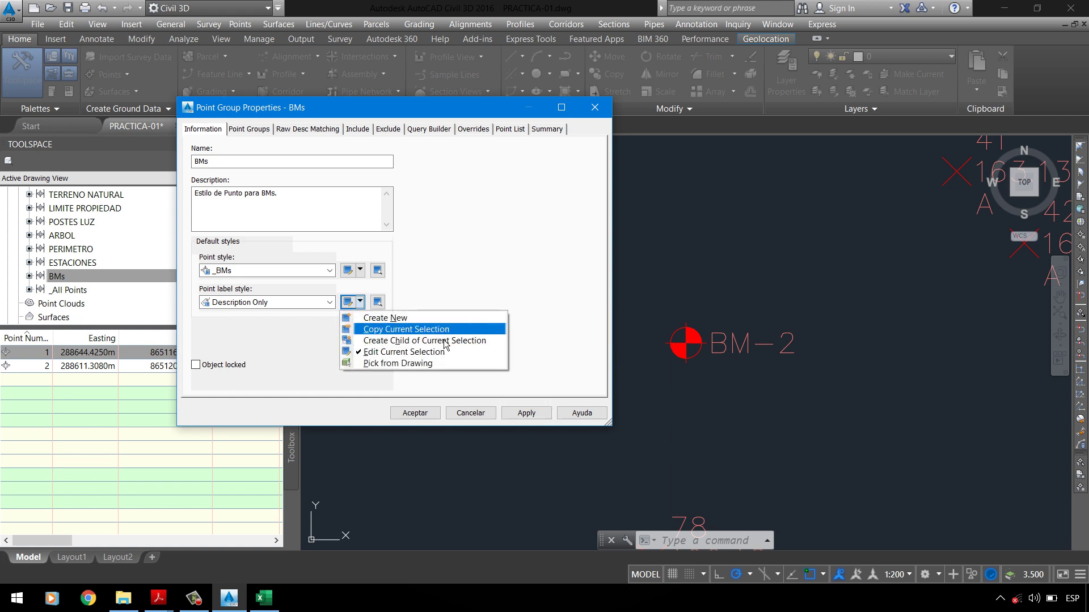
click(403, 333)
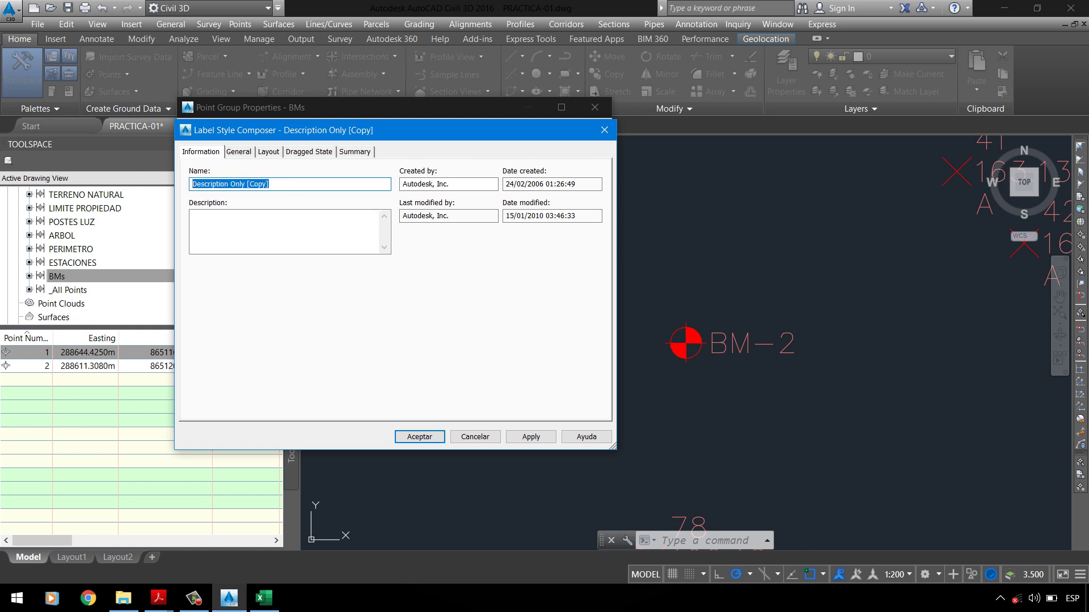
text(_BMs)
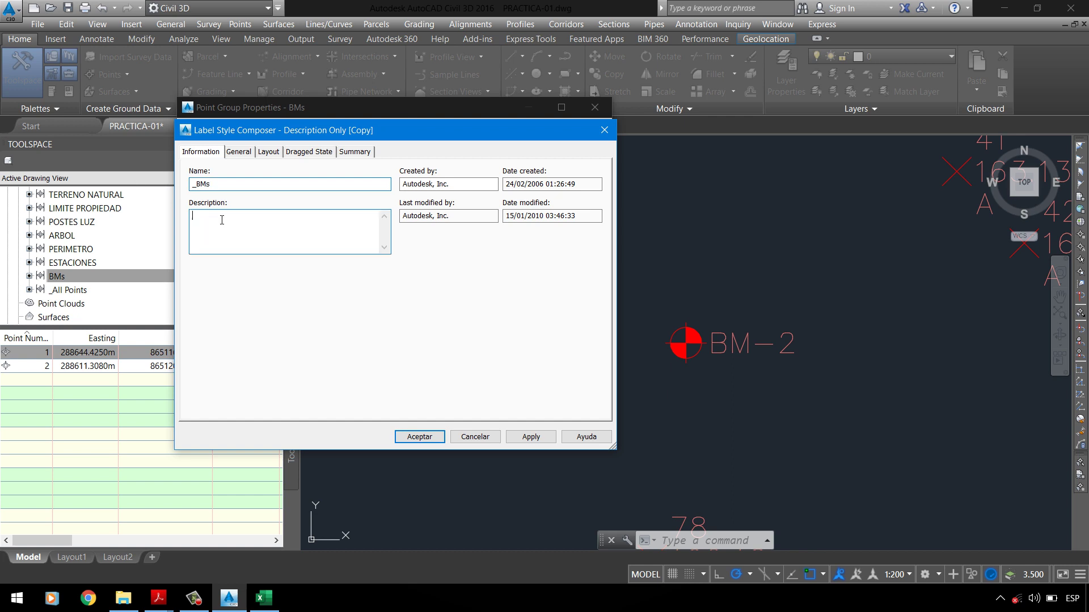
click(222, 219)
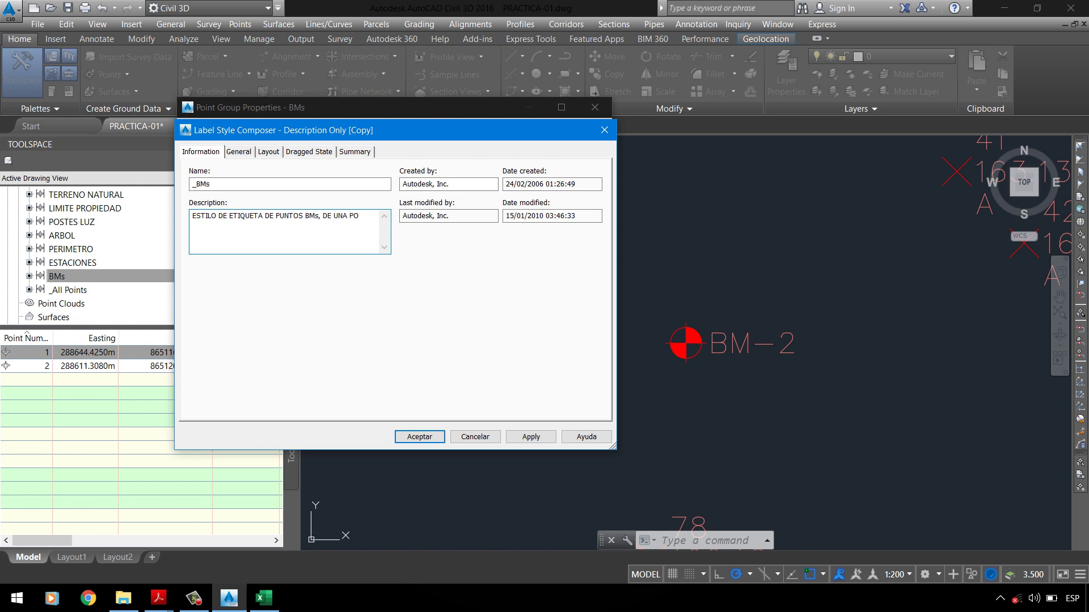
text(NAL CERRADA)
click(246, 154)
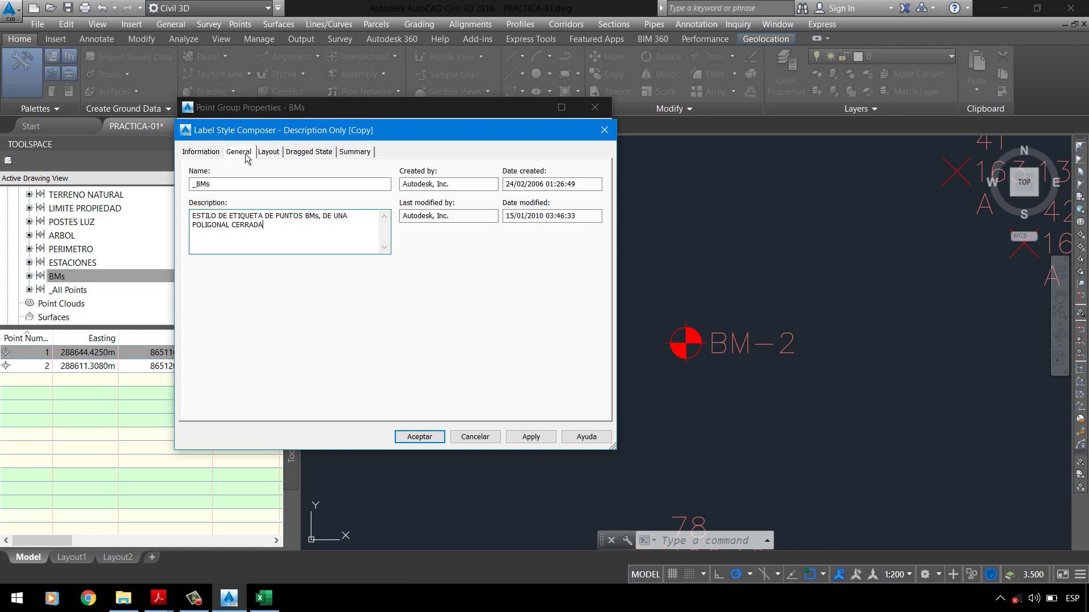
Step: Set the _BMs label visibility to False, then back to True
drag(319, 130, 488, 186)
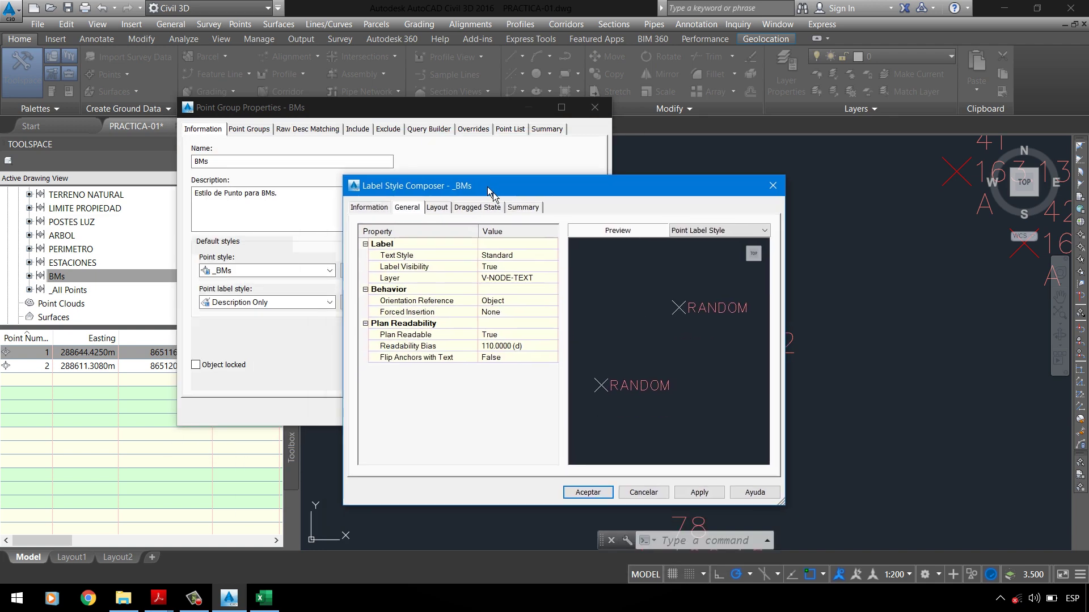
click(369, 207)
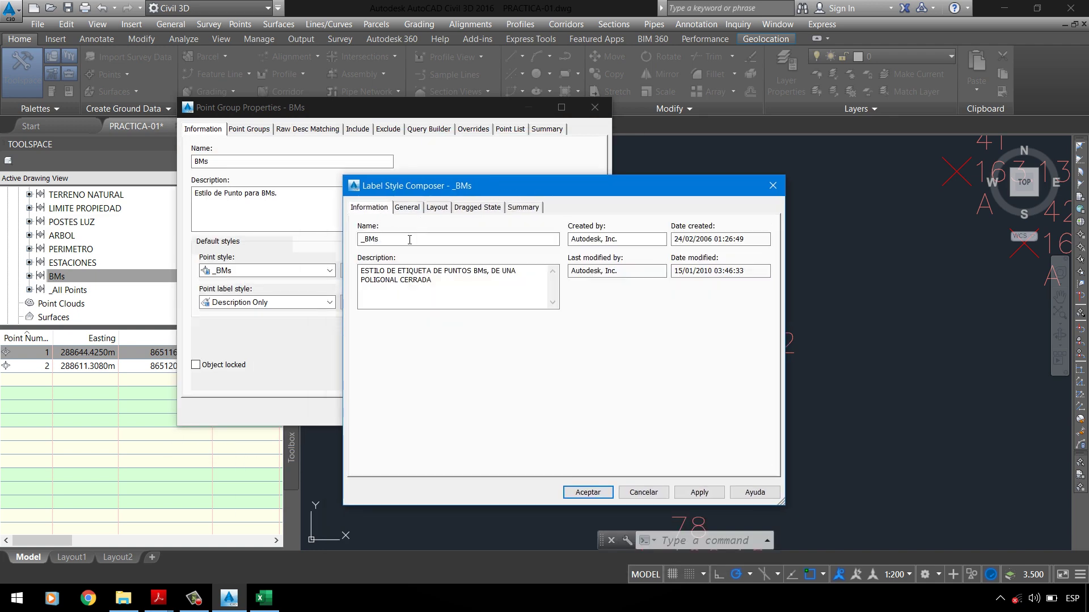
click(421, 210)
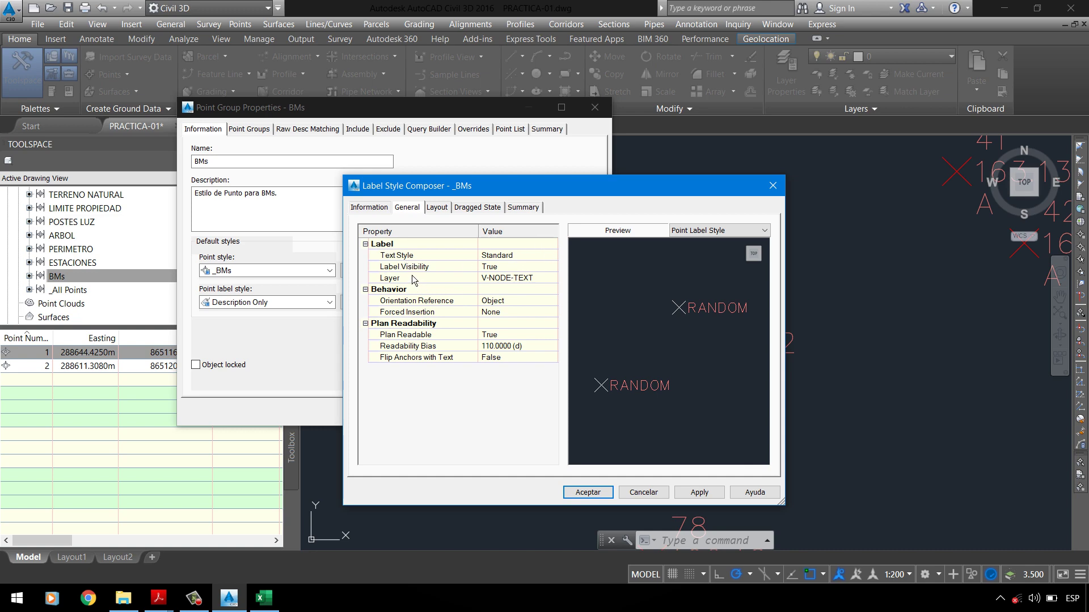
click(508, 267)
click(513, 266)
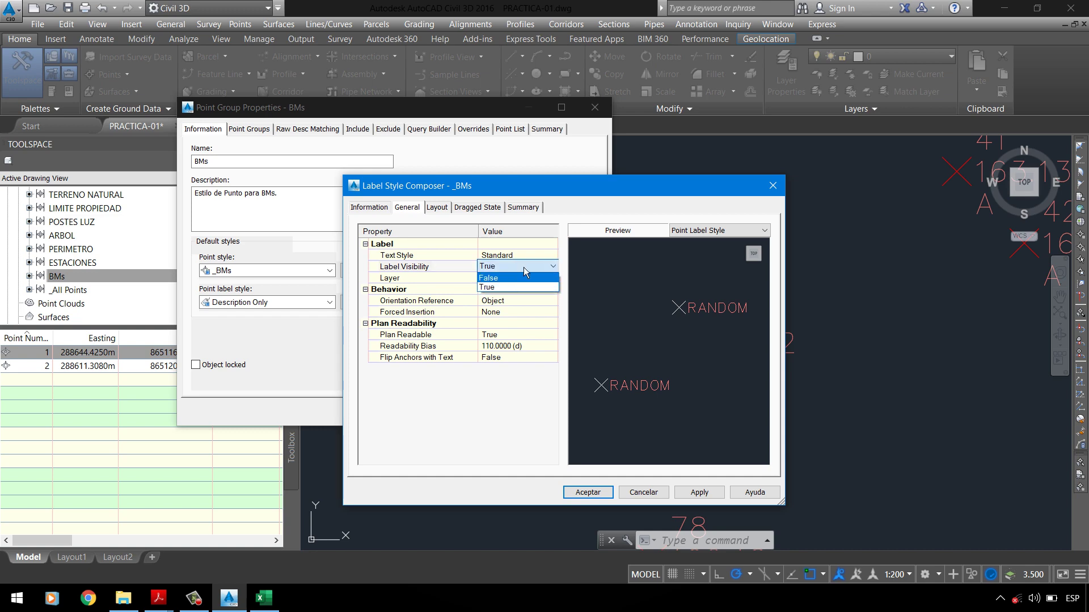
click(527, 271)
click(551, 266)
click(543, 288)
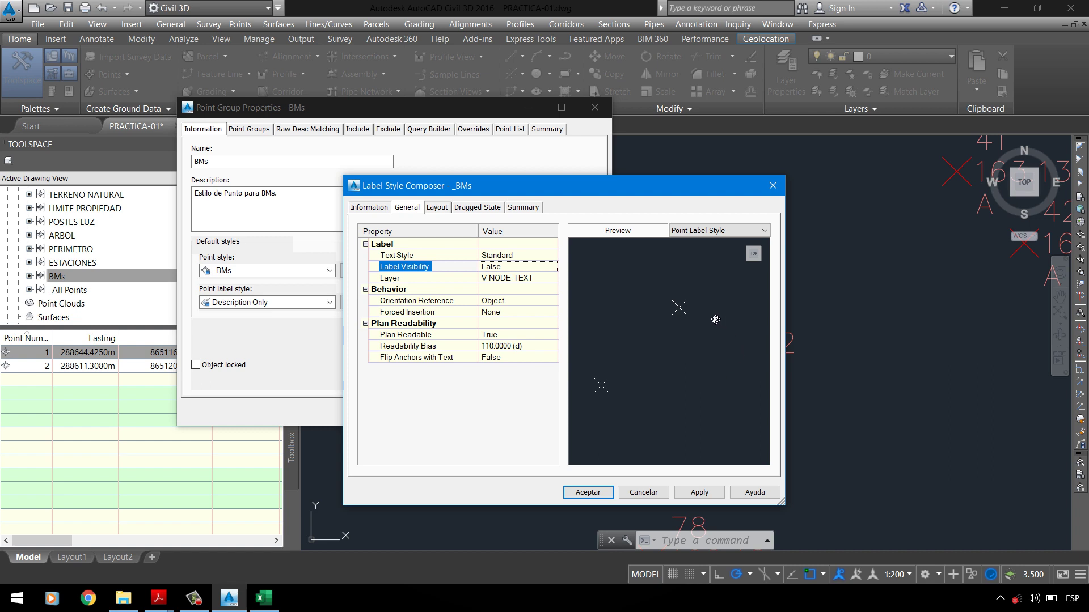
click(500, 272)
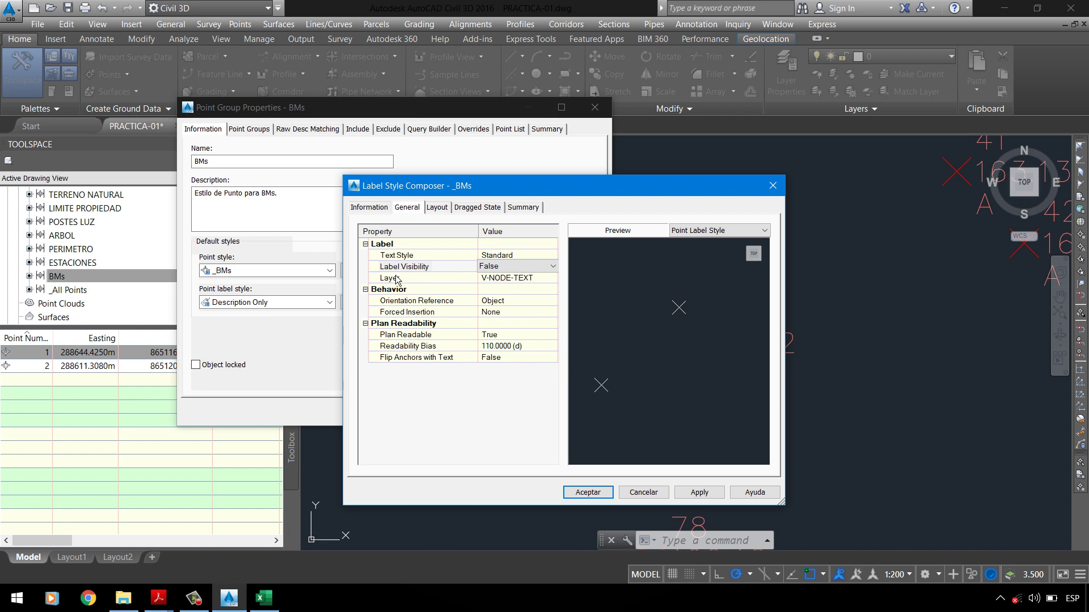
click(502, 267)
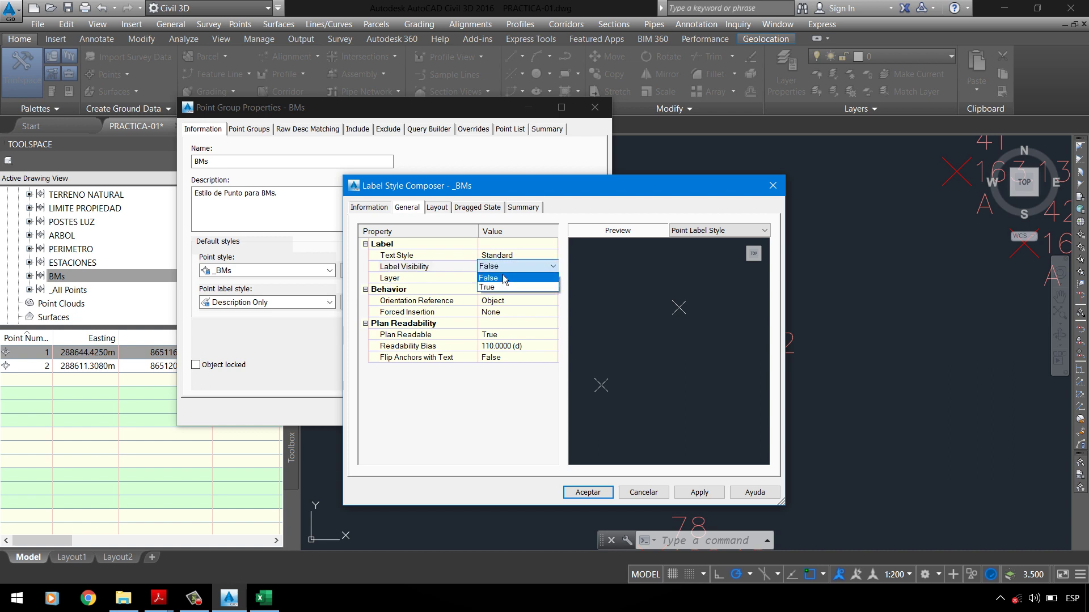
click(496, 287)
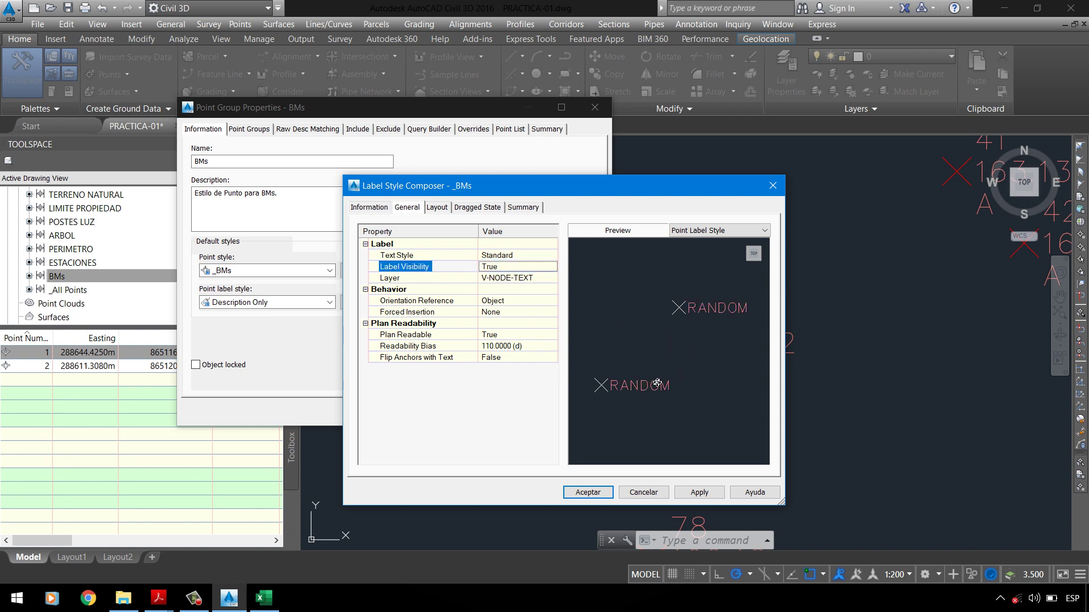
Step: Change the _BMs label layer from V-NODE-TEXT to _TEXTO
click(431, 281)
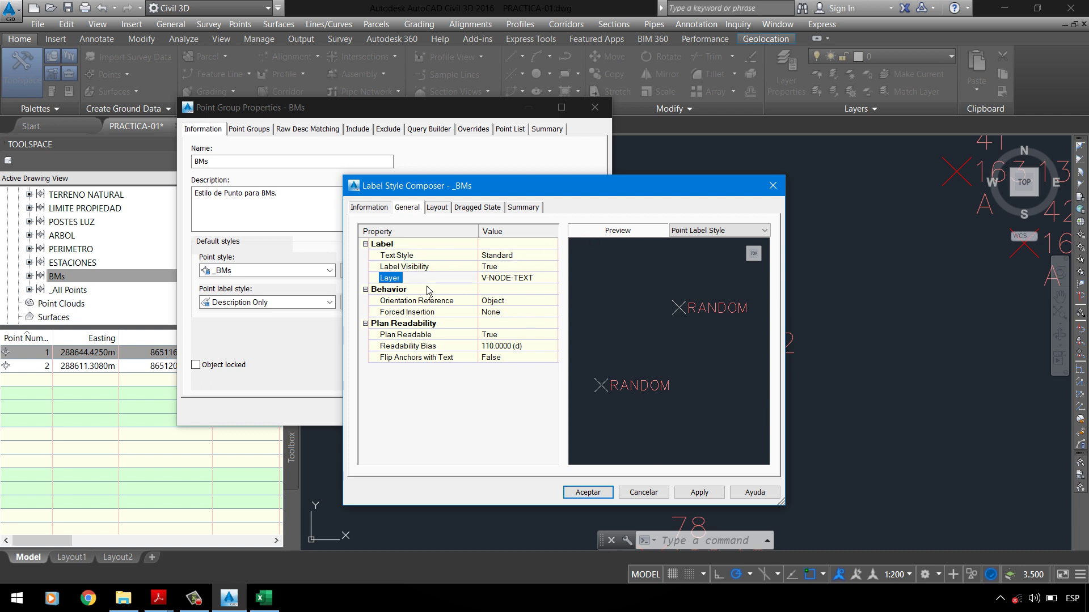
click(508, 281)
click(552, 278)
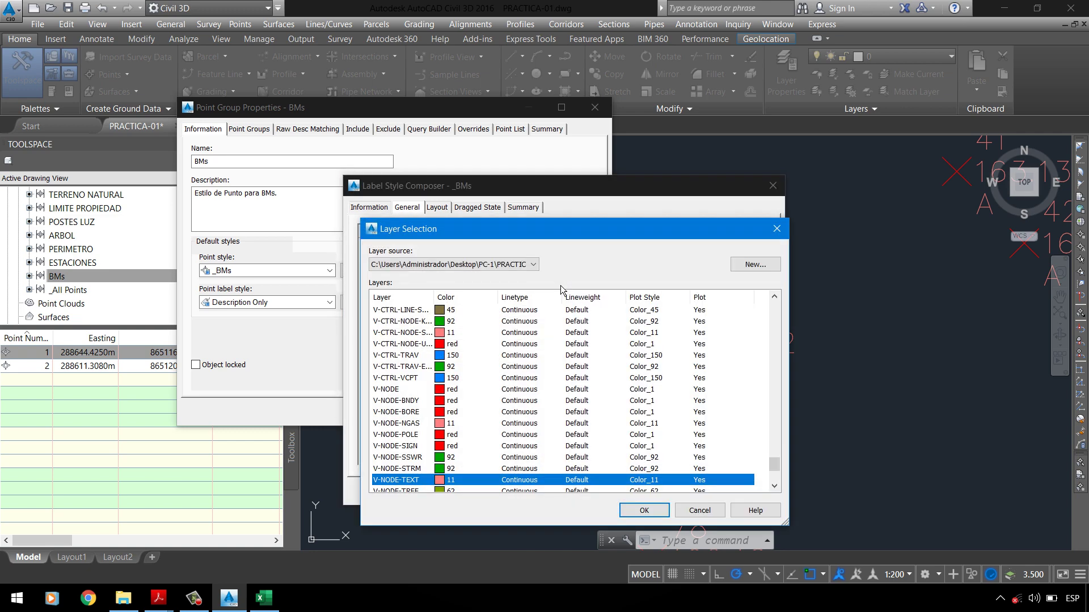
click(786, 233)
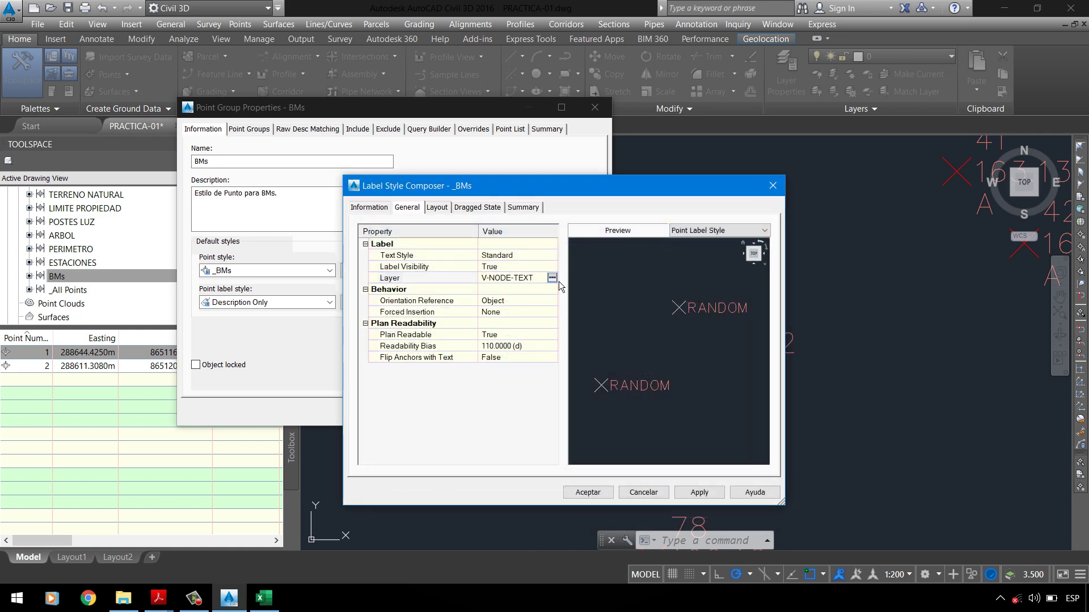
click(553, 281)
click(419, 324)
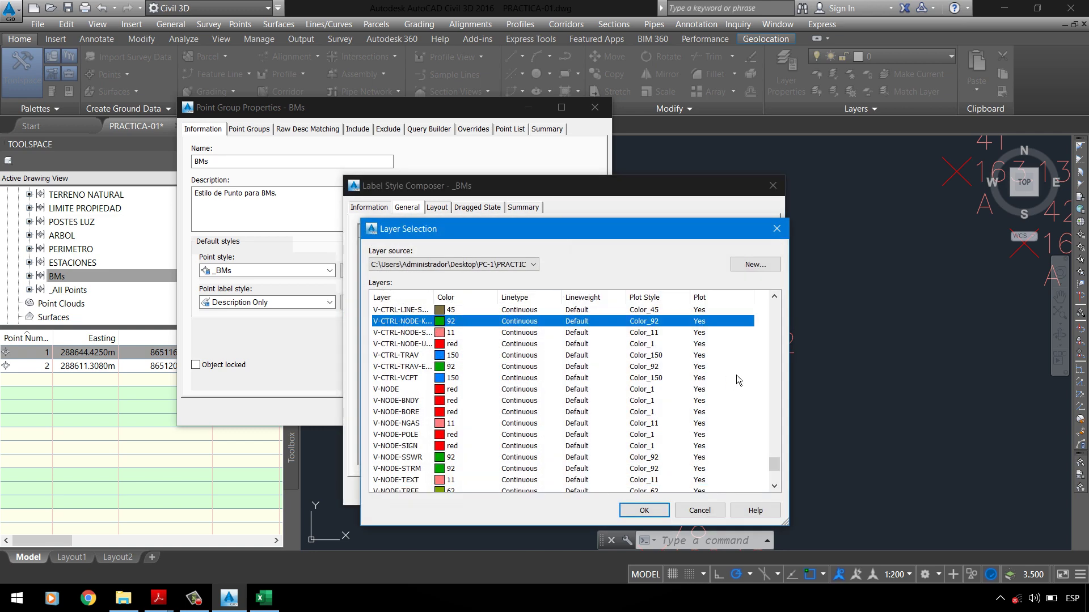
drag(777, 470, 774, 309)
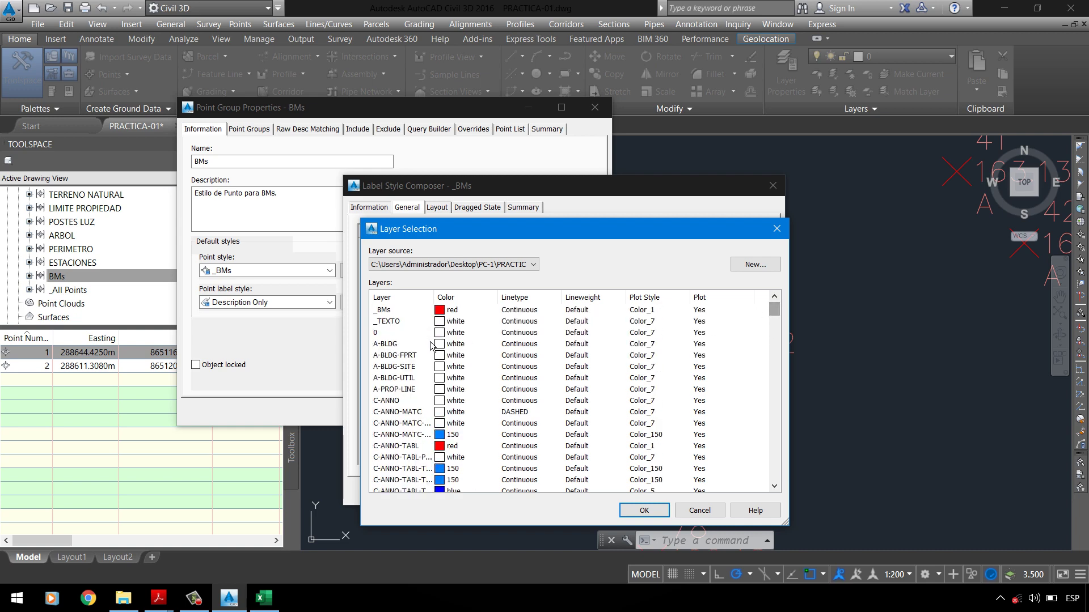
click(399, 323)
click(644, 510)
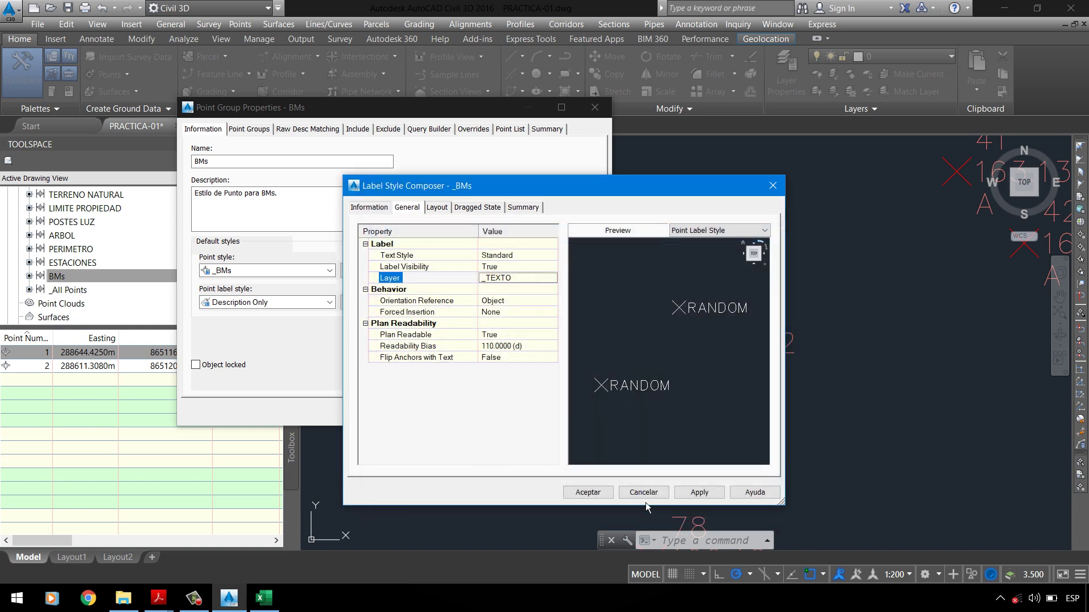
click(136, 546)
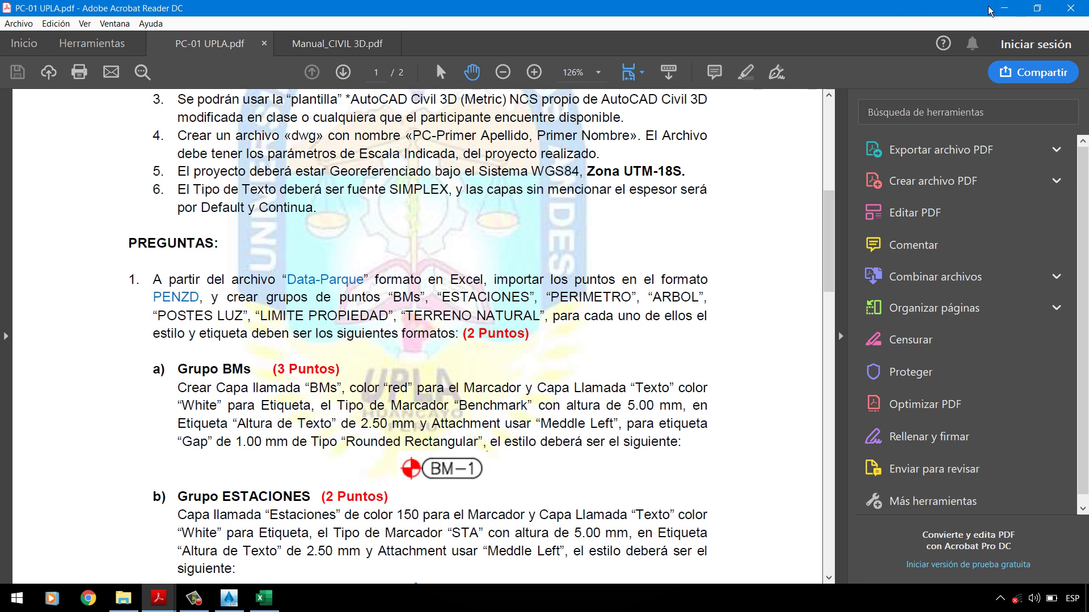
click(1003, 8)
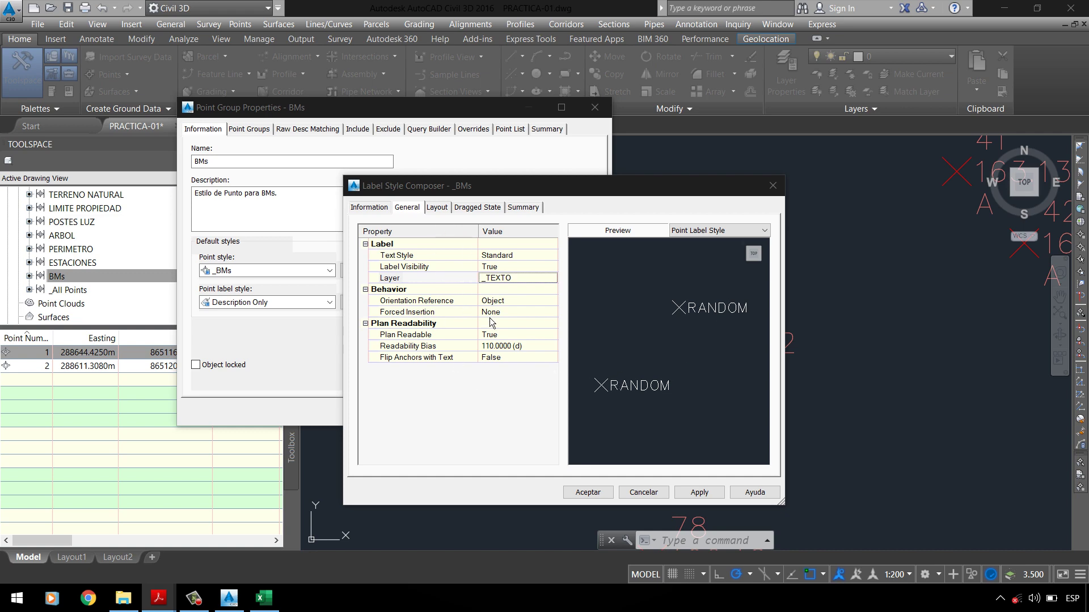
Step: Show the label's Layout settings with the Point Description component selected
click(437, 208)
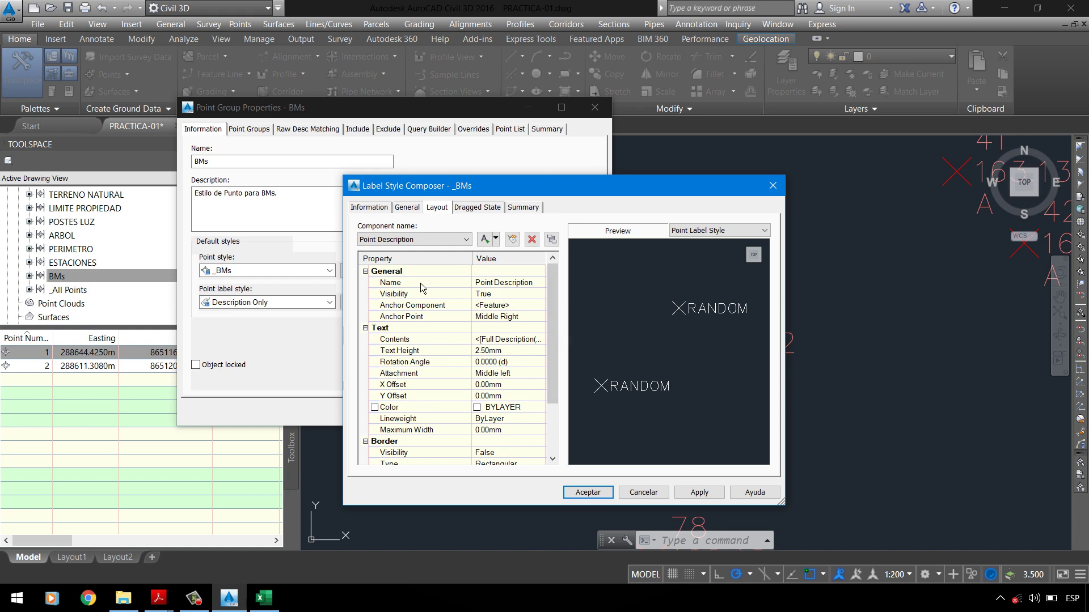
click(410, 240)
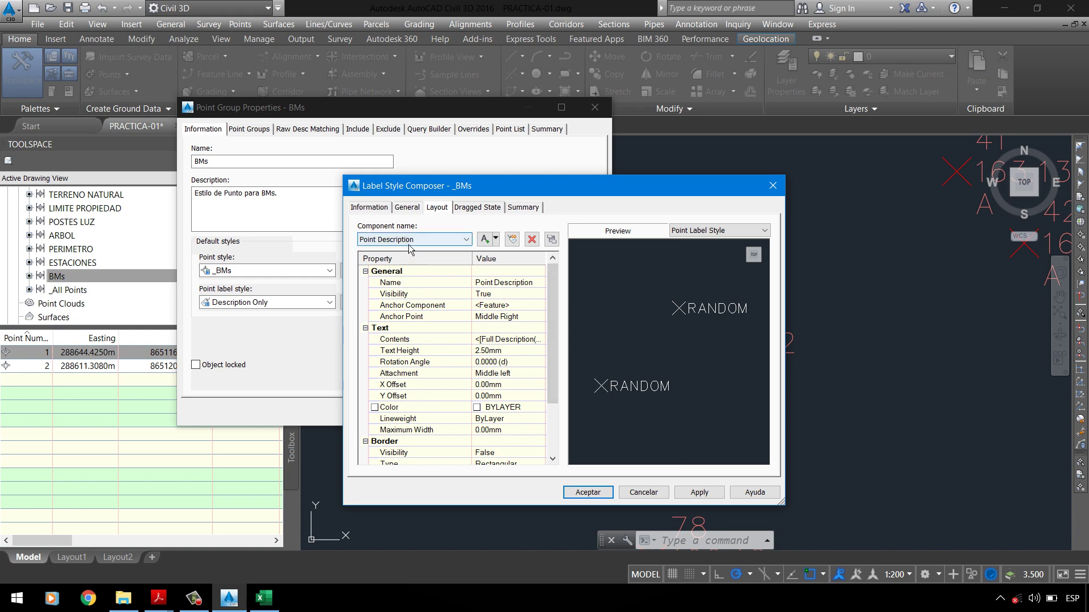
click(412, 246)
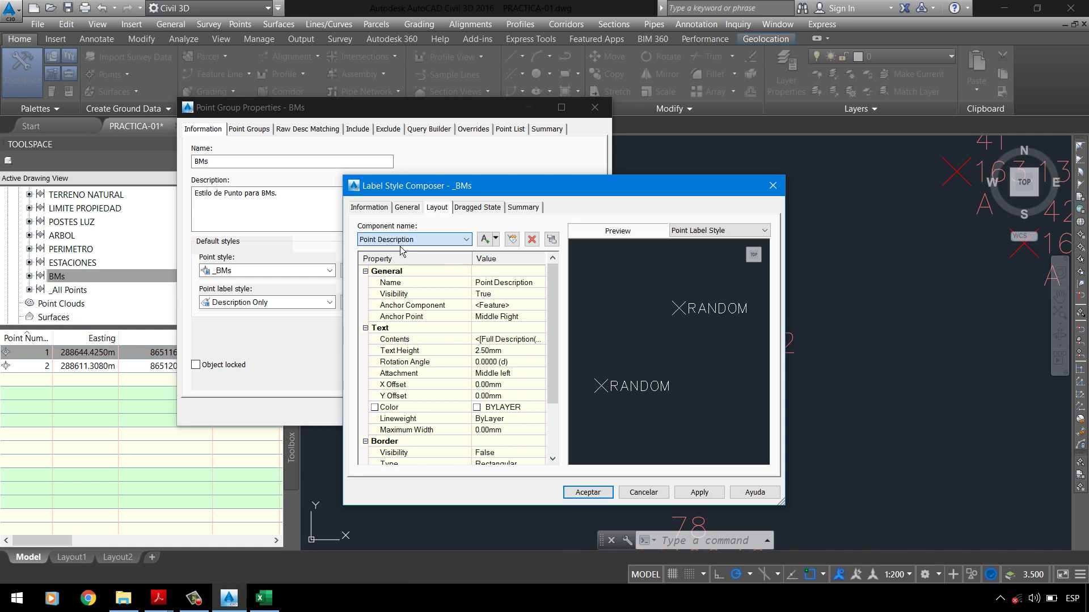
click(400, 240)
click(394, 248)
click(390, 241)
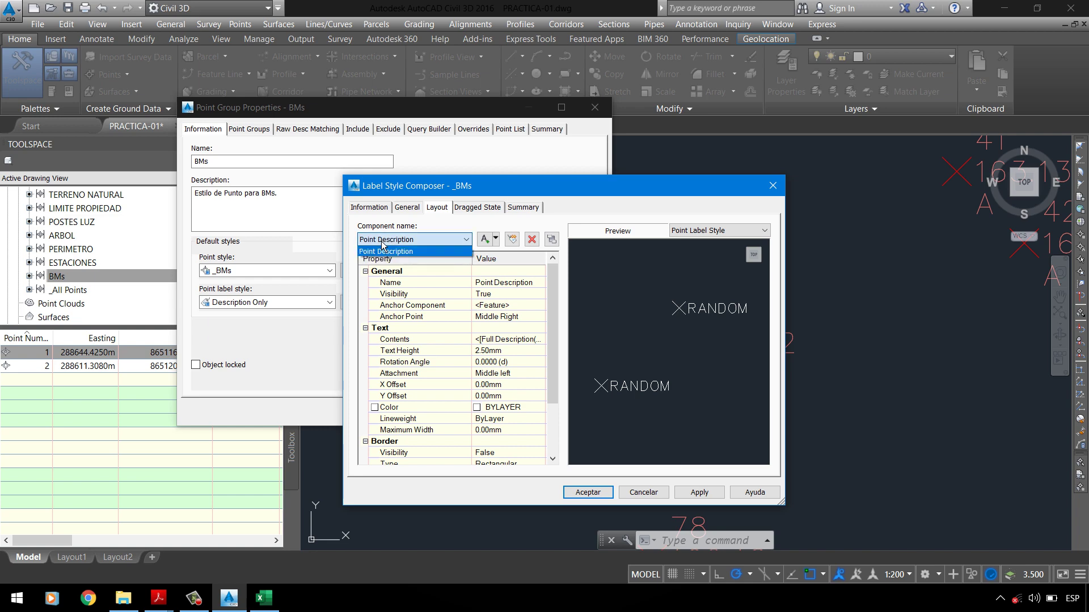
click(384, 244)
click(384, 248)
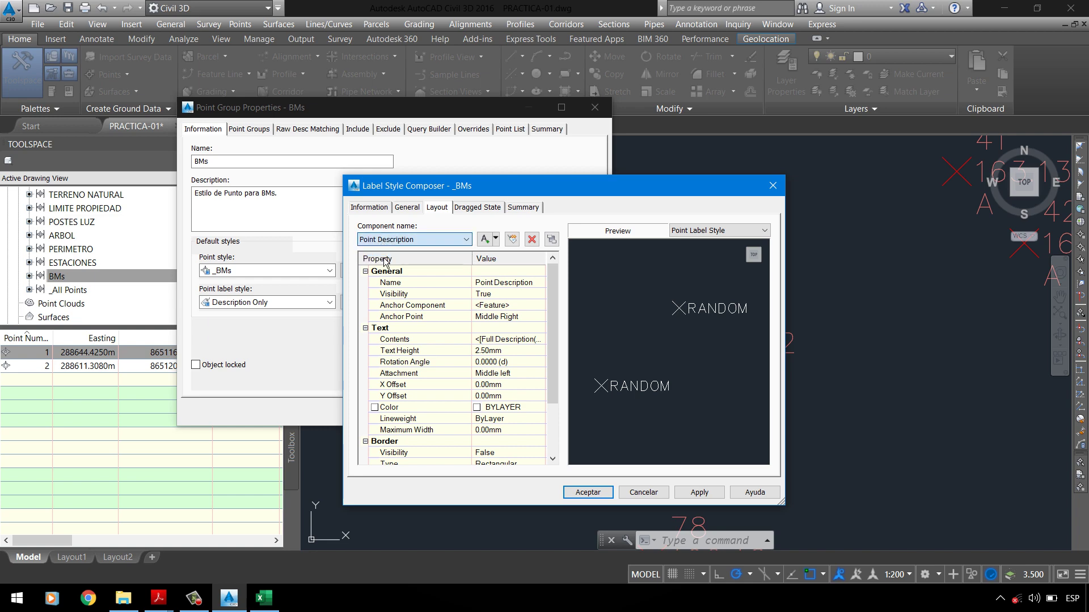
Step: Inspect the Point Description name, visibility and anchor, then bring back PC-01 UPLA.pdf
click(524, 283)
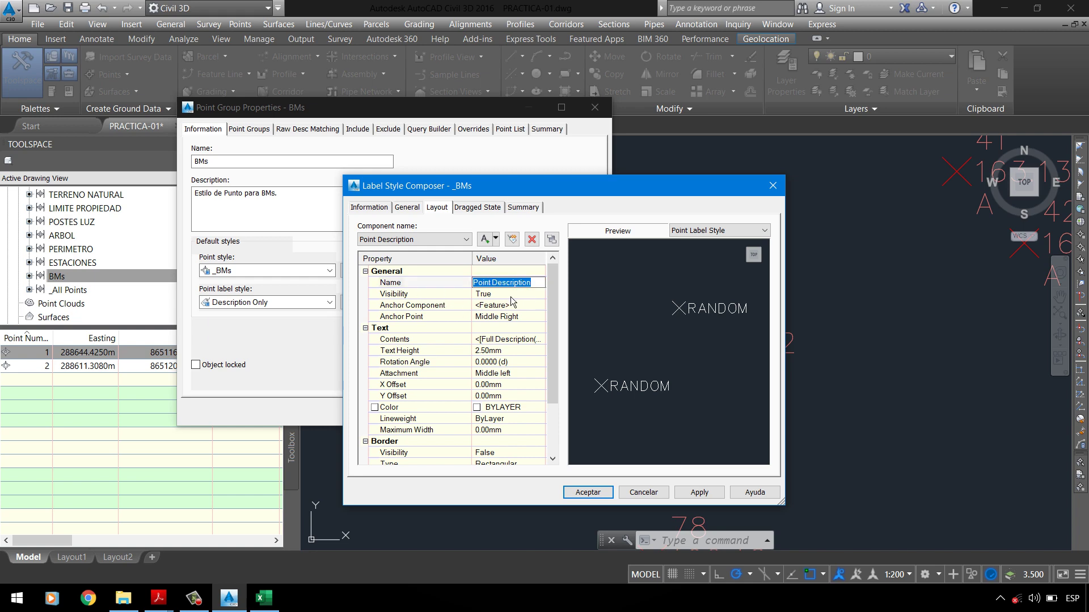
key(Down)
key(Tab)
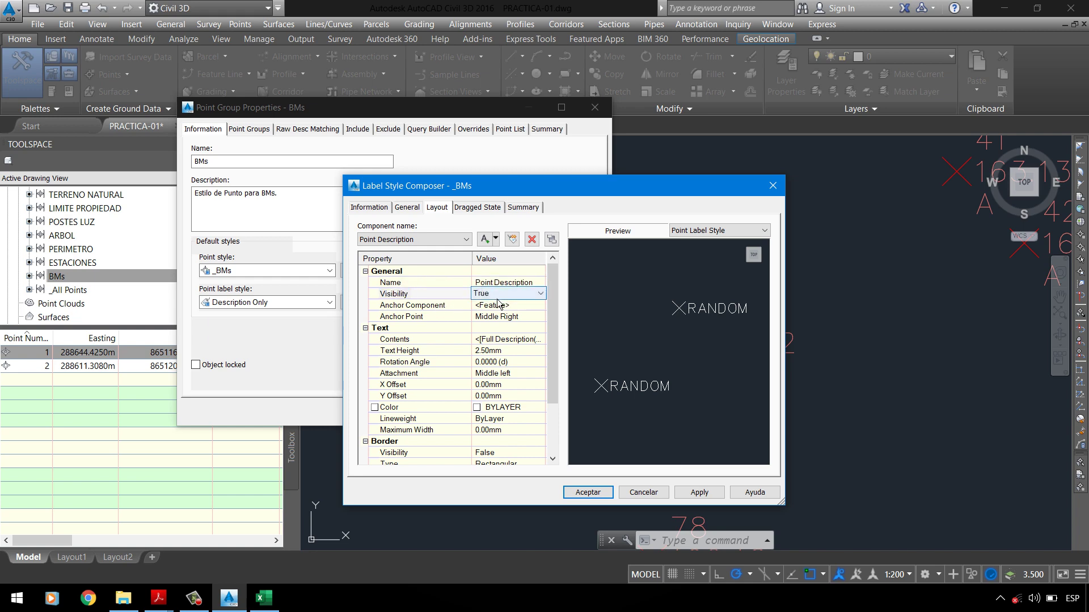
click(420, 310)
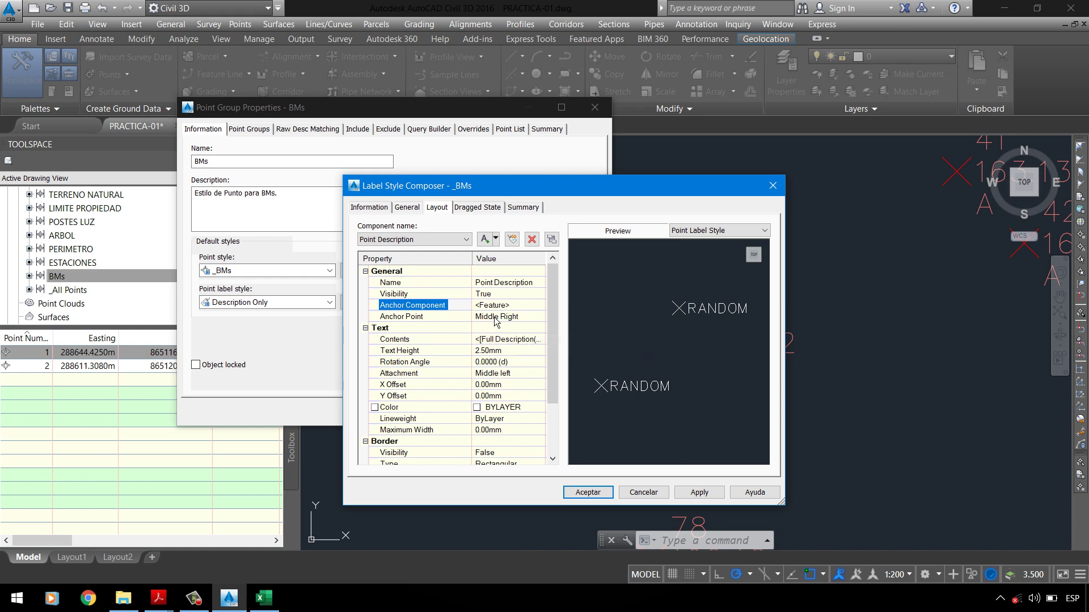
click(158, 599)
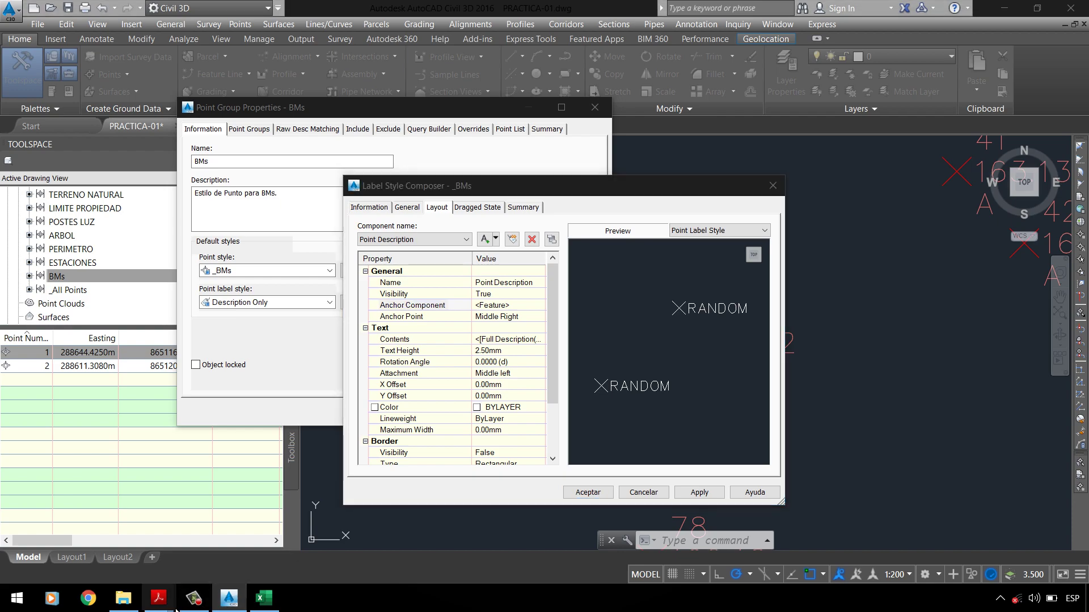
click(136, 544)
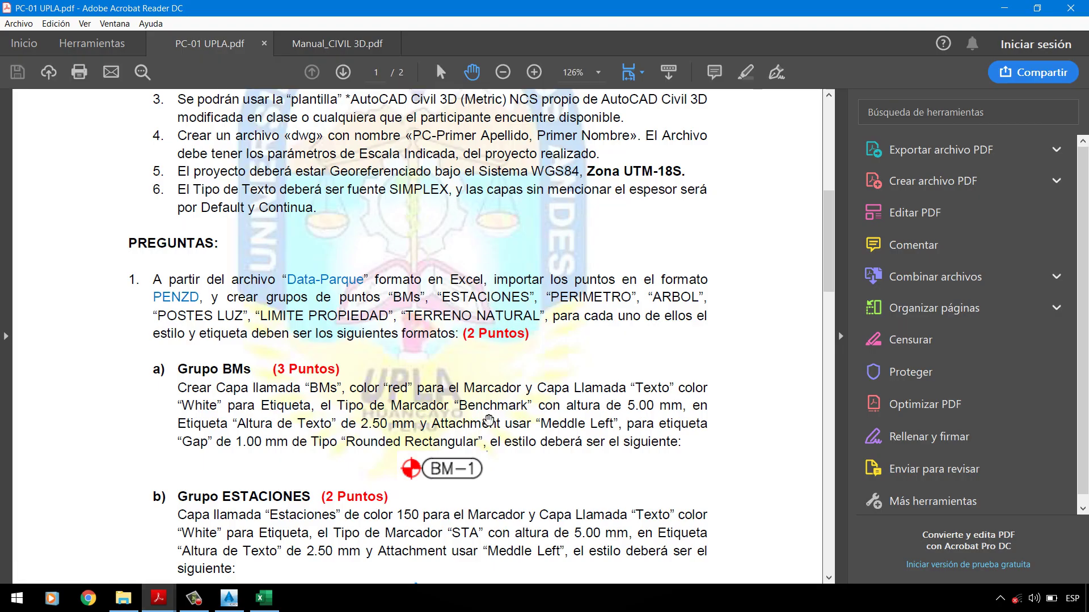
Step: Scroll PC-01 UPLA.pdf to the Grupo ESTACIONES section and its ES-1 example
scroll(424, 447, down, 1)
scroll(309, 397, down, 2)
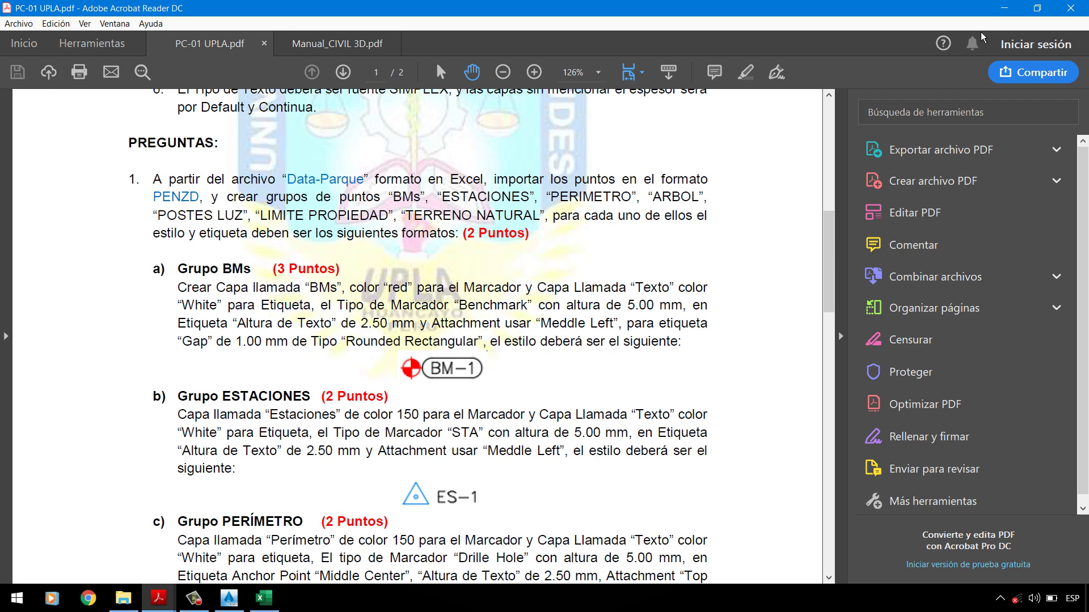
click(1004, 8)
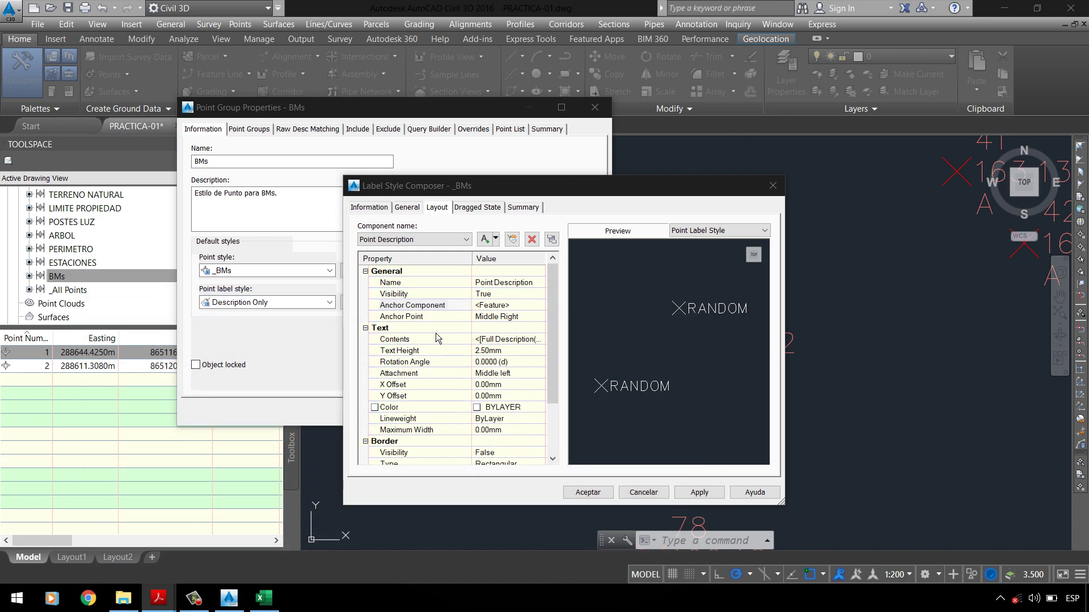
Step: Keep the description text attachment at Middle left and return to PC-01 UPLA.pdf
click(511, 378)
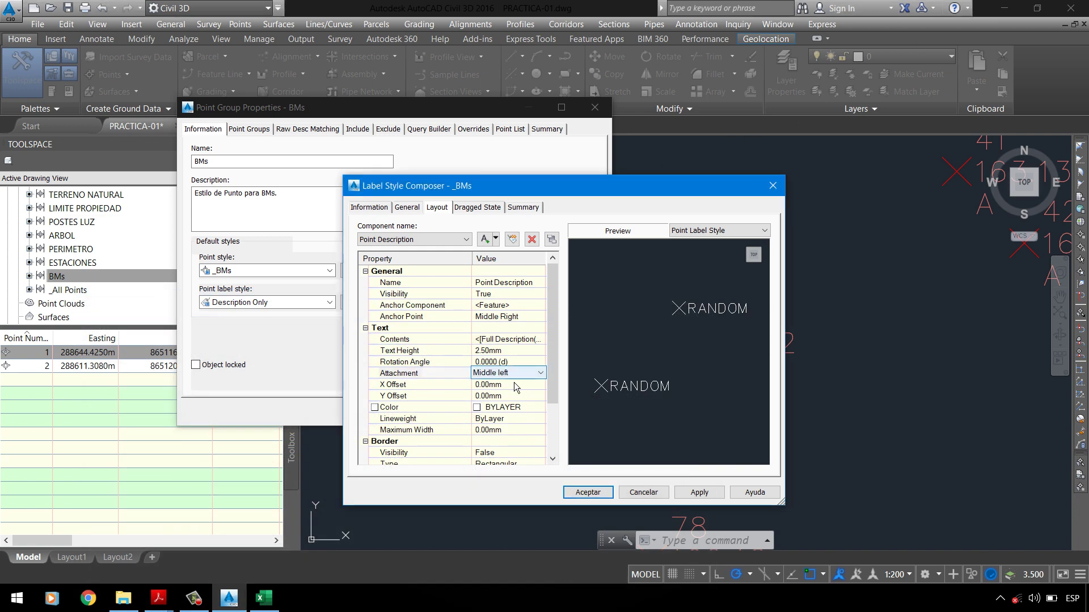
click(396, 377)
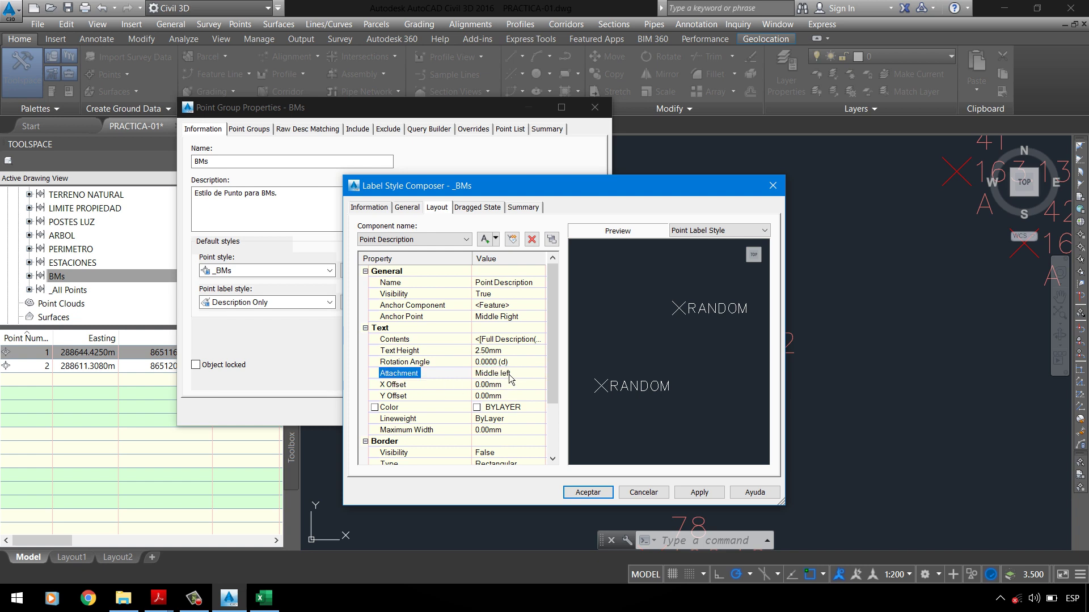
click(170, 590)
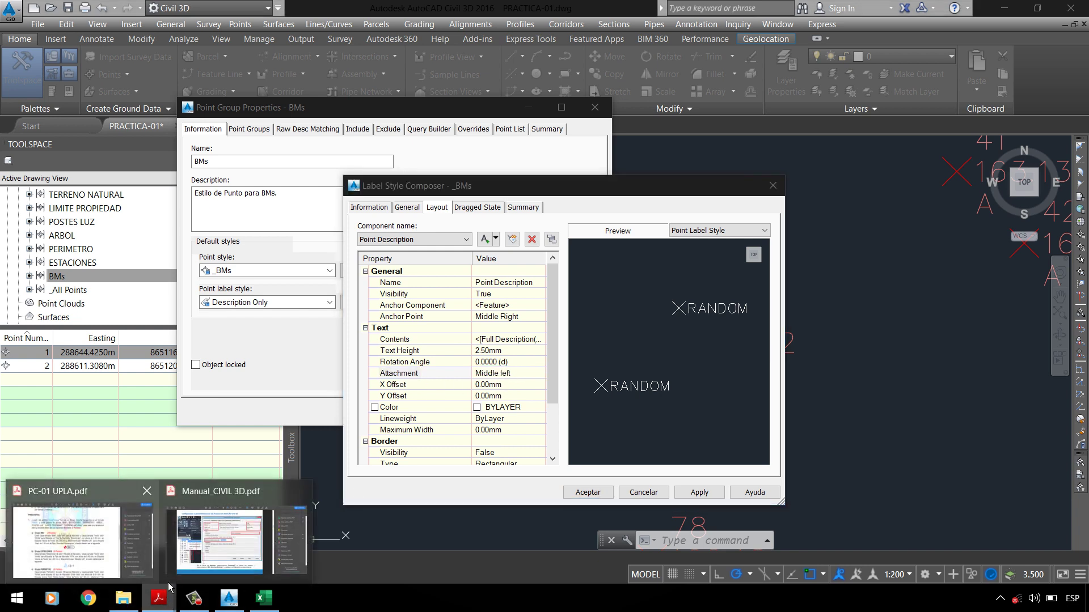
click(114, 554)
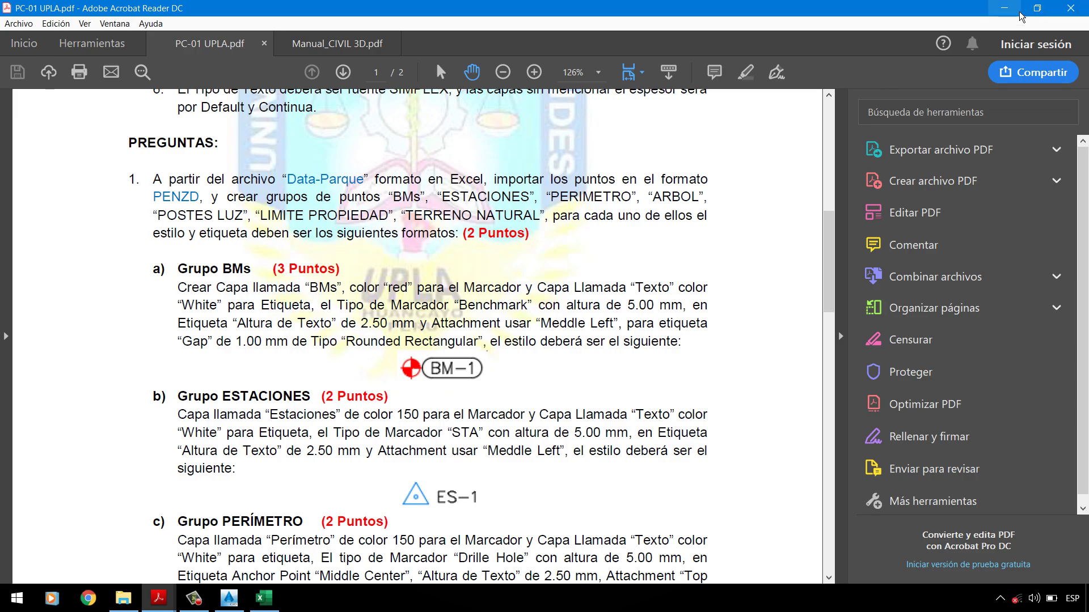
Step: Go back to Civil 3D's _BMs Label Style Composer with Alt+Tab
key(alt+Tab)
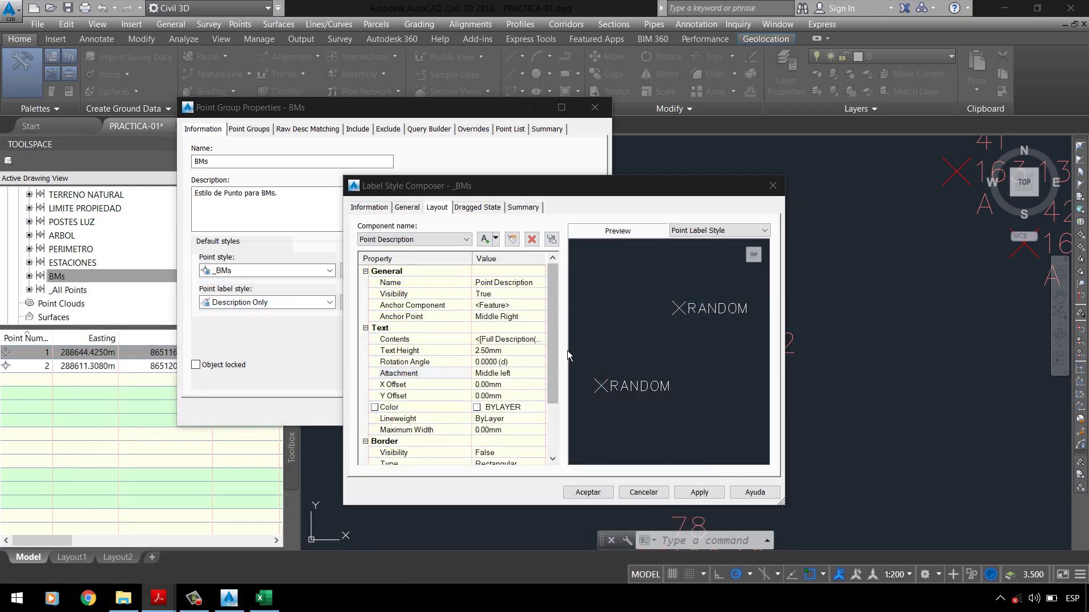
Step: Make the _BMs label border visible as Rounded Rectangular, then bring back the assignment PDF
drag(553, 317, 546, 385)
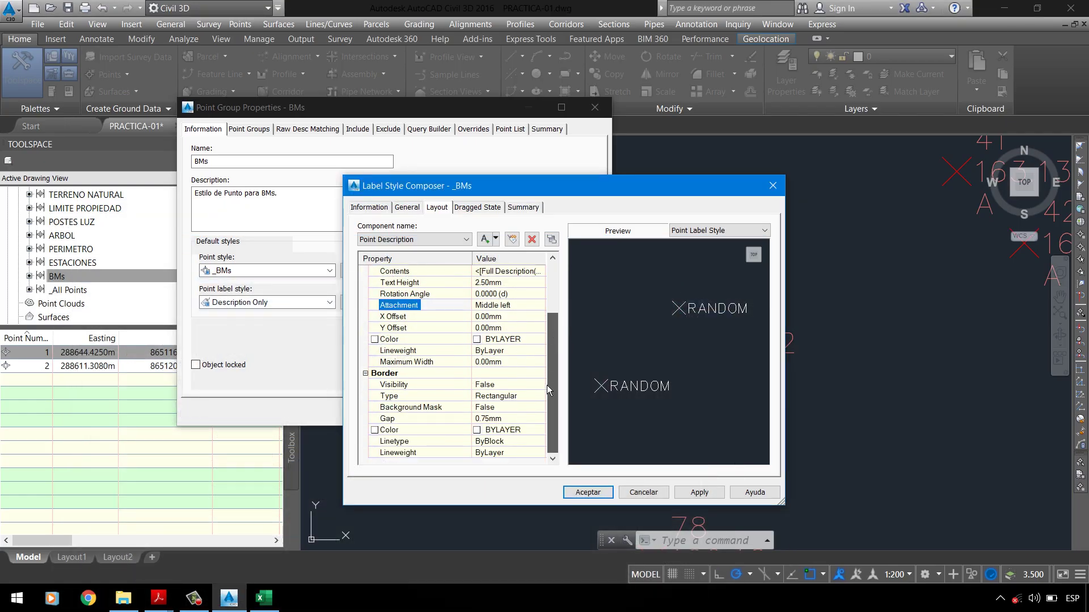
click(406, 386)
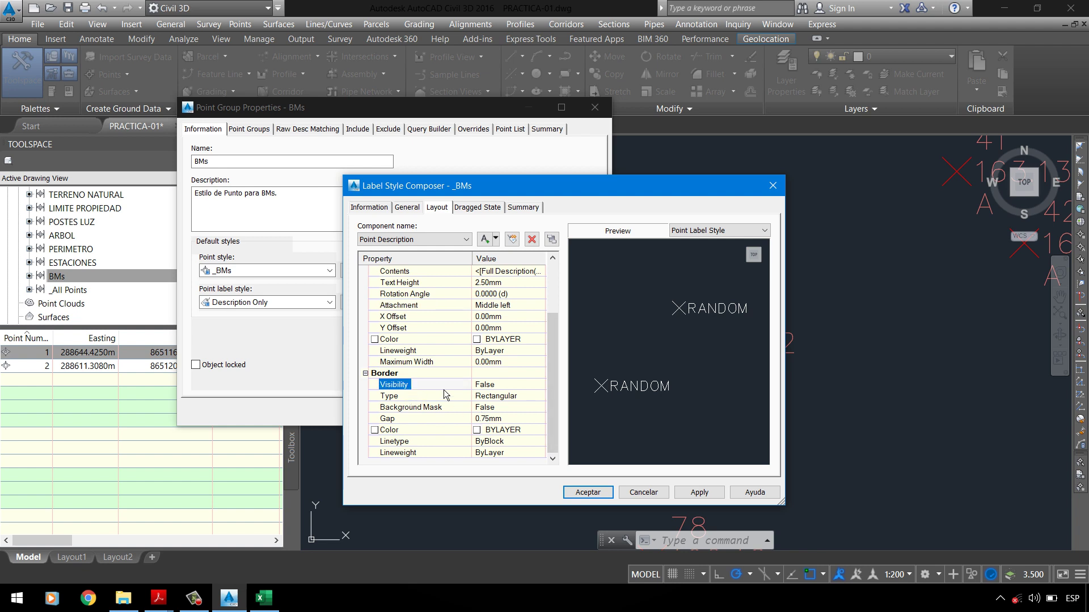
click(508, 385)
click(508, 385)
click(498, 406)
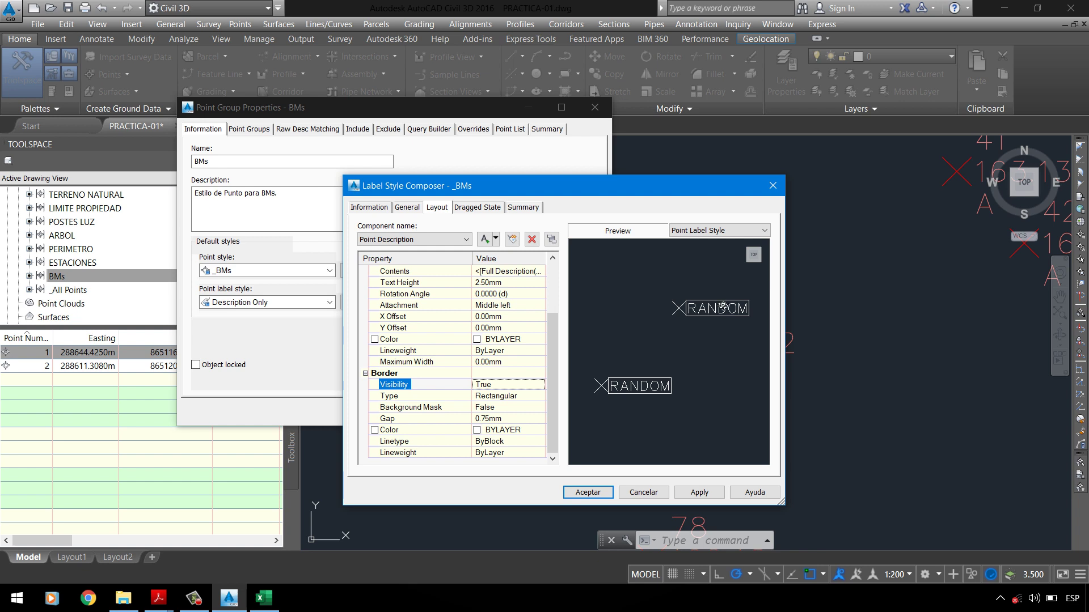
click(410, 400)
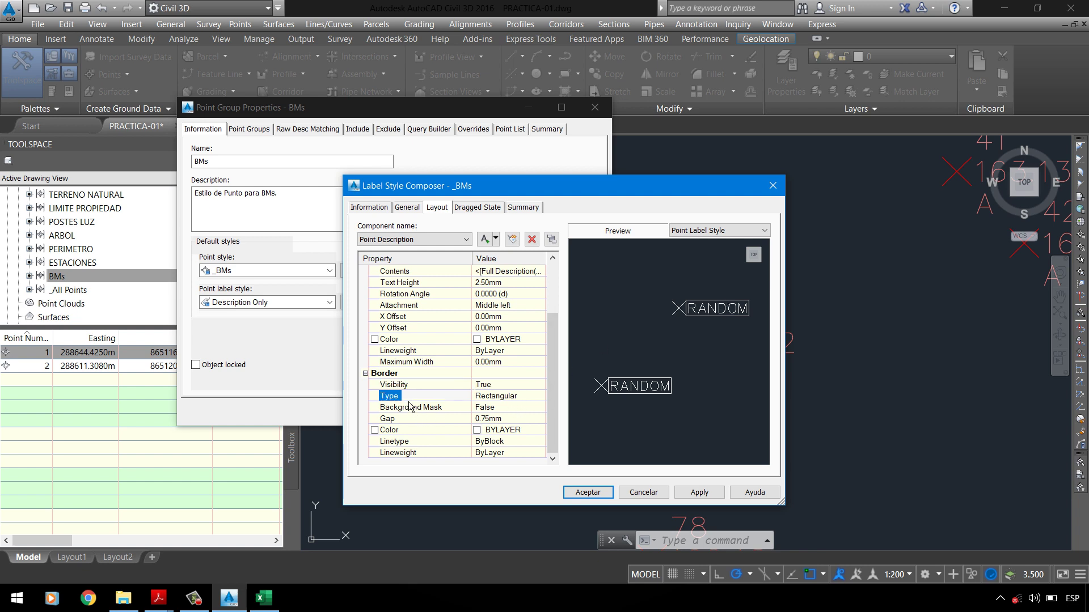
click(492, 397)
click(492, 397)
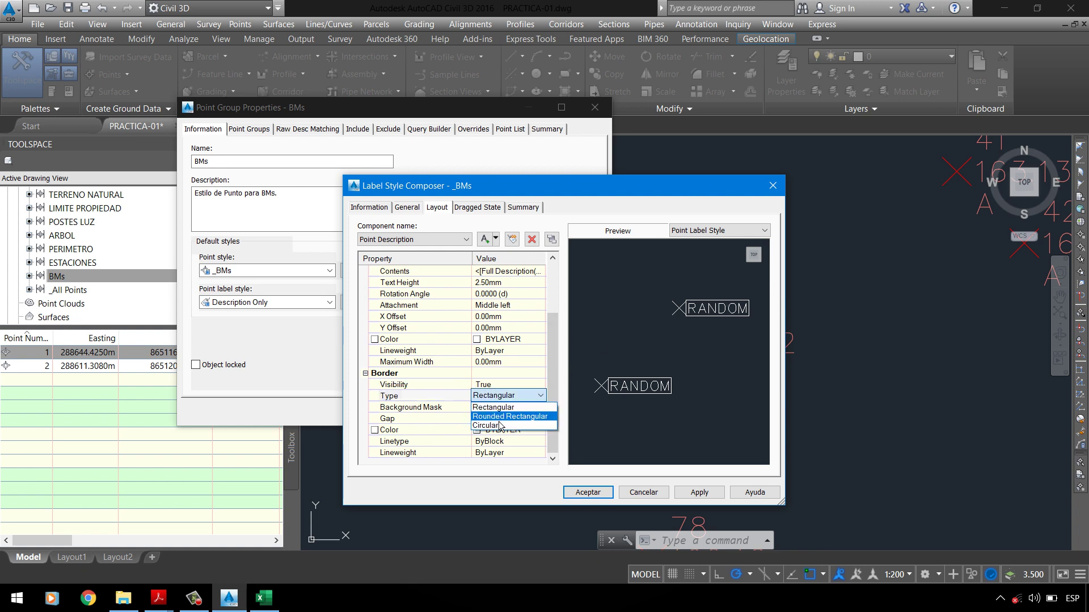
click(500, 417)
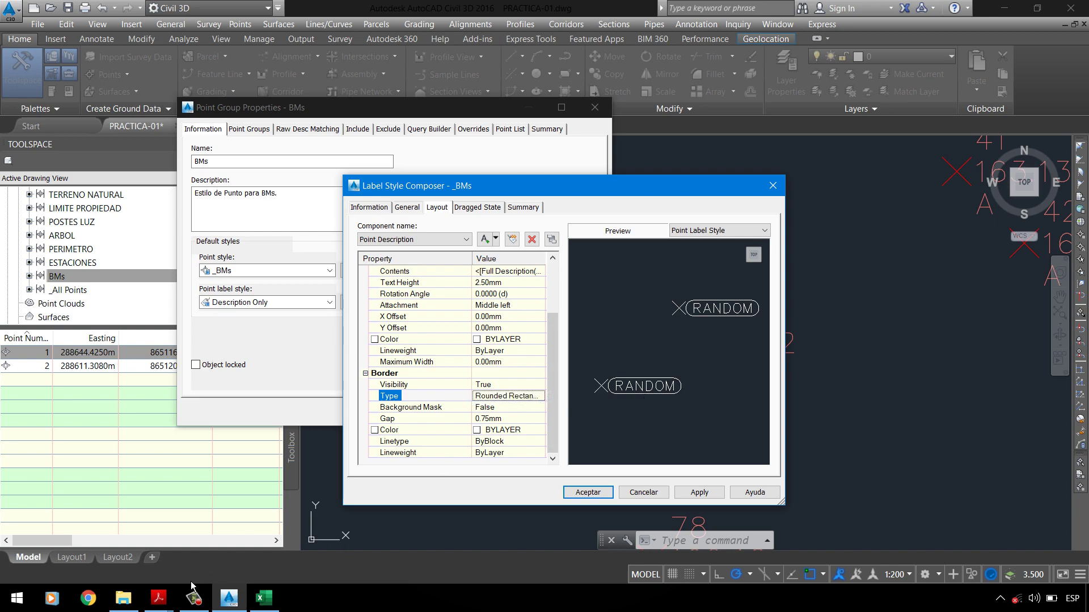
click(158, 598)
click(85, 539)
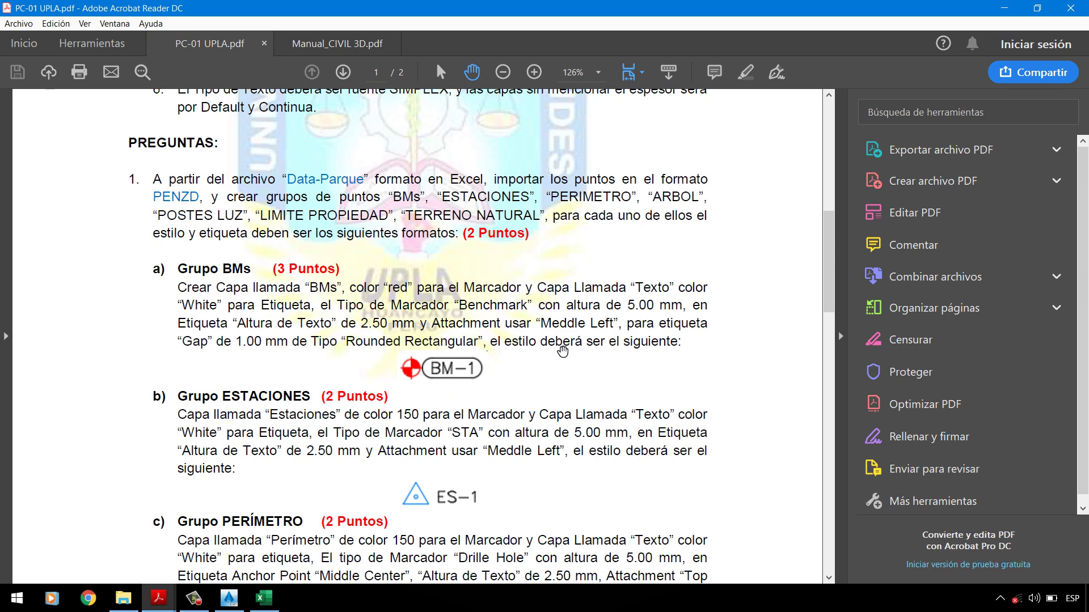
Step: Set the _BMs label style's border gap to 1.00mm and save the style
click(1004, 9)
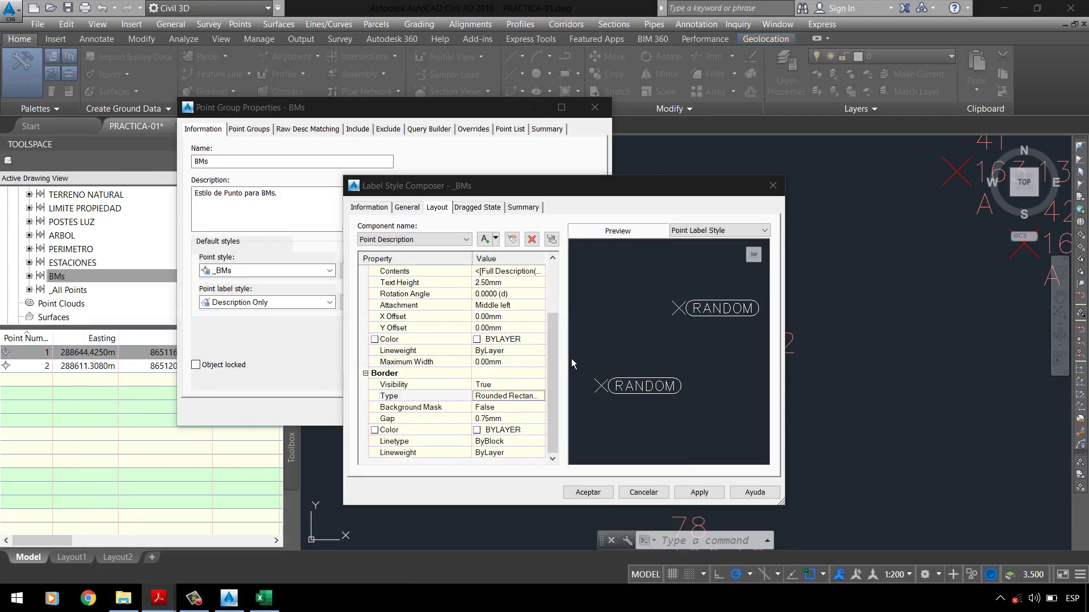
click(551, 365)
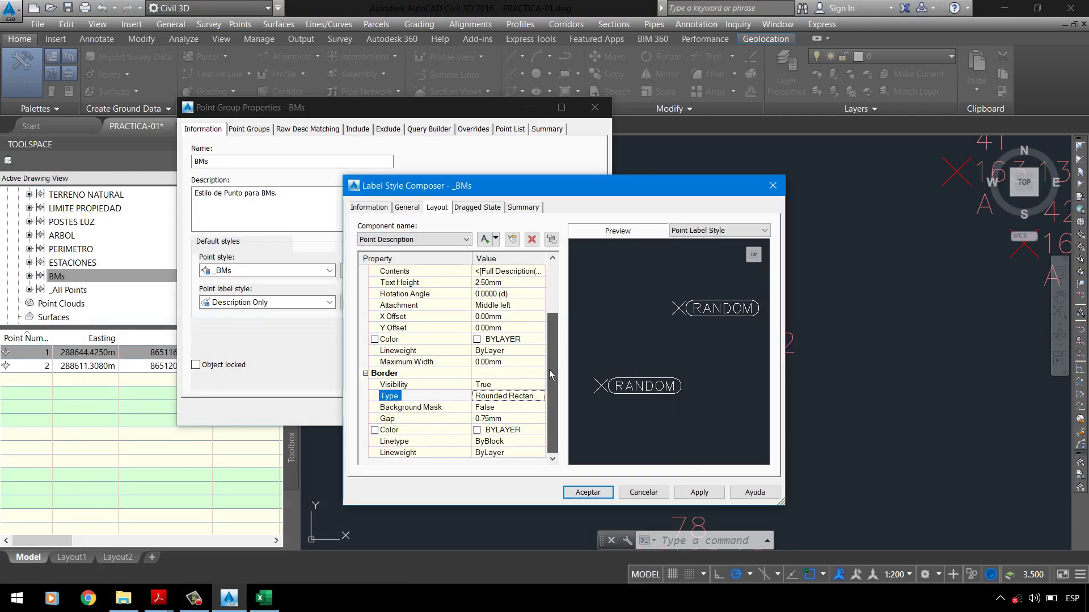
click(503, 420)
text(1)
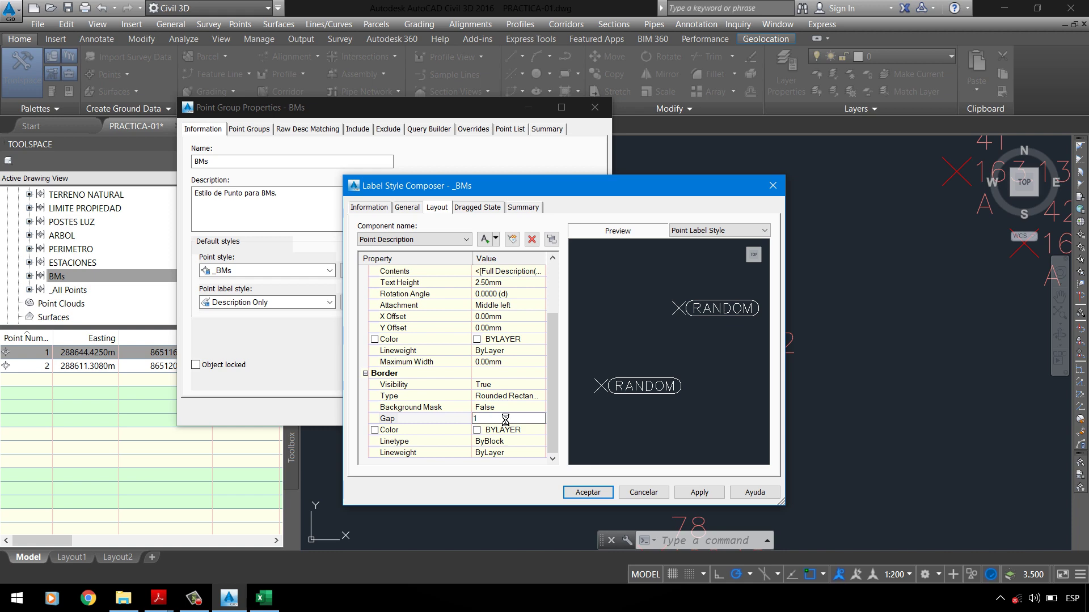
key(Return)
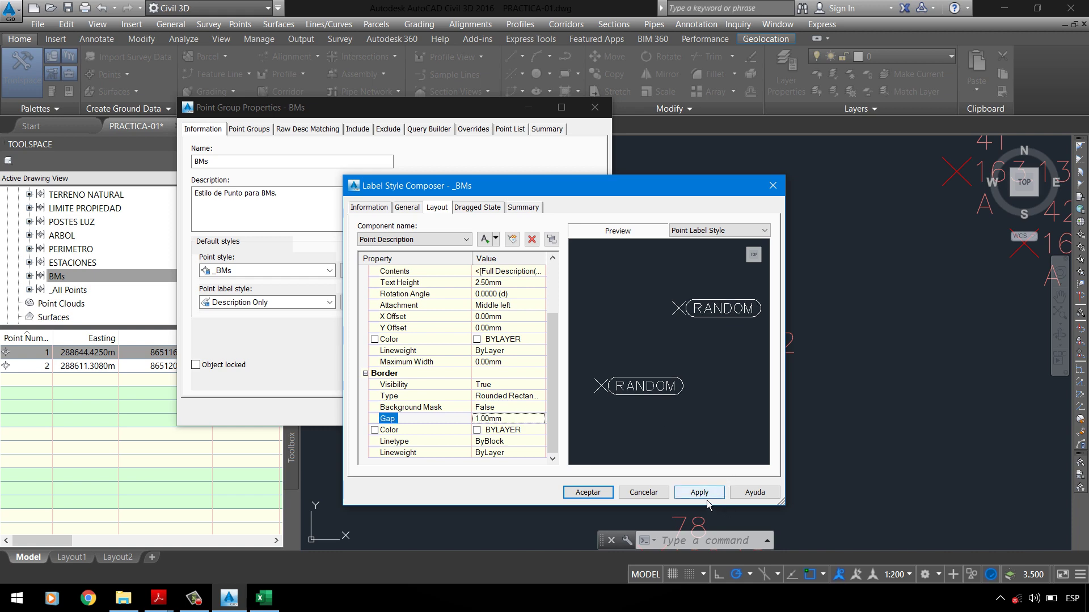
click(509, 283)
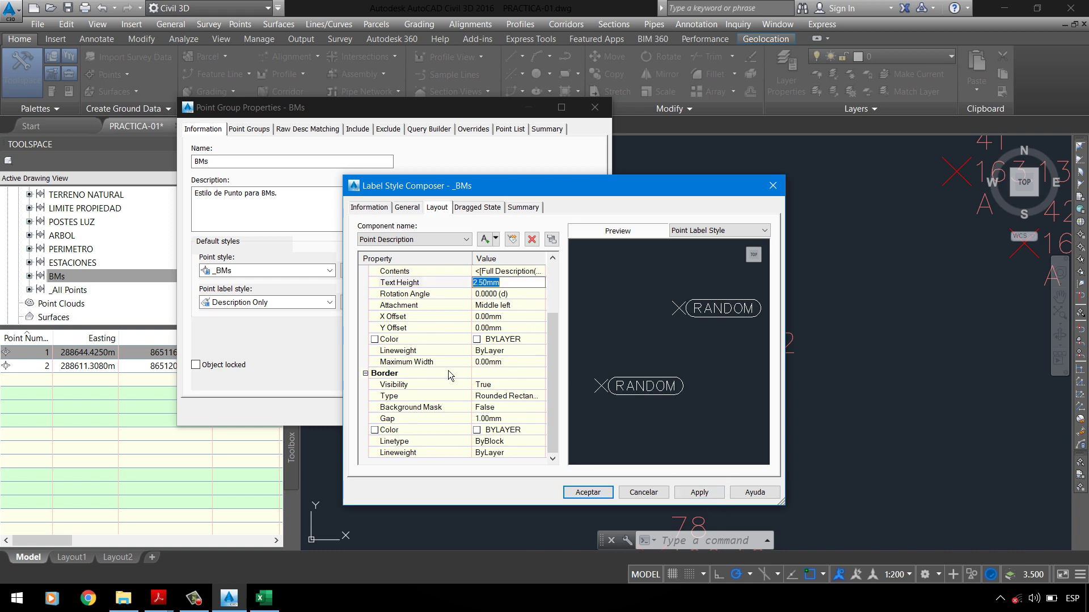
click(699, 493)
click(608, 493)
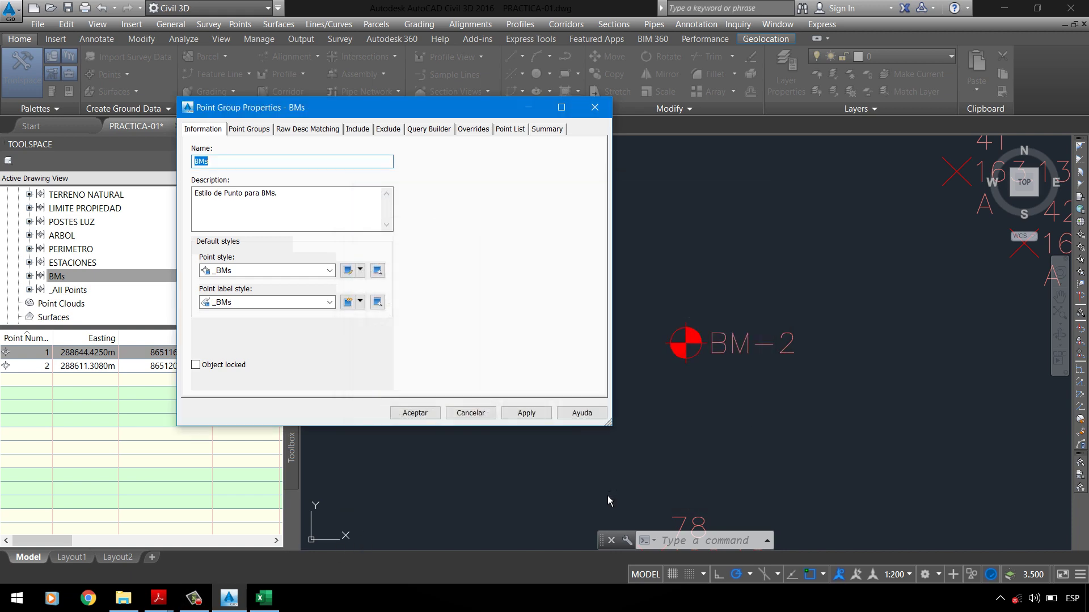
Step: Apply the _BMs label style to the BMs point group and zoom to BM-2
click(526, 420)
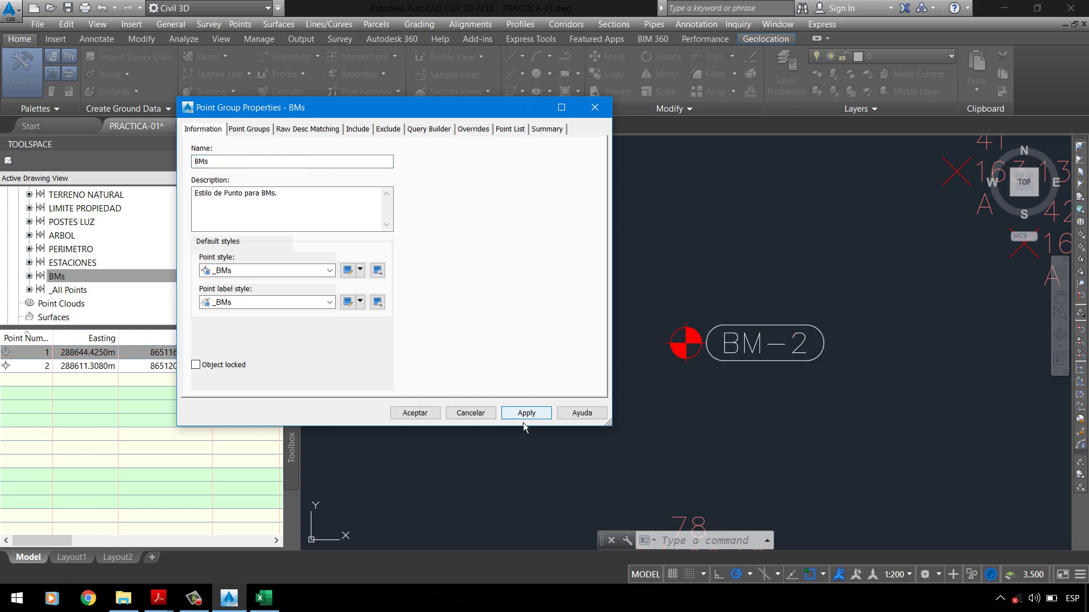
click(413, 413)
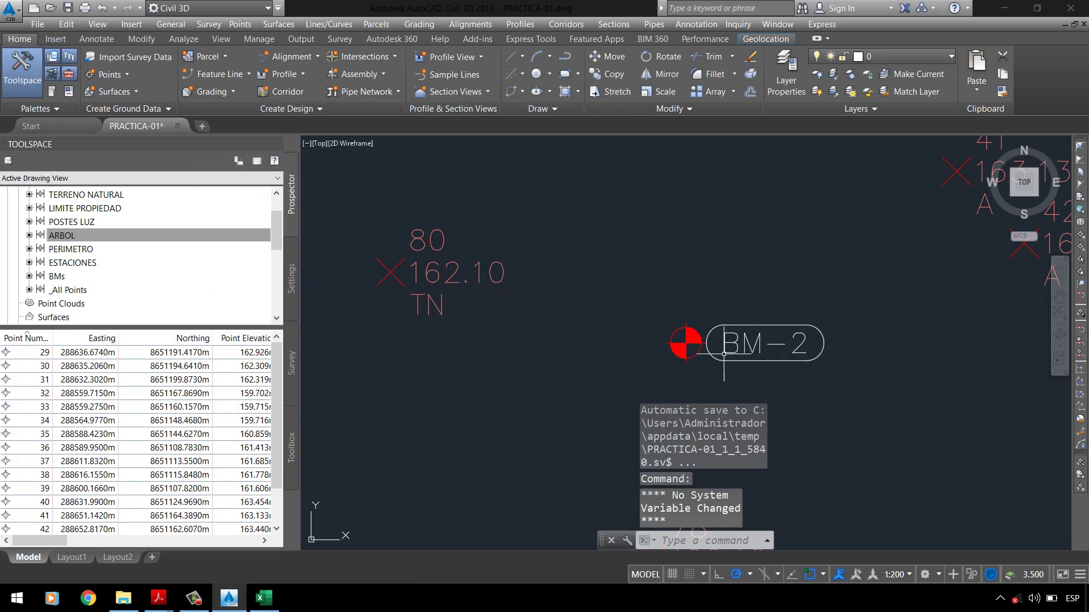
middle_drag(806, 321, 687, 312)
scroll(687, 312, up, 2)
scroll(629, 354, down, 1)
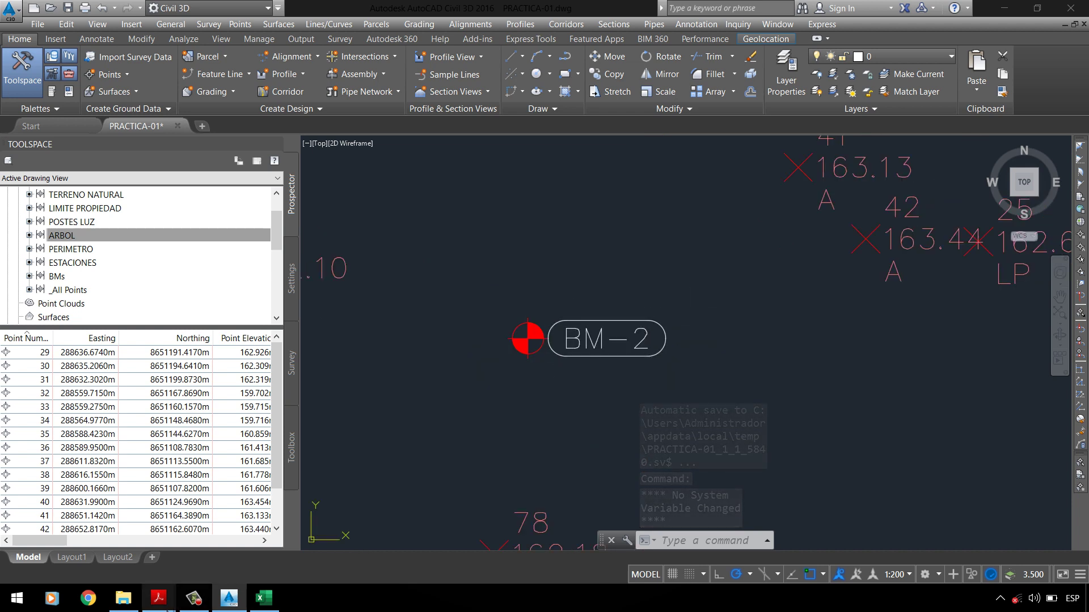
Step: Bring up the PC-01 UPLA.pdf assignment and review the BMs and ESTACIONES label requirements
mouse_move(158, 598)
click(78, 535)
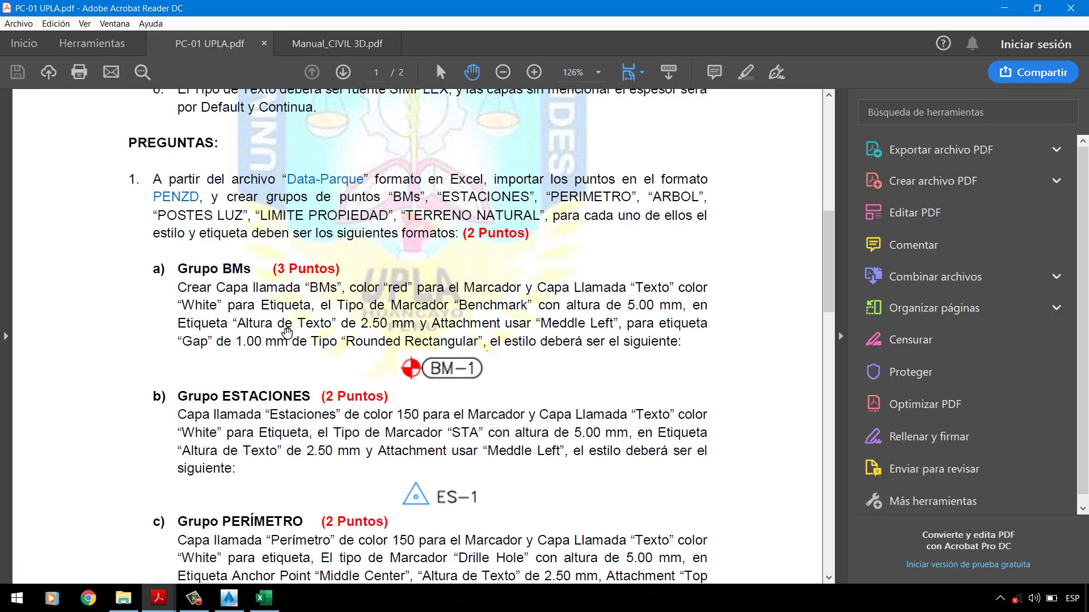
scroll(266, 322, up, 1)
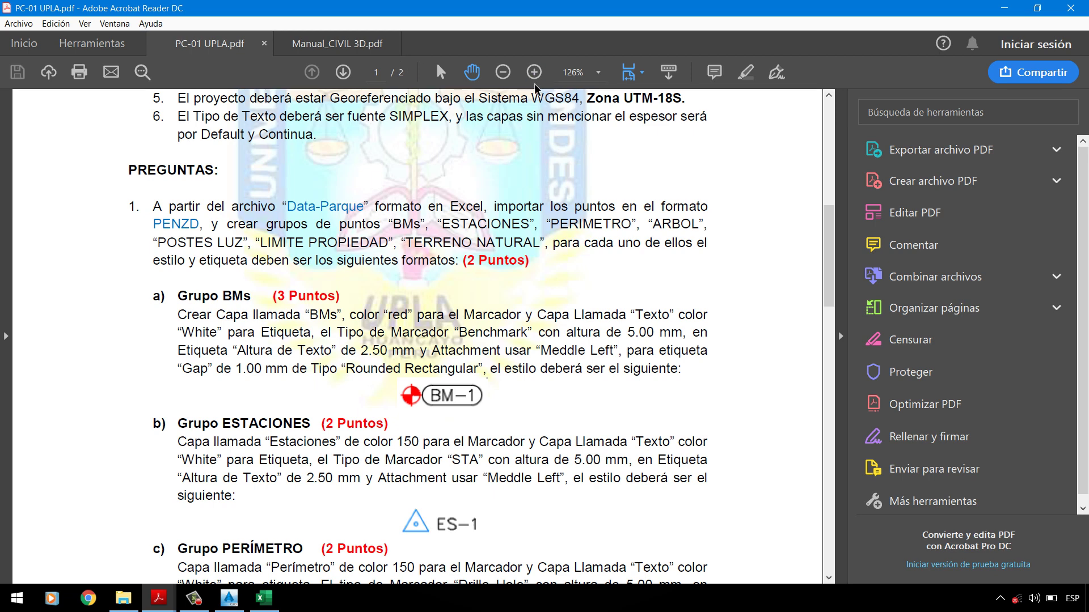
click(744, 74)
key(Escape)
Step: Return to Civil 3D, save the drawing, and list the BMs group's points
click(237, 602)
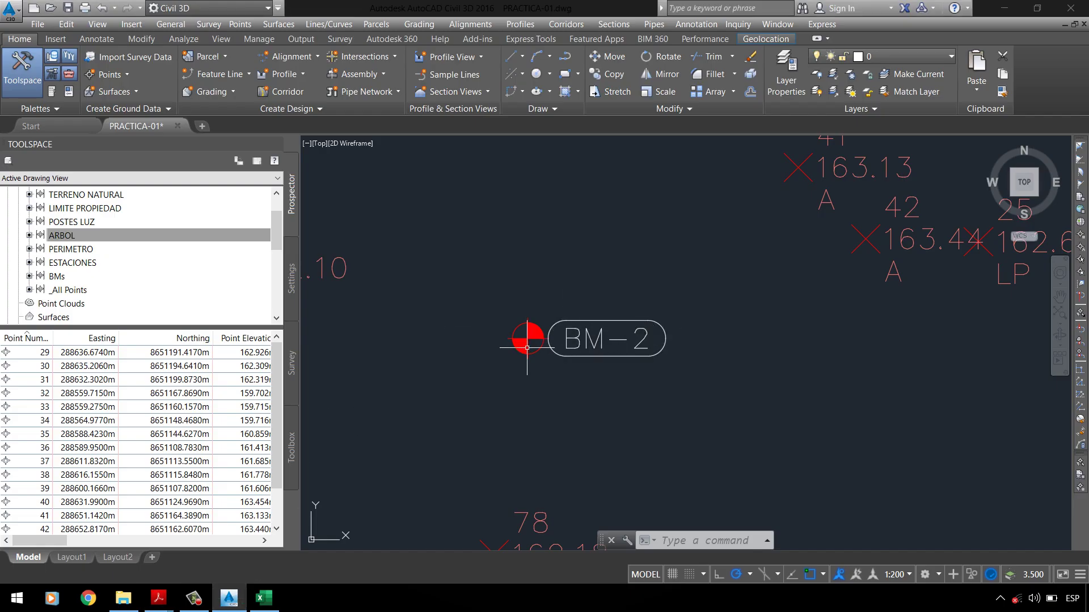
mouse_move(526, 348)
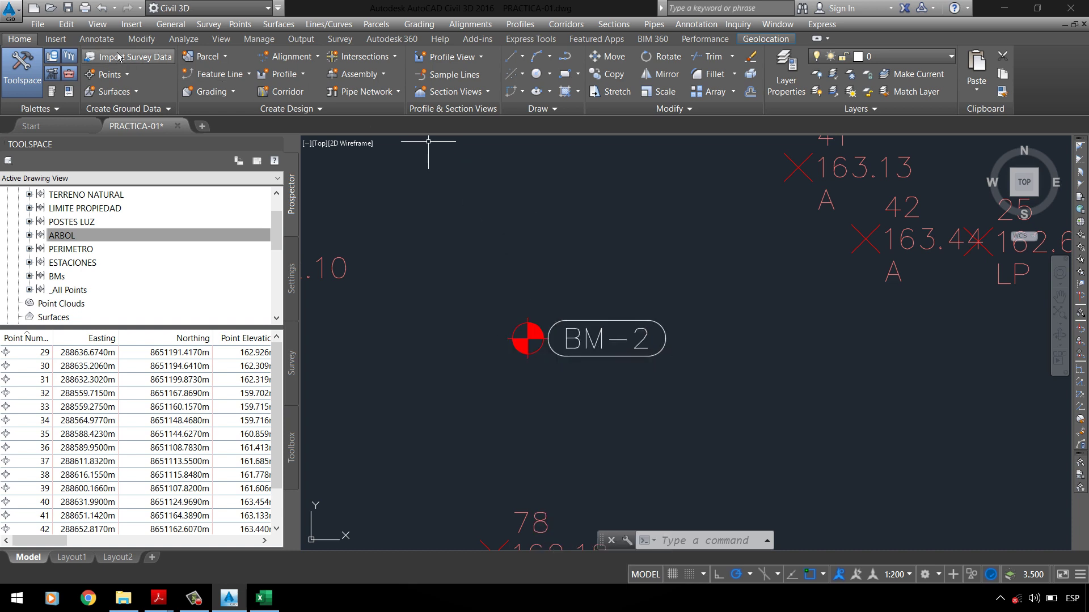
click(67, 8)
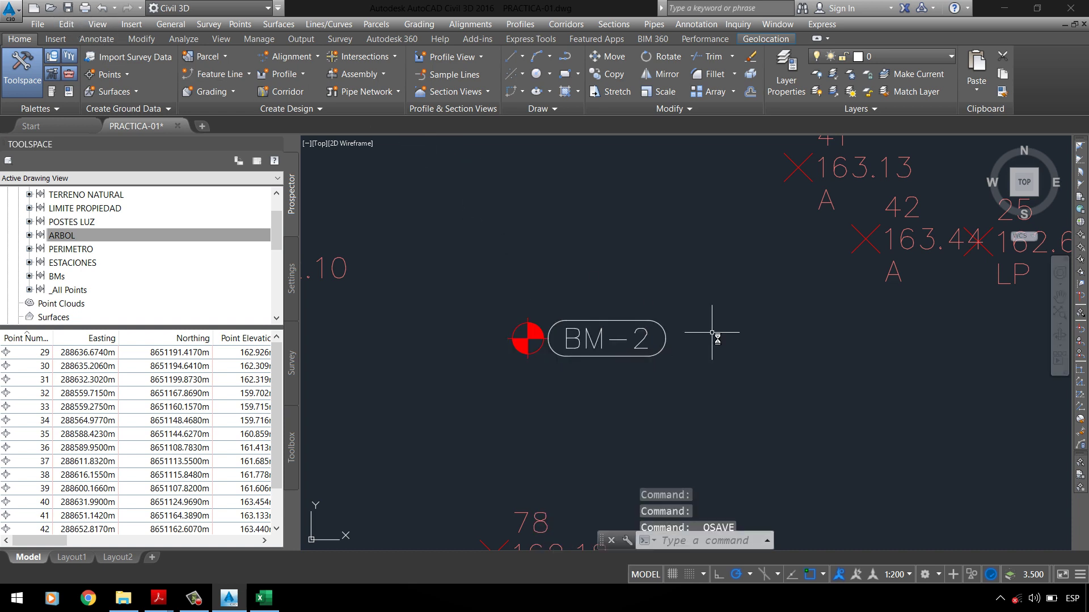
click(71, 278)
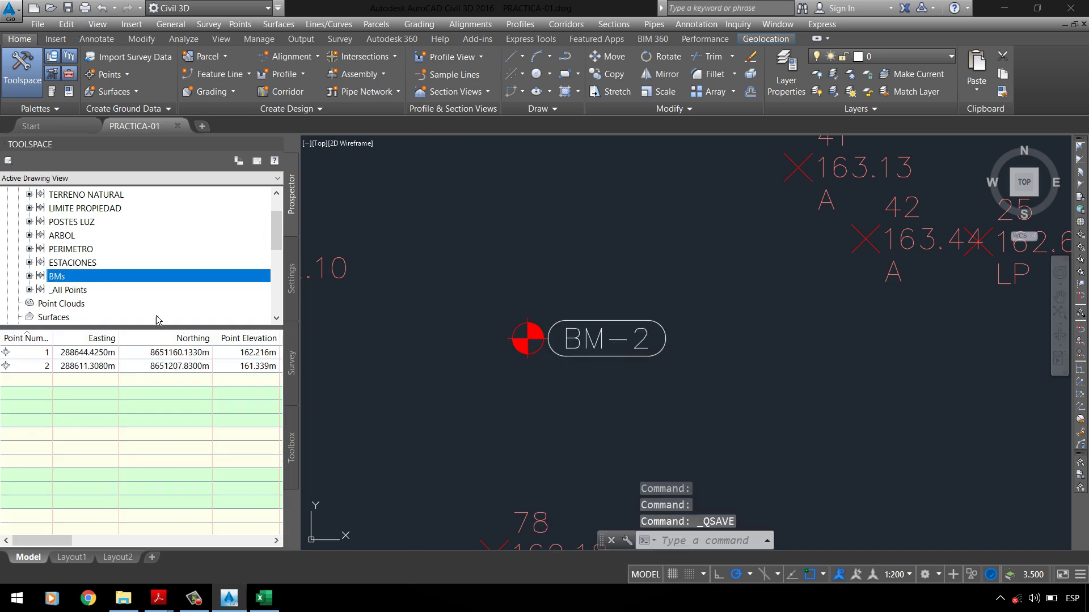
drag(66, 542, 90, 546)
Step: Zoom to point BM-1 to check its rounded-border label, then save the drawing
click(113, 368)
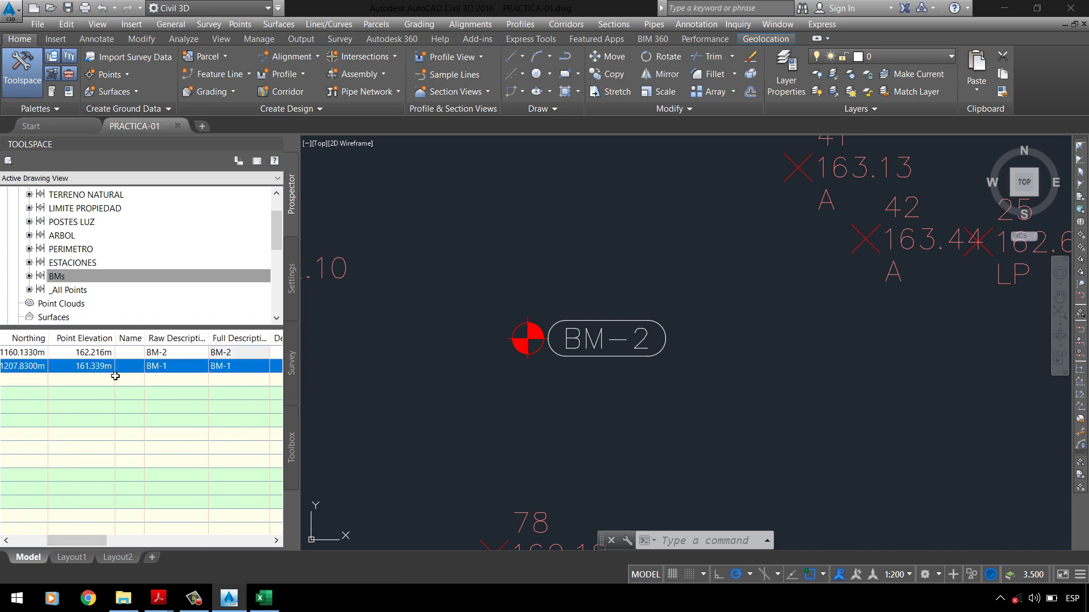
right_click(107, 368)
click(167, 236)
key(ctrl+s)
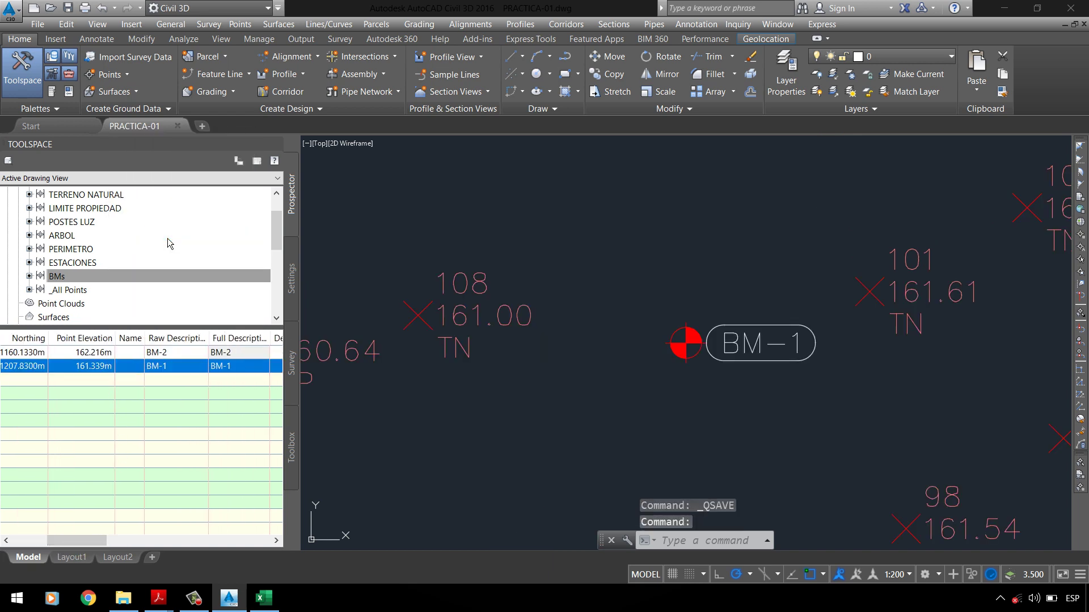
scroll(538, 263, down, 10)
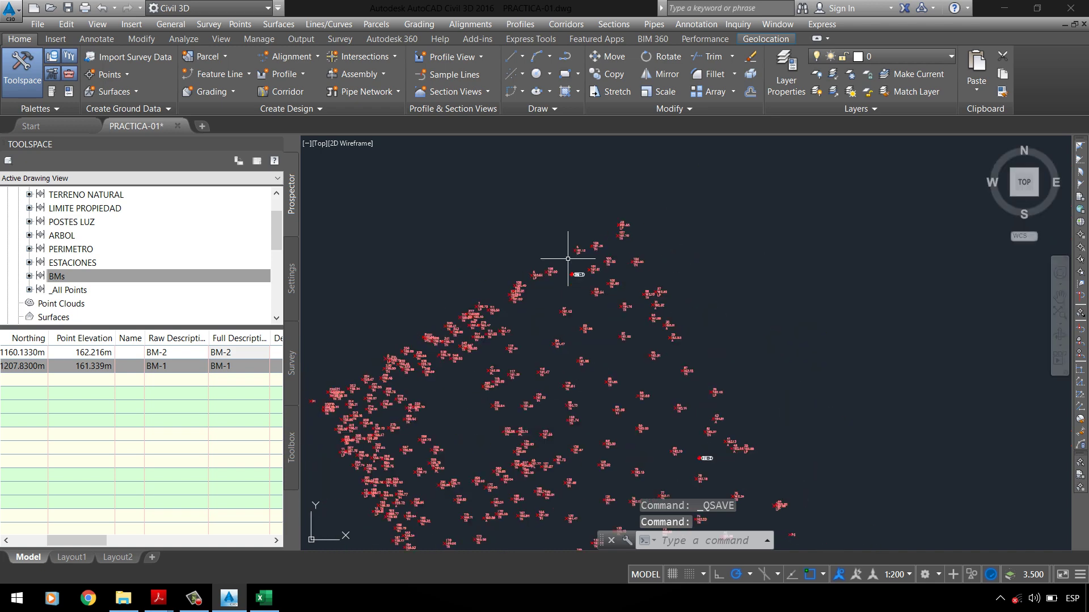
scroll(702, 420, up, 5)
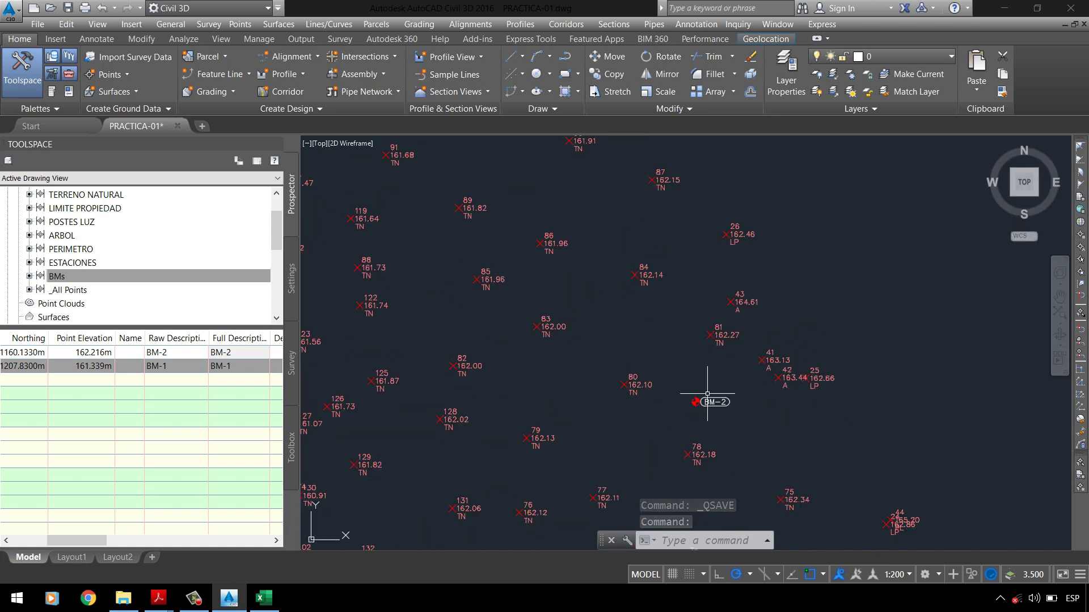
scroll(702, 437, down, 5)
scroll(591, 227, up, 5)
scroll(573, 254, up, 3)
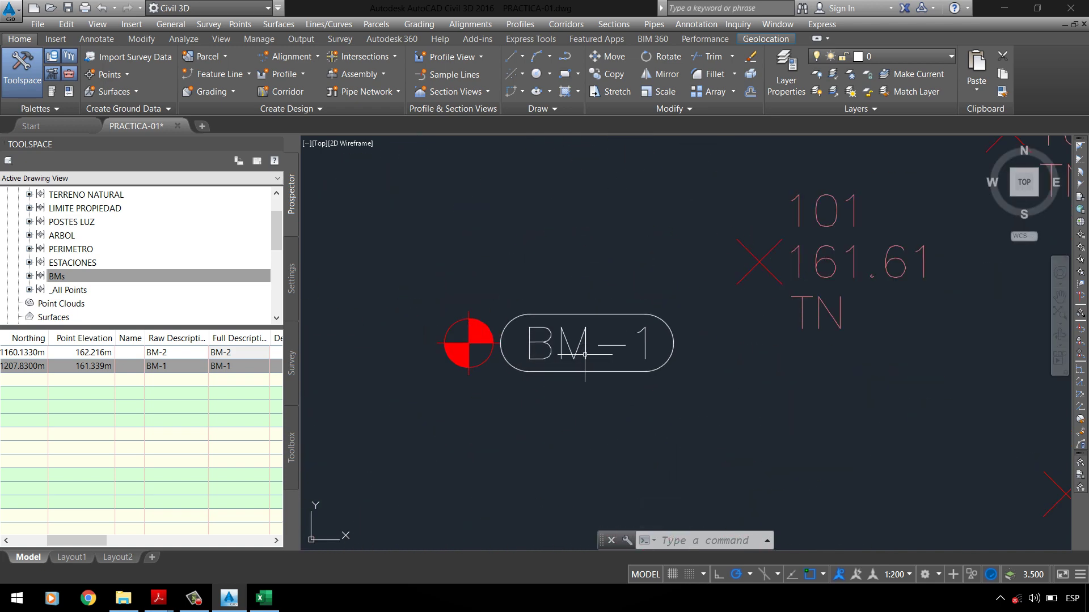
scroll(564, 275, down, 1)
scroll(386, 275, down, 2)
scroll(563, 227, down, 4)
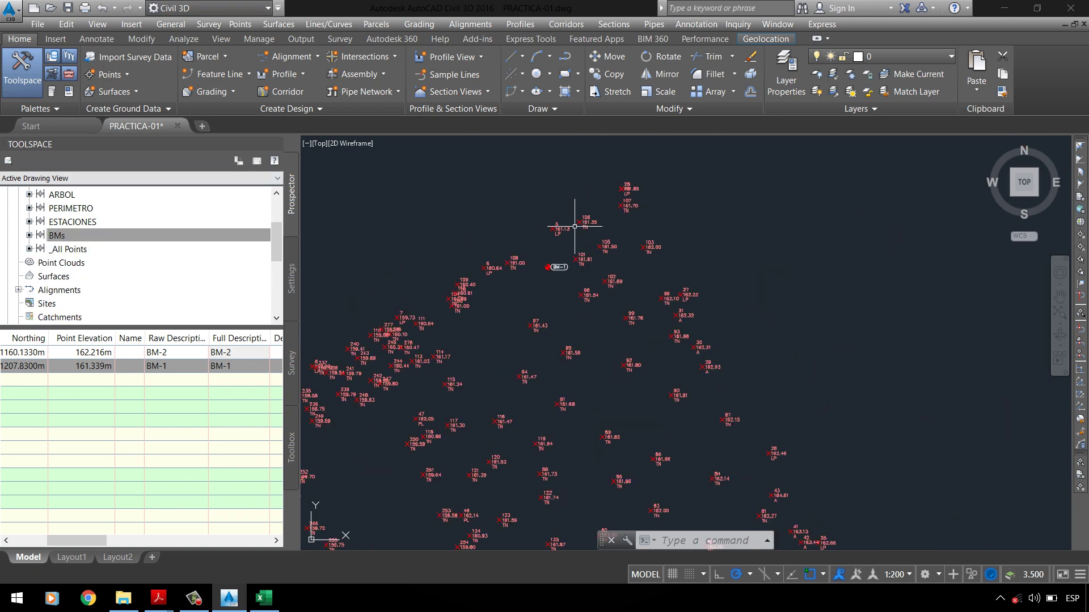
scroll(576, 243, up, 2)
scroll(556, 268, down, 2)
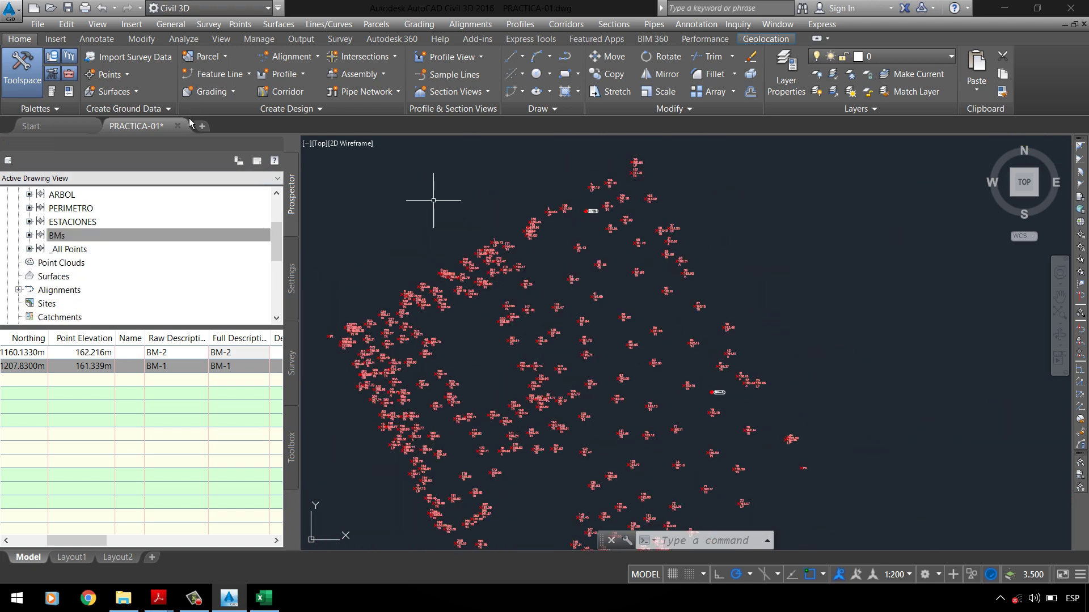
key(ctrl+s)
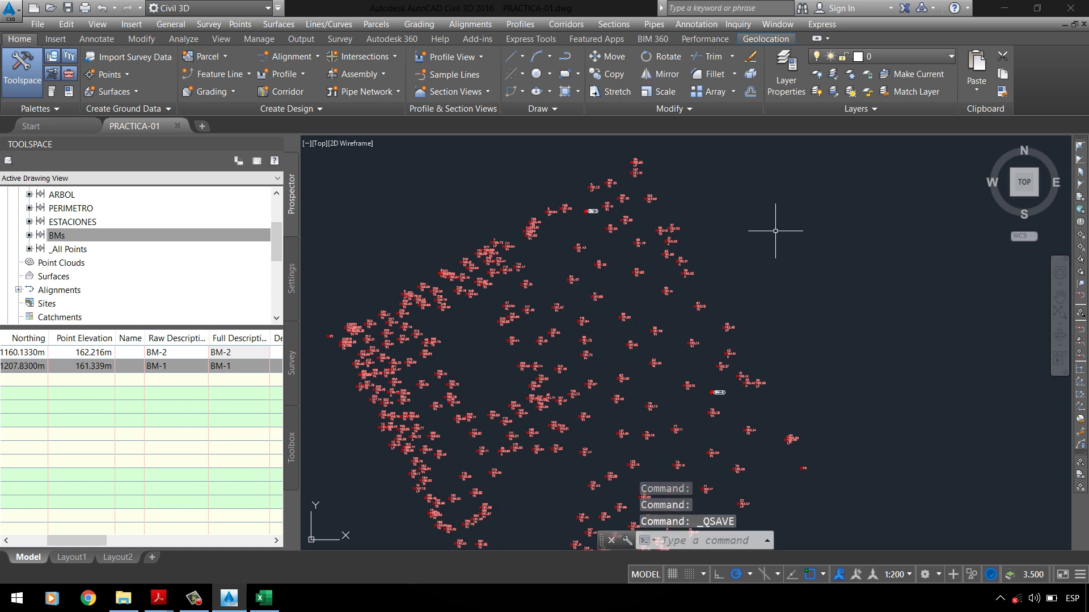
Step: List the points of the ESTACIONES group, including point 145
click(73, 222)
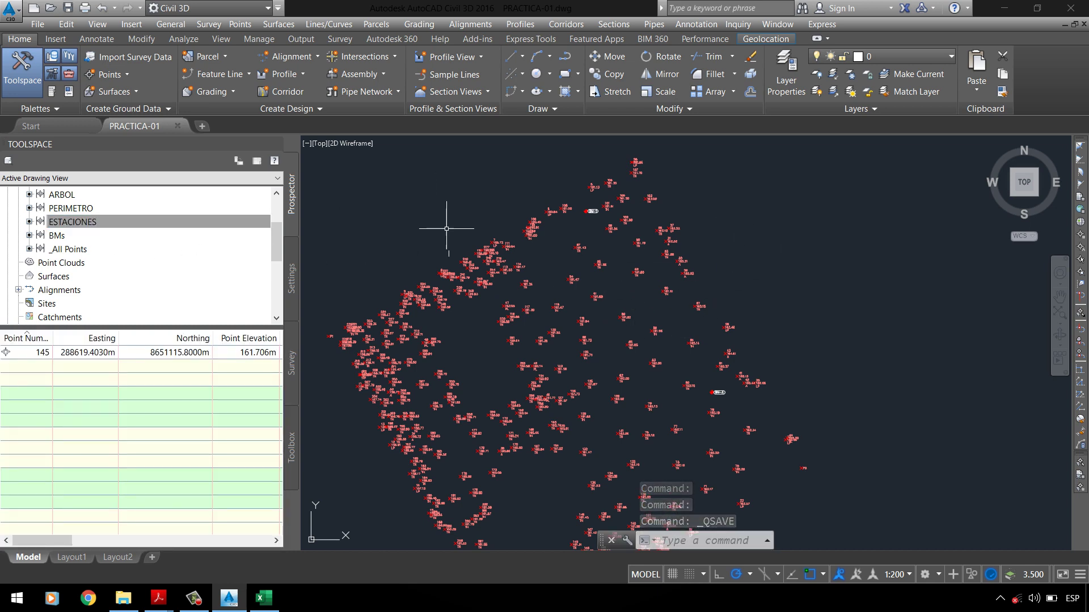
scroll(590, 193, up, 8)
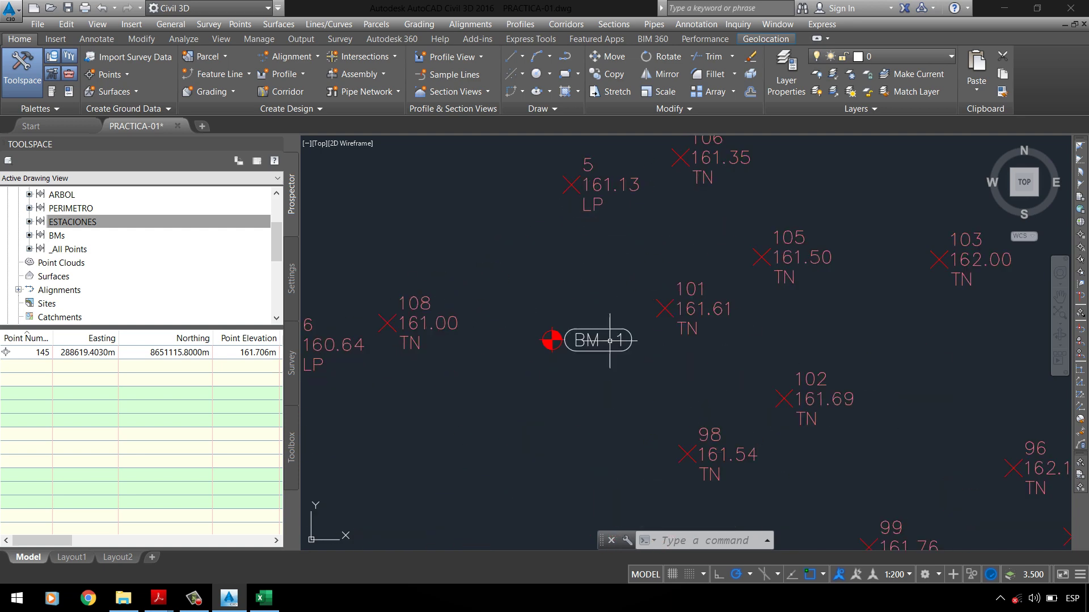
scroll(610, 341, up, 4)
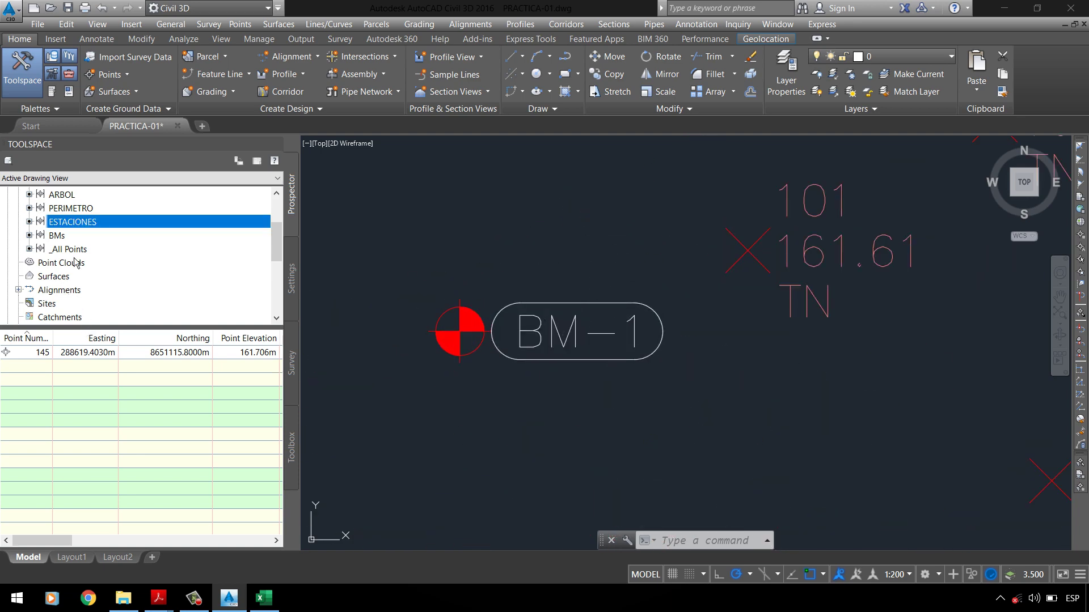
Step: From the ESTACIONES group properties, make a copy of the Basic point style
right_click(89, 229)
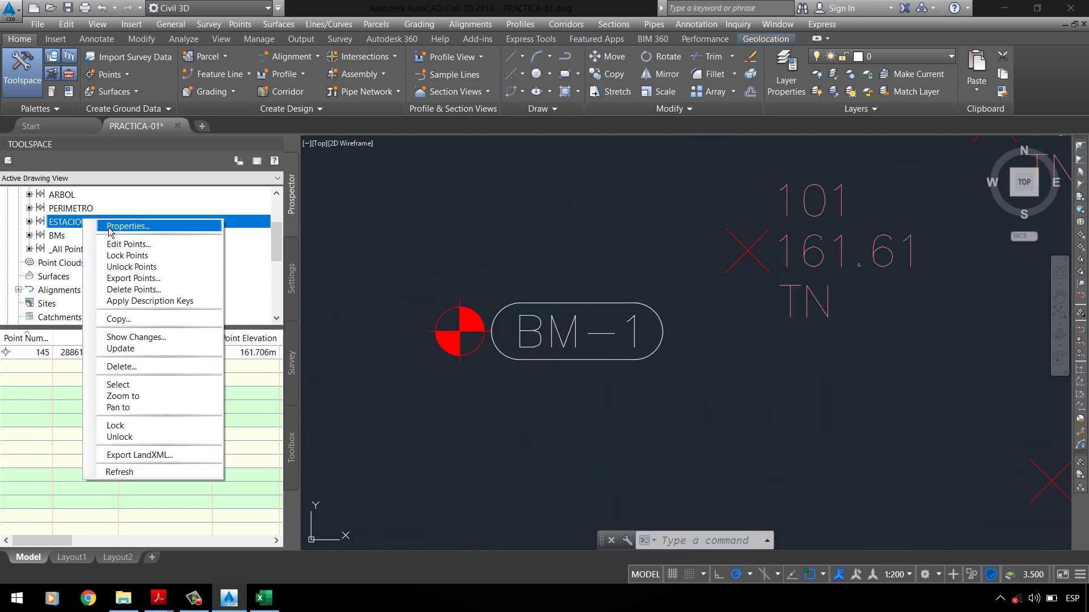
click(110, 229)
drag(357, 118, 534, 169)
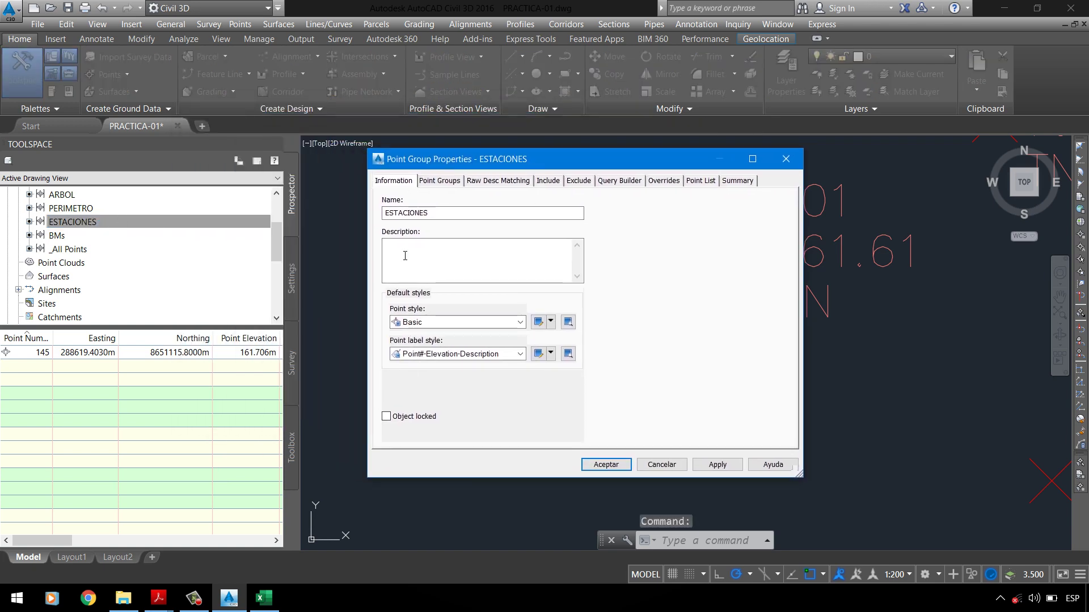
click(434, 323)
click(429, 333)
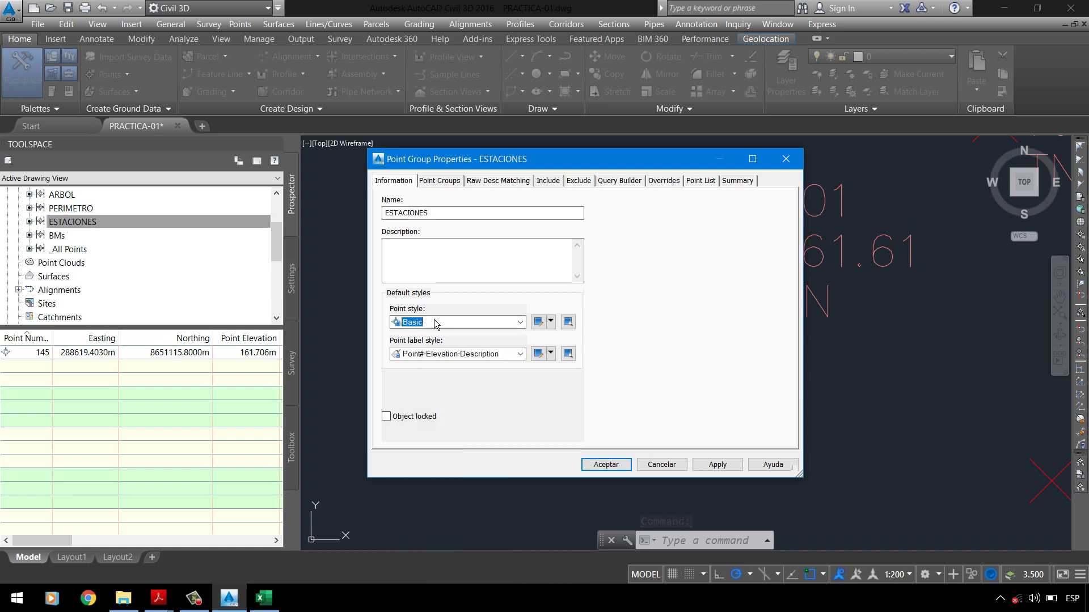
click(550, 322)
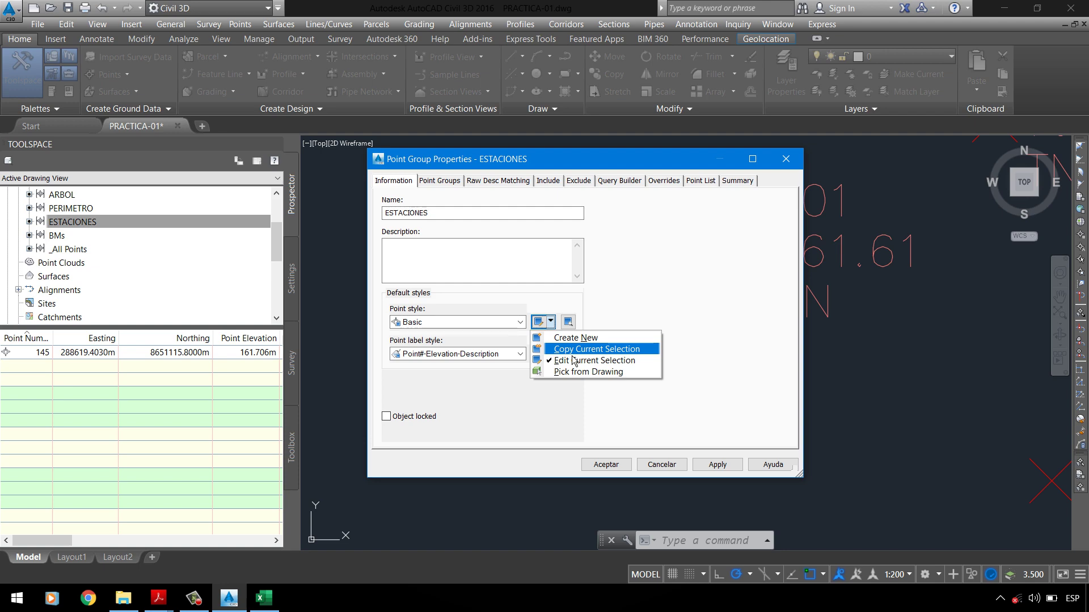
click(574, 352)
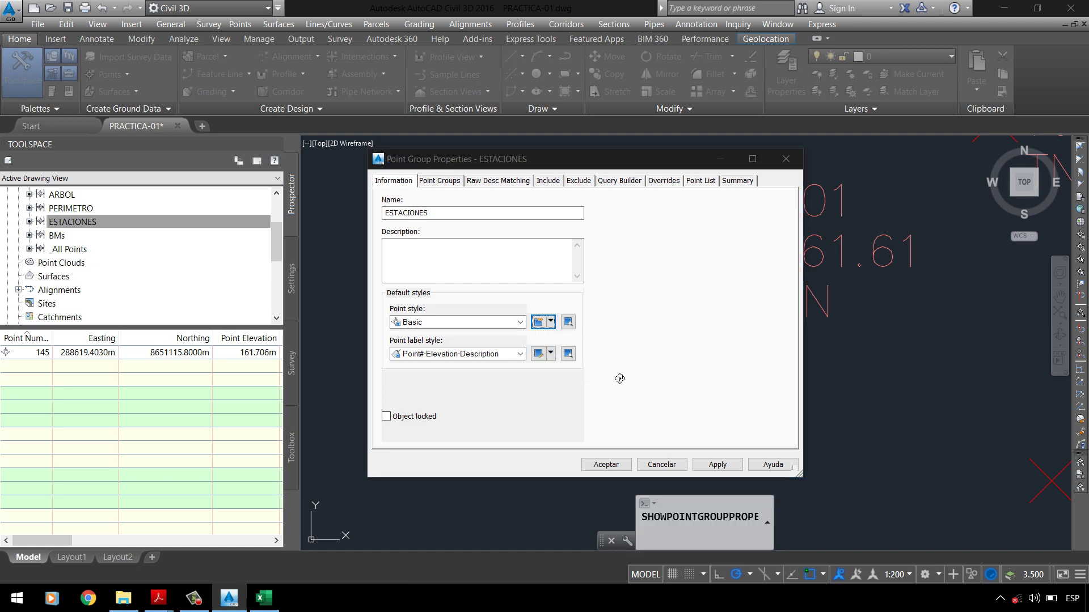
Step: Name the copied style _ESTACIONES and enter the description 'ESTILO DE PUNTO PARS C.'
click(379, 237)
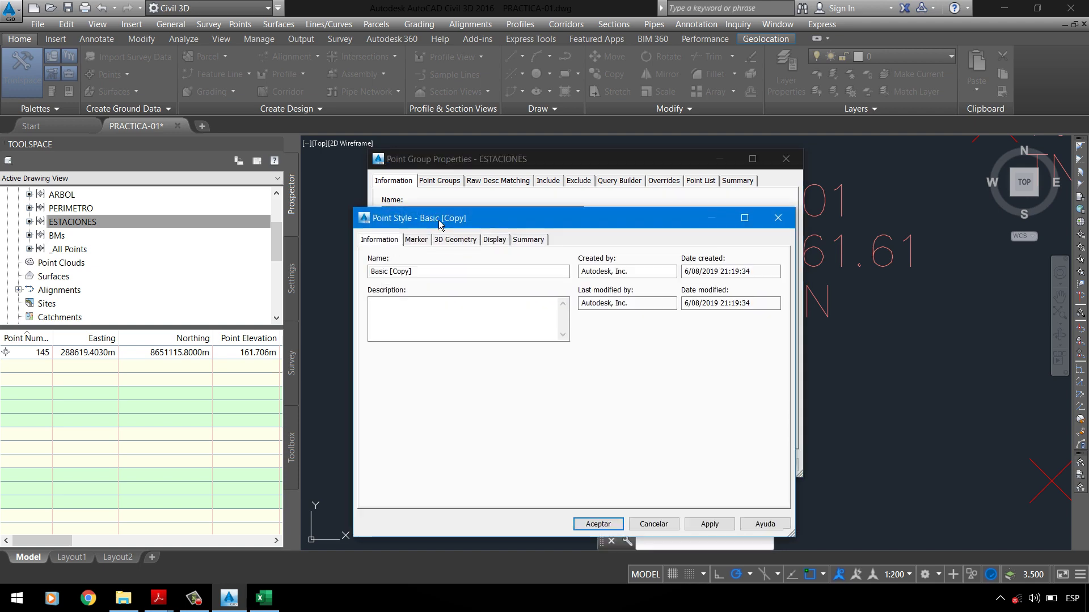
triple_click(537, 267)
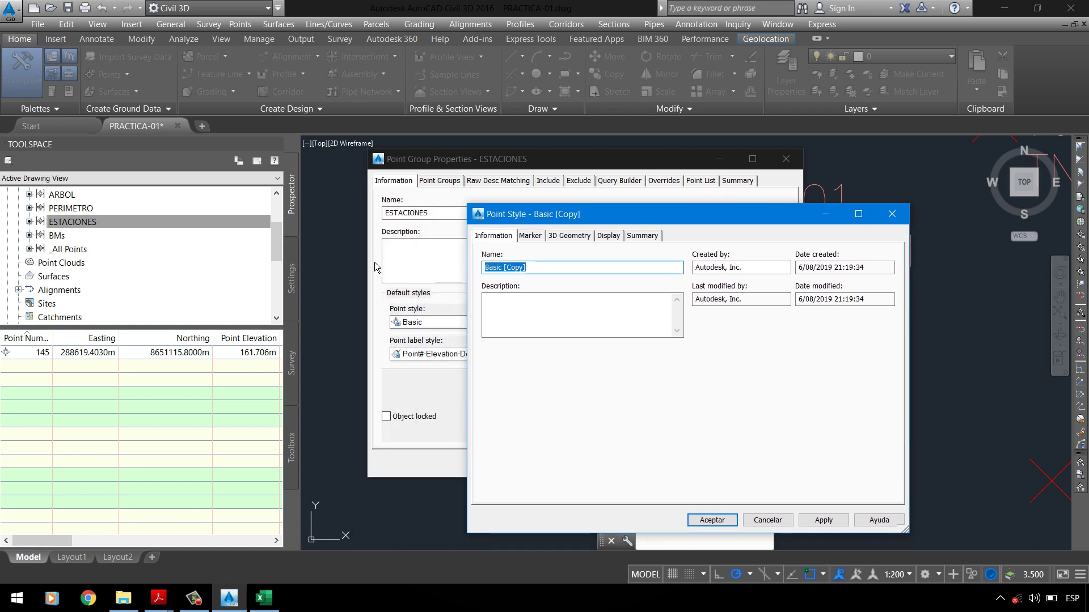
text(_ESTACION)
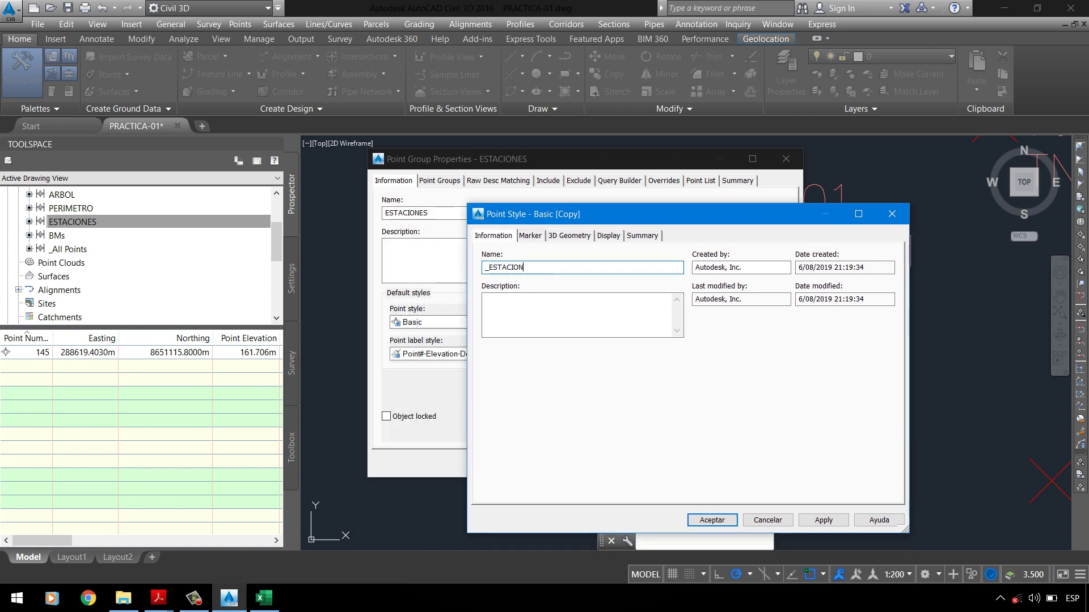
text(ES)
click(491, 312)
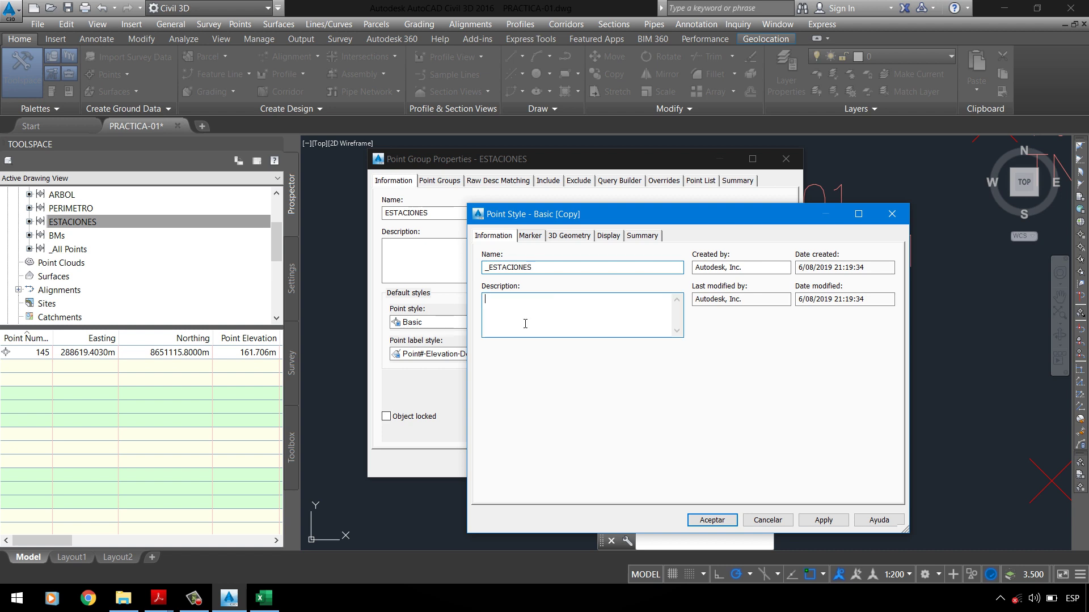
text(ESTILO DE PUNT)
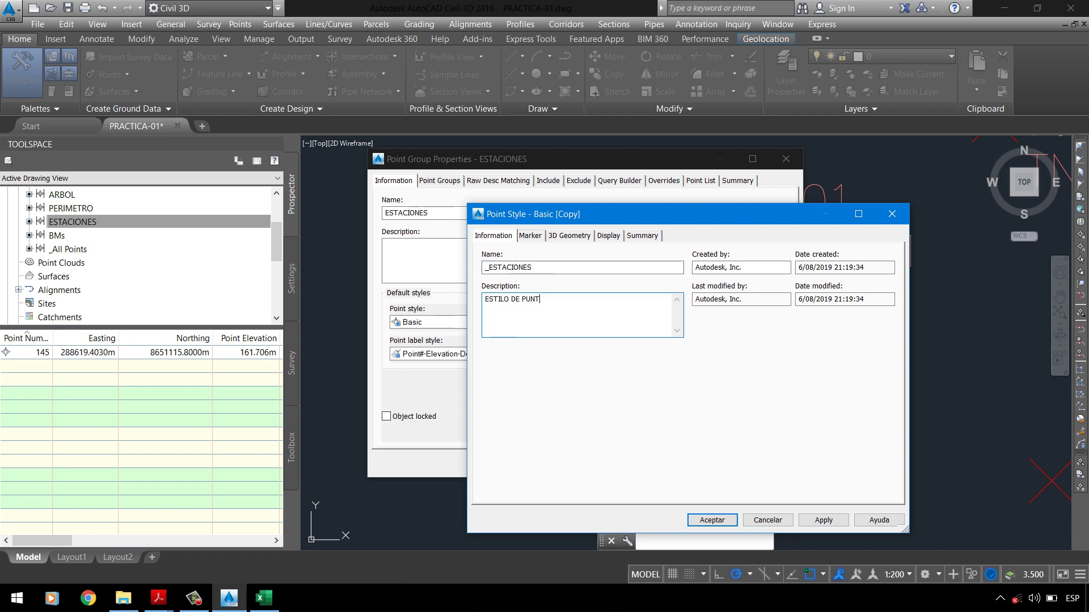
text(O PARA ESTACIONES, O CAMBIO)
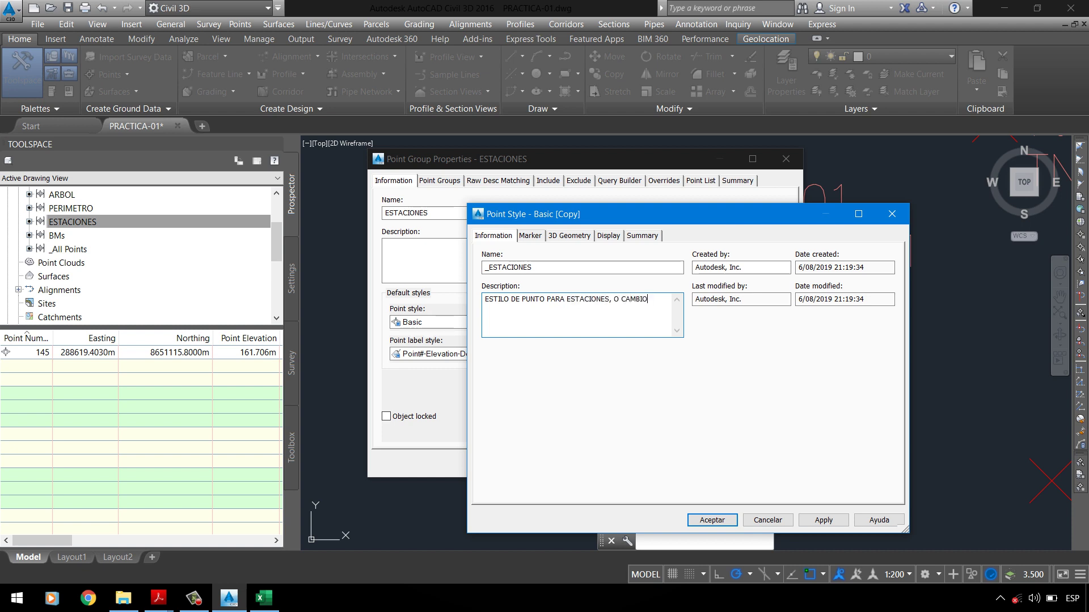
text(S DE ESTACION DE UNA POL)
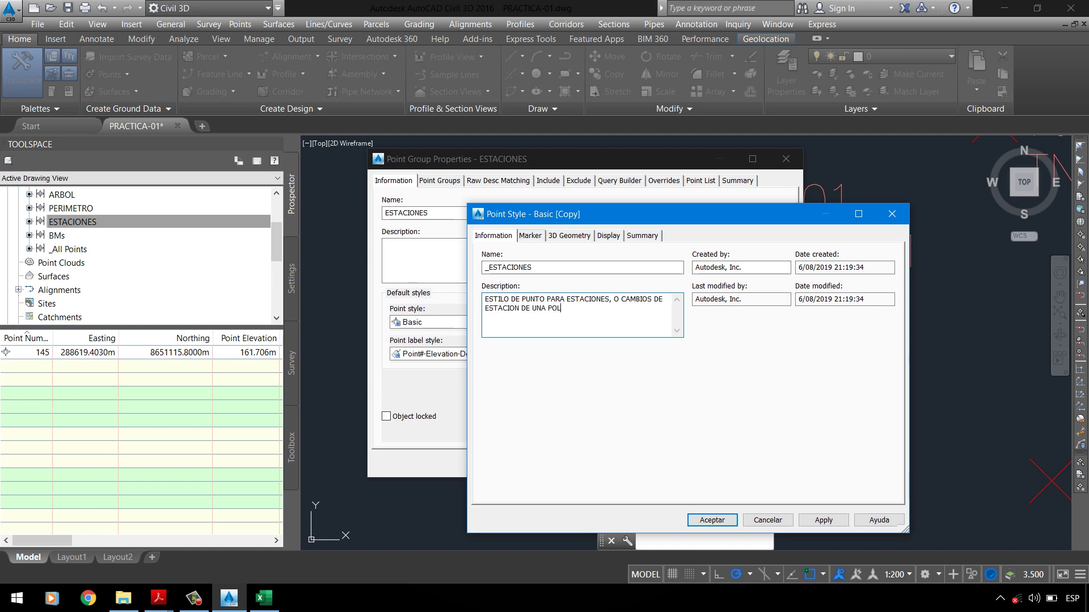
text( C.)
Step: Open the _ESTACIONES style's marker settings and read through the assignment PDF
click(531, 236)
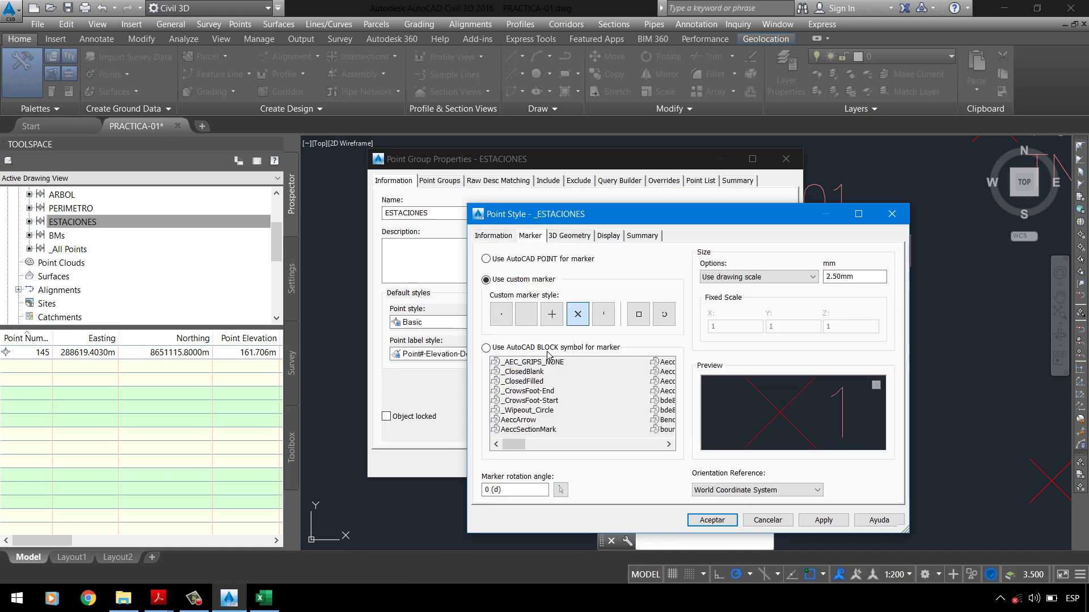
mouse_move(158, 599)
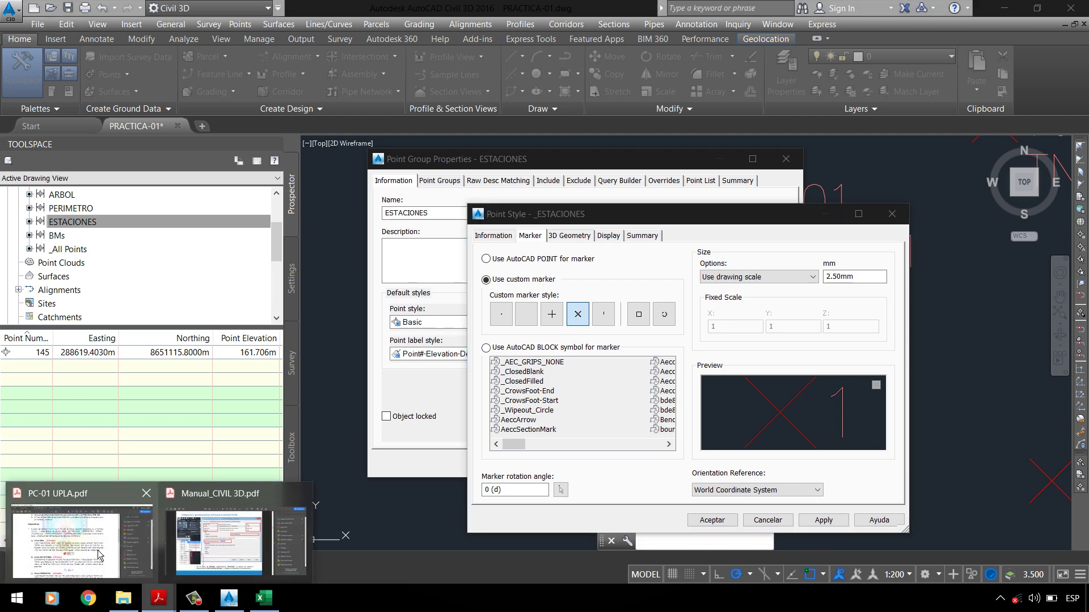
click(101, 553)
scroll(384, 291, down, 2)
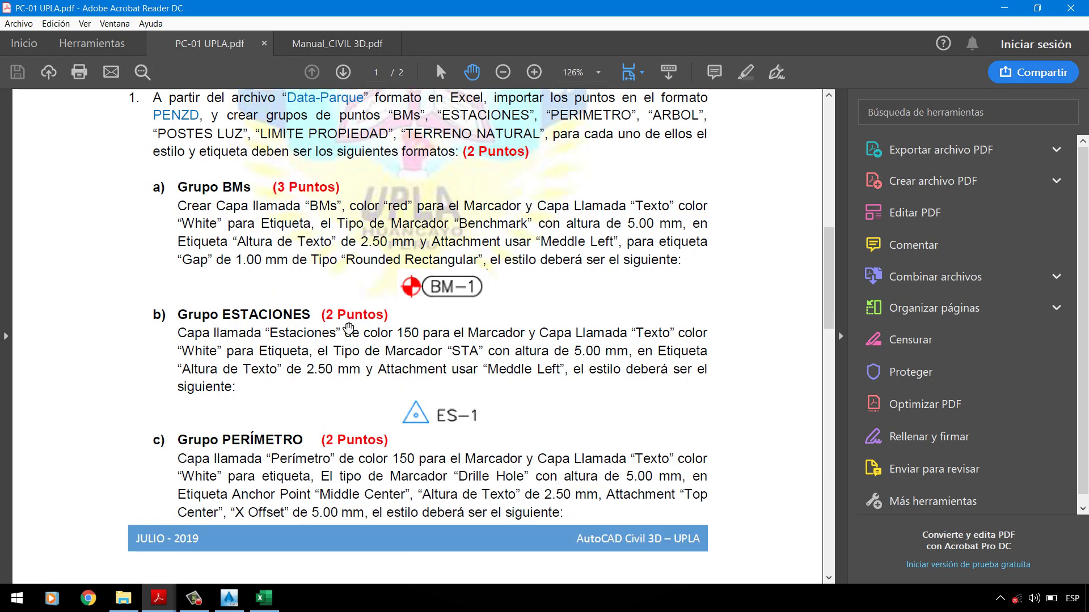
scroll(348, 289, down, 2)
scroll(292, 308, down, 2)
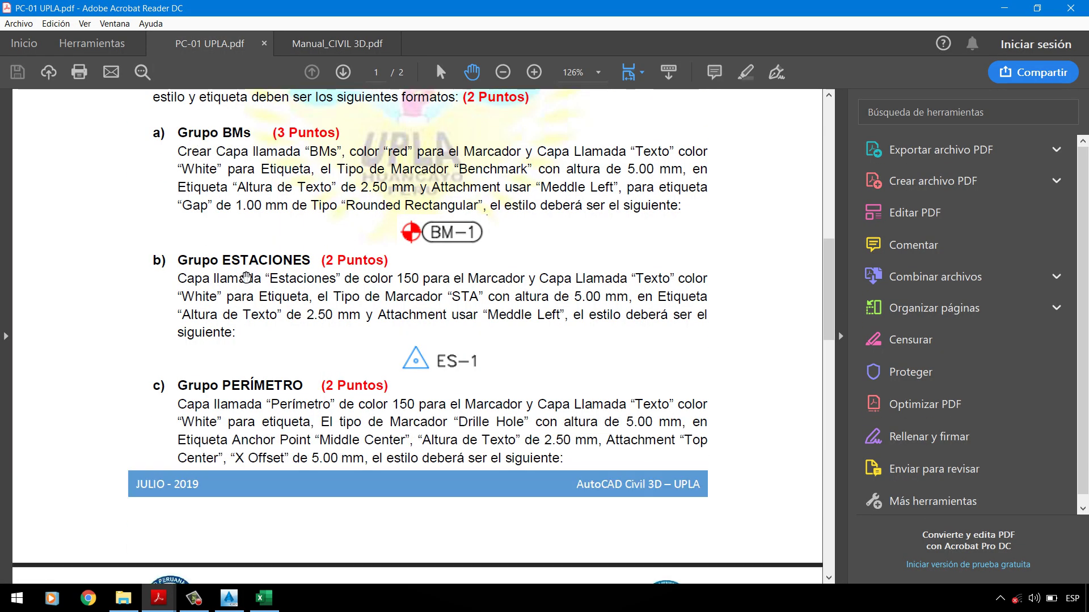
scroll(256, 276, down, 1)
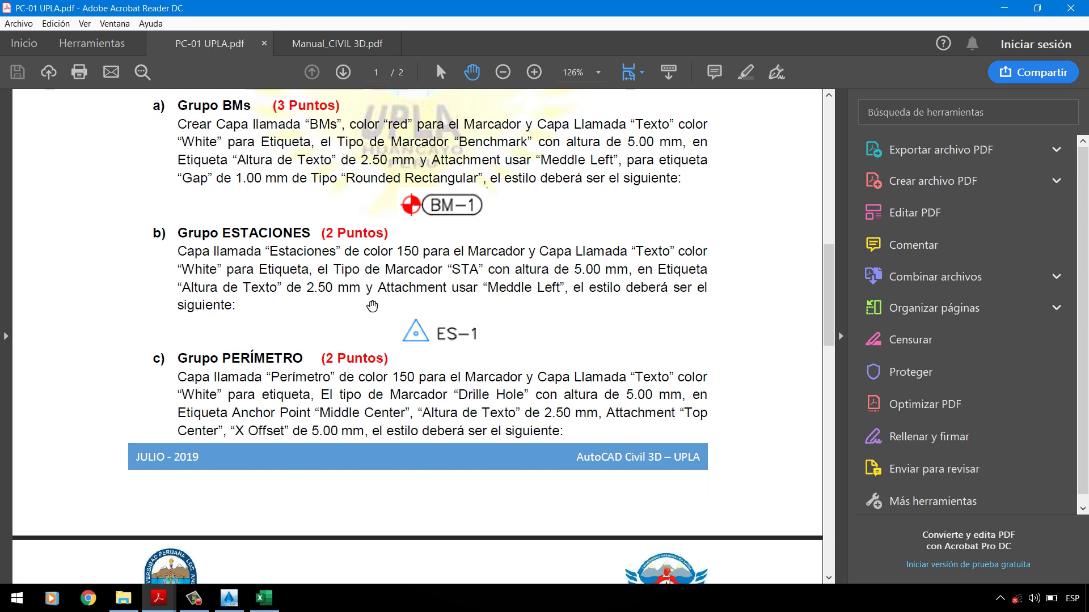
Step: Recheck the assignment, then switch the marker to an AutoCAD BLOCK symbol
click(229, 598)
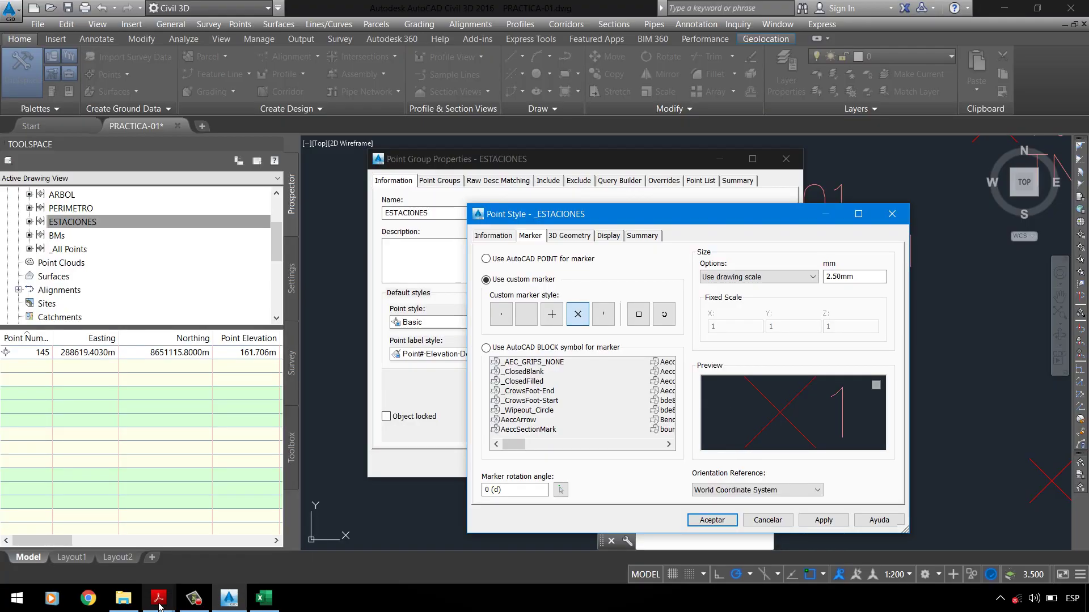
mouse_move(159, 598)
click(110, 524)
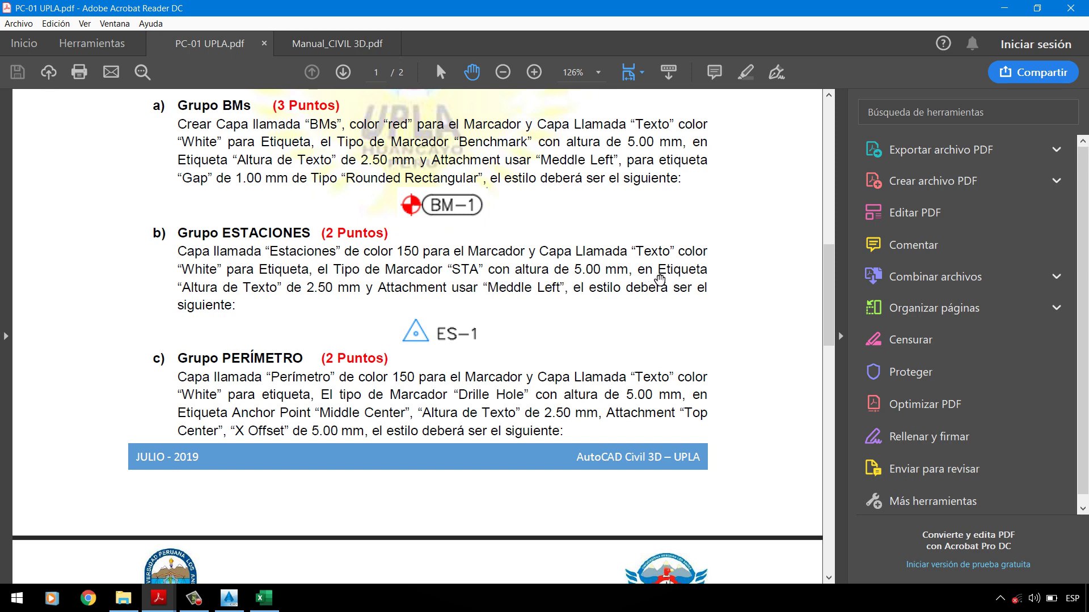
click(229, 599)
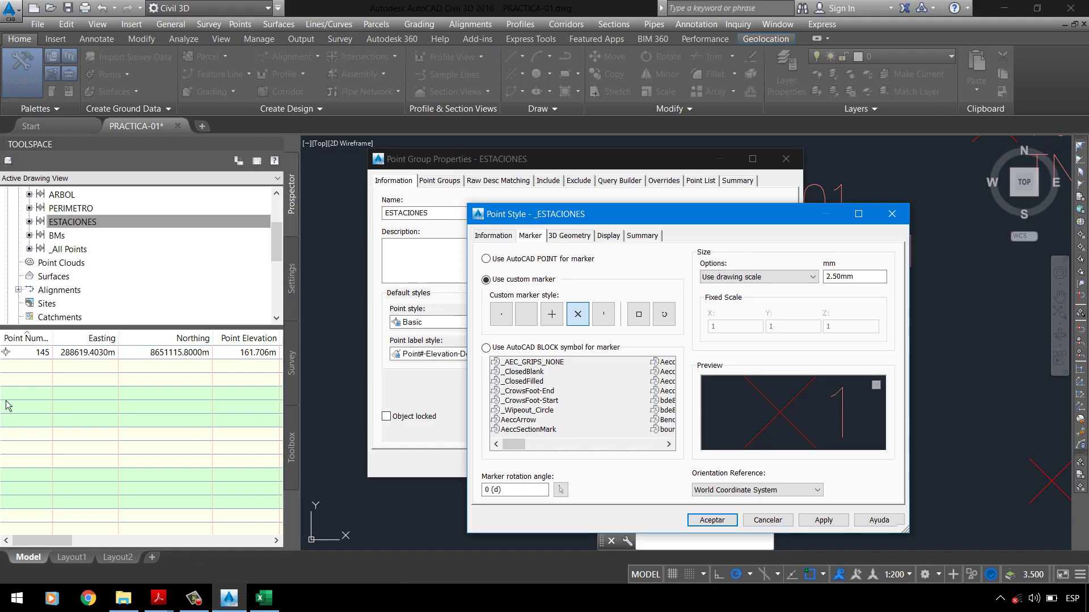
click(537, 352)
Step: Use the STA block as the _ESTACIONES marker at a size of 5.00mm
click(539, 401)
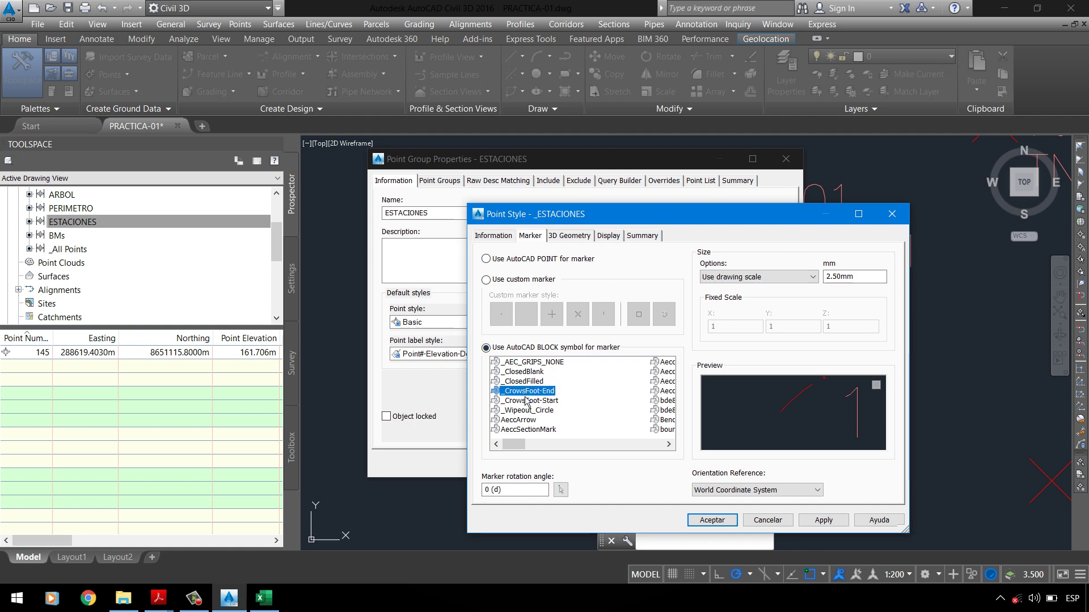
scroll(533, 391, down, 2)
scroll(526, 401, down, 5)
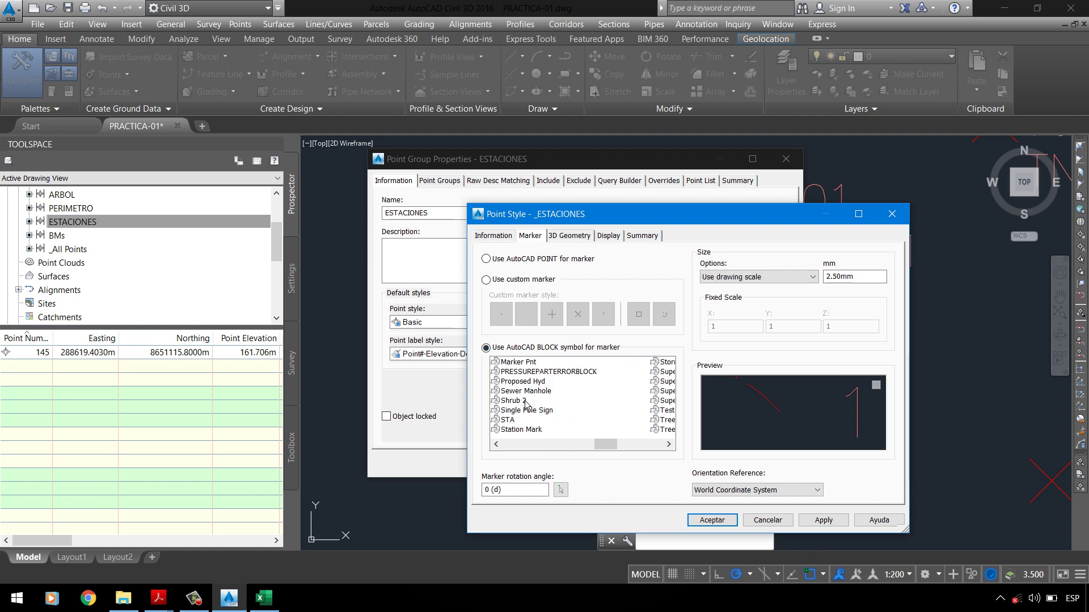
drag(606, 450, 632, 454)
click(496, 444)
click(508, 420)
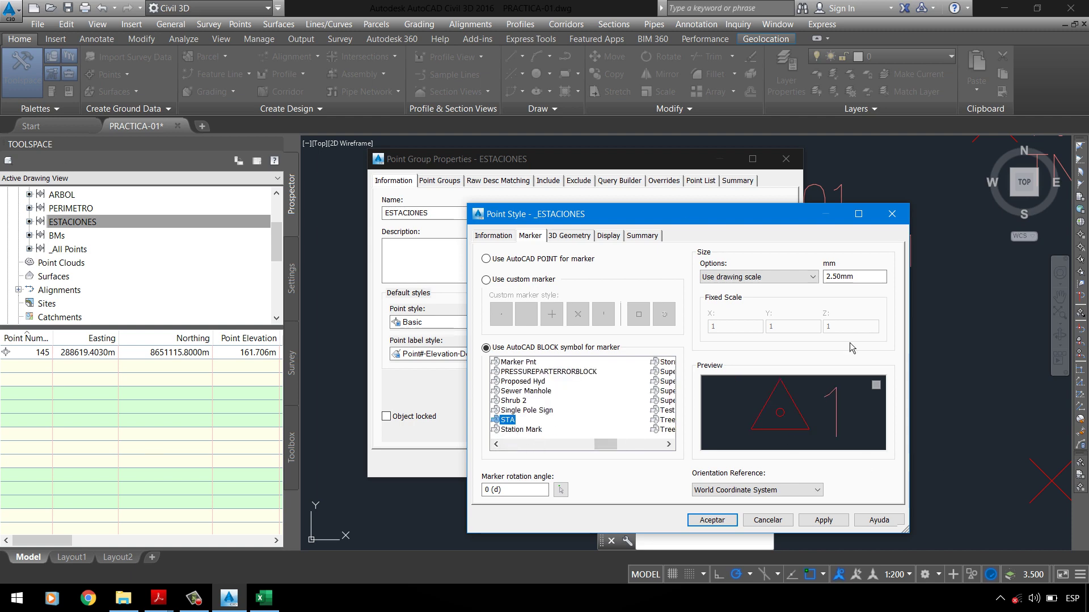
click(867, 280)
text(5)
Step: Check the assignment PDF, then open the point style's Display settings
click(158, 598)
click(141, 558)
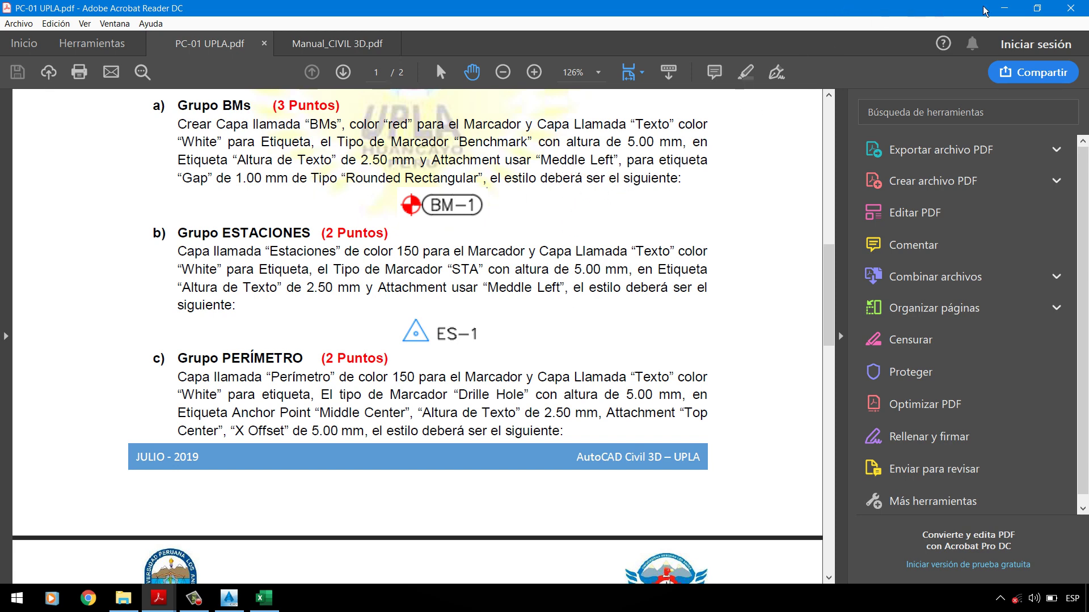
click(1003, 8)
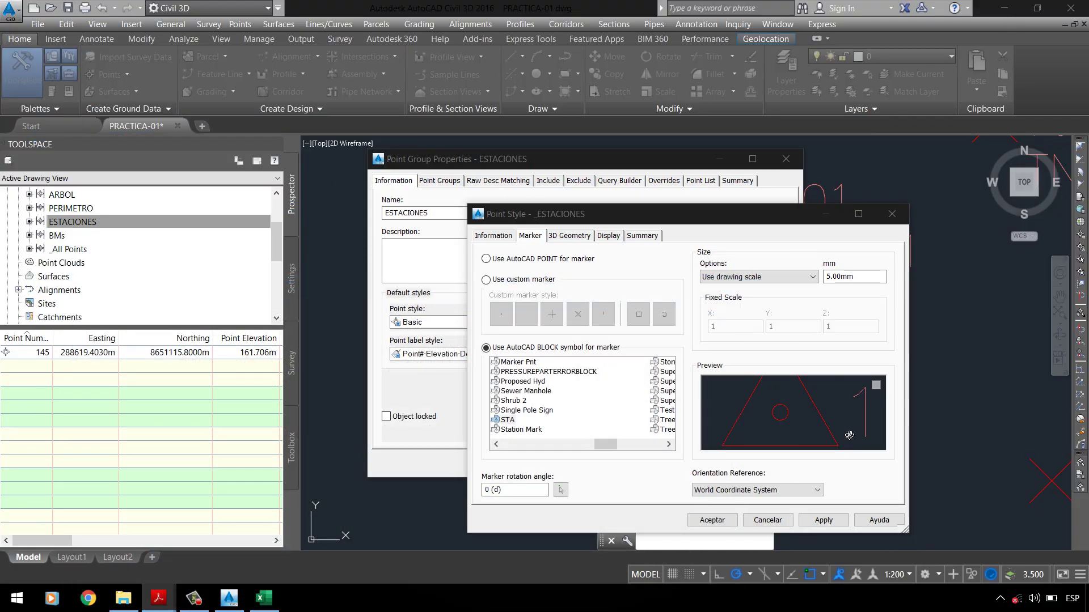
click(823, 520)
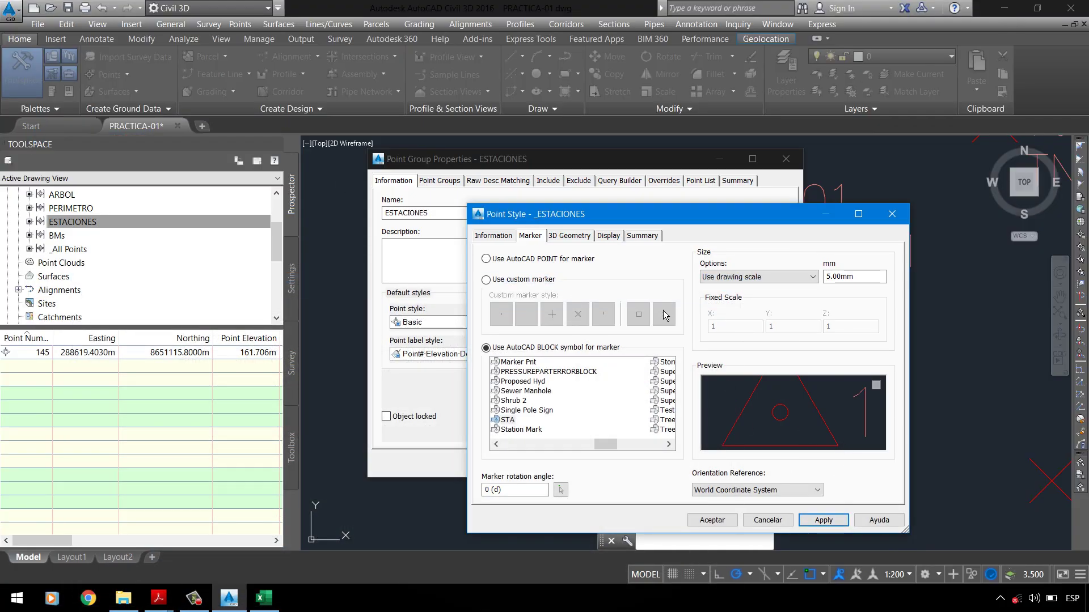
click(587, 236)
click(607, 238)
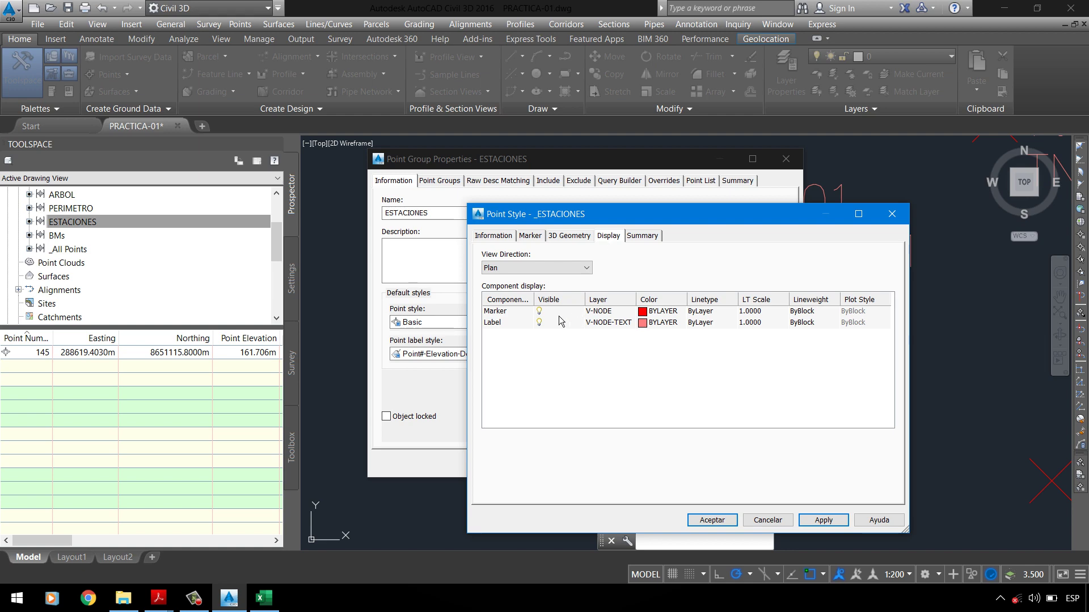
Step: Start a new layer for the marker component and set its colour to 150
click(525, 313)
click(600, 312)
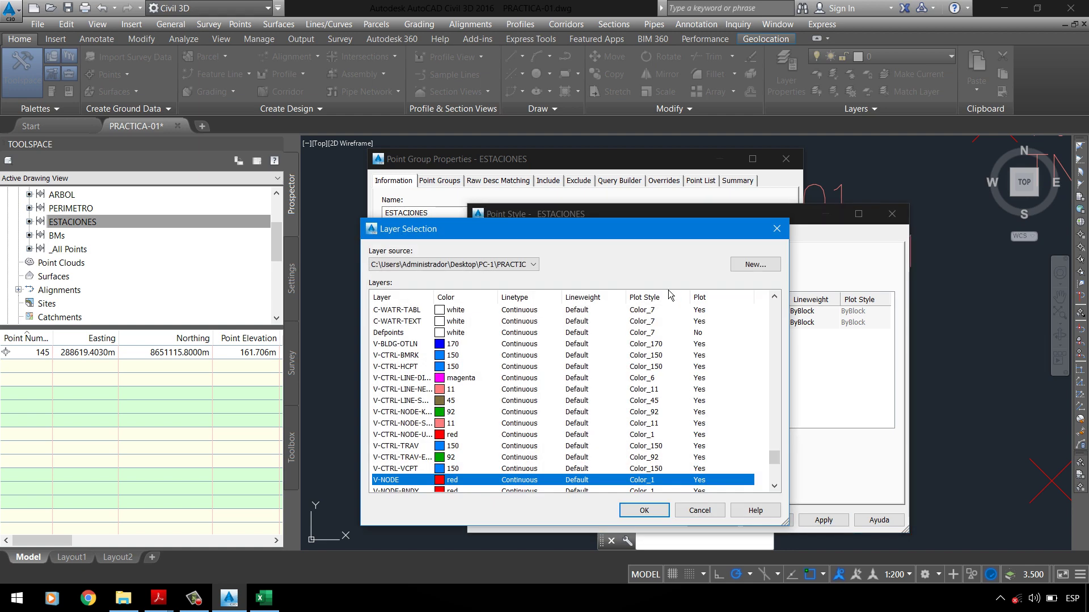
click(755, 266)
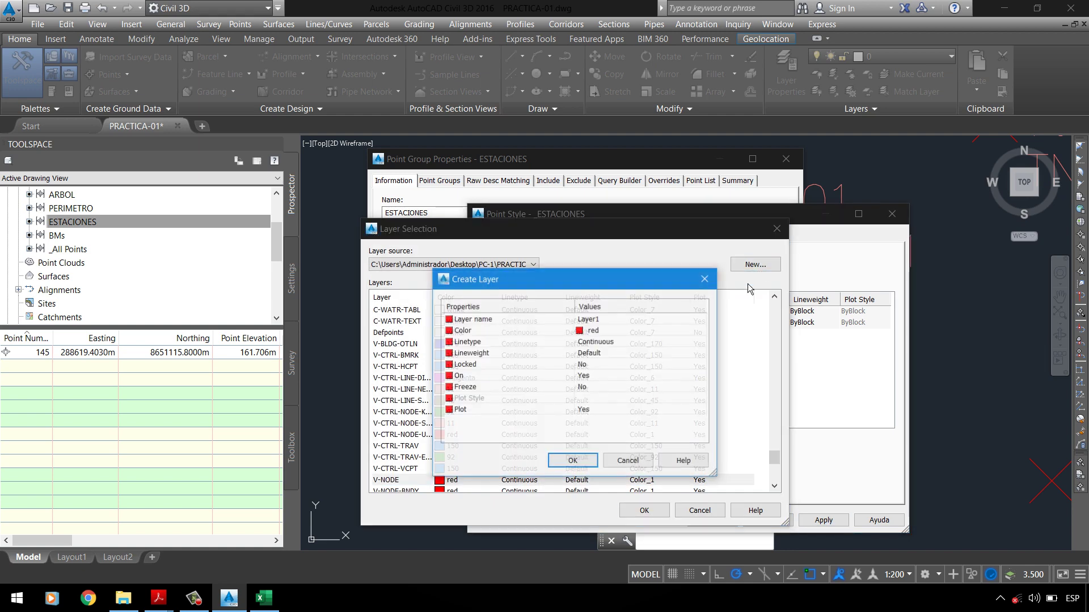
click(651, 325)
key(BackSpace)
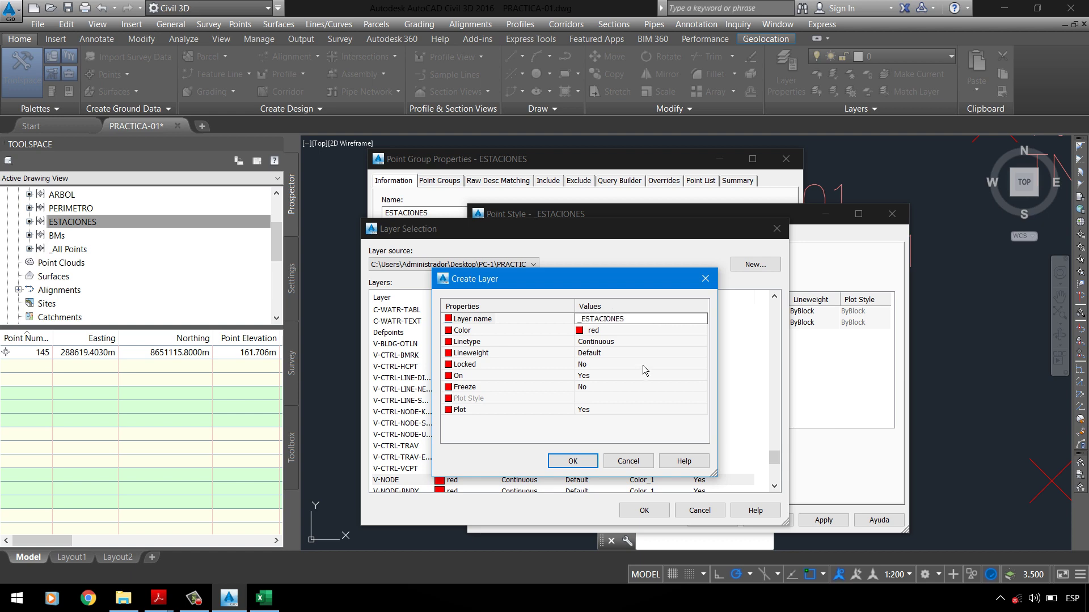
click(649, 335)
click(702, 330)
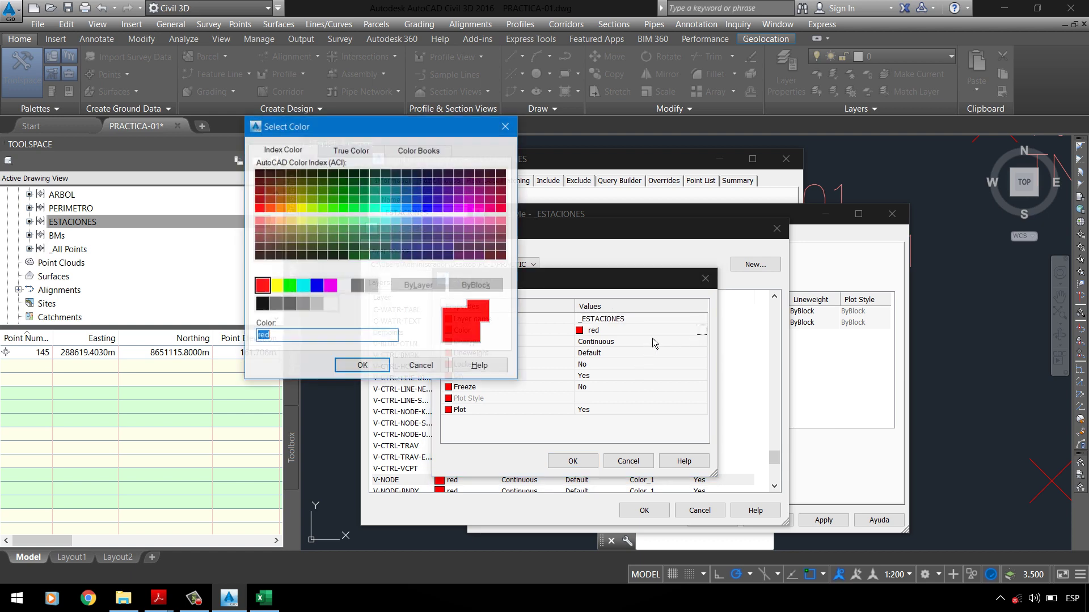
text(150)
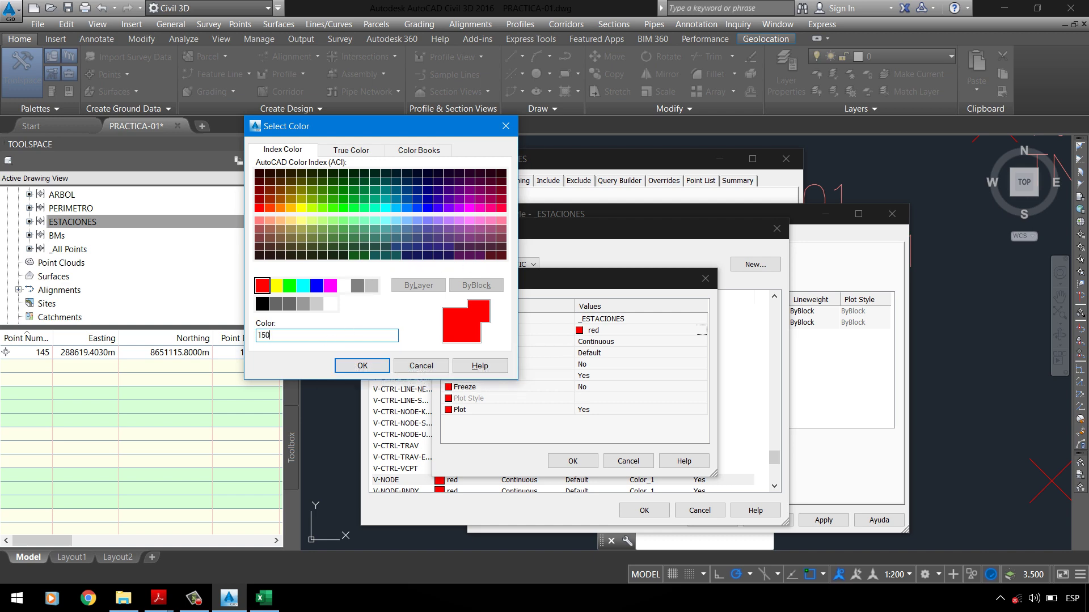
key(Return)
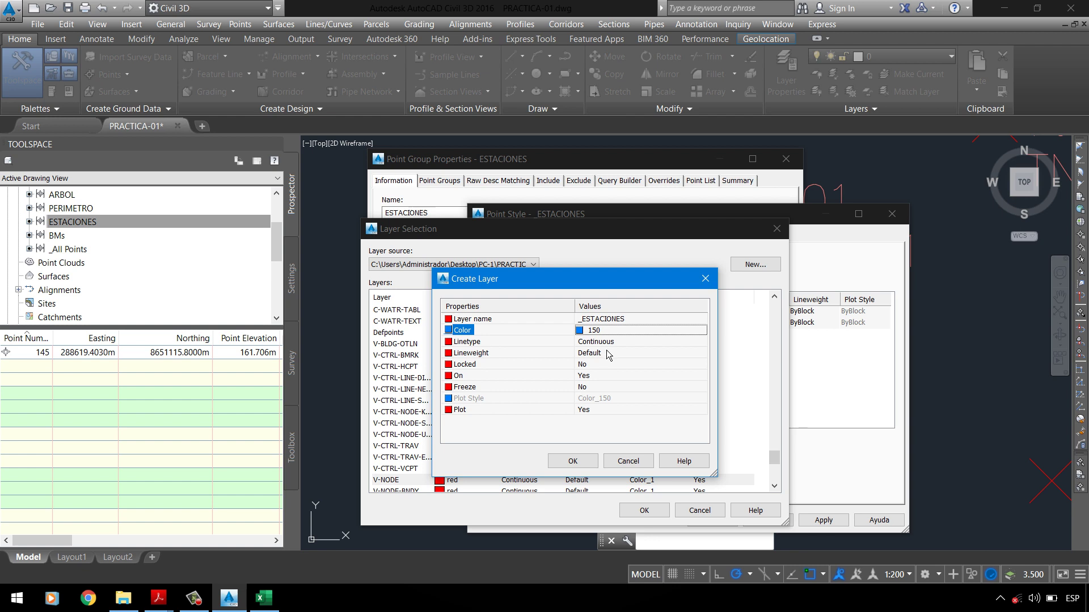
Step: Review the assignment PDF's layer requirements, switching back and forth with Civil 3D
click(159, 598)
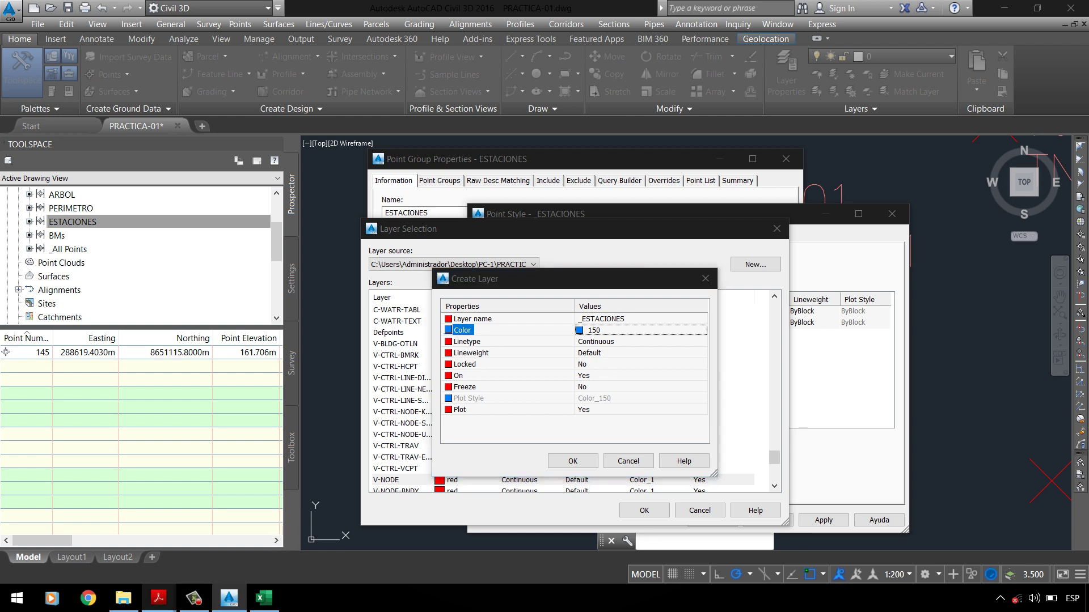
click(99, 563)
scroll(238, 207, up, 8)
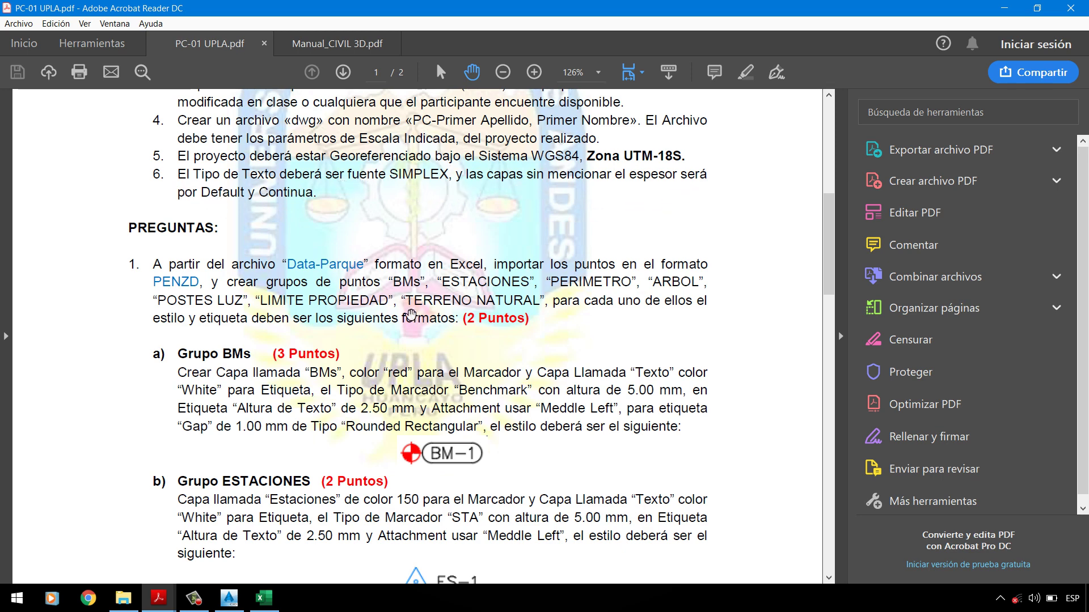
scroll(412, 326, down, 4)
scroll(335, 386, down, 1)
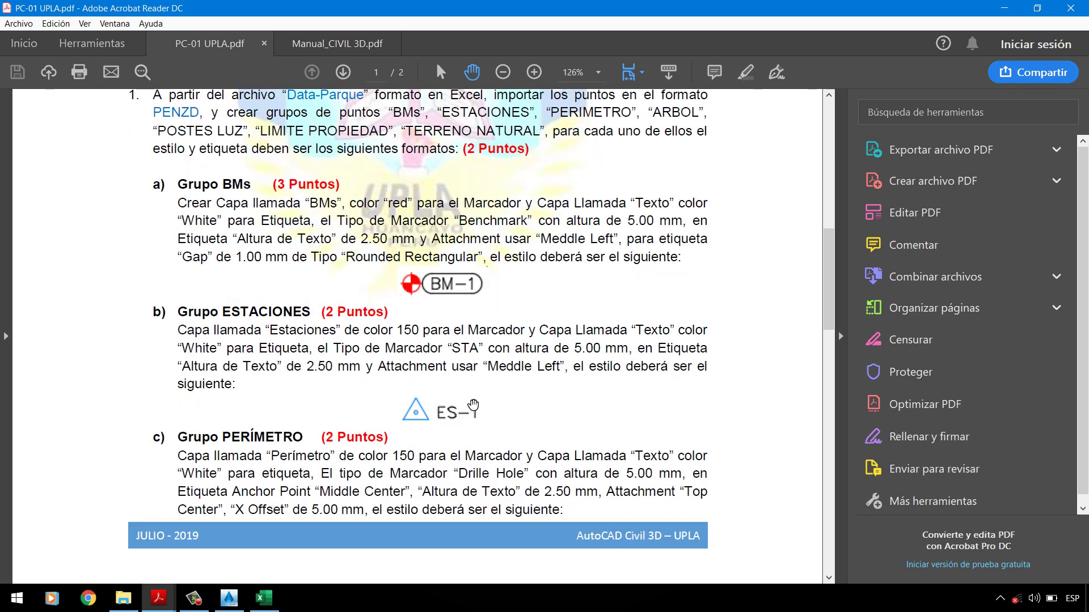
scroll(418, 418, up, 1)
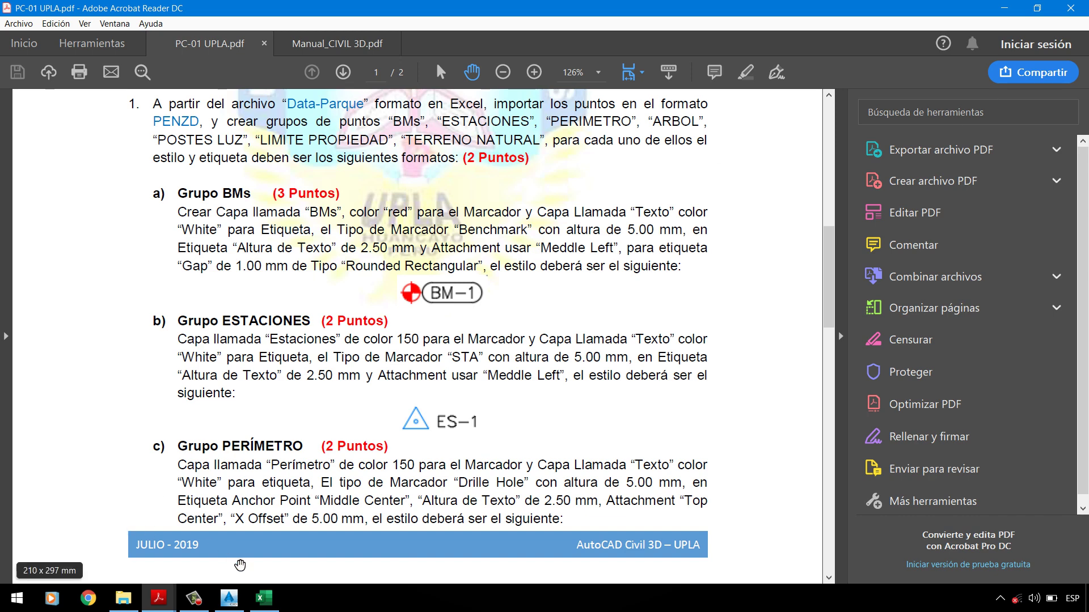
mouse_move(243, 608)
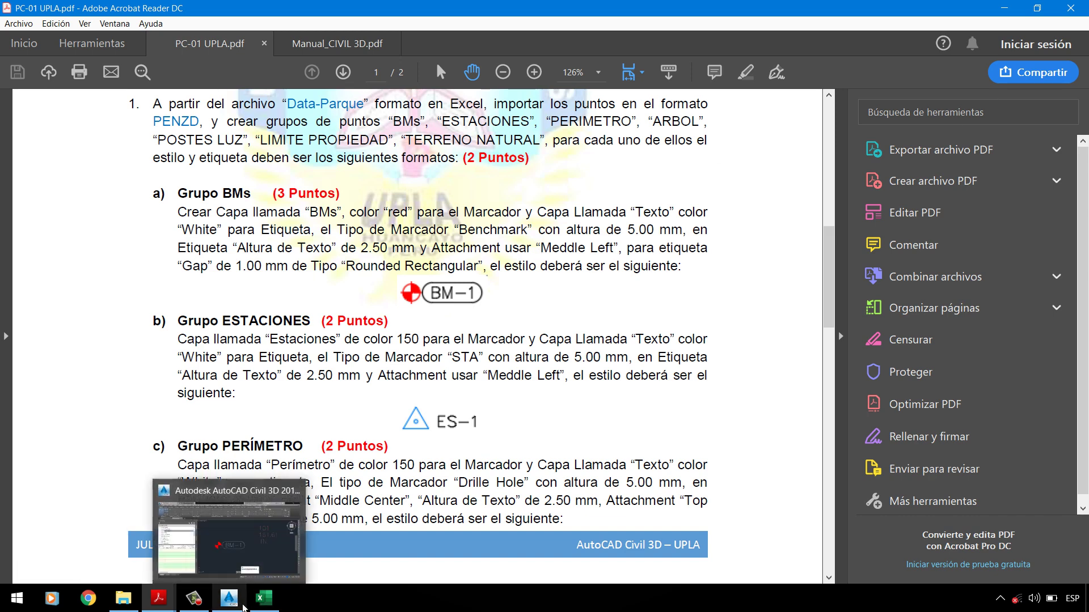
click(228, 556)
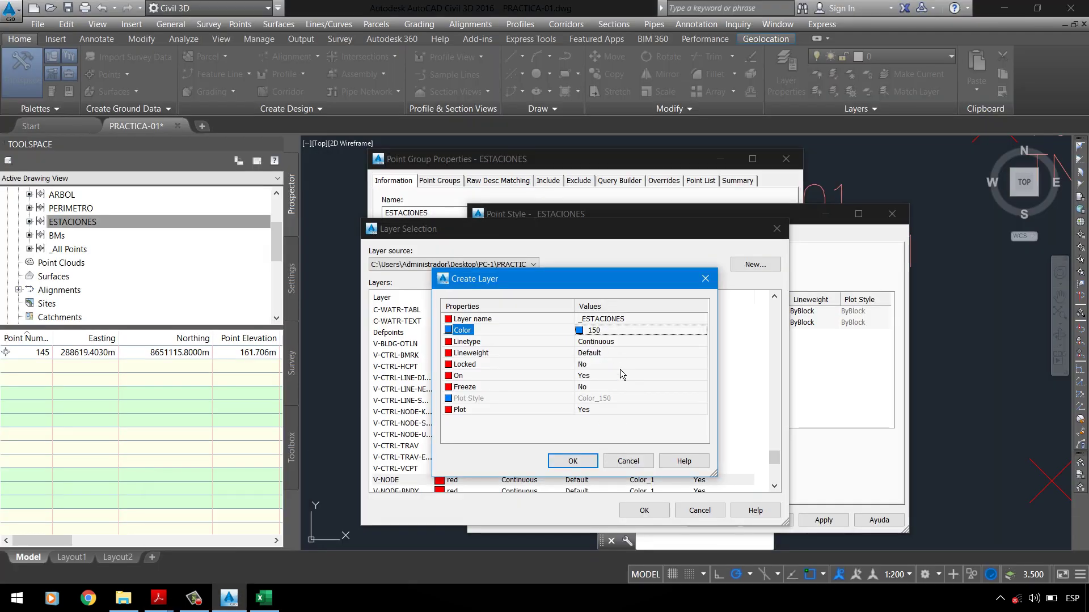
click(615, 332)
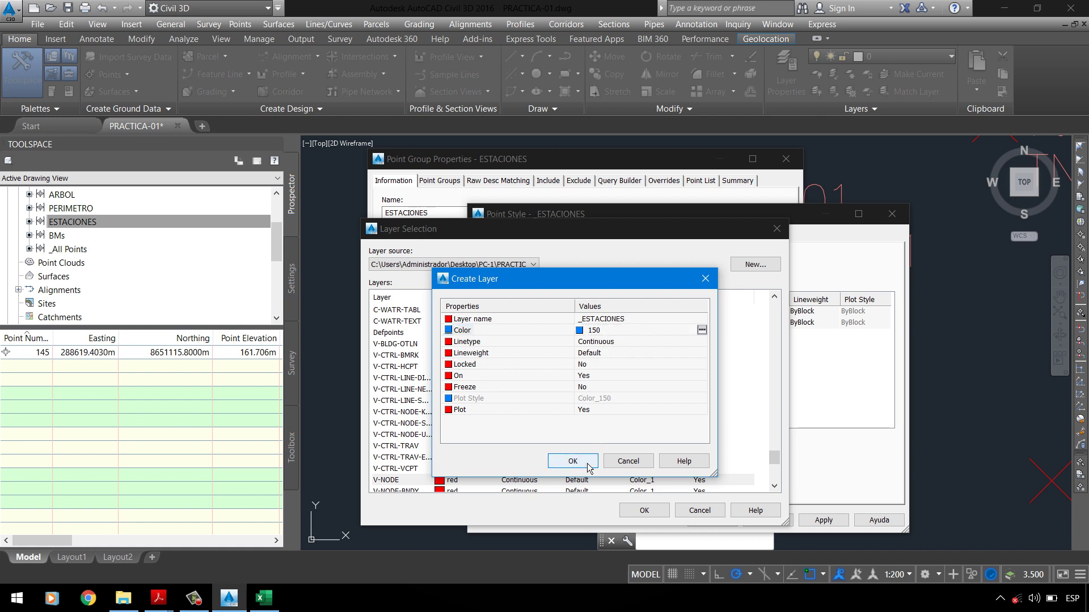
mouse_move(171, 601)
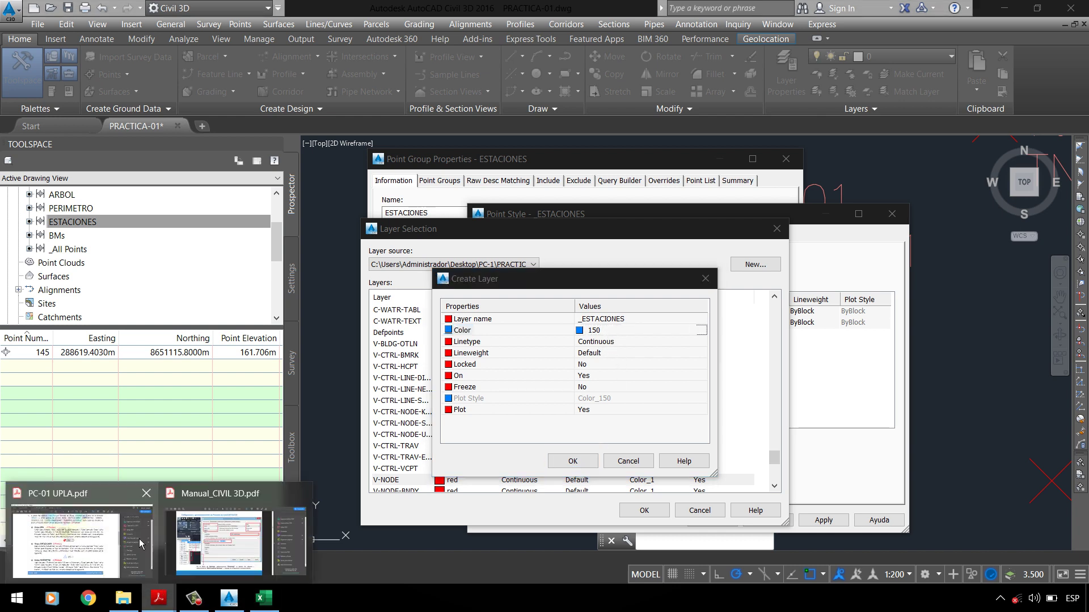
click(79, 530)
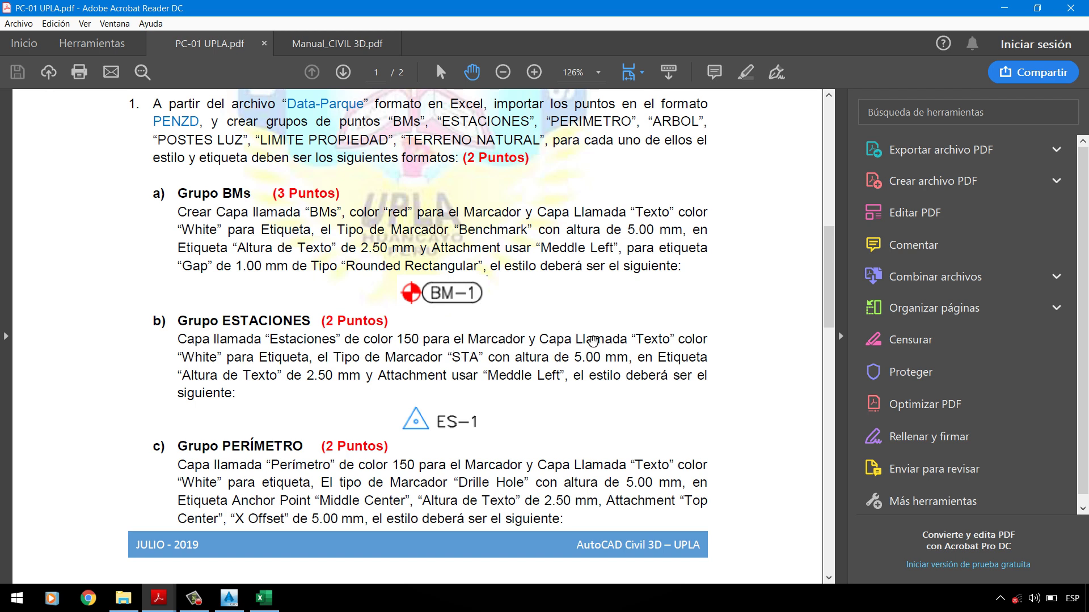
key(alt+Tab)
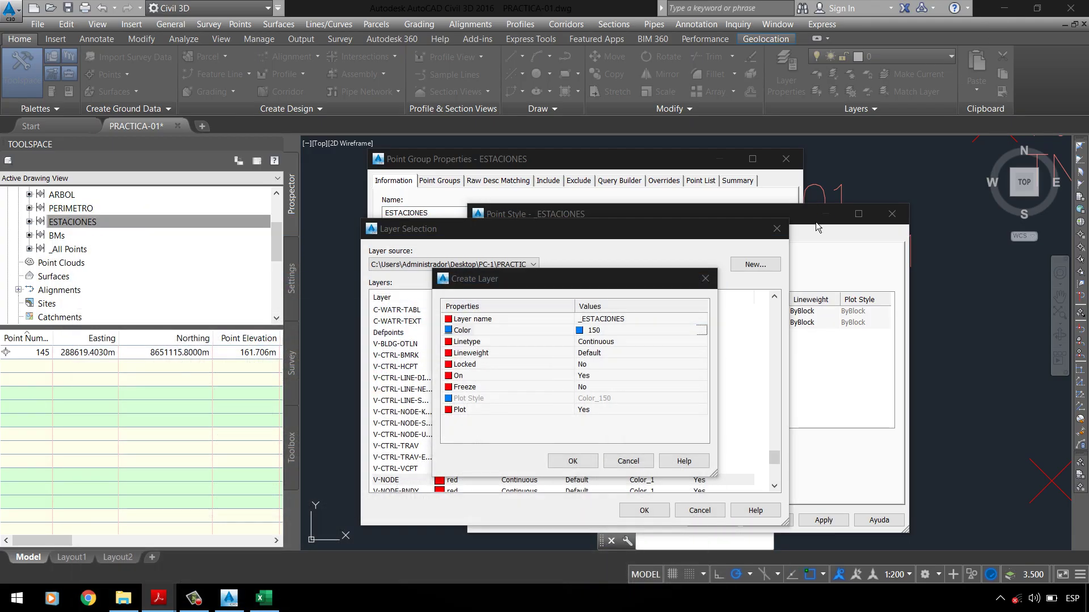
Step: Create the _ESTACIONES layer and assign it to the marker component
click(573, 461)
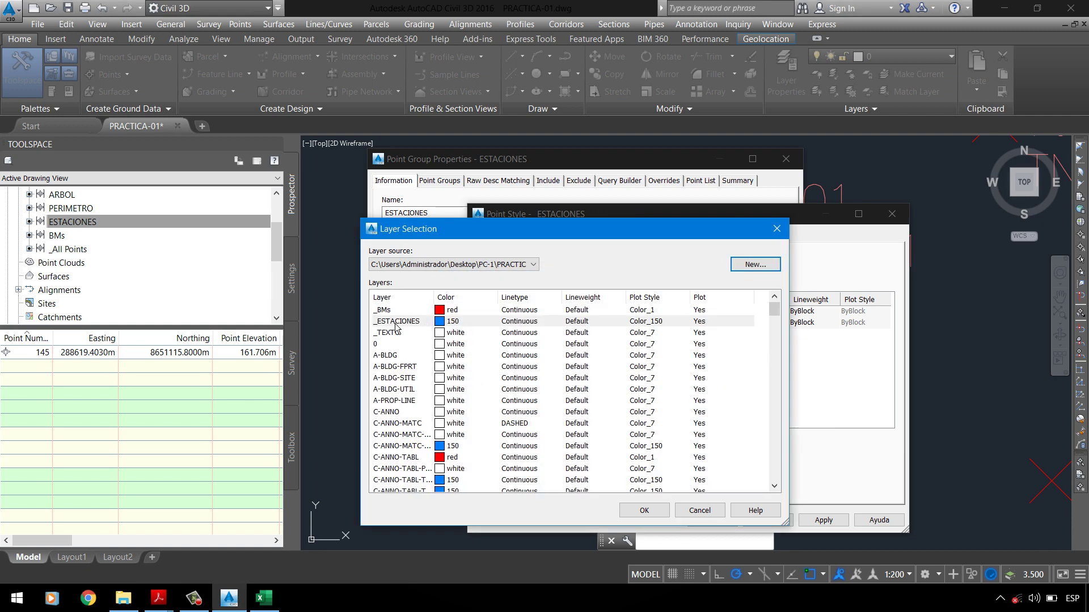
click(397, 321)
click(645, 510)
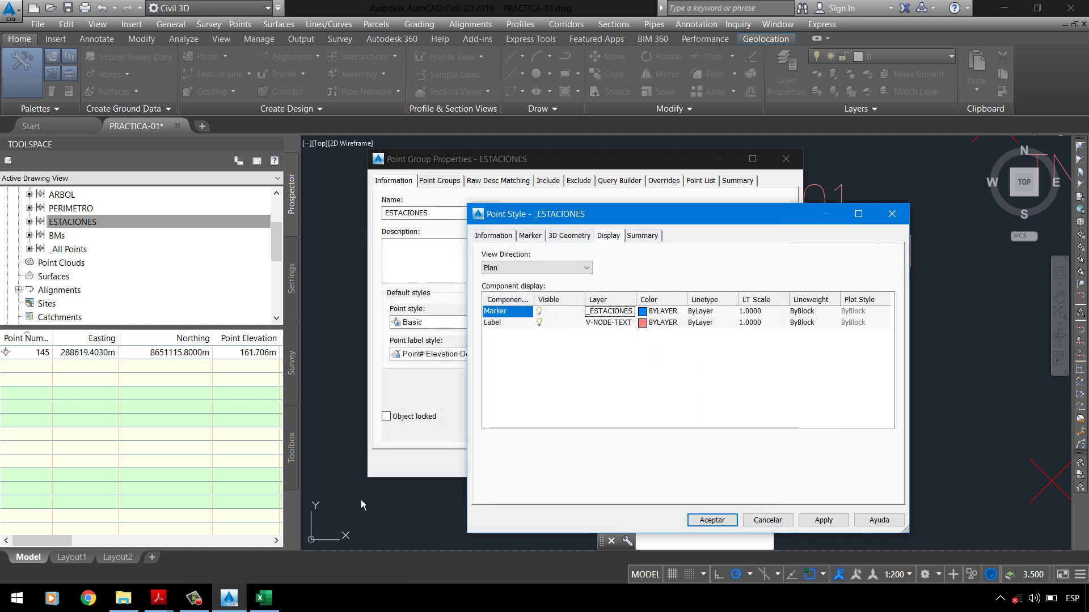
Step: Put the label component on the _TEXTO layer
mouse_move(158, 598)
click(95, 561)
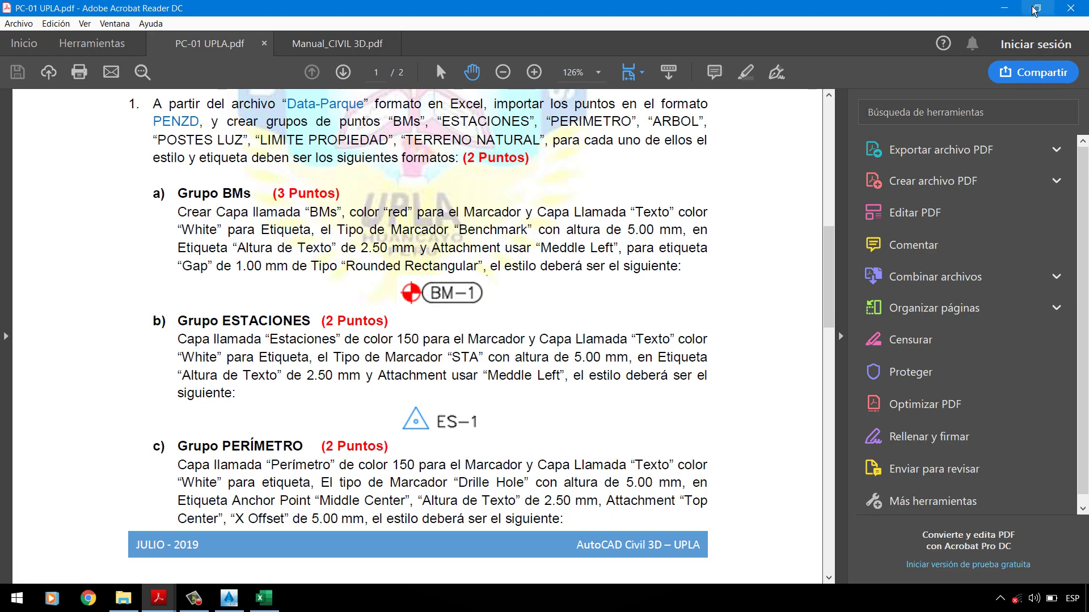
click(1004, 8)
click(606, 324)
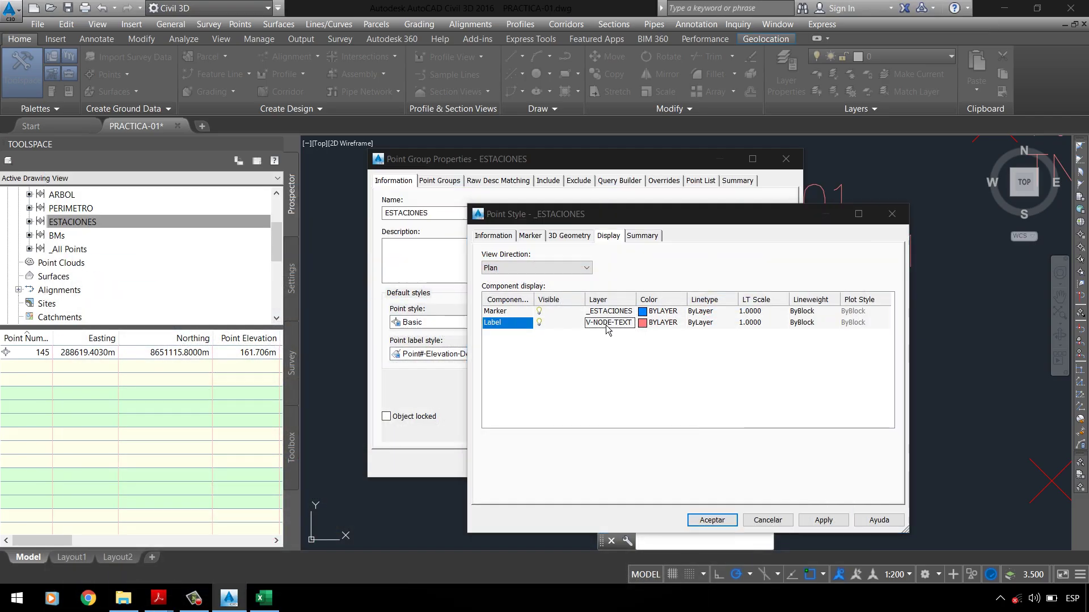
drag(774, 464, 775, 309)
click(404, 335)
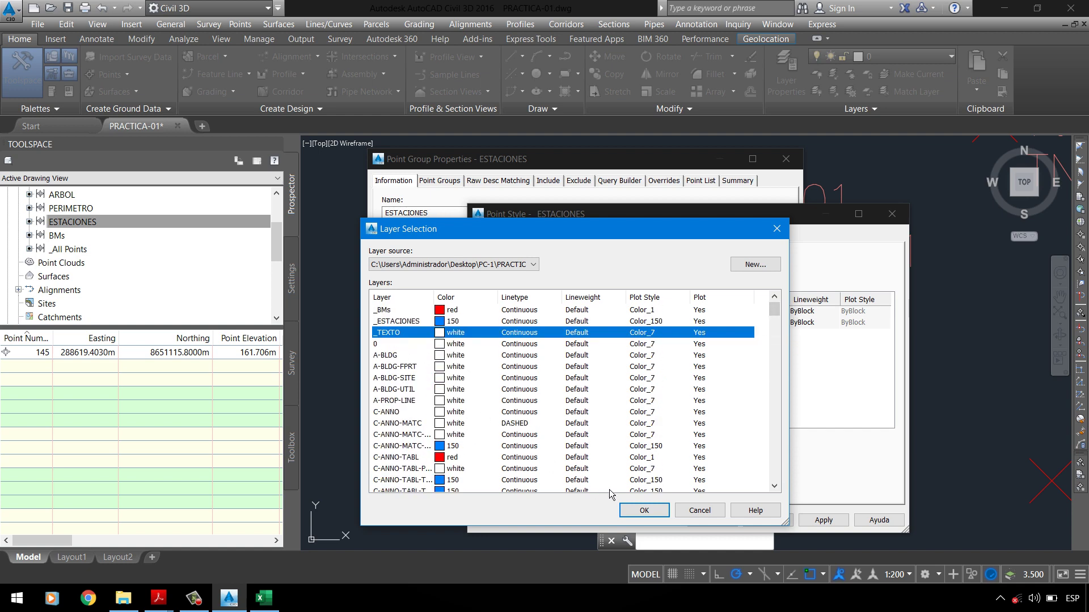
click(644, 511)
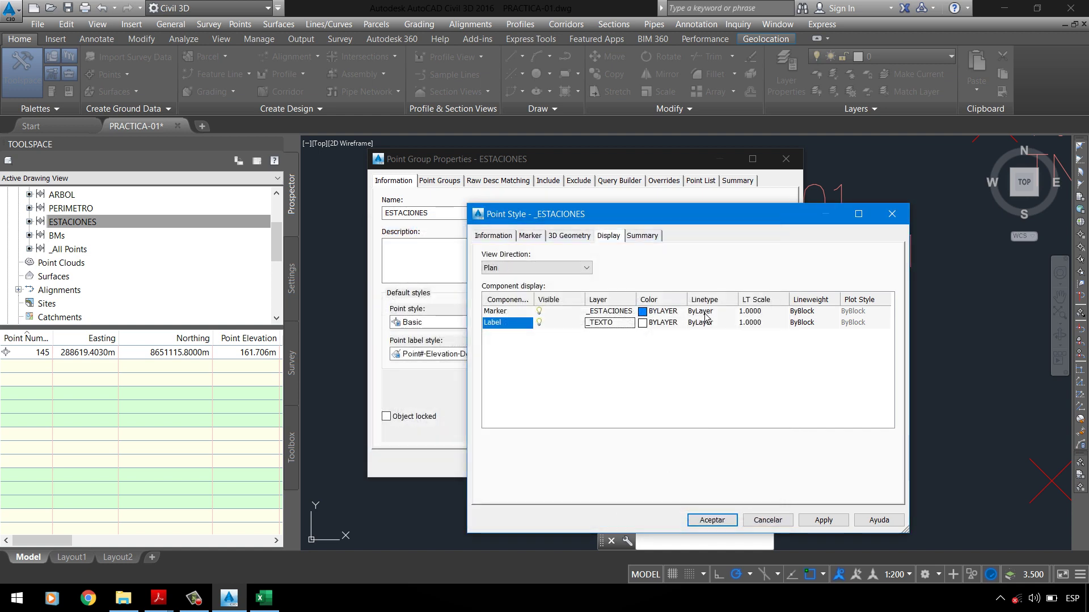
Step: Set the marker and label lineweights to ByLayer
click(811, 322)
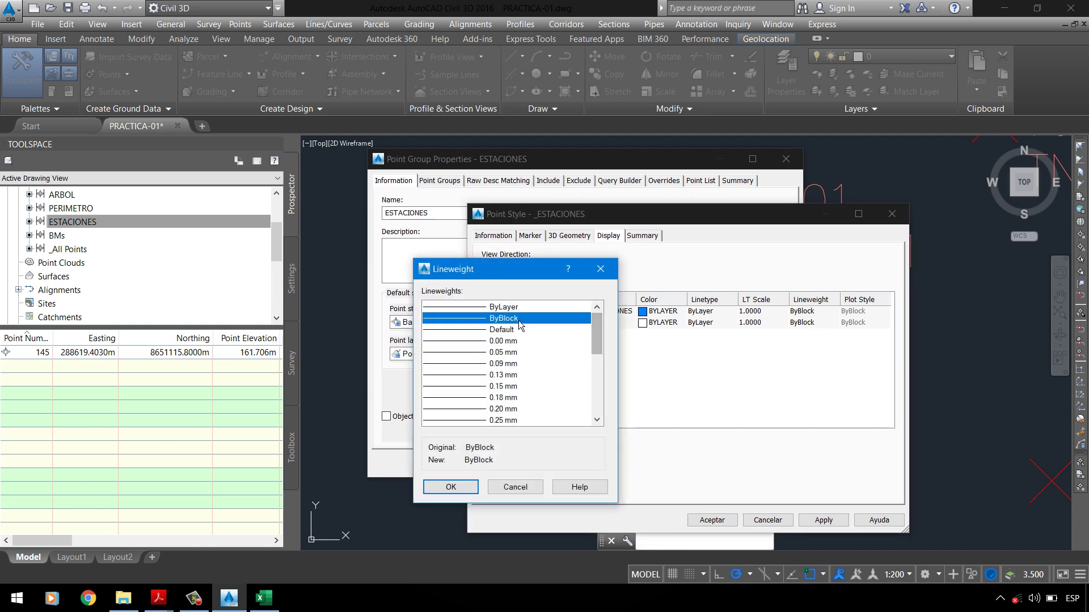
click(450, 487)
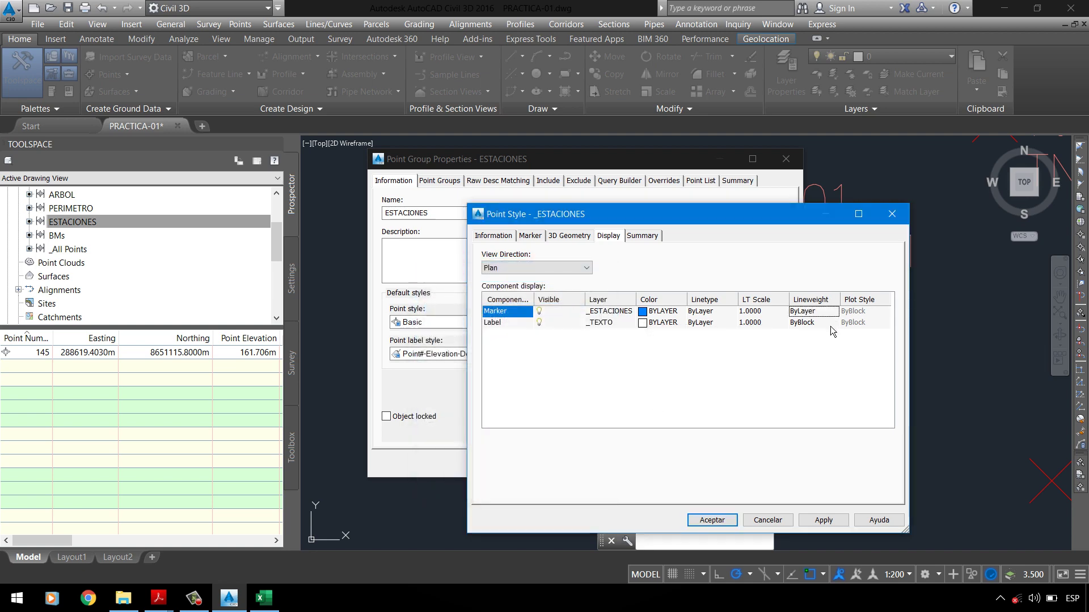
click(805, 322)
click(502, 319)
click(502, 307)
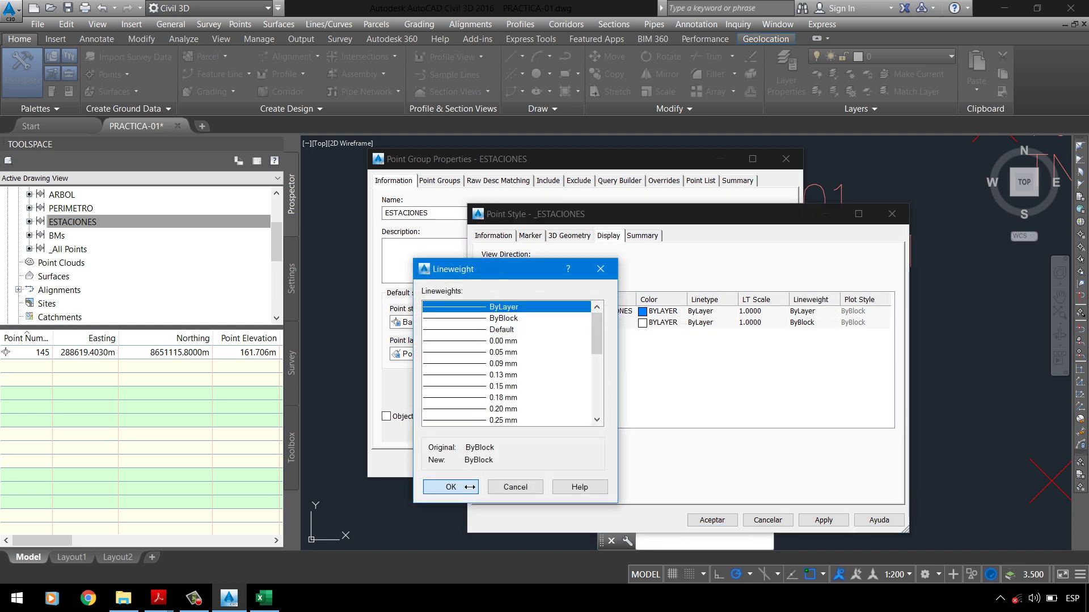
click(450, 488)
Step: Apply the _ESTACIONES point style and close the style and group dialogs
click(641, 235)
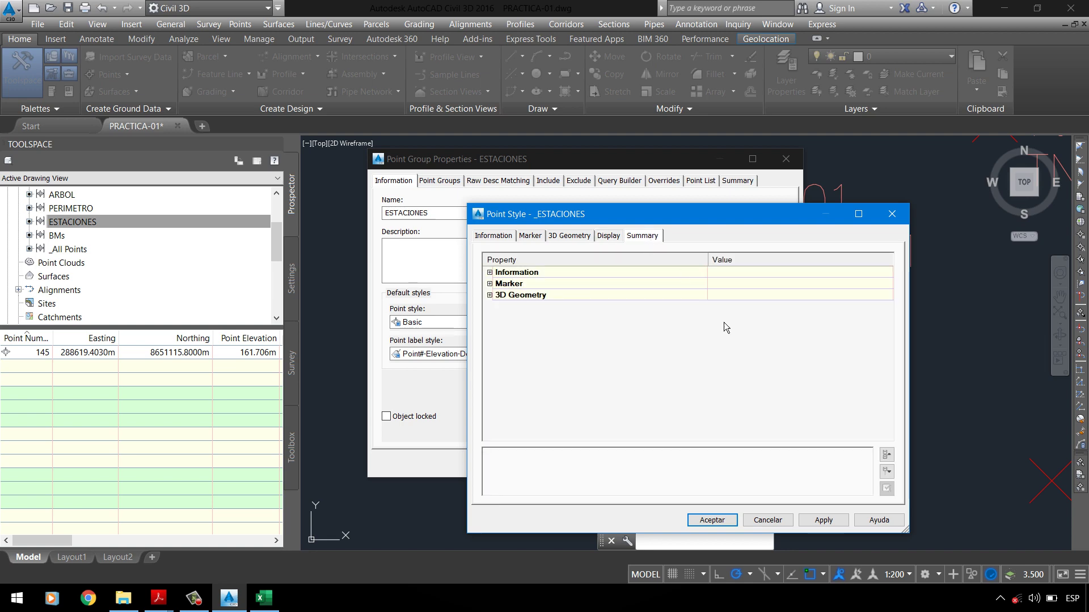
click(820, 522)
click(733, 520)
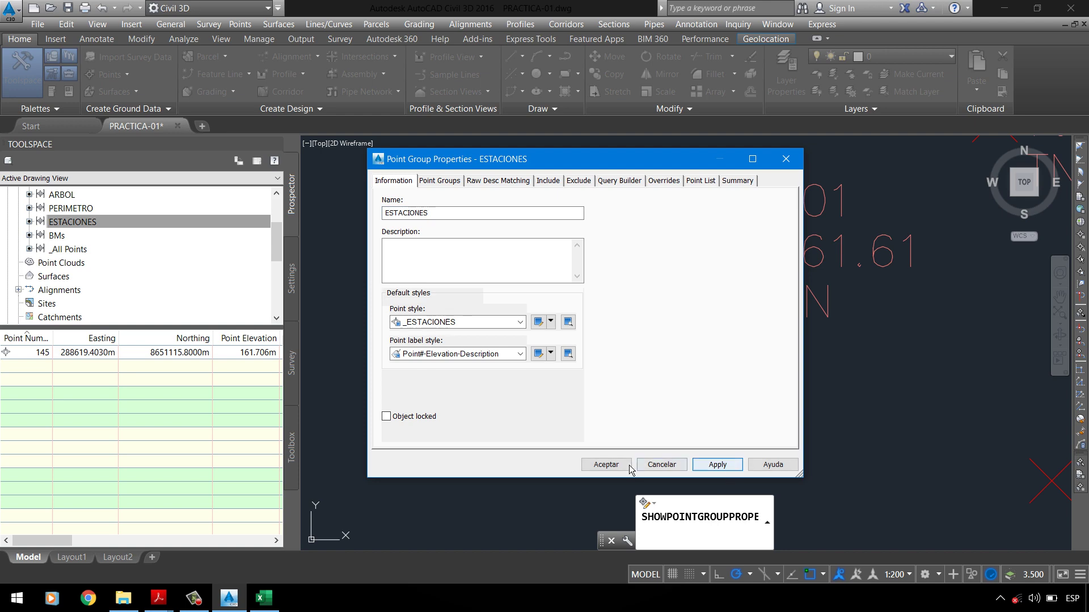
click(605, 465)
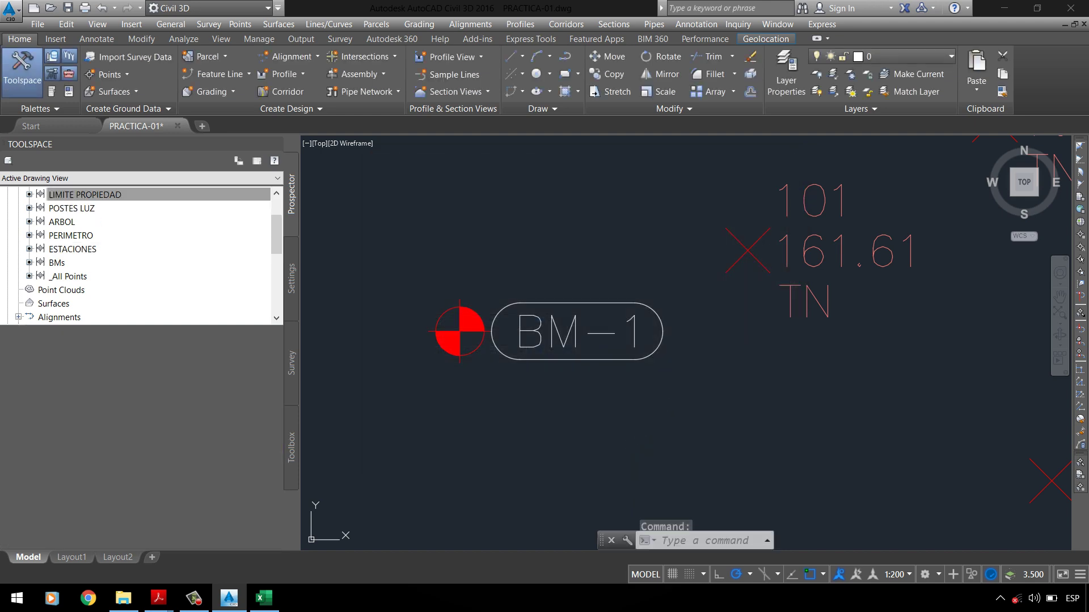
Step: List the ESTACIONES points and pan the drawing to point 145
click(73, 250)
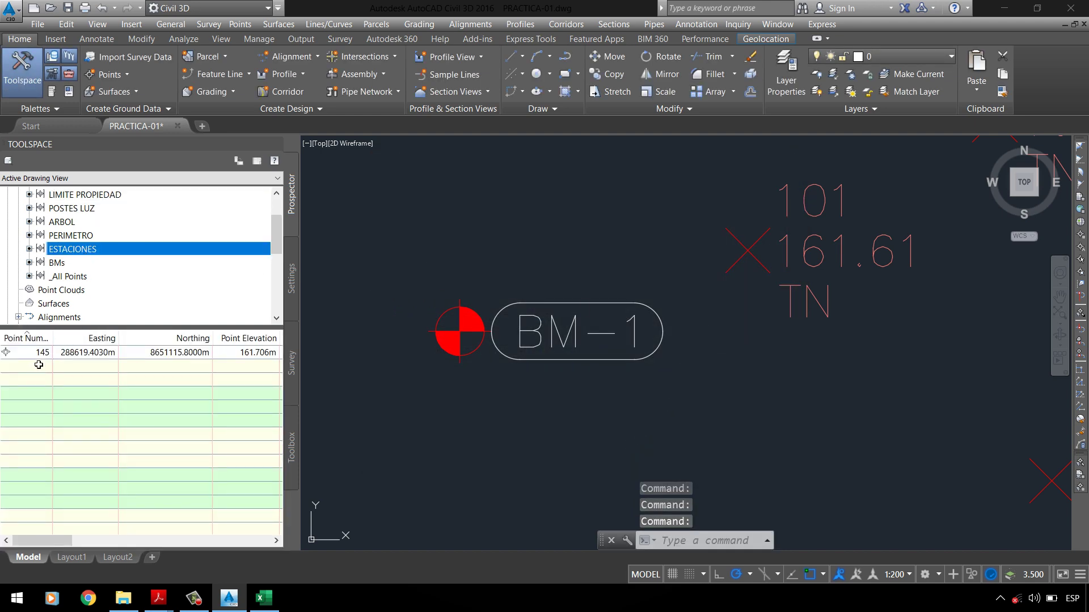
right_click(51, 353)
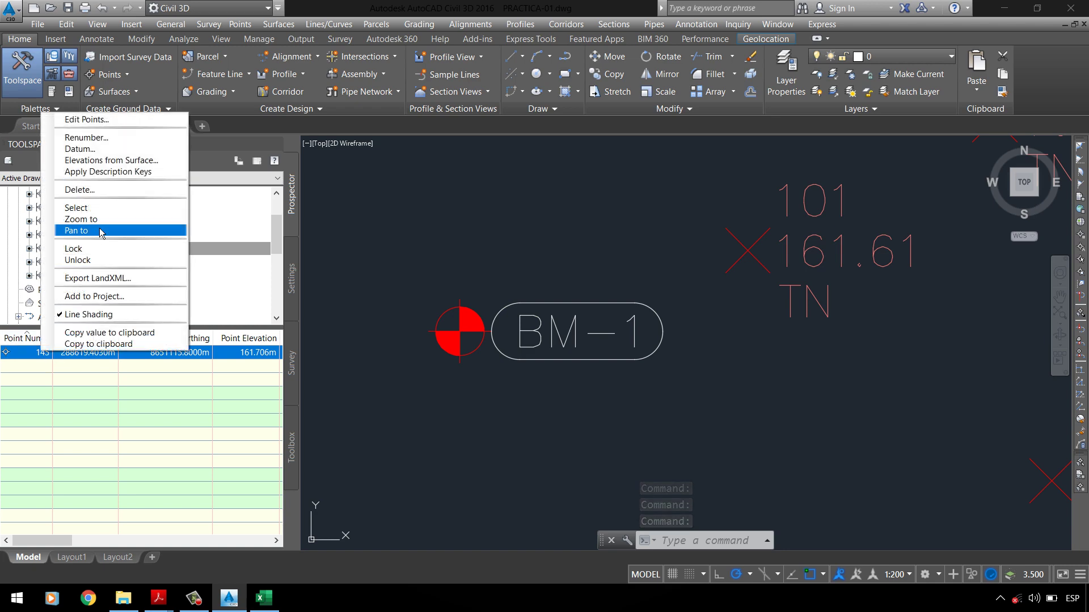
click(77, 230)
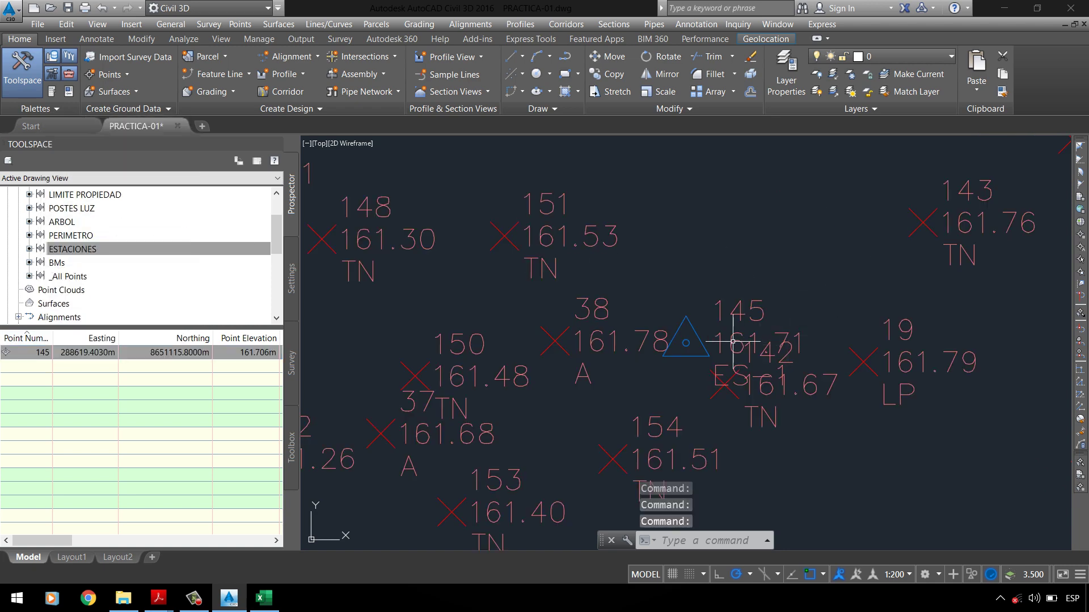
scroll(732, 341, up, 3)
Step: Choose Description Only as the ESTACIONES group's point label style
scroll(657, 336, down, 1)
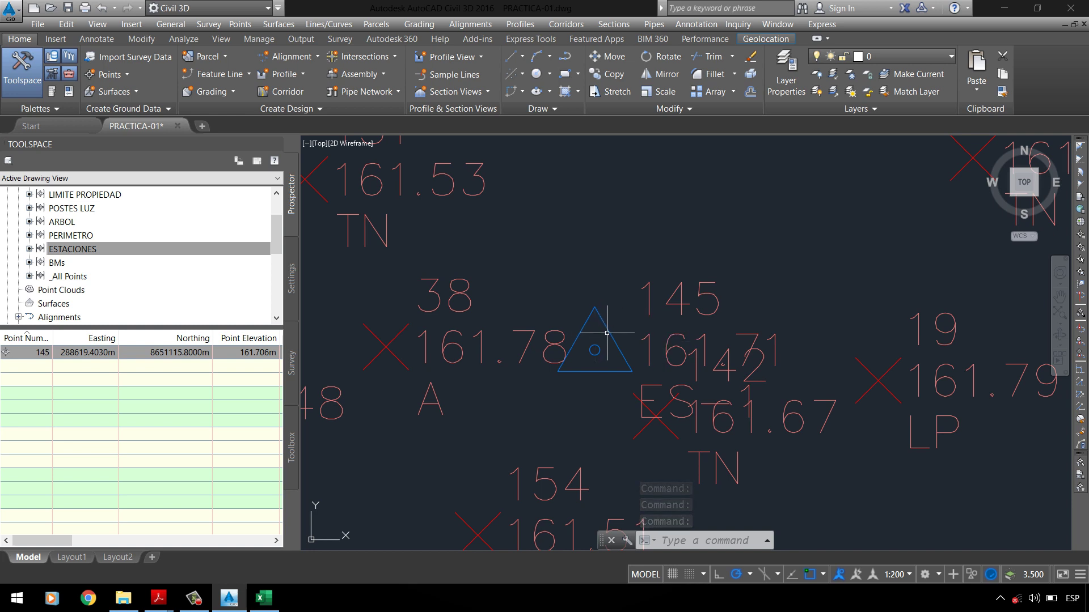
mouse_move(683, 337)
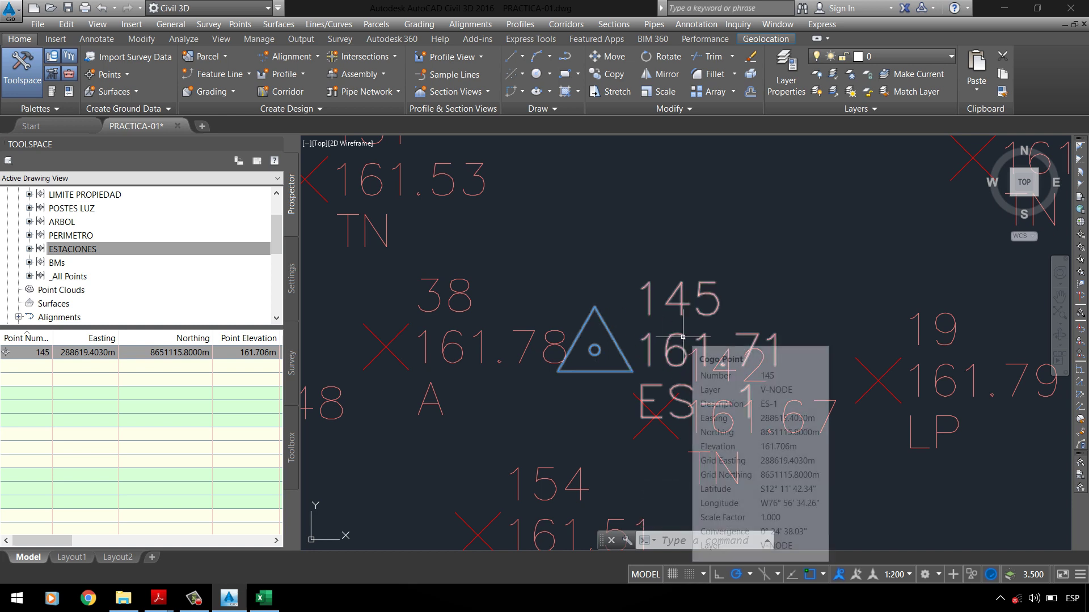
right_click(76, 250)
click(102, 258)
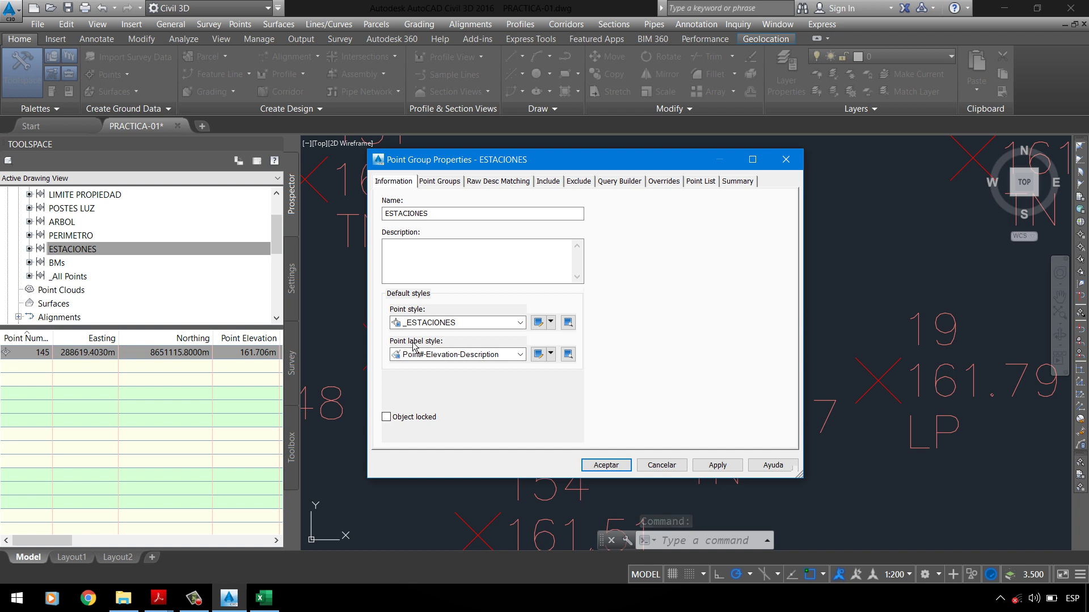
click(440, 356)
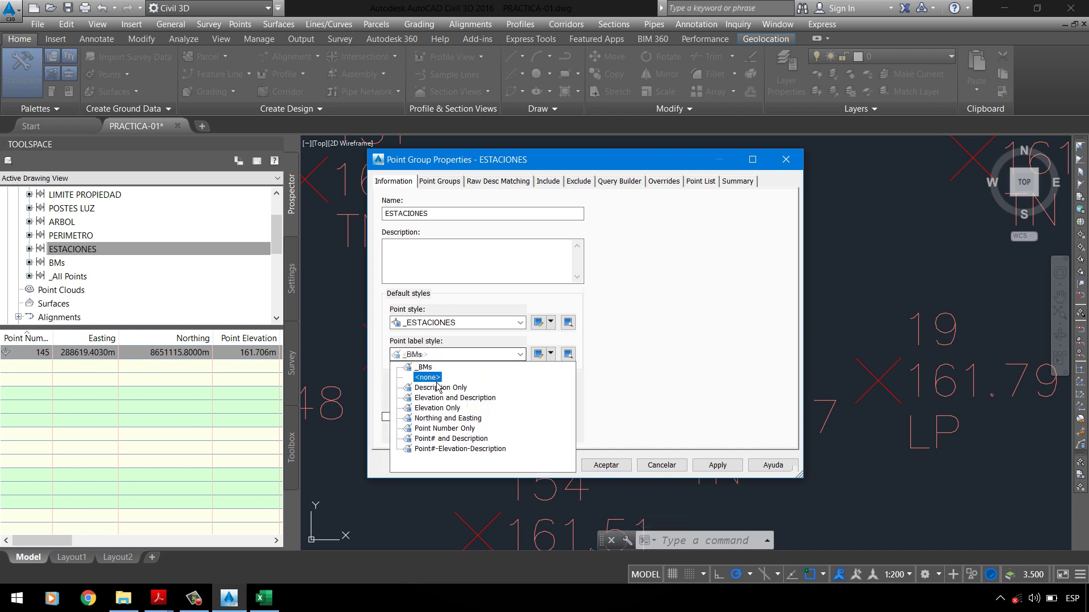
click(448, 389)
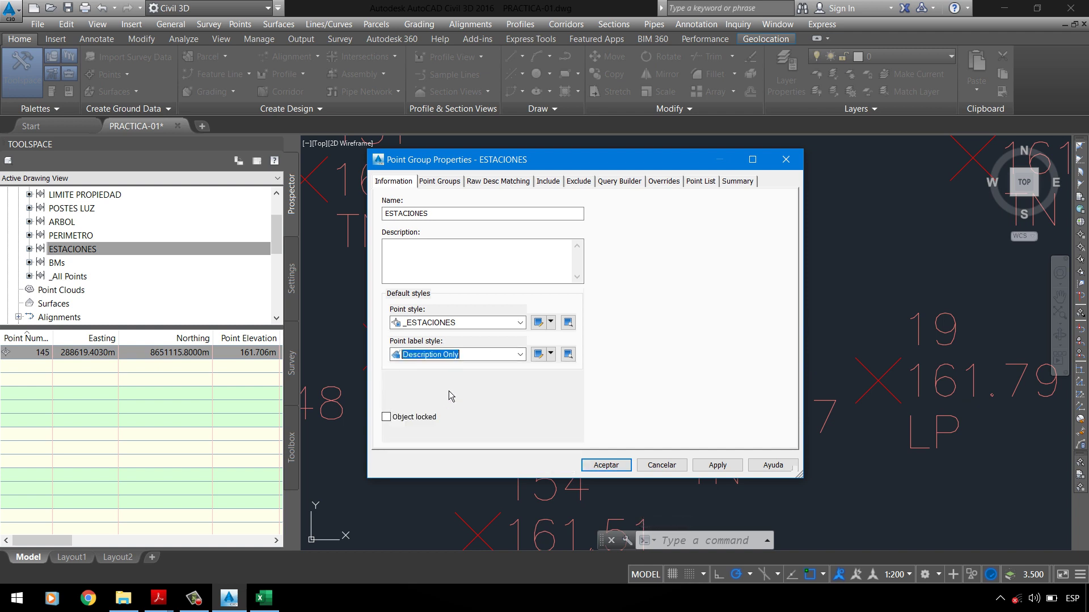
Step: Apply the label change, then start a copy of the Description Only label style
drag(621, 168, 378, 118)
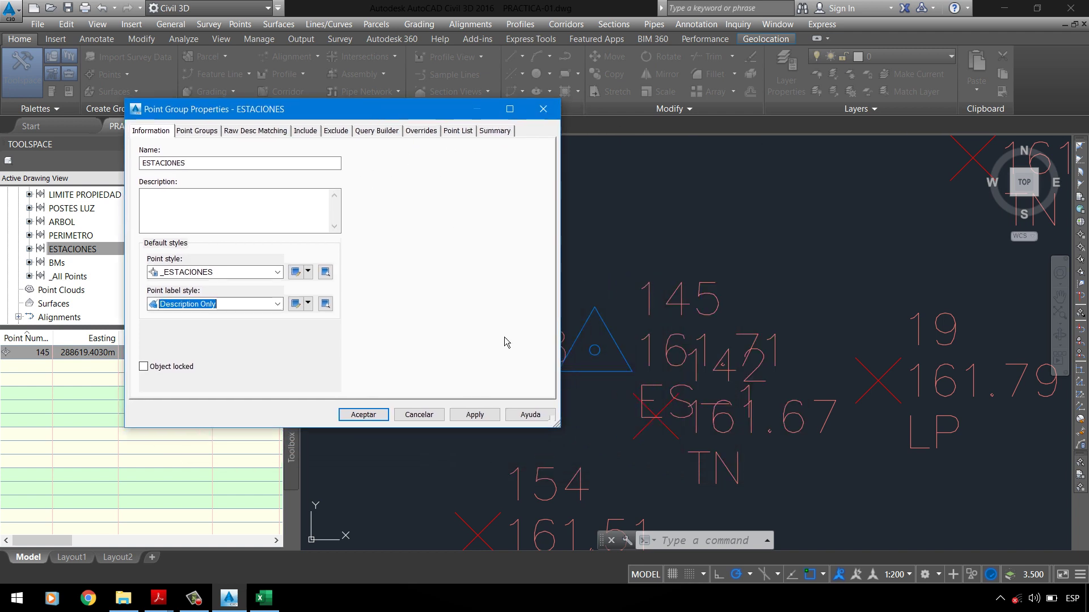
click(467, 417)
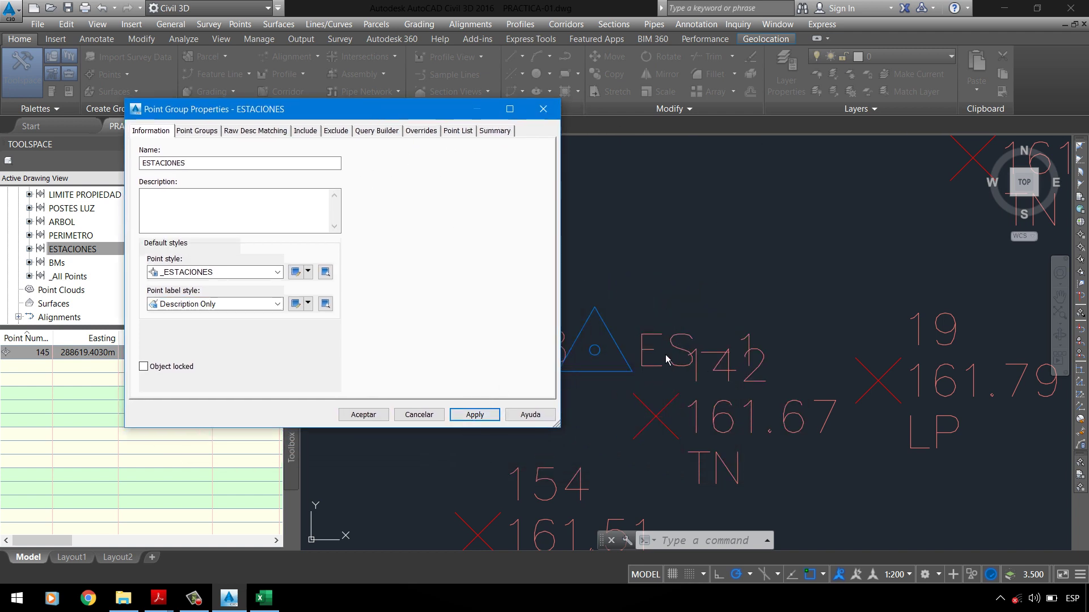
click(308, 303)
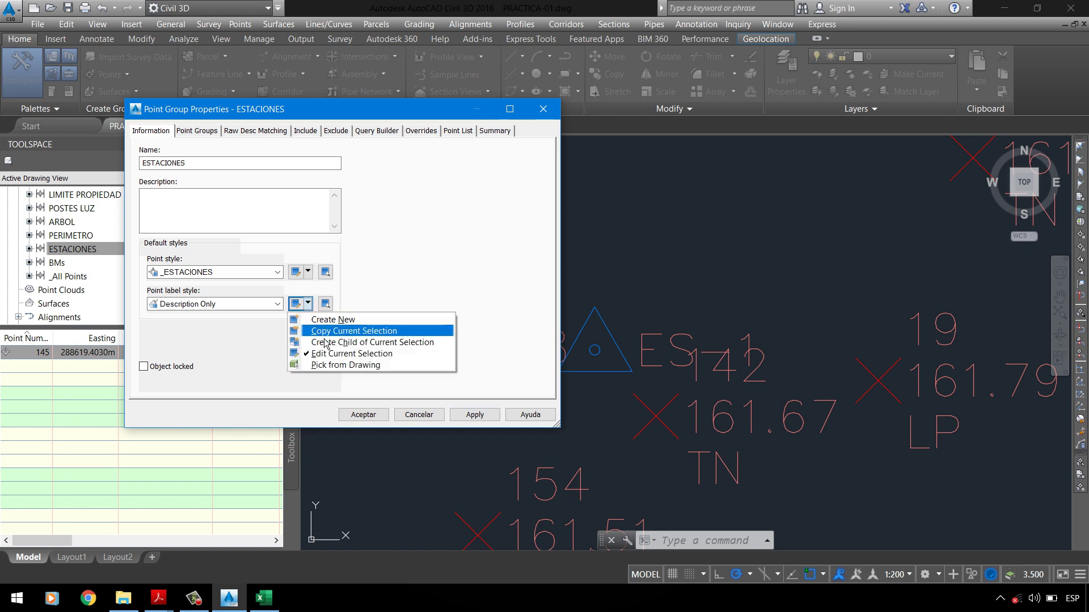
click(326, 333)
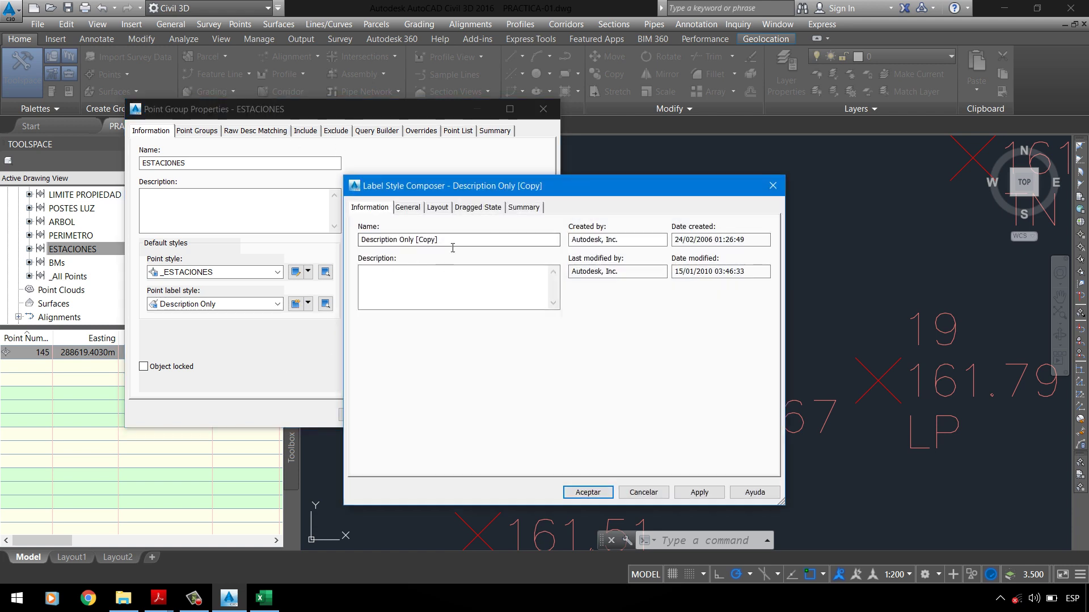
Step: Rename the copied point label style to _ESTACIONES and select it as the group's label style
drag(453, 247, 202, 261)
text(_ESTACIONES)
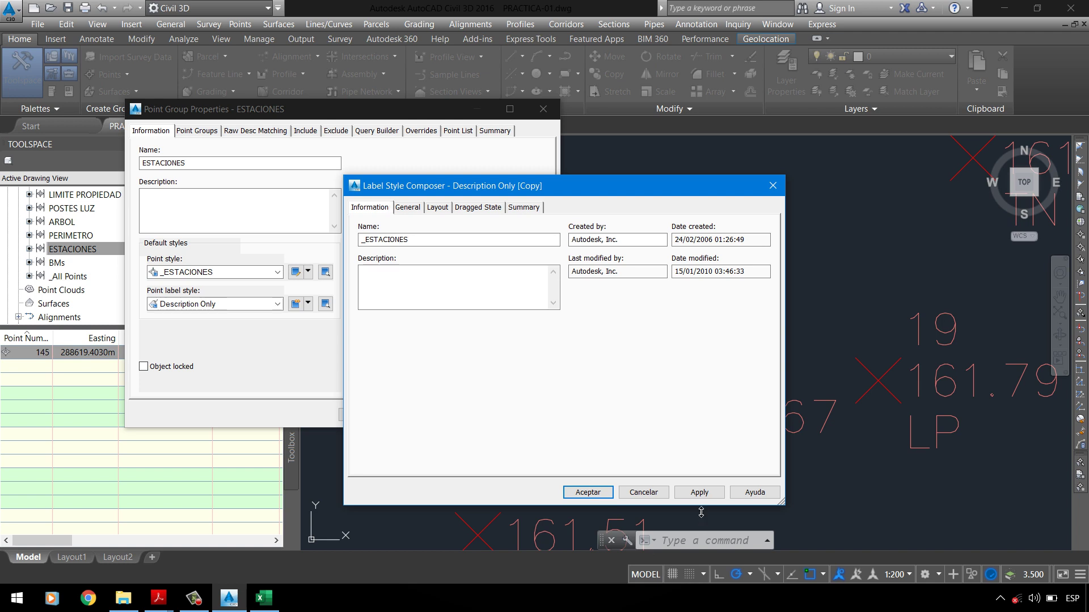
click(699, 493)
click(657, 494)
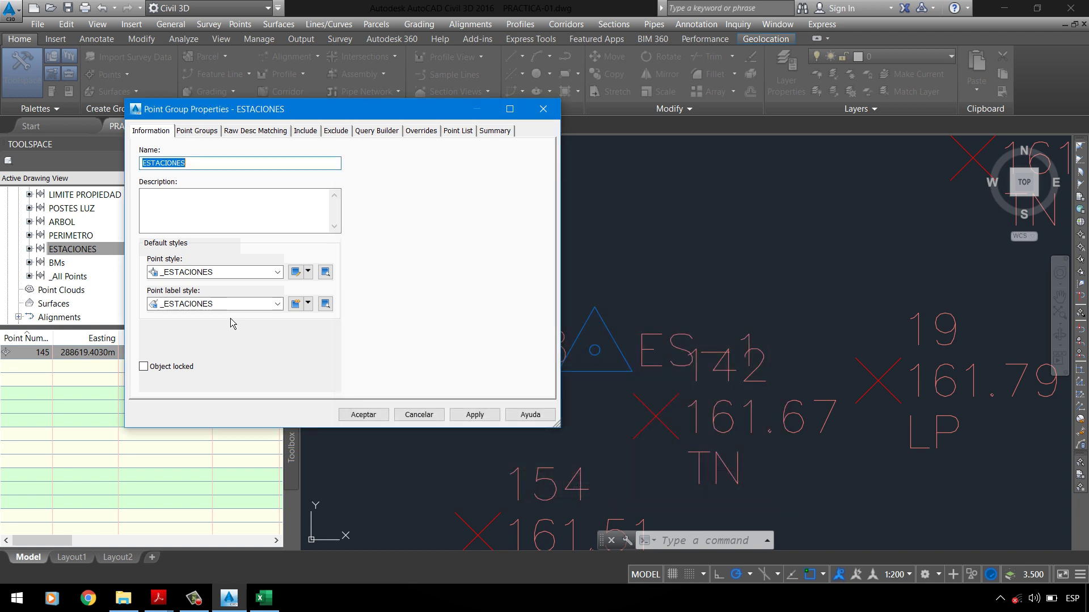
click(227, 304)
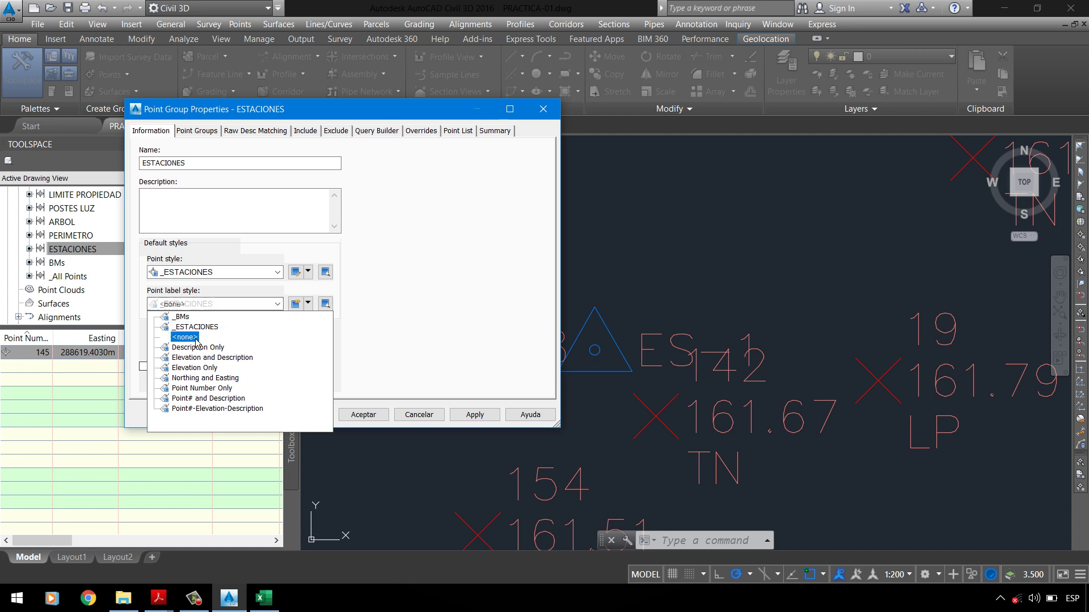
click(193, 332)
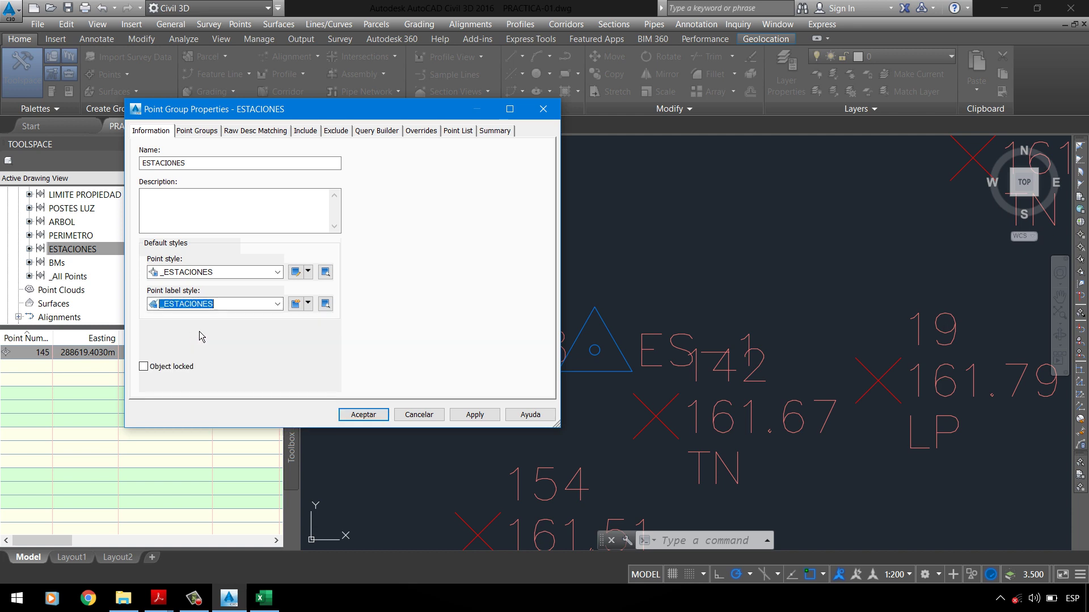
Step: Edit the _ESTACIONES label style, dropping the leading underscore to rename it ESTACIONES
click(307, 303)
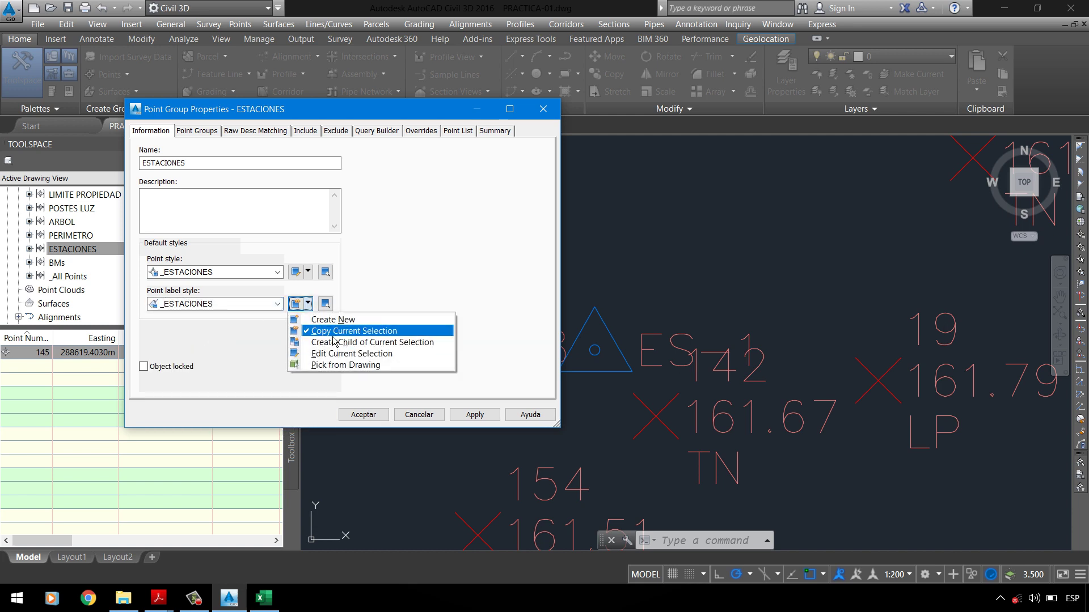
click(341, 365)
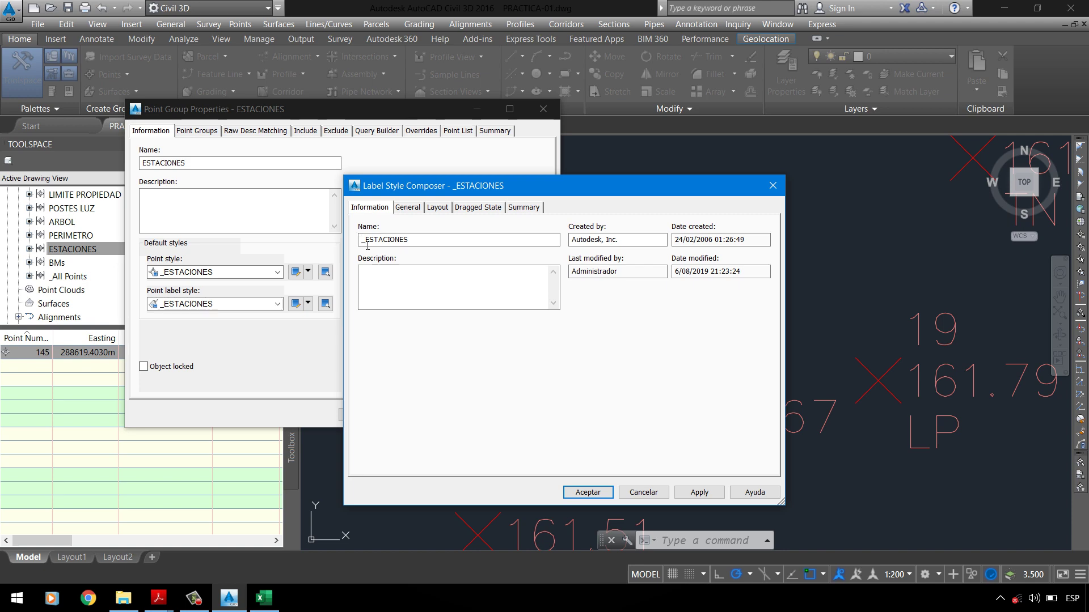
key(Delete)
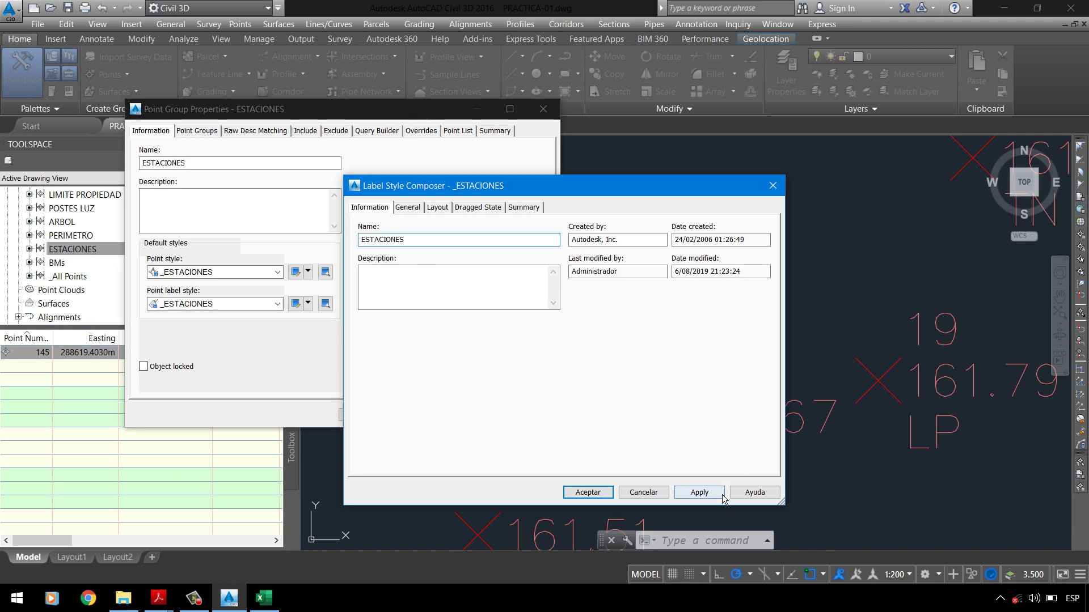
click(699, 492)
click(604, 494)
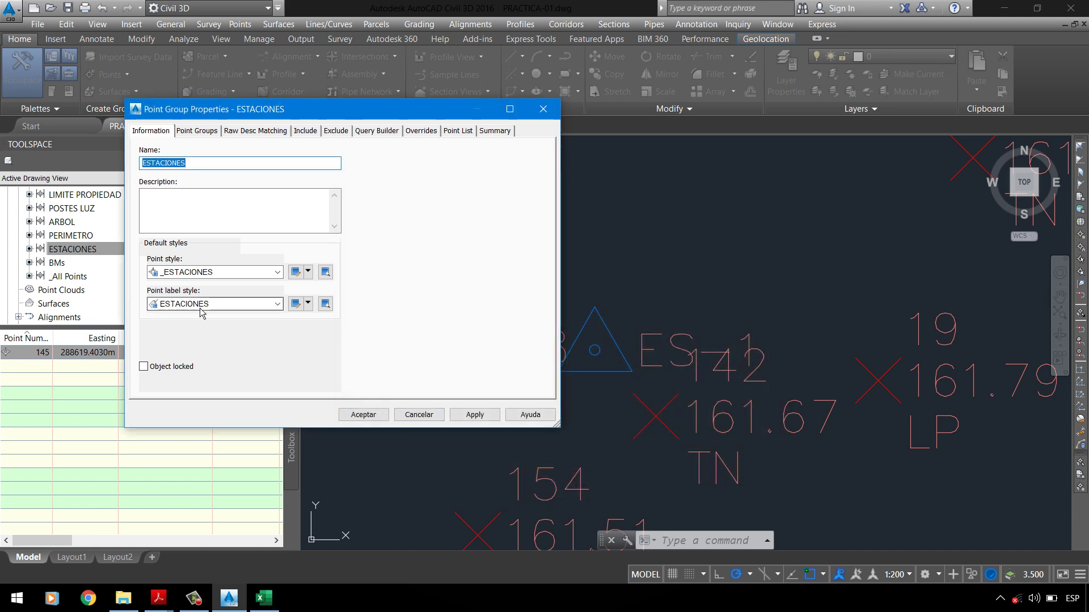
Step: Choose the ESTACIONES point label style and open it for editing in the Label Style Composer
click(216, 304)
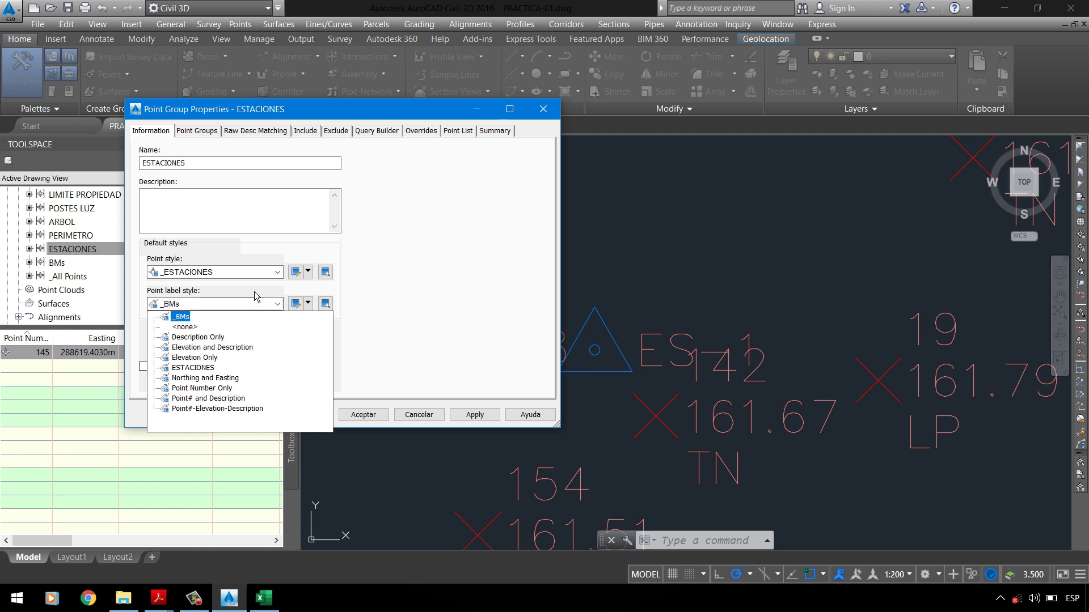
click(192, 367)
click(309, 305)
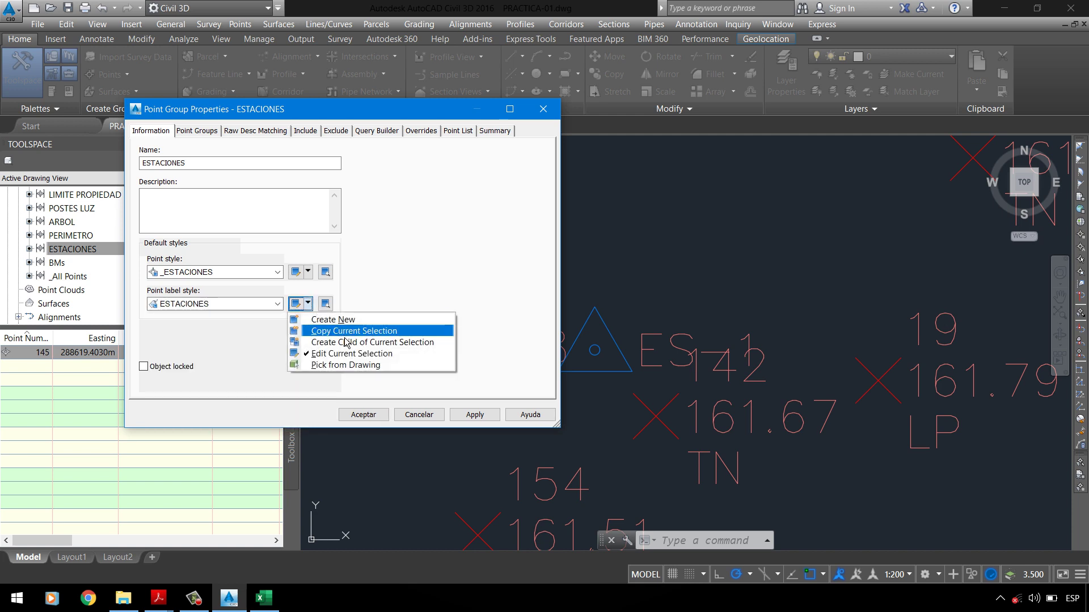
click(218, 353)
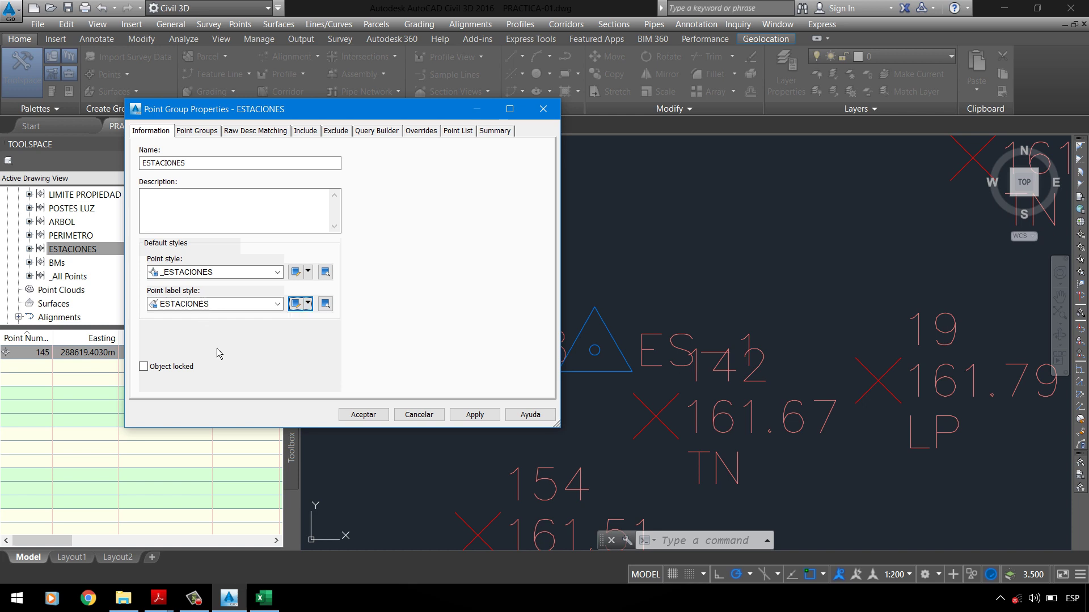
click(308, 304)
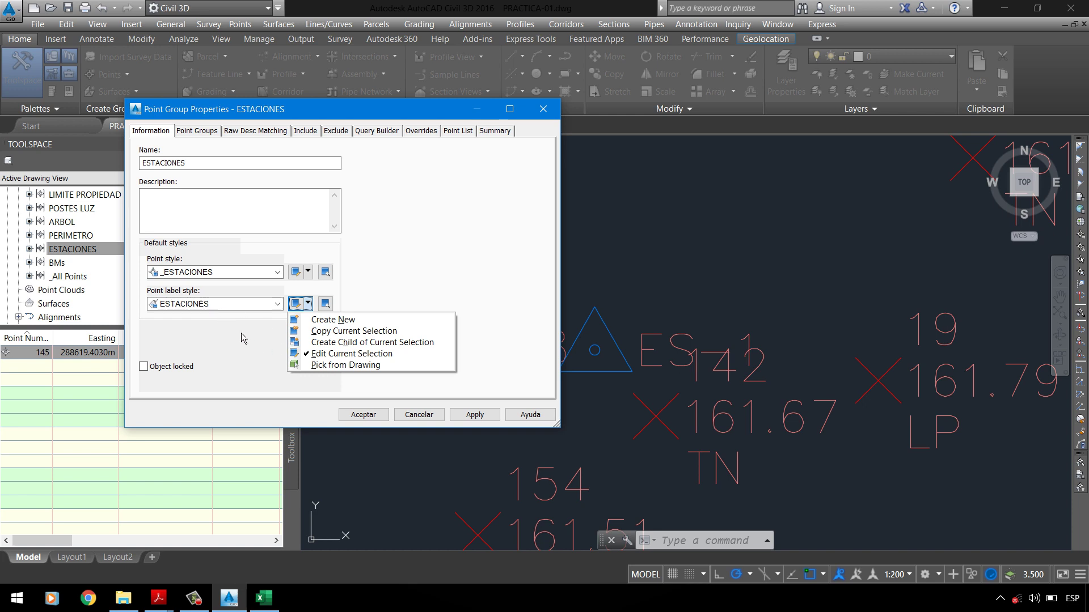
click(356, 354)
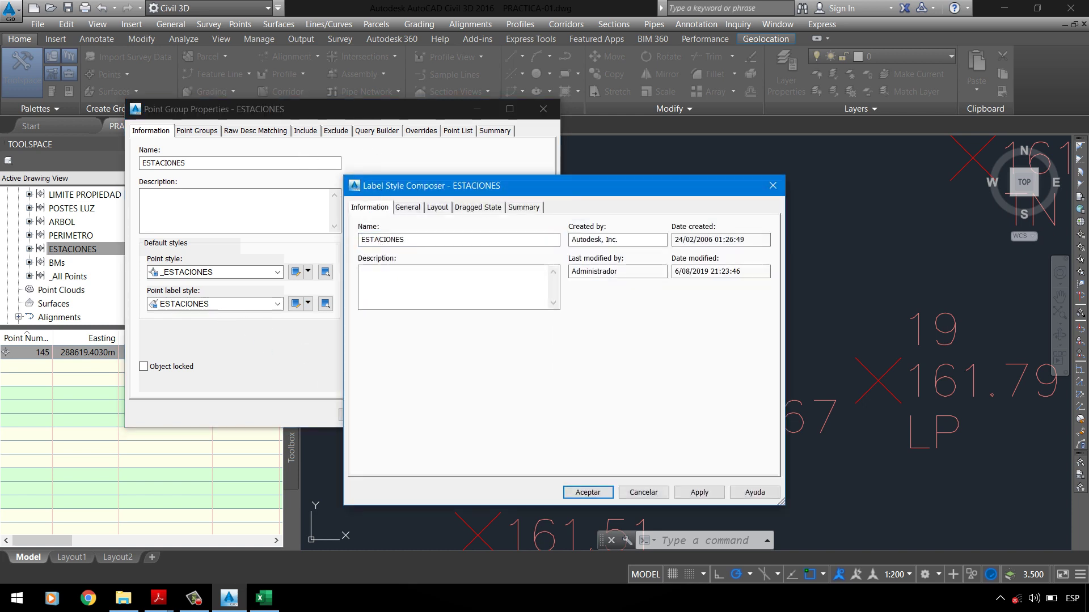
Step: Rename the label style to _ESTACIONES and put its labels on the _TEXTO layer
text(_)
click(413, 207)
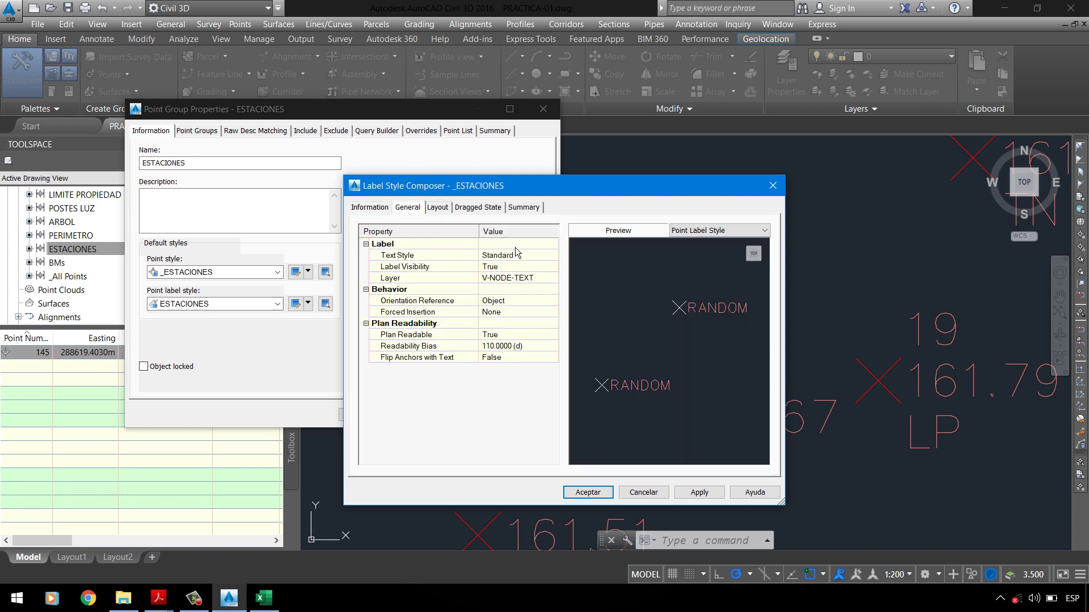
click(518, 279)
click(552, 278)
click(475, 310)
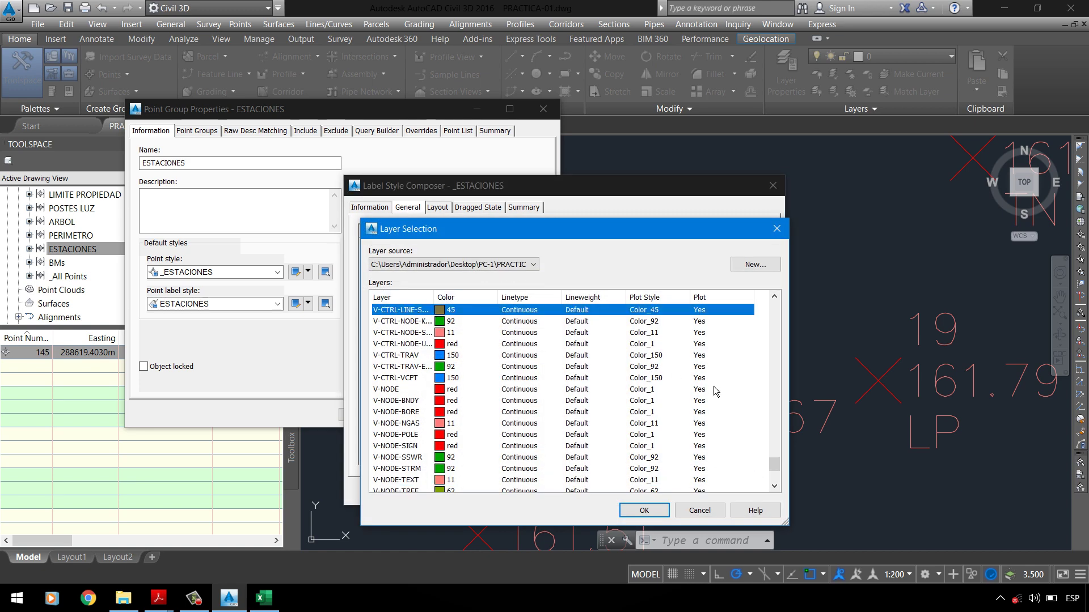
scroll(767, 399, up, 5)
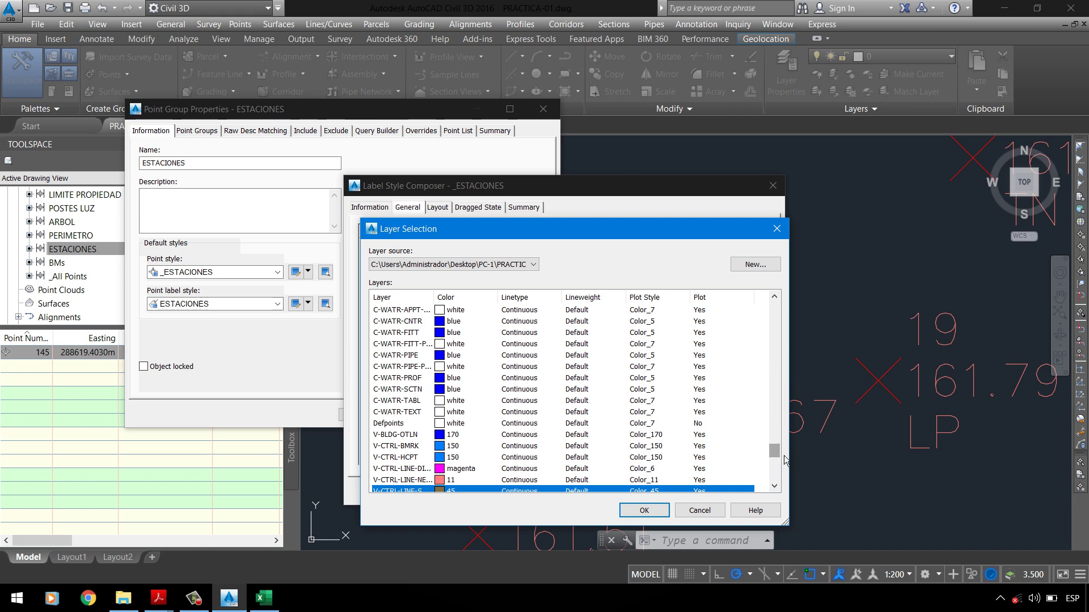
drag(774, 451, 774, 309)
click(431, 334)
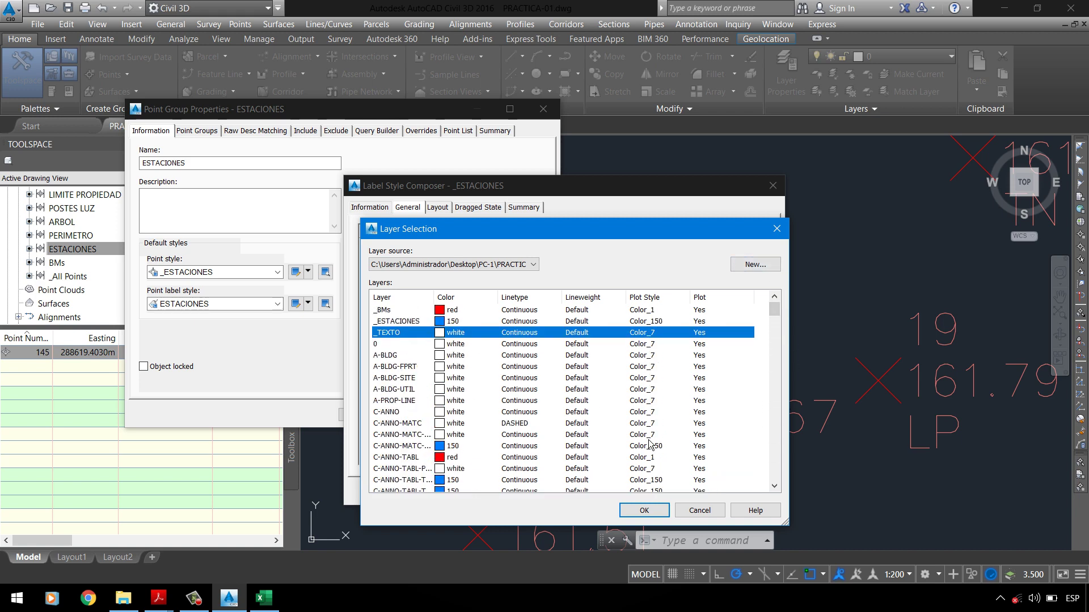
click(652, 512)
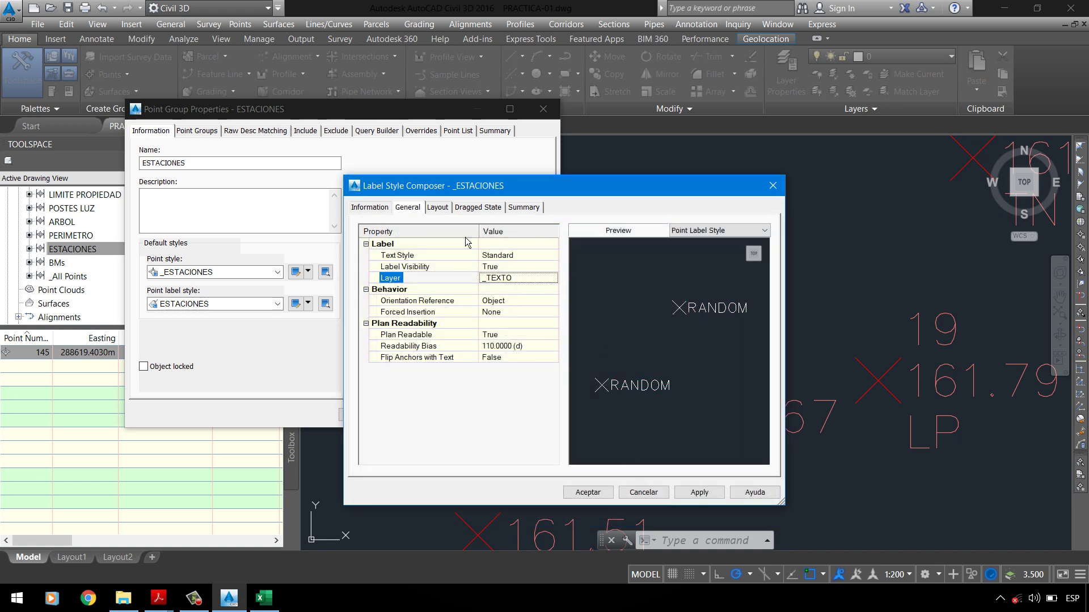
Step: Review the label's text height in Layout, then bring up the PC-01 UPLA.pdf assignment
click(438, 207)
click(510, 352)
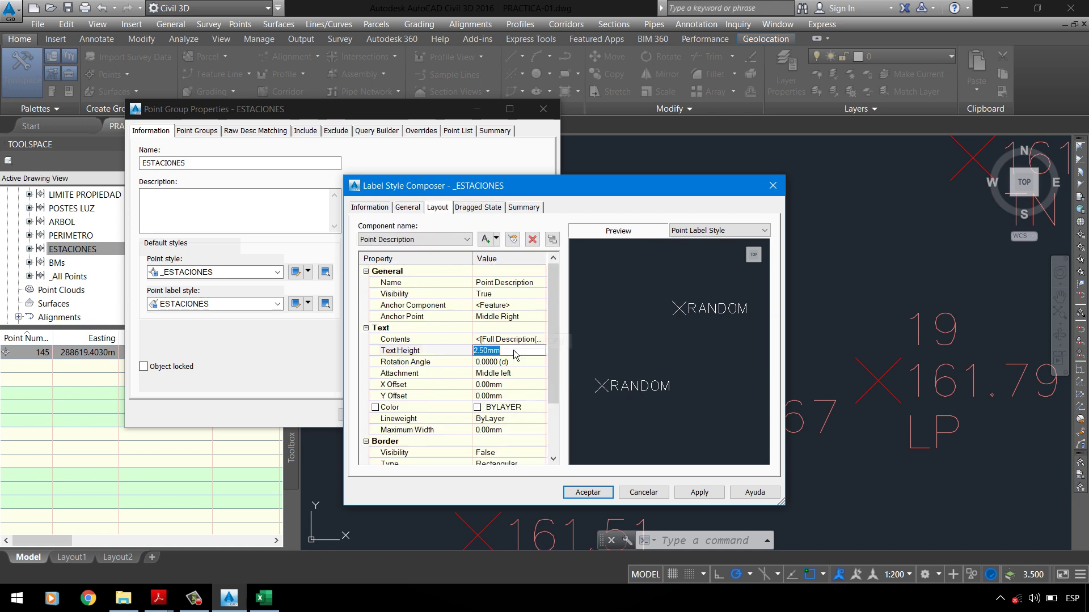
click(158, 598)
click(159, 563)
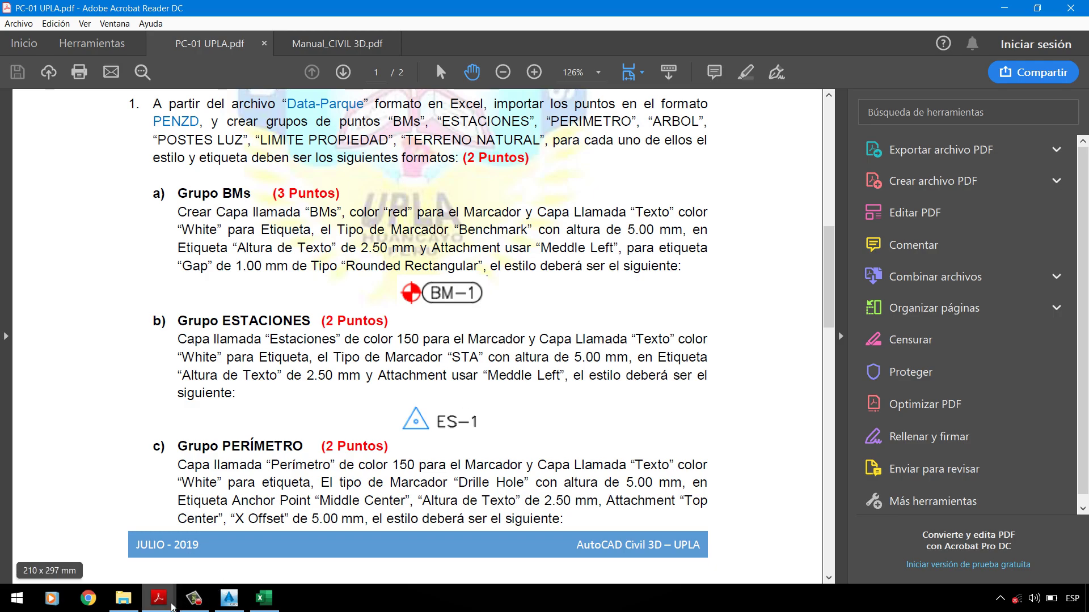
Step: Compare the label's Middle left attachment with the PDF's Grupo ESTACIONES requirements, then return to Civil 3D
click(233, 596)
click(407, 376)
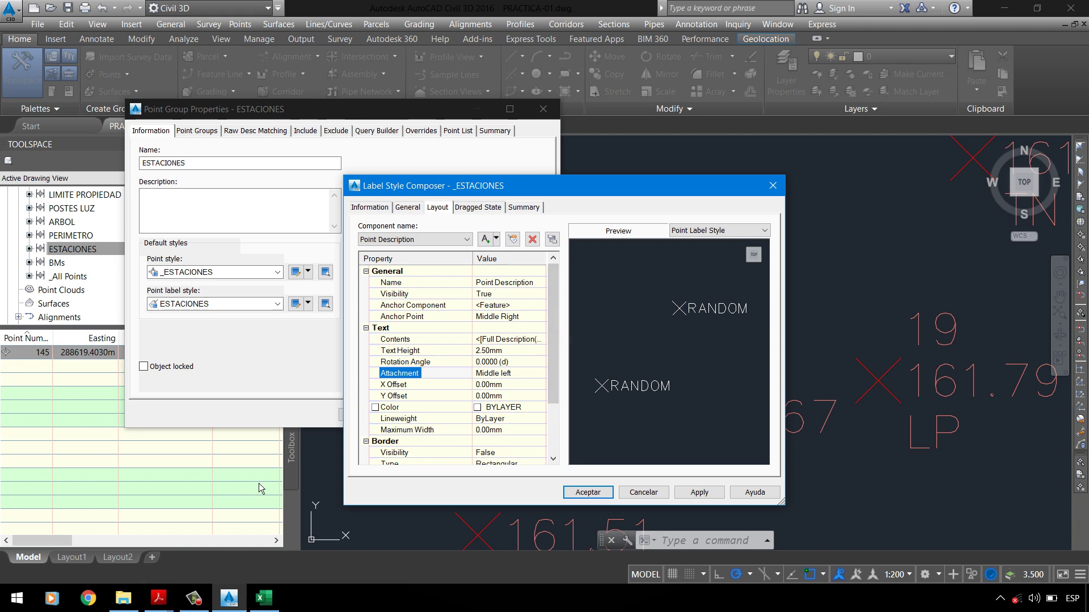
click(158, 598)
click(104, 547)
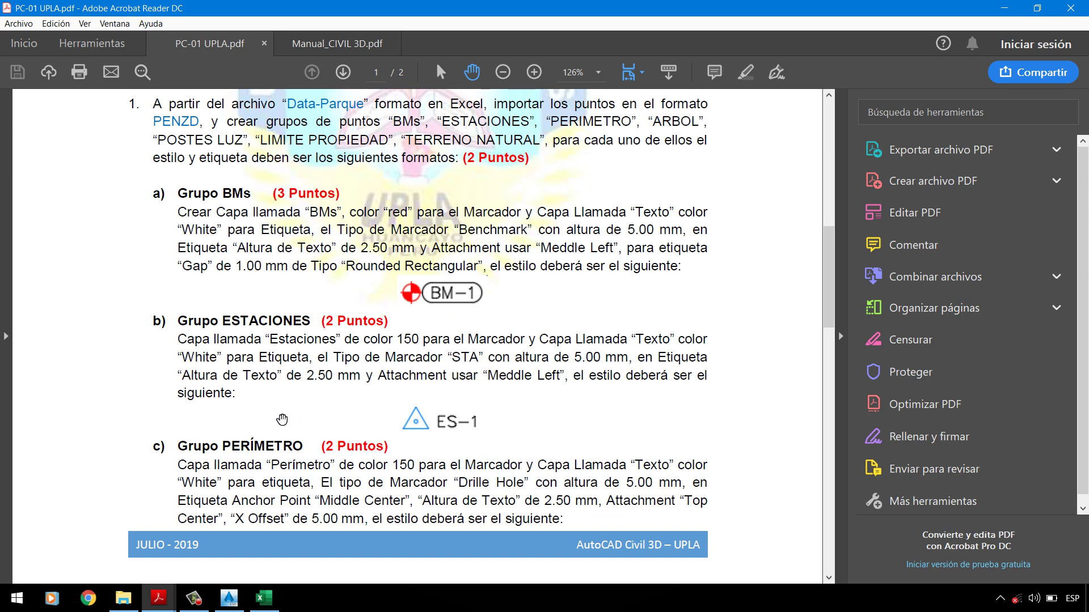
scroll(435, 421, down, 1)
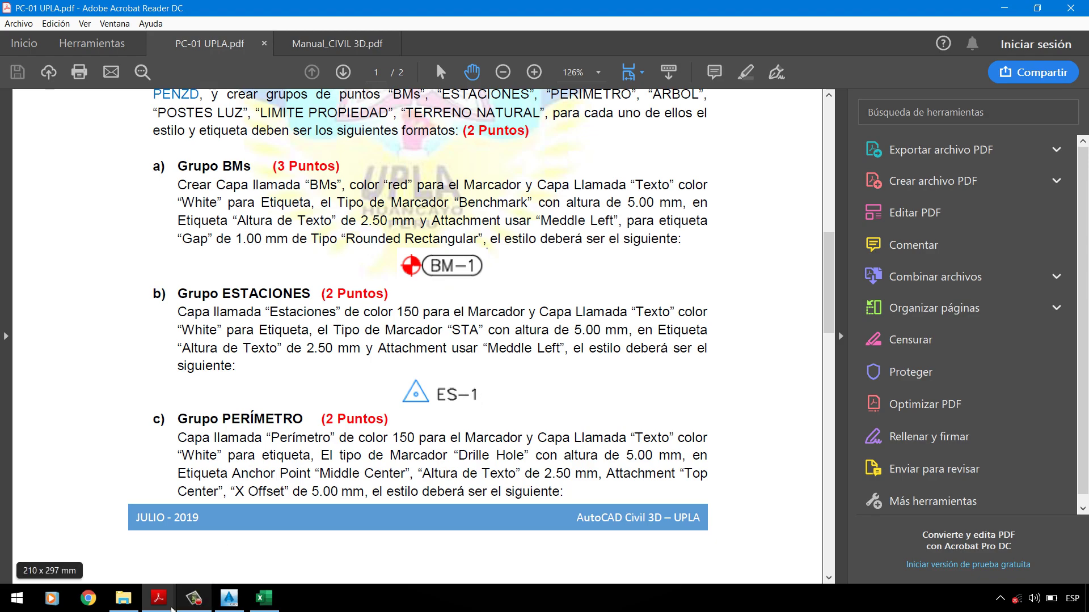
click(238, 605)
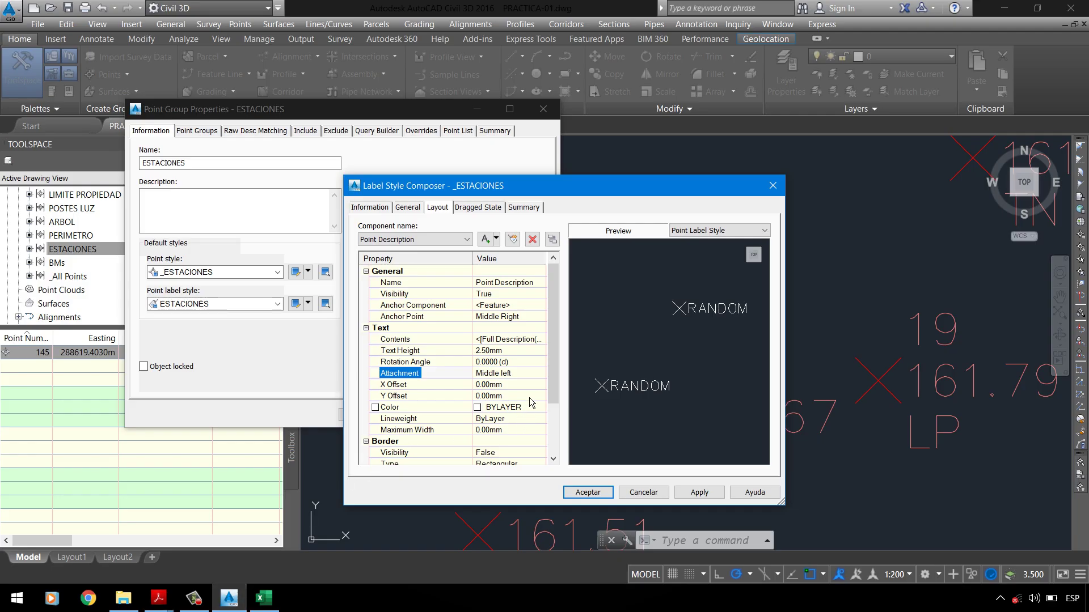
Step: Save the _ESTACIONES label style, apply it to the ESTACIONES point group, and set annotation scale 1:150
click(588, 492)
click(480, 415)
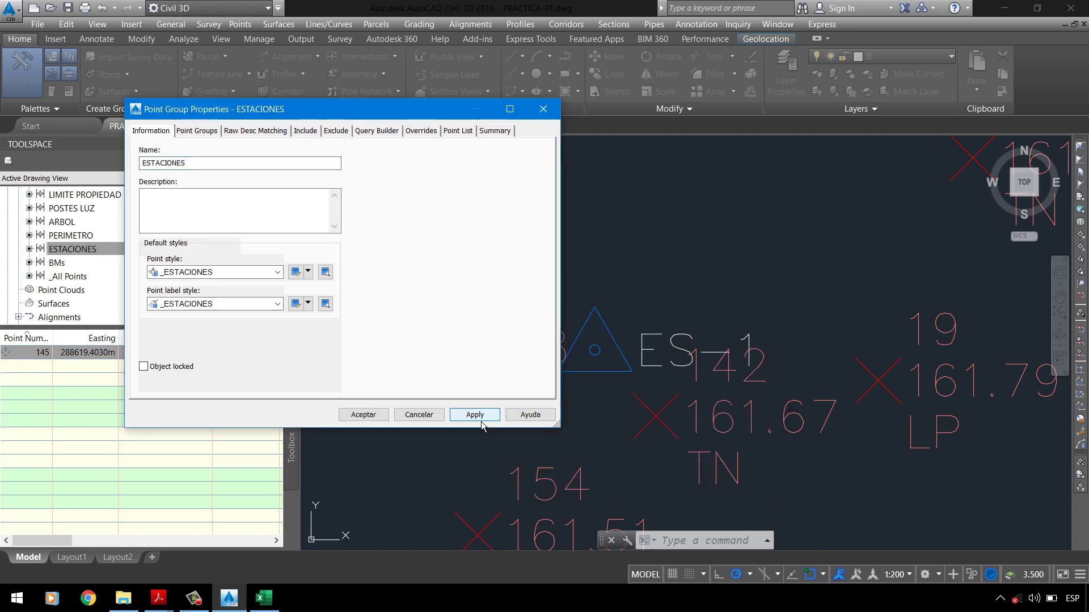
click(363, 414)
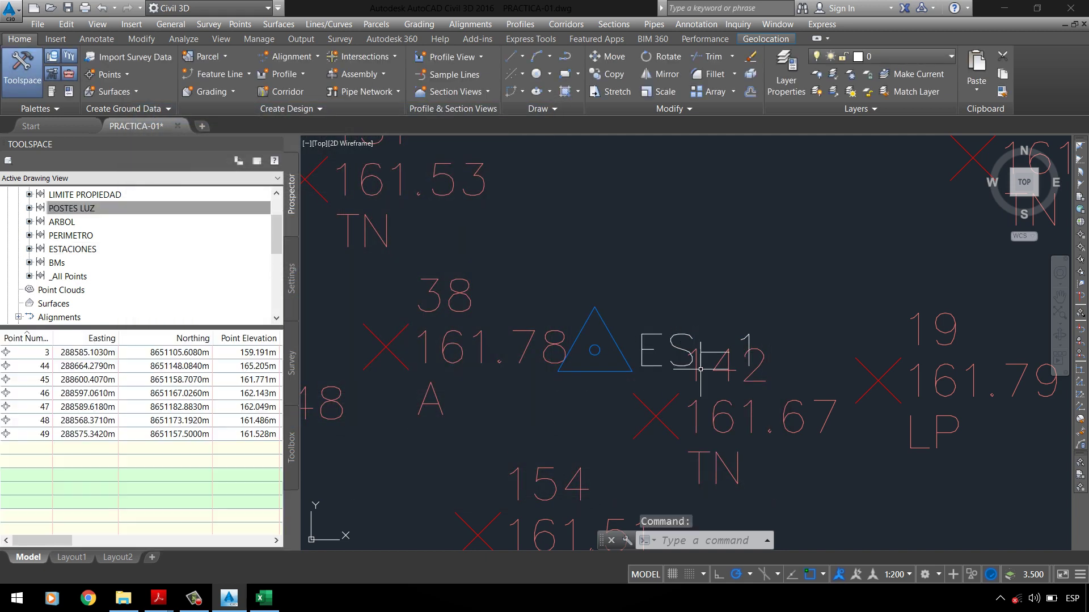
click(904, 574)
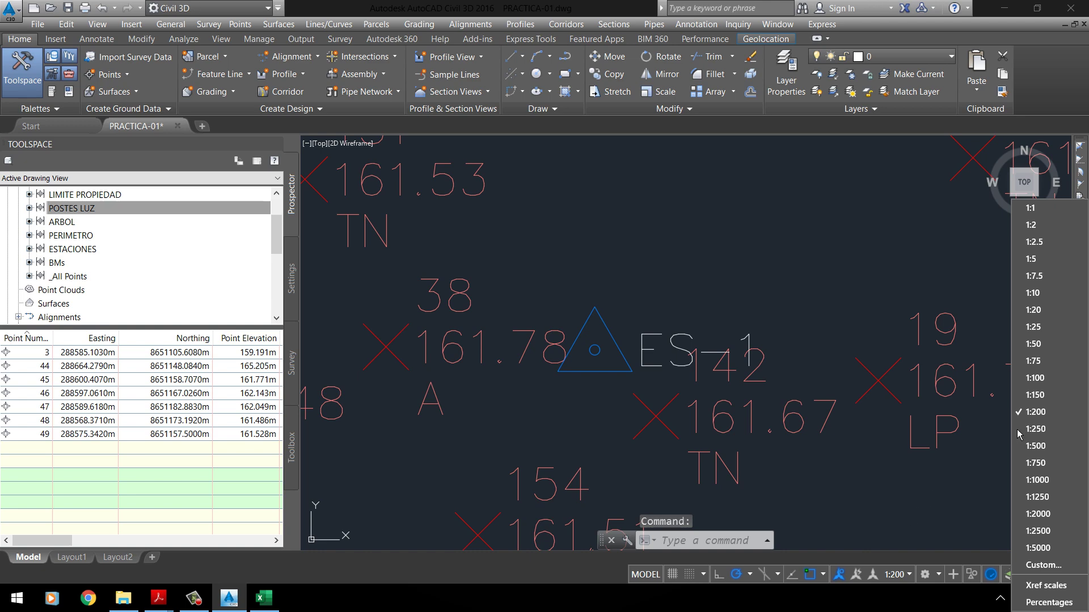
click(1035, 395)
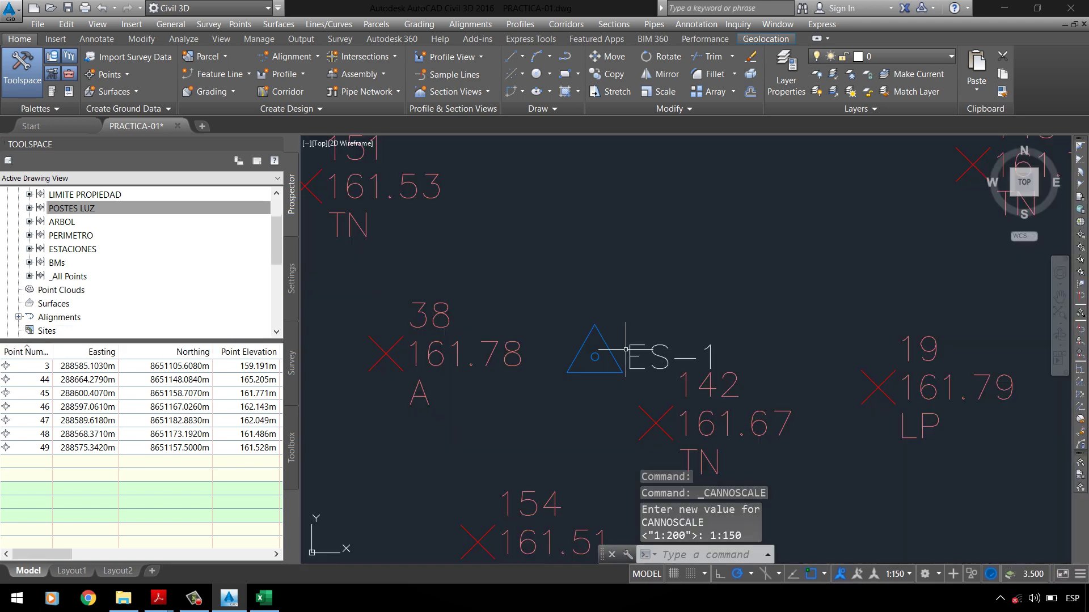
scroll(567, 369, down, 8)
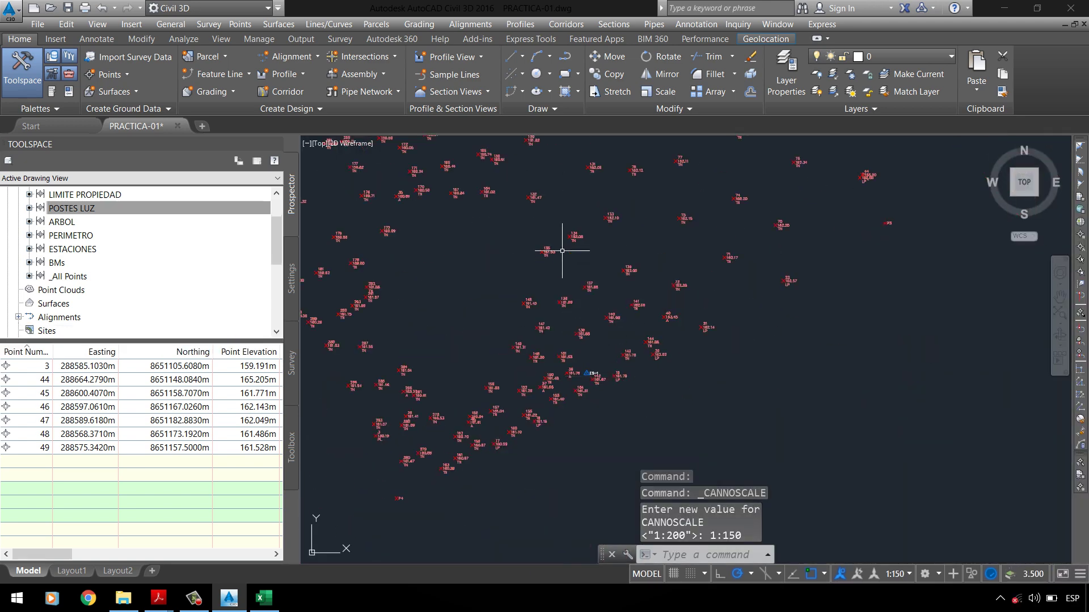
scroll(562, 250, down, 2)
scroll(551, 304, up, 8)
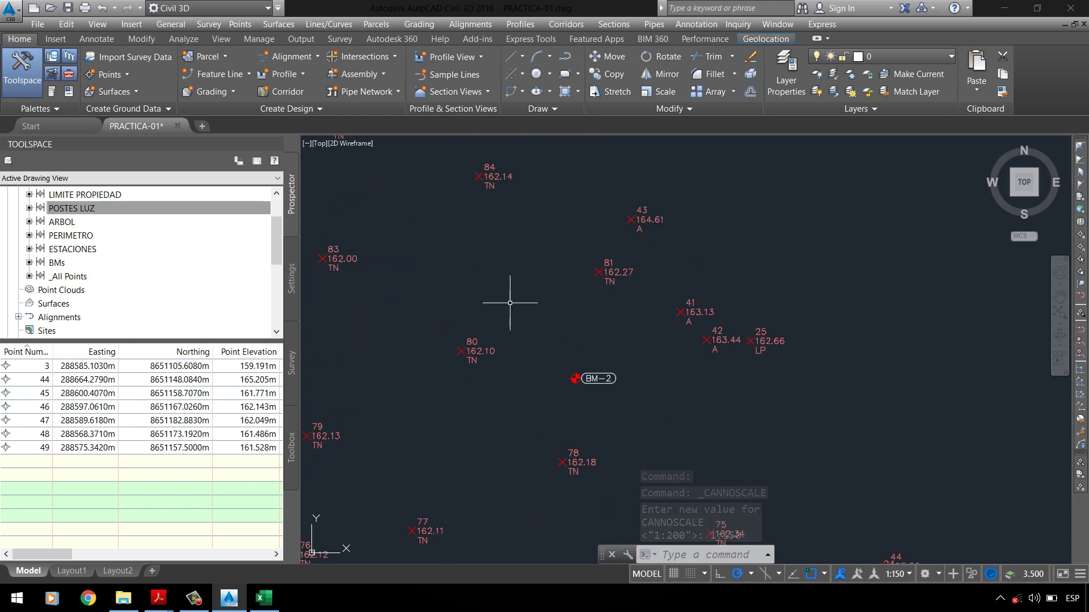
scroll(591, 360, down, 5)
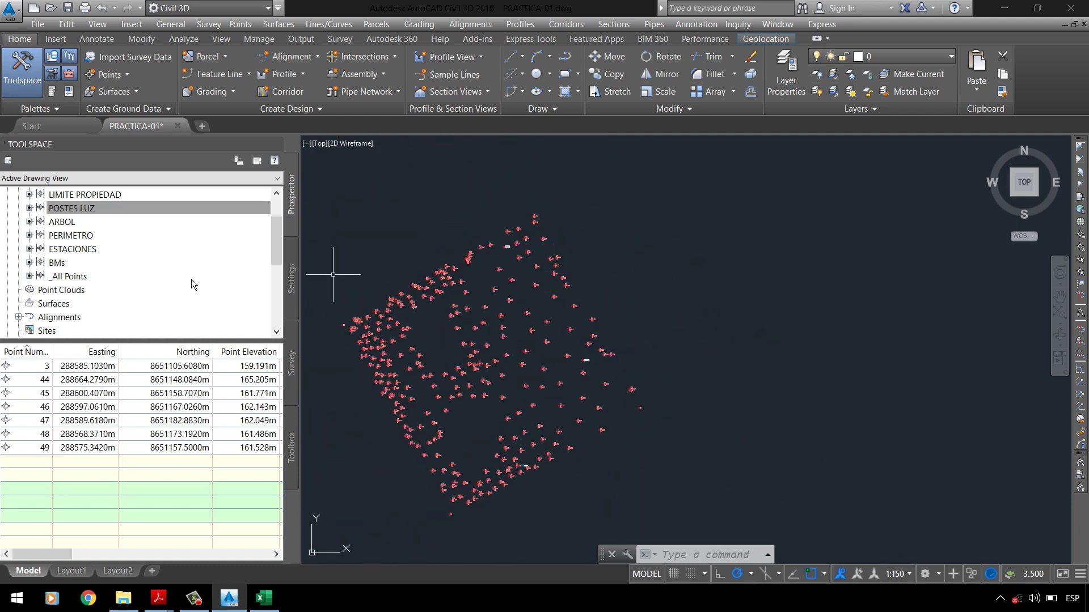
Step: List the ESTACIONES and PERIMETRO group points, then read the Grupo PERÍMETRO requirements in the PDF
click(67, 255)
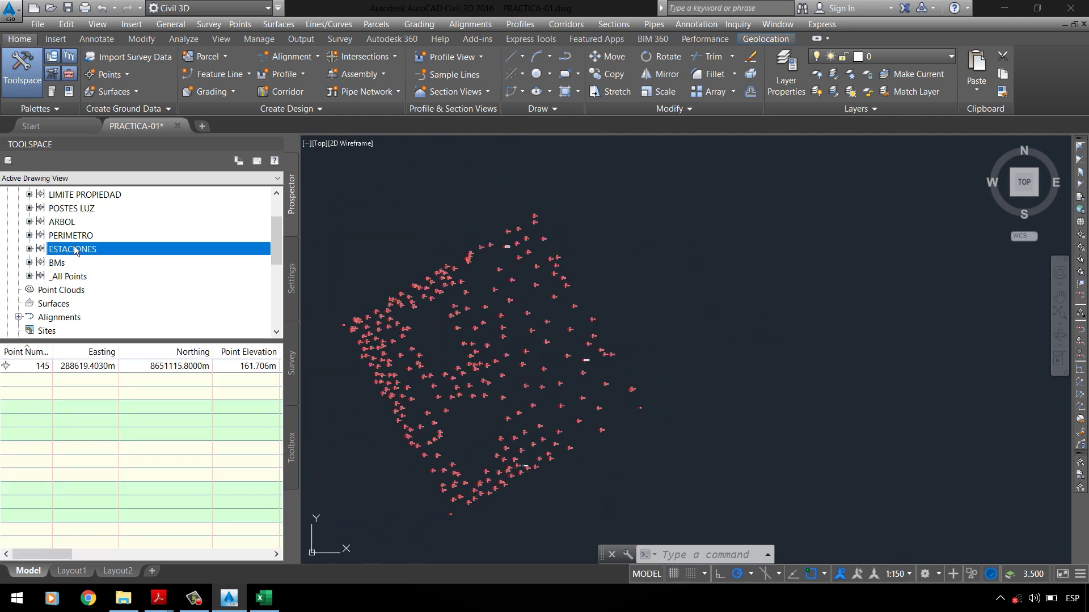
click(71, 235)
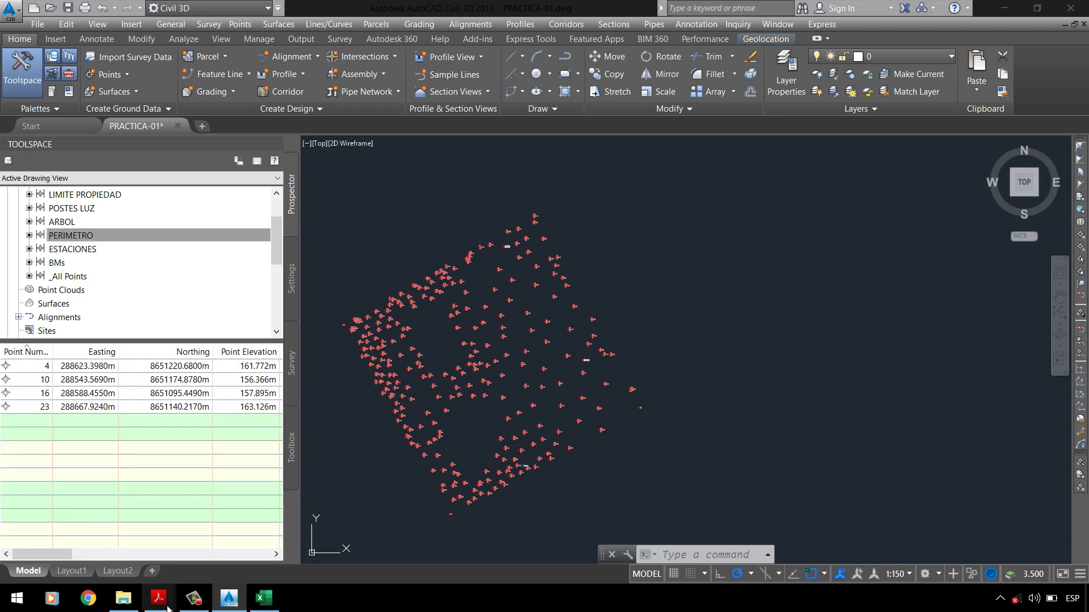
mouse_move(164, 604)
click(114, 544)
scroll(474, 414, down, 2)
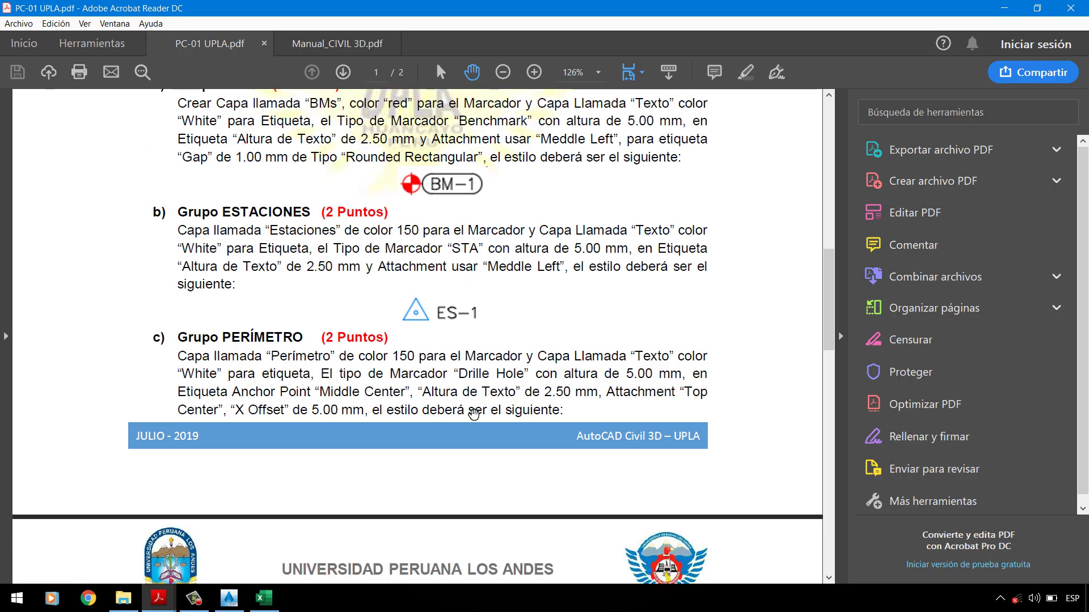
scroll(474, 414, down, 3)
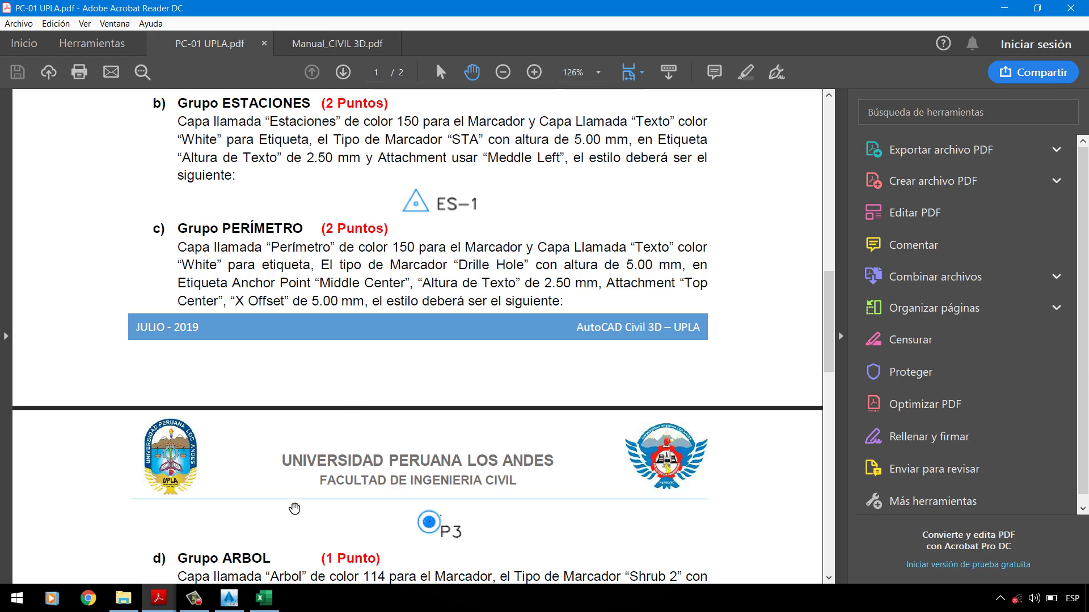
Step: Switch from the assignment PDF back to the Civil 3D drawing PRACTICA-01
click(229, 601)
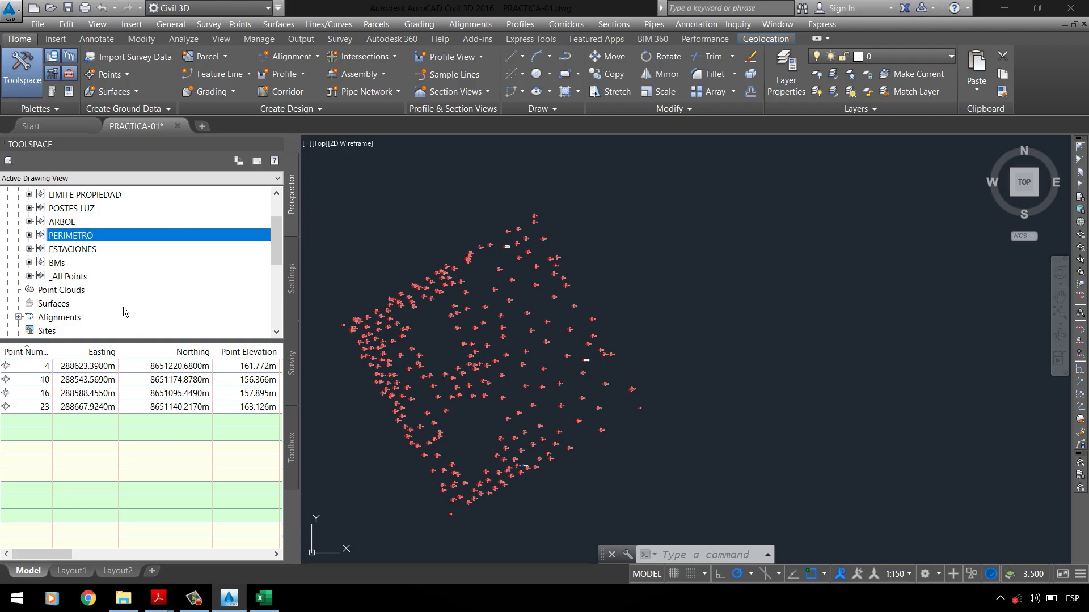
Step: Copy the PERIMETRO group's Basic point style as a new style named _PERIMETRO
right_click(108, 237)
click(137, 244)
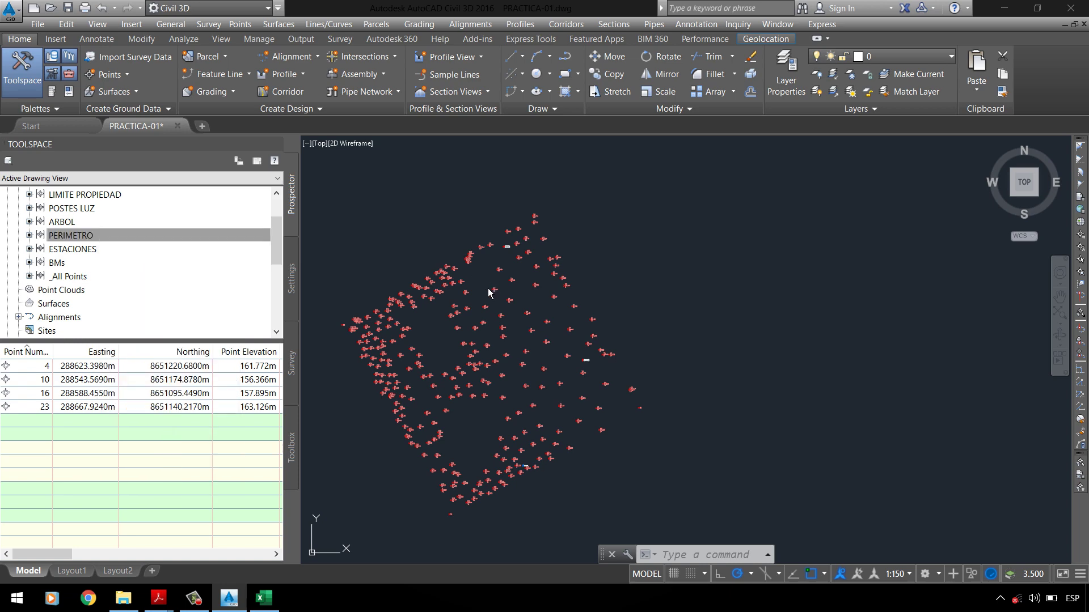
click(309, 273)
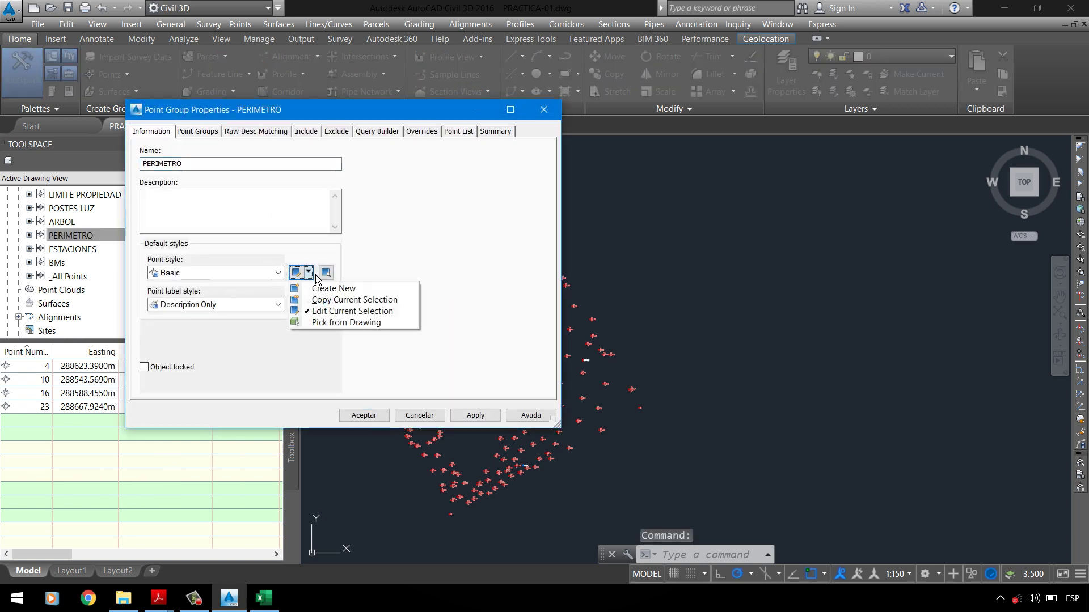
click(330, 303)
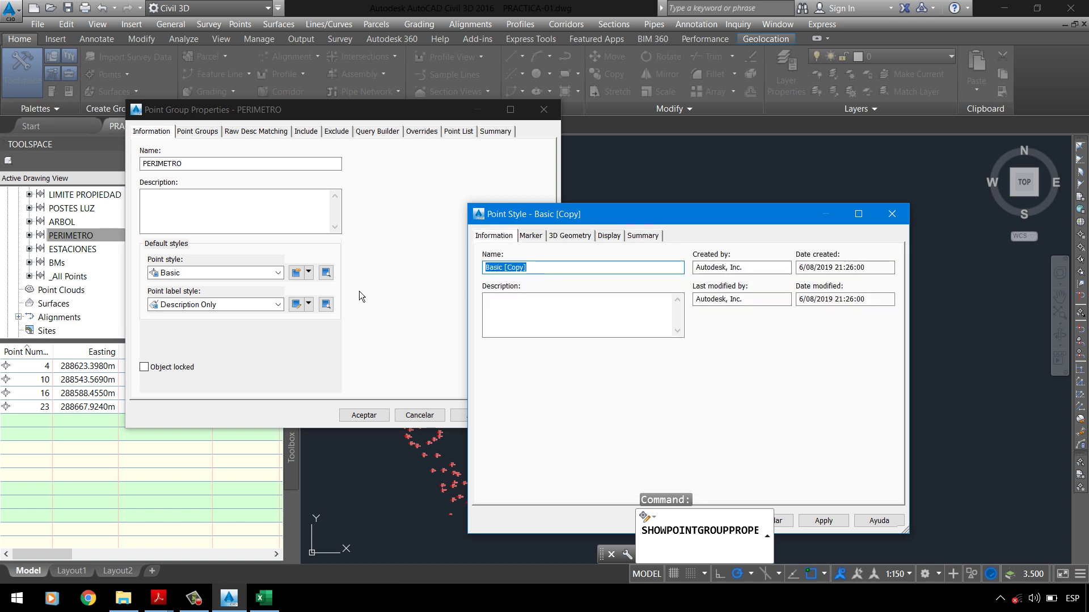
text(_PE)
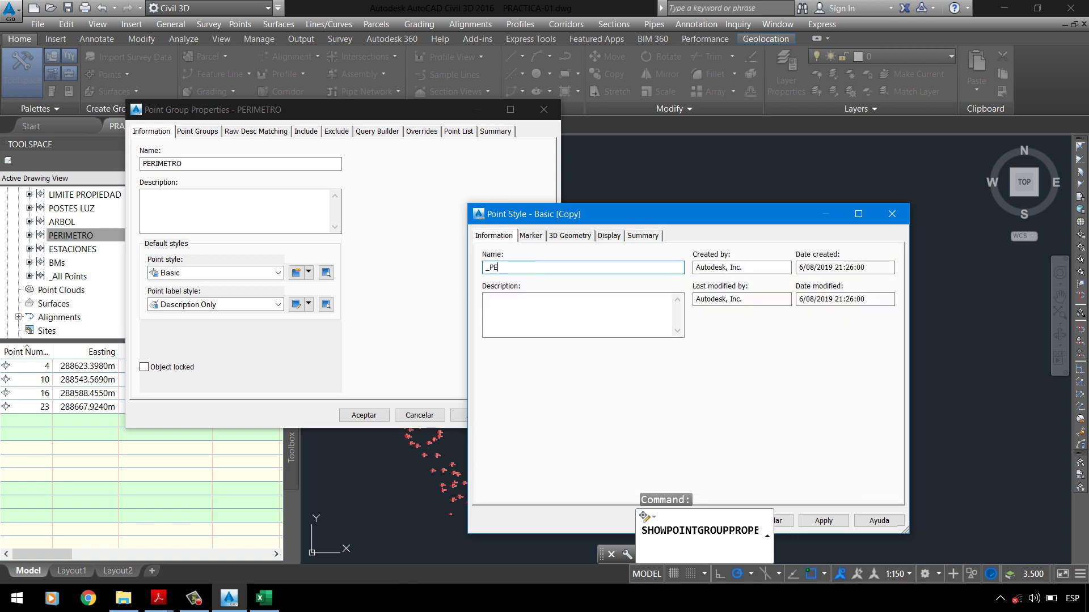
text(RIMIETRO)
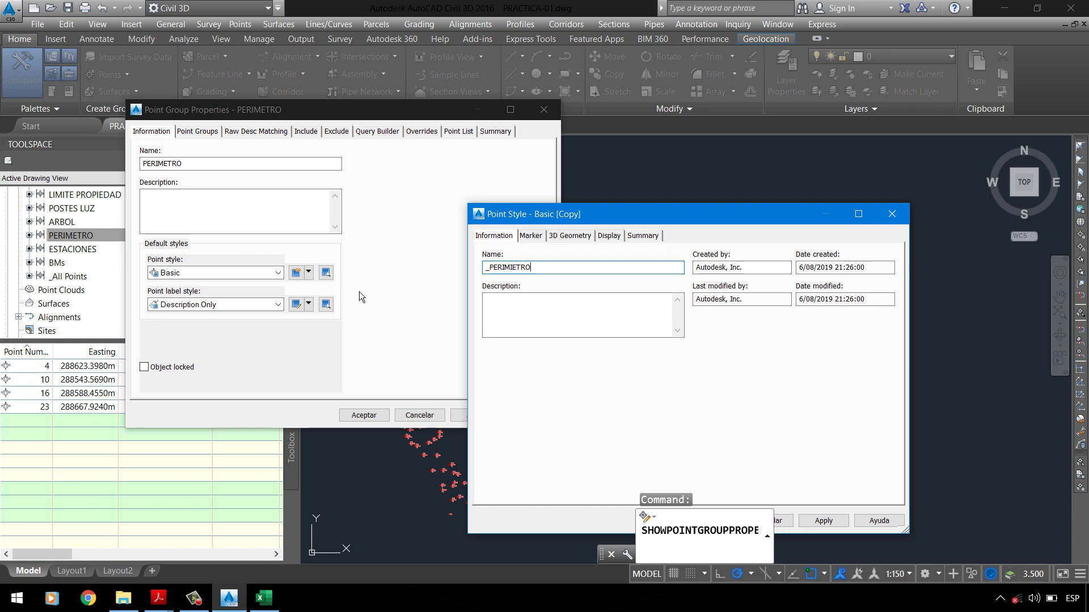
key(ctrl+Tab)
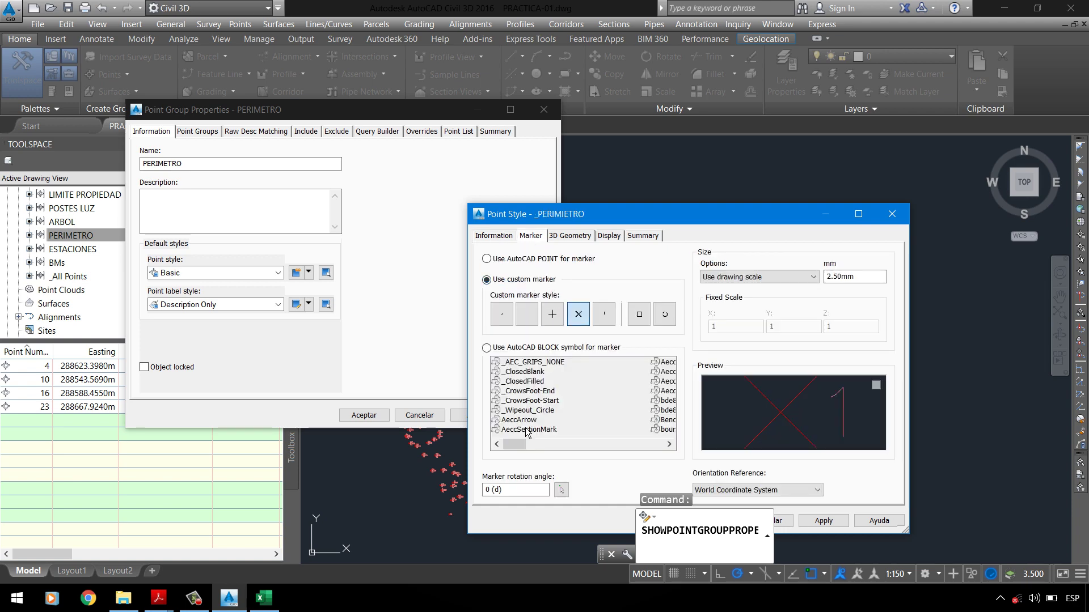
Step: Set the new style's marker to the Drill Hole AutoCAD block, checking the assignment PDF
click(513, 350)
click(509, 373)
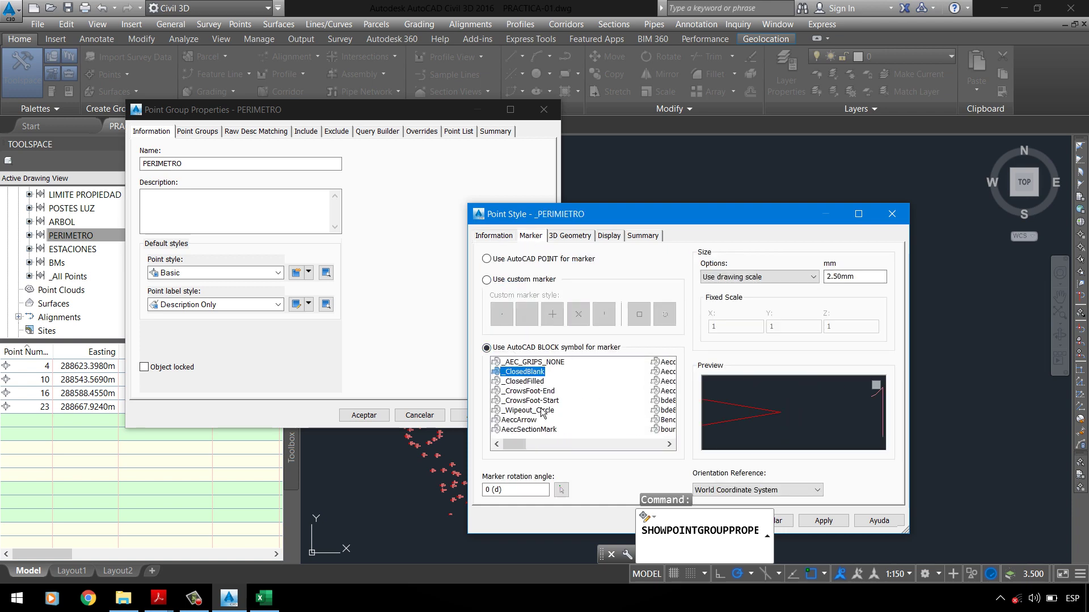
scroll(543, 412, down, 1)
click(560, 400)
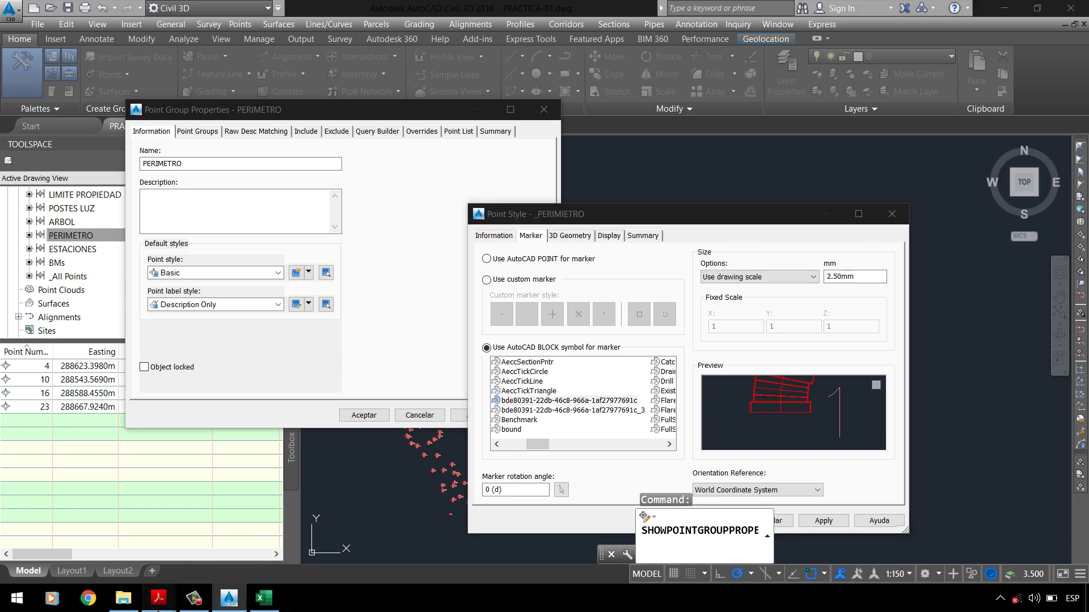
mouse_move(158, 598)
click(73, 521)
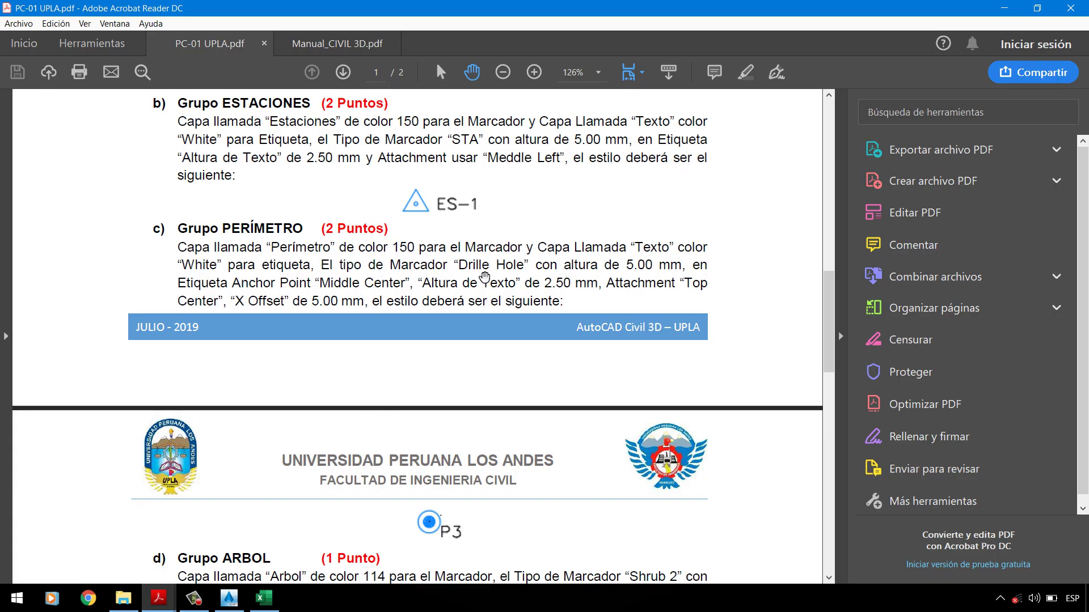
click(229, 598)
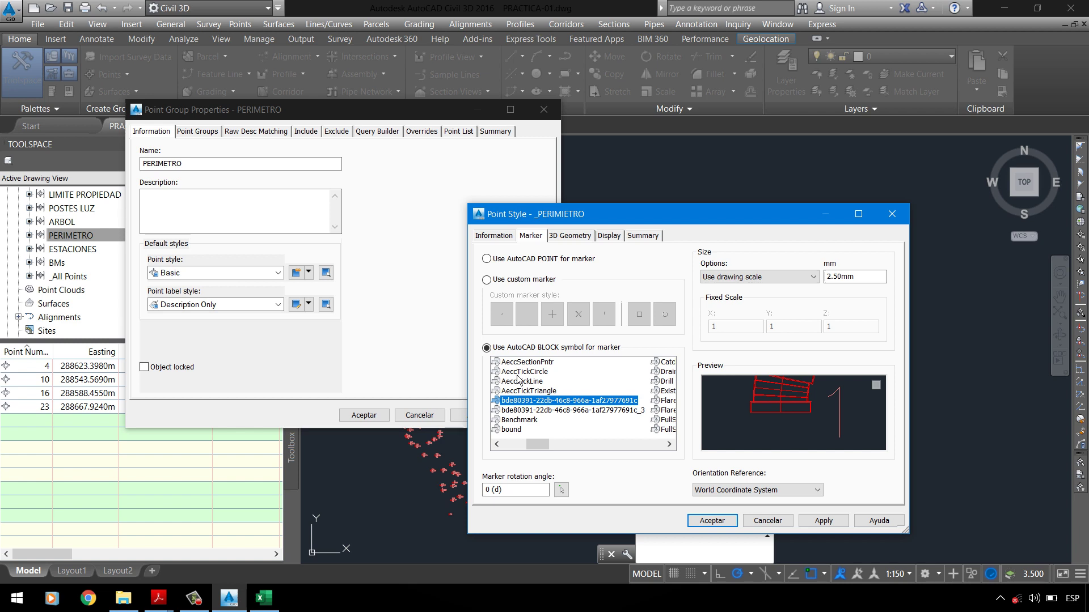
click(669, 444)
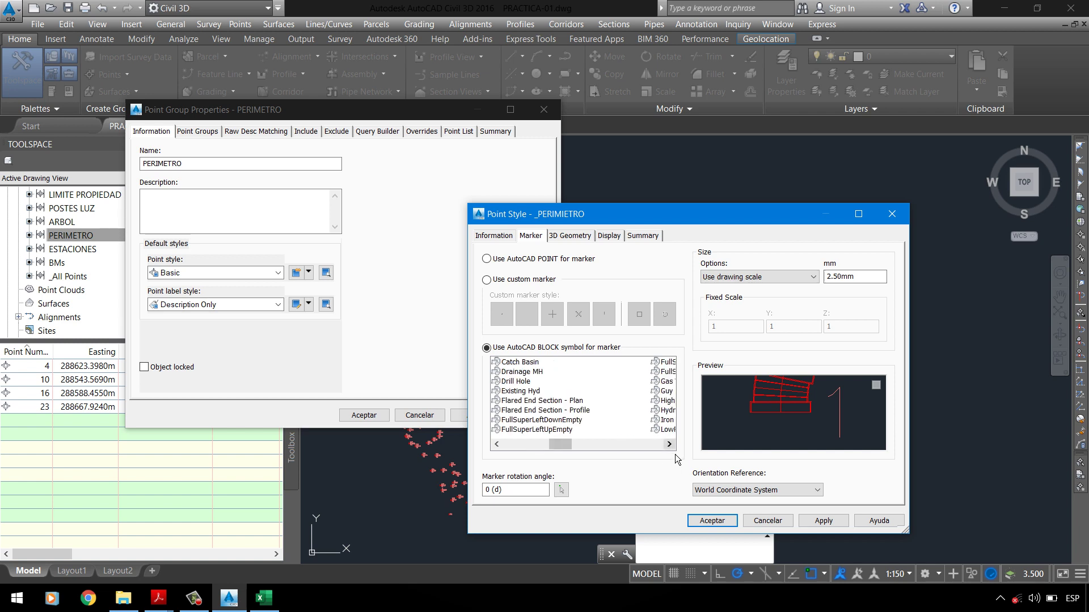
click(527, 384)
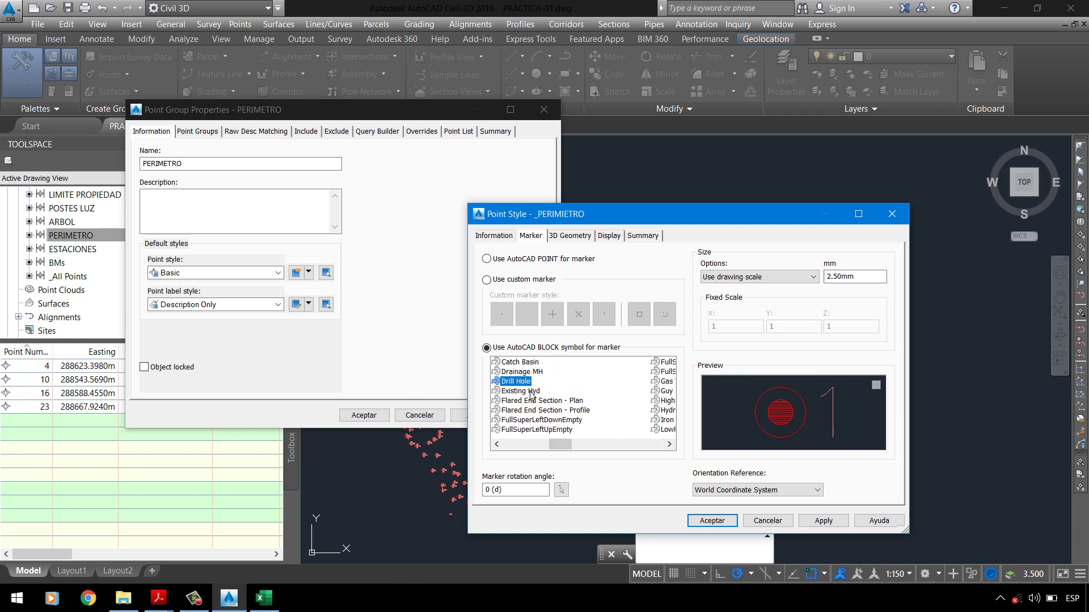
double_click(855, 276)
Step: Enter a 5 mm marker size and start choosing the marker component's layer
text(5)
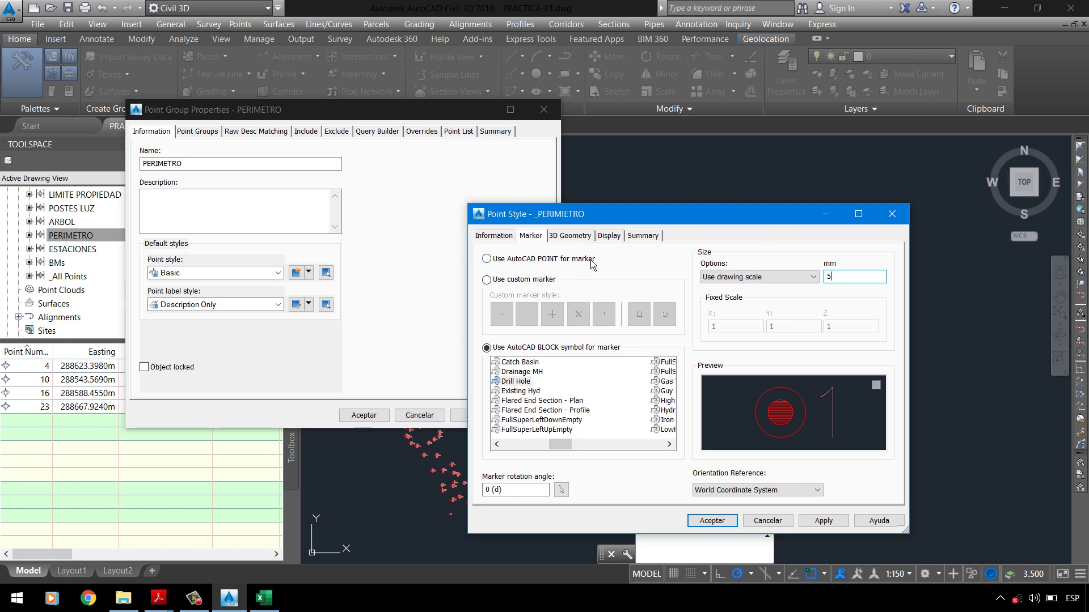
click(608, 235)
click(509, 315)
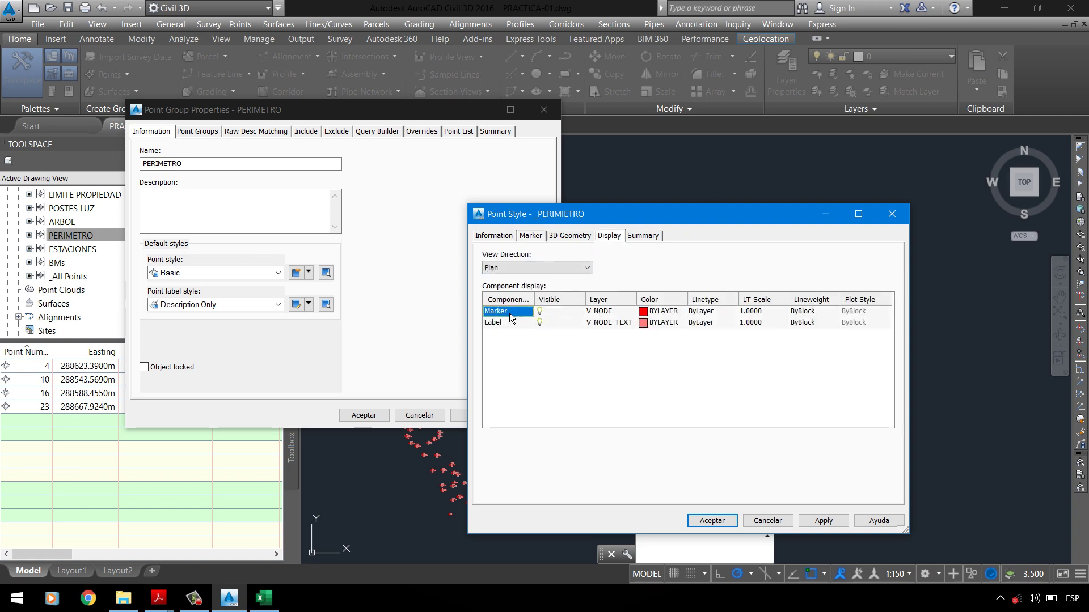
click(599, 312)
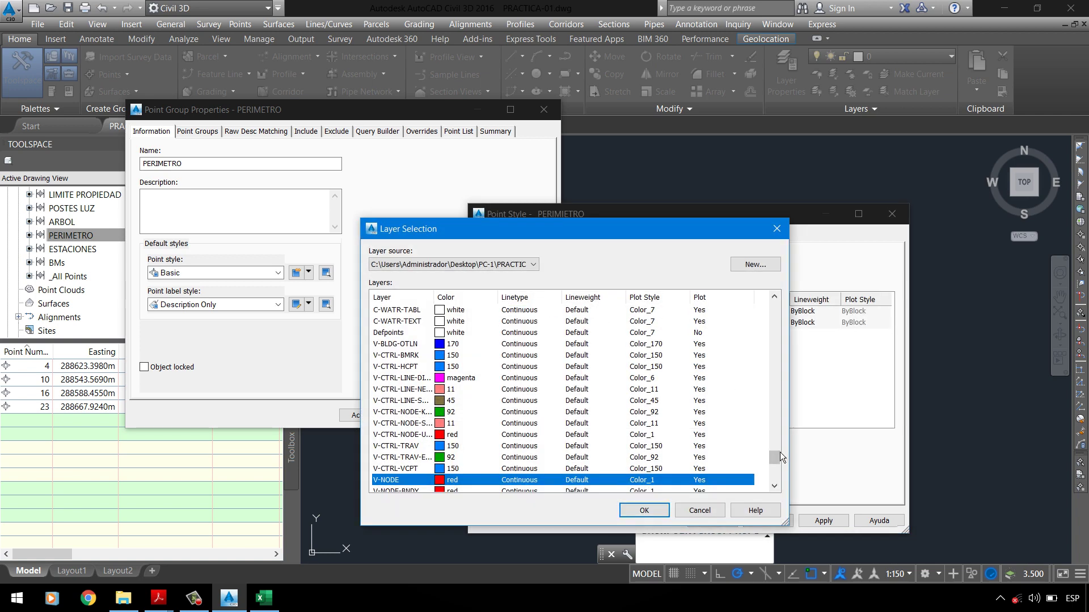
Step: Create a new layer _PERIMETRO with colour 150 and assign it to the marker
drag(778, 456, 766, 301)
click(760, 266)
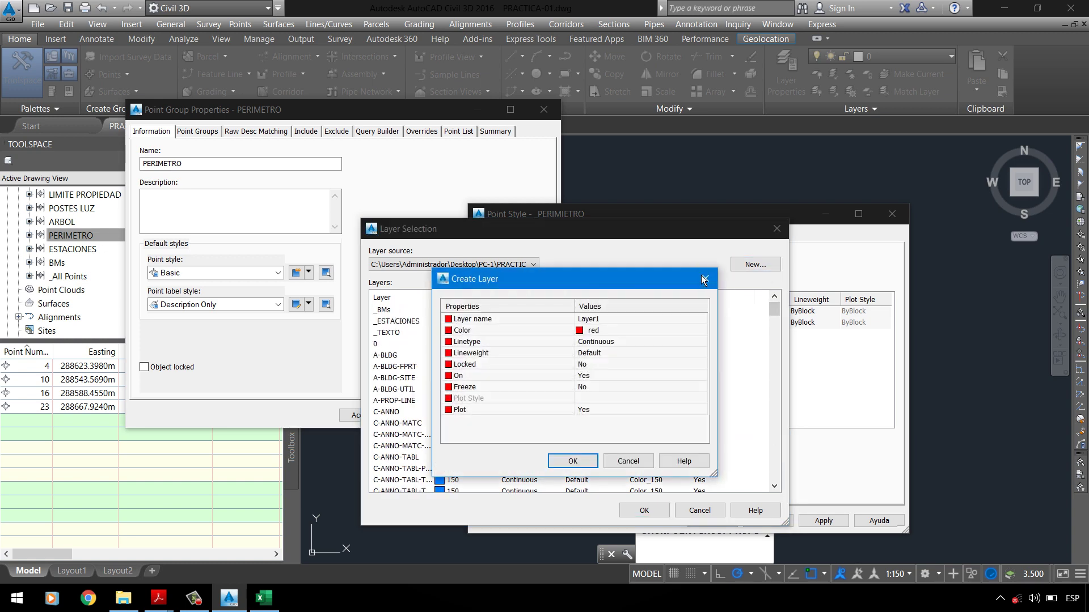
click(626, 319)
text(_PERIMETRO)
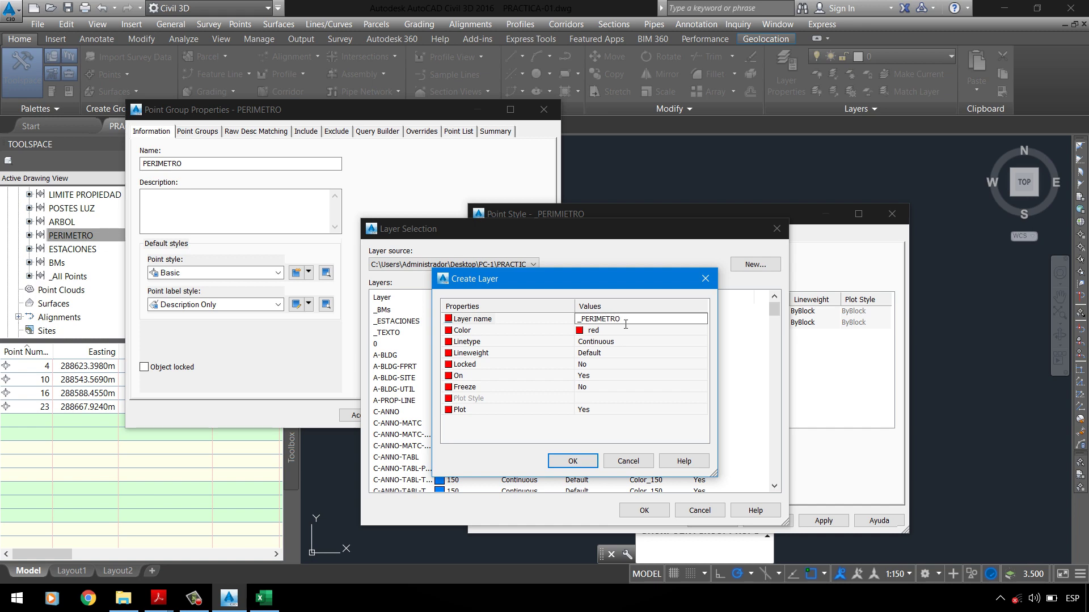
click(622, 331)
click(702, 329)
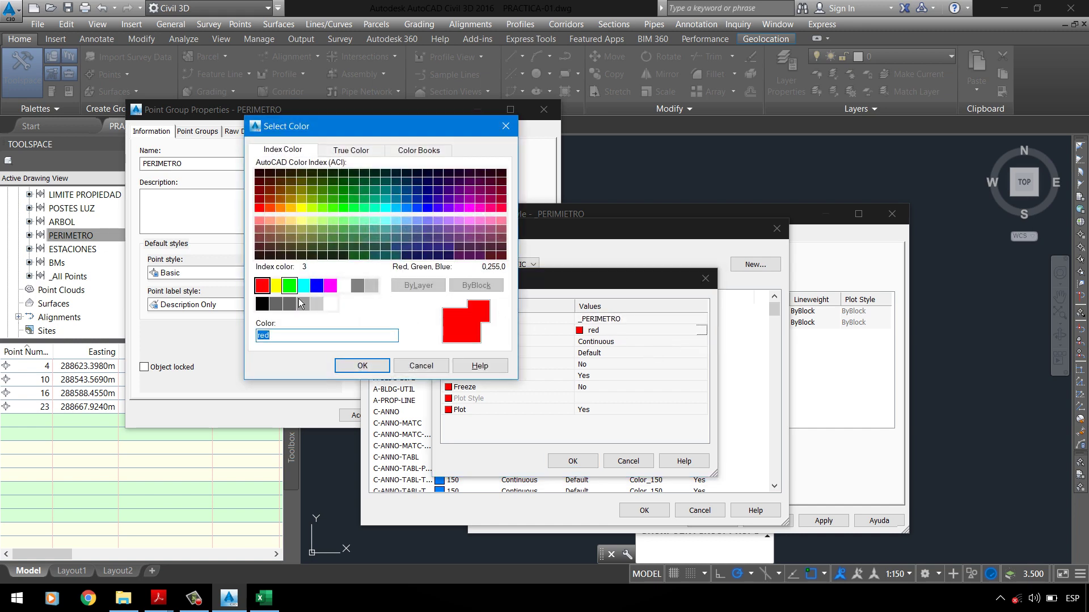
text(150)
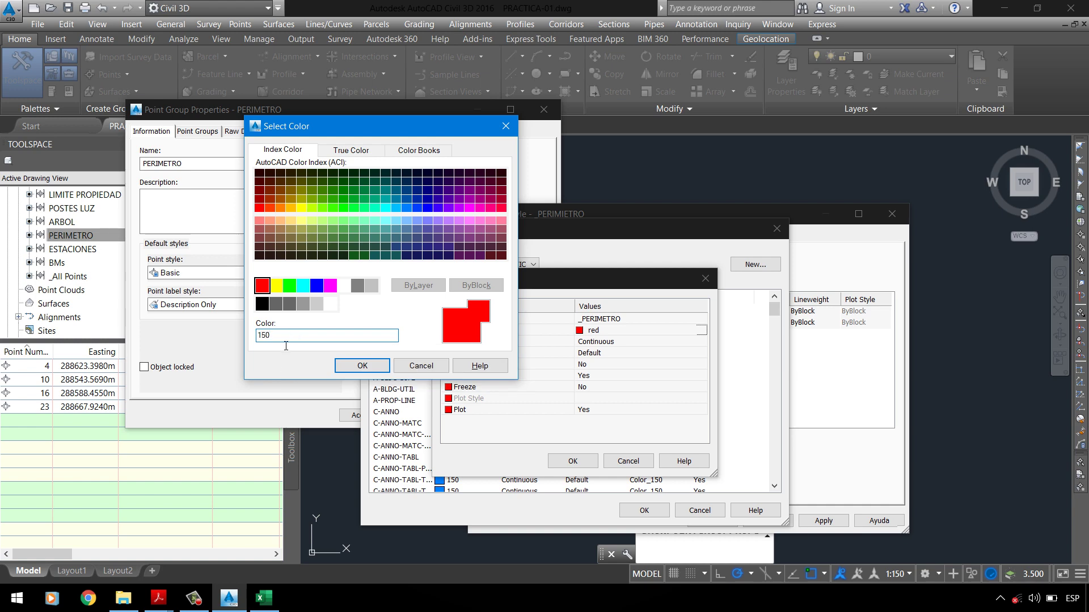
click(362, 366)
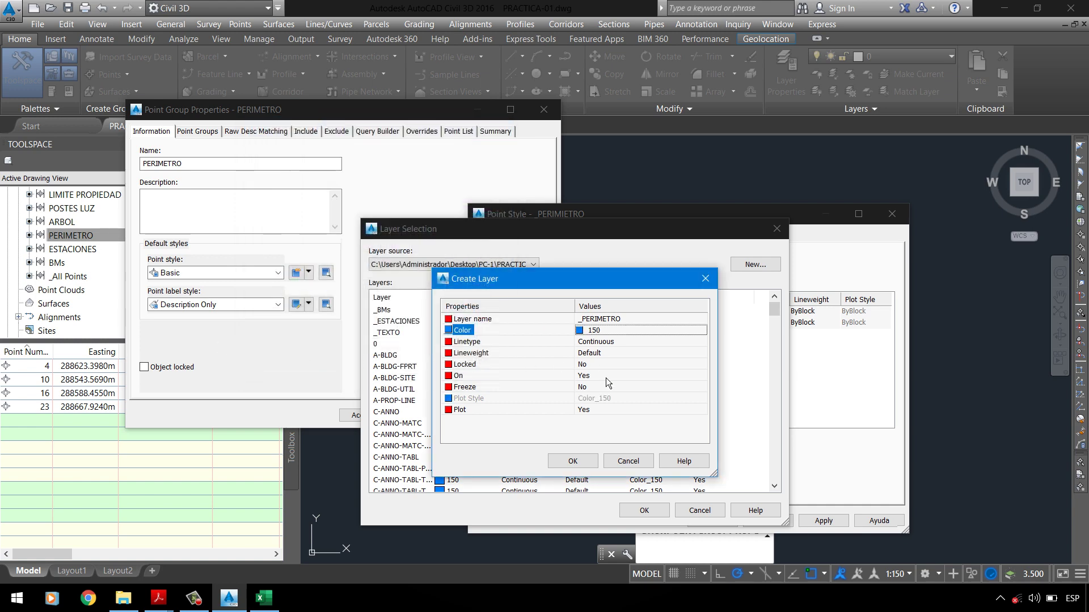
click(584, 466)
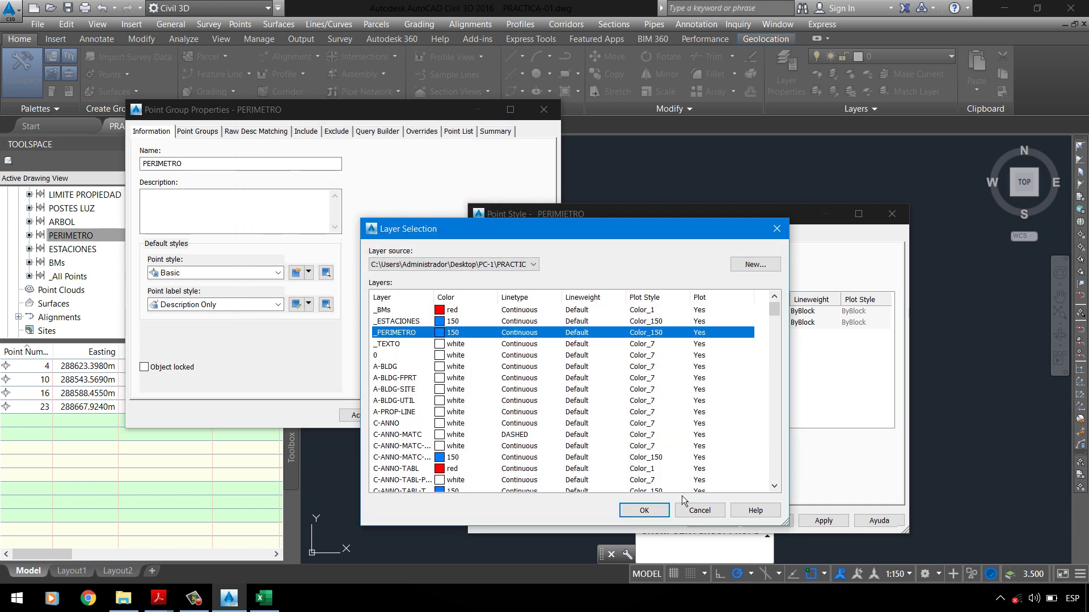
click(652, 513)
Step: Put the label component on the _TEXTO layer
click(610, 323)
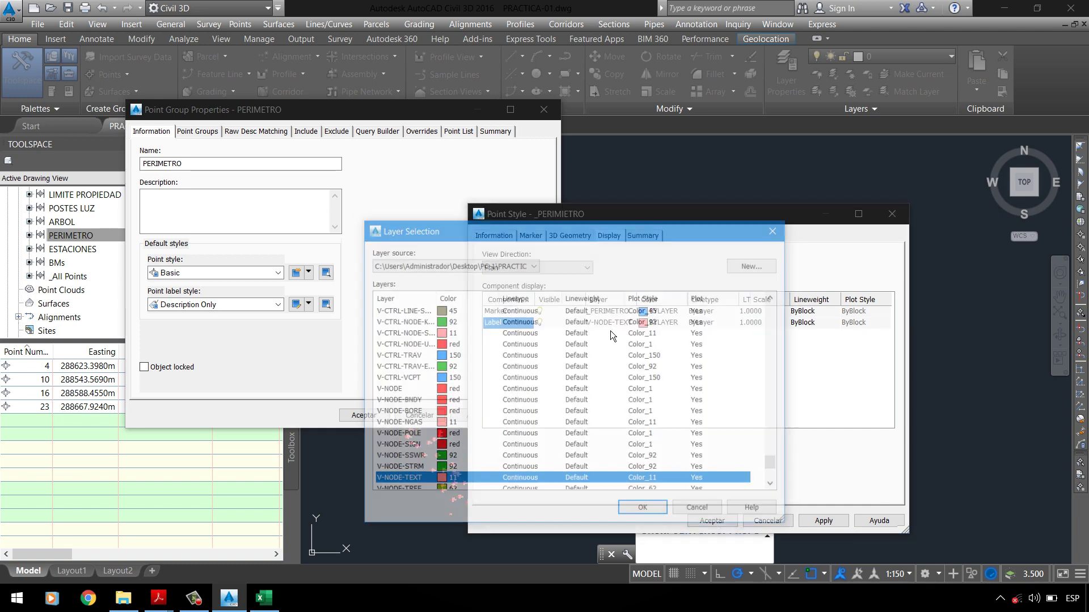
drag(775, 464, 759, 305)
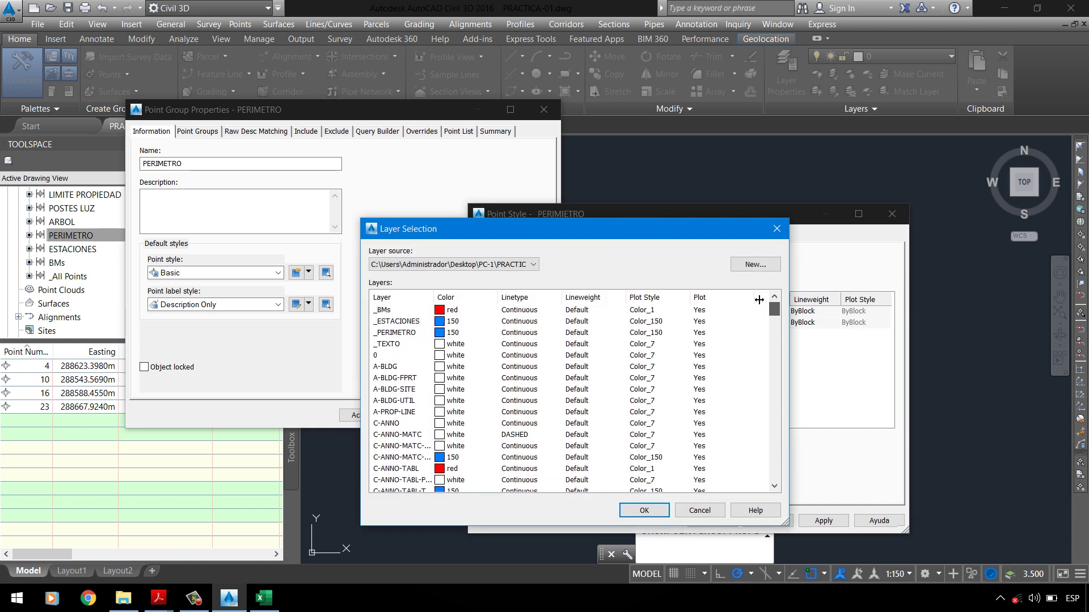
click(405, 343)
click(646, 512)
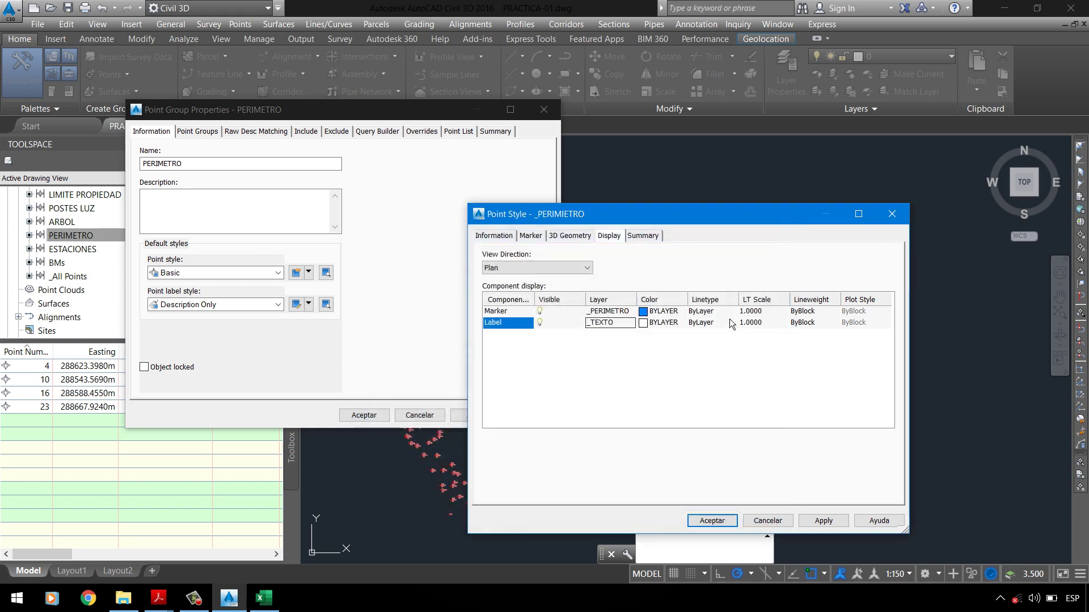
Step: Set marker and label lineweights to ByLayer and apply the style
click(810, 322)
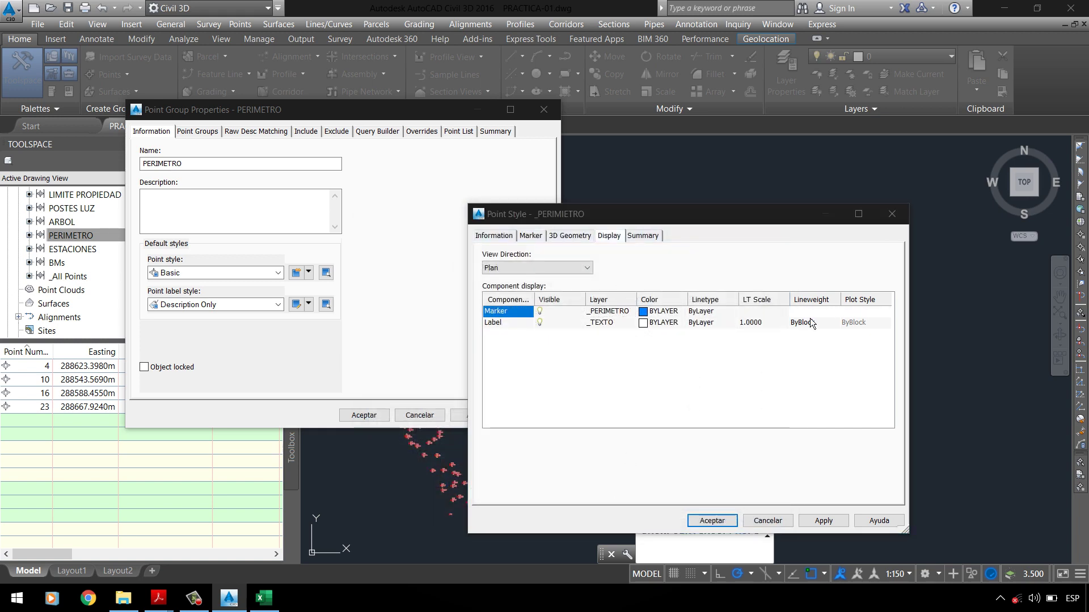
click(510, 308)
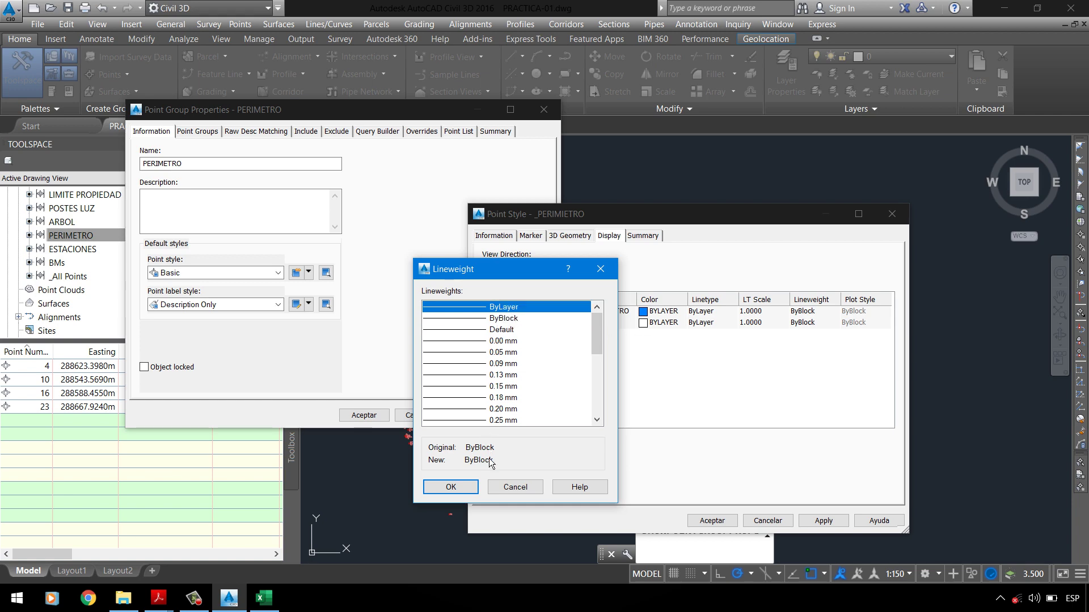
click(451, 487)
click(802, 322)
click(461, 487)
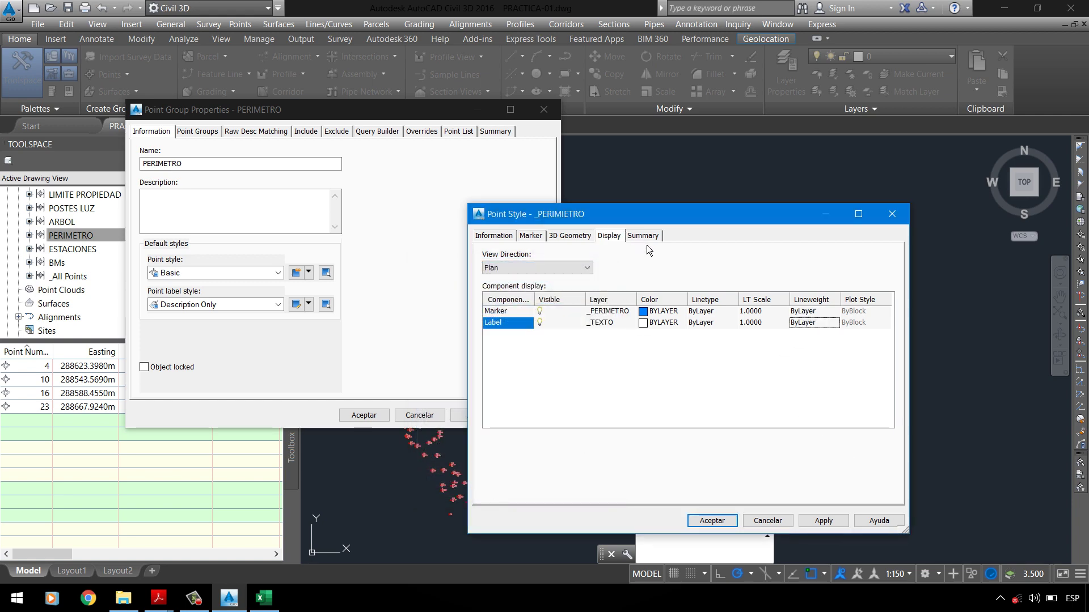
click(825, 521)
Step: Close the point style dialog and select Description Only as the point label style
click(716, 522)
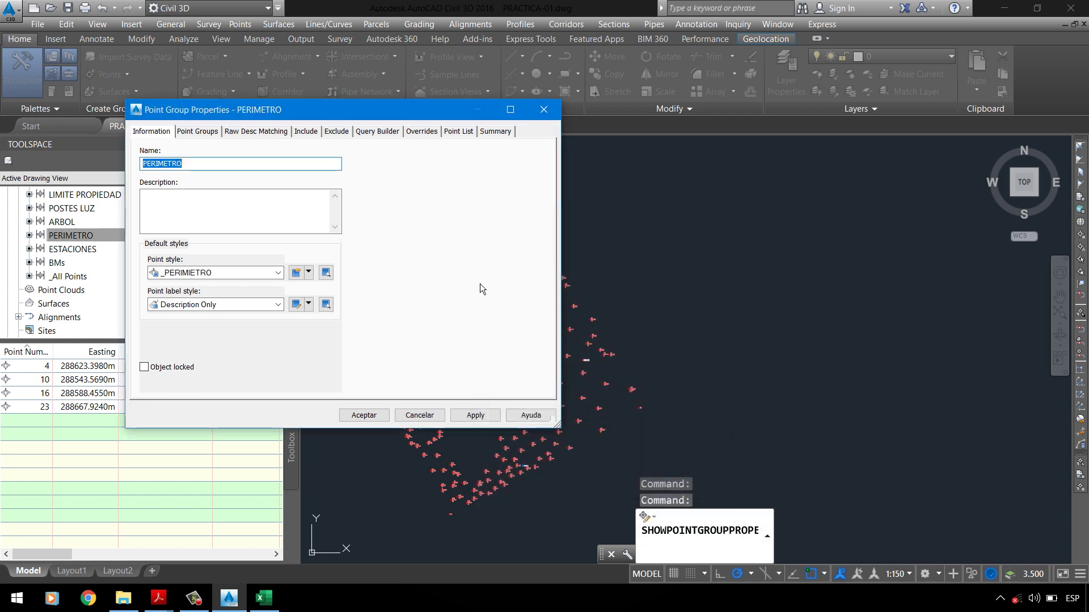
click(309, 304)
click(224, 306)
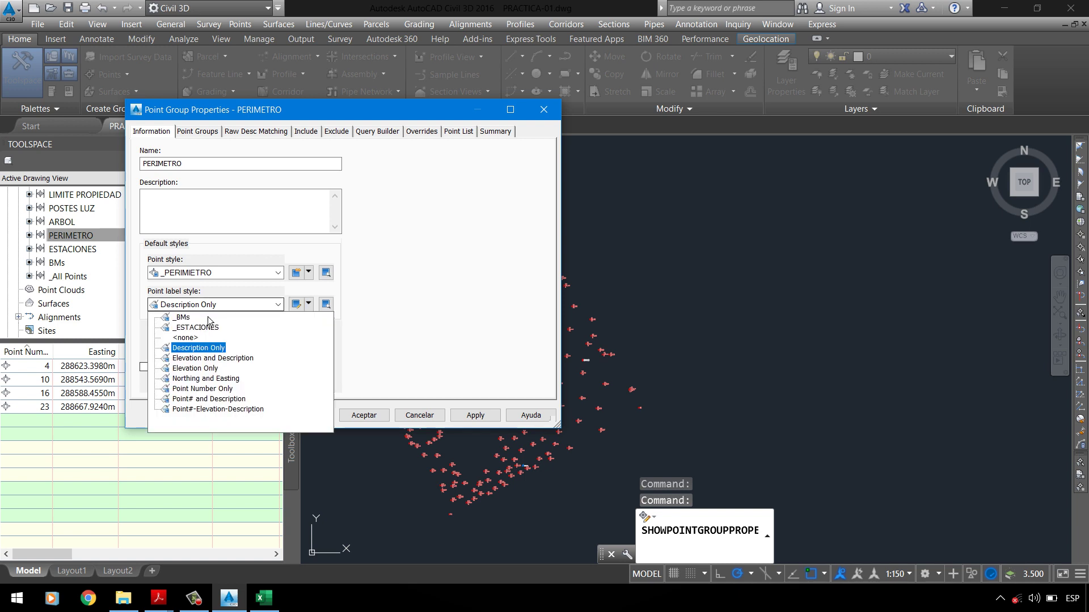
click(199, 347)
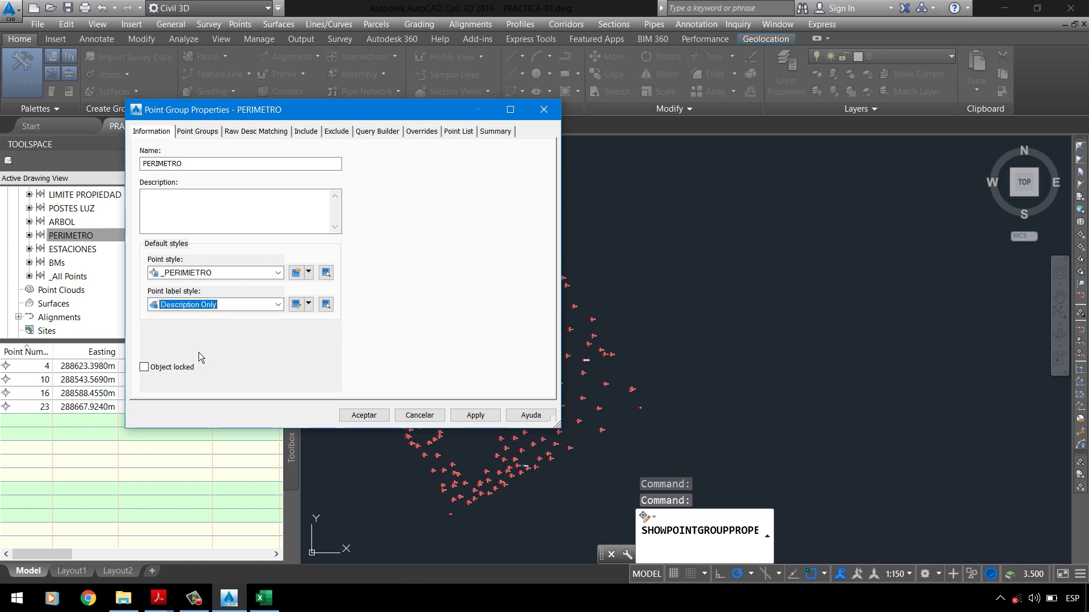
Step: Copy the Description Only label style as a new style named _PERIMETRO
click(310, 305)
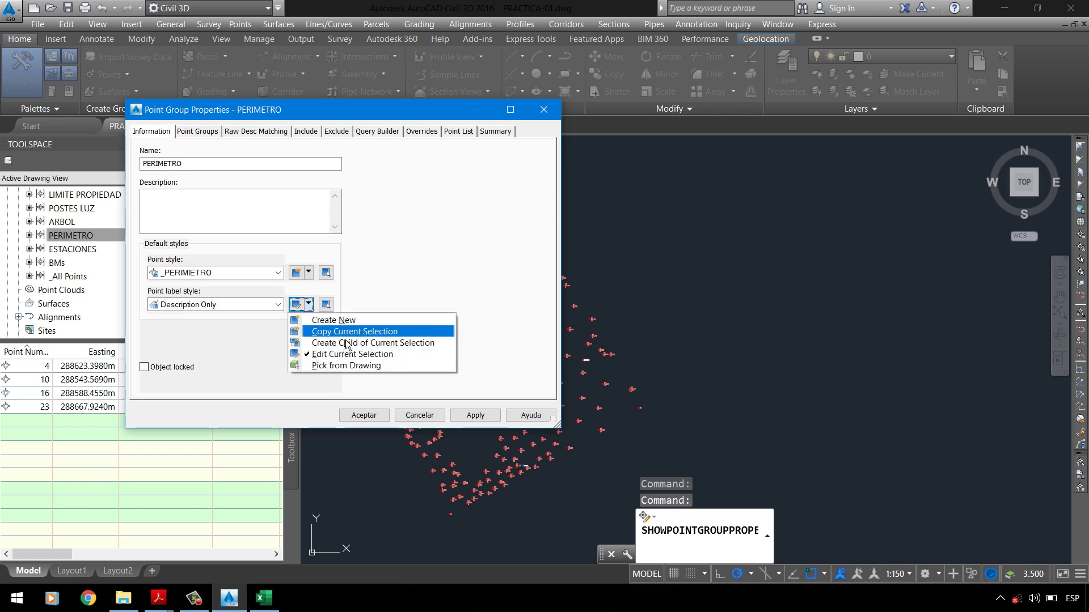
click(324, 309)
click(309, 304)
click(349, 332)
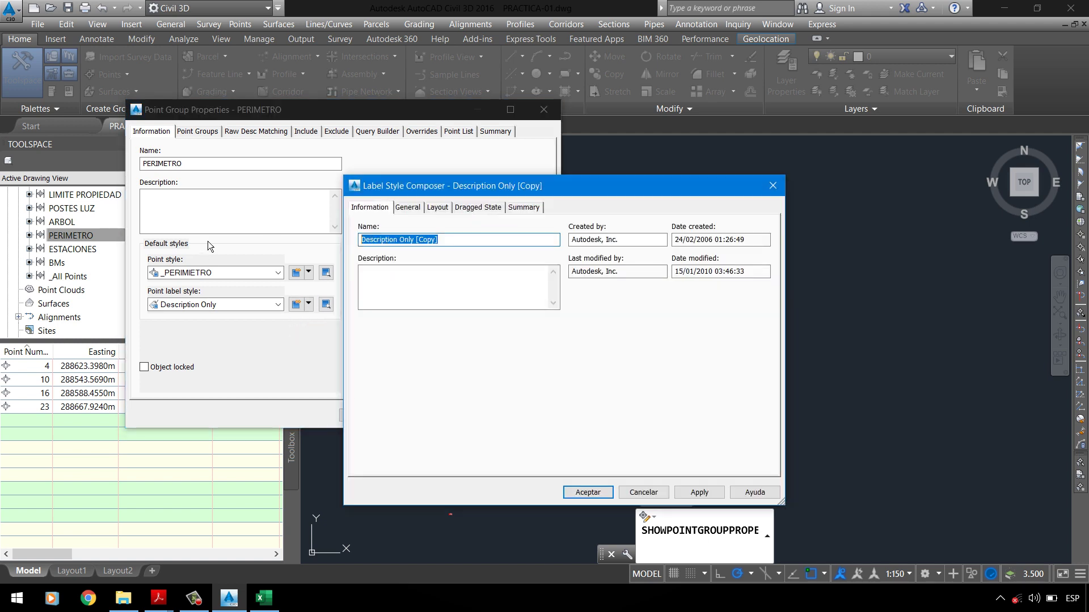
text(_PERIMETRO)
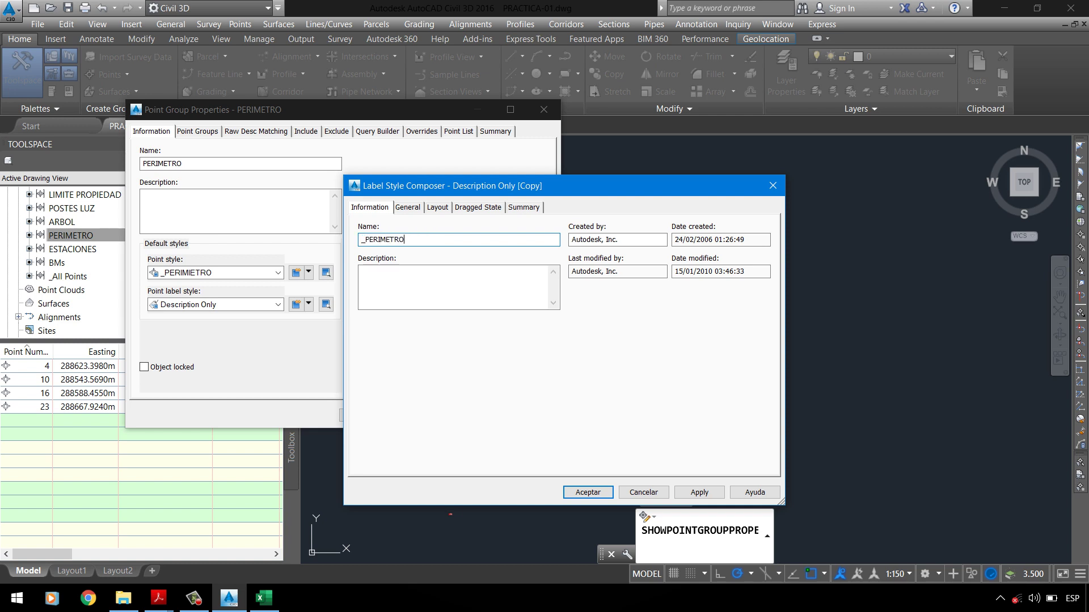
Step: Place the new label style on the _TEXTO layer
click(408, 207)
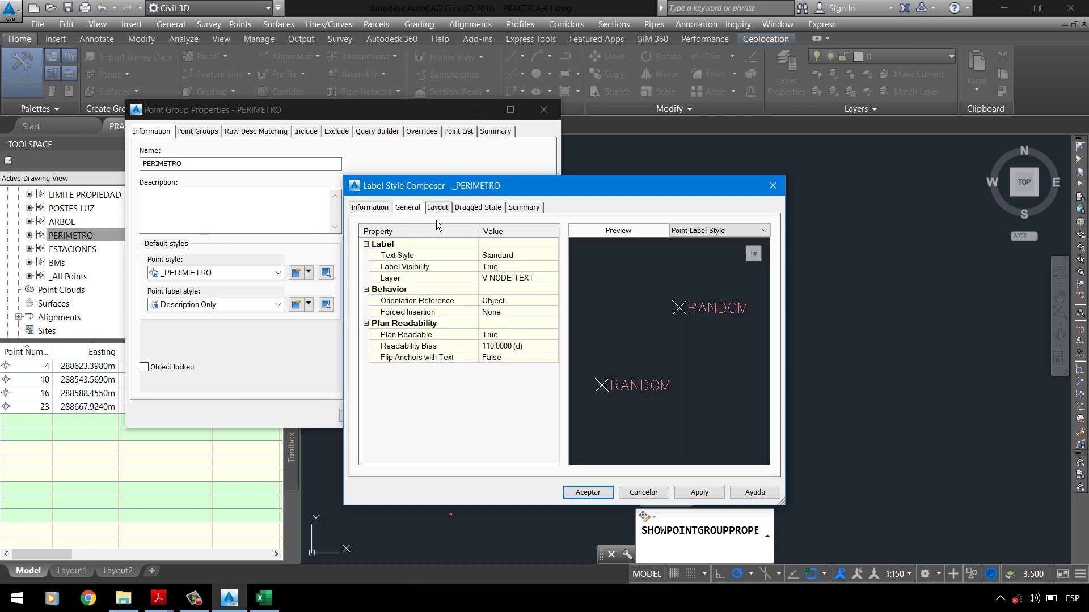
click(546, 278)
click(552, 278)
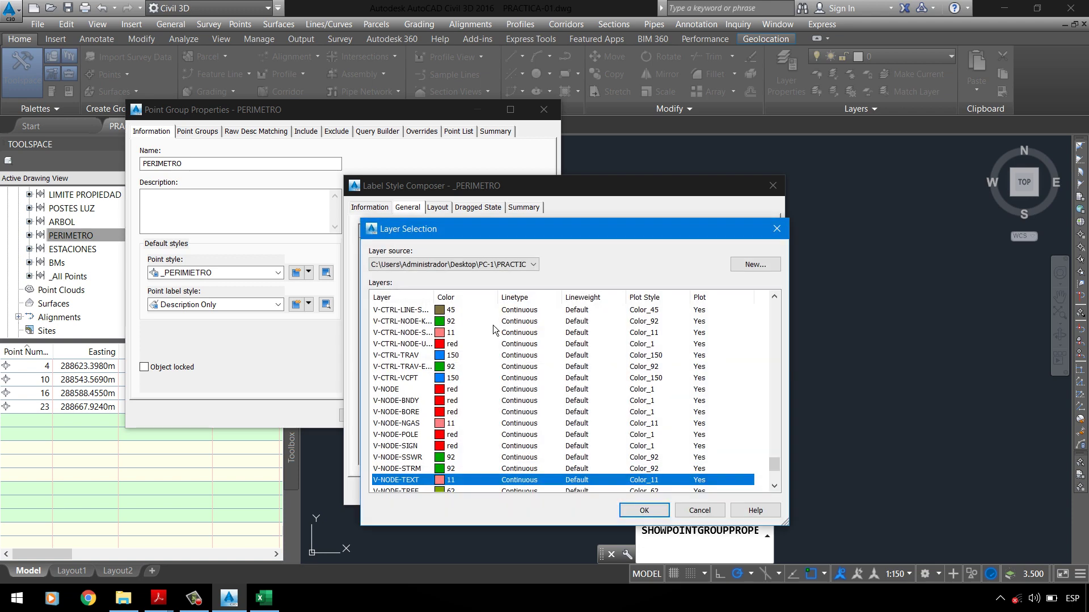
drag(774, 466, 757, 306)
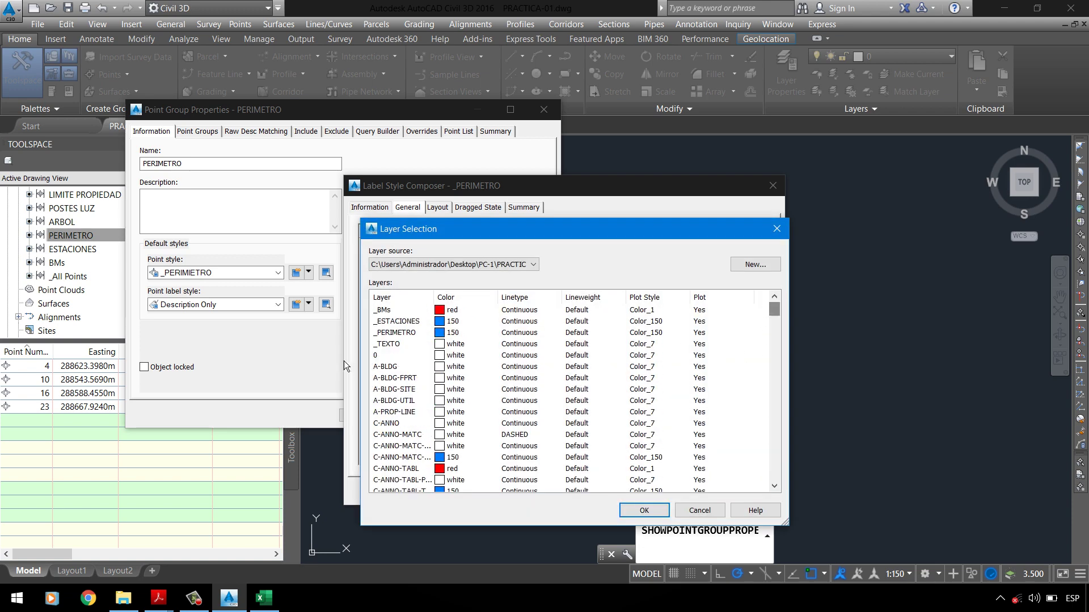
click(385, 346)
click(644, 511)
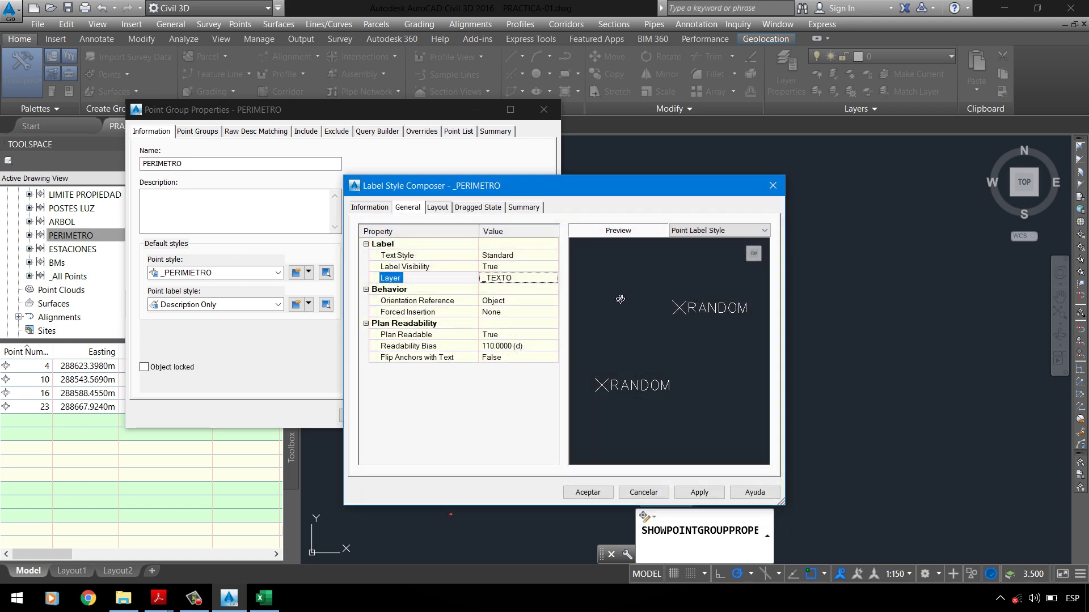
Step: Give the label text Top center attachment and a 5.00 mm X offset, then accept
click(447, 213)
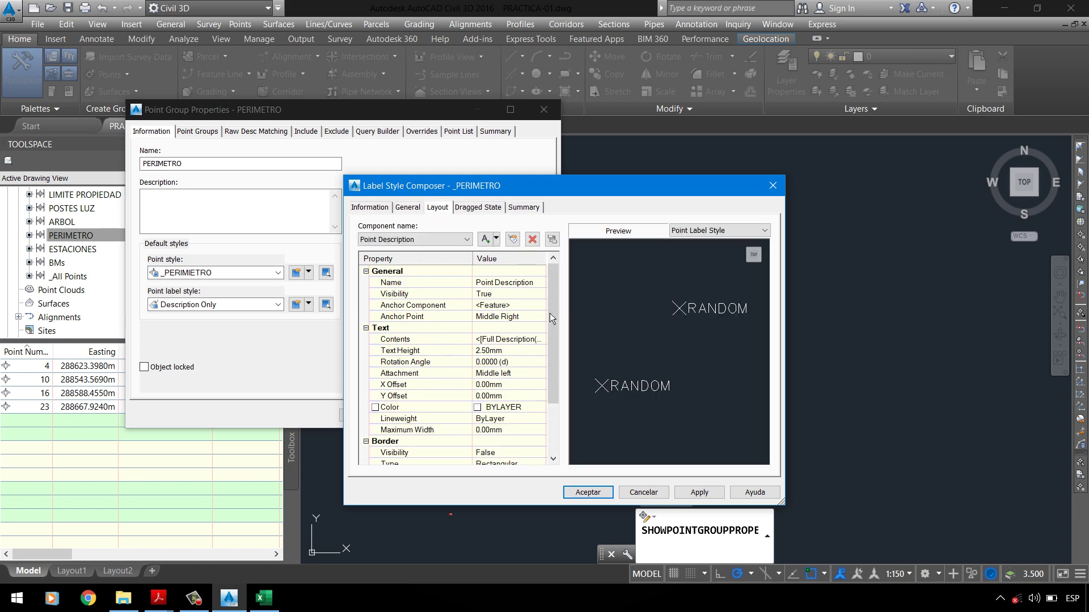
click(513, 352)
click(158, 598)
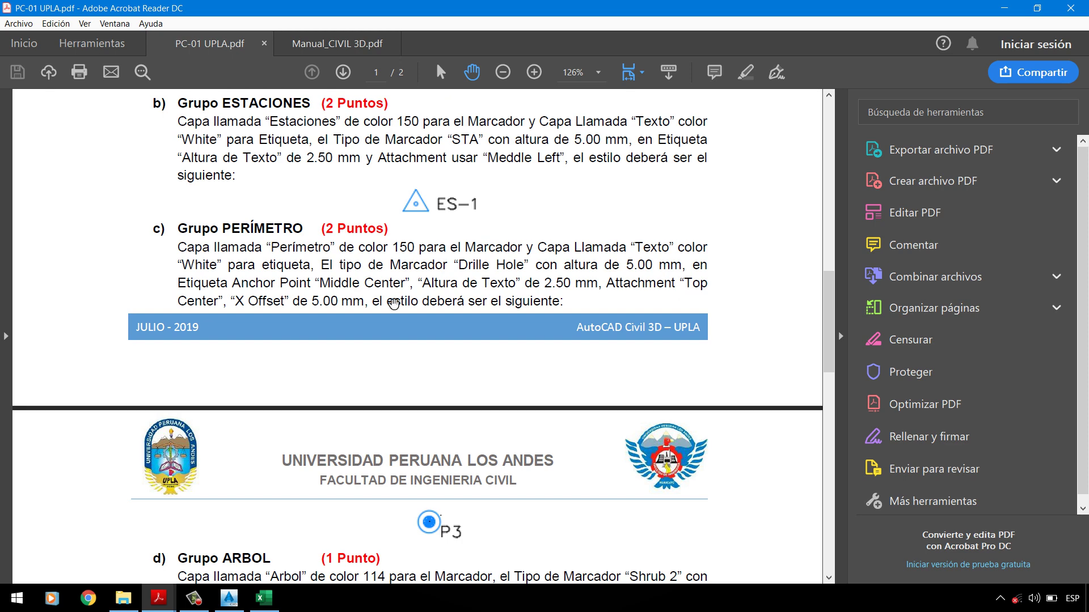
key(alt+Tab)
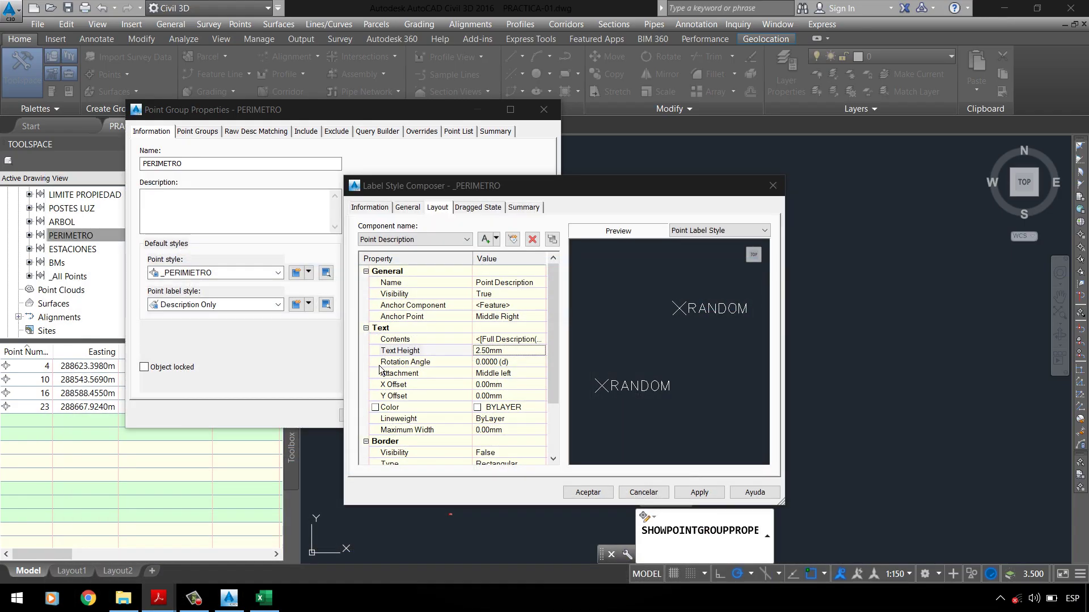
click(525, 379)
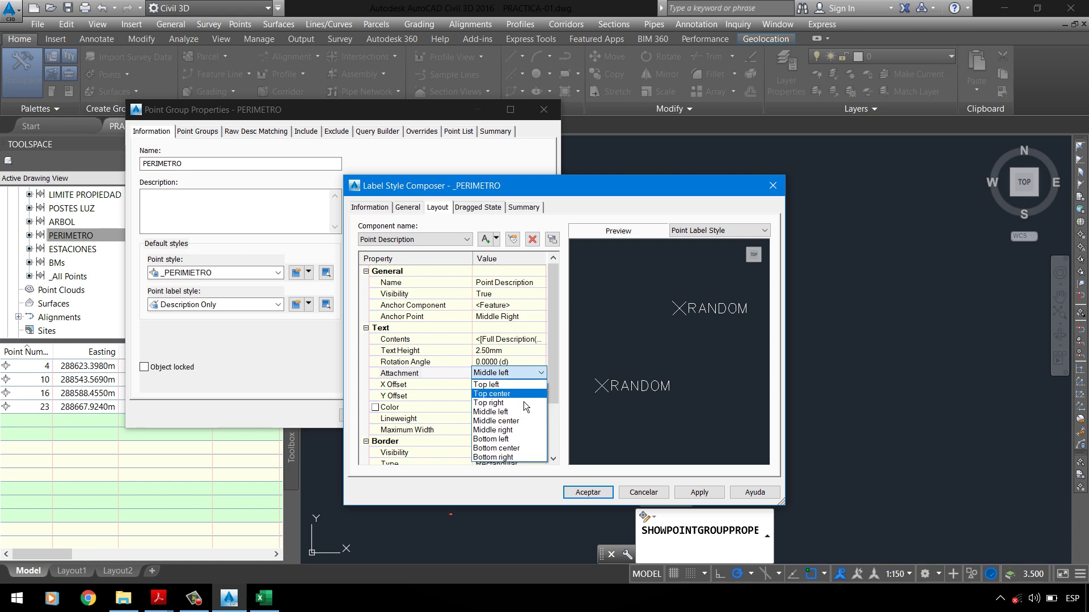
click(510, 393)
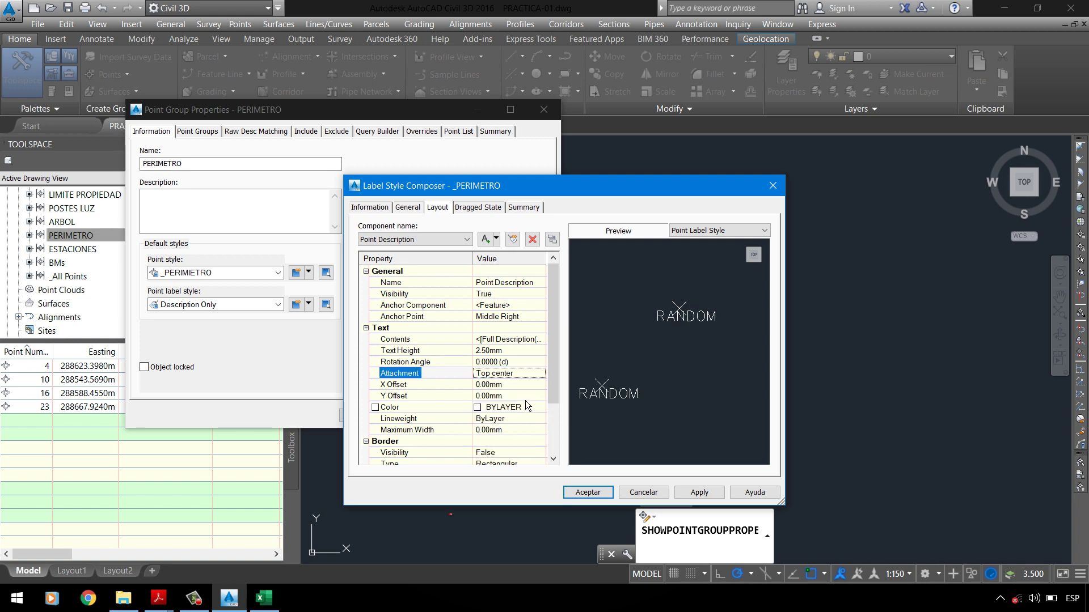
click(509, 388)
text(5)
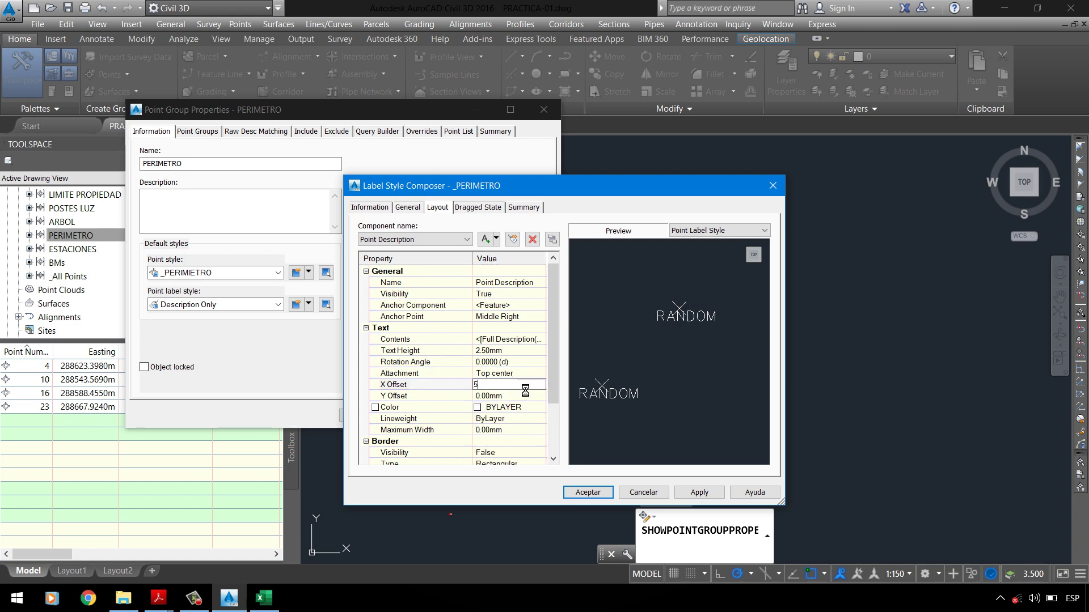
key(Return)
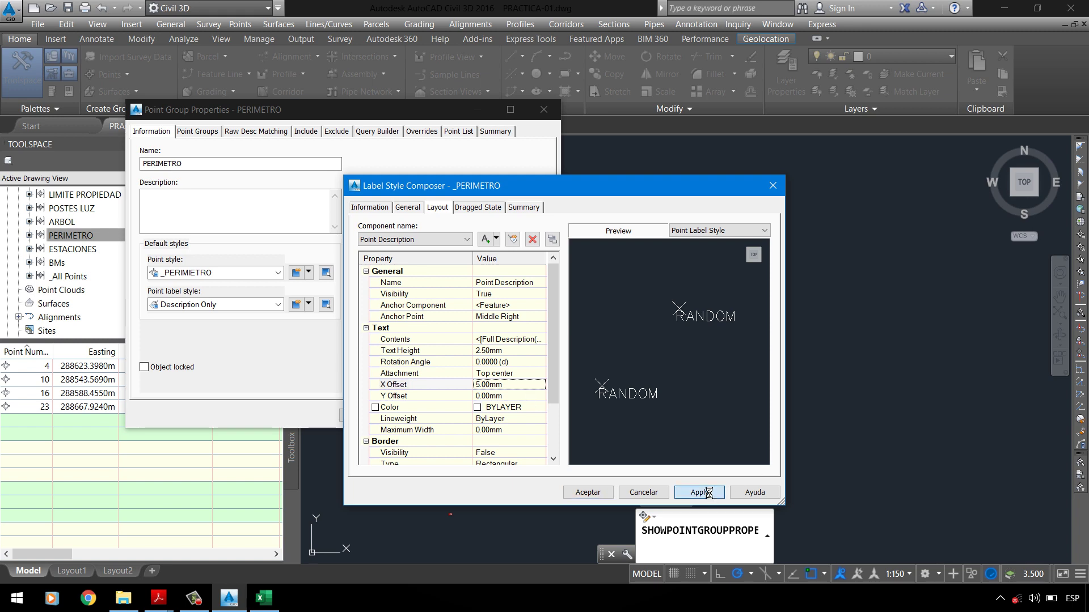
click(587, 492)
Step: Apply the _PERIMETRO label style and close the PERIMETRO point group properties
click(497, 419)
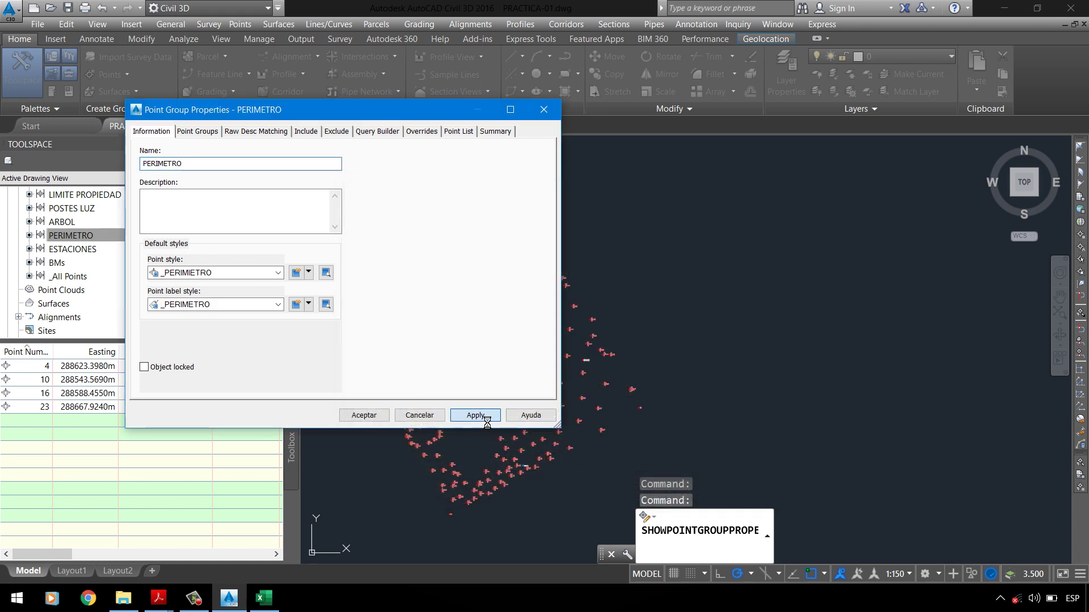
click(383, 420)
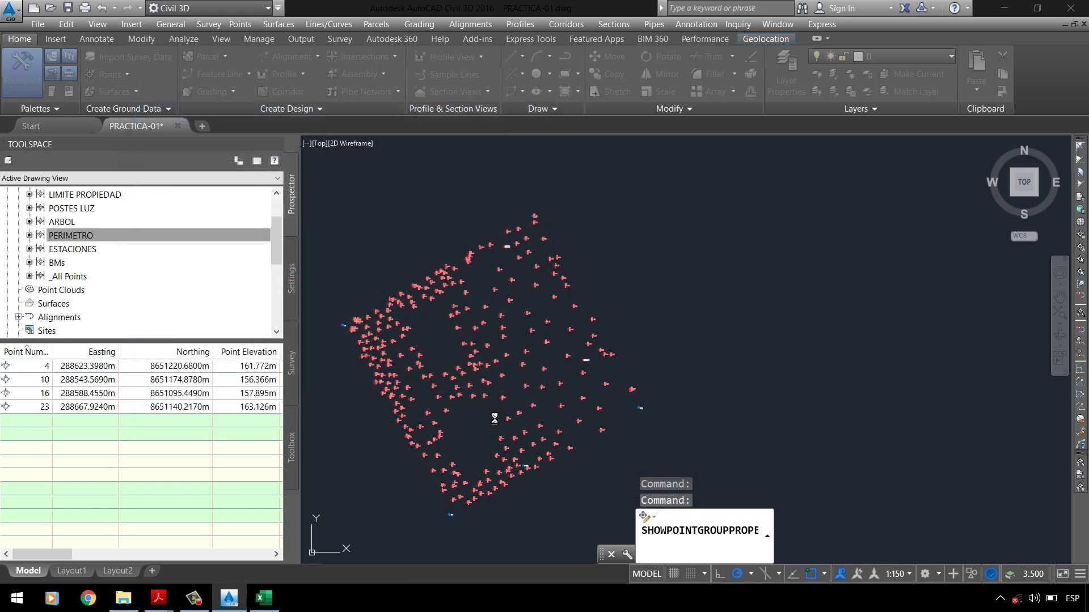
scroll(583, 231, up, 5)
scroll(567, 340, up, 6)
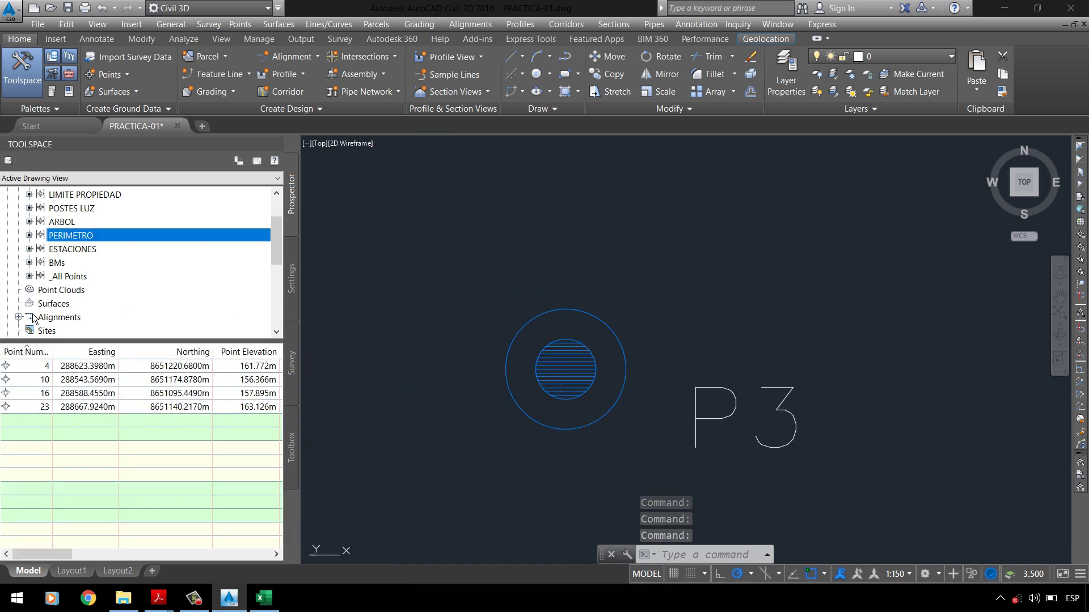
Step: Zoom to perimeter points 4 and 10, then bring up PC-01 UPLA.pdf
click(46, 393)
right_click(46, 365)
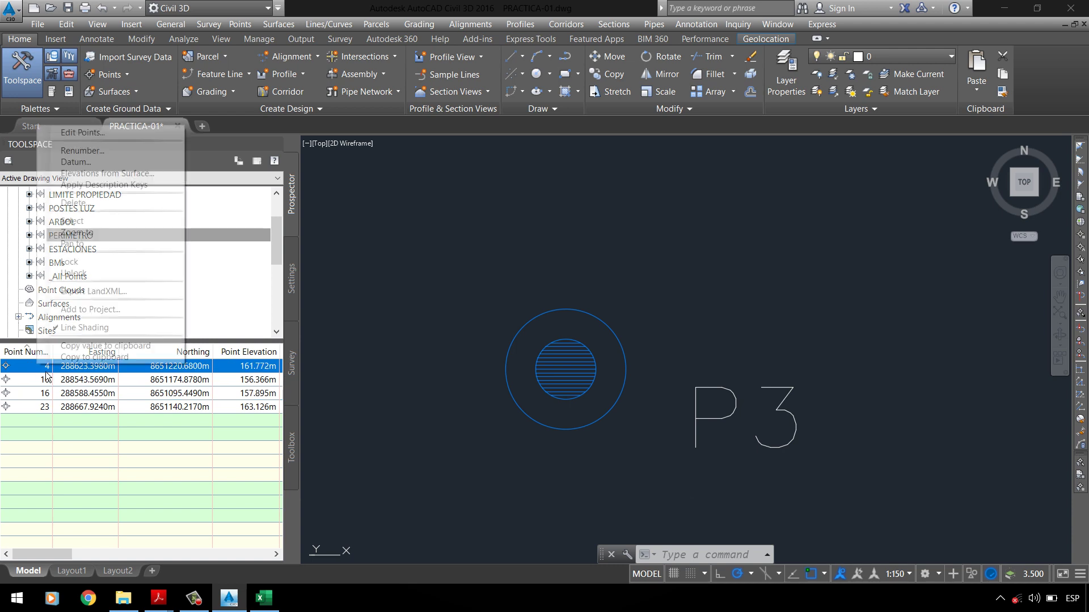
click(73, 235)
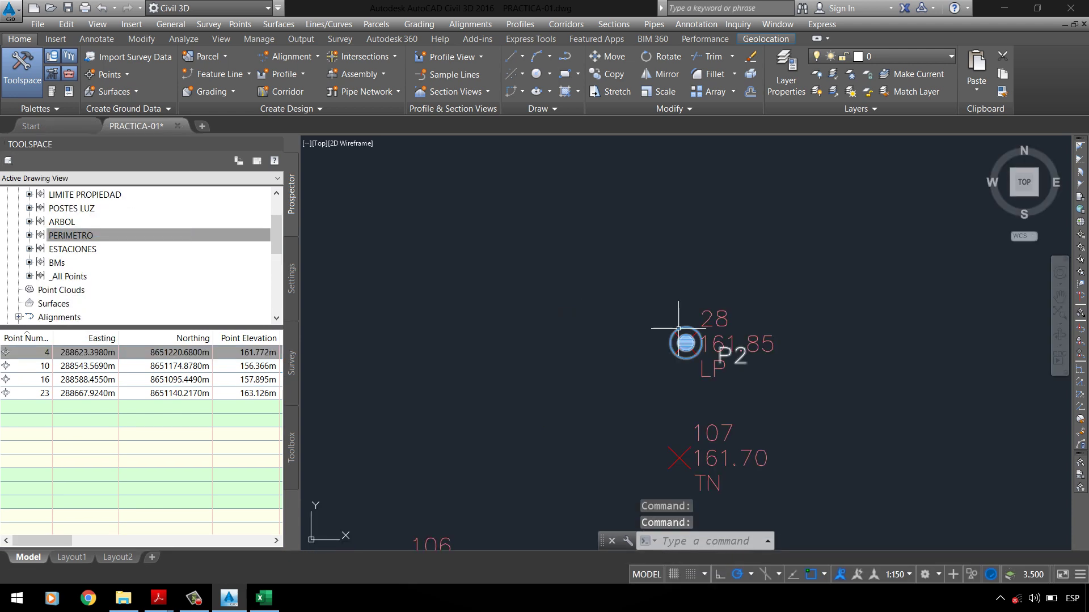
right_click(23, 367)
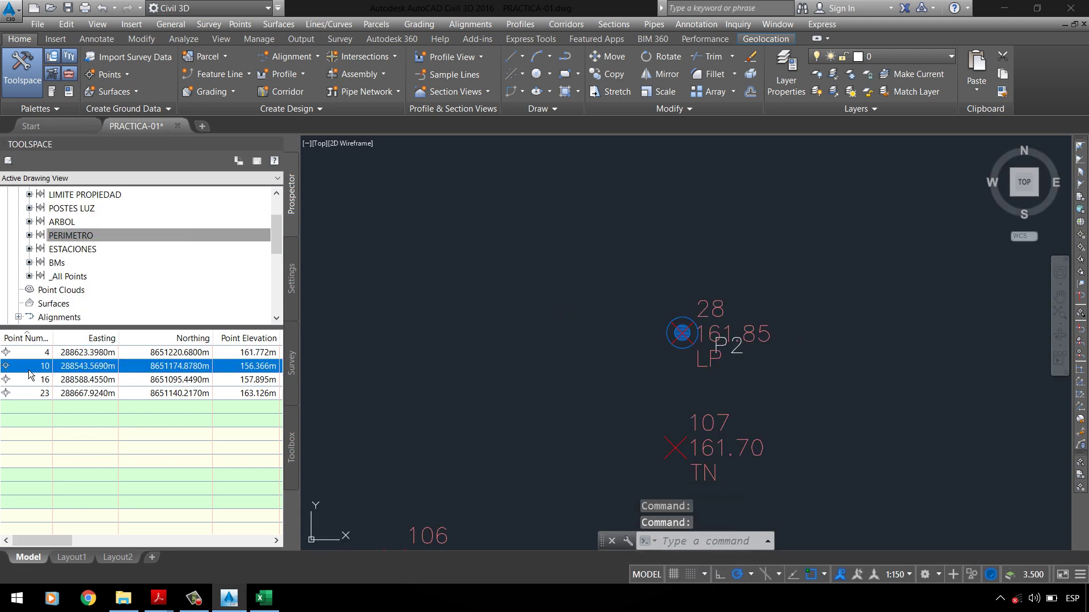
click(71, 233)
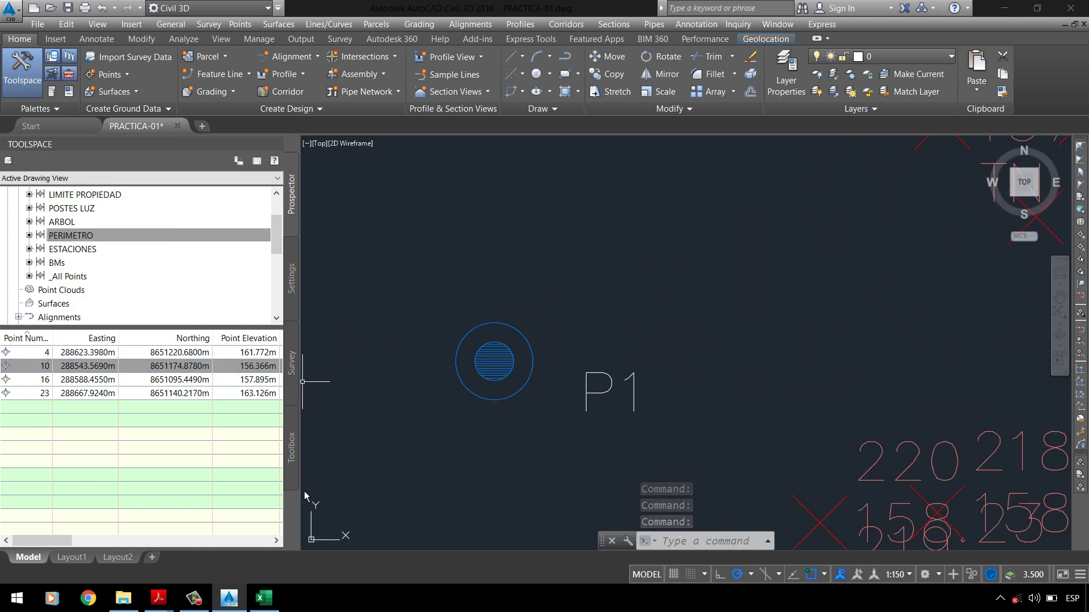
mouse_move(158, 598)
click(187, 544)
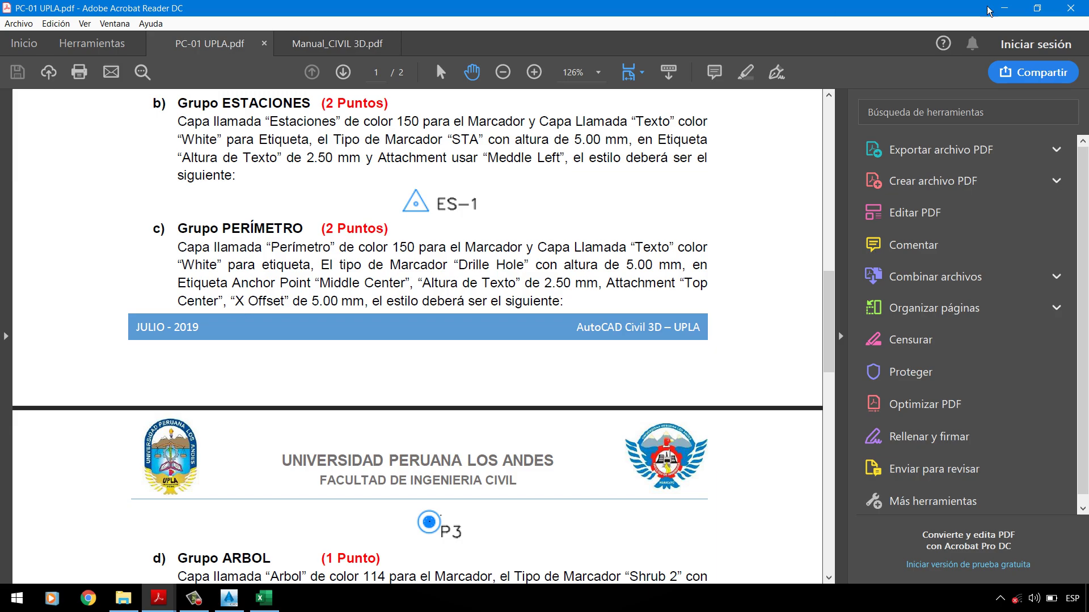
Step: Set the annotation scale to 1:500, then open the PC-1 project folder
click(1004, 8)
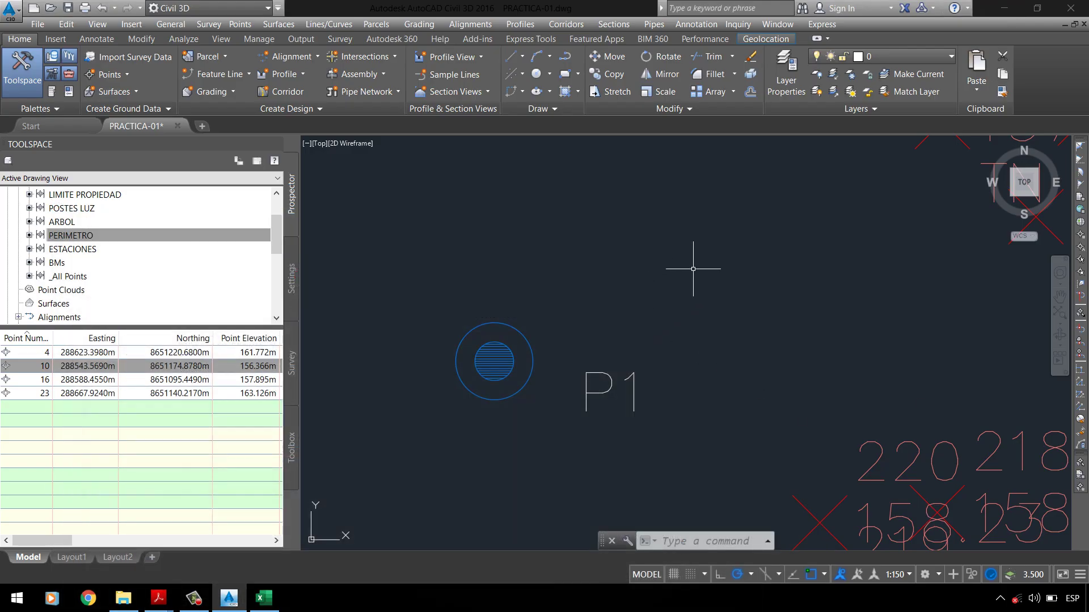
click(909, 576)
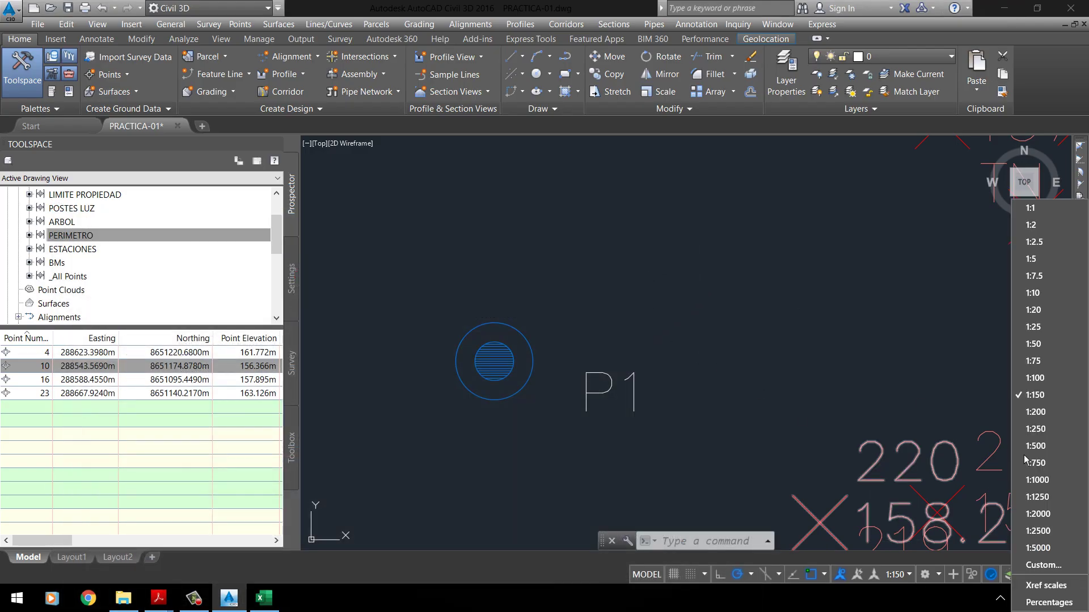
click(1047, 446)
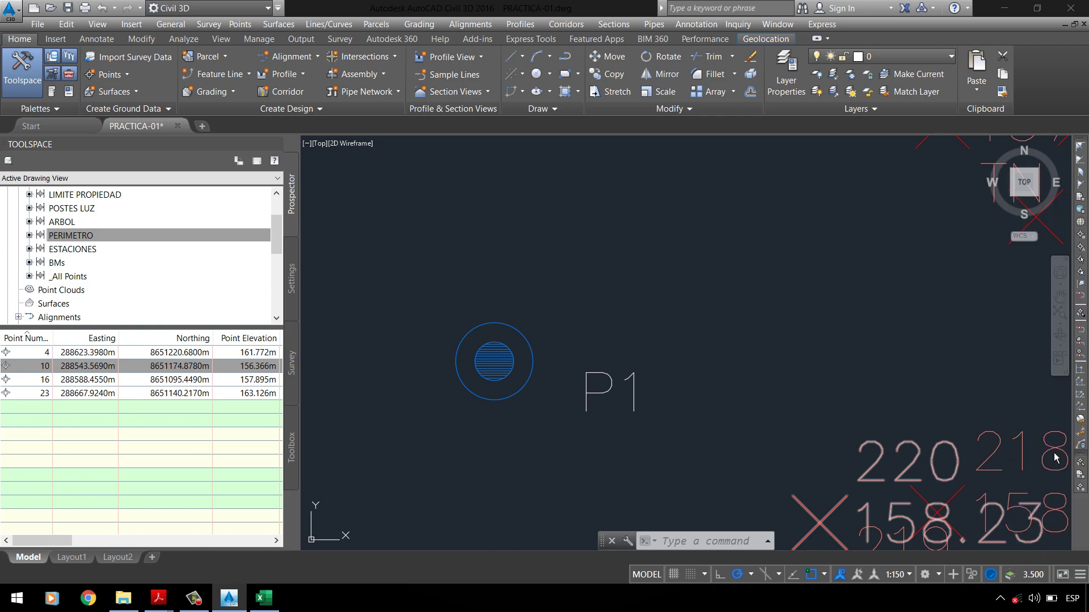
scroll(710, 322, down, 8)
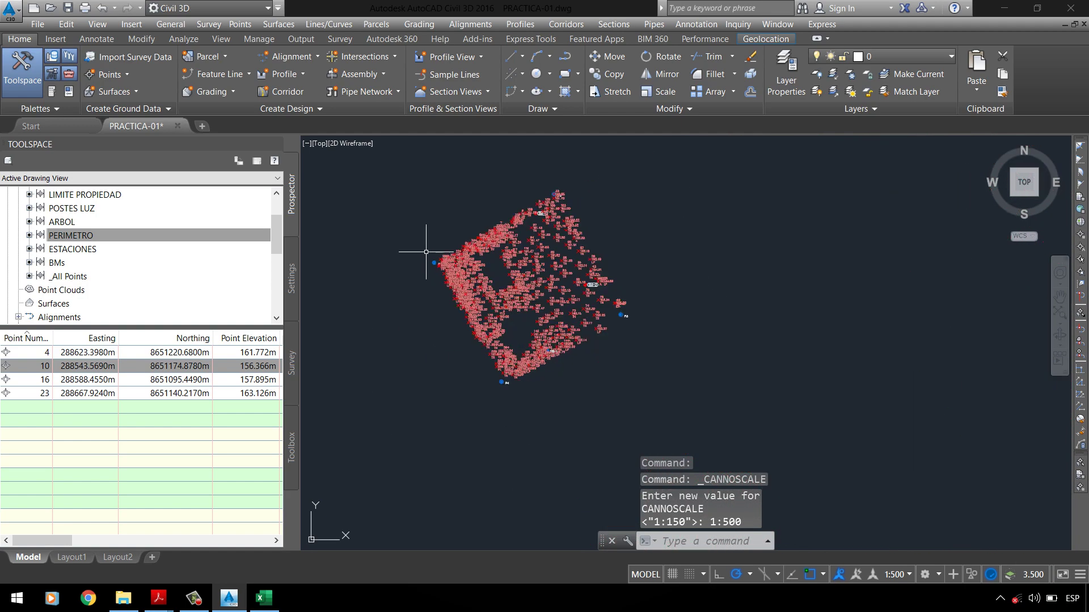
scroll(465, 249, up, 8)
scroll(611, 350, up, 4)
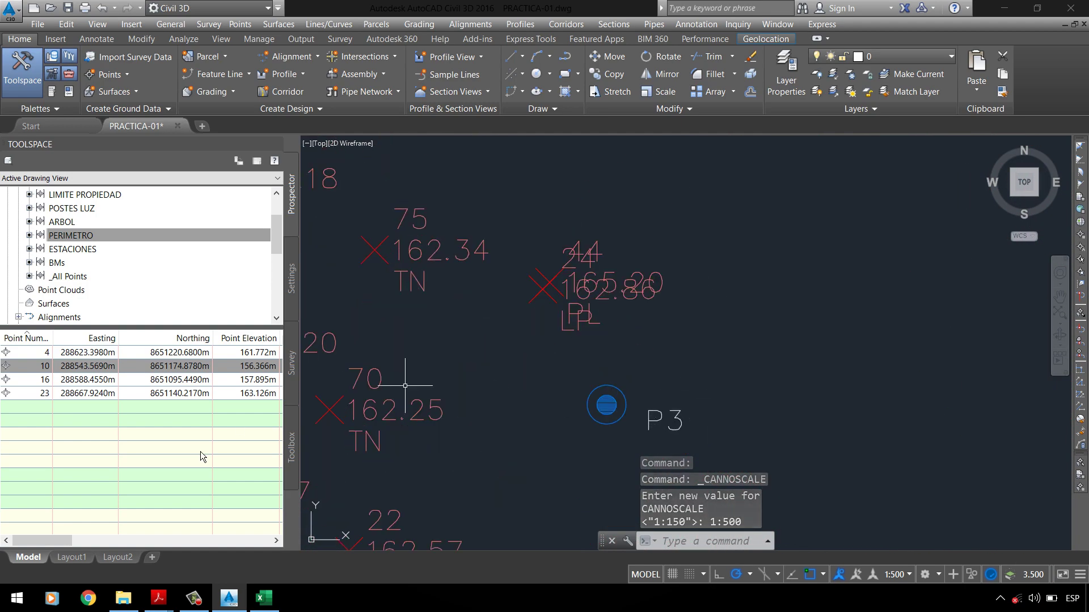
click(138, 603)
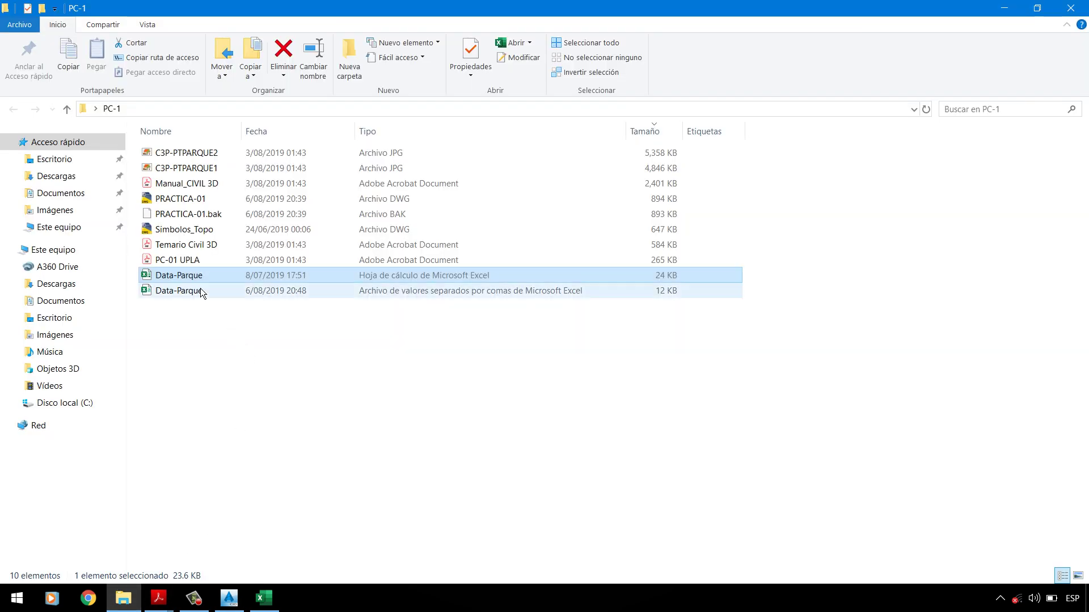
Step: View the C3P-PTPARQUE1 plan's legend and P3 corner, then return to Civil 3D
double_click(190, 154)
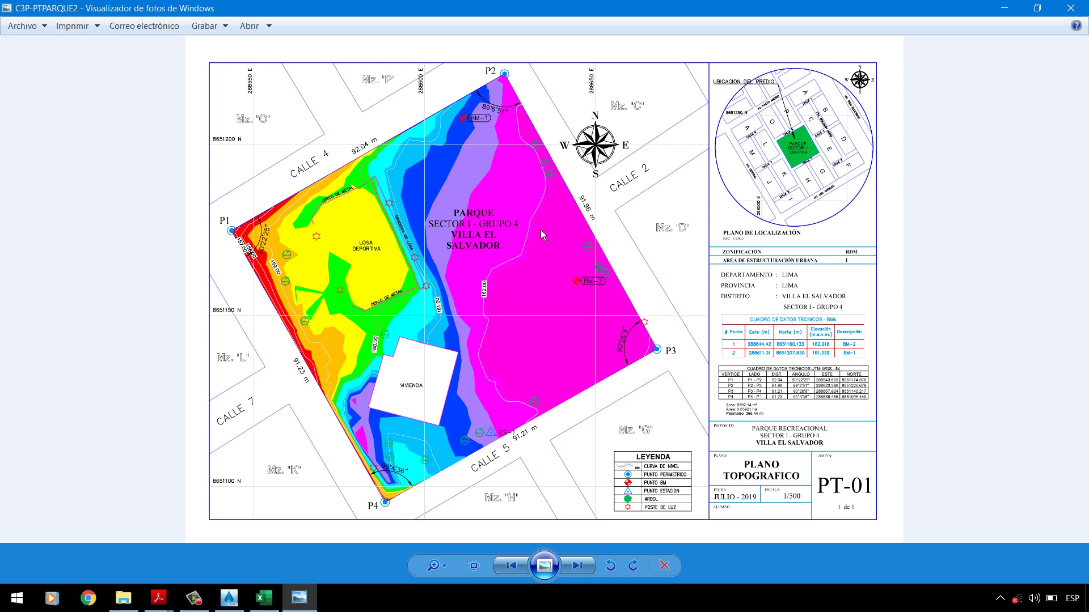
click(578, 565)
scroll(565, 436, up, 4)
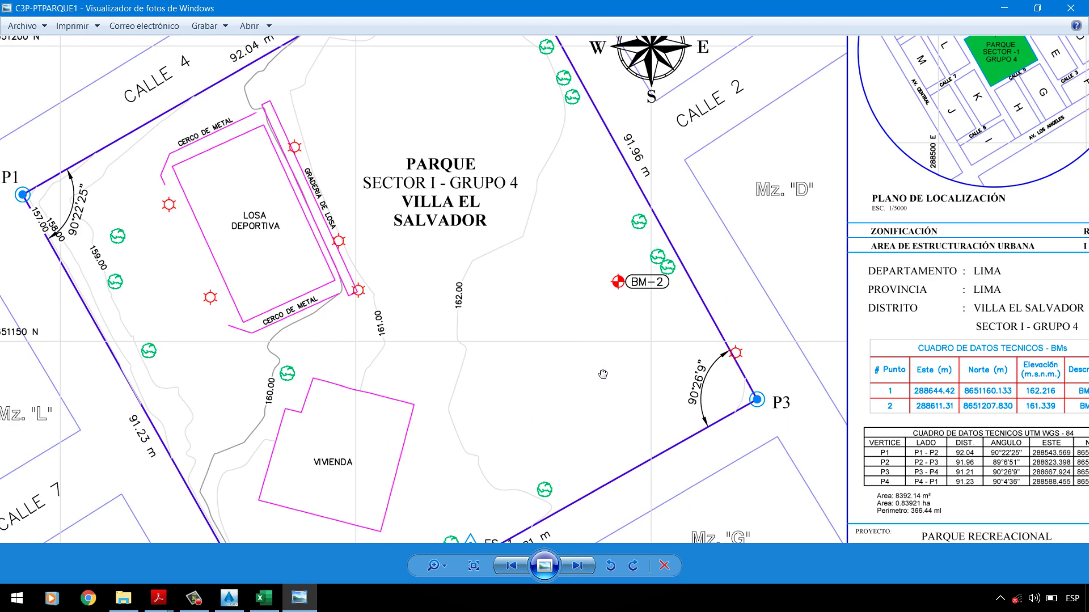
scroll(762, 495, up, 4)
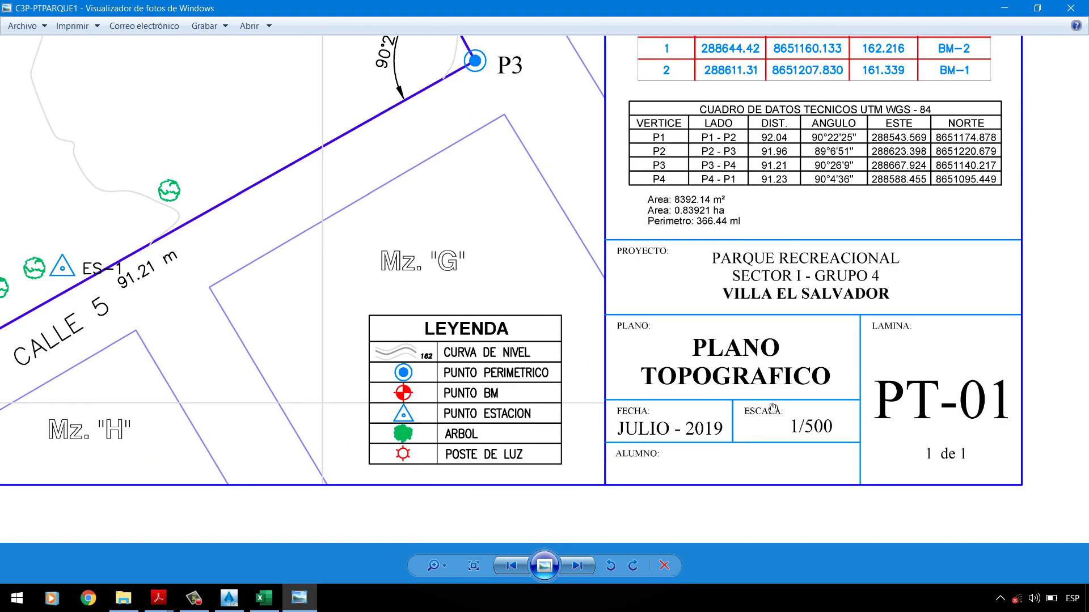
scroll(535, 303, down, 6)
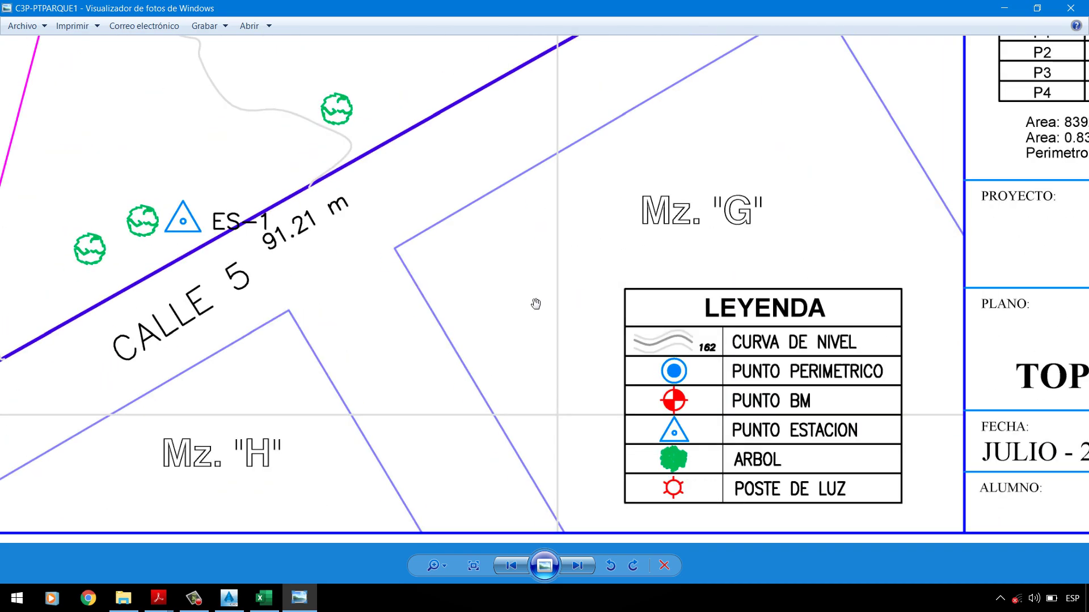
scroll(338, 206, down, 3)
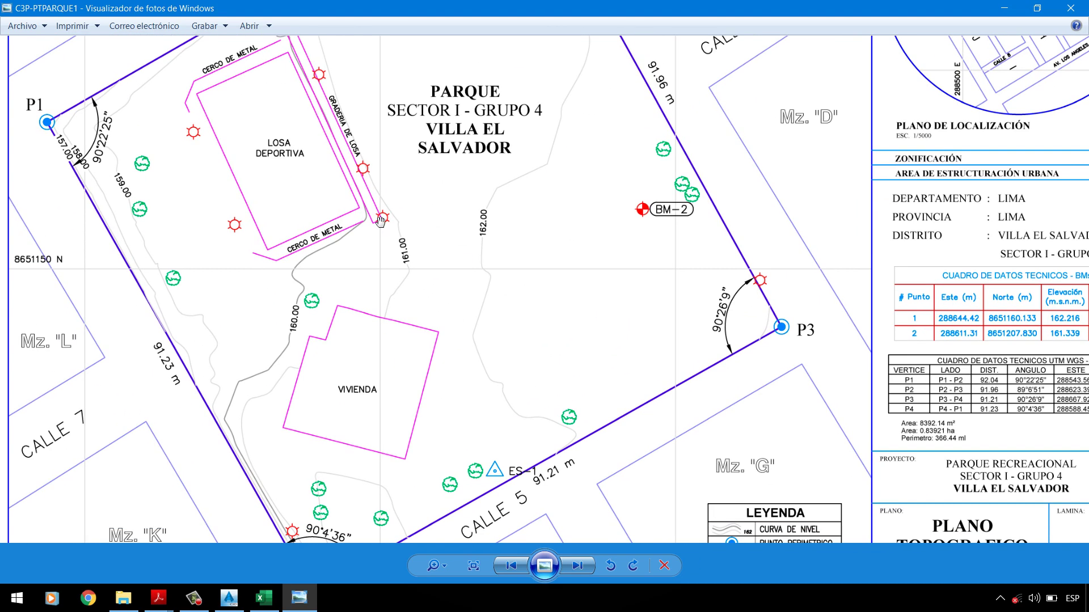
scroll(457, 248, up, 4)
scroll(457, 247, down, 2)
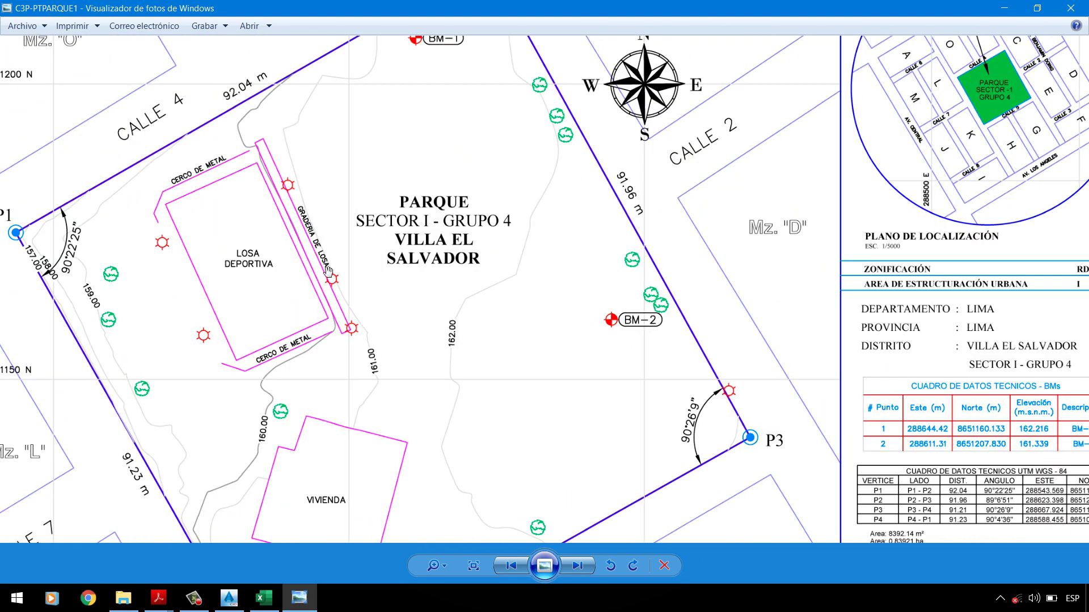
scroll(793, 466, up, 5)
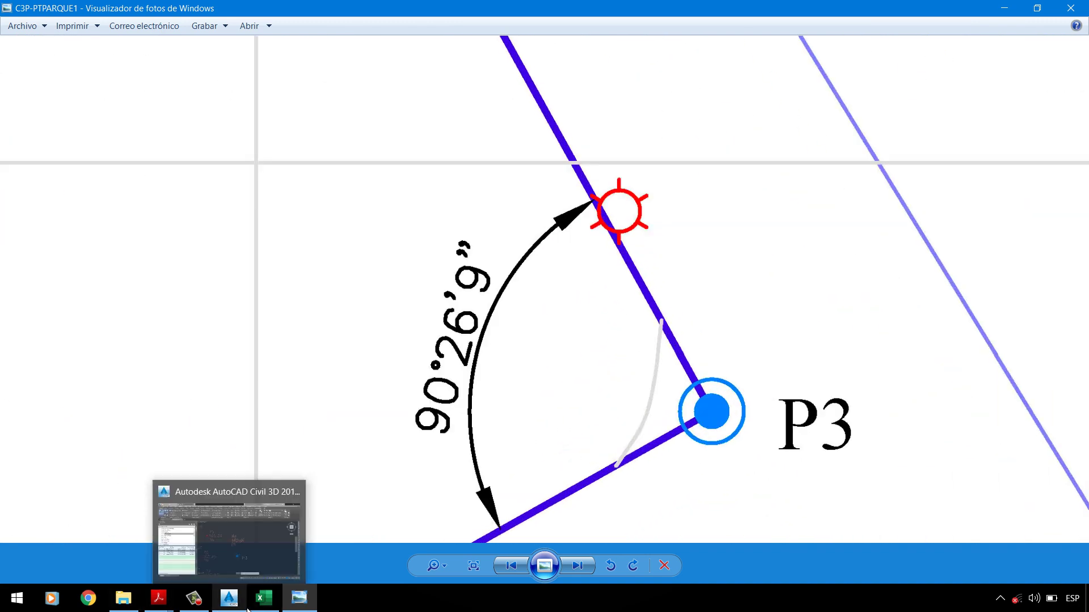
click(229, 598)
scroll(677, 421, up, 4)
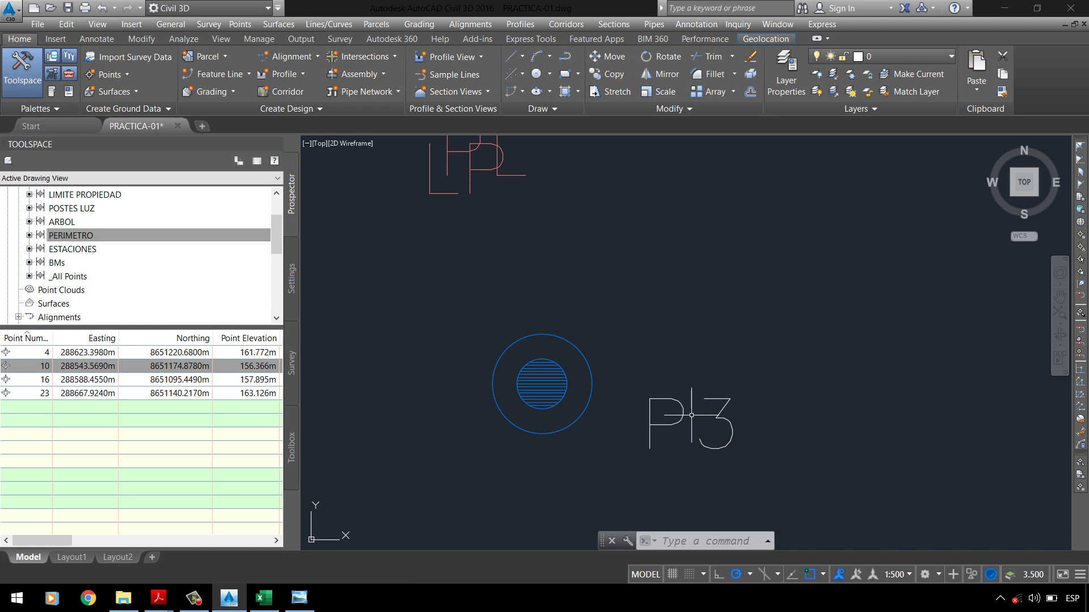
Step: Open the ARBOL point group's properties and copy its current point style
scroll(618, 285, down, 5)
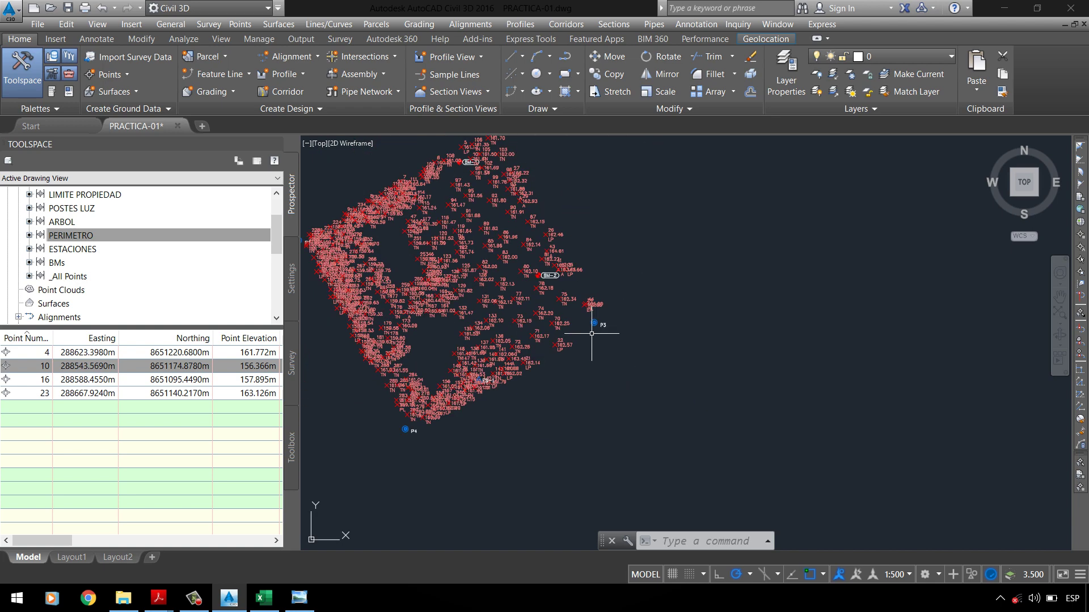
click(59, 222)
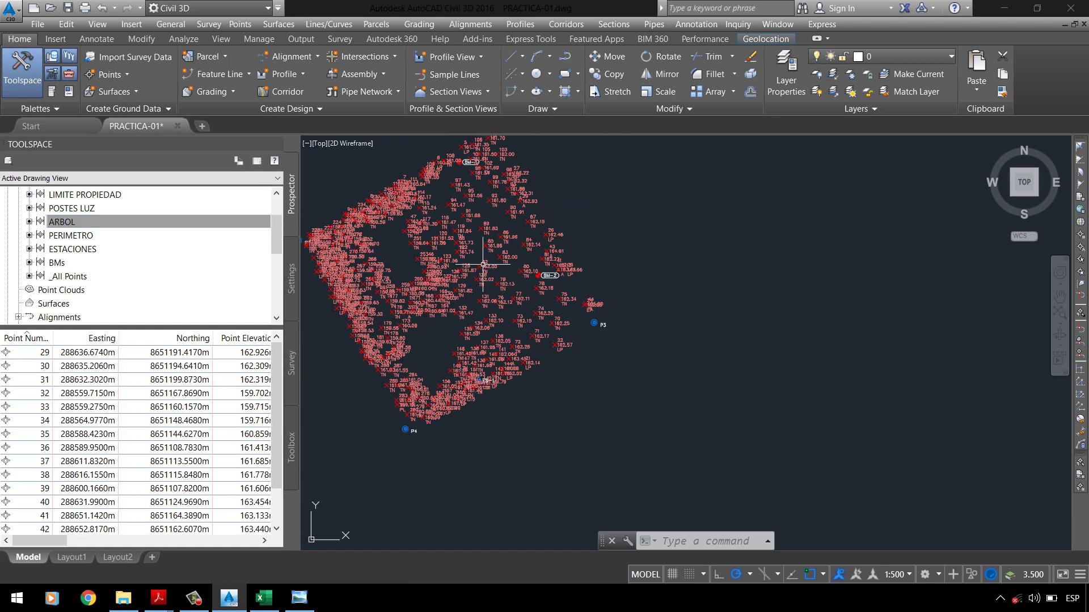
right_click(76, 228)
click(100, 233)
drag(200, 110, 466, 129)
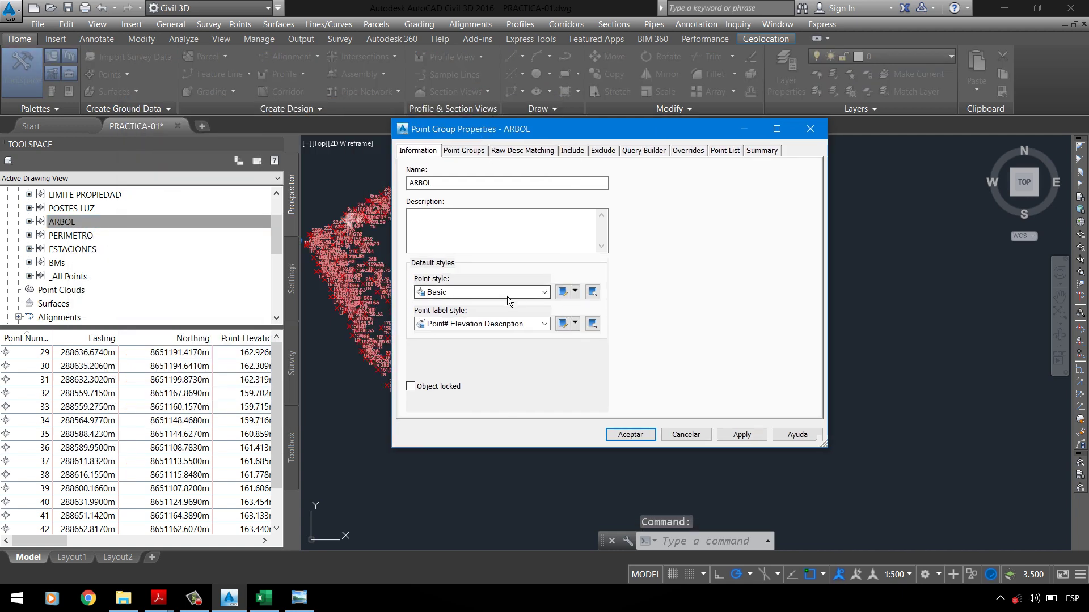
click(575, 291)
click(597, 323)
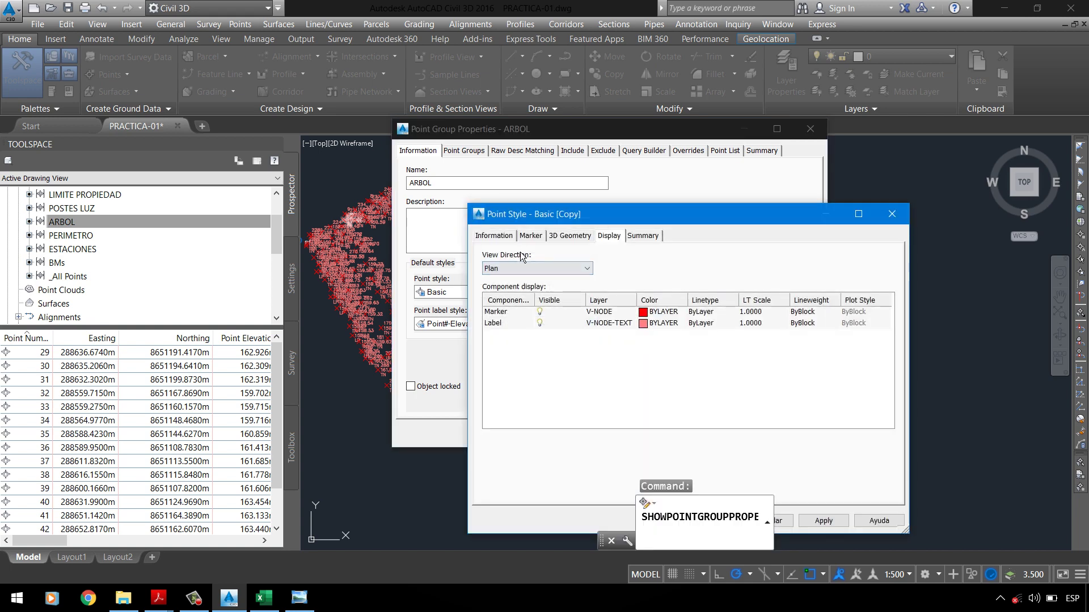
Step: Name the copied style _ARBOL and set its marker to use an AutoCAD block
click(494, 235)
key(BackSpace)
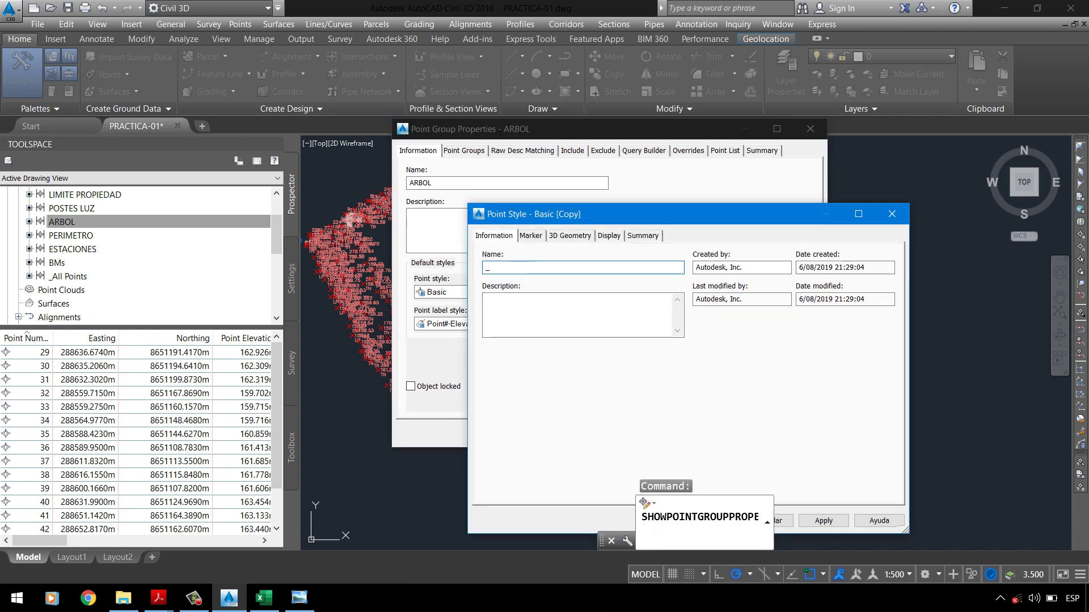
text(_ARVOL)
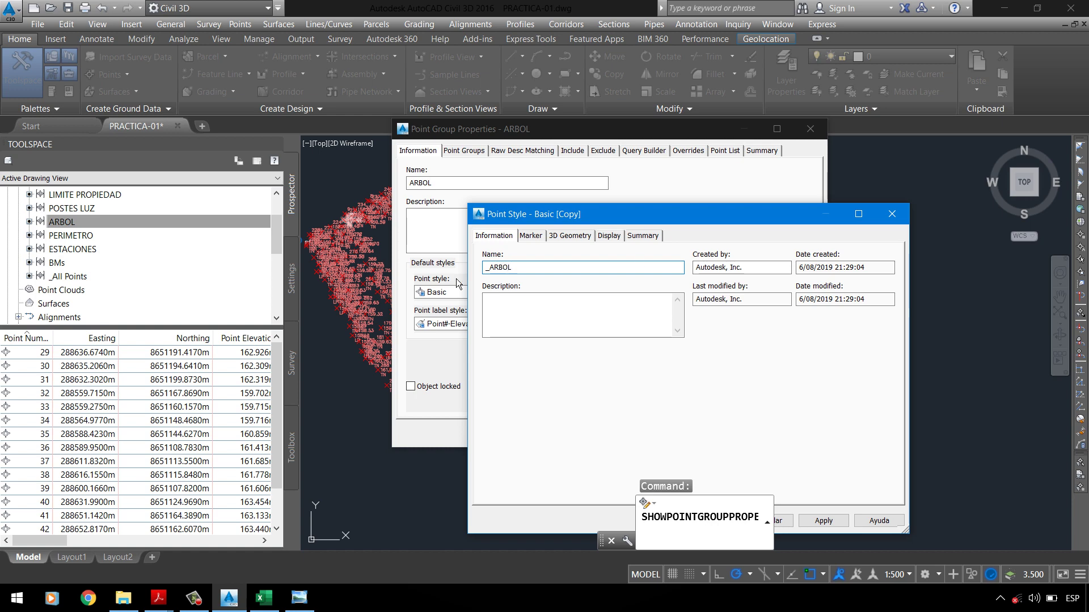
click(532, 237)
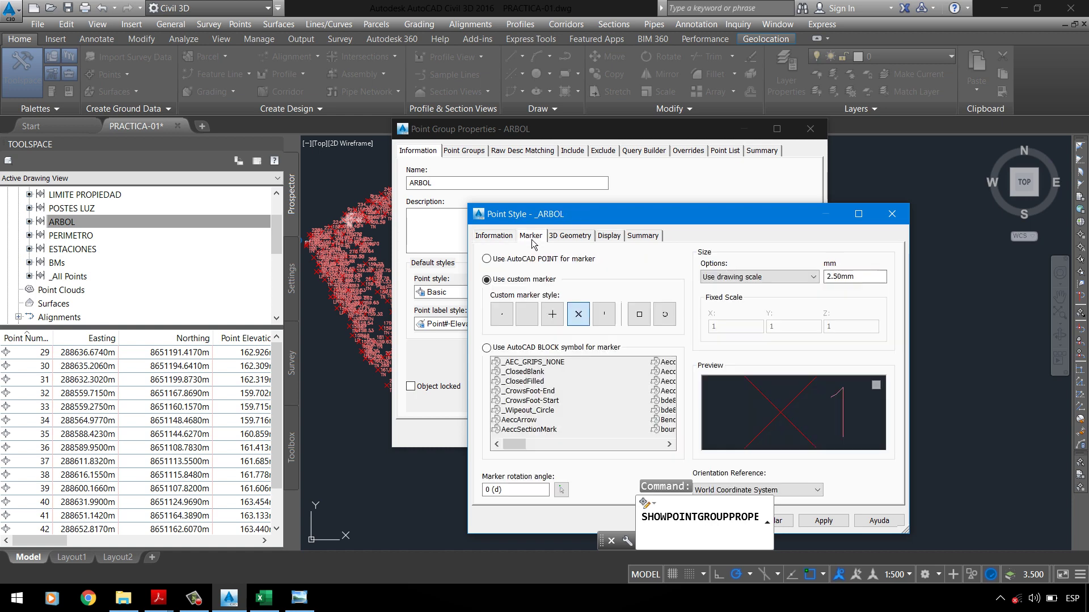
click(500, 362)
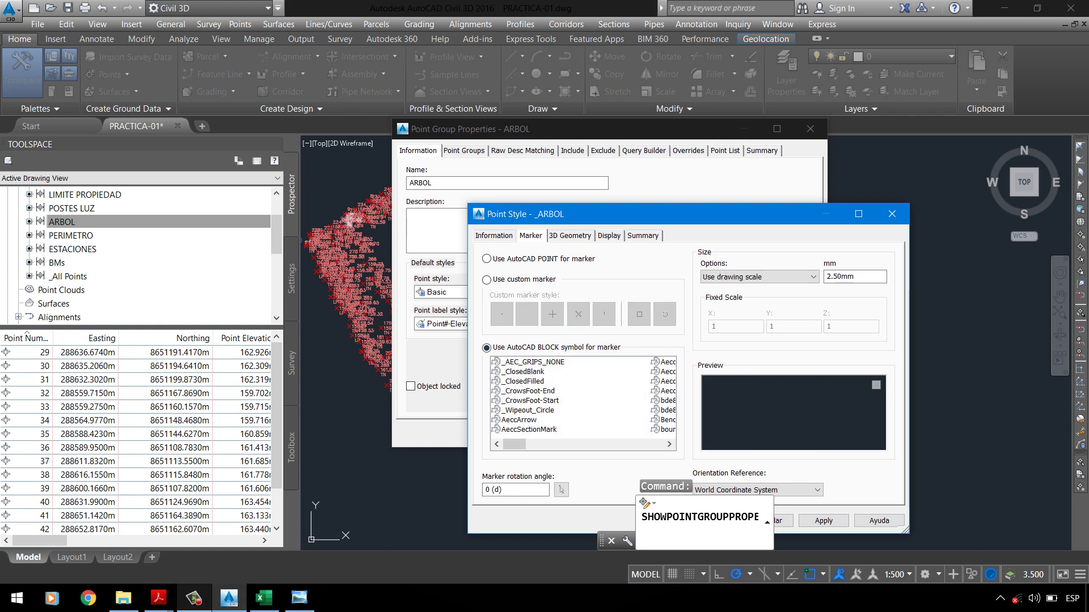
Step: Check the PC-1 folder, plan image and Data-Parque spreadsheet, then return to the style
click(136, 598)
click(236, 401)
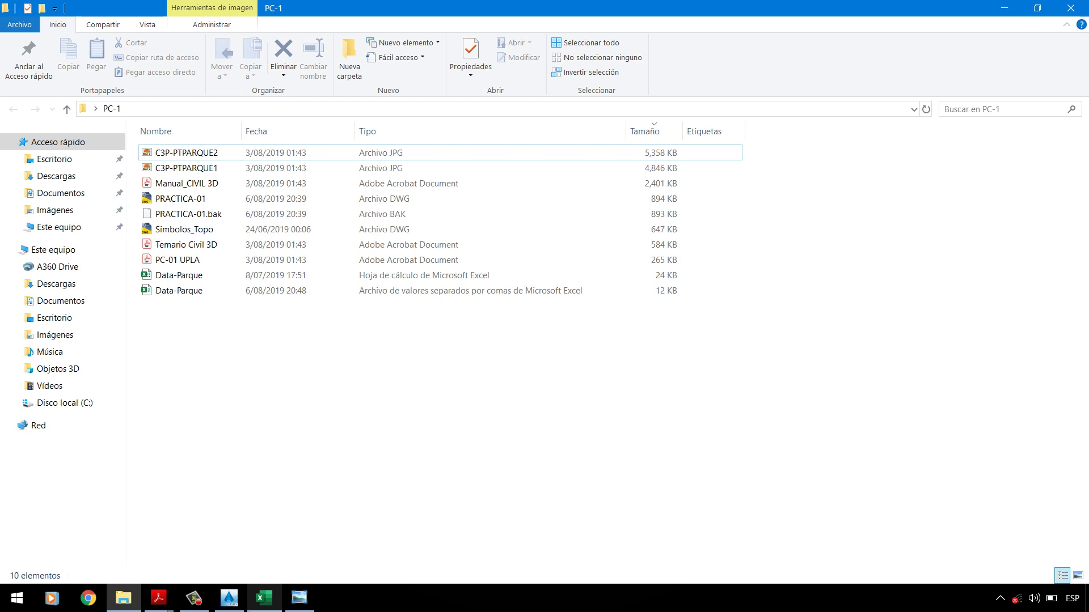
click(300, 597)
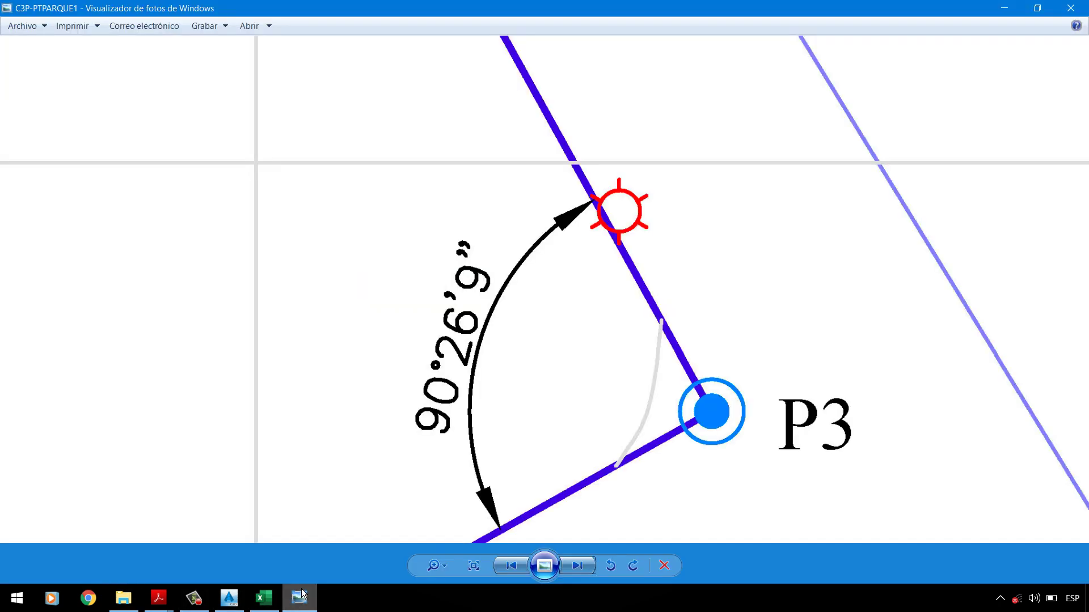
click(280, 608)
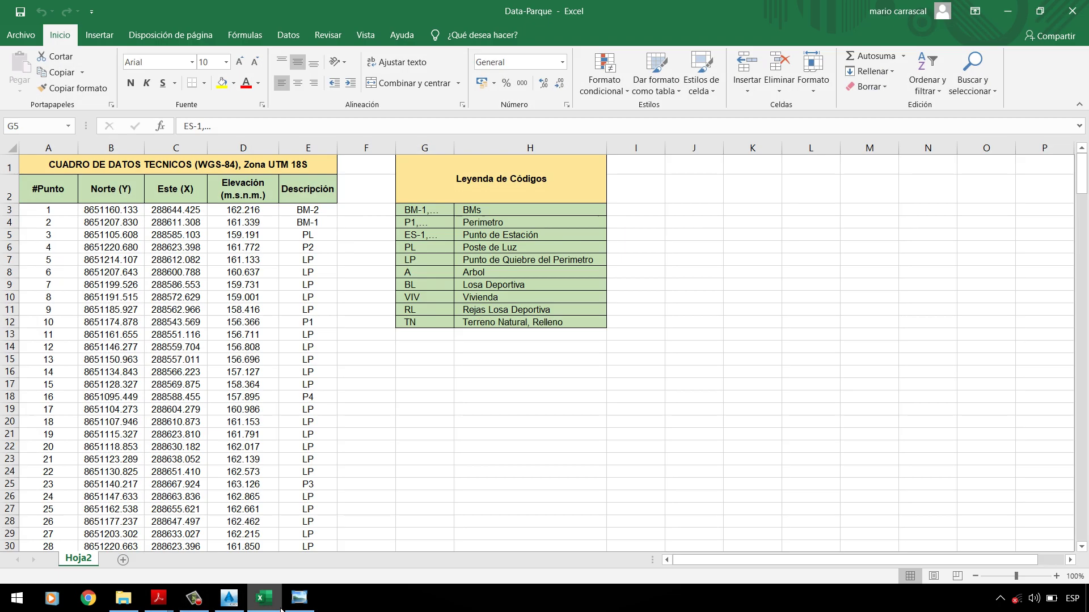
click(229, 596)
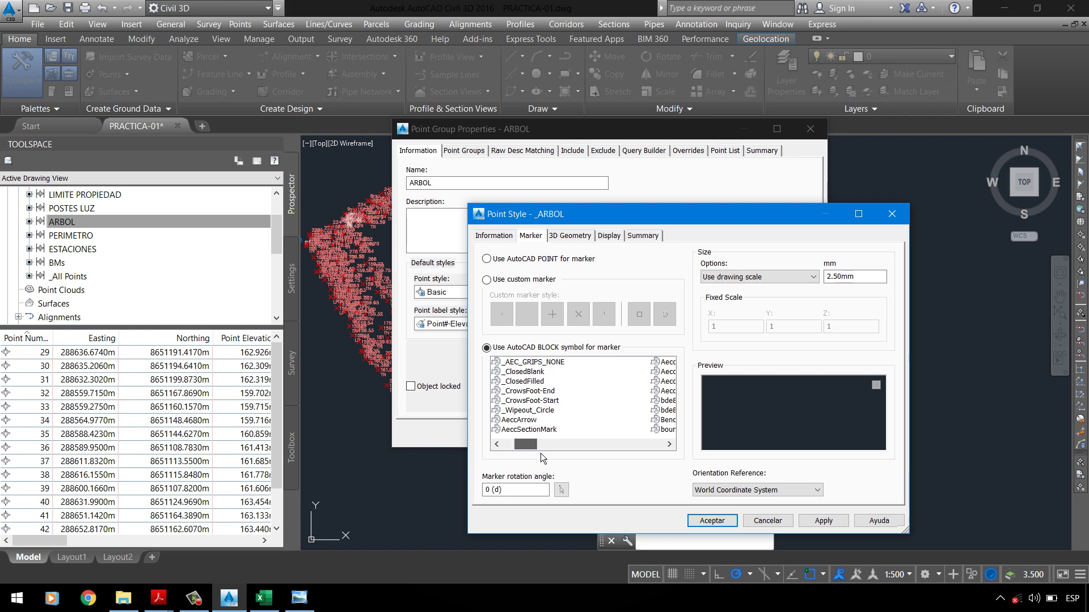
Step: Read the ARBOL requirements in the PC-01 UPLA assignment PDF
click(561, 444)
click(153, 599)
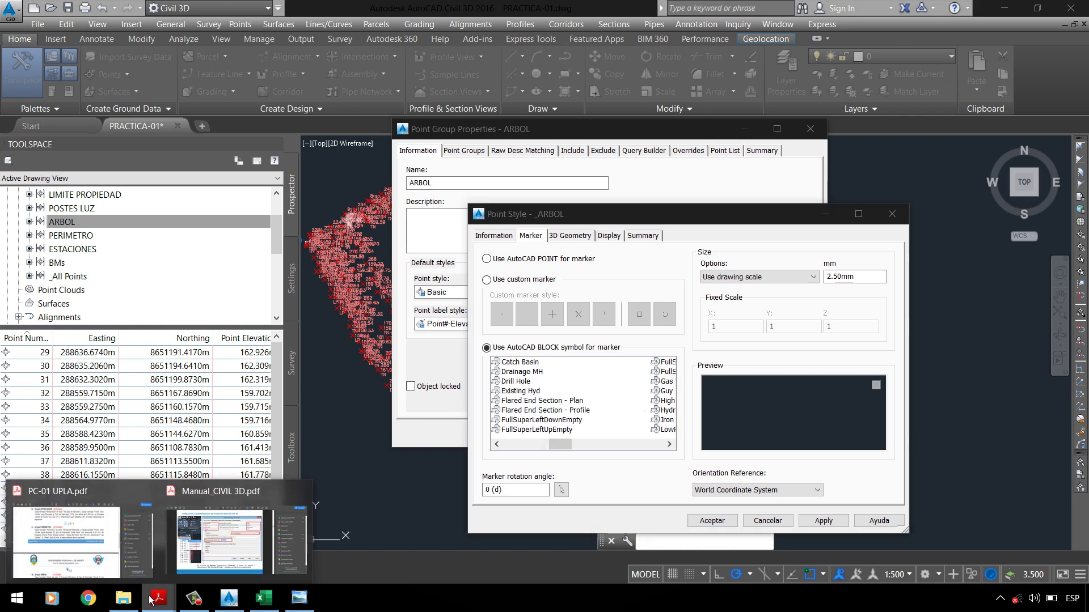
click(126, 515)
scroll(293, 247, down, 2)
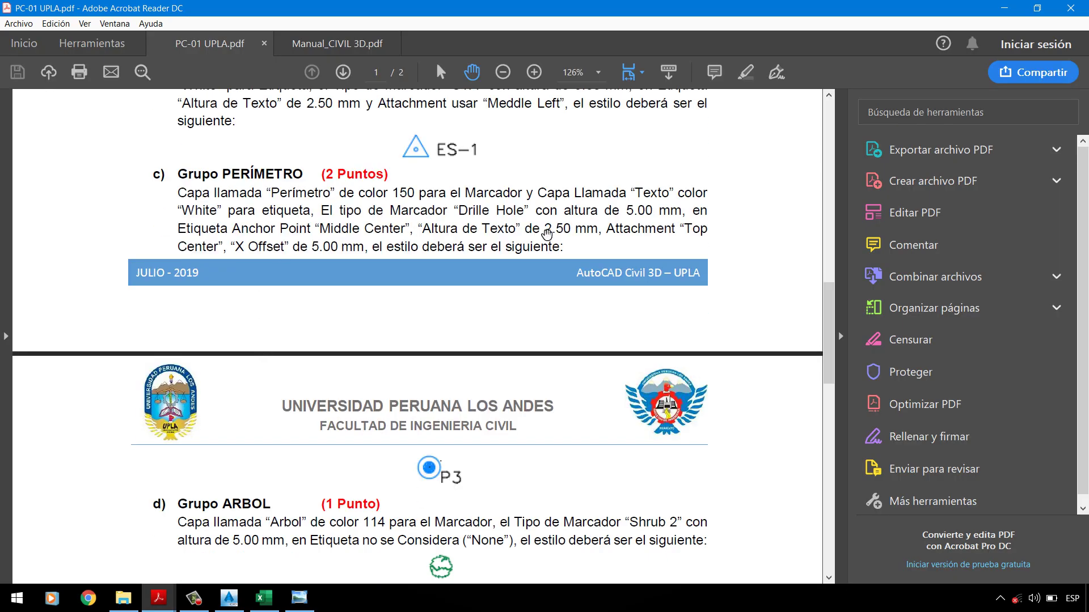
scroll(546, 233, down, 4)
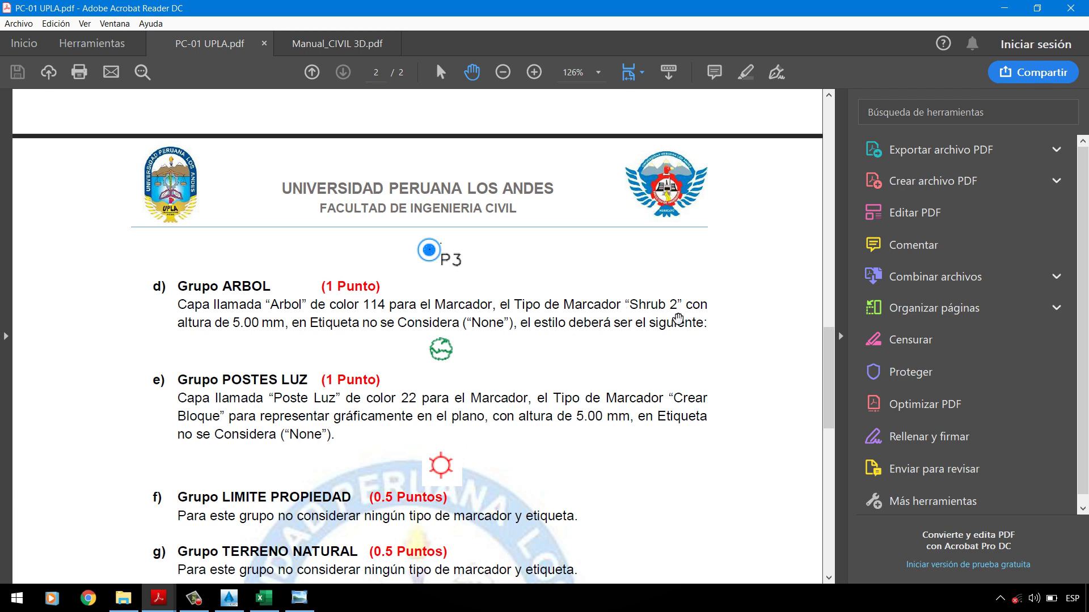
Step: Choose the Shrub 2 block as the _ARBOL marker, then bring the assignment PDF forward
click(231, 606)
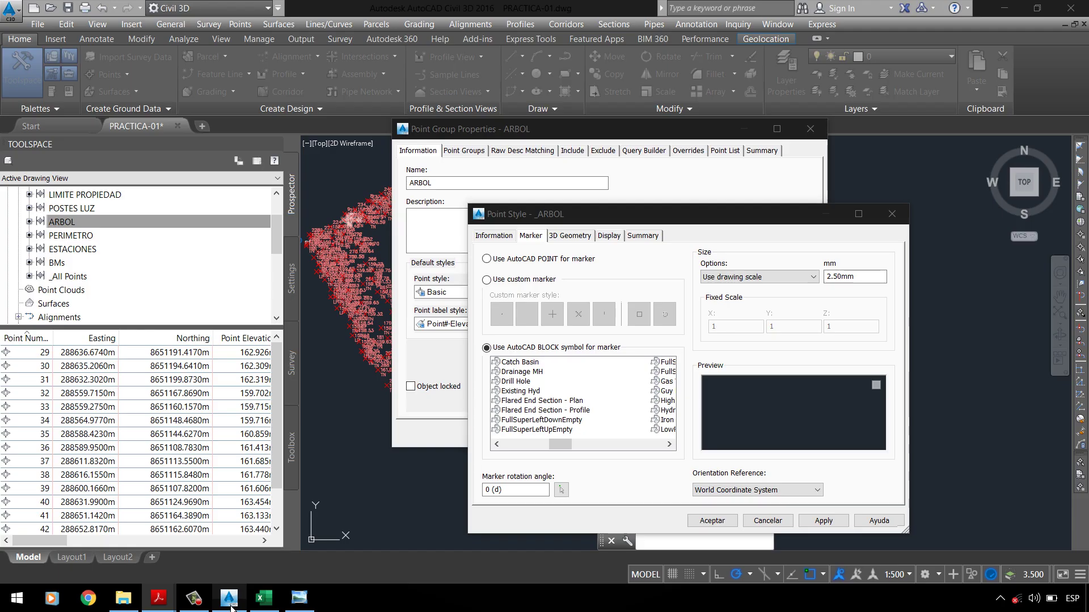
click(520, 394)
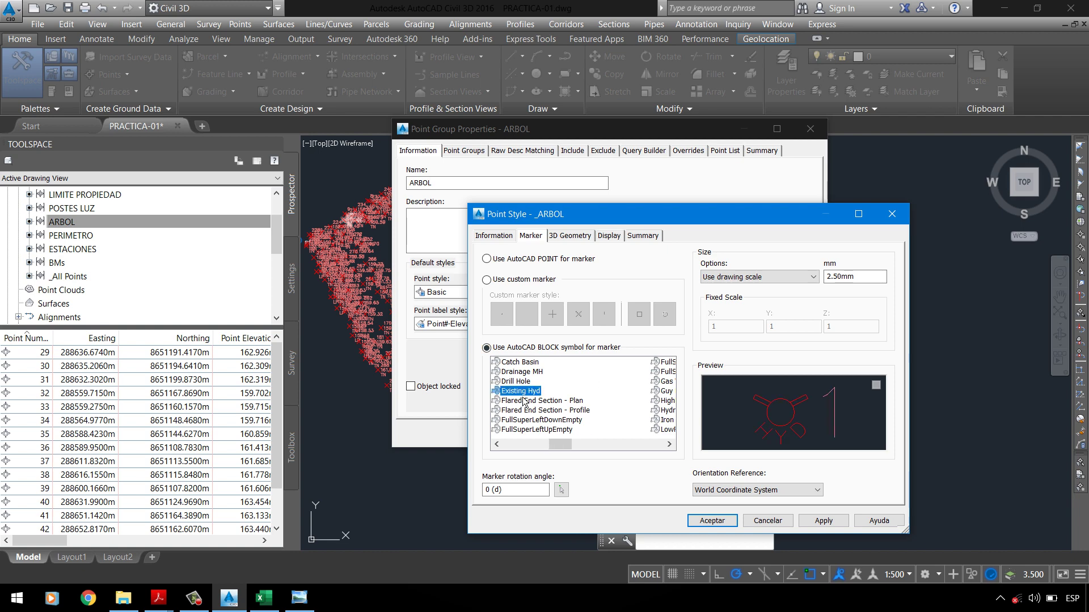
scroll(549, 399, down, 5)
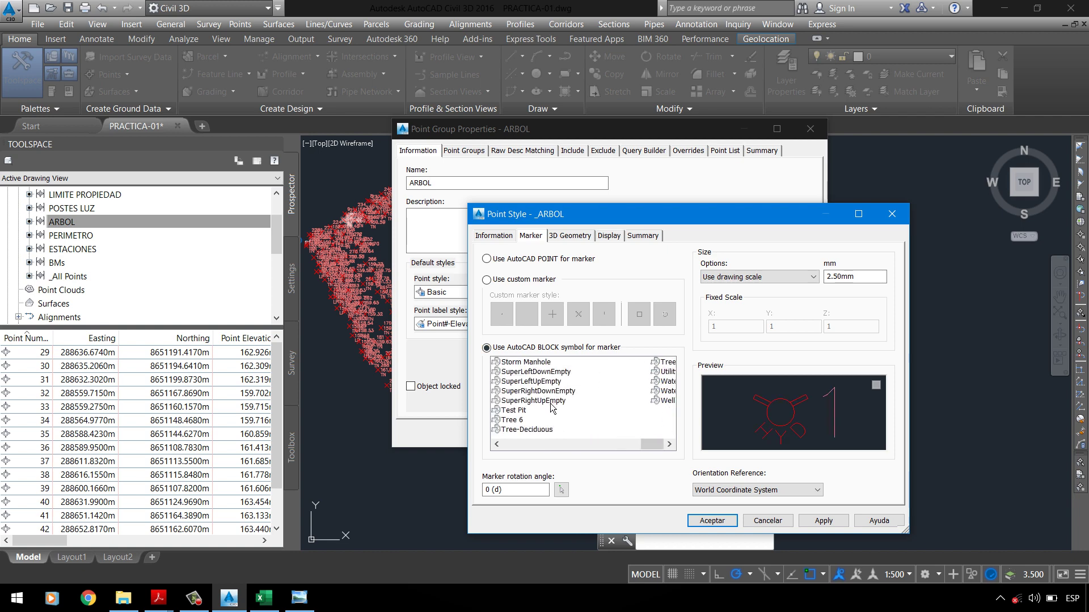
scroll(550, 403, down, 2)
click(518, 372)
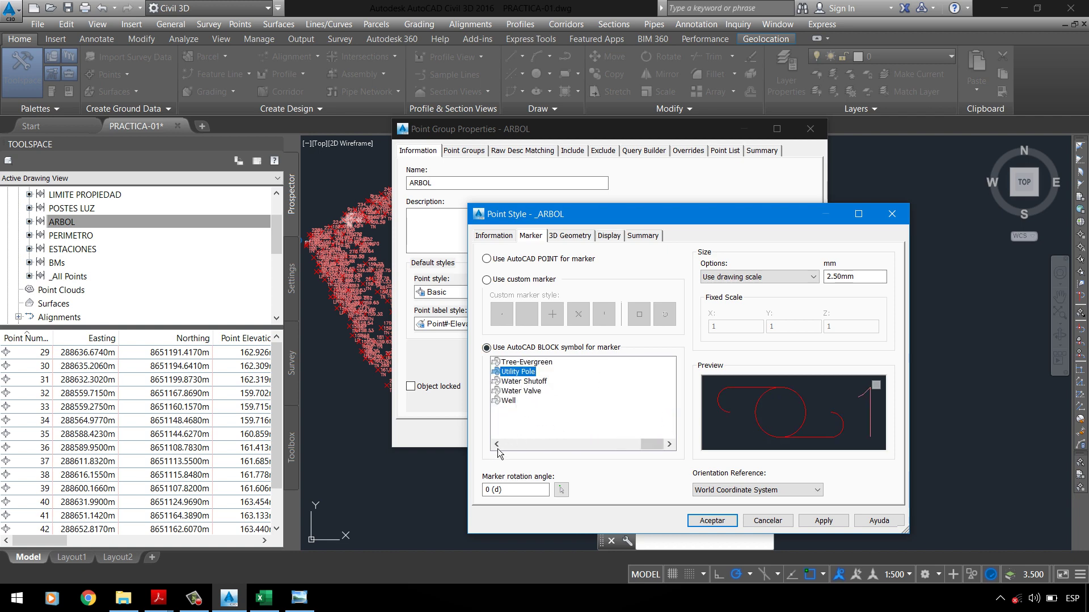
click(497, 445)
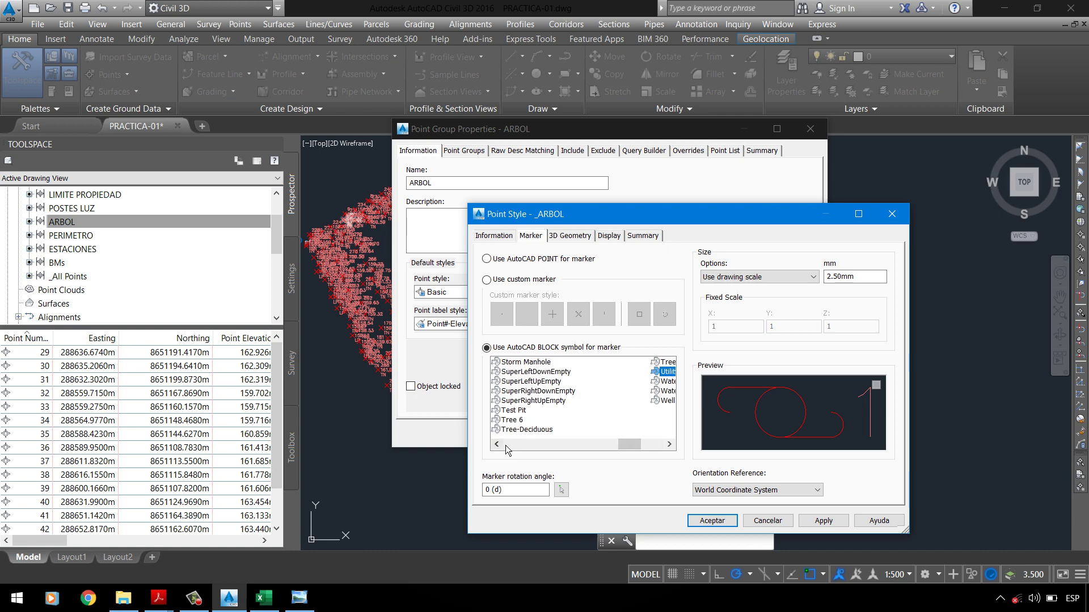
click(497, 446)
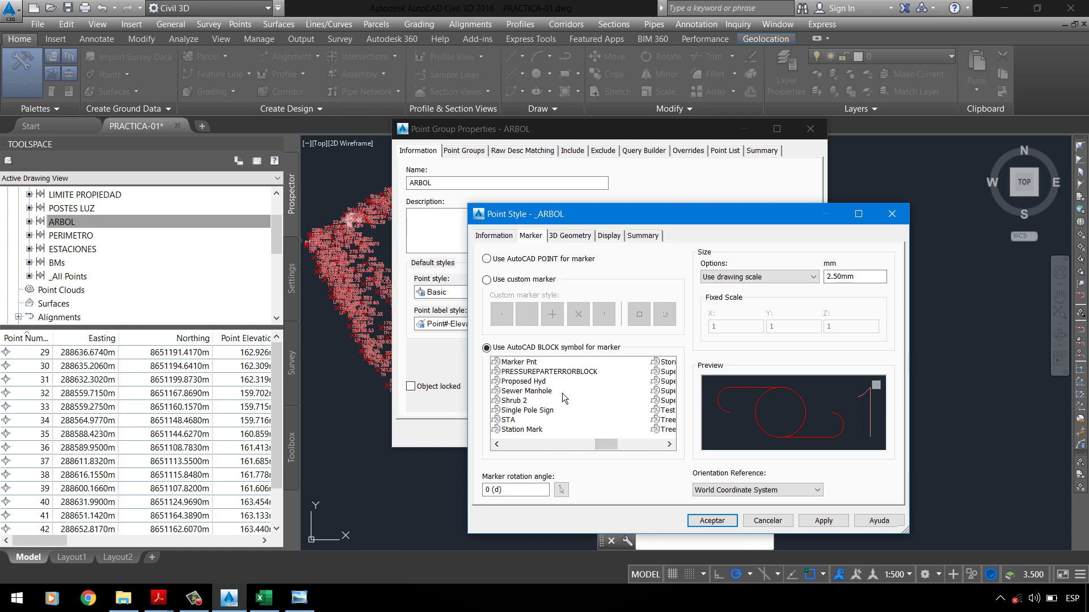
click(526, 401)
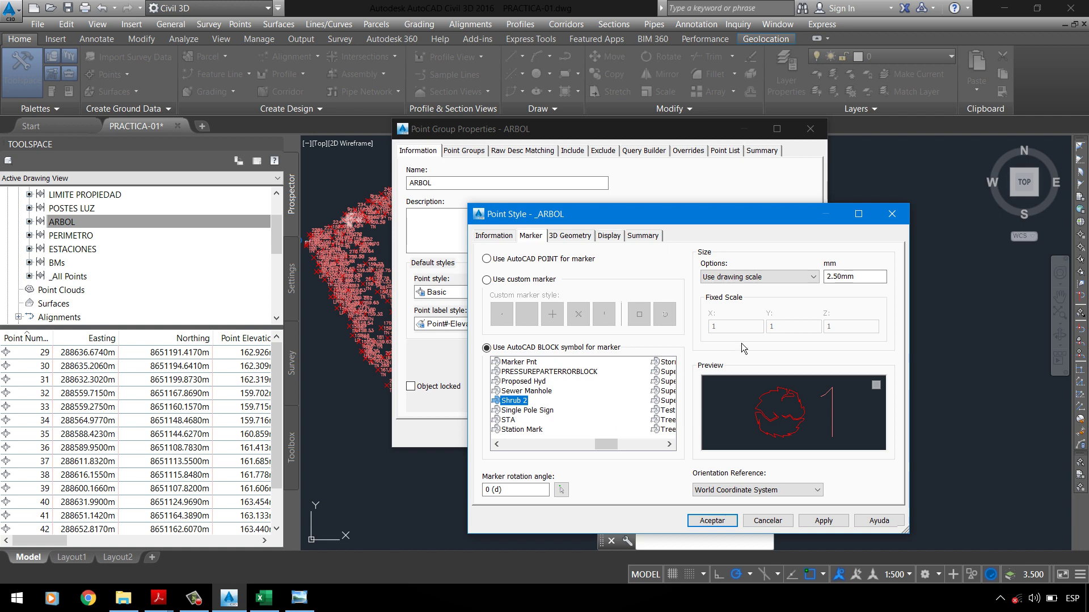
double_click(845, 276)
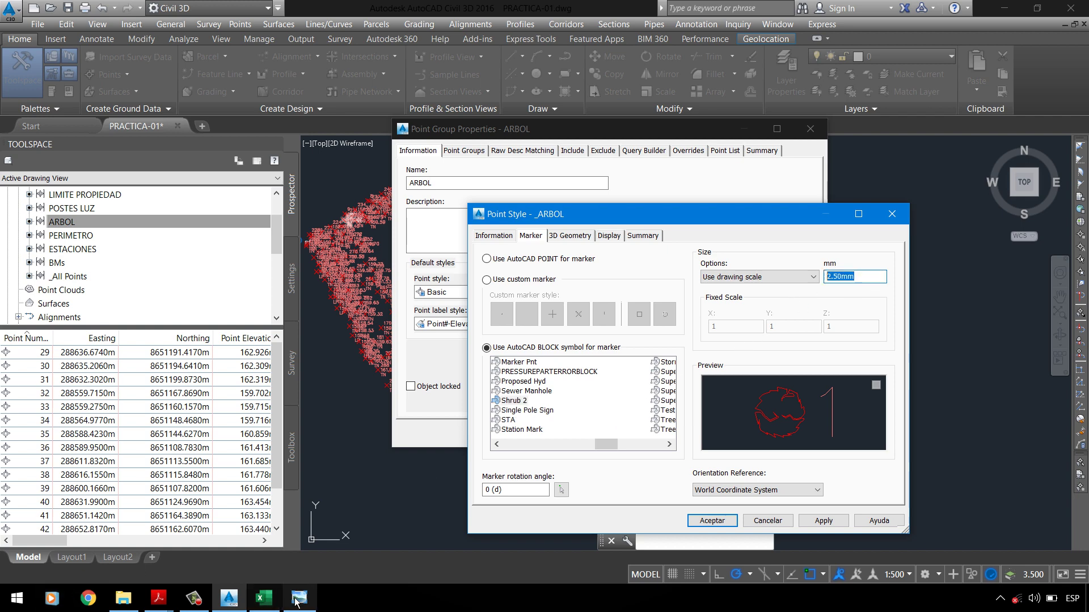
click(158, 598)
click(85, 542)
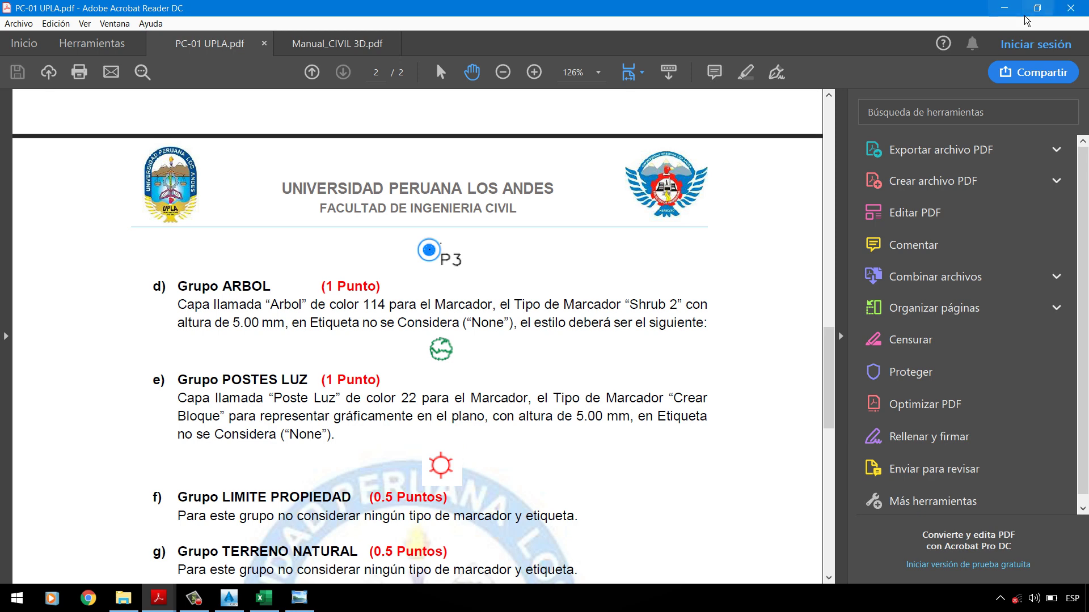
Step: Leave the Grupo ARBOL section of the PDF and return to the _ARBOL style settings
click(1004, 8)
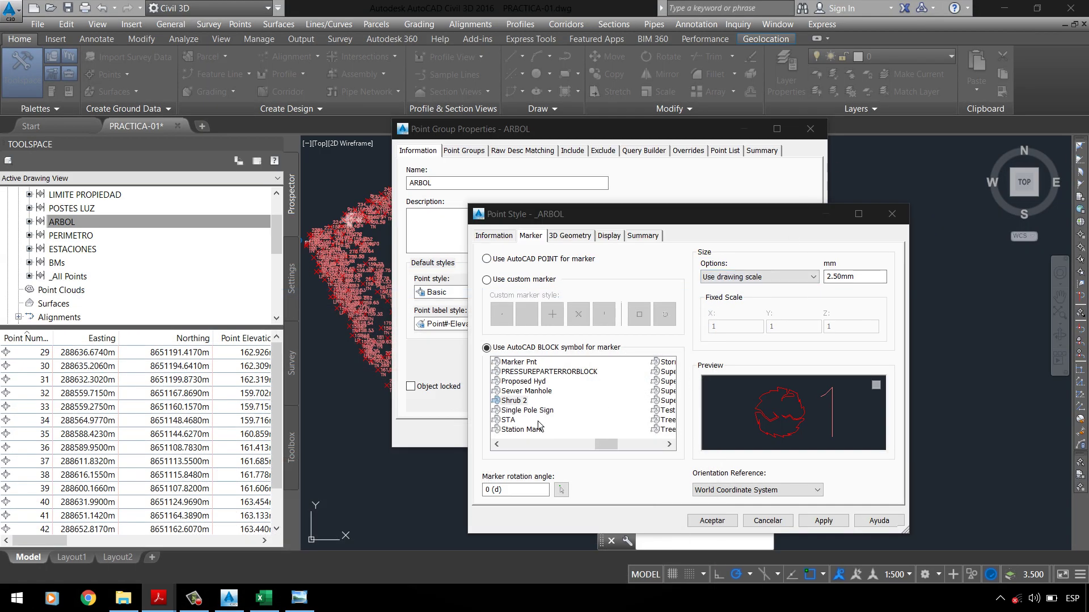
Step: Start a new layer for the _ARBOL point style's marker component
click(569, 236)
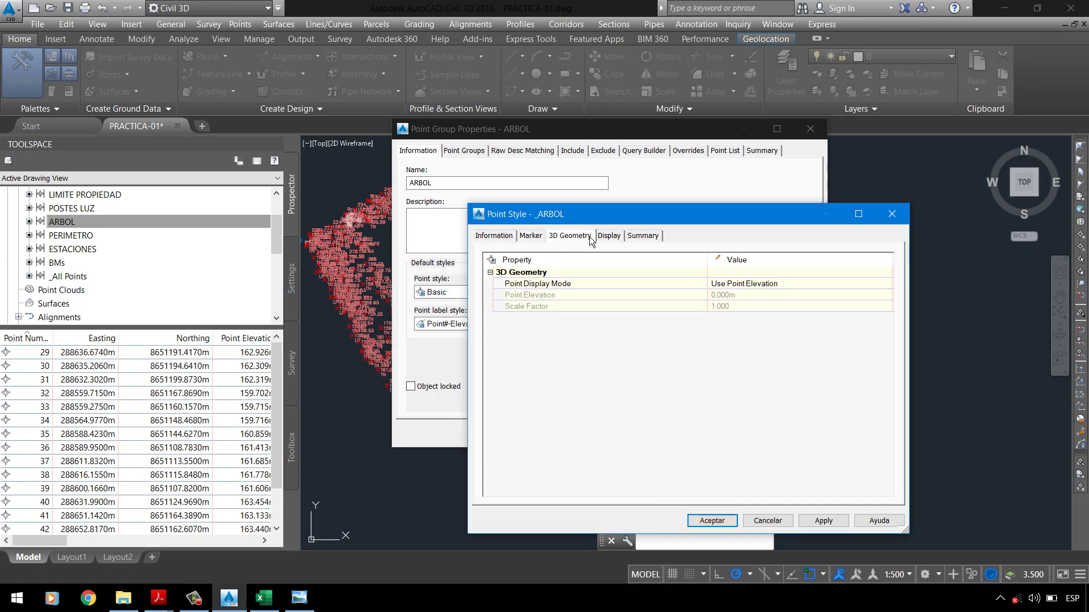
click(609, 240)
click(494, 316)
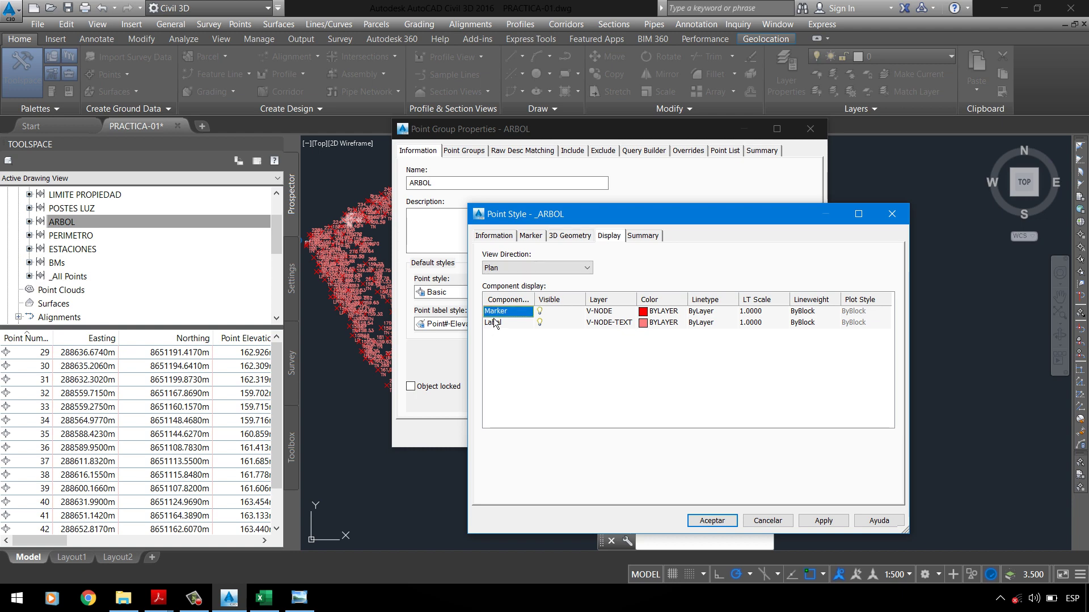
click(618, 312)
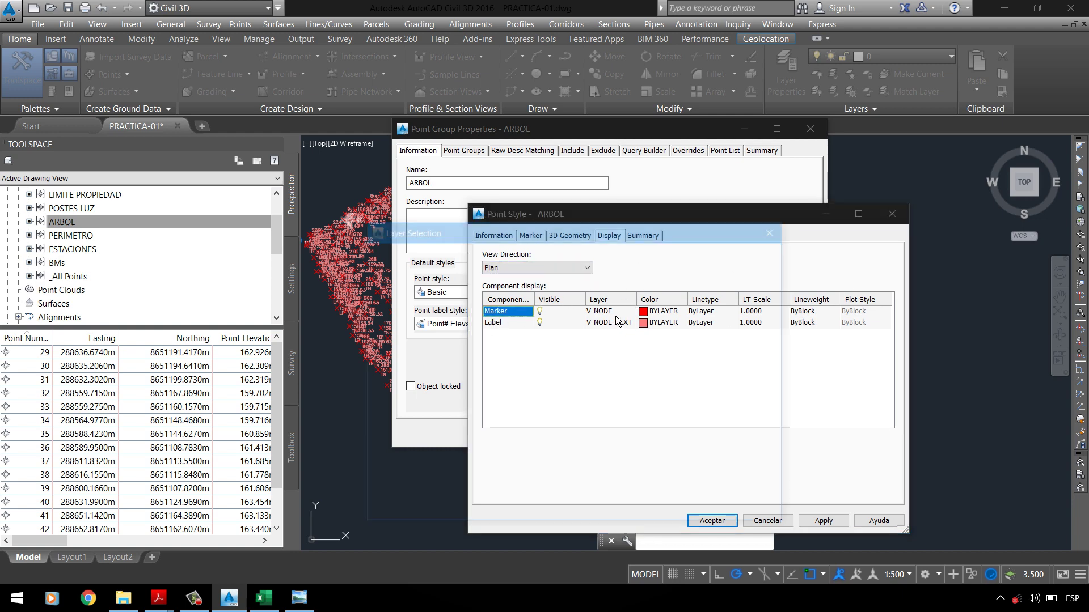
click(766, 270)
Step: Name the new layer _ARBOL with colour 114 and assign it to the marker
click(648, 319)
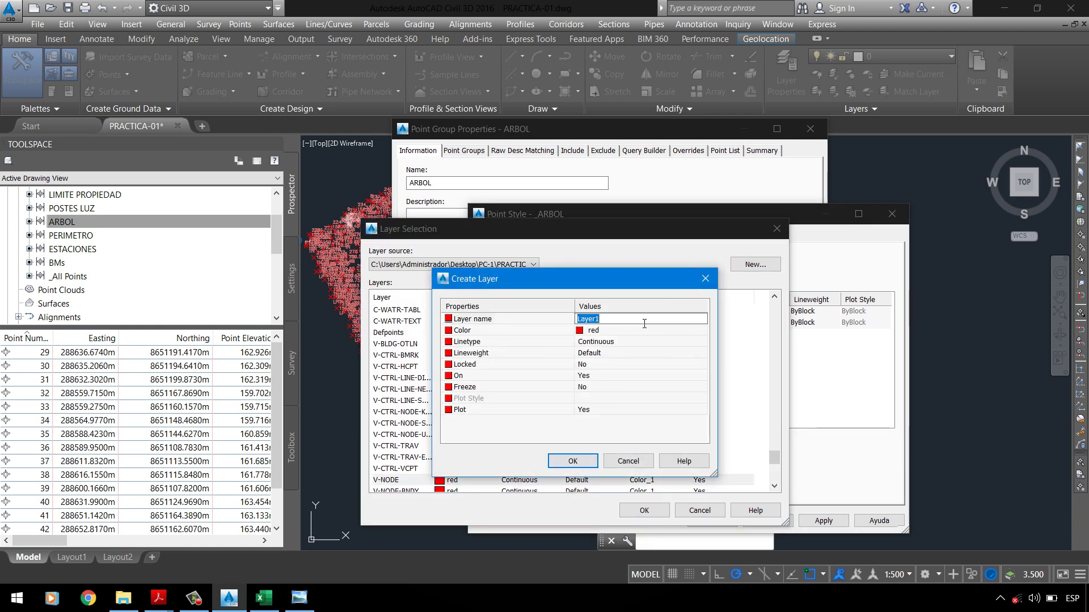
key(BackSpace)
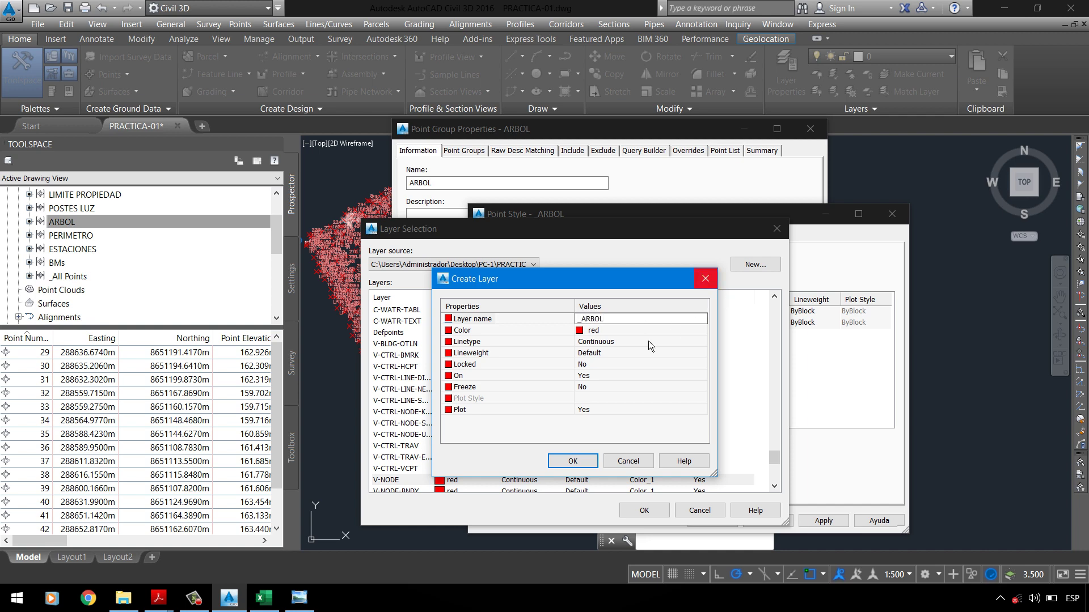
click(643, 331)
click(702, 330)
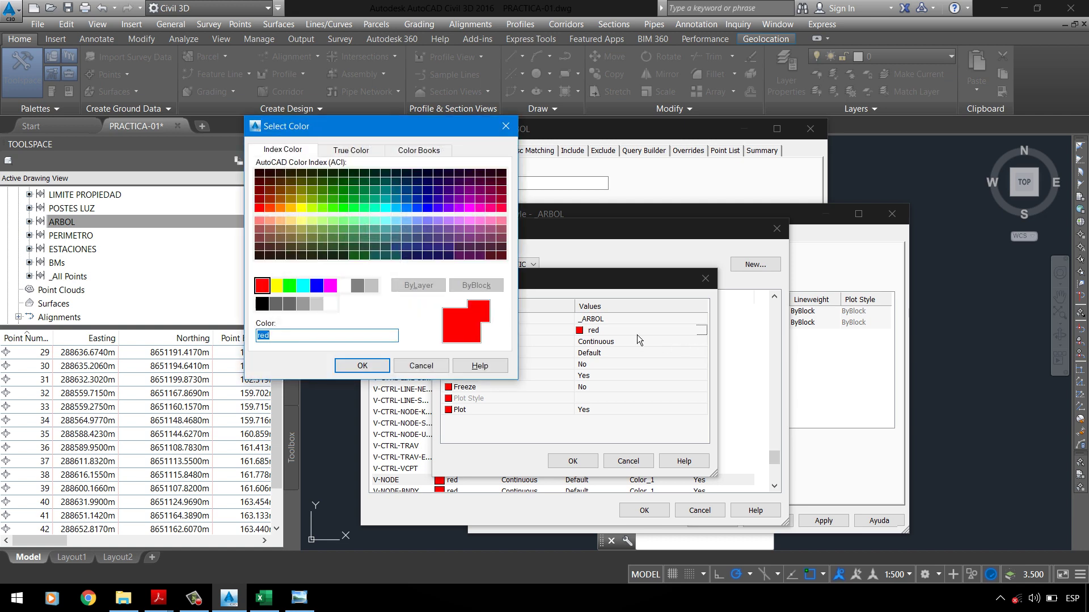
click(386, 369)
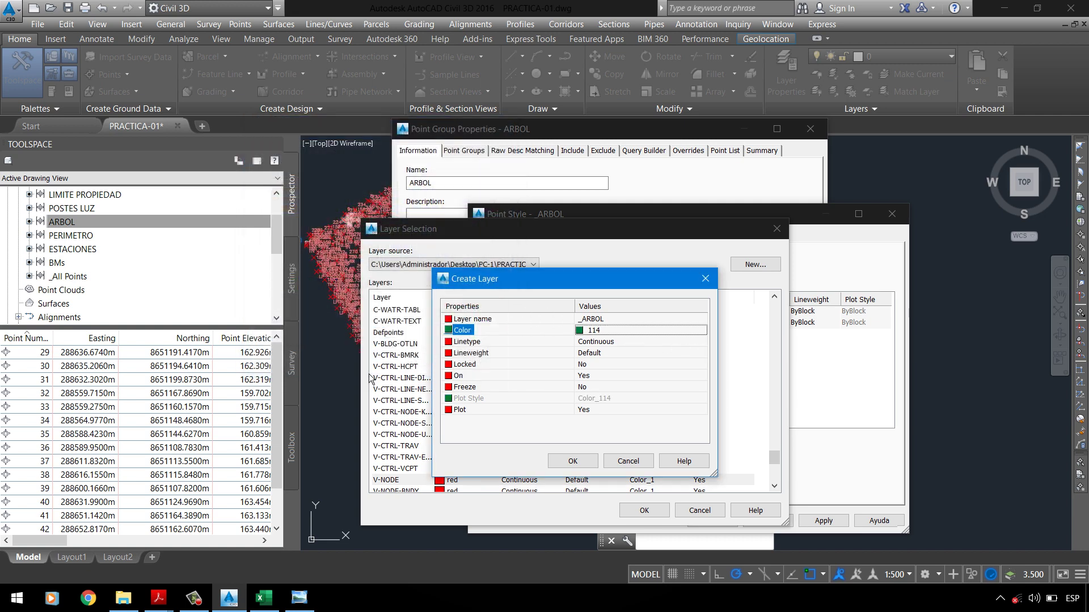
click(577, 462)
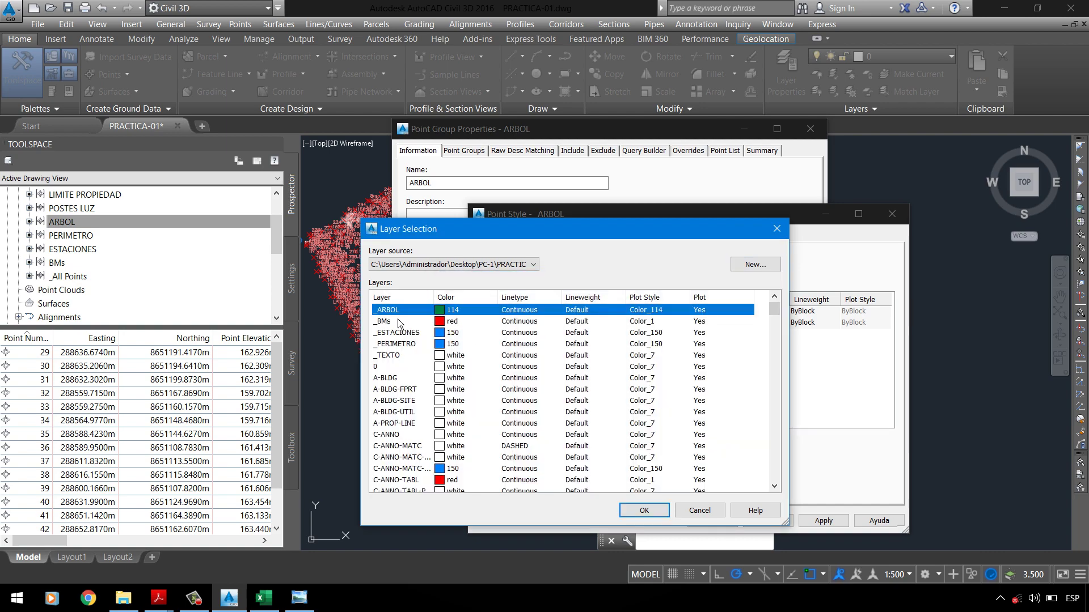
click(644, 509)
click(618, 332)
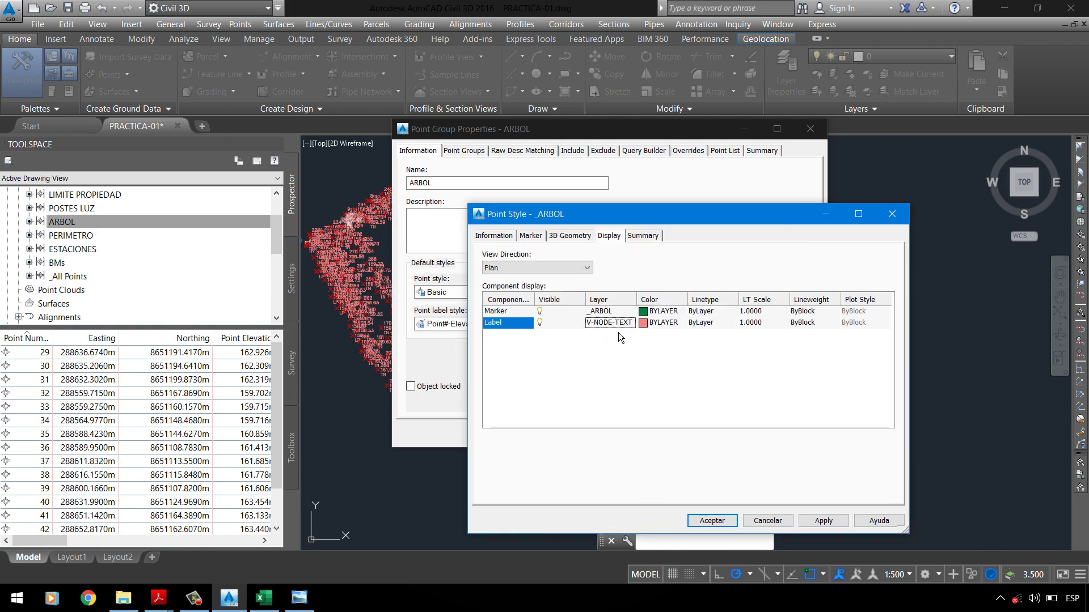
Step: Keep the label layer unchanged and set the marker lineweight to ByLayer
click(697, 511)
click(803, 322)
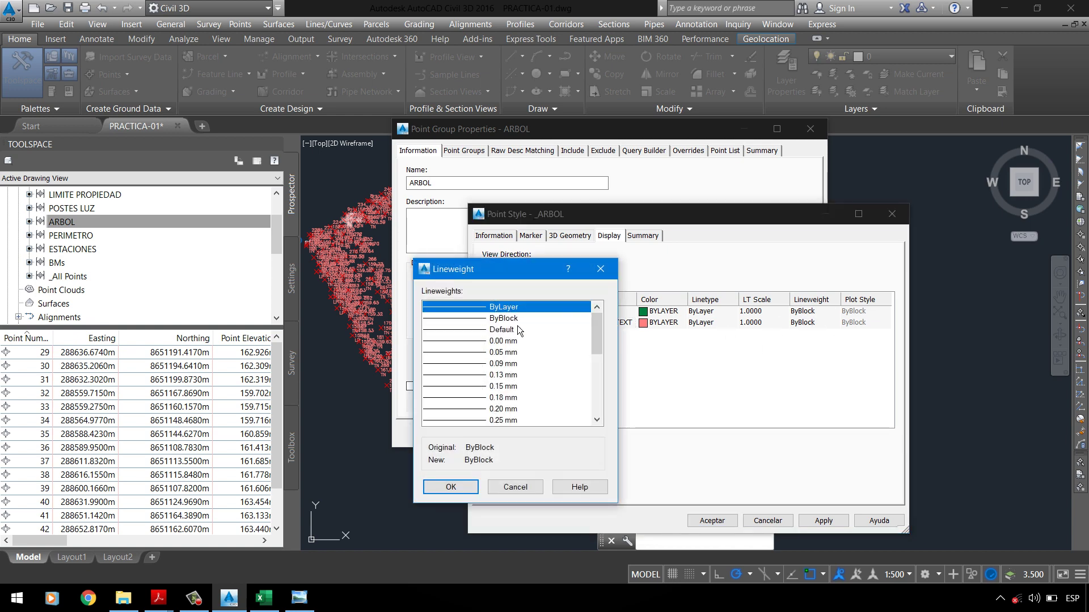
click(474, 489)
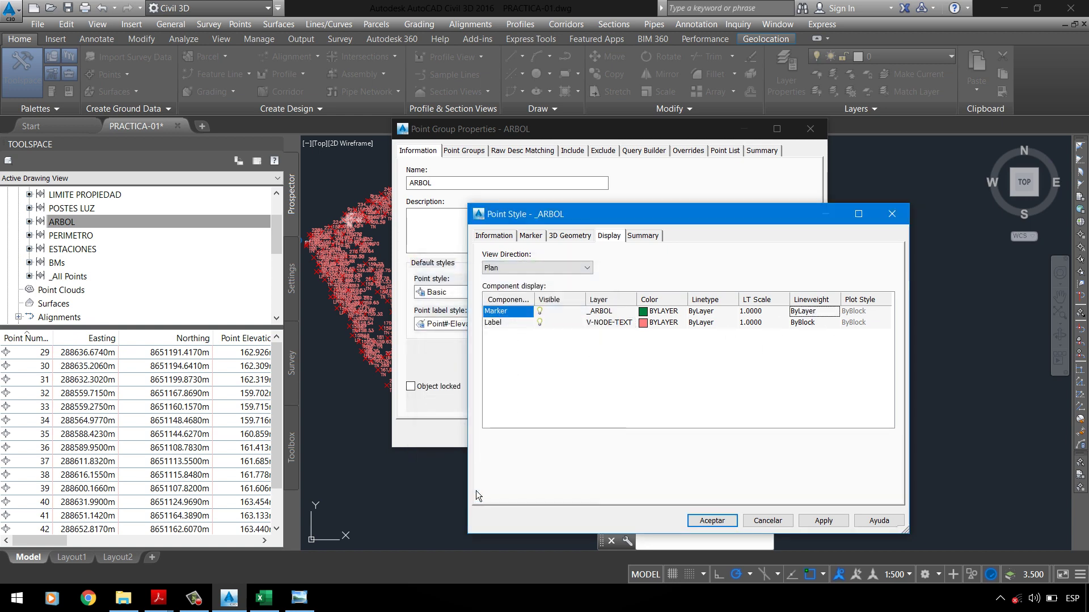
click(492, 323)
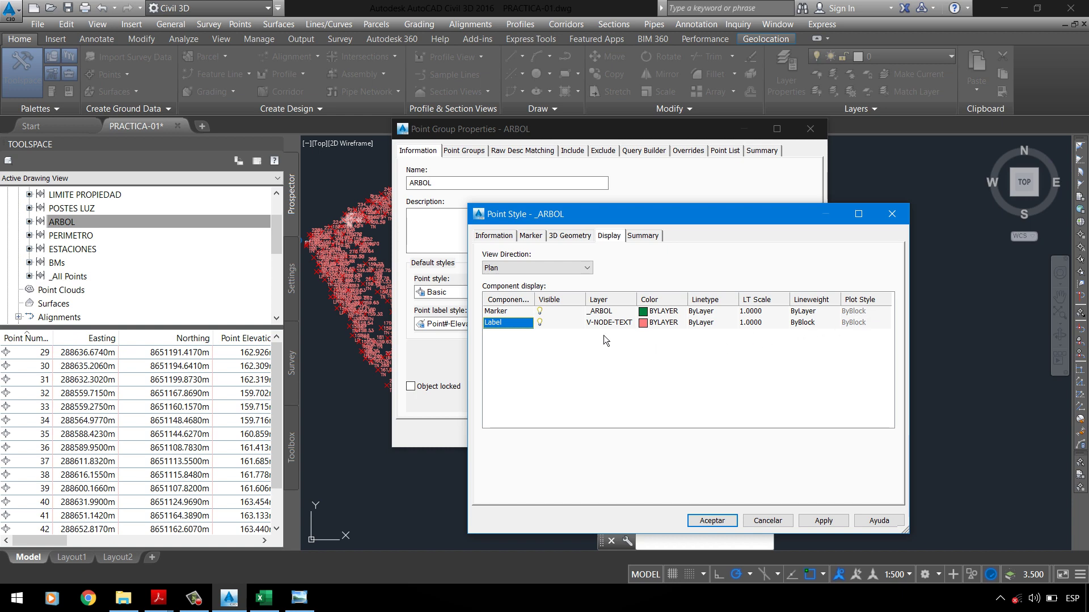
Step: Save the _ARBOL point style and apply it to the ARBOL point group
click(643, 236)
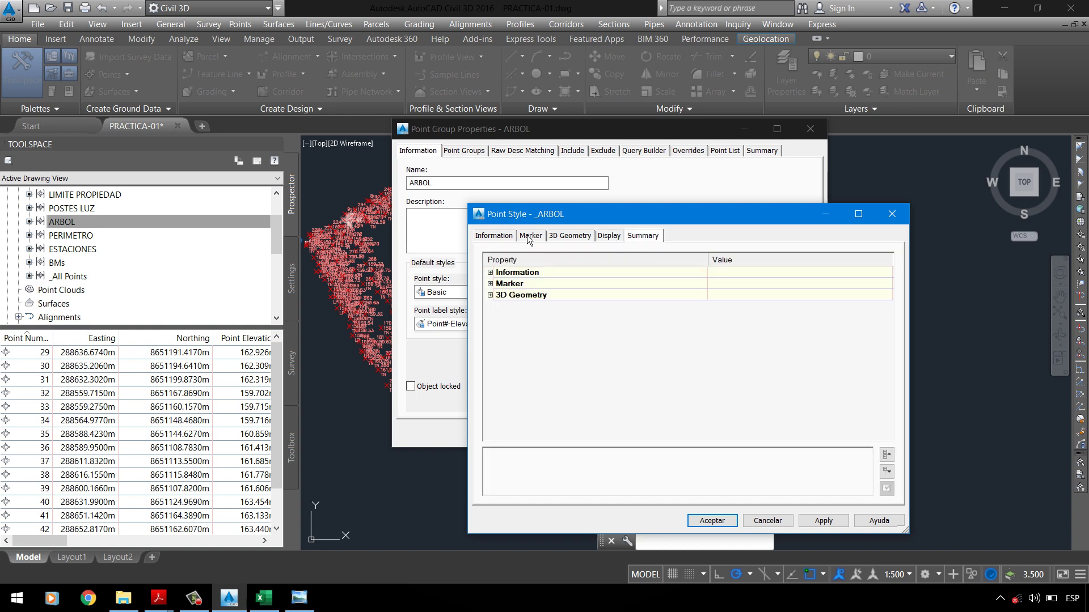
click(493, 235)
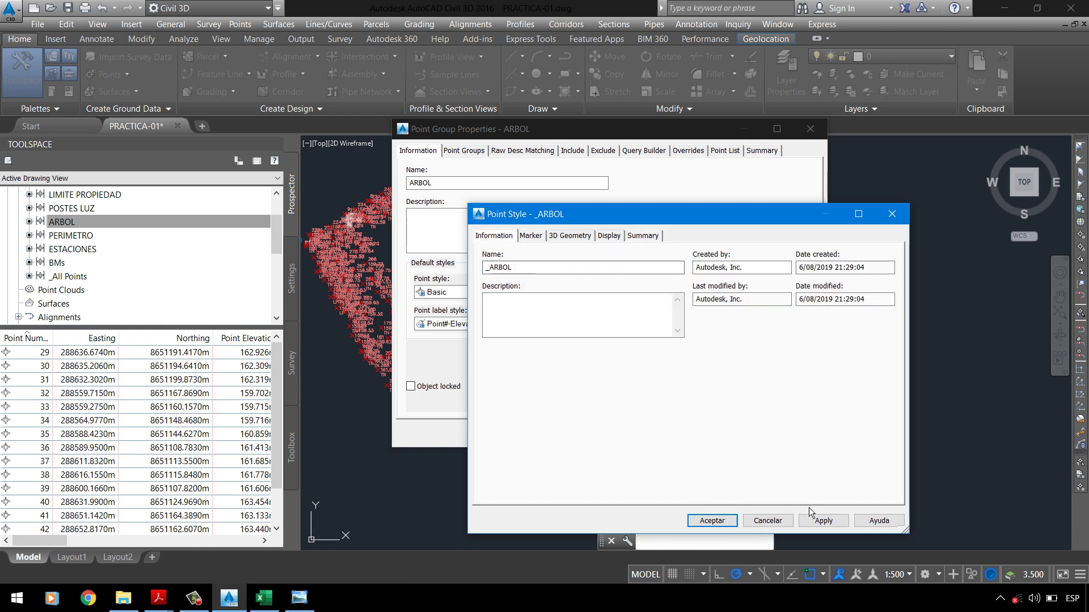
click(728, 521)
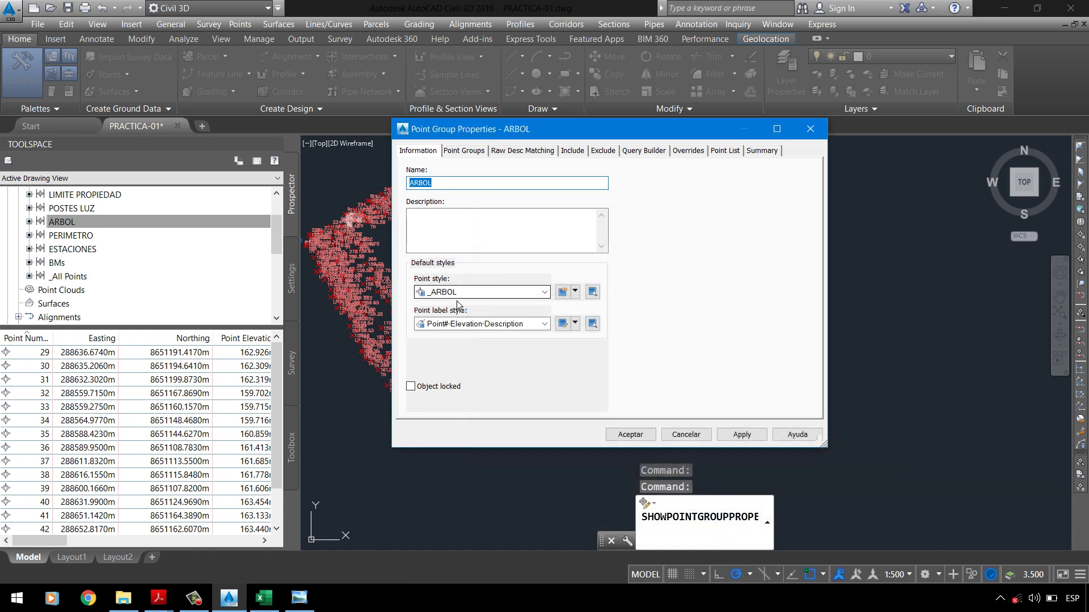
click(737, 435)
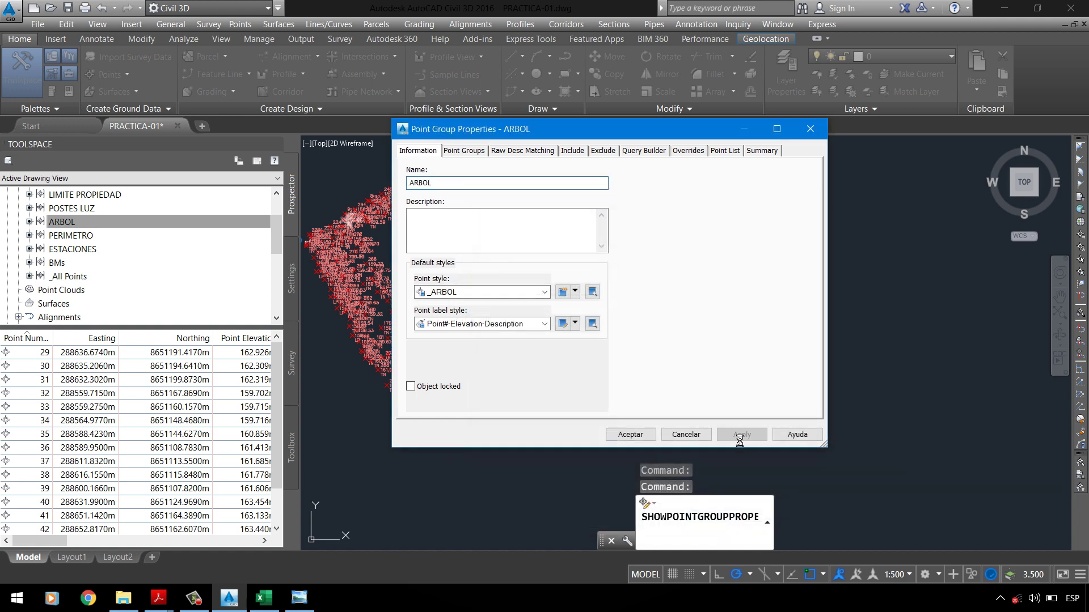
click(640, 438)
Step: Zoom to point 29 and compare its tree marker with the assignment PDF
scroll(503, 379, up, 5)
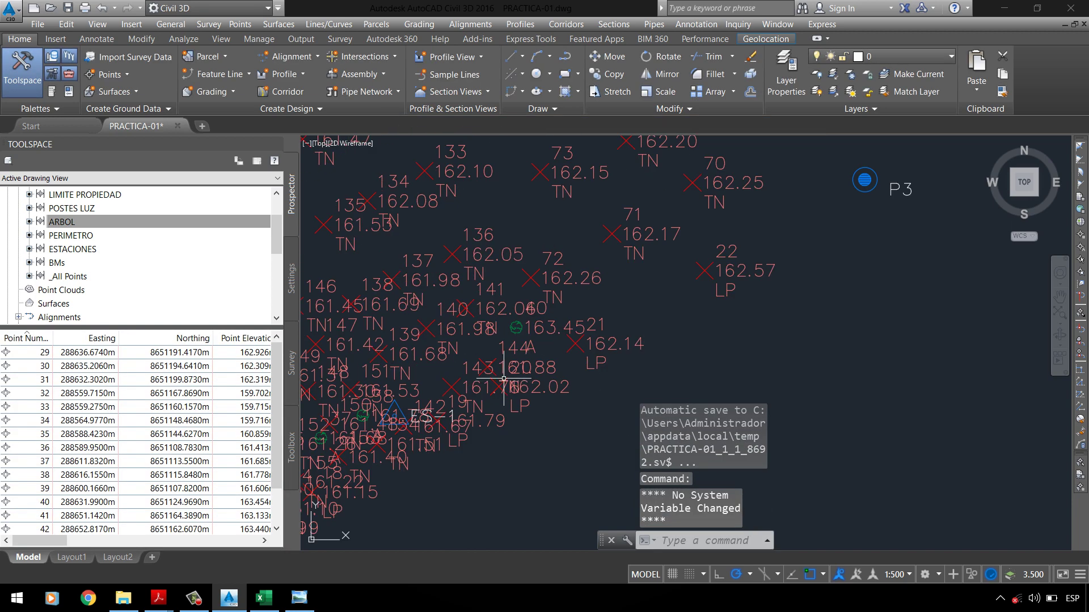
right_click(72, 354)
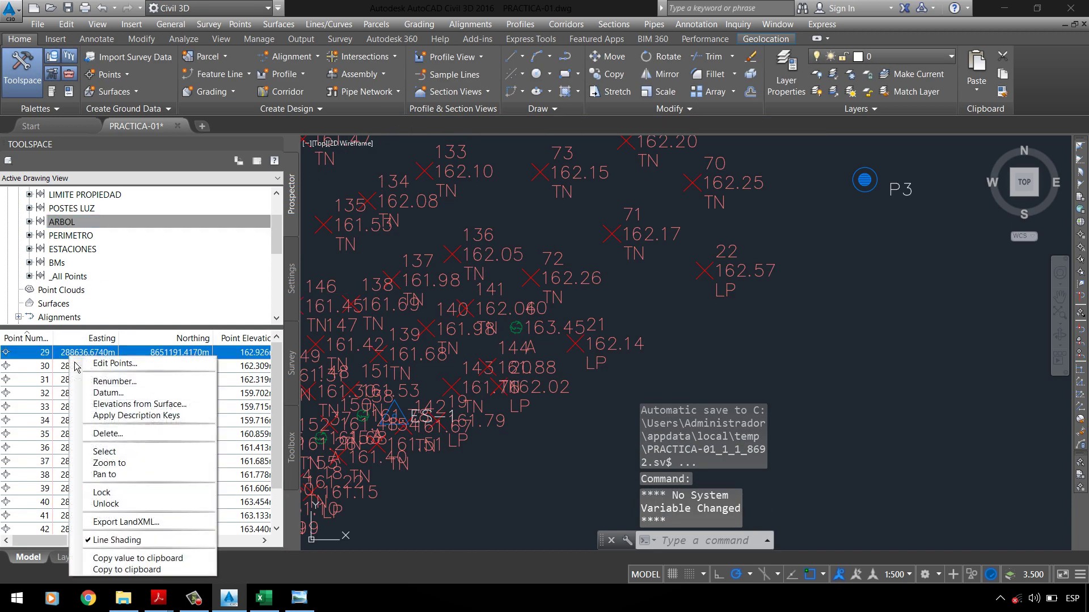
click(110, 463)
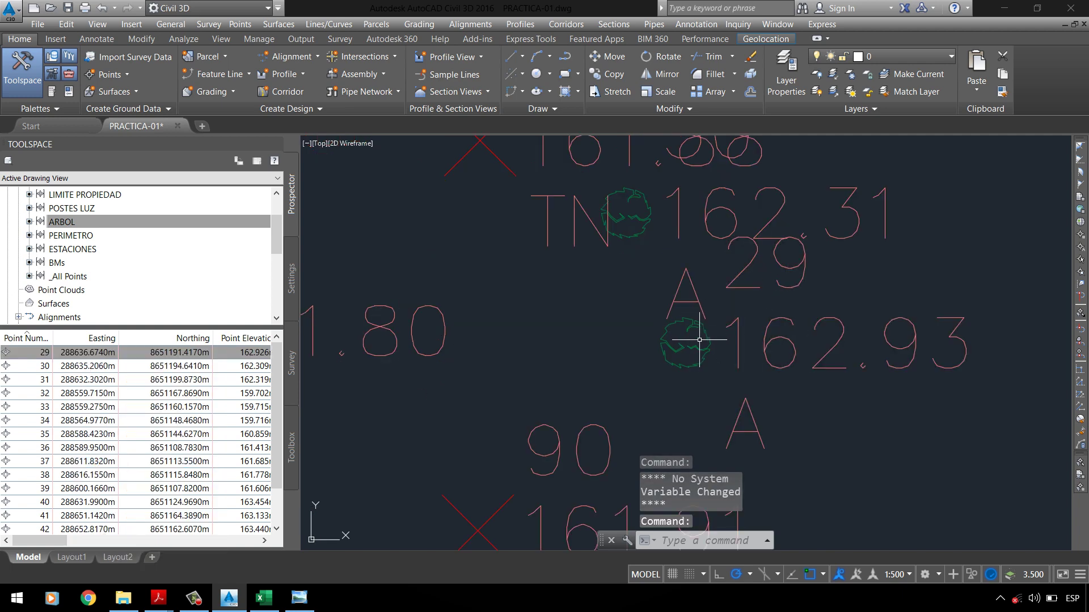
mouse_move(695, 344)
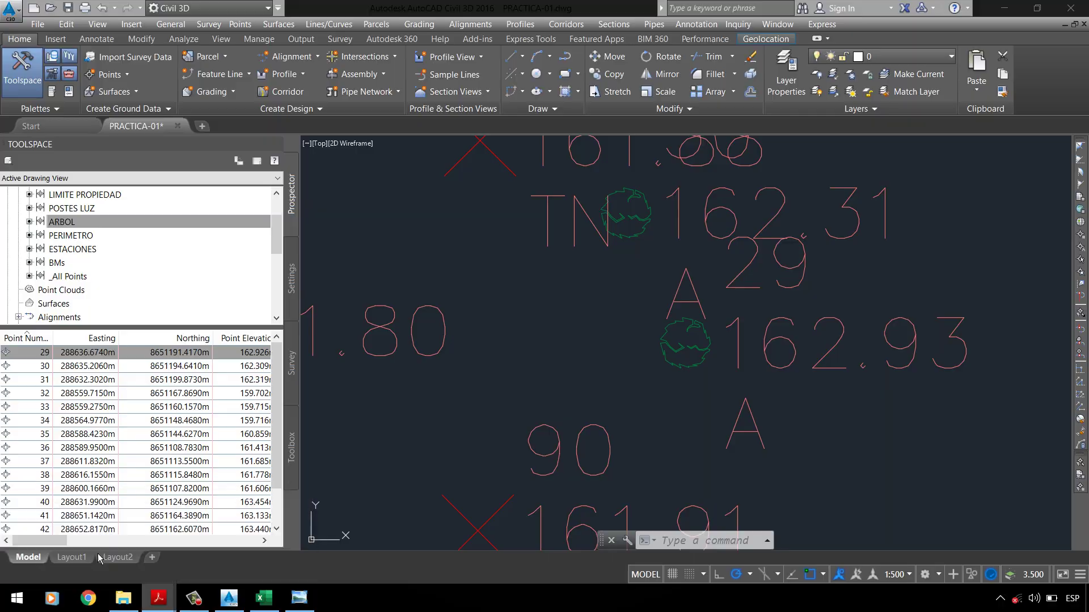
key(alt+Tab)
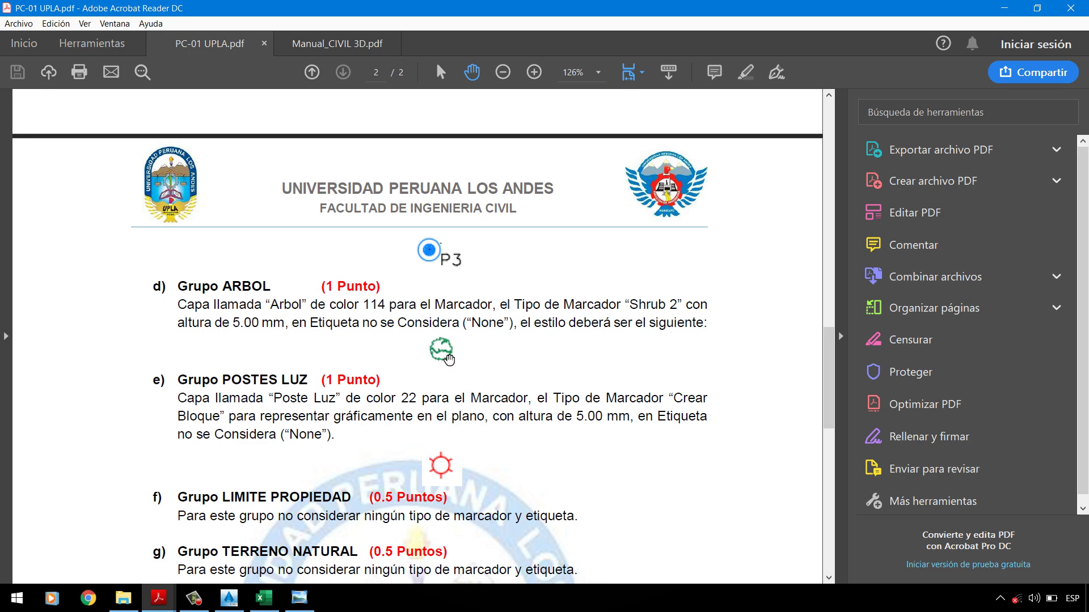
click(228, 598)
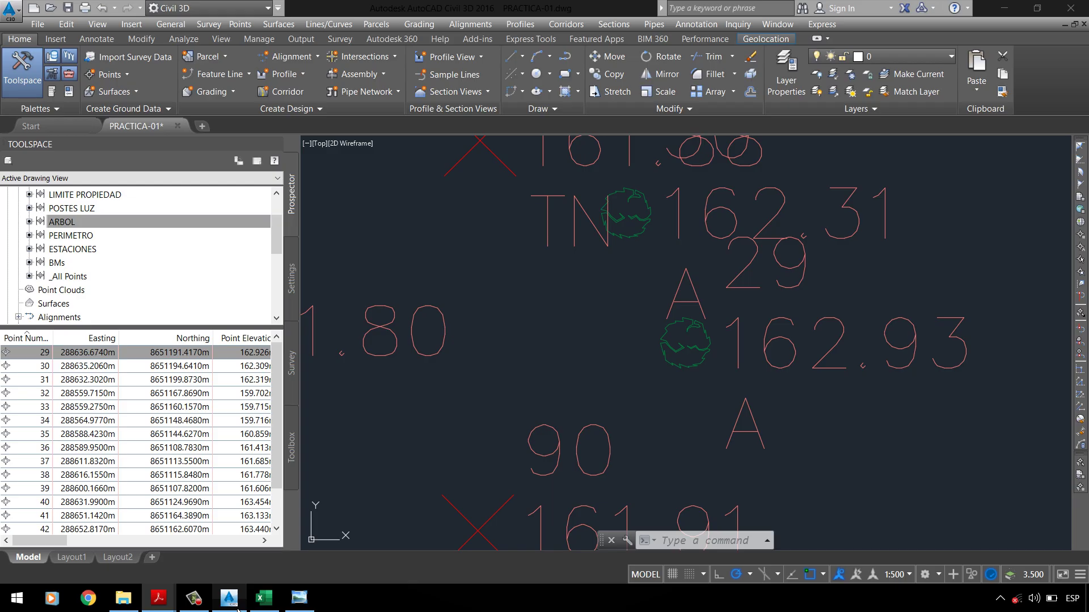
Step: Set the ARBOL point group's point label style to <none>
right_click(108, 224)
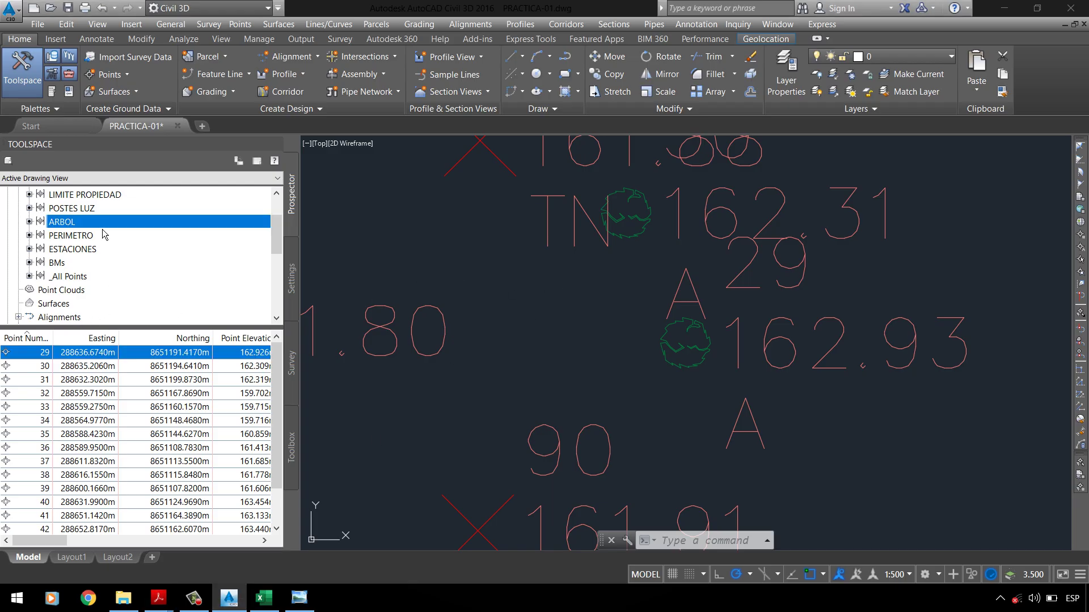
click(129, 232)
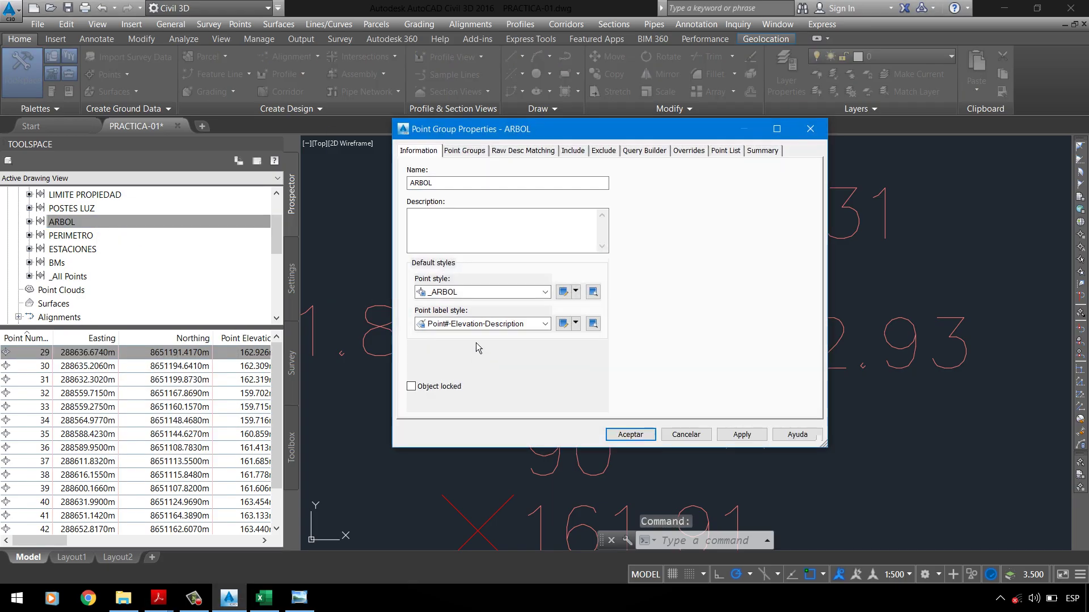
click(476, 324)
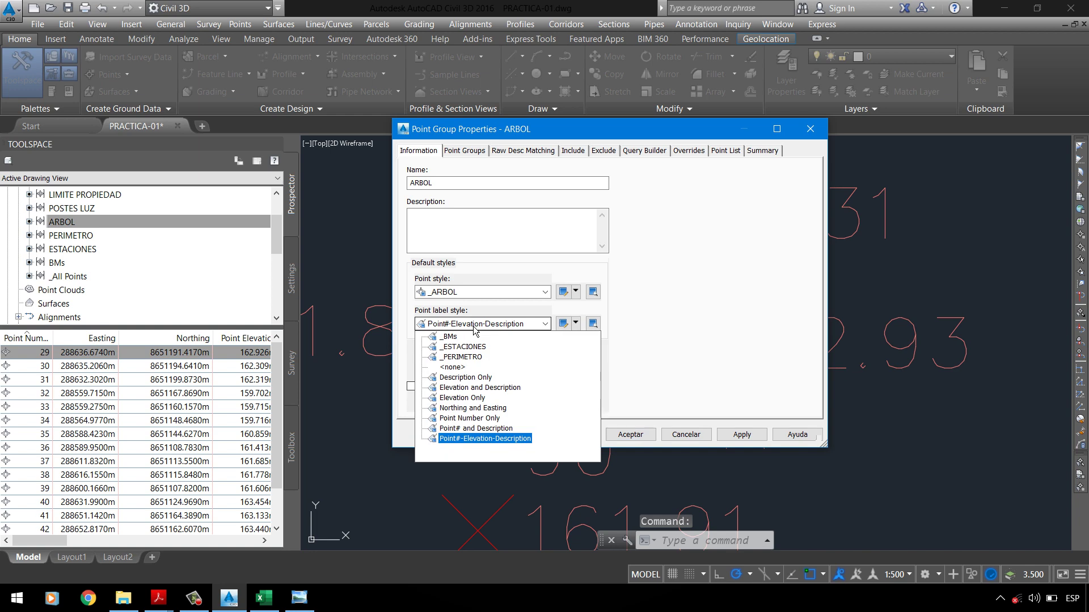
click(452, 367)
click(742, 440)
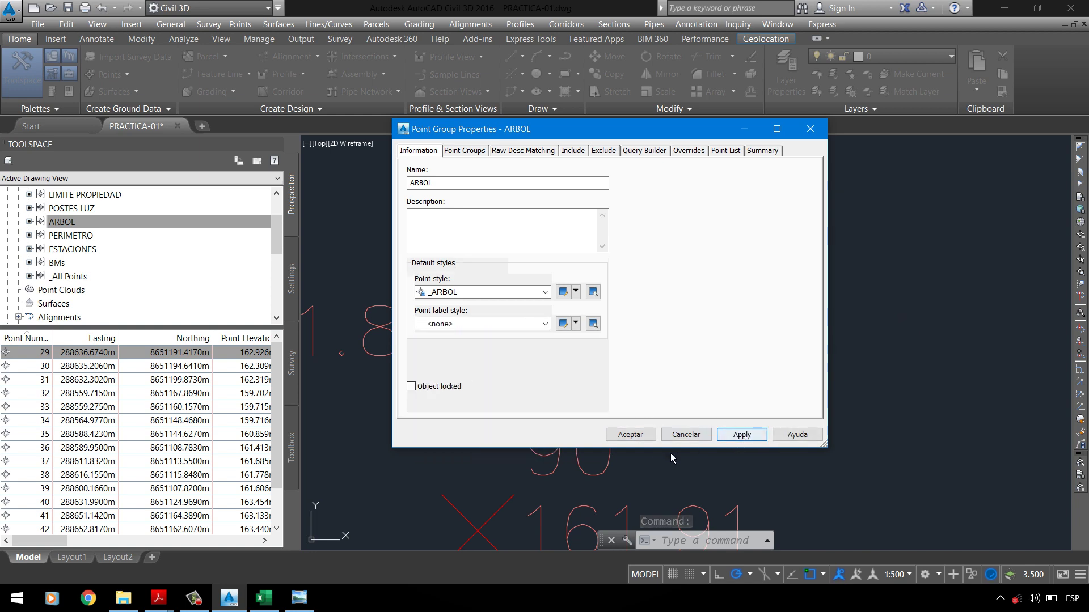
click(643, 439)
Step: Inspect a tree point, then list the POSTES LUZ group's points 3 and 44–49
scroll(554, 324, down, 2)
scroll(651, 333, up, 2)
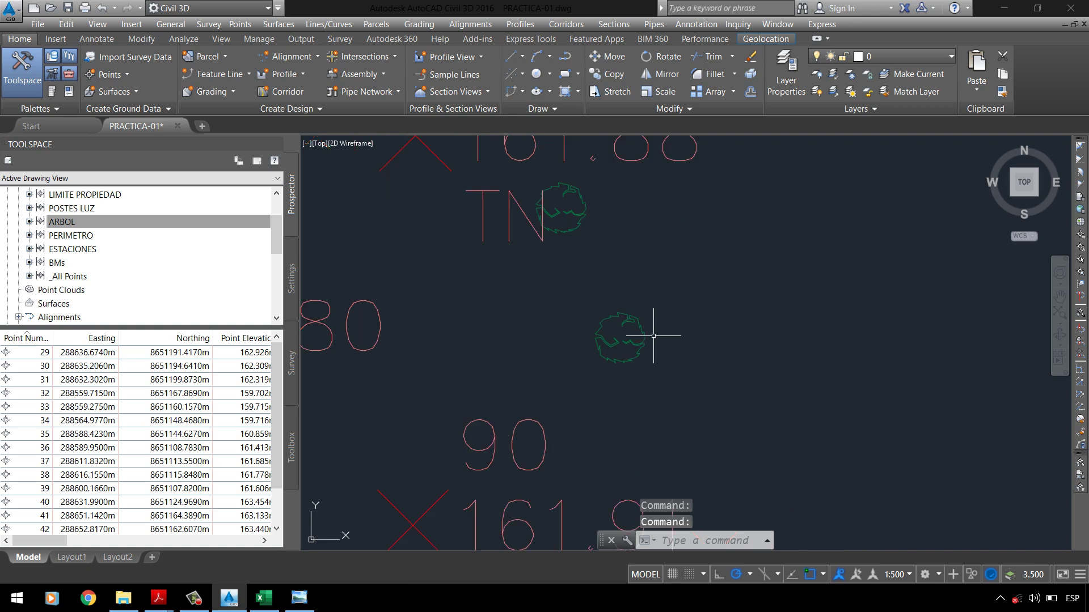
scroll(560, 340, down, 4)
scroll(607, 376, up, 5)
scroll(620, 413, up, 4)
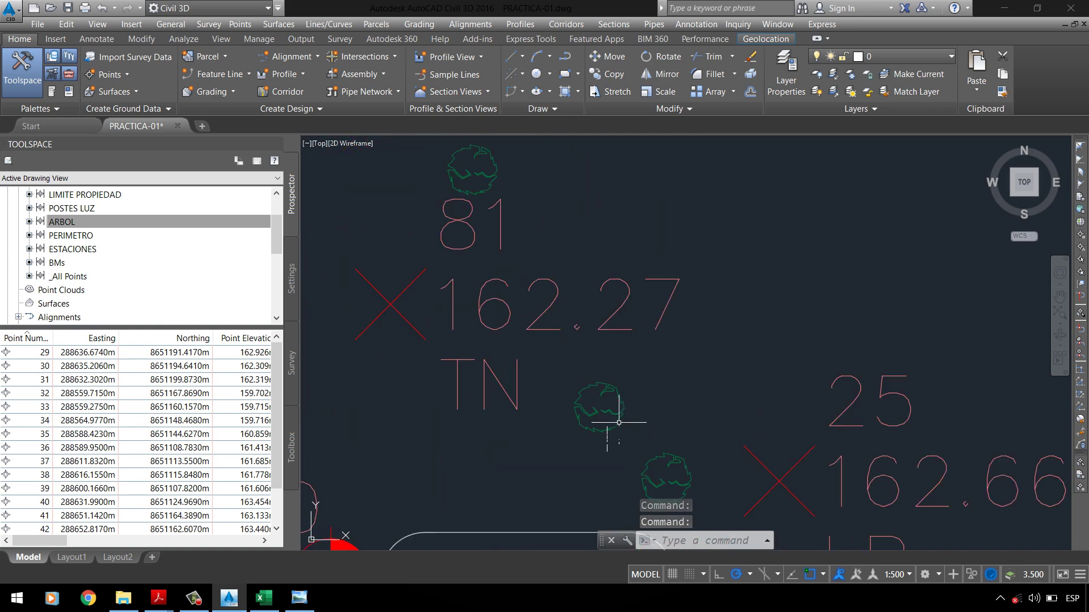
click(592, 413)
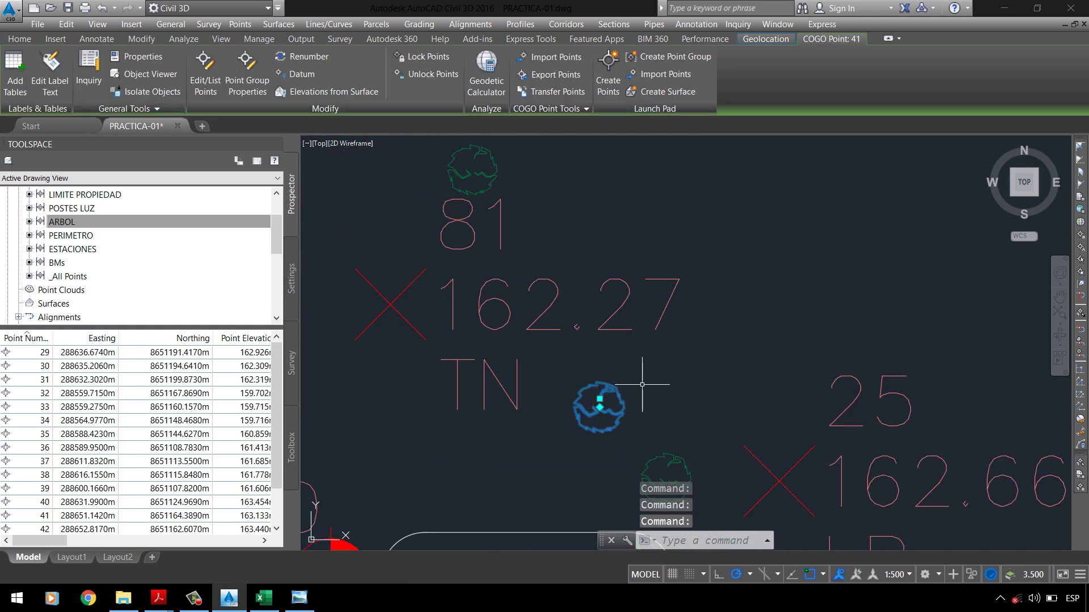
key(Escape)
key(Escape)
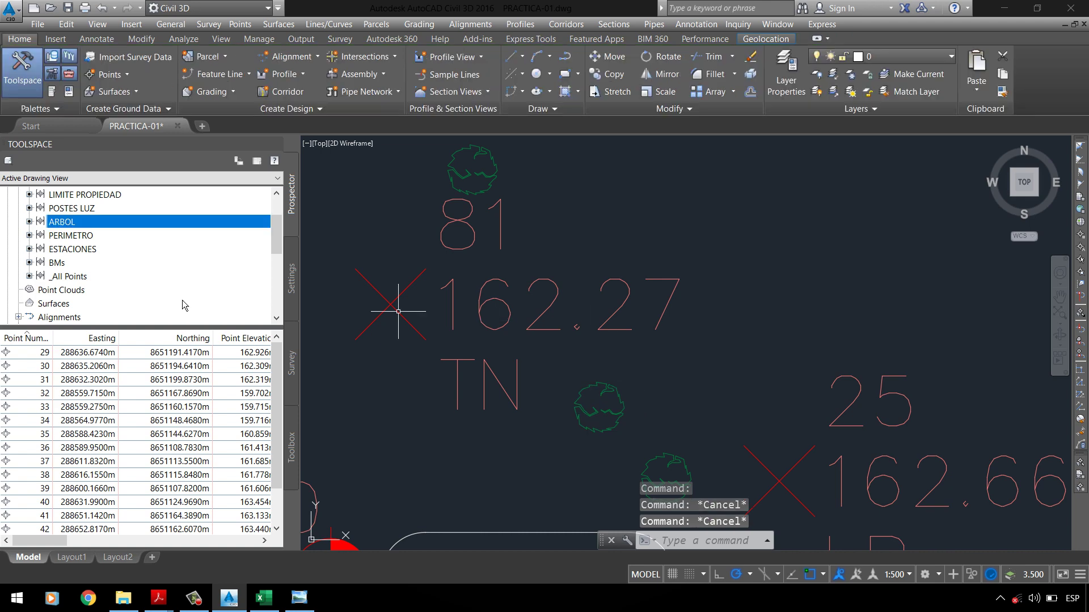
click(70, 208)
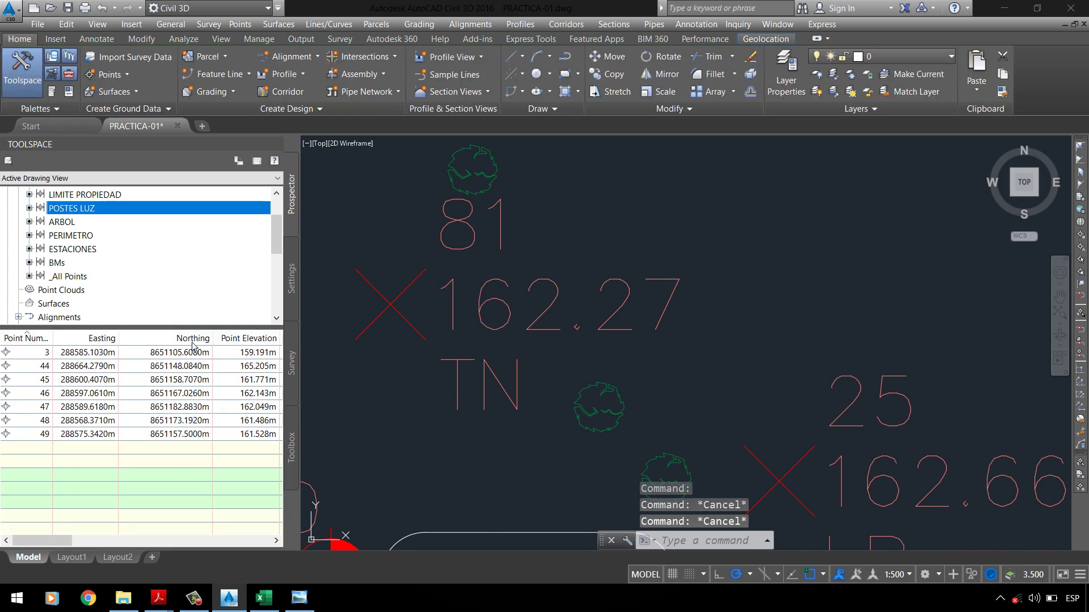
Step: Highlight the POSTES LUZ 'Crear Bloque' sentence in PC-01 UPLA.pdf
mouse_move(159, 596)
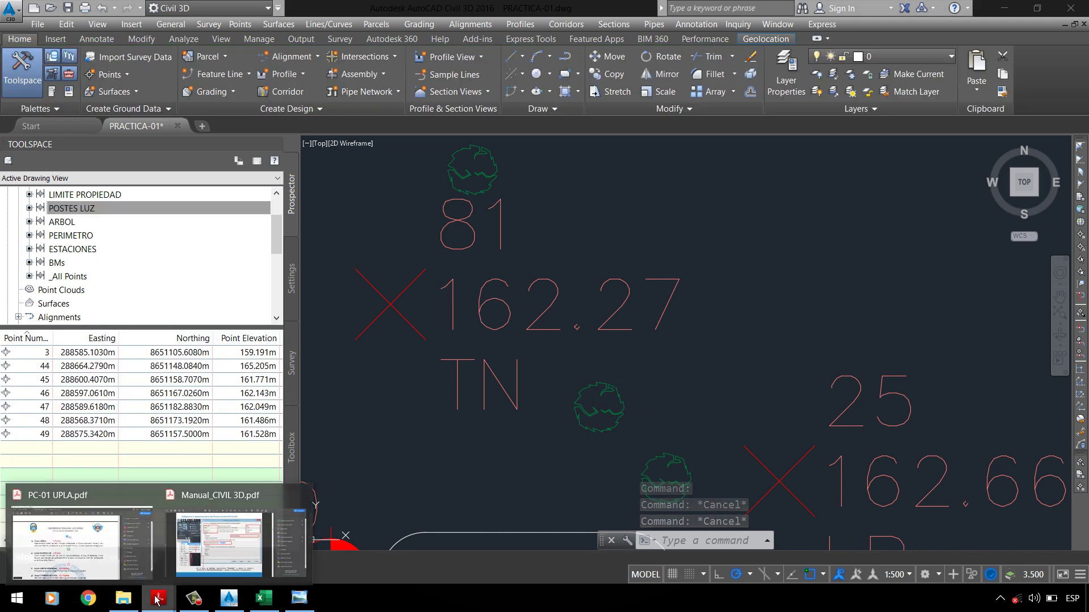
click(97, 558)
scroll(291, 349, down, 3)
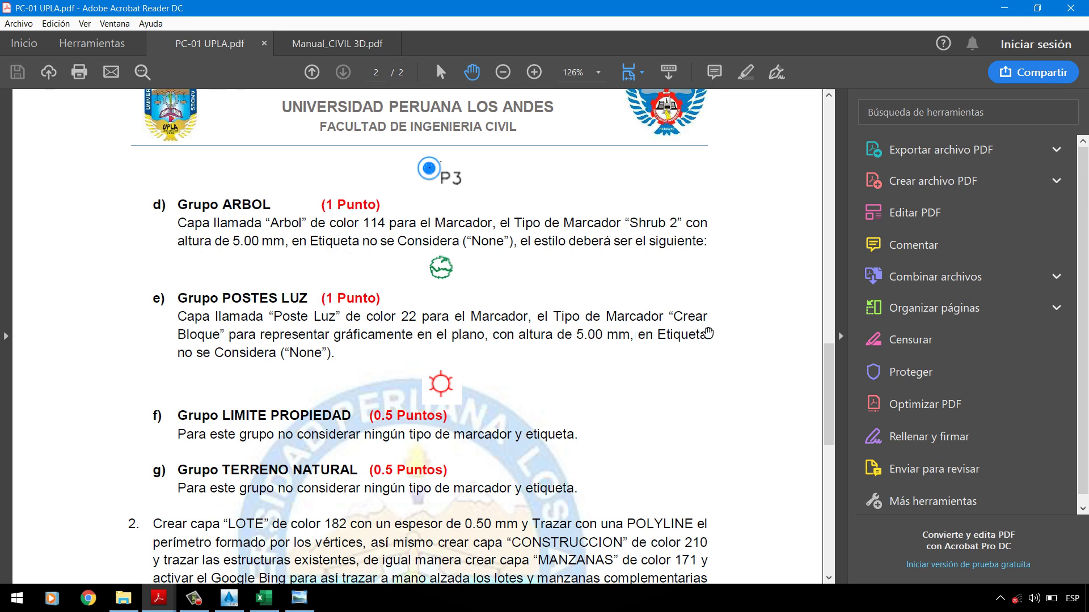
click(744, 73)
drag(683, 325, 477, 335)
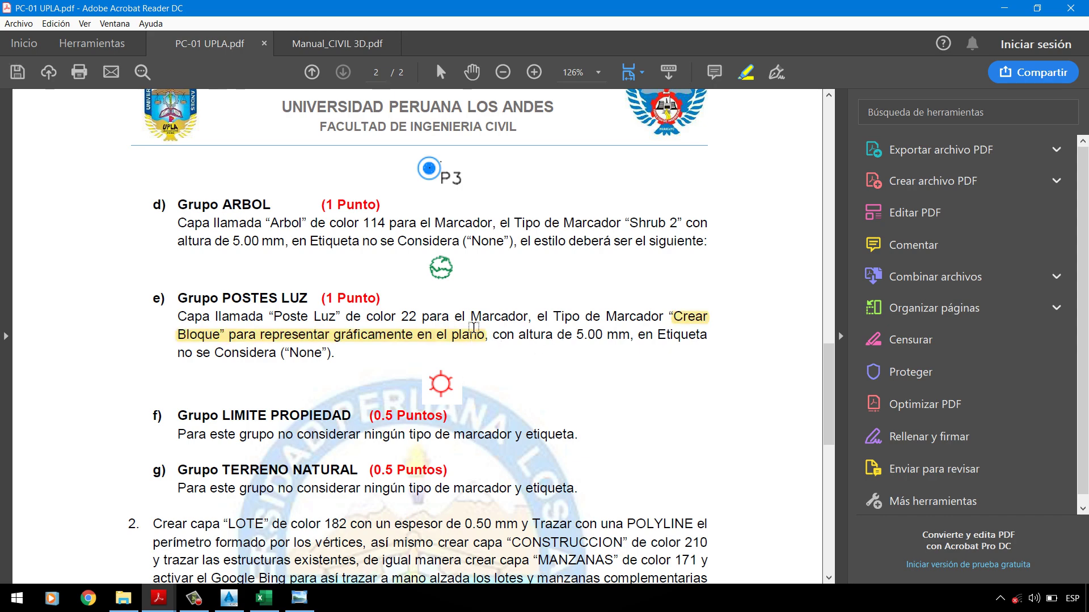
Step: Find page 18 of Manual_CIVIL 3D.pdf on custom point styles, then return to Civil 3D
click(158, 599)
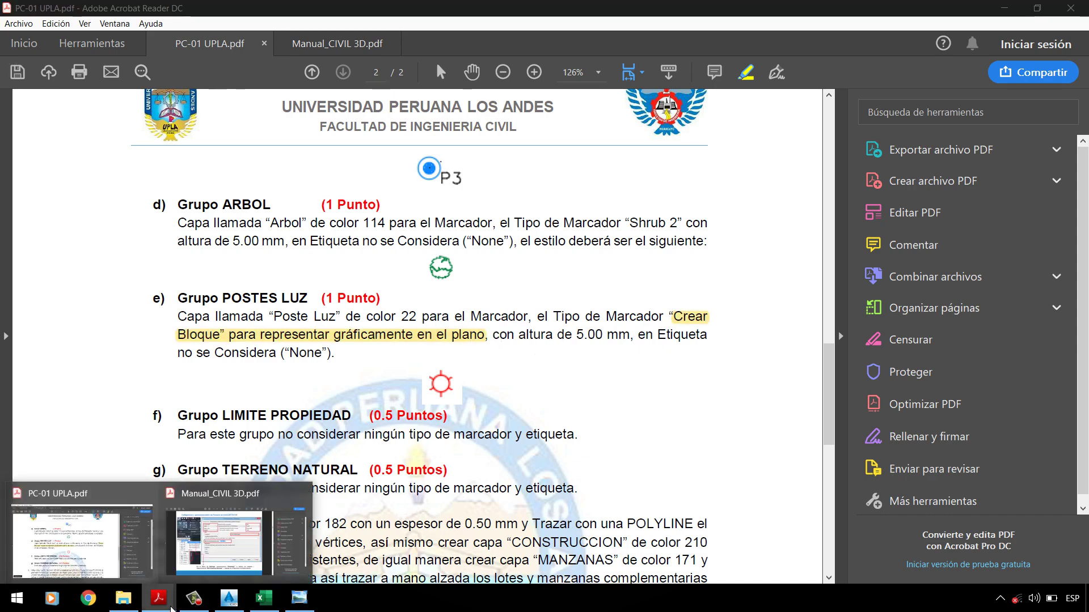
click(211, 570)
scroll(471, 280, down, 5)
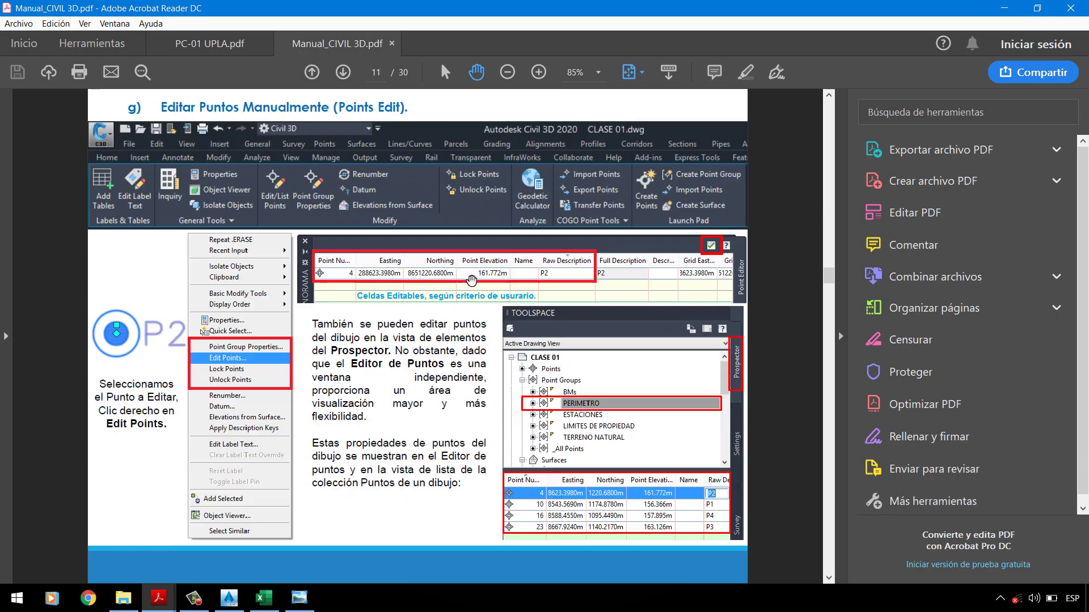
scroll(471, 281, down, 5)
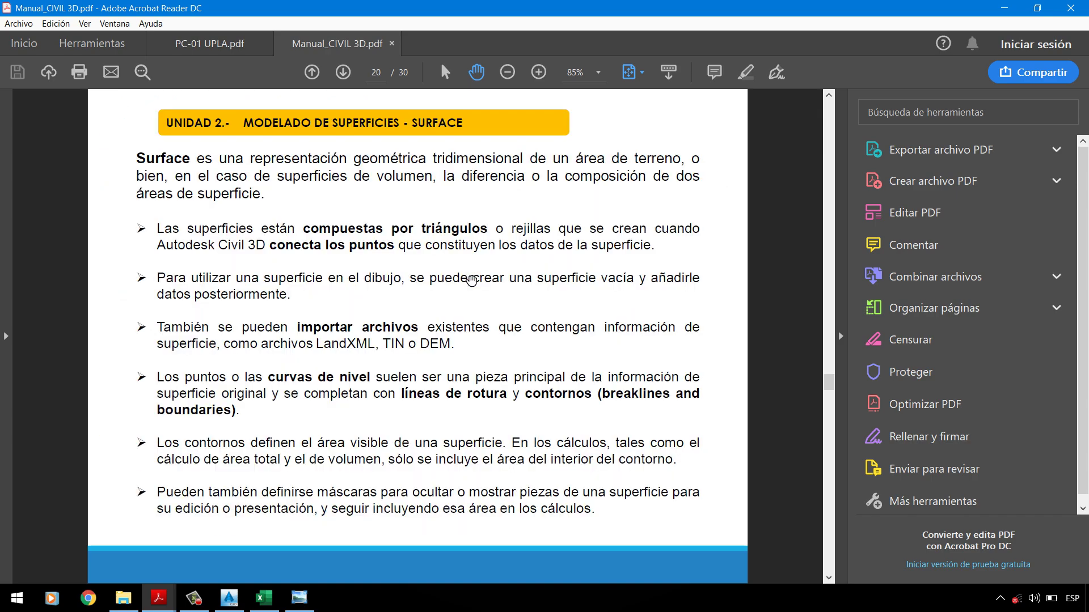
scroll(471, 281, up, 1)
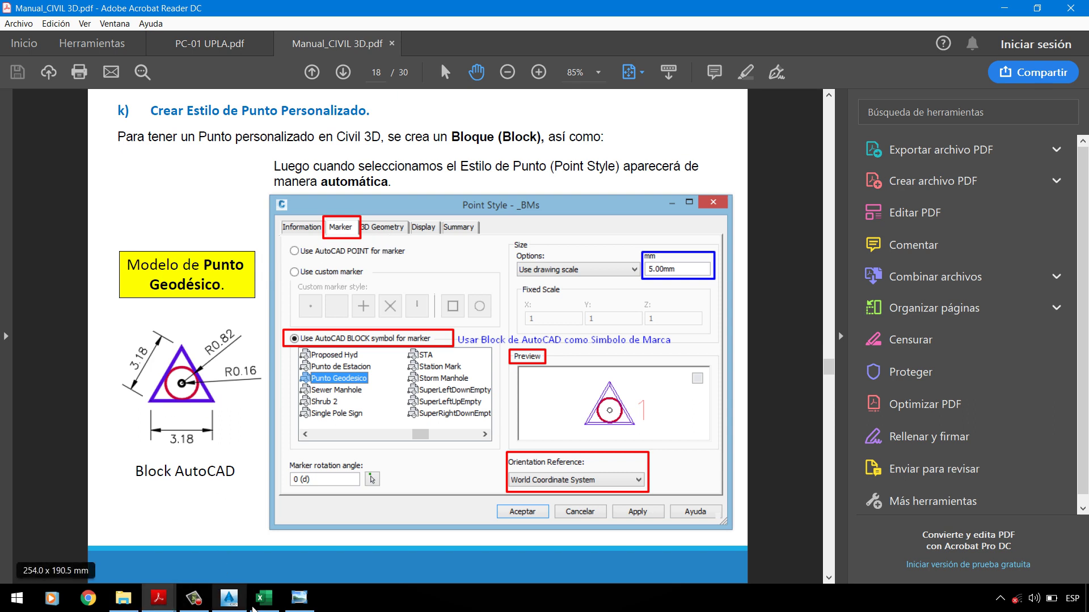
click(229, 598)
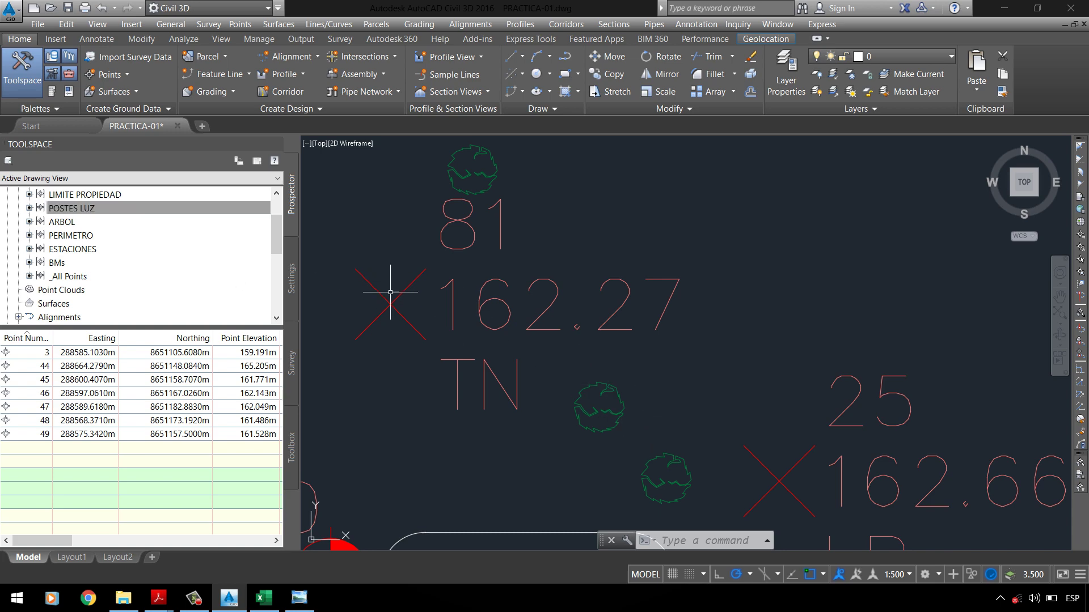
mouse_move(159, 604)
click(98, 563)
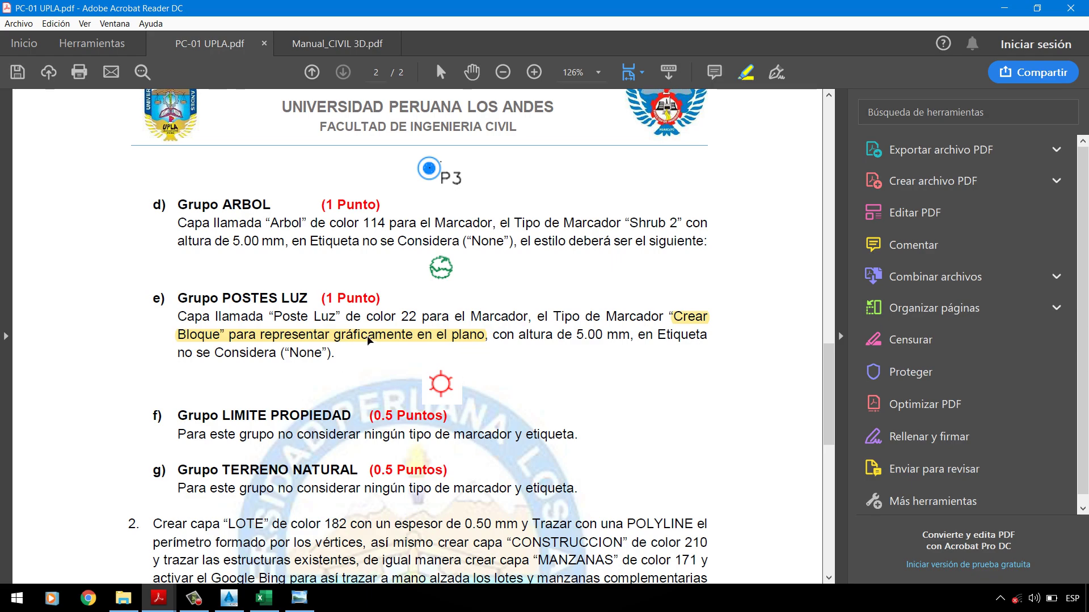
click(1007, 13)
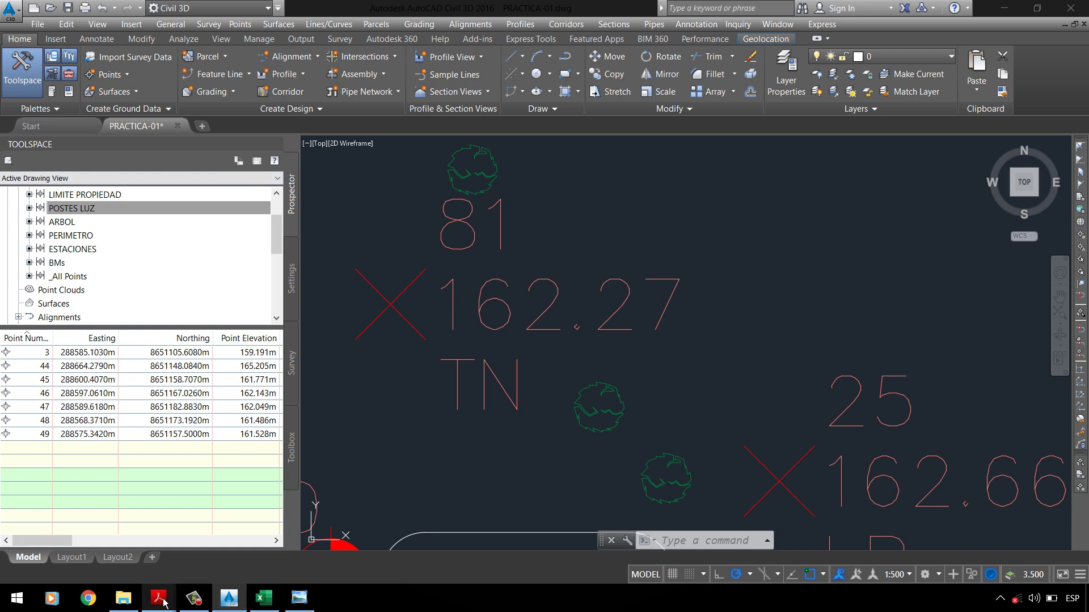
click(236, 609)
click(237, 608)
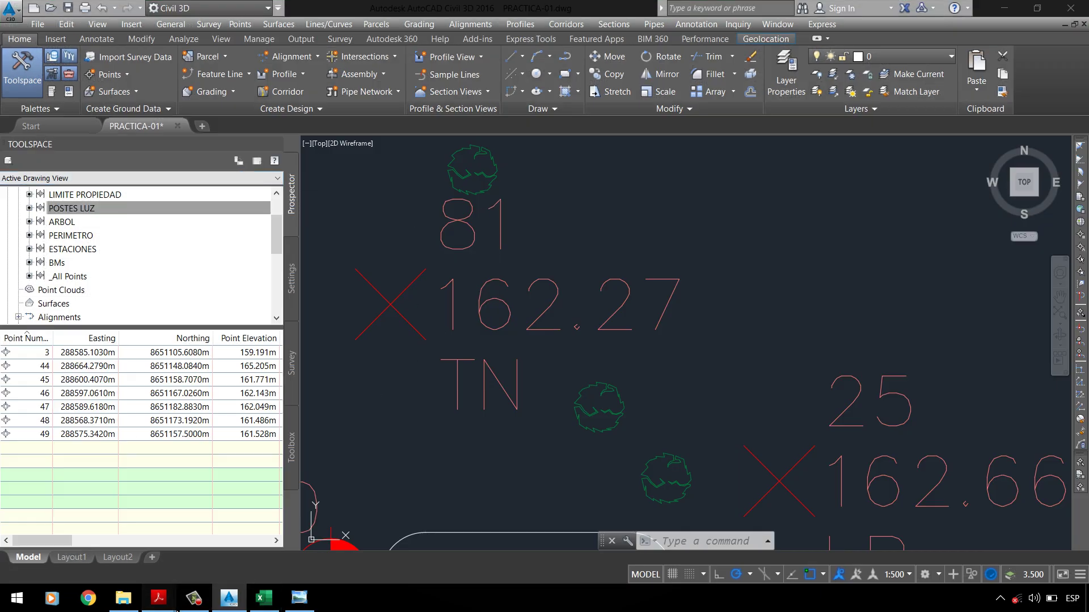
mouse_move(159, 600)
click(218, 558)
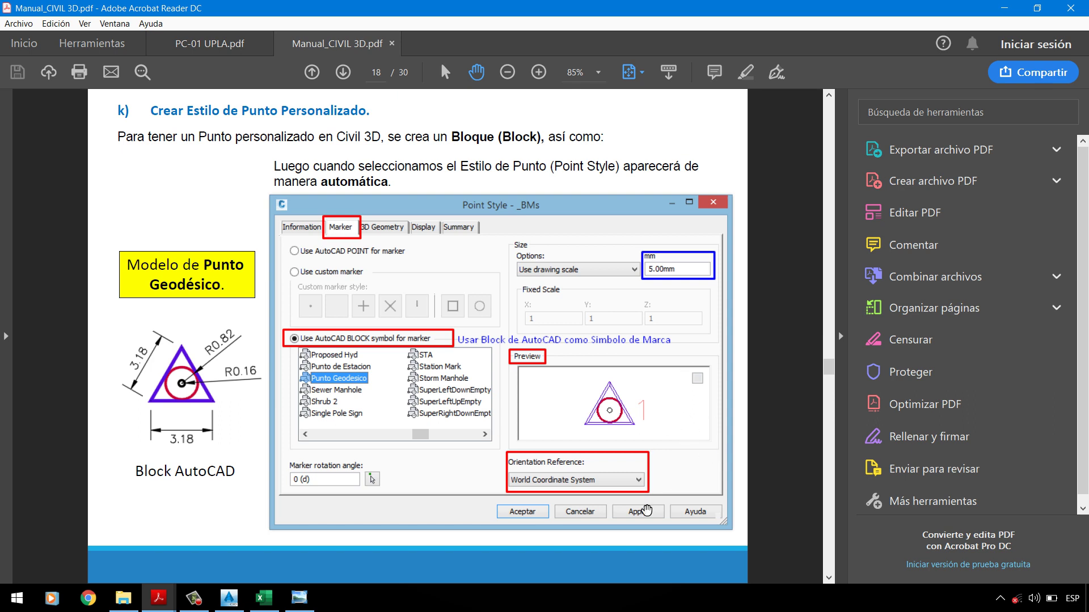
click(1004, 8)
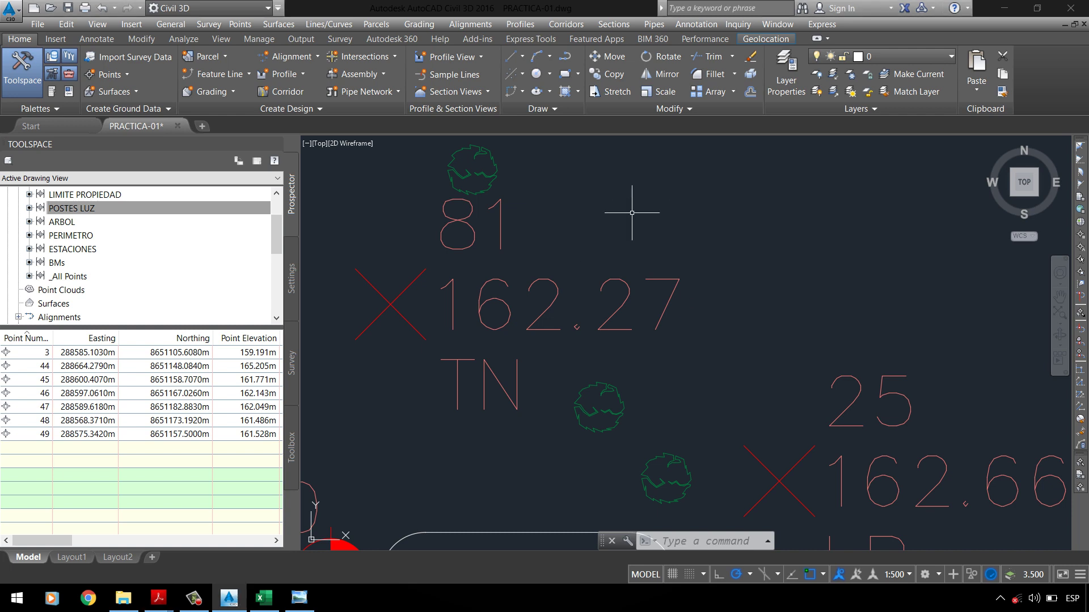
Step: Zoom to an empty drawing area and check the block dimensions in the manual
scroll(348, 336, down, 4)
scroll(433, 271, up, 2)
scroll(448, 289, up, 2)
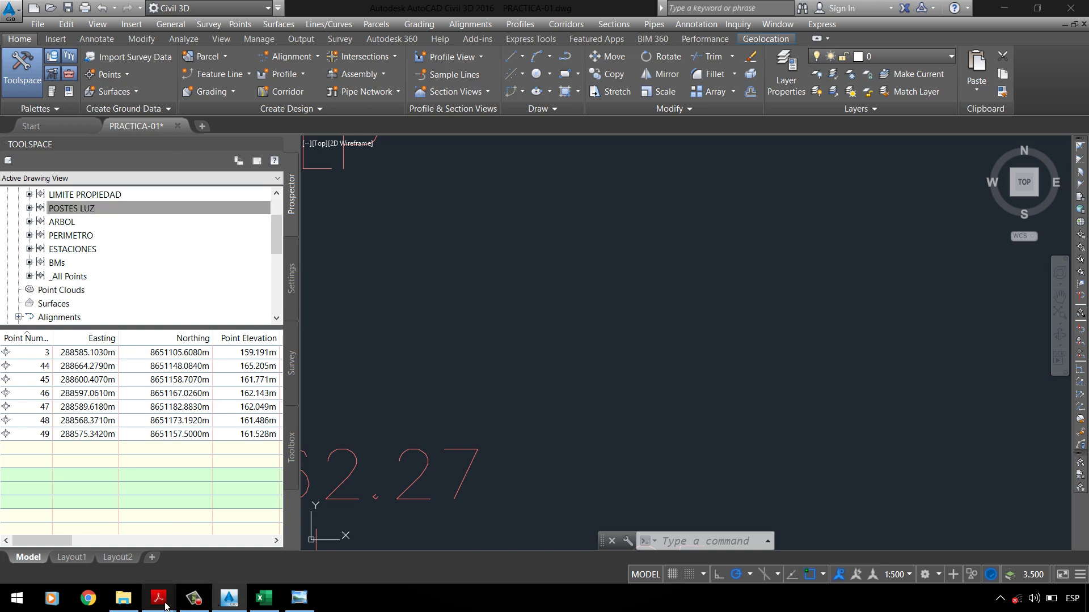
mouse_move(164, 603)
click(260, 519)
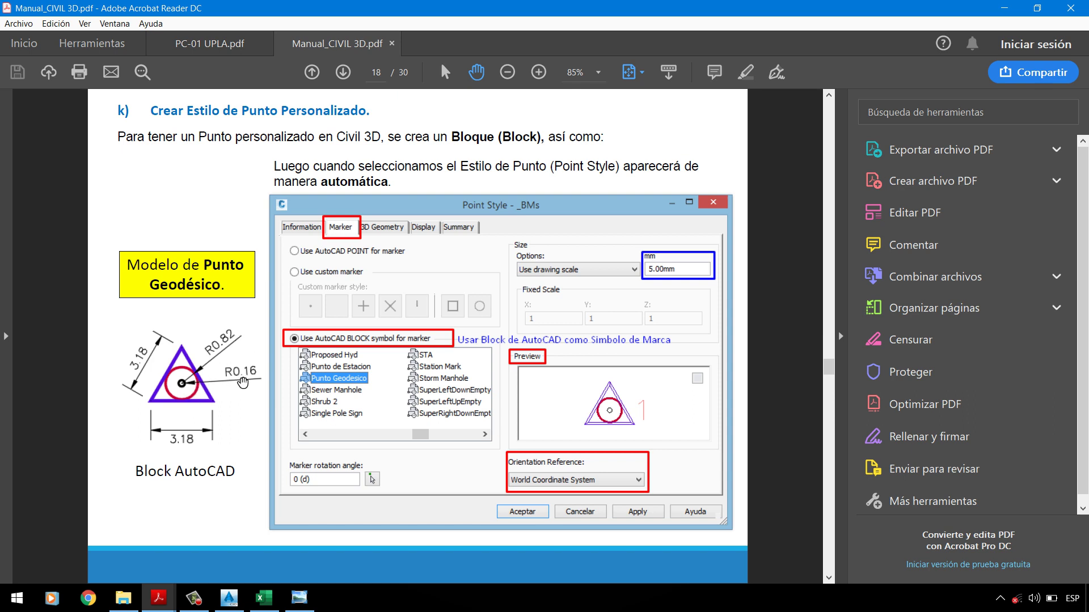
click(1004, 8)
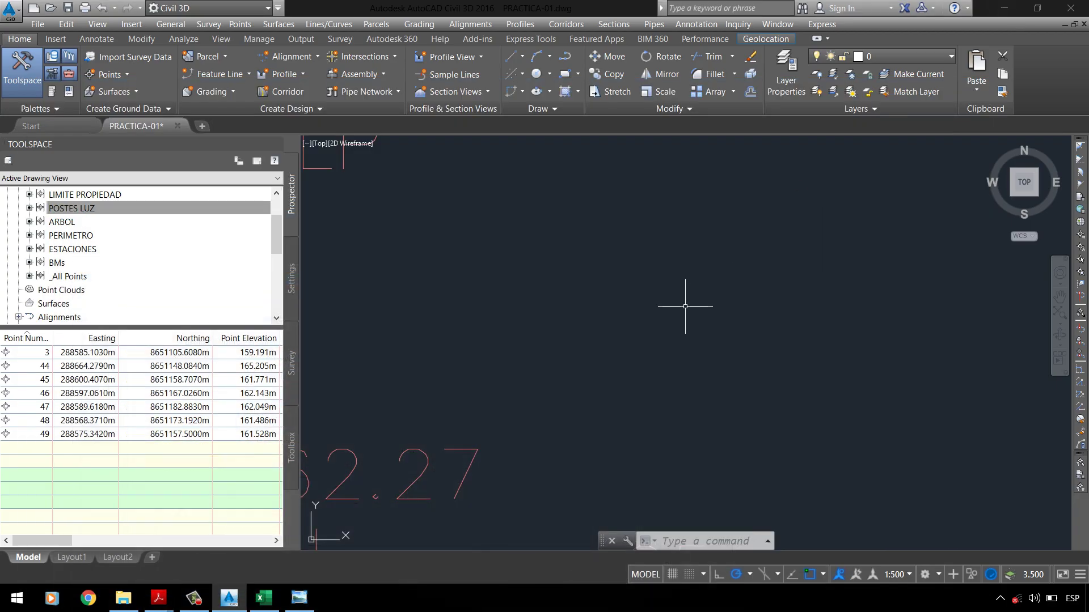
Step: Draw a circle of radius 0.82 and verify its radius in Properties
text(C)
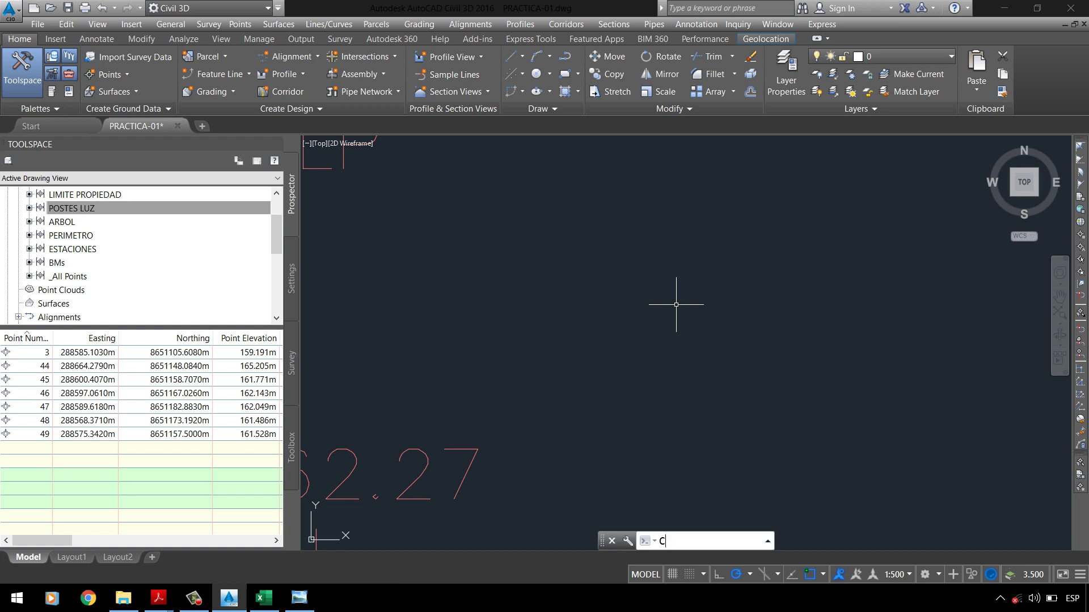
key(Return)
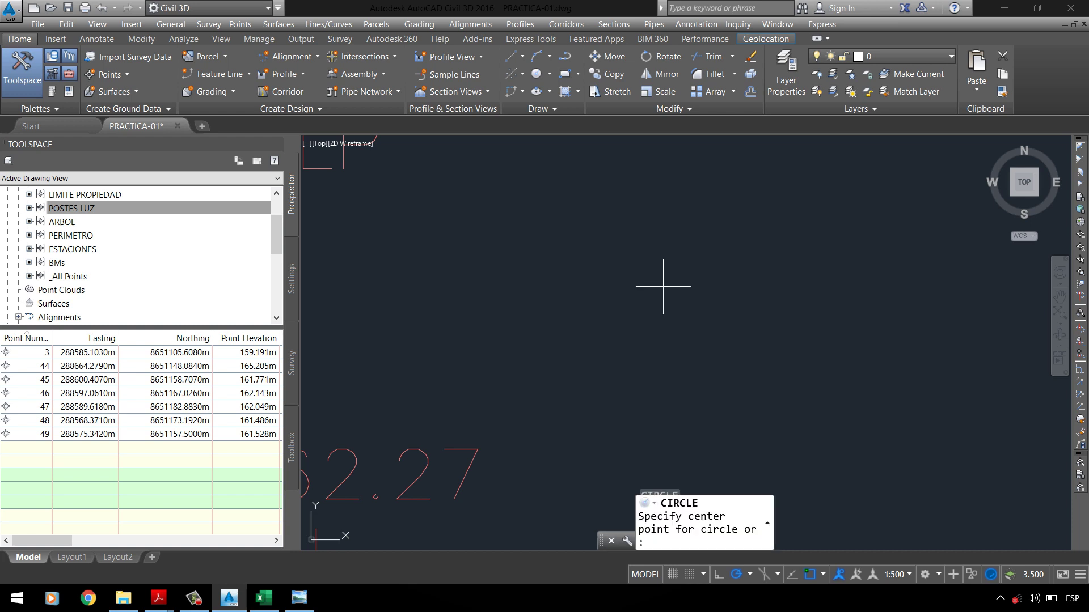
click(647, 307)
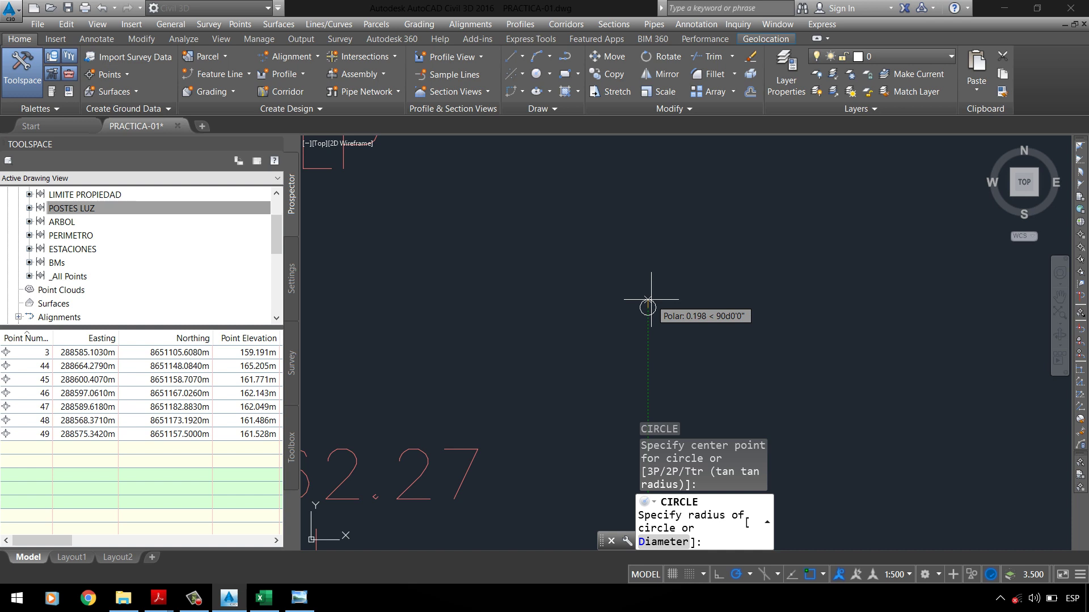
text(0.82)
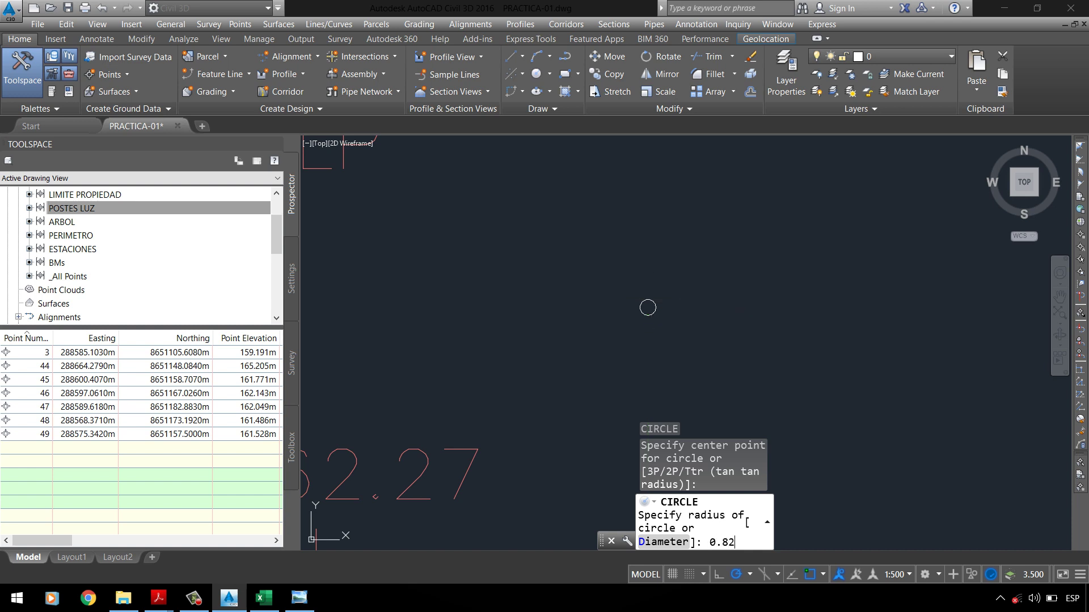
key(Return)
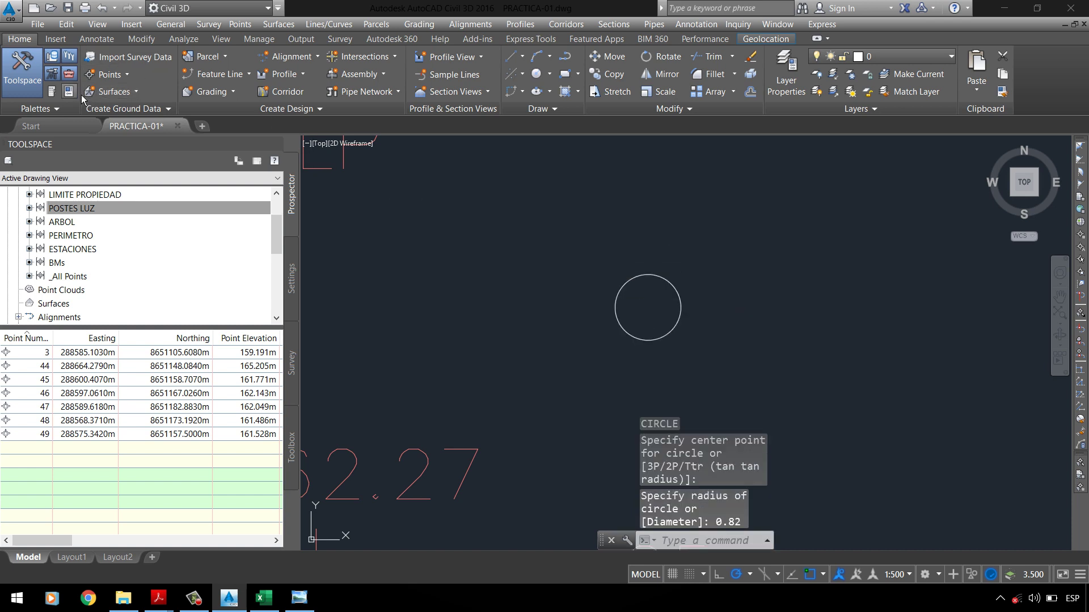
key(ctrl+1)
click(582, 286)
click(545, 261)
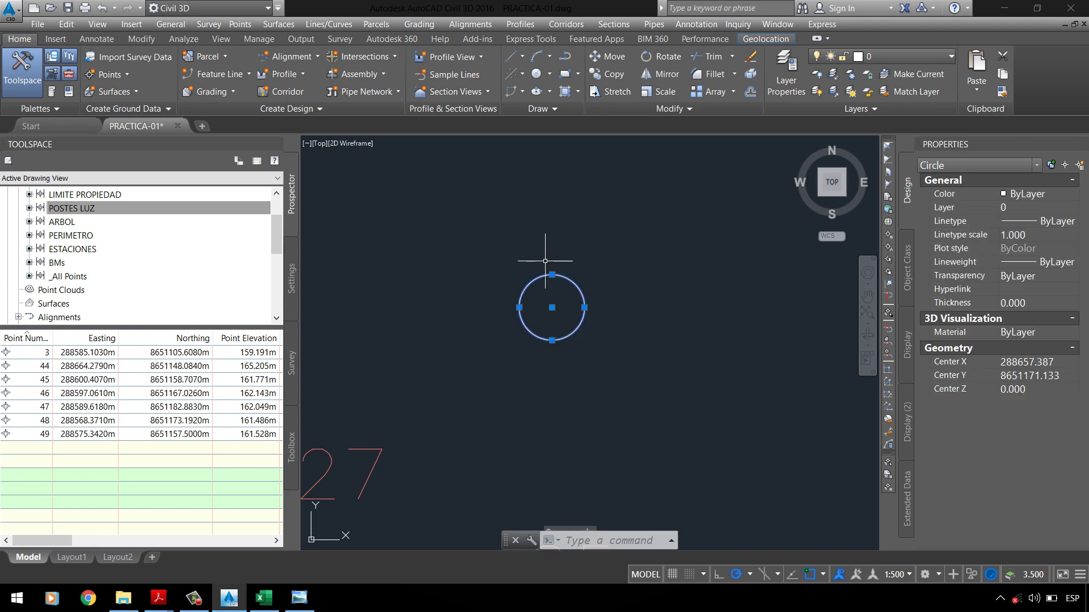
click(1036, 408)
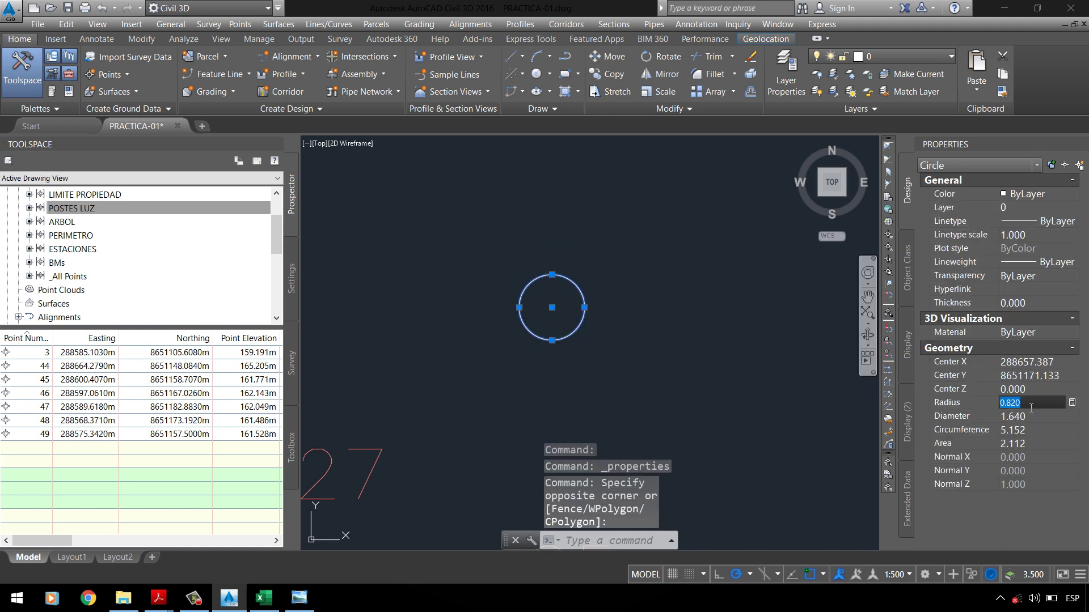
key(Escape)
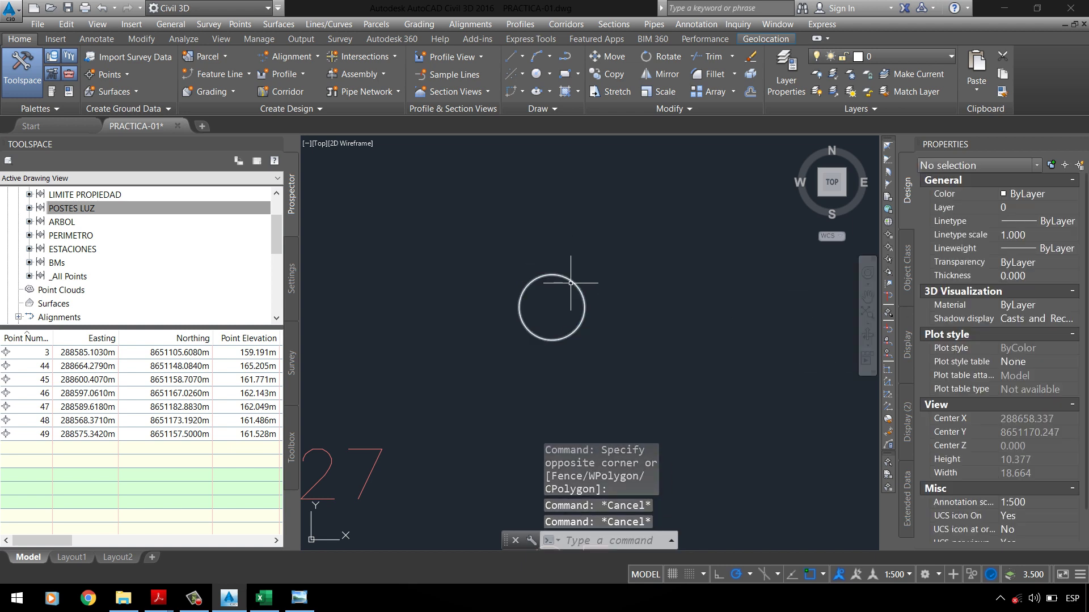
Step: Draw a second, larger circle concentric with the first
text(c)
key(Return)
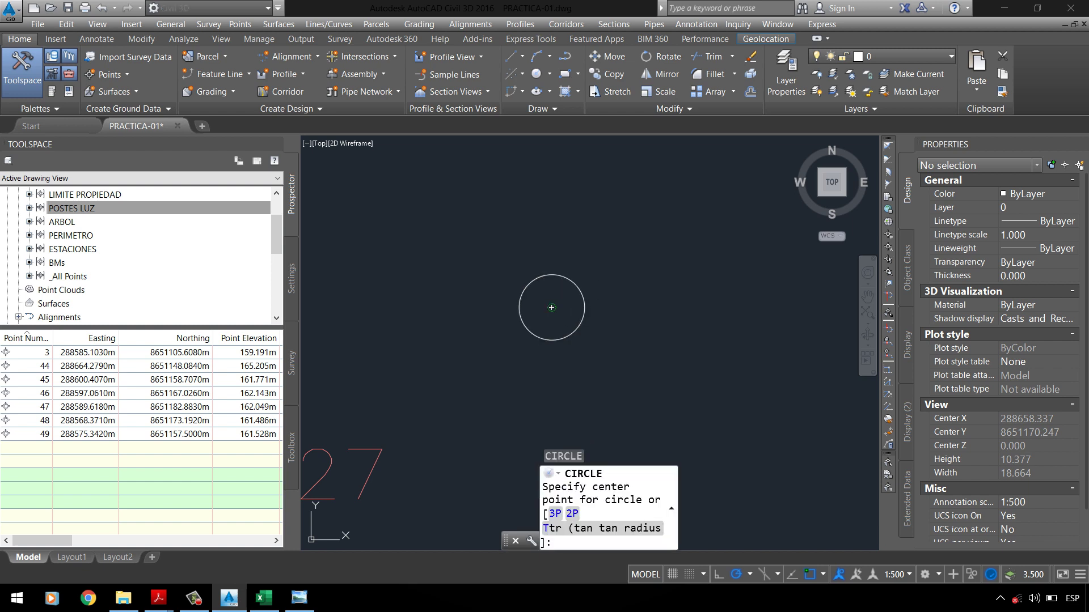
click(551, 307)
key(Return)
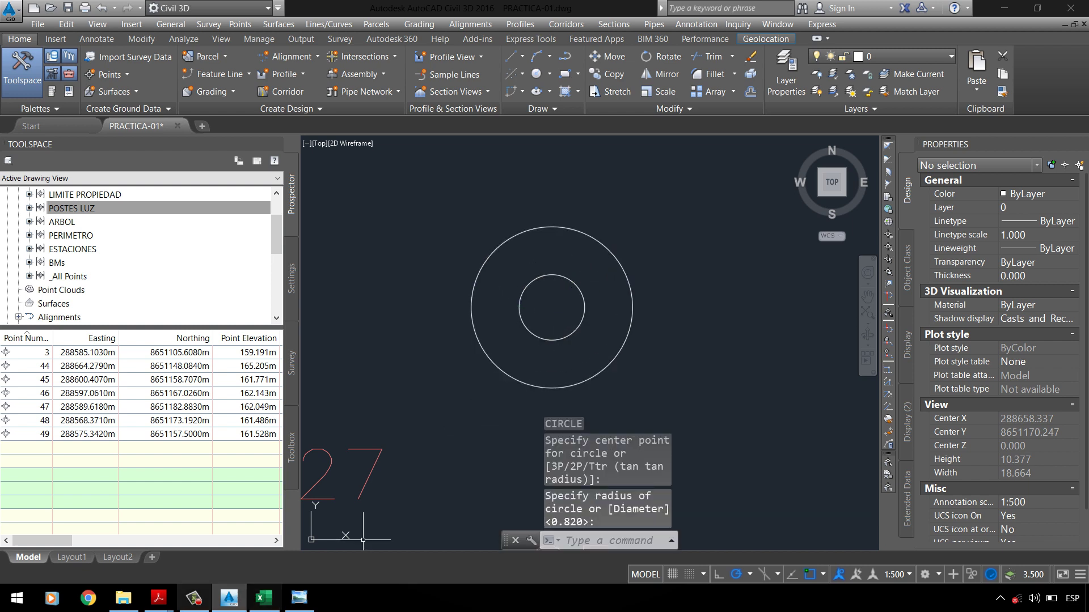
mouse_move(159, 596)
click(111, 560)
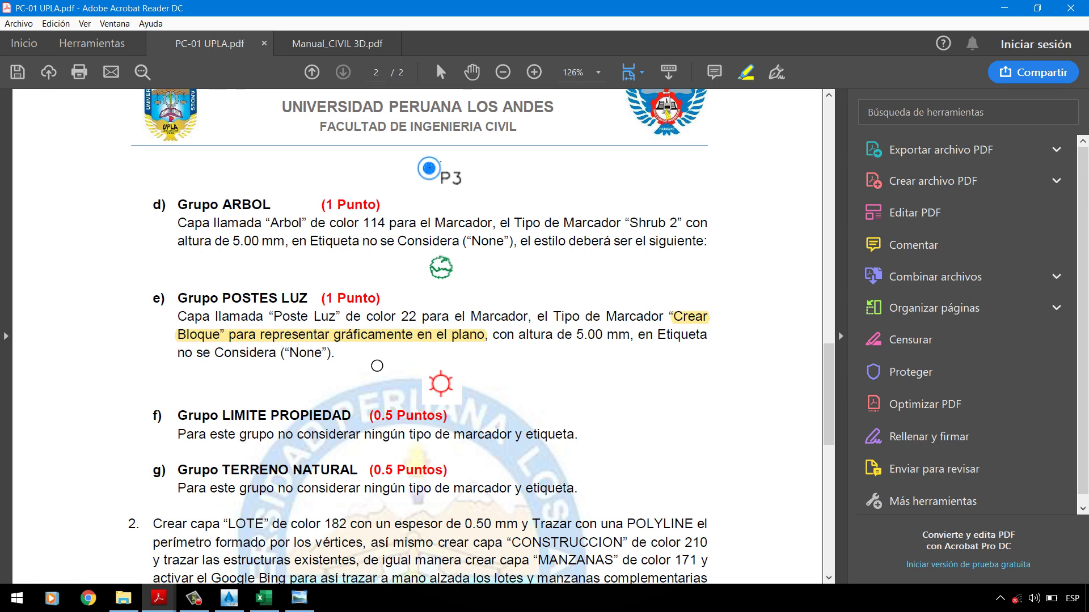
Step: View the manual's dimensioned Punto Geodesico block, then select the outer circle in the drawing
mouse_move(158, 598)
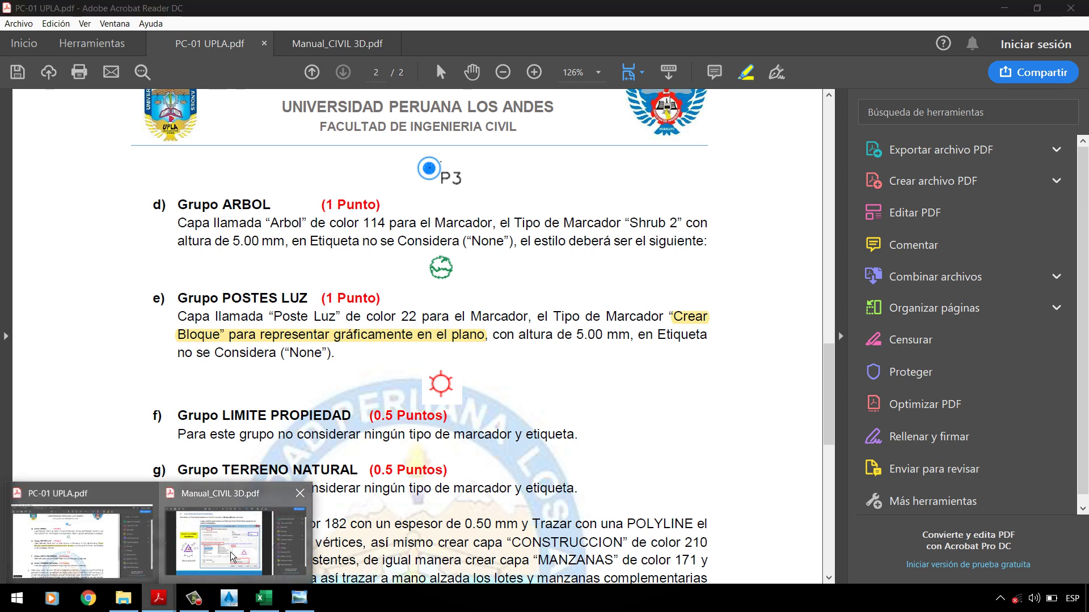
click(234, 558)
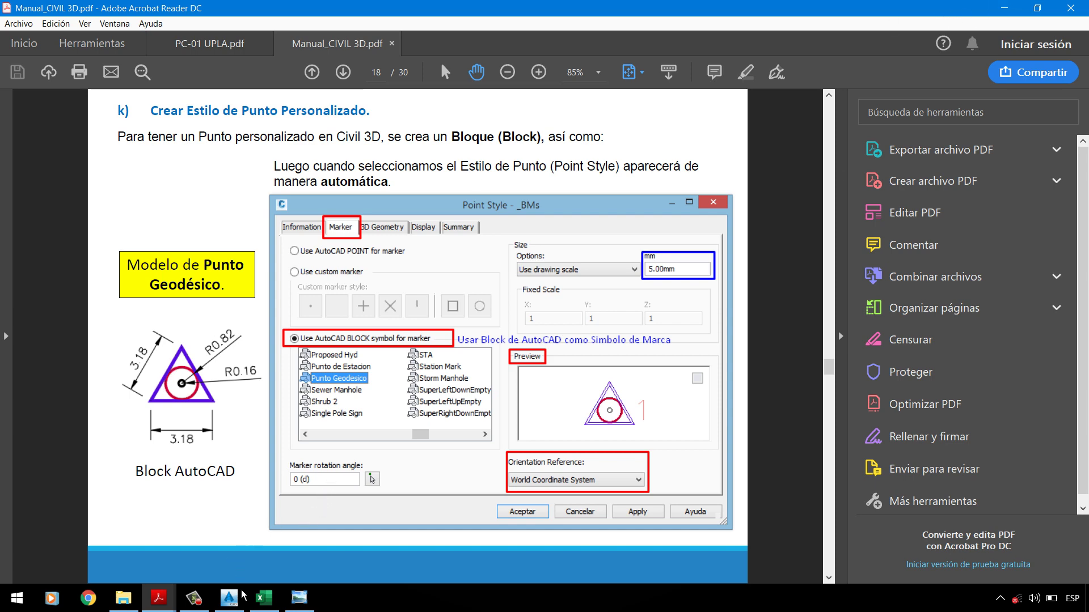
click(229, 599)
click(636, 257)
click(607, 221)
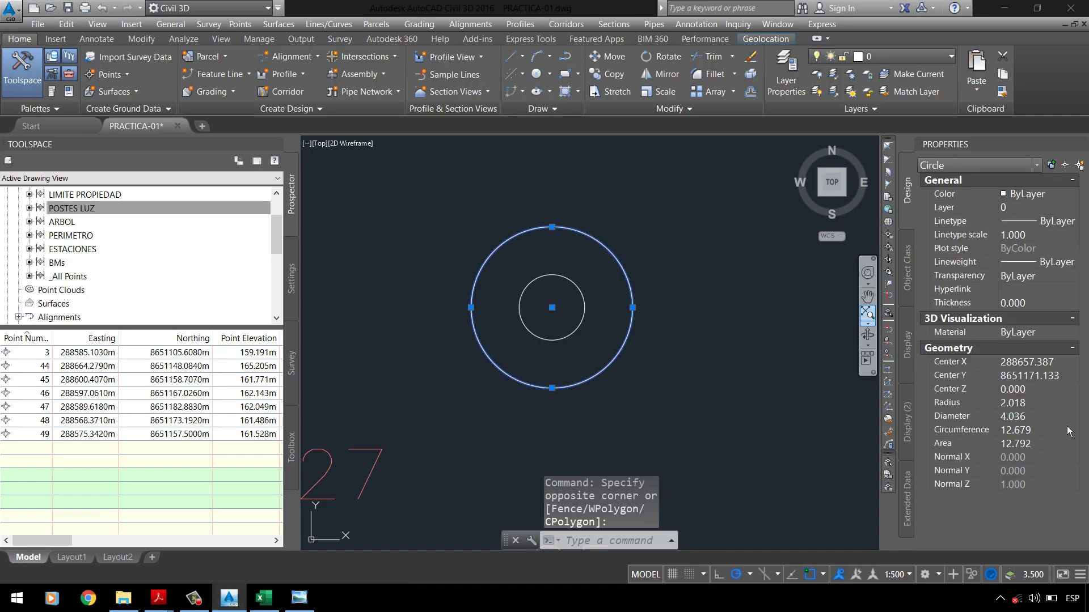
Step: Change the outer circle's radius to 0.16 in Properties
click(1039, 405)
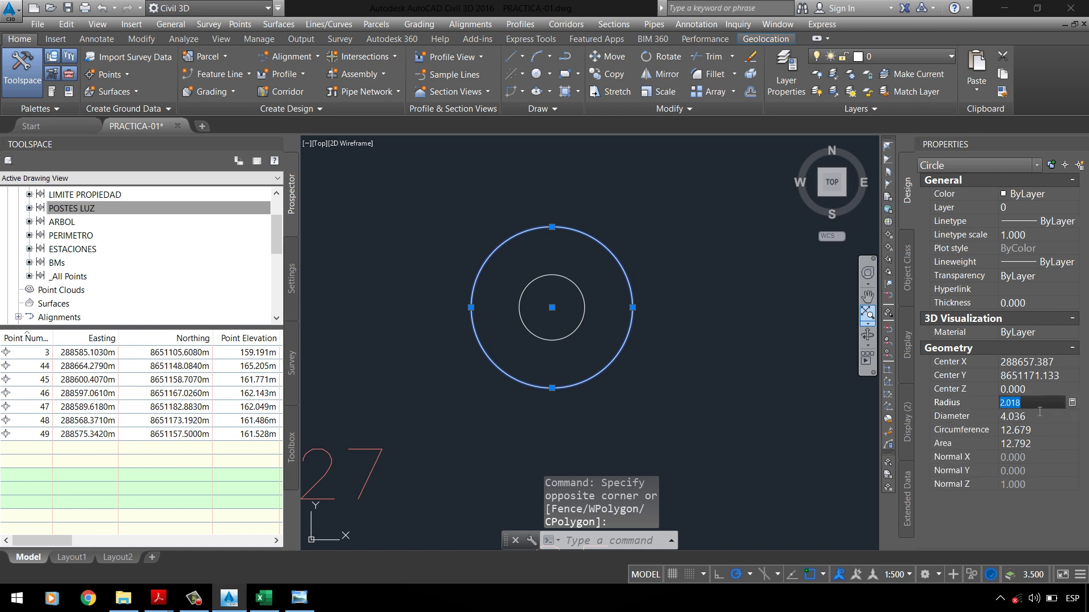
text(0.16)
click(1041, 417)
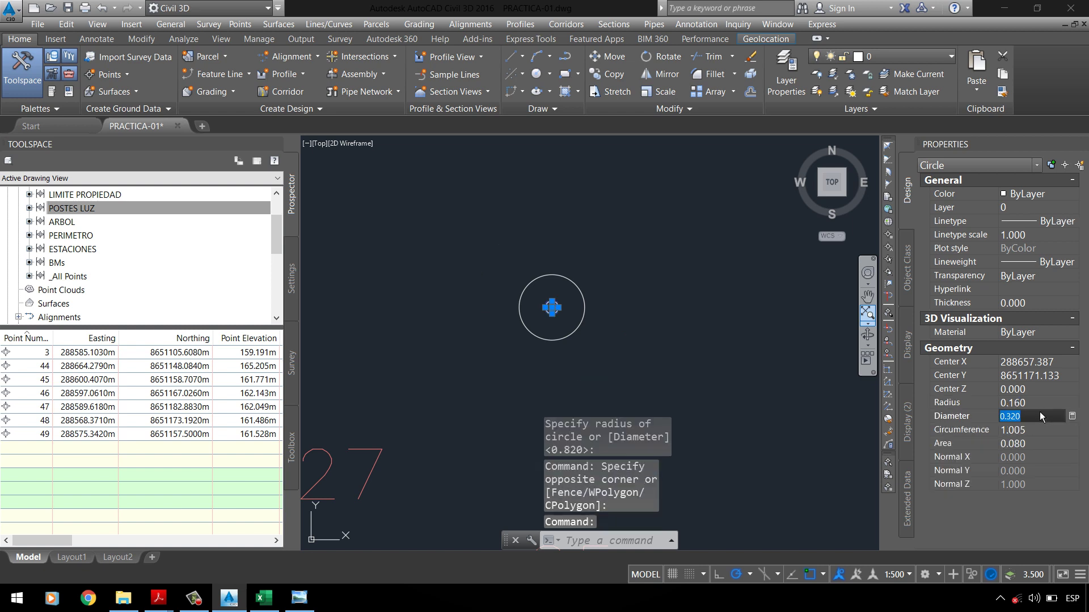
key(Escape)
click(591, 307)
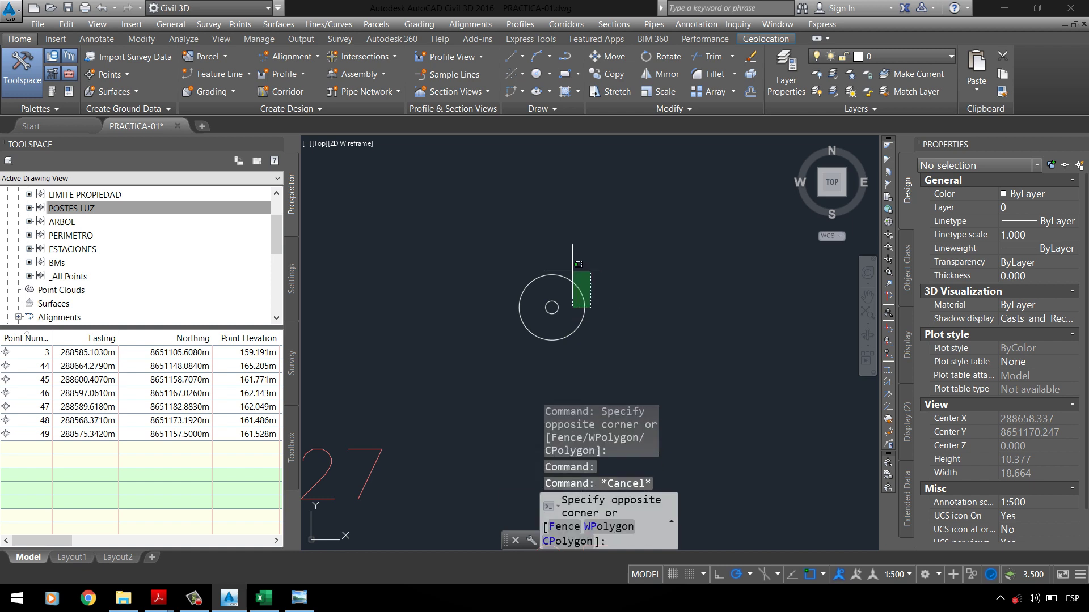
click(573, 269)
key(Escape)
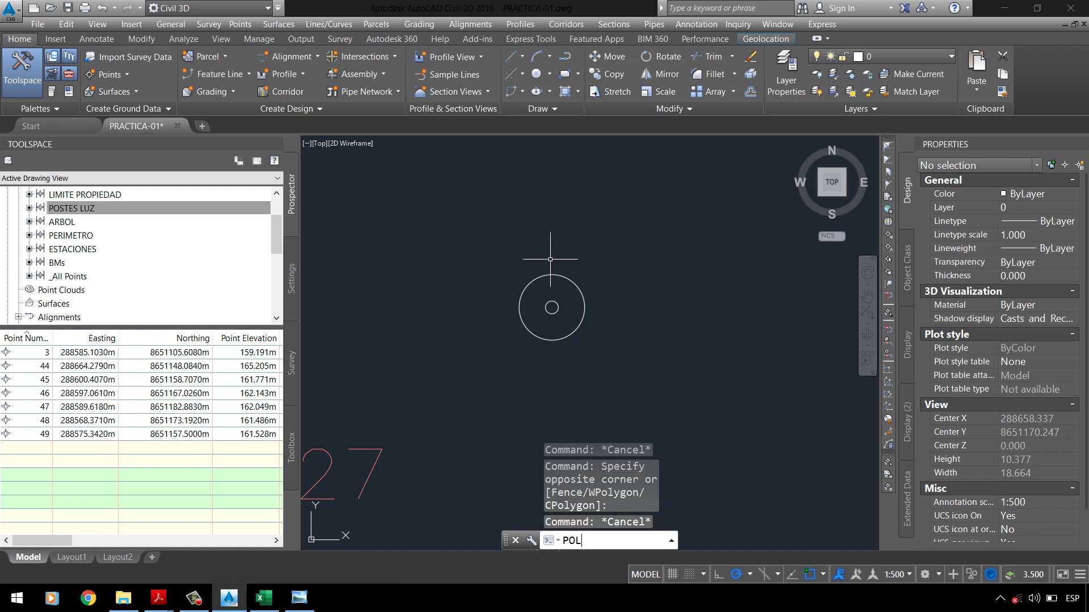
Step: Draw a three-sided inscribed polygon centred on the circles' centre
key(Return)
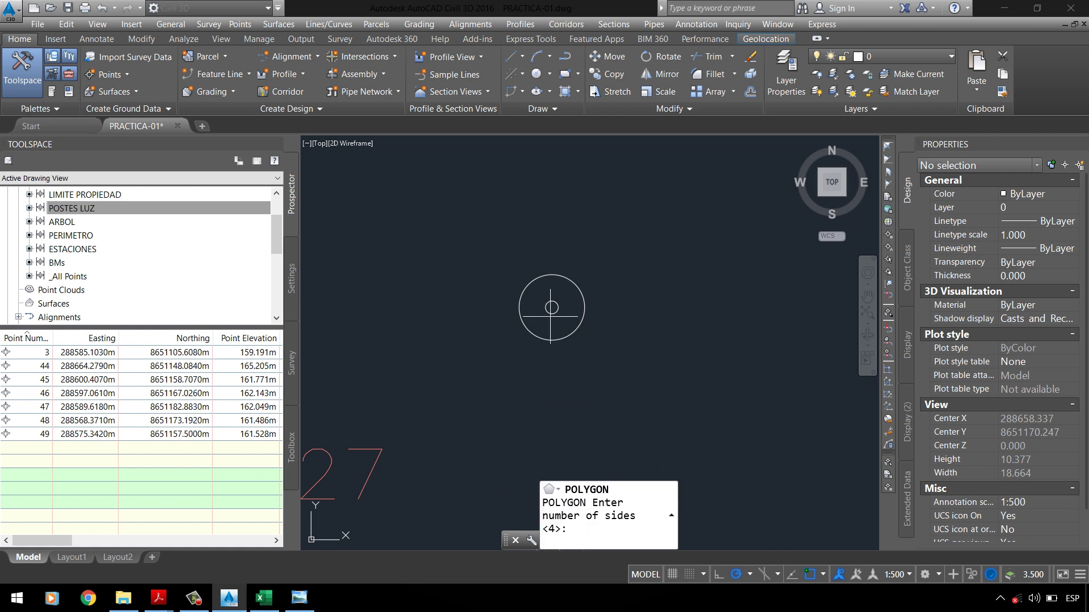
text(3)
key(Return)
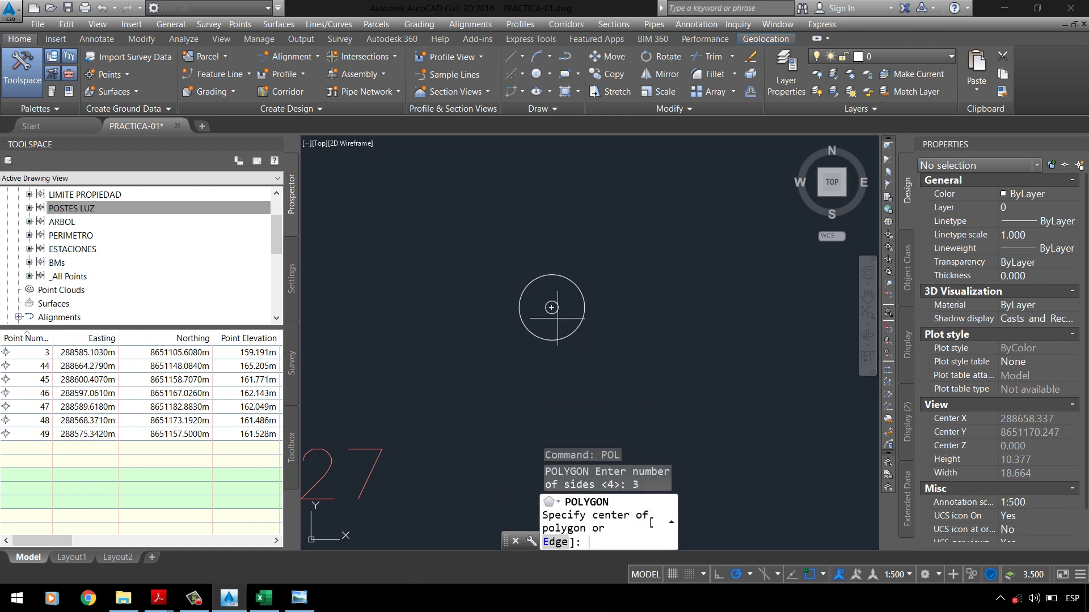
click(551, 308)
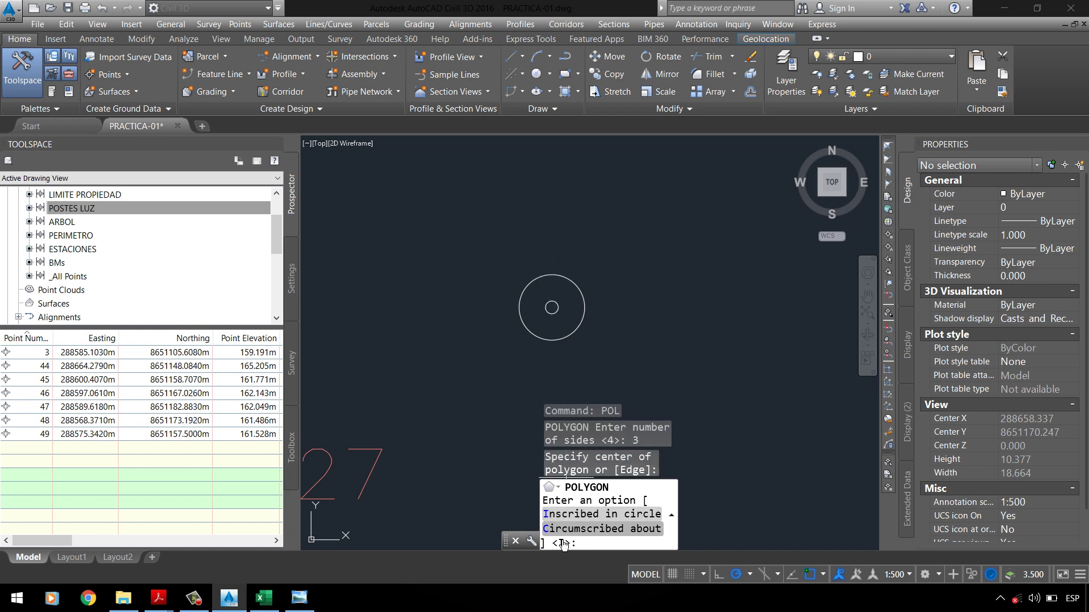
click(570, 514)
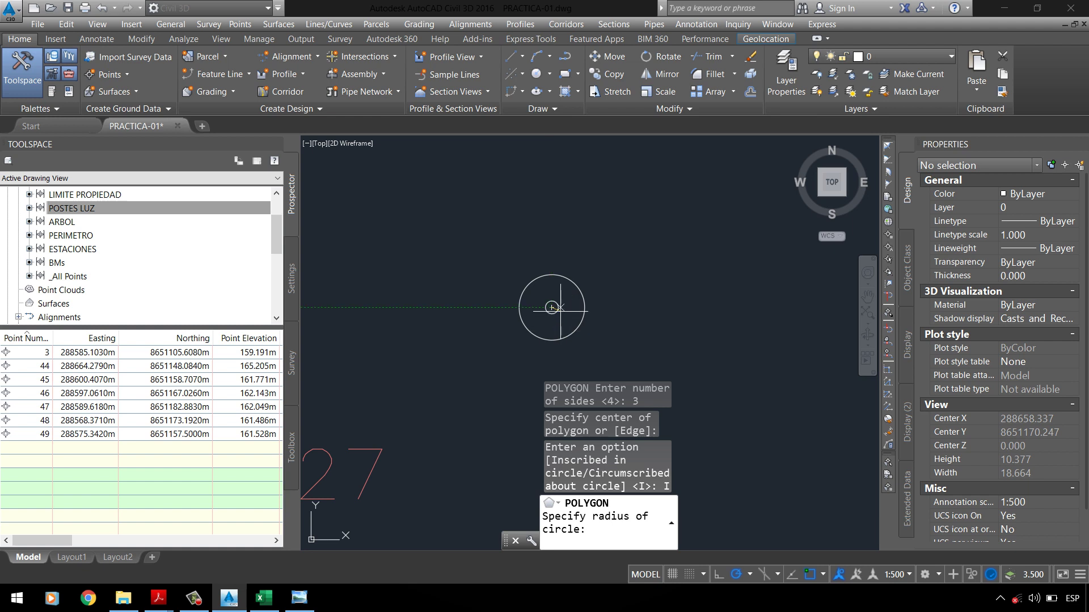
click(552, 236)
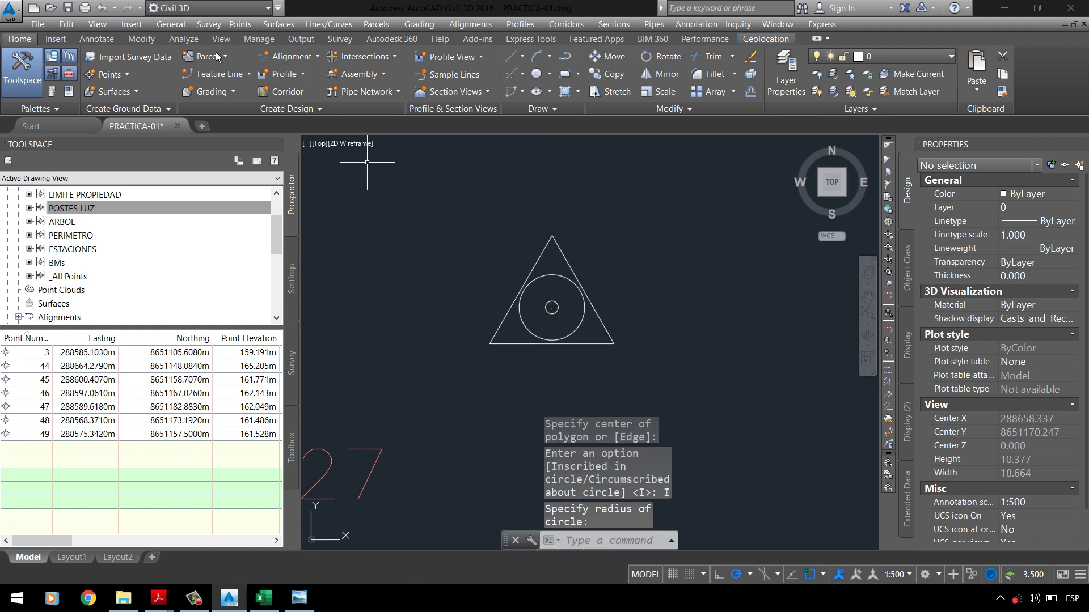
click(97, 38)
Step: Measure the triangle's base with a temporary linear dimension below it
click(362, 91)
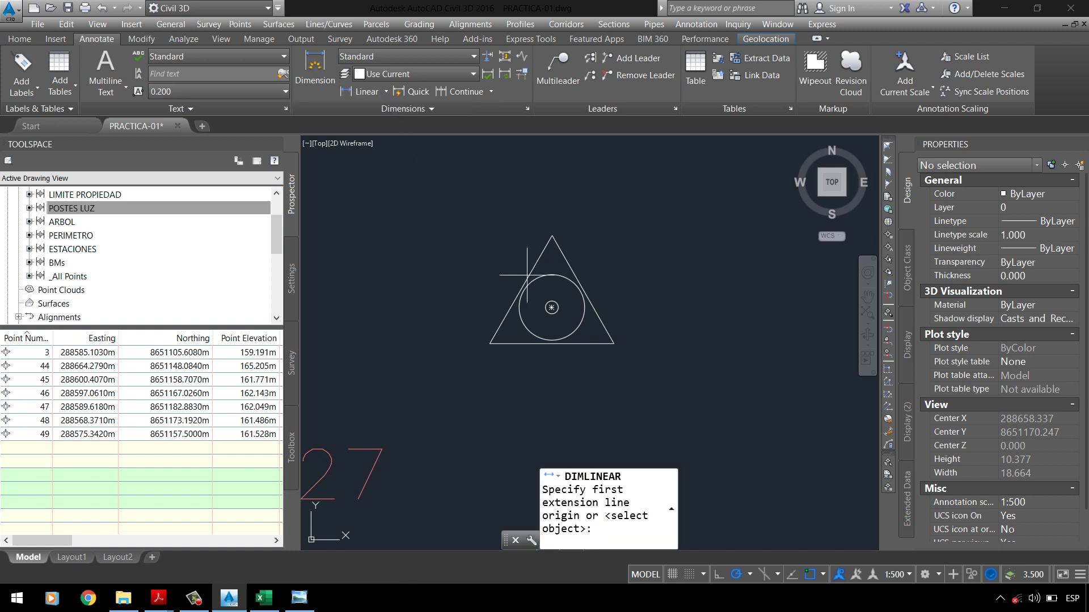
click(492, 349)
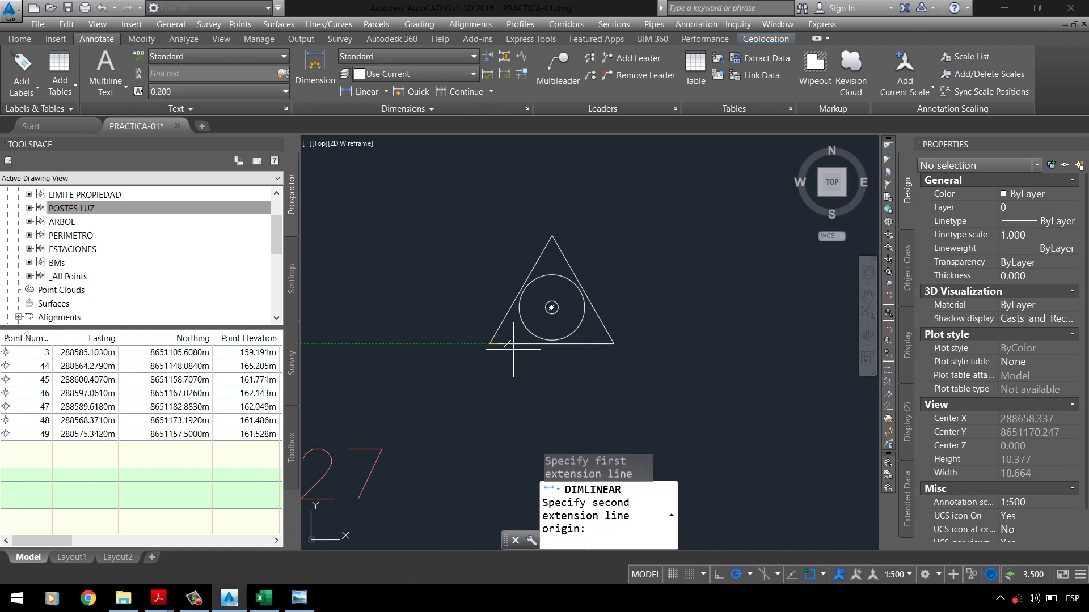
click(614, 344)
scroll(567, 340, up, 3)
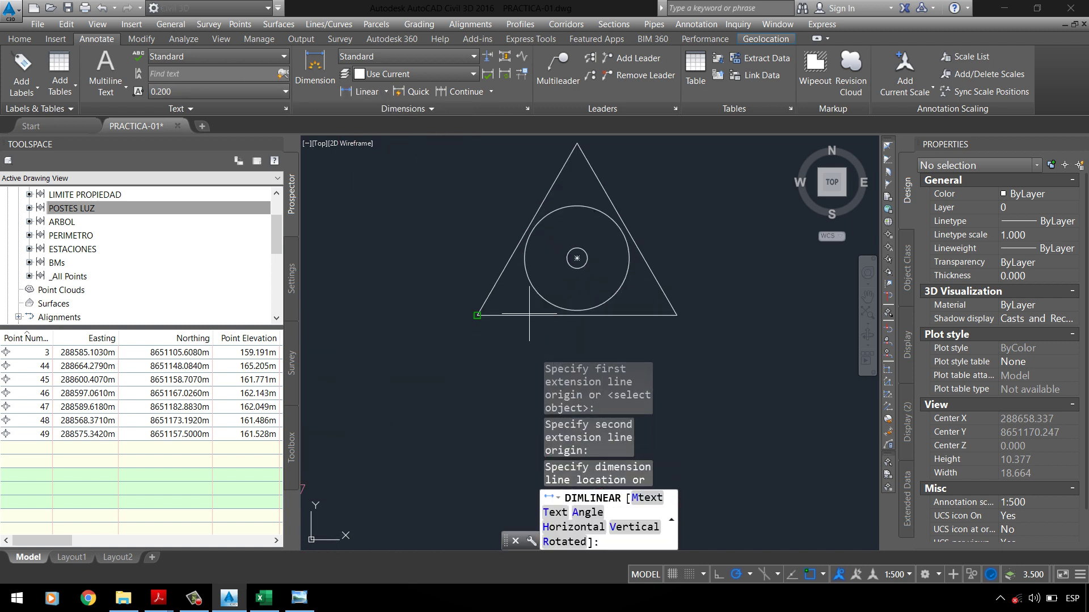
scroll(567, 283, down, 3)
scroll(573, 310, up, 4)
click(573, 310)
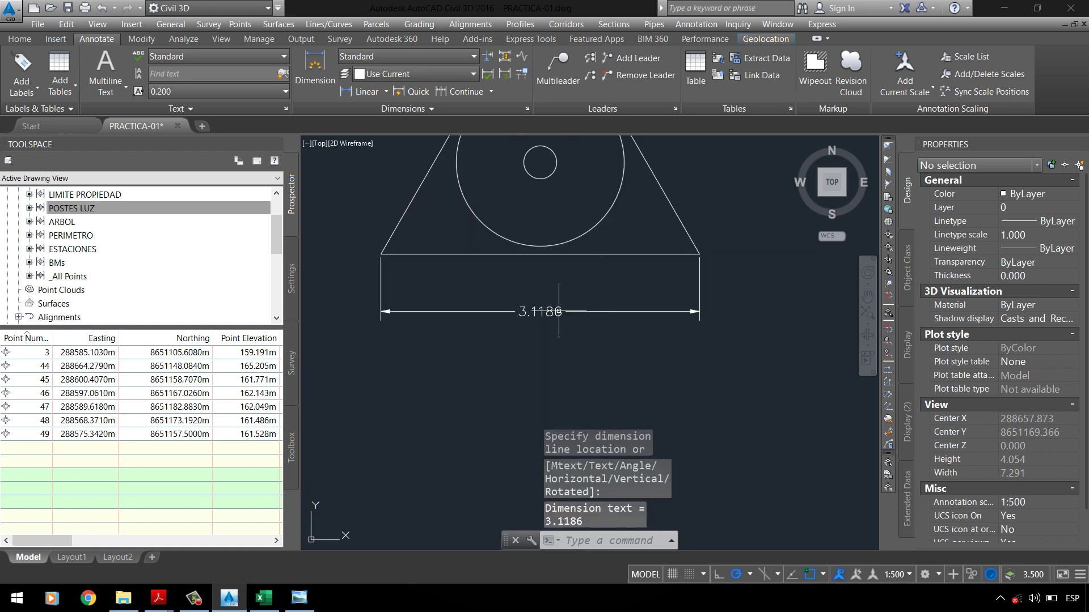
scroll(567, 312, down, 2)
click(579, 307)
key(Escape)
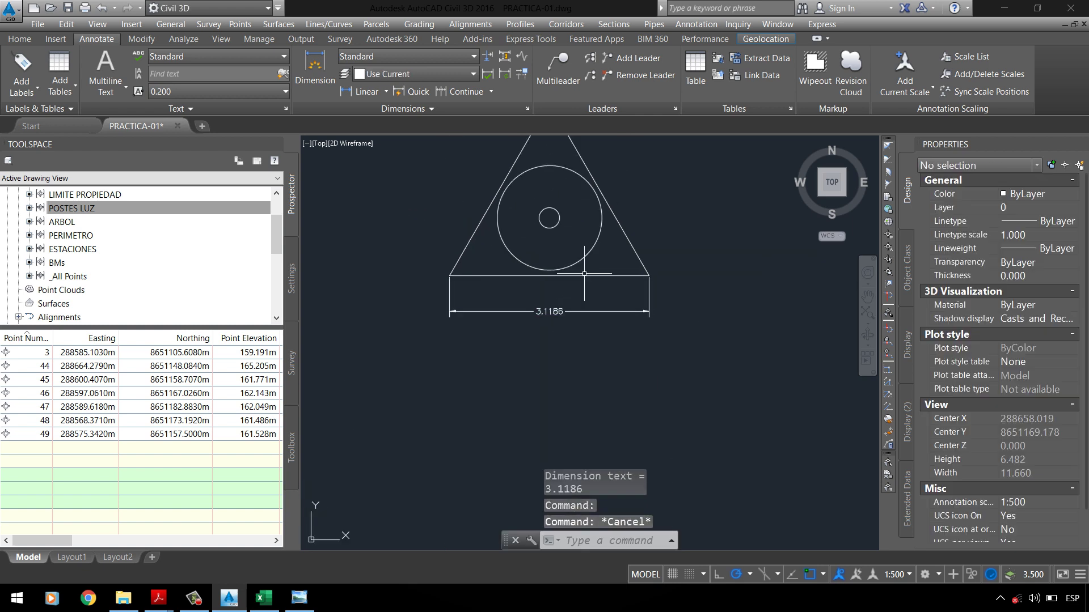
Step: Delete the 3.1186 measuring dimension
click(581, 272)
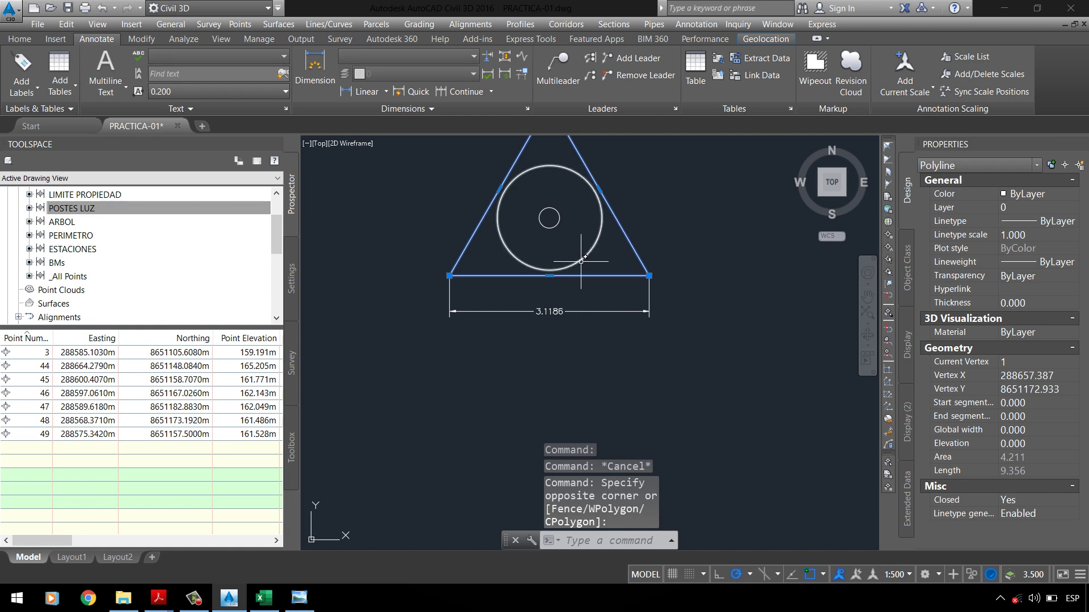
click(620, 264)
click(613, 284)
key(Escape)
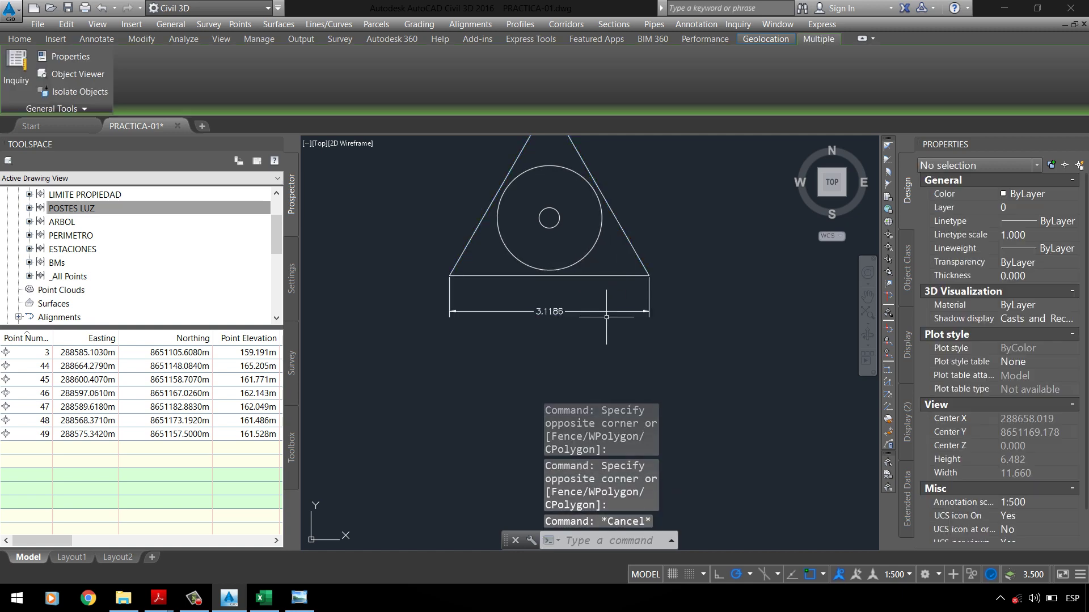
click(606, 304)
click(595, 321)
key(Delete)
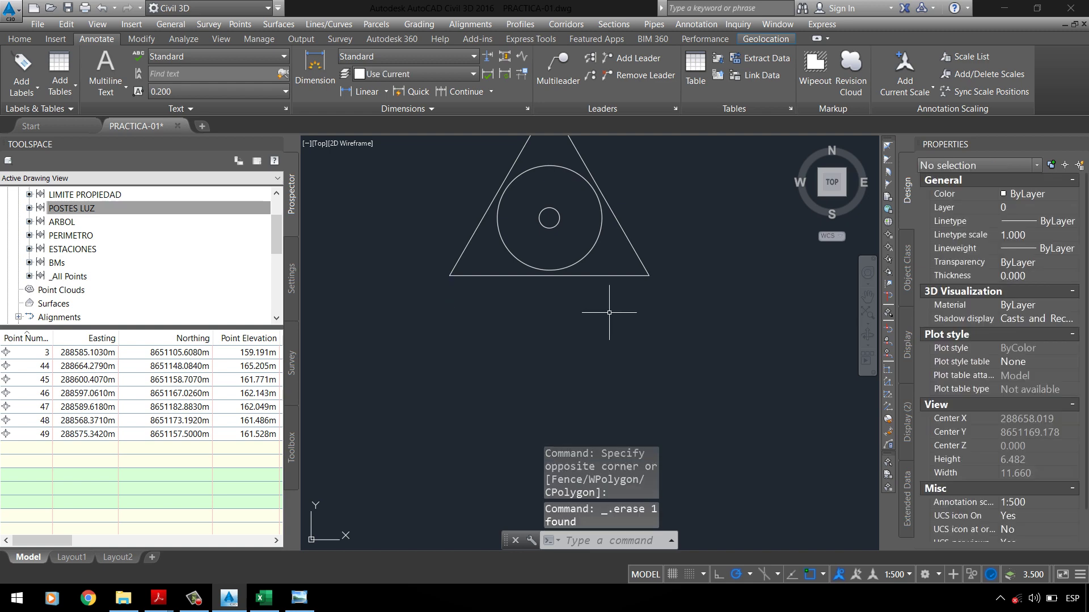
Step: Scale the triangle about its lower-left corner by reference to a 3.18 side length
click(613, 216)
click(609, 233)
click(19, 38)
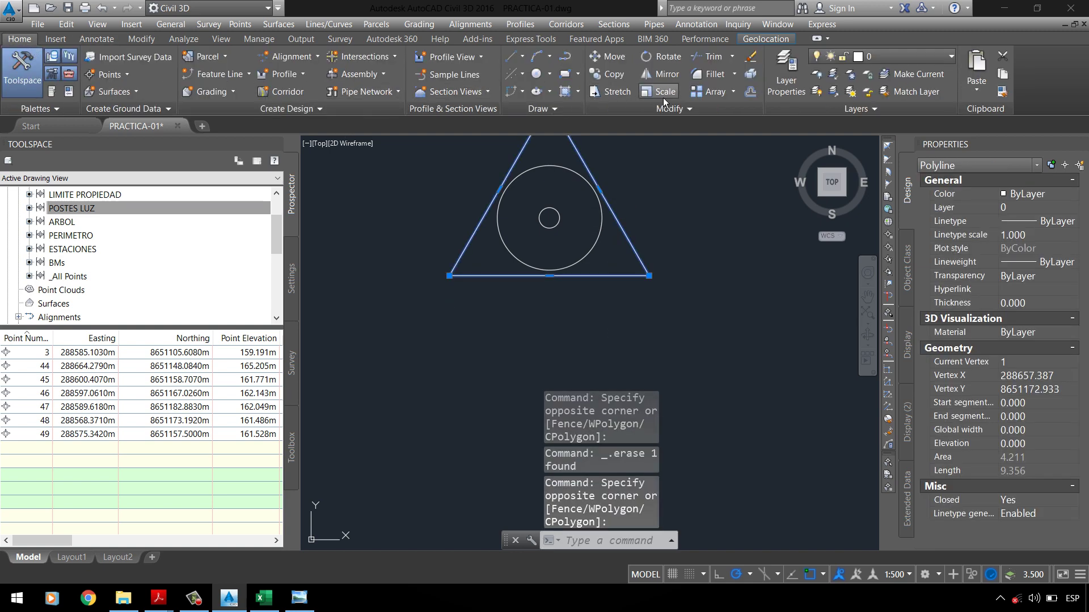
click(662, 97)
click(449, 275)
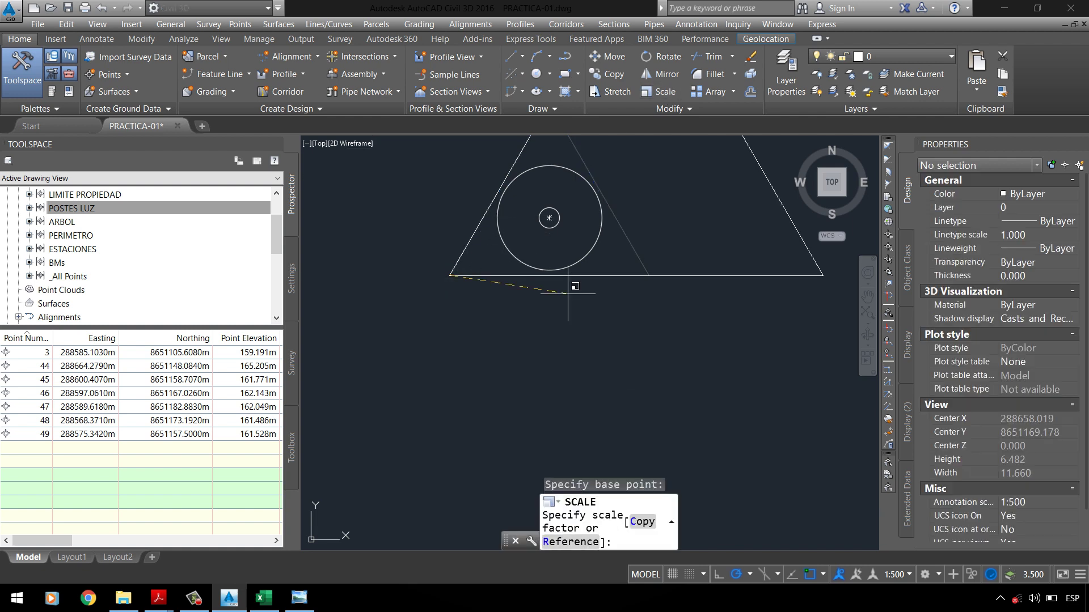
key(Return)
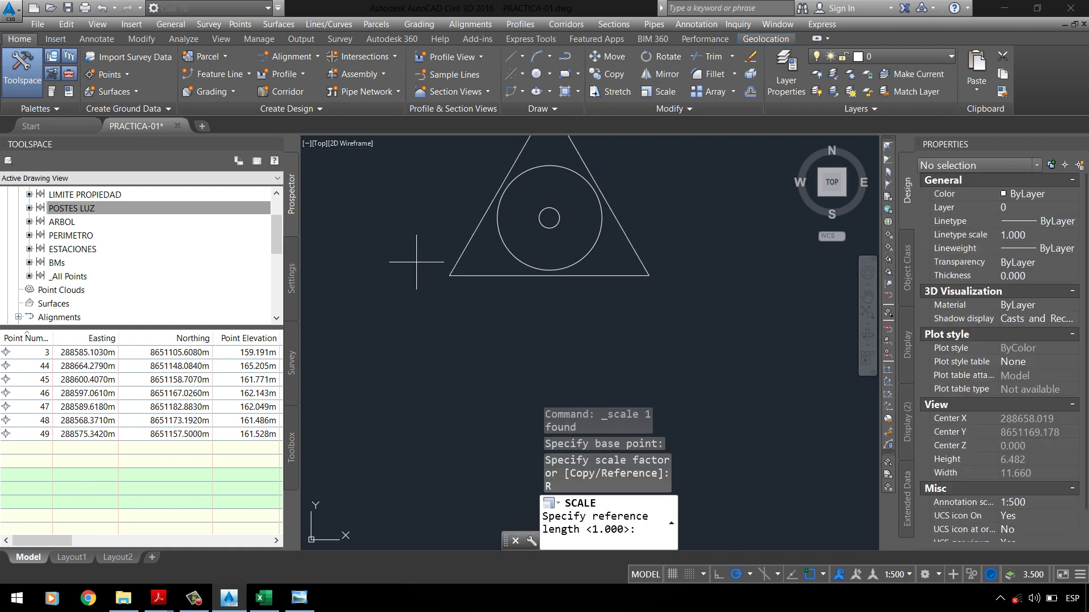
click(449, 276)
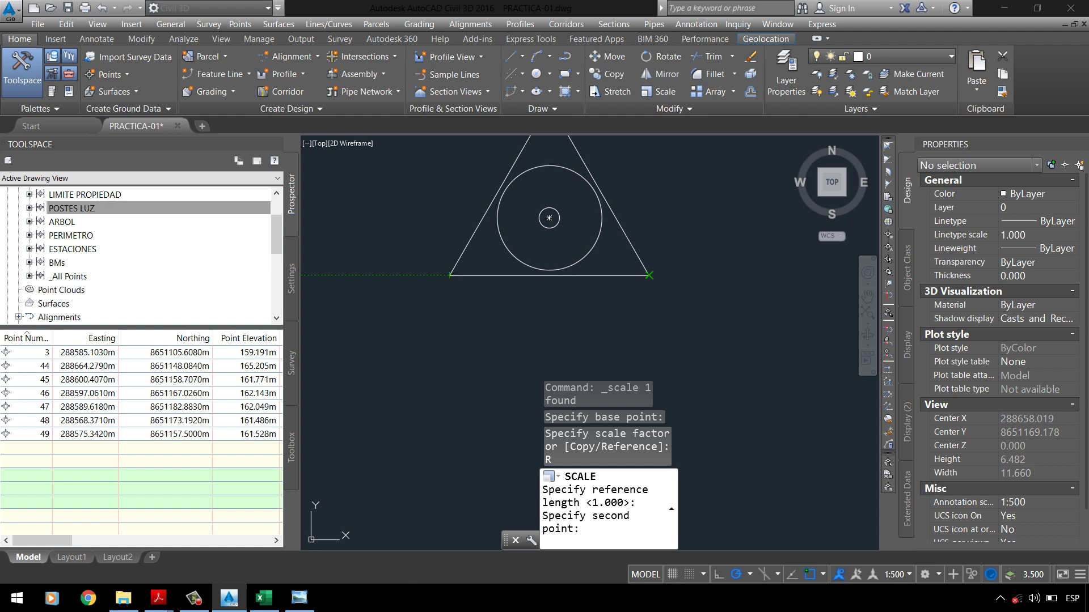
click(649, 276)
text(3.18)
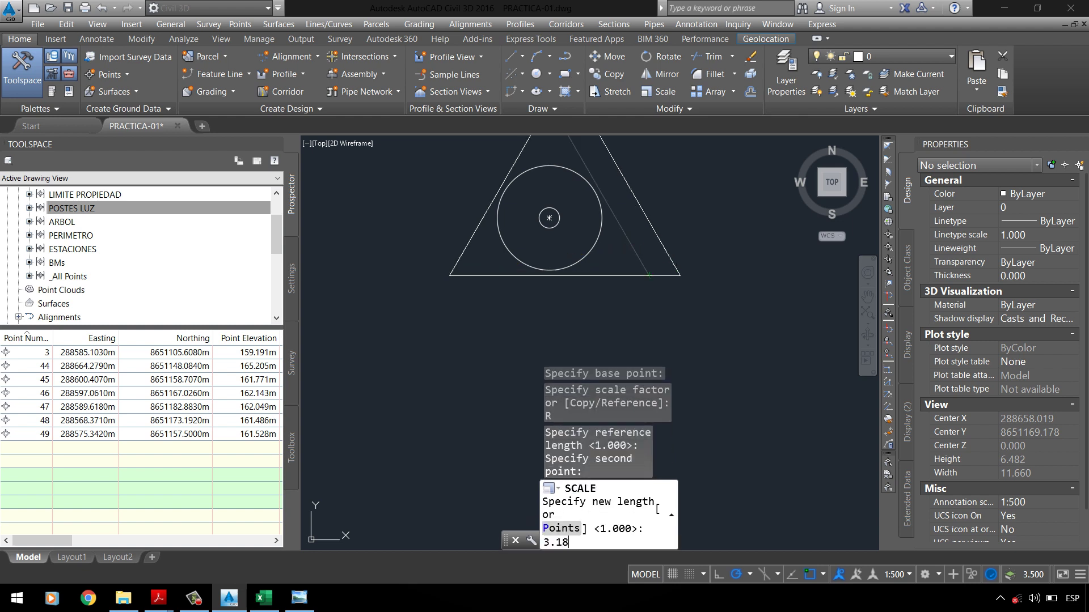
key(Return)
Step: Move the triangle out below the circles
click(662, 238)
click(644, 287)
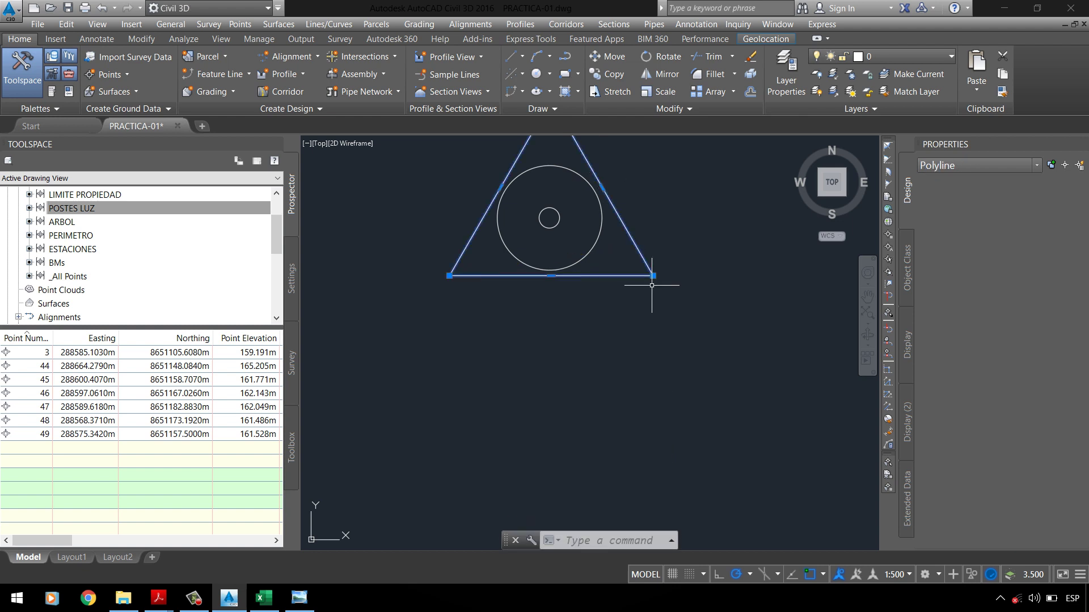
text(M)
key(Return)
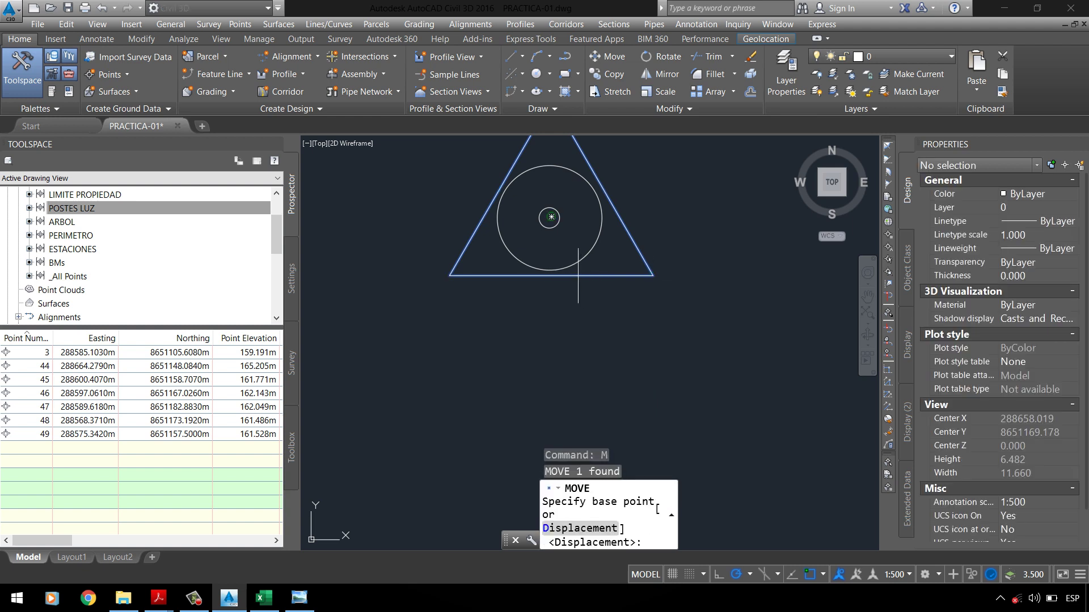
click(653, 227)
click(703, 369)
Step: Move the triangle from its centroid so it sits centred over the circles
click(720, 351)
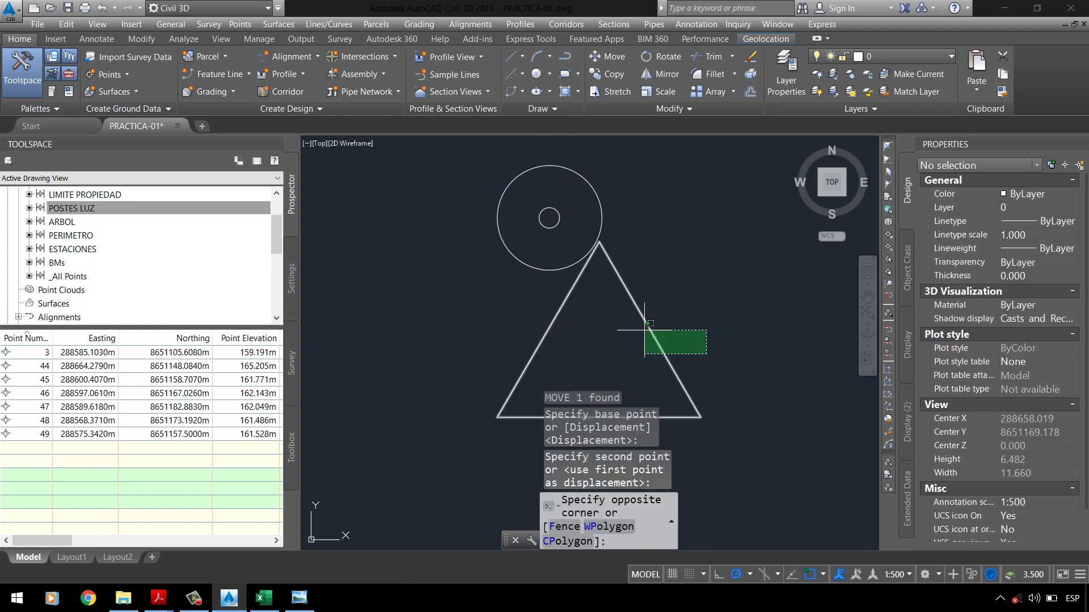
click(642, 334)
text(m)
key(Return)
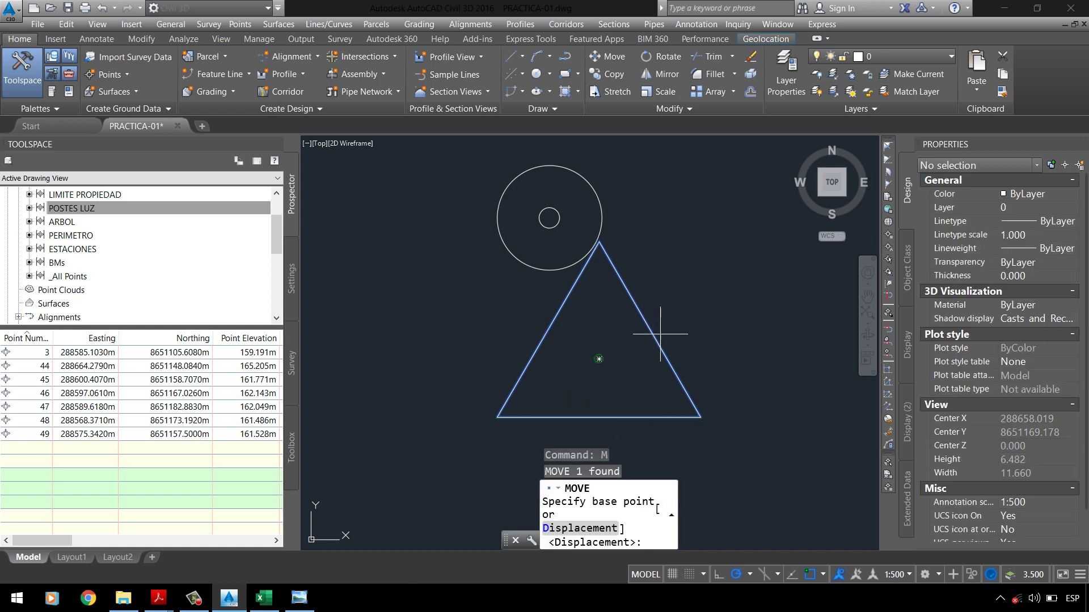
click(599, 359)
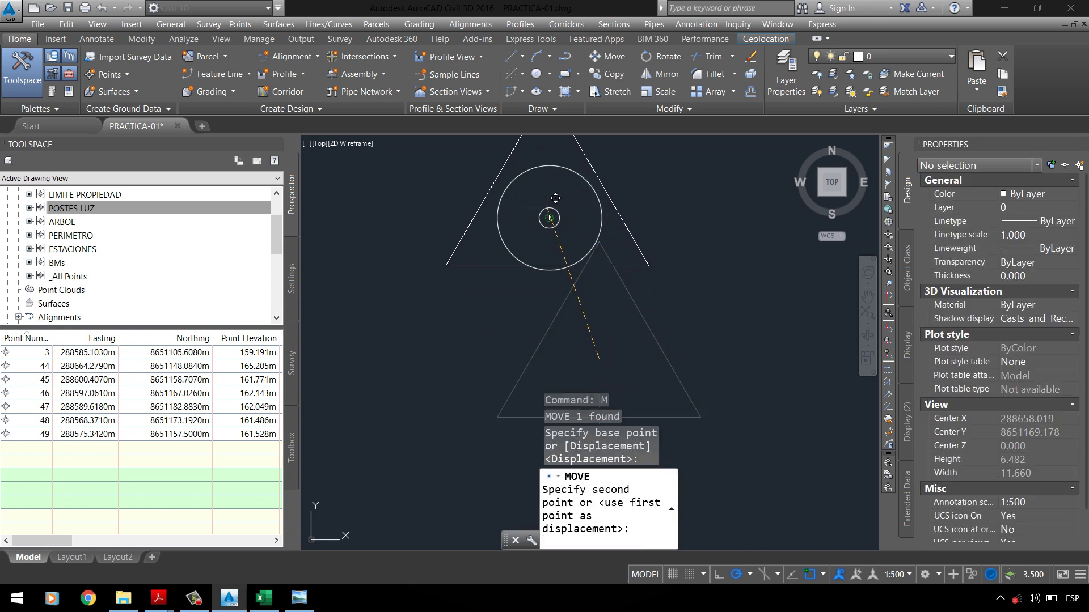
click(549, 218)
scroll(550, 250, down, 4)
scroll(559, 238, up, 2)
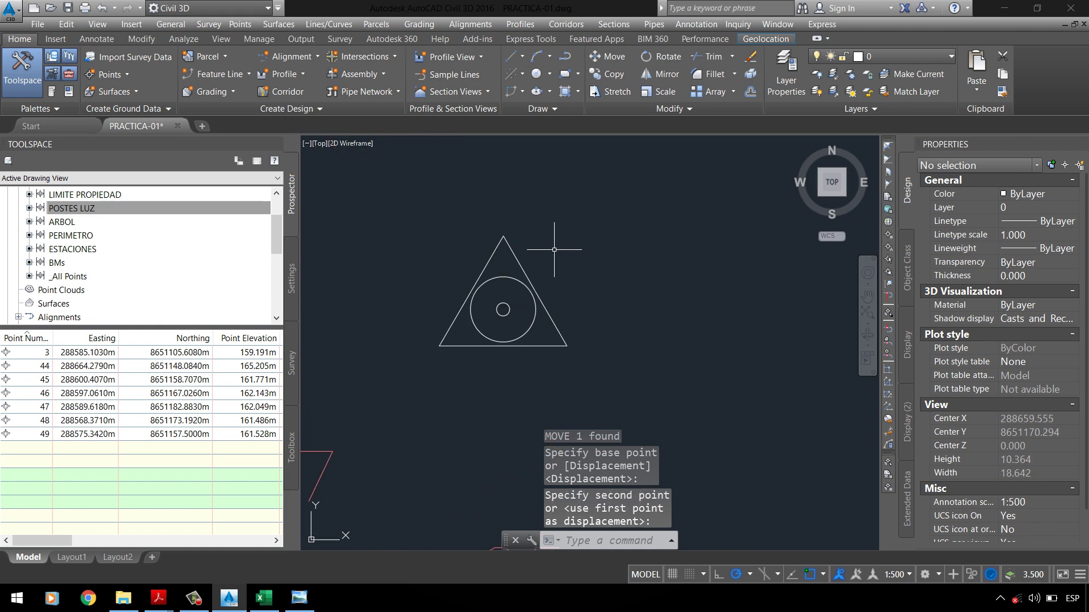
scroll(517, 215, down, 2)
Step: Compare the triangle-and-circles symbol with the geodetic point symbol in the PDF manual
click(448, 215)
click(618, 338)
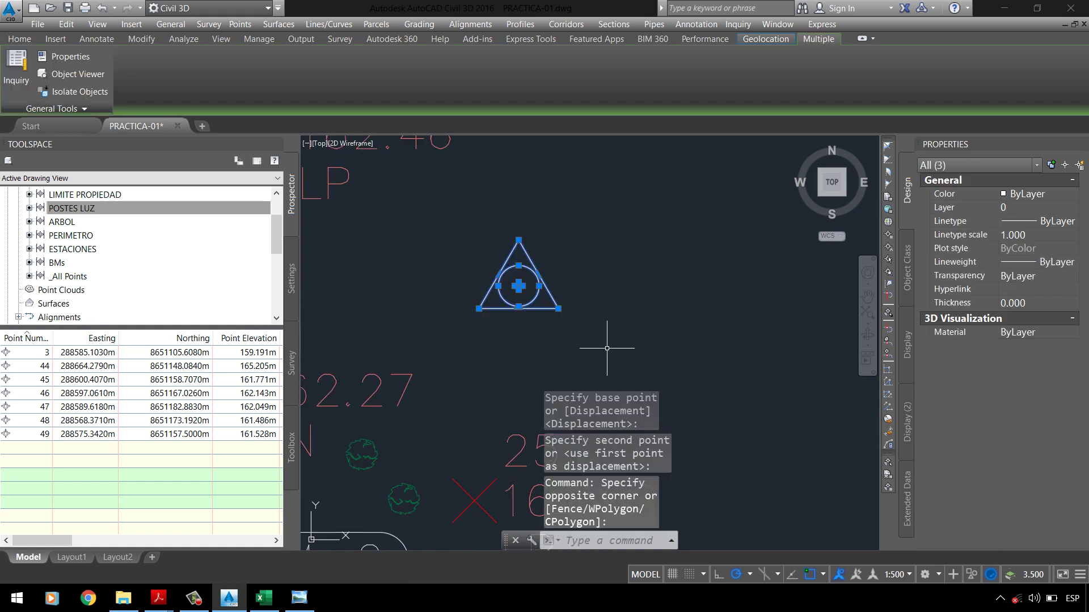
key(Escape)
key(Escape)
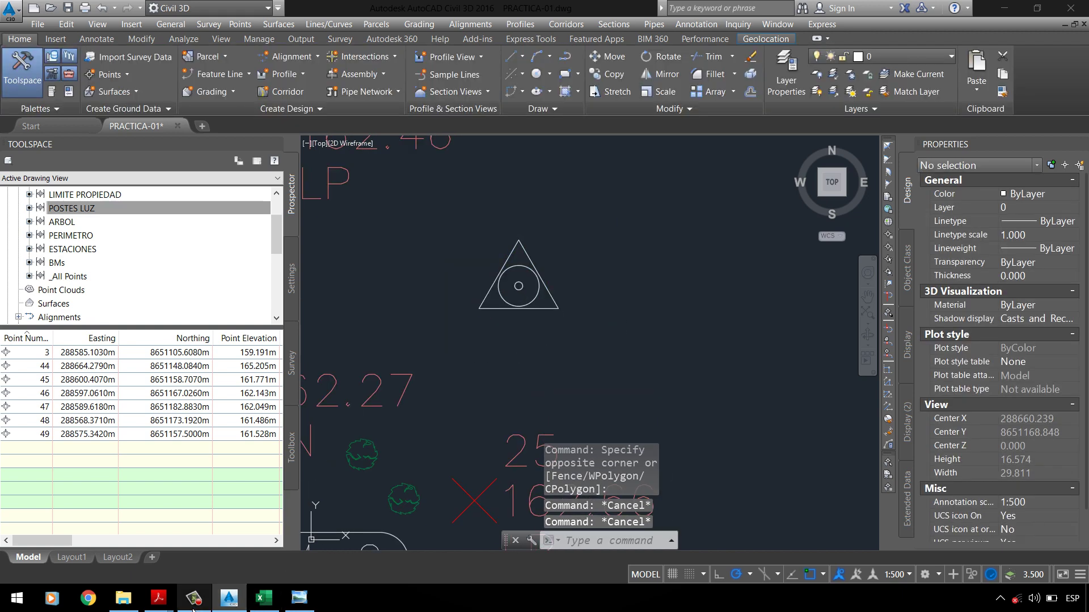
mouse_move(158, 598)
click(221, 544)
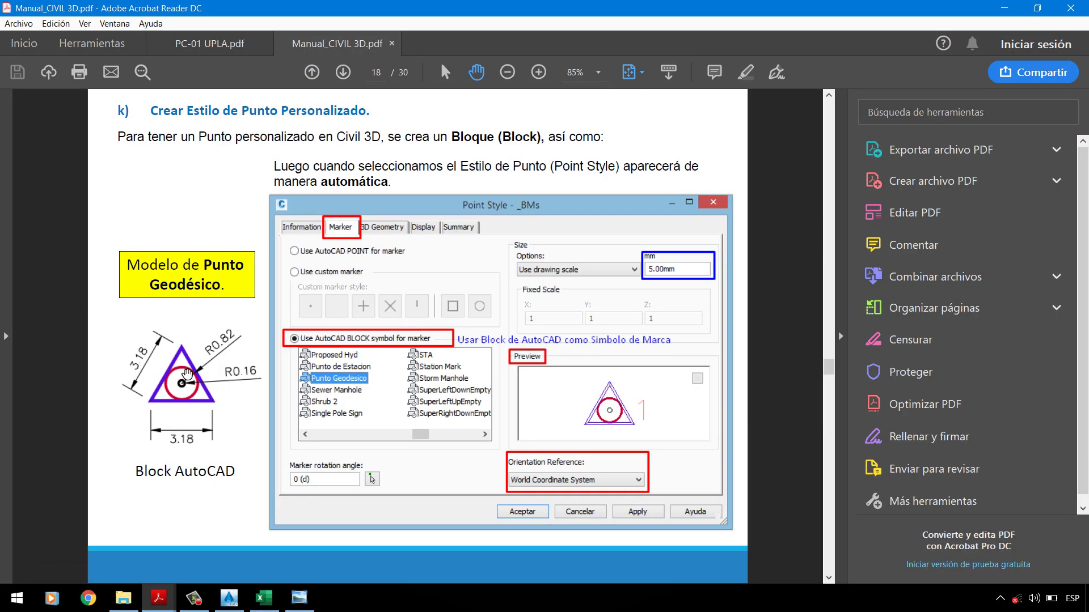
click(1003, 8)
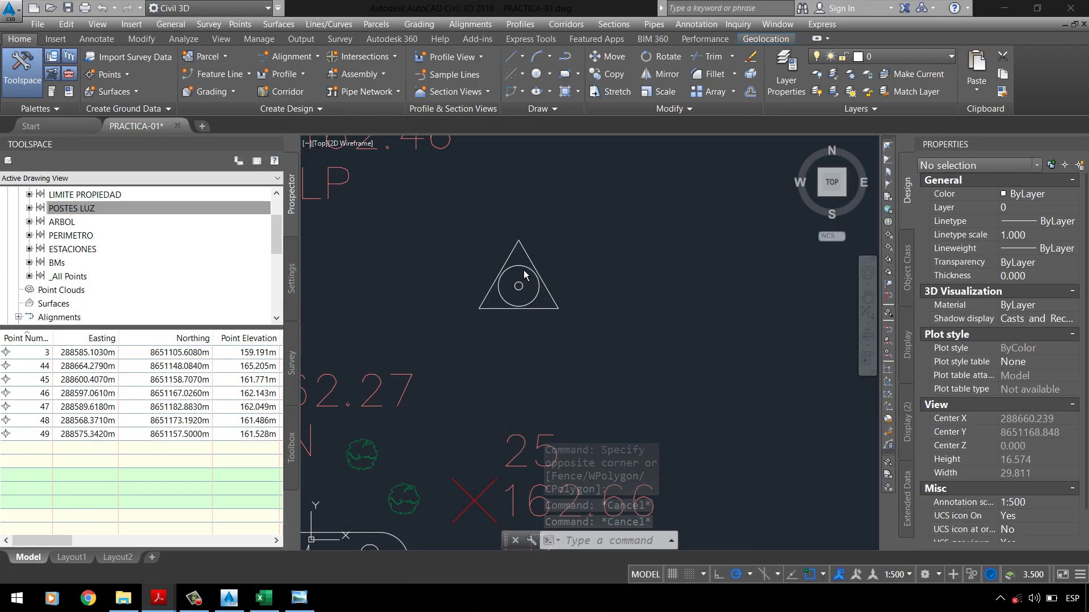
click(598, 315)
click(457, 224)
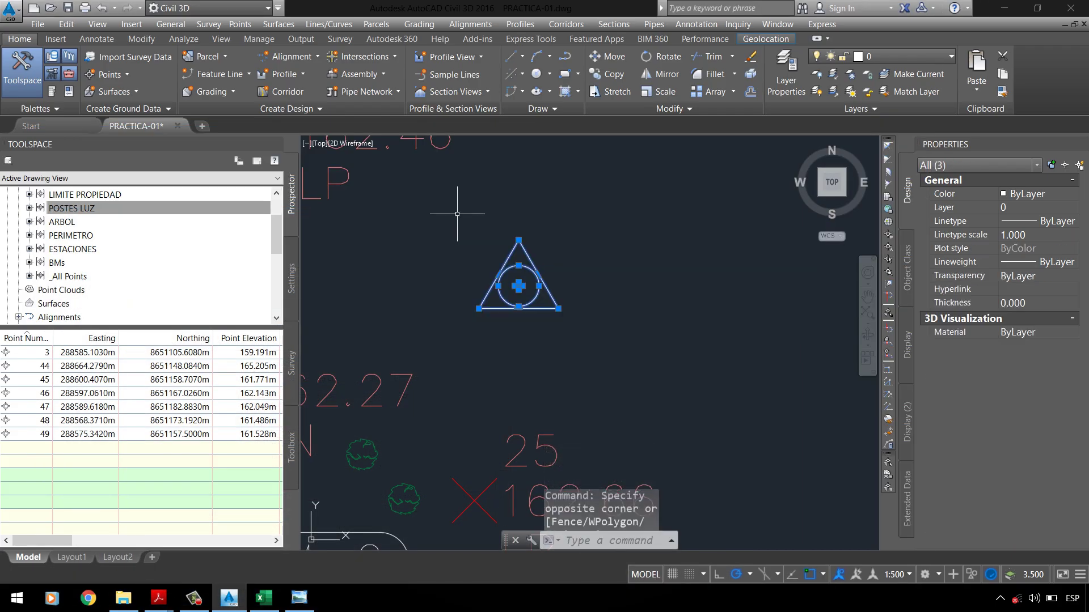
key(Escape)
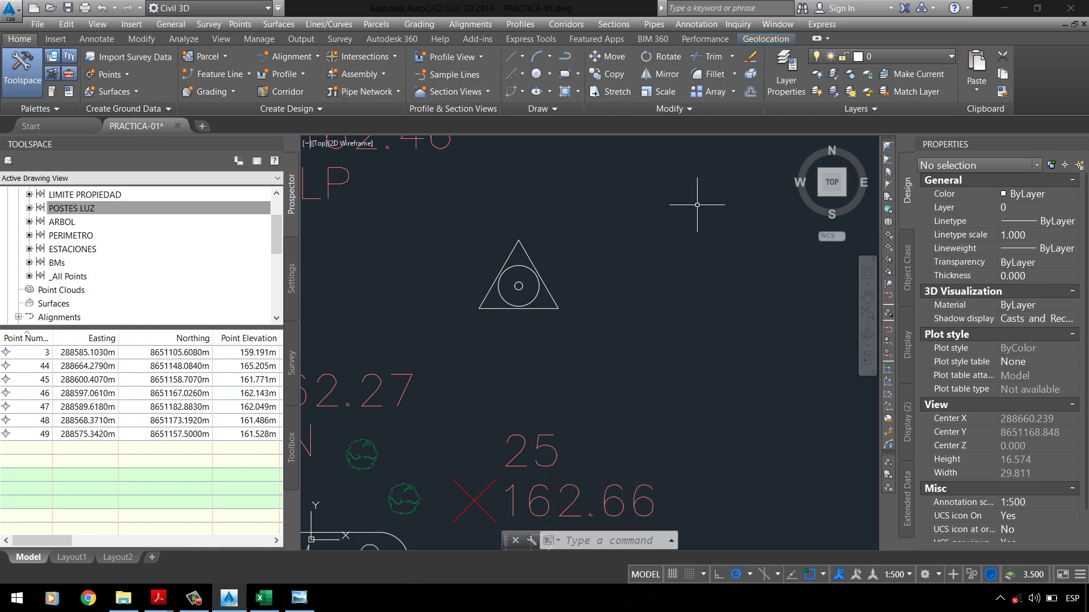
Step: Define the triangle and both circles as block PUNTO GEODESICO, then bring up Insert
text(BLOV)
key(BackSpace)
text(CK)
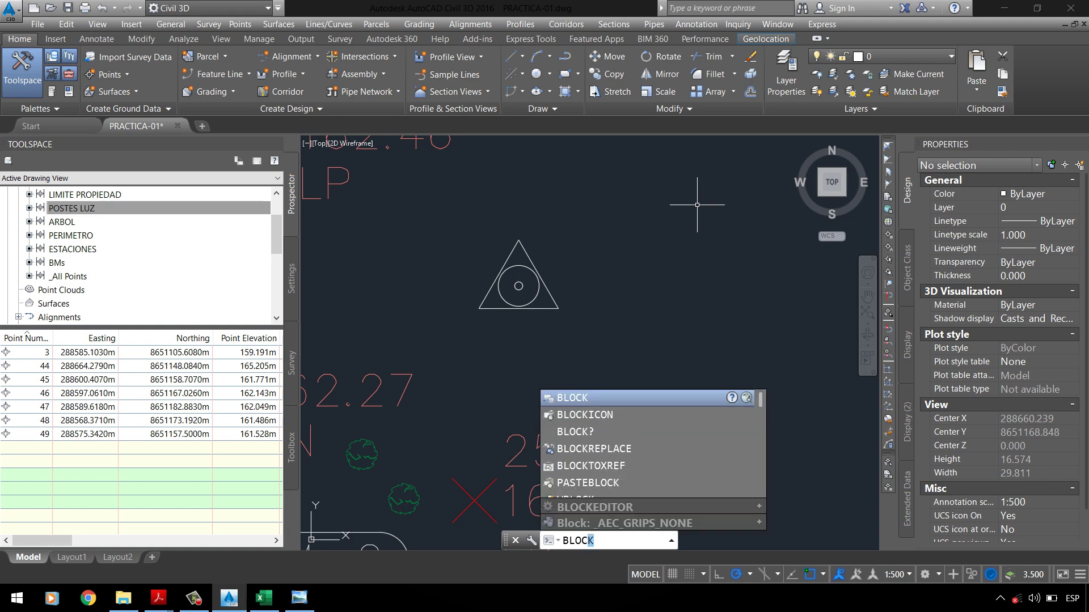
key(Return)
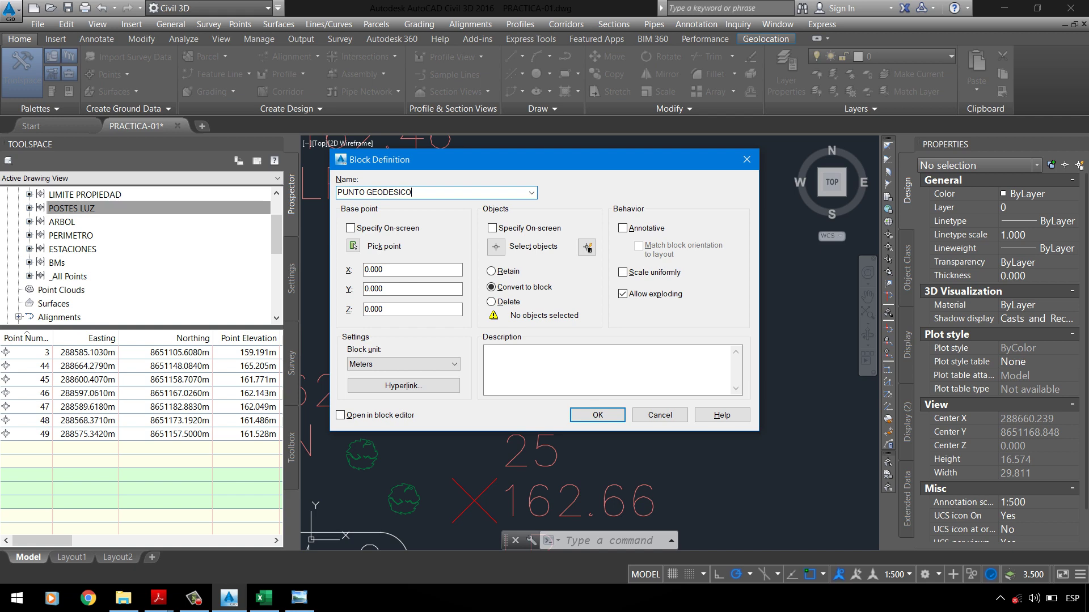
click(495, 246)
click(443, 208)
click(602, 363)
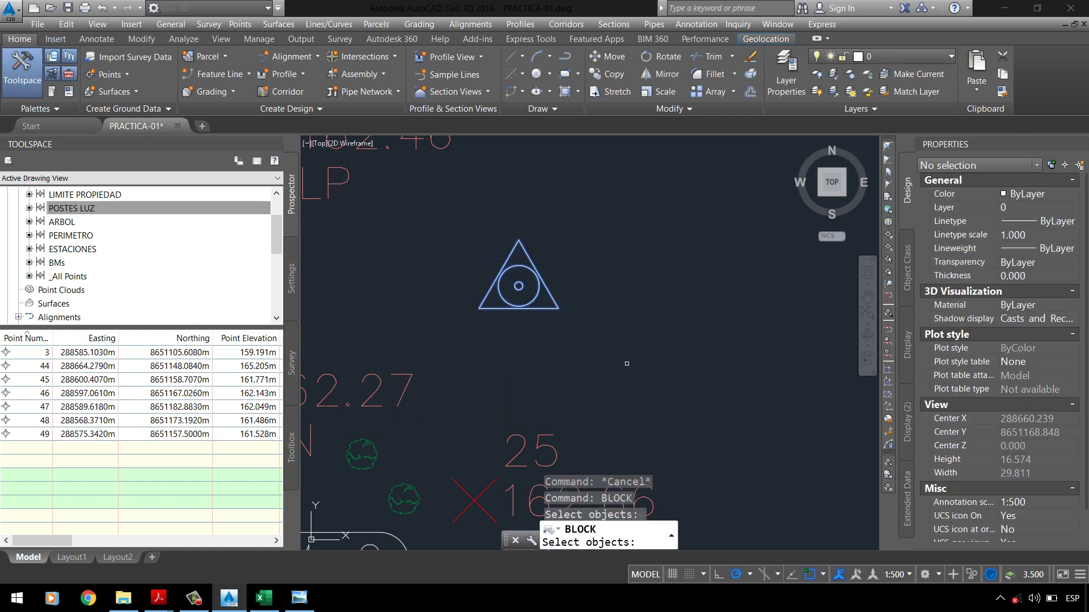
key(Return)
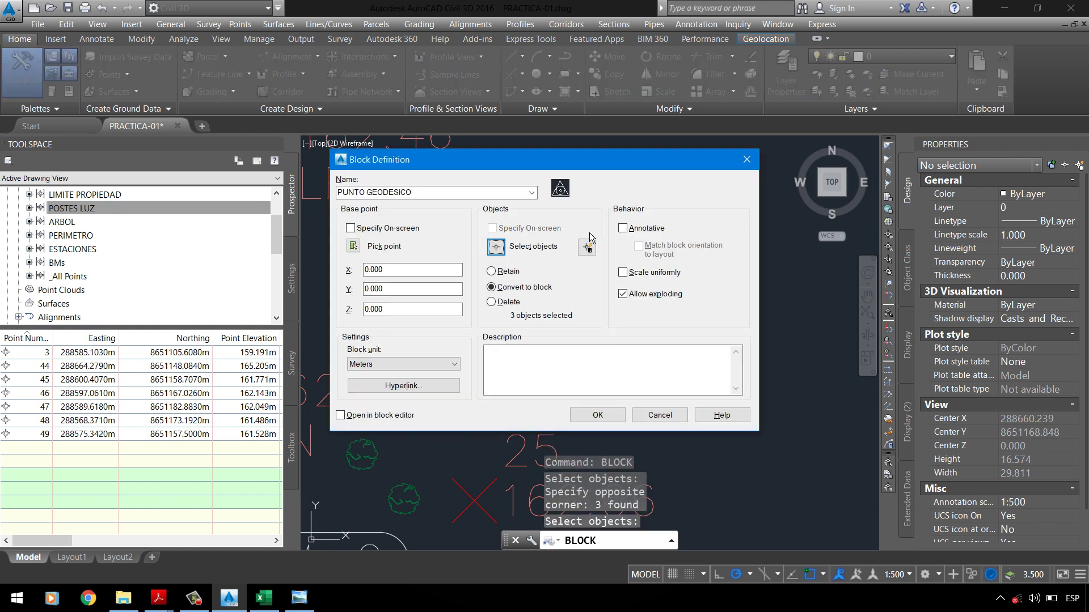
click(593, 415)
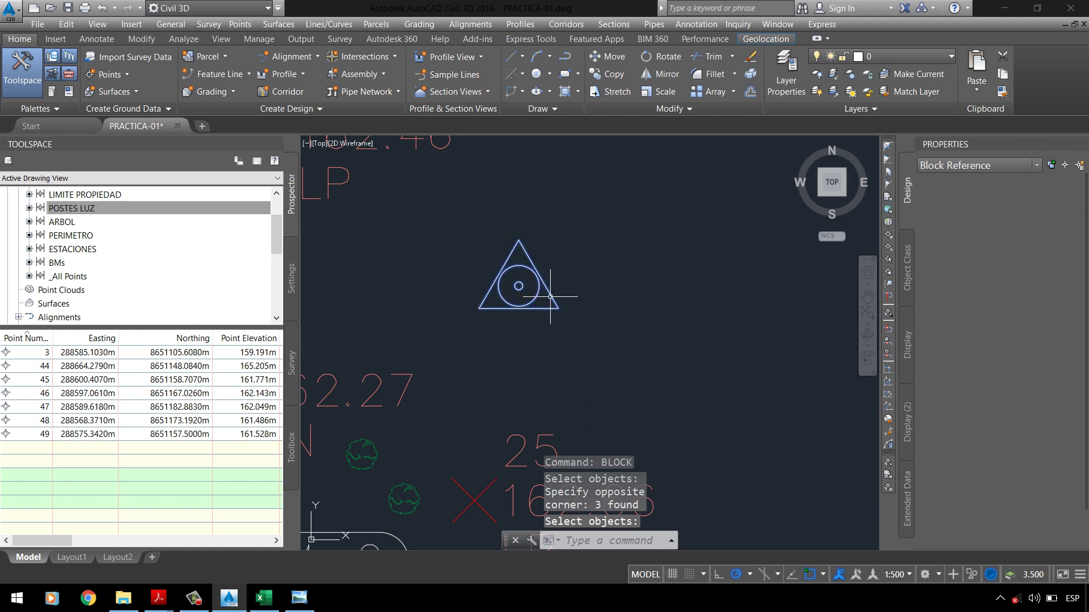
key(Escape)
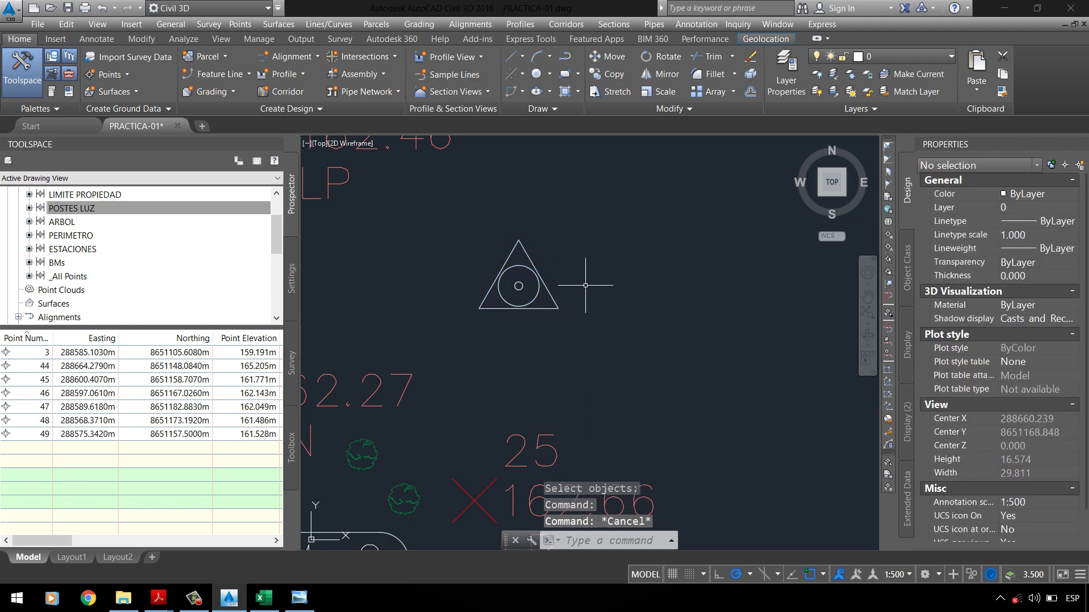
text(i)
key(Return)
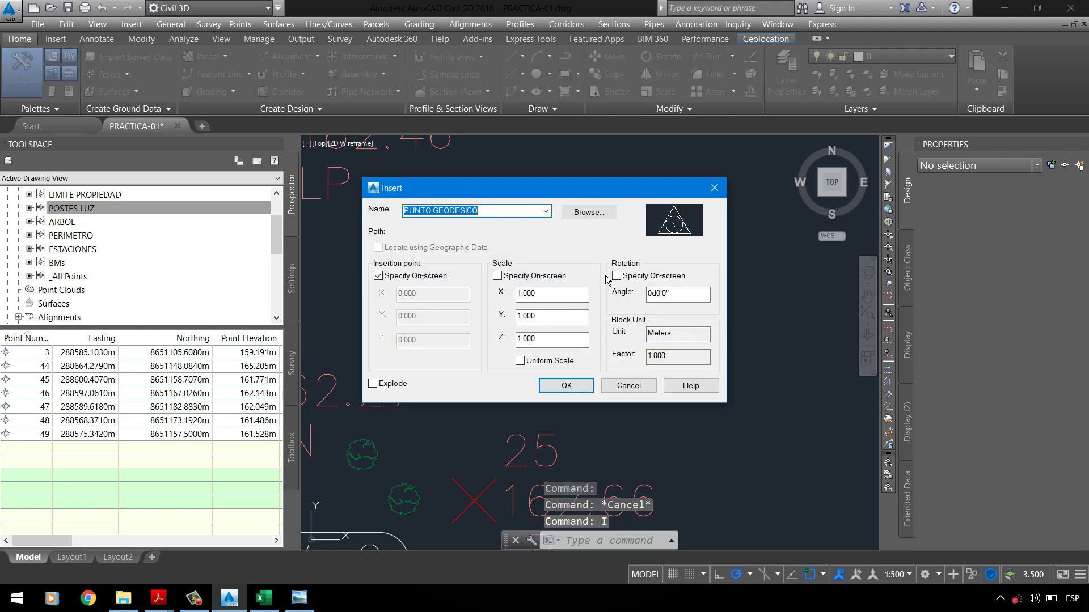
Step: Insert a test copy of PUNTO GEODESICO at scale 1 in the drawing
click(566, 387)
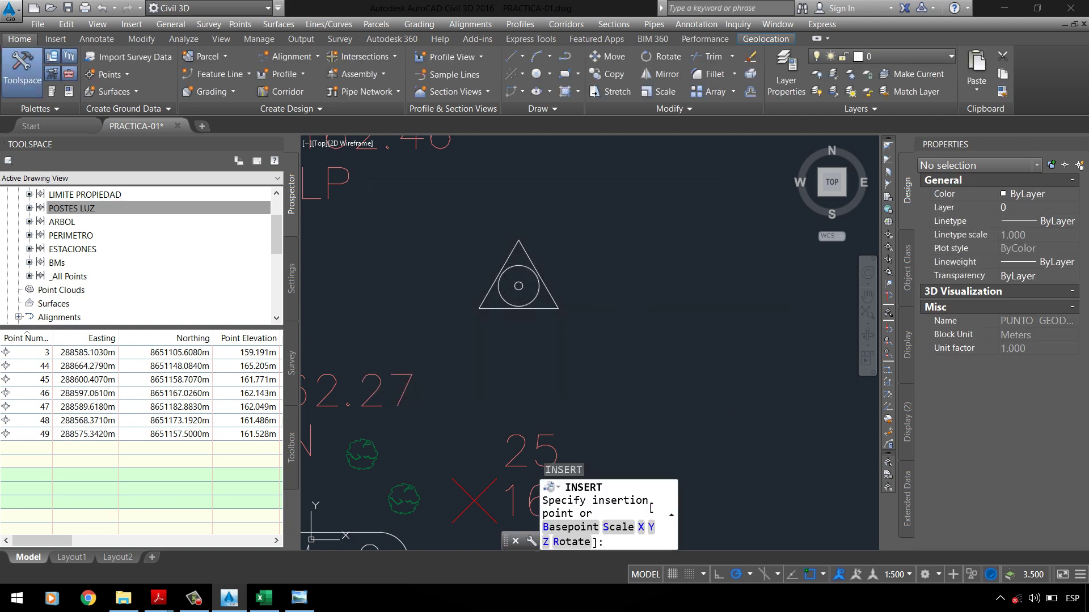
scroll(567, 272, down, 5)
click(573, 309)
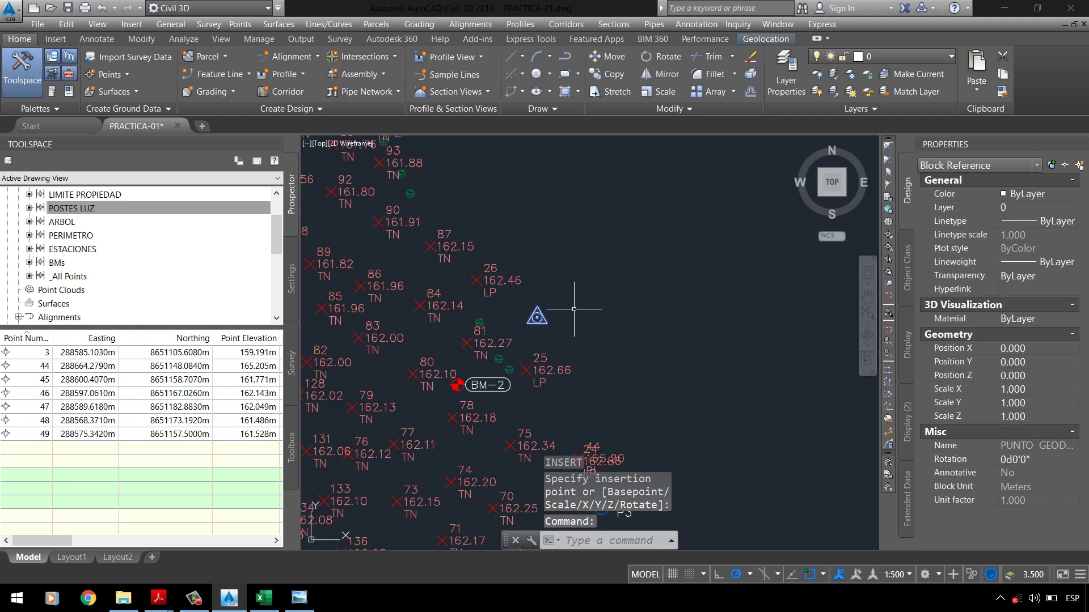
Step: Erase both PUNTO GEODESICO copies using Select Similar, then pick the POSTES LUZ group
right_click(595, 361)
click(629, 340)
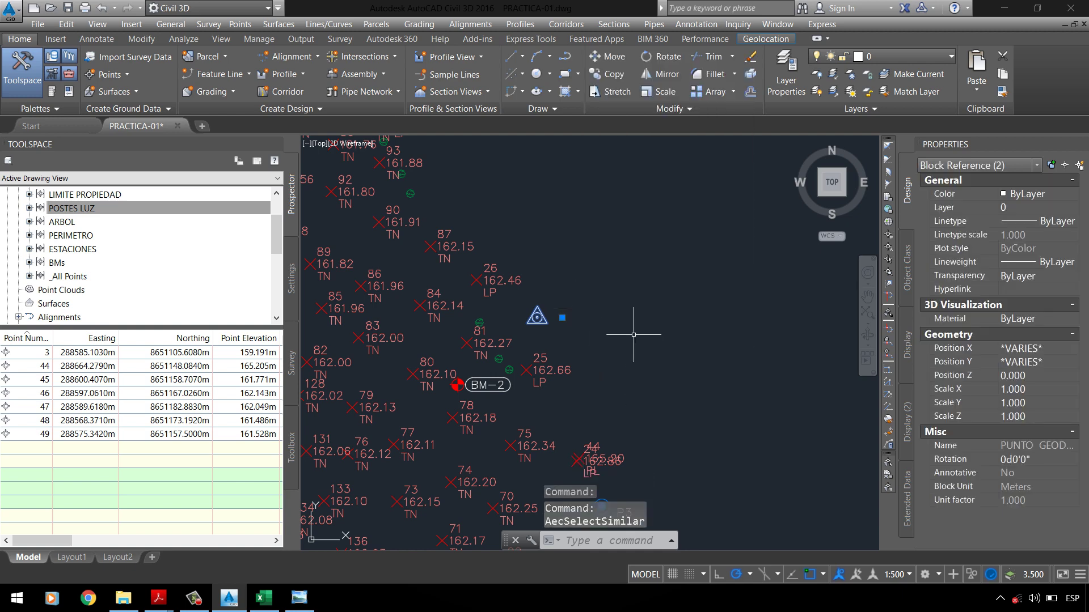
scroll(555, 346, down, 5)
scroll(550, 365, down, 3)
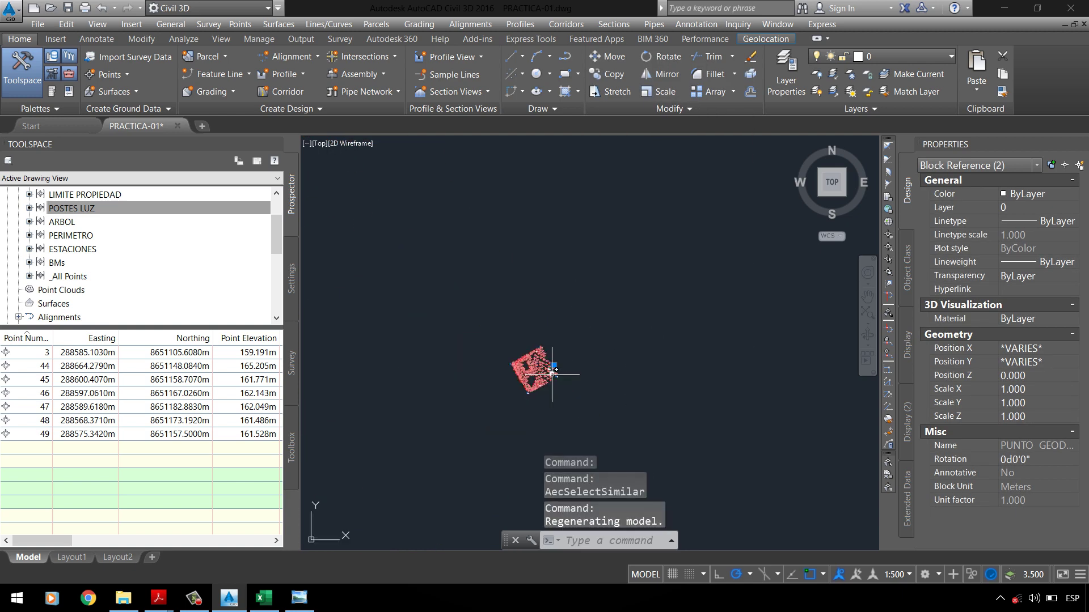
scroll(554, 364, up, 10)
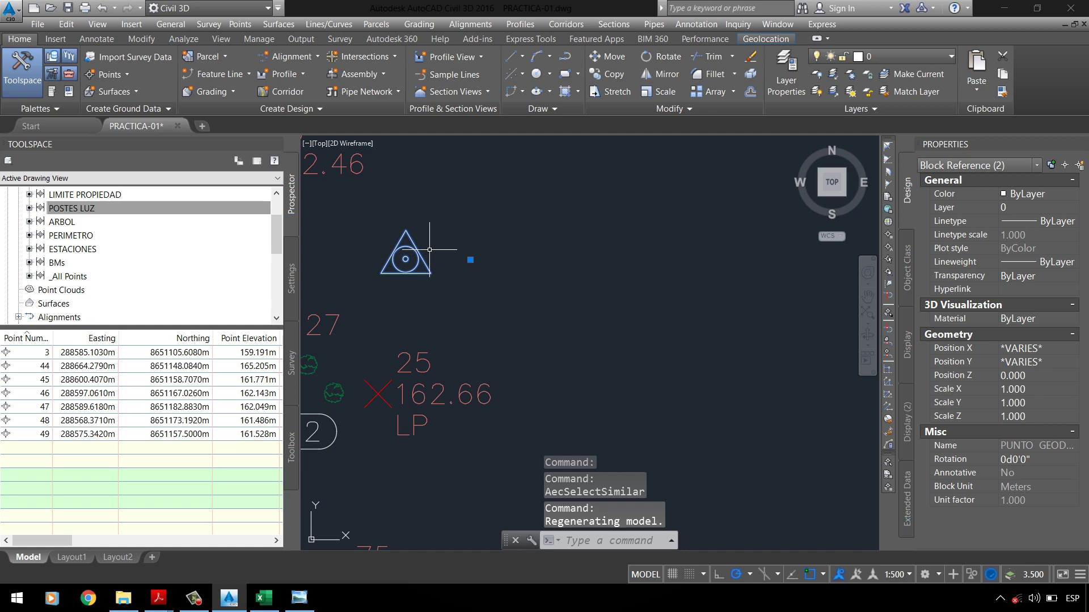
key(Delete)
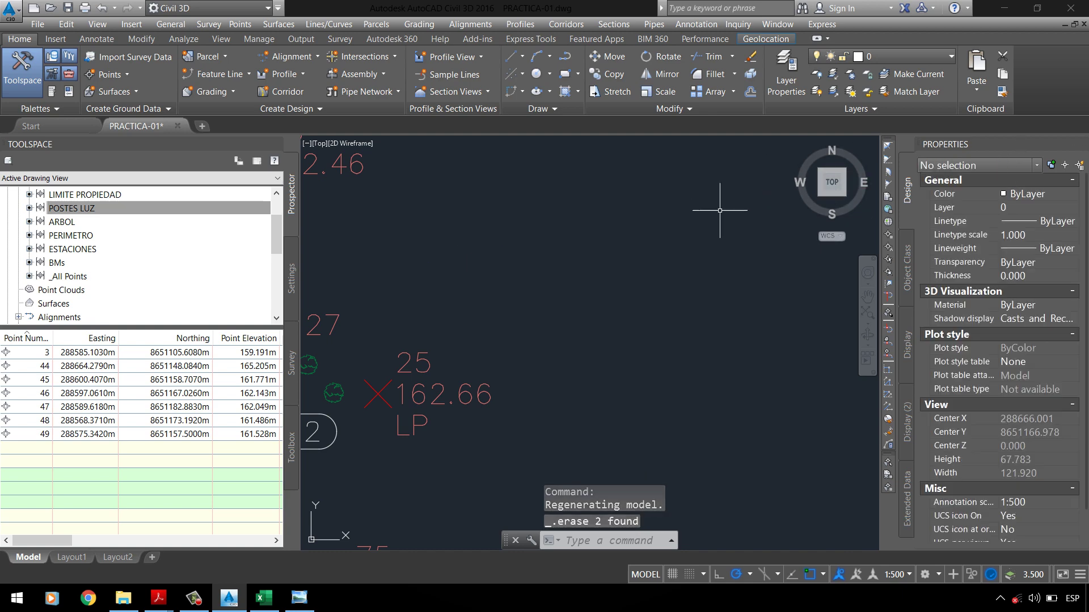
scroll(510, 284, down, 3)
scroll(505, 301, up, 4)
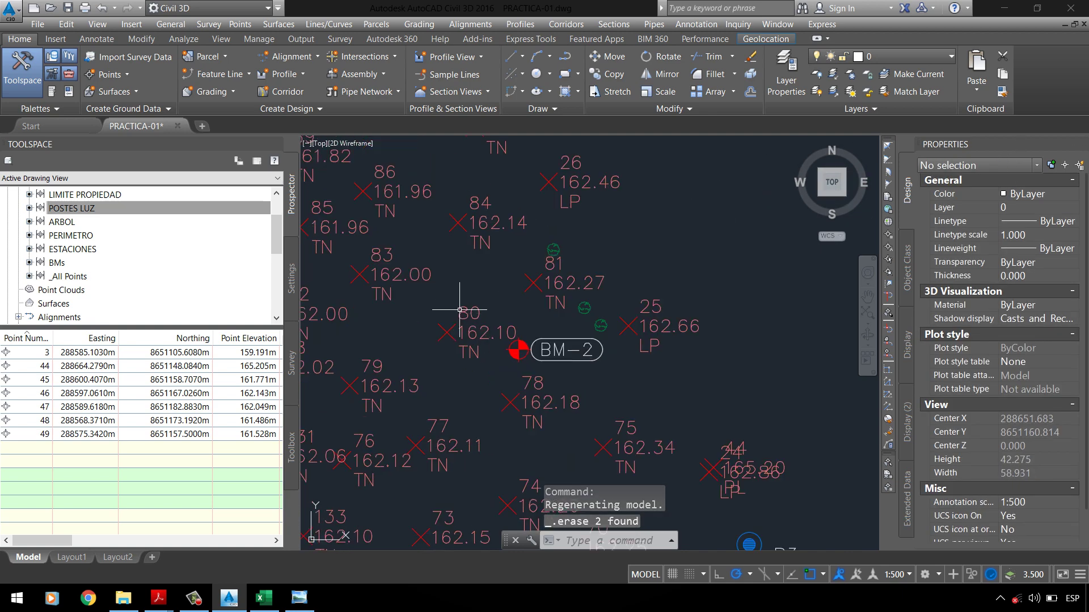
click(85, 208)
Step: Open the POSTES LUZ point group properties and review its included points and default styles
scroll(91, 255, up, 1)
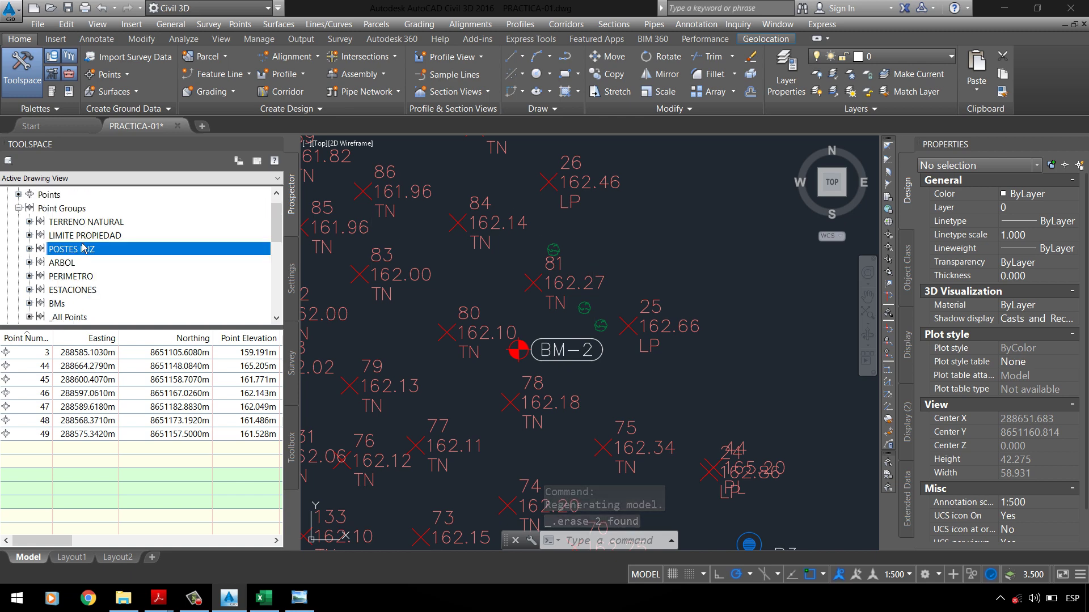
right_click(94, 261)
click(130, 259)
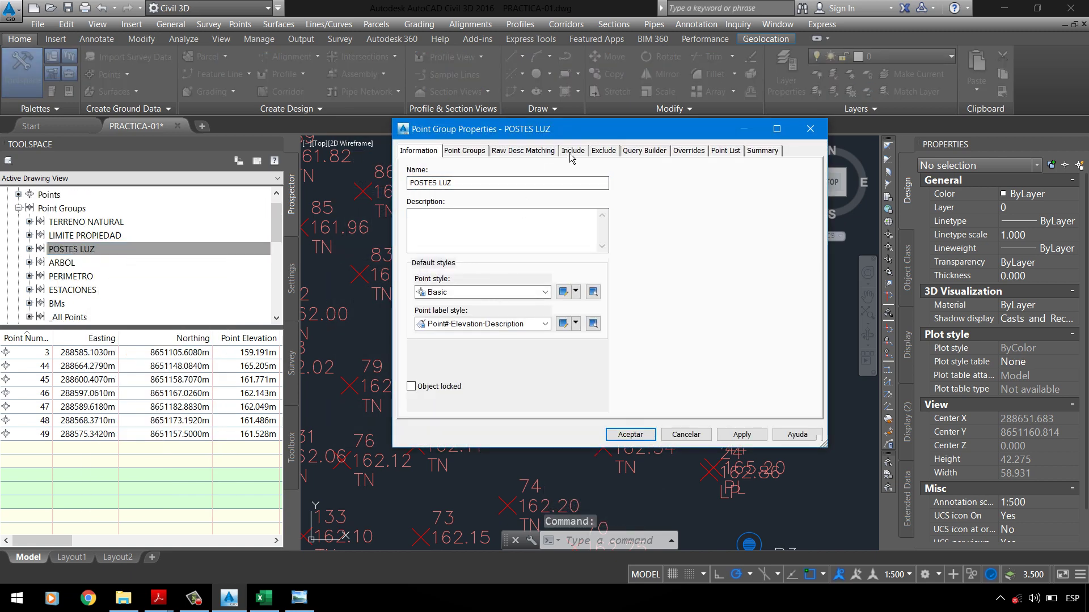
click(572, 150)
click(437, 152)
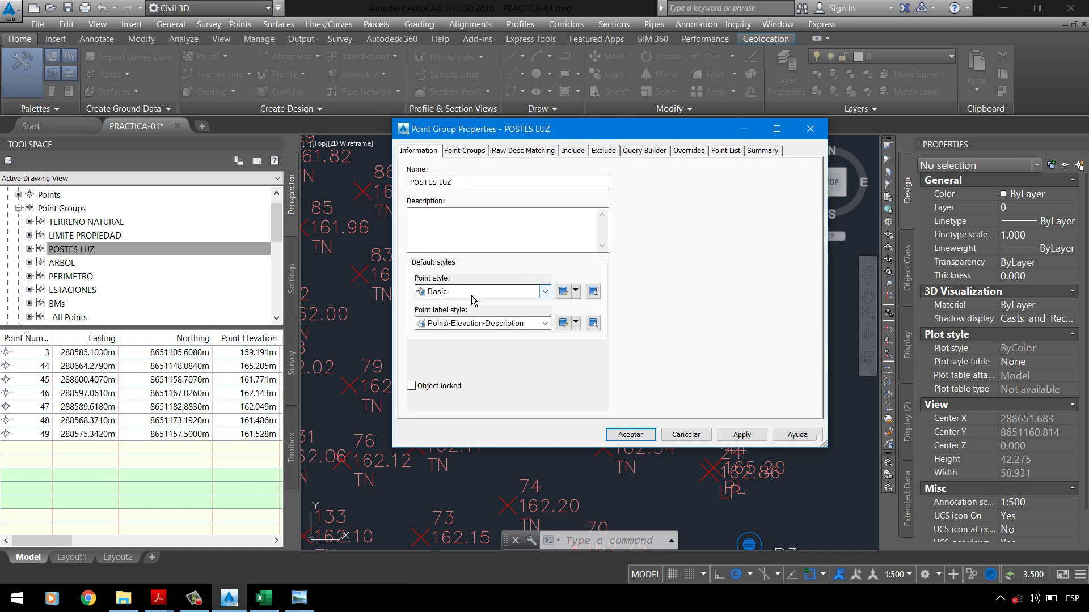
Step: Copy the Basic point style as _POSTE, review its marker and display settings, and return to the drawing
click(576, 292)
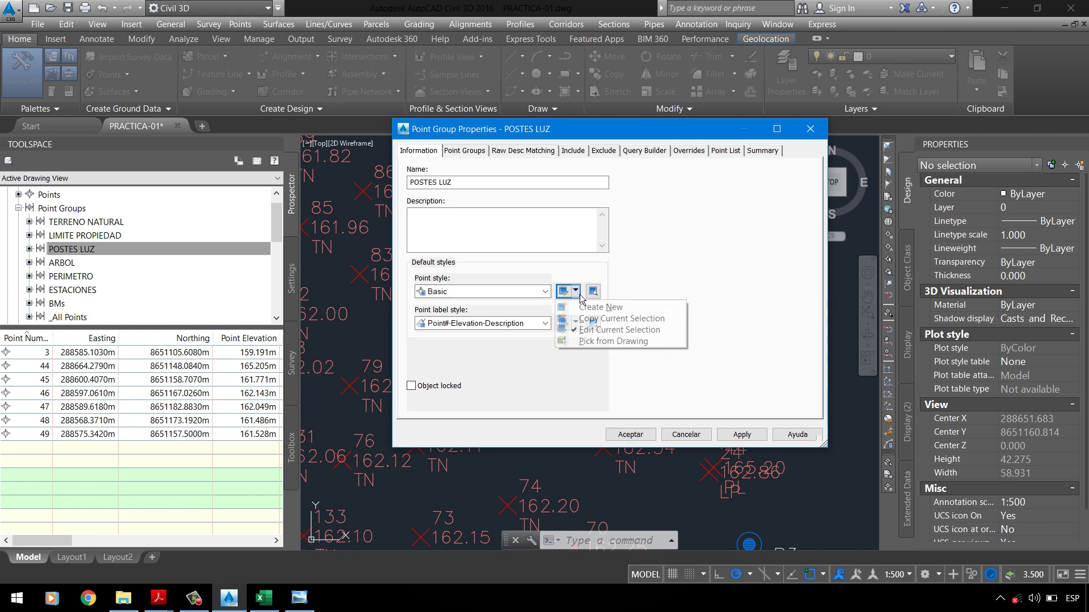
click(593, 321)
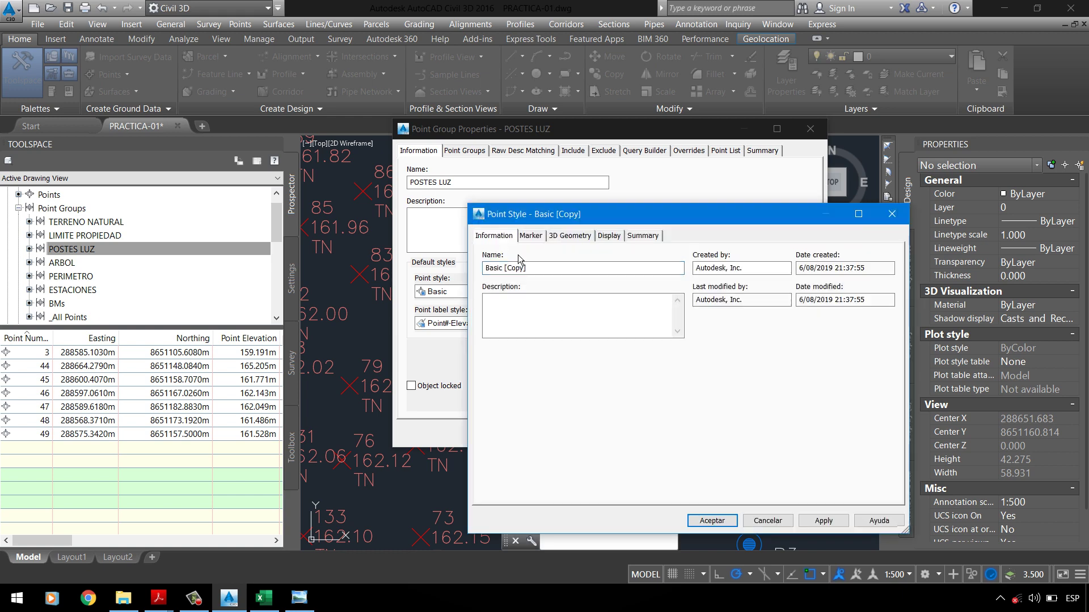
text(_POSTE)
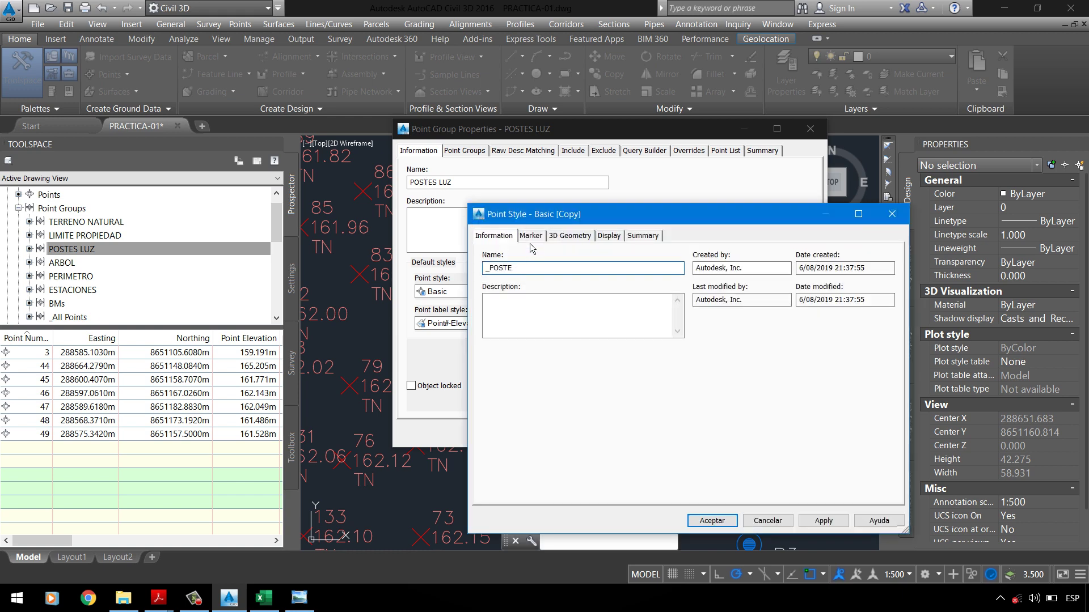
click(531, 243)
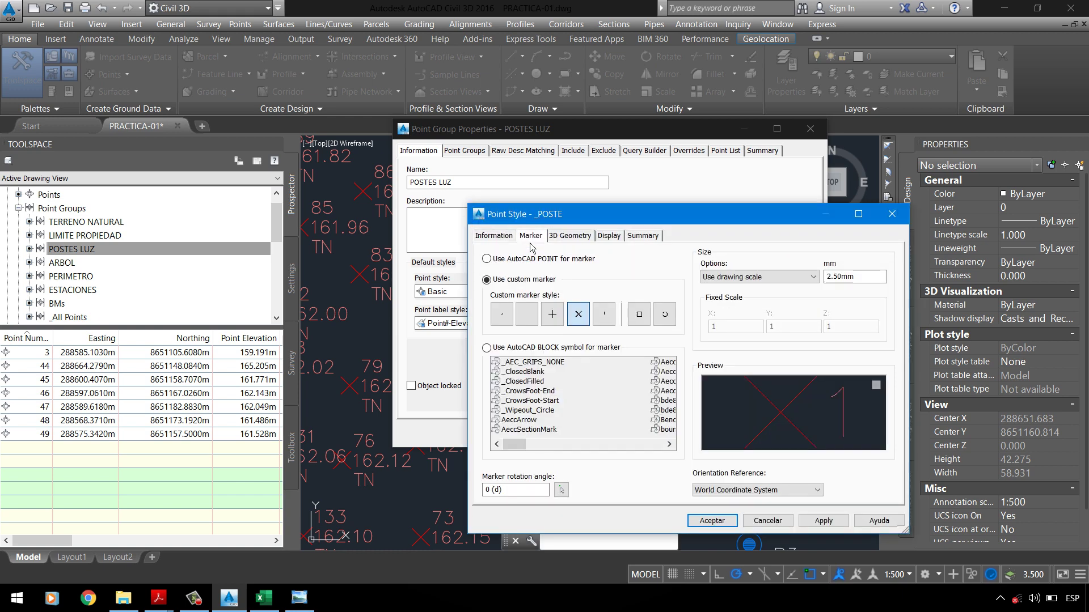
click(579, 241)
click(609, 235)
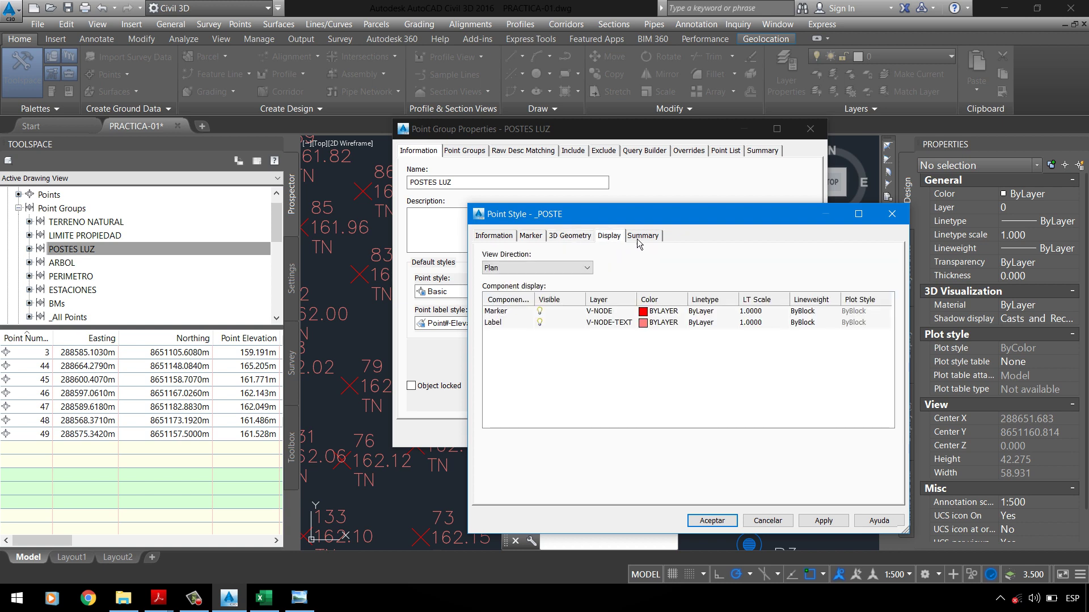
click(517, 240)
click(531, 240)
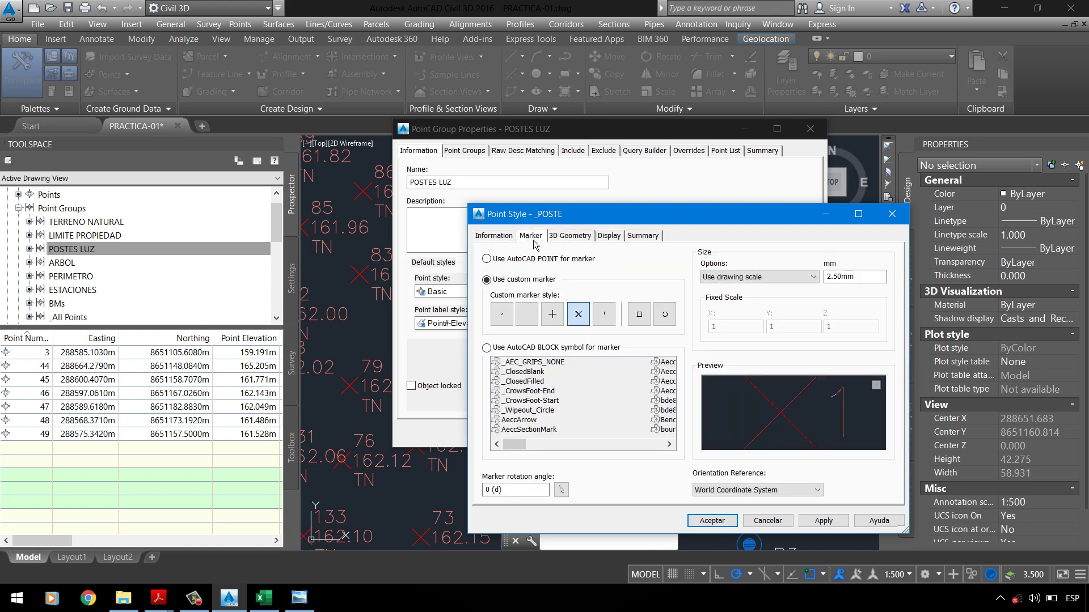
click(567, 245)
click(194, 597)
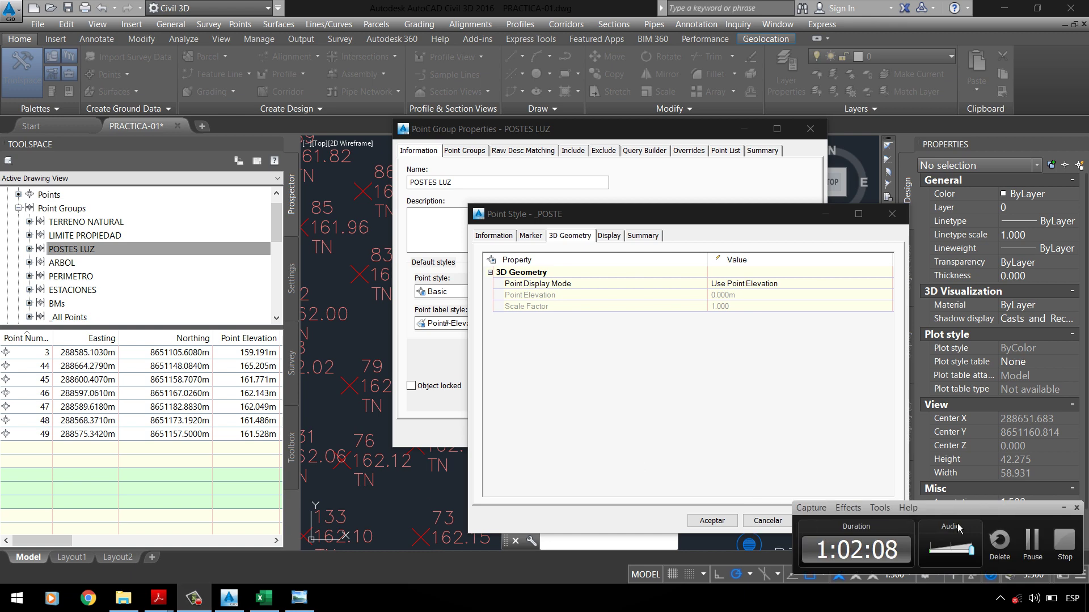
click(1034, 550)
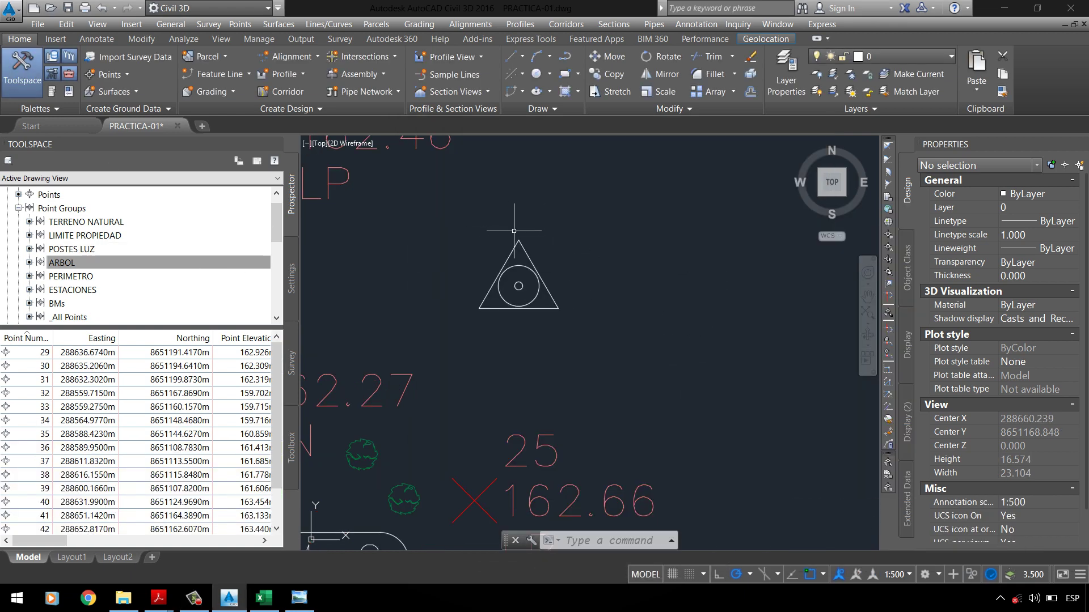
Step: Window-select the triangle and both circles to confirm all three parts are captured
click(464, 206)
click(559, 304)
key(Escape)
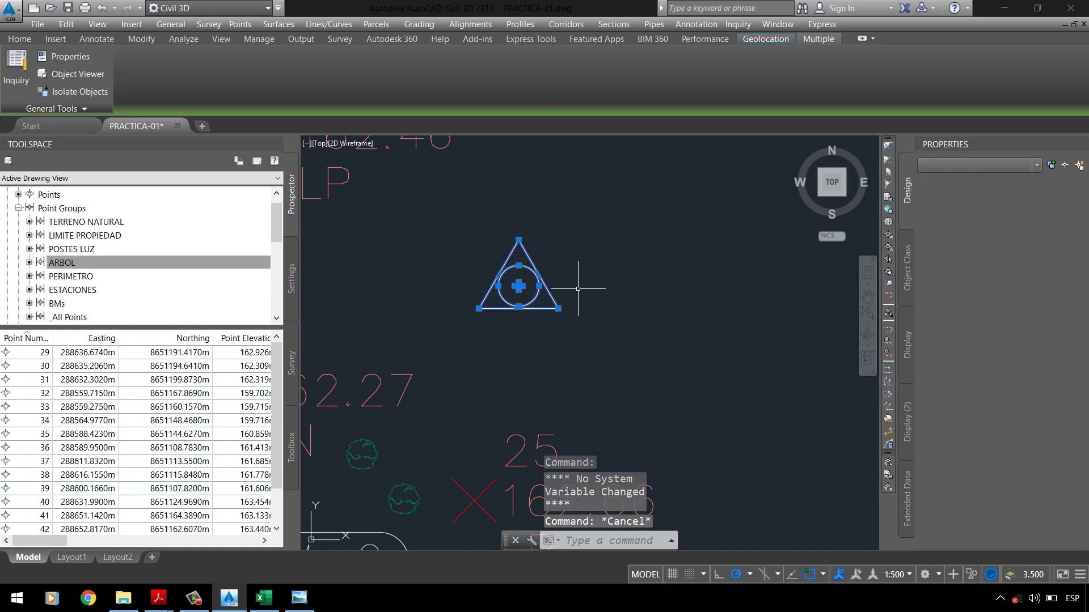
click(586, 331)
click(451, 221)
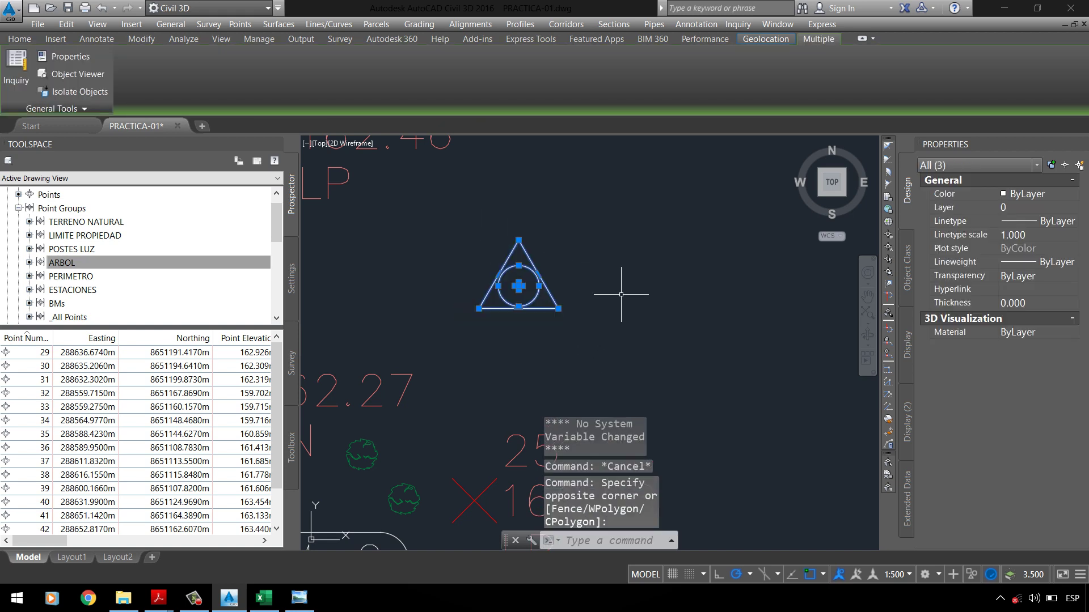
key(Escape)
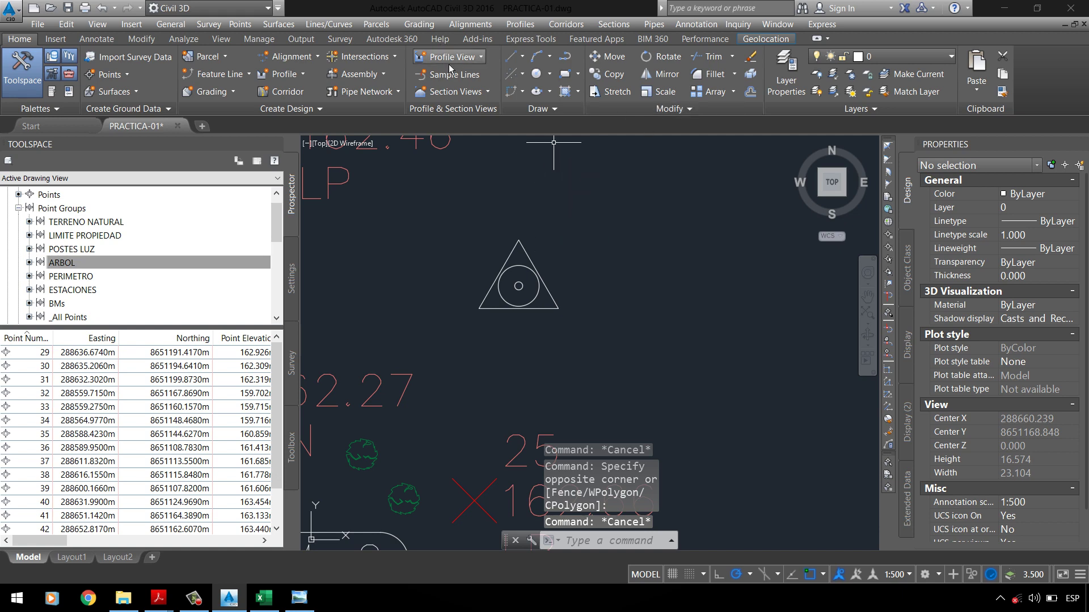
Step: Start a block named PUNTO GEODESICO containing the triangle and both circles
text(BL)
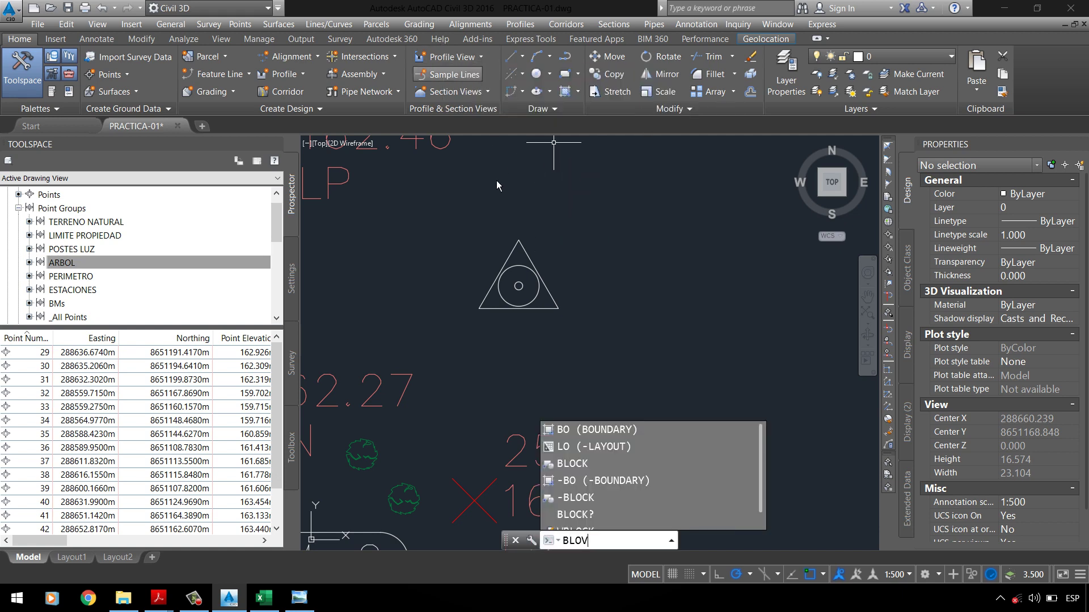
text(OCK)
key(Return)
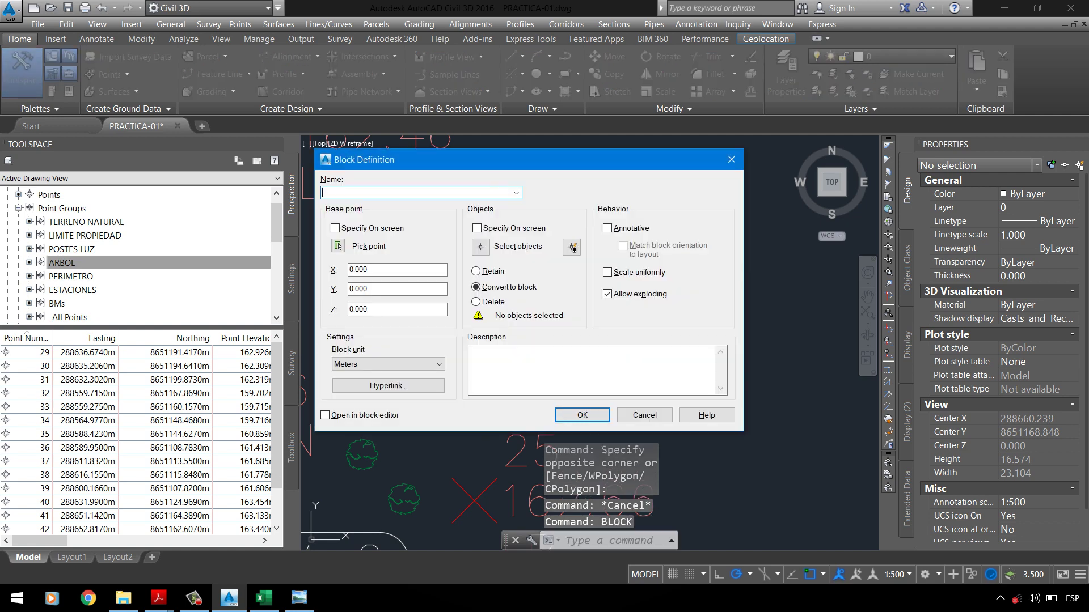
text(PUNTO G)
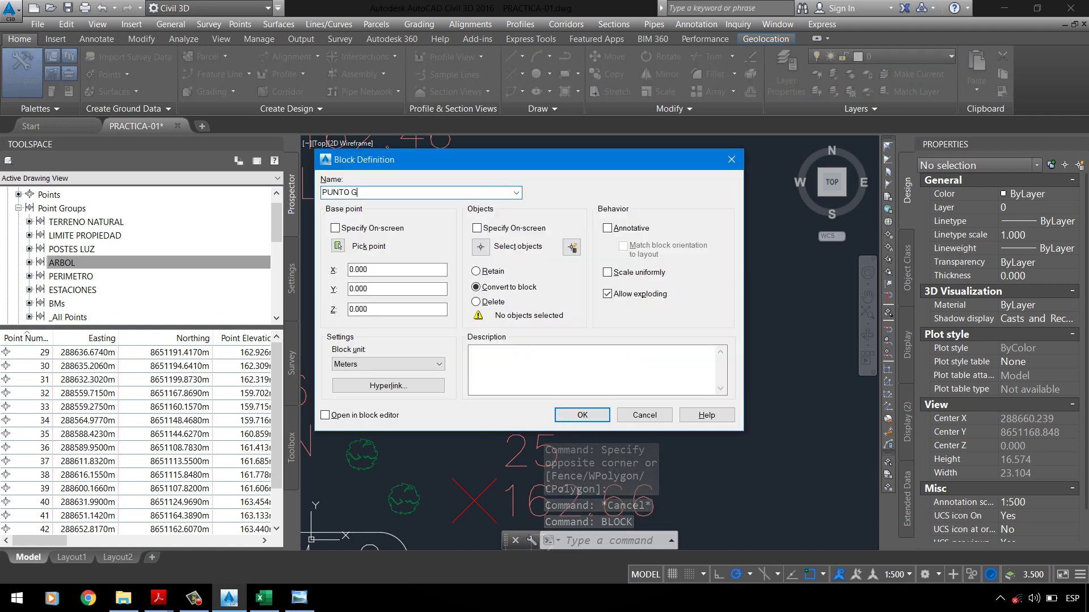
text(EODESICO)
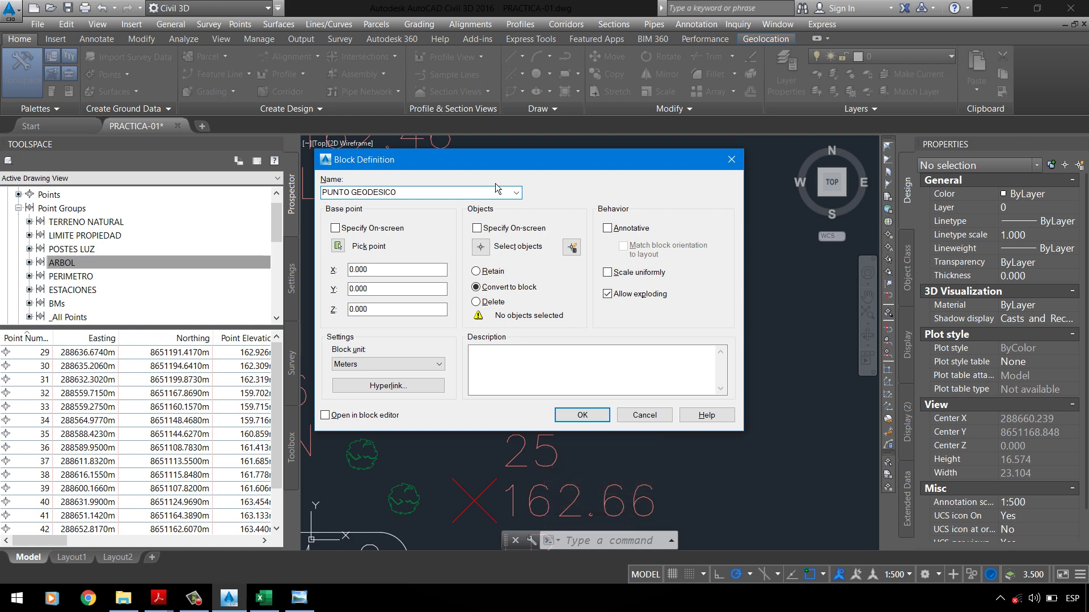
click(480, 246)
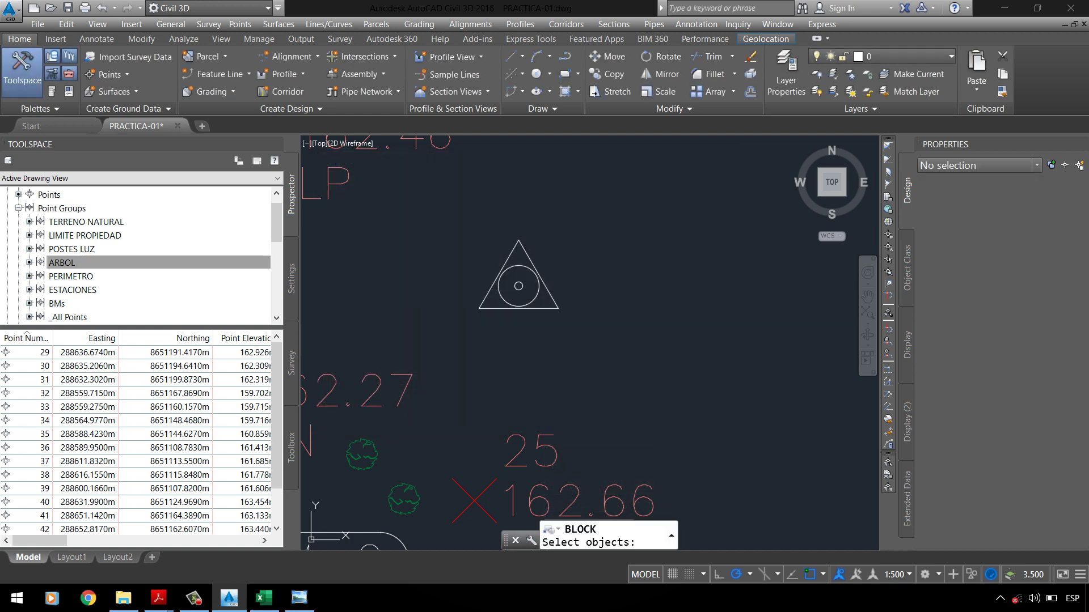
click(445, 220)
click(568, 359)
key(Return)
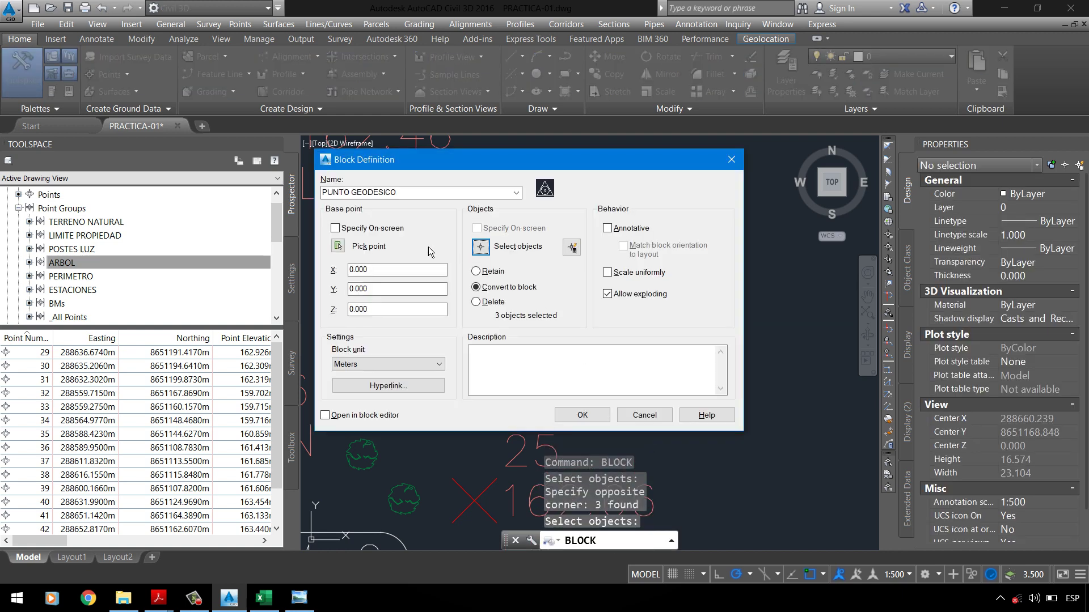
Step: Set the block's base point at the triangle centre and its unit to Millimeters
click(337, 245)
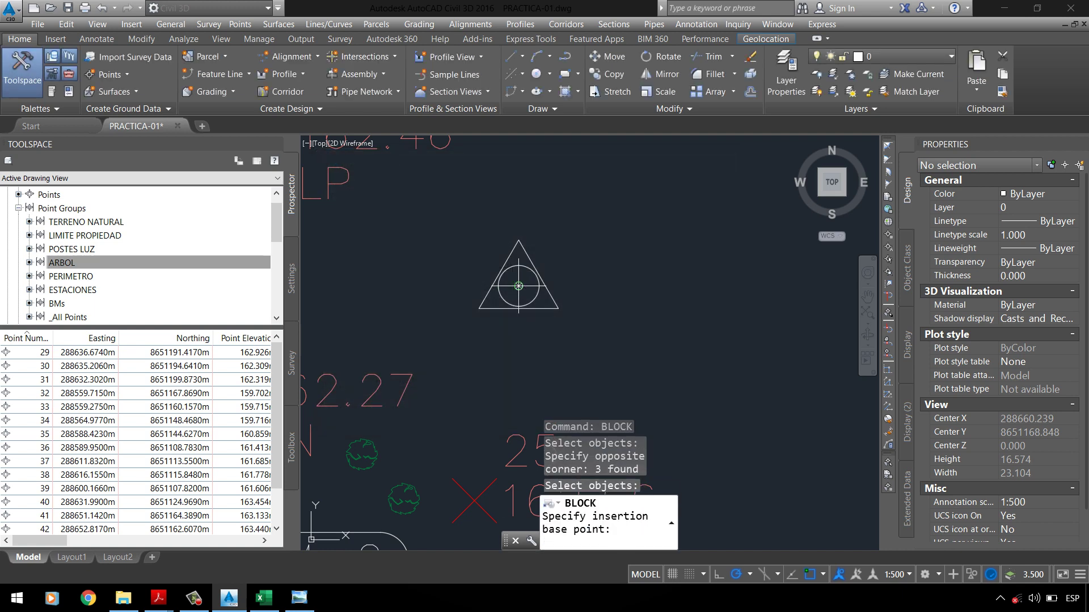
click(518, 285)
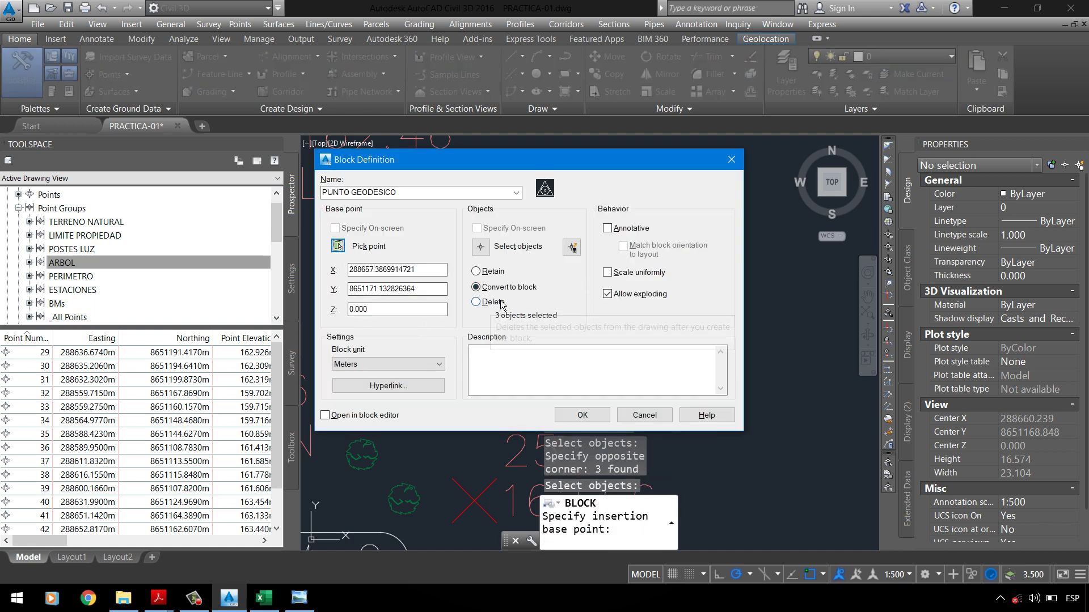
click(375, 365)
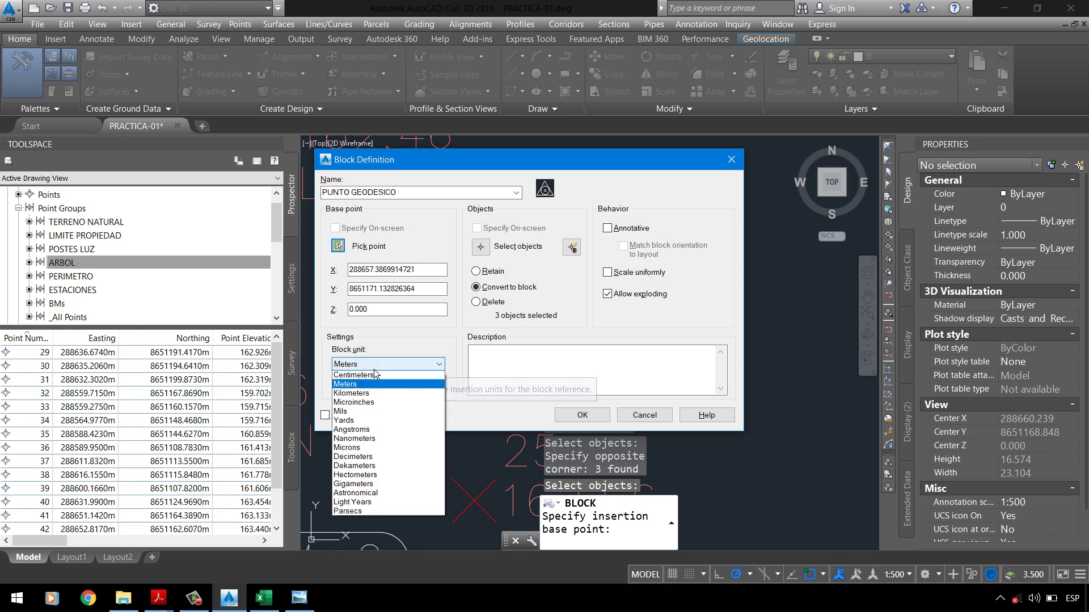
scroll(374, 374, up, 2)
click(366, 412)
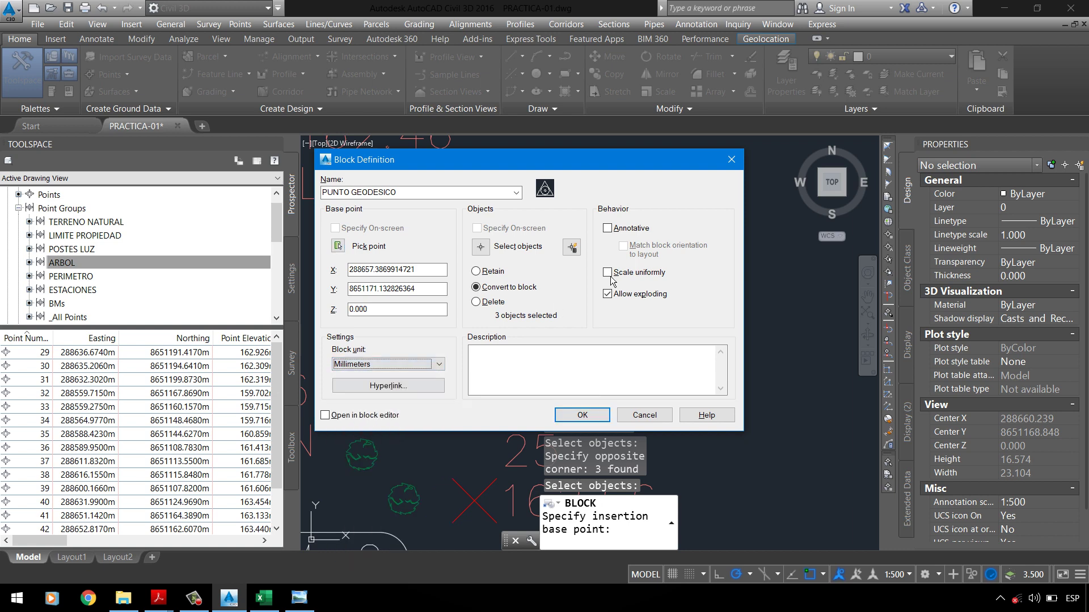
click(561, 362)
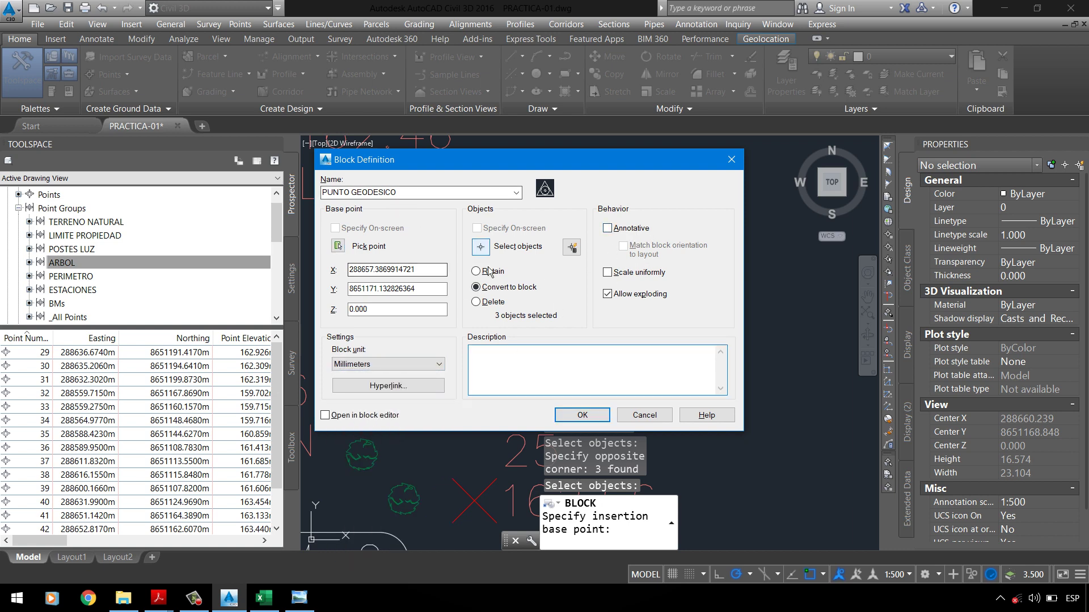
Step: Create the PUNTO GEODESICO block and select it to confirm the symbol converted
click(581, 415)
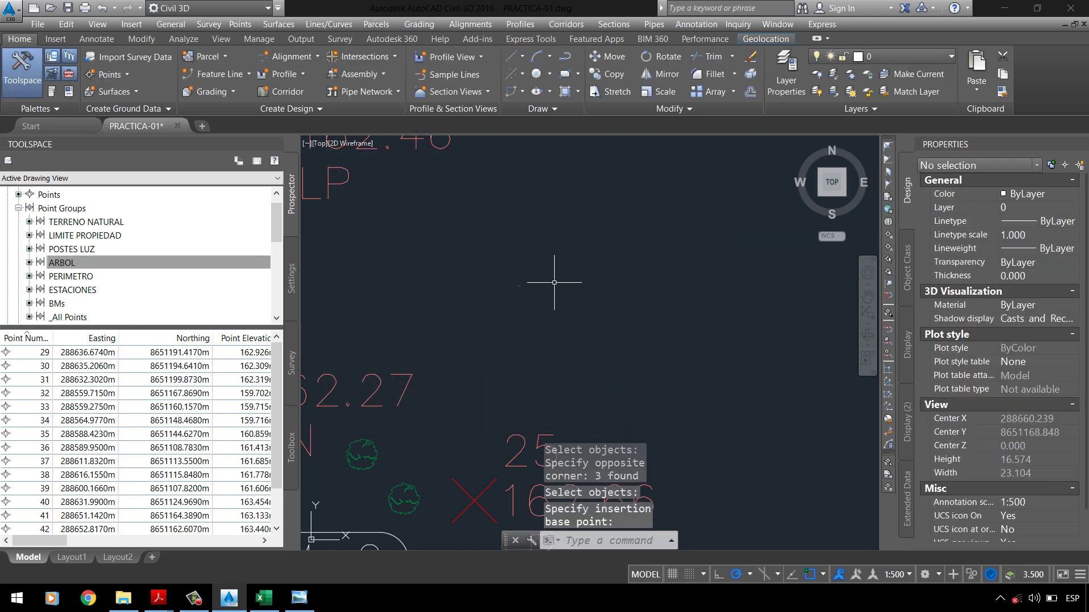
click(487, 264)
click(560, 309)
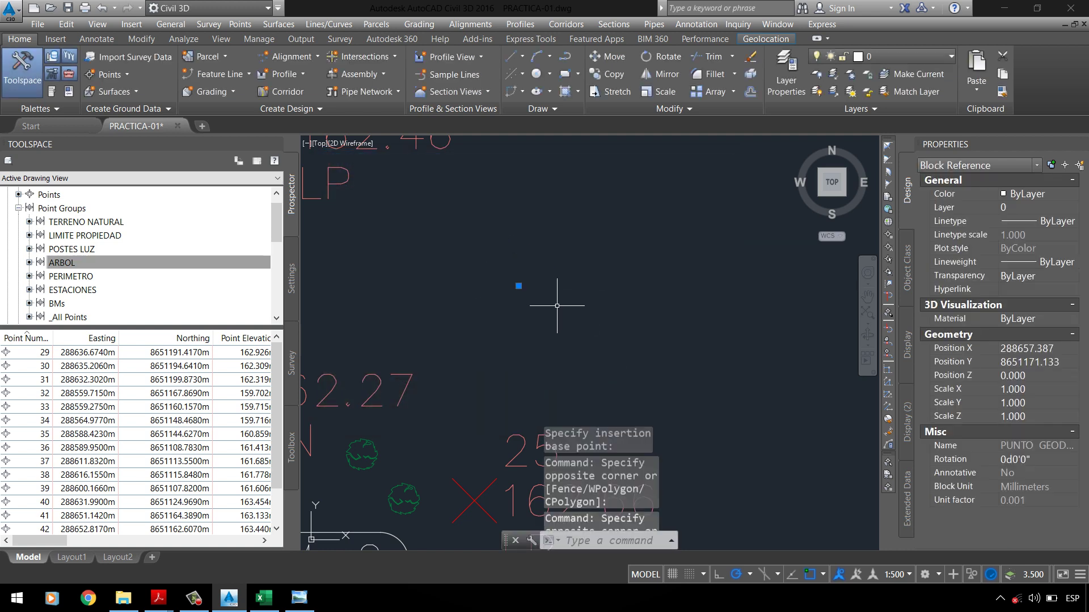
key(Escape)
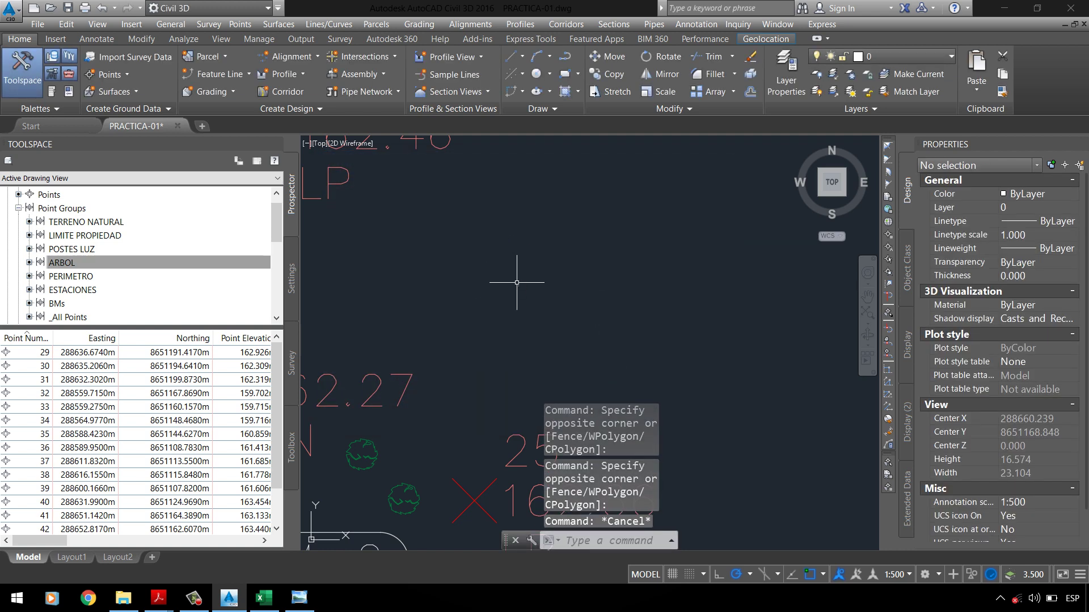
Step: Open the ARBOL point group's properties from the Prospector
scroll(516, 282, up, 20)
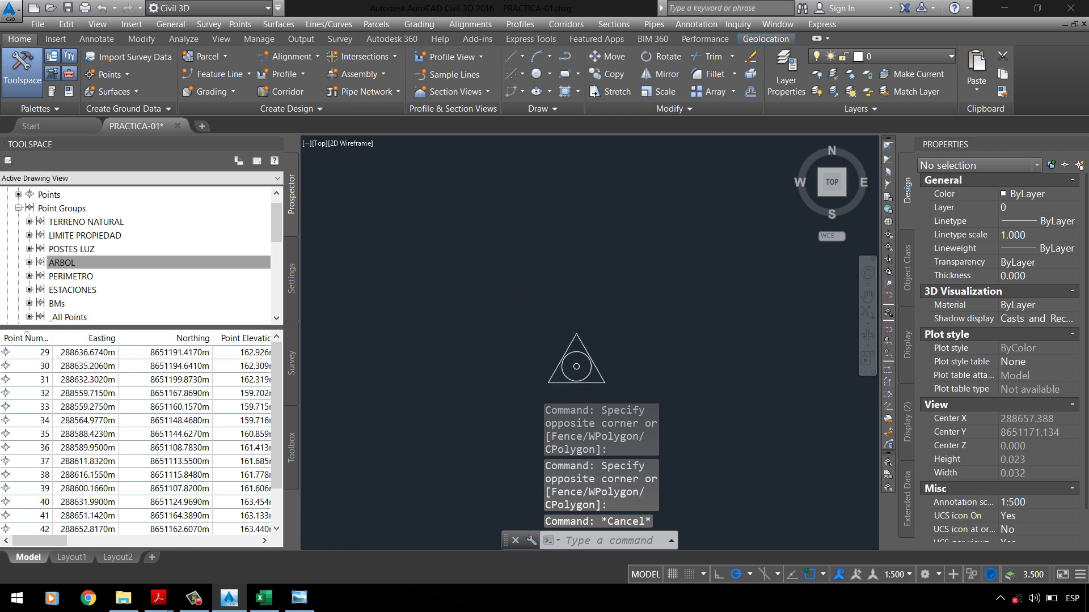
scroll(595, 357, up, 6)
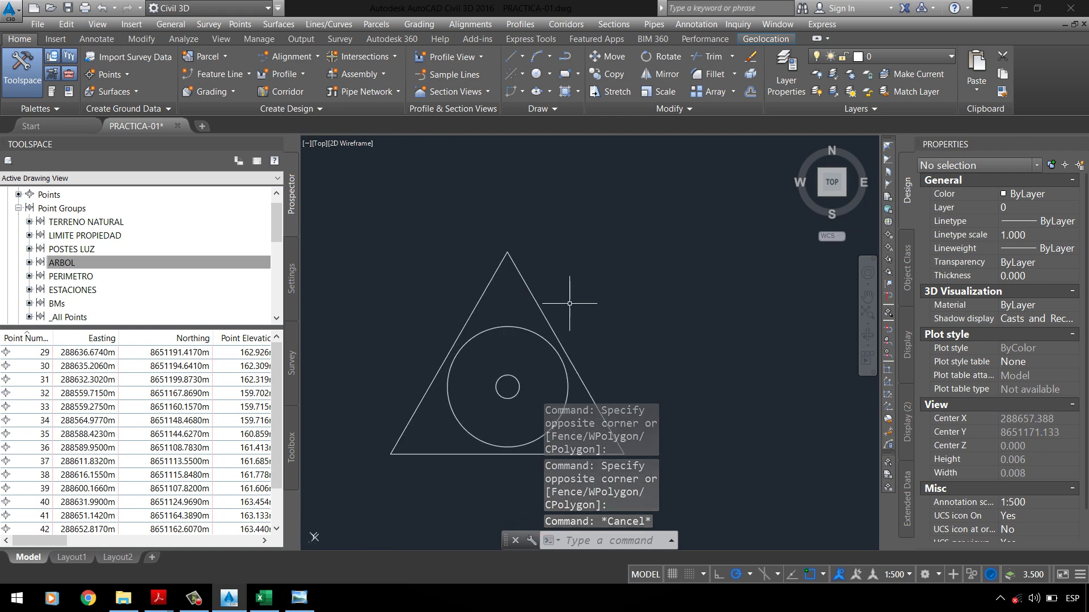
right_click(124, 266)
click(148, 270)
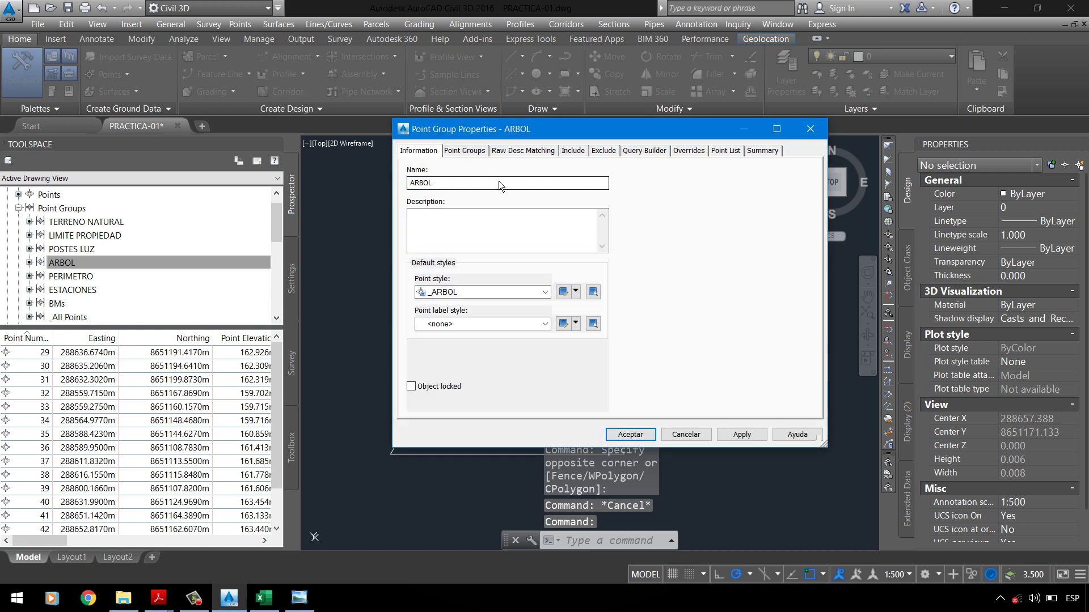
Step: Copy the _ARBOL point style into a new style named _POSTES LUZ
click(496, 291)
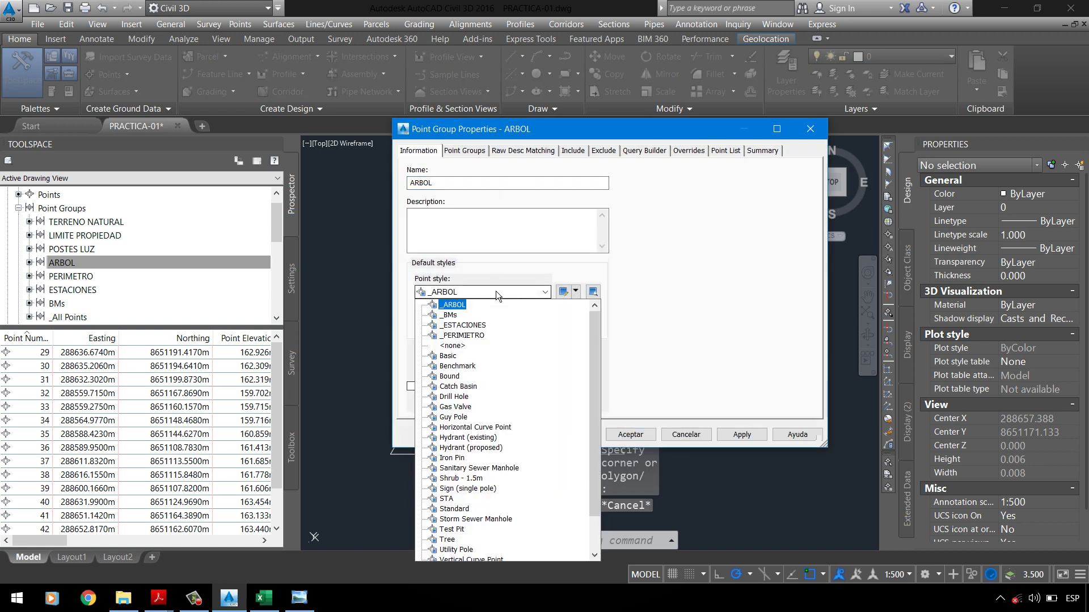
click(457, 305)
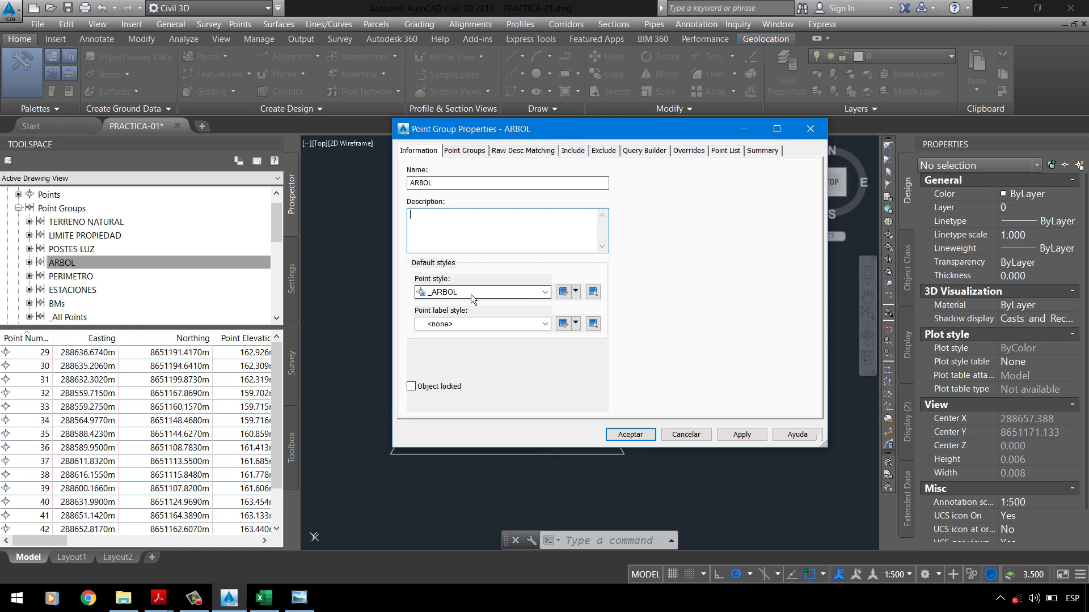
click(576, 292)
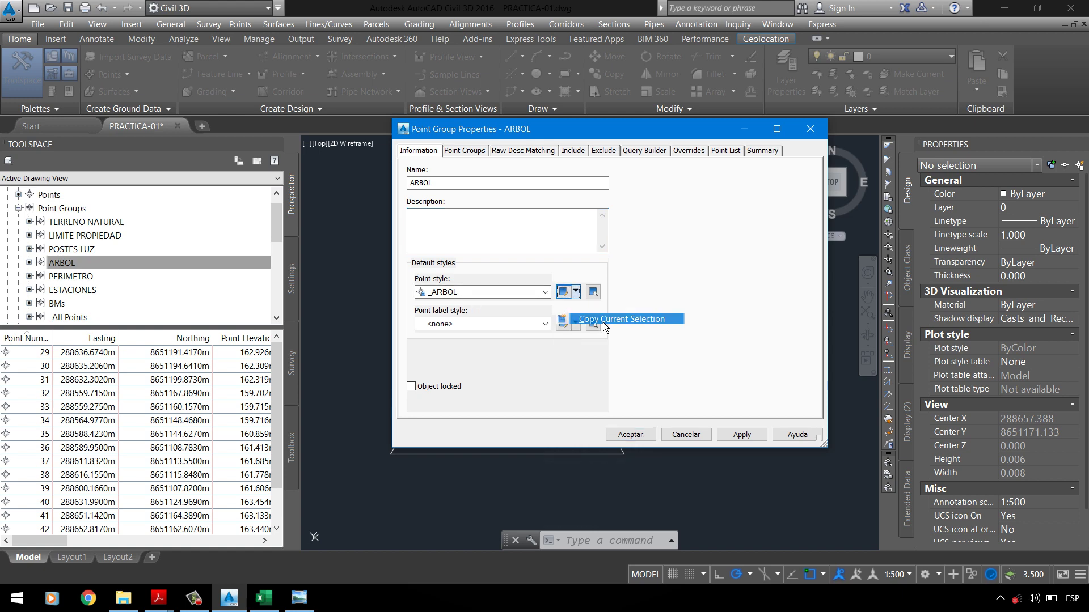
click(603, 322)
click(396, 165)
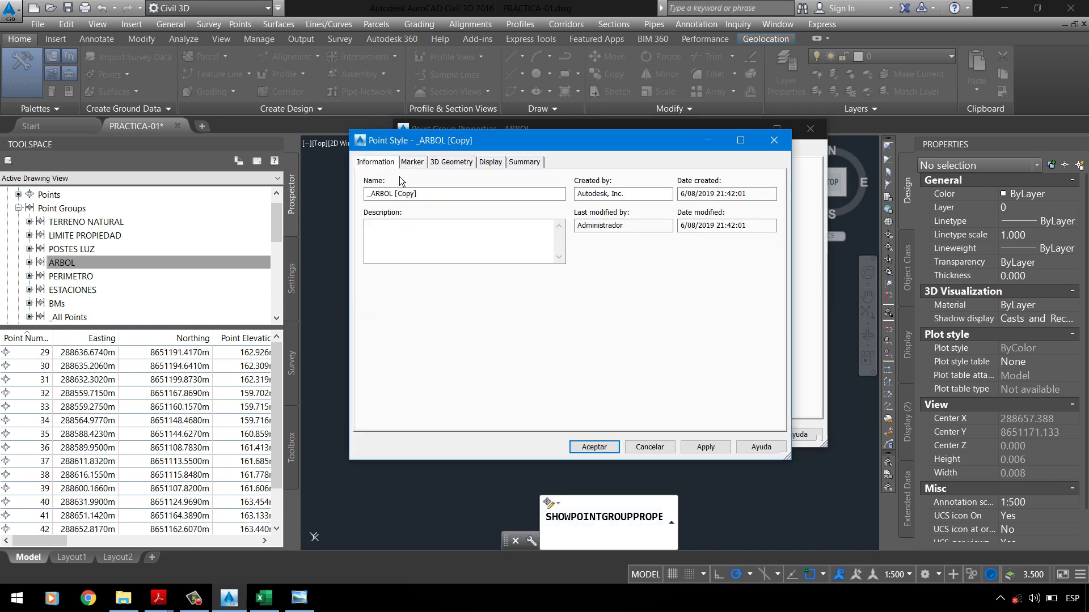
drag(432, 196, 372, 195)
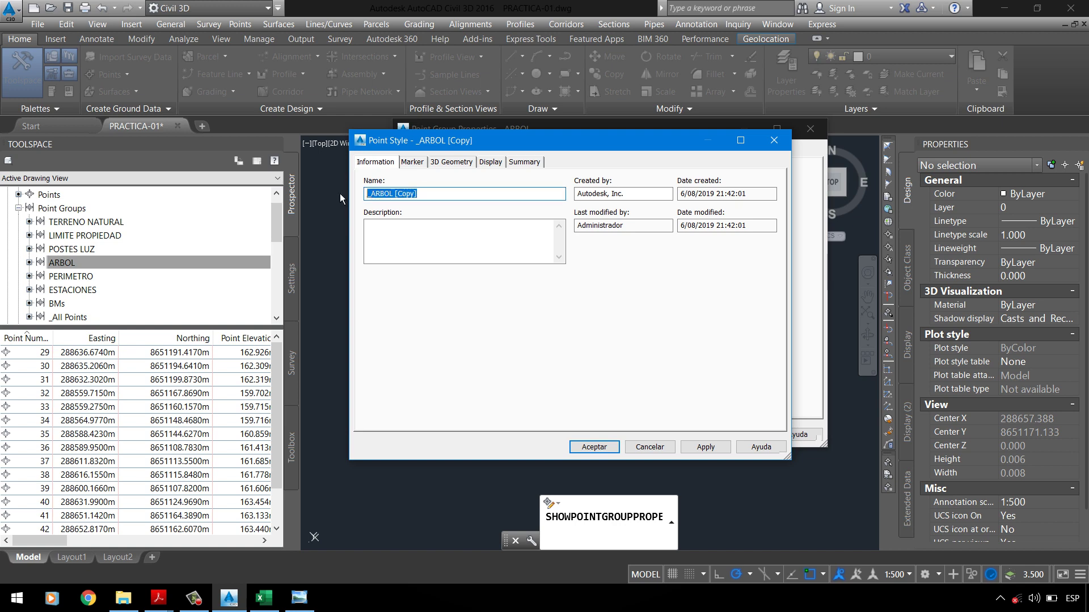
text(_POSTES LUZ)
Step: Set the new style's marker to the PUNTO GEODESICO block at size 5 mm
click(412, 164)
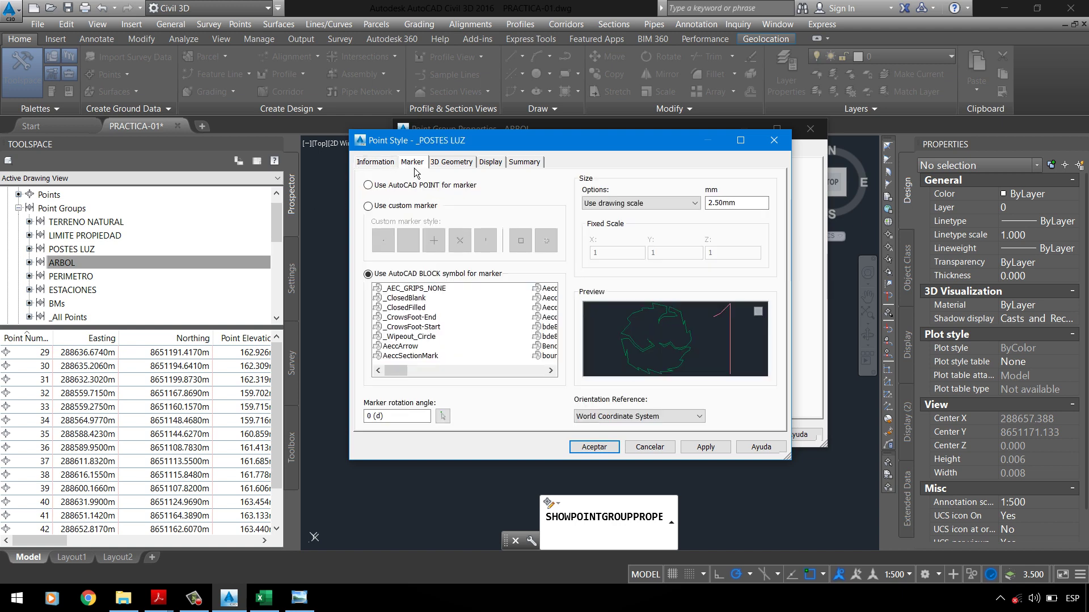
click(420, 299)
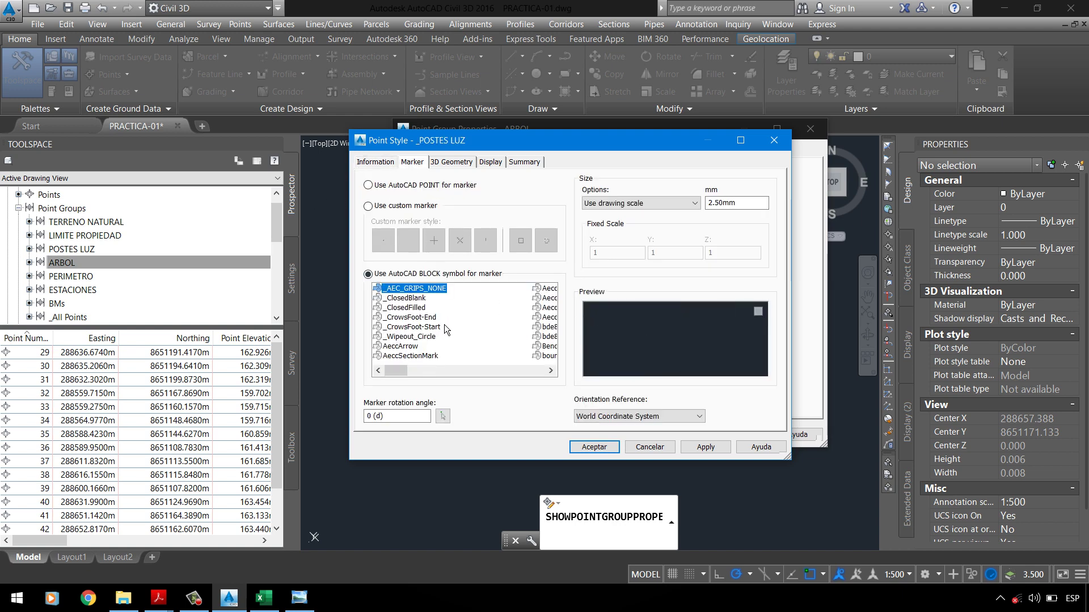
scroll(444, 325, down, 2)
scroll(446, 334, down, 3)
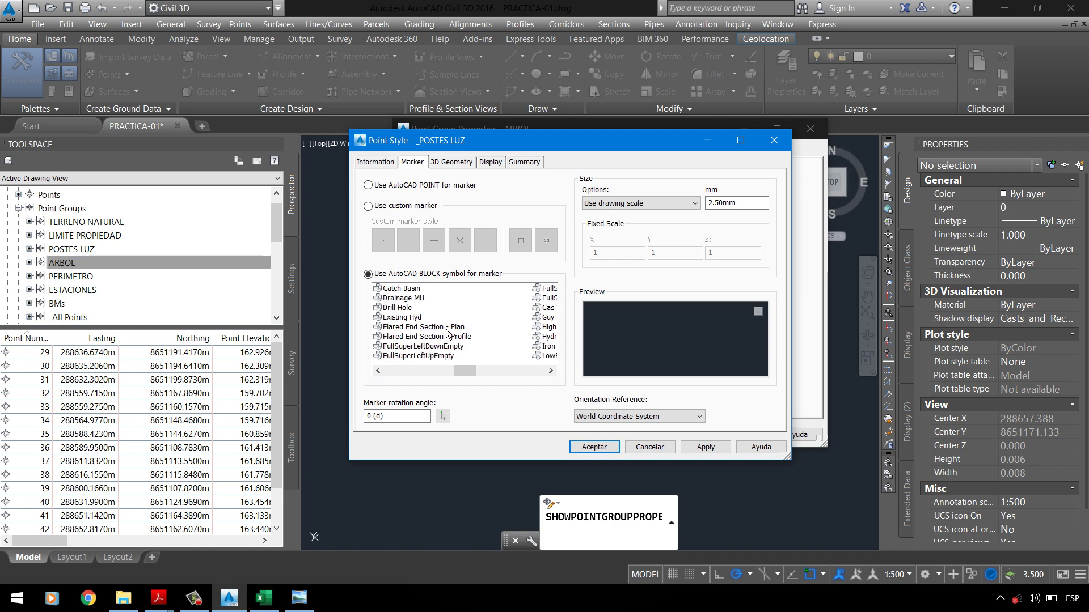
click(426, 318)
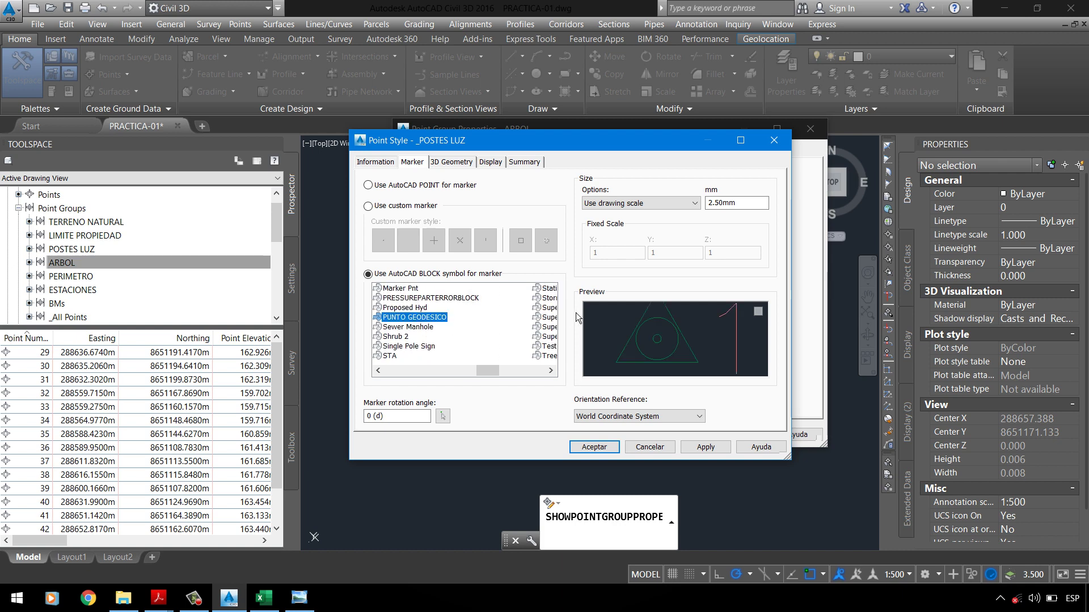
double_click(751, 207)
text(5)
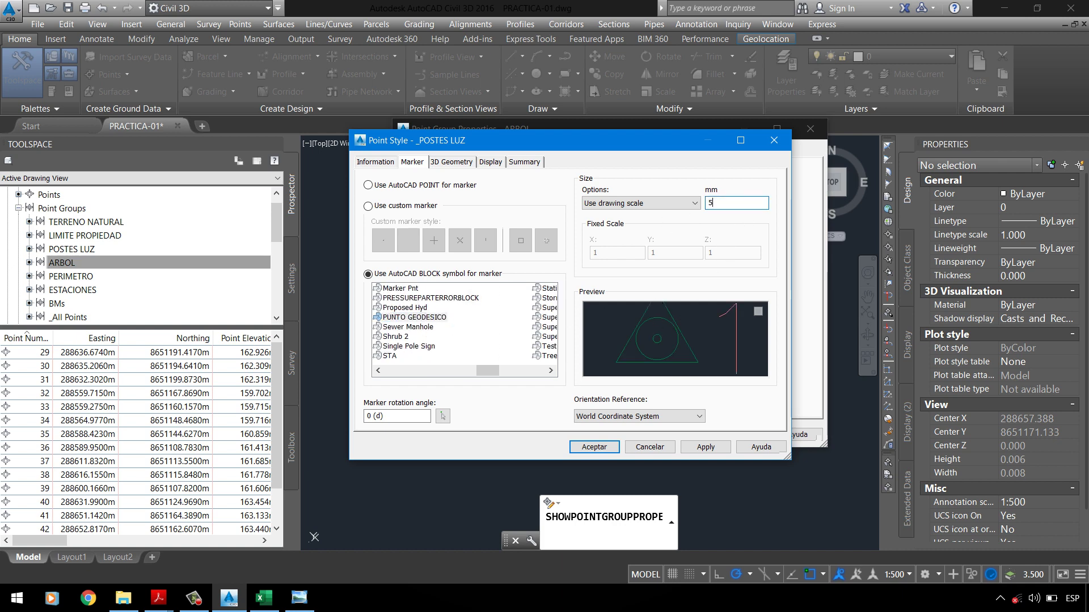
Step: Apply the 5.00mm marker, then apply and close the point style and ARBOL group properties
click(489, 162)
click(414, 163)
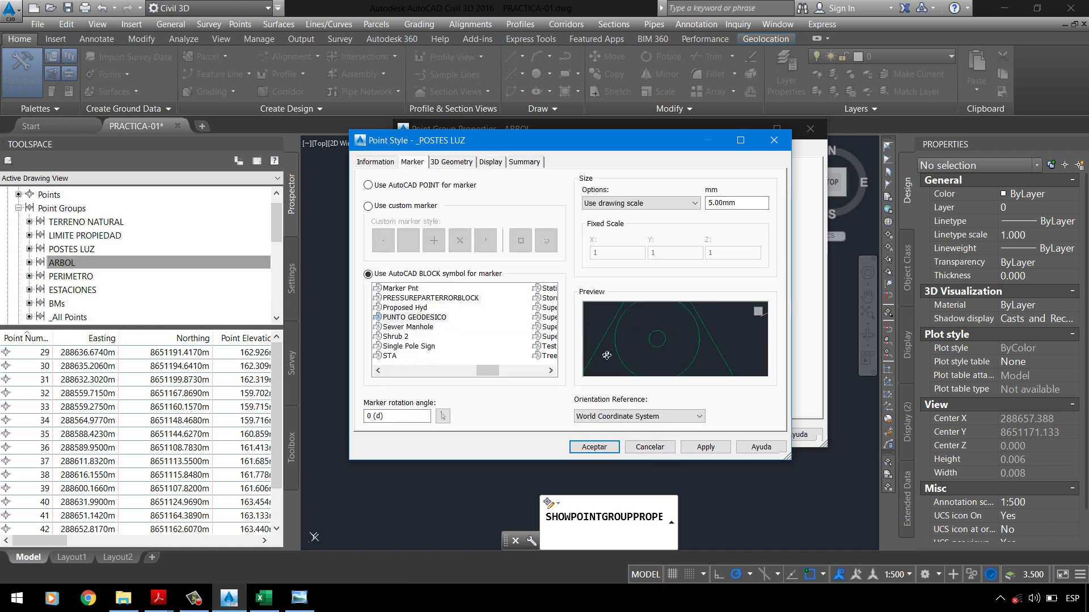
click(706, 447)
double_click(759, 204)
click(712, 451)
click(608, 451)
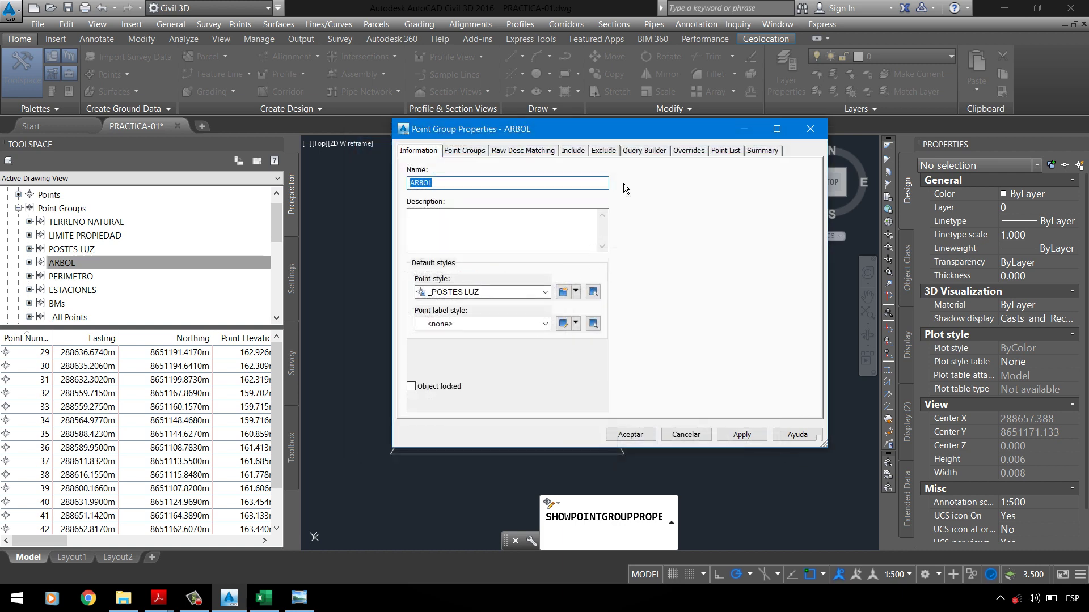
click(741, 435)
click(629, 435)
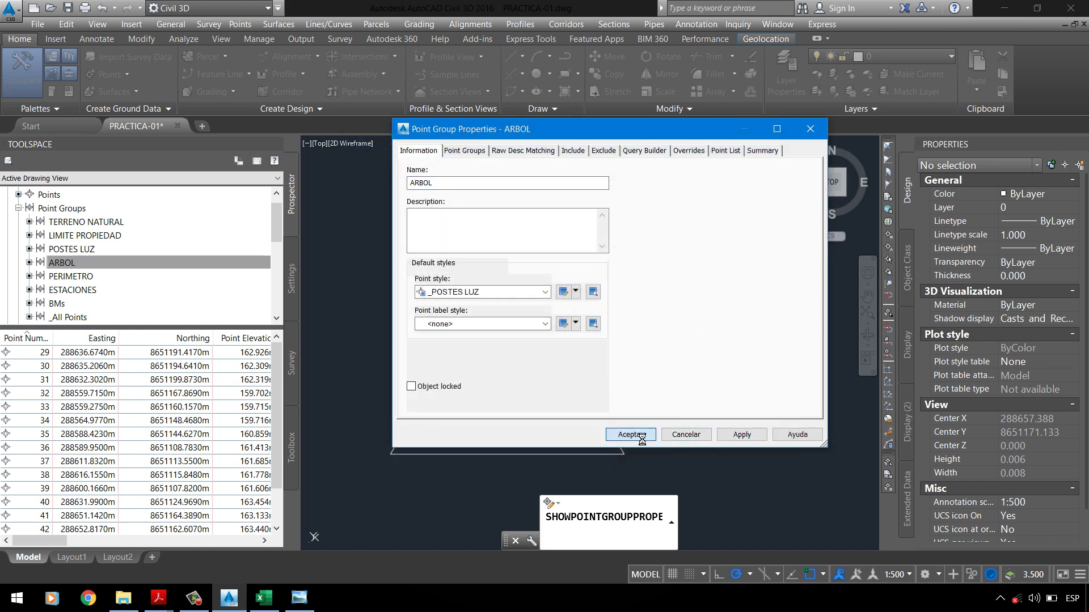
scroll(589, 311, down, 15)
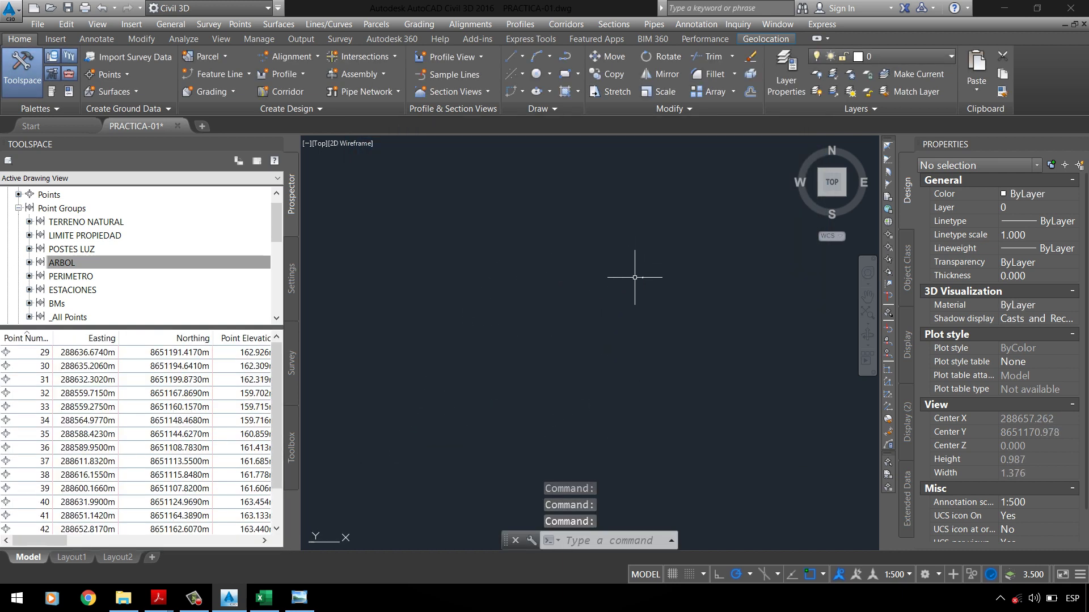
Step: Zoom the drawing to point 3 of the POSTES LUZ point group
click(71, 248)
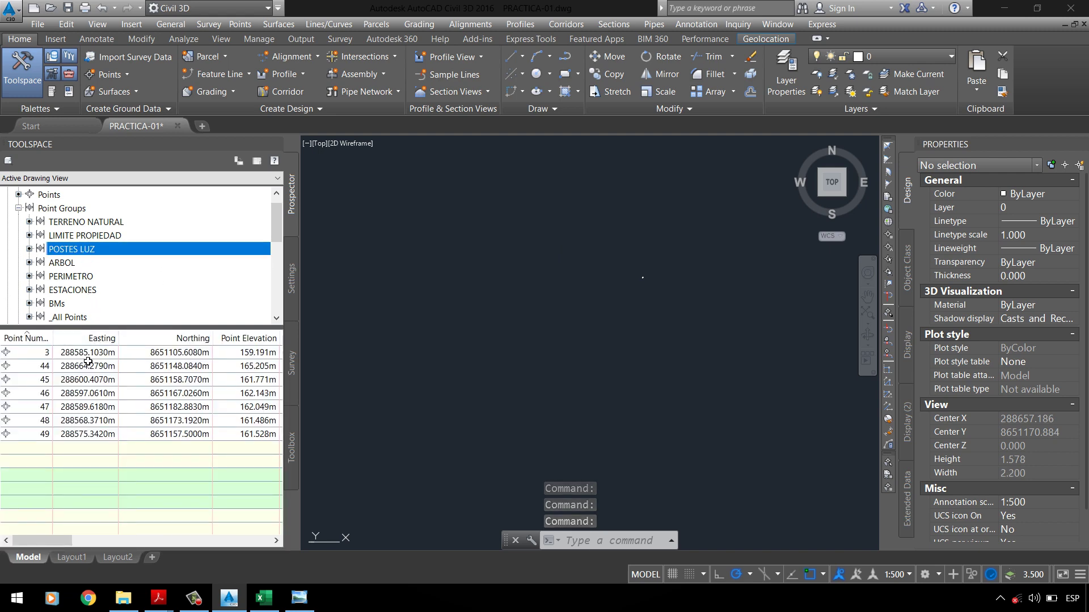
click(27, 354)
right_click(27, 361)
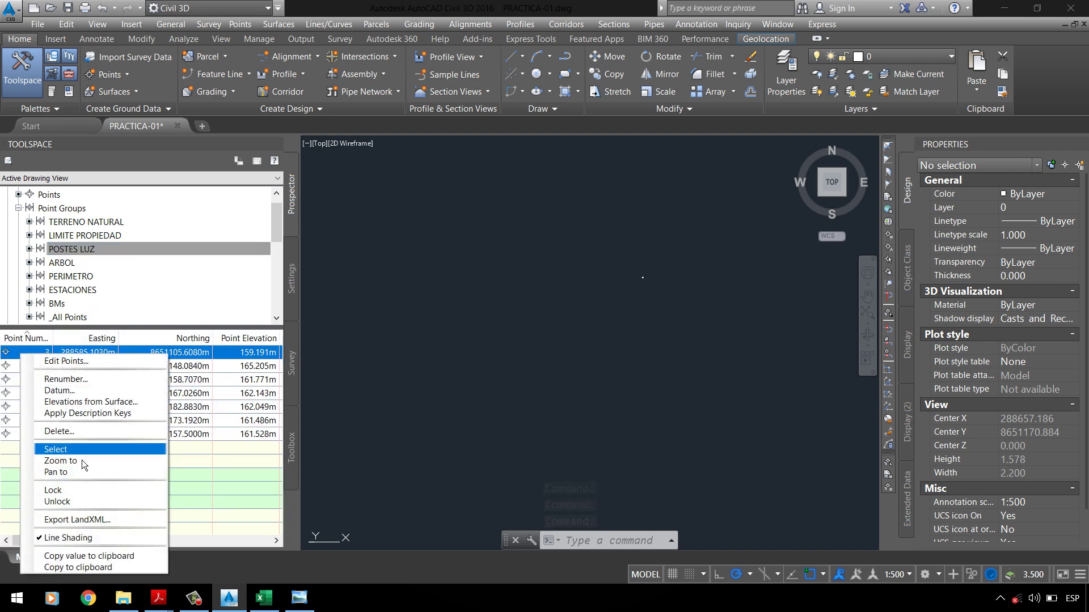
click(85, 461)
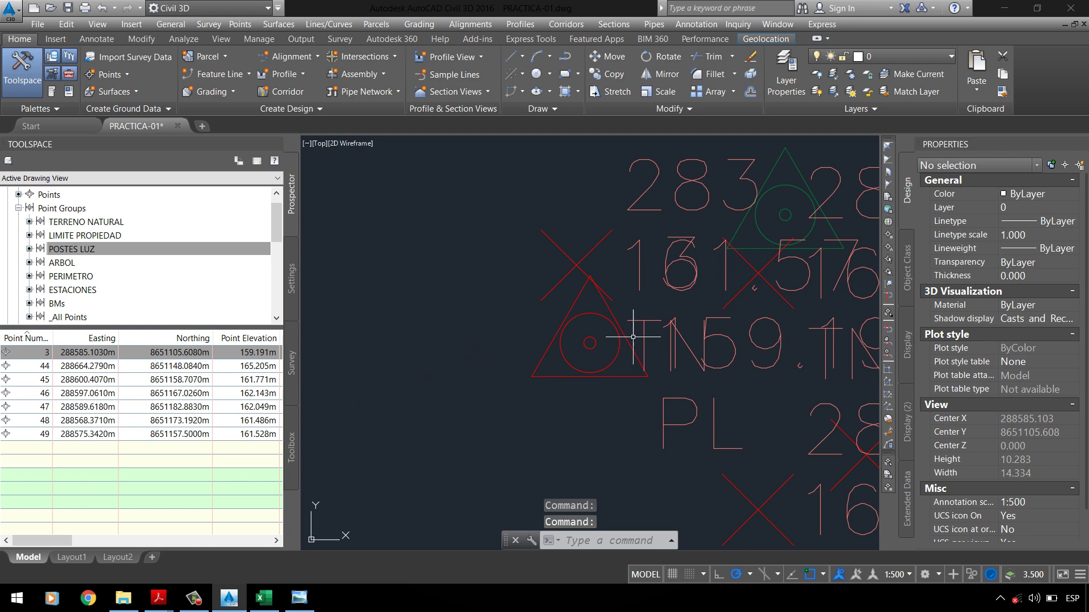
scroll(498, 329, down, 4)
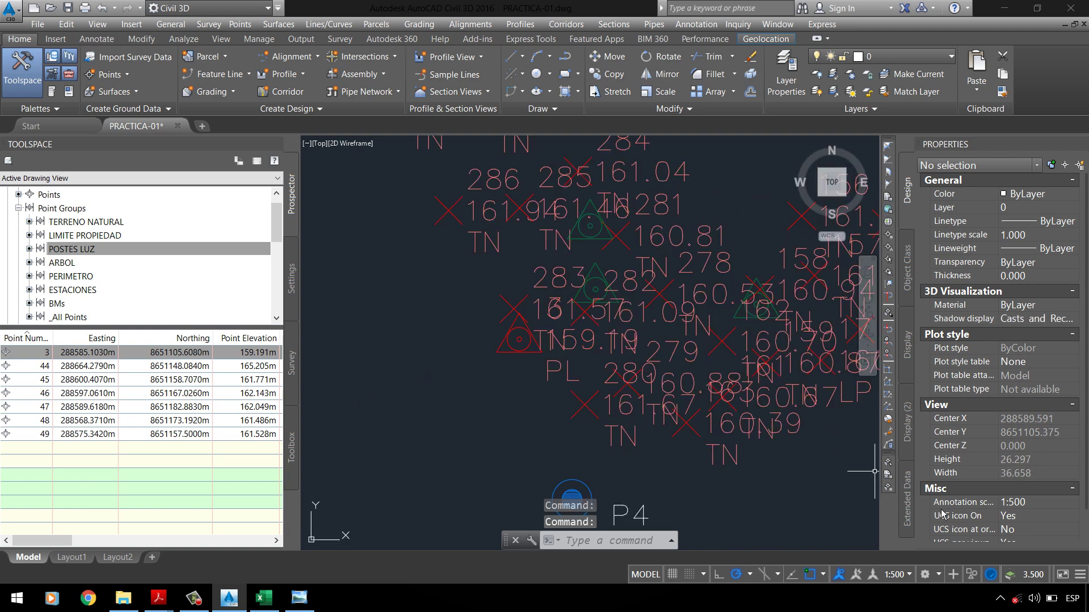
Step: Set the annotation scale to 1:200, zoom in, and open POSTES LUZ group properties
click(913, 579)
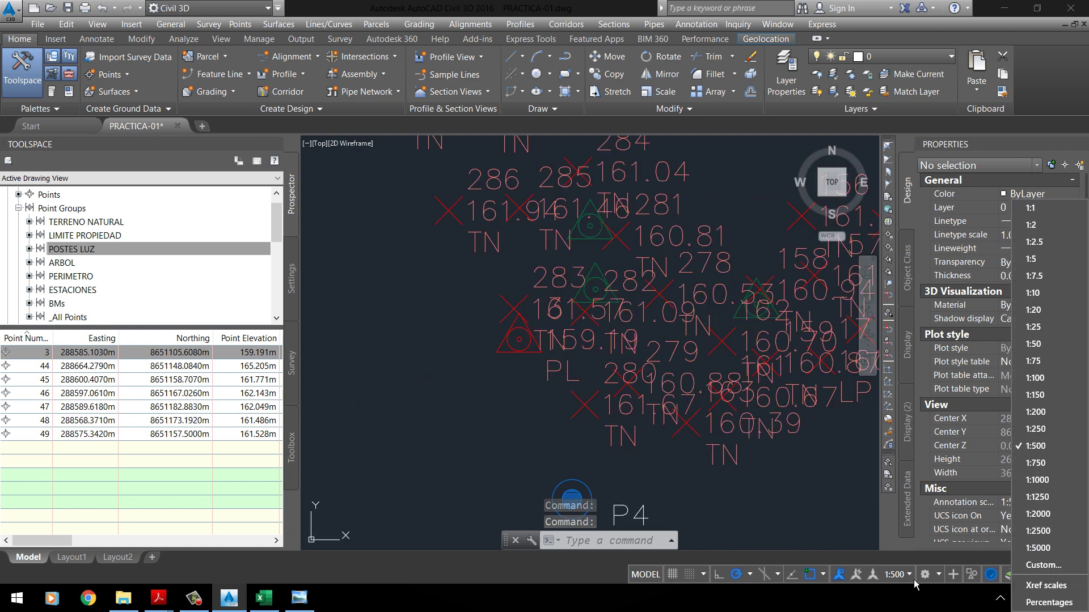
click(1035, 412)
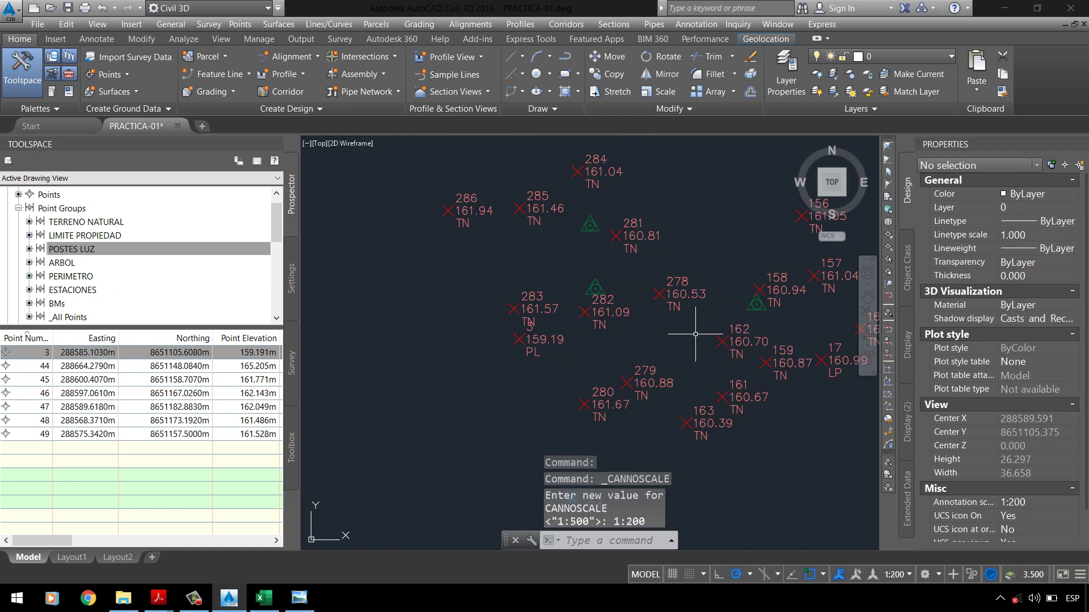
scroll(498, 340, up, 3)
scroll(637, 213, up, 2)
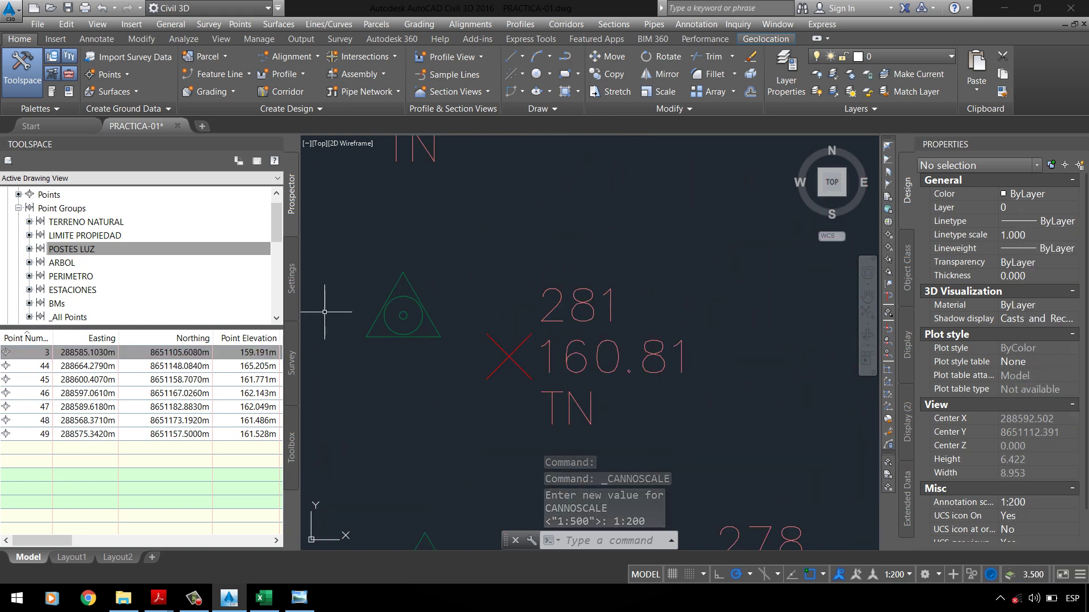
mouse_move(392, 291)
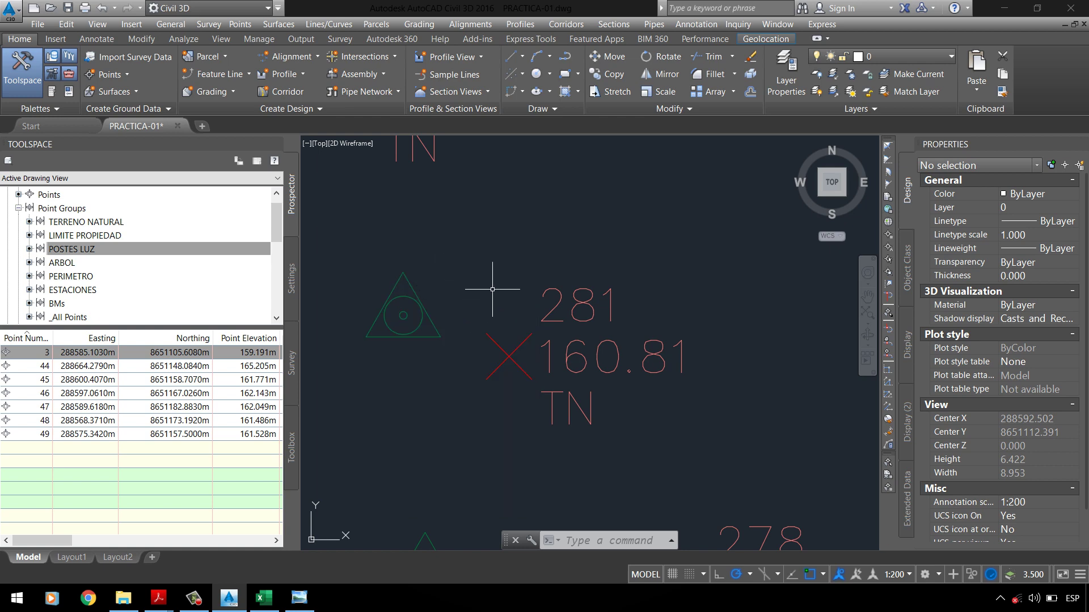
right_click(108, 254)
click(124, 256)
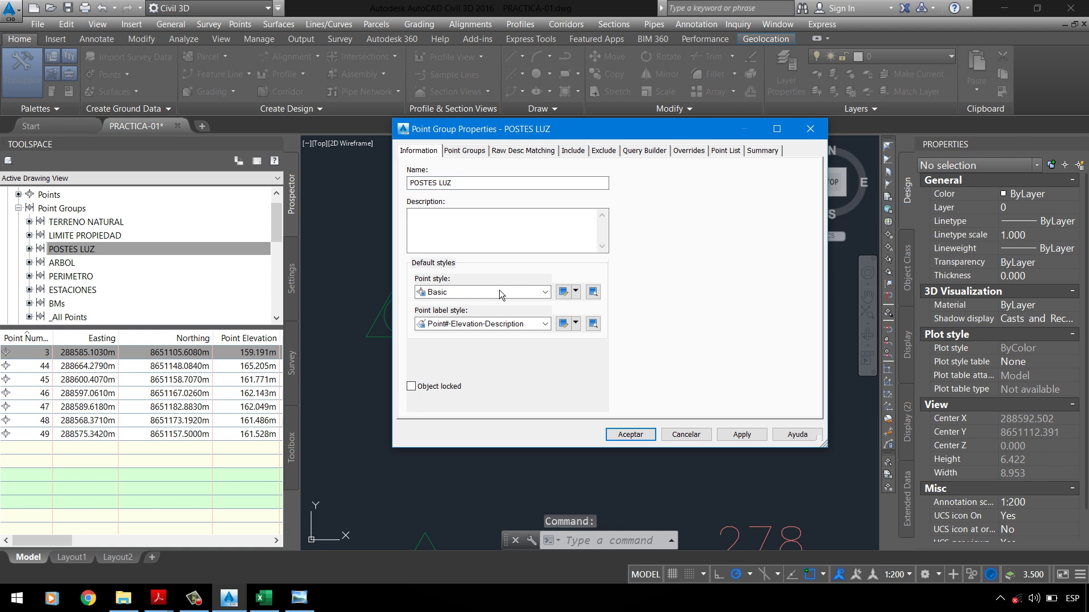
Step: Assign the _POSTES LUZ point style to the POSTES LUZ point group and apply it
click(499, 293)
click(491, 297)
scroll(483, 304, up, 4)
key(F4)
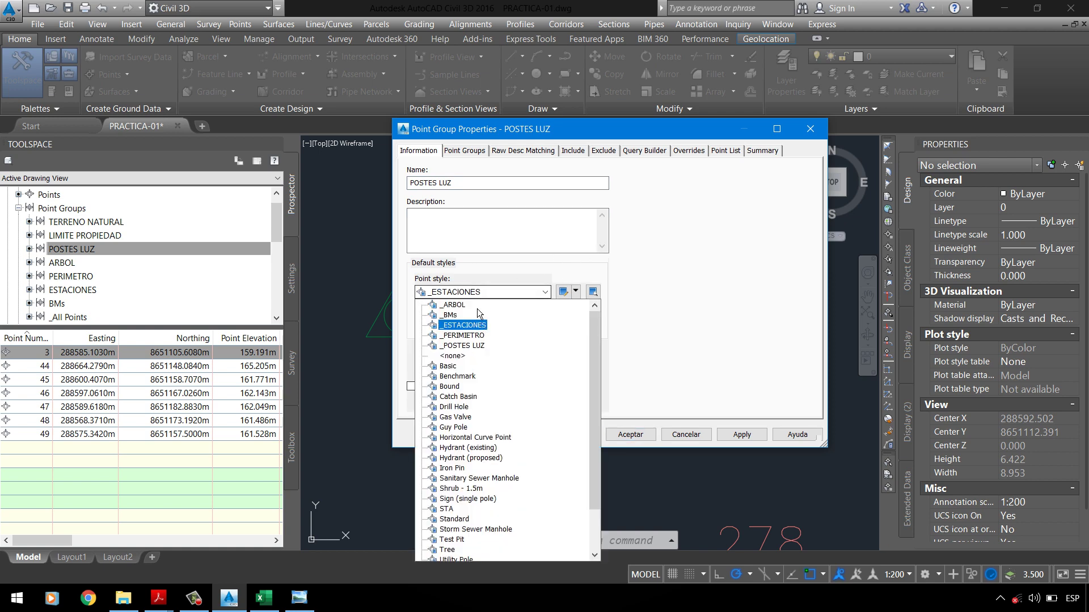
click(477, 345)
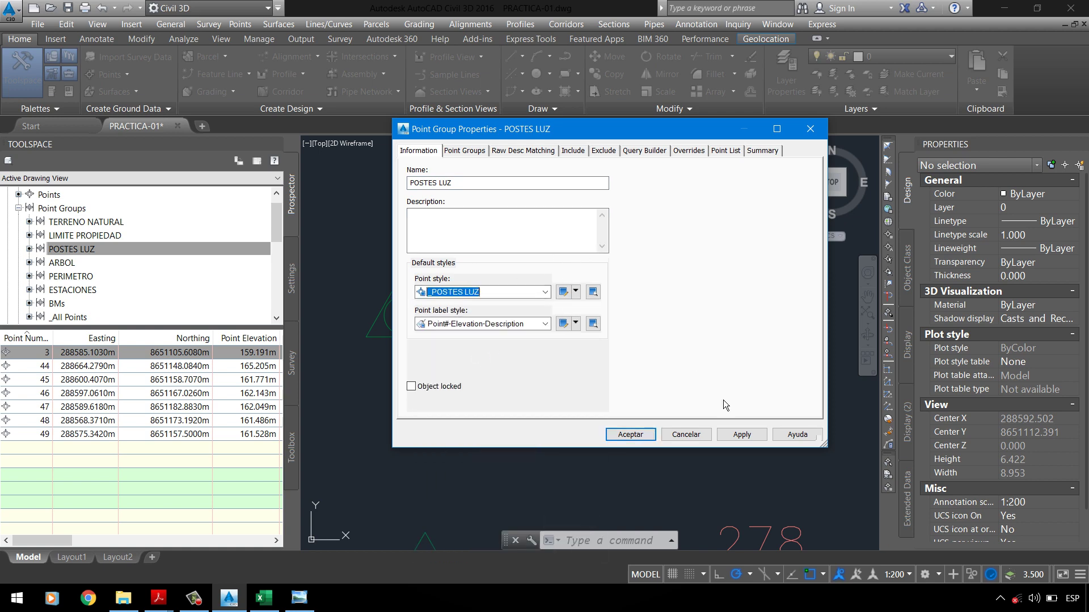
click(741, 435)
click(695, 435)
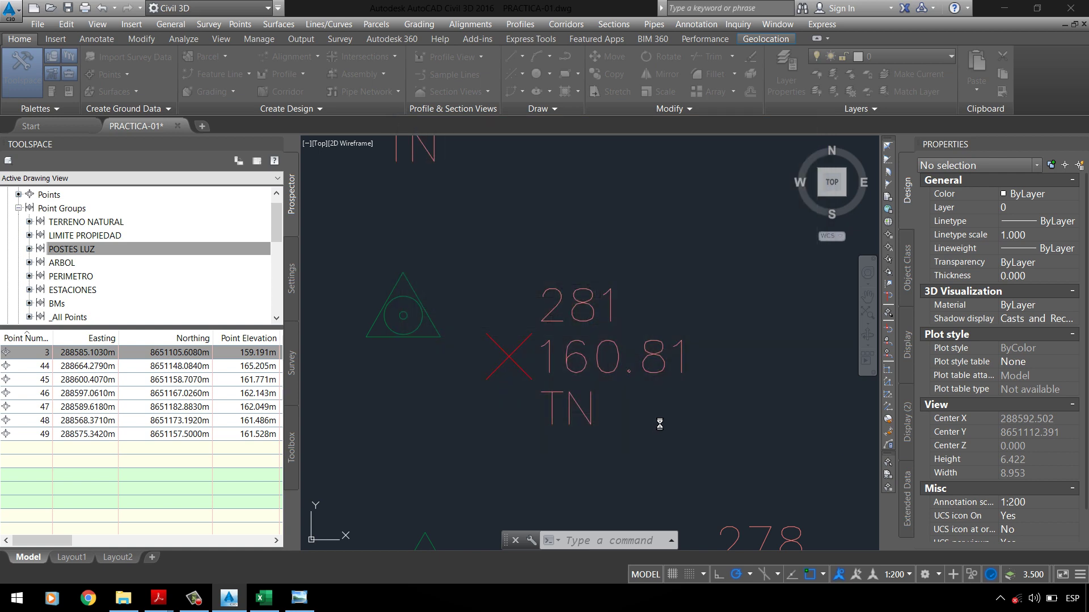
Step: Reopen the POSTES LUZ group properties and edit the _POSTES LUZ point style's marker settings
click(71, 249)
right_click(79, 249)
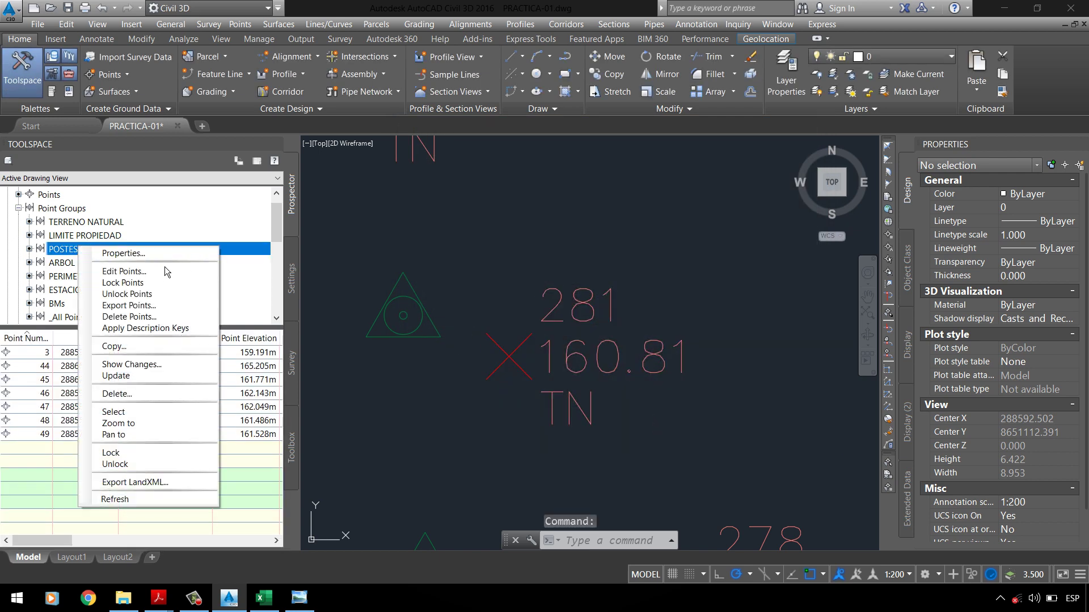
click(153, 253)
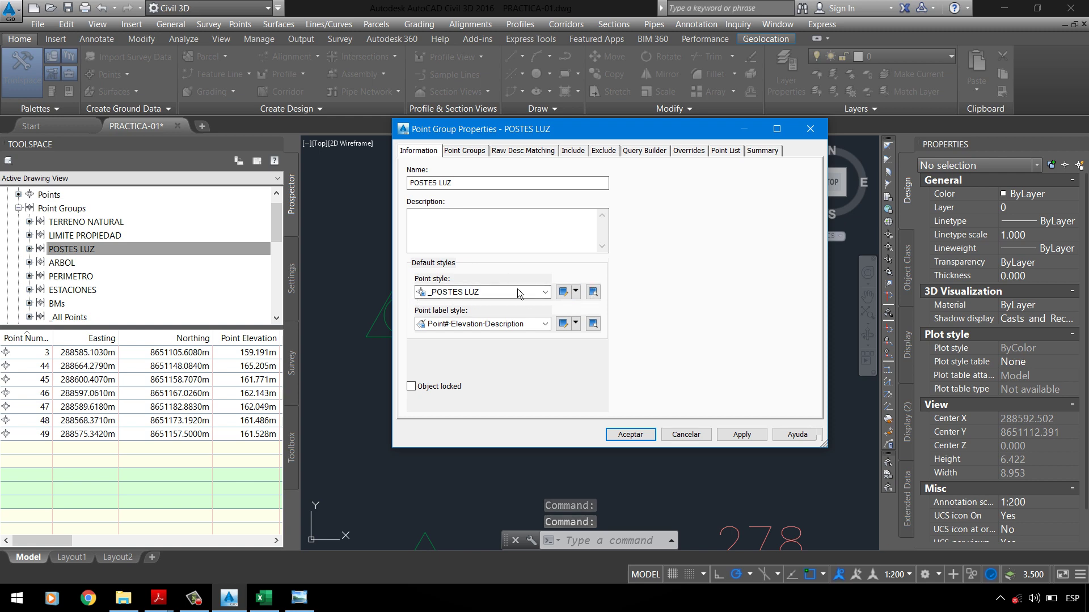
click(577, 293)
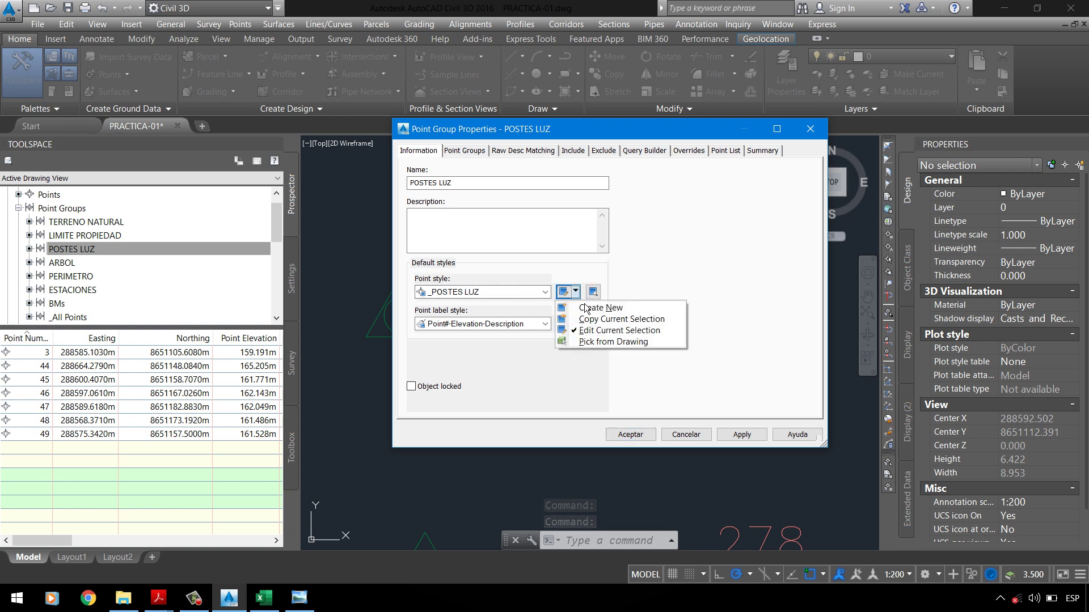
click(601, 334)
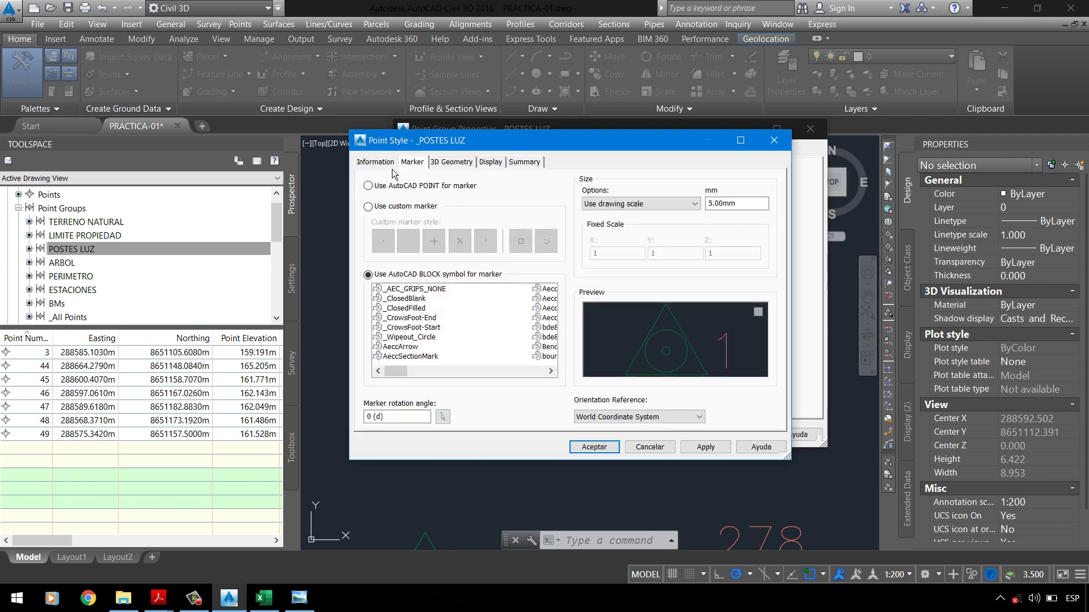
click(391, 165)
click(419, 166)
Step: Confirm the PUNTO GEODESICO block marker at 5.00mm and close both dialogs
click(447, 317)
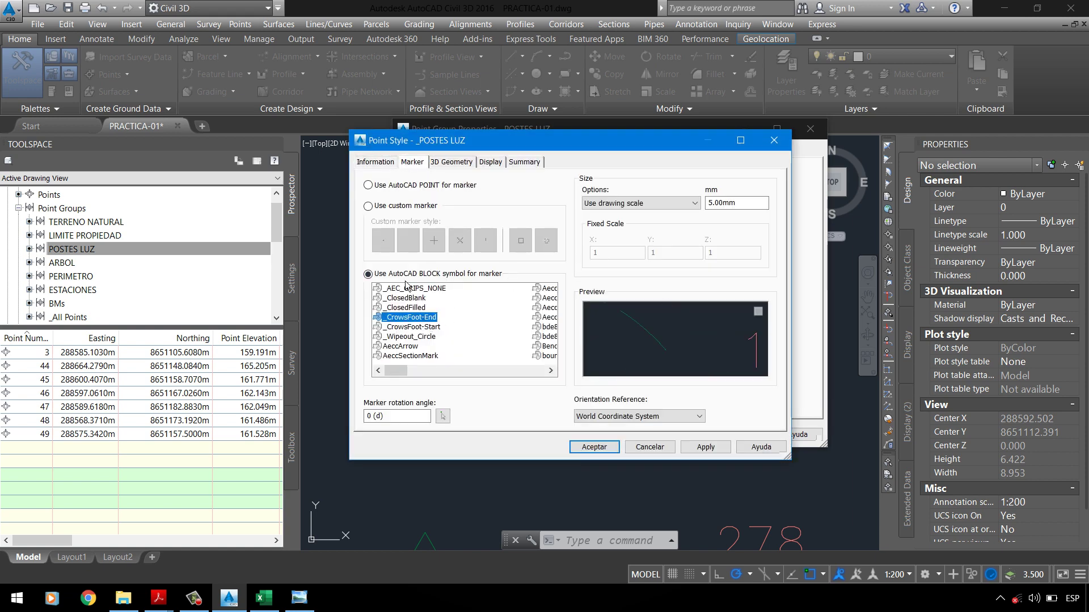
scroll(458, 317, down, 5)
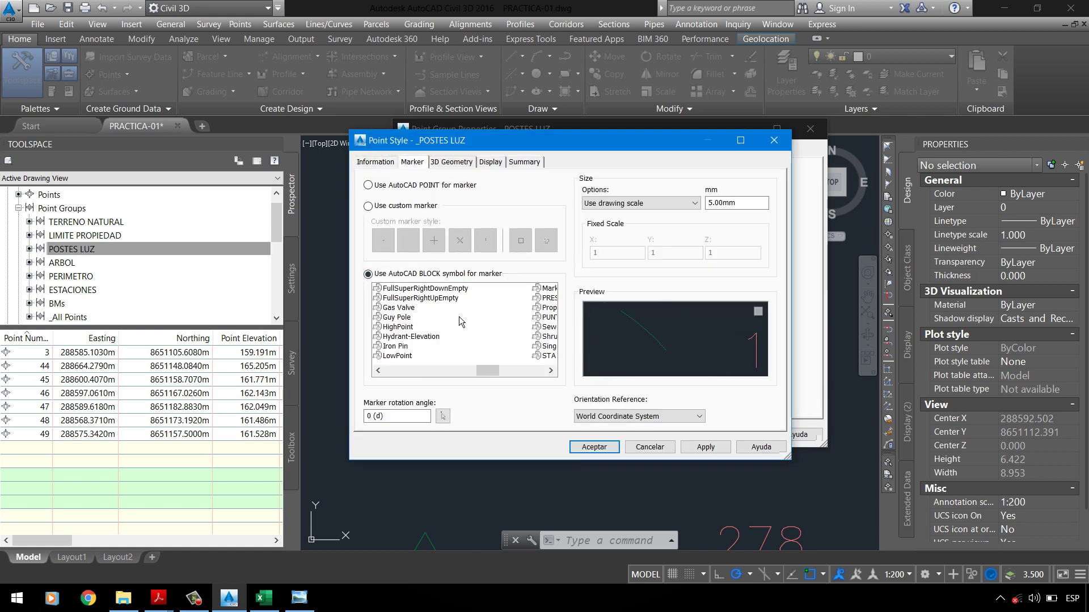
click(434, 317)
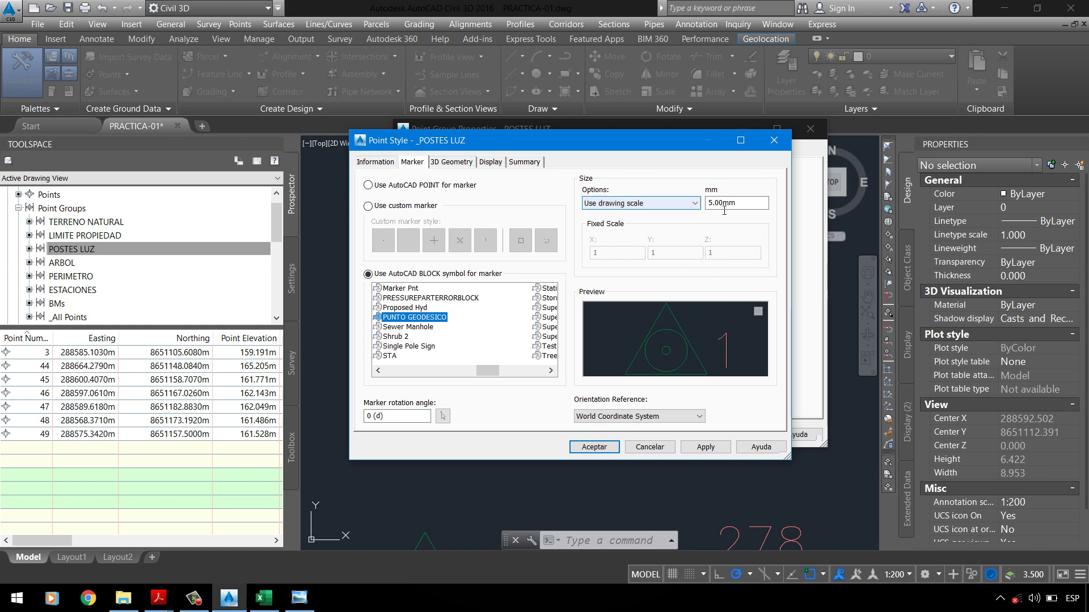
click(748, 205)
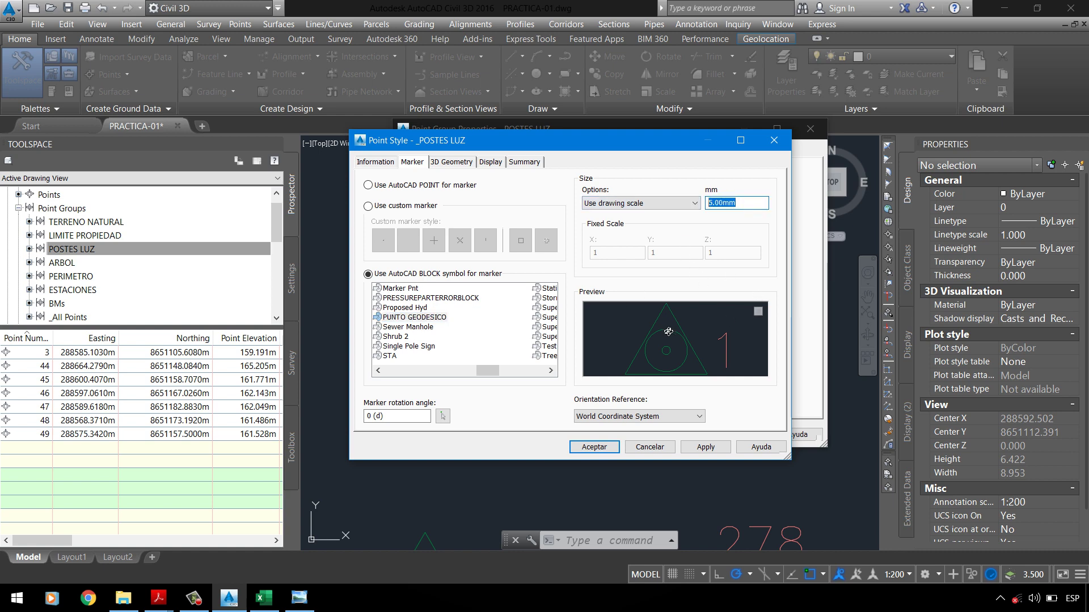
click(666, 447)
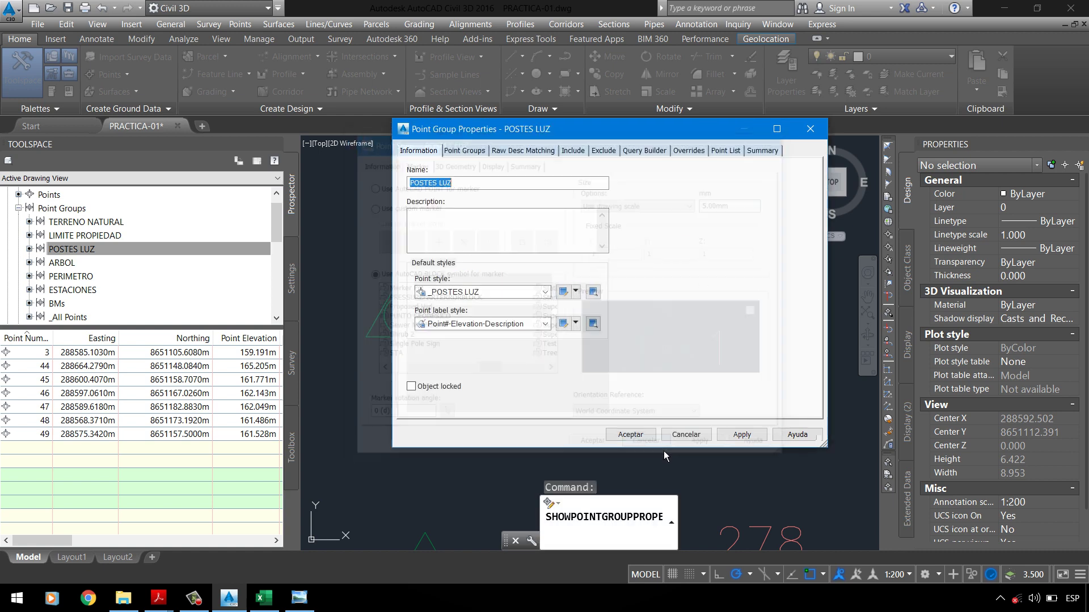
click(692, 443)
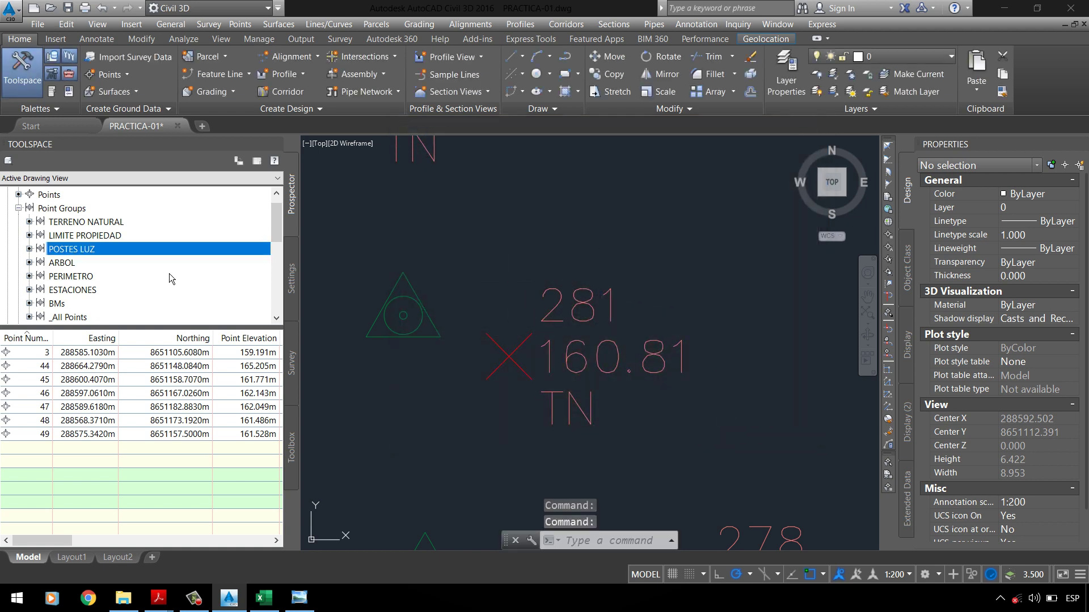
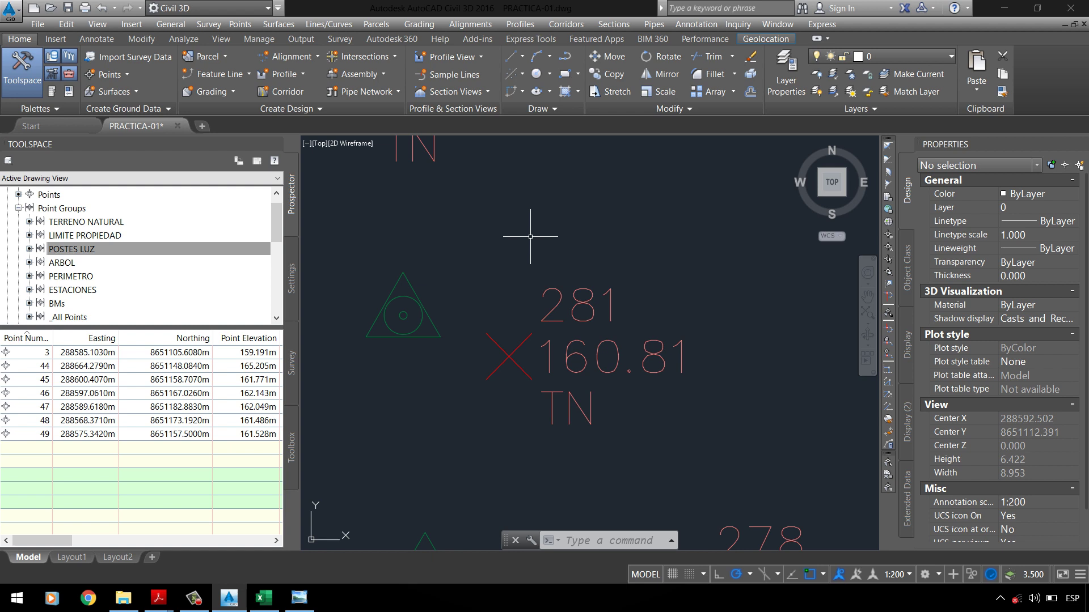
Step: Set the POSTES LUZ point group's point style to Basic and accept the properties
scroll(584, 233, down, 2)
scroll(584, 233, up, 4)
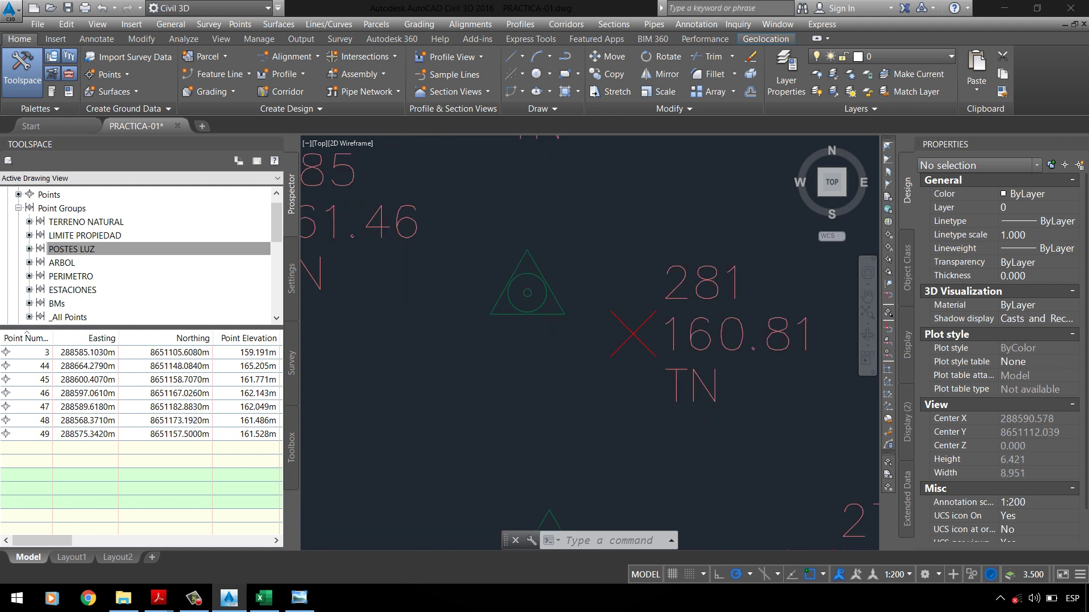
click(189, 250)
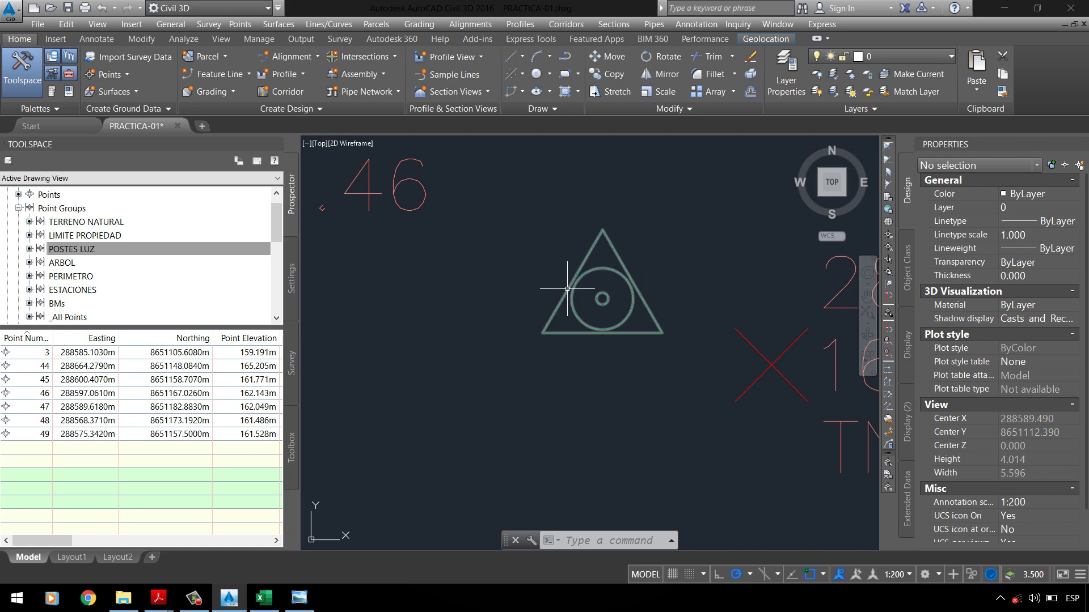
right_click(128, 255)
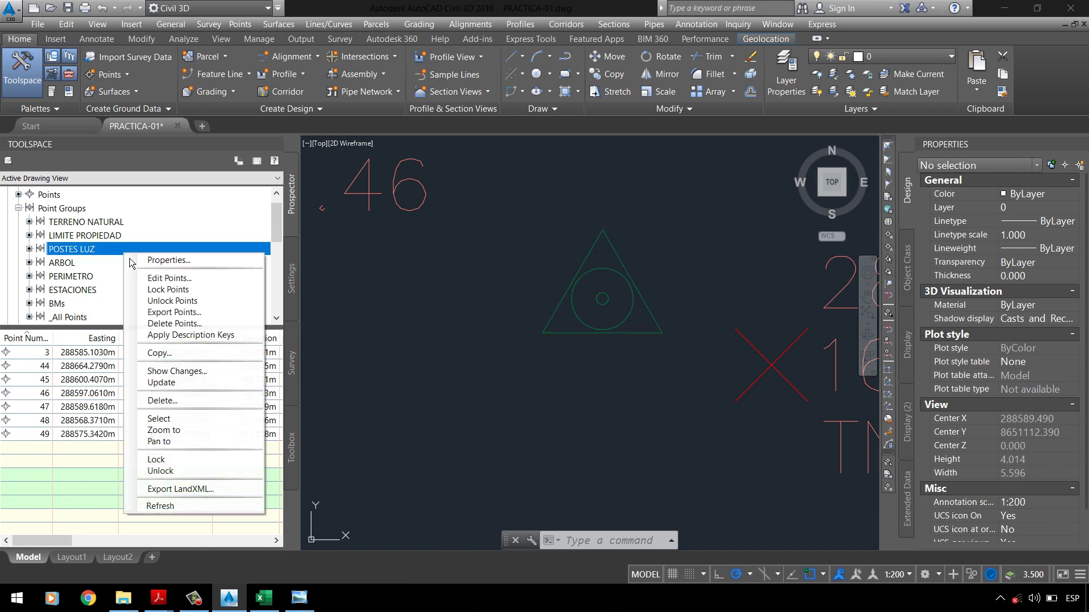
click(170, 260)
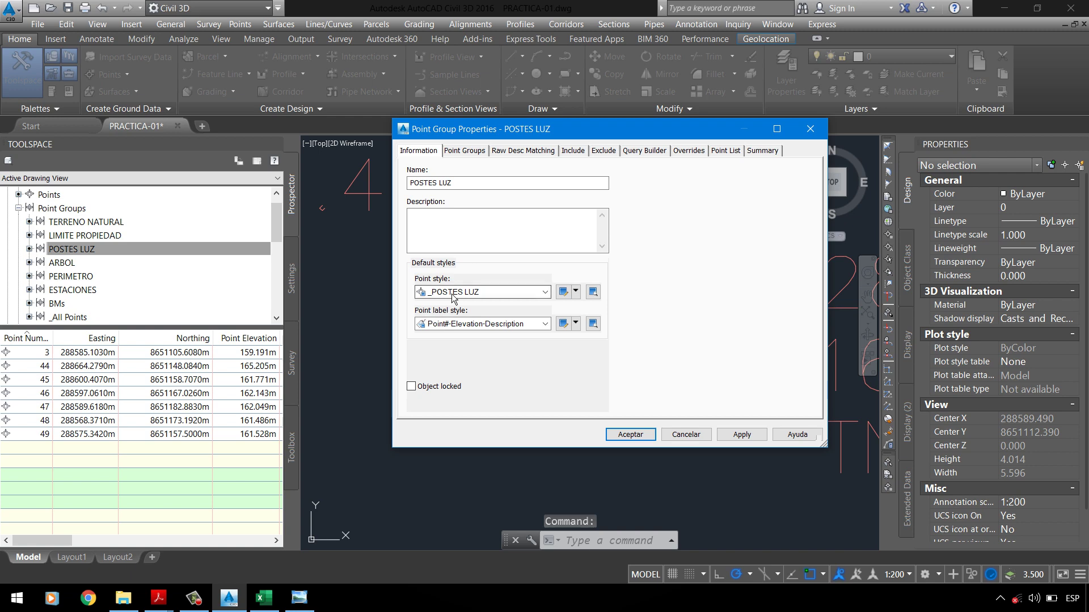
click(448, 292)
click(448, 309)
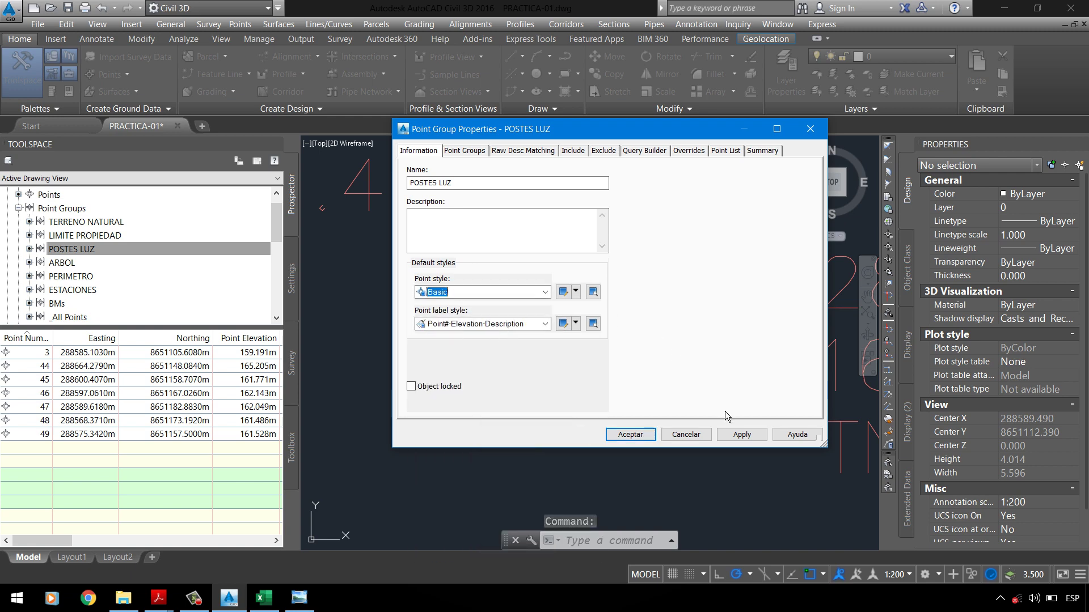
click(631, 434)
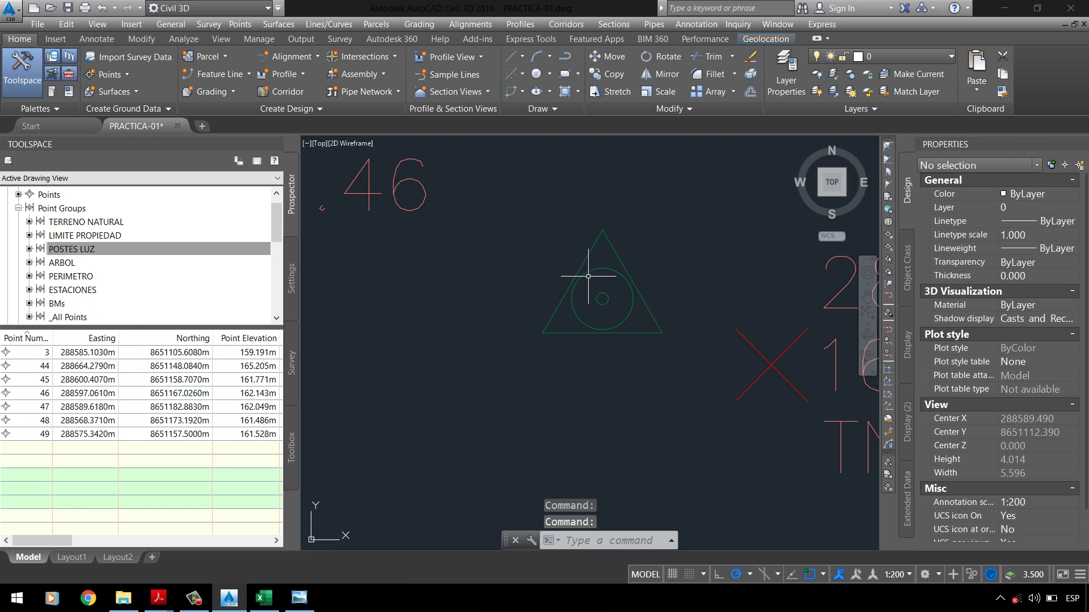
Step: Reselect Basic for POSTES LUZ, review its Marker and 3D Geometry settings, then apply and accept
right_click(108, 253)
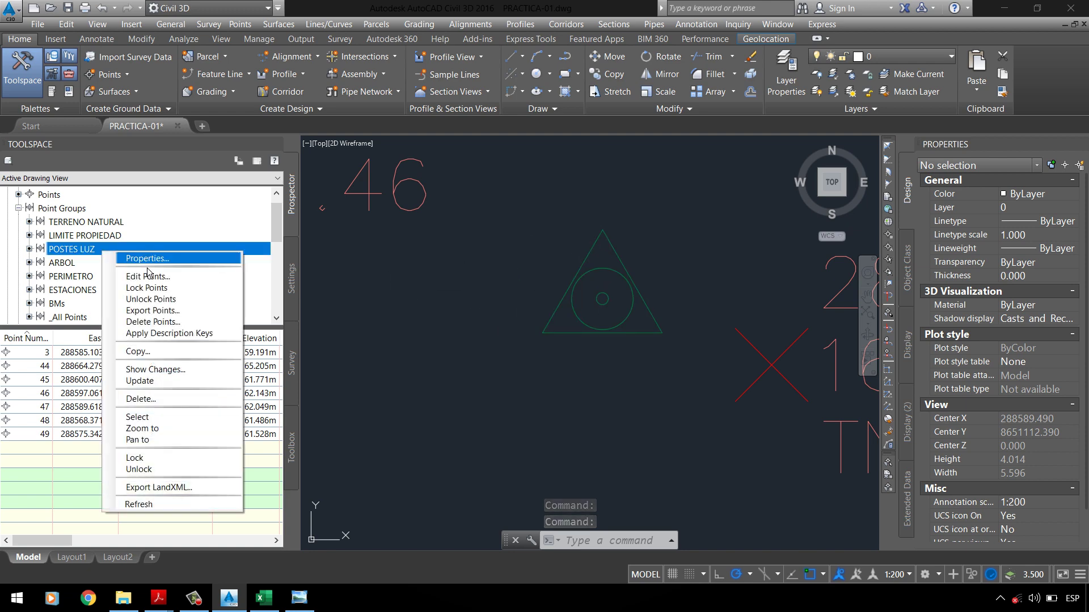
click(111, 258)
click(485, 292)
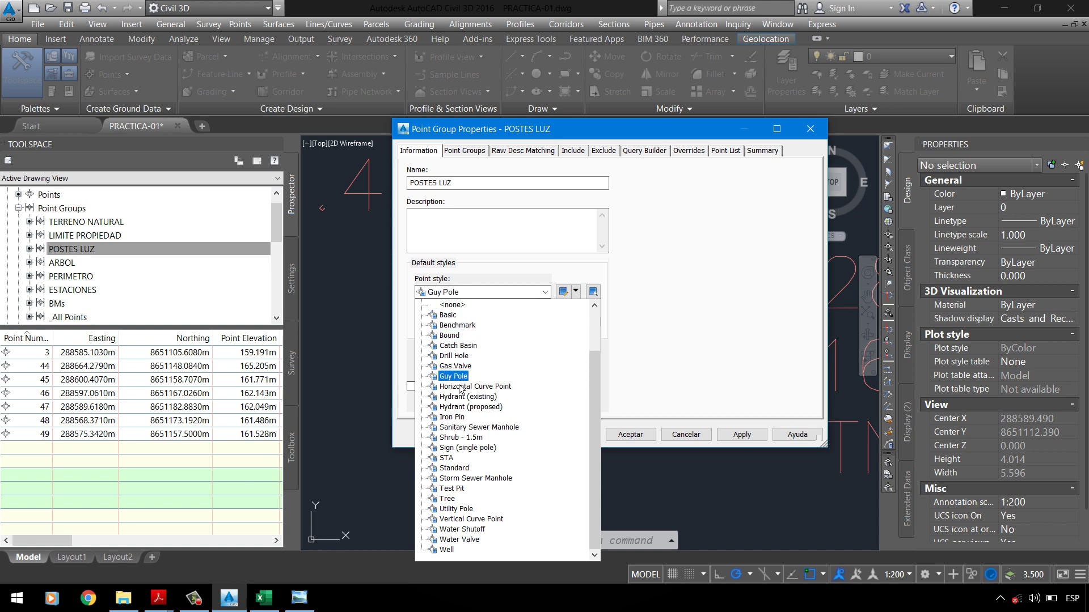
click(460, 315)
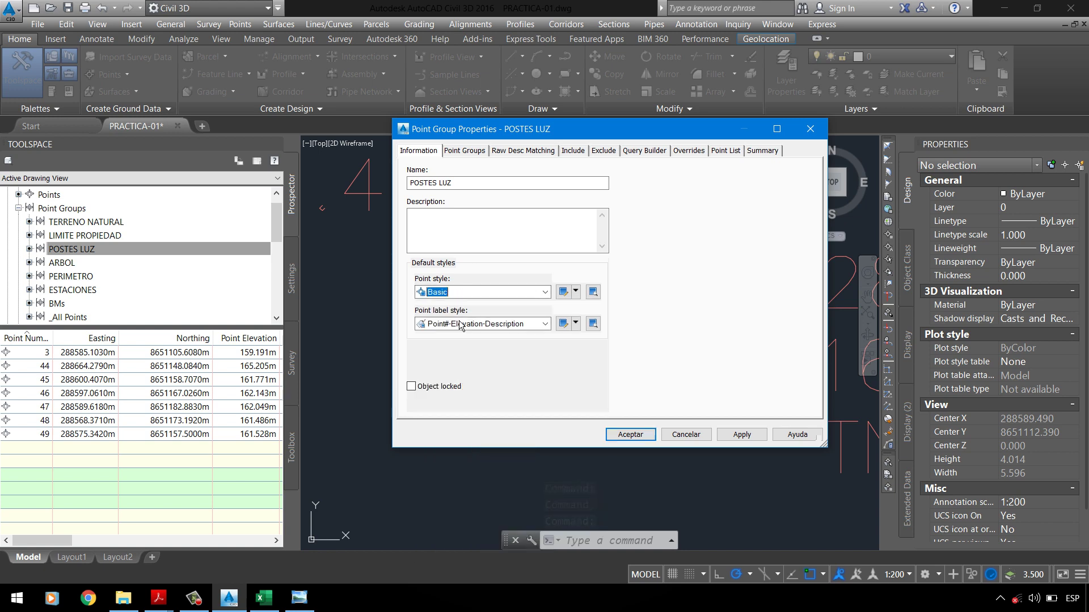
click(575, 292)
click(593, 330)
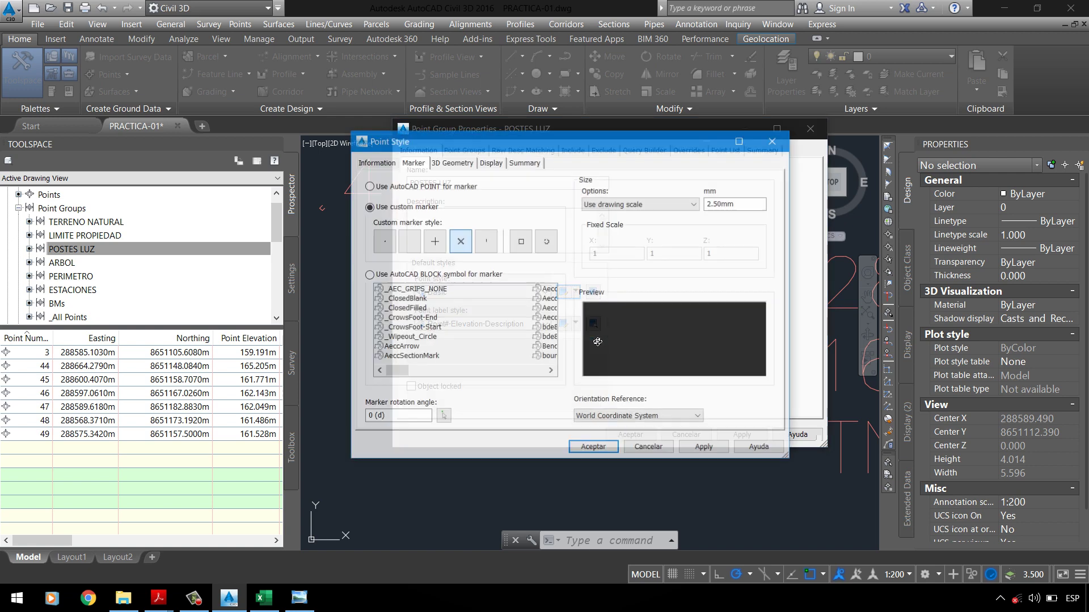
click(465, 165)
click(412, 164)
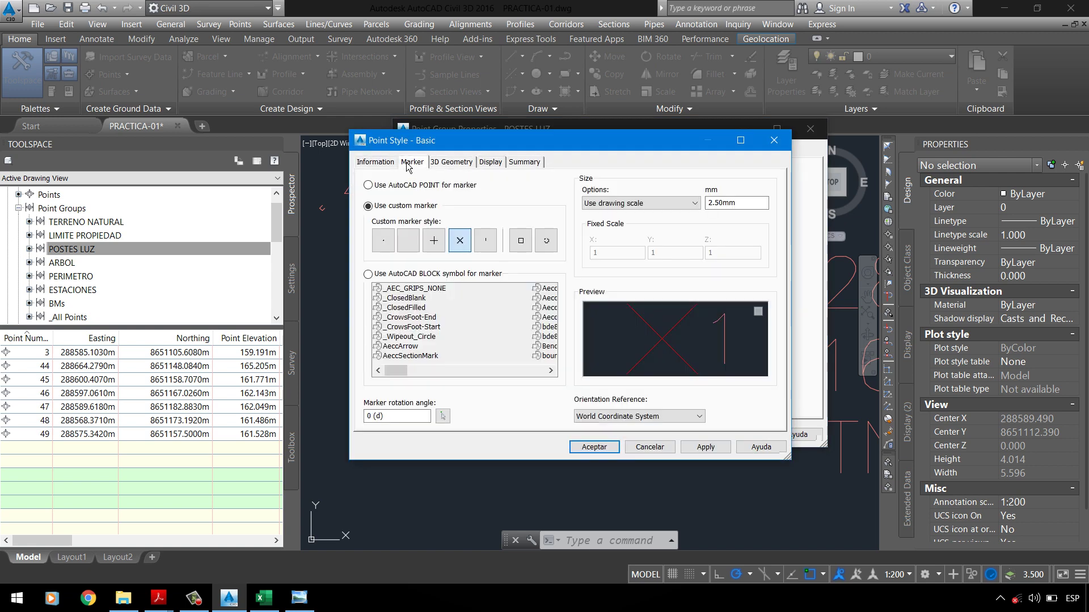
click(705, 447)
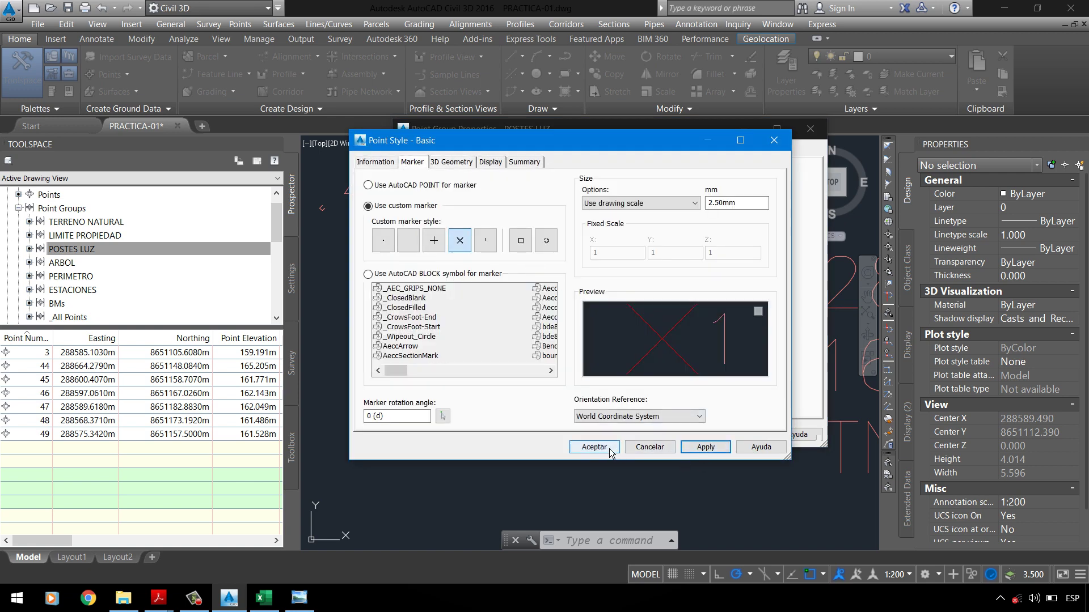
click(594, 447)
click(738, 434)
click(629, 435)
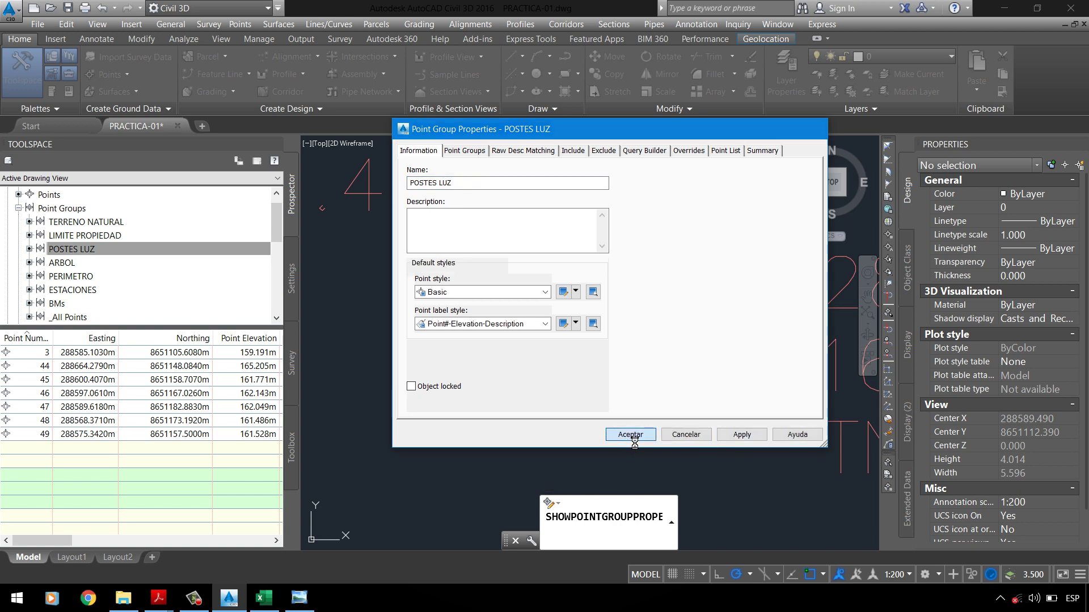
scroll(530, 292, down, 10)
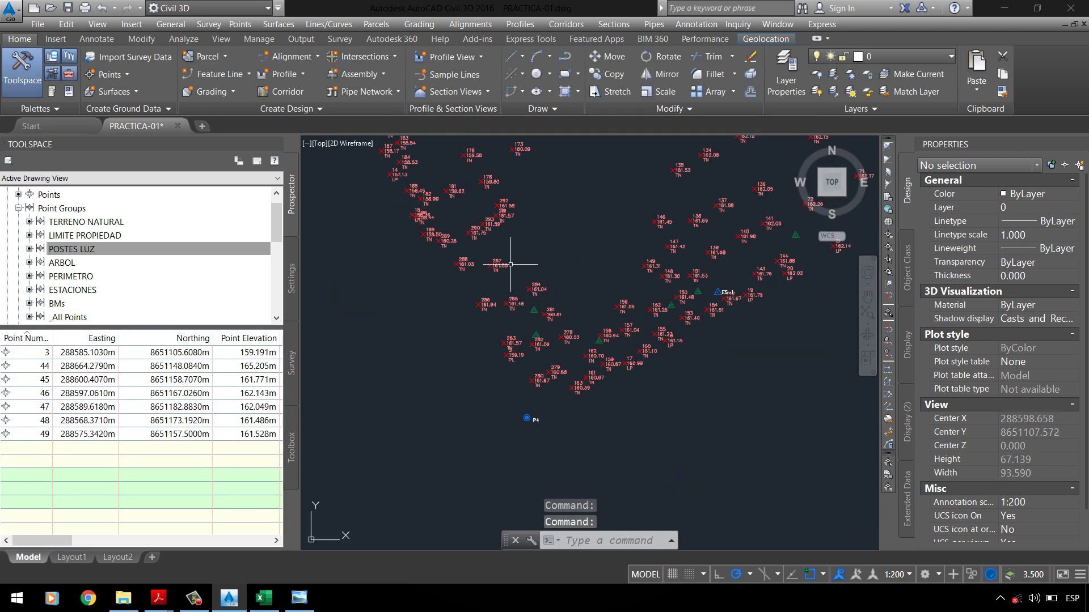
Step: Update all point groups in the Point Groups collection and reselect POSTES LUZ
click(62, 208)
right_click(97, 210)
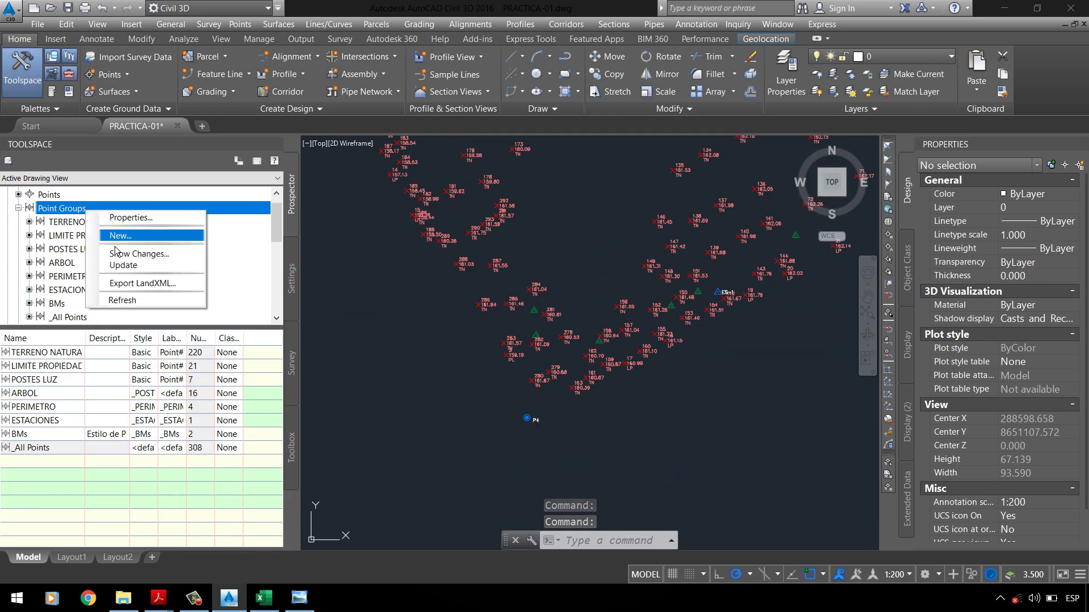
click(128, 265)
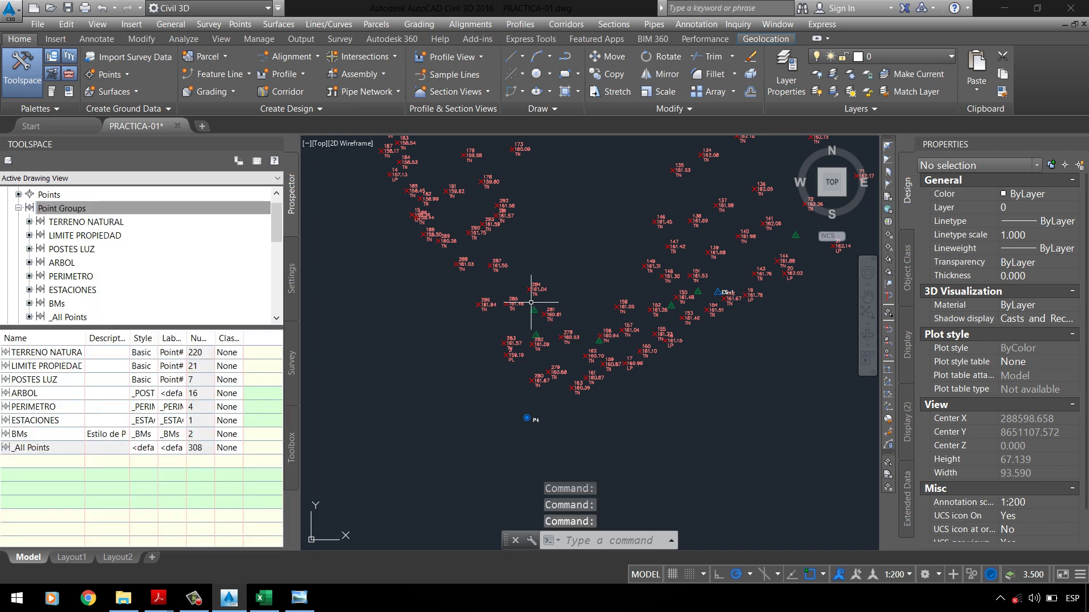
click(72, 253)
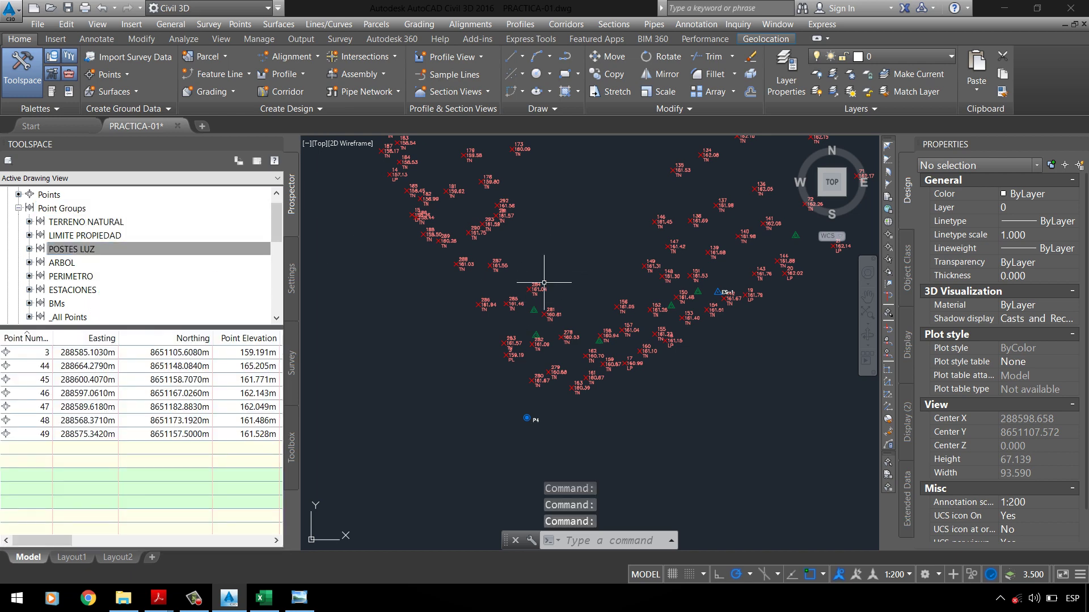
Step: Inspect a triangle COGO point in the drawing, then check the Civil 3D manual PDF
scroll(543, 326, up, 8)
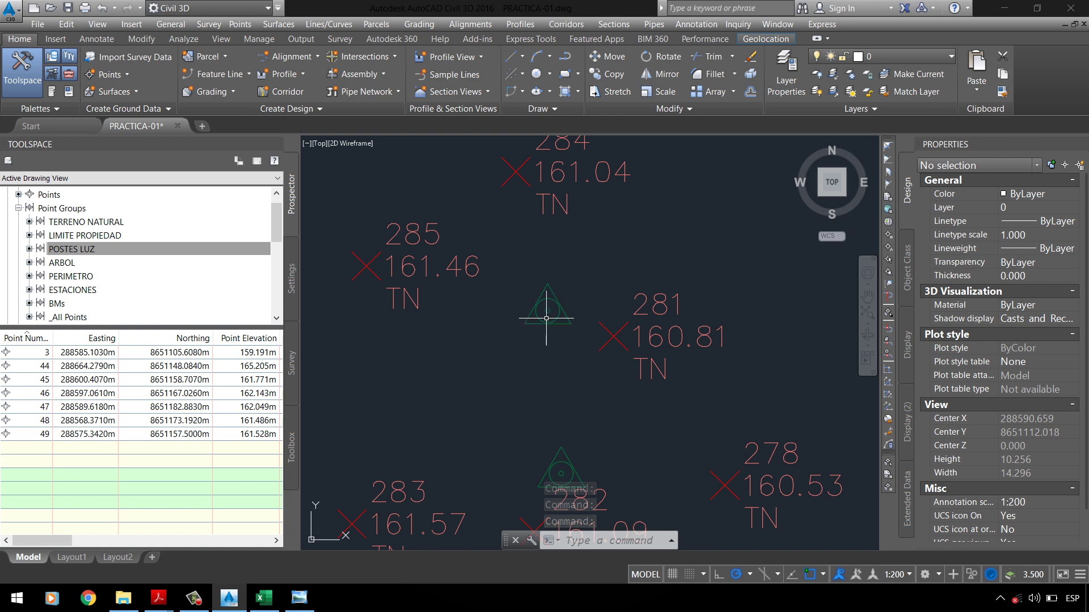
click(553, 306)
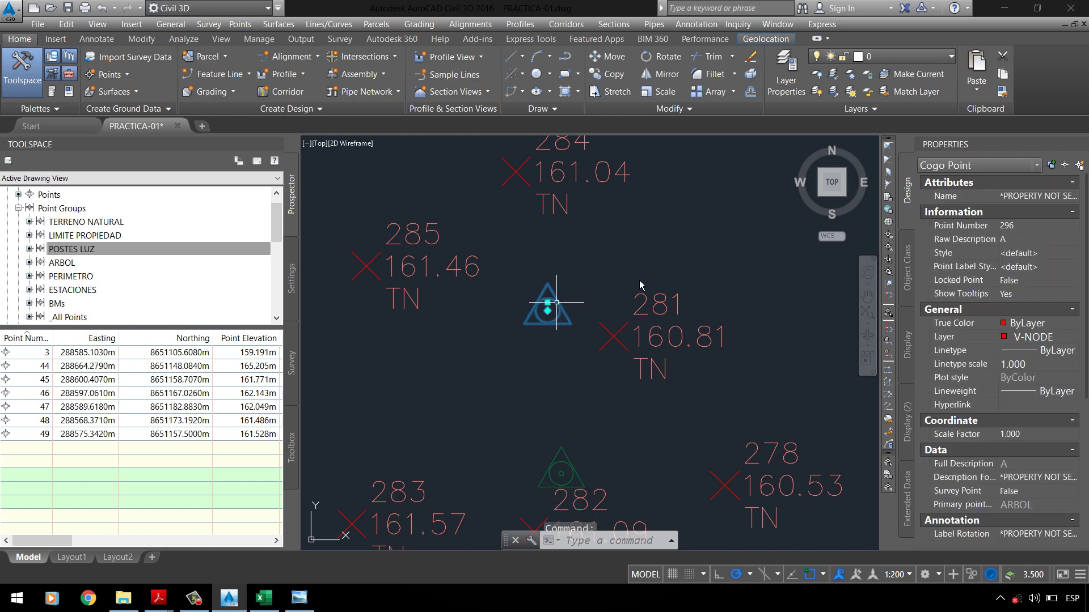
right_click(616, 325)
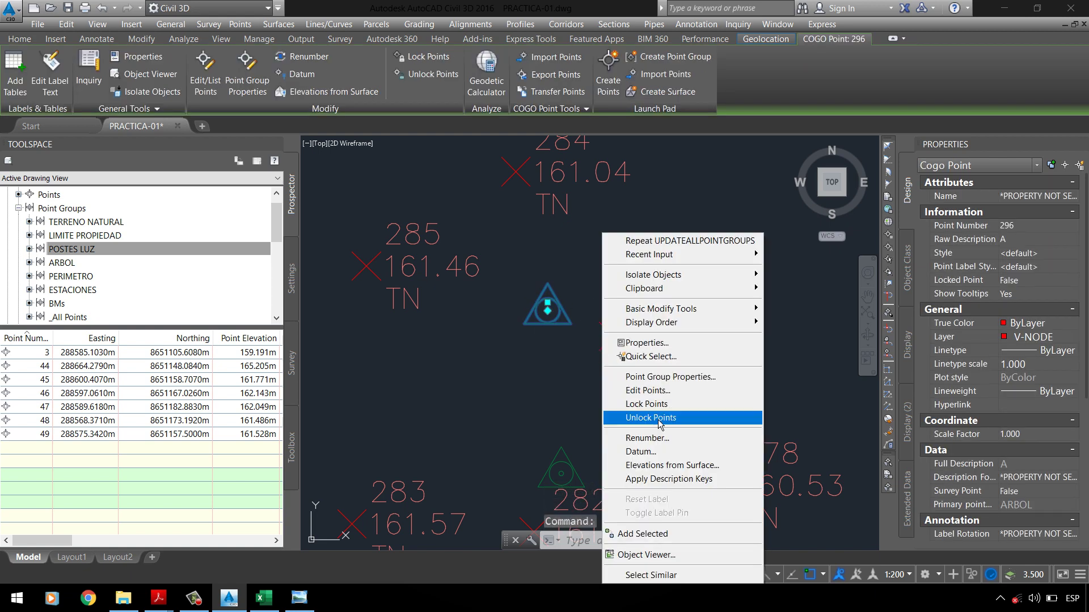
key(Escape)
key(Escape)
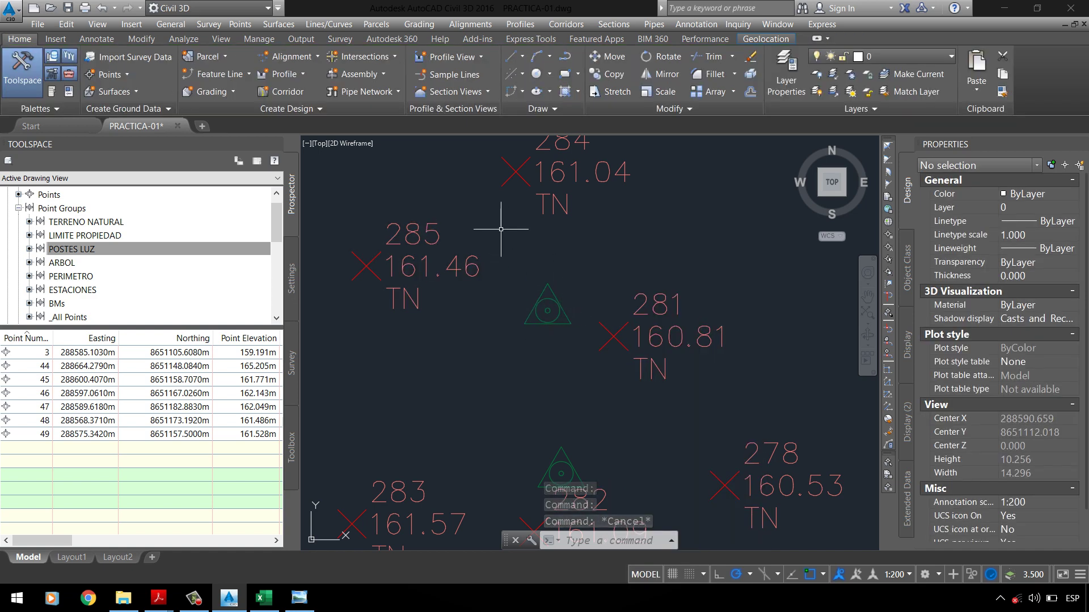
click(159, 599)
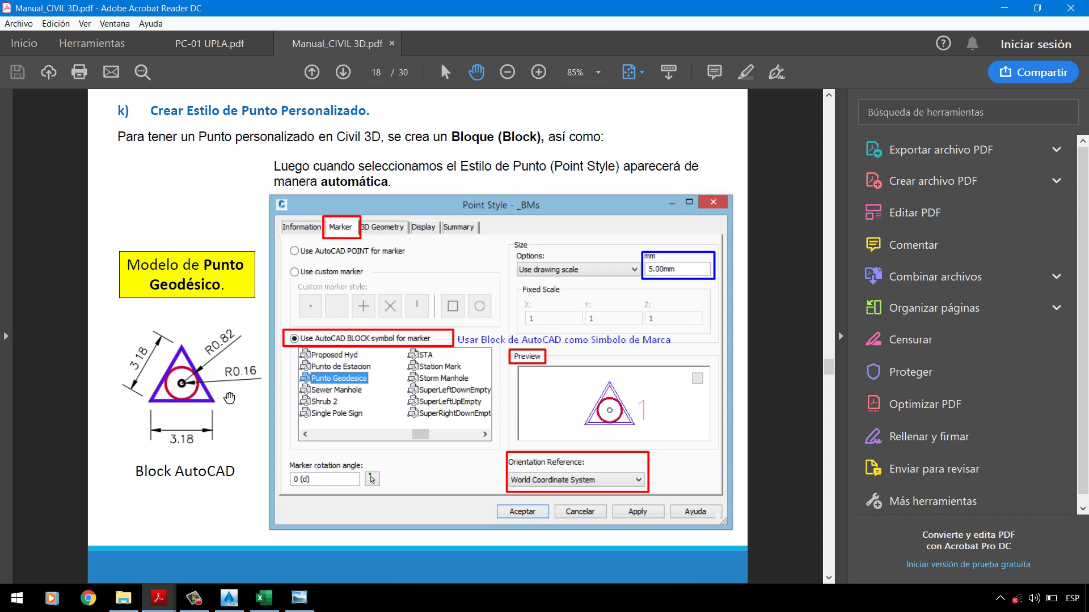
Step: Open the POSTES LUZ point group's properties and its point style list
click(1003, 8)
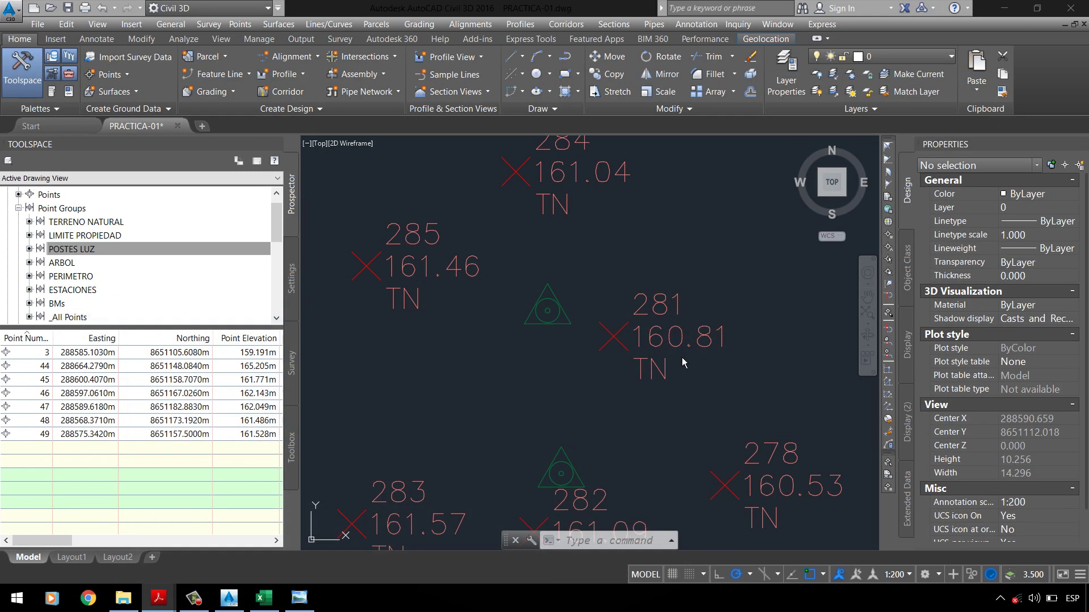
scroll(567, 309, up, 4)
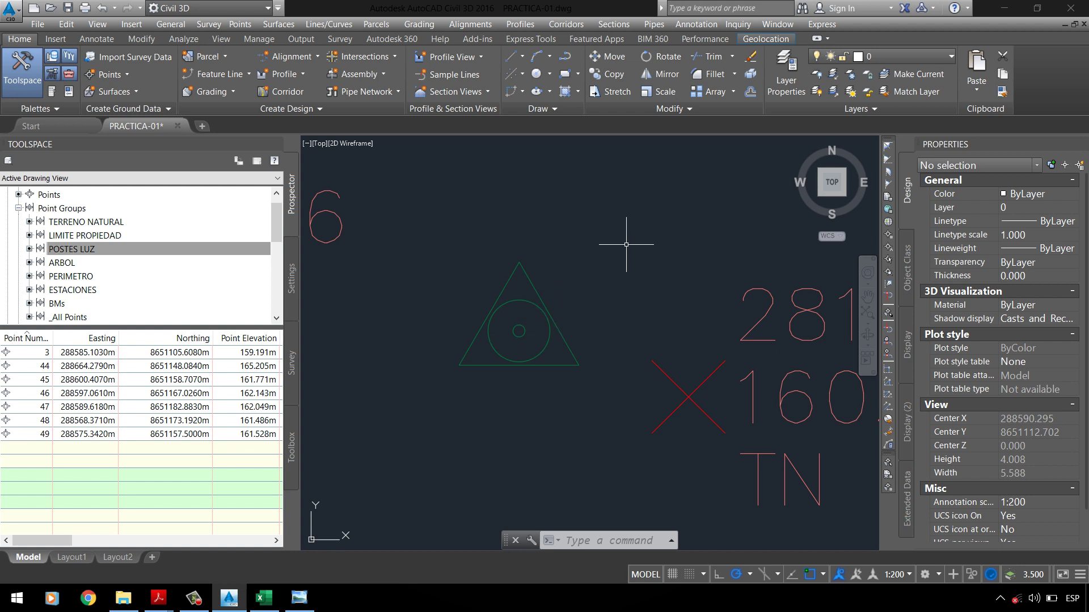
click(51, 251)
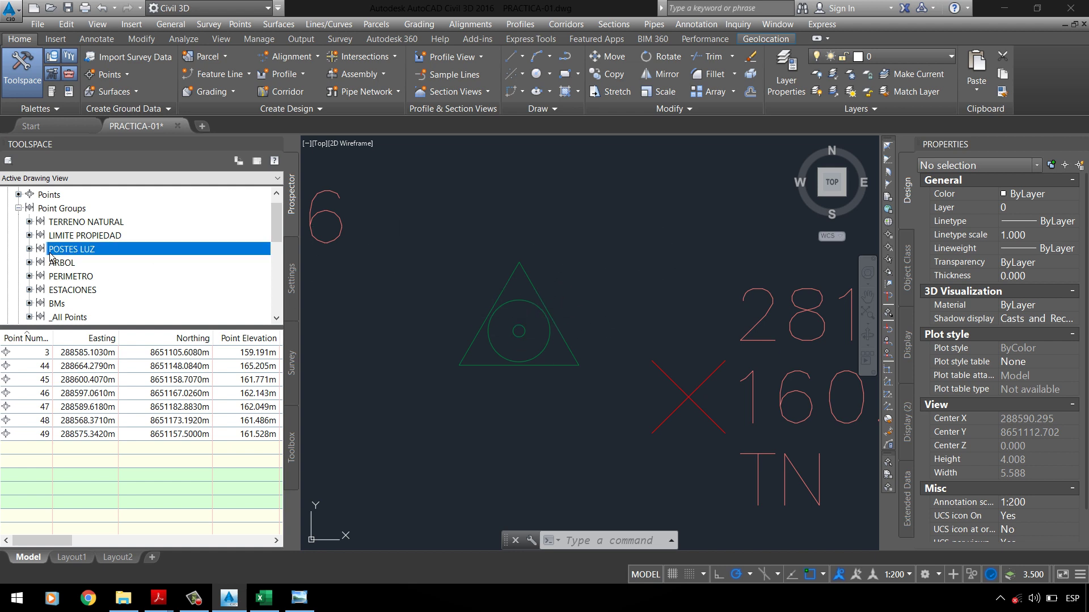
right_click(219, 250)
click(238, 251)
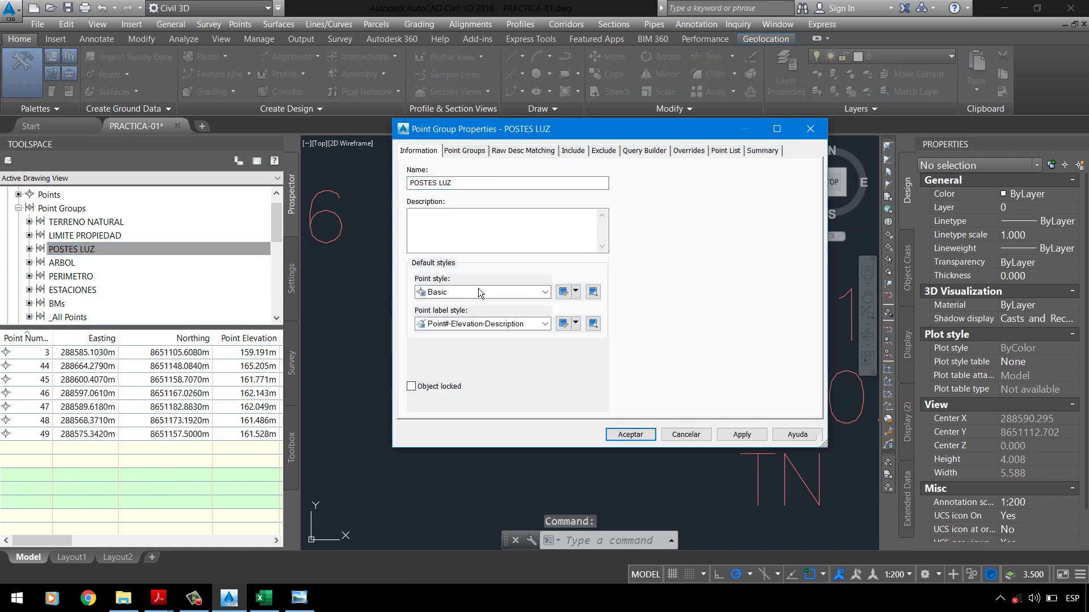
click(478, 292)
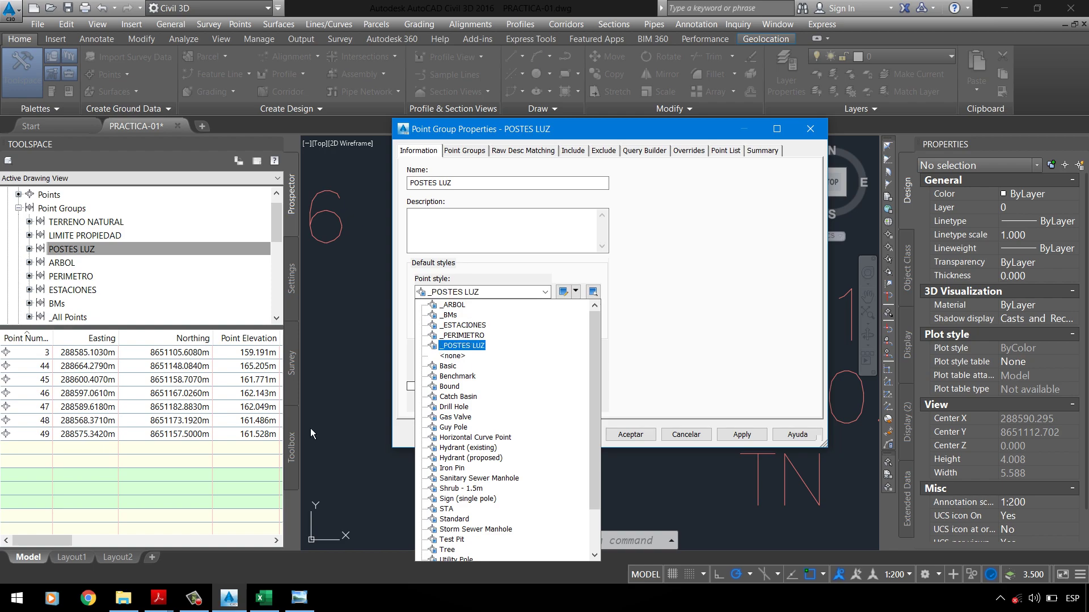
Step: After checking the PC-01 UPLA assignment PDF, pick _POSTES LUZ and open its style editor
click(158, 598)
click(134, 573)
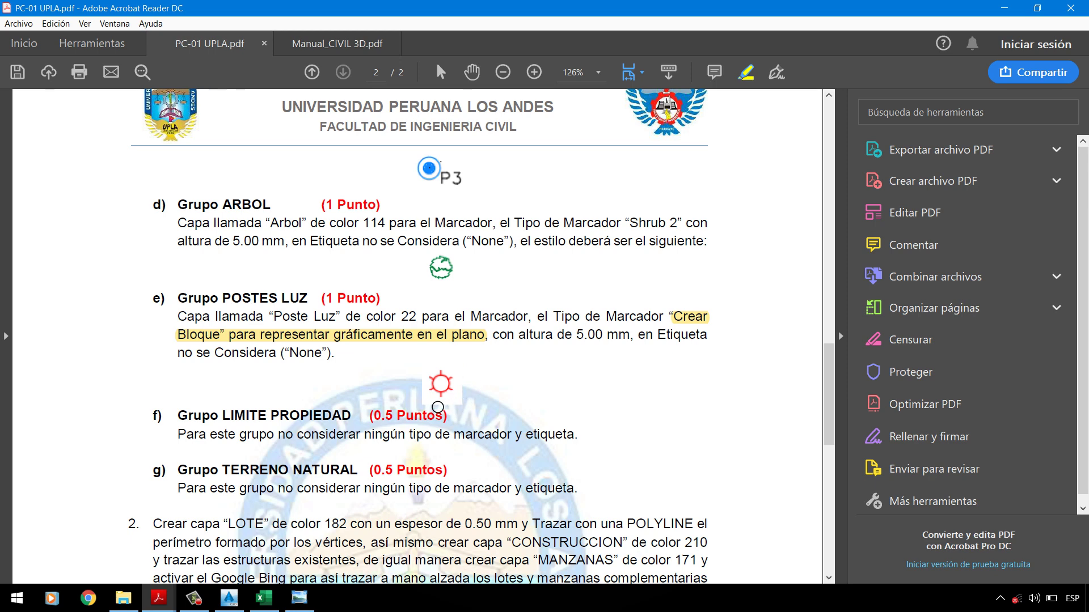
click(245, 598)
click(512, 293)
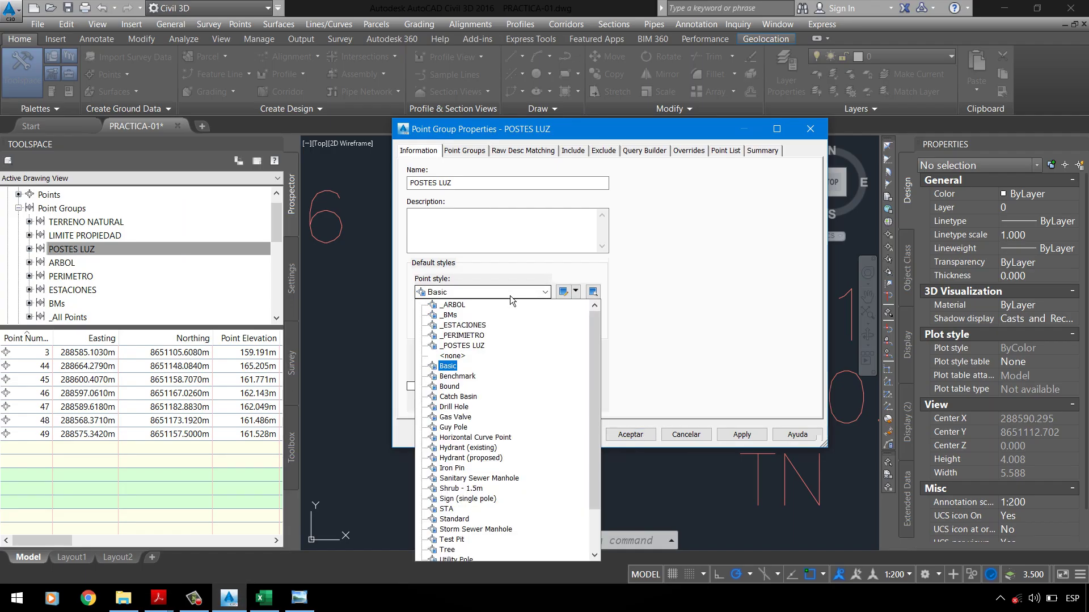
click(462, 346)
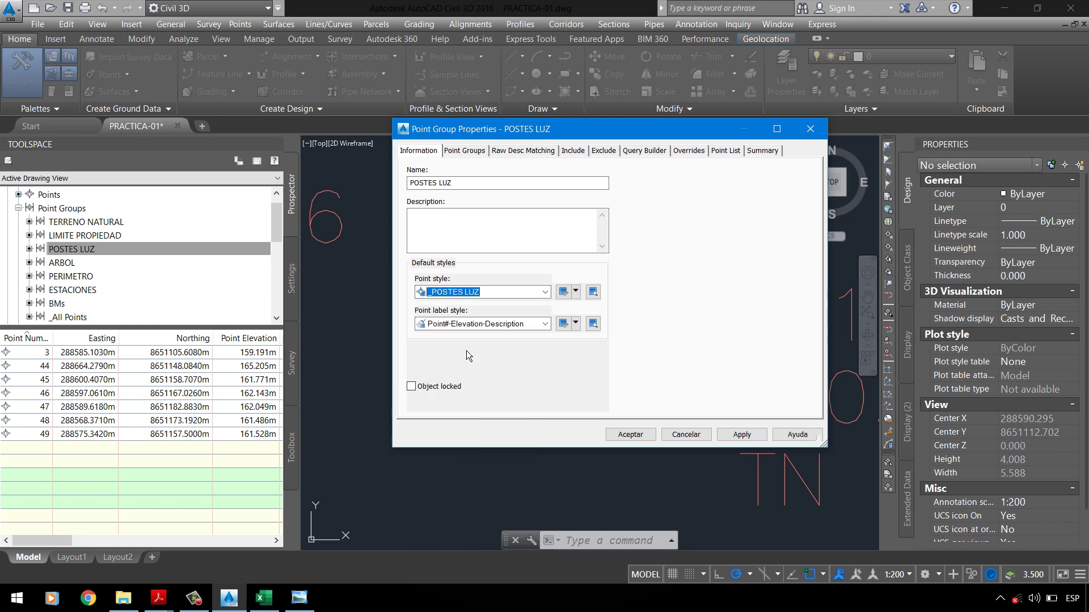
click(579, 294)
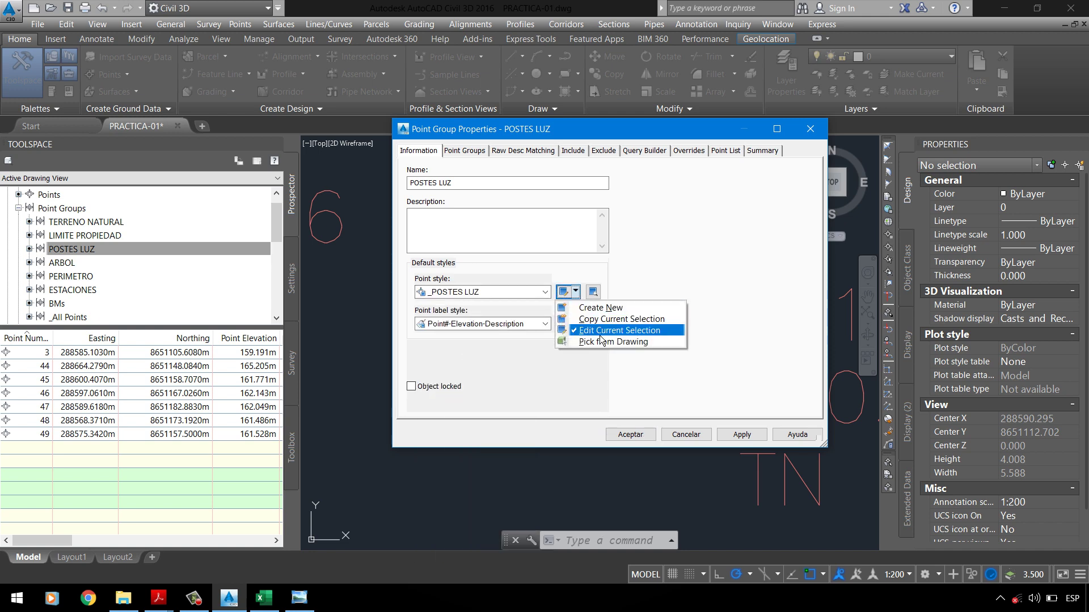
click(602, 337)
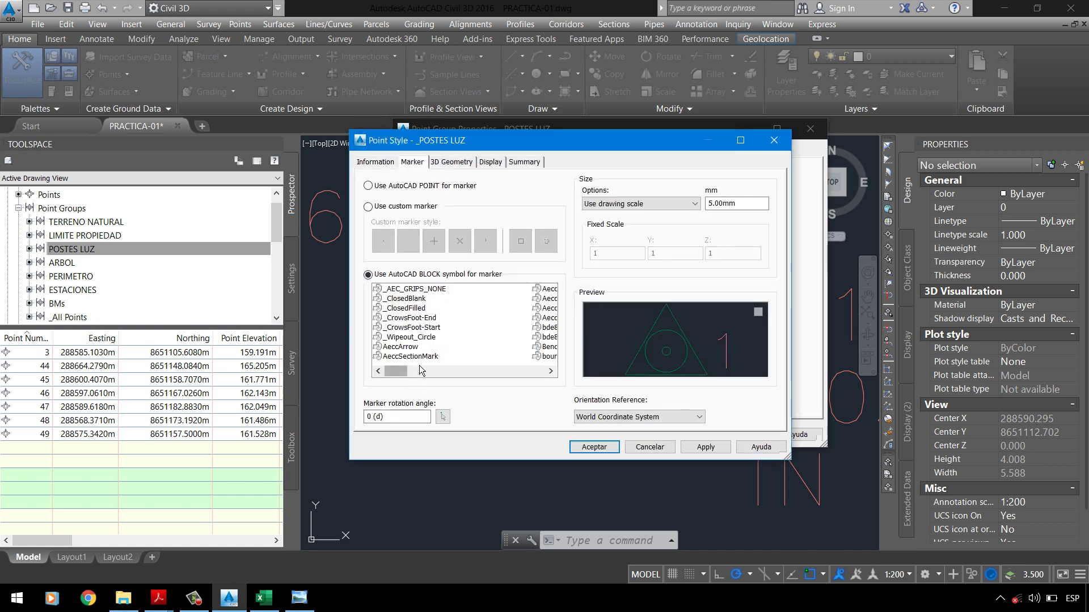
Step: Try _AEC_GRIPS_NONE, _ClosedFilled, _CrowsFoot-Start and _ClosedBlank as the marker block
click(421, 290)
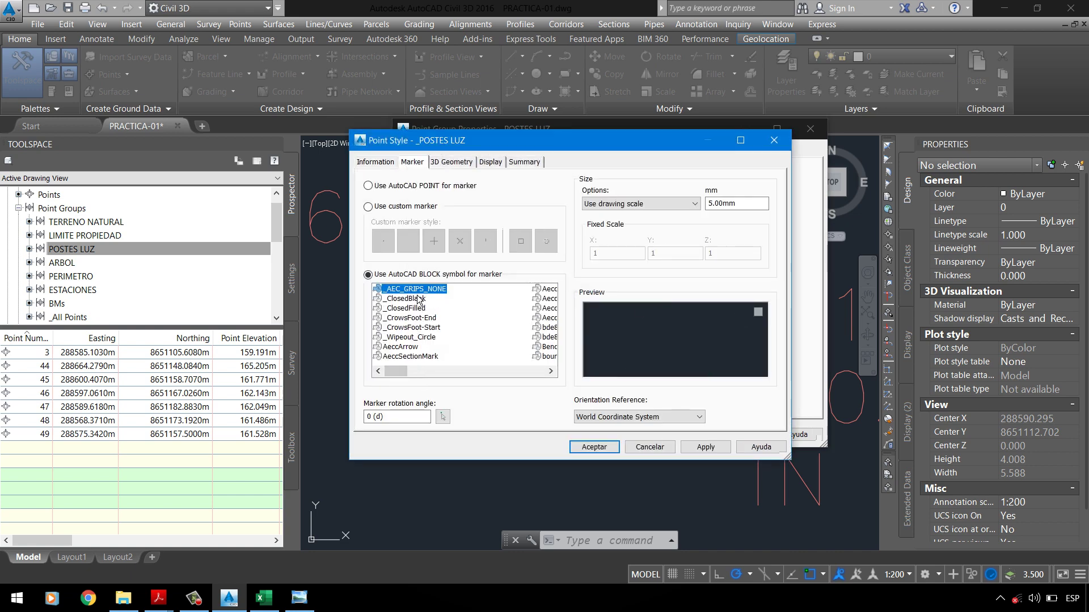
click(404, 308)
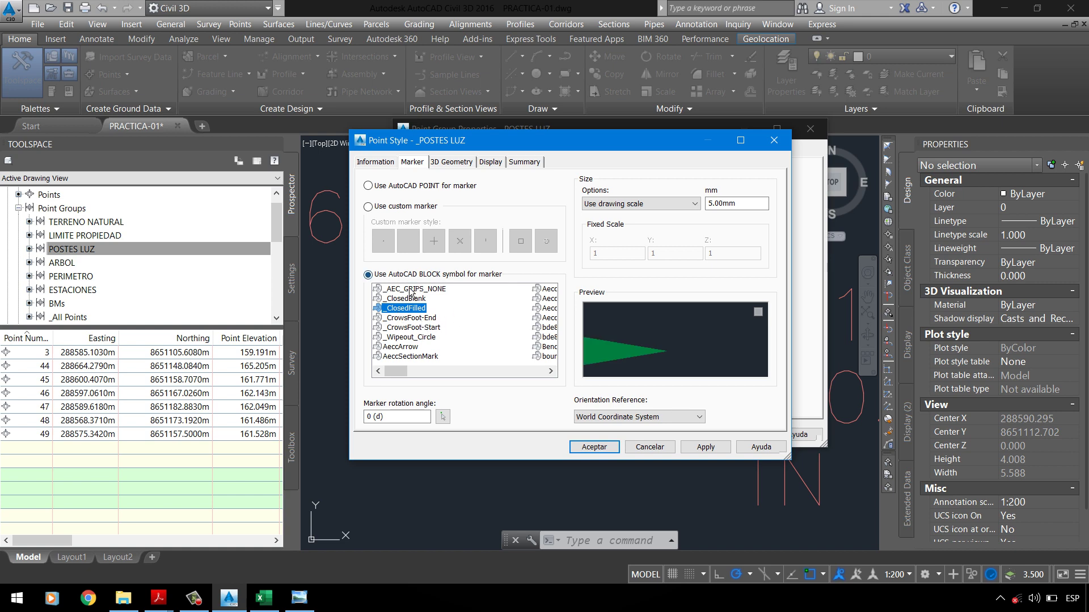
click(419, 327)
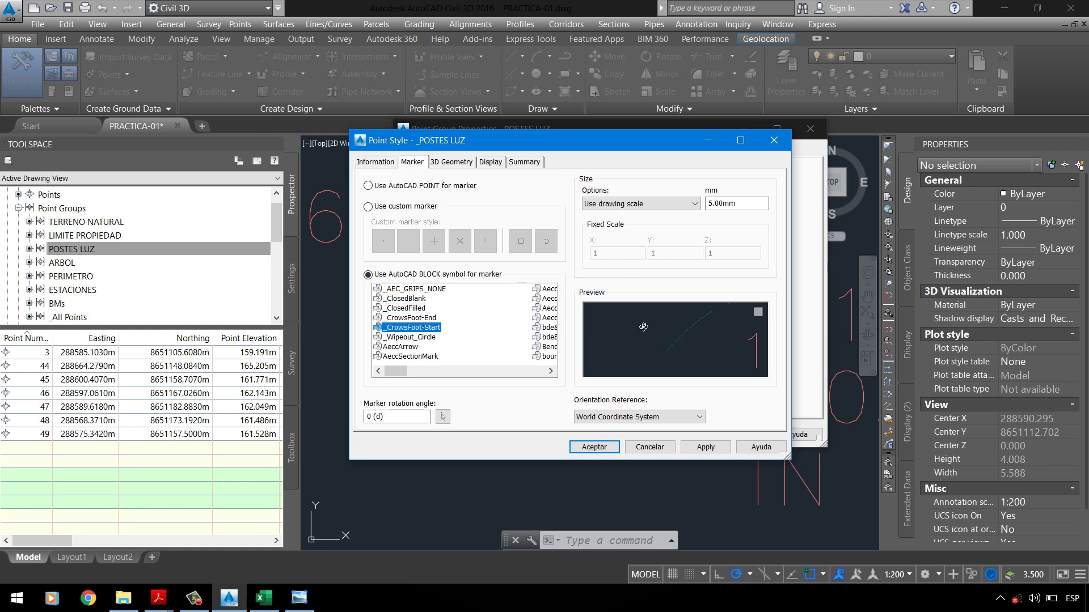
click(556, 319)
click(409, 328)
key(Up)
key(Up)
key(Up)
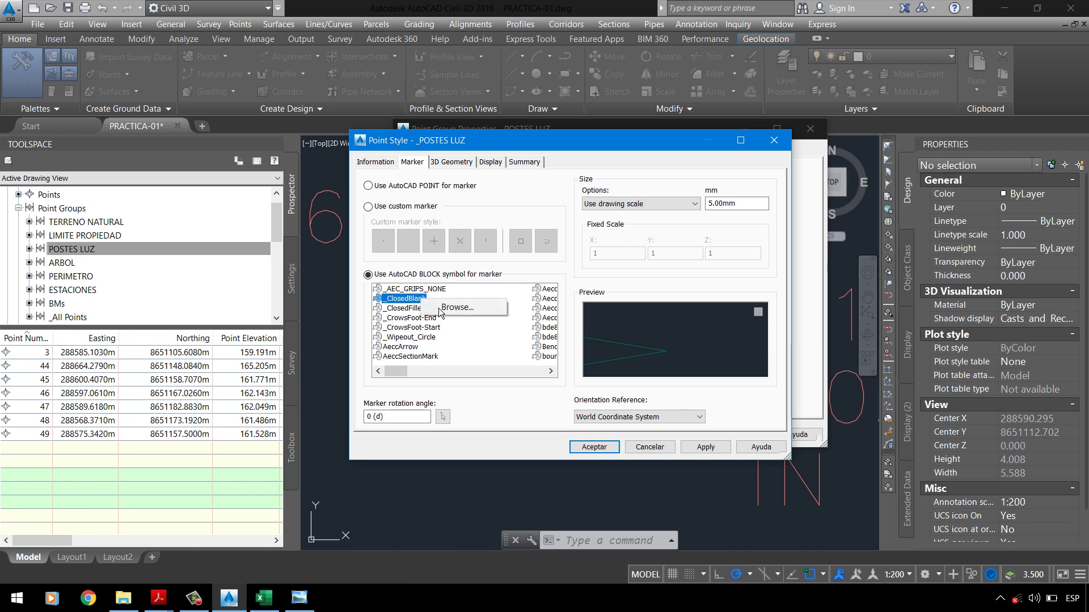
Step: Pick _CrowsFoot-End, then browse for a marker block in another drawing
right_click(422, 301)
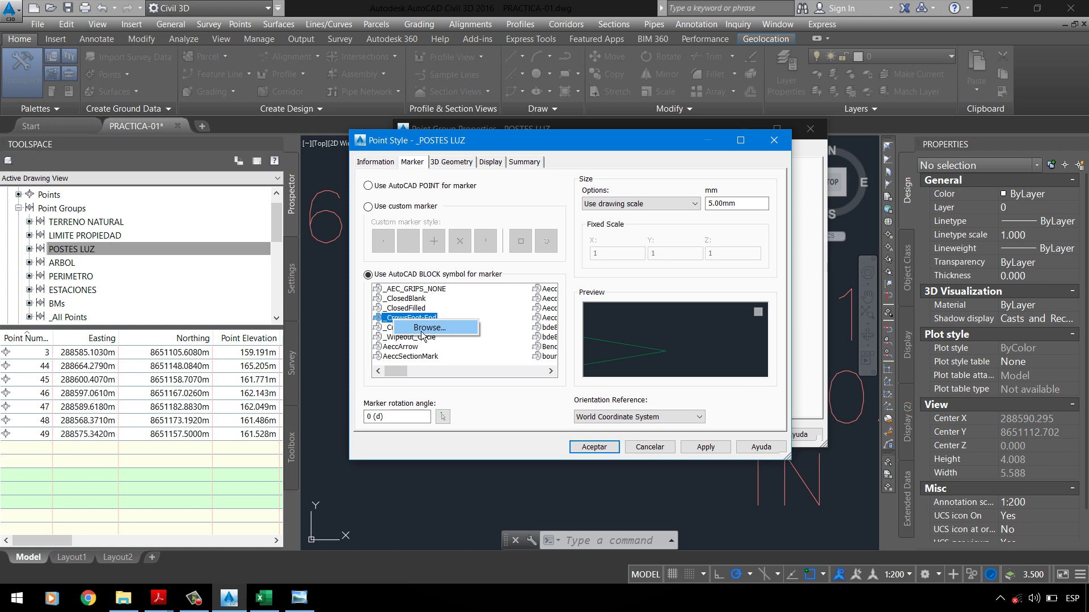
click(437, 334)
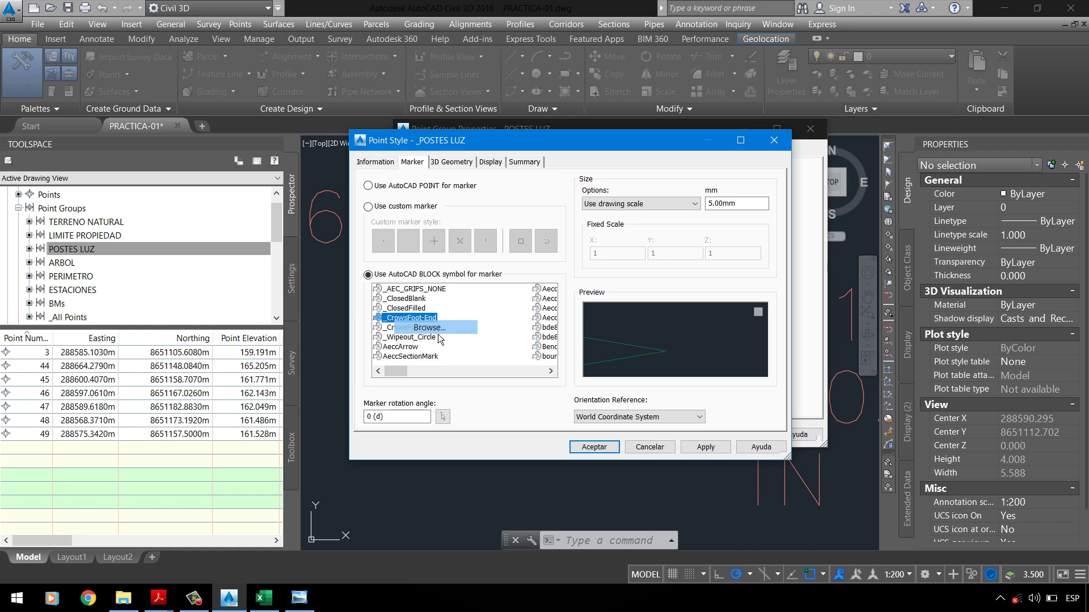
key(Escape)
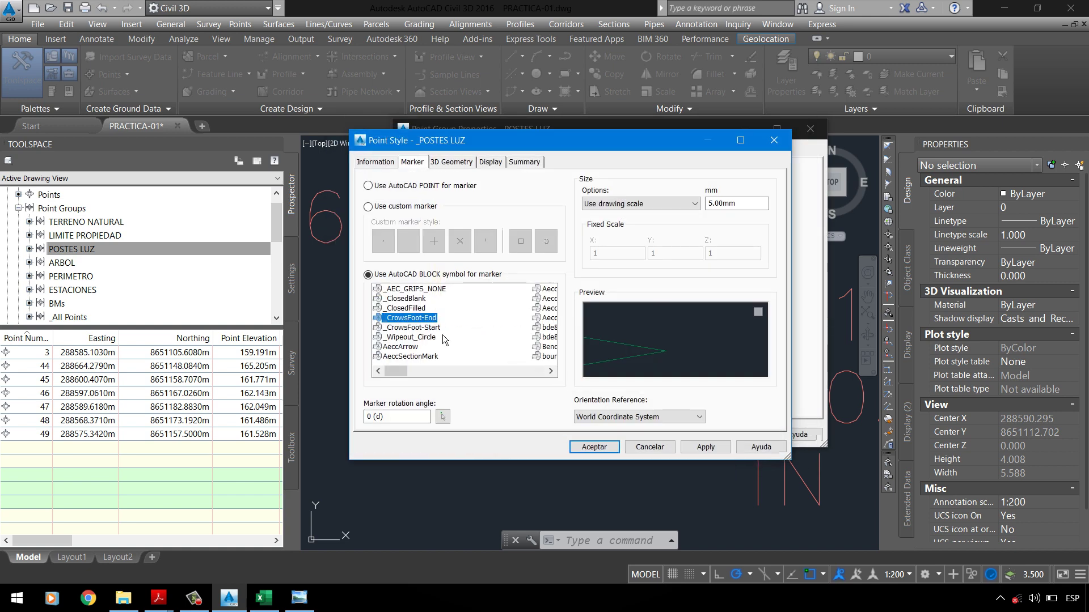
right_click(436, 327)
click(479, 326)
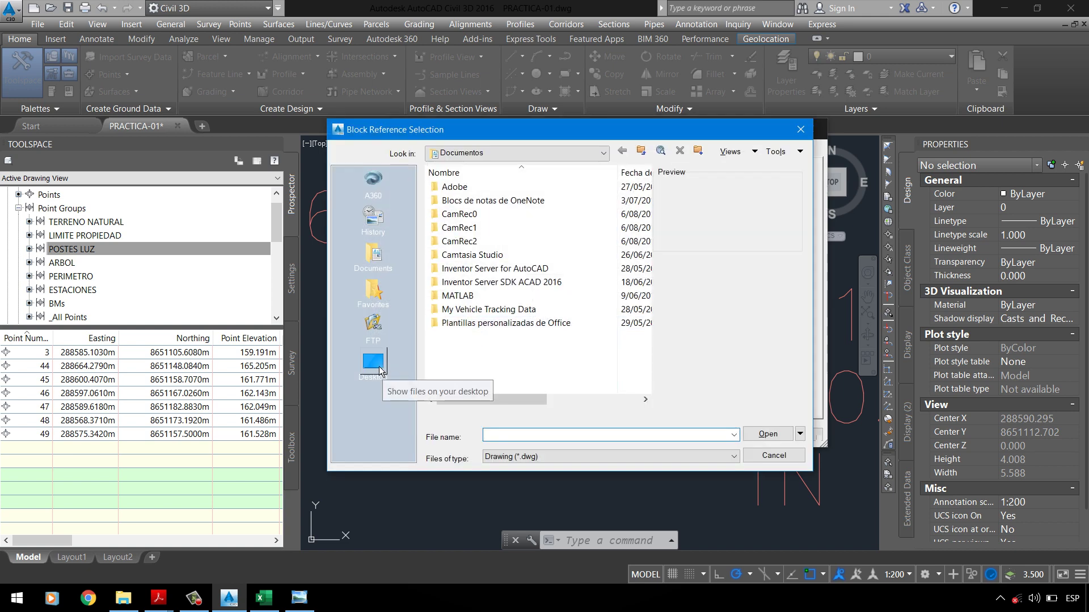
Step: Check the PC-01 UPLA PDF, then choose Simbolos_Topo from the desktop PC-1 folder
click(158, 598)
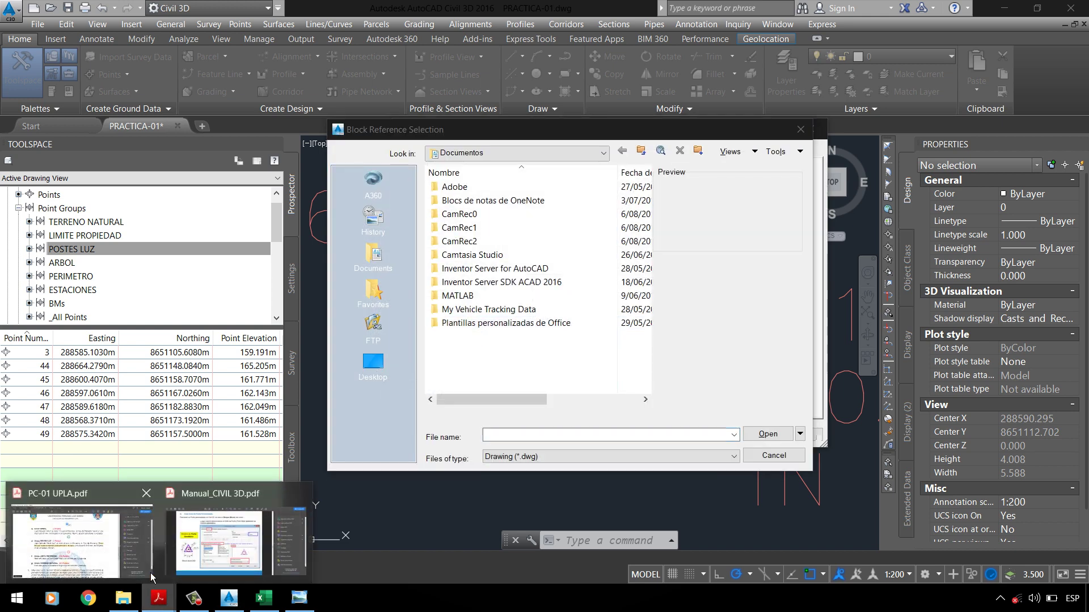
click(109, 556)
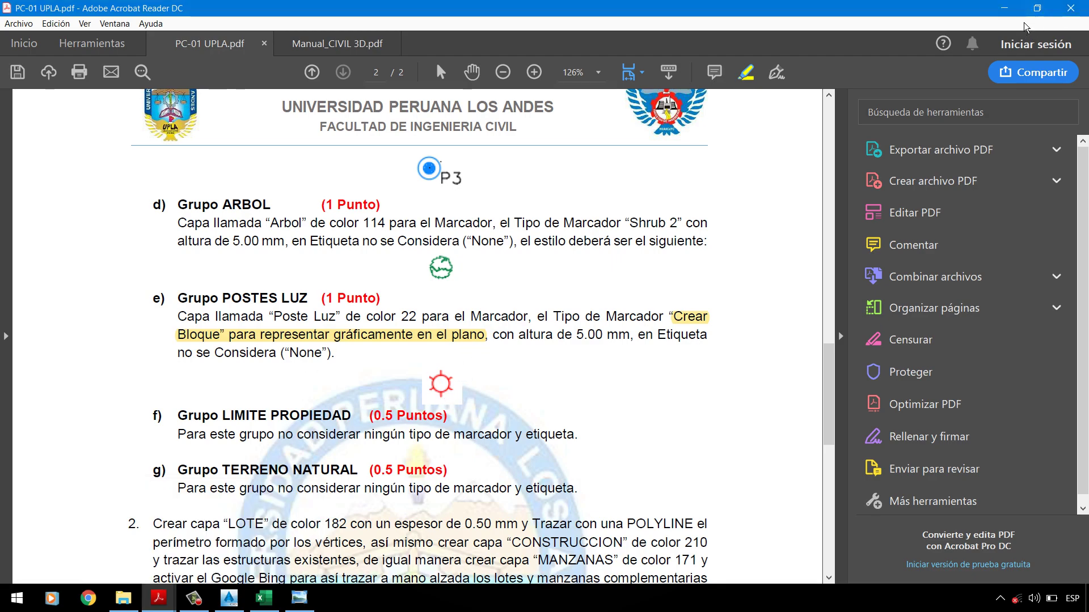
click(1004, 8)
click(399, 372)
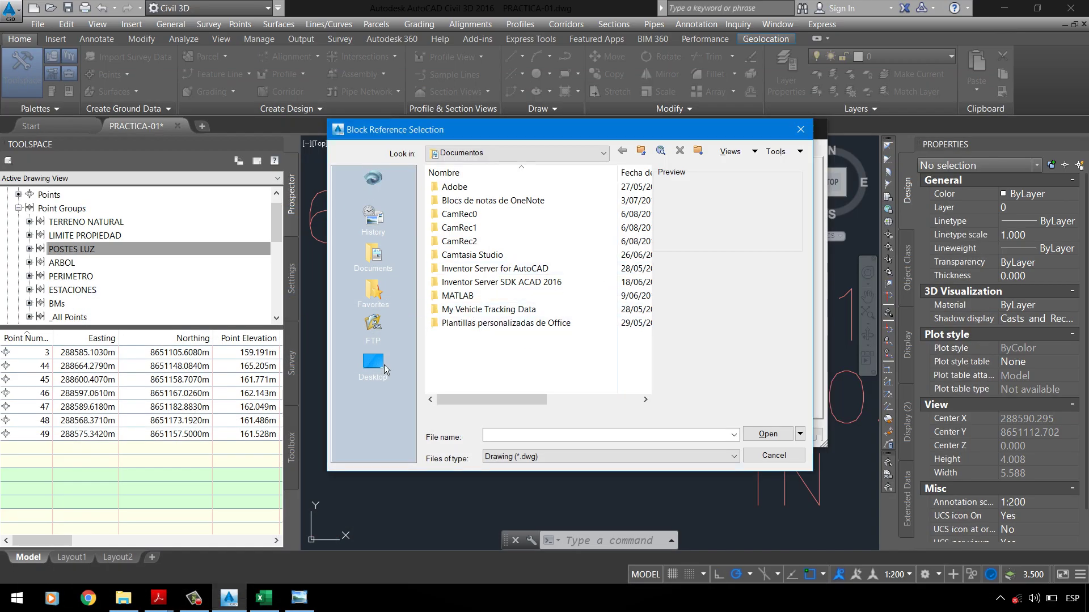
double_click(474, 277)
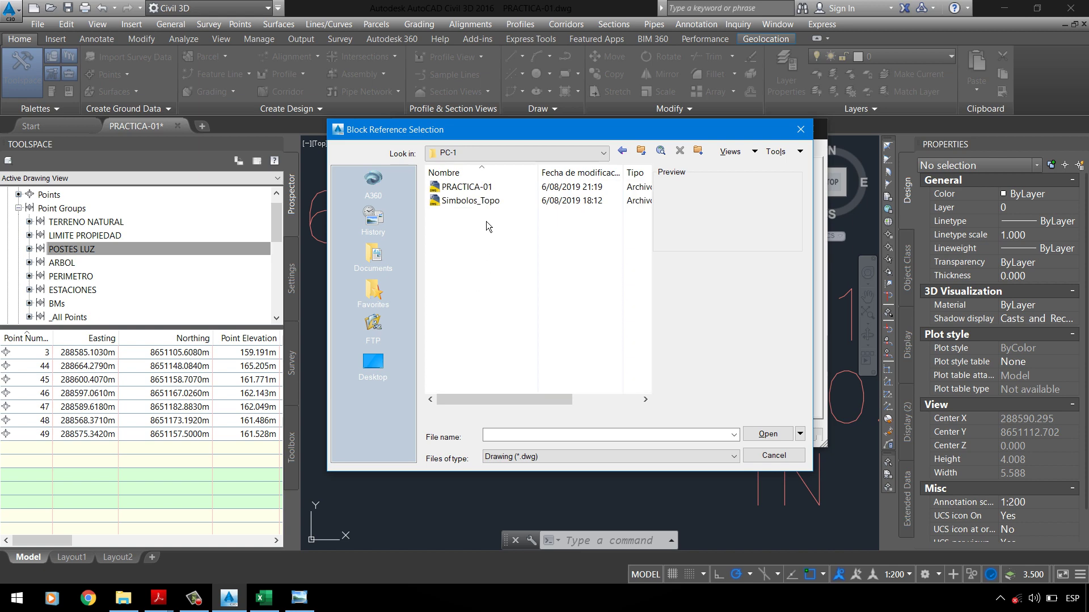
click(487, 190)
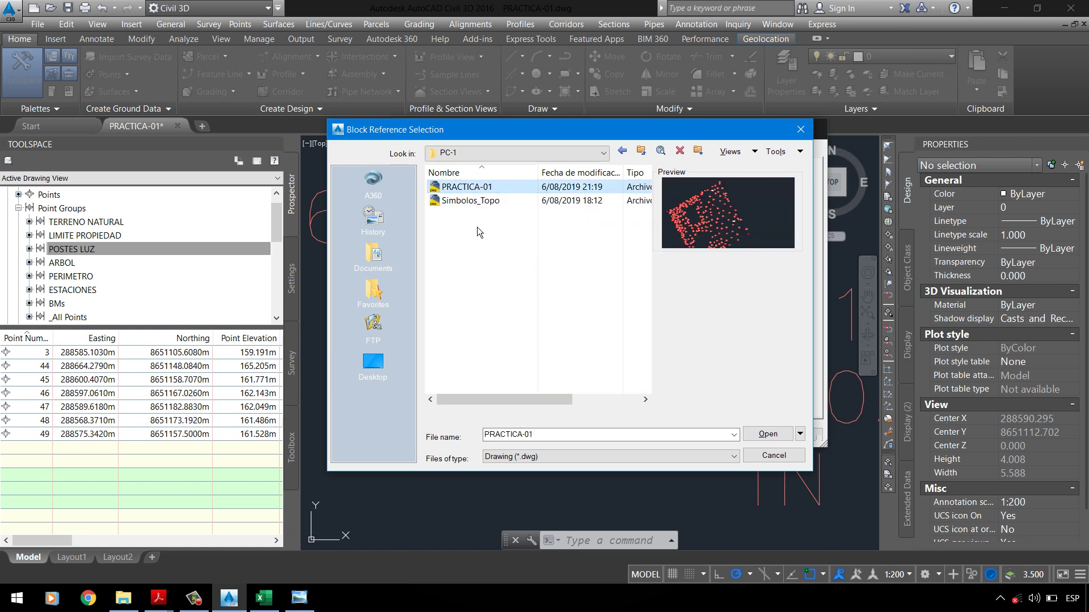
click(481, 213)
click(481, 206)
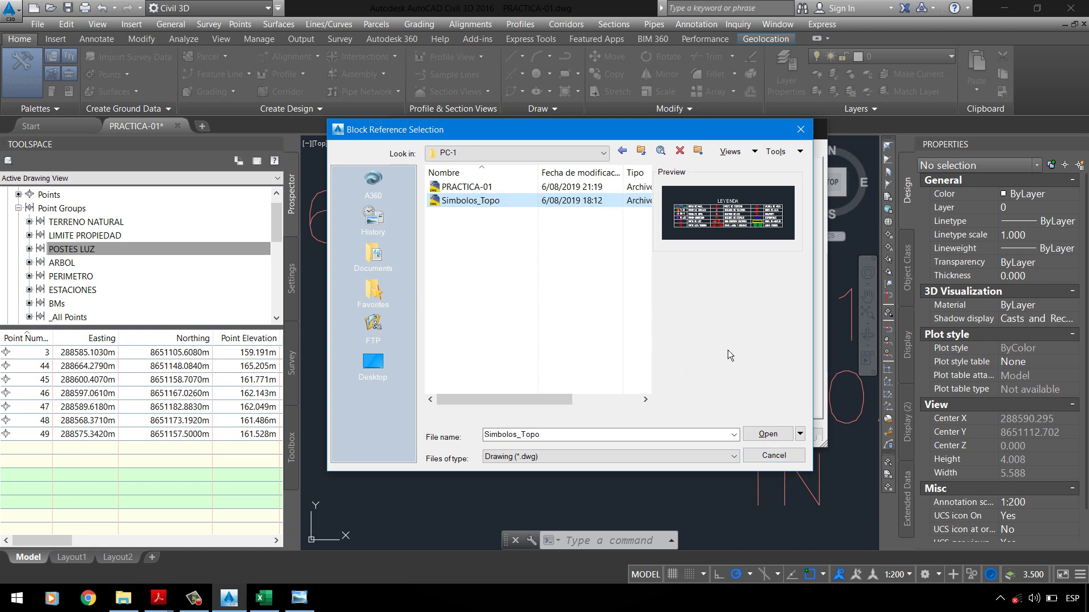
Step: Cancel the block file, Point Style and Point Group dialogs, keeping no marker changes
click(784, 462)
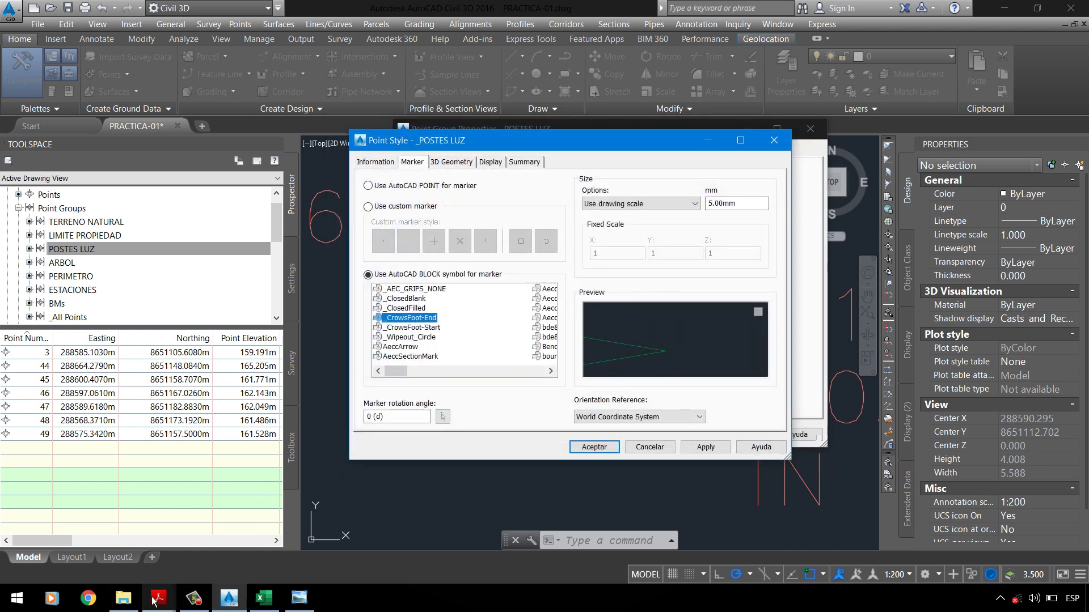
click(138, 608)
right_click(189, 230)
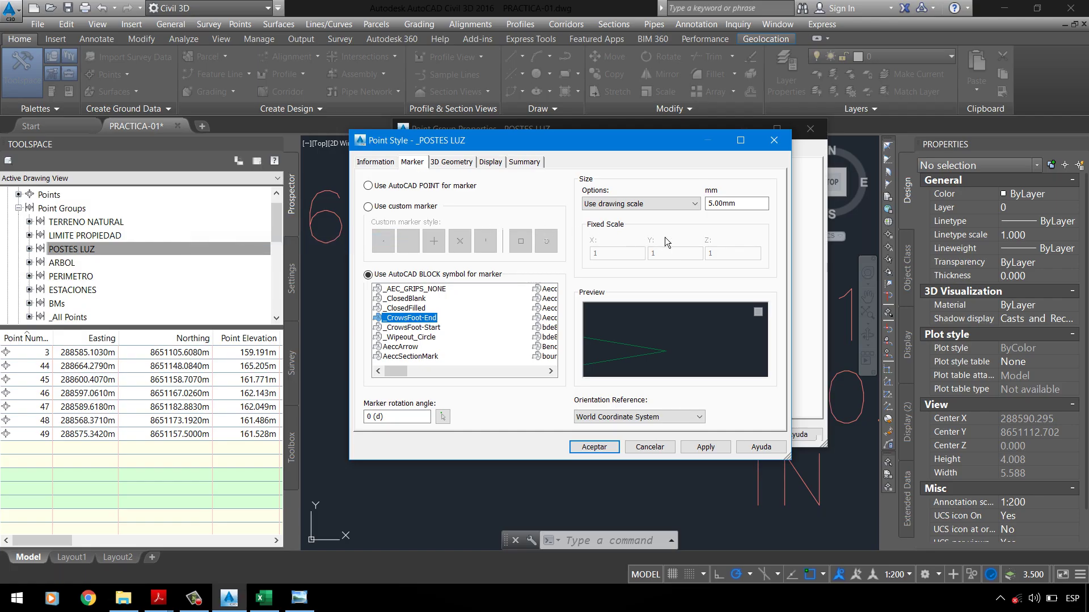
click(659, 453)
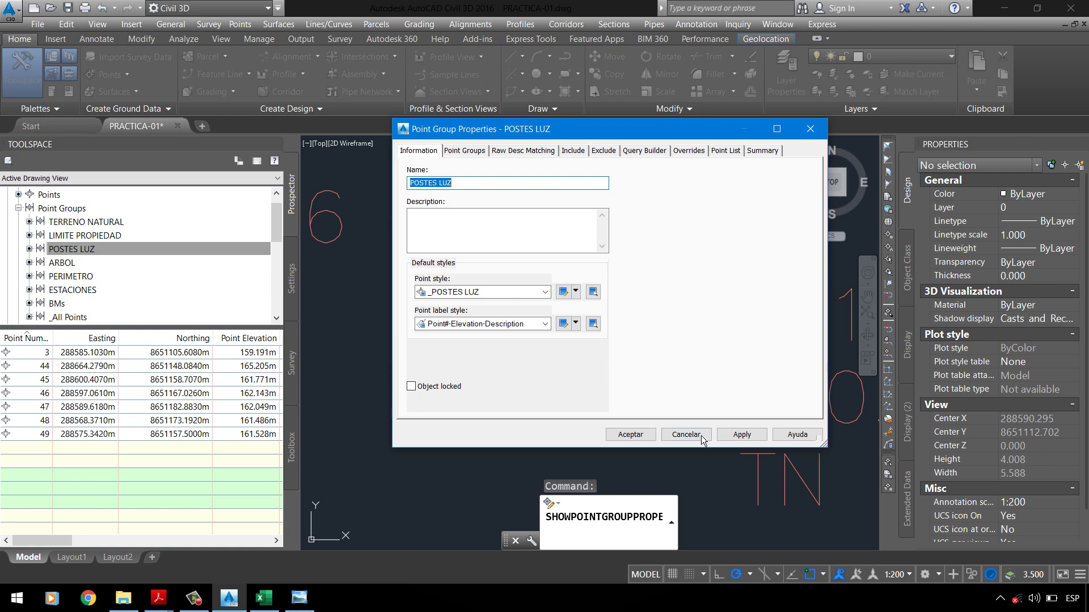
click(701, 434)
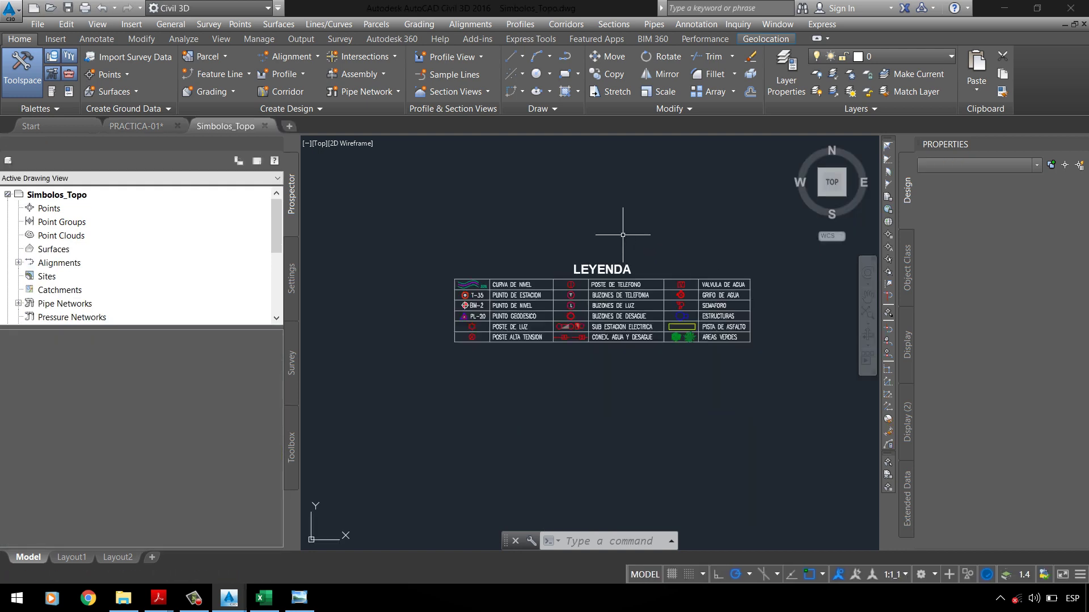
Step: Zoom into the Simbolos_Topo LEYENDA table and start in-place editing of the Poste de Luz block
click(640, 218)
click(654, 232)
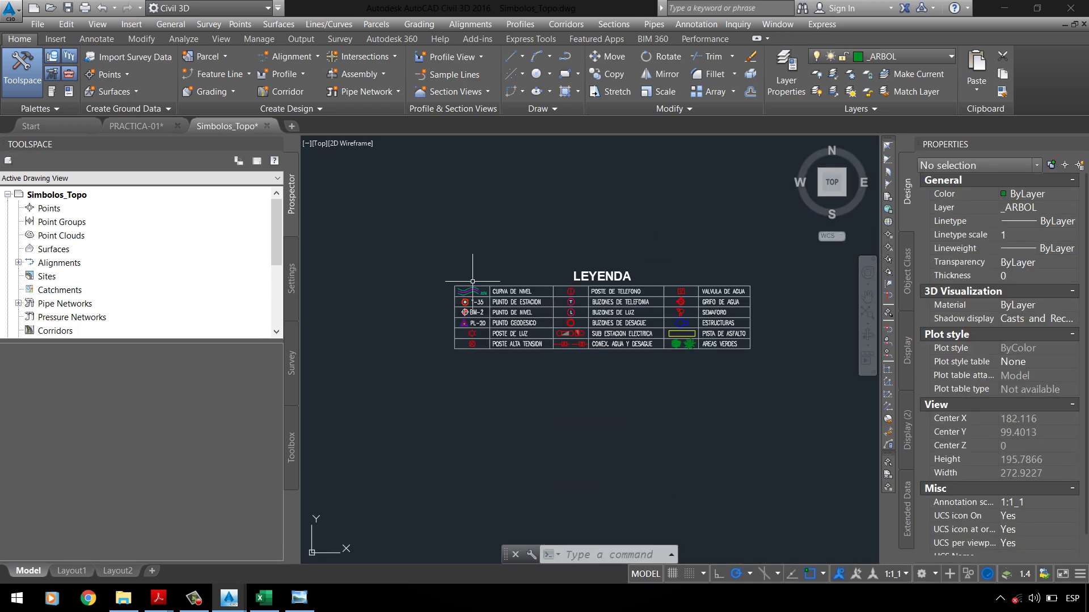
scroll(473, 281, up, 4)
scroll(544, 274, up, 2)
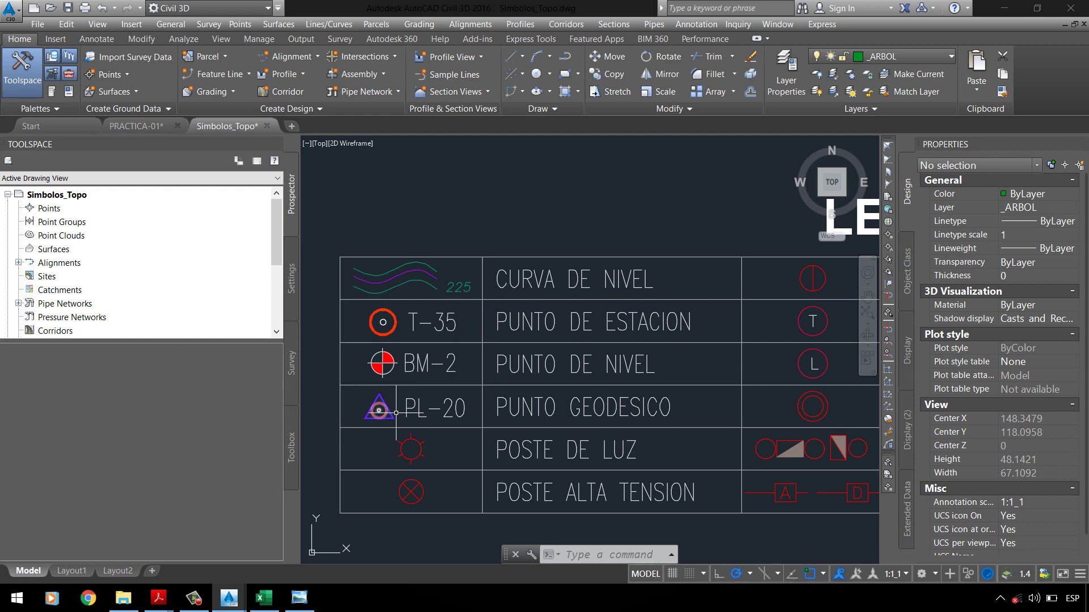
scroll(426, 447, up, 4)
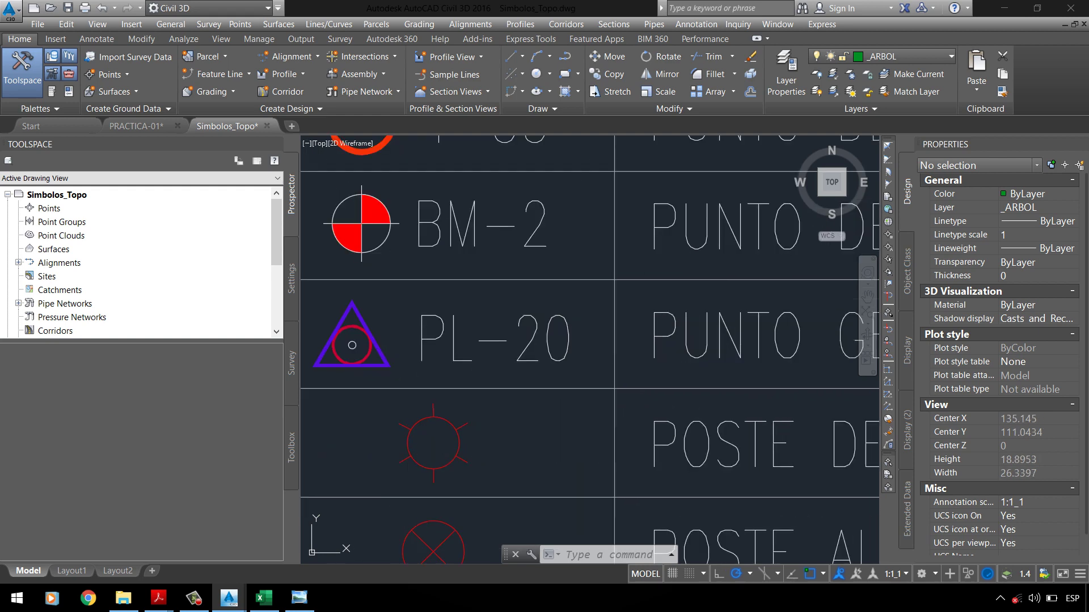
click(462, 446)
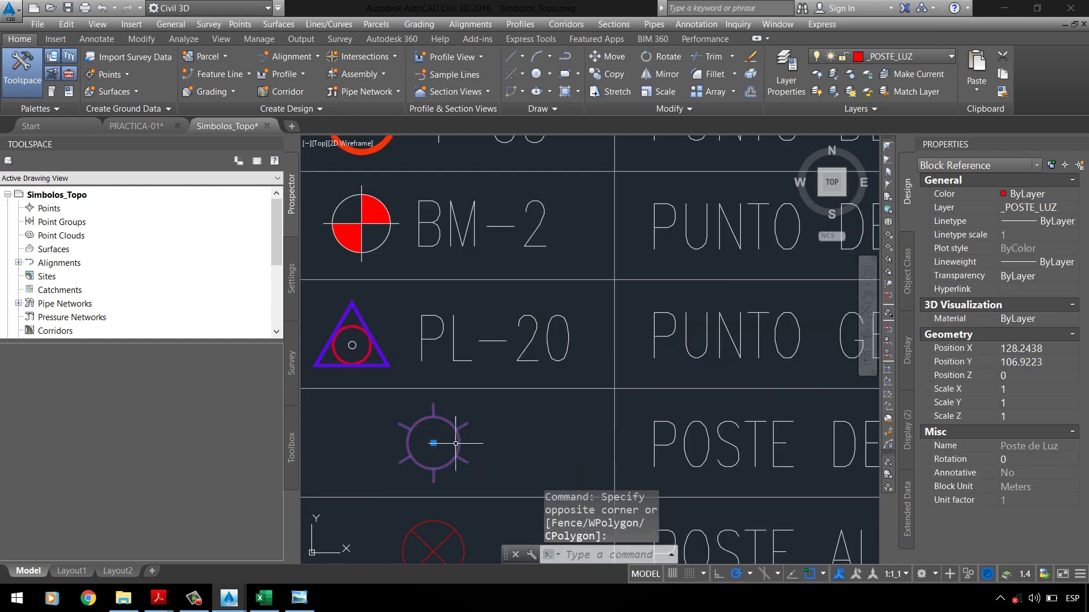
right_click(492, 447)
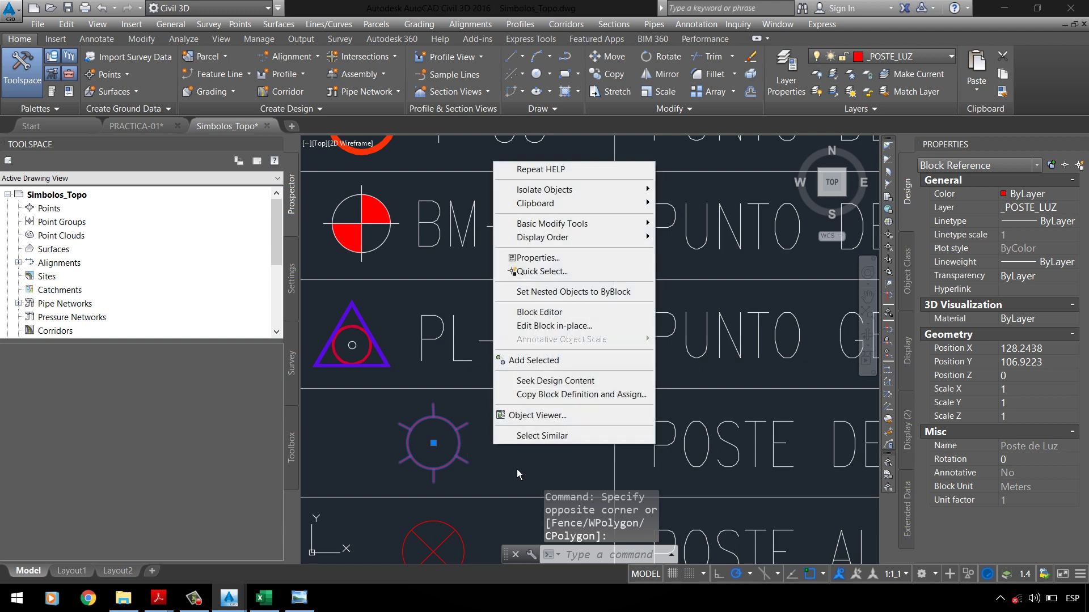
click(551, 328)
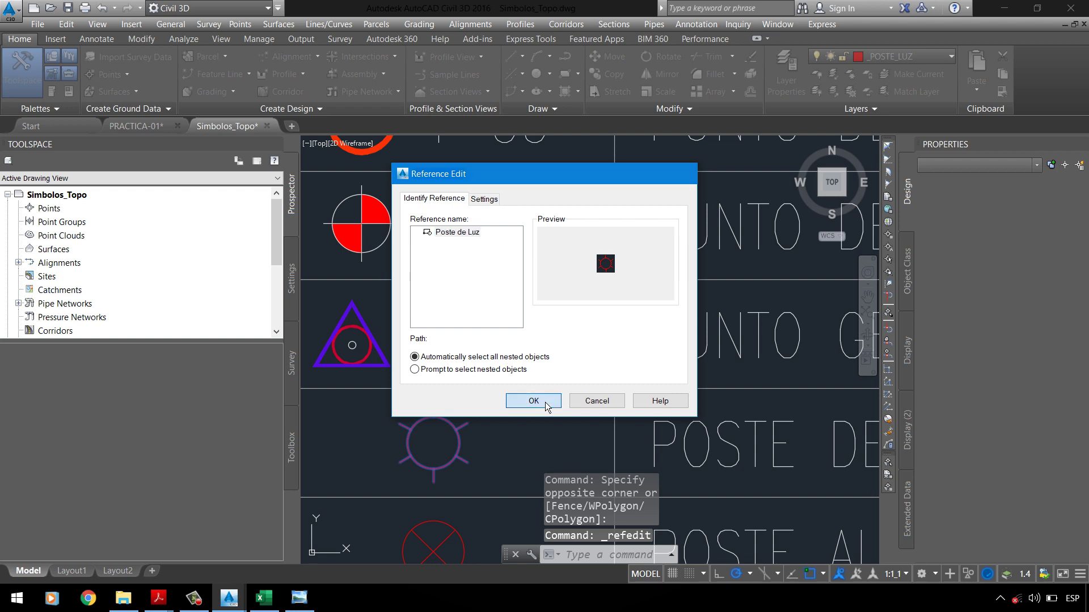
Step: Confirm the reference edit and check that the seven light-pole parts sit on layer _POSTE_LUZ
click(533, 401)
scroll(432, 355, down, 2)
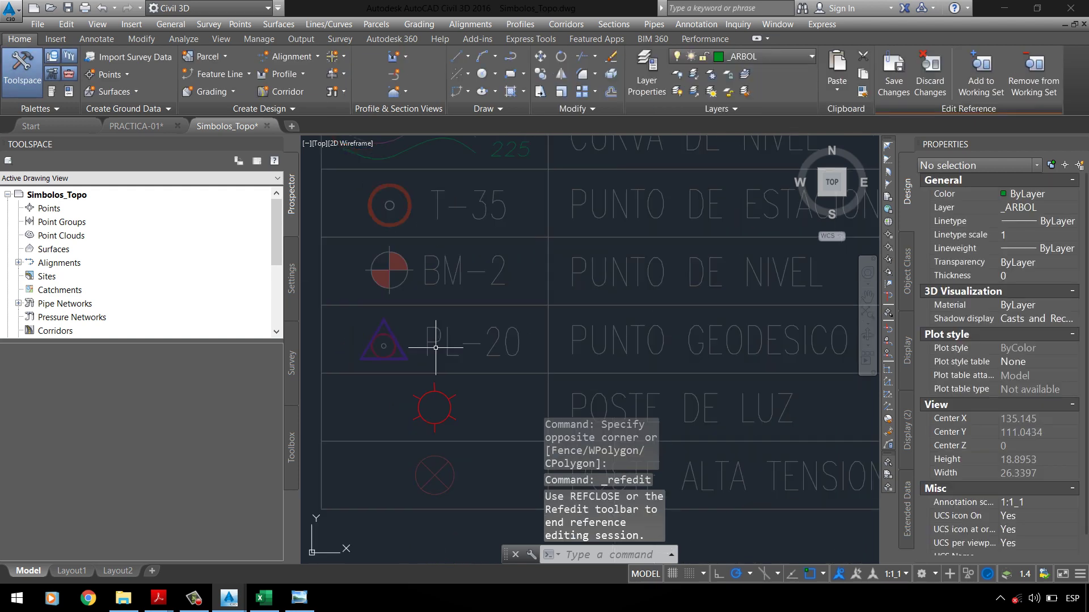
click(411, 378)
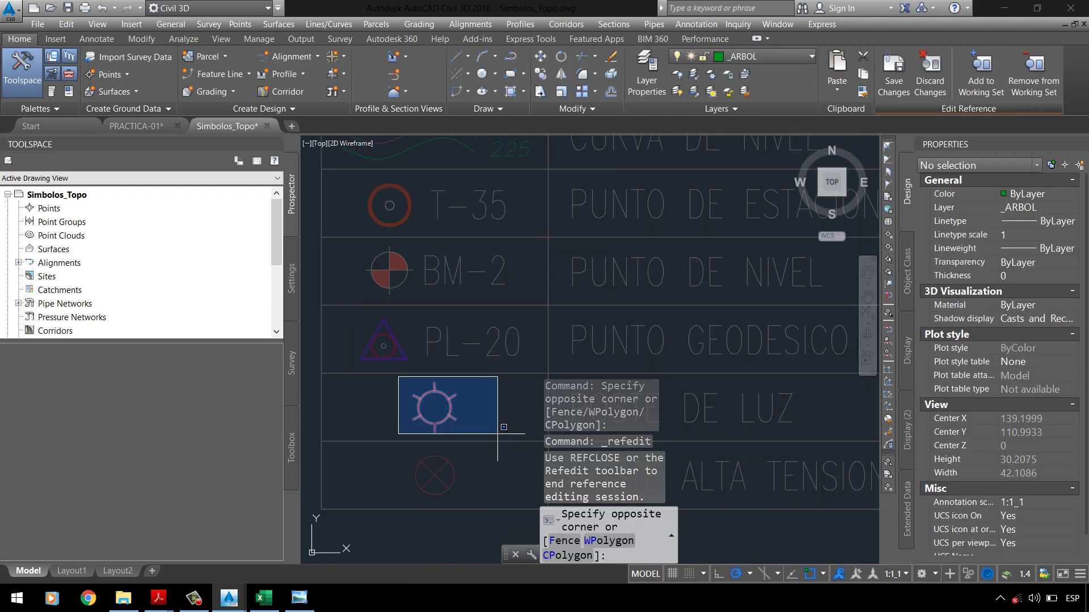
click(499, 463)
click(1032, 208)
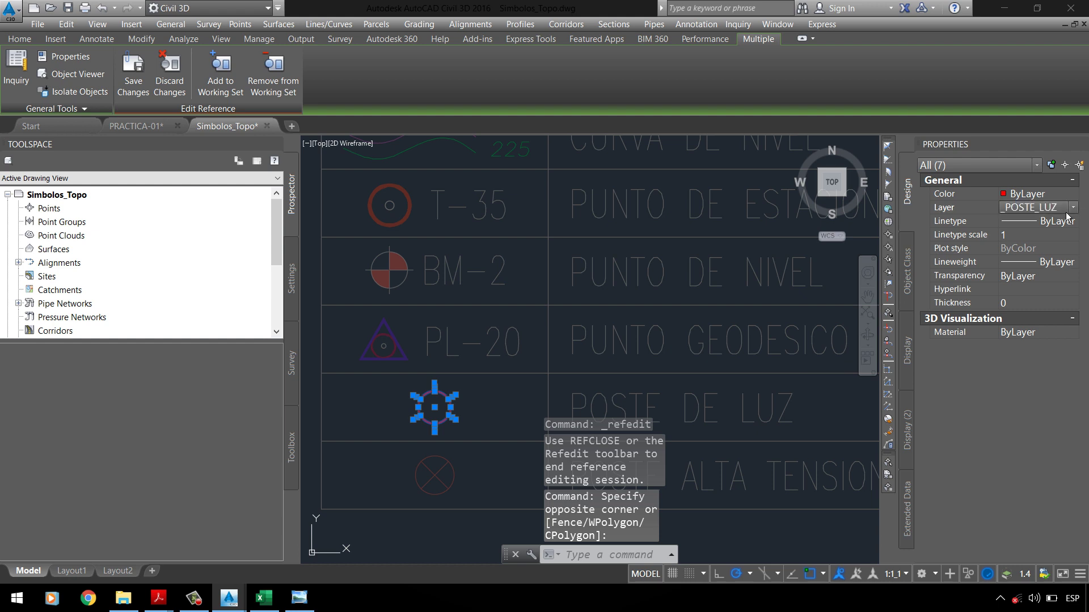
click(1072, 207)
click(1055, 229)
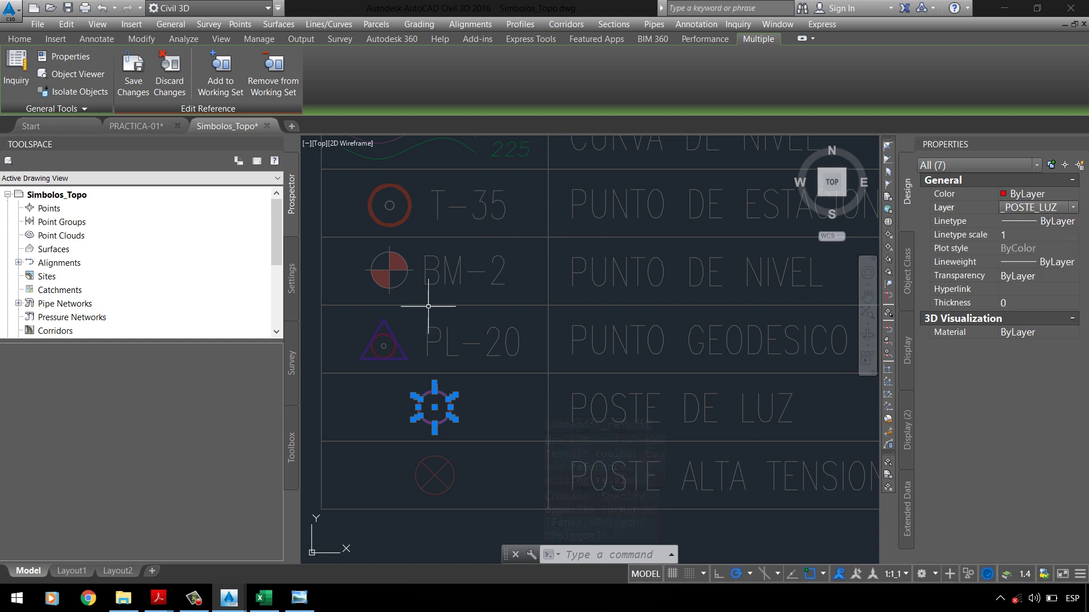
scroll(434, 408, up, 4)
key(Escape)
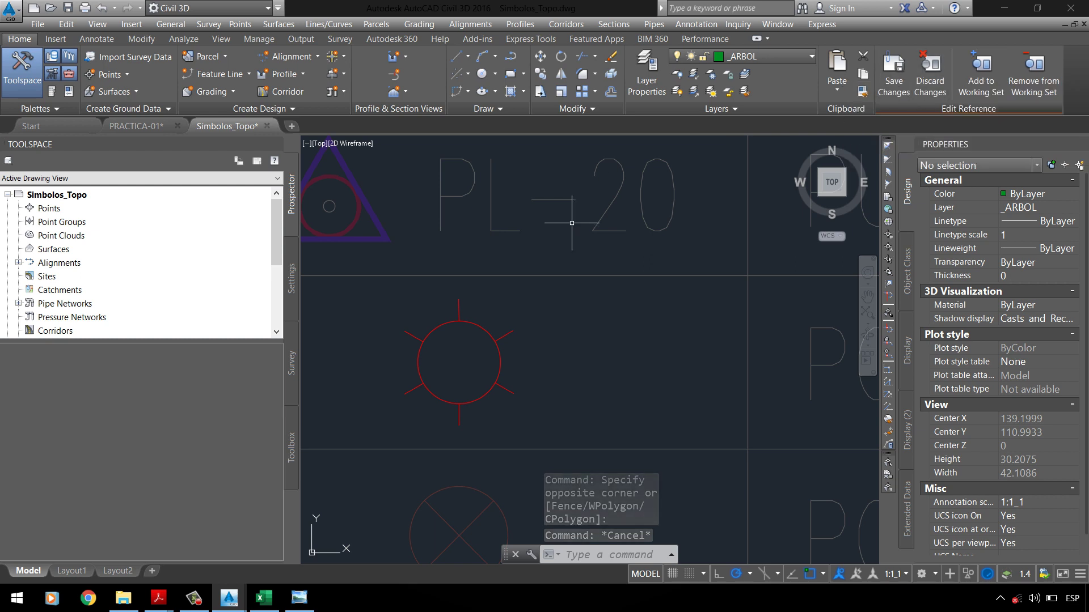
Step: Inspect the symbol's red circle and a short tick line individually
click(476, 325)
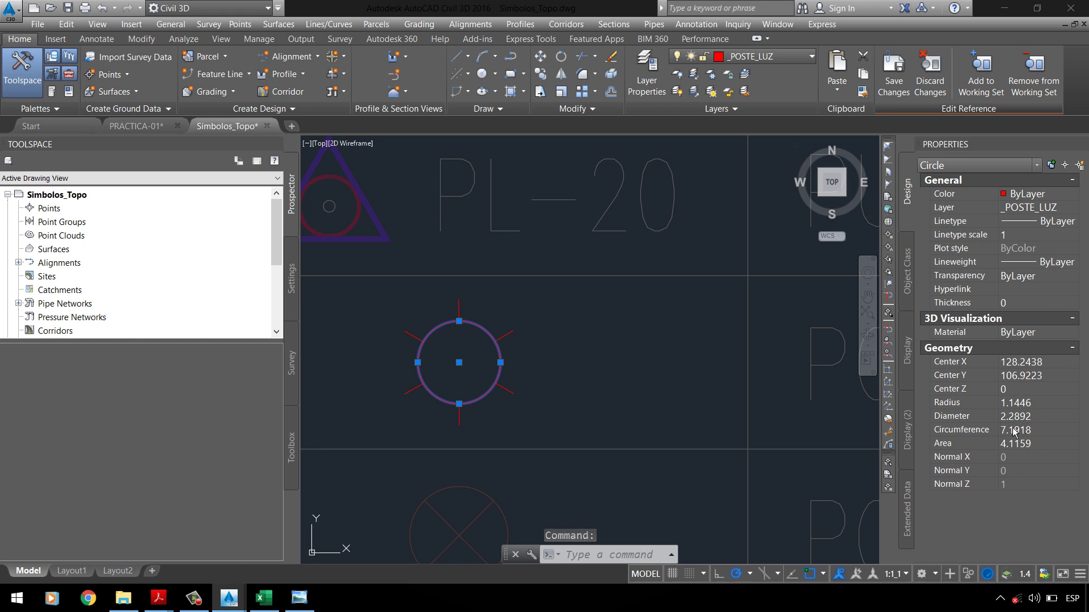
key(Escape)
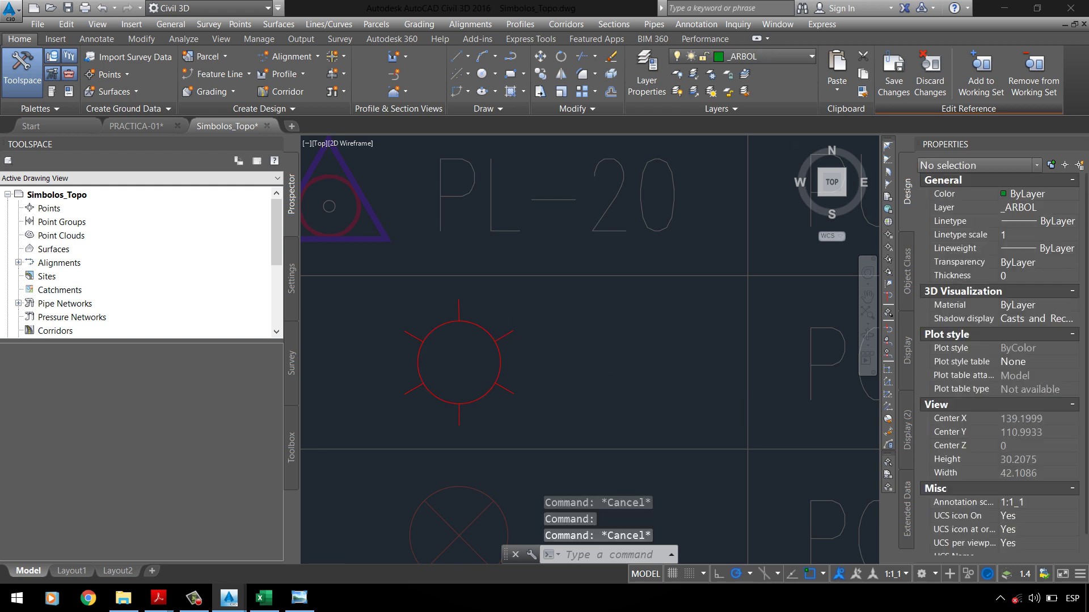
scroll(507, 339, up, 2)
click(513, 346)
click(506, 322)
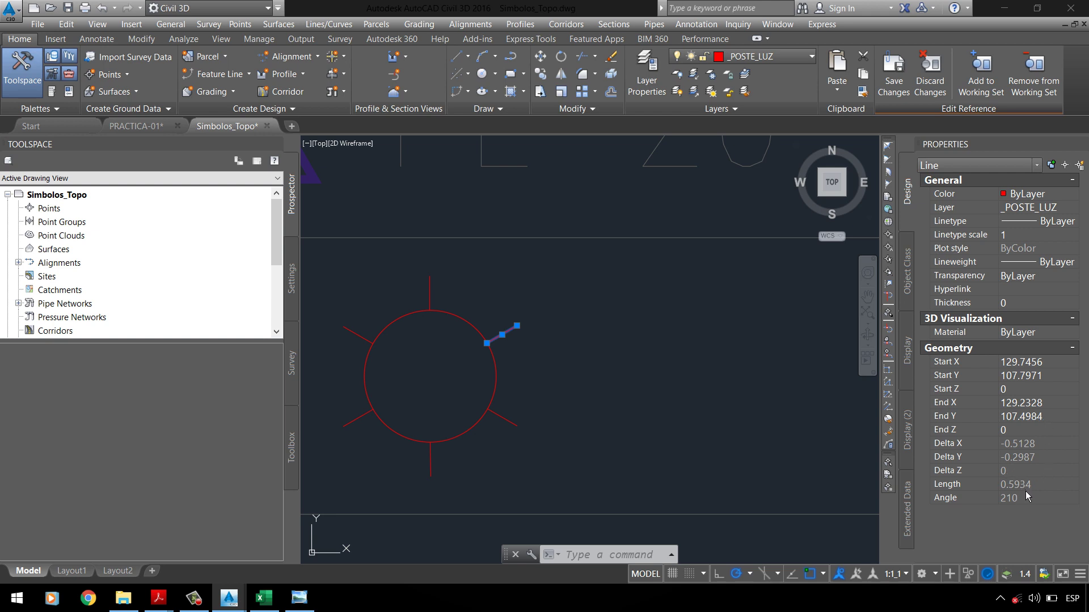
click(544, 454)
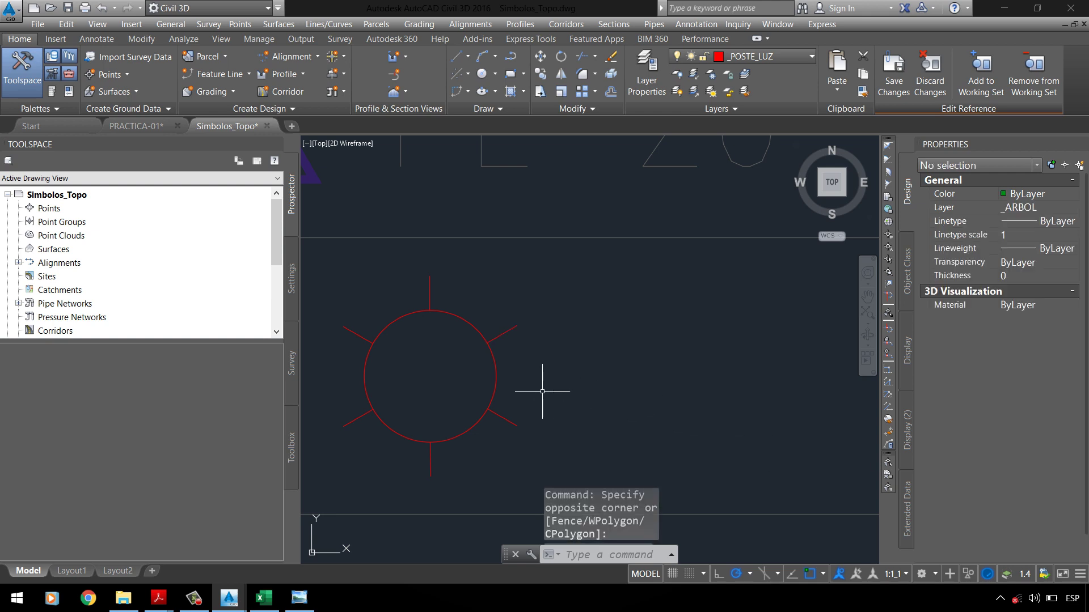
key(Escape)
Step: Discard all reference edits and confirm the warning with Aceptar
scroll(519, 377, down, 5)
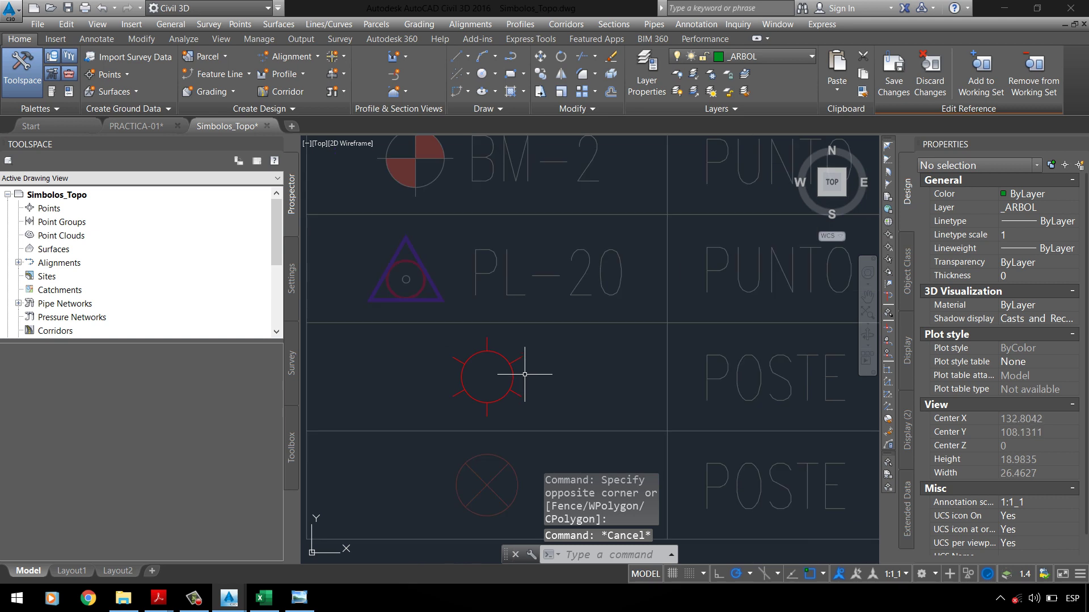
scroll(527, 371, down, 3)
scroll(432, 450, down, 2)
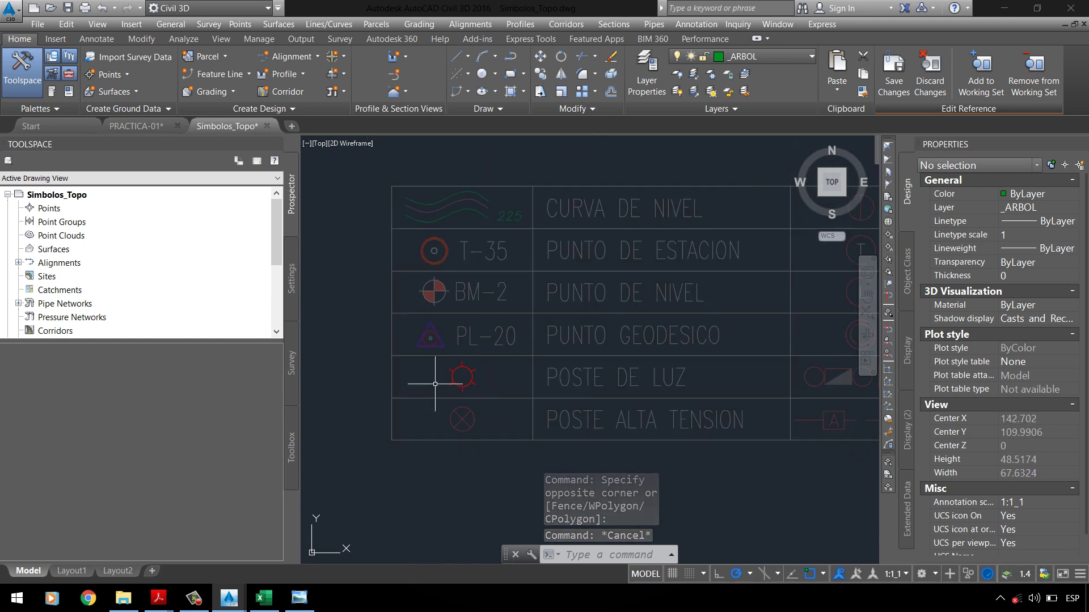
scroll(639, 170, down, 1)
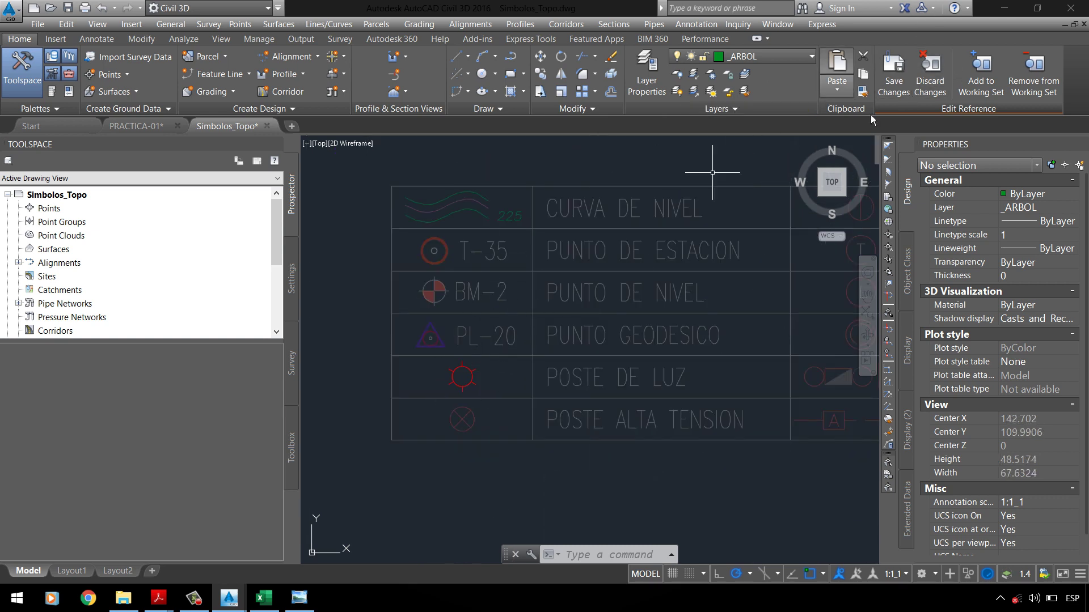
click(933, 90)
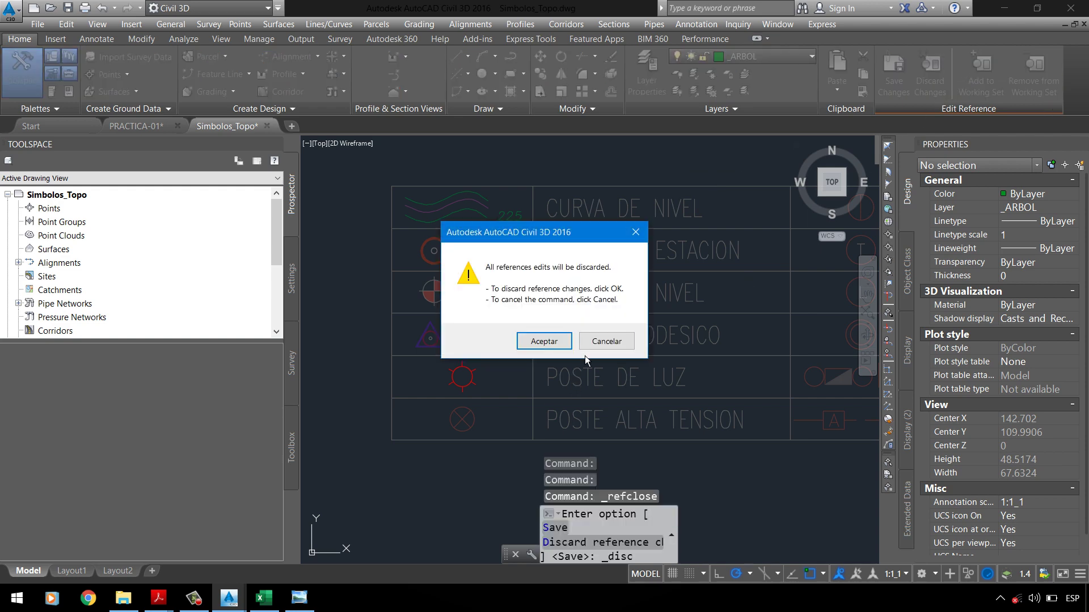
click(543, 341)
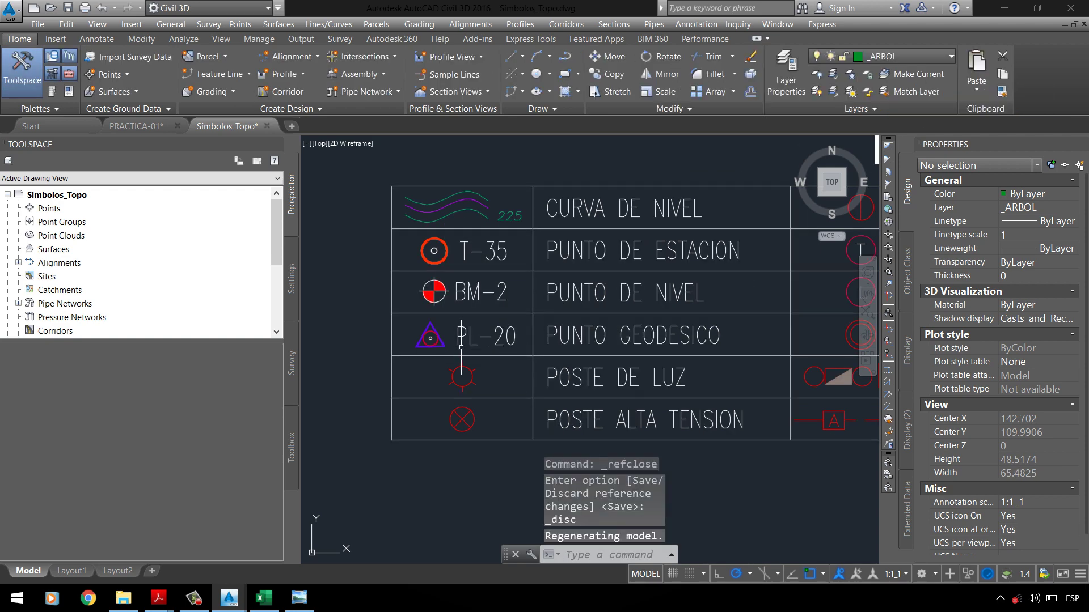
Step: Erase the legend table's text columns and leftover vertical line
scroll(495, 354, down, 4)
scroll(587, 344, up, 5)
scroll(482, 289, down, 5)
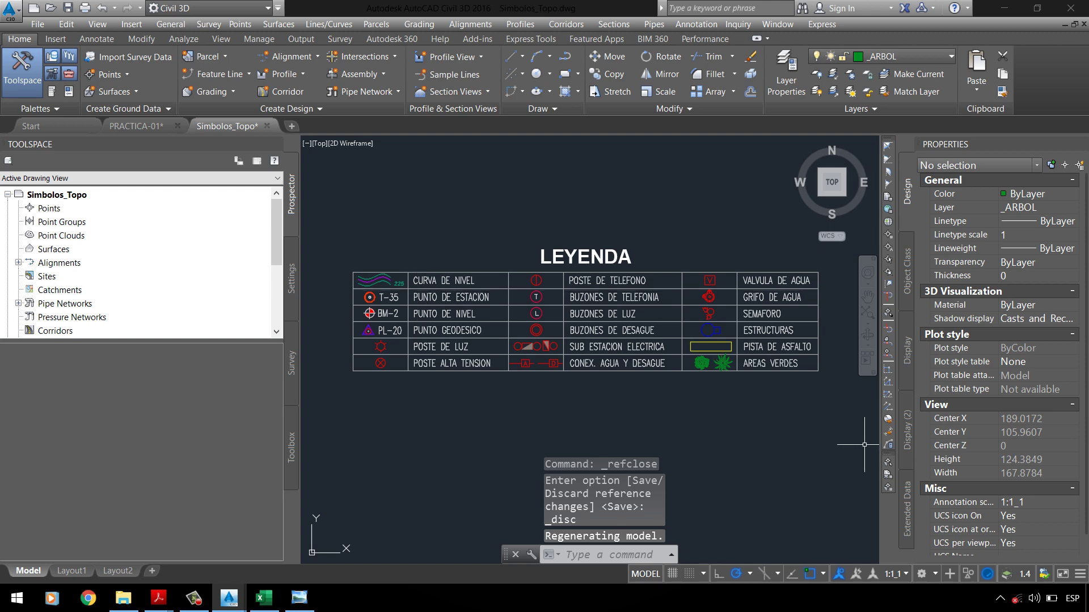
click(861, 412)
click(596, 225)
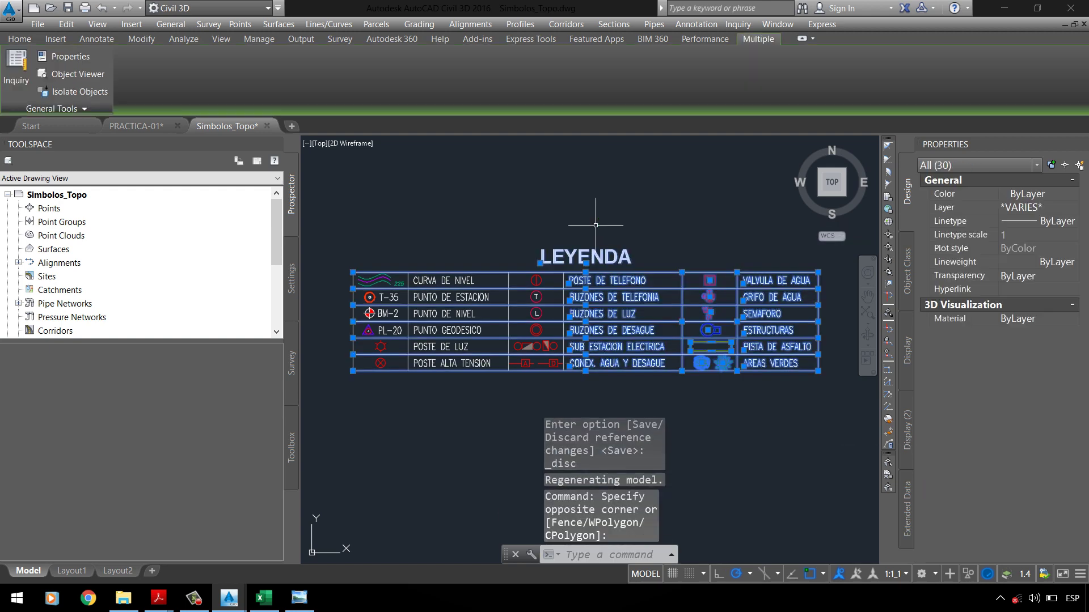
key(Delete)
click(644, 403)
click(440, 236)
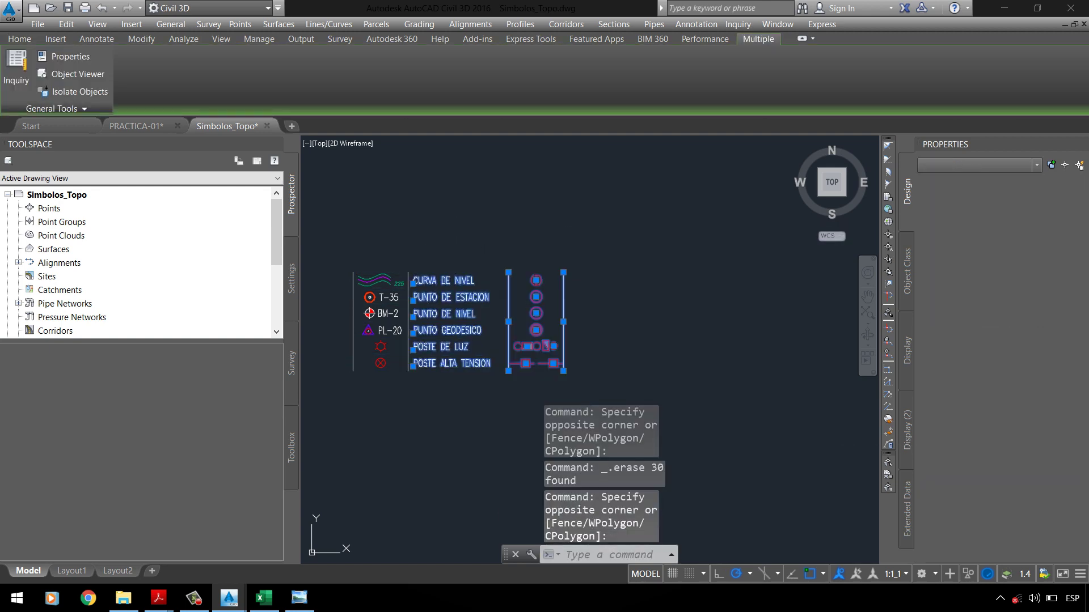
key(Delete)
scroll(381, 346, up, 4)
click(529, 338)
scroll(529, 295, down, 2)
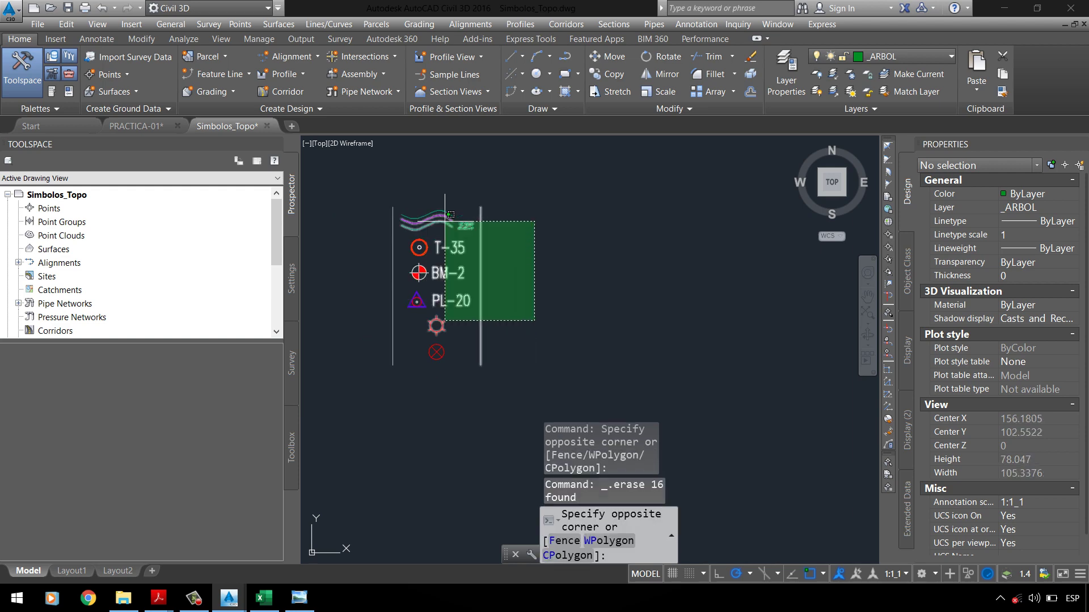
click(481, 207)
key(Delete)
Step: Erase the T-35, BM-2 and PL-20 symbols with their labels
click(495, 277)
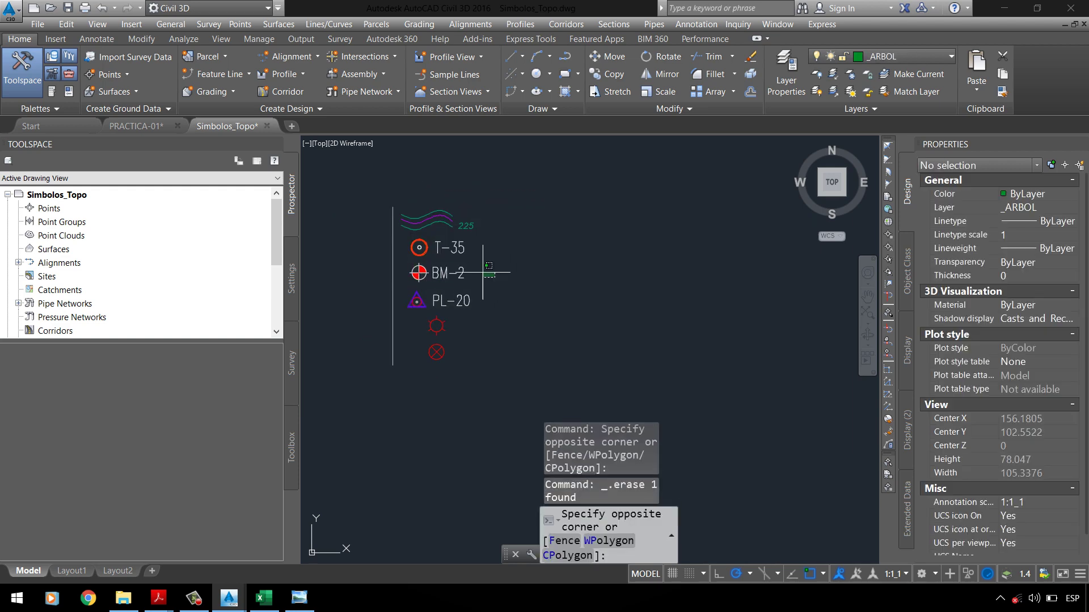
click(395, 212)
key(Delete)
click(372, 216)
click(428, 275)
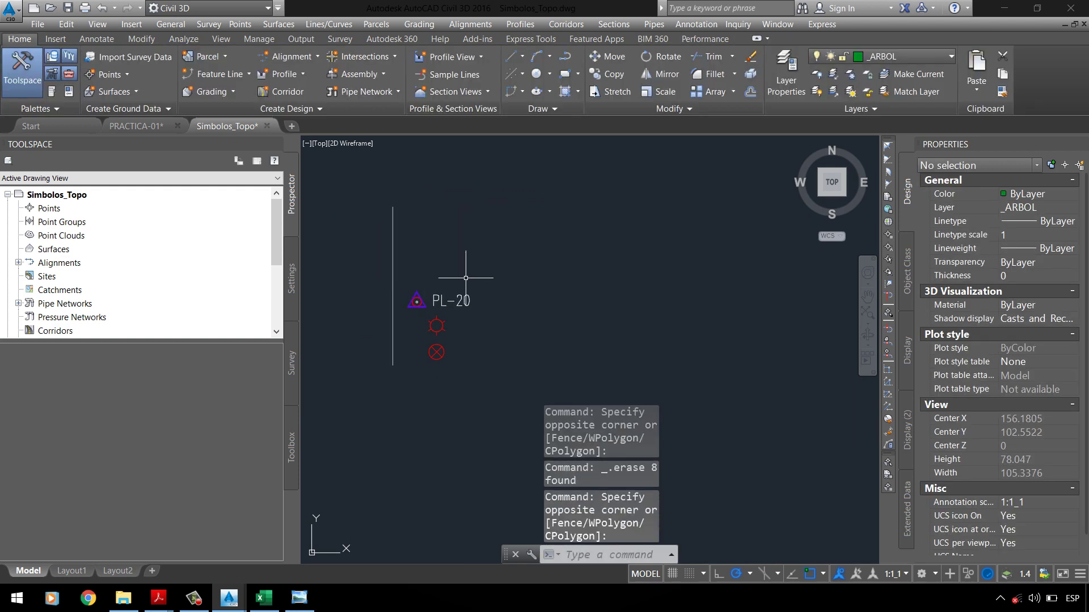
click(497, 301)
click(360, 252)
key(Delete)
Step: Erase the crossed-circle symbol, leaving only the light-pole symbol, and zoom to it
click(469, 377)
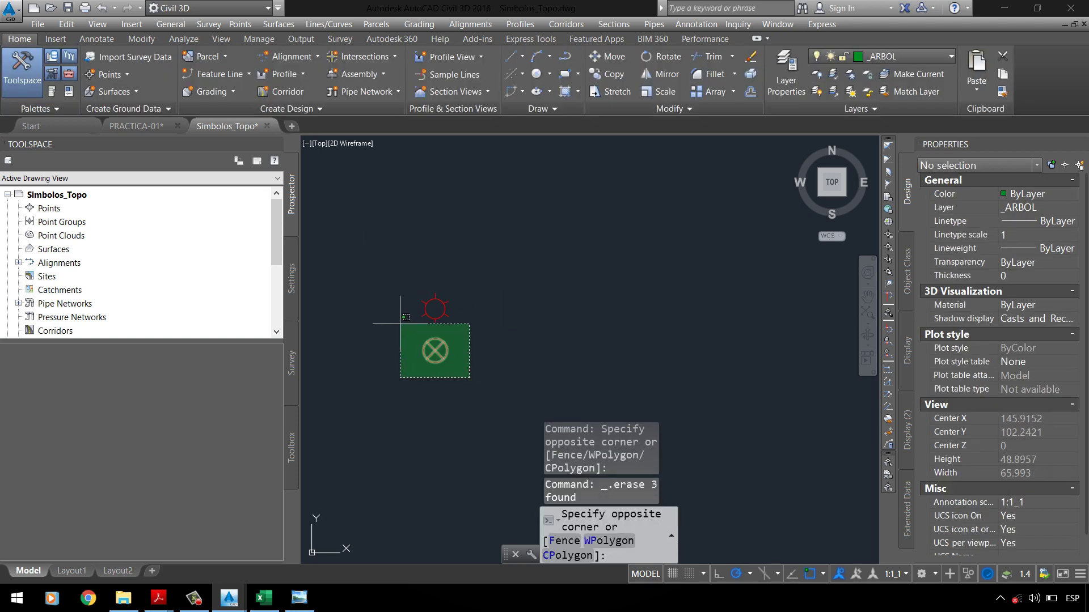
click(402, 311)
key(Delete)
key(ctrl+z)
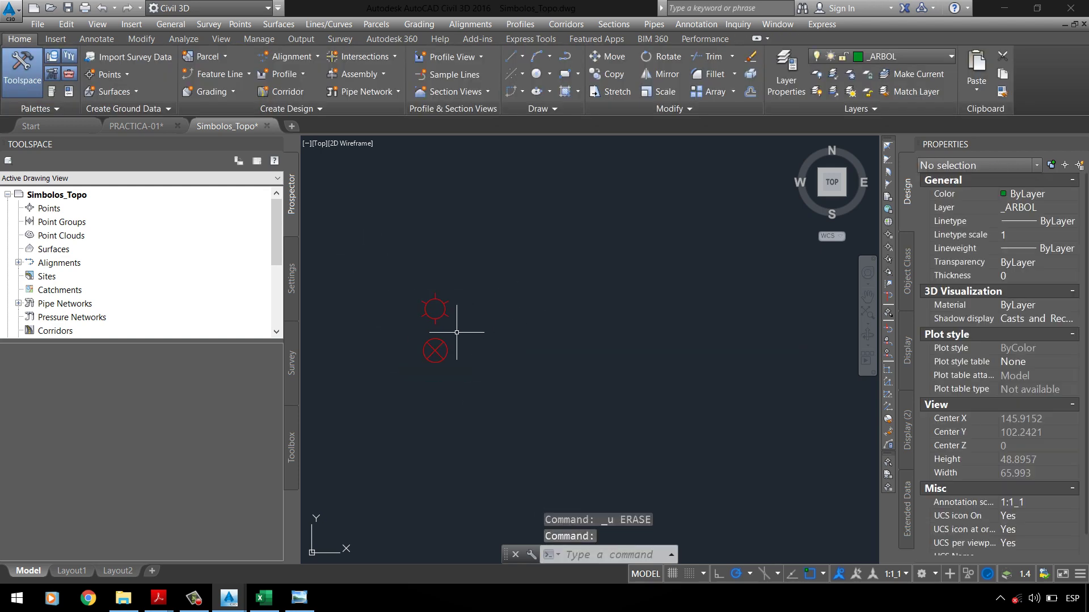
click(462, 357)
click(415, 348)
key(Delete)
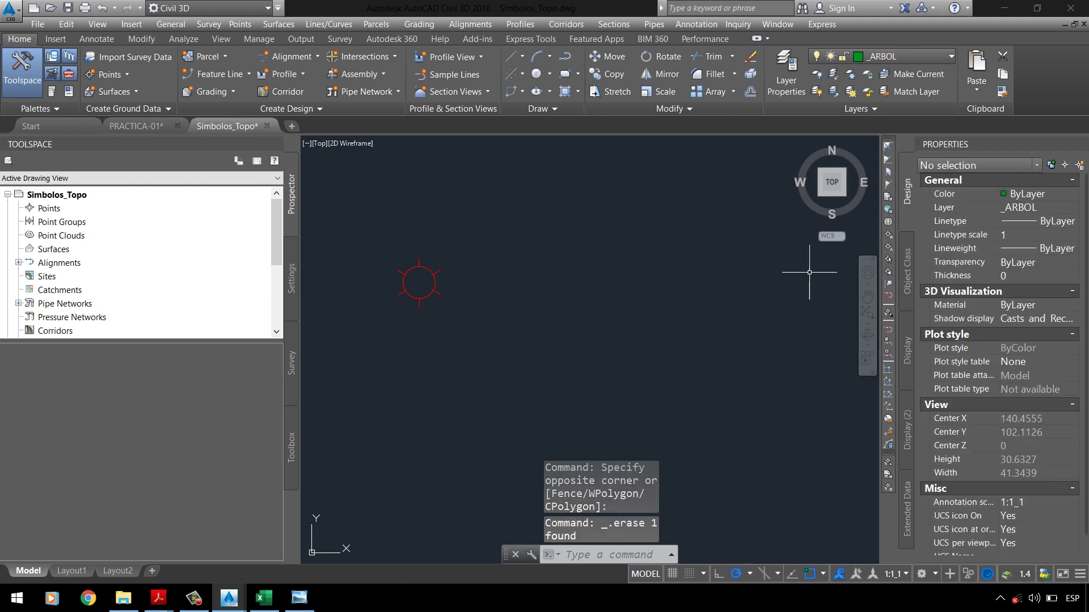
click(879, 321)
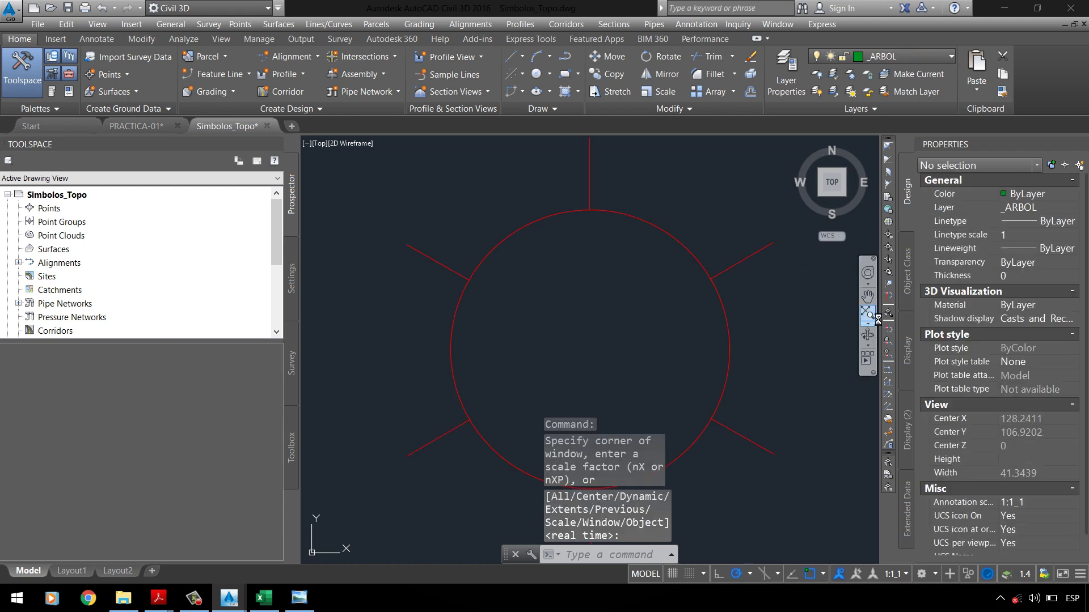
Step: Save the drawing as POSTE LUZ
click(12, 9)
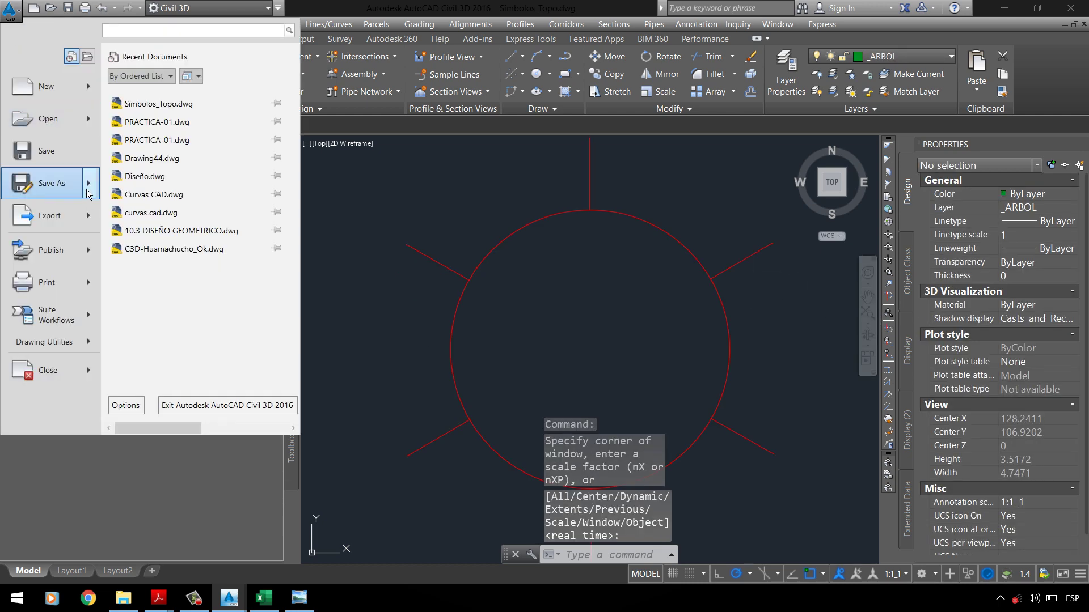
mouse_move(96, 200)
click(159, 96)
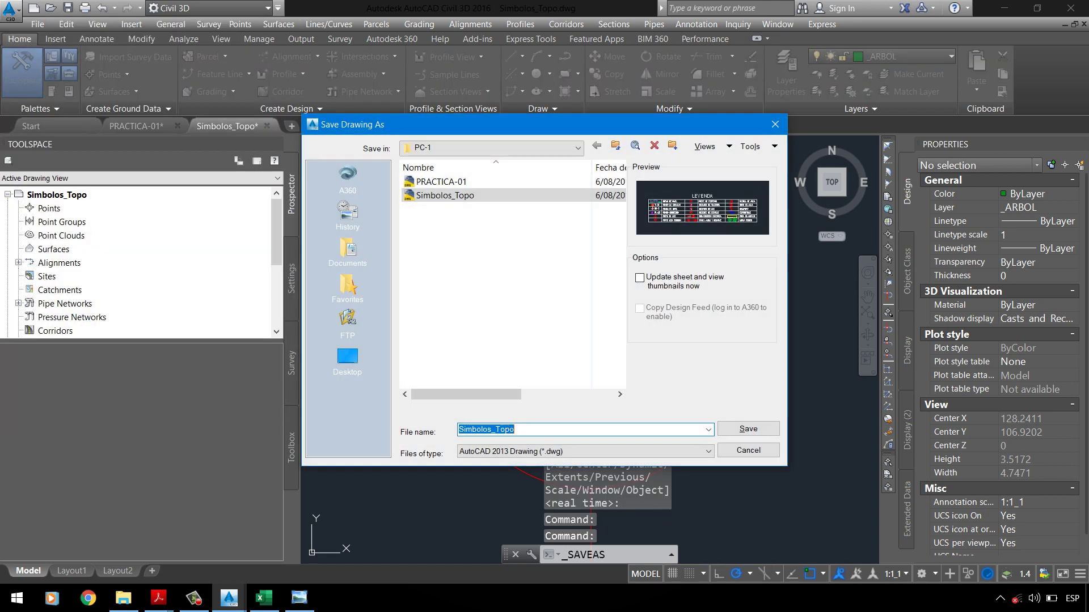
text(POSTE LU)
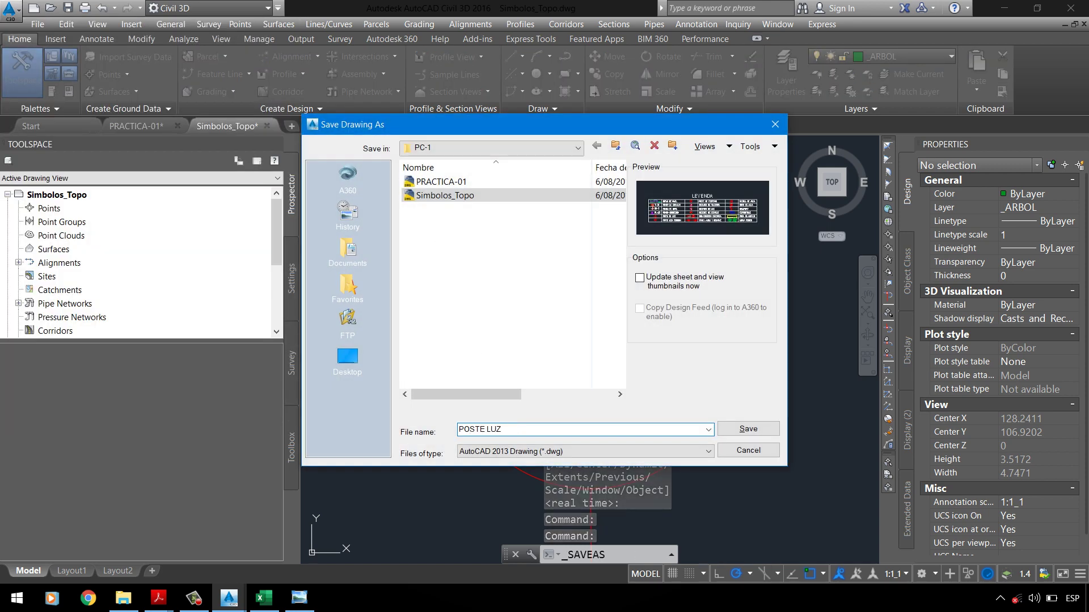
text(Z)
click(740, 430)
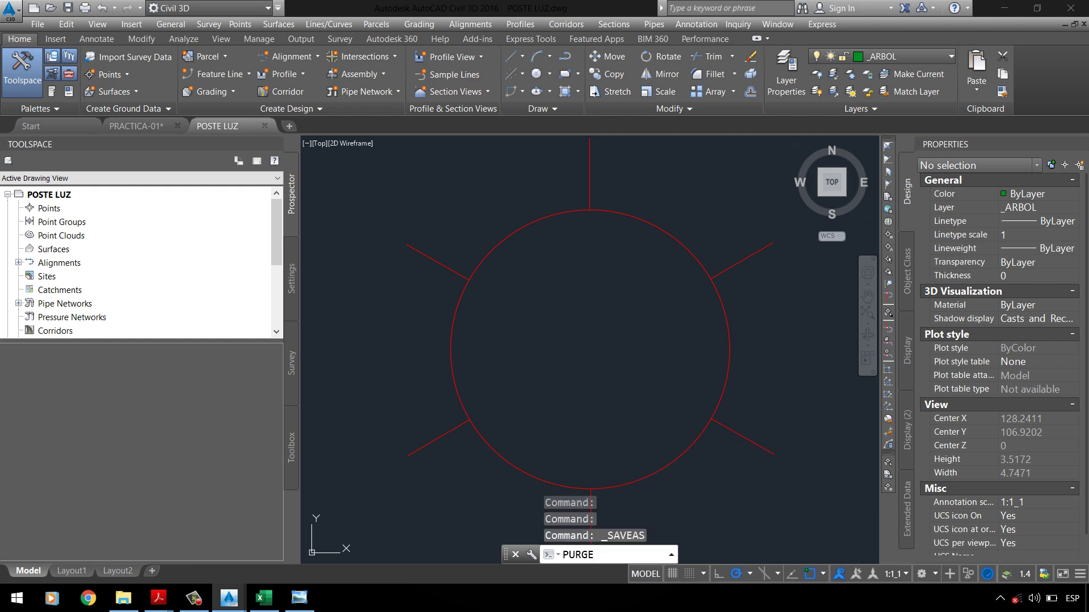
Step: Review unused blocks in PURGE, then close POSTE LUZ to return to PRACTICA-01
key(Return)
double_click(442, 205)
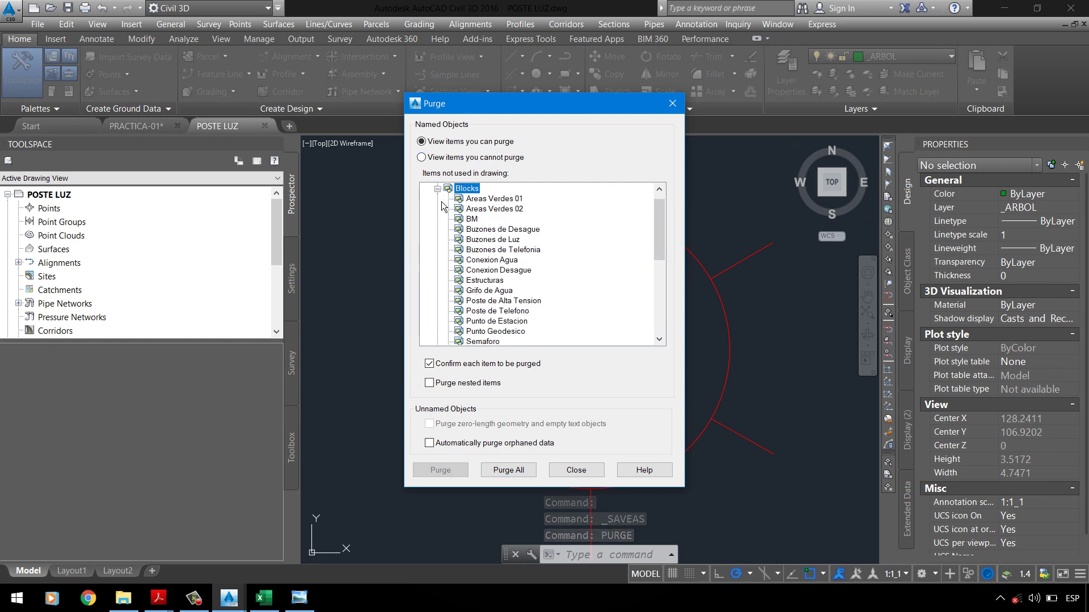
click(576, 470)
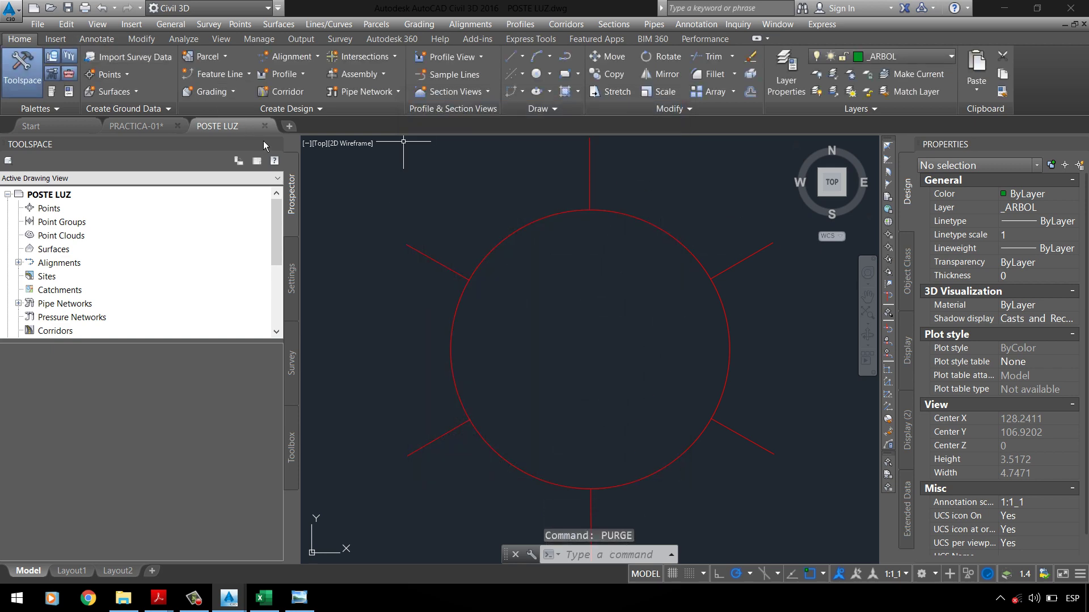
key(ctrl+F4)
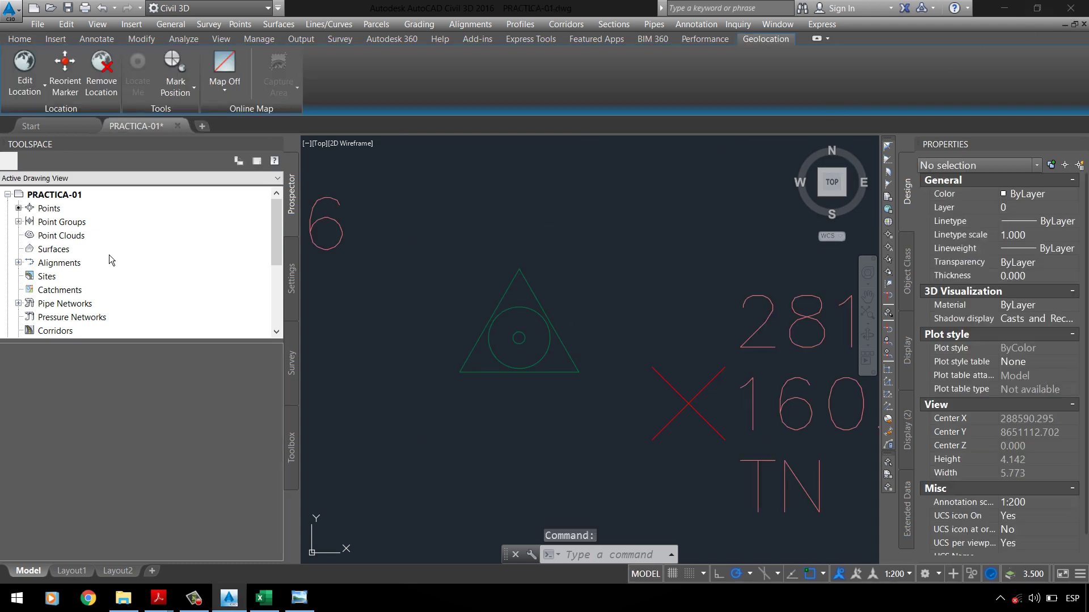
Step: Open the POSTES LUZ point group properties and select the _POSTES LUZ point style
click(19, 222)
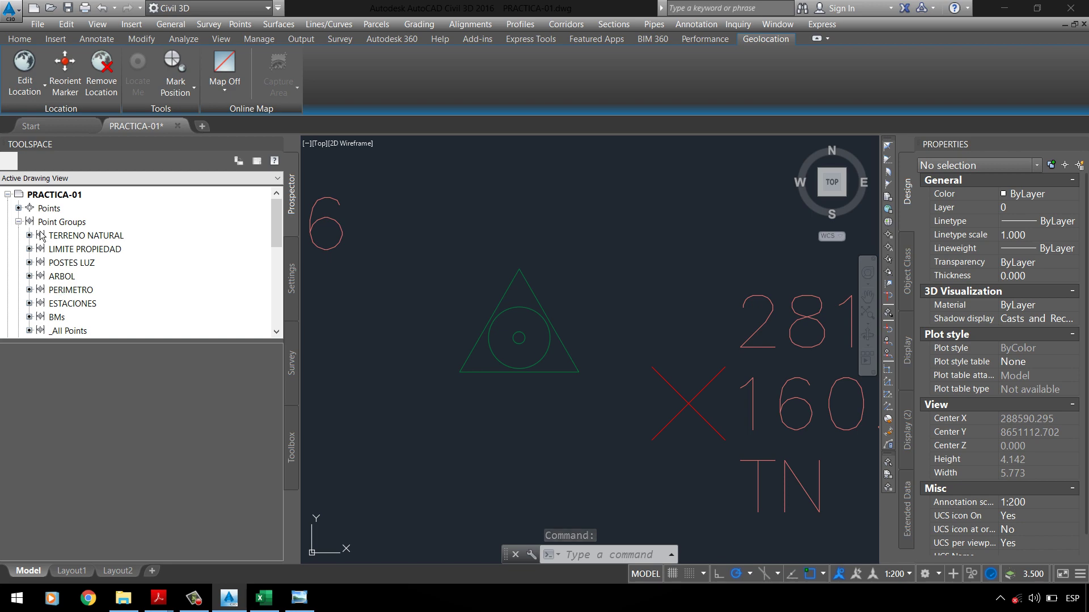
click(42, 235)
click(72, 263)
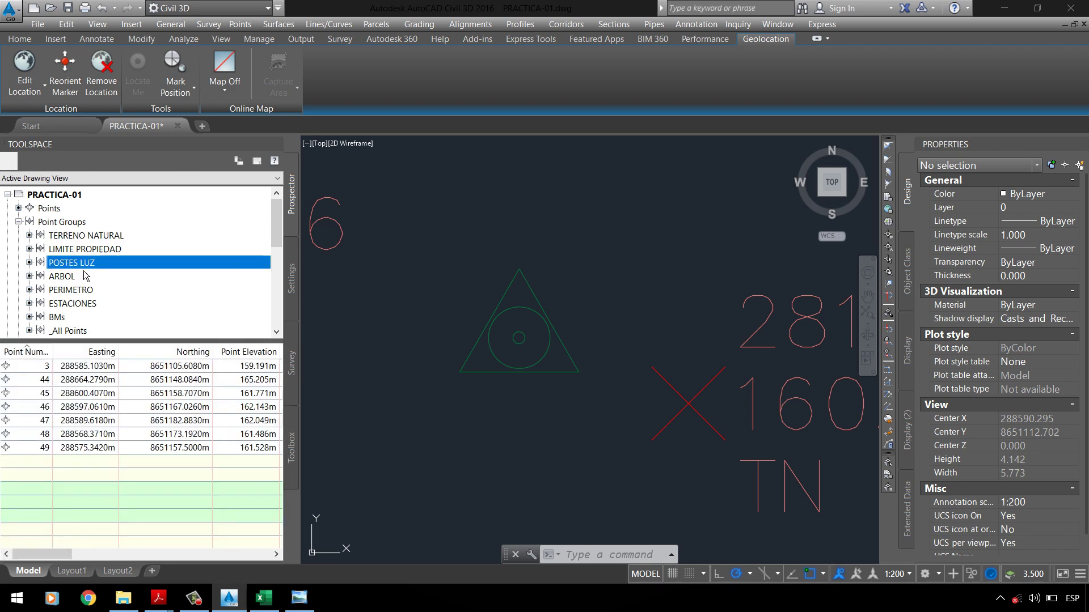
right_click(77, 263)
click(105, 272)
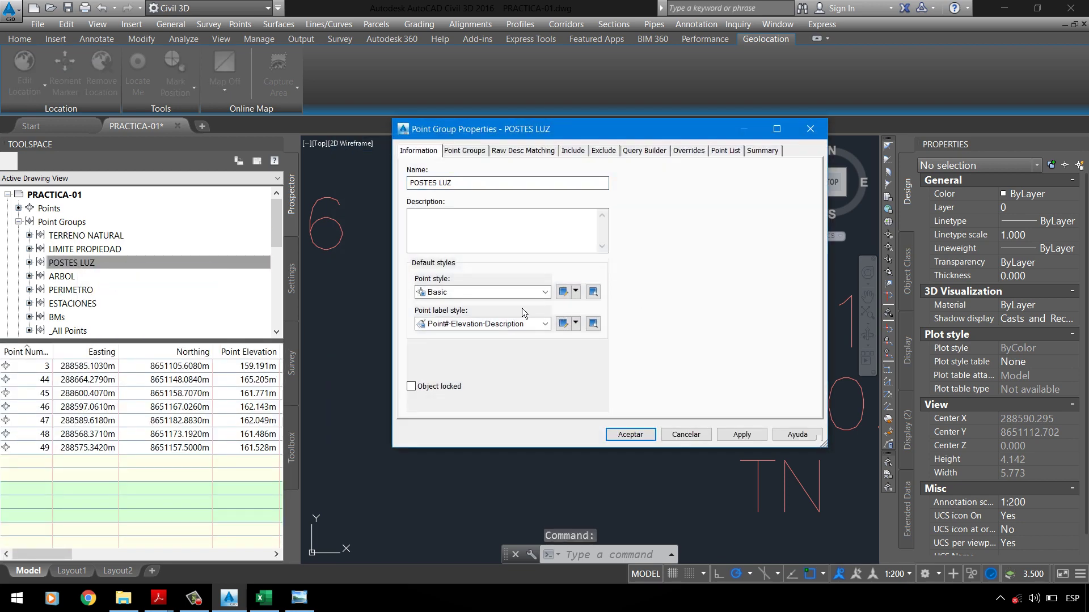
click(514, 292)
scroll(476, 318, up, 1)
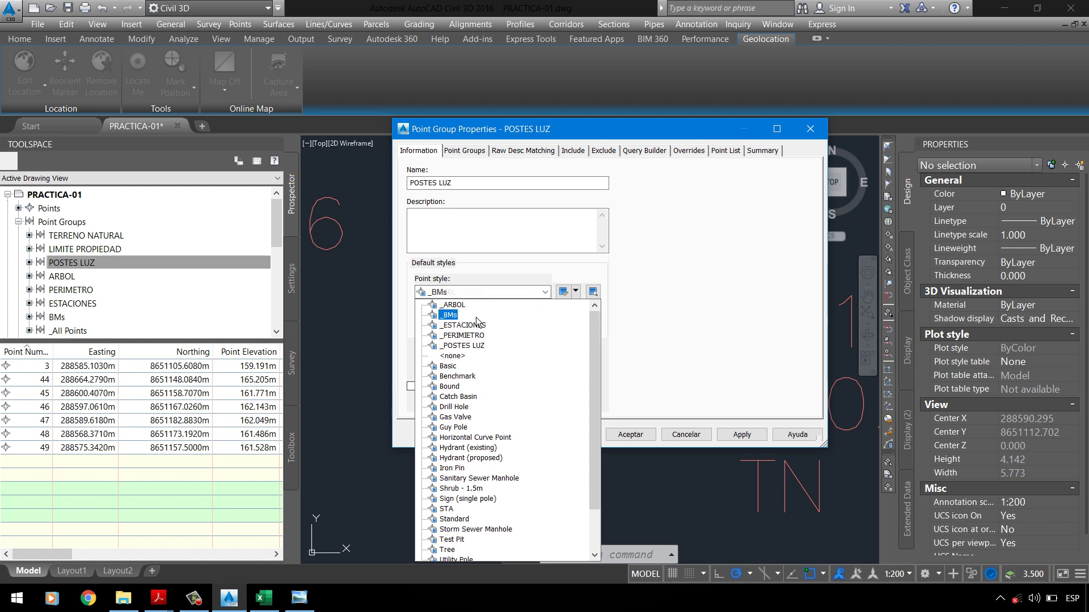
click(474, 348)
Step: In the _POSTES LUZ style's marker settings, load blocks from PC-1\POSTE LUZ.dwg
click(579, 293)
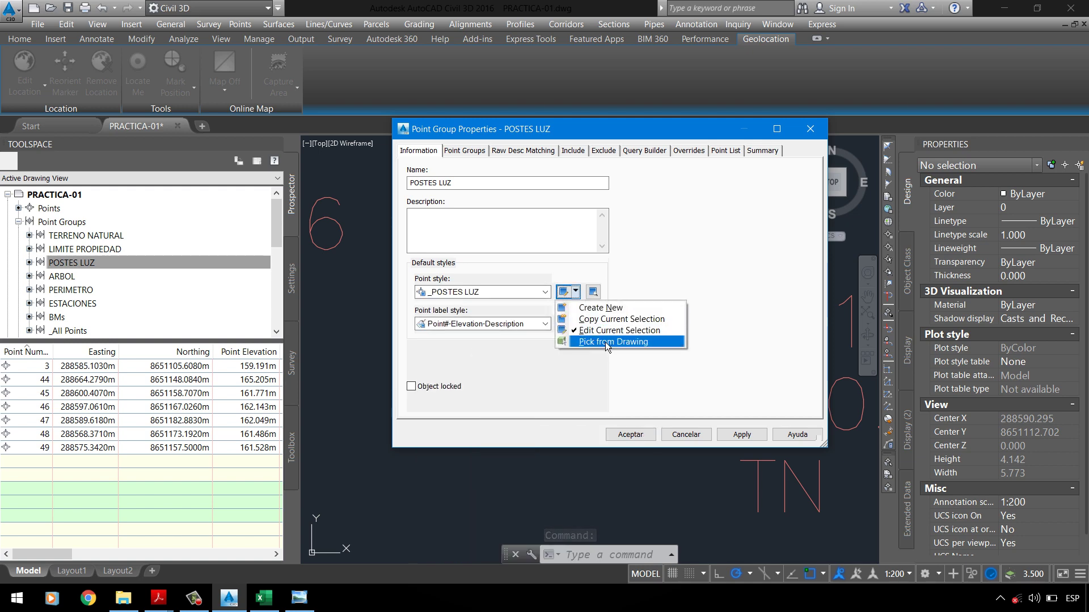
click(596, 331)
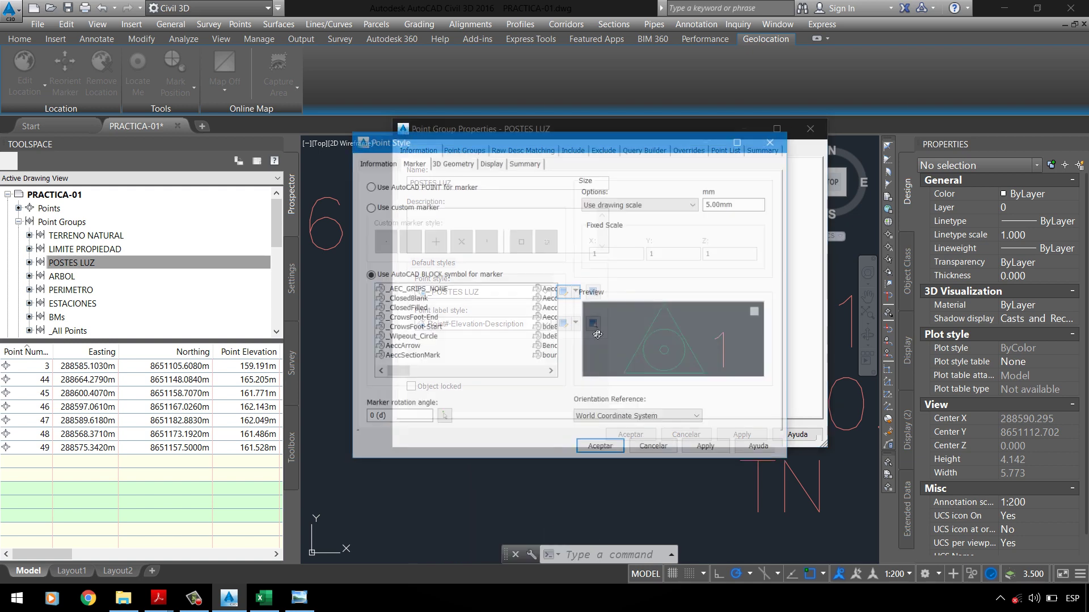
click(407, 290)
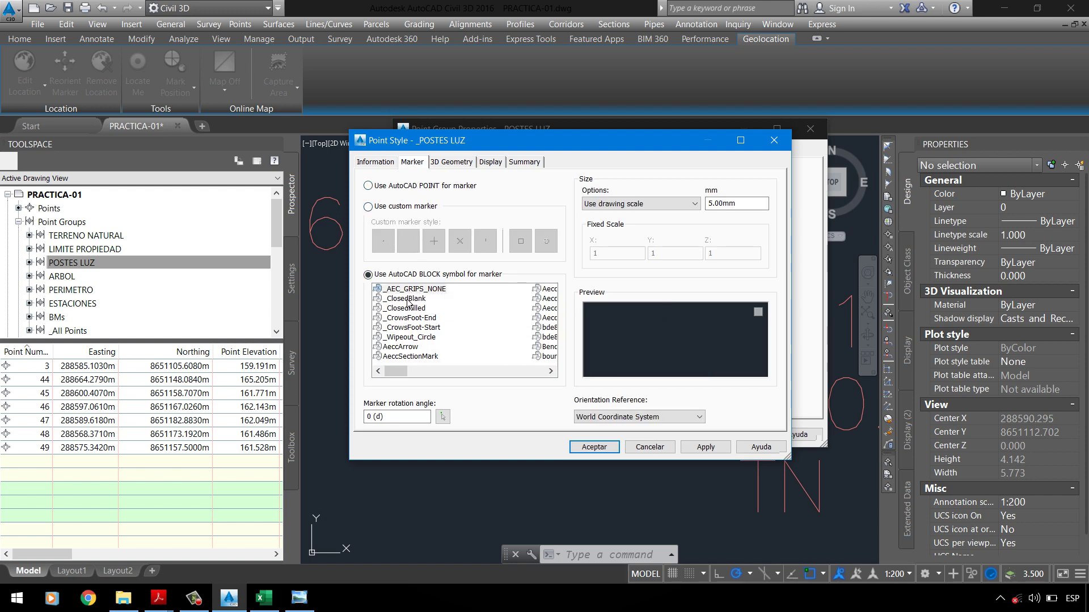
right_click(415, 320)
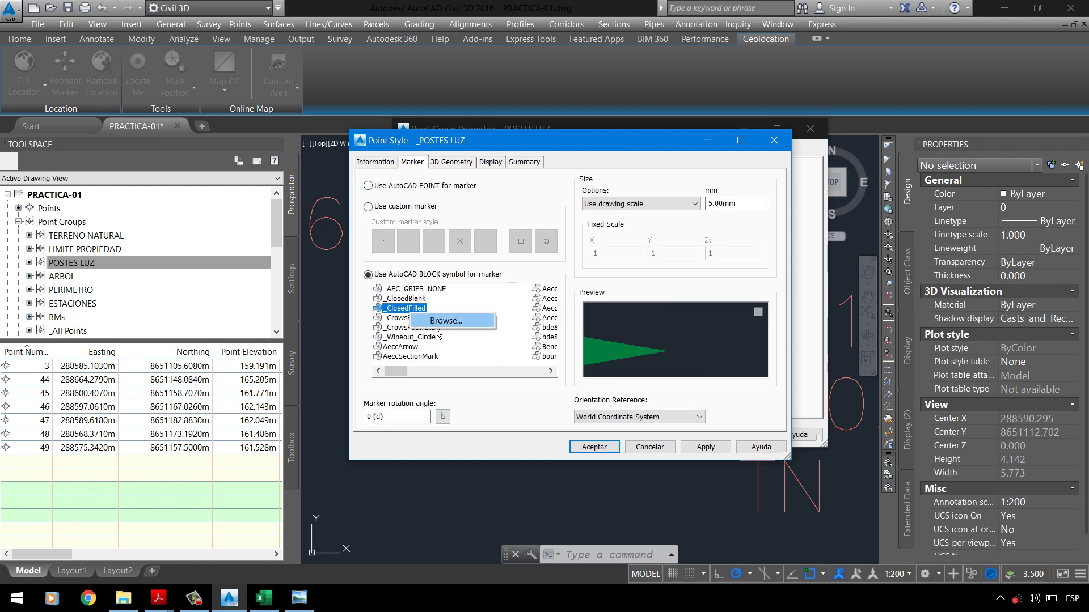
click(450, 323)
click(397, 360)
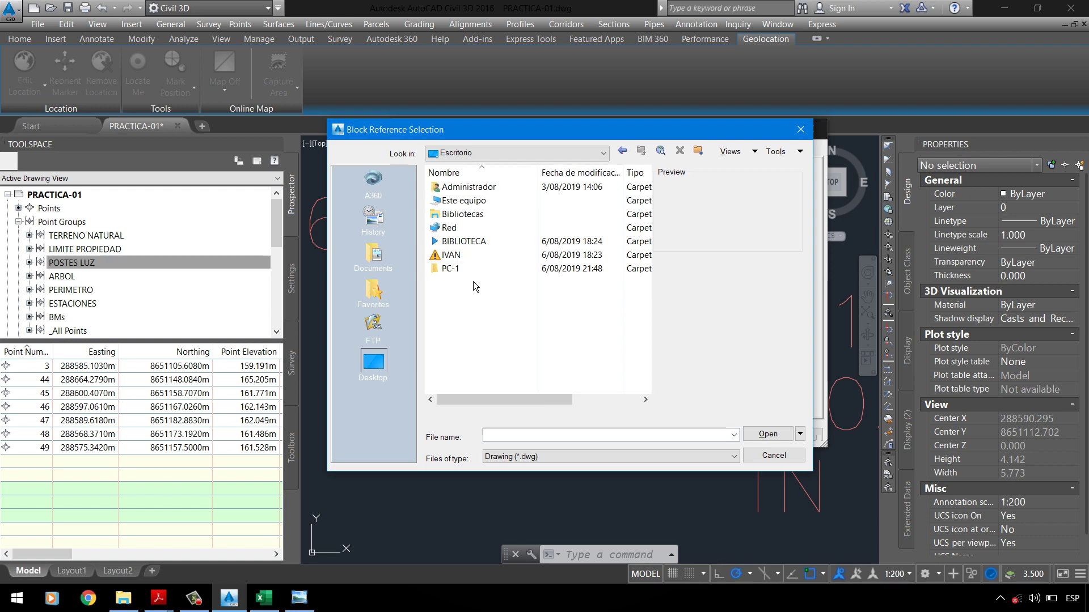
double_click(470, 277)
click(469, 194)
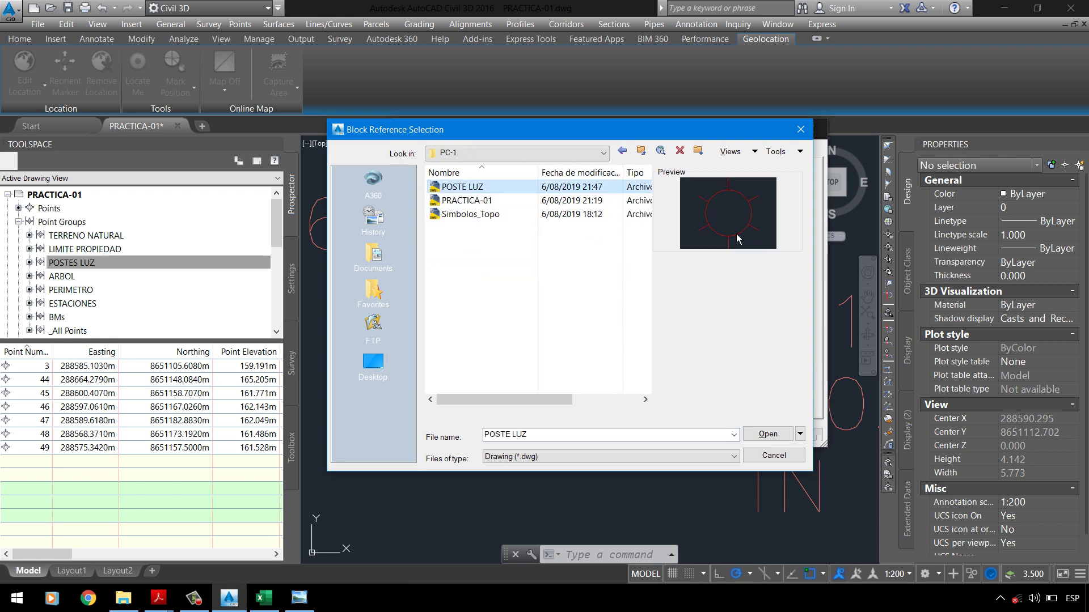
click(769, 435)
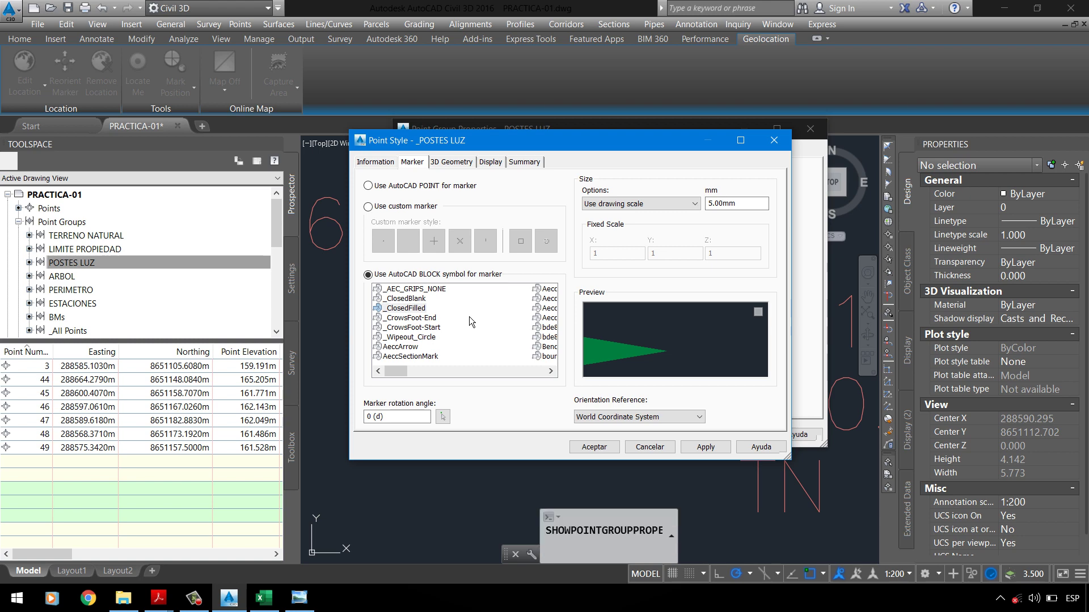
Step: Cancel the point style and group property dialogs without keeping a new marker
click(431, 318)
scroll(436, 331, down, 5)
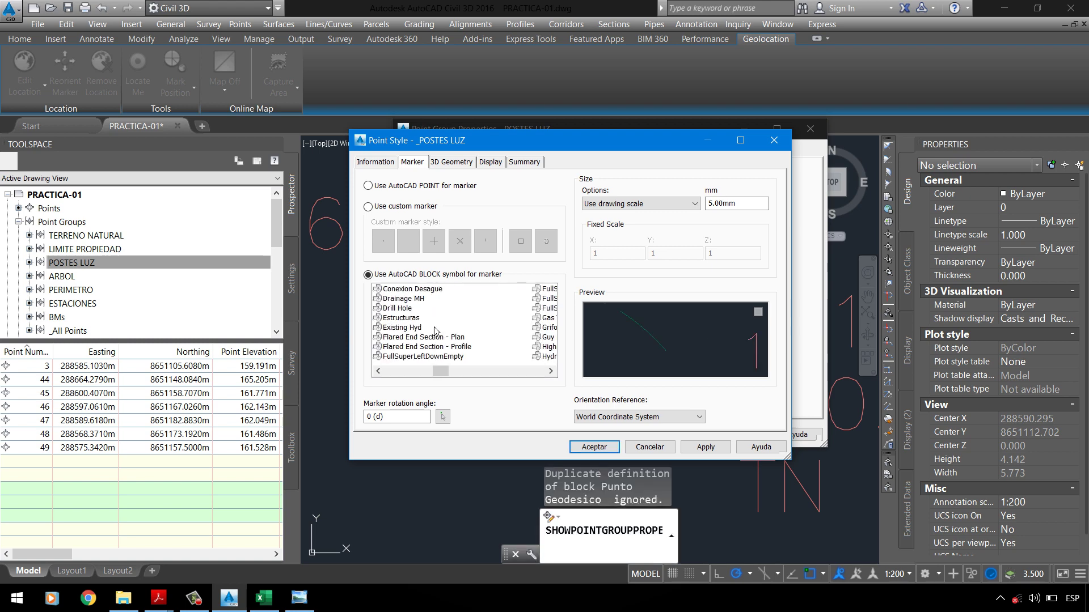
scroll(435, 332, down, 5)
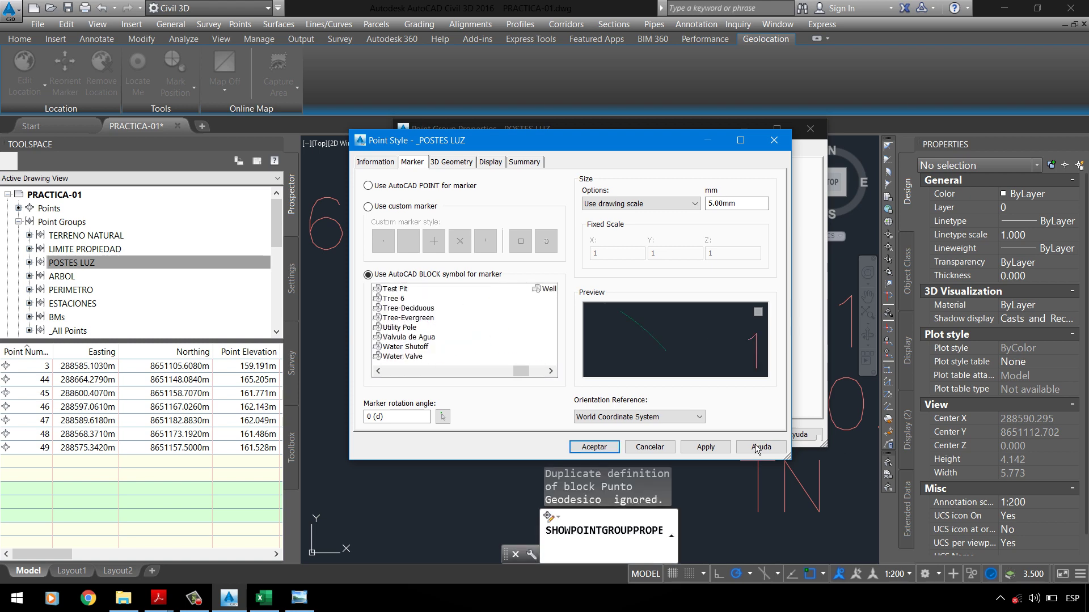
click(649, 448)
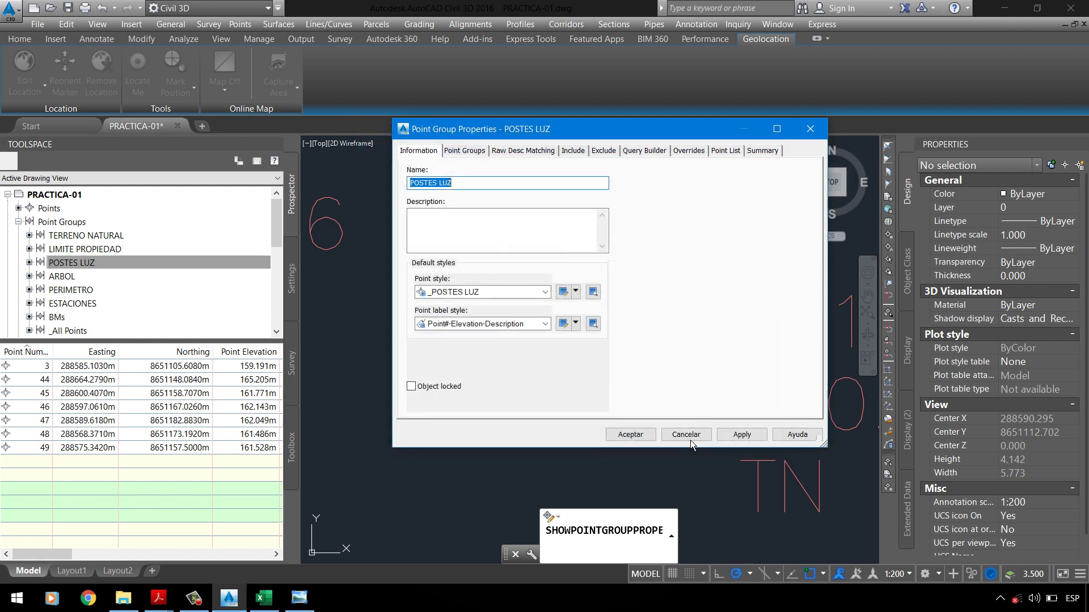
click(689, 440)
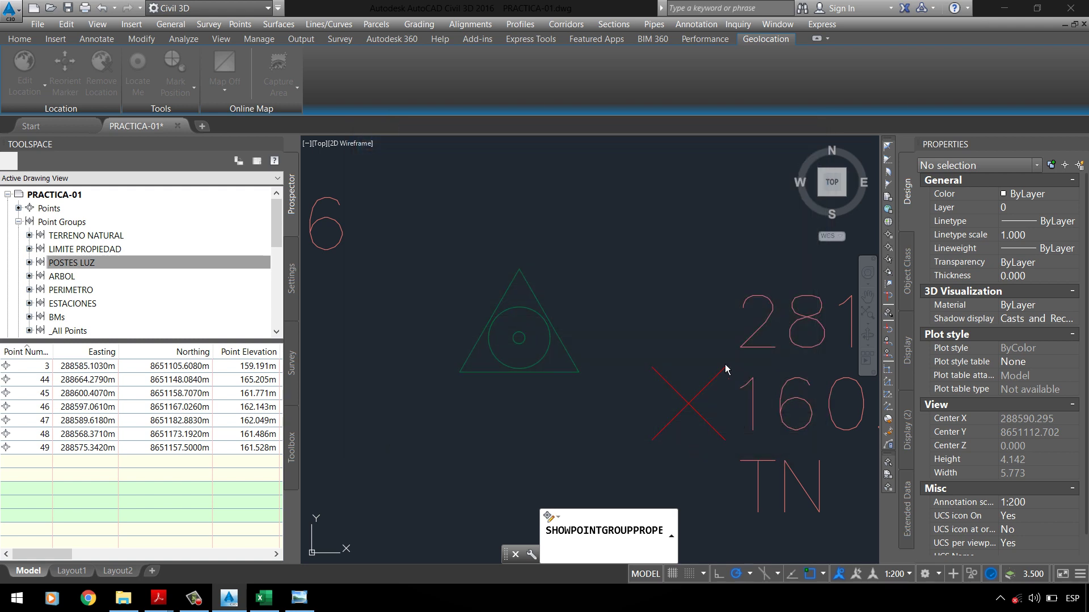
Step: Glance at the PC-1 folder, then undo the last Civil 3D change with Ctrl+Z
click(1004, 10)
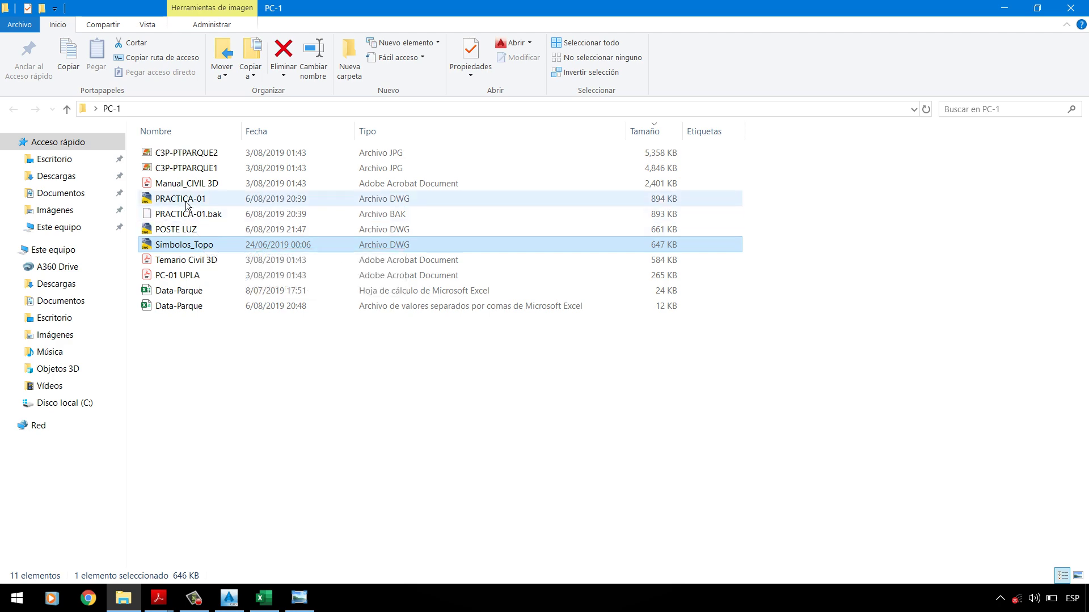
click(242, 604)
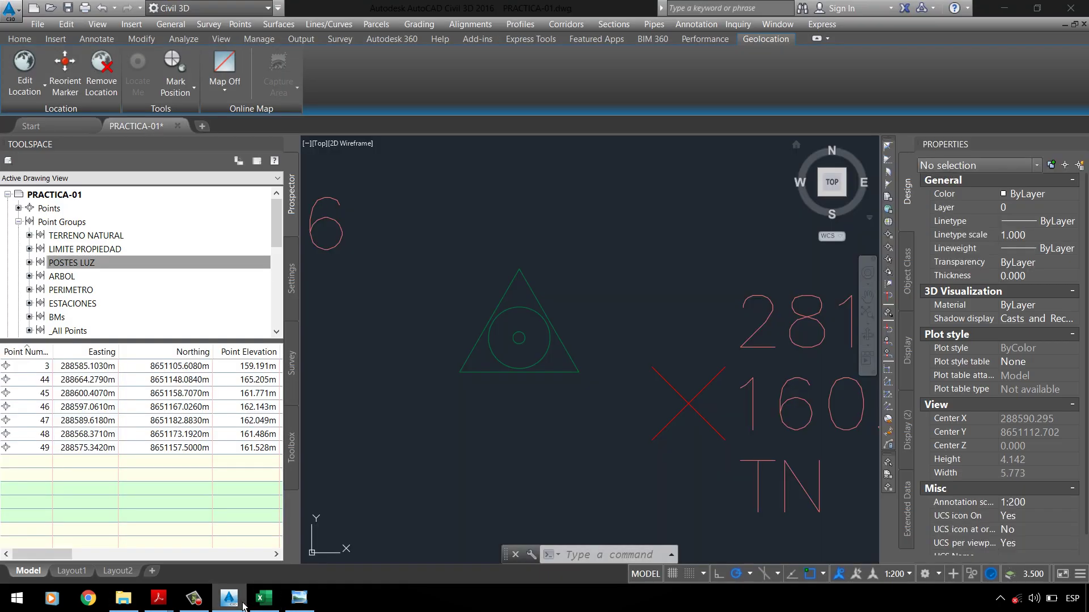
click(242, 605)
click(242, 604)
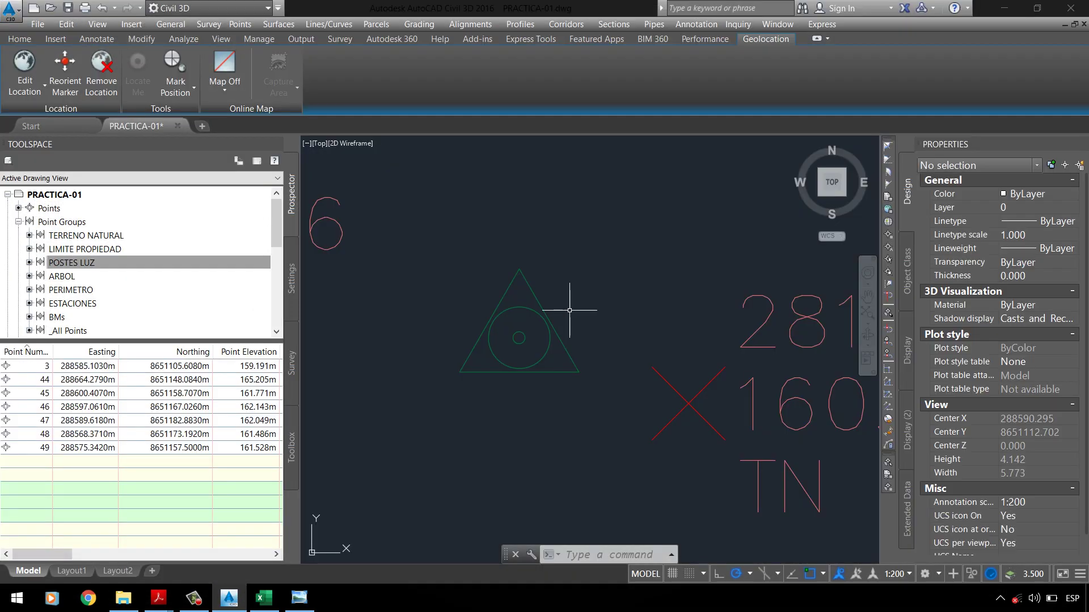
key(ctrl+z)
Step: Try a block marker in the POSTES LUZ Basic style, cancel both dialogs, and minimize Civil 3D
scroll(571, 311, down, 4)
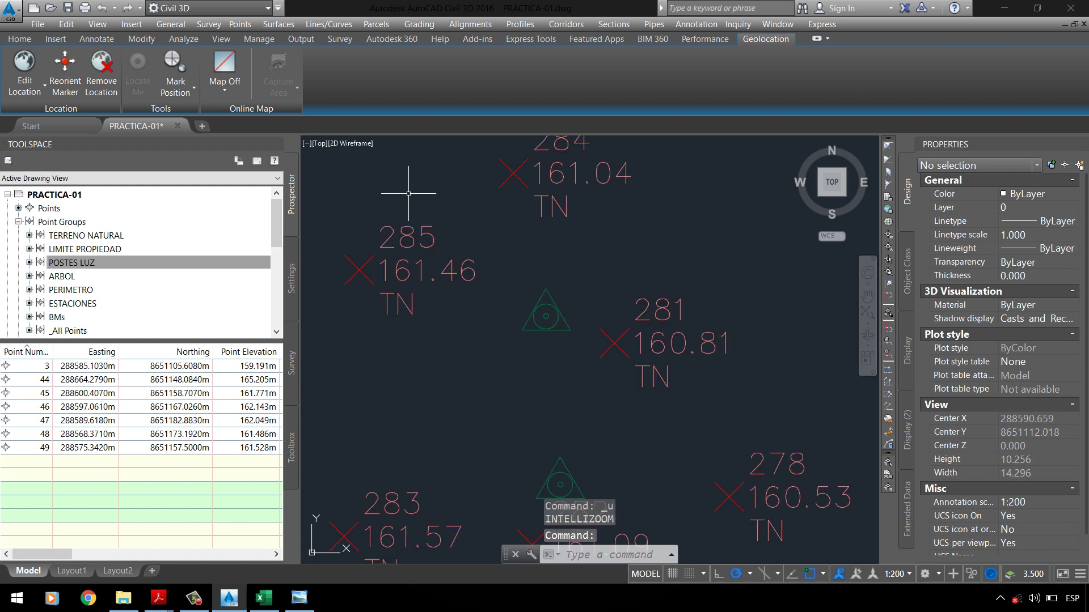
click(120, 264)
right_click(124, 267)
click(227, 263)
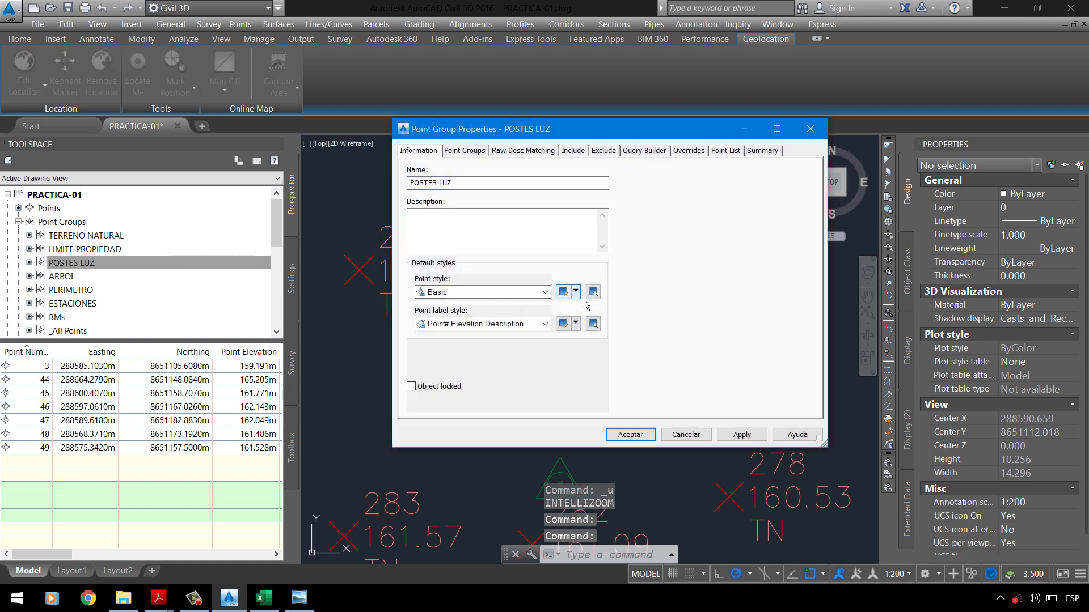
click(575, 292)
click(592, 331)
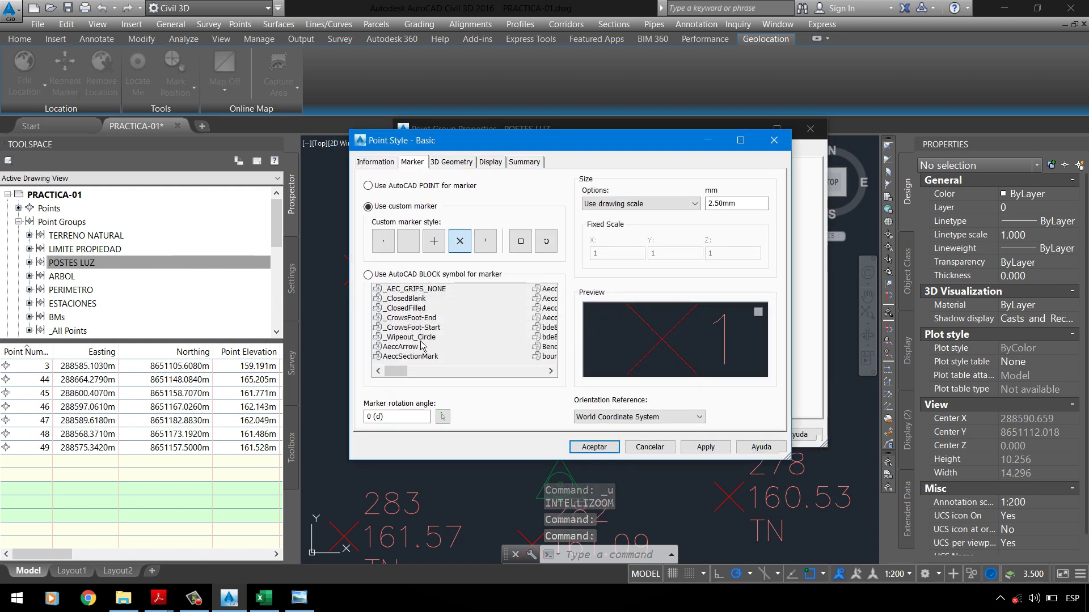
click(390, 277)
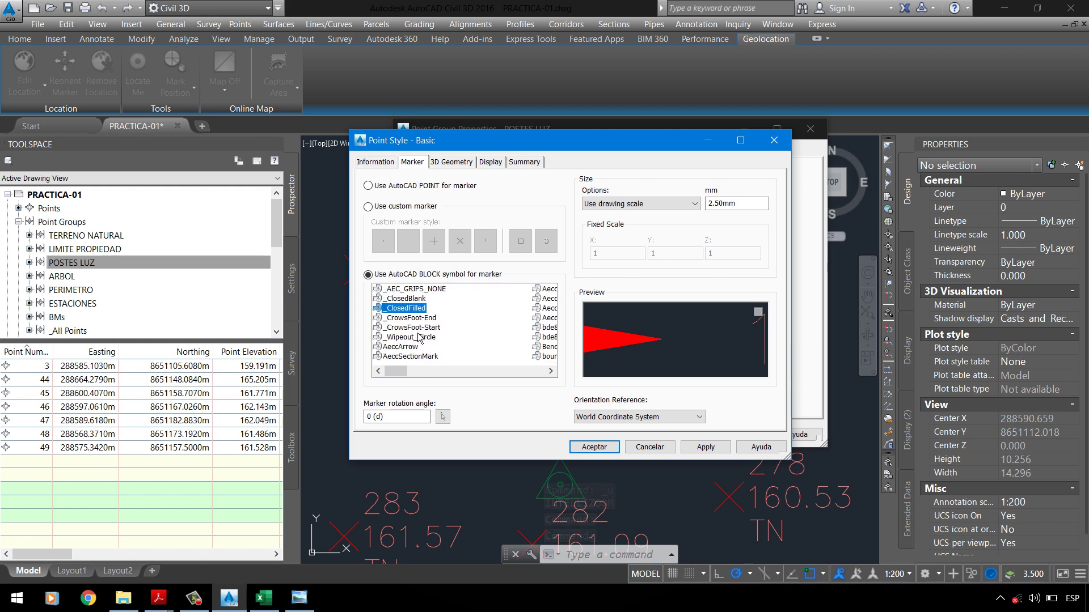
scroll(419, 335, down, 3)
scroll(419, 336, down, 3)
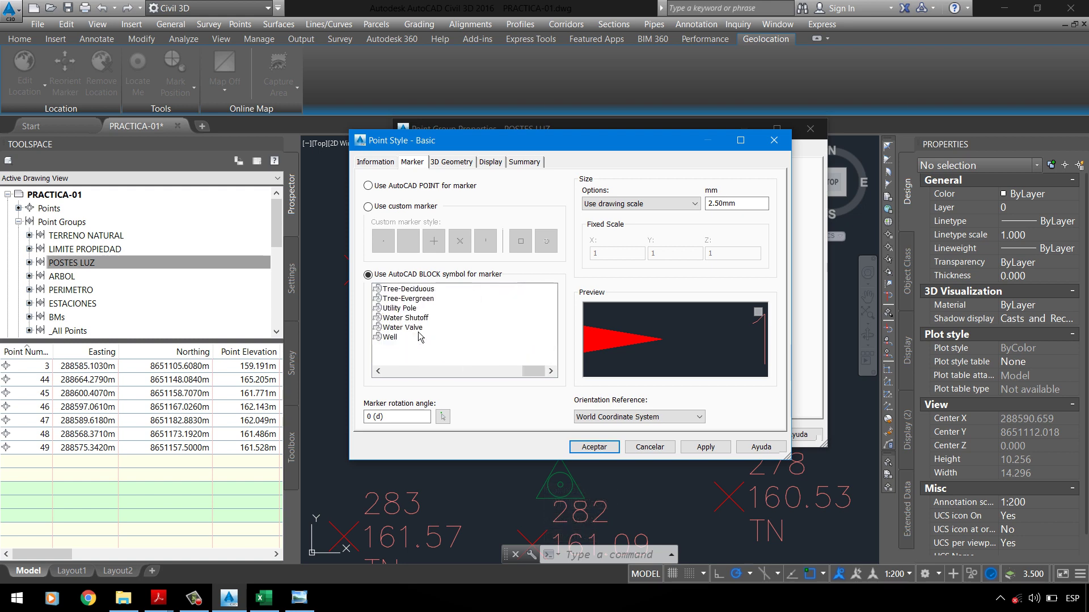
click(669, 452)
click(700, 434)
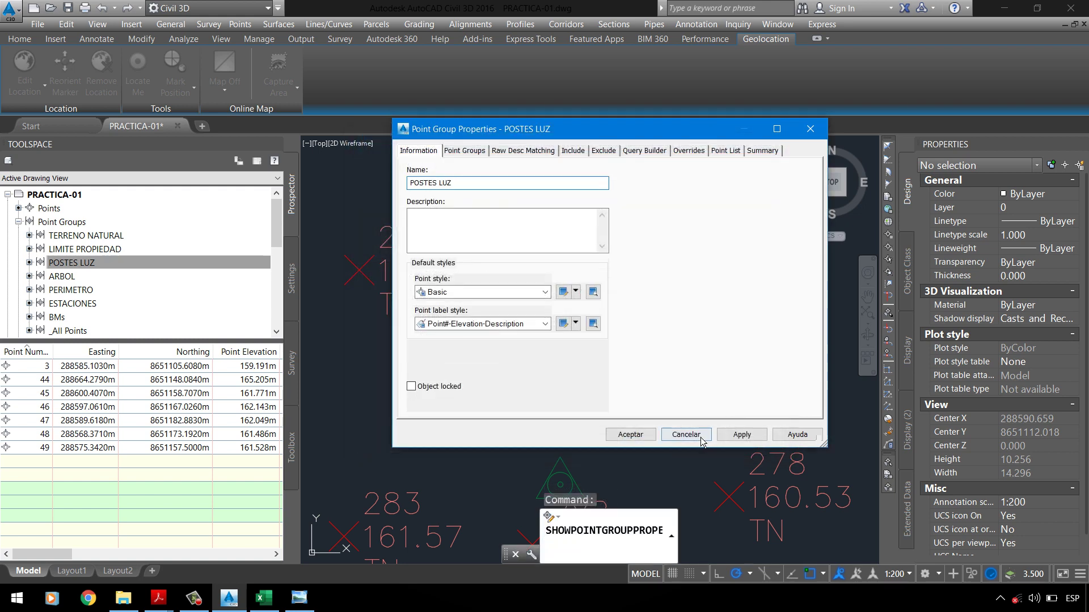
click(1016, 14)
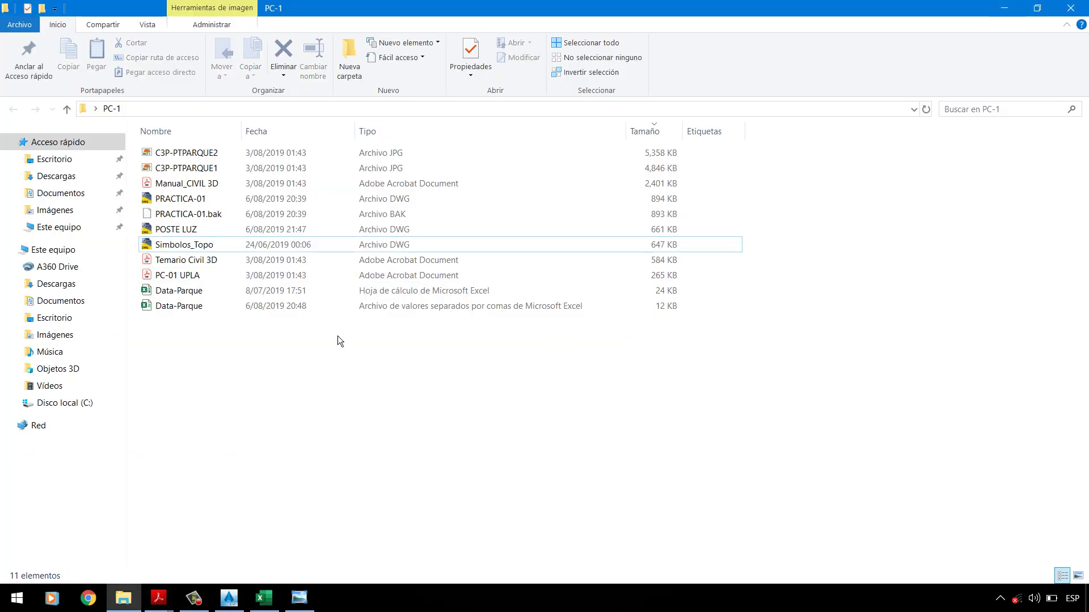
Step: Open POSTE LUZ.dwg from the PC-1 folder with the right-click Abrir option
click(182, 199)
right_click(186, 230)
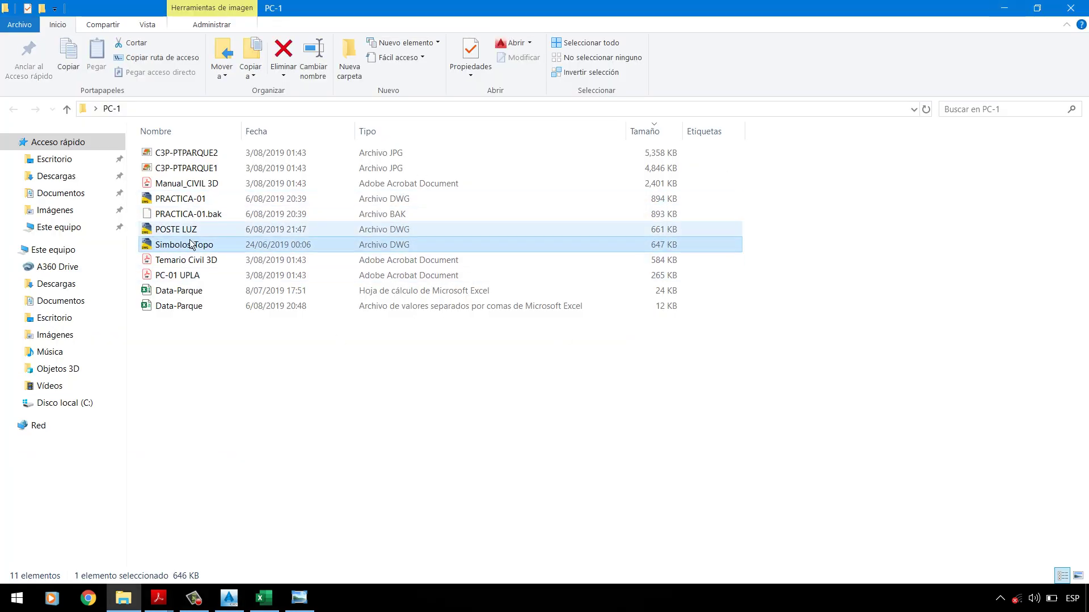
click(219, 242)
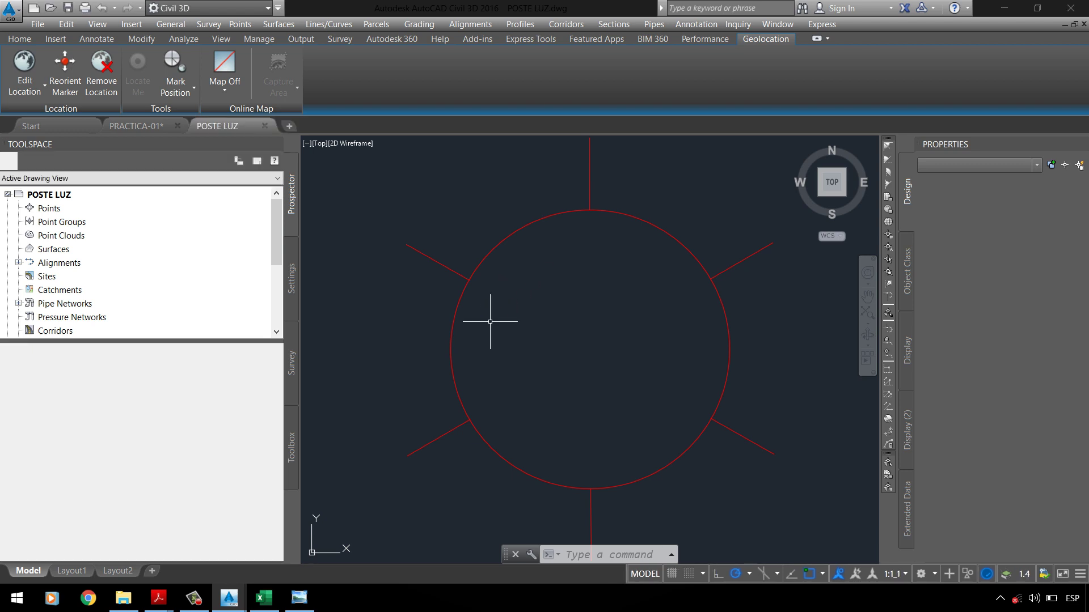
Step: Purge all unused blocks from POSTE LUZ.dwg and save the drawing
text(P)
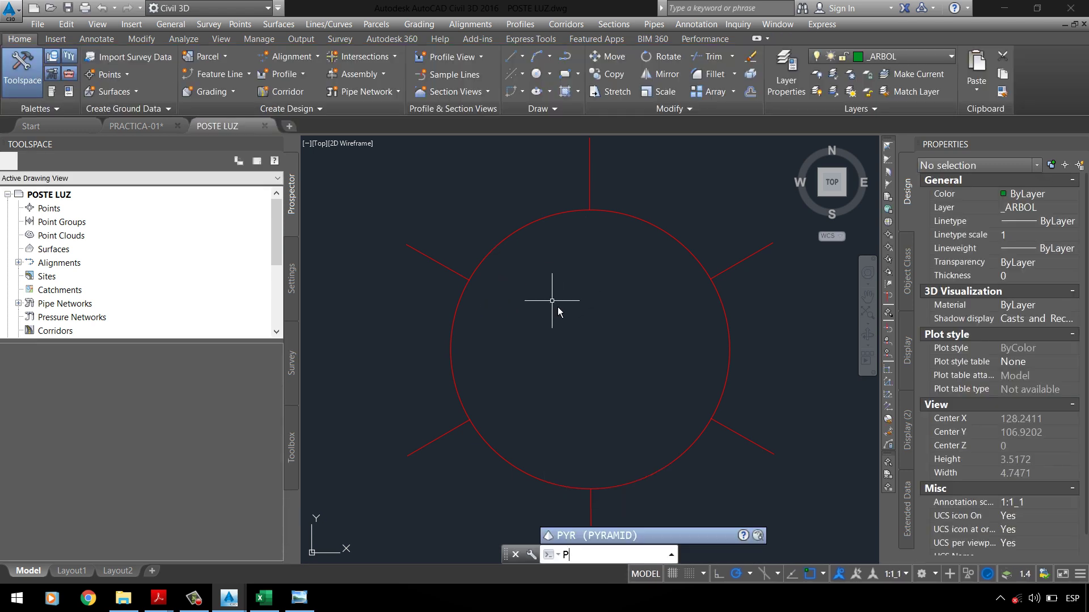
text(URGE)
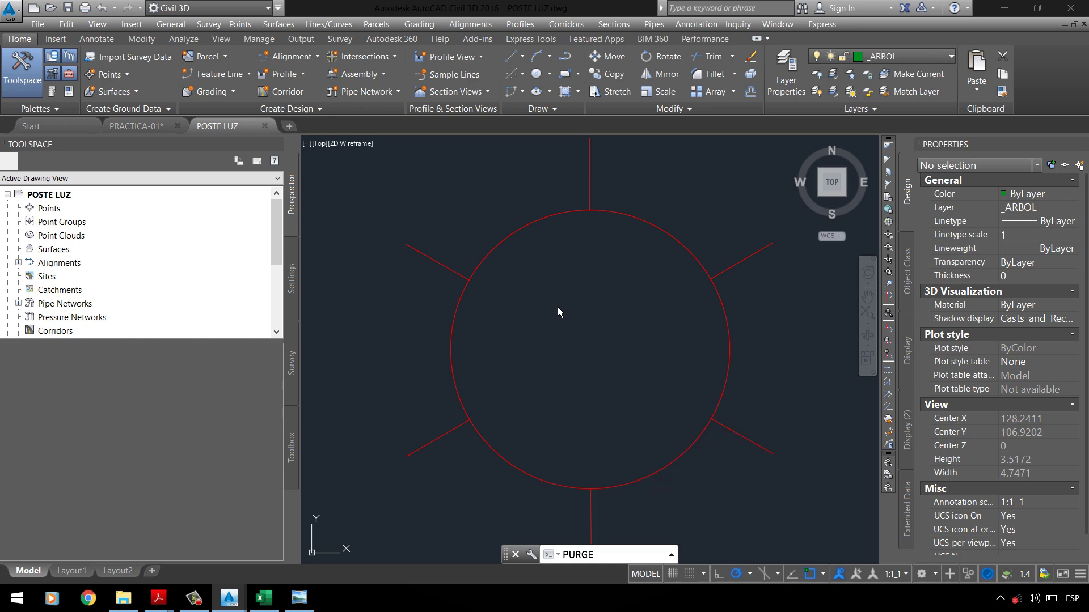
key(Return)
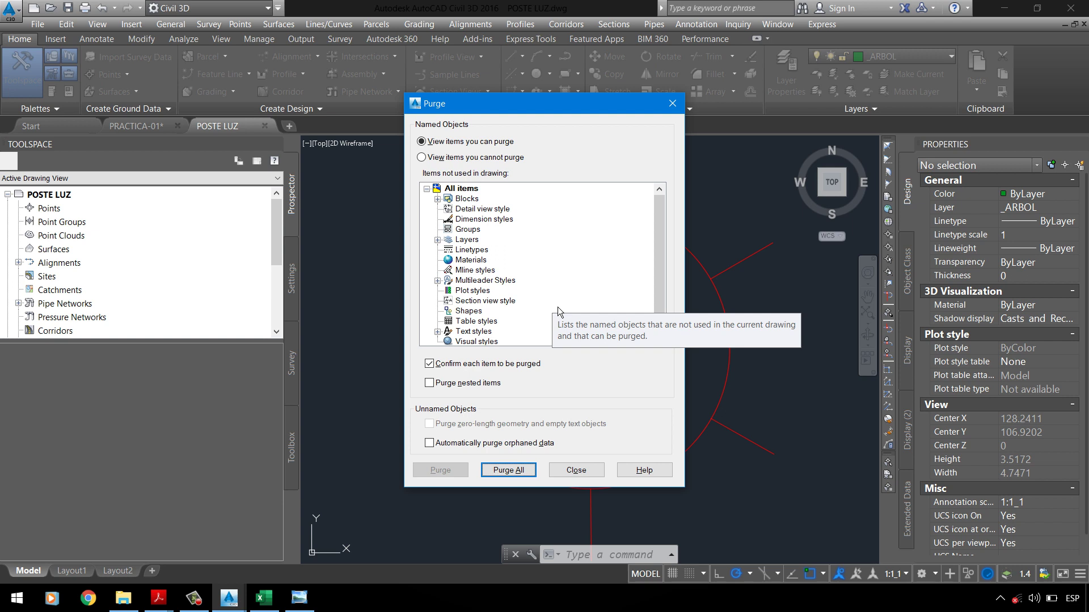
double_click(466, 198)
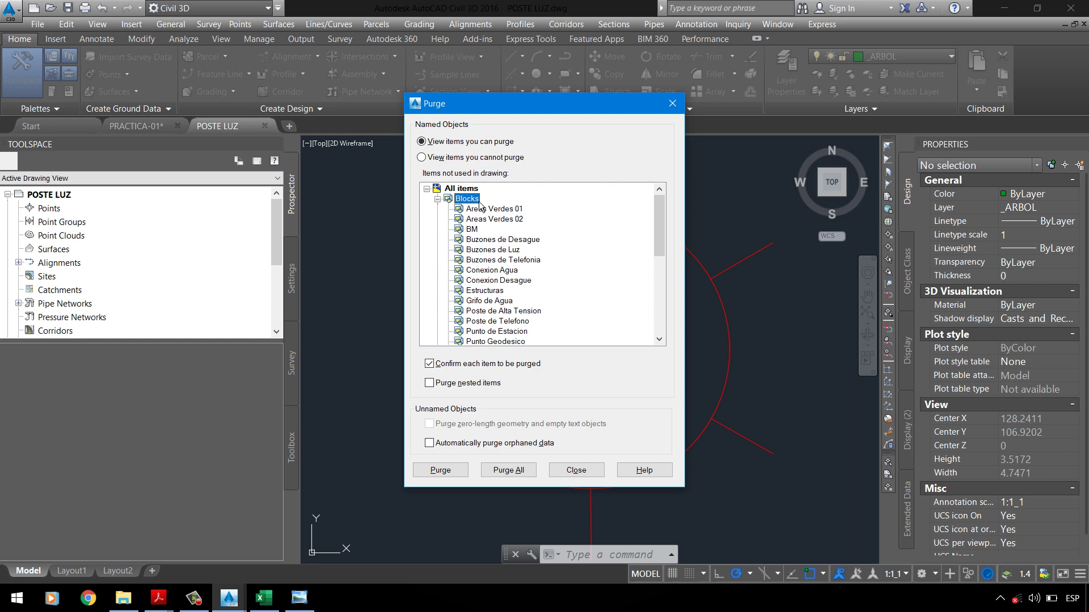
right_click(479, 206)
click(506, 216)
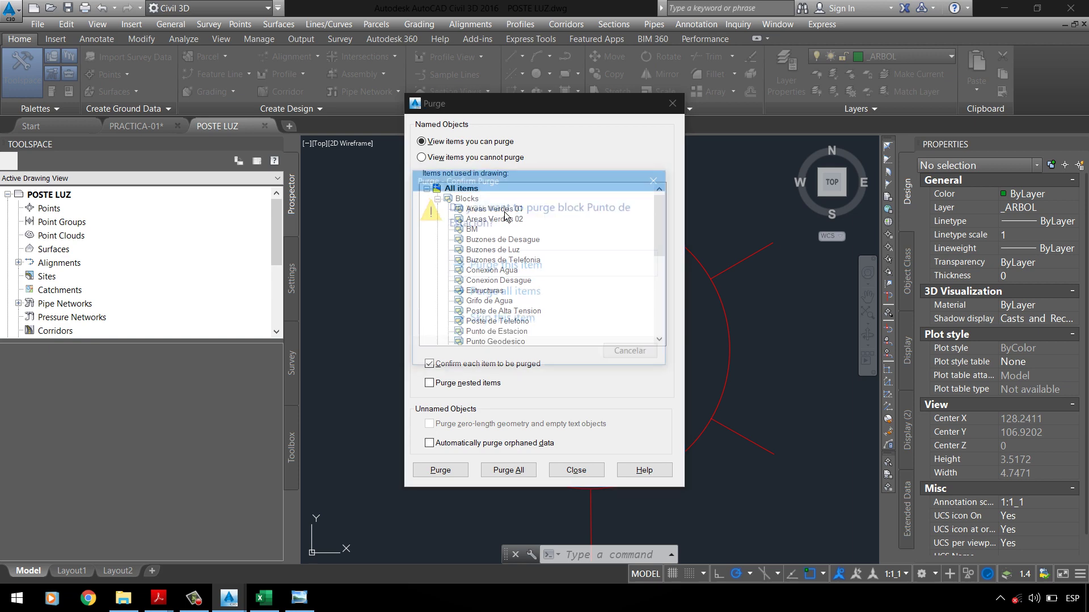
click(507, 300)
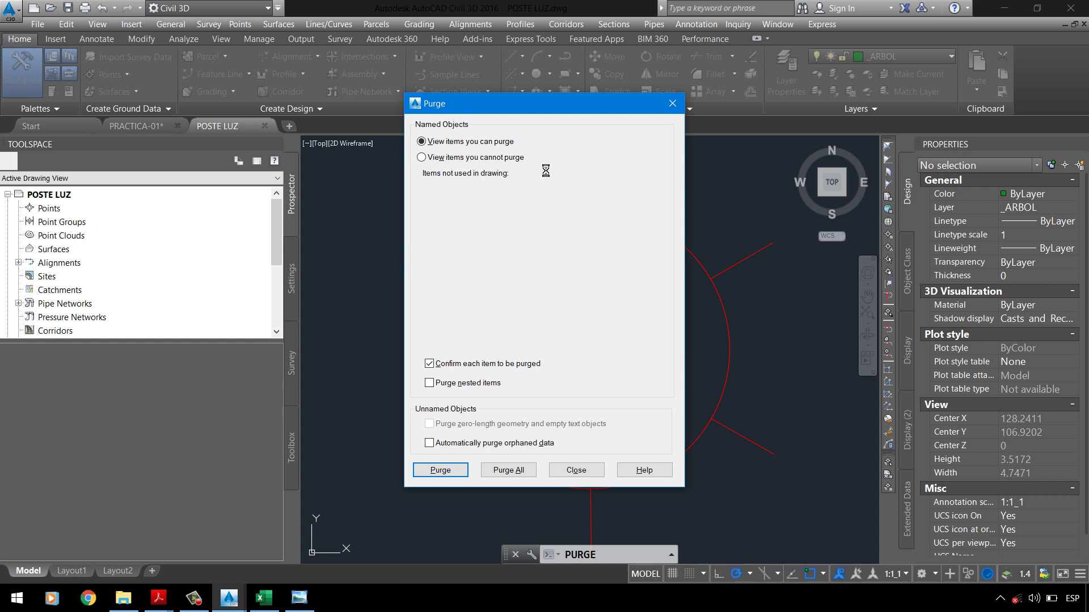
click(474, 201)
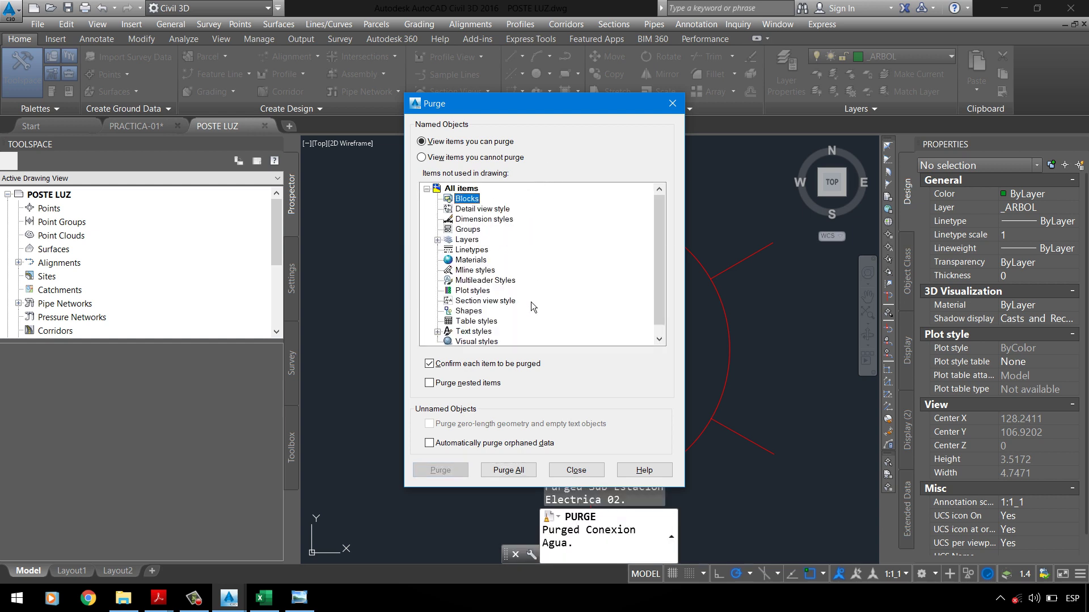
click(575, 470)
click(570, 209)
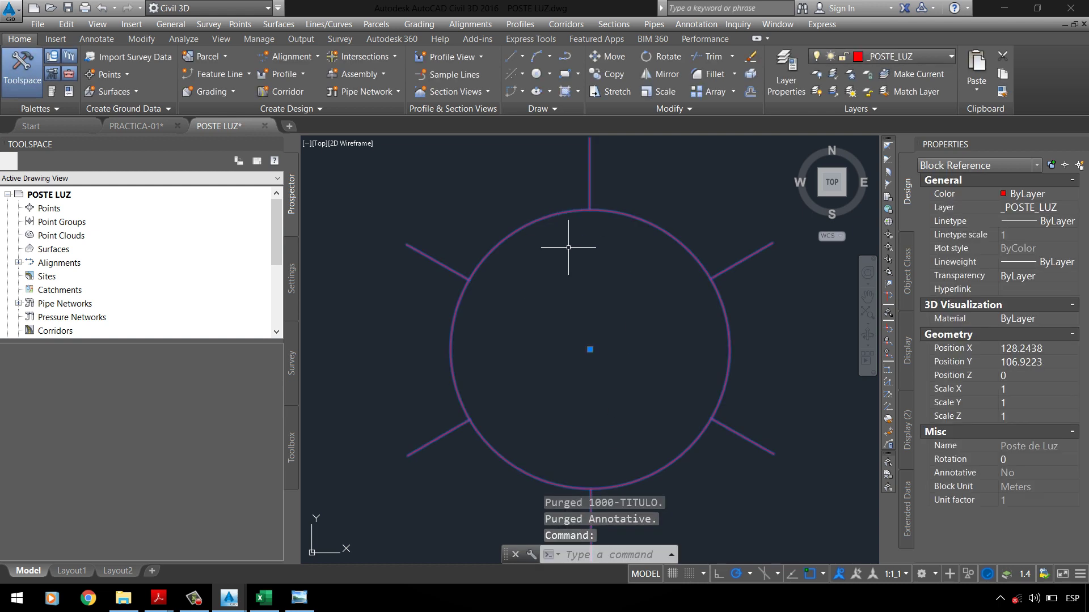
key(Escape)
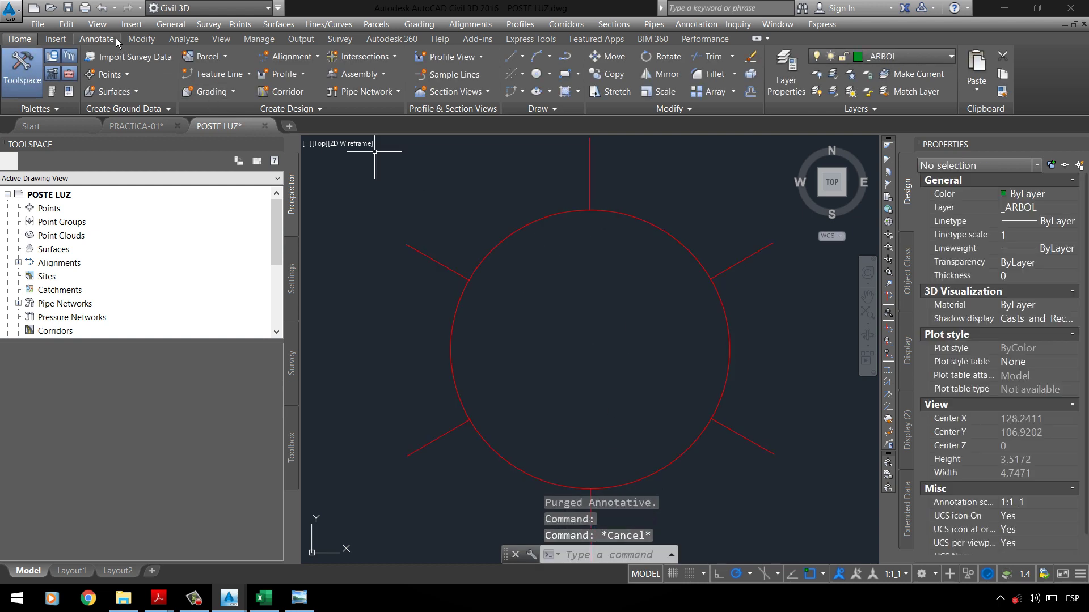
click(77, 12)
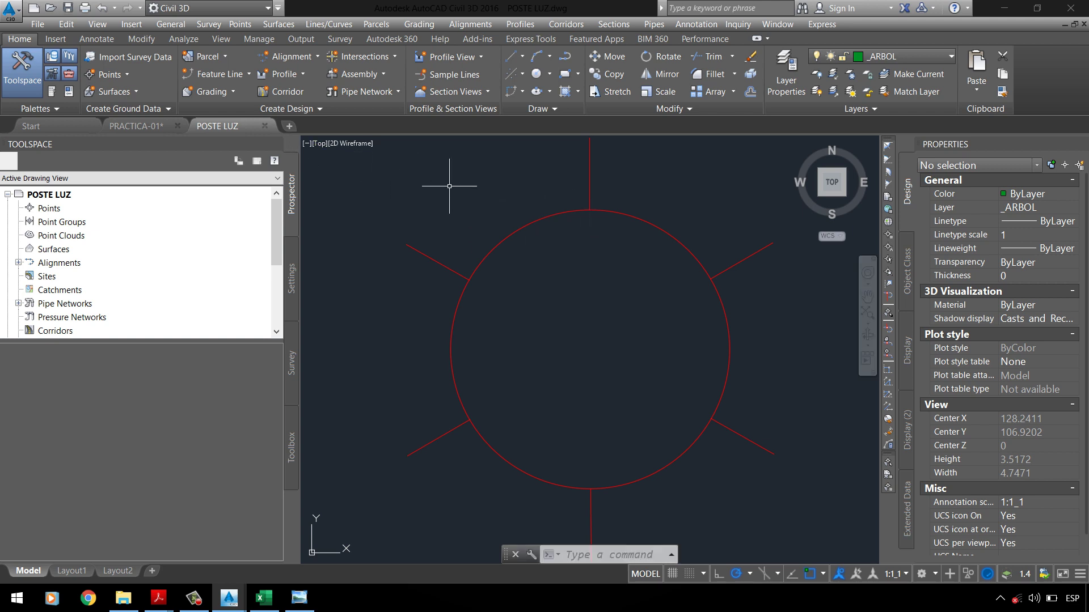
Step: Run PURGE again to remove all unused layers, then save with Ctrl+S
text(PURGE+)
key(BackSpace)
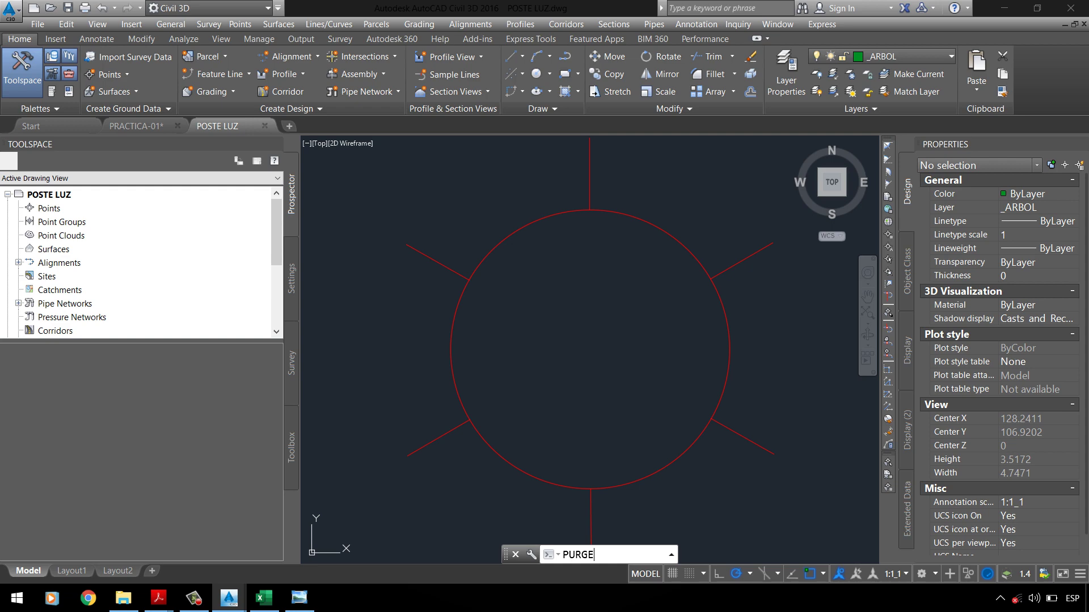
key(Return)
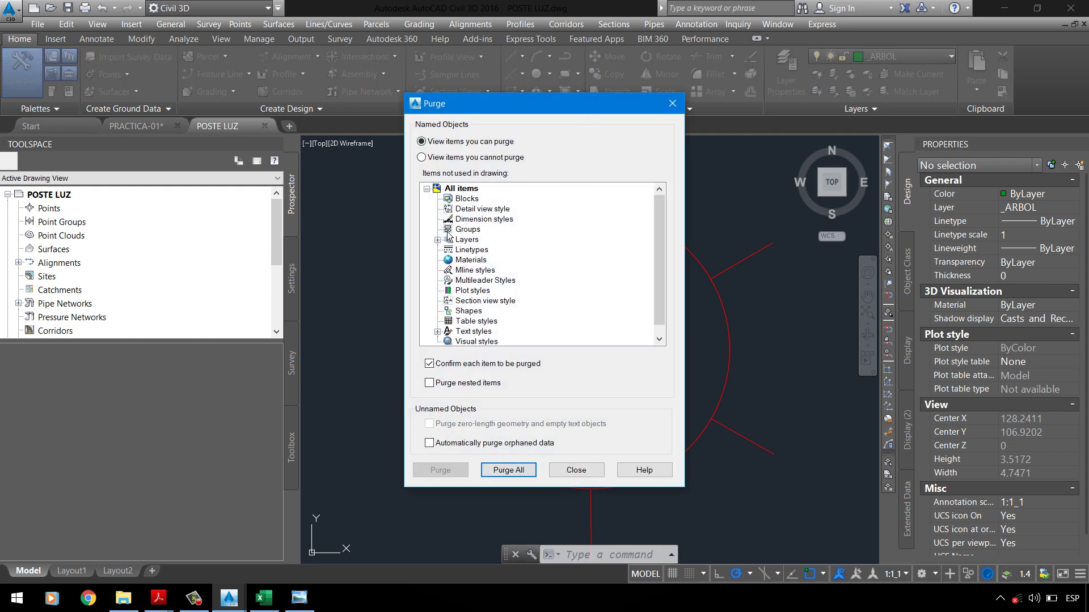
double_click(450, 239)
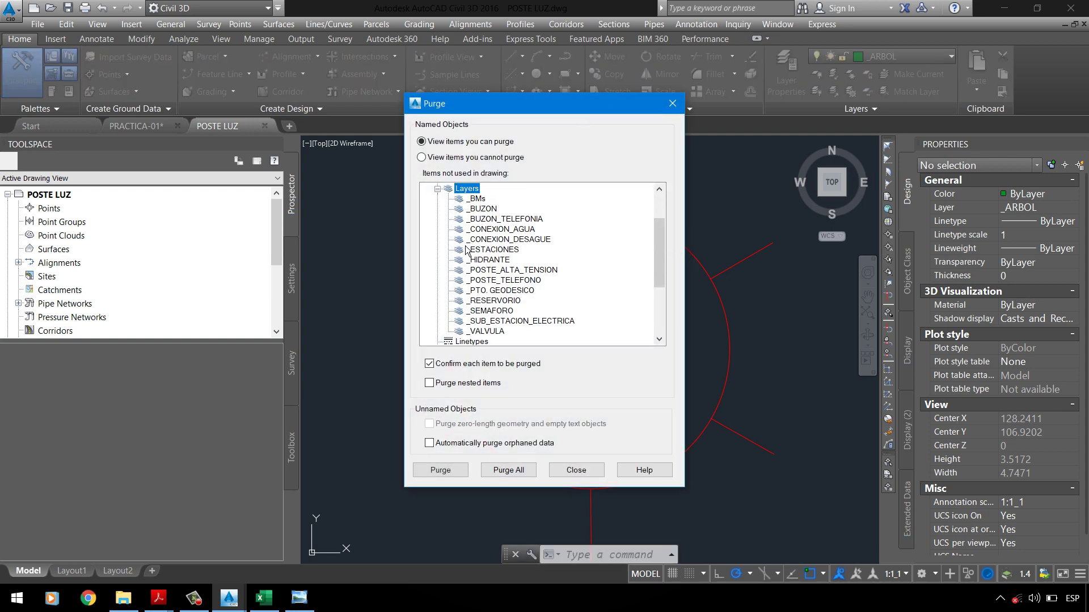
right_click(471, 191)
click(496, 213)
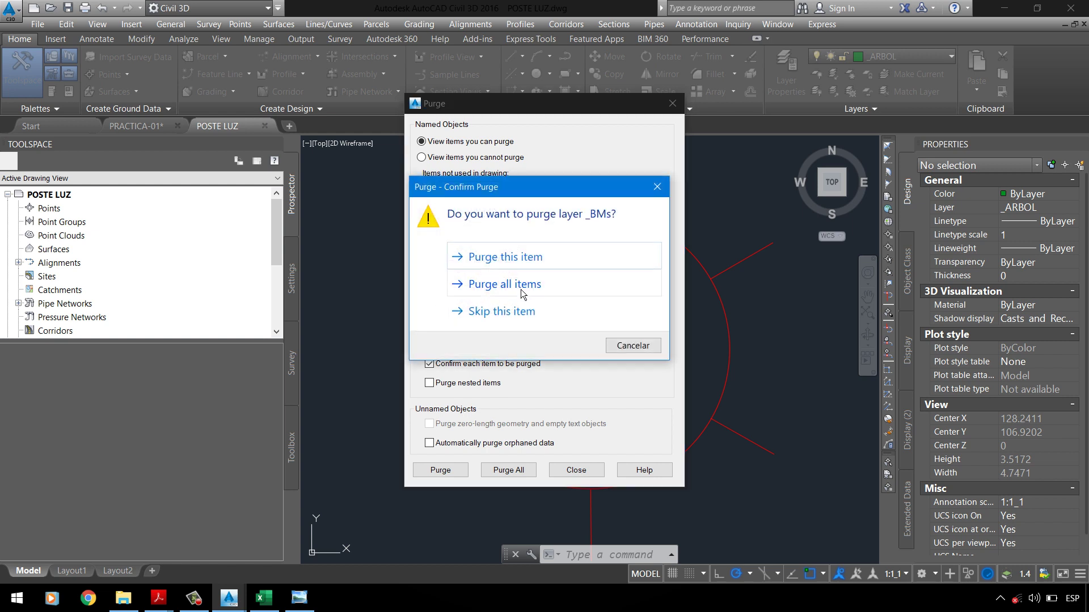
click(526, 291)
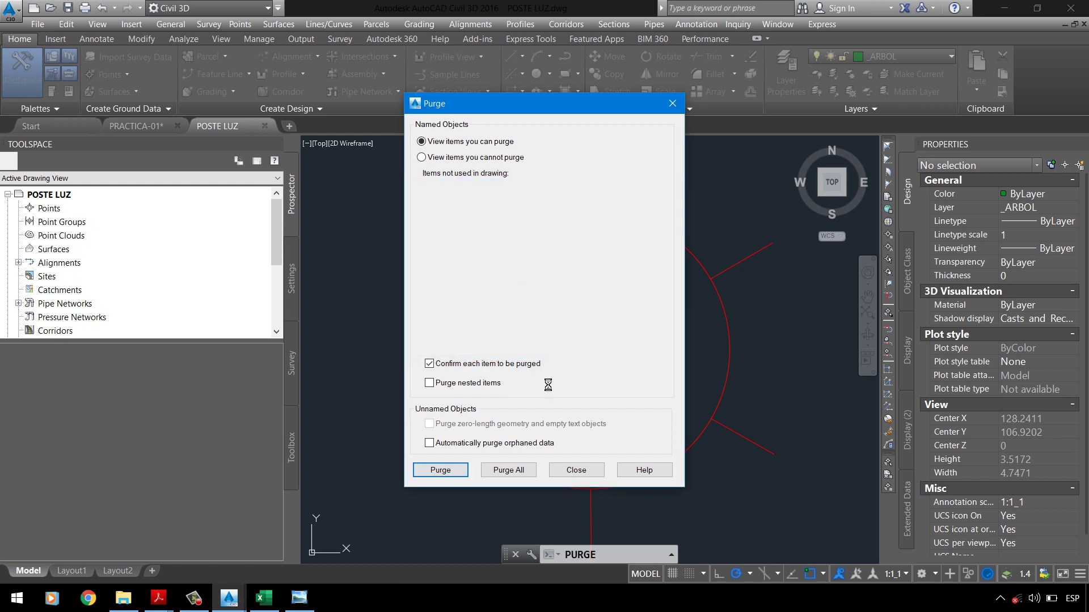
click(479, 251)
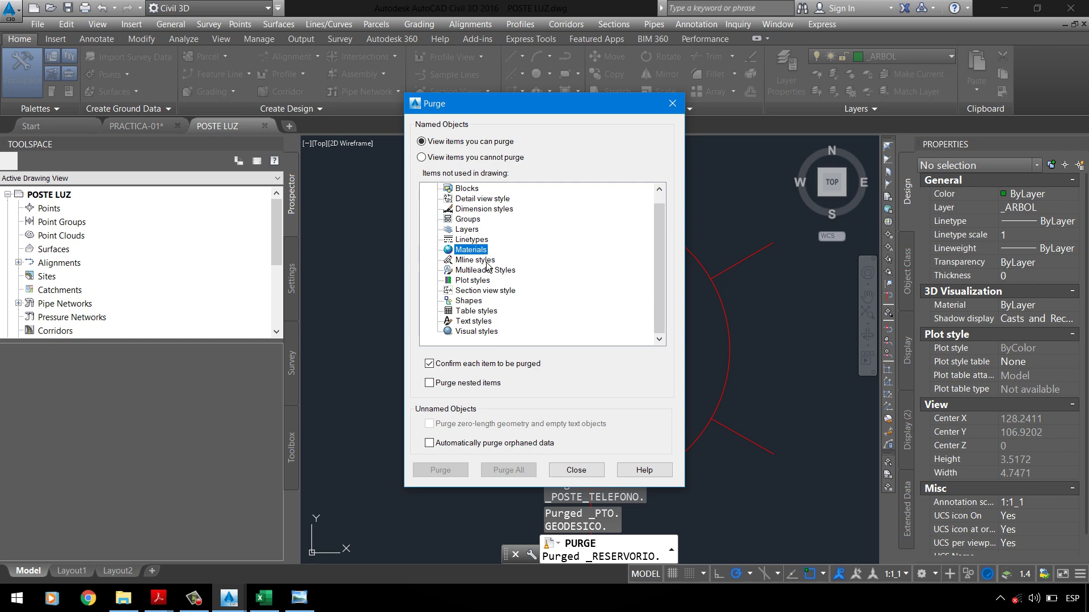
click(576, 470)
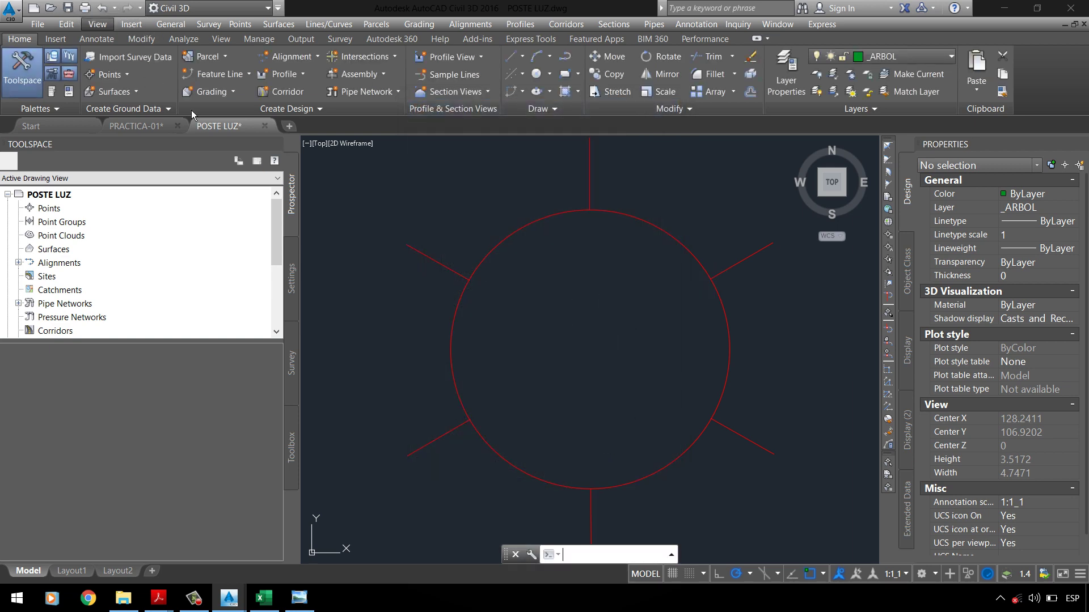
key(ctrl+s)
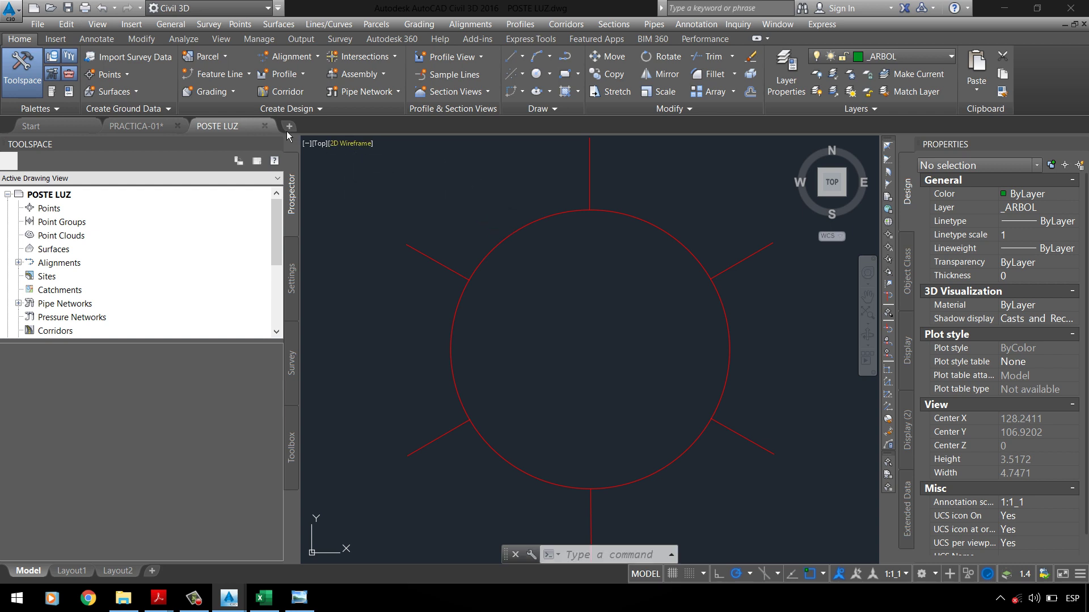
Step: Close POSTE LUZ and set the POSTES LUZ group's point style to _POSTES LUZ
click(264, 126)
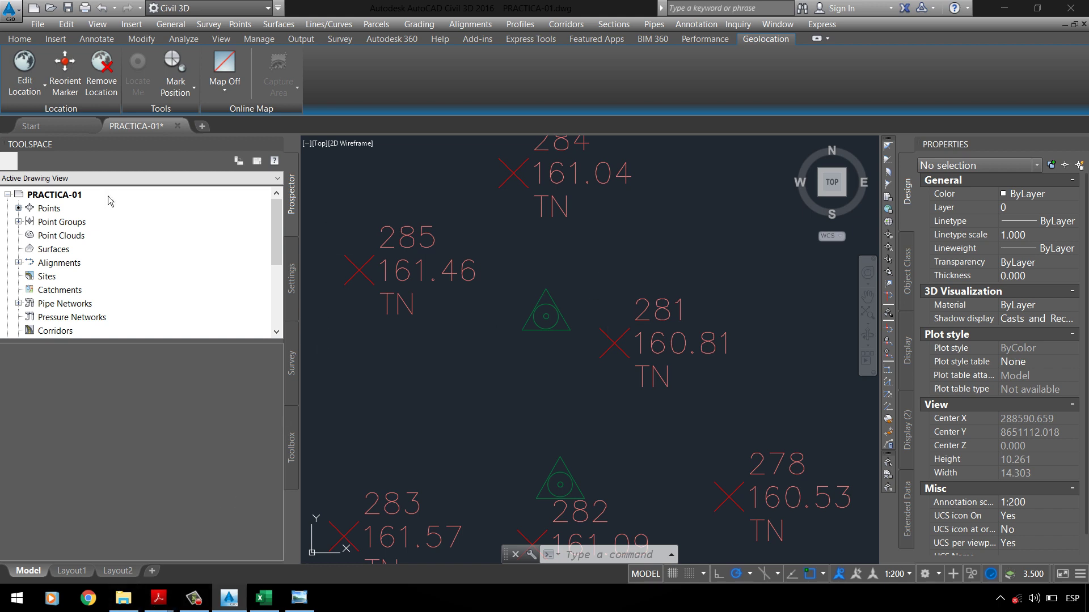
click(18, 222)
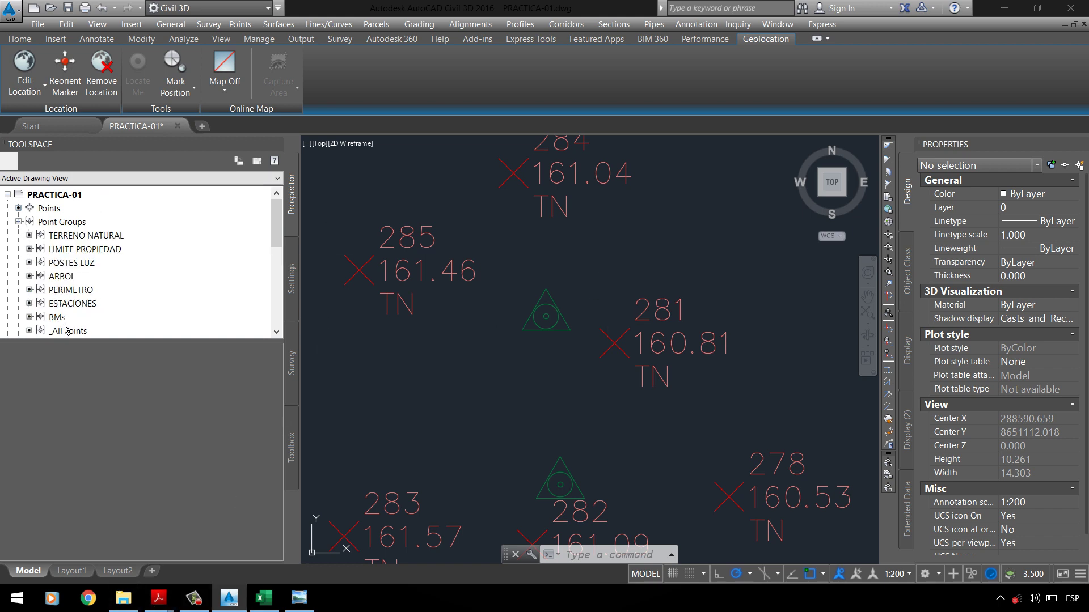
click(71, 263)
right_click(74, 264)
key(Escape)
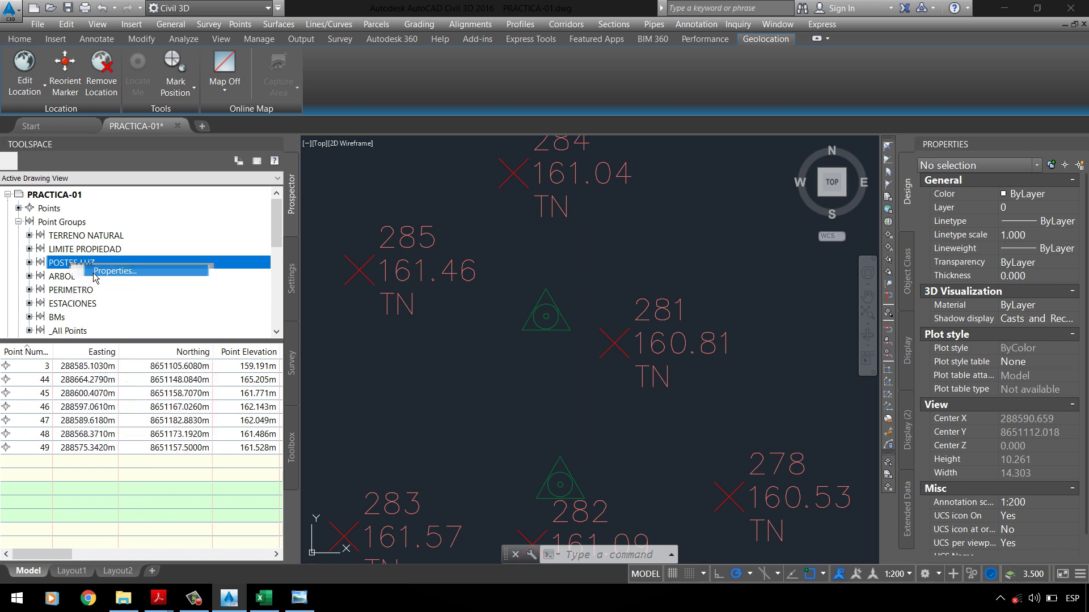
click(575, 292)
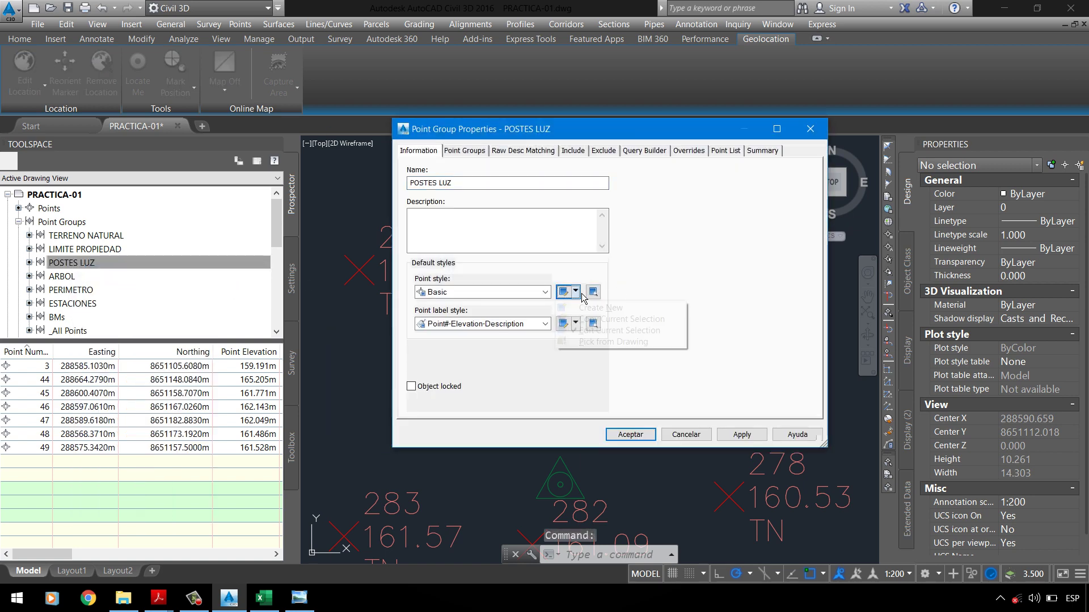
click(541, 295)
scroll(471, 351, up, 5)
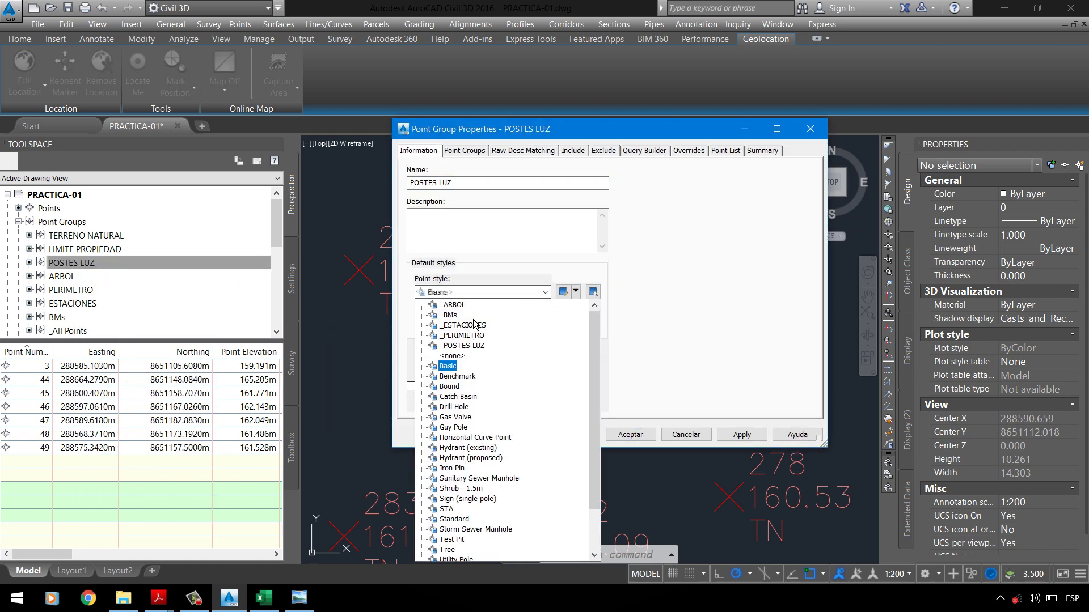
click(470, 356)
Step: Edit the _POSTES LUZ style and load marker blocks from POSTE LUZ.dwg
click(575, 291)
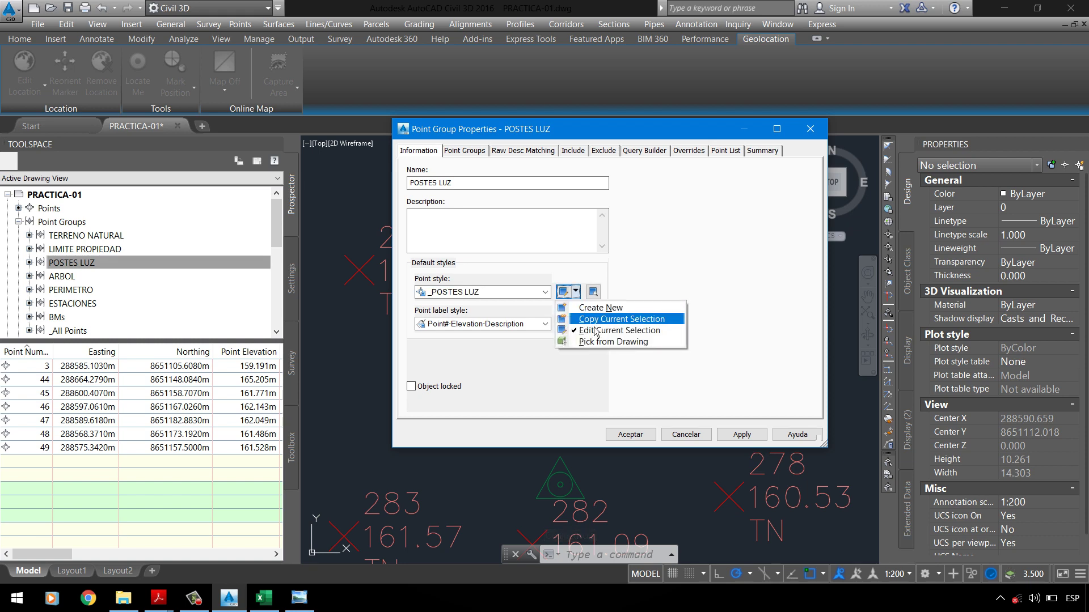
click(596, 335)
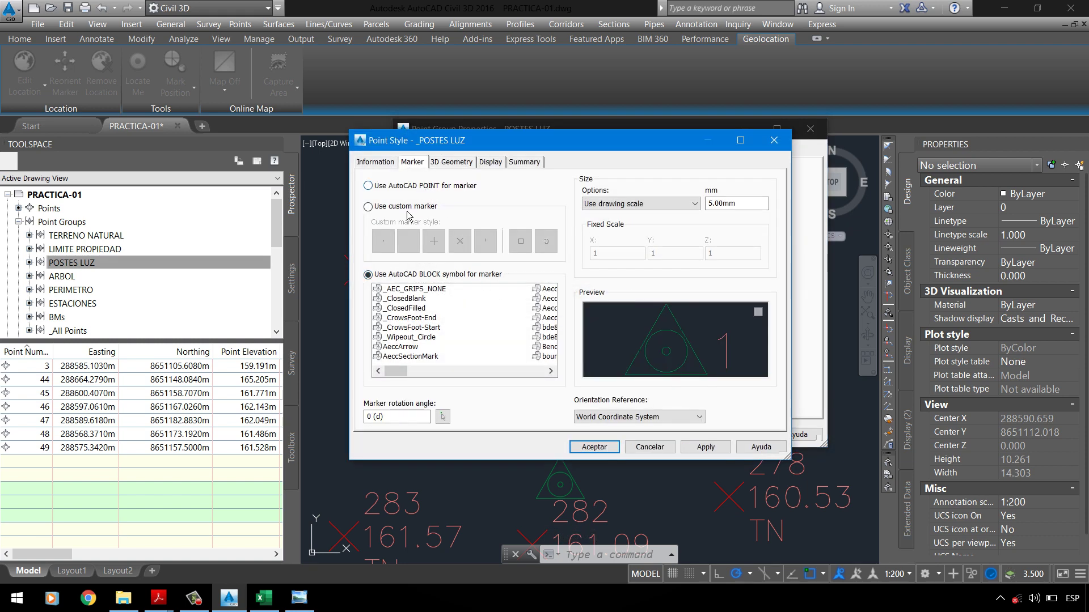
right_click(403, 309)
click(431, 319)
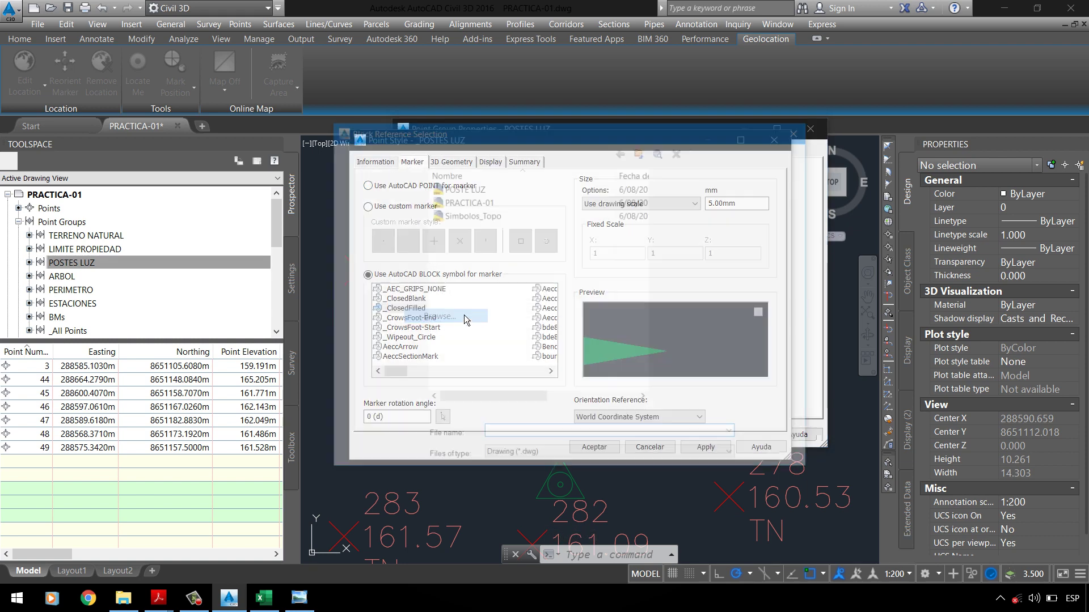
click(464, 215)
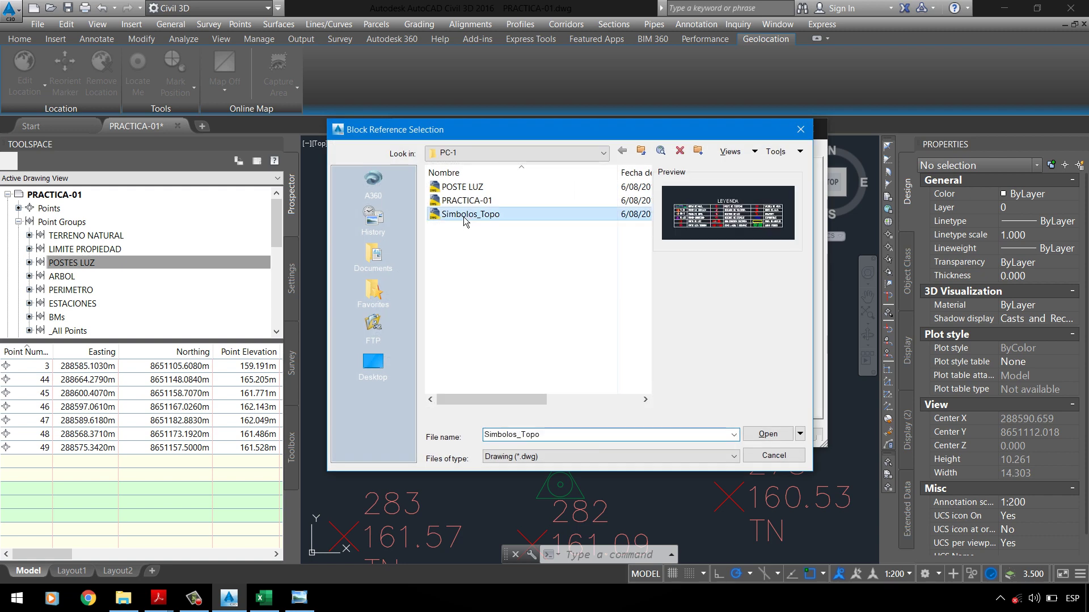
click(463, 187)
click(768, 434)
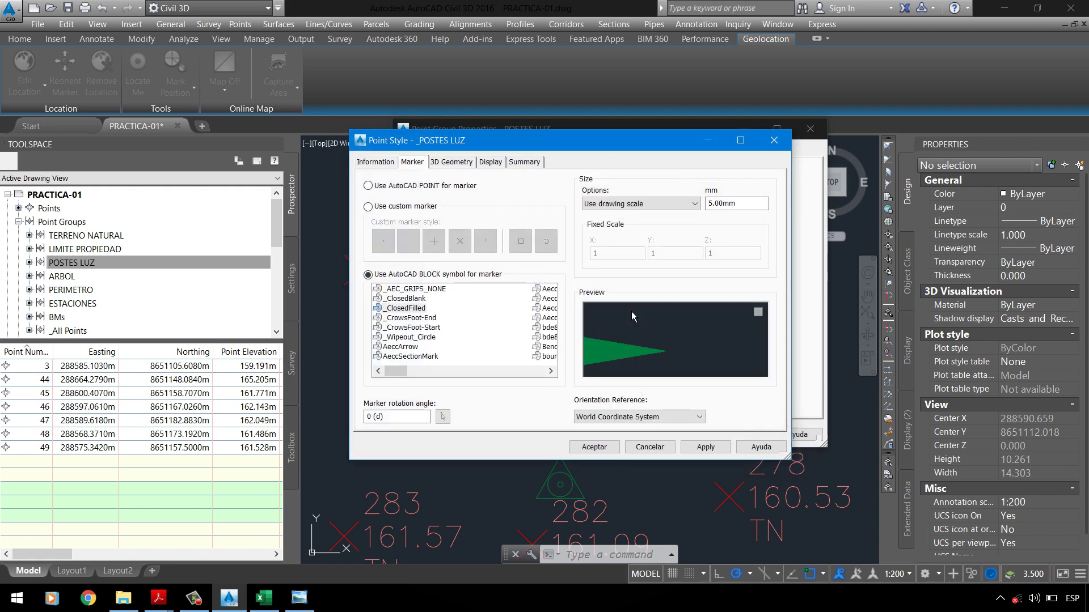
Step: Pick the Poste de Luz block as the marker and close both dialogs
click(421, 337)
scroll(424, 335, right, 1)
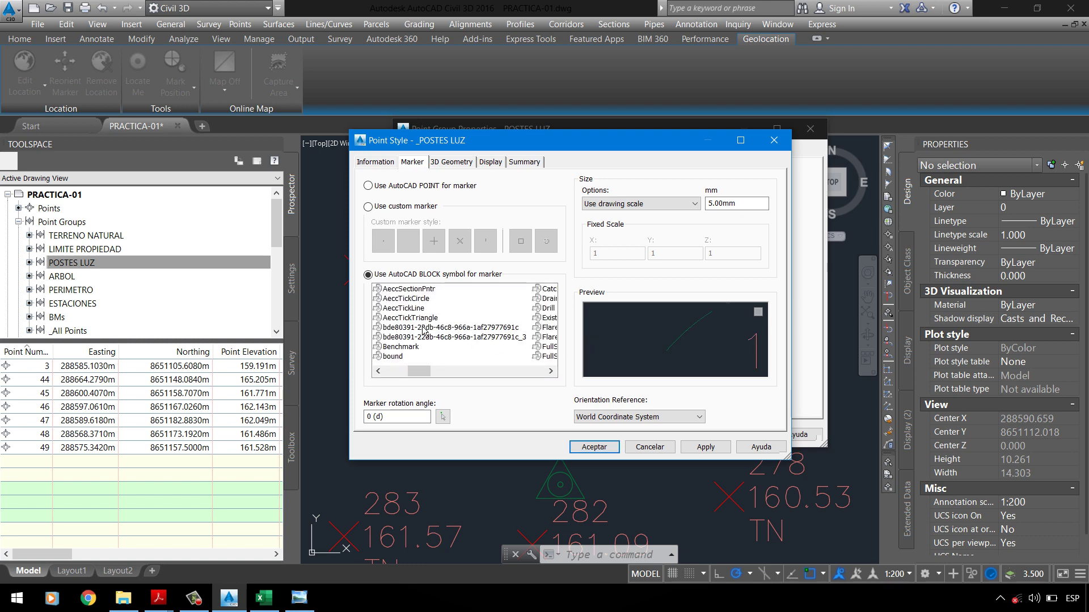
scroll(422, 331, right, 2)
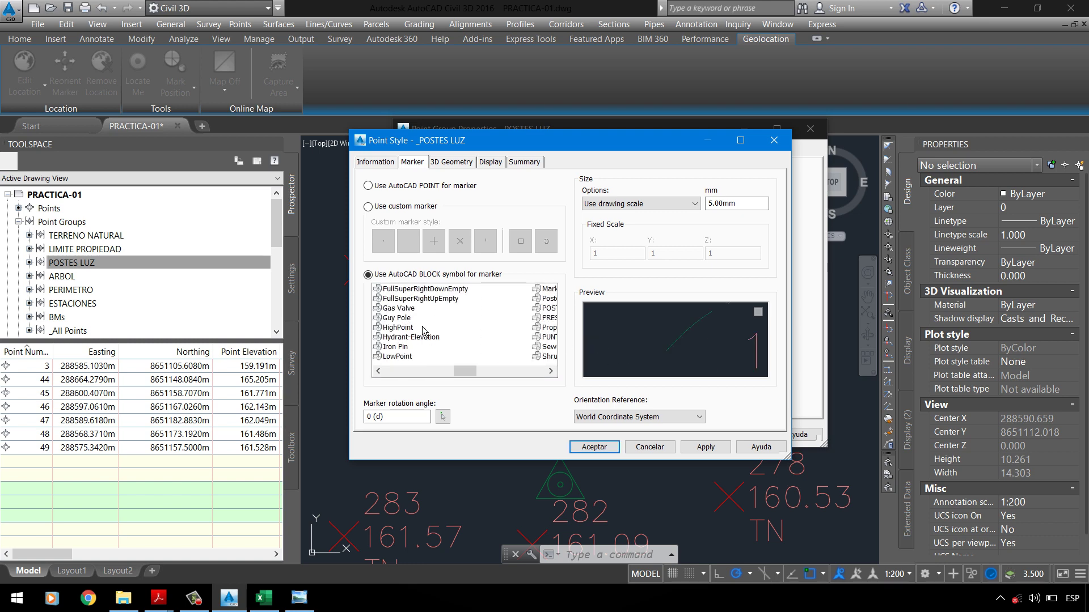
scroll(424, 331, right, 1)
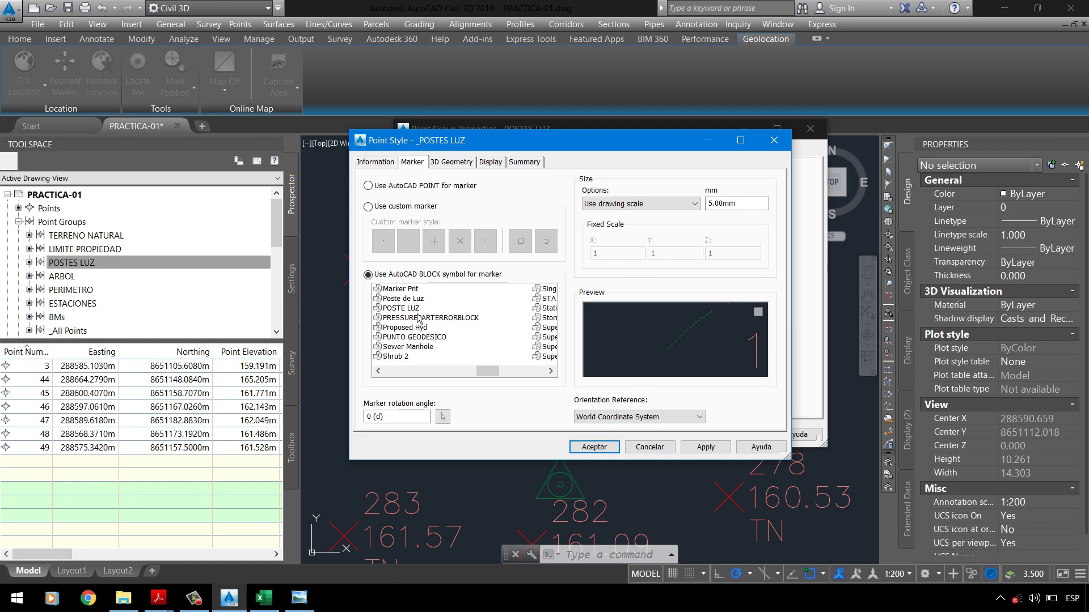
click(422, 303)
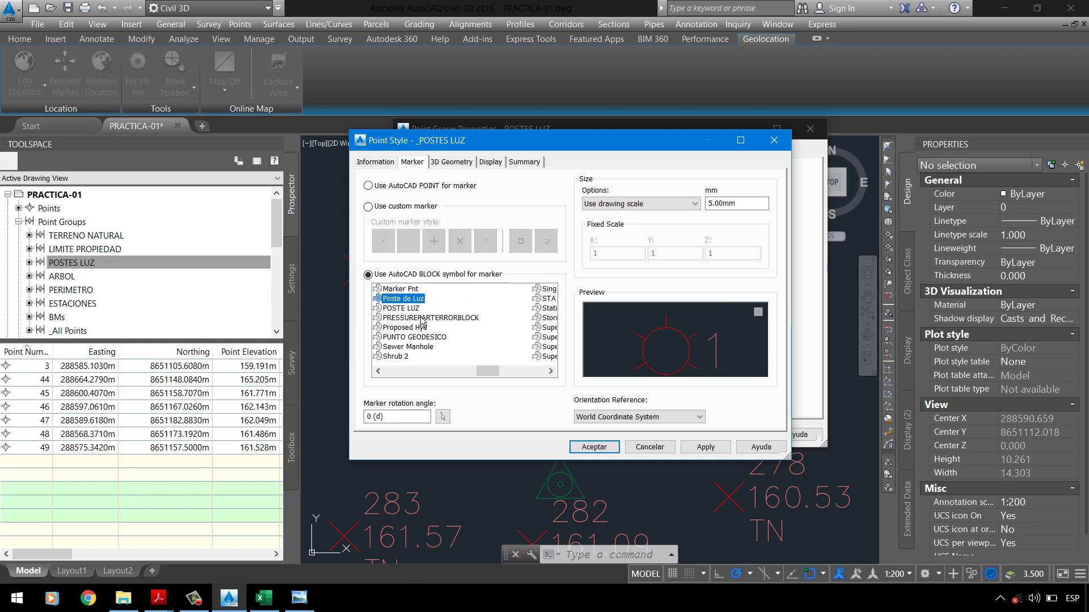
click(417, 309)
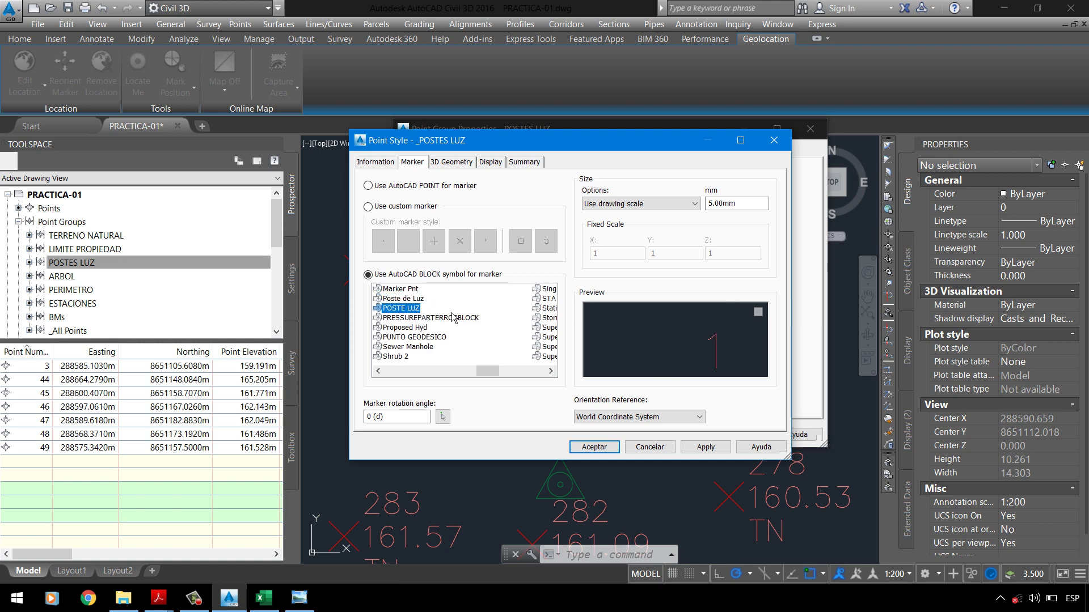
key(Up)
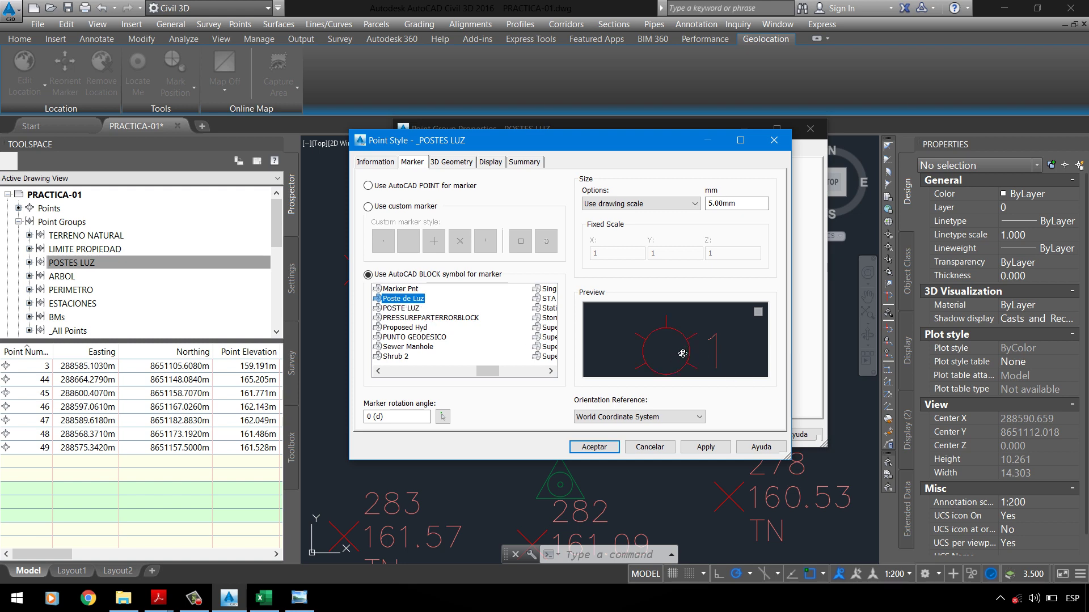
right_click(414, 309)
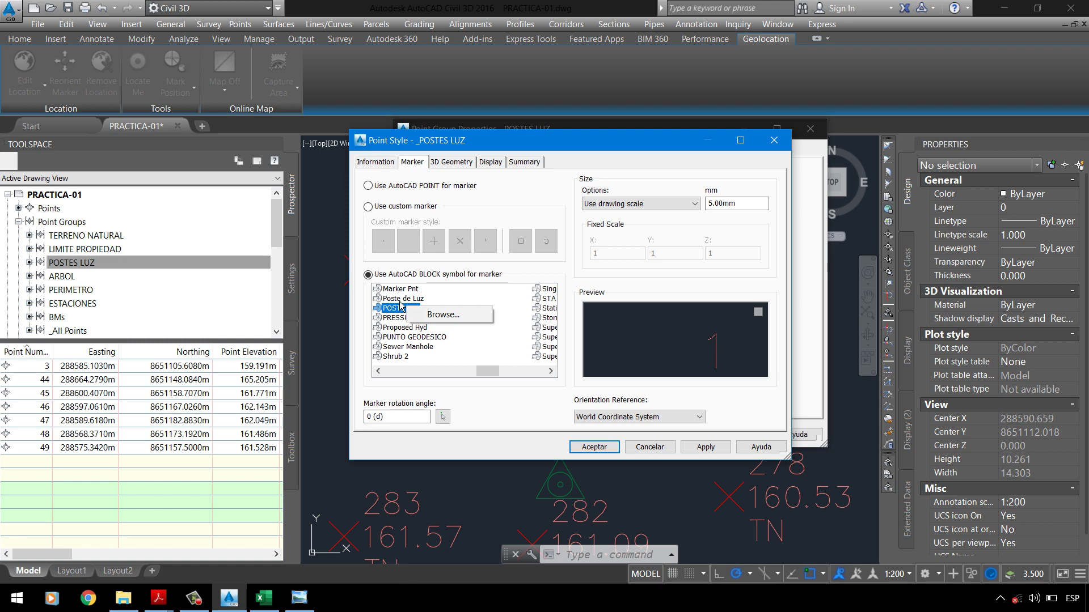
click(399, 301)
click(629, 448)
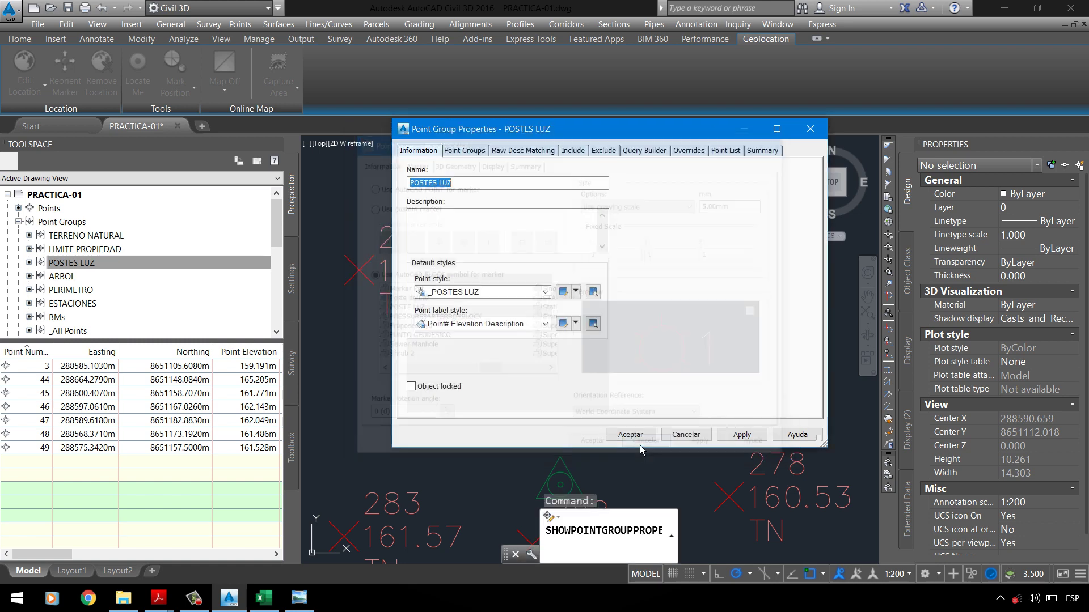
click(700, 445)
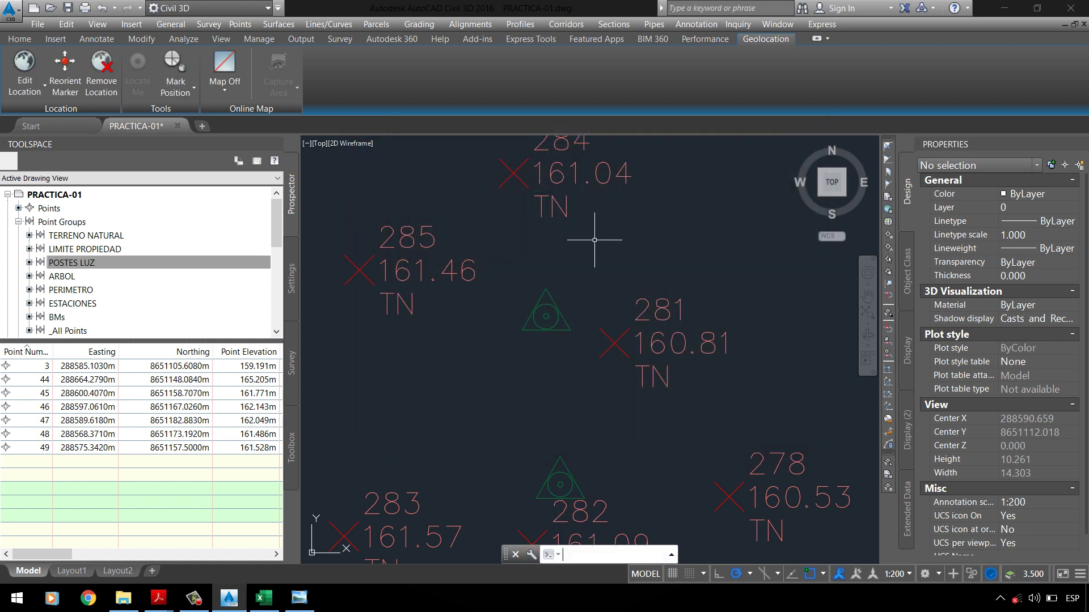
Step: Review unused layers with PURGE in PRACTICA-01, then zoom around the survey points
text(PURGE)
key(Return)
double_click(477, 247)
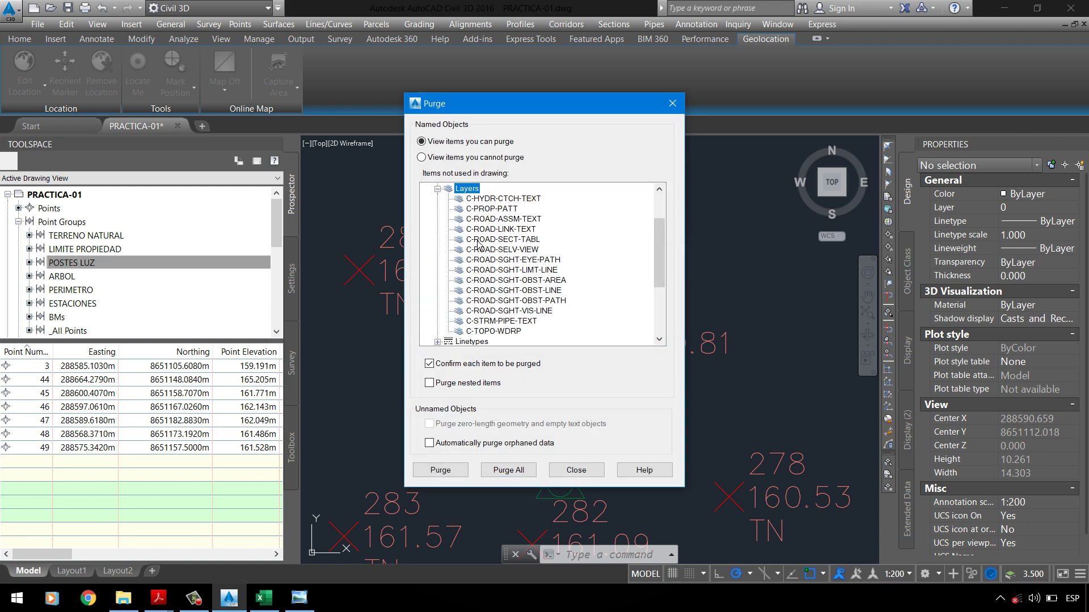
scroll(478, 245, up, 4)
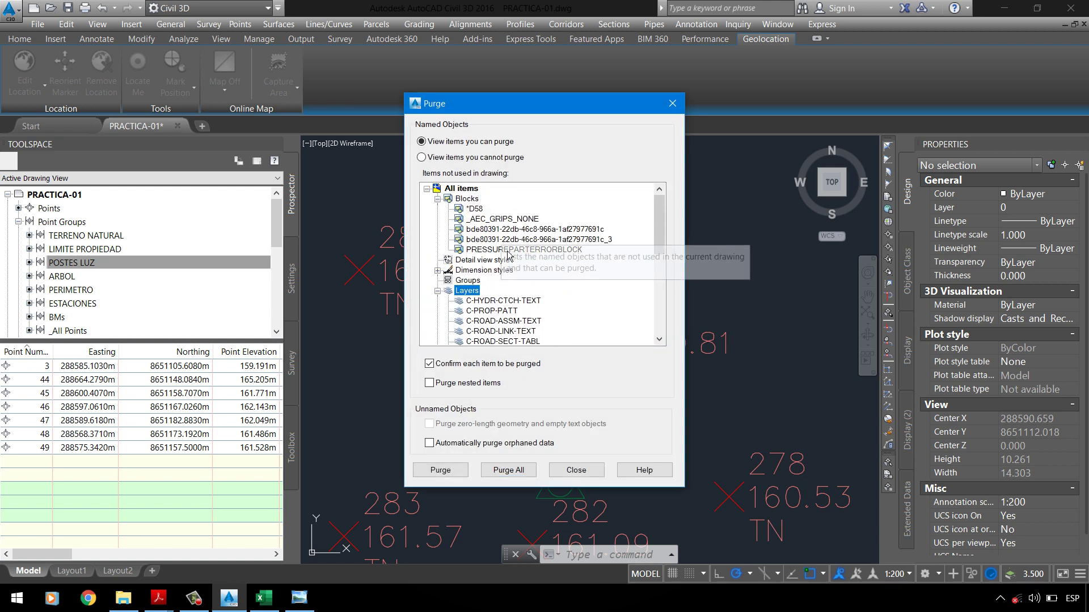
click(576, 470)
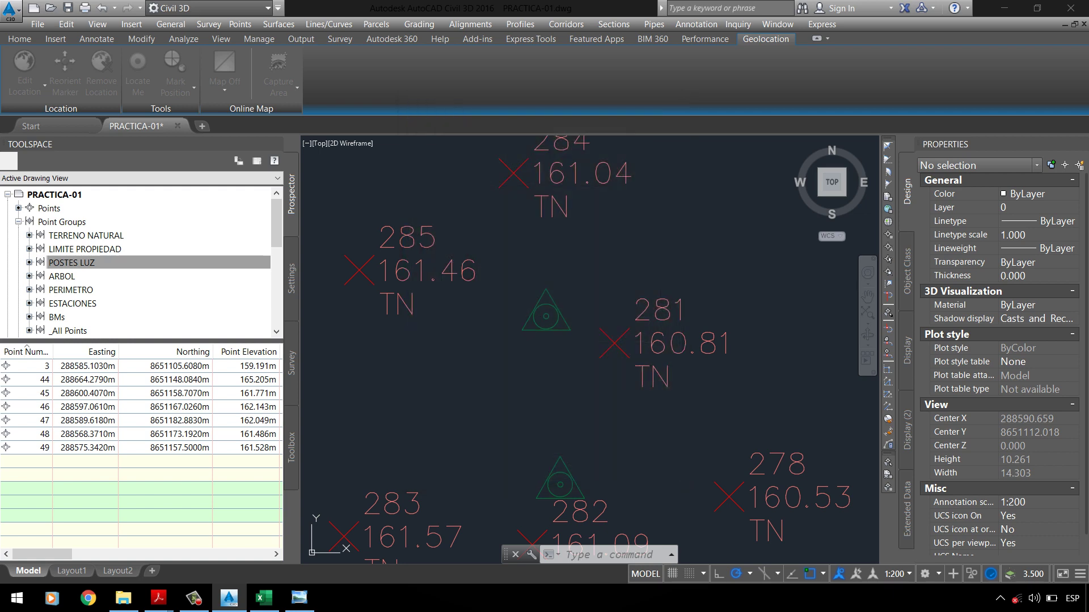
scroll(499, 267, down, 7)
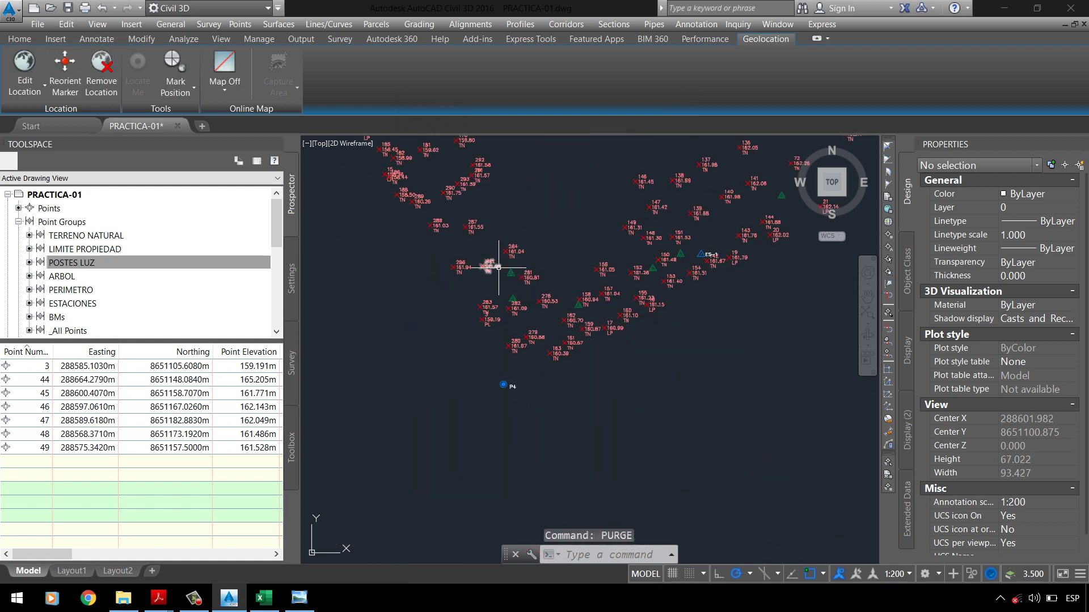
scroll(499, 267, up, 4)
Step: Set the POSTES LUZ group's point style to _POSTES LUZ in its properties
click(66, 262)
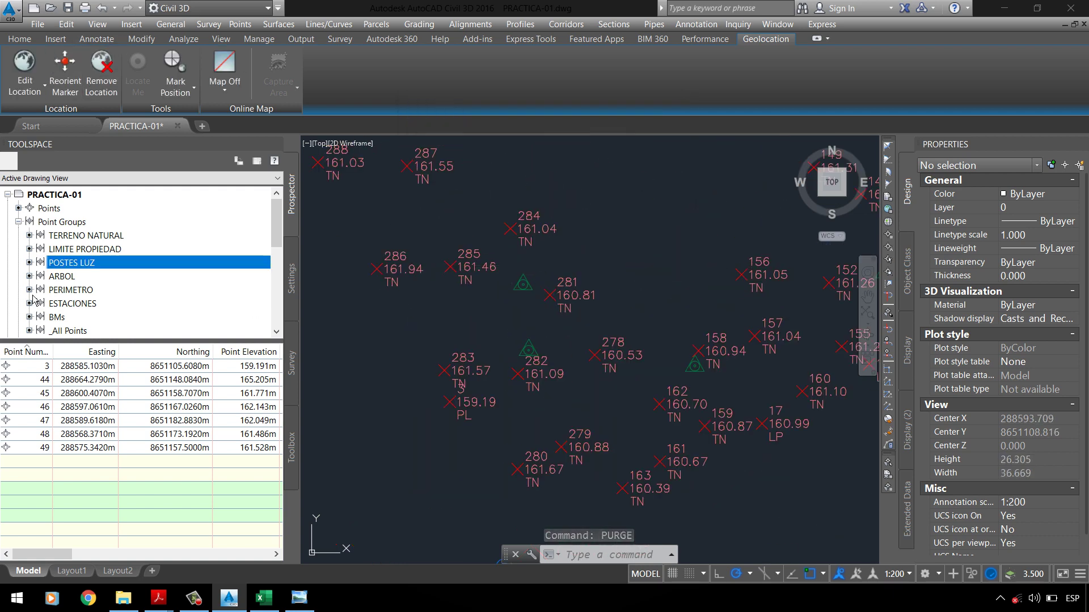
right_click(62, 263)
click(96, 272)
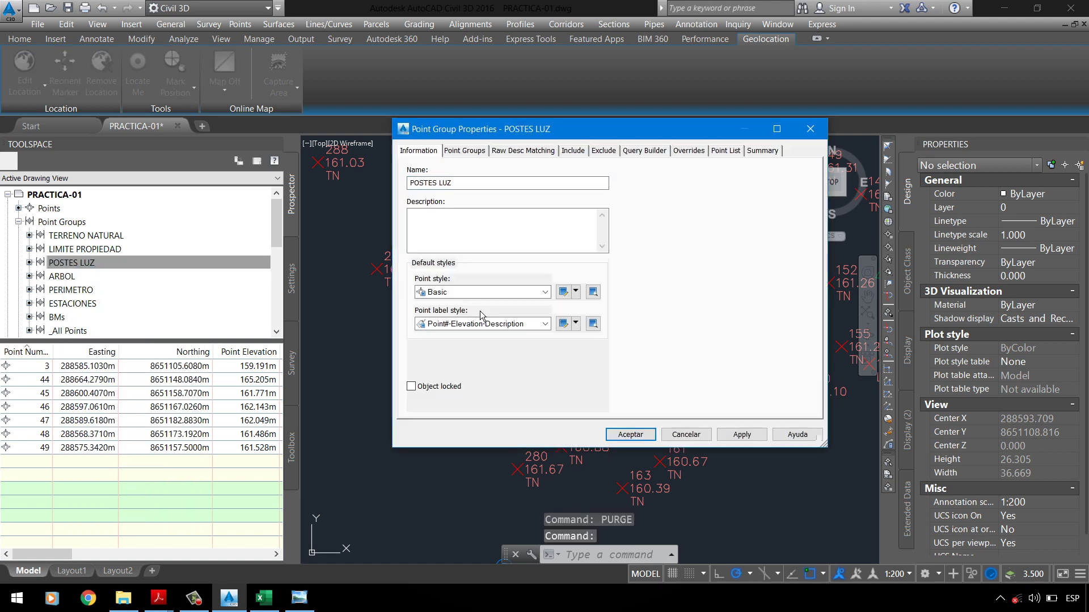
click(527, 292)
scroll(476, 325, up, 5)
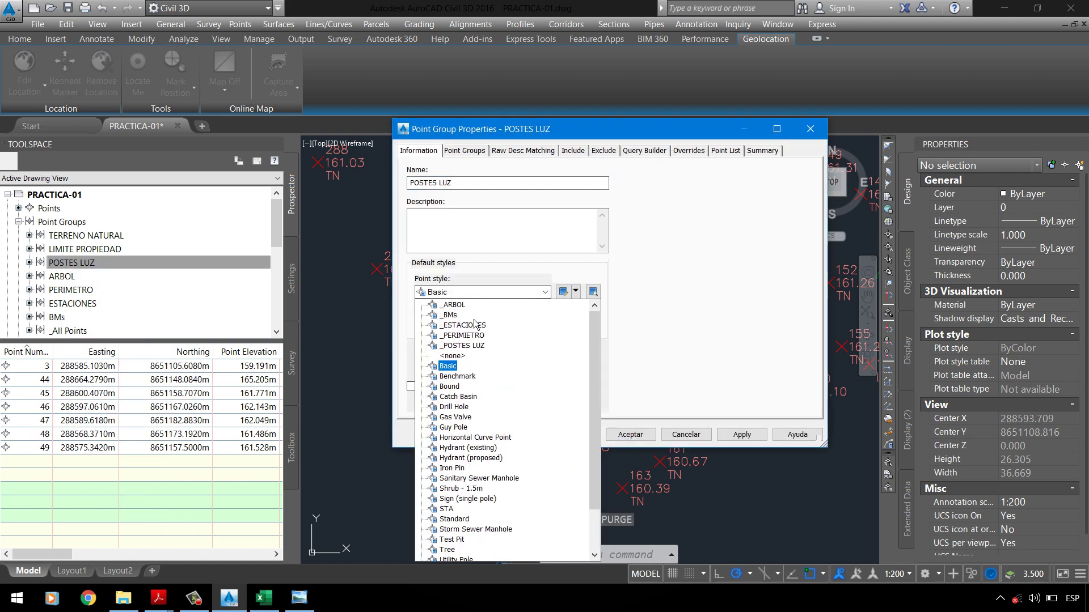
click(465, 355)
Step: Edit the _POSTES LUZ style and load the POSTE LUZ.dwg block into the marker list
click(575, 292)
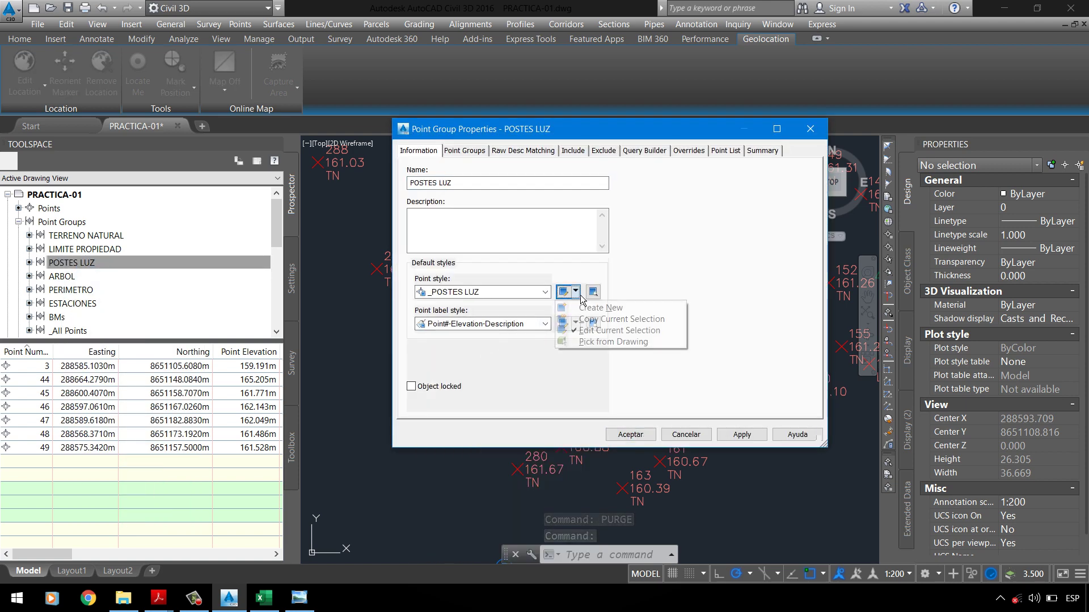
click(601, 336)
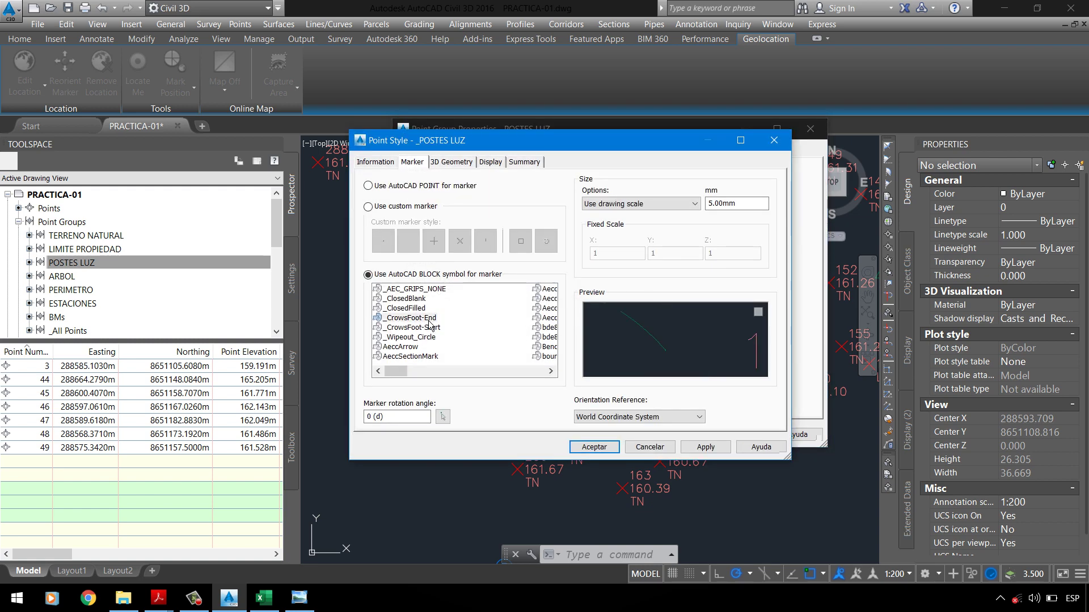
scroll(429, 325, down, 1)
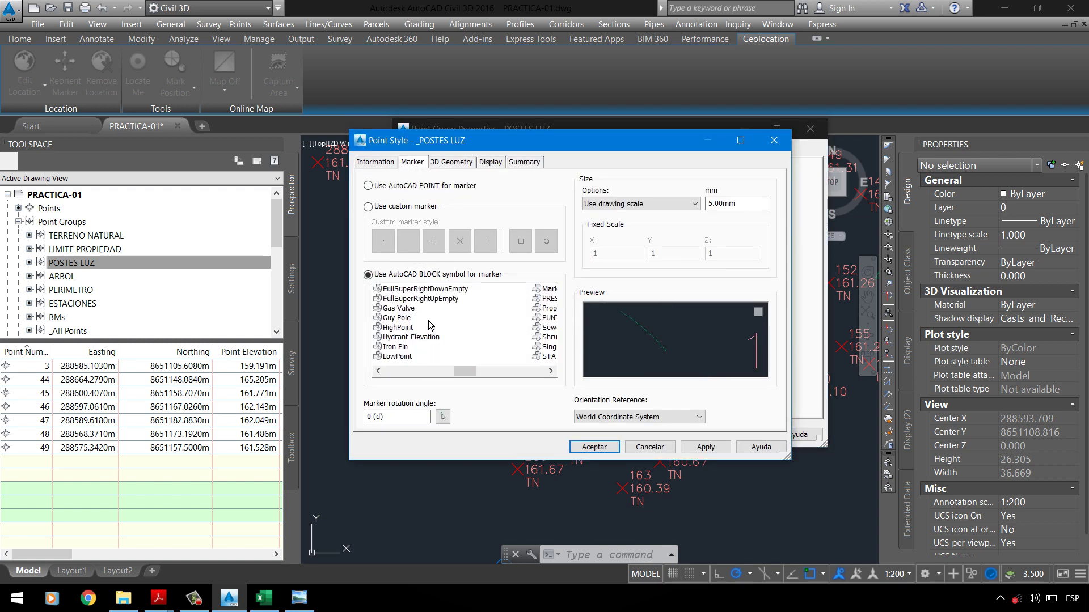
scroll(429, 325, down, 1)
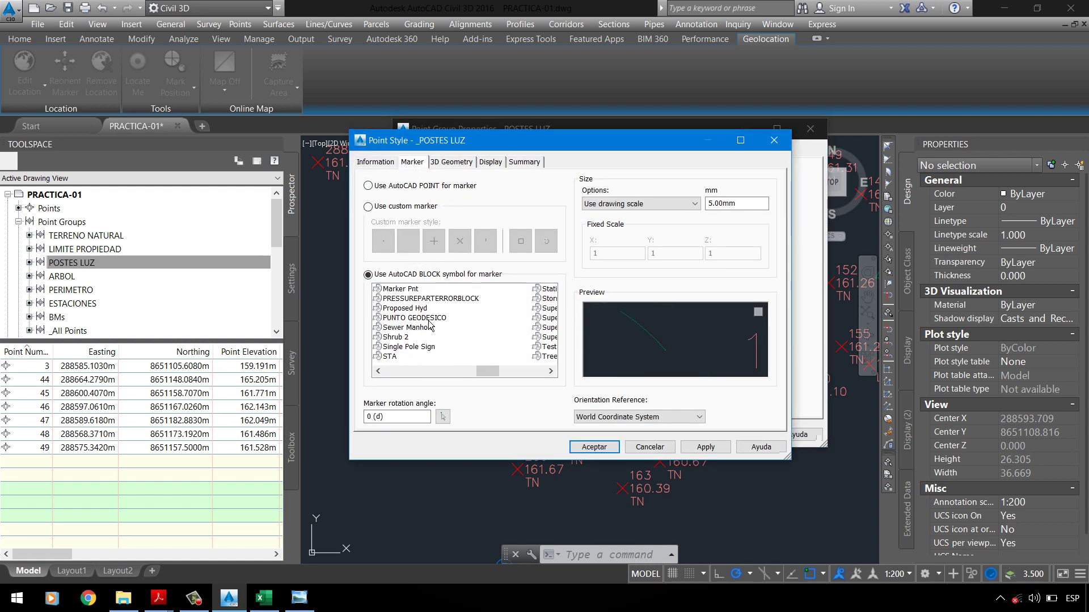
click(400, 310)
scroll(426, 321, down, 1)
scroll(427, 322, up, 2)
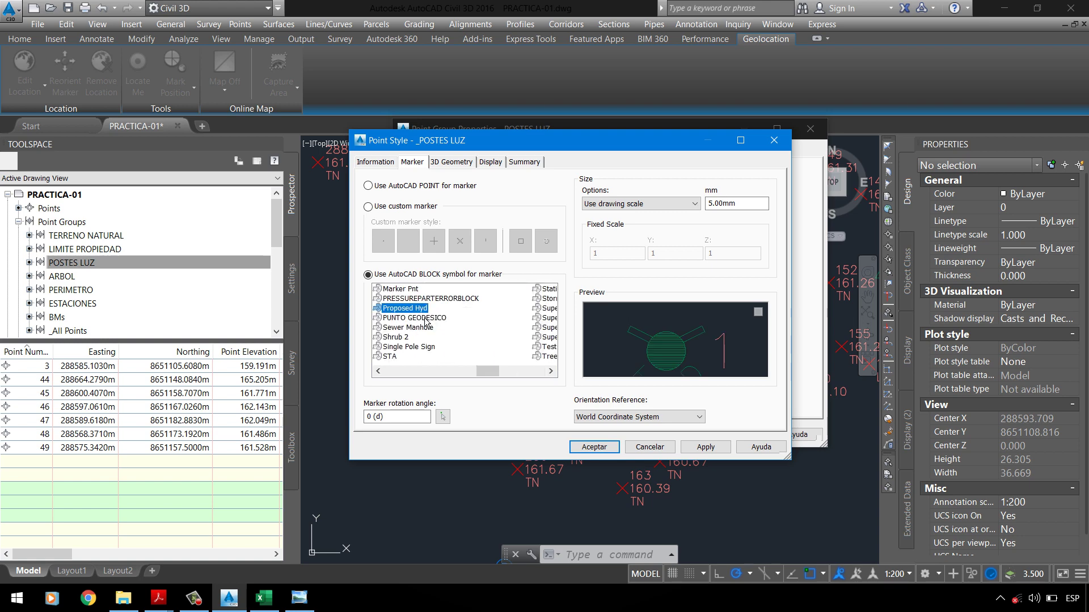
right_click(426, 321)
click(456, 329)
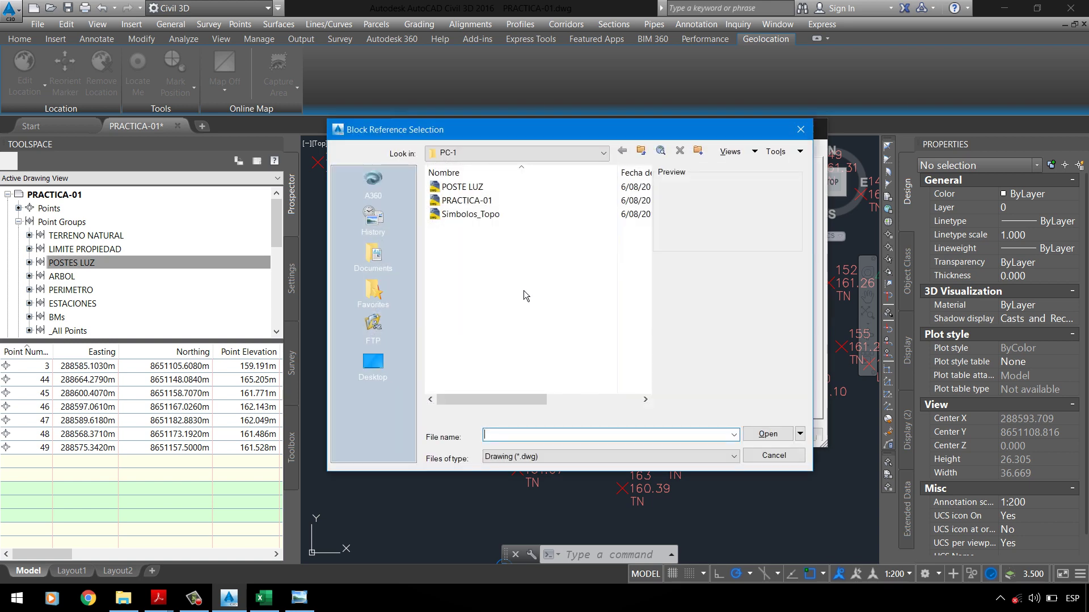
click(462, 186)
click(767, 433)
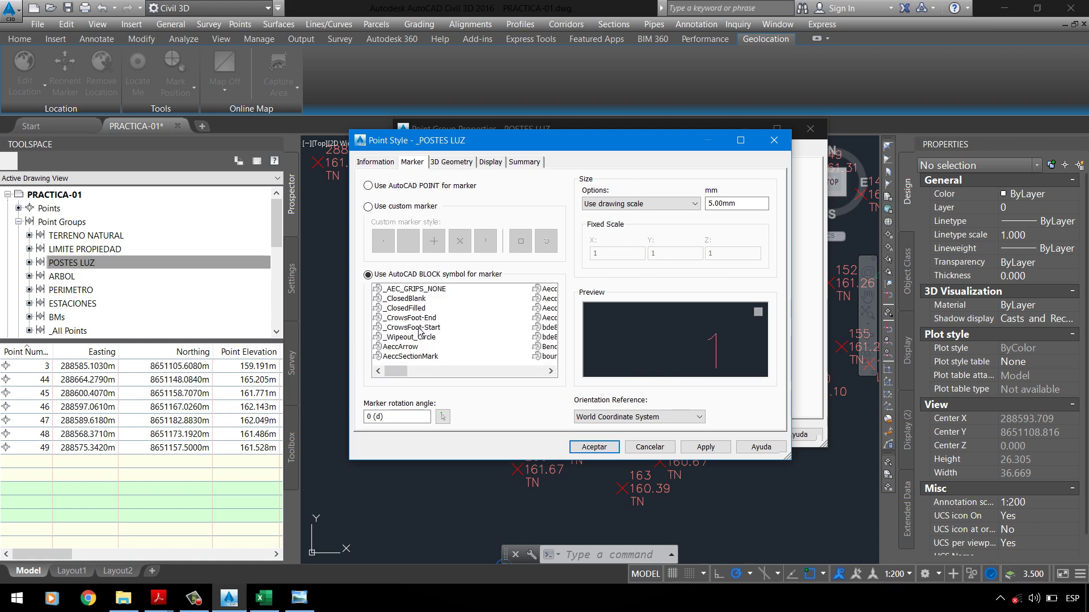
Step: Choose the Poste de Luz block as the marker, keeping the 5.00mm size
click(421, 309)
scroll(424, 319, down, 5)
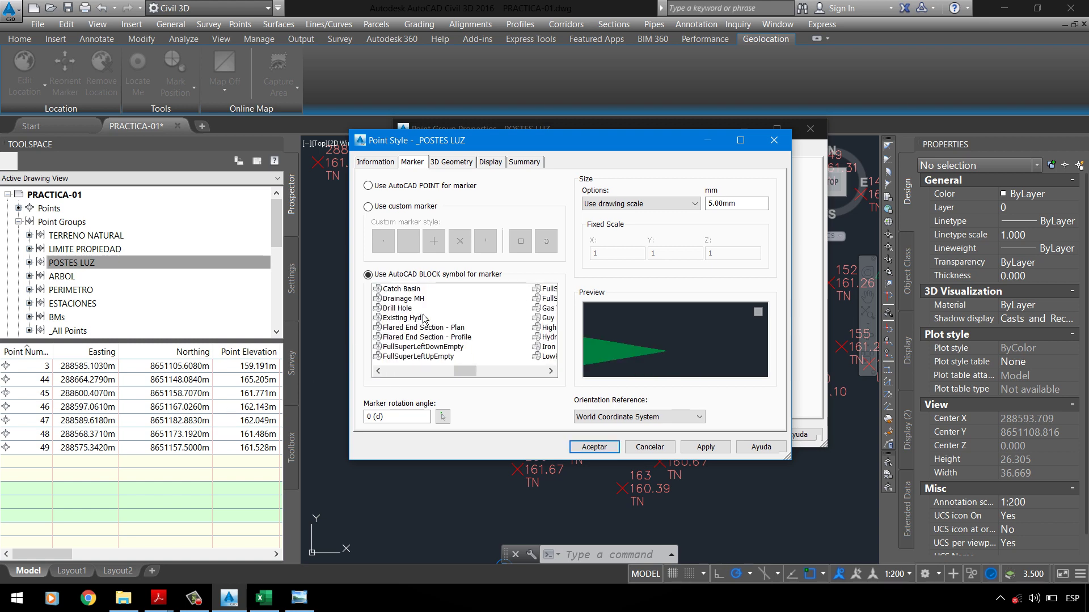
click(411, 308)
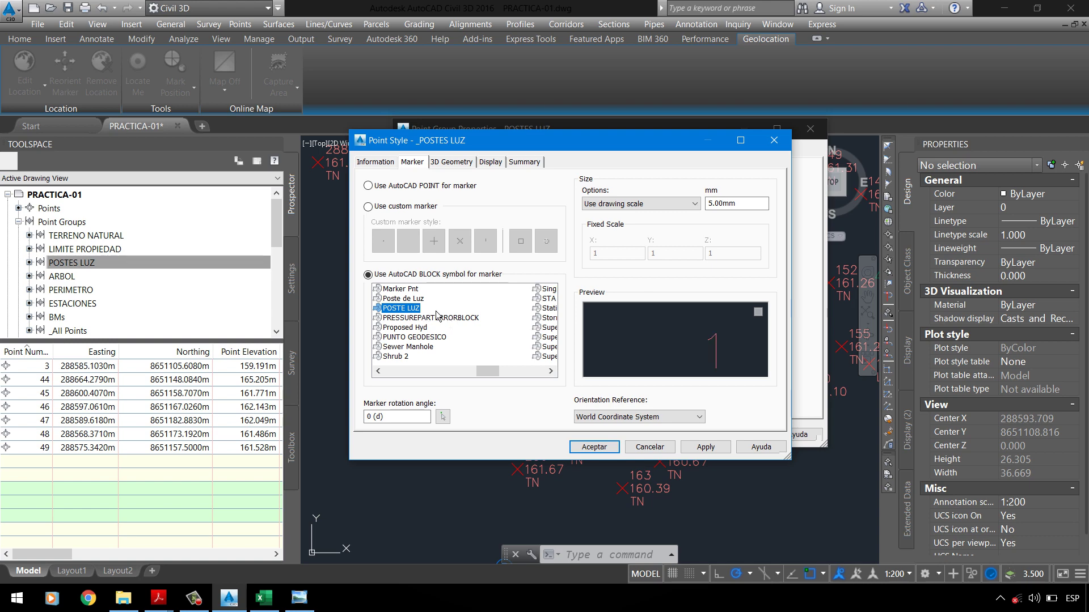
click(661, 349)
click(434, 310)
key(Up)
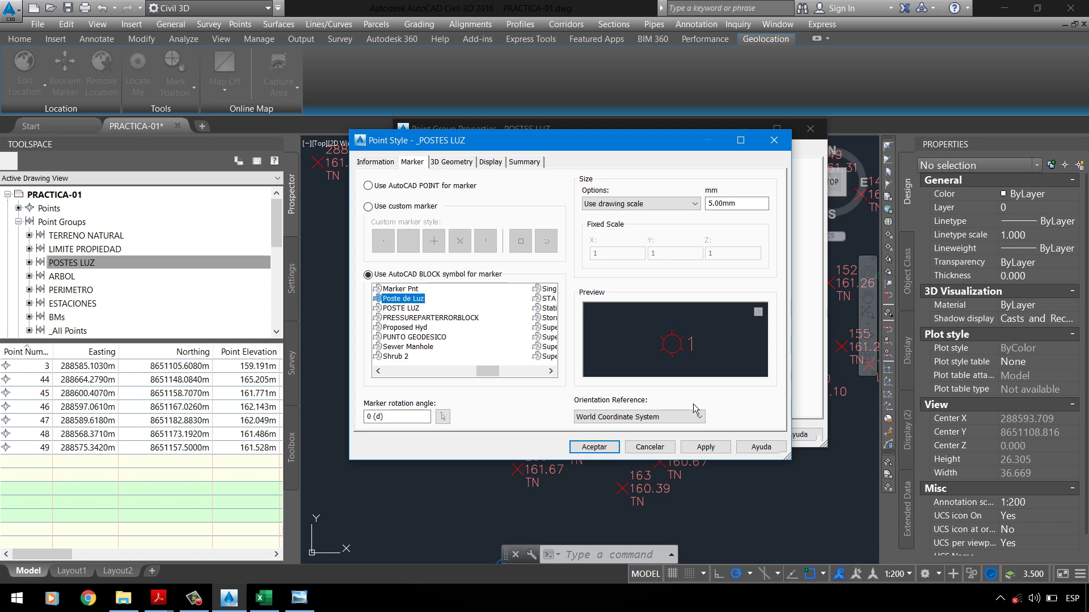
click(738, 208)
click(452, 162)
click(490, 162)
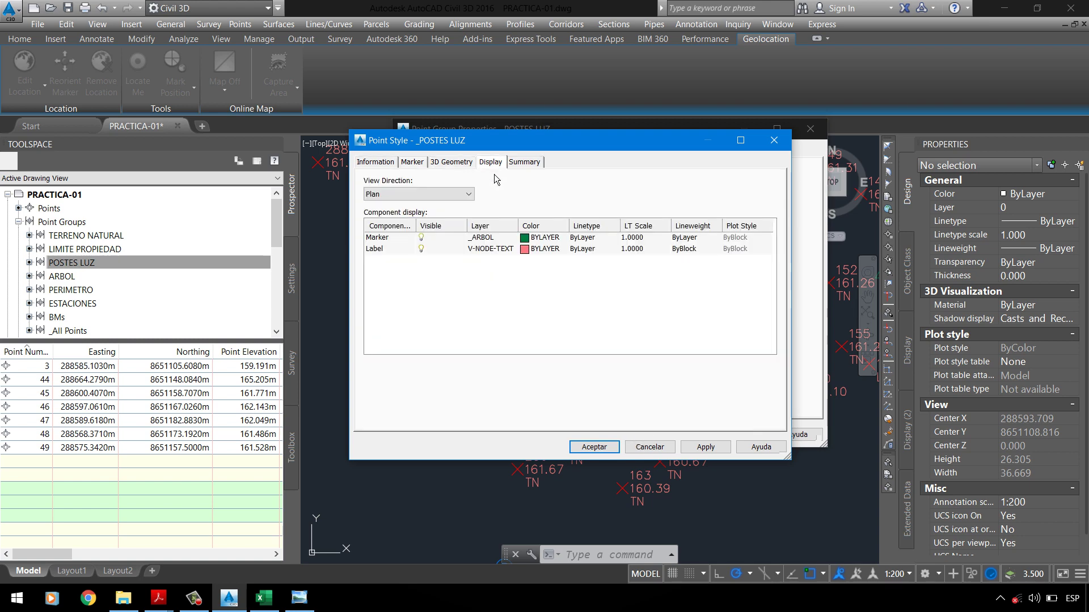
Step: Put the marker component on the _POSTE_LUZ layer, keeping V-NODE-TEXT for the label
click(486, 238)
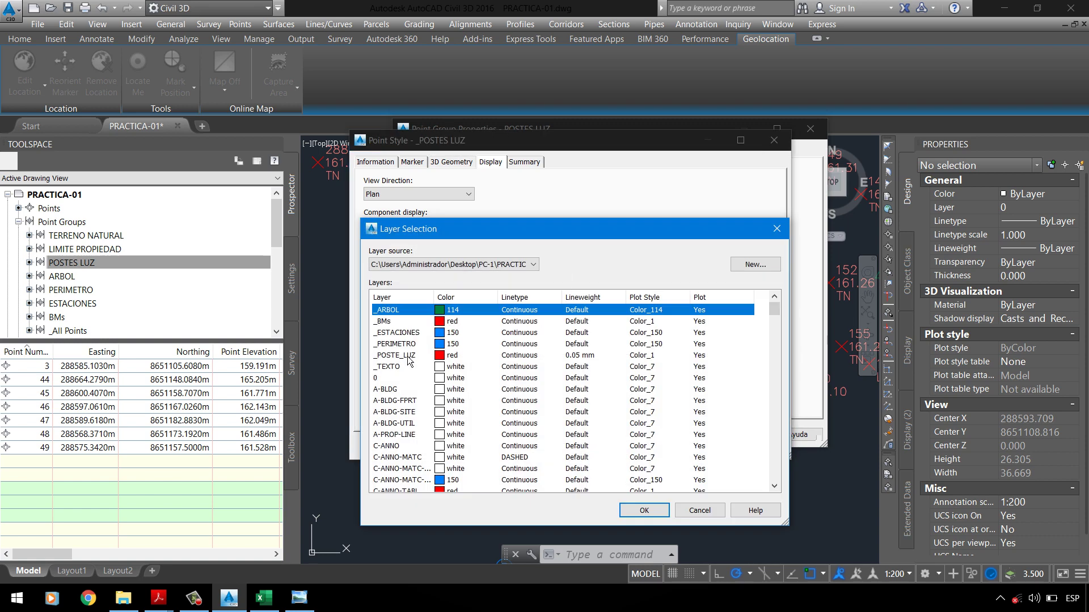
click(409, 357)
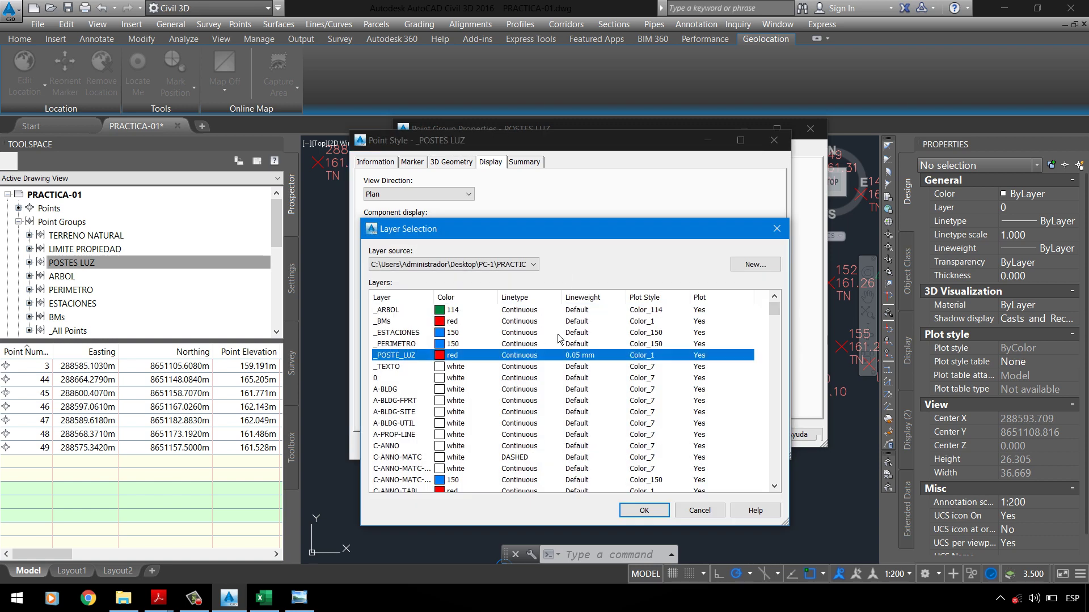
click(158, 598)
click(79, 527)
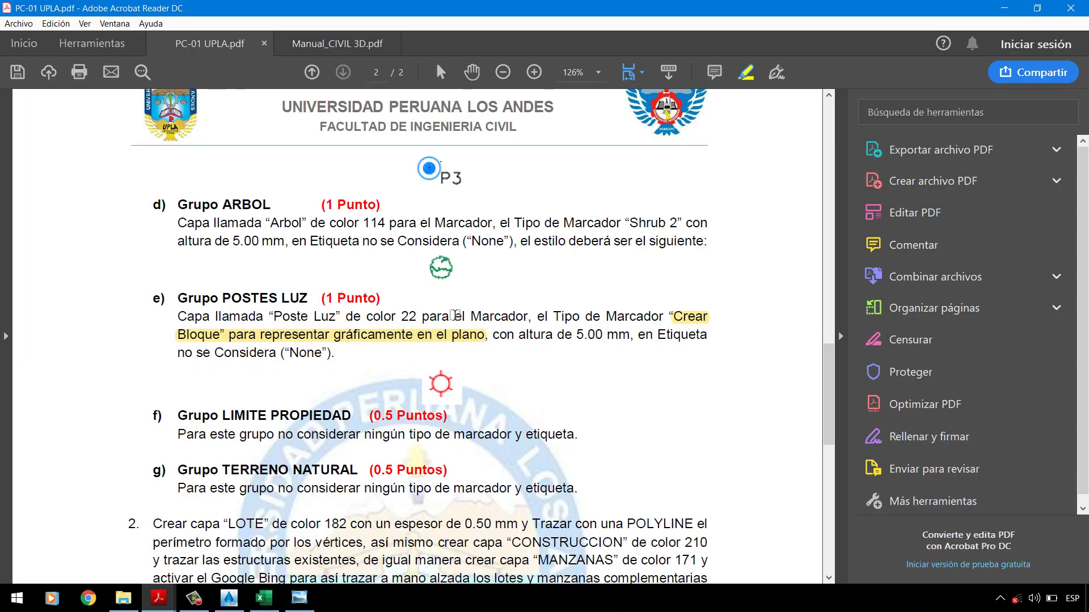
key(alt+Tab)
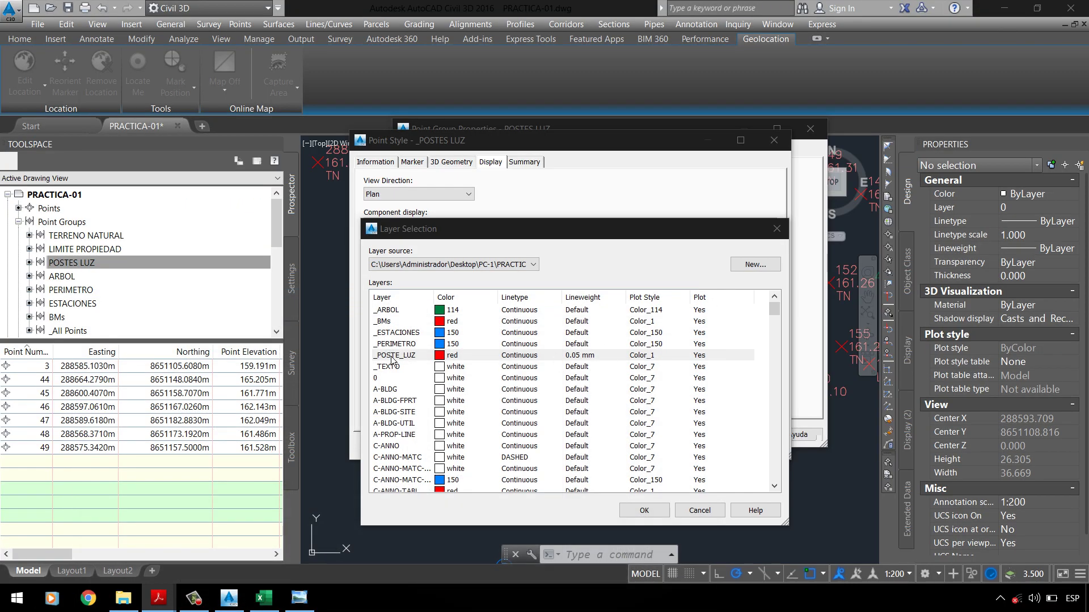
click(391, 356)
click(644, 510)
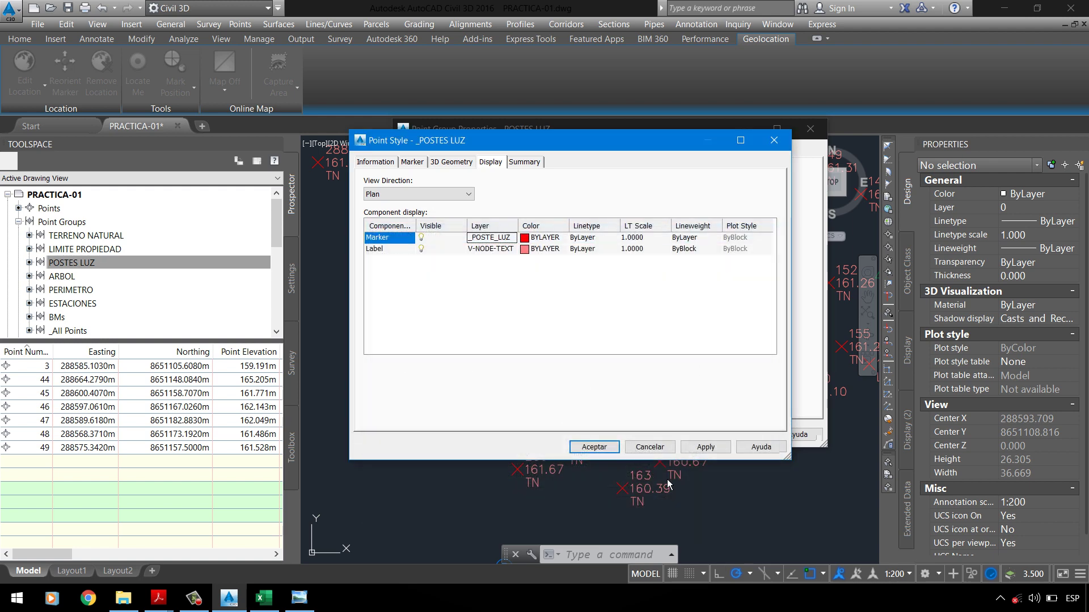
click(503, 251)
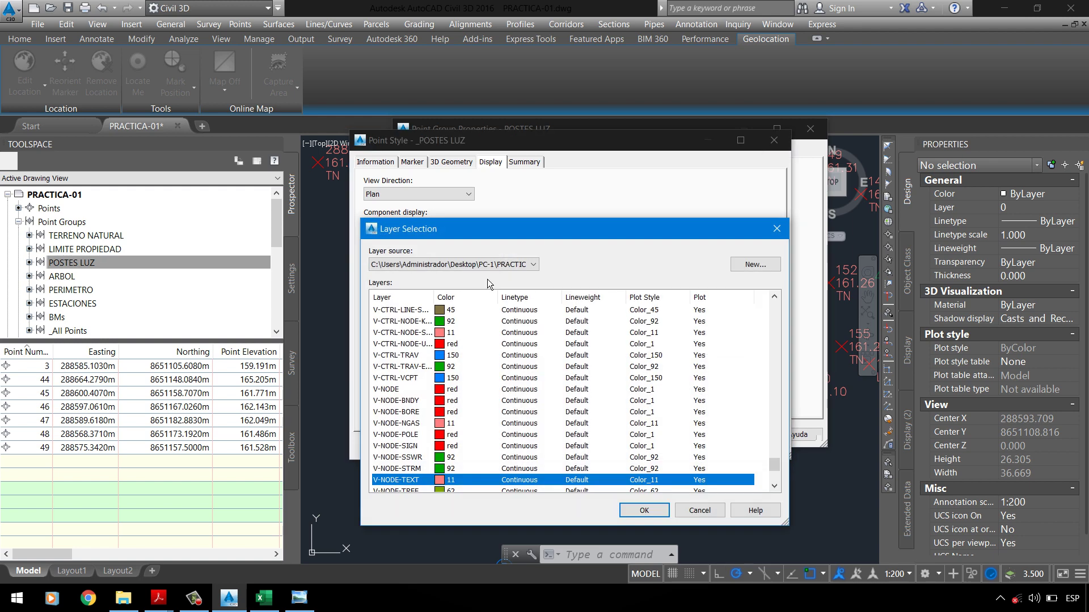
click(690, 512)
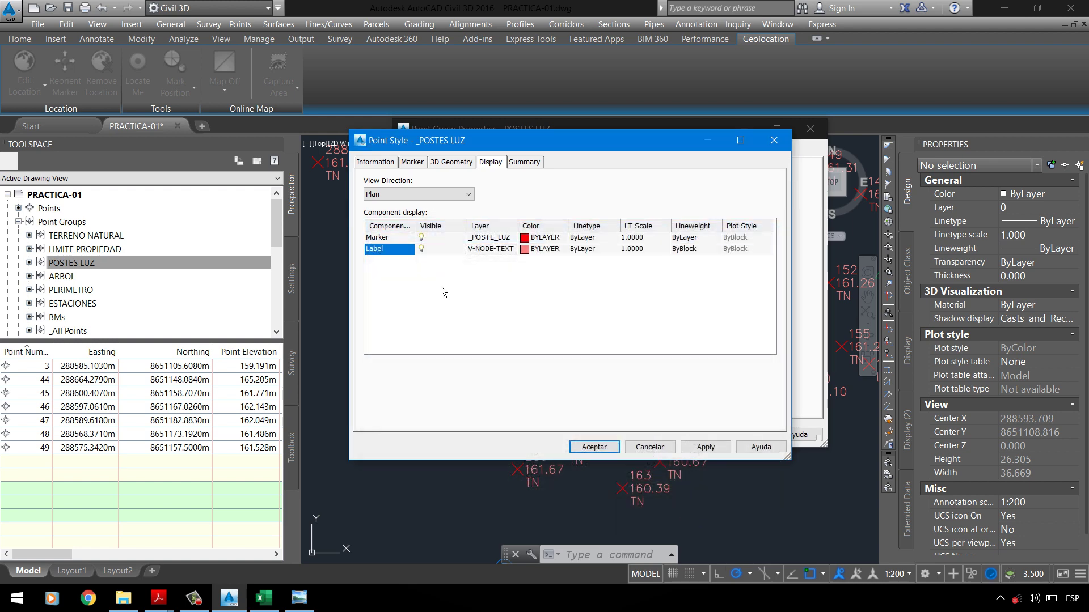
Step: Recheck PC-01 UPLA.pdf, then apply the _POSTES LUZ style to the POSTES LUZ group
click(158, 598)
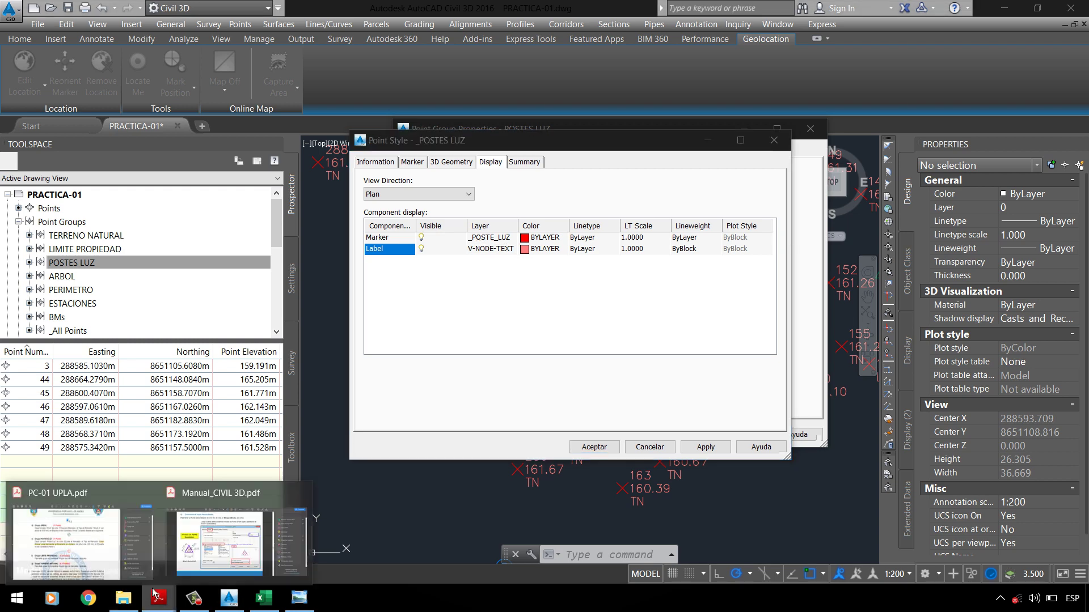
click(79, 559)
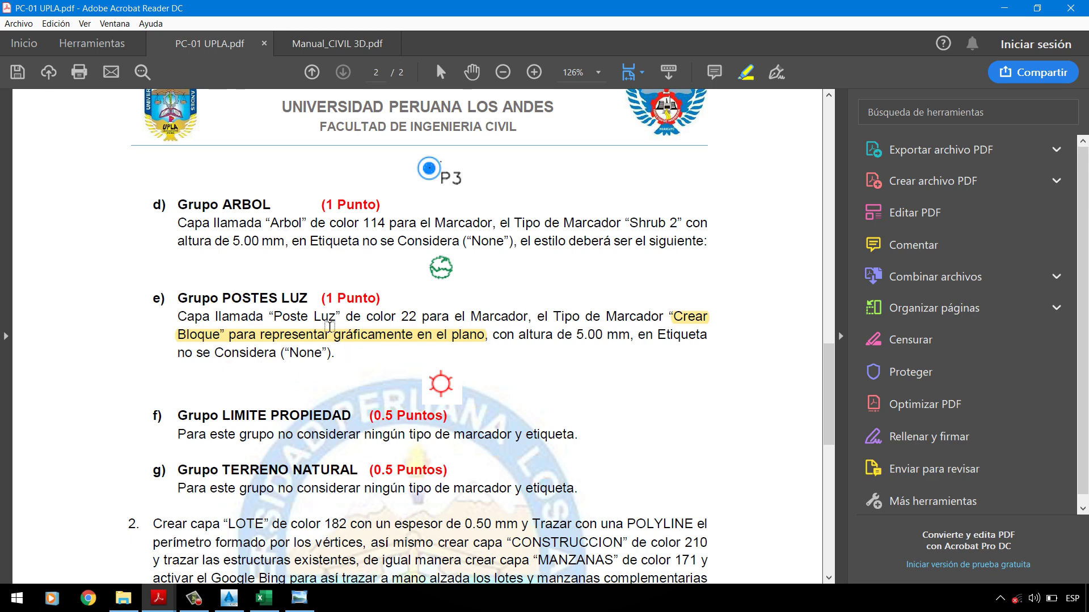
click(1003, 8)
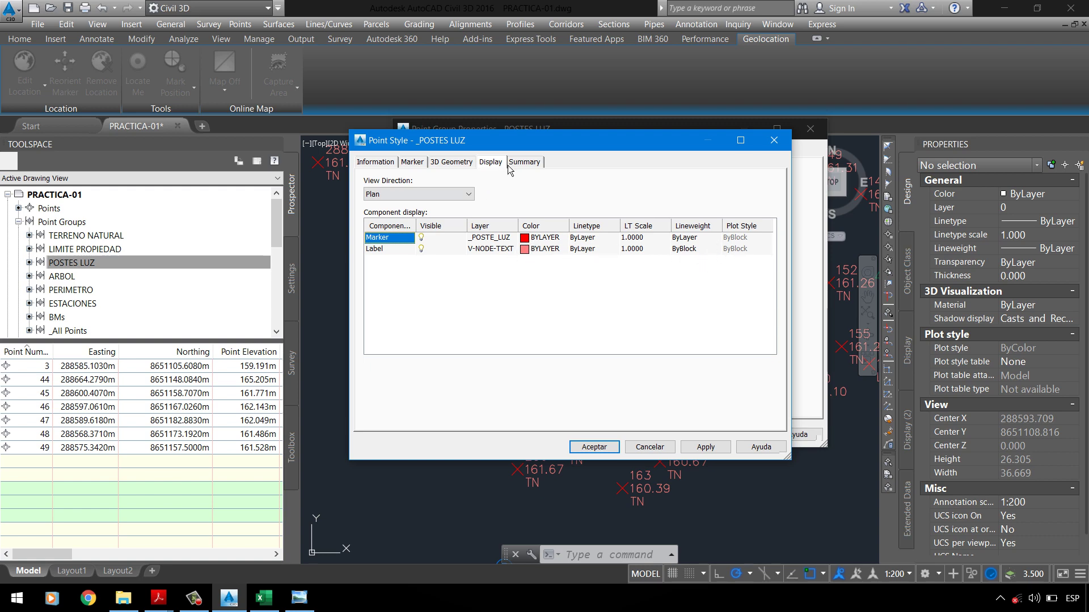
click(705, 447)
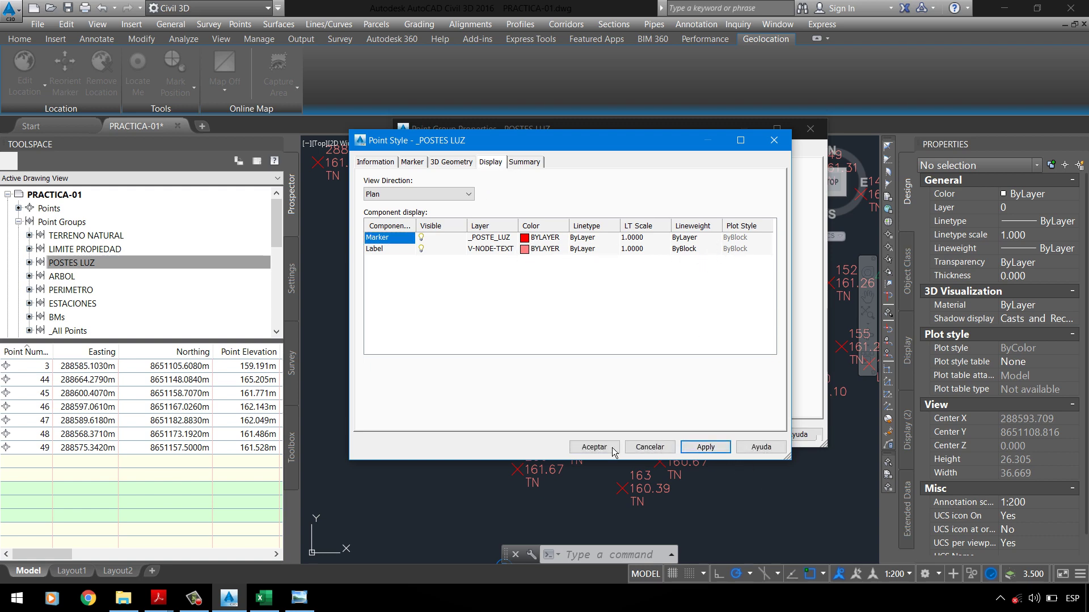
key(Return)
click(743, 438)
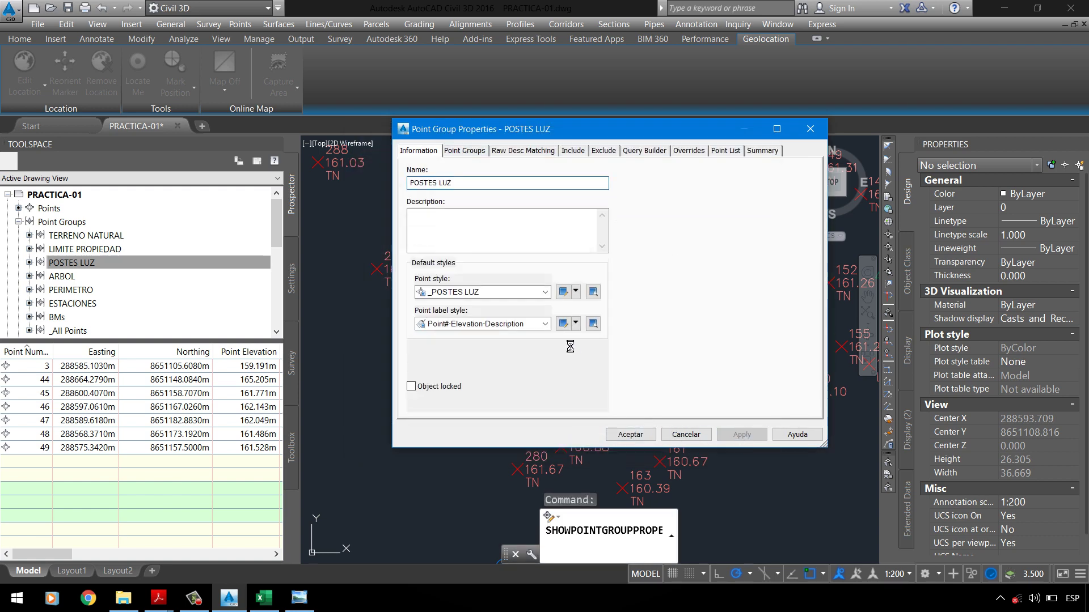
Step: Set the POSTES LUZ point label style to <none>, apply it, and accept the group properties
click(544, 325)
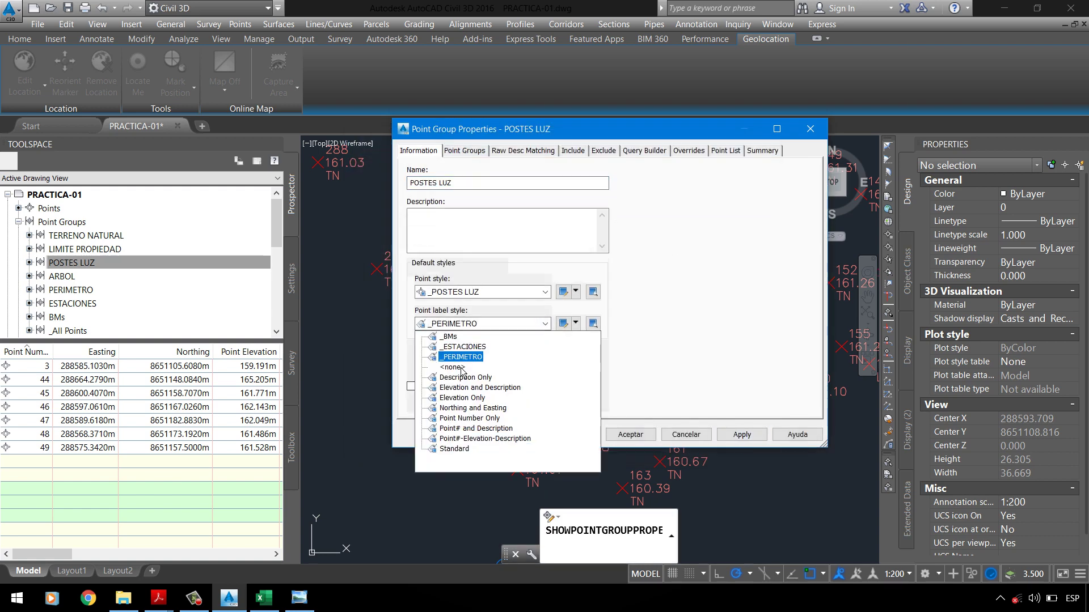
click(461, 368)
click(742, 431)
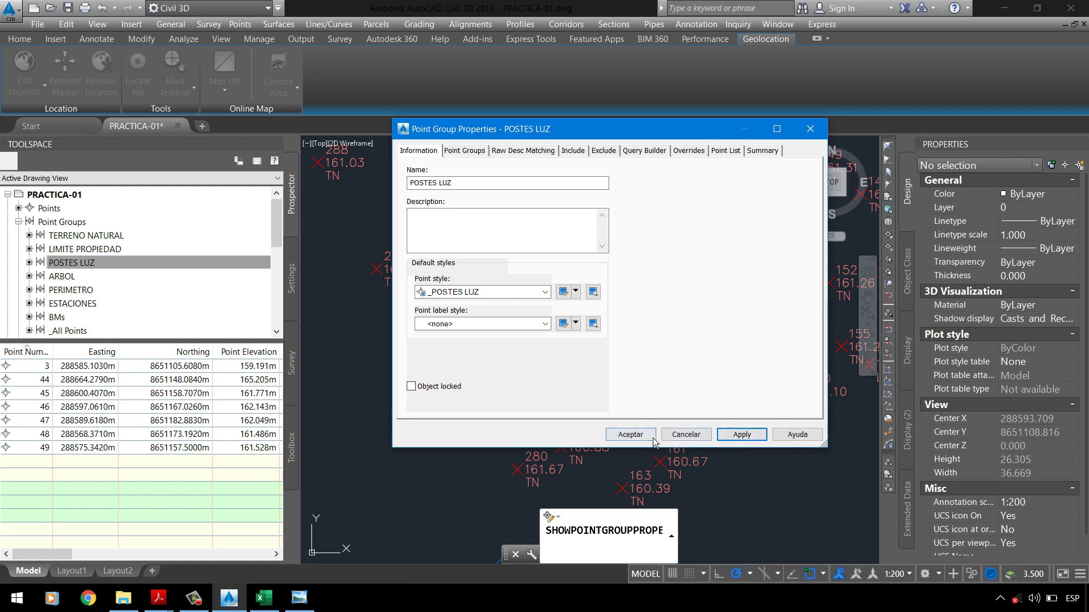
click(572, 150)
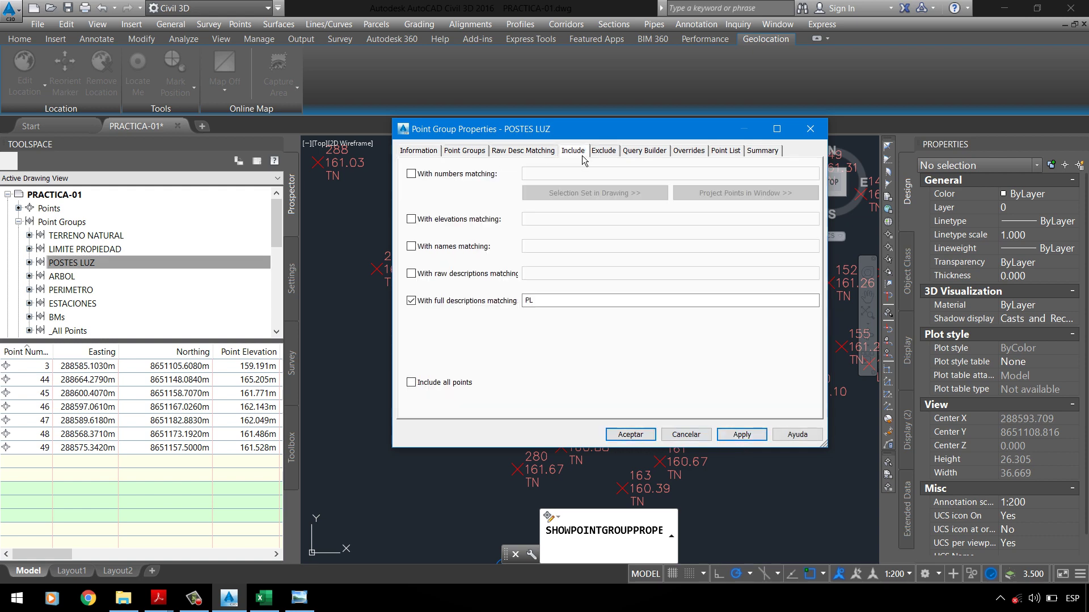
click(741, 434)
click(630, 434)
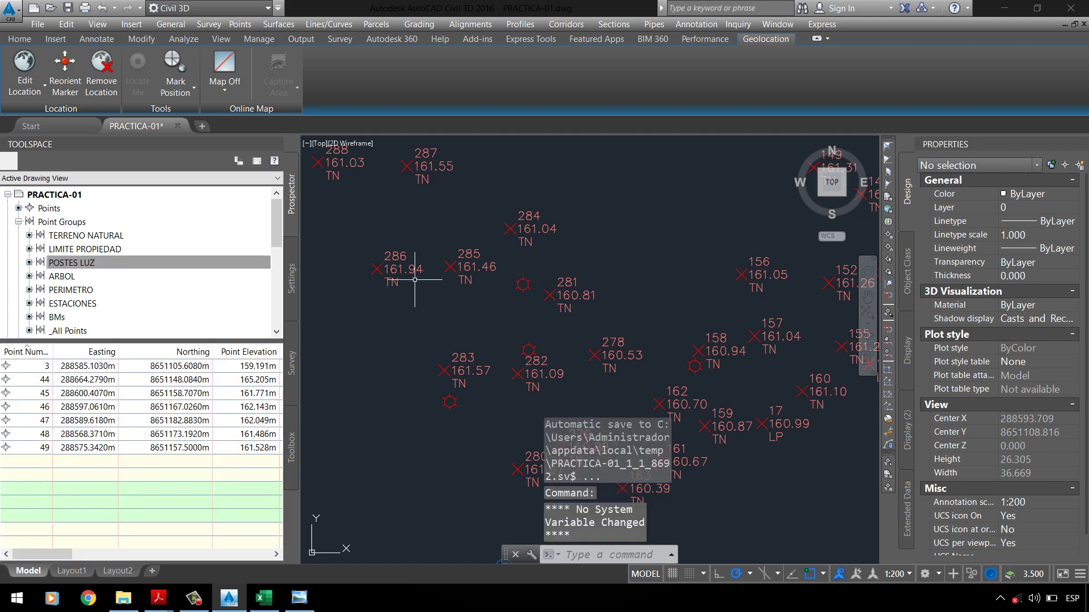
Step: Change the _POSTE_LUZ layer's colour to 22 in Layer Properties
click(26, 38)
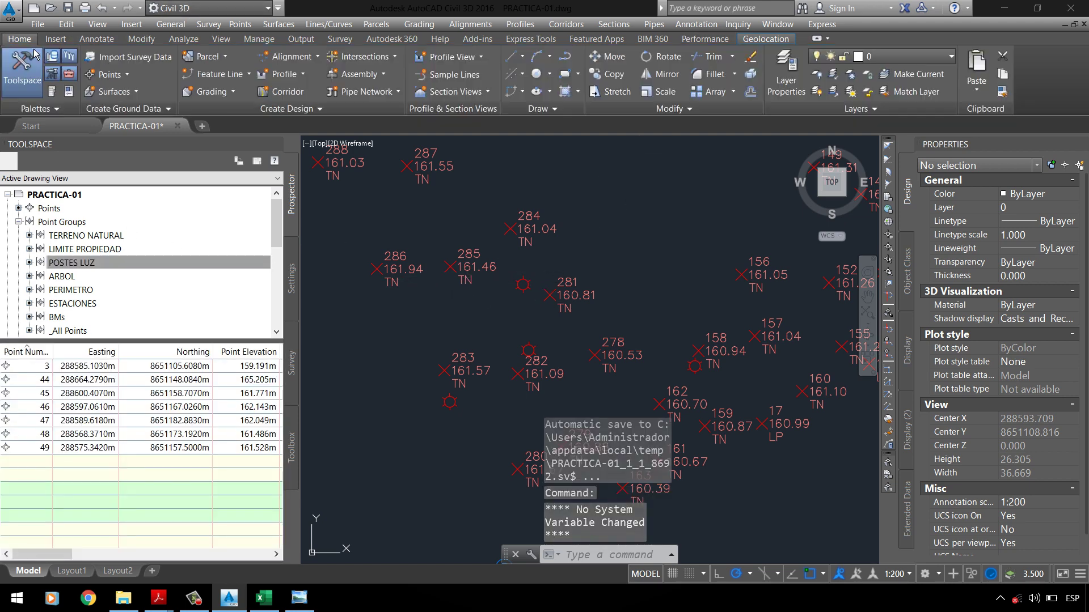
click(786, 74)
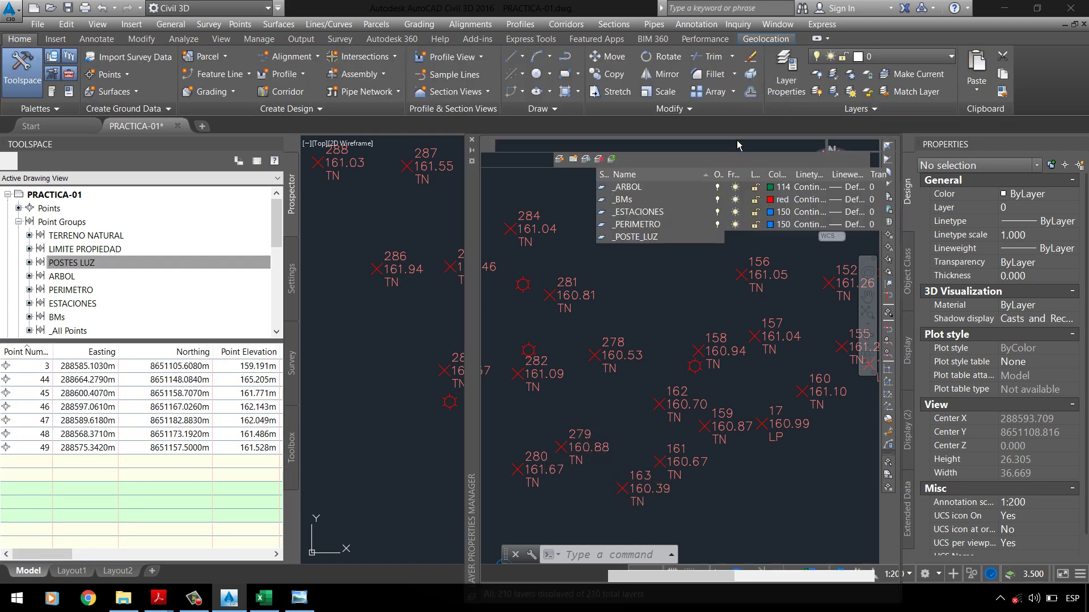
click(749, 238)
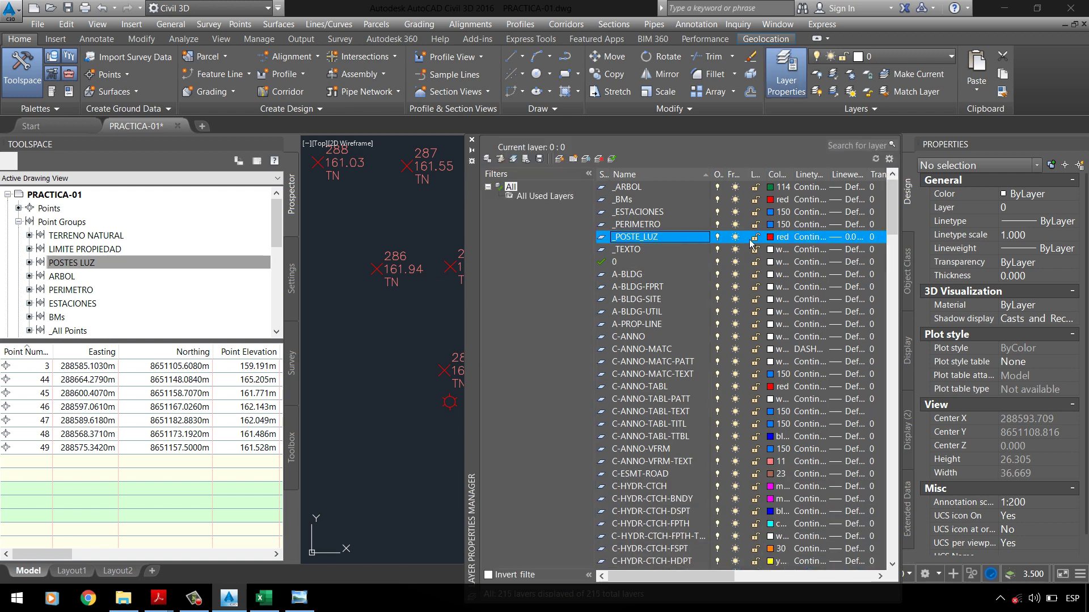
click(780, 237)
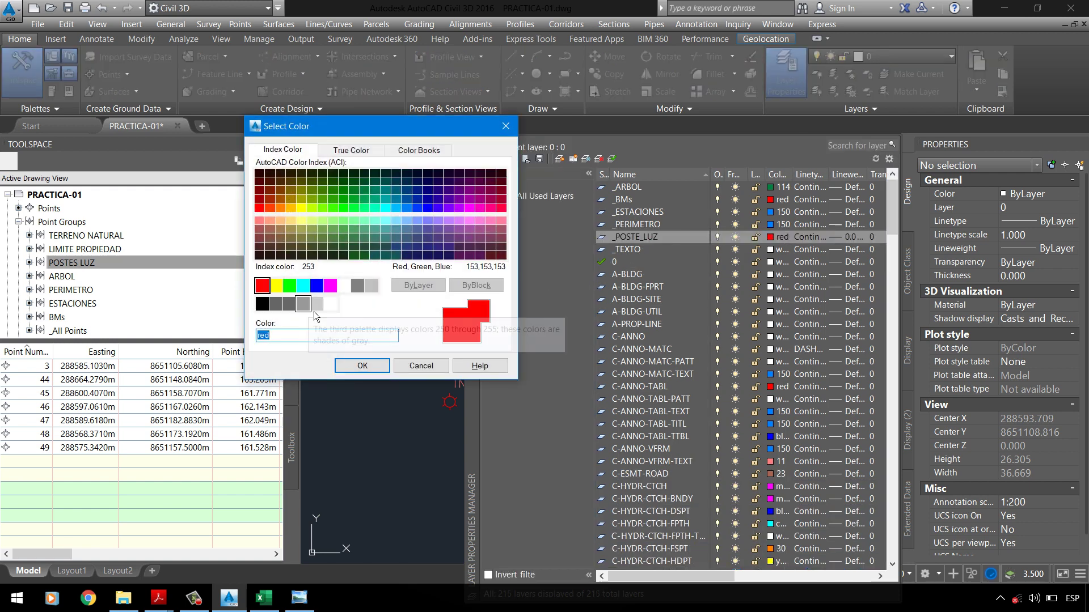
text(22)
click(350, 368)
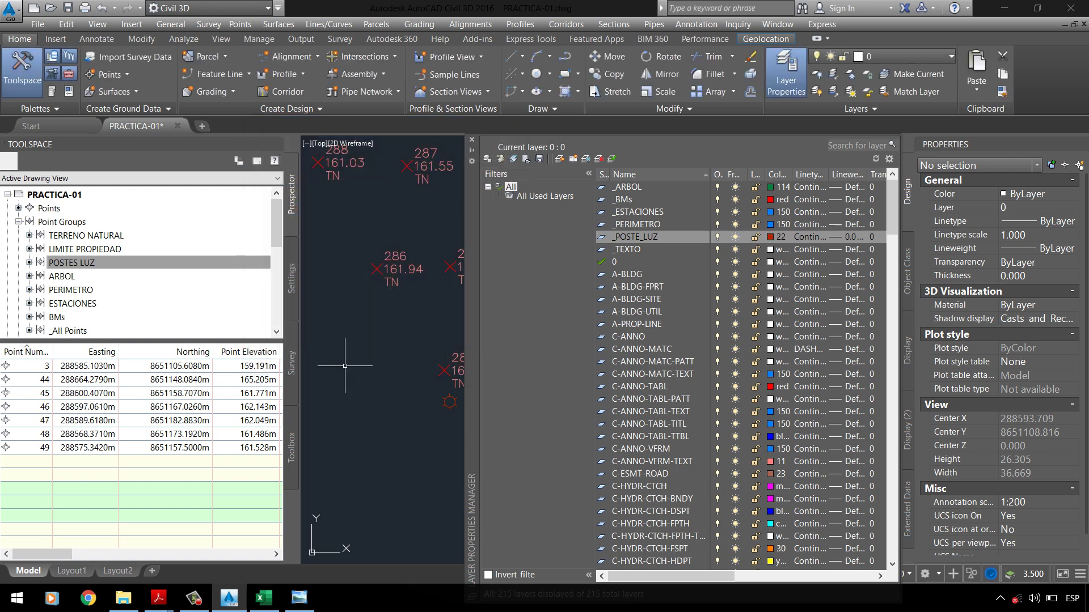
click(472, 139)
scroll(473, 397, up, 4)
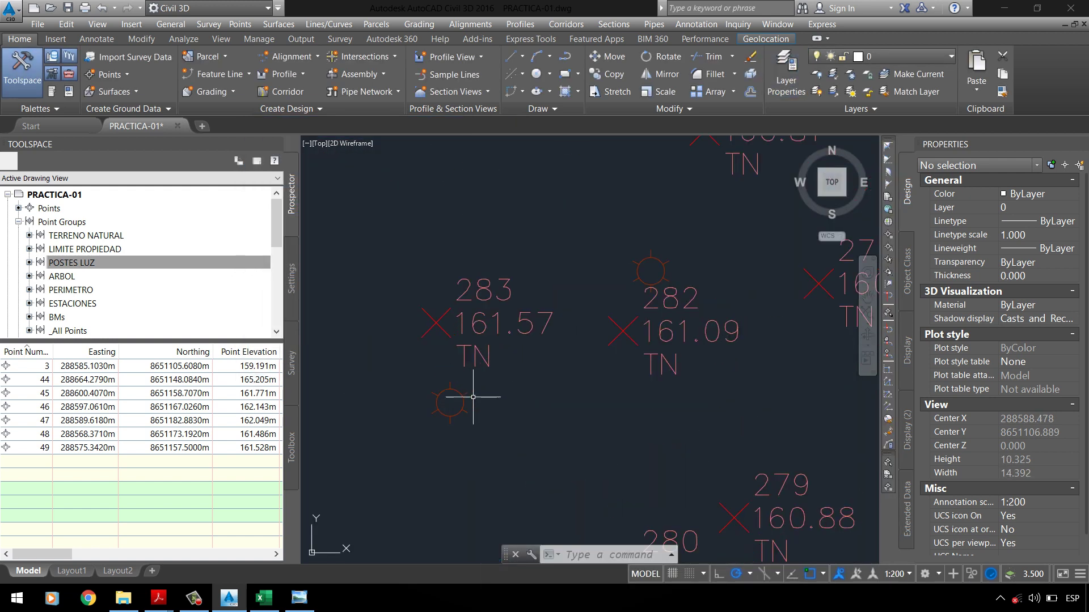
scroll(509, 338, down, 6)
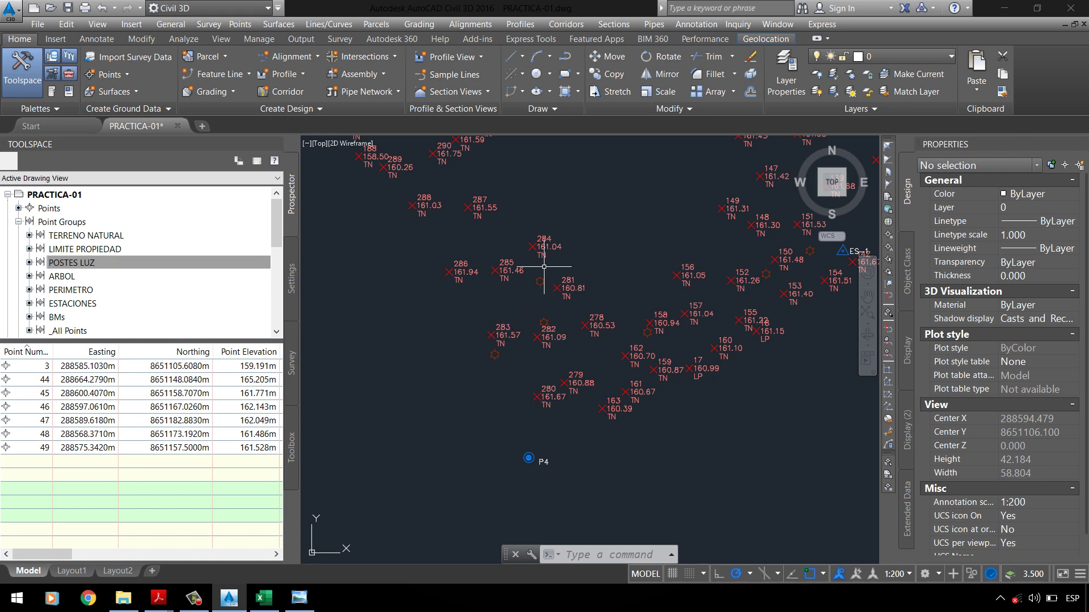
text(PU)
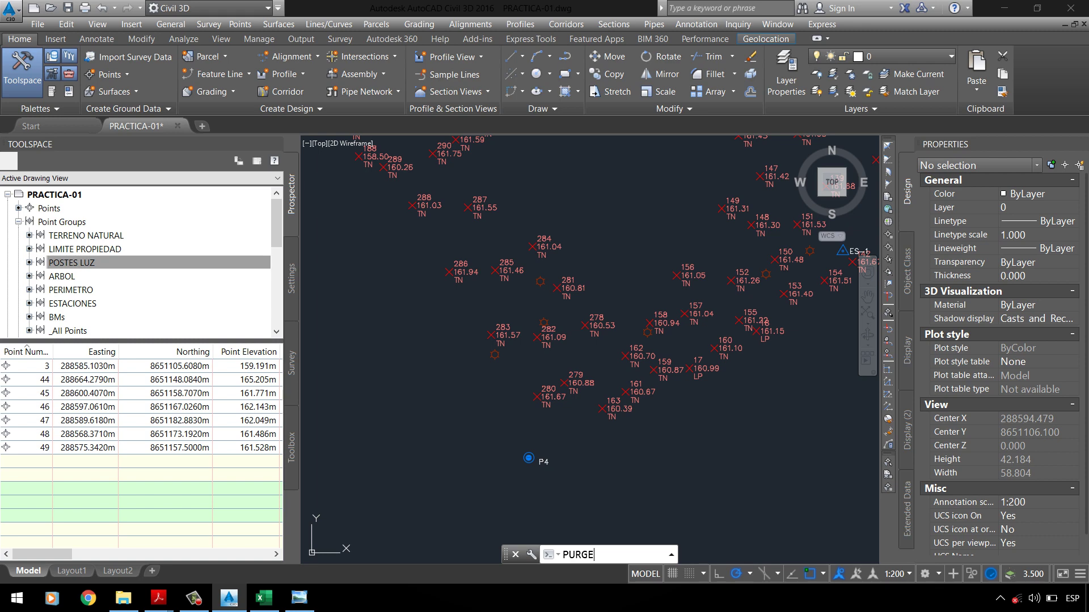
Step: Purge the unused POSTE LUZ block from the Blocks list with PURGE
text(RGE)
key(Return)
click(437, 199)
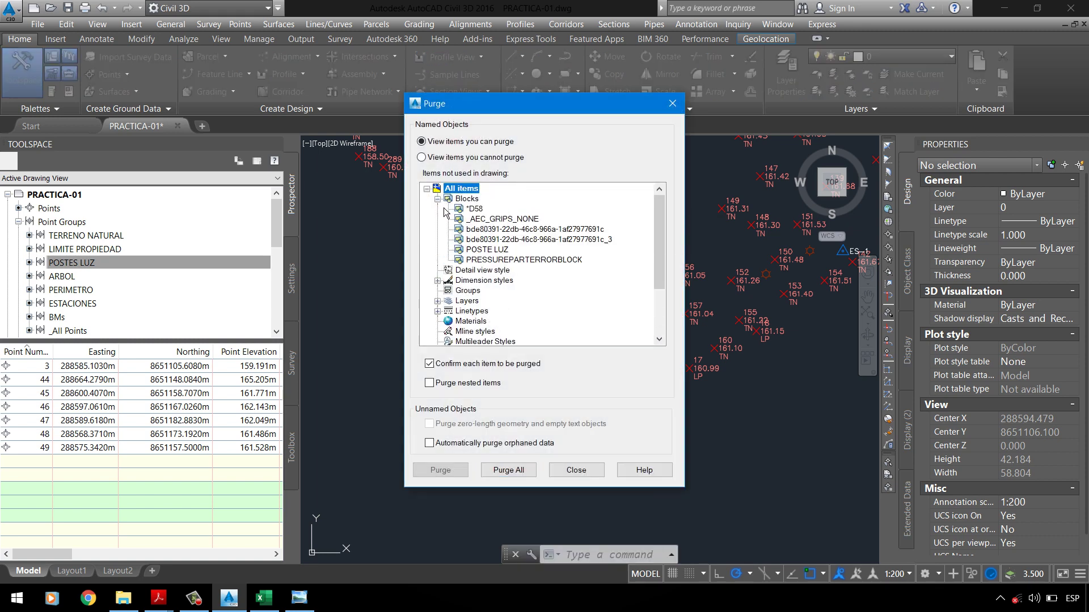
right_click(507, 251)
click(533, 271)
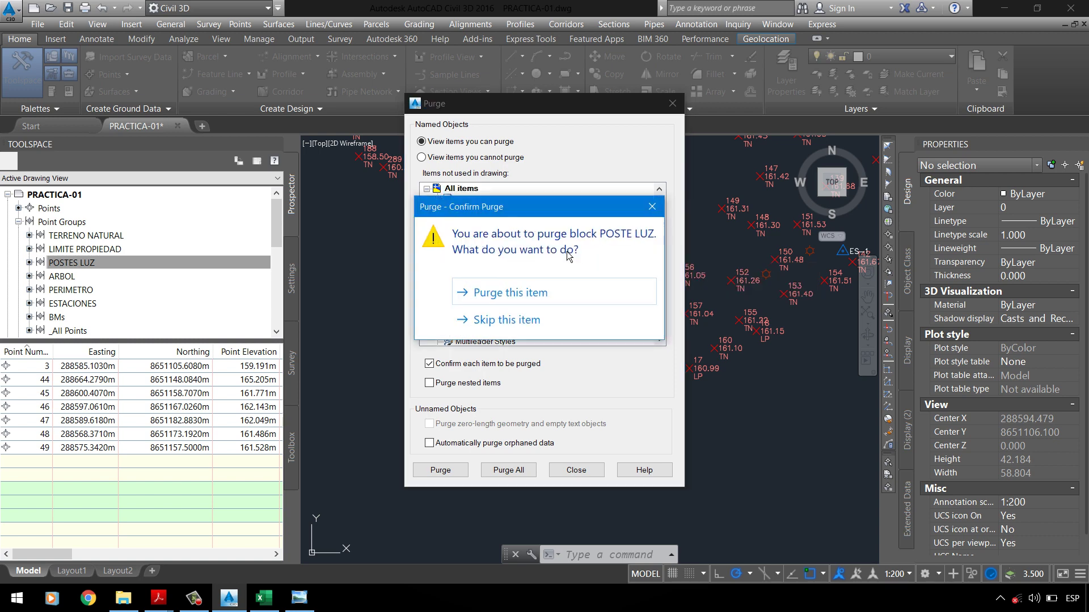
click(519, 300)
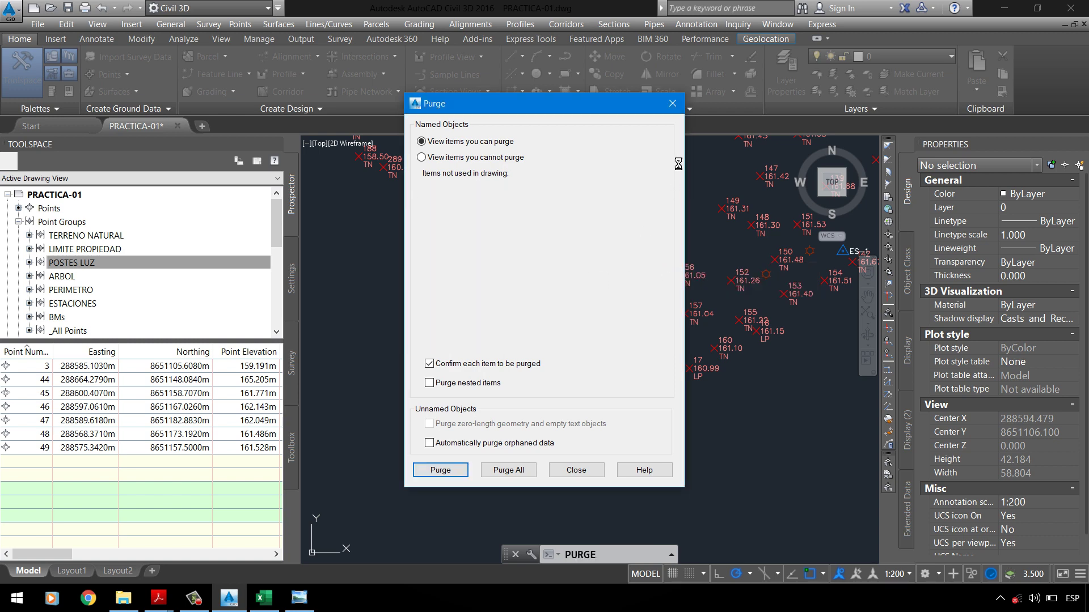
click(672, 103)
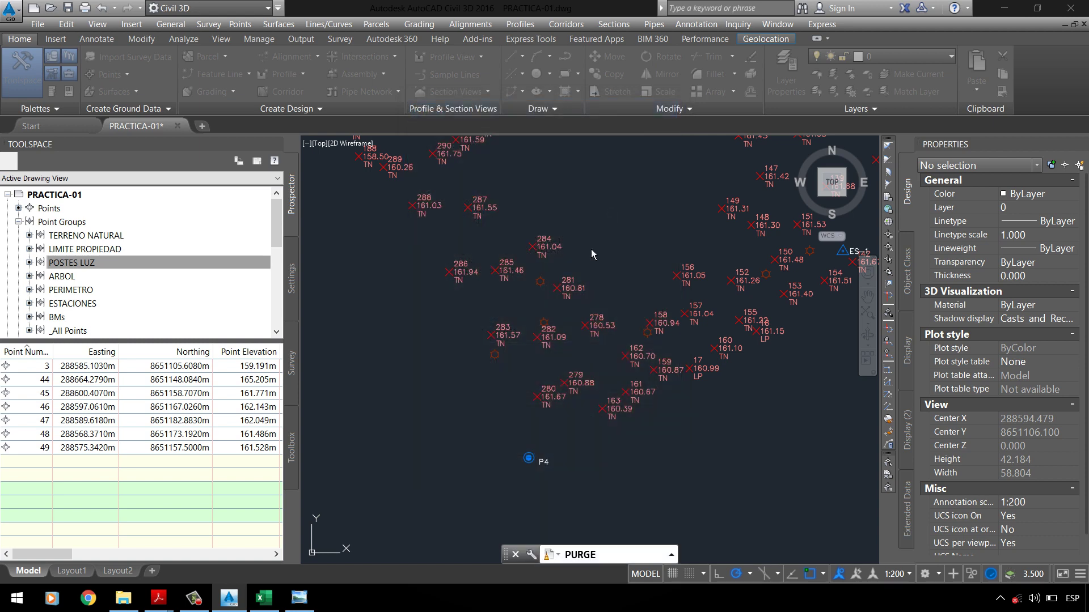
scroll(493, 351, up, 10)
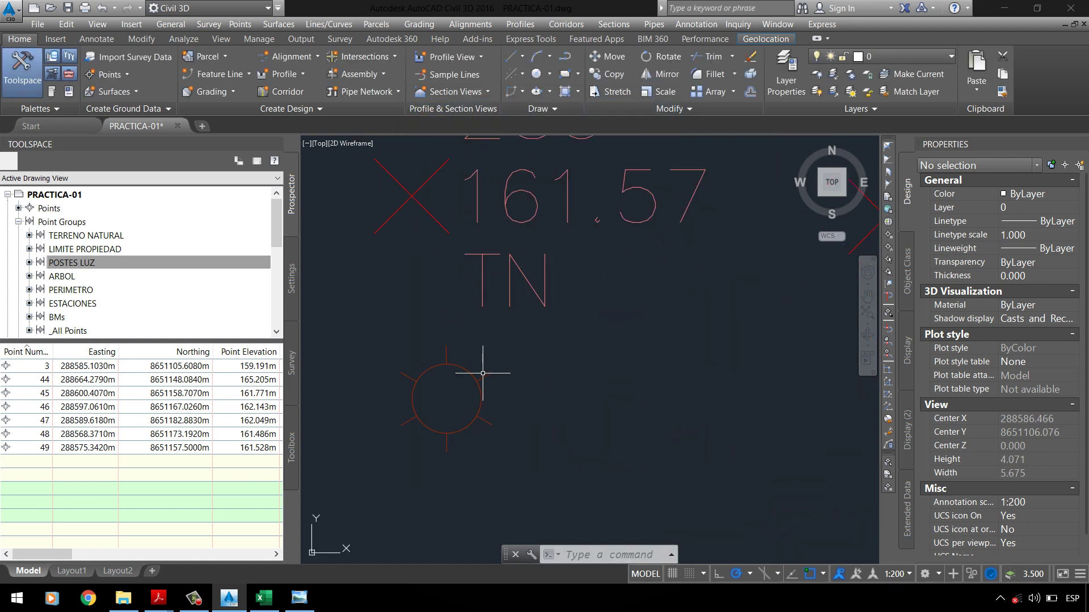
scroll(483, 373, down, 5)
scroll(552, 320, up, 5)
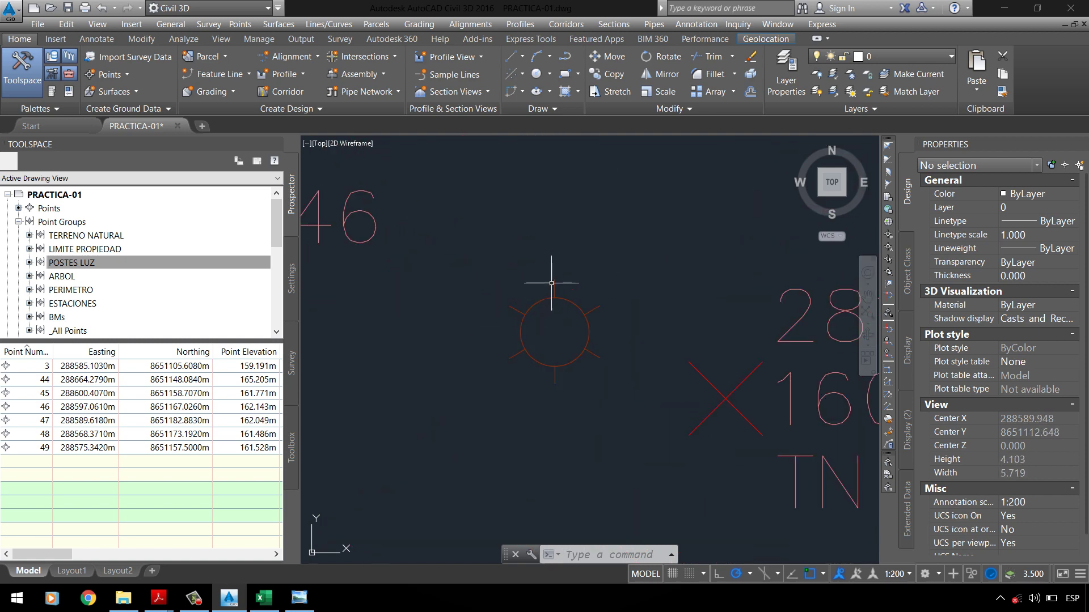
scroll(561, 256, down, 8)
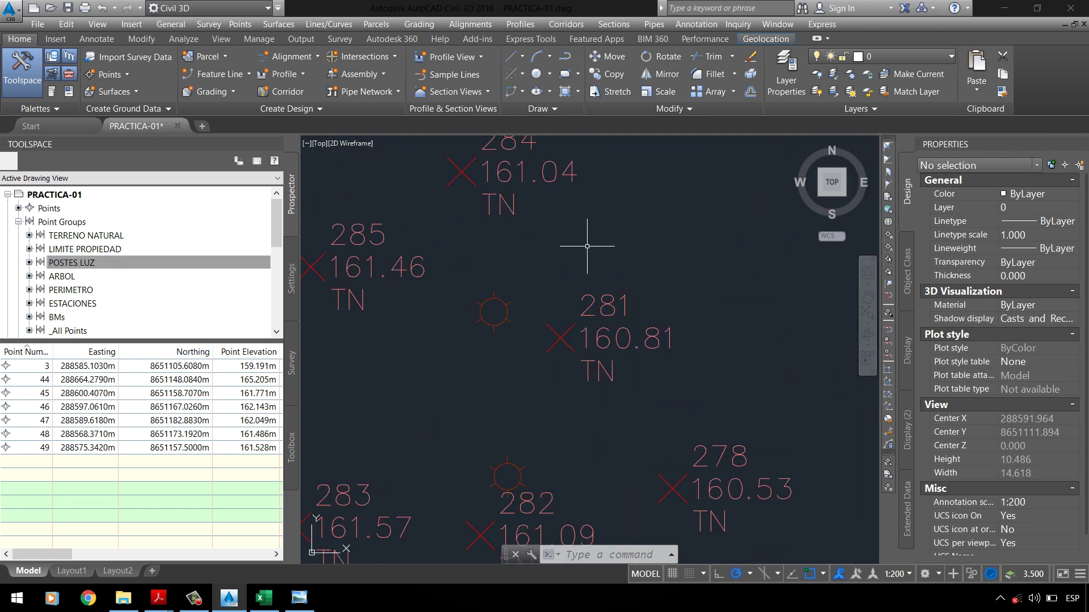
scroll(499, 326, down, 6)
scroll(464, 349, up, 4)
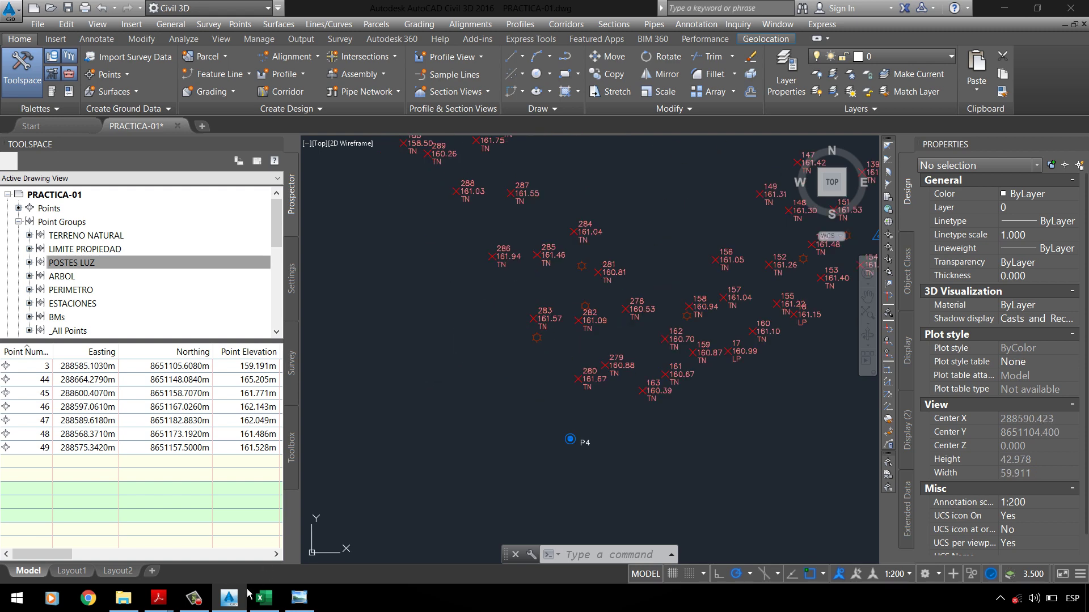
mouse_move(161, 601)
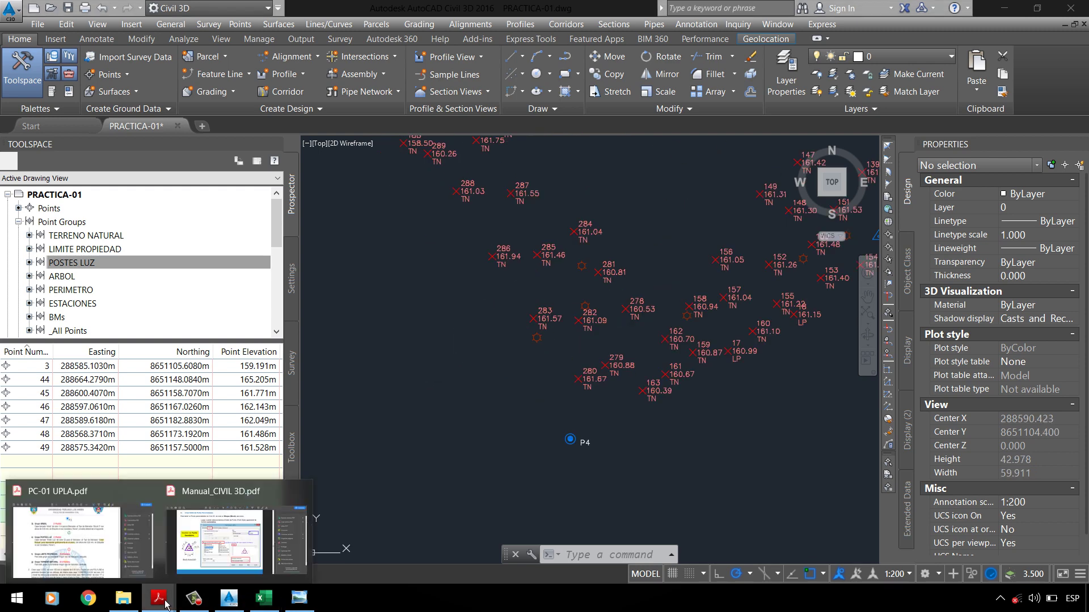
click(81, 538)
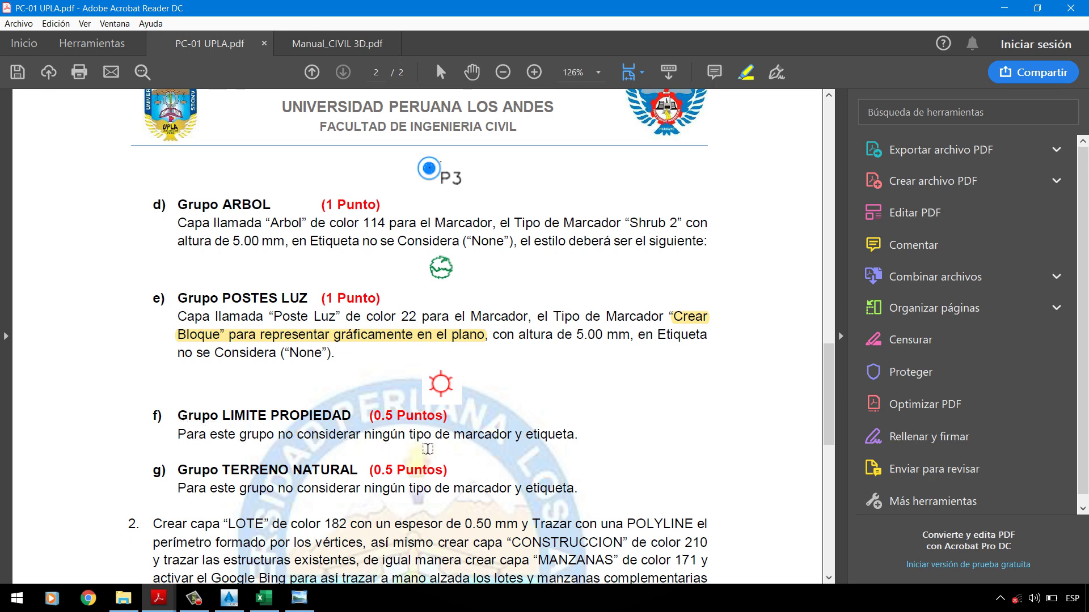
scroll(581, 443, down, 1)
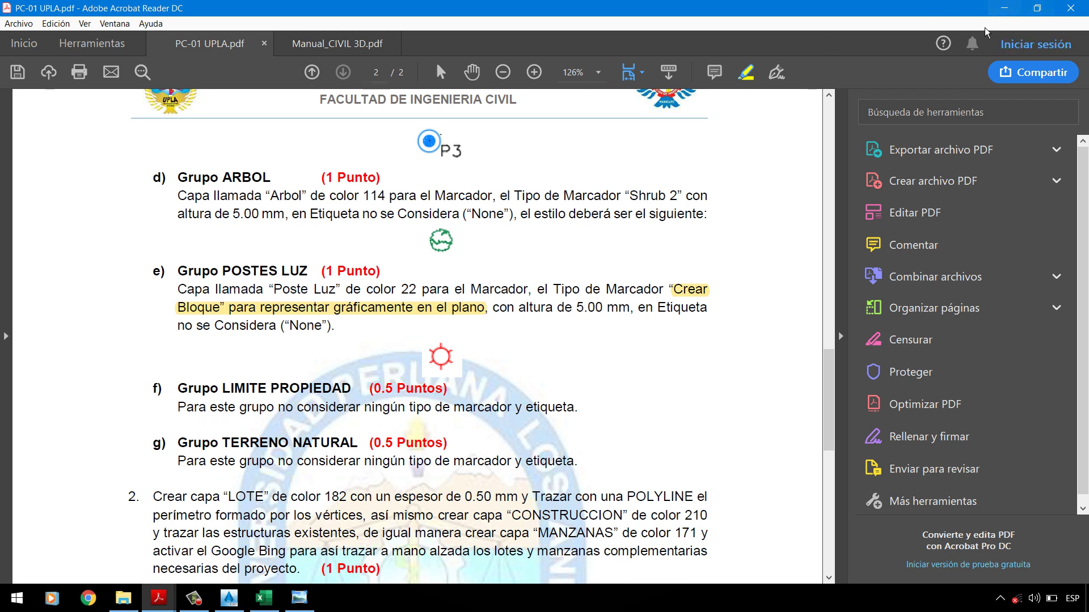
click(1004, 8)
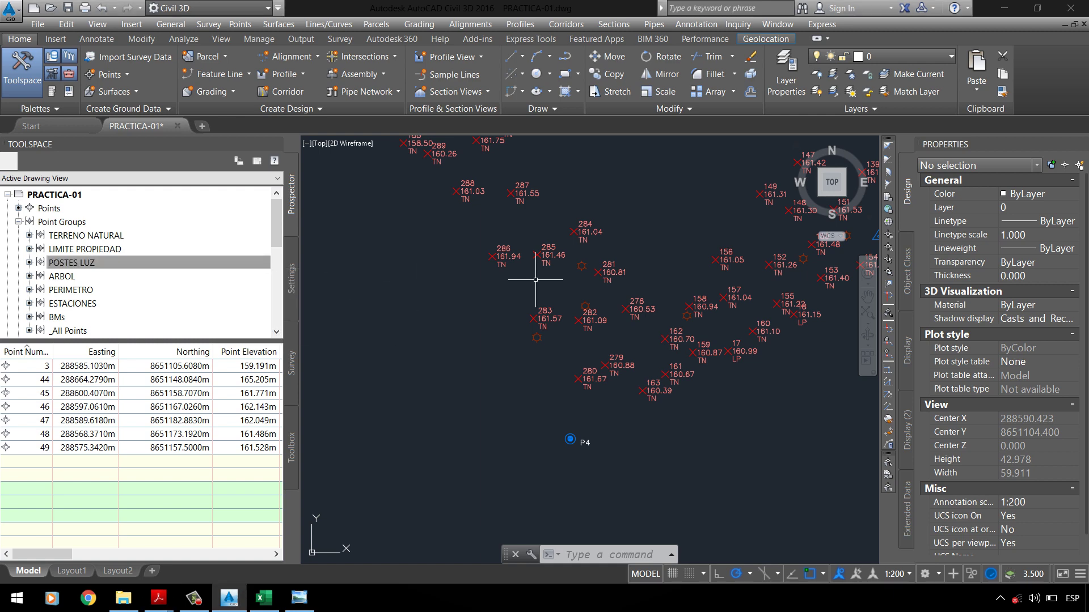
Step: Set the LIMITE PROPIEDAD point style and point label style to <none> and apply
click(123, 250)
right_click(122, 250)
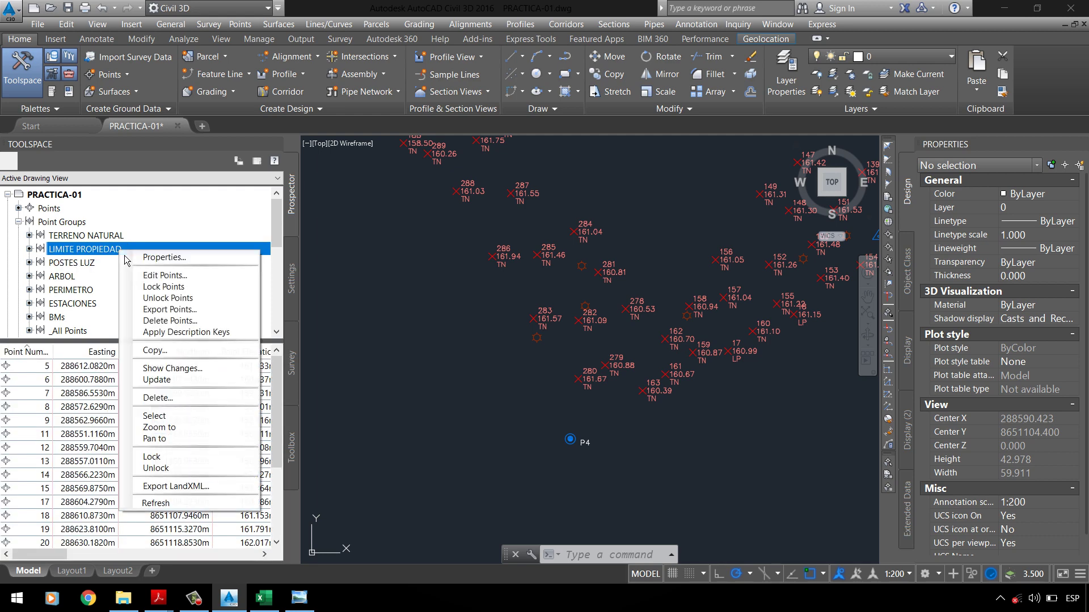
click(166, 258)
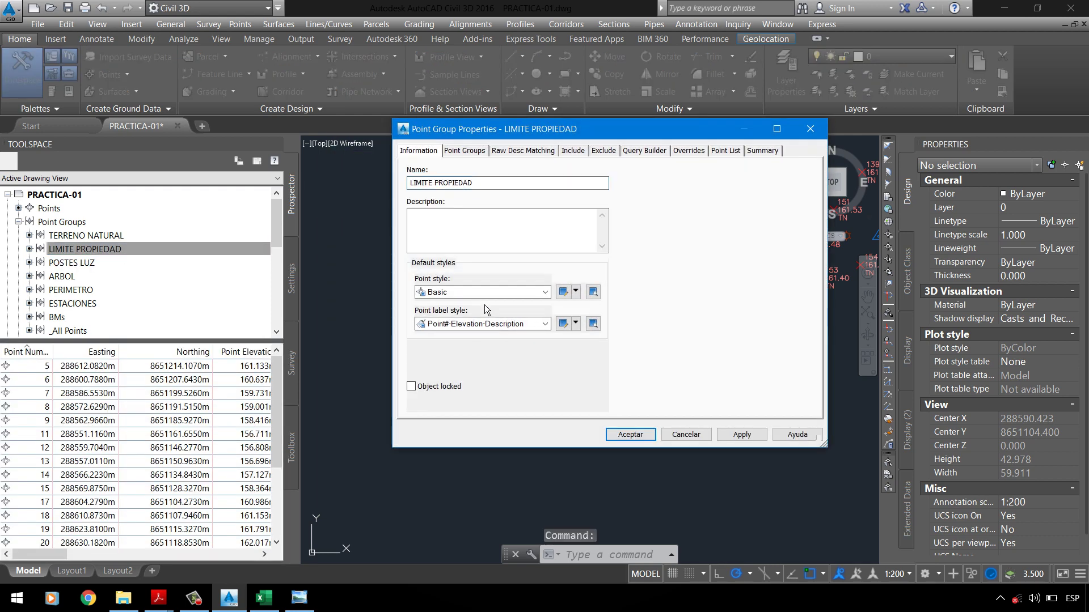
click(483, 293)
click(453, 305)
click(471, 324)
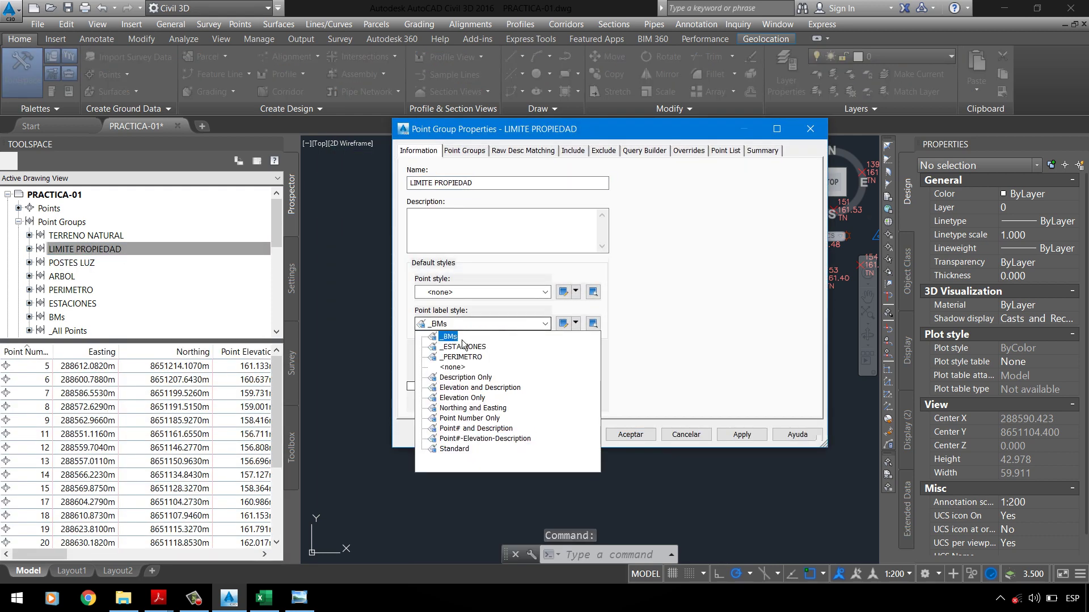
click(462, 372)
click(744, 436)
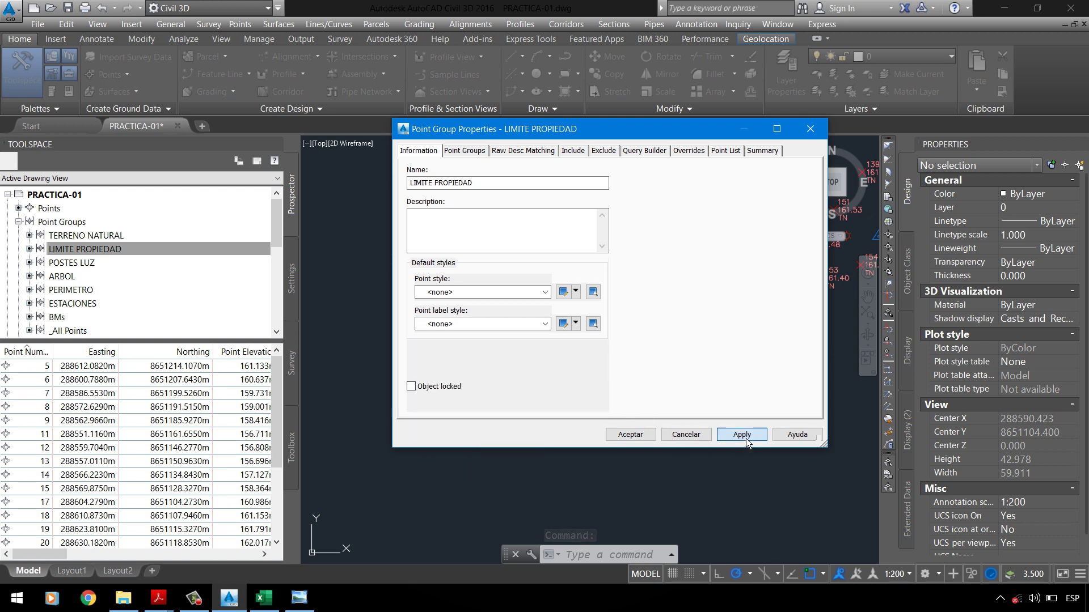
click(621, 437)
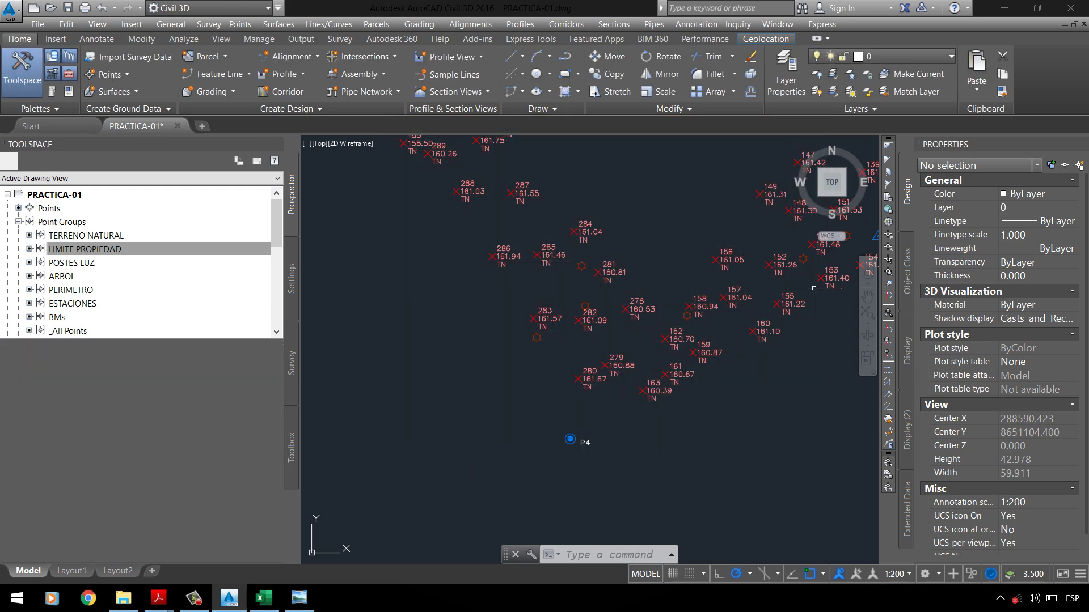
Step: Bring the PC-01 UPLA.pdf assignment back into view
scroll(693, 304, up, 3)
scroll(637, 365, down, 3)
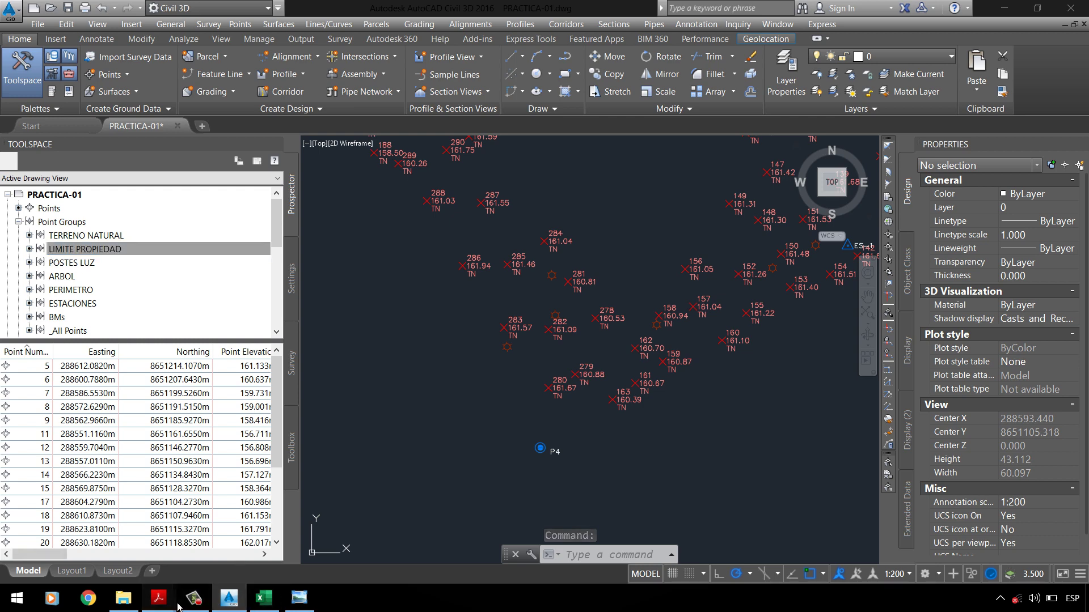
mouse_move(178, 607)
click(128, 570)
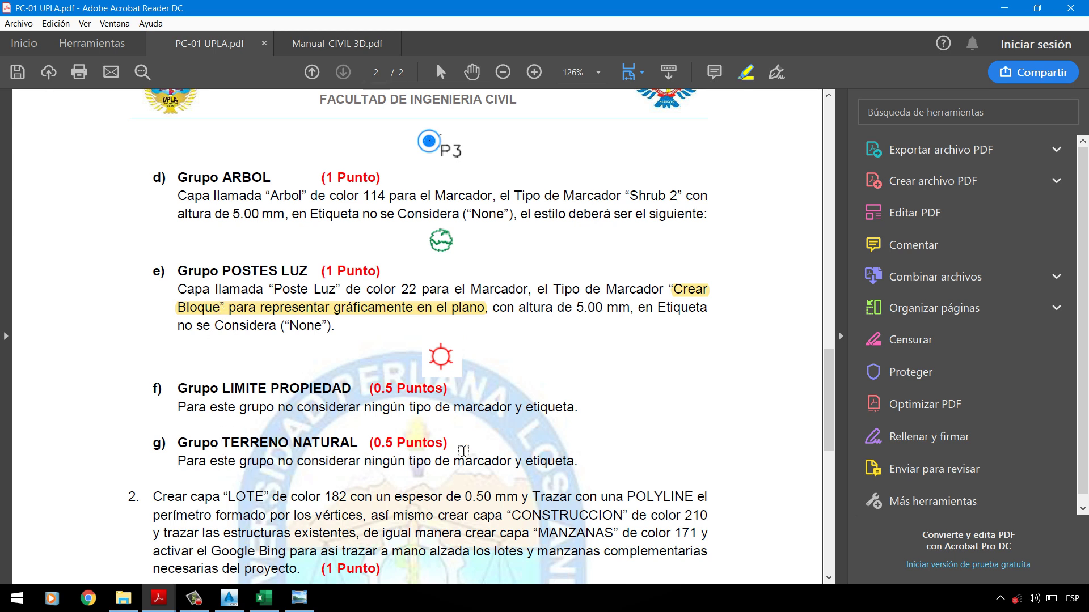
Step: Set the TERRENO NATURAL point label style and point style to <none> and apply
click(1004, 8)
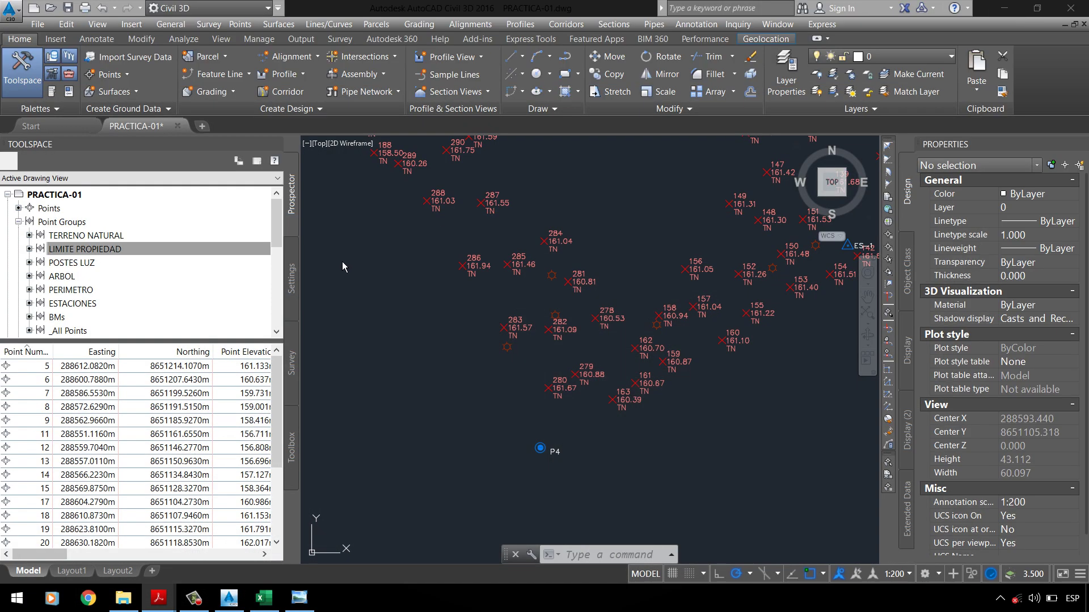
click(132, 247)
right_click(114, 235)
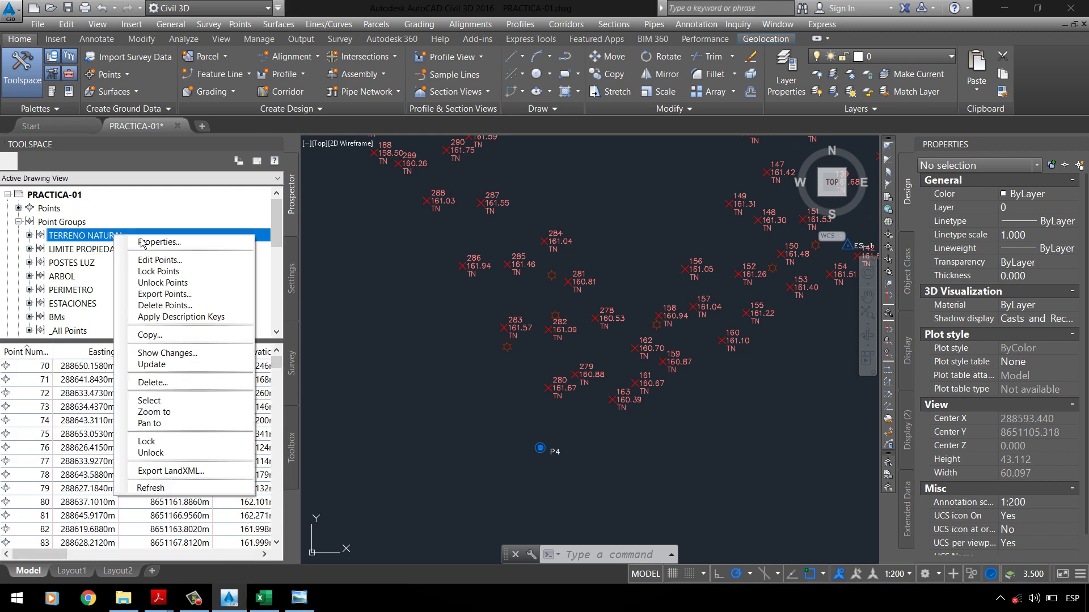
click(147, 242)
click(456, 324)
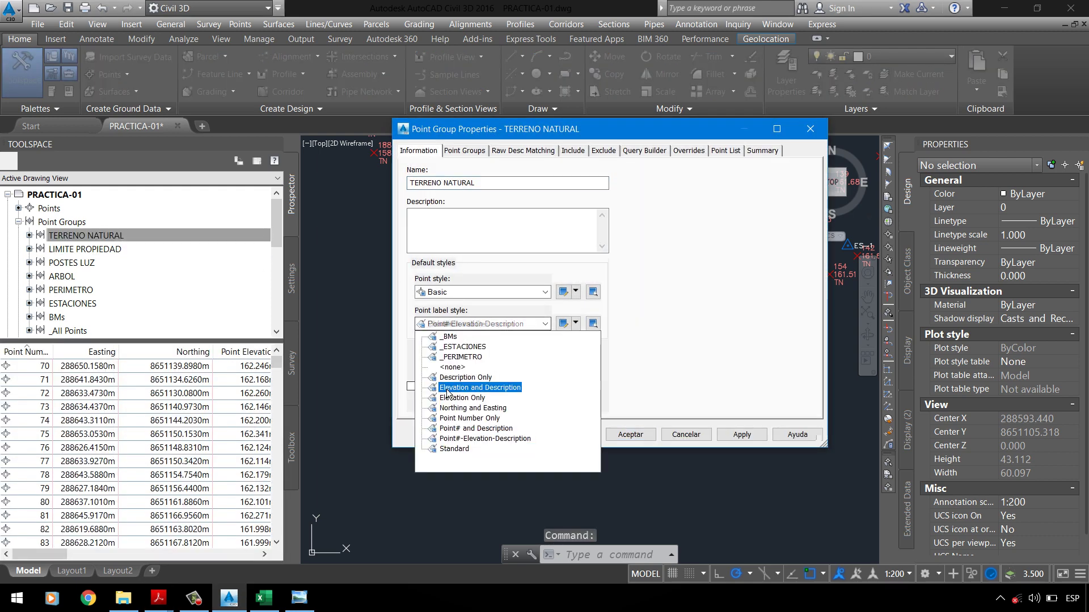
click(452, 367)
click(460, 292)
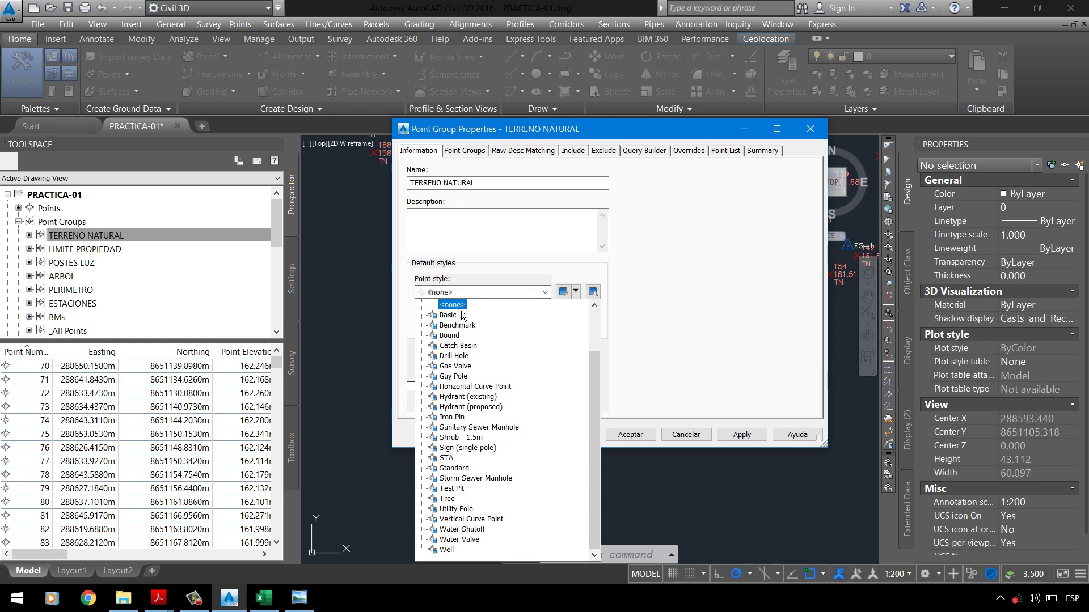
click(450, 301)
click(742, 435)
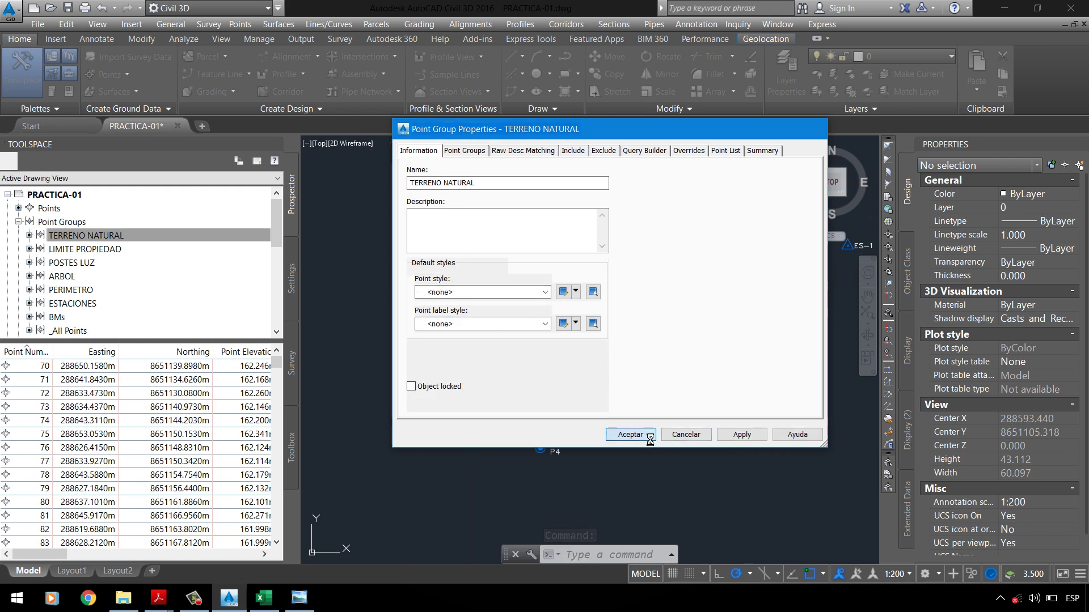
click(630, 434)
Step: Zoom around the drawing to check that those points are now hidden
scroll(627, 199, down, 4)
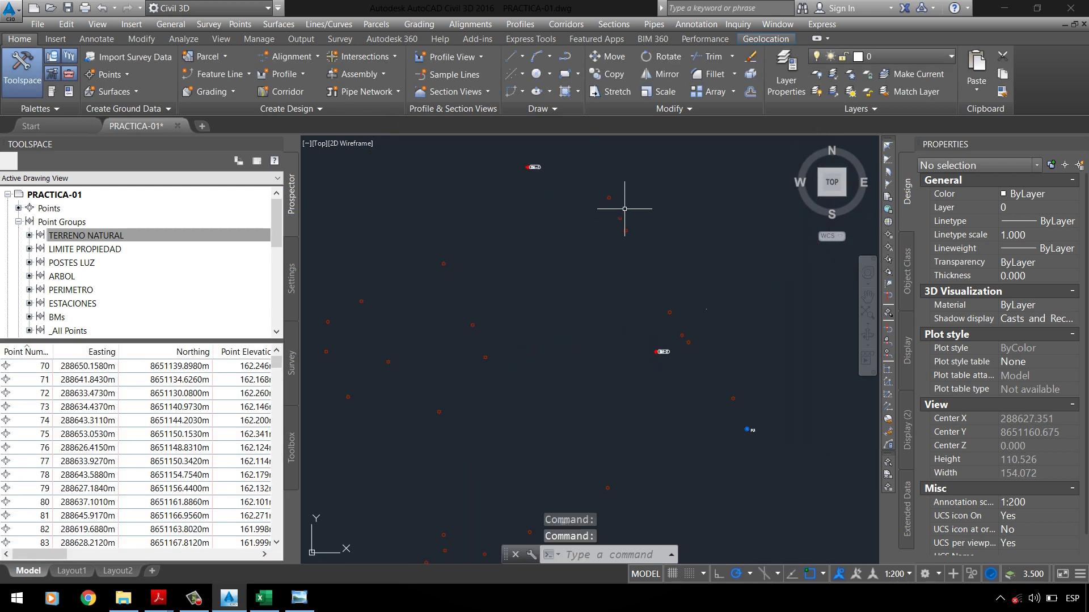
scroll(474, 296, down, 2)
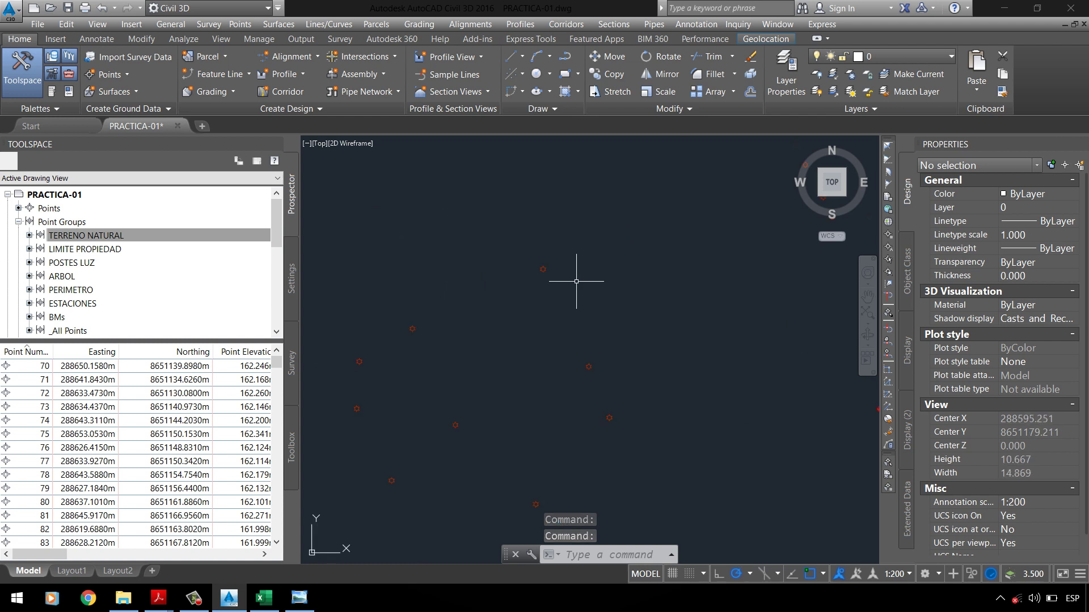
scroll(498, 306, up, 2)
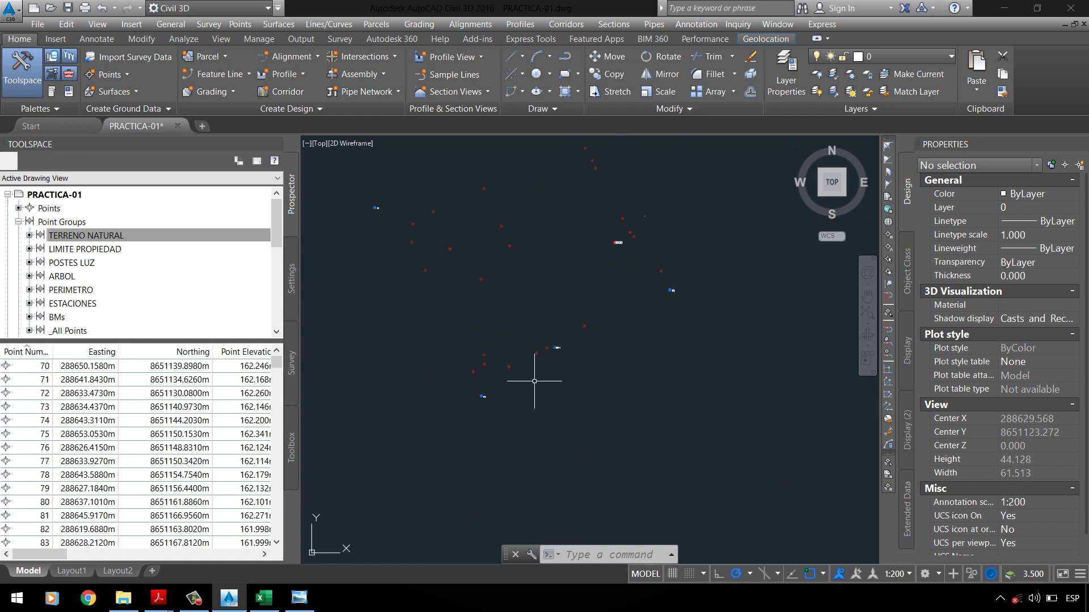
scroll(444, 352, up, 5)
scroll(487, 437, down, 4)
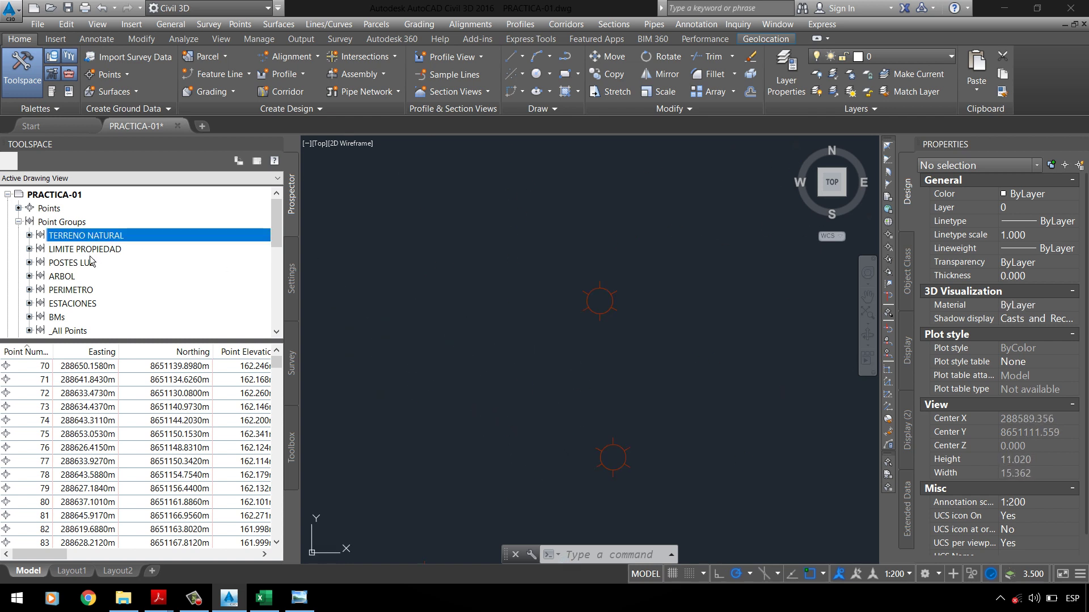
scroll(573, 244, up, 3)
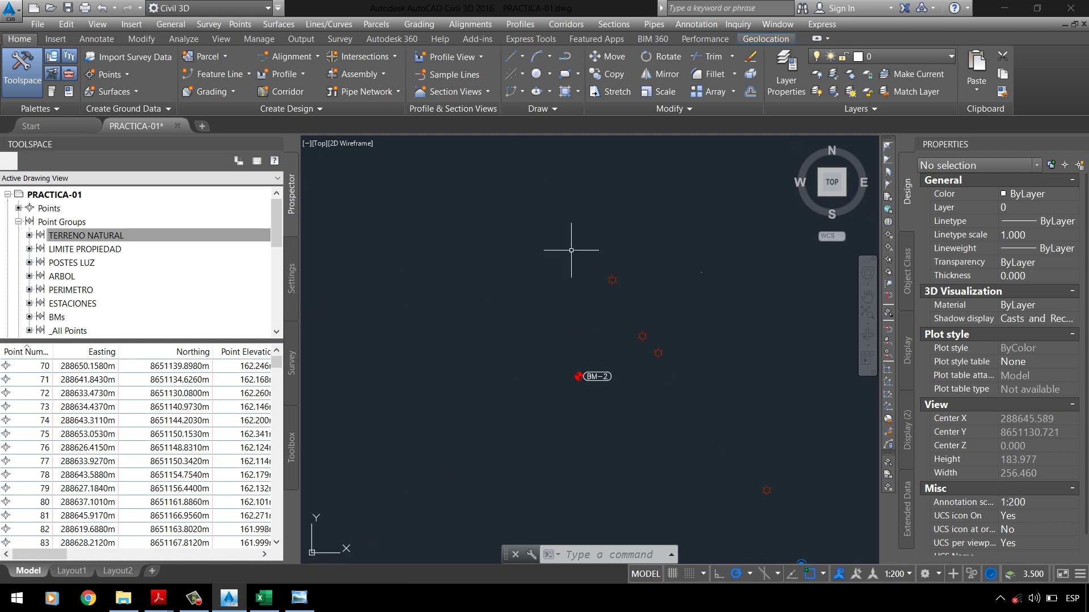
click(62, 277)
Step: Assign the _ARBOL point style to the ARBOL point group
right_click(66, 277)
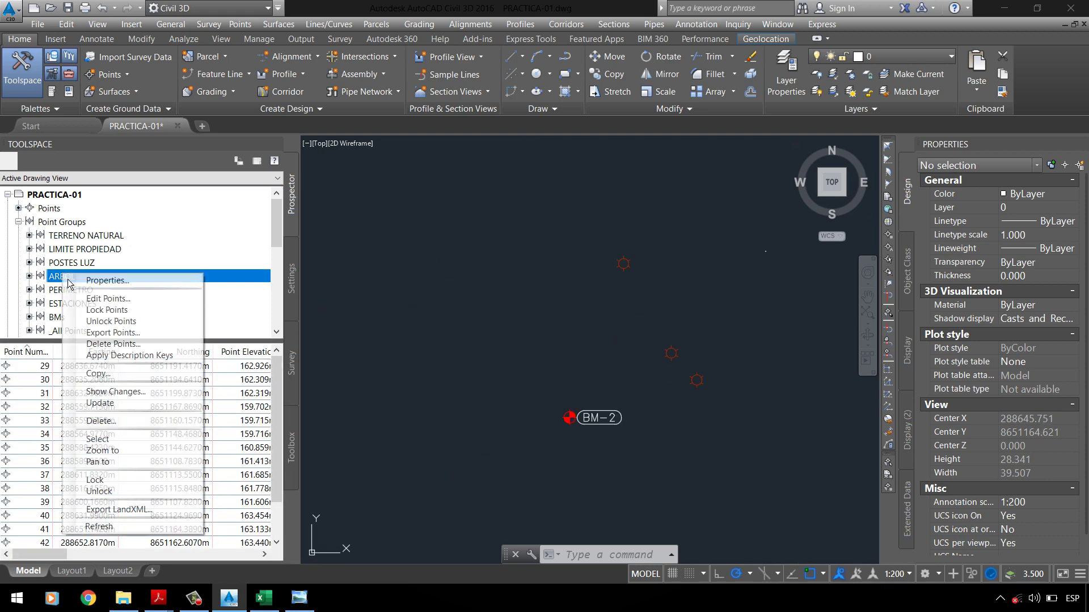
click(102, 281)
click(459, 292)
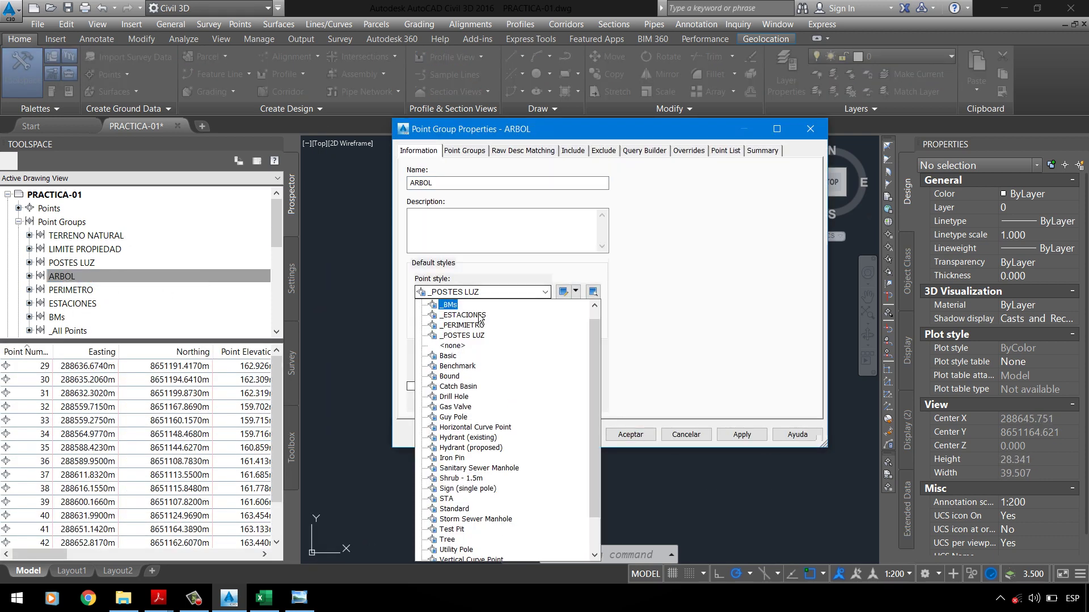
scroll(474, 317, up, 2)
click(457, 305)
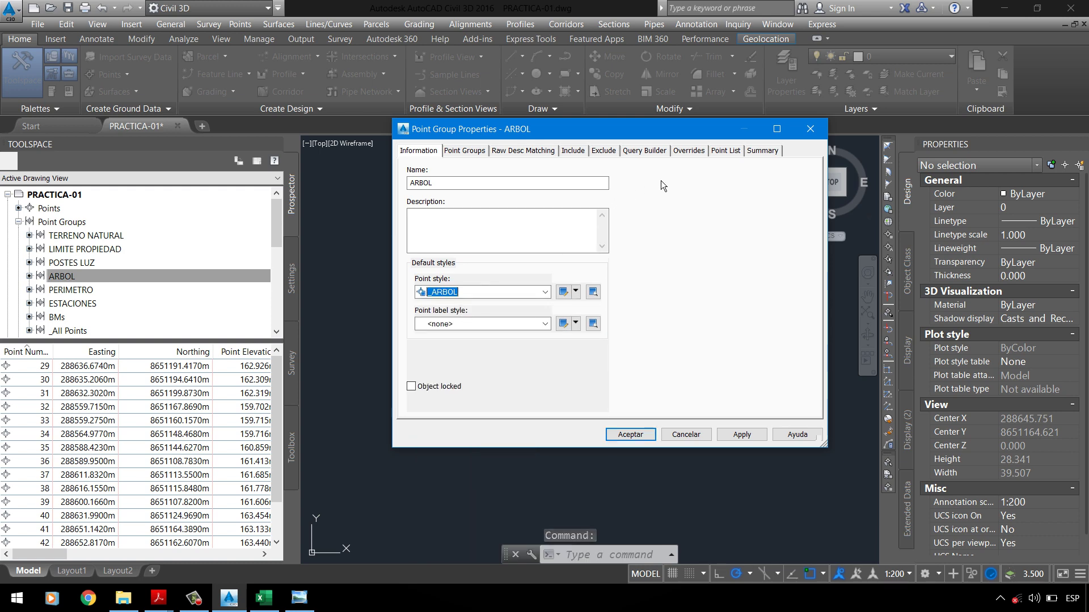
click(633, 434)
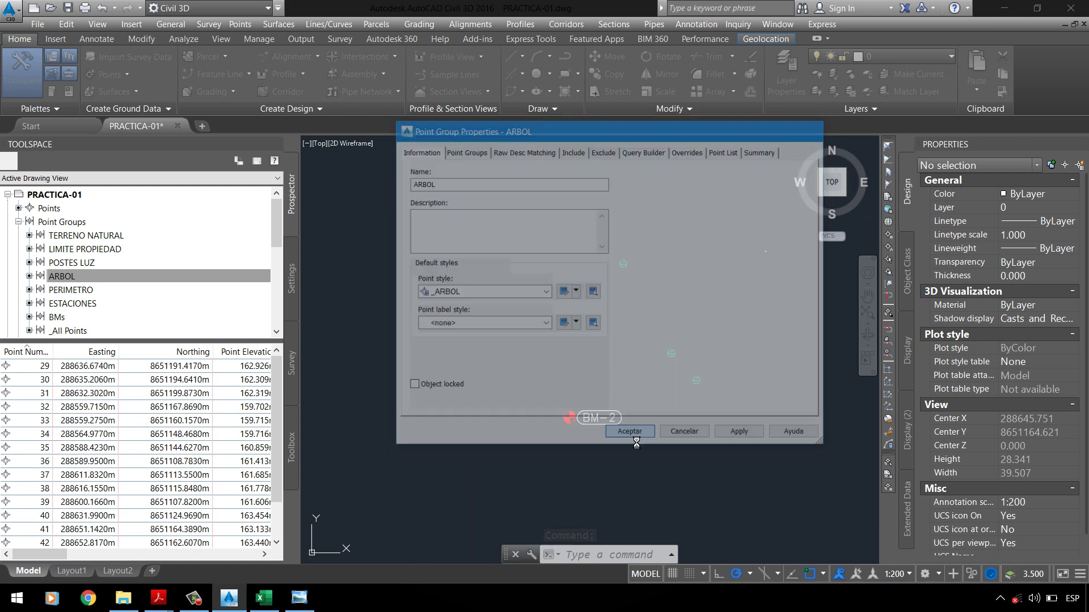
Step: Zoom to the drawing extents and save PRACTICA-01
scroll(569, 287, down, 5)
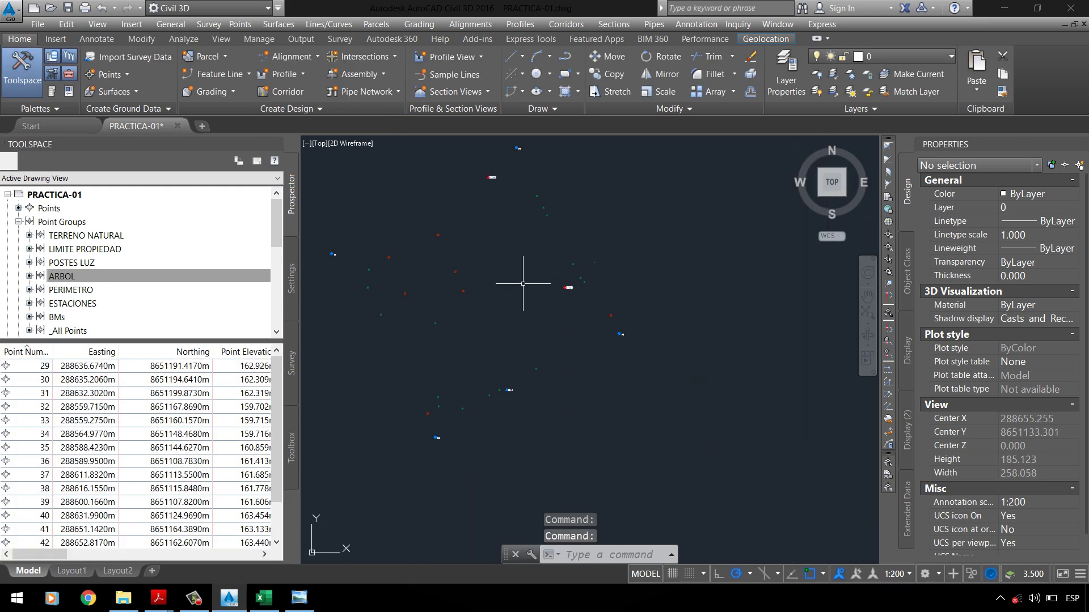
scroll(377, 309, up, 2)
scroll(462, 328, down, 2)
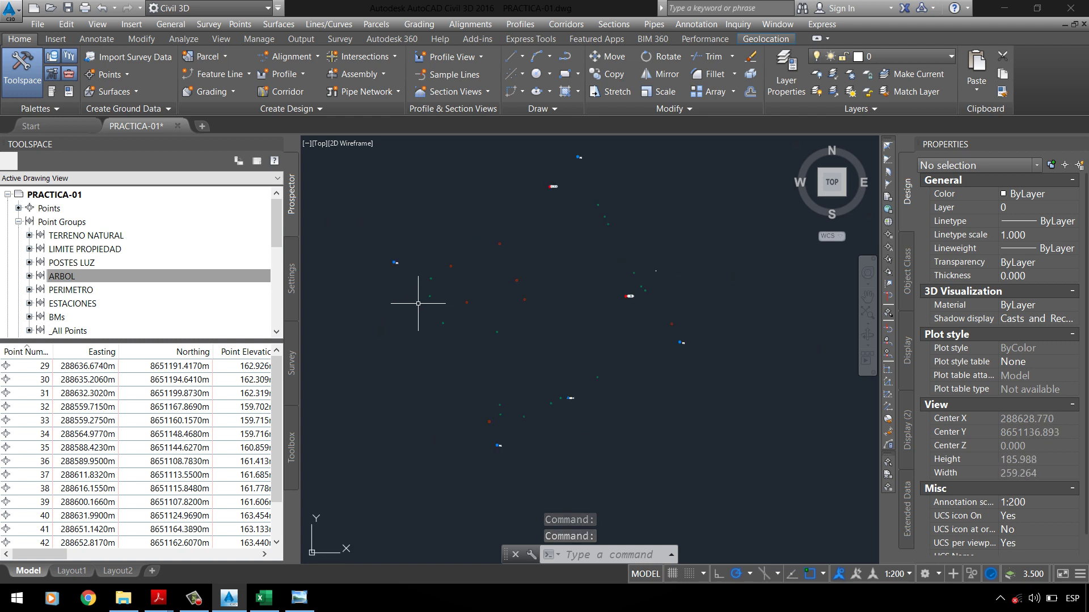
click(867, 320)
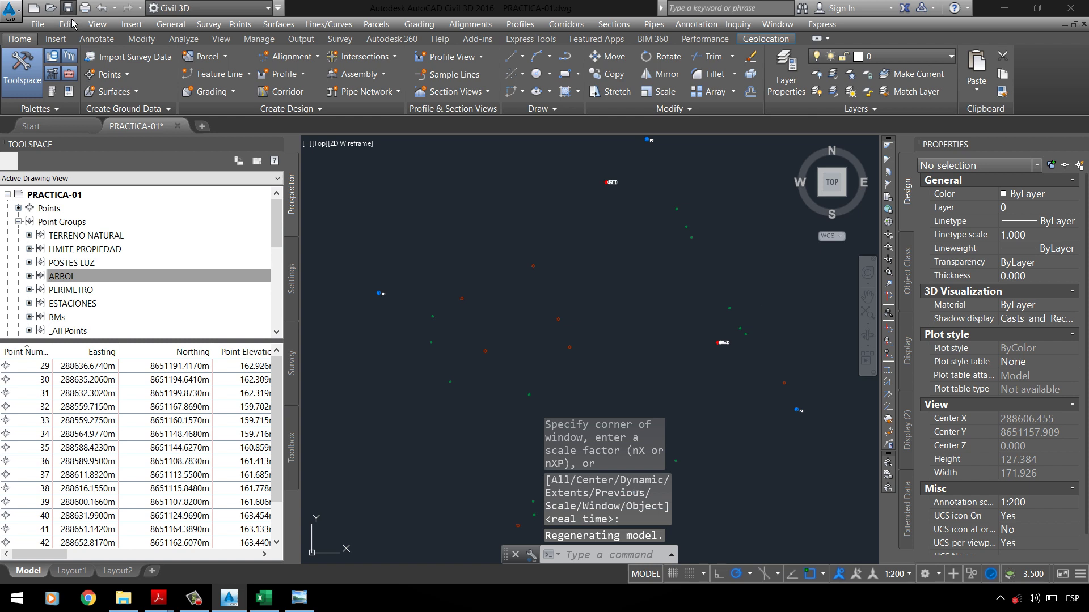
key(ctrl+s)
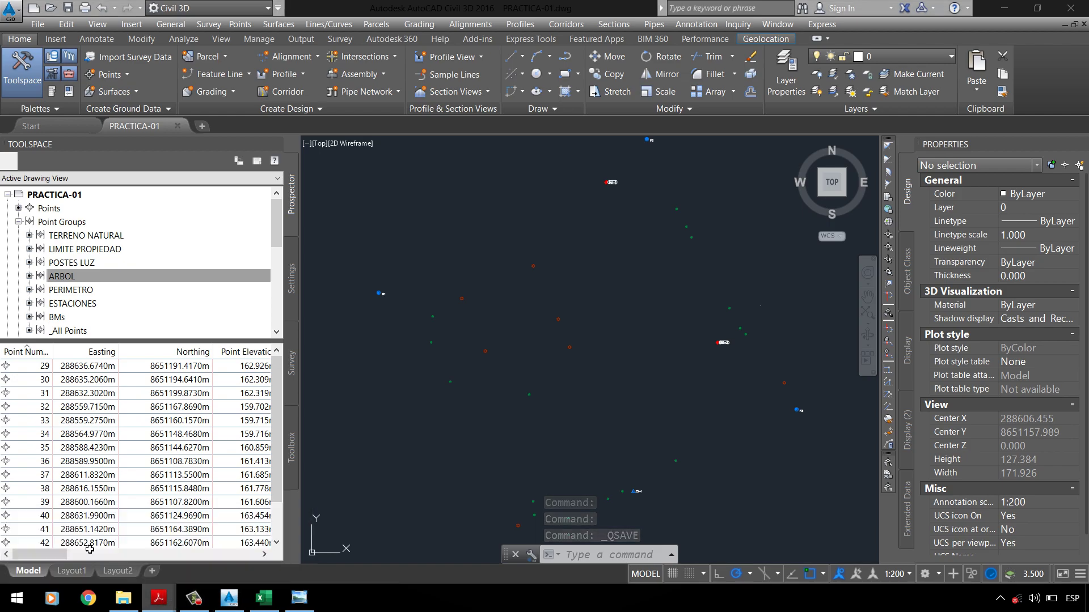
key(alt+Tab)
Step: Review the PDF's point group list (ARBOL to TERRENO NATURAL) and item 2, then return to Civil 3D
scroll(399, 340, down, 3)
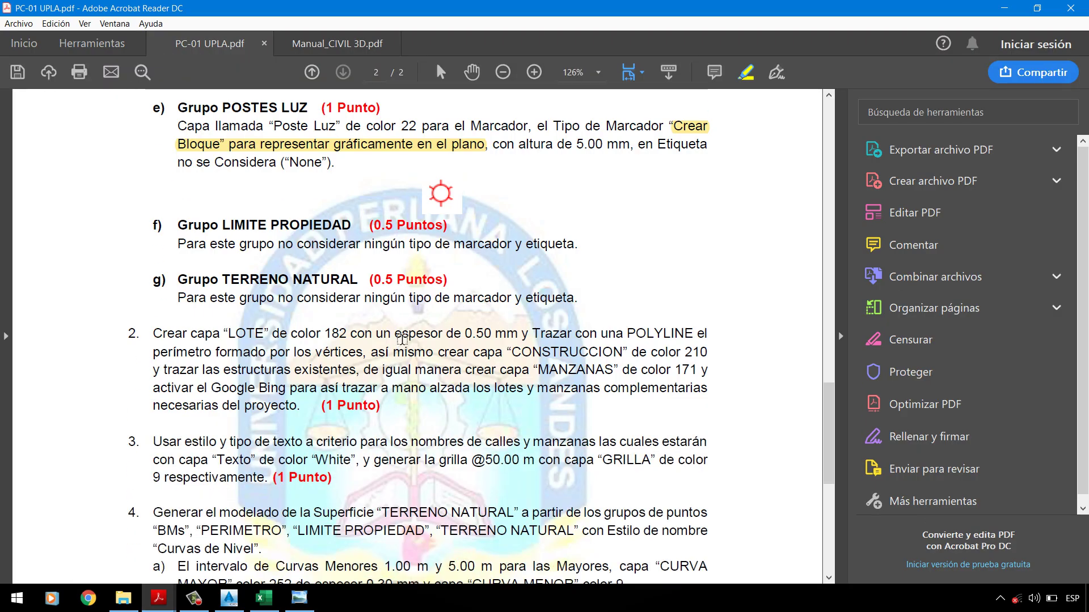
scroll(588, 328, up, 12)
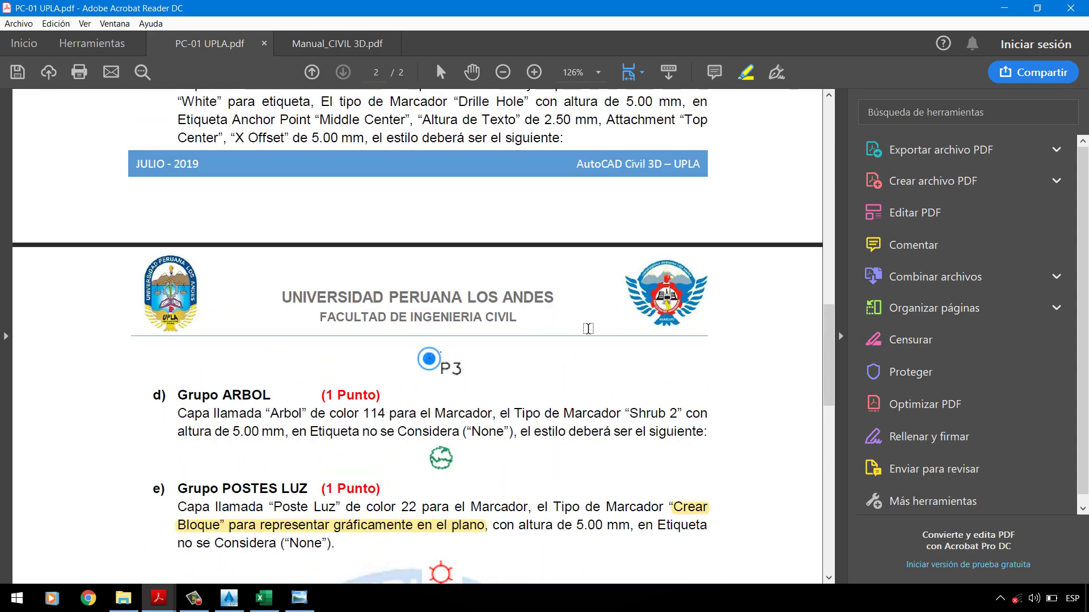
scroll(588, 329, up, 18)
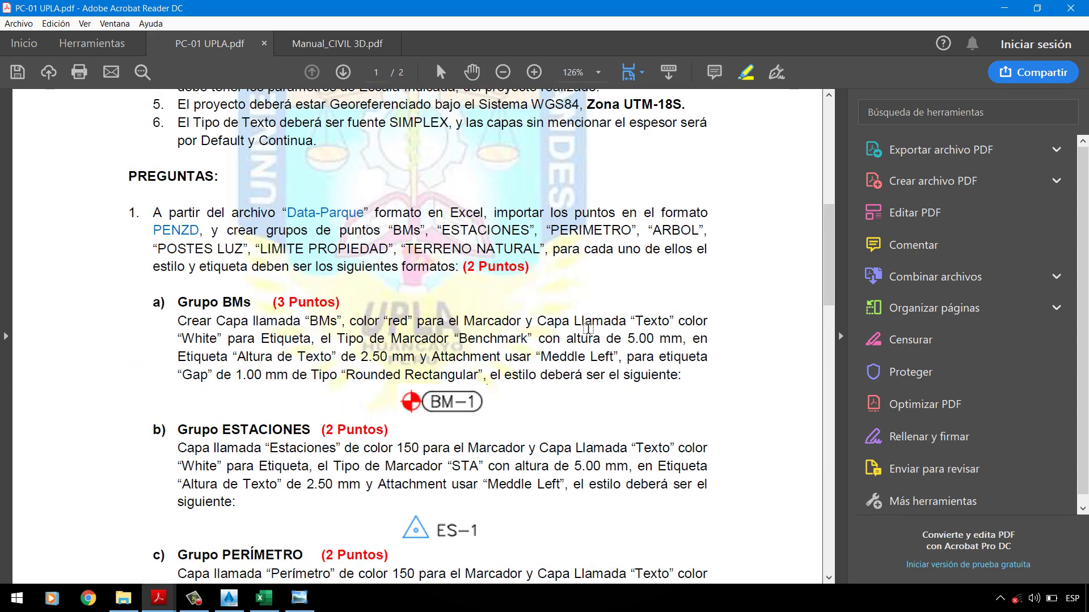
scroll(297, 264, down, 20)
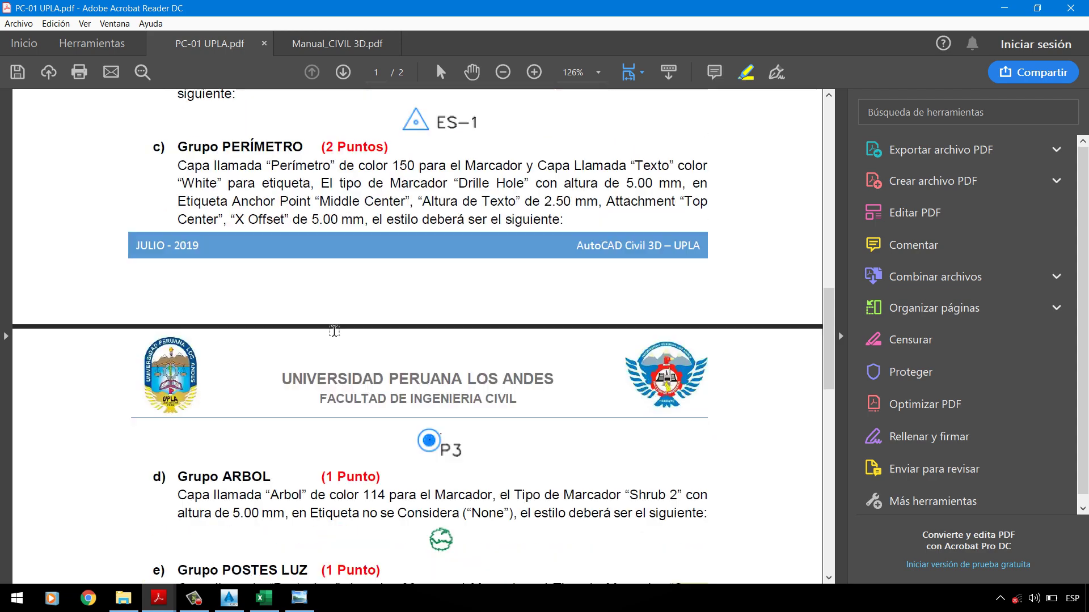
scroll(333, 330, down, 6)
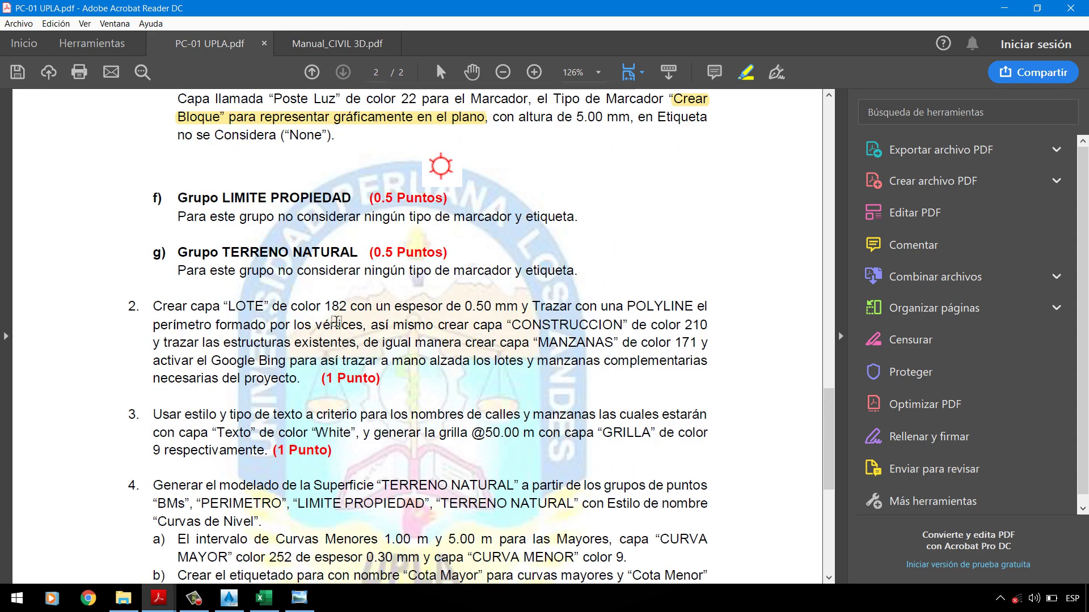
scroll(336, 321, up, 4)
scroll(482, 258, up, 1)
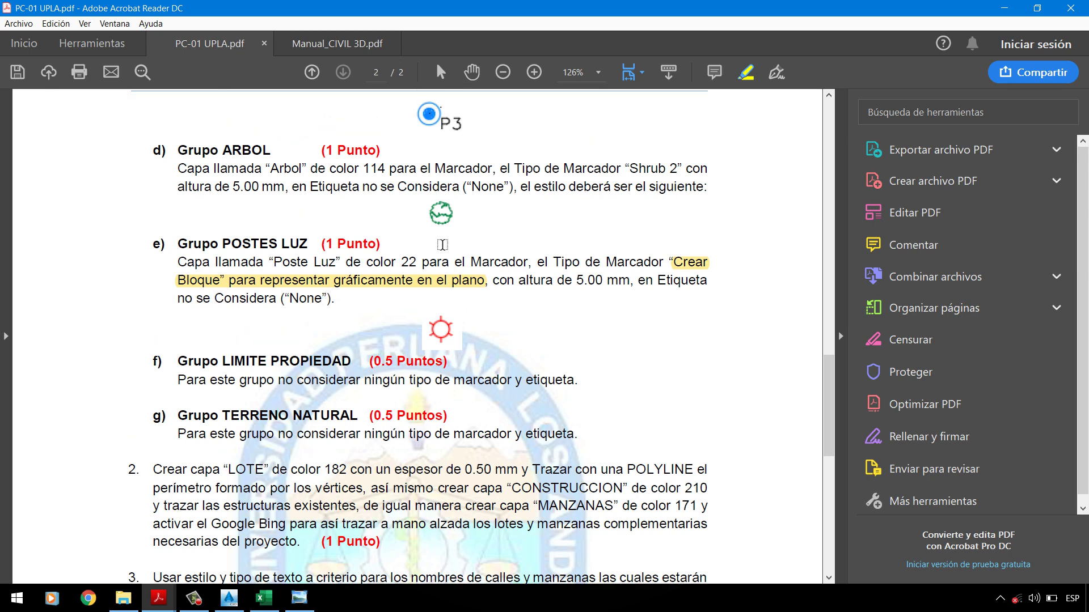
scroll(313, 275, down, 3)
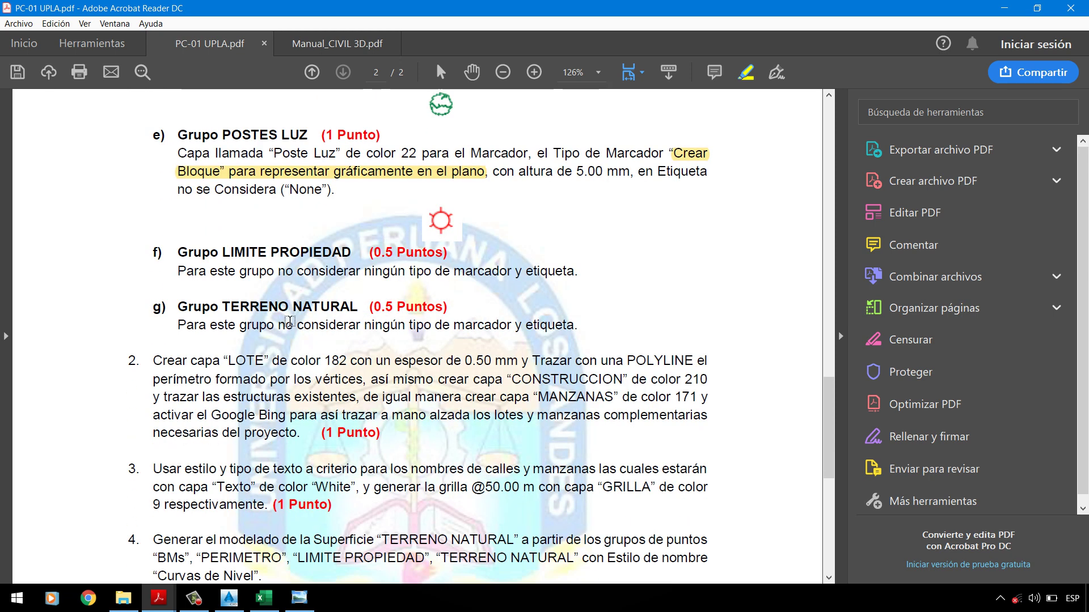
scroll(290, 322, down, 2)
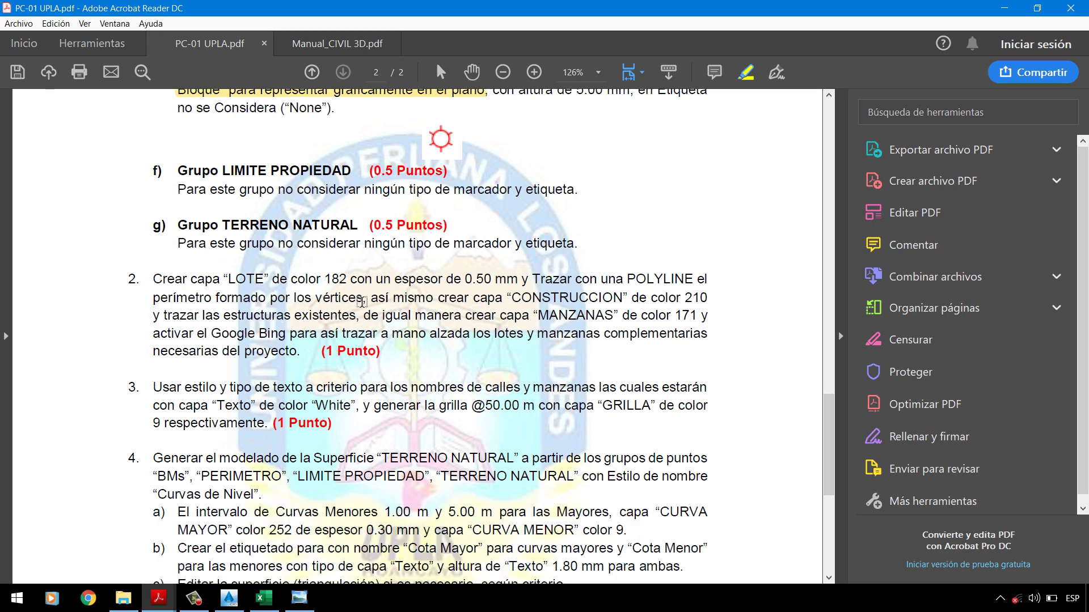
click(229, 598)
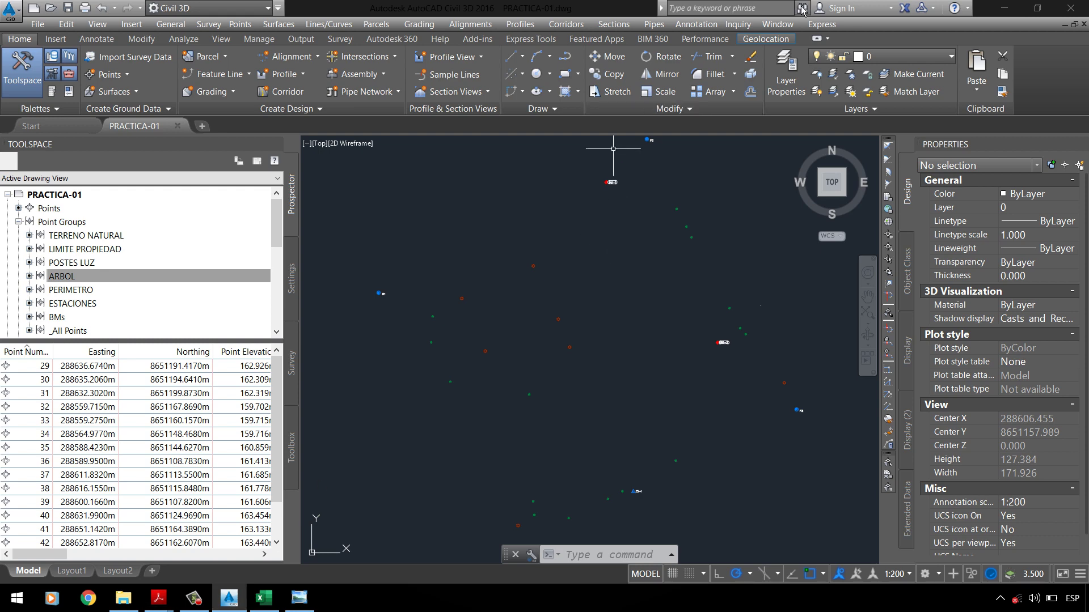
Step: Create the new _LOTE layer, then bring PC-01 UPLA.pdf back to the front
click(786, 74)
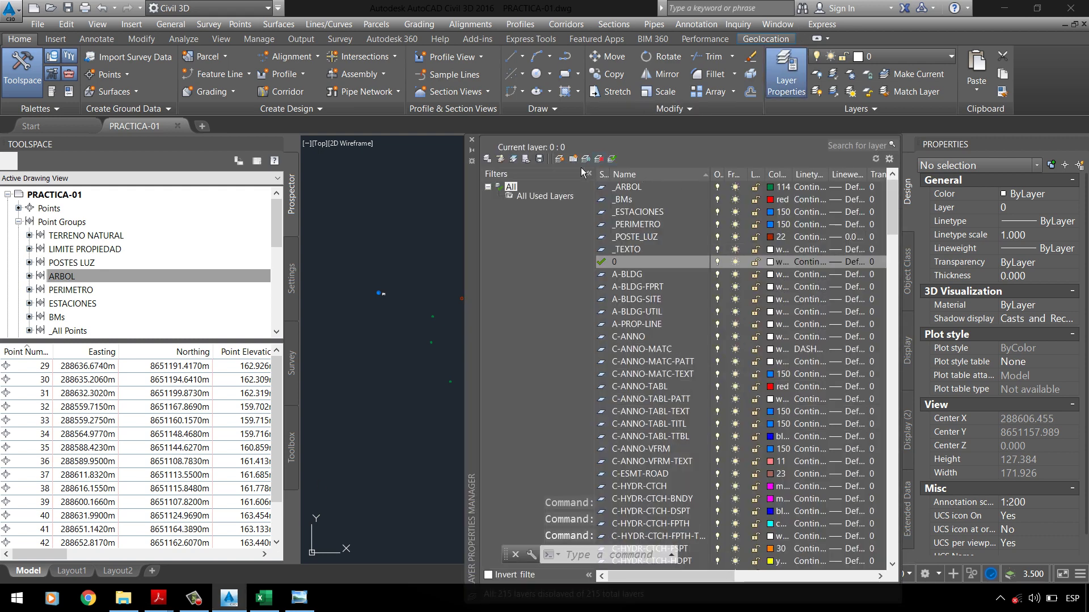
click(559, 159)
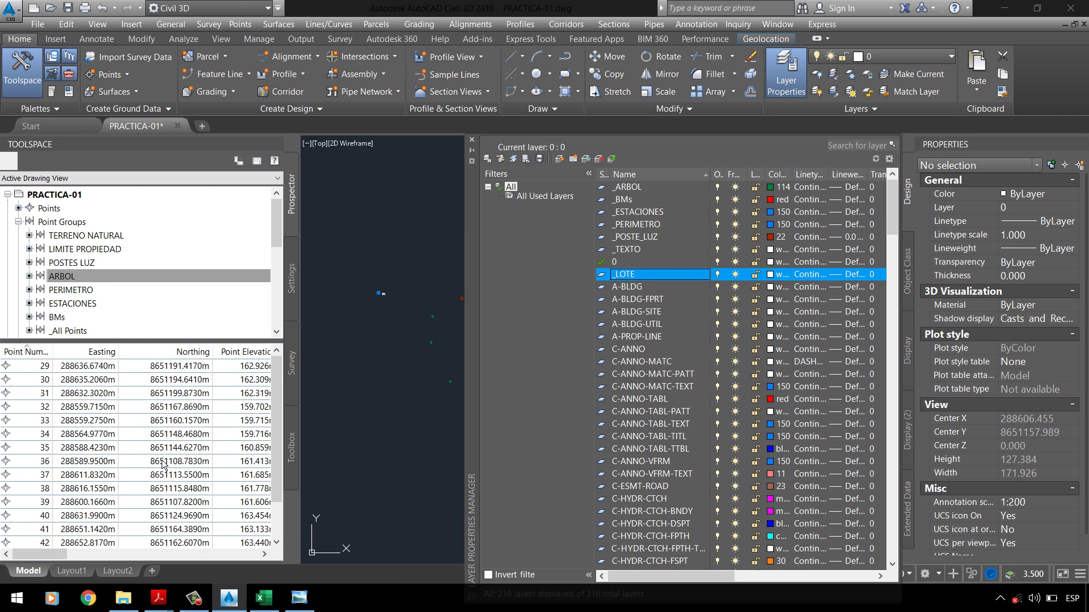
click(158, 598)
click(124, 550)
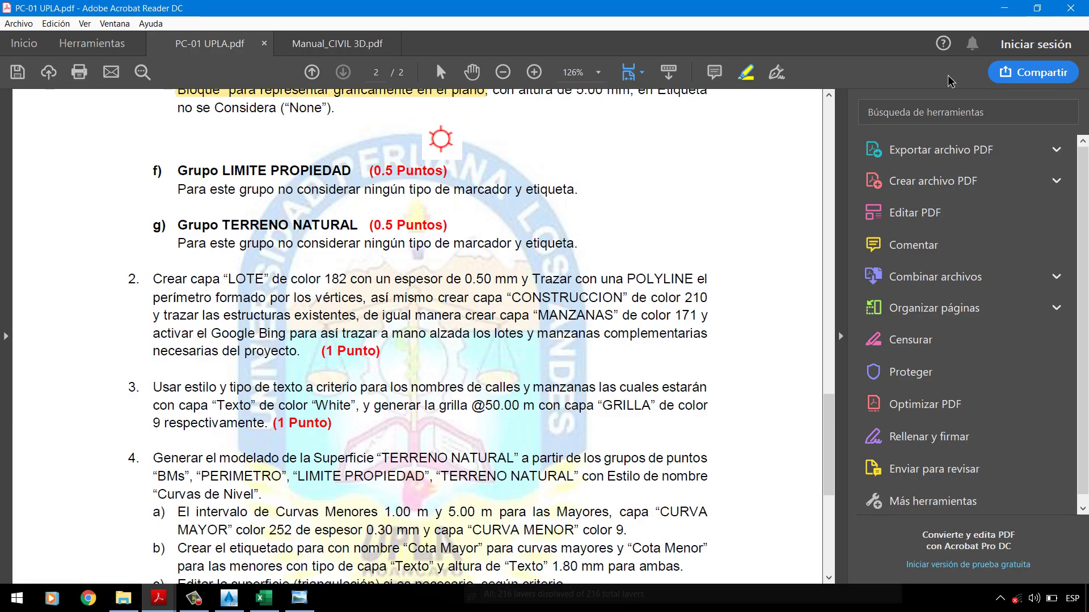
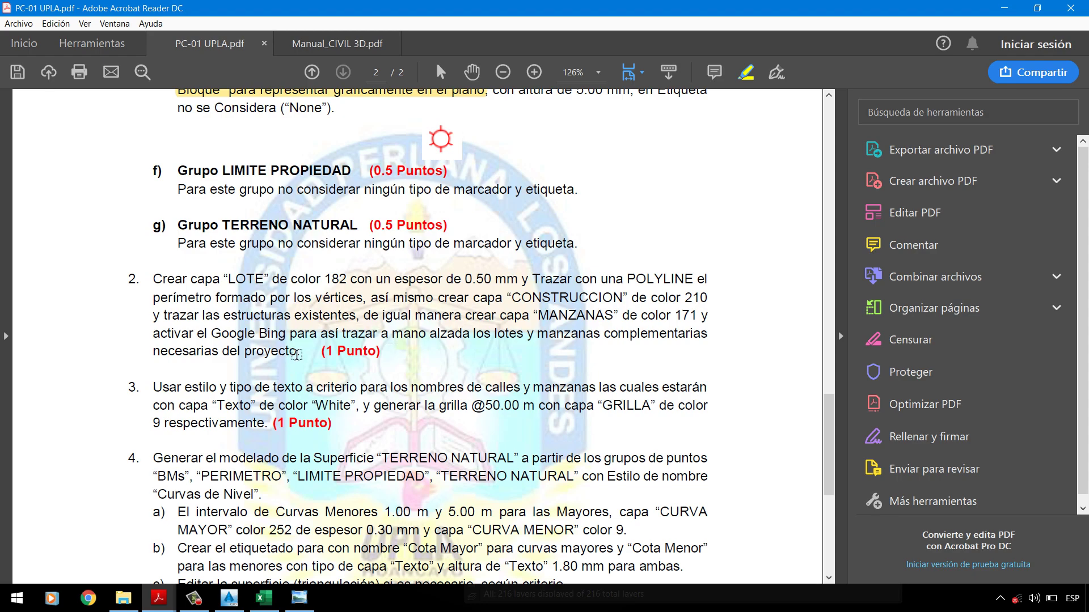
Step: Minimise the PC-01 UPLA.pdf brief to bring the Civil 3D drawing forward
click(1004, 8)
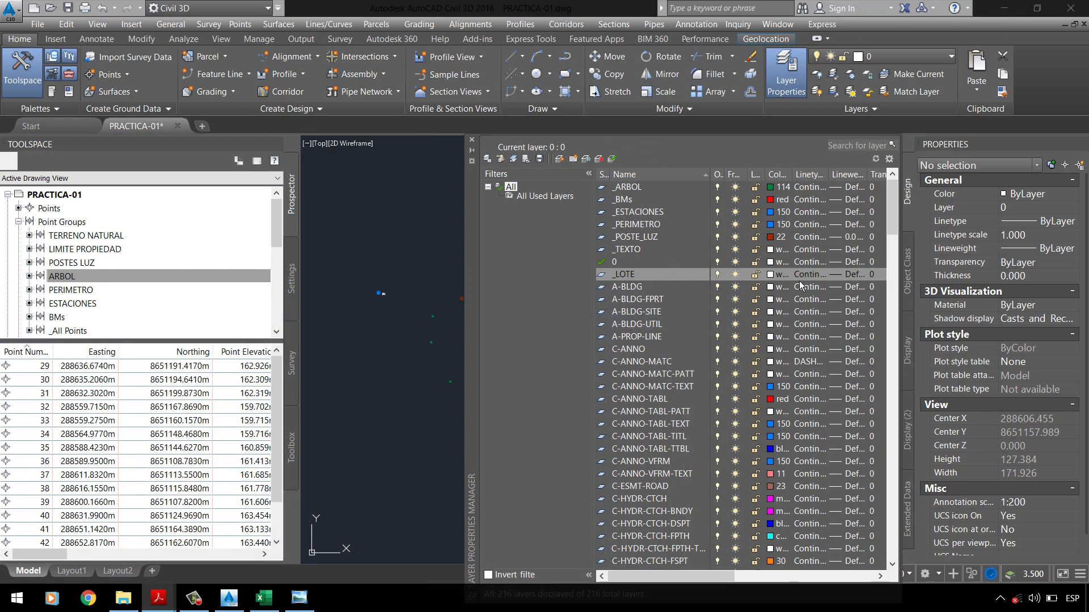
Step: Set layer _LOTE to colour 182, Continuous linetype and 0.50 mm lineweight, then close Layer Properties
click(781, 276)
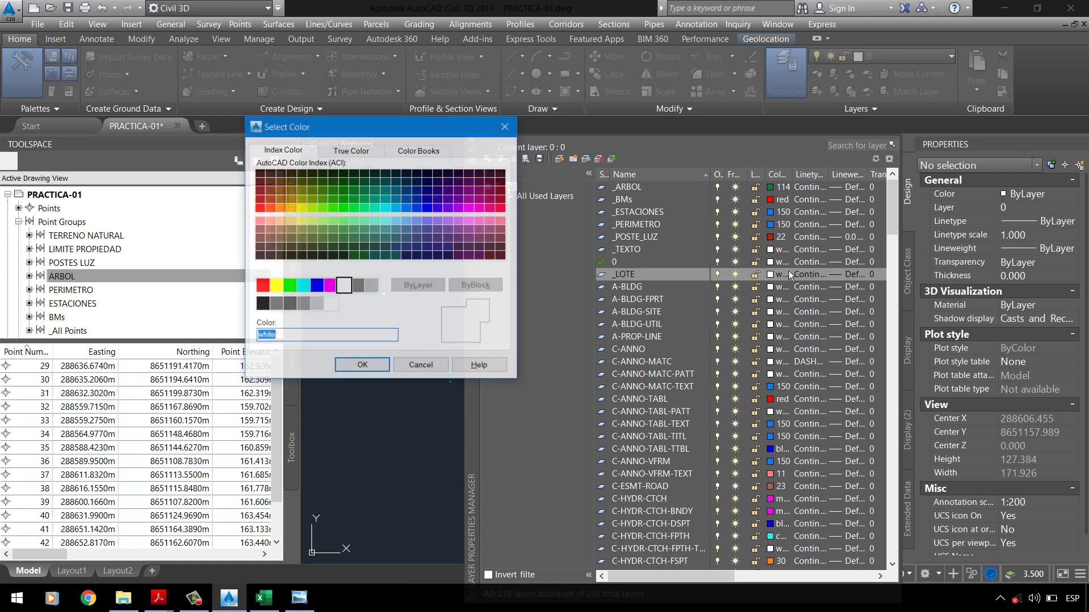
text(182)
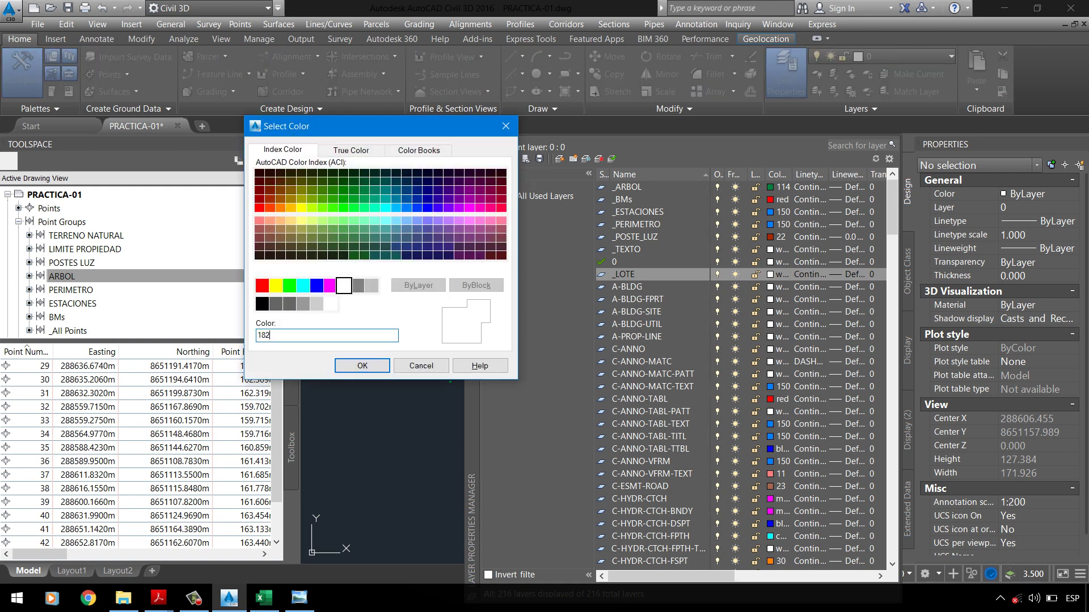
click(347, 367)
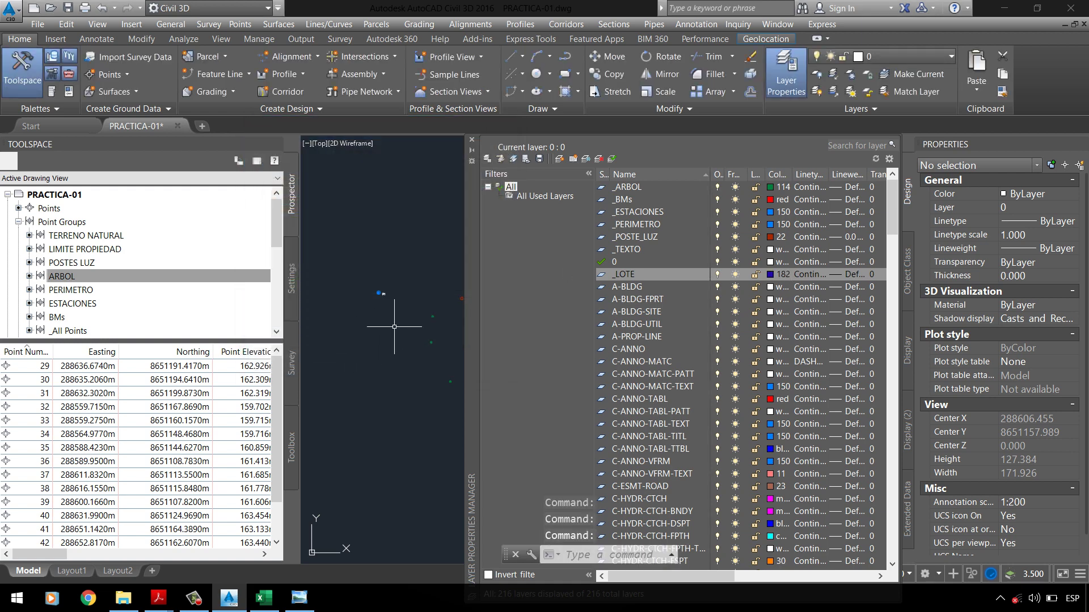
click(824, 280)
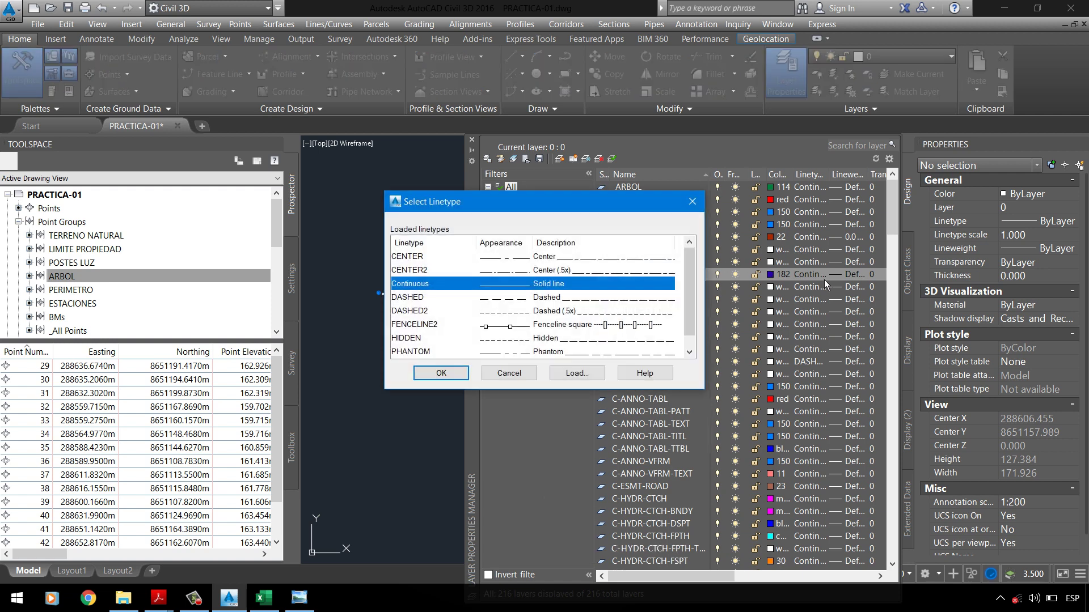
click(450, 373)
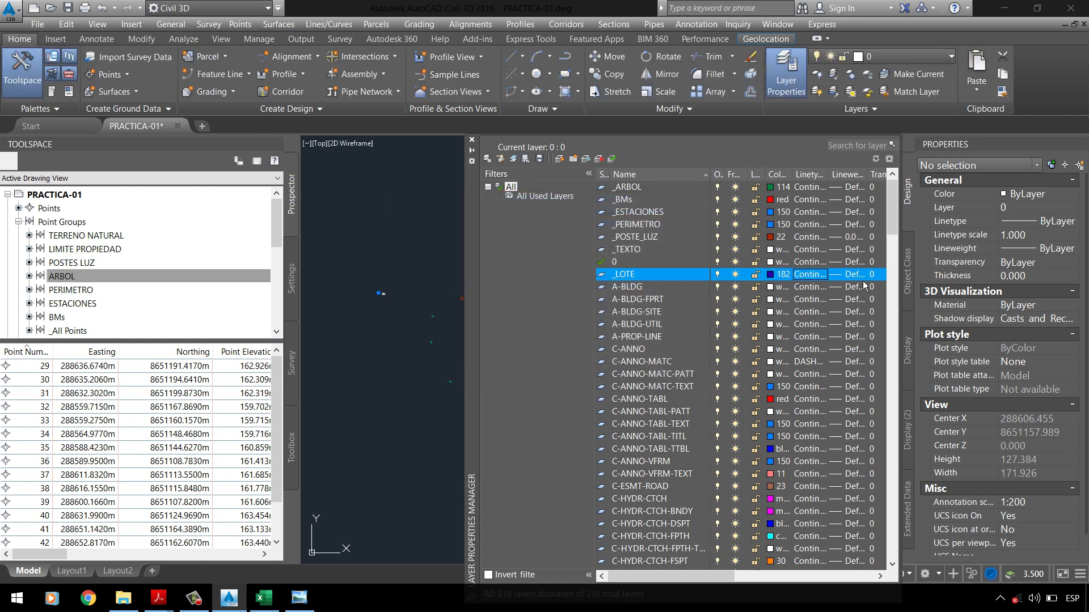
click(848, 274)
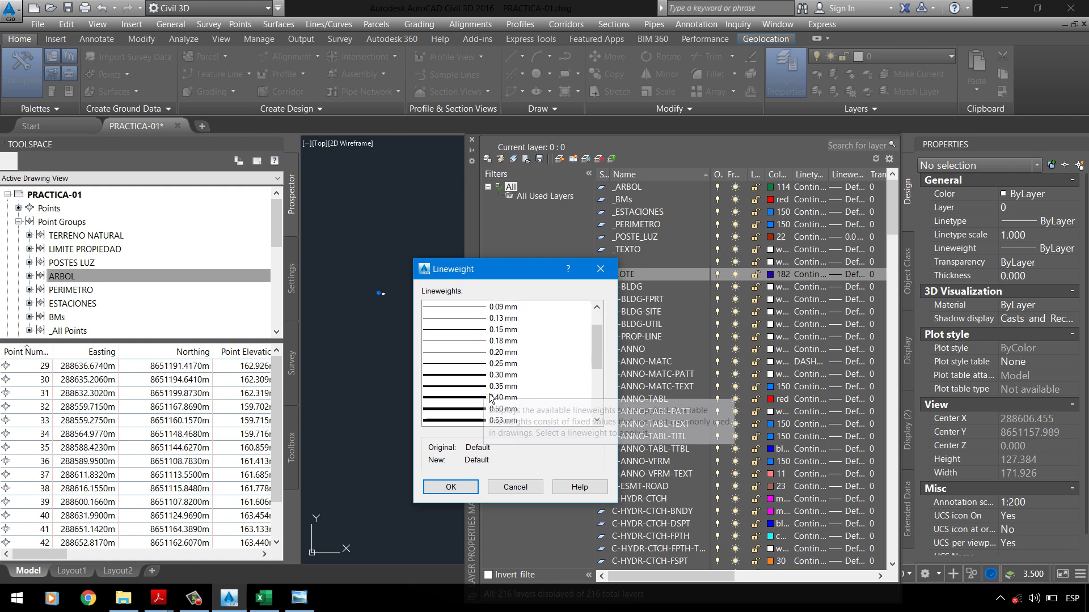
click(488, 390)
click(483, 411)
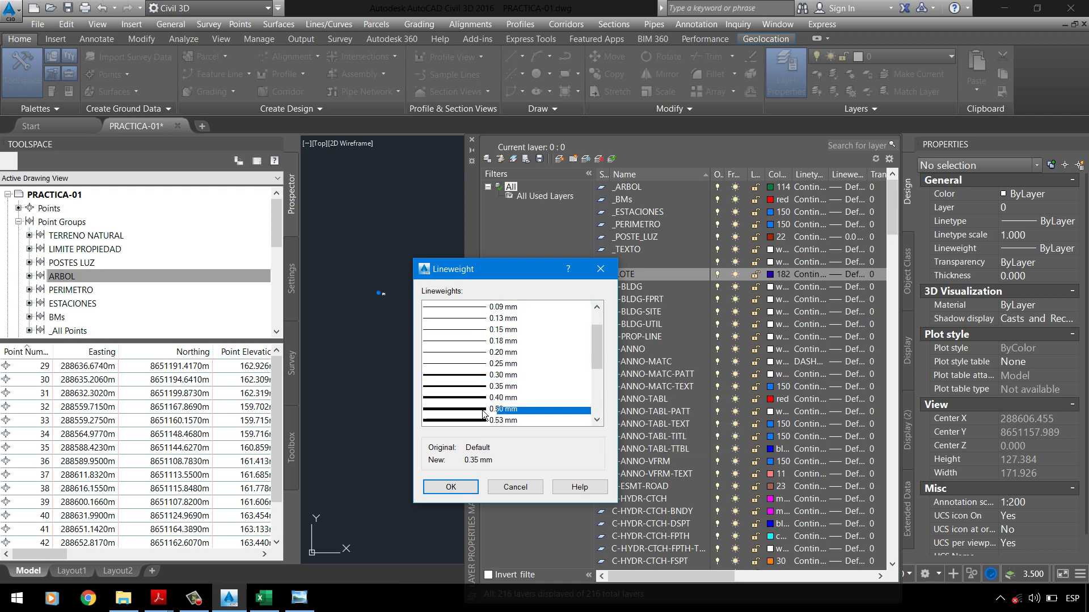
click(464, 491)
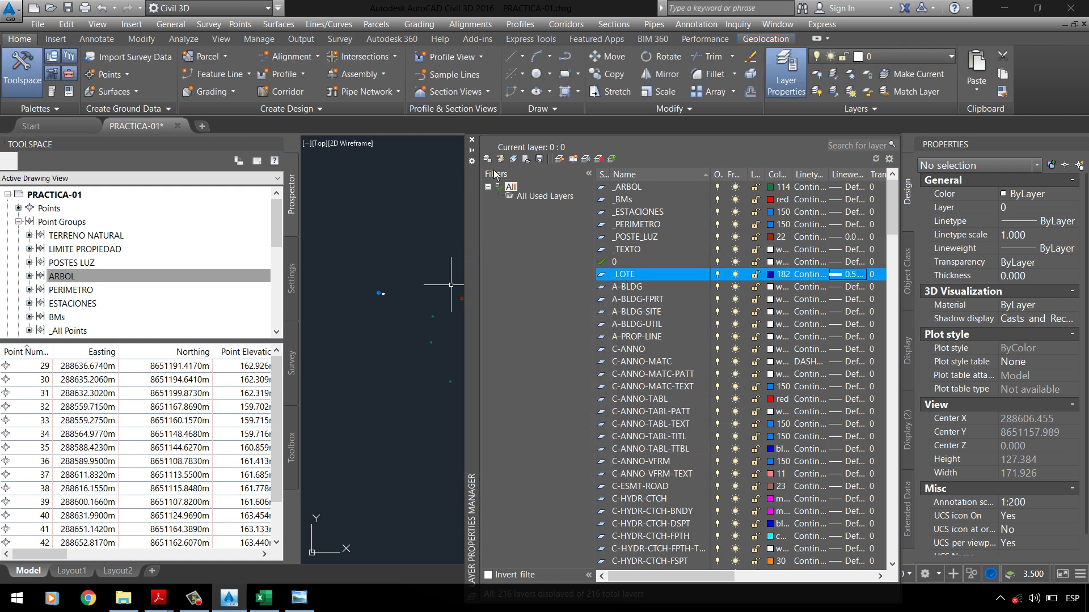
click(472, 140)
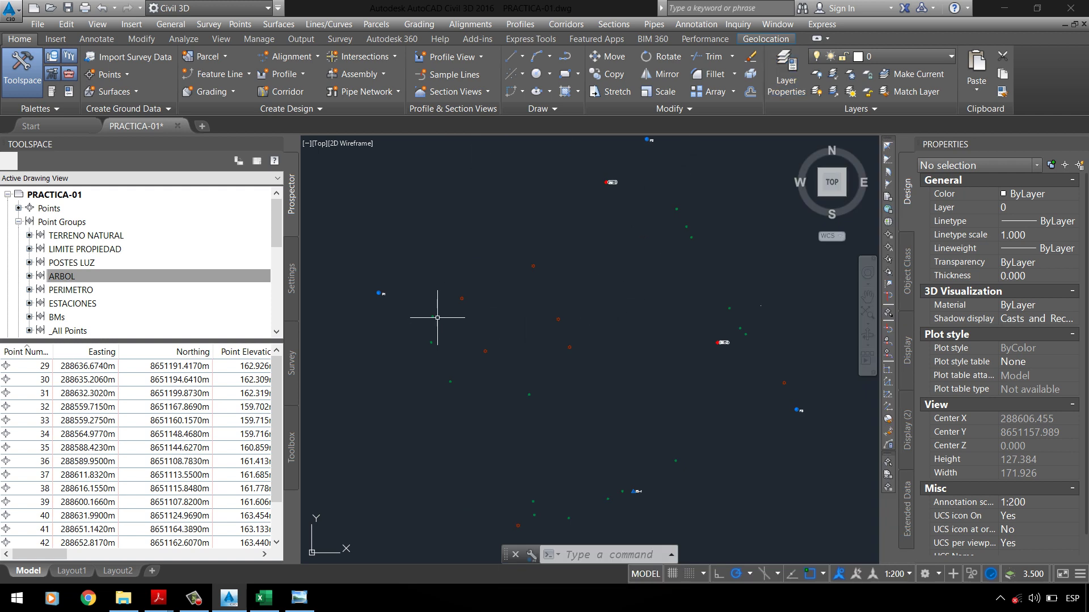
key(Return)
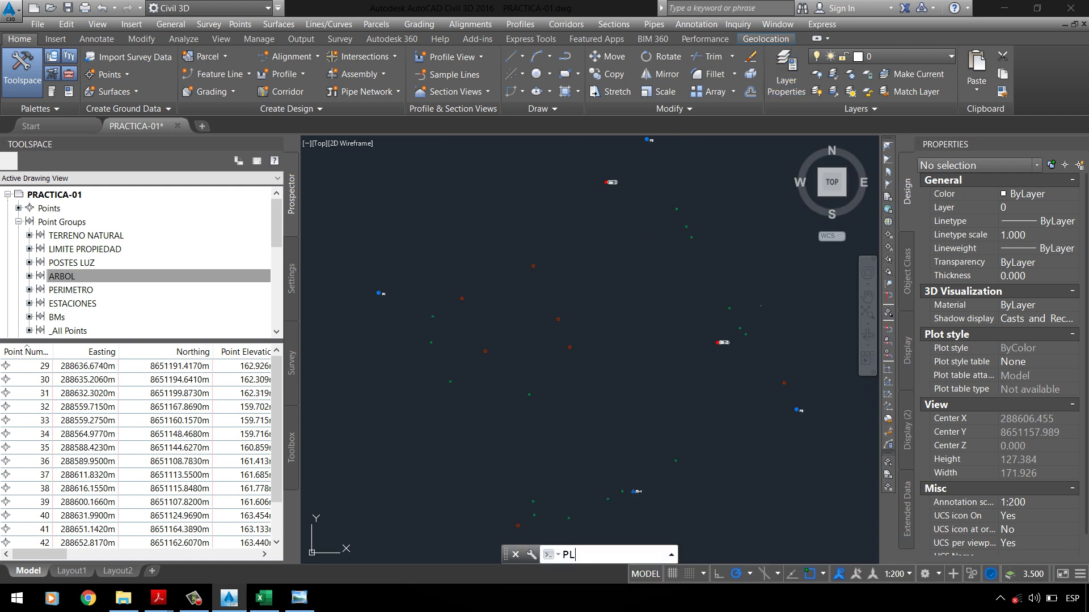
scroll(364, 282, up, 2)
scroll(380, 301, up, 3)
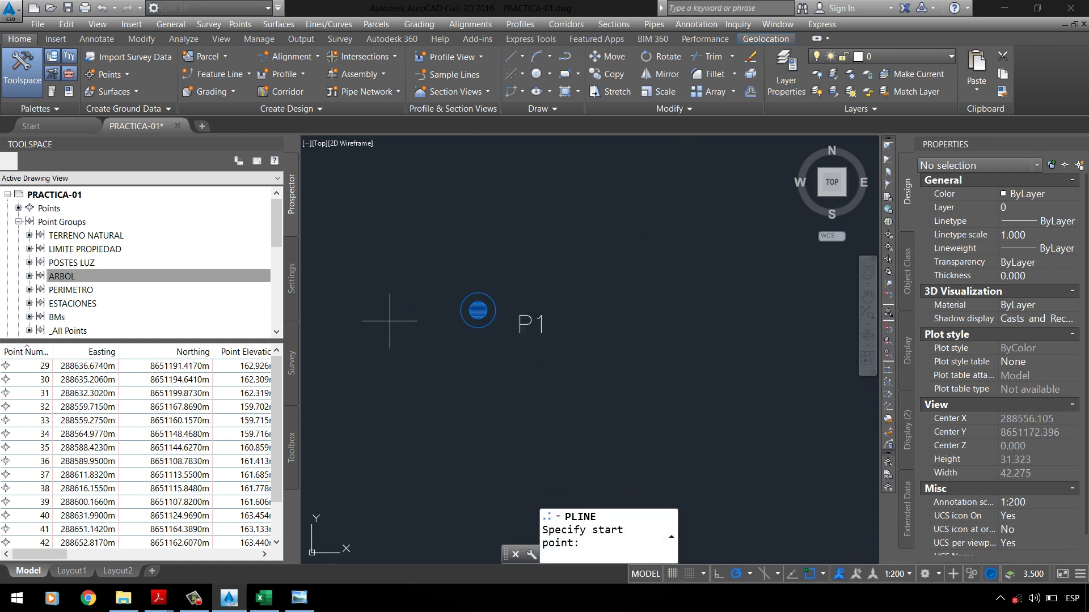
click(478, 310)
scroll(420, 283, down, 3)
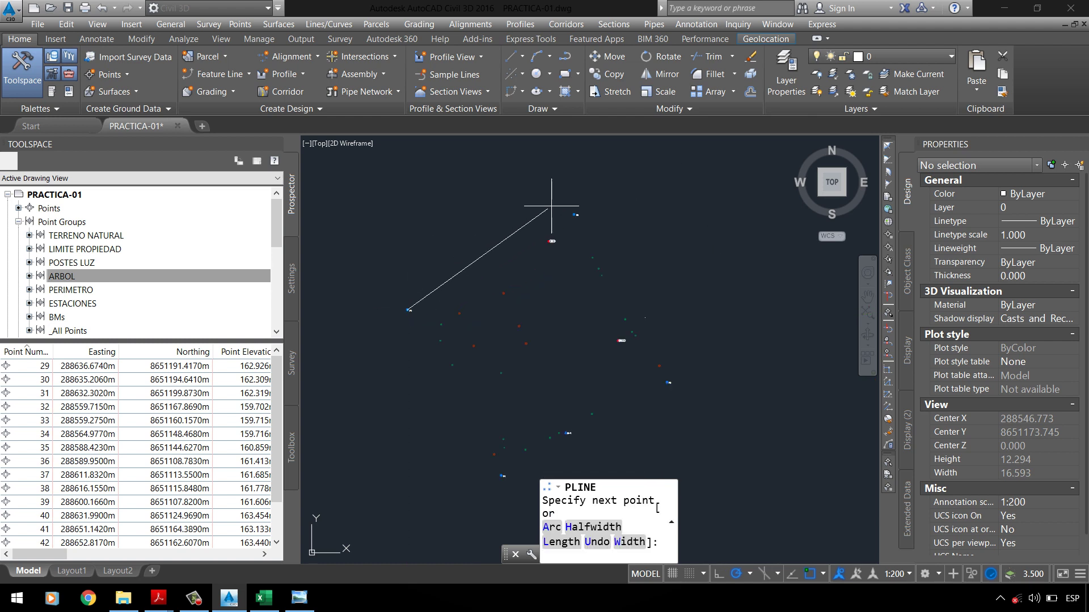
scroll(584, 244, up, 4)
click(617, 288)
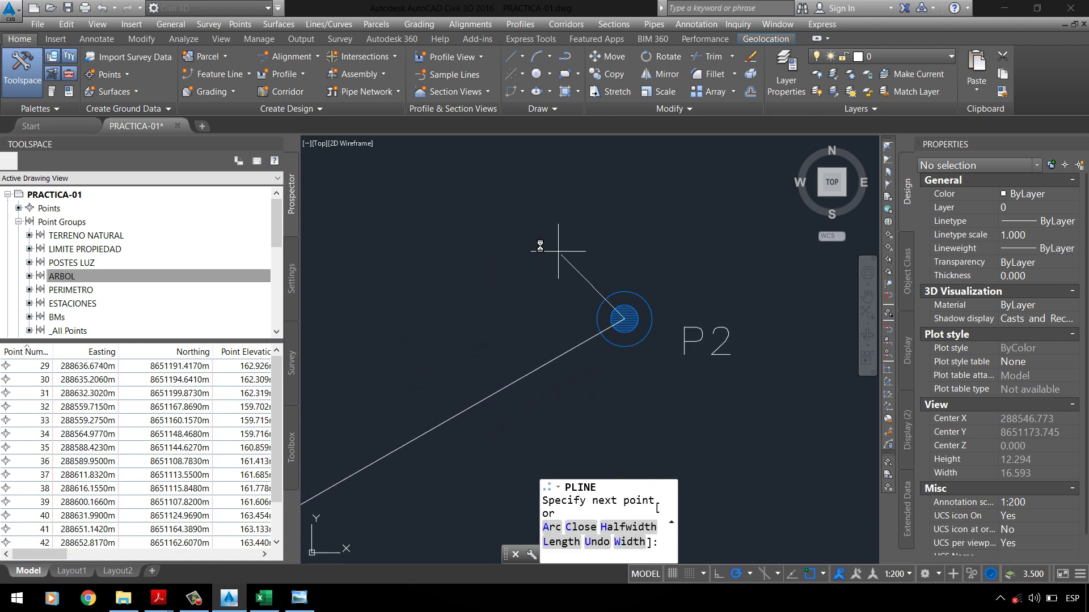
scroll(544, 226, down, 3)
scroll(652, 227, up, 4)
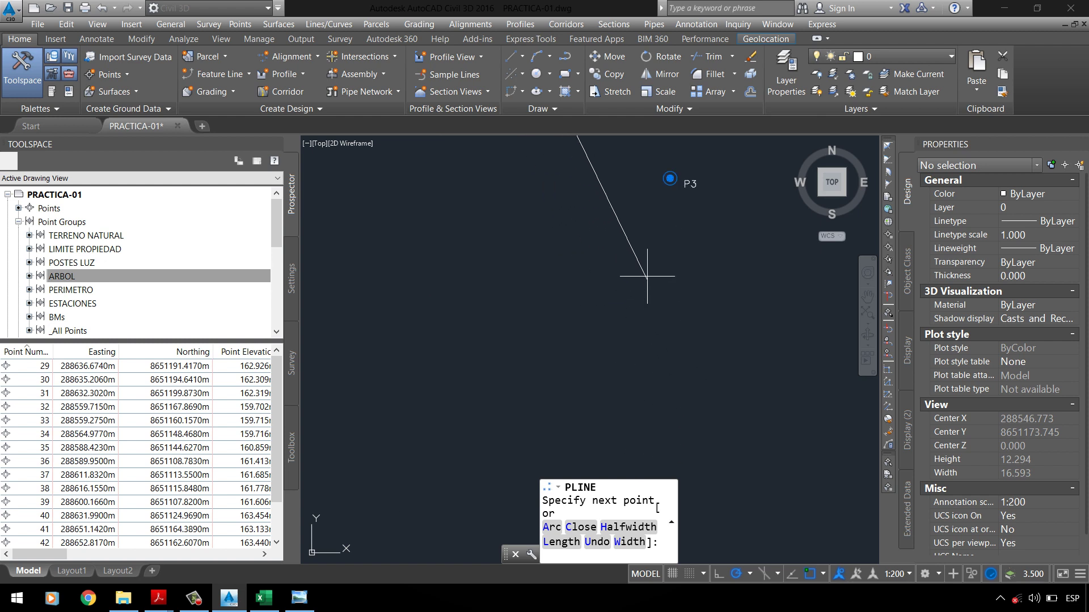
click(703, 153)
middle_drag(704, 153, 873, 150)
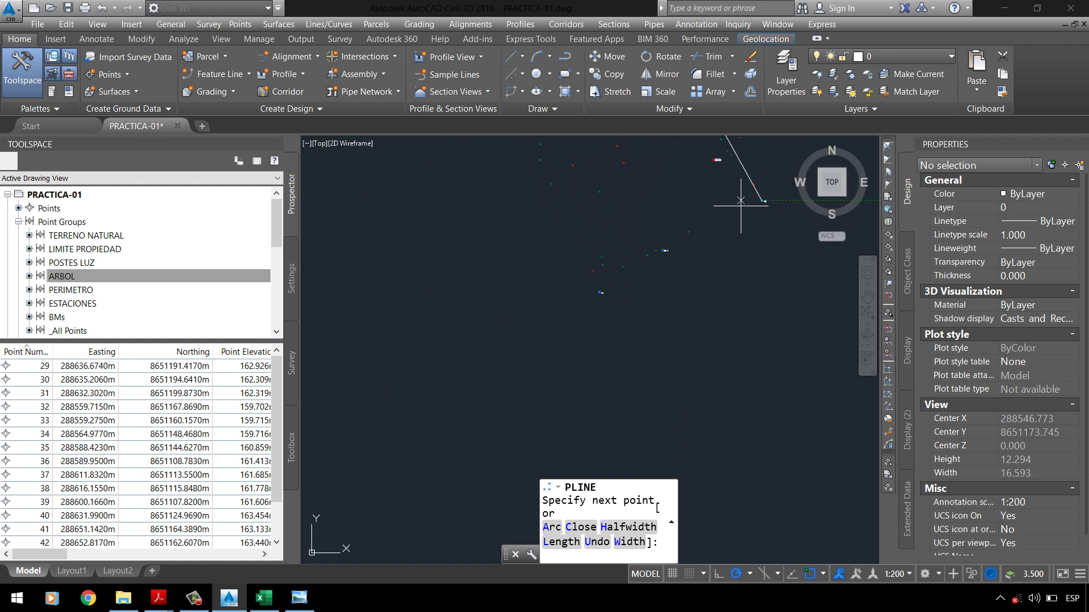
scroll(624, 277, up, 2)
click(652, 250)
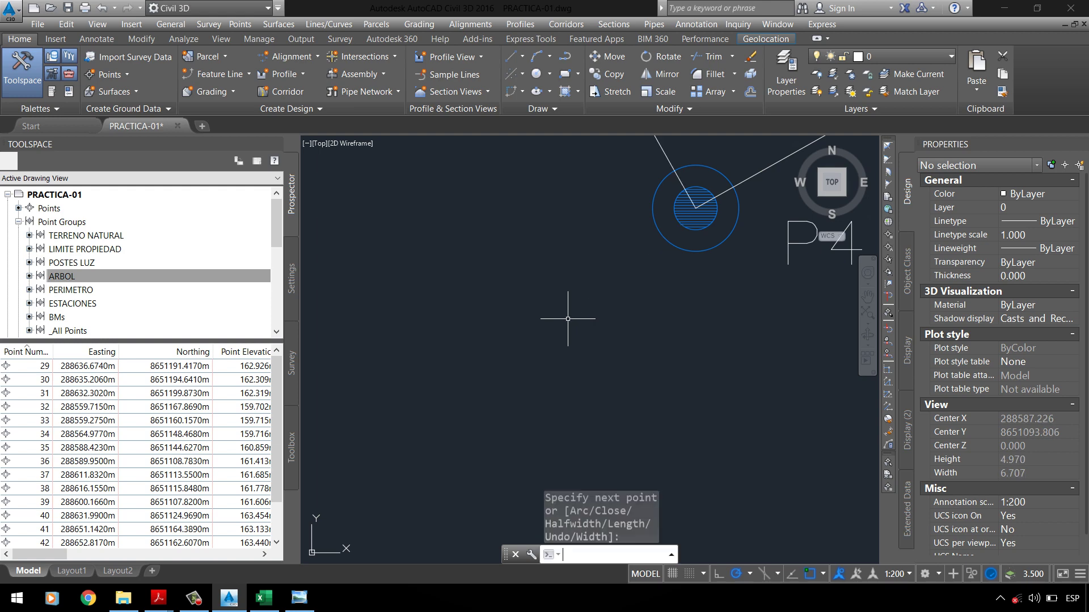
key(Return)
scroll(499, 363, down, 5)
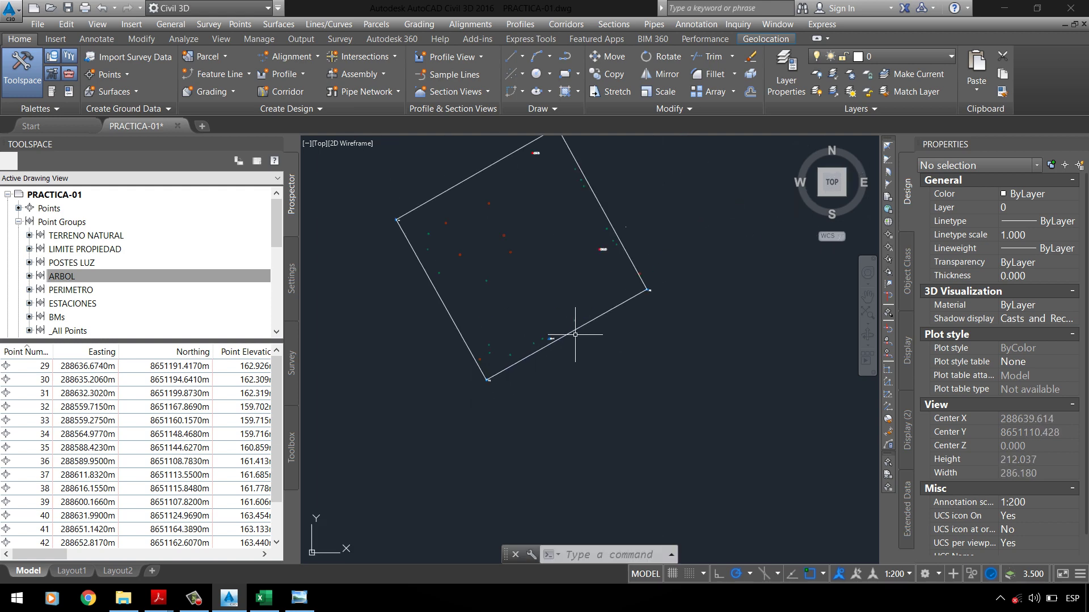
click(579, 327)
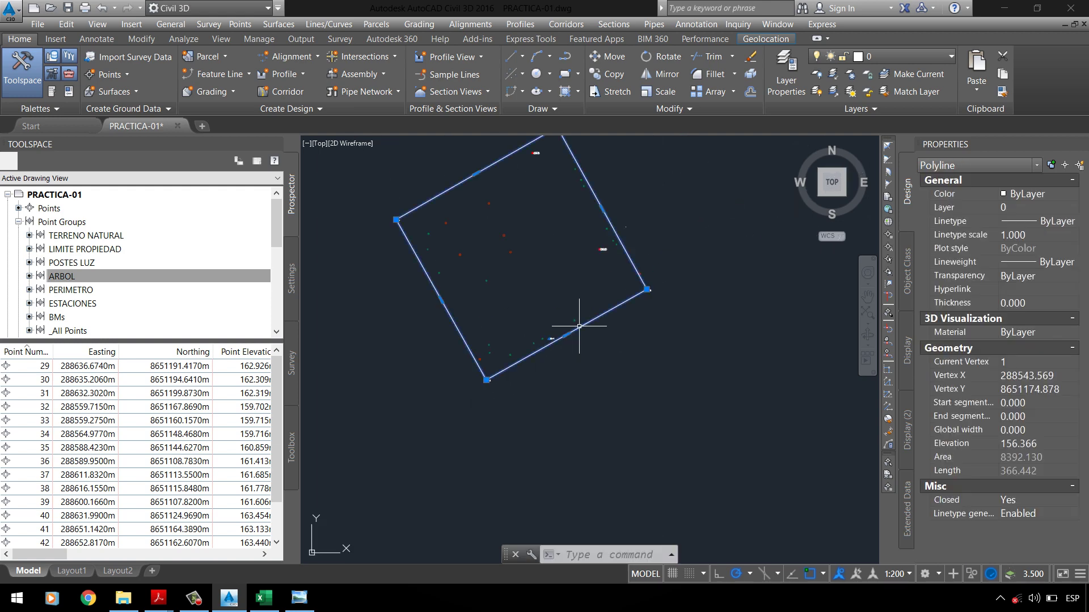
click(1040, 204)
click(1039, 208)
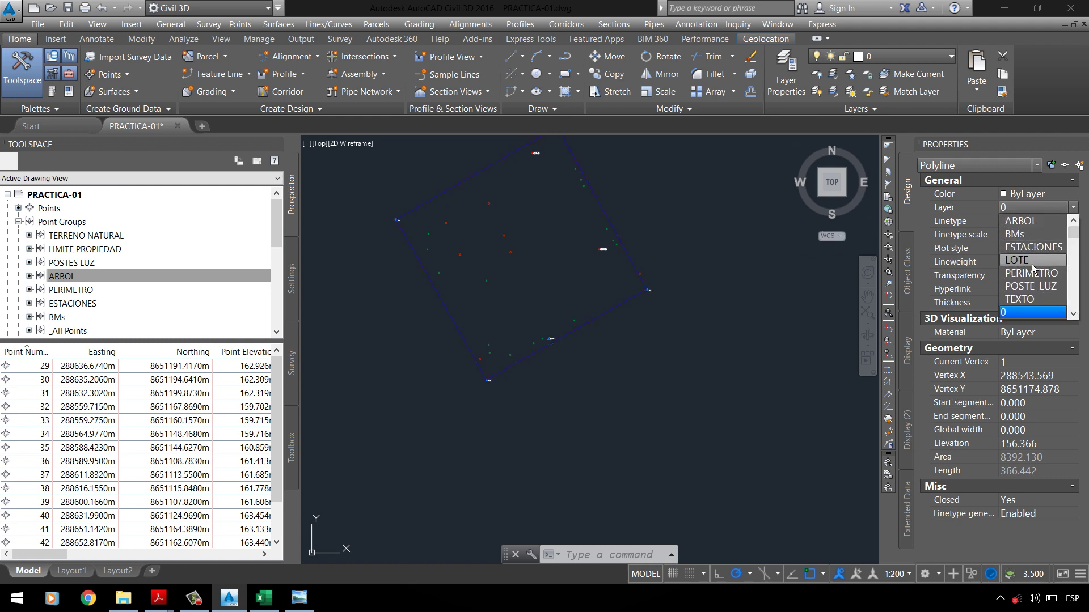
click(1032, 261)
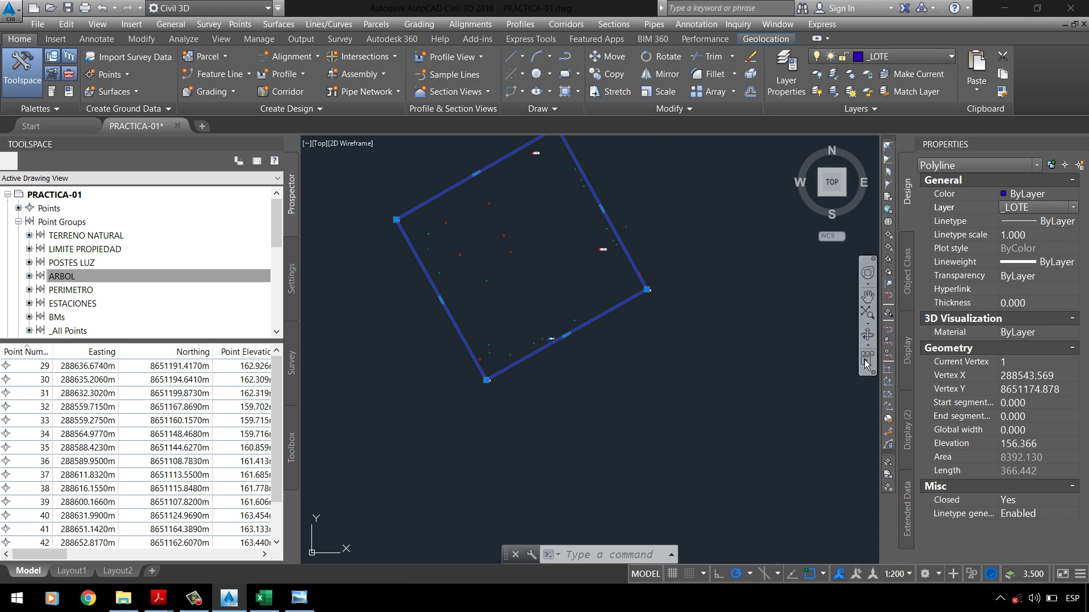
key(Escape)
scroll(527, 363, up, 5)
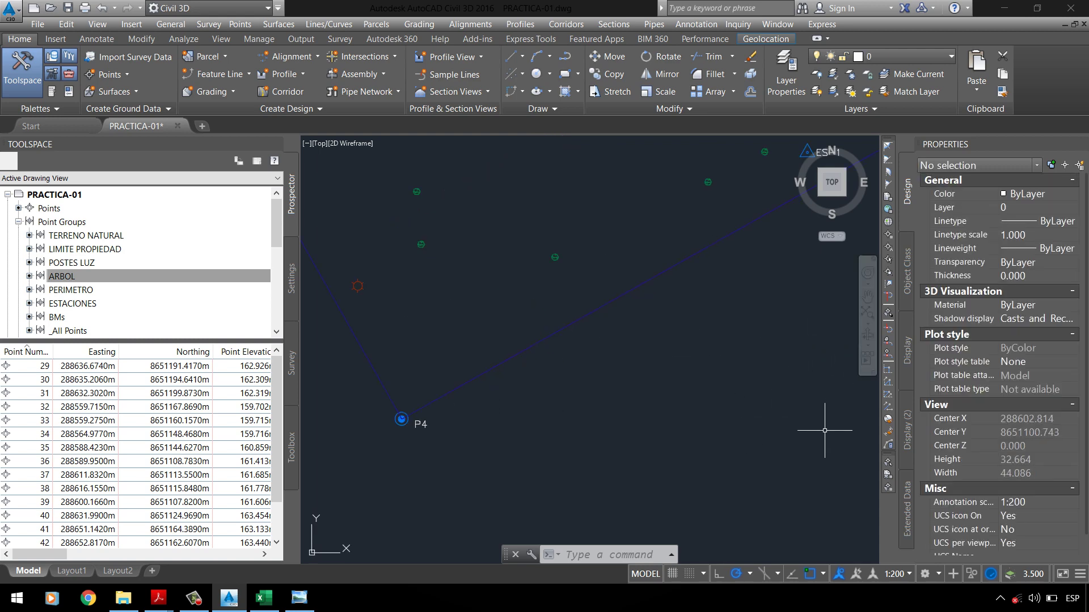
scroll(584, 354, down, 6)
scroll(614, 361, down, 4)
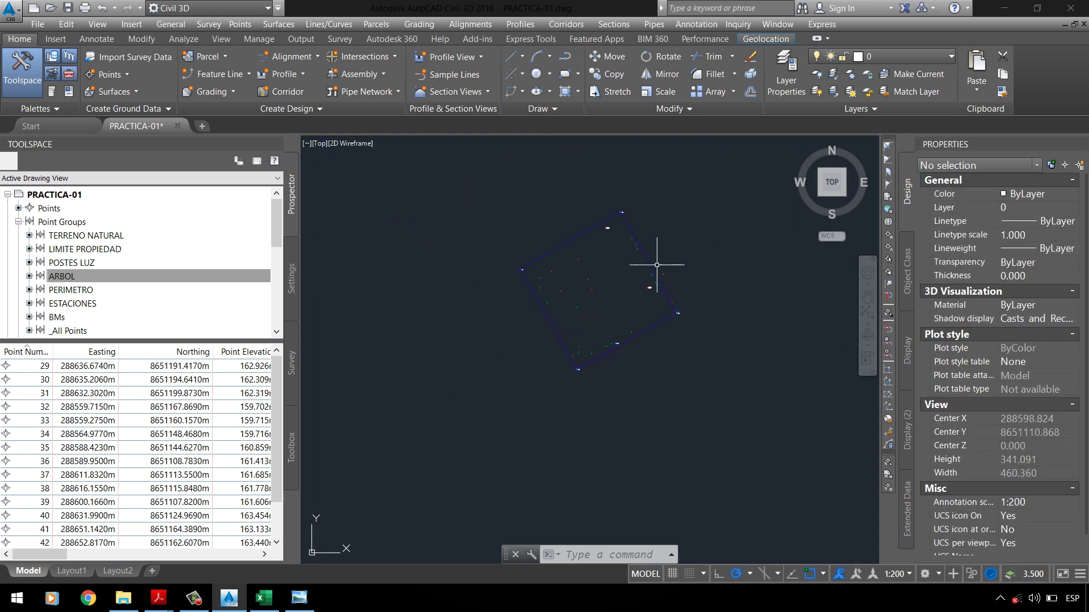
click(1083, 579)
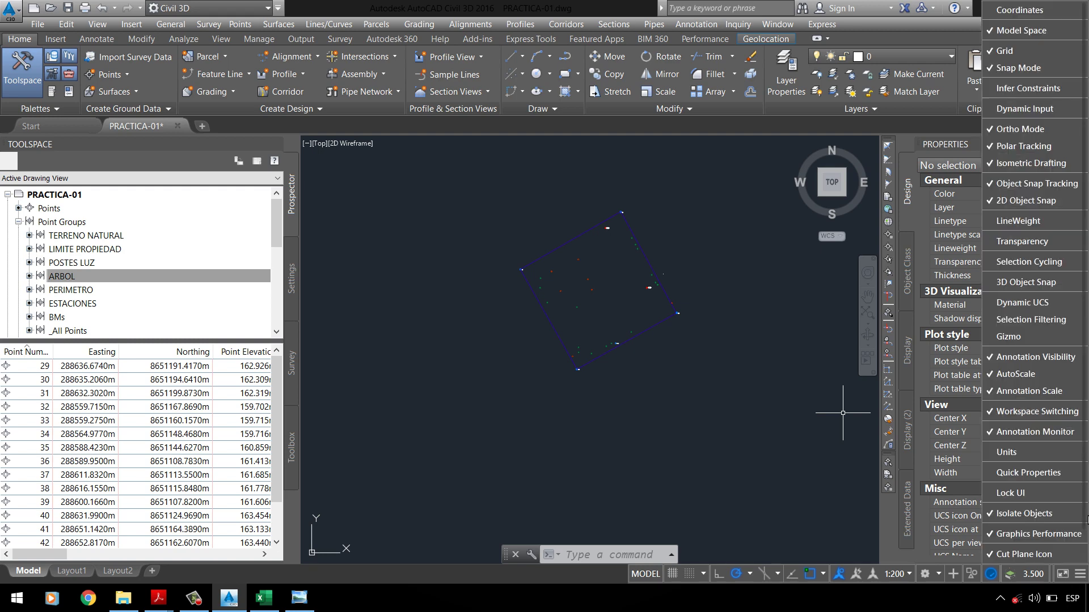
click(1031, 223)
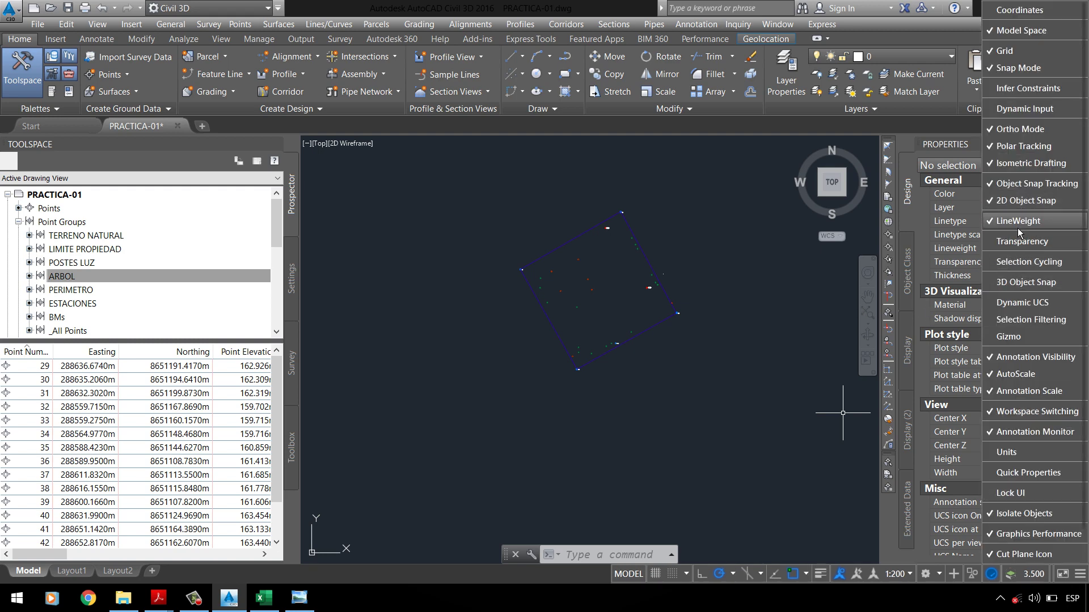
click(808, 318)
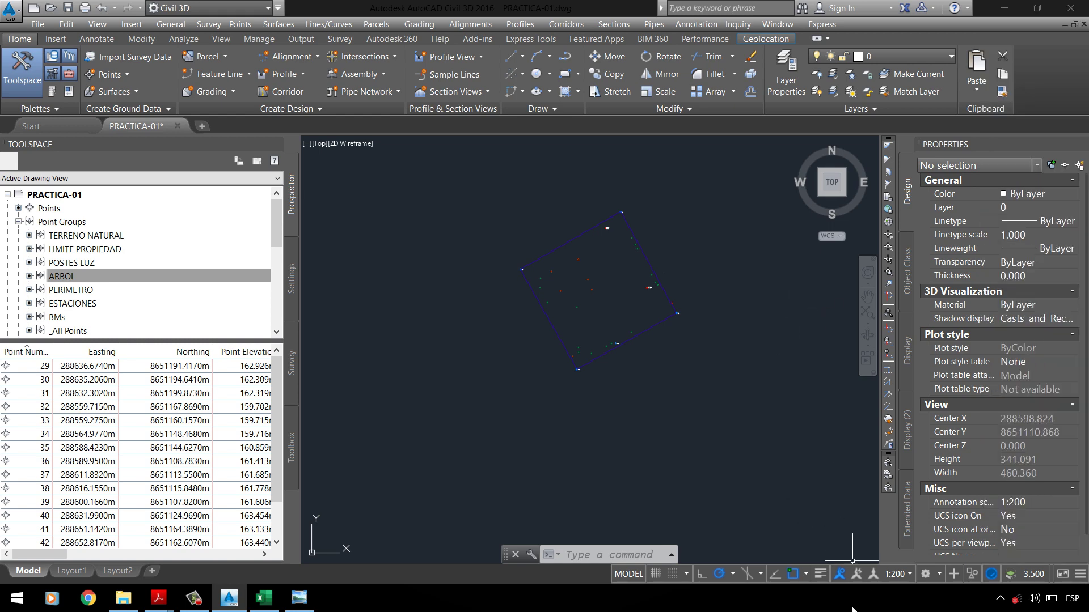
click(820, 574)
scroll(571, 341, up, 4)
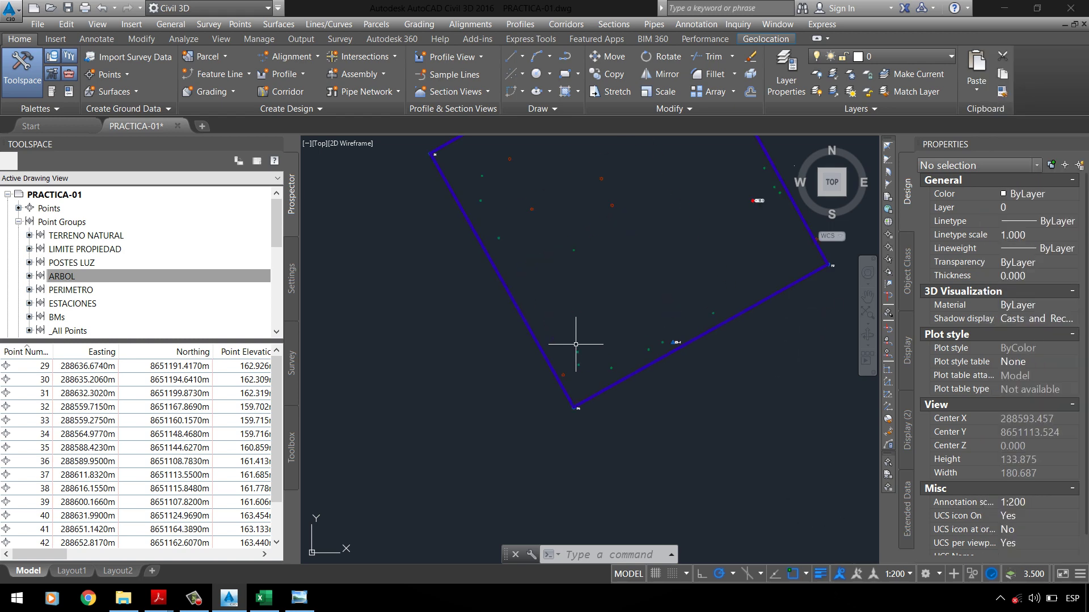
scroll(397, 181, up, 3)
scroll(425, 262, down, 5)
scroll(429, 340, up, 6)
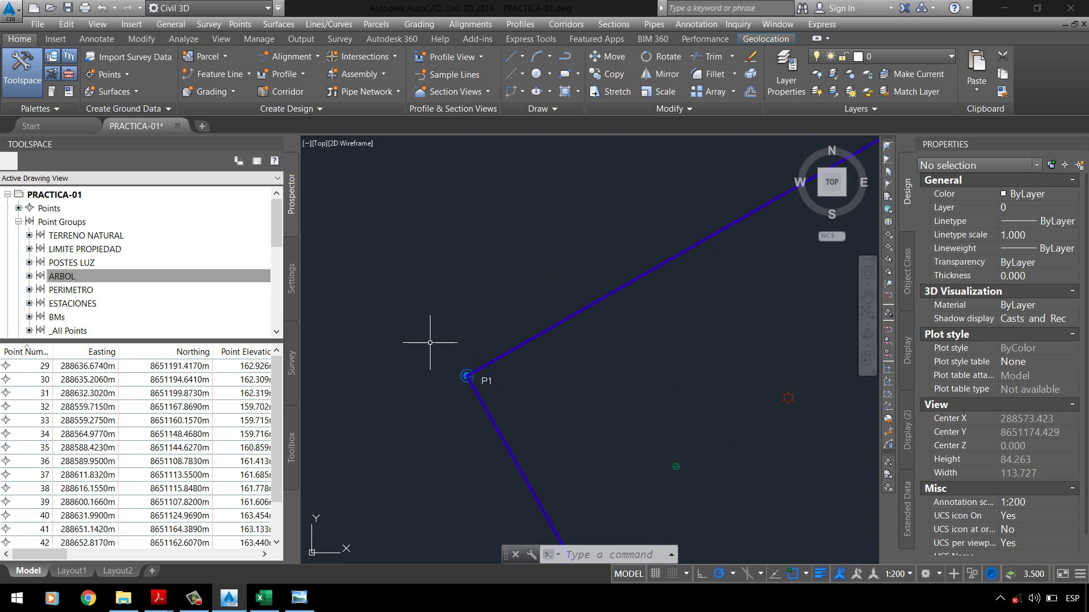
scroll(407, 272, down, 8)
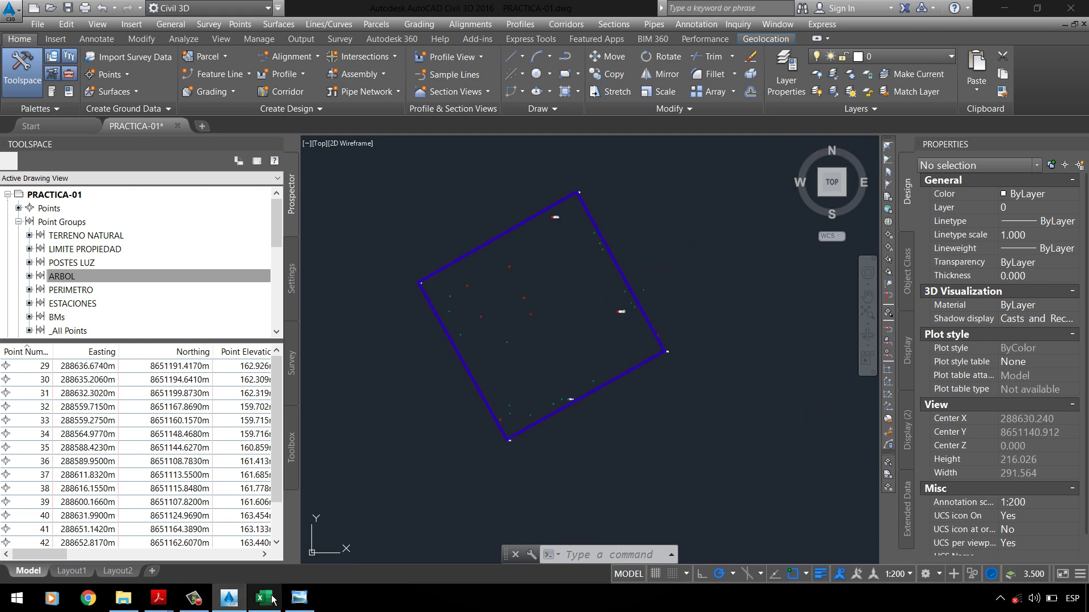
mouse_move(156, 607)
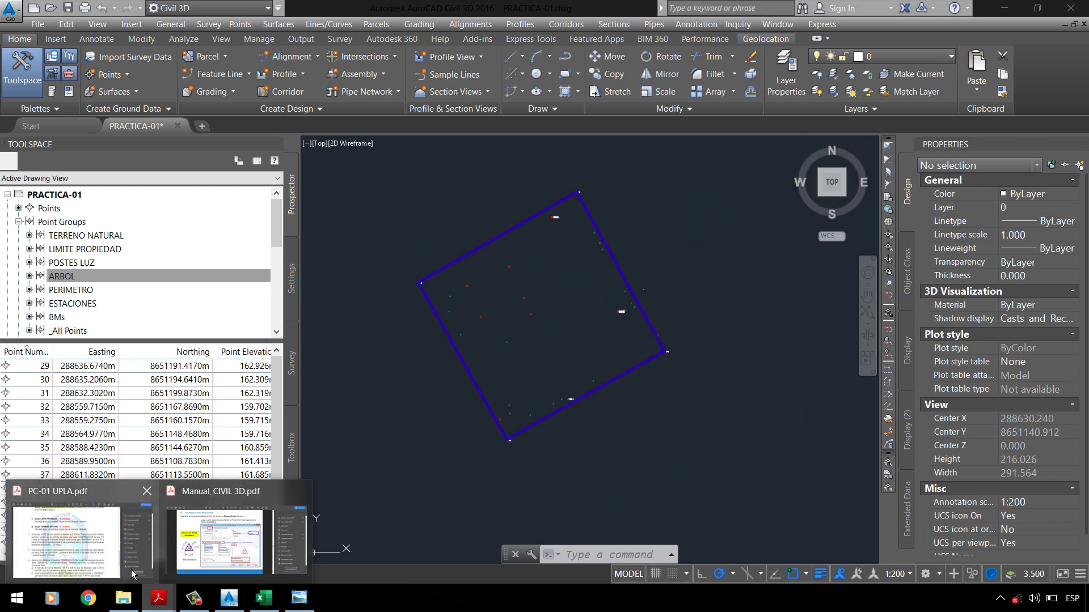
click(80, 533)
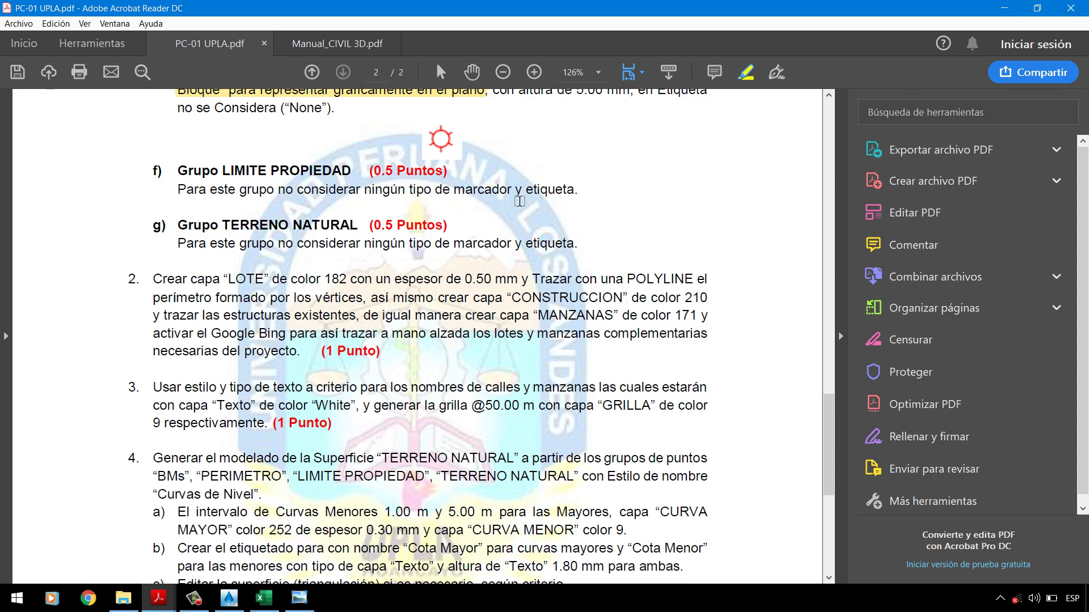
click(1003, 8)
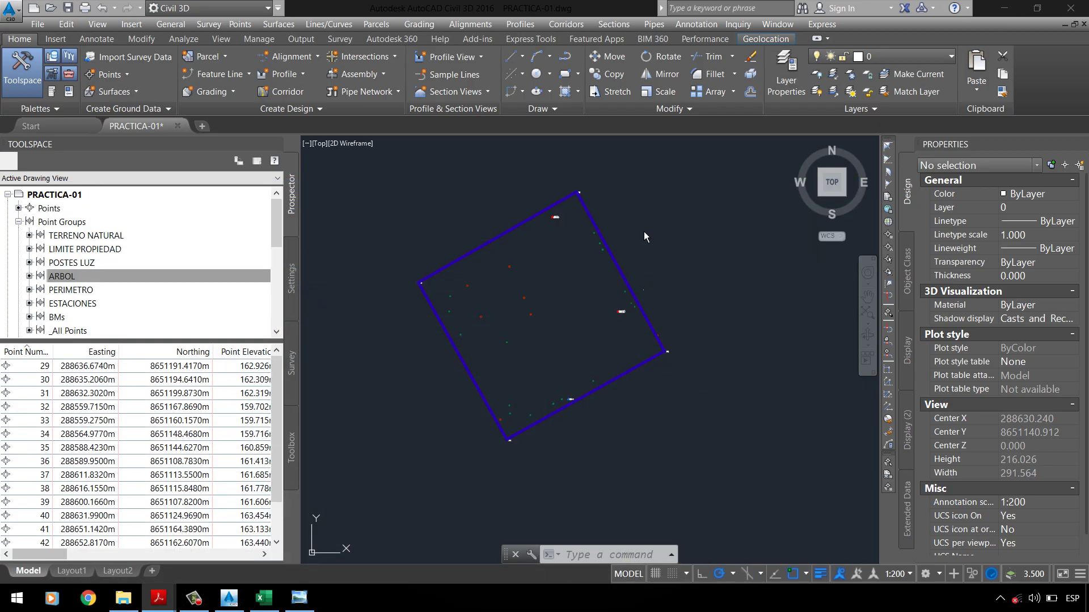
Step: Add a layer _CONSTRUCCION with colour 210, leaving its lineweight at default
click(779, 70)
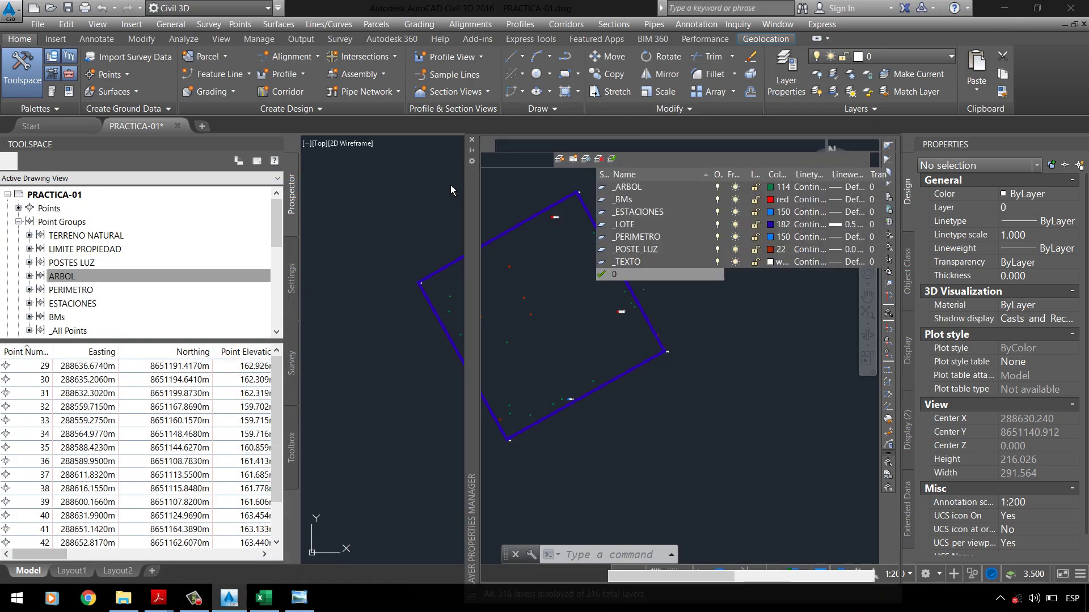
click(561, 160)
text(_CONSTRUCCION)
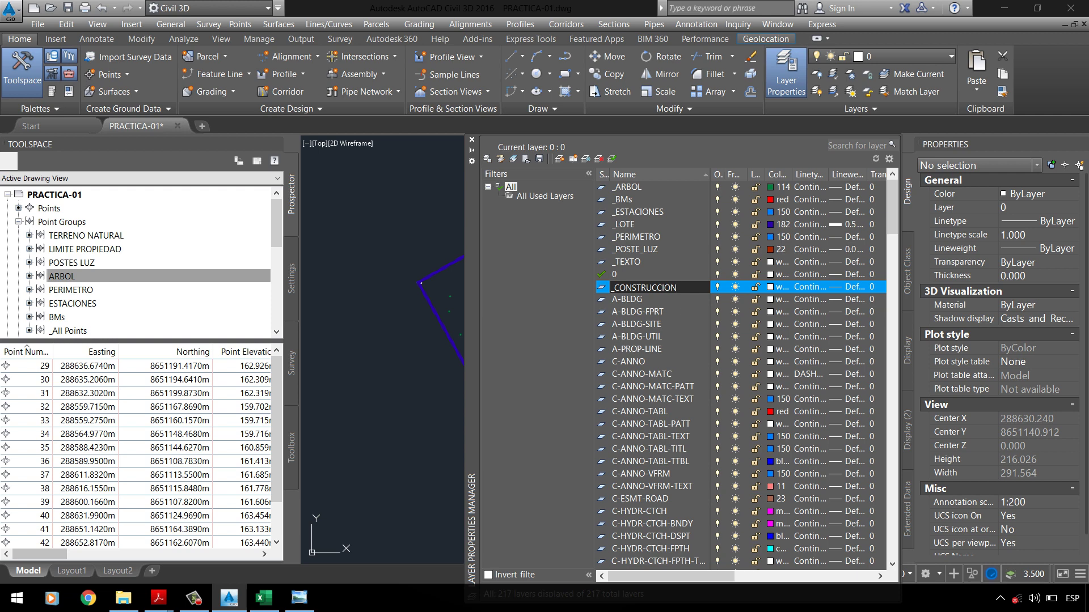
click(776, 287)
text(210)
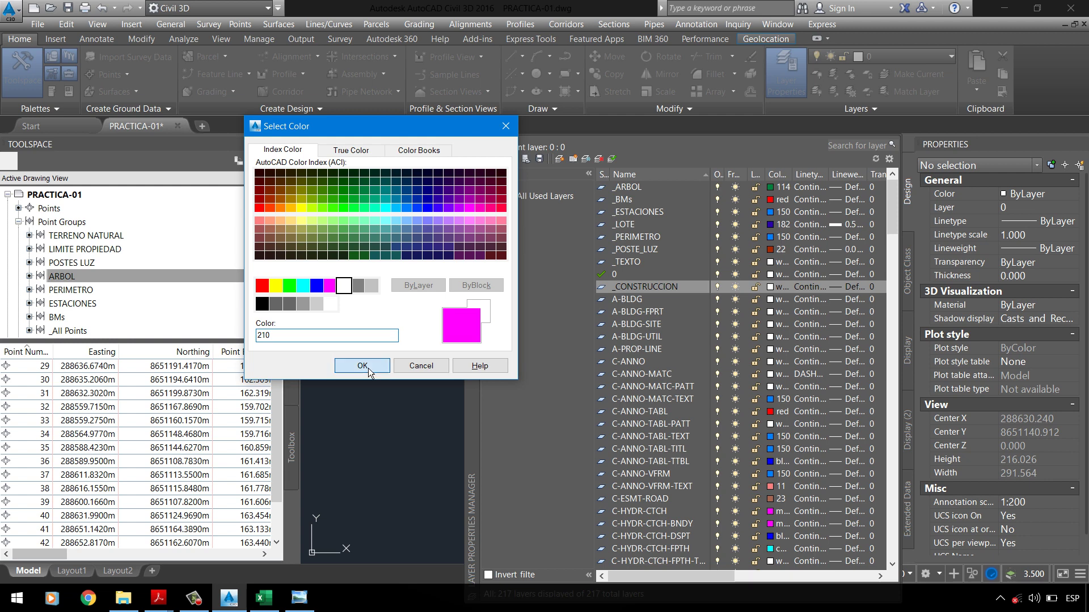
click(362, 366)
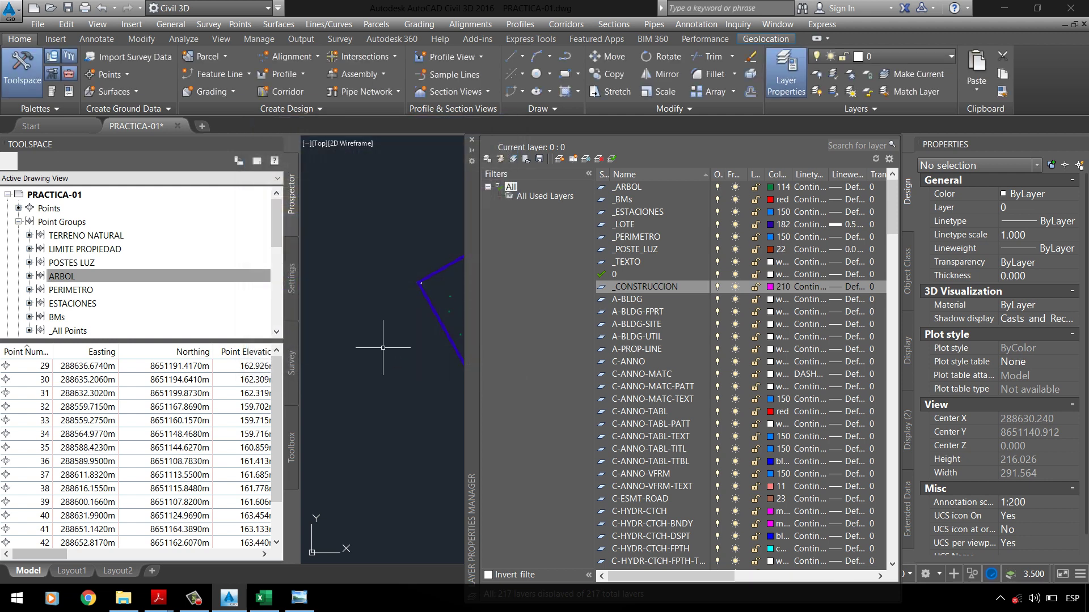
click(853, 291)
click(500, 493)
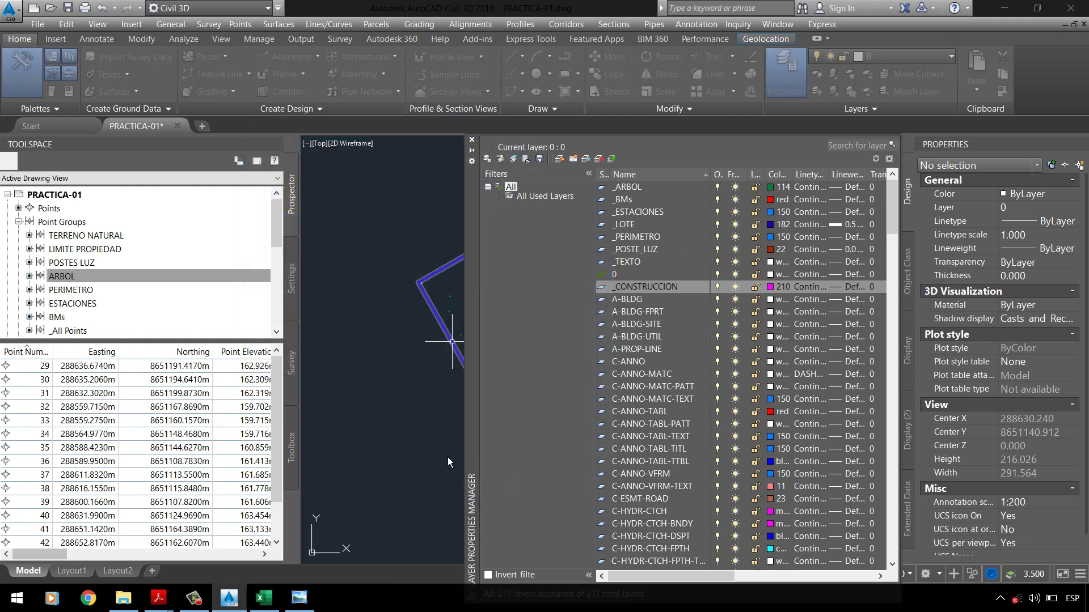
click(412, 306)
click(358, 254)
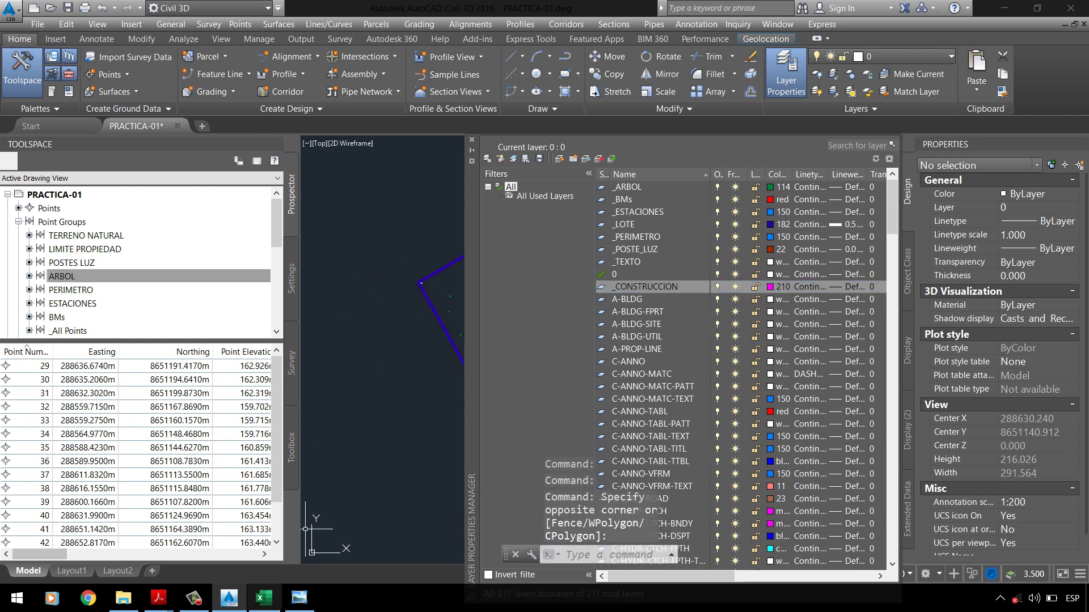
Step: Zoom around plan C3P-PTPARQUE1 to study the sports slab, house and P1–P4 perimeter
click(299, 598)
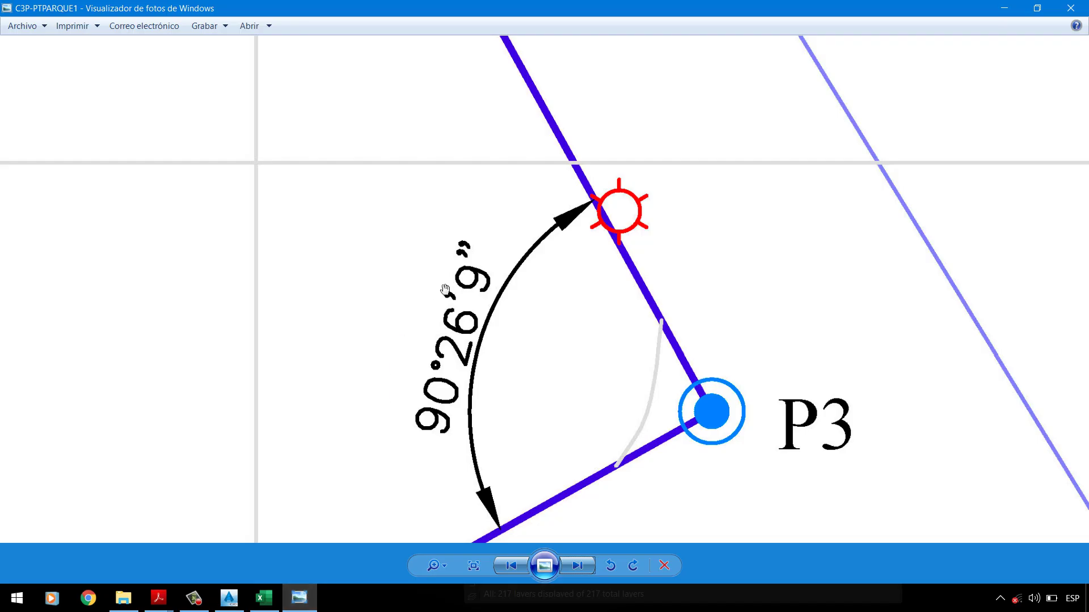
scroll(445, 290, down, 5)
scroll(386, 244, up, 5)
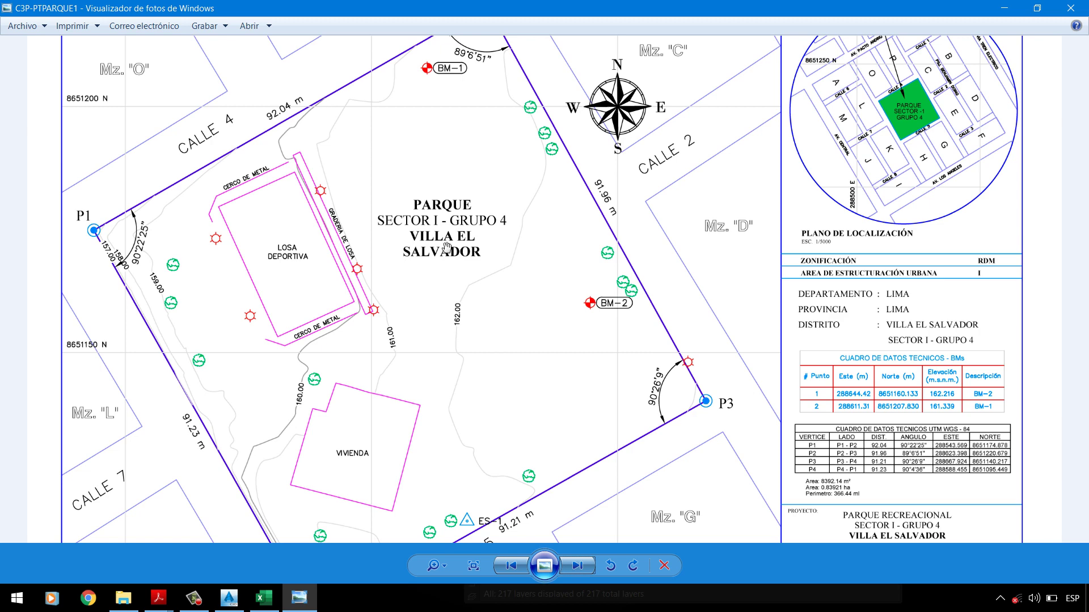
scroll(465, 270, down, 1)
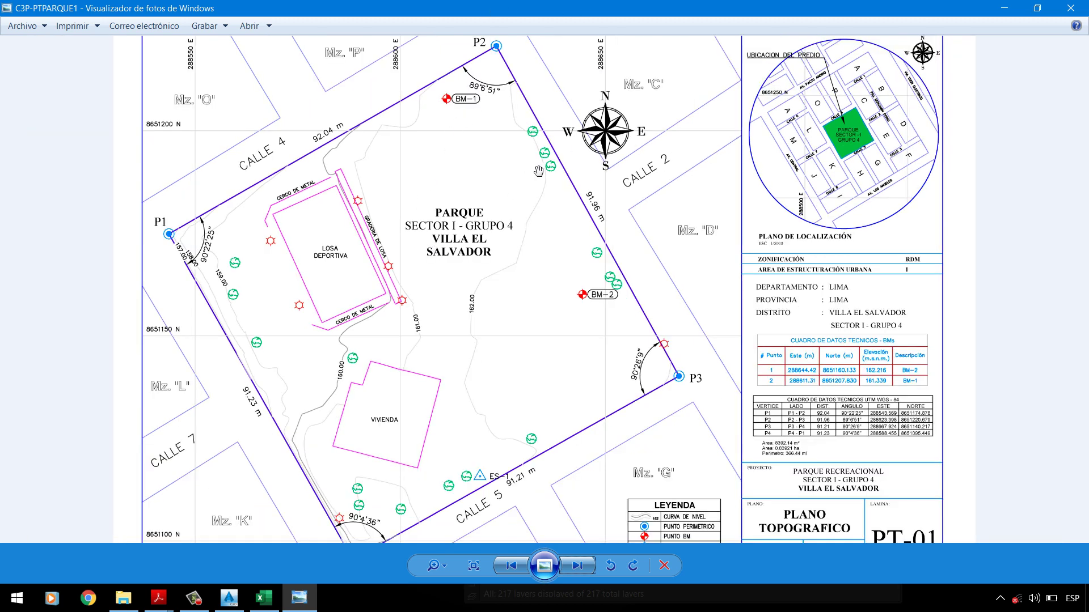
scroll(284, 330, up, 2)
scroll(239, 162, up, 1)
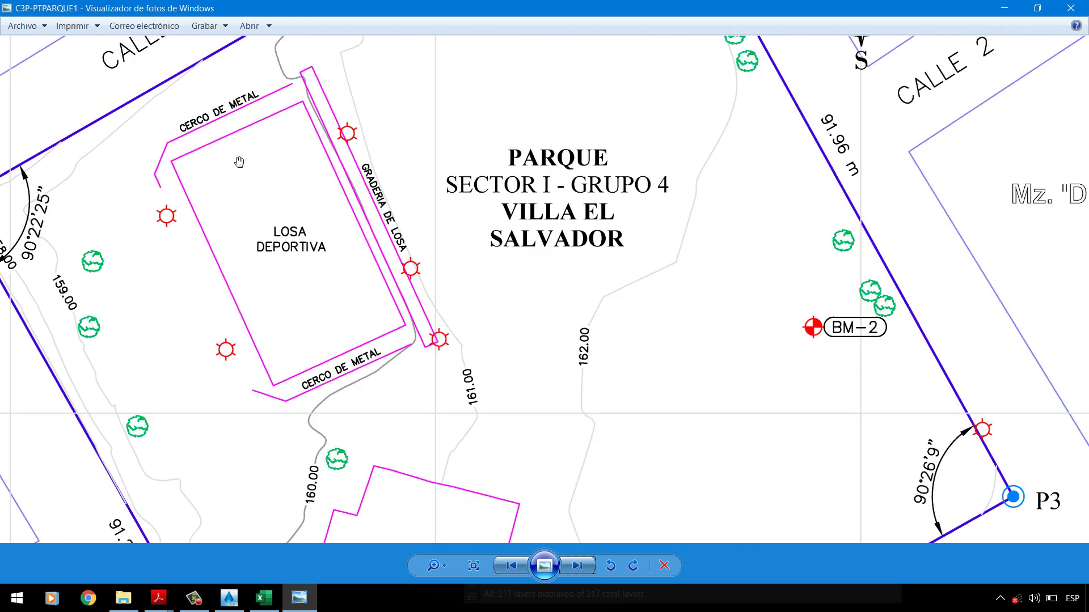
scroll(309, 179, down, 1)
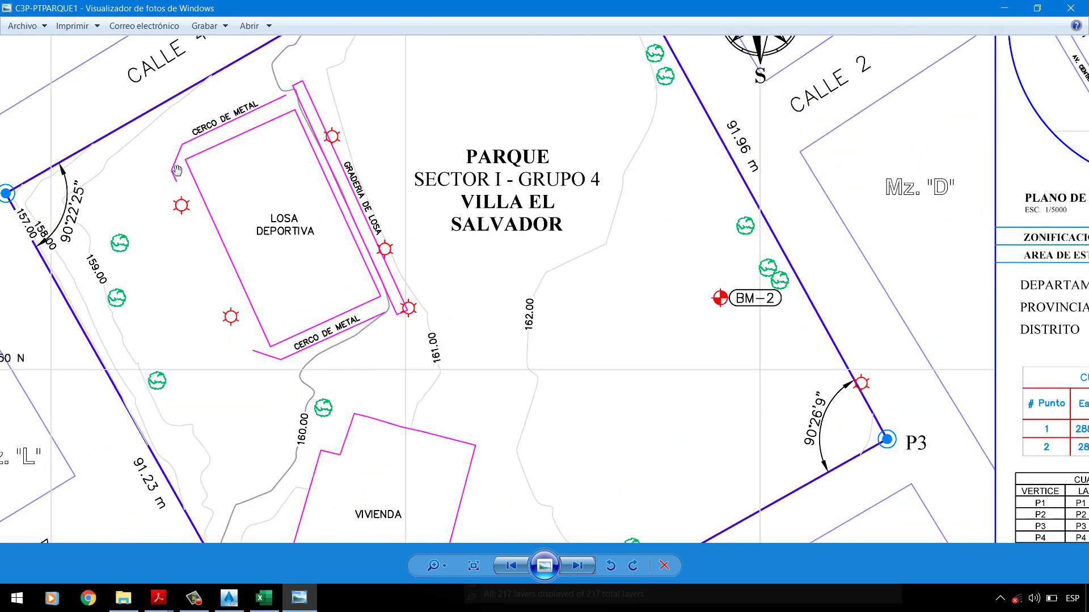
scroll(422, 297, down, 2)
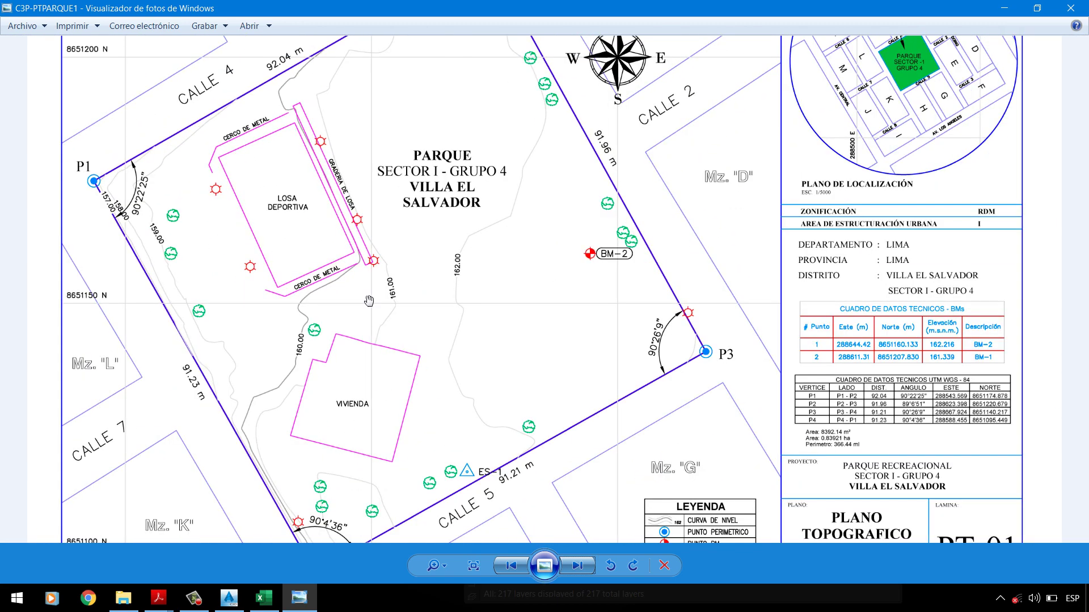
scroll(358, 422, up, 1)
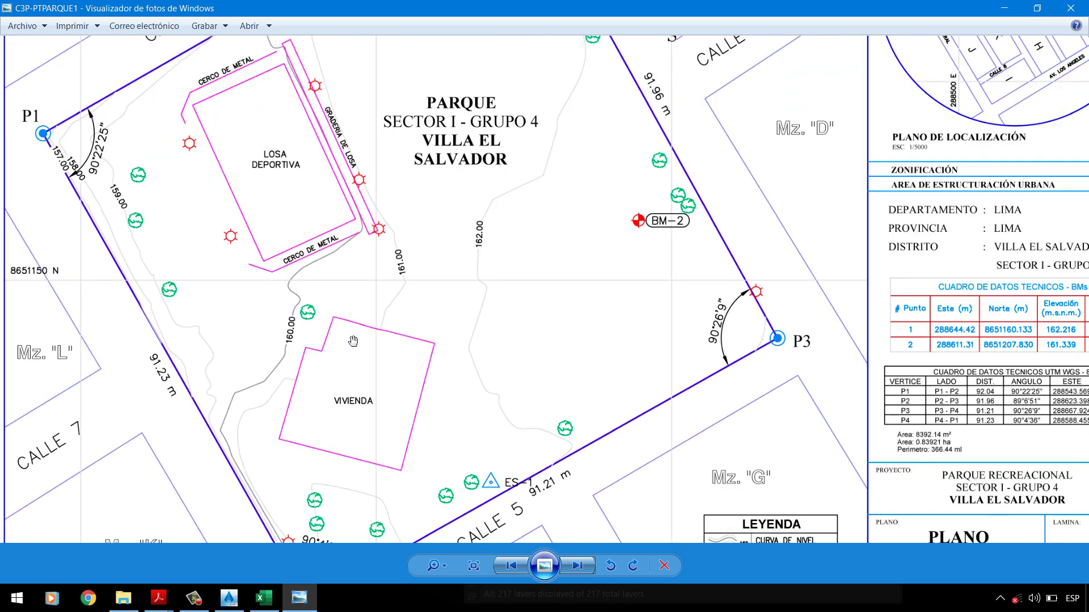
scroll(440, 348, down, 4)
scroll(437, 340, up, 3)
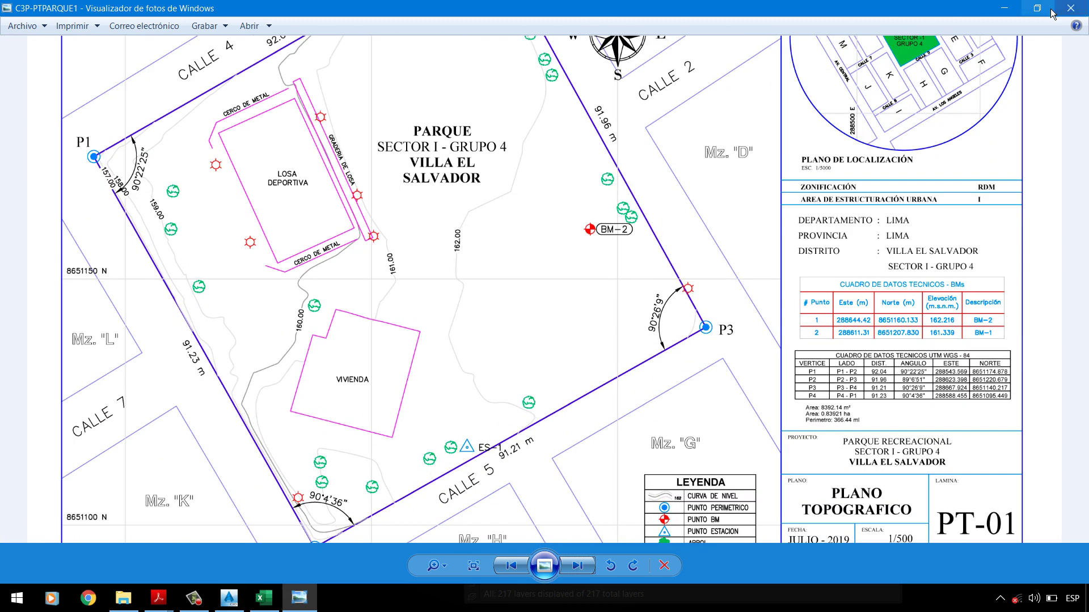
Step: Return to Civil 3D, close the layer list and expand the Prospector point groups
click(229, 597)
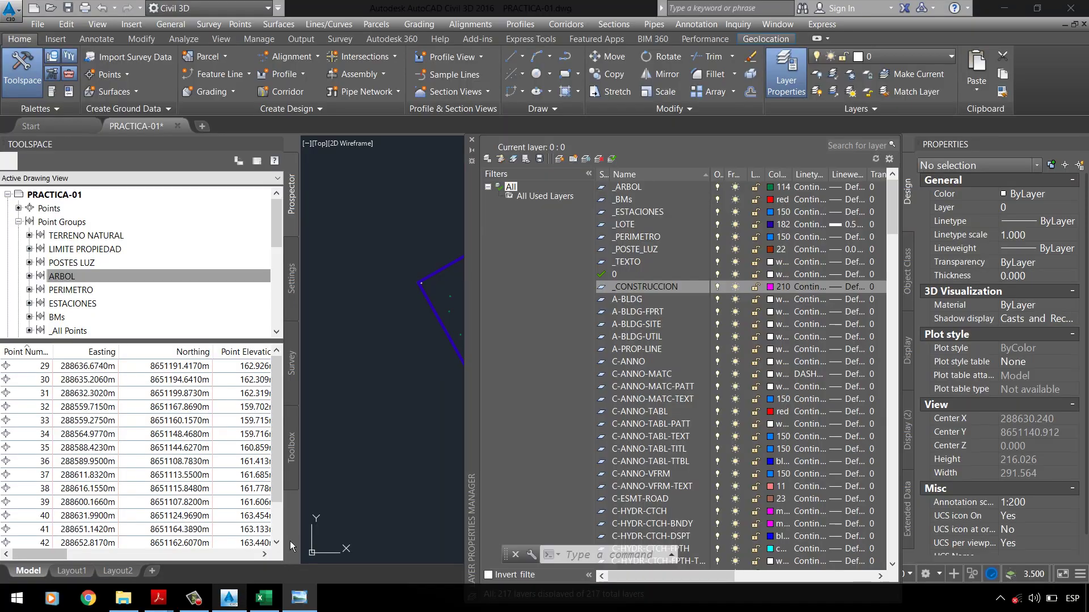
click(471, 139)
scroll(483, 322, up, 4)
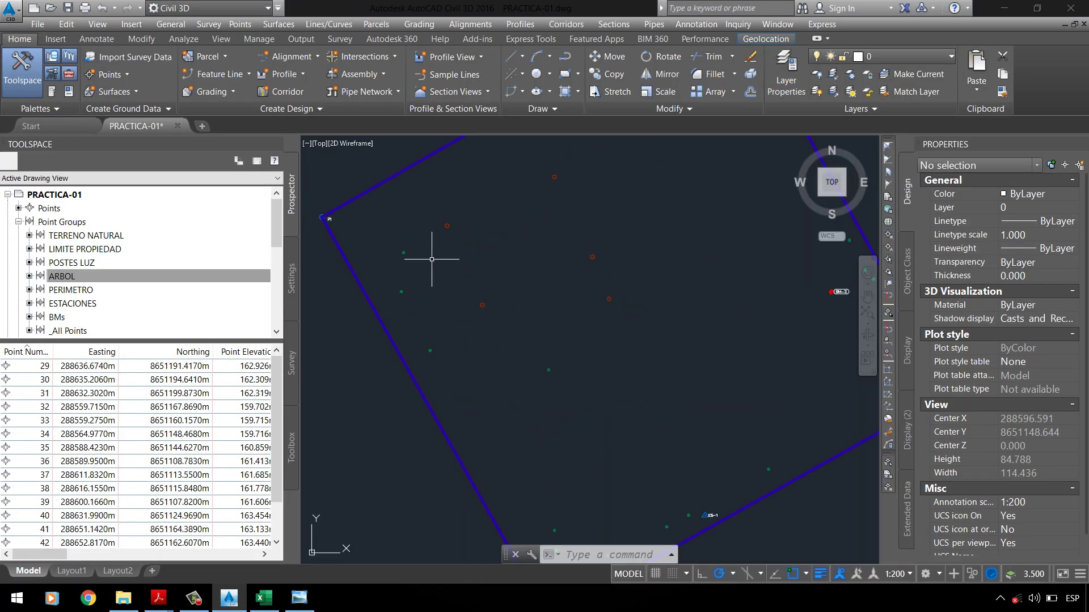
click(83, 318)
click(80, 334)
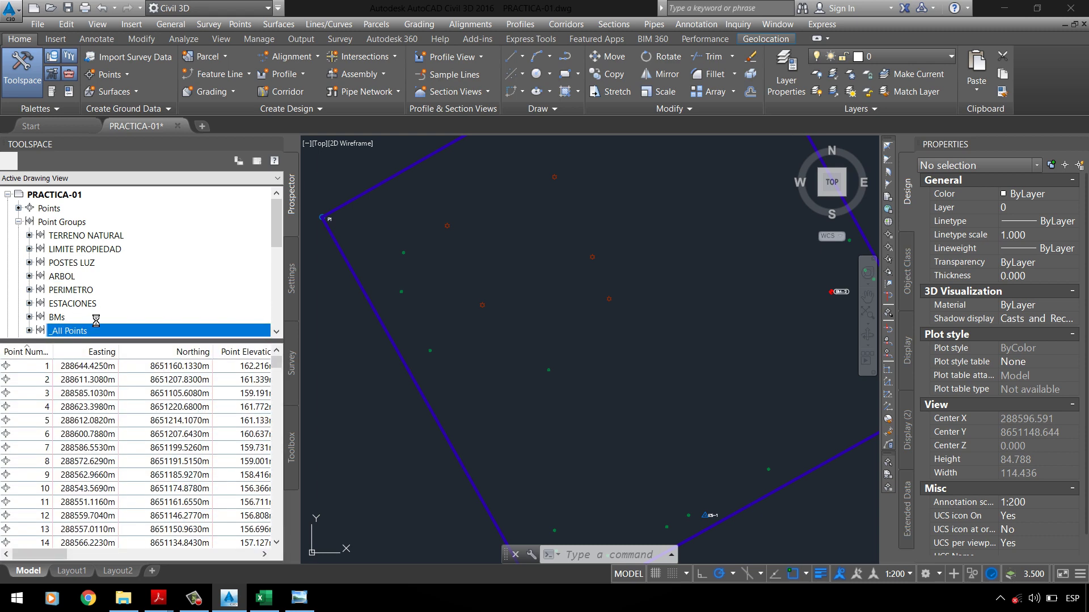
scroll(437, 273, down, 4)
Step: Set _All Points to the Basic point style with Description Only labels
right_click(87, 335)
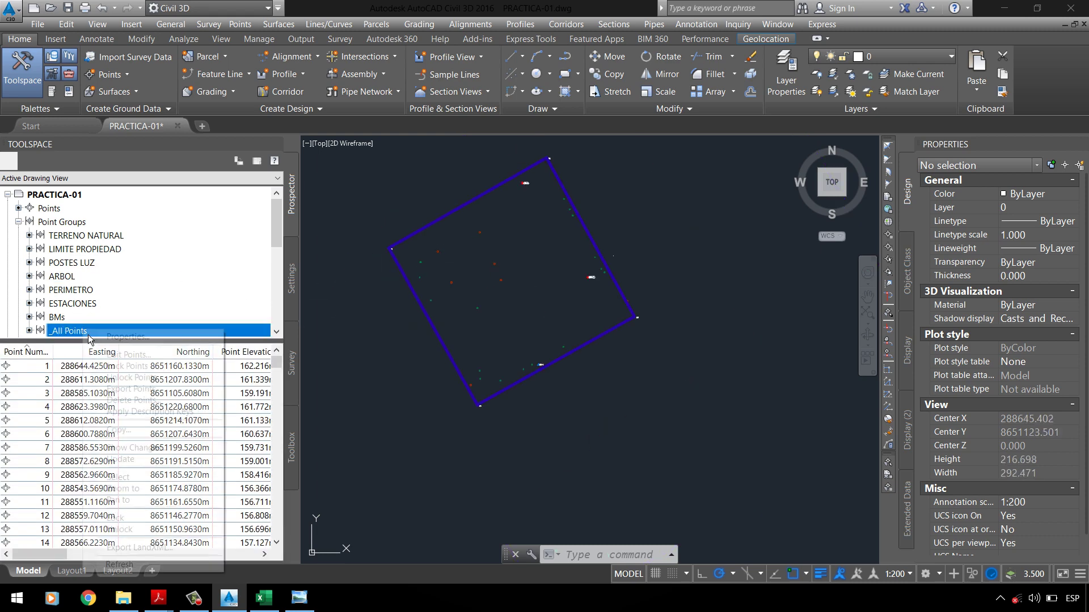
click(103, 335)
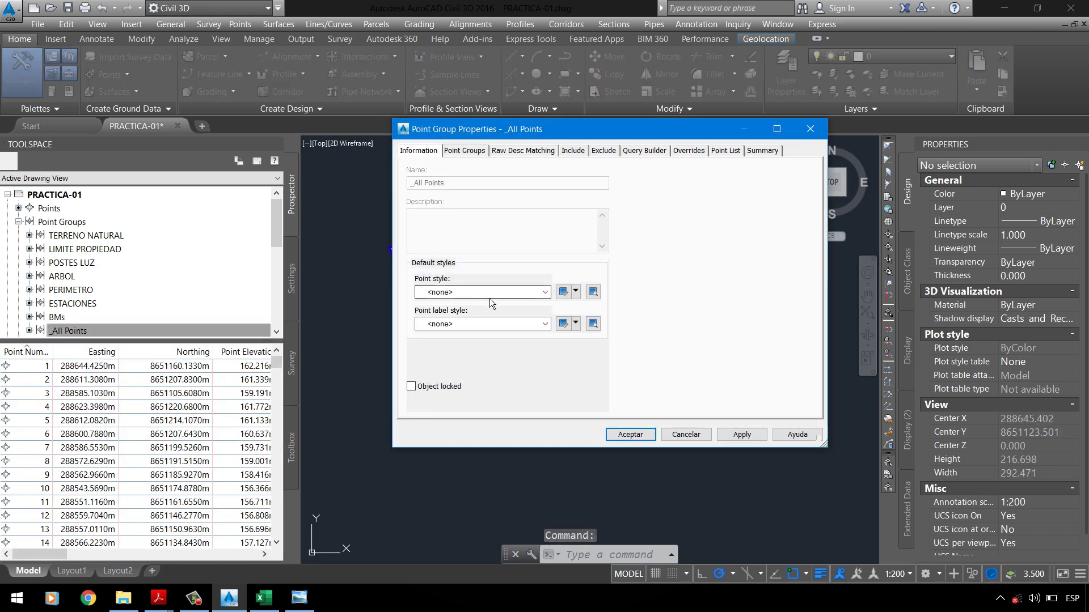
click(488, 293)
click(472, 316)
click(468, 325)
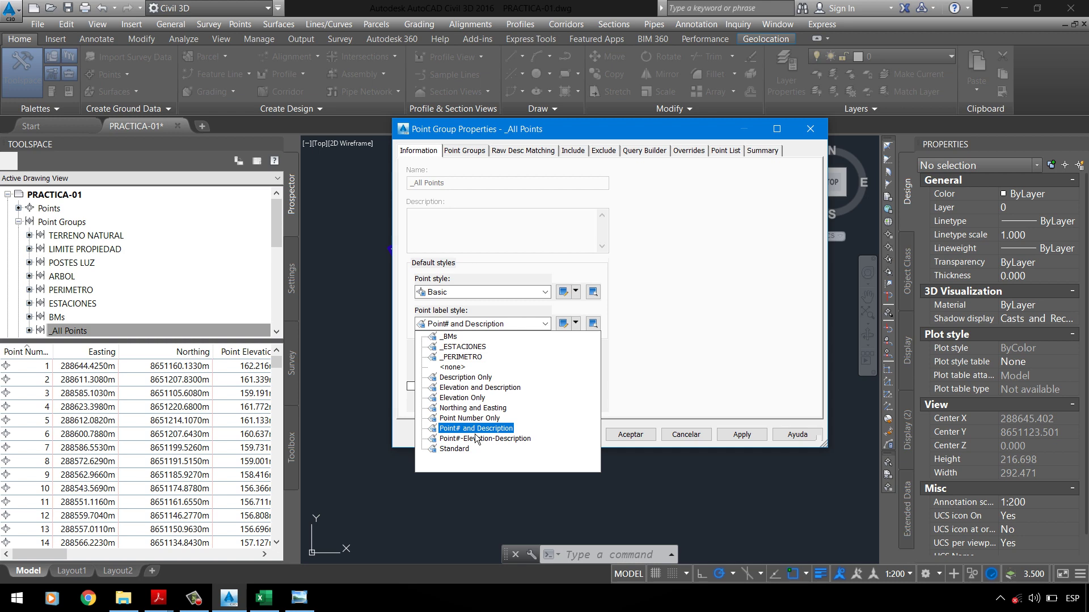
click(478, 383)
click(745, 437)
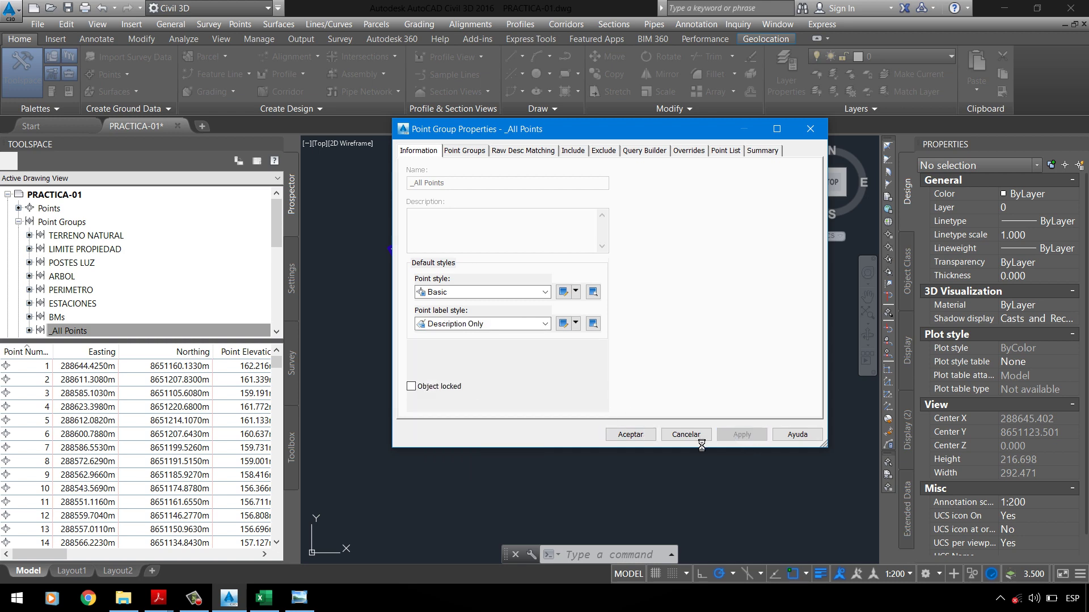
click(641, 436)
scroll(437, 227, up, 5)
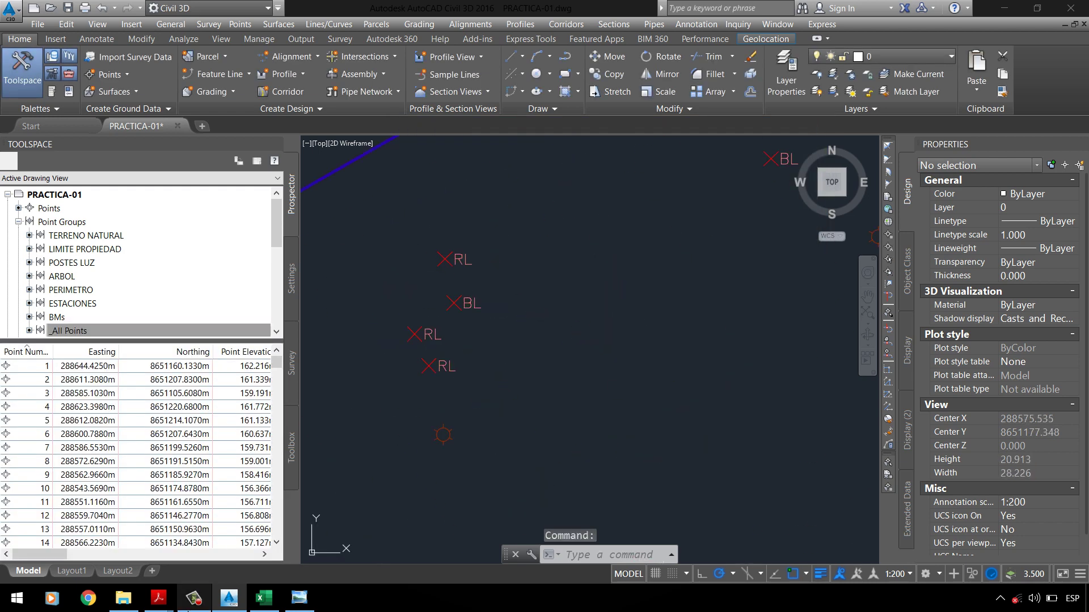
Step: Look up codes LP (Poste de Luz) and BL (Losa Deportiva) in the Data-Parque legend
click(264, 597)
click(486, 249)
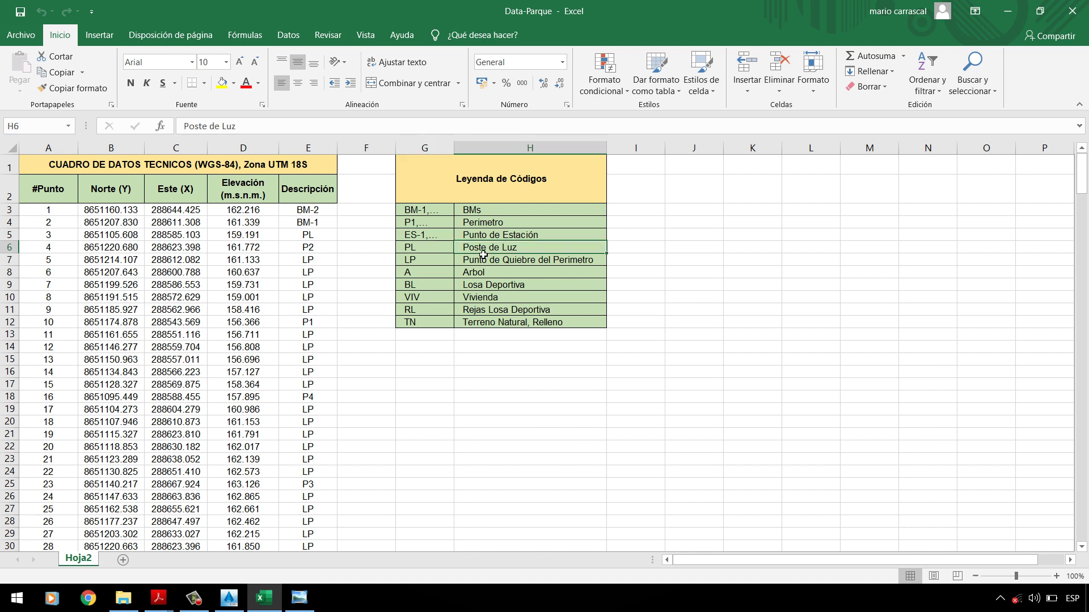
click(414, 262)
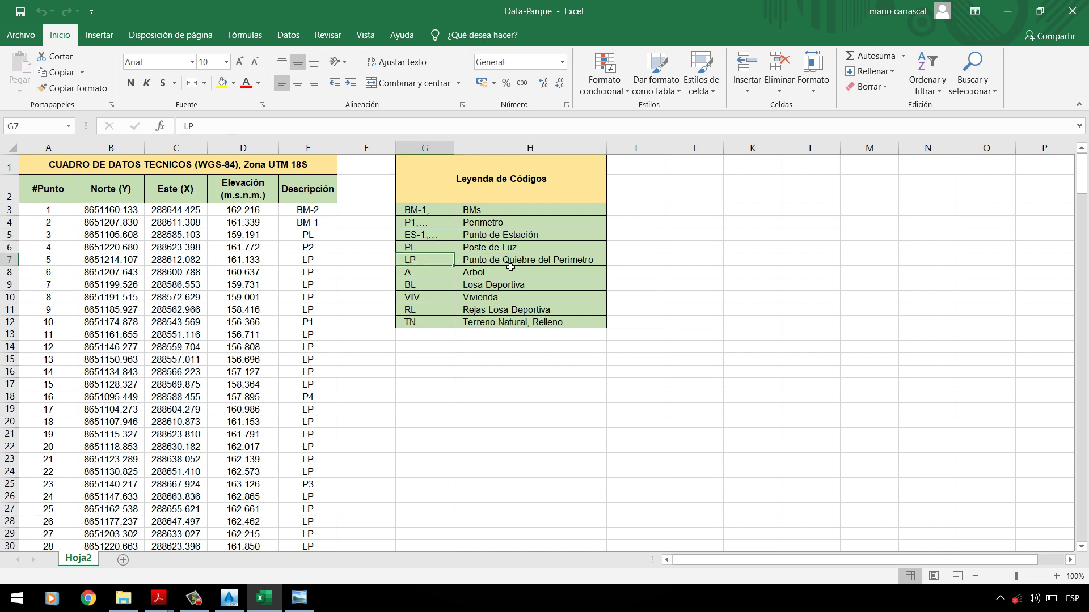
click(524, 267)
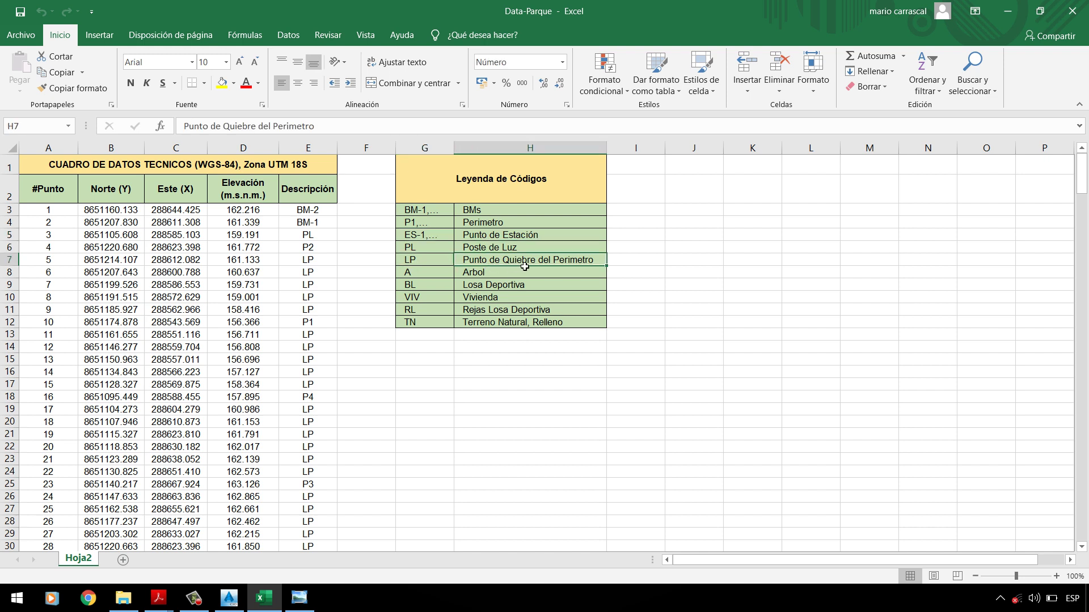
click(477, 287)
click(411, 288)
click(526, 288)
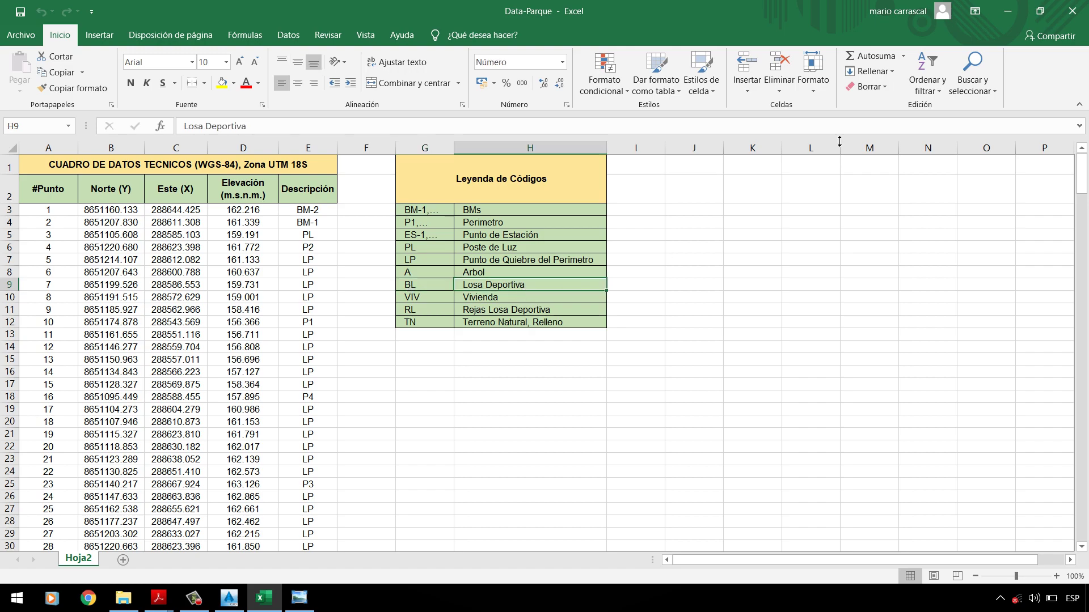
click(1008, 10)
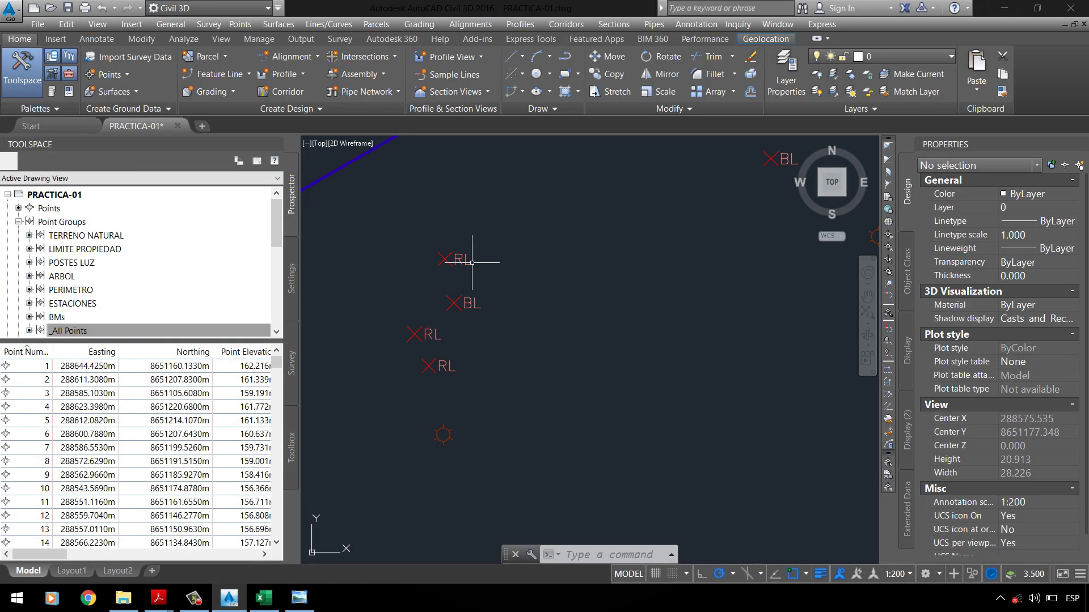
Step: Draw a closed polyline through the four BL points outlining the sports slab
text(PL)
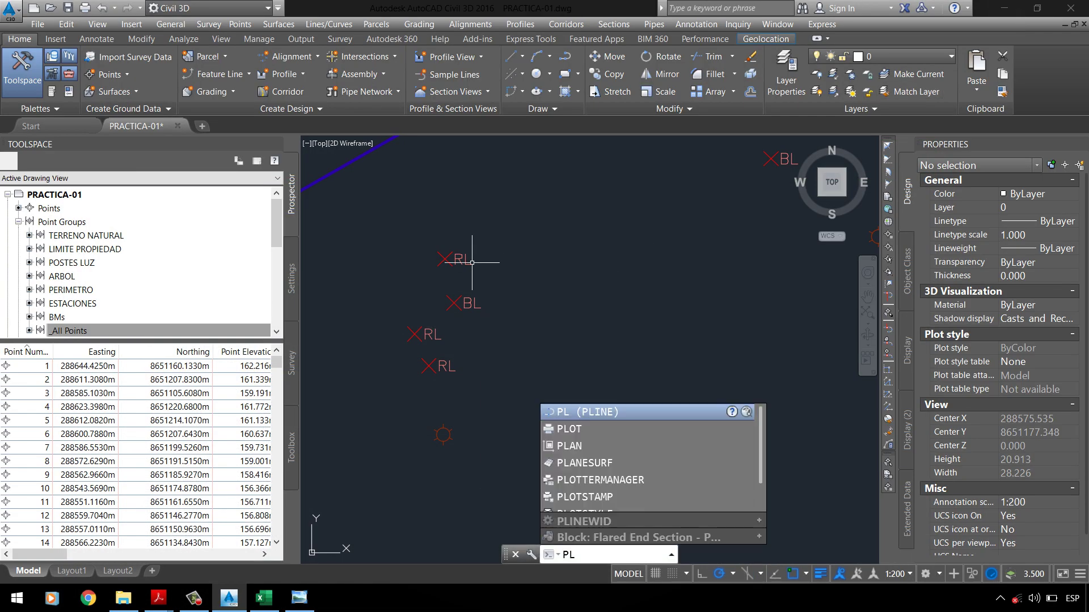
key(Return)
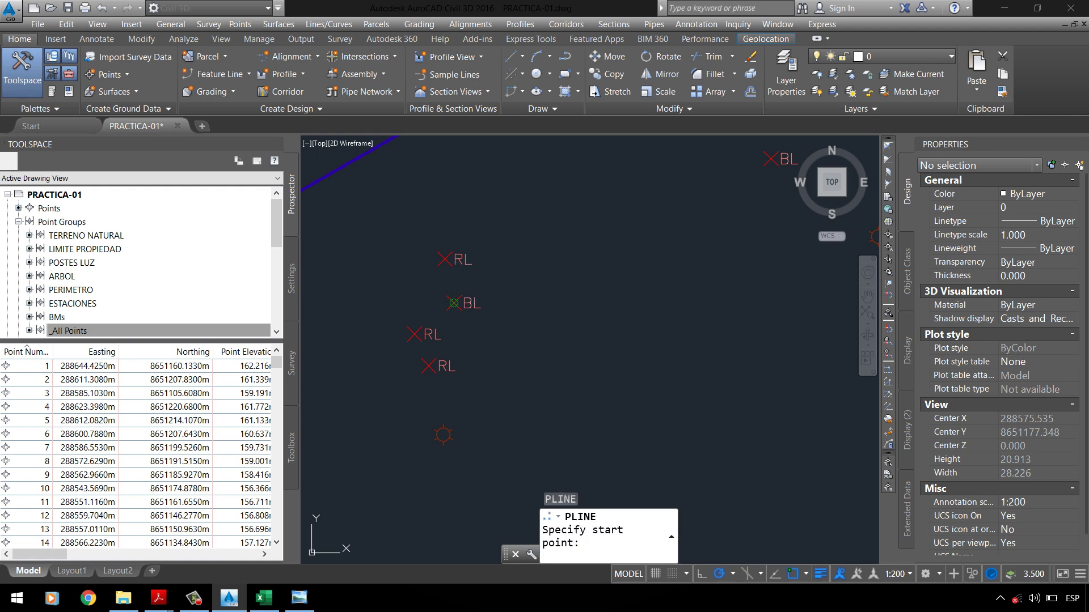
click(397, 411)
scroll(459, 306, down, 3)
scroll(526, 319, up, 3)
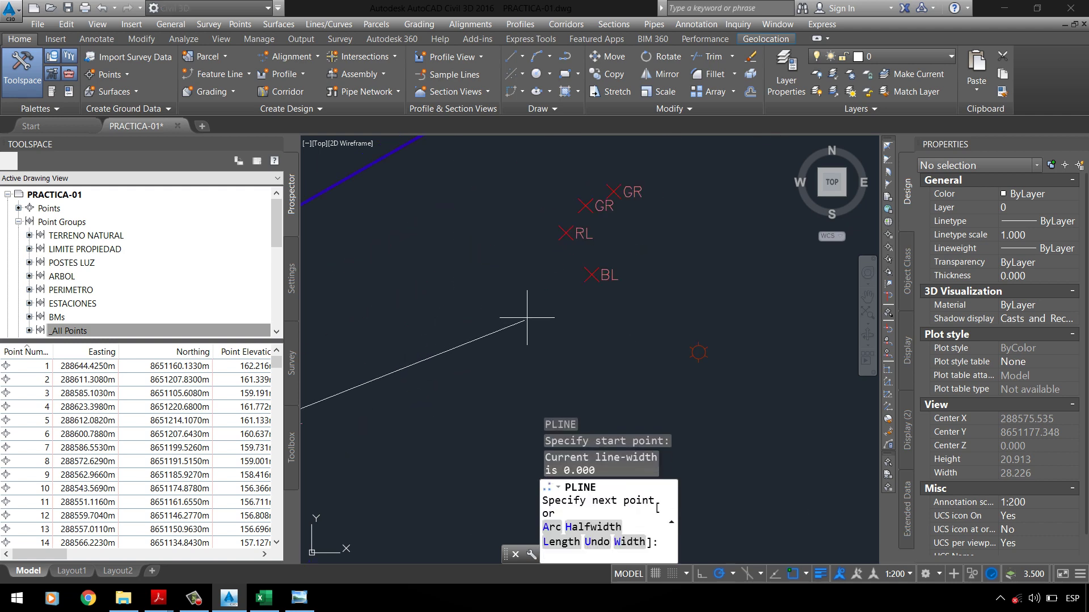
click(591, 275)
scroll(595, 267, down, 5)
scroll(731, 453, up, 4)
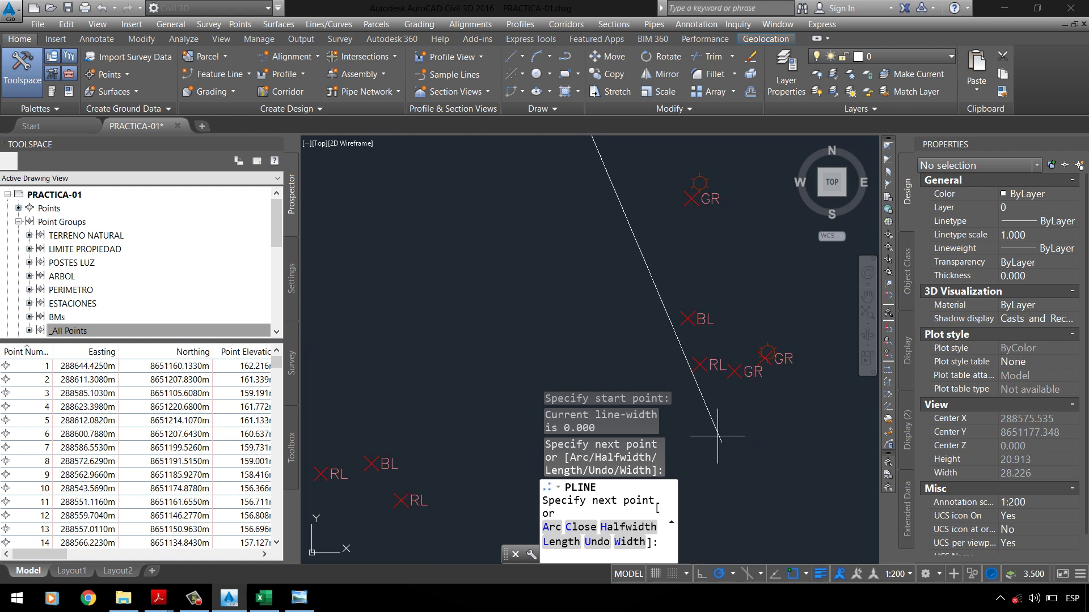
click(679, 321)
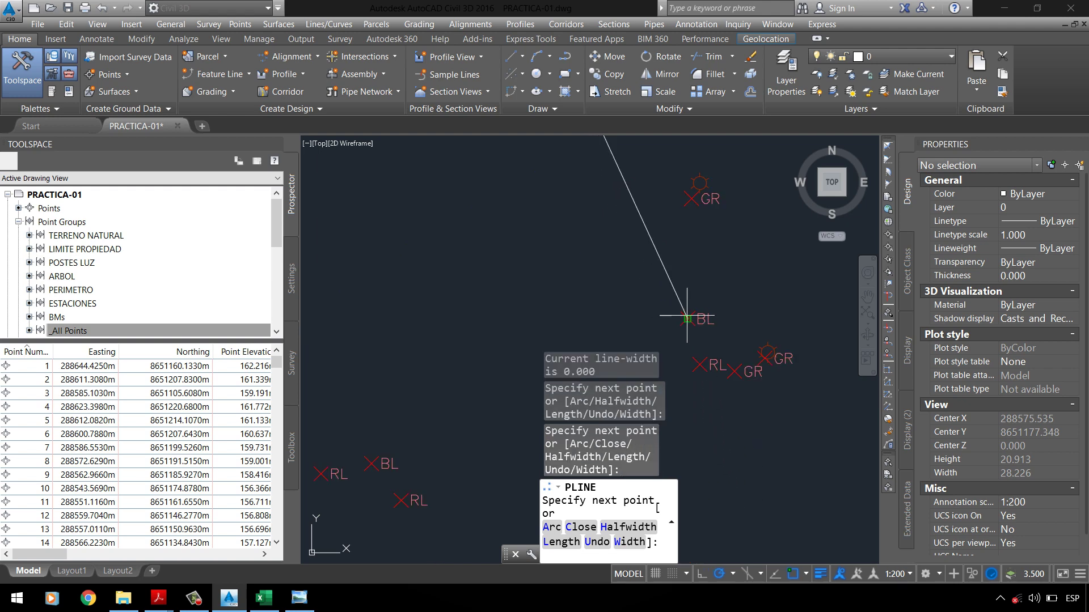
scroll(652, 312, down, 4)
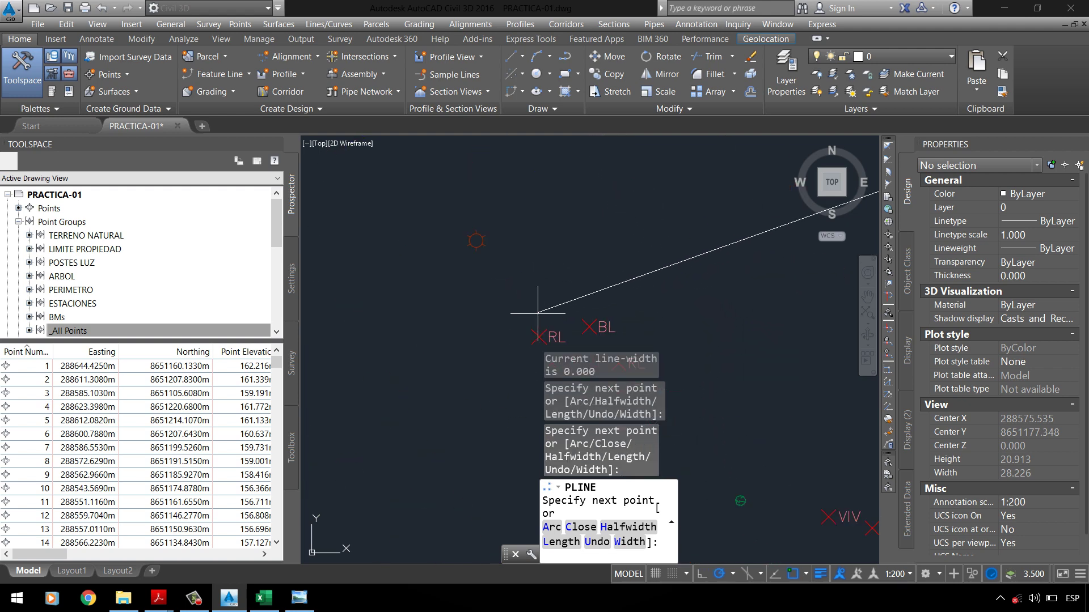
scroll(554, 308, up, 5)
click(579, 330)
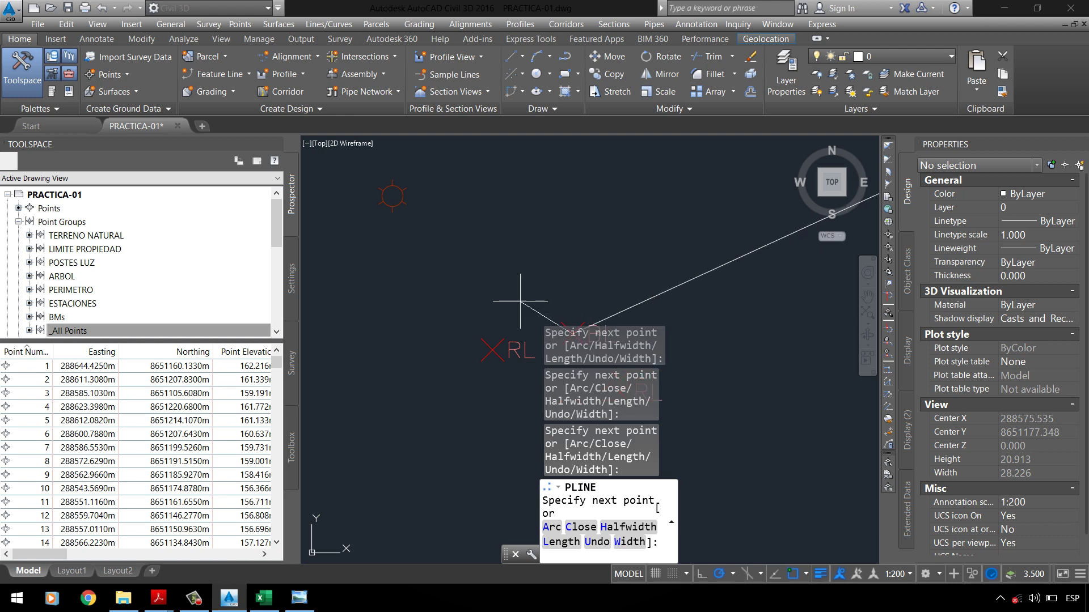
scroll(573, 329, down, 4)
text(C)
key(Return)
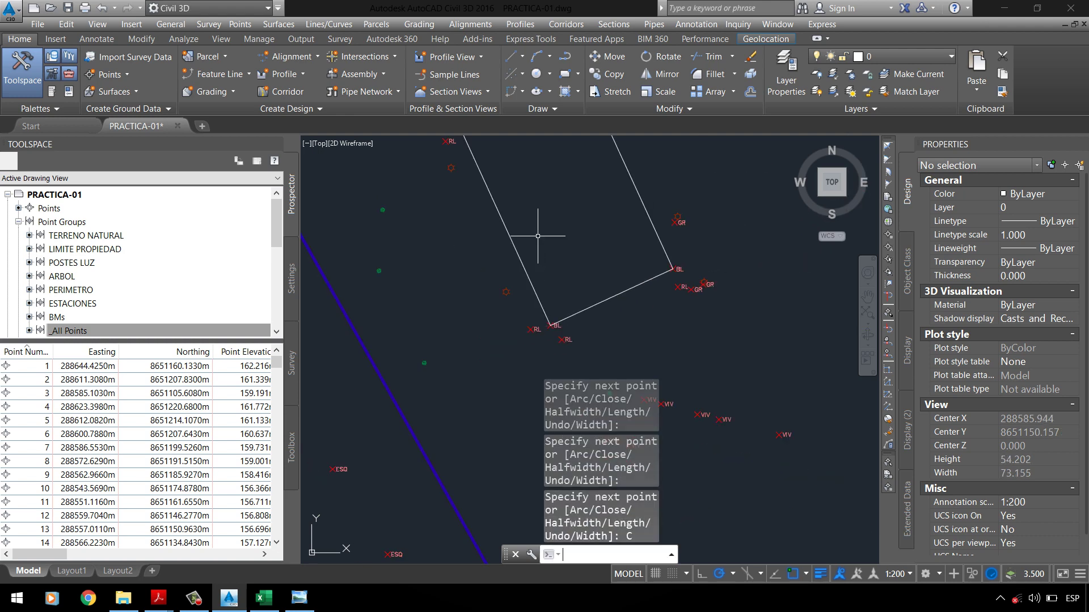
Step: Retry the PL command and cancel the accidental pan
scroll(480, 162, up, 3)
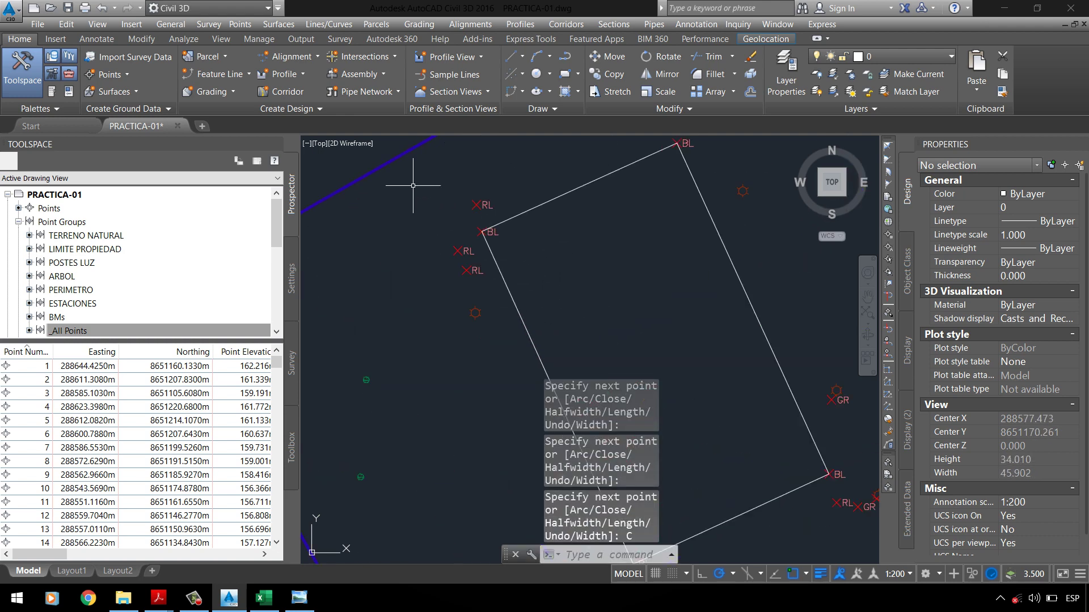
scroll(414, 193, up, 2)
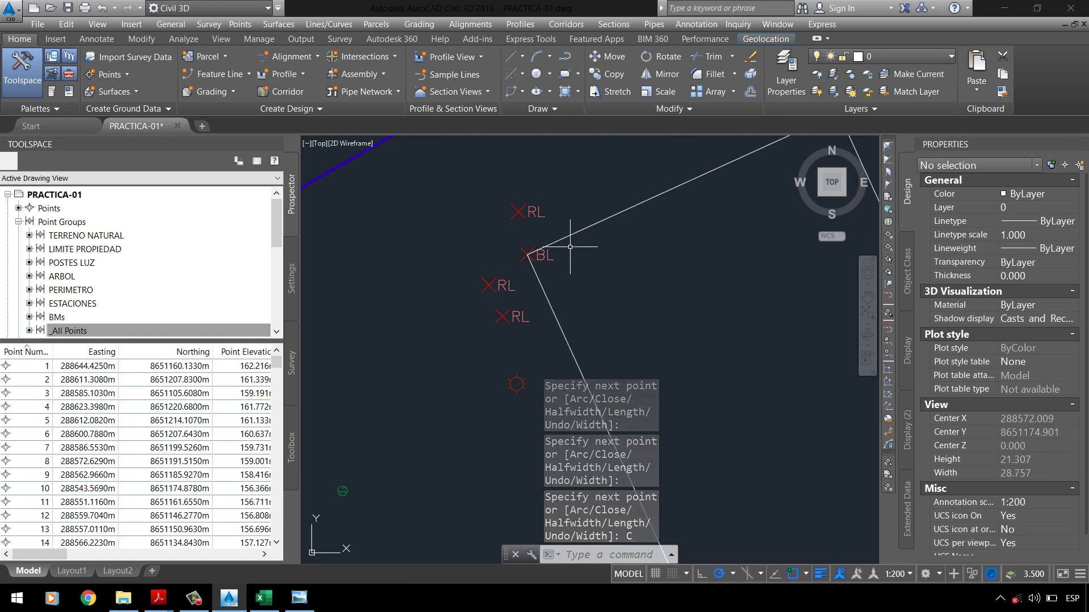
text(PL})
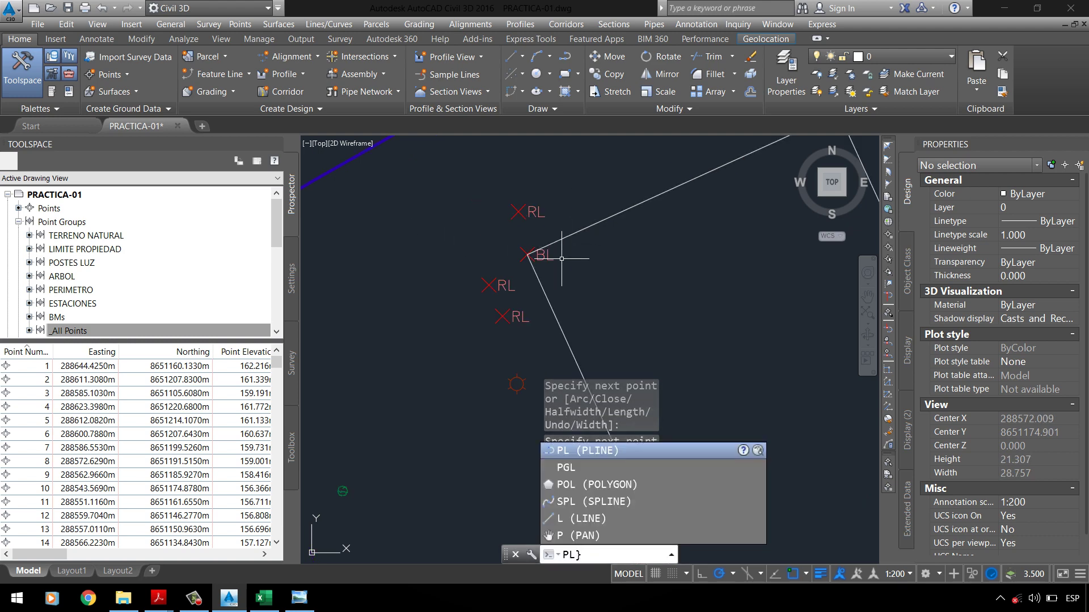
key(BackSpace)
key(BackSpace)
key(Return)
key(Escape)
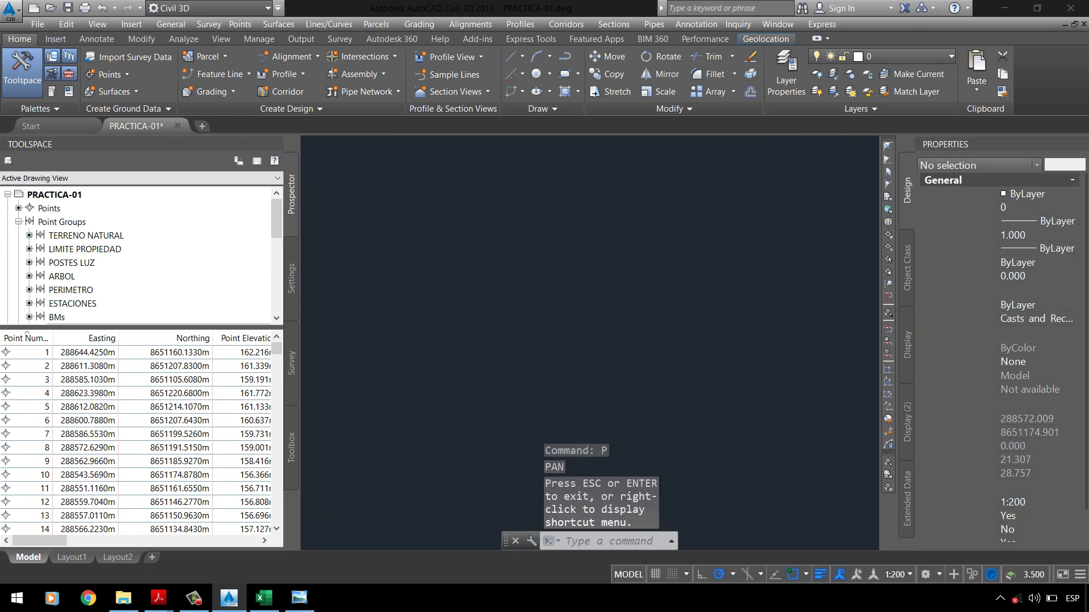
Step: Draw an open railing polyline through three RL points
text(pl)
key(Return)
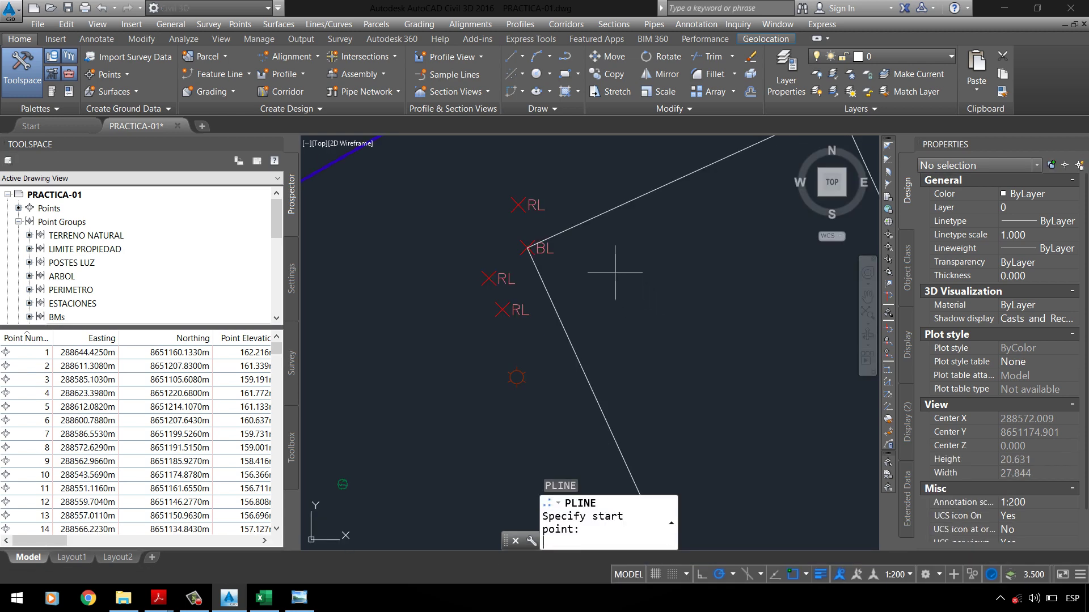
click(502, 310)
click(488, 278)
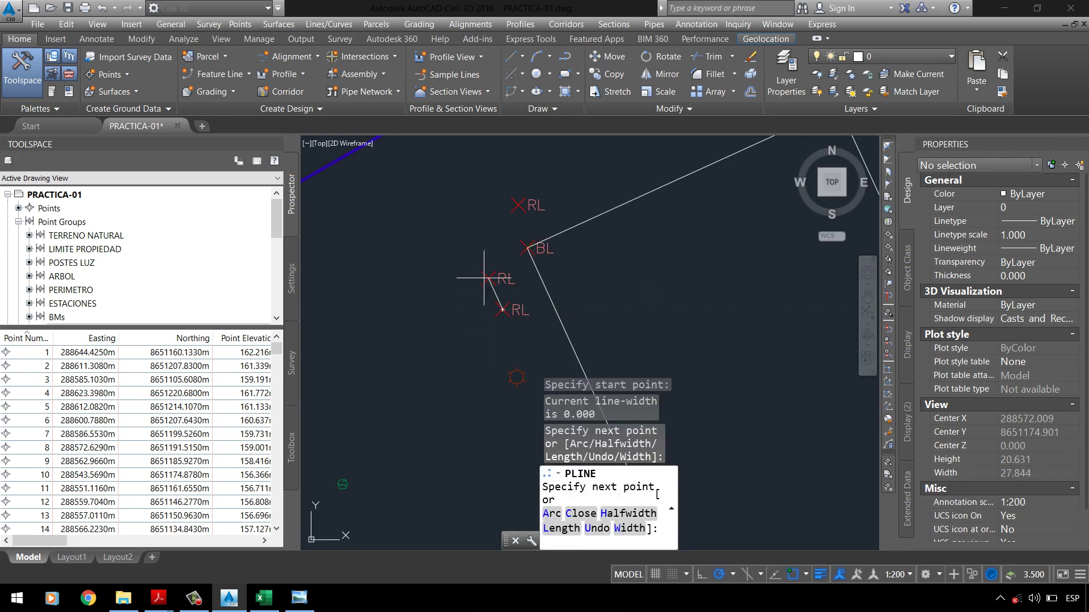
scroll(518, 194, down, 2)
scroll(515, 268, up, 3)
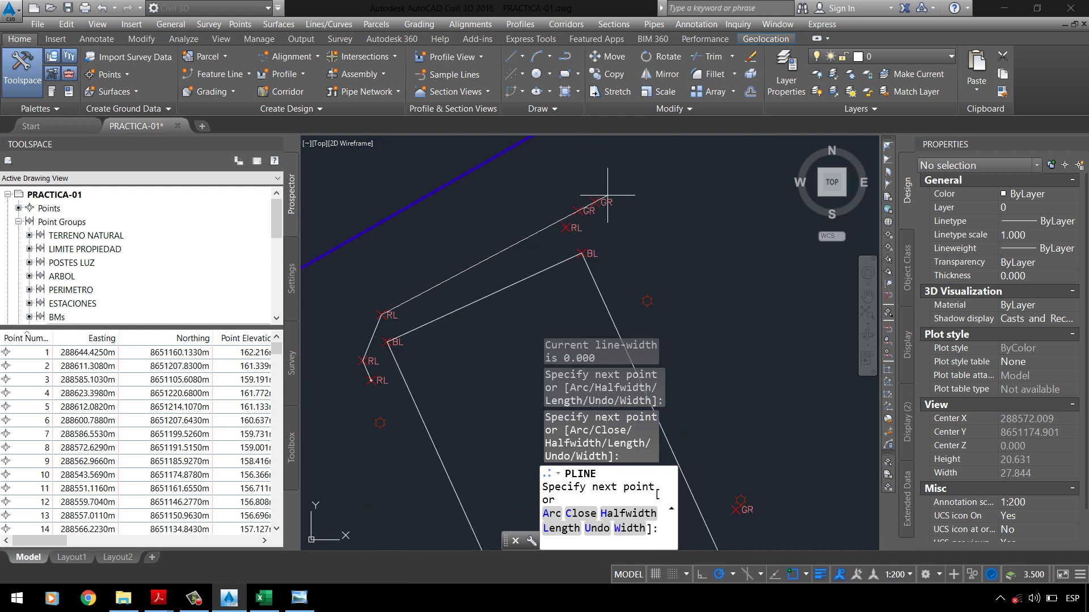
click(514, 268)
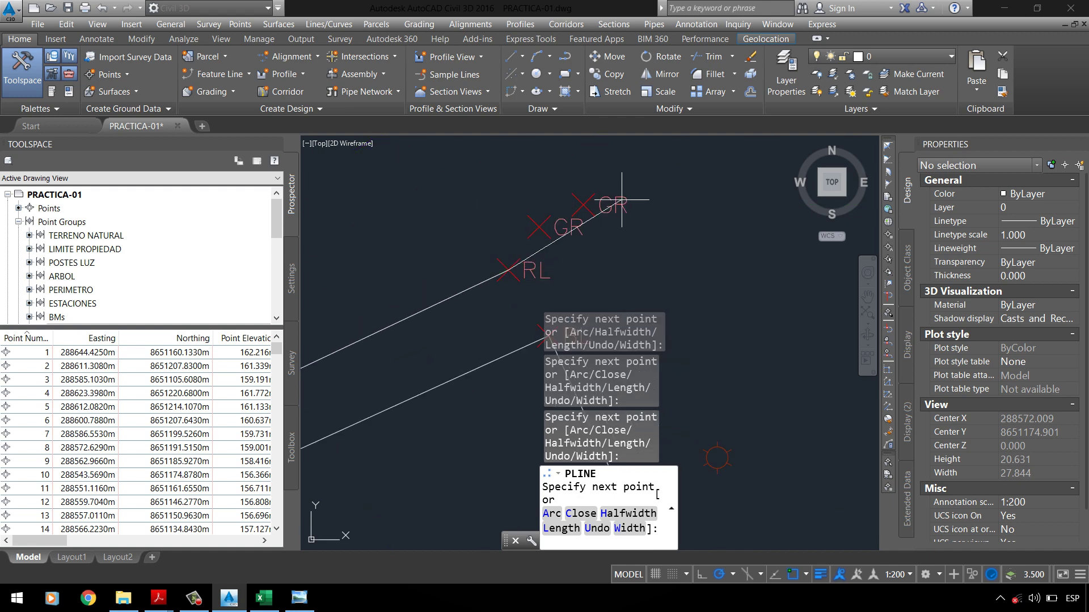
key(Return)
Step: Draw a second open polyline through three more RL points
scroll(622, 199, down, 3)
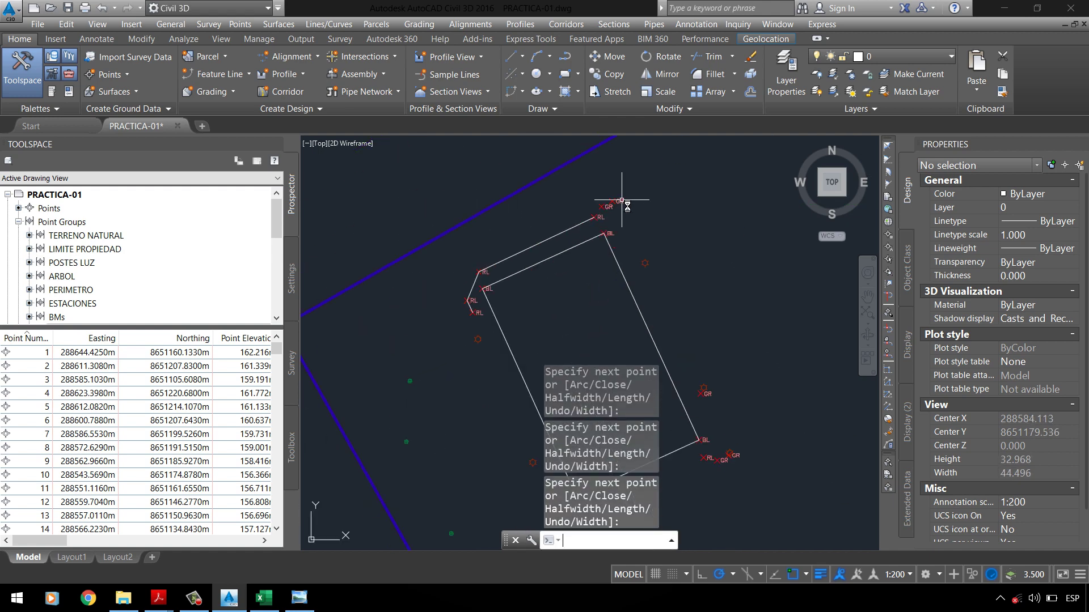
scroll(481, 244, up, 1)
scroll(482, 242, down, 2)
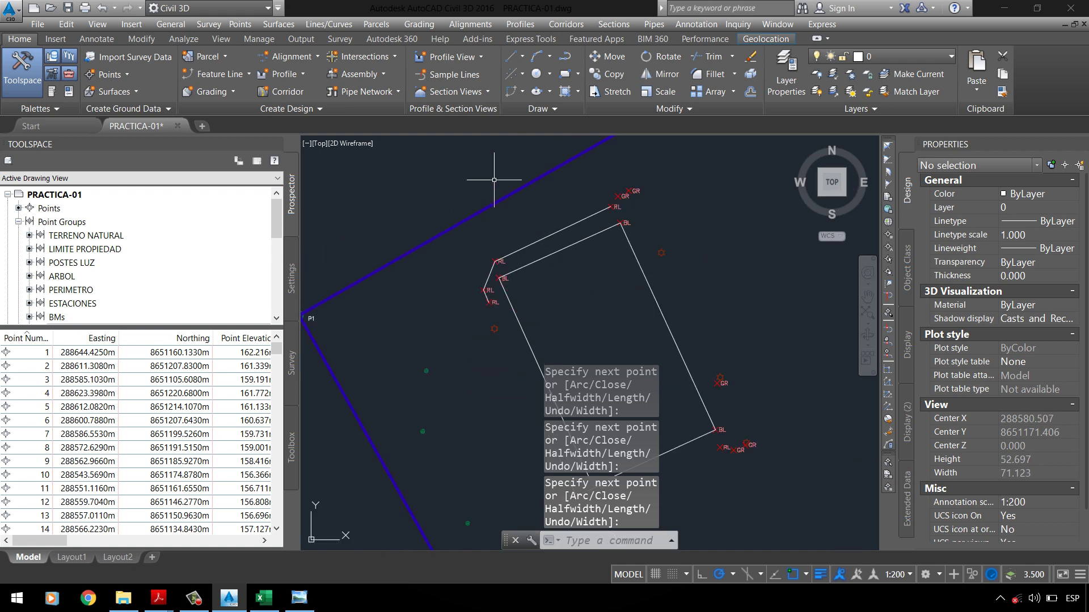
scroll(535, 311, up, 2)
scroll(481, 174, up, 2)
text(pl)
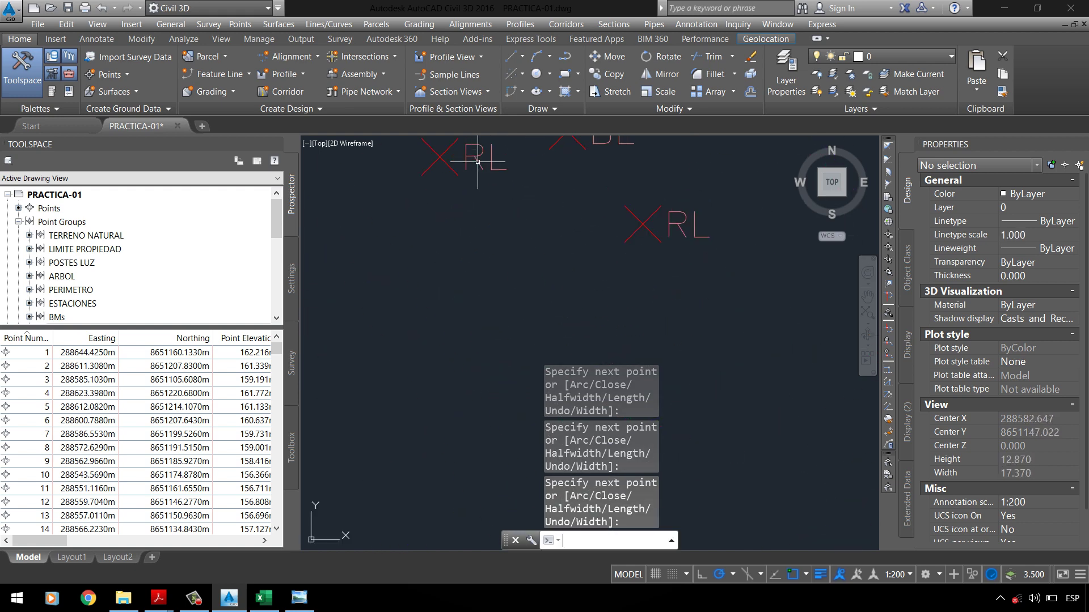
key(Return)
click(440, 156)
click(642, 225)
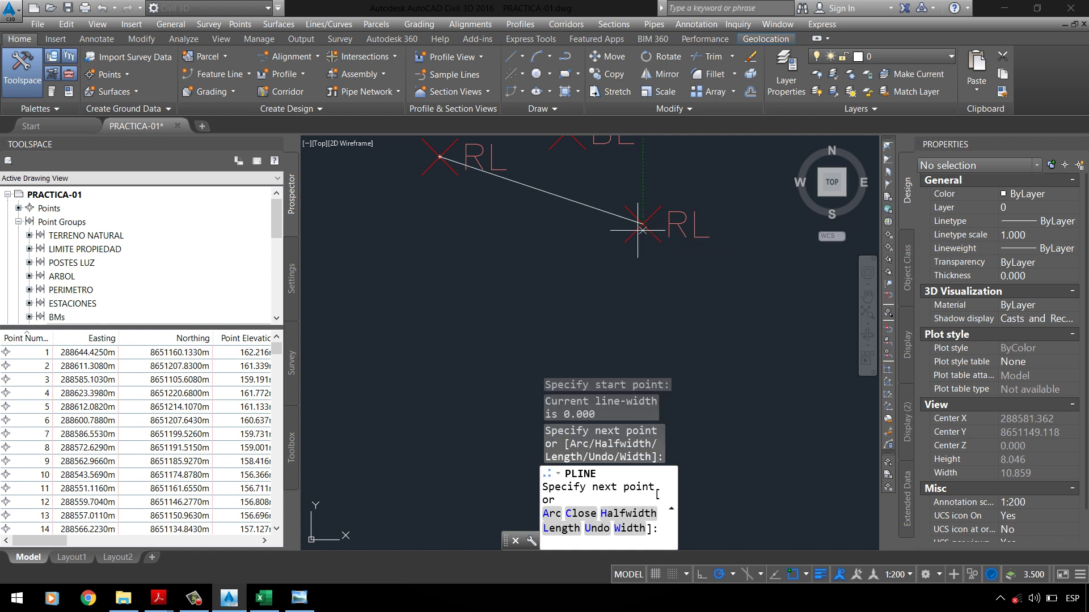
scroll(652, 227, down, 3)
scroll(717, 222, down, 1)
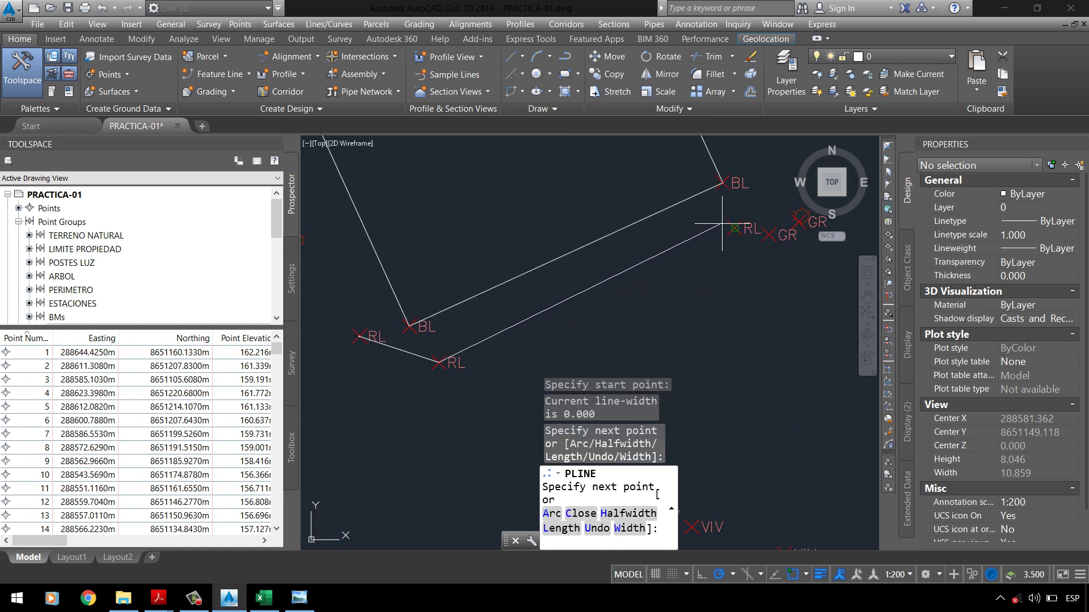
click(731, 227)
key(Return)
Step: Draw a closed polyline through the GR points beside the slab (area 56.245, length 74.218)
scroll(535, 328, down, 4)
scroll(547, 278, down, 2)
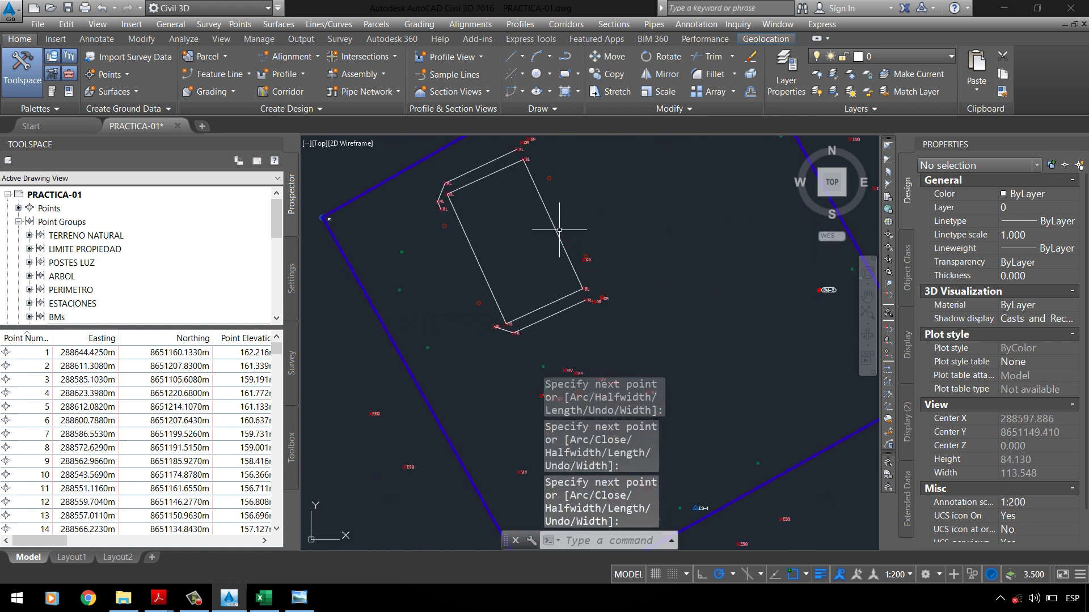
scroll(499, 171, up, 5)
text(P)
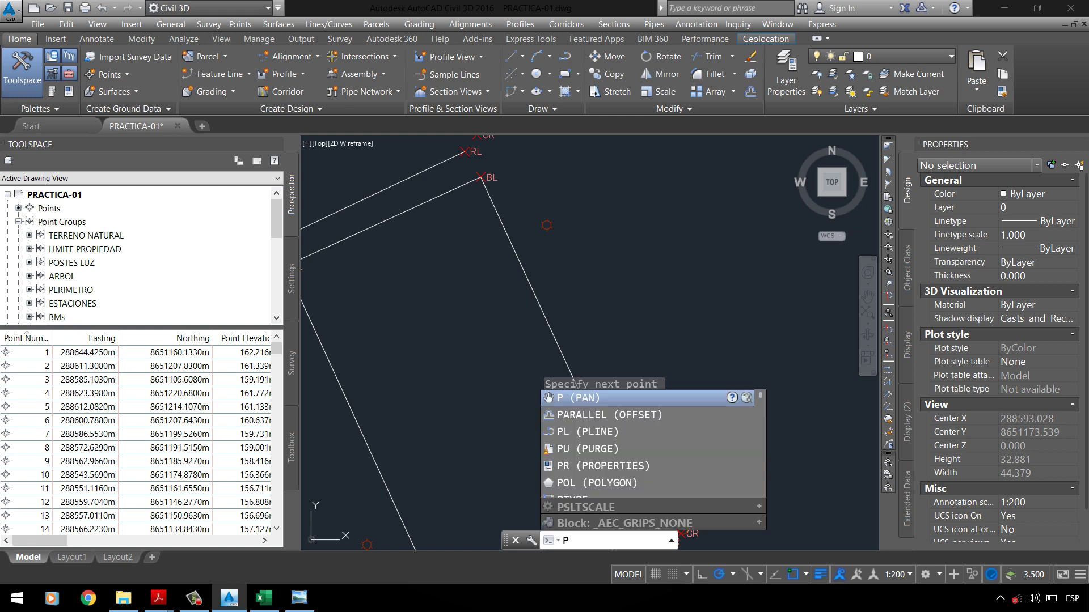
text(L)
key(Return)
scroll(498, 187, down, 2)
scroll(501, 185, up, 5)
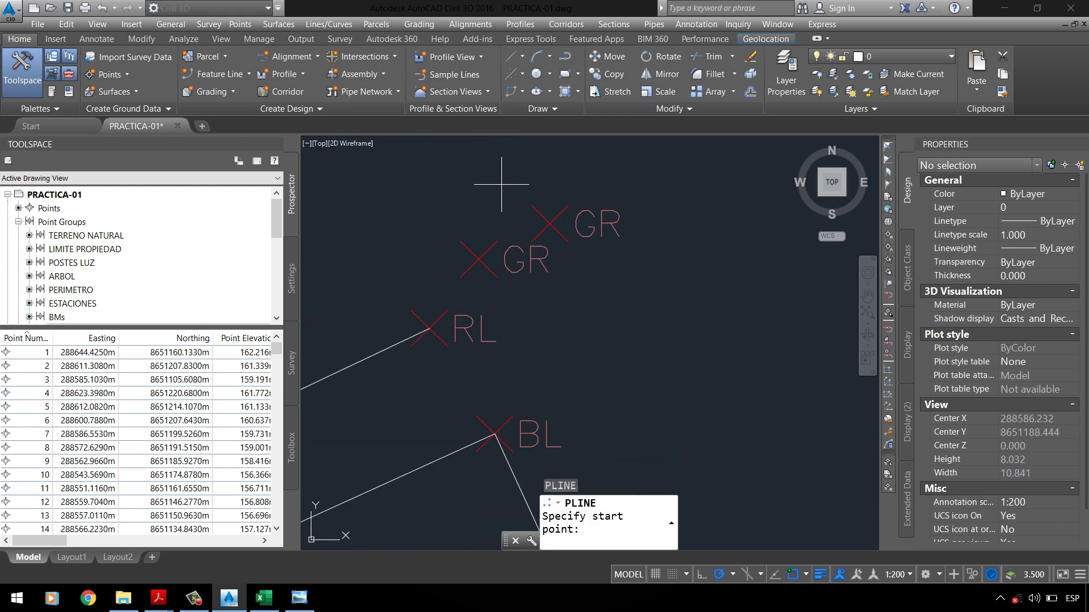
click(488, 247)
click(547, 227)
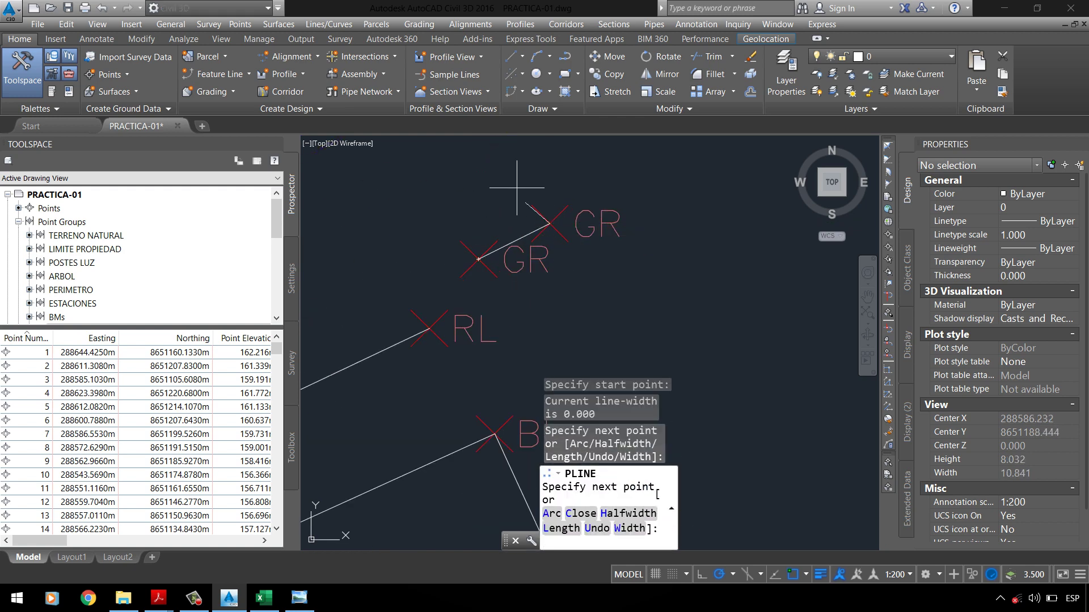
scroll(511, 151, down, 5)
scroll(513, 162, down, 2)
scroll(526, 189, up, 5)
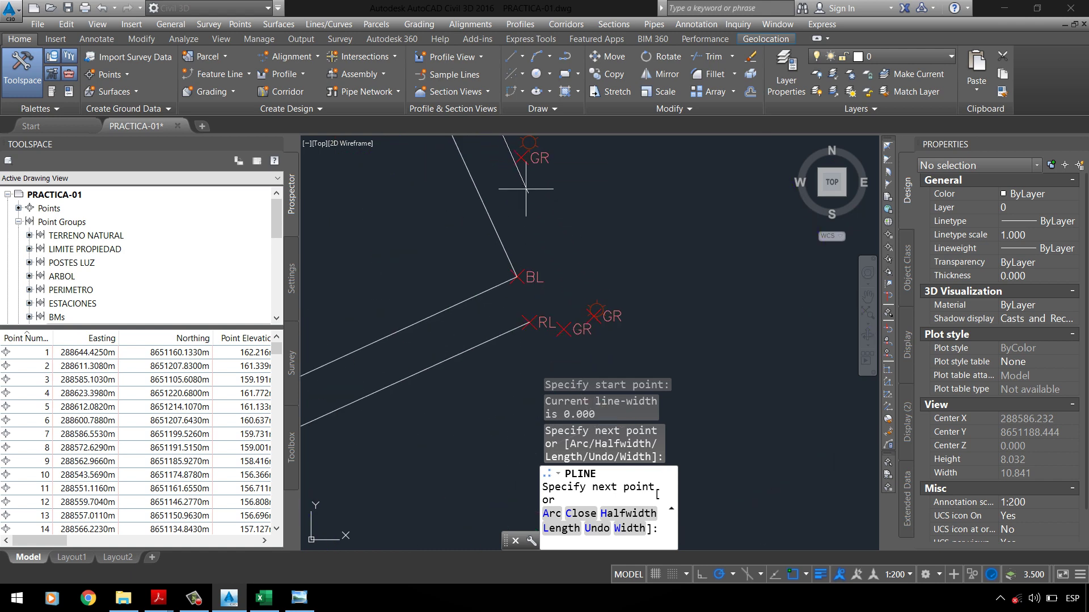
click(517, 169)
scroll(590, 309, up, 2)
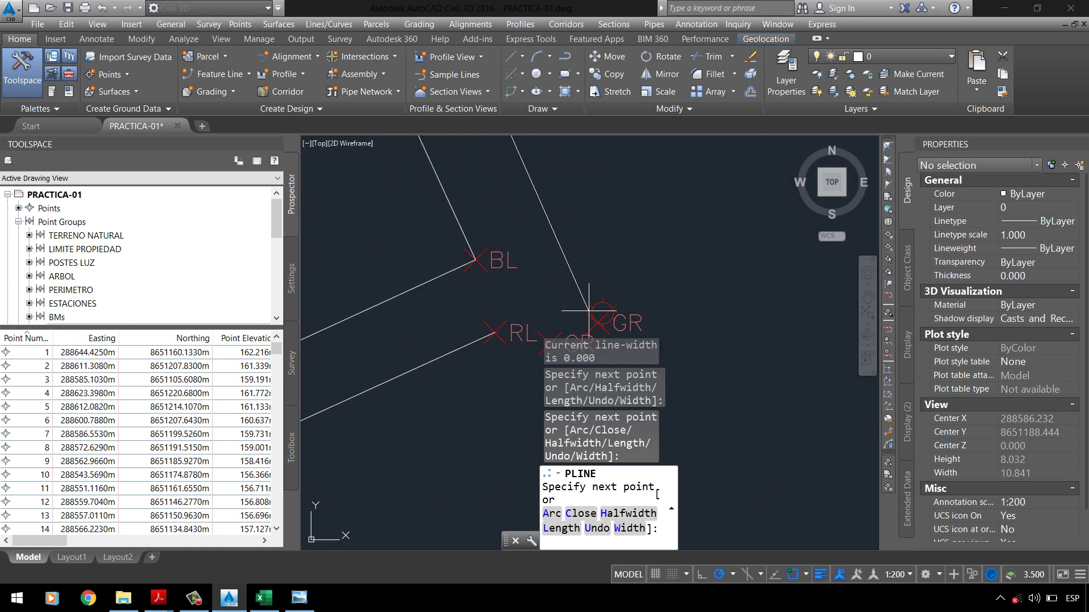
click(605, 322)
middle_drag(567, 351, 620, 274)
click(603, 274)
scroll(529, 288, down, 3)
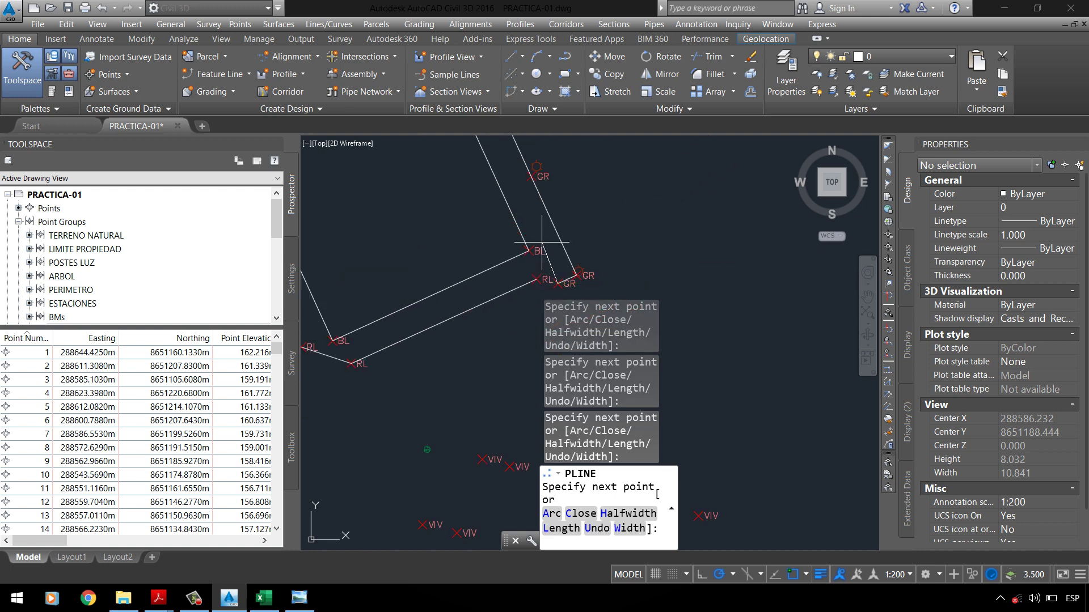
text(C)
key(Return)
scroll(542, 242, down, 6)
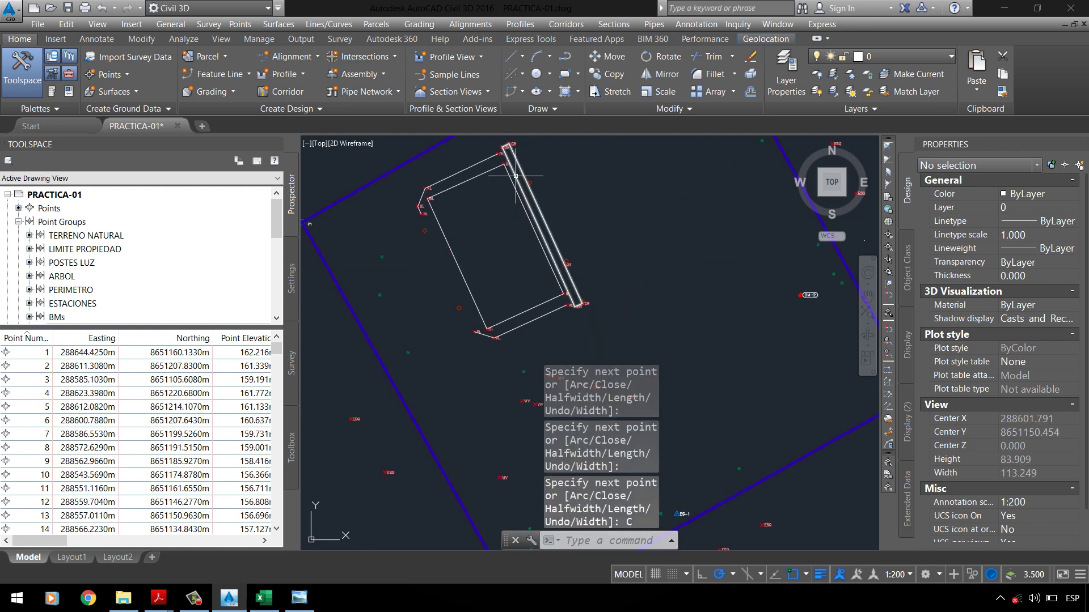
scroll(491, 262, up, 3)
Step: Select the four traced slab outlines with crossing windows
click(547, 224)
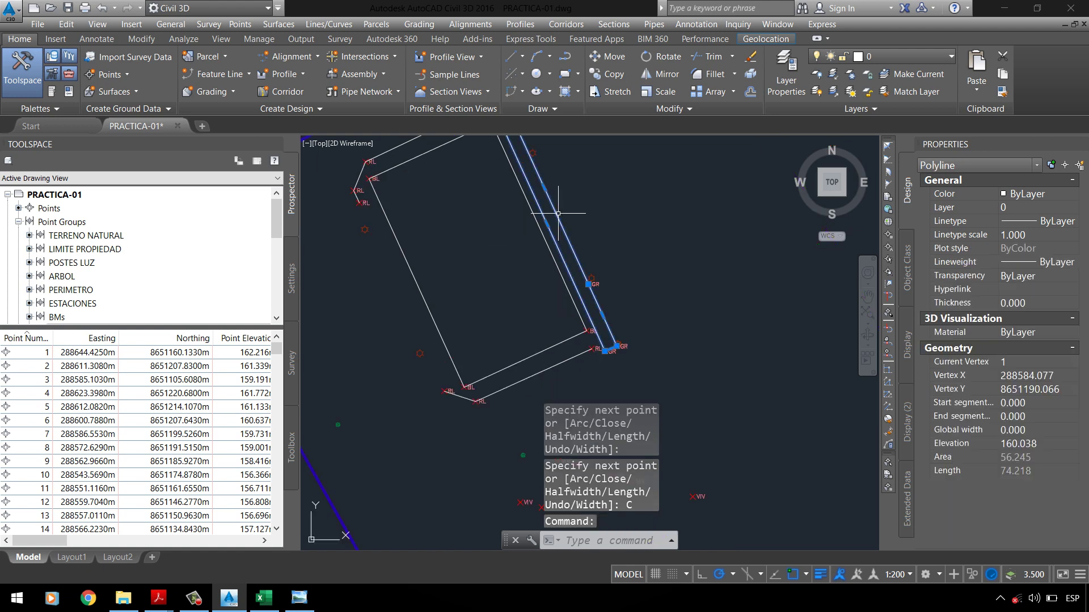
click(528, 211)
click(510, 182)
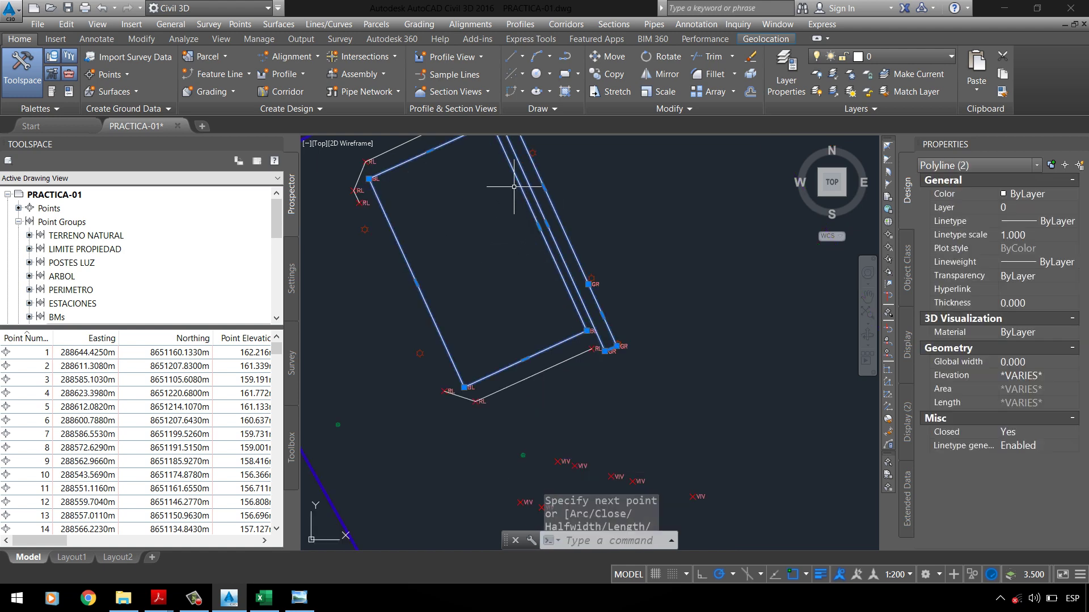
click(549, 363)
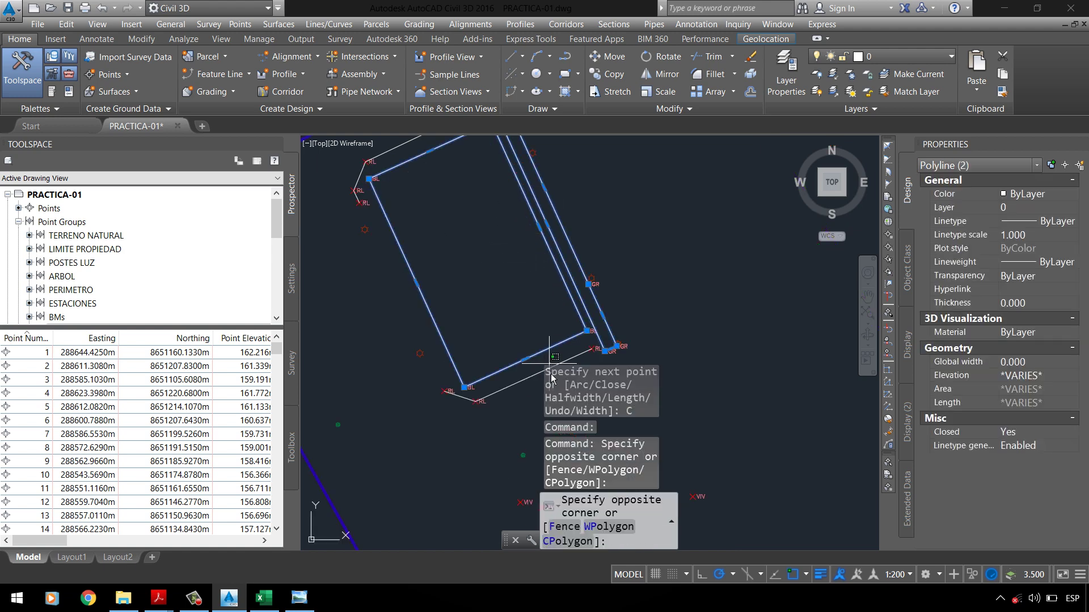
click(553, 372)
scroll(521, 346, down, 2)
click(464, 218)
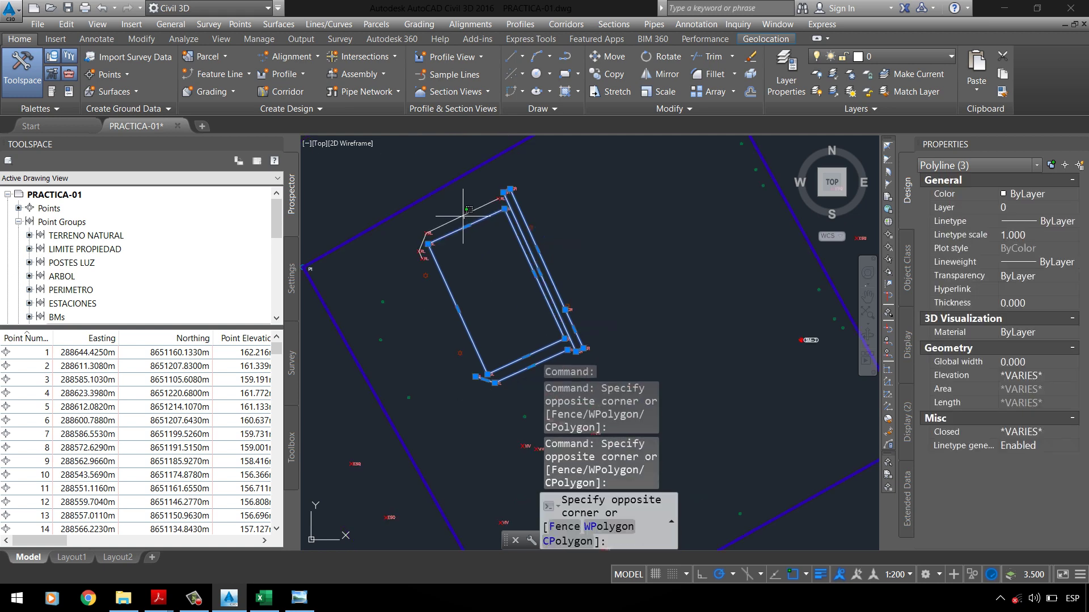
click(553, 175)
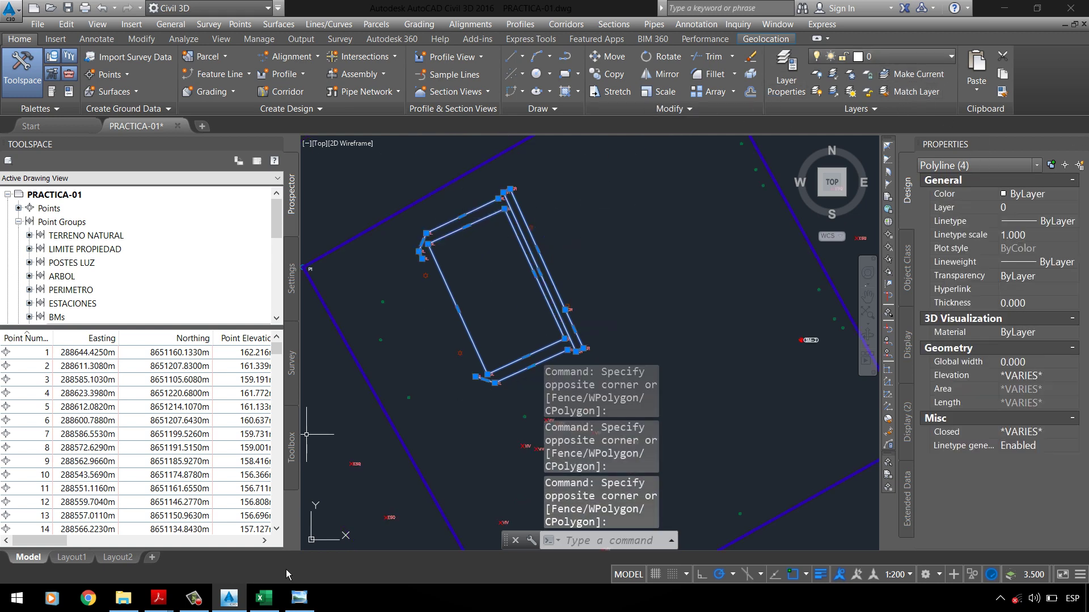
Step: Move the selected outlines to layer _CONSTRUCCION, then check the PT-01 plan and return
mouse_move(158, 599)
mouse_move(132, 570)
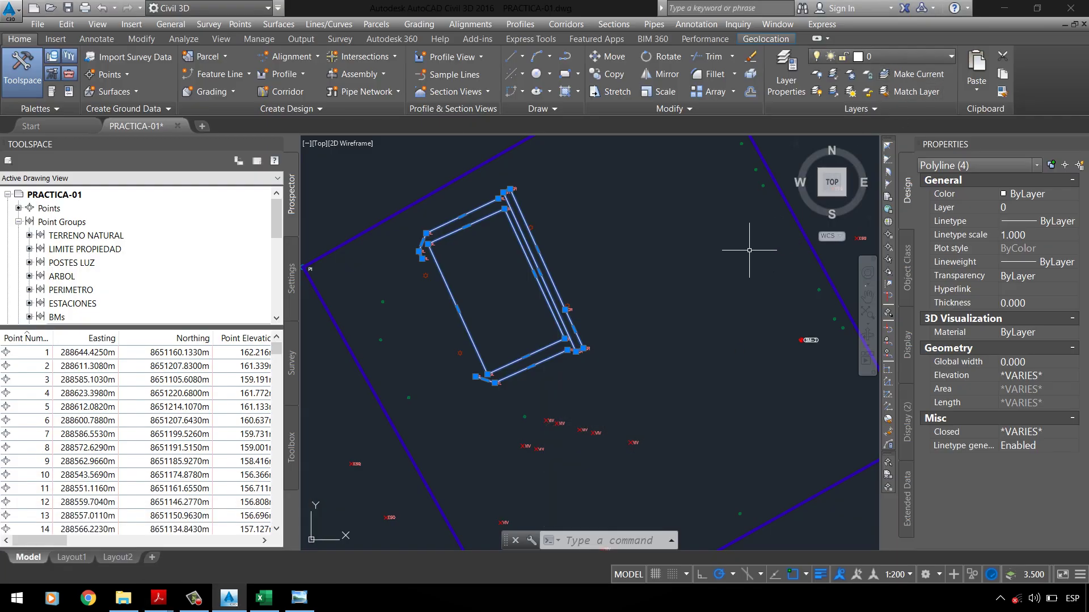
click(1062, 210)
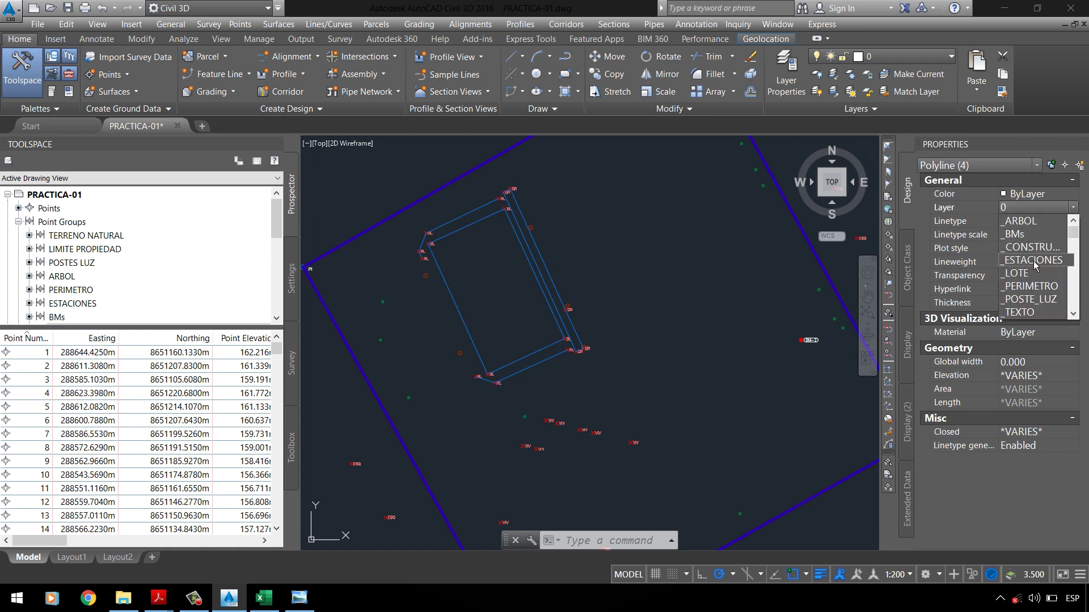
click(1042, 247)
key(Escape)
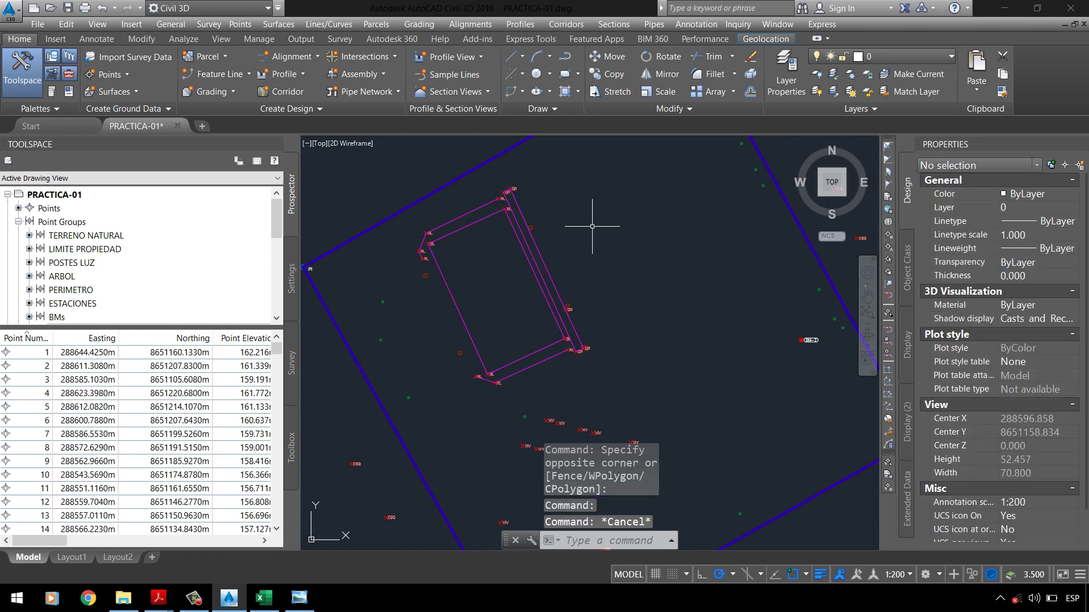
scroll(501, 270, up, 2)
scroll(488, 364, up, 2)
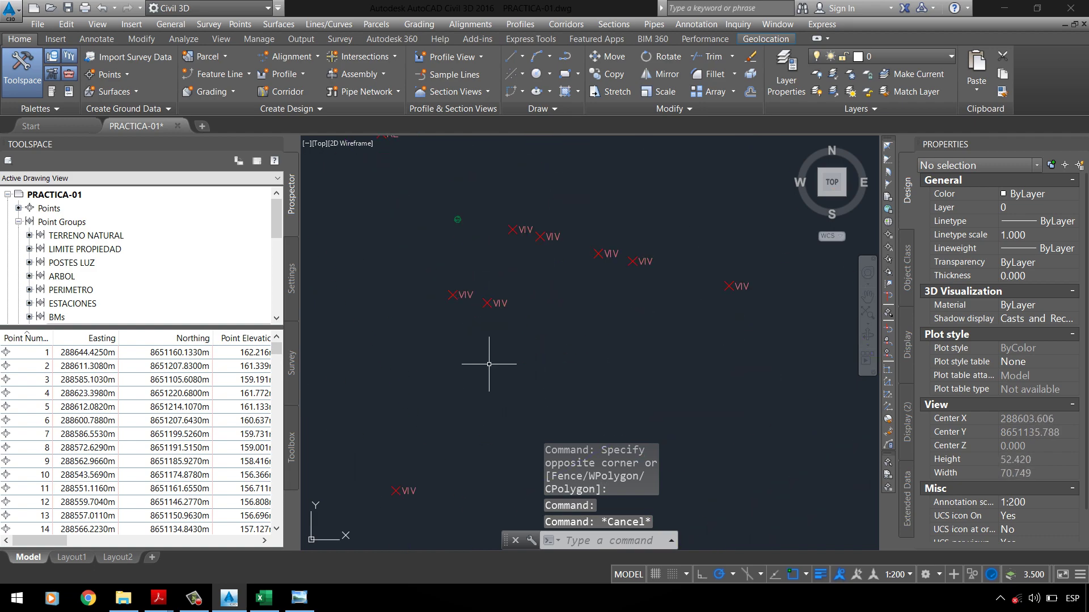
key(alt+Tab)
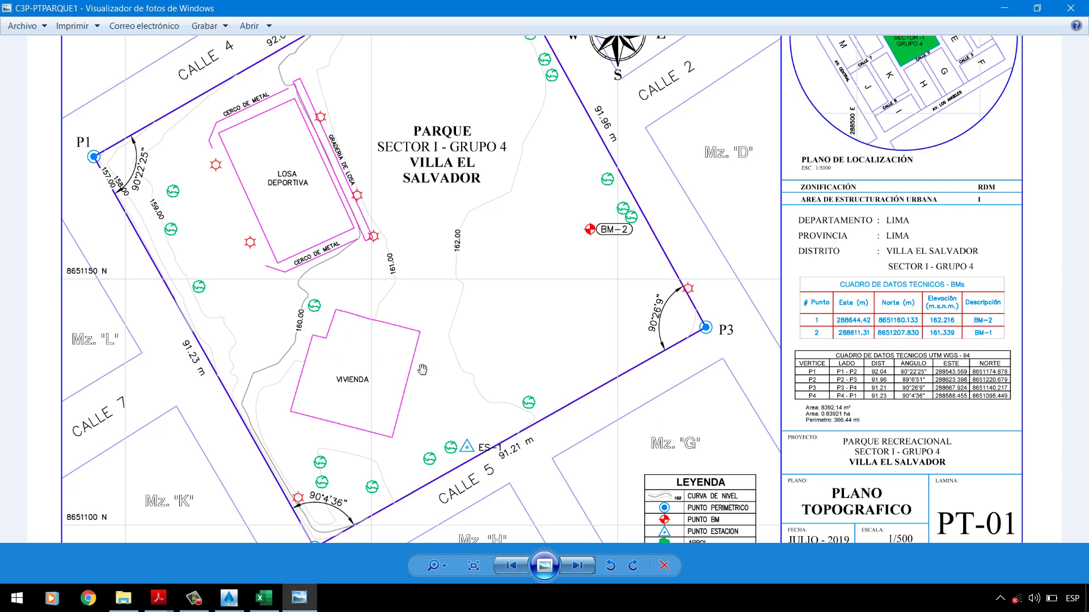
key(alt+Tab)
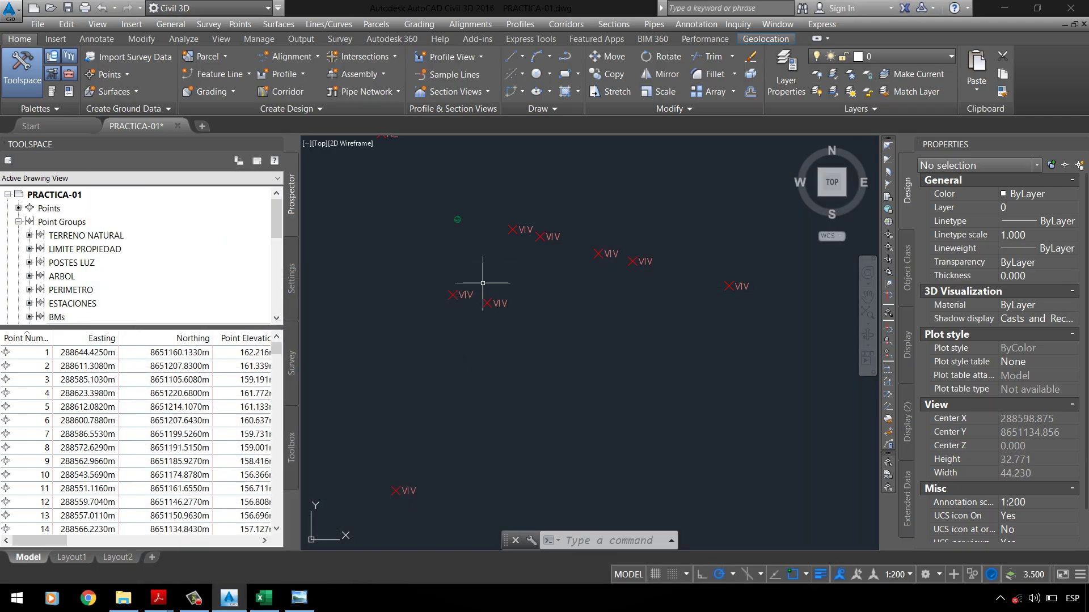
Step: Start a polyline at a VIV point and run it through the VIV points to the easternmost one
text(pl)
key(Return)
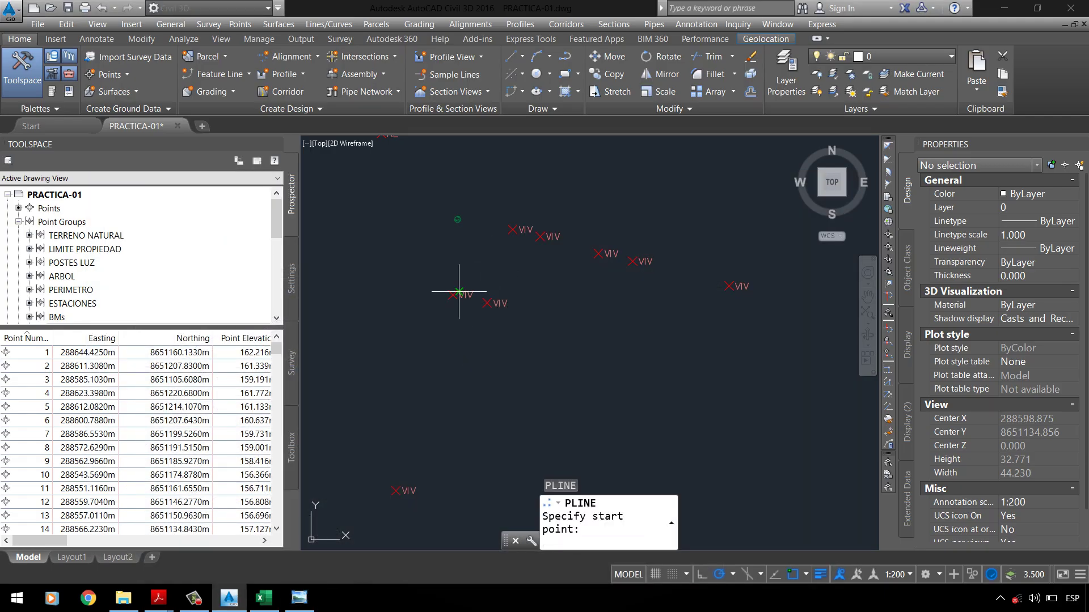
click(453, 295)
scroll(458, 294, up, 2)
click(504, 309)
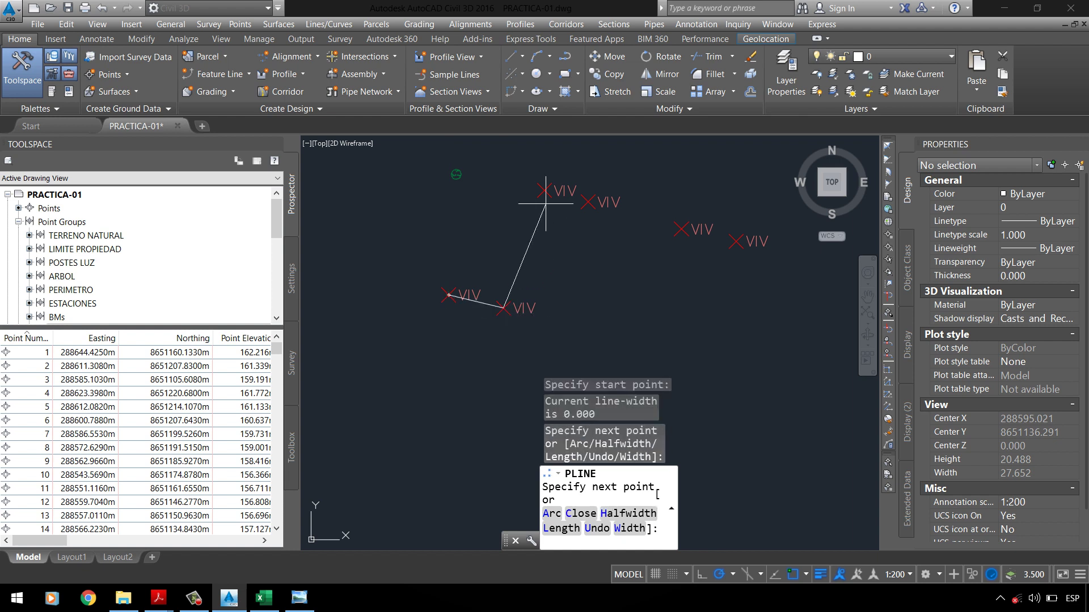
click(543, 192)
click(588, 203)
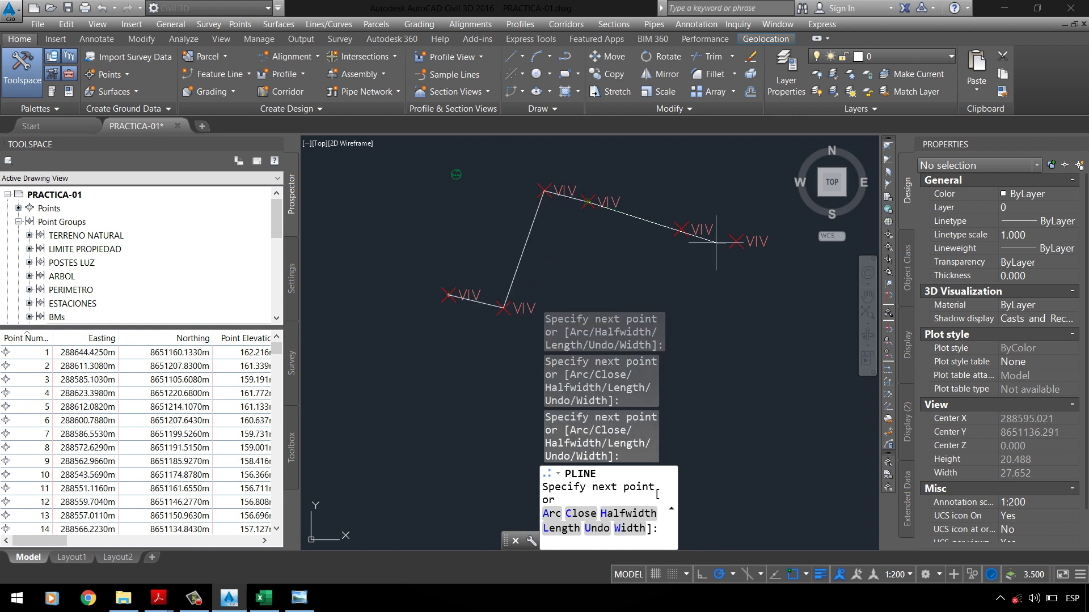
click(682, 230)
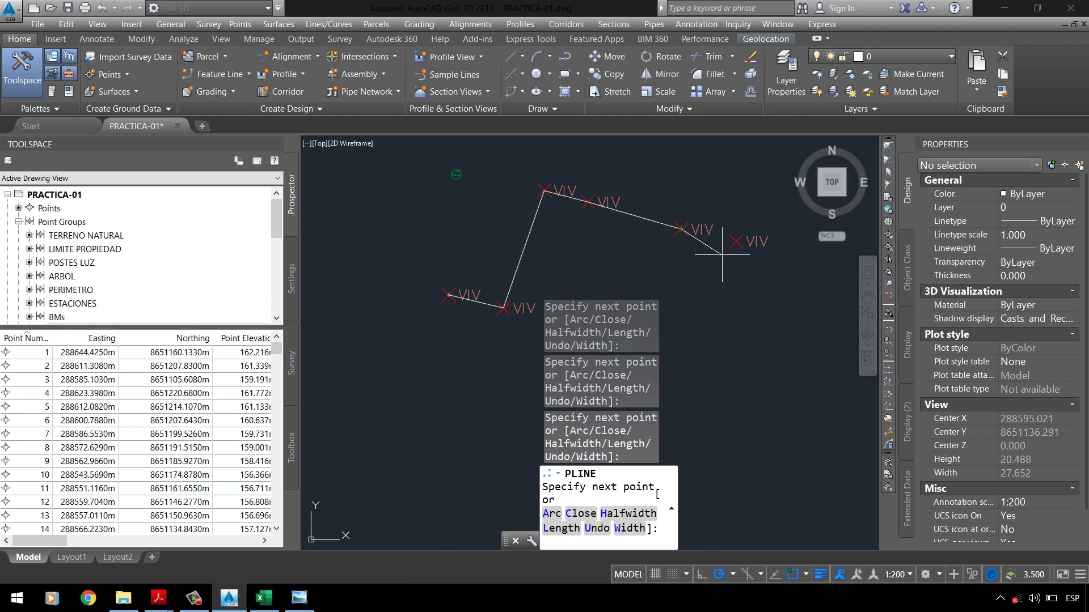
click(735, 242)
Step: Pan to the remaining house corners and close the polyline back to its start
scroll(731, 250, down, 2)
middle_drag(731, 250, 697, 209)
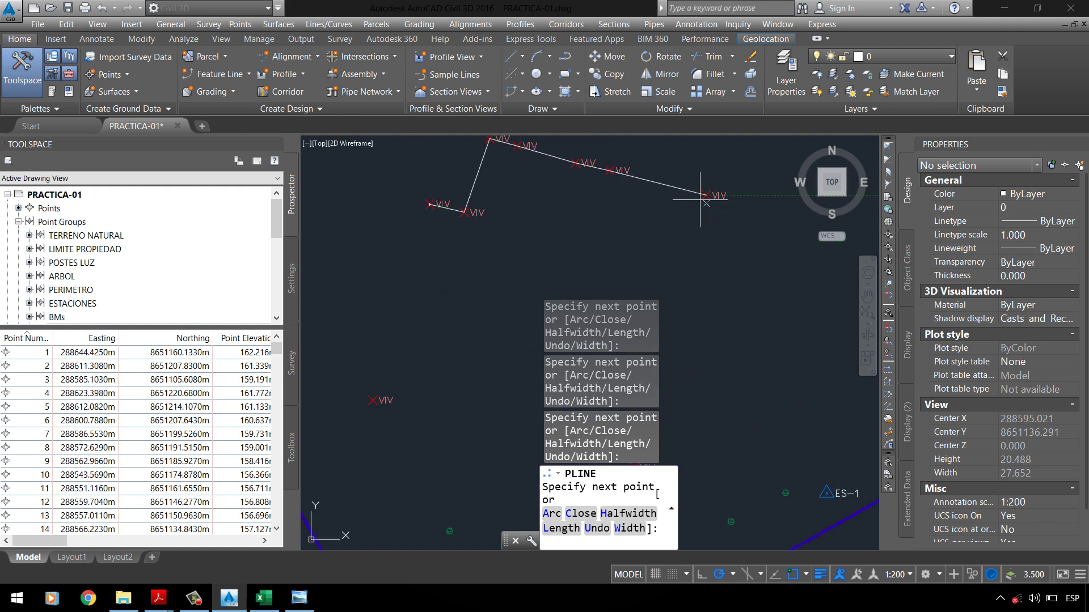
scroll(689, 170, down, 2)
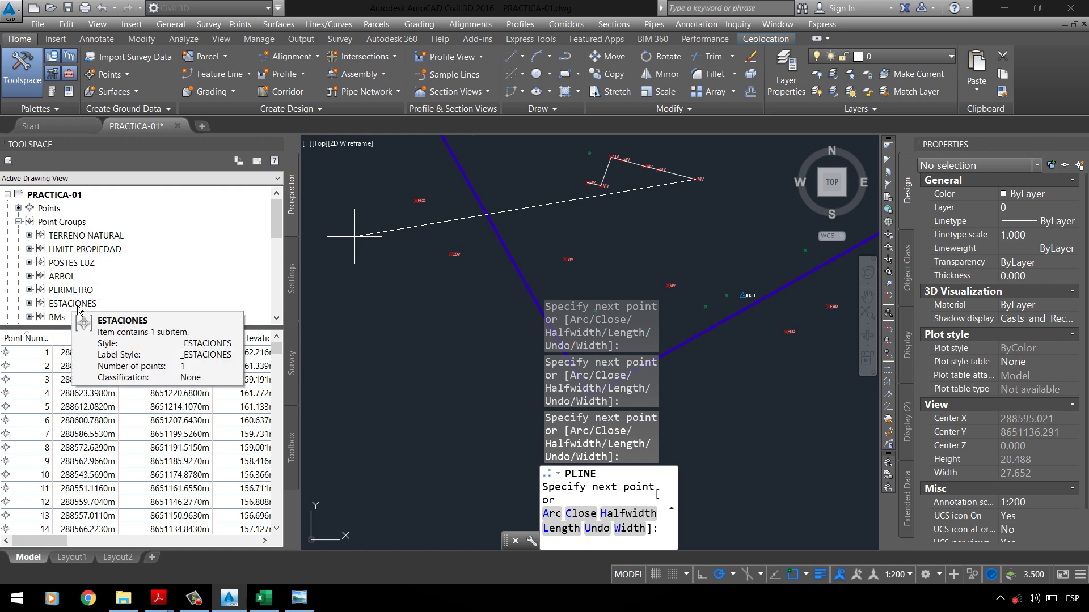
scroll(444, 162, down, 2)
scroll(634, 246, up, 5)
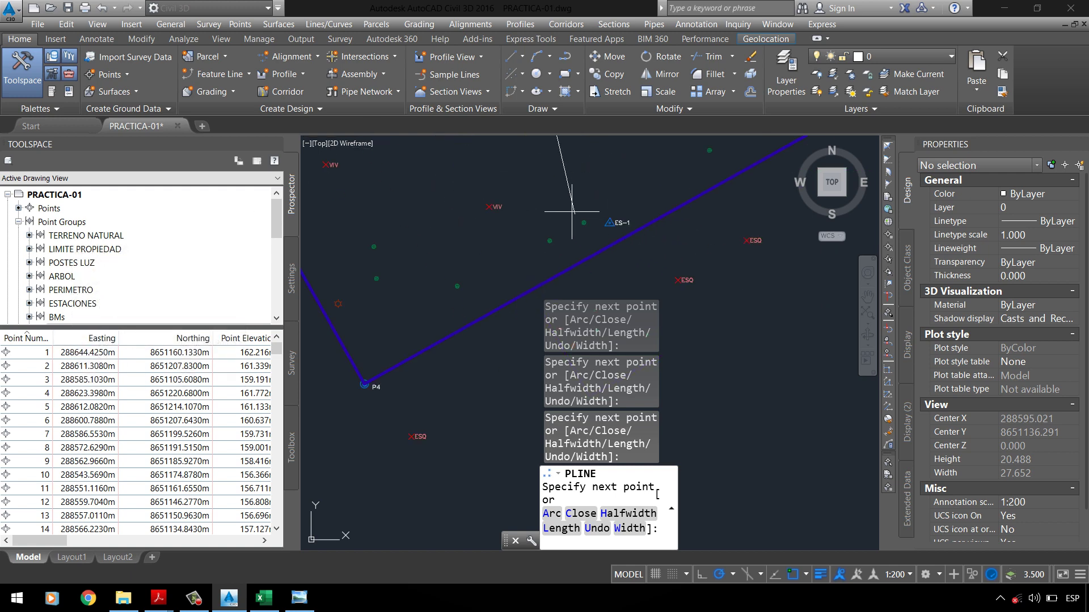
scroll(572, 237, down, 5)
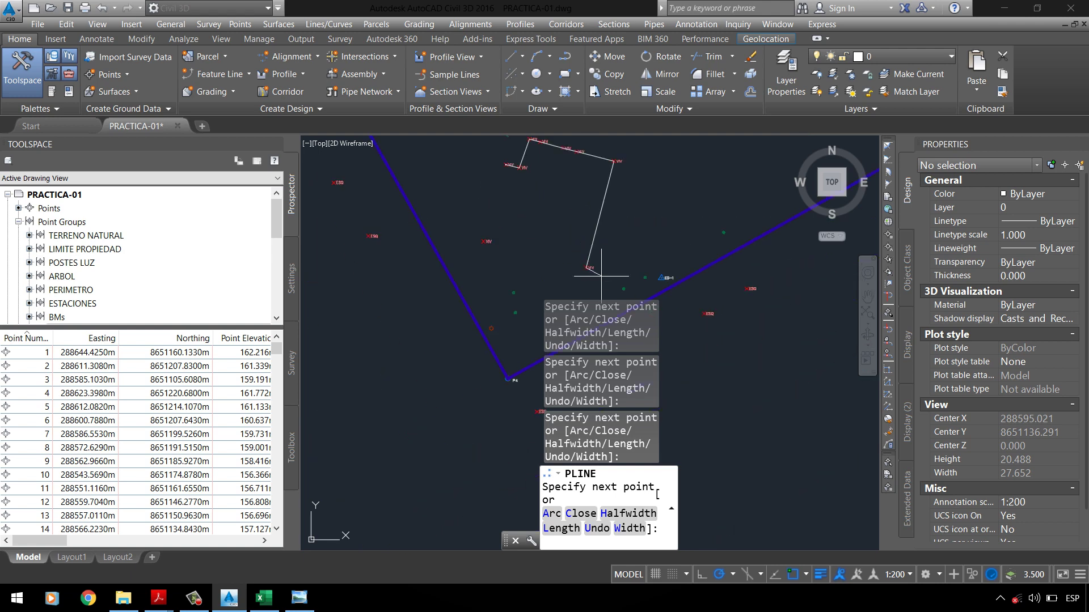
scroll(432, 199, up, 4)
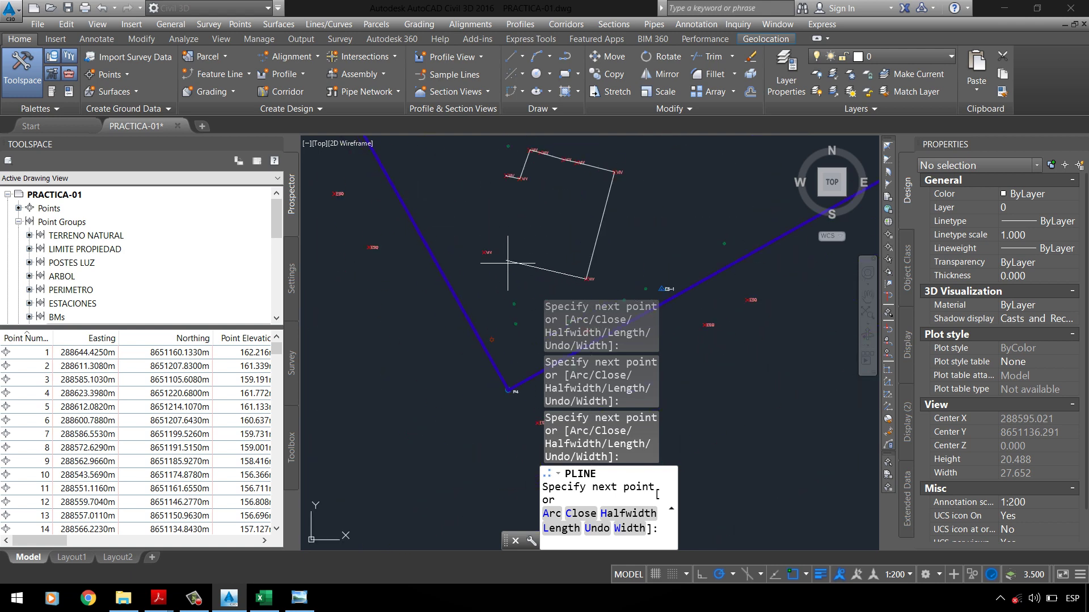
scroll(394, 238, down, 4)
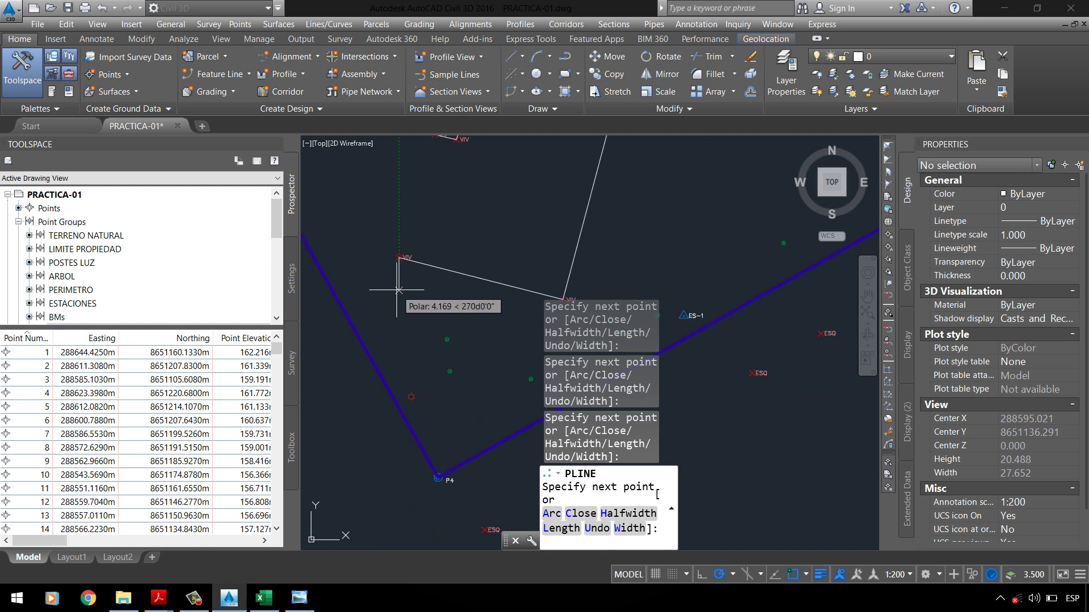
scroll(391, 200, up, 4)
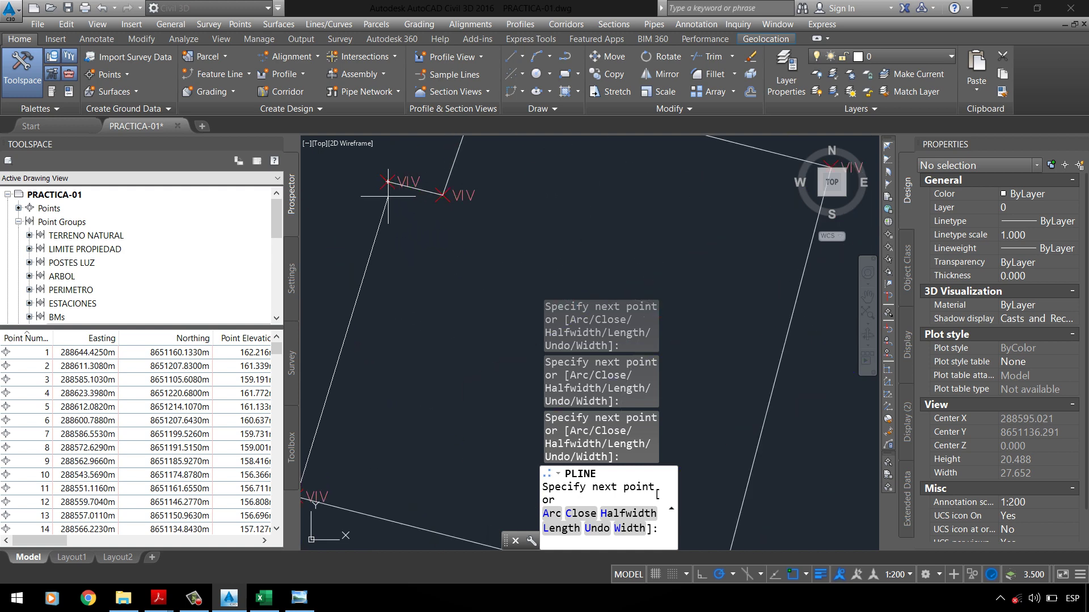
scroll(417, 238, down, 4)
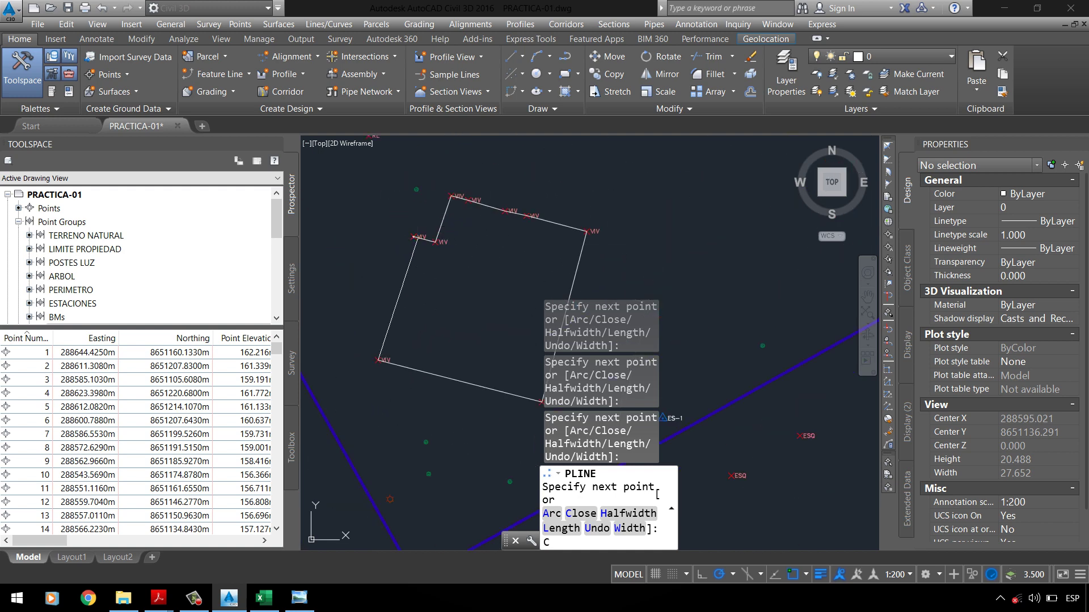
key(Return)
scroll(452, 221, down, 4)
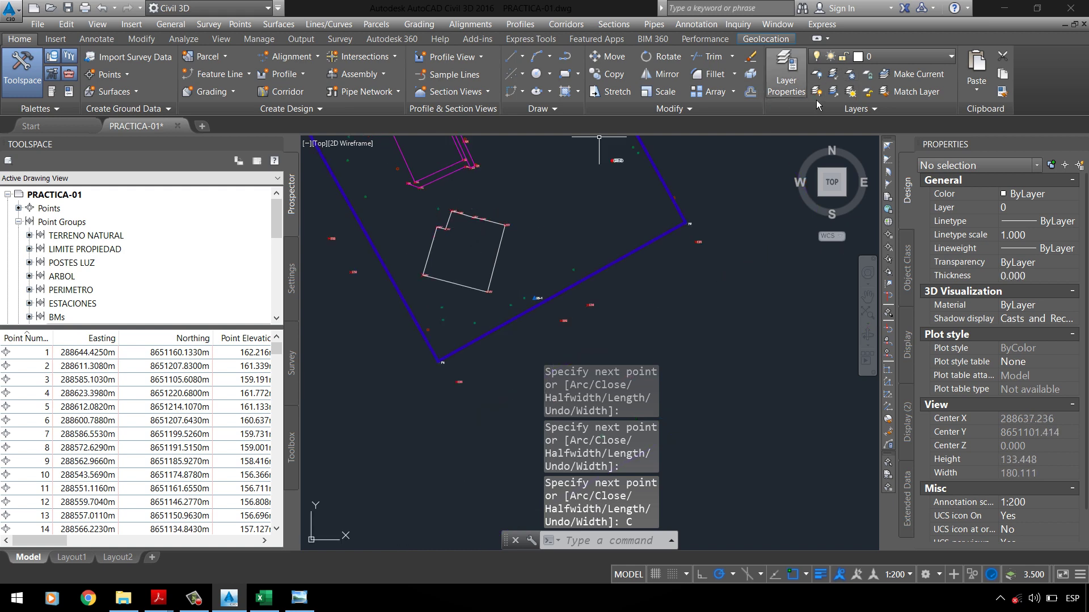
Step: Give the house outline the magenta slab outline's properties with Match Properties
click(448, 170)
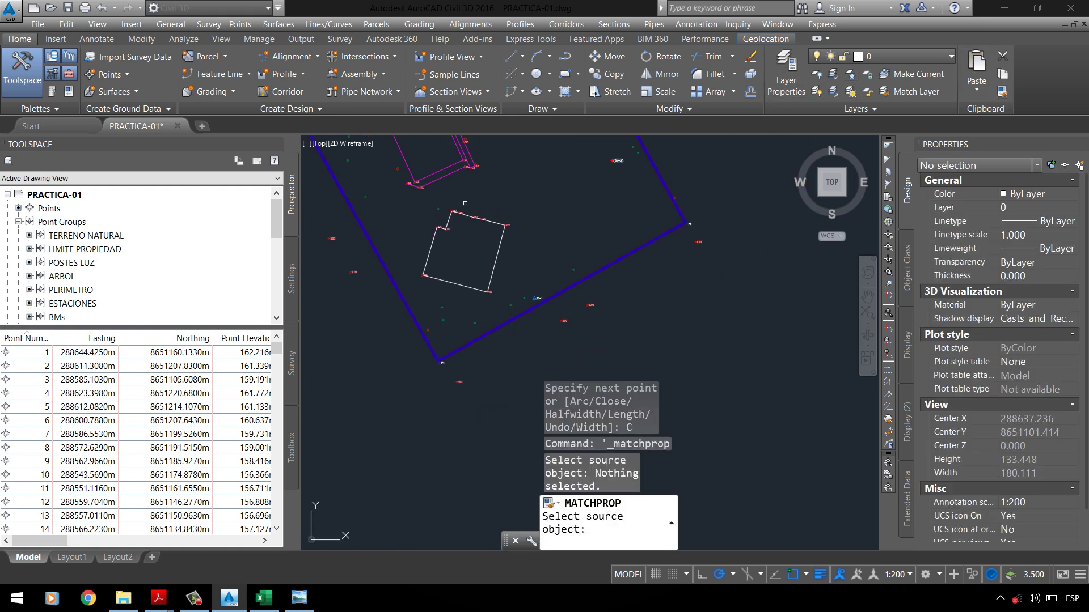
click(452, 171)
scroll(473, 213, up, 4)
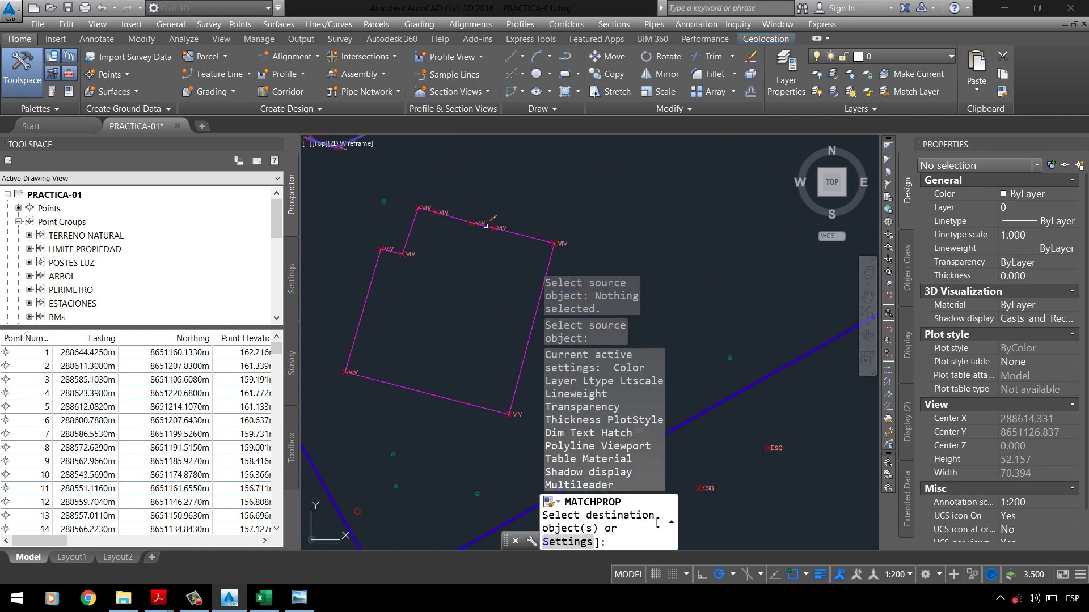
click(532, 234)
click(668, 475)
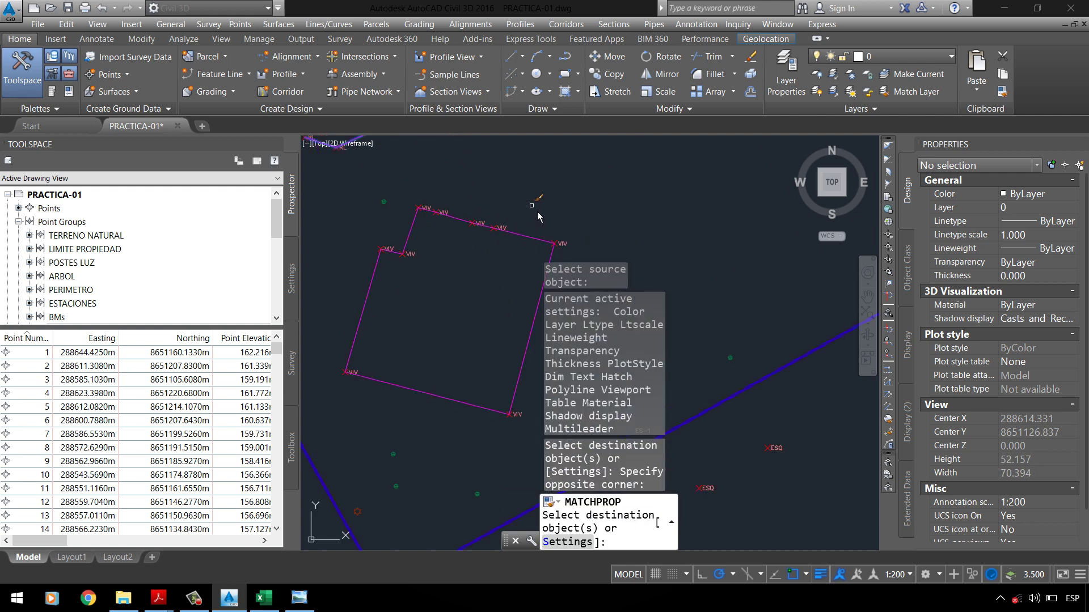
key(Return)
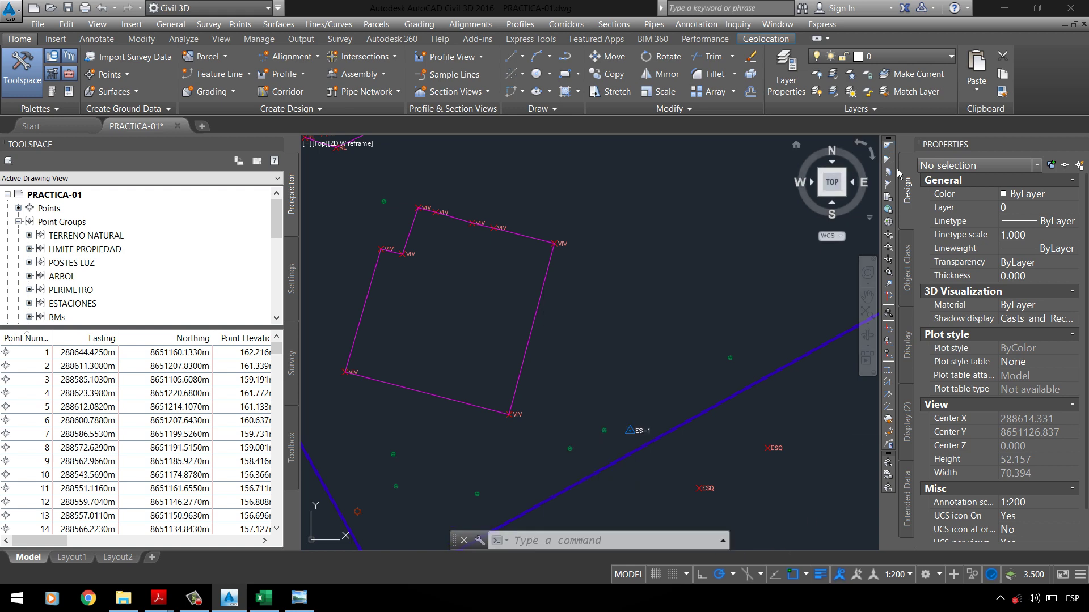
Step: Close the Properties palette and zoom out to the whole site boundary
click(1082, 142)
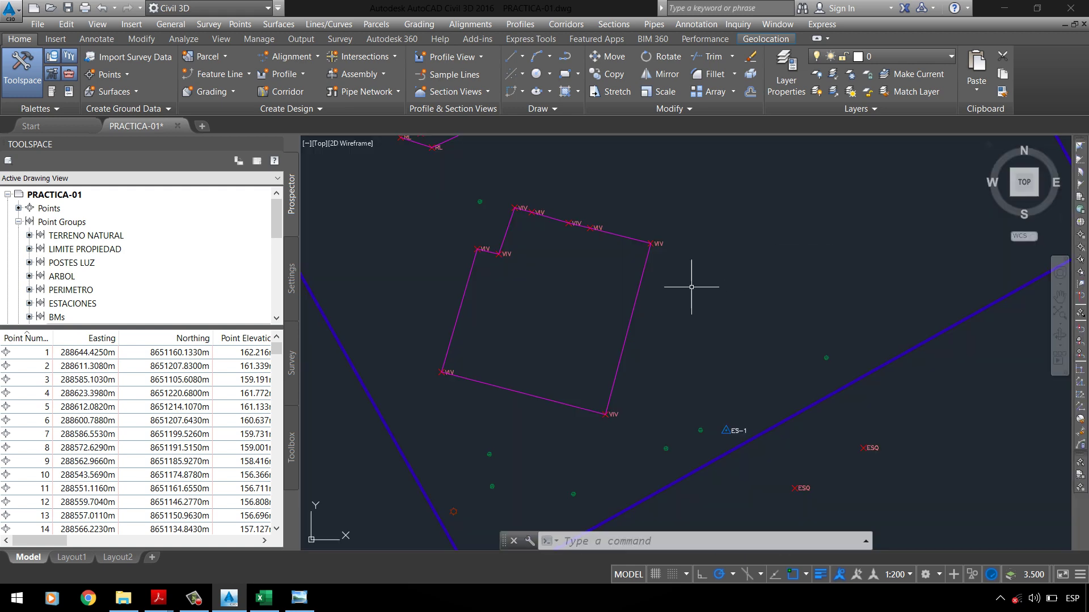
scroll(529, 287, down, 3)
scroll(528, 238, up, 2)
scroll(495, 225, down, 2)
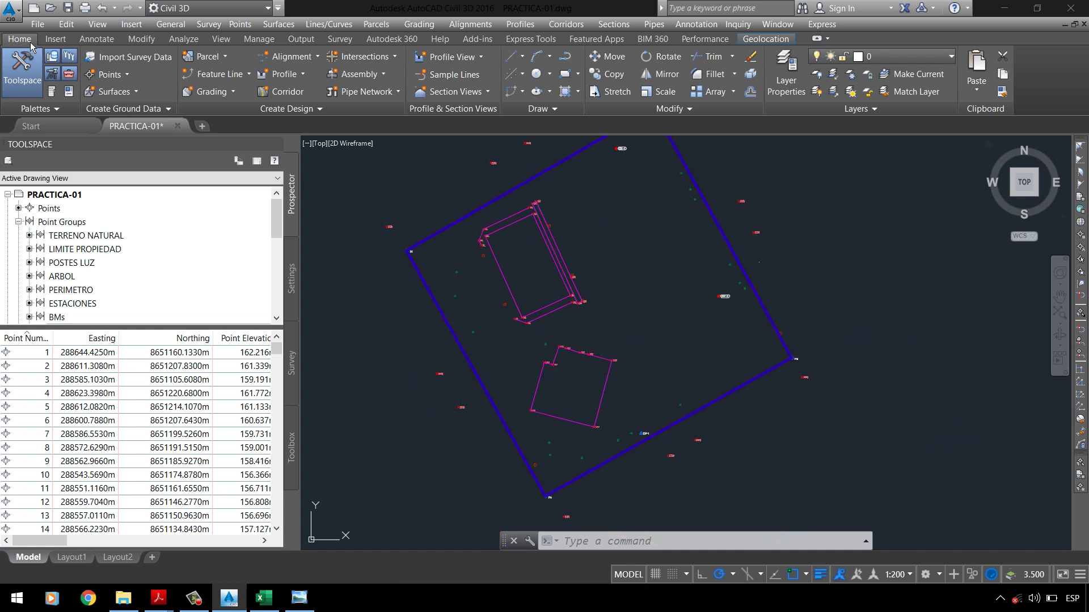
Step: Save the drawing and view the reference park plan image
key(ctrl+s)
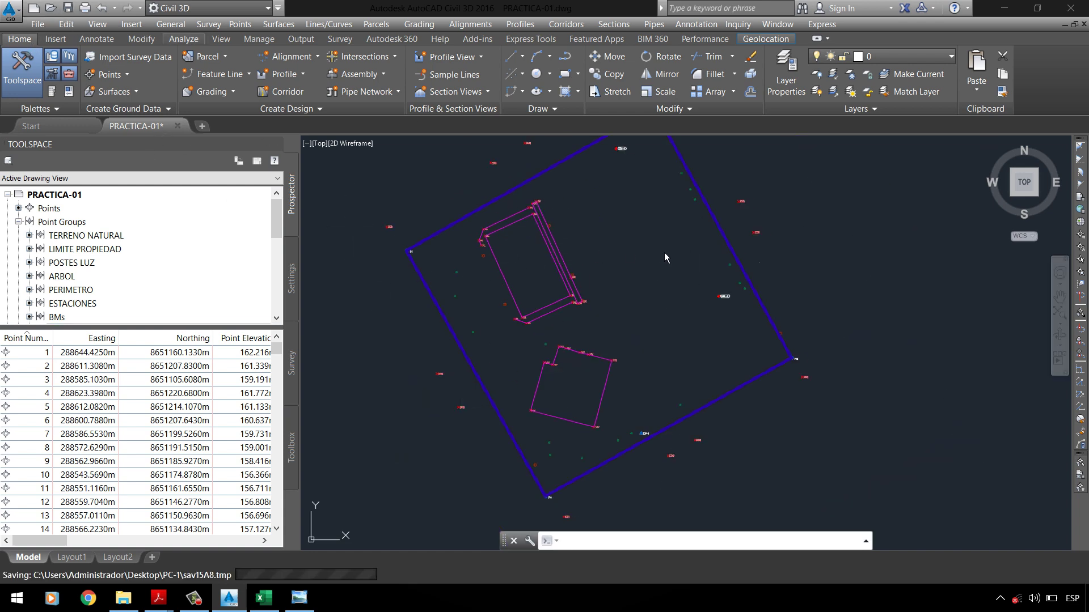
click(299, 597)
scroll(503, 330, down, 1)
scroll(355, 265, up, 2)
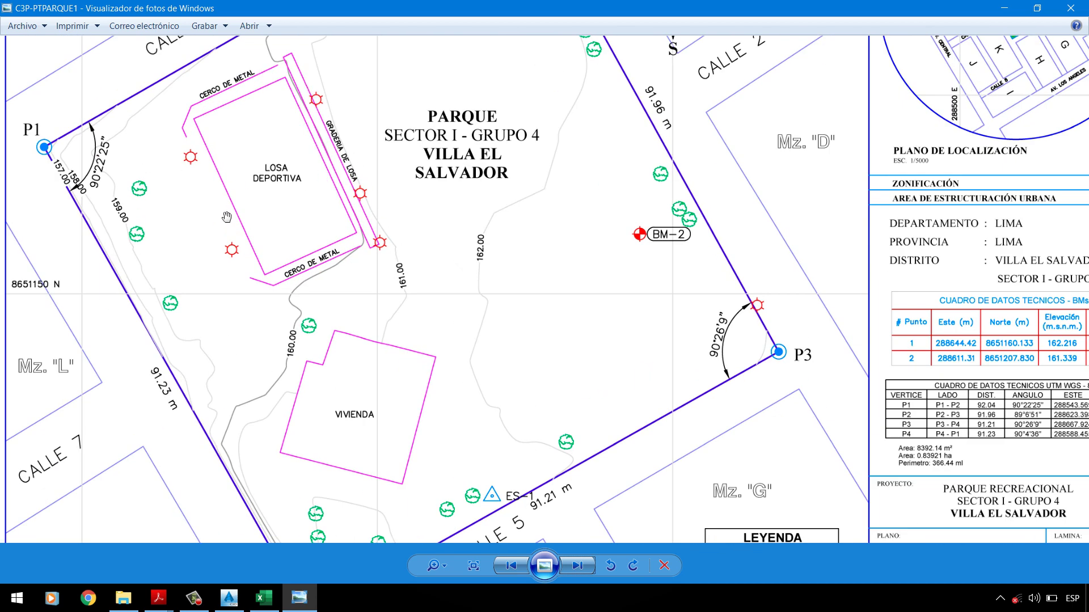
Step: Return to the Civil 3D drawing and zoom out to the full site
click(229, 598)
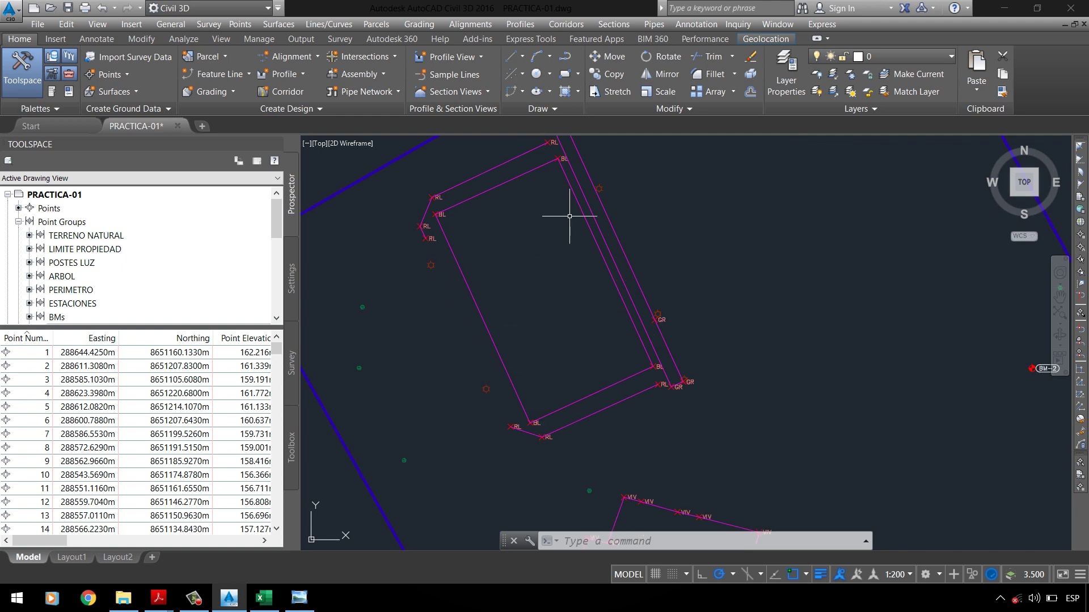
scroll(649, 322, down, 2)
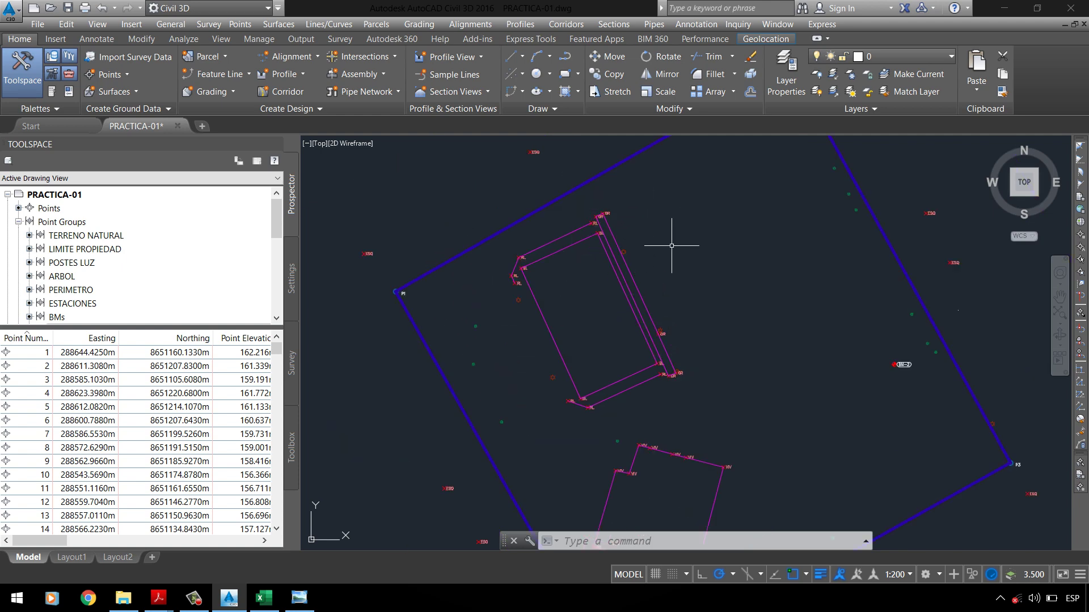
scroll(653, 292, down, 1)
scroll(659, 428, up, 3)
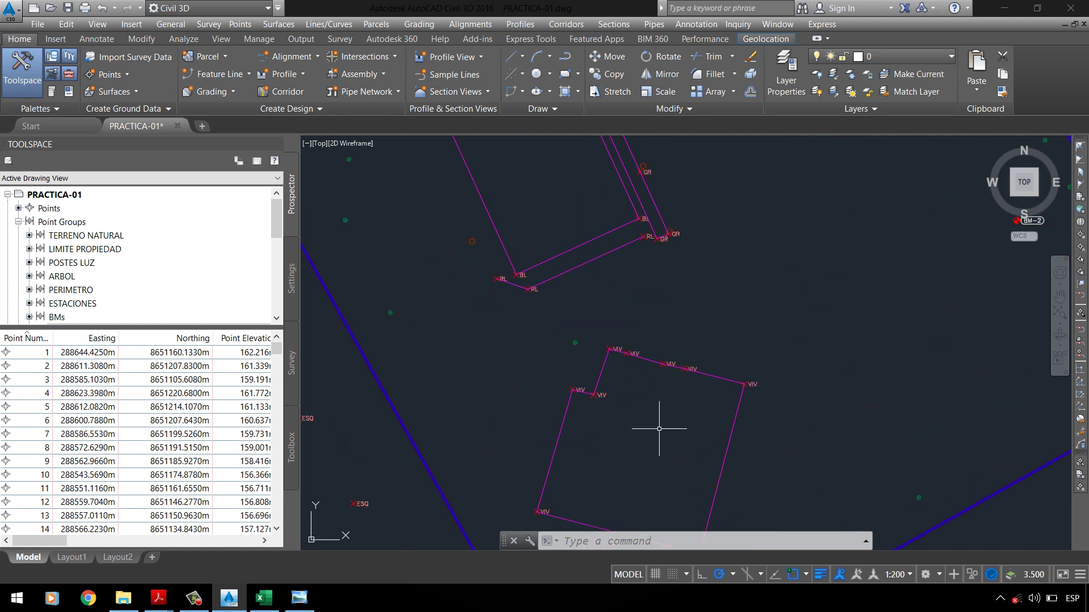
scroll(539, 361, down, 3)
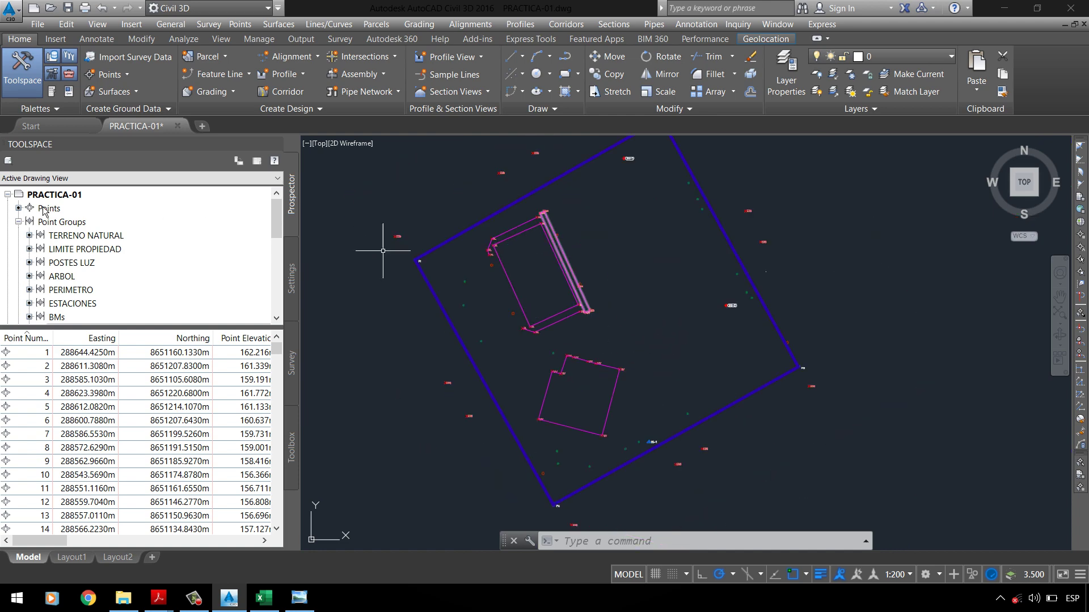
scroll(119, 264, down, 2)
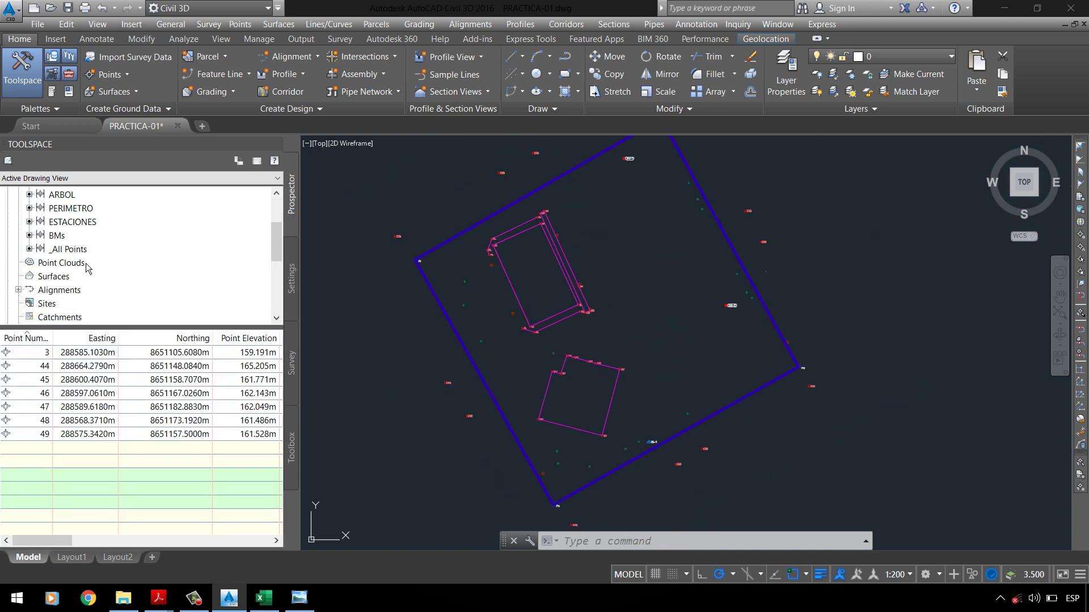
Step: In the _All Points group properties, set Point style and Point label style to <none>, apply and accept
click(85, 250)
right_click(85, 250)
click(120, 257)
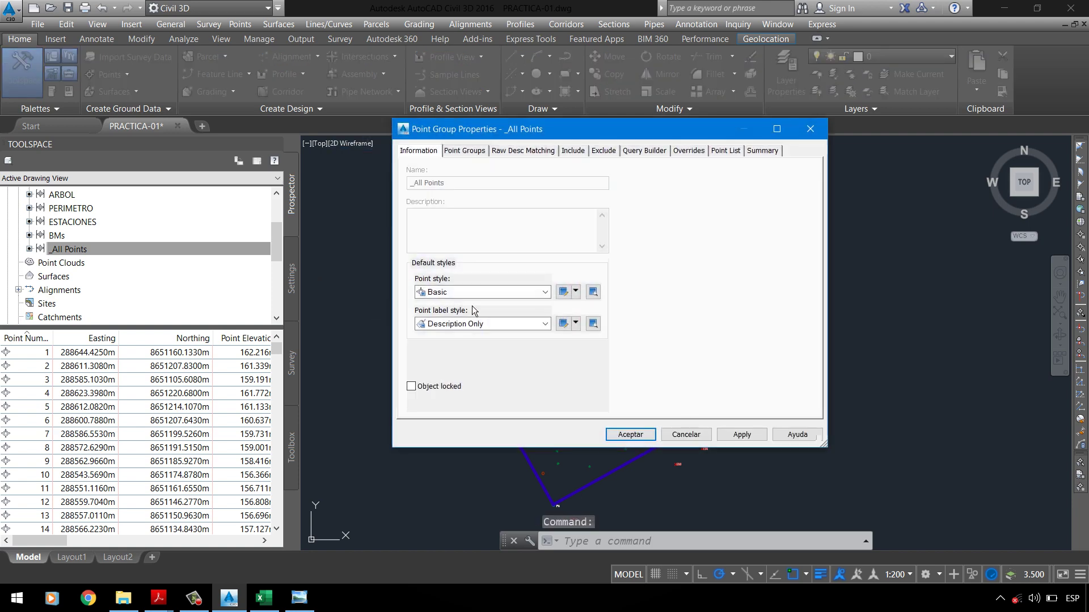
click(473, 293)
click(452, 305)
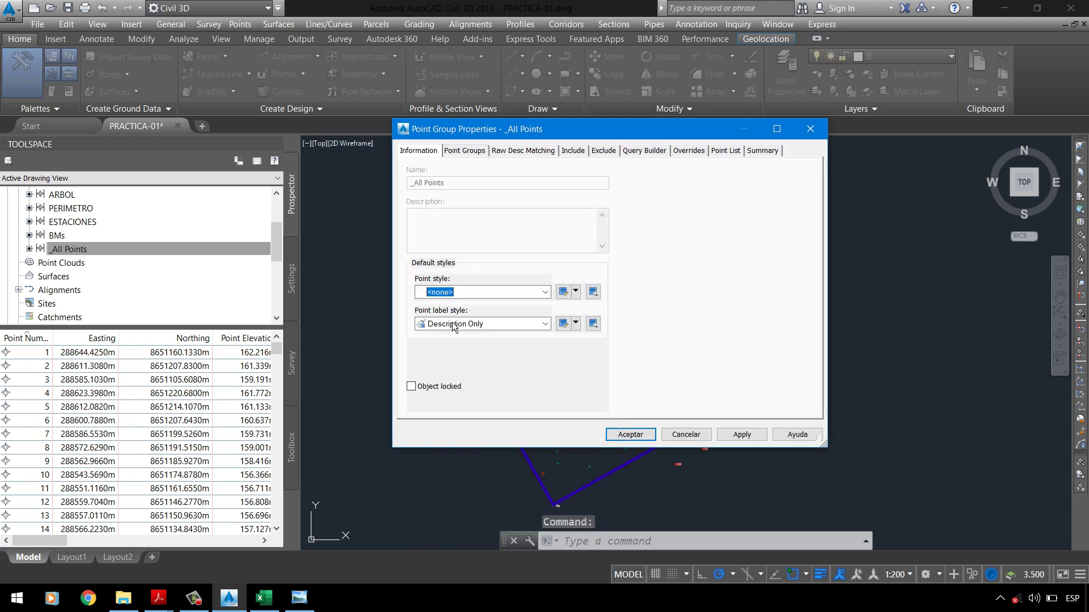
click(453, 325)
click(448, 340)
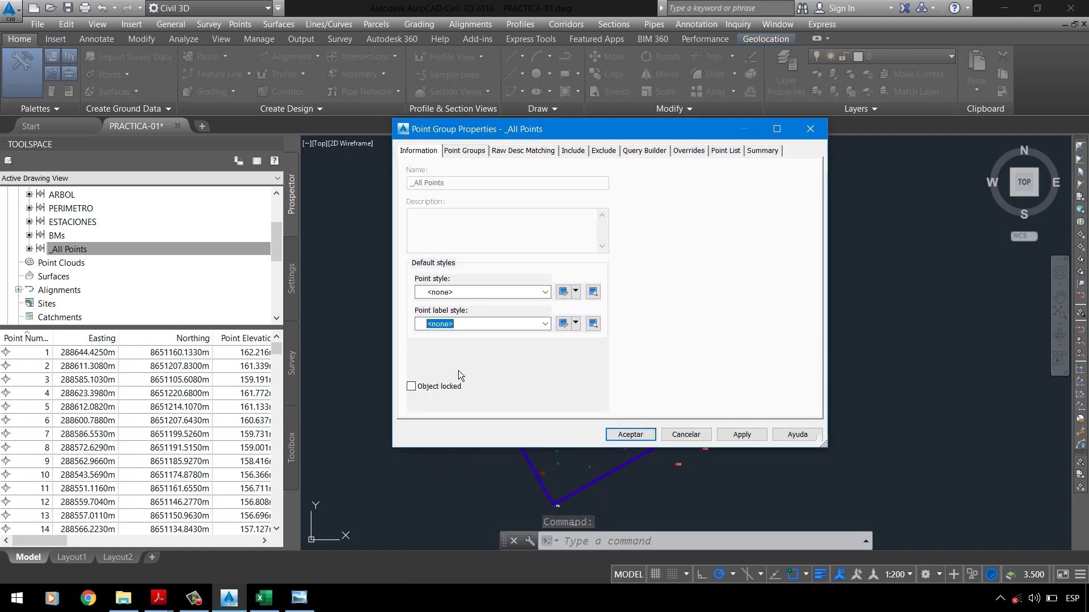
click(735, 439)
click(630, 434)
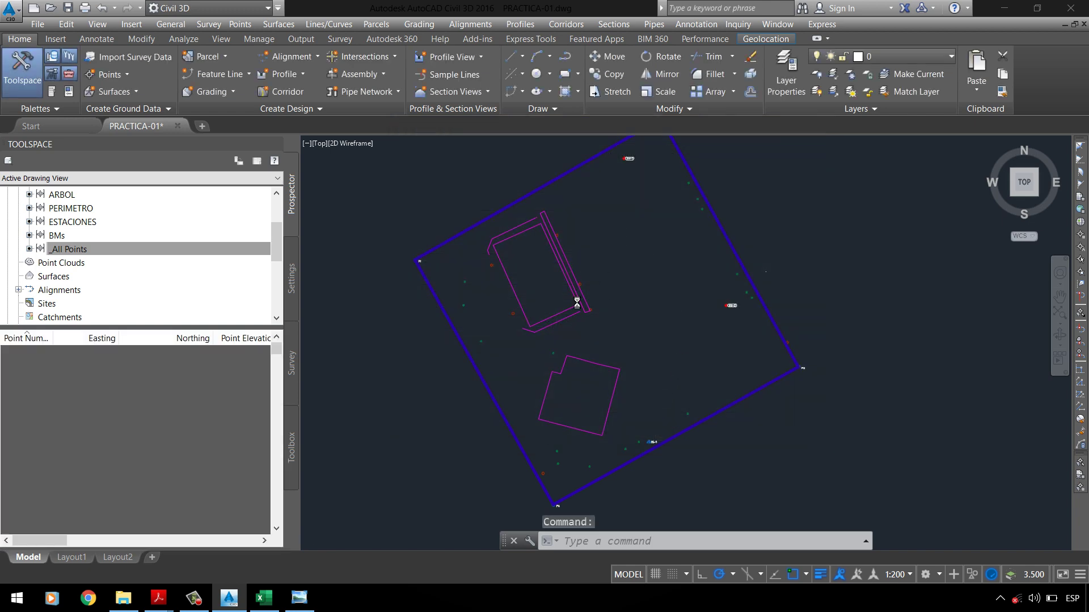
Step: Check the reference park plan, then return to the court outline with the Annotate tools shown
scroll(577, 303, up, 3)
scroll(564, 301, down, 1)
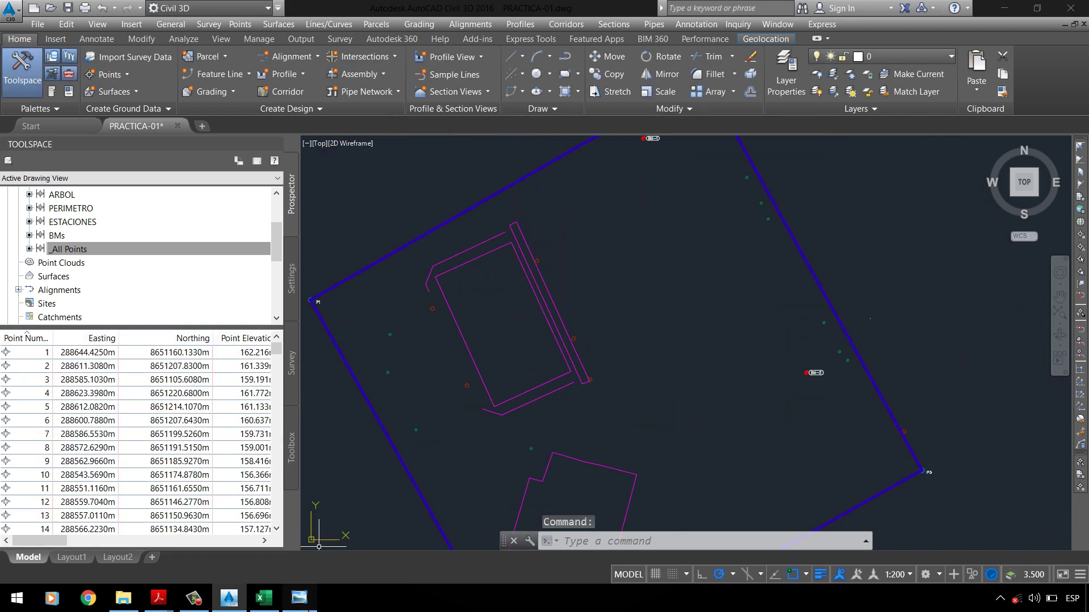
click(298, 597)
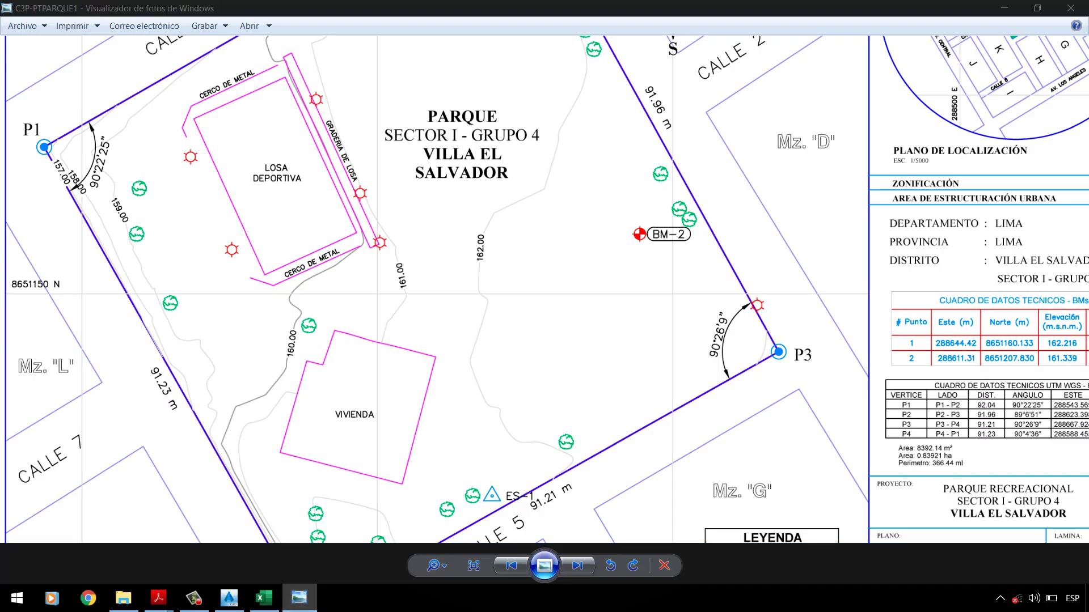
key(alt+Tab)
scroll(482, 238, up, 2)
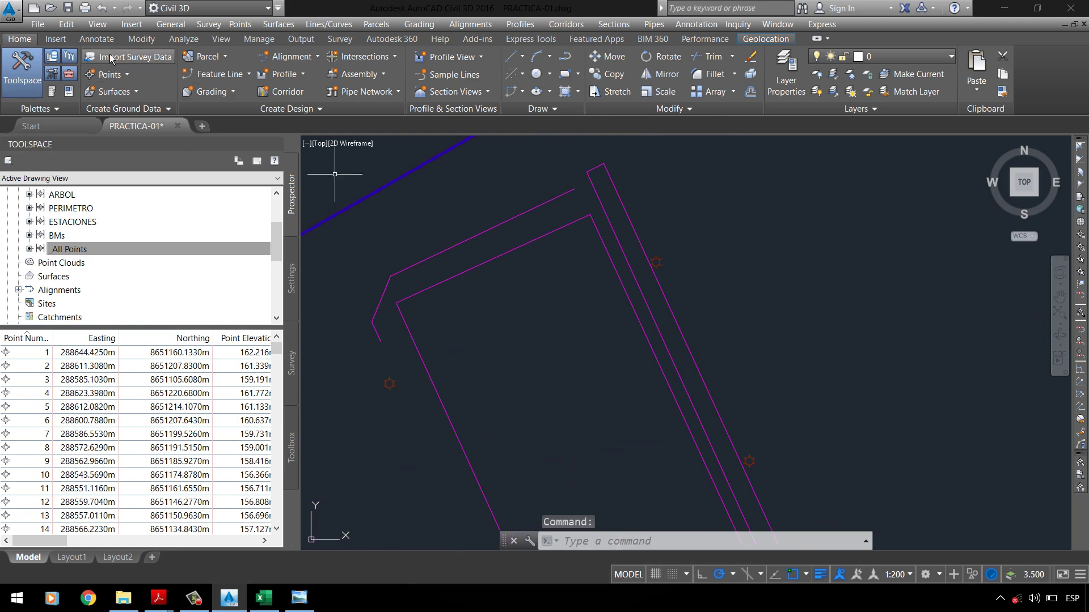
click(97, 38)
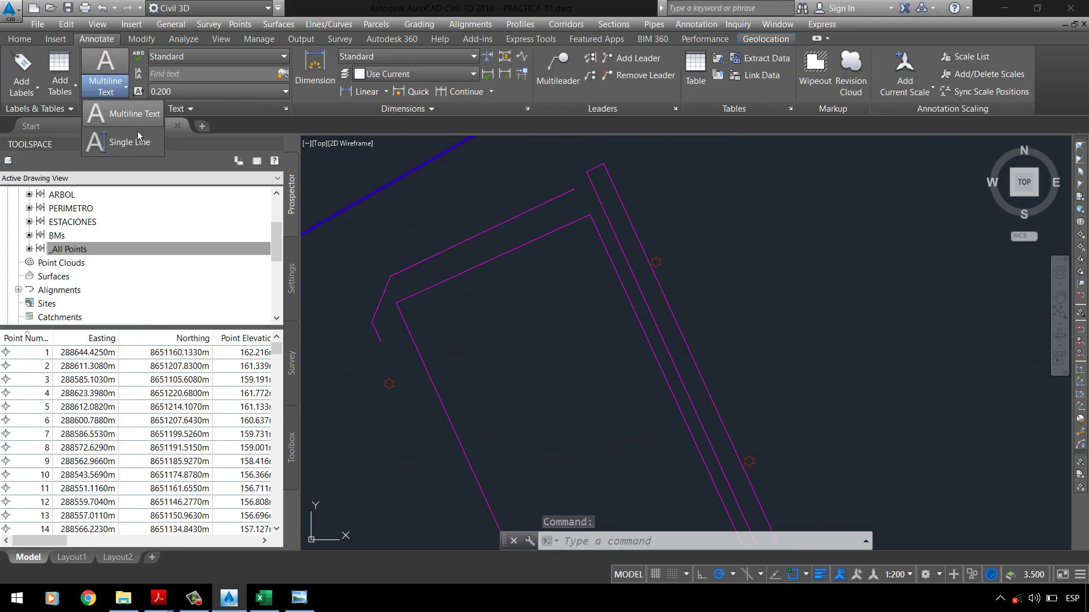
Step: Place a multiline text label reading 'CERCO DE METAL' beside the slab fence
click(108, 88)
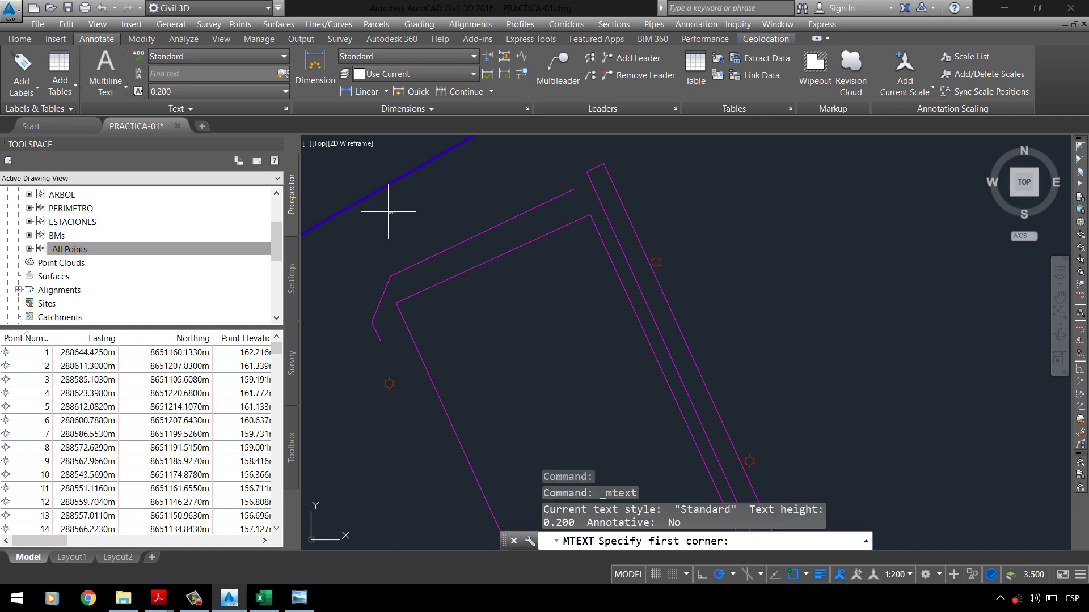
scroll(391, 224, up, 2)
click(456, 298)
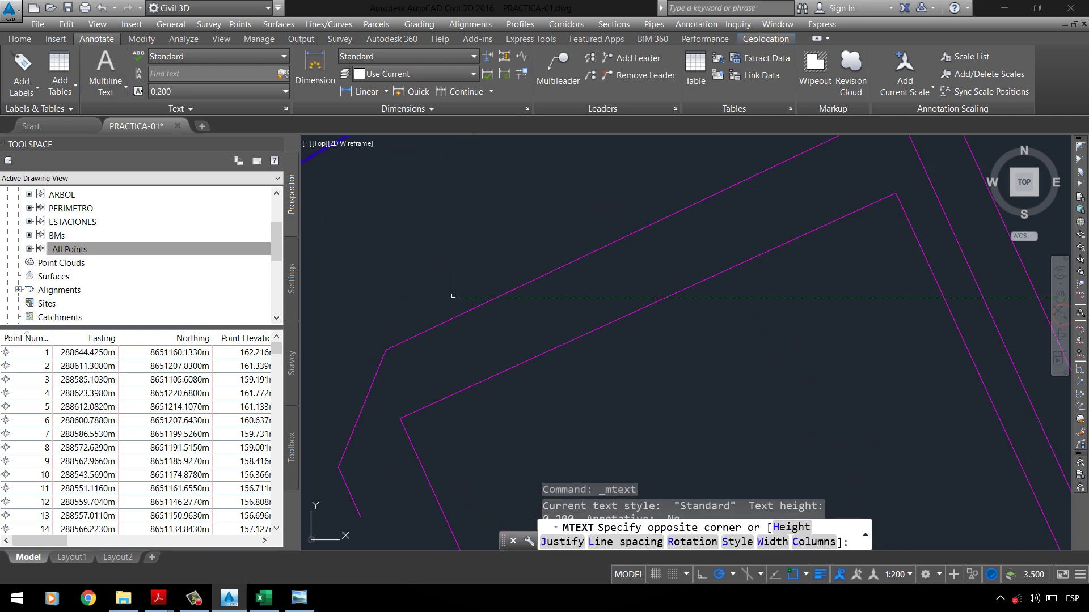
click(456, 258)
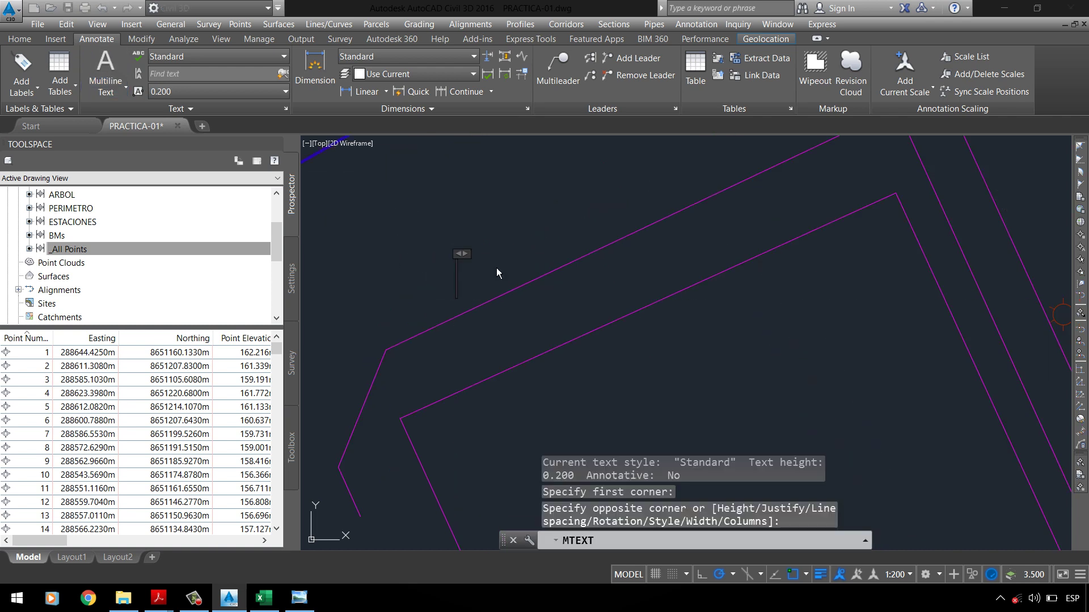
text(SDDS)
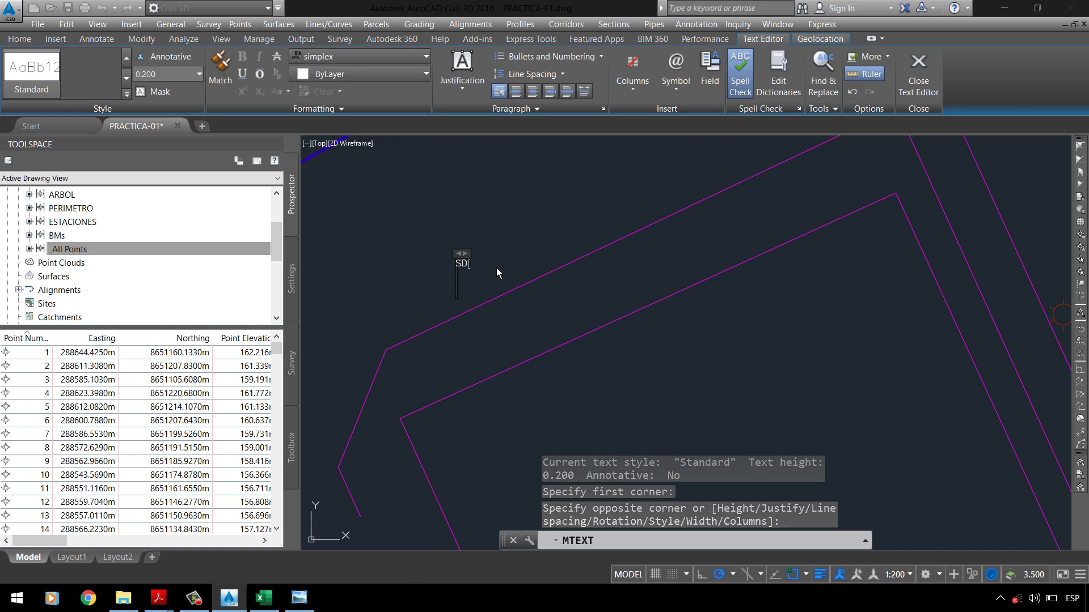
key(BackSpace)
key(BackSpace)
key(BackSpace)
text(CERCP)
key(BackSpace)
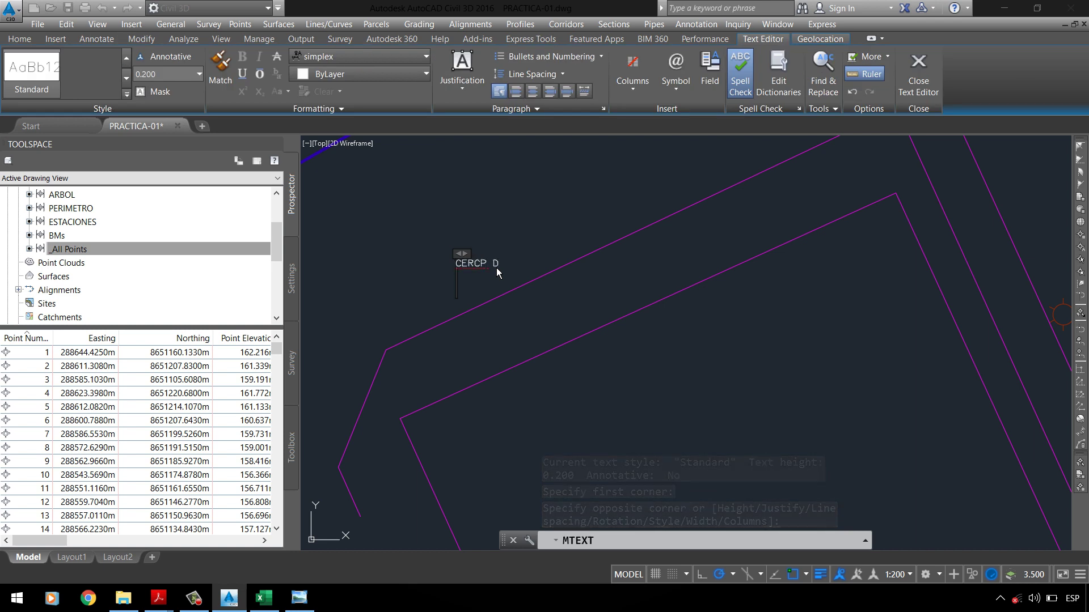
text(O DE MET)
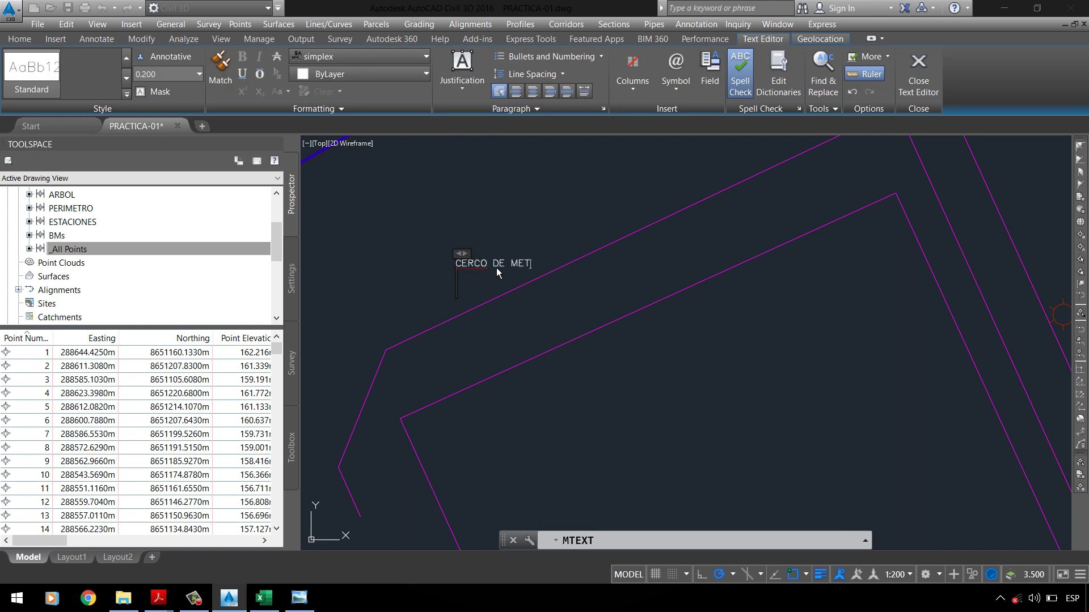
text(AL)
click(514, 250)
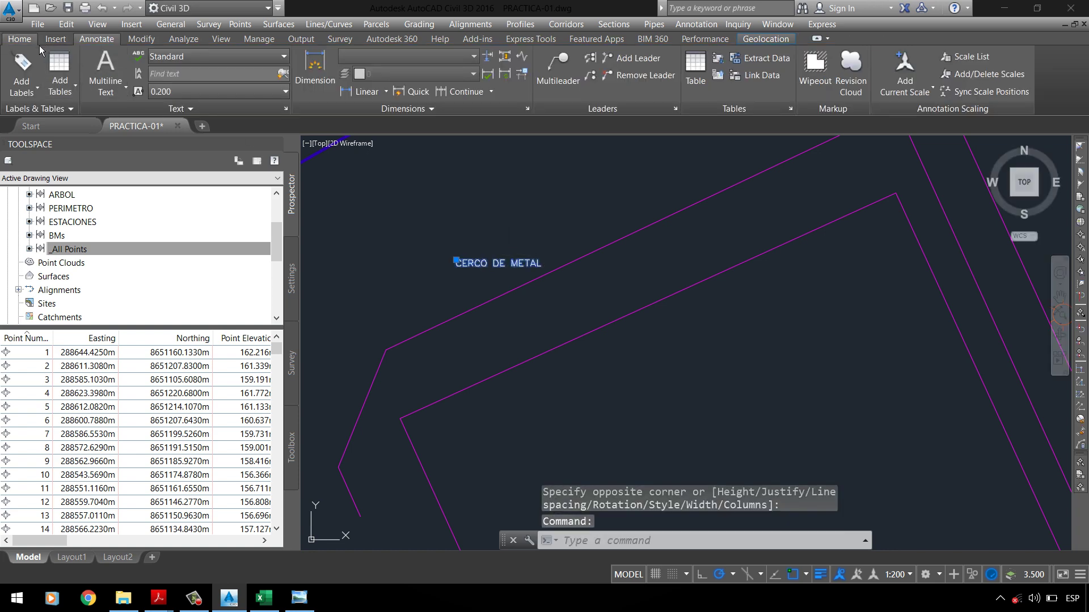
Step: Rotate the CERCO DE METAL label parallel to the fence line
click(20, 39)
click(74, 94)
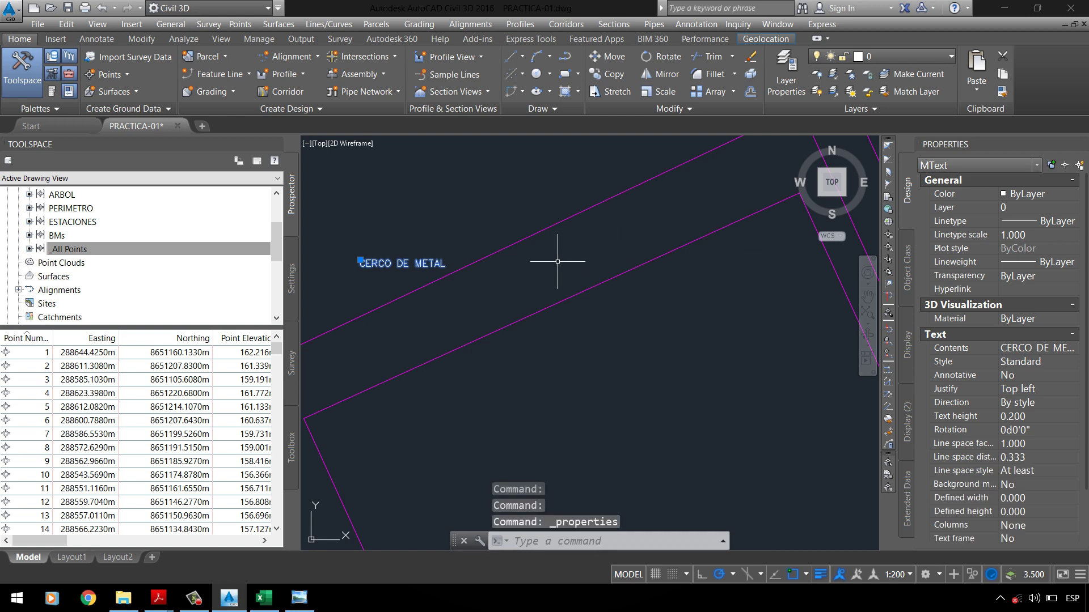
click(661, 56)
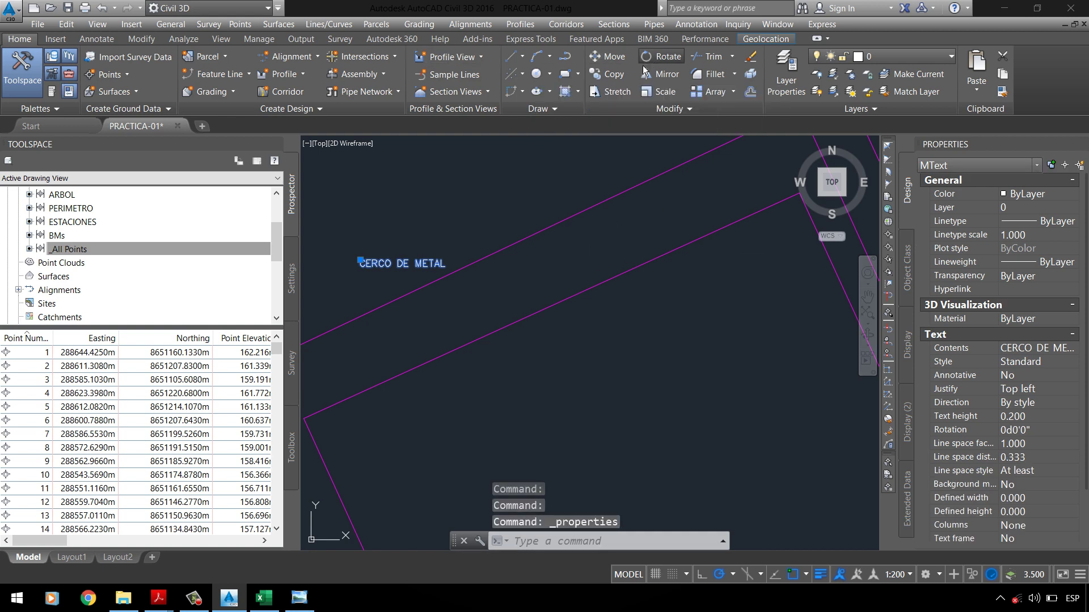
click(446, 260)
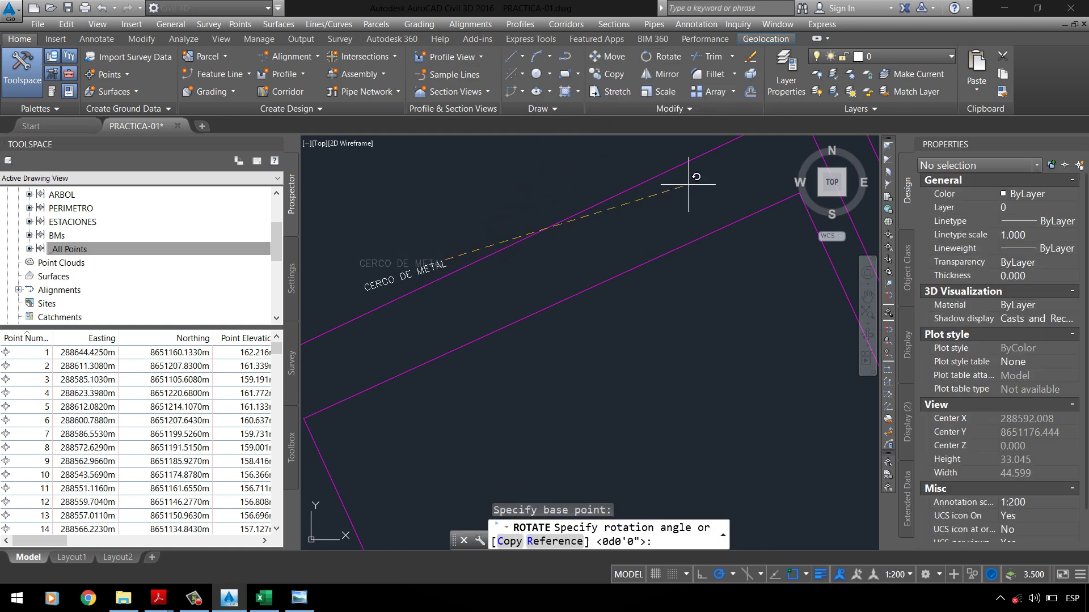
click(617, 174)
scroll(595, 185, down, 3)
Step: Set the CERCO DE METAL label's text height to 0.5
click(539, 215)
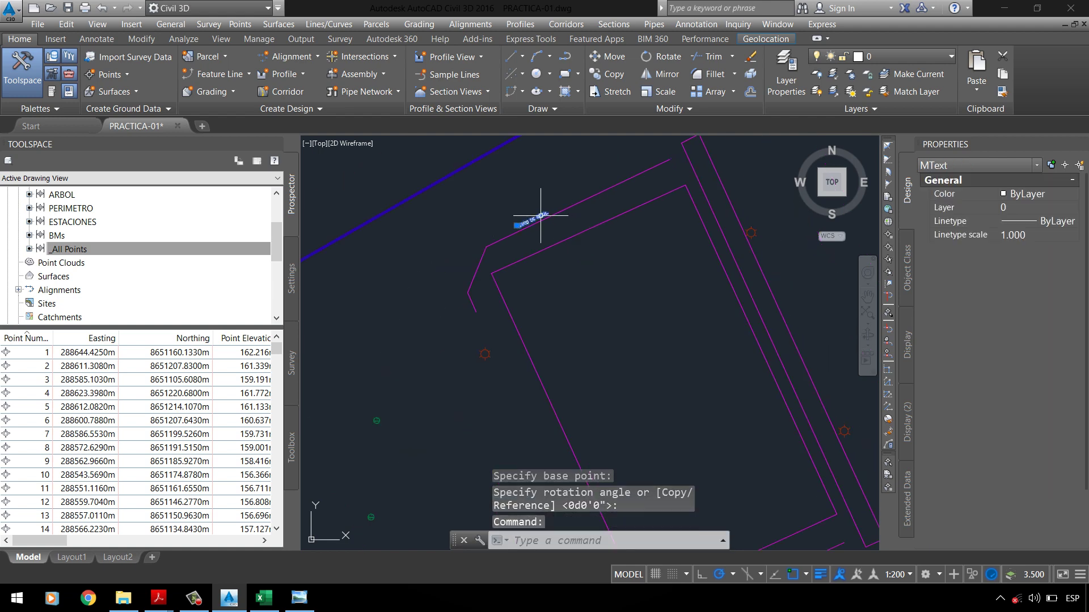
click(1037, 417)
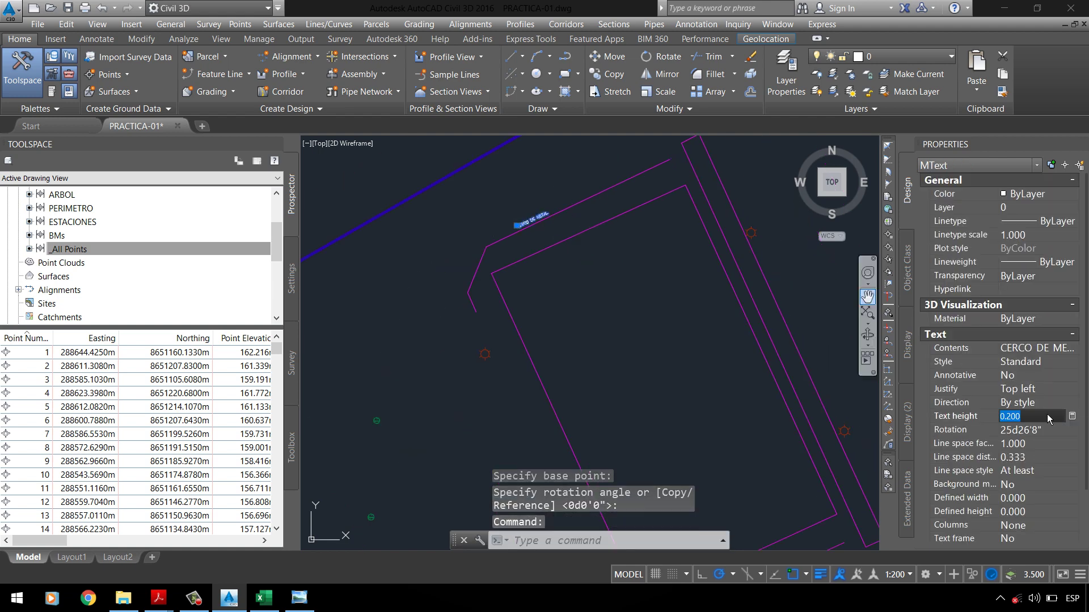
text(0.5)
key(Return)
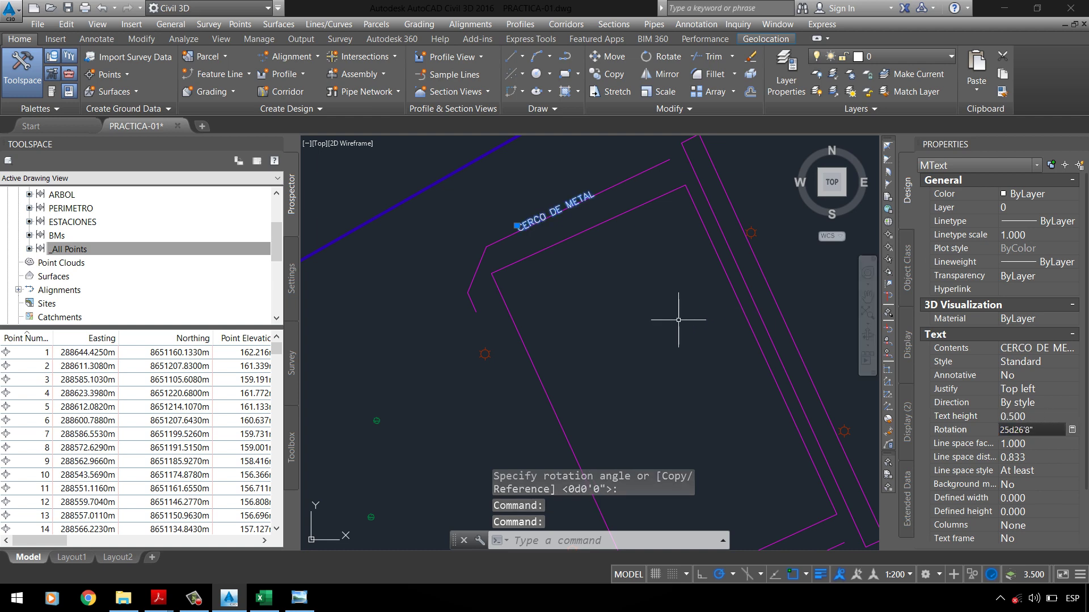
Step: Start moving the label, then cancel the move and save the drawing
text(M)
key(Return)
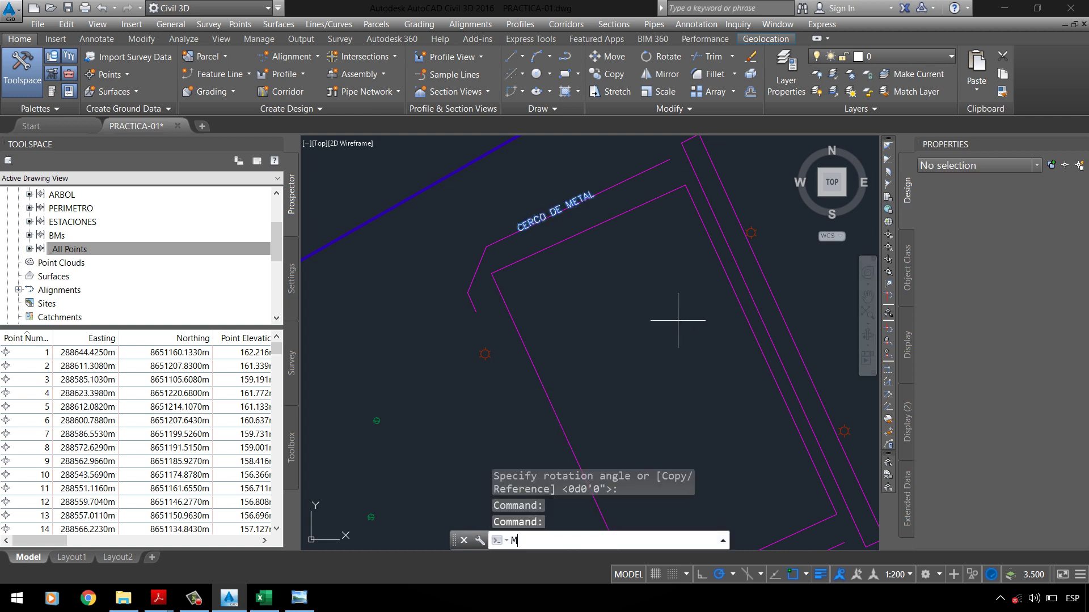
click(626, 271)
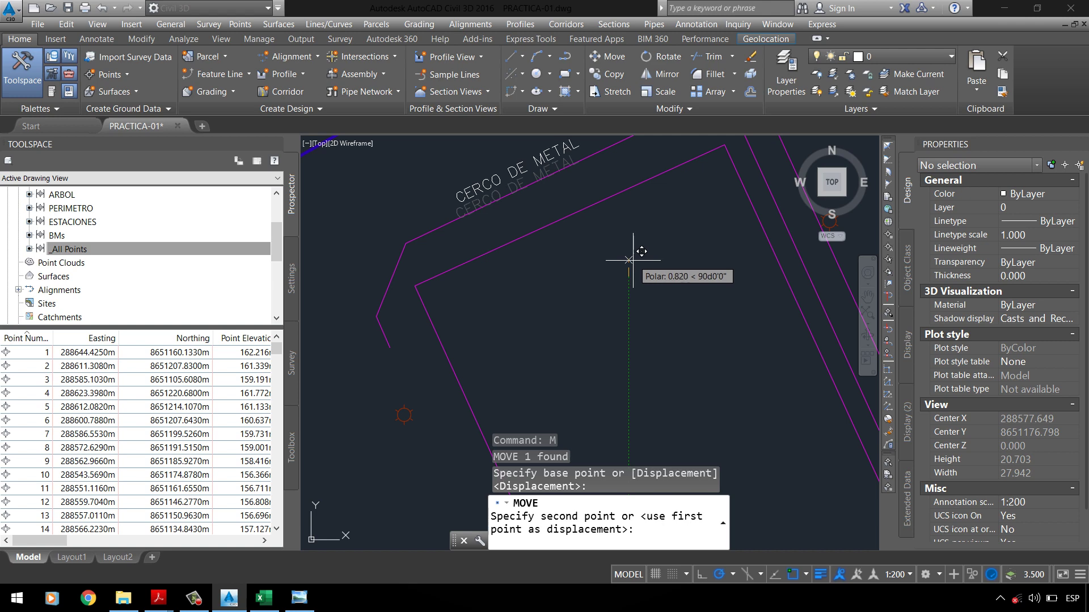
scroll(553, 264, down, 4)
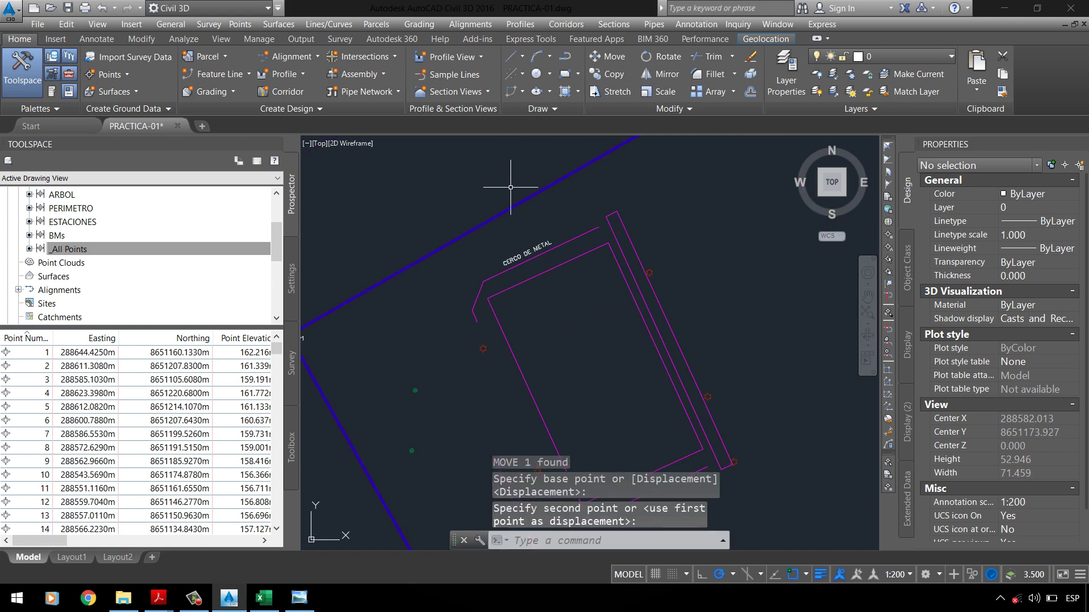
scroll(559, 389, down, 3)
scroll(539, 408, up, 2)
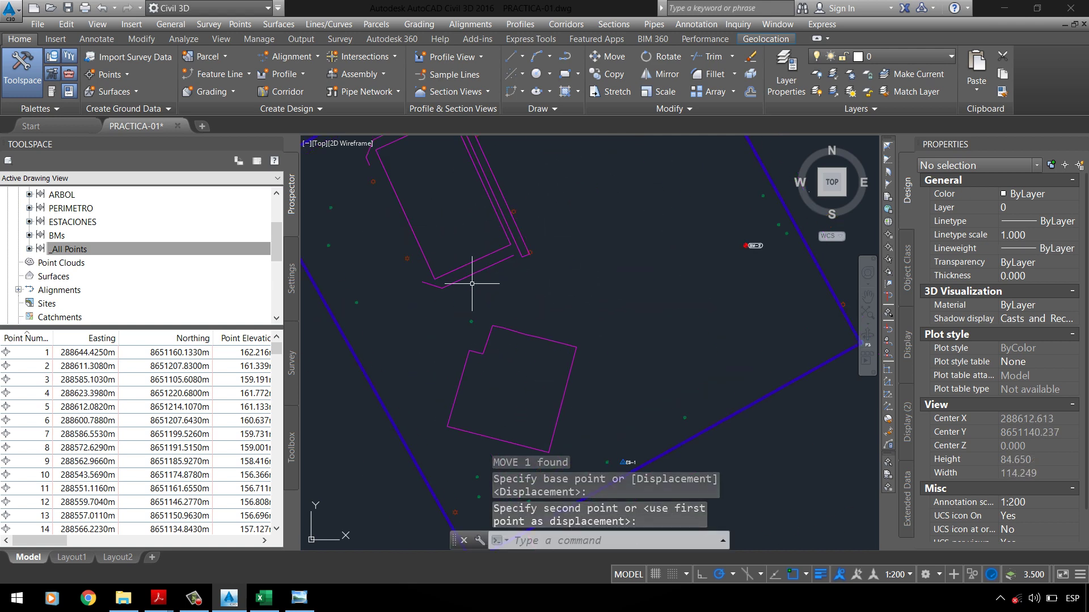
scroll(471, 284, down, 2)
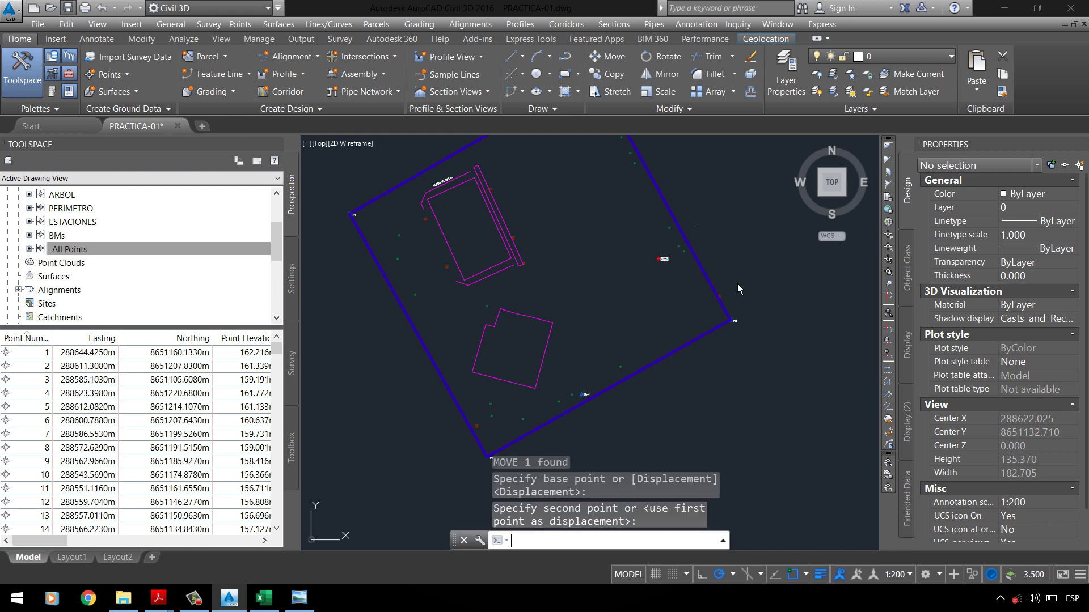
key(ctrl+s)
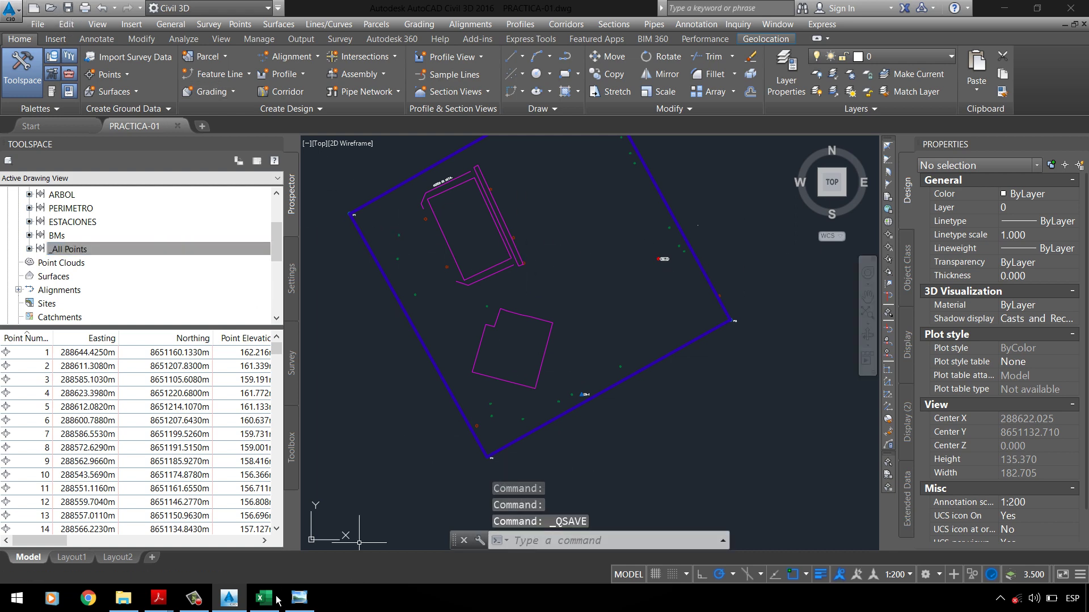
mouse_move(159, 598)
click(71, 535)
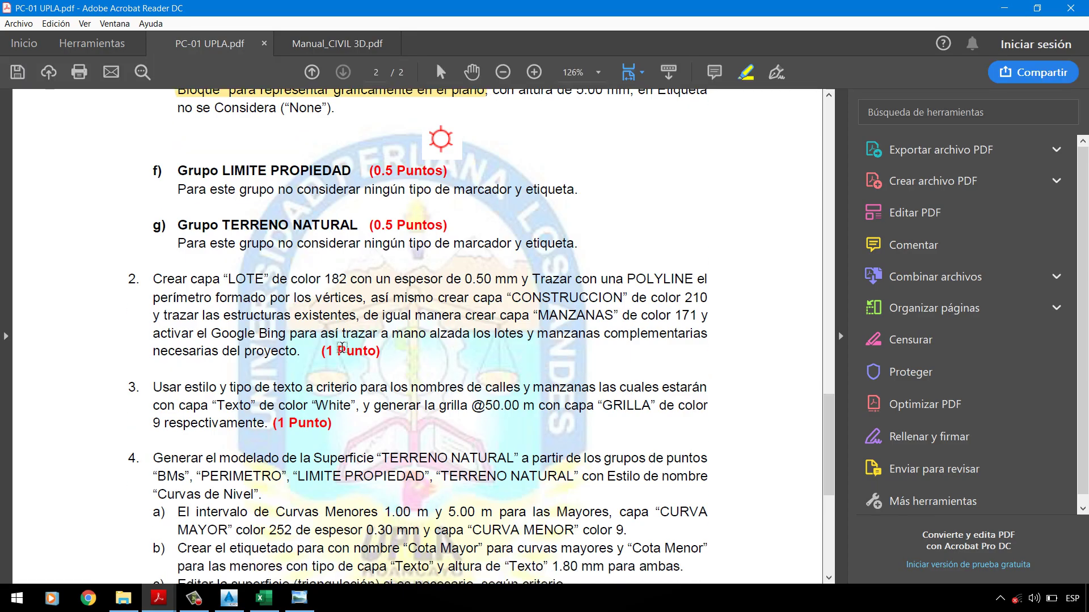
scroll(342, 347, down, 2)
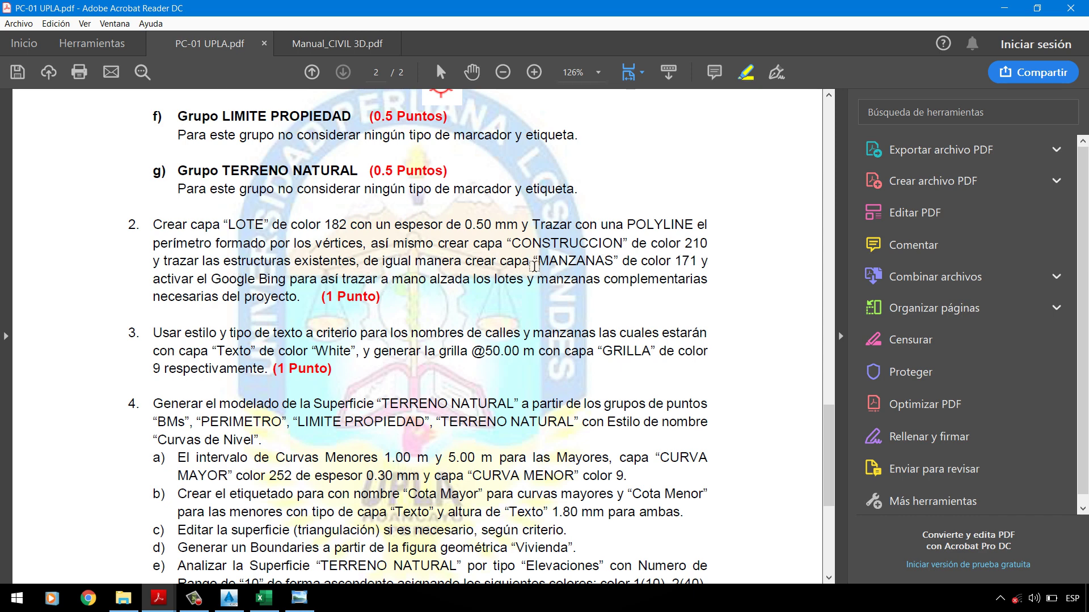
Step: Create a new layer named _MANZANAS with colour 171
click(1004, 7)
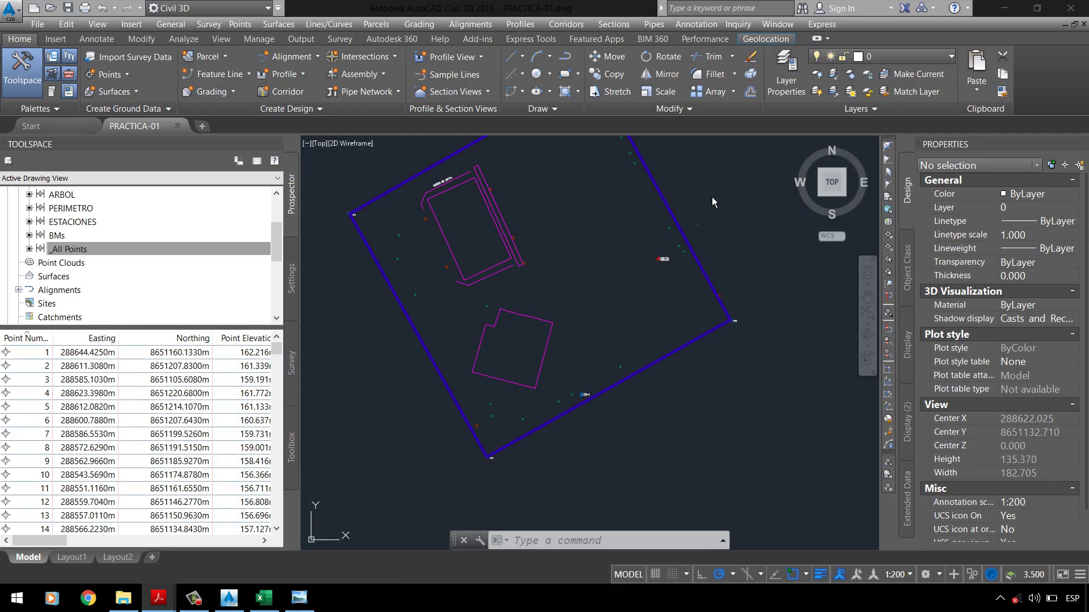
click(785, 78)
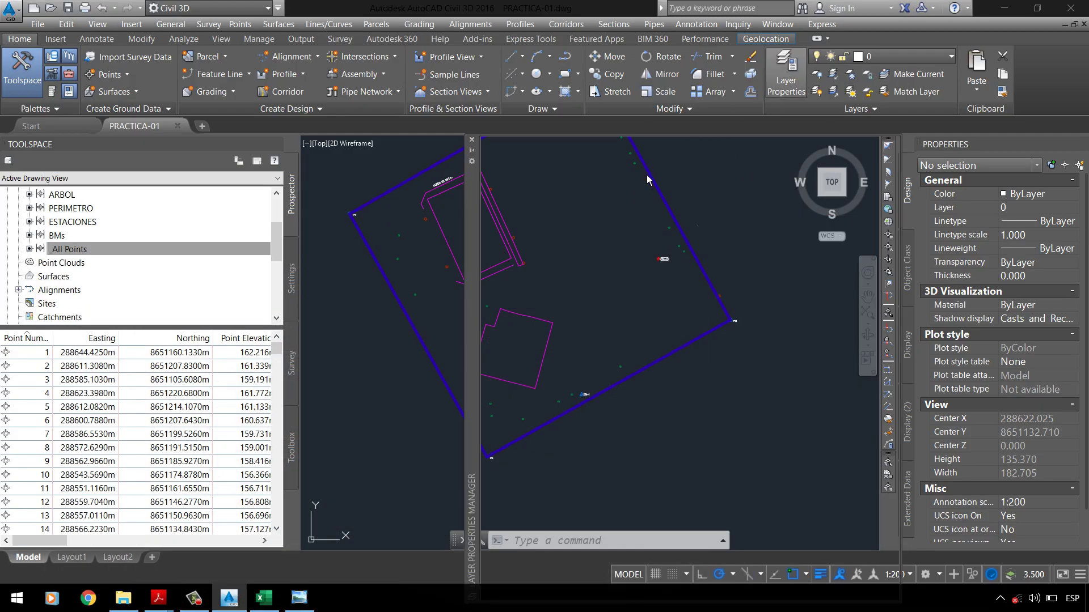
key(alt+n)
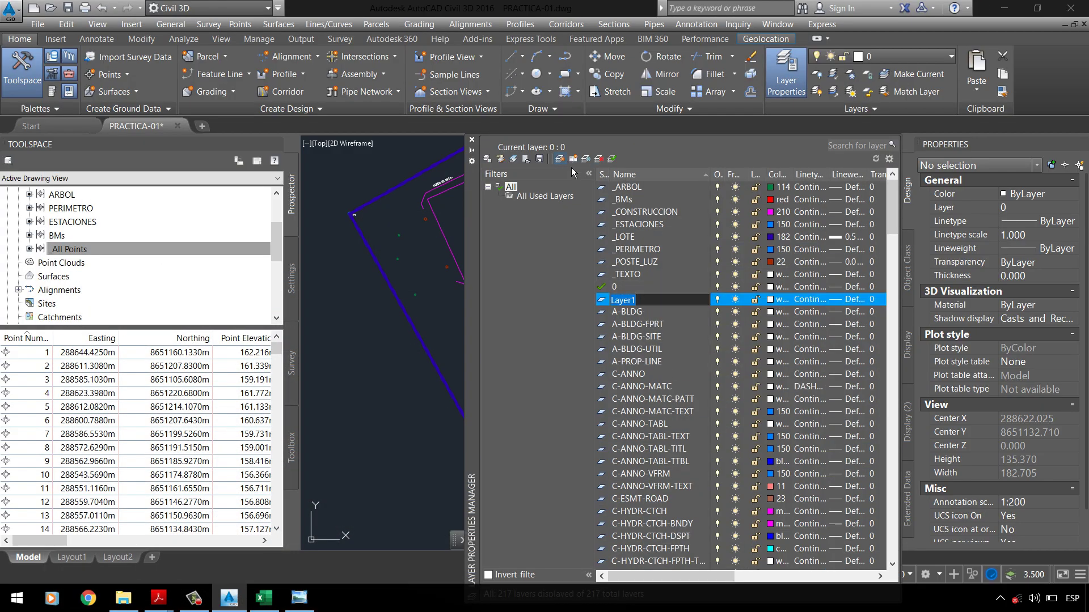
text(M)
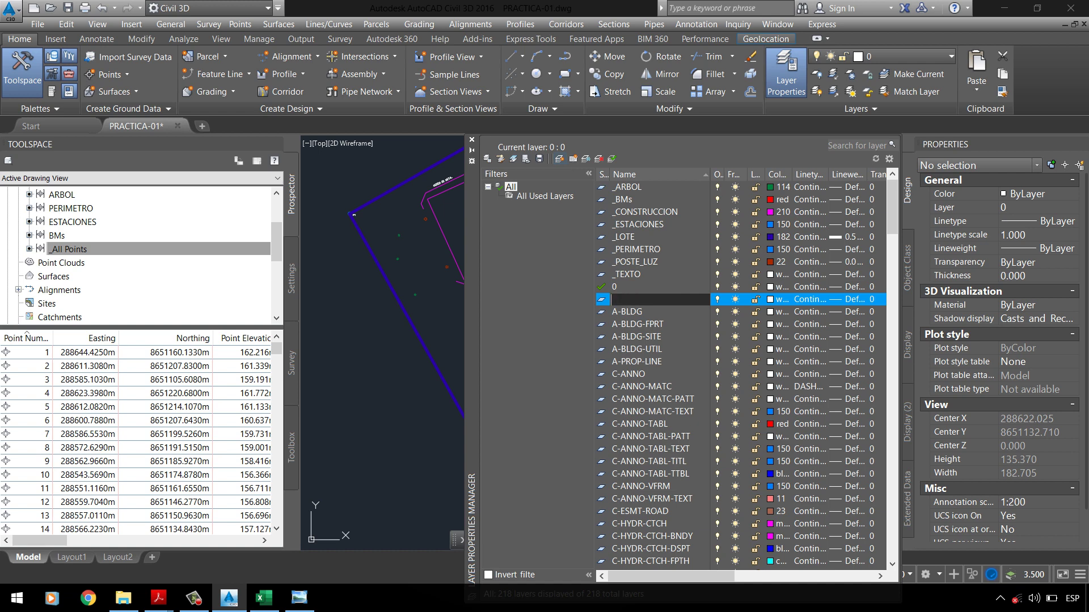
text(ANXA)
text(ZANAS)
key(Return)
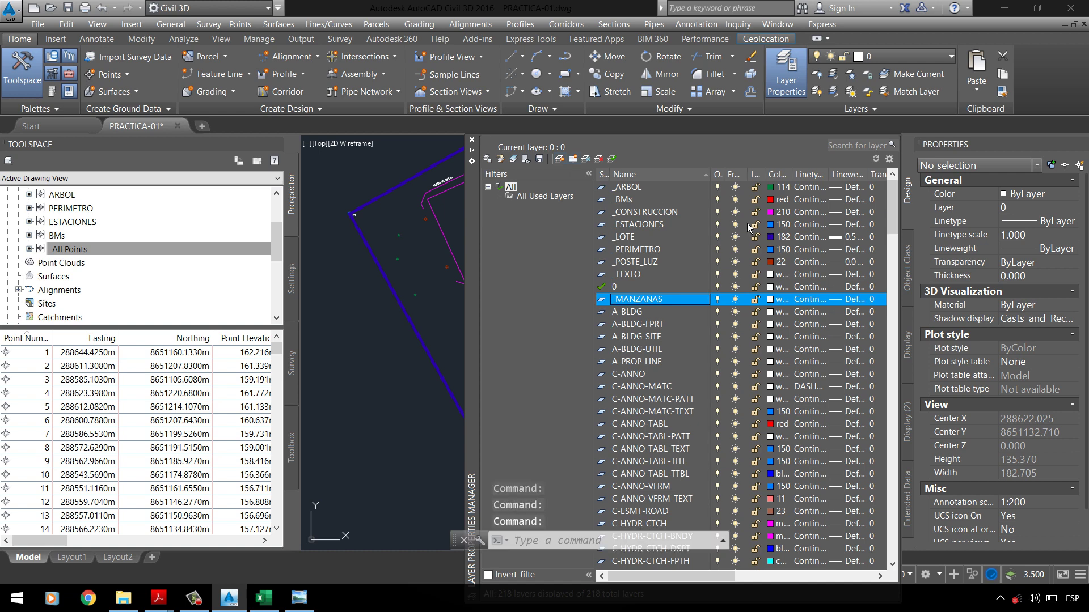
click(777, 304)
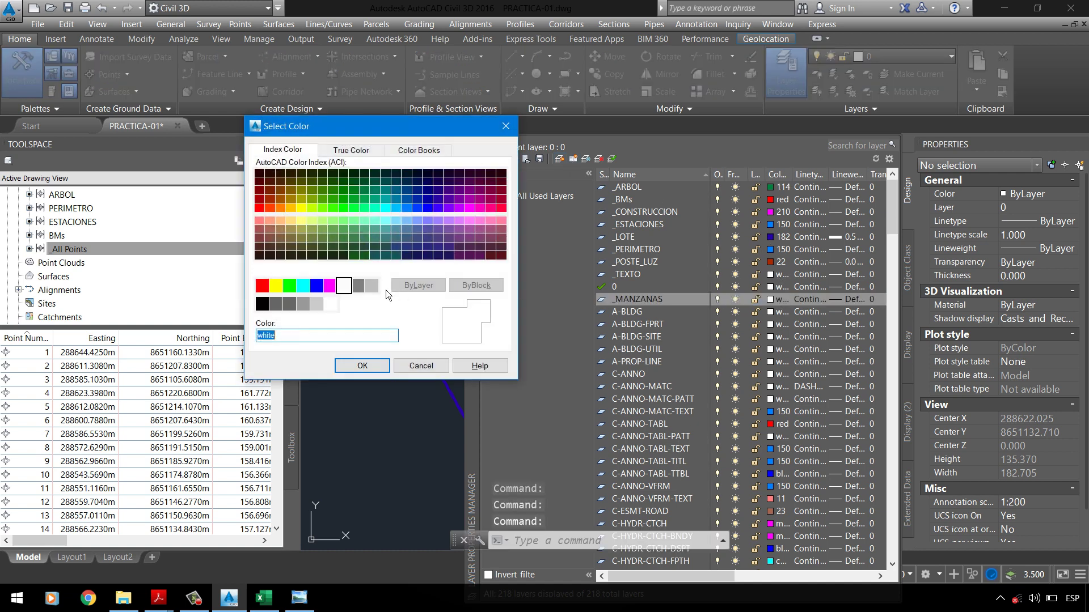
text(171)
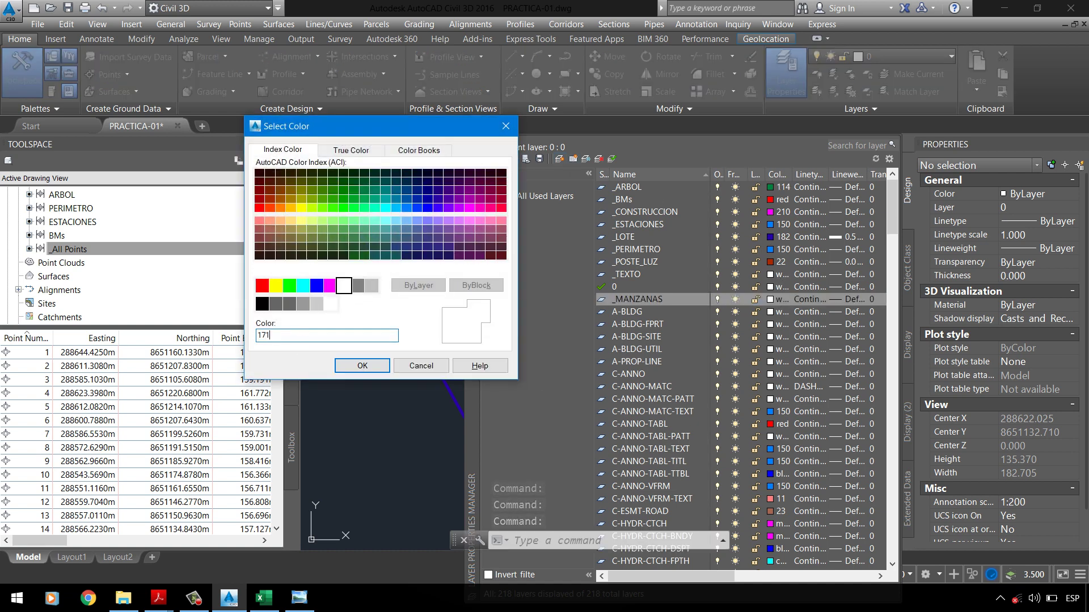
click(354, 371)
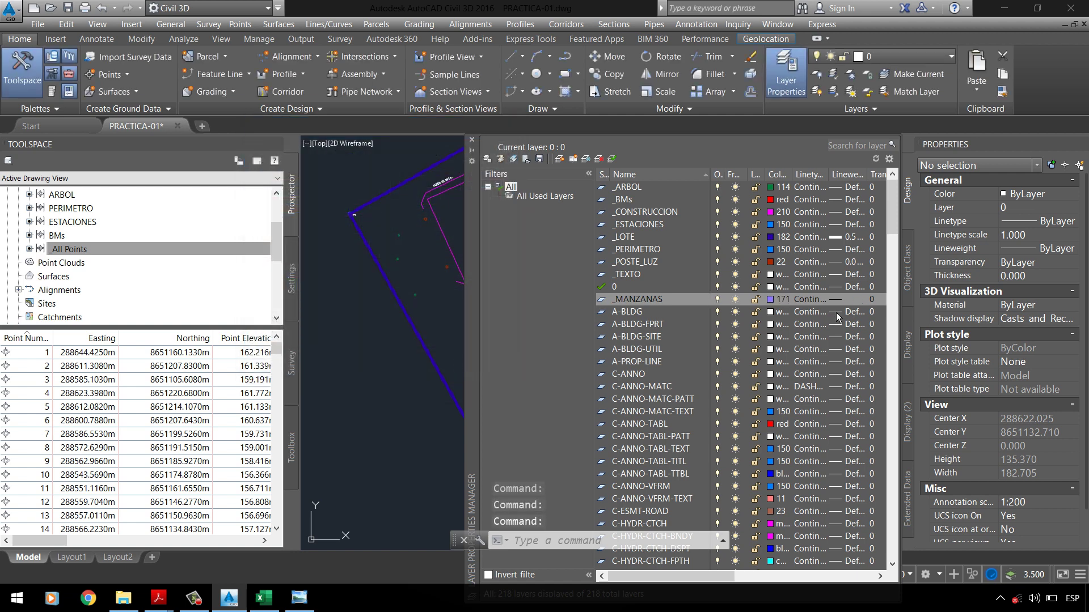
Step: Close the layer palette and save the drawing
click(478, 145)
scroll(564, 306, down, 2)
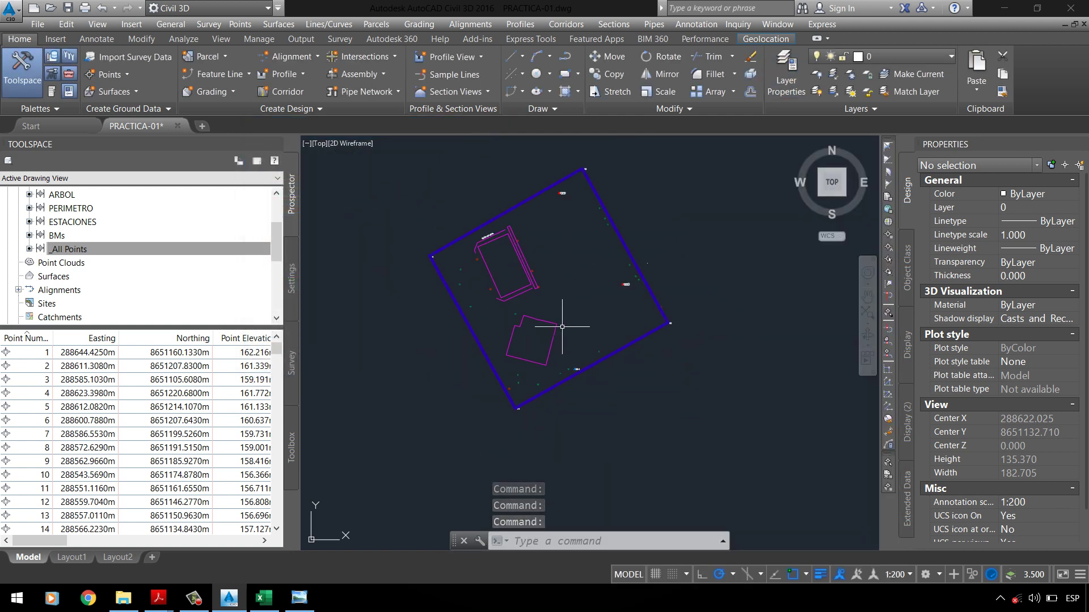
scroll(478, 254, up, 1)
click(68, 7)
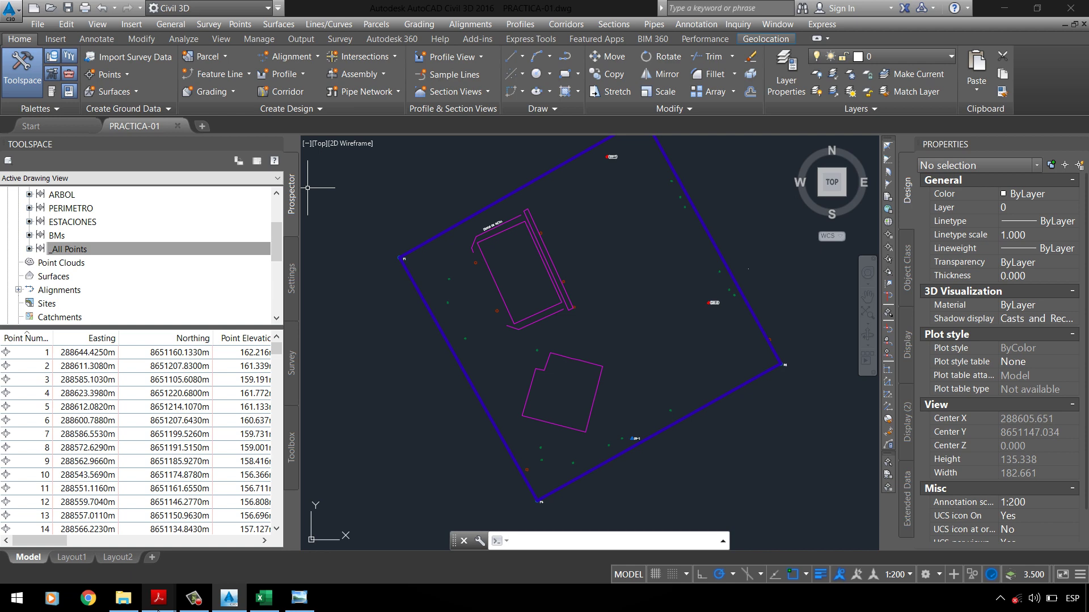
mouse_move(161, 607)
click(82, 536)
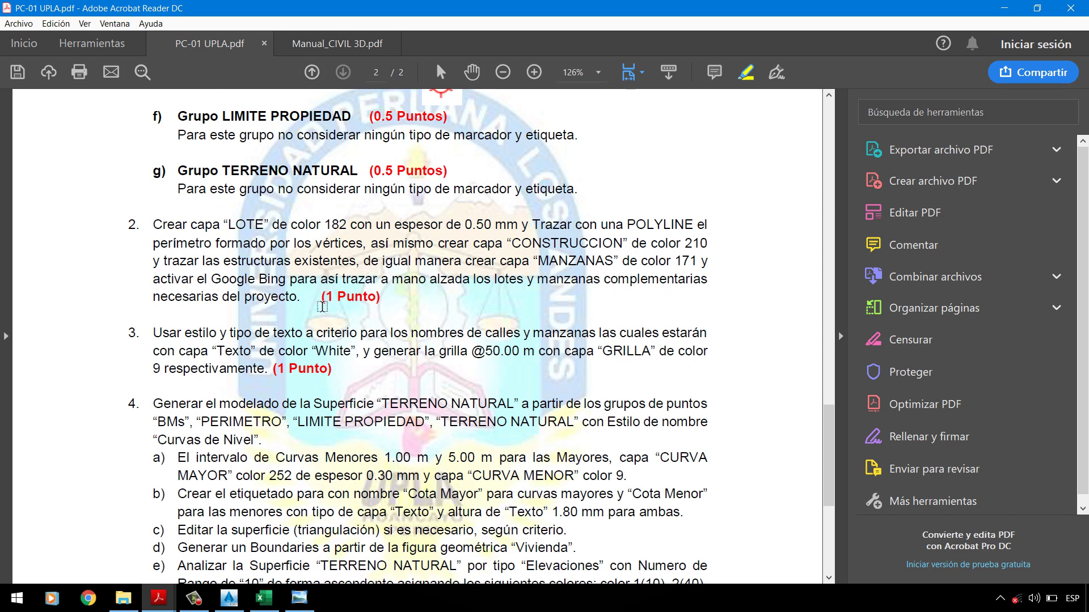
click(1003, 8)
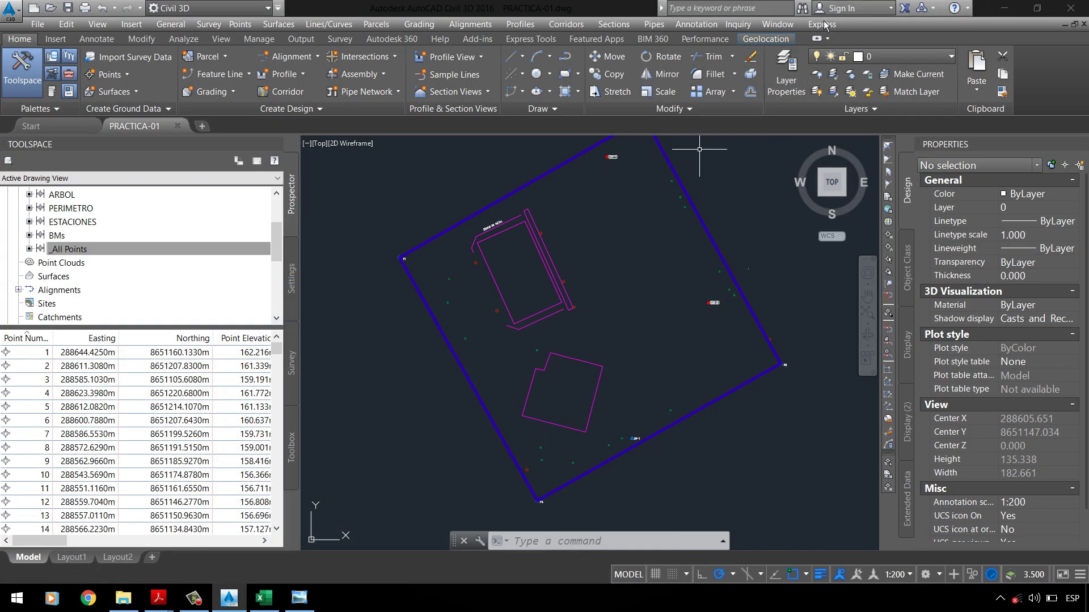
Step: Turn on the computer's Wi-Fi connection
scroll(567, 295, down, 2)
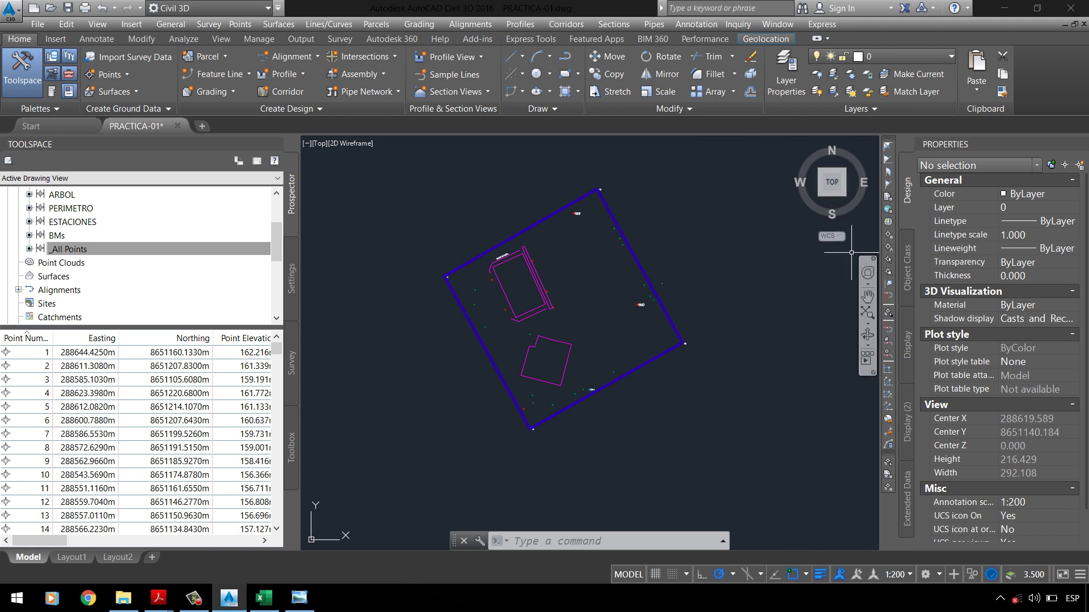
click(1023, 603)
click(867, 567)
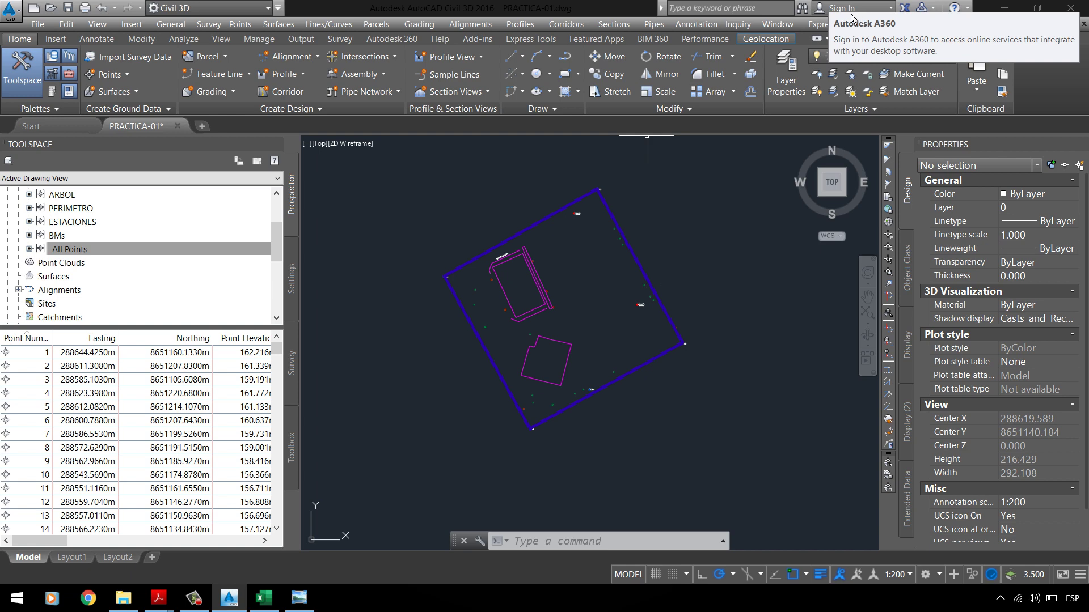
Step: Sign in to the A360 account with the account e-mail and password
click(869, 11)
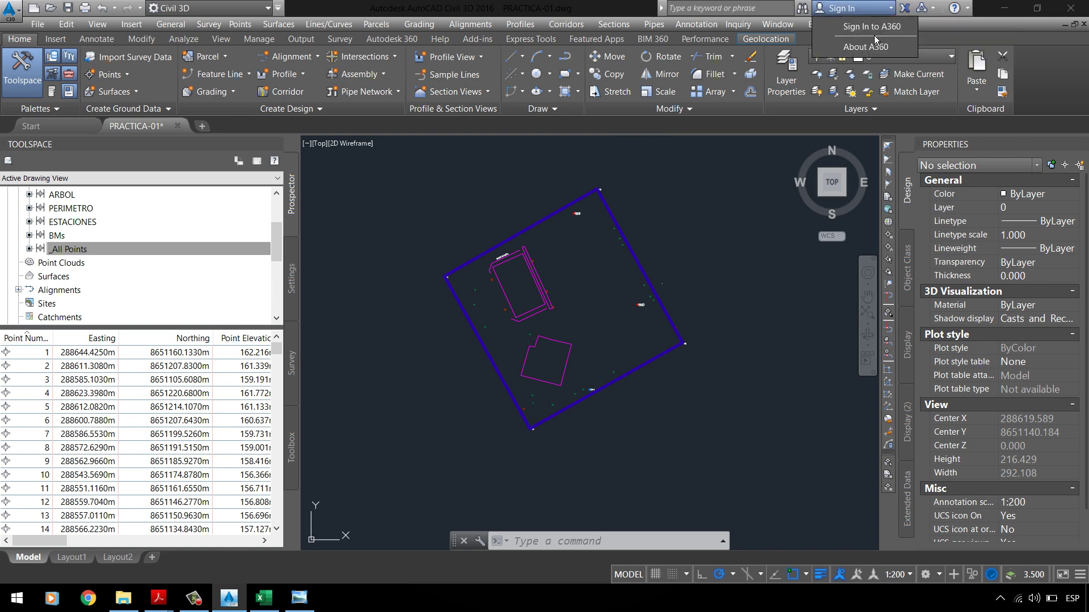
click(761, 207)
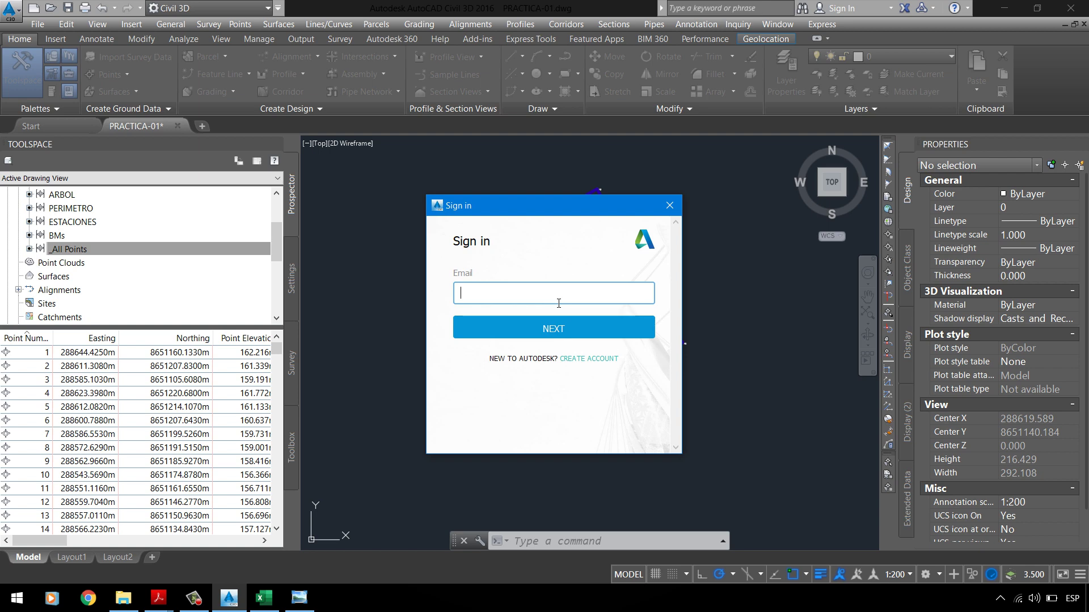
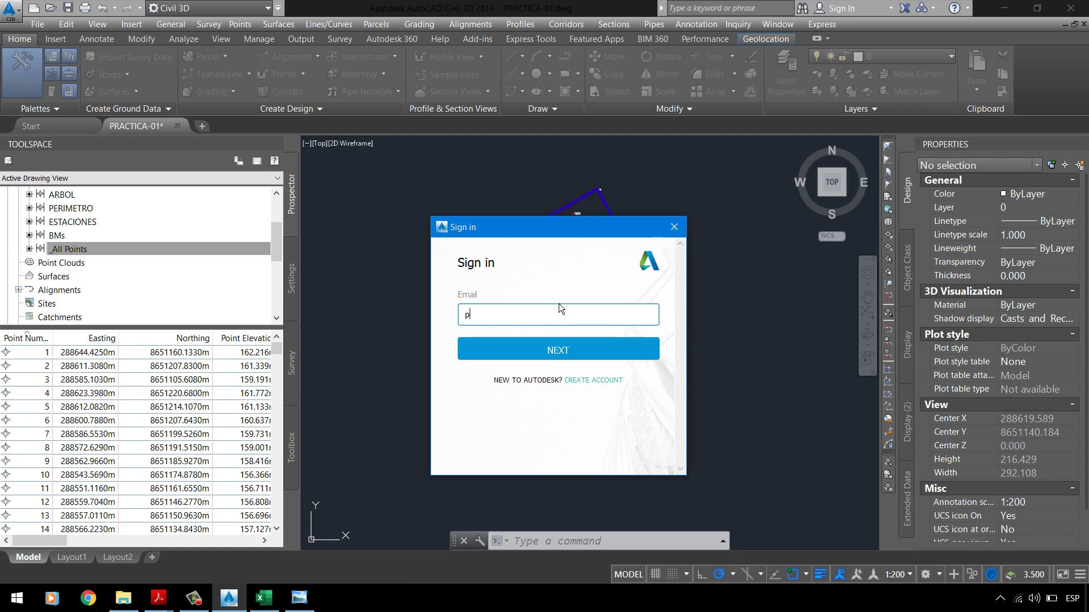
click(561, 348)
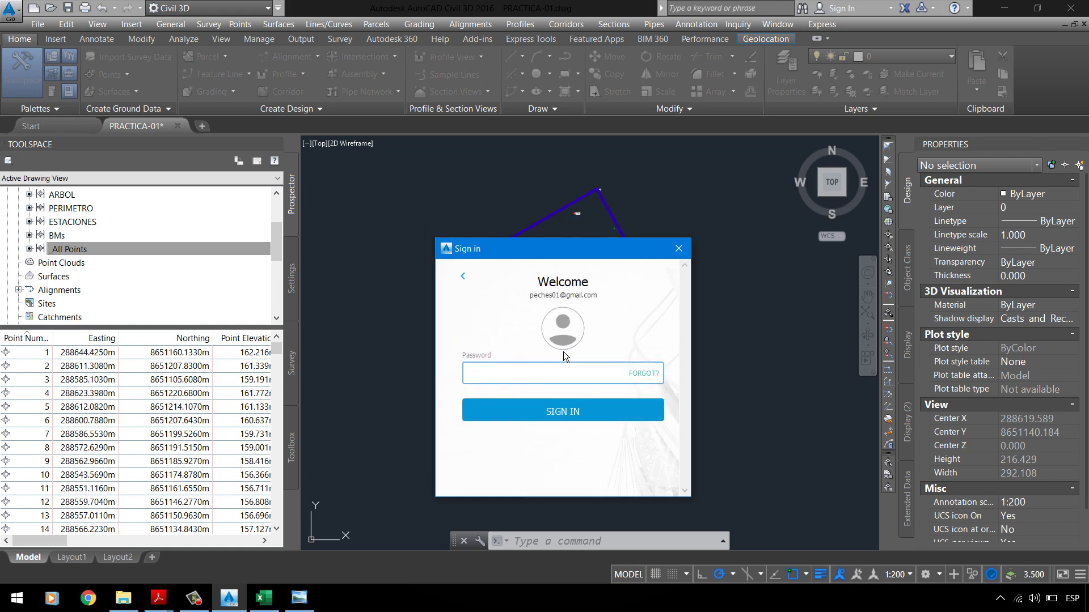
text(••••)
key(BackSpace)
key(BackSpace)
key(BackSpace)
key(BackSpace)
key(BackSpace)
text(•••)
click(553, 418)
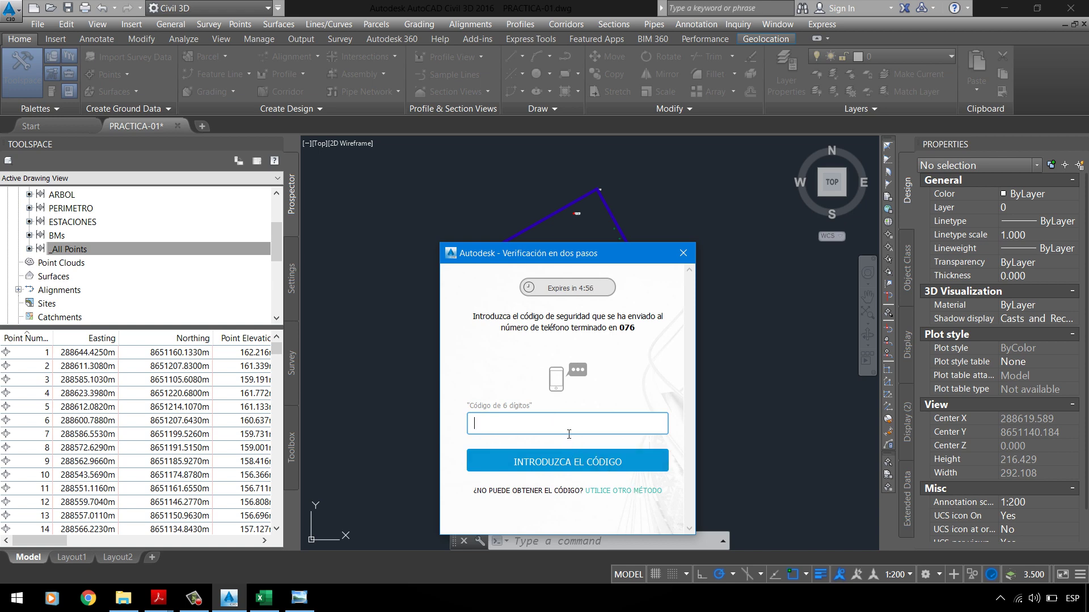
Step: Request the security code by another method, then enter the e-mailed code to finish verification
click(563, 457)
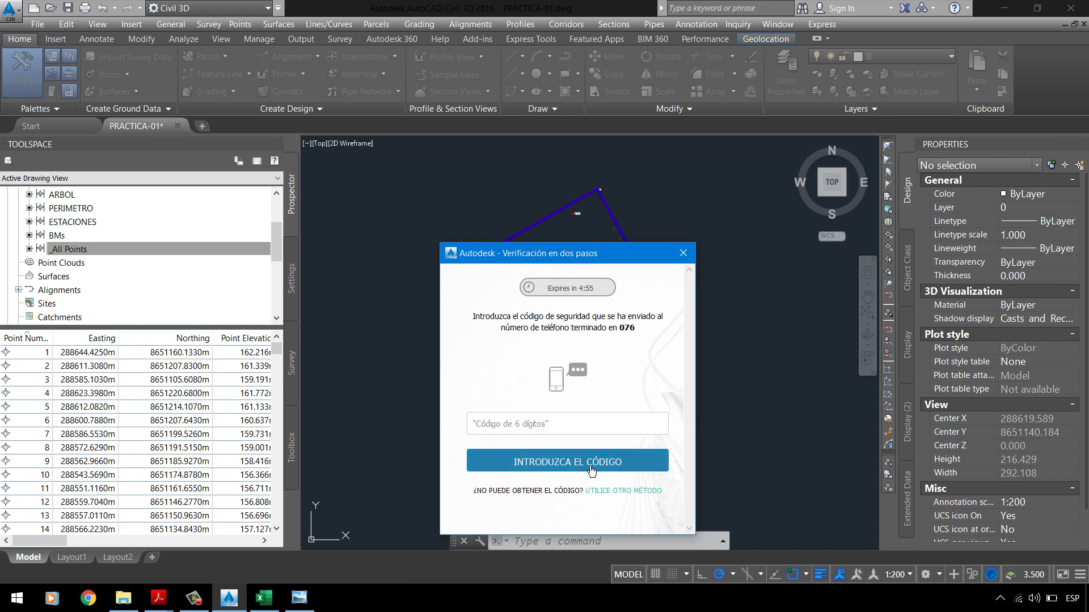
click(620, 491)
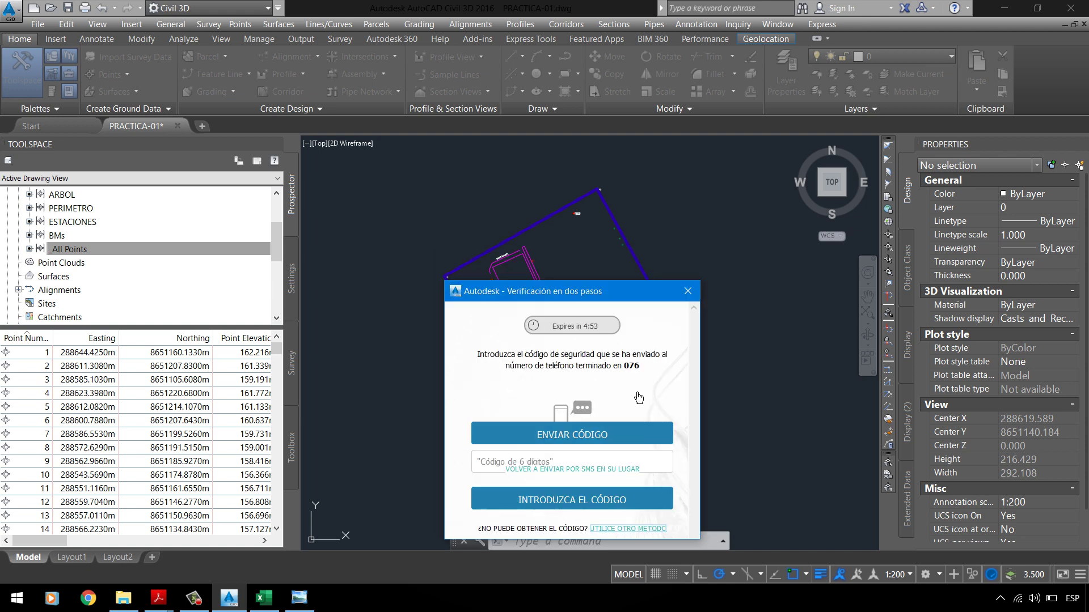
click(596, 447)
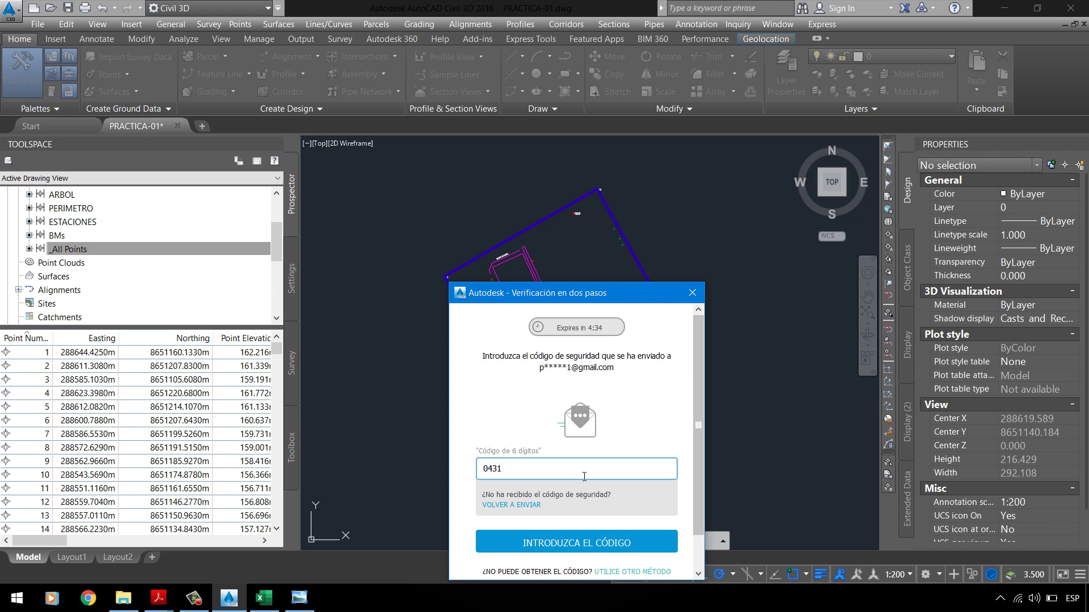
click(586, 538)
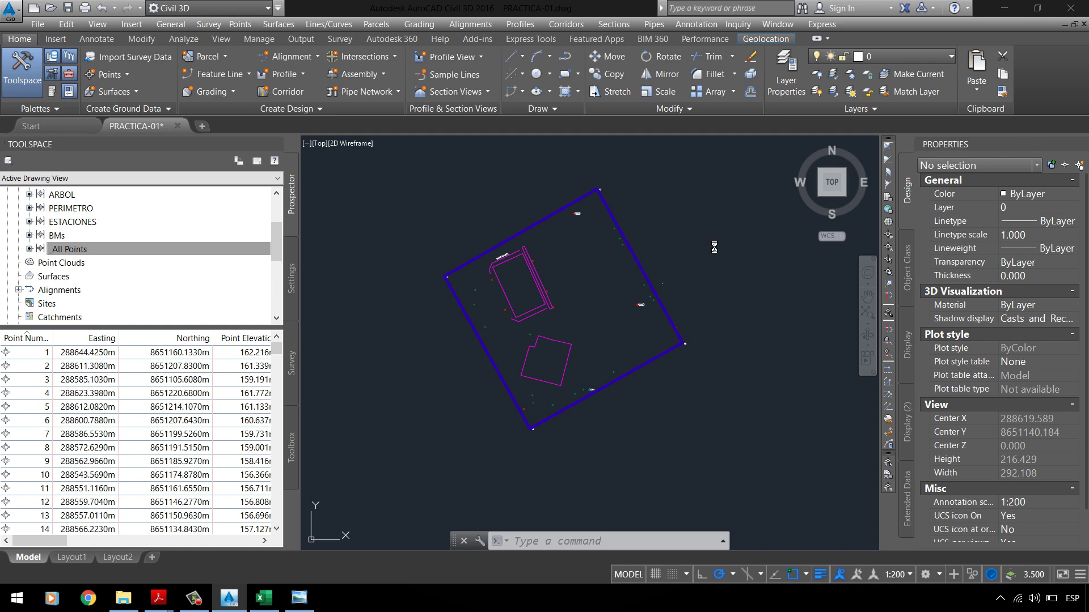
Step: Accept online map data and turn on Map Aerial imagery from the Geolocation tab
click(576, 349)
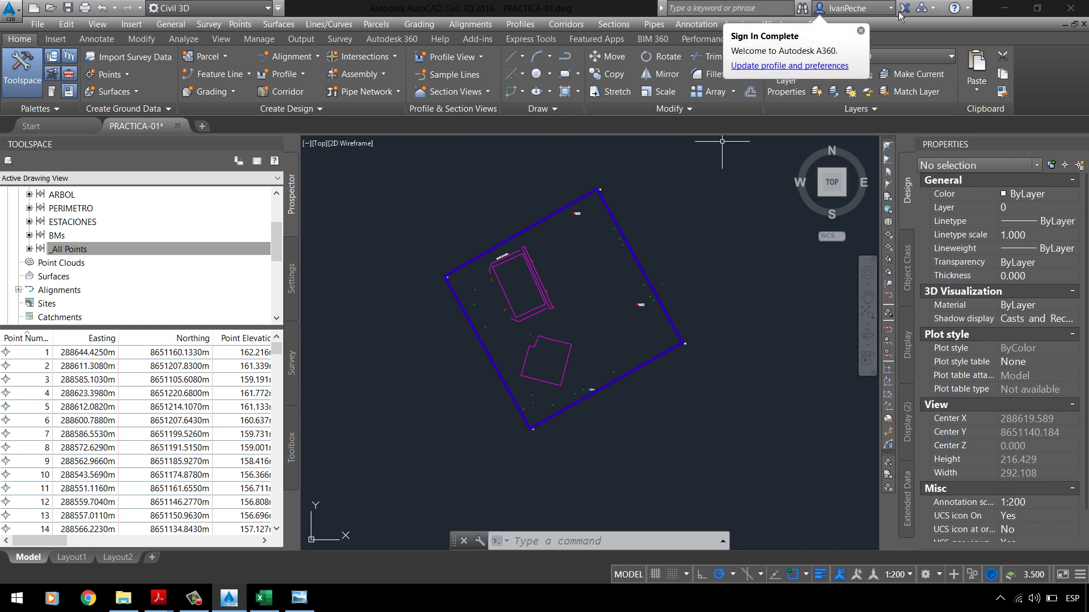
click(860, 30)
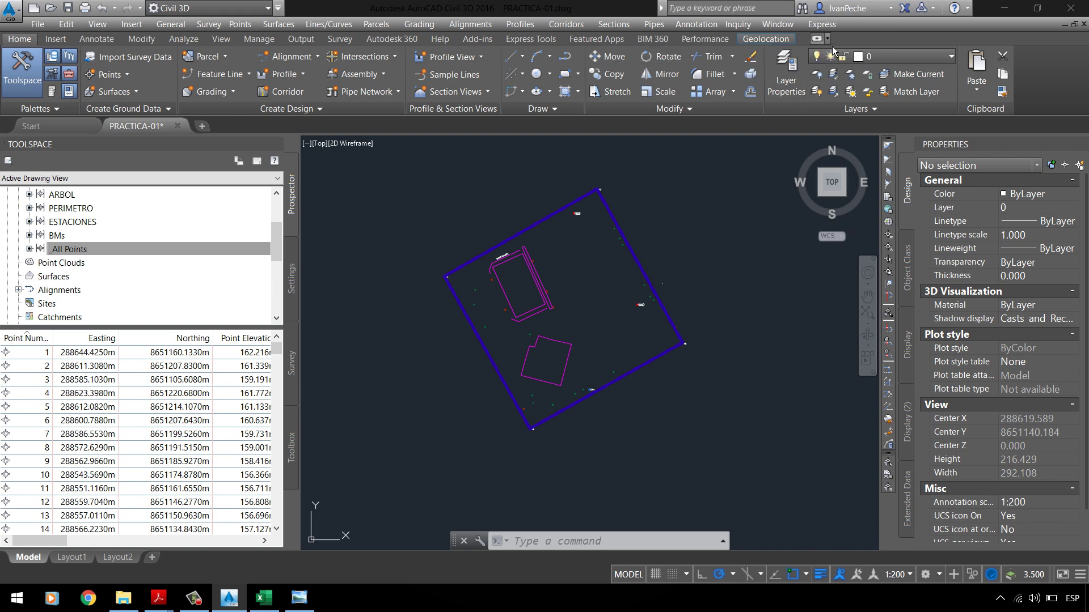
click(771, 40)
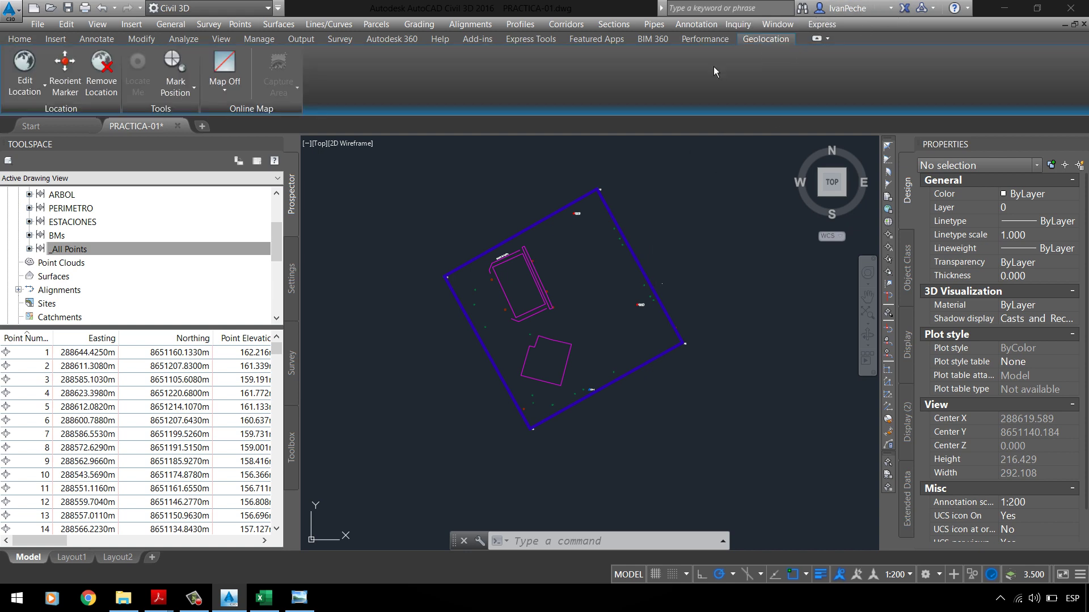
click(225, 85)
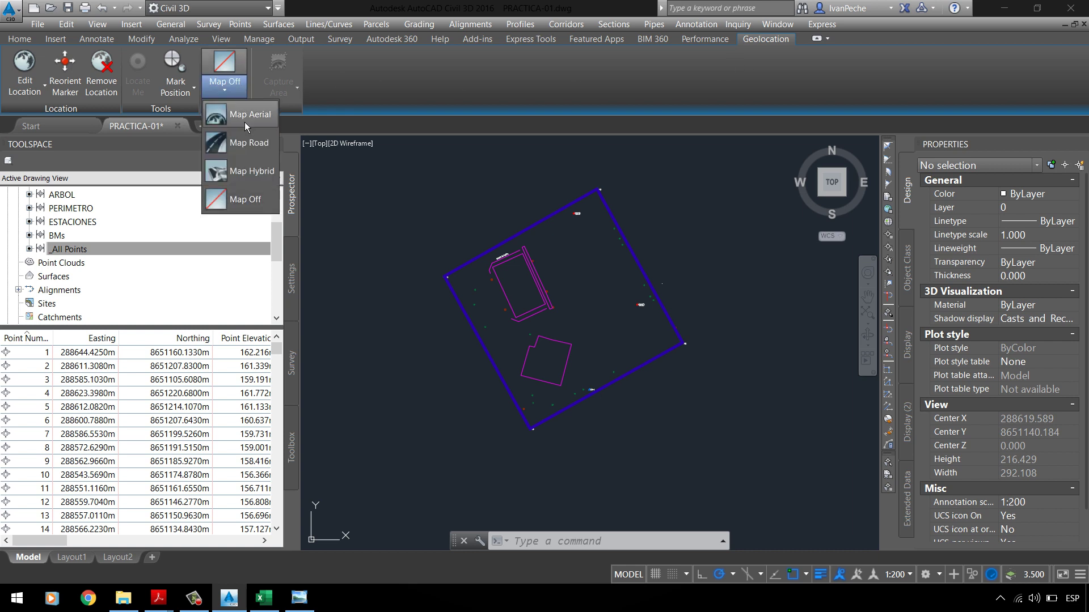
click(245, 116)
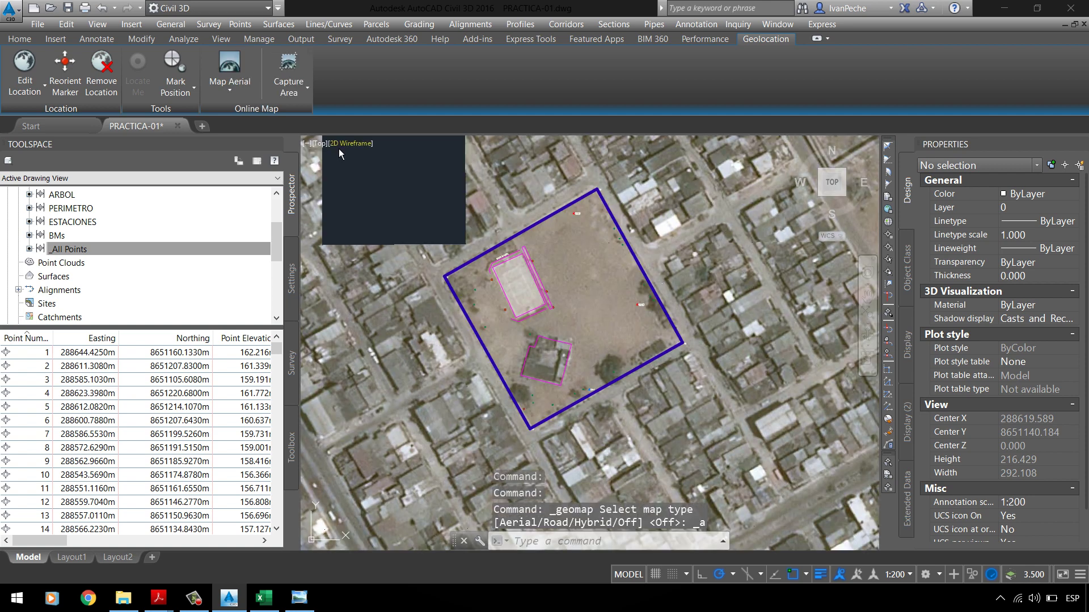
scroll(507, 201, down, 4)
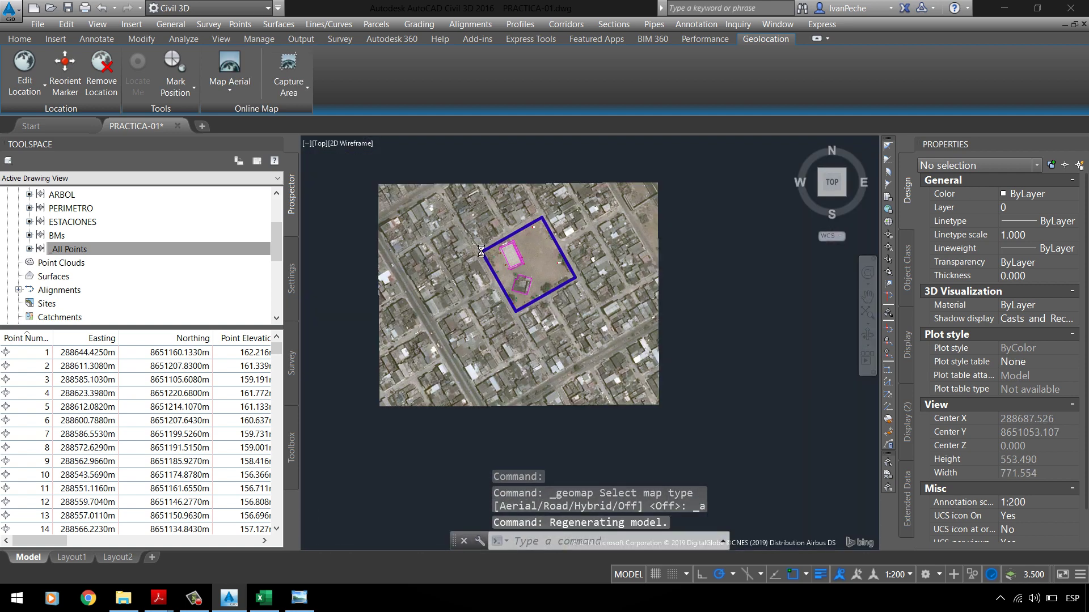
scroll(478, 341, up, 4)
scroll(533, 255, down, 6)
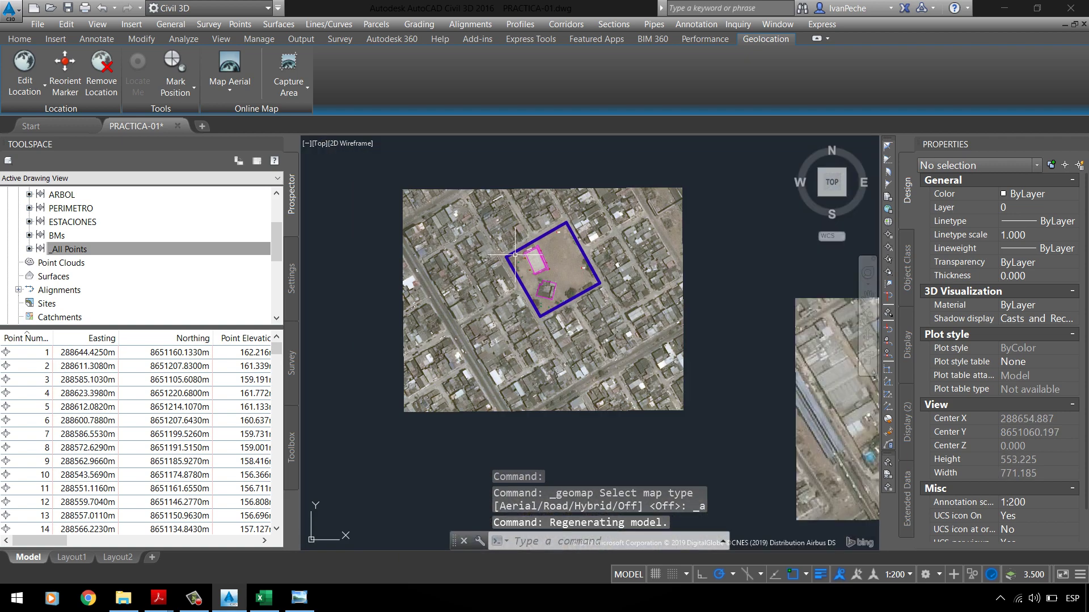
scroll(528, 253, up, 3)
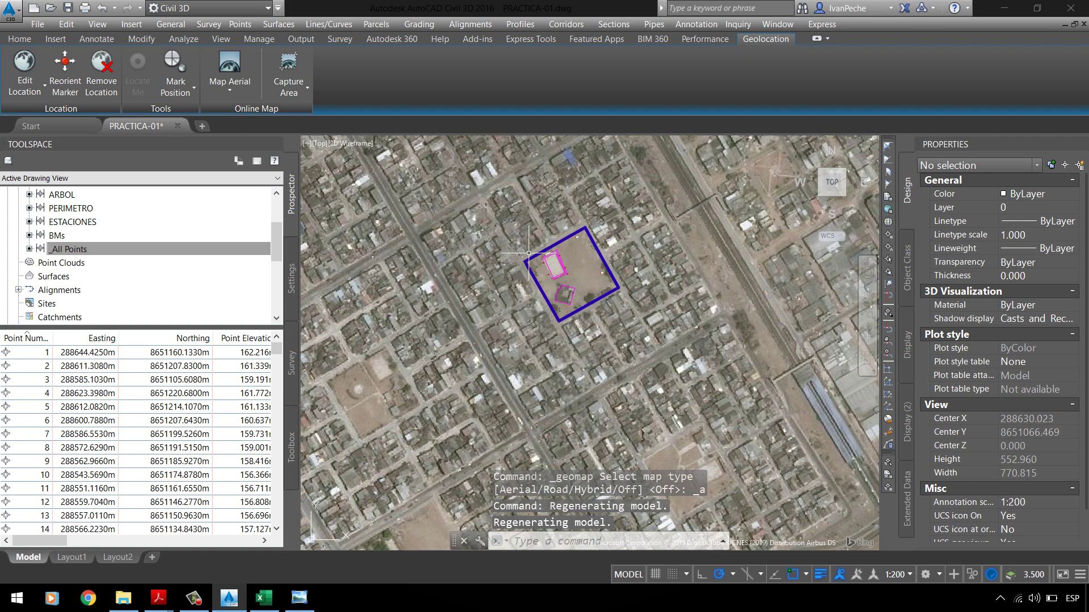
scroll(592, 223, up, 3)
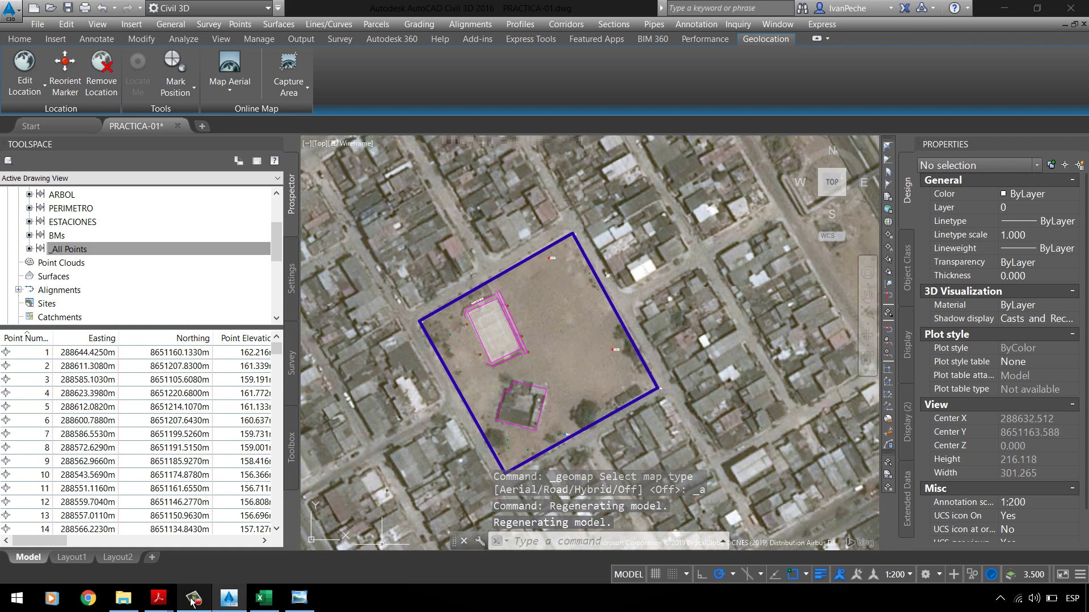
Step: Check the PC-01 UPLA.pdf instruction about tracing lots by hand
mouse_move(159, 599)
click(82, 527)
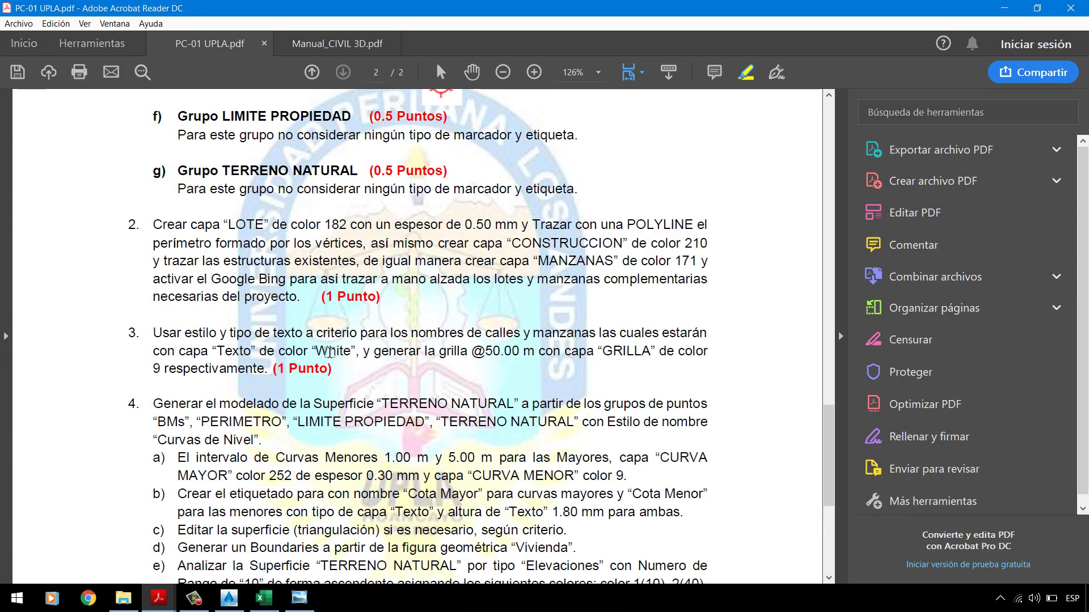
drag(342, 282, 307, 300)
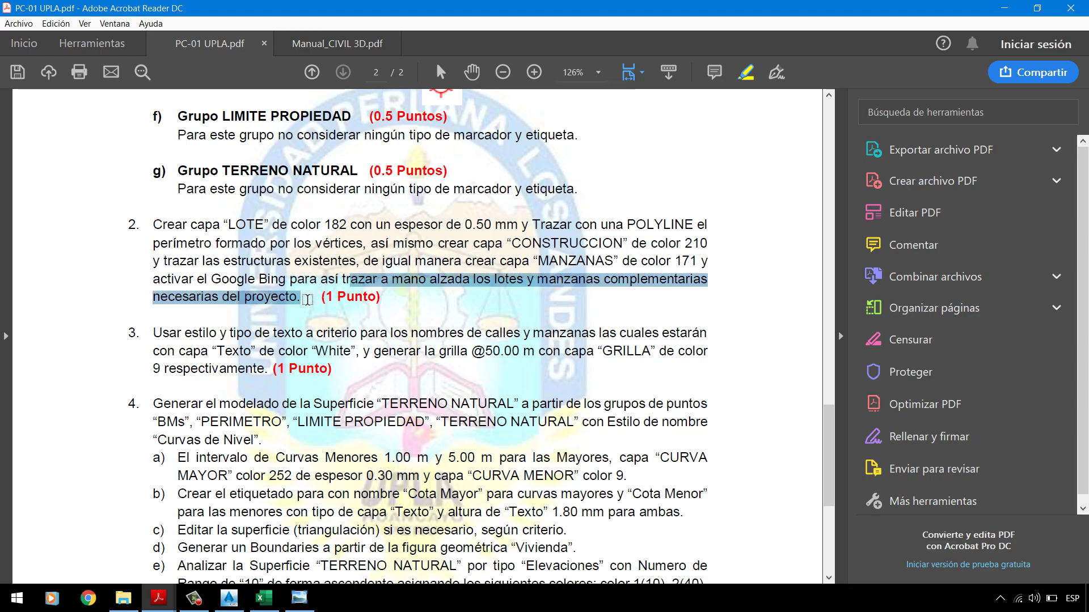
click(1003, 8)
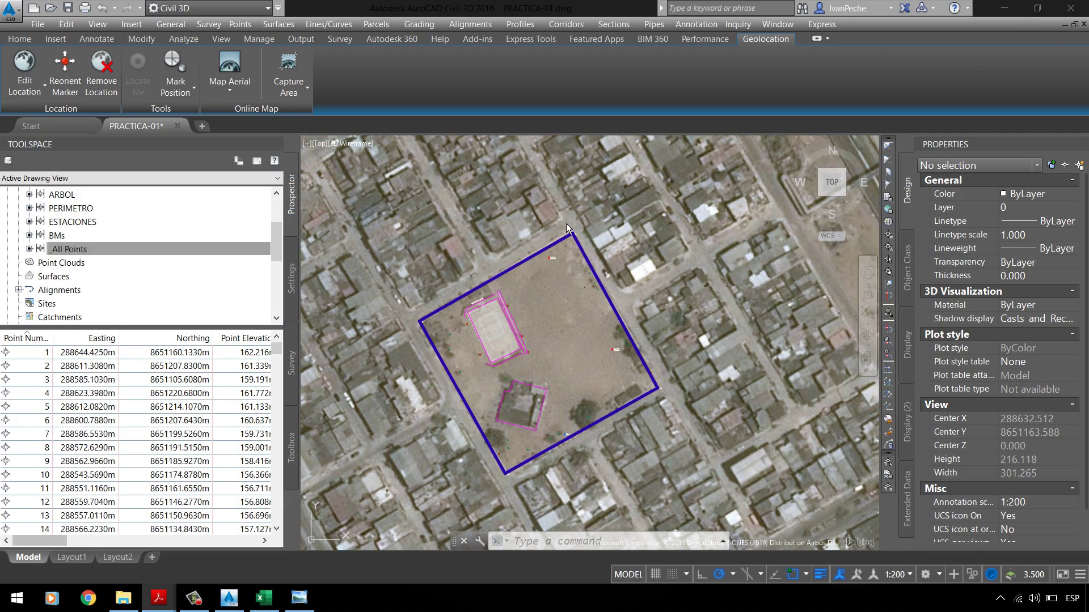
Step: Open the _All Points group properties and close them again
click(76, 253)
right_click(67, 255)
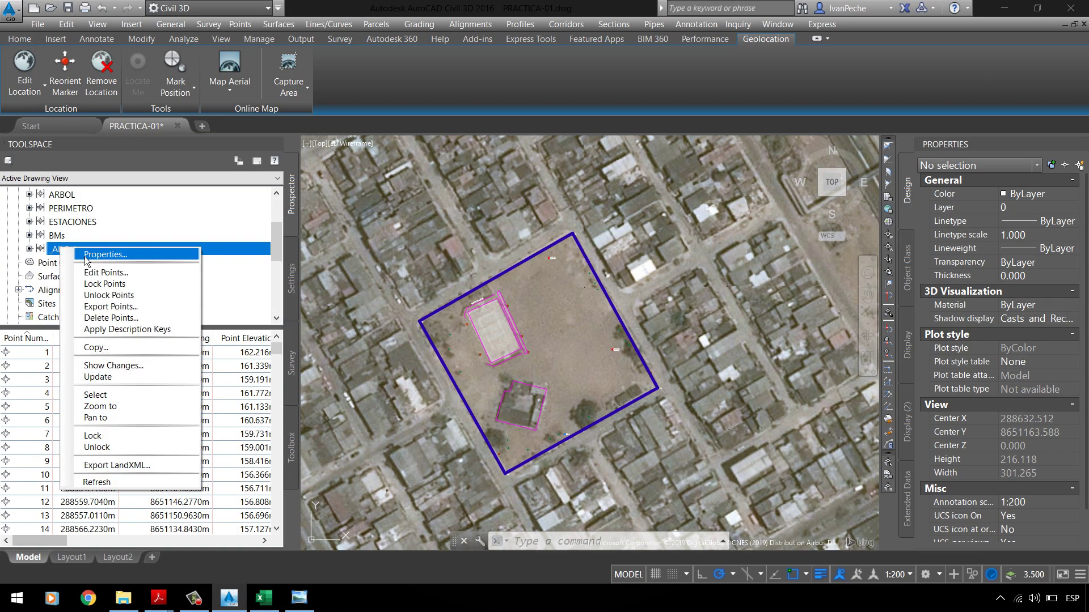
click(82, 256)
key(Return)
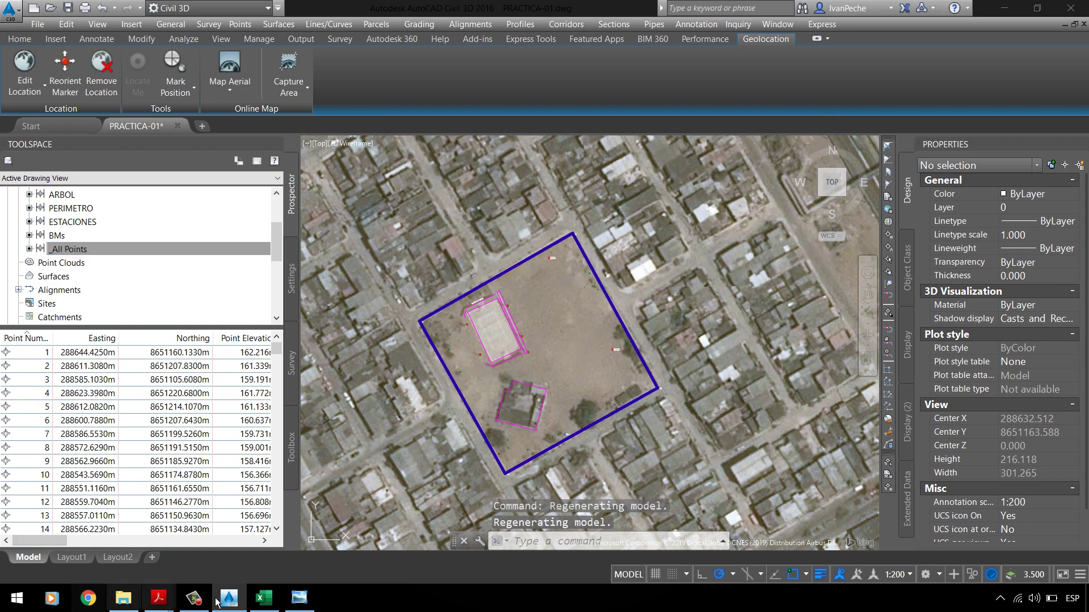
click(263, 598)
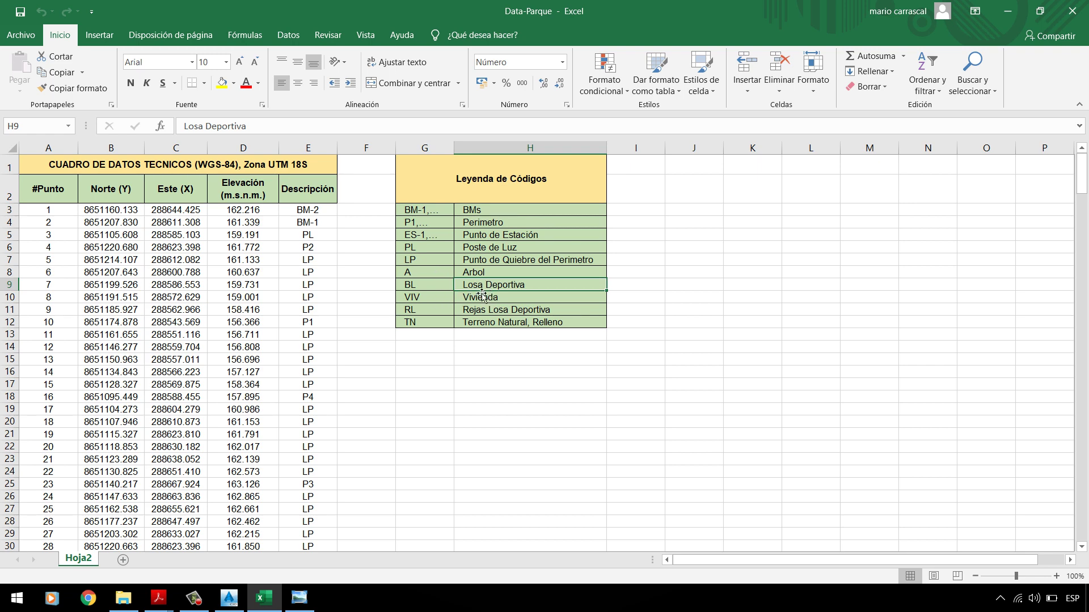
click(450, 371)
scroll(431, 427, down, 6)
scroll(431, 427, down, 20)
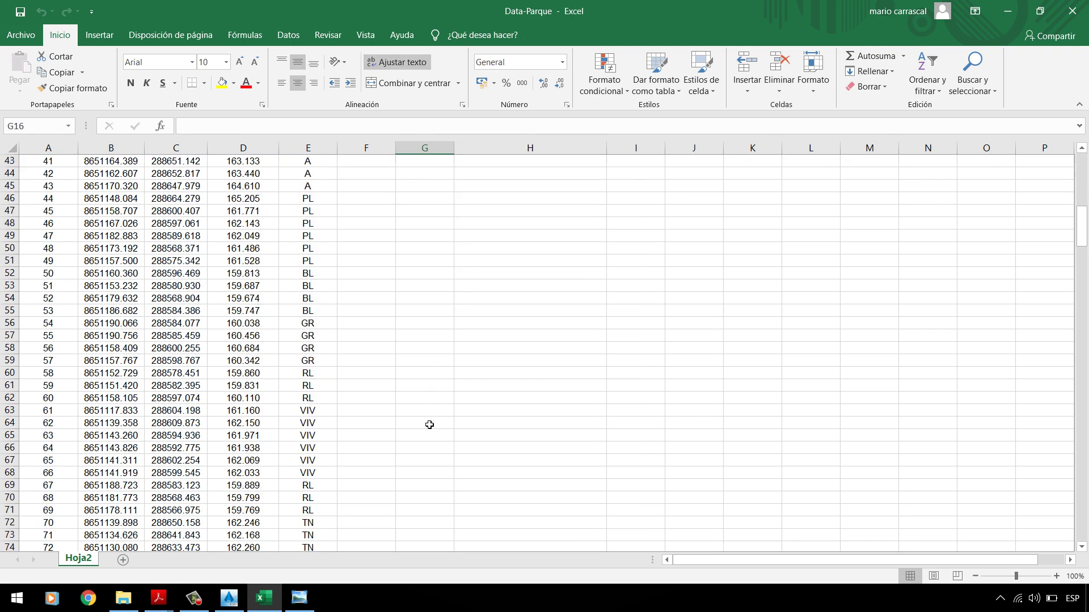
scroll(427, 423, down, 20)
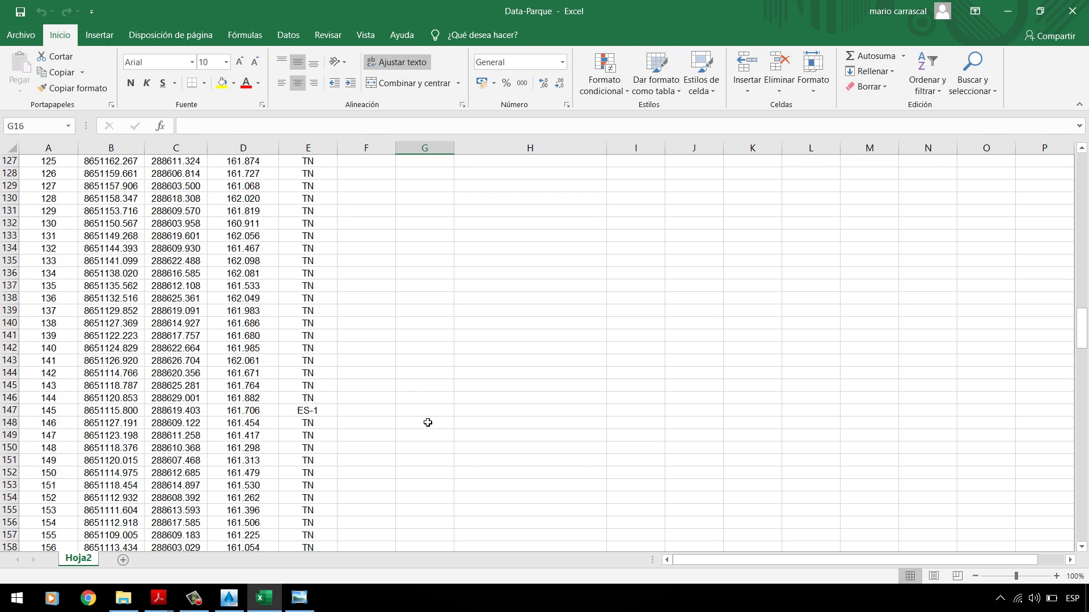
scroll(589, 353, down, 20)
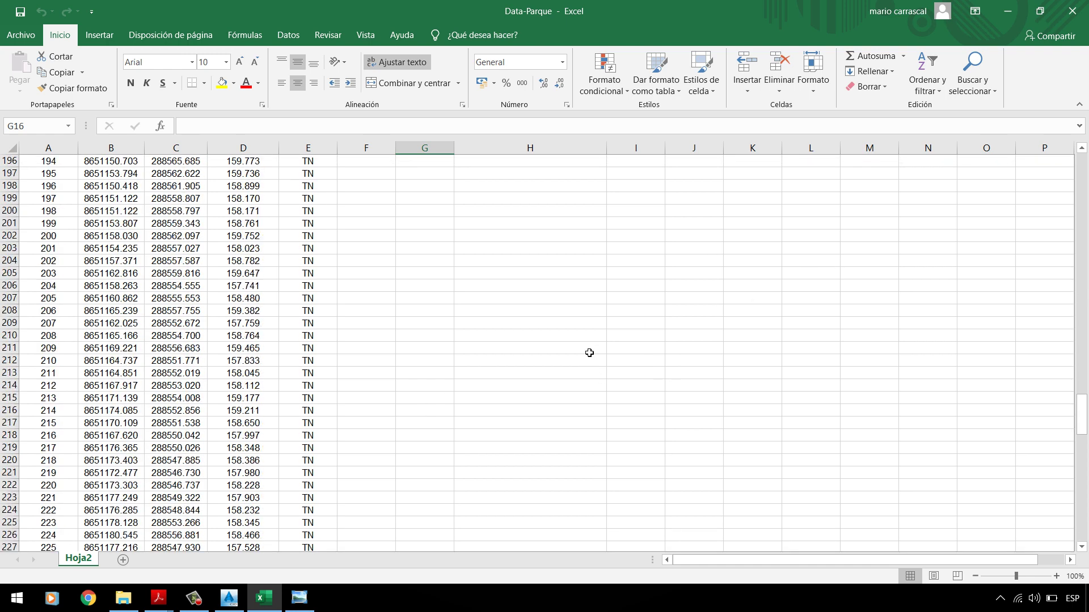
scroll(589, 353, down, 12)
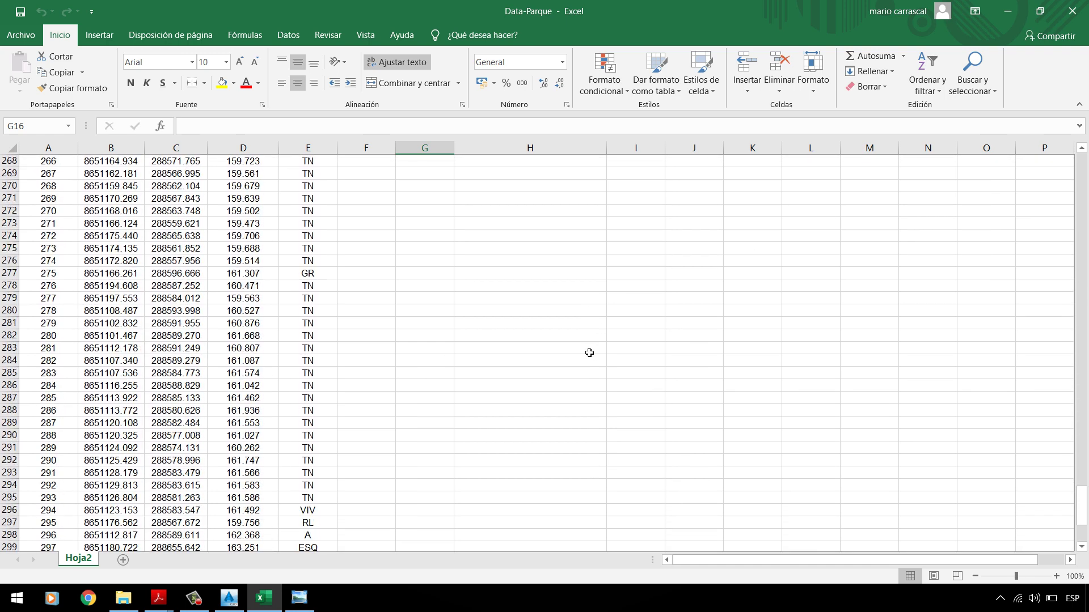
click(293, 288)
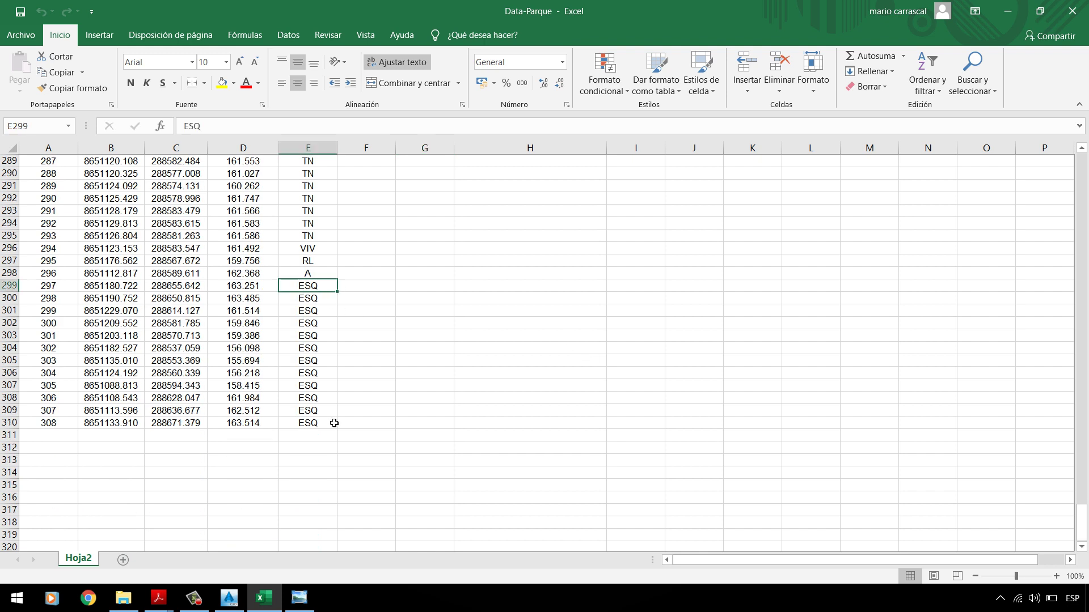
click(1007, 11)
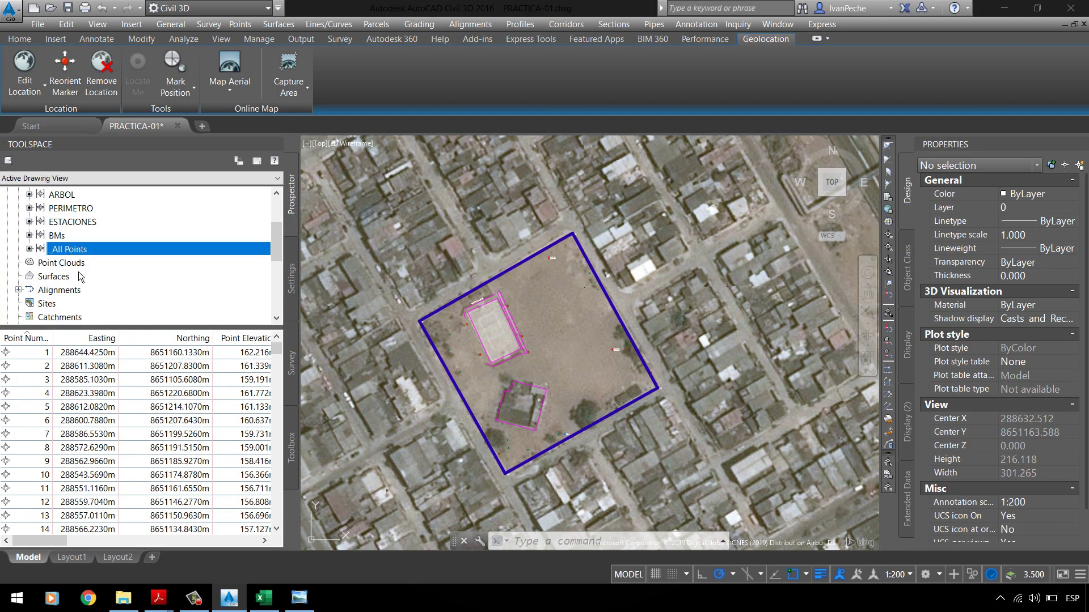
Step: Move _All Points to the top of the point group order
scroll(79, 271, up, 2)
click(70, 224)
right_click(70, 226)
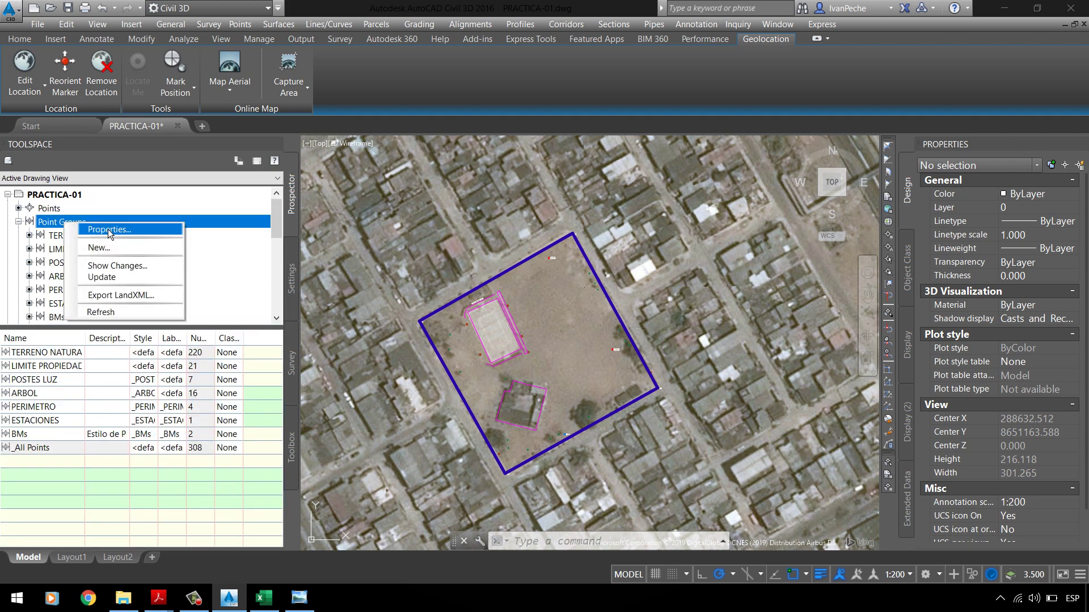
click(108, 229)
click(737, 302)
scroll(741, 315, down, 1)
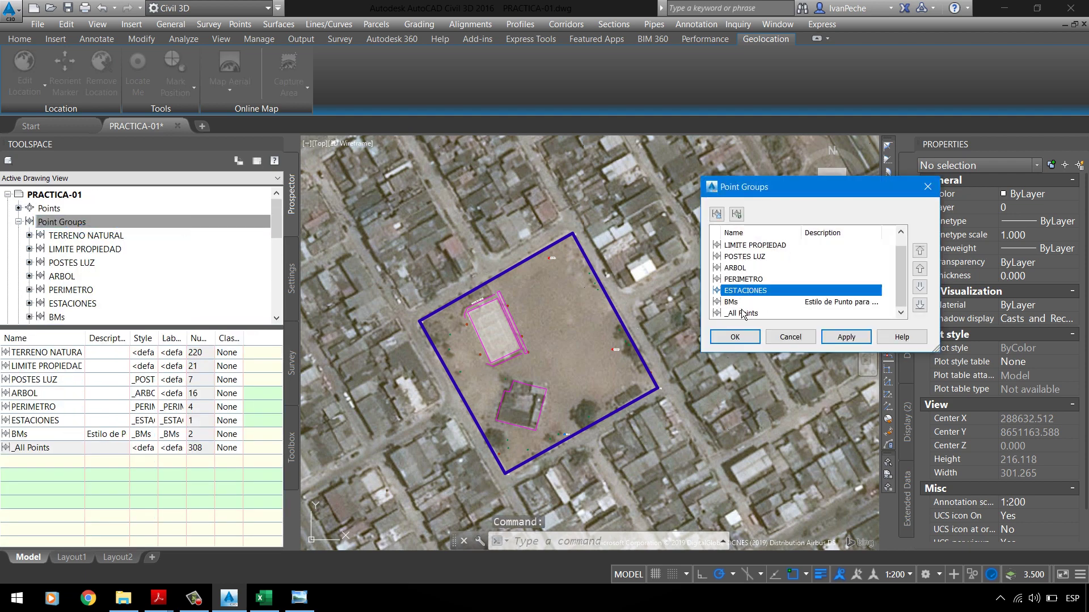
click(747, 321)
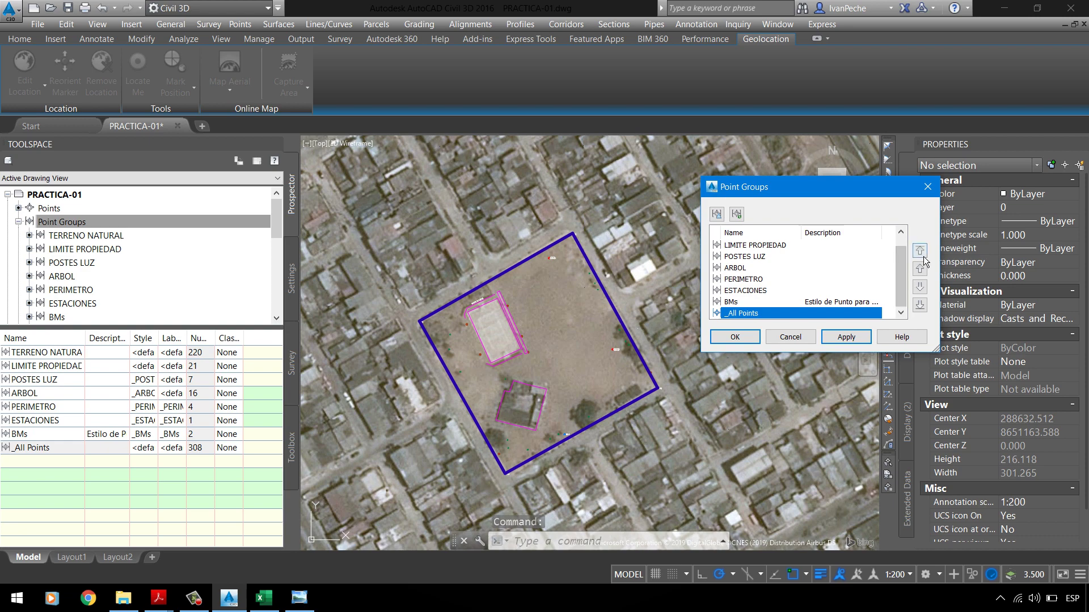
click(922, 253)
click(735, 337)
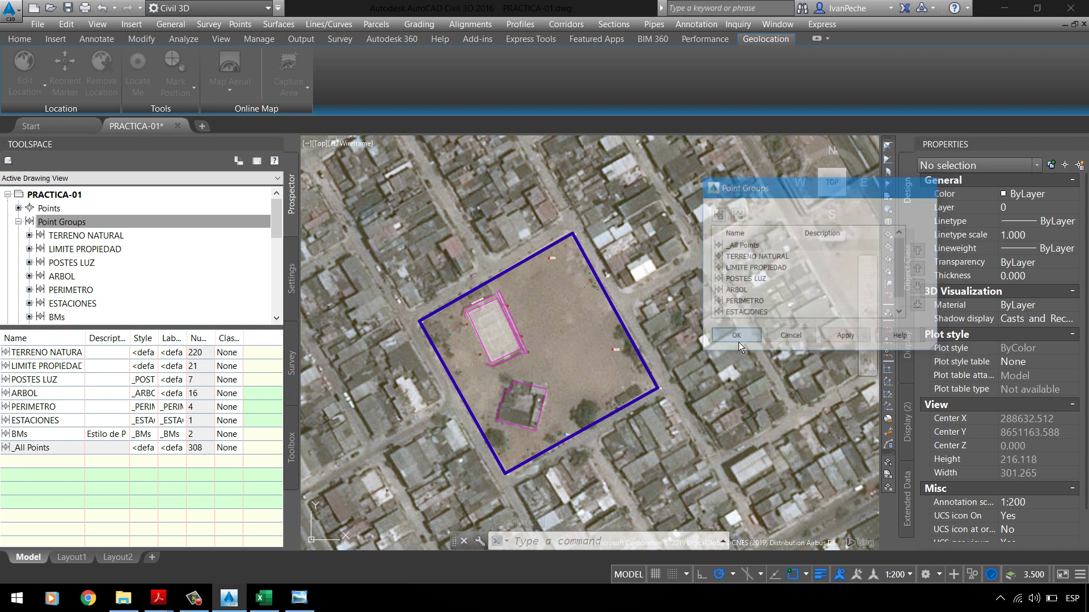
Step: Give the _All Points group the Basic point style and Description Only labels
scroll(421, 321, up, 12)
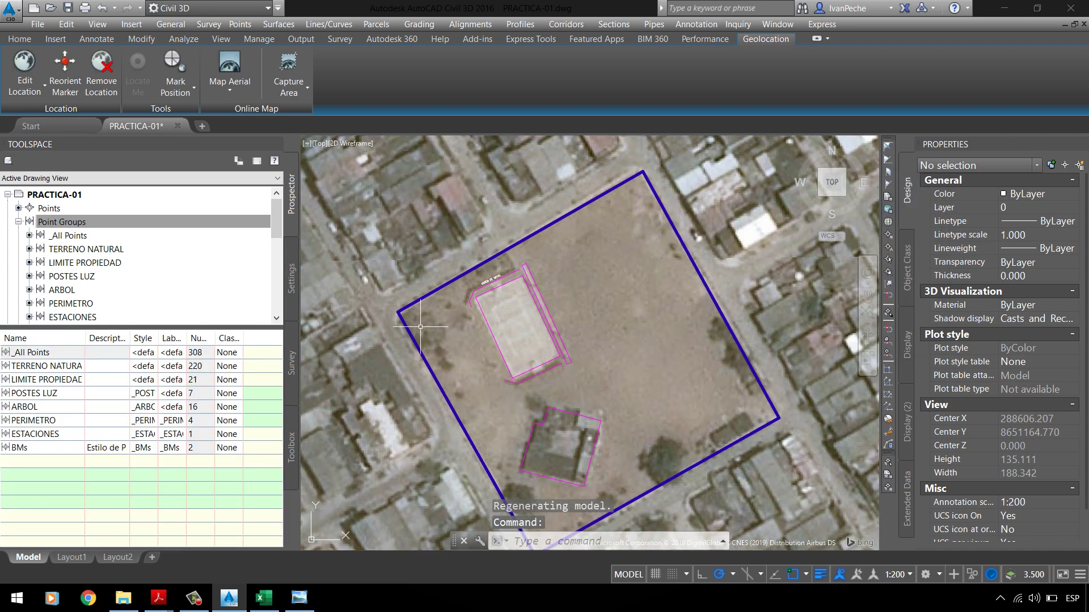
right_click(67, 235)
click(88, 245)
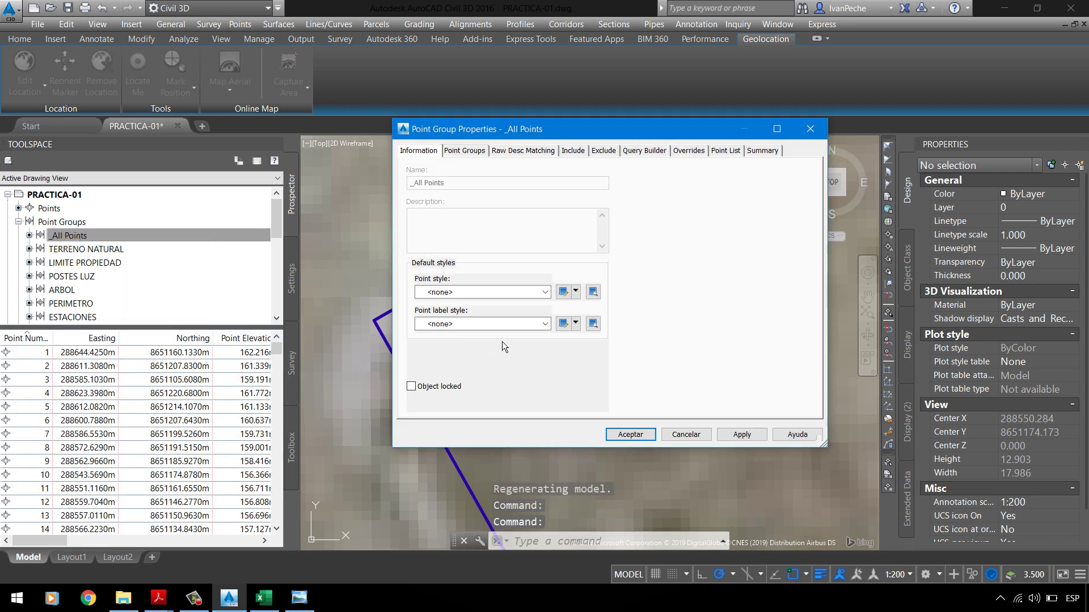
click(500, 324)
click(466, 376)
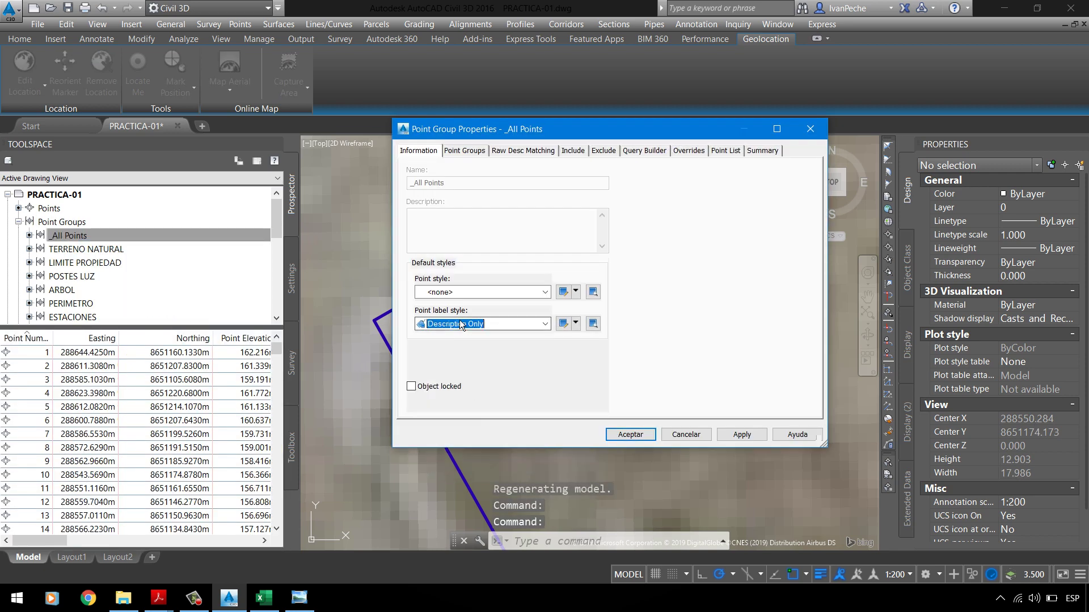
click(470, 292)
click(466, 308)
click(734, 436)
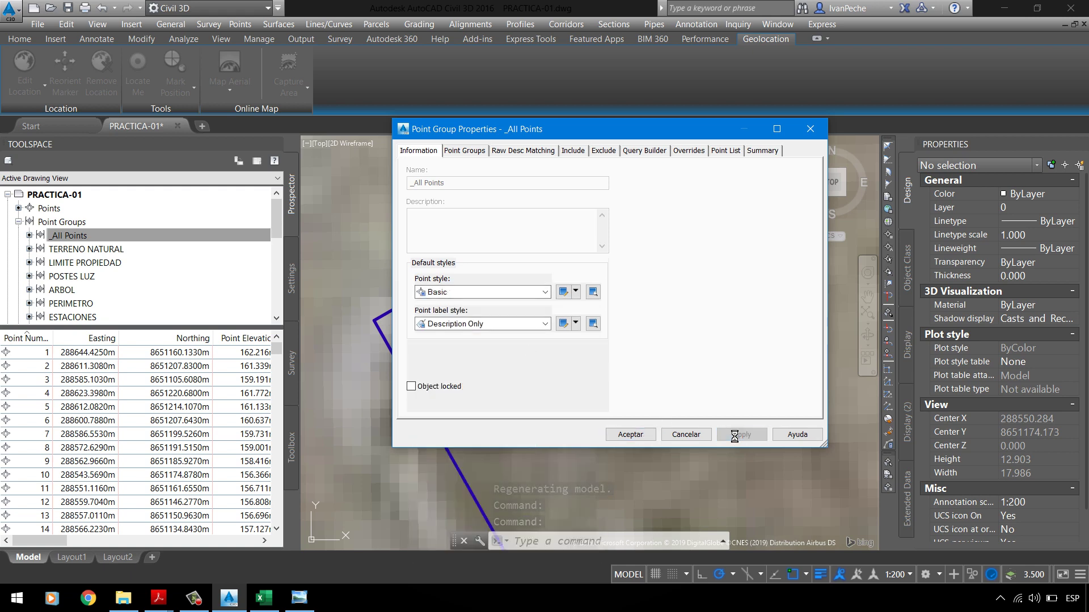
click(630, 434)
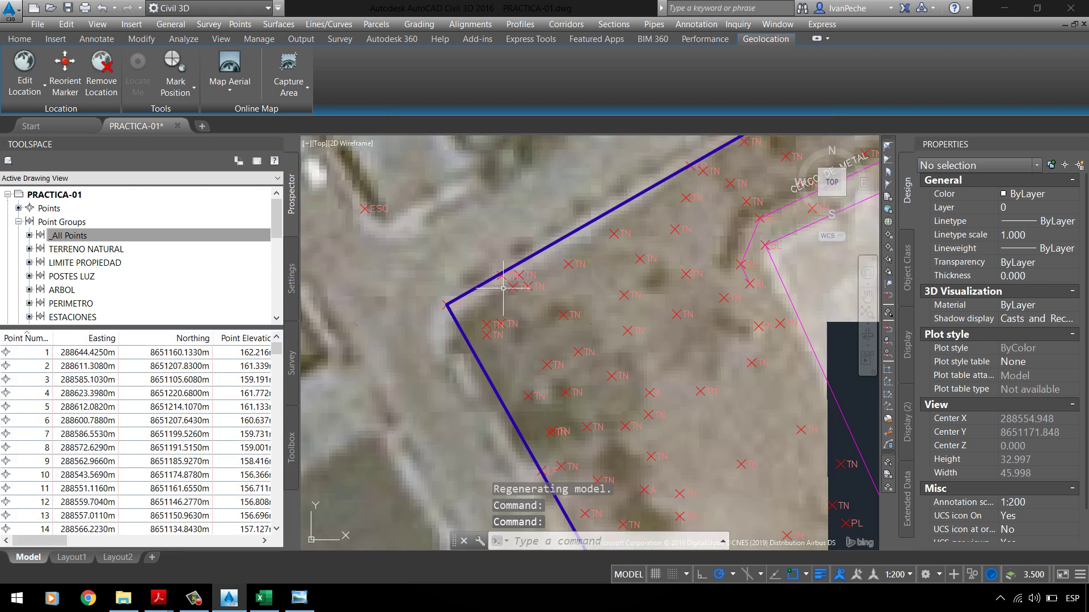
scroll(503, 287, down, 6)
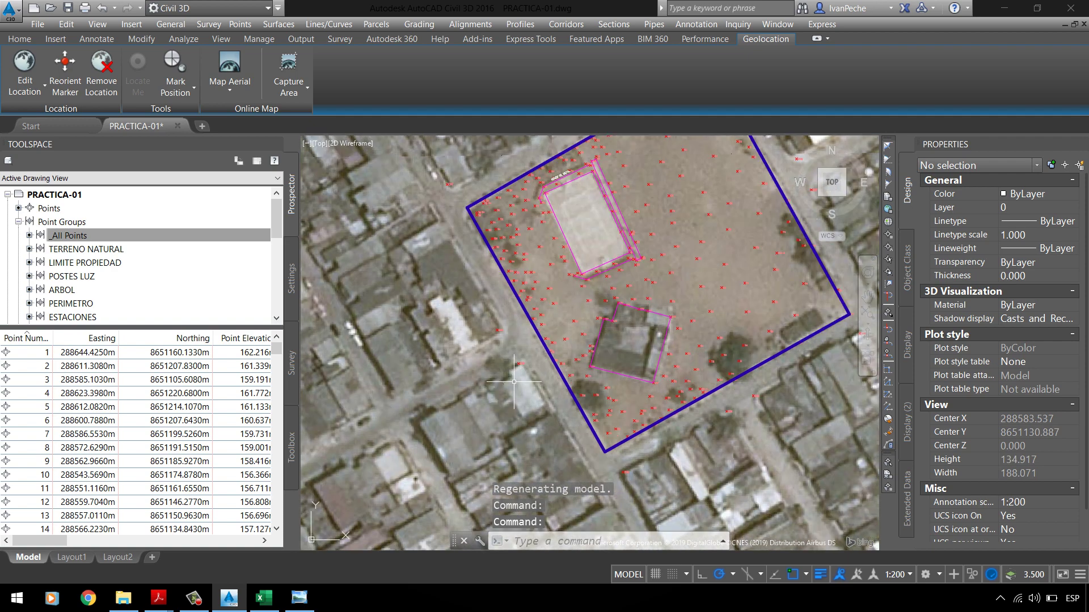
scroll(514, 382, up, 3)
scroll(486, 318, down, 5)
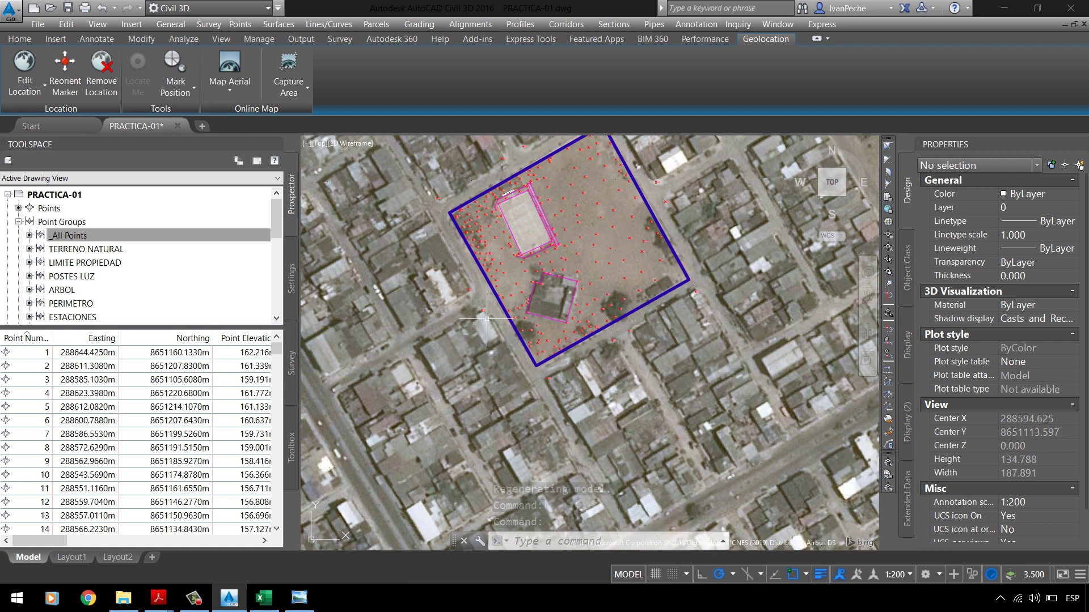
scroll(487, 319, up, 3)
scroll(519, 358, down, 5)
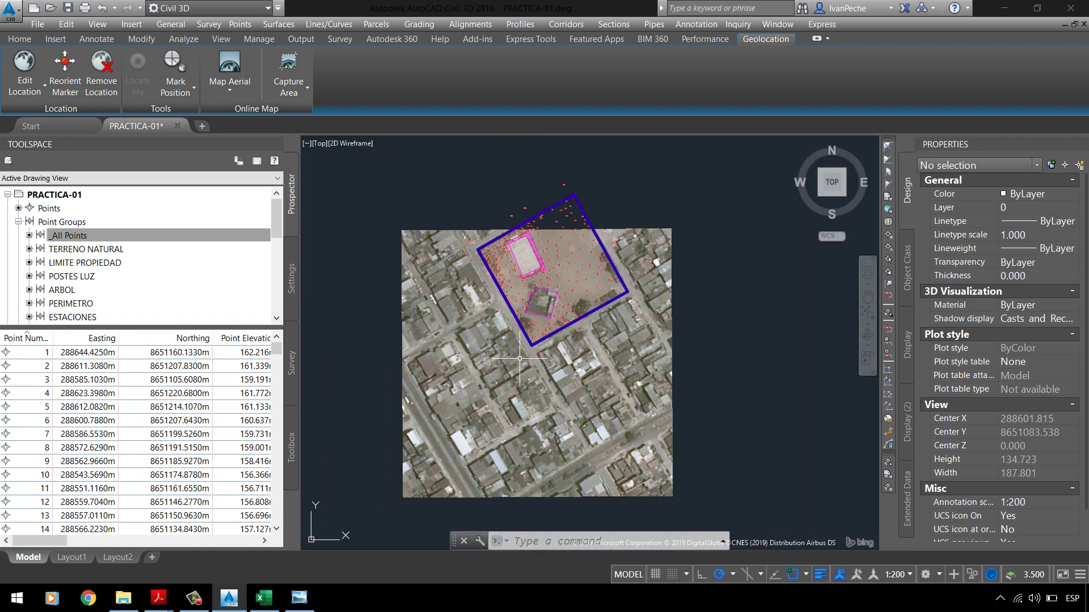
scroll(519, 358, up, 10)
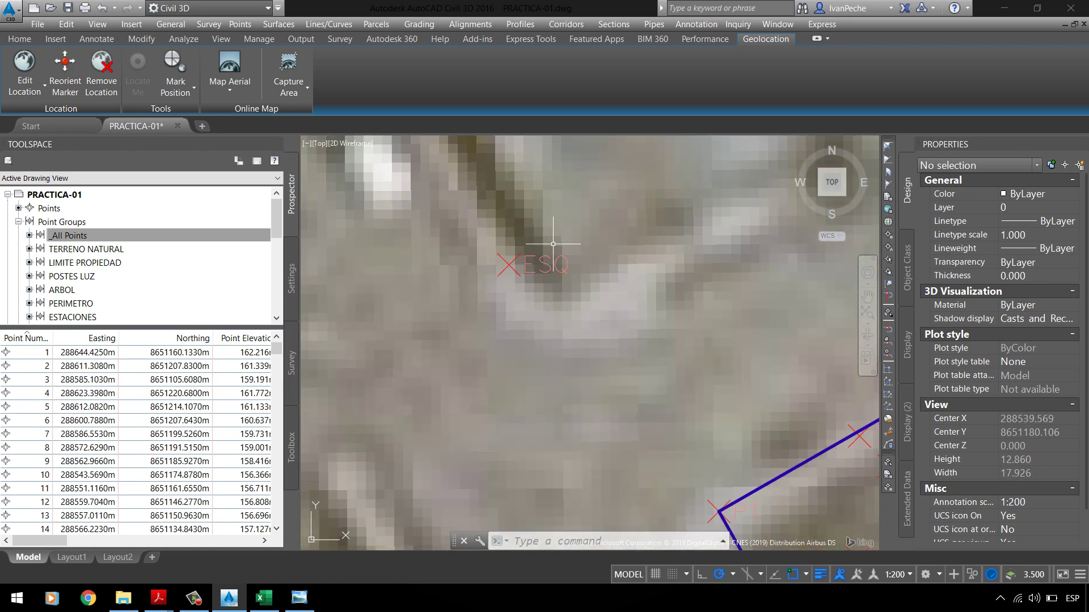
scroll(553, 244, down, 6)
scroll(601, 239, up, 4)
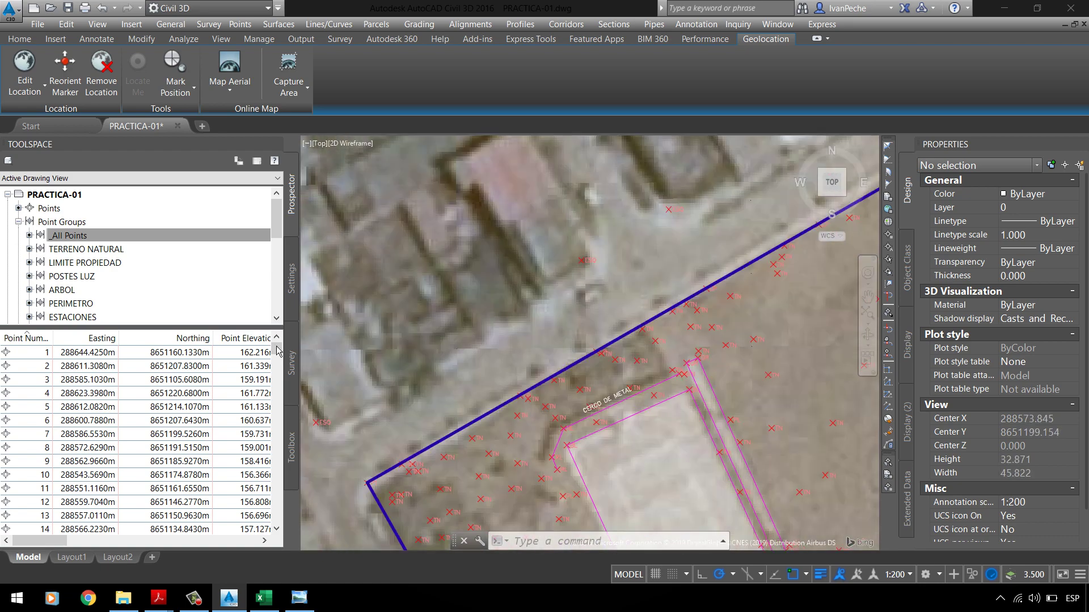
scroll(567, 255, down, 6)
scroll(607, 227, up, 4)
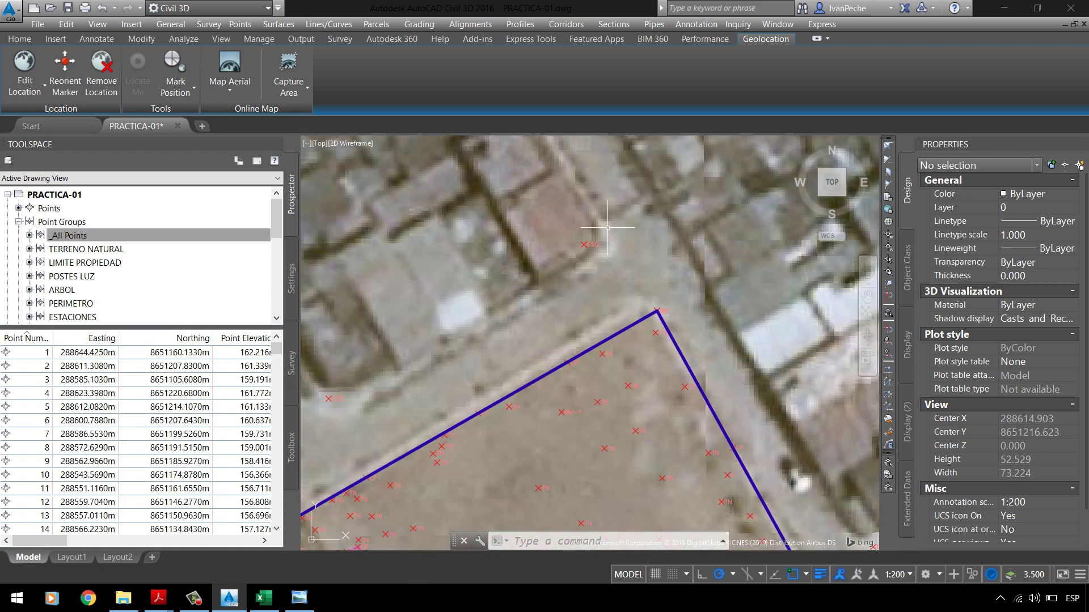
scroll(567, 244, down, 5)
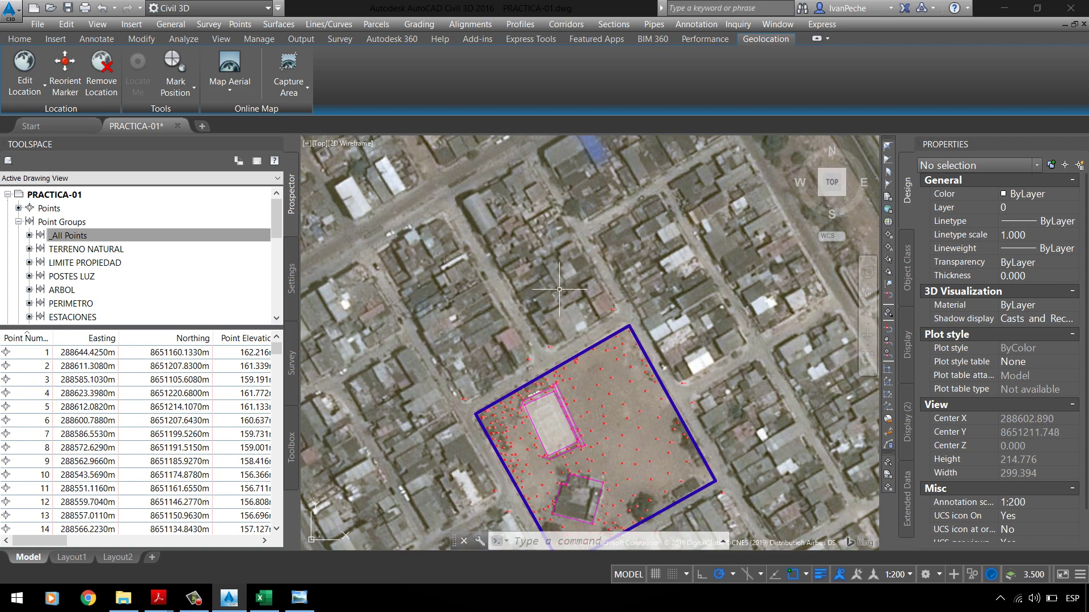
Step: Trace a closed four-corner polyline around the first block, with one corner on an ESQ point
text(PL)
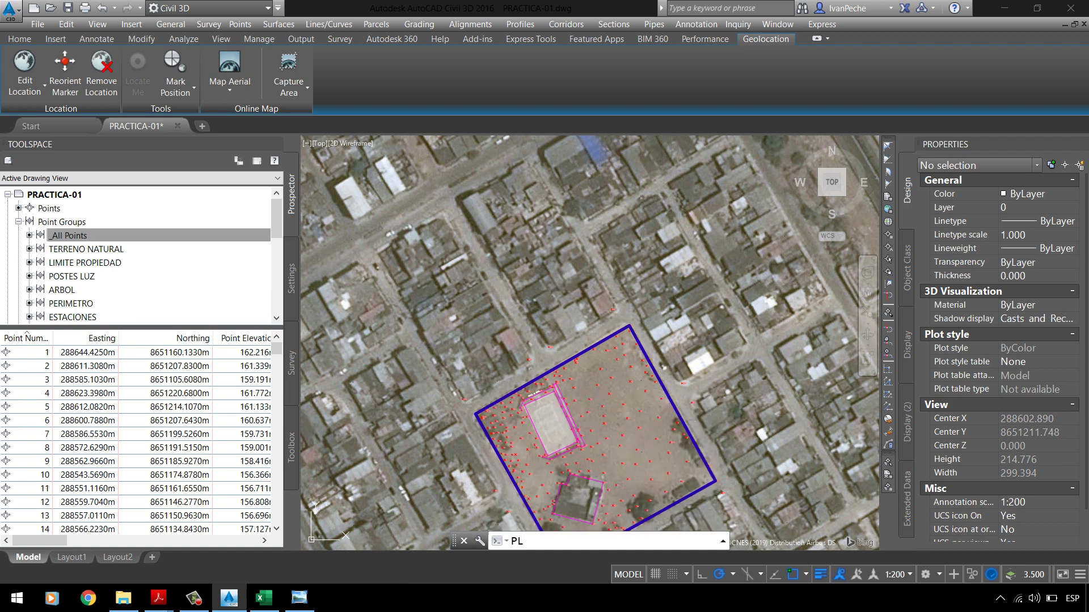
key(Return)
click(464, 196)
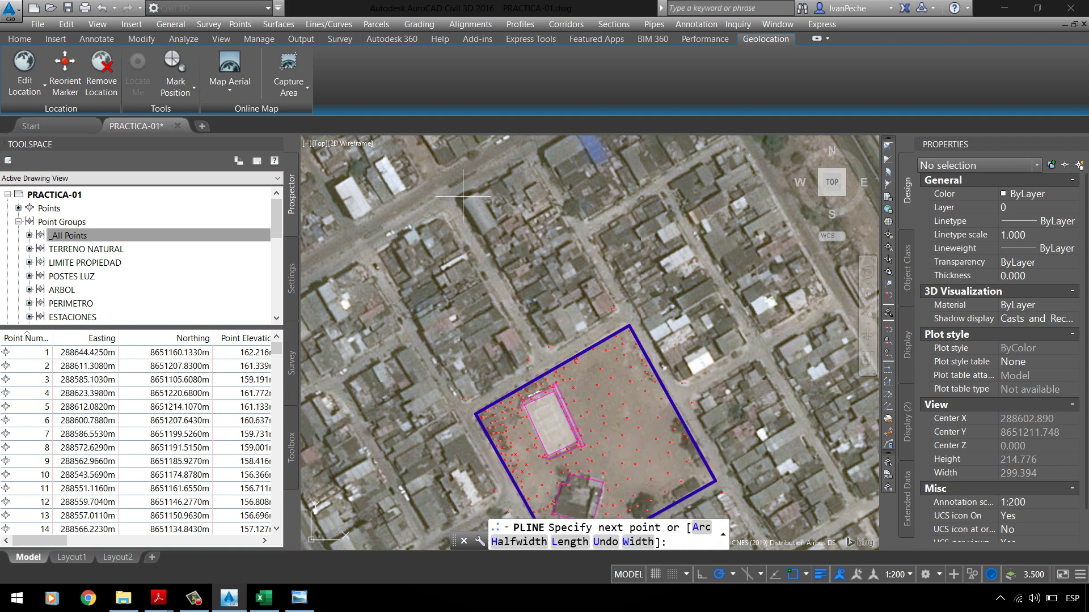
click(518, 166)
scroll(667, 415, up, 6)
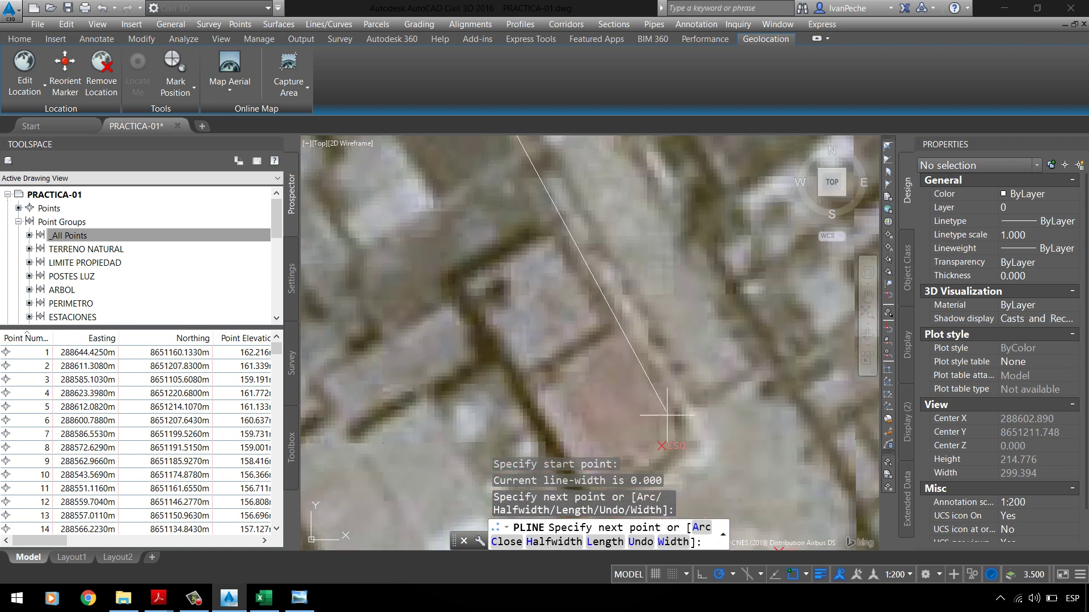
click(656, 401)
scroll(656, 401, down, 6)
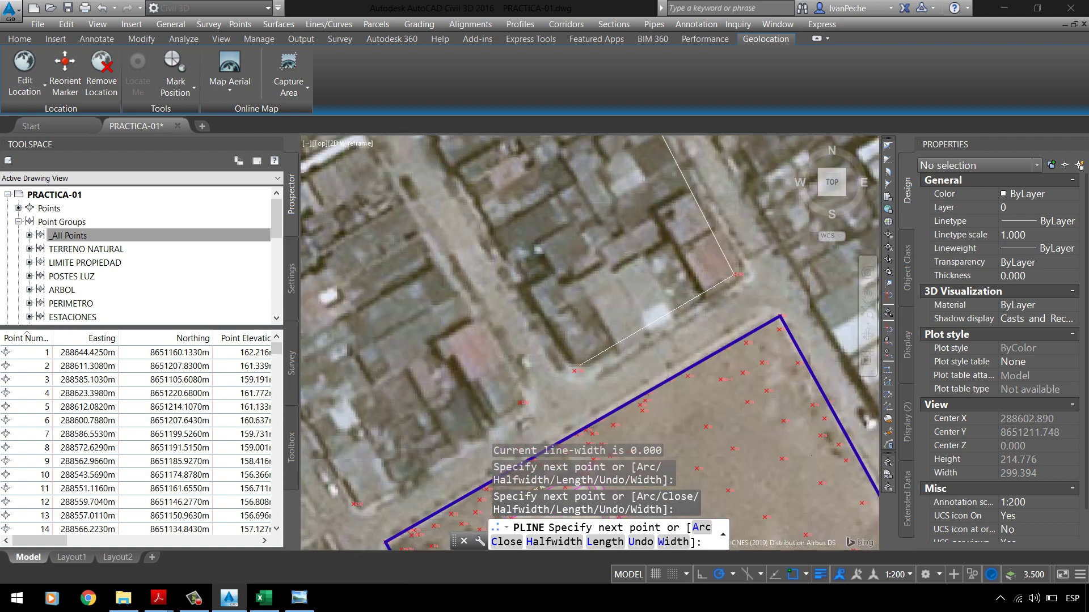
scroll(576, 368, up, 6)
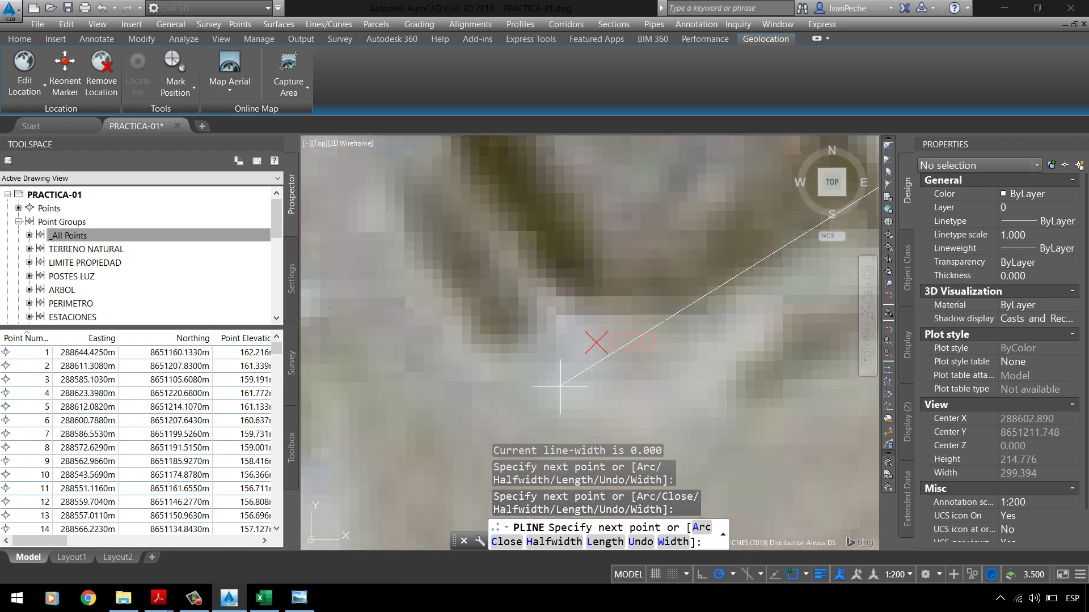
click(593, 352)
scroll(593, 352, down, 6)
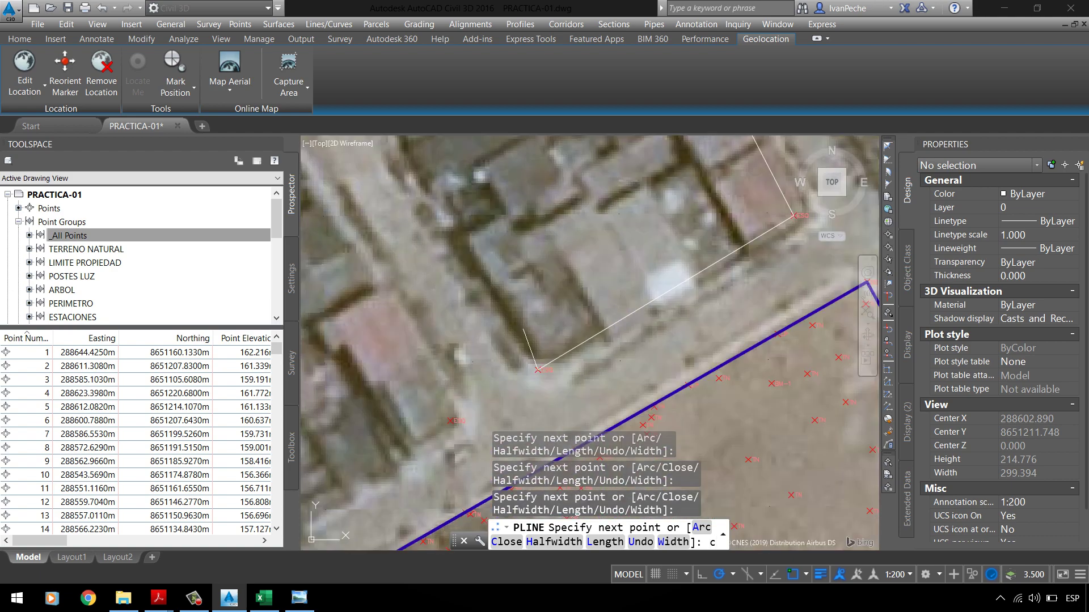
text(c)
key(Return)
scroll(484, 130, down, 6)
scroll(473, 154, up, 8)
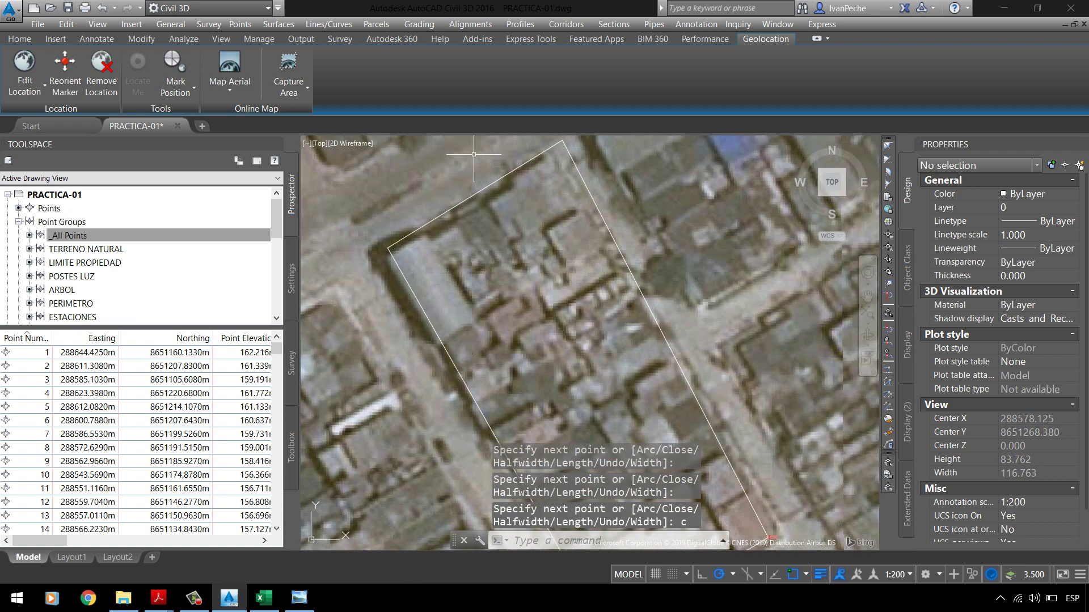
click(473, 154)
click(453, 210)
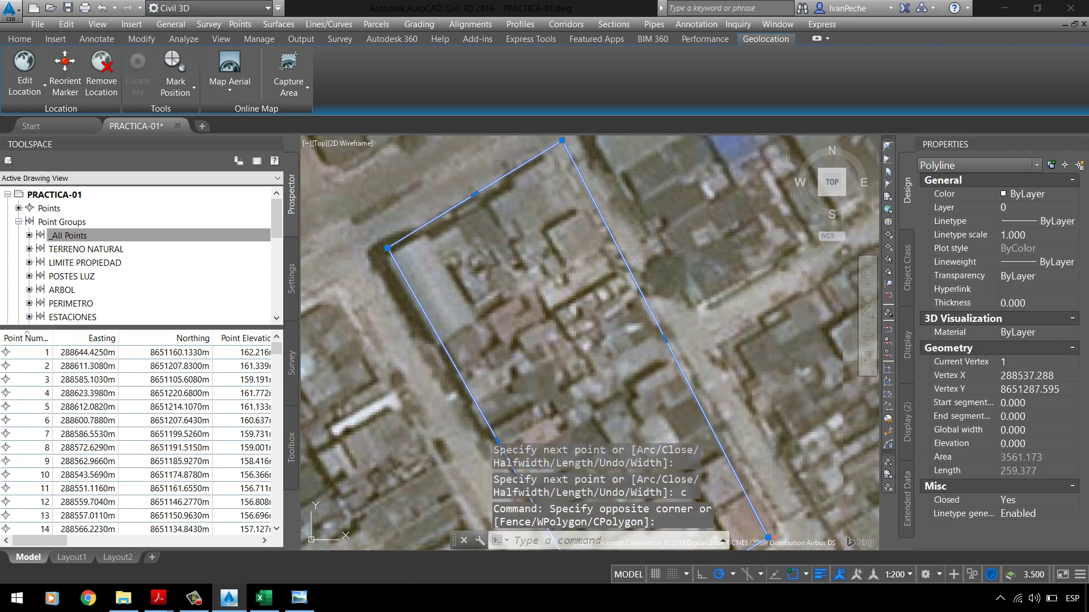
click(562, 140)
scroll(558, 150, up, 5)
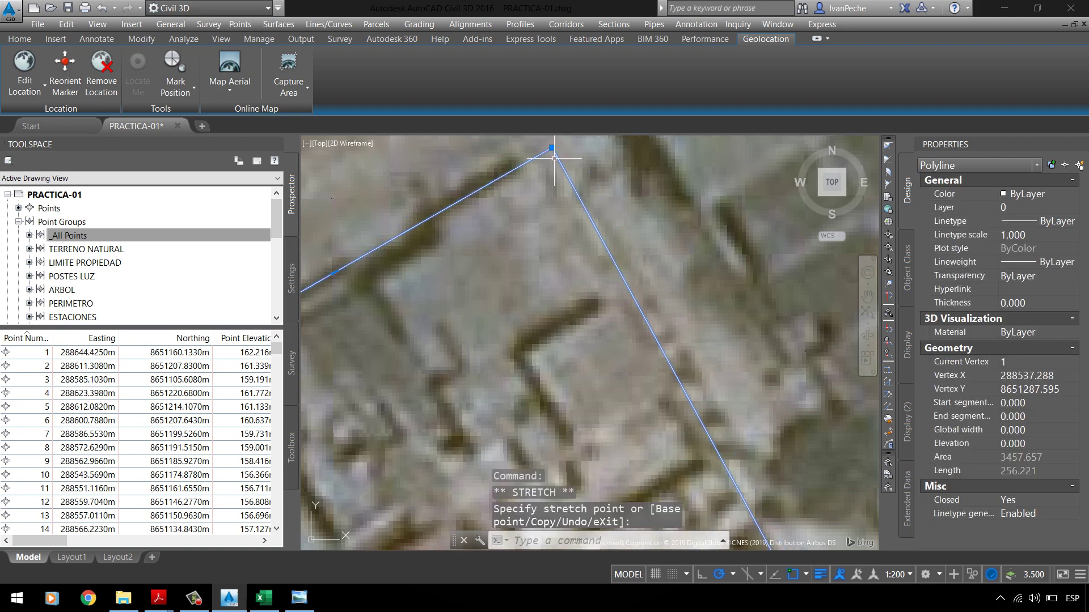
scroll(554, 158, down, 5)
key(Escape)
scroll(500, 148, down, 6)
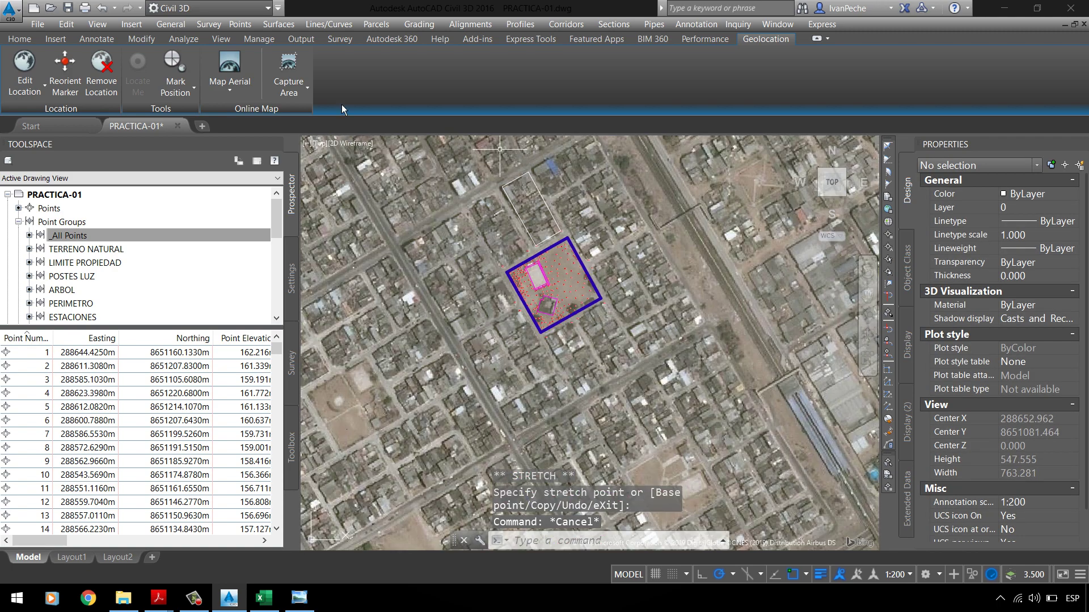
Step: Trace a second closed block outline through the ESQ survey points
text(pl)
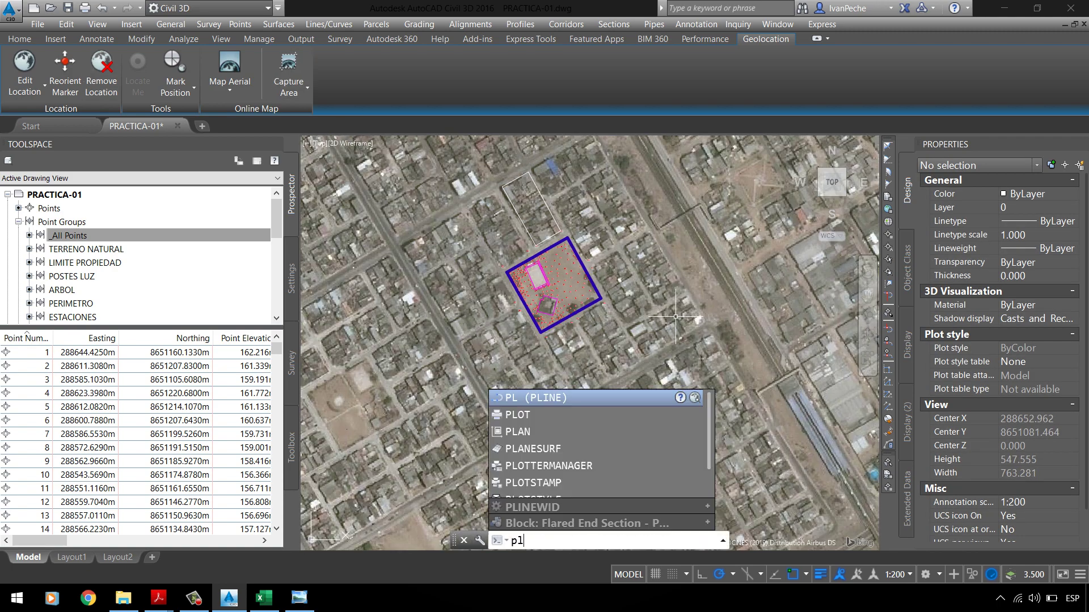
key(Return)
scroll(511, 196, up, 6)
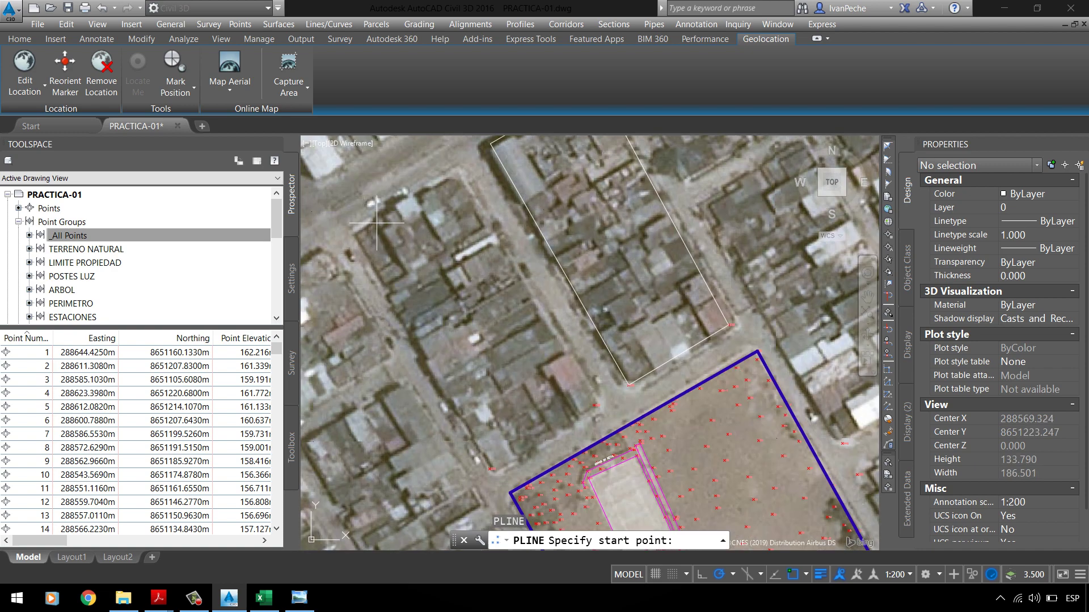
click(356, 231)
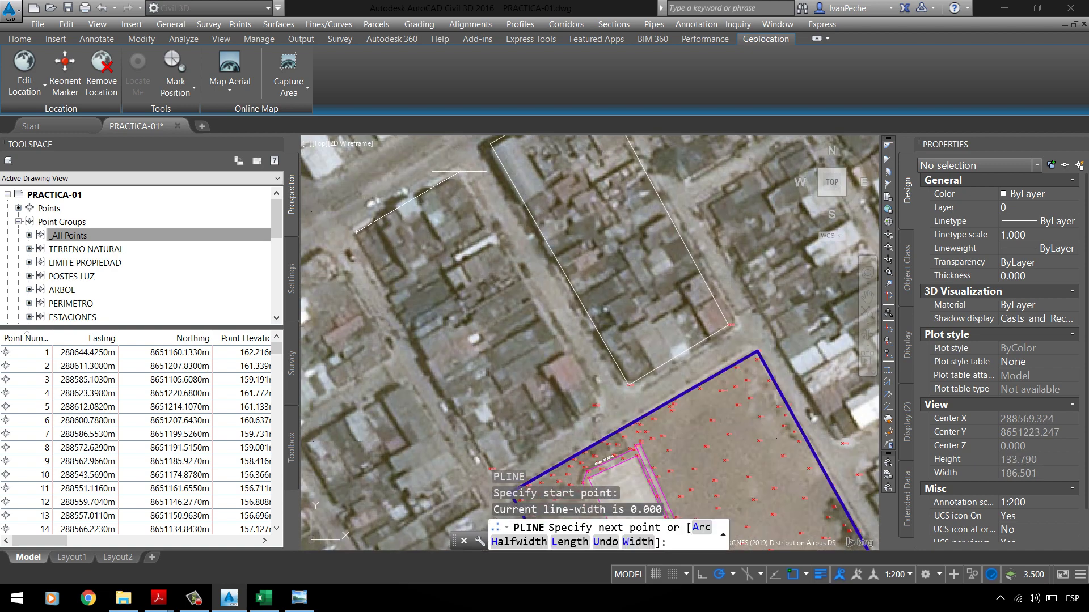
scroll(579, 405, up, 8)
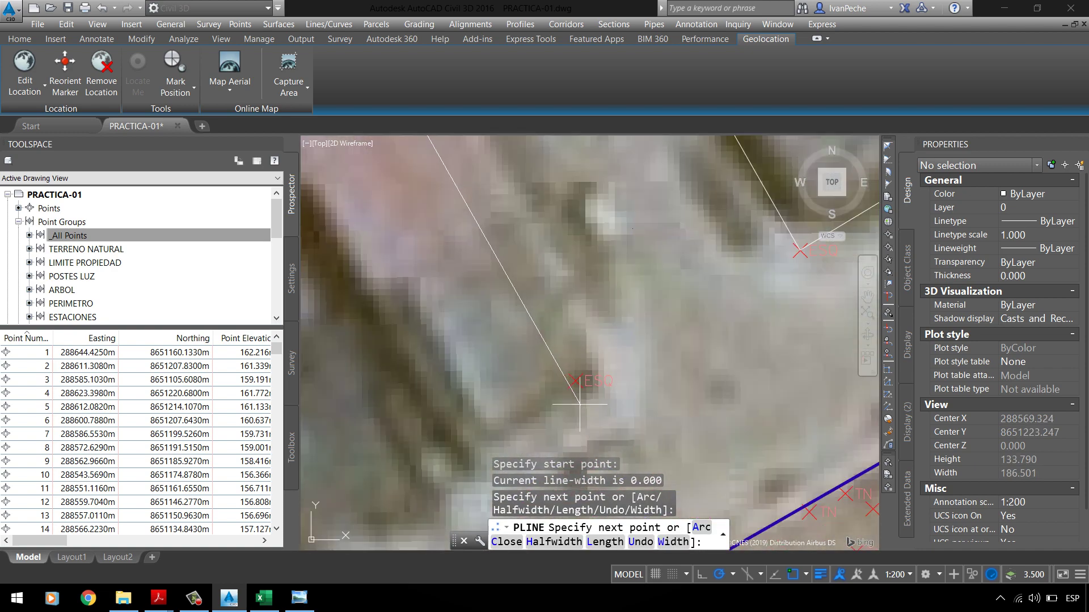
click(574, 381)
scroll(624, 255, down, 5)
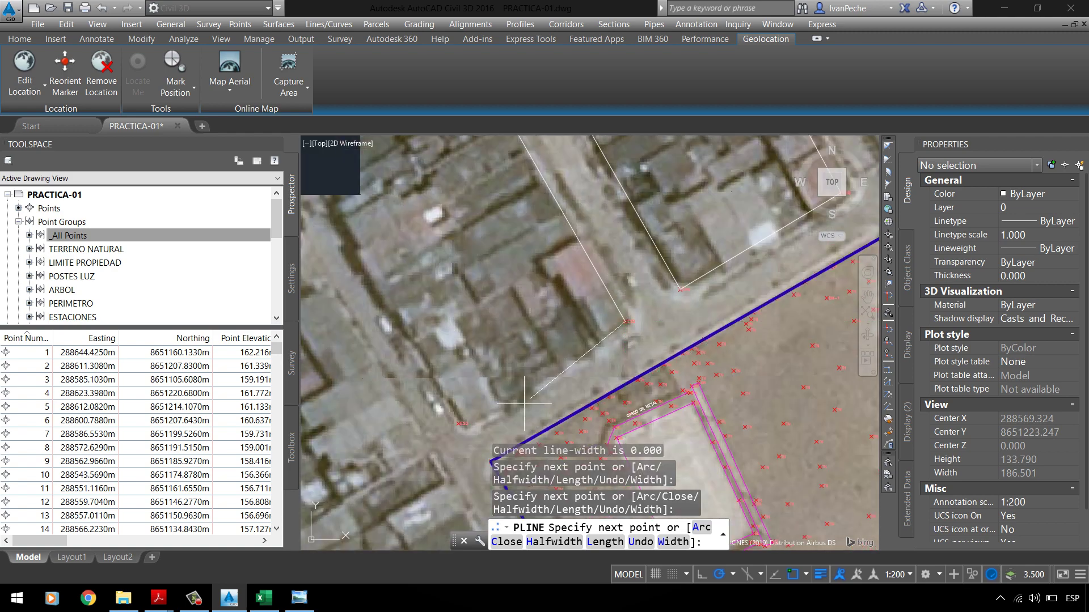
scroll(523, 404, up, 8)
click(419, 339)
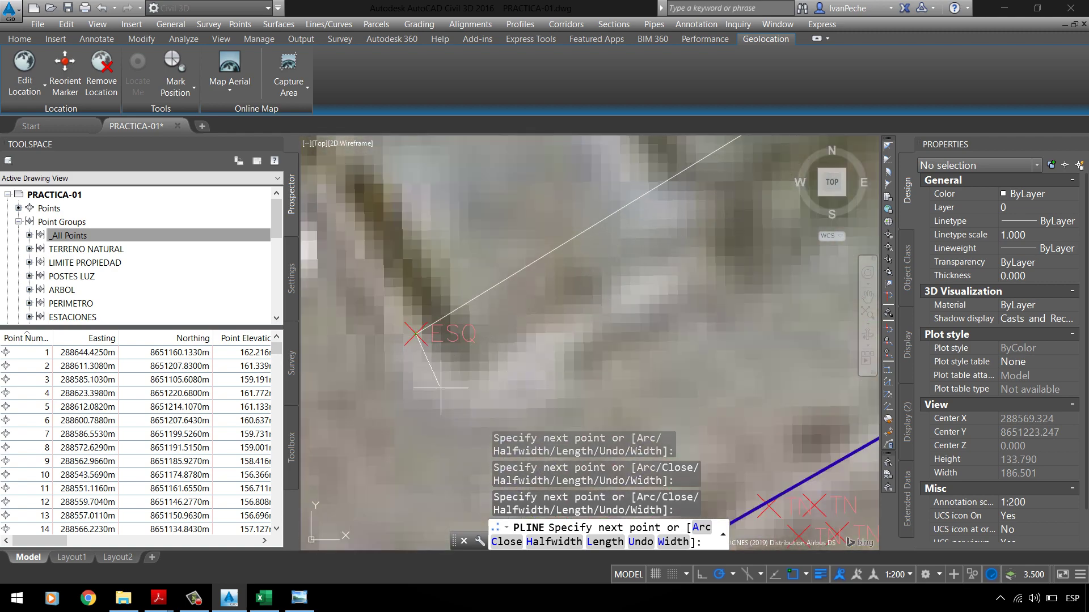
scroll(441, 388, down, 6)
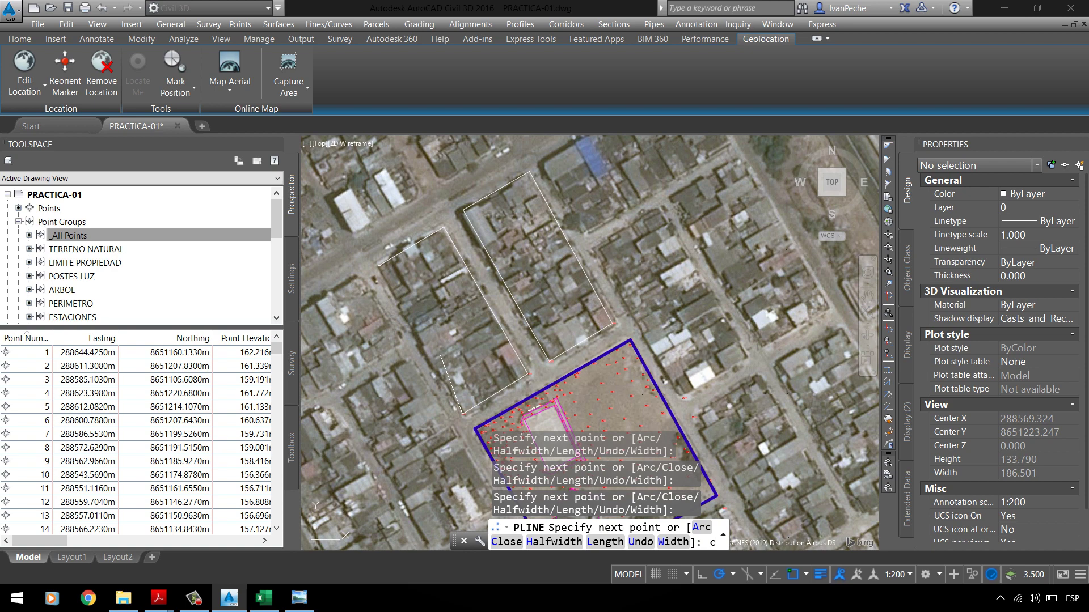
text(c)
key(Return)
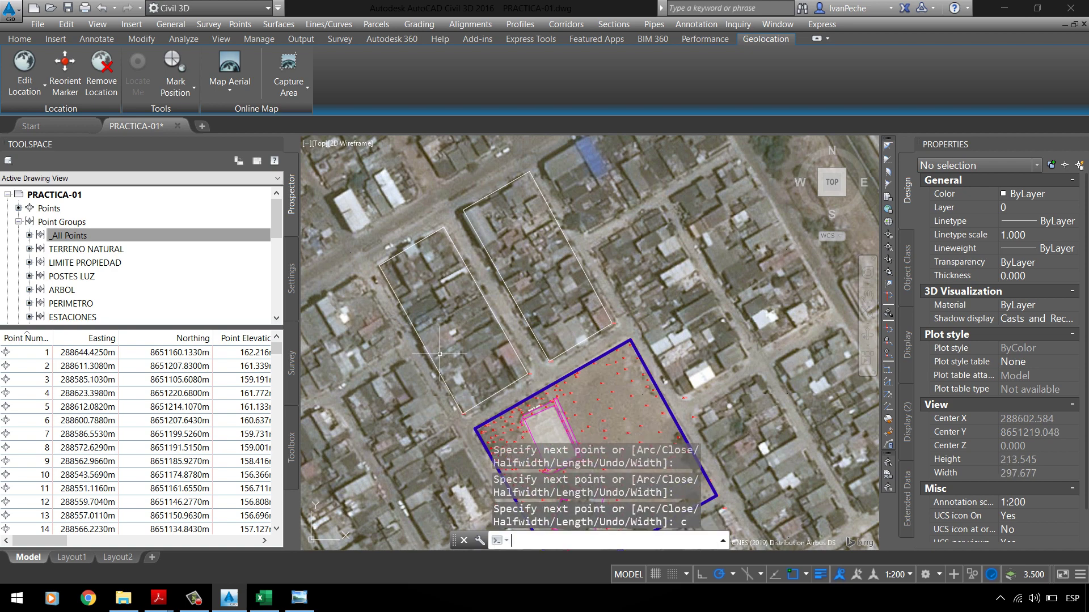
scroll(431, 277, up, 5)
click(347, 278)
scroll(347, 277, up, 3)
click(348, 278)
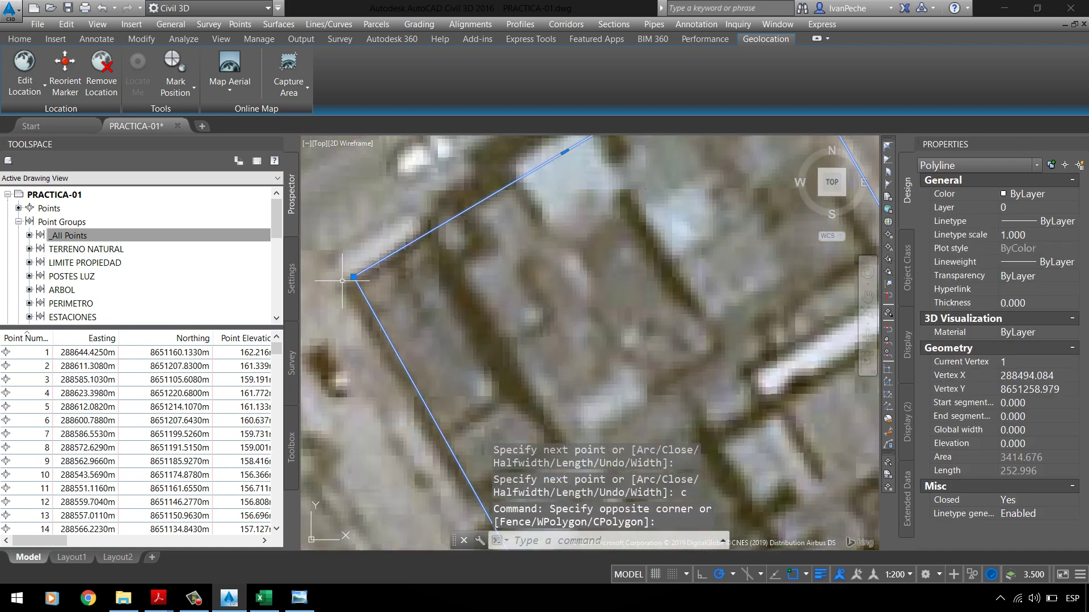
click(352, 277)
scroll(476, 238, down, 3)
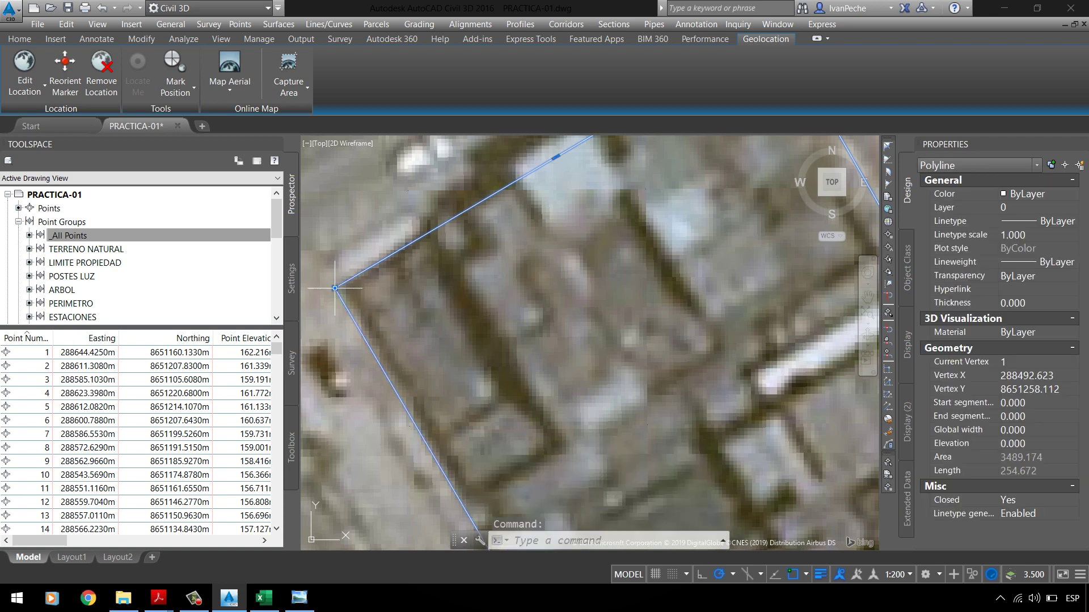
scroll(484, 271, down, 2)
key(Escape)
scroll(484, 272, down, 8)
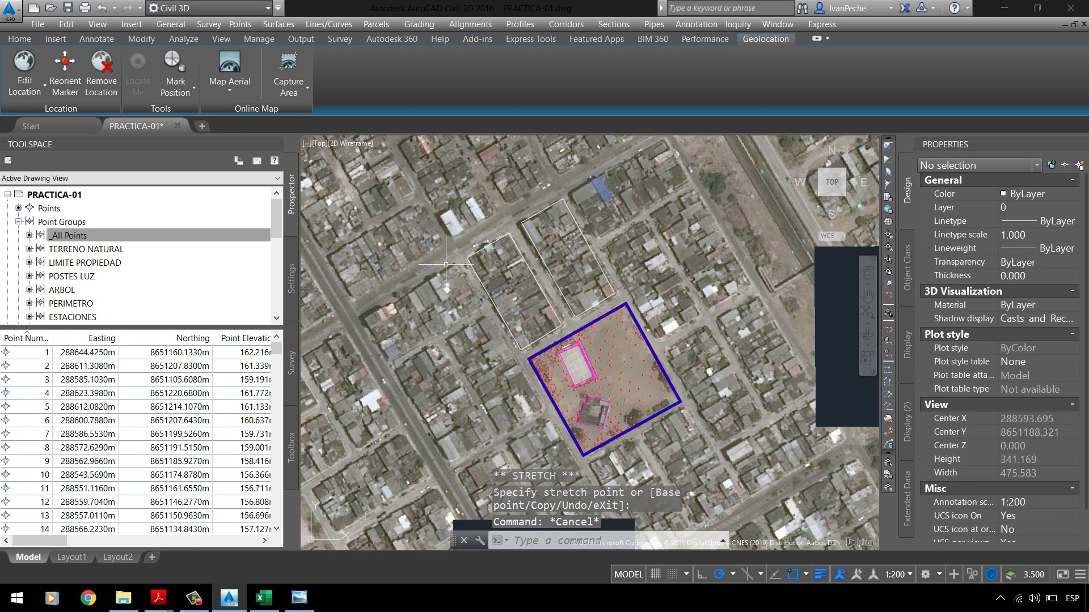
scroll(610, 416, up, 4)
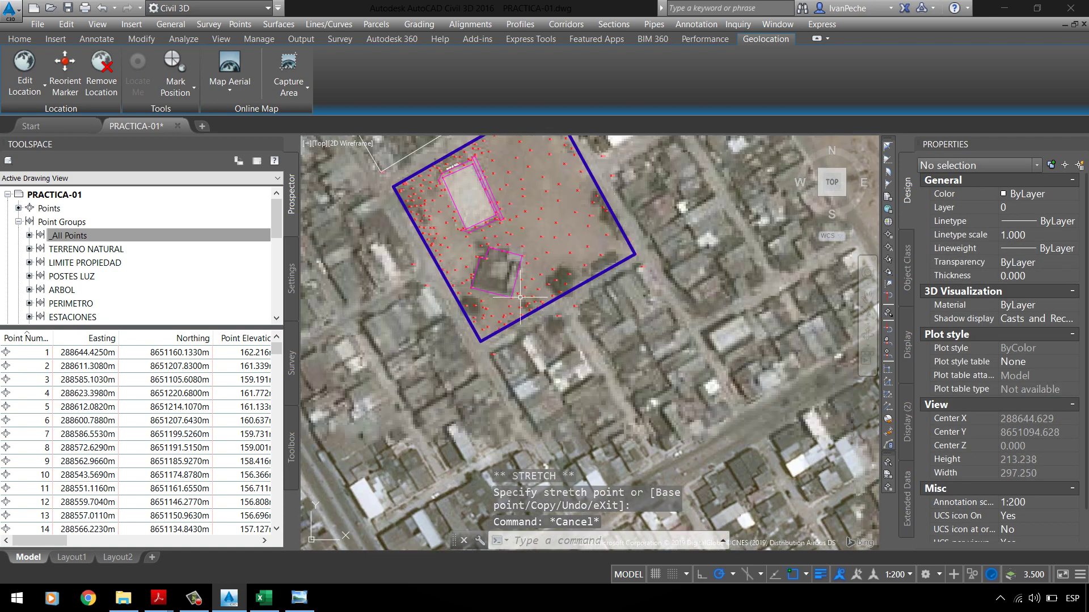
Step: Trace a third closed four-corner block outline along the street
text(pl)
key(Return)
scroll(493, 301, up, 5)
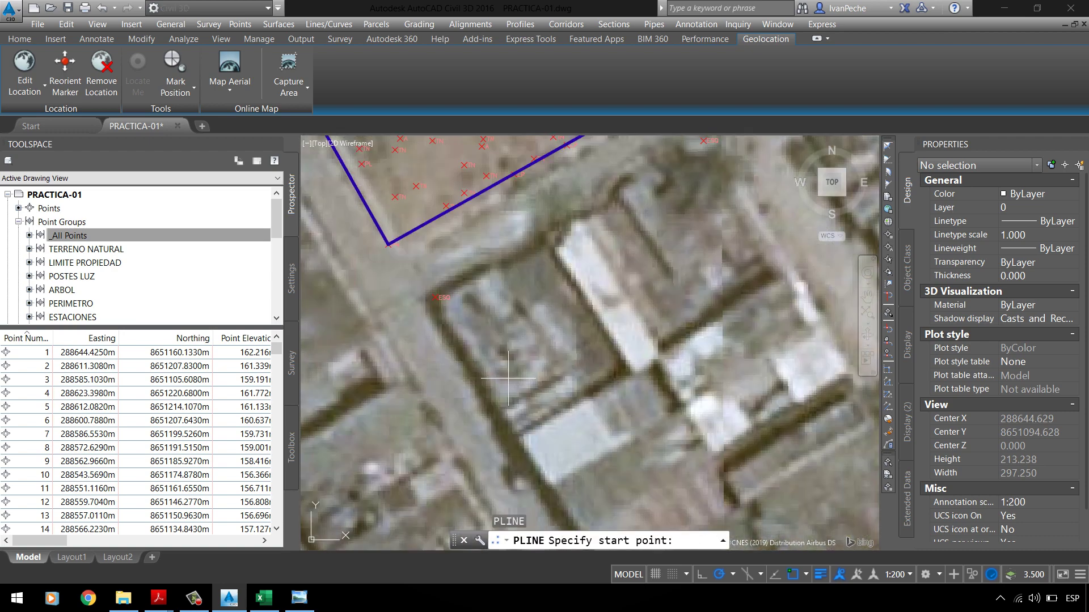
click(424, 296)
scroll(425, 291, down, 3)
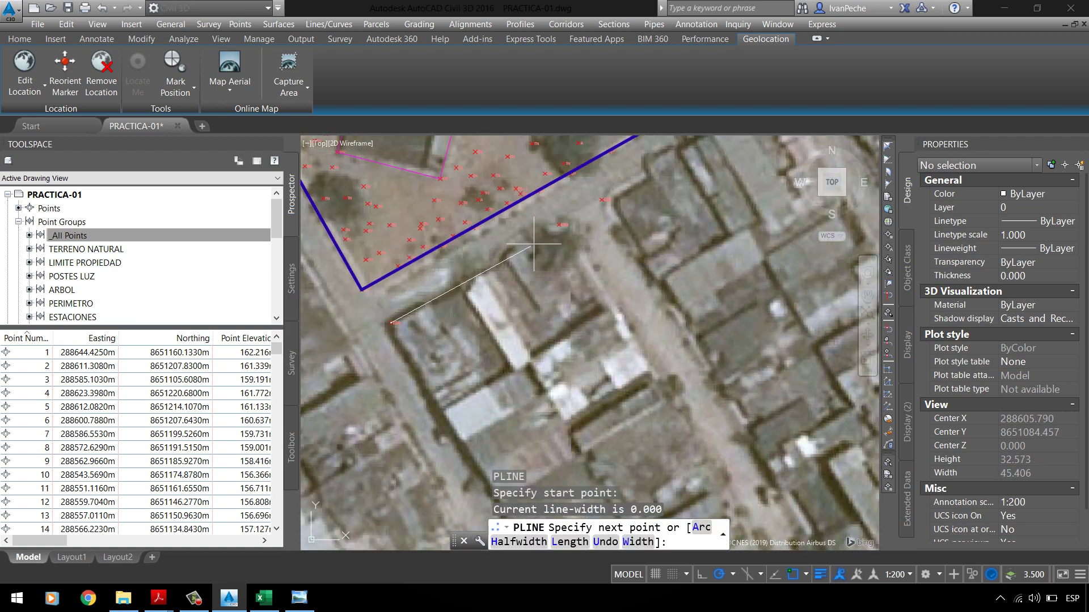
scroll(552, 227, up, 4)
click(553, 227)
scroll(558, 225, down, 5)
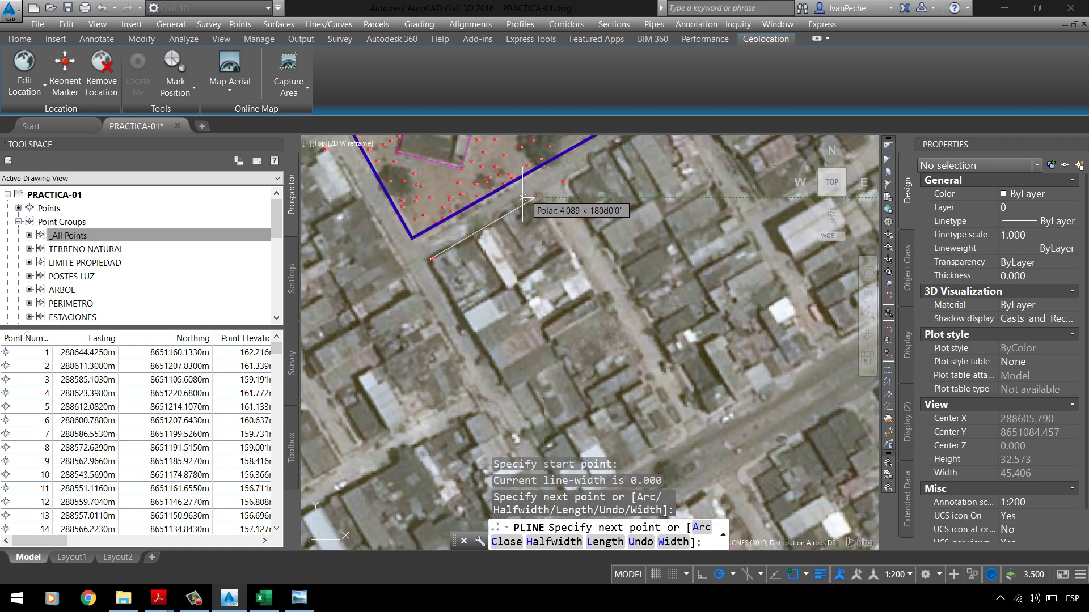
scroll(604, 299, up, 2)
click(628, 344)
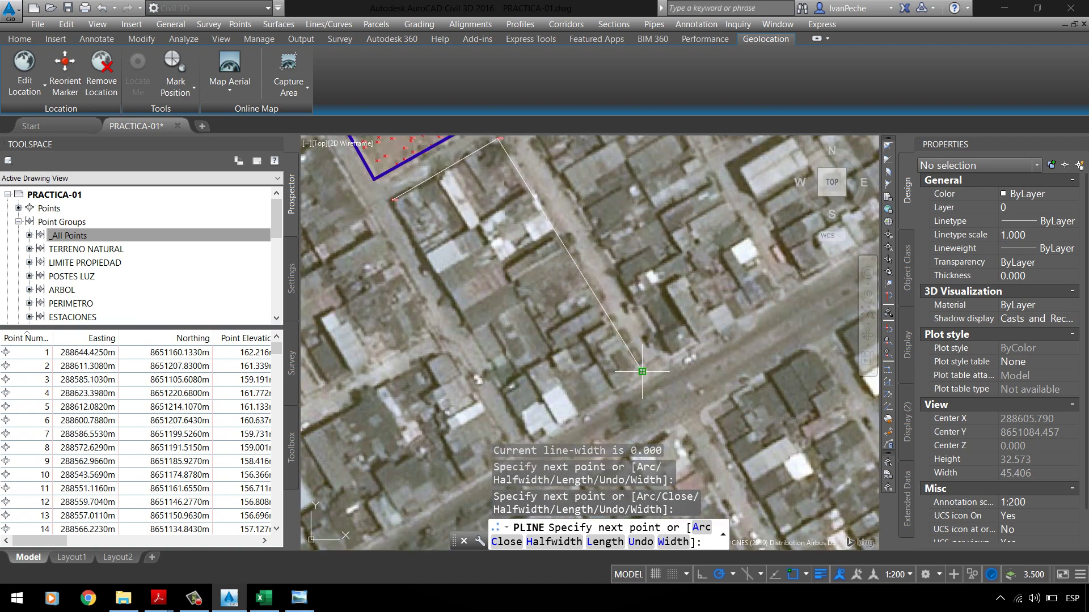
click(529, 436)
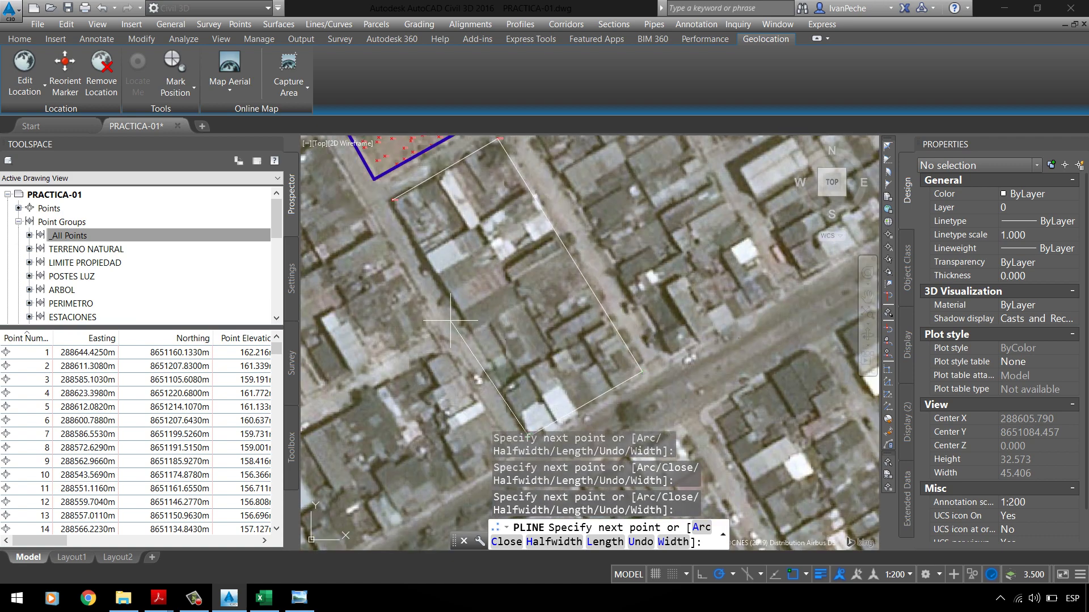
text(c)
key(Return)
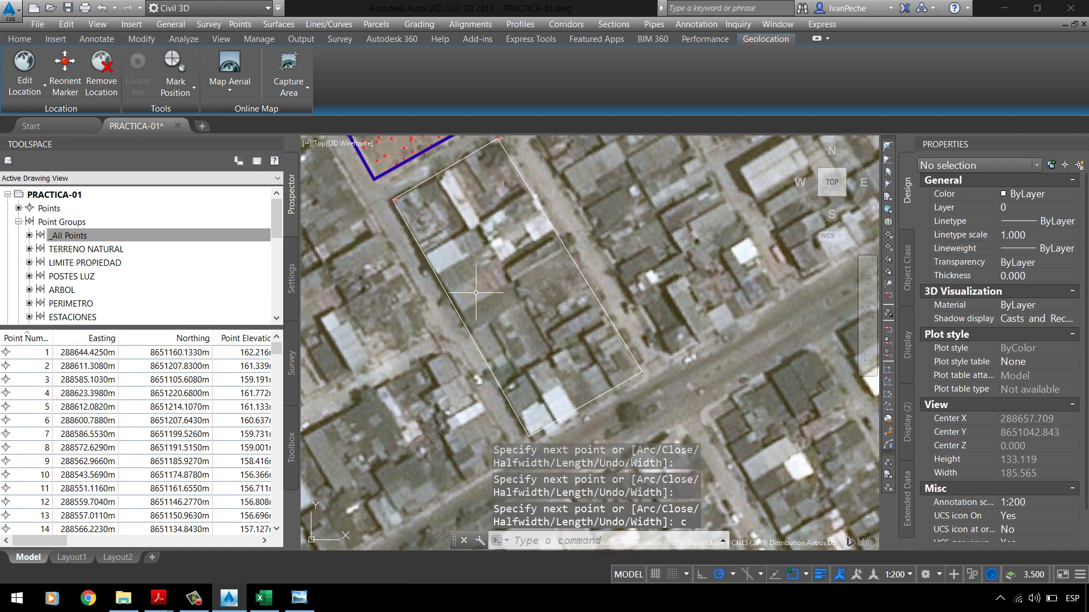
scroll(438, 168, down, 10)
scroll(438, 169, up, 2)
Step: Put the three block outlines on layer _MANZANAS
click(438, 168)
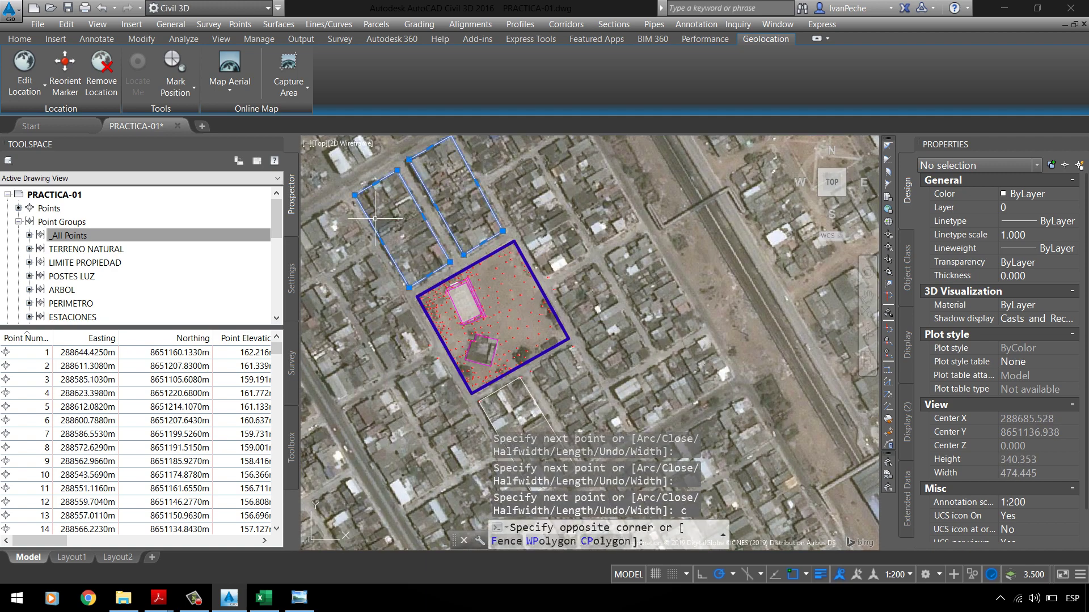
click(363, 244)
click(556, 408)
click(556, 407)
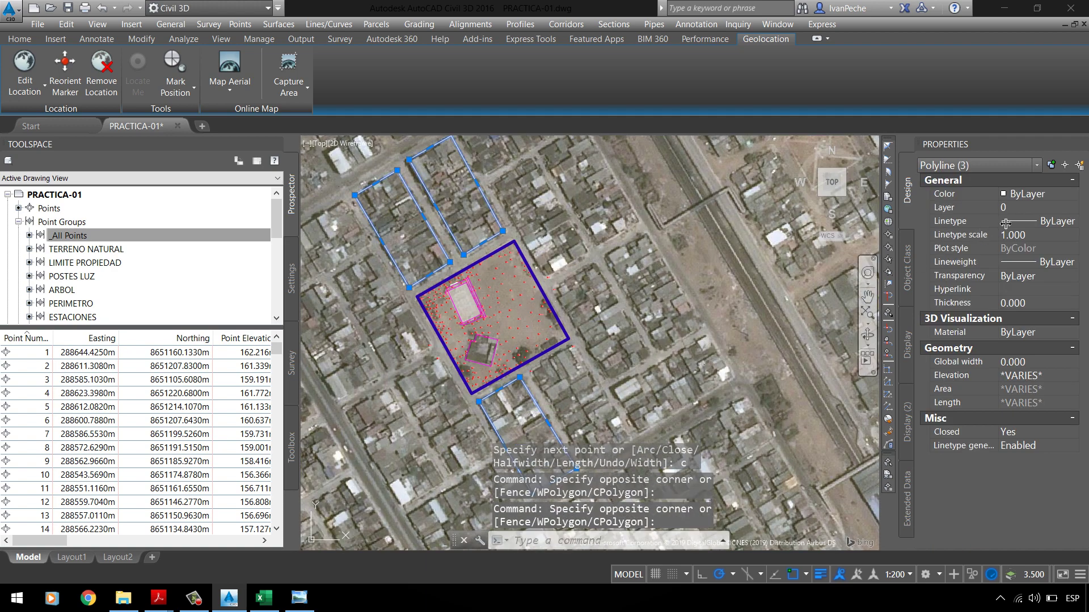
click(1026, 207)
click(1029, 207)
scroll(1035, 240, down, 5)
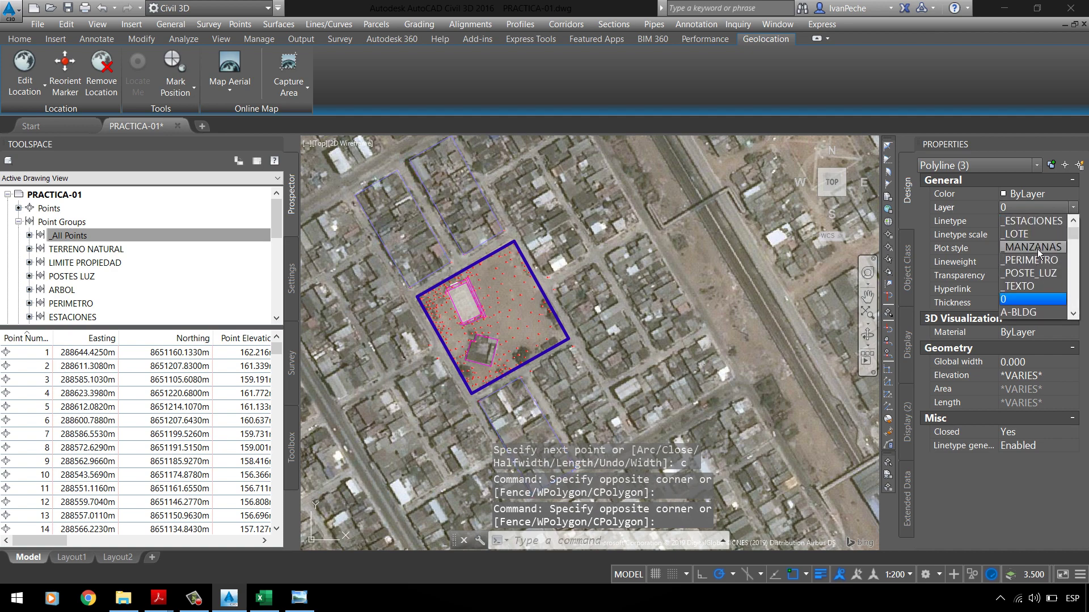
click(1037, 249)
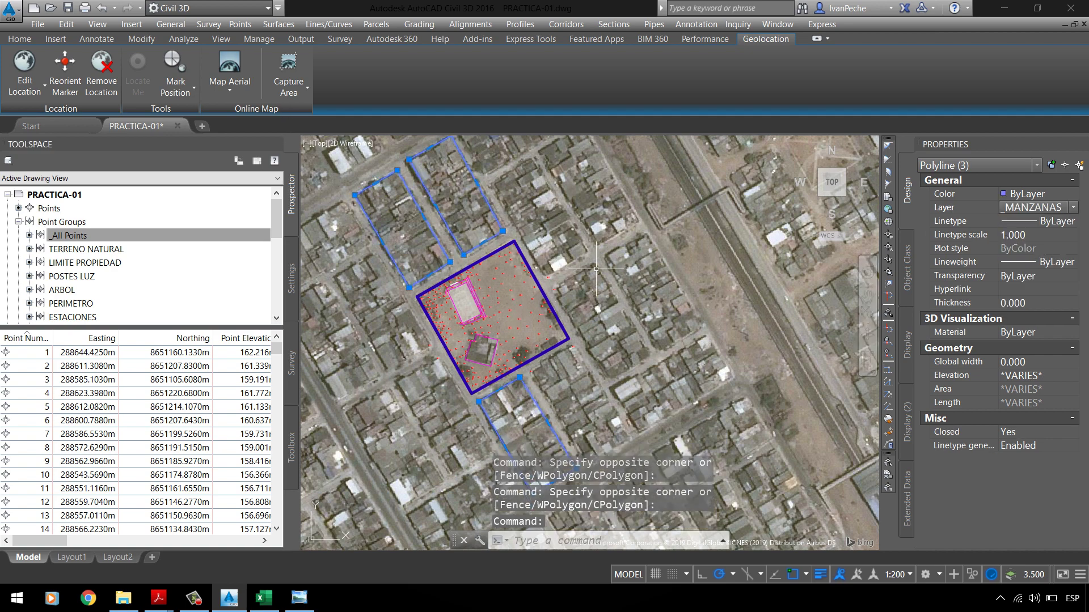
key(Escape)
Step: Turn off the aerial map and bring up the C3P-PTPARQUE1 plan image
click(230, 91)
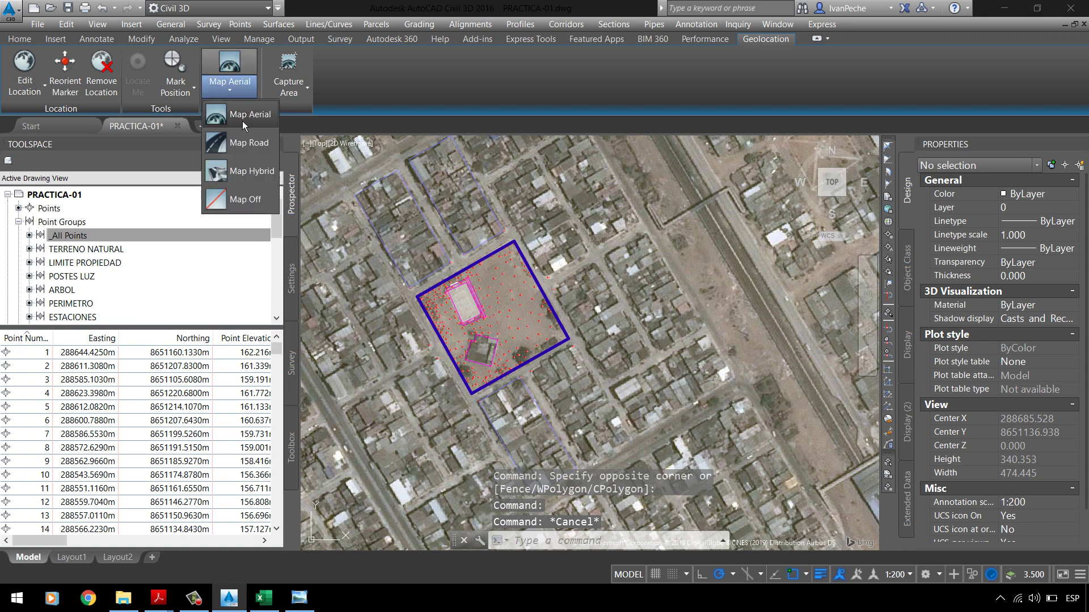
click(249, 201)
middle_drag(405, 196, 465, 213)
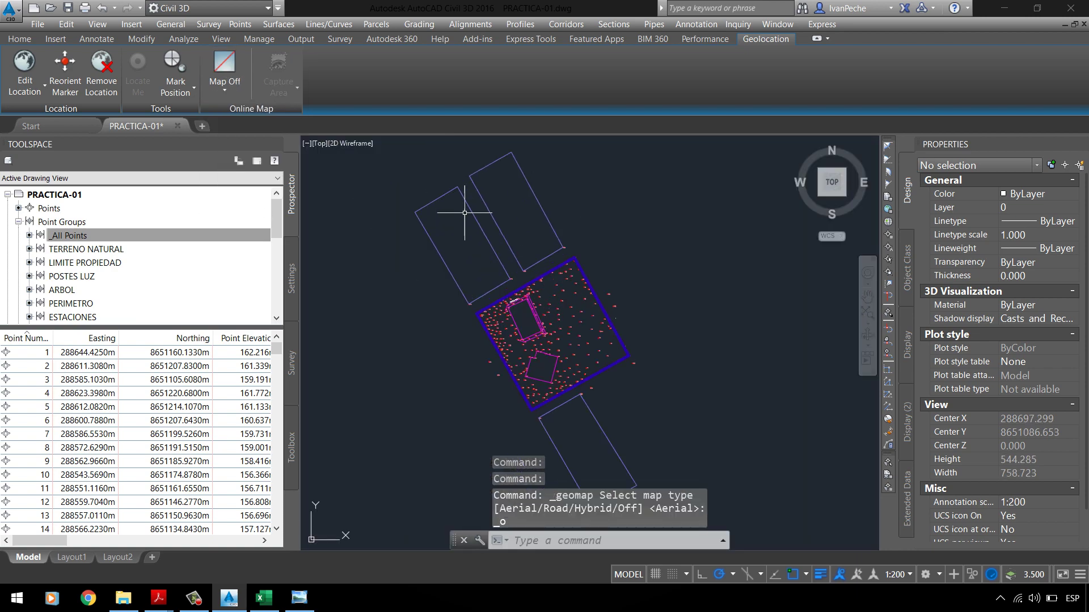
key(Escape)
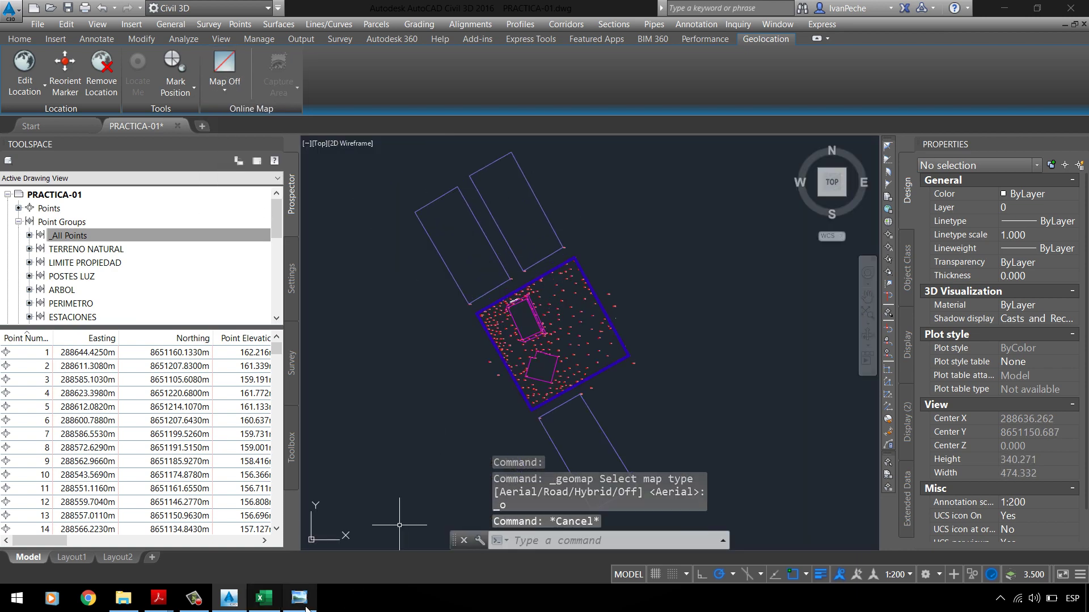
click(300, 597)
scroll(461, 308, down, 2)
Step: Inspect the bottom of the C3P-PTPARQUE1 plan, then return to the PRACTICA-01 drawing
scroll(304, 148, up, 1)
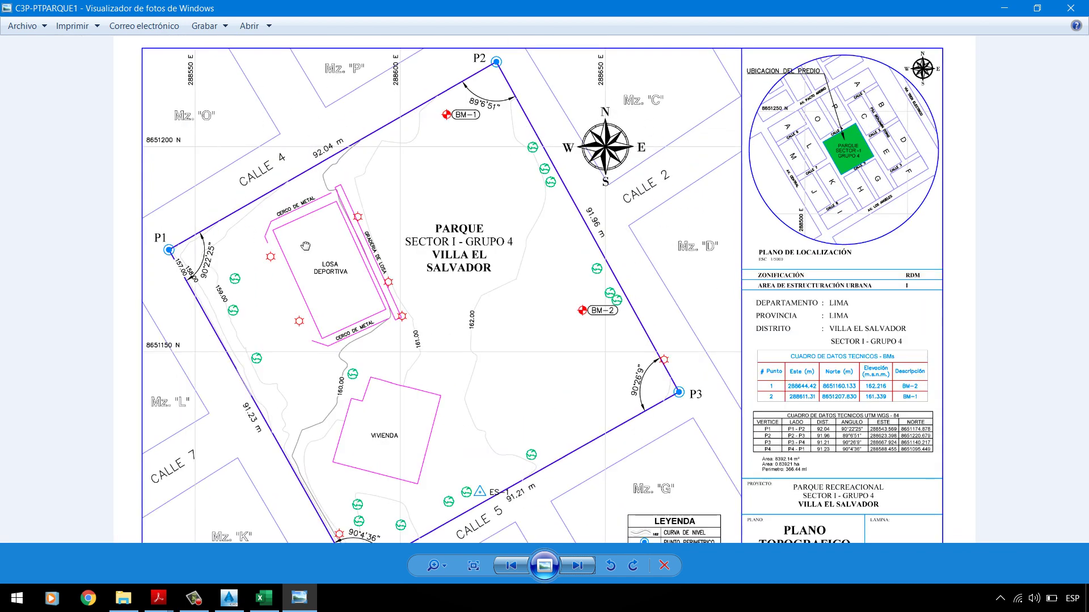
drag(305, 245, 305, 164)
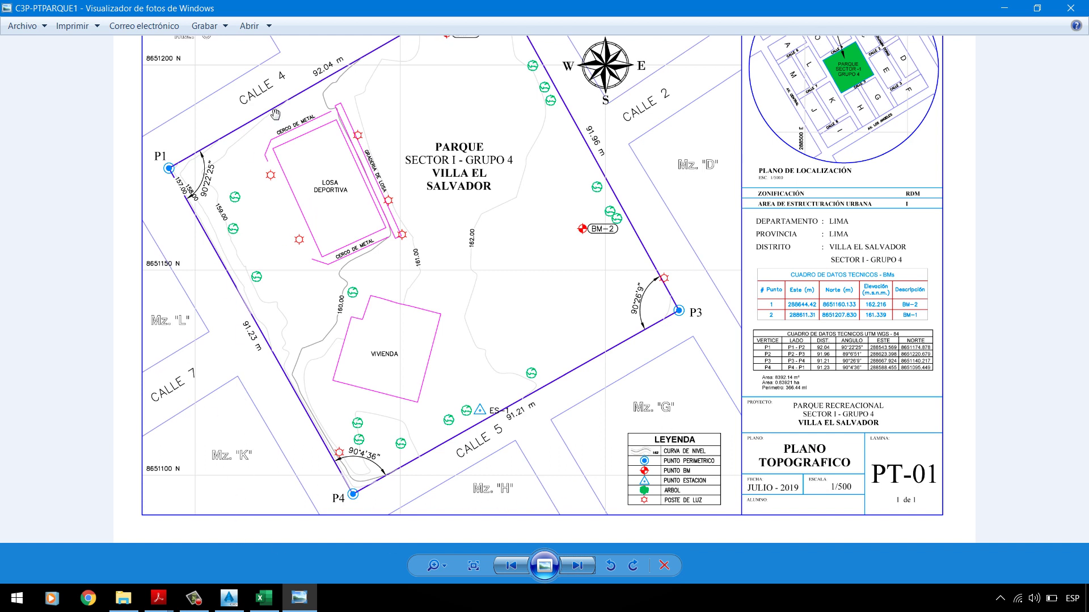
click(233, 598)
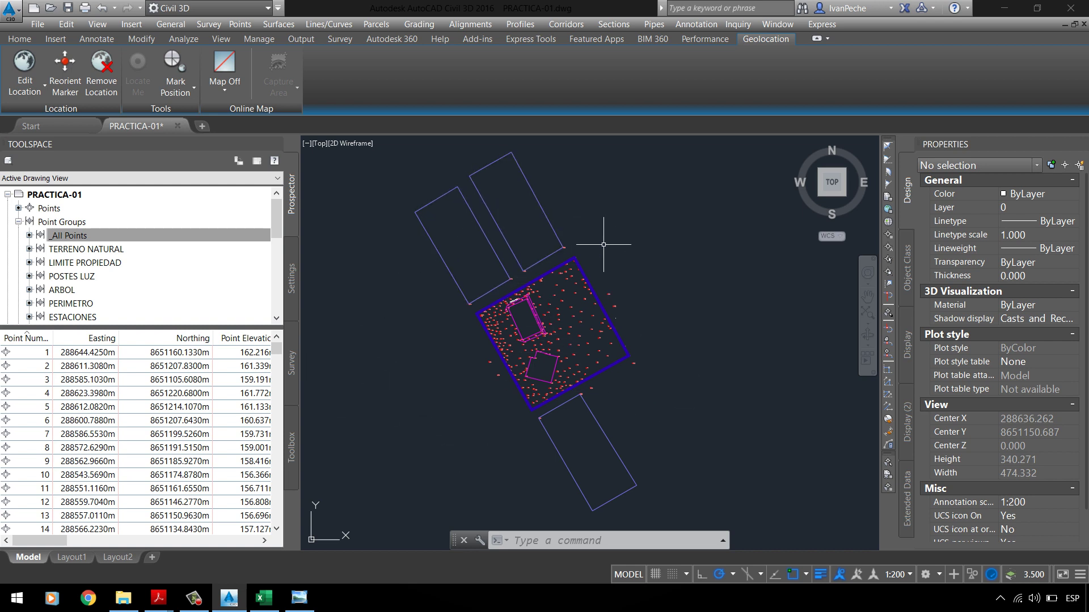
Step: In PC-01 UPLA.pdf, highlight task 3's 'capa GRILLA de color 9 respectivamente' text
click(158, 598)
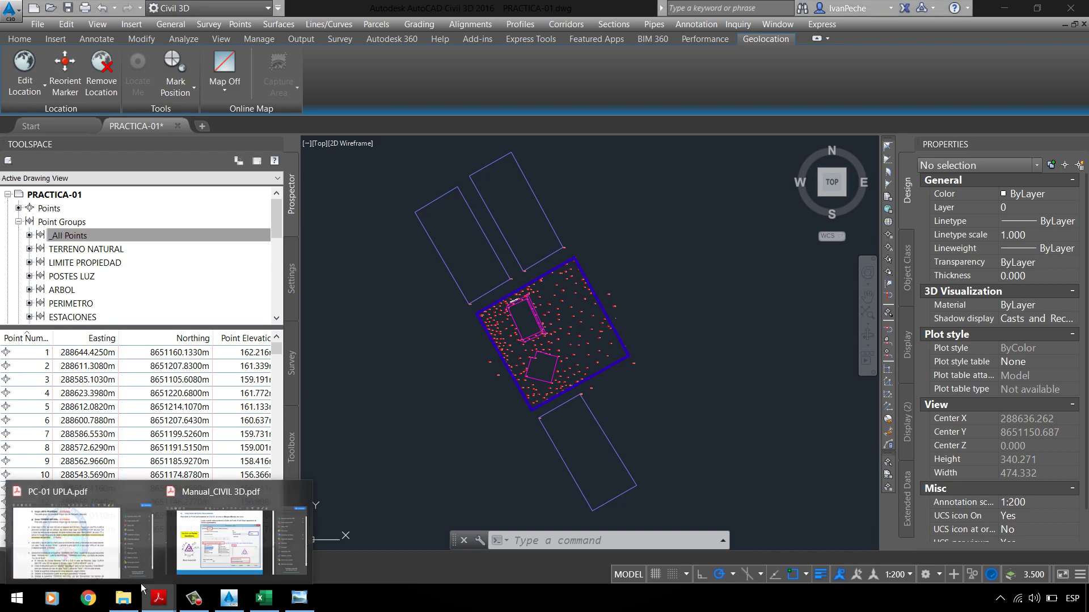
scroll(381, 311, down, 1)
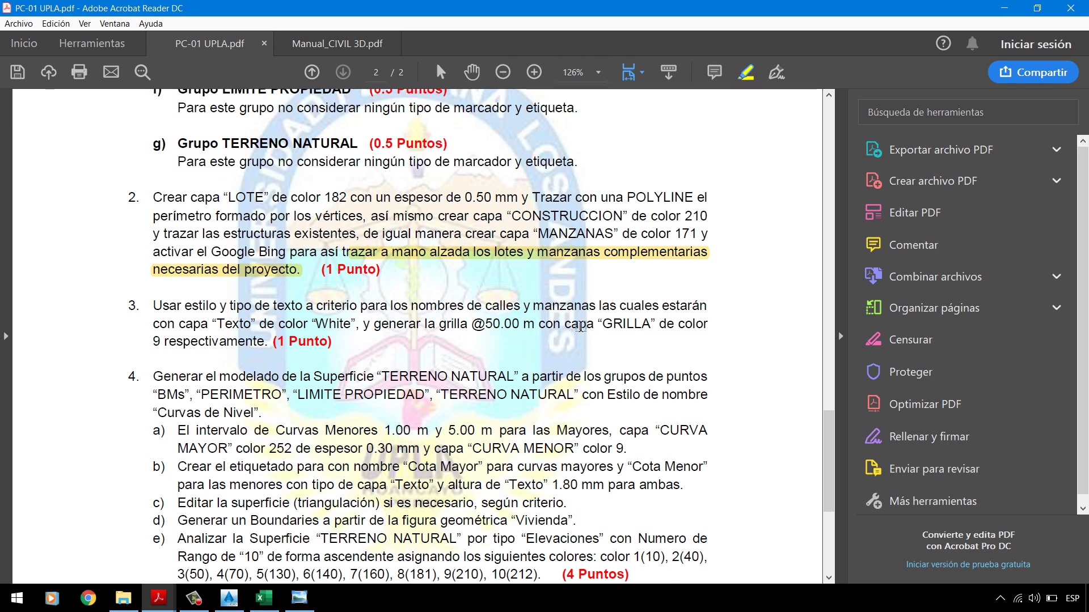
drag(566, 326, 269, 349)
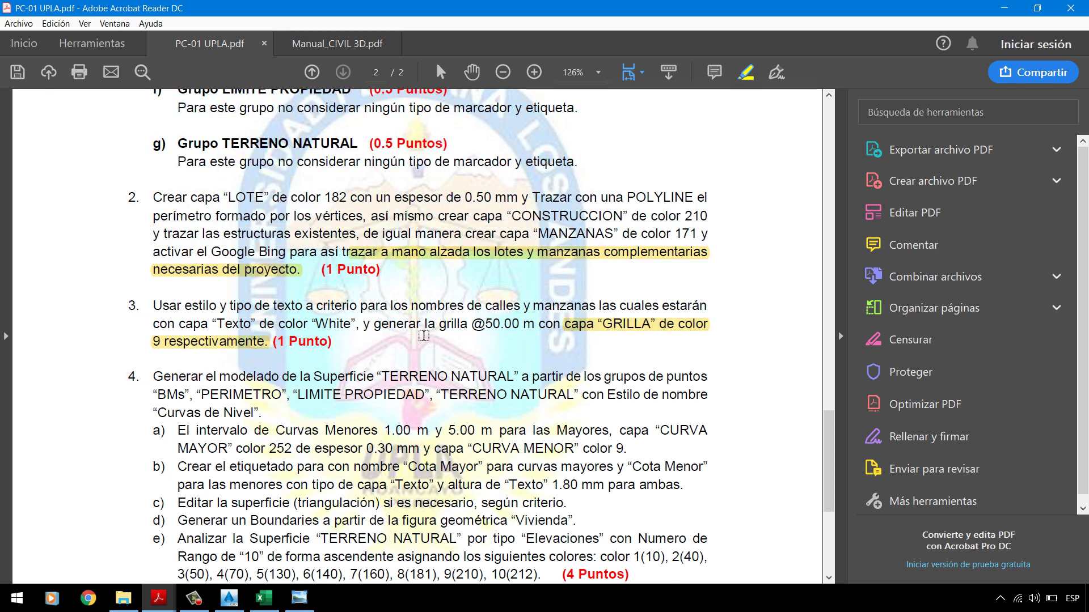
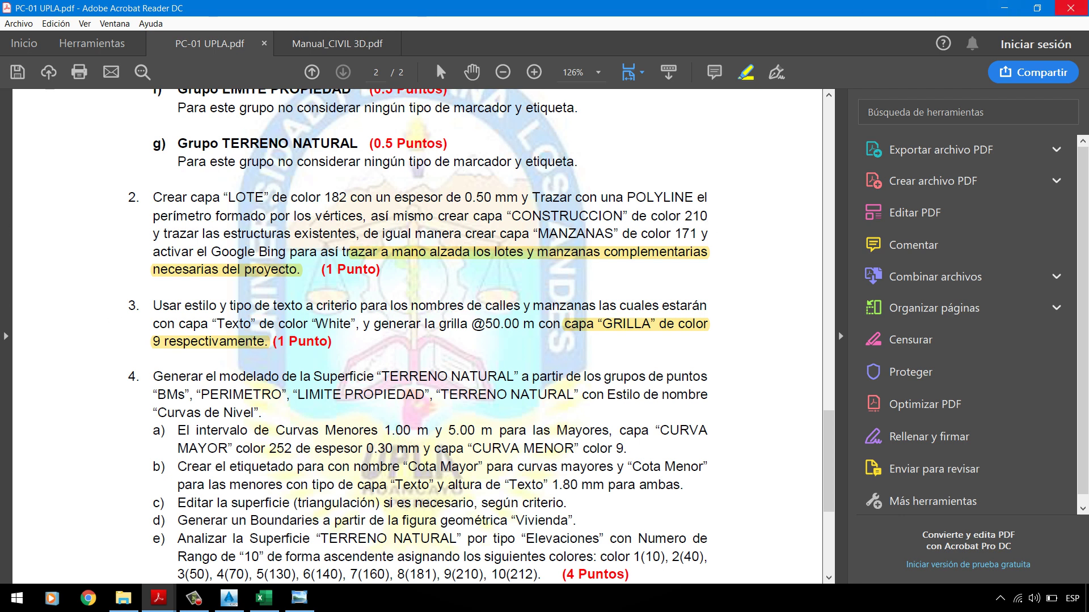
Step: Minimize the PC-01 UPLA.pdf assignment in Acrobat Reader to bring back the PRACTICA-01 drawing
click(1013, 11)
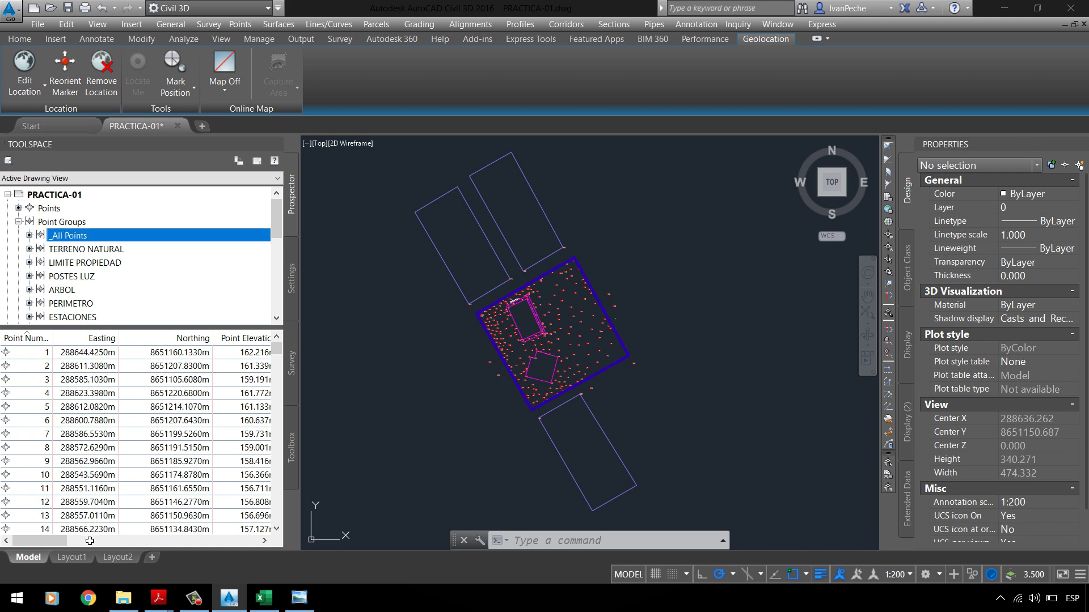
Step: Switch to the Layout1 paper-space sheet showing the survey points and boundary
mouse_move(82, 564)
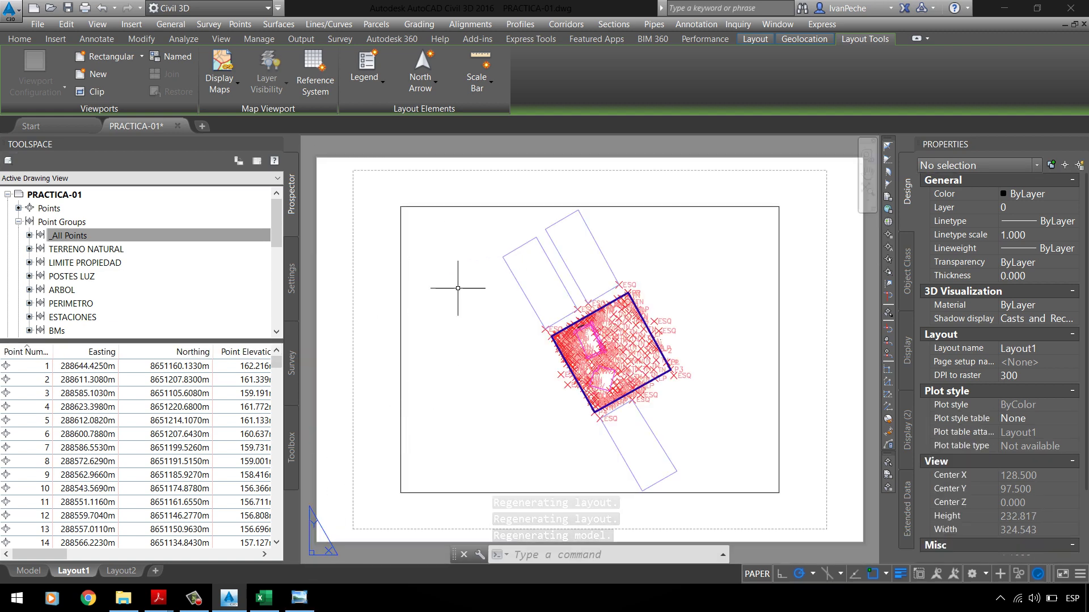
Step: Inspect the PT-01 topographic plan and its title block in Photo Viewer, then return to Civil 3D
click(311, 608)
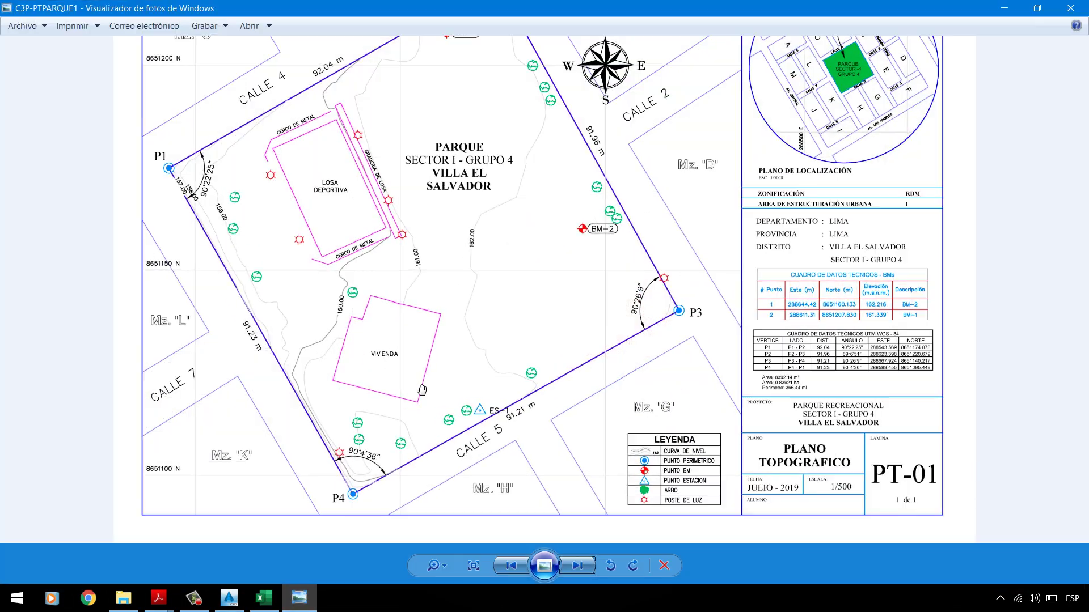
scroll(846, 570, up, 3)
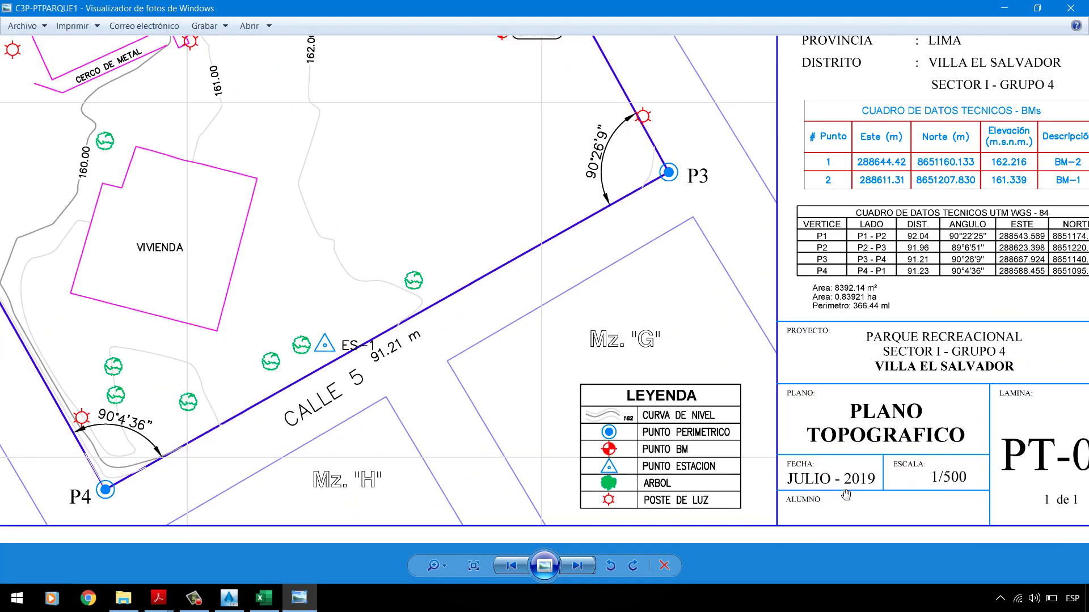
scroll(528, 345, down, 2)
scroll(477, 275, down, 2)
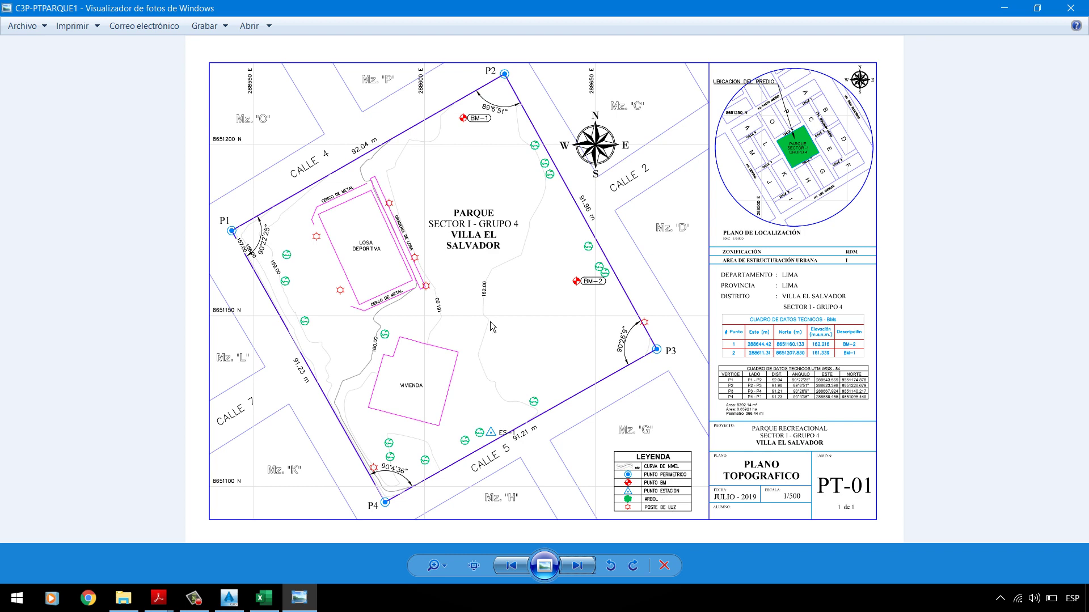
click(229, 597)
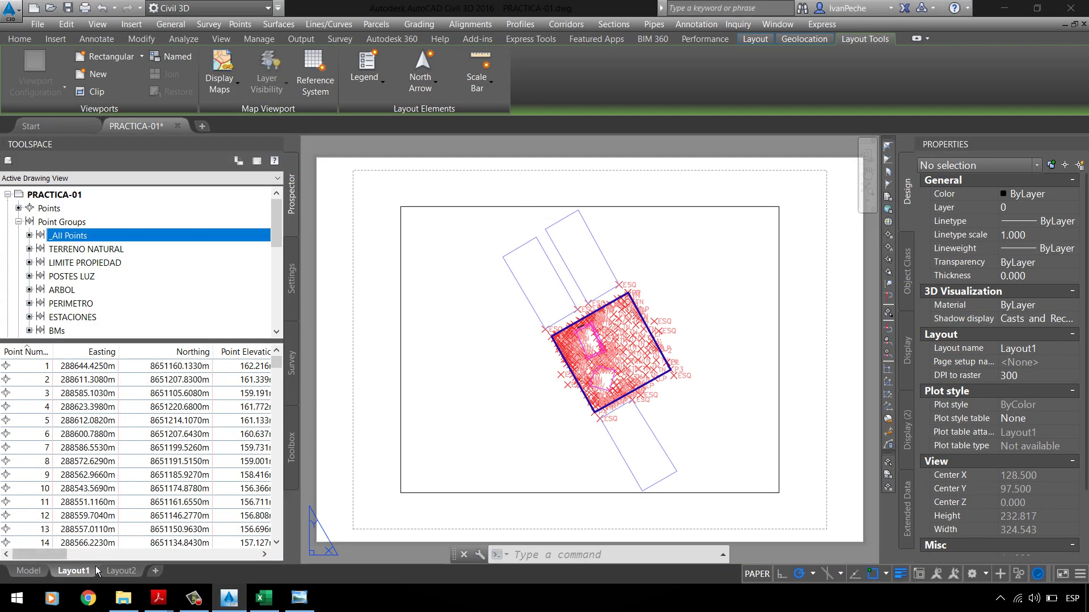
Step: Rename the Layout1 tab to PARQUE-A3, correcting a mistyped first attempt
right_click(80, 581)
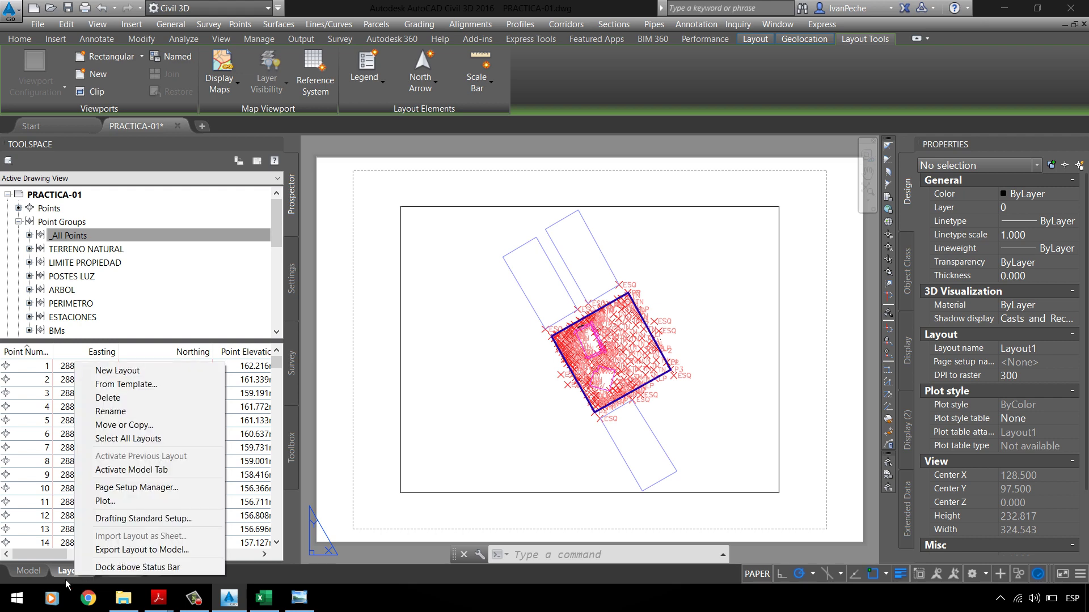
right_click(66, 580)
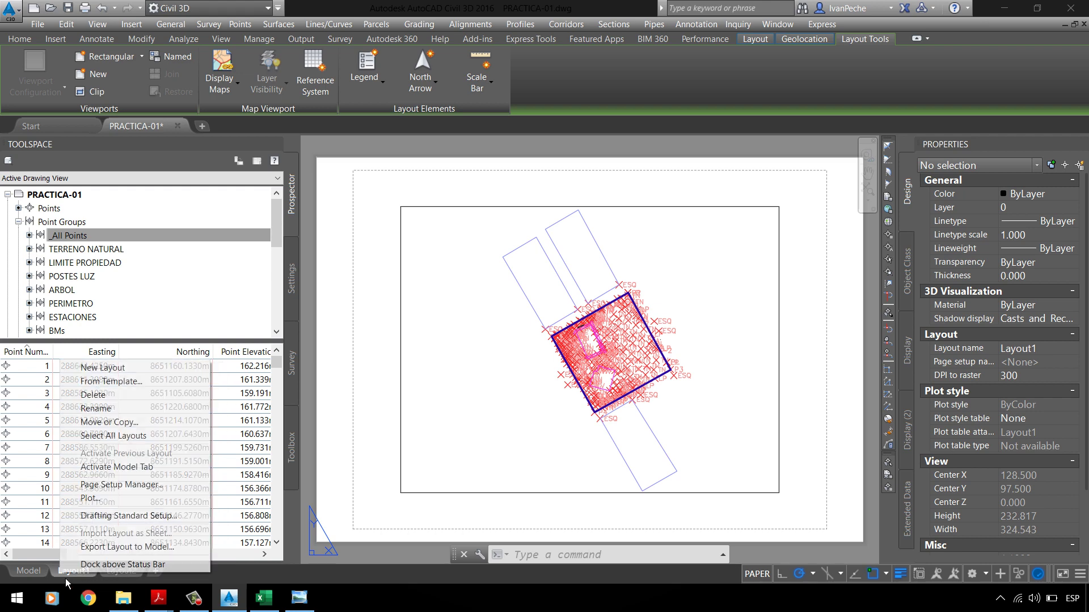
click(96, 409)
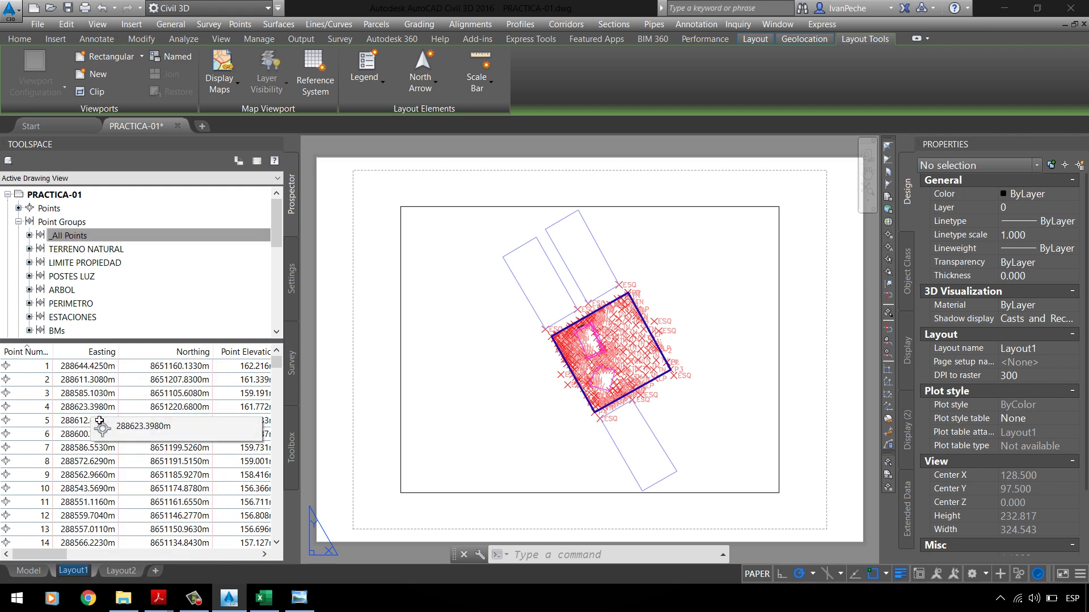
text(parque)
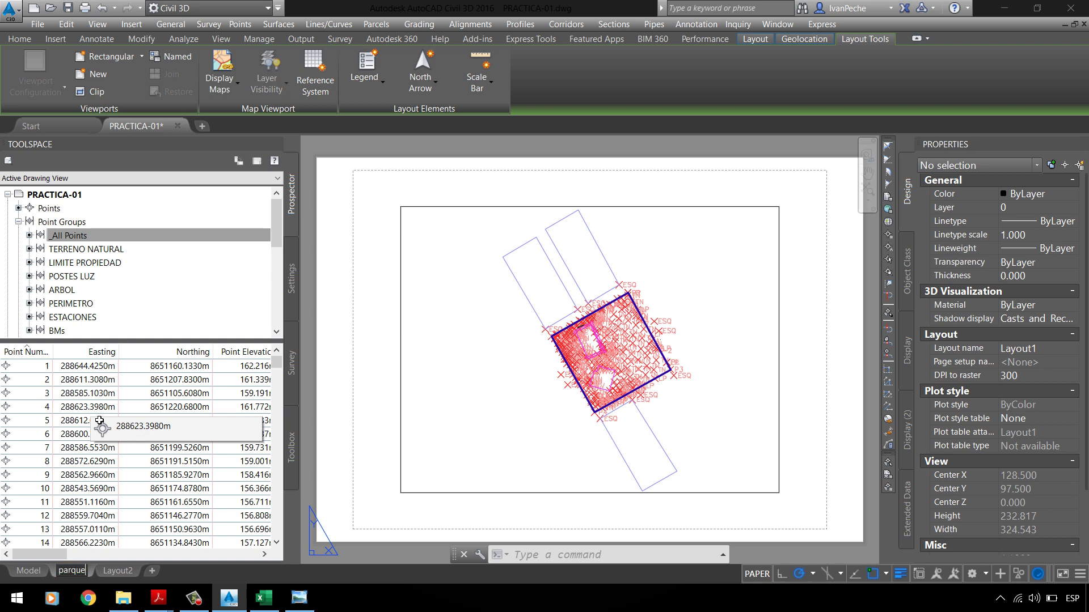
key(BackSpace)
key(BackSpace)
key(BackSpace)
text(PAR)
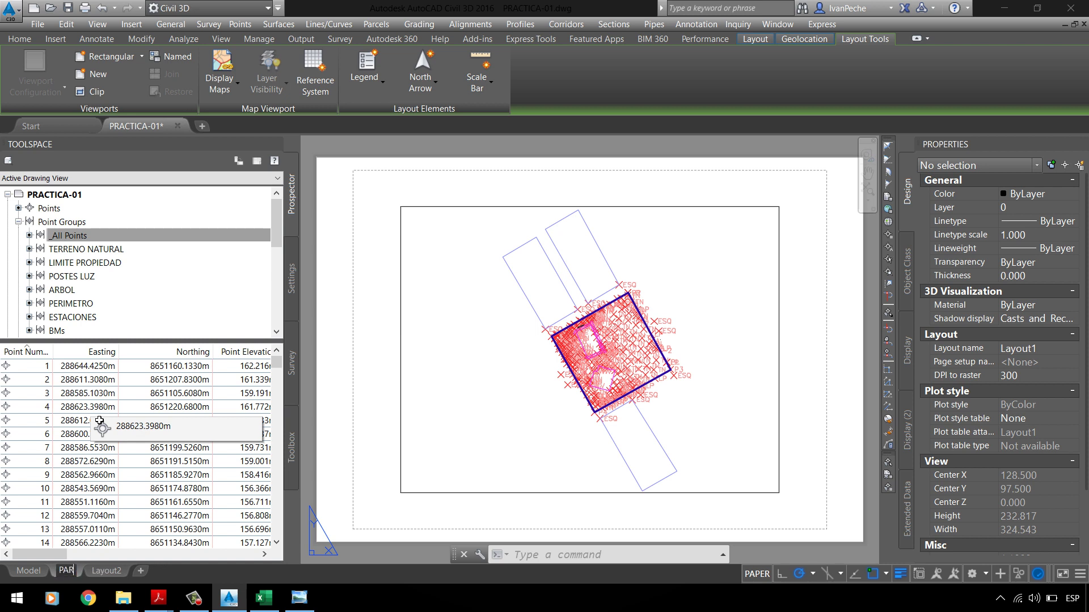
text(QUE-A3)
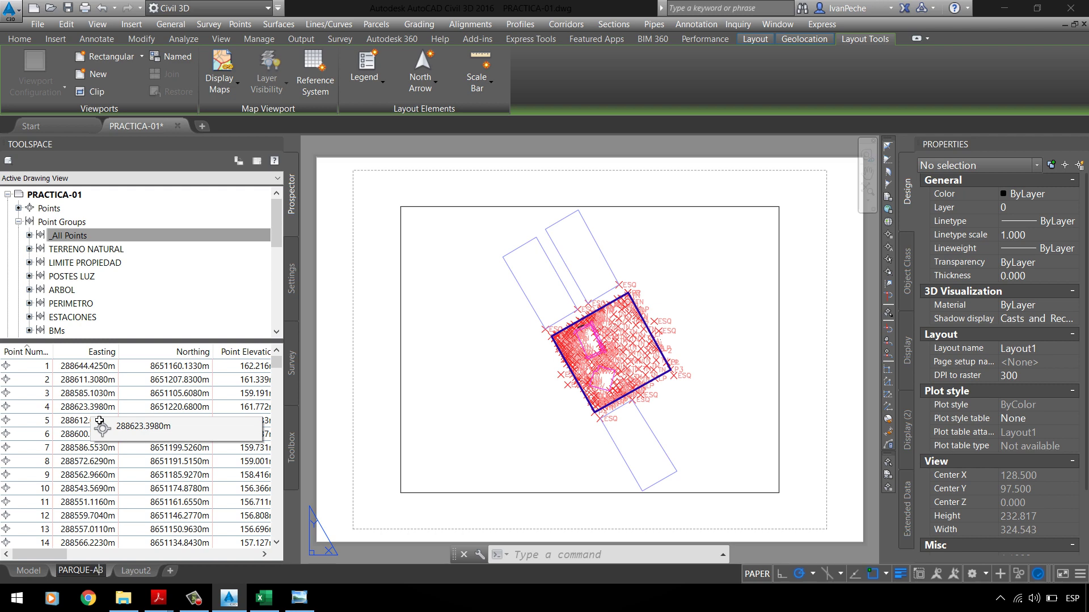
key(Return)
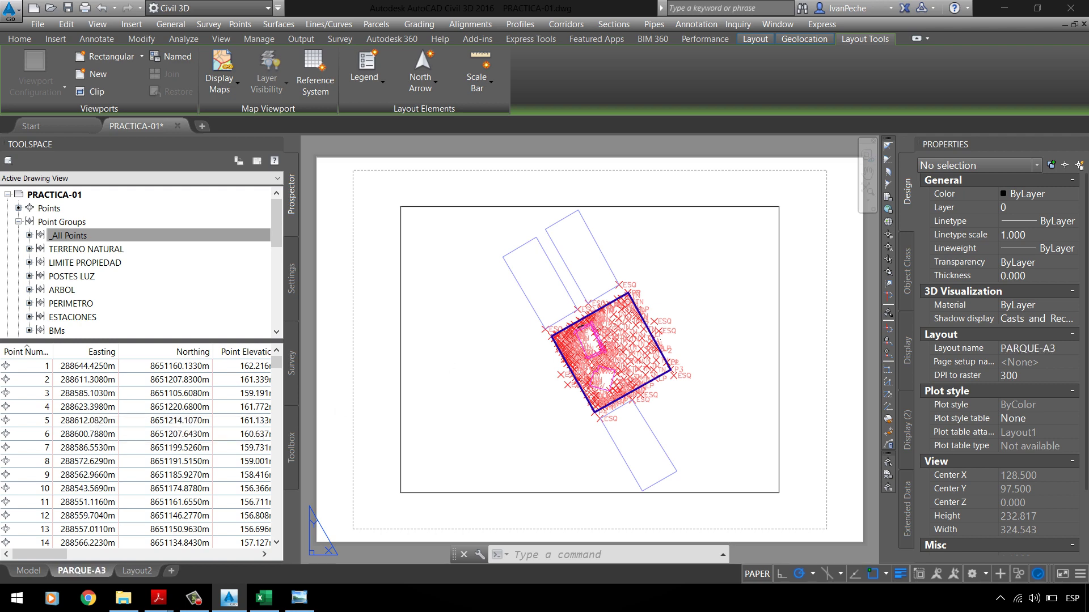
click(471, 343)
right_click(81, 571)
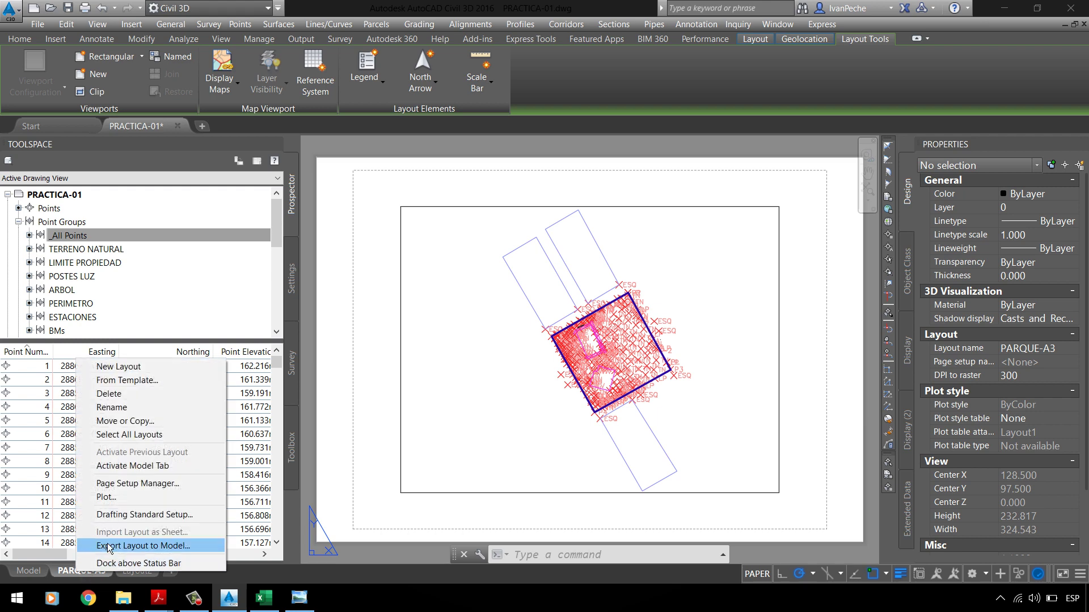
Step: Modify the PARQUE-A3 page setup to use the DWG To PDF.pc3 plotter
click(144, 491)
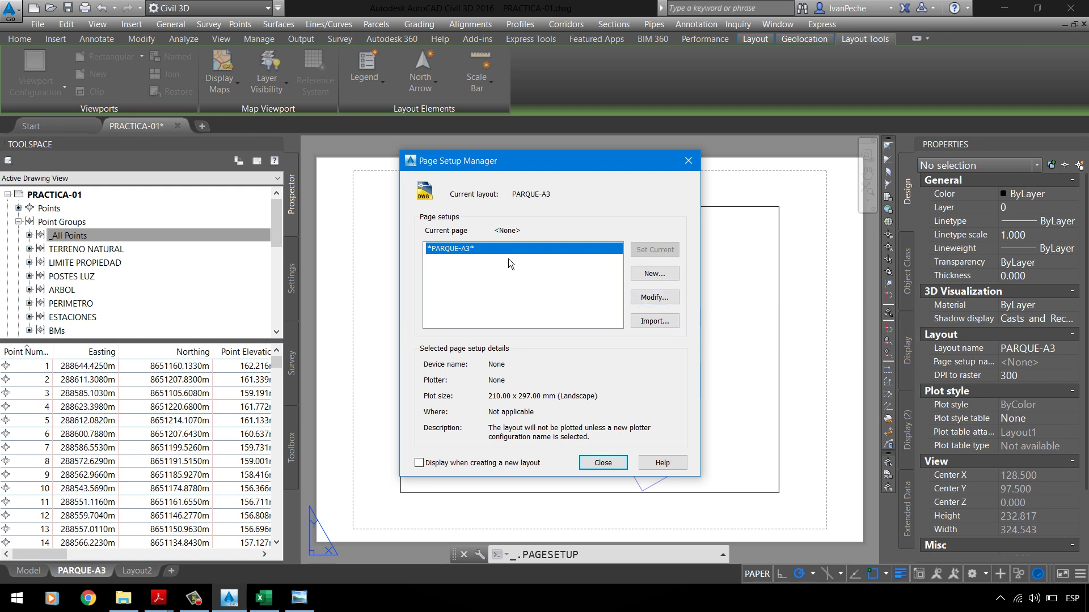
click(669, 298)
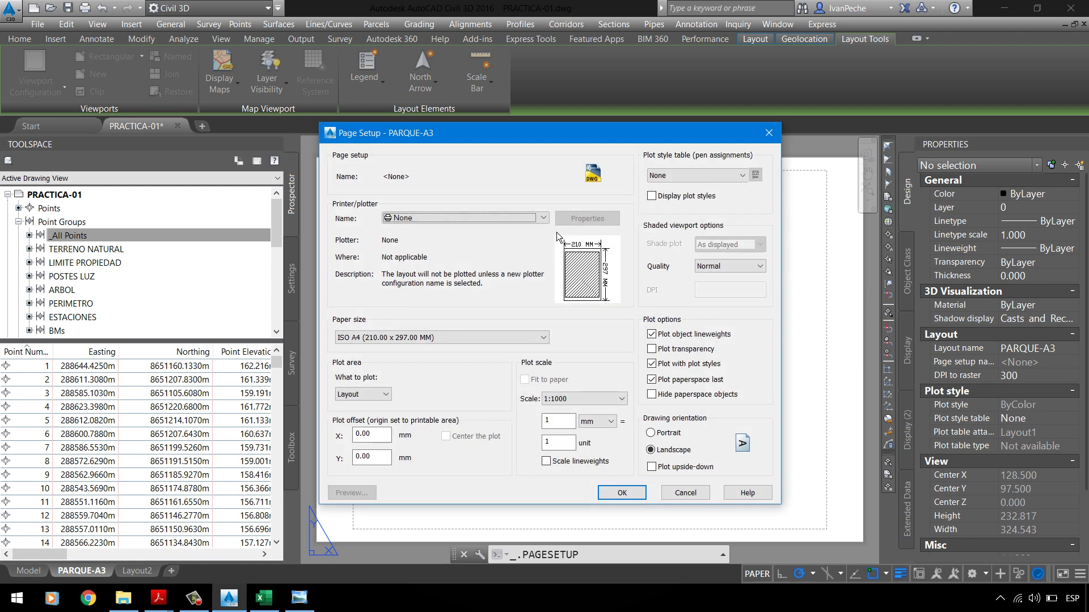
click(418, 219)
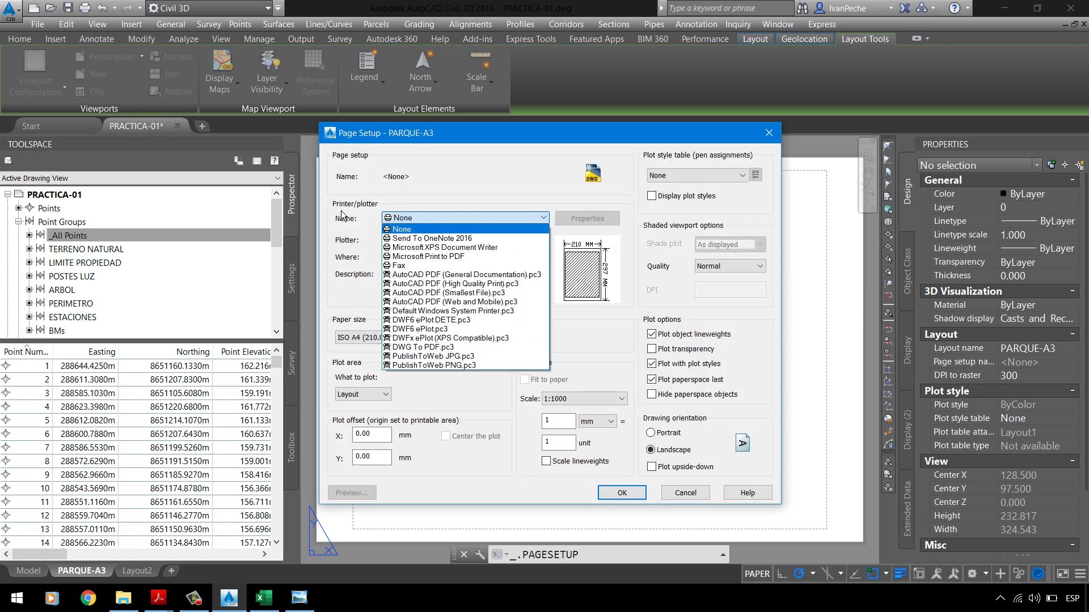
click(451, 218)
click(451, 218)
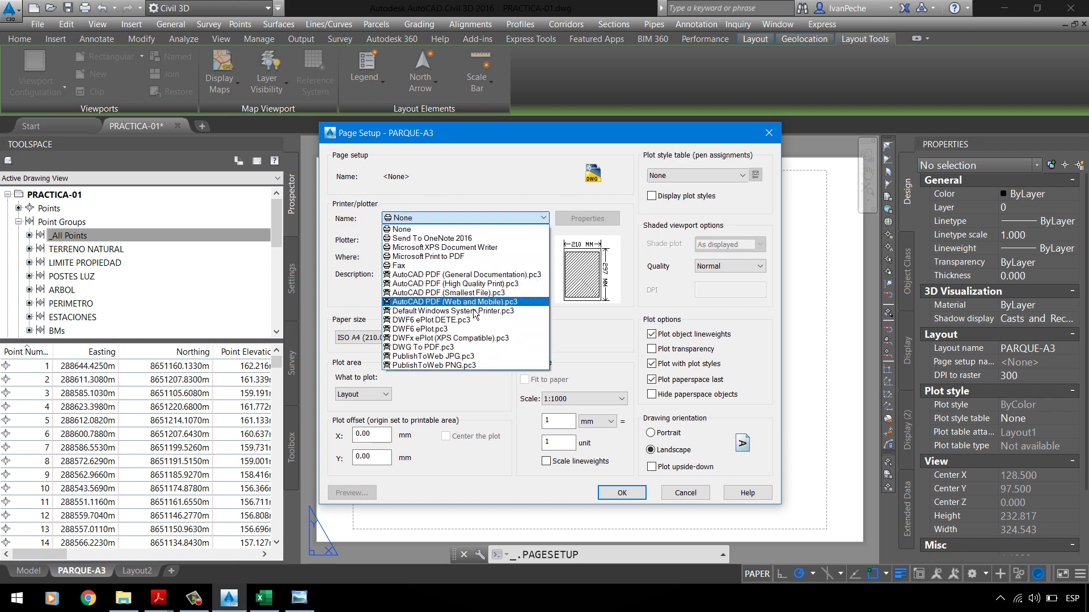
click(443, 348)
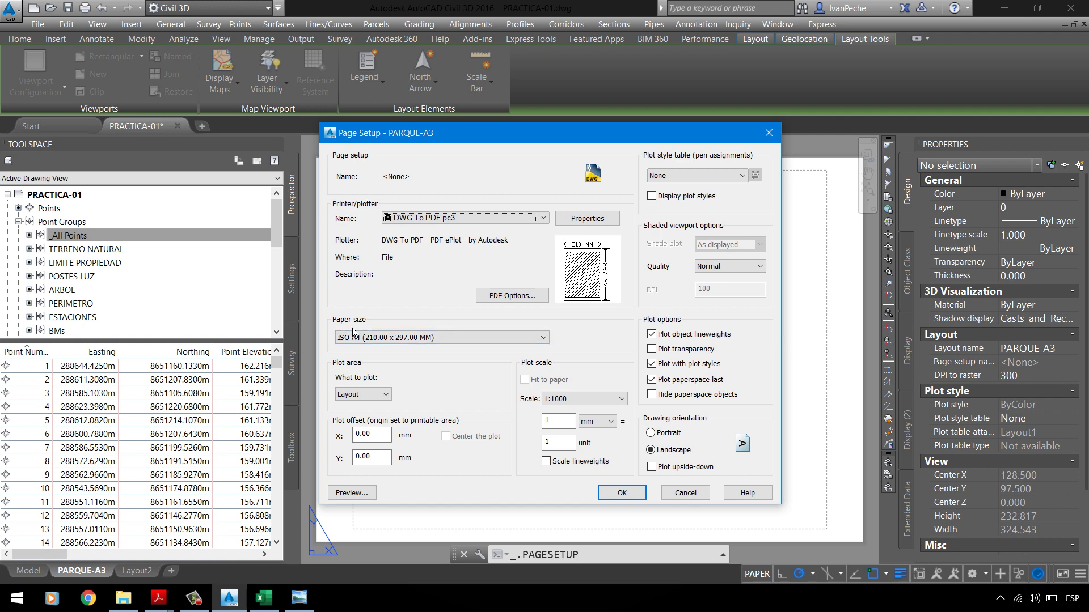
click(410, 341)
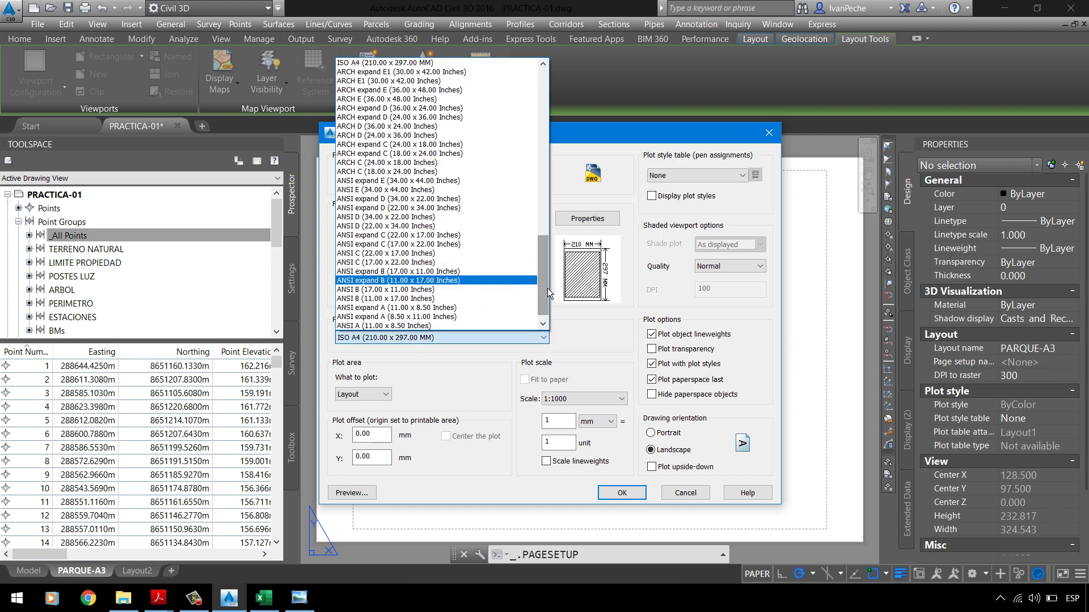
Step: Select ISO full bleed A3 (420.00 x 297.00 MM) as the paper size
drag(547, 288, 567, 113)
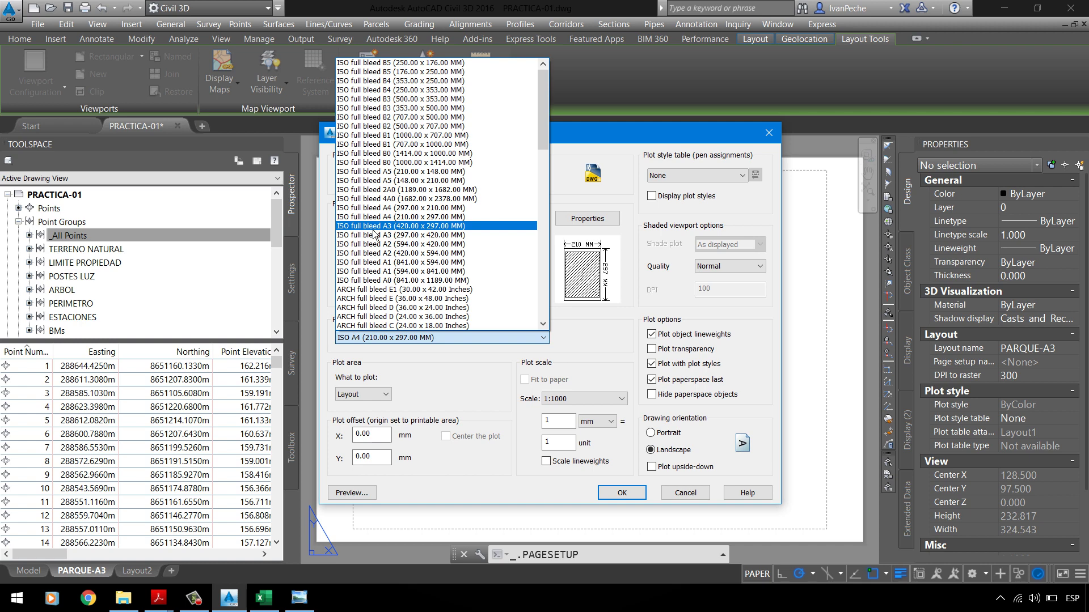
click(440, 229)
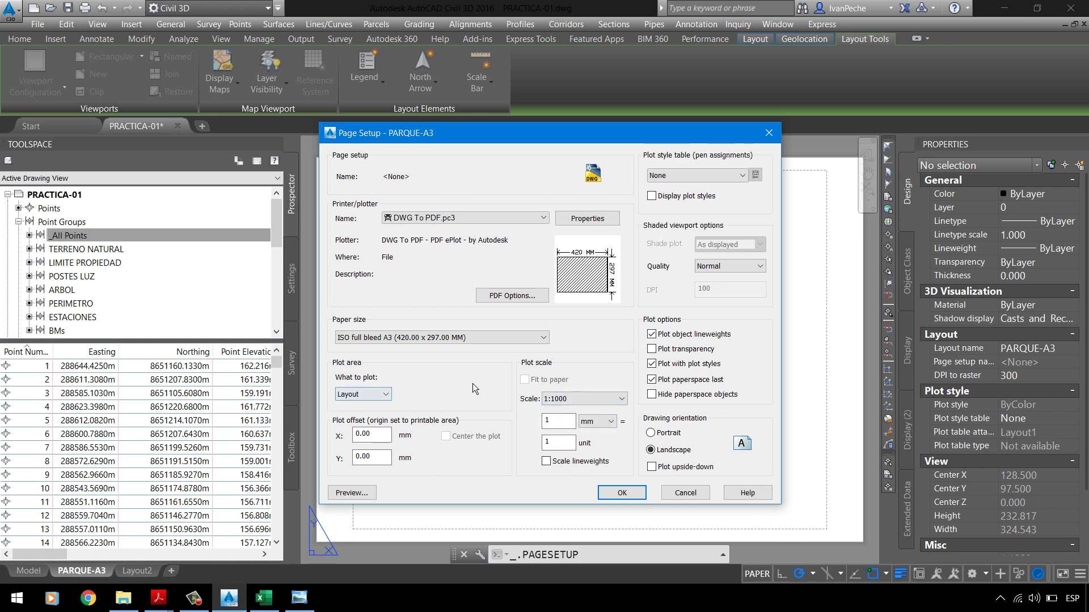
click(577, 401)
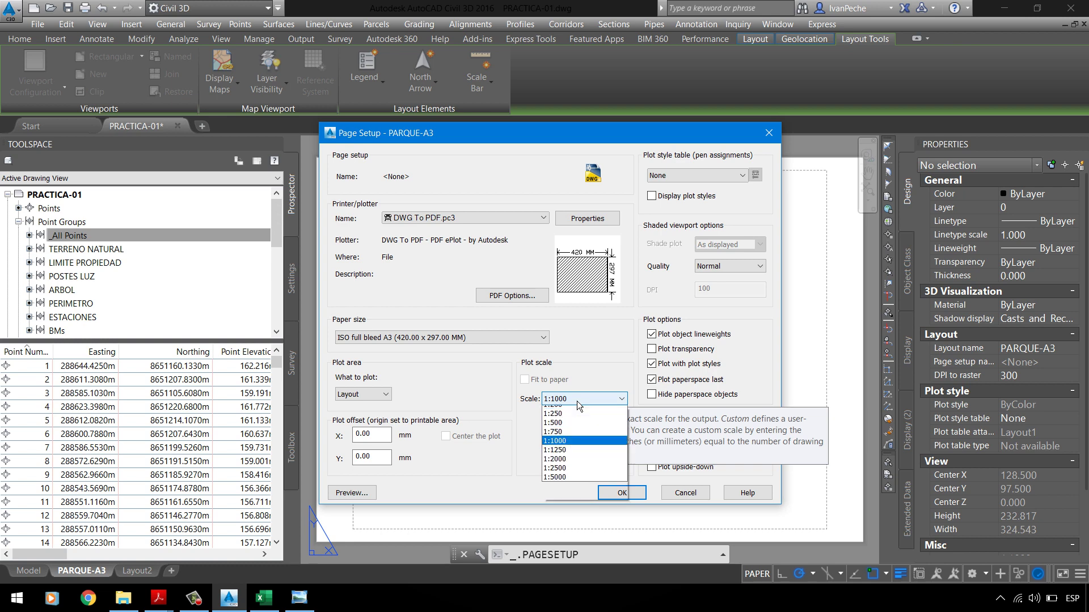
click(567, 511)
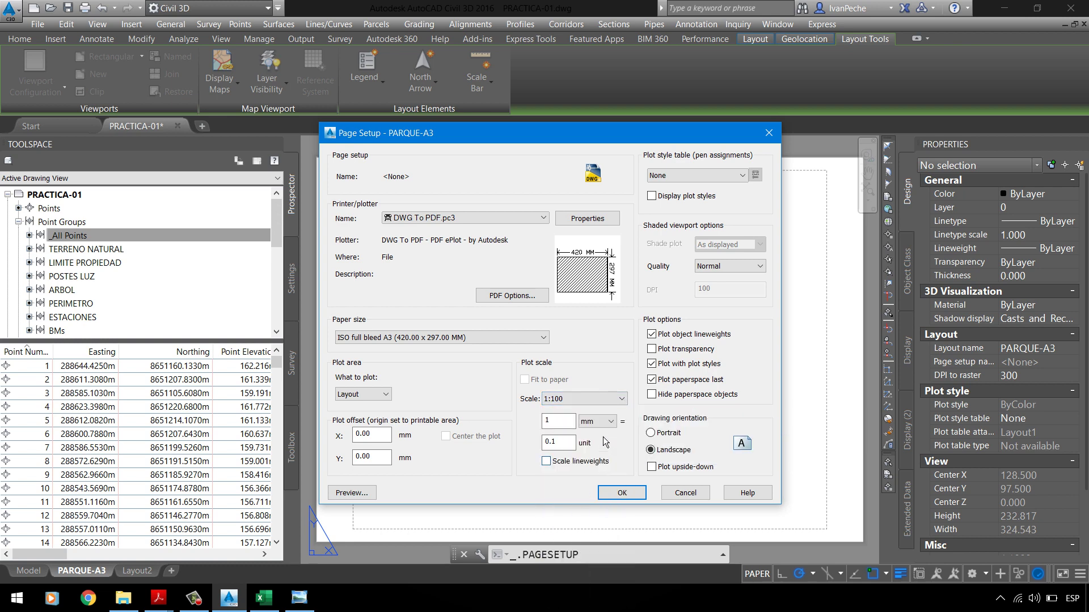
click(599, 406)
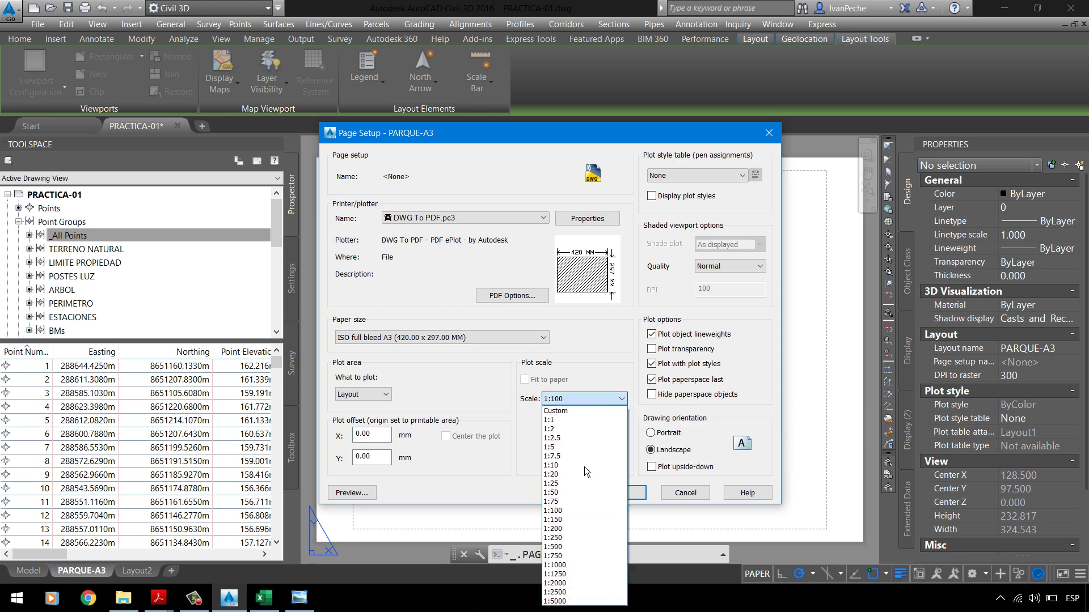
click(566, 566)
click(597, 400)
click(585, 502)
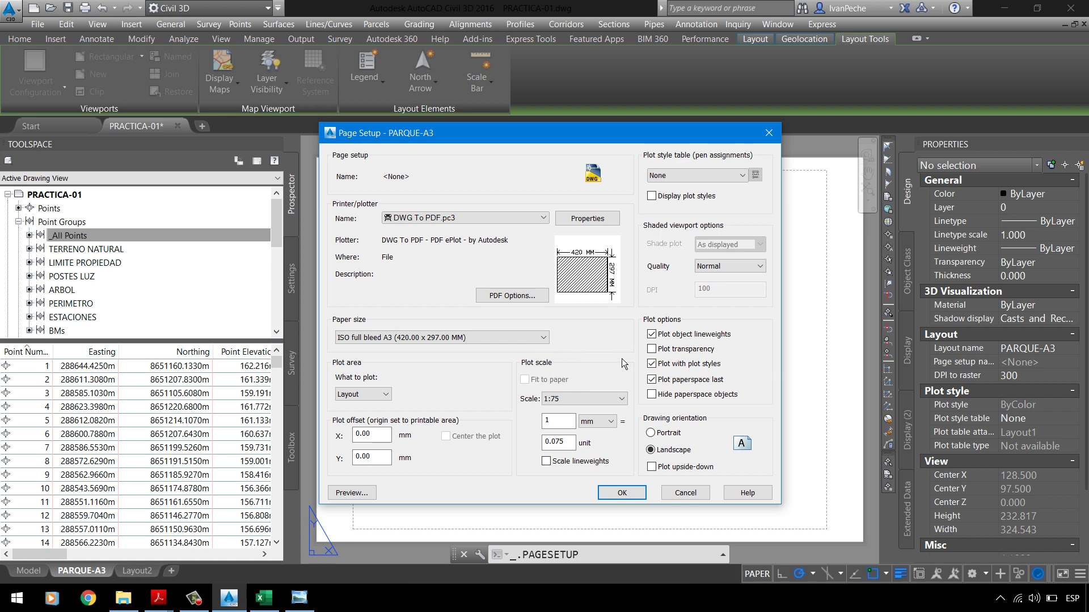
click(621, 399)
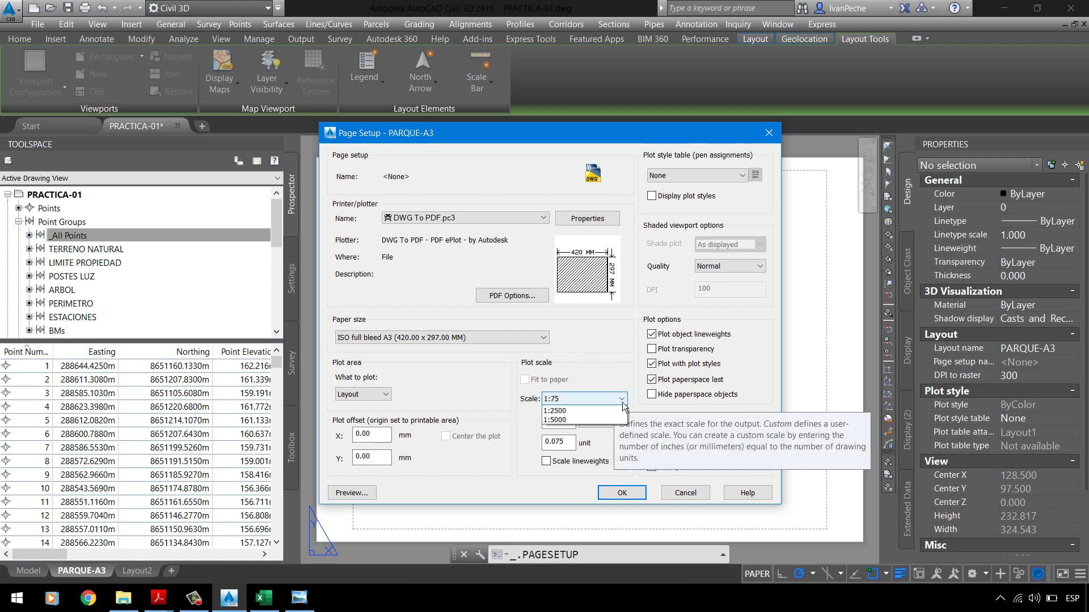
click(573, 486)
click(584, 399)
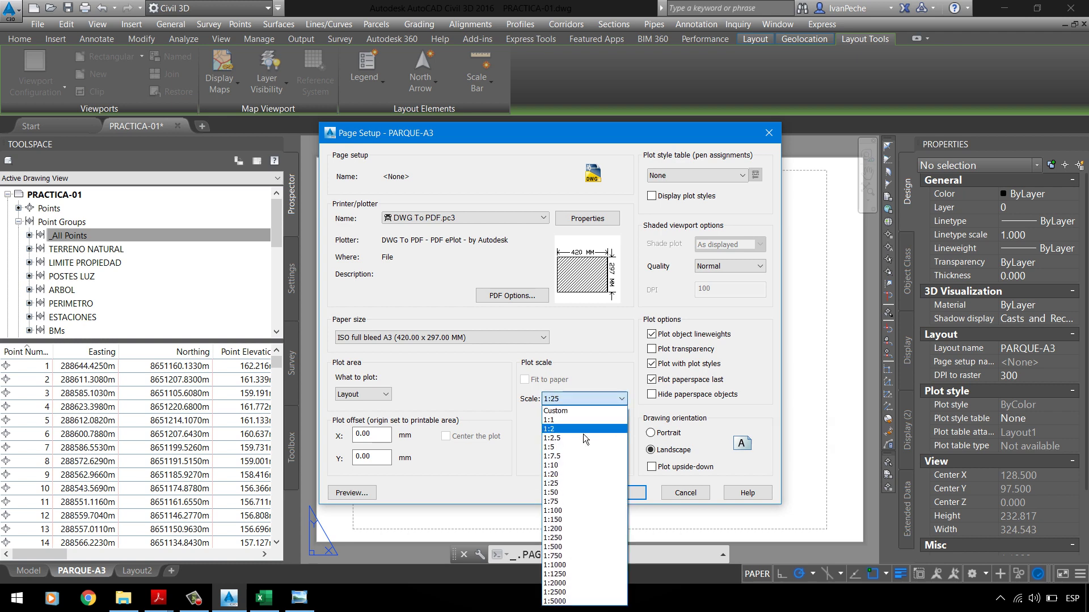
click(561, 475)
click(603, 400)
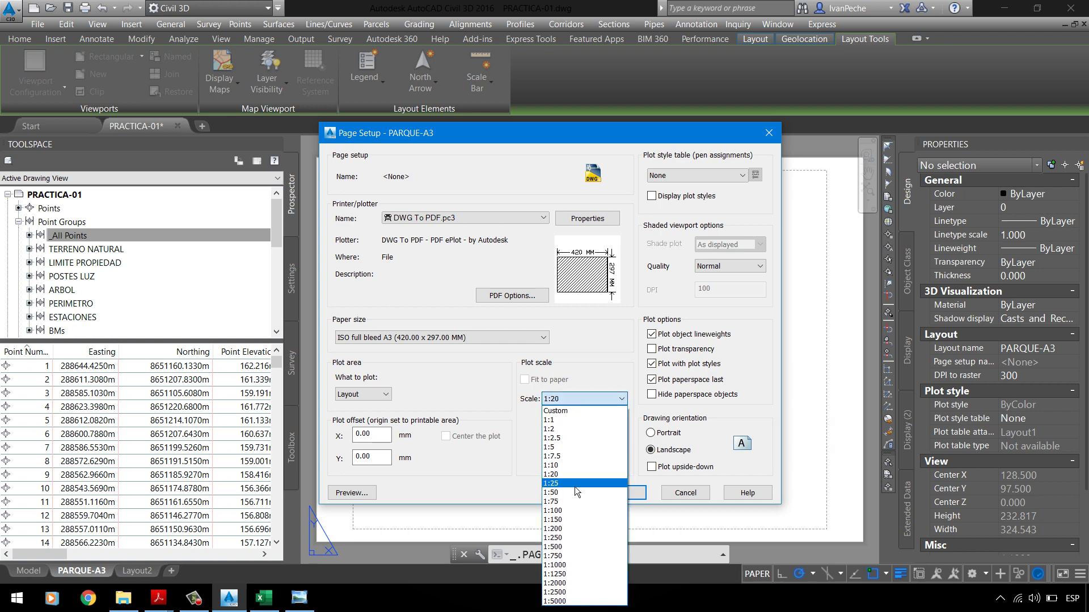
click(574, 491)
click(601, 399)
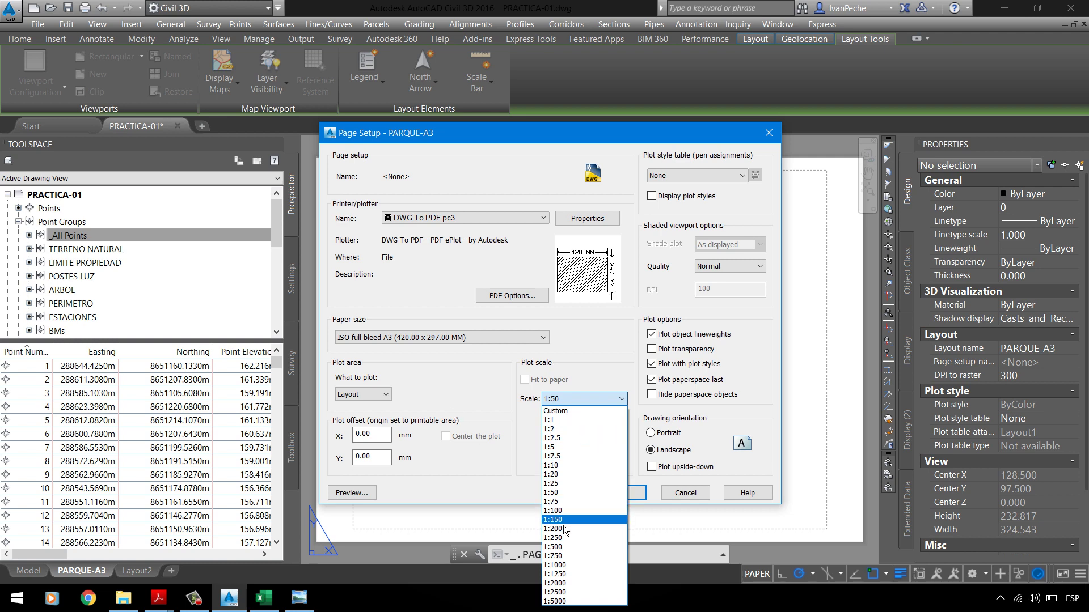
click(474, 400)
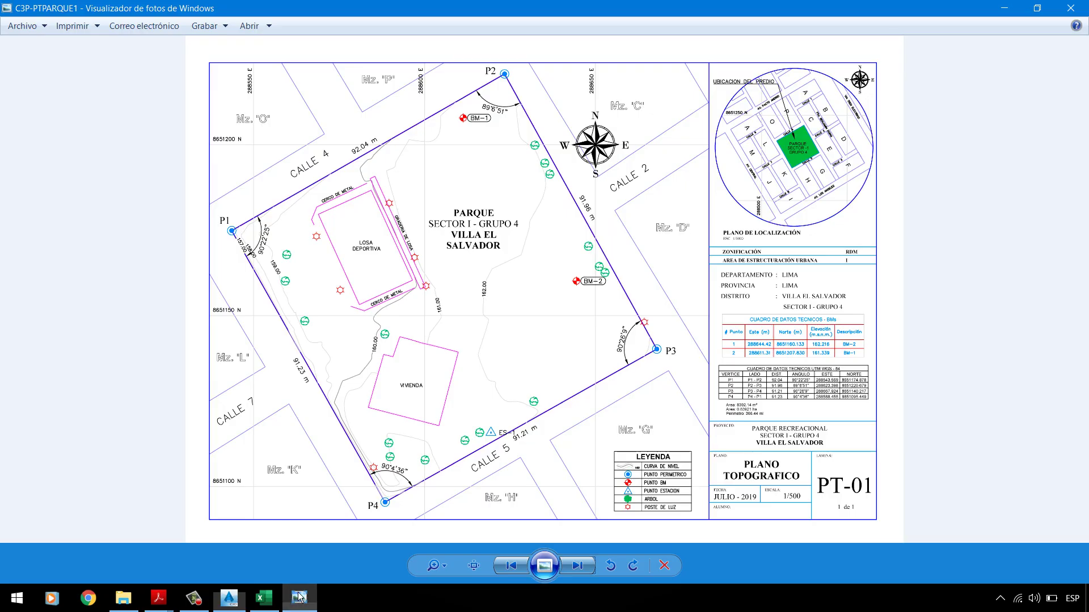
scroll(722, 516, up, 2)
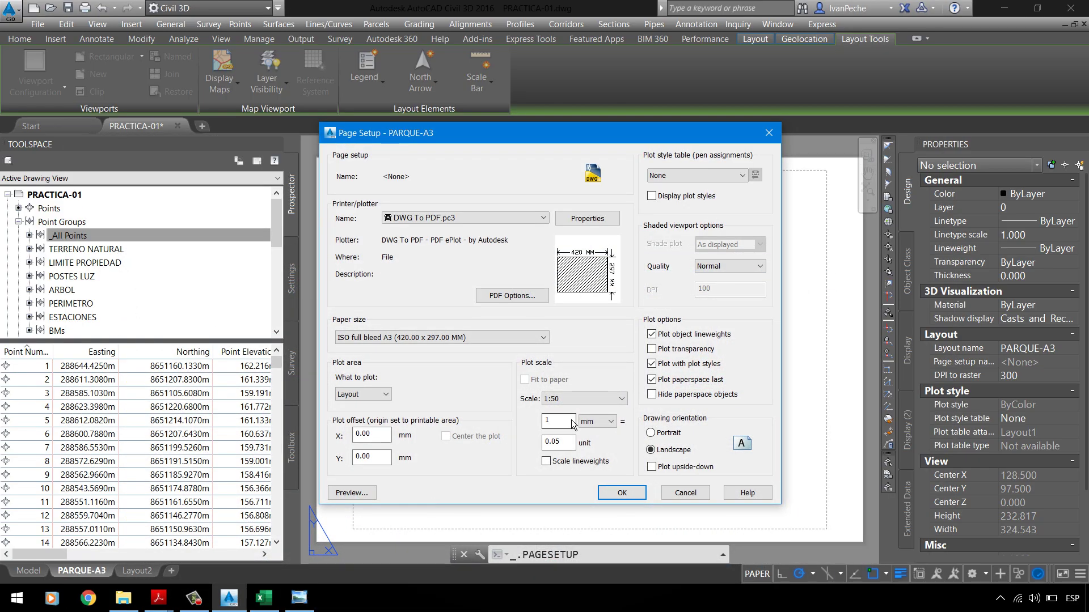
click(577, 399)
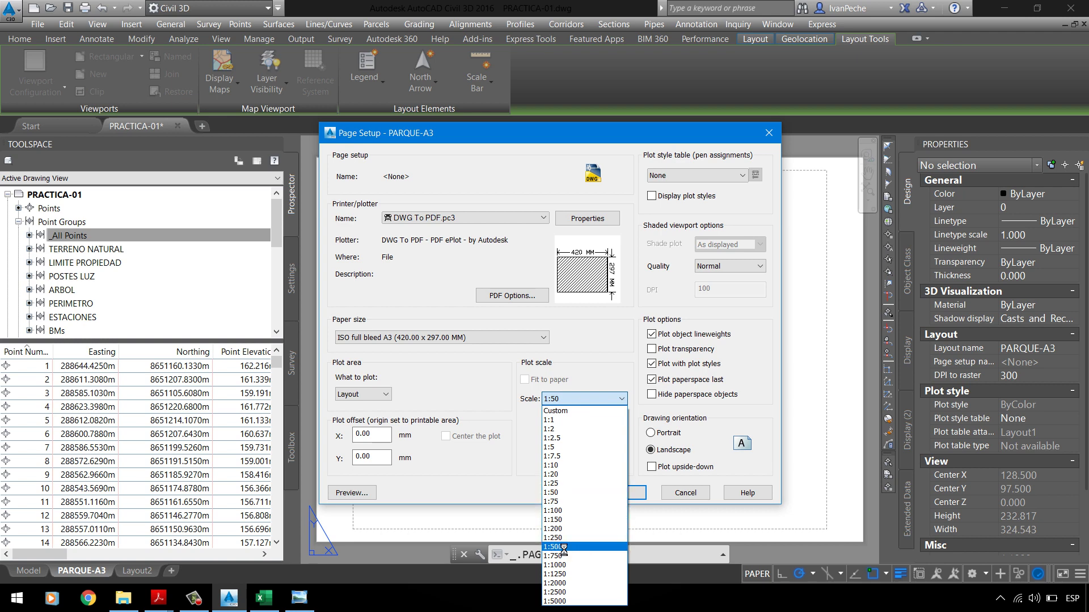
Step: Save the page setup at 1:500 scale with Layout plot area and no plot style table
click(565, 547)
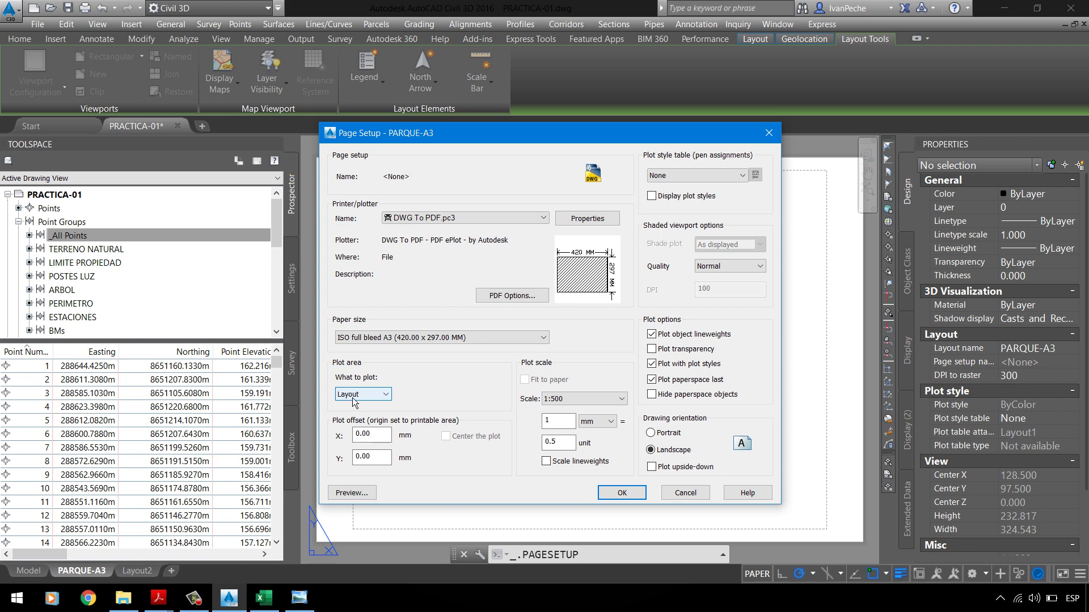
click(379, 394)
click(378, 407)
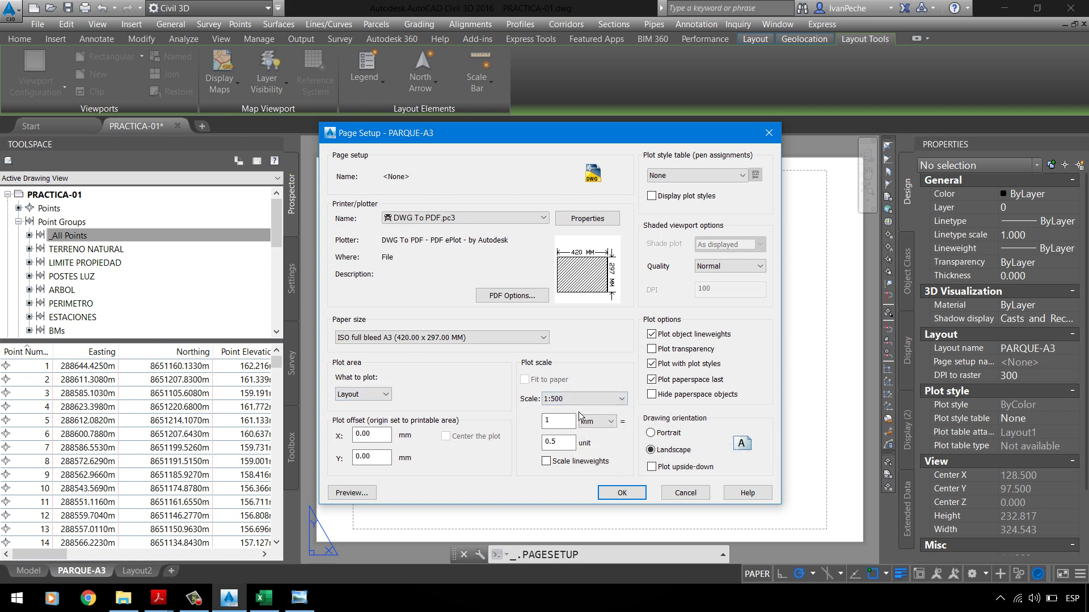
click(690, 176)
click(689, 185)
click(636, 494)
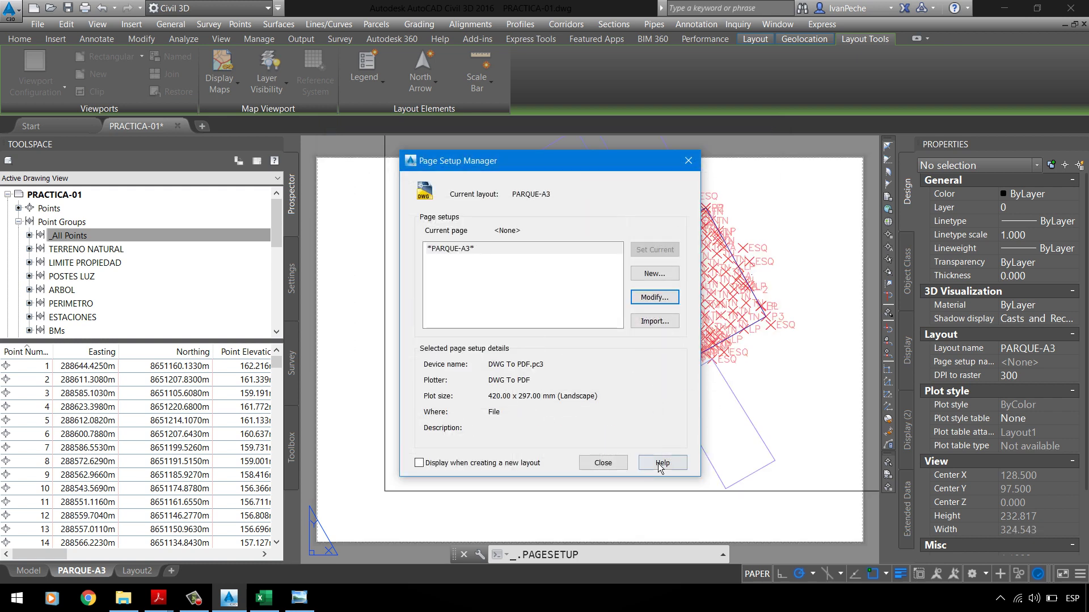
click(611, 468)
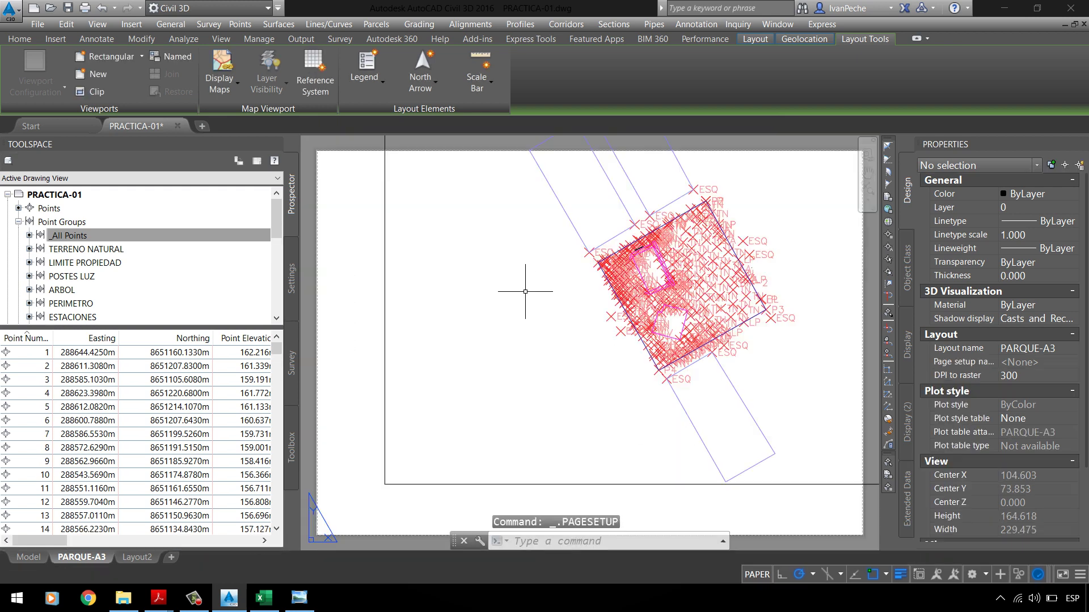
Step: Window-select the old viewport on the PARQUE-A3 layout
scroll(470, 295, down, 4)
click(569, 216)
click(535, 181)
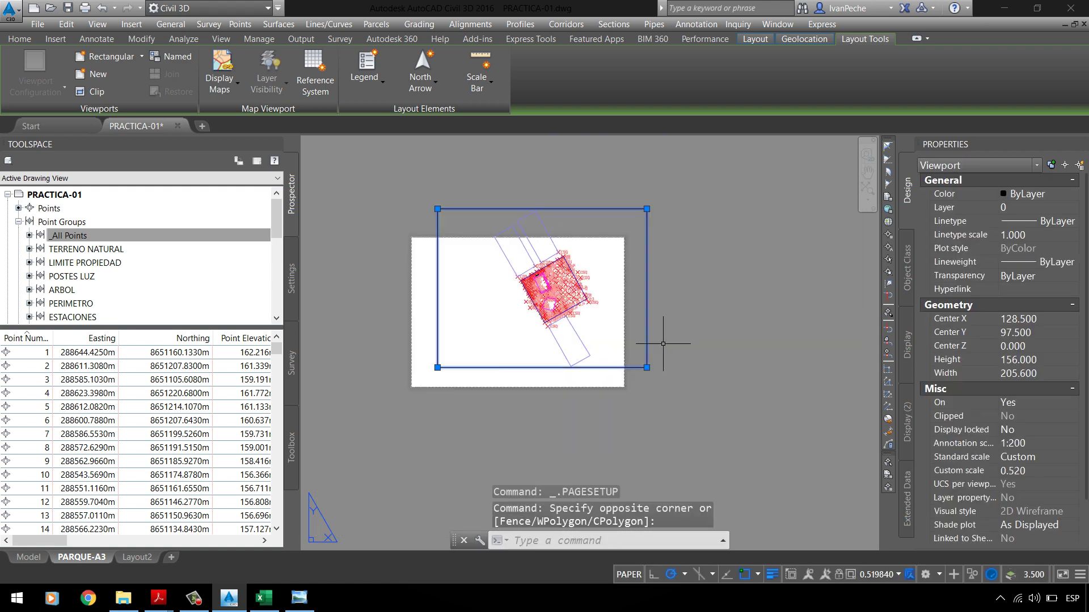
Step: Delete the old viewport and zoom to the extents of the A3 sheet
key(Delete)
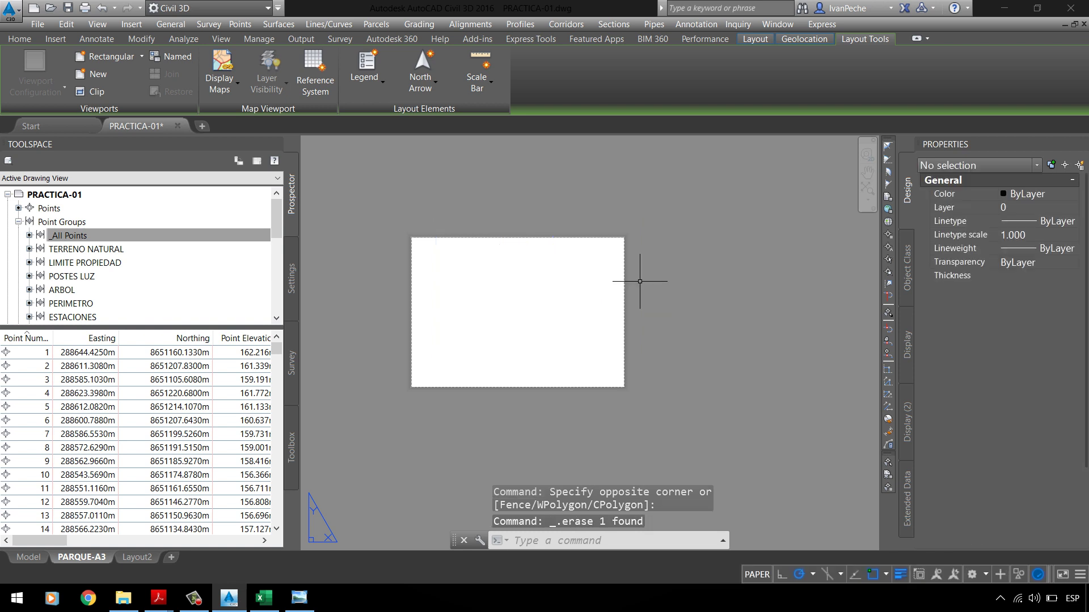
scroll(487, 331, up, 4)
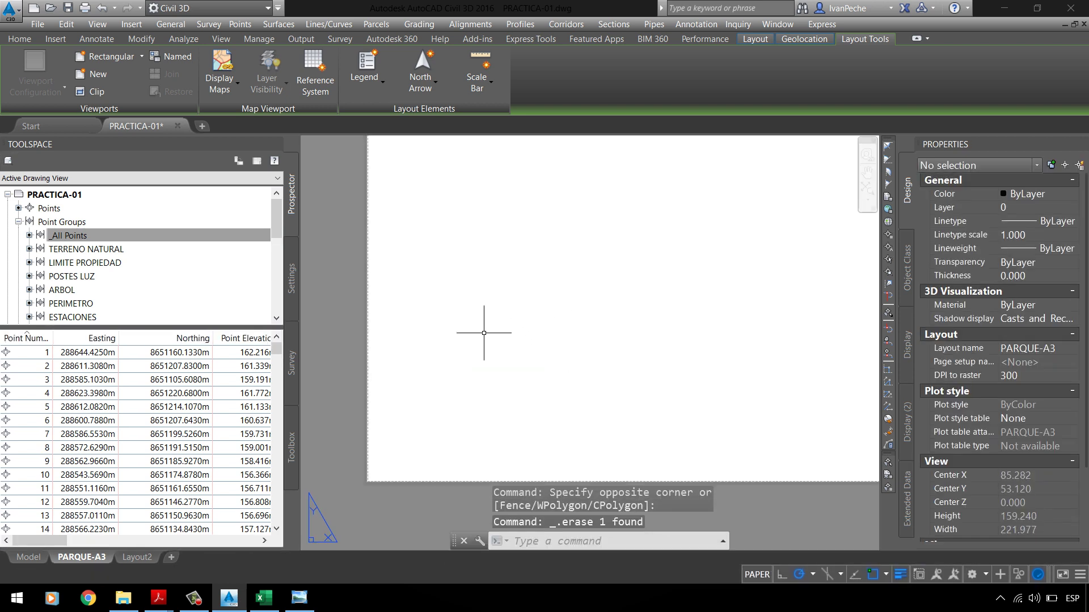
scroll(487, 330, down, 2)
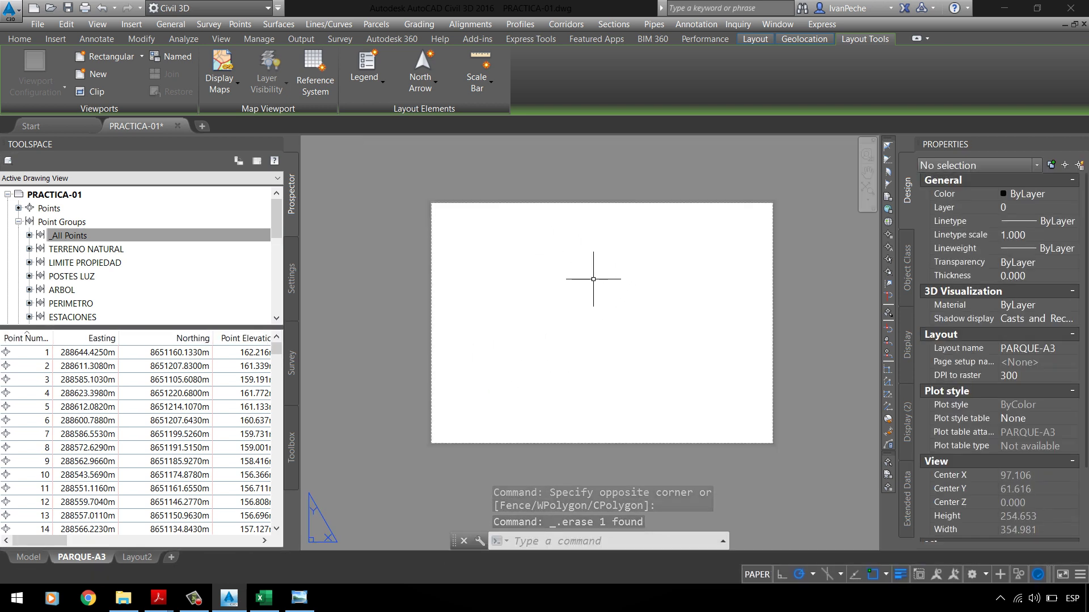
click(867, 192)
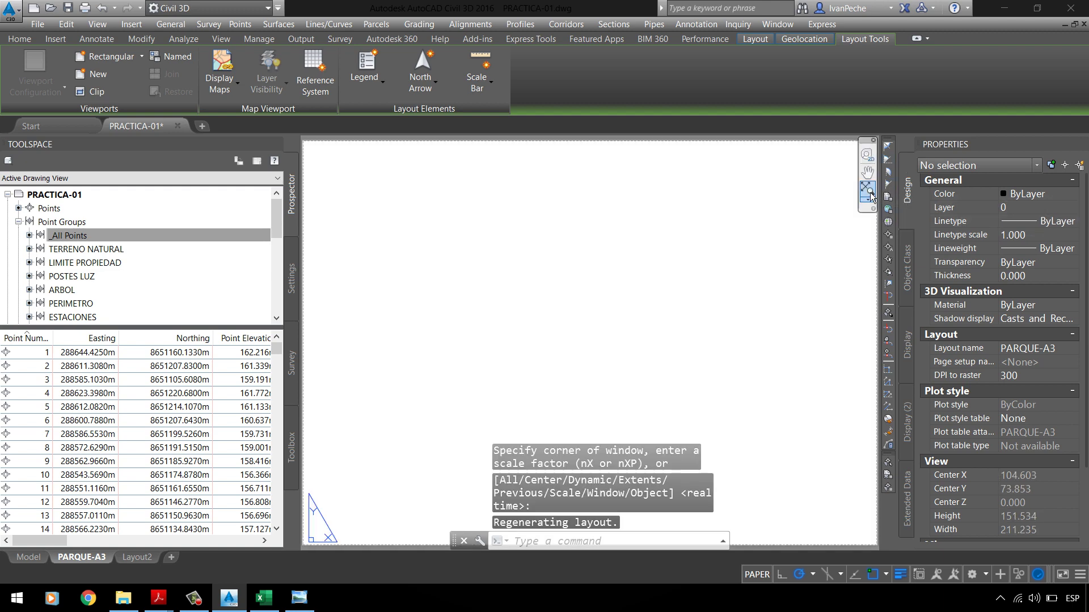
Step: Close the Properties palette and check the empty sheet for leftover objects
click(26, 41)
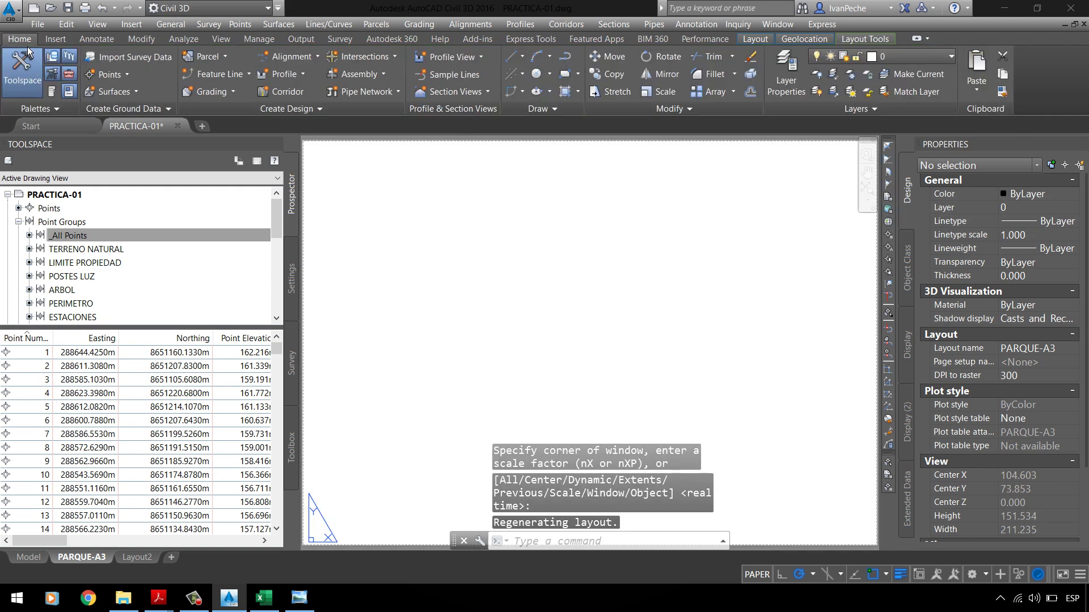
click(68, 91)
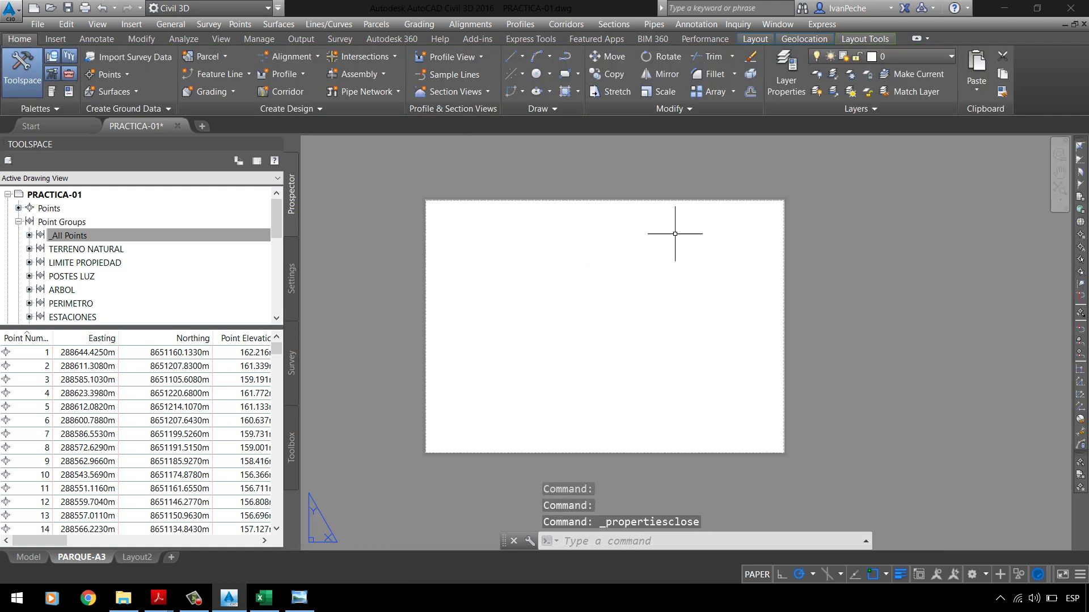
click(397, 160)
click(838, 474)
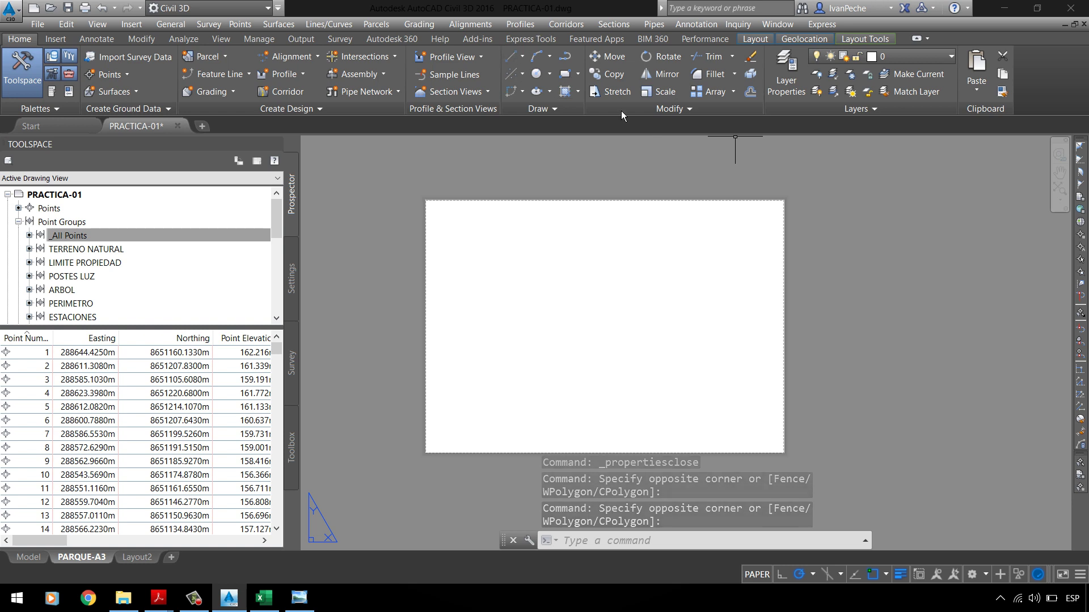
click(565, 74)
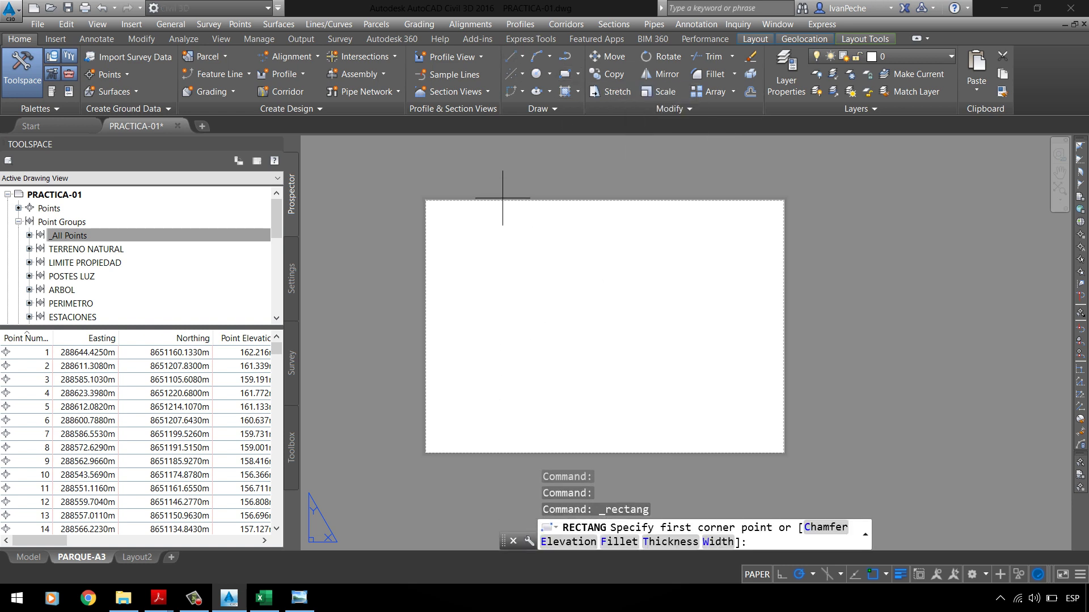
Step: Draw a rectangle from 0,0 to the A3 sheet's top-right corner
key(Escape)
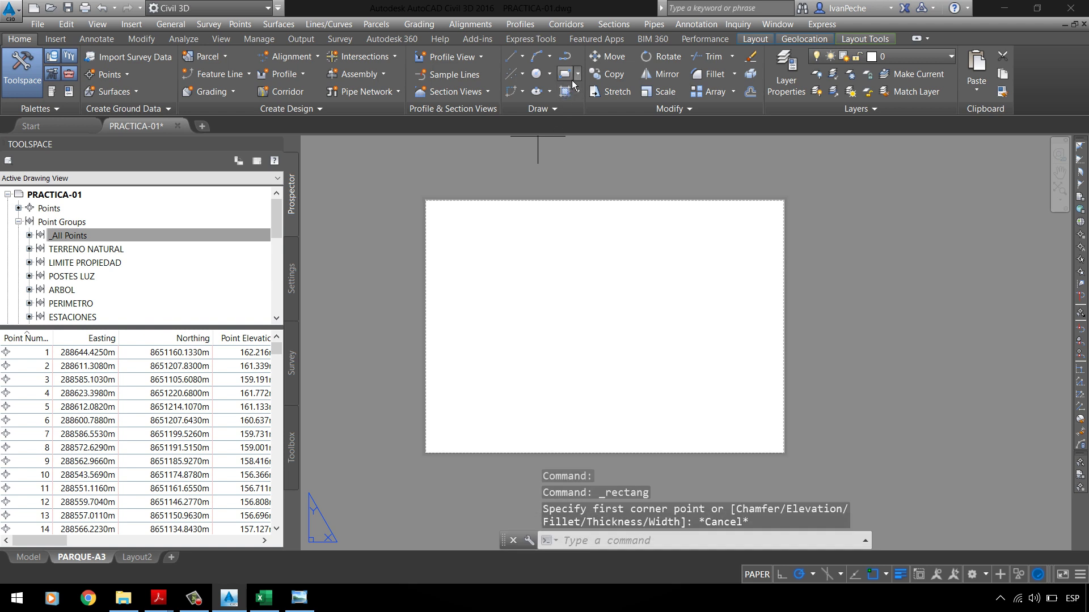
click(572, 80)
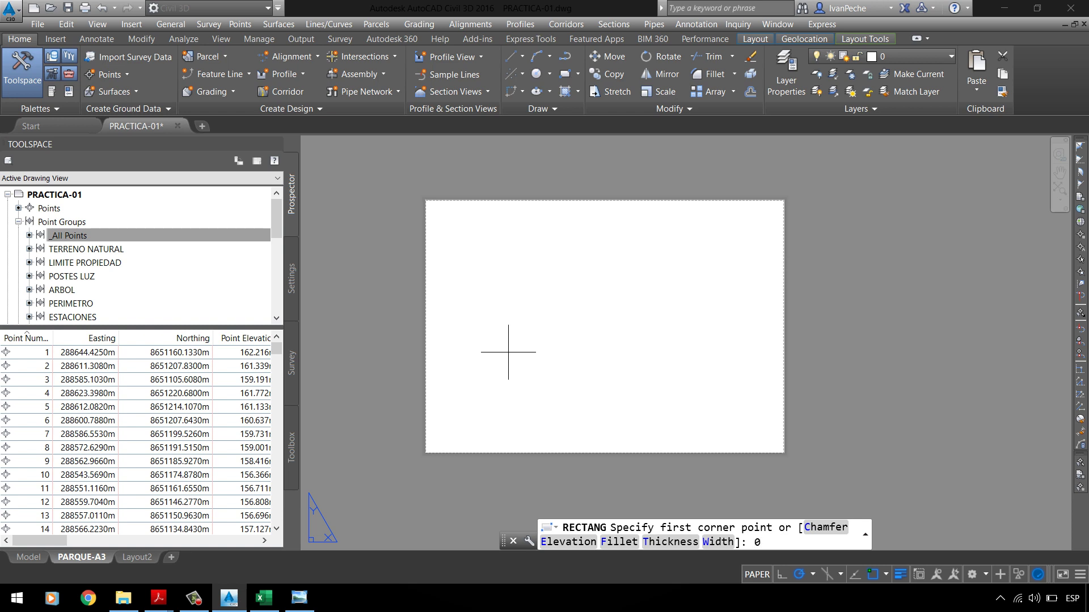
key(Return)
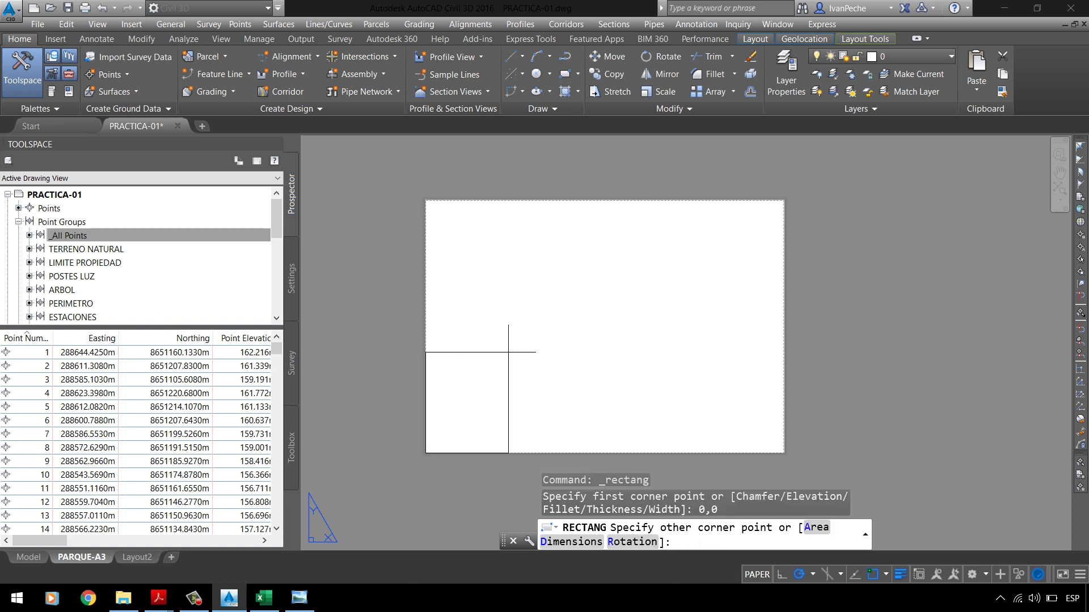
scroll(782, 237, up, 5)
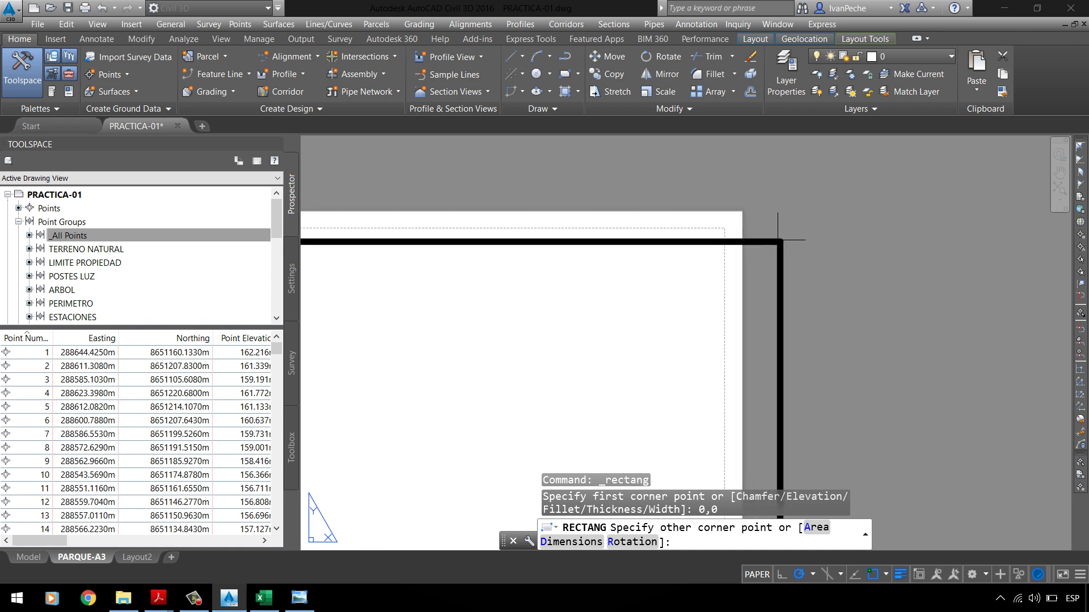
scroll(778, 239, up, 5)
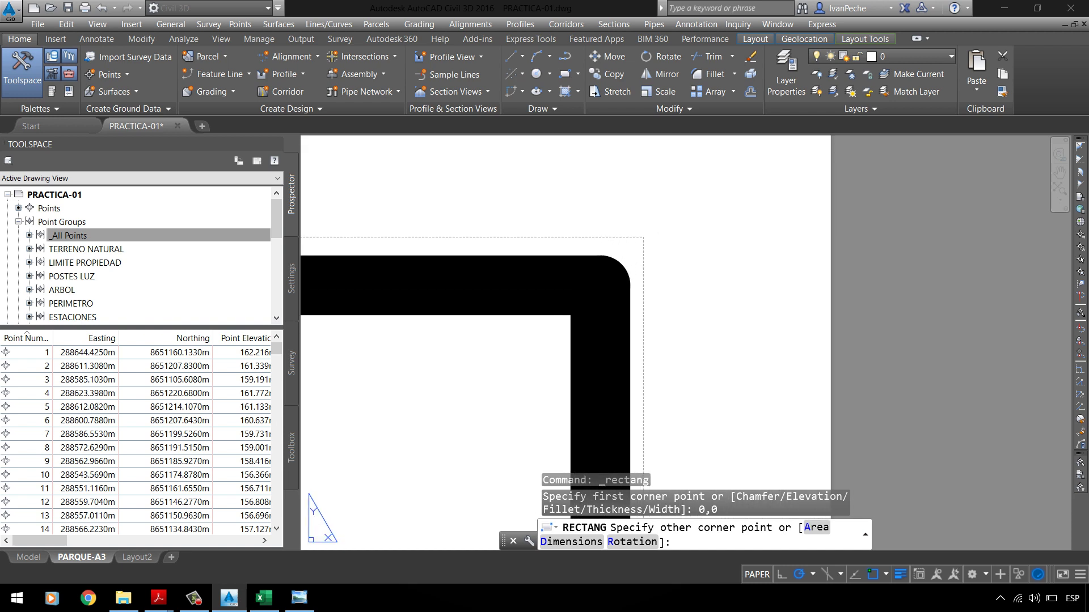
scroll(603, 419, up, 3)
click(671, 200)
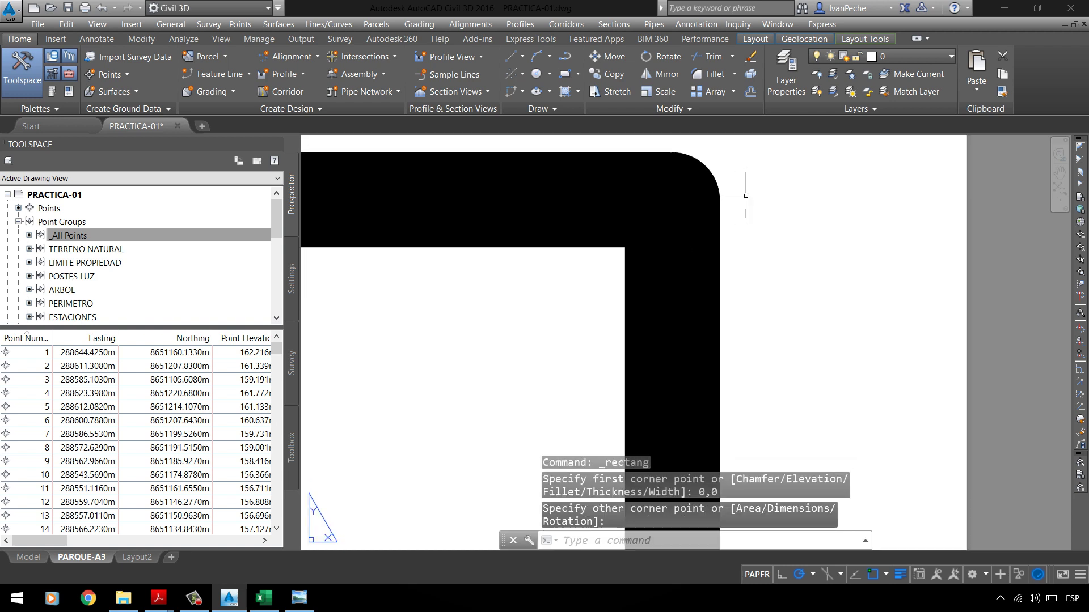
scroll(745, 196, down, 10)
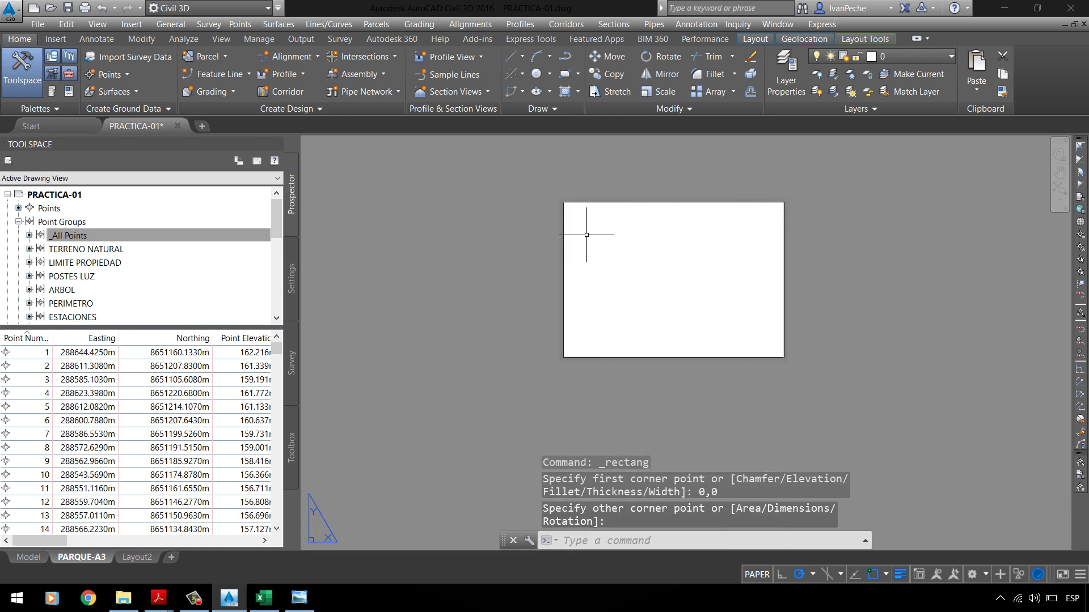
scroll(707, 216, up, 5)
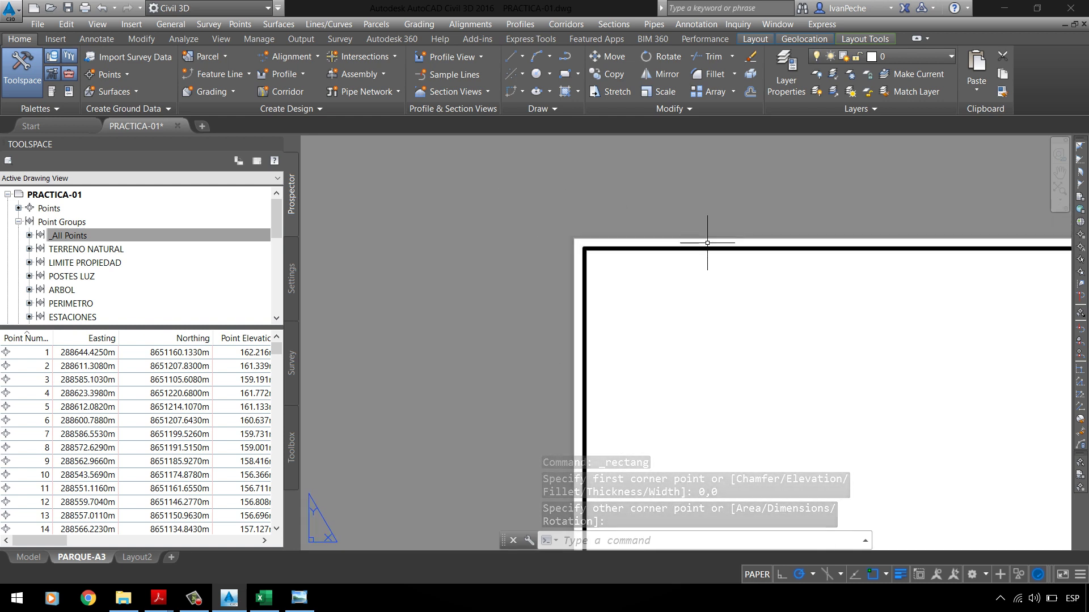
Step: Offset the sheet rectangle 10 units inward to form the inner frame
text(o)
key(Return)
text(10)
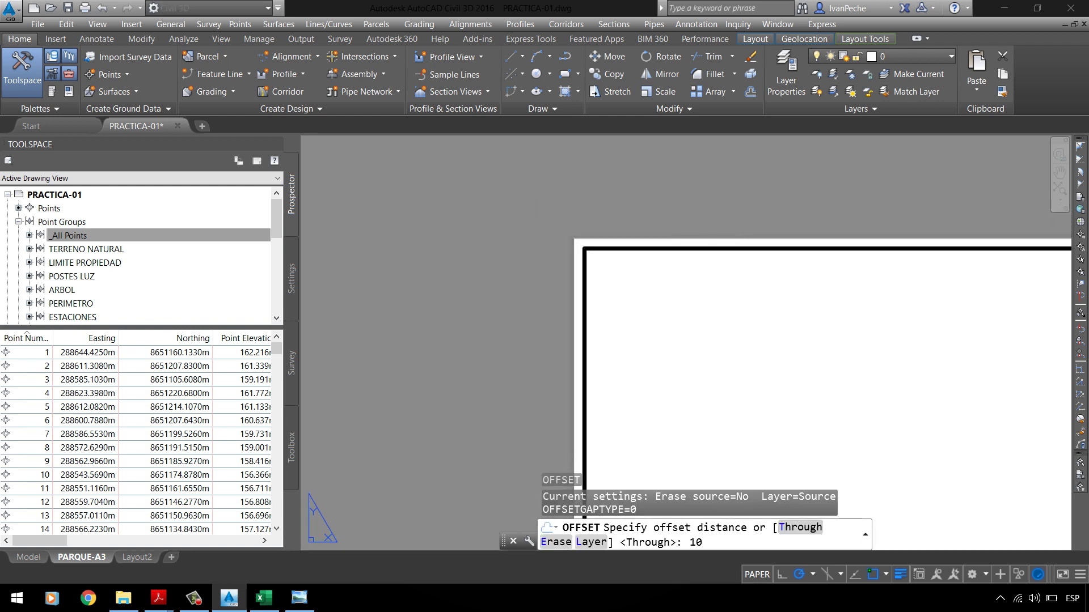
key(Return)
click(707, 243)
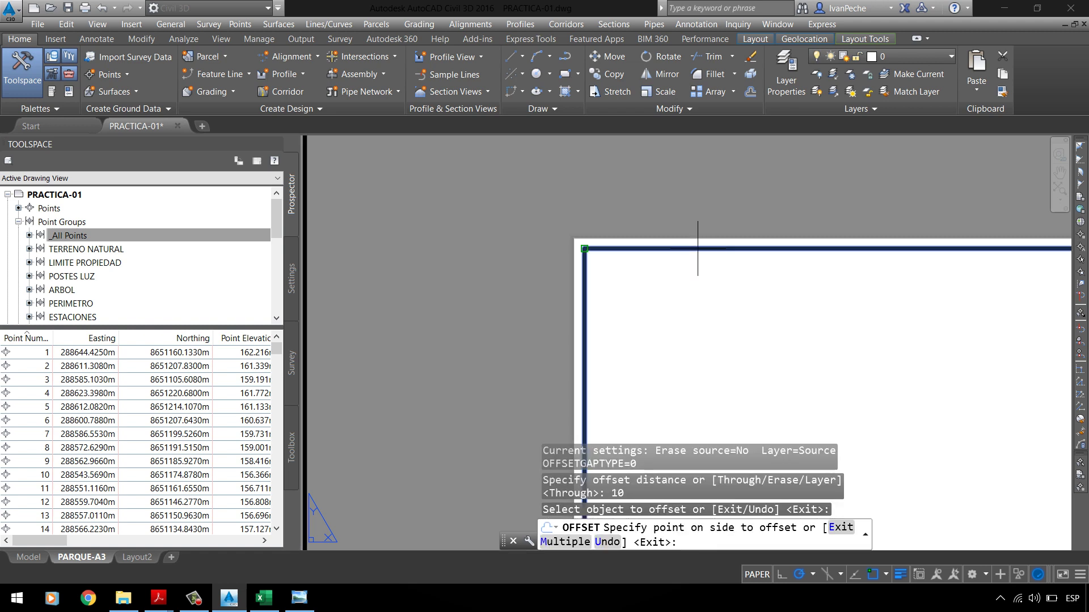
click(729, 315)
scroll(501, 199, down, 3)
scroll(499, 200, down, 3)
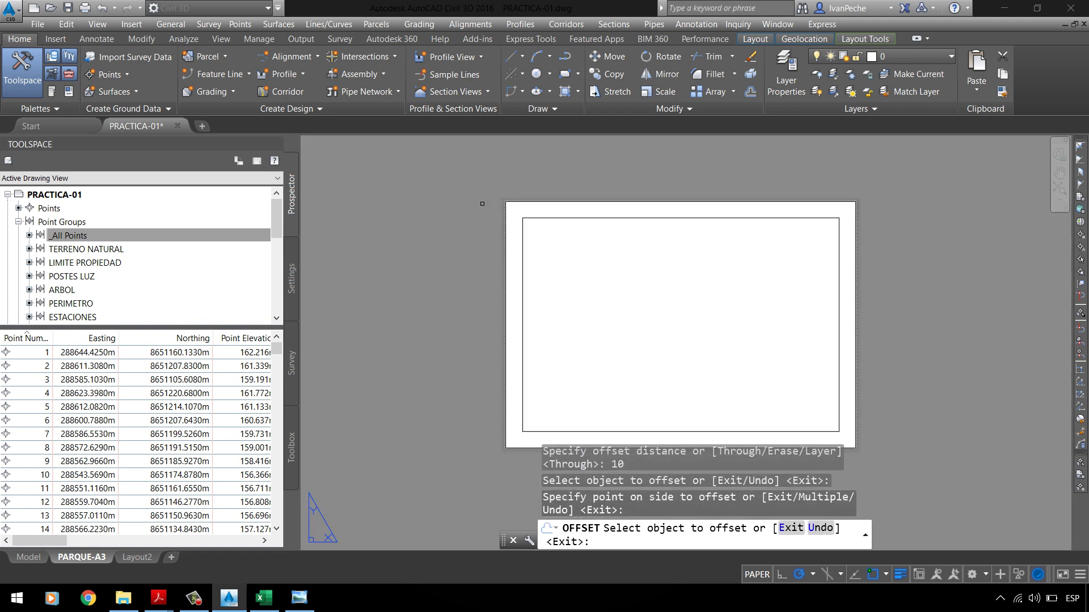
right_click(482, 204)
click(497, 217)
Step: Select the outer sheet rectangle
scroll(558, 213, up, 3)
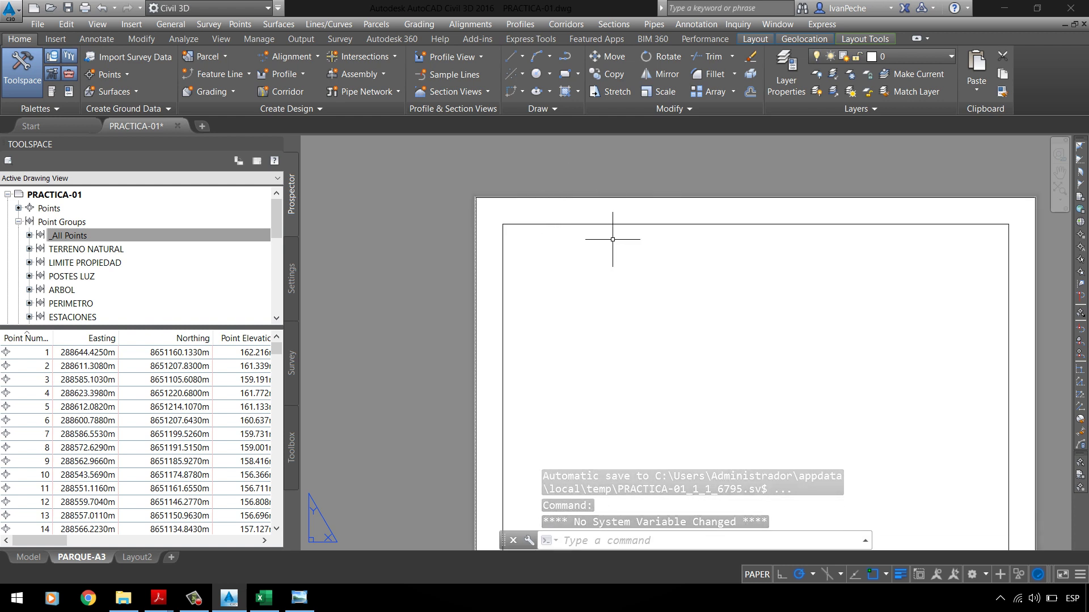
scroll(509, 198, up, 3)
click(508, 198)
click(499, 163)
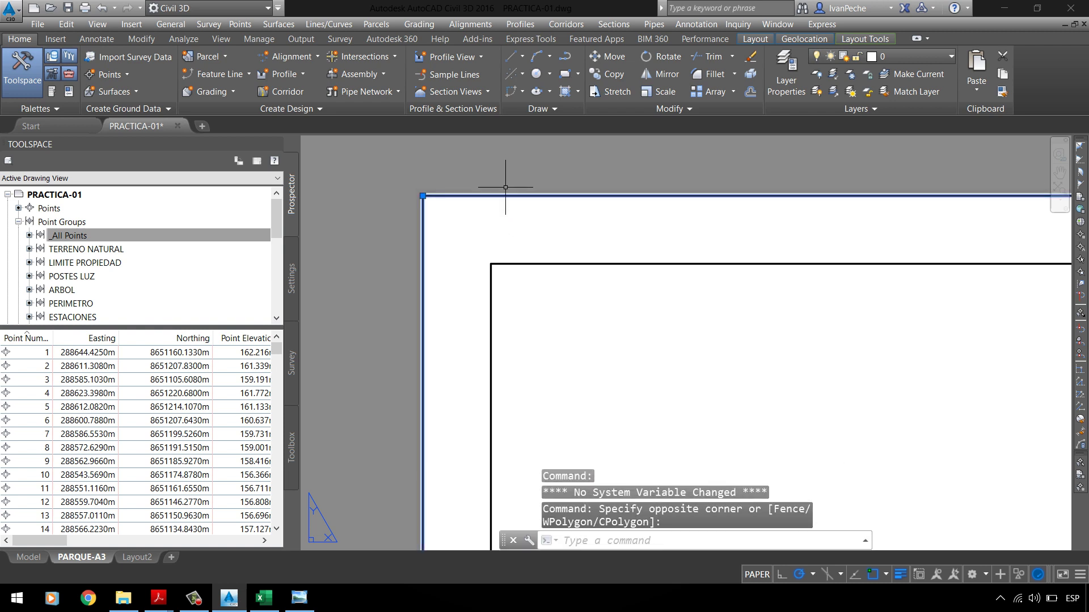
Step: Delete the outer sheet border line
key(Escape)
click(496, 200)
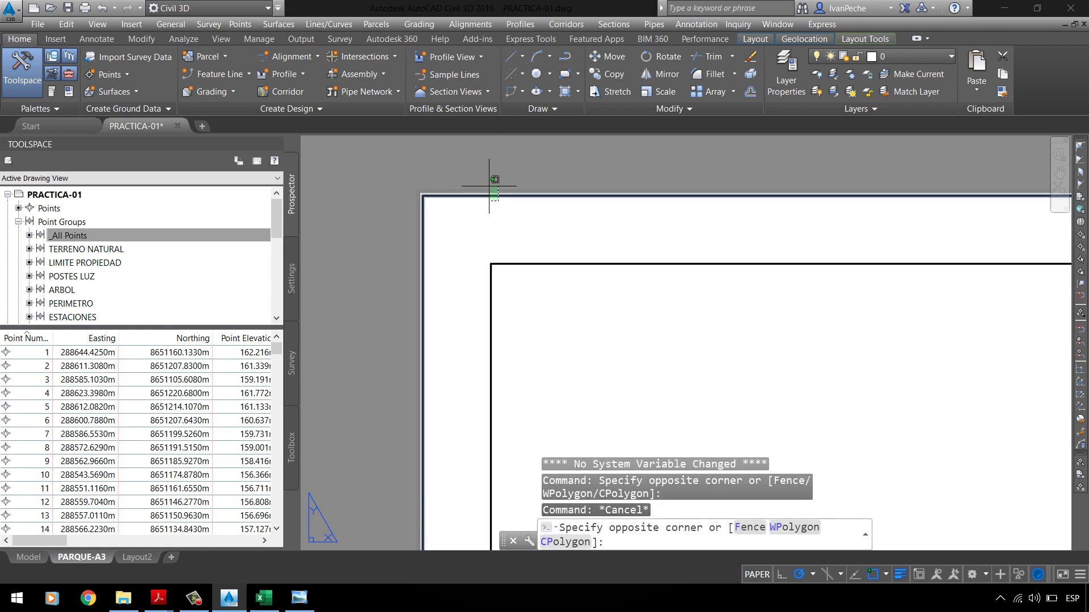
click(487, 180)
key(Delete)
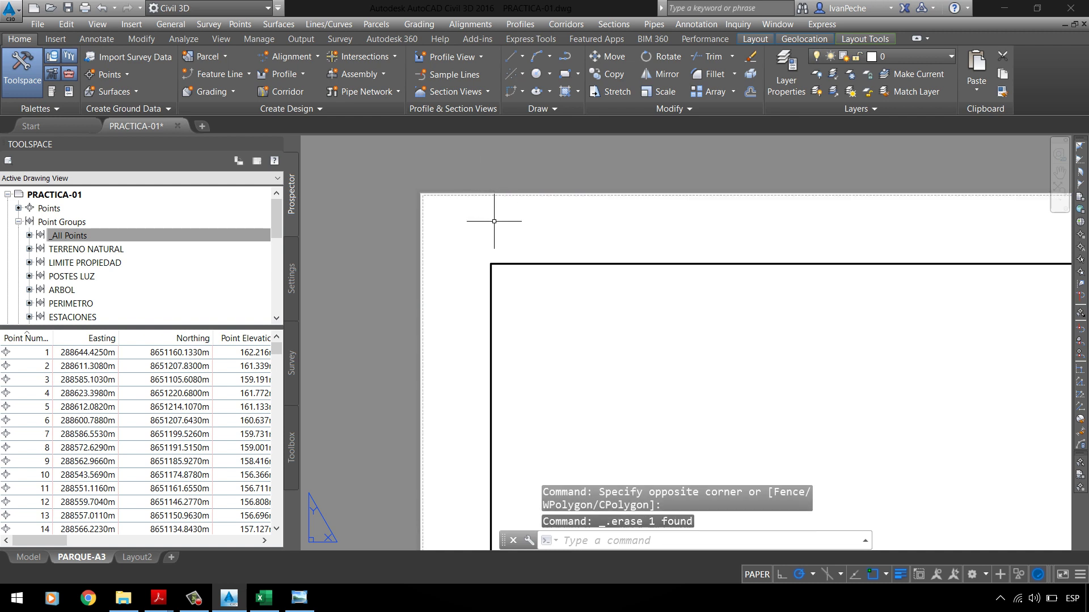
Step: Offset the inner rectangle 2 units outward to create the double-line frame
text(o)
key(Return)
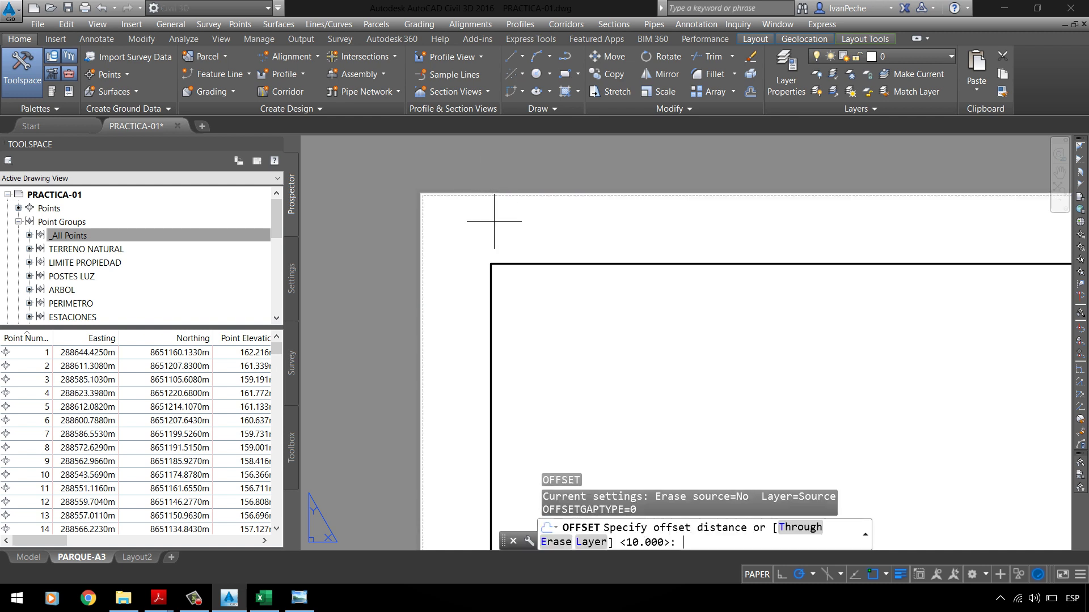
text(2)
key(Return)
click(512, 264)
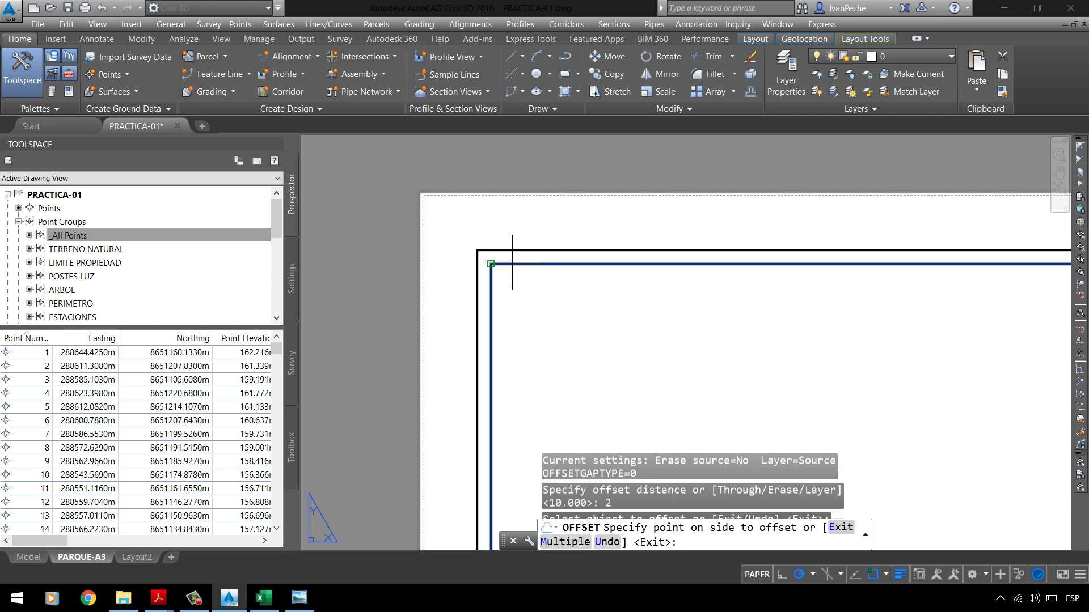
click(499, 230)
right_click(498, 223)
click(508, 230)
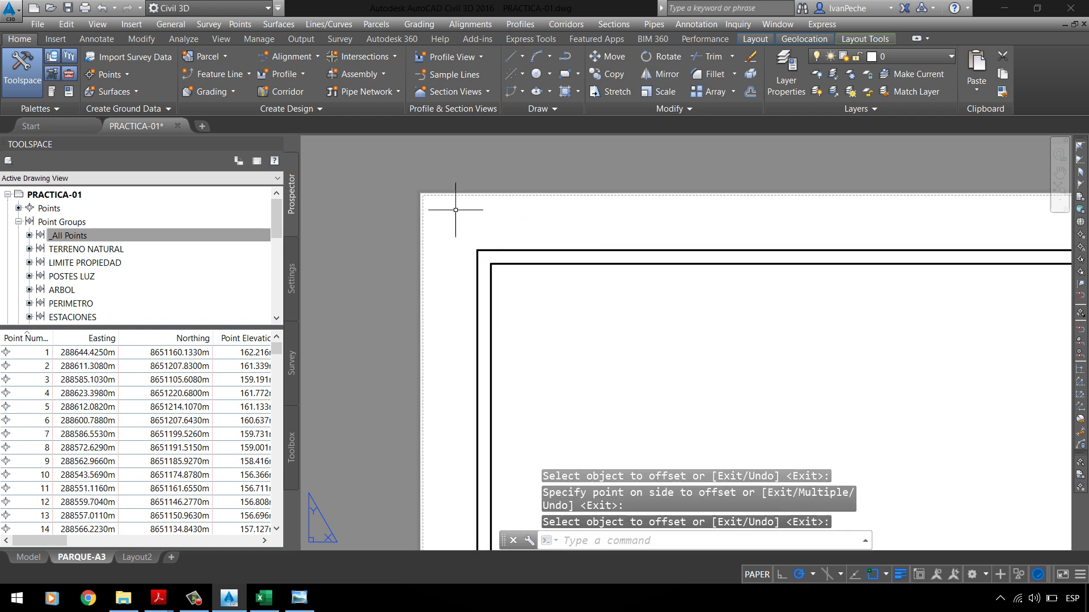
scroll(456, 210, down, 5)
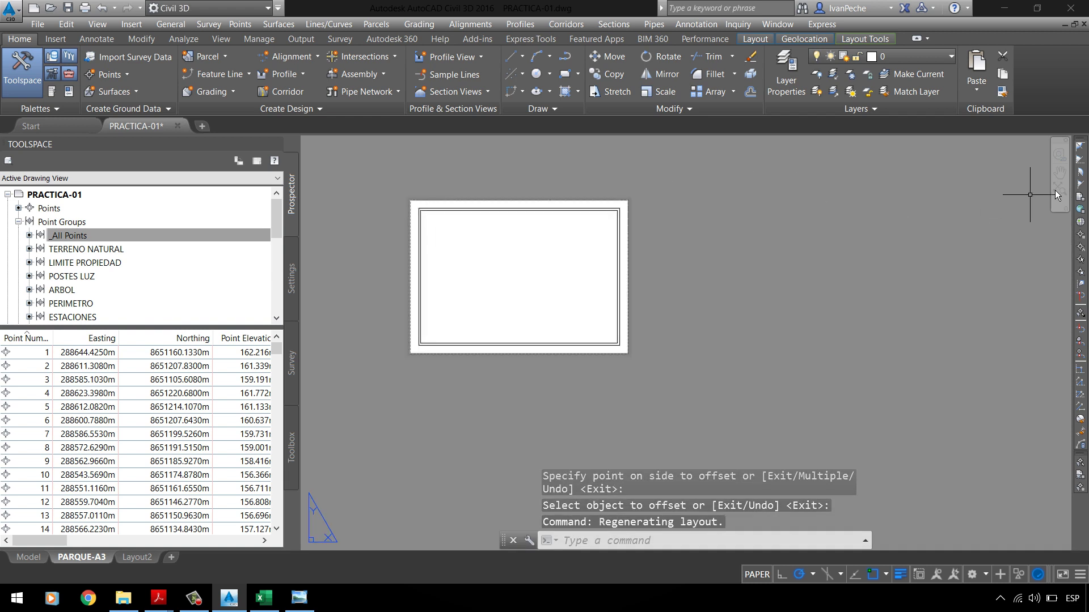
Step: Zoom to fit the whole sheet and recheck the PT-01 reference plan image
click(1061, 170)
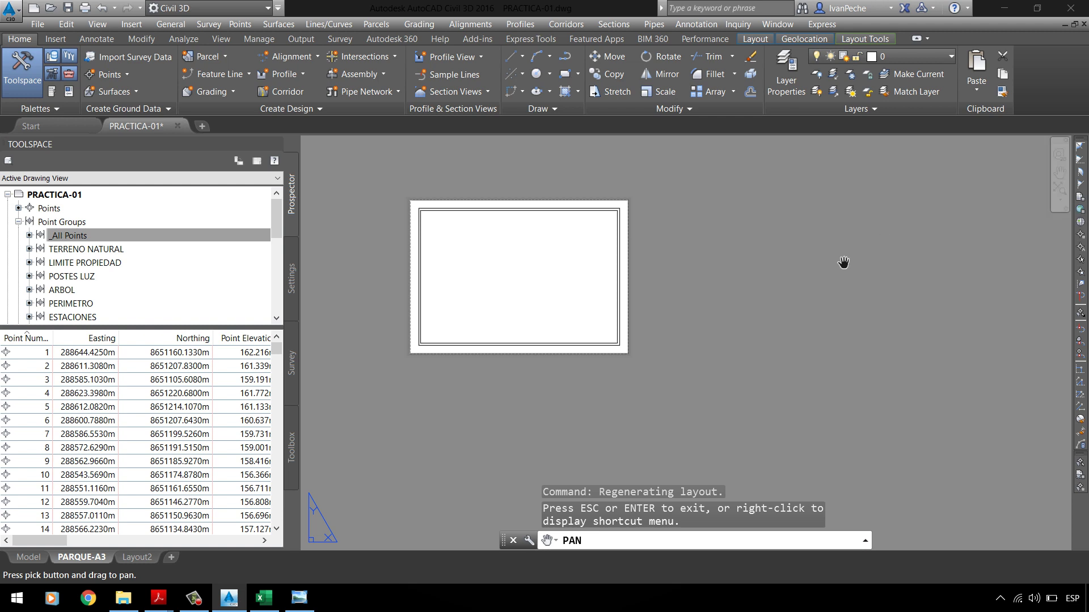
key(Escape)
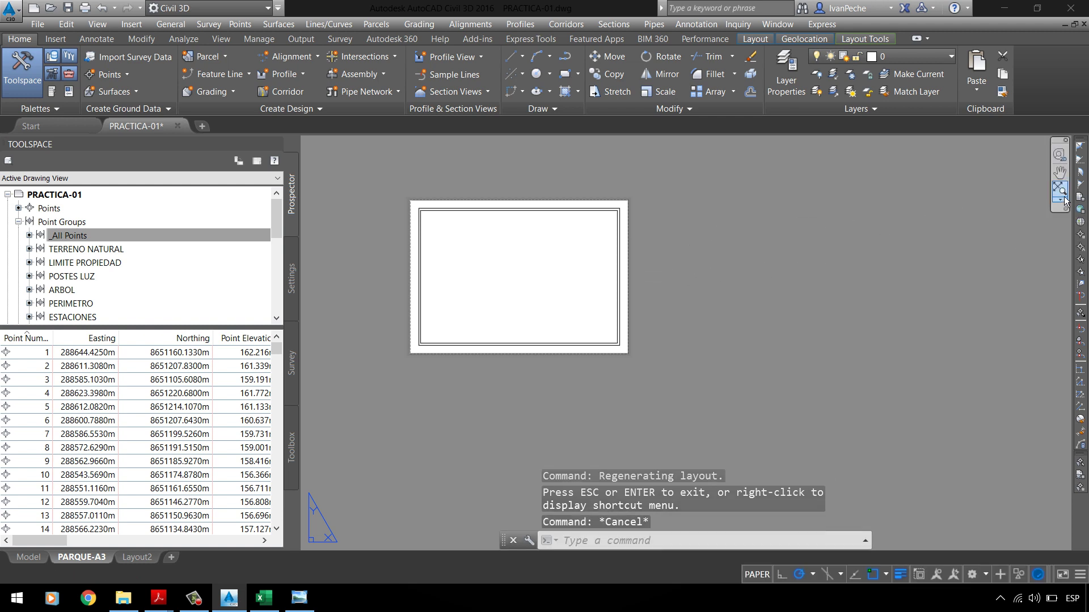
click(1065, 199)
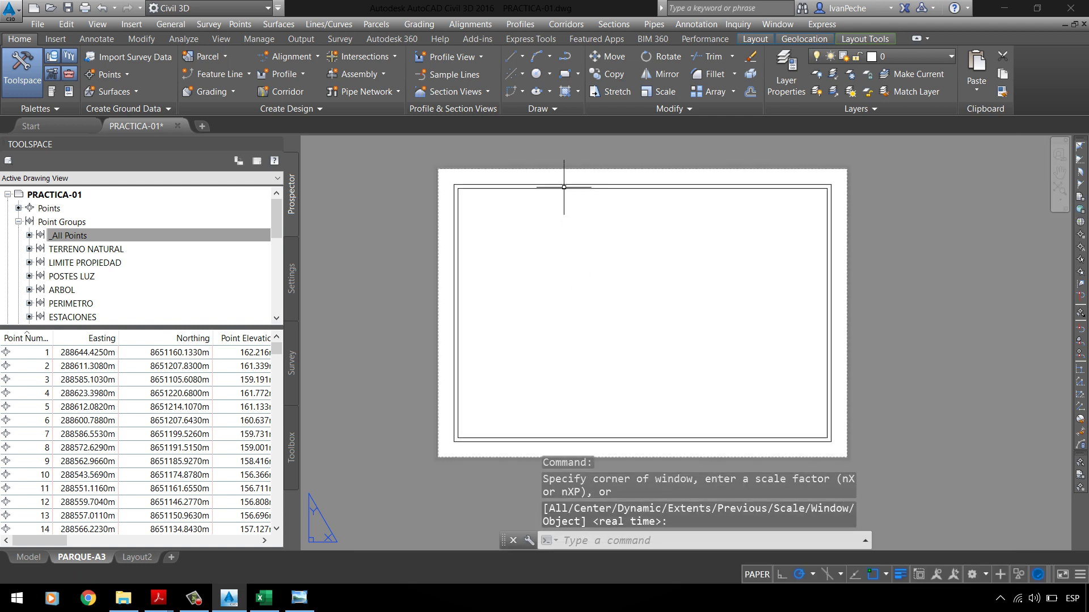
click(768, 172)
key(Escape)
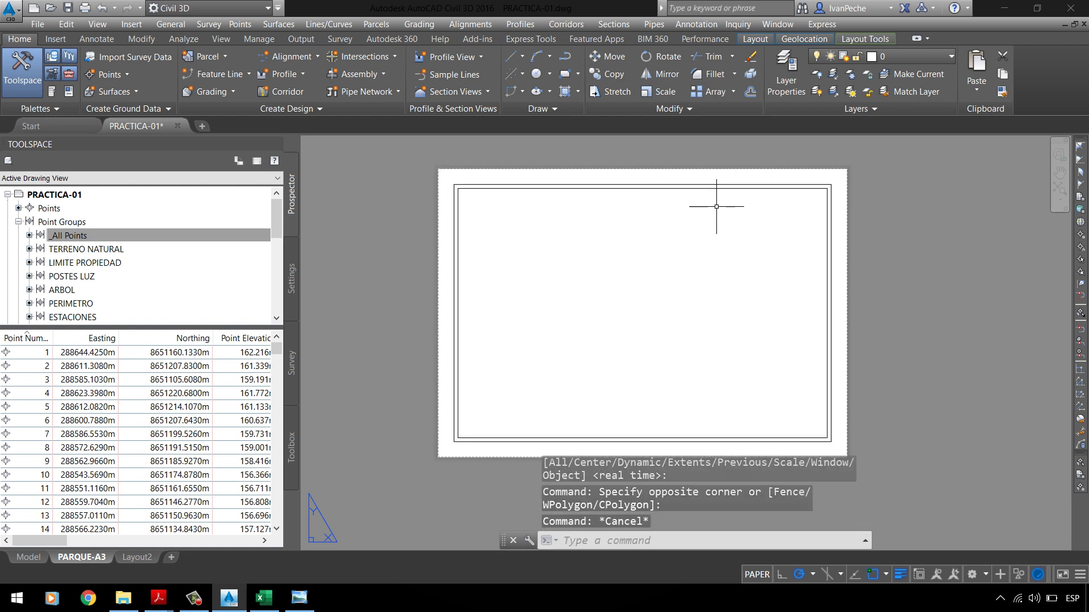
click(461, 184)
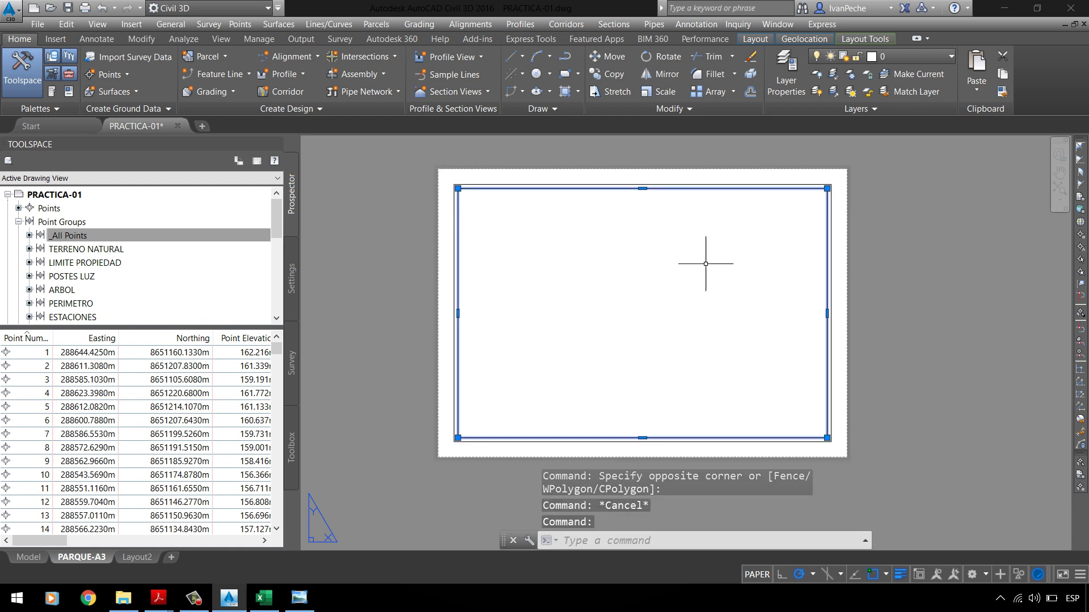
key(Escape)
click(299, 599)
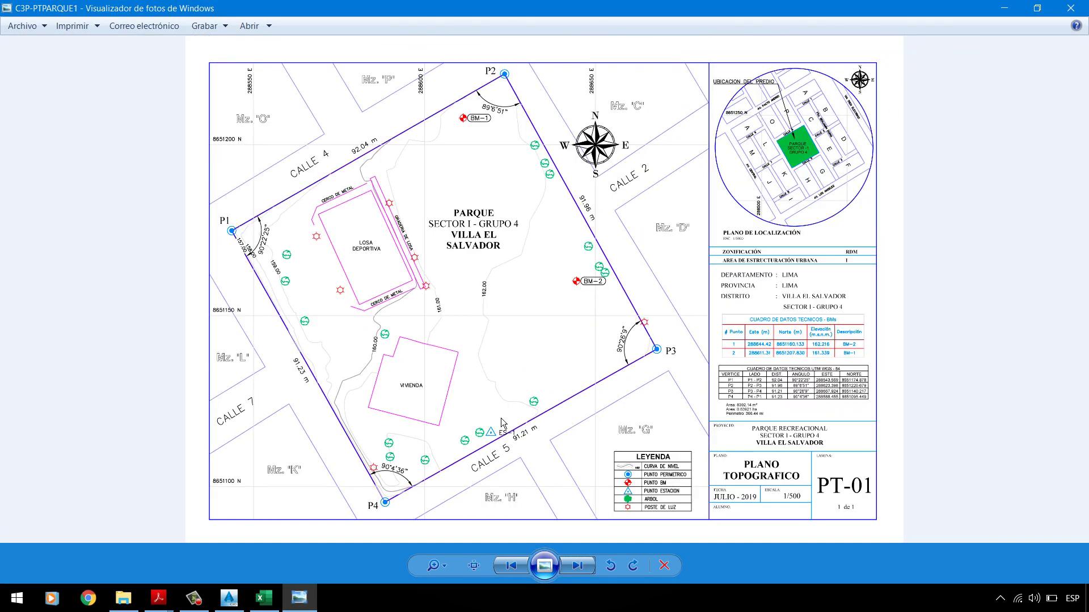
click(1004, 8)
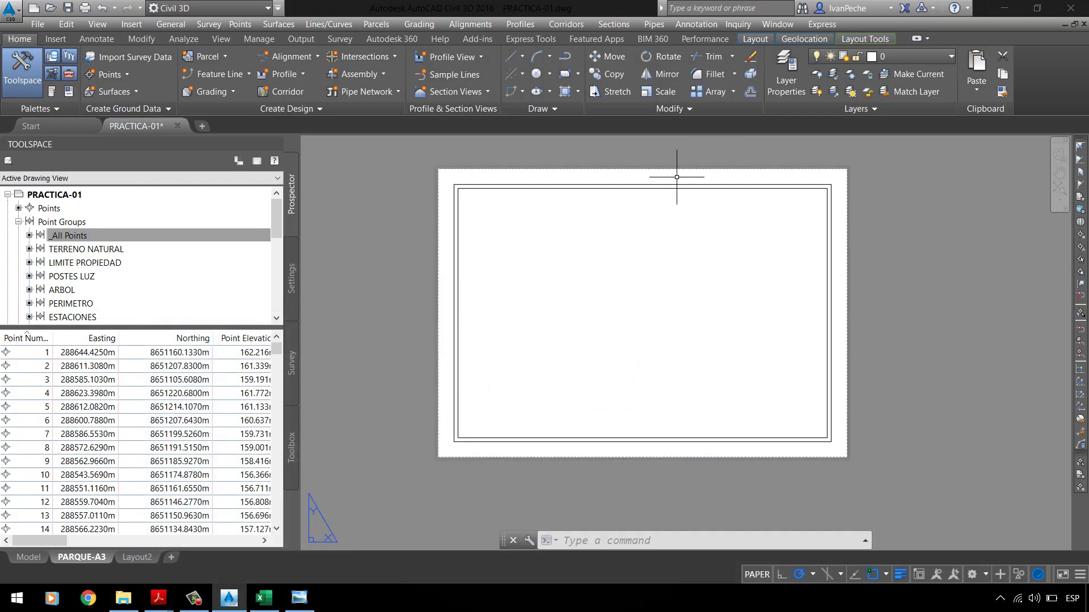
Step: Select the inner rectangle and delete it, leaving the outer frame
click(637, 185)
key(Escape)
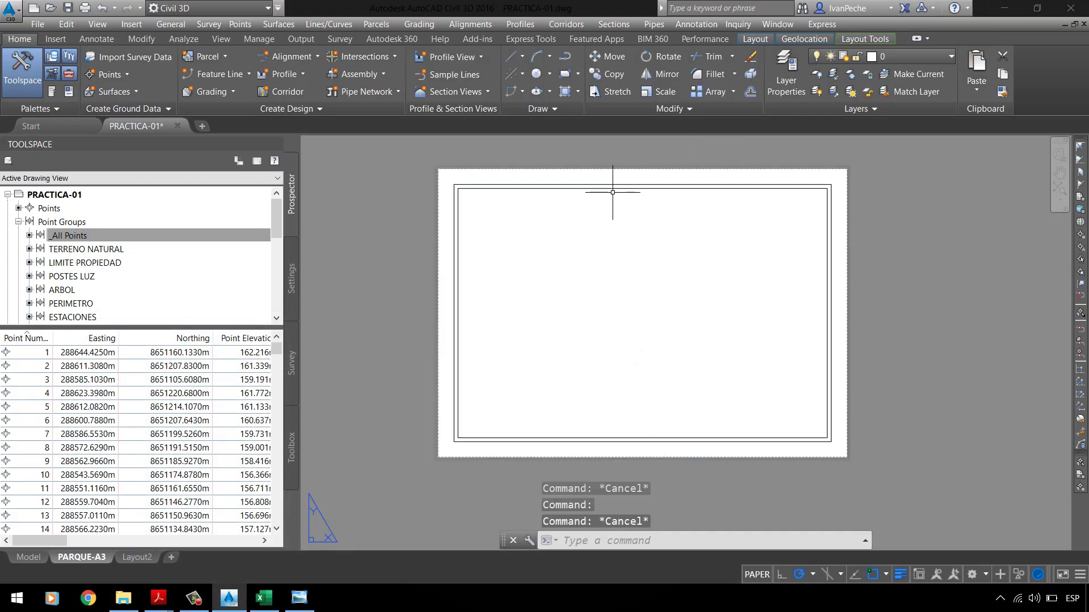
click(613, 187)
key(Delete)
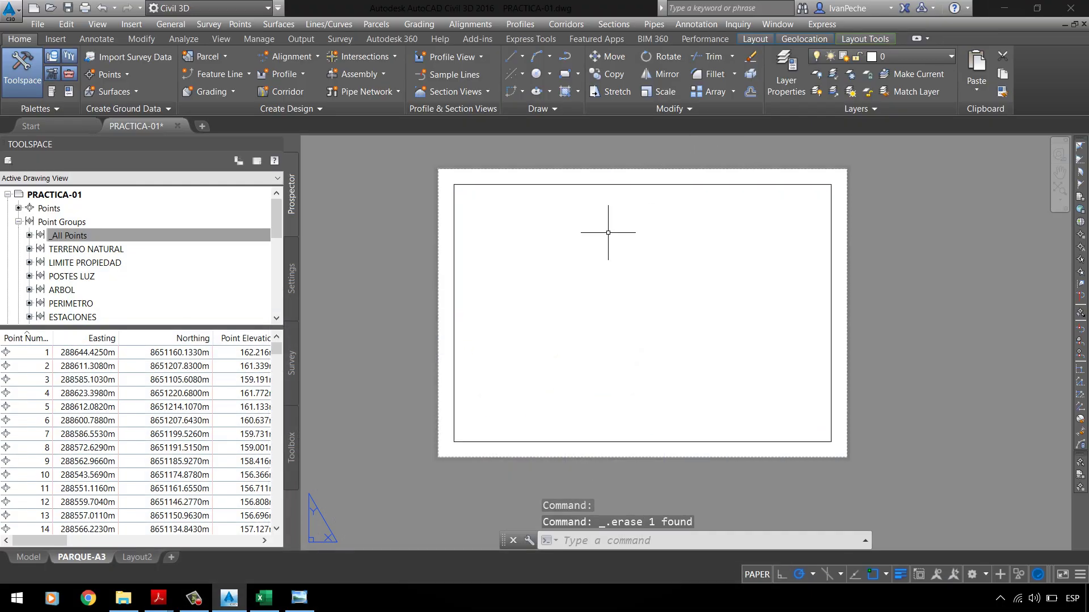
Step: Reselect and deselect the remaining viewport frame to confirm only one frame is left
click(620, 190)
click(556, 187)
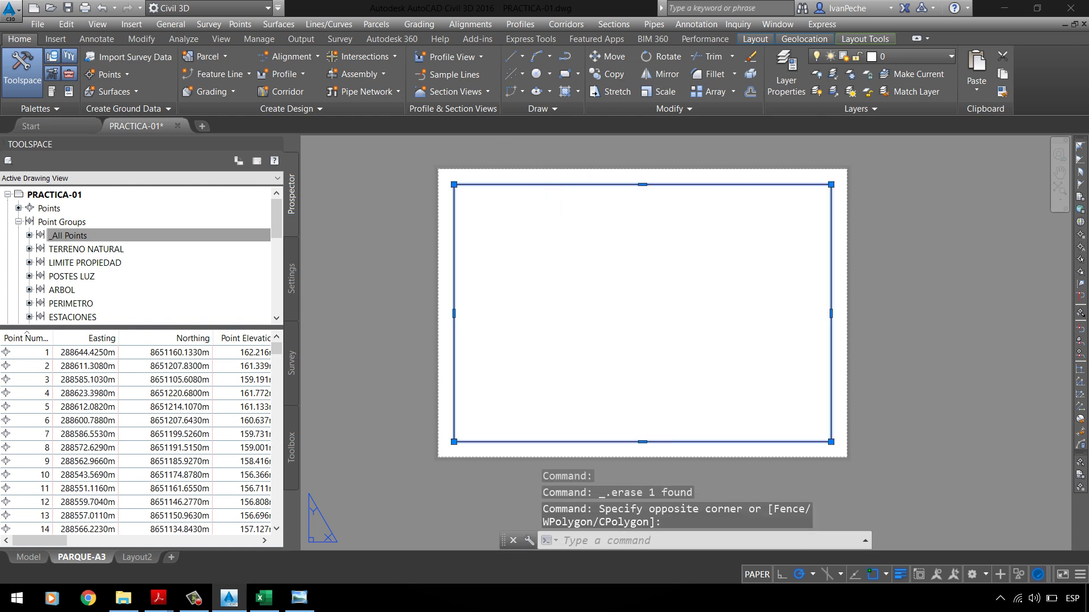
key(Escape)
click(571, 189)
click(564, 170)
key(Escape)
click(595, 189)
click(588, 173)
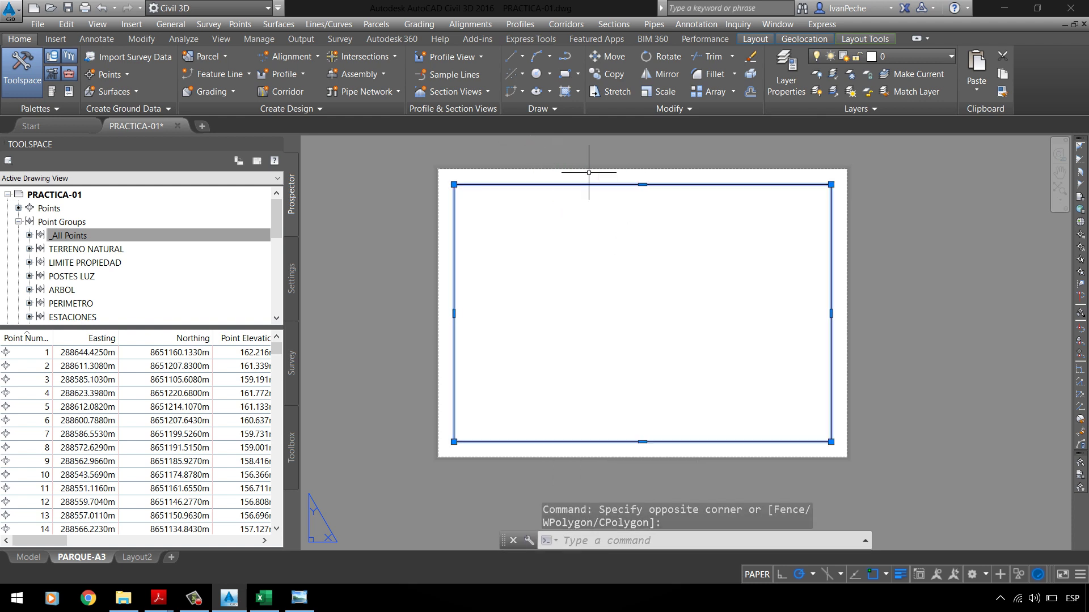
key(Escape)
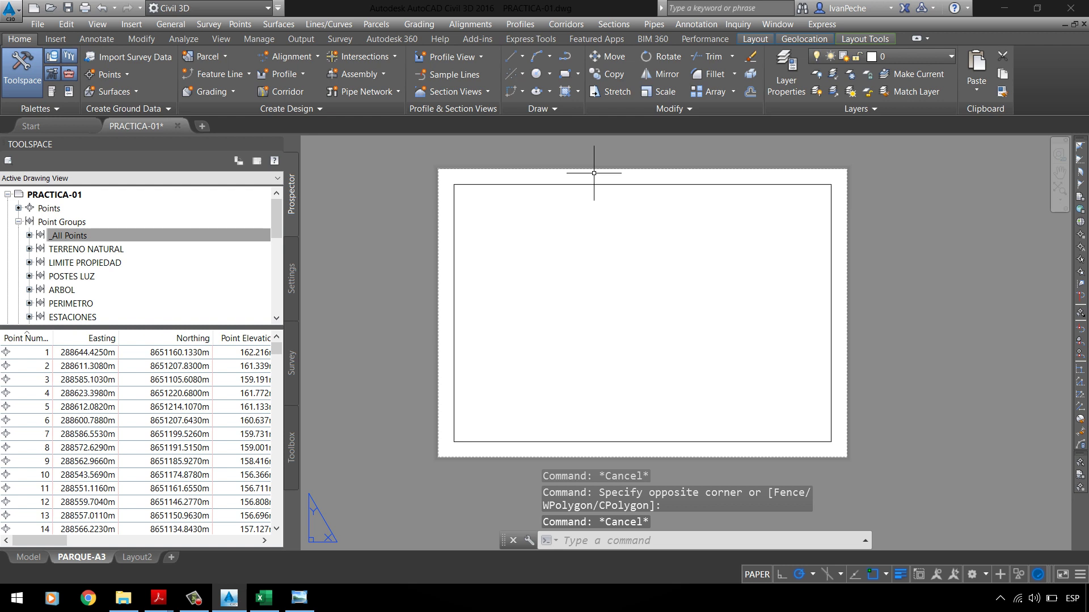
click(590, 182)
key(Escape)
Step: Zoom the layout and select the frame once more before cancelling
click(1060, 188)
scroll(408, 311, up, 2)
scroll(383, 309, down, 2)
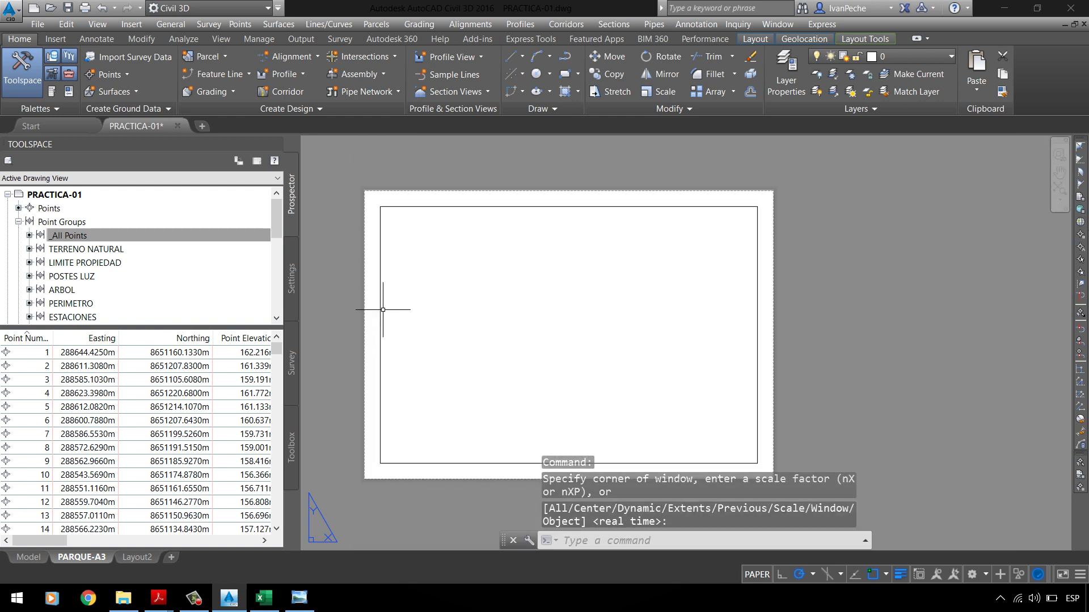
click(462, 207)
click(444, 236)
click(444, 236)
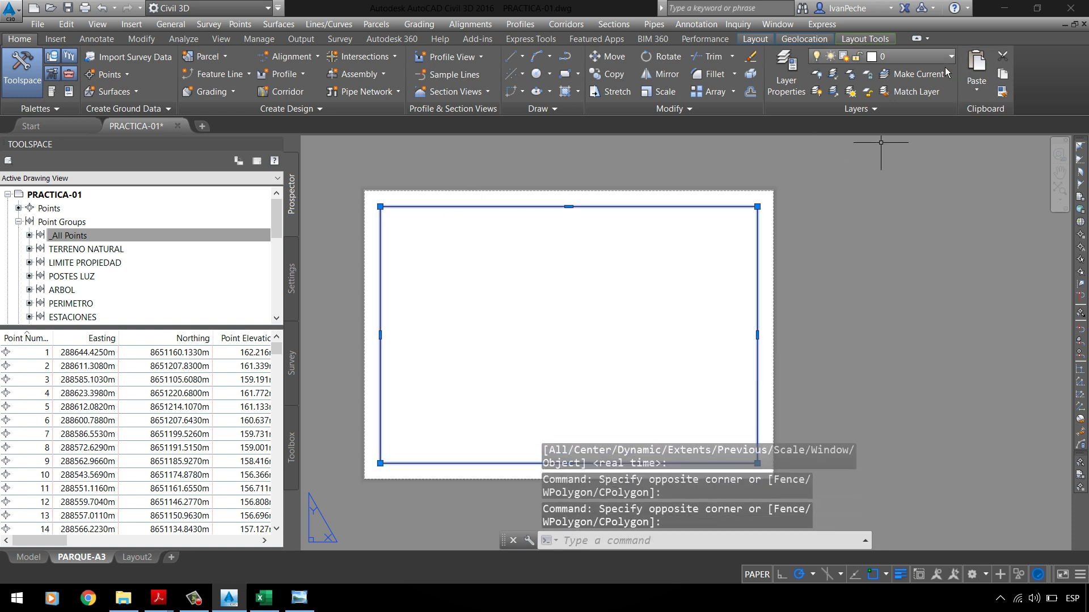
key(Escape)
Step: With LA, create a new layer named _MARCO and make it blue
text(LA)
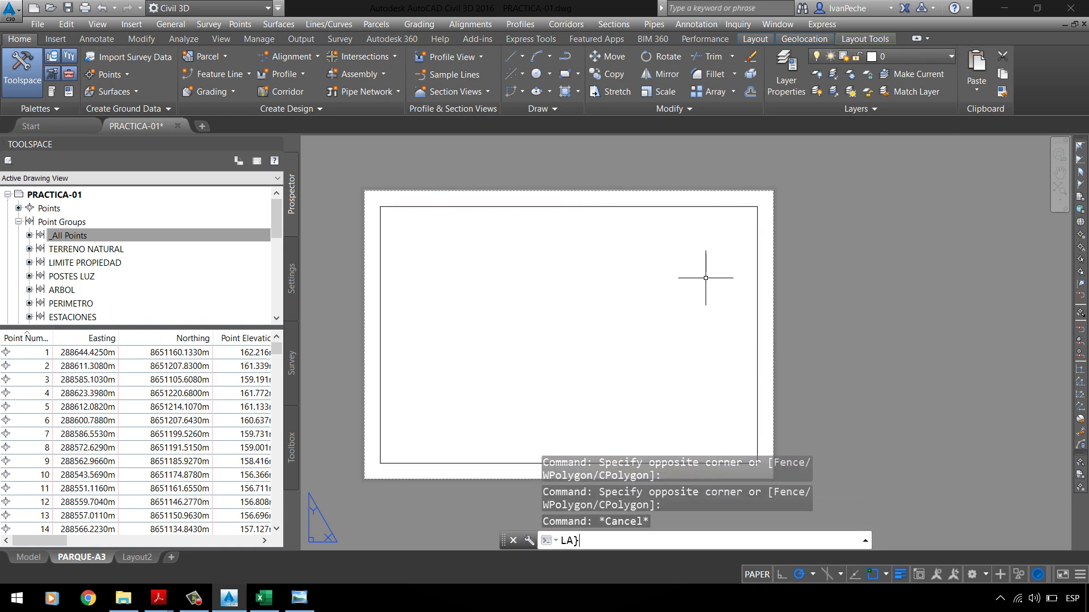
key(Return)
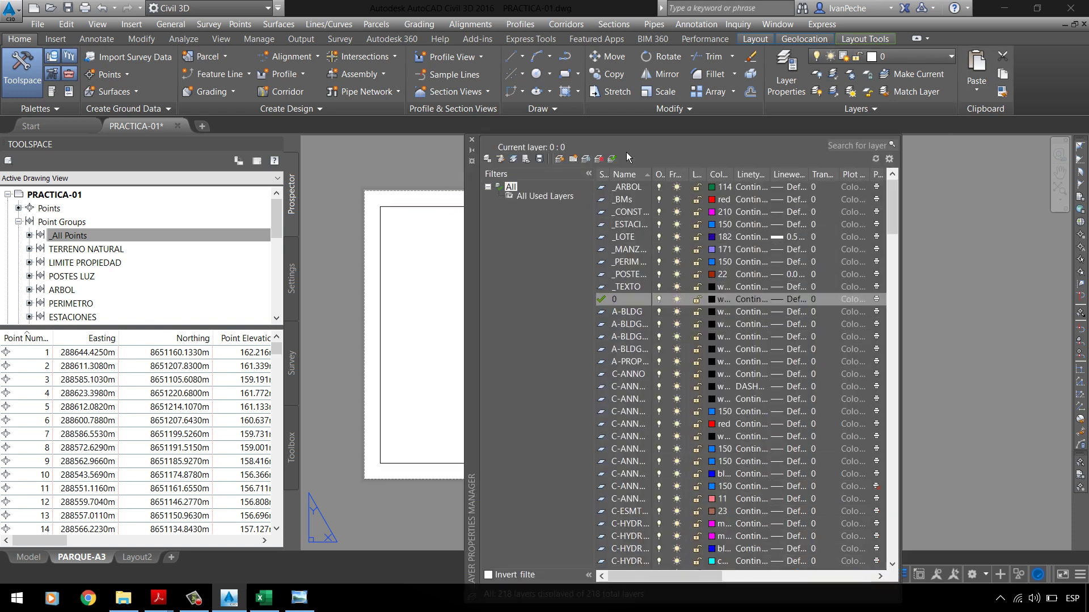
key(alt+n)
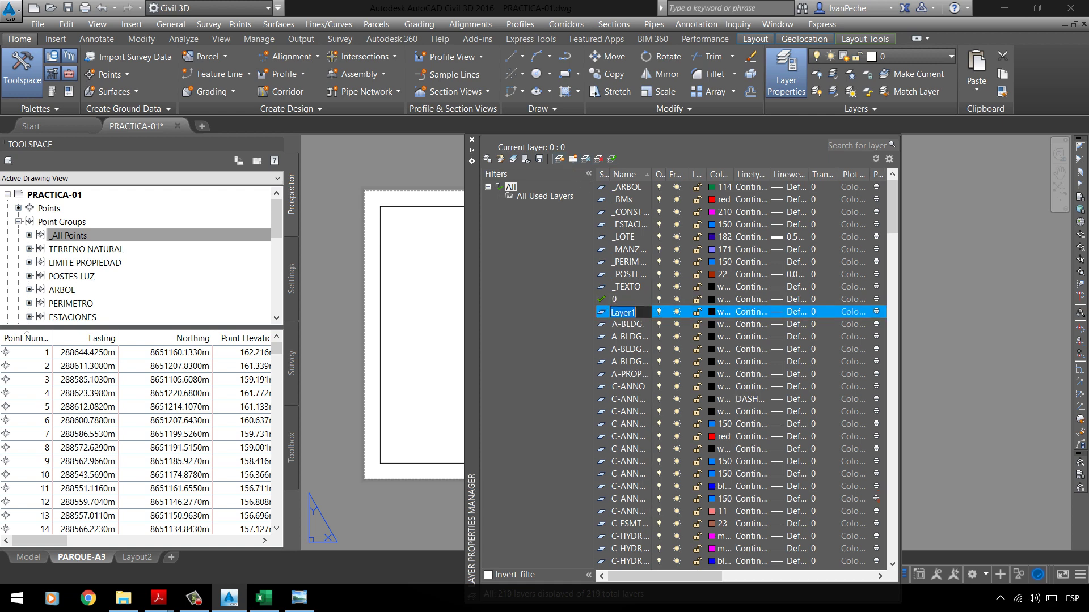
key(BackSpace)
key(Return)
click(716, 317)
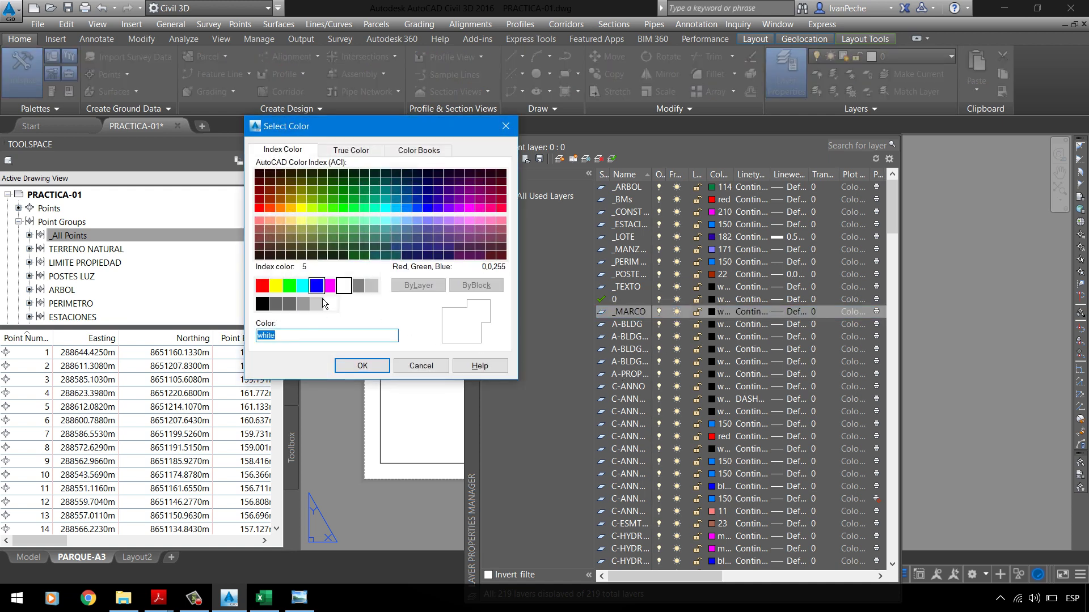
click(356, 367)
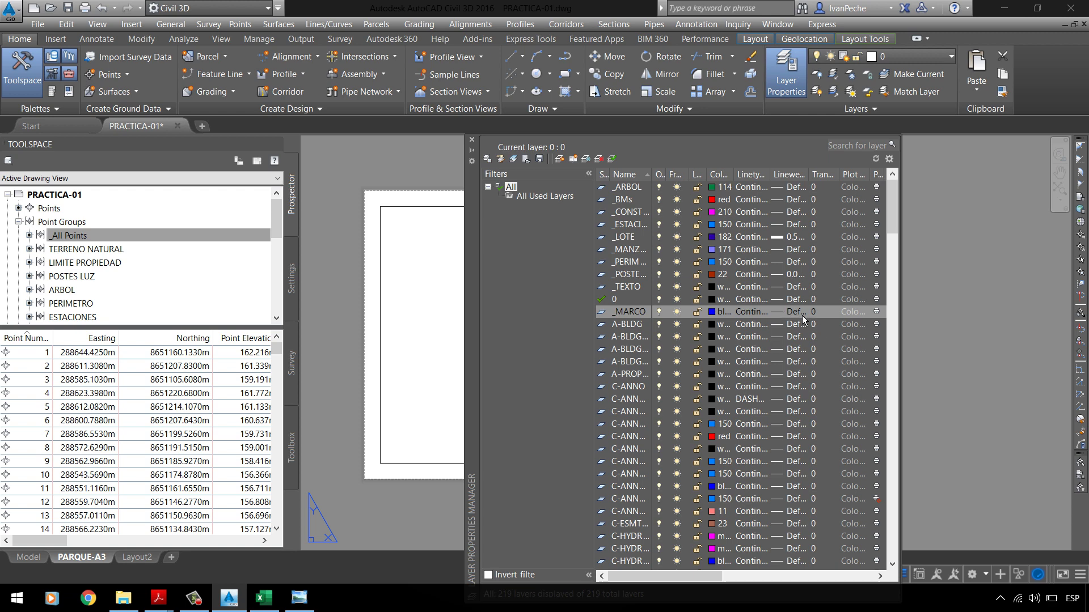
Step: Give the _MARCO layer a 0.40 mm lineweight
click(802, 316)
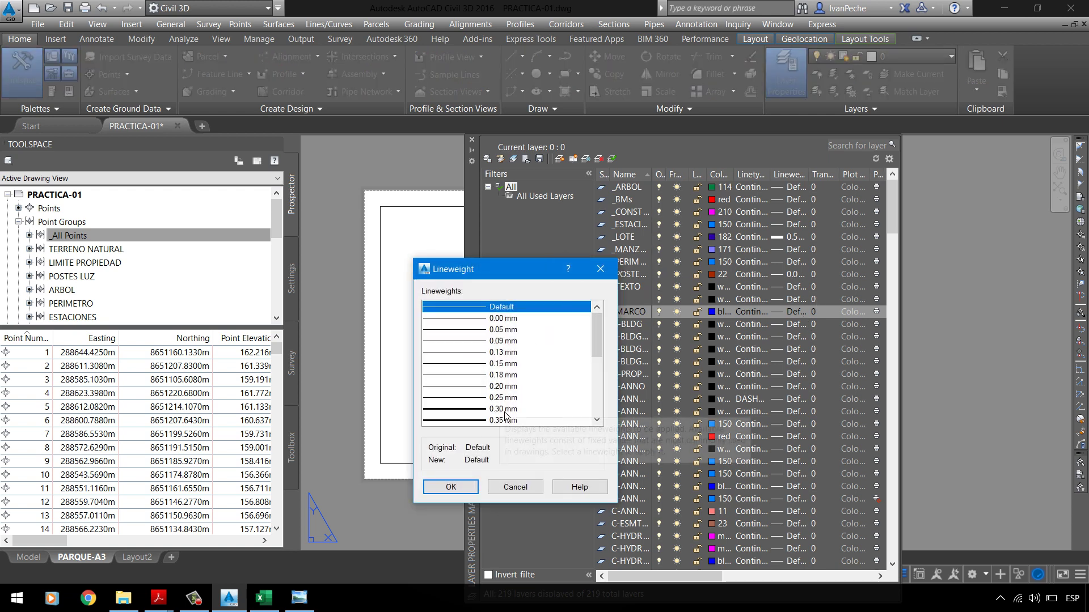
click(504, 411)
scroll(504, 410, down, 1)
click(502, 398)
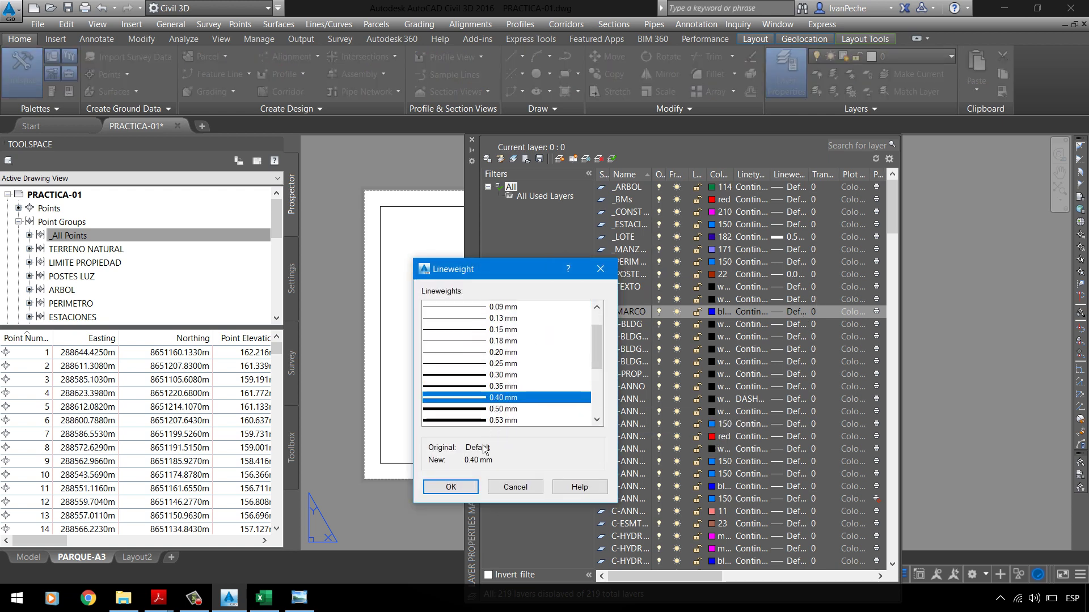
click(519, 384)
click(499, 399)
click(451, 487)
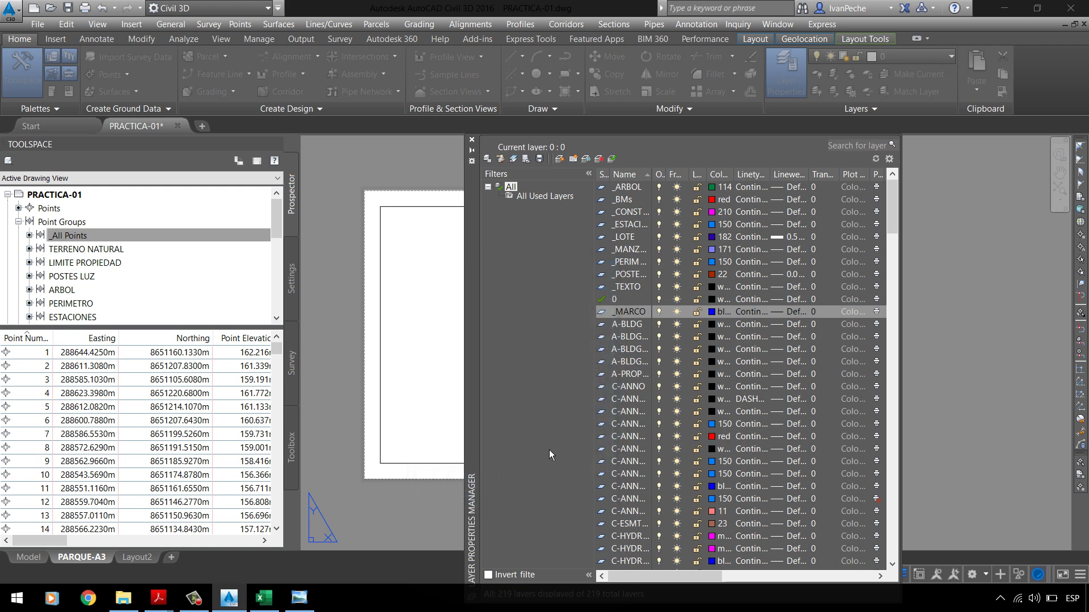
Step: Move the sheet's border frame onto the _MARCO layer
click(477, 140)
click(486, 231)
click(461, 182)
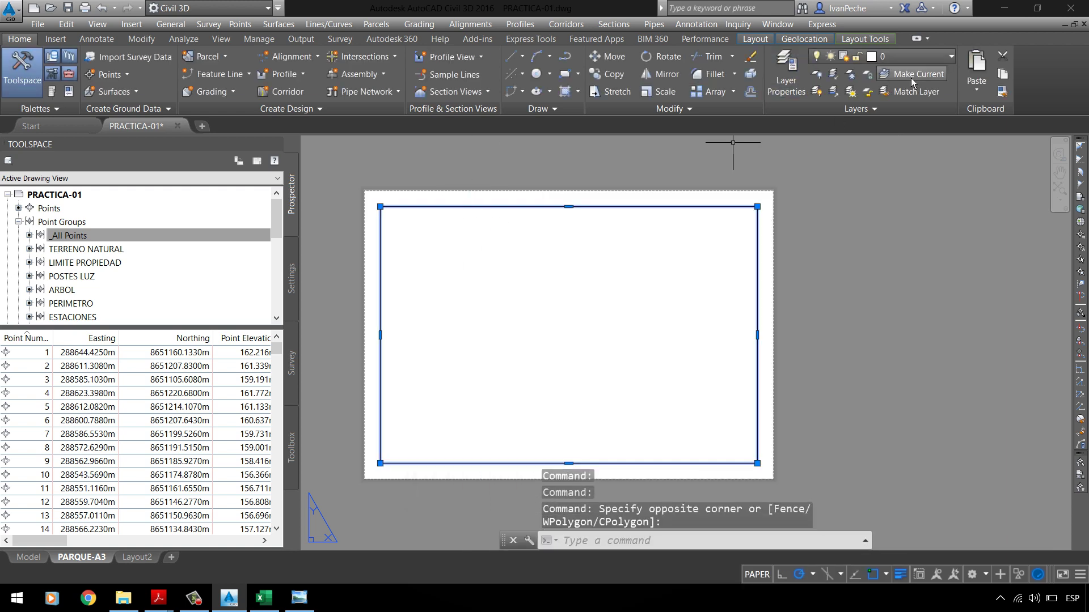
click(923, 58)
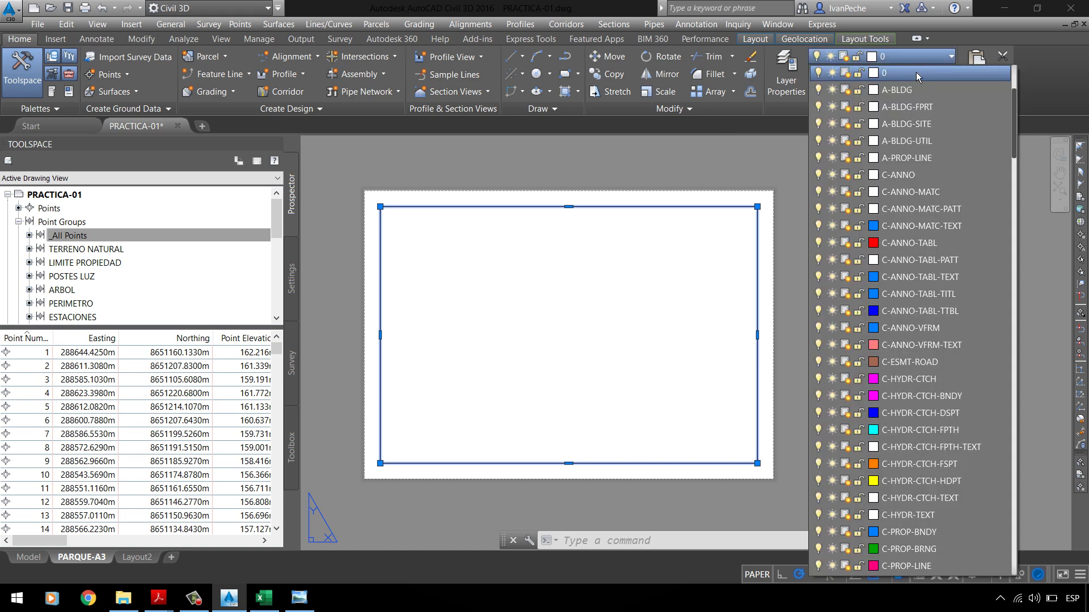
scroll(917, 73, down, 10)
click(916, 158)
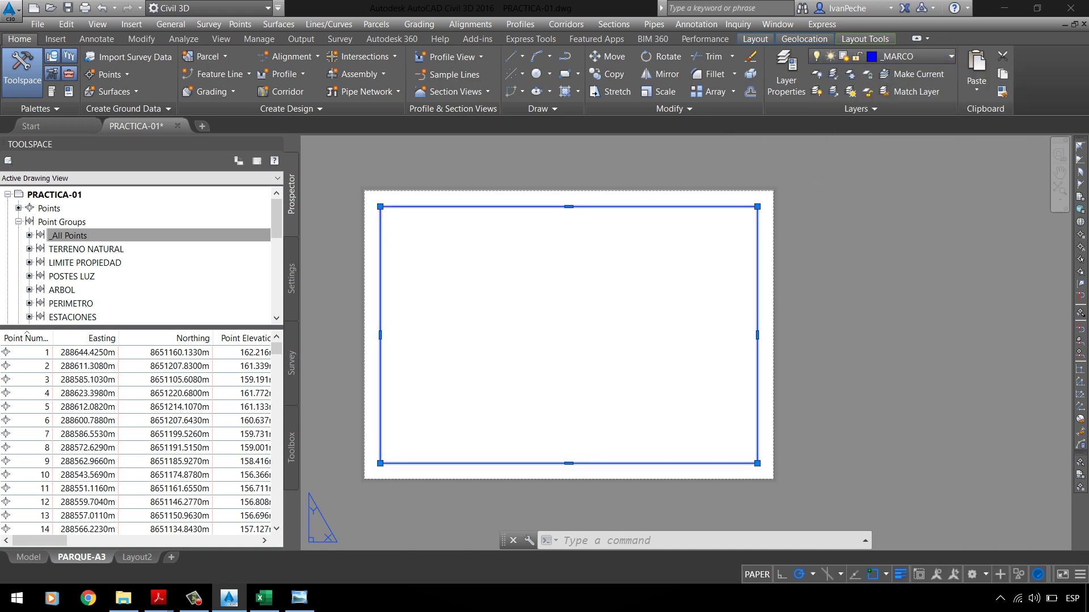
key(Escape)
click(646, 213)
key(Escape)
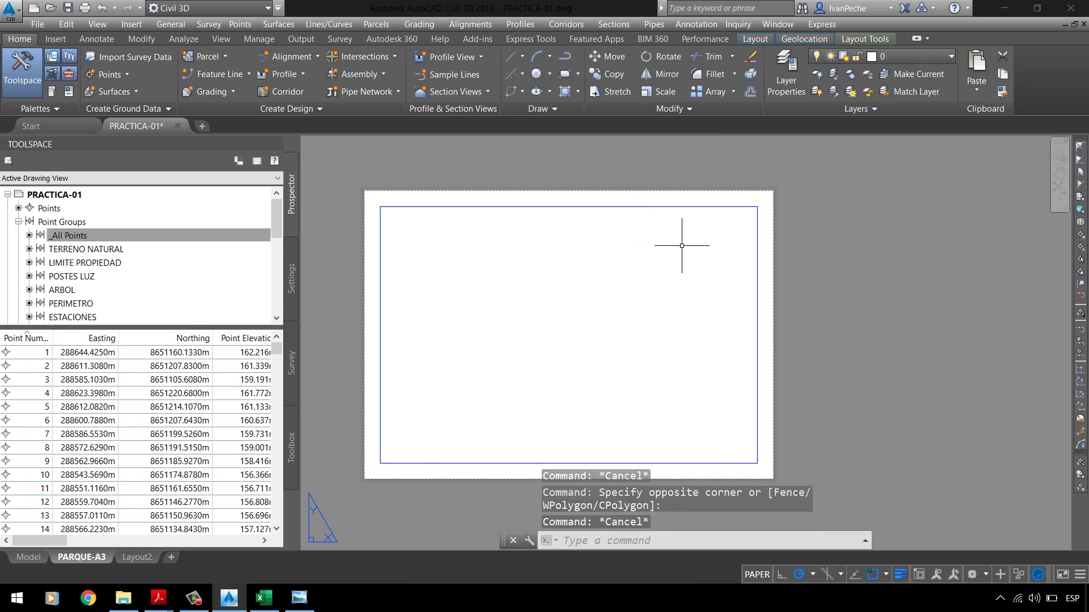
Step: Draw a vertical construction line (XLINE) through the viewport's right edge
text(xl)
key(Return)
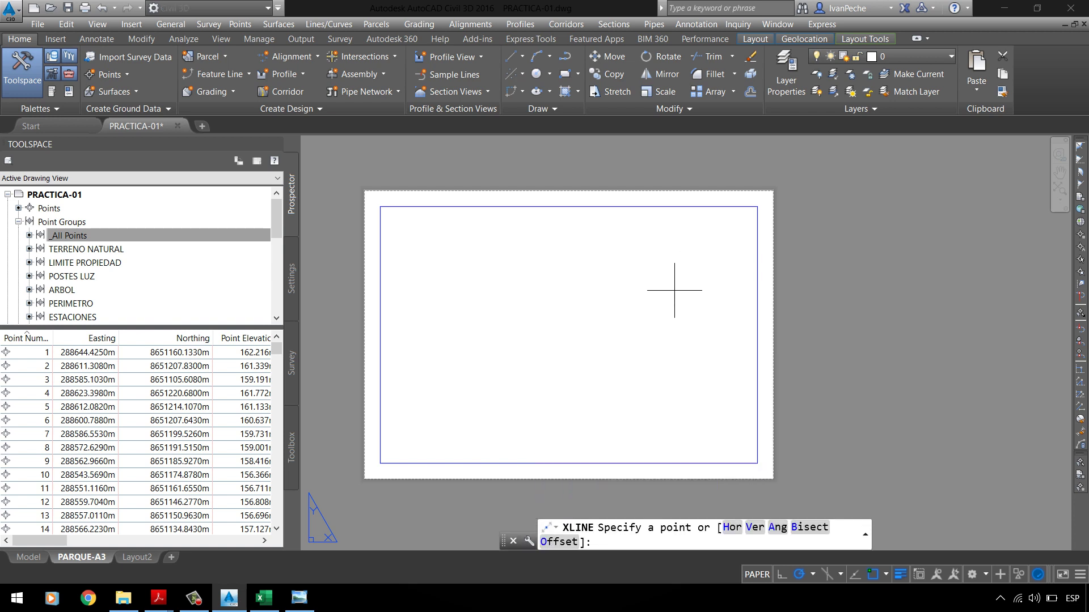
click(757, 206)
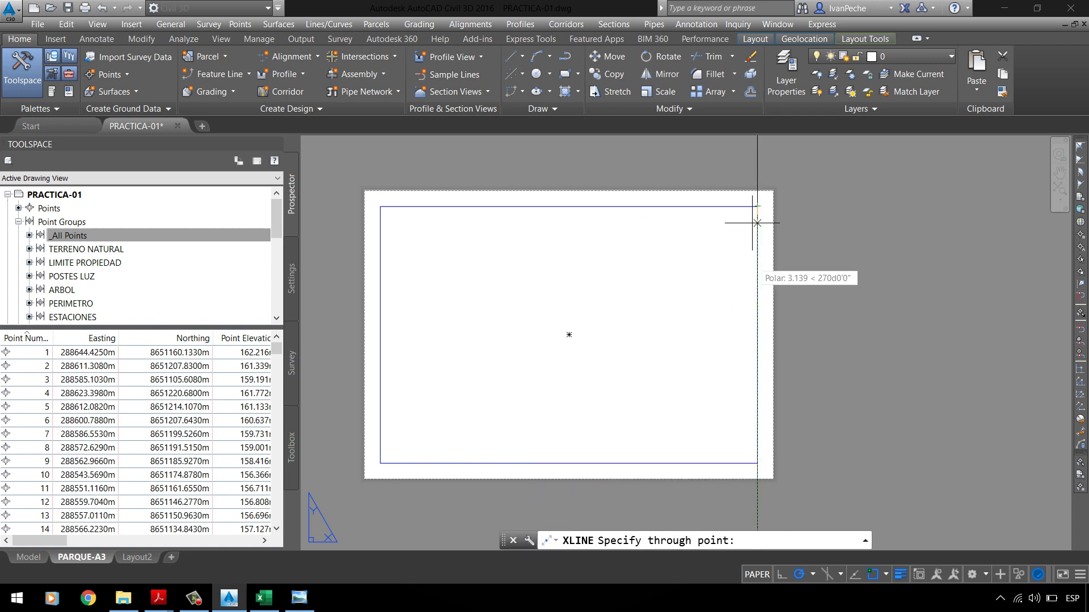
click(757, 449)
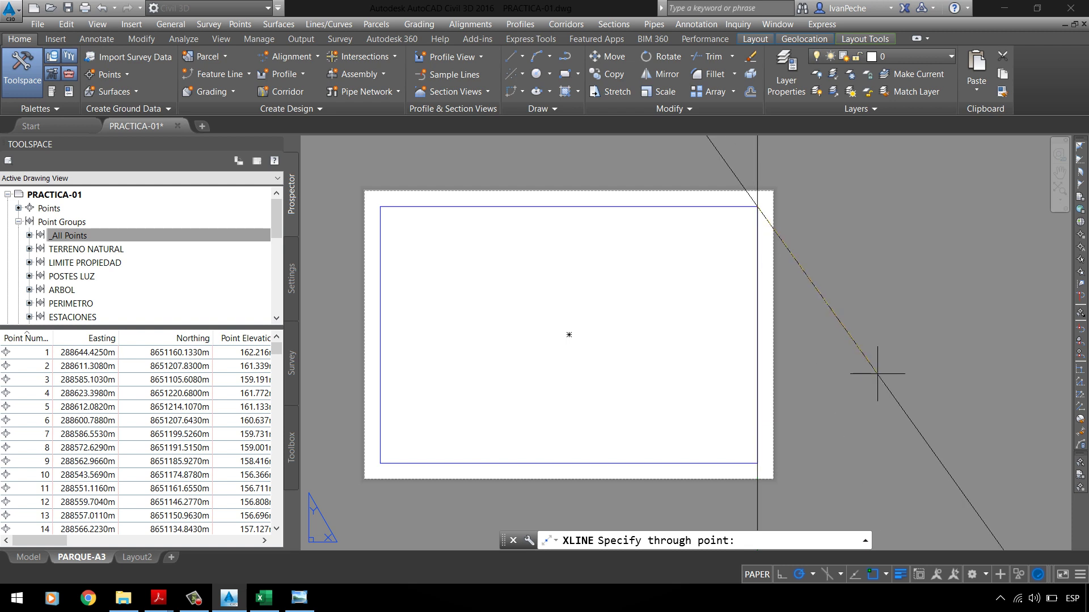
key(Escape)
Step: Make two trial offset copies of the construction line to the left
text(O)
key(Return)
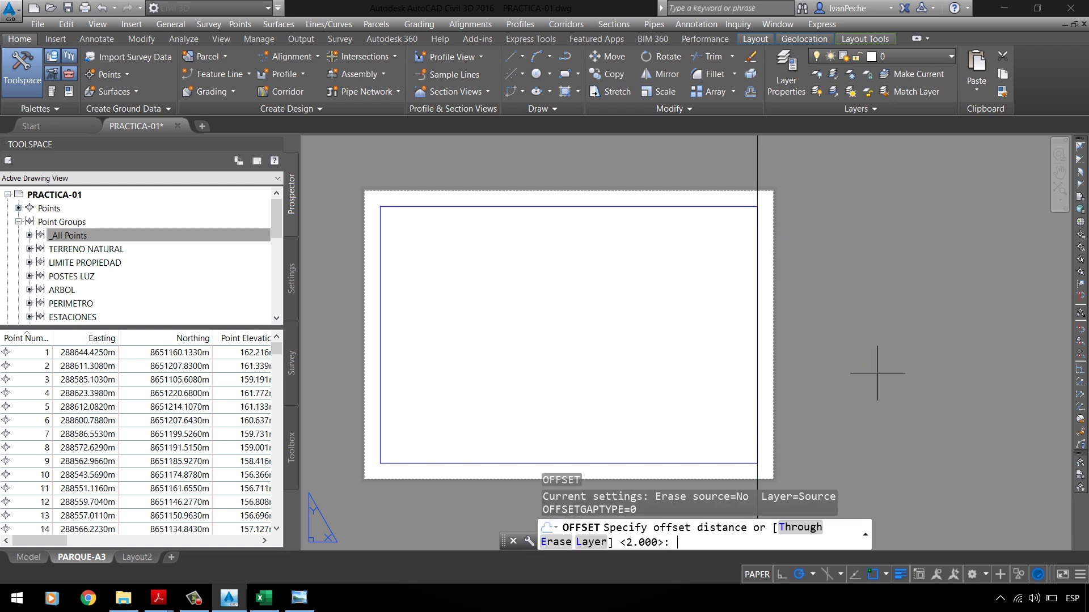
key(Return)
click(757, 143)
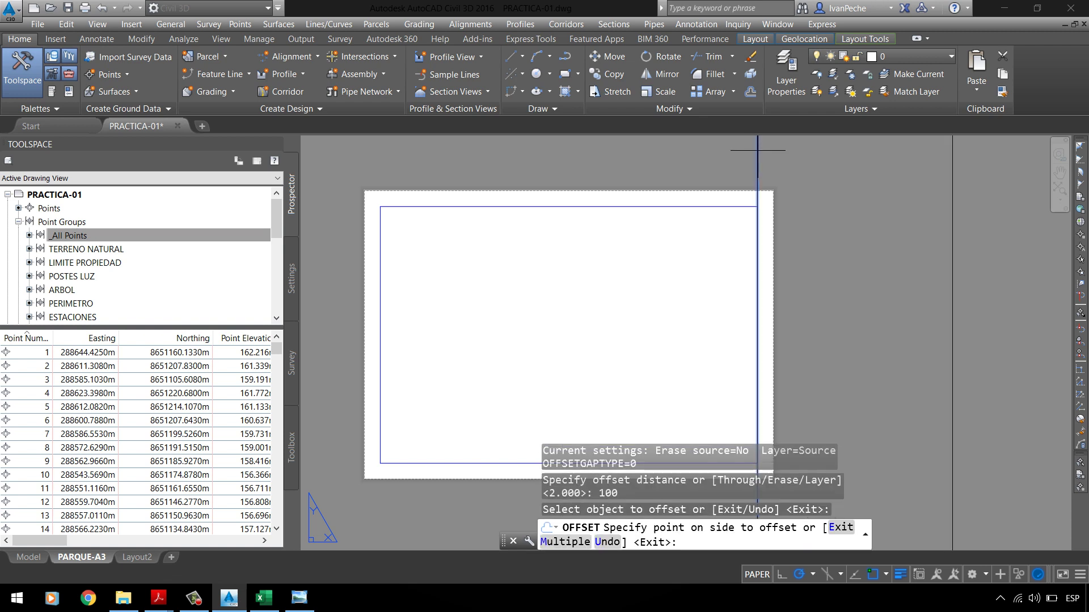
click(709, 165)
key(Escape)
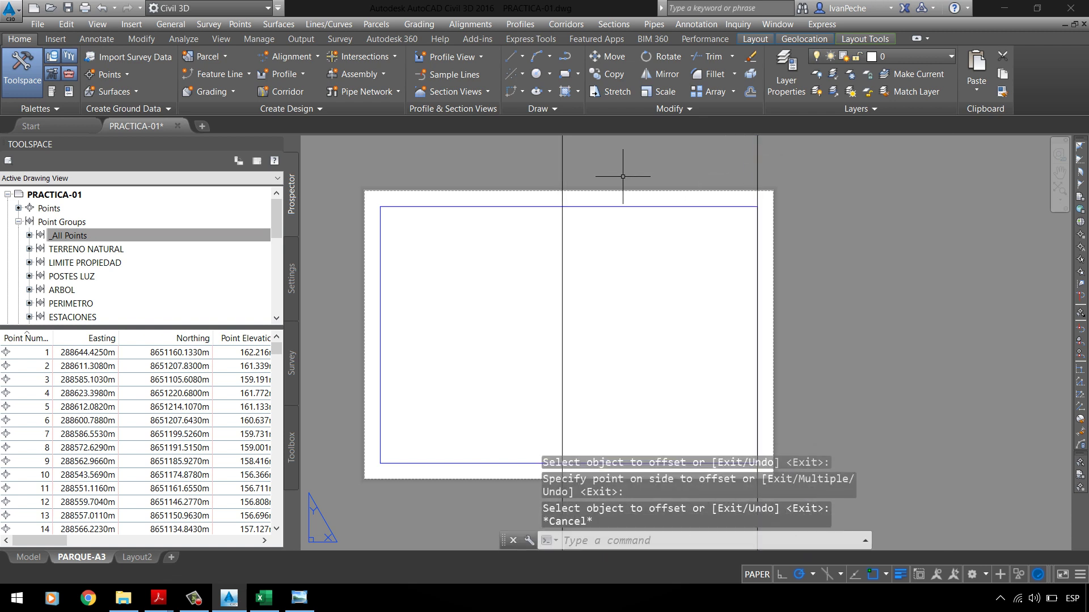
key(Return)
text(2)
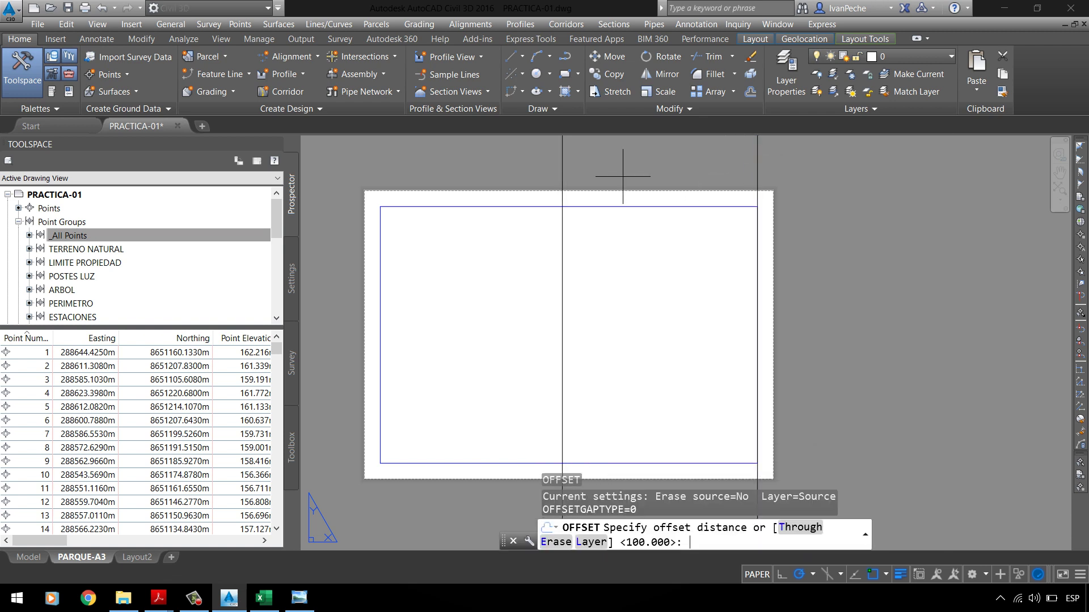
text(0)
key(Return)
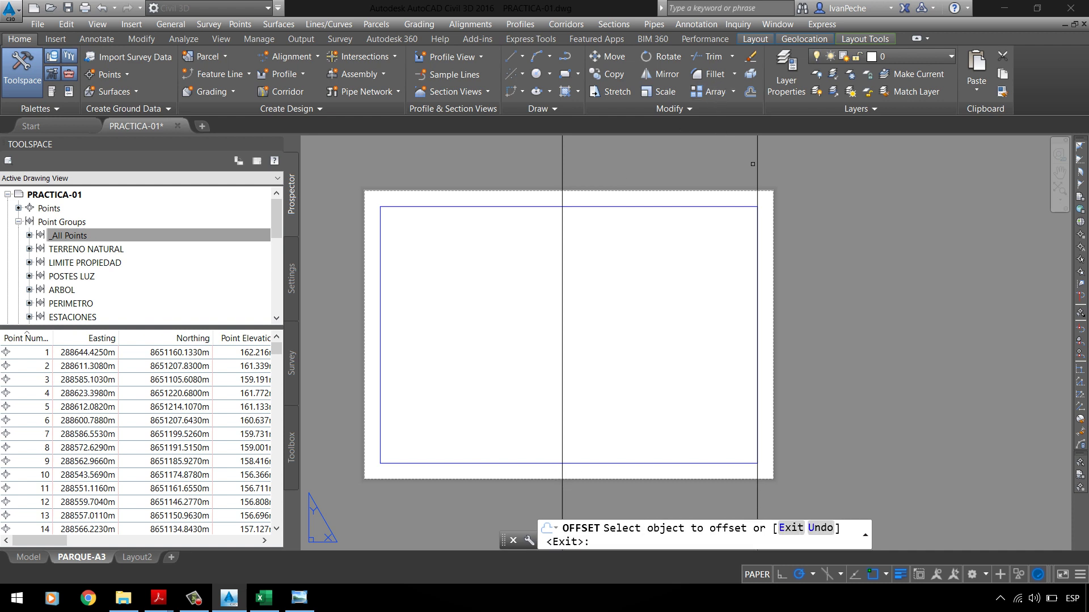
click(754, 164)
click(698, 169)
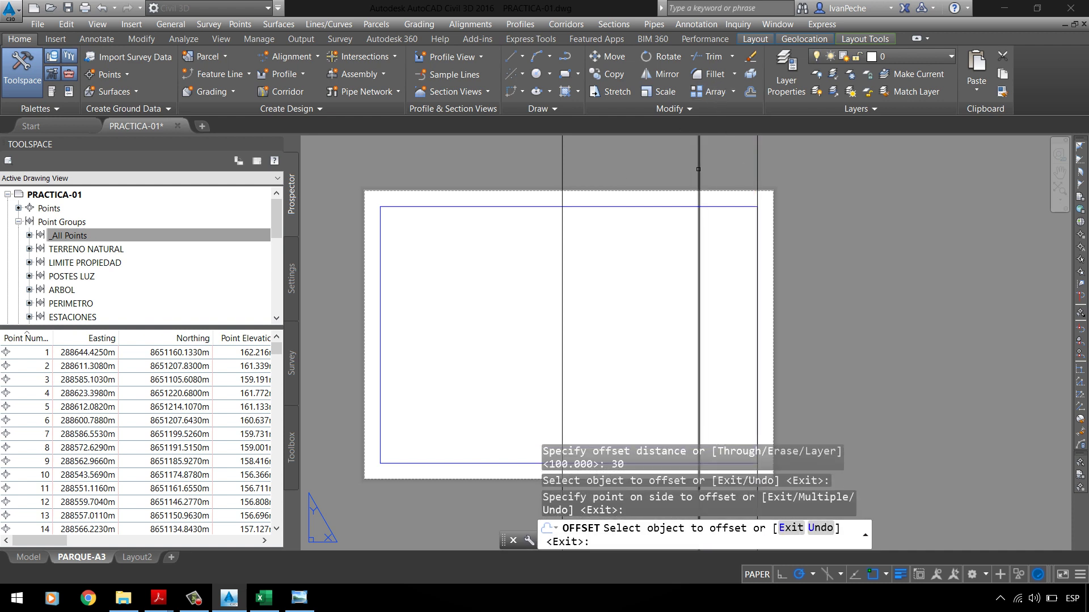
key(Escape)
Step: Erase the two extra trial vertical lines
click(712, 208)
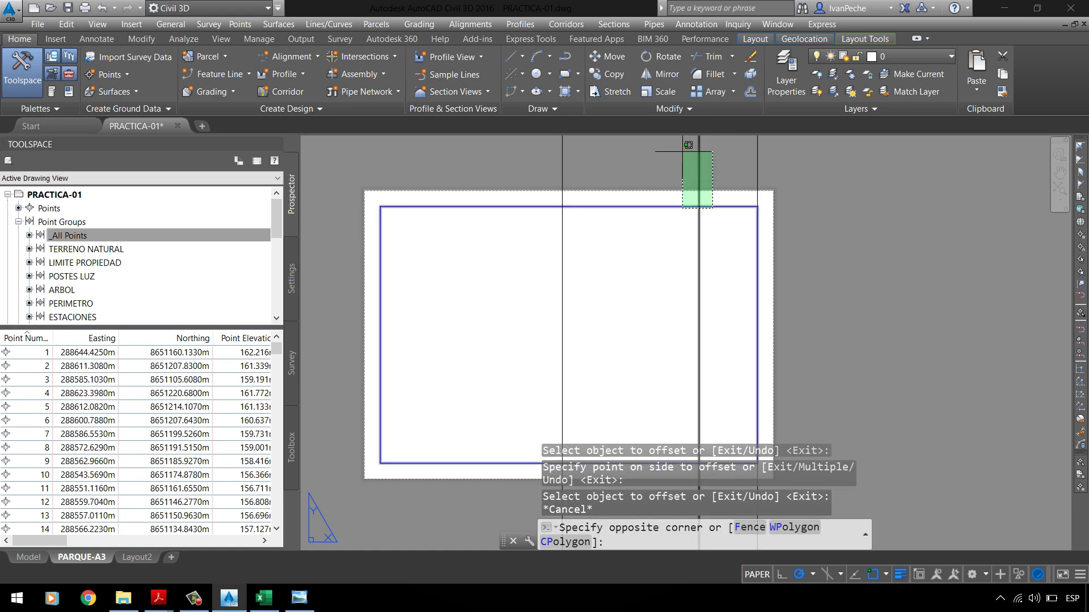
click(683, 152)
click(715, 170)
click(658, 165)
key(Escape)
click(715, 174)
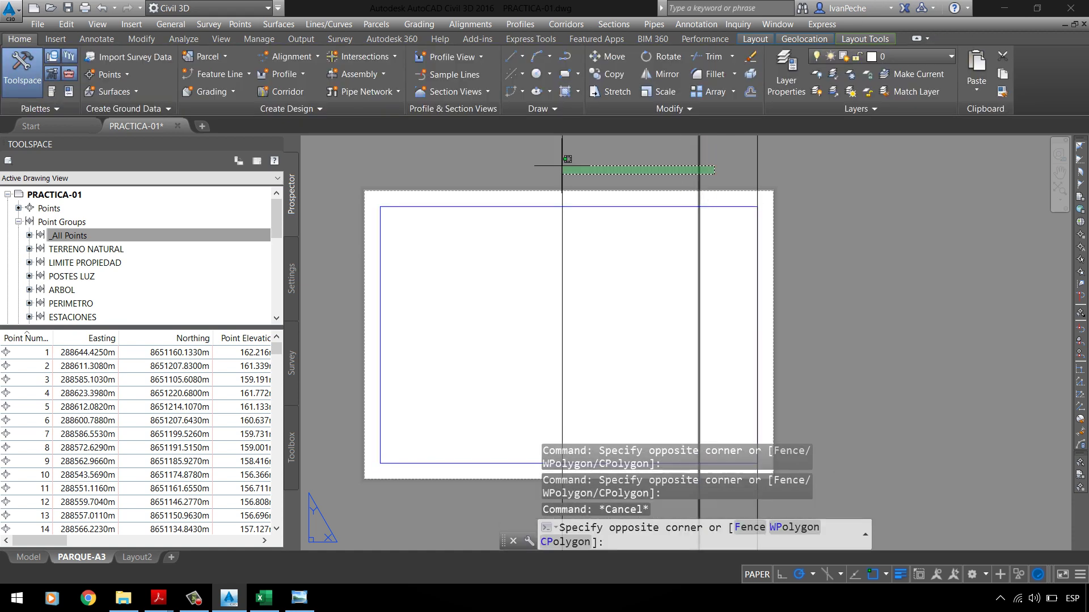
click(558, 166)
key(Delete)
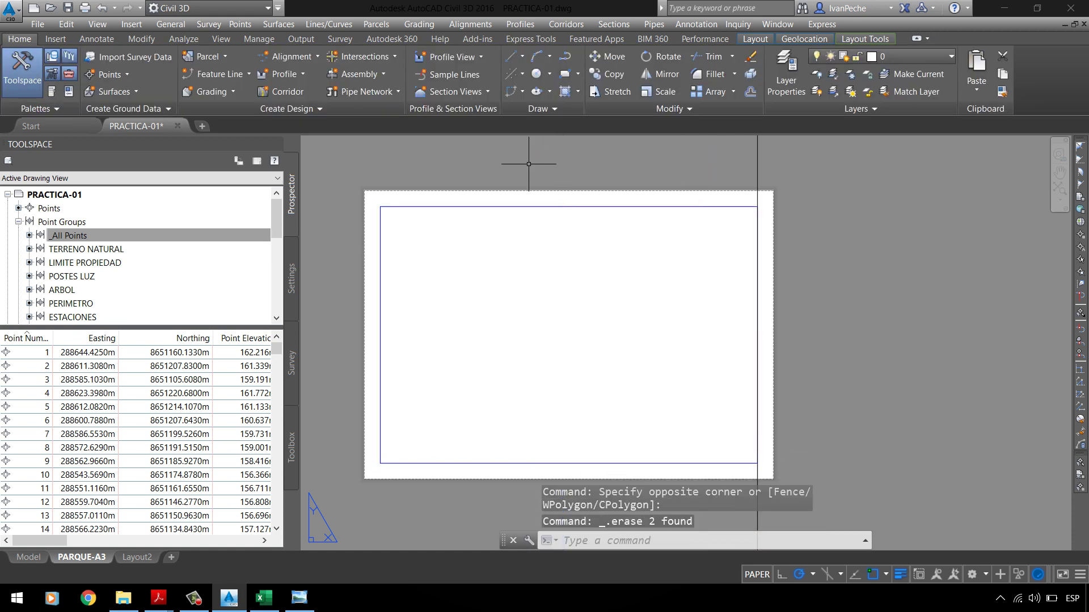
Step: Offset the right-edge construction line 40 units to the left
text(o)
key(Return)
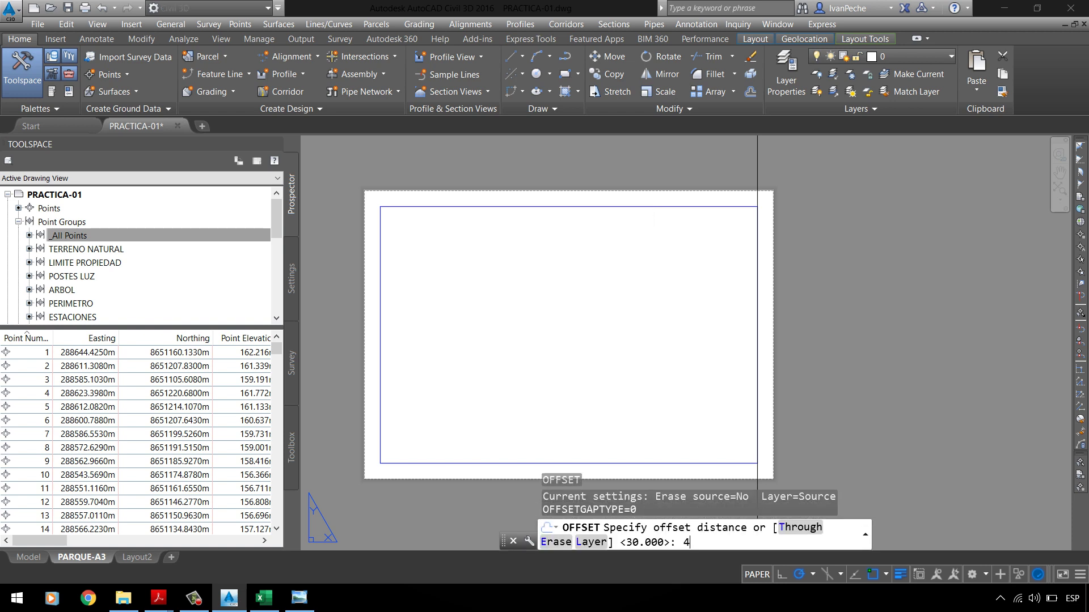
text(40)
key(Return)
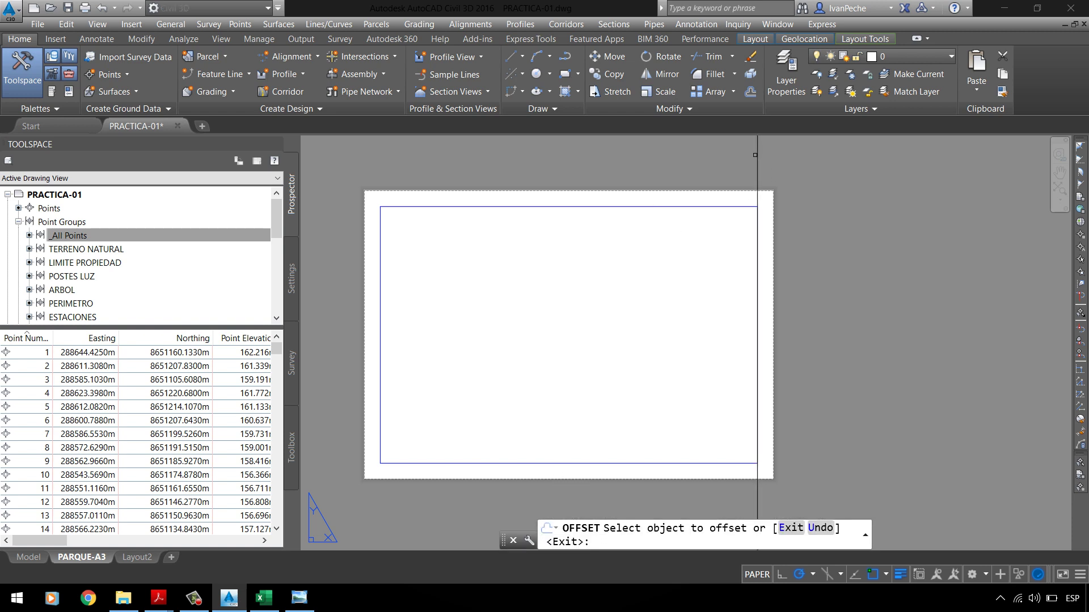
click(755, 157)
click(688, 168)
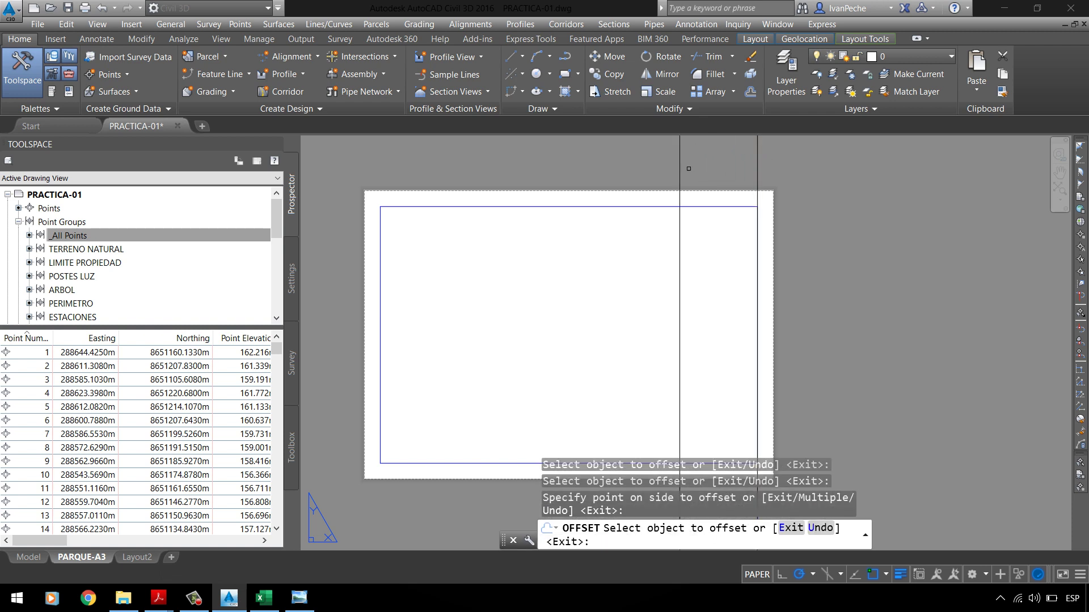
key(Escape)
Step: Trim the 40-unit offset line to the sheet border
text(tr)
key(Return)
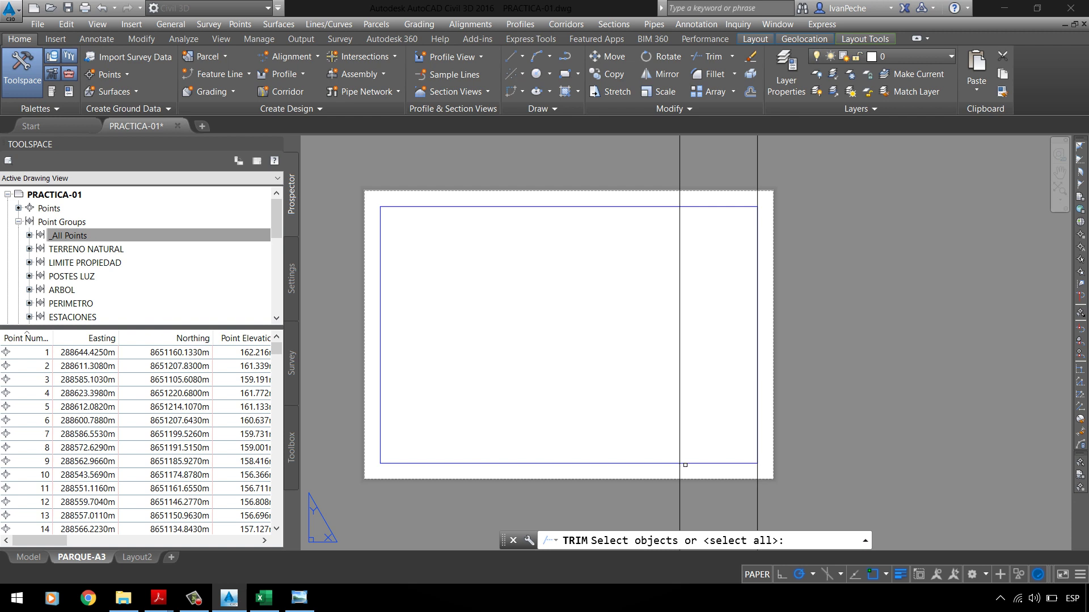
click(687, 463)
key(Return)
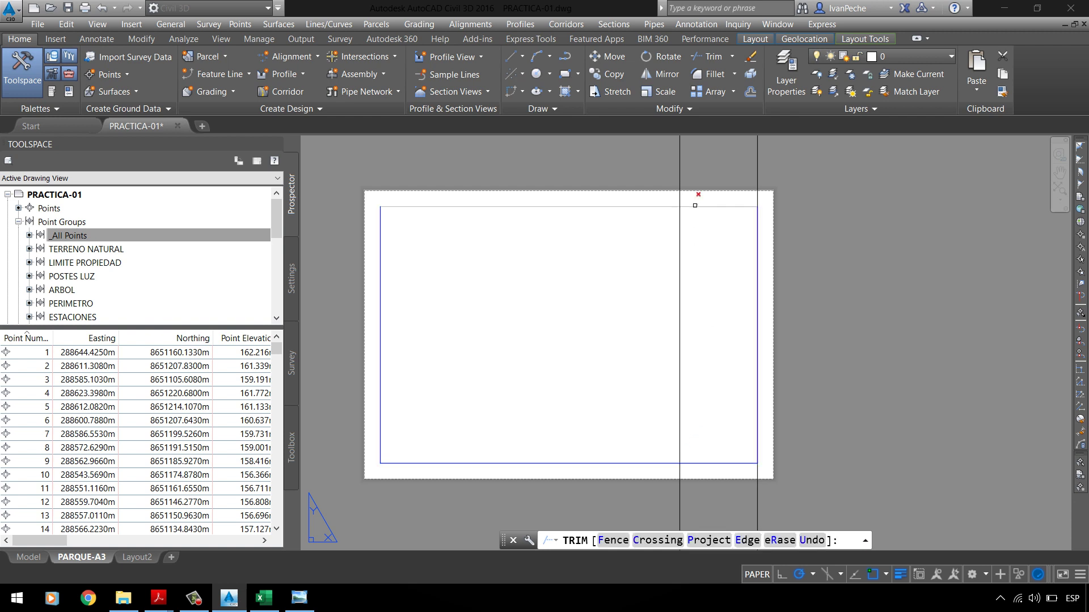
scroll(655, 204, down, 2)
click(678, 380)
click(671, 397)
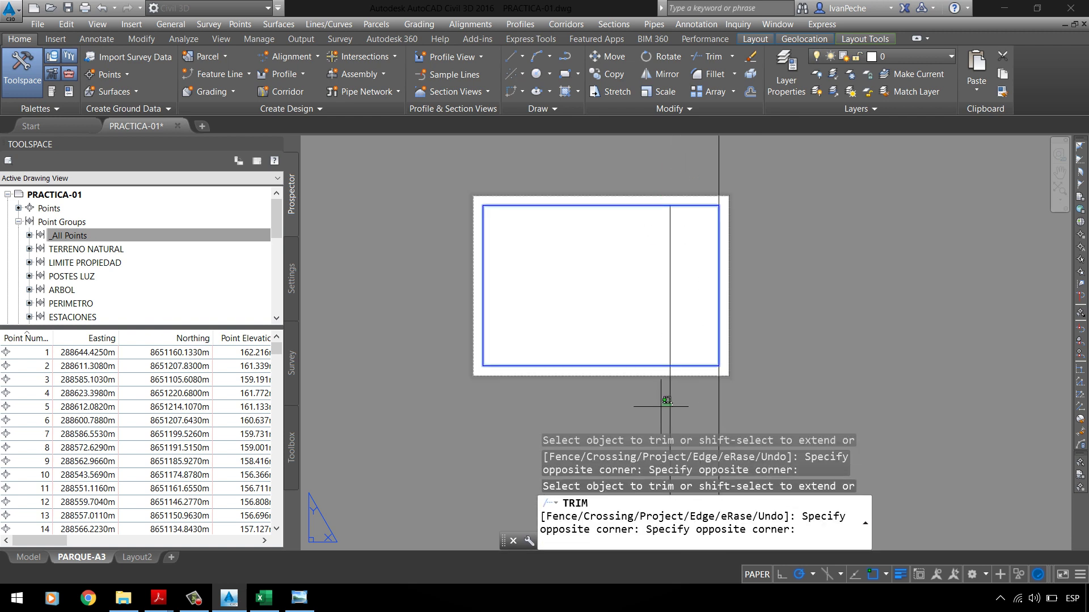
key(Return)
key(Return)
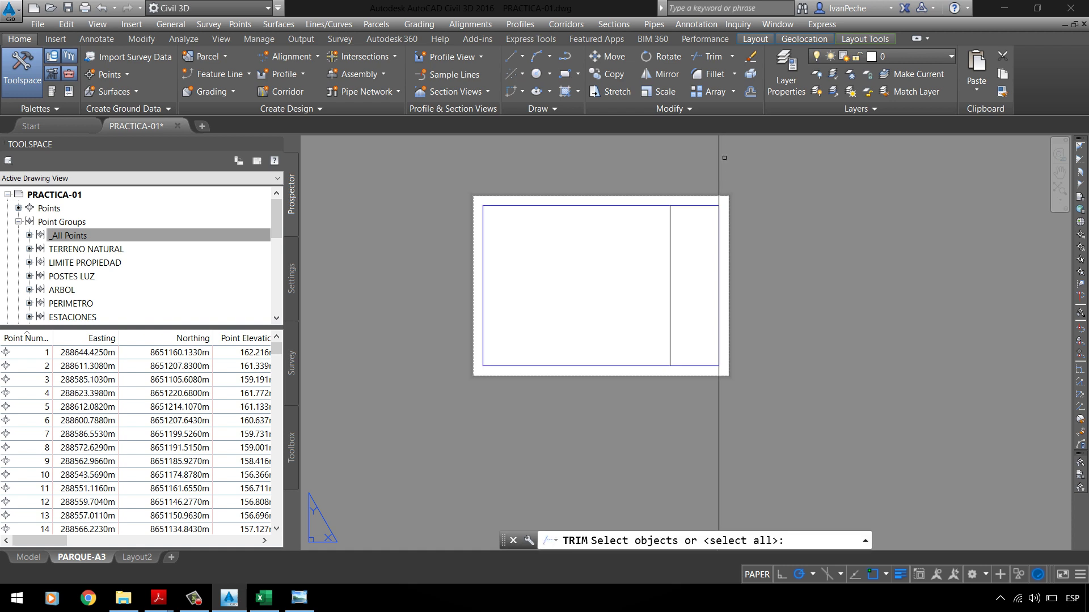
Step: Erase the leftover construction line, keeping the title-block divider
click(724, 147)
key(Escape)
click(724, 147)
click(662, 152)
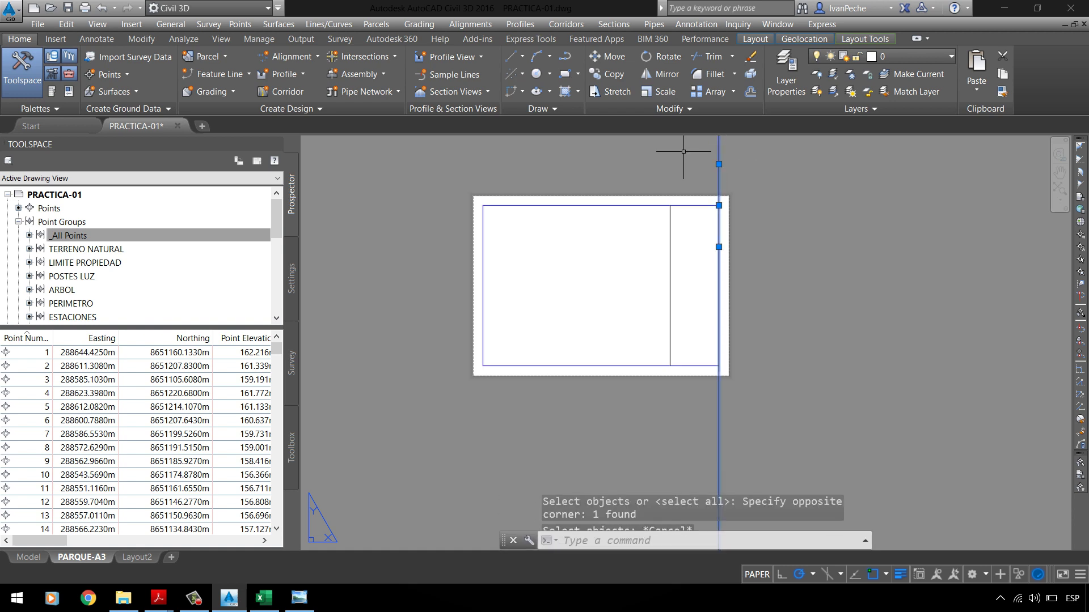
key(Delete)
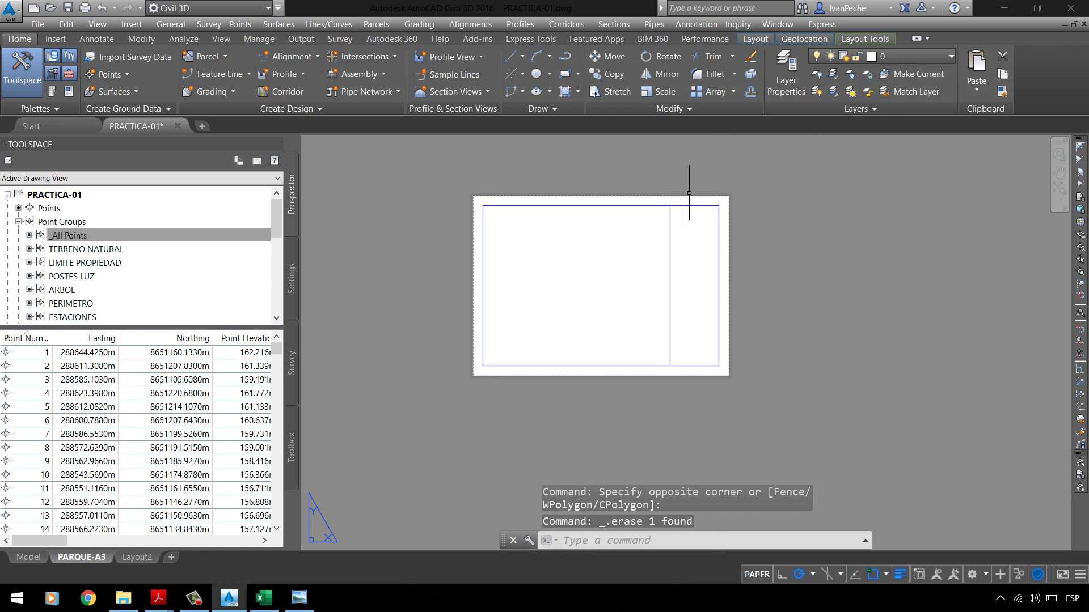
Step: Start Match Properties from the viewport border, then cancel it
click(1002, 91)
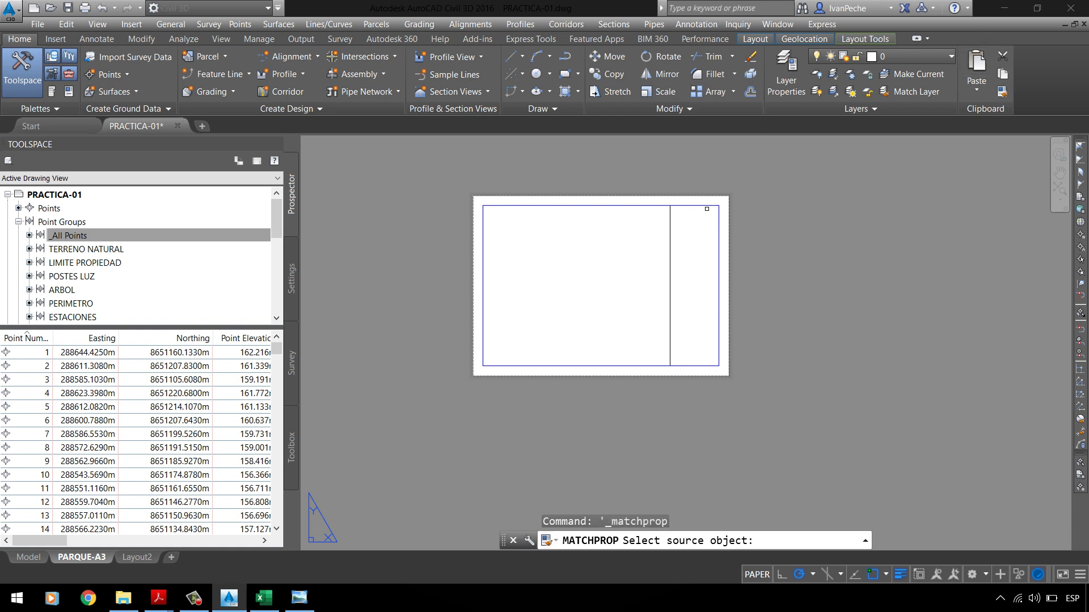
click(701, 207)
click(622, 272)
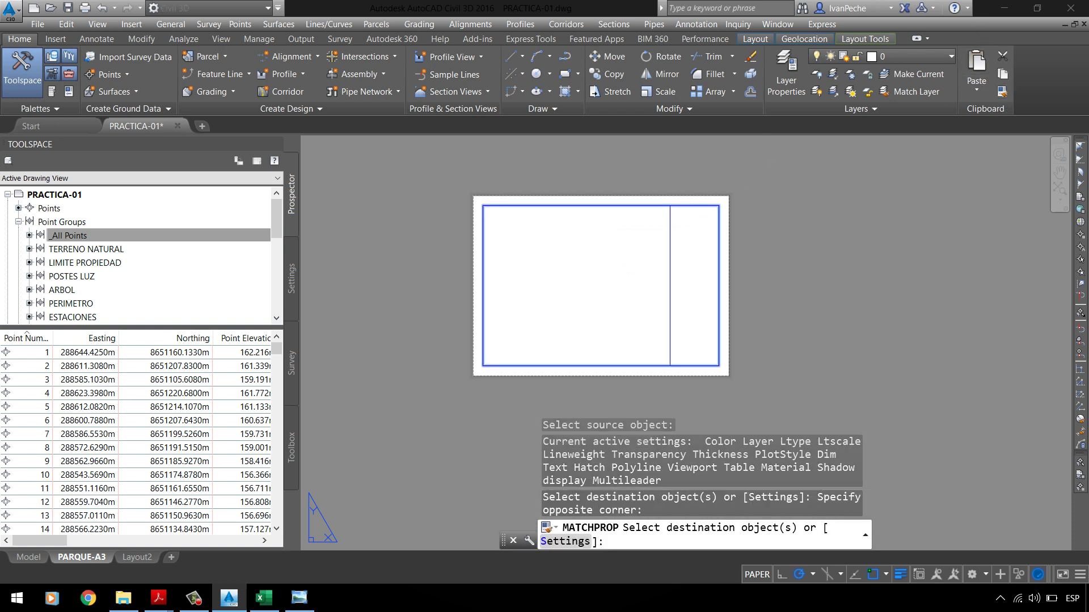
key(Escape)
scroll(663, 198, up, 3)
scroll(632, 231, down, 3)
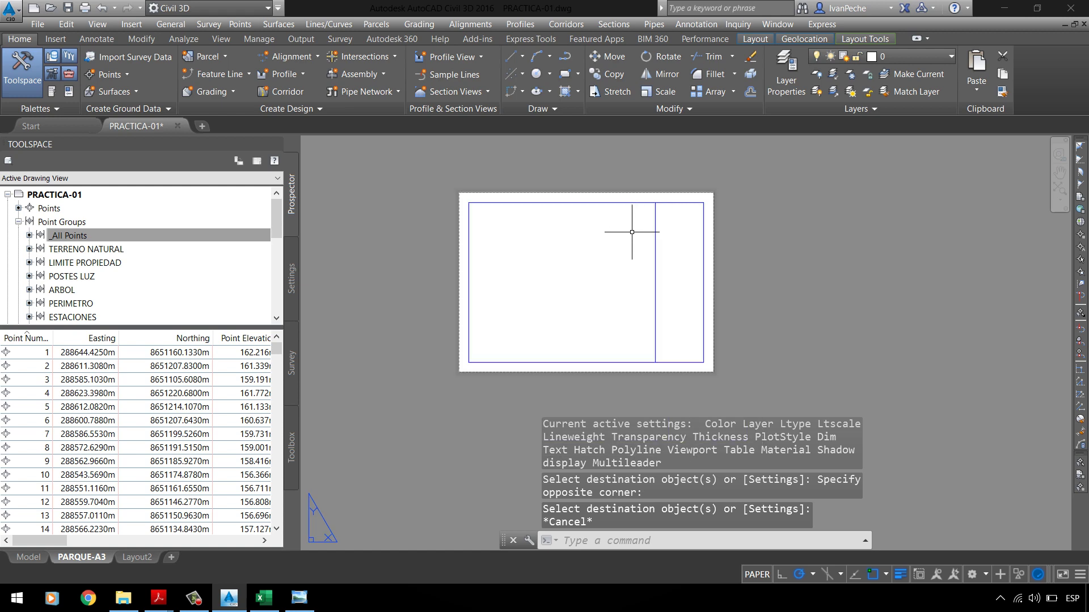
key(Escape)
click(300, 598)
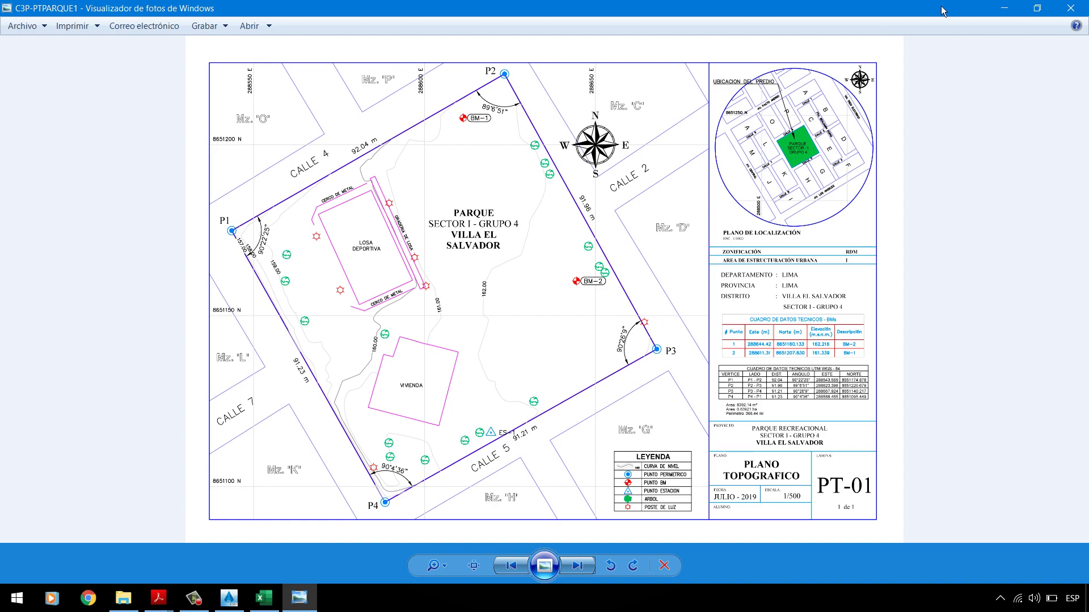
click(1003, 8)
scroll(593, 257, up, 2)
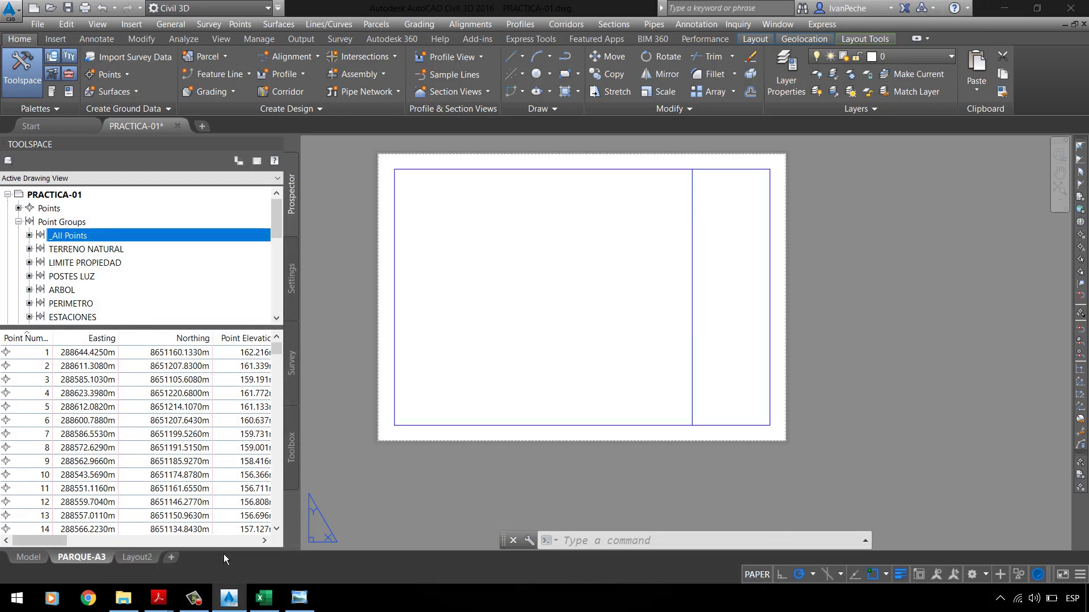
click(856, 41)
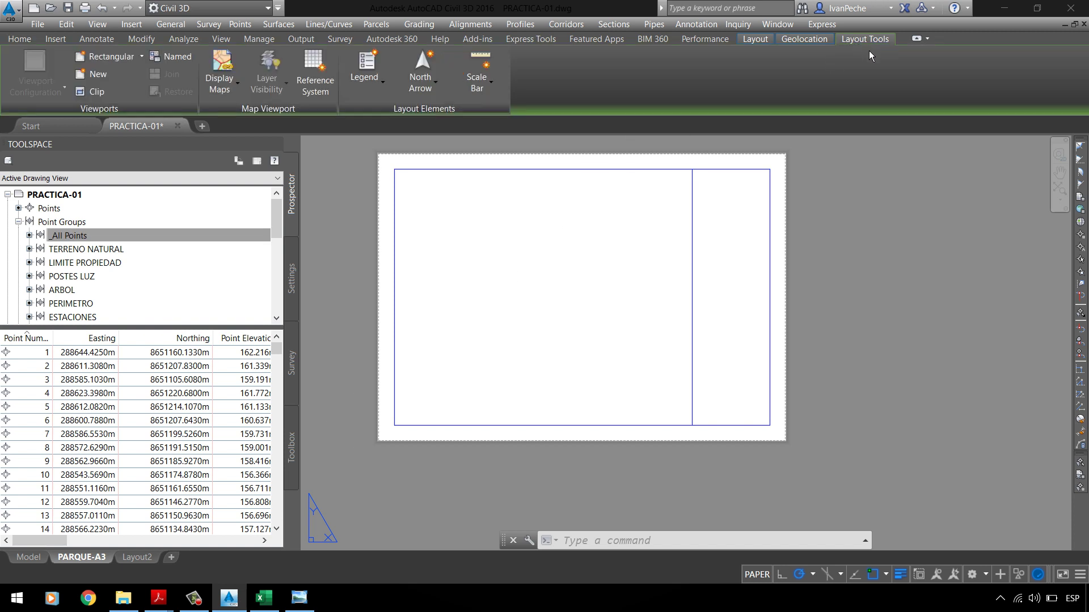
click(703, 391)
click(743, 425)
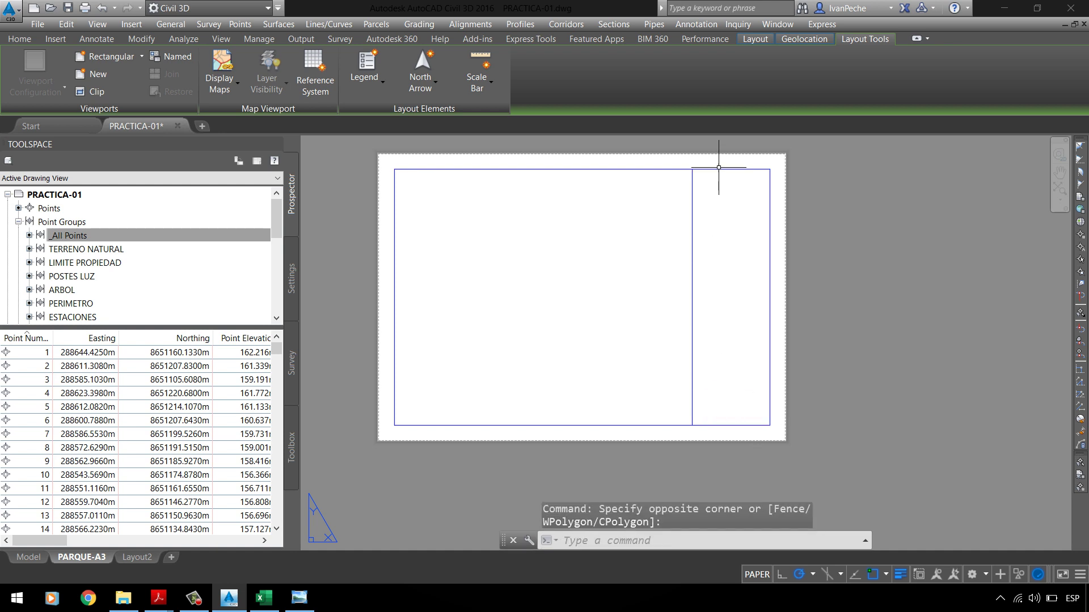
click(713, 190)
click(705, 332)
click(673, 277)
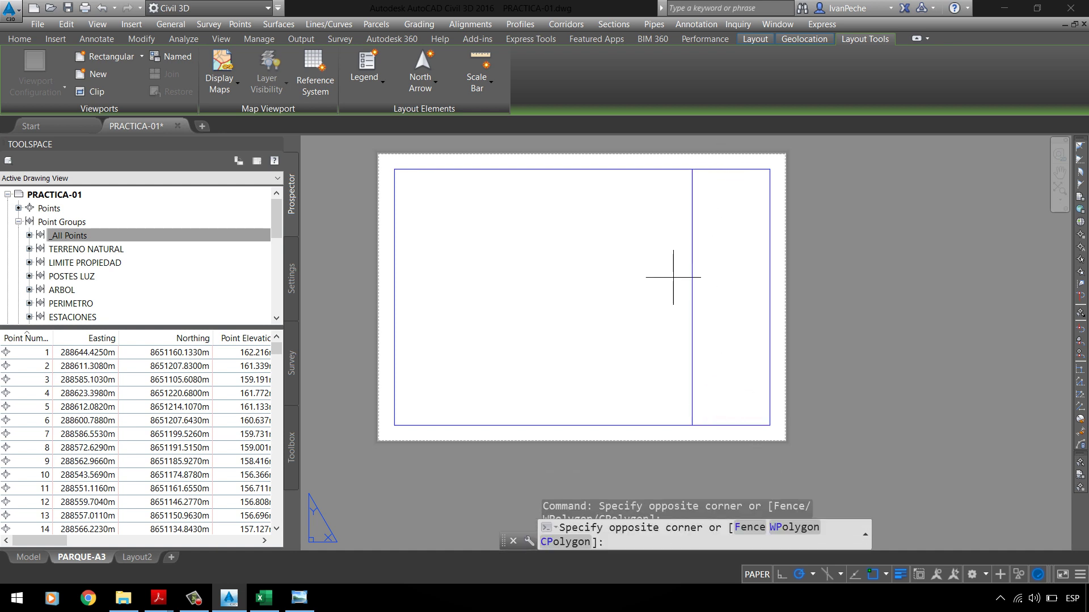
click(796, 335)
click(661, 253)
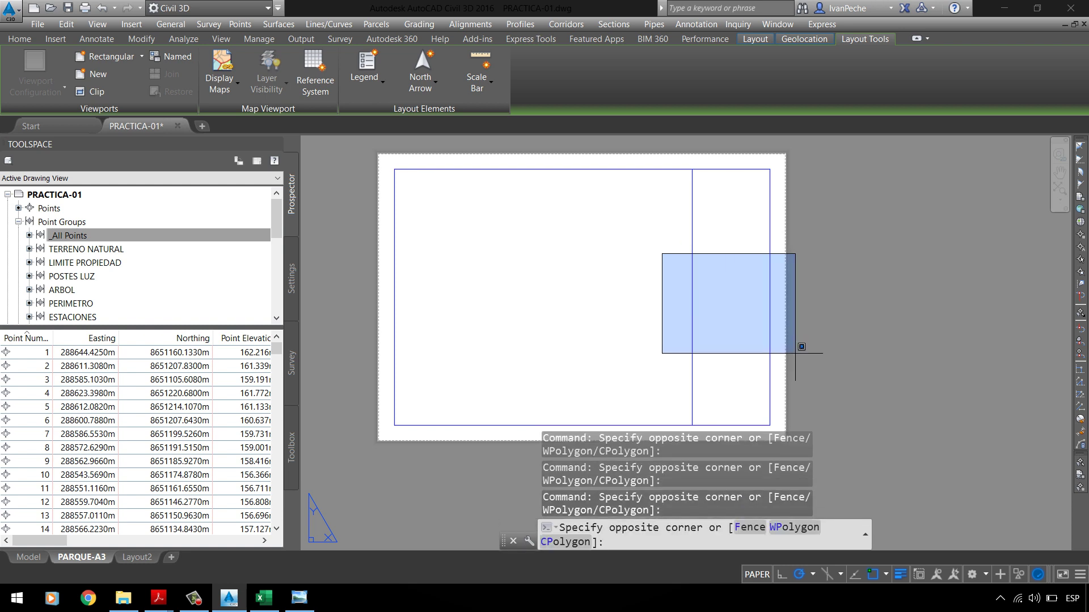
click(800, 345)
key(Escape)
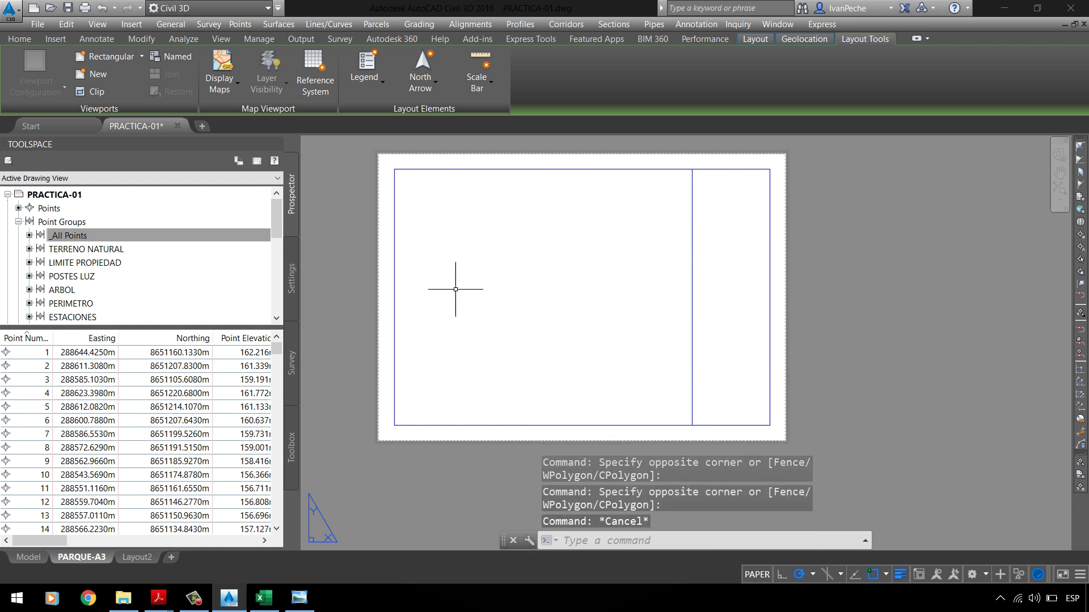
mouse_move(485, 260)
mouse_down()
mouse_move(567, 246)
mouse_move(576, 311)
mouse_up()
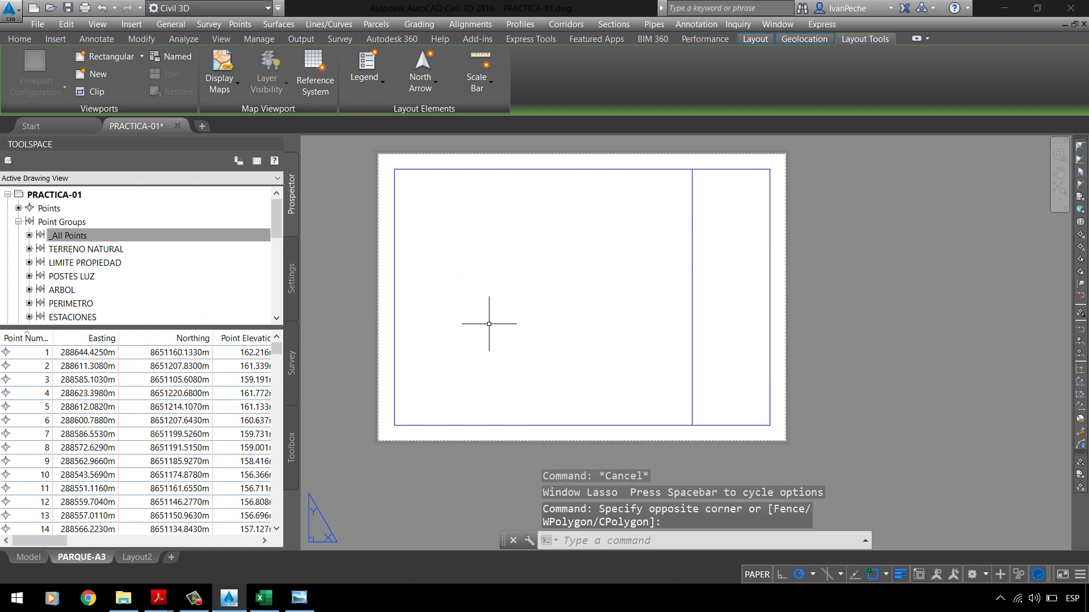
mouse_move(374, 146)
mouse_down()
mouse_move(484, 260)
mouse_move(696, 439)
mouse_up()
key(Escape)
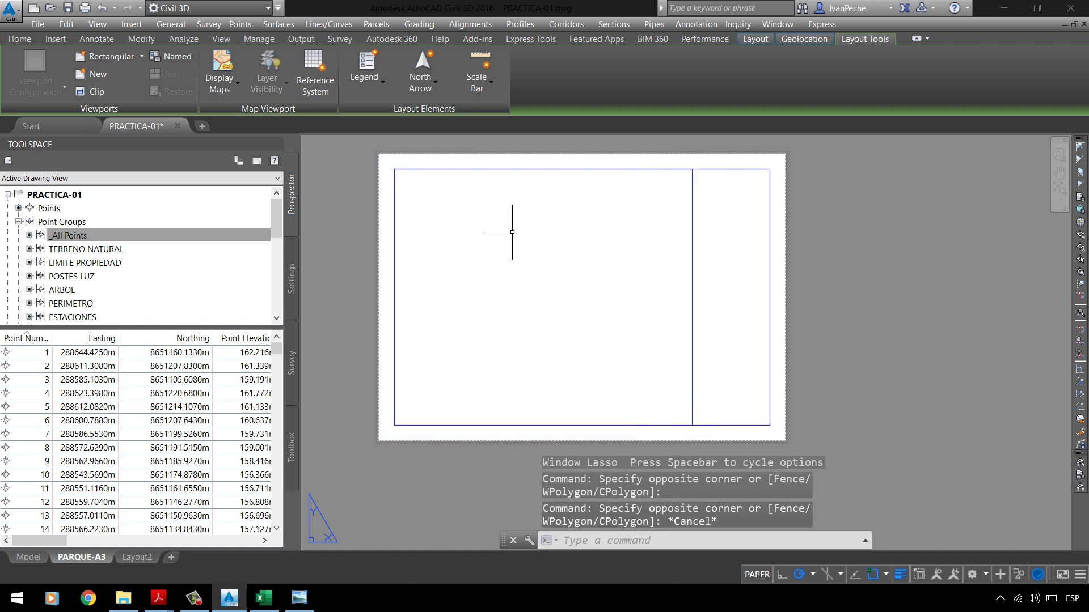
click(300, 598)
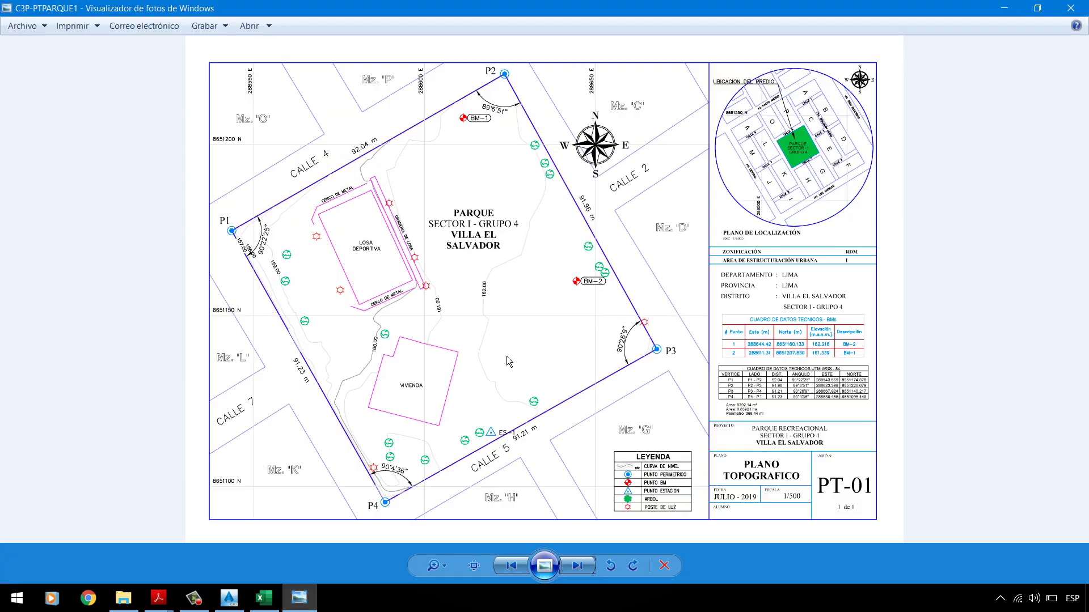
click(299, 598)
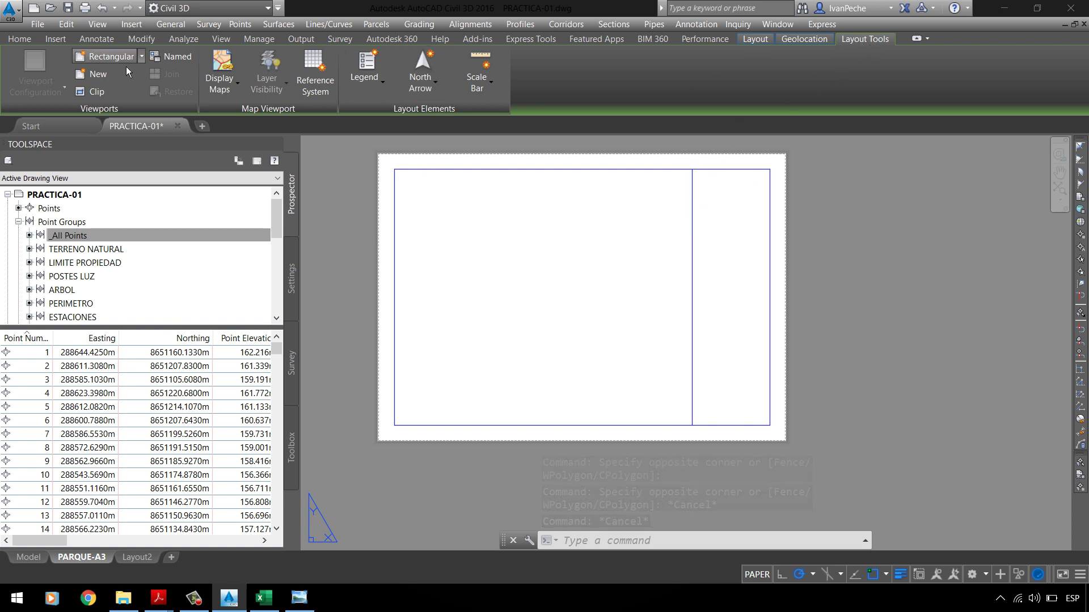
Step: Draw a rectangular viewport from the border's top-left corner to the title-column divider's bottom
click(141, 57)
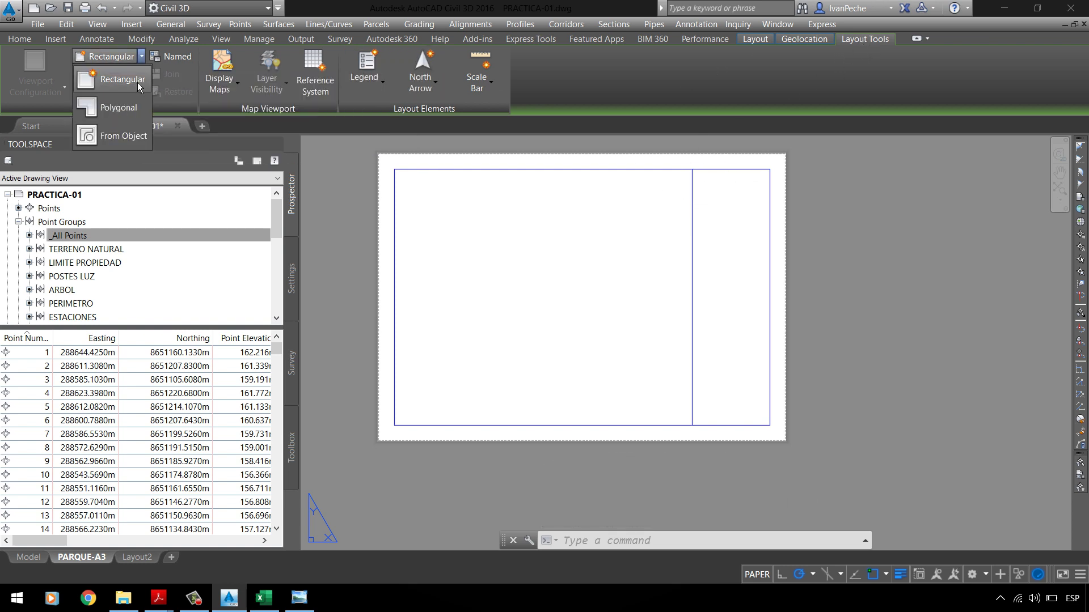
click(137, 83)
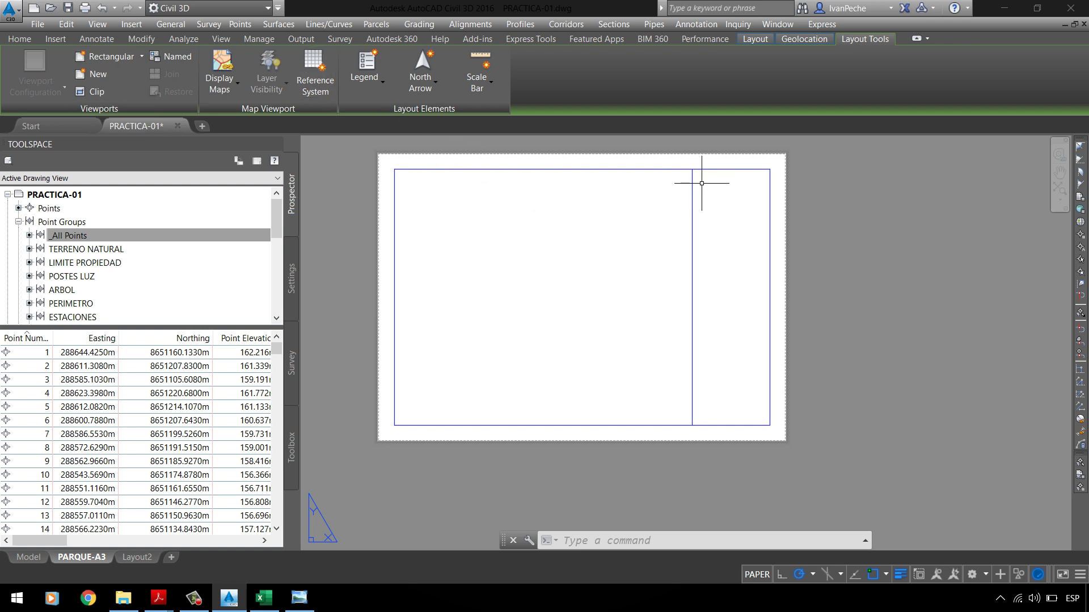
click(712, 161)
click(711, 164)
key(Escape)
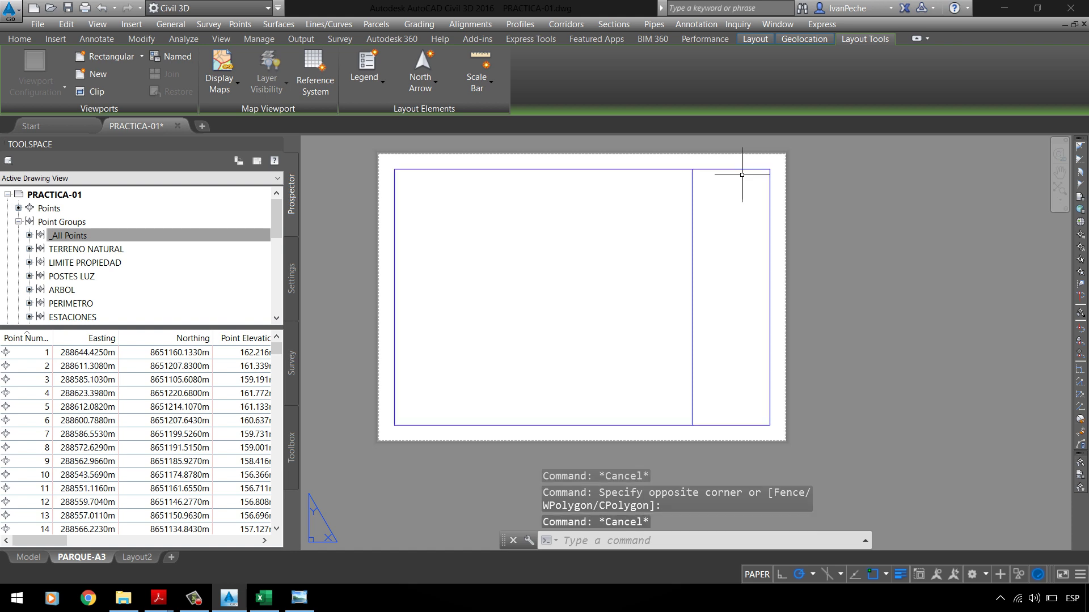
click(142, 57)
click(129, 87)
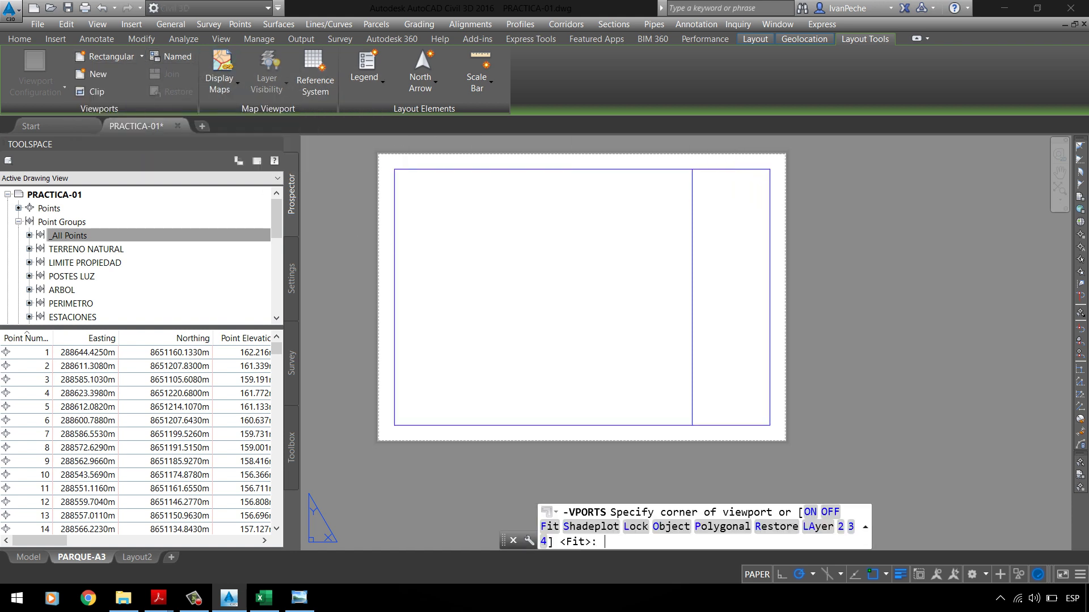
scroll(394, 169, up, 4)
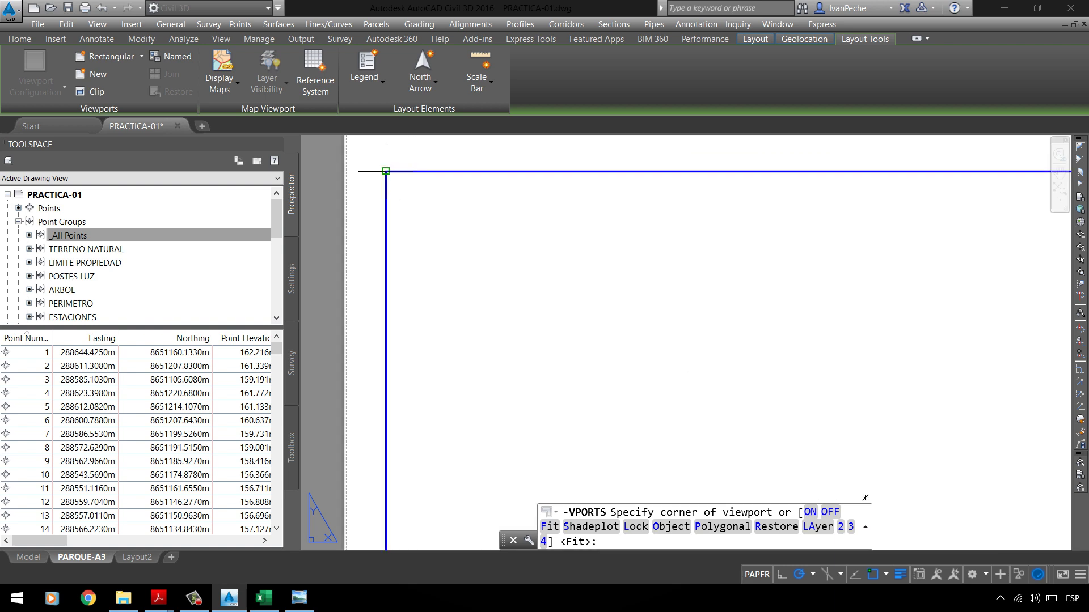
click(386, 170)
scroll(390, 172, down, 5)
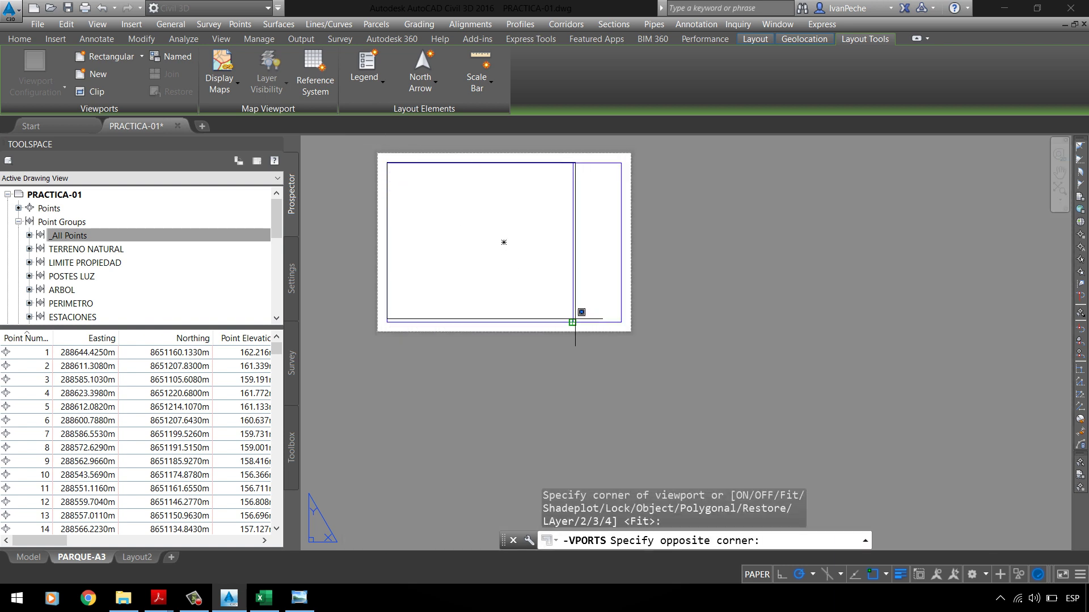
click(573, 322)
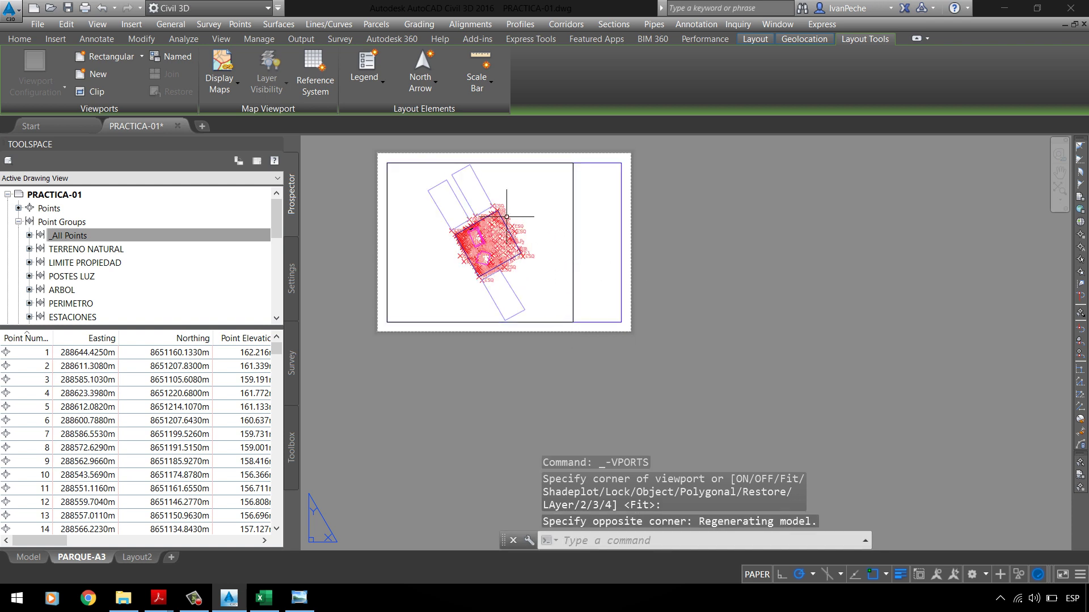
key(Escape)
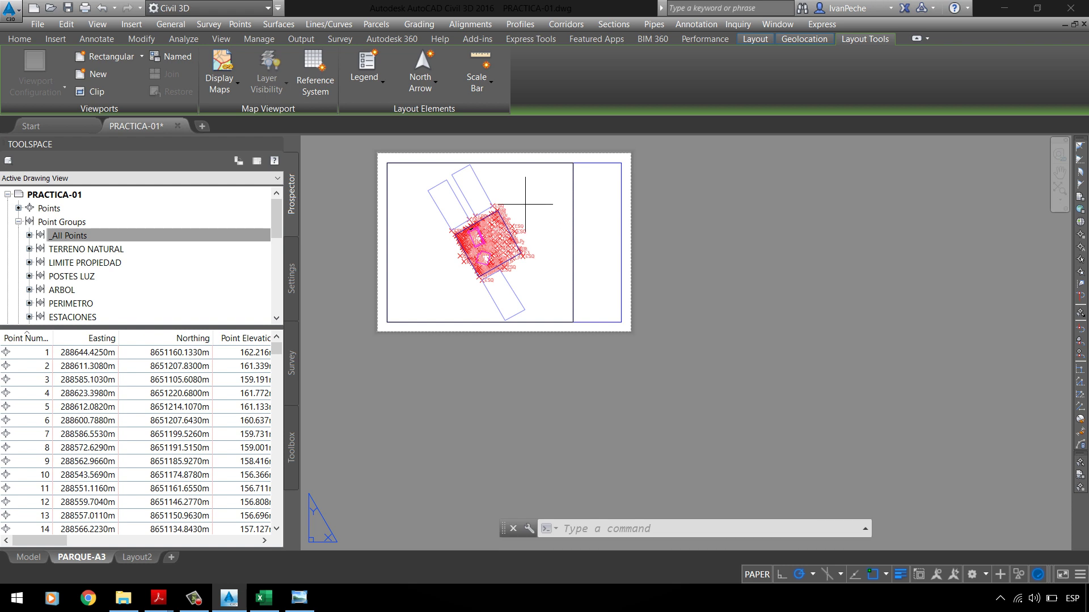
Step: Select the new viewport and choose 1:500 from the status-bar viewport scale list
double_click(523, 207)
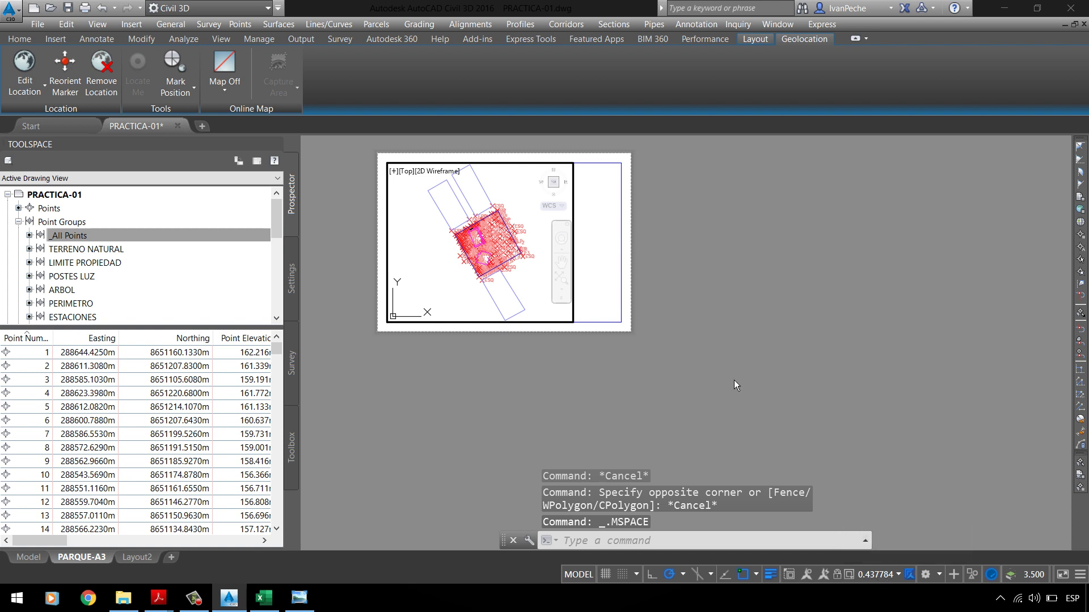
double_click(721, 344)
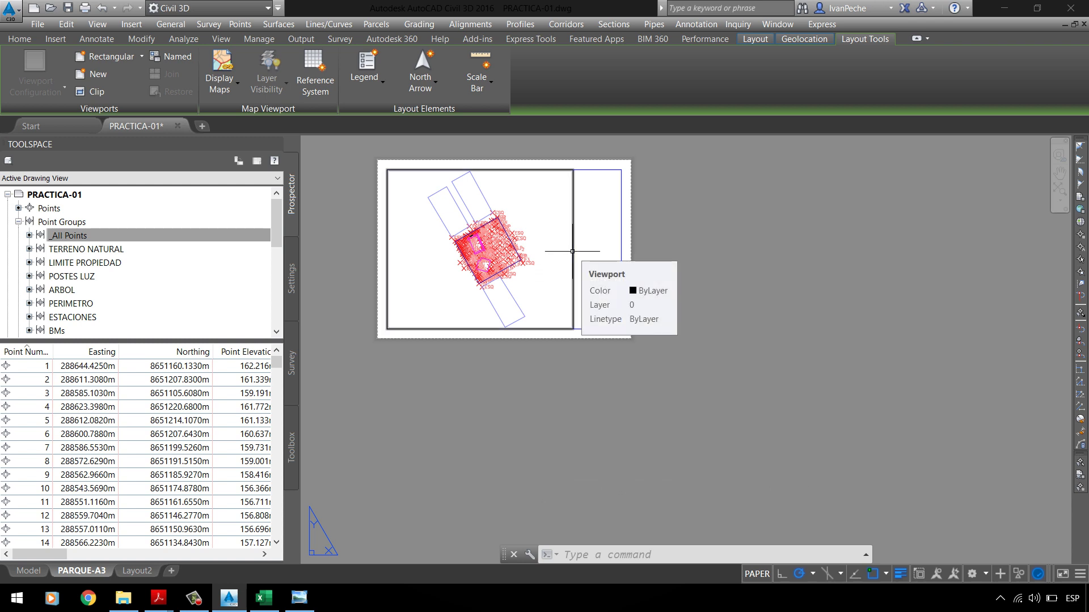
click(572, 251)
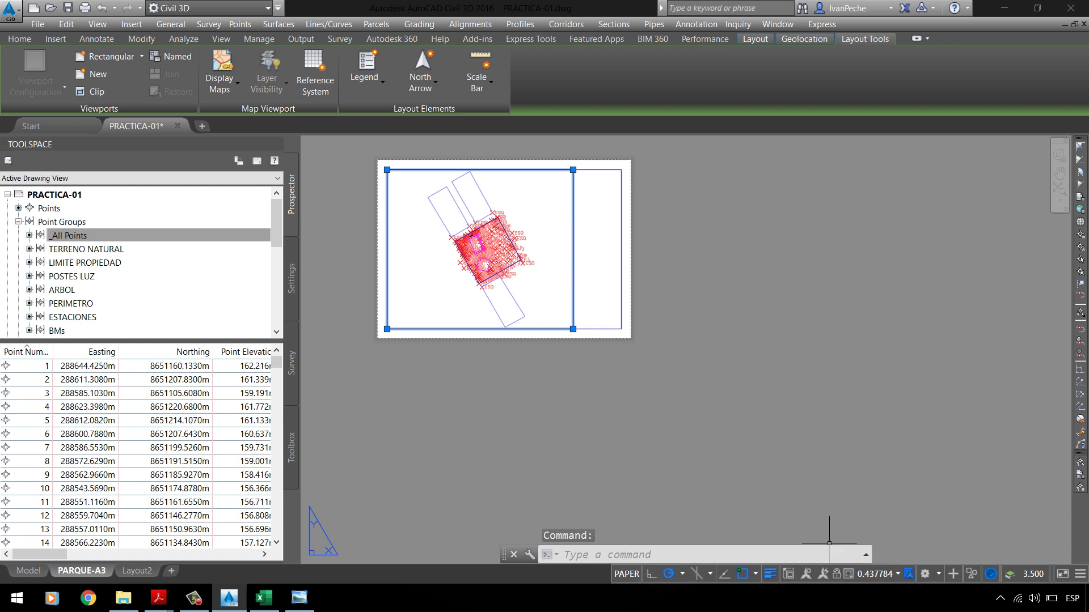
key(Escape)
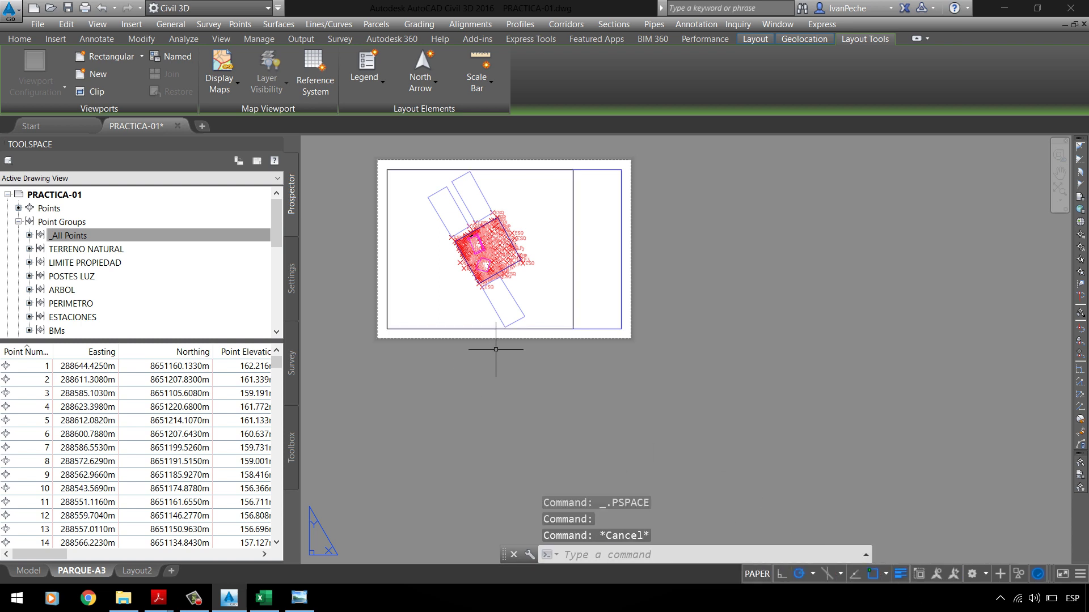
double_click(418, 262)
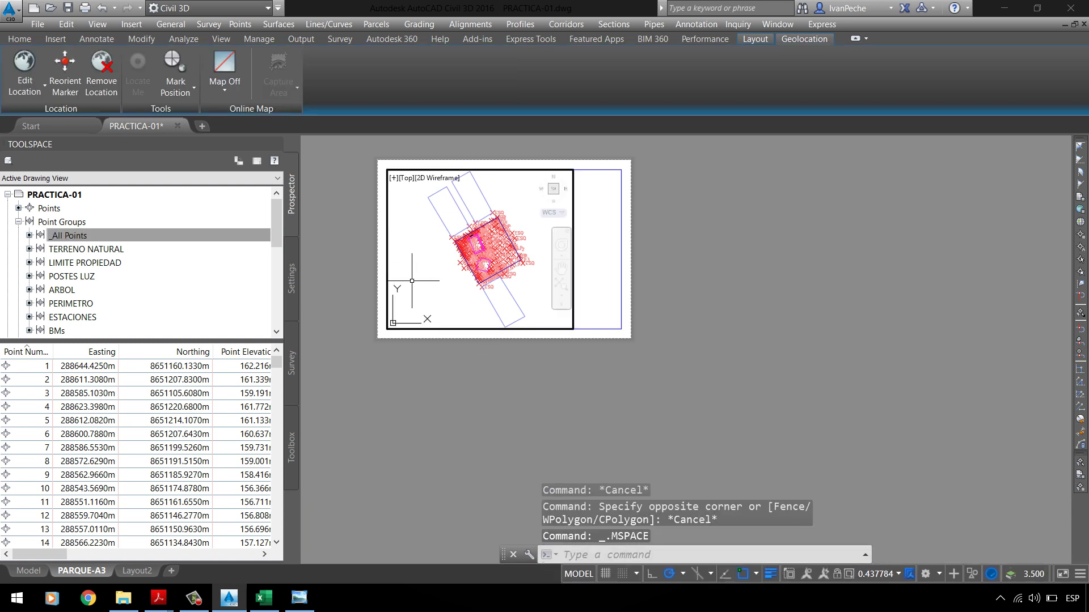
click(888, 579)
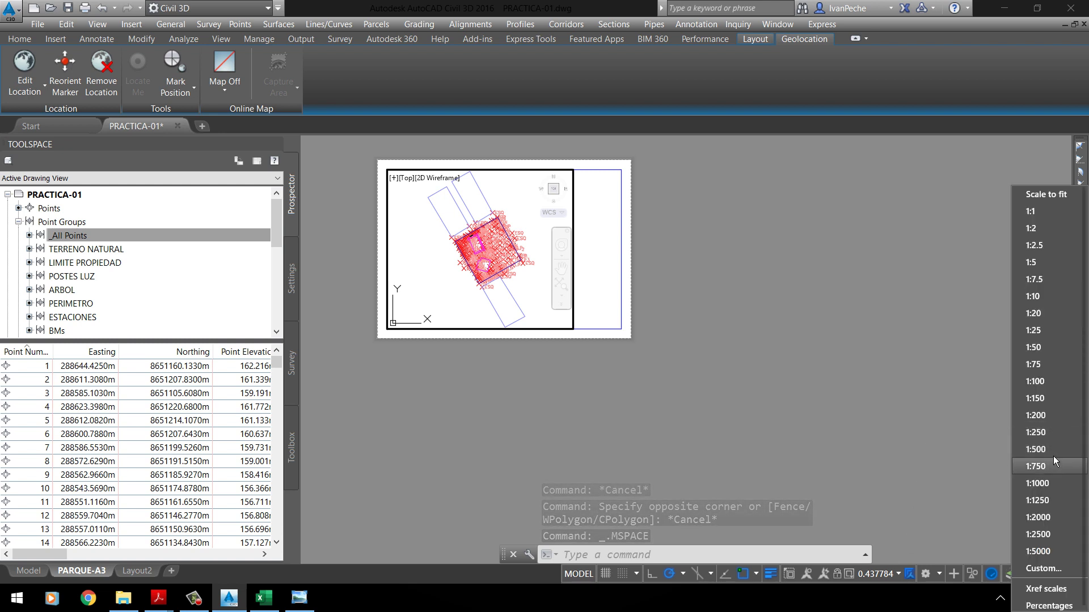
click(823, 347)
double_click(817, 349)
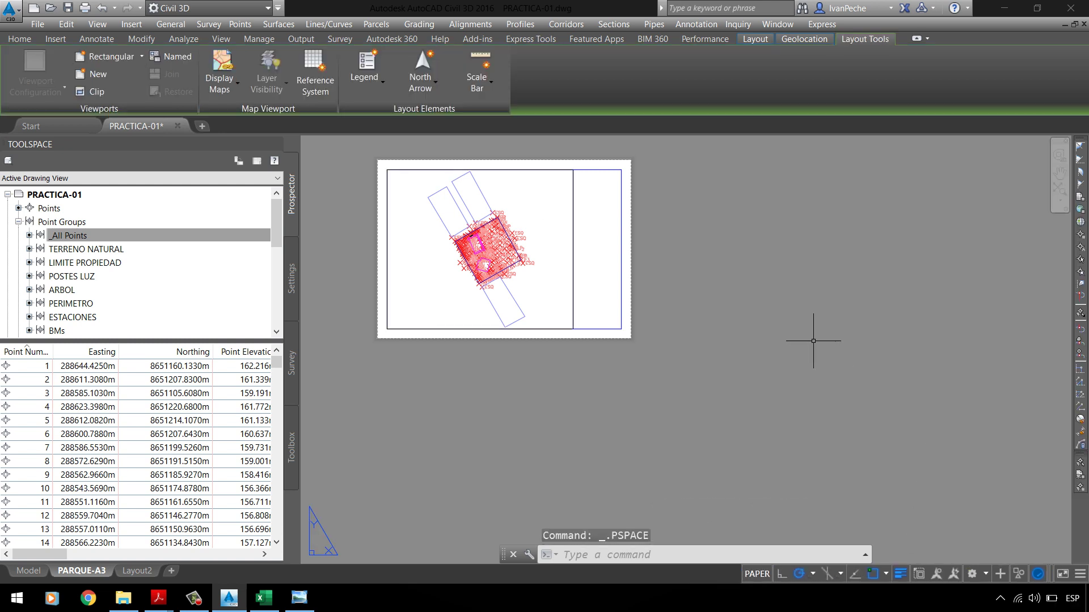
click(573, 248)
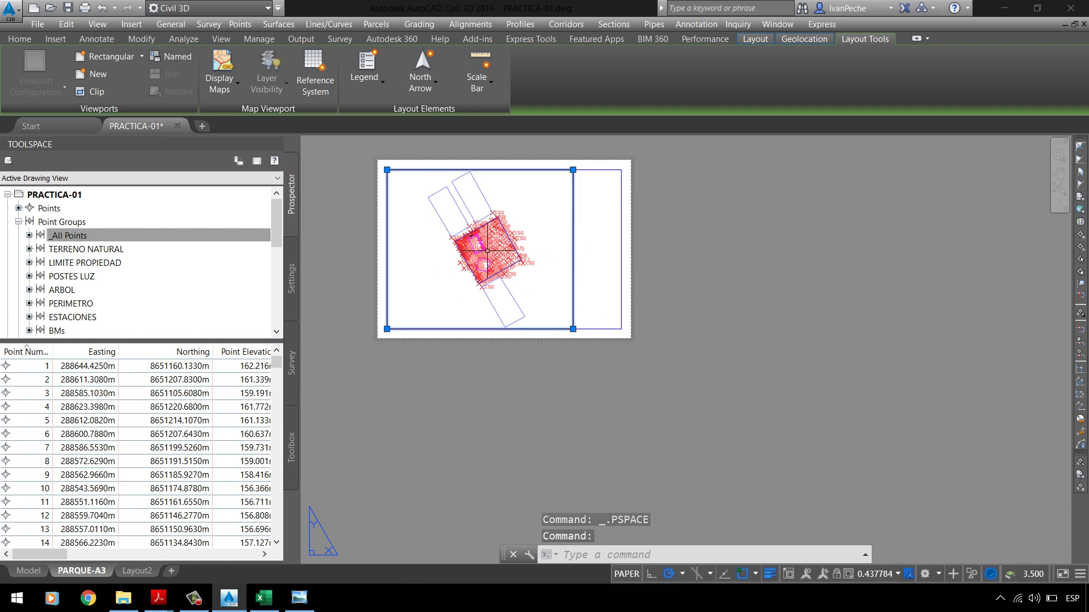
click(897, 575)
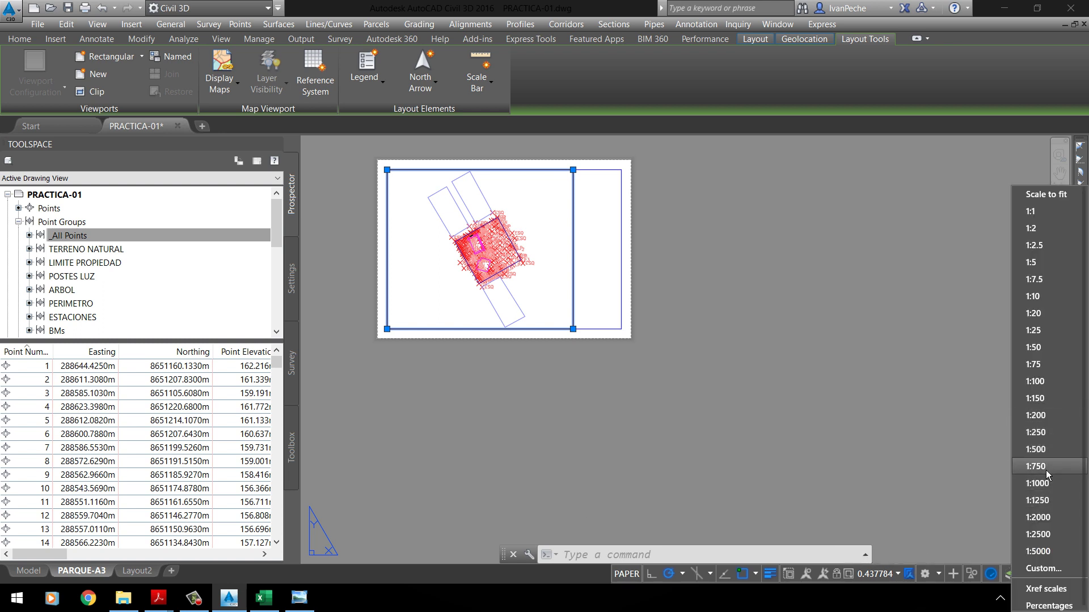
click(1035, 449)
Step: Run REGEN (RE) on the layout, then step into and out of the 1:500 viewport
key(Escape)
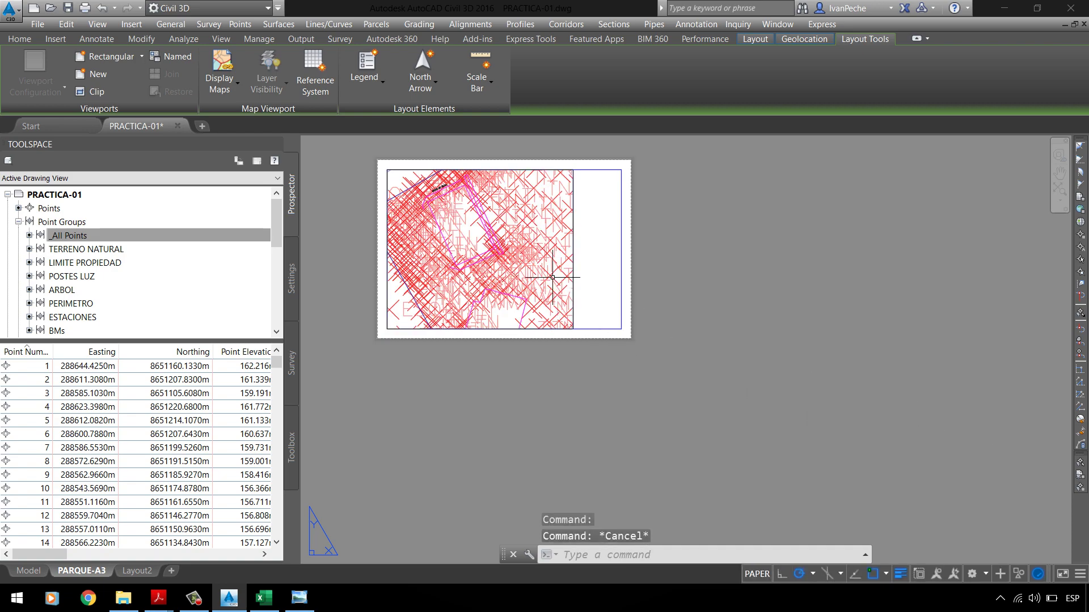
scroll(524, 267, down, 4)
scroll(501, 301, up, 6)
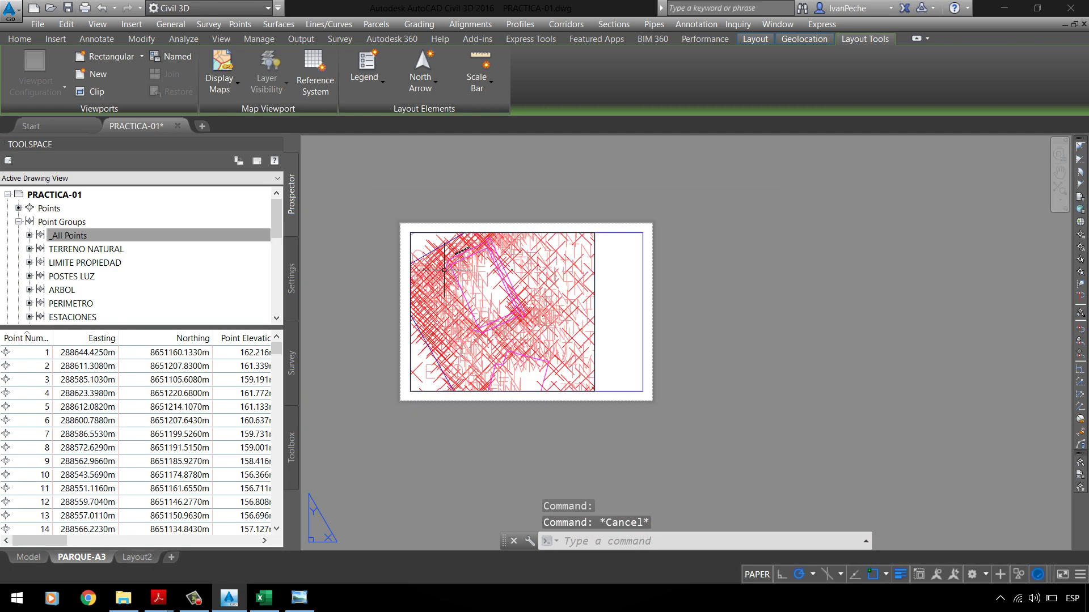
text(RE)
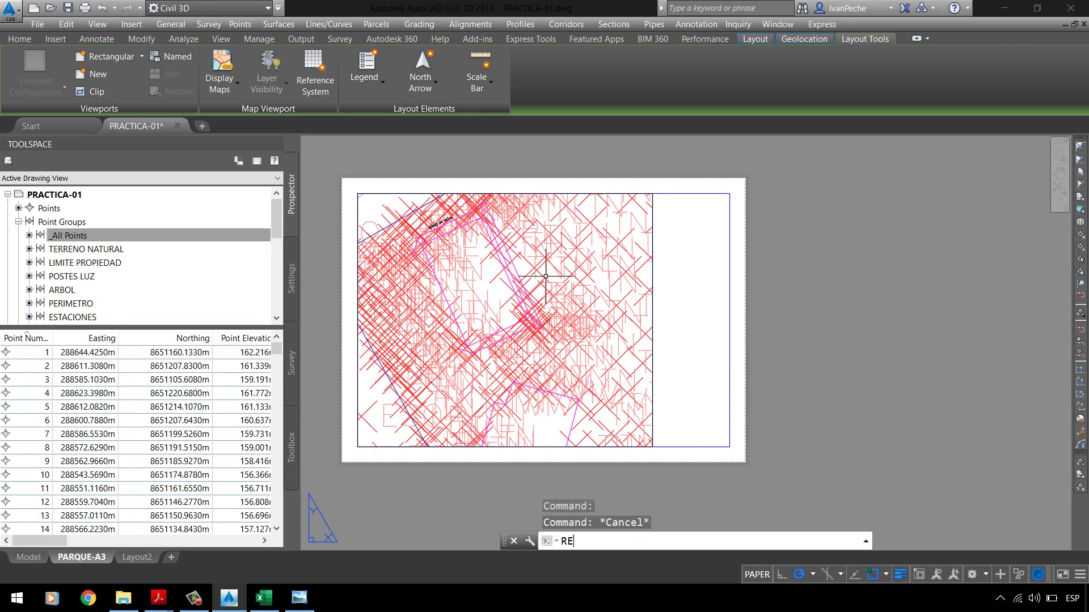
key(Return)
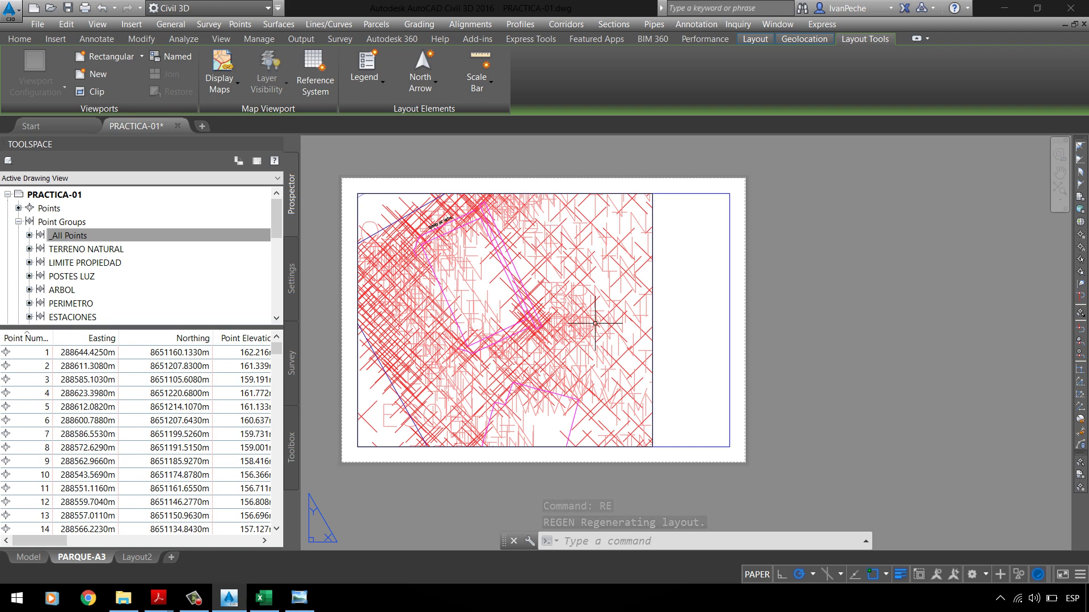
double_click(602, 274)
double_click(826, 360)
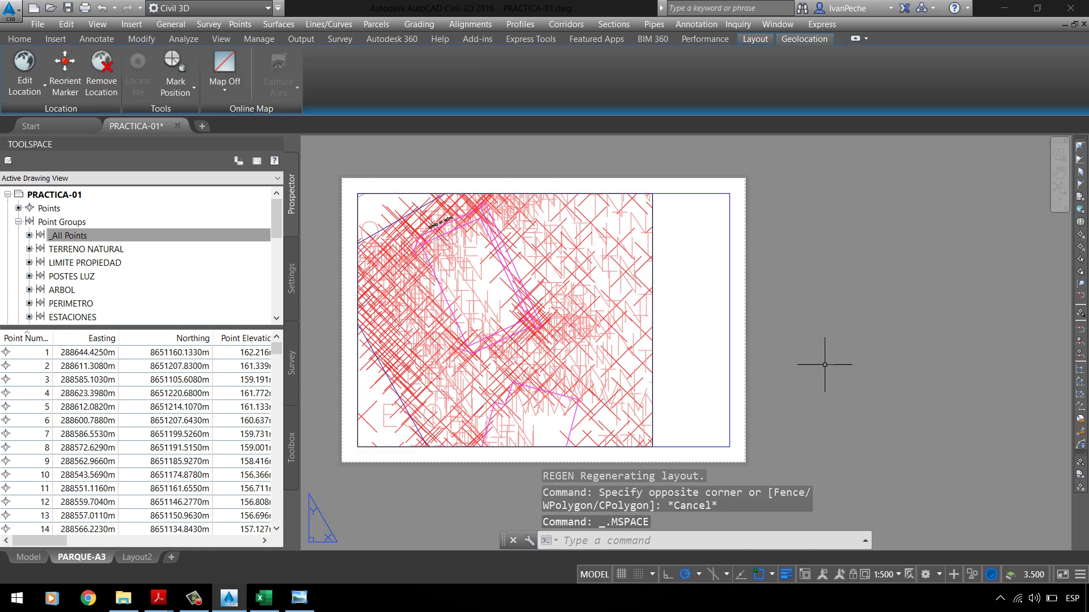
Step: In model space set the annotation scale to 1:500, then return to PARQUE-A3
click(37, 574)
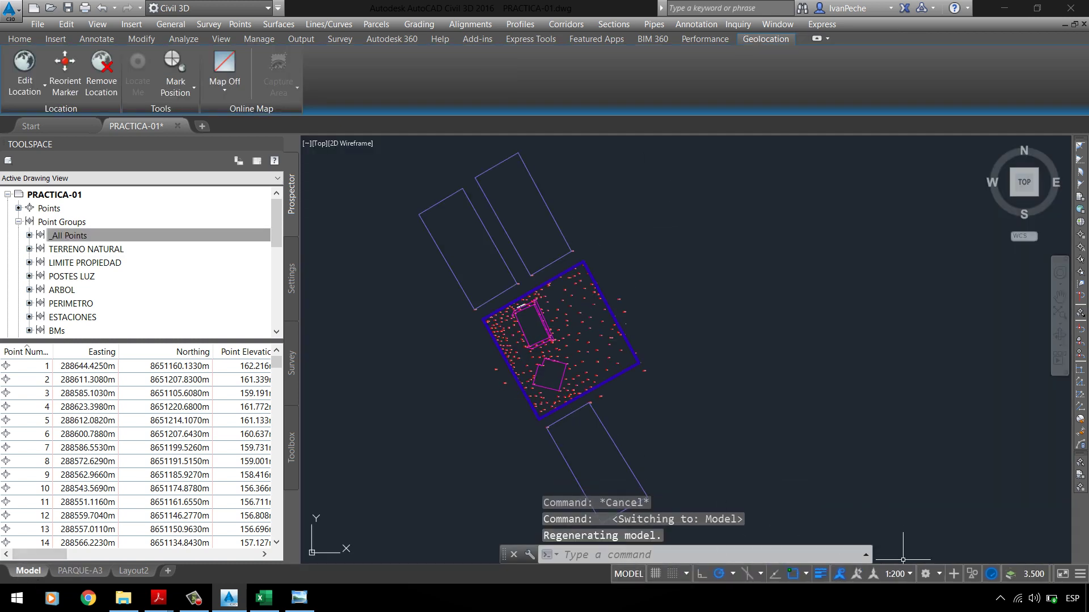
click(904, 574)
click(1037, 448)
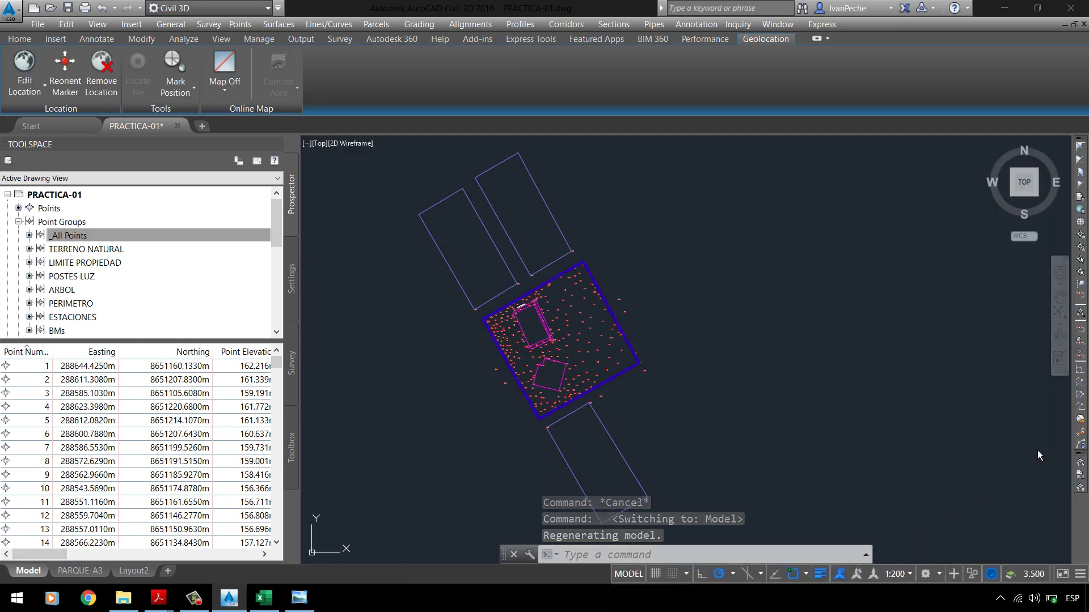
scroll(515, 325, up, 3)
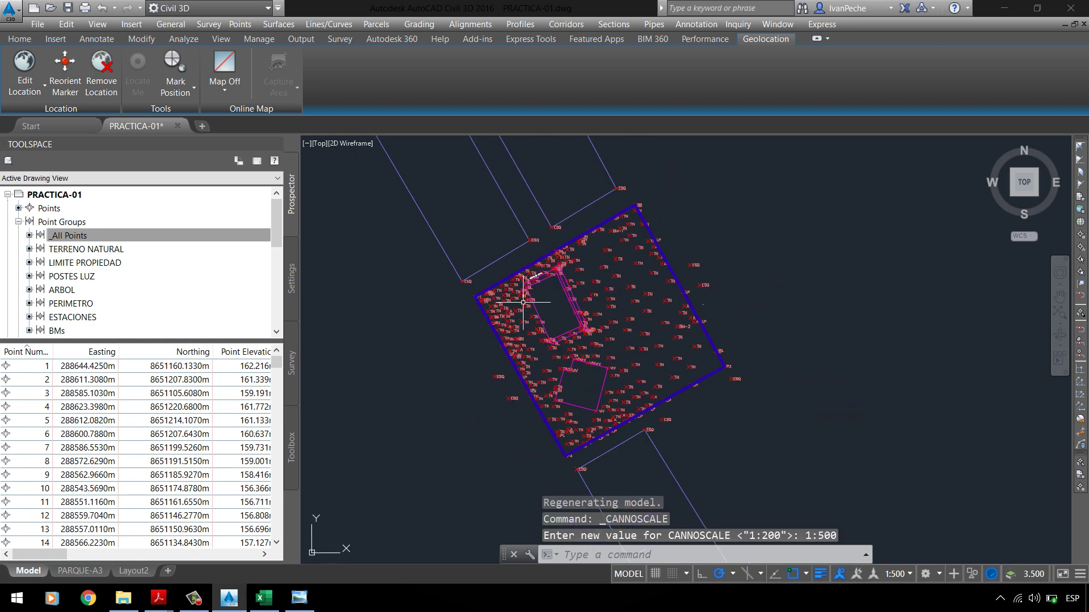
click(81, 571)
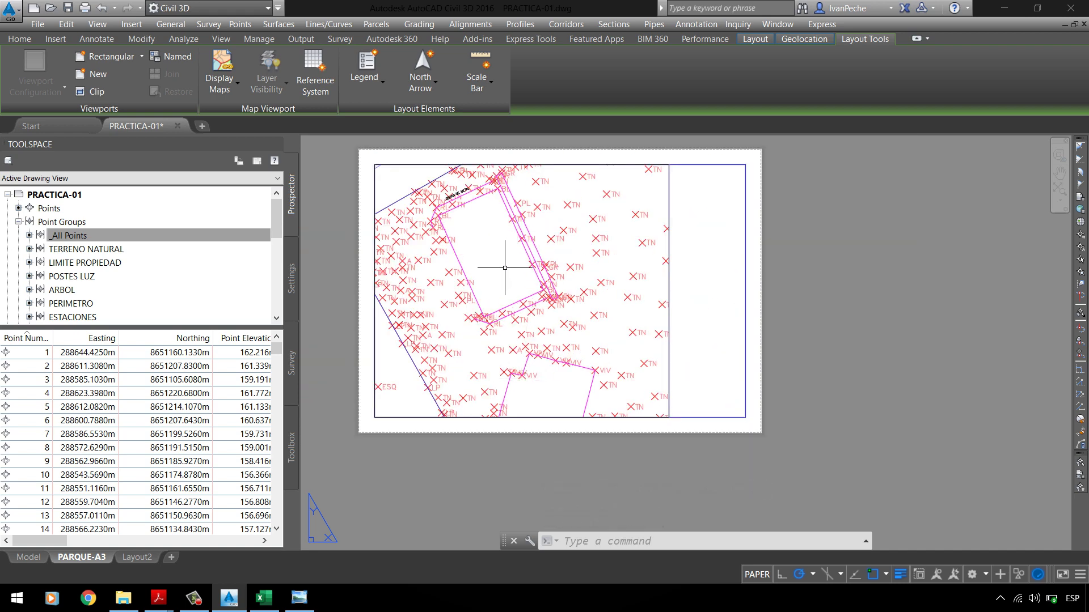
right_click(93, 558)
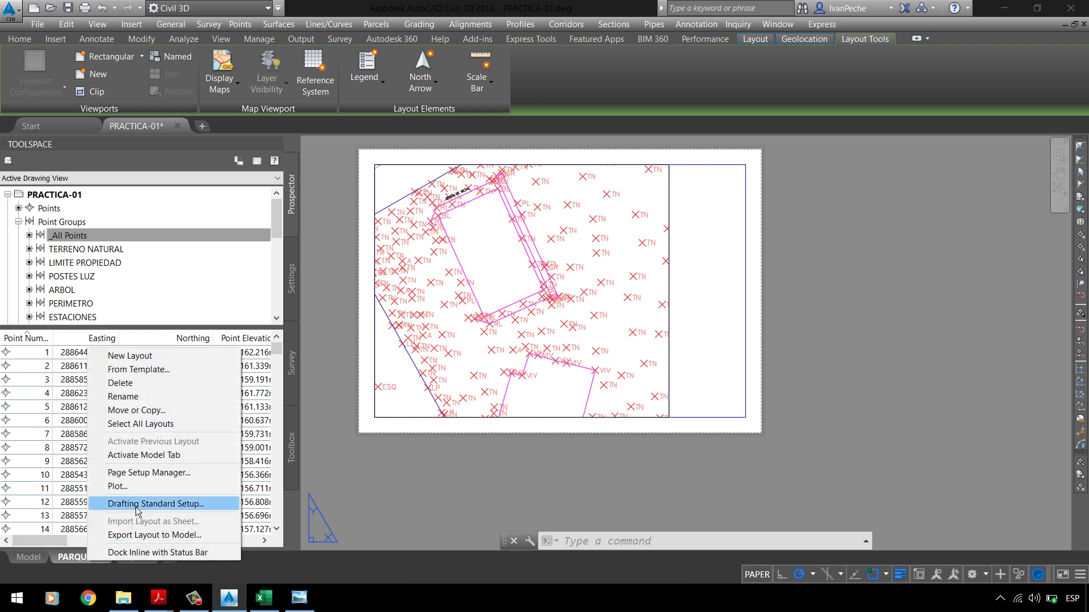
click(148, 474)
click(666, 277)
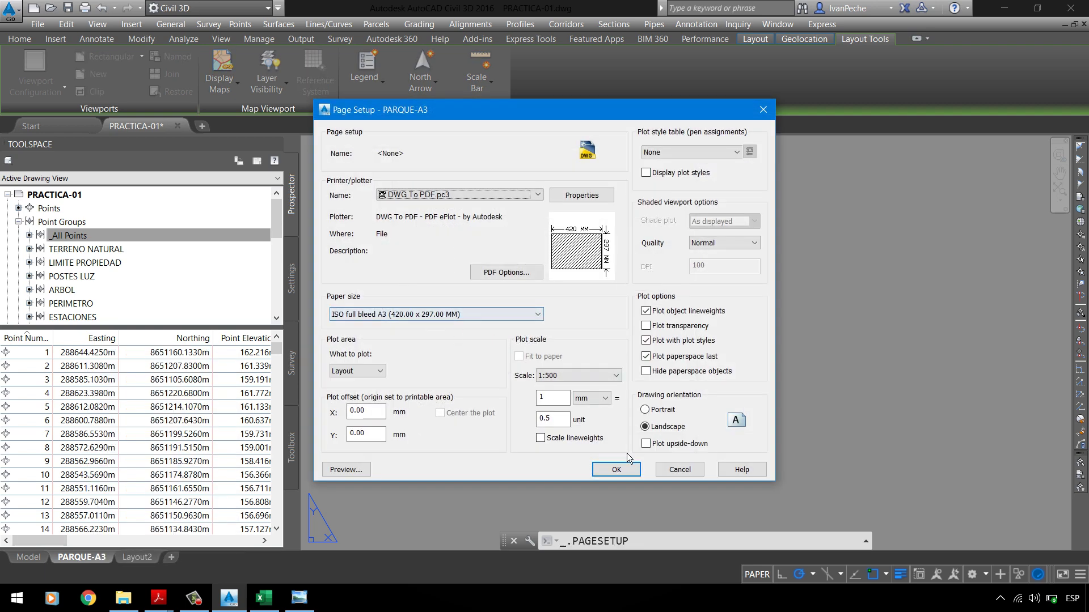
click(626, 468)
click(612, 442)
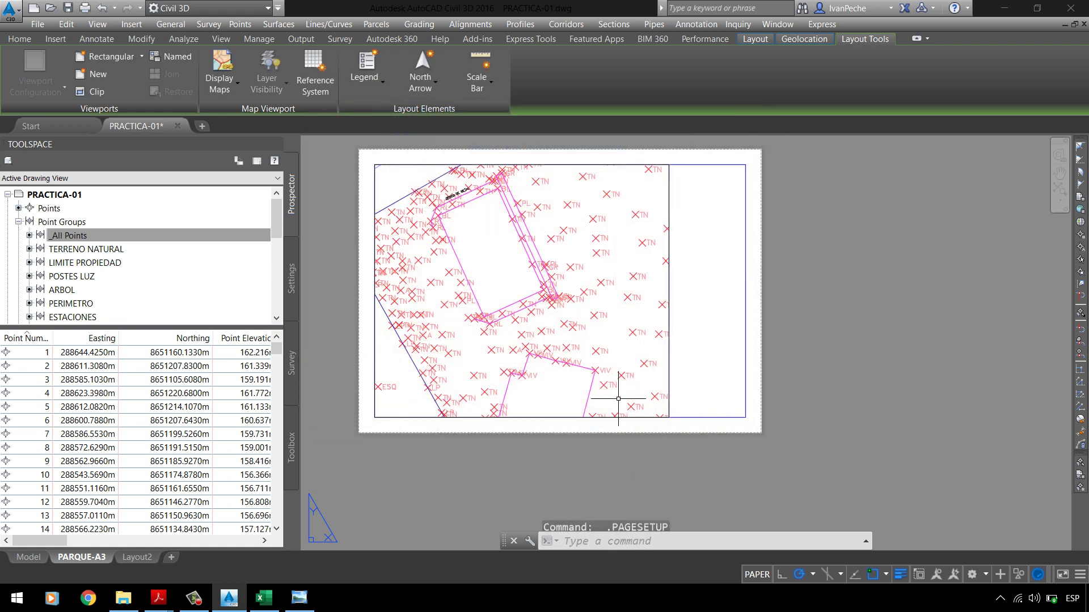
Step: Take a quick look at the site in model space, then return to the PARQUE-A3 layout
scroll(492, 209, up, 5)
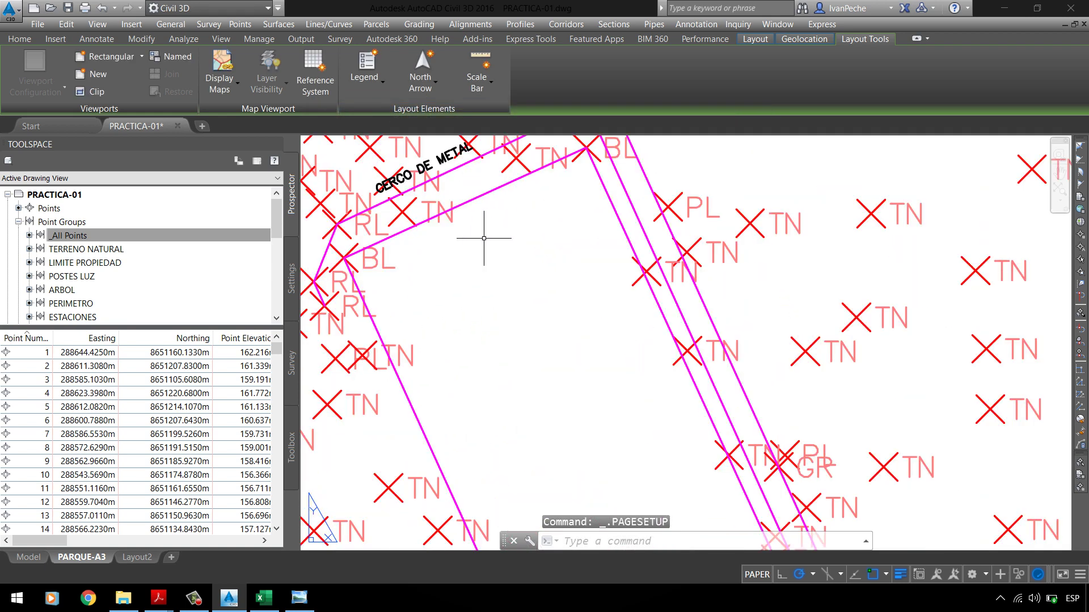
scroll(486, 236, down, 5)
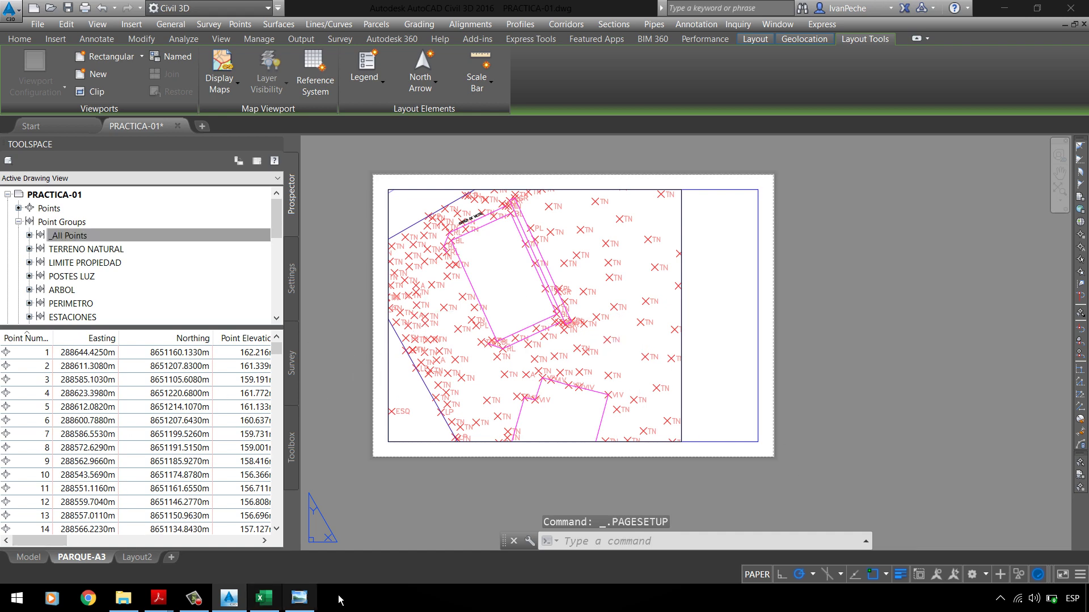
click(39, 560)
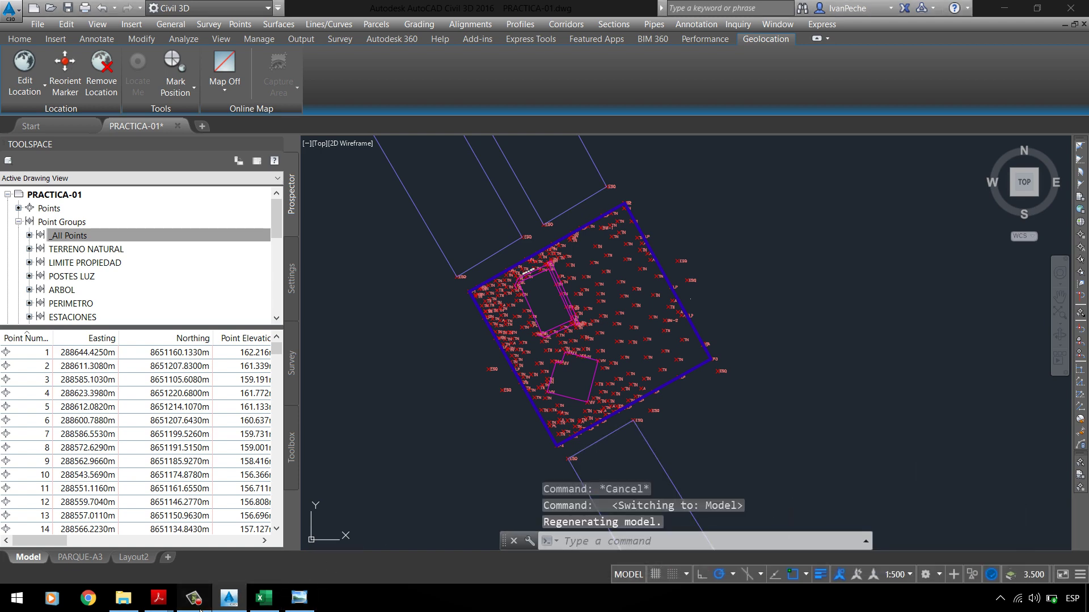
mouse_move(1002, 520)
click(1032, 542)
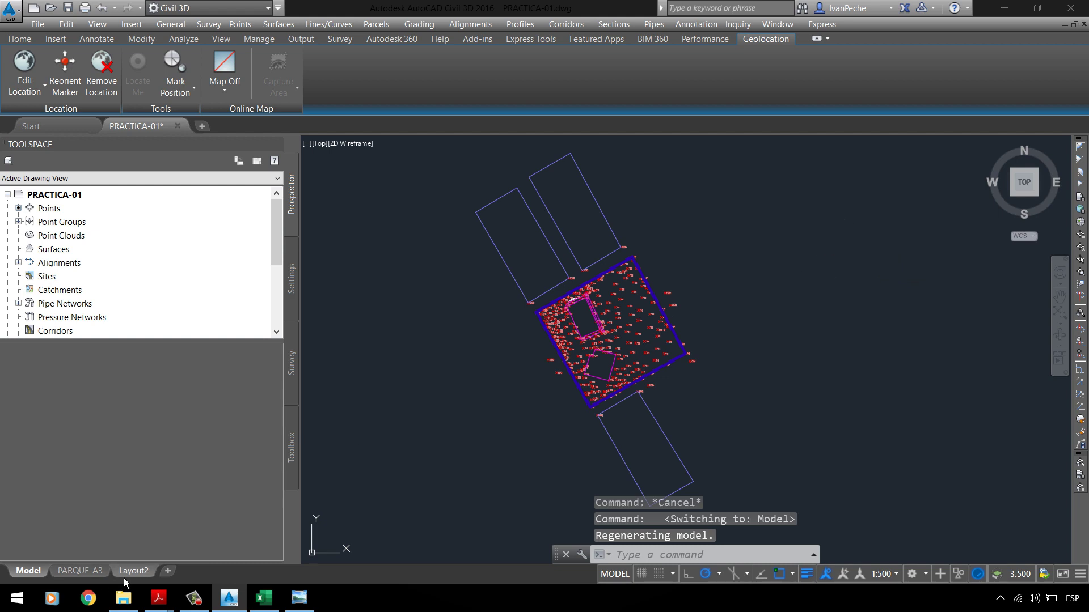
click(91, 571)
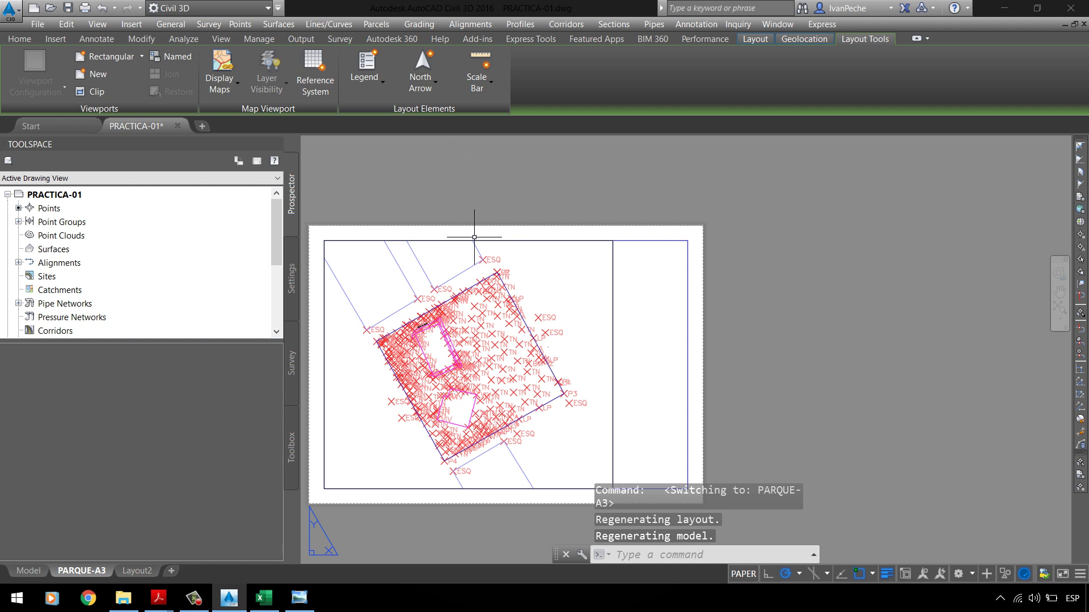
Step: Select the layout viewport and start stretching its top-right corner grip
click(583, 240)
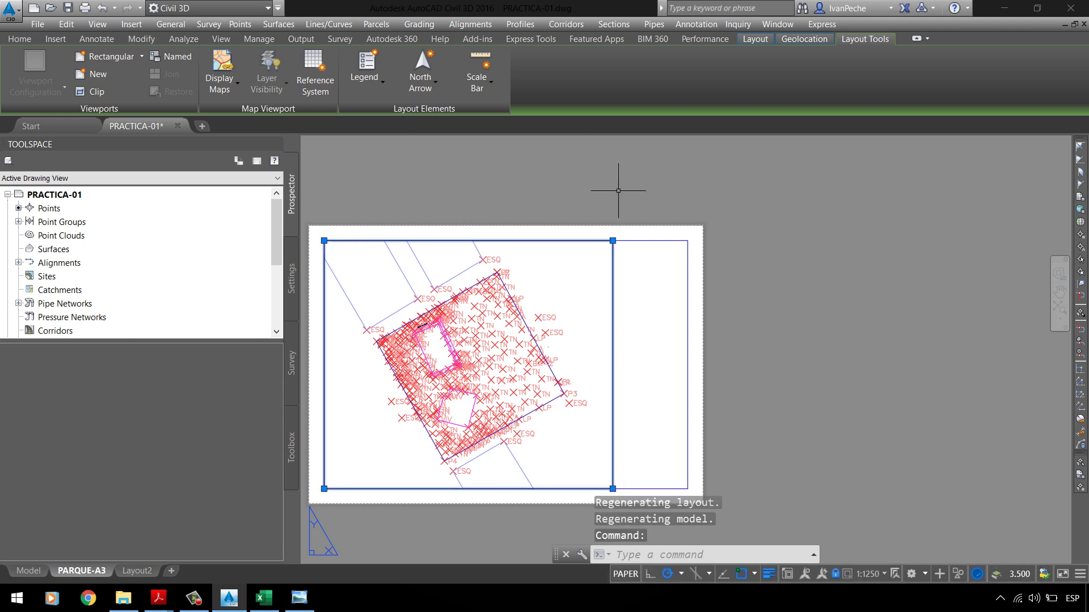
scroll(597, 249, up, 2)
click(612, 239)
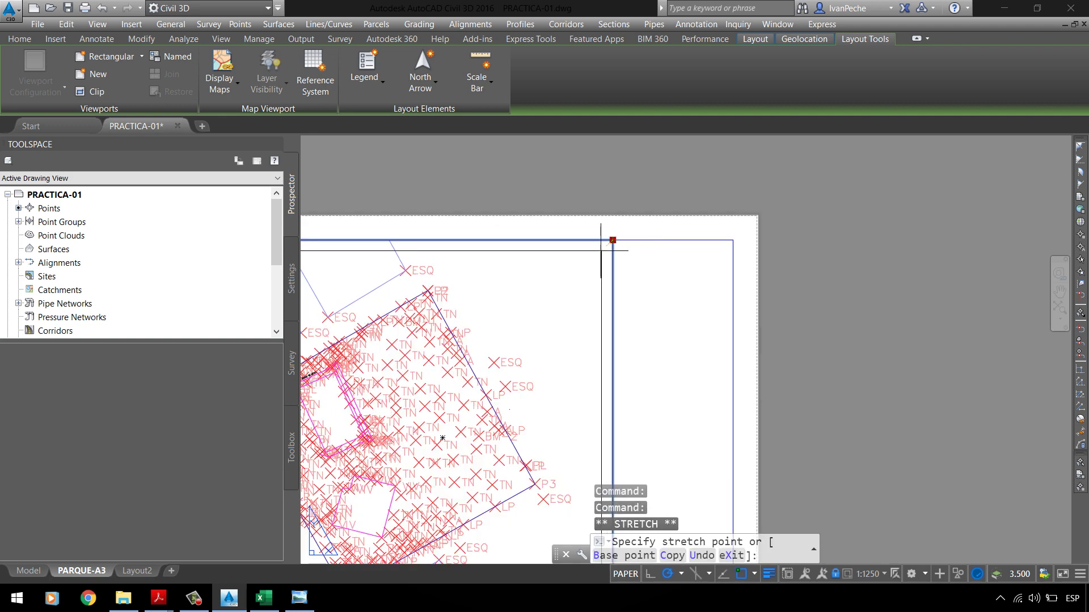
Step: Pull the viewport's top-right, top-left and lower-left corners inside the sheet border
scroll(695, 188, down, 3)
scroll(354, 227, up, 5)
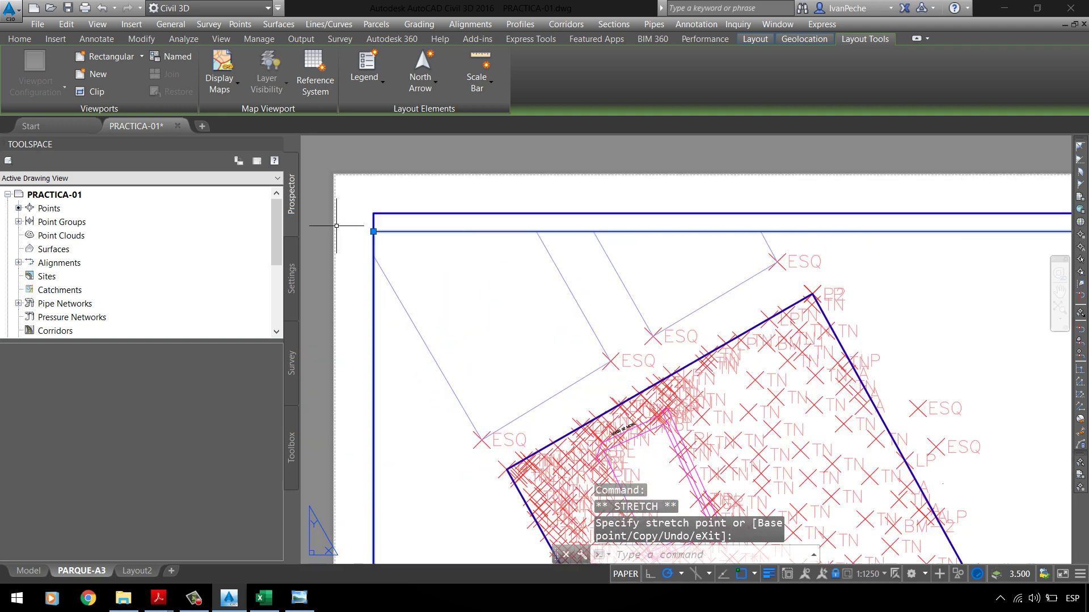
click(373, 228)
click(372, 229)
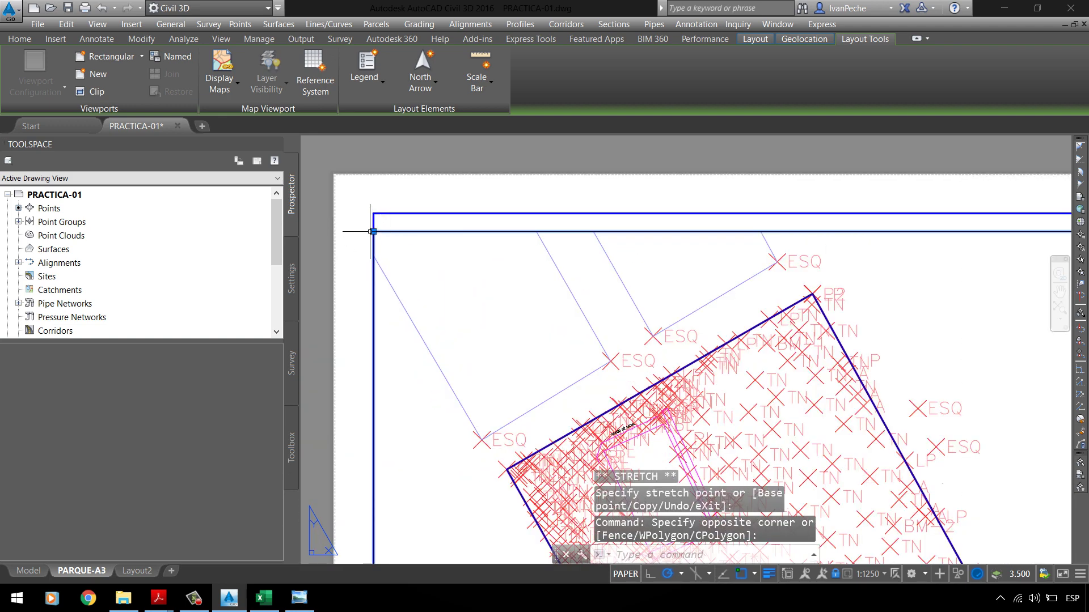
click(373, 231)
scroll(425, 202, down, 4)
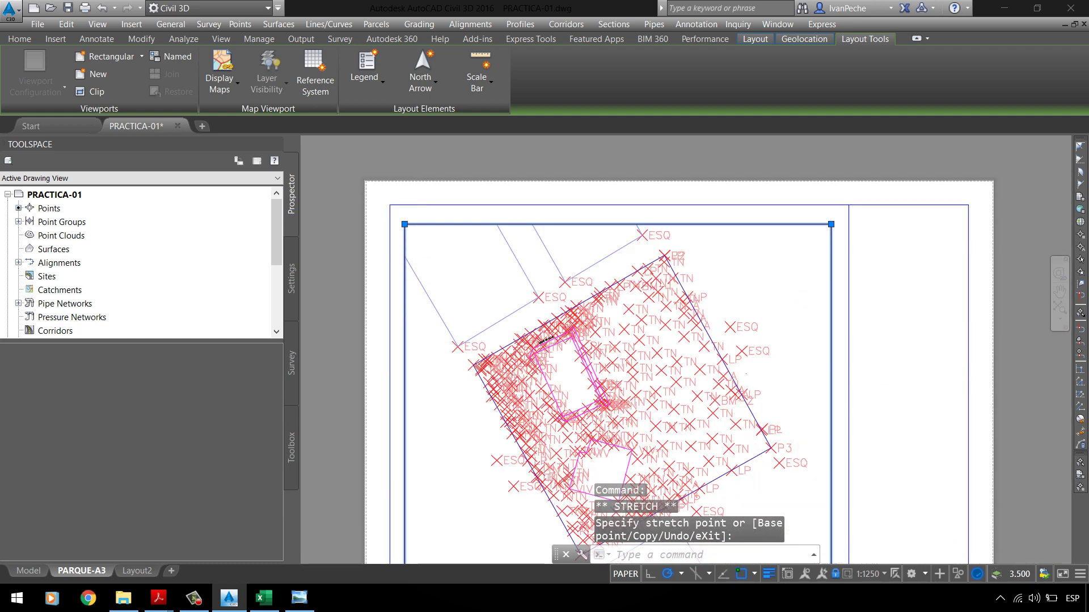
scroll(422, 423, up, 3)
click(409, 446)
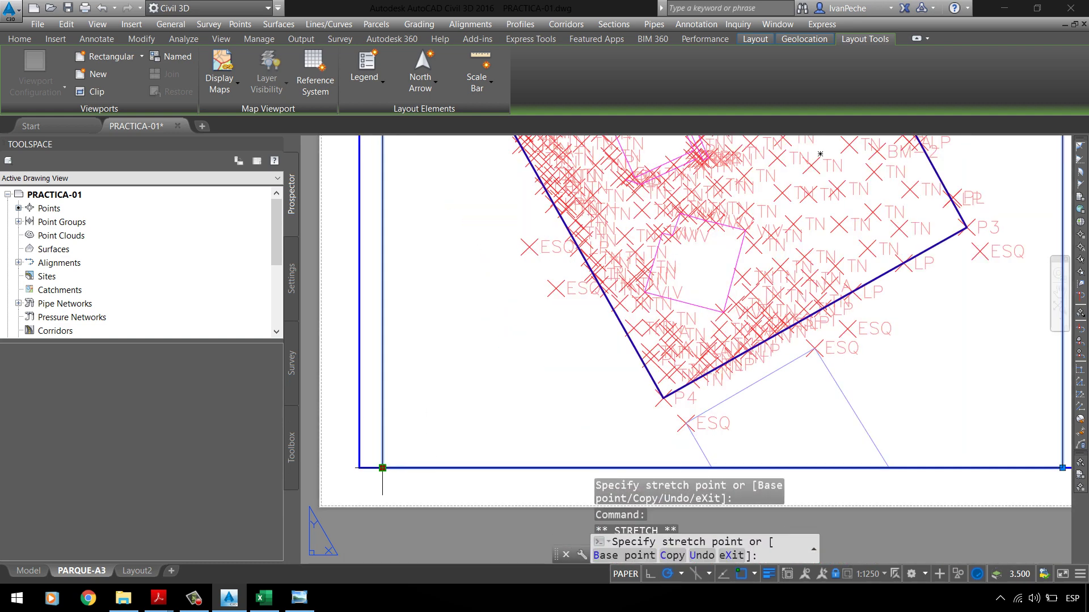
click(383, 444)
scroll(630, 348, down, 4)
scroll(647, 365, up, 2)
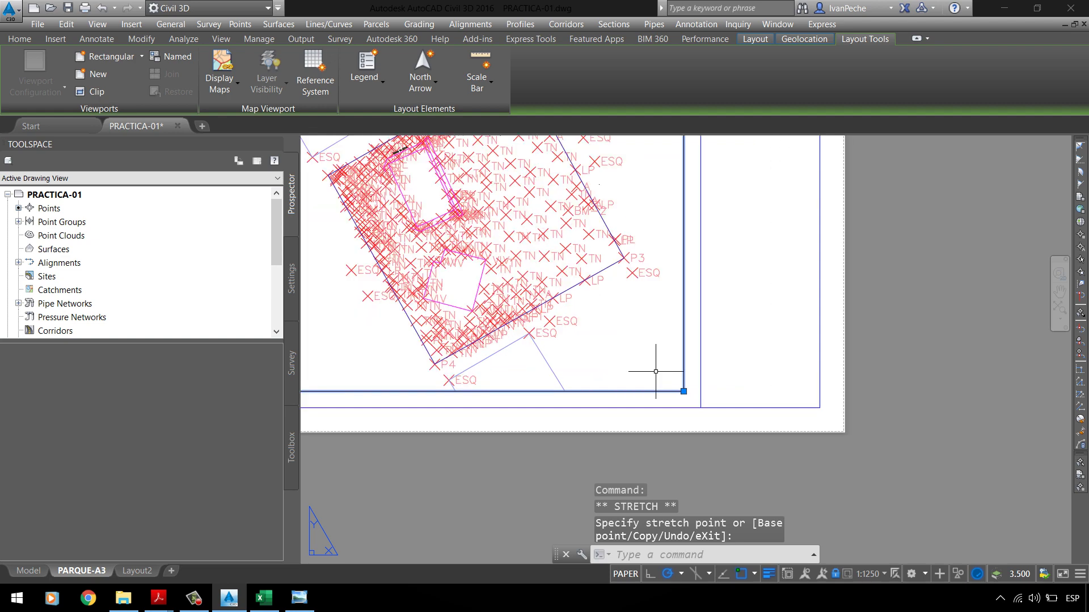
scroll(656, 371, down, 1)
key(Escape)
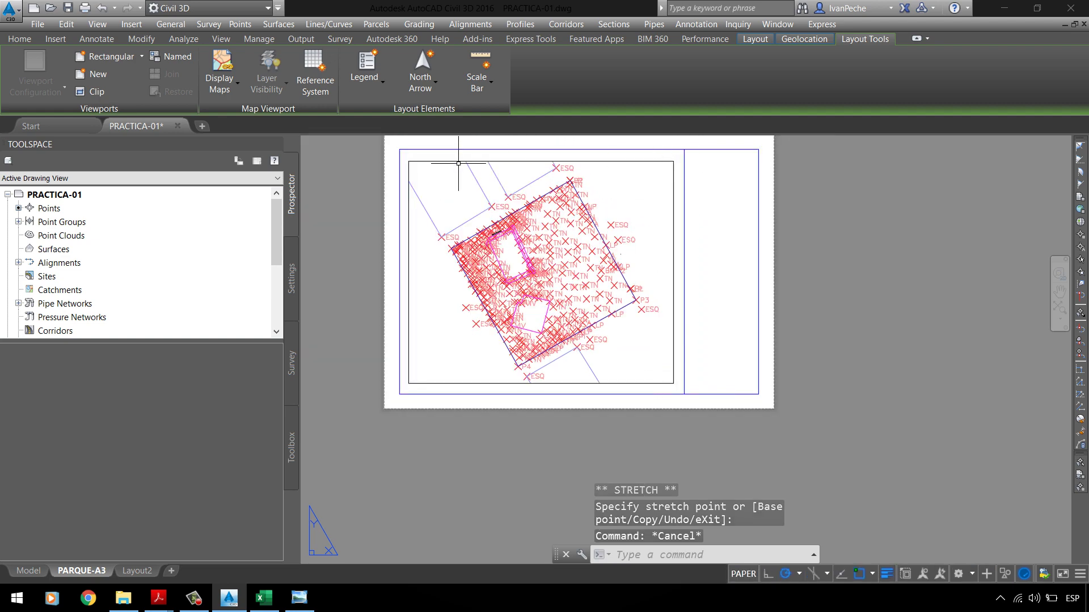
Step: Reselect the viewport and raise its top-left corner to just inside the border
scroll(444, 148, up, 4)
click(418, 165)
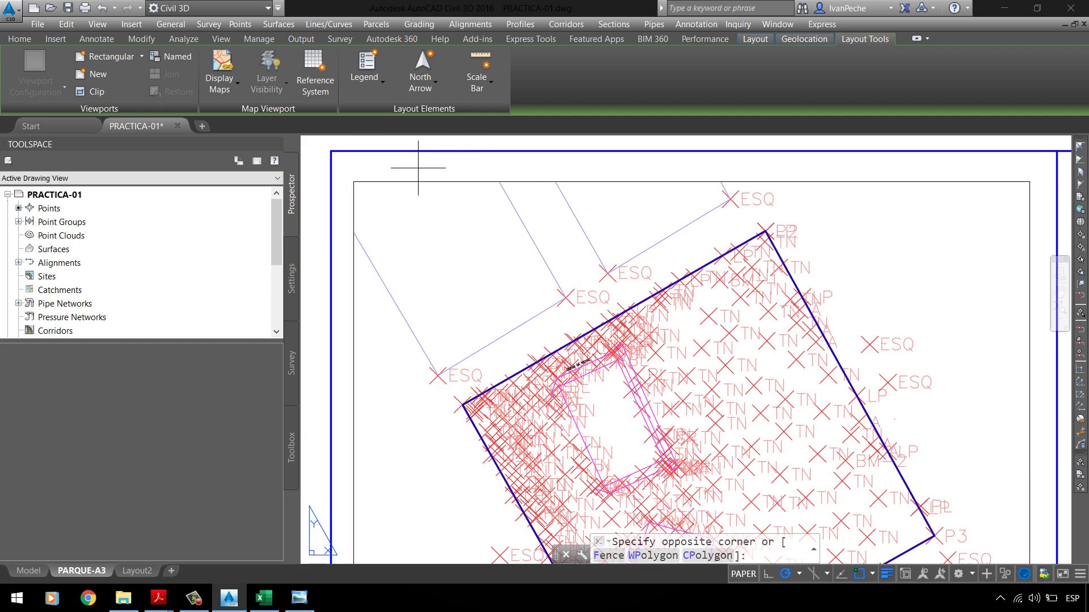
click(394, 190)
click(353, 181)
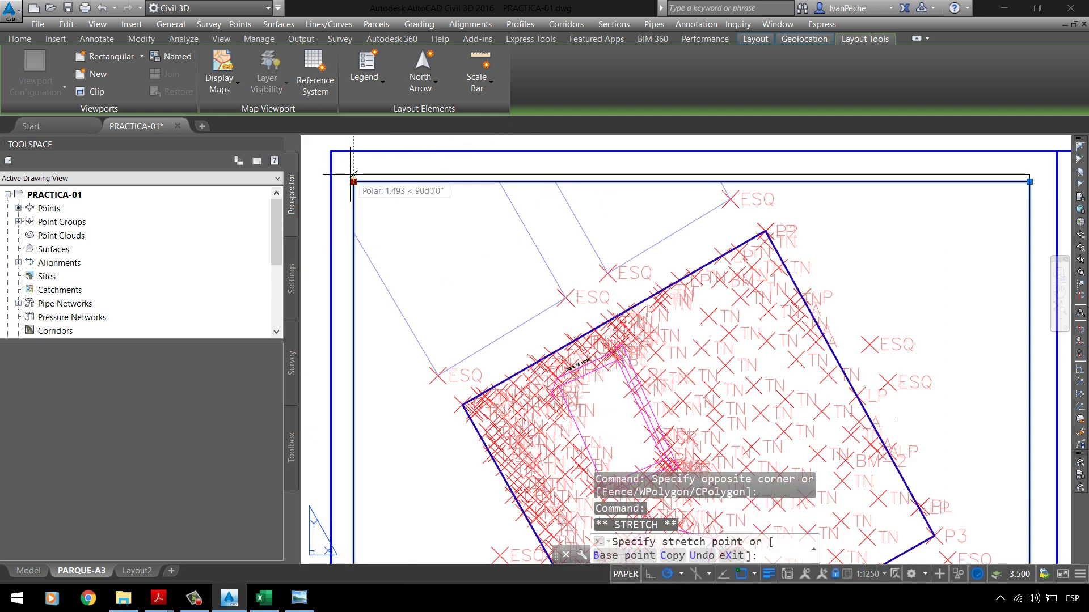
click(353, 168)
scroll(353, 165, up, 3)
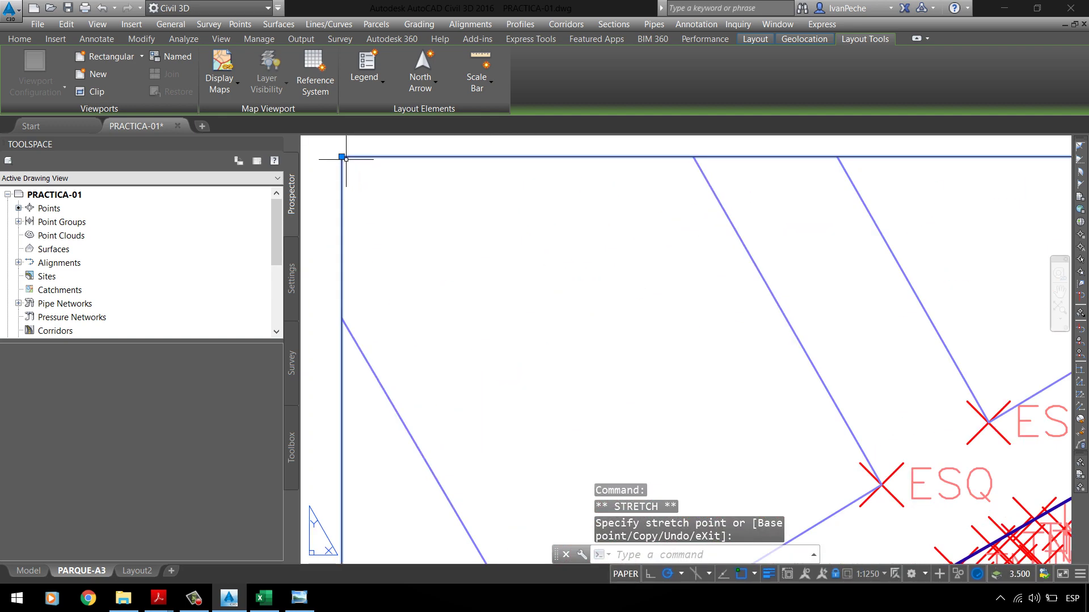
click(341, 156)
click(341, 157)
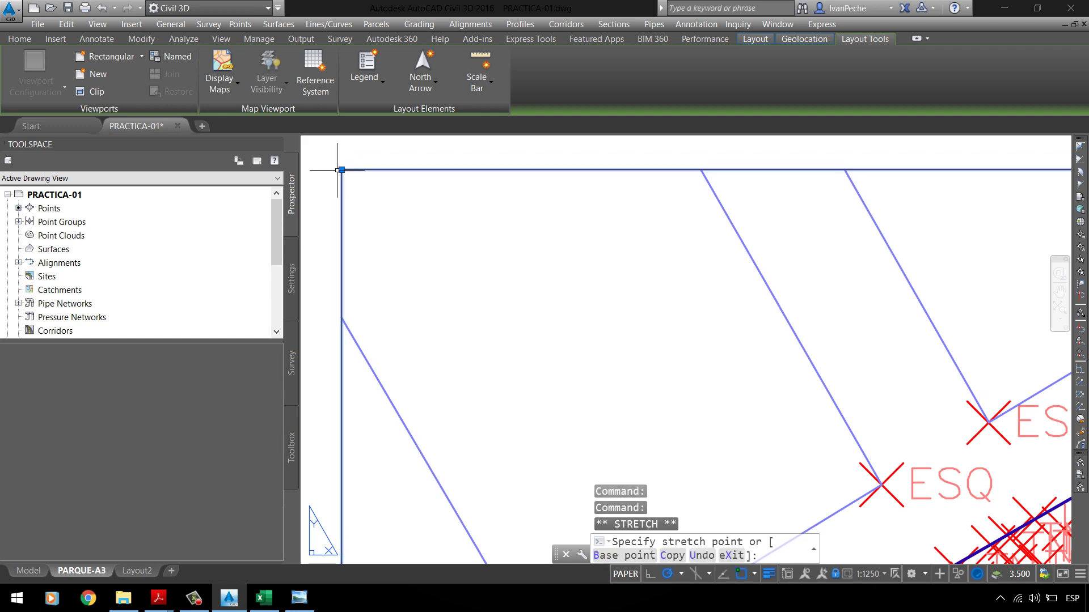
scroll(377, 207, down, 5)
key(Escape)
scroll(457, 166, down, 2)
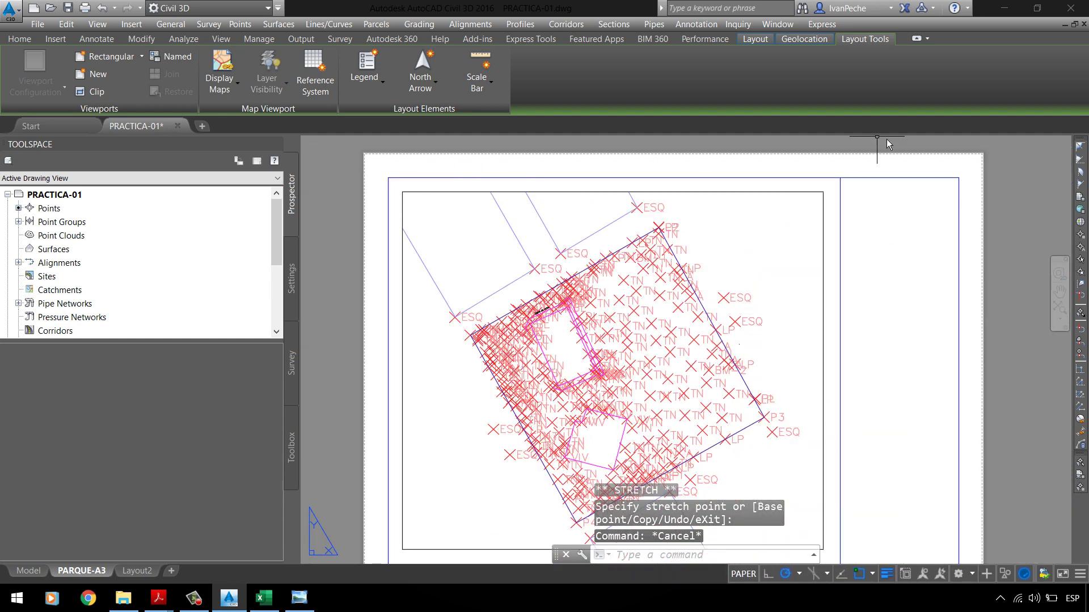
Step: Add a Current map coordinate system reference grid at 50 m spacing to the viewport
click(326, 90)
click(483, 191)
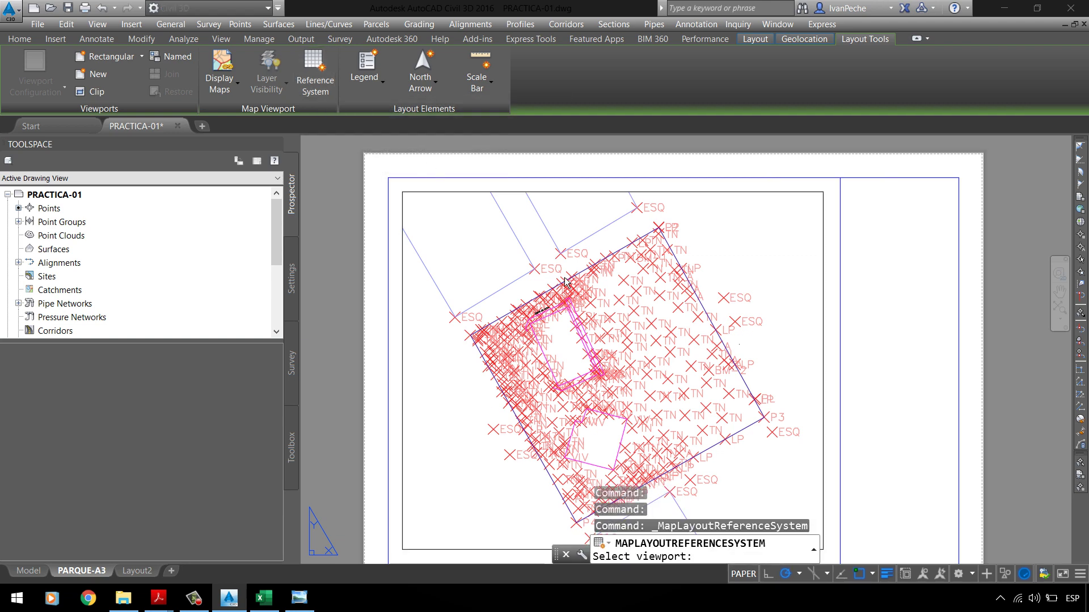
click(544, 237)
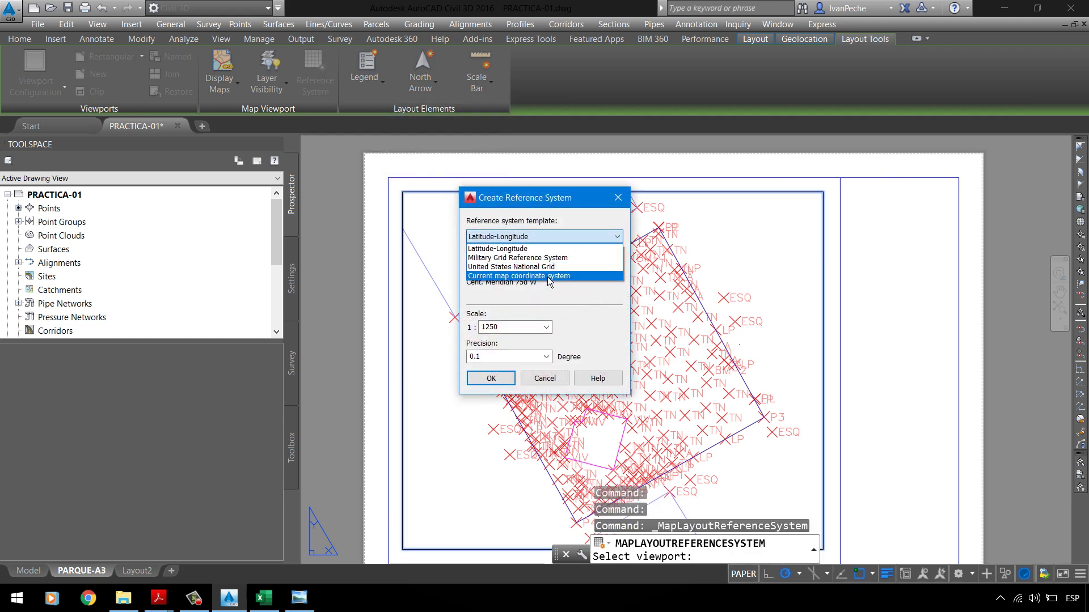
click(508, 276)
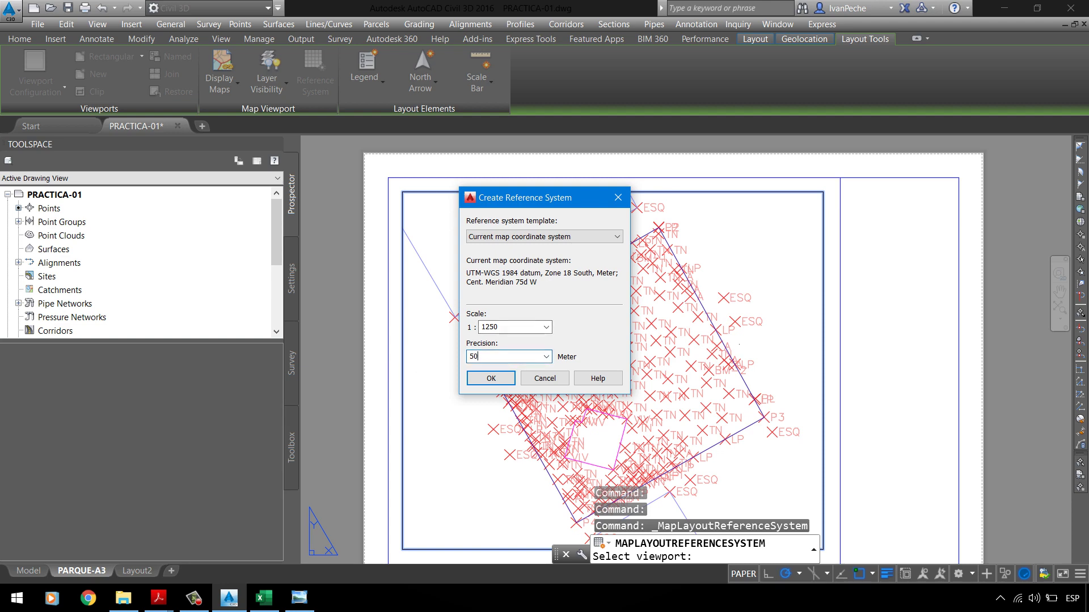
click(487, 379)
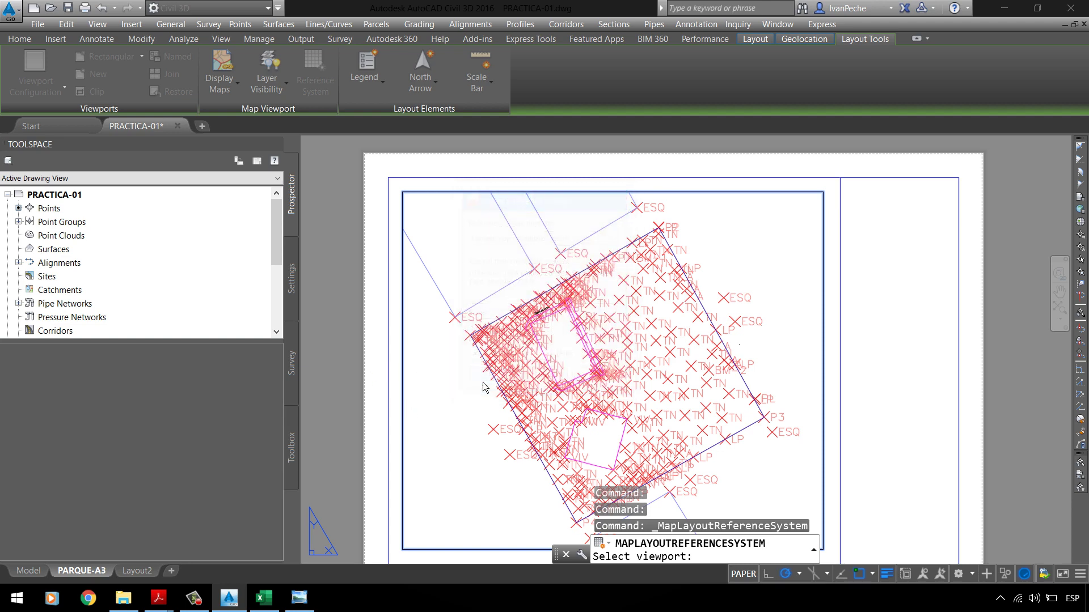
Step: Inspect the gridded viewport, then step into it and back out to the sheet
scroll(558, 196, up, 3)
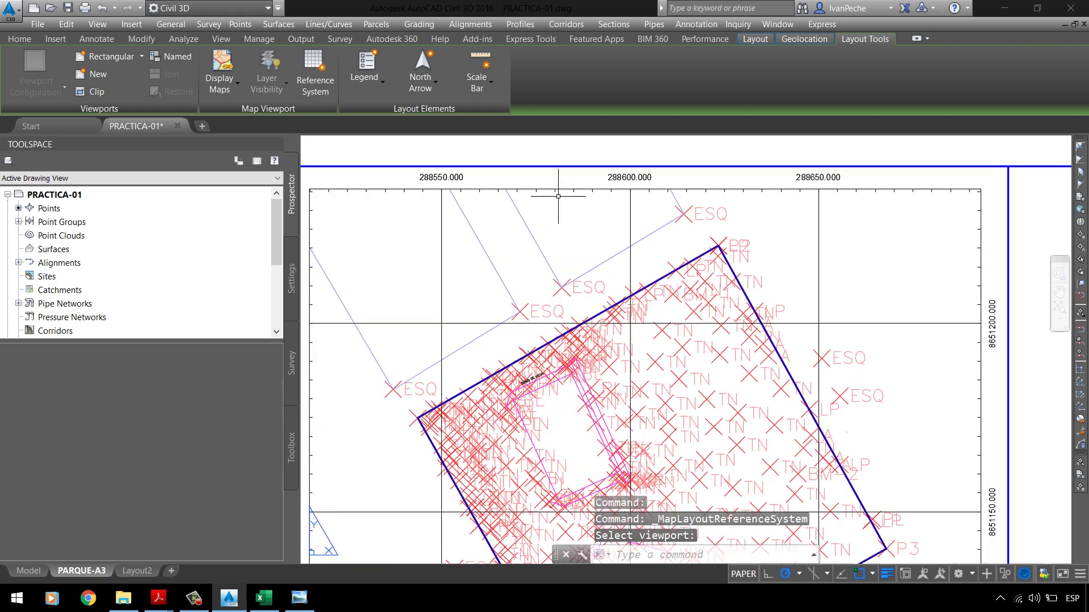
scroll(555, 195, down, 5)
scroll(630, 243, up, 3)
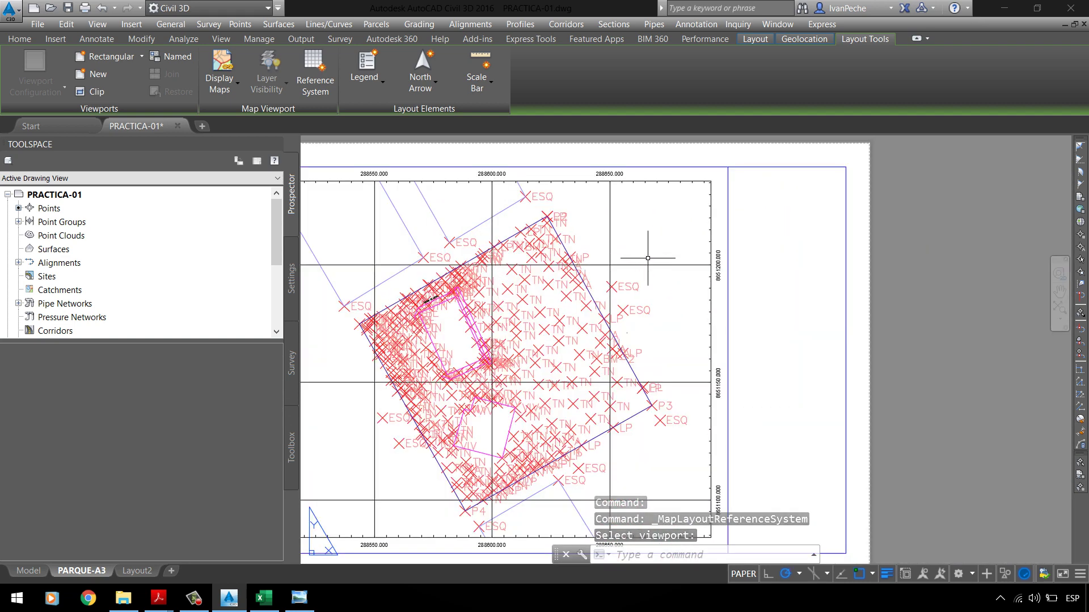
click(649, 257)
scroll(656, 238, down, 3)
key(Escape)
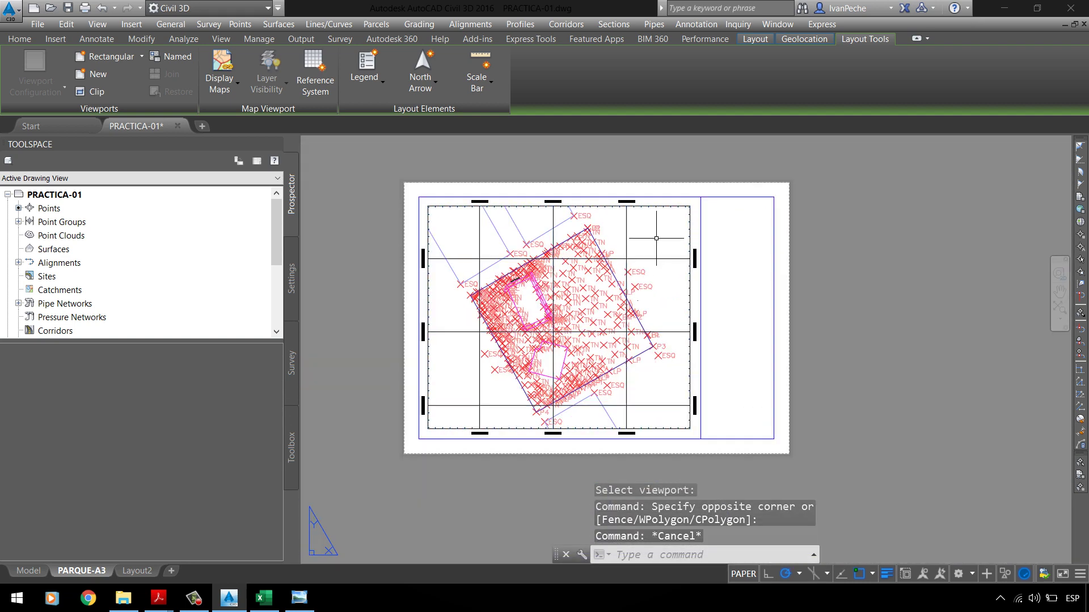
scroll(556, 296, up, 3)
scroll(573, 289, down, 2)
scroll(565, 226, up, 1)
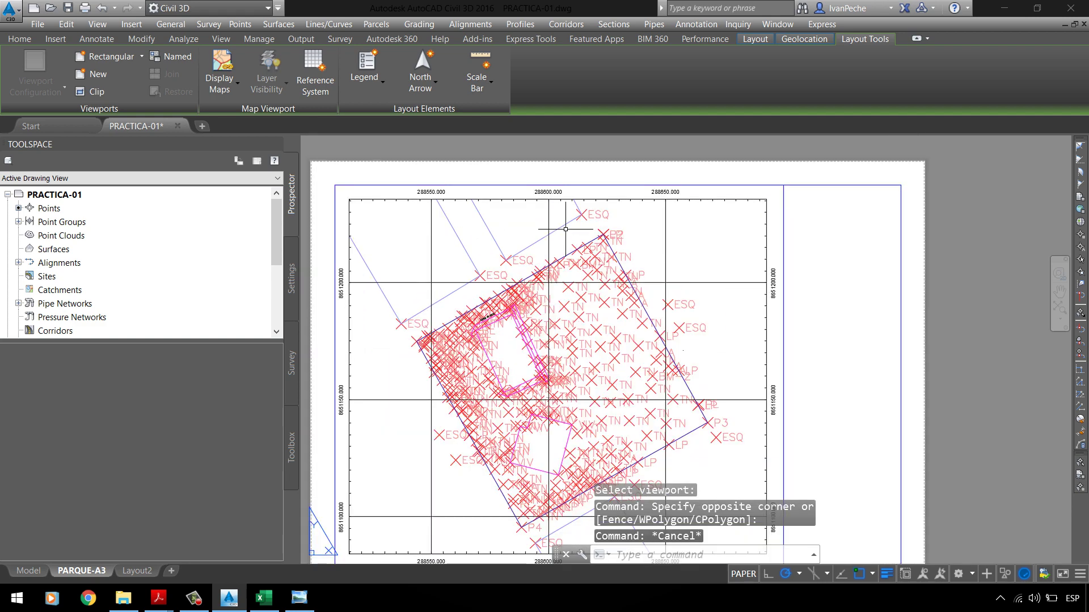
scroll(524, 264, down, 2)
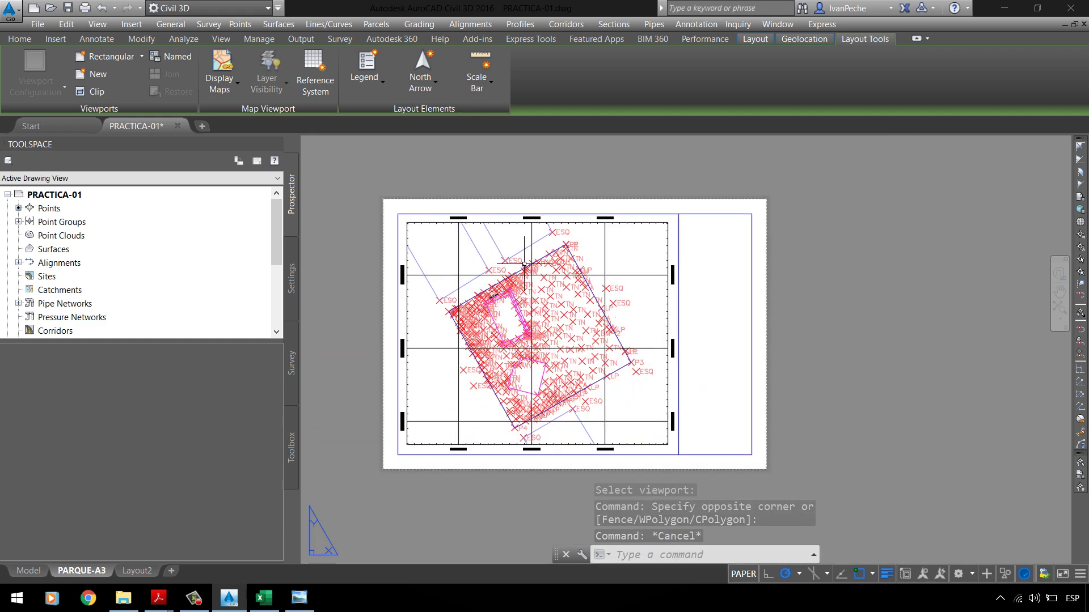
double_click(636, 256)
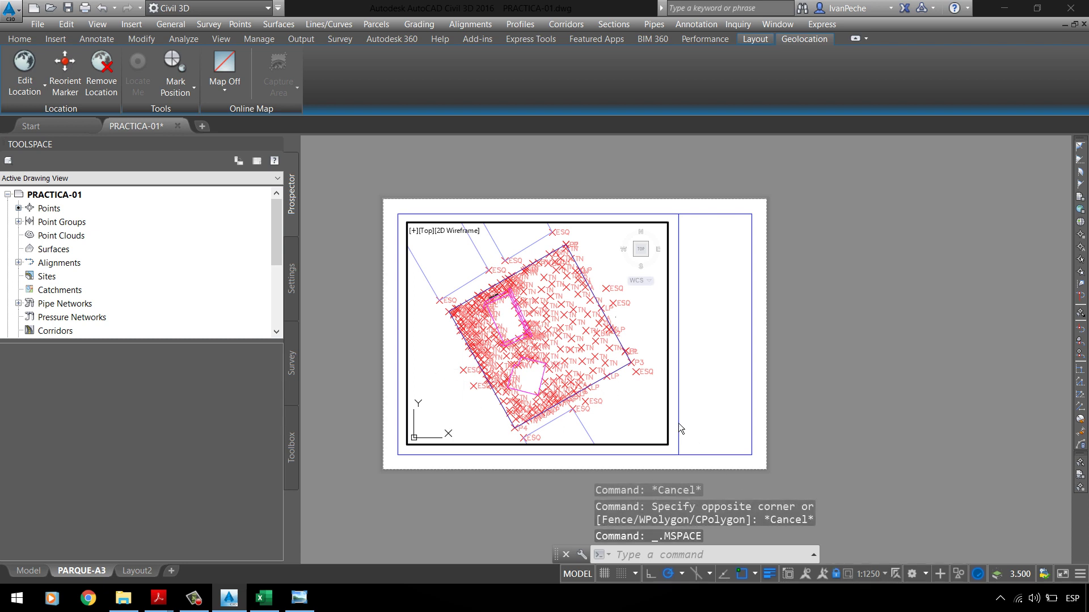
double_click(777, 292)
Step: In Photo Viewer, zoom and pan to the reference plan's P3–P4 corner and title block
click(300, 598)
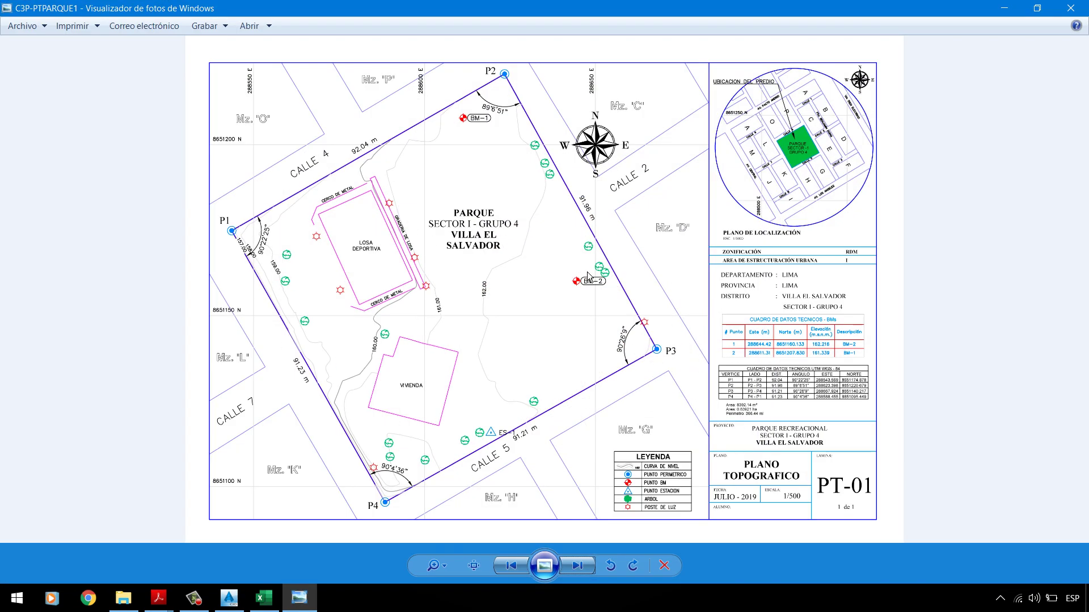
scroll(803, 453, up, 2)
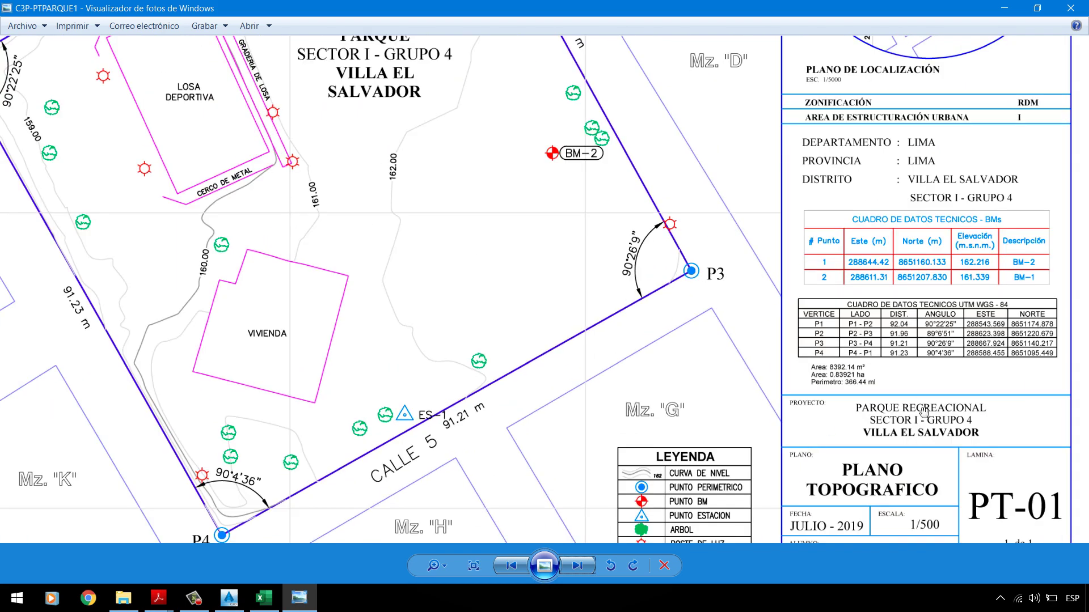
drag(923, 411, 895, 348)
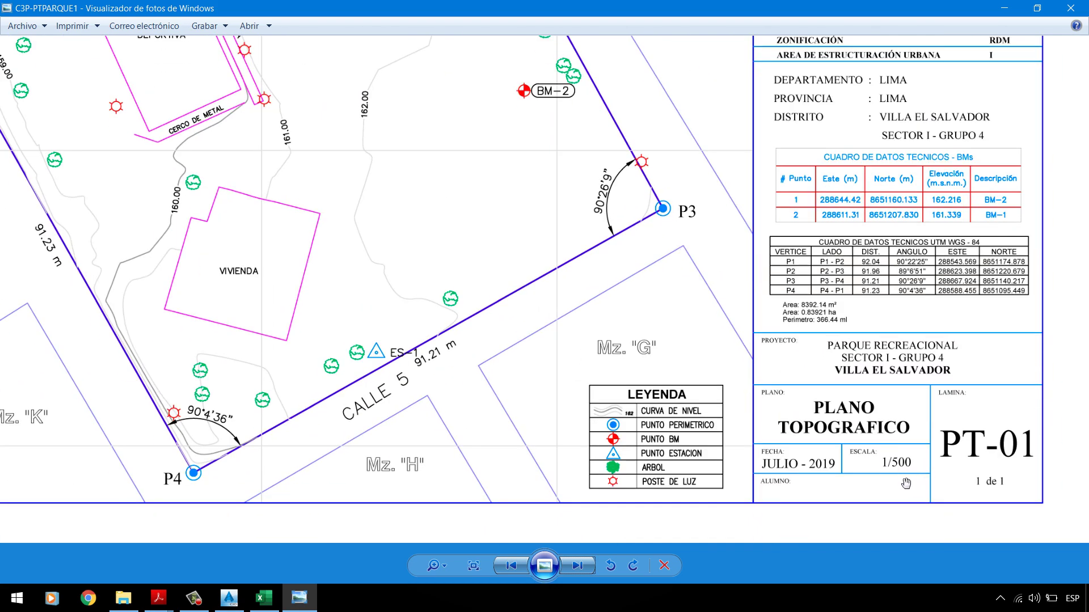
scroll(730, 423, down, 3)
Step: Return to Civil 3D and step into and back out of the gridded viewport
click(299, 598)
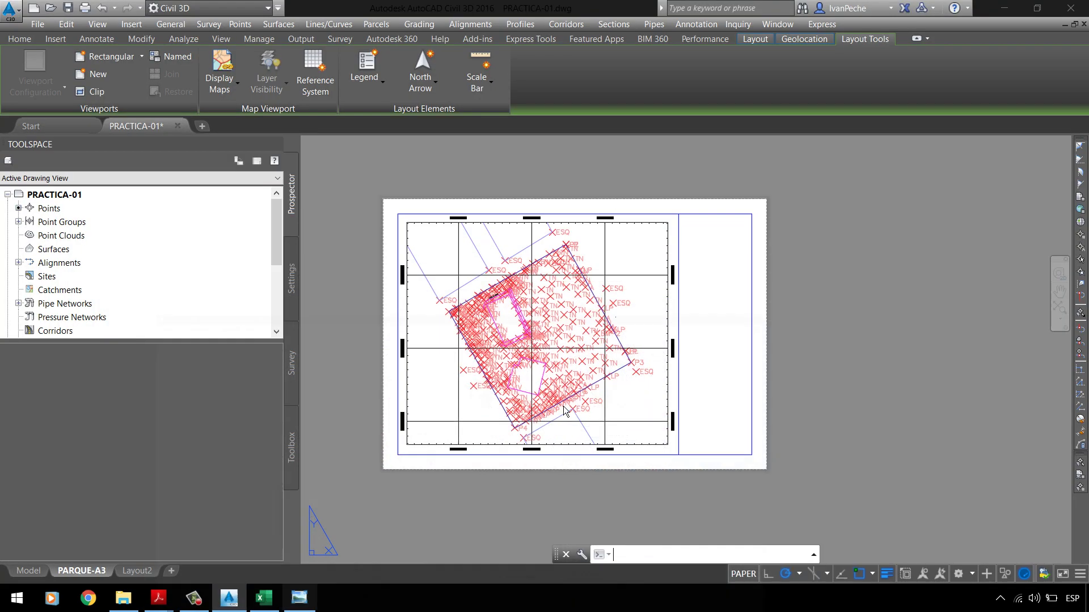
double_click(652, 408)
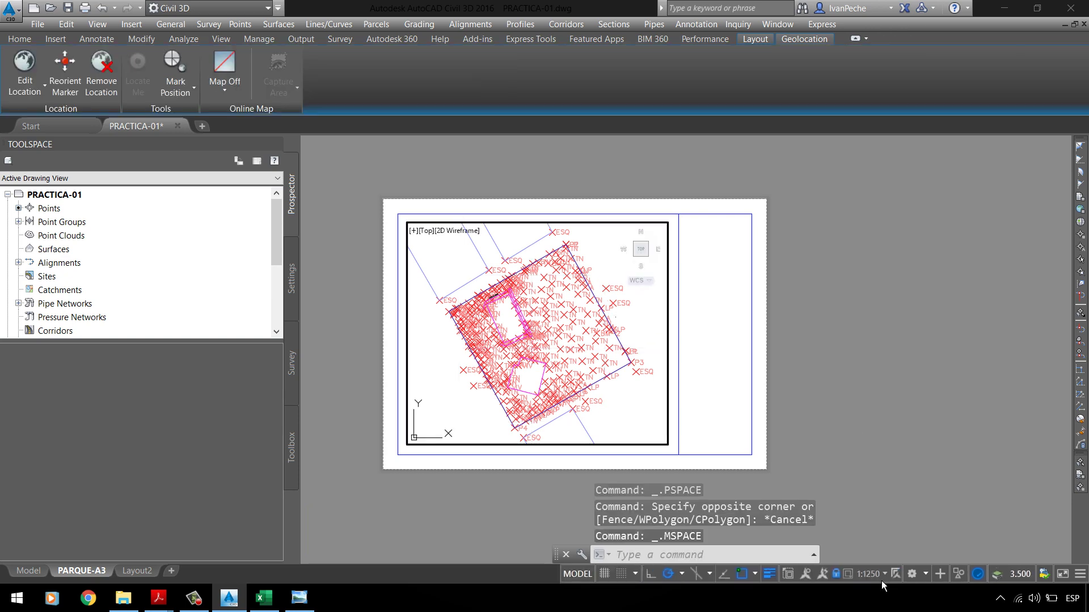
double_click(877, 383)
scroll(745, 208, up, 4)
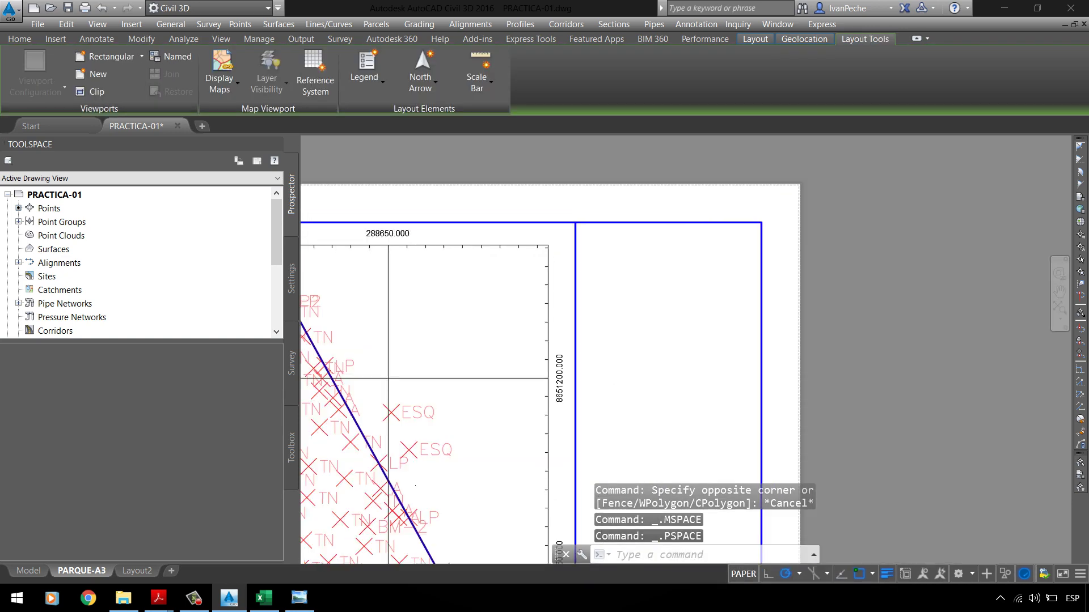
scroll(560, 276, down, 4)
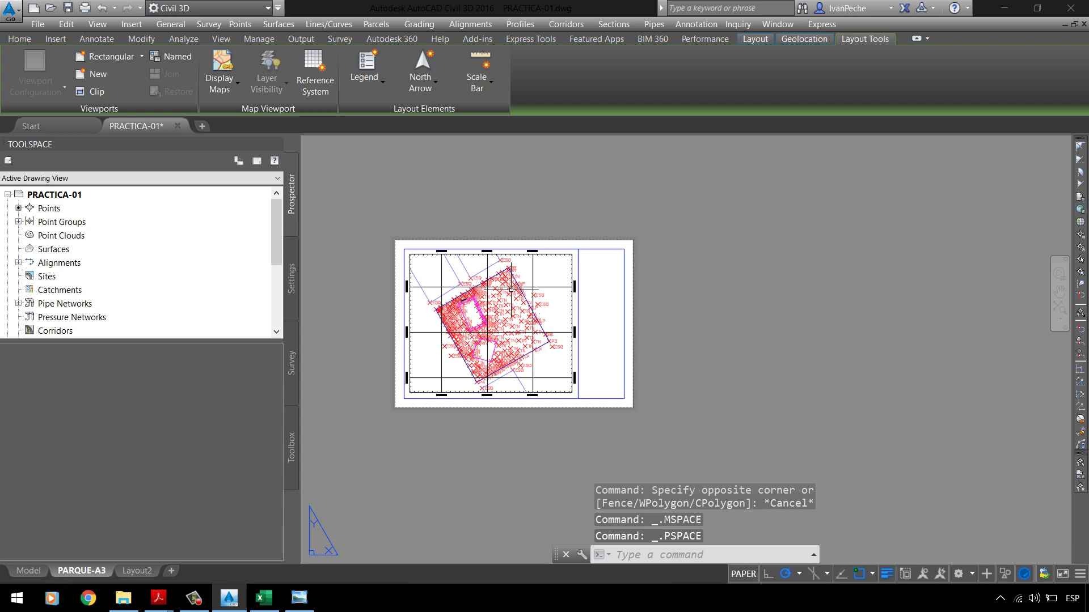
scroll(510, 290, up, 4)
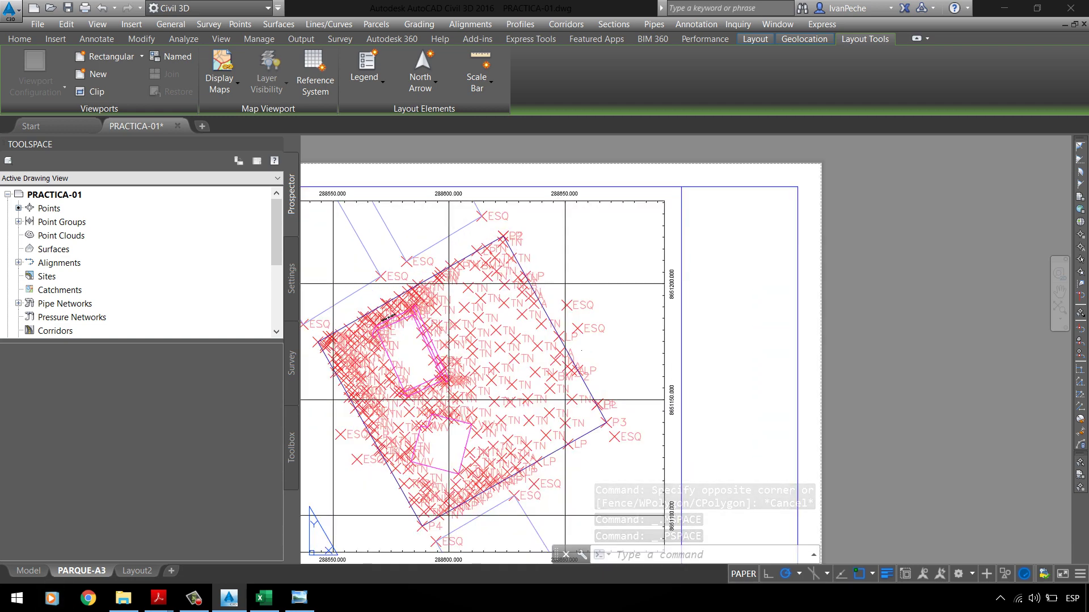
Step: Review the site in model space, then go back to the PARQUE-A3 layout
click(28, 570)
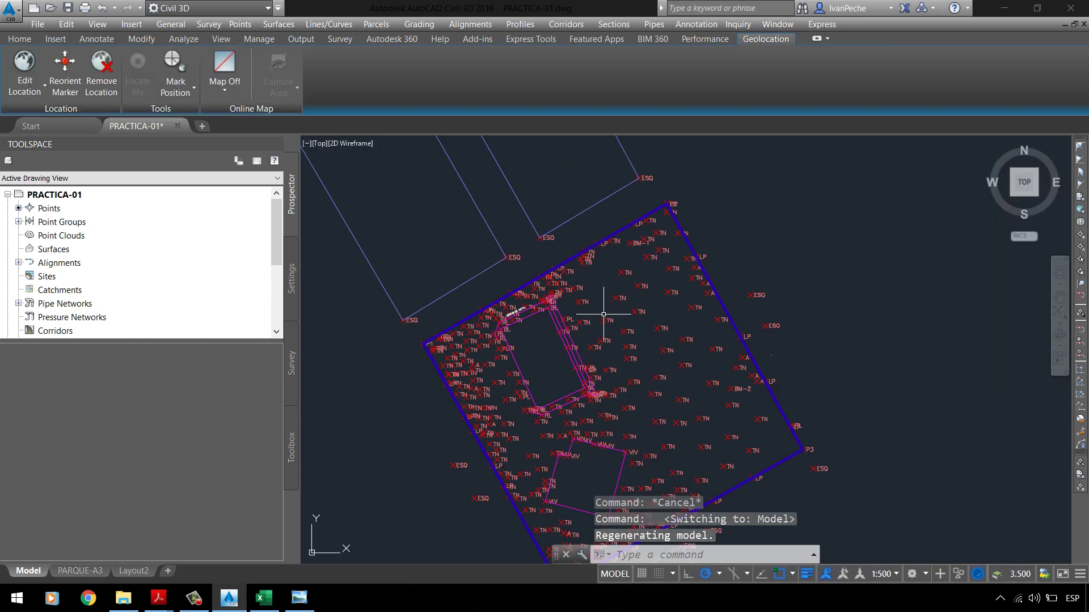
scroll(603, 314, down, 4)
scroll(668, 289, up, 4)
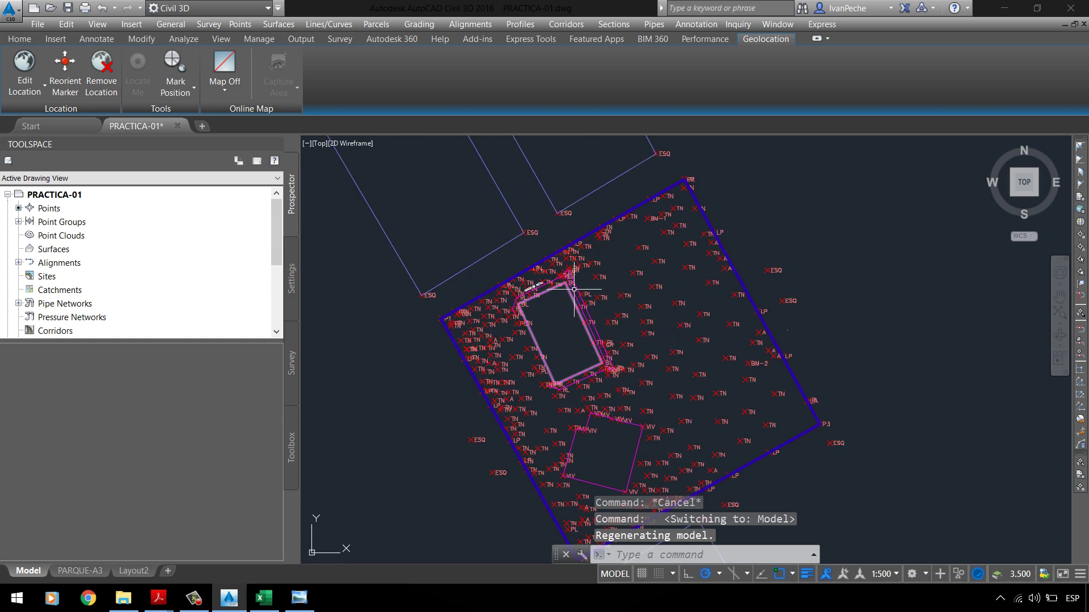
scroll(650, 307, down, 2)
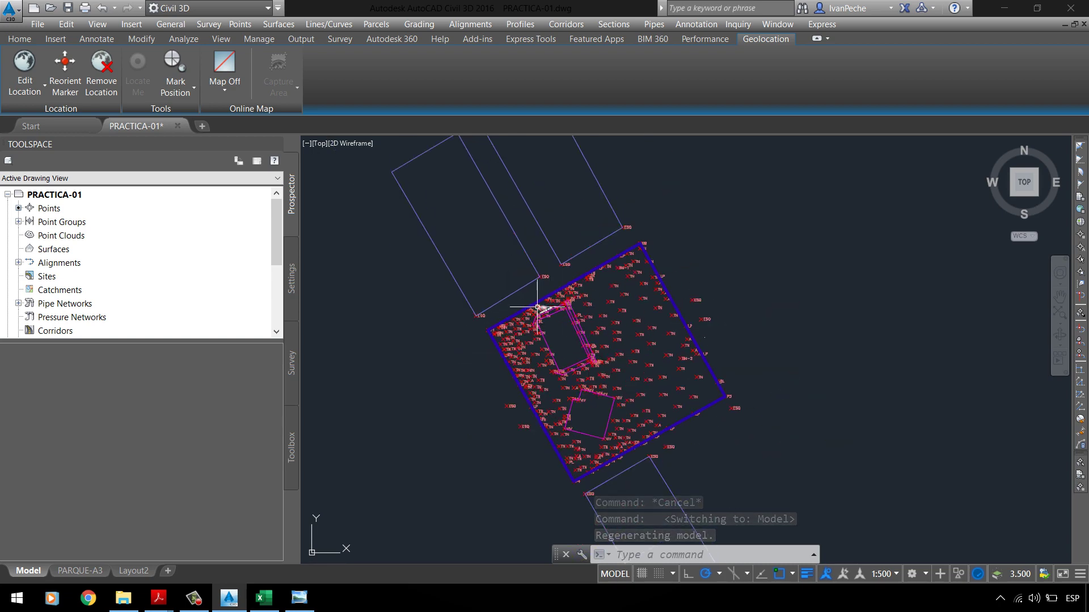
key(ctrl+Page_Down)
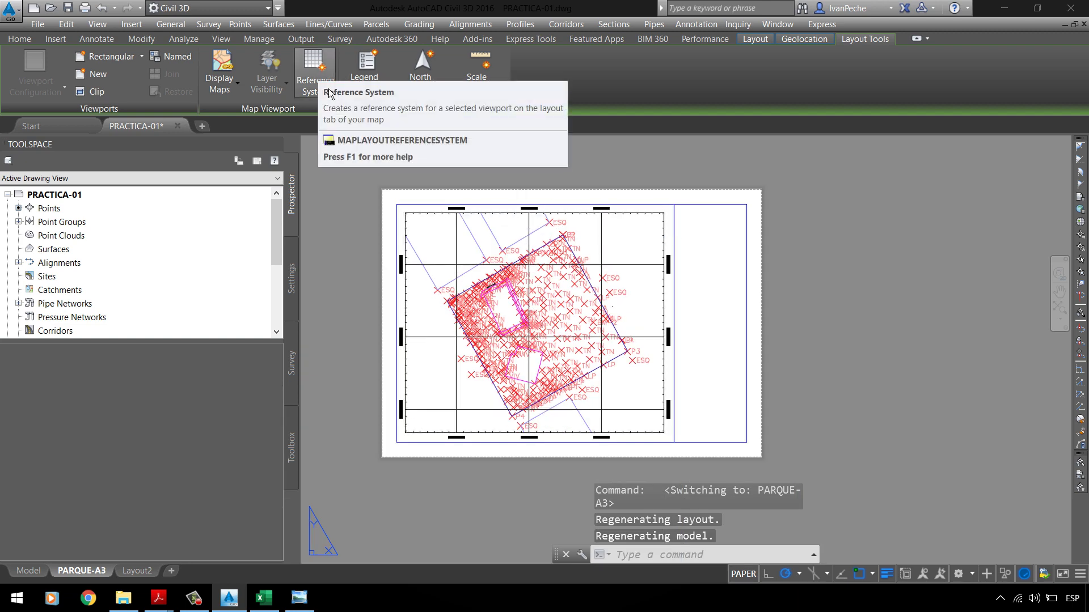
key(Escape)
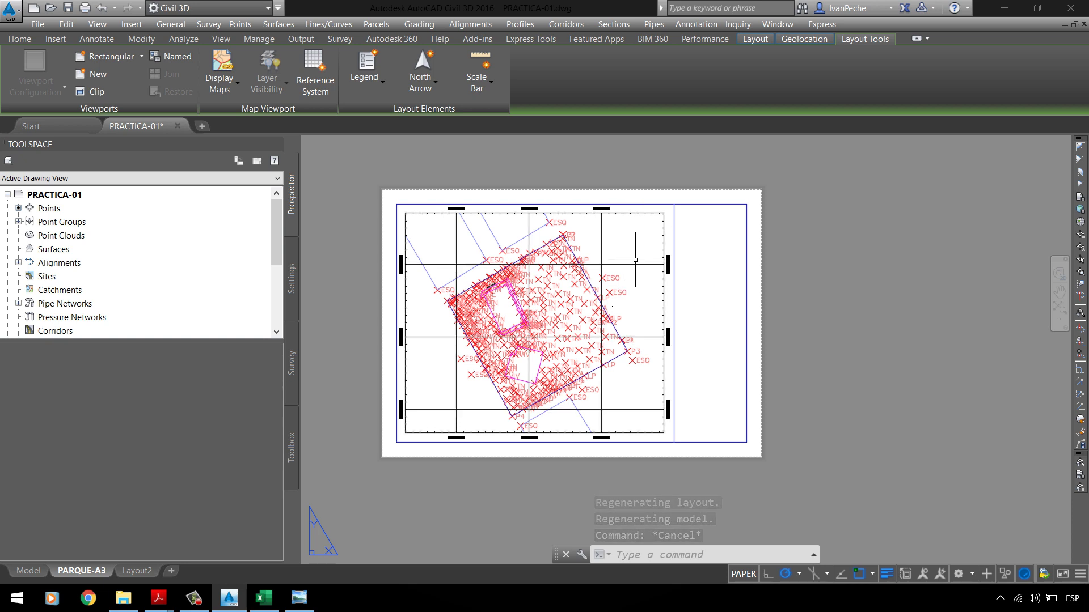
click(292, 305)
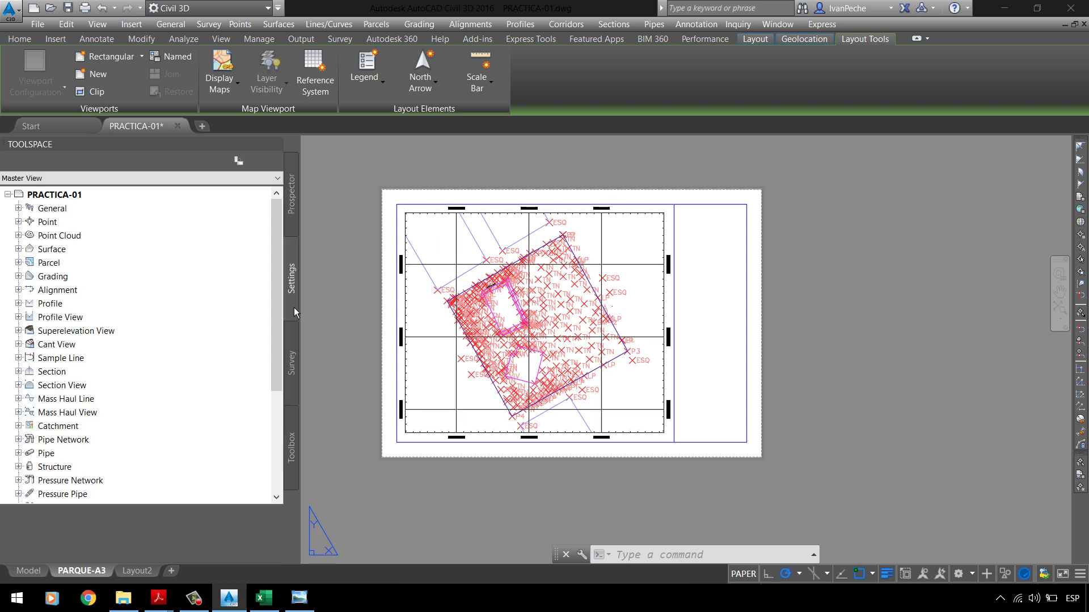
right_click(101, 202)
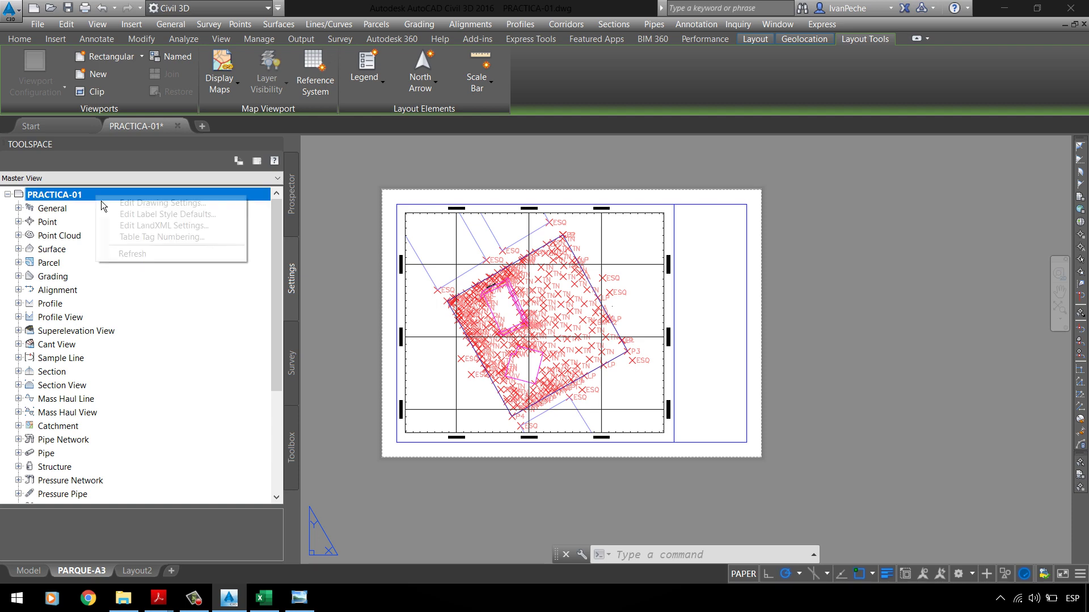
click(142, 207)
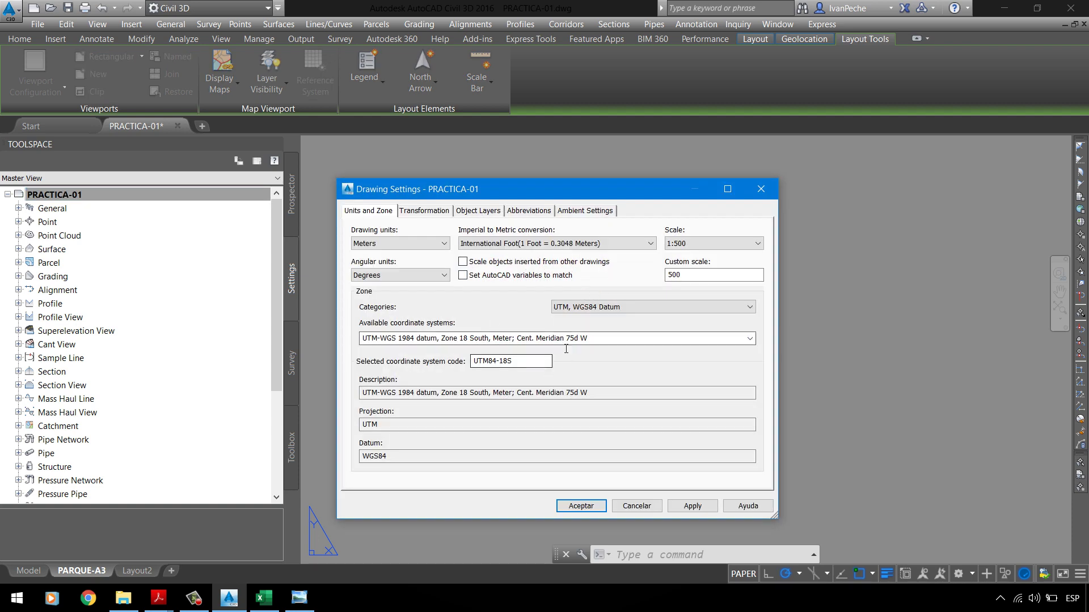
drag(517, 371, 438, 375)
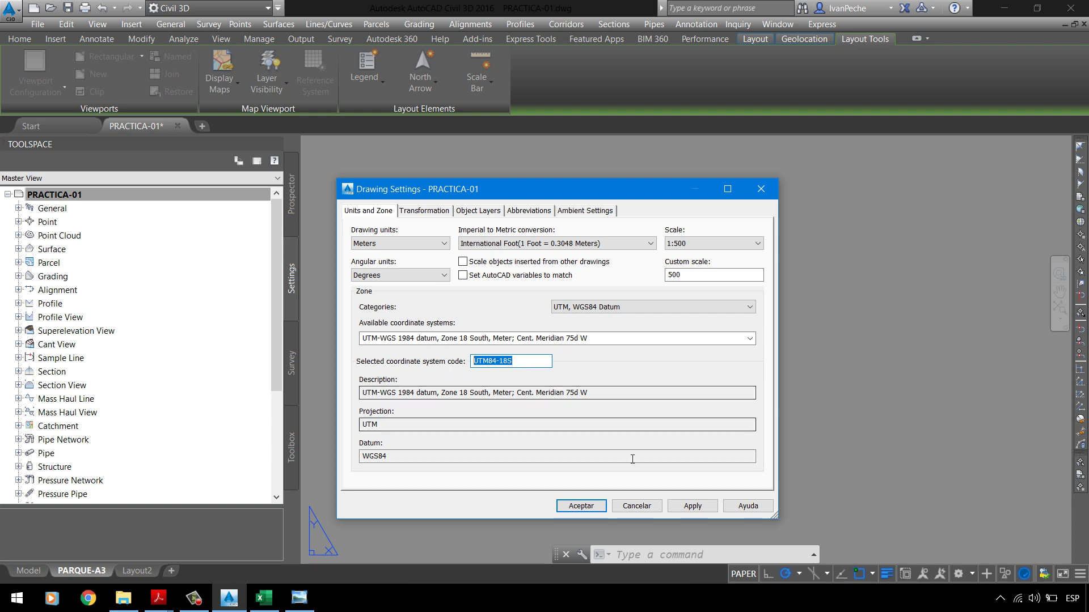
click(637, 506)
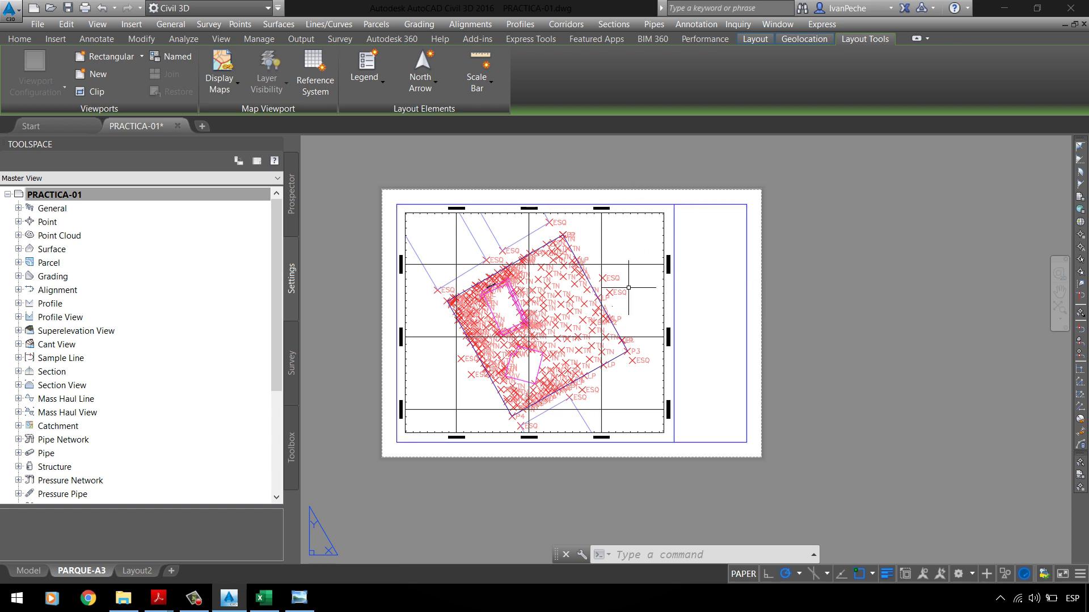
Step: Place the Arrow1 compass-rose north arrow on the gridded viewport near the grid's top
click(436, 88)
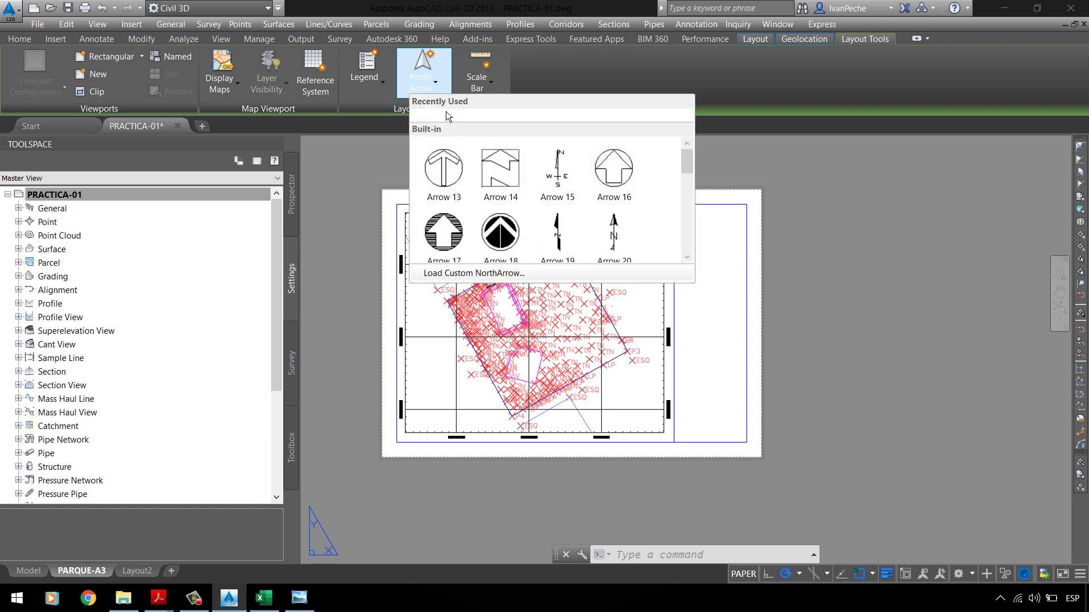
scroll(529, 209, down, 1)
scroll(528, 210, down, 7)
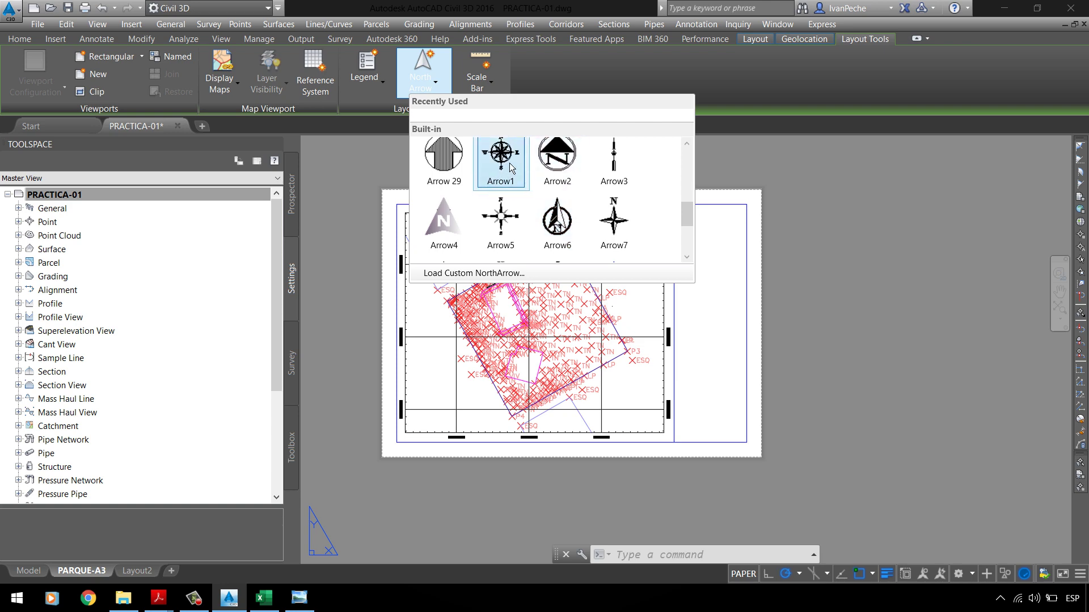
click(500, 159)
scroll(669, 422, up, 1)
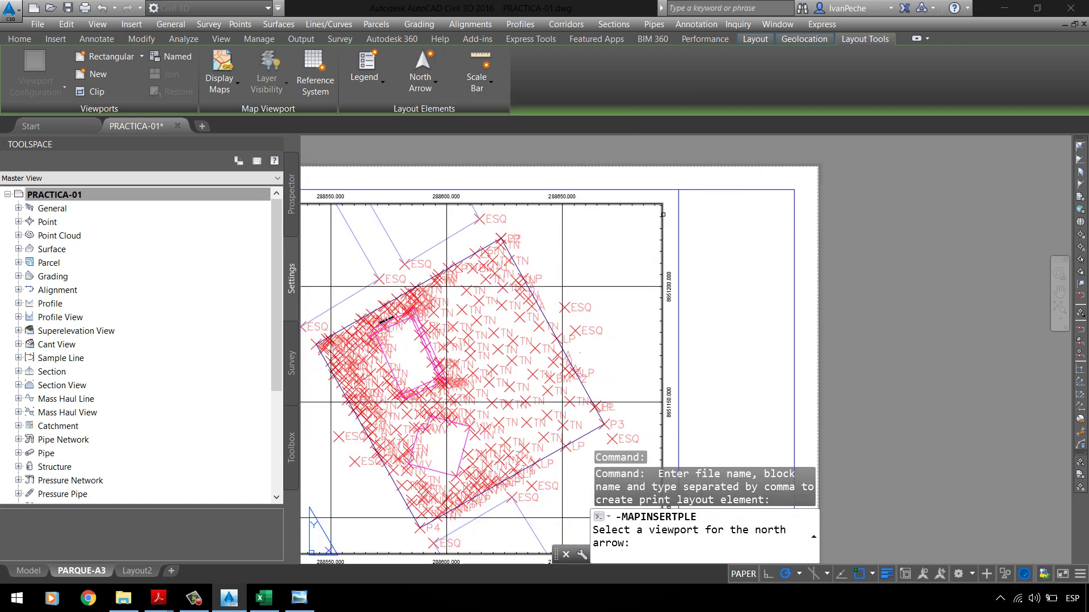
click(662, 214)
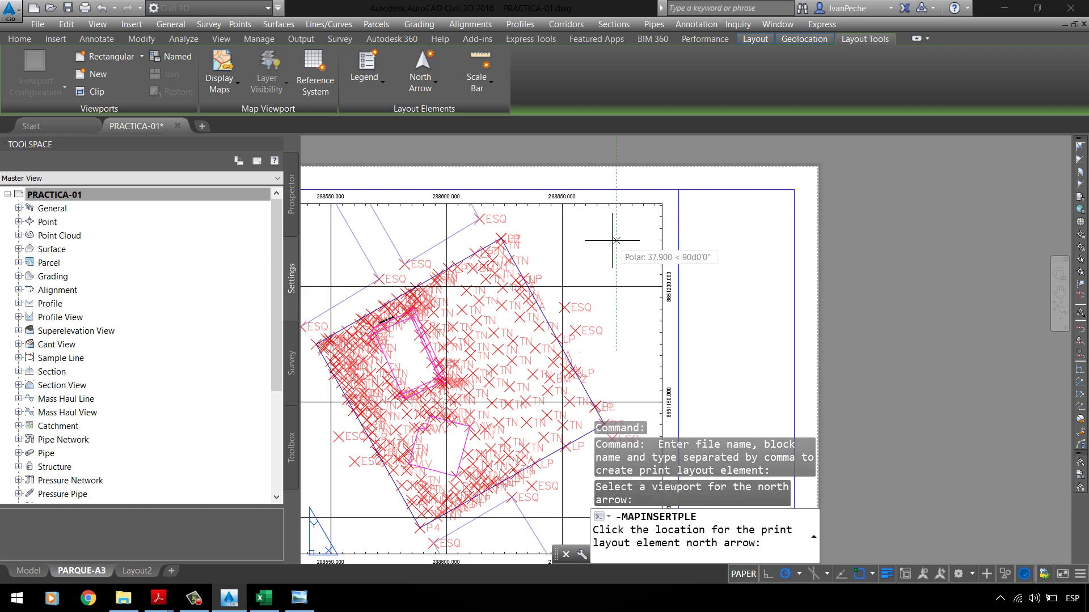
scroll(618, 240, up, 3)
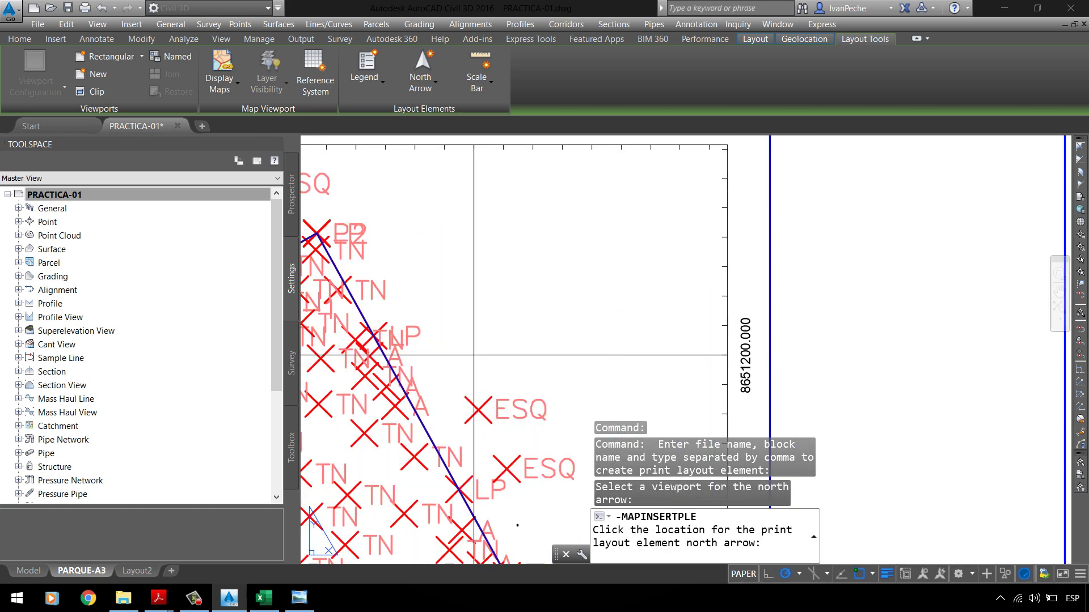
scroll(626, 232, up, 5)
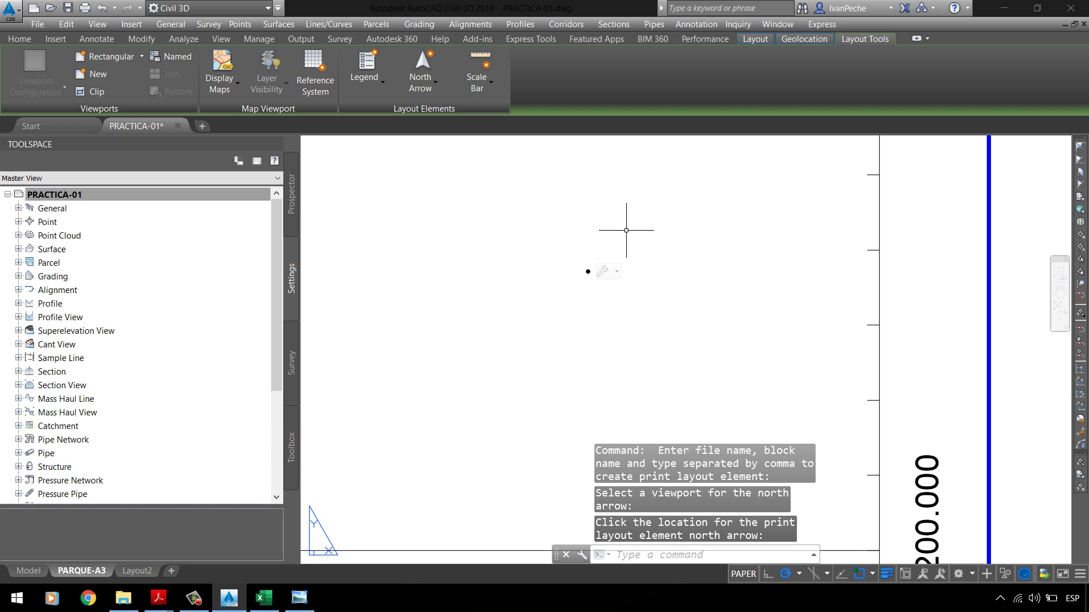
click(642, 308)
Step: Resize the north arrow to a size of 15
click(513, 151)
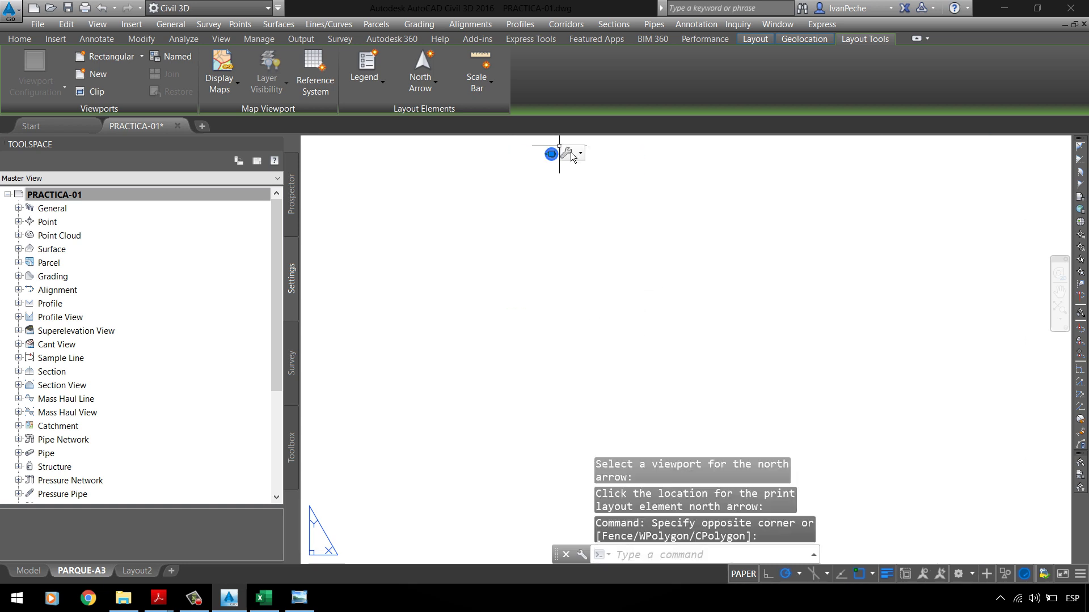
scroll(520, 169, up, 8)
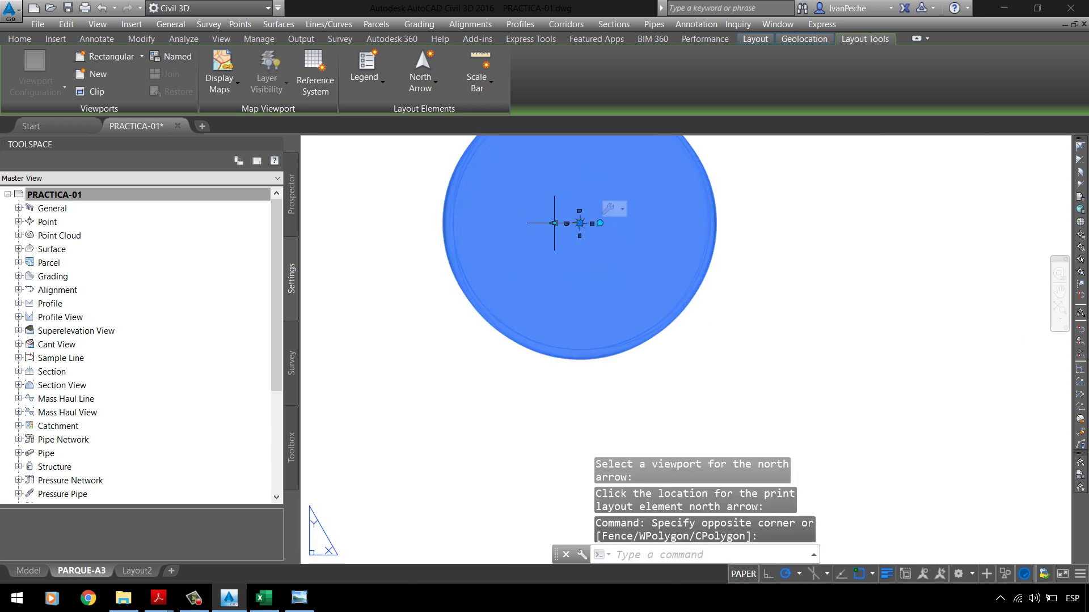
click(554, 222)
scroll(741, 219, down, 5)
scroll(493, 250, up, 5)
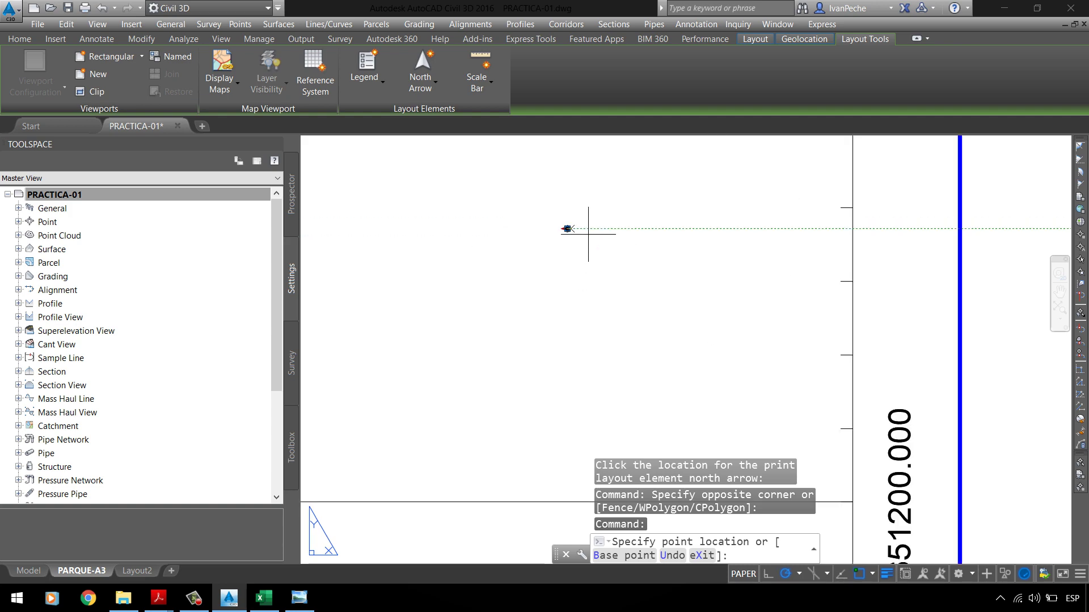
scroll(588, 234, down, 5)
scroll(550, 230, up, 5)
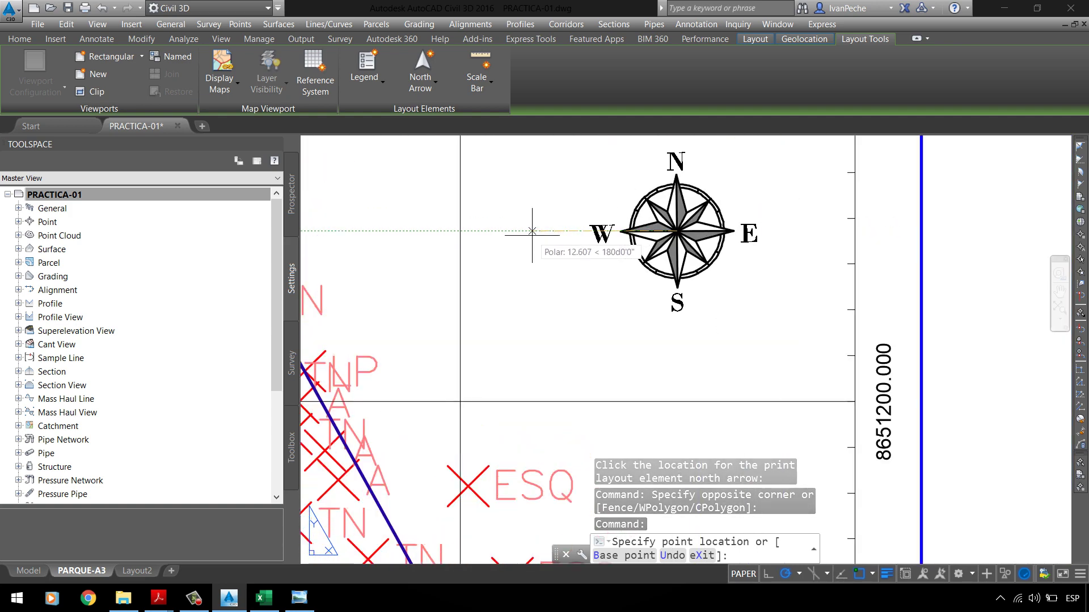
text(15)
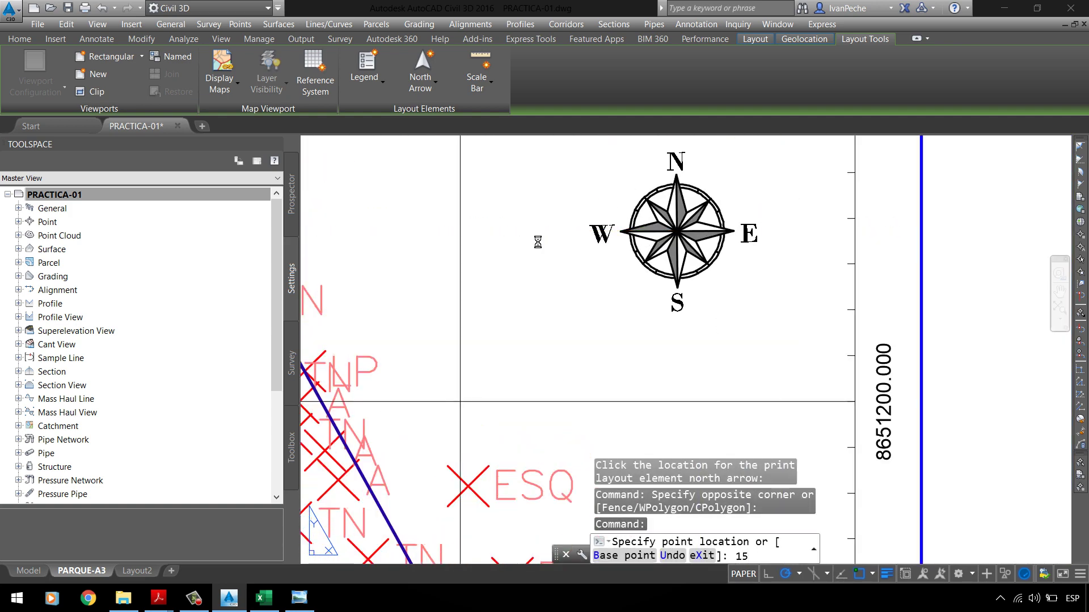
key(Return)
scroll(532, 235, down, 4)
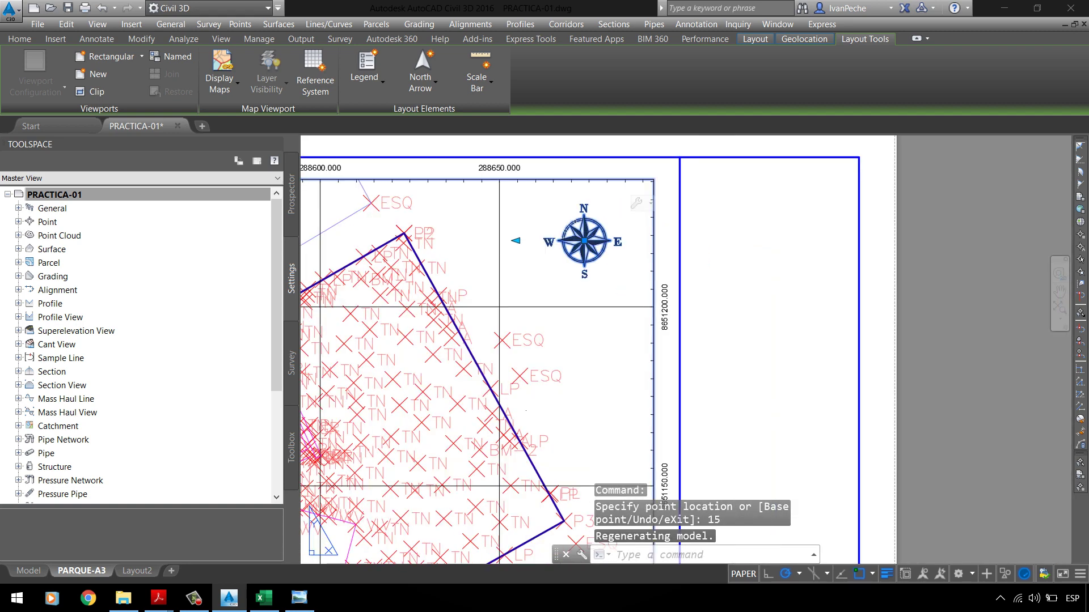
key(Escape)
Step: Clear the leftover selections around the north arrow and save the drawing
scroll(584, 241, down, 3)
scroll(574, 232, up, 5)
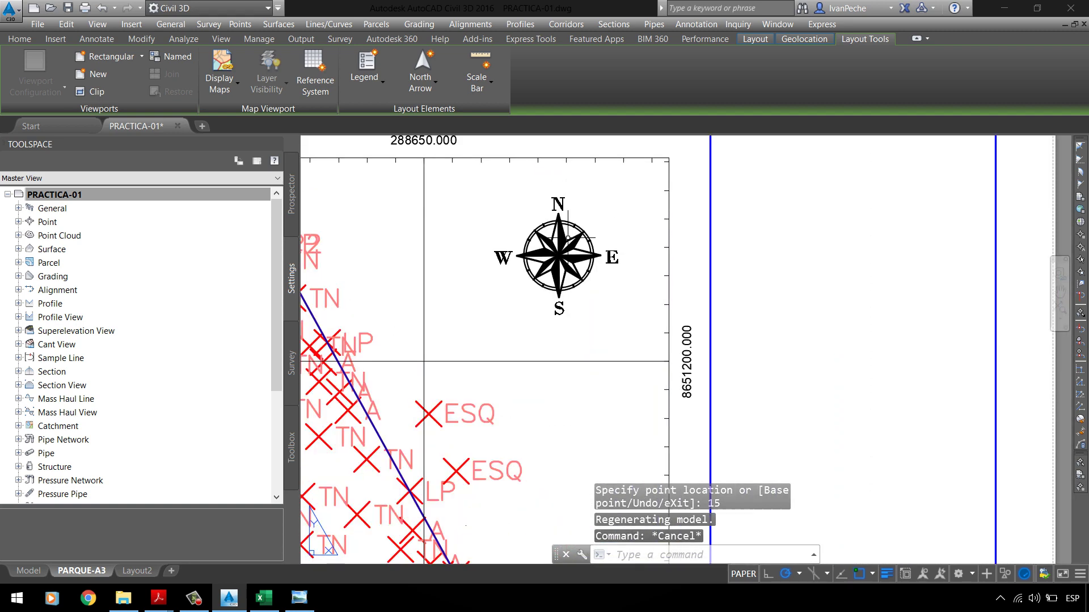
click(575, 232)
click(572, 237)
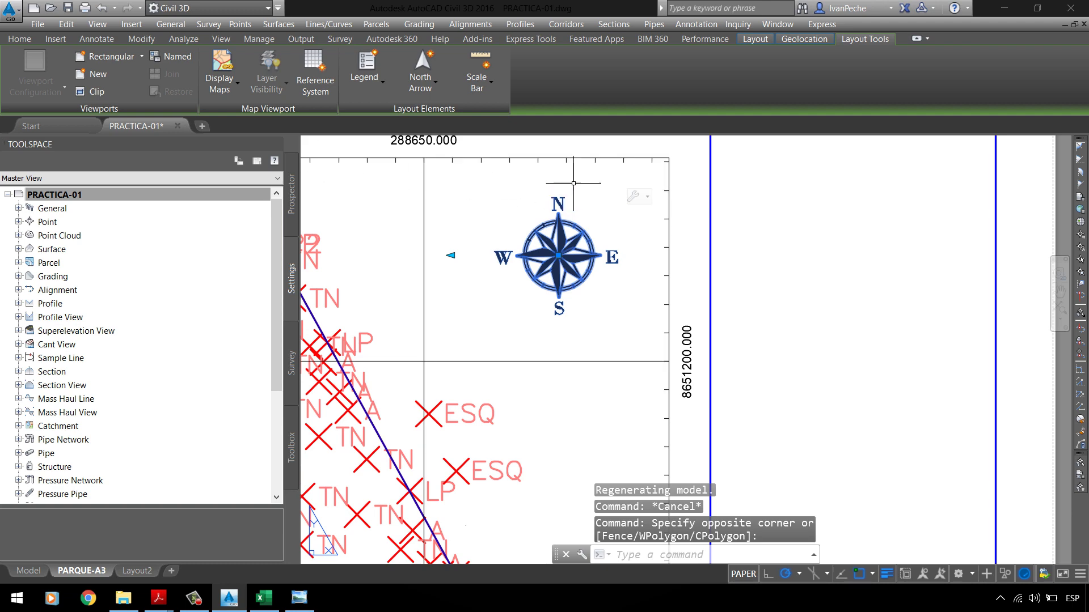
scroll(584, 158, down, 3)
key(Escape)
click(528, 217)
key(Escape)
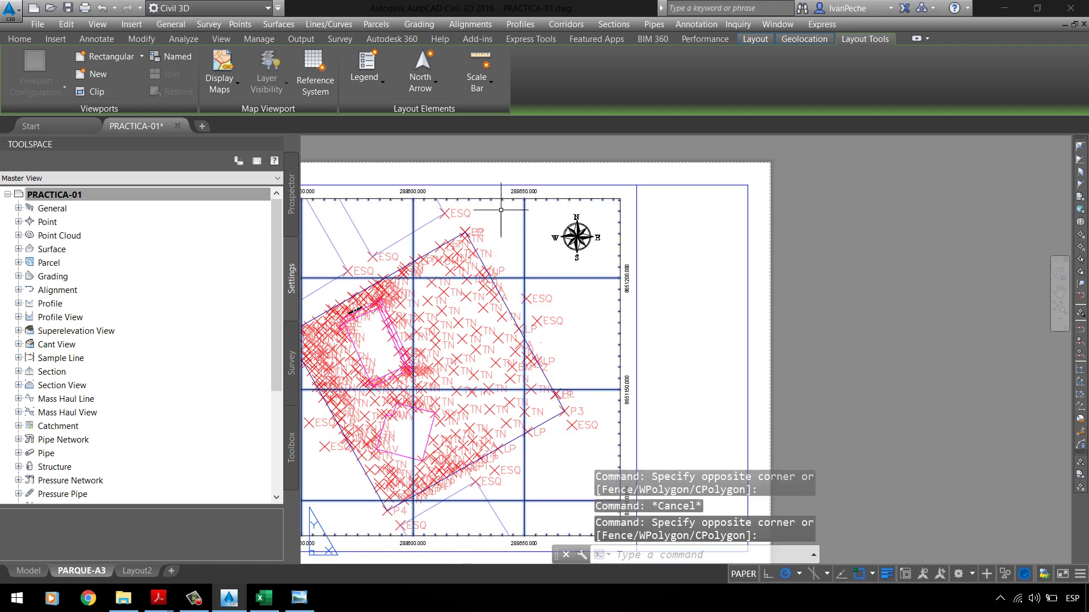
click(544, 259)
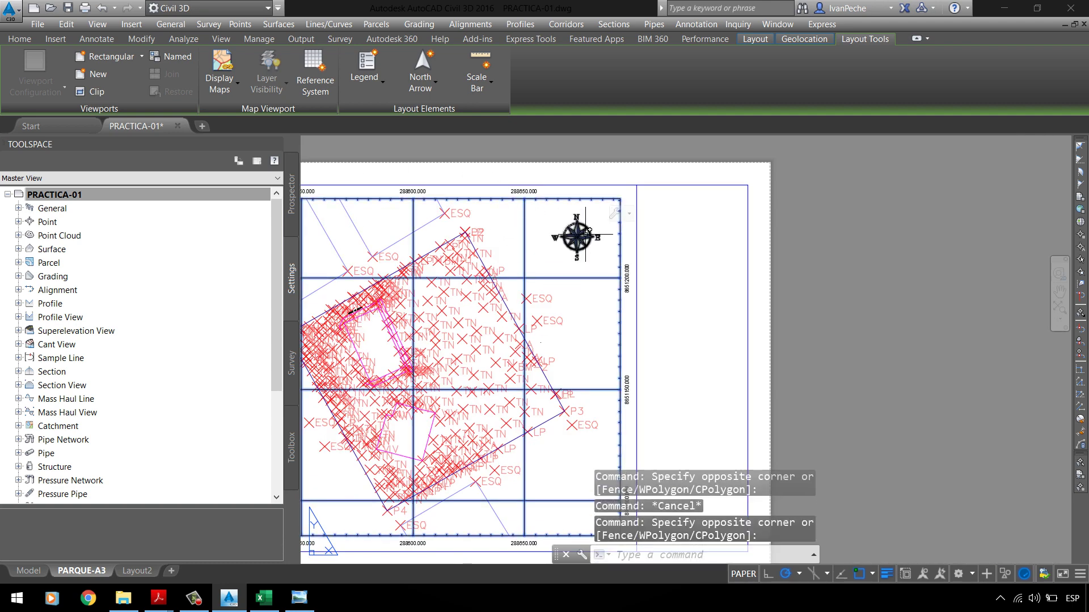
key(Escape)
scroll(652, 255, down, 3)
scroll(575, 272, up, 3)
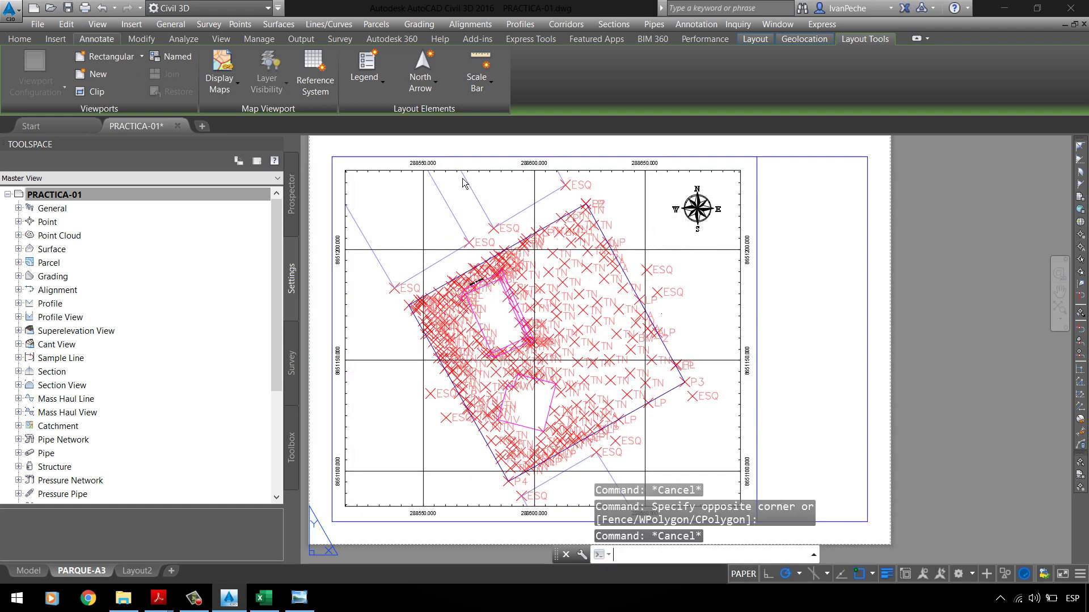
key(ctrl+s)
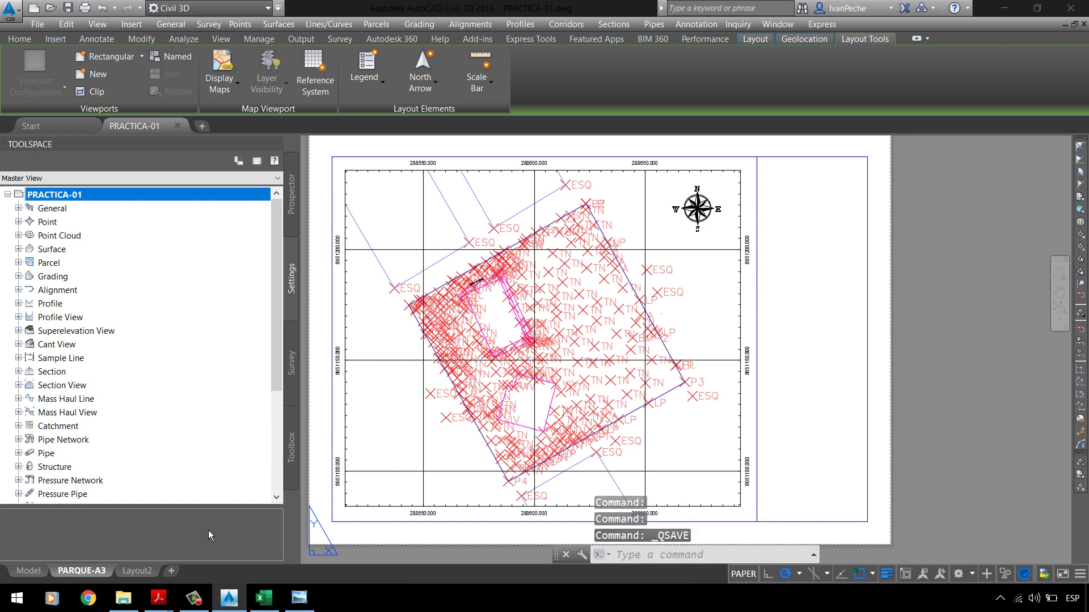
Step: Draw a circle beside the site in model space
click(41, 572)
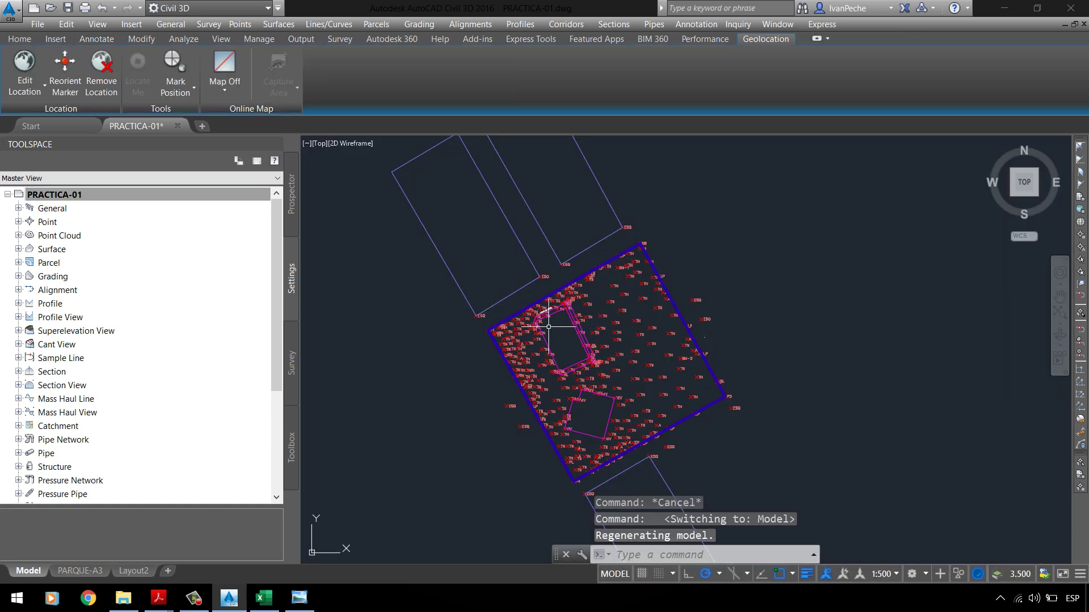
text(C)
key(Return)
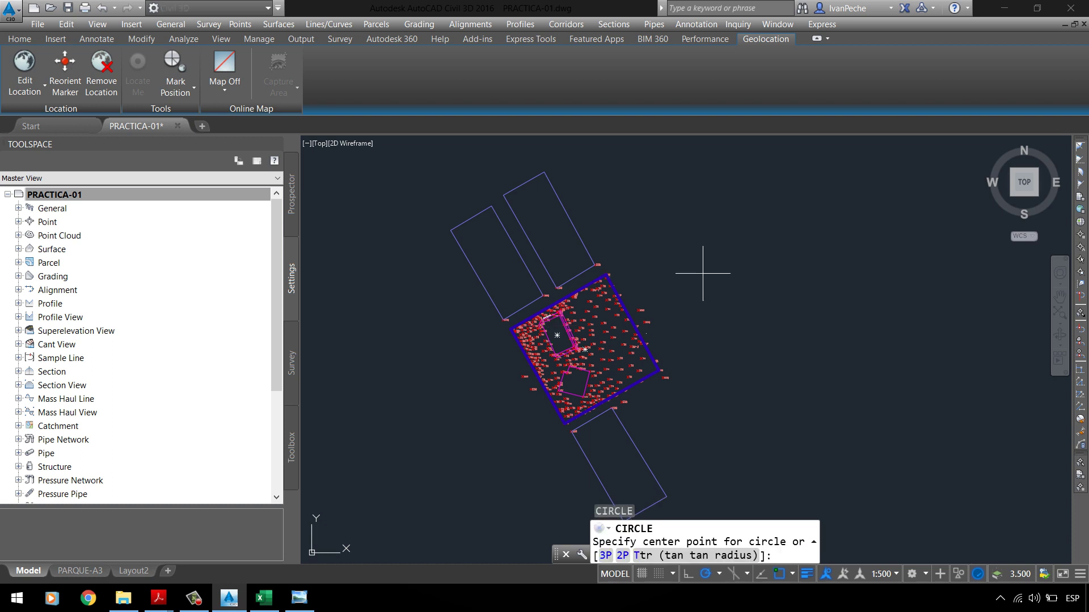
scroll(674, 292, up, 2)
click(673, 289)
click(685, 256)
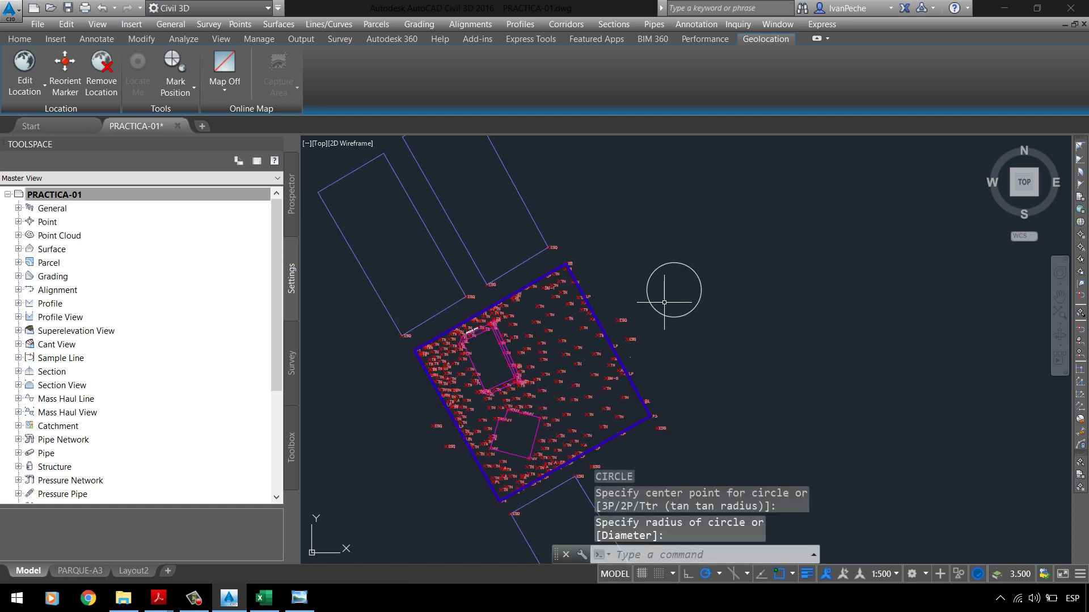
Step: Draw vertical, inclined and horizontal construction lines (XL) through the circle's centre
text(XL)
key(Return)
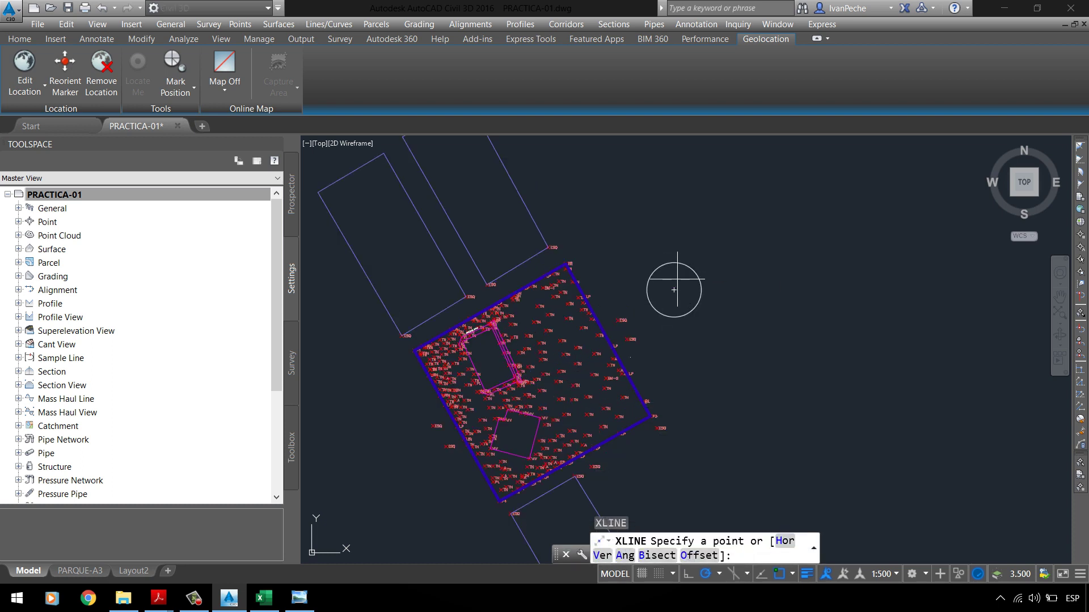
click(673, 289)
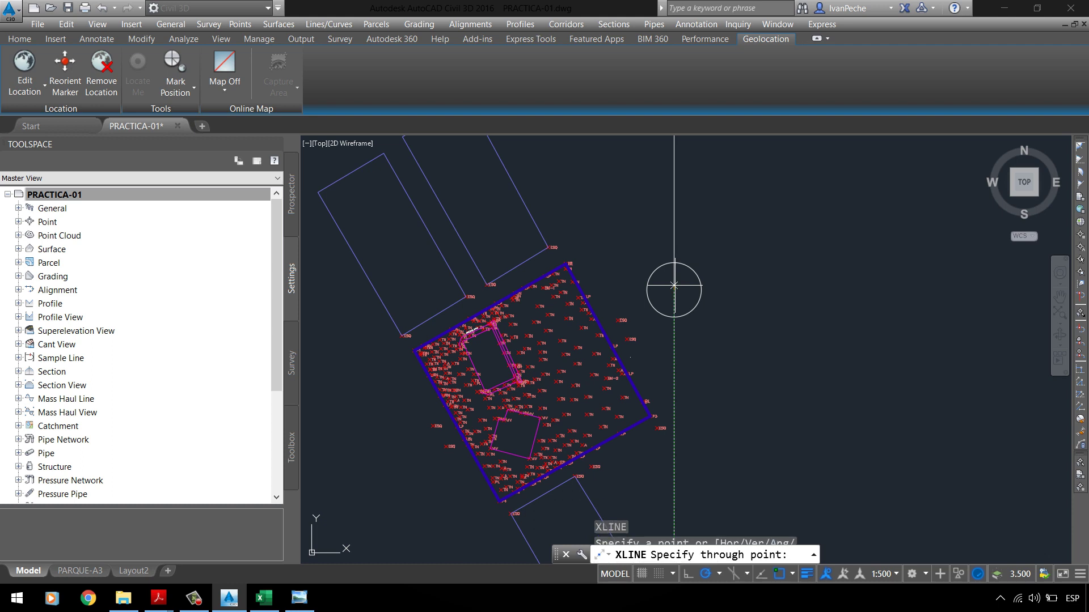
click(674, 213)
click(719, 283)
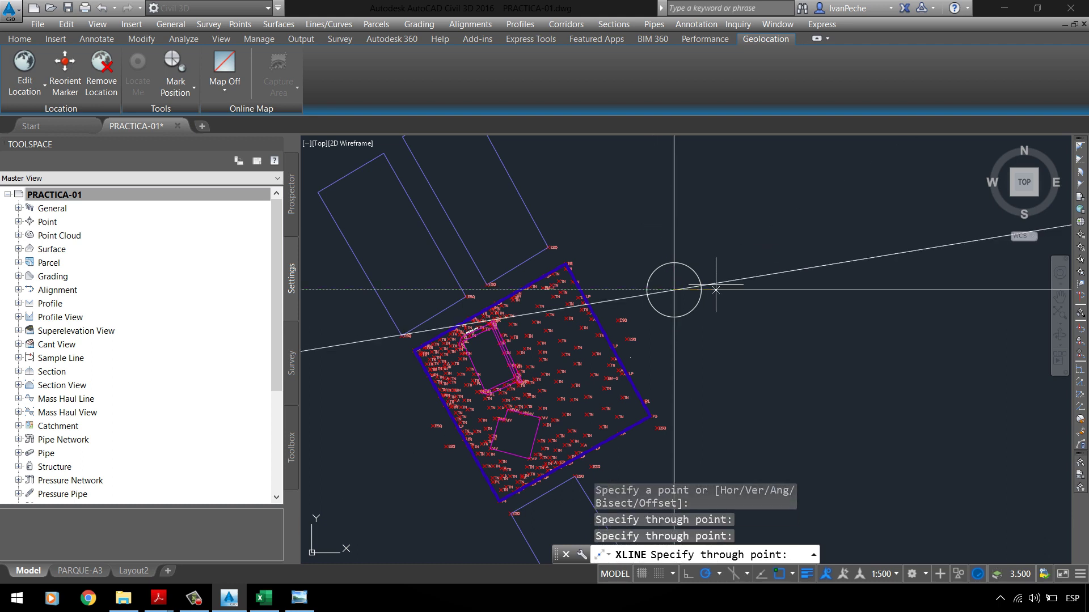
click(718, 290)
key(Escape)
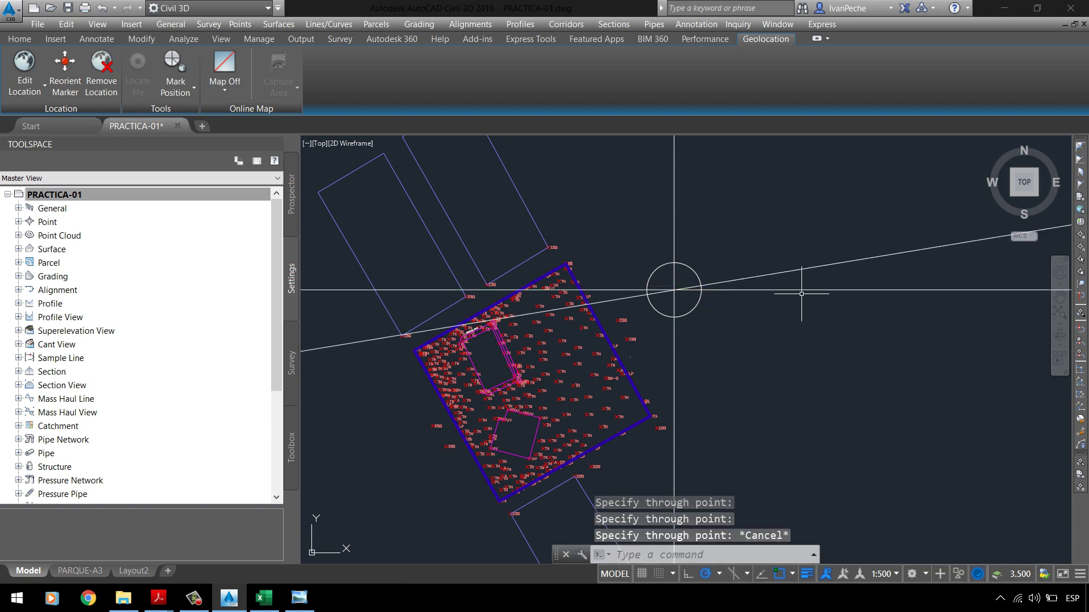
Step: Delete the unwanted inclined construction line
click(799, 275)
click(784, 251)
key(Delete)
scroll(686, 292, up, 4)
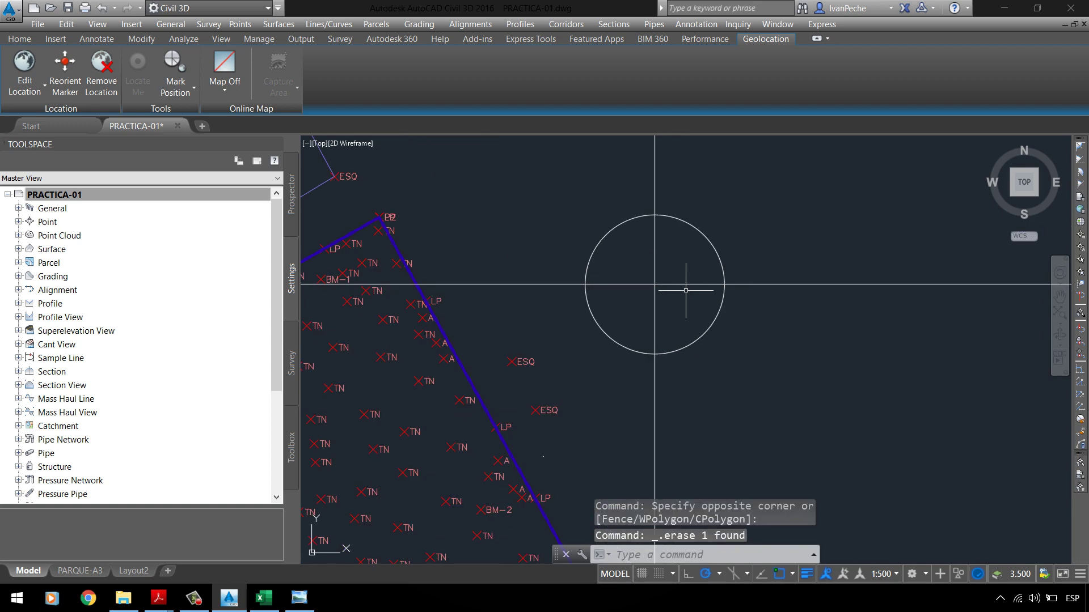
click(699, 237)
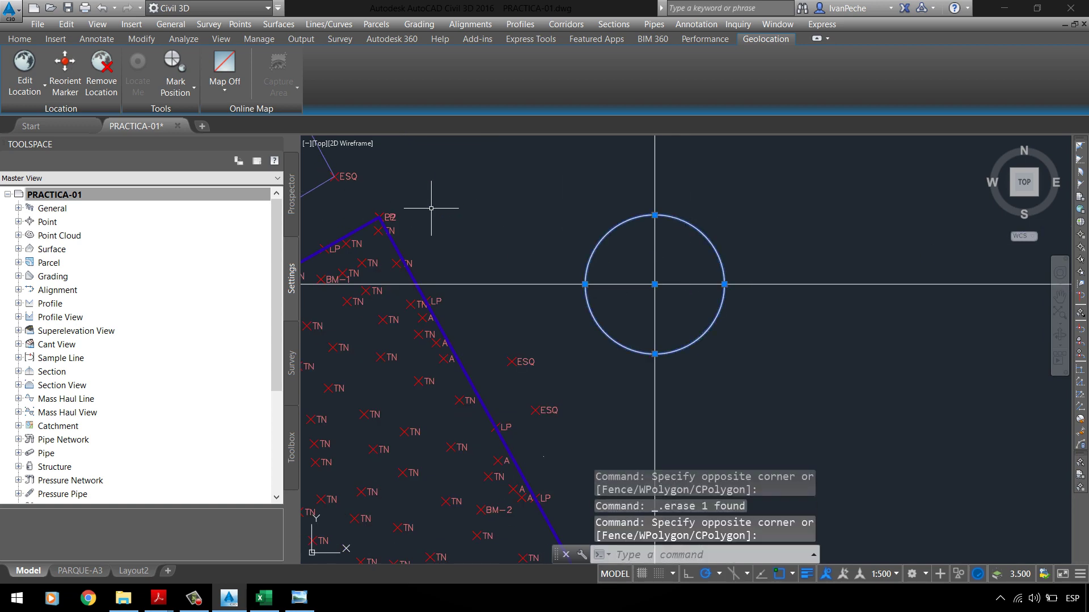
key(Escape)
Step: Open the Properties palette and select the circle
click(19, 38)
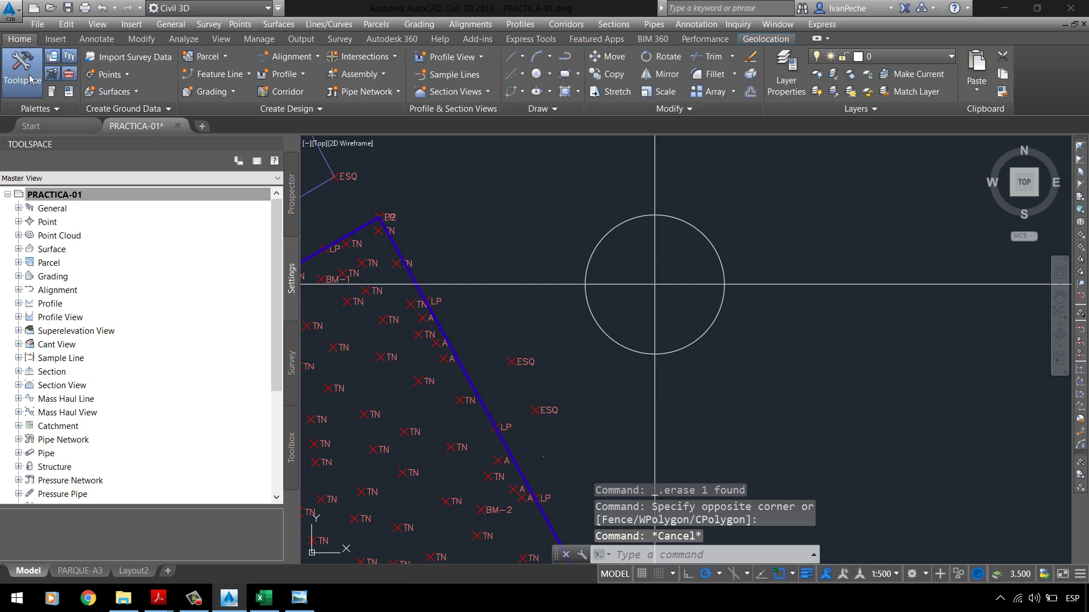
click(22, 71)
click(69, 91)
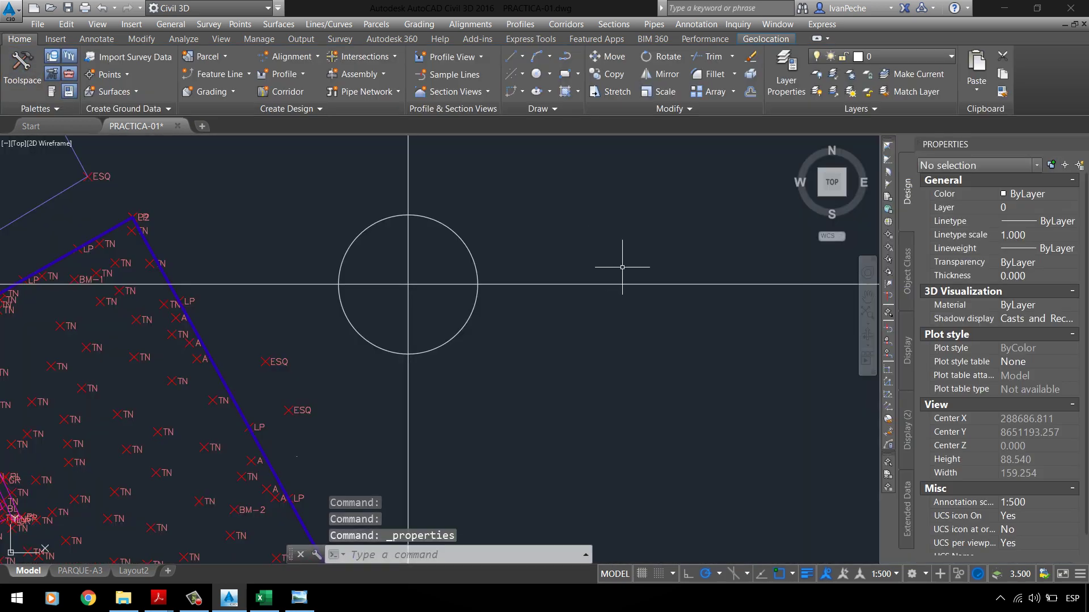
click(463, 229)
click(444, 236)
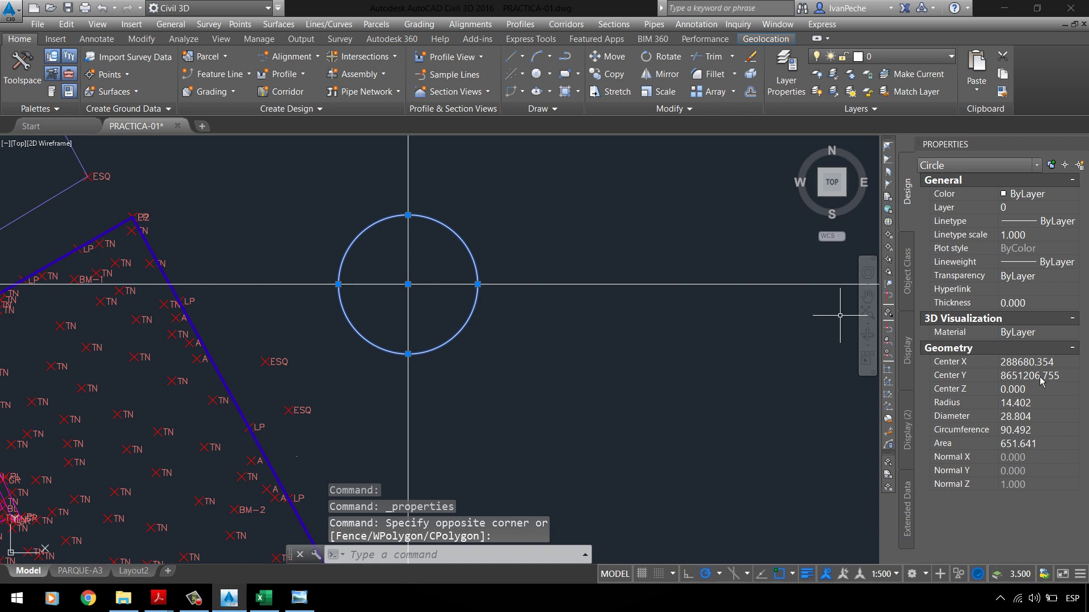
Step: Set the circle's Center X to 288650.000 and lower its Center Y value
click(1041, 363)
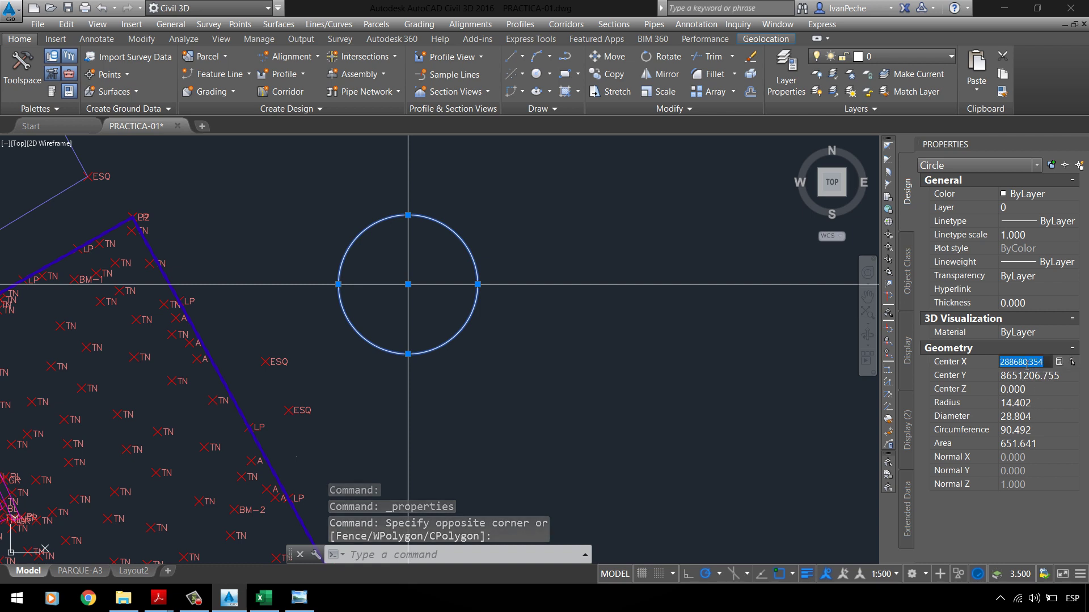
drag(1043, 361, 1053, 363)
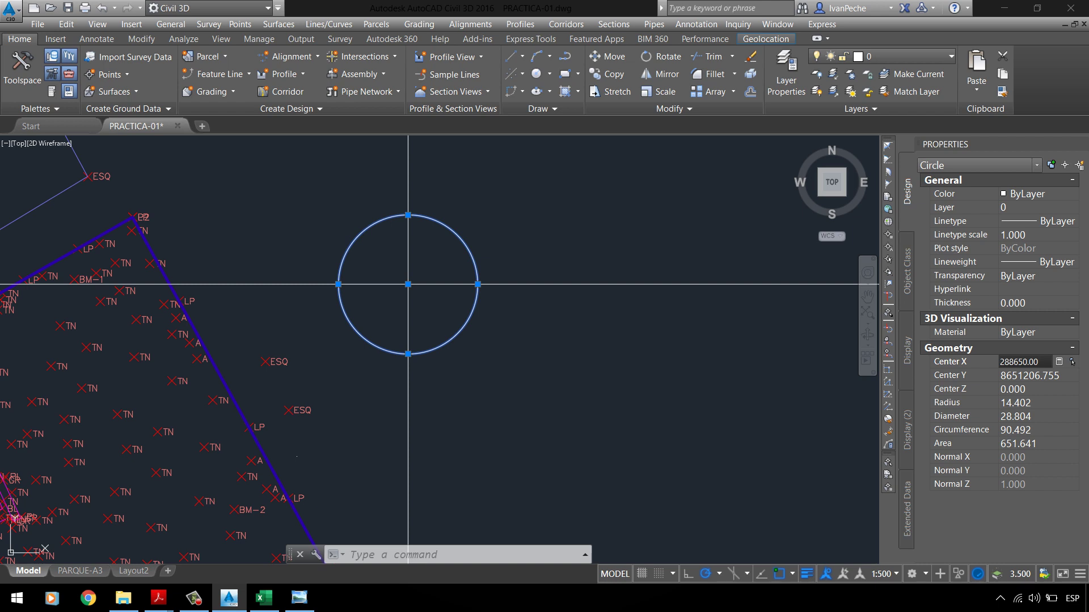
click(1049, 375)
click(1032, 379)
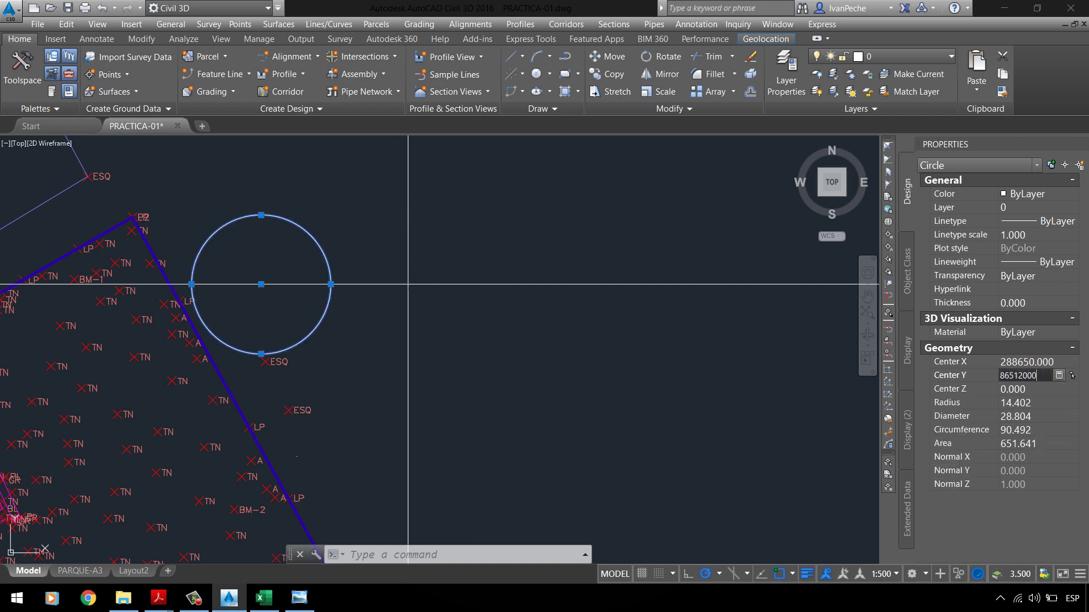
key(Escape)
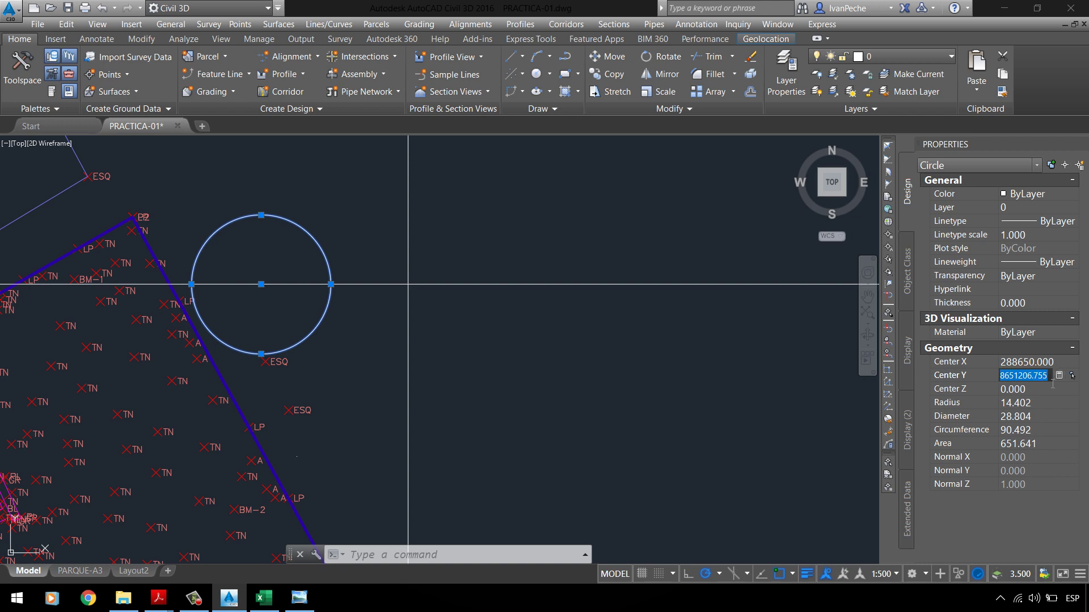
click(1036, 382)
key(Return)
click(516, 343)
key(Escape)
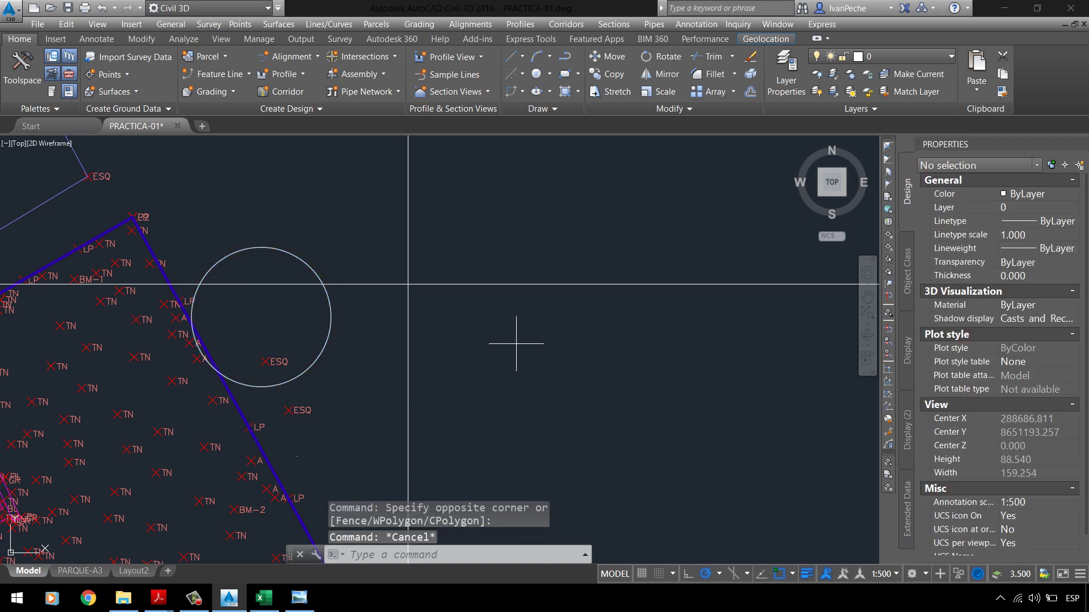
Step: Try moving the construction lines' intersection, then bring up PC-01 UPLA.pdf in Acrobat Reader
click(497, 343)
click(399, 285)
click(408, 284)
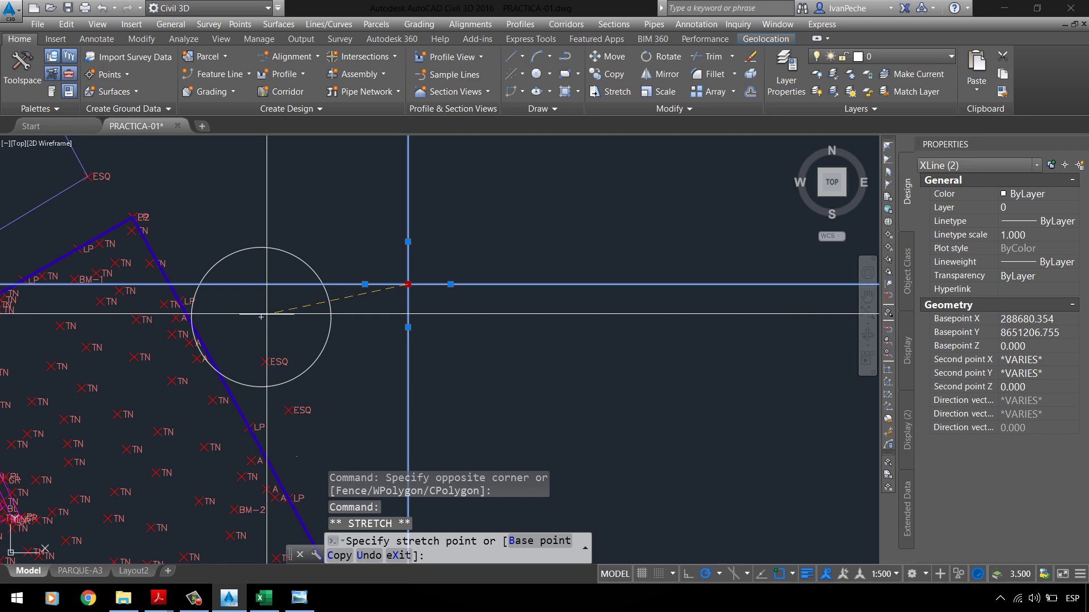
key(Escape)
key(Escape)
scroll(414, 278, down, 4)
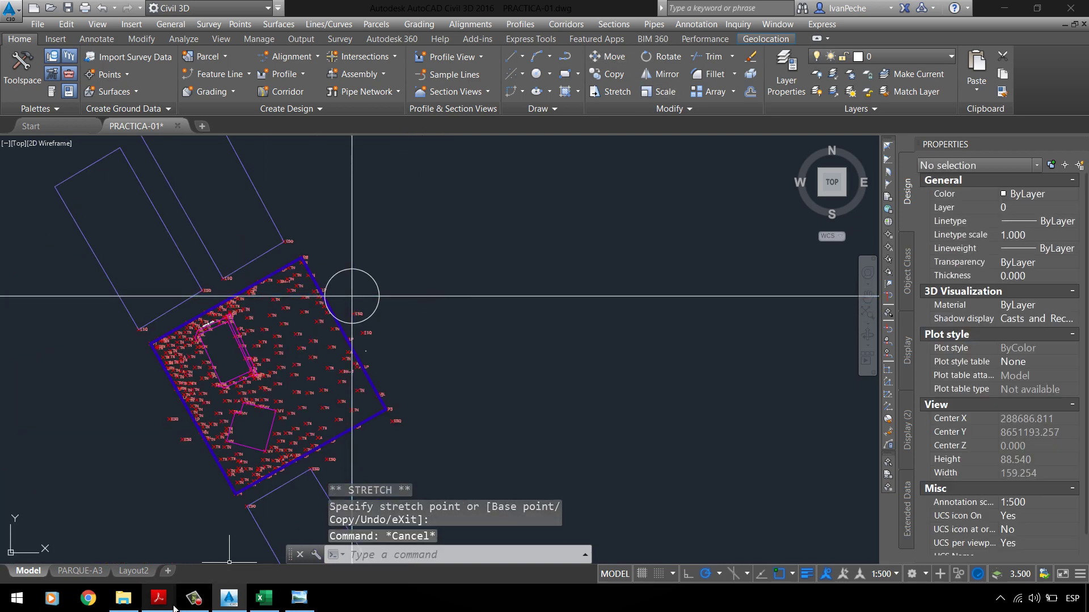
mouse_move(159, 597)
click(158, 567)
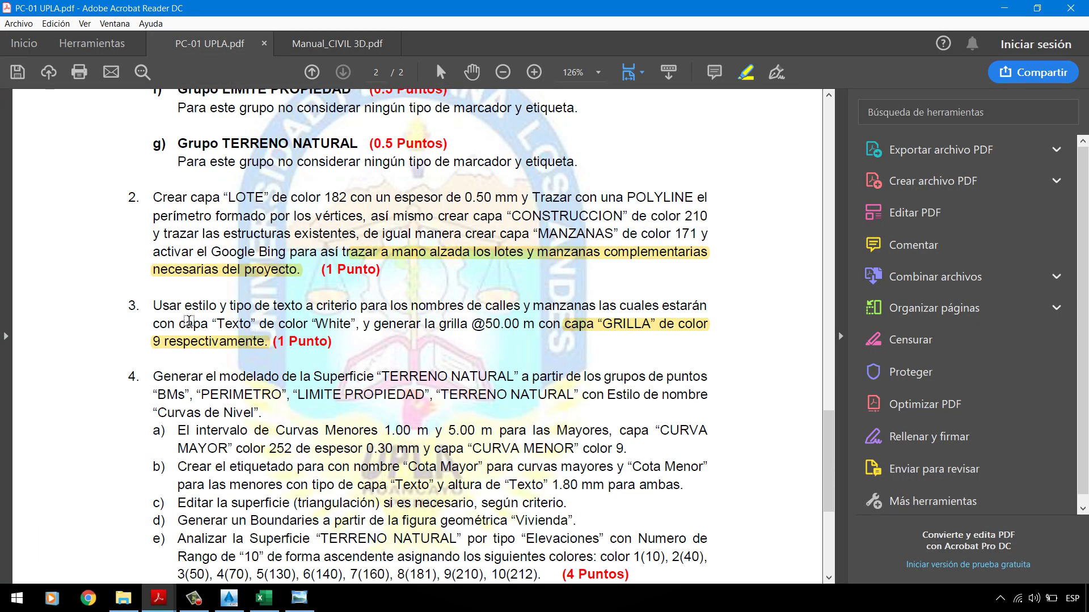
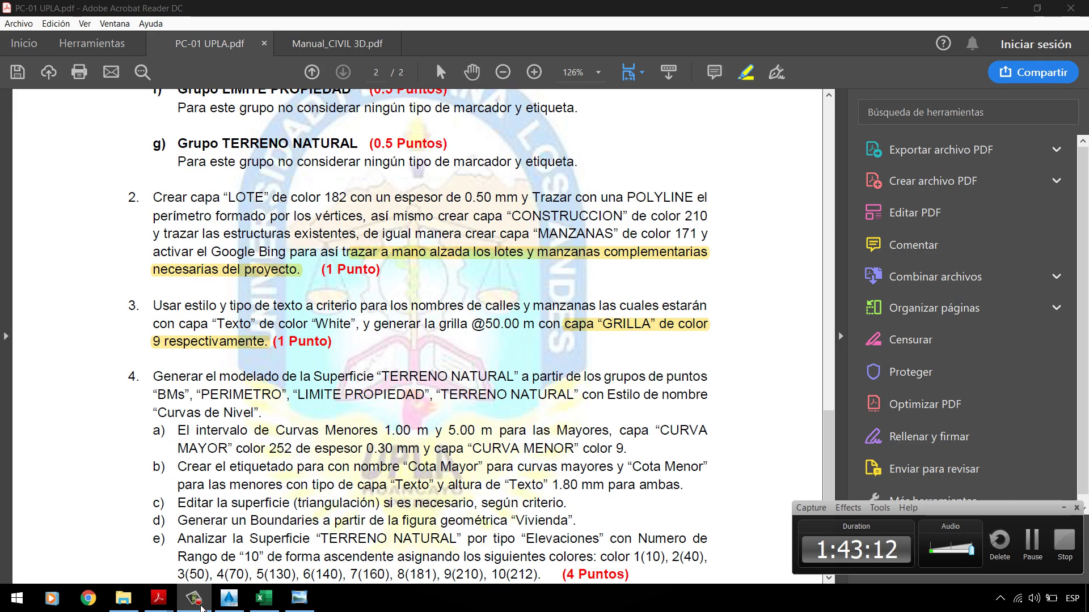
Step: Zoom into the surveyed park points in Civil 3D, then bring up the C3P-PTPARQUE1 plan image
click(245, 604)
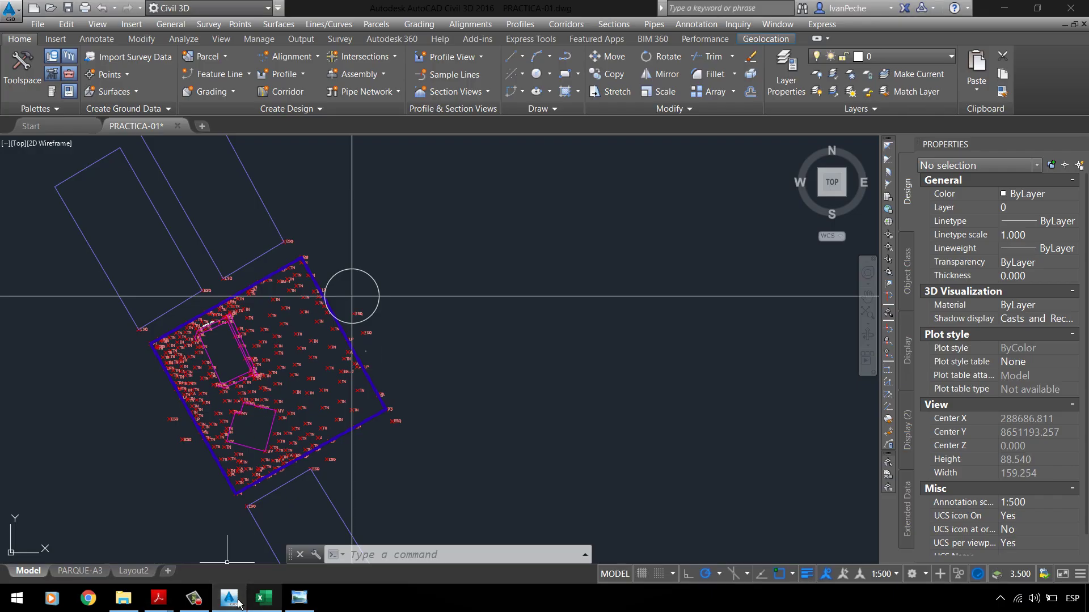
scroll(191, 398, up, 2)
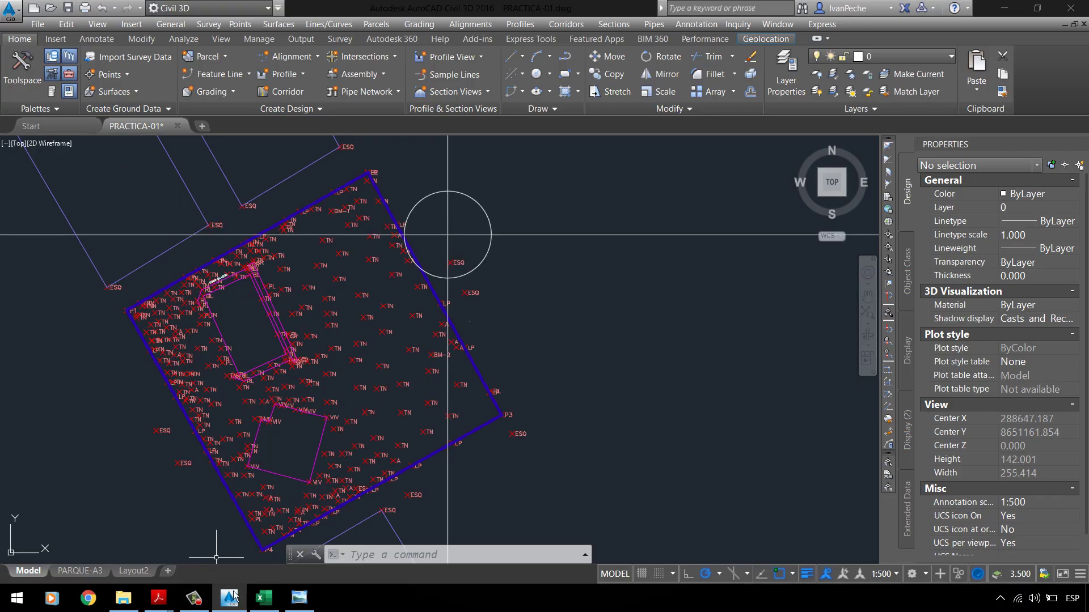
click(300, 599)
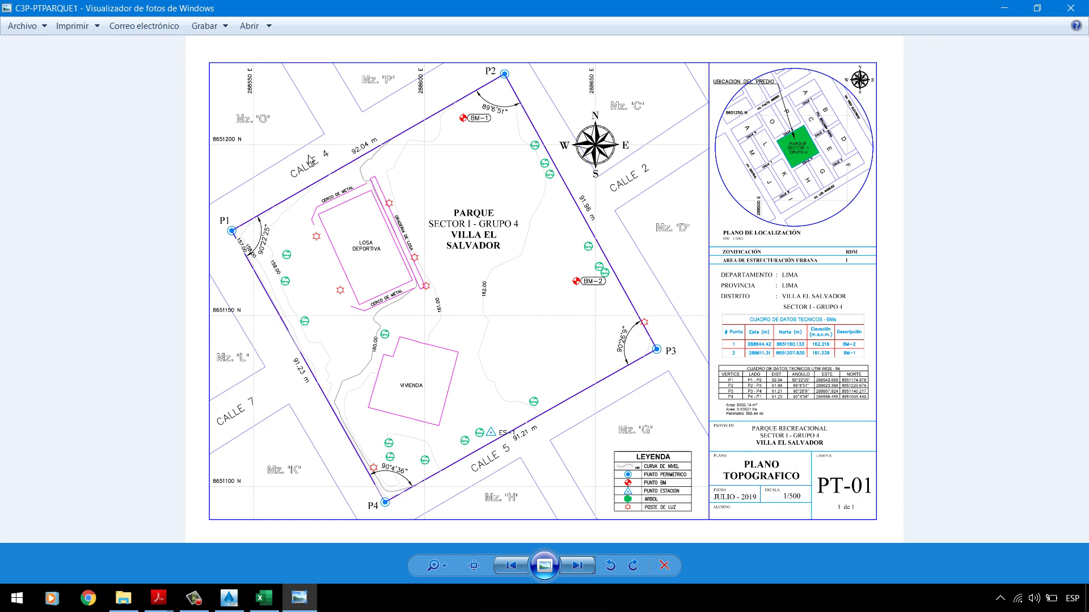
Step: Zoom and pan the PT-01 plan to its title block and LEYENDA, then minimize Photo Viewer
scroll(837, 131, up, 2)
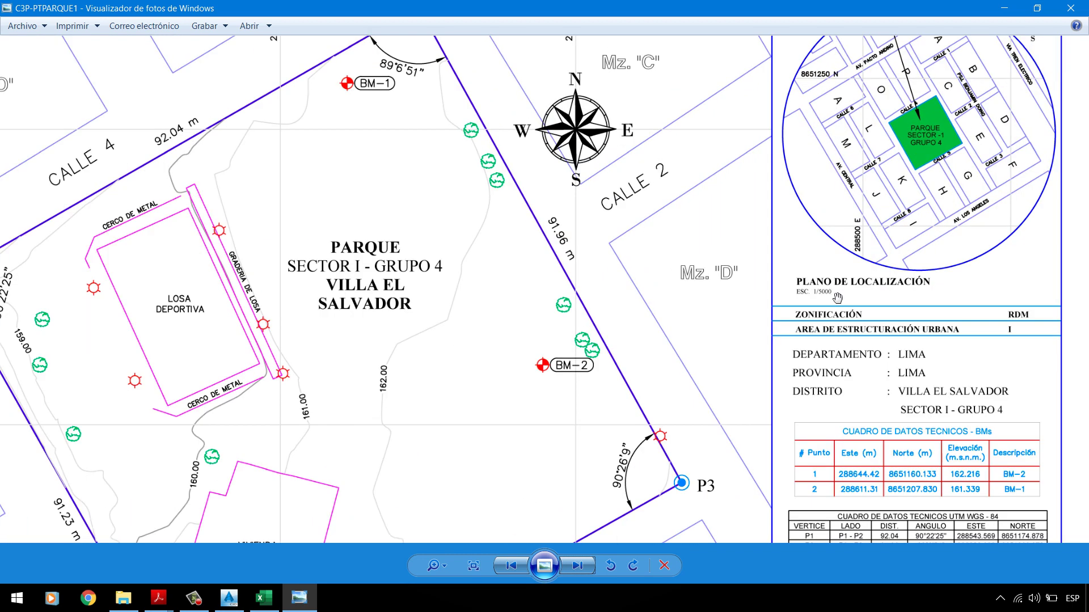
scroll(838, 297, up, 2)
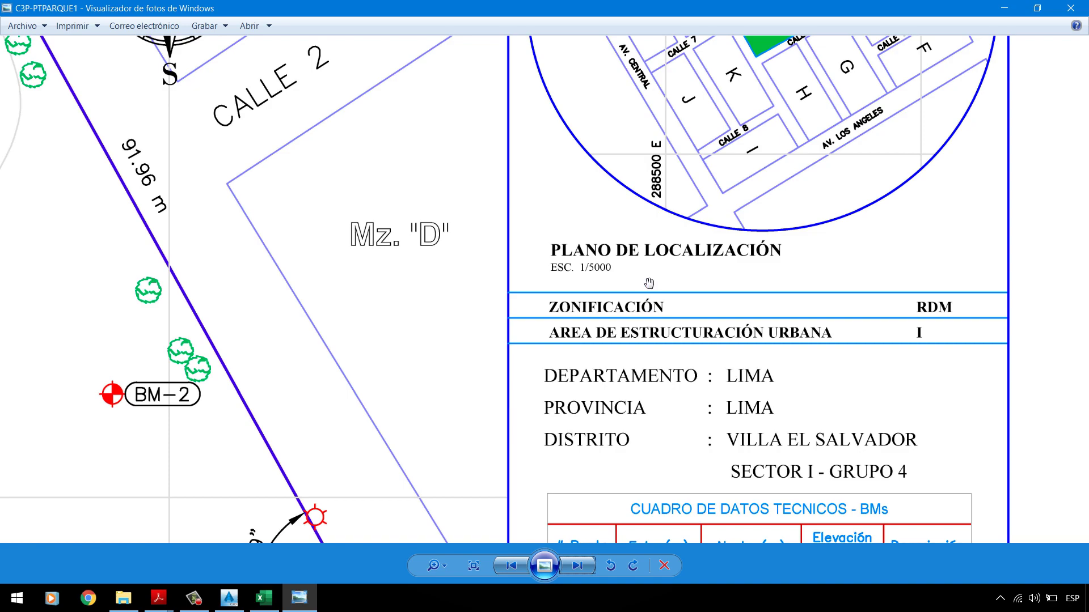
scroll(730, 248, down, 2)
drag(794, 510, 794, 249)
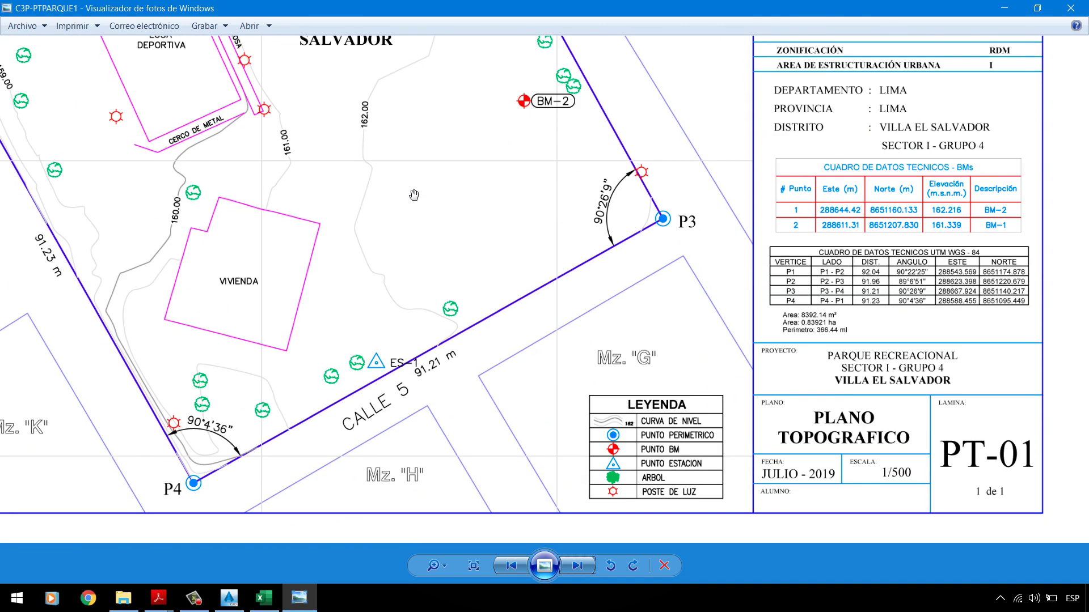
scroll(799, 323, up, 3)
scroll(681, 282, down, 3)
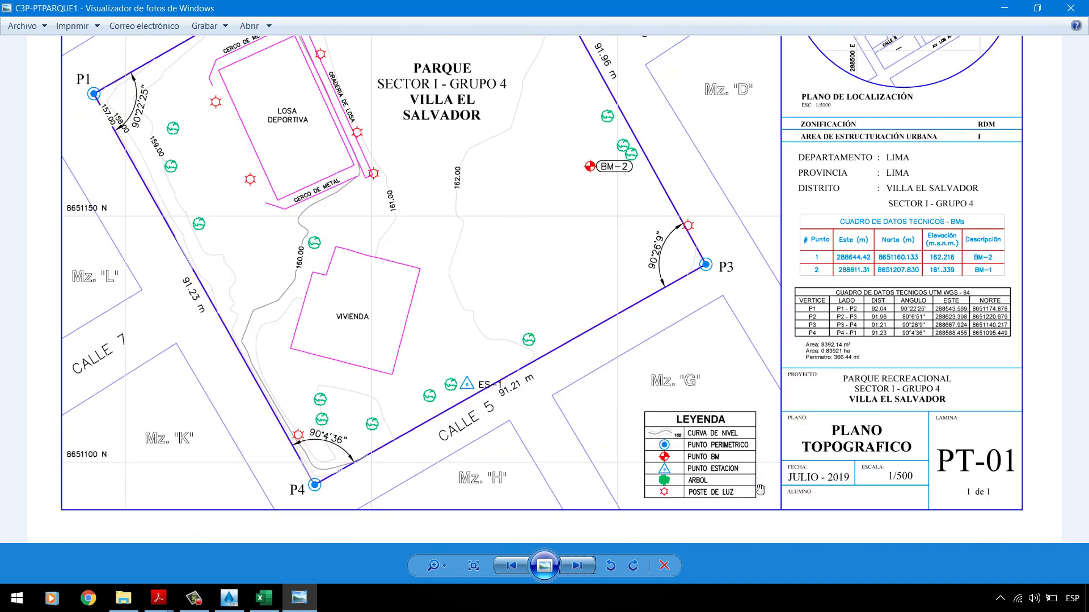
scroll(760, 489, up, 3)
drag(674, 411, 624, 336)
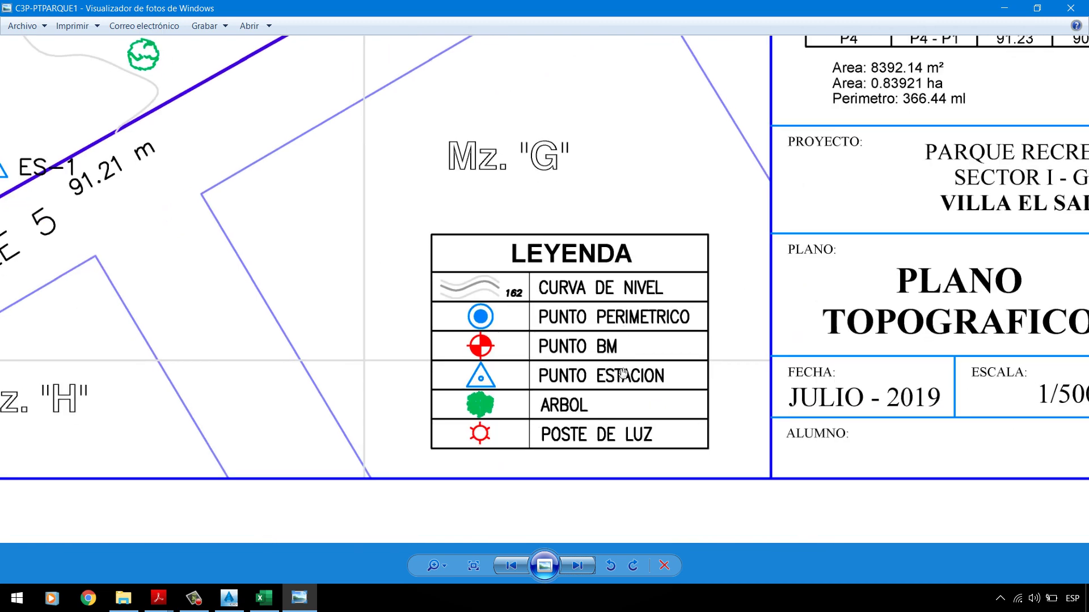
scroll(578, 340, down, 2)
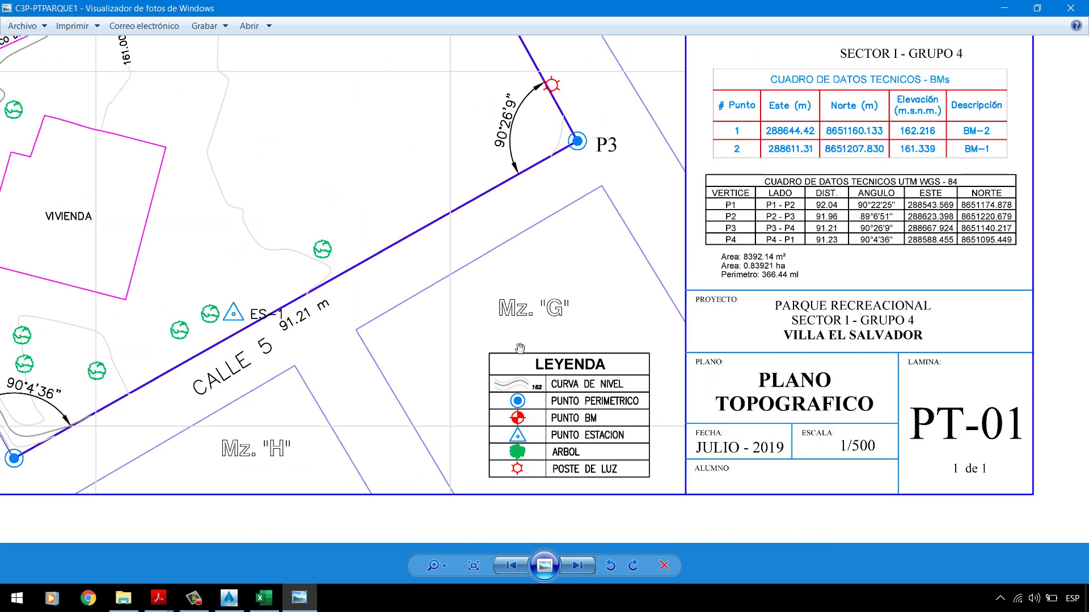
scroll(520, 349, down, 2)
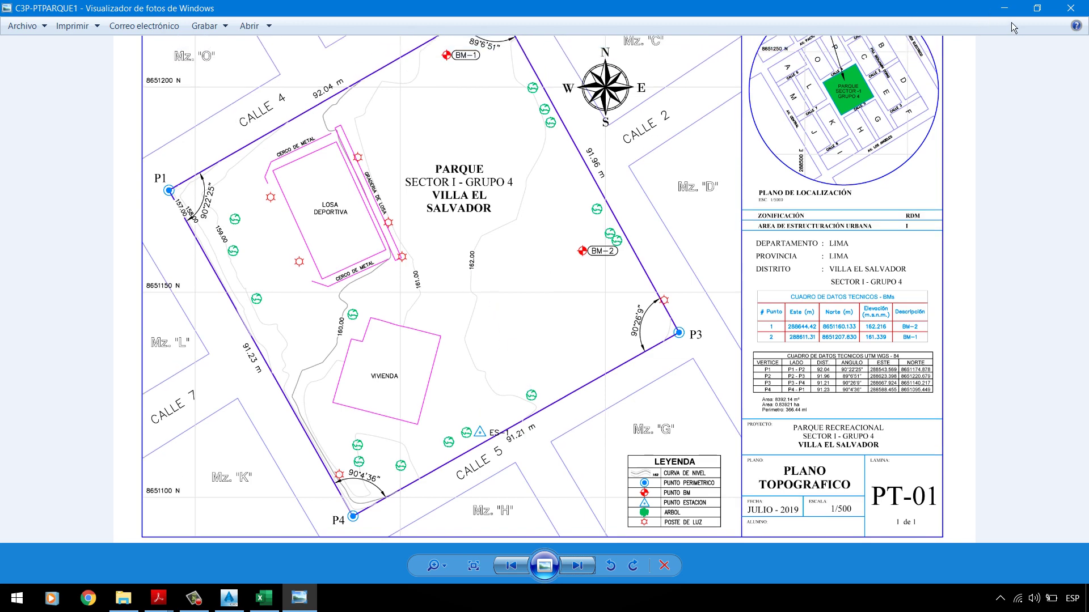
click(1004, 7)
click(593, 293)
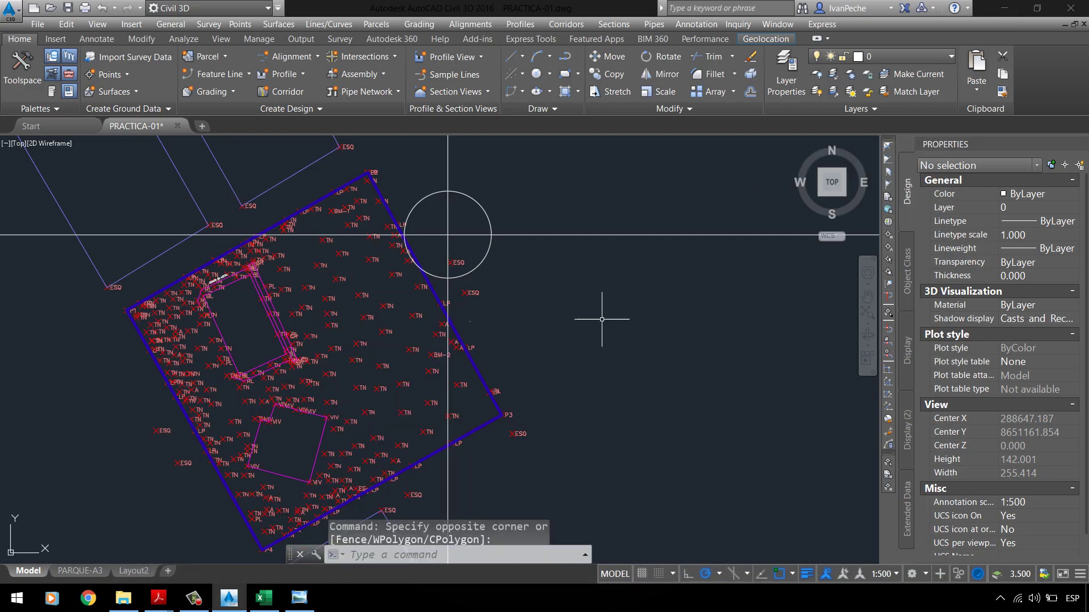
Step: Select the two crossing construction lines to read their coordinates in Properties
scroll(450, 242, up, 3)
scroll(425, 239, down, 3)
scroll(437, 226, up, 2)
scroll(451, 261, up, 2)
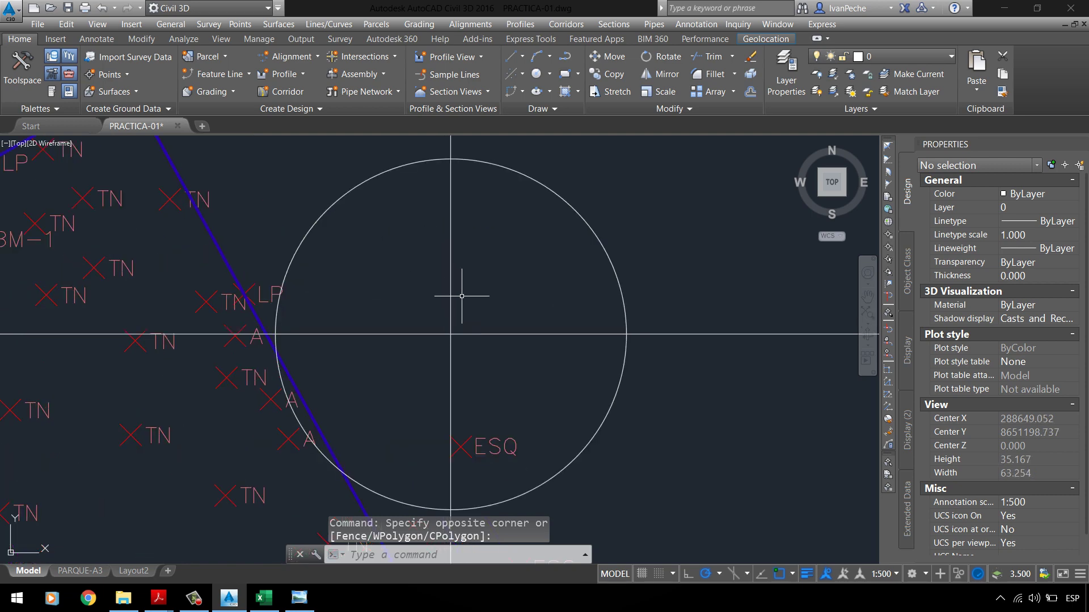
click(448, 300)
click(427, 317)
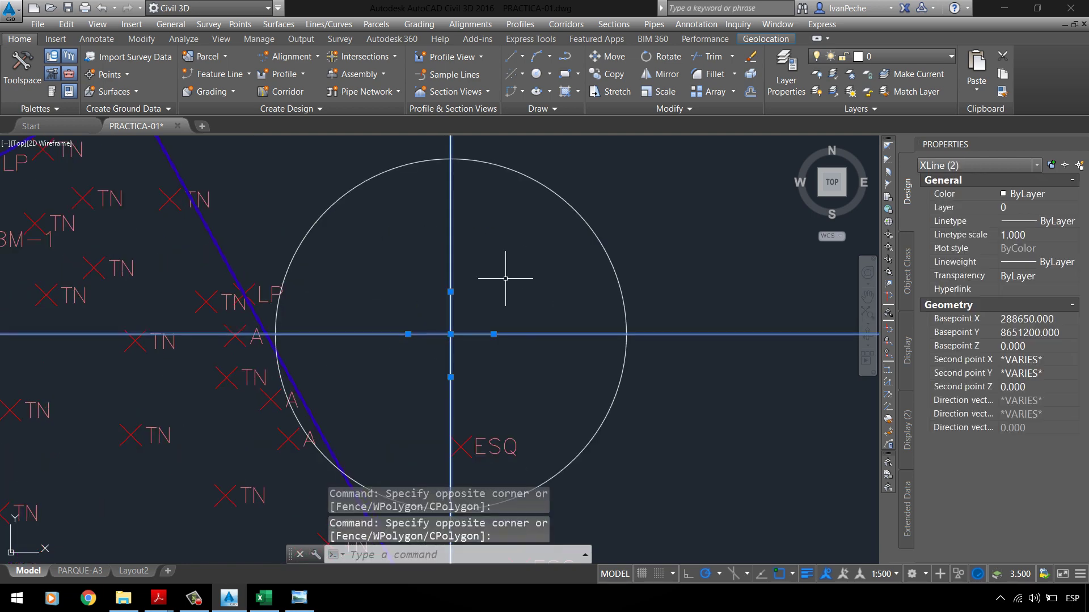
key(Escape)
Step: Inspect the circle at the intersection, centred at 288650 E, 8651200 N, then start OFFSET
click(581, 205)
click(529, 231)
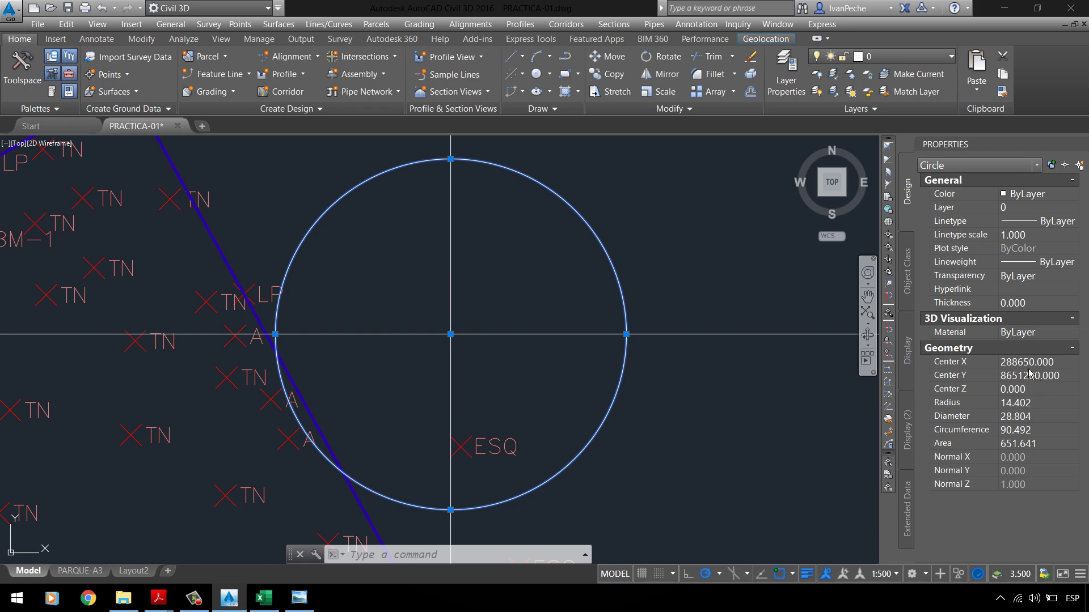
click(513, 350)
scroll(513, 351, down, 4)
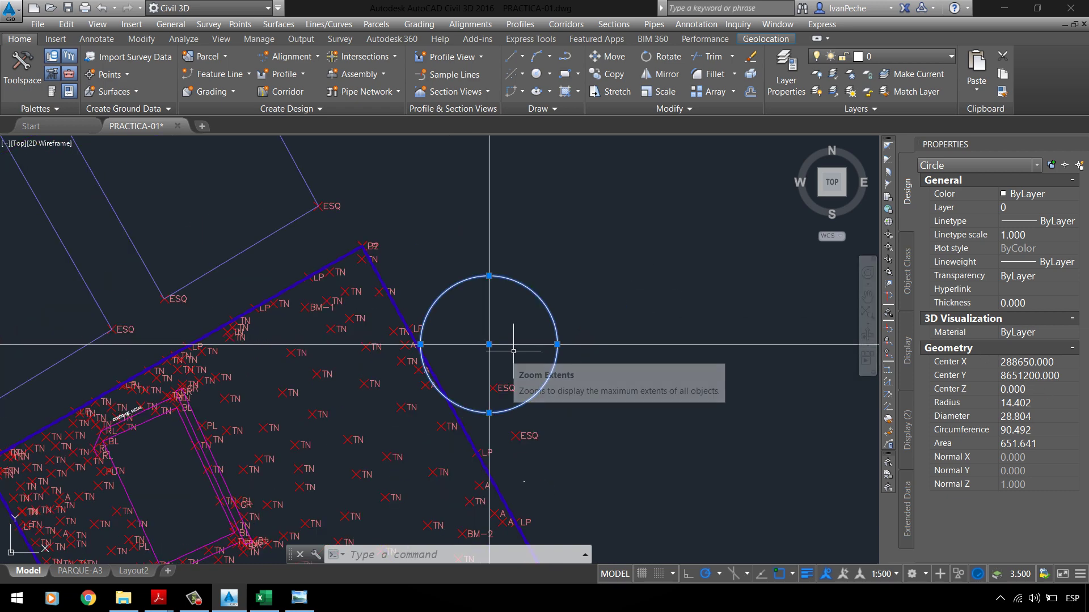
key(Escape)
key(Escape)
text(o)
key(Return)
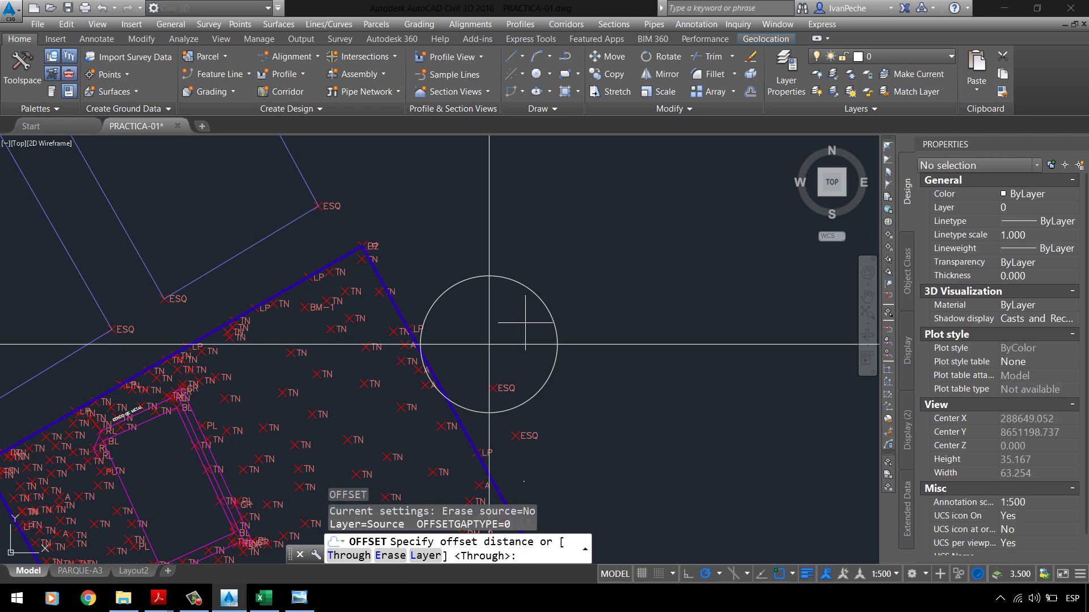
Step: Offset the construction lines at 50: one vertical line right and four horizontal lines below
text(50)
key(Return)
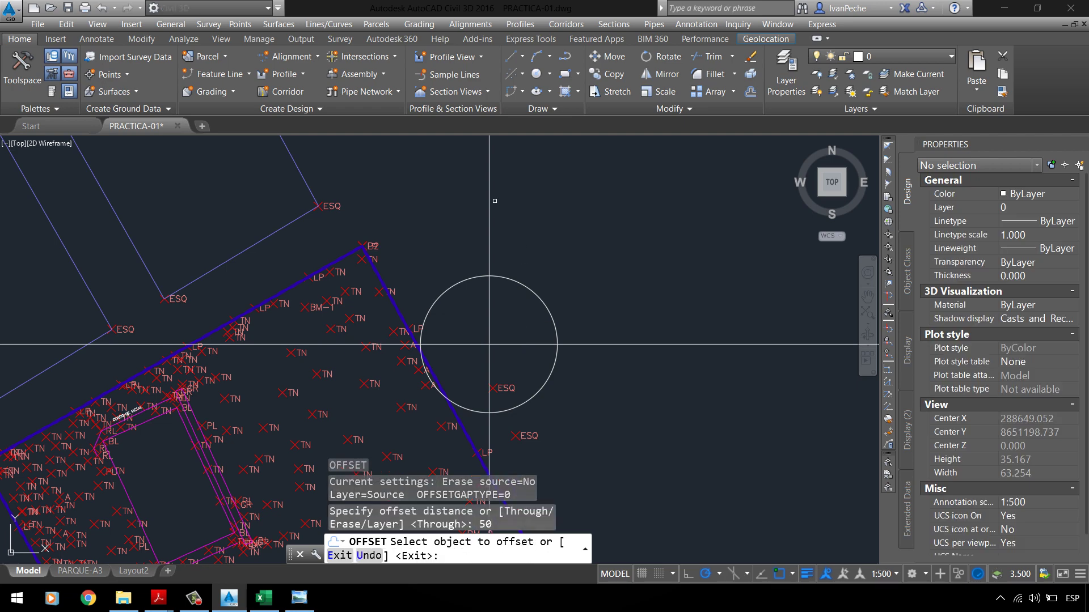
click(489, 198)
scroll(589, 233, down, 4)
click(660, 257)
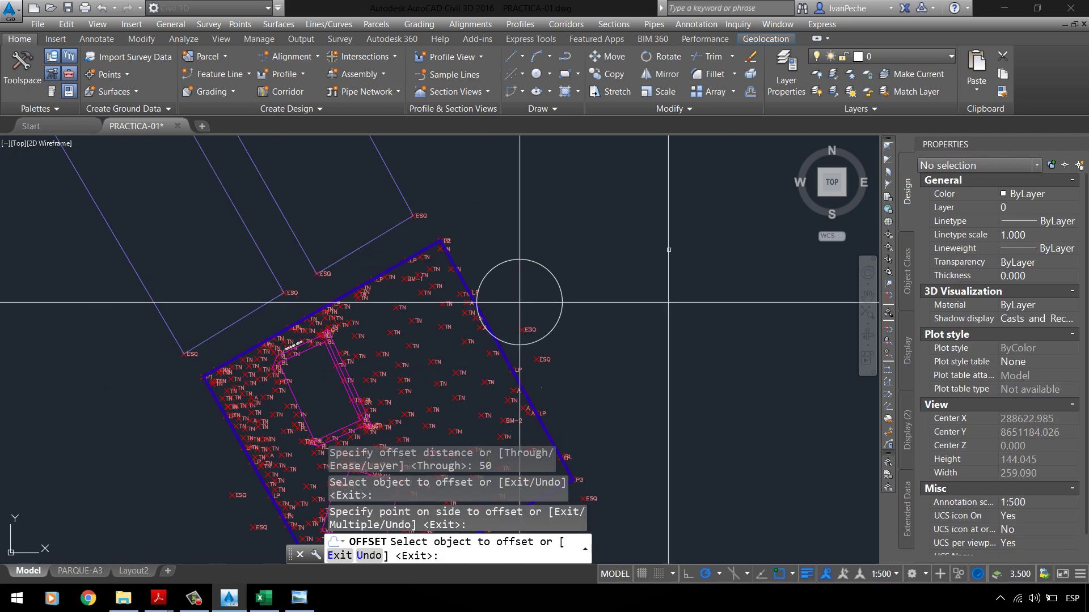
click(698, 273)
click(702, 333)
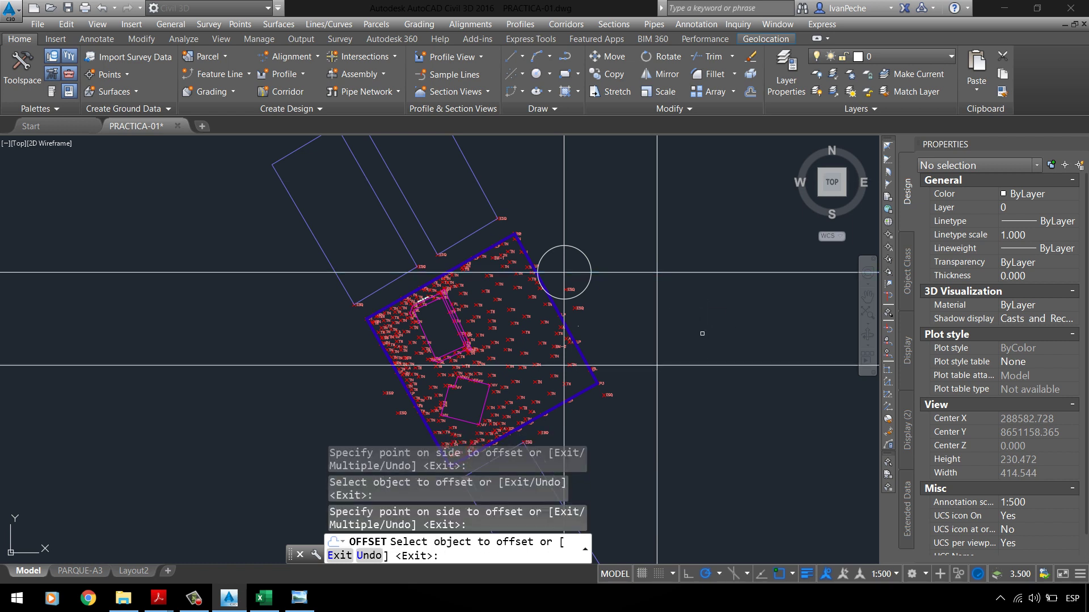
click(684, 369)
click(684, 366)
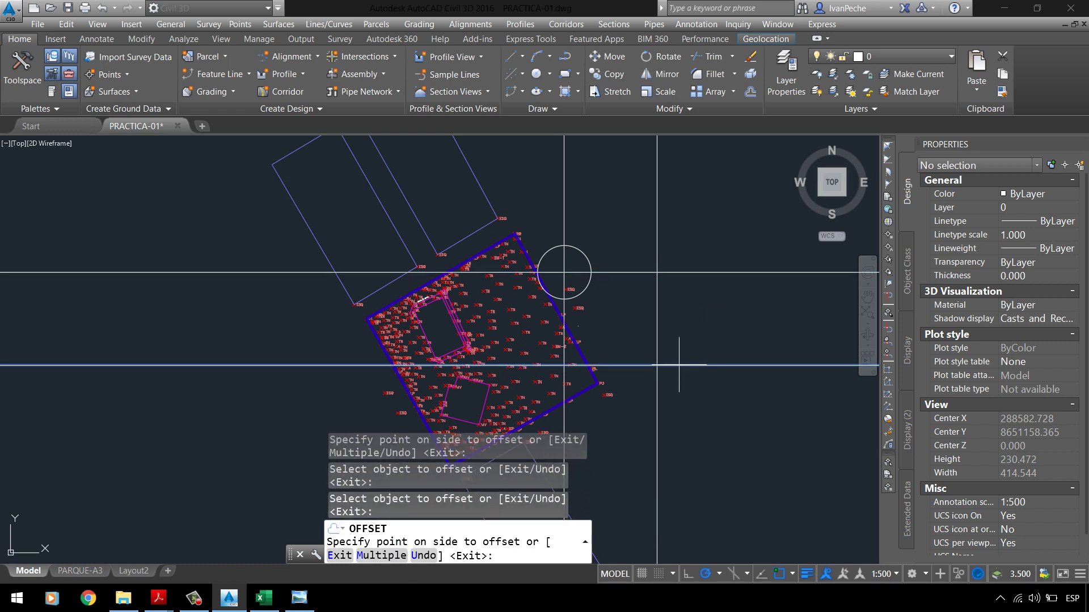
click(686, 391)
scroll(640, 284, down, 2)
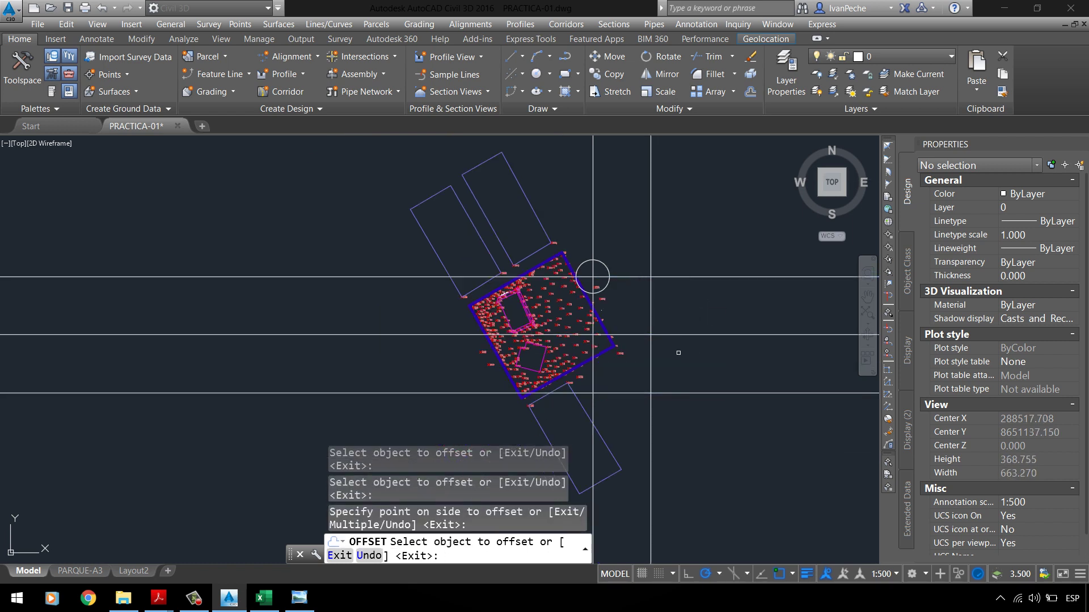
click(682, 393)
click(704, 453)
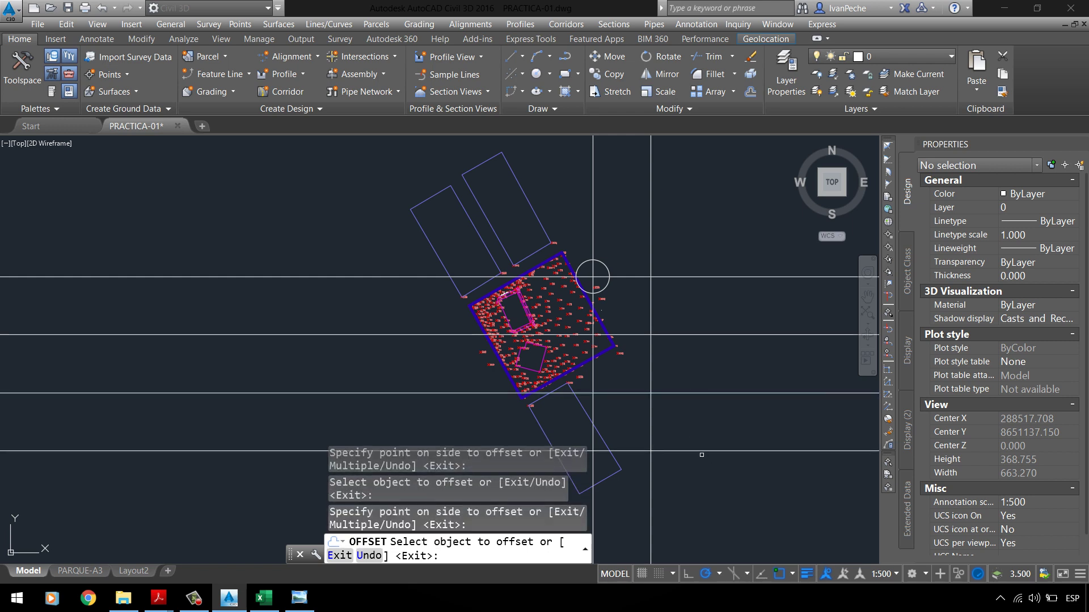
click(701, 453)
click(701, 477)
Step: Add vertical grid lines at 50 spacing, one more to the right and four to the left
click(650, 230)
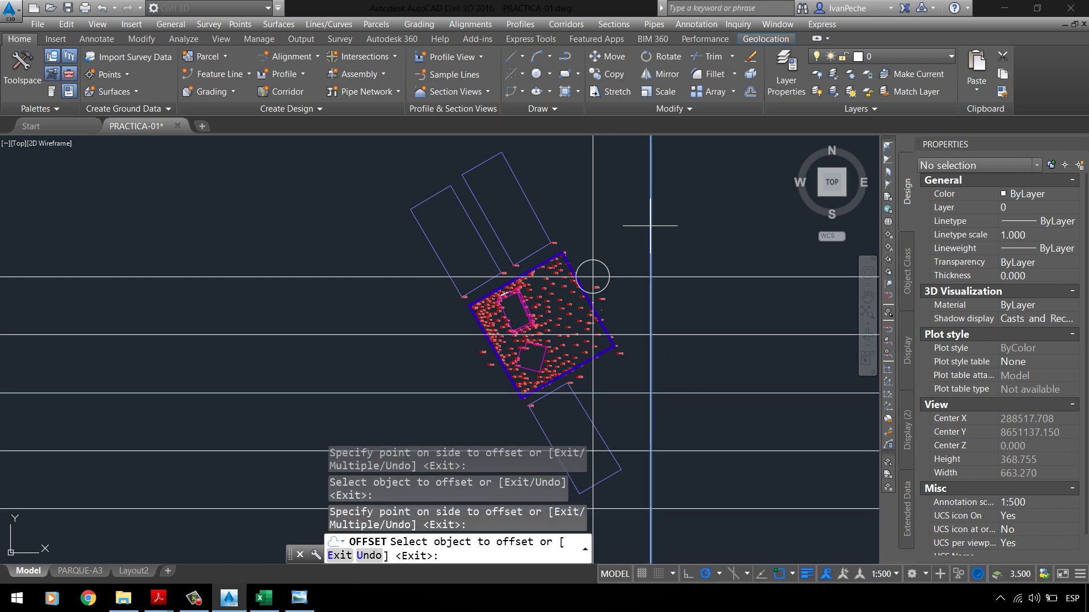
click(666, 227)
click(593, 198)
click(562, 187)
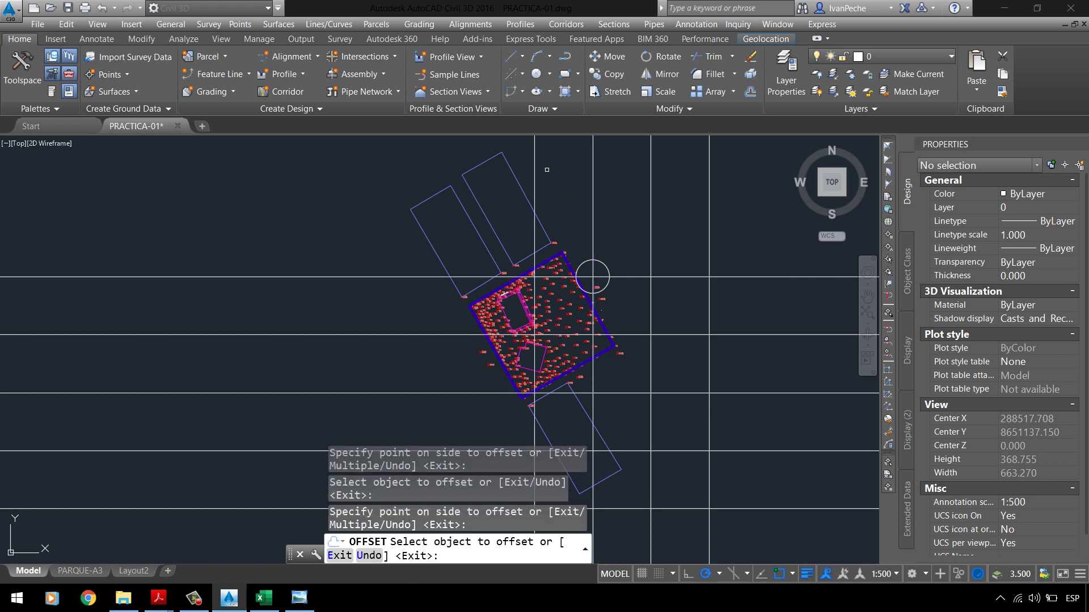
click(534, 170)
click(469, 155)
click(476, 161)
click(448, 170)
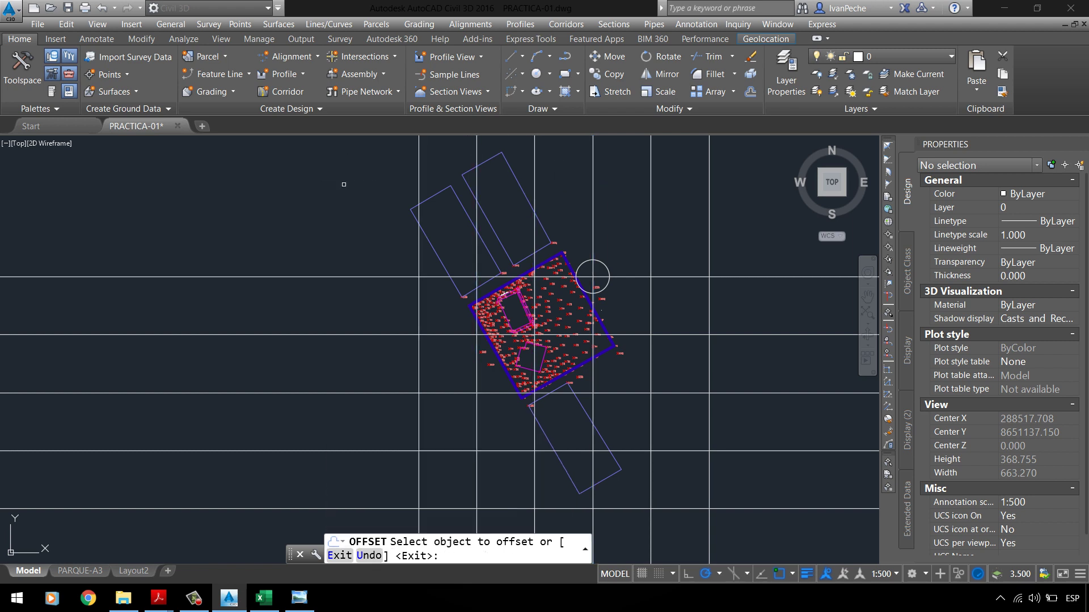
click(420, 180)
click(418, 179)
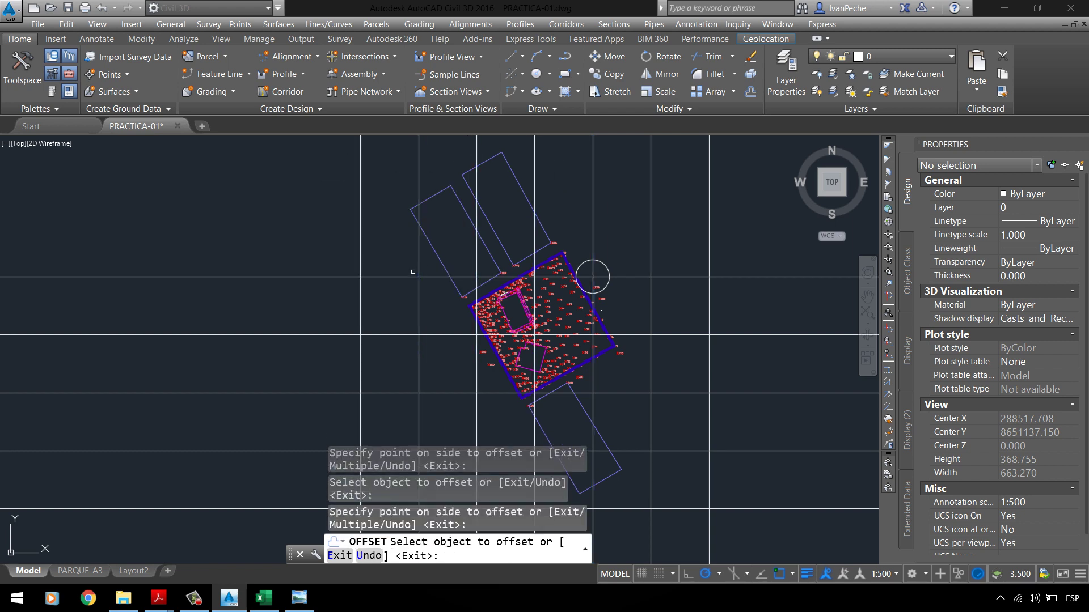
Step: Add two horizontal grid lines 50 apart above the top line and end OFFSET
click(413, 276)
click(380, 224)
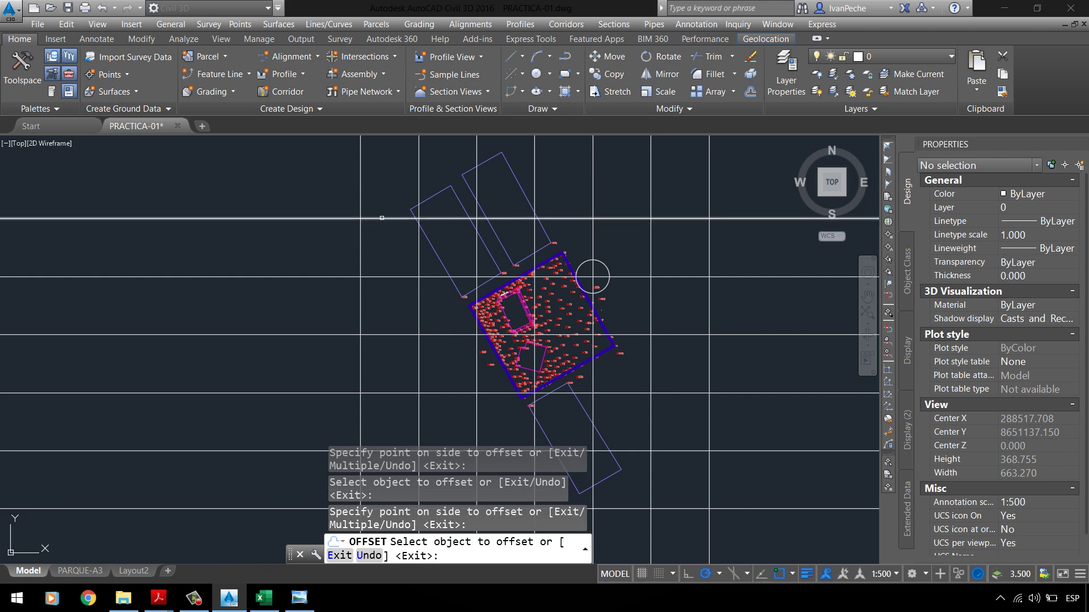
scroll(371, 183, down, 2)
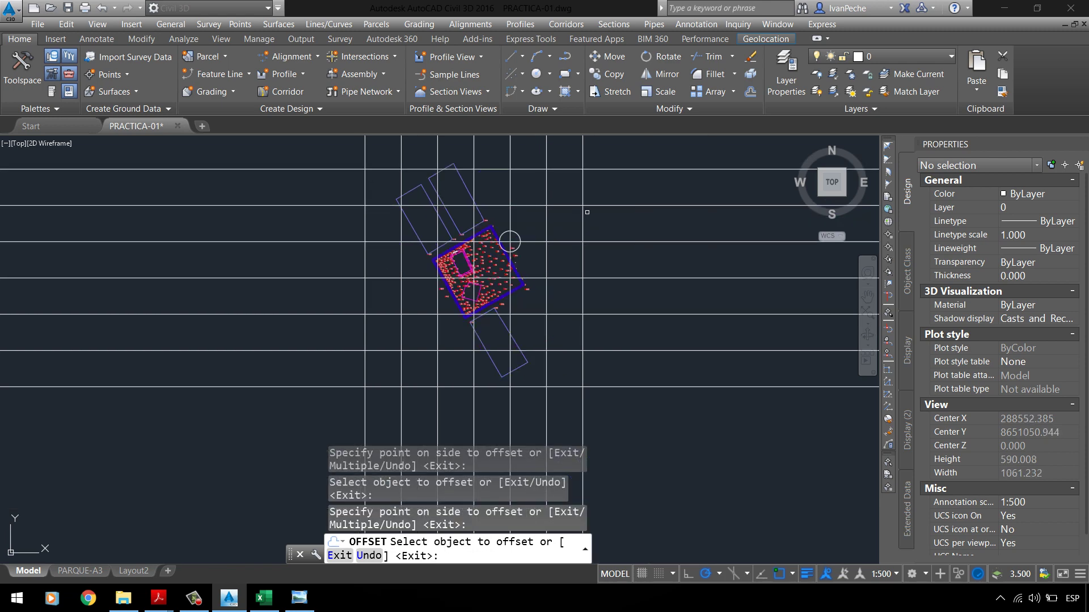
click(604, 170)
click(606, 158)
scroll(545, 252, down, 2)
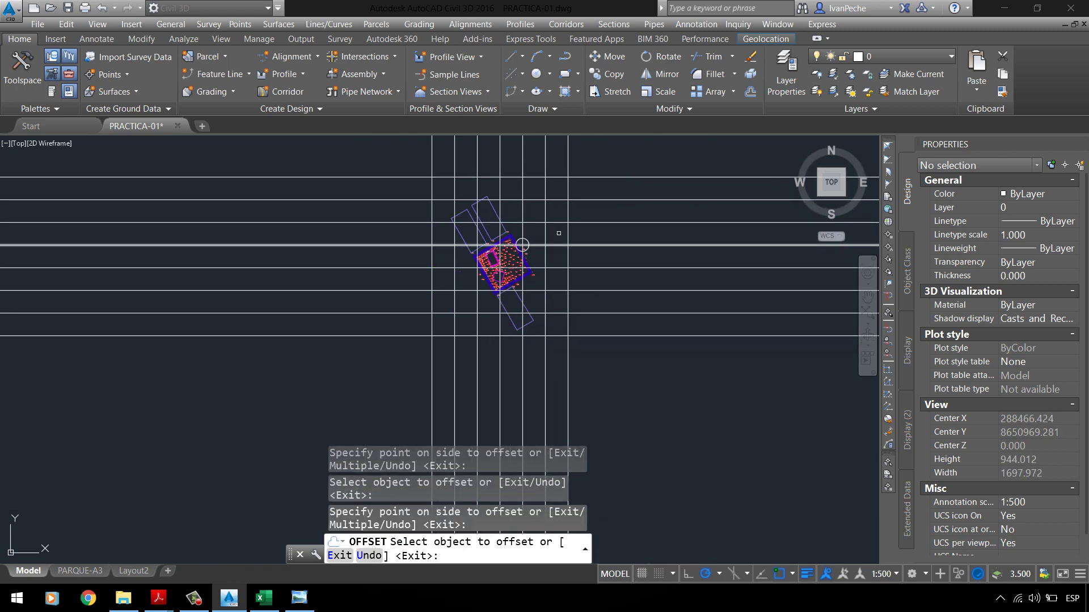
key(Escape)
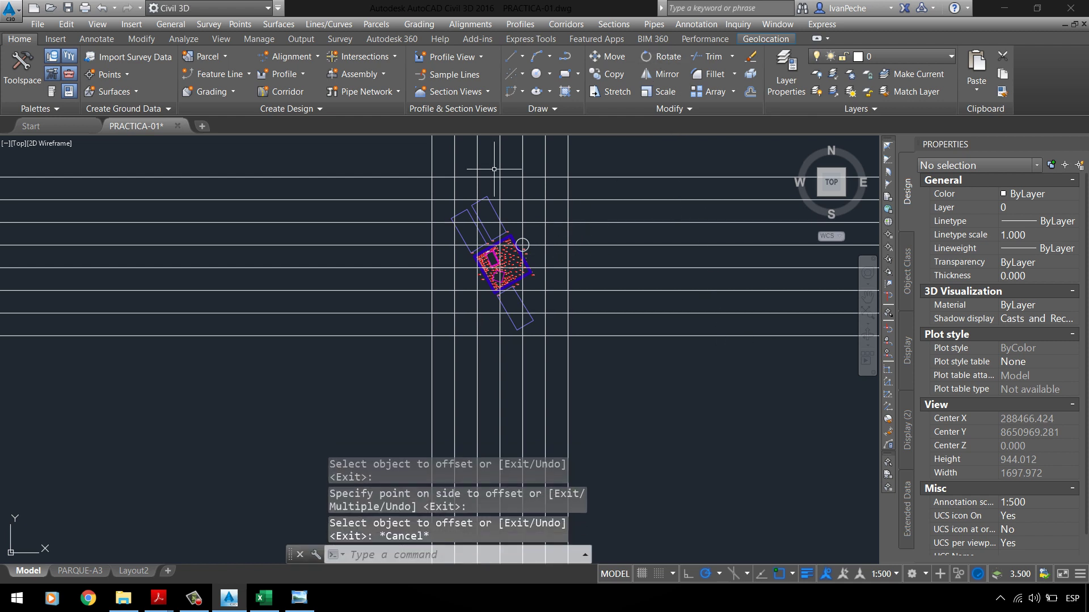
Step: Create layer _GRILLA with colour 9 in Layer Properties and close the palette
click(786, 74)
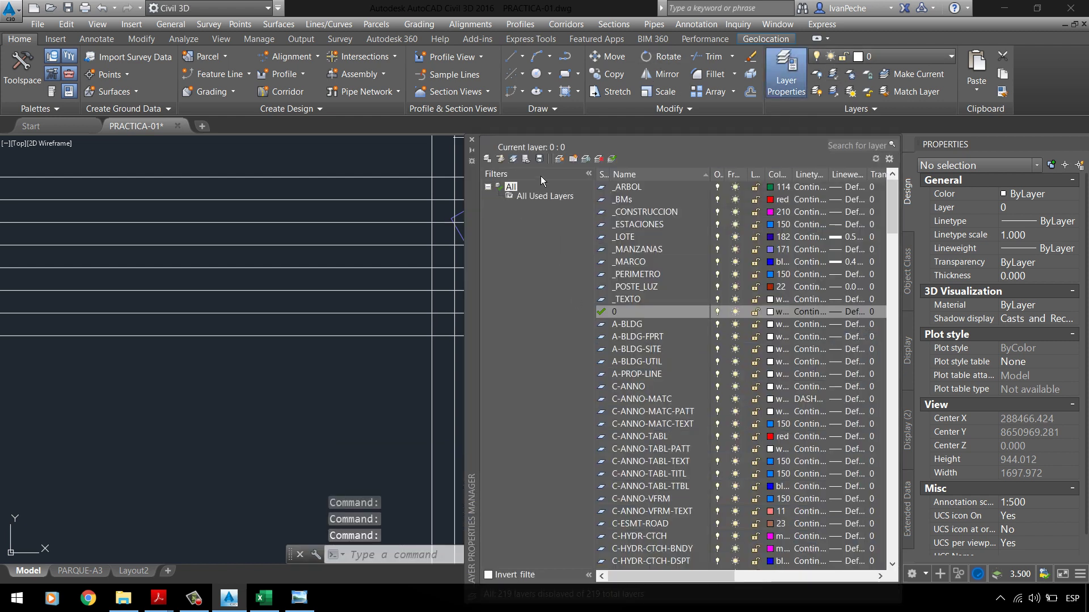
key(alt+n)
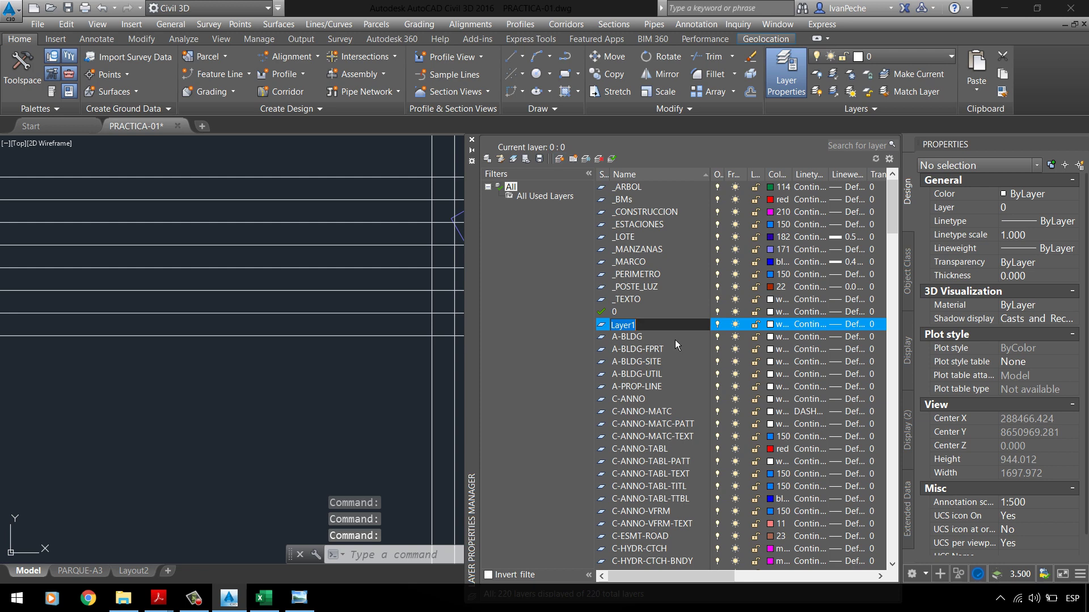
text(_GI)
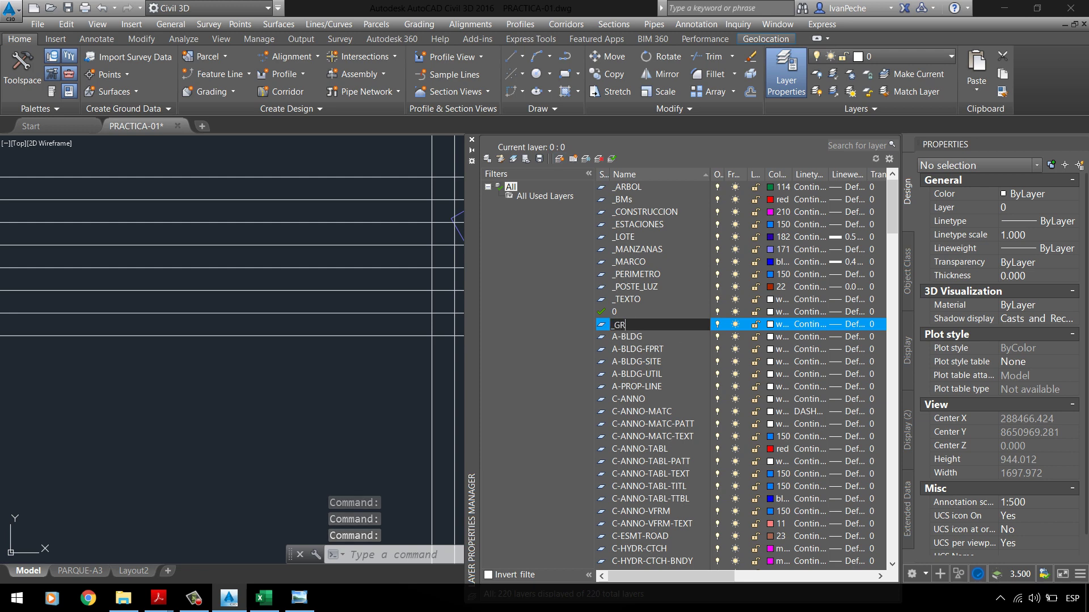
text(RILLA)
key(Return)
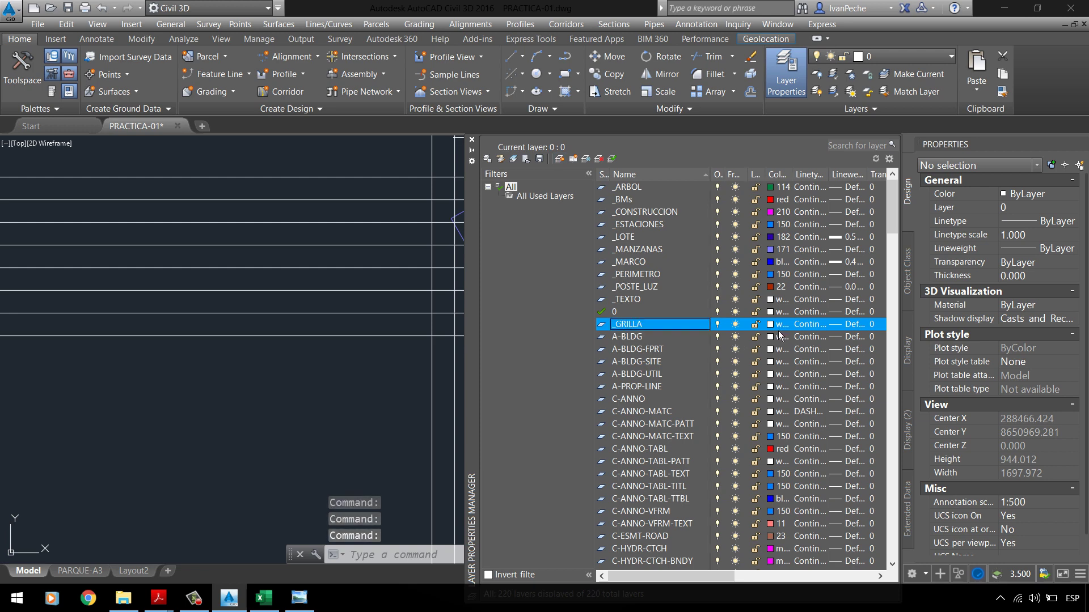
click(771, 325)
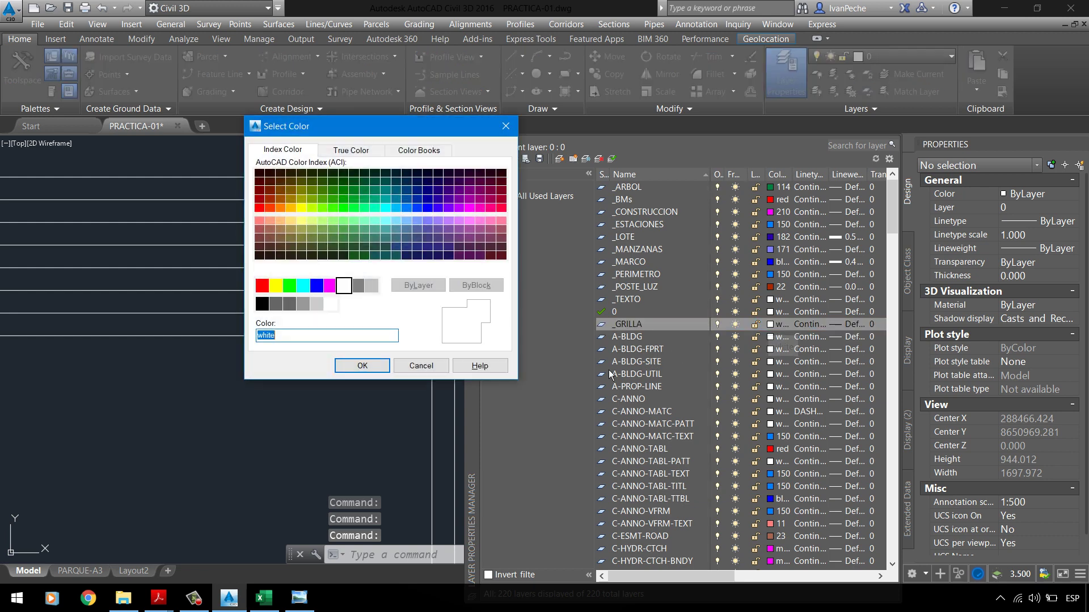
text(9)
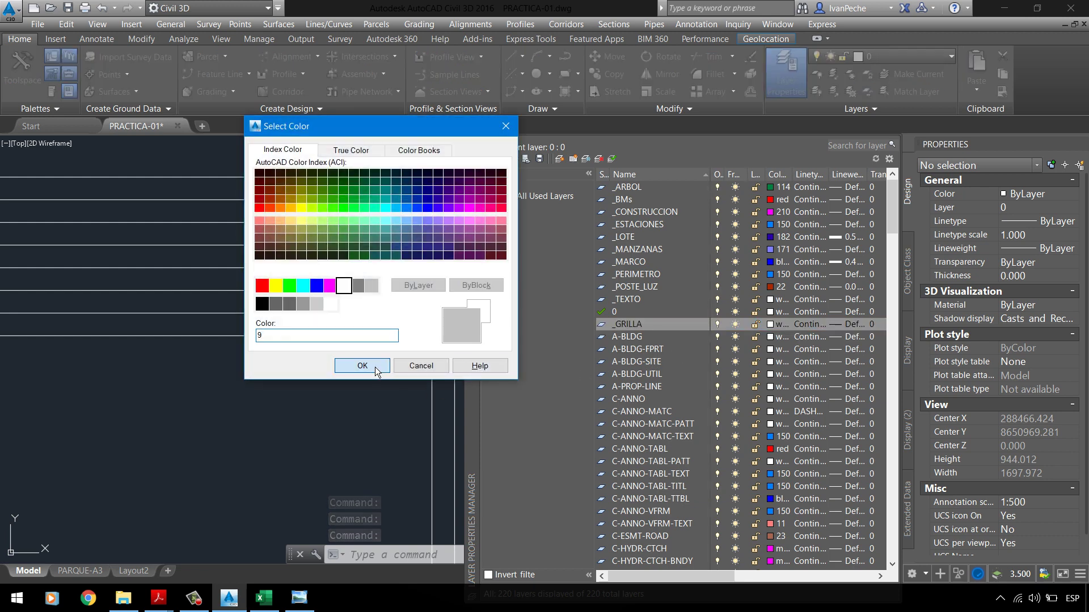
click(361, 366)
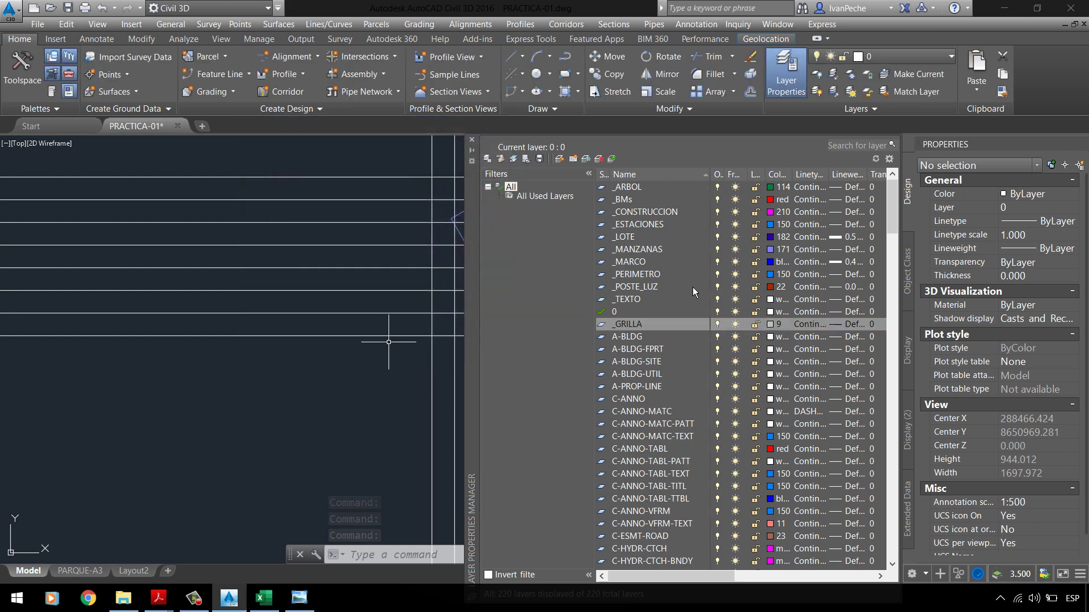
click(471, 139)
click(299, 598)
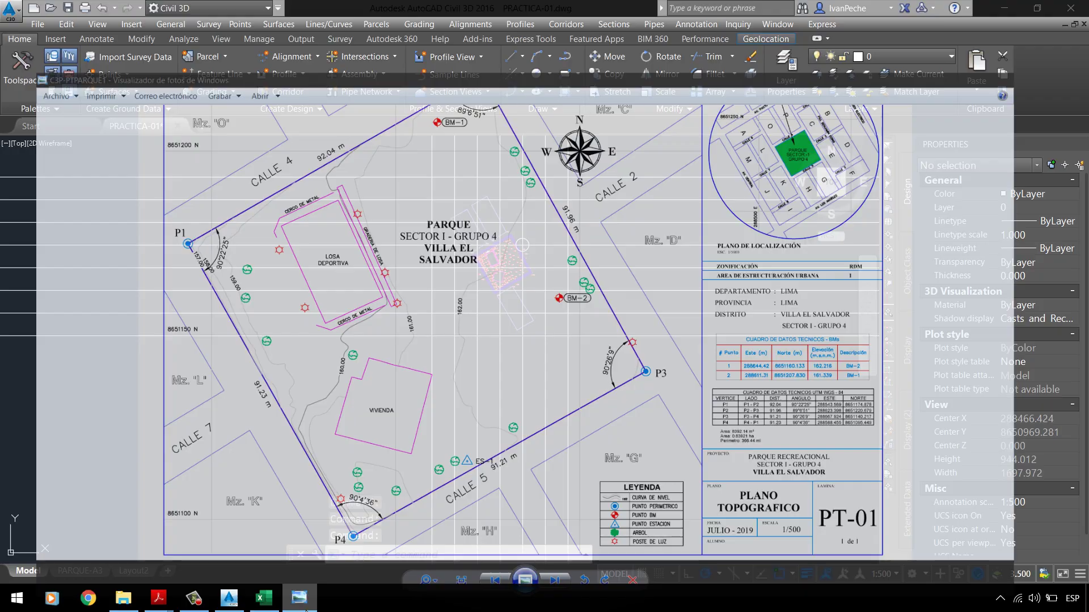
click(299, 598)
mouse_move(158, 598)
click(80, 536)
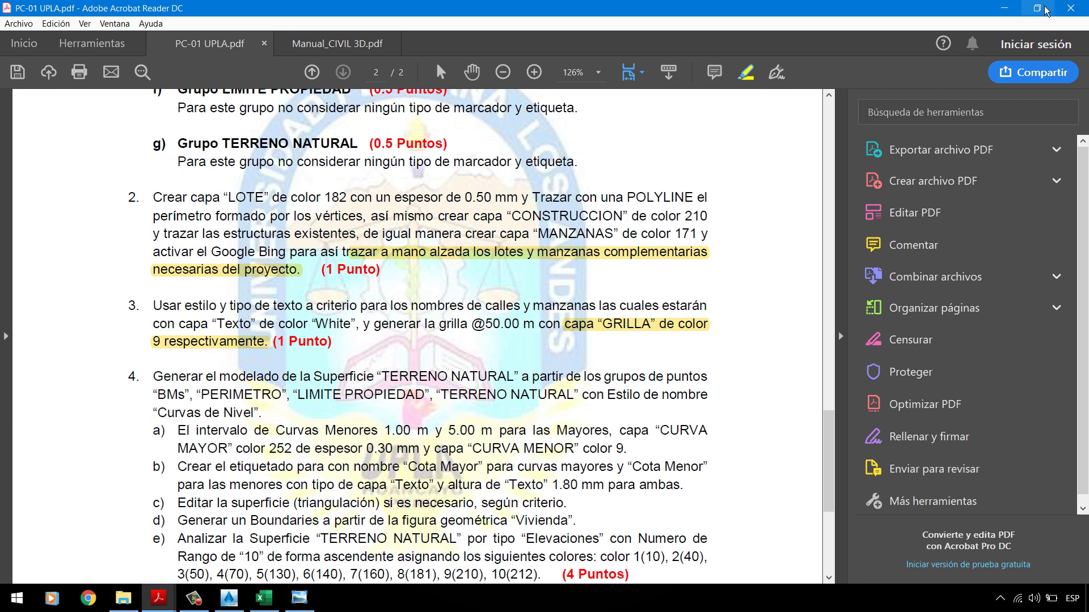
click(1003, 8)
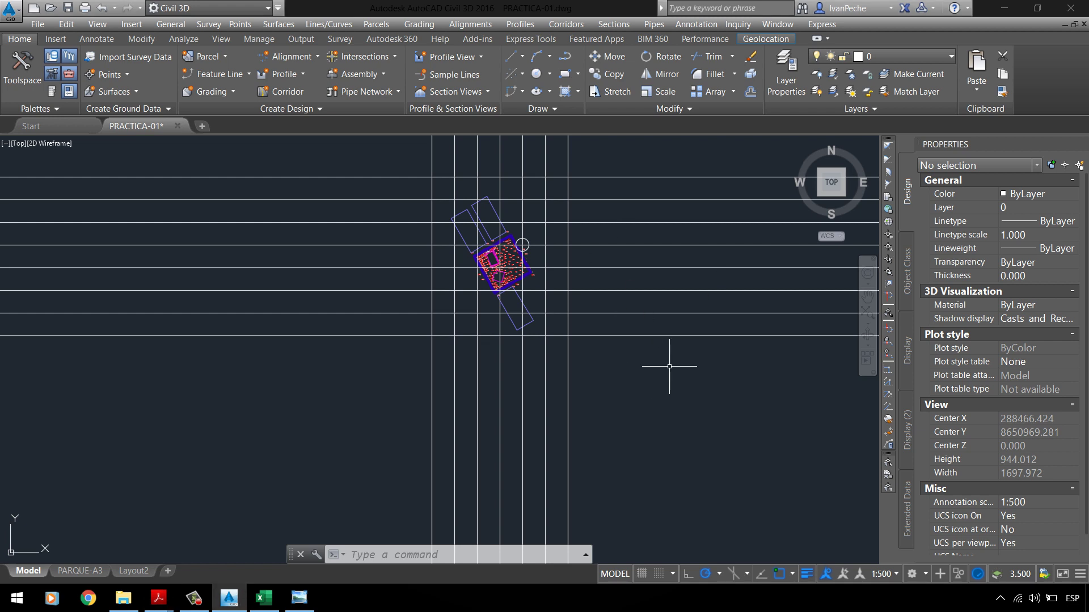
Step: Put all 15 grid XLines on the _GRILLA layer, then go to the PARQUE-A3 layout
click(723, 383)
click(615, 162)
click(614, 158)
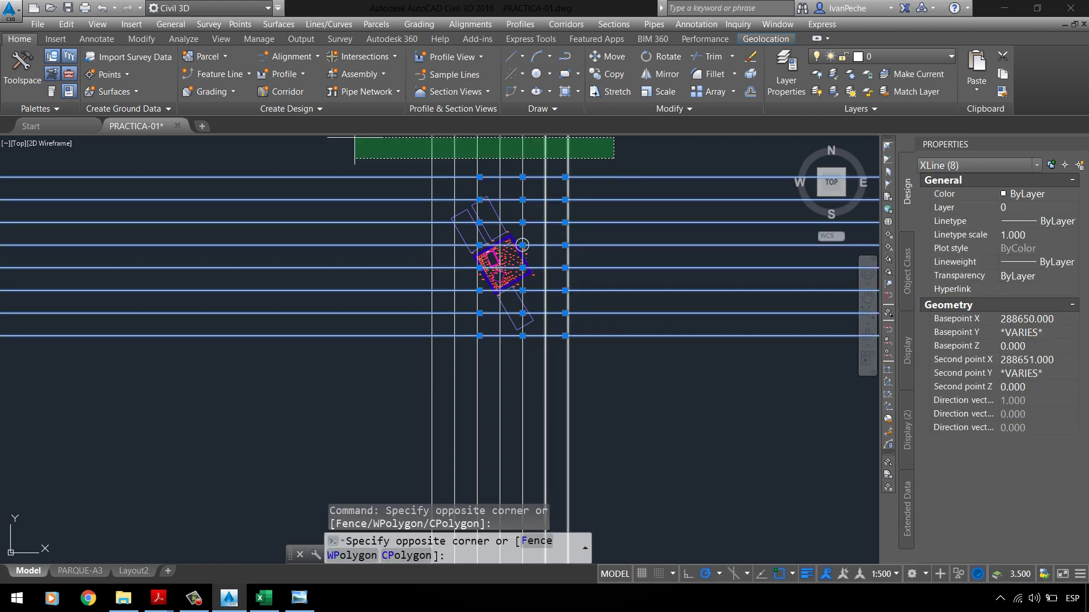
click(352, 147)
click(1012, 209)
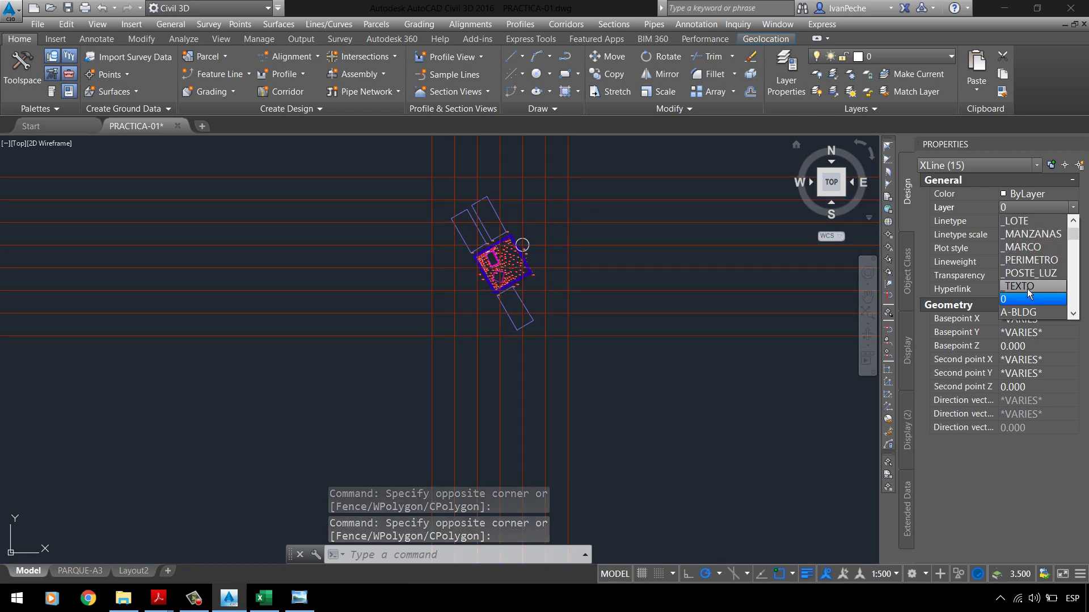
scroll(1026, 284, up, 2)
click(1036, 276)
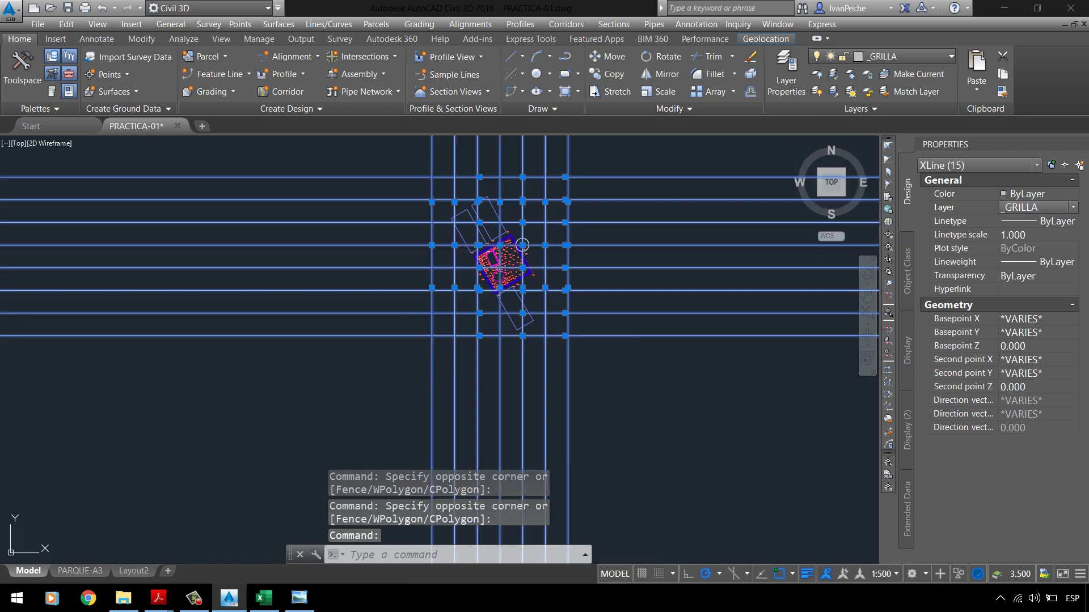
key(Escape)
scroll(397, 375, down, 3)
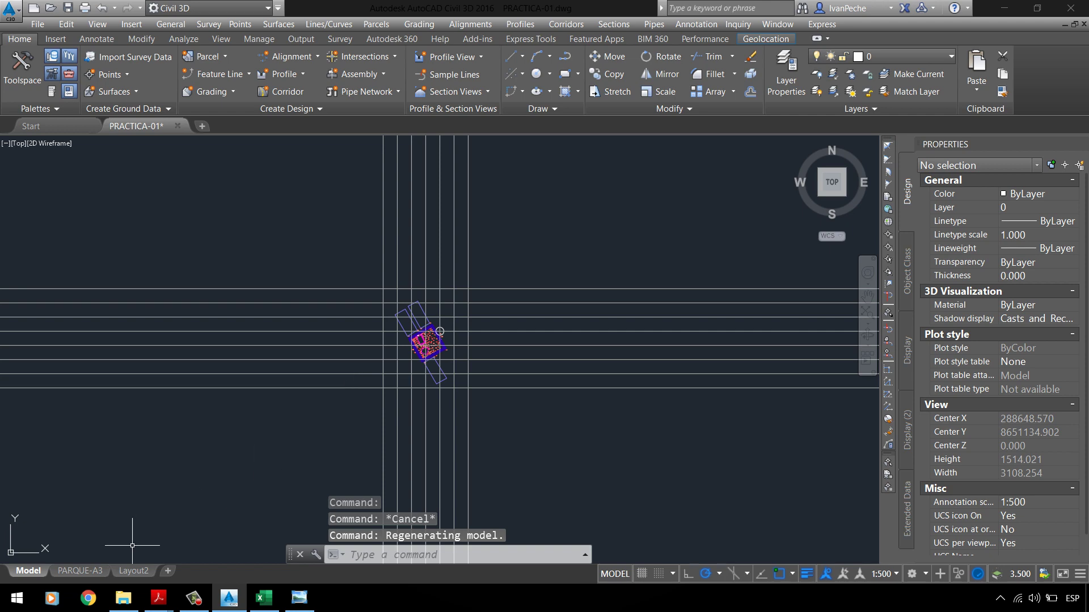
click(80, 570)
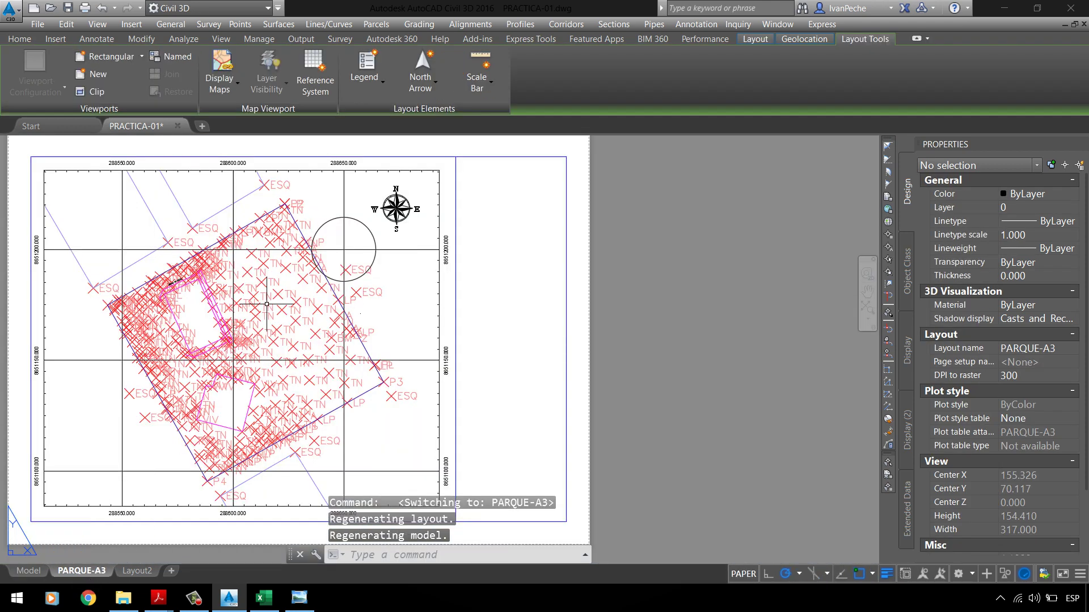
Step: Inspect a grid line inside the viewport and the sheet's coordinate grid object on paper
scroll(315, 245, up, 6)
scroll(438, 304, down, 1)
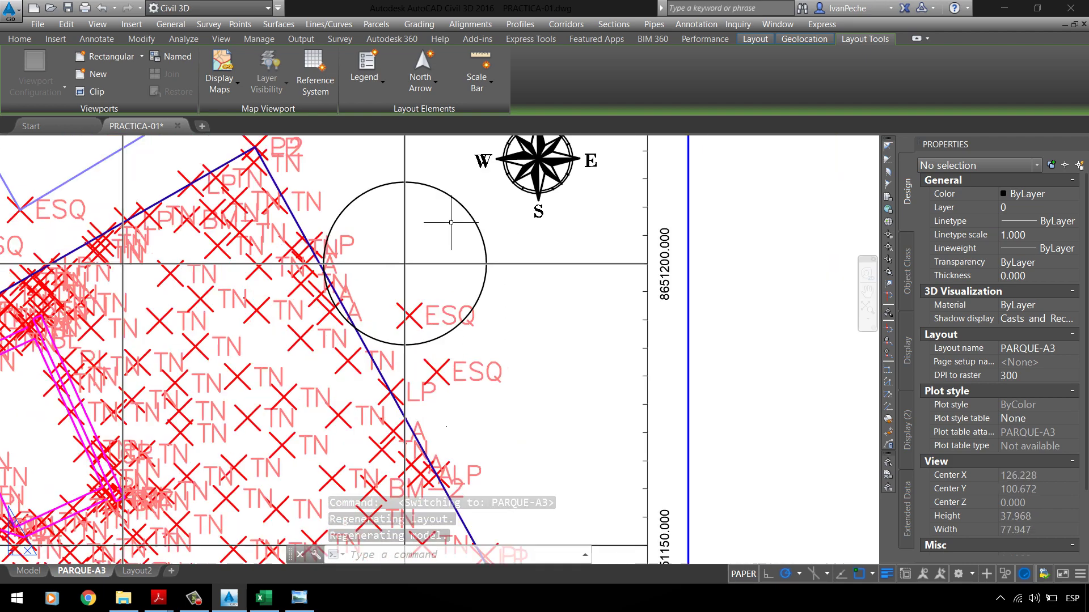
scroll(432, 246, up, 10)
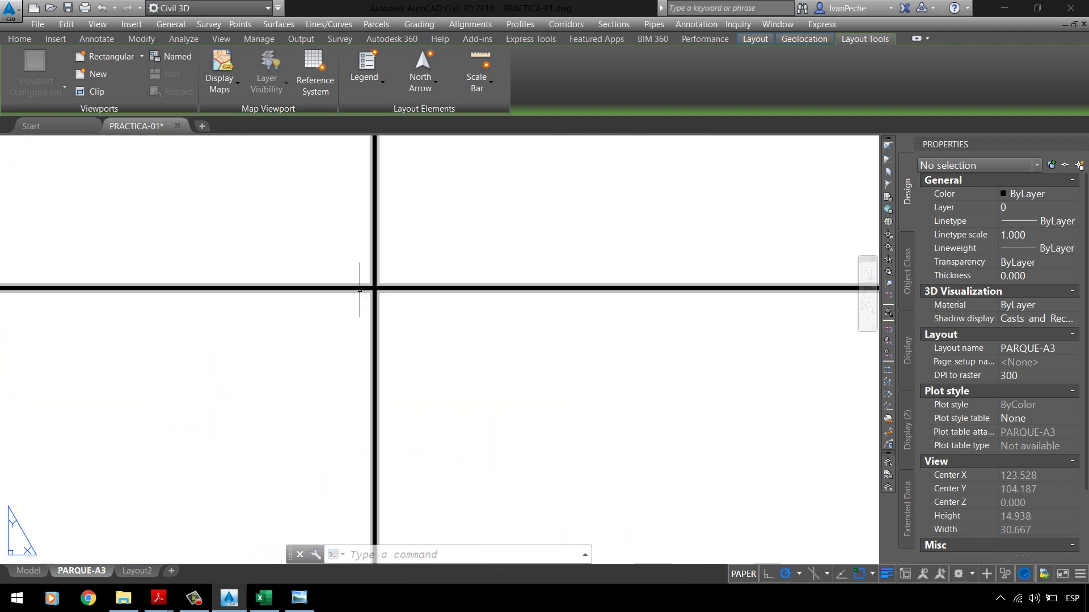
scroll(374, 279, down, 12)
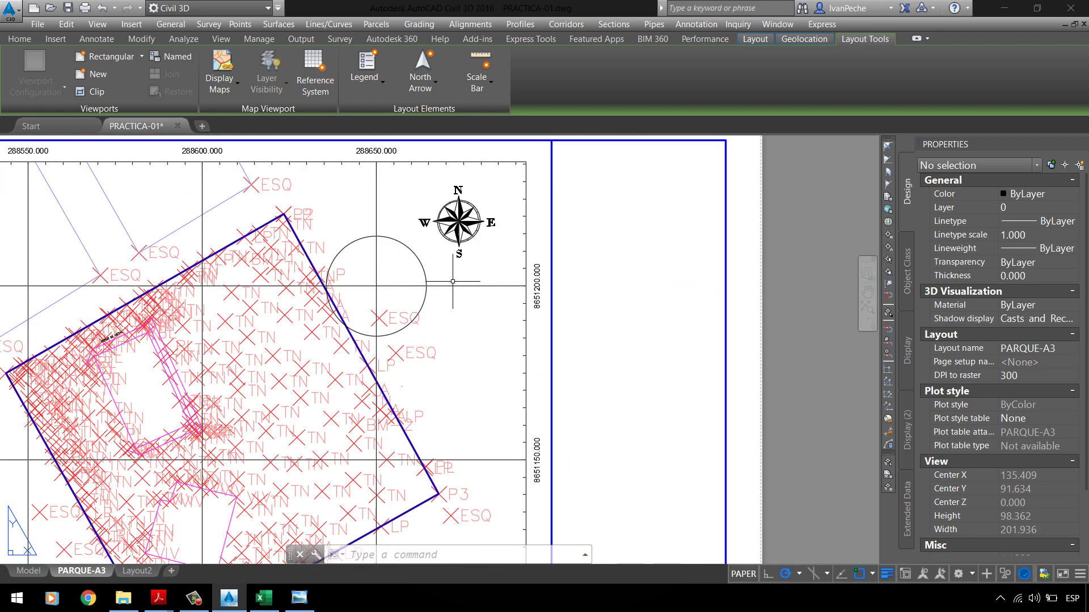
scroll(451, 252, down, 2)
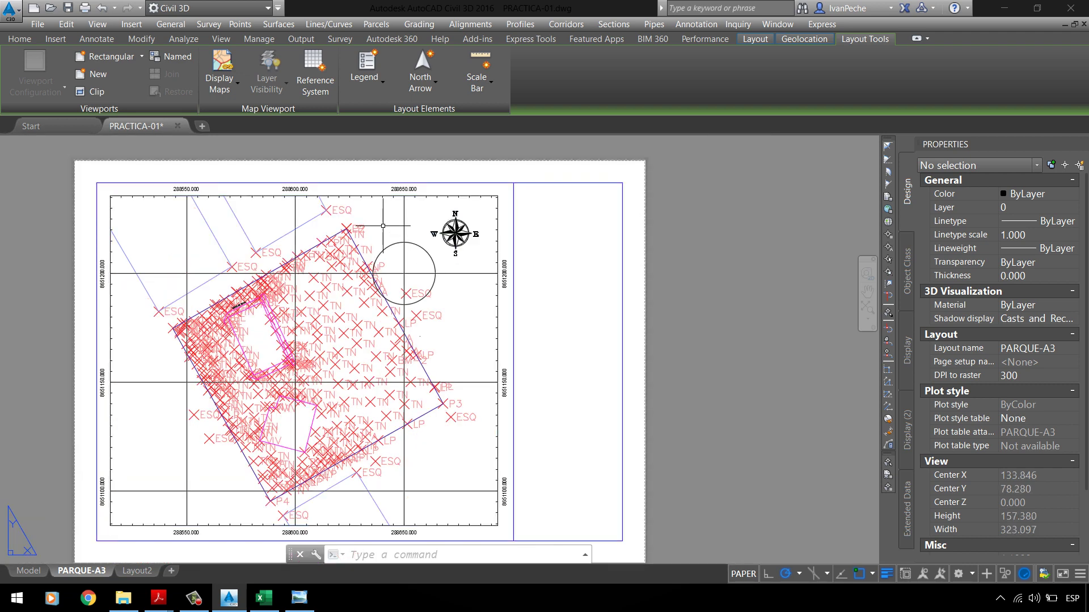
double_click(382, 226)
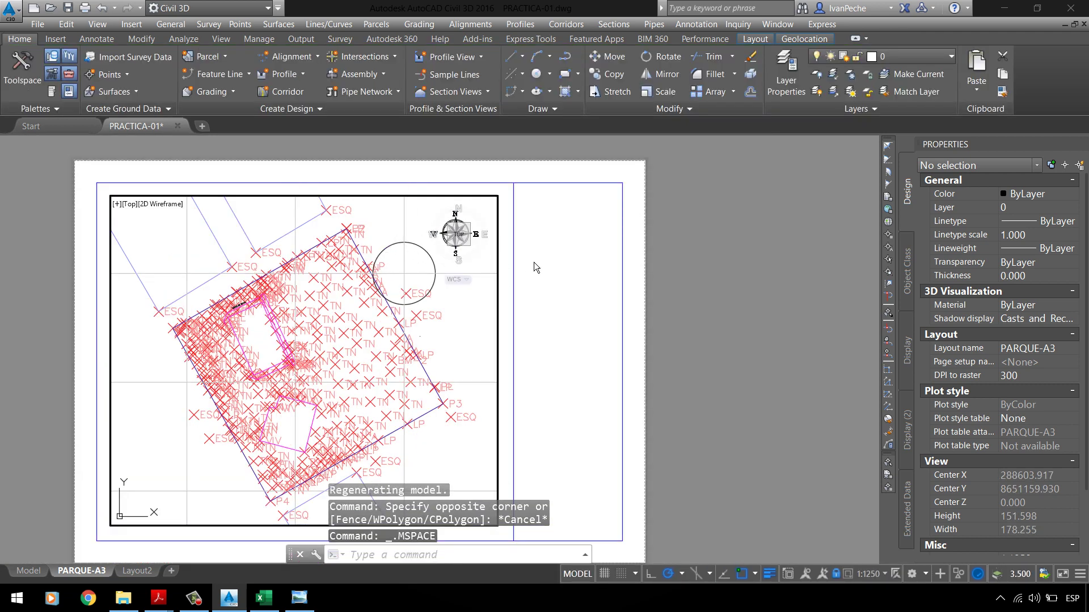
click(399, 205)
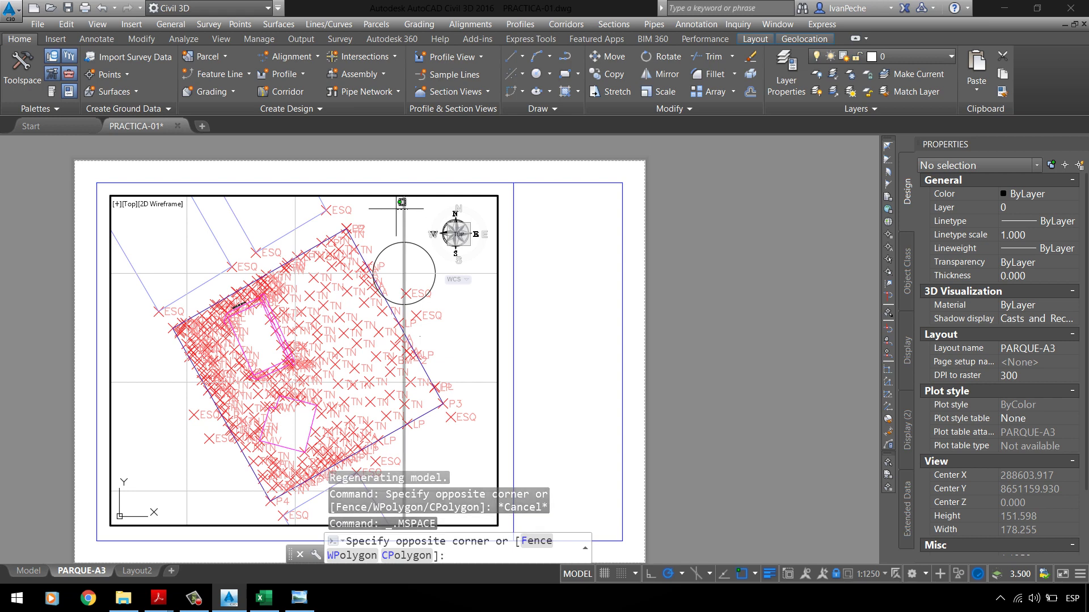
click(412, 213)
key(Escape)
double_click(428, 231)
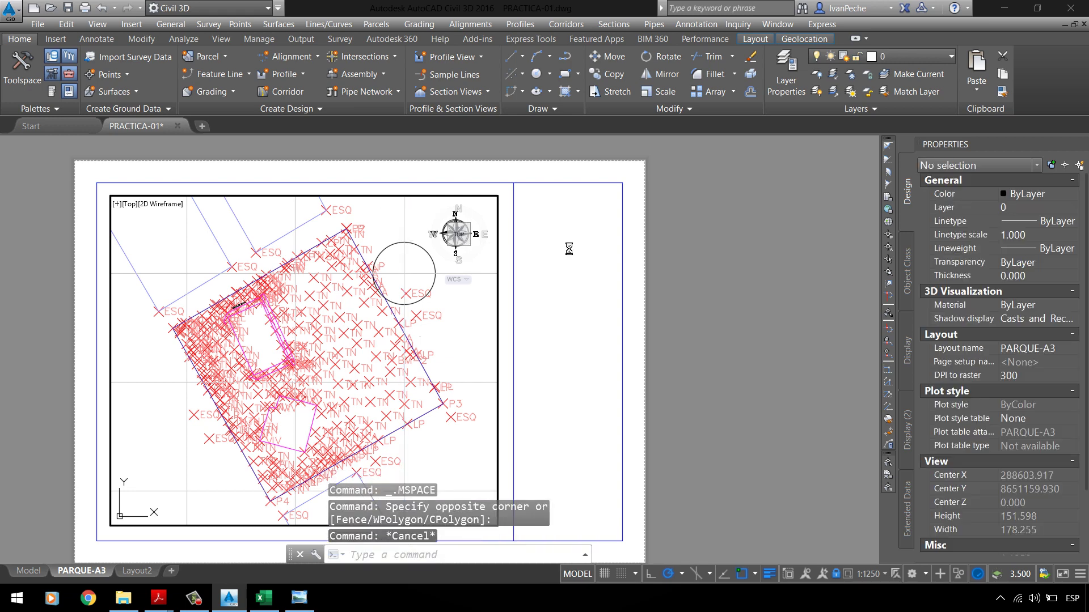
click(406, 218)
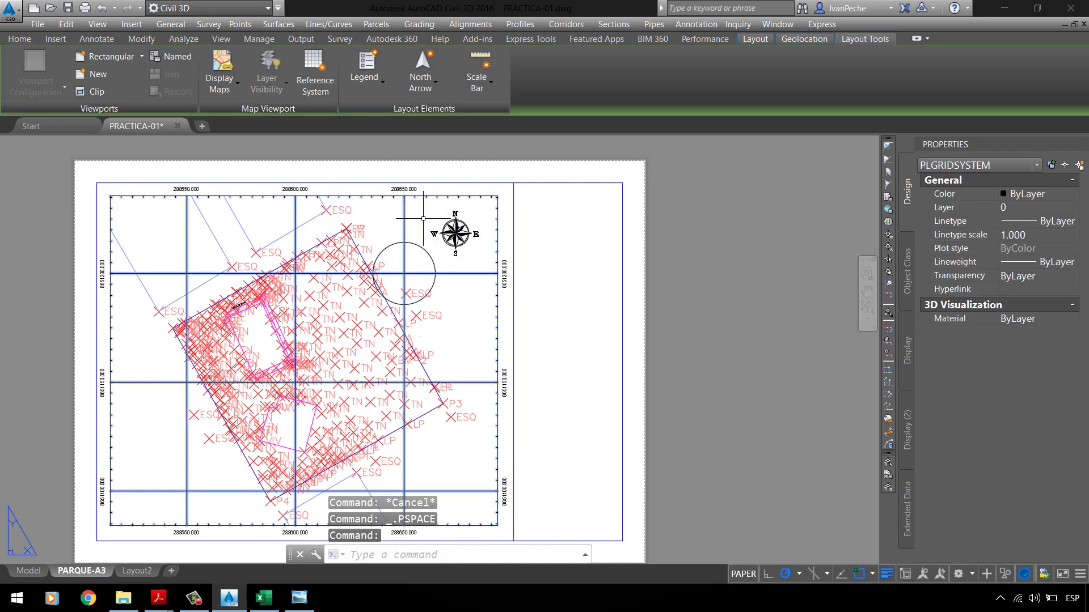
key(Escape)
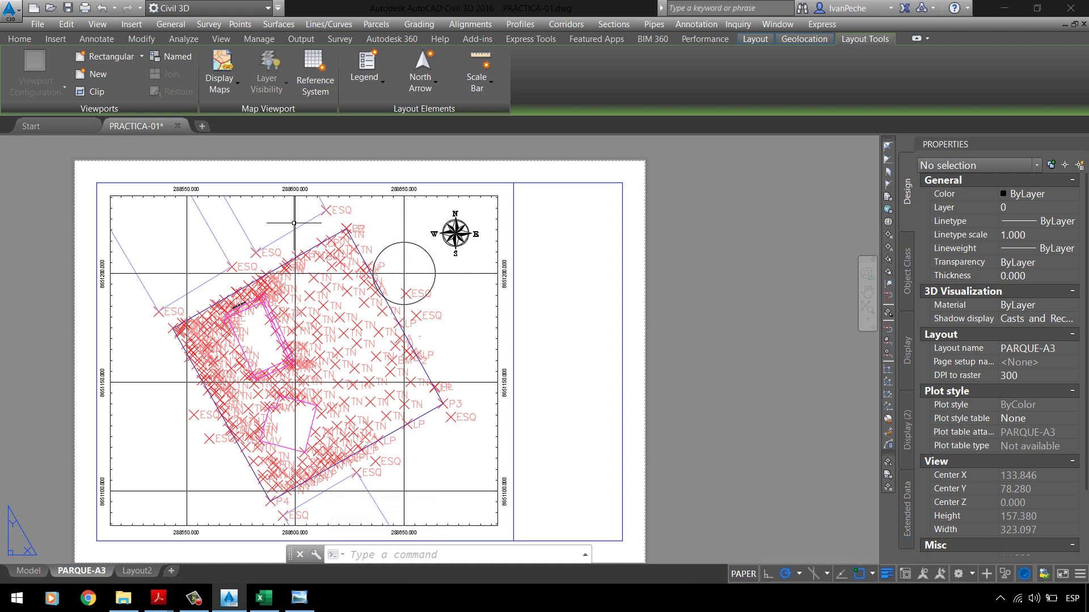
Step: Check a horizontal grid line and the circle by the north arrow, then zoom extents on the sheet
double_click(270, 225)
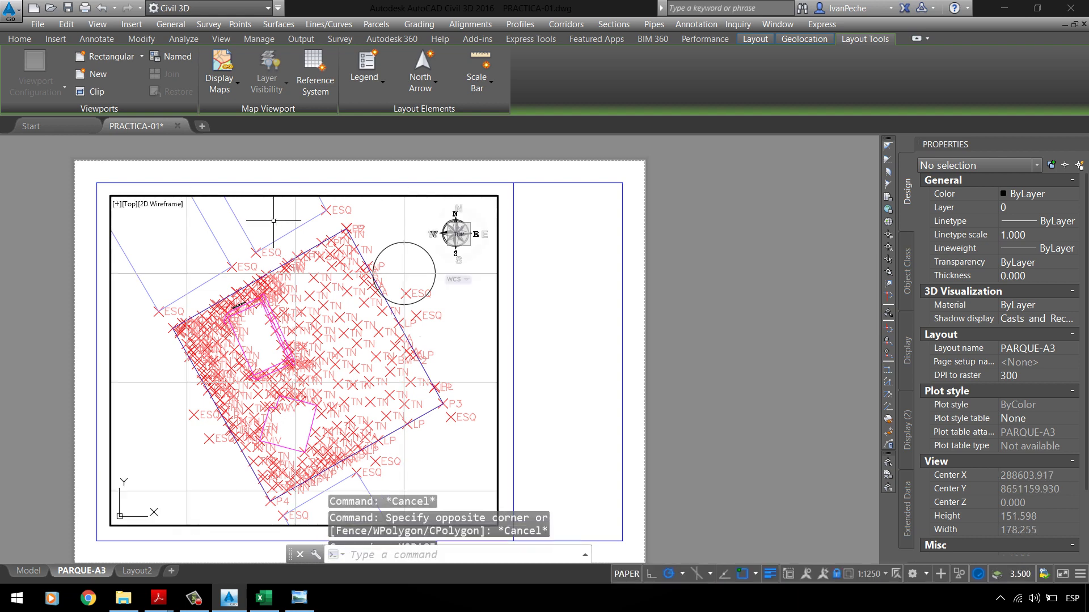
click(173, 271)
click(172, 272)
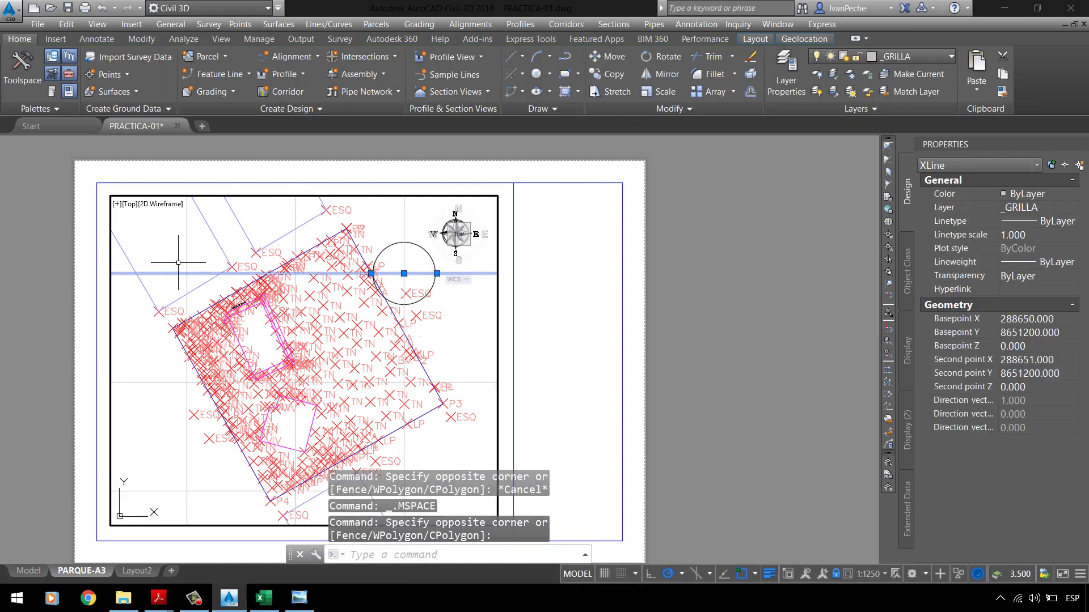
key(Escape)
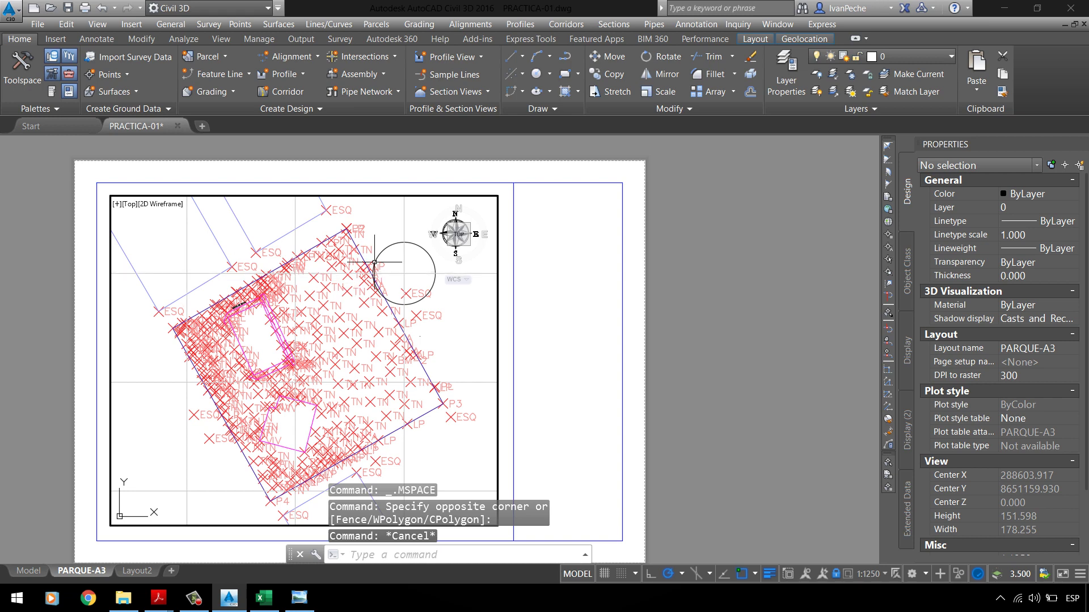
click(374, 262)
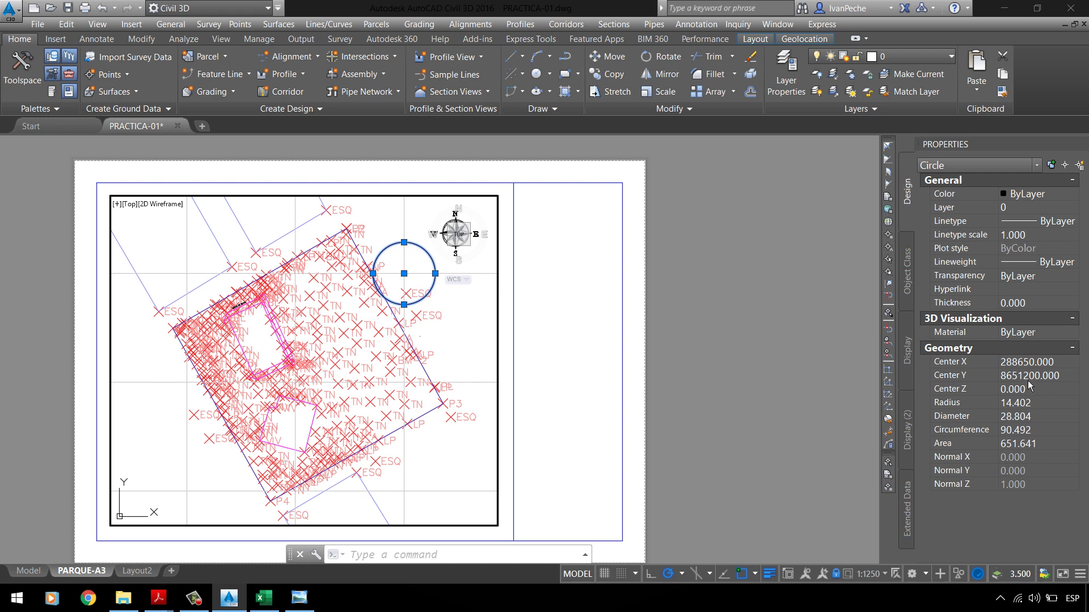
double_click(586, 326)
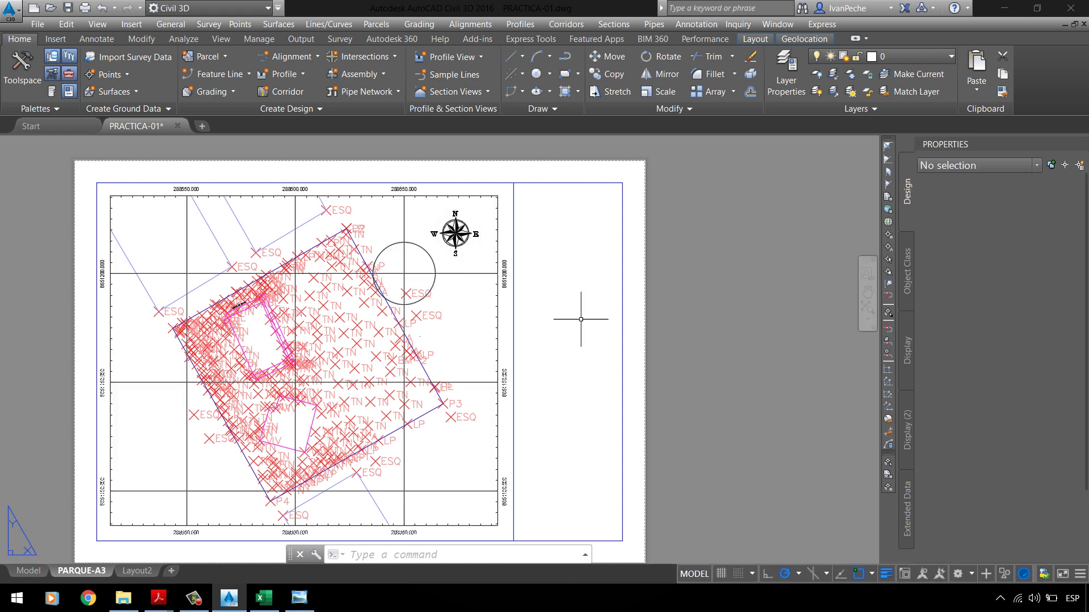
scroll(404, 205, up, 4)
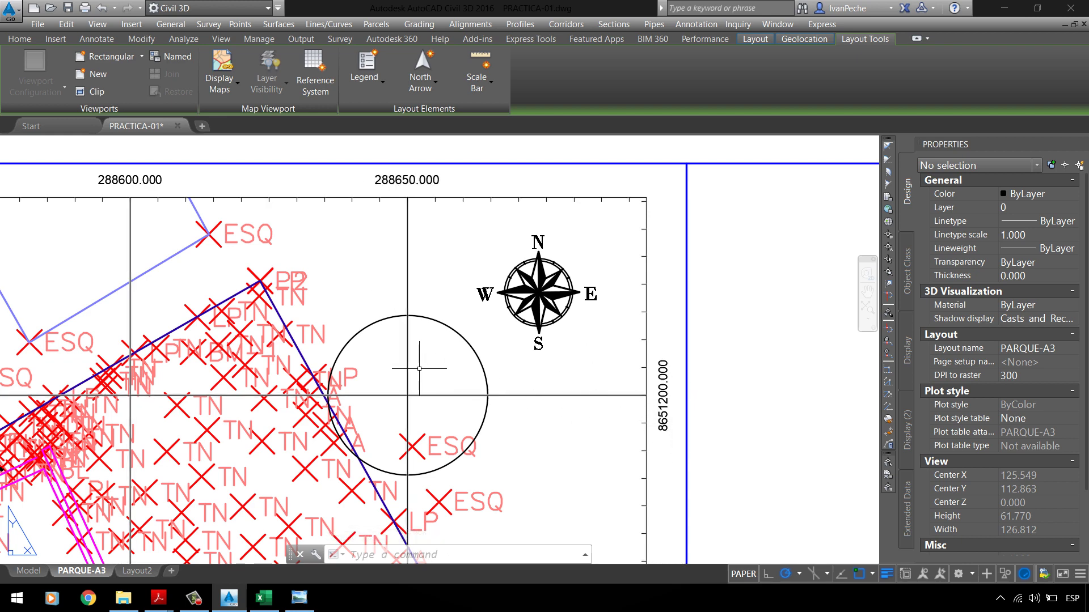
key(Escape)
scroll(452, 328, down, 3)
scroll(589, 295, down, 3)
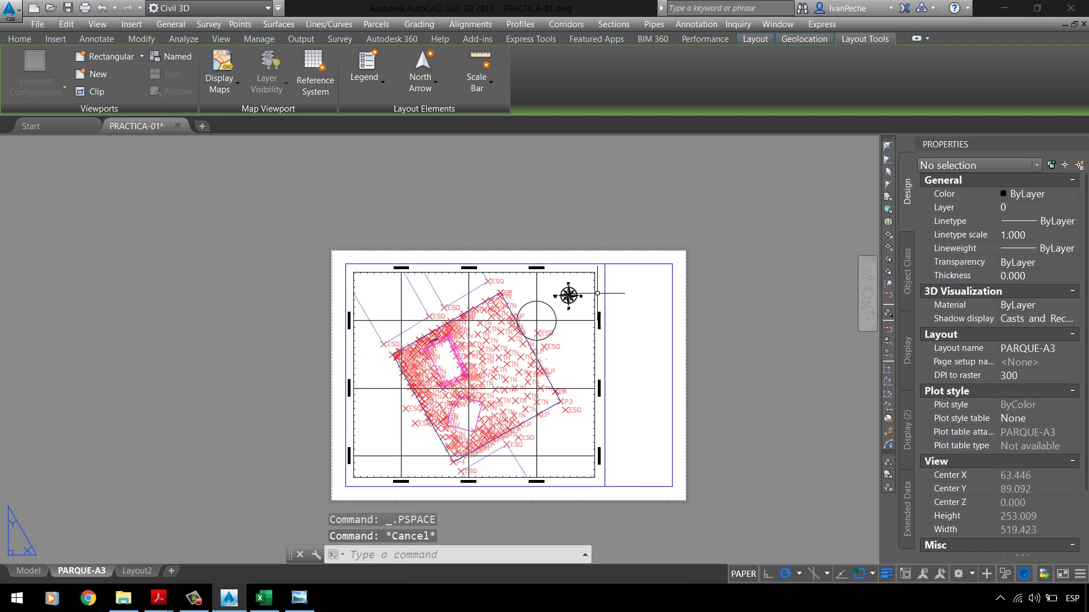
middle_click(776, 307)
middle_click(777, 306)
key(Escape)
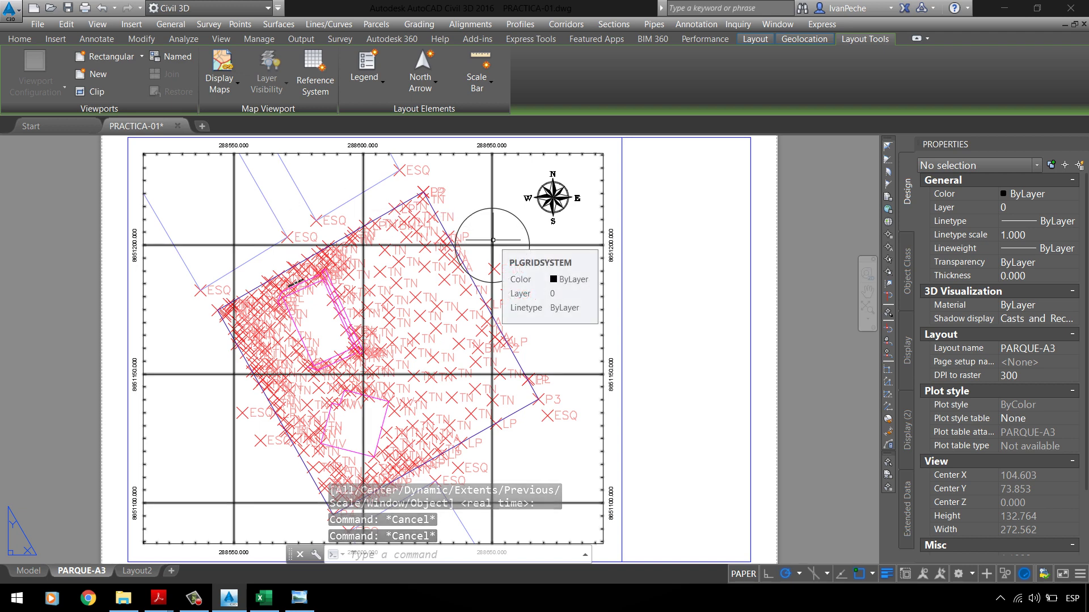
Step: Switch to model space, zoom in, and abandon a started rectangle command
click(28, 570)
scroll(457, 341, up, 2)
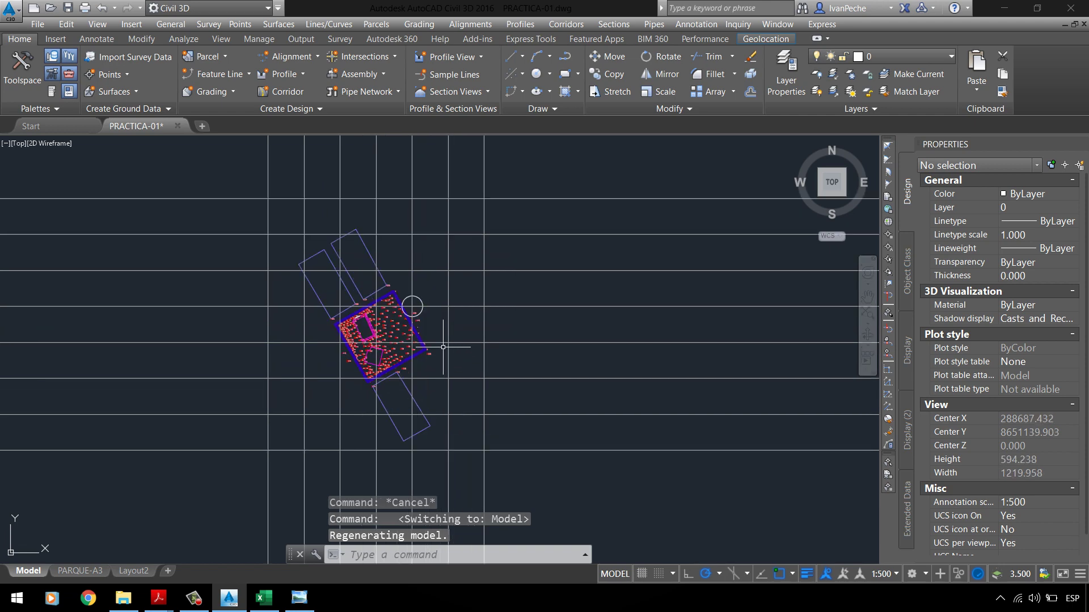
text(RE)
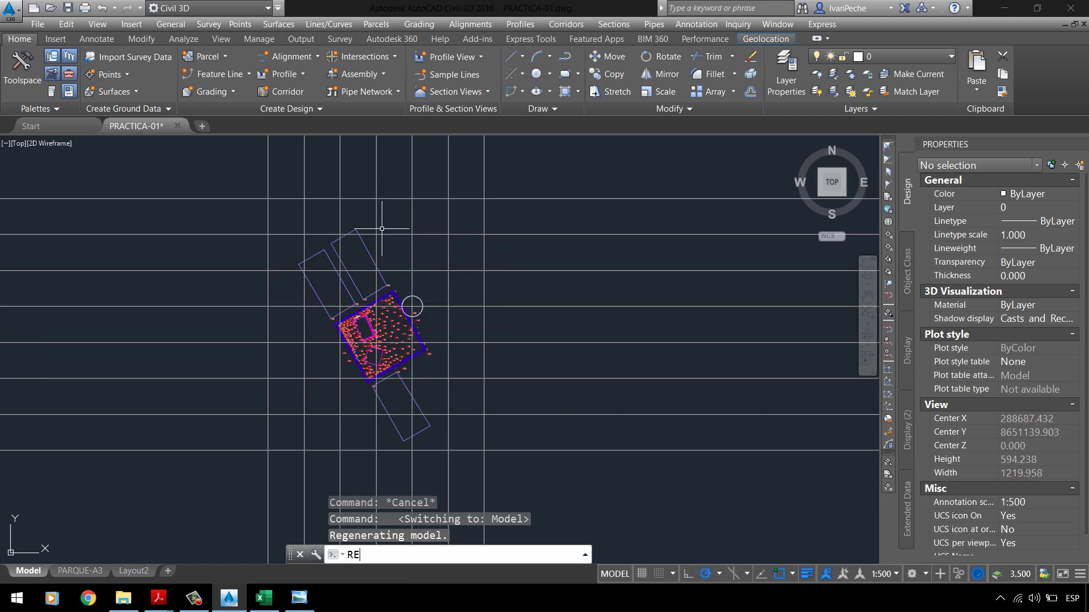
text(C)
key(Return)
key(Escape)
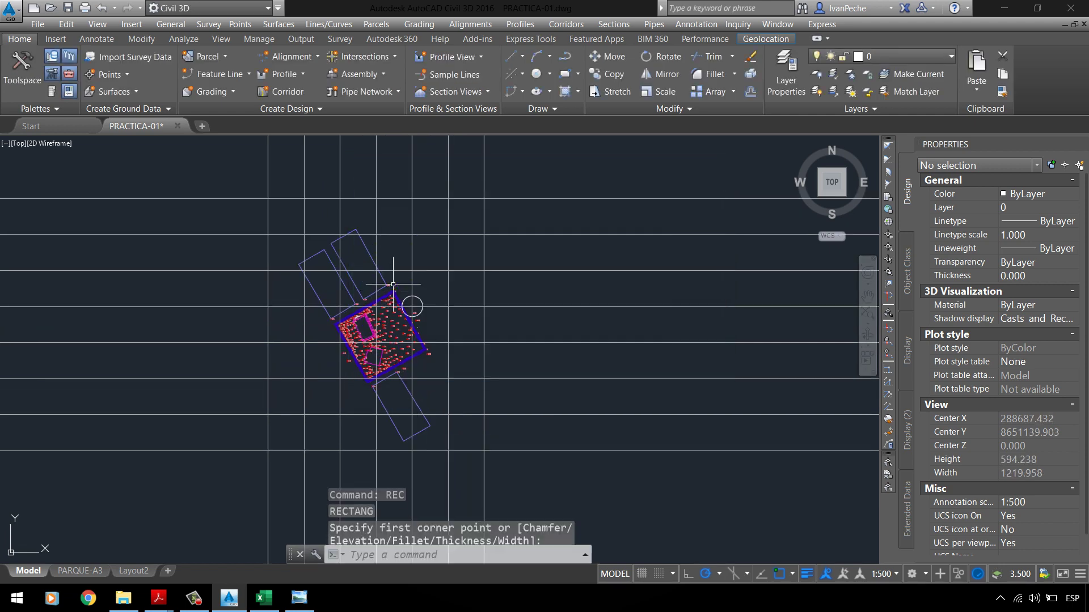
key(Escape)
key(Escape)
Step: Use TRIM with the outer top, bottom, left and right grid lines as cutting edges
text(TR)
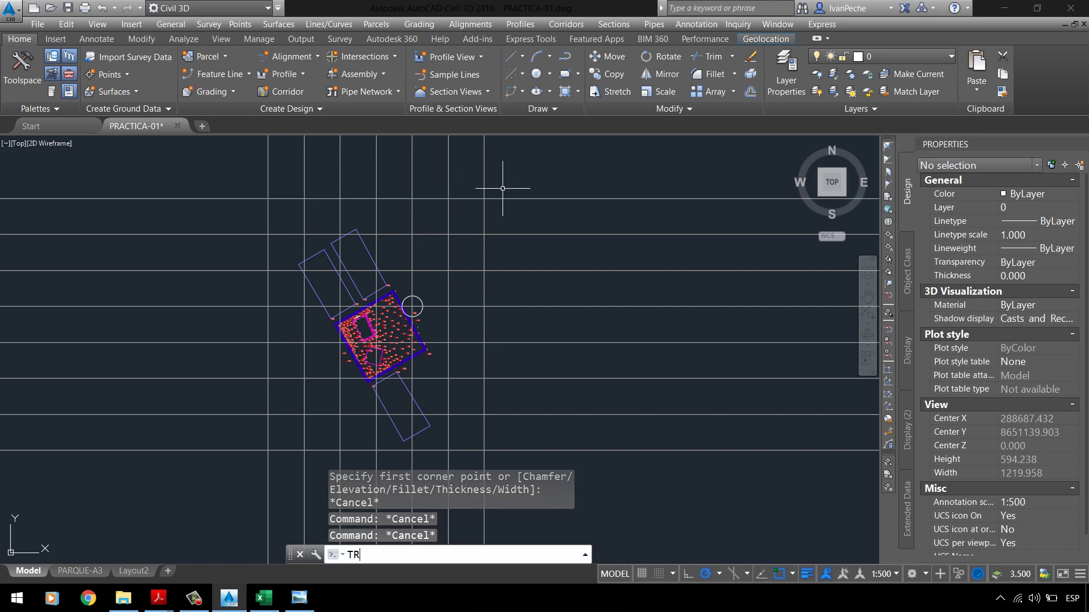
key(Return)
click(573, 199)
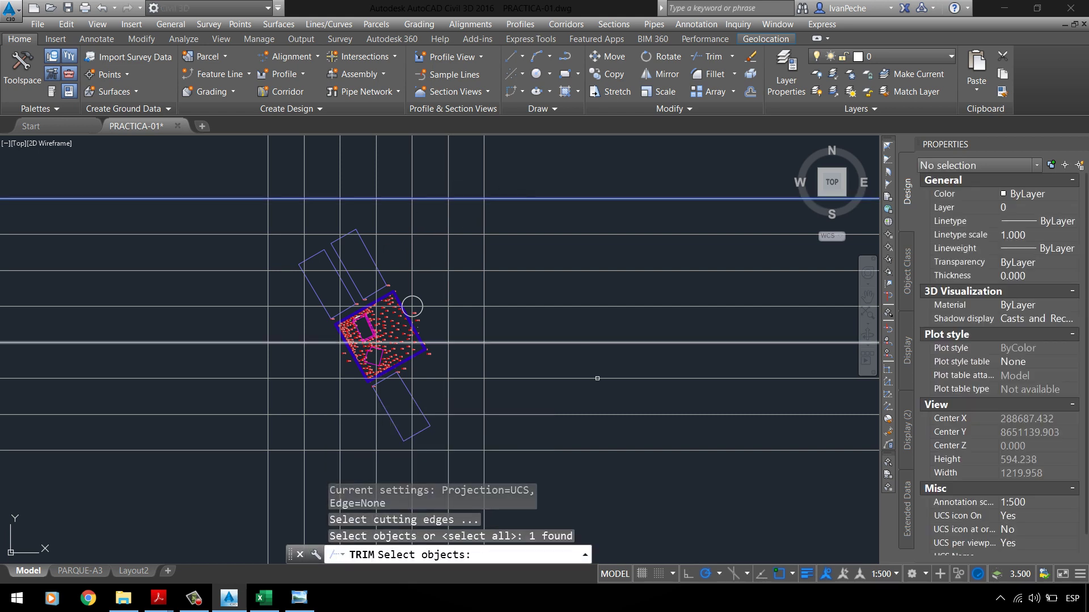
click(573, 450)
click(518, 466)
click(510, 462)
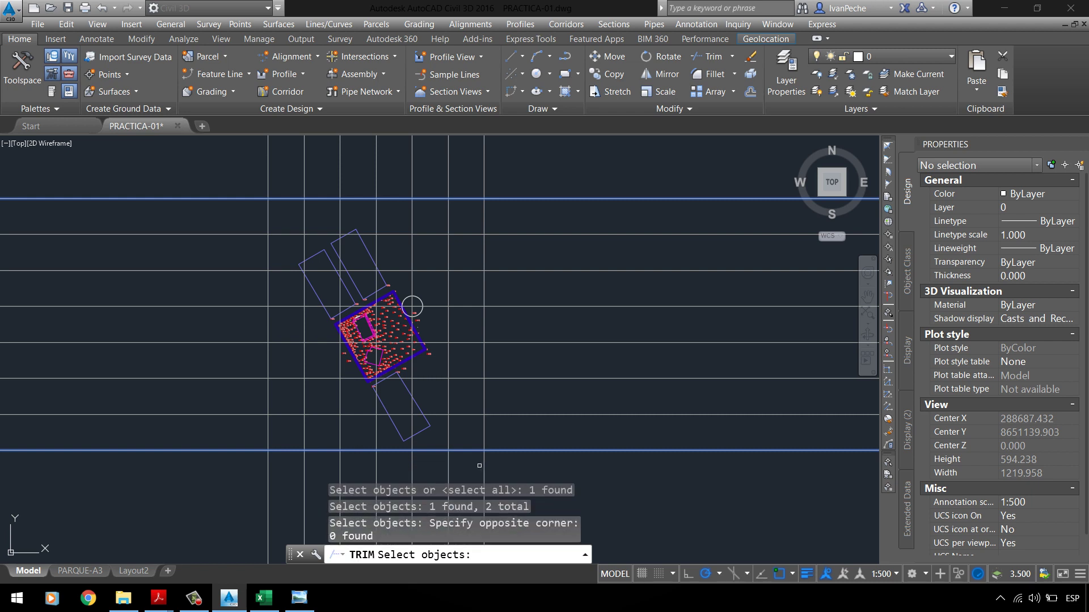
click(498, 457)
click(473, 450)
click(465, 442)
scroll(551, 265, down, 4)
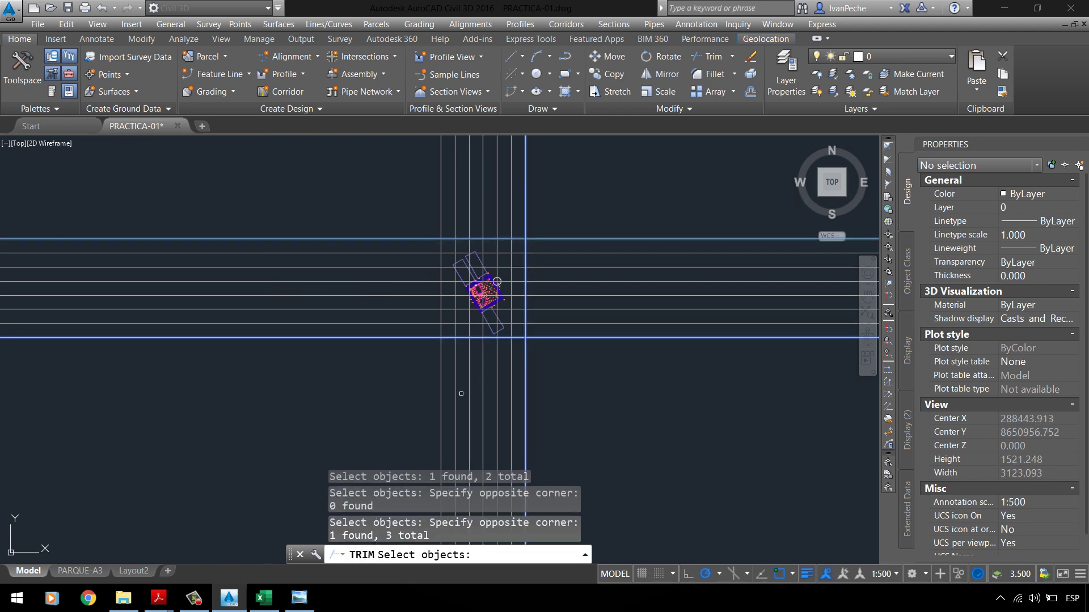
click(441, 369)
key(Return)
Step: Crossing-trim the grid line ends overhanging all four edges into a square frame
click(379, 177)
click(316, 351)
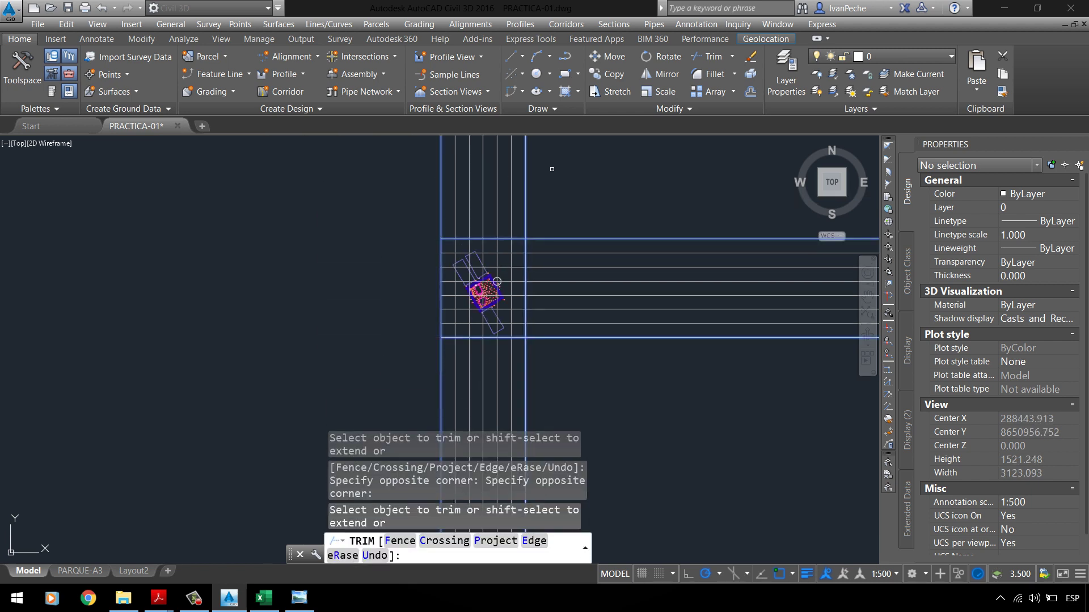
click(576, 170)
click(365, 187)
click(679, 349)
click(567, 227)
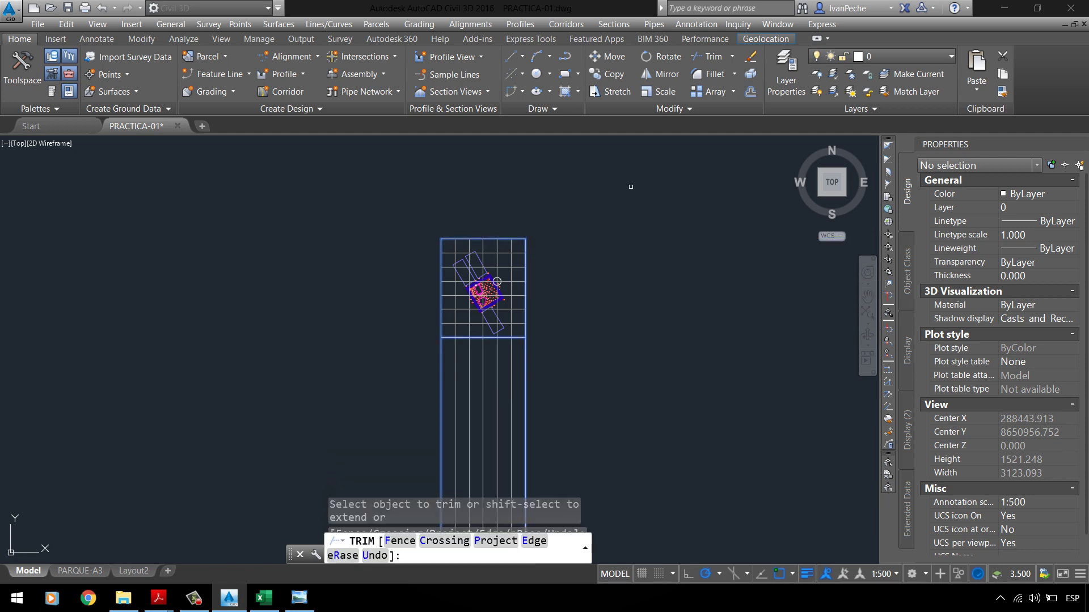
click(550, 391)
click(406, 404)
key(Return)
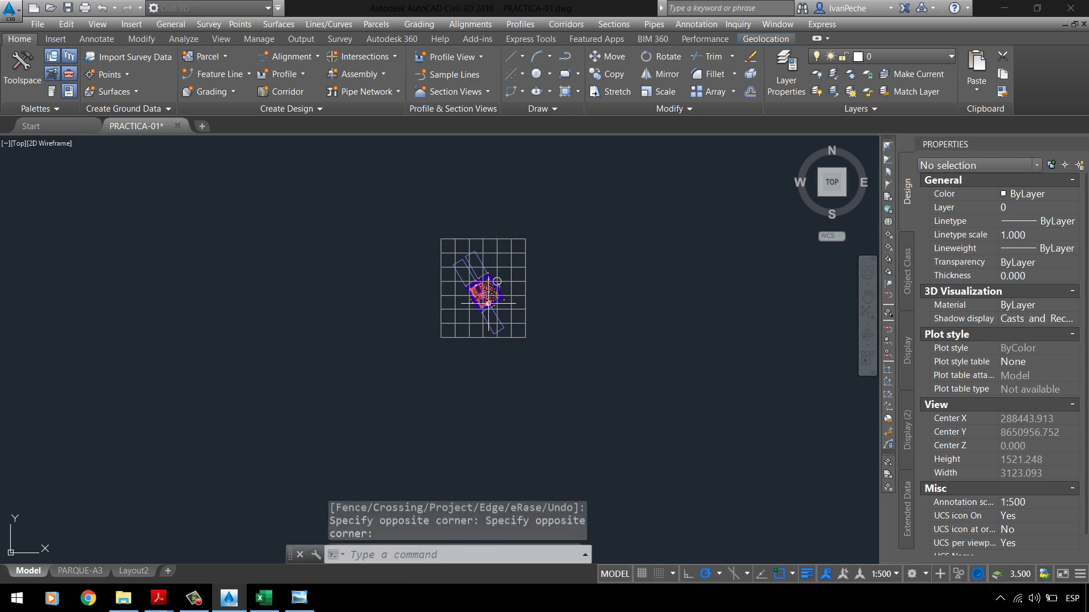
Step: Check the circle and trimmed grid lines, then return to the PARQUE-A3 layout
scroll(542, 306, up, 4)
scroll(441, 238, up, 2)
click(432, 230)
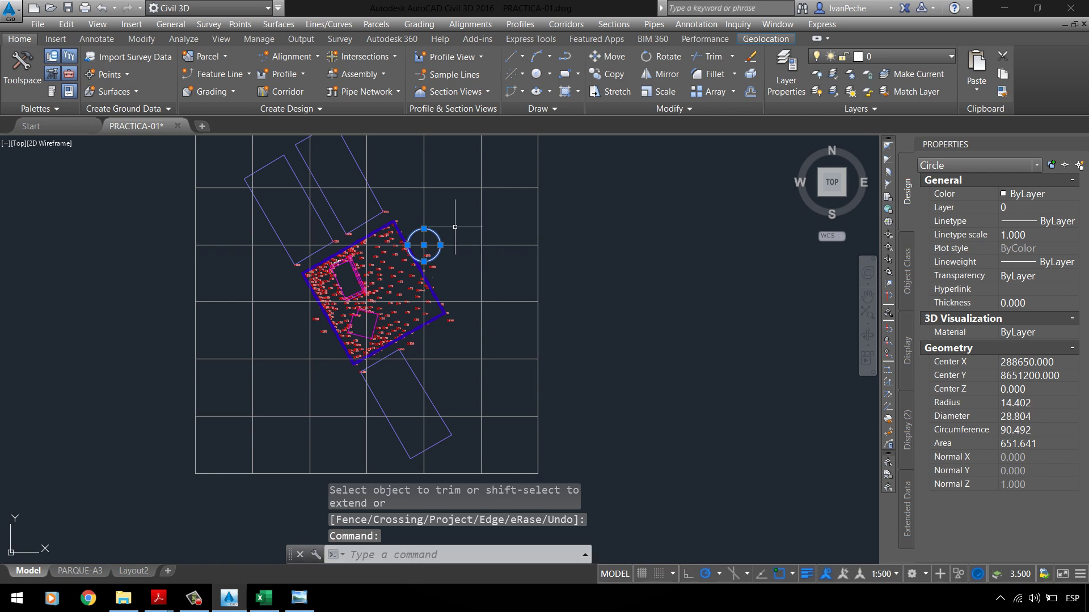
key(Escape)
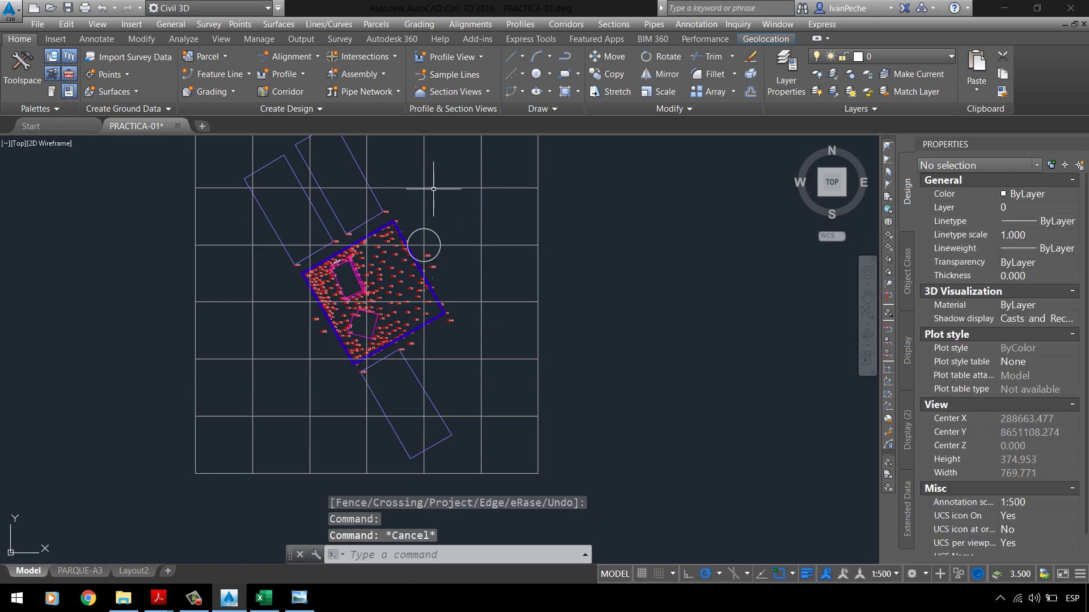
click(435, 186)
click(418, 166)
click(467, 174)
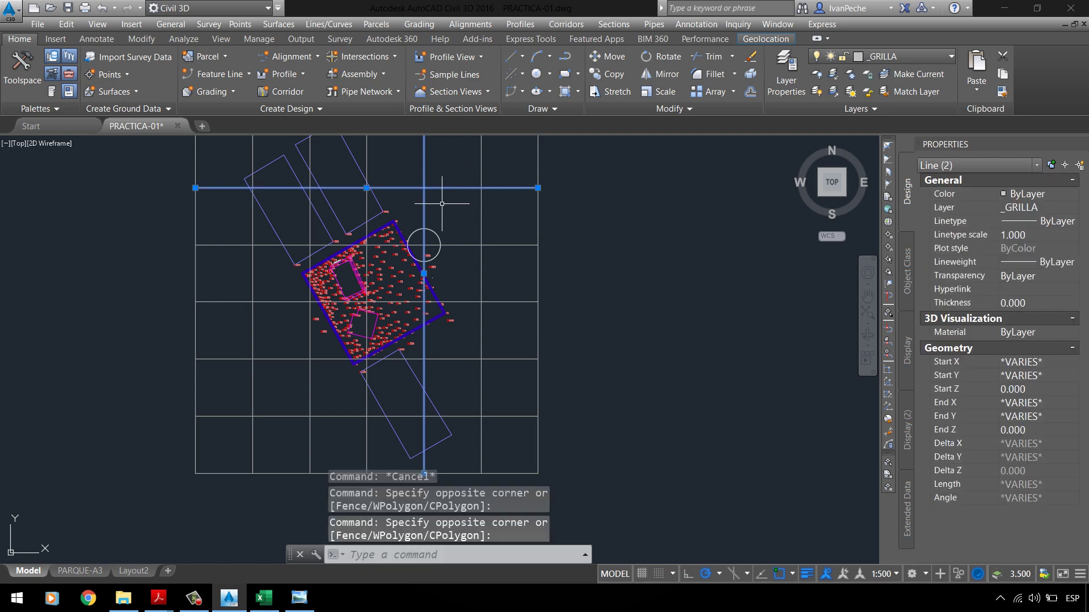
key(Escape)
click(80, 571)
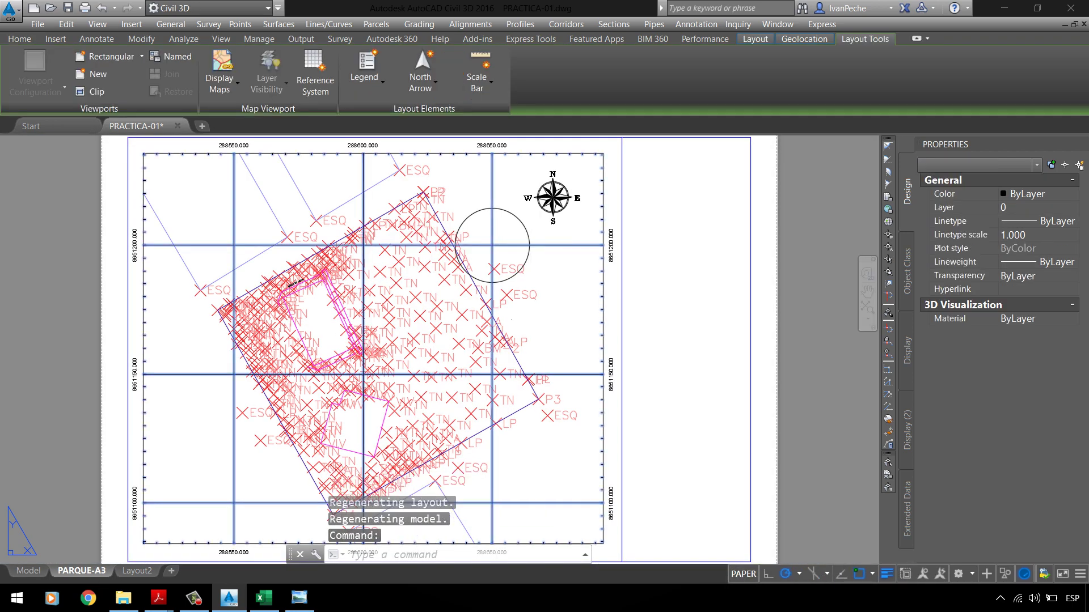
Step: Delete the labelled coordinate grid from the PARQUE-A3 sheet
key(Delete)
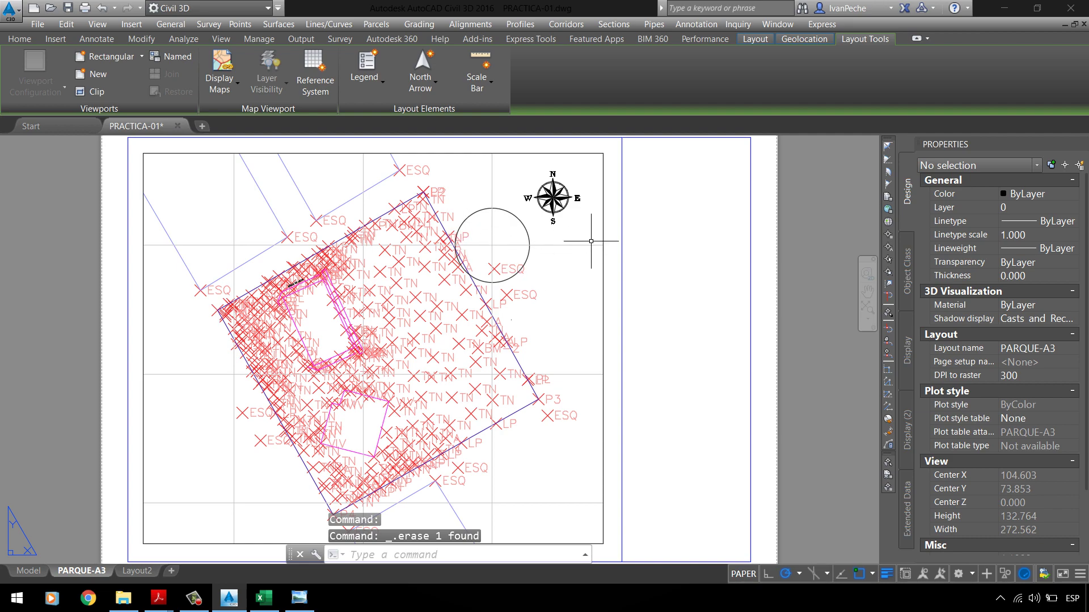
scroll(244, 241, up, 3)
scroll(261, 236, down, 5)
scroll(444, 296, up, 4)
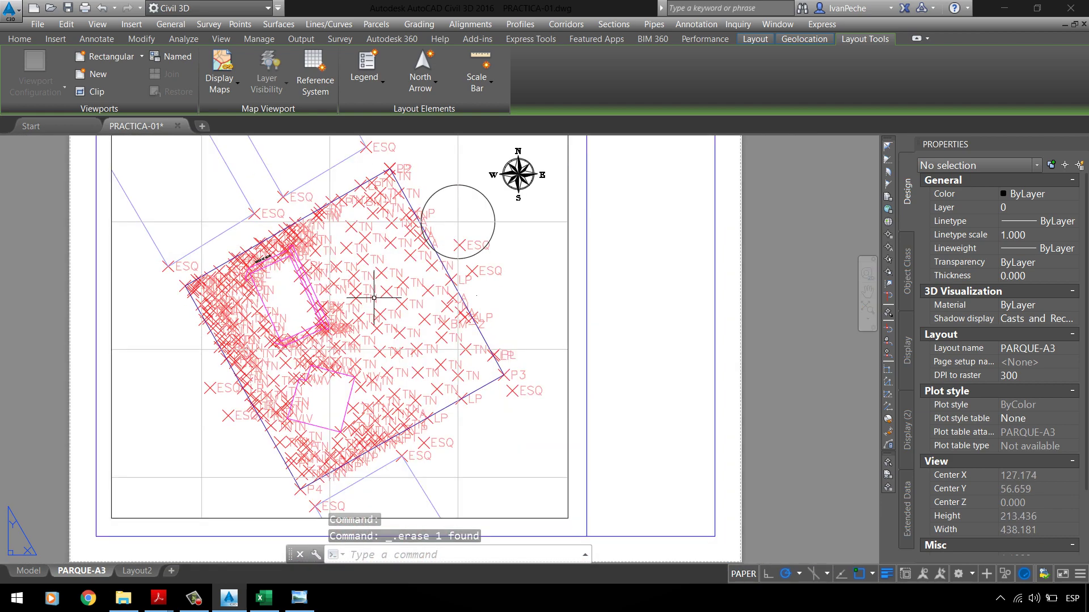
scroll(528, 310, down, 2)
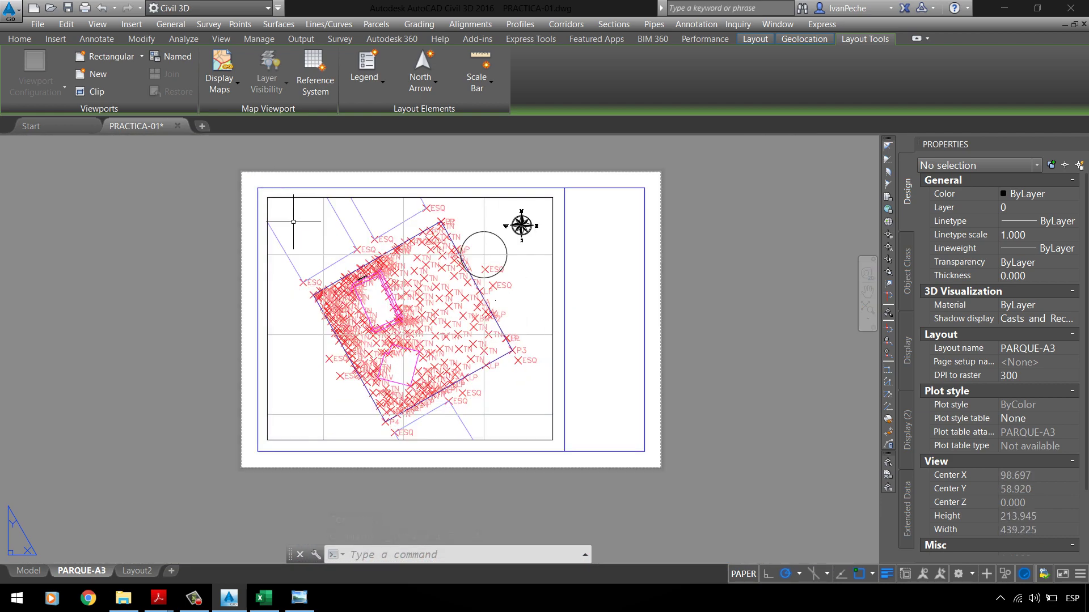
scroll(293, 221, up, 2)
Step: Check Model space, return to the PARQUE-A3 layout and activate its viewport
click(286, 308)
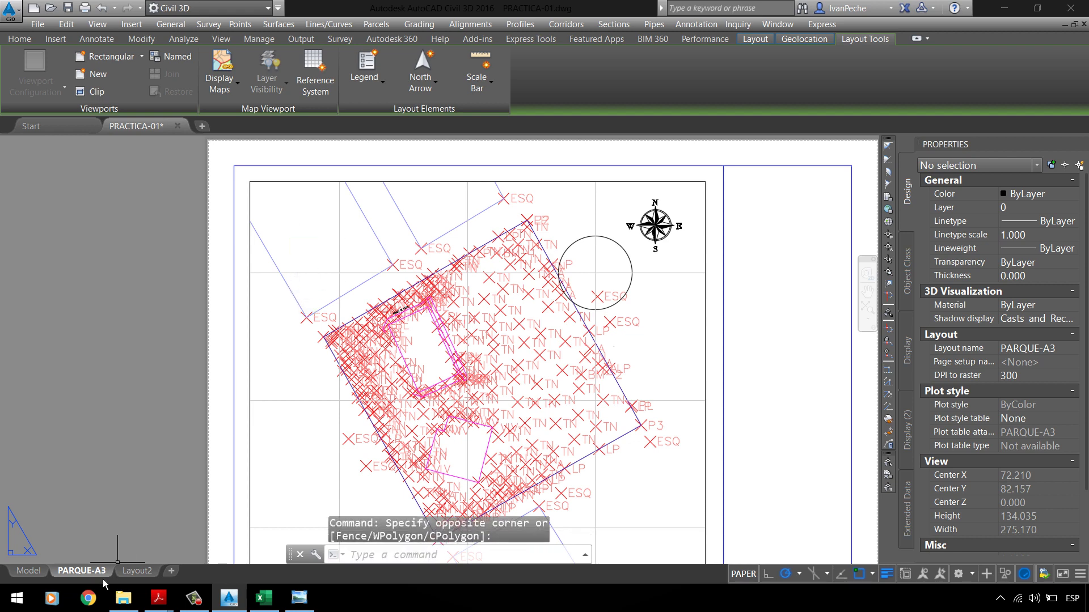
click(29, 571)
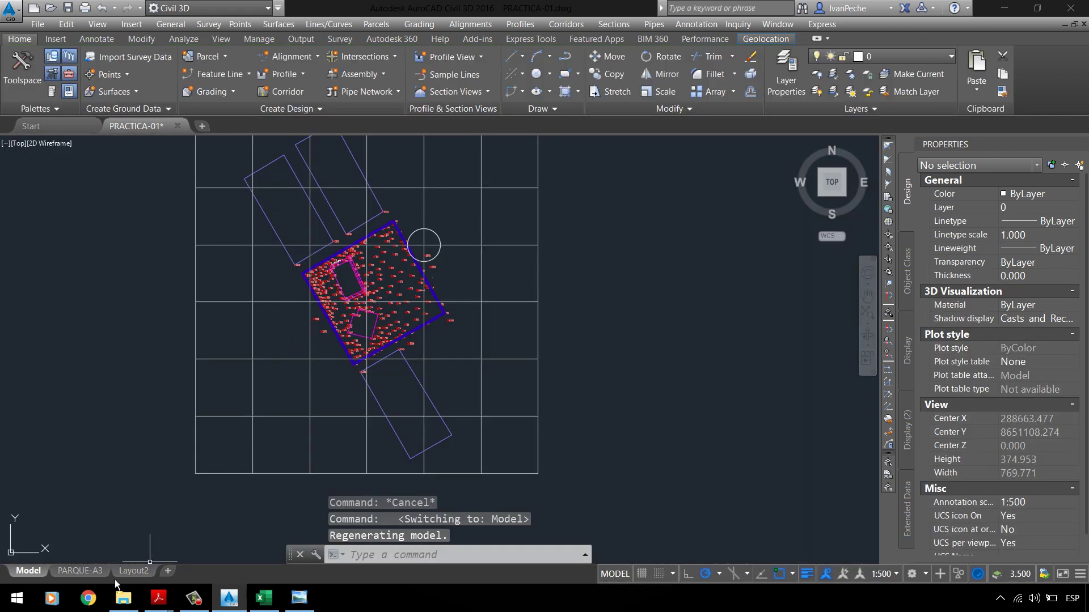
click(105, 572)
double_click(362, 236)
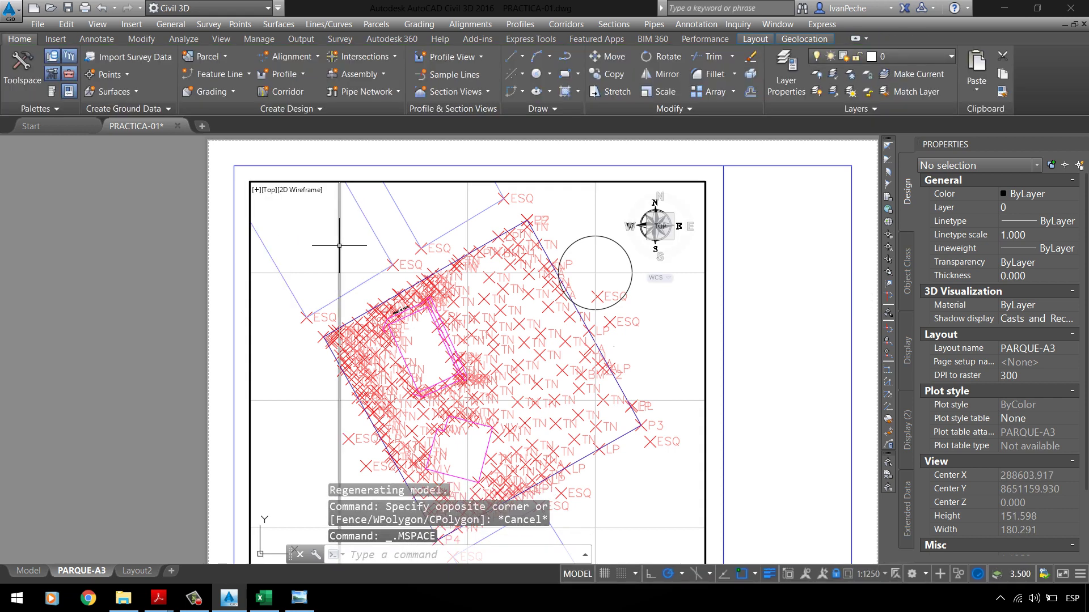
mouse_move(341, 243)
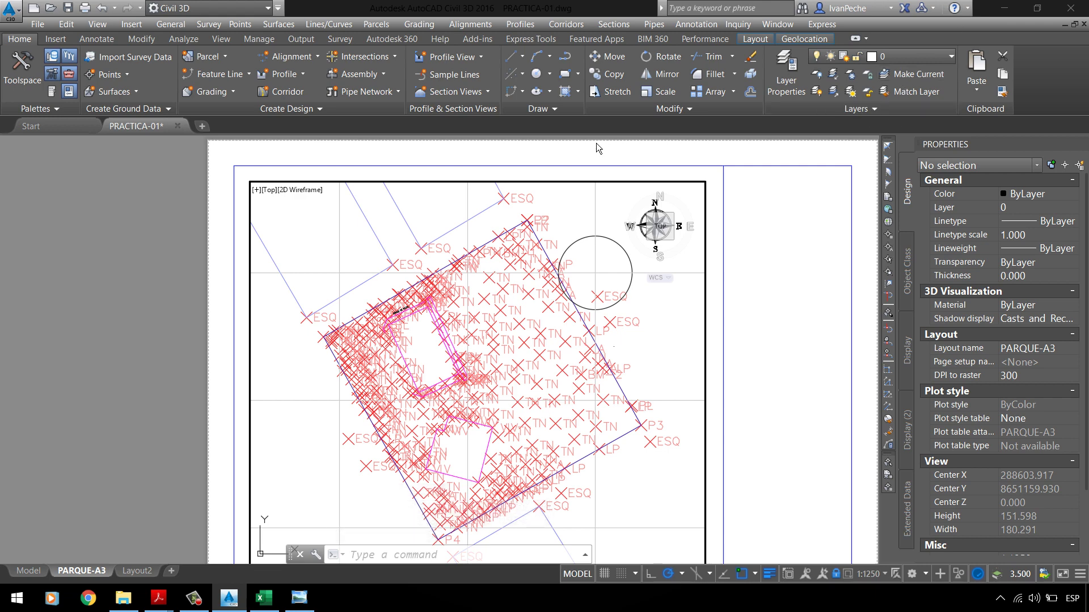
click(567, 113)
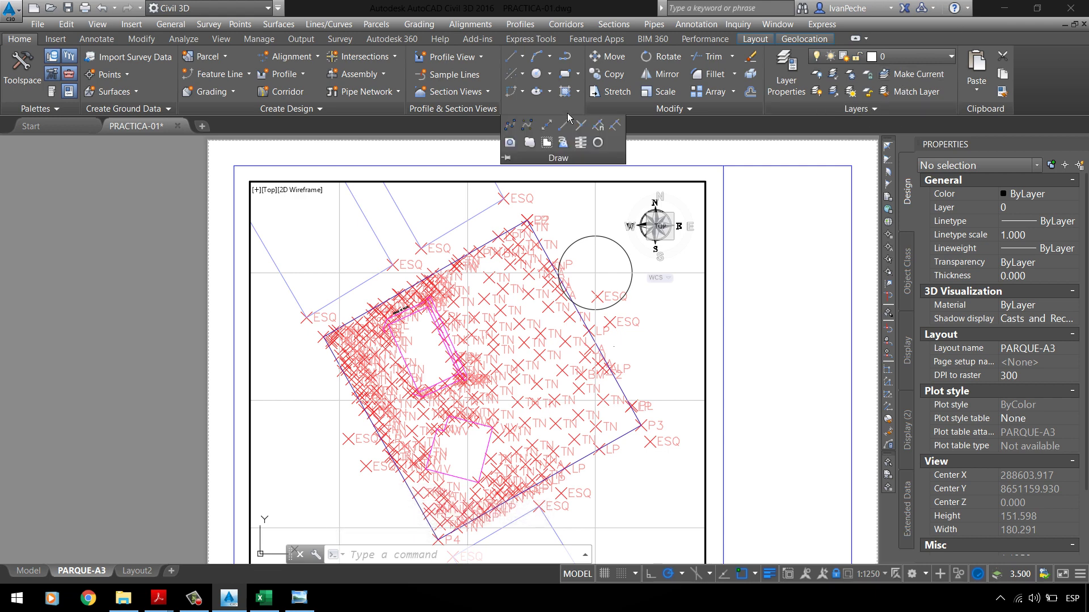
click(699, 109)
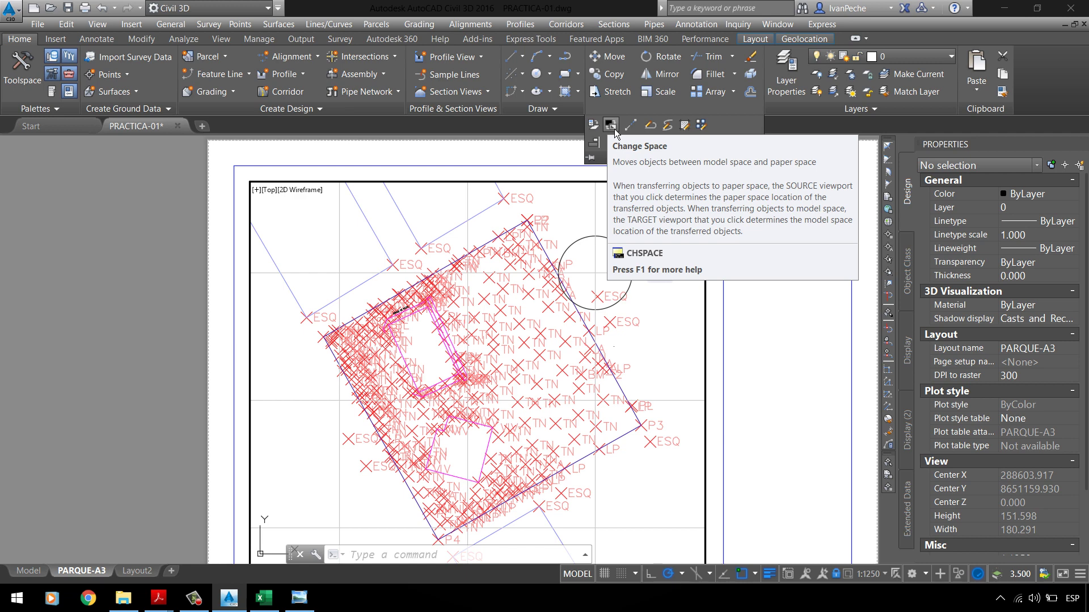
Step: Window-select the six grid lines inside the viewport: vertical and horizontal lines
click(352, 236)
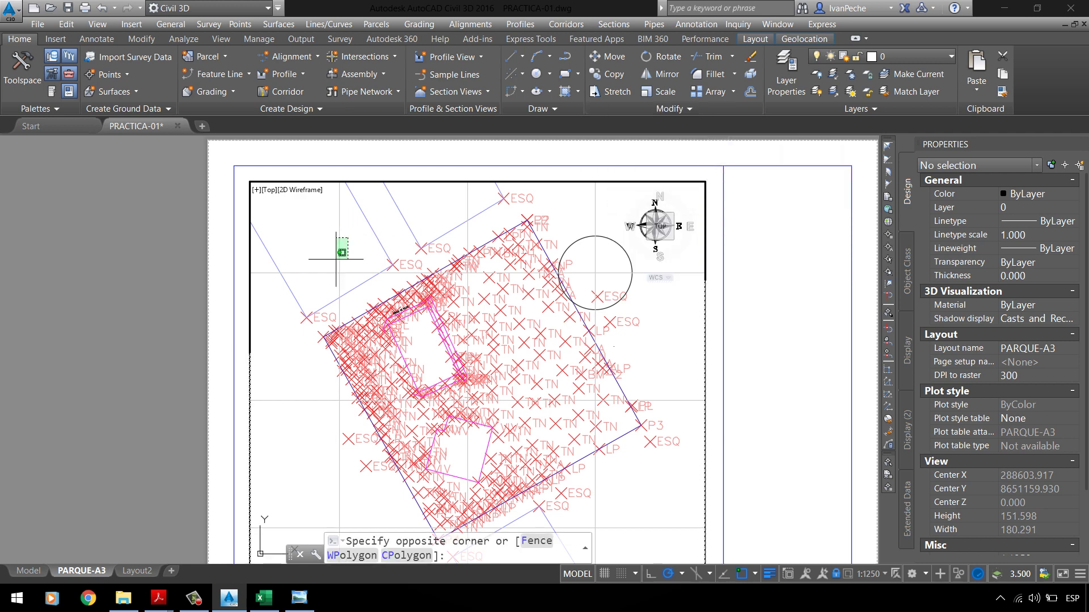
click(325, 276)
click(618, 198)
click(579, 224)
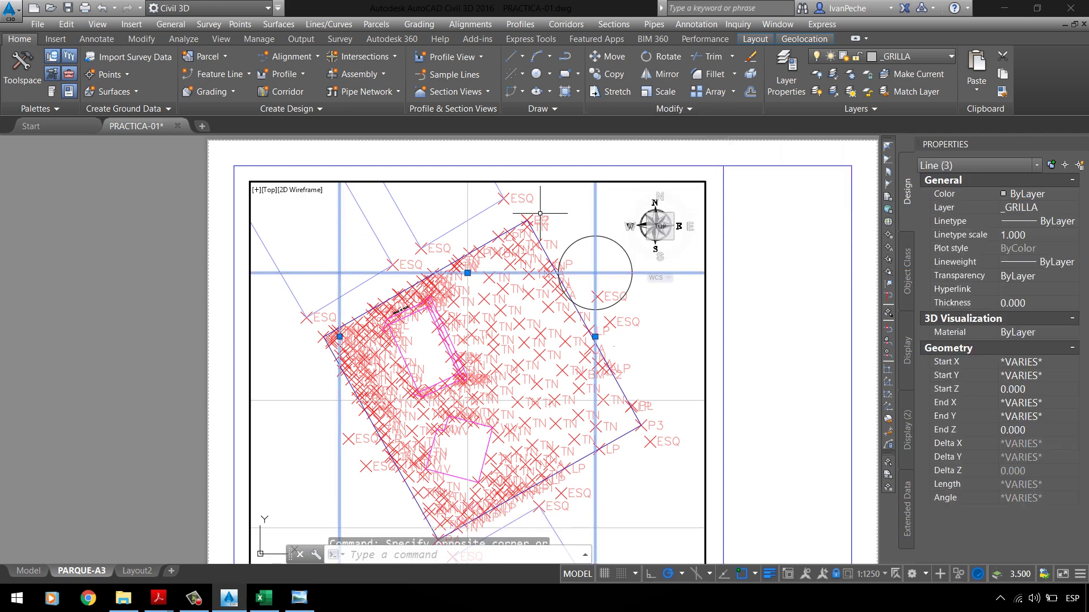
click(486, 205)
click(420, 264)
click(301, 420)
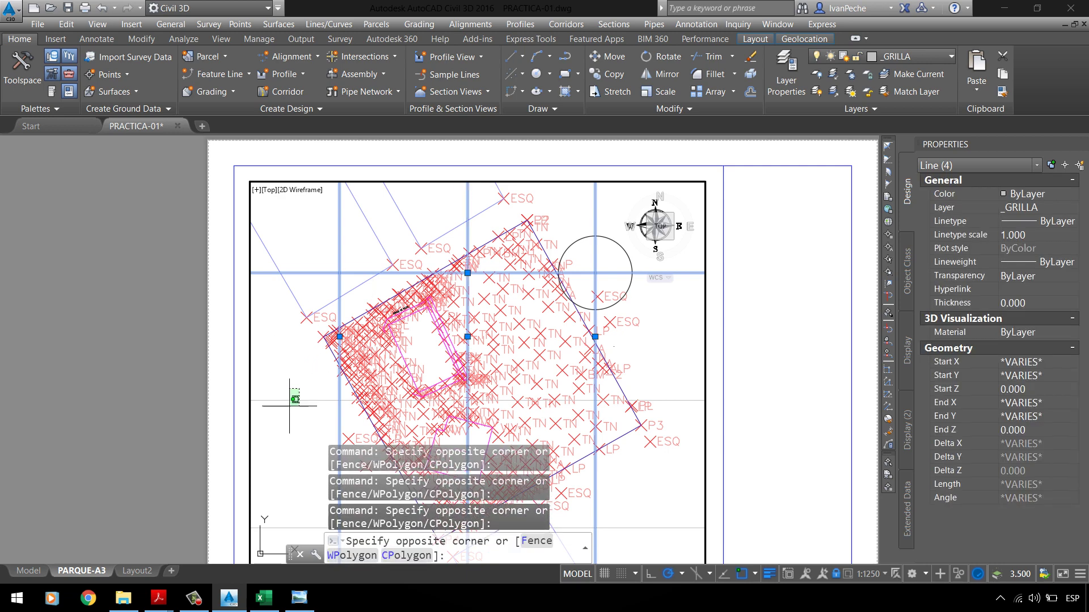
click(258, 352)
scroll(312, 240, down, 1)
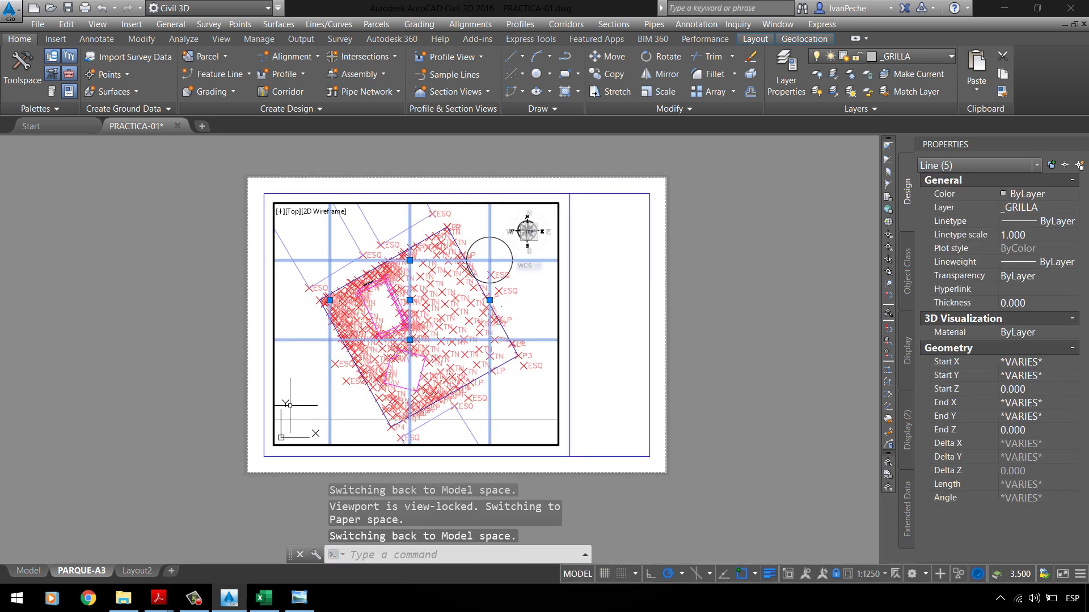
scroll(300, 385, up, 1)
click(332, 431)
click(309, 408)
scroll(317, 428, down, 1)
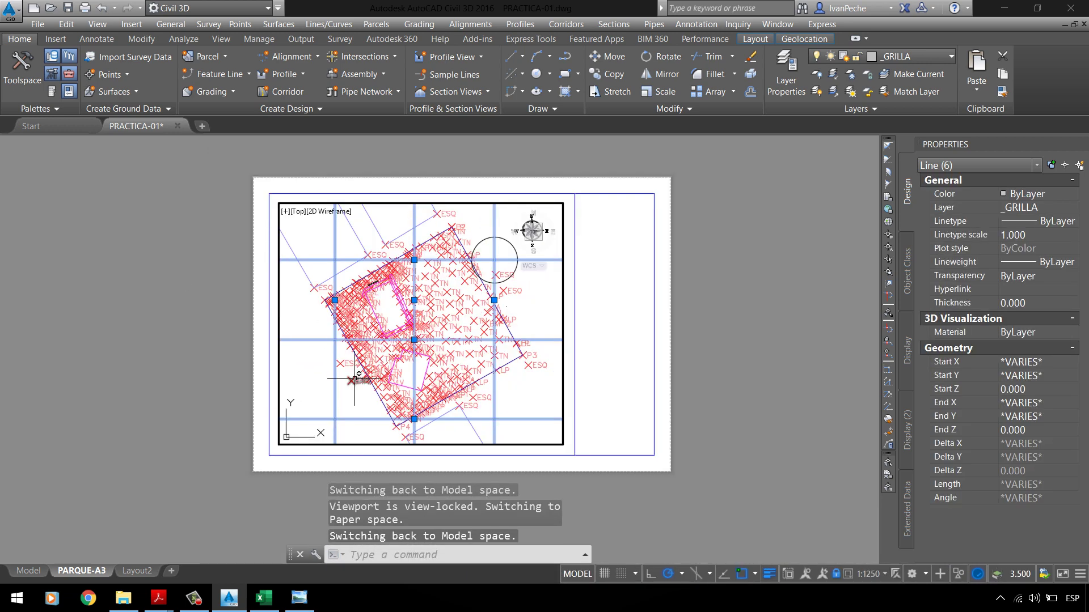
Step: Undo an accidental zoom and lock the viewport's view at its original scale
click(837, 574)
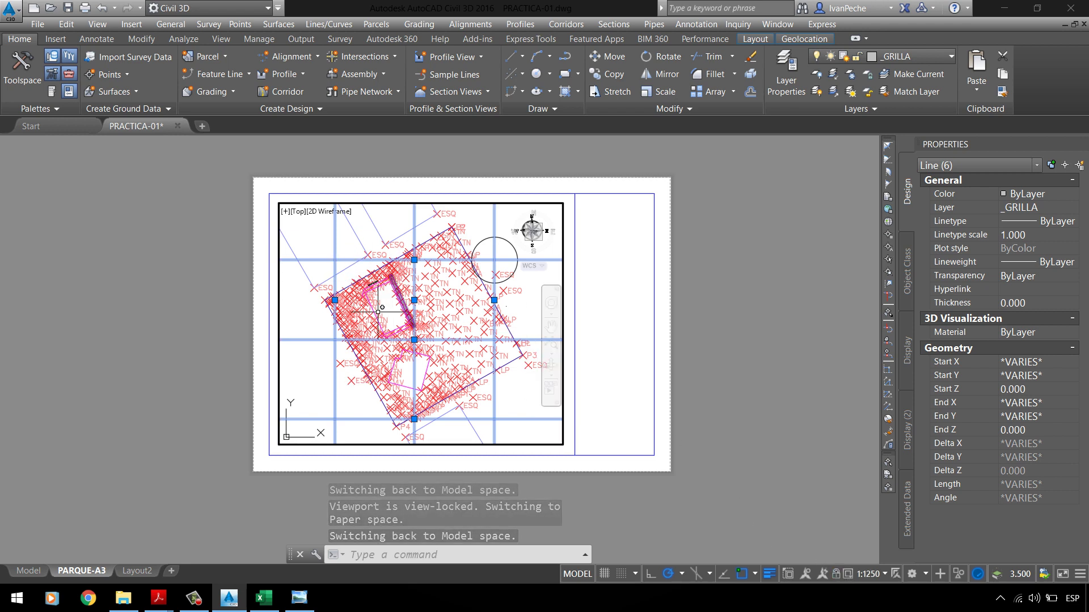
click(836, 574)
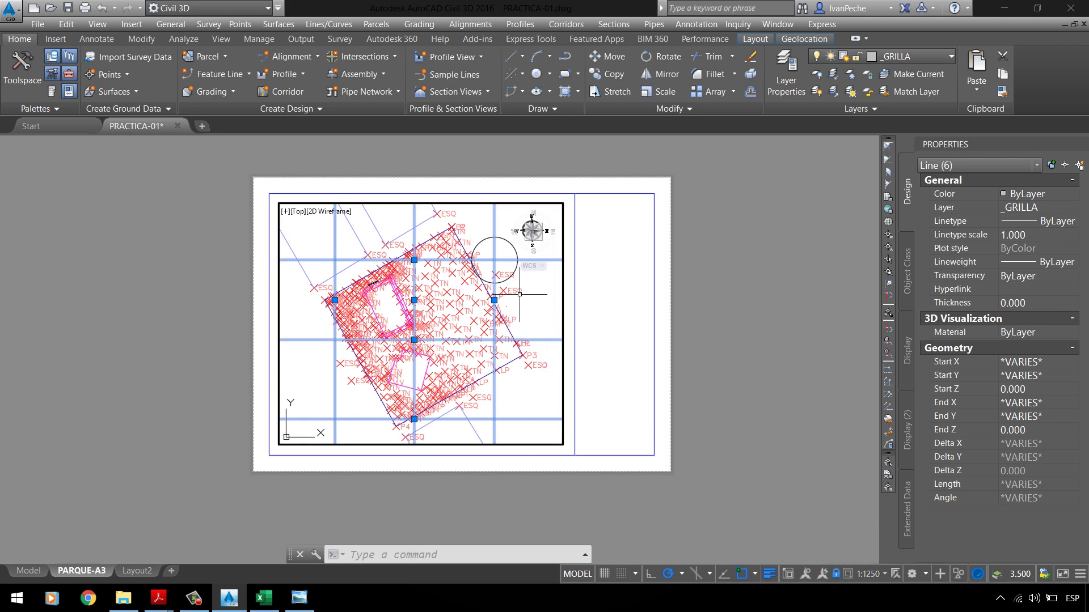
scroll(387, 324, up, 1)
scroll(461, 296, down, 1)
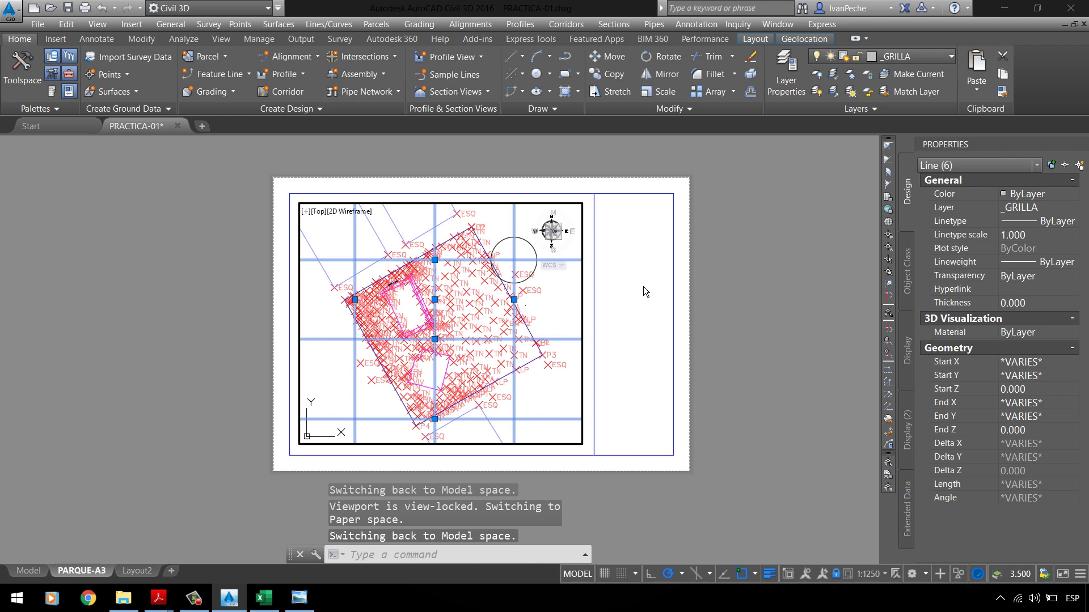
double_click(643, 287)
double_click(547, 322)
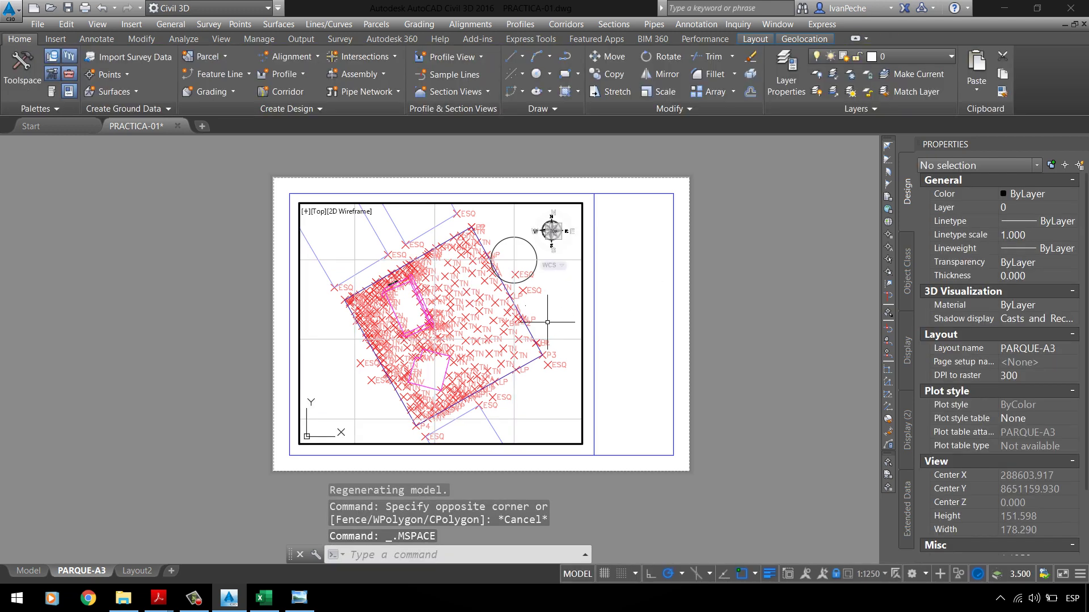
click(842, 579)
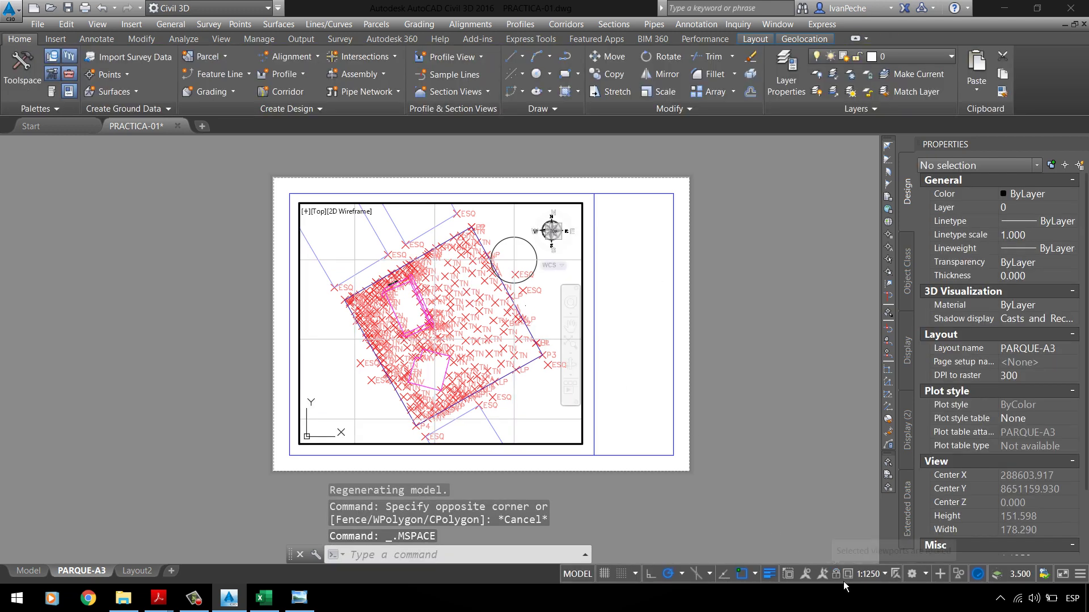
scroll(483, 325, down, 4)
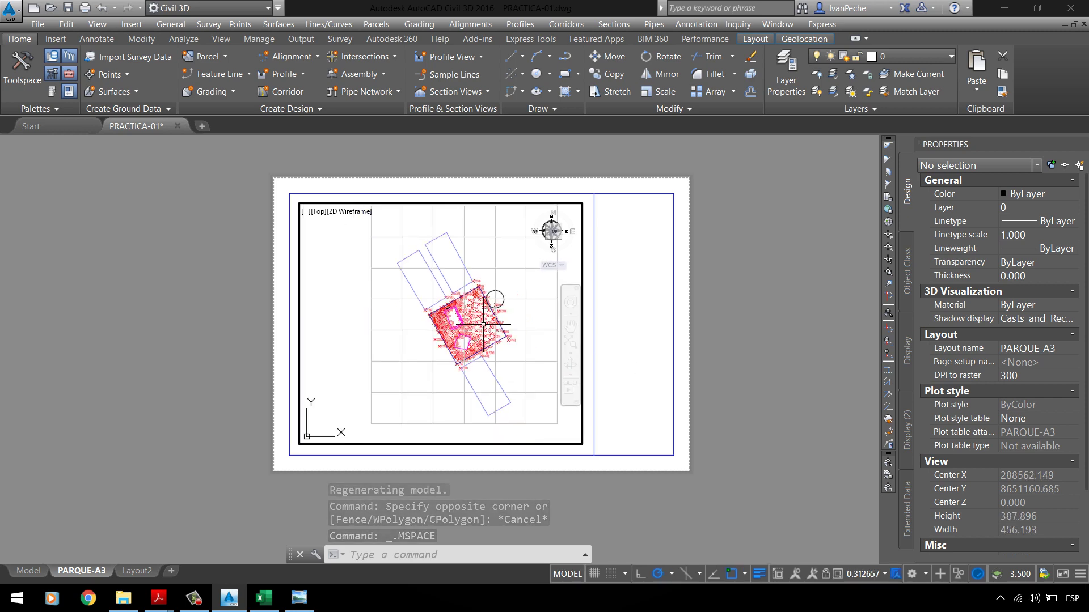
scroll(483, 325, up, 4)
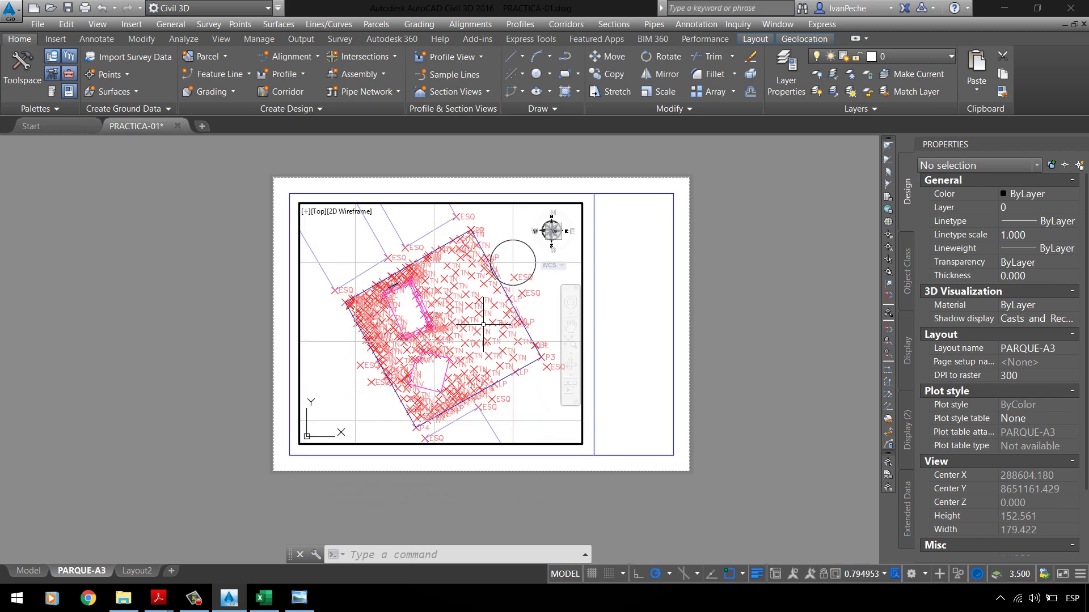
key(ctrl+z)
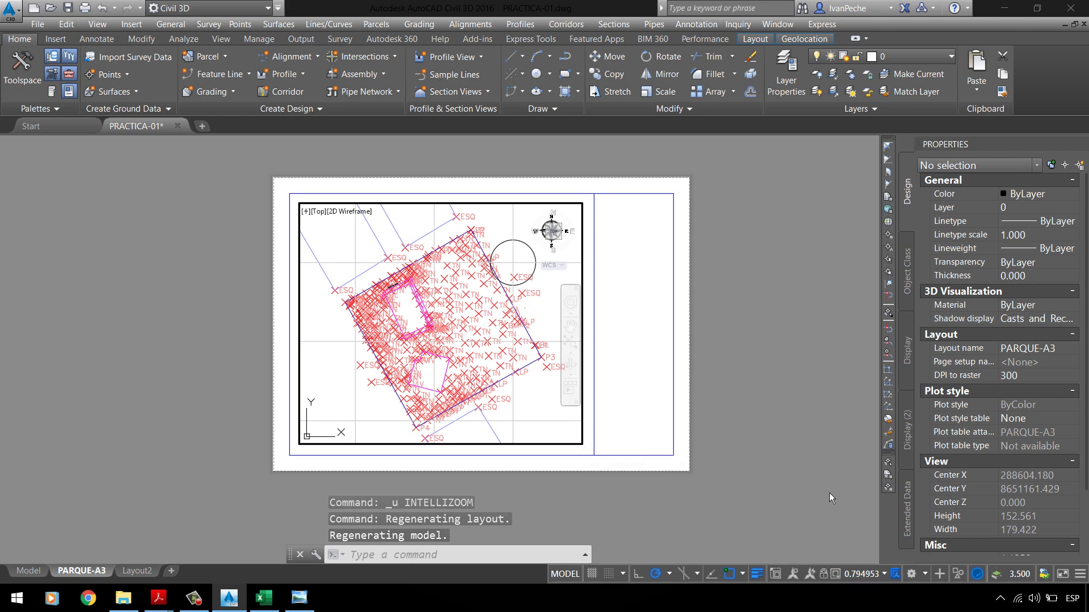
click(825, 575)
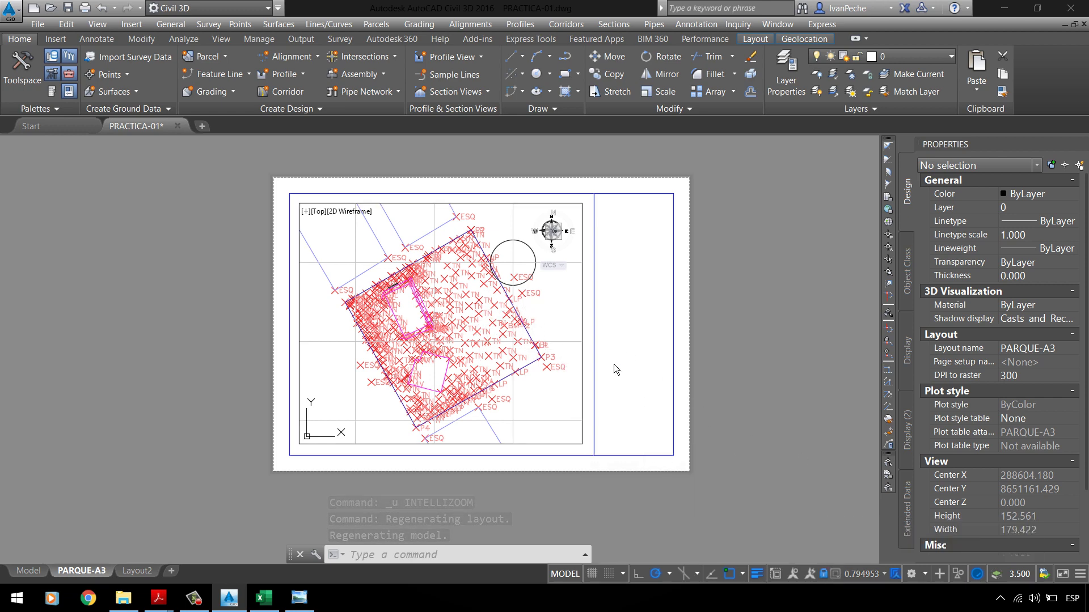
scroll(613, 364, up, 3)
scroll(630, 334, down, 3)
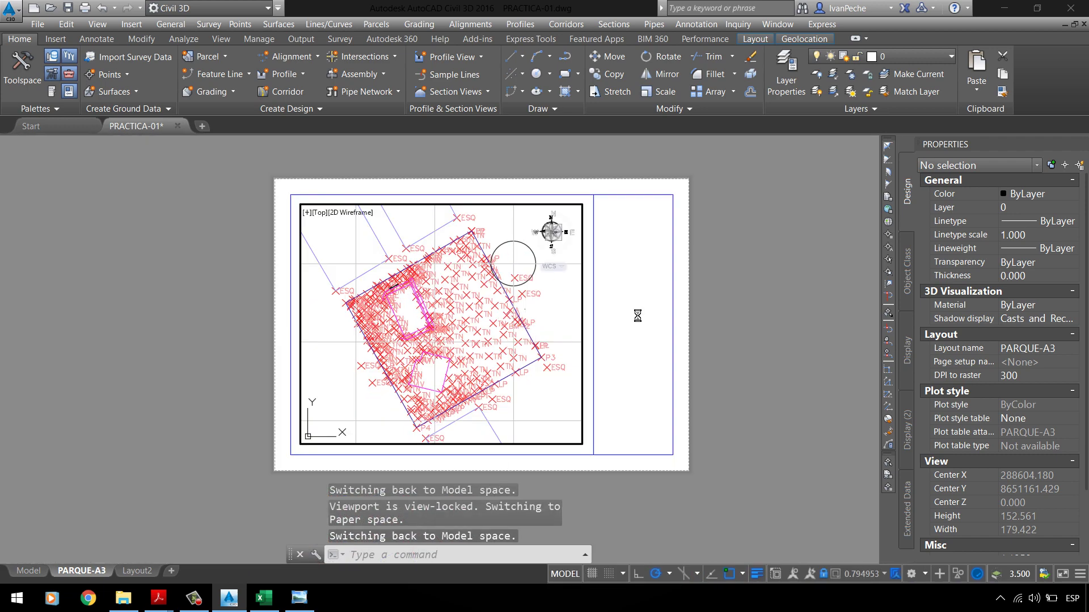
Step: Reselect all six grid lines inside the locked viewport
double_click(637, 315)
scroll(470, 242, up, 2)
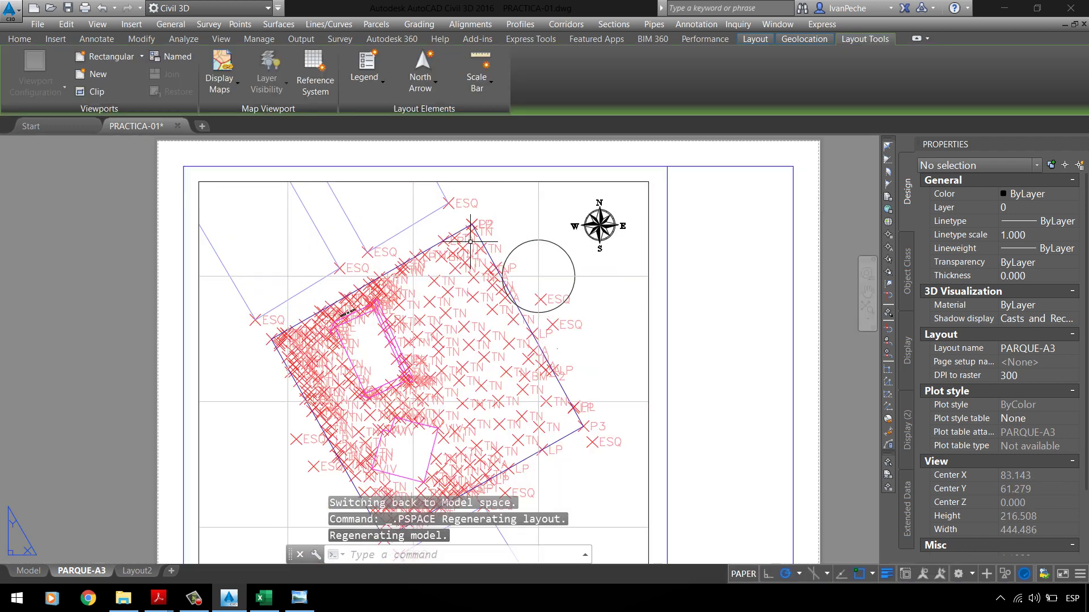
click(307, 219)
double_click(286, 230)
click(287, 276)
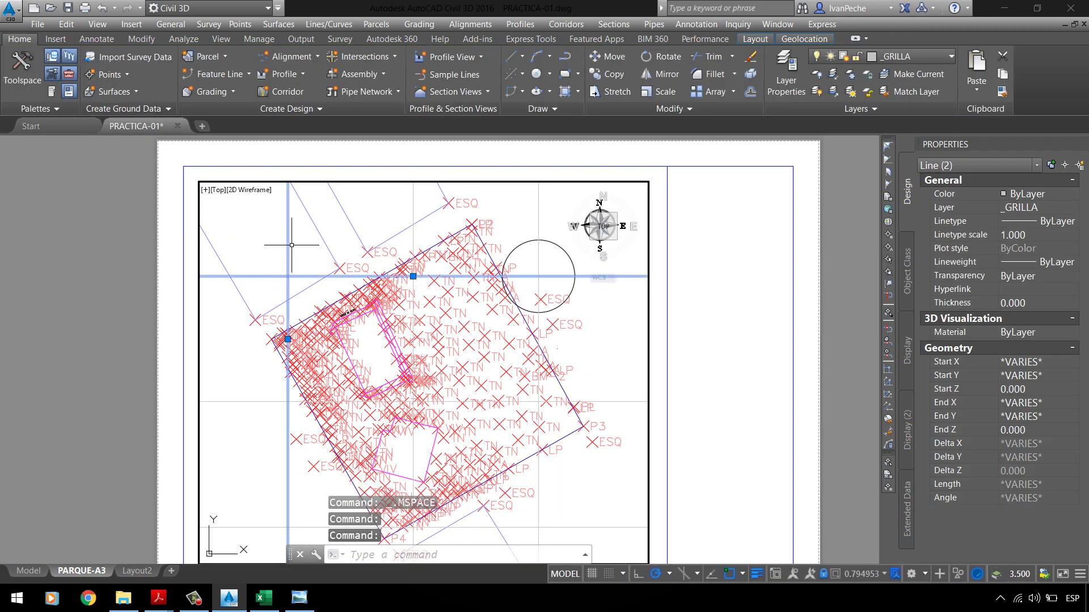
click(412, 216)
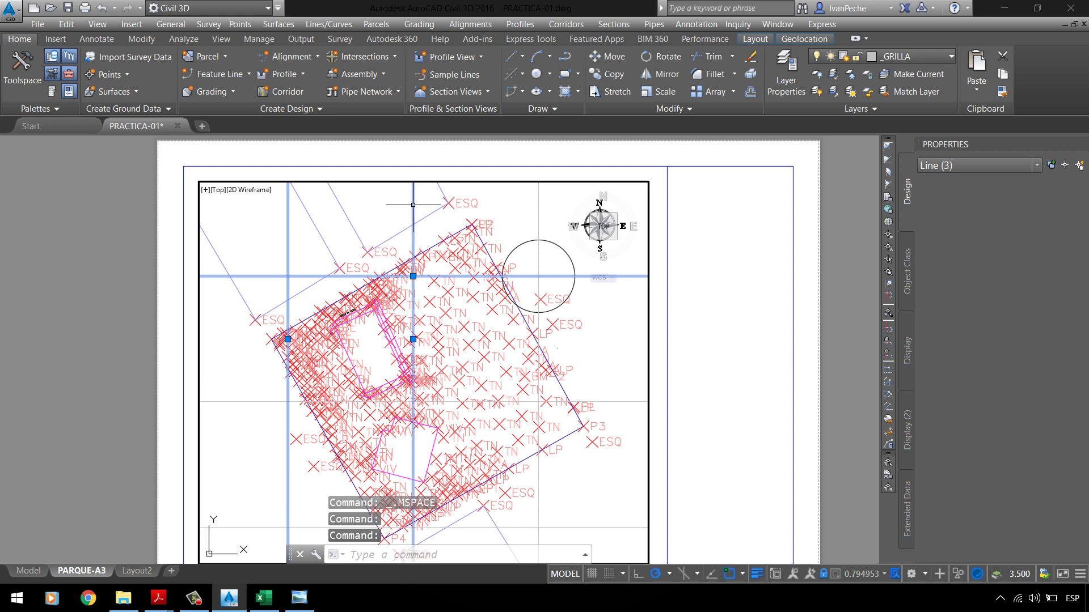
click(539, 206)
scroll(522, 201, down, 2)
click(386, 326)
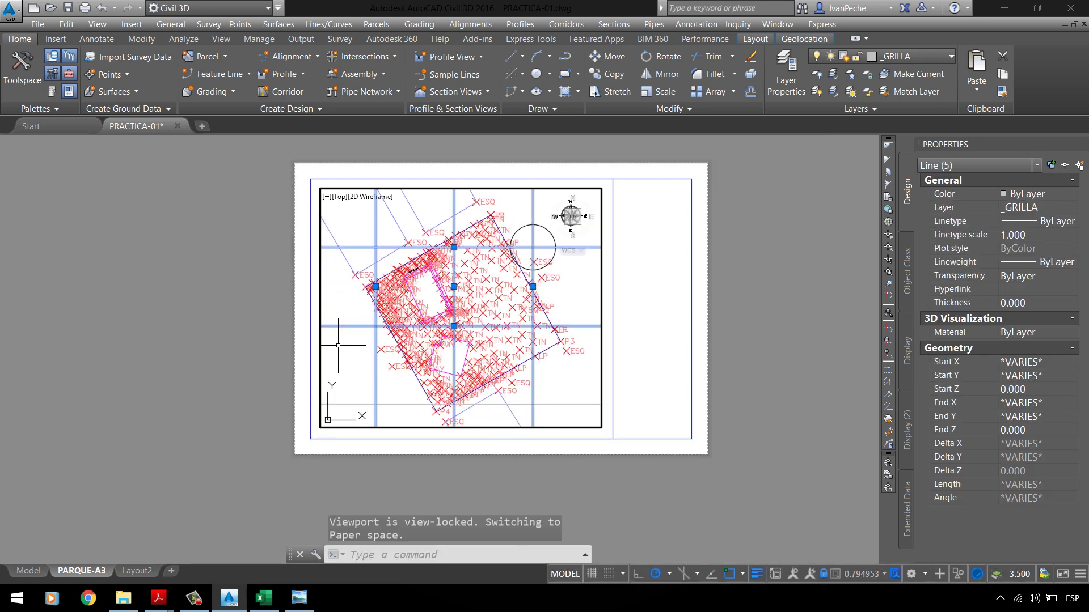
click(372, 404)
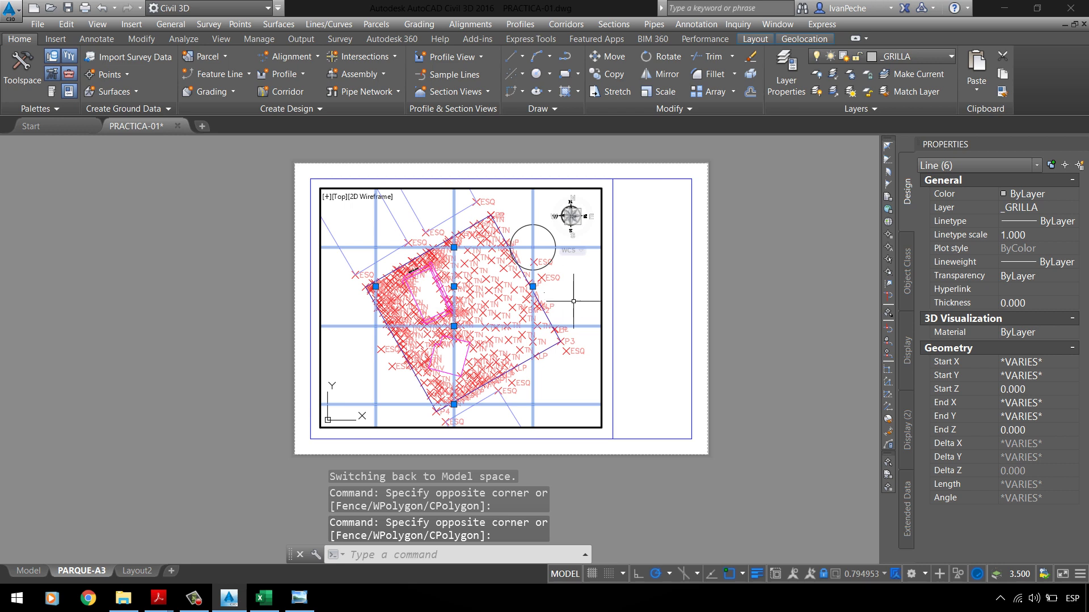
click(720, 111)
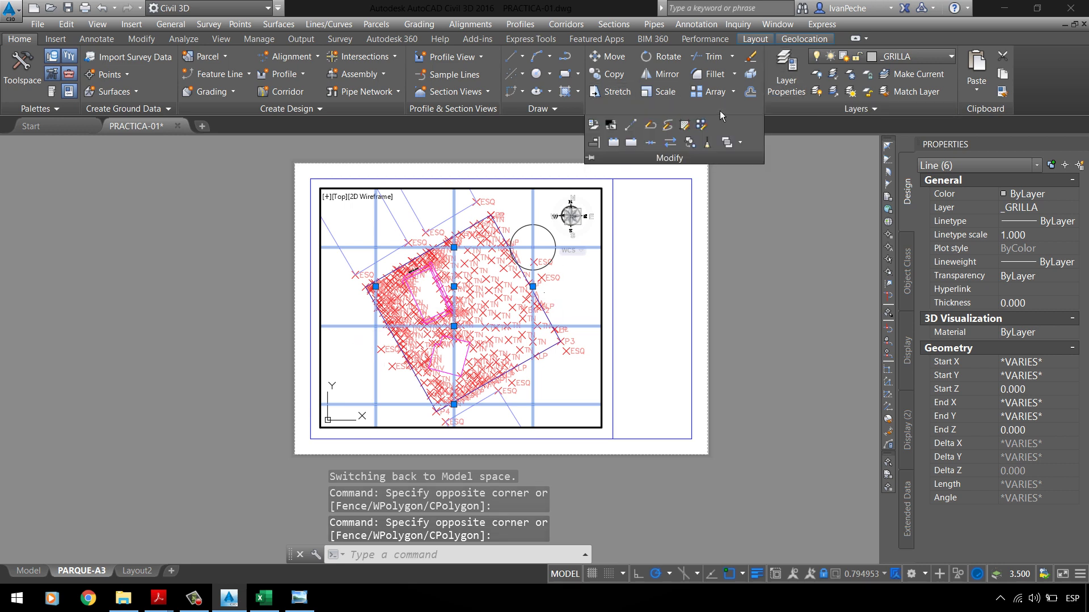
Step: Move the six selected grid lines from model space to paper space with Change Space
click(618, 132)
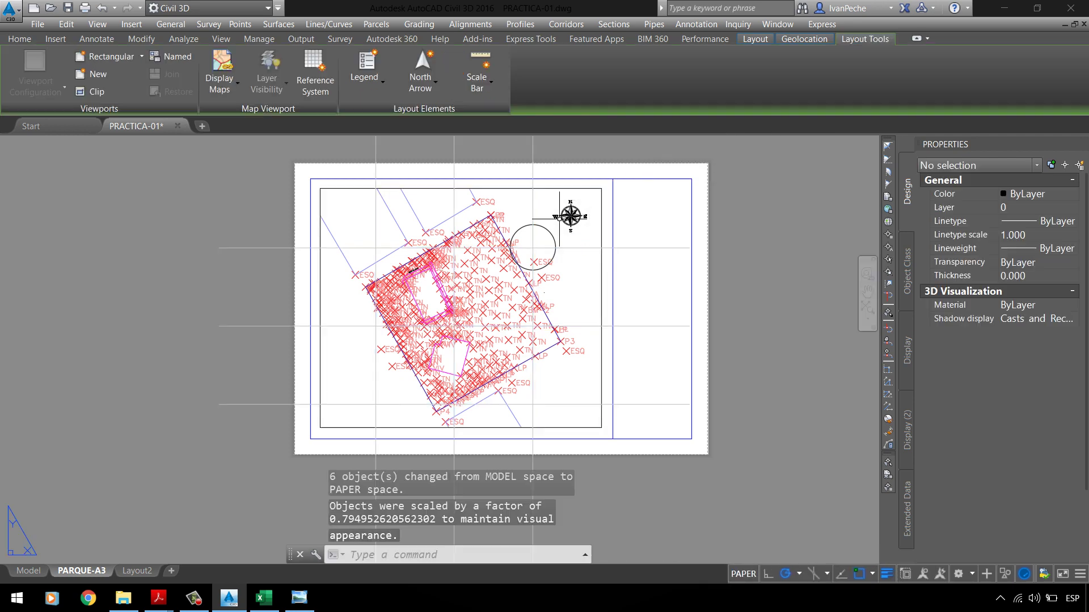
scroll(461, 260, down, 4)
scroll(452, 240, up, 2)
scroll(487, 312, up, 2)
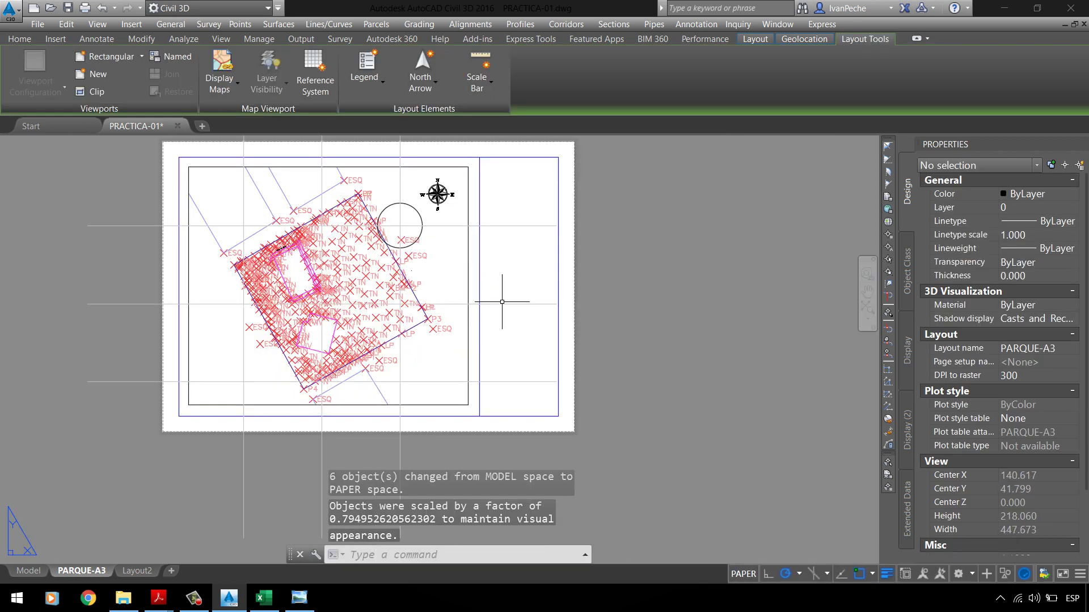
Step: Trim the grid line ends outside the viewport border using TR
text(TR)
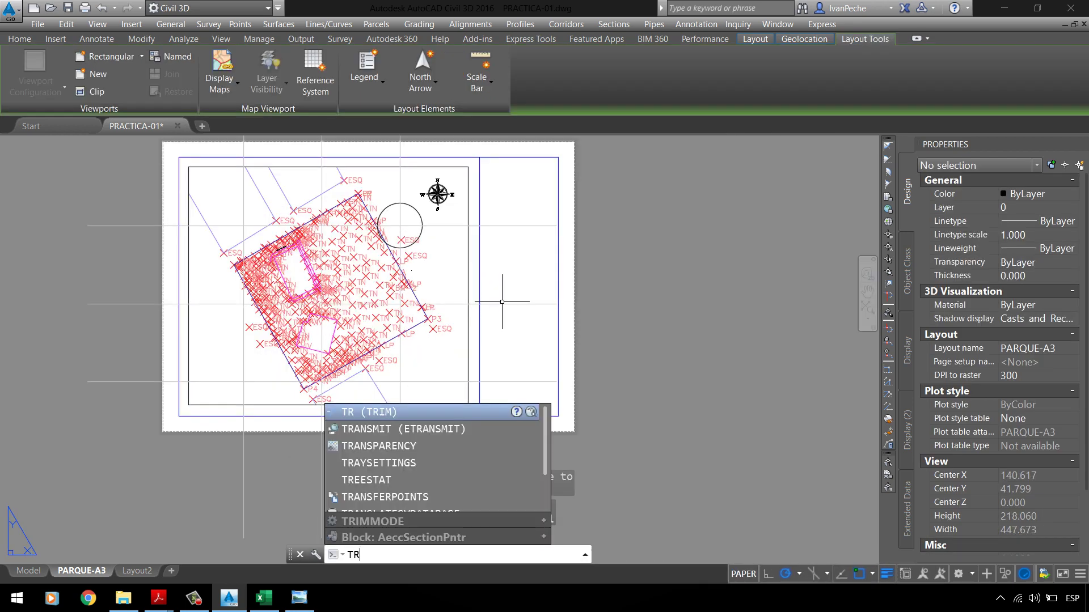
key(Return)
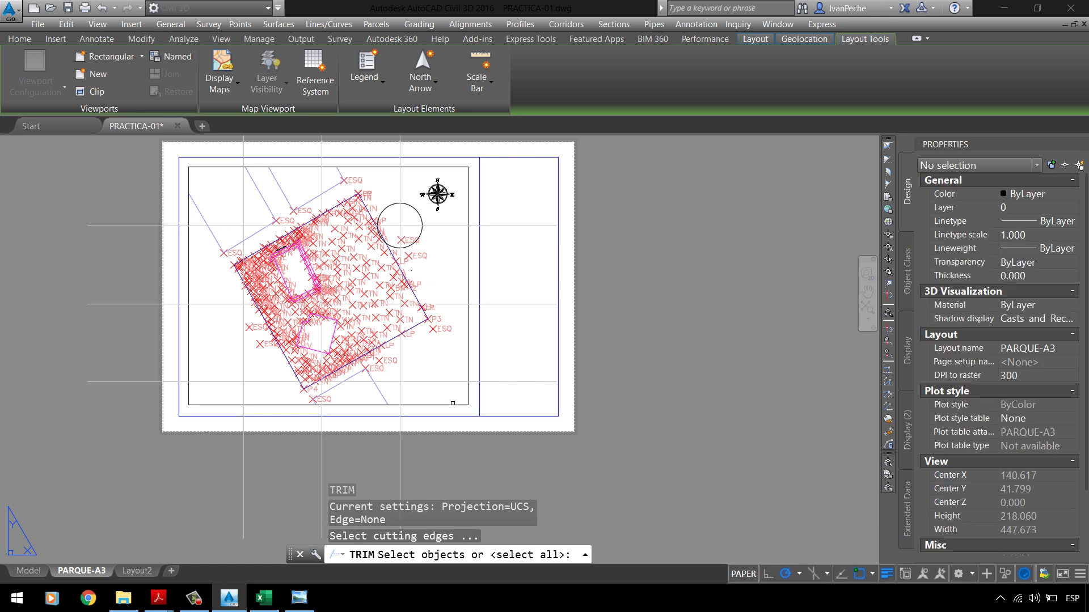
click(452, 403)
key(Return)
click(505, 391)
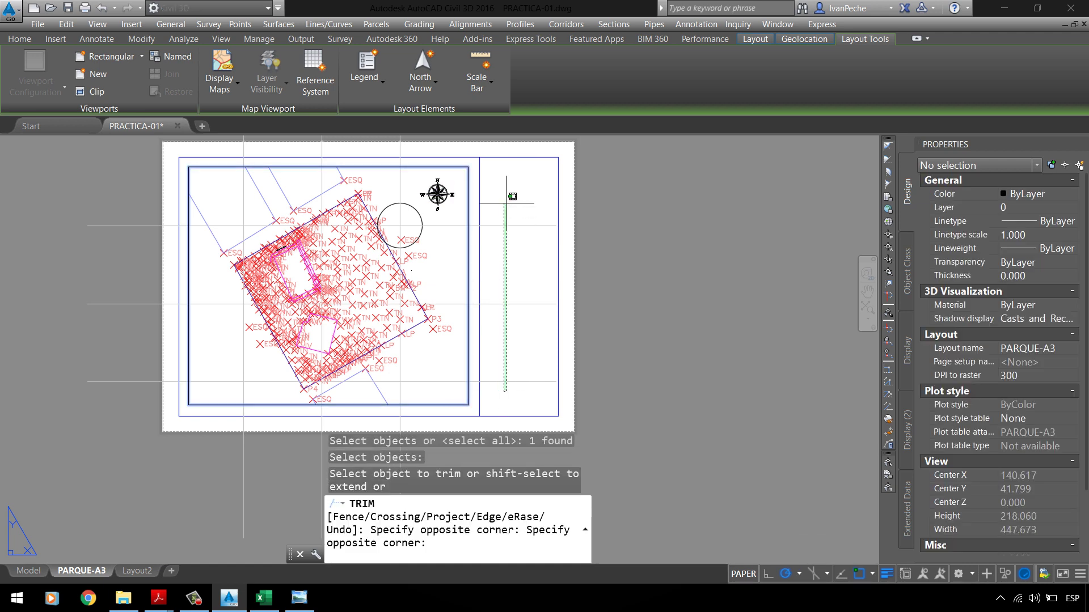
click(506, 196)
scroll(545, 284, down, 2)
click(450, 150)
click(276, 197)
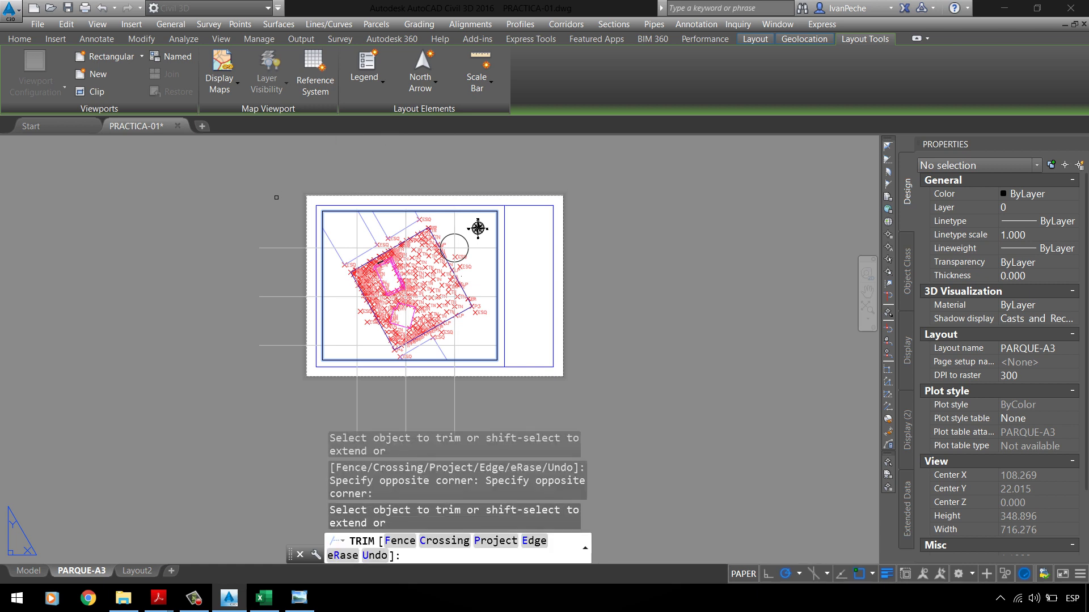
click(280, 407)
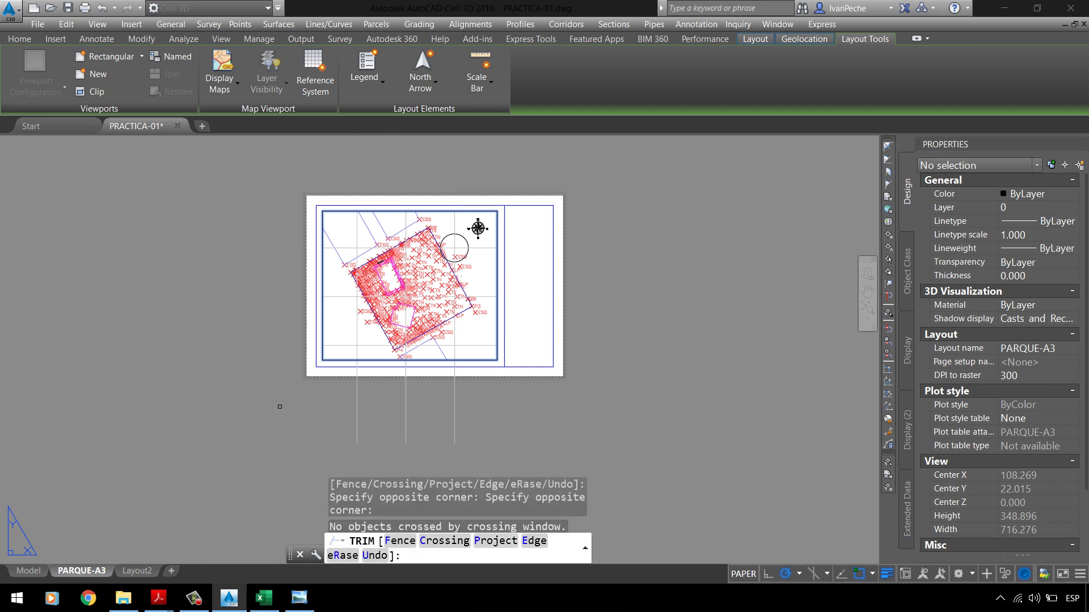
click(467, 406)
click(318, 396)
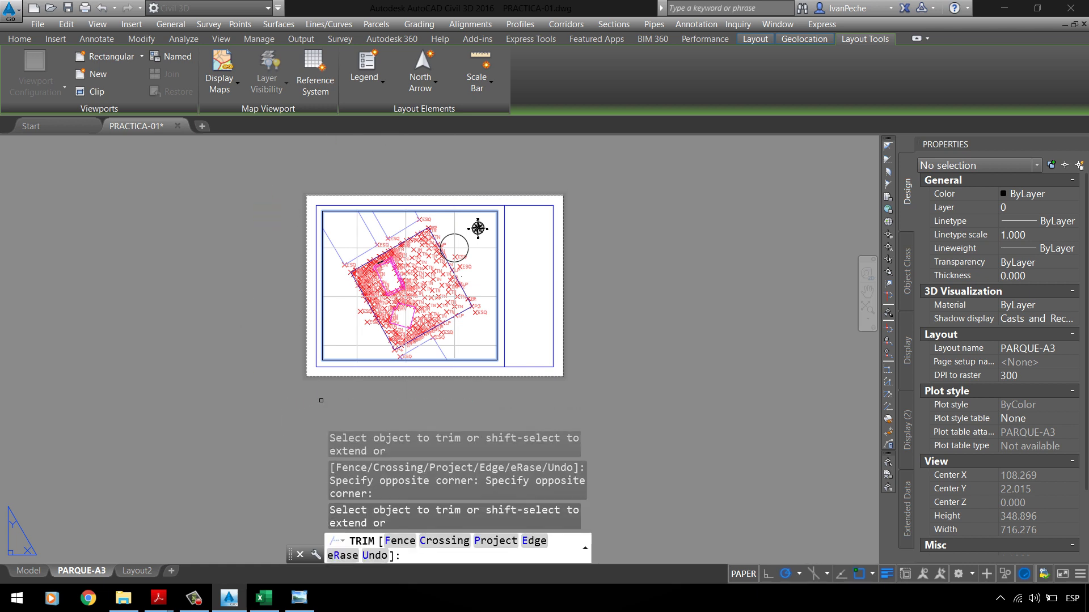
key(Escape)
Step: Select a horizontal grid line to check the trim, then clear the selection
scroll(425, 309, up, 2)
scroll(505, 357, up, 1)
scroll(472, 347, down, 1)
click(531, 376)
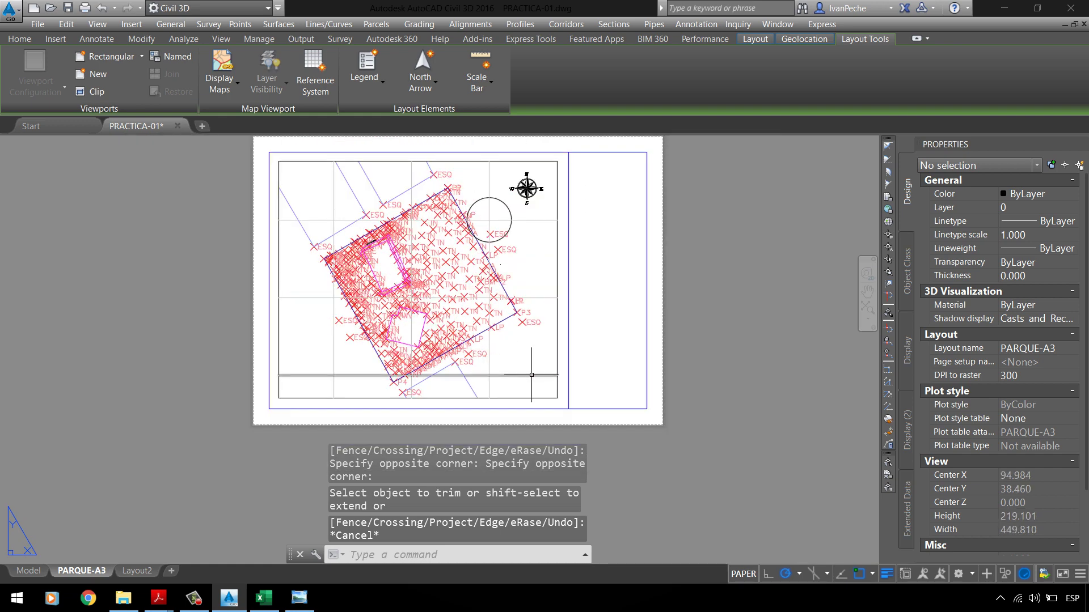
key(Escape)
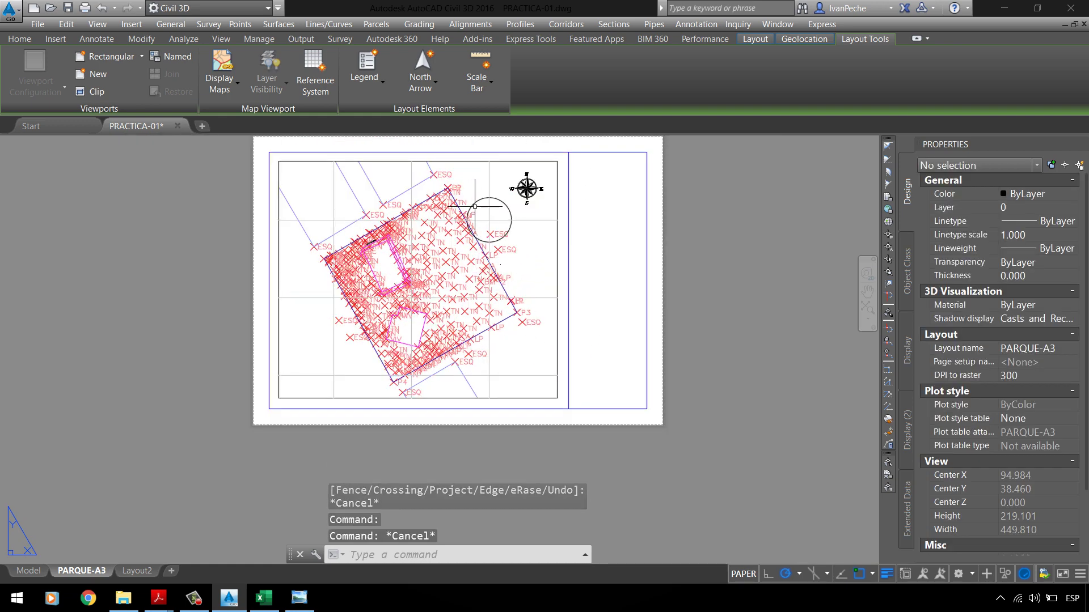
scroll(480, 201, up, 1)
click(479, 198)
double_click(490, 220)
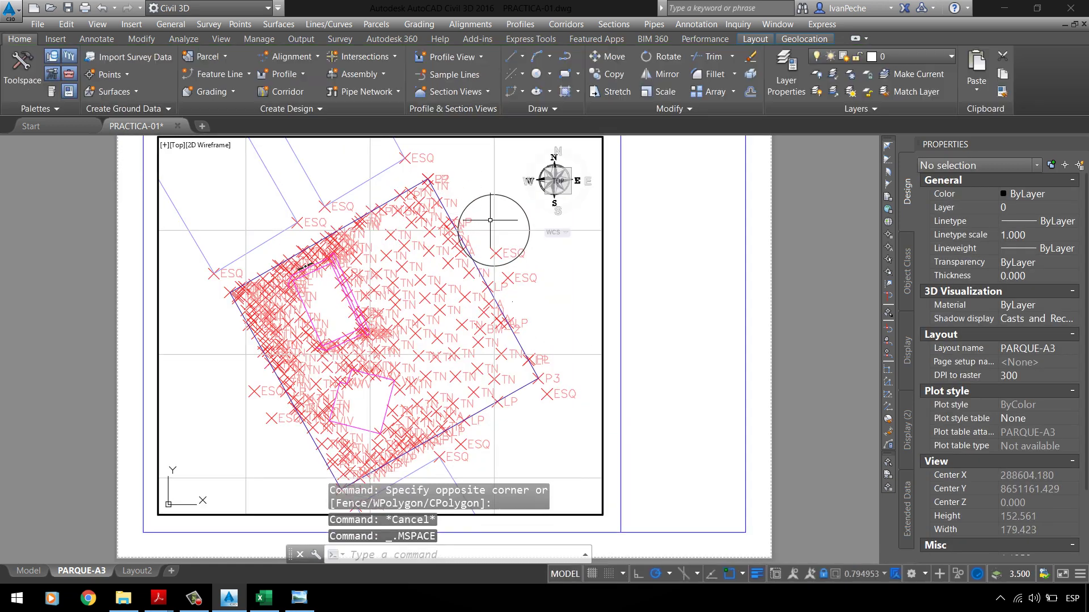
click(511, 209)
click(567, 224)
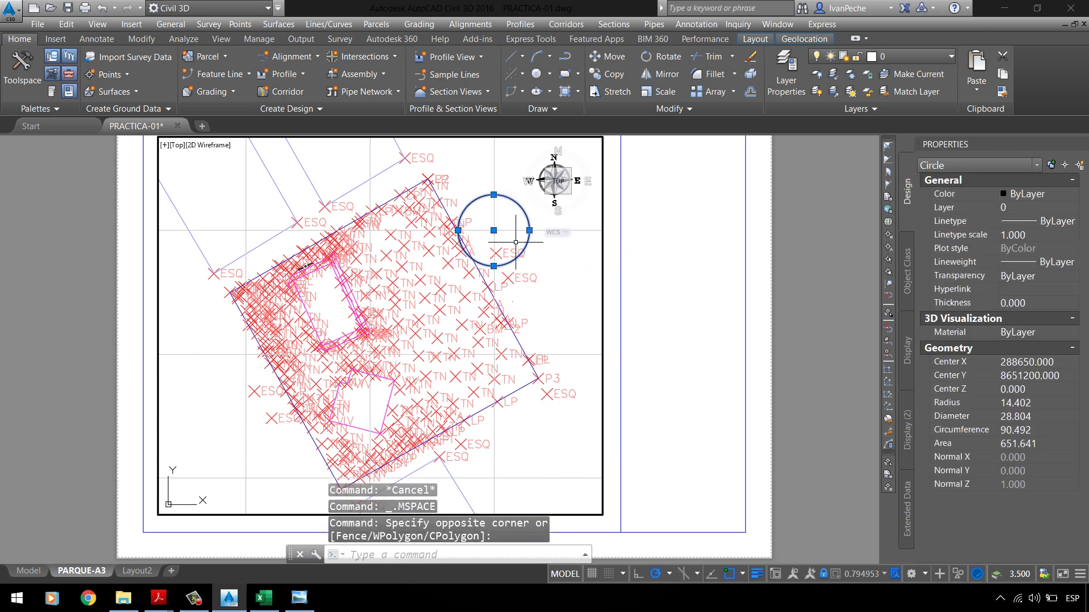
double_click(685, 207)
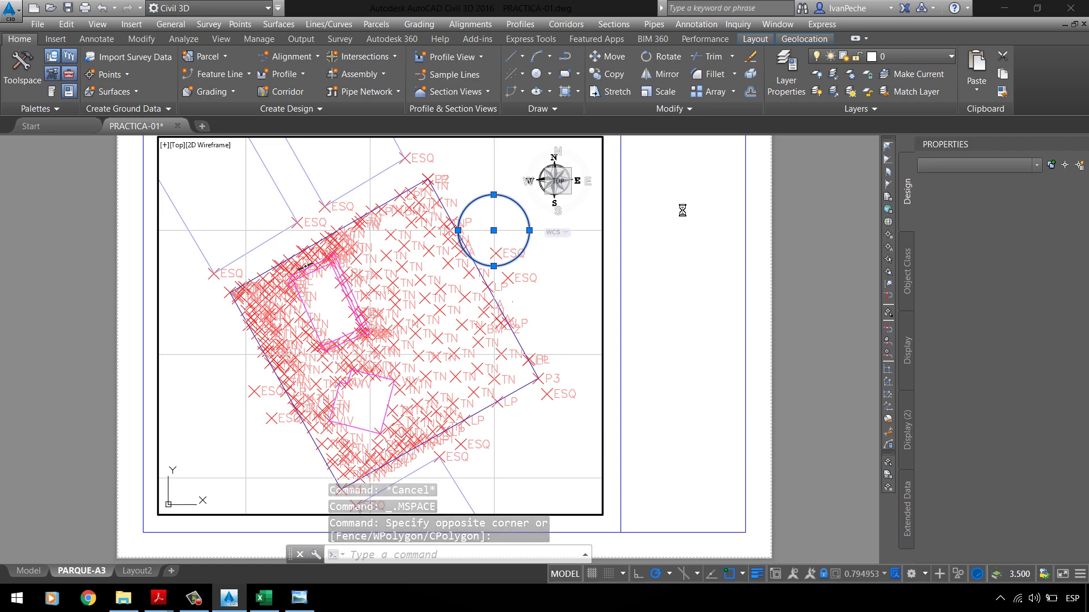
scroll(505, 235, up, 2)
scroll(510, 219, up, 1)
click(450, 219)
scroll(449, 219, down, 3)
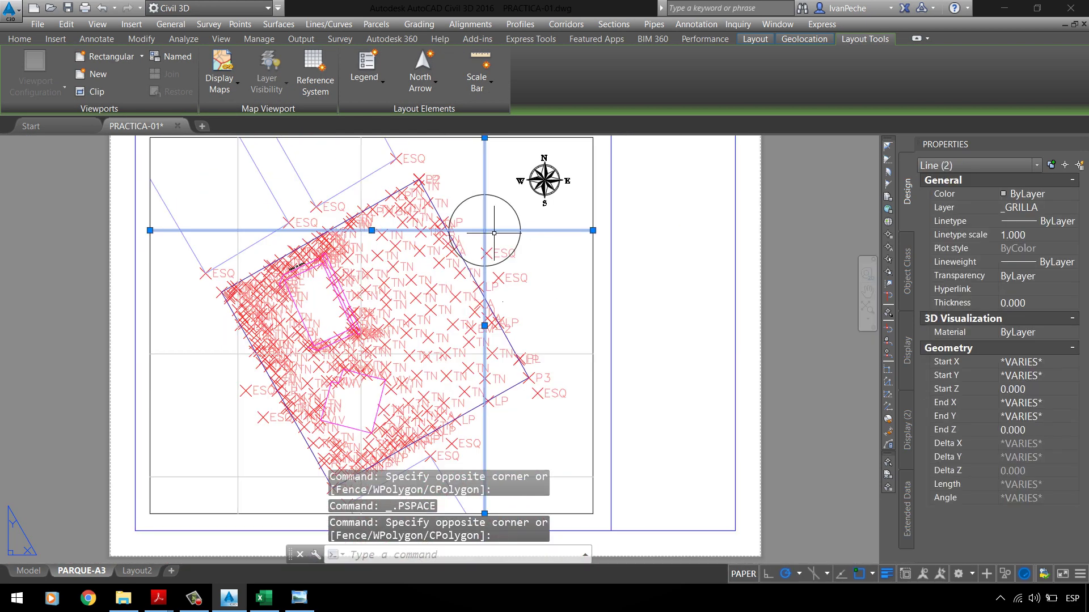
key(Escape)
click(36, 571)
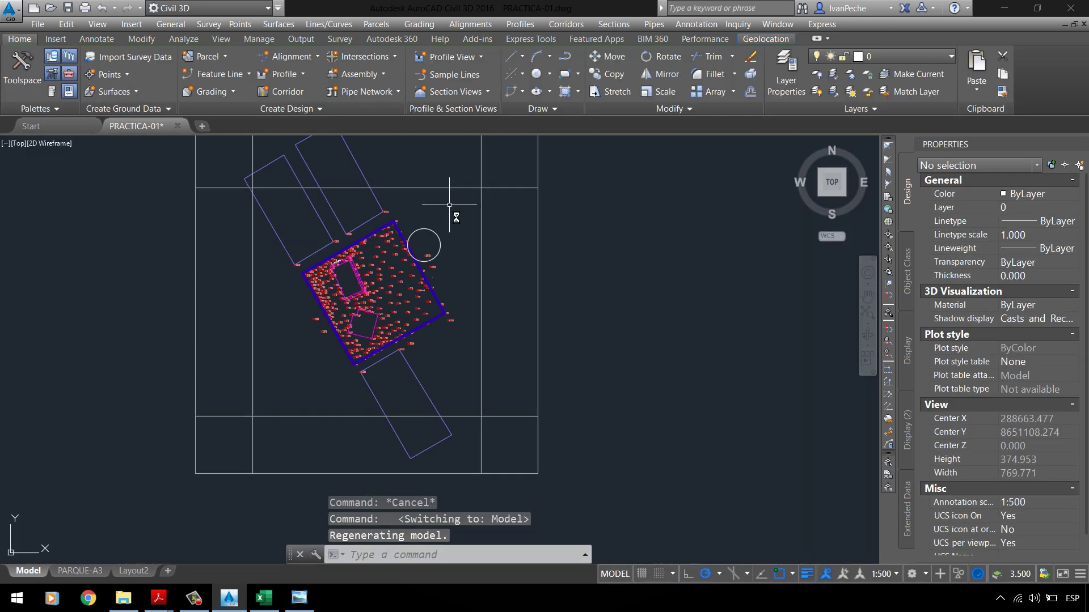
click(576, 273)
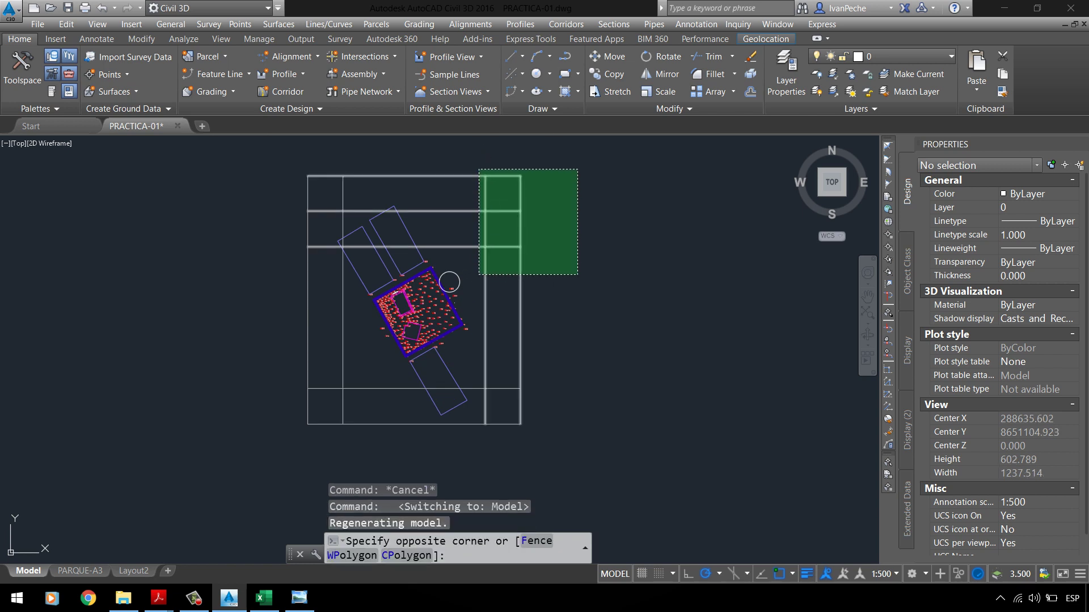
click(478, 170)
click(352, 181)
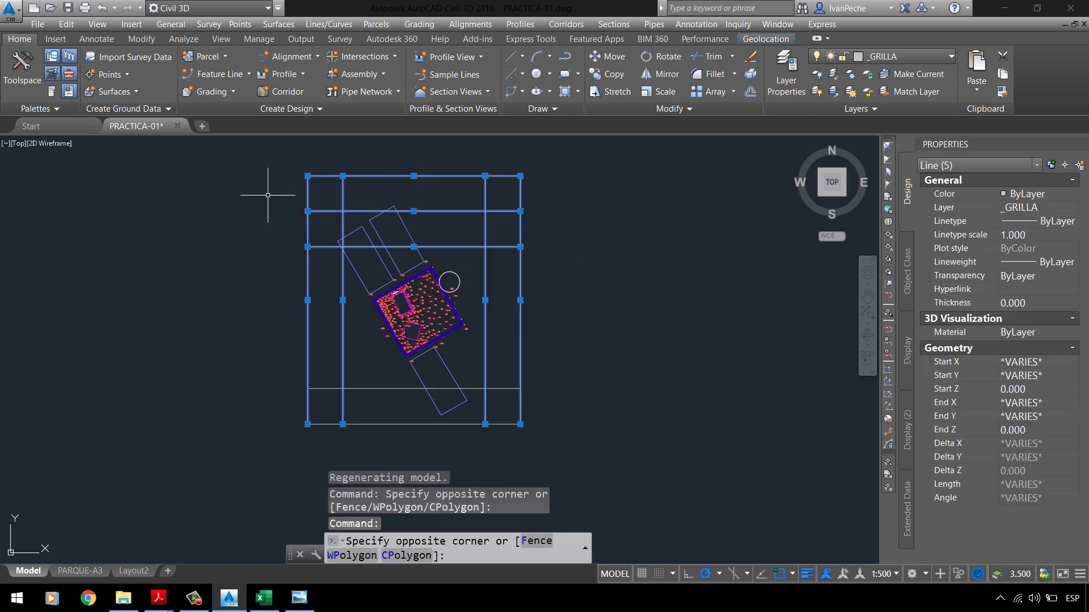
click(268, 189)
click(357, 381)
click(338, 430)
key(Escape)
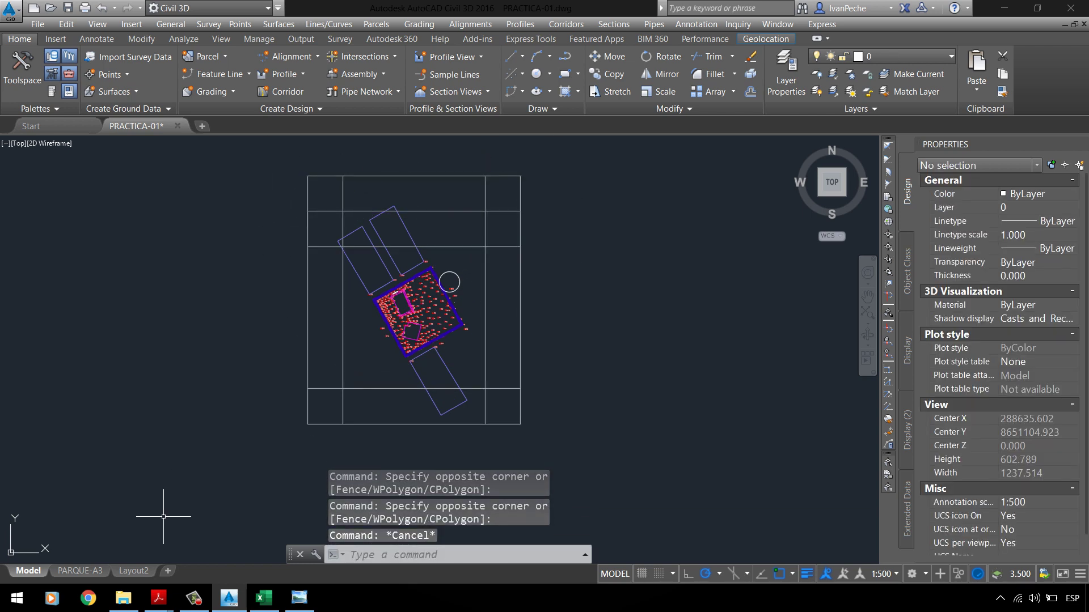
click(82, 571)
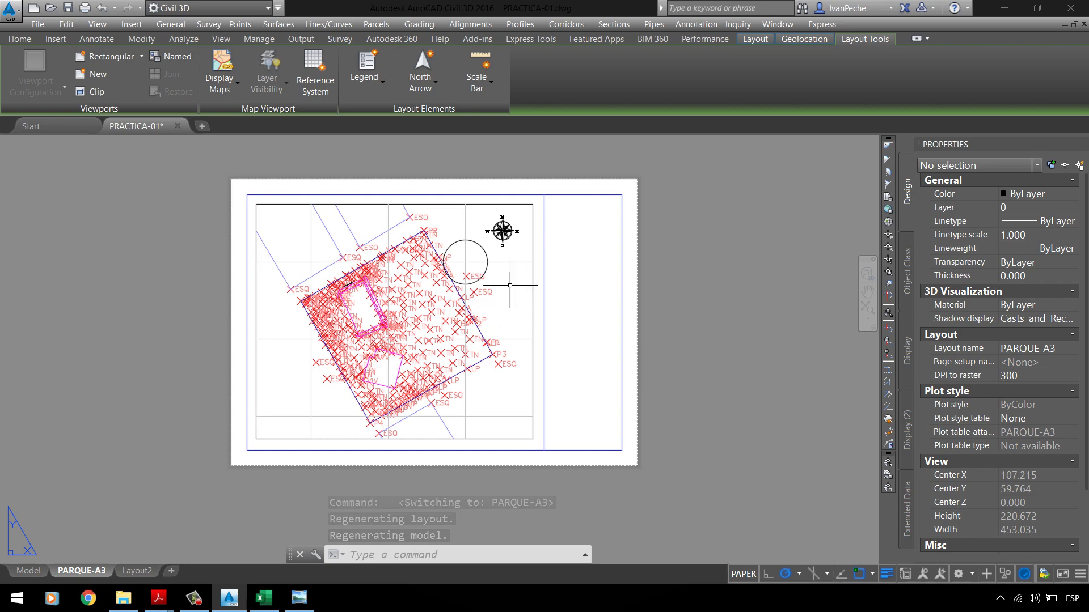
scroll(534, 261, up, 3)
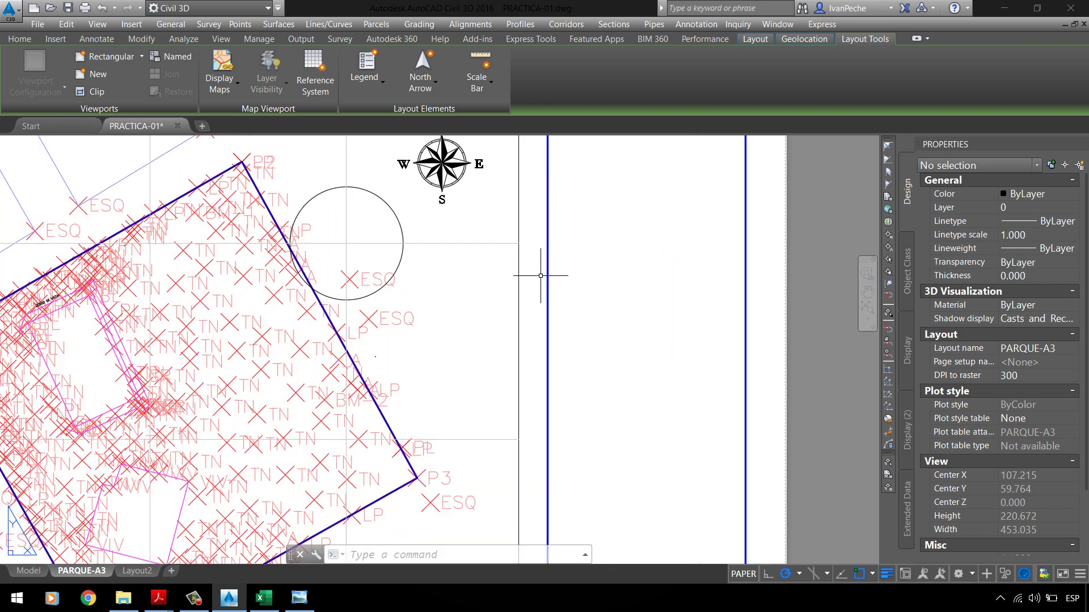
scroll(505, 238, down, 1)
scroll(421, 173, up, 3)
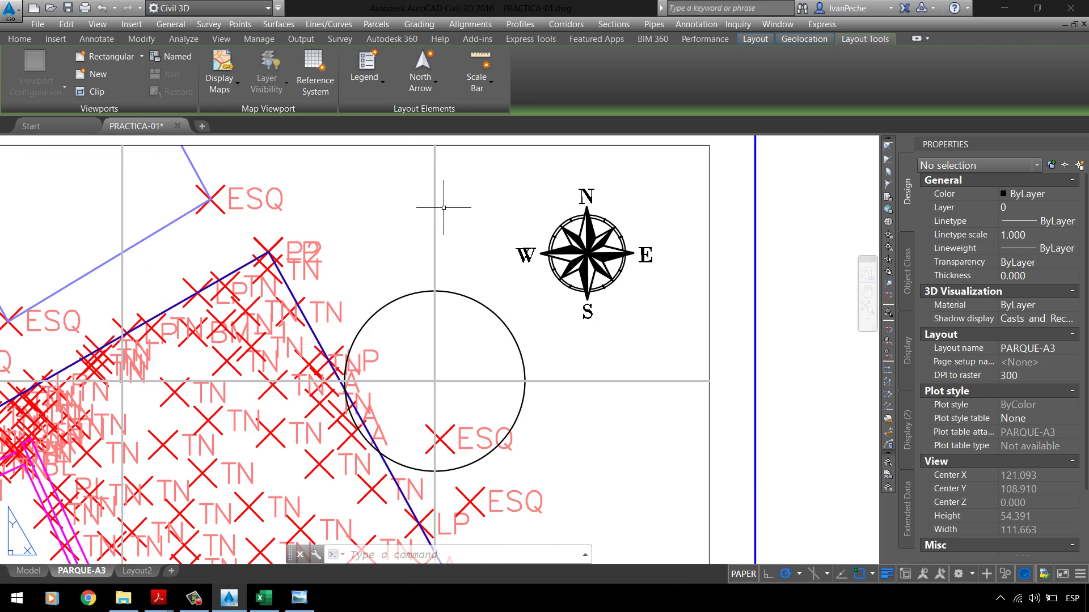
scroll(437, 206, down, 3)
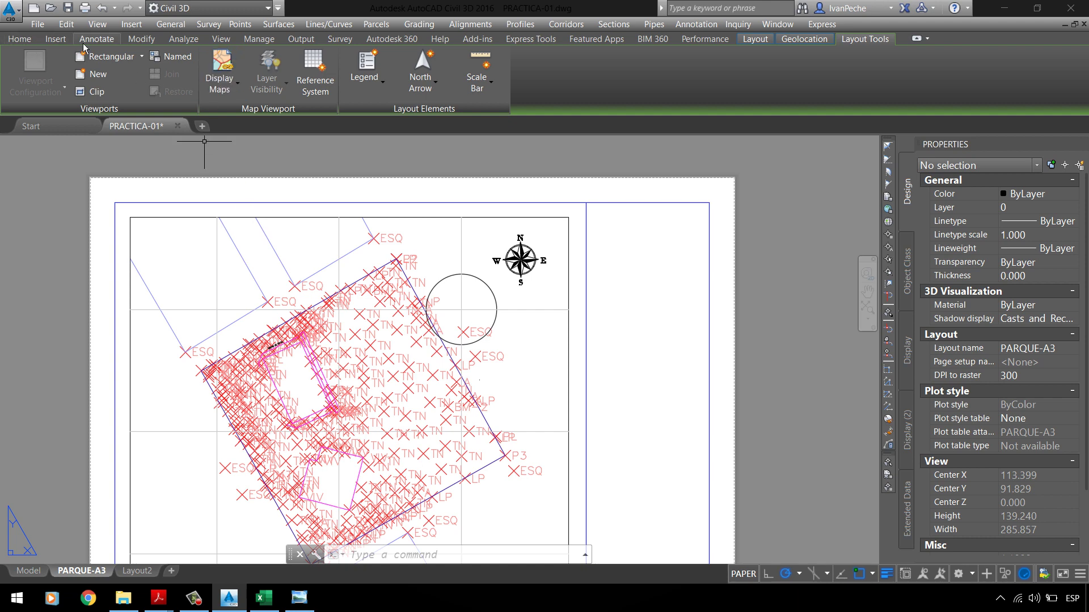
Step: Create a multiline text label 10000 above the grid frame
click(84, 47)
click(105, 71)
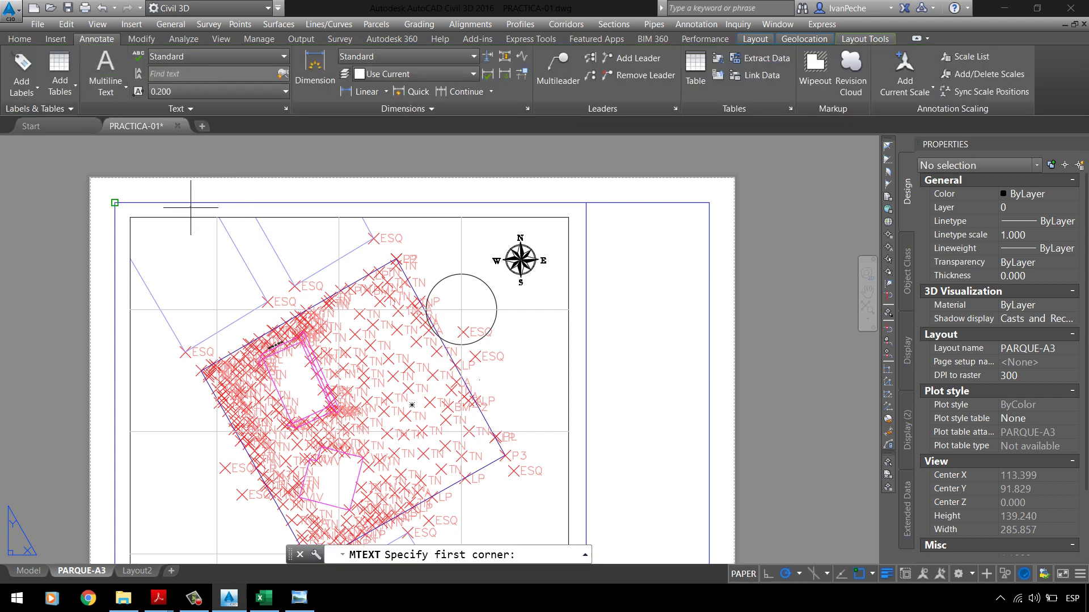
scroll(212, 221, up, 3)
click(230, 215)
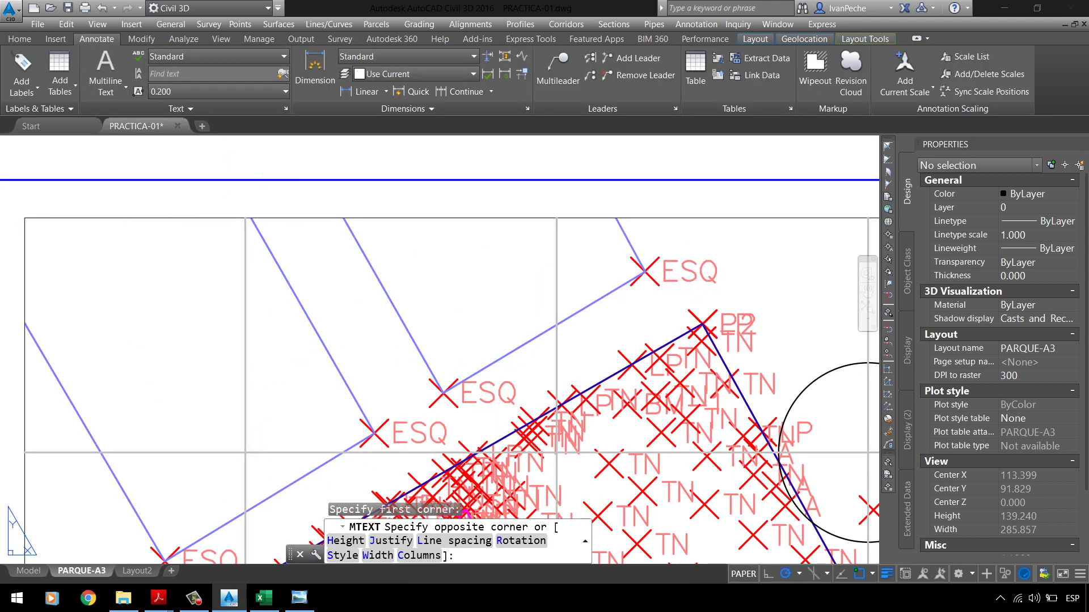
click(276, 198)
text(DFDFDF)
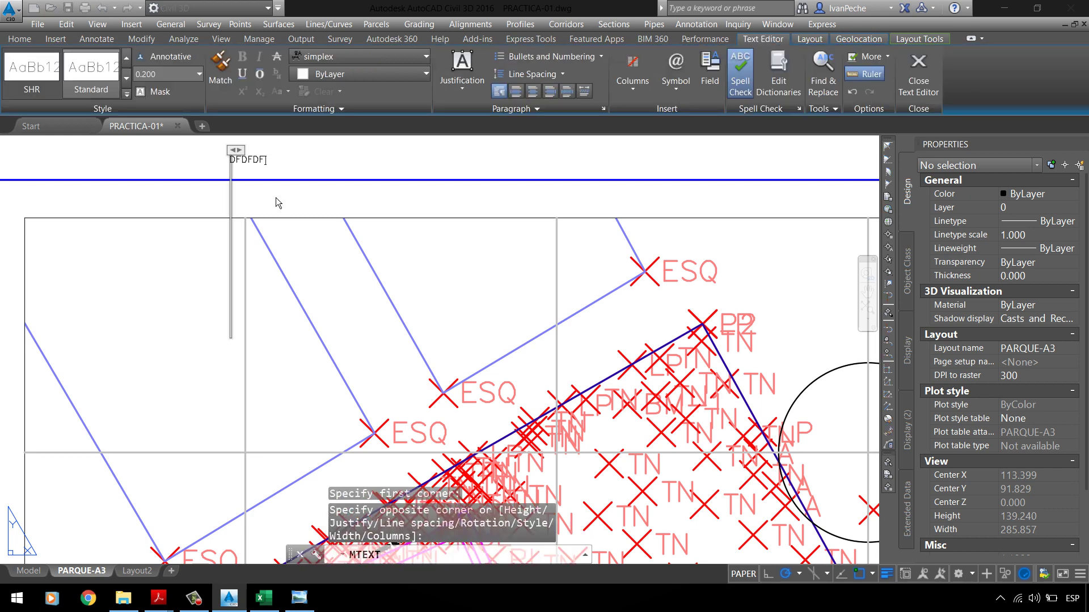
key(BackSpace)
key(BackSpace)
key(BackSpace)
key(BackSpace)
key(BackSpace)
key(BackSpace)
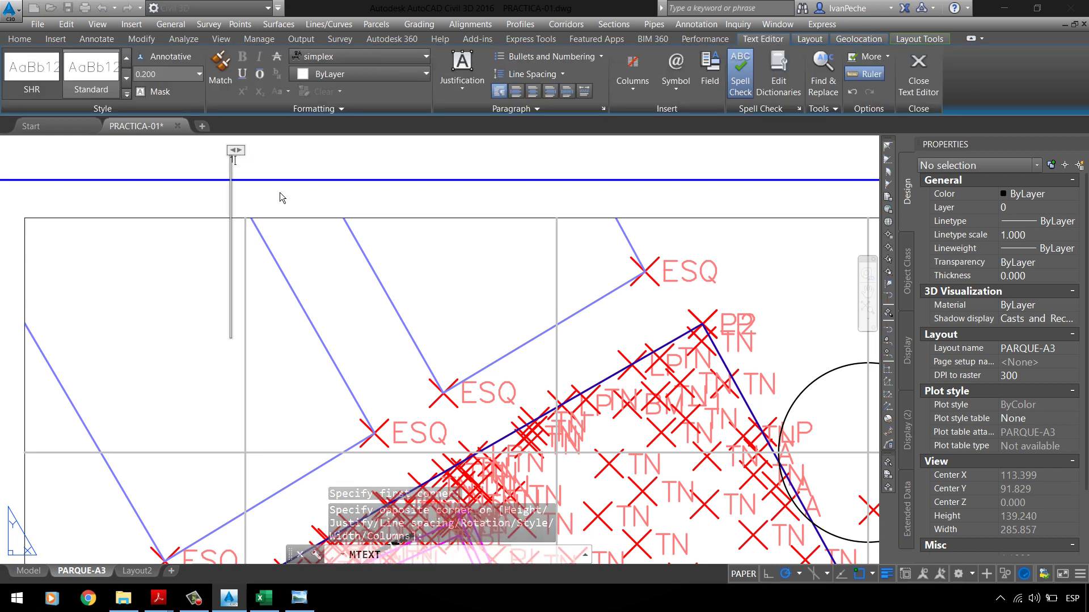
key(Escape)
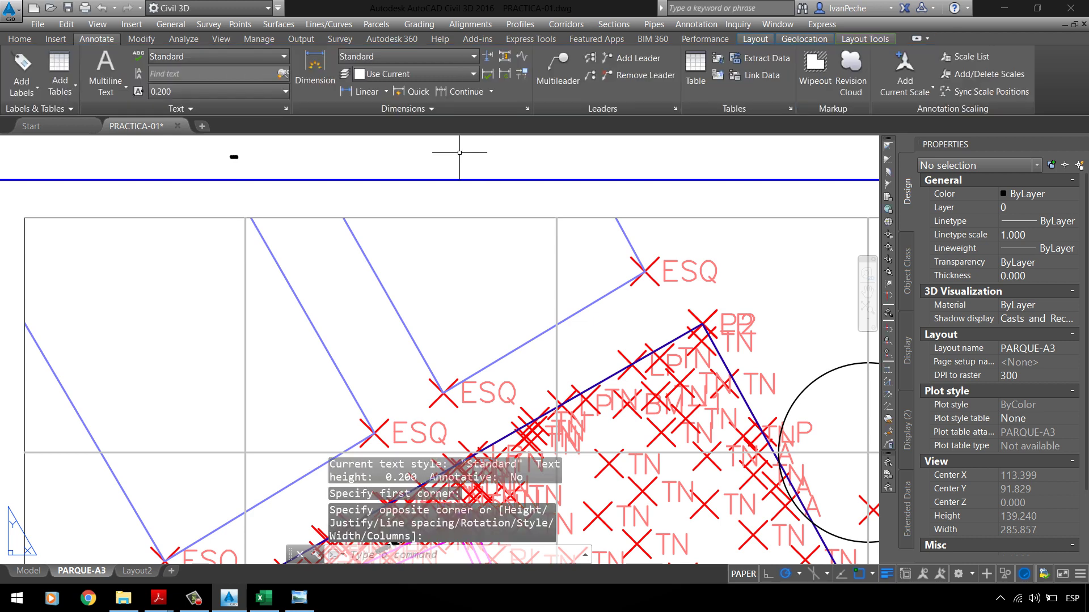
Step: Set the 10000 text height to 5.000
scroll(248, 151, up, 2)
click(236, 157)
click(319, 176)
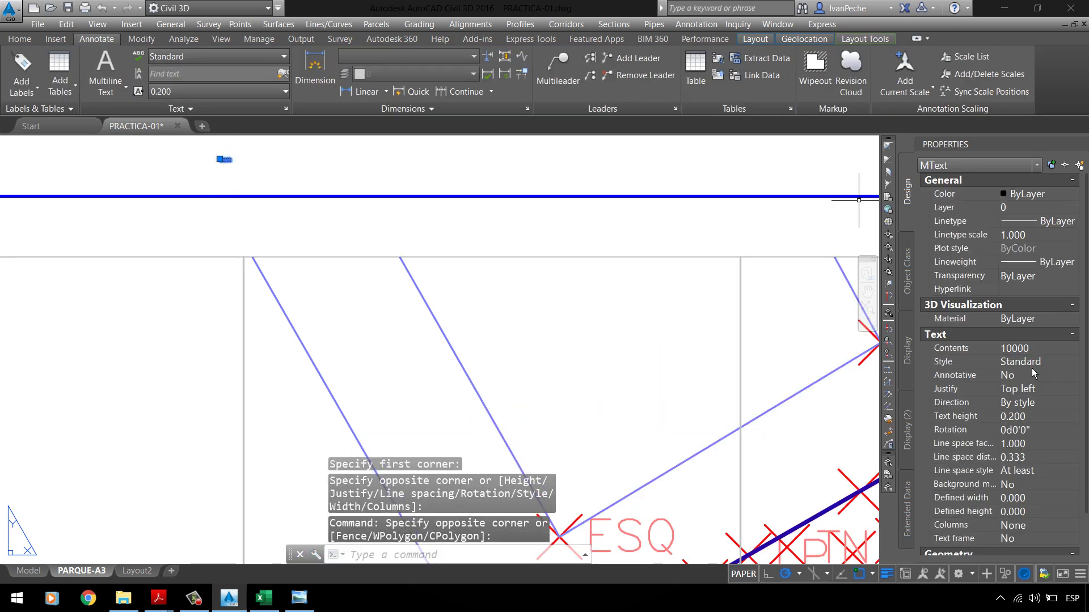
click(1032, 417)
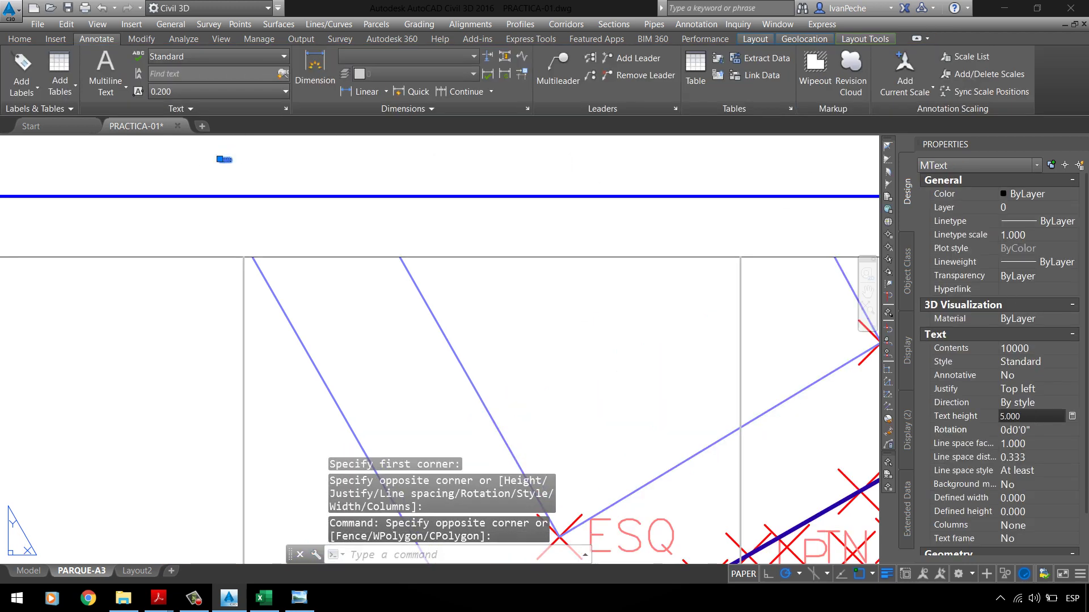
text(5.000)
key(Return)
Step: Rotate the 10000 label 90° so it reads vertically
scroll(595, 445, down, 3)
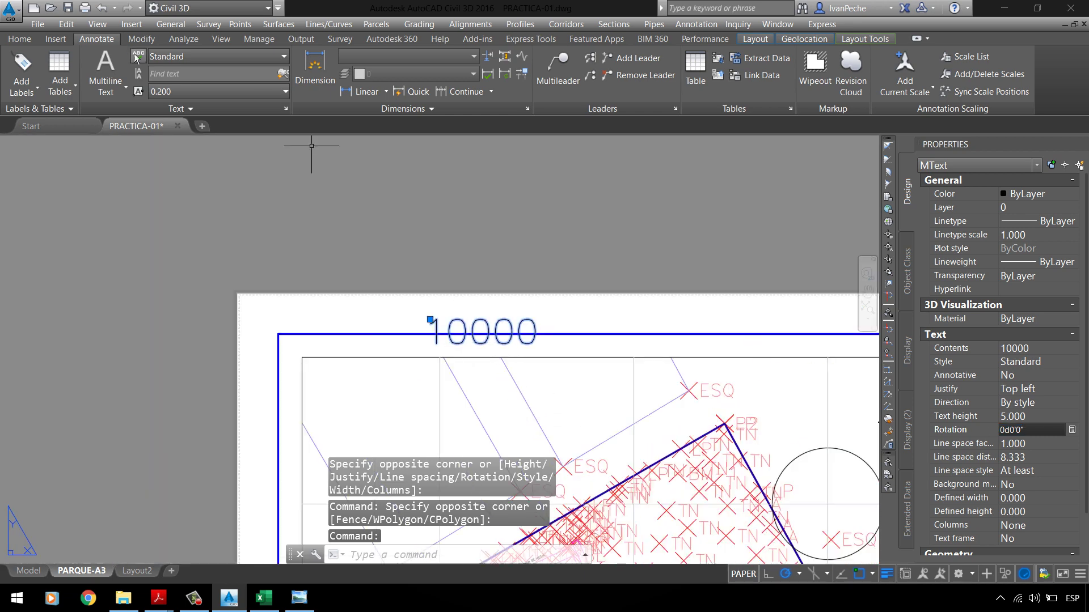
click(22, 39)
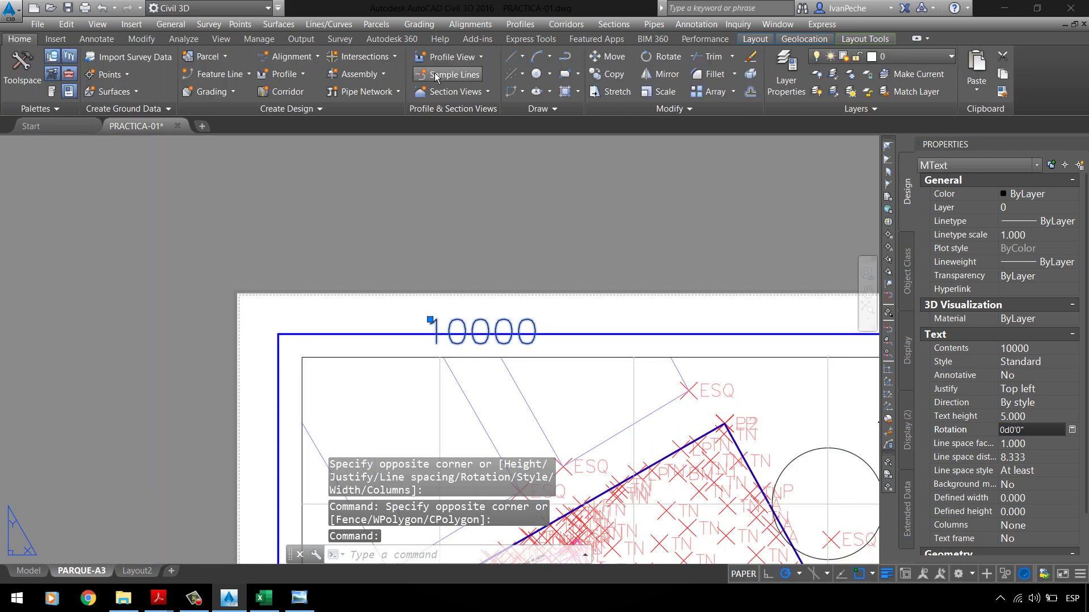
click(663, 56)
click(501, 308)
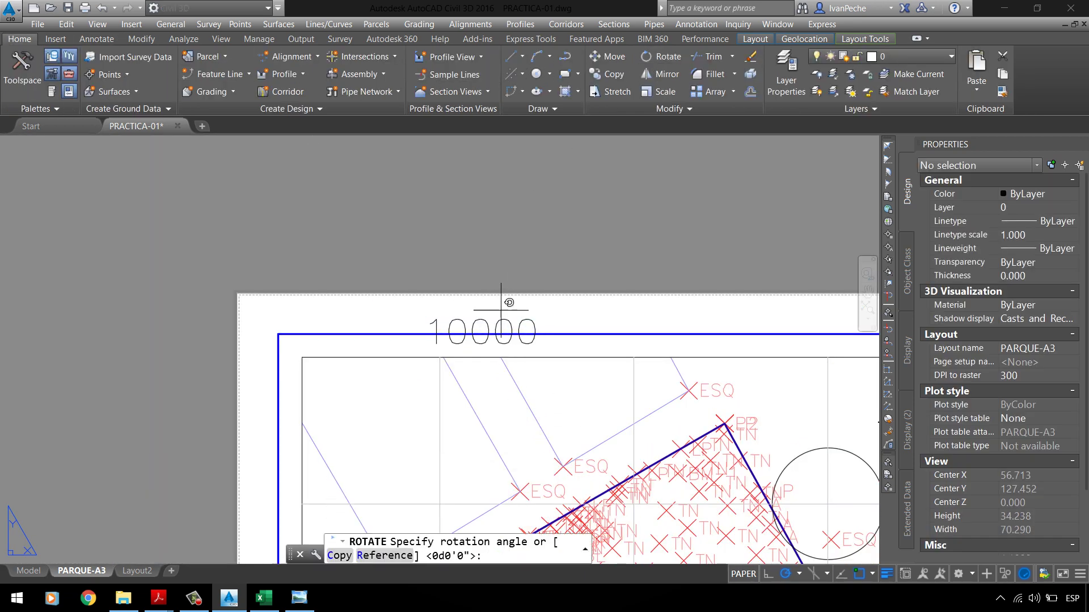
click(501, 193)
Step: Move the vertical 10000 label to the grid frame's upper left
click(510, 292)
click(502, 252)
text(M)
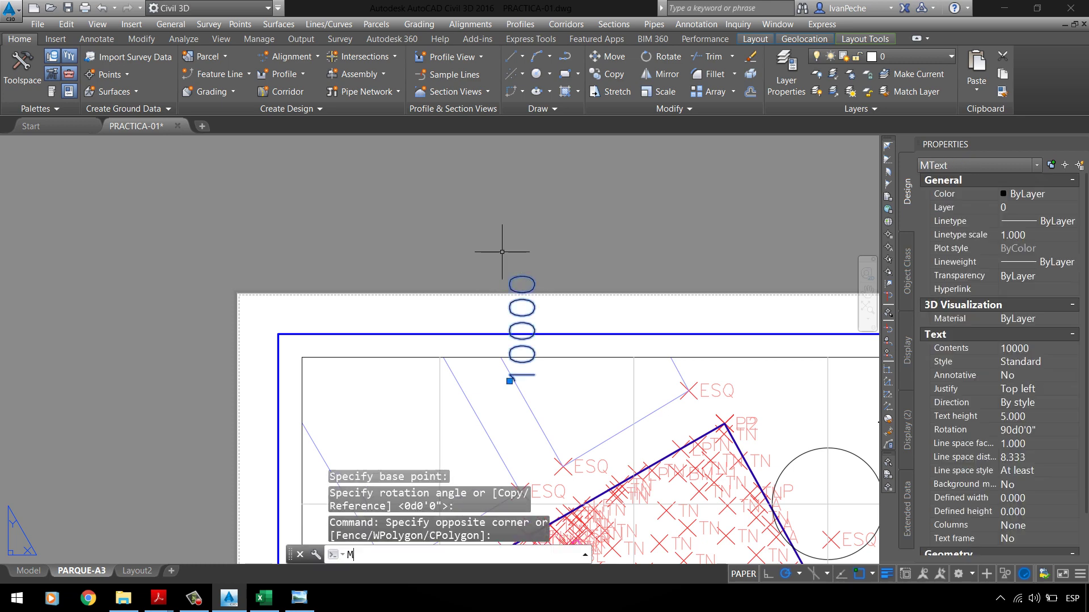
key(Return)
click(572, 194)
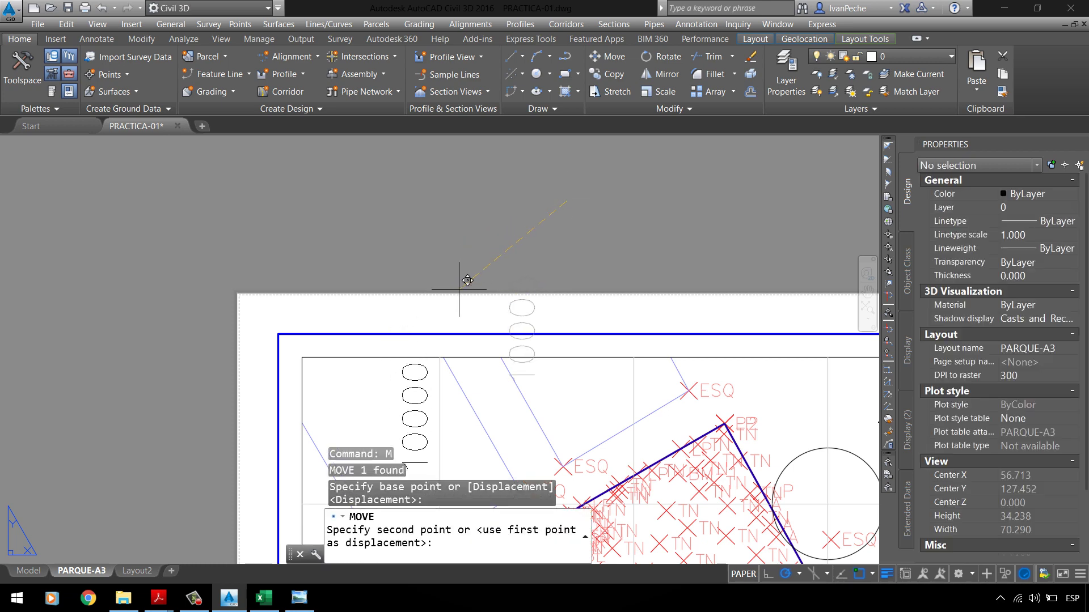
scroll(370, 194, down, 5)
scroll(372, 307, up, 3)
click(397, 232)
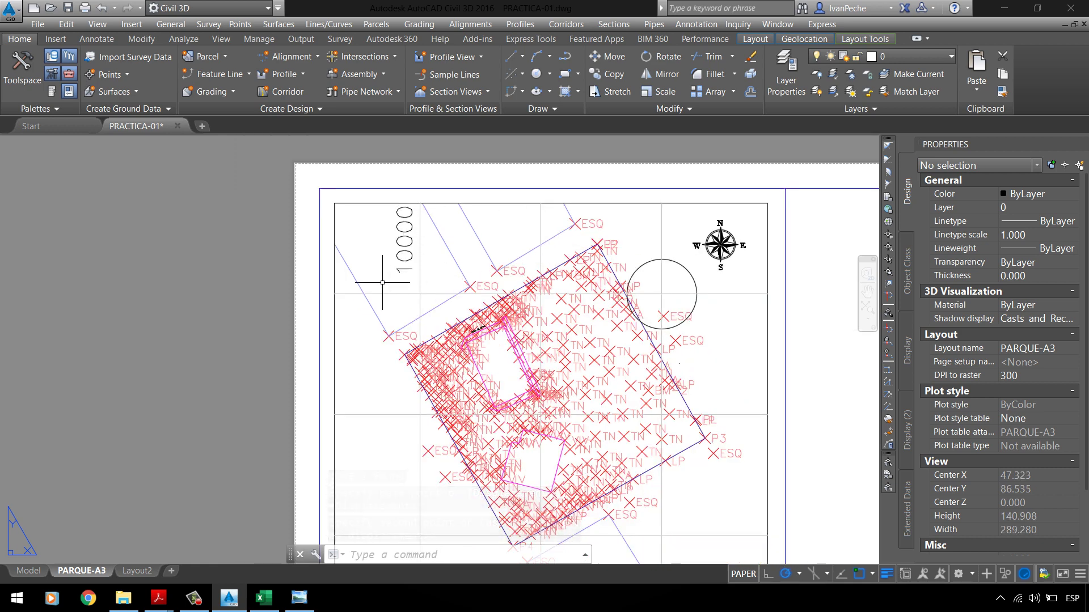
click(404, 238)
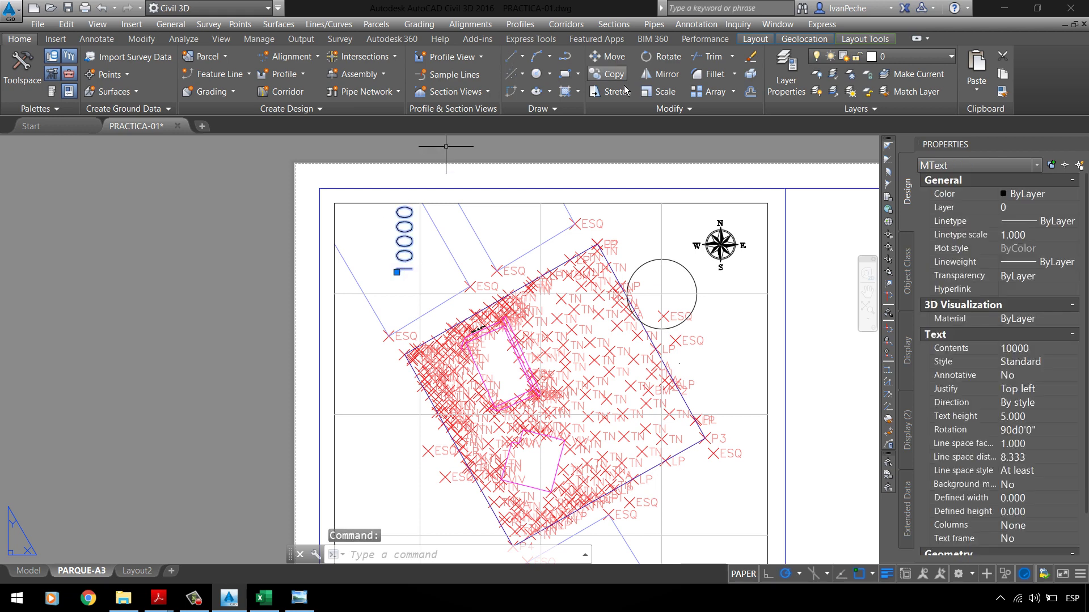
Step: Copy the 10000 label to a new spot on the sheet
click(609, 74)
click(413, 265)
scroll(326, 291, up, 5)
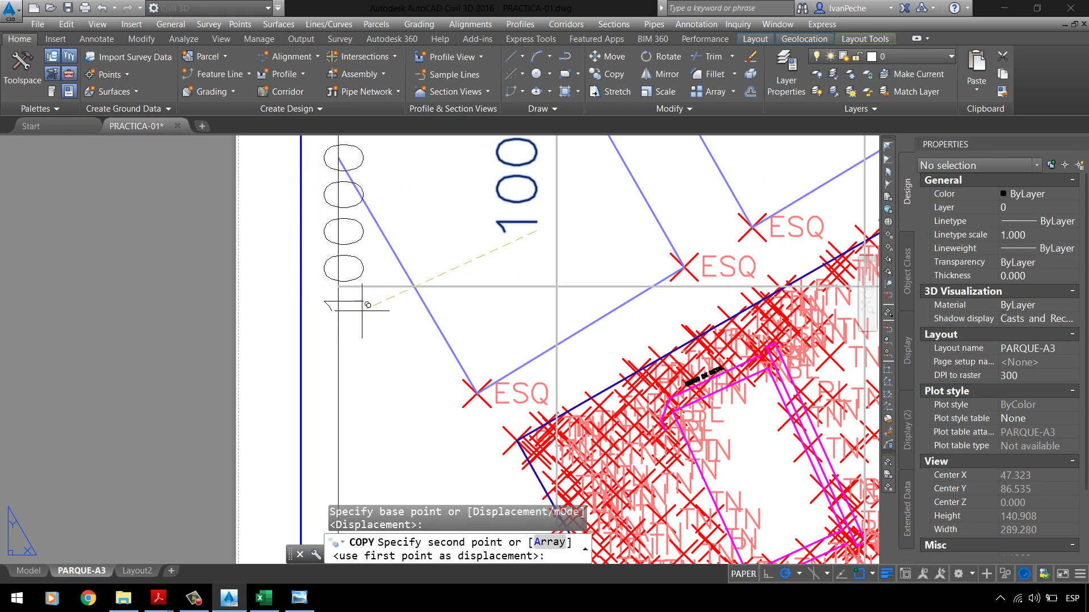
click(362, 309)
key(Escape)
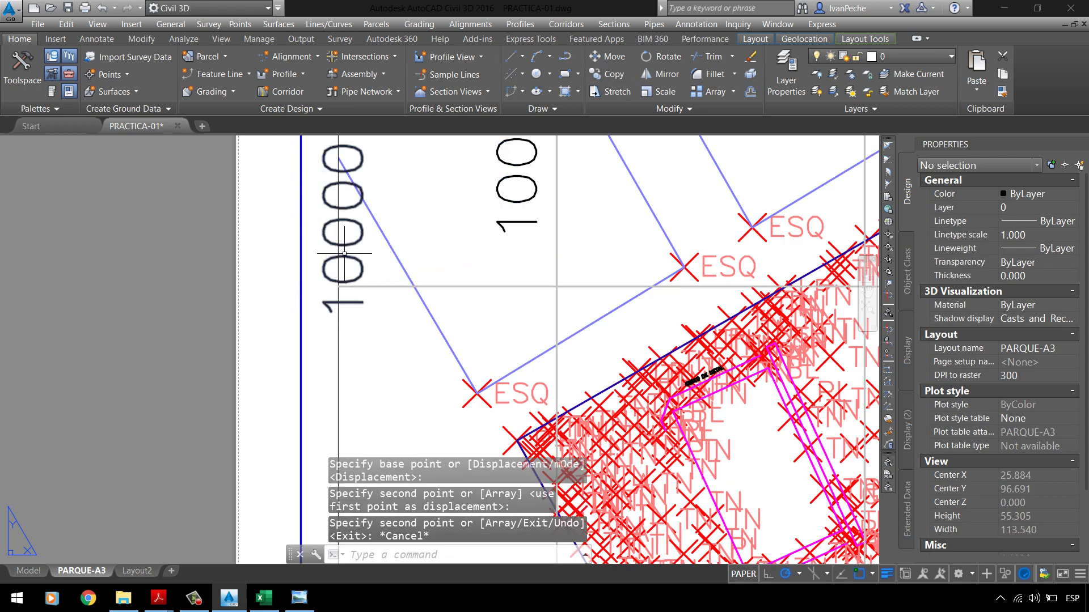
Step: Rotate the copied label horizontal and move it beside the upper-left grid line
click(375, 318)
click(315, 142)
click(660, 57)
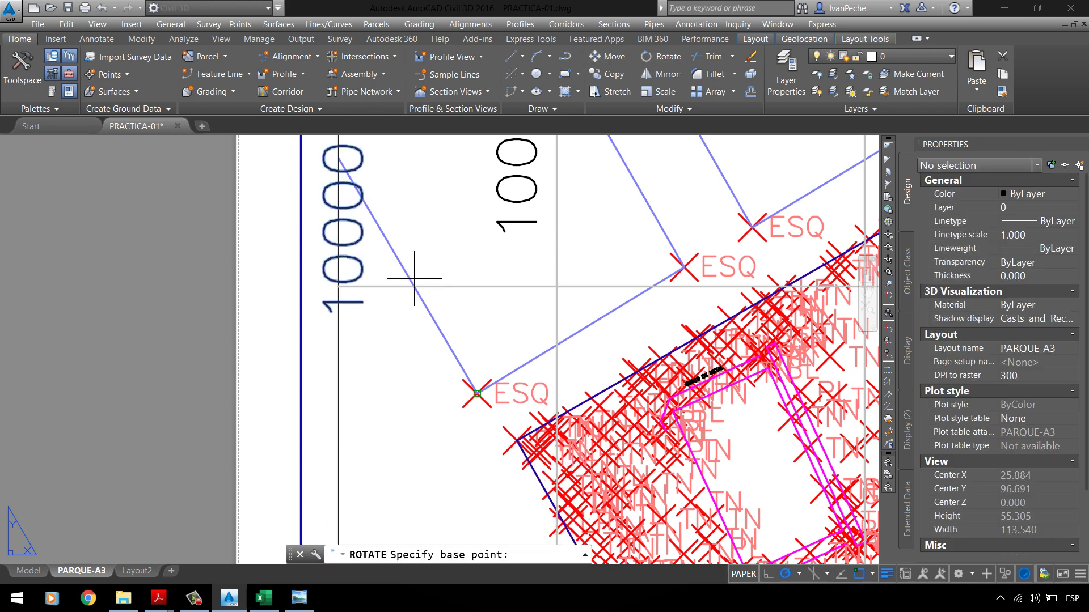
click(387, 306)
click(398, 400)
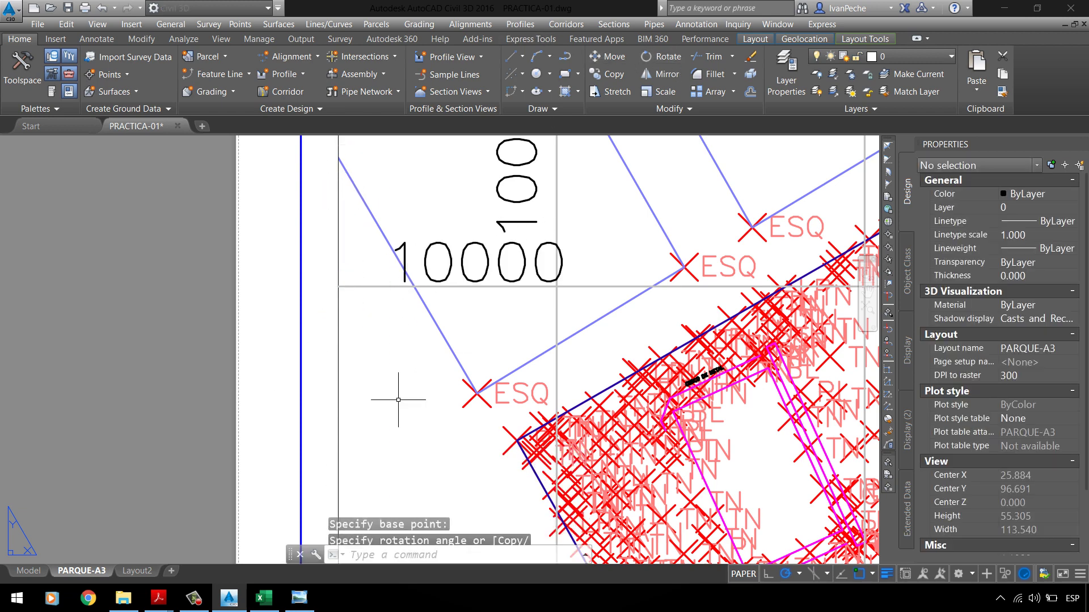
click(414, 252)
text(M)
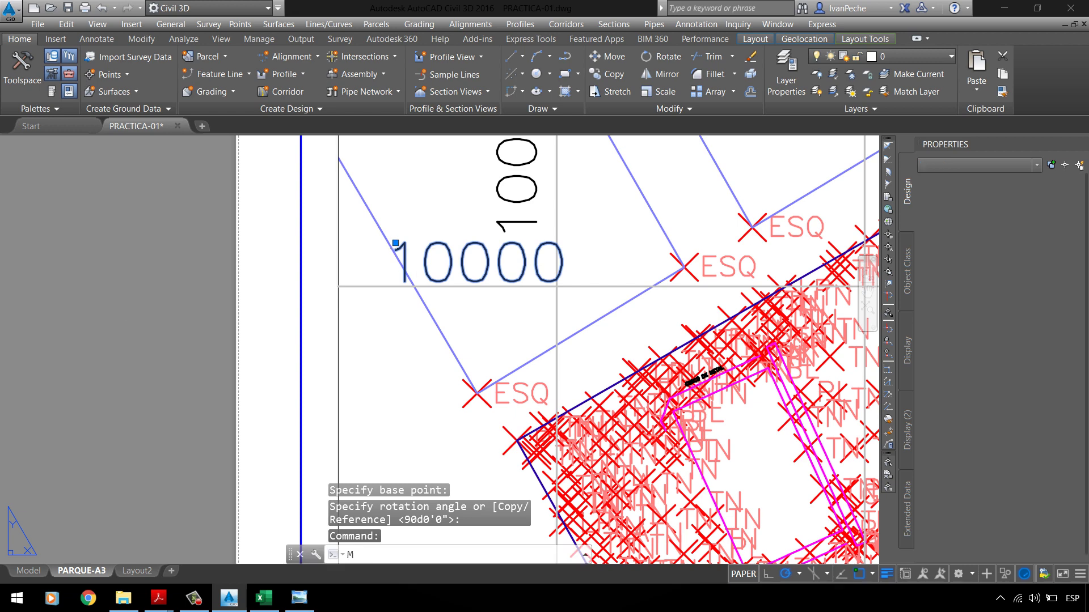
key(Return)
click(415, 248)
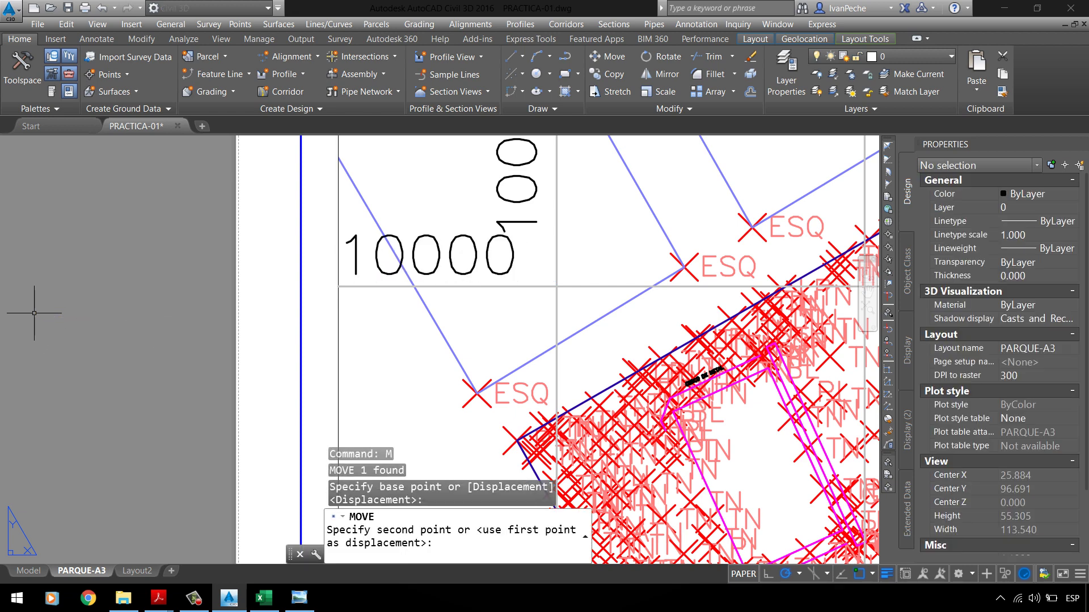
click(397, 251)
Step: Edit the horizontal label's text to read 500
double_click(403, 244)
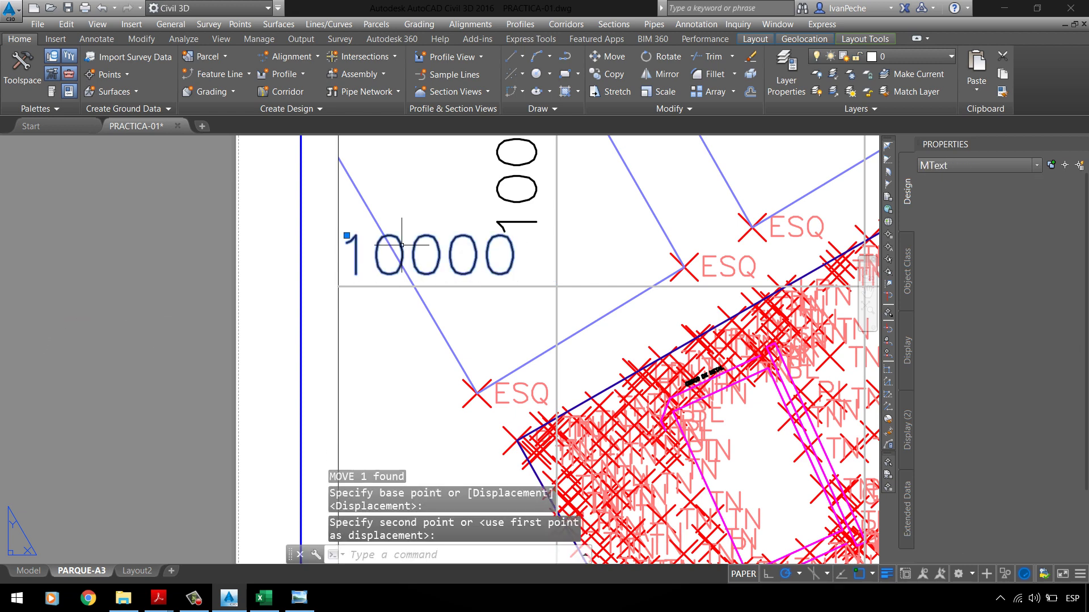
drag(434, 255, 313, 273)
text(5)
click(405, 210)
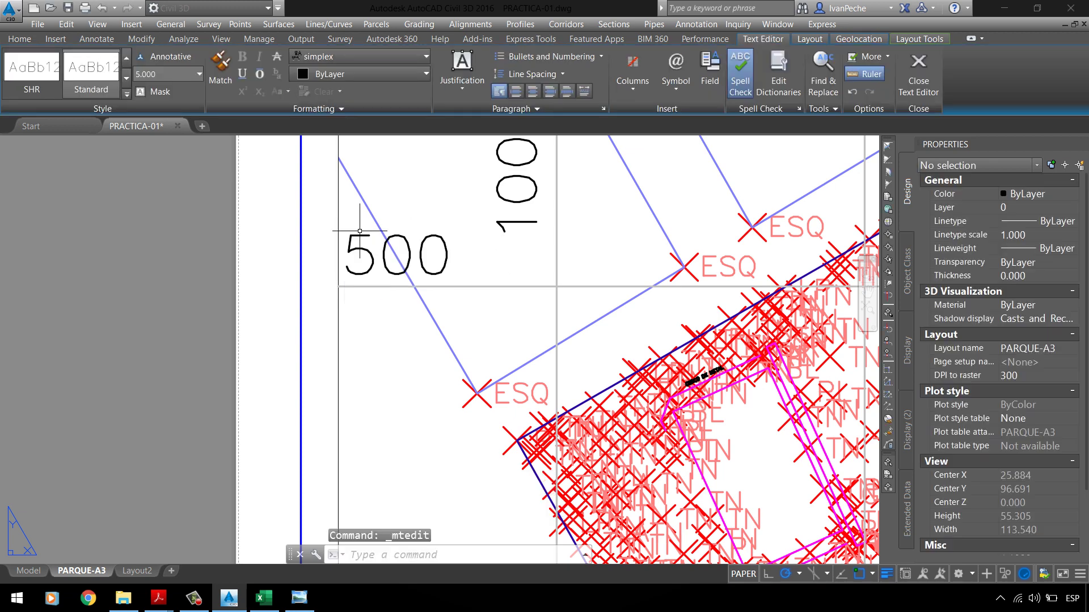
scroll(266, 238, down, 5)
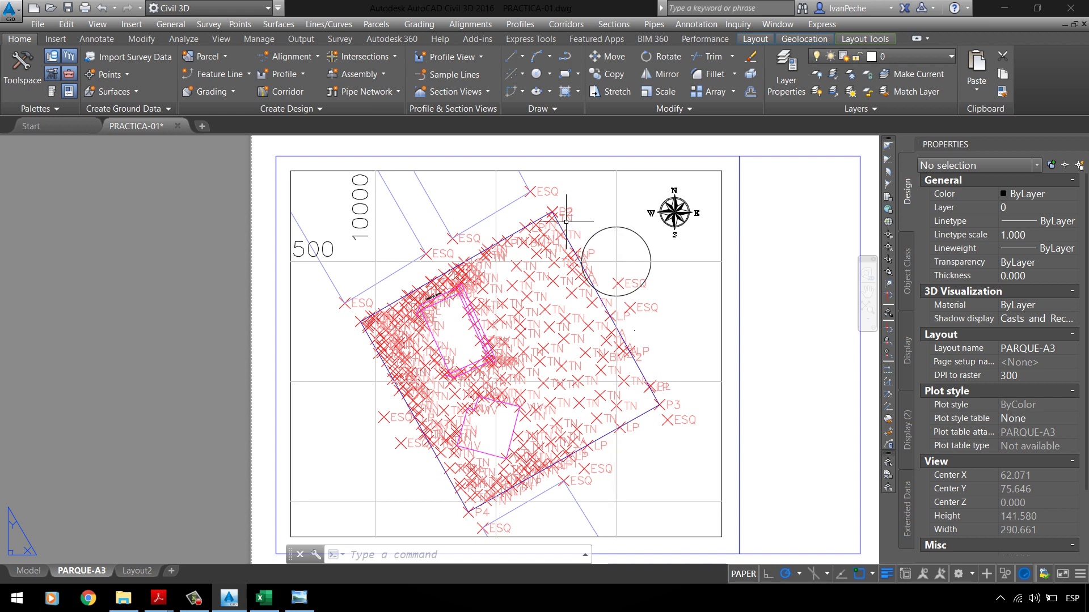
Step: Check the vertical grid line crossing the sheet and bring up the Layout Tools tab
click(635, 213)
click(608, 204)
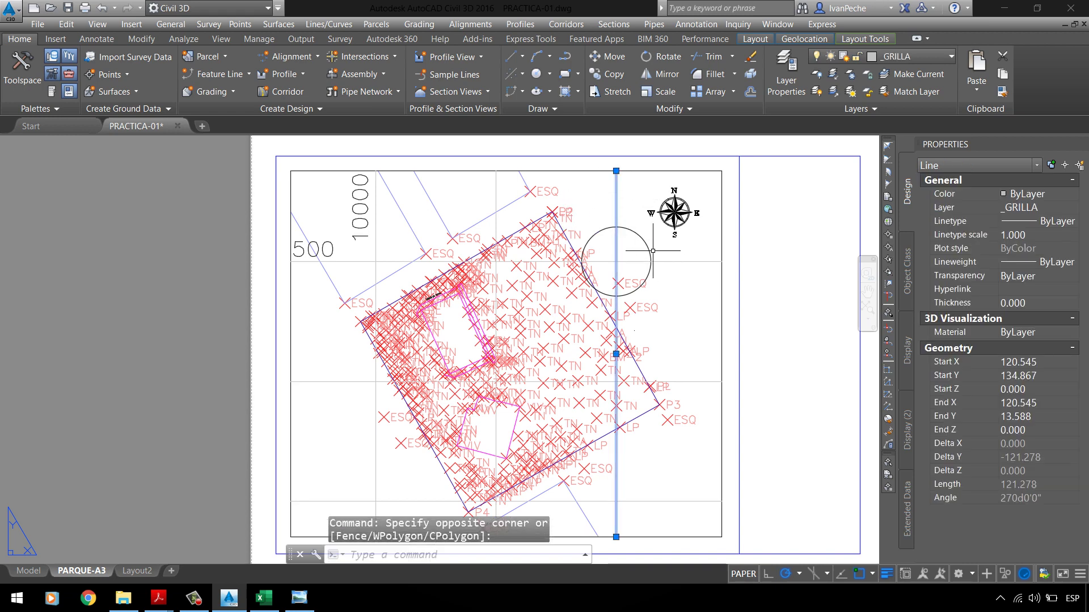
key(Escape)
click(656, 168)
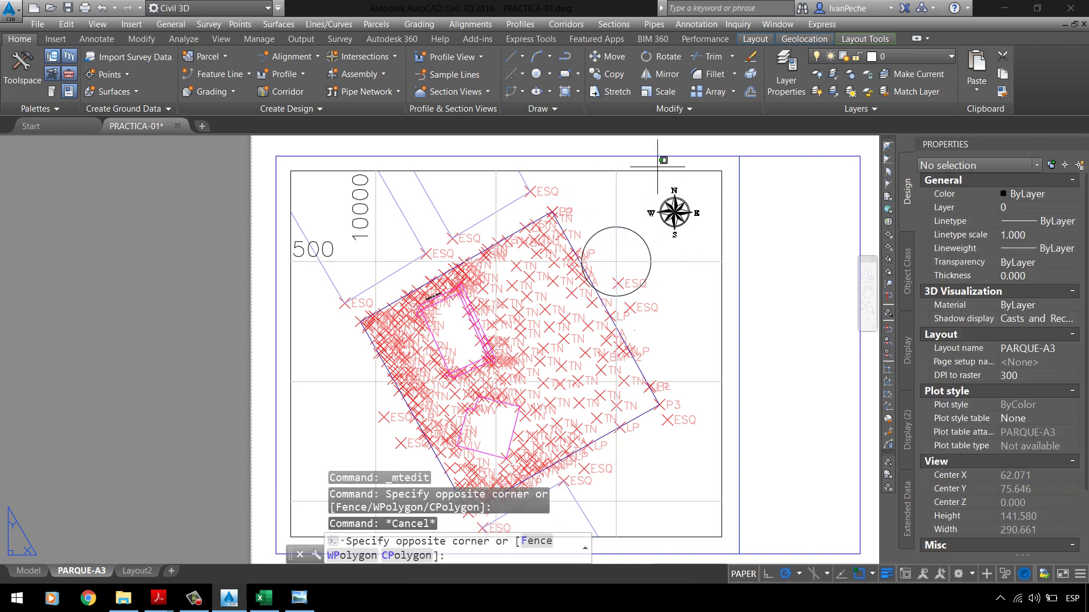
click(852, 43)
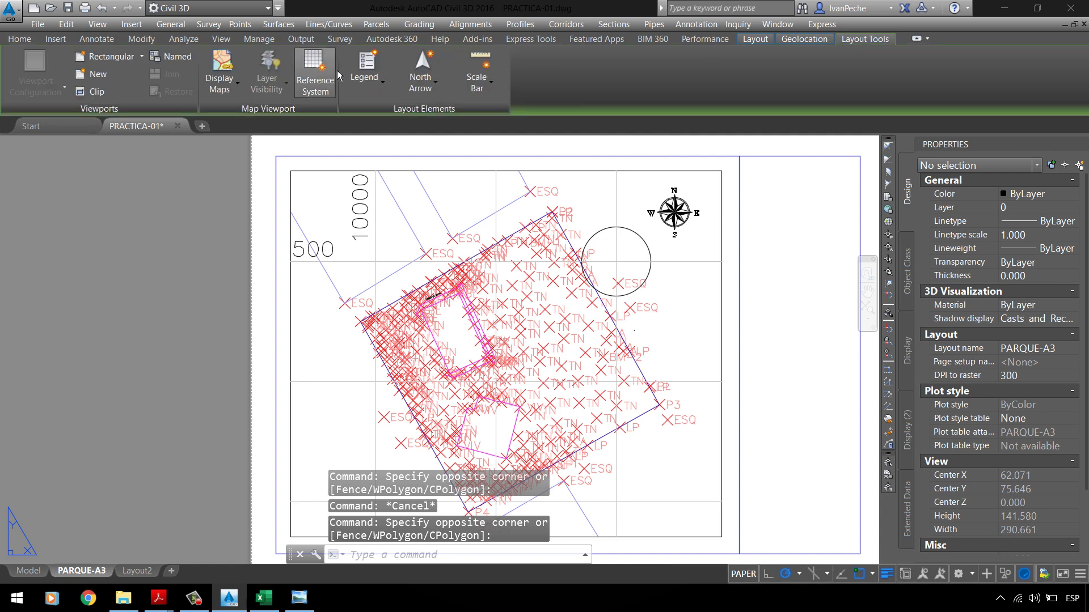
Step: Add a Reference System grid to the map viewport using the Current map coordinate system template
key(Escape)
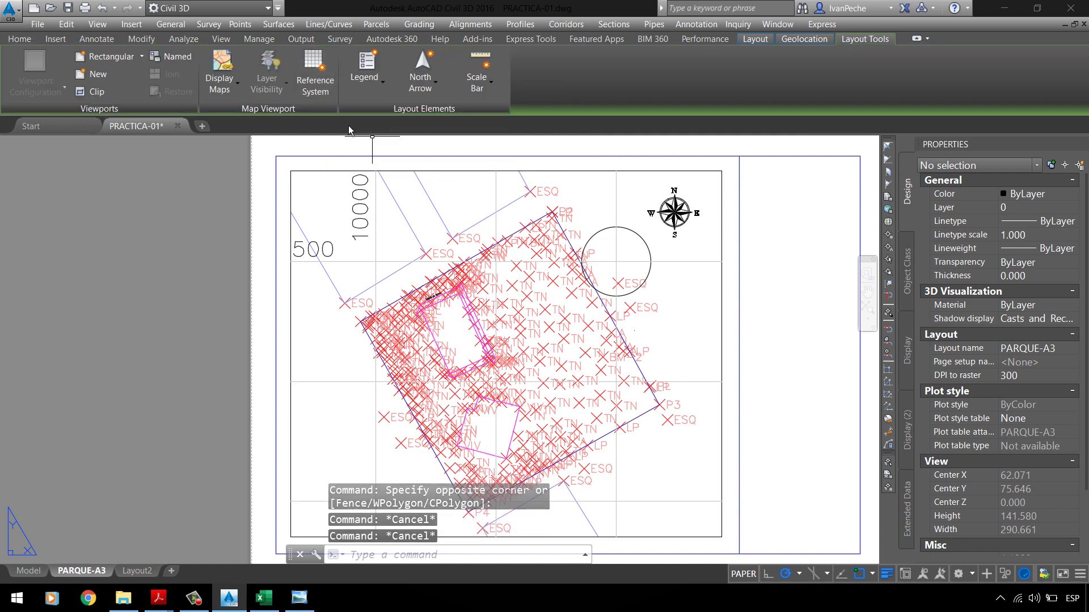
click(331, 97)
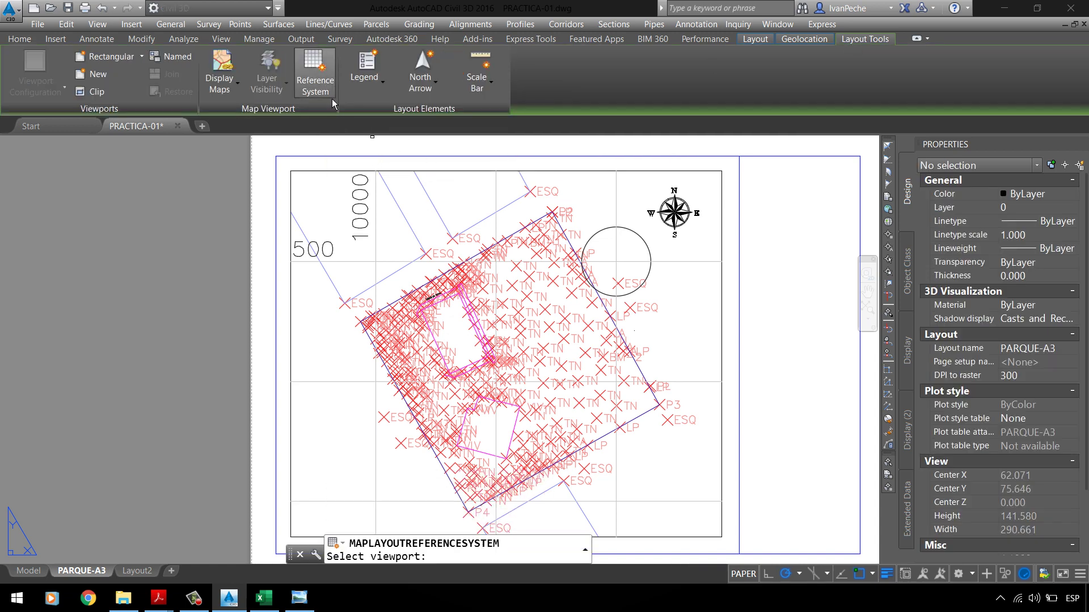
click(476, 215)
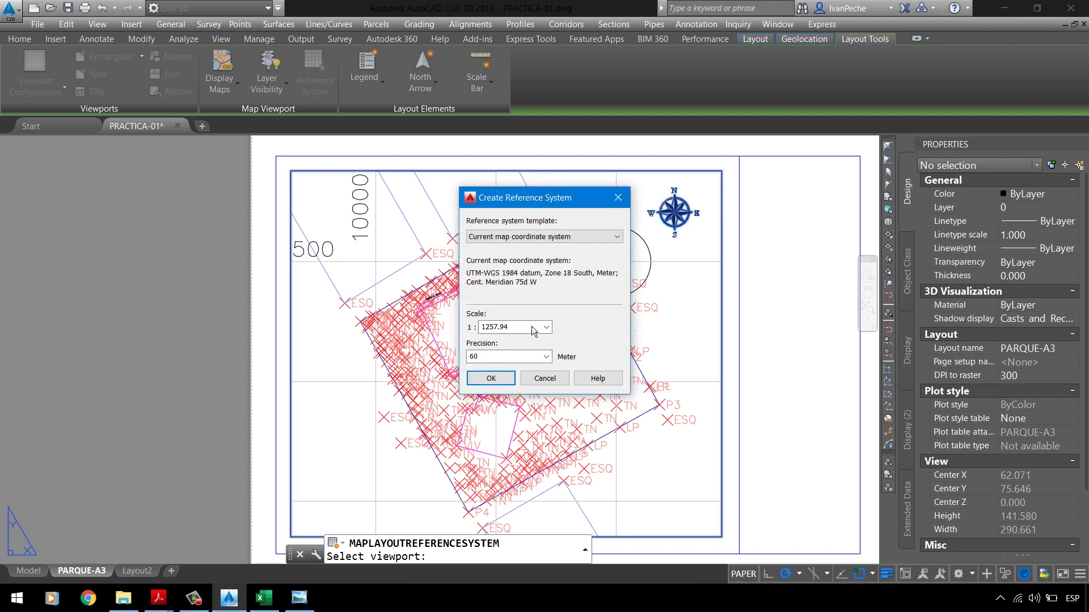
click(533, 237)
click(513, 282)
click(481, 380)
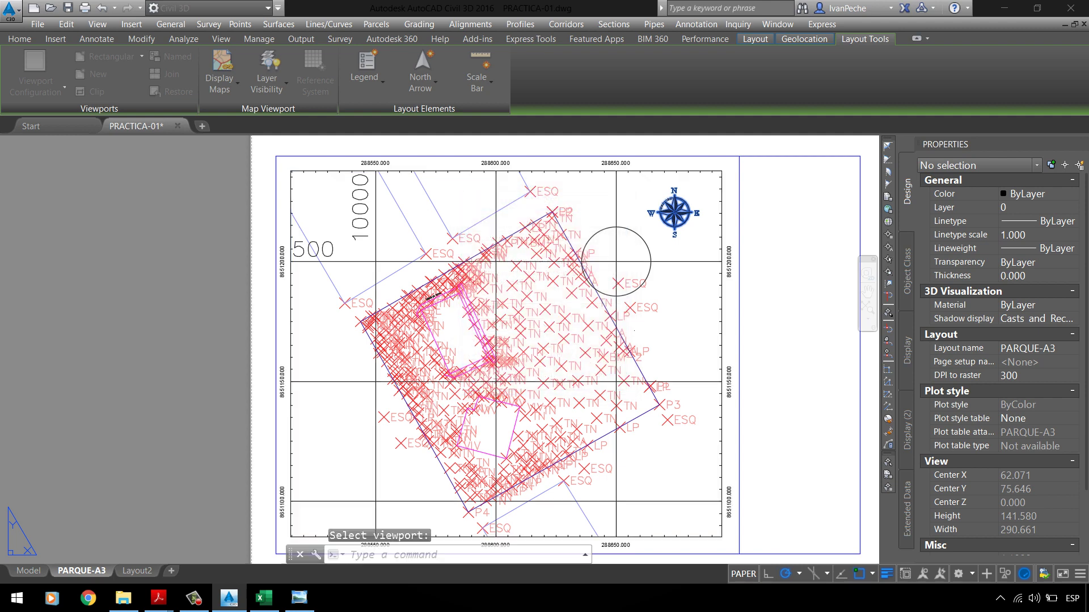
double_click(707, 291)
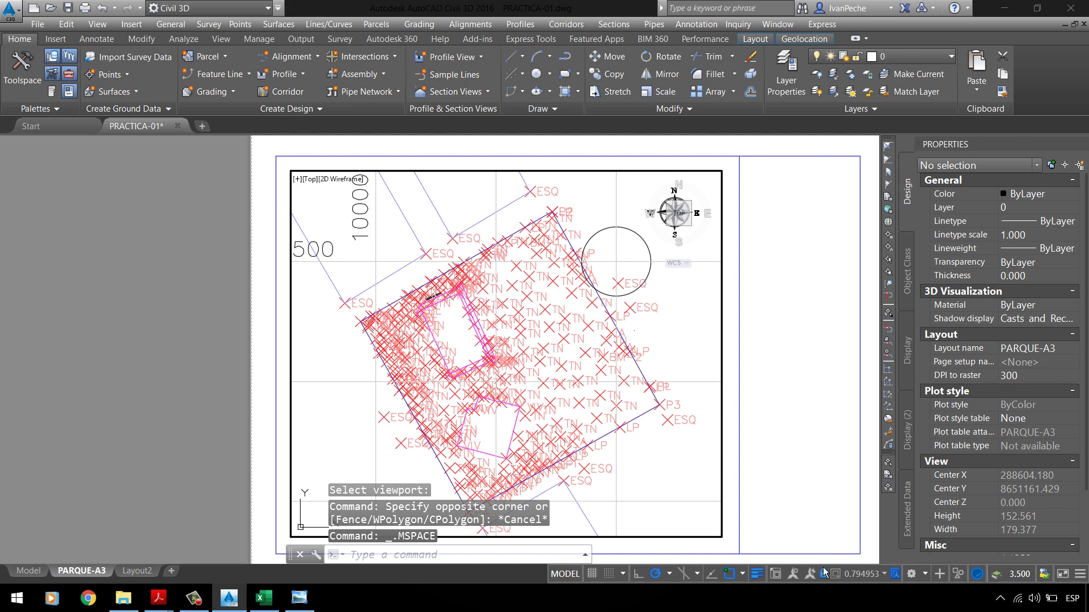
Step: Try a 1:1250 viewport scale, then step back out to the sheet
click(859, 578)
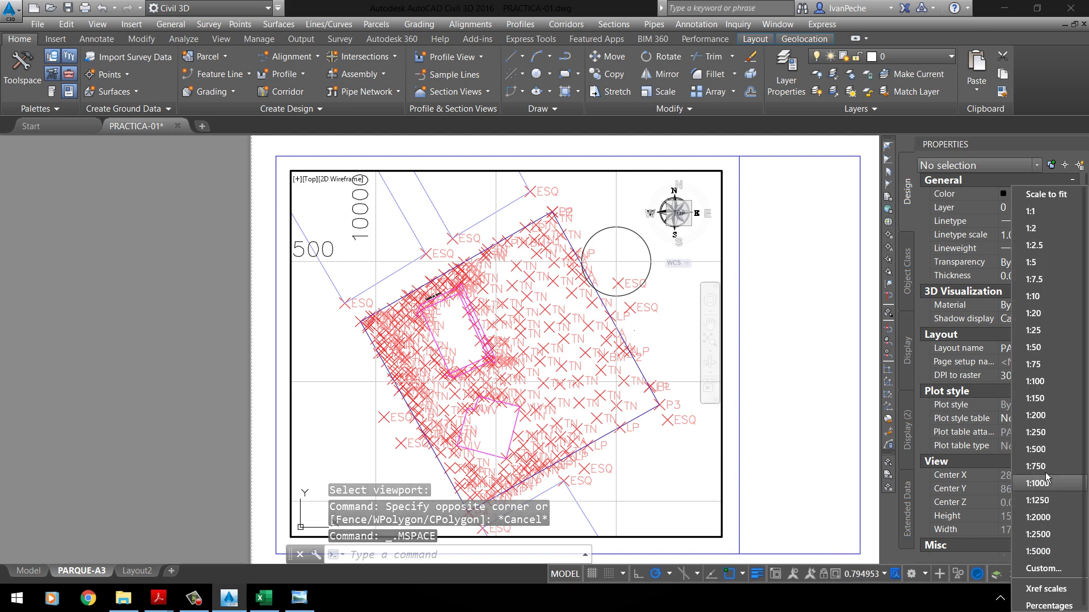
click(1043, 500)
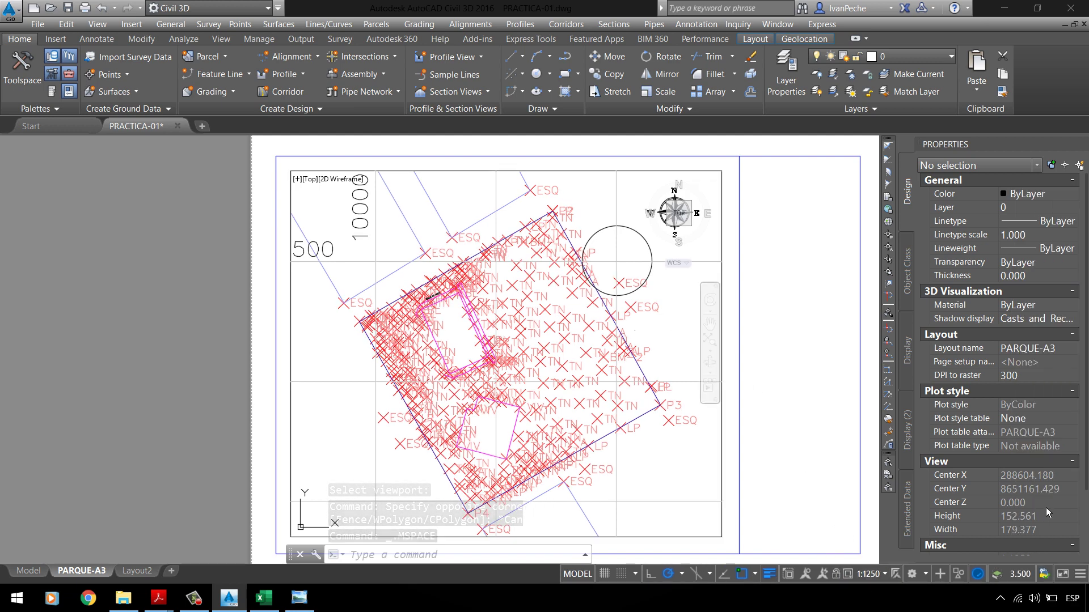
double_click(785, 399)
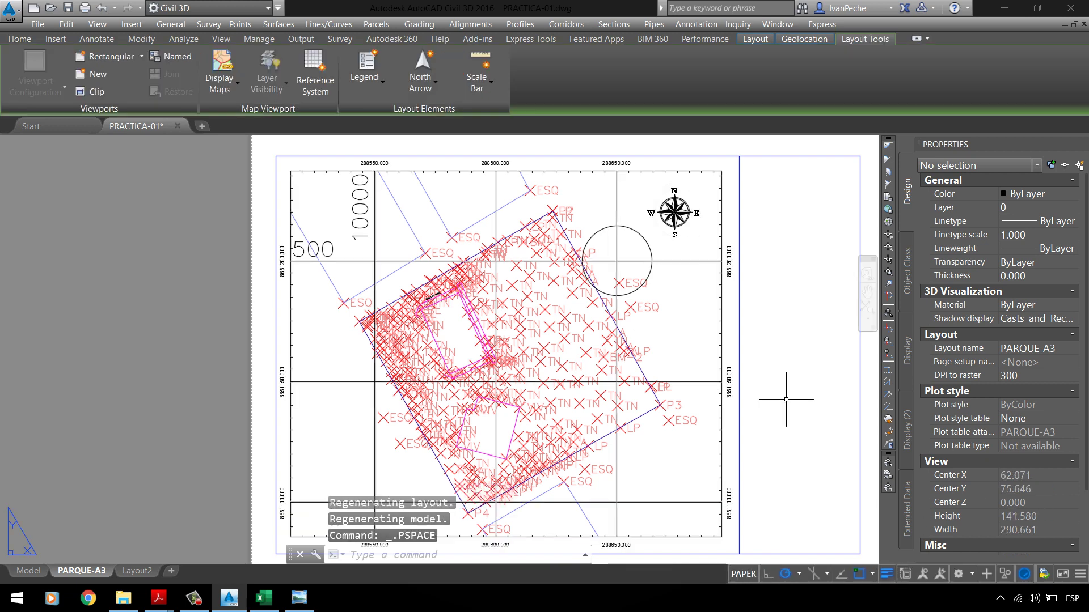
double_click(658, 316)
double_click(807, 402)
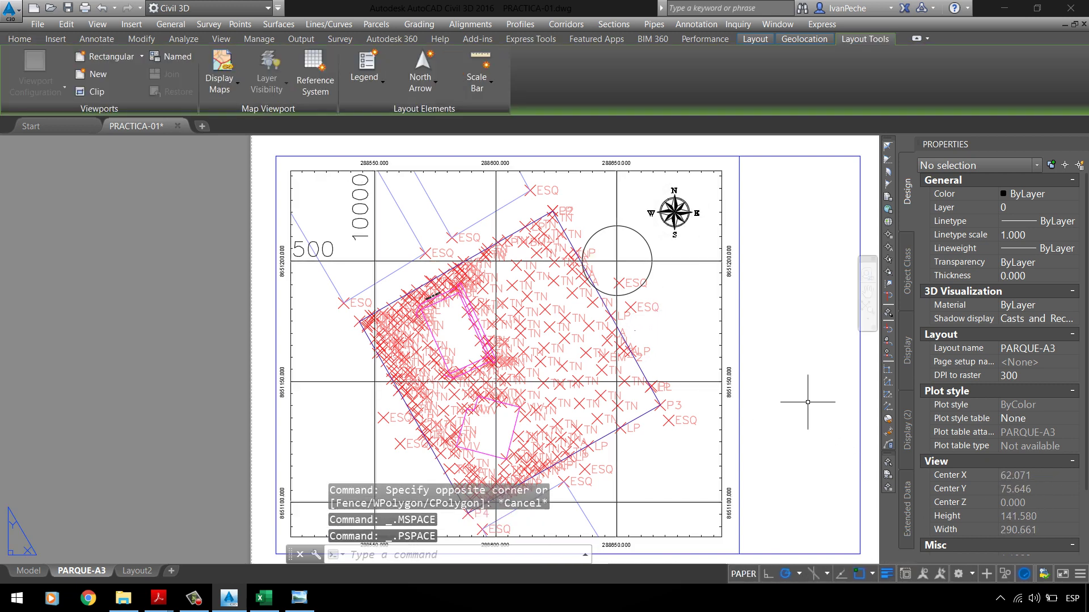
click(441, 261)
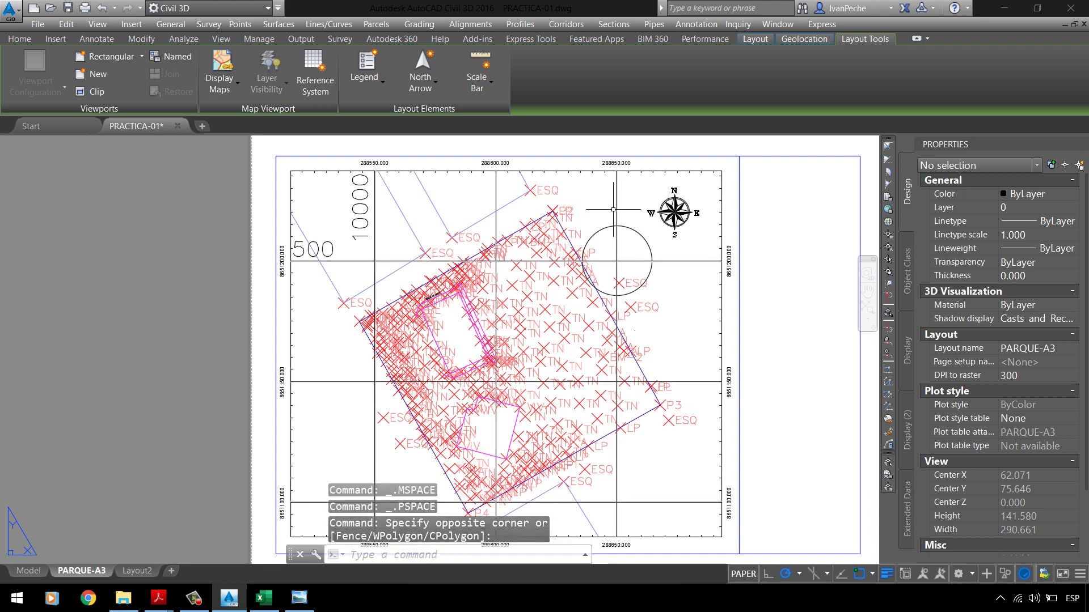
Step: Set the viewport scale to 1:1000, then 1:2000, and switch to model space
double_click(612, 209)
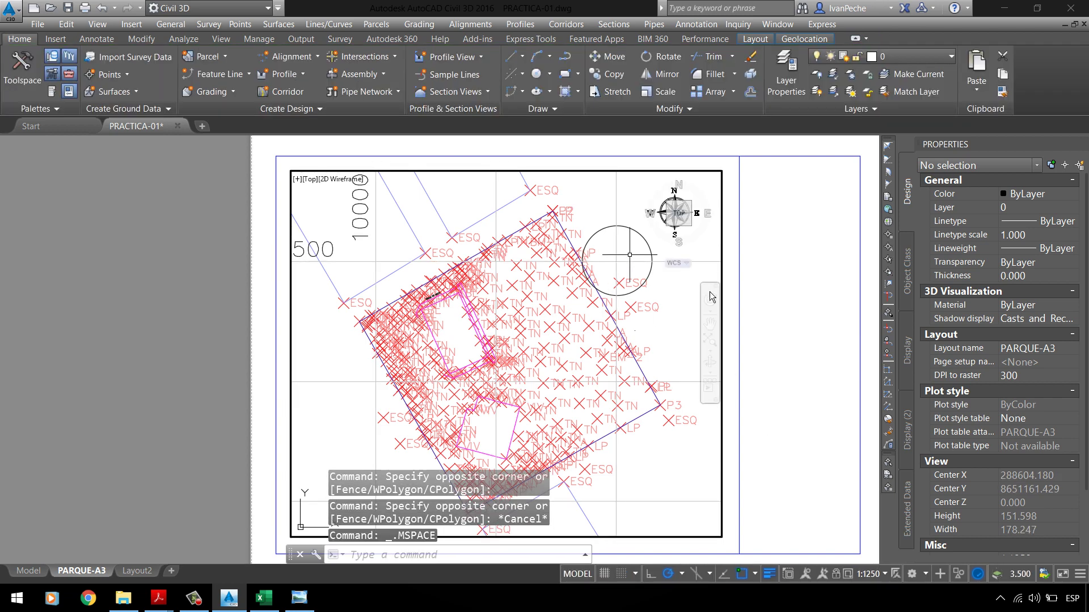
click(882, 579)
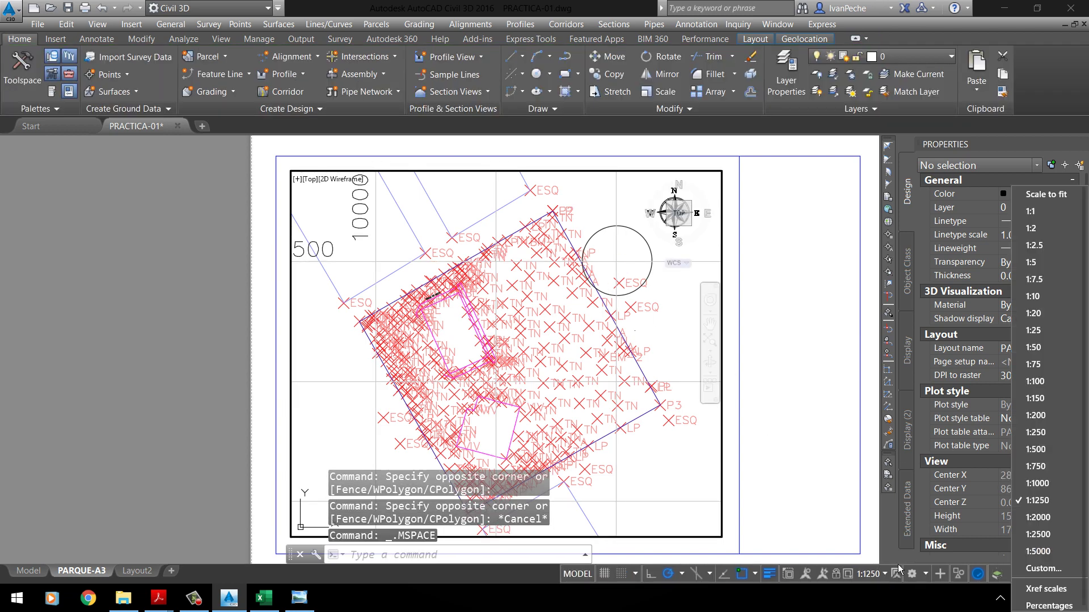
click(1055, 487)
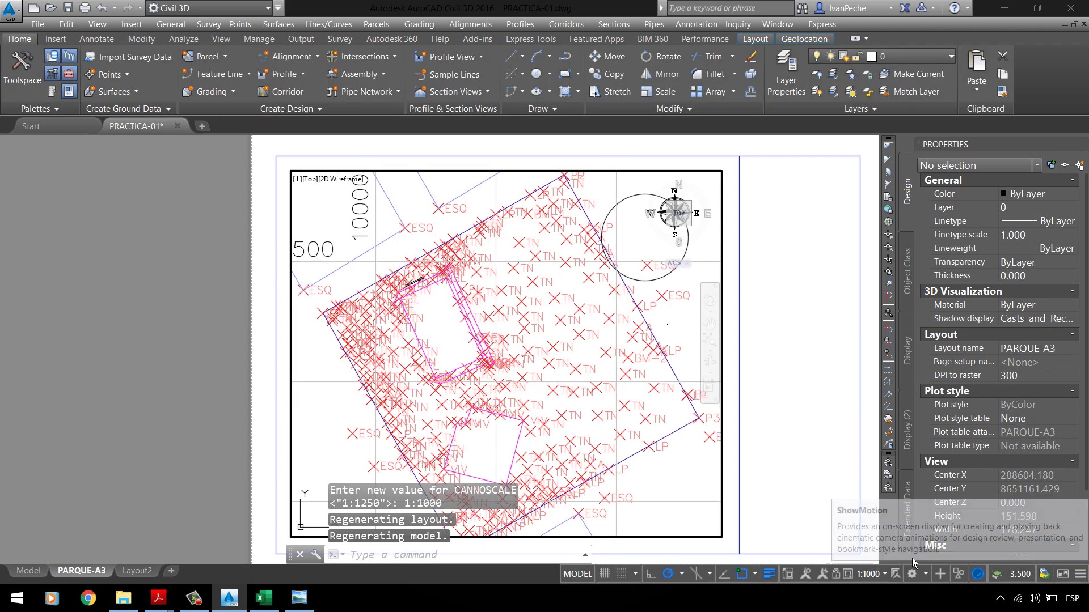
click(884, 576)
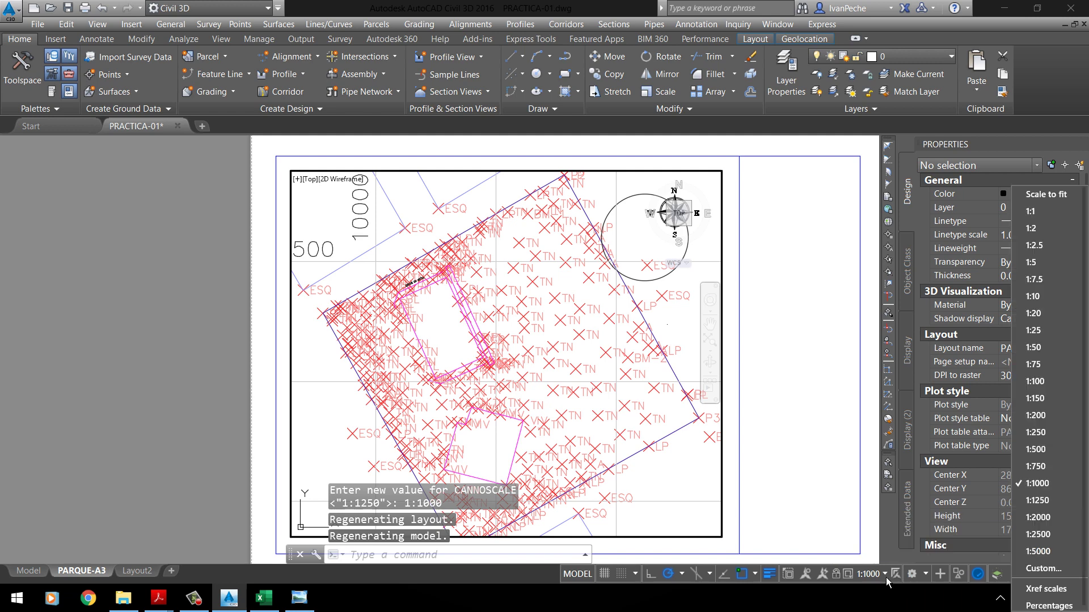
click(1052, 526)
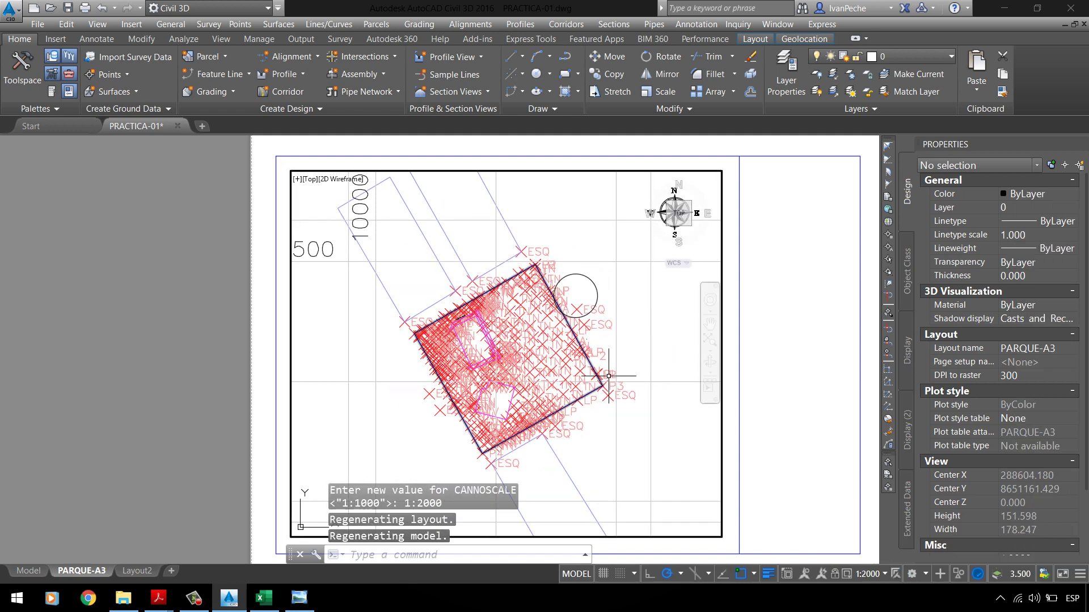
double_click(202, 300)
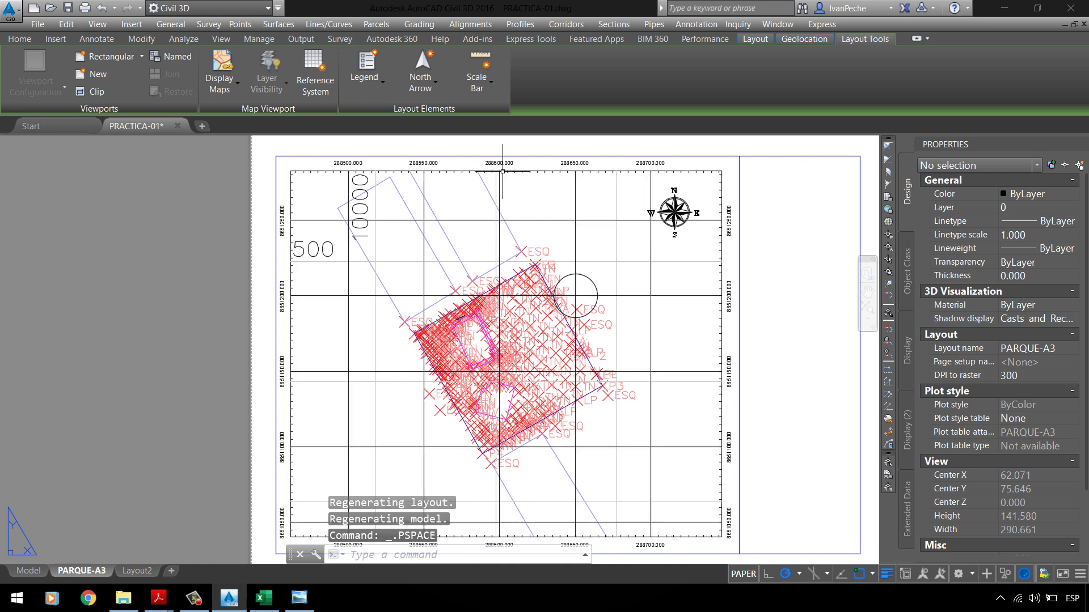
scroll(423, 223, up, 2)
scroll(375, 256, down, 2)
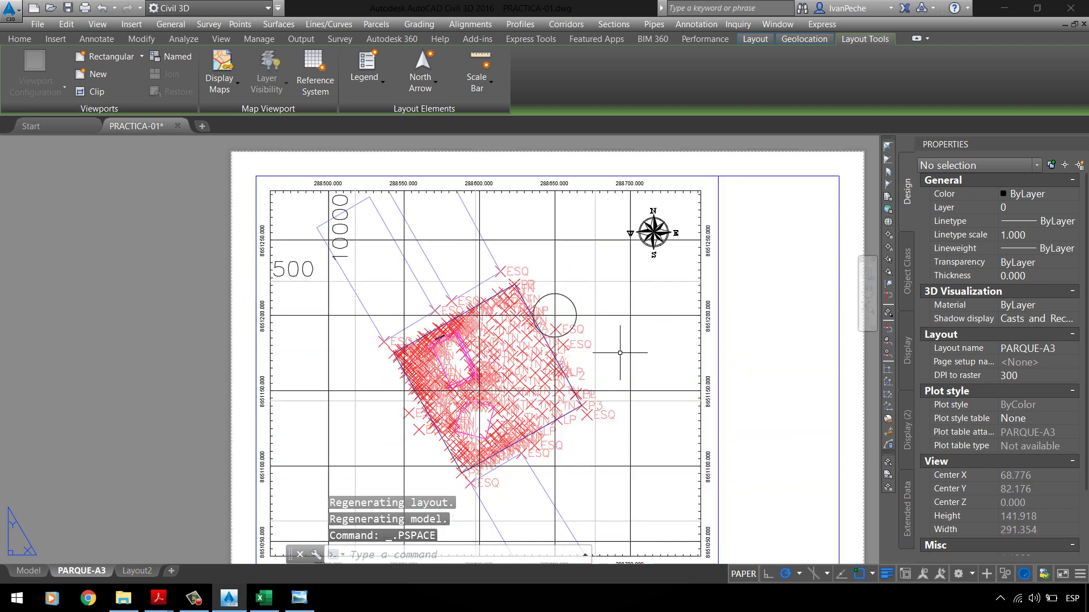
click(27, 571)
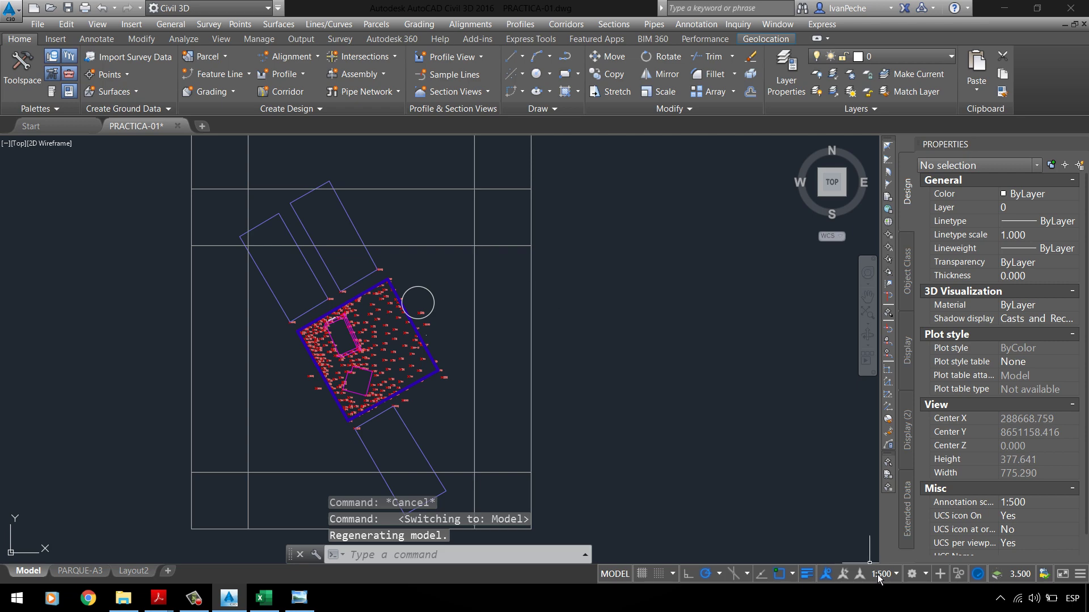
Step: Delete the labelled coordinate grid from the PARQUE-A3 sheet
click(104, 570)
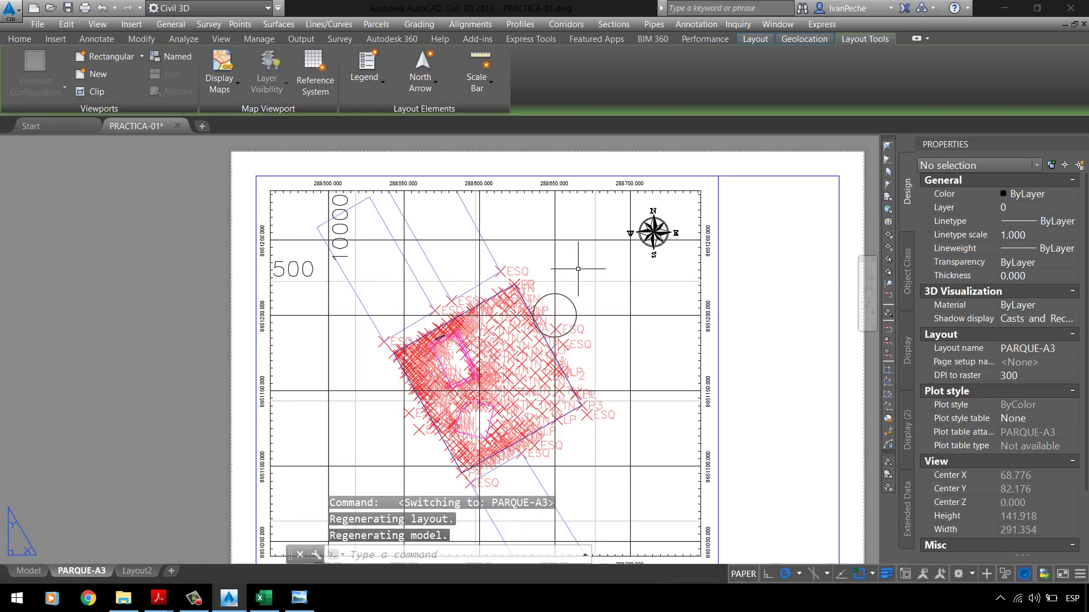
scroll(573, 263, up, 5)
click(620, 300)
click(582, 262)
scroll(570, 284, down, 4)
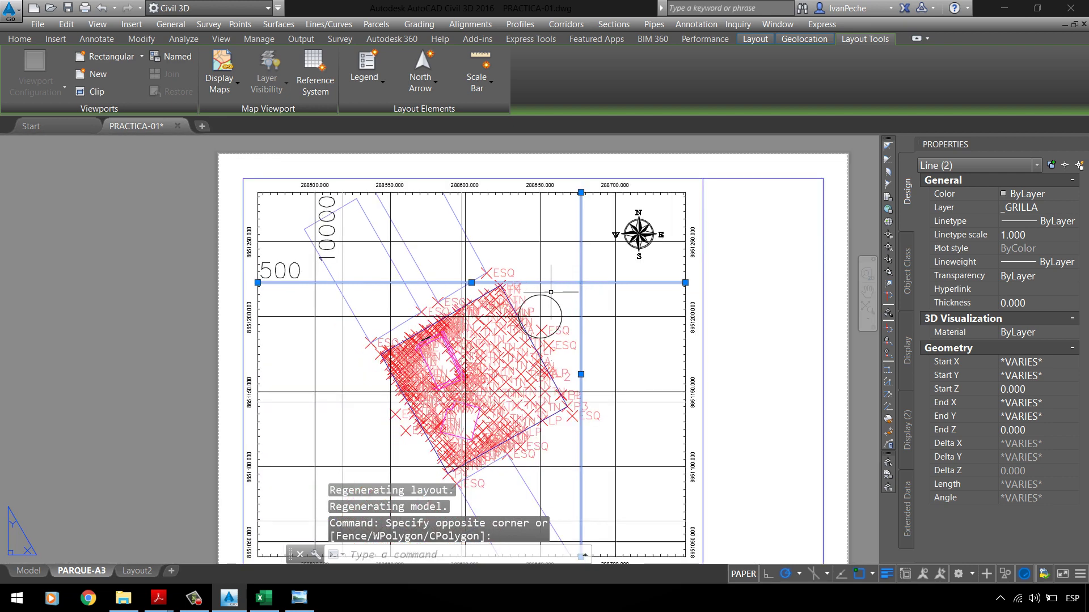
click(351, 272)
click(334, 294)
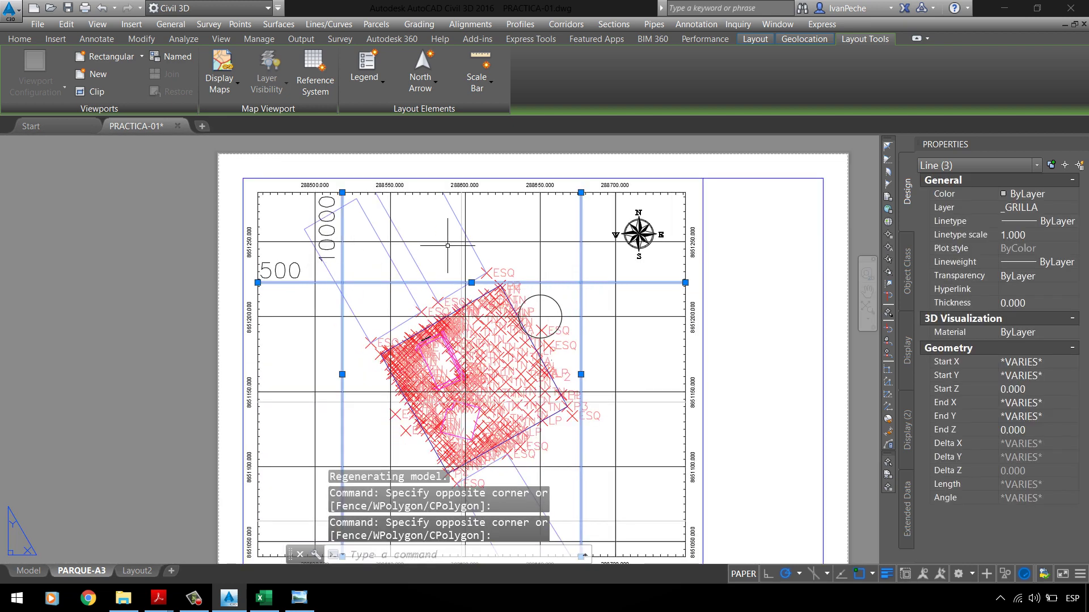
key(Escape)
click(538, 264)
key(Delete)
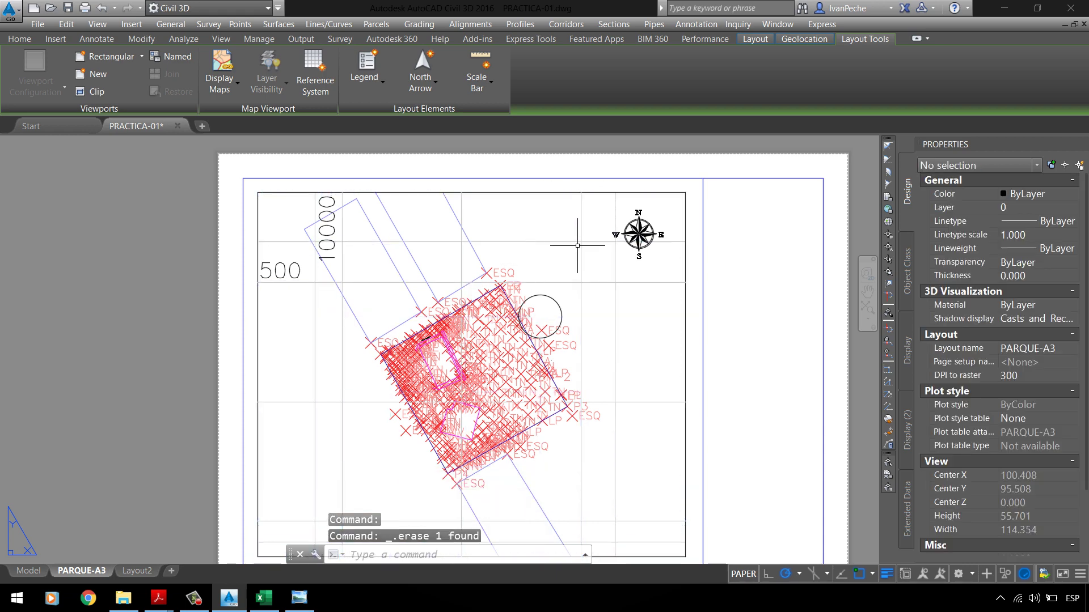
scroll(471, 263, down, 2)
Step: In model space, window-select and erase the _GRILLA grid lines around the park
click(28, 571)
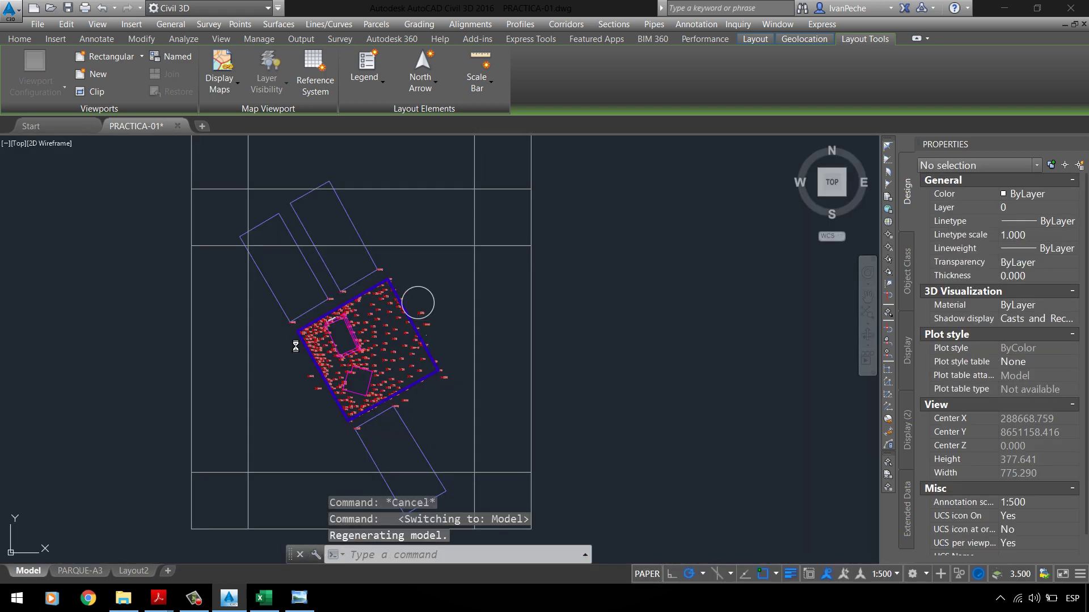
click(607, 304)
click(455, 168)
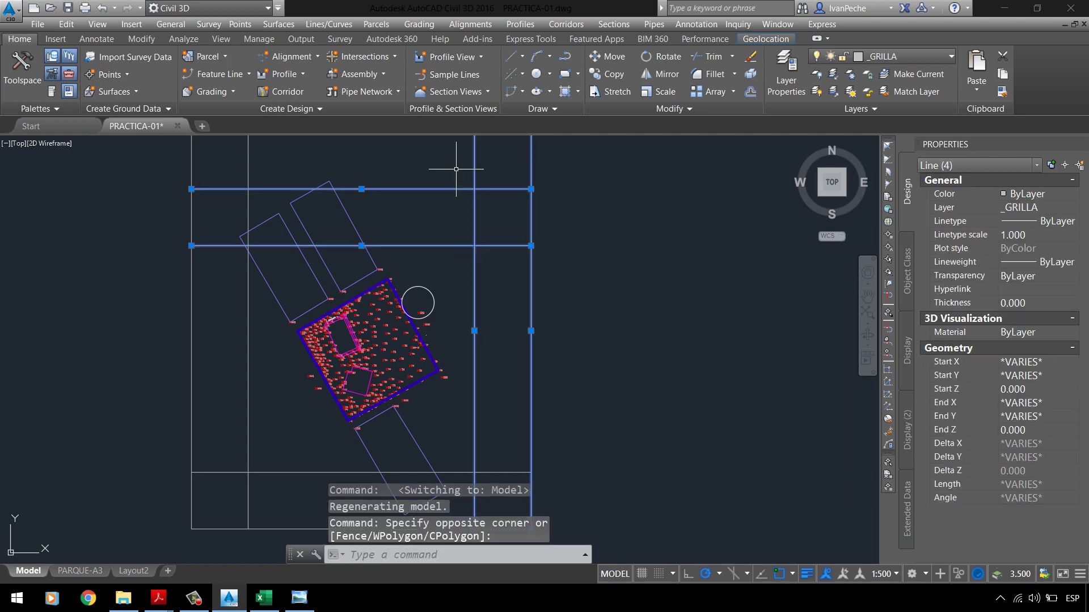
key(Delete)
click(282, 176)
click(184, 171)
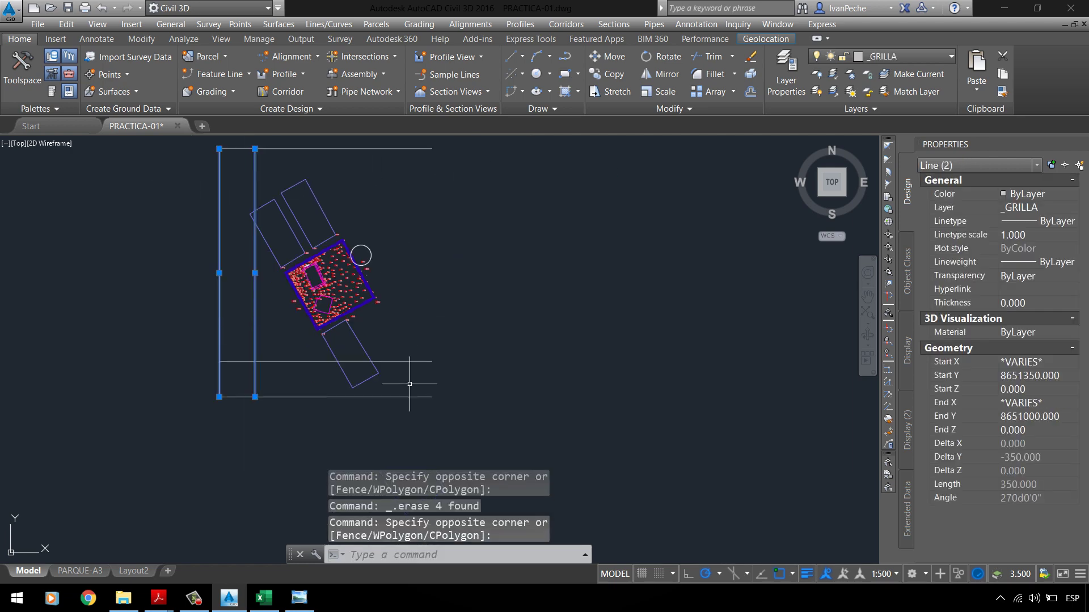
click(468, 322)
click(418, 439)
key(Delete)
scroll(369, 289, down, 4)
click(461, 258)
Step: Erase the last horizontal grid line and return to the PARQUE-A3 sheet
click(426, 221)
key(Delete)
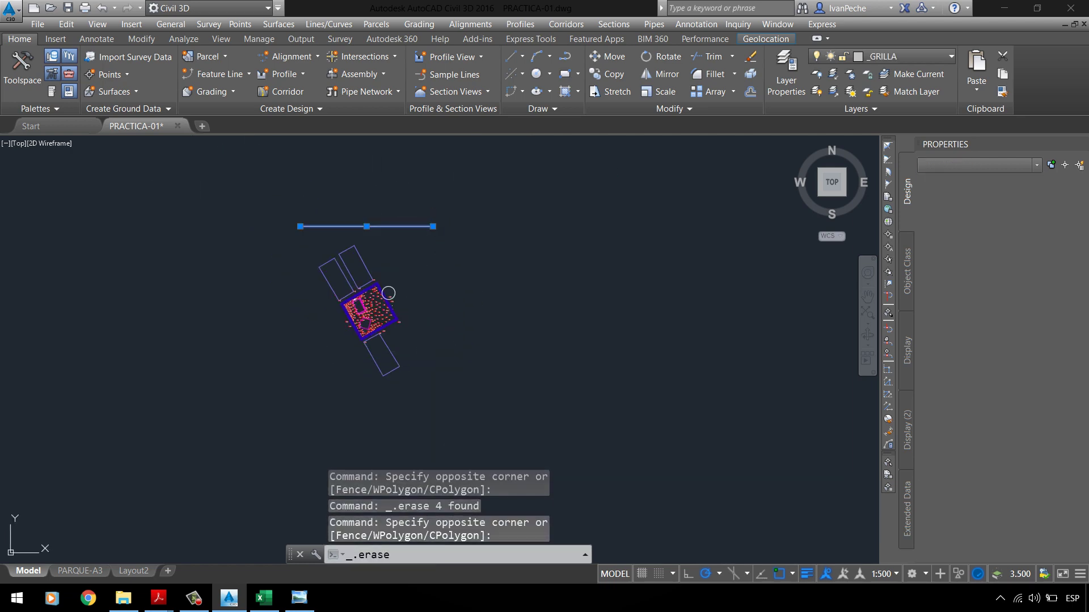
click(82, 572)
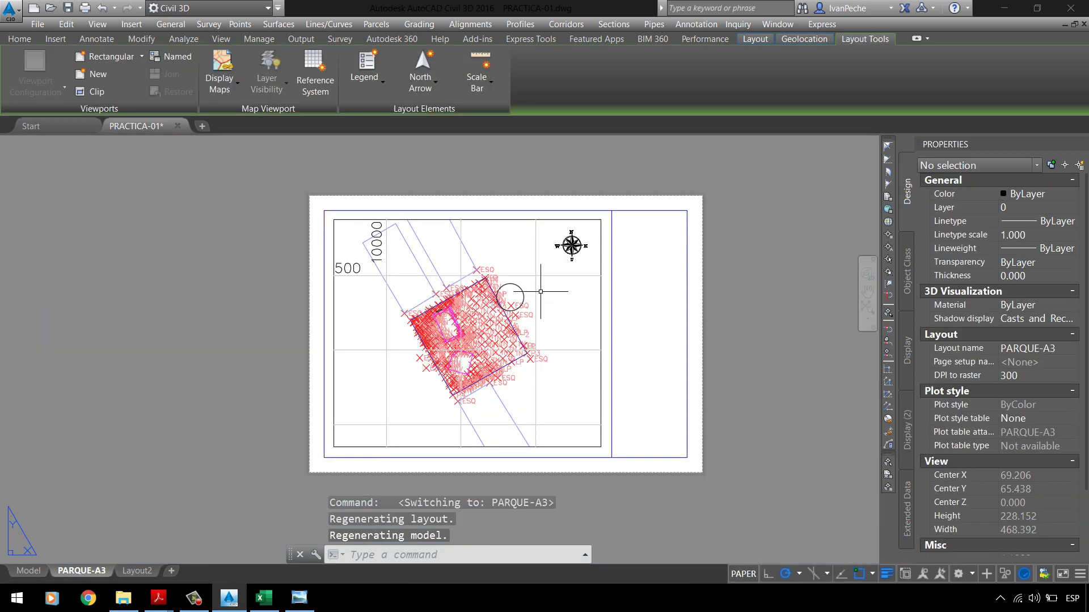
scroll(542, 248, up, 2)
click(542, 248)
click(523, 302)
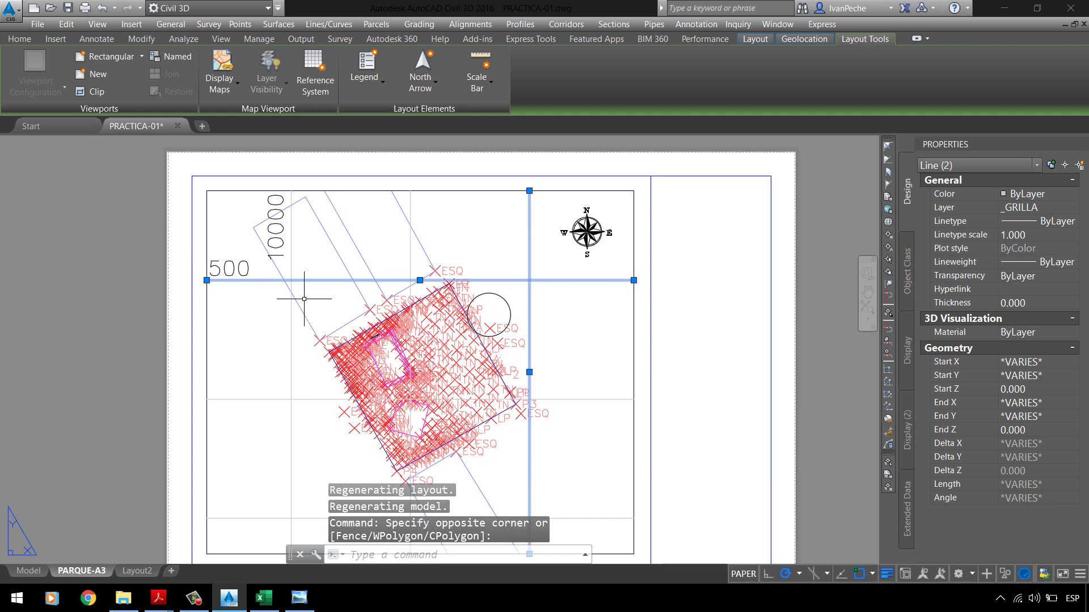
key(Escape)
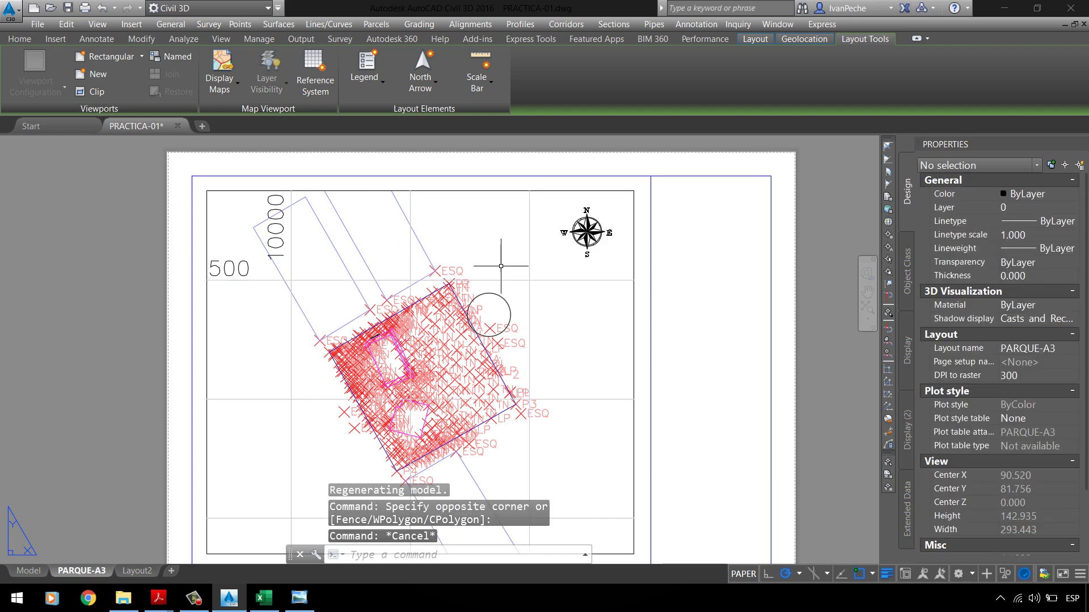
Step: Try a 1:1250 viewport scale, then set the viewport back to 1:2000
double_click(564, 309)
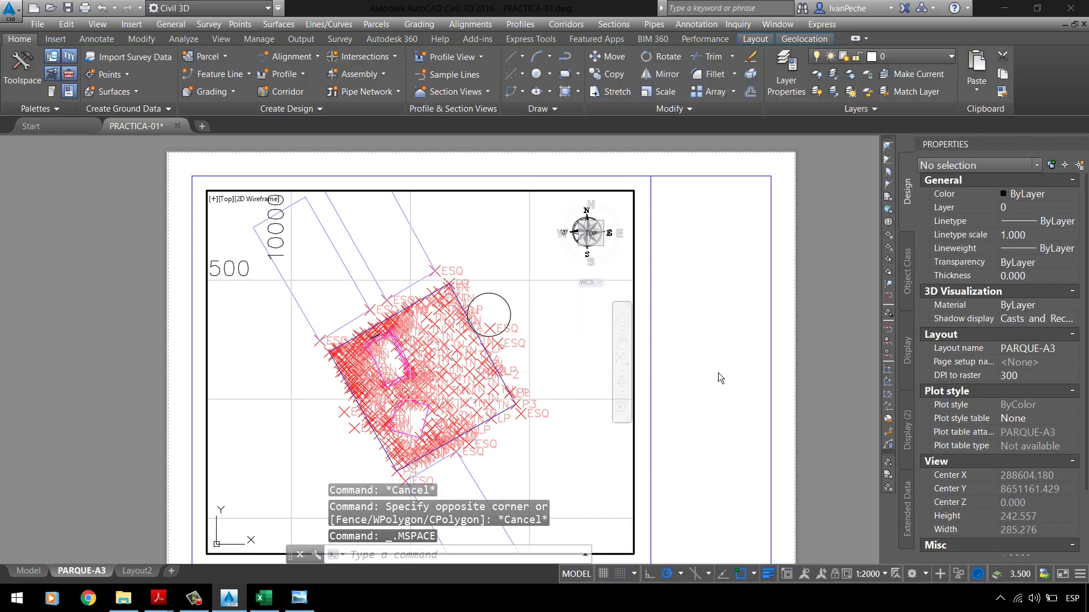
click(868, 574)
click(1045, 501)
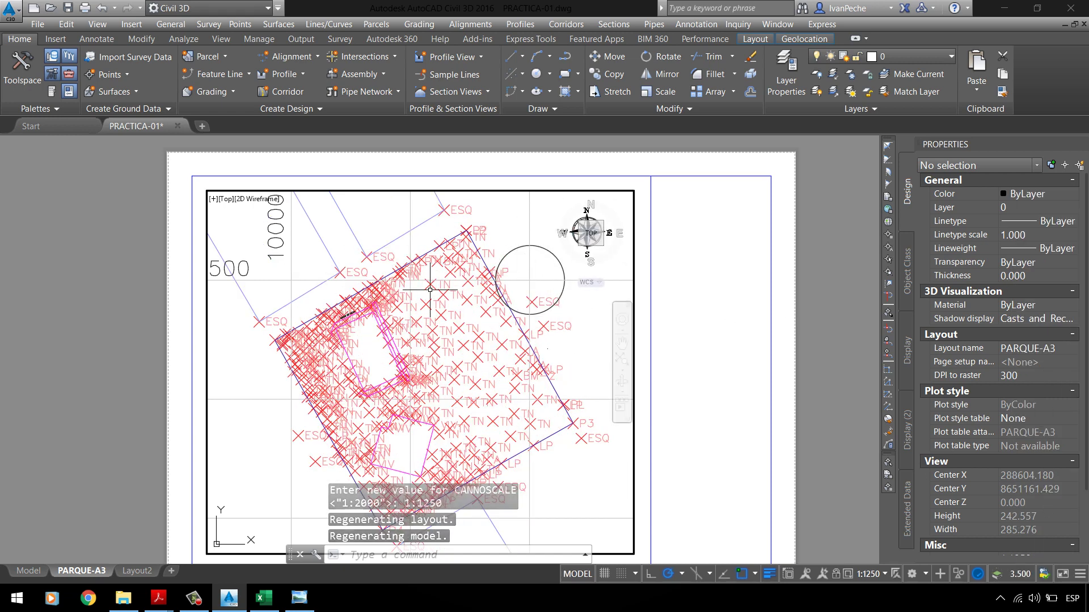
double_click(636, 282)
click(591, 312)
double_click(596, 389)
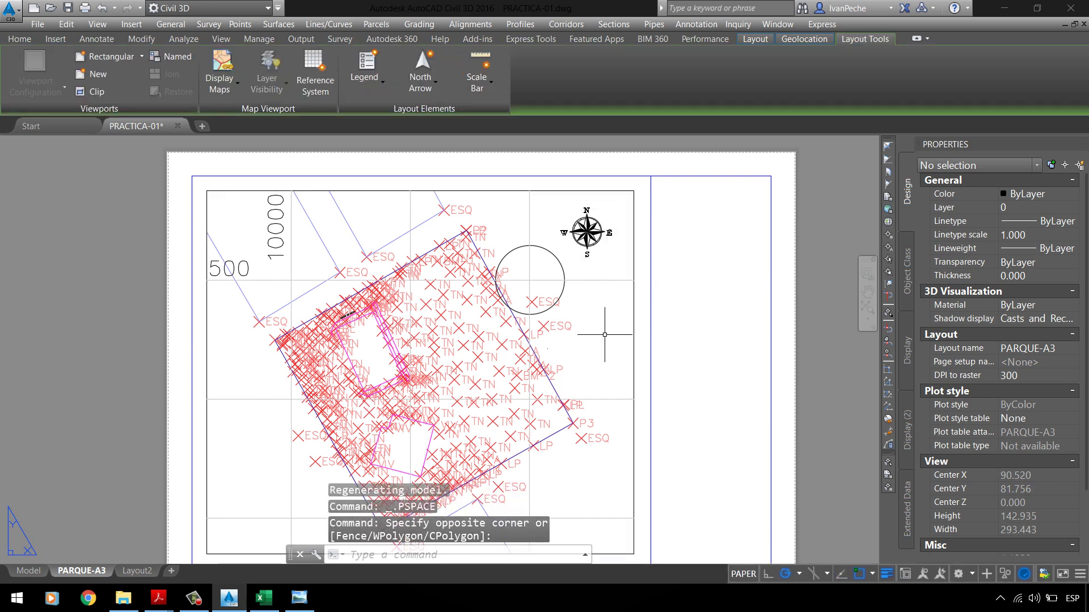
click(876, 577)
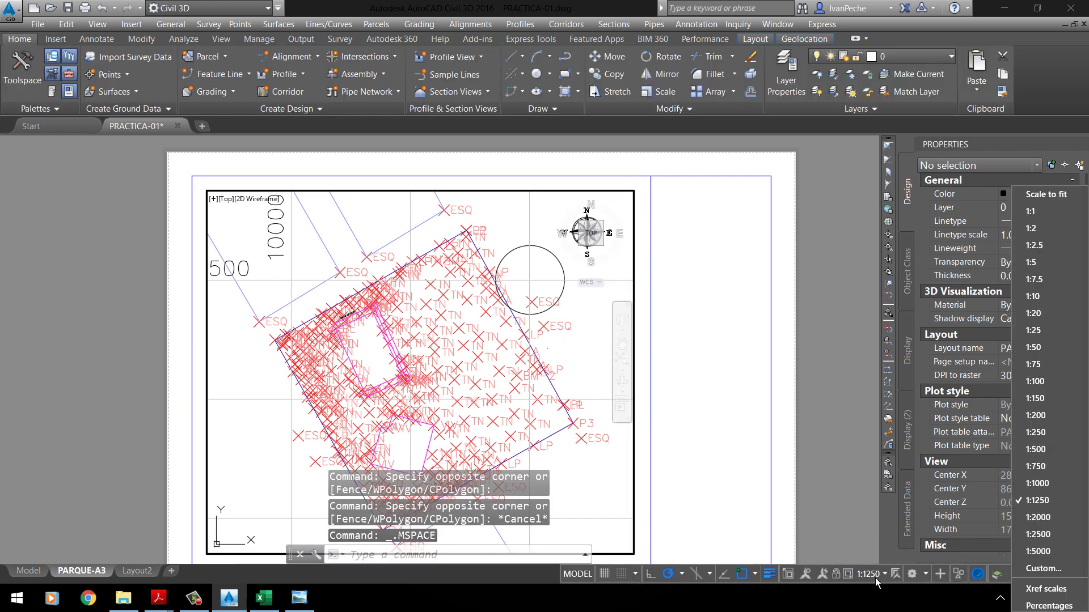
click(1047, 514)
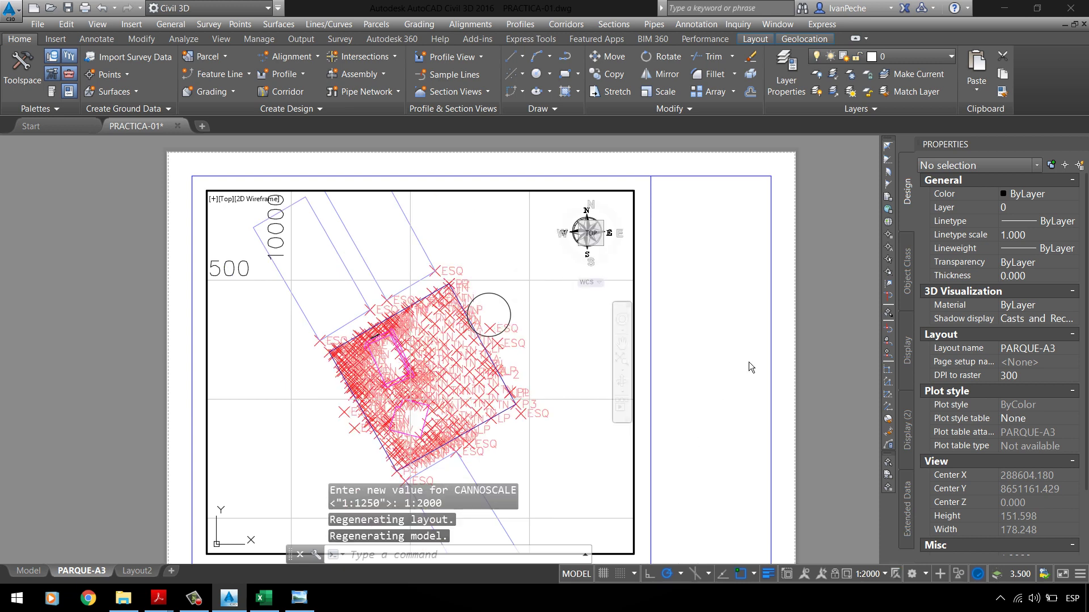
double_click(737, 349)
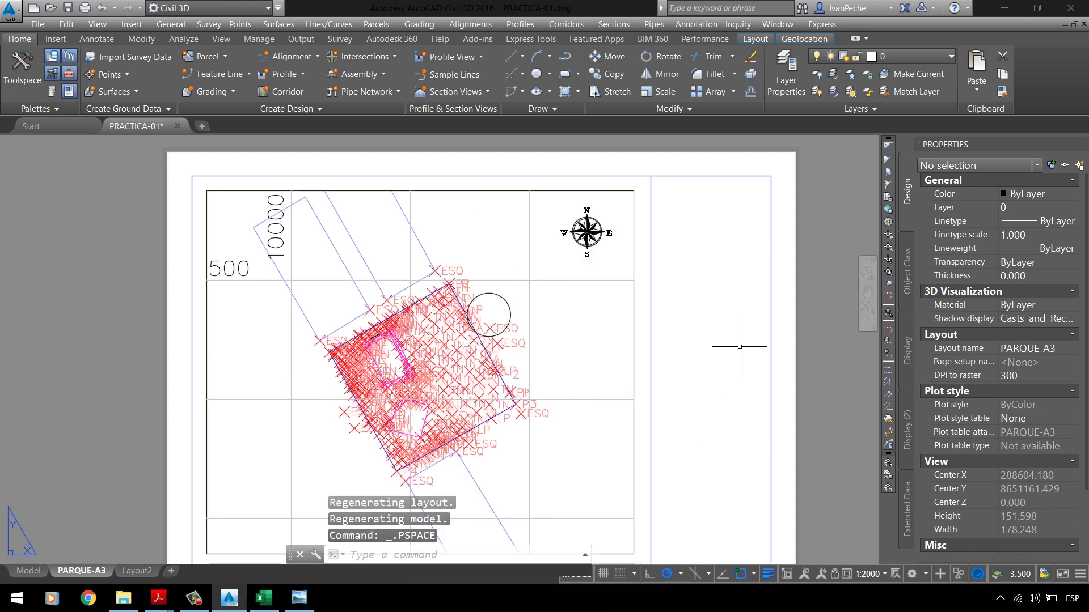
Step: Select and erase six grid lines on the PARQUE-A3 sheet
click(539, 286)
click(487, 260)
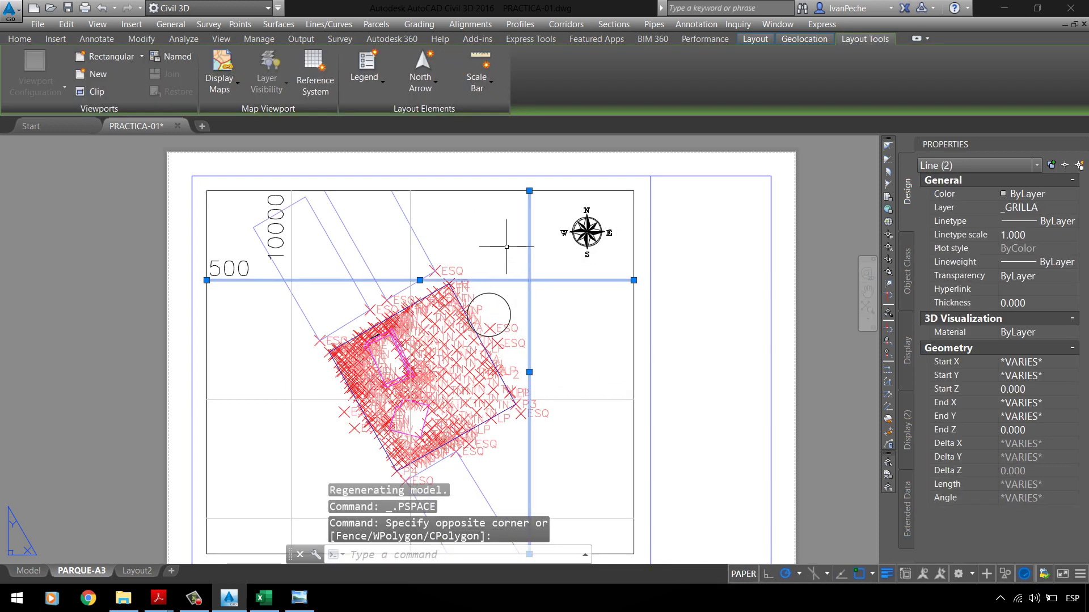
key(Escape)
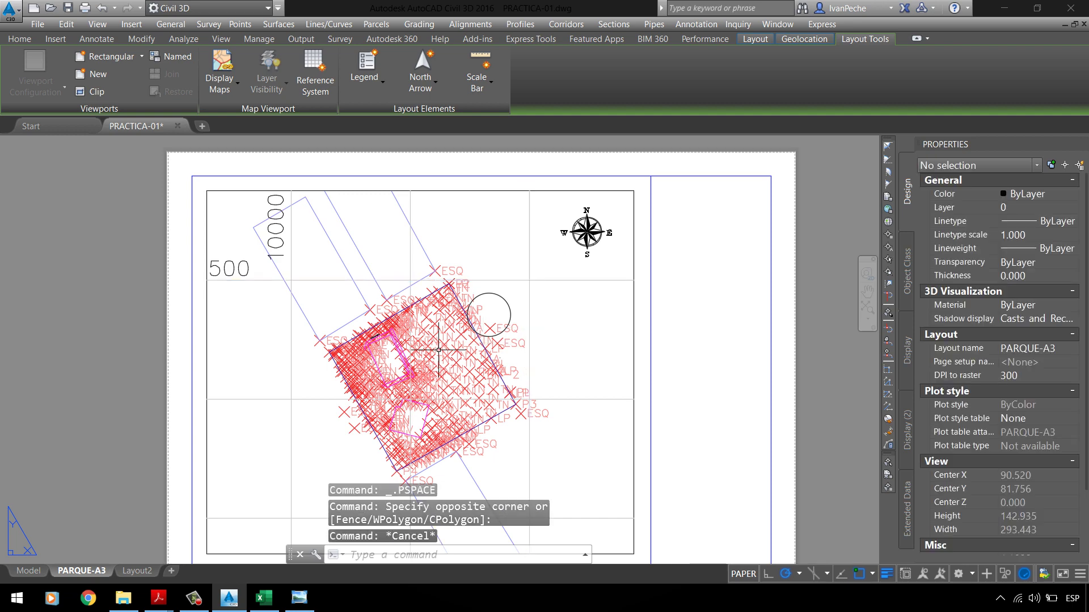
click(526, 283)
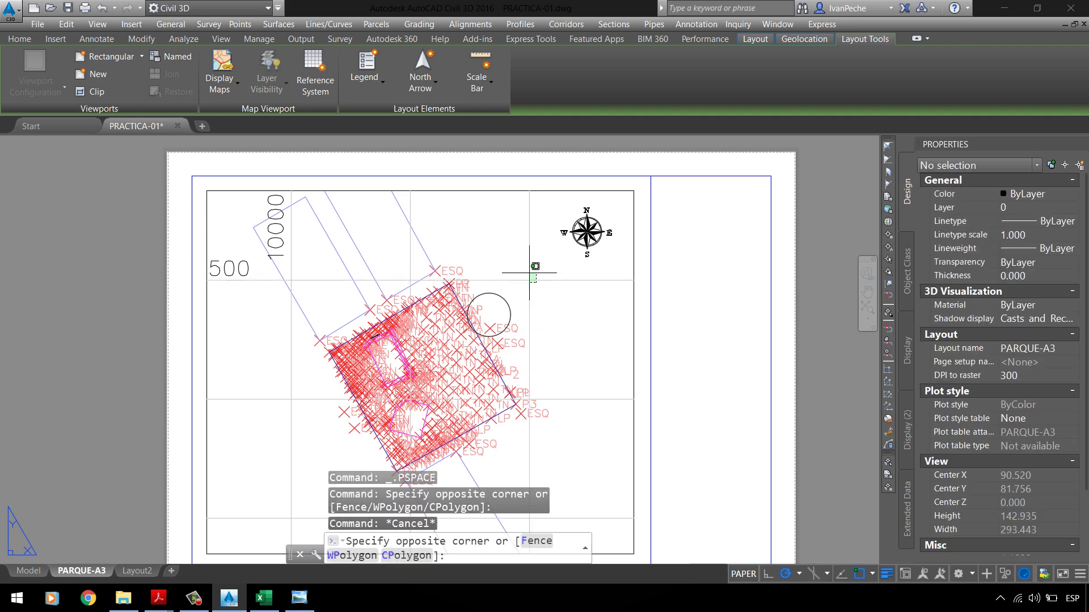
click(517, 267)
click(420, 235)
click(409, 242)
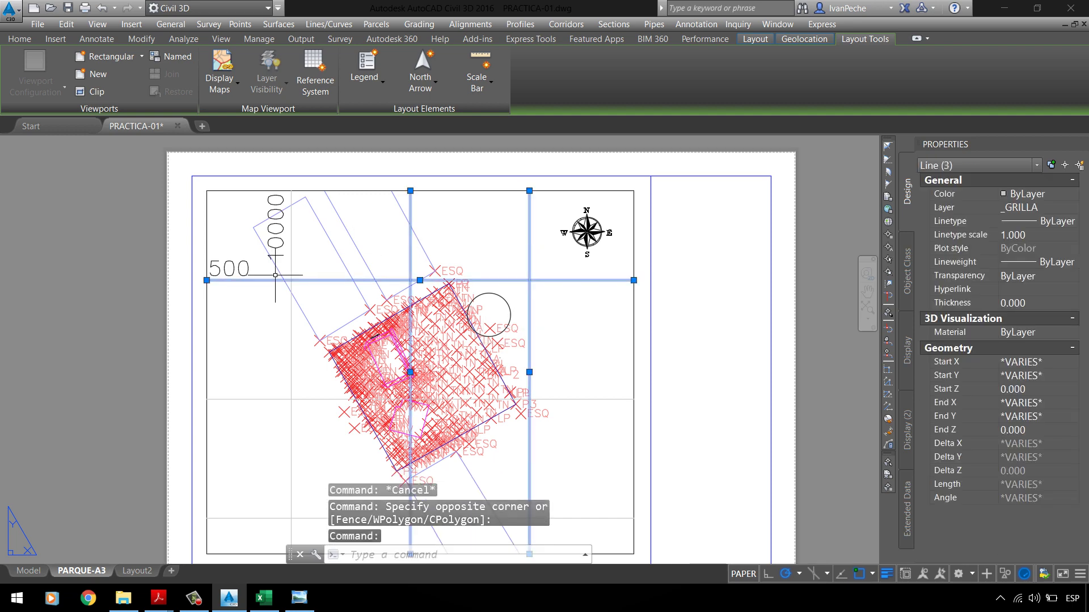
click(296, 312)
click(261, 373)
click(256, 531)
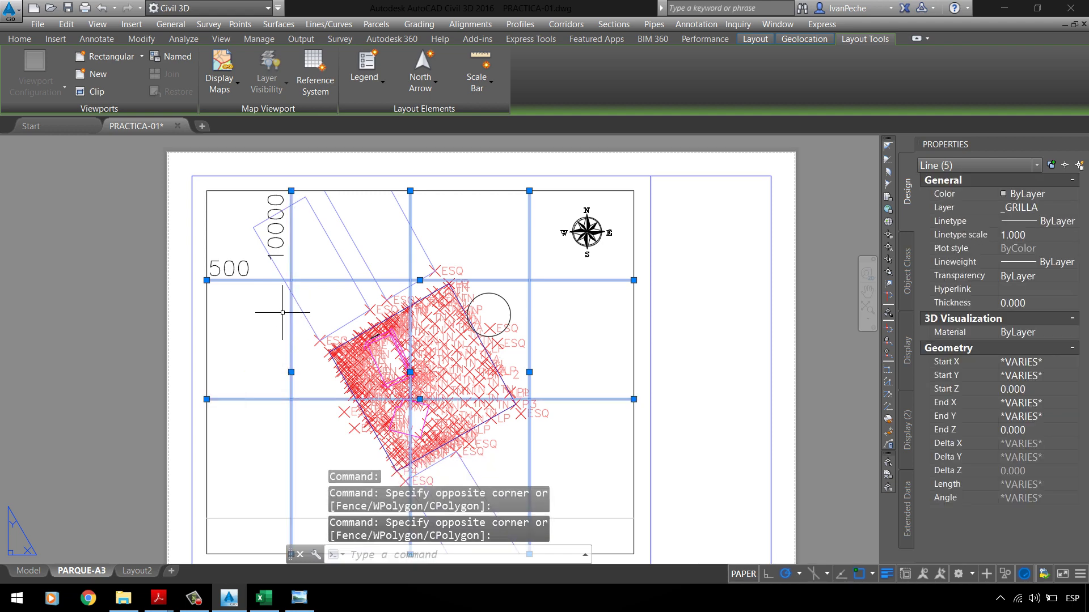
scroll(285, 313, down, 1)
scroll(281, 453, up, 1)
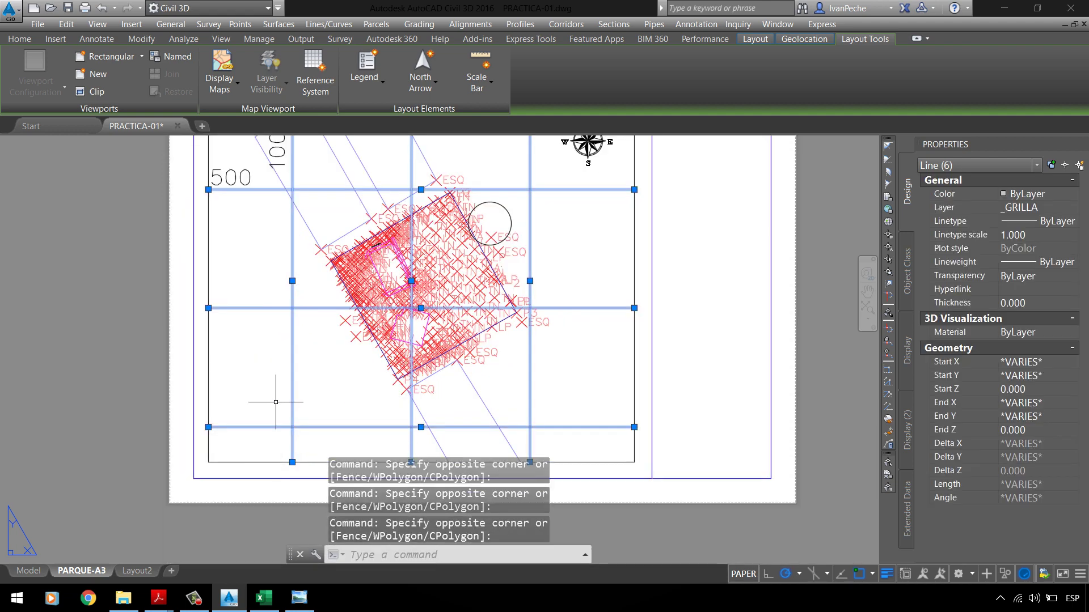
key(Delete)
scroll(383, 457, down, 2)
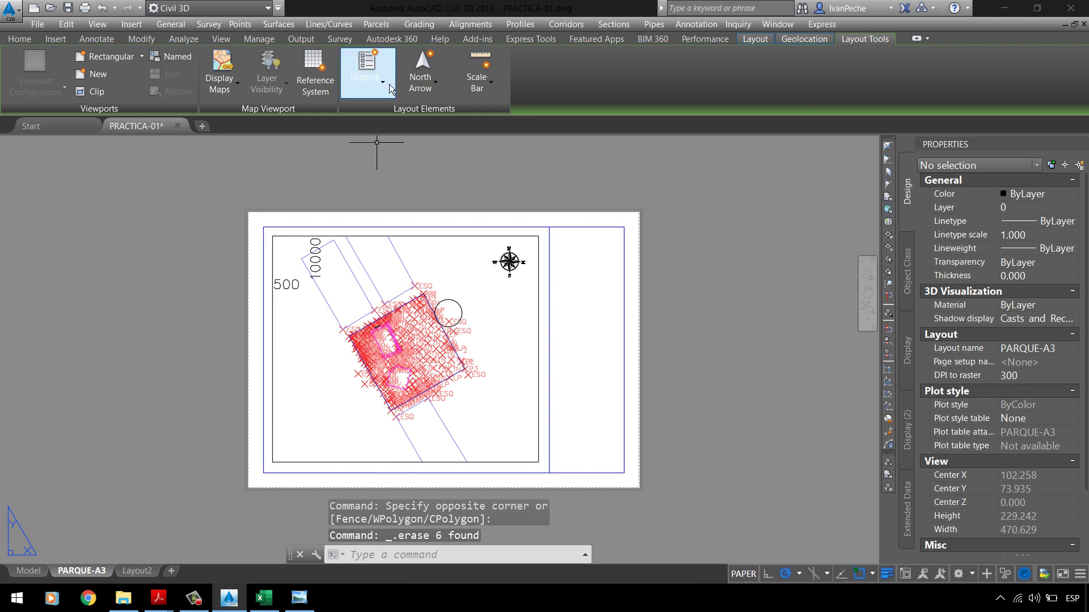
Step: Undo the grid line erase to keep the existing grid lines
click(316, 79)
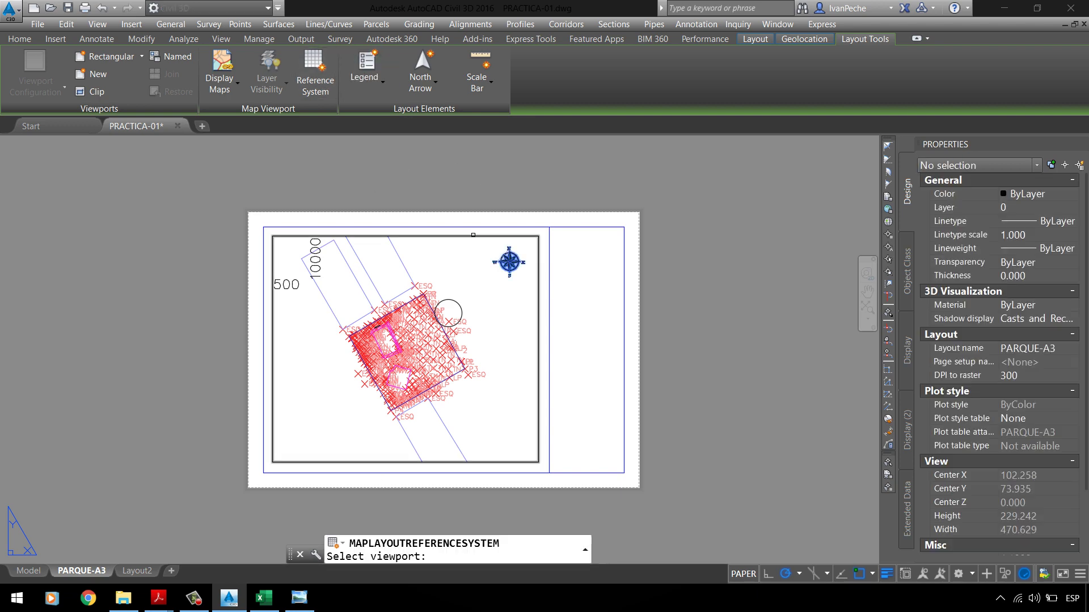
key(Escape)
key(ctrl+z)
key(ctrl+z)
key(ctrl+z)
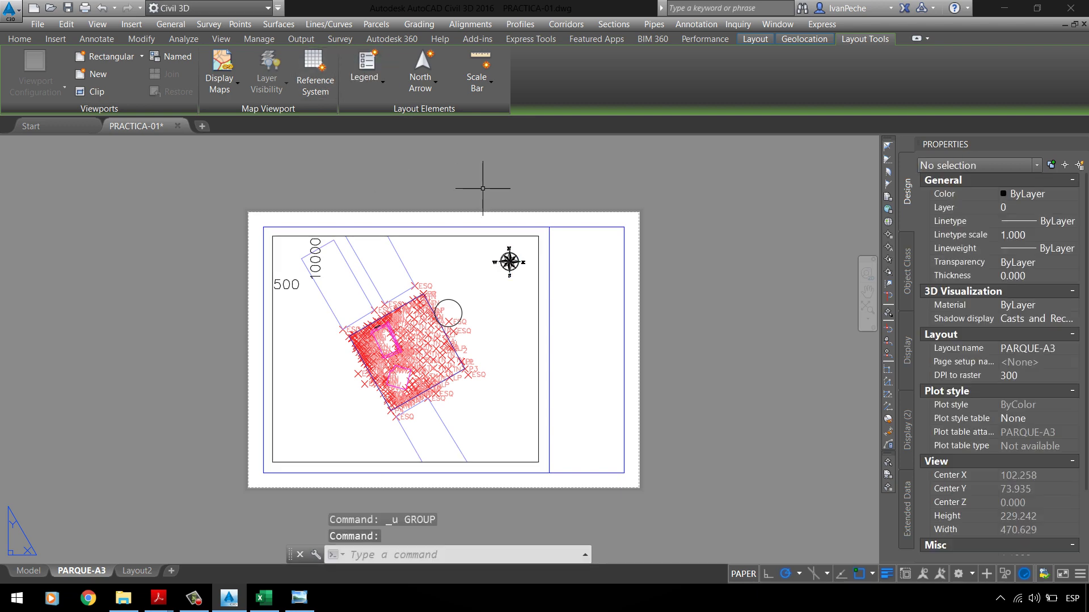
scroll(465, 366, up, 4)
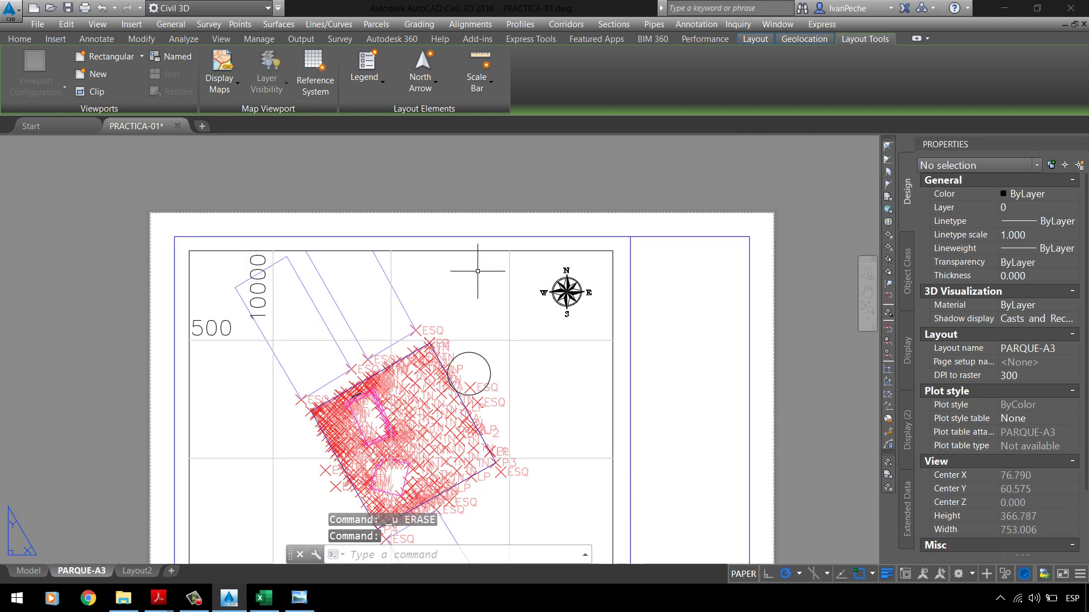
Step: Inspect the sheet's grid lines and start the Map Viewport Reference System command
click(511, 330)
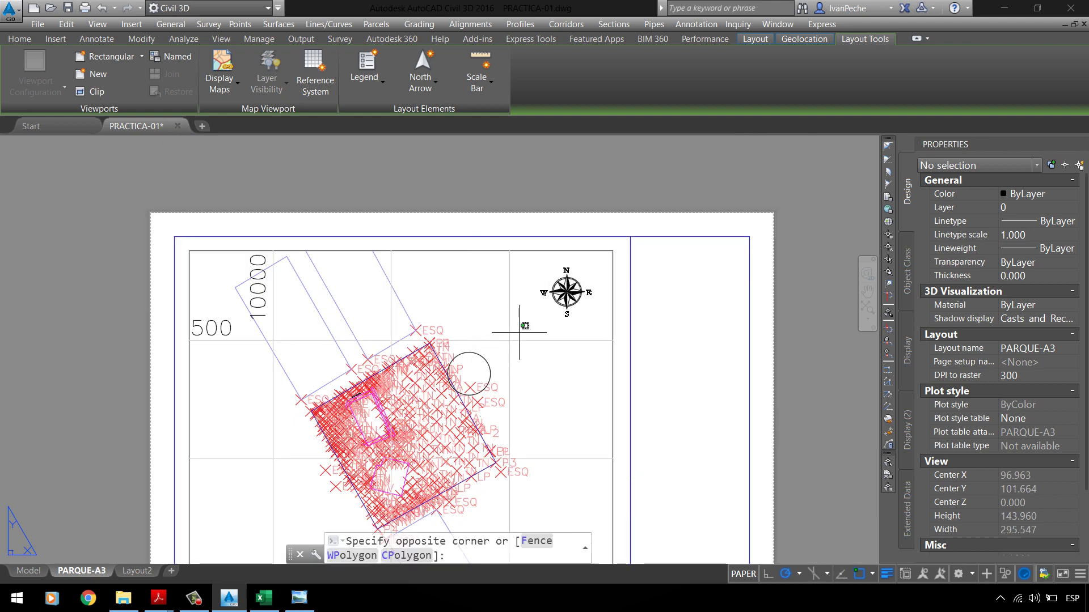
click(511, 337)
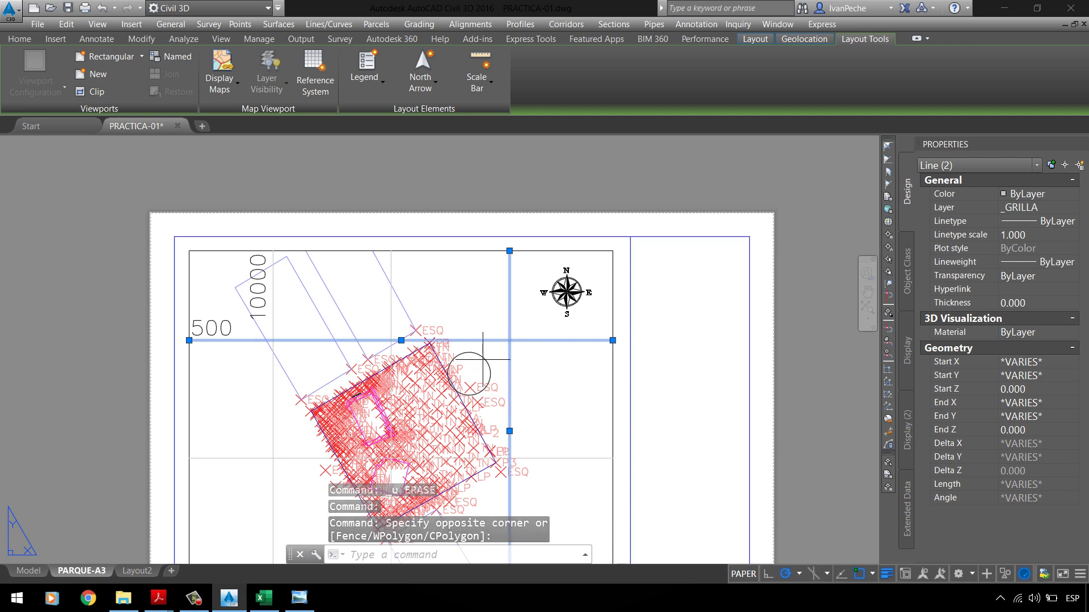
double_click(472, 371)
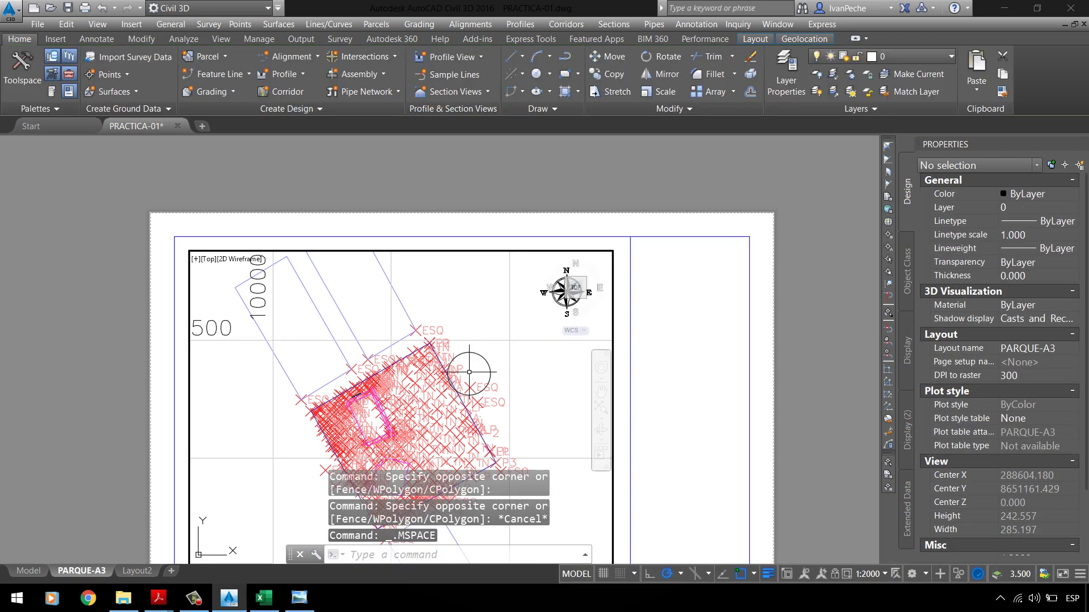
double_click(695, 311)
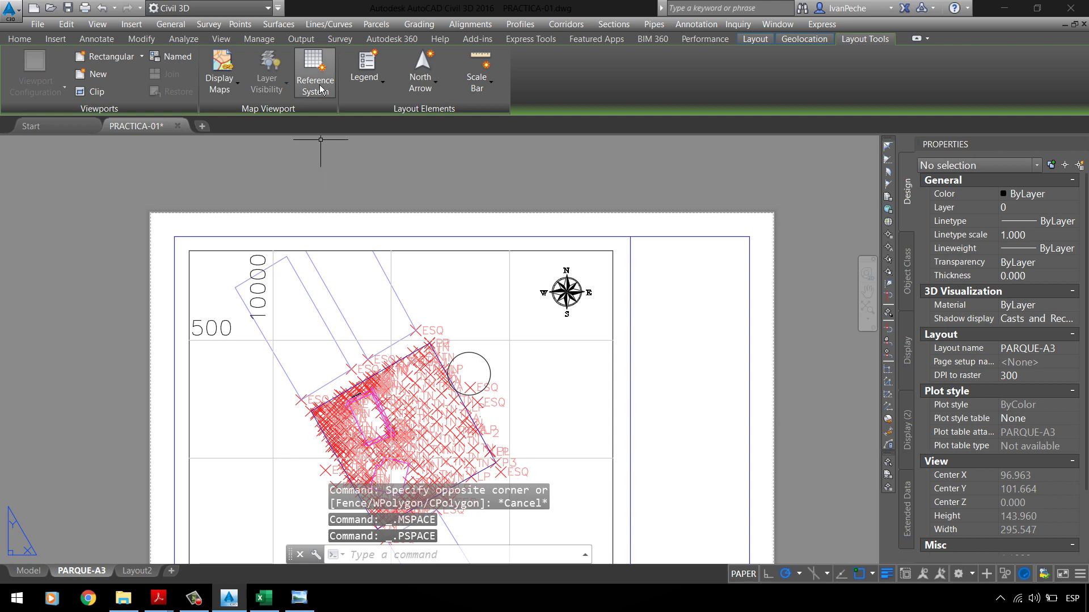
click(527, 303)
click(474, 275)
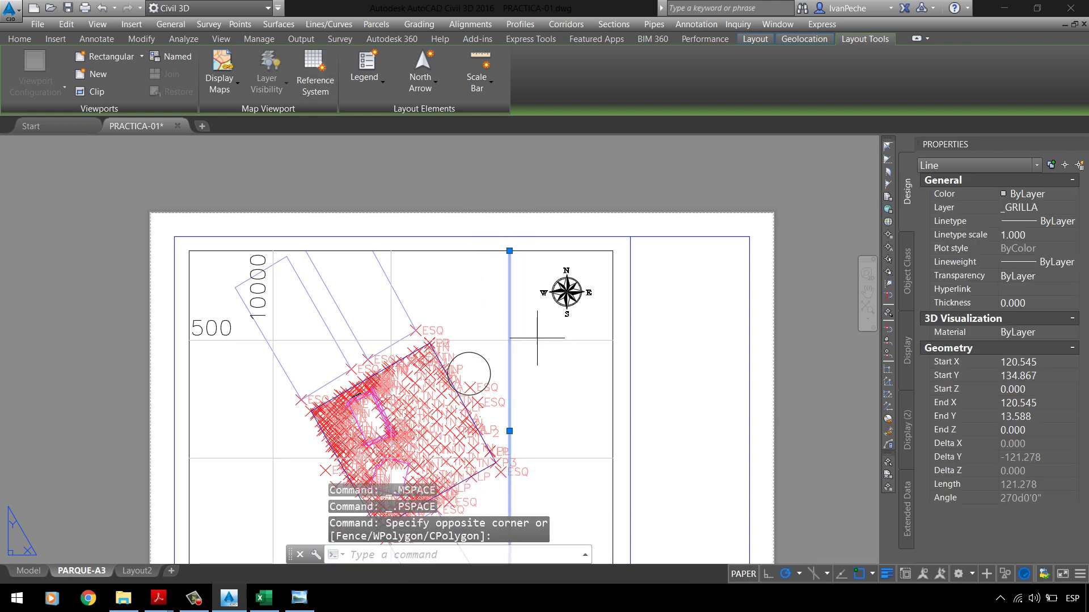
click(559, 340)
click(496, 298)
key(Escape)
scroll(407, 293, down, 2)
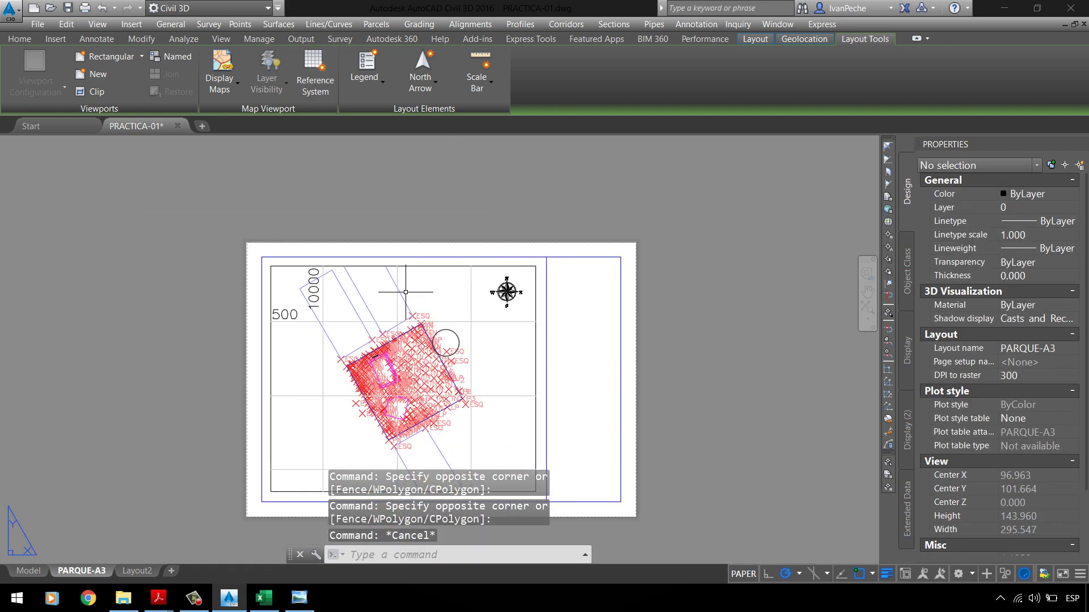
click(331, 85)
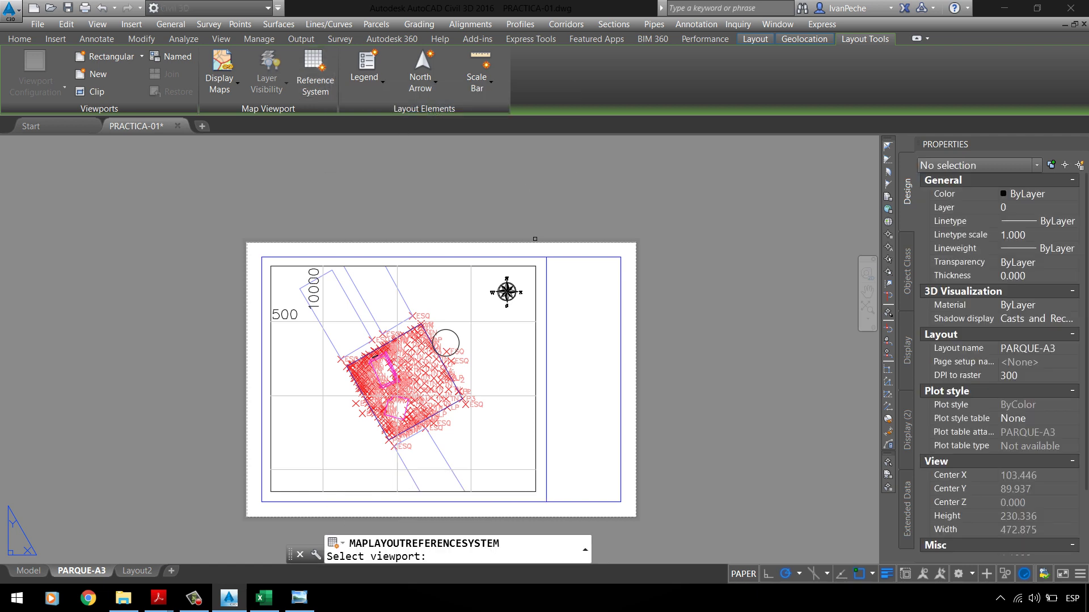
Step: Pick the PARQUE-A3 viewport and confirm a reference grid in the current map coordinate system
click(461, 262)
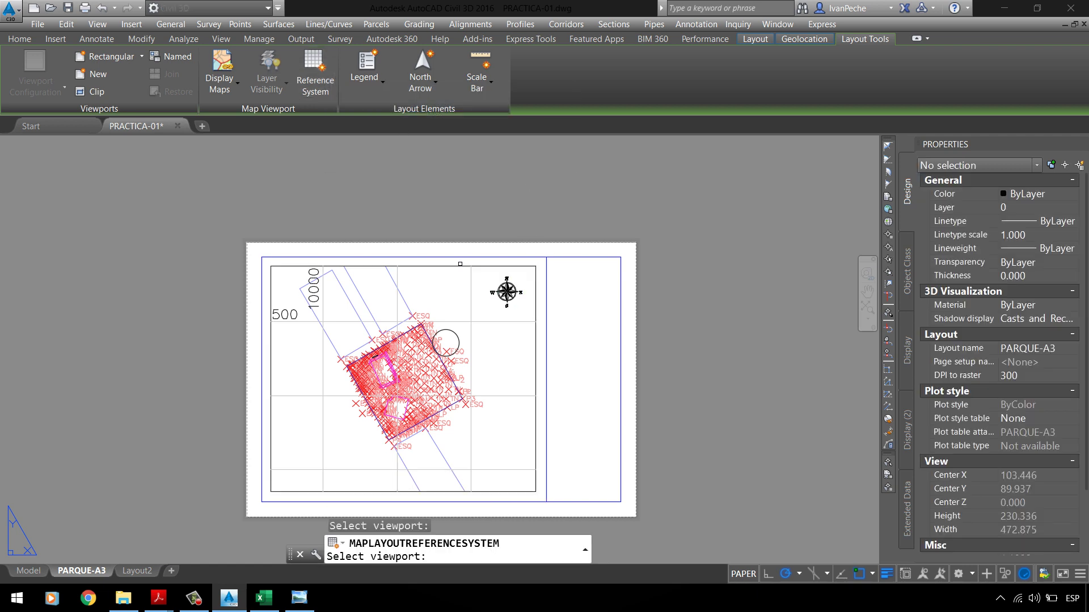
click(460, 266)
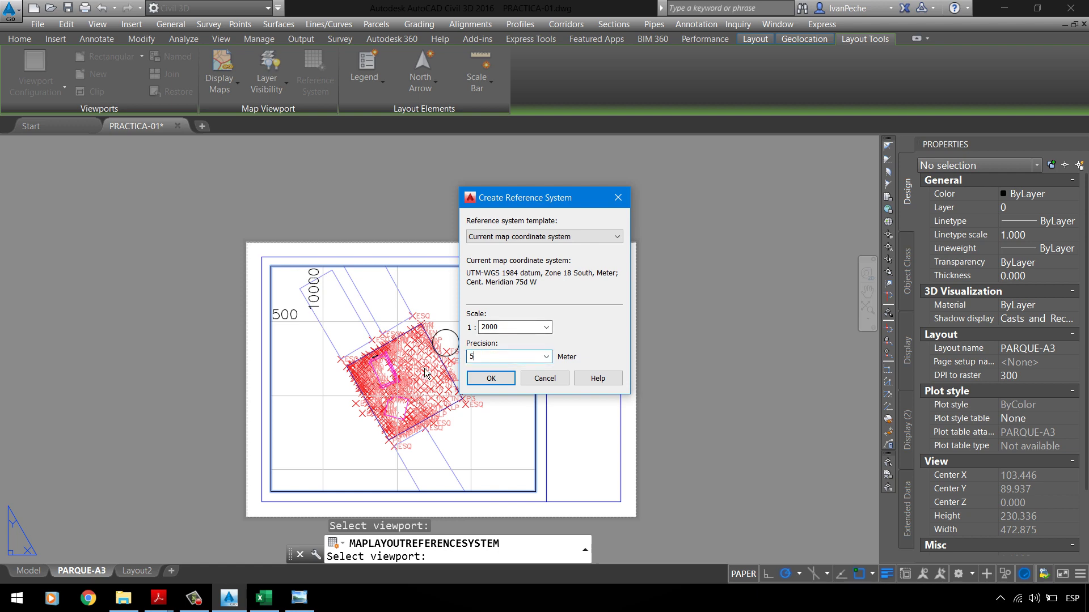
click(508, 383)
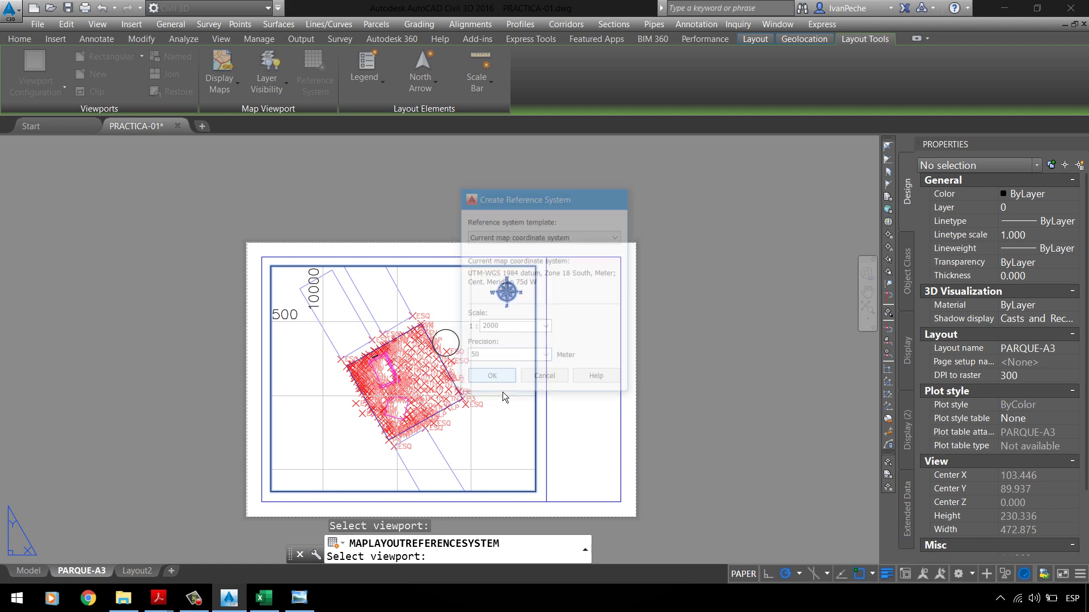
scroll(475, 353, up, 5)
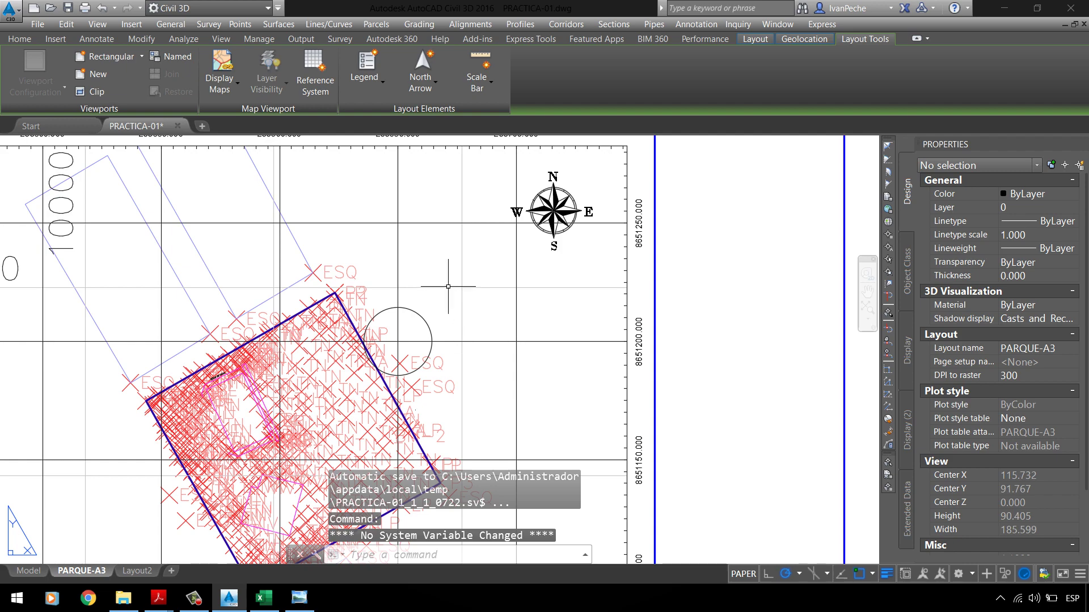
scroll(448, 286, down, 2)
scroll(419, 302, up, 2)
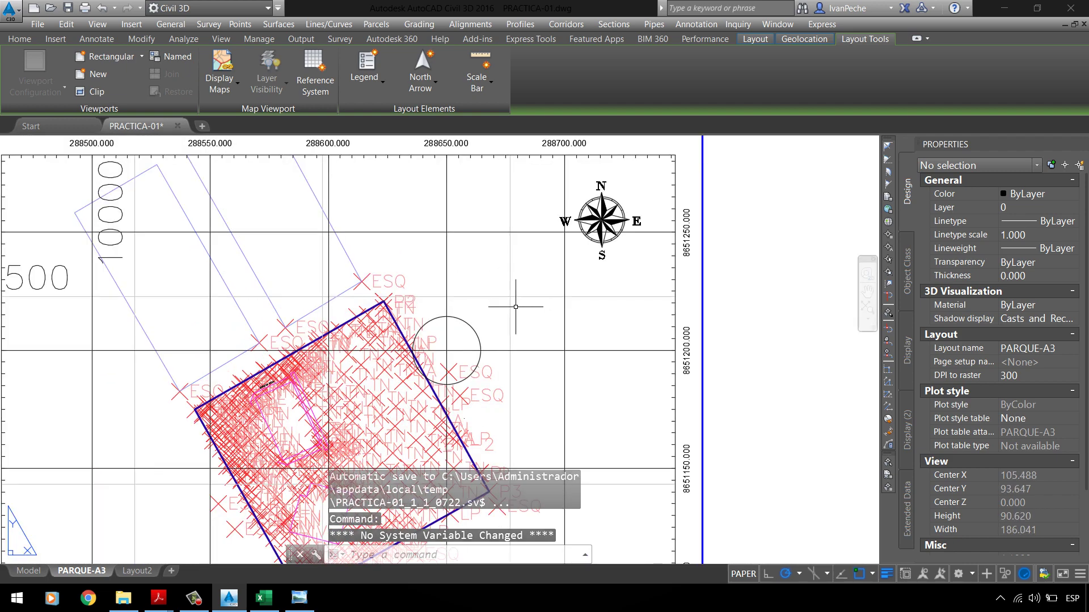
scroll(515, 306, down, 2)
scroll(490, 216, up, 2)
scroll(485, 214, down, 2)
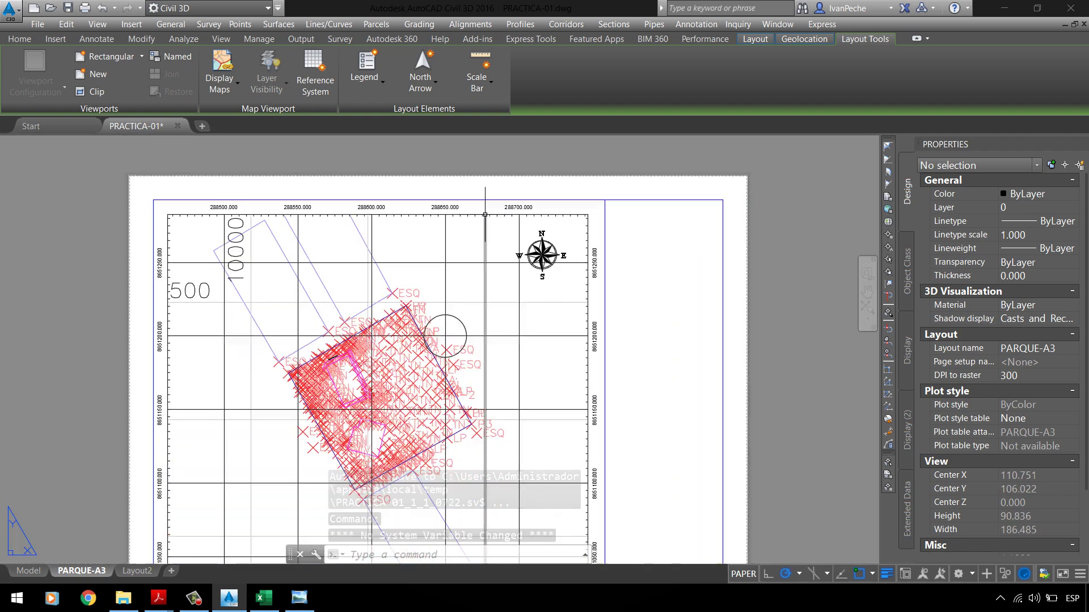
scroll(378, 290, up, 2)
scroll(393, 280, down, 2)
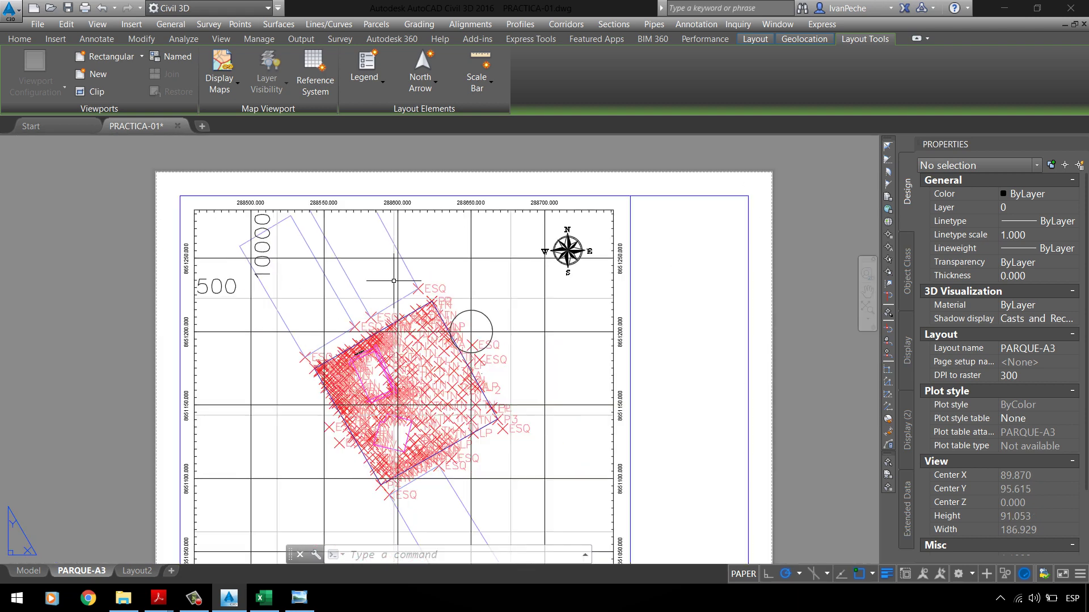
scroll(394, 281, down, 2)
scroll(558, 296, up, 2)
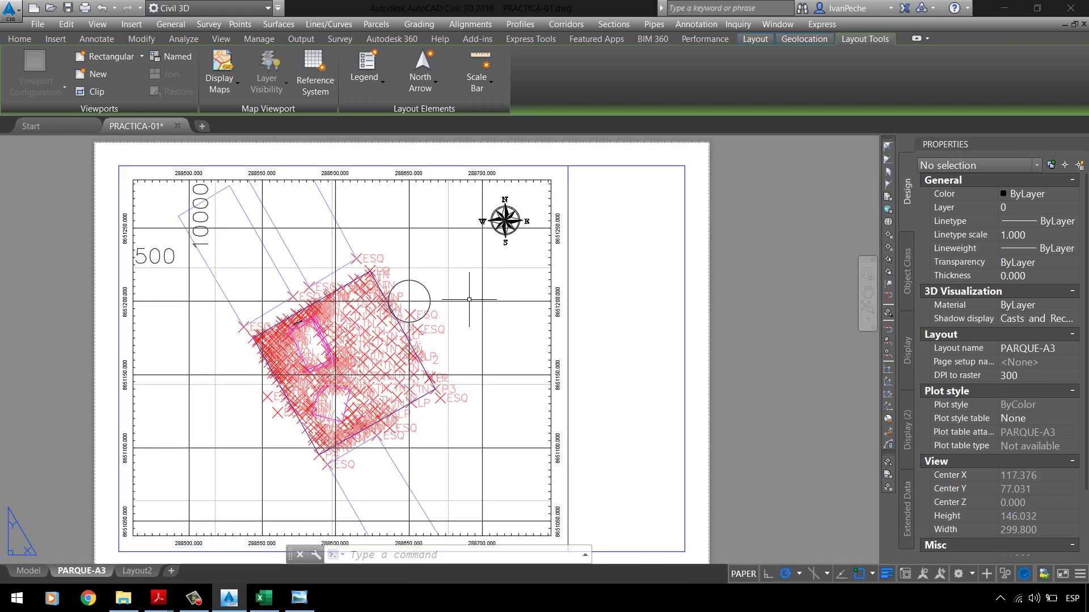
scroll(418, 301, up, 4)
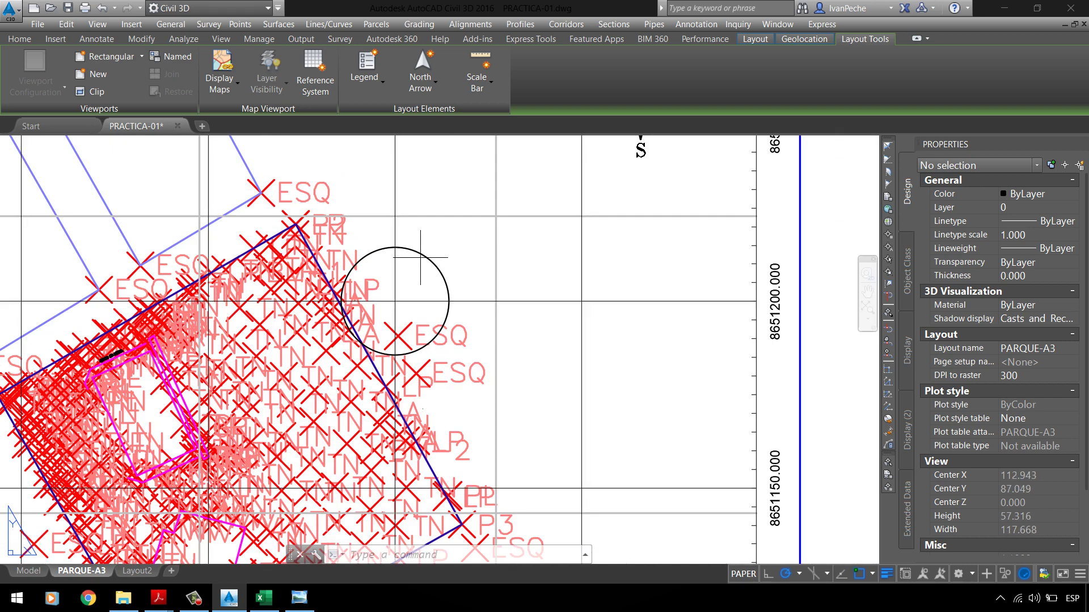
Step: Select a few _GRILLA grid lines to check them against the new grid, then clear the selection
click(420, 257)
click(393, 301)
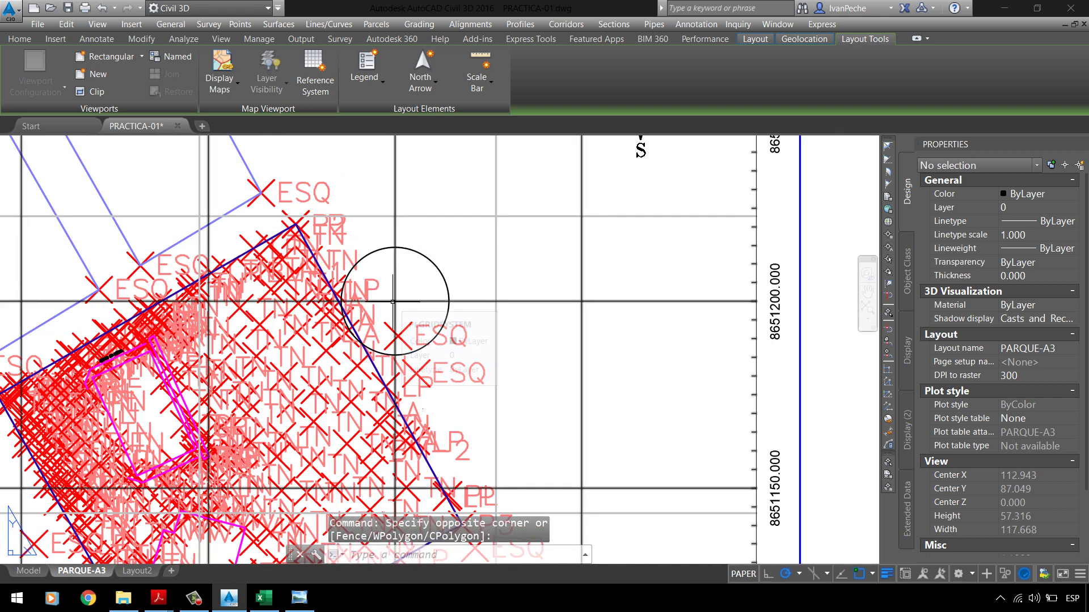
scroll(393, 302, down, 2)
click(494, 229)
click(462, 260)
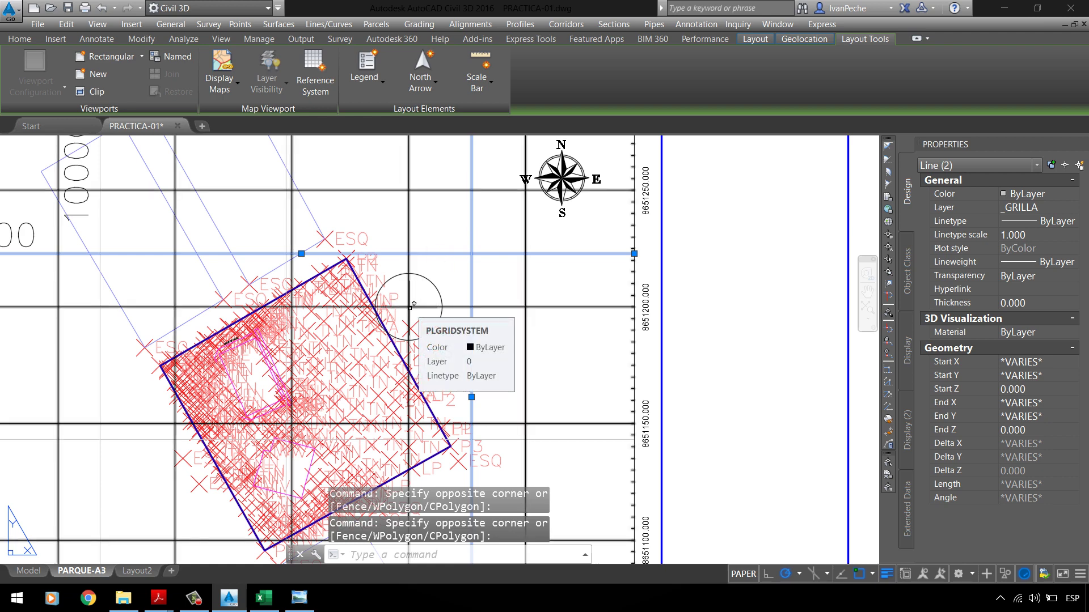
key(Escape)
key(Escape)
scroll(416, 302, down, 4)
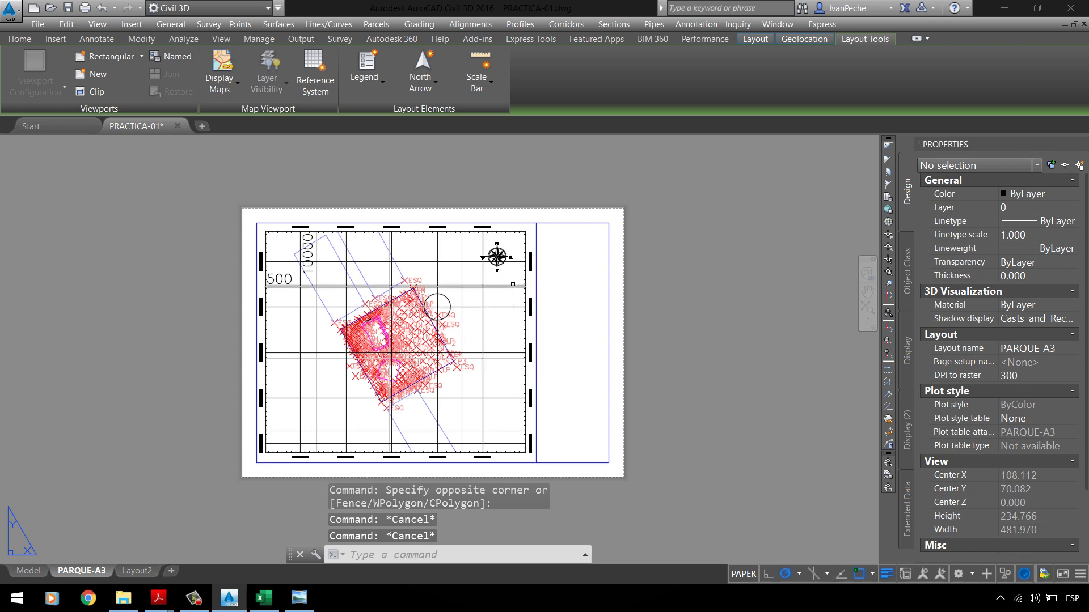
key(Escape)
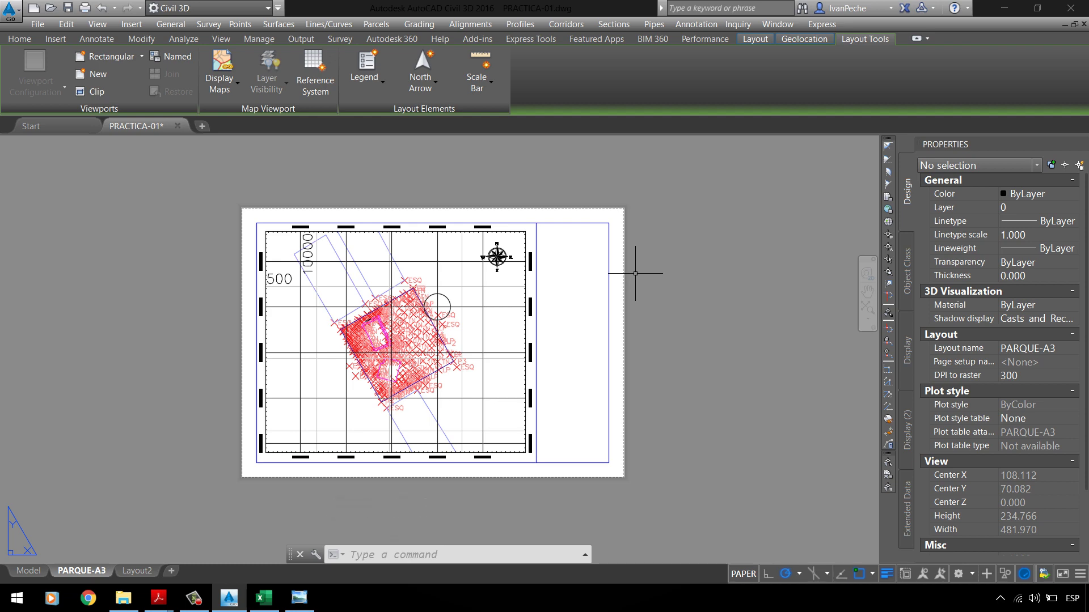
scroll(626, 236, up, 6)
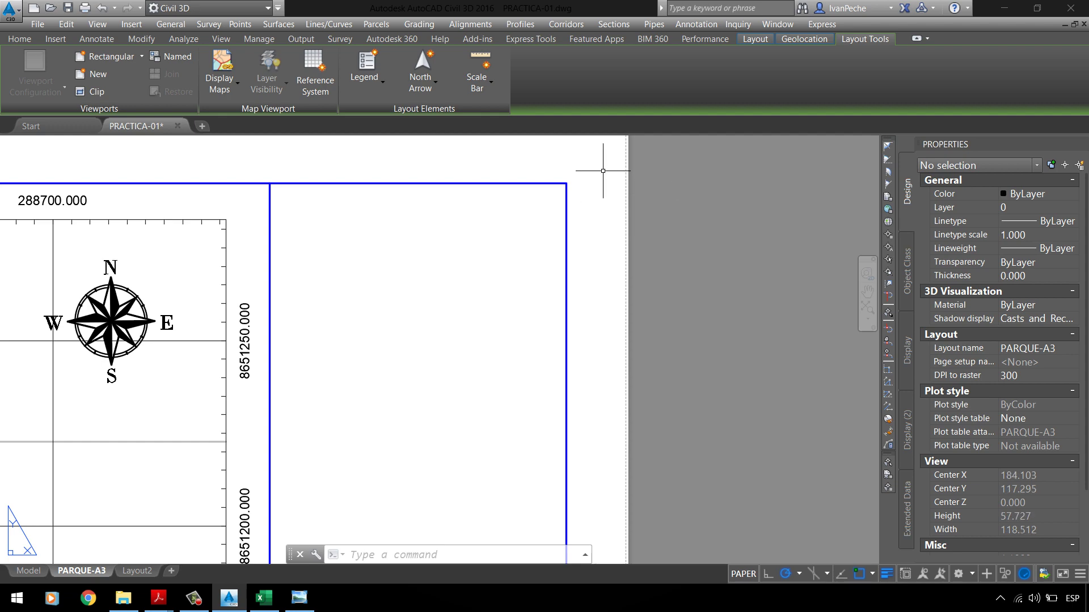
scroll(591, 189, down, 4)
scroll(525, 250, down, 2)
scroll(517, 273, up, 3)
scroll(518, 252, down, 3)
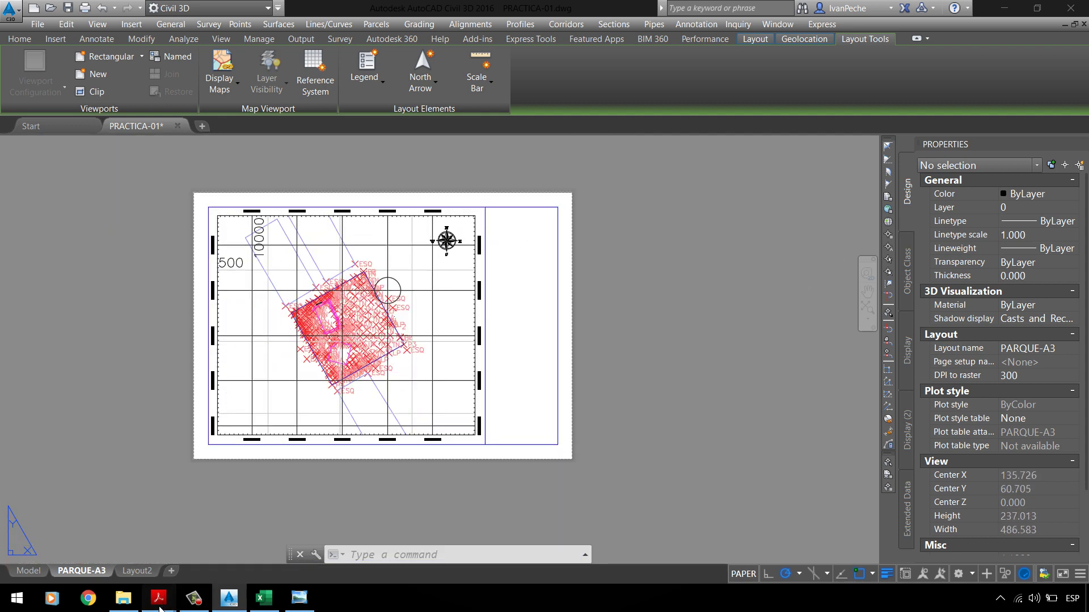
mouse_move(158, 599)
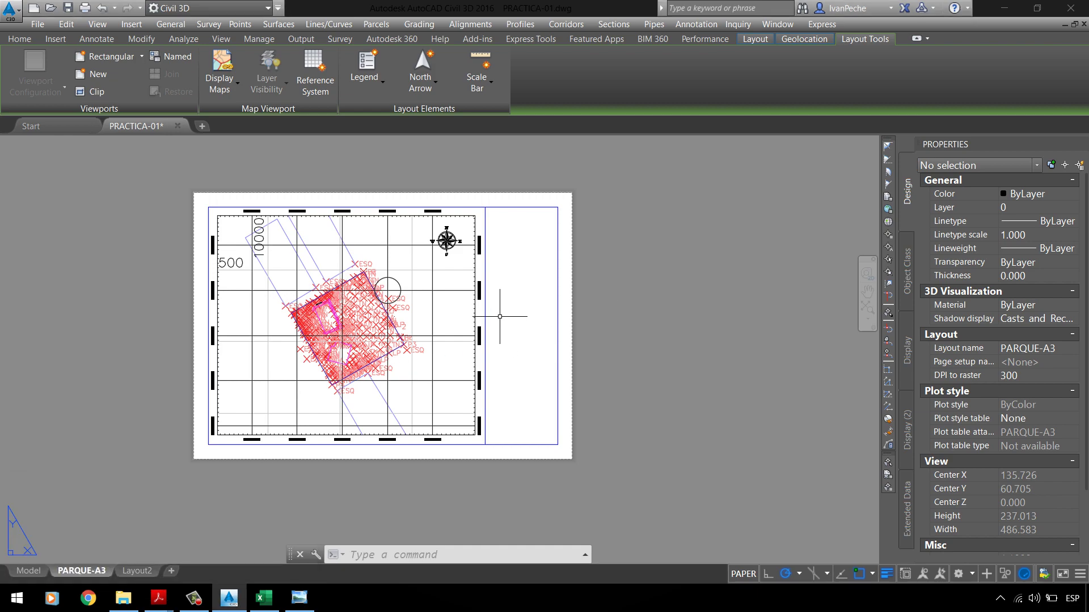
scroll(410, 335, up, 4)
scroll(410, 335, down, 2)
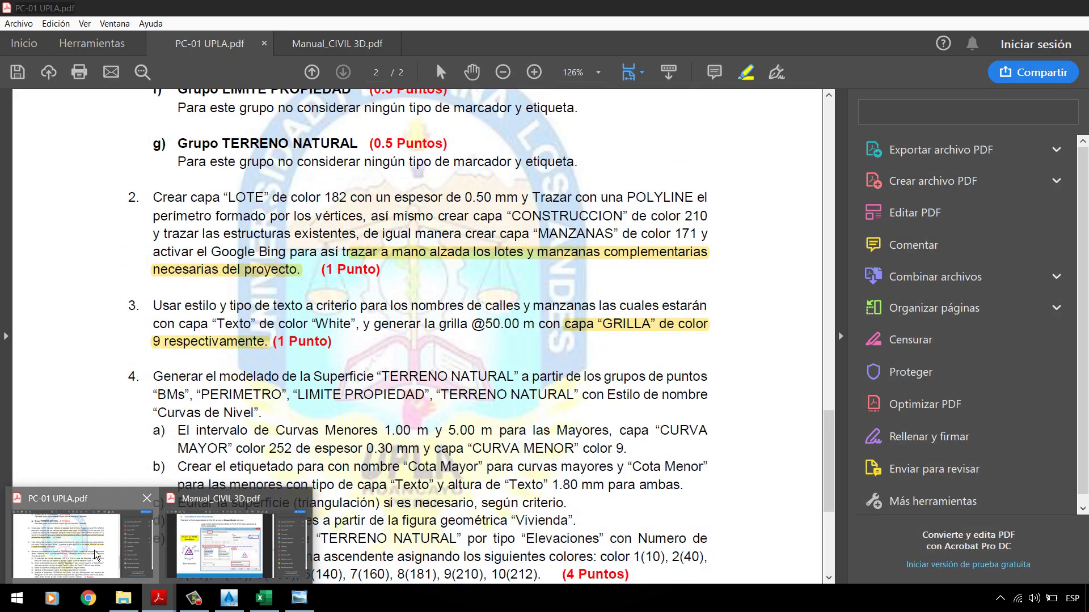
Step: In PC-01 UPLA.pdf, highlight item 4's TERRENO NATURAL surface requirement, then return to Civil 3D
click(73, 535)
scroll(298, 319, down, 1)
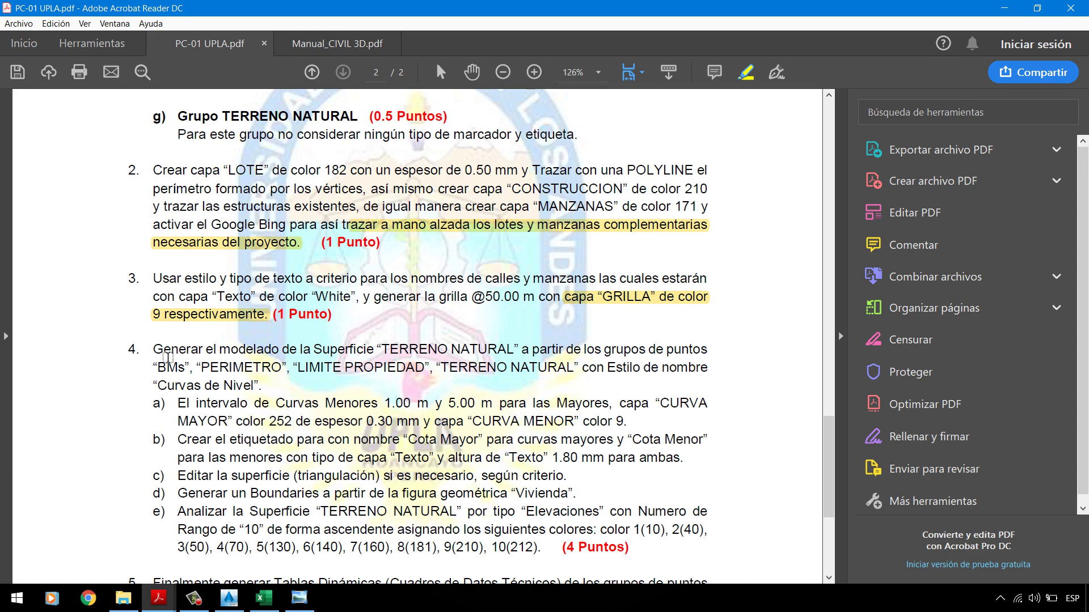
mouse_move(160, 358)
mouse_down()
mouse_move(354, 366)
mouse_move(495, 355)
mouse_up()
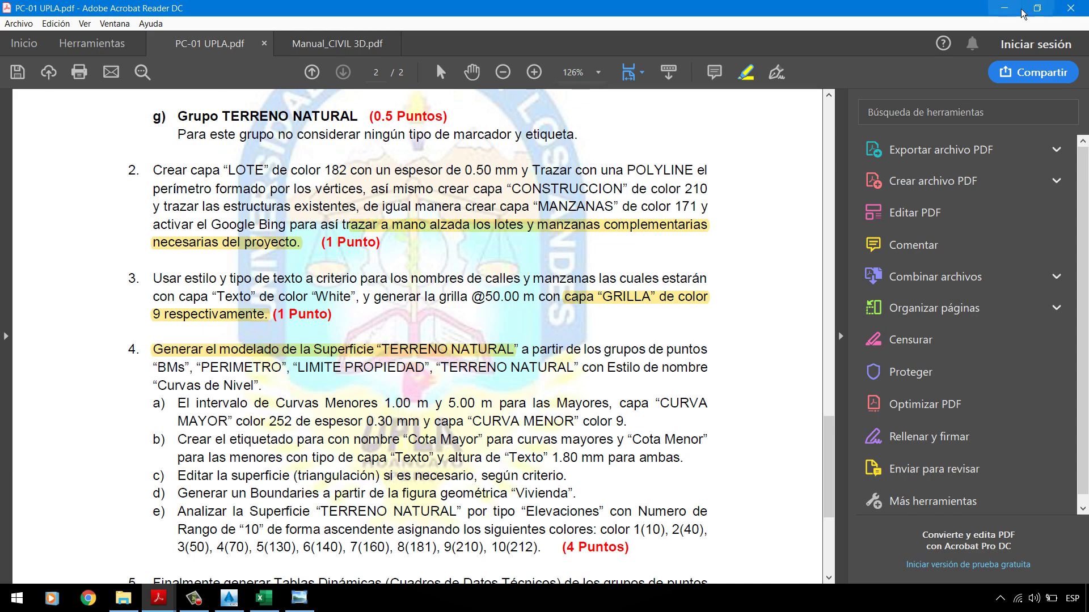
key(alt+Tab)
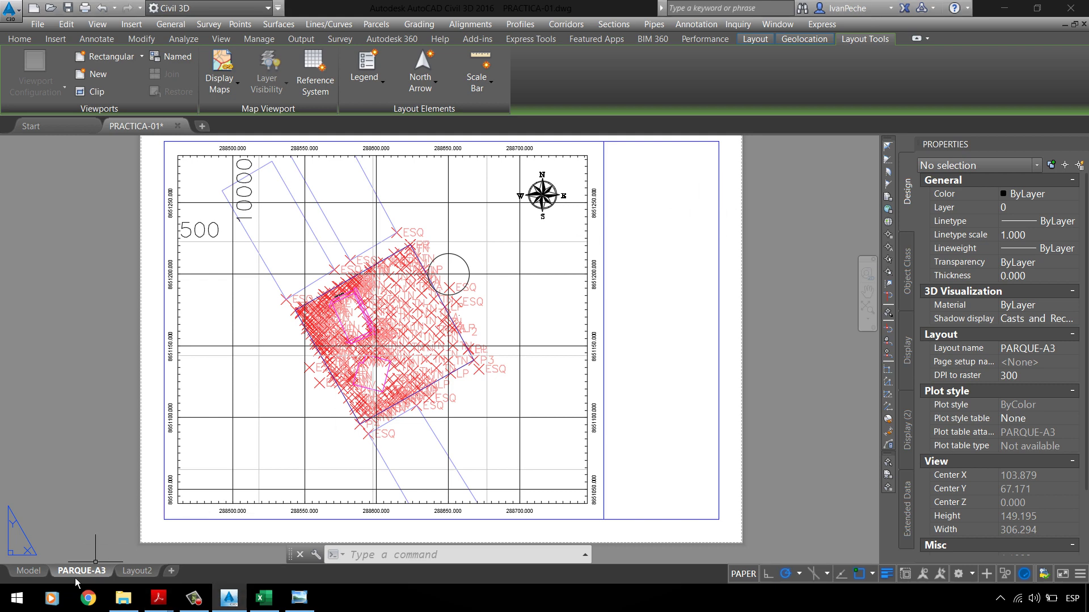
Step: Show model space and pan and zoom out to see all the survey points
click(31, 570)
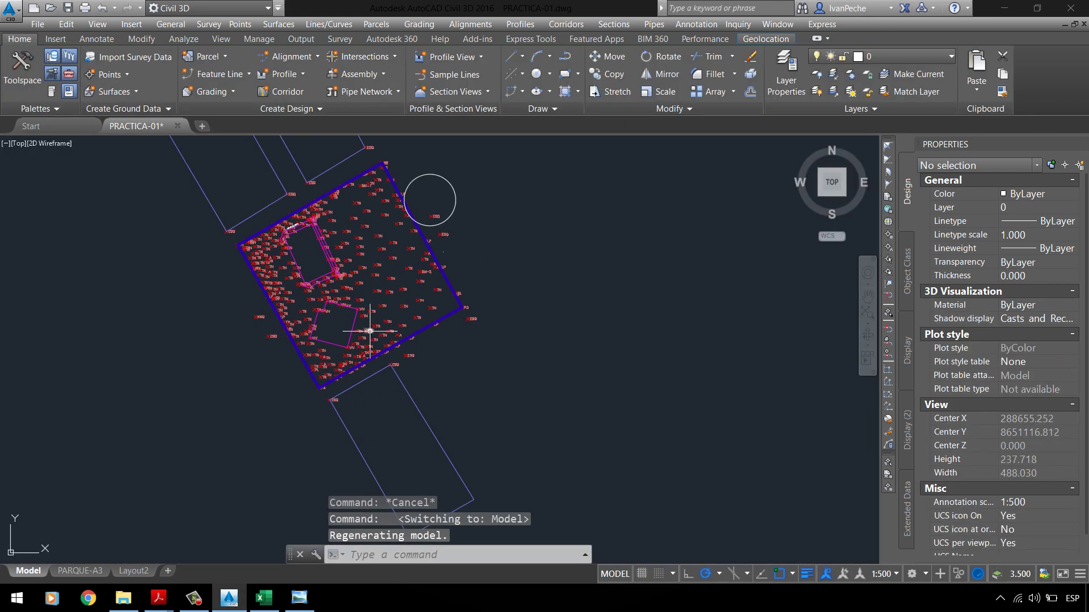
middle_drag(316, 161, 338, 260)
scroll(345, 252, down, 2)
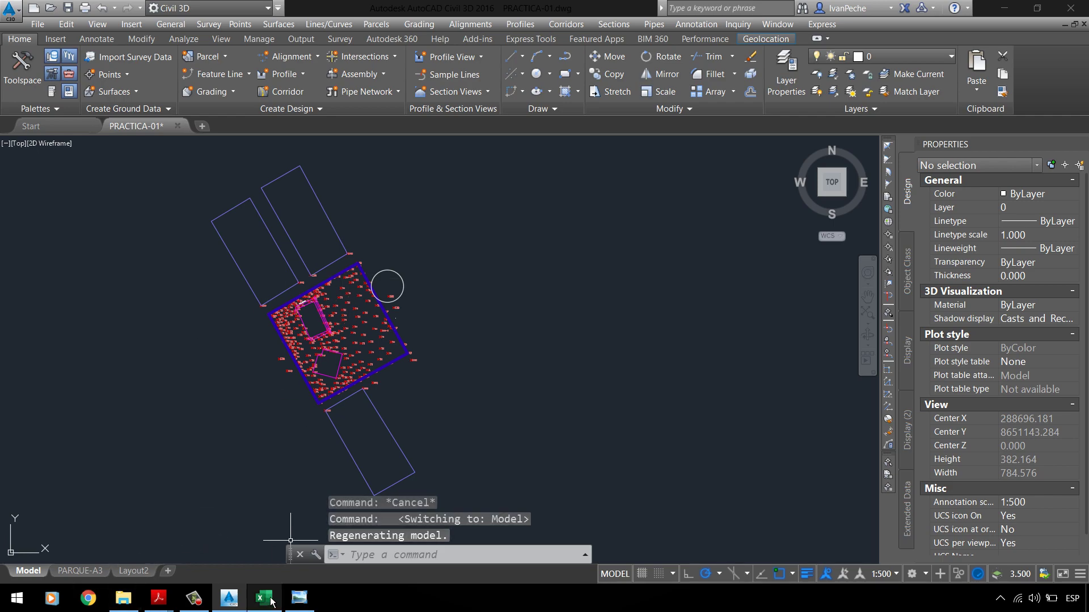
Step: Bring up the C3P-PTPARQUE1 PT-01 plan image in Windows Photo Viewer
click(299, 597)
scroll(378, 228, up, 3)
scroll(498, 299, down, 3)
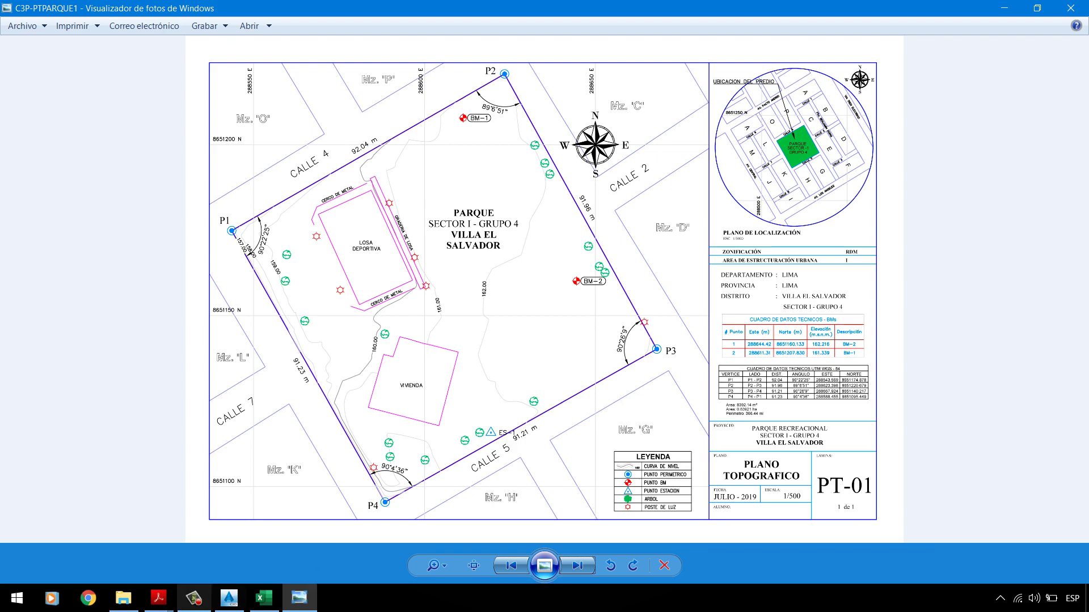
Step: Bring up the PC-01 UPLA.pdf assignment and scroll through it
click(229, 597)
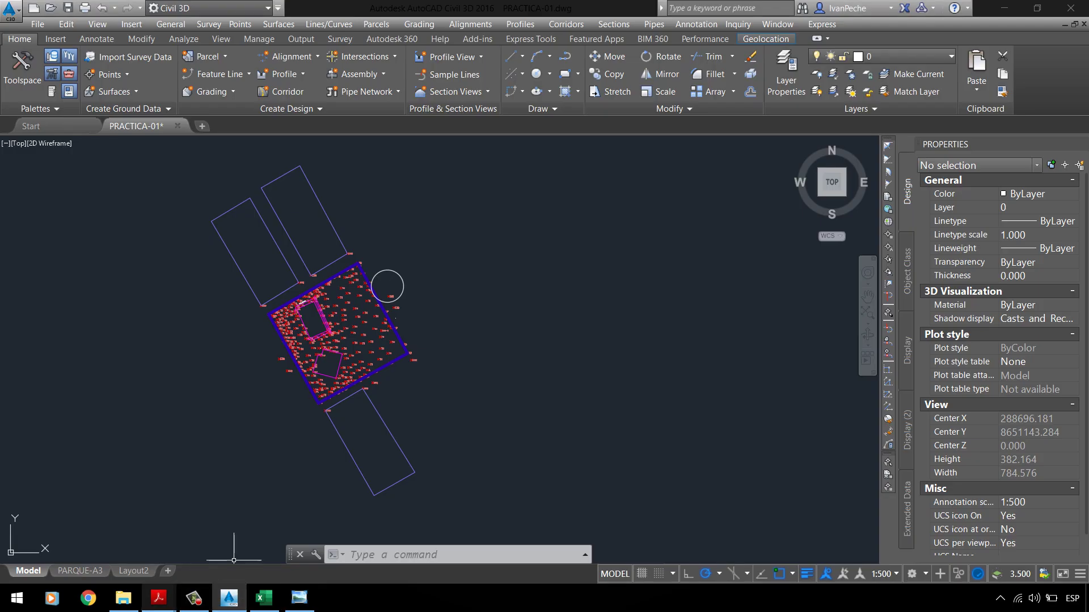
click(85, 544)
scroll(418, 270, down, 5)
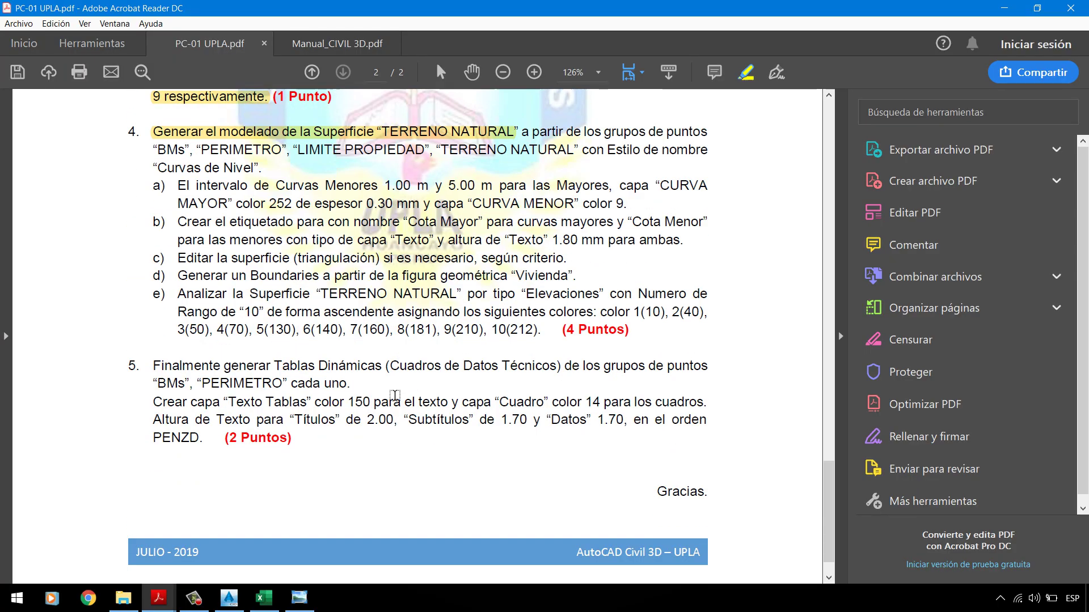
scroll(401, 348, up, 5)
scroll(400, 348, up, 2)
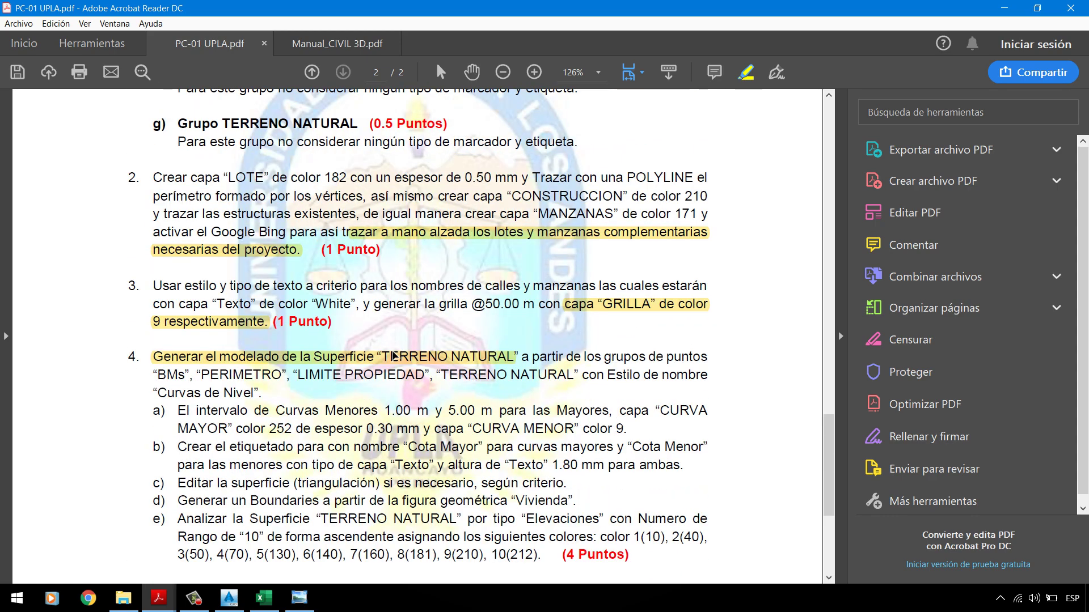
scroll(542, 276, up, 2)
scroll(542, 276, down, 4)
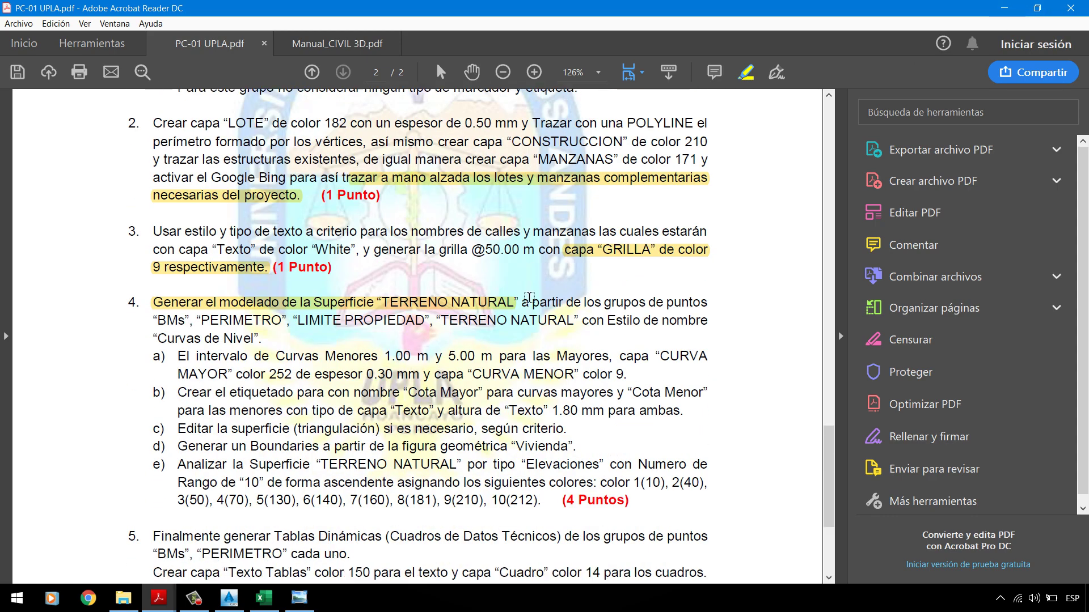
scroll(493, 365, up, 3)
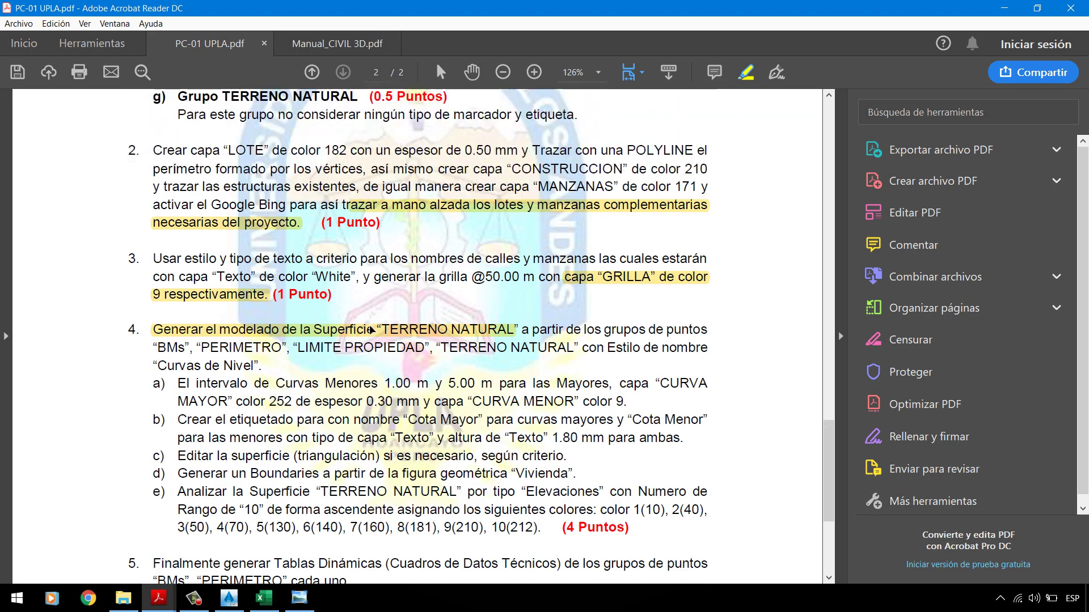
Step: Inspect the PT-01 plan image across P1–P4, VIVIENDA, CALLE 5, data tables and title block
click(300, 598)
scroll(519, 338, up, 3)
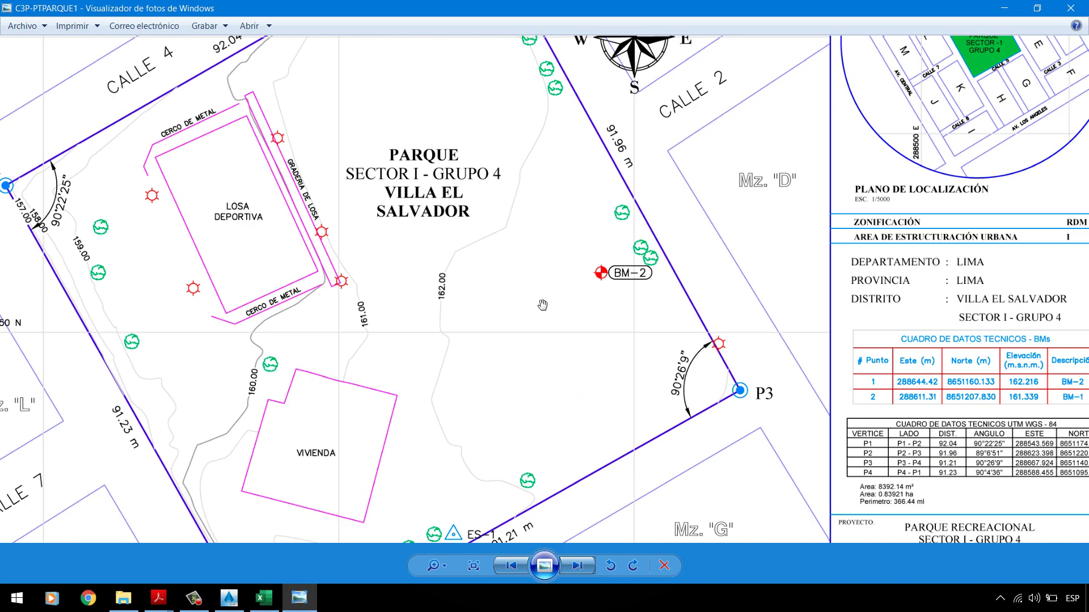
scroll(645, 236, down, 3)
scroll(652, 383, up, 3)
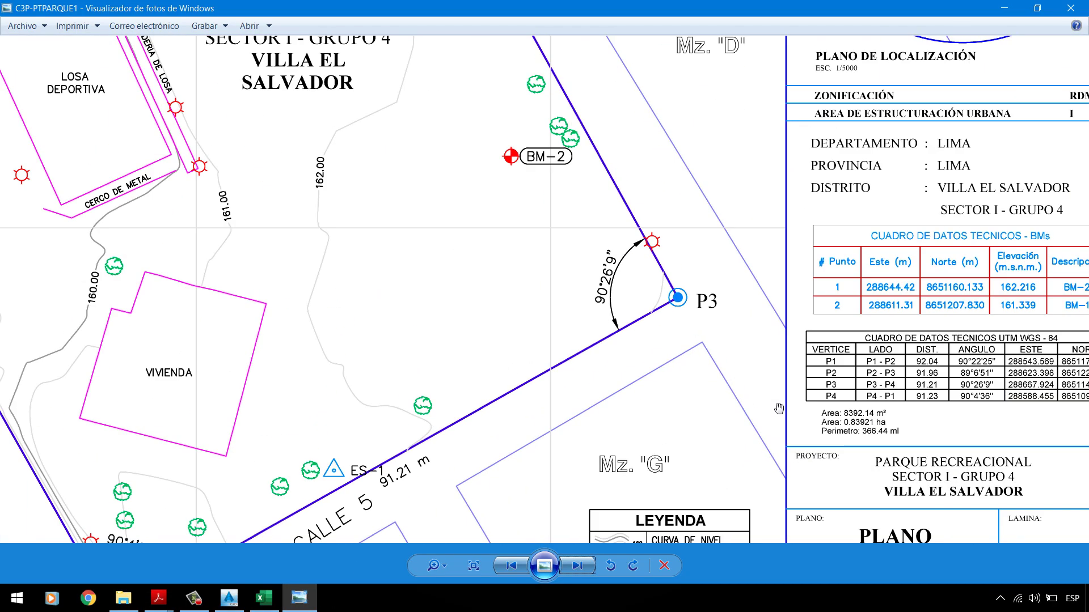
scroll(666, 377, down, 3)
scroll(753, 263, up, 3)
drag(611, 139, 243, 303)
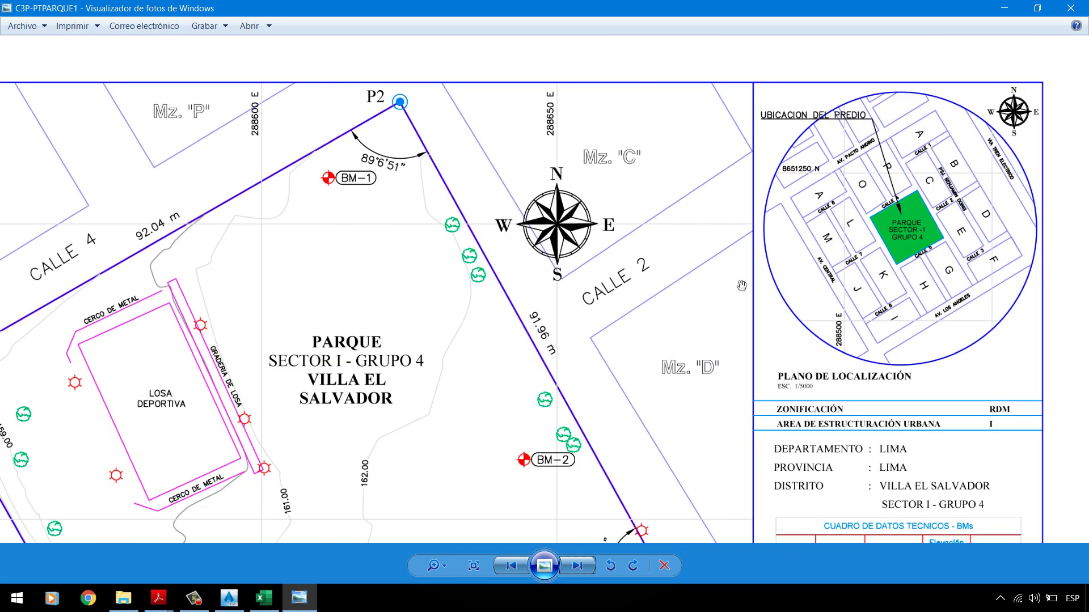
drag(879, 279, 594, 259)
drag(776, 292, 681, 247)
drag(408, 437, 725, 227)
drag(556, 318, 405, 318)
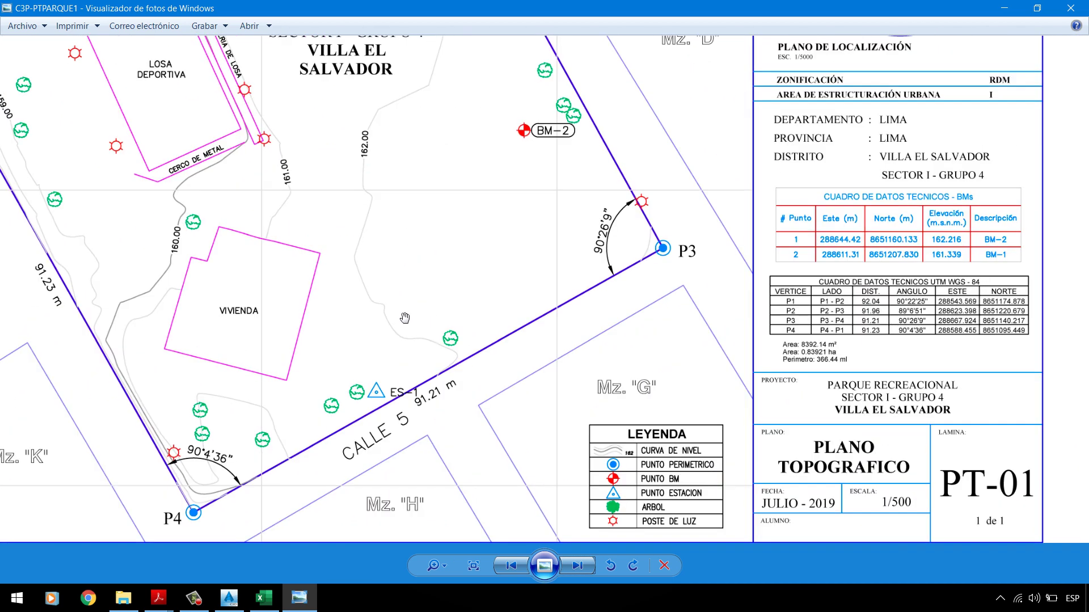
scroll(505, 357, down, 3)
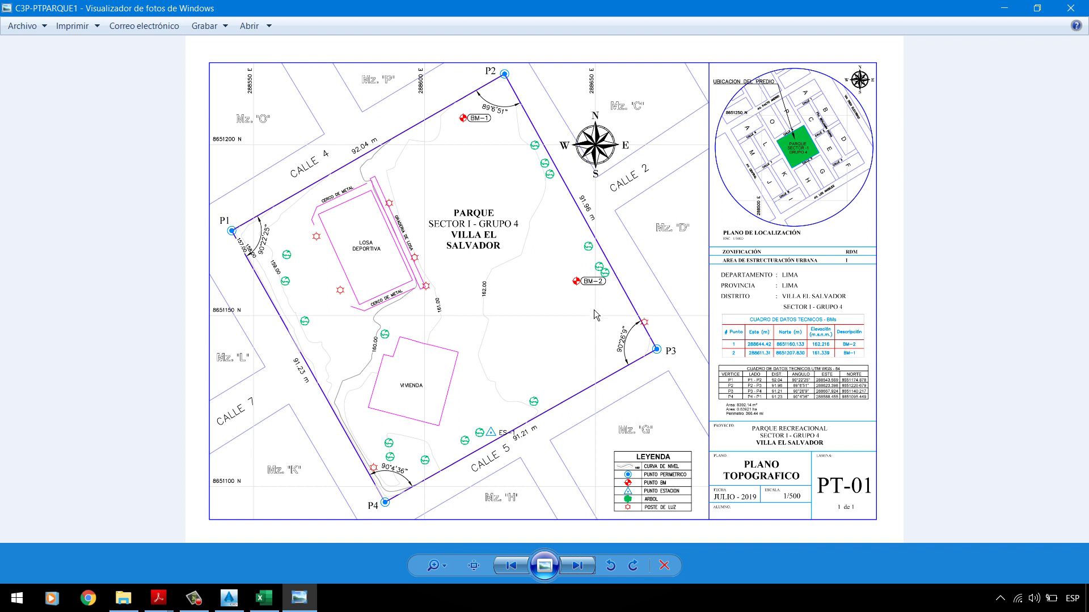
Step: Check the Civil 3D drawing briefly, then zoom around the PT-01 plan image again
click(229, 598)
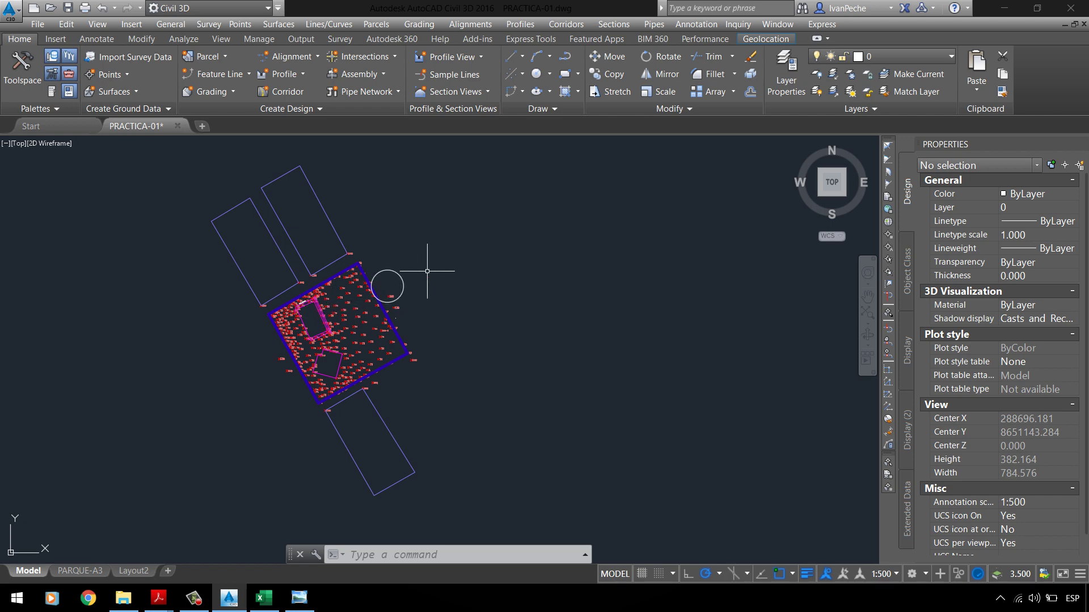
scroll(230, 310, up, 4)
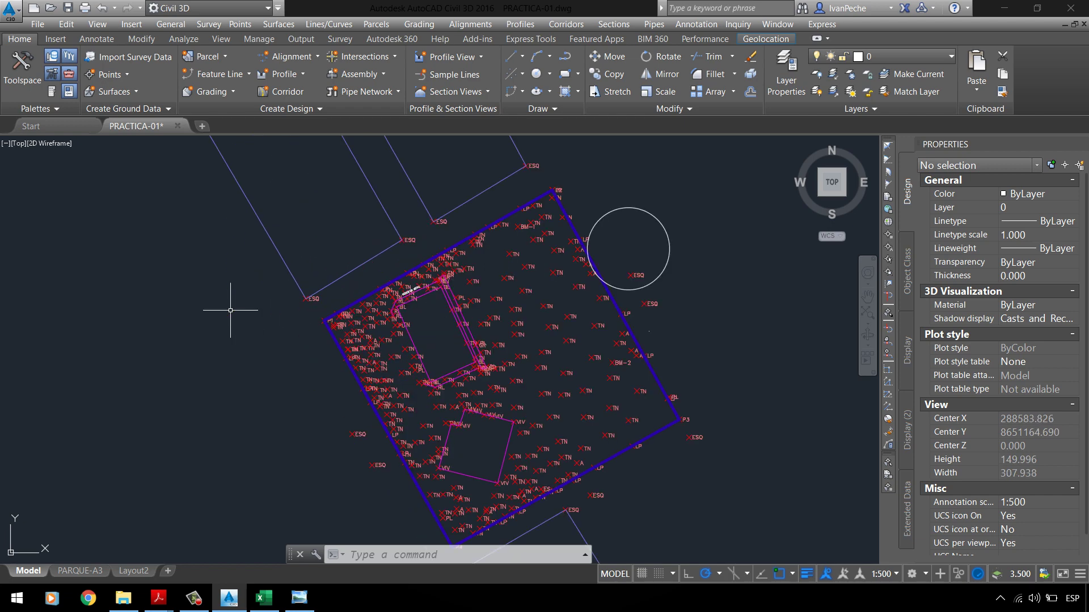
scroll(230, 311, down, 2)
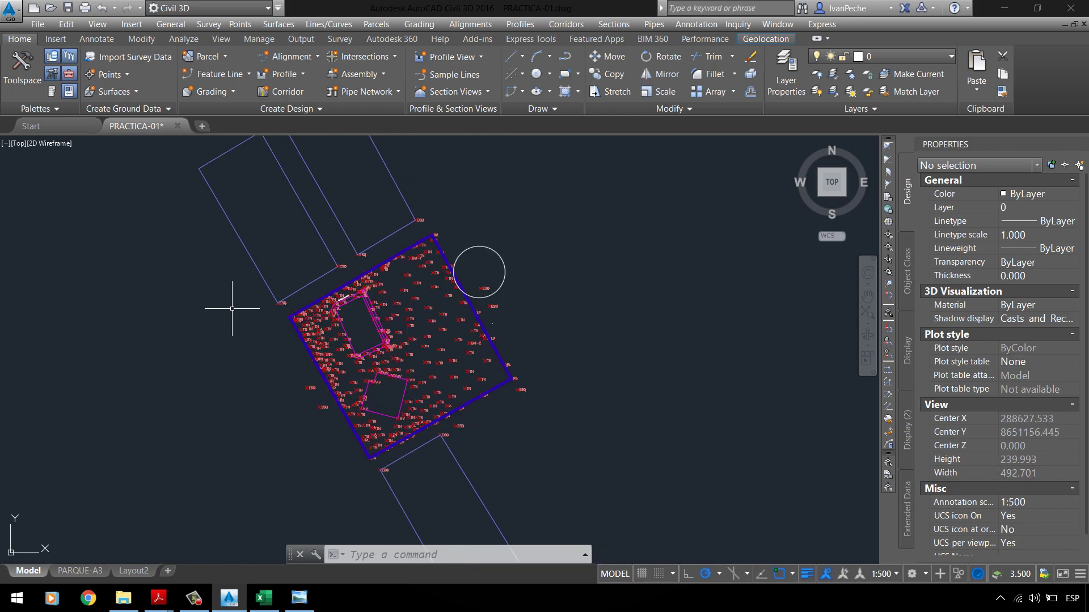
click(312, 603)
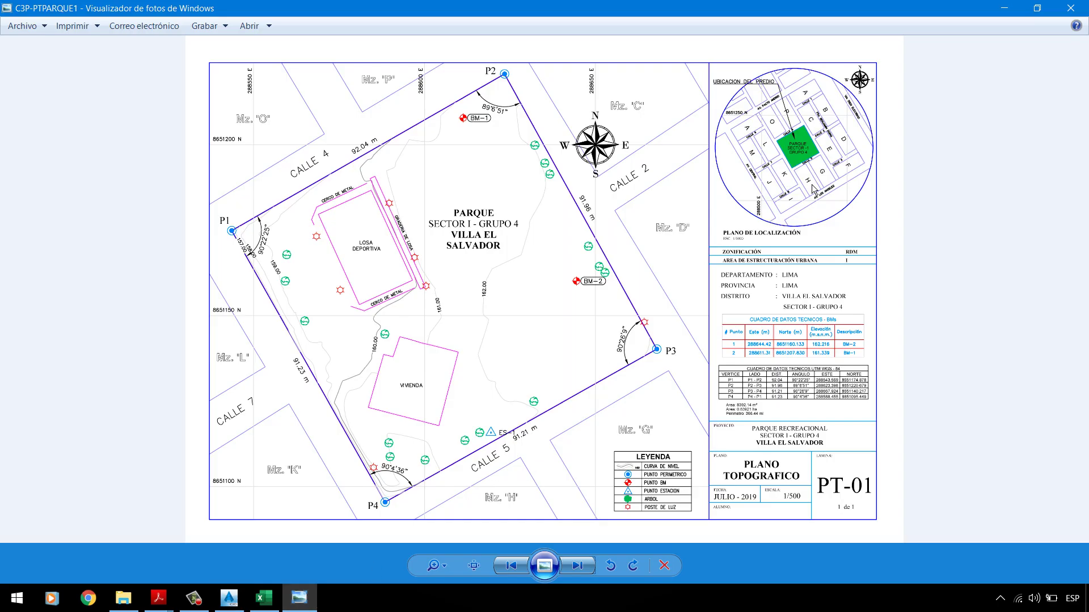
scroll(938, 141, up, 4)
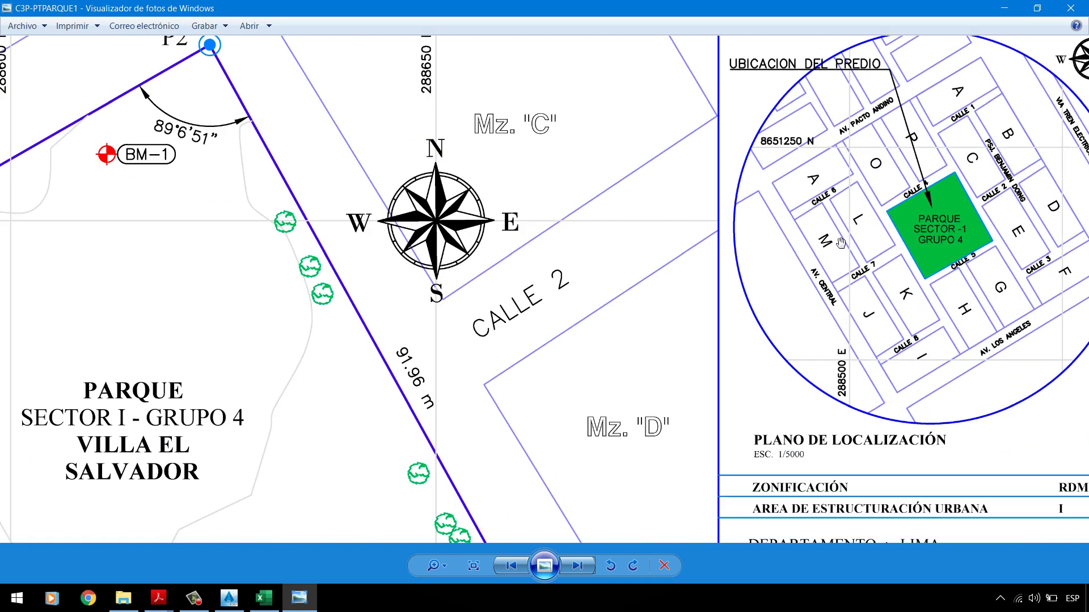
scroll(524, 246, down, 4)
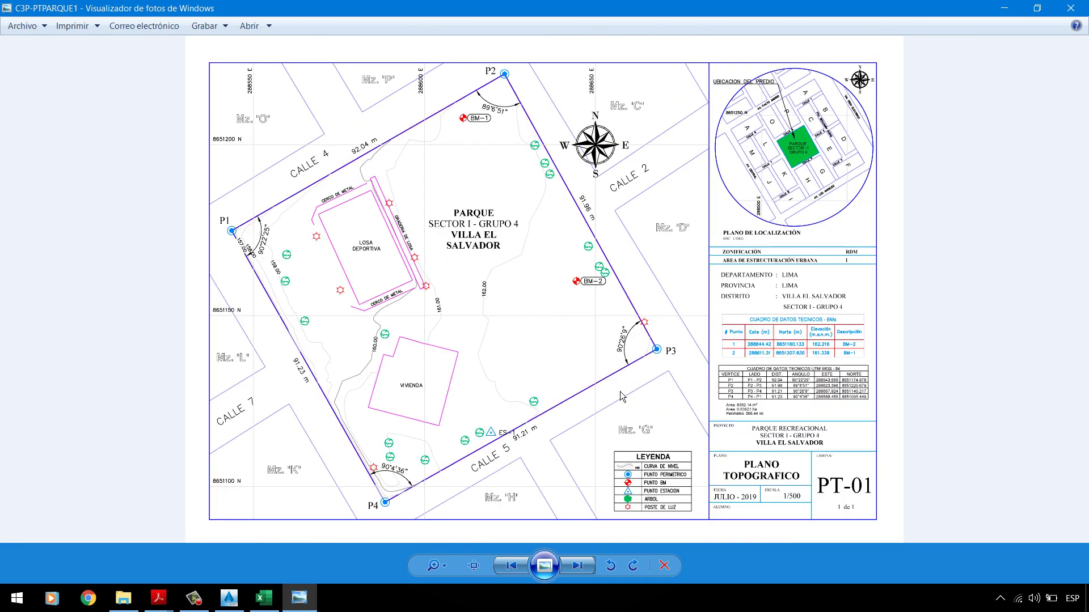
scroll(621, 397, up, 3)
scroll(621, 397, down, 3)
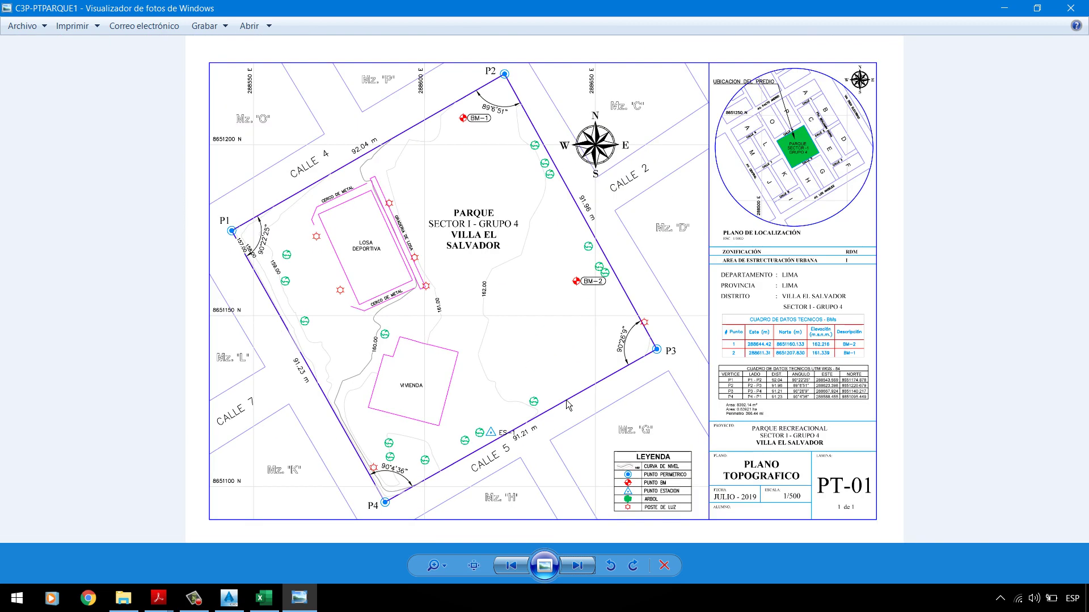
Step: Compare plain PTPARQUE1 with coloured-elevation PTPARQUE2, then return to Civil 3D
click(578, 566)
click(581, 576)
click(588, 574)
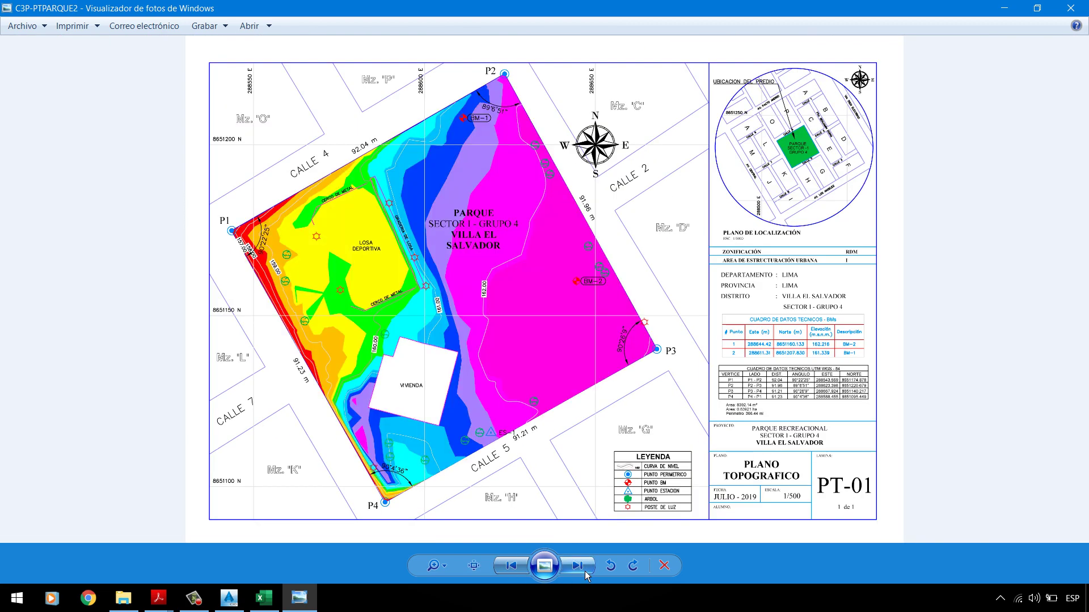
click(526, 574)
click(229, 598)
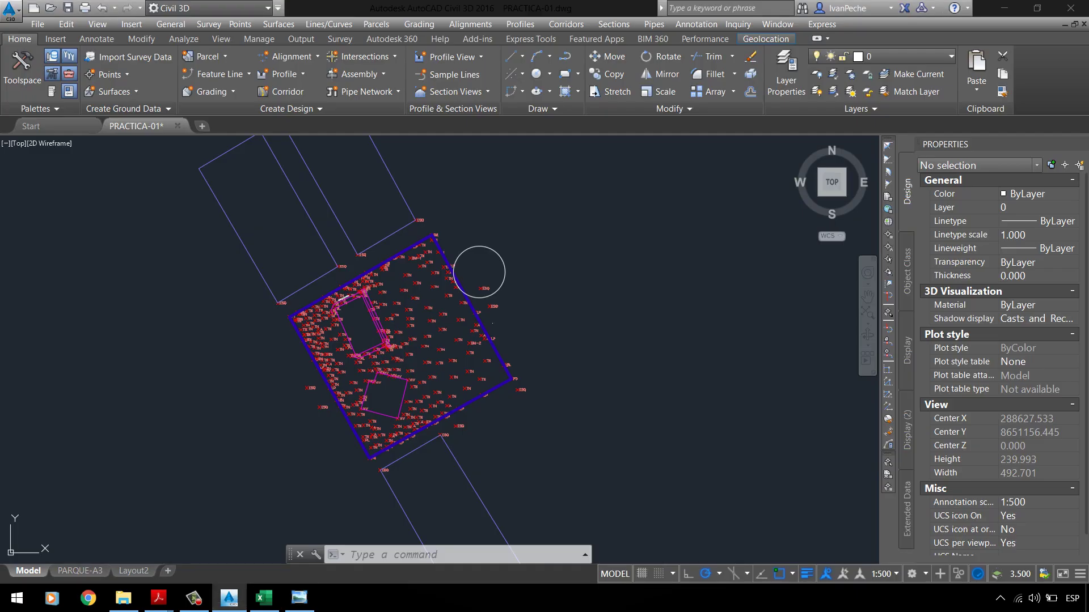
Step: Move _All Points to the end of the point group display order
scroll(391, 331, up, 6)
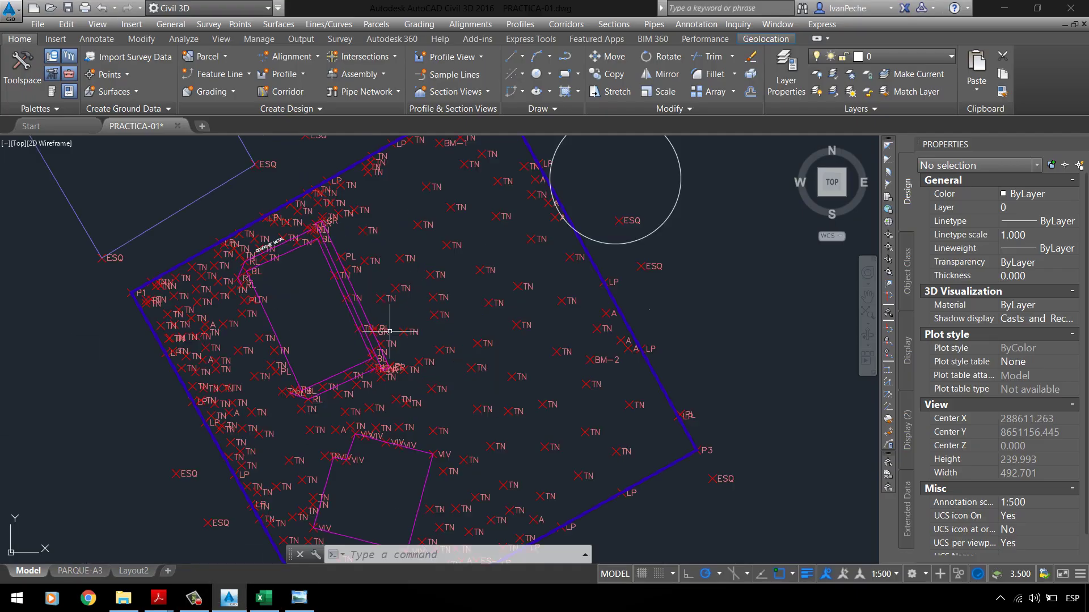
click(37, 98)
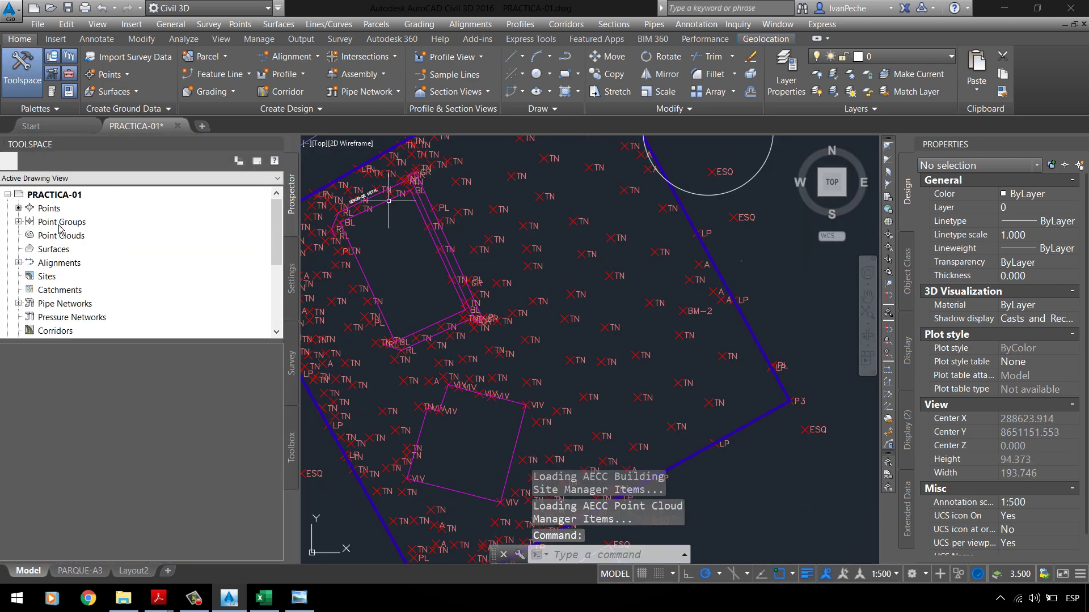
click(19, 222)
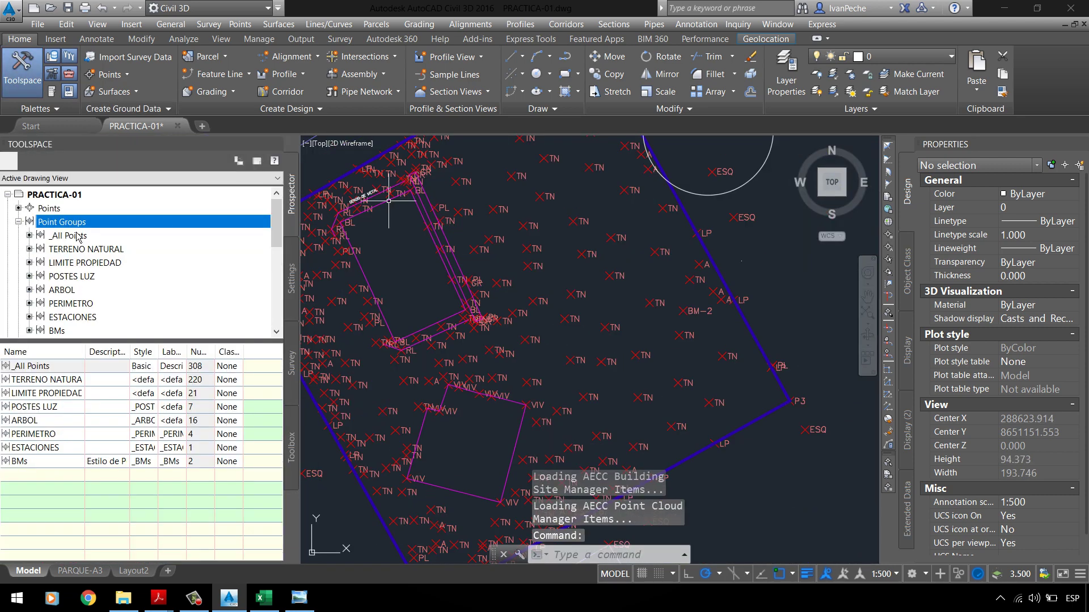
right_click(165, 223)
click(184, 229)
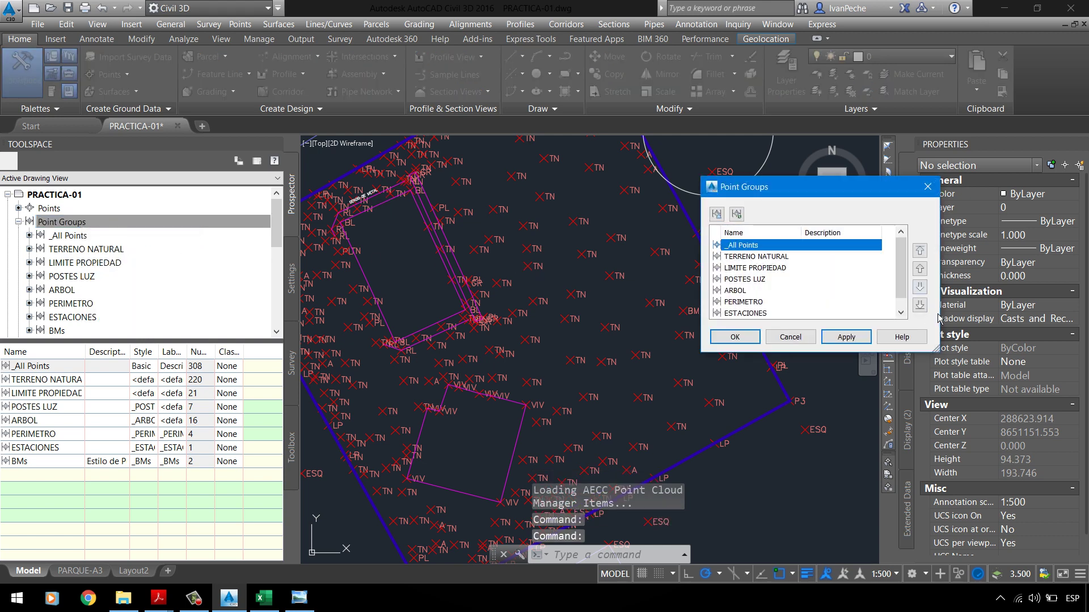
click(742, 338)
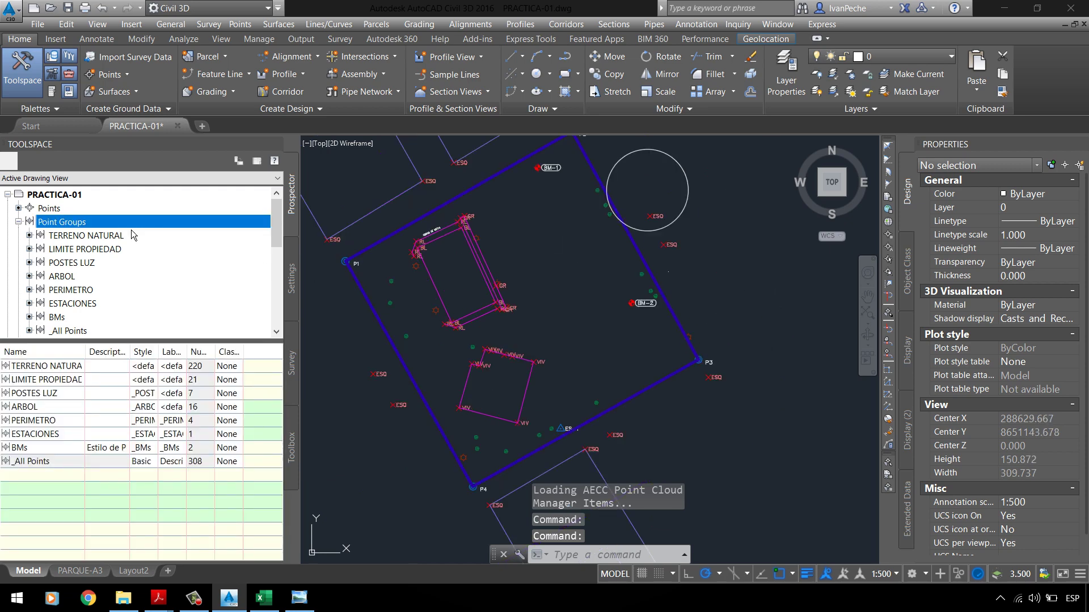
Step: Set _All Points' point style and point label style to <none>, then select the stray circle
right_click(77, 334)
click(93, 342)
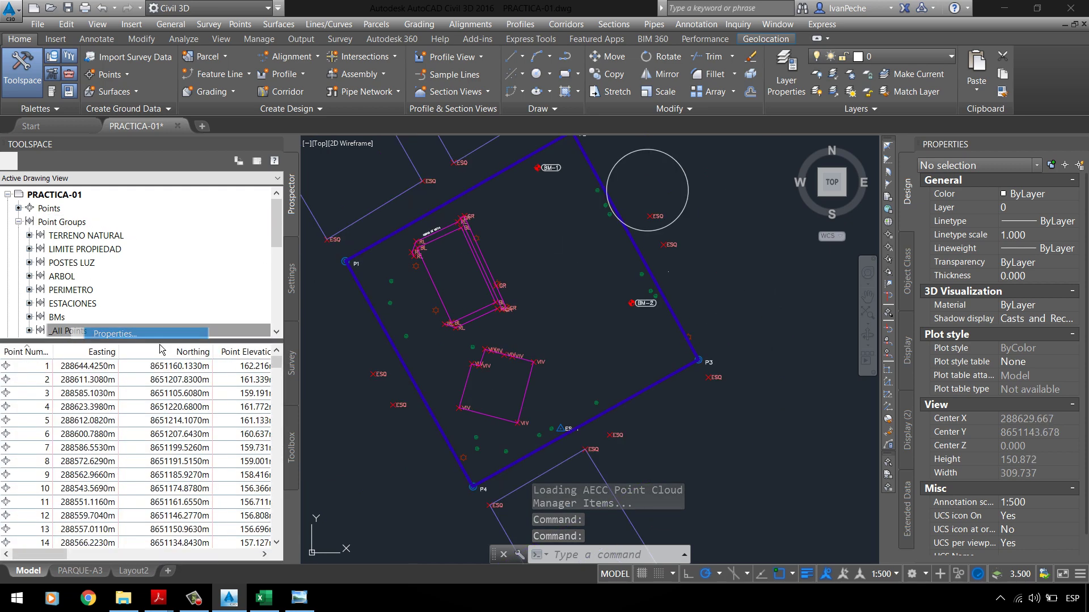
click(494, 326)
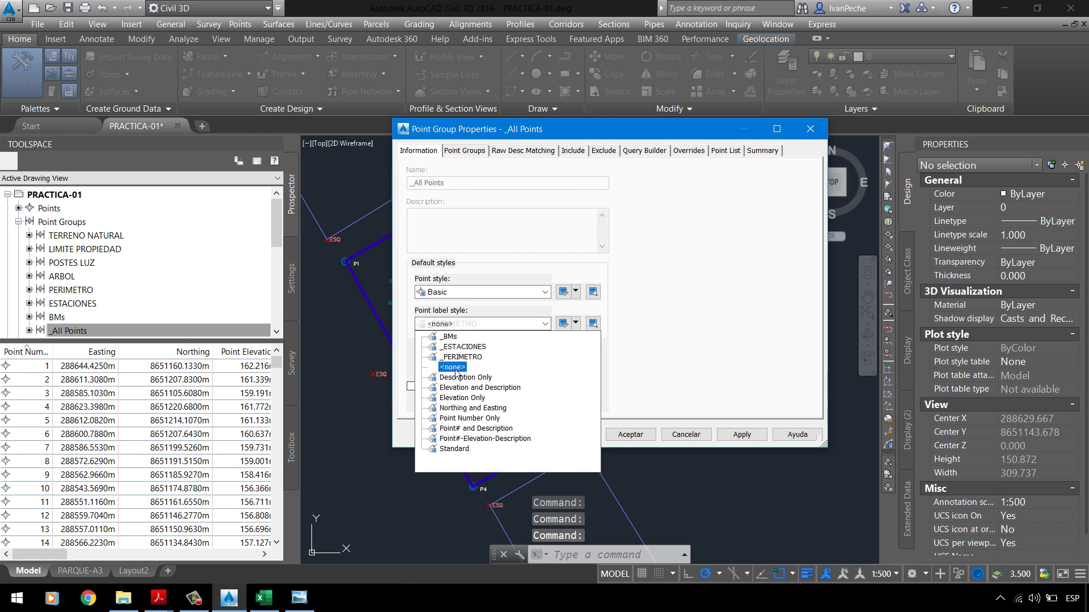
click(465, 324)
click(462, 294)
click(462, 305)
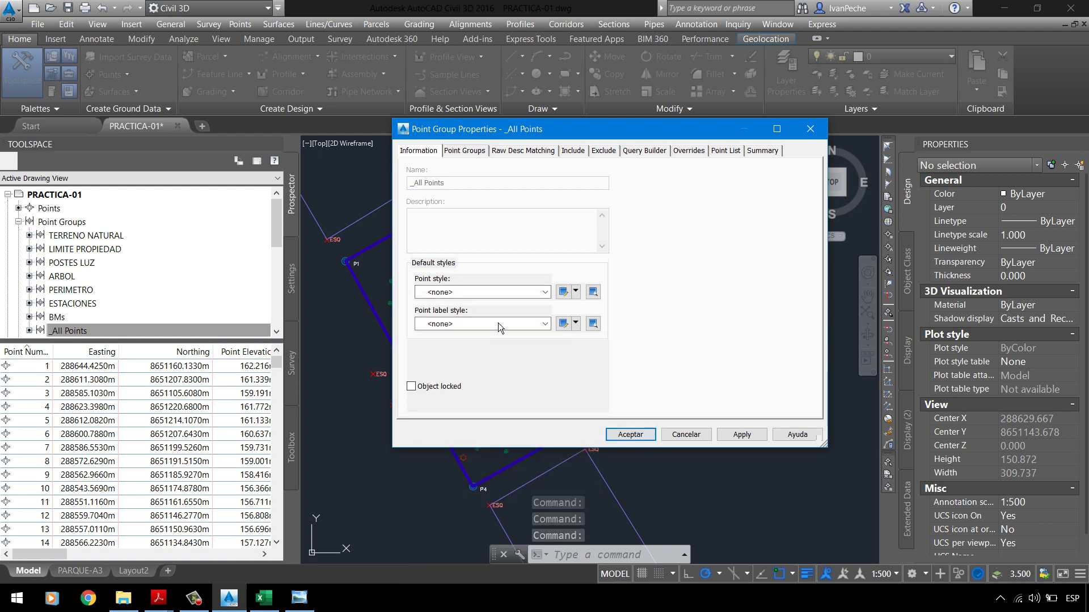
click(630, 434)
scroll(524, 345, down, 2)
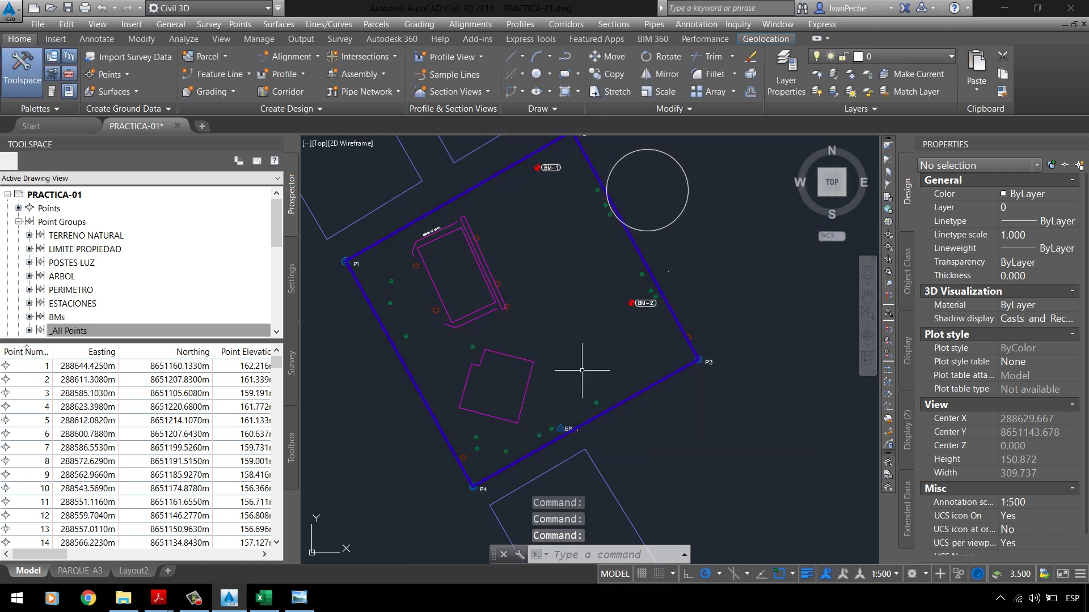
click(627, 245)
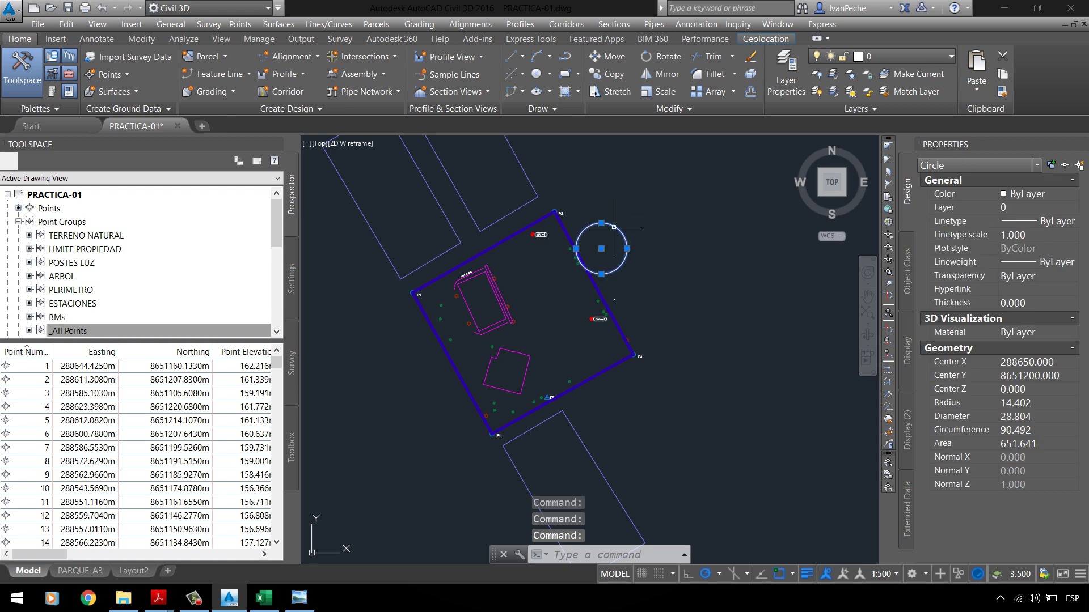
Step: Delete the stray circle, zoom to extents and save the PRACTICA-01 drawing
key(Delete)
scroll(584, 302, down, 4)
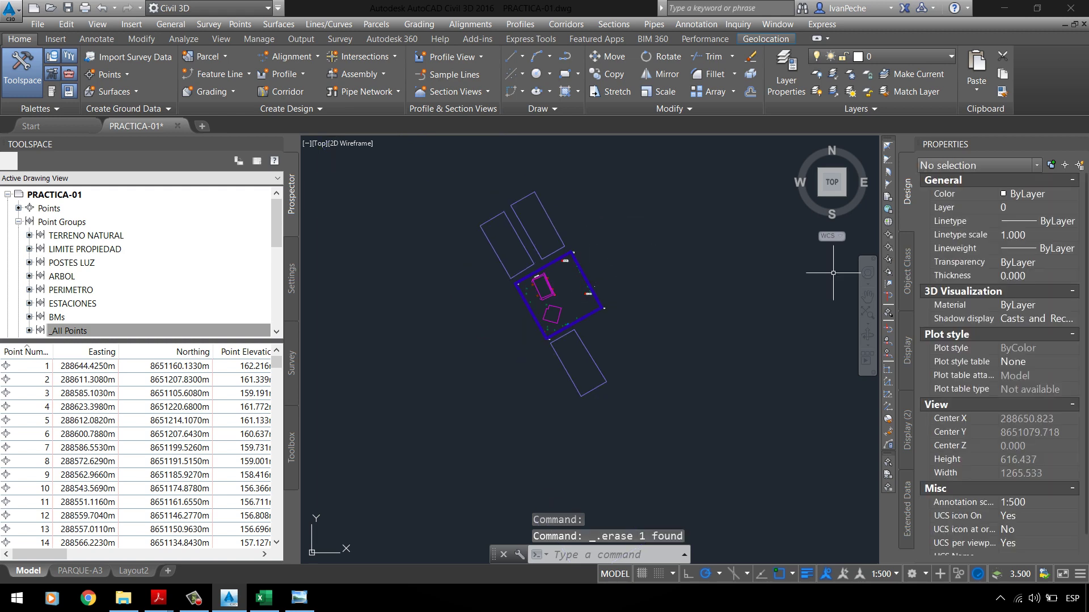
click(870, 318)
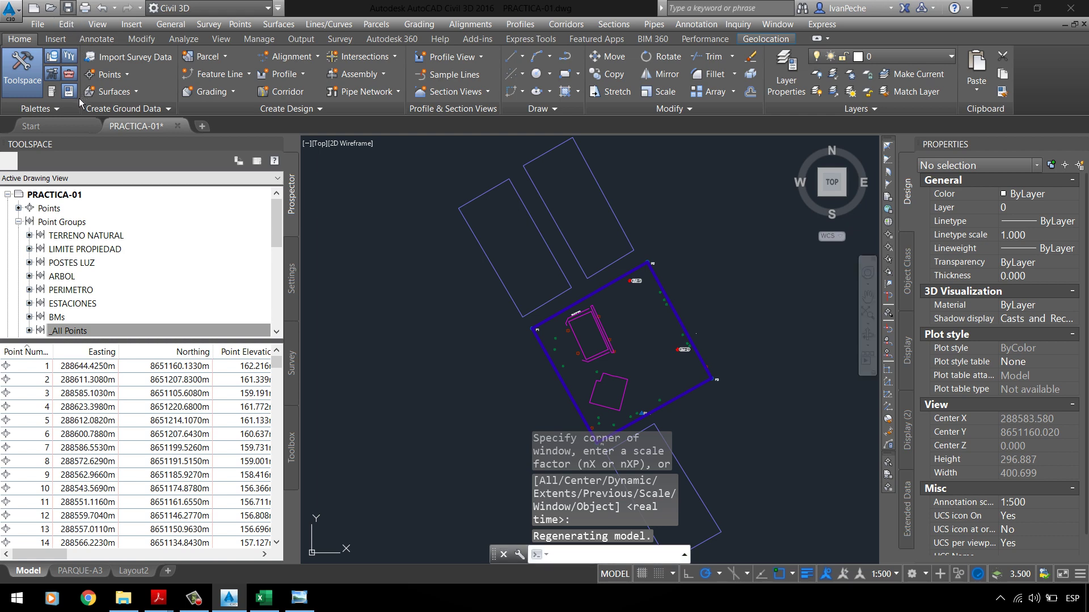
key(ctrl+s)
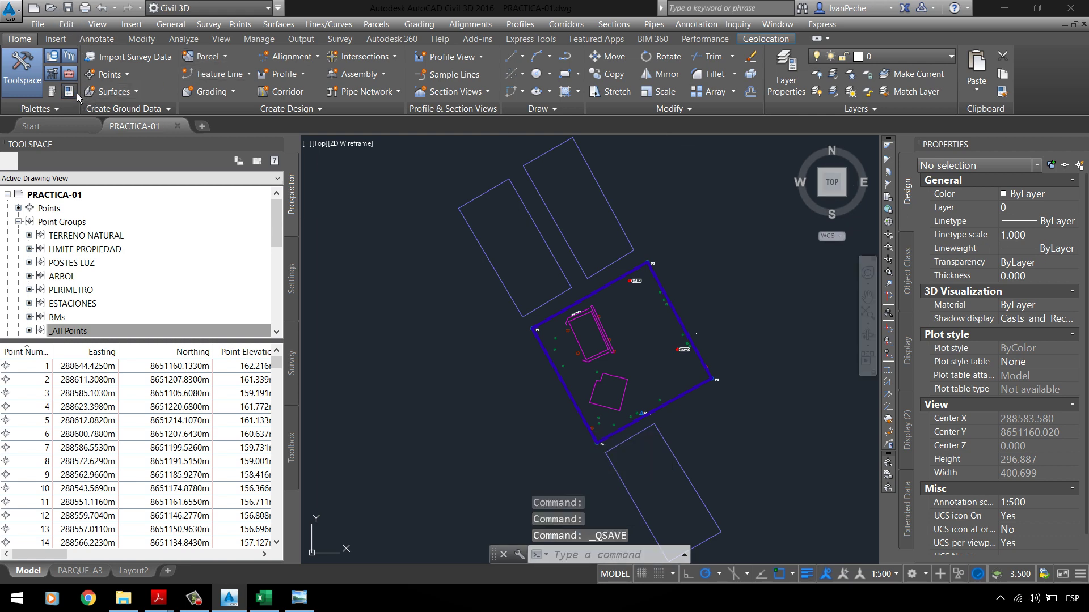
key(ctrl+1)
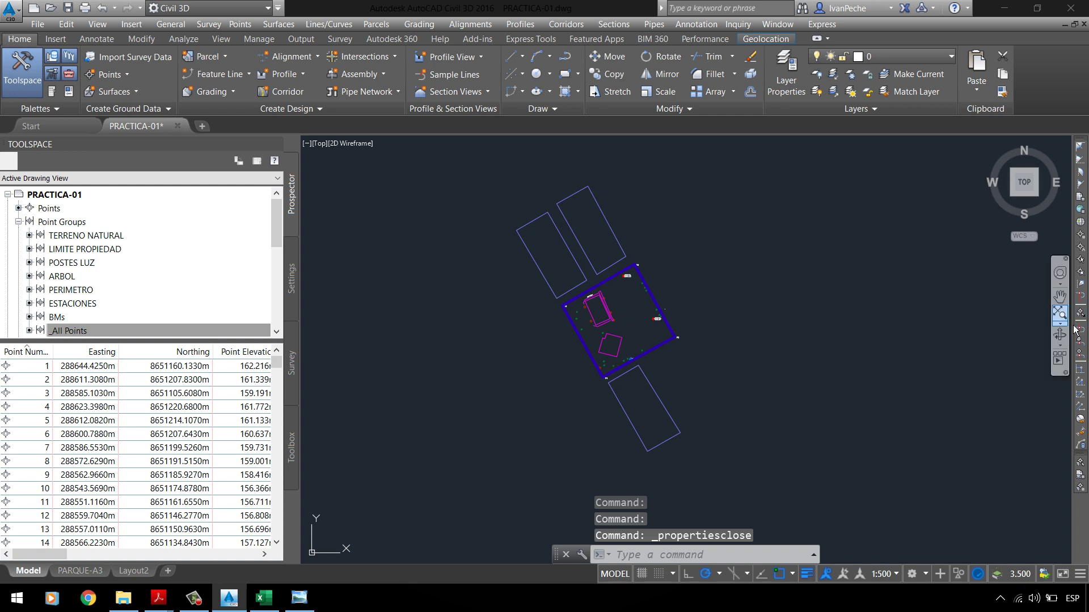
click(1079, 328)
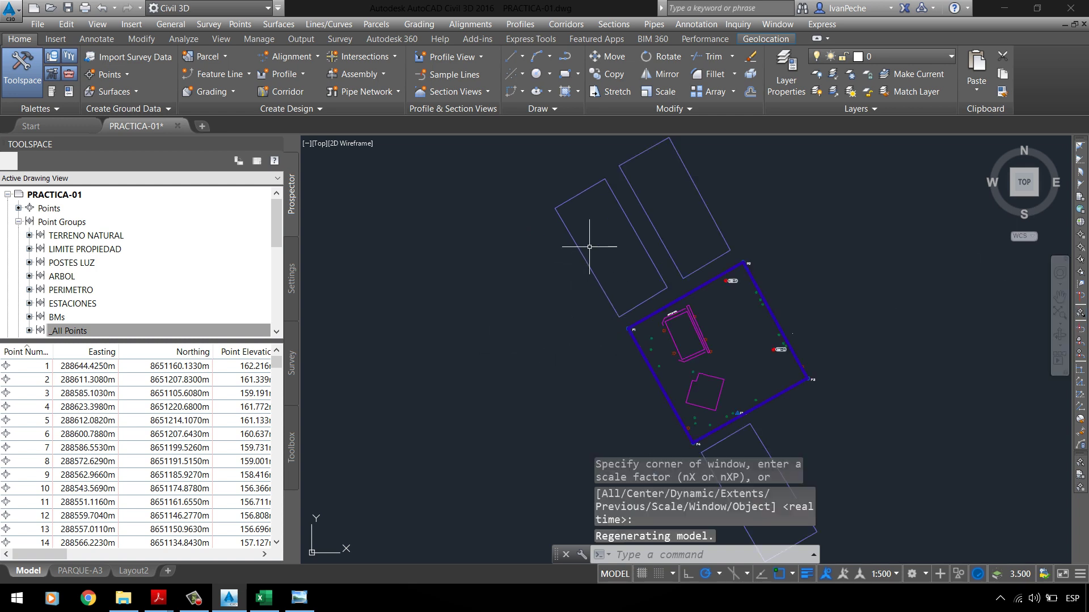
Step: Switch to the PC-01 UPLA.pdf assignment showing page 2, item 4
click(193, 598)
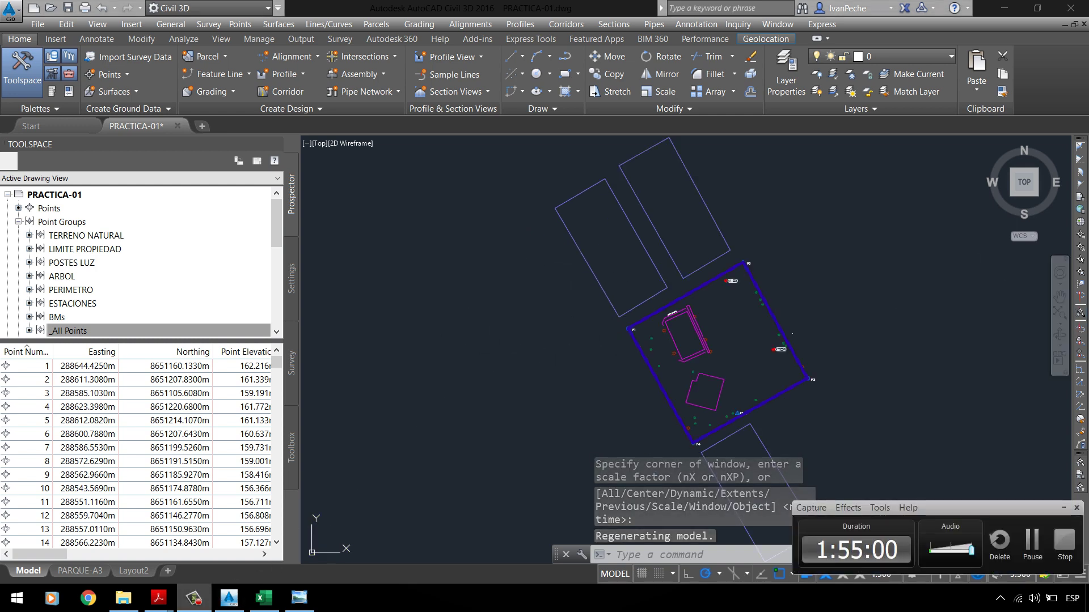
click(193, 599)
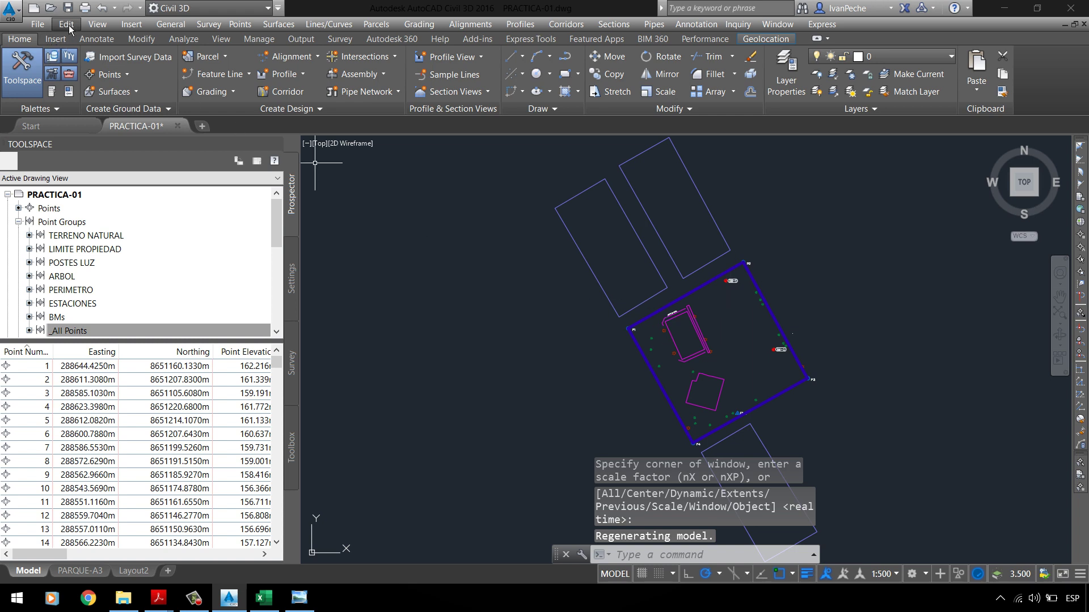
click(68, 8)
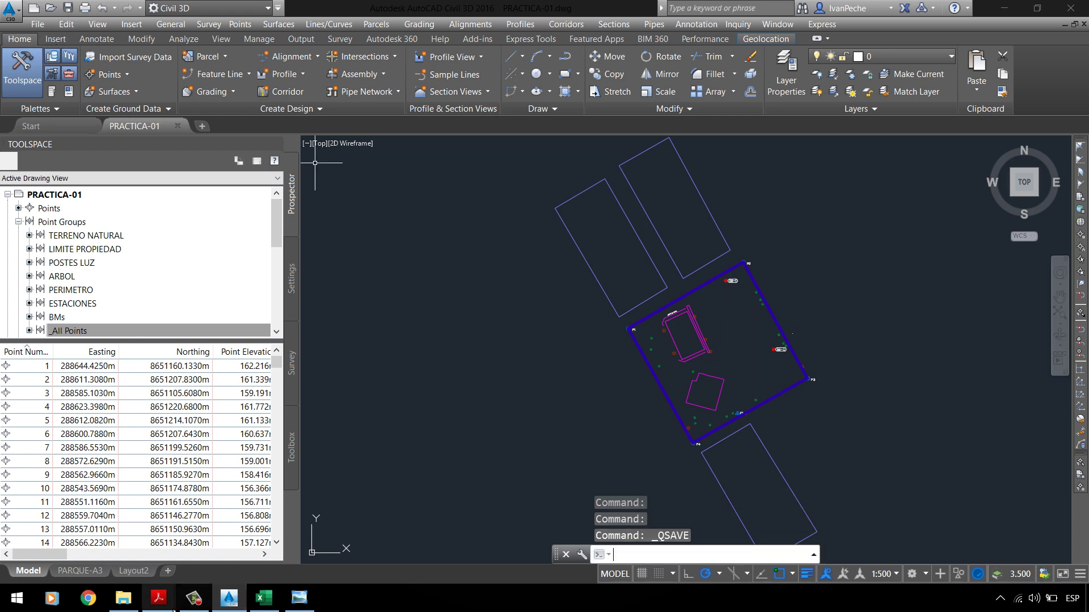
mouse_move(159, 599)
click(73, 545)
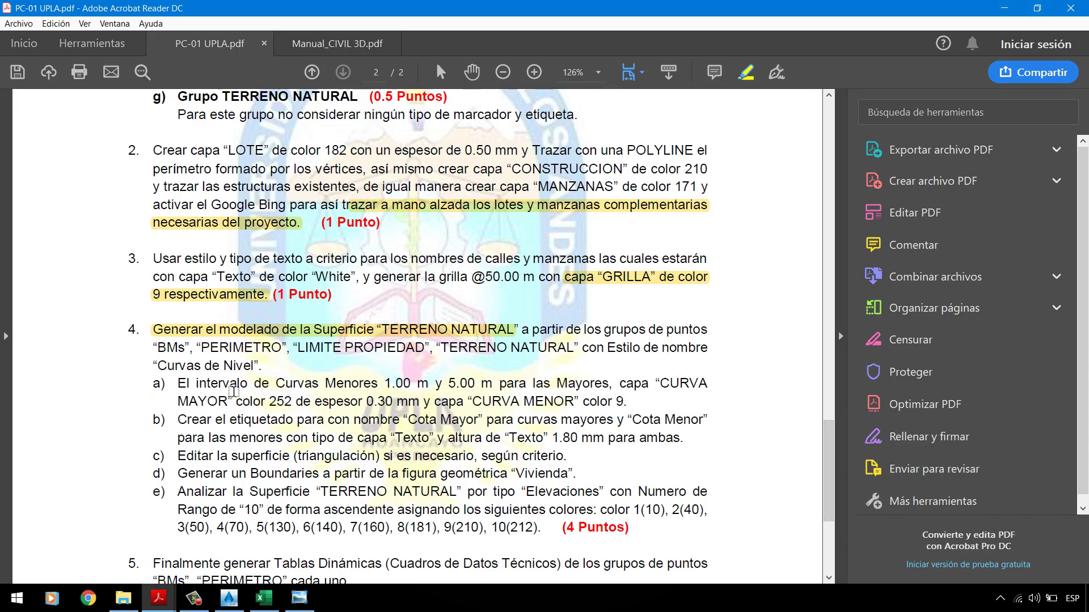
Step: Minimize the assignment PDF in Acrobat Reader to bring back the PRACTICA-01 drawing
click(1018, 10)
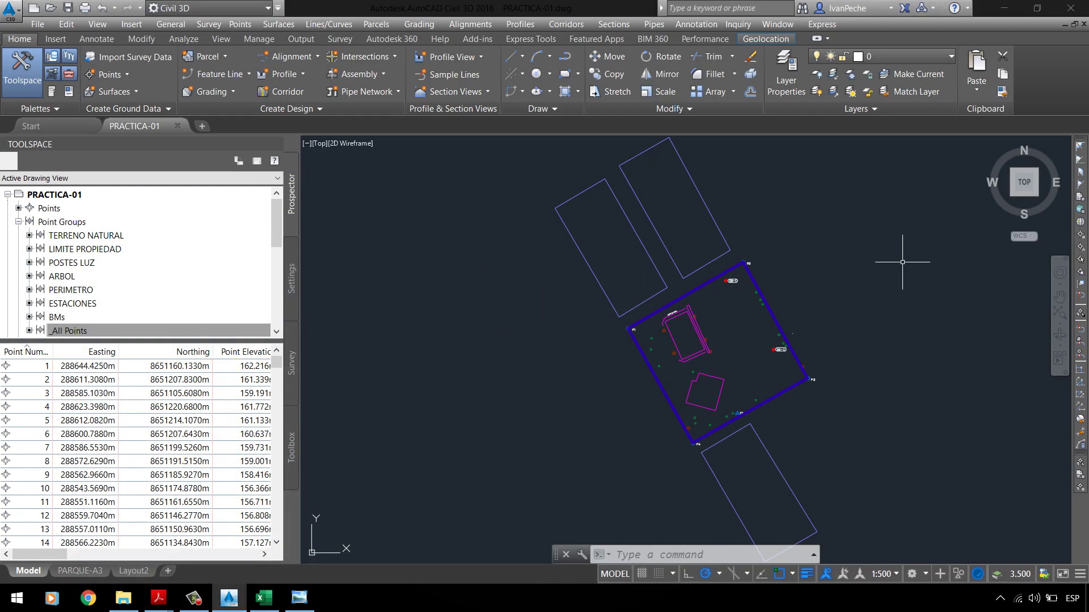
Step: Enlarge the Prospector tree and browse the surface and point creation options
scroll(138, 235, down, 1)
scroll(77, 274, up, 1)
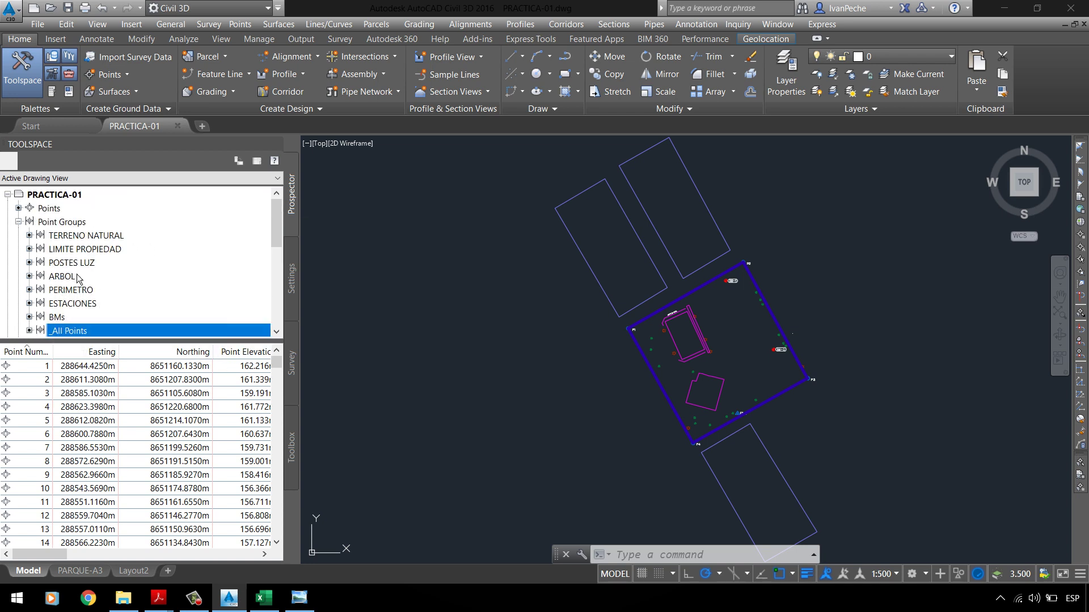
scroll(81, 278, down, 2)
click(45, 276)
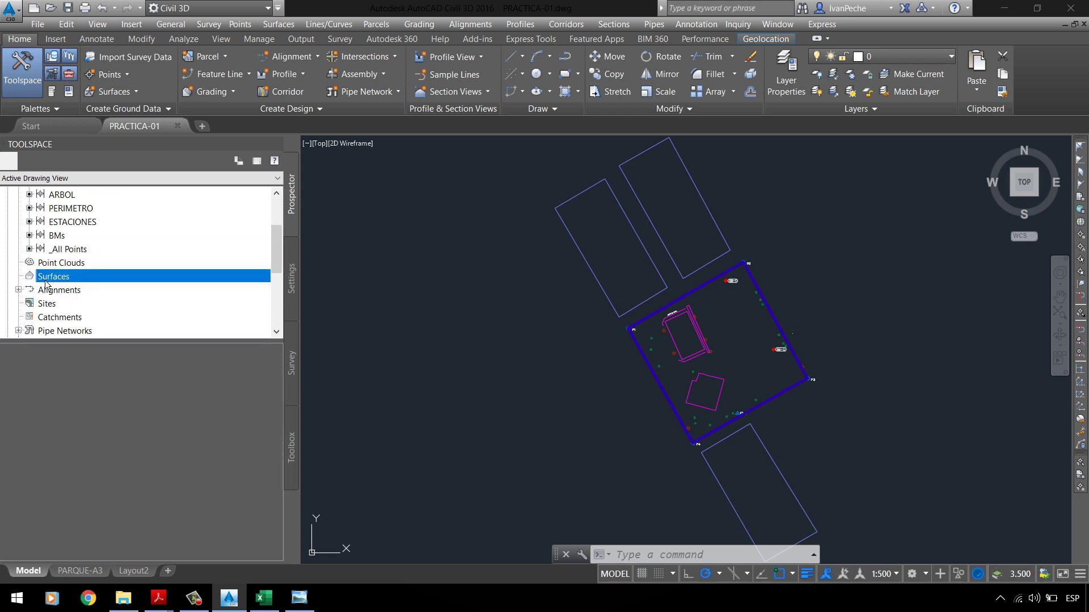
scroll(101, 285, up, 2)
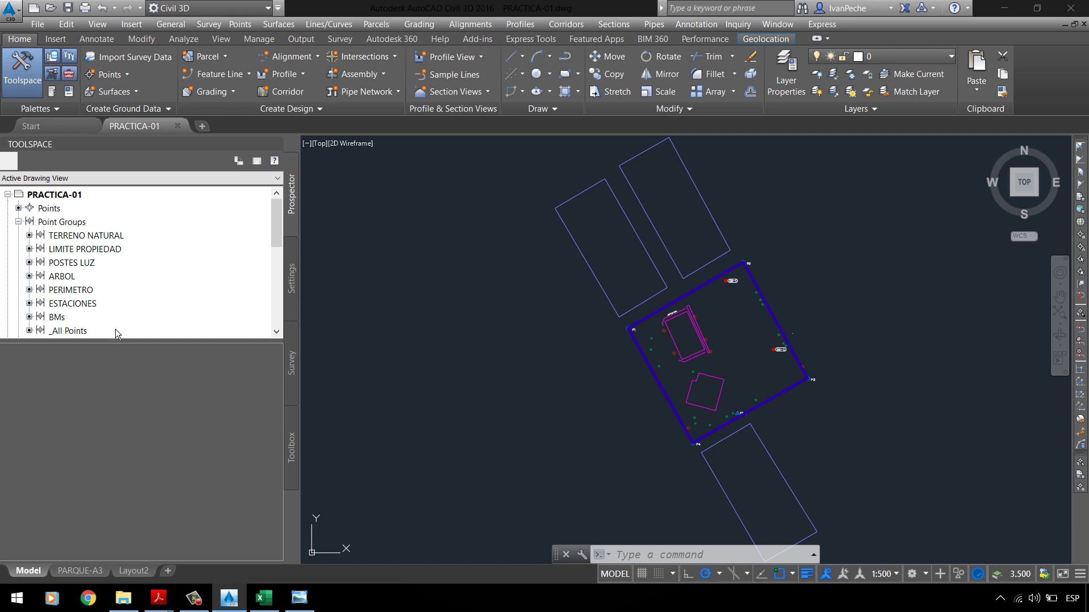
drag(122, 351, 119, 401)
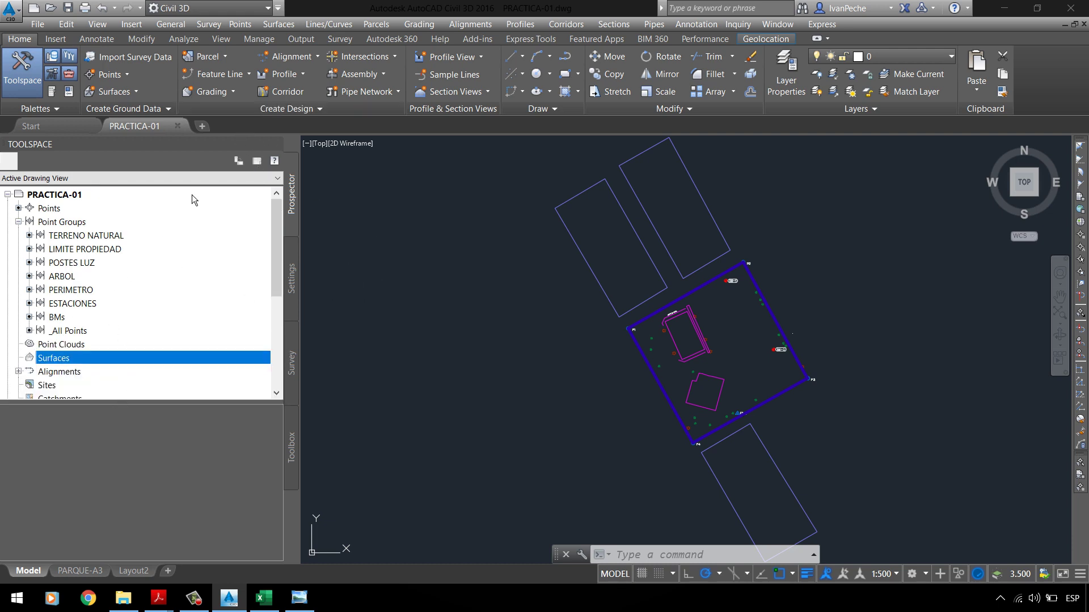
click(123, 98)
click(108, 75)
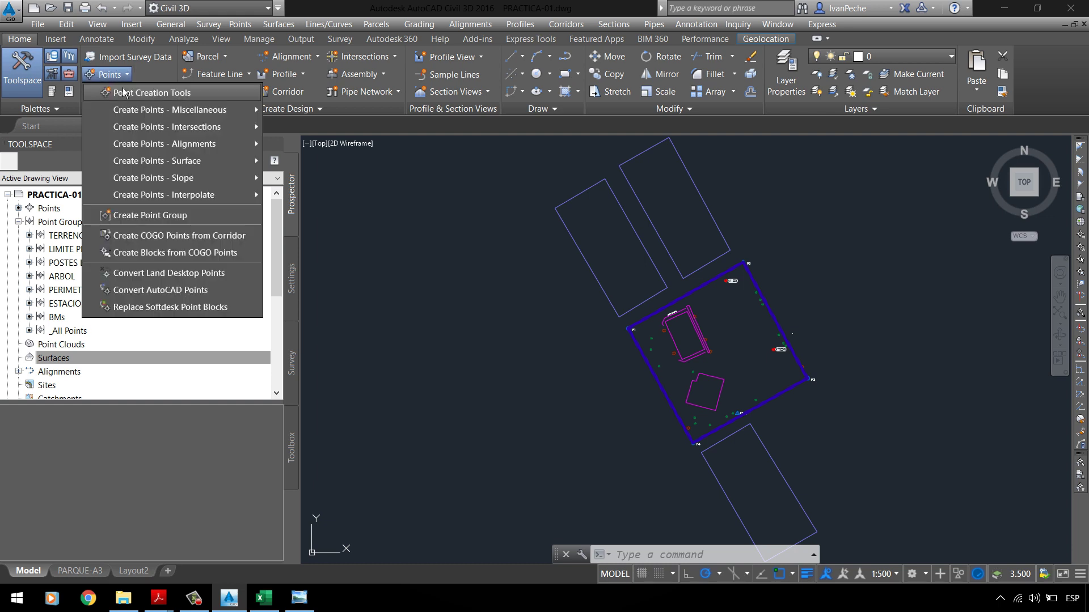
right_click(61, 209)
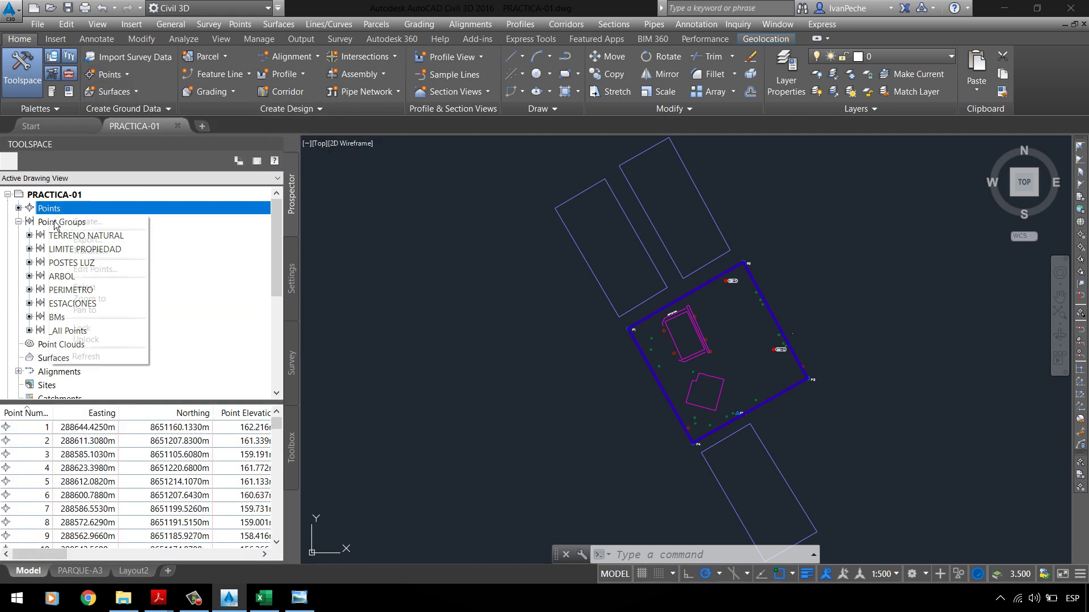
click(376, 245)
click(462, 296)
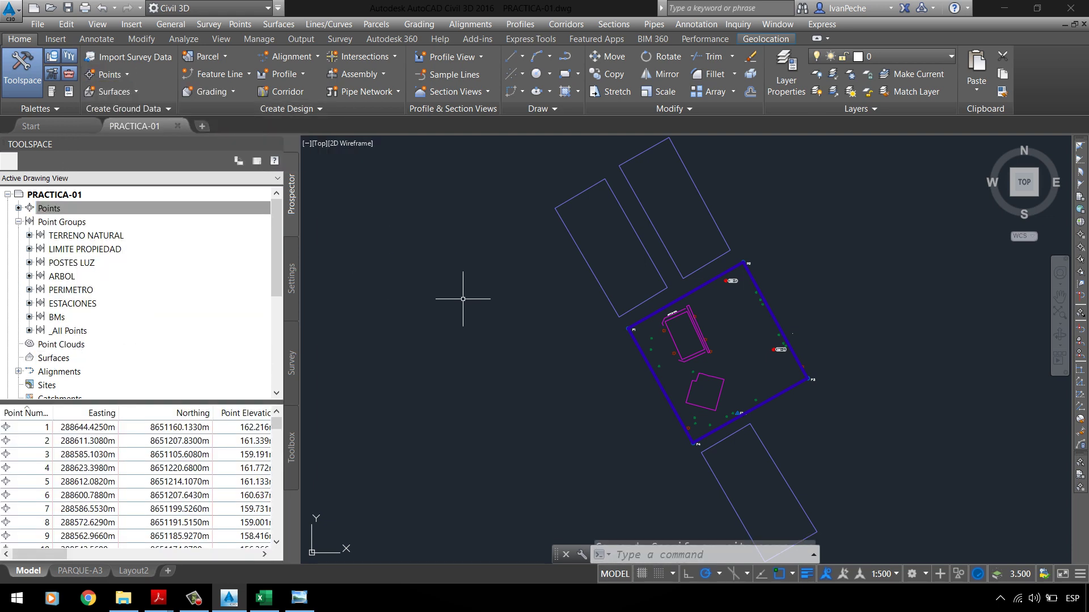
Step: Choose Create Surface from the Home tab's Surfaces dropdown
click(137, 92)
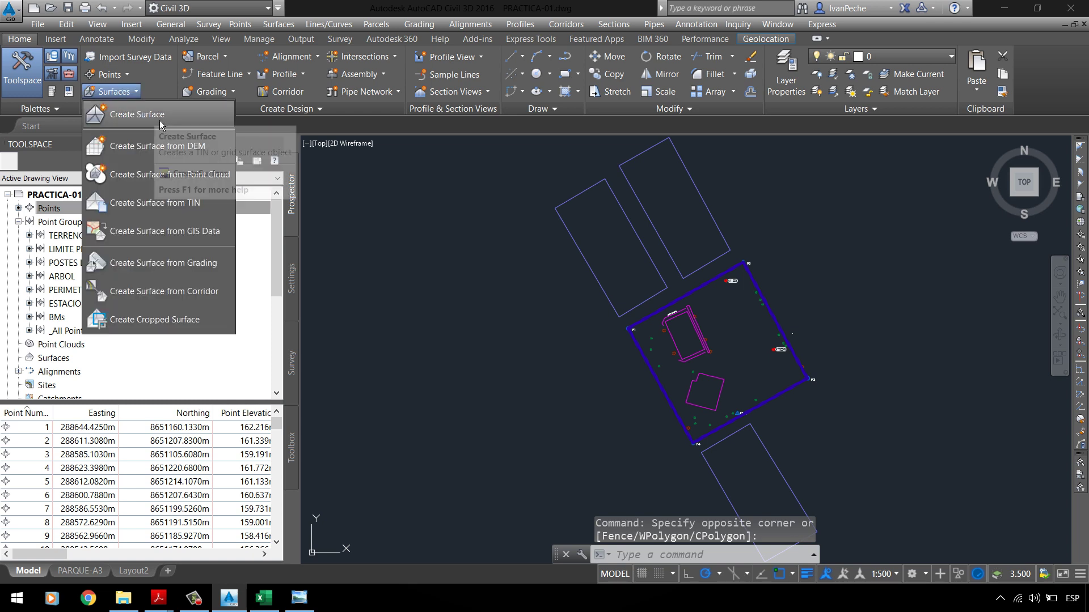
click(74, 362)
right_click(74, 363)
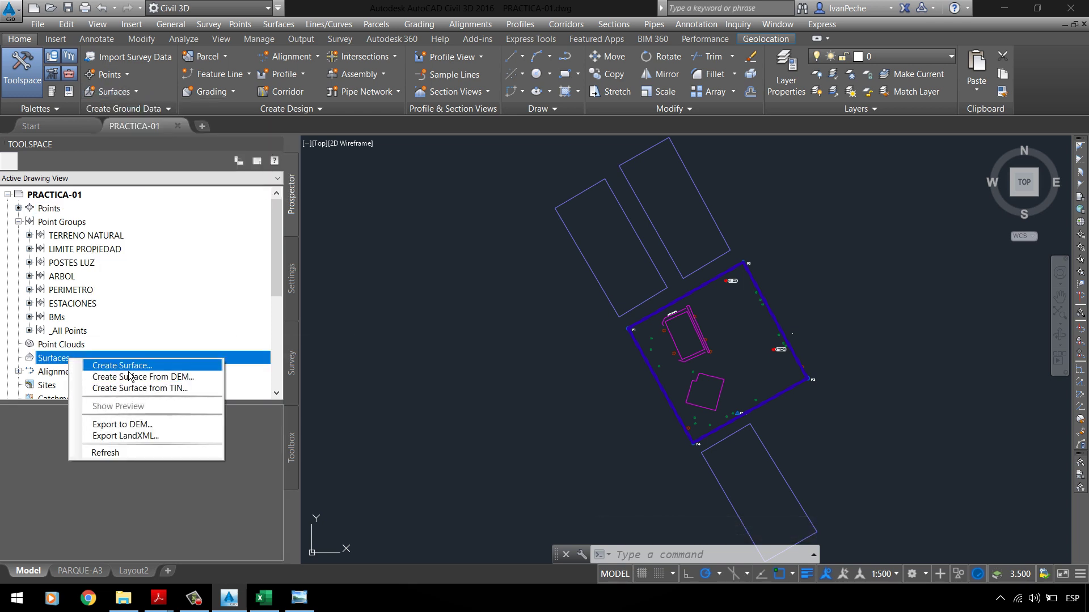
click(389, 287)
click(486, 316)
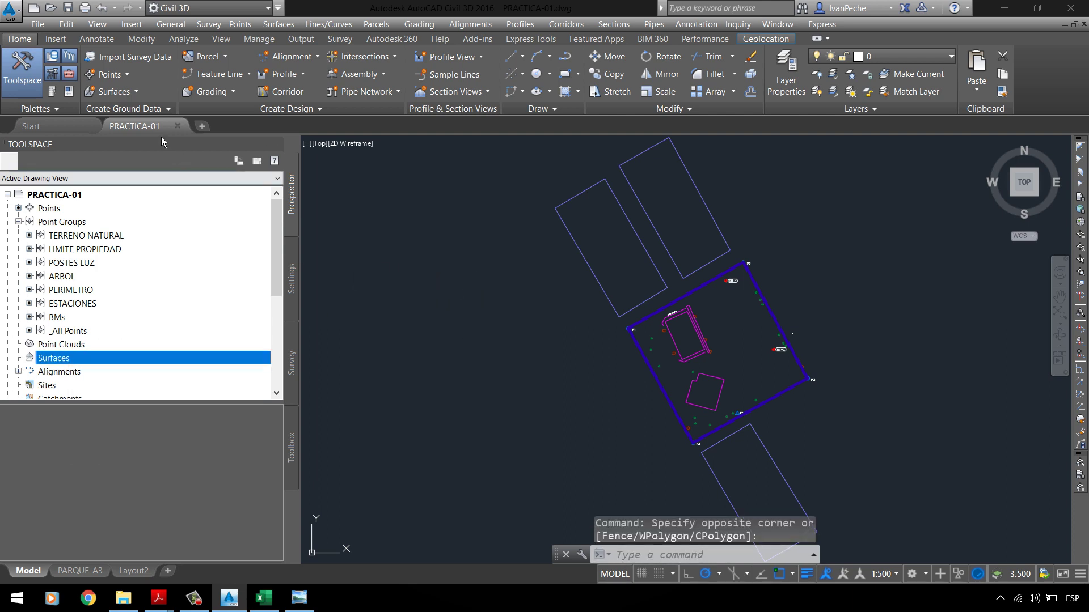
click(131, 96)
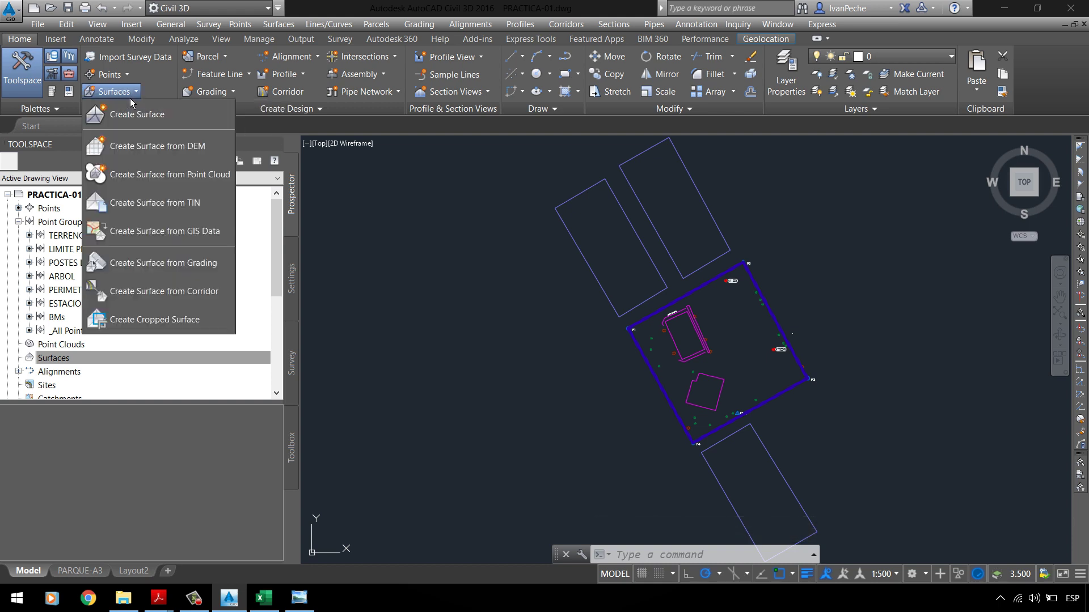
click(138, 123)
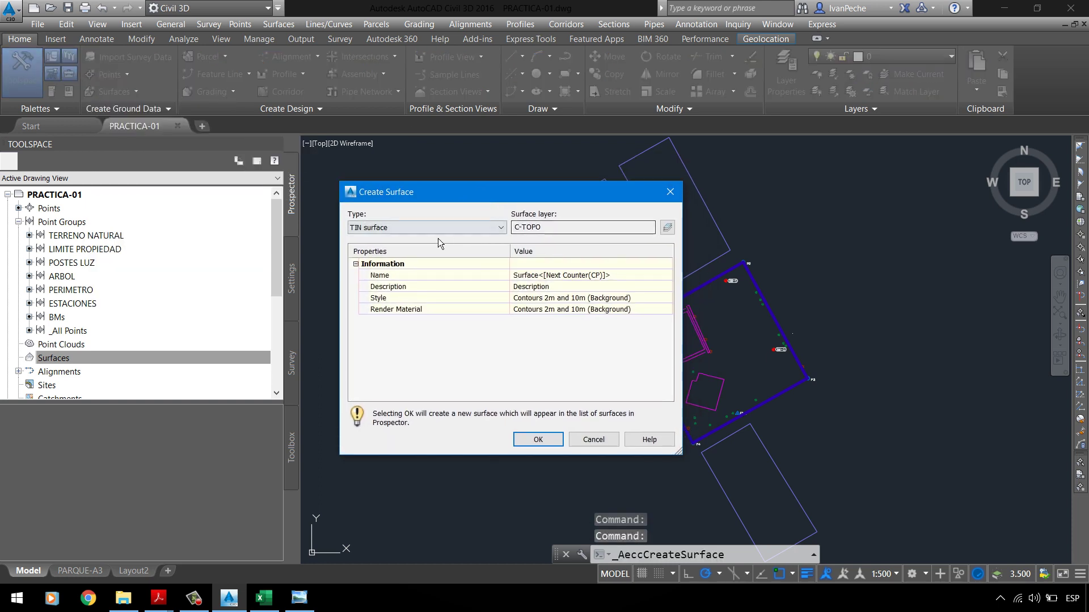
Step: Keep the TIN surface type, name it TERRENO NATURAL, and confirm the new surface
click(403, 229)
click(403, 228)
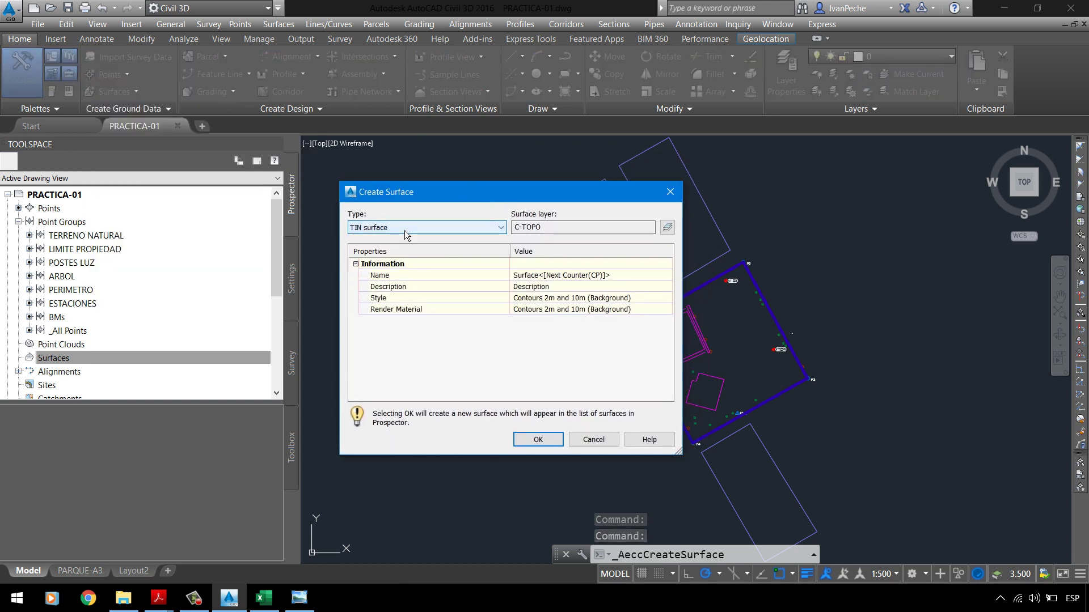
click(404, 228)
click(404, 229)
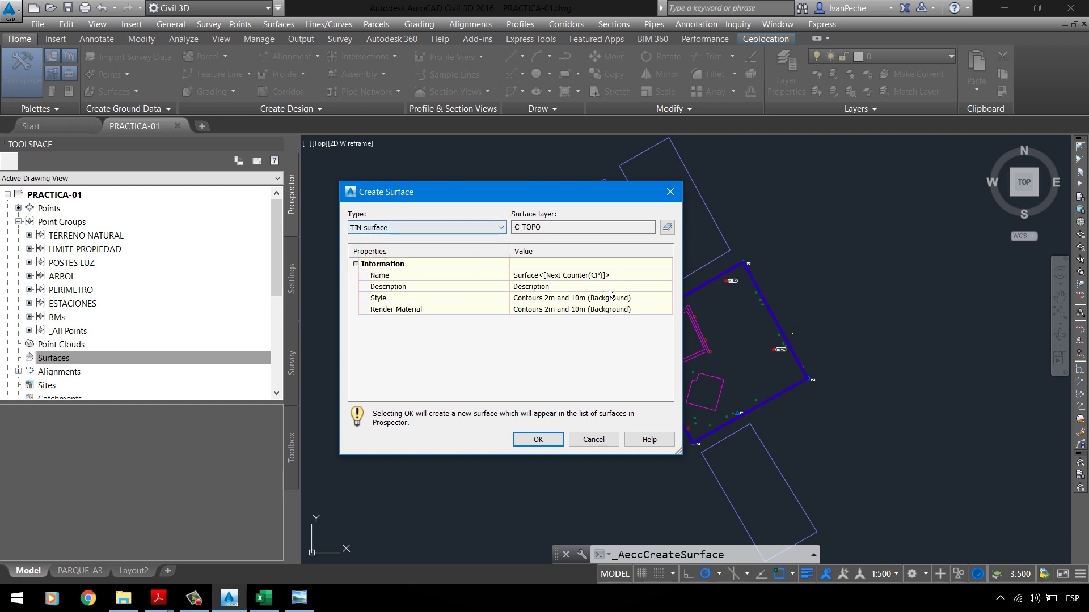
click(572, 275)
text(TERRENO NAT)
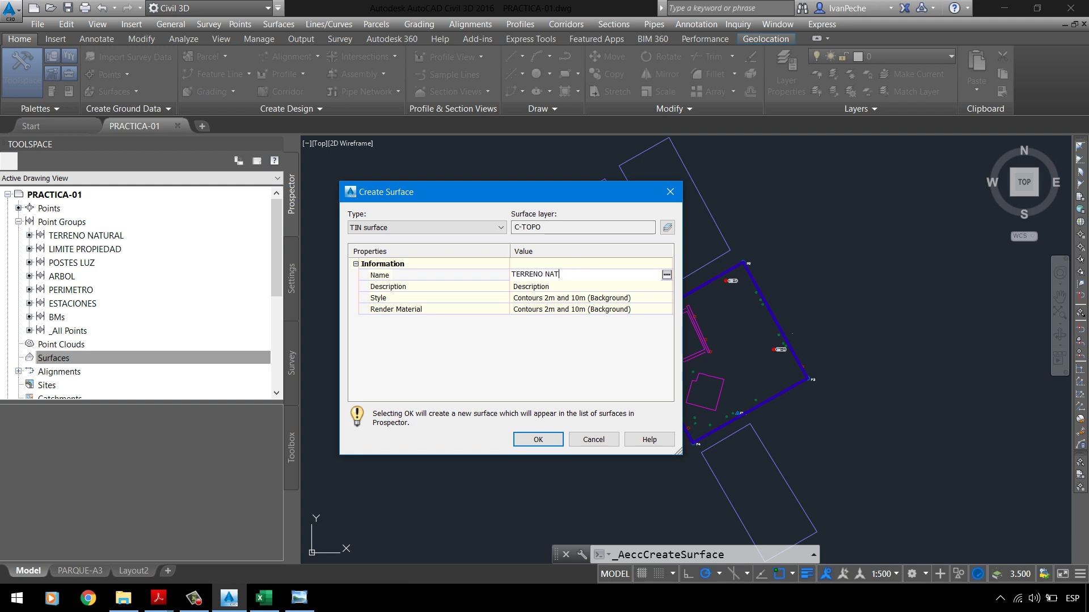
text(URAL)
click(141, 580)
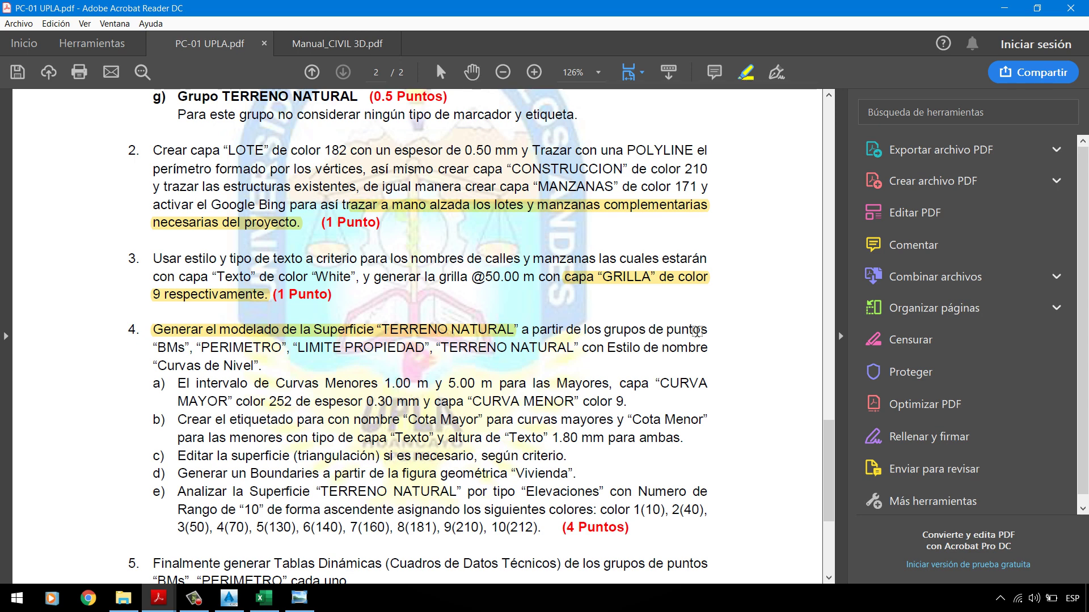
key(alt+Tab)
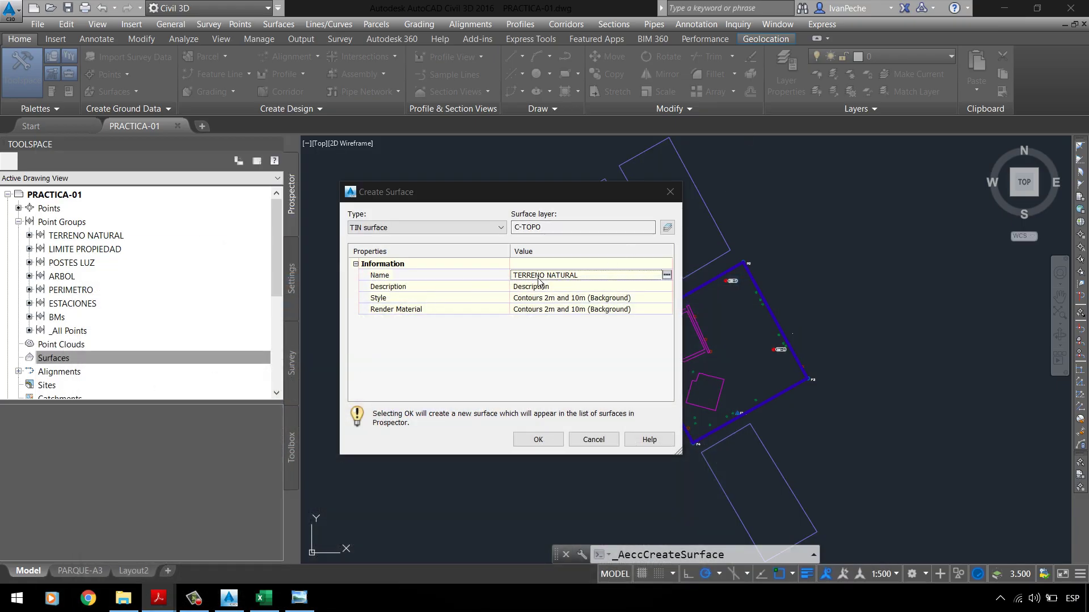
click(563, 275)
click(544, 441)
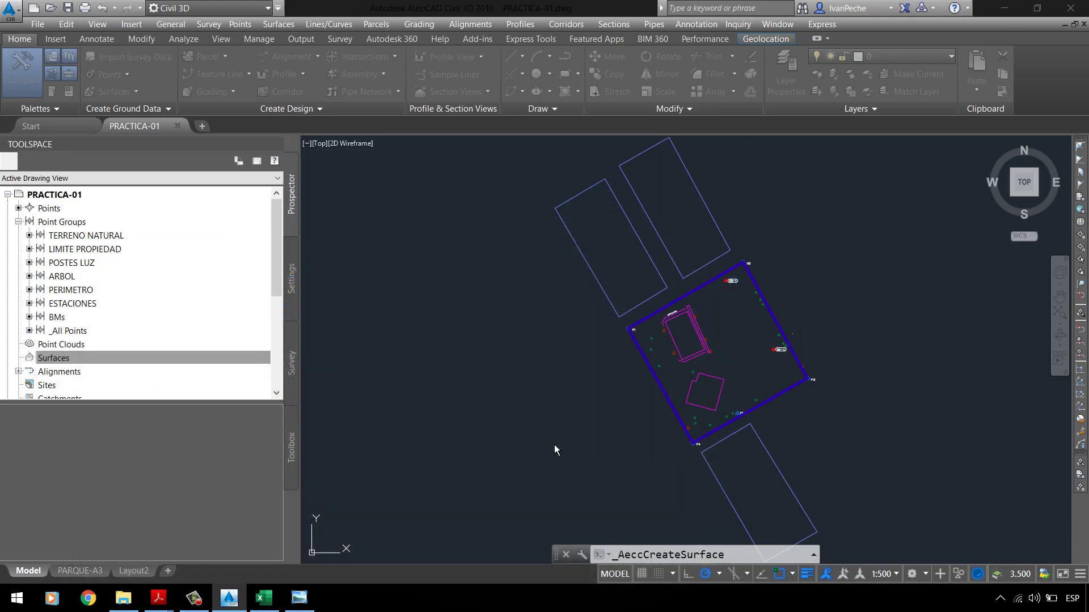
Step: Expand Surfaces > TERRENO NATURAL > Definition in the Prospector tree
double_click(39, 357)
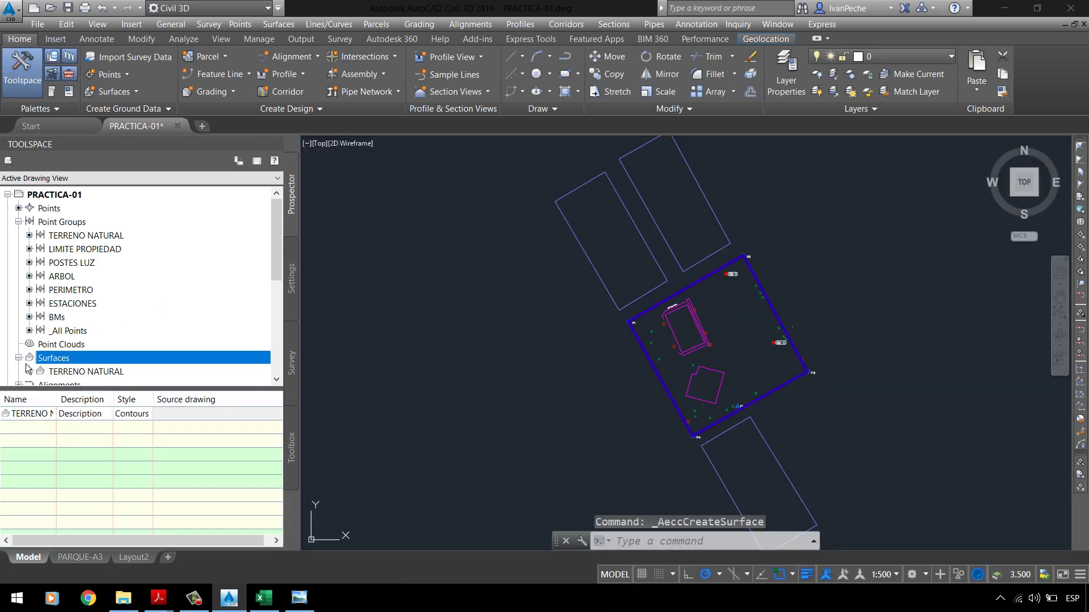
click(29, 331)
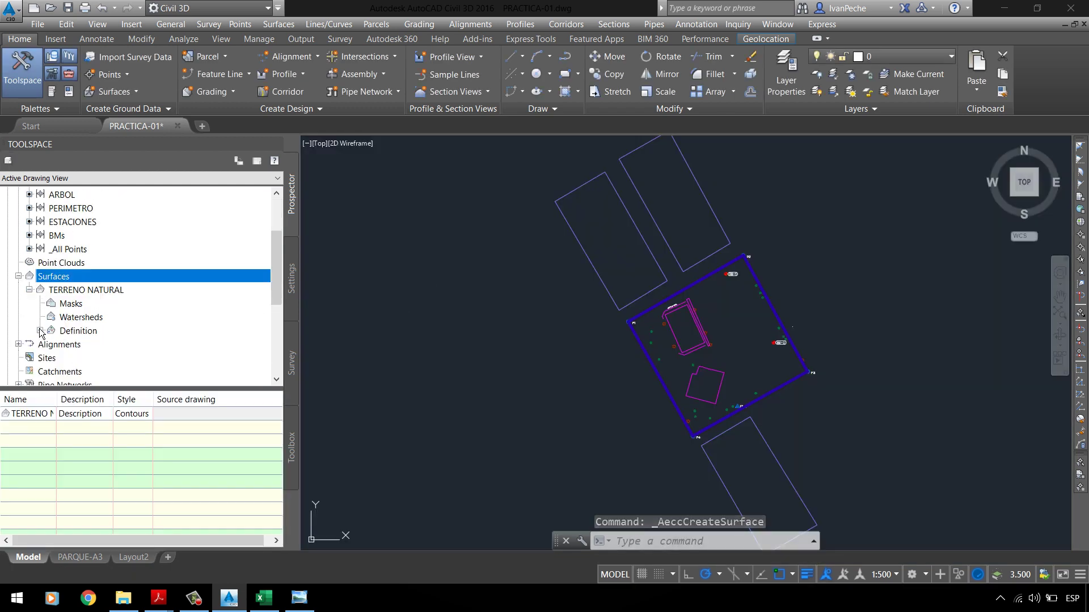
click(130, 291)
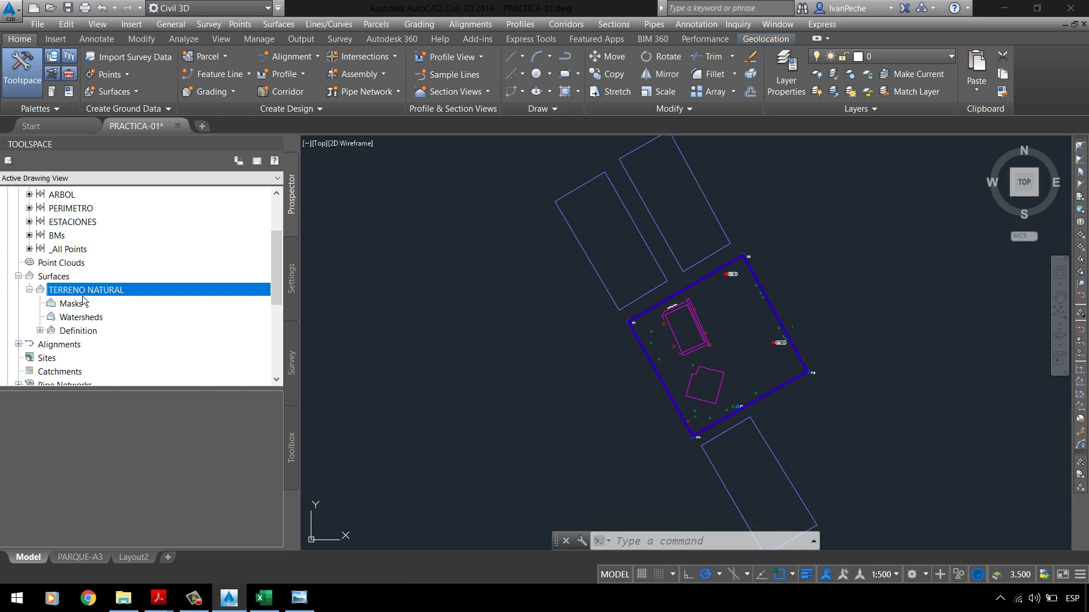
click(40, 331)
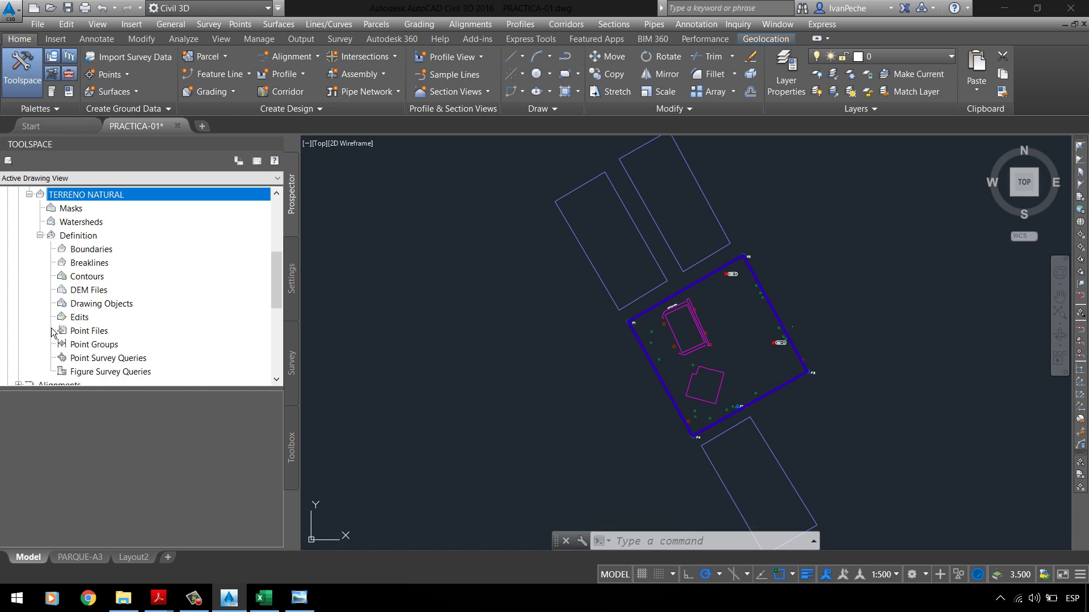
scroll(100, 310, up, 1)
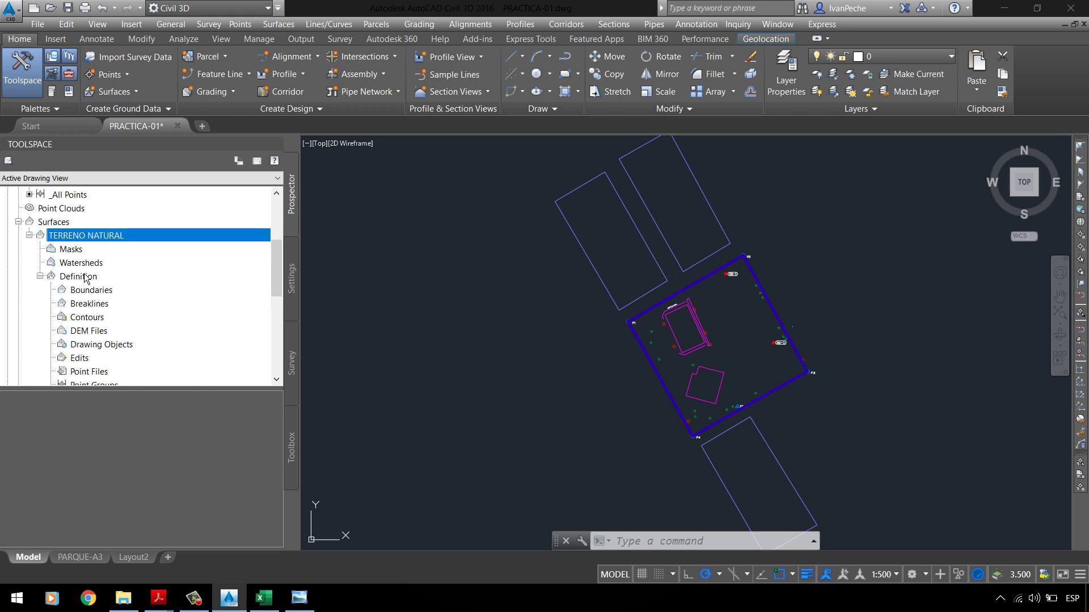
click(85, 277)
scroll(85, 281, down, 1)
Step: Look through the Definition items Contours and Point Files, ending on Point Groups
click(107, 345)
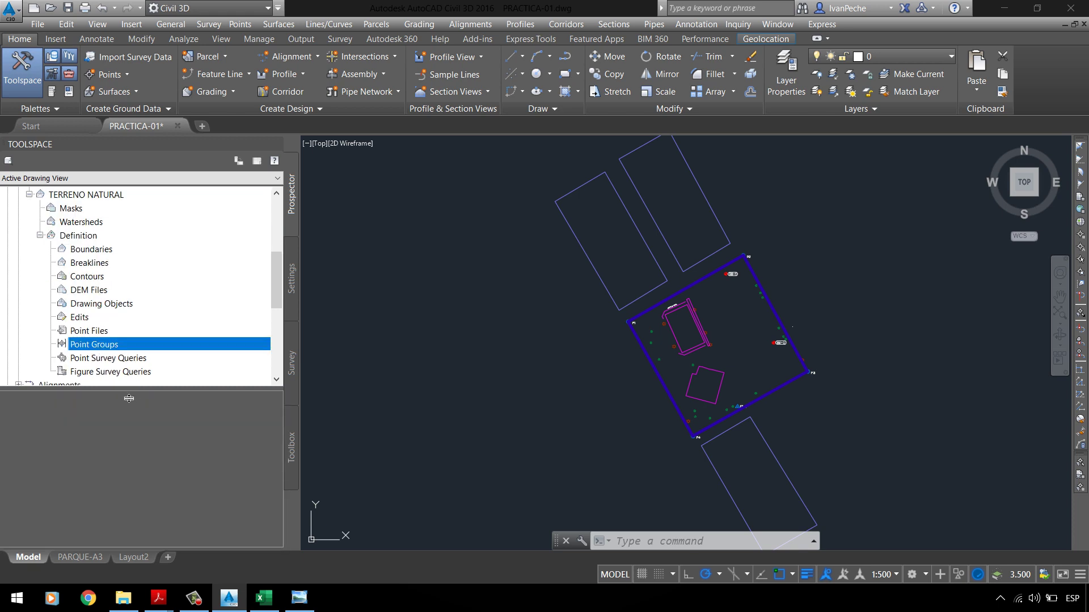
scroll(121, 353, up, 1)
scroll(120, 327, down, 1)
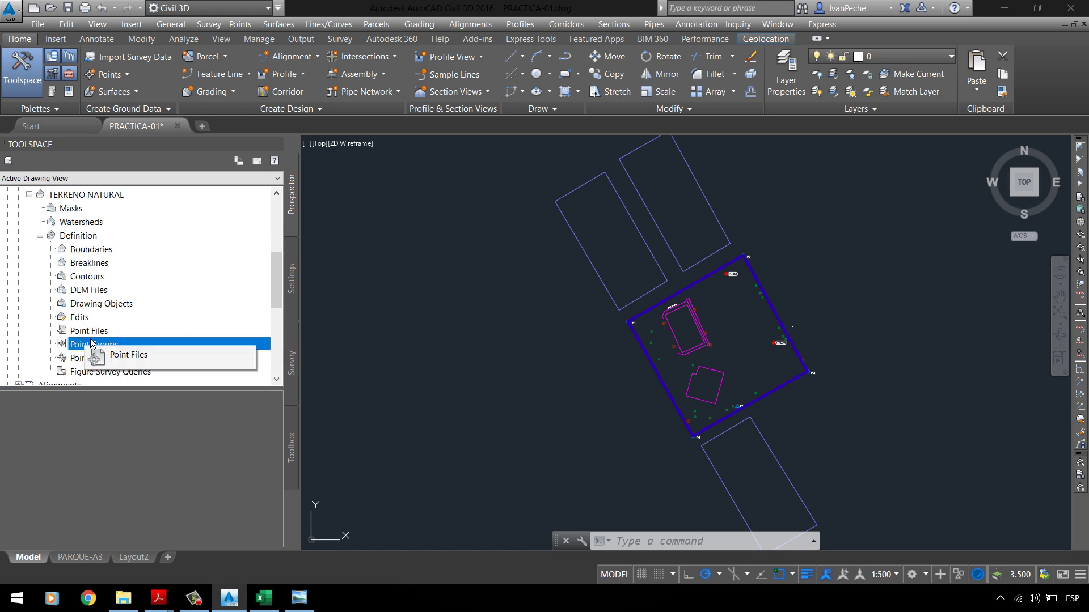
click(99, 277)
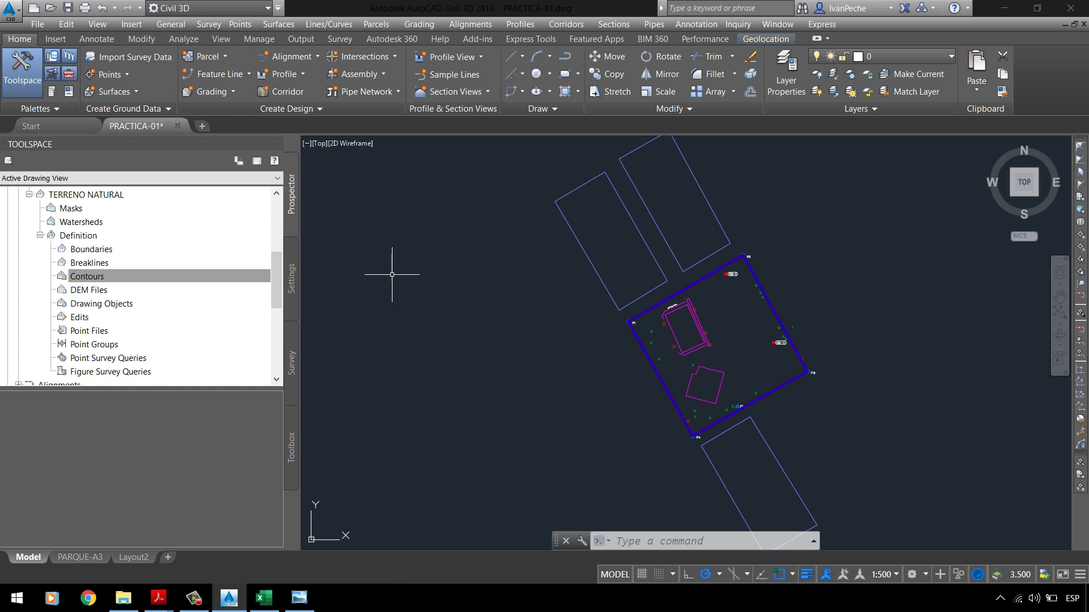
mouse_move(389, 258)
mouse_down()
mouse_move(462, 251)
mouse_move(518, 323)
mouse_move(390, 295)
mouse_up()
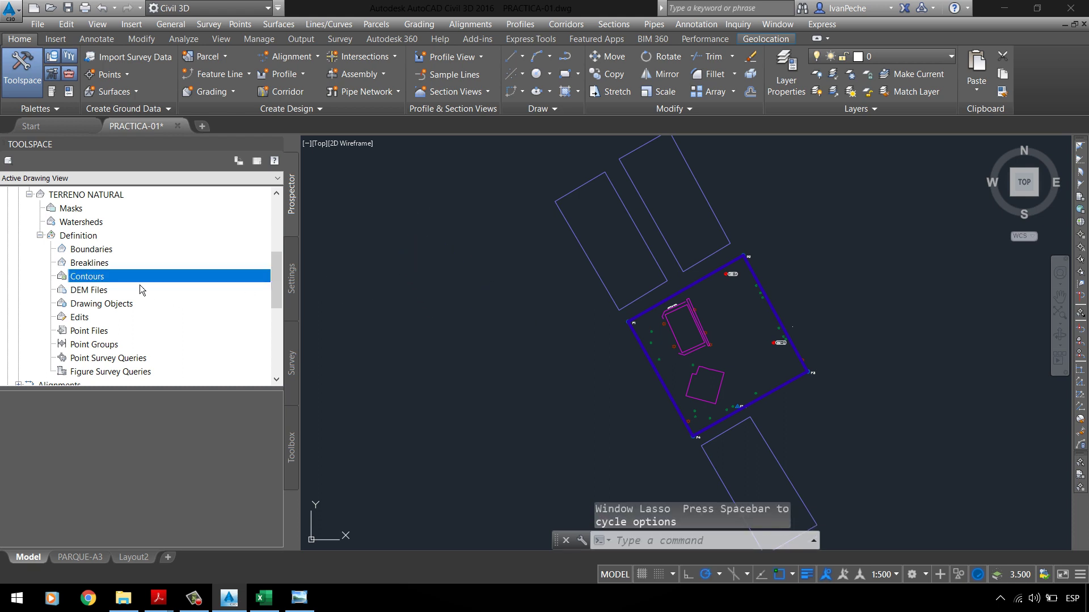
click(91, 332)
click(133, 344)
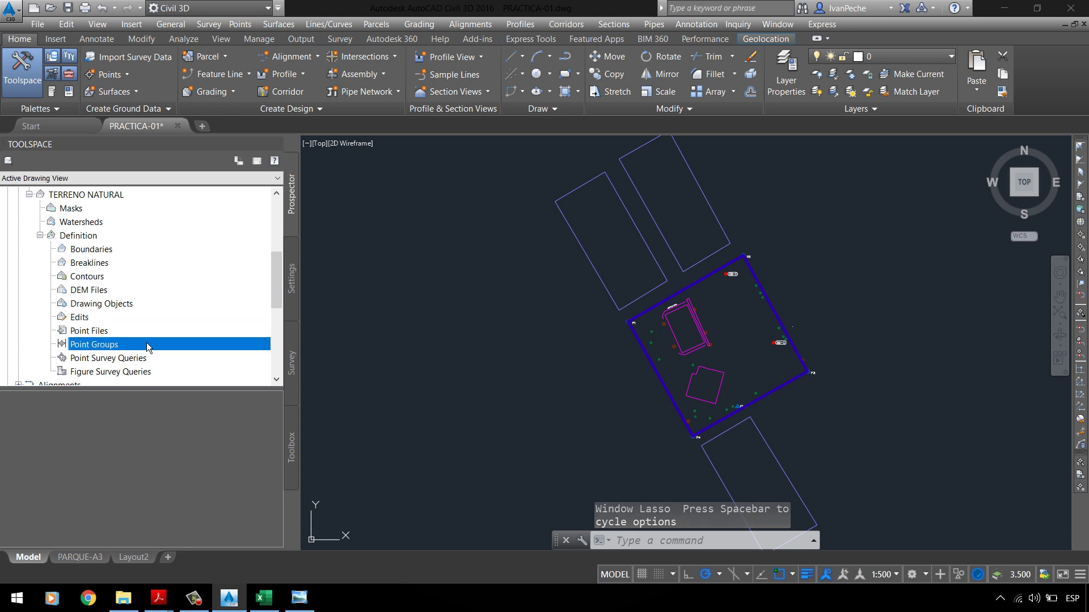
Step: Add the BMs point group to the TERRENO NATURAL surface definition
right_click(104, 349)
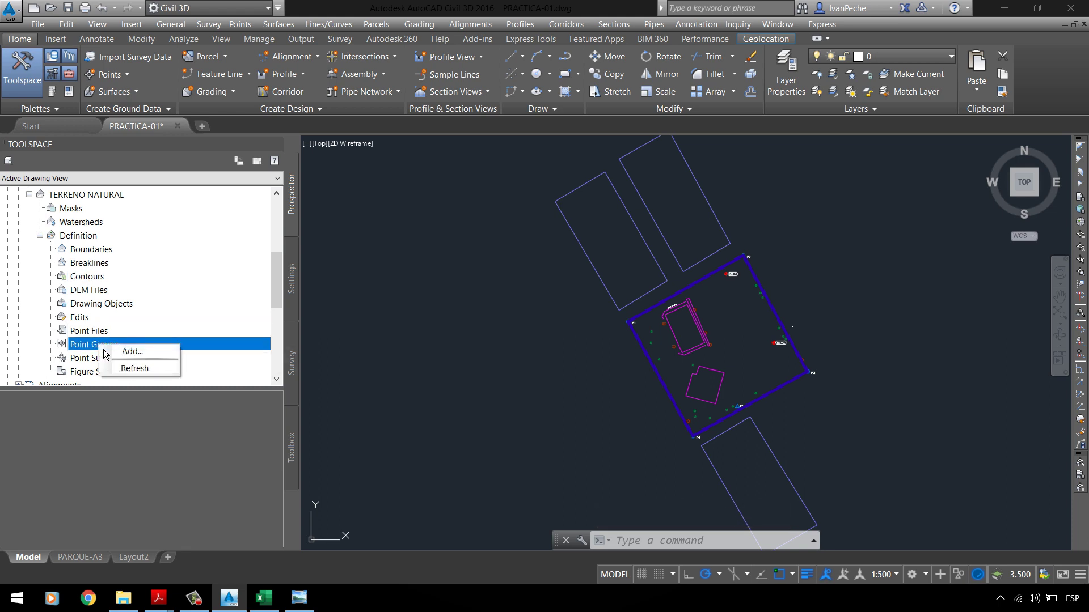
click(124, 354)
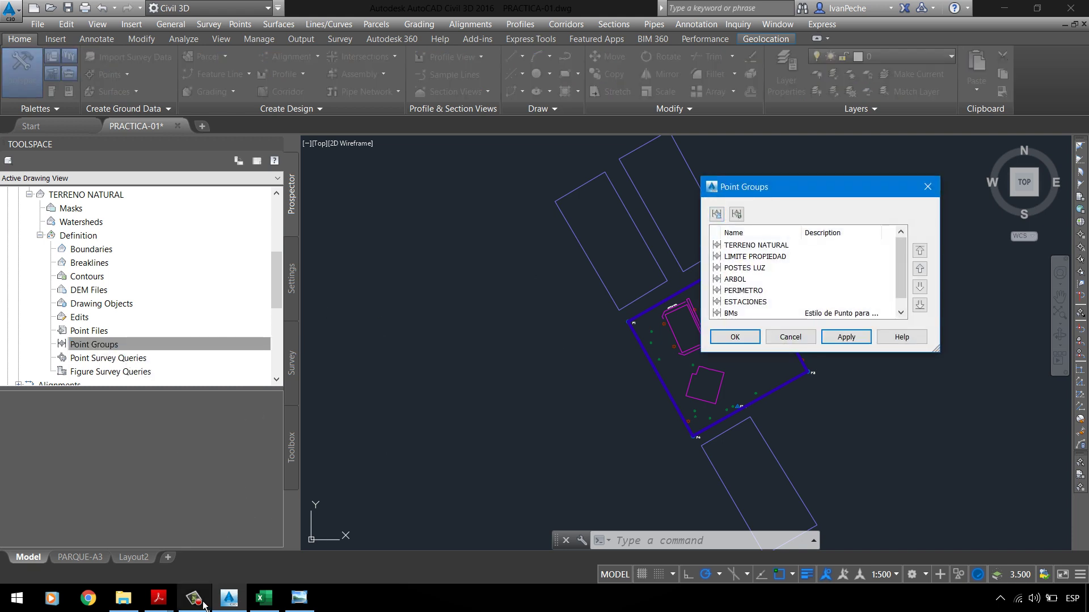
click(77, 510)
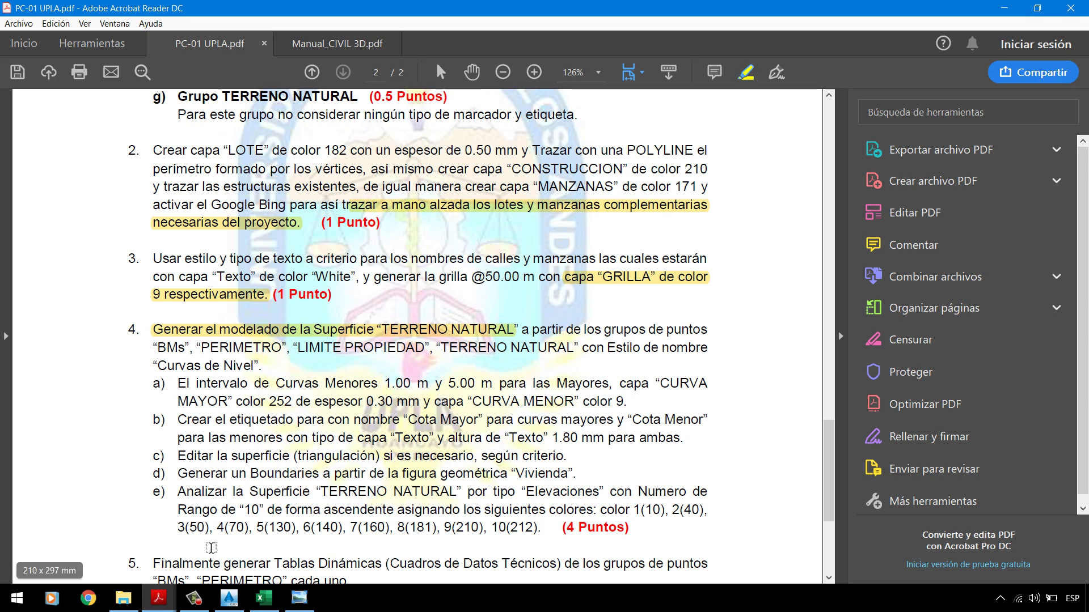
click(1003, 8)
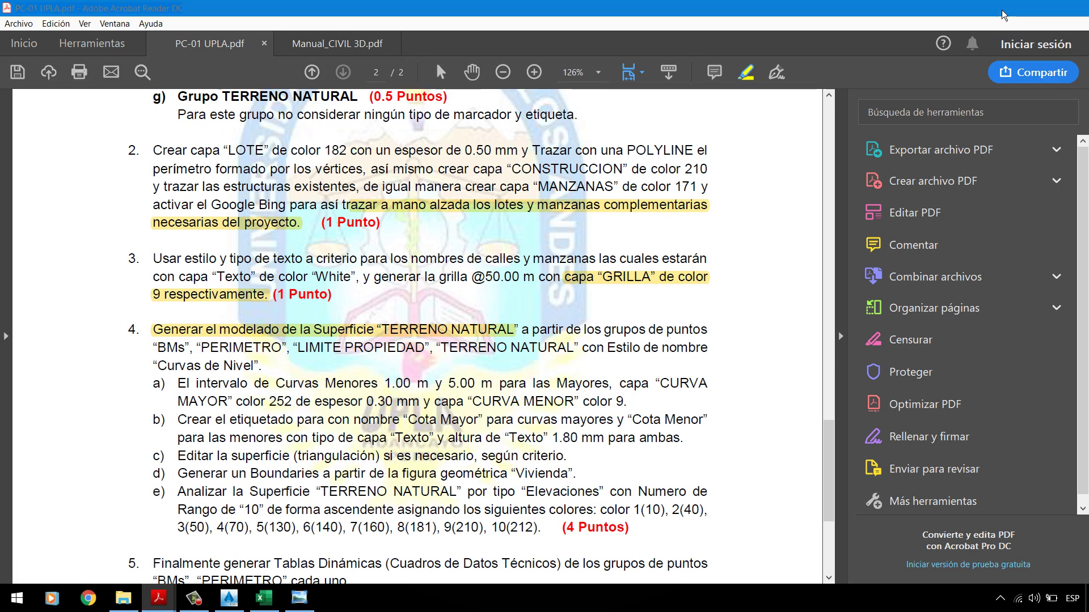
click(748, 305)
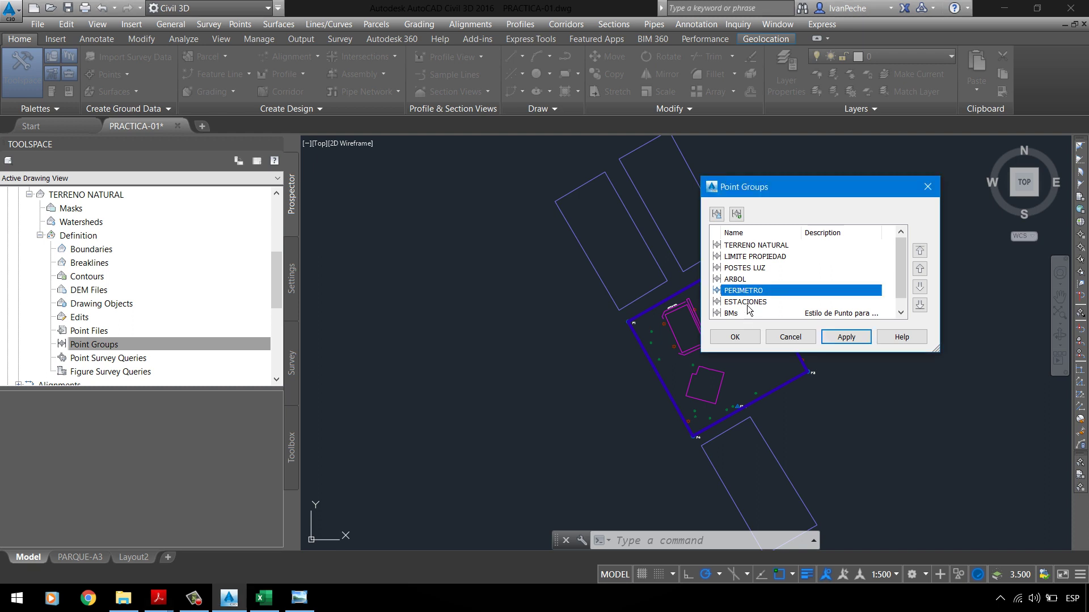
click(752, 313)
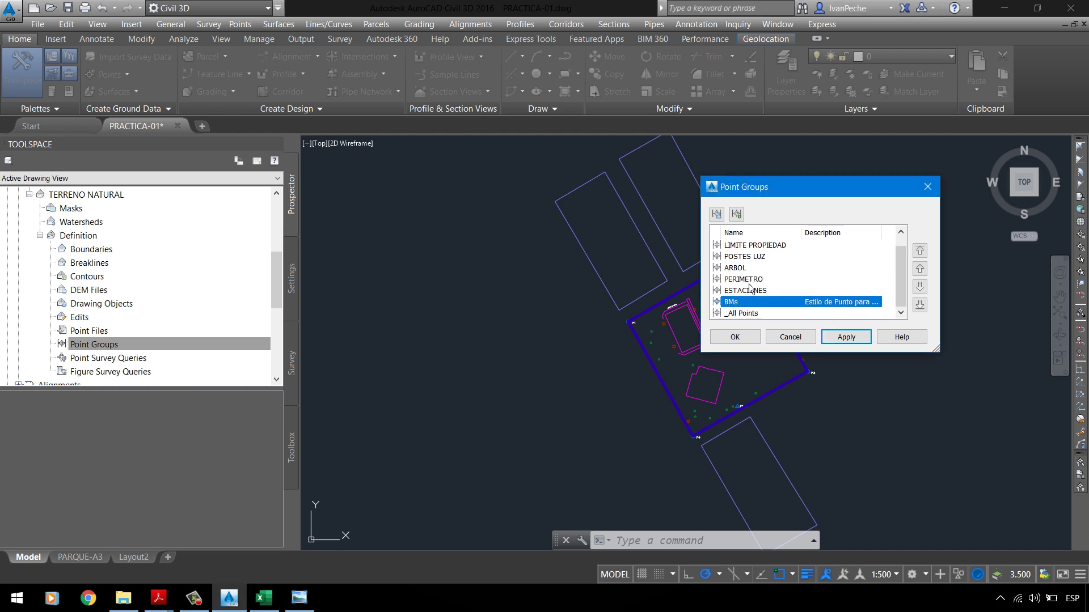
click(749, 283)
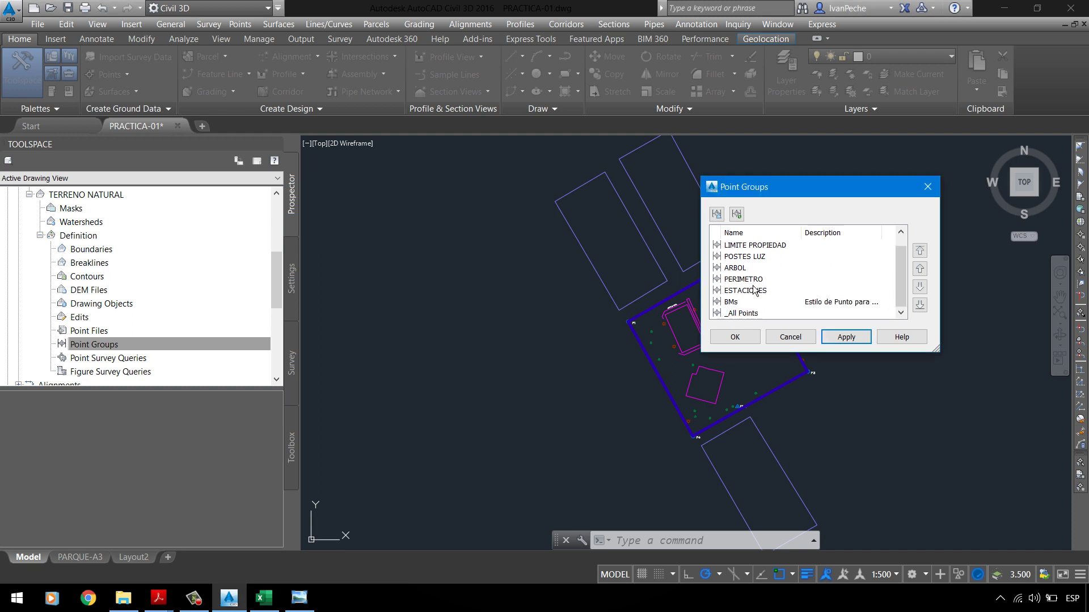
click(741, 304)
click(735, 336)
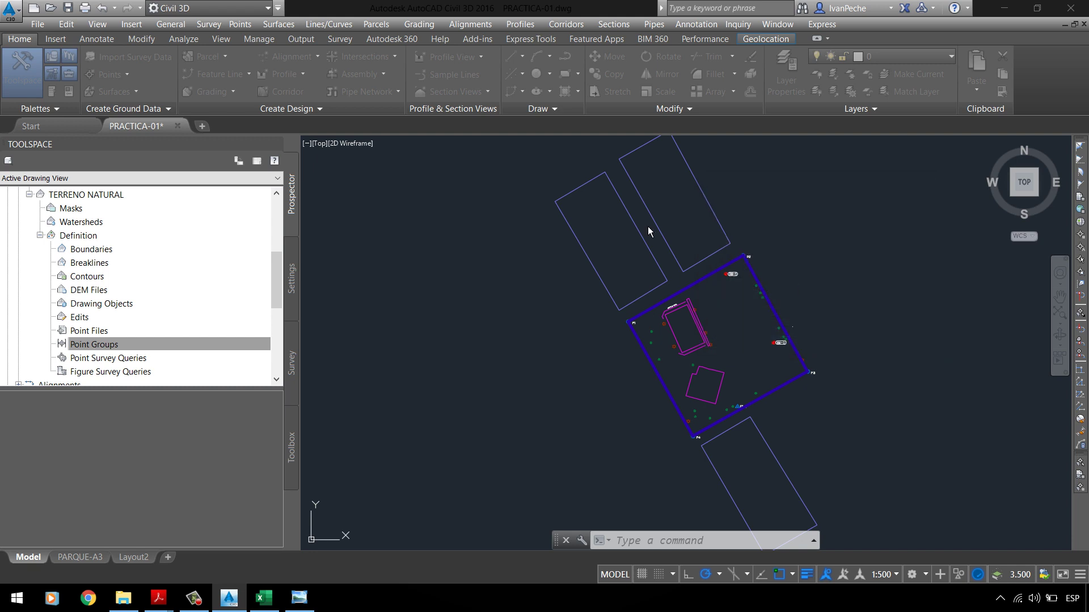
click(96, 344)
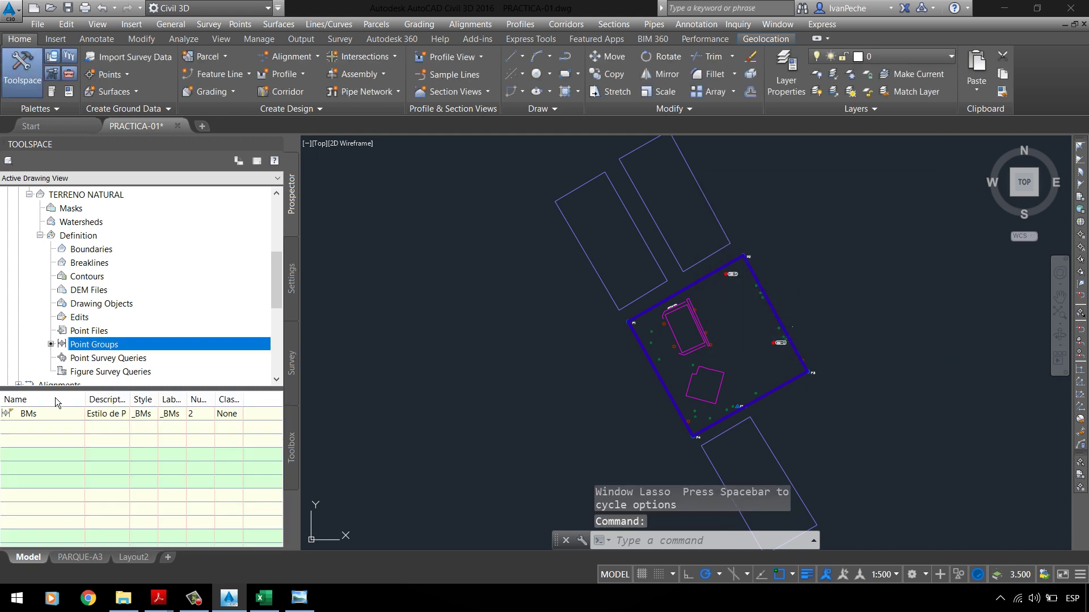
Step: Add the PERIMETRO point group to the surface
right_click(113, 352)
click(129, 358)
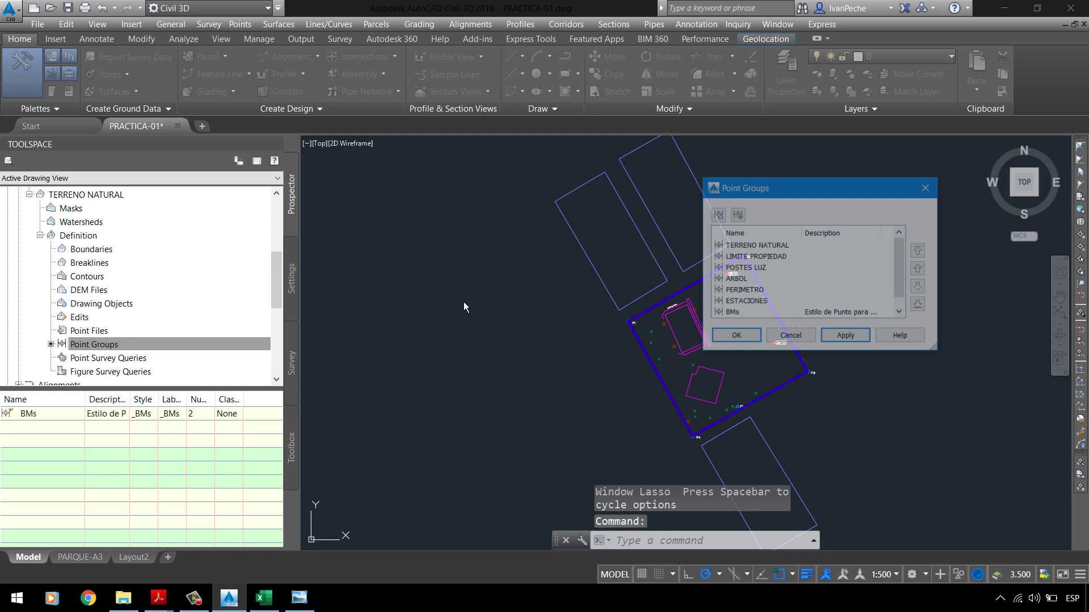
click(718, 292)
click(731, 338)
click(134, 346)
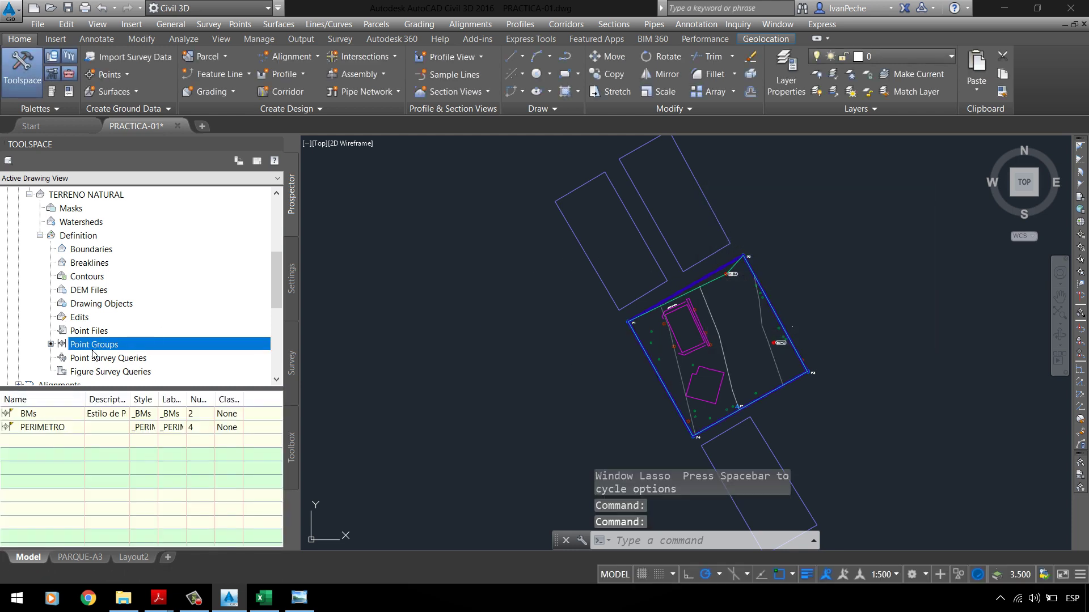
Step: Add the LIMITE PROPIEDAD point group to the surface
right_click(97, 342)
click(135, 353)
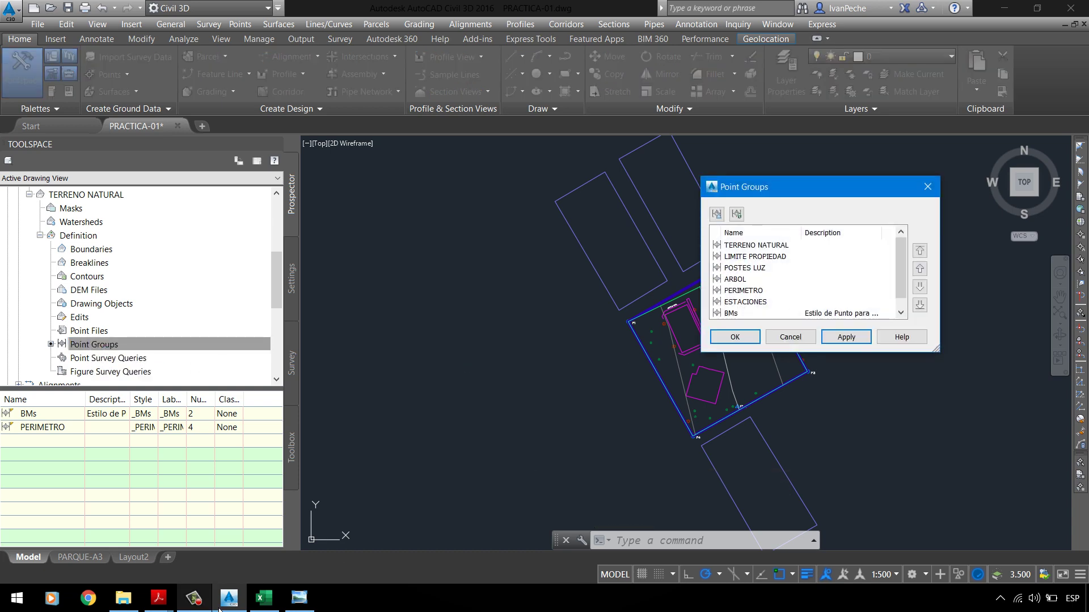
click(158, 598)
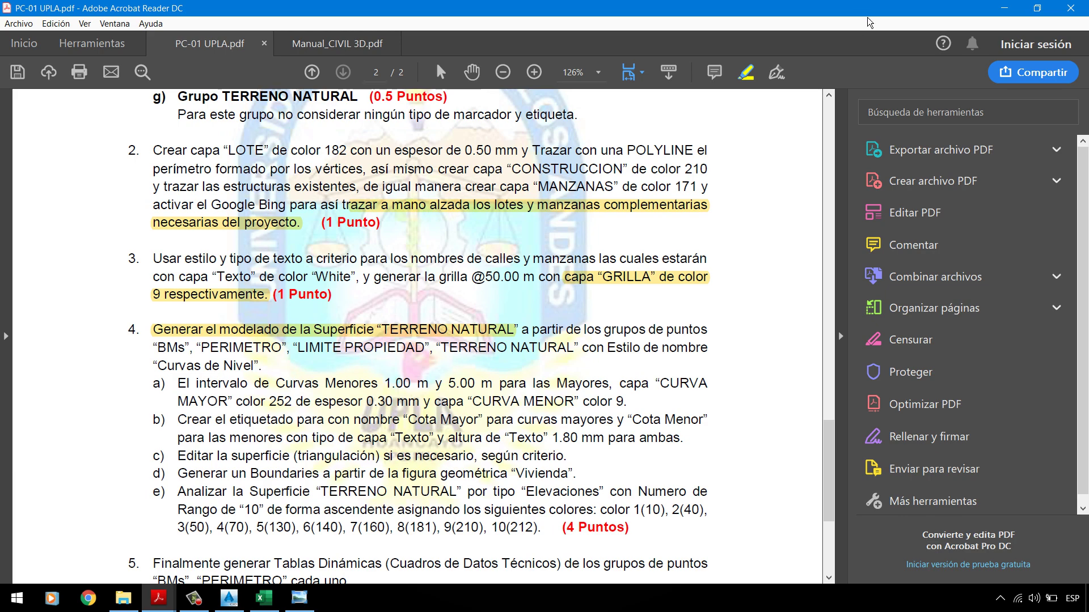
click(1004, 8)
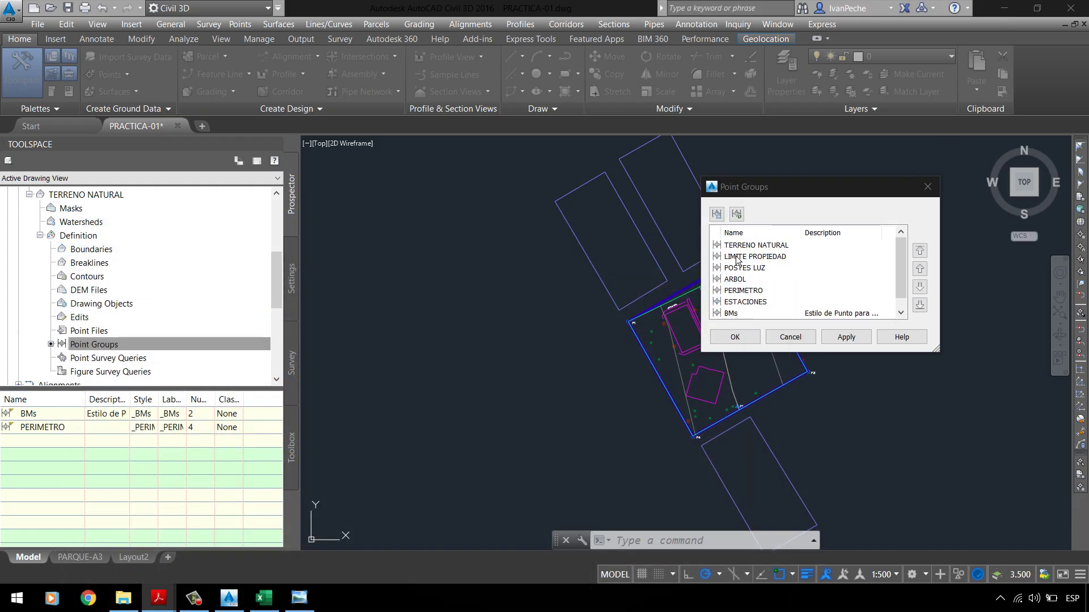
click(840, 337)
click(758, 339)
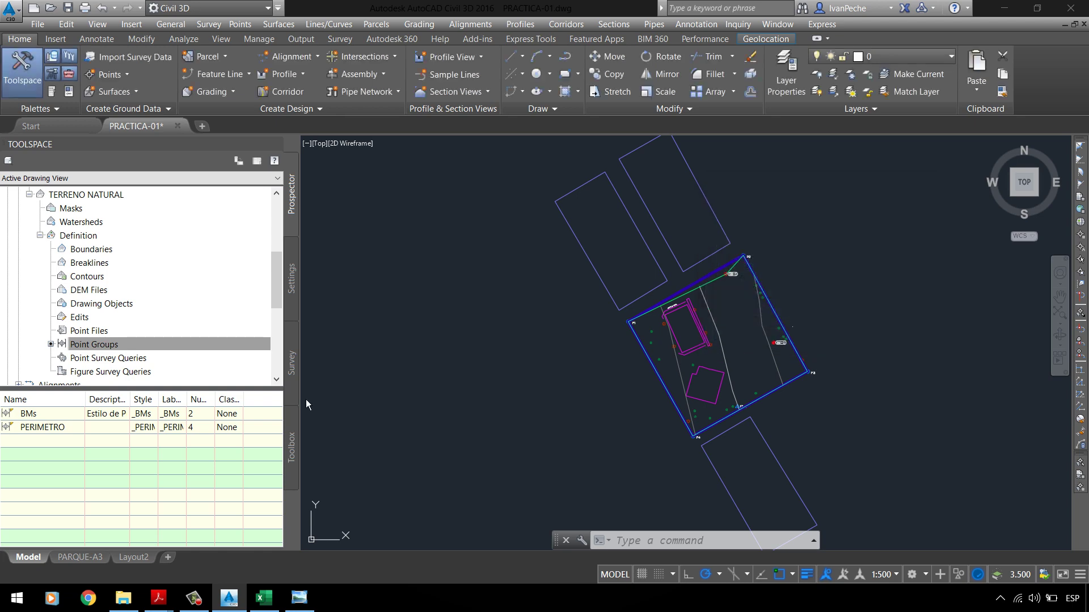
Step: Add the TERRENO NATURAL point group to the surface
right_click(102, 344)
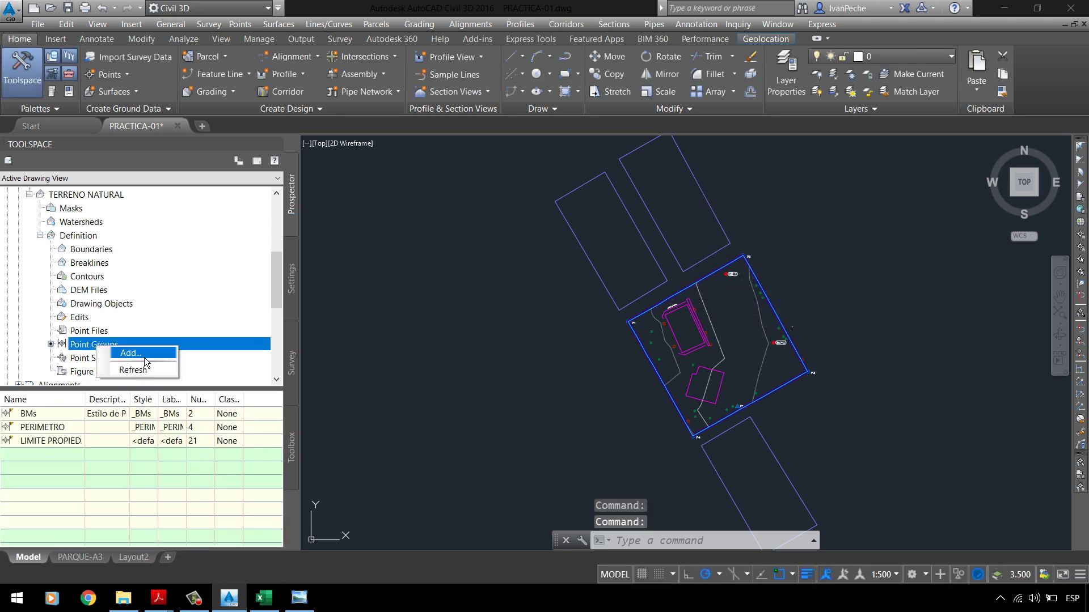
click(156, 352)
click(749, 244)
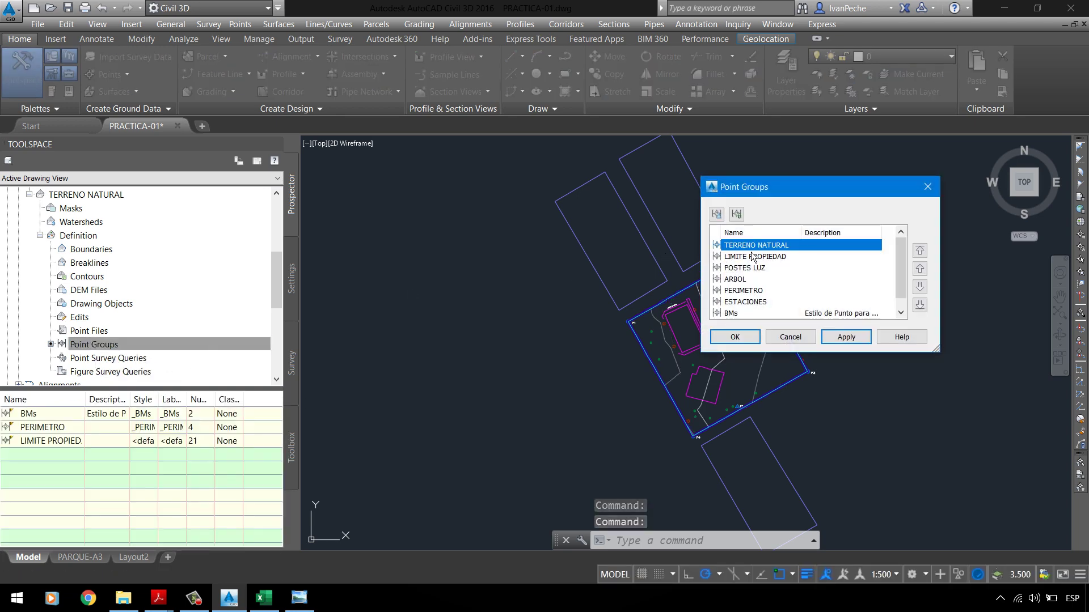
click(734, 337)
scroll(703, 356, up, 4)
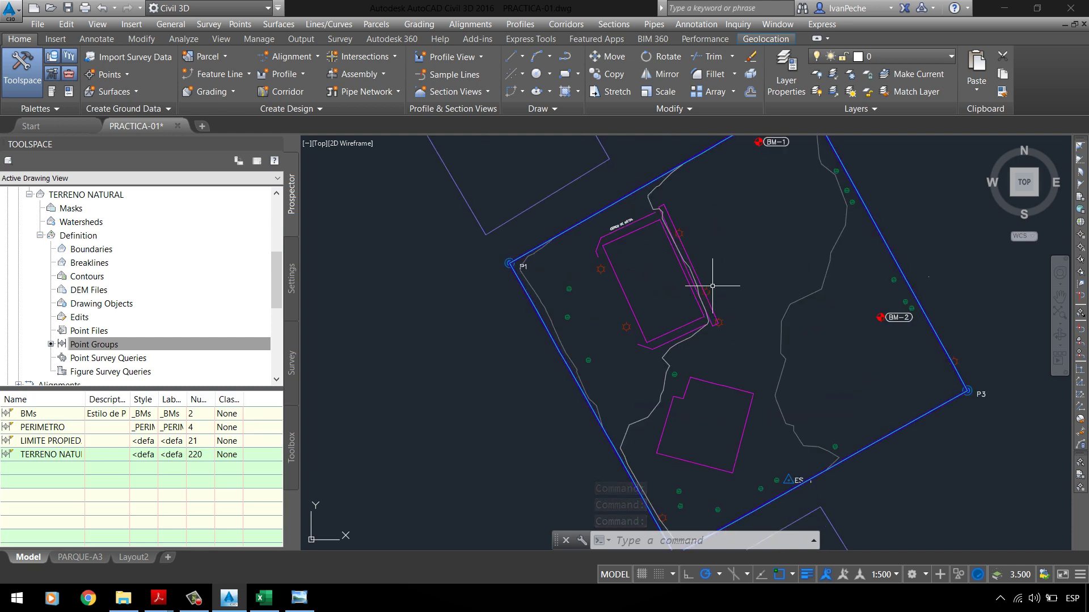
click(45, 421)
click(46, 428)
click(51, 441)
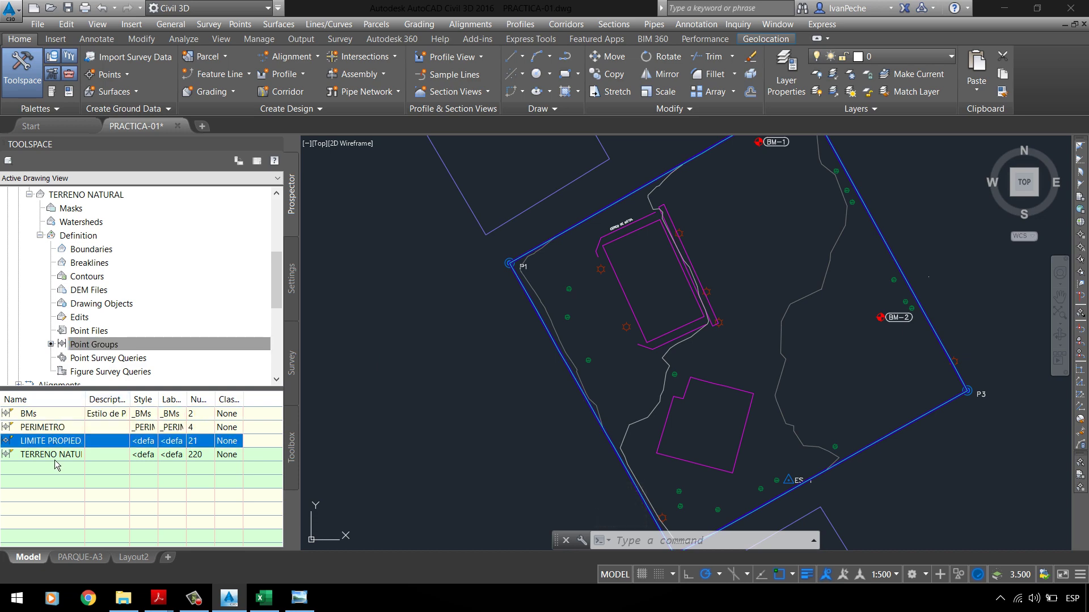
click(54, 455)
mouse_move(168, 608)
click(77, 527)
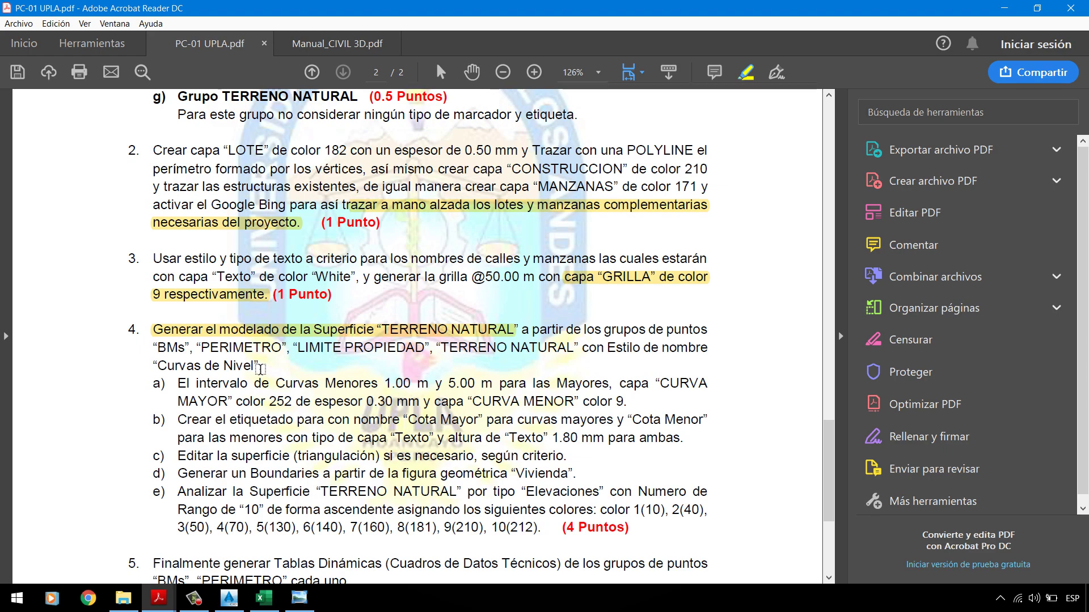
click(1004, 7)
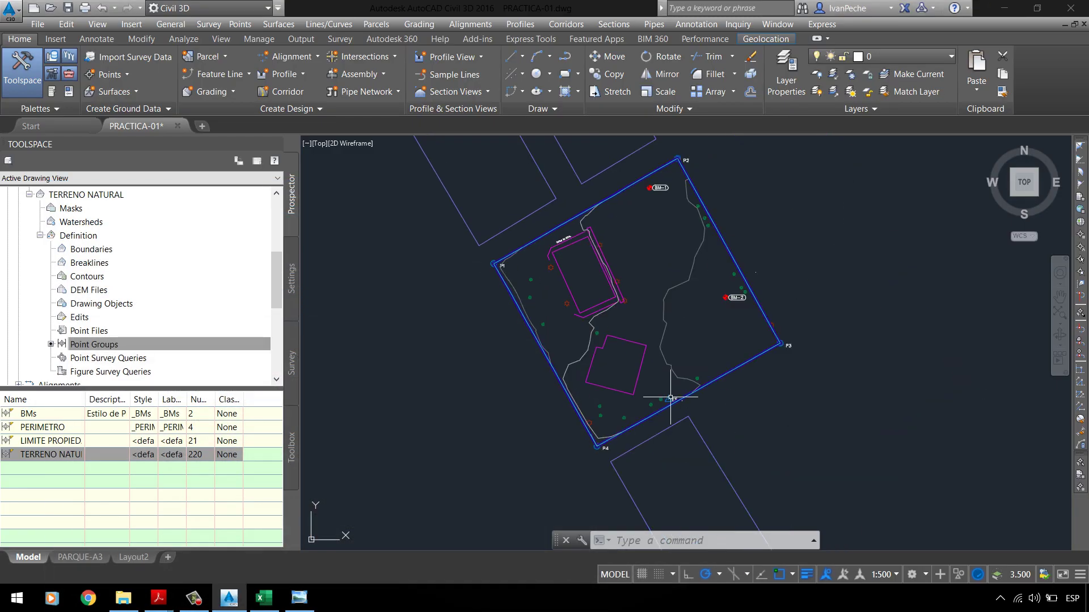
scroll(661, 390, up, 4)
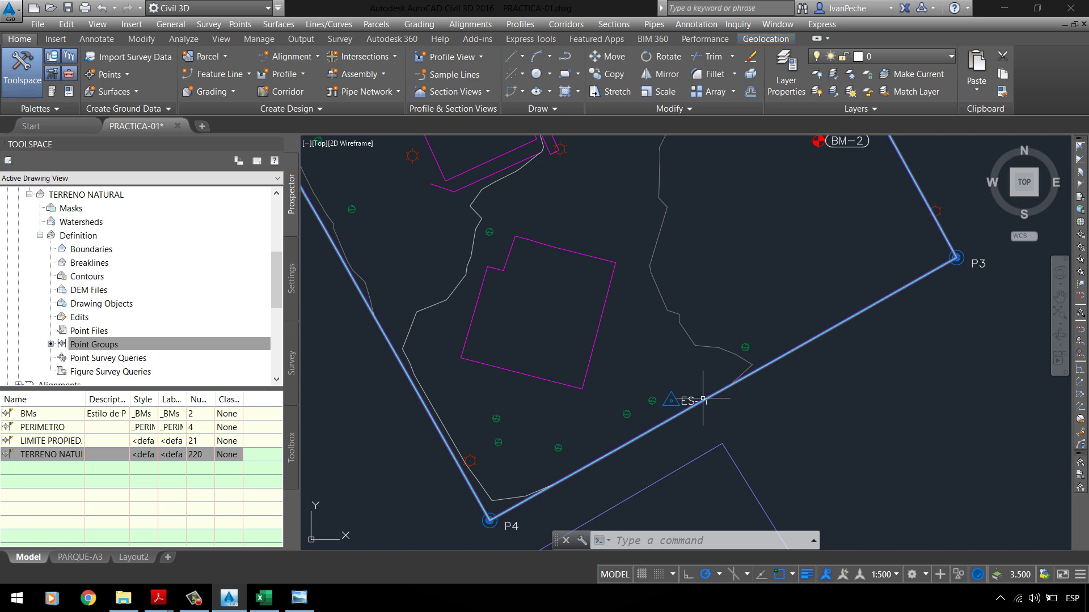
scroll(706, 398, up, 3)
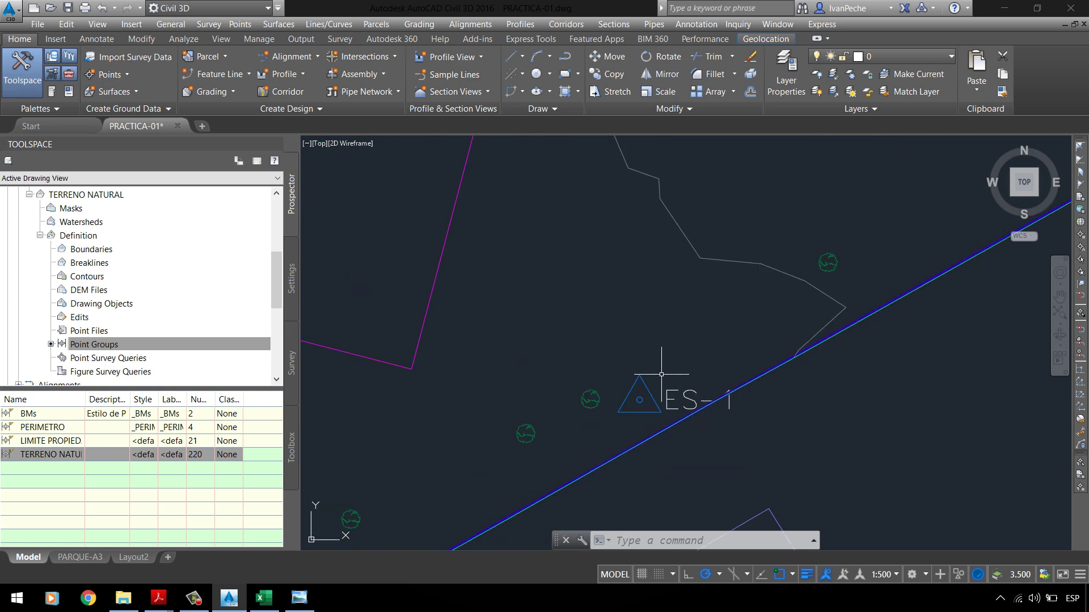
scroll(658, 375, down, 5)
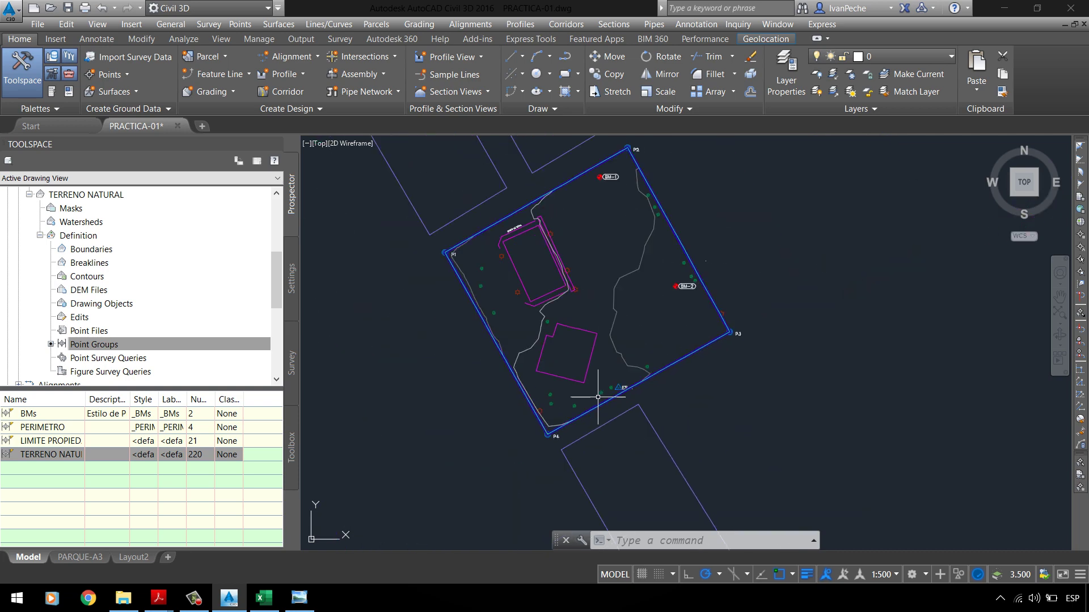
scroll(96, 277, up, 2)
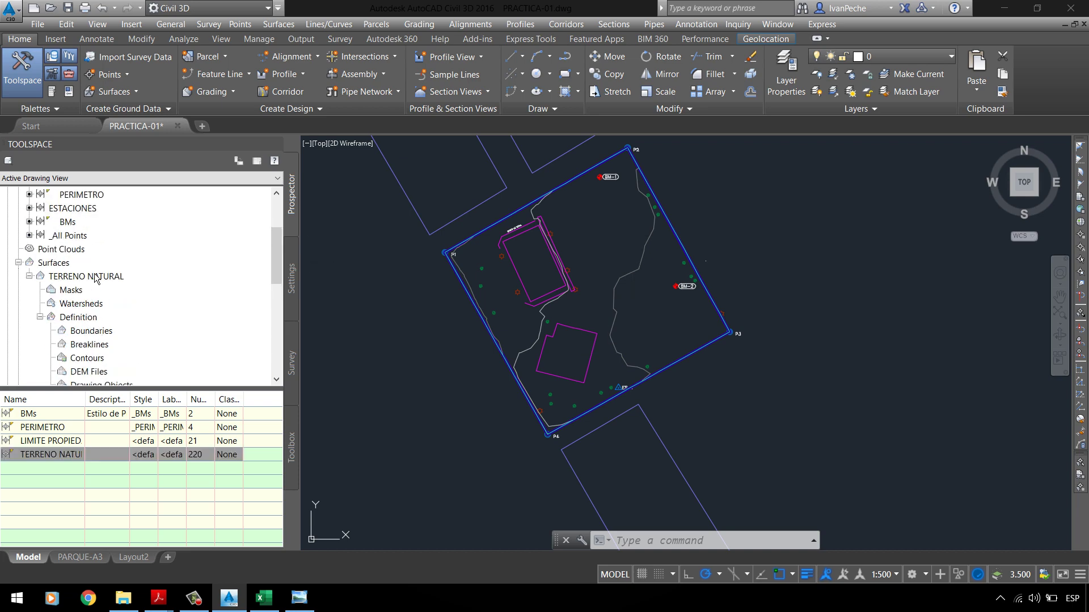
scroll(88, 266, up, 3)
click(78, 274)
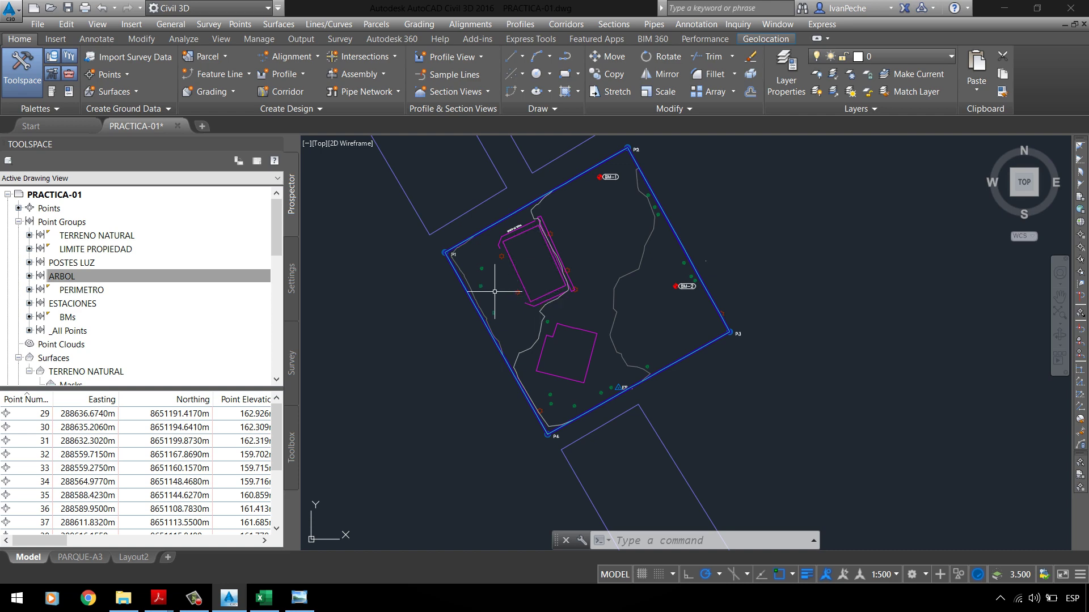
scroll(618, 390, up, 8)
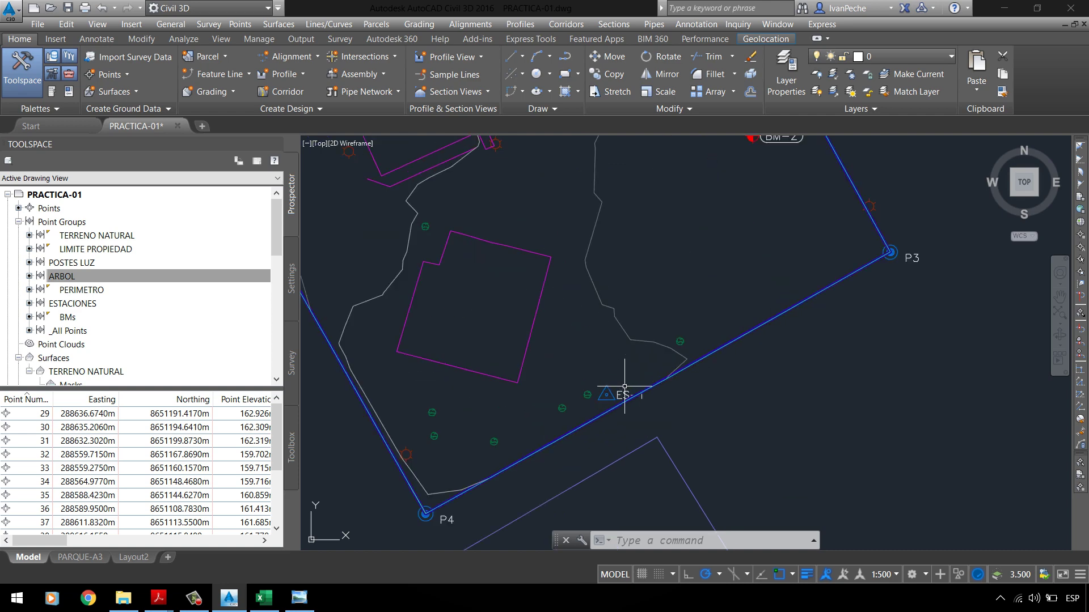
scroll(596, 392, down, 5)
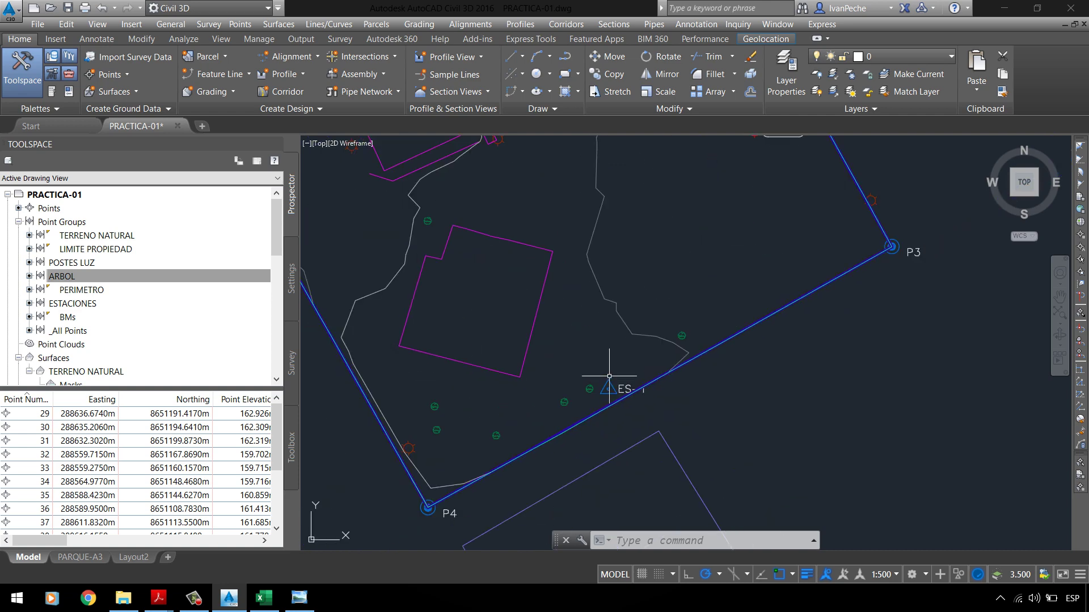
scroll(595, 377, down, 2)
scroll(432, 188, up, 4)
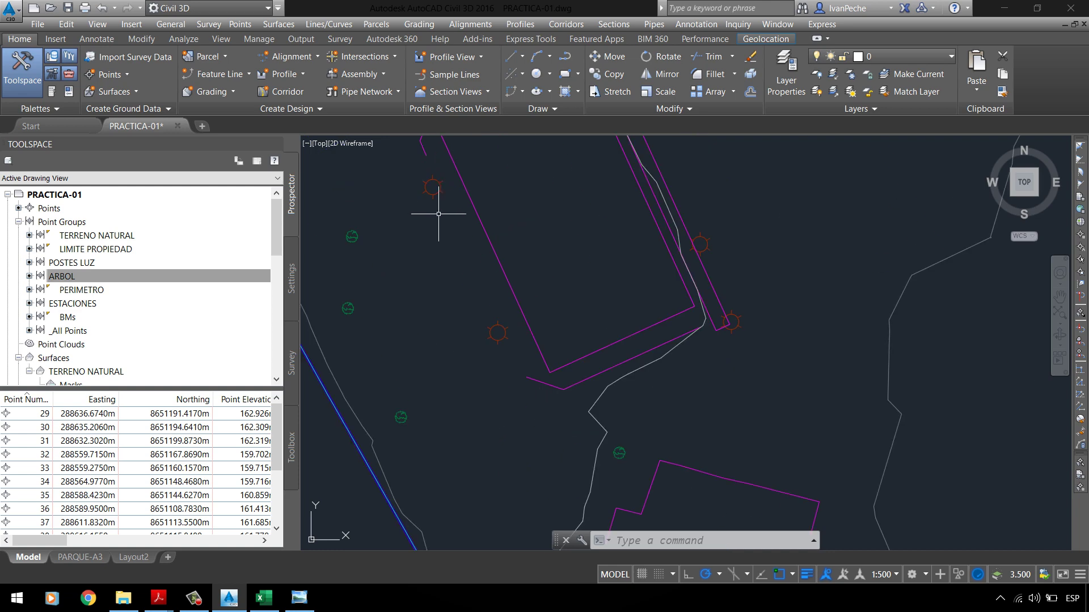
mouse_move(475, 262)
mouse_move(474, 301)
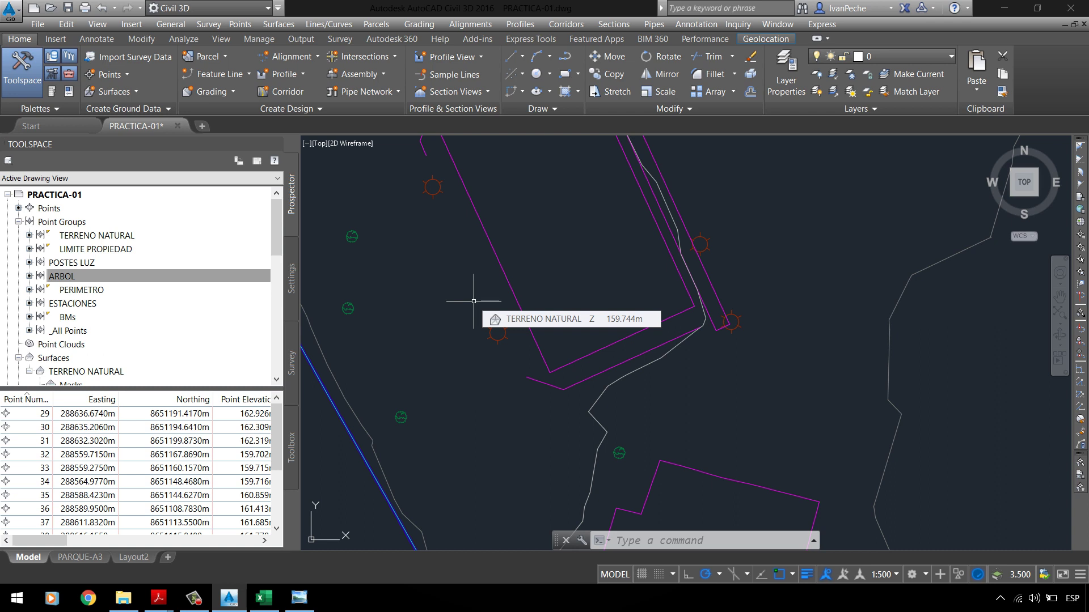
mouse_move(534, 262)
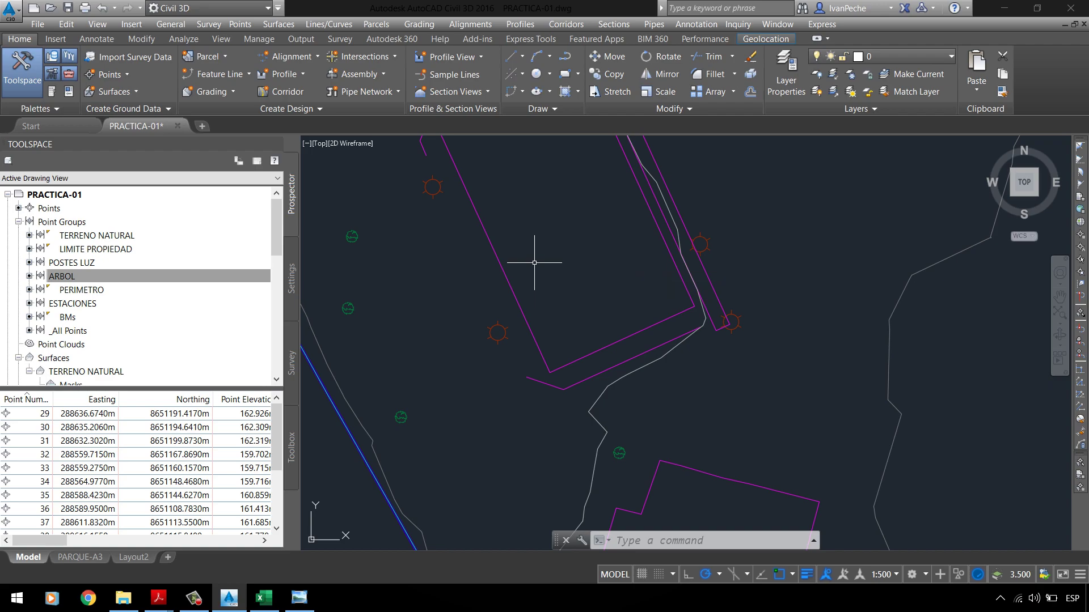
Step: List the surface's Point Groups and widen the Name column to read the group names
click(301, 605)
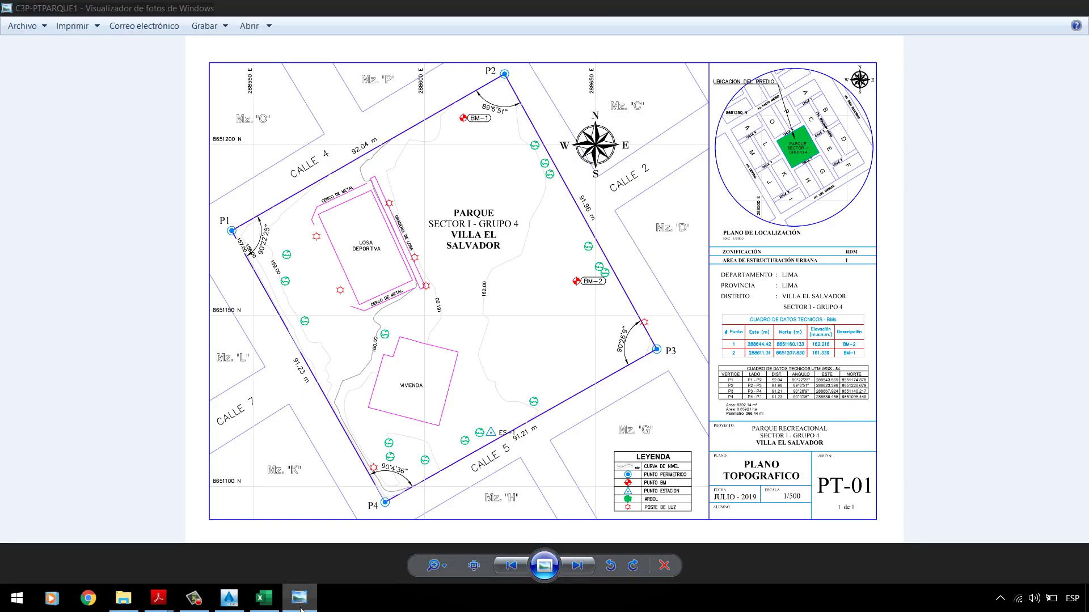
click(301, 606)
scroll(452, 265, down, 3)
scroll(452, 265, down, 3)
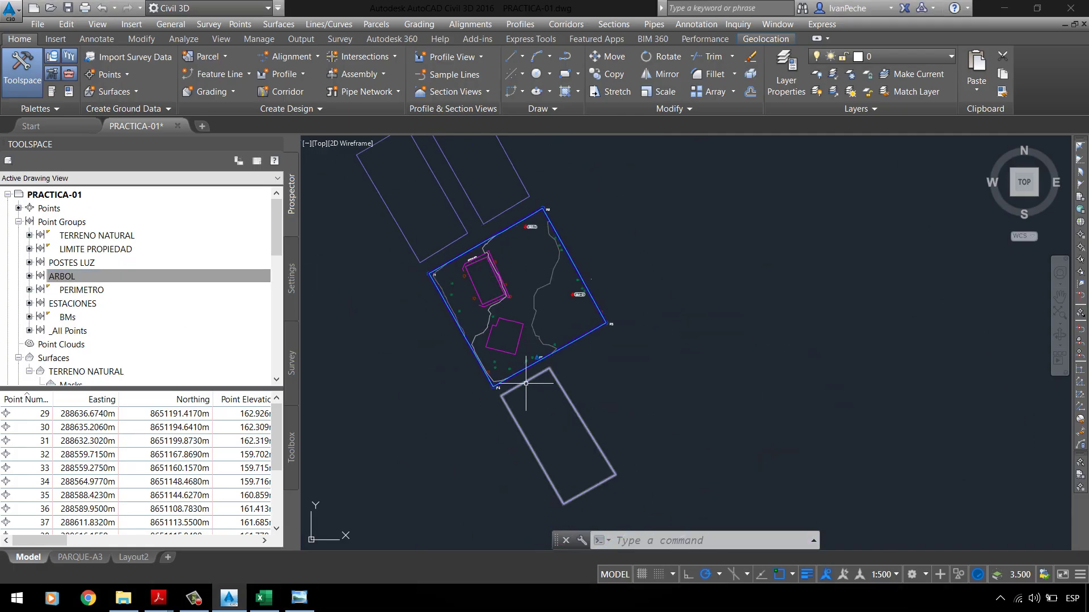
scroll(494, 341, up, 3)
scroll(530, 314, down, 2)
scroll(440, 259, up, 2)
scroll(449, 229, up, 2)
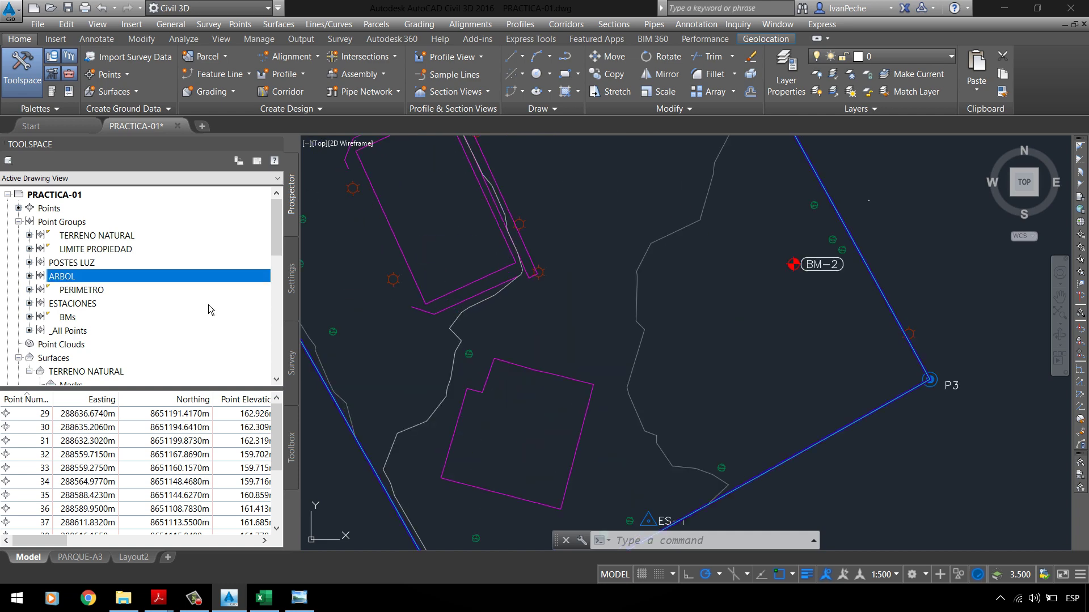
scroll(124, 309, down, 4)
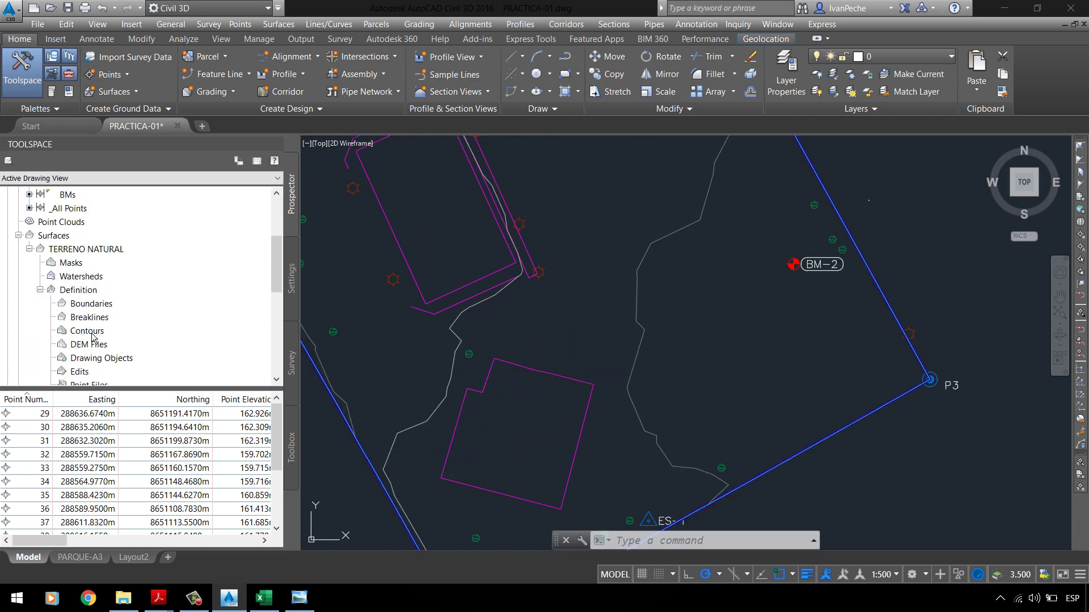
click(86, 359)
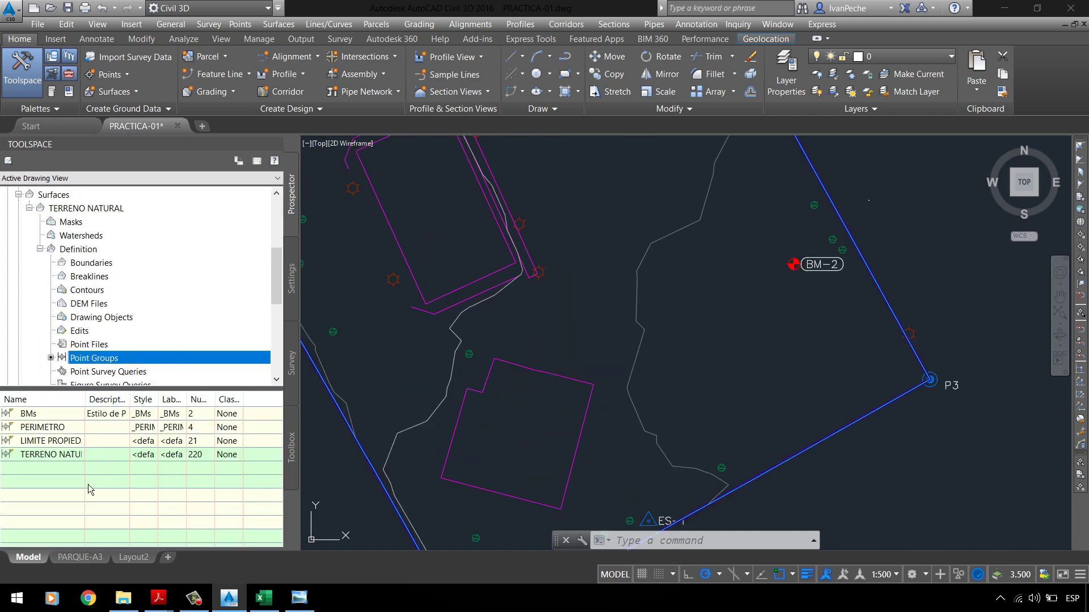
drag(85, 399, 106, 399)
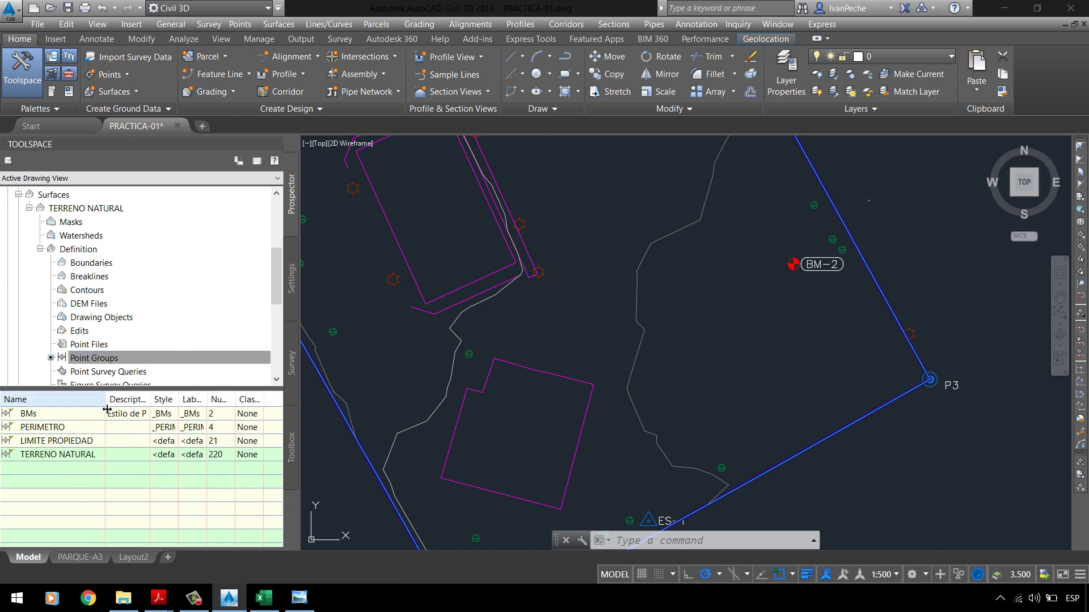
Step: Check the PC-01 UPLA assignment, then select the TERRENO NATURAL surface
mouse_move(159, 592)
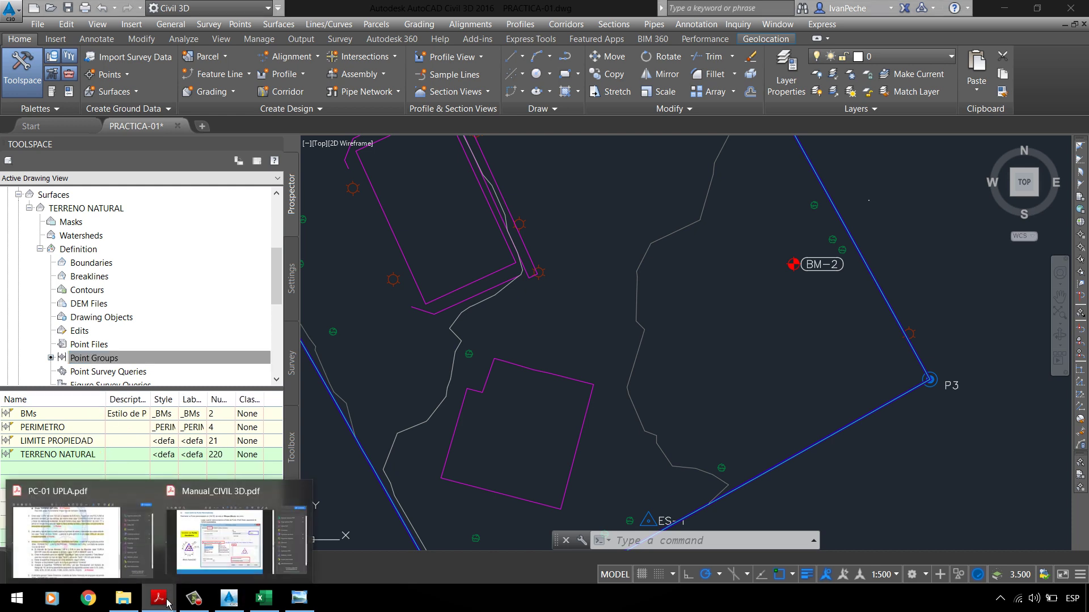
click(161, 564)
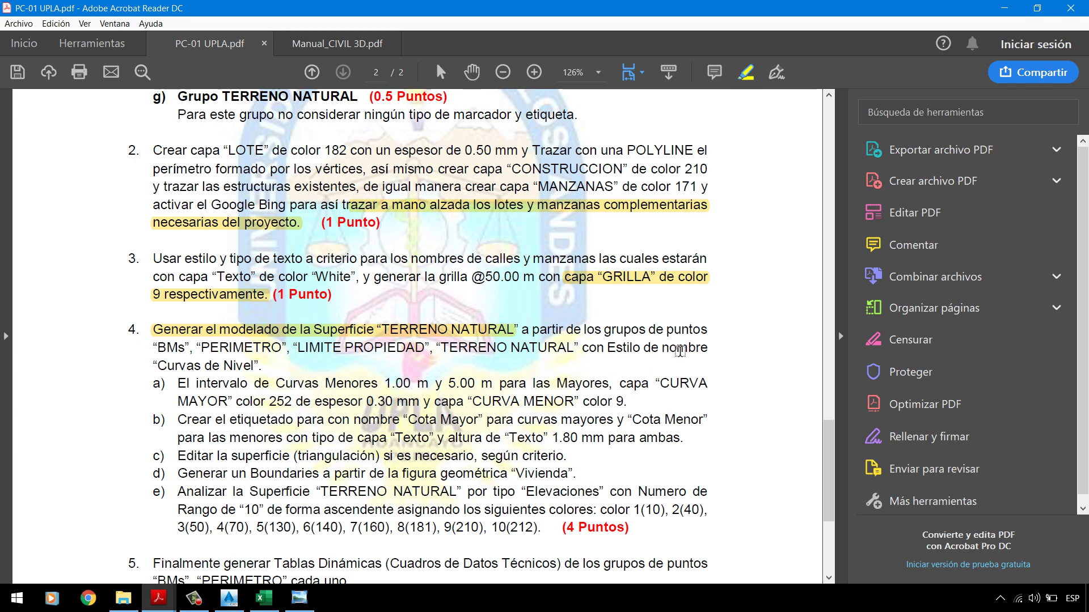
click(1003, 8)
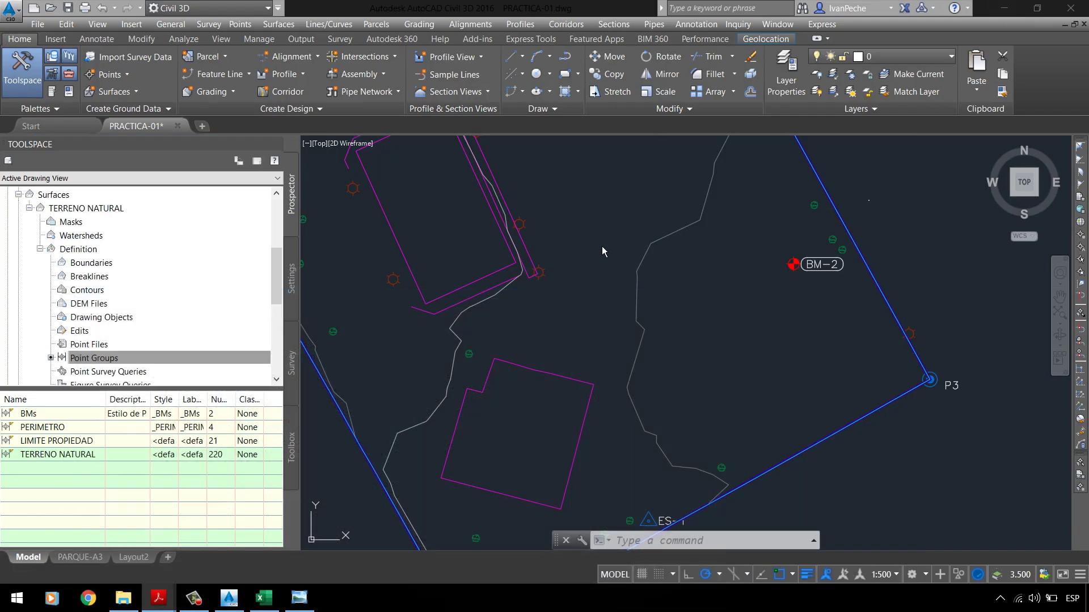
scroll(603, 261, down, 2)
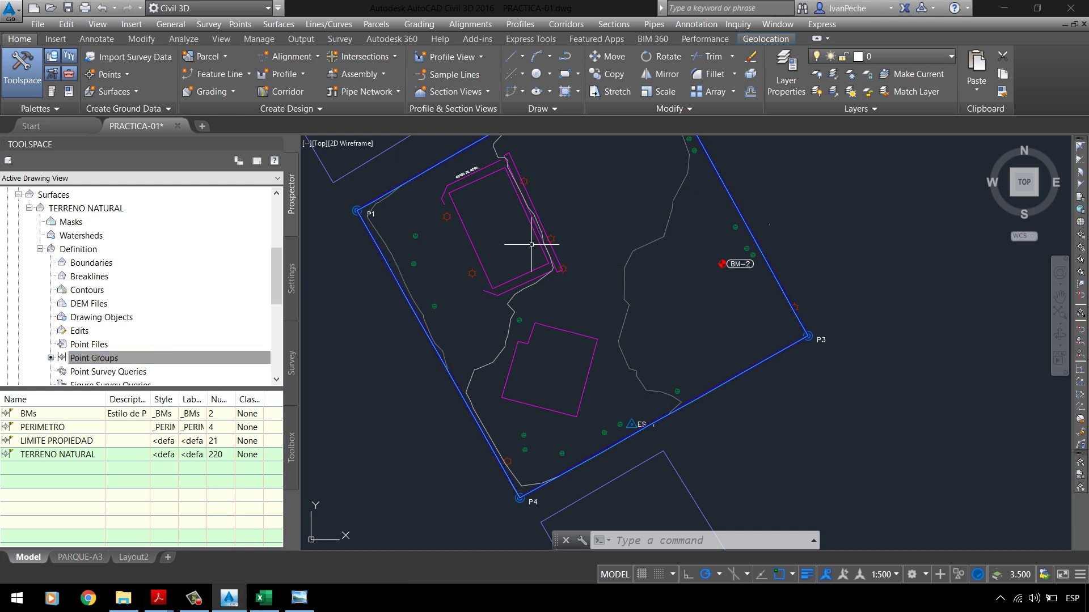
scroll(139, 266, up, 2)
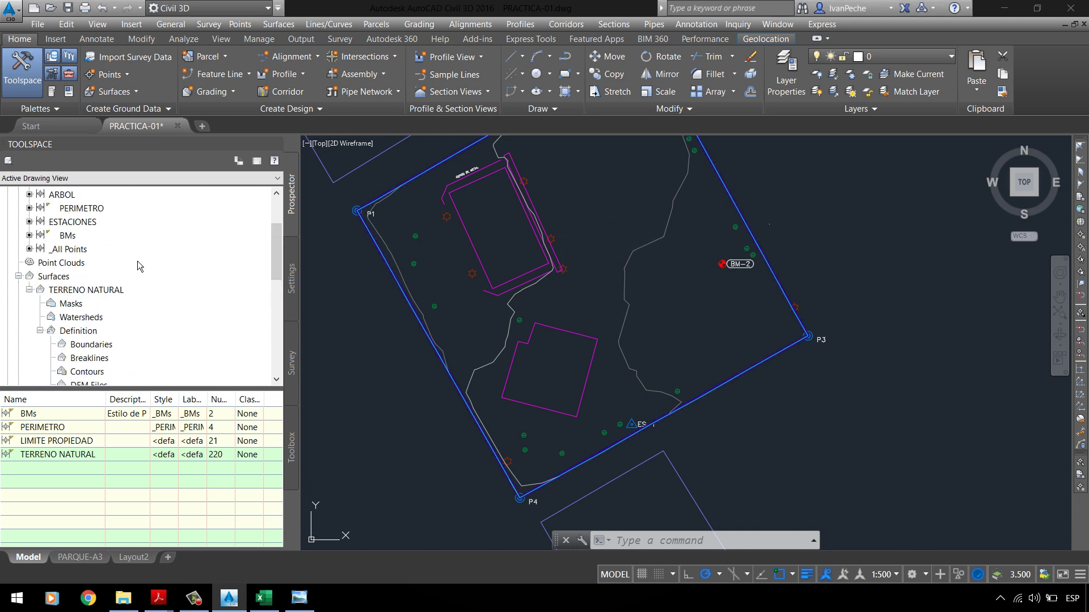
click(80, 292)
Step: Set the surface description to 'SUPERFICIE DE PARQUE UBICADA EN VILLA EL SALVADOR' in Surface Properties
right_click(103, 301)
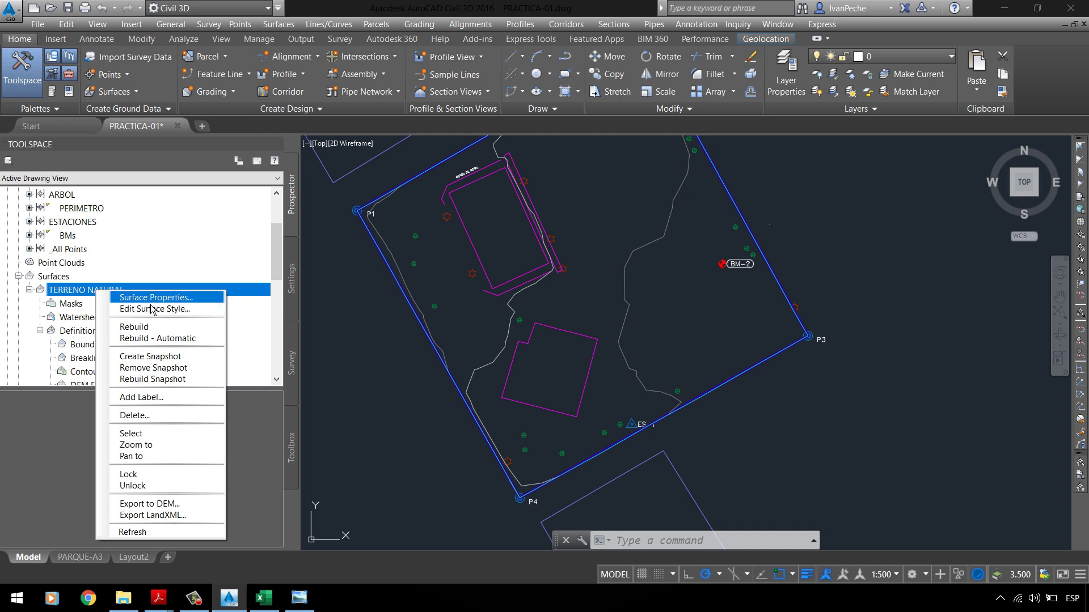
click(151, 306)
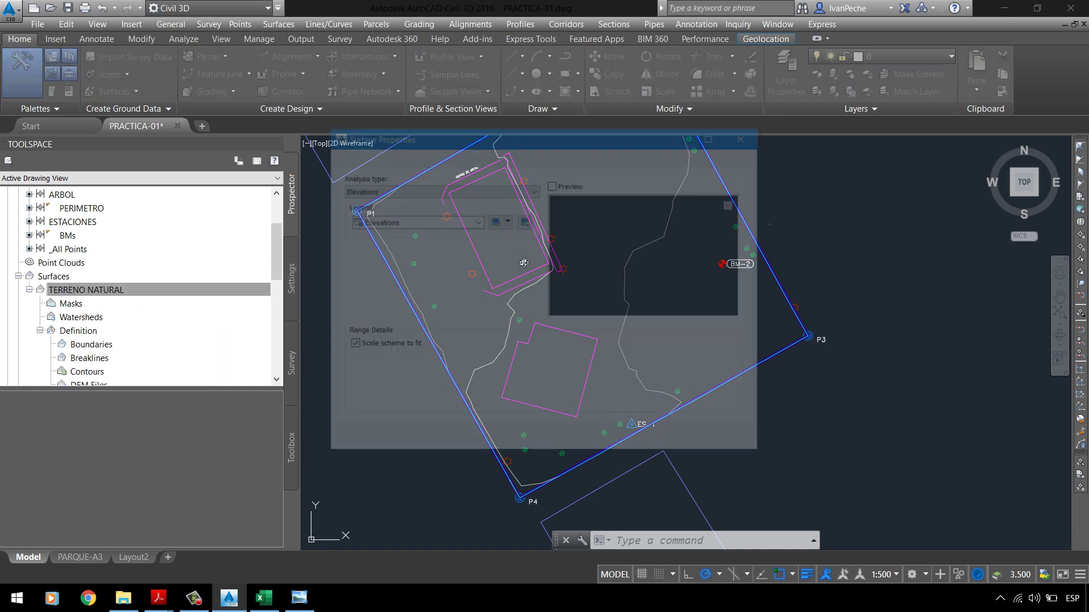
drag(562, 135, 644, 133)
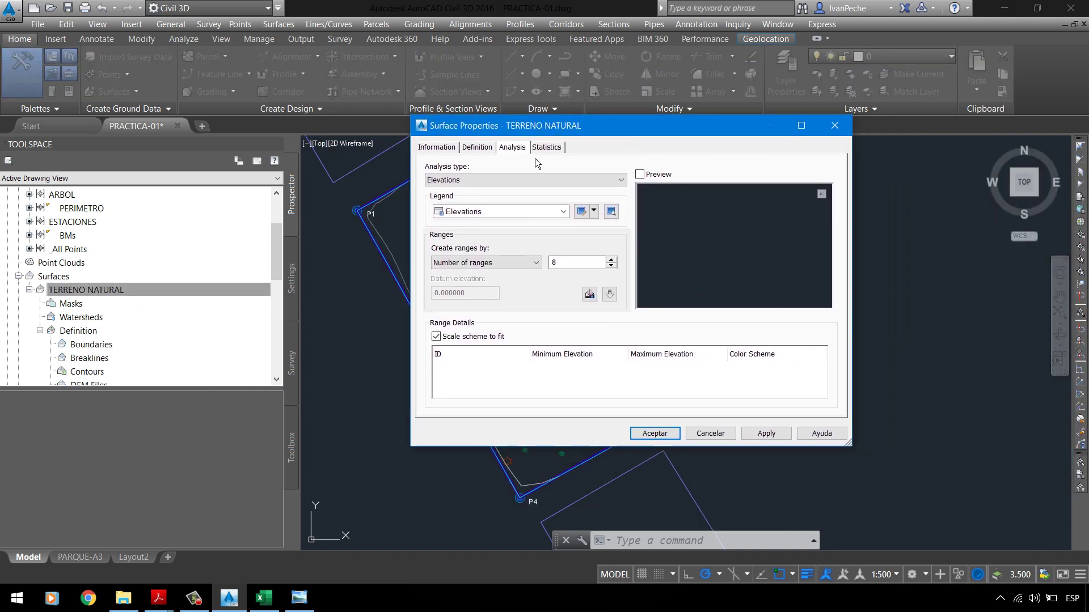
click(479, 148)
click(436, 147)
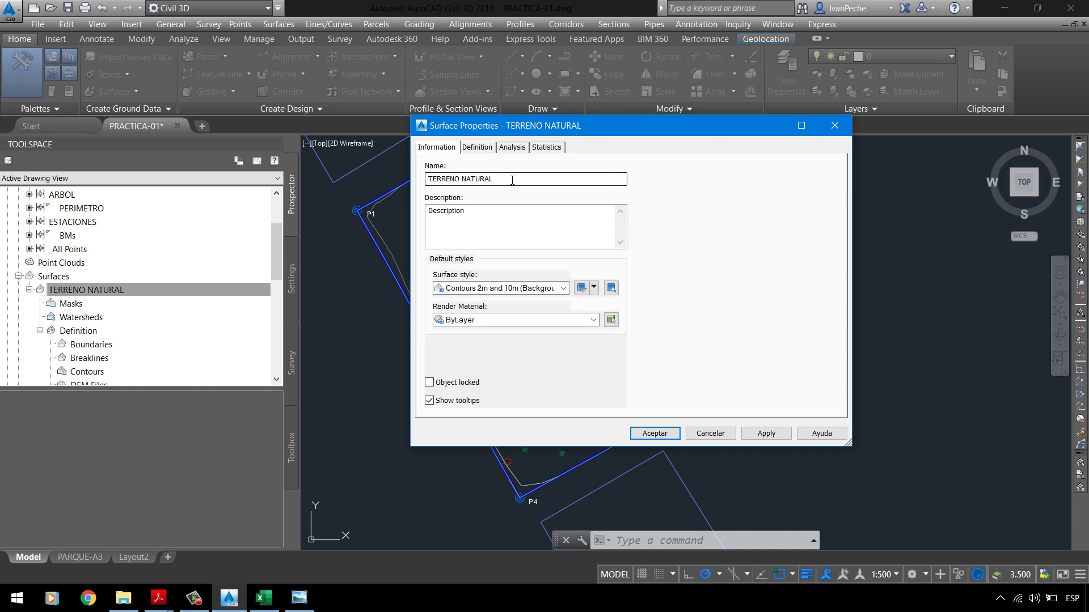
click(506, 223)
double_click(547, 212)
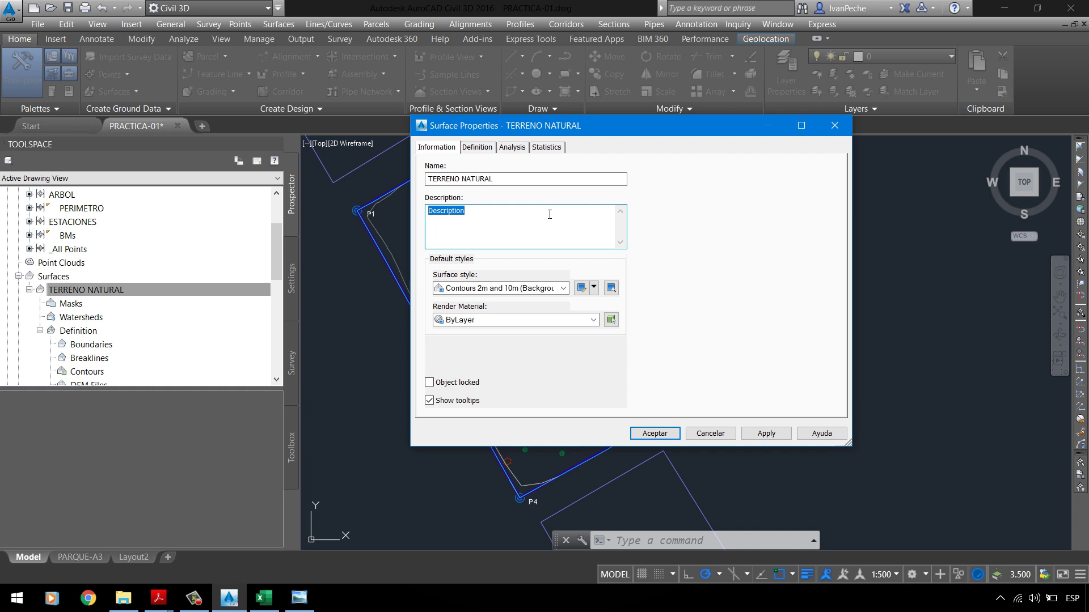
text(E)
text(SUP)
text(ERFICE )
text(E DE PARQ)
text(UE UBICA)
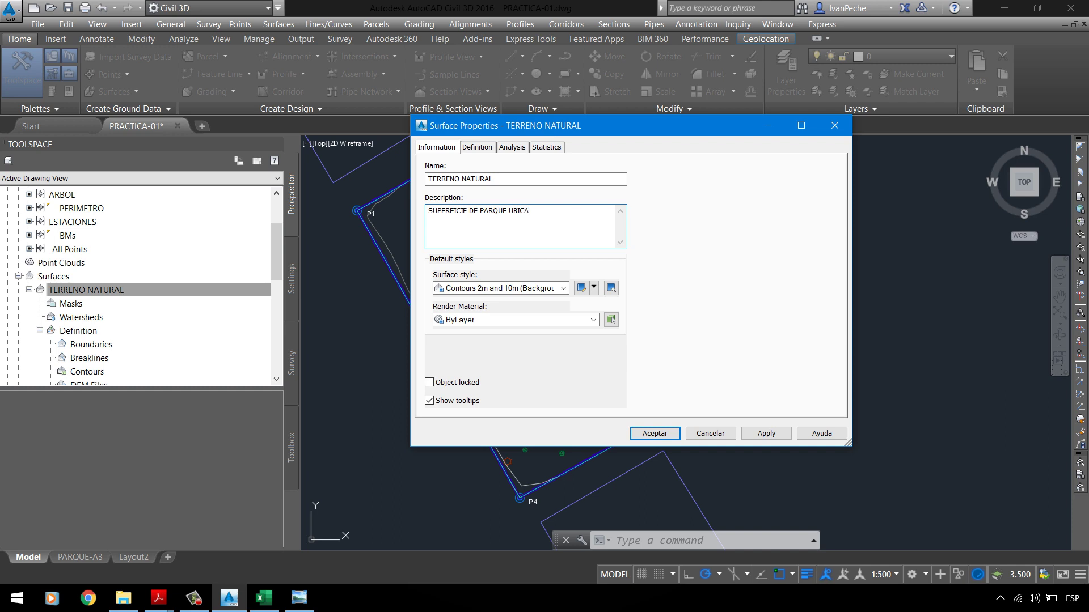
text(DA EN VILLA EL SALAVD)
key(BackSpace)
key(BackSpace)
key(BackSpace)
text(VADOR)
Step: Choose Contours 1m and 5m (Design) as the surface style
click(536, 289)
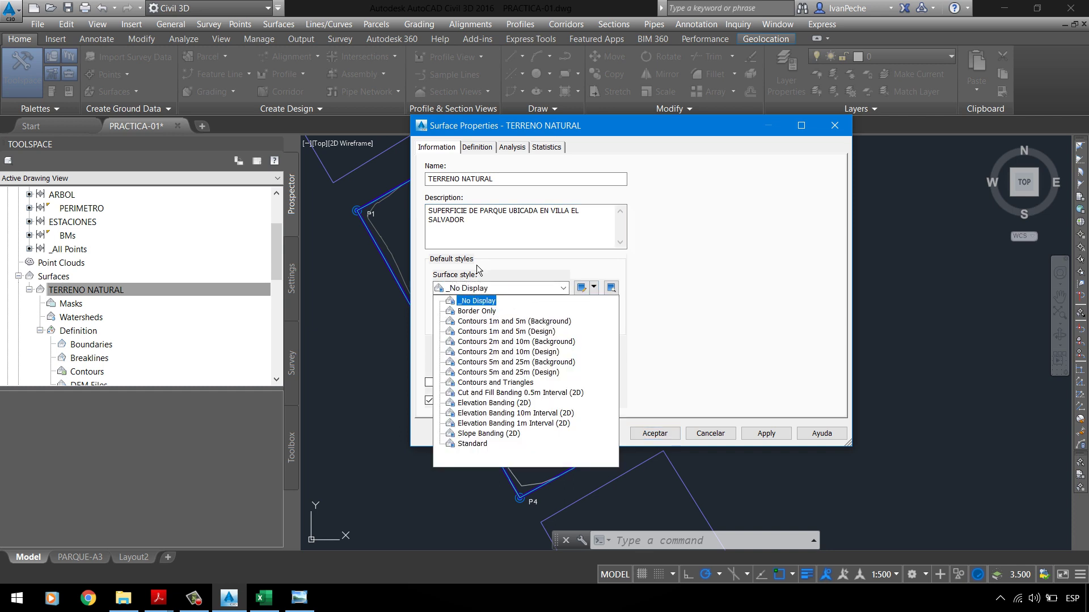
click(499, 341)
click(482, 289)
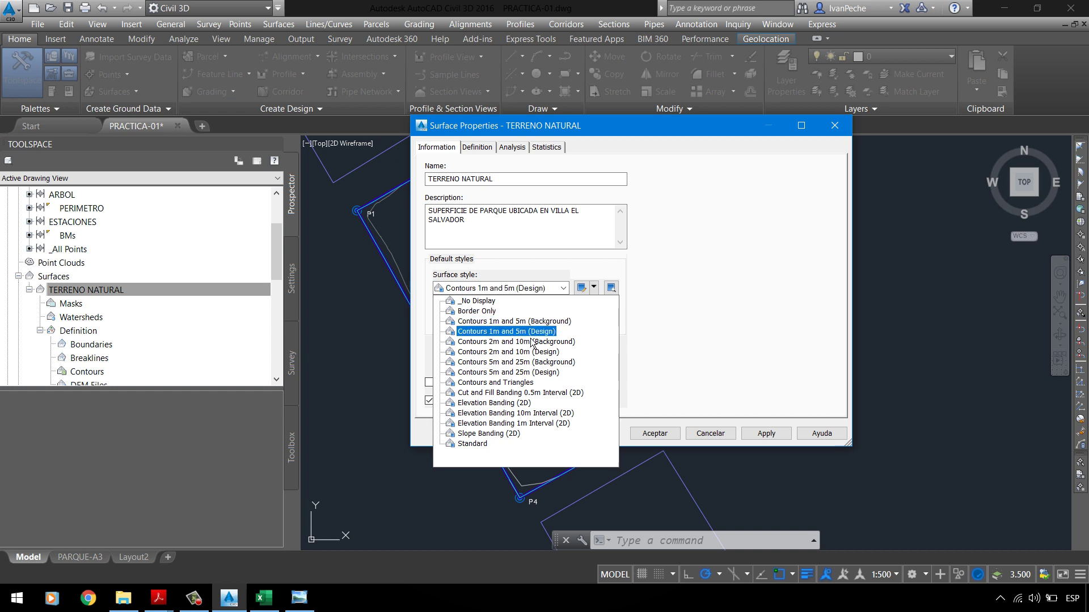
click(538, 335)
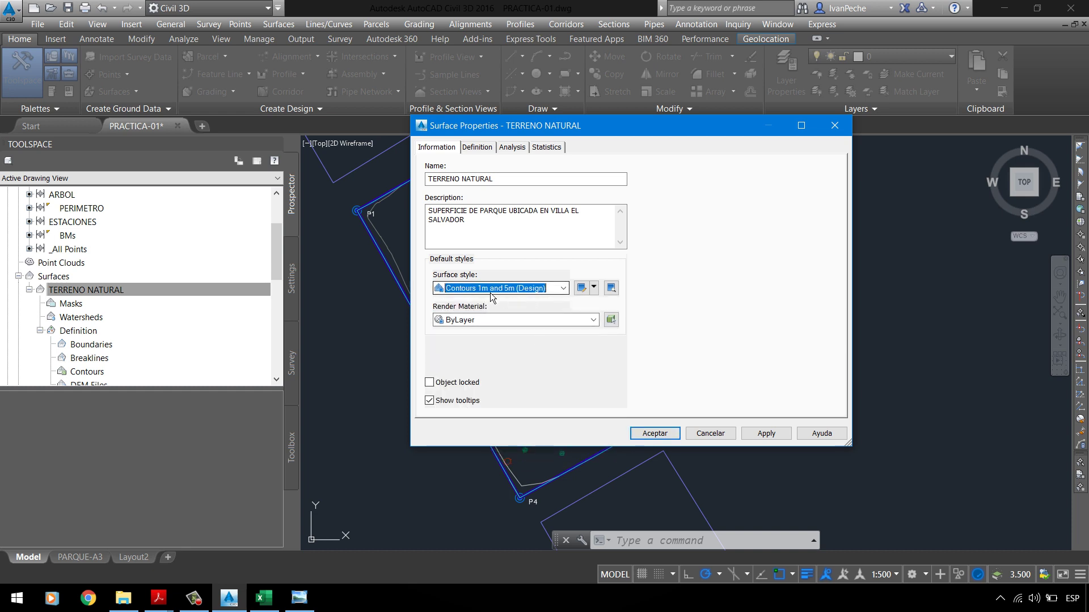
click(596, 288)
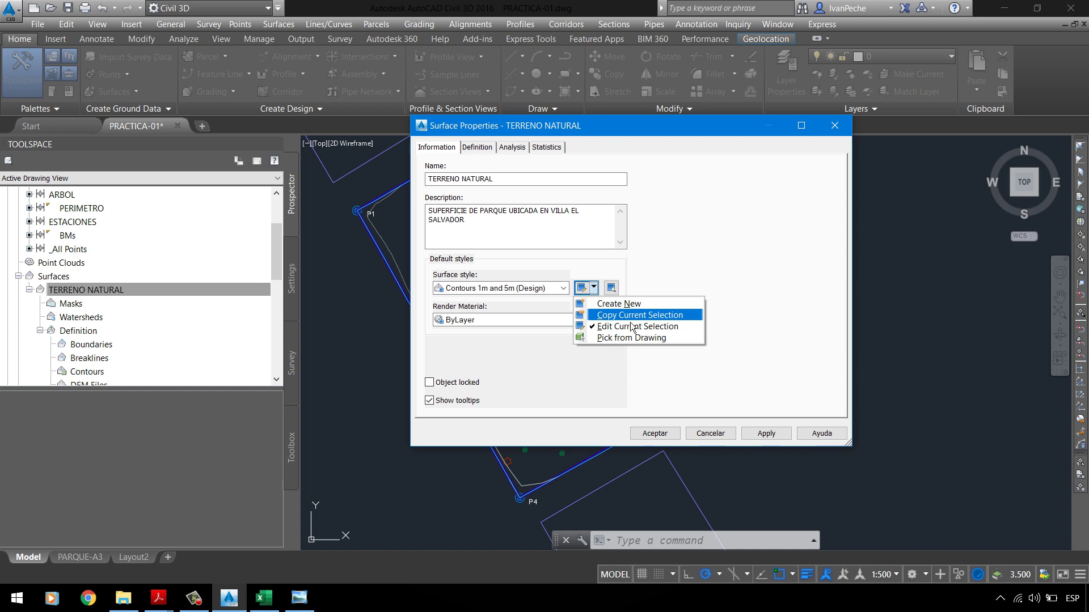
Step: Copy the current style and rename the copy to _CURVAS DE NIVEL
click(631, 319)
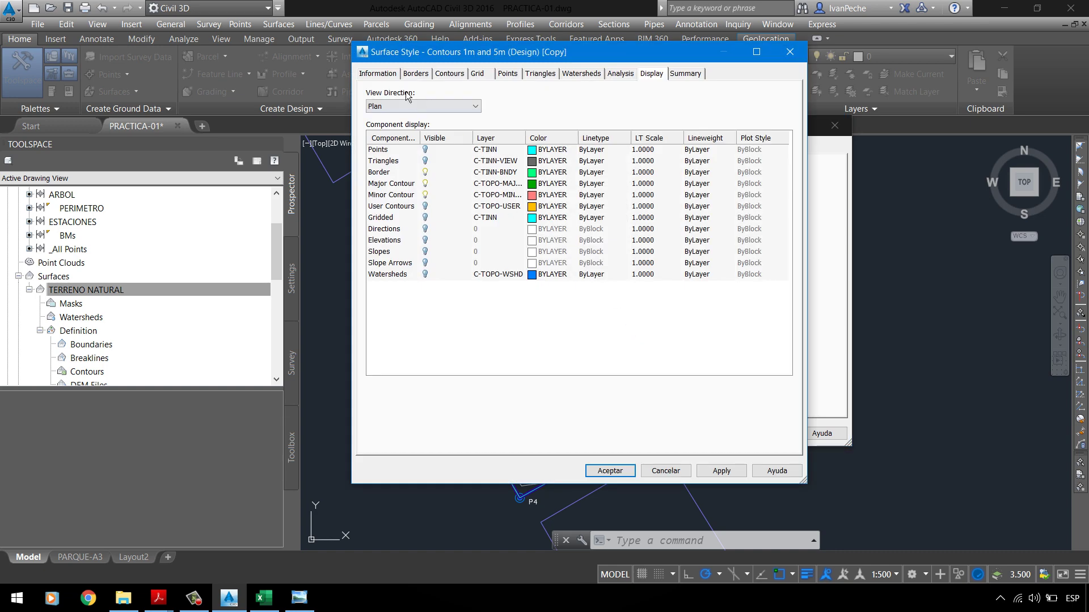
click(395, 82)
drag(529, 106, 315, 106)
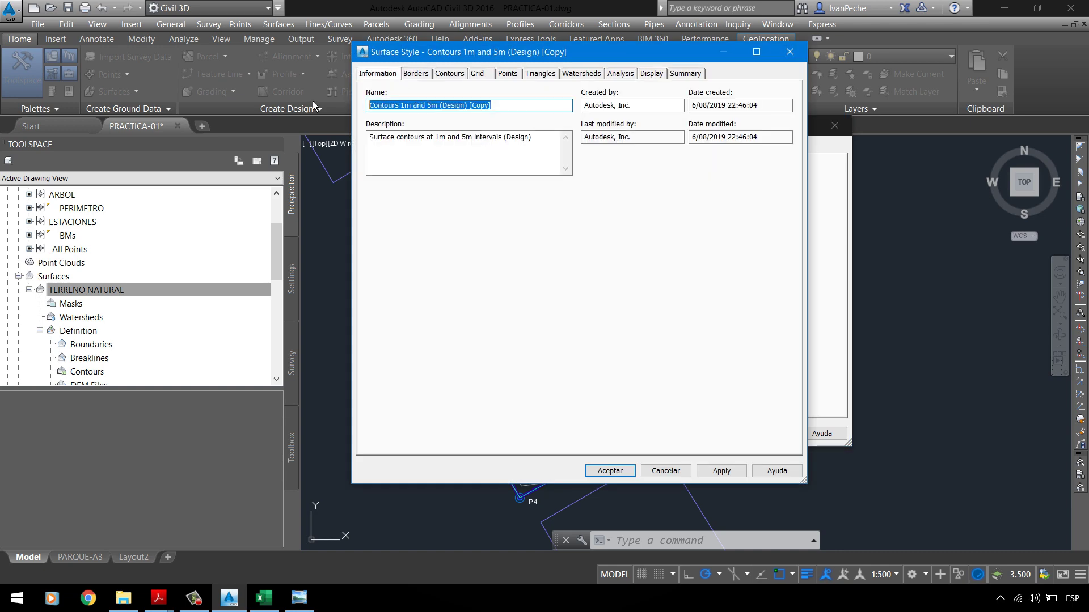
key(BackSpace)
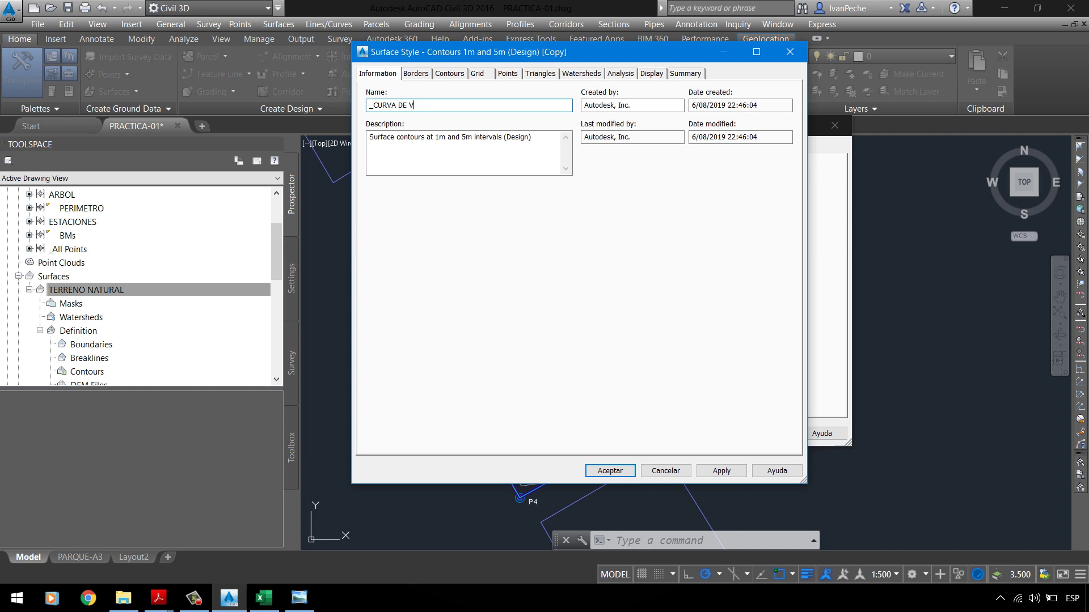
text(_CURVA DE NIVEL)
click(159, 598)
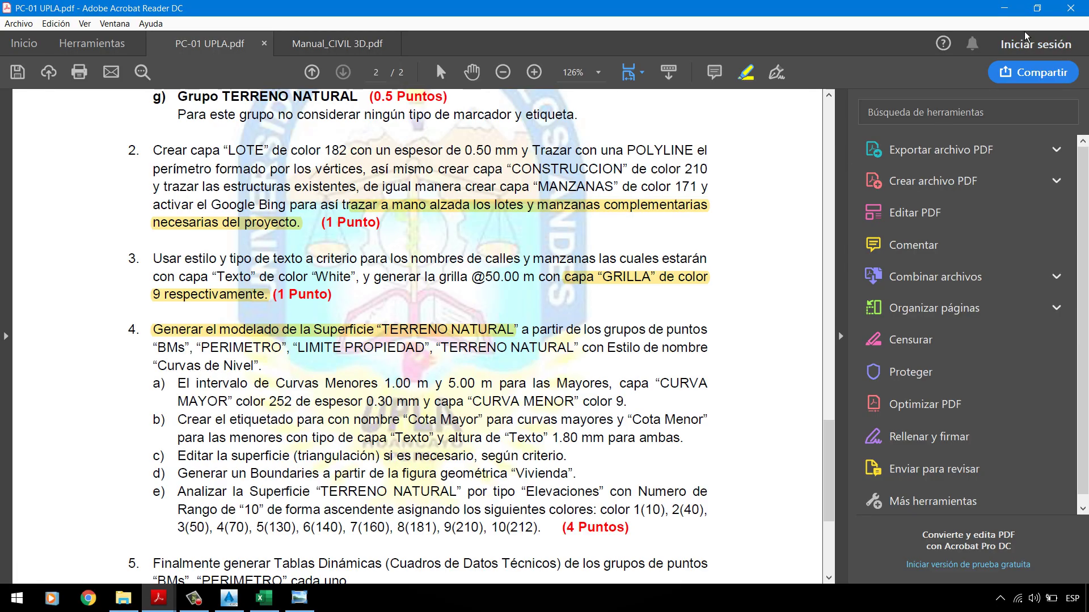
click(1004, 8)
click(404, 111)
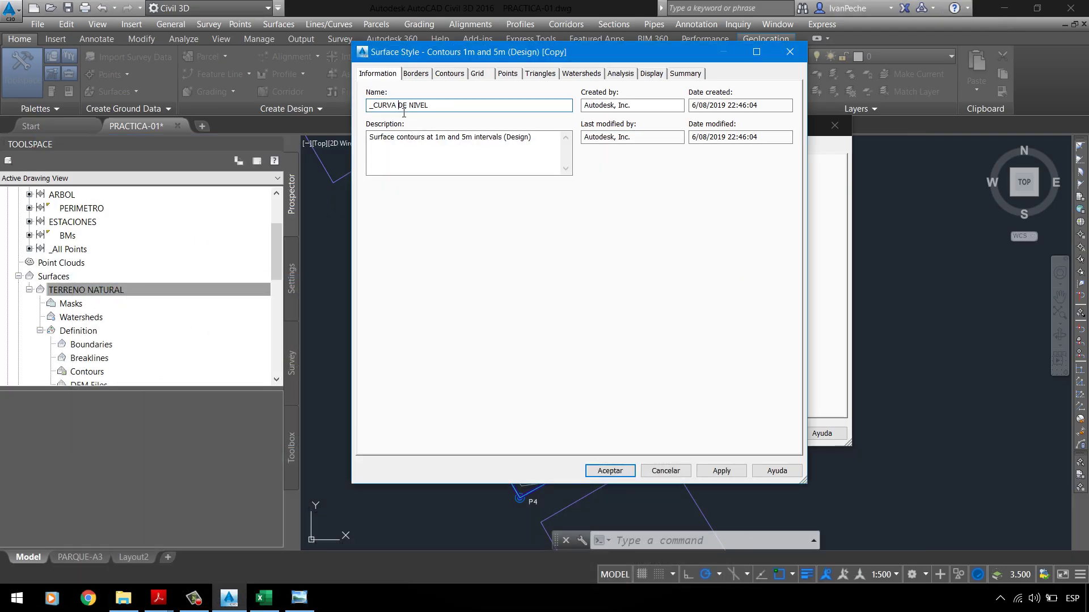
text(S)
Step: Replace the style description with 'CURVAS DE NIVEL PARA PARQUES'
drag(551, 143, 238, 131)
key(BackSpace)
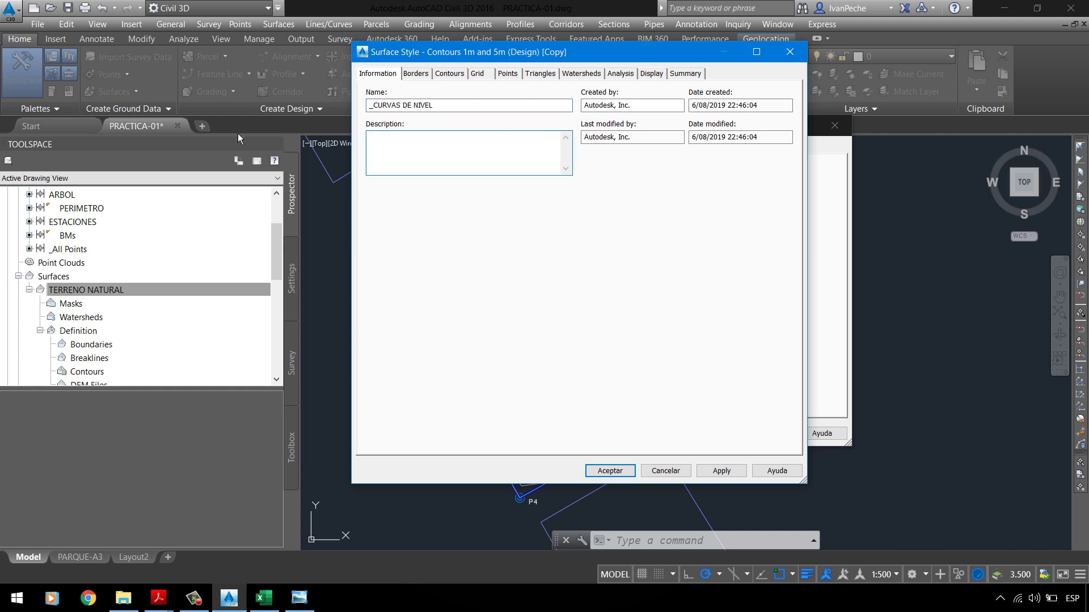
text(CURV)
text(AS DE NIVEL PARA PARQUES)
Step: Check the assignment PDF for the required contour settings
click(422, 75)
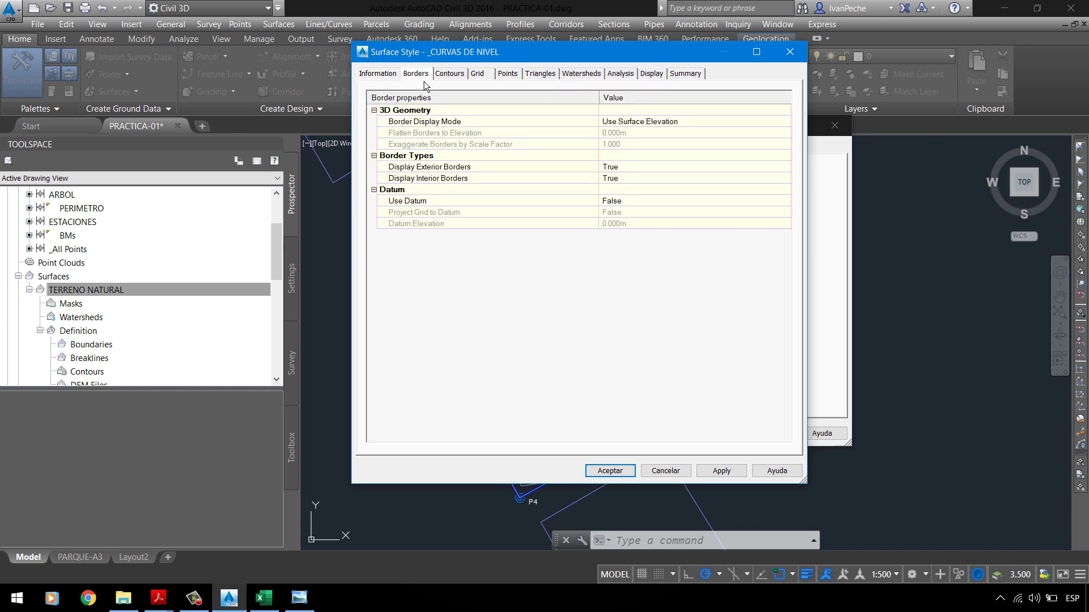
click(457, 76)
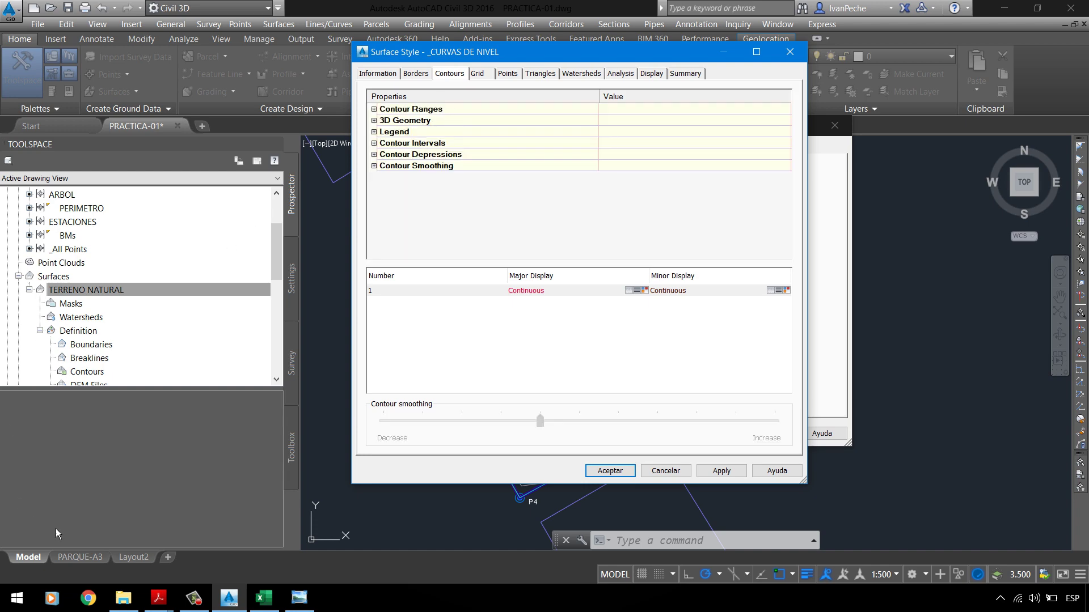
click(159, 599)
click(83, 539)
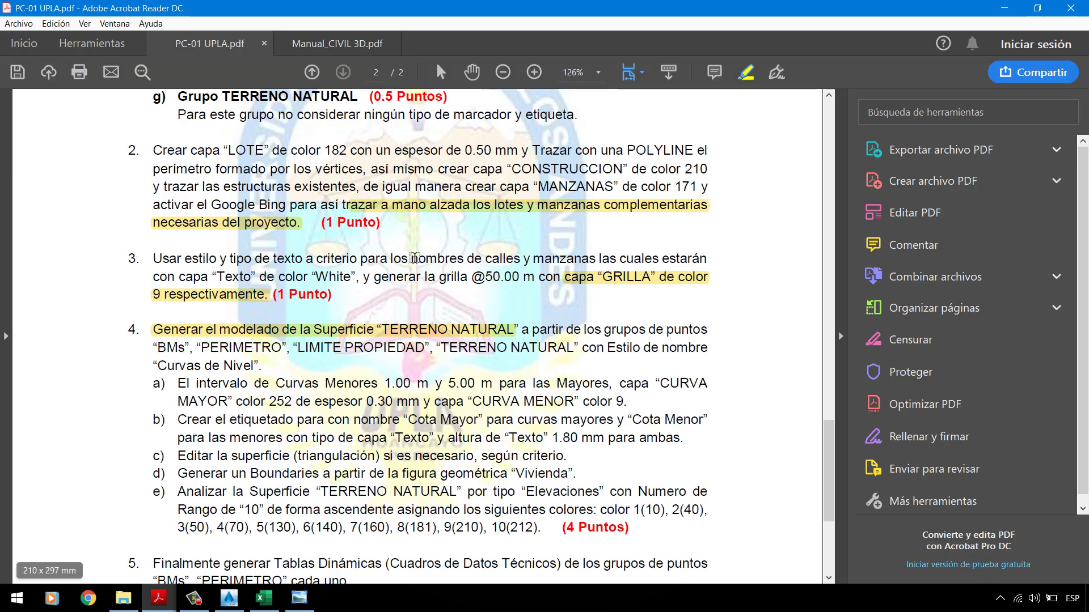
scroll(217, 339, down, 2)
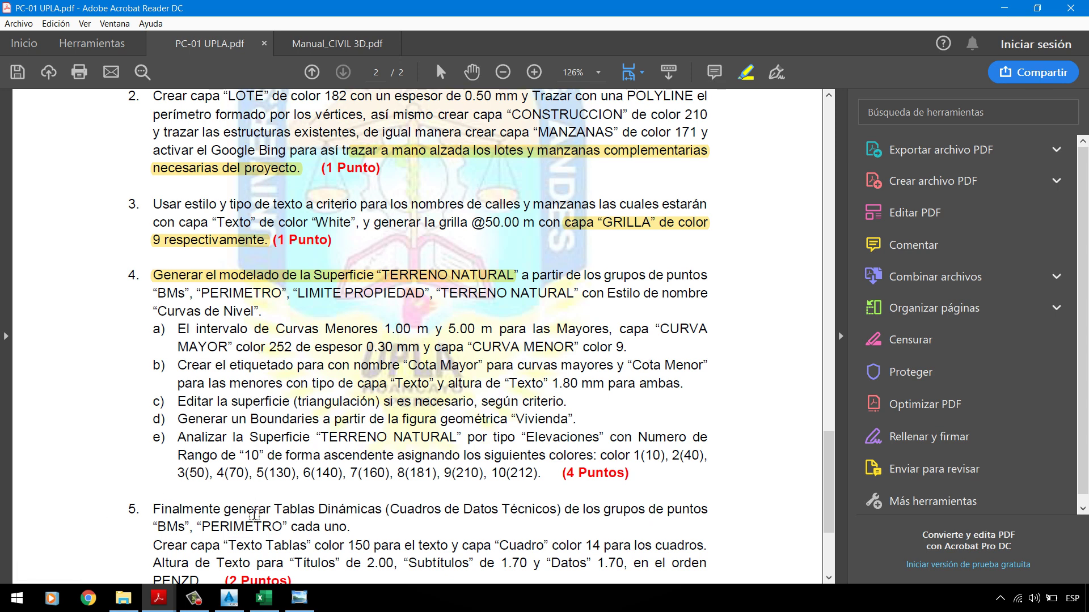
key(alt+Tab)
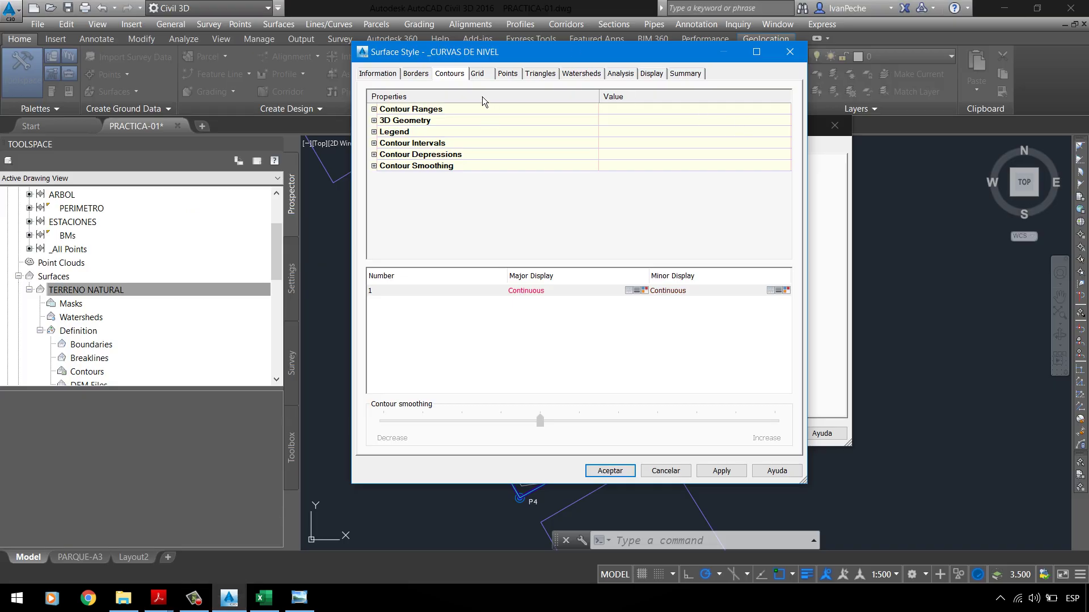
Step: Set the contour intervals to 1 m minor and 5 m major from base elevation 0
click(374, 144)
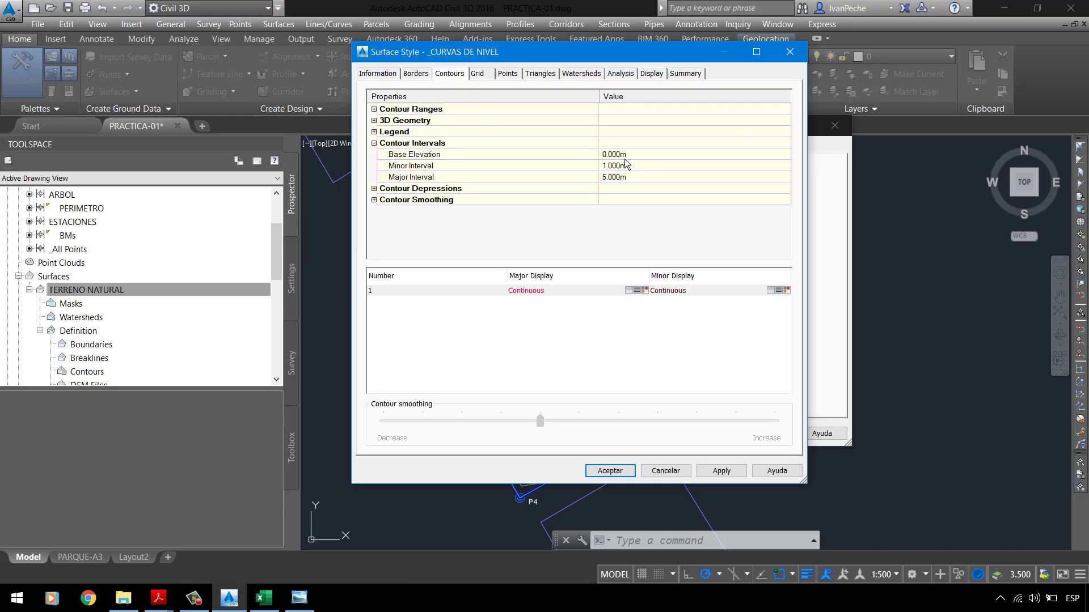
click(467, 160)
click(631, 158)
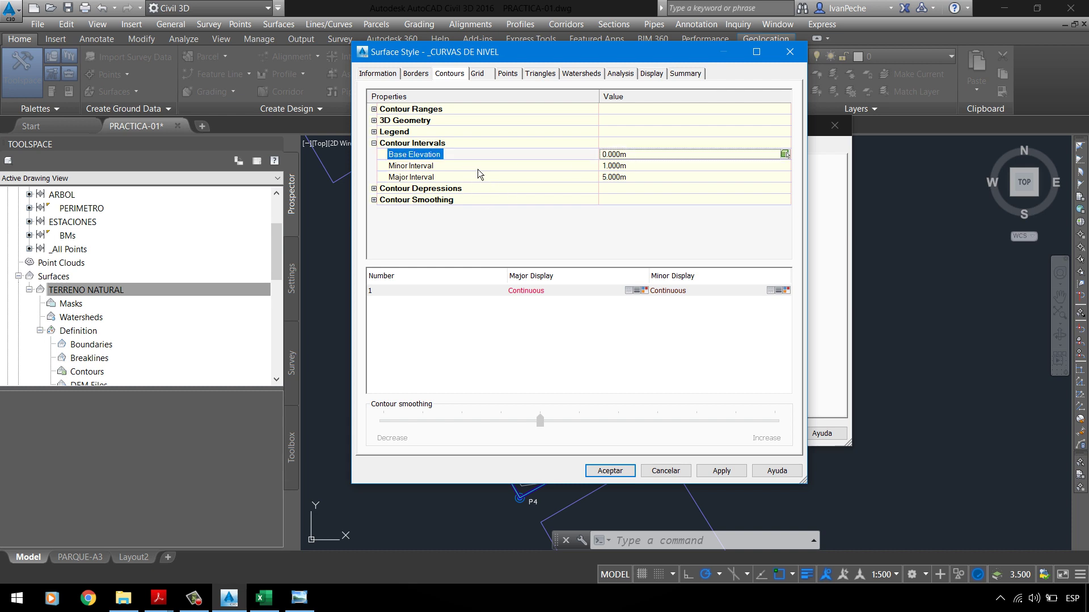
click(663, 165)
text(1)
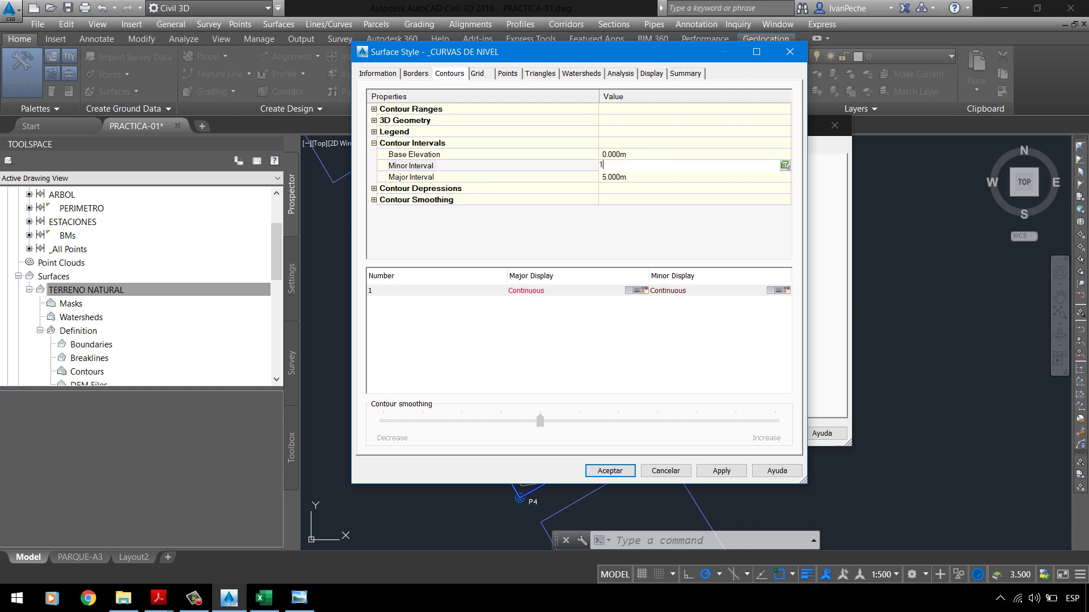
key(Return)
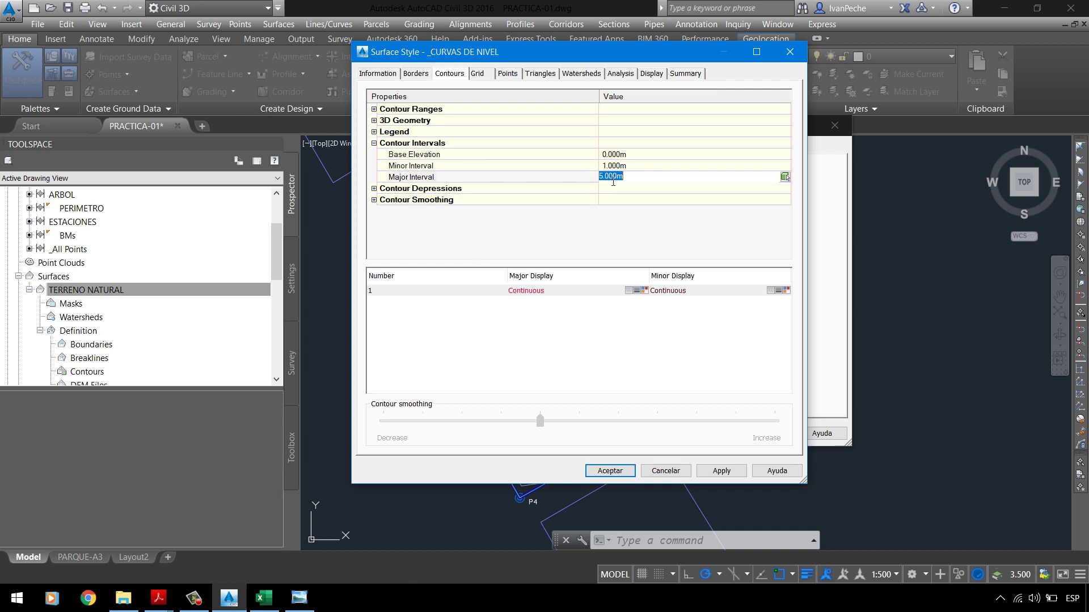
click(612, 180)
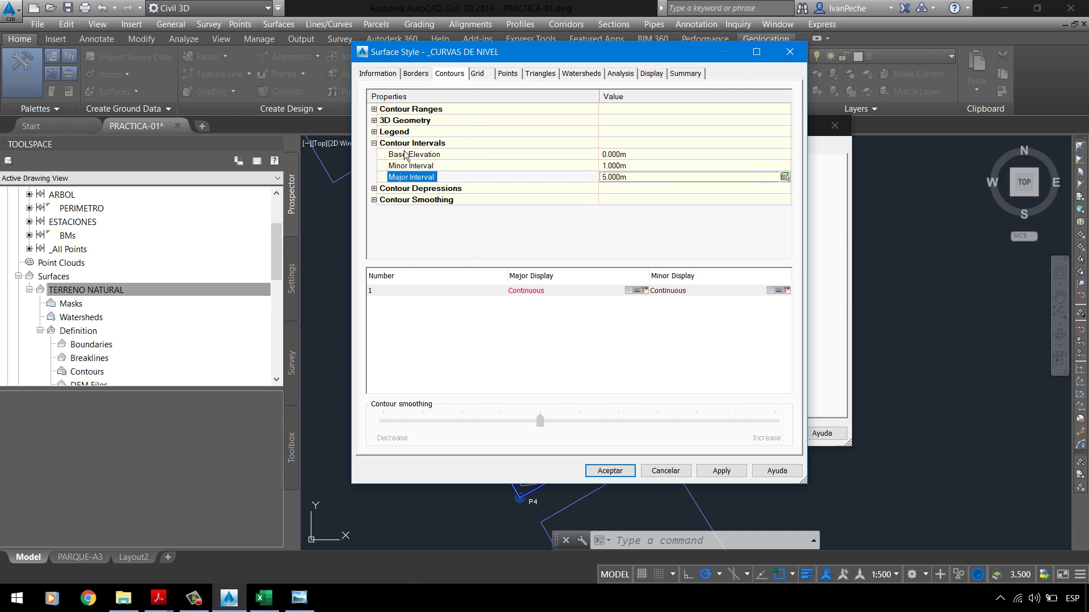
click(375, 144)
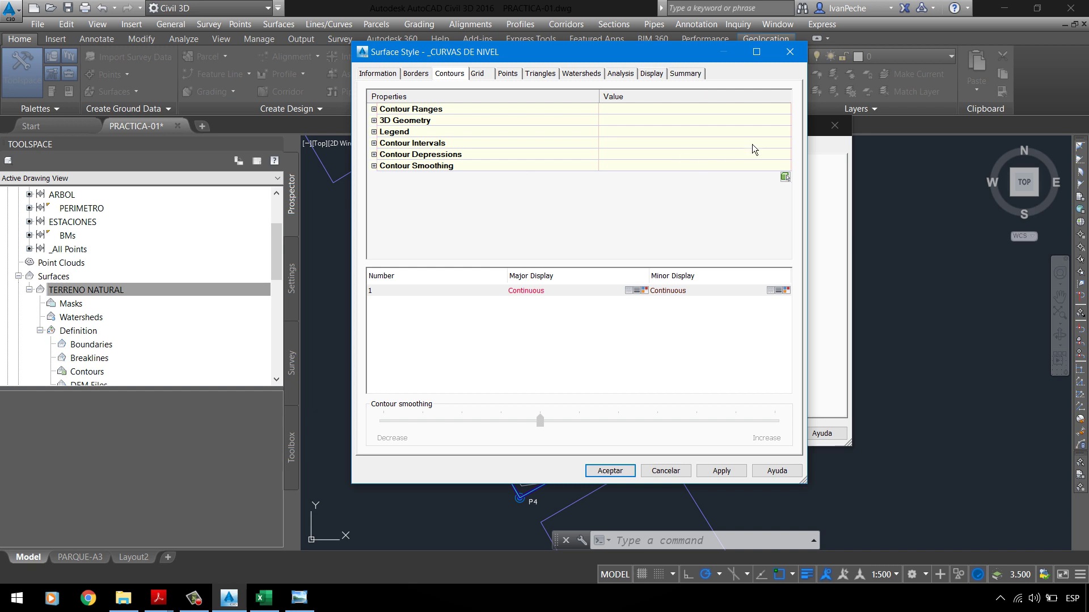
click(374, 166)
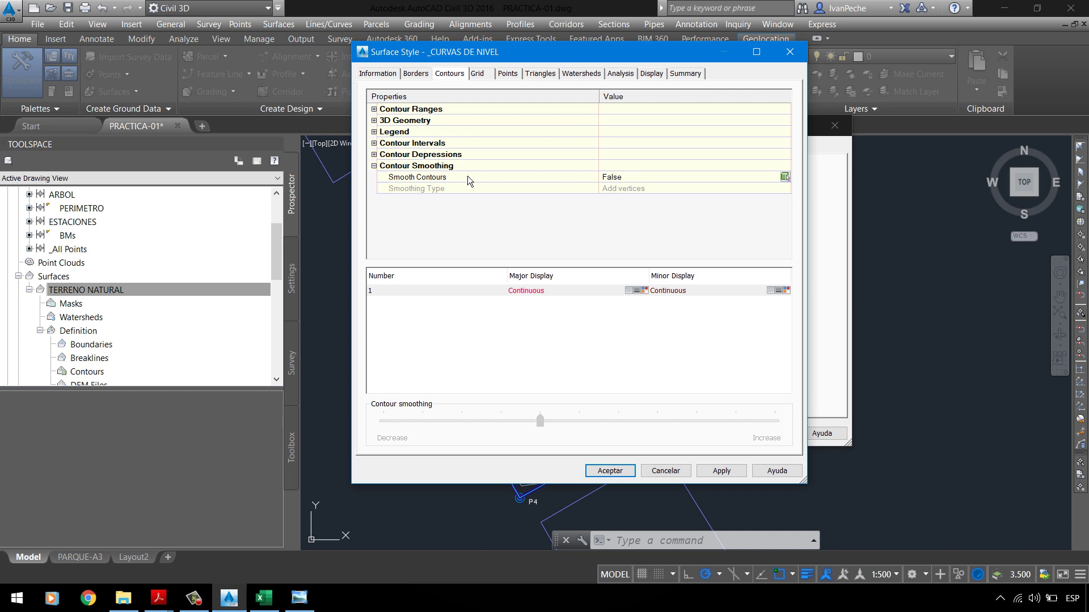
Step: Turn Smooth Contours to True and raise the smoothing slider to maximum
click(639, 179)
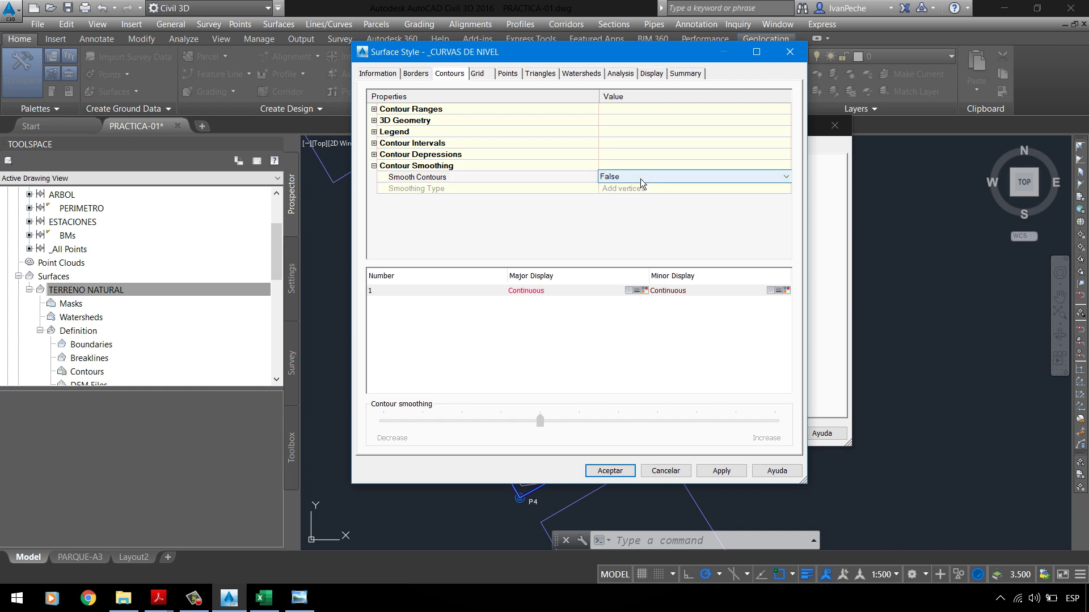
click(642, 181)
click(639, 198)
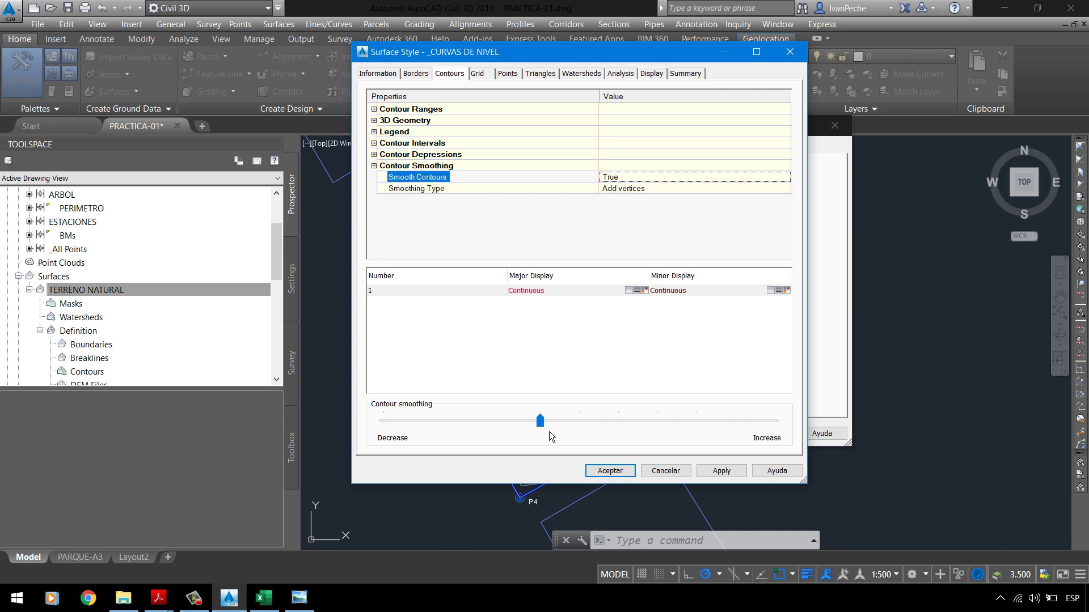
click(543, 426)
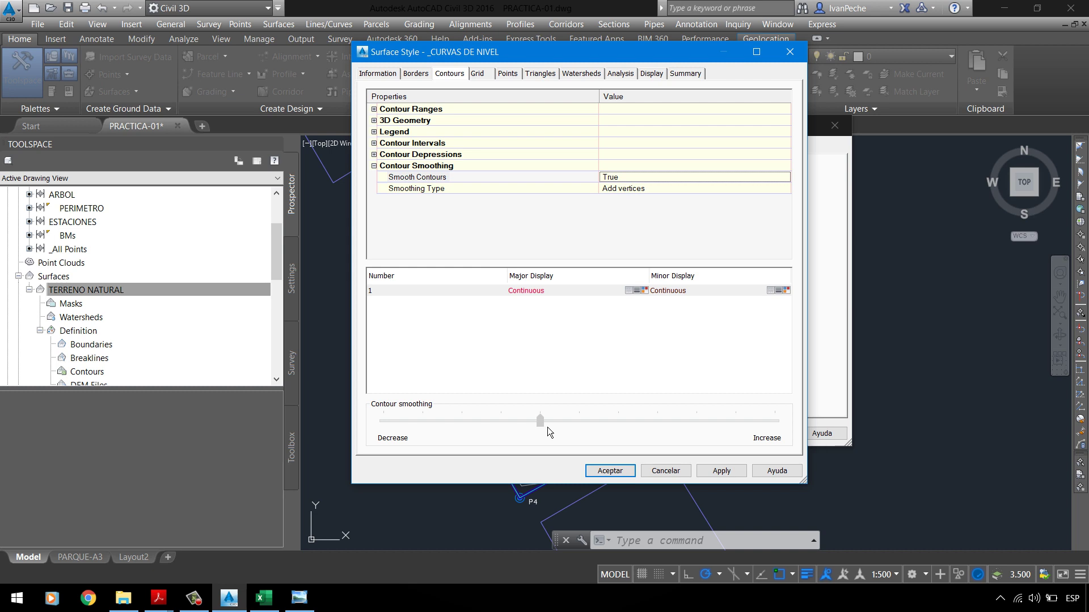
drag(743, 434, 771, 444)
Step: Apply the _CURVAS DE NIVEL style changes and apply them to TERRENO NATURAL
click(727, 477)
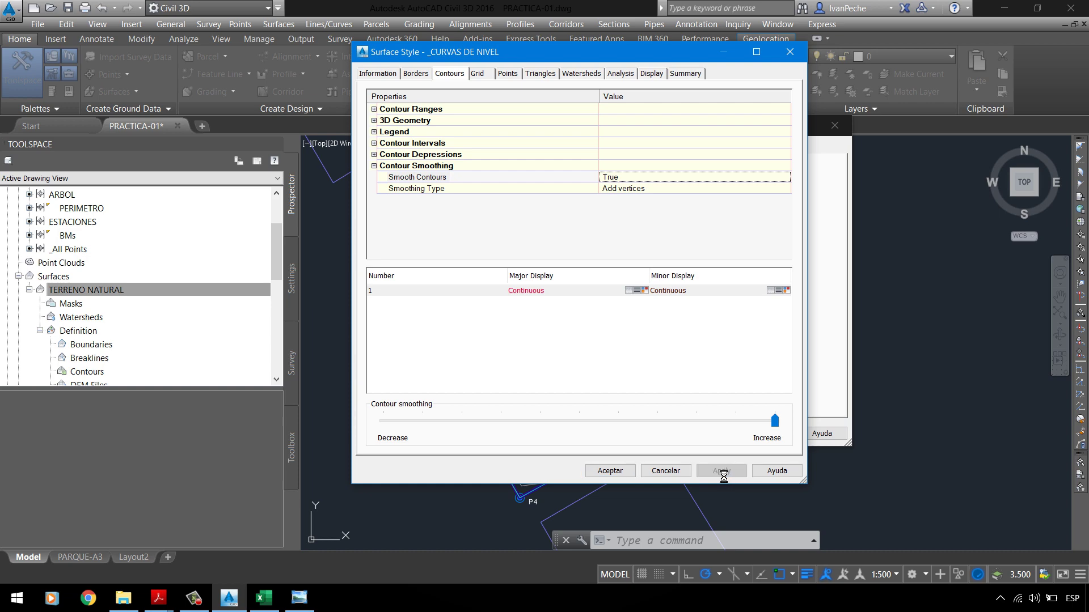
click(610, 472)
click(764, 434)
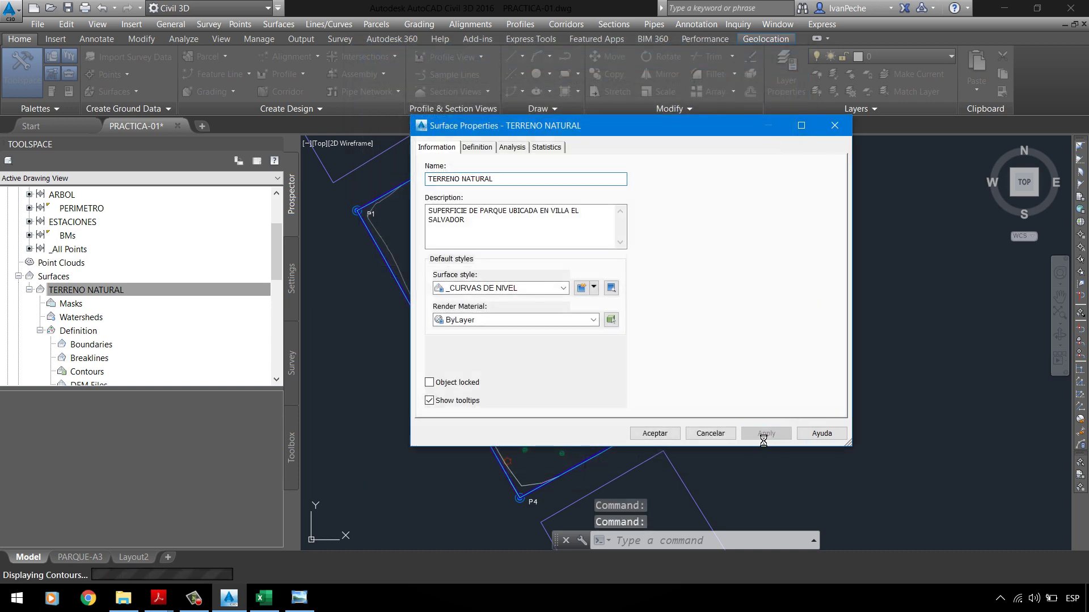
click(655, 434)
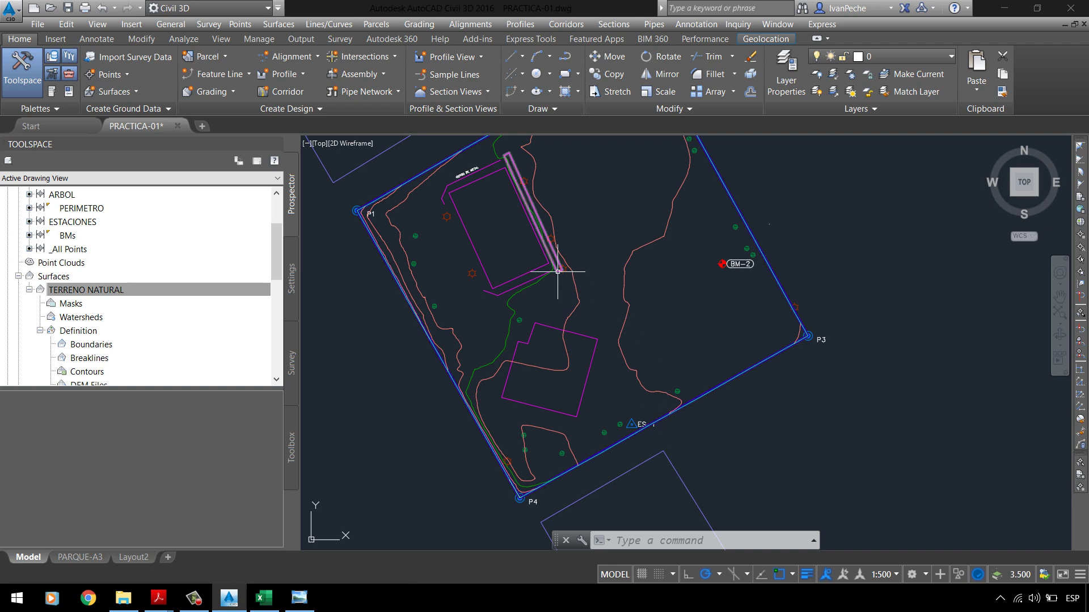
scroll(532, 250, up, 10)
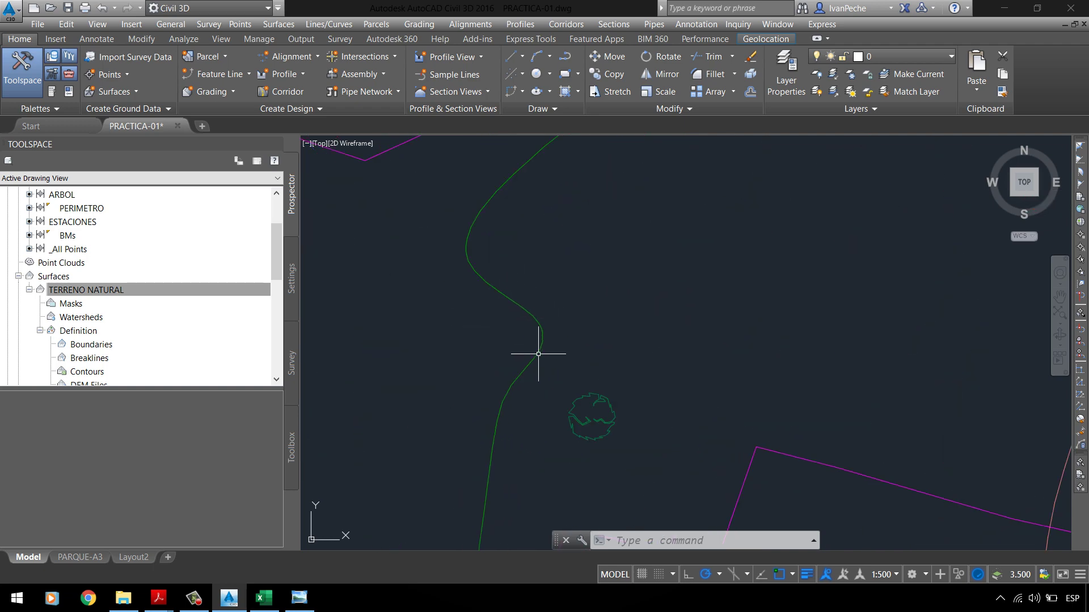
Step: Open the _CURVAS DE NIVEL style editor from TERRENO NATURAL's surface properties
right_click(177, 292)
click(201, 300)
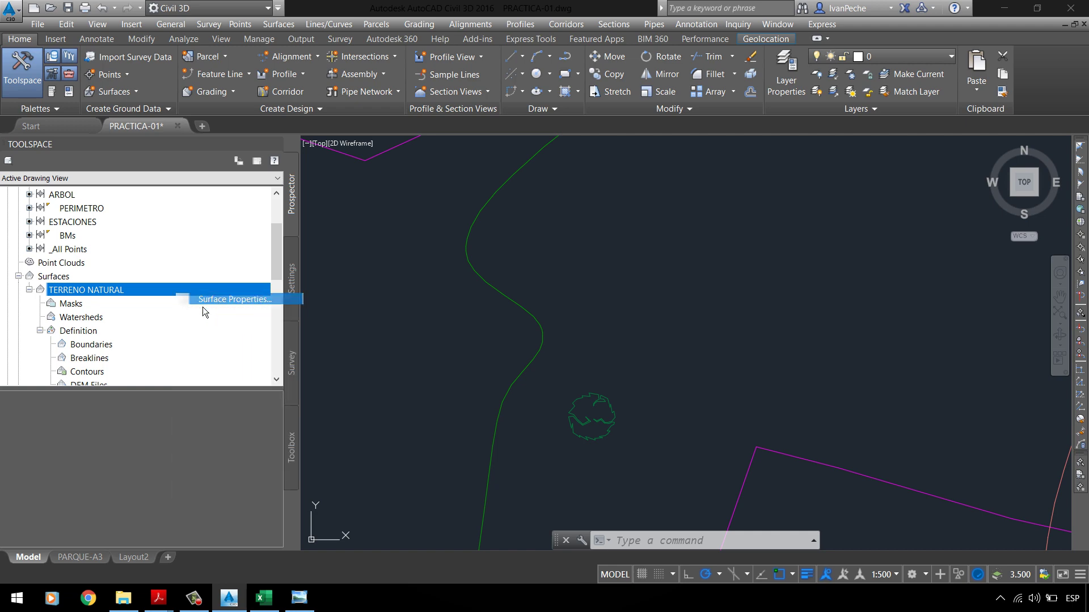
drag(626, 126, 834, 24)
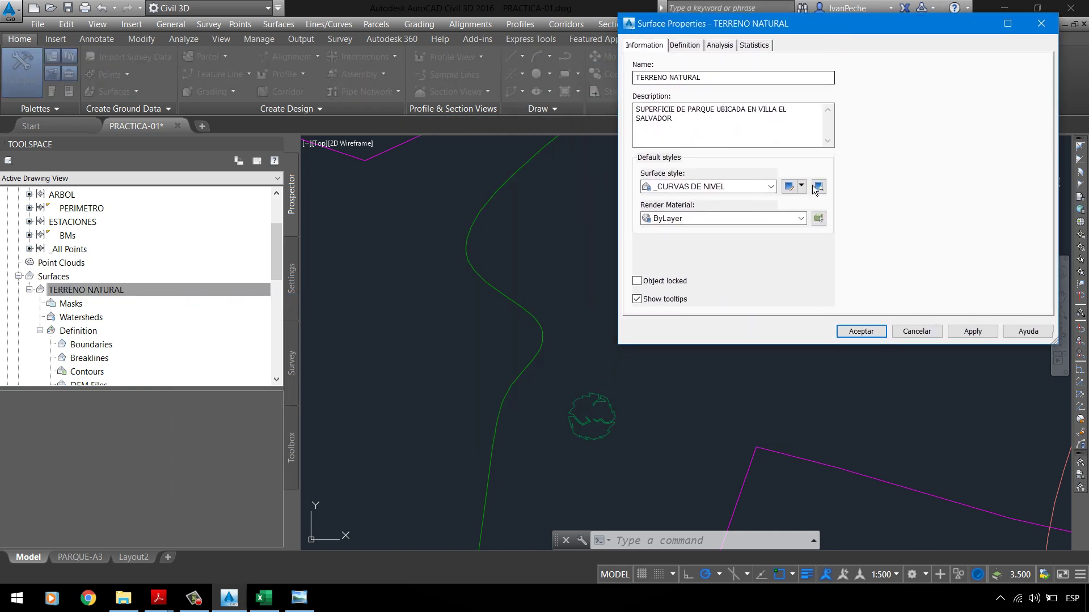
click(805, 190)
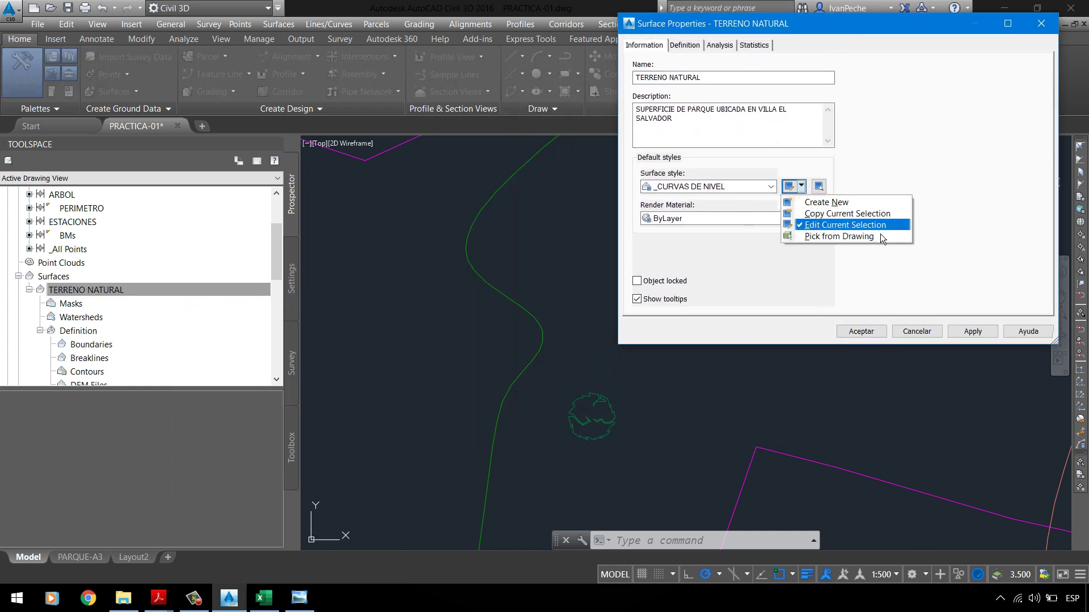
click(866, 225)
drag(685, 47, 902, 15)
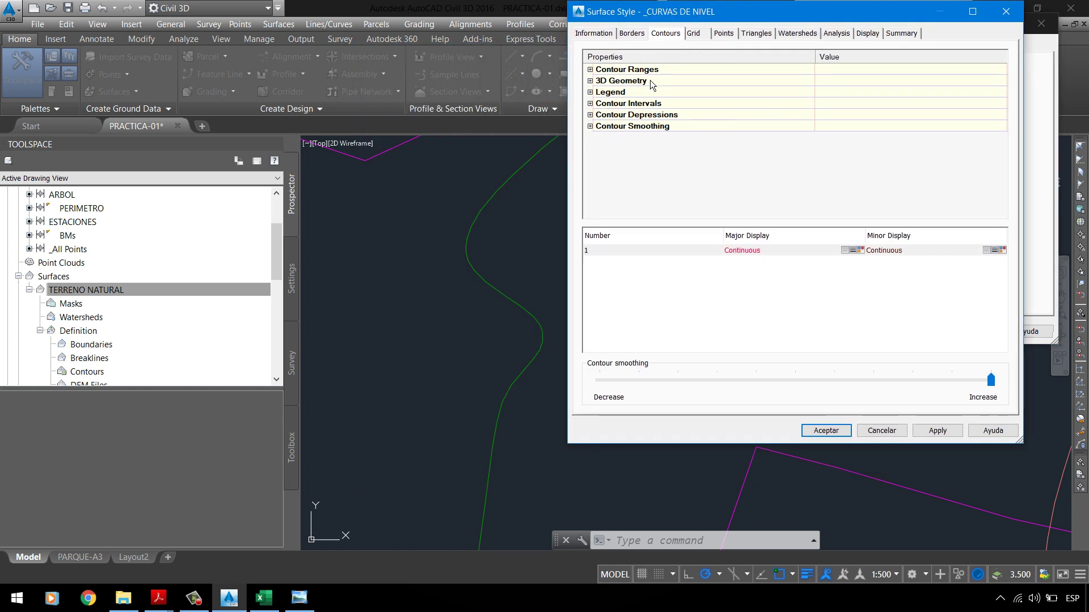
Step: Toggle contour smoothing off and on, lower the smoothing amount, and apply it to the surface
click(597, 131)
click(851, 137)
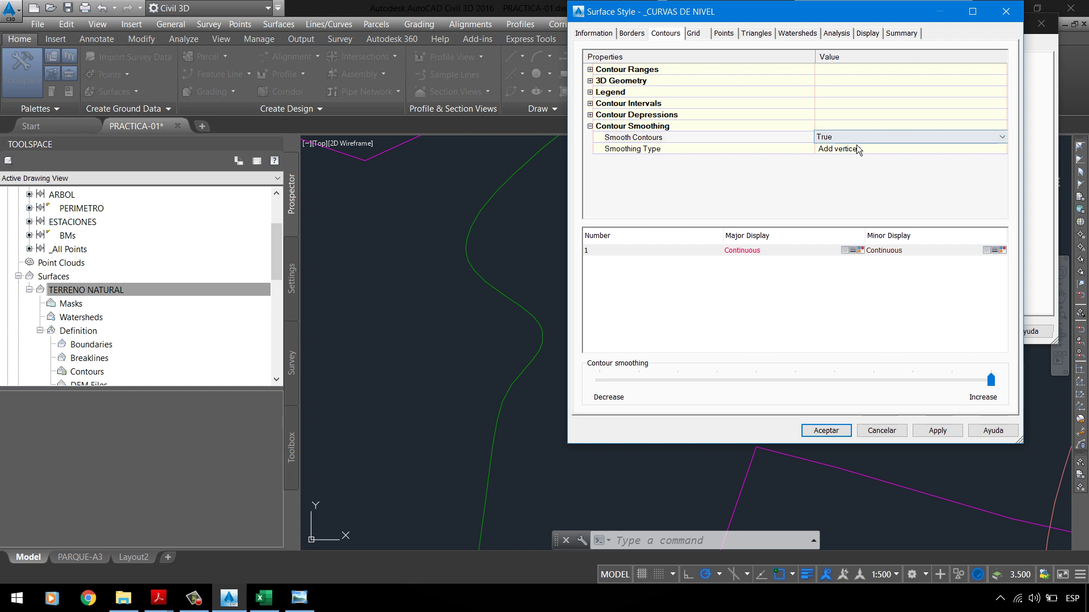
click(850, 137)
click(848, 152)
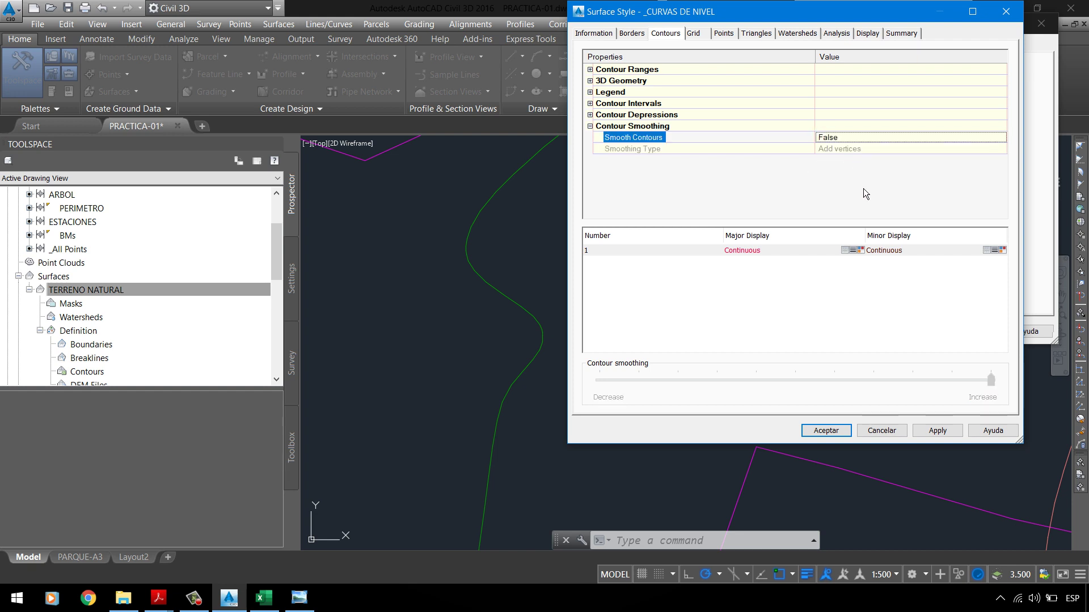
click(867, 138)
click(850, 149)
click(996, 381)
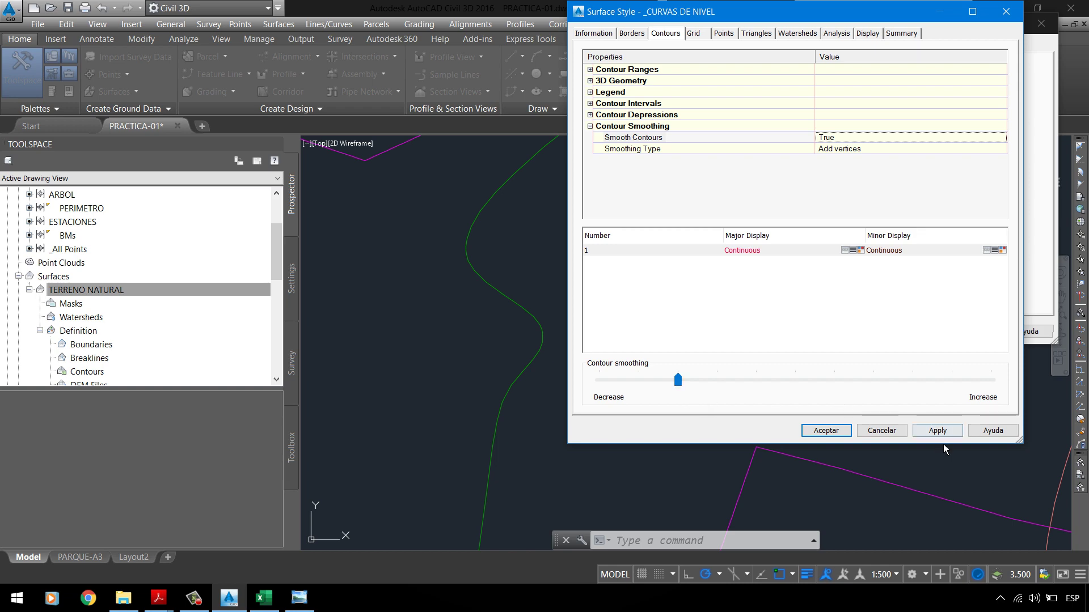
click(937, 430)
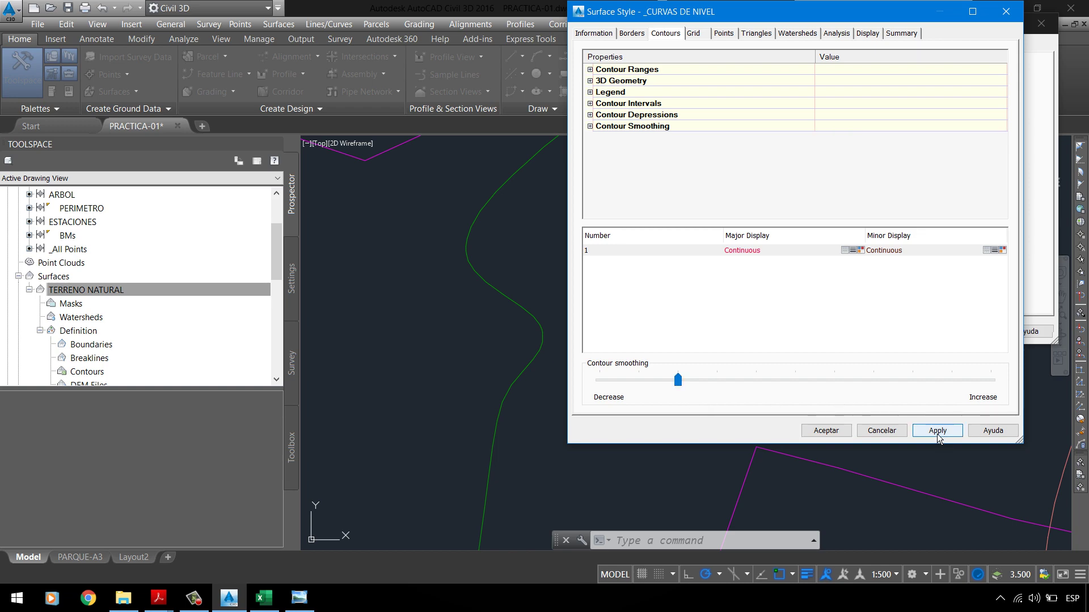
click(831, 439)
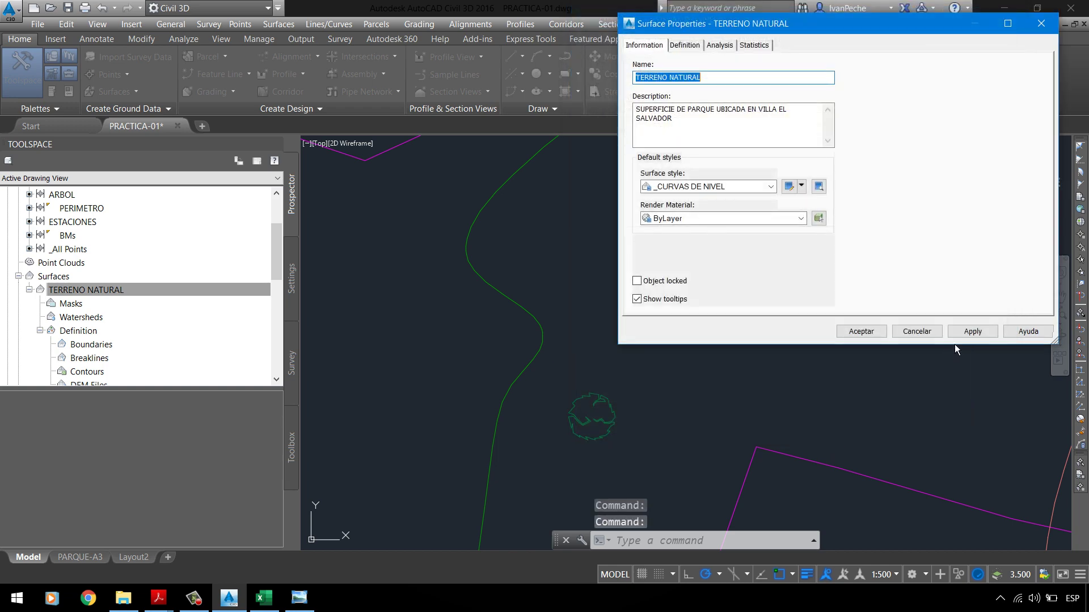
click(971, 333)
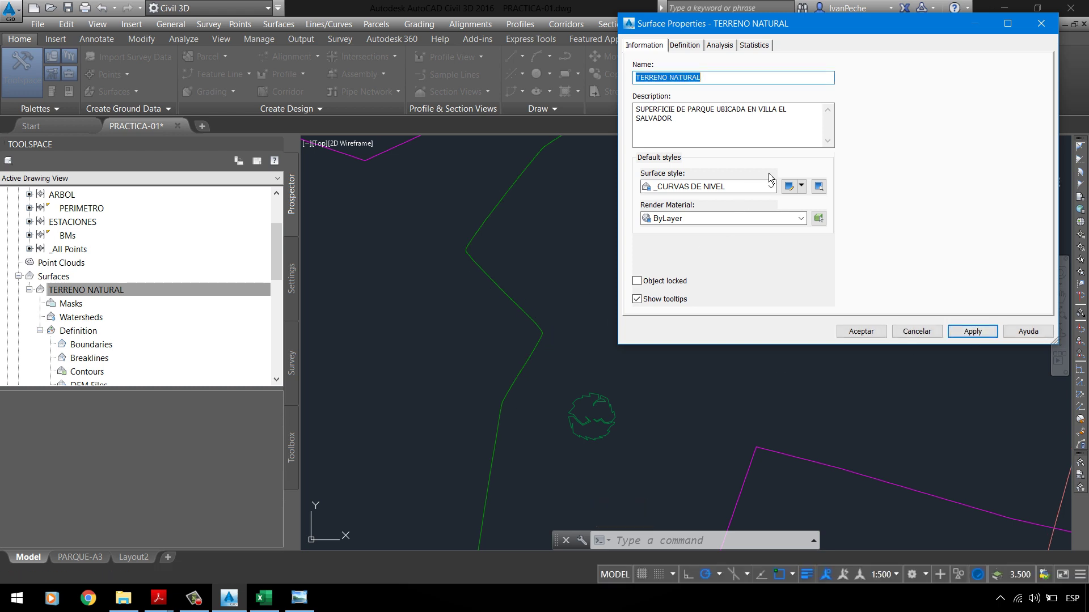
Step: Set Smooth Contours to True with the slider at Increase, and accept both dialogs
click(806, 188)
click(829, 221)
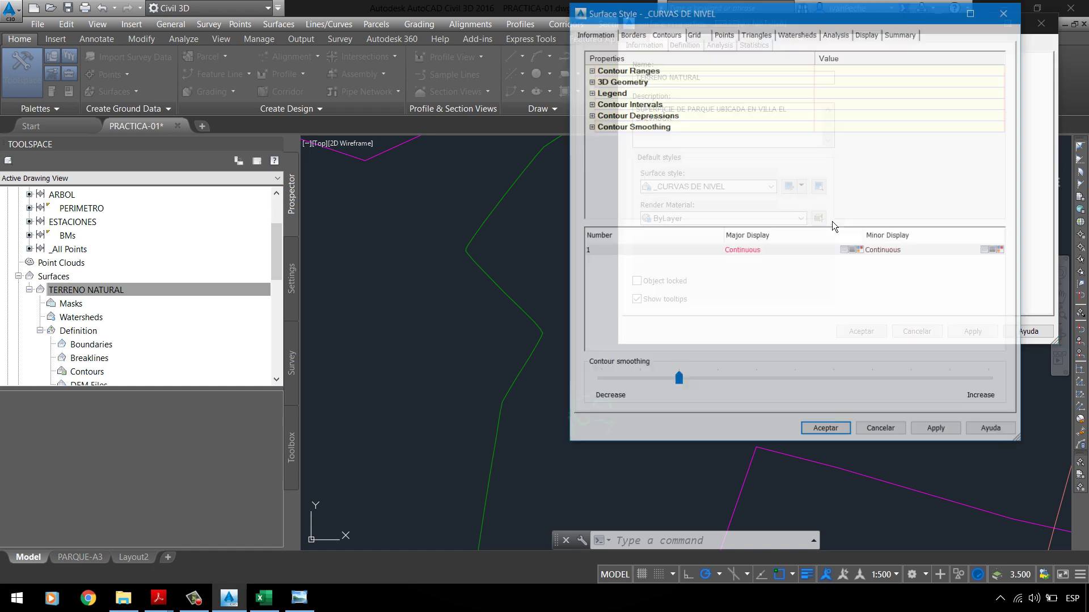
click(590, 127)
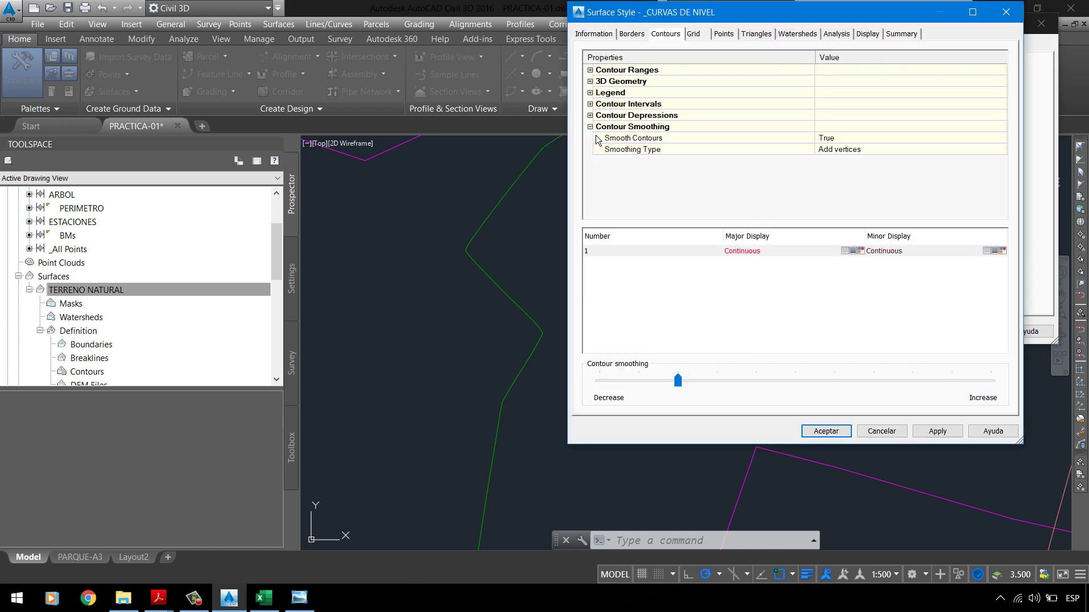
click(836, 139)
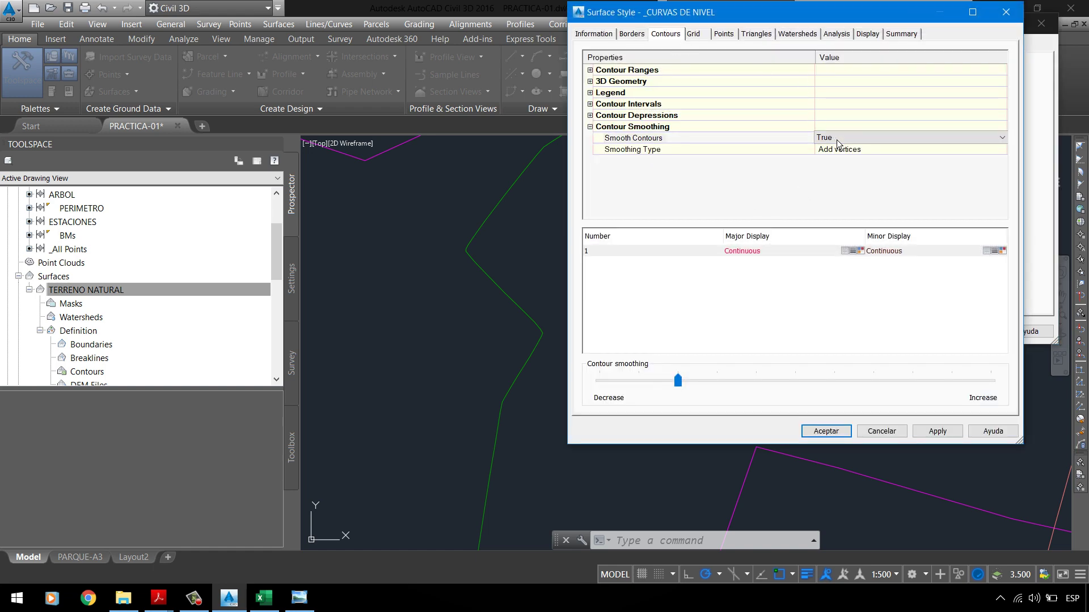
click(842, 139)
click(838, 159)
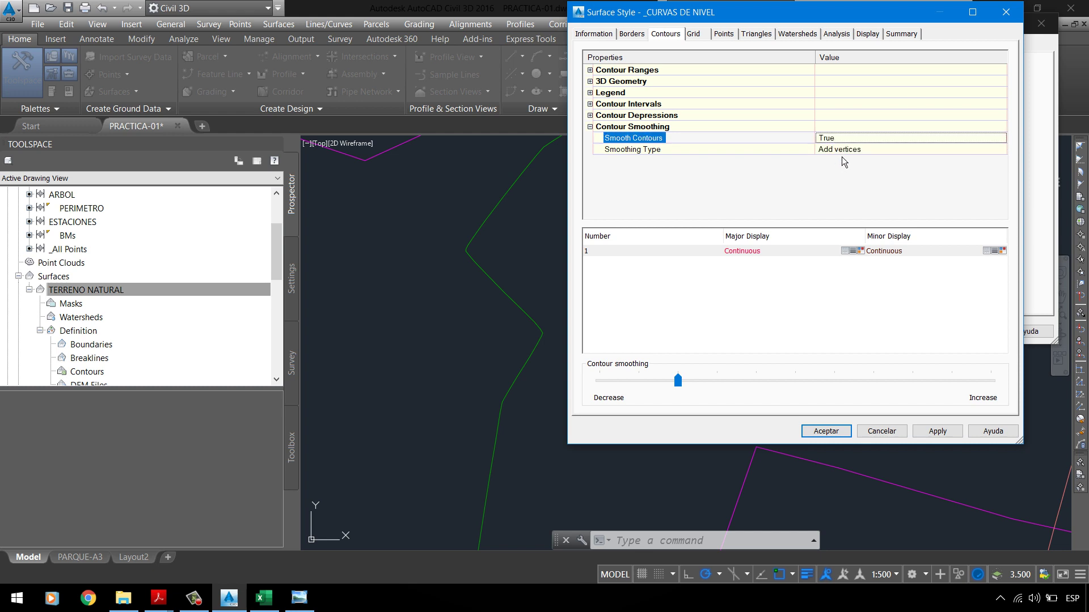
drag(686, 382, 780, 375)
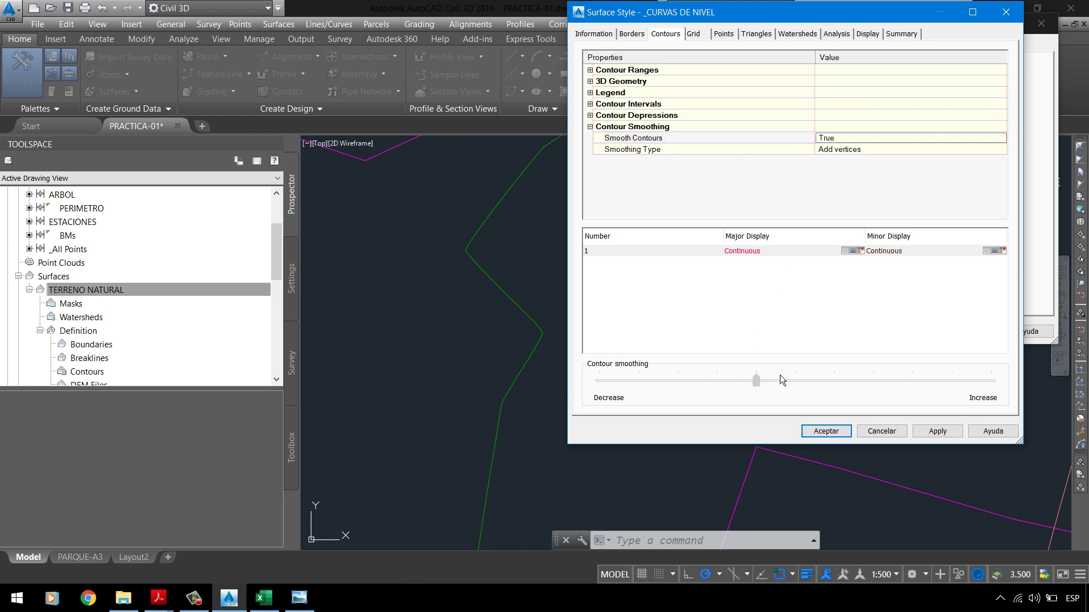
click(950, 433)
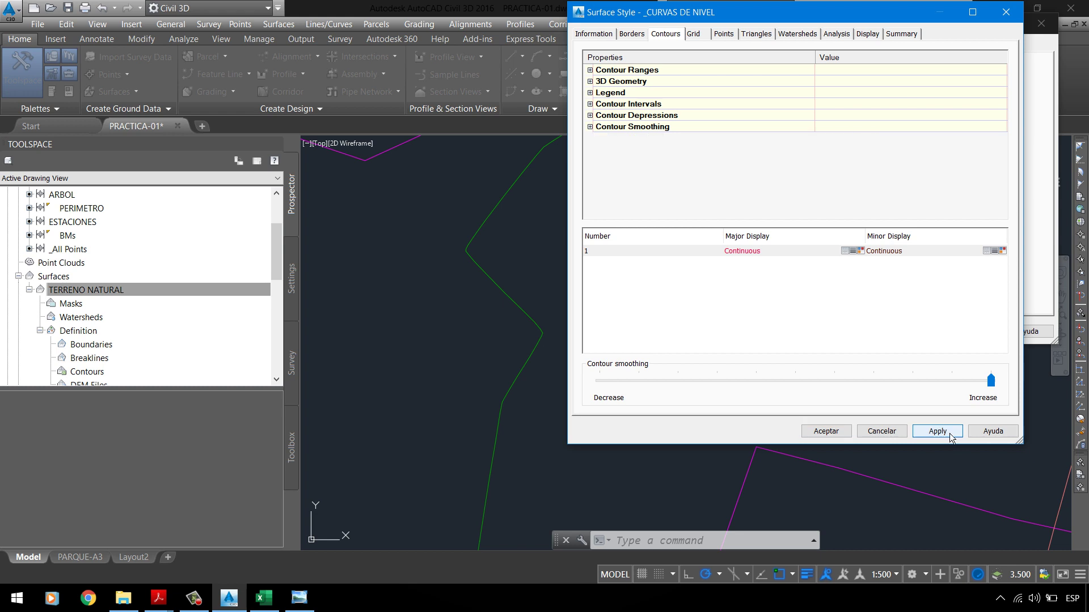
click(919, 436)
click(834, 433)
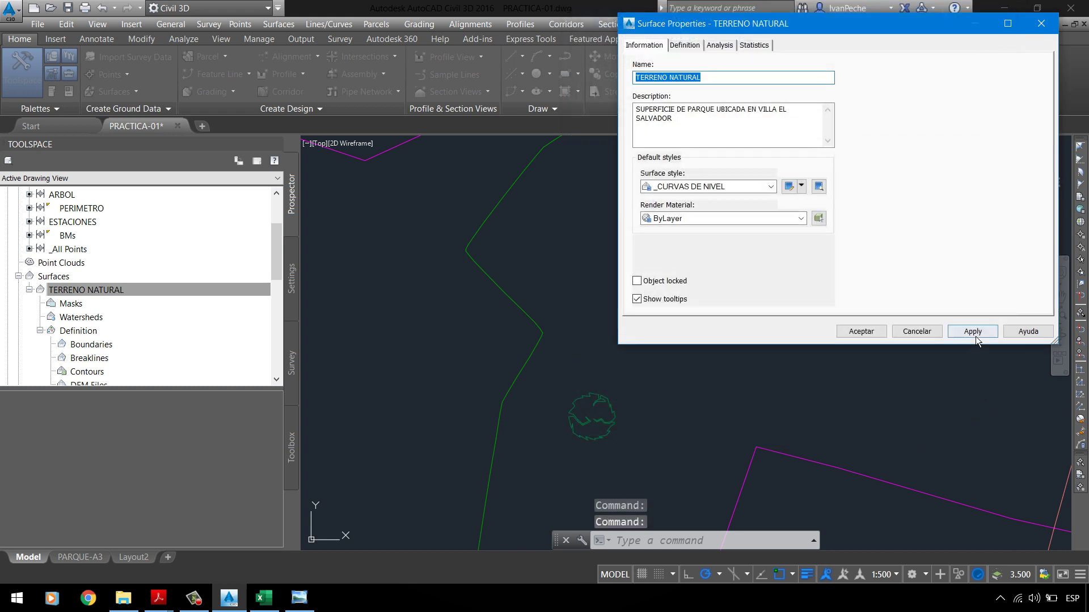
click(869, 333)
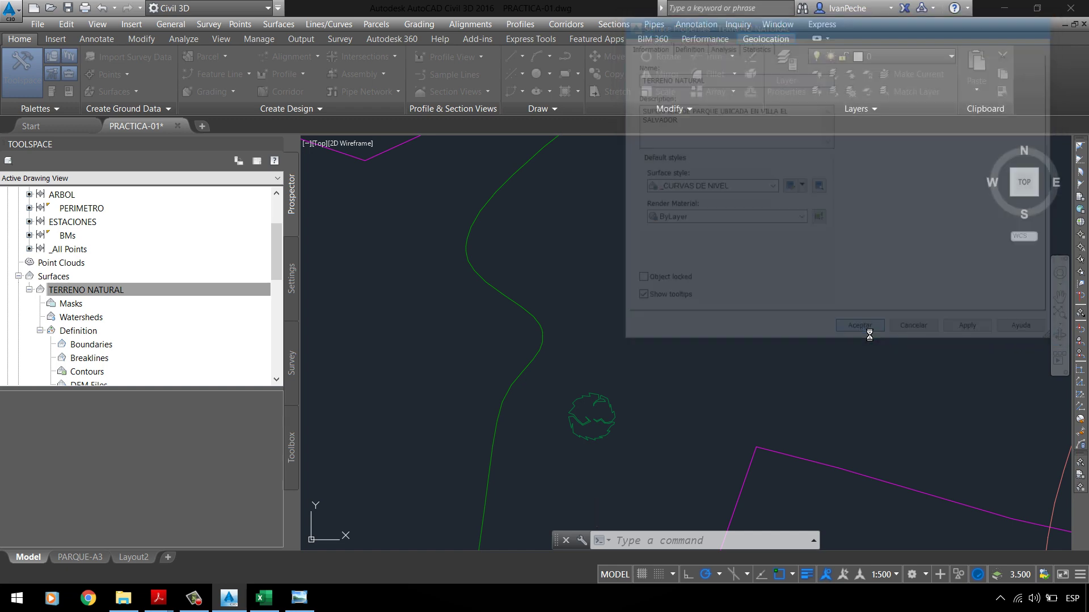
Step: Zoom in and out over the smoothed contours in the drawing
scroll(522, 332, up, 5)
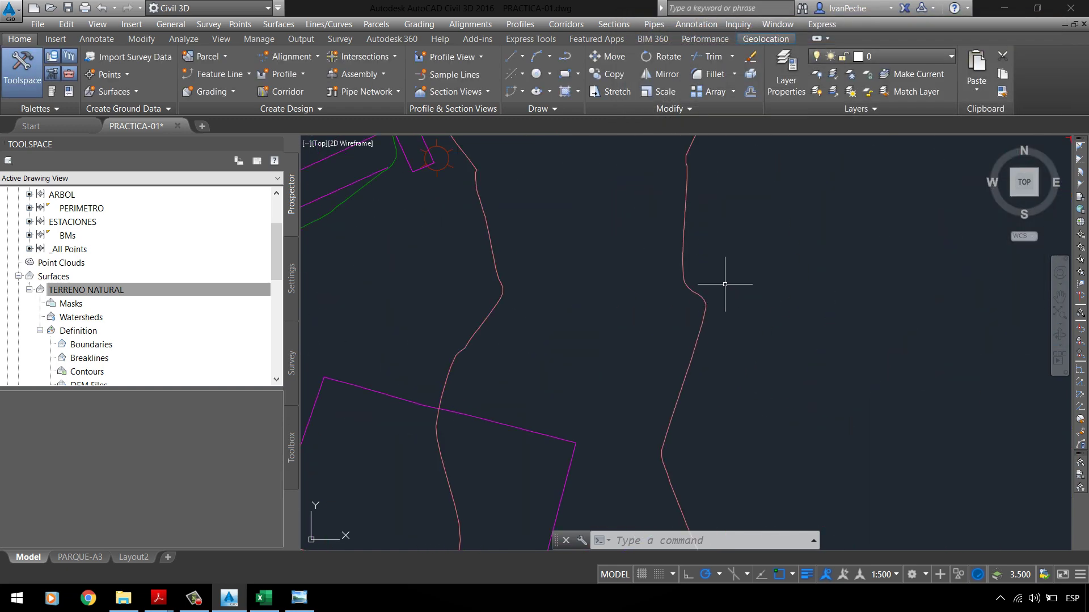
scroll(725, 284, up, 2)
scroll(576, 194, up, 2)
scroll(668, 216, down, 2)
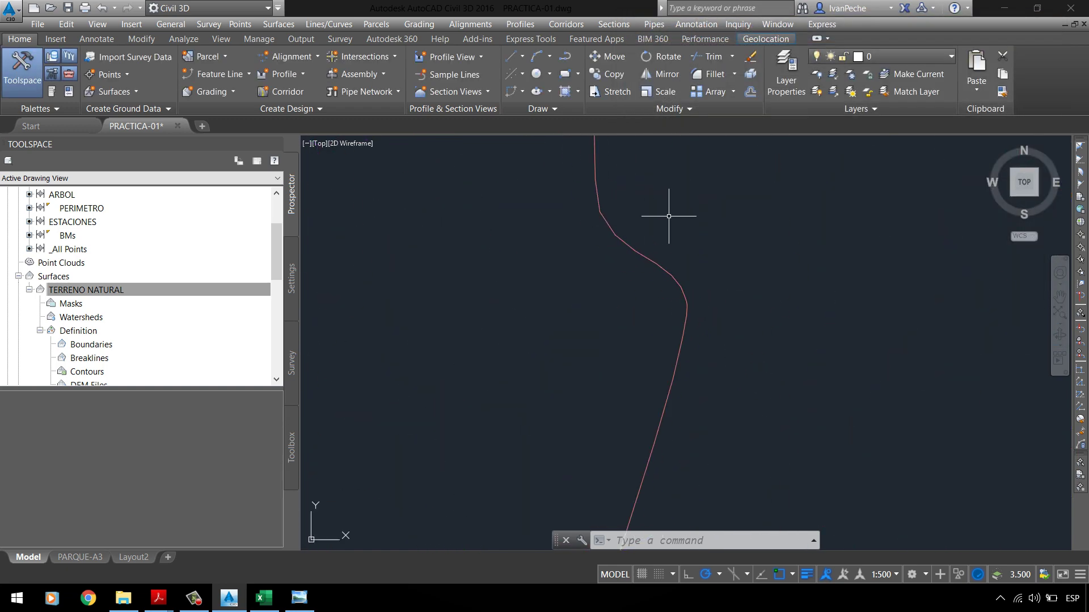
scroll(669, 216, down, 4)
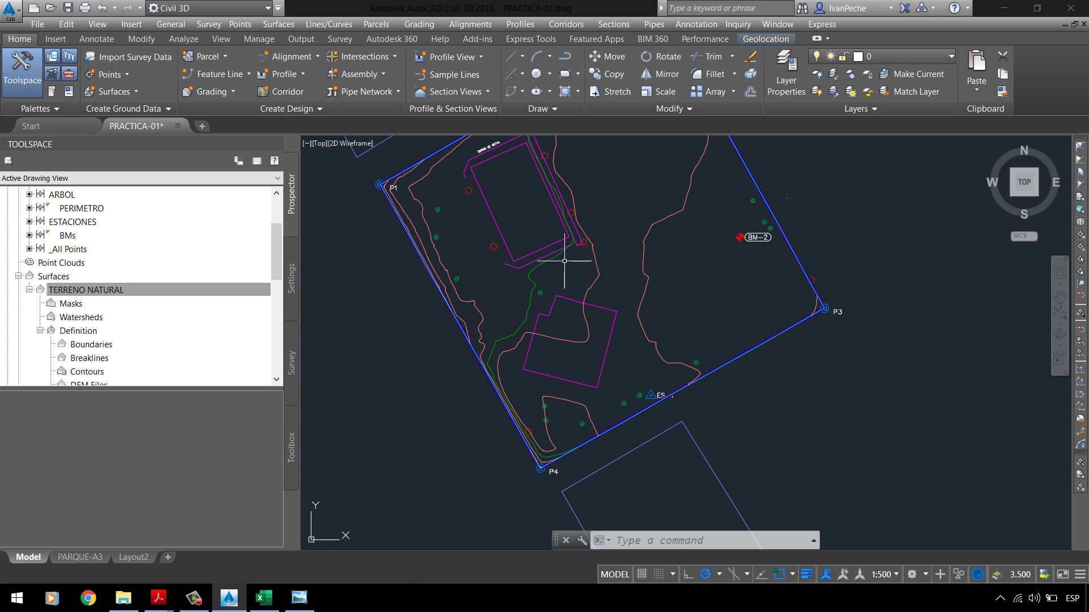
scroll(560, 316, down, 3)
scroll(550, 224, up, 3)
scroll(436, 293, up, 3)
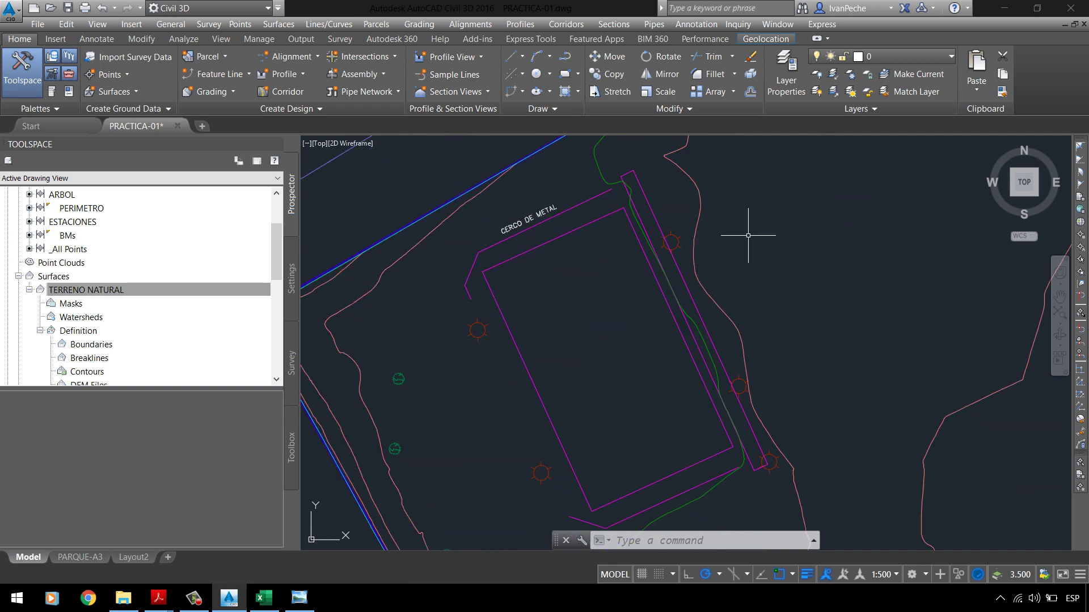
scroll(602, 265, down, 3)
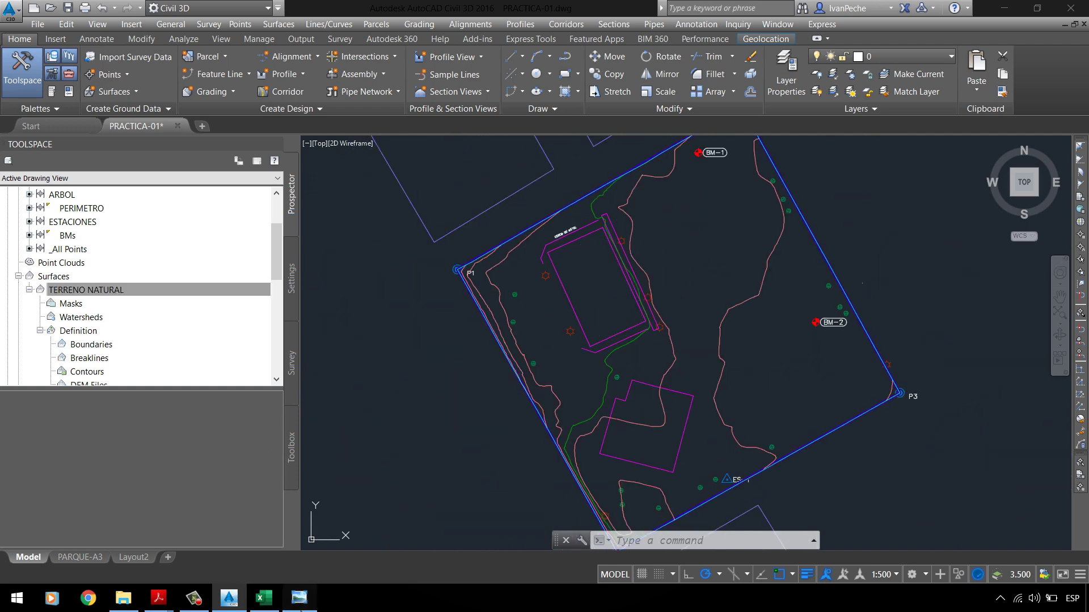
Step: Compare with the PT-01 topographic plan and PC-01 UPLA.pdf assignment, then minimize both
click(299, 598)
mouse_move(171, 600)
click(71, 542)
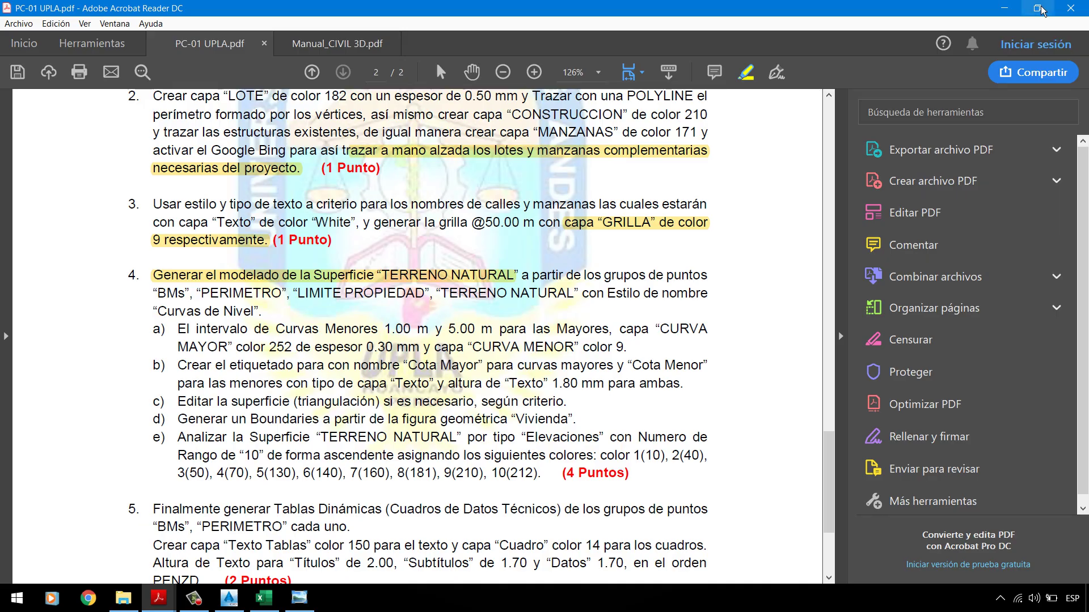
click(1004, 8)
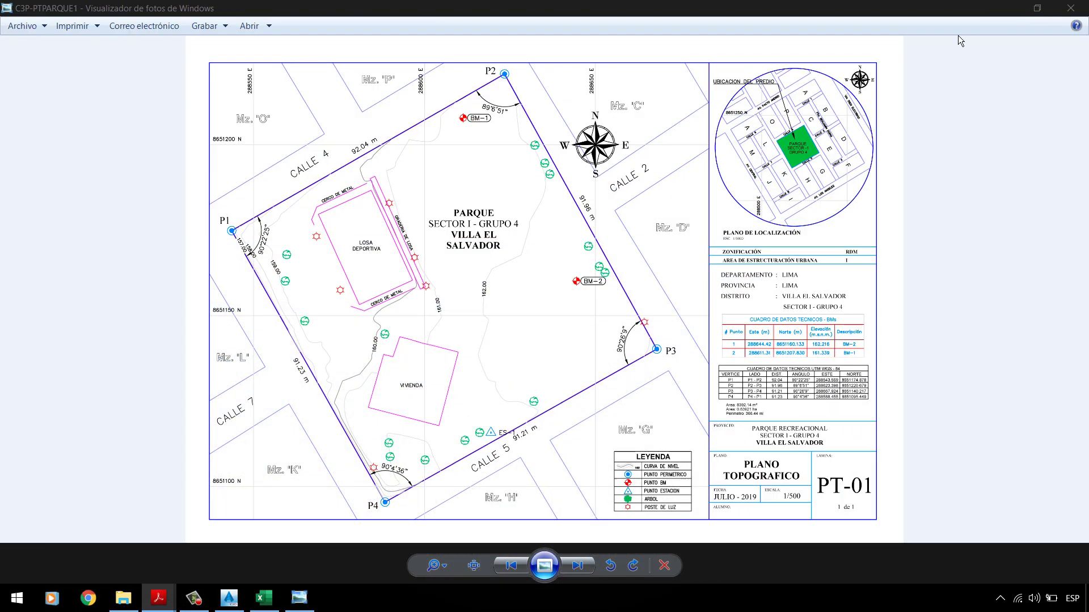
click(1004, 8)
Step: Open TERRENO NATURAL's style editor from its surface properties, then close both without changes
right_click(115, 294)
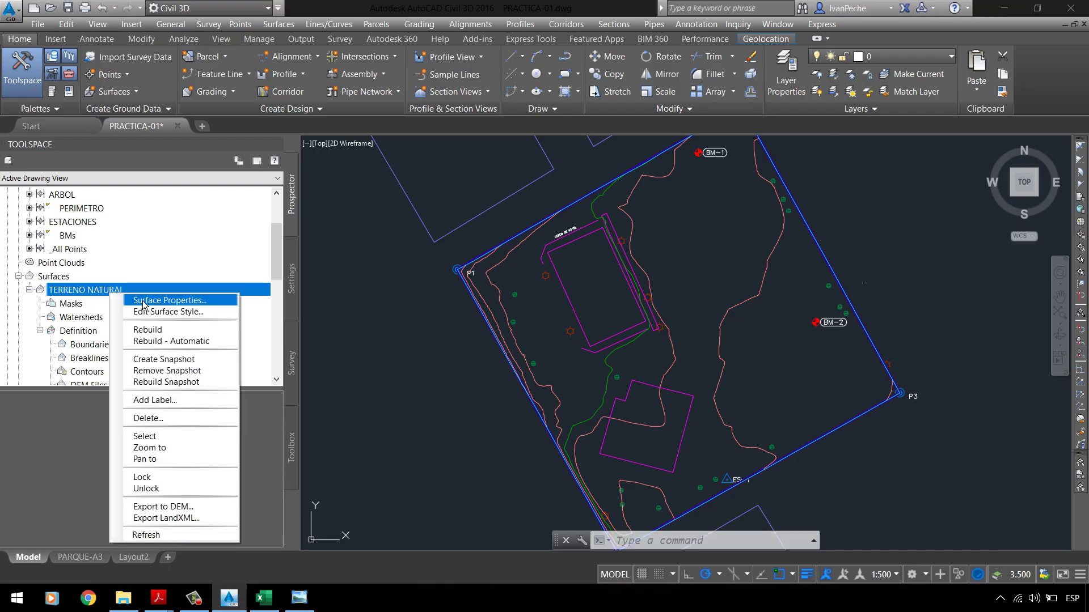
click(145, 304)
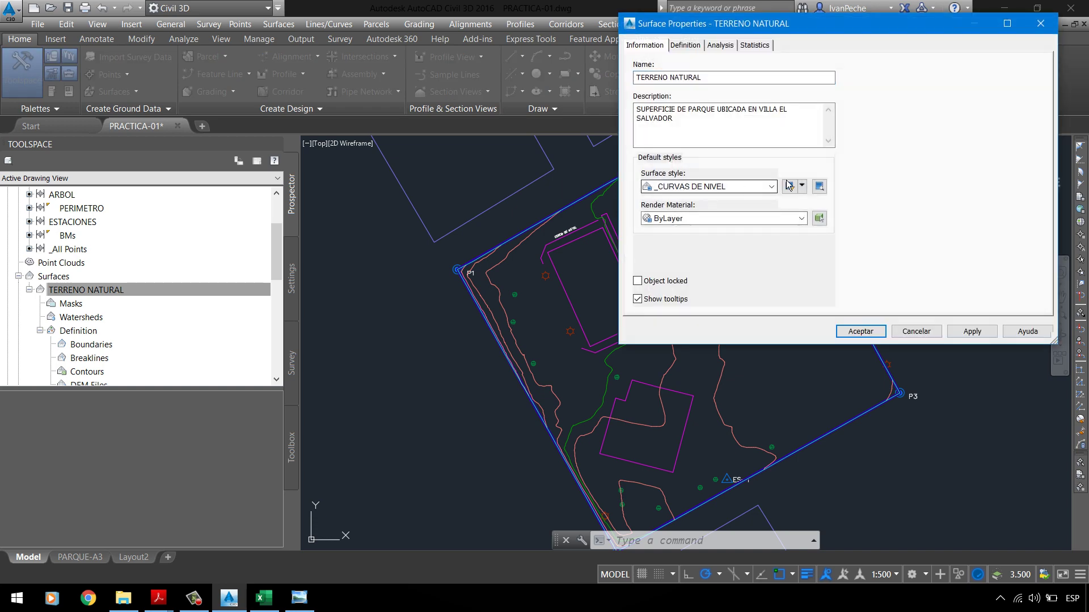
click(801, 186)
click(833, 226)
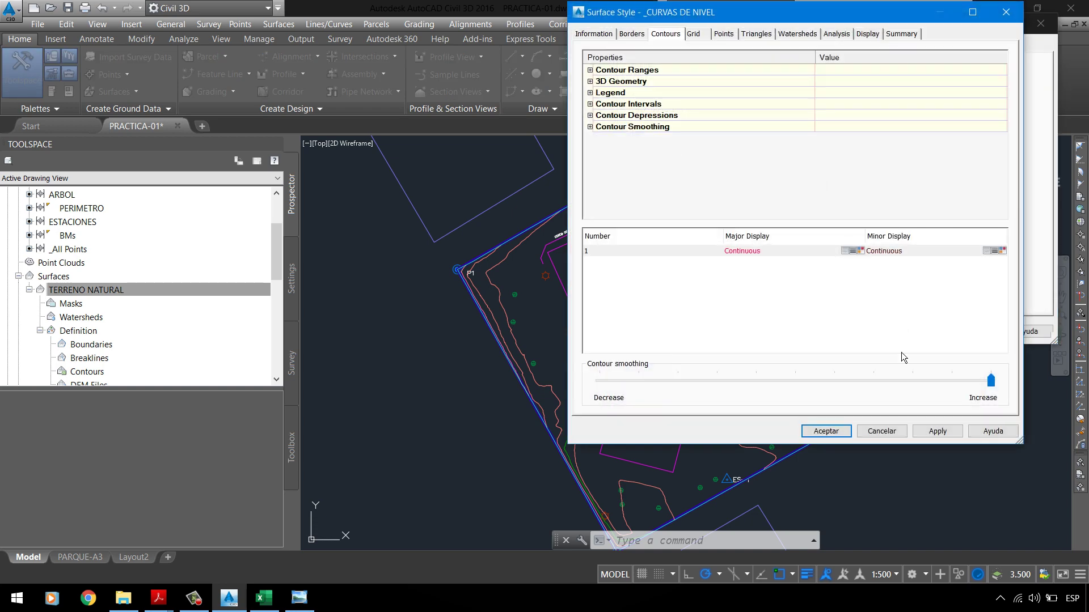
click(882, 431)
click(923, 338)
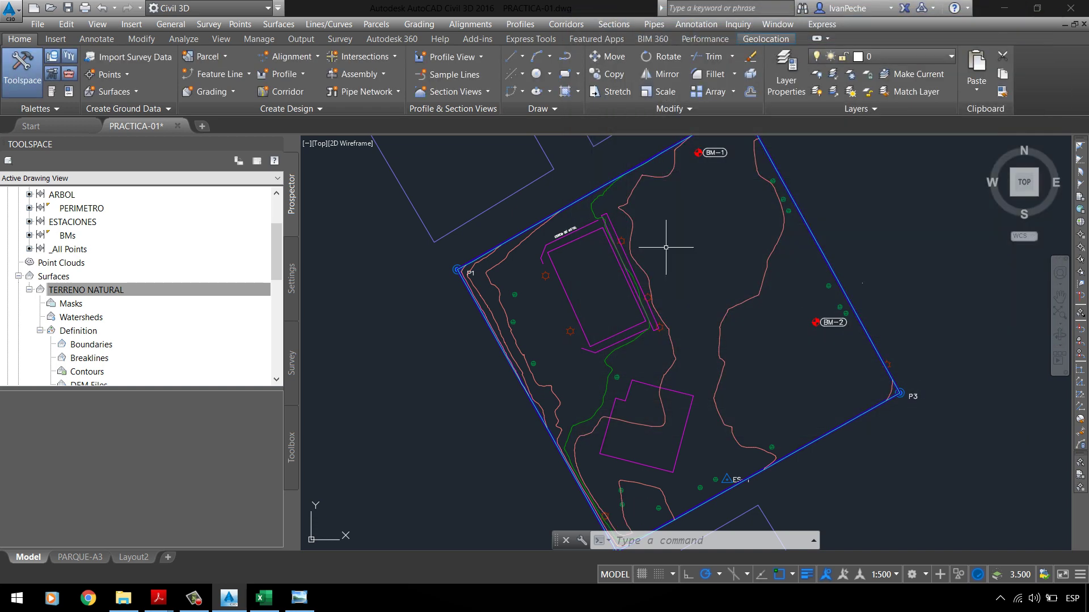
Step: Open Edit Surface Style for TERRENO NATURAL and review its Information tab
right_click(186, 298)
click(238, 313)
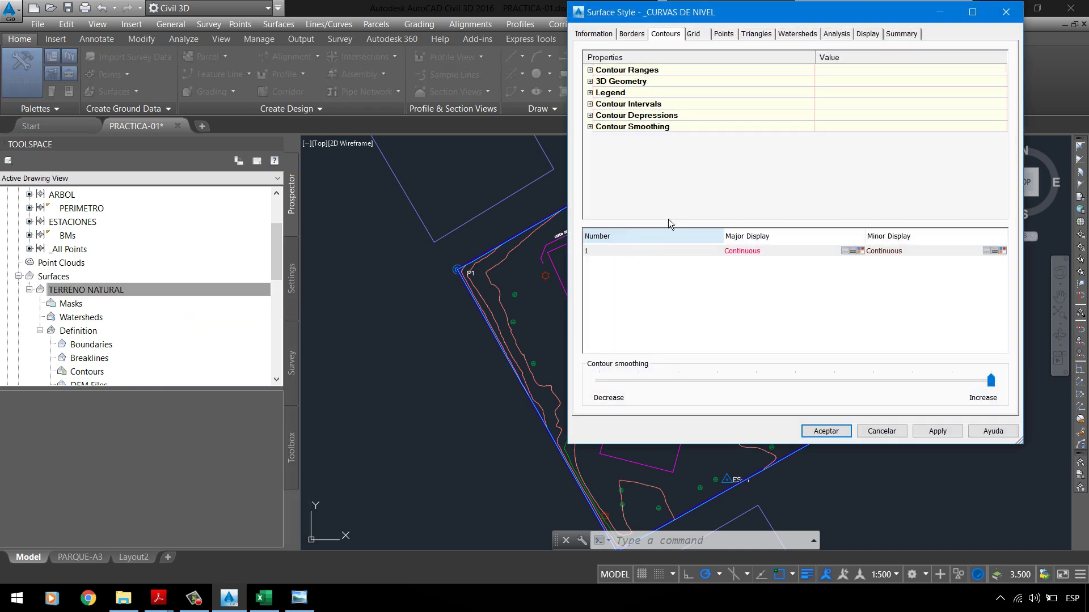
click(592, 34)
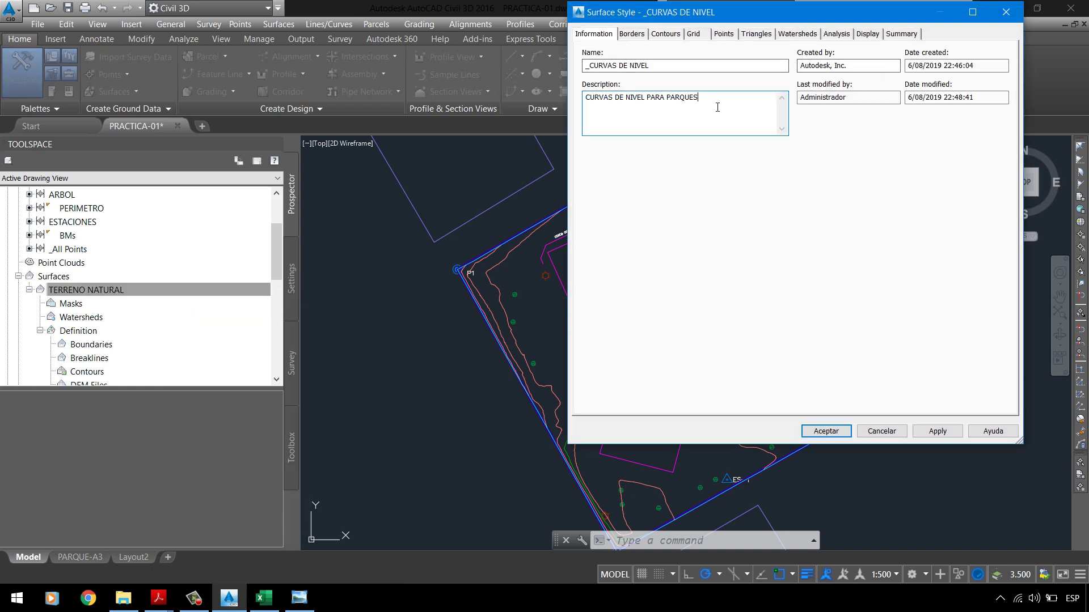
drag(717, 107, 455, 61)
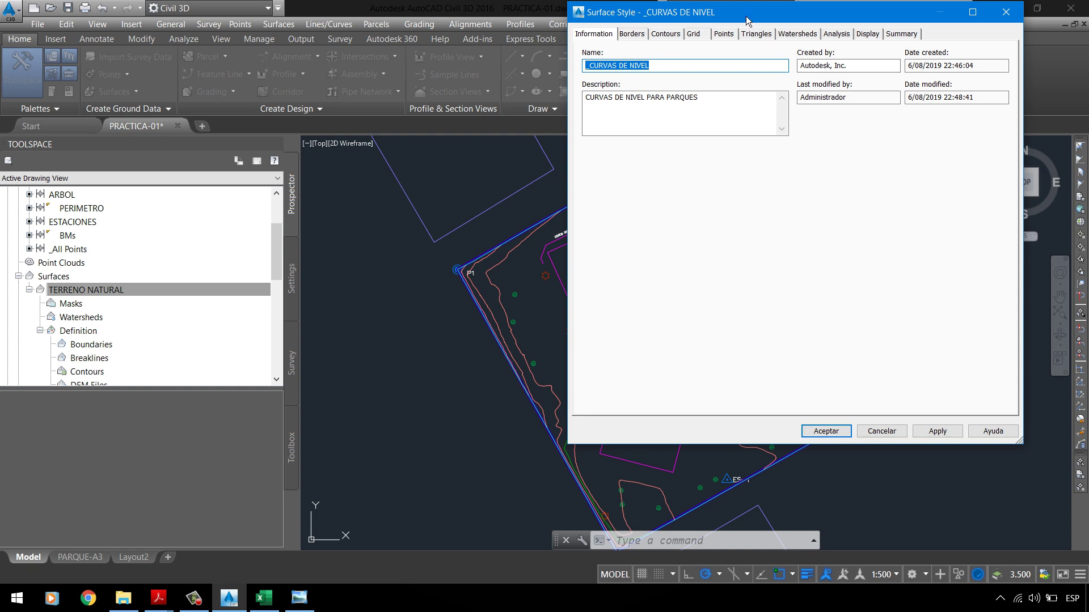
drag(748, 21, 622, 126)
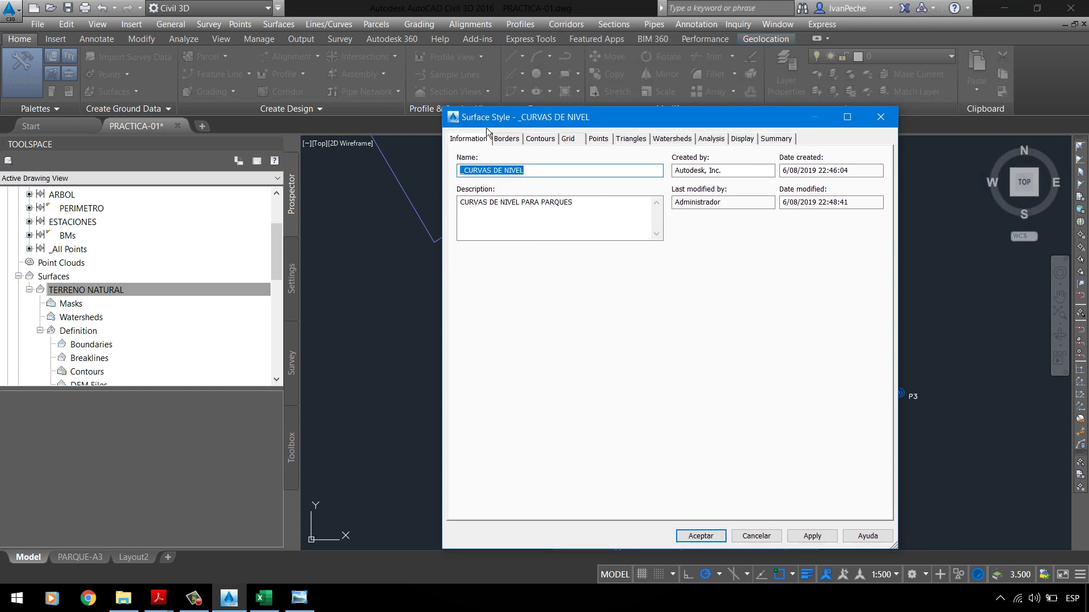
Step: Browse the Borders, Contours and Grid tabs, then view the Display tab components
click(517, 148)
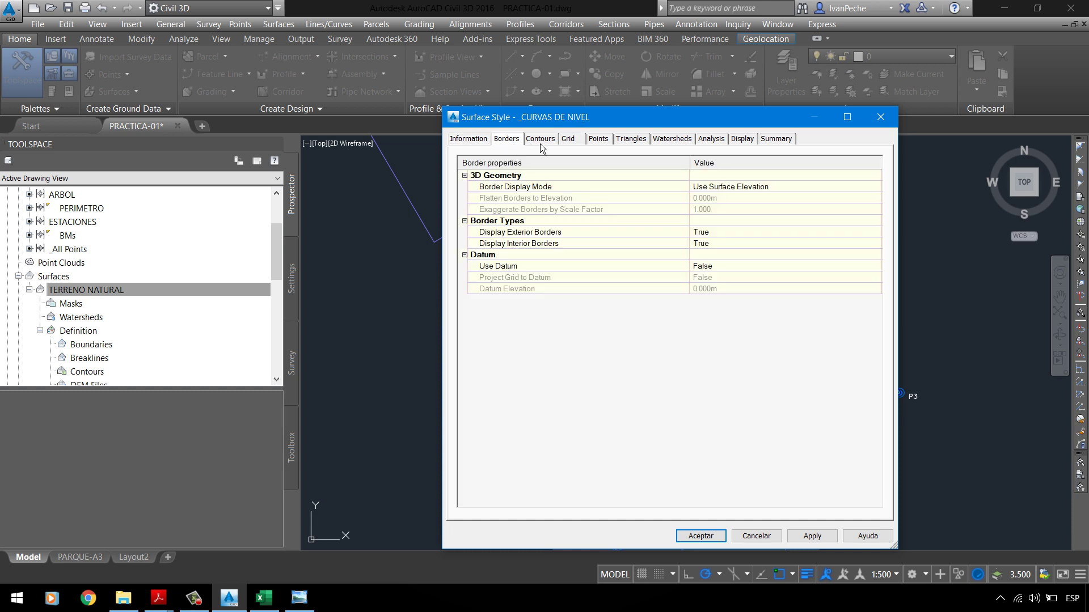
click(541, 148)
click(570, 149)
click(556, 150)
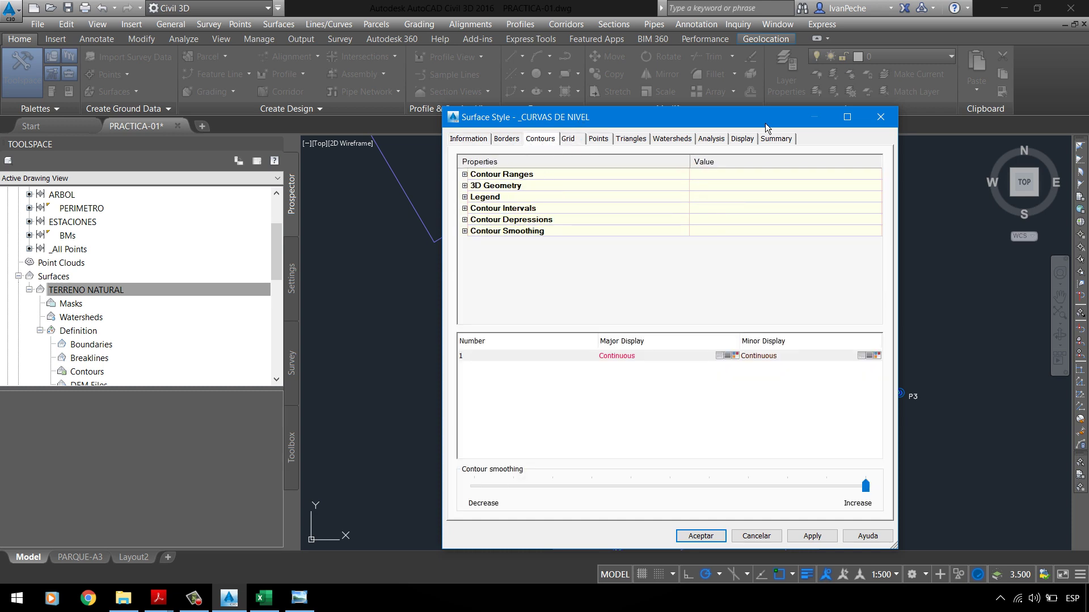
click(742, 139)
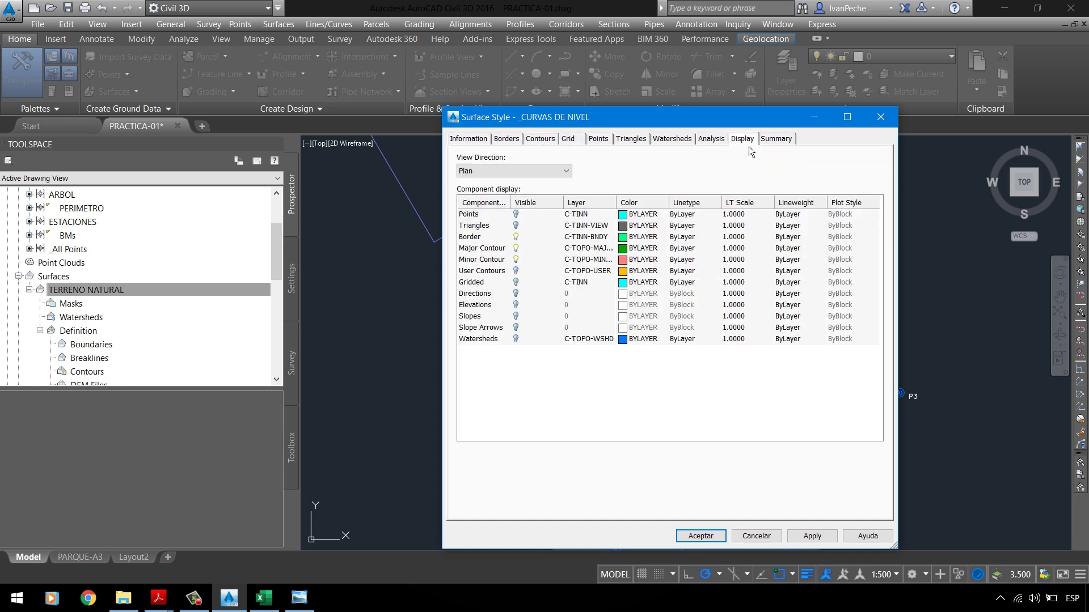
click(480, 229)
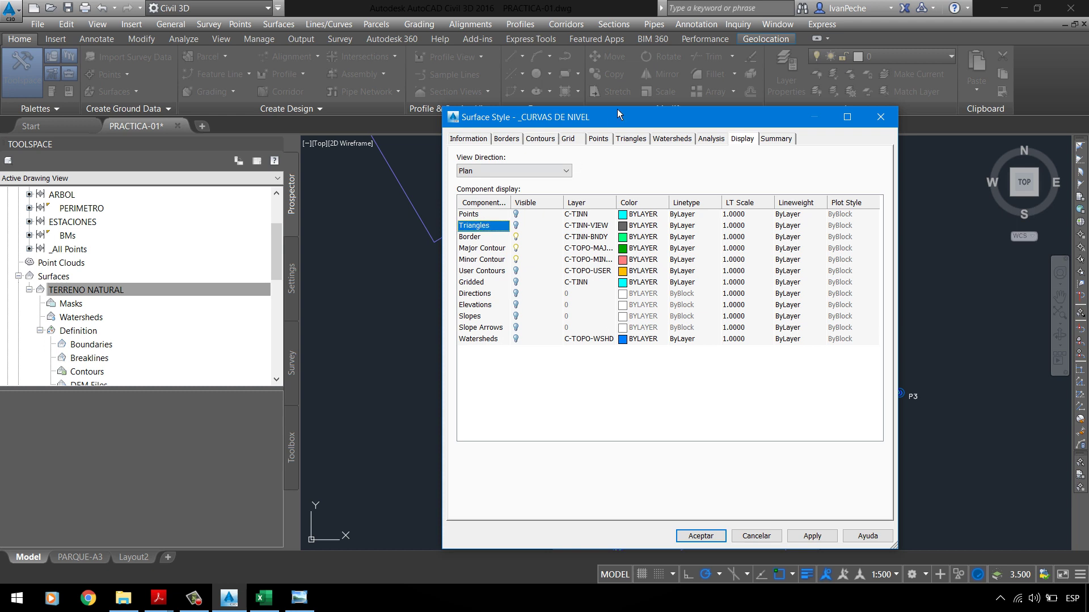
Step: Preview the surface Points, then turn on Triangles in the plan display and apply
mouse_move(622, 116)
mouse_down()
mouse_move(681, 129)
mouse_move(785, 81)
mouse_move(828, 95)
mouse_up()
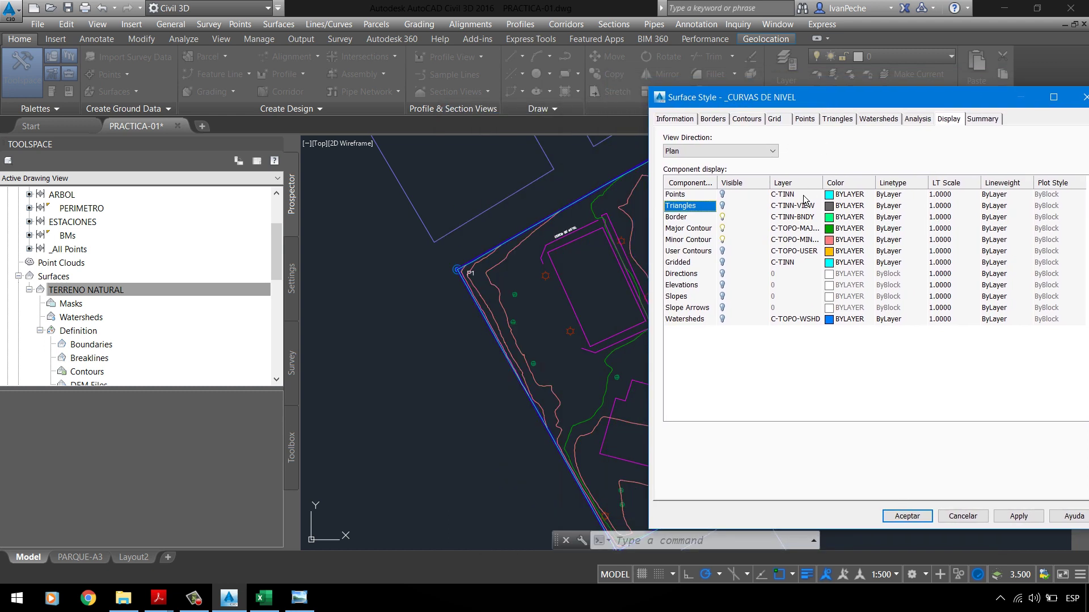
click(735, 196)
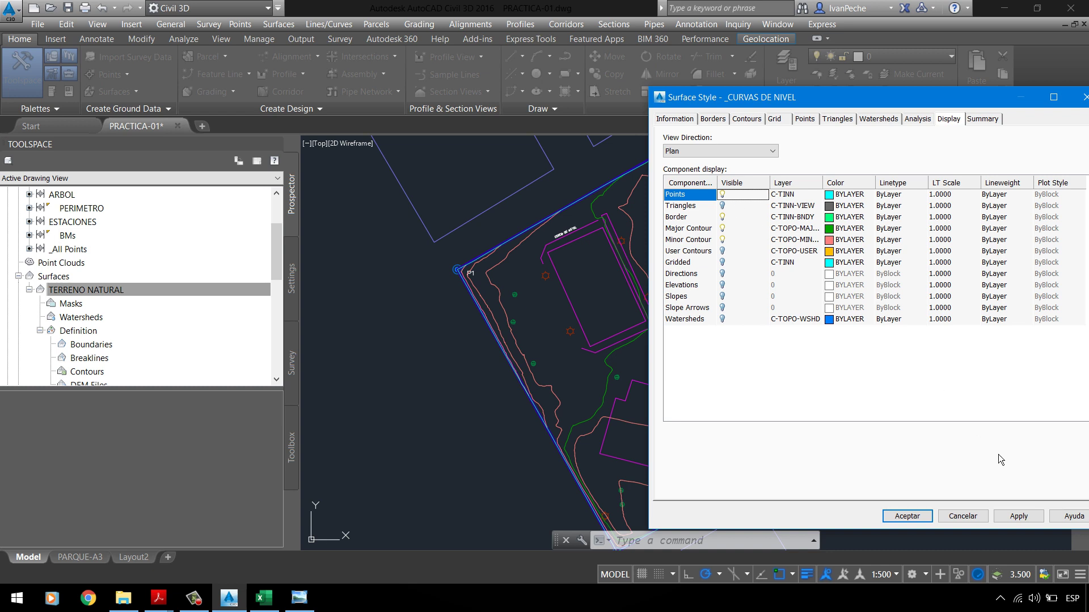
click(1037, 516)
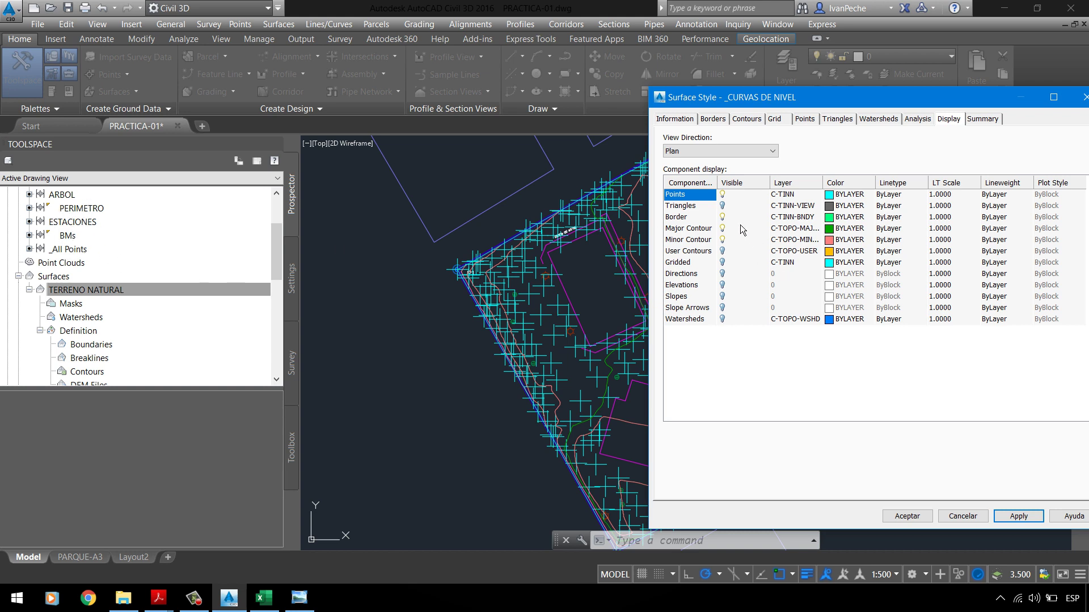
click(1019, 516)
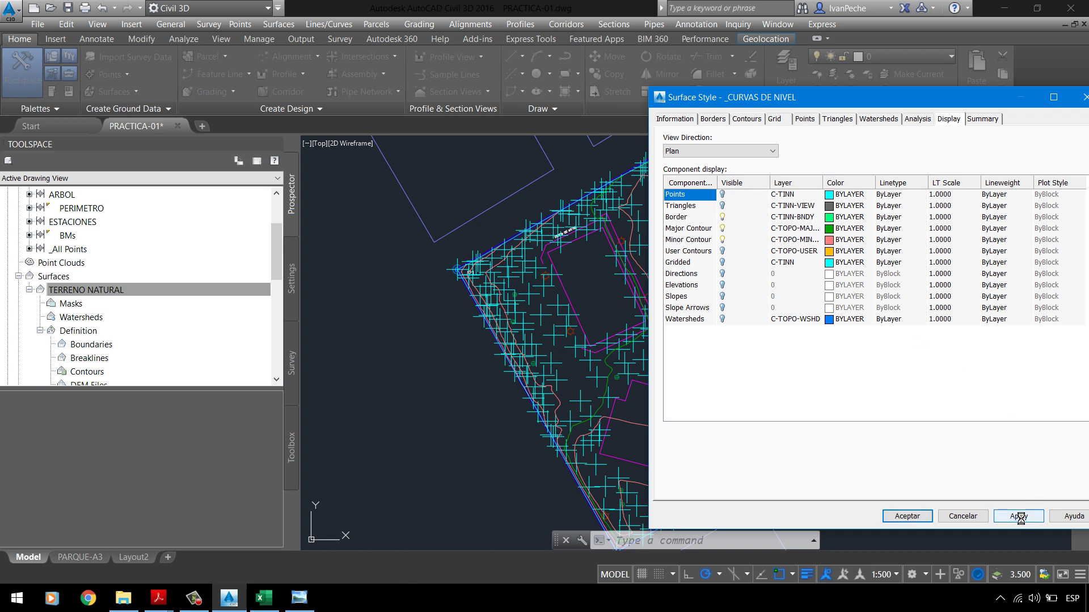
click(728, 209)
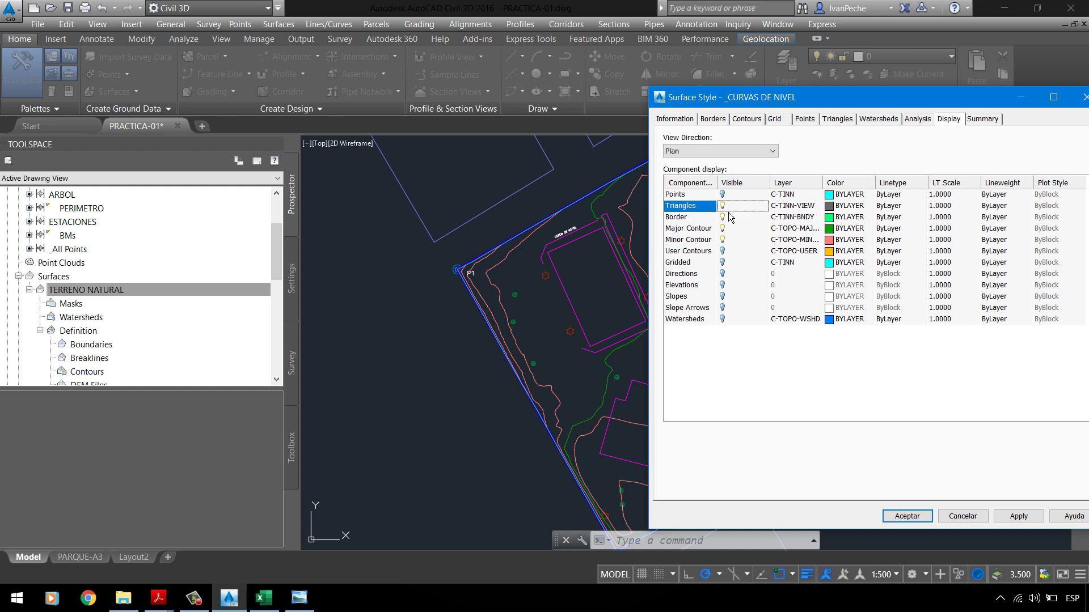
click(1014, 517)
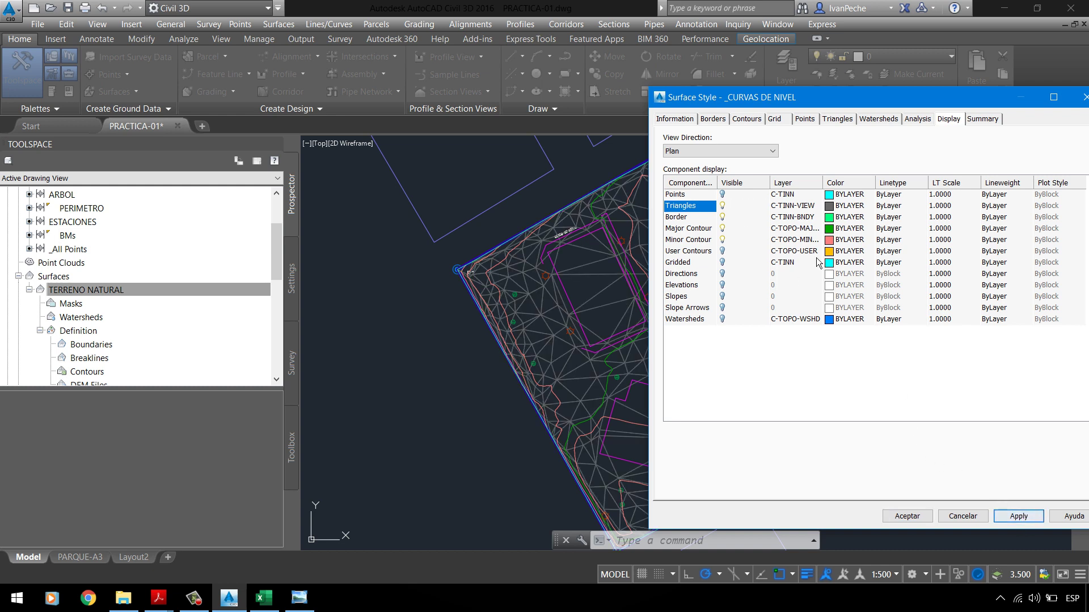
Step: Hide the Border component and close the style editor with Aceptar
click(728, 221)
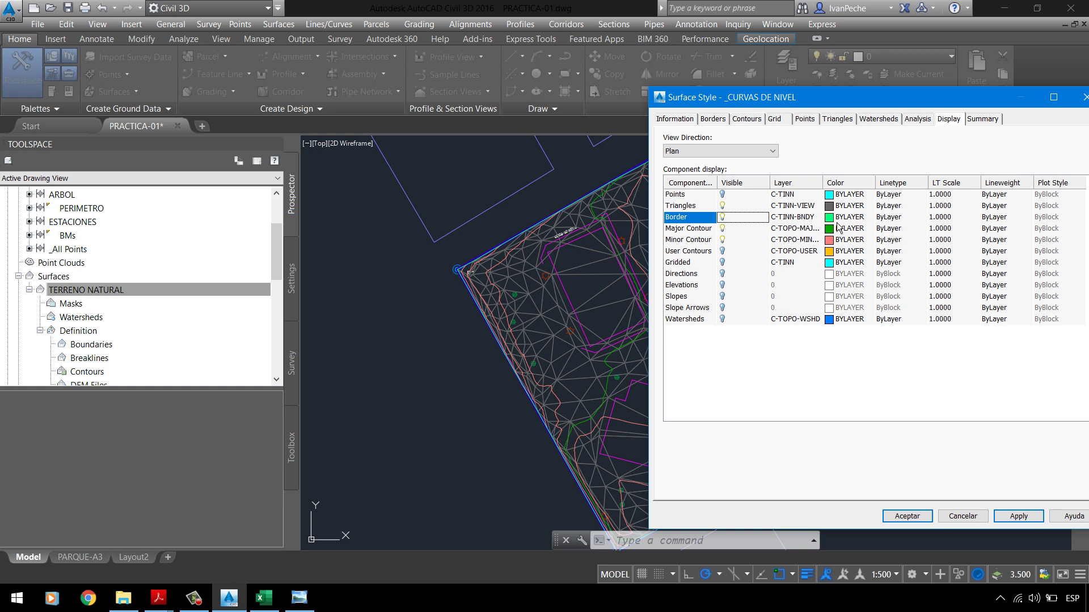
click(1012, 515)
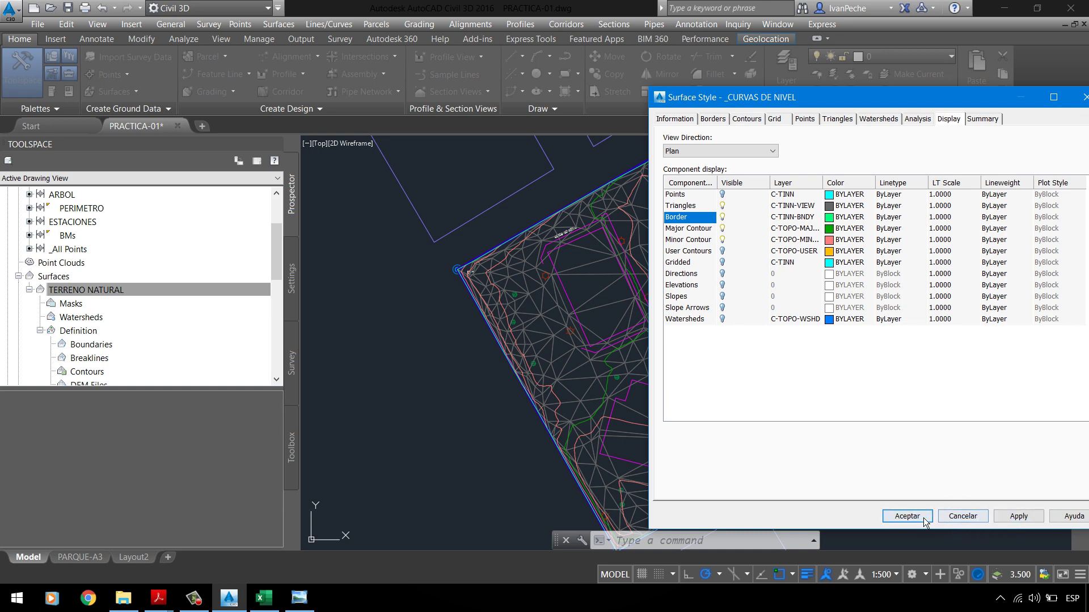
click(906, 516)
scroll(431, 346, up, 8)
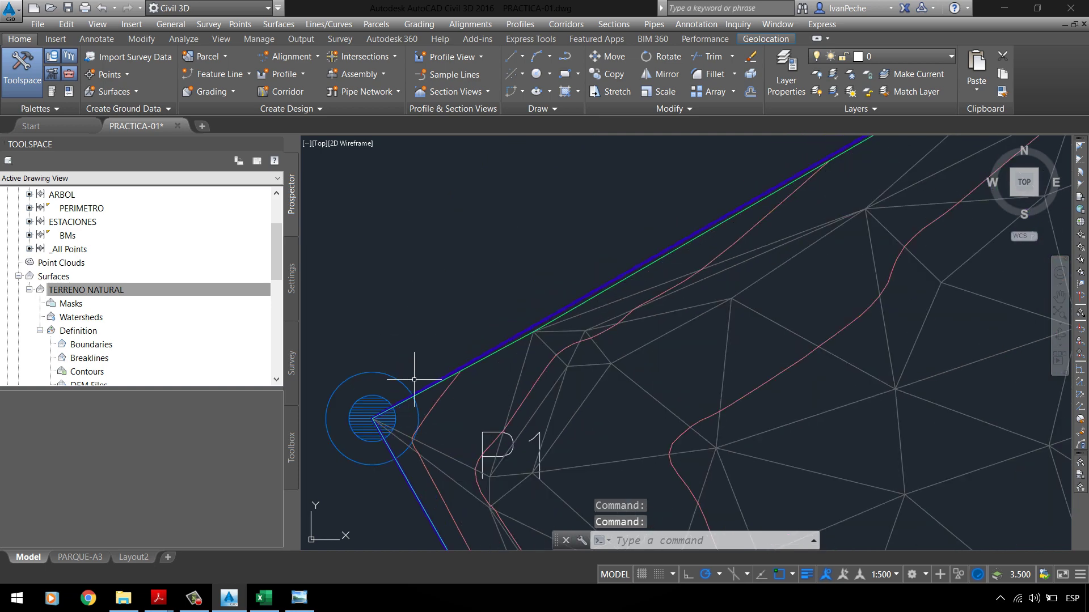
Step: Zoom until TERRENO NATURAL's whole boundary, vertices and contours fit the viewport
scroll(554, 260, up, 3)
scroll(494, 324, down, 6)
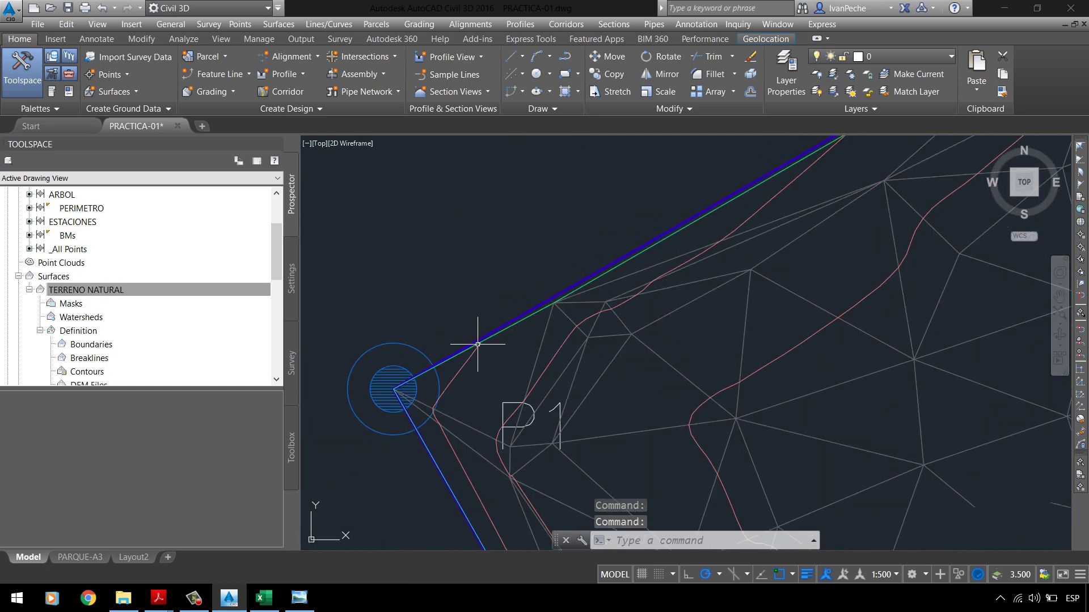
scroll(538, 303, up, 5)
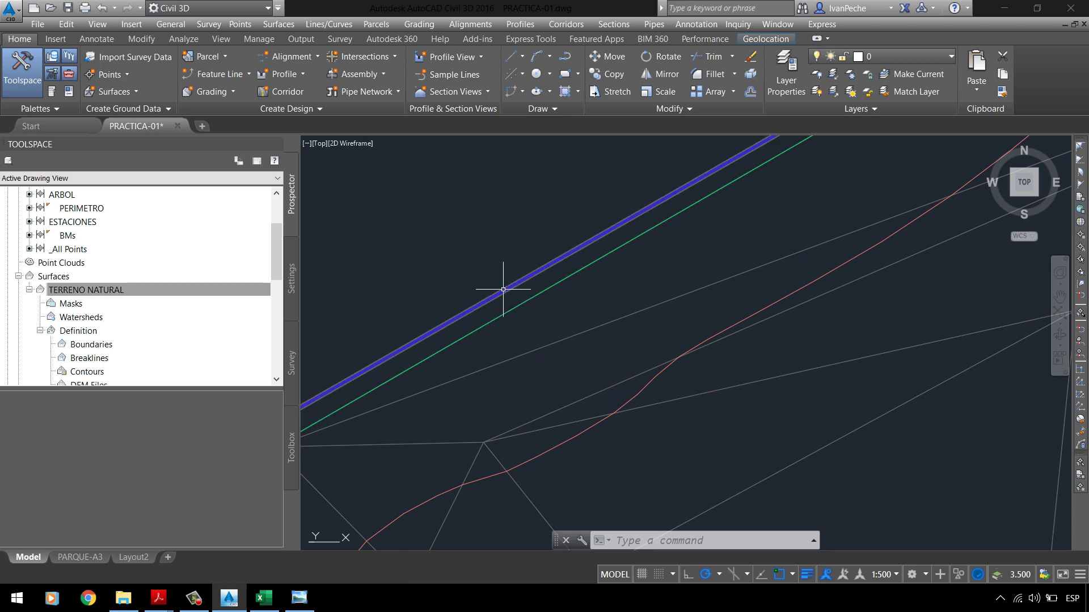
scroll(517, 279, down, 2)
scroll(425, 346, up, 3)
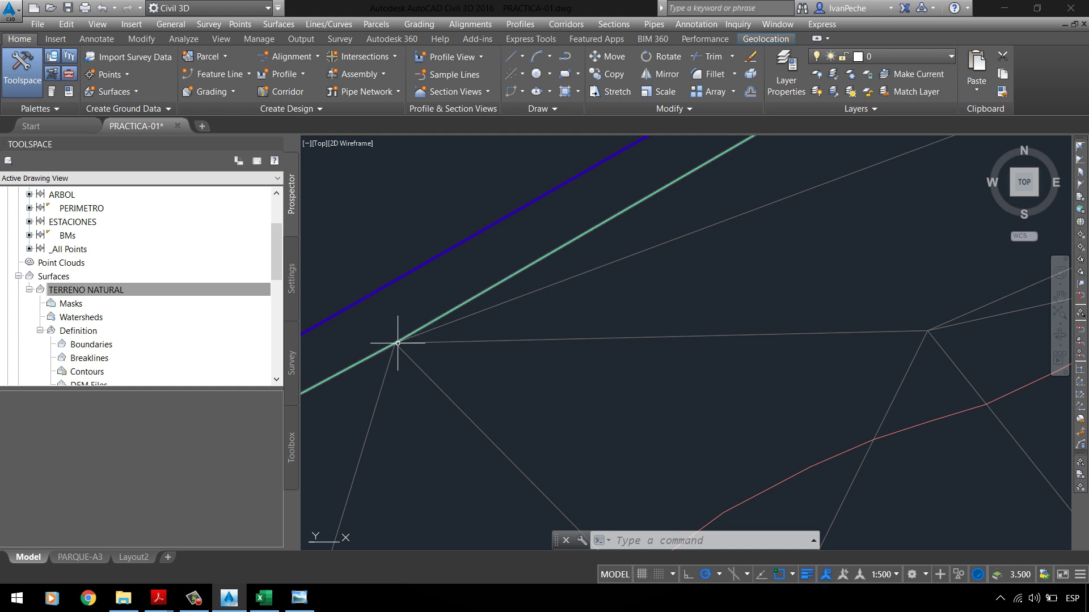
mouse_move(397, 343)
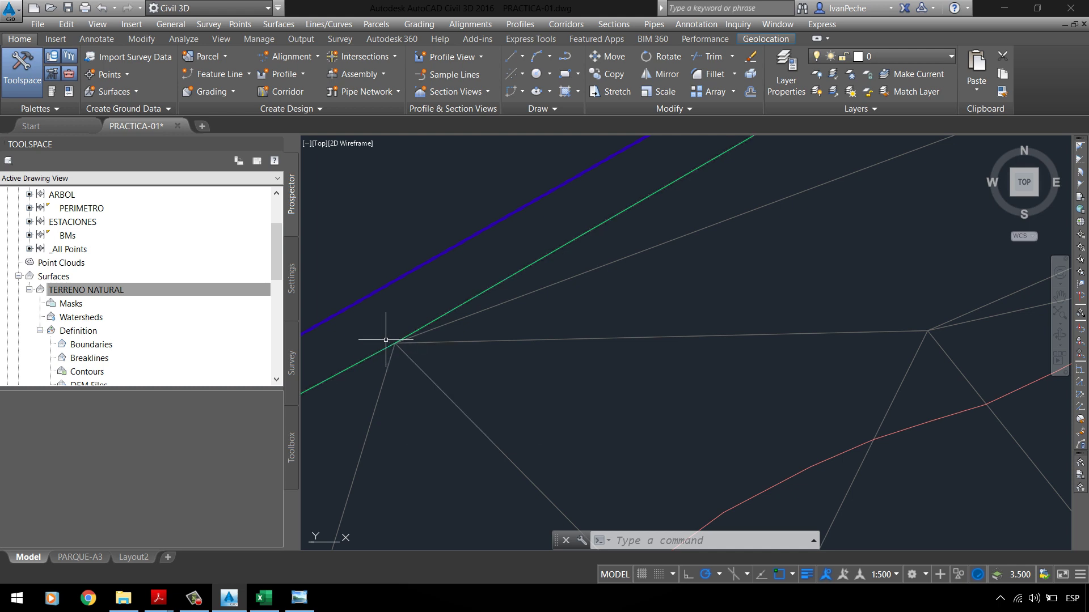
scroll(383, 341, down, 2)
click(369, 312)
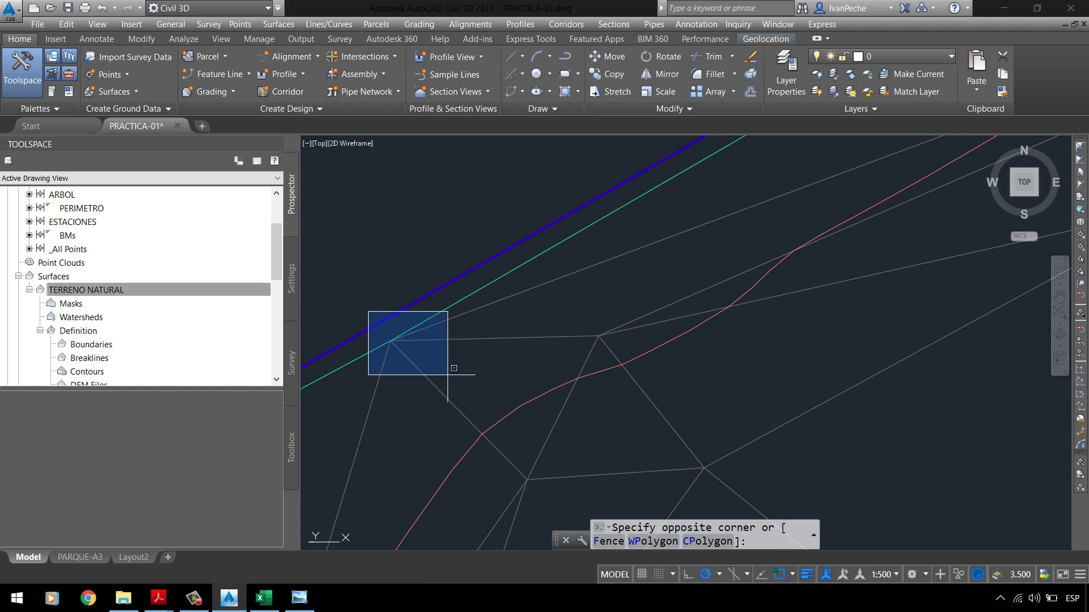
click(397, 333)
scroll(621, 296, down, 2)
scroll(524, 309, up, 3)
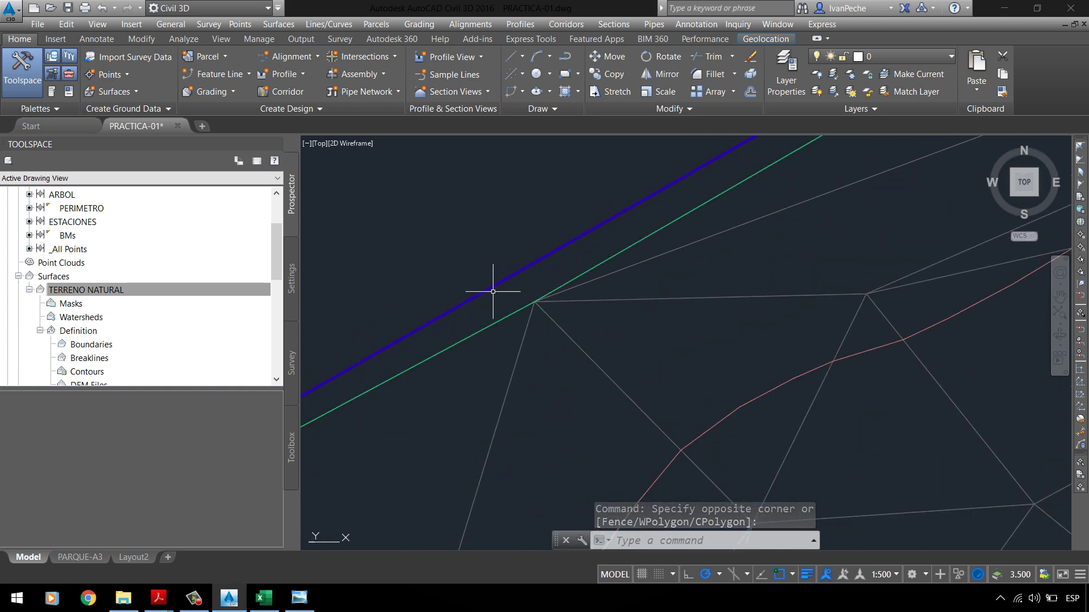
scroll(495, 290, down, 3)
scroll(484, 288, up, 4)
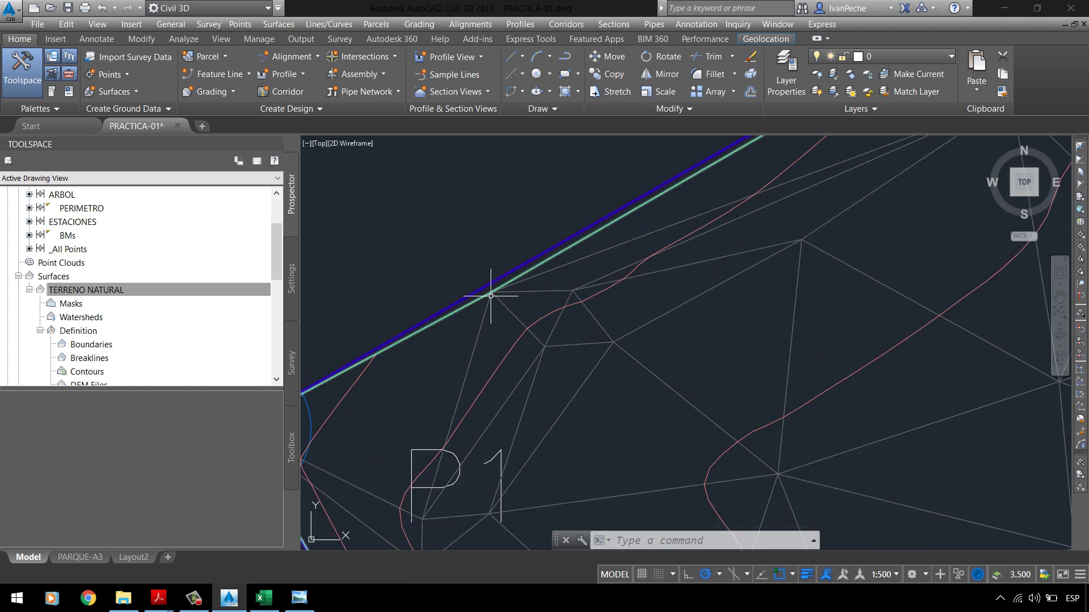
scroll(494, 296, up, 2)
scroll(469, 320, down, 4)
scroll(469, 320, down, 3)
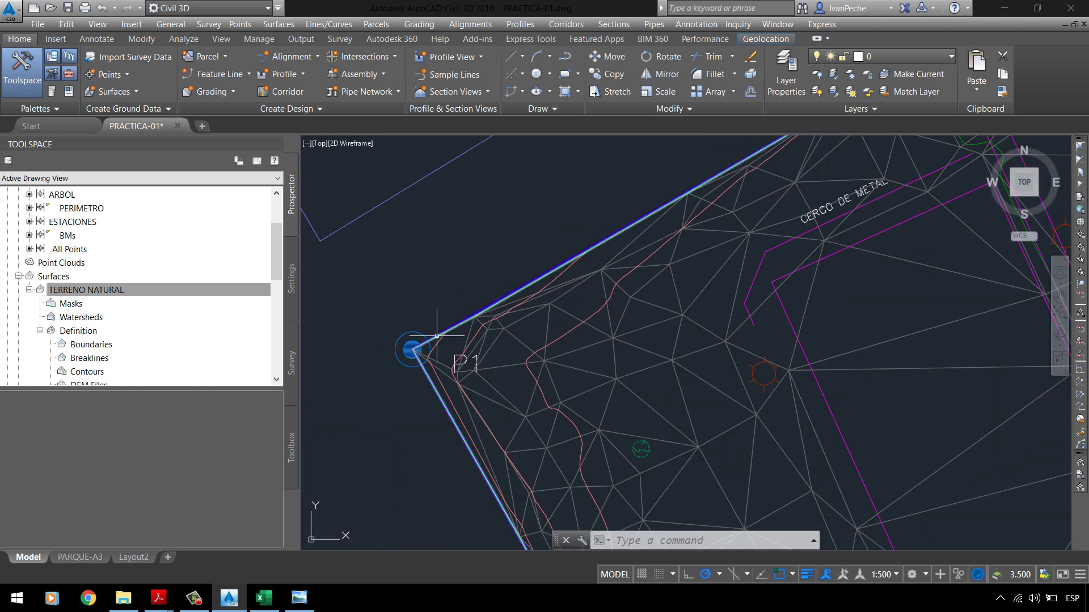
scroll(623, 250, down, 1)
scroll(498, 316, up, 2)
scroll(367, 322, up, 3)
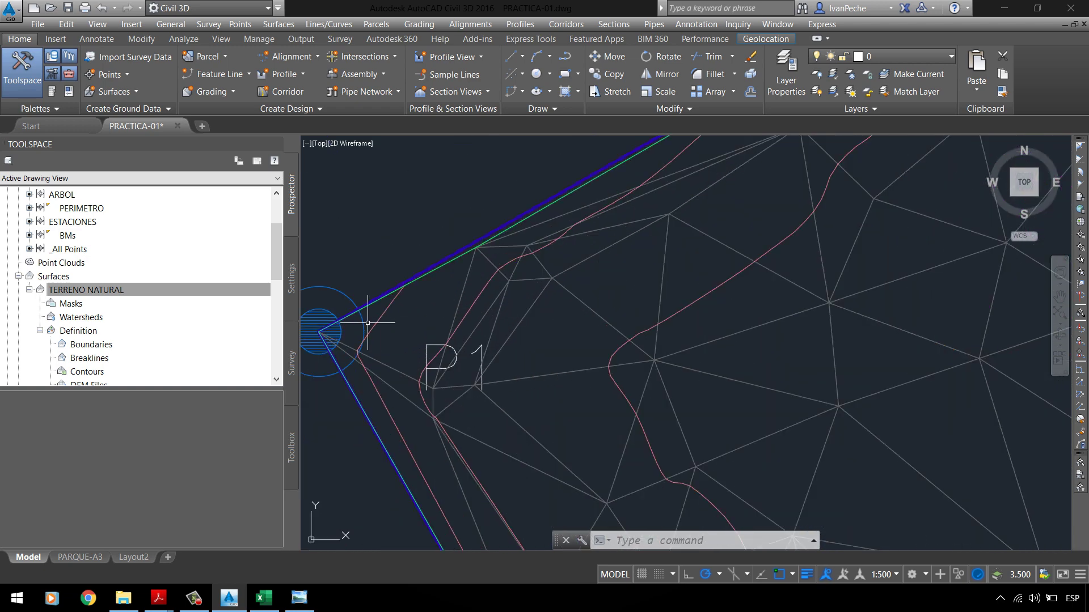
scroll(385, 273, down, 4)
scroll(396, 255, up, 3)
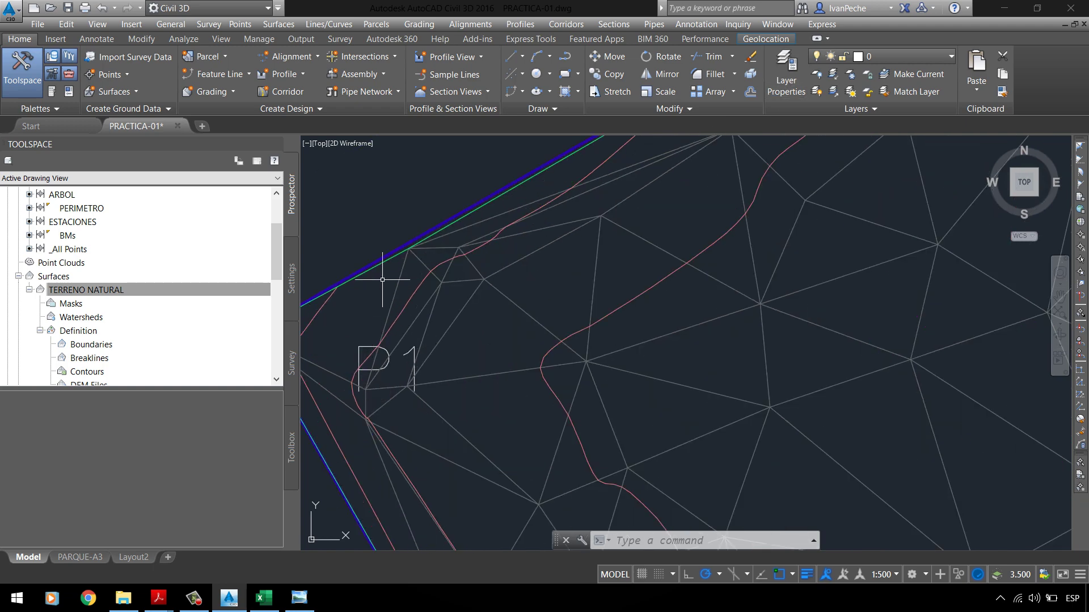
scroll(401, 249, up, 4)
scroll(431, 238, up, 1)
scroll(433, 243, down, 4)
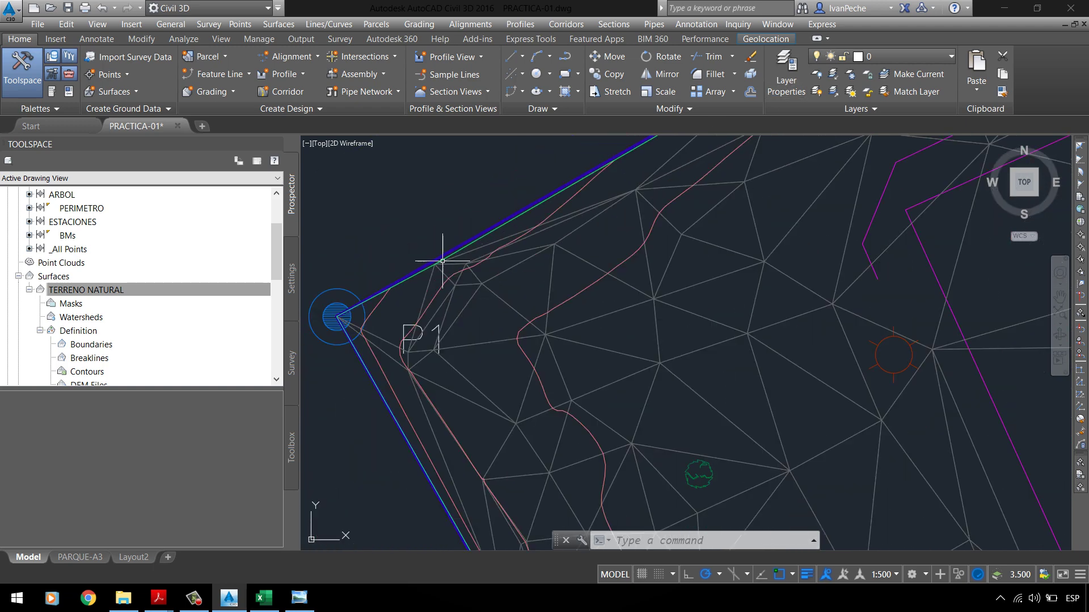
scroll(431, 245, down, 4)
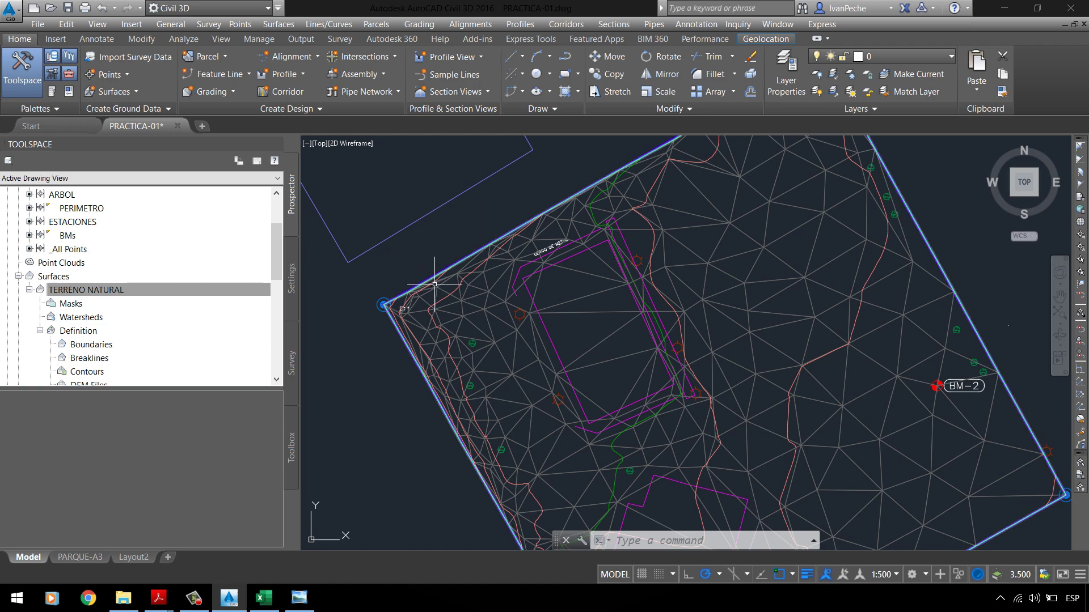
scroll(423, 281, up, 5)
scroll(423, 281, up, 2)
scroll(397, 300, down, 4)
scroll(377, 316, up, 5)
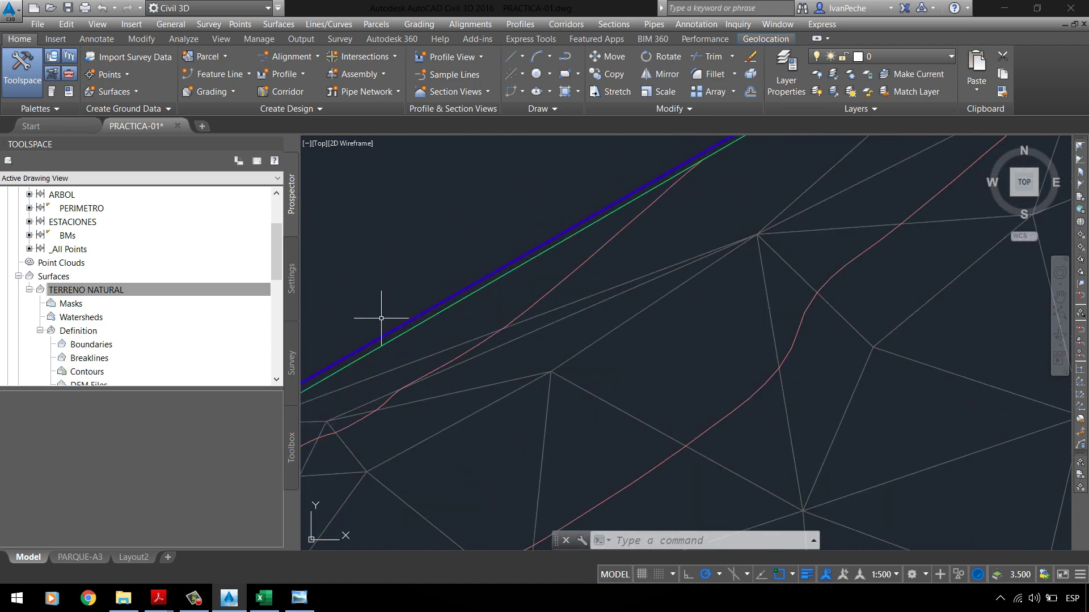
scroll(392, 359, down, 3)
scroll(596, 231, down, 4)
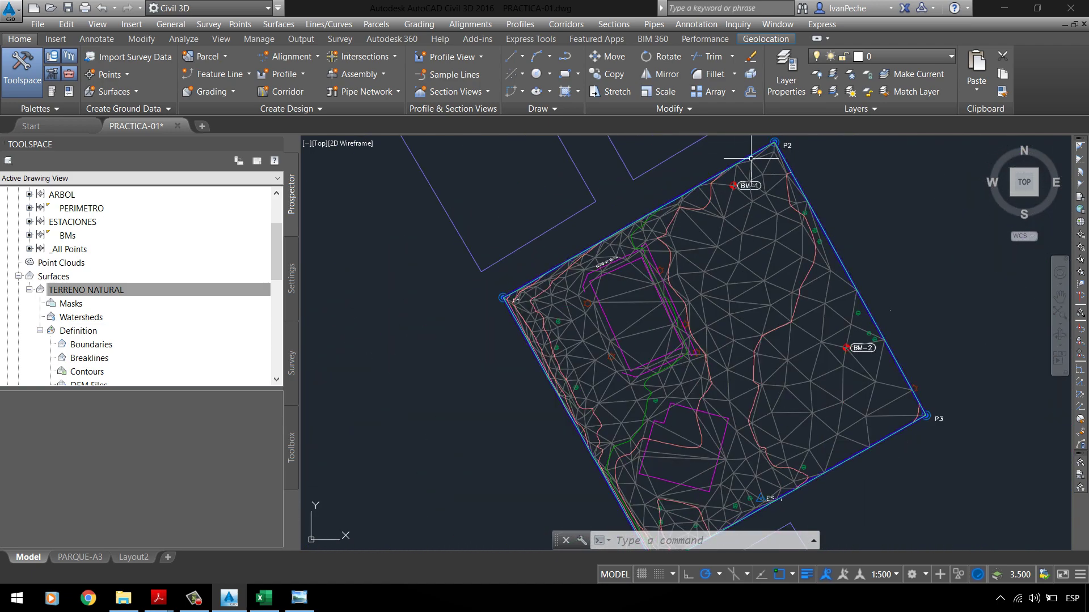
scroll(781, 137, up, 6)
scroll(558, 246, down, 5)
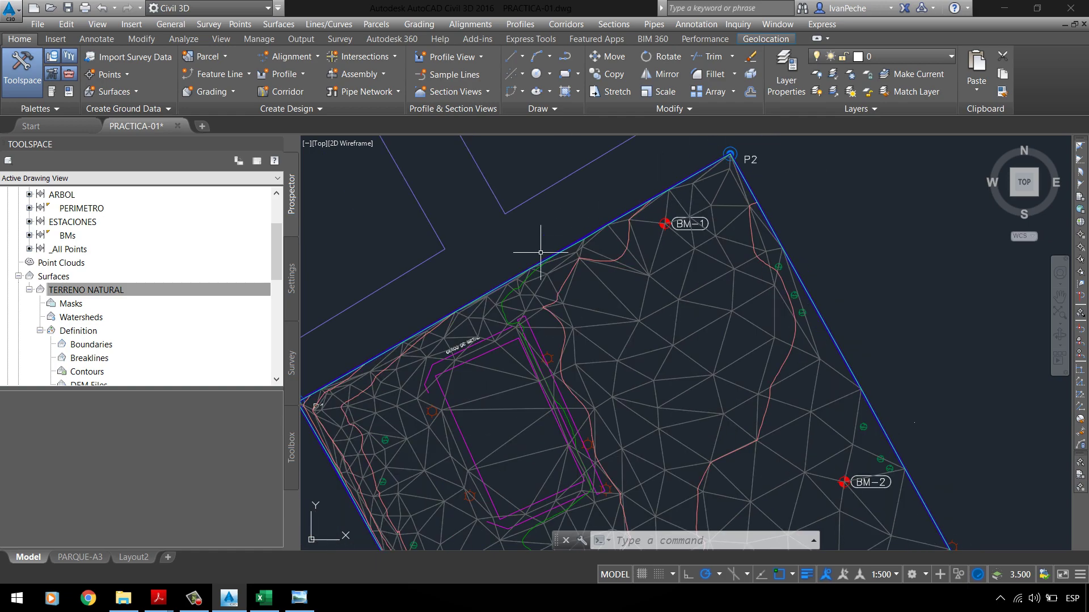
scroll(418, 347, up, 5)
scroll(498, 287, down, 2)
scroll(368, 356, up, 2)
scroll(432, 297, up, 2)
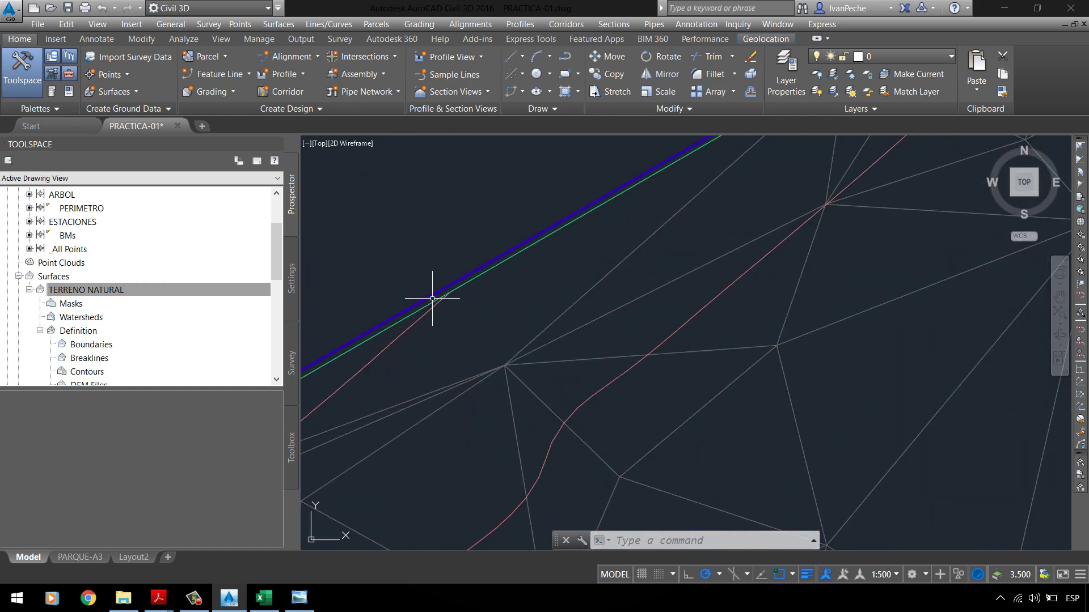
scroll(437, 287, down, 5)
scroll(454, 293, up, 5)
scroll(454, 293, up, 5)
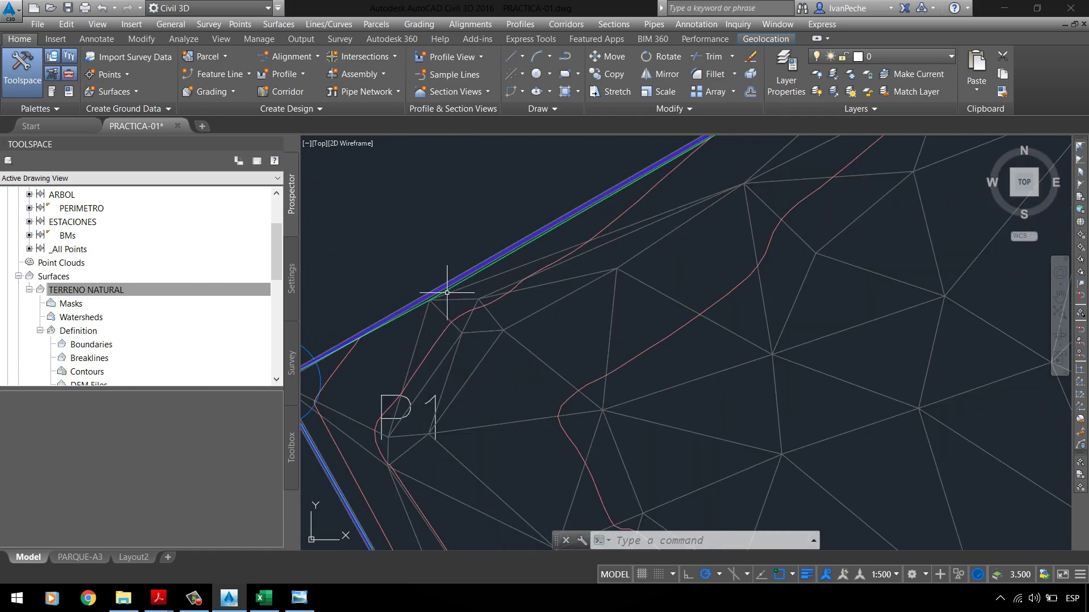
scroll(449, 272, down, 3)
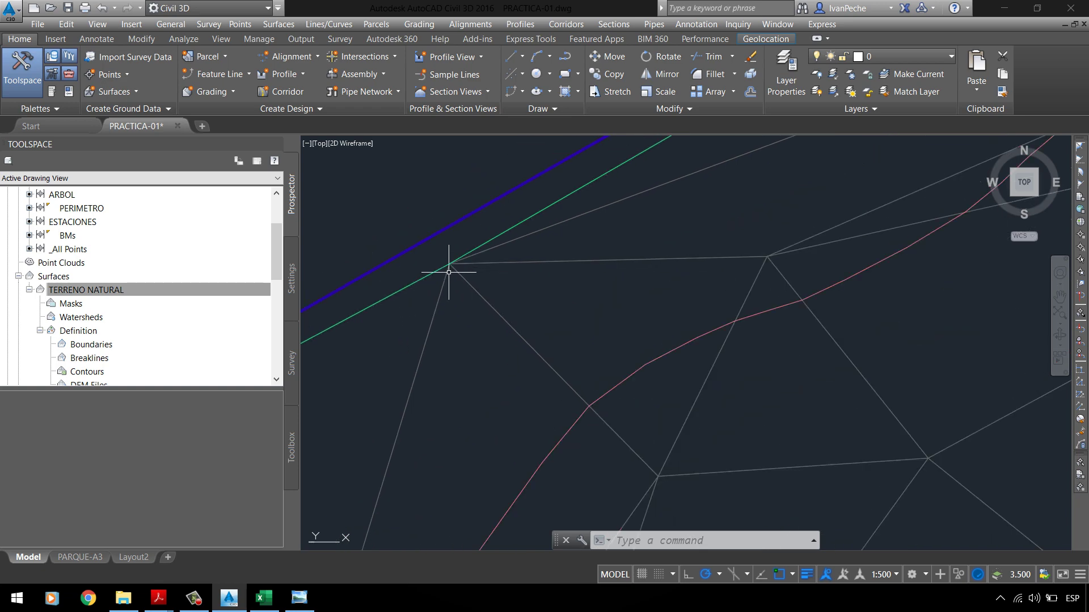
scroll(498, 227, down, 4)
scroll(473, 238, down, 2)
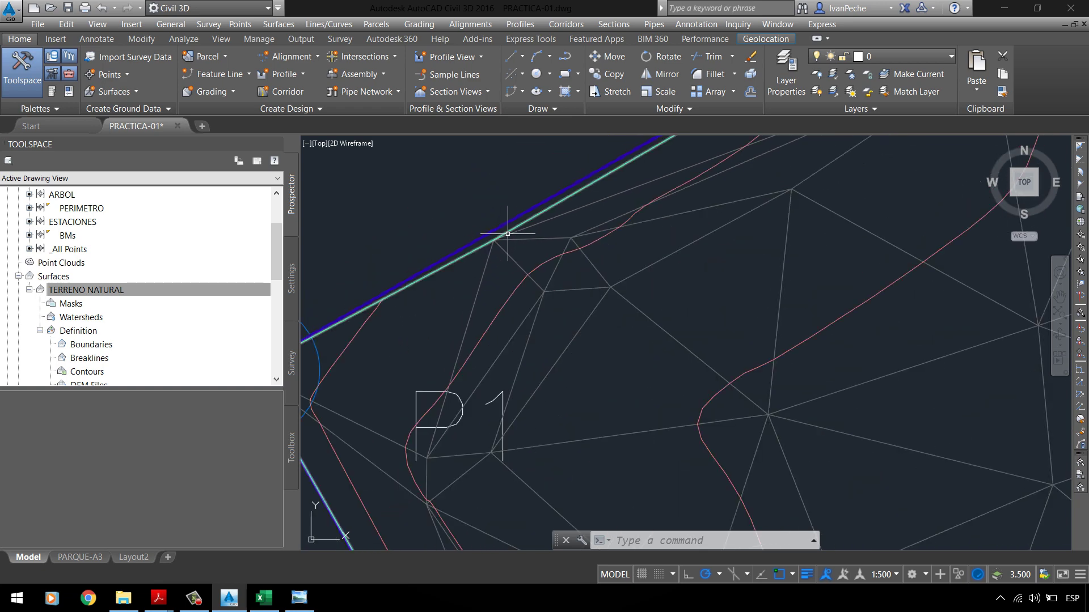
scroll(494, 240, down, 2)
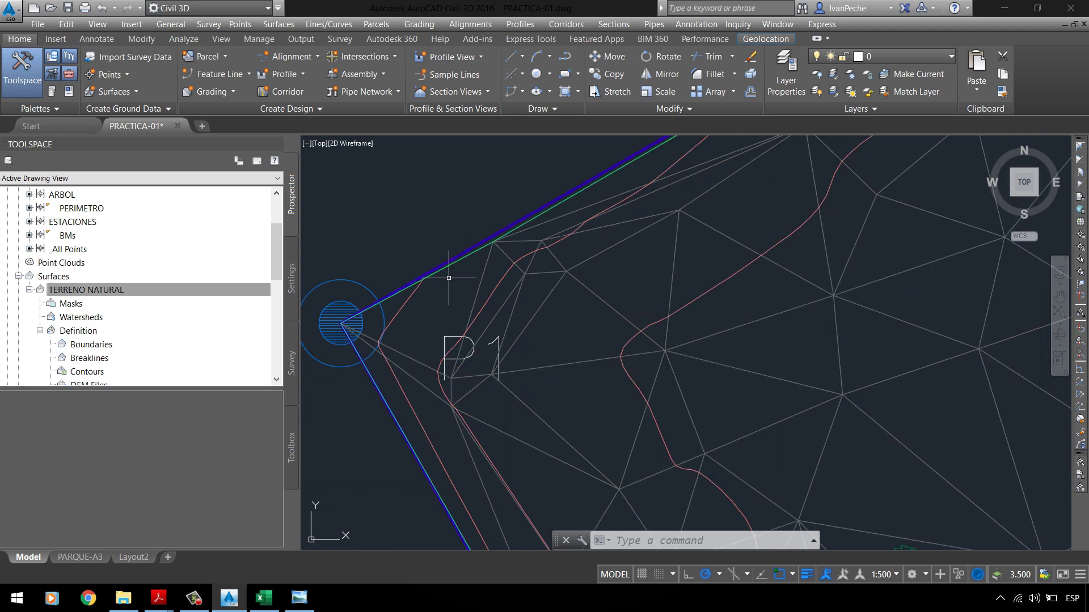
scroll(573, 182, up, 3)
scroll(590, 195, down, 3)
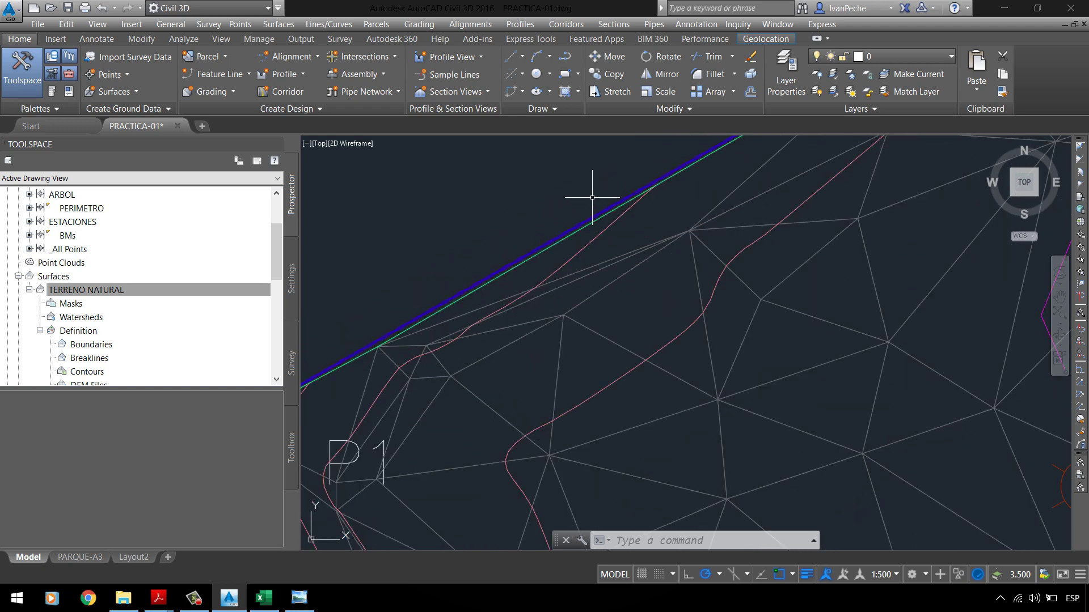
scroll(333, 348, down, 2)
scroll(710, 165, up, 3)
scroll(546, 256, down, 1)
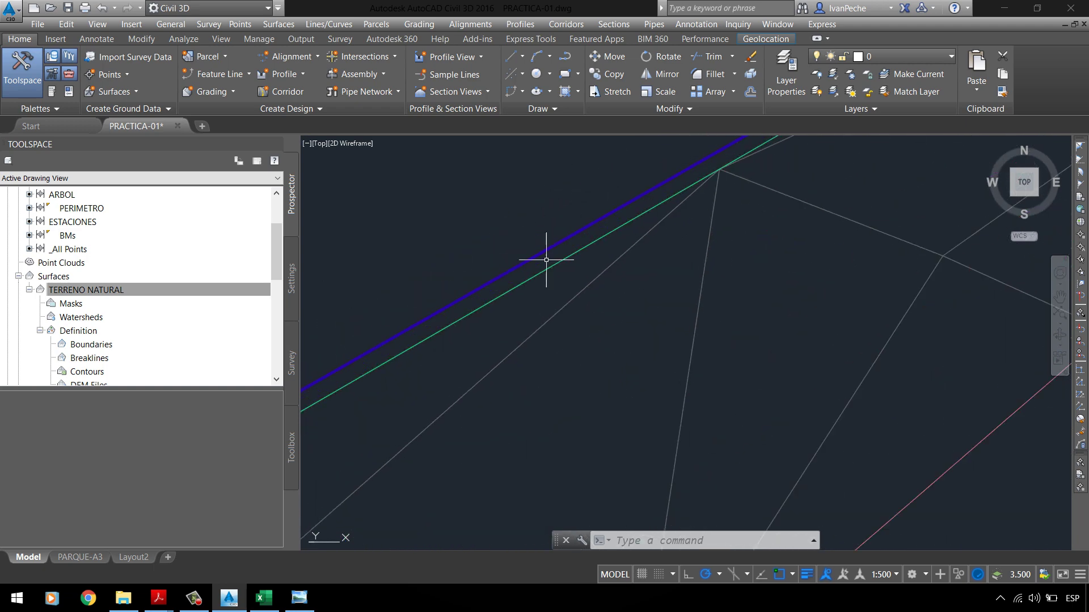
scroll(649, 185, down, 2)
scroll(671, 175, up, 3)
scroll(574, 253, down, 3)
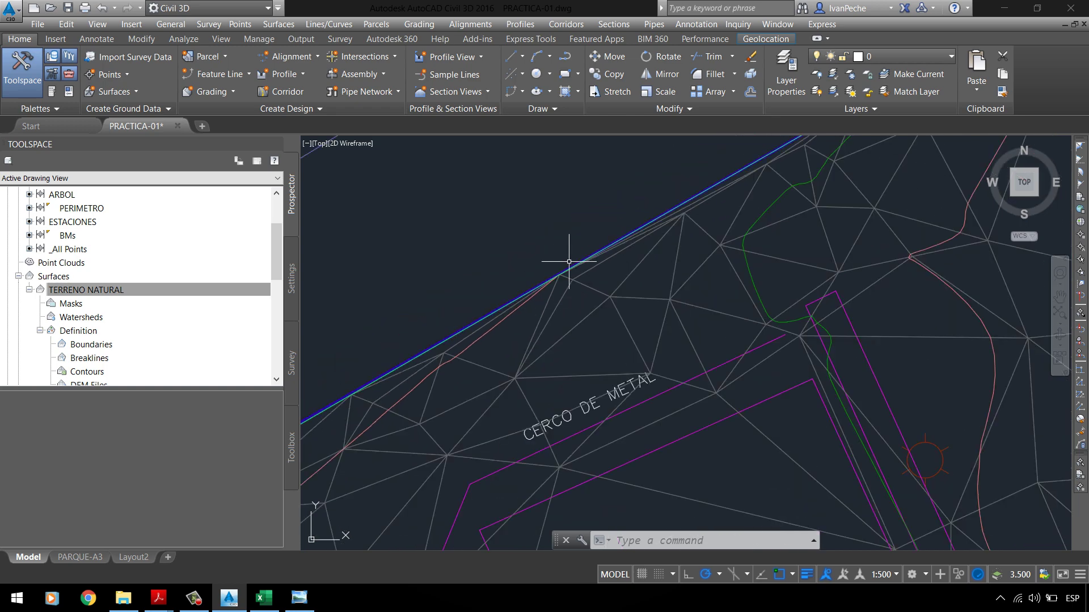
scroll(705, 209, up, 1)
scroll(705, 209, up, 3)
scroll(635, 229, down, 3)
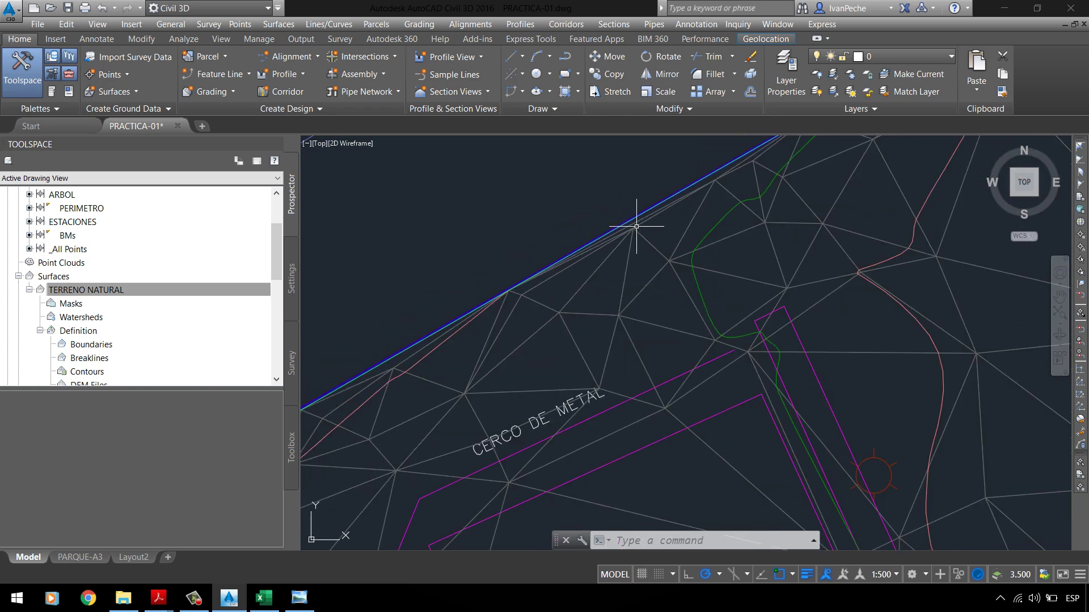
scroll(741, 168, up, 3)
scroll(693, 214, down, 3)
scroll(724, 165, up, 3)
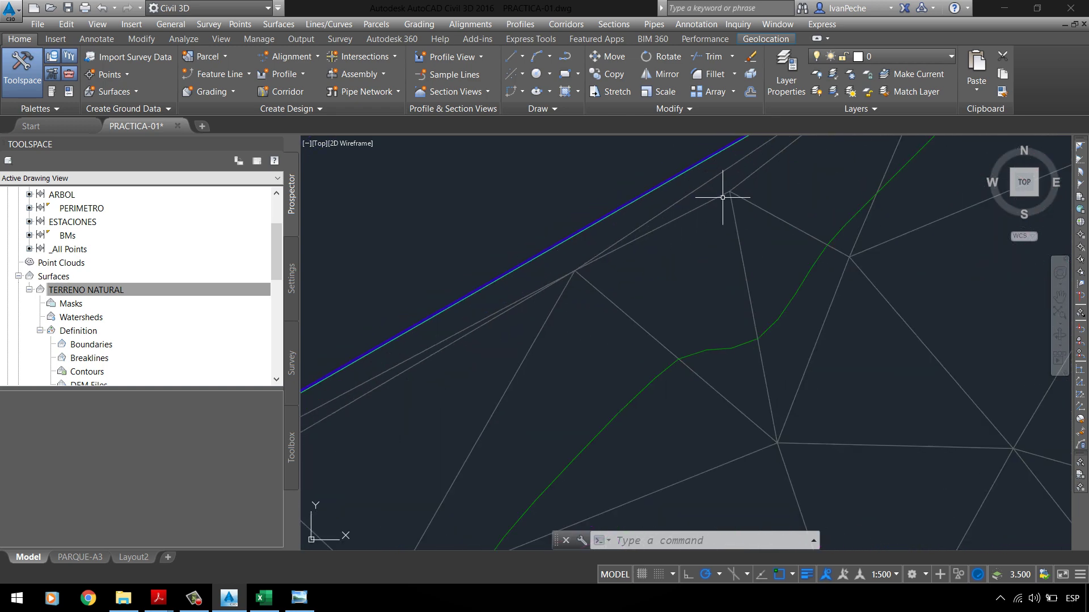
scroll(590, 267, down, 2)
scroll(624, 261, down, 3)
scroll(664, 244, up, 2)
scroll(584, 261, down, 2)
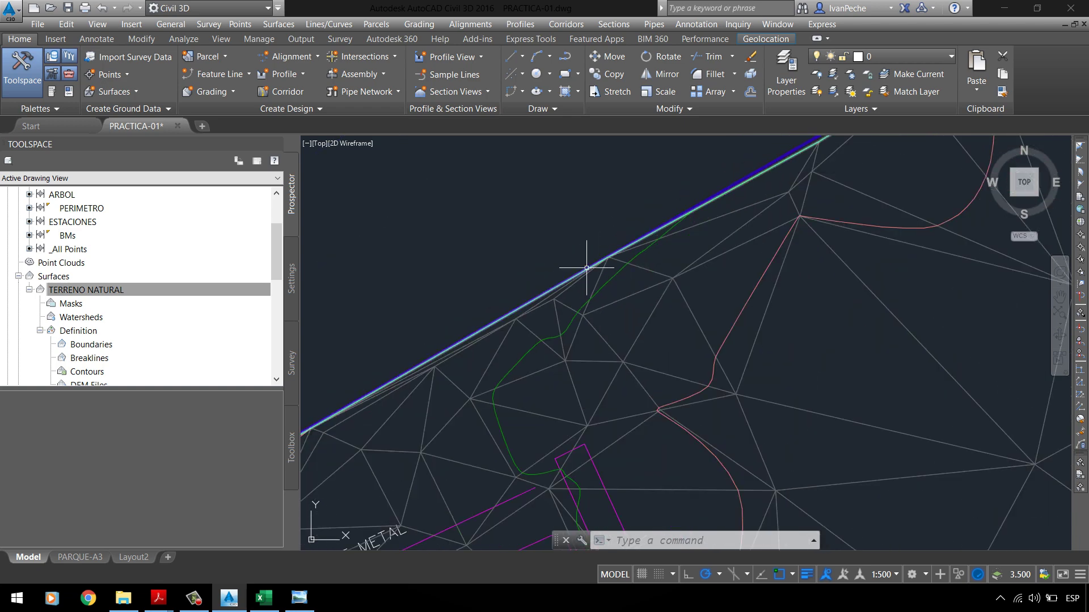
scroll(813, 155, up, 3)
scroll(522, 226, down, 4)
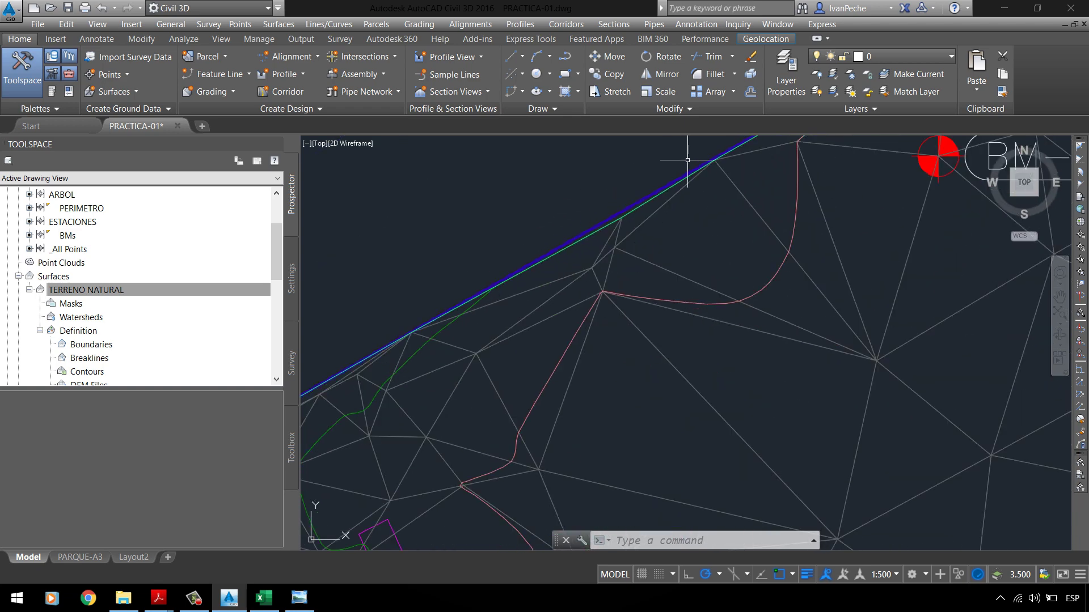
scroll(603, 194, up, 2)
scroll(610, 188, down, 2)
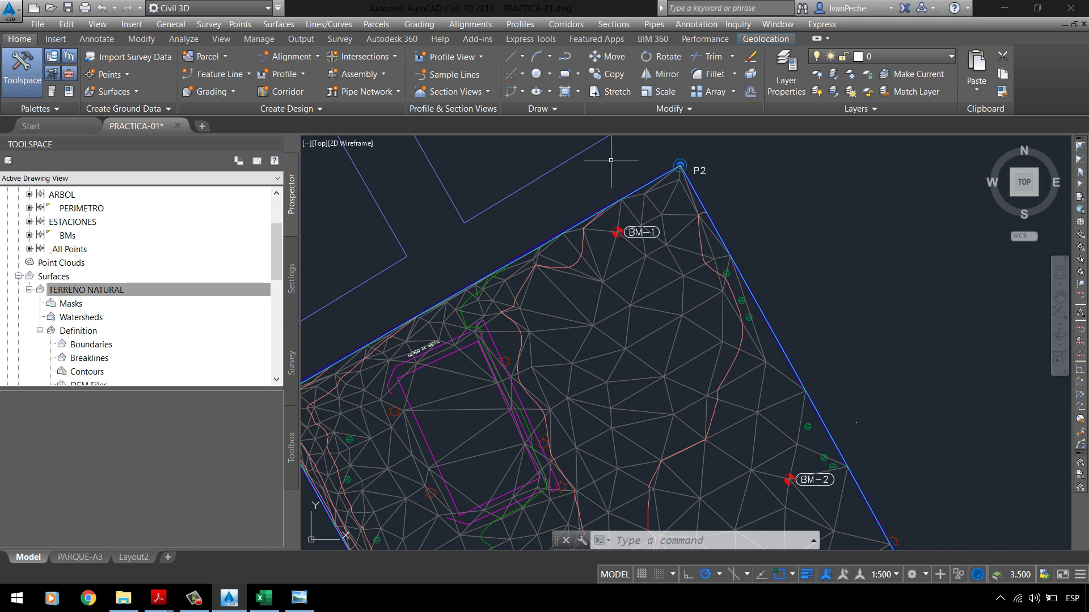
scroll(469, 292, down, 5)
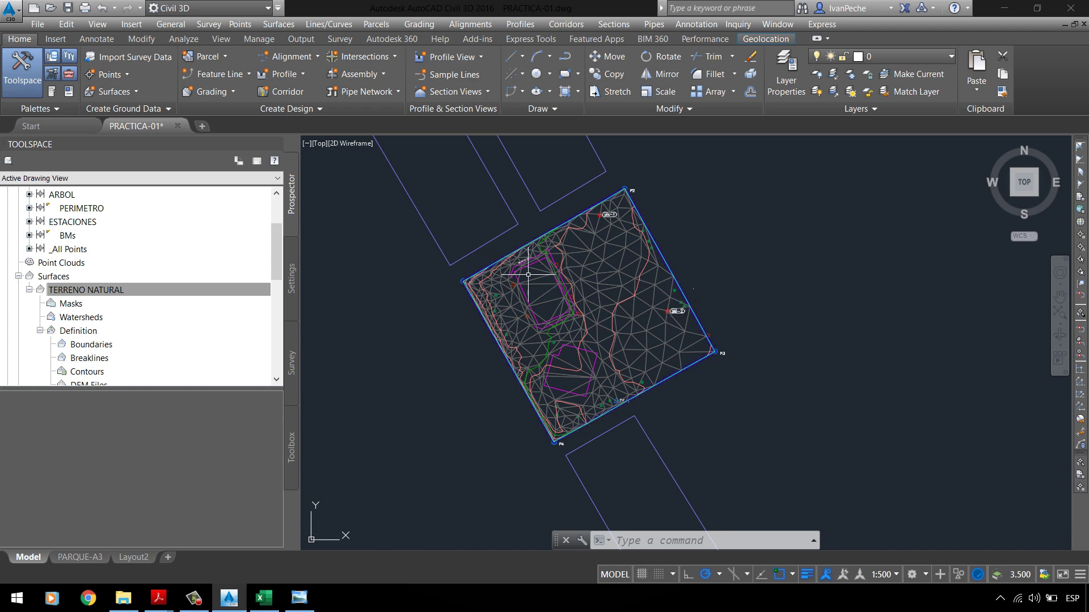
scroll(528, 274, up, 5)
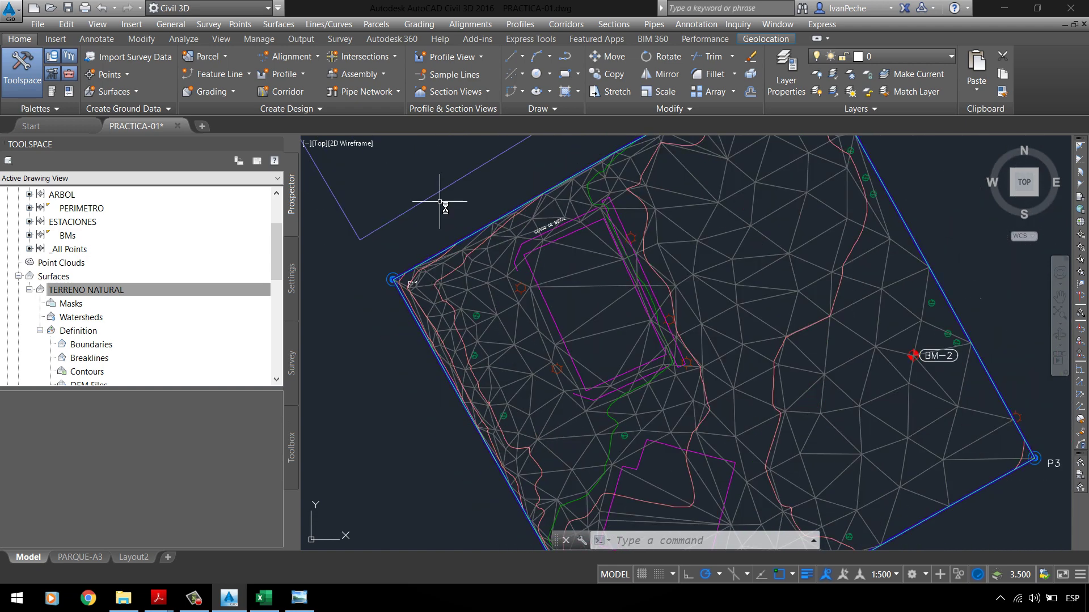
scroll(440, 202, down, 5)
scroll(531, 218, up, 2)
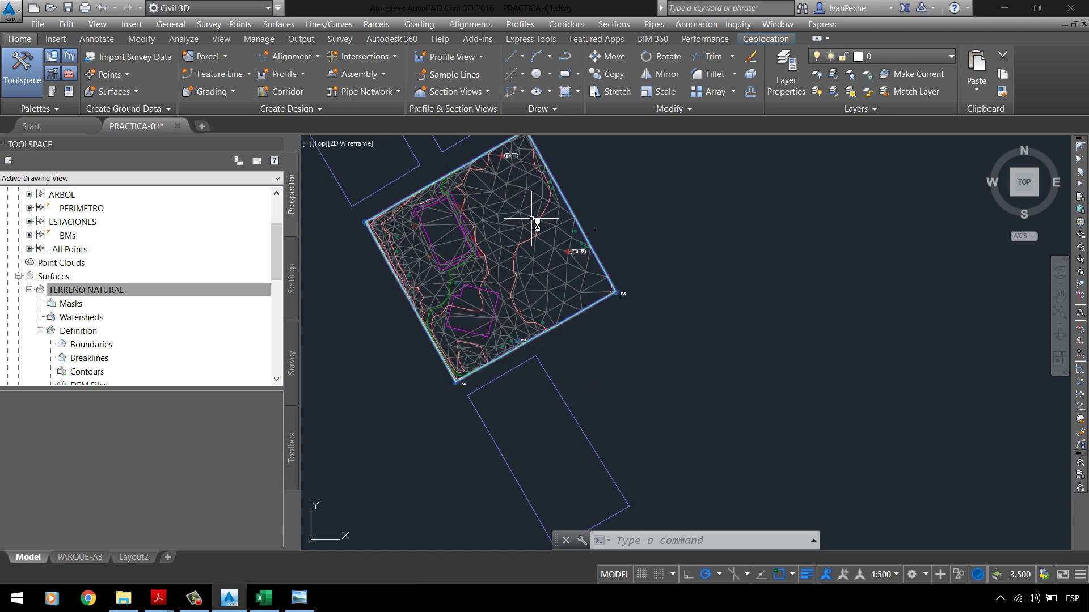
scroll(531, 218, up, 2)
scroll(510, 206, down, 3)
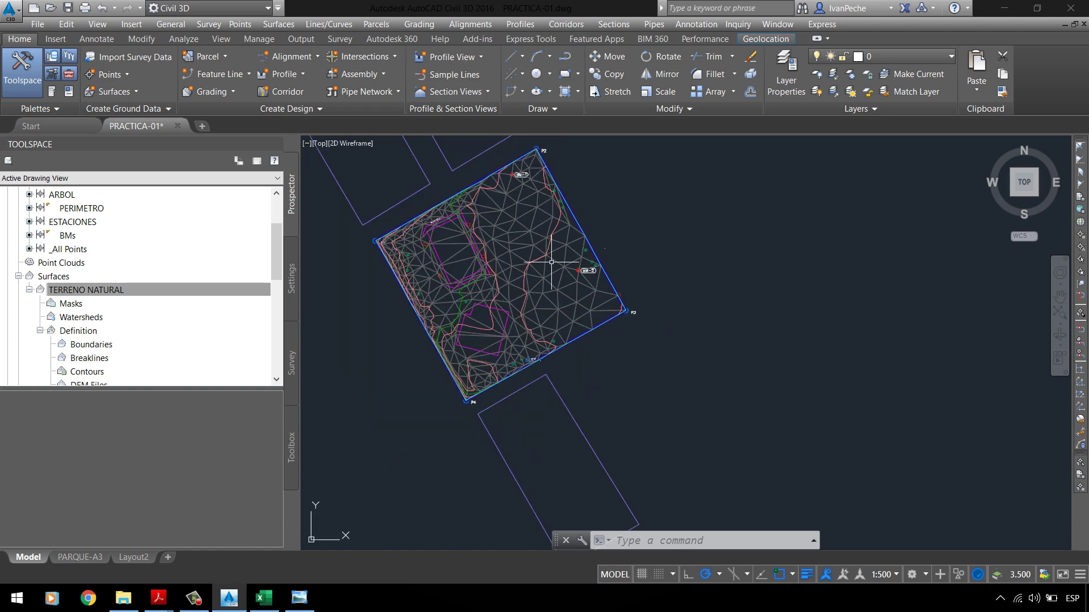
scroll(443, 234, up, 8)
Step: Select the TERRENO NATURAL TIN surface in the drawing
click(486, 241)
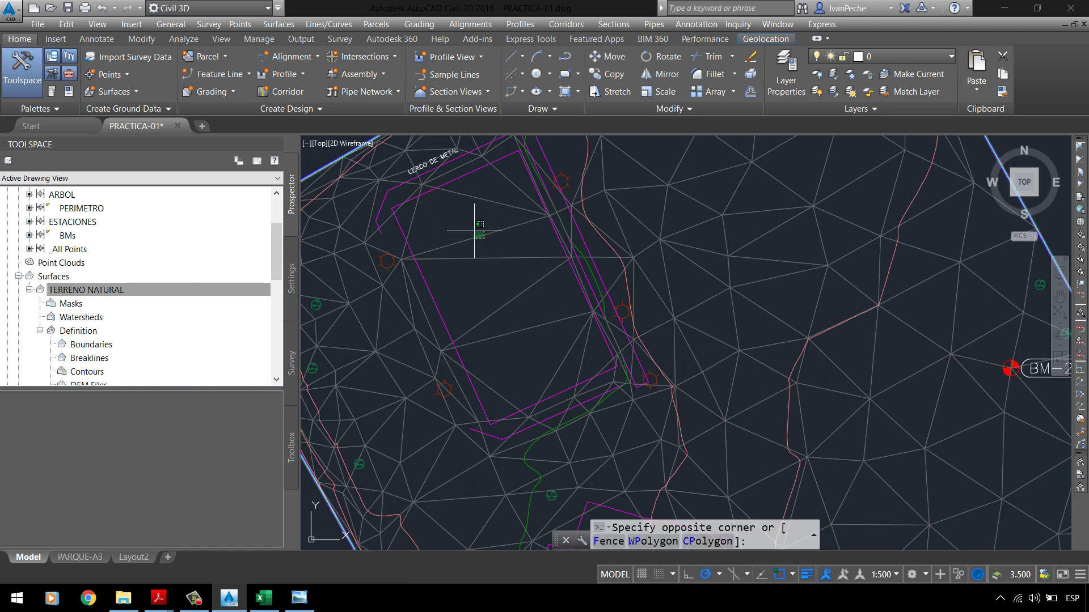
click(493, 236)
click(124, 290)
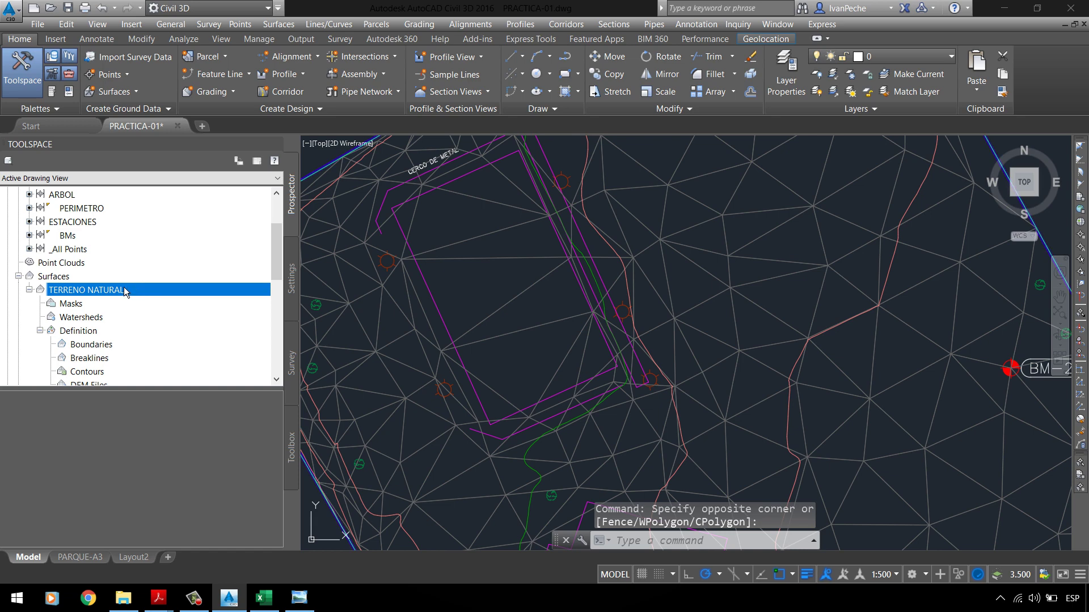
click(466, 236)
click(461, 244)
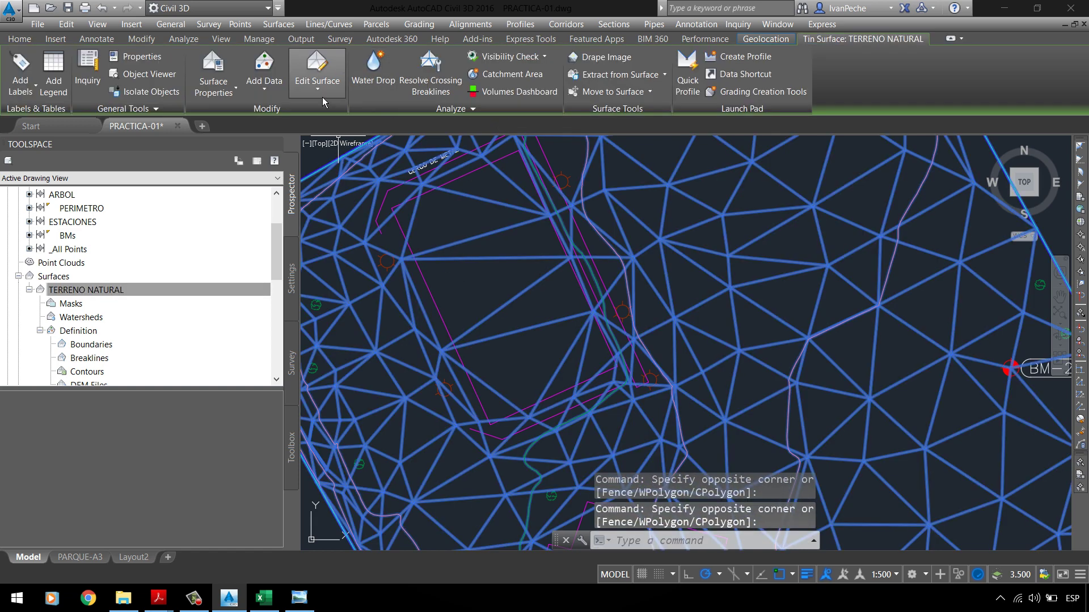
Step: Inspect the surface's style via Surface Properties, cancel without changes, and clear the selection
click(321, 93)
click(236, 95)
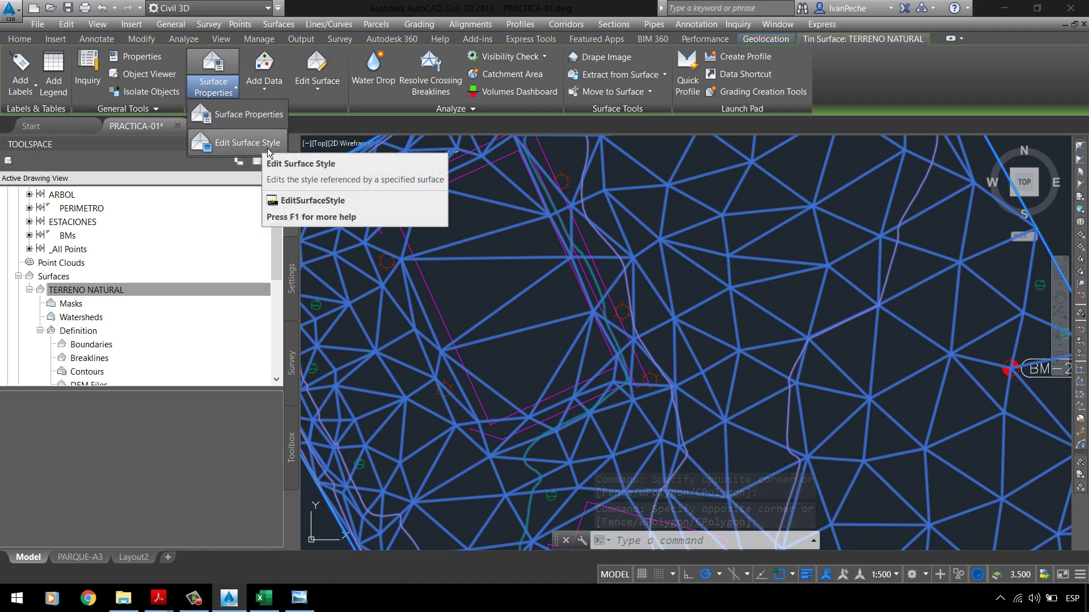
click(269, 150)
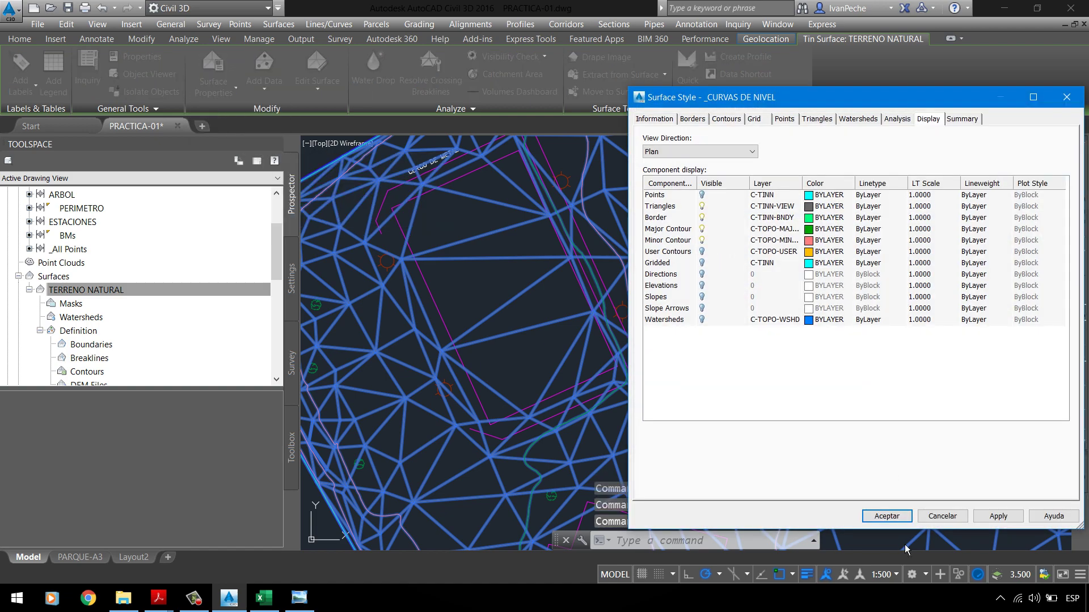
click(941, 516)
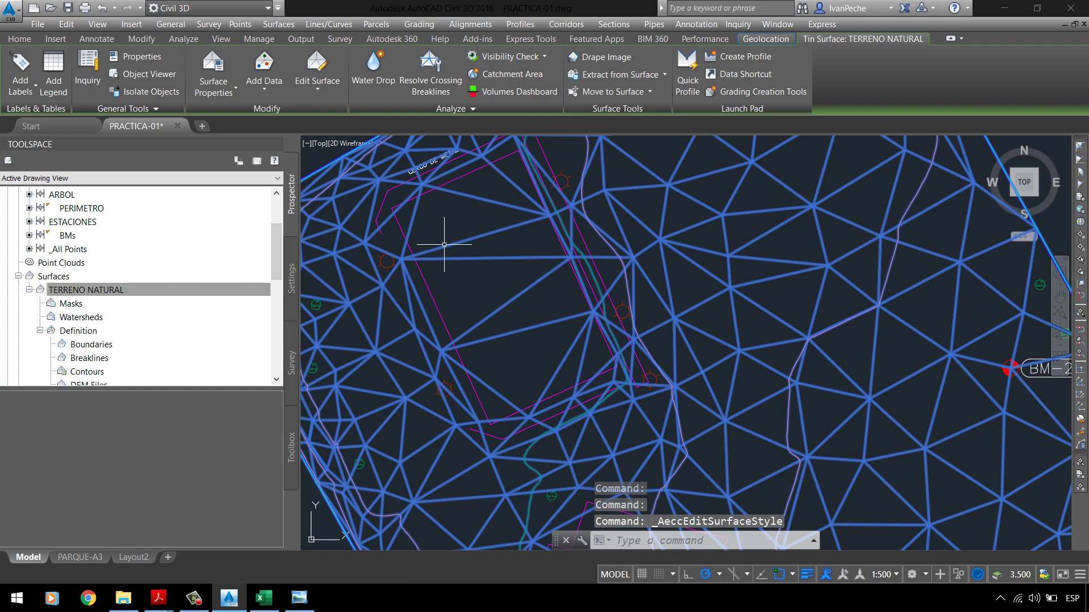
key(Escape)
Step: Open TERRENO NATURAL's Surface Properties and edit its current _CURVAS DE NIVEL style
right_click(107, 291)
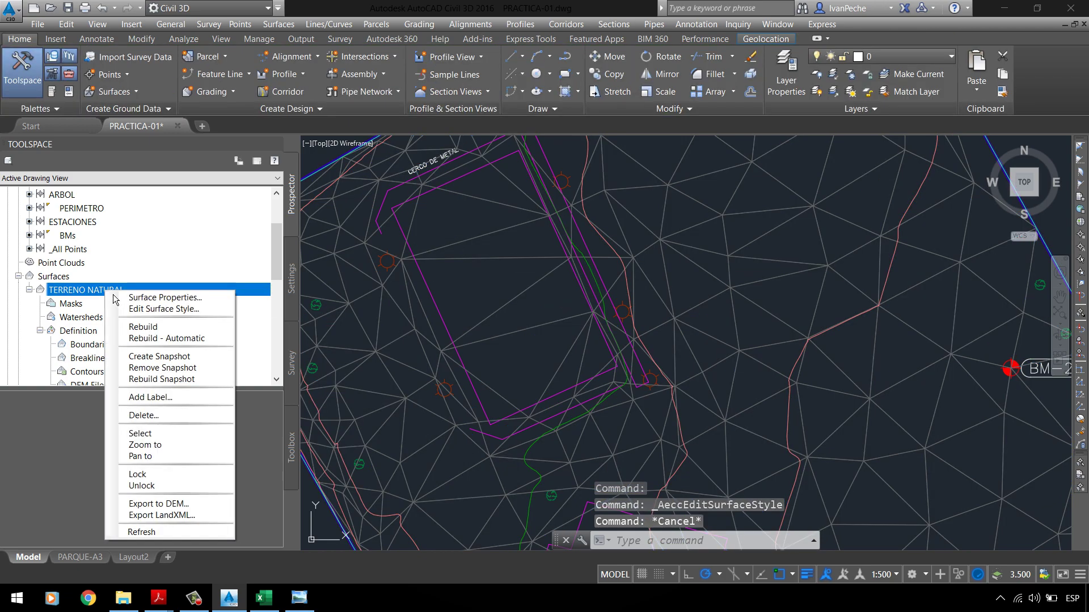
click(144, 307)
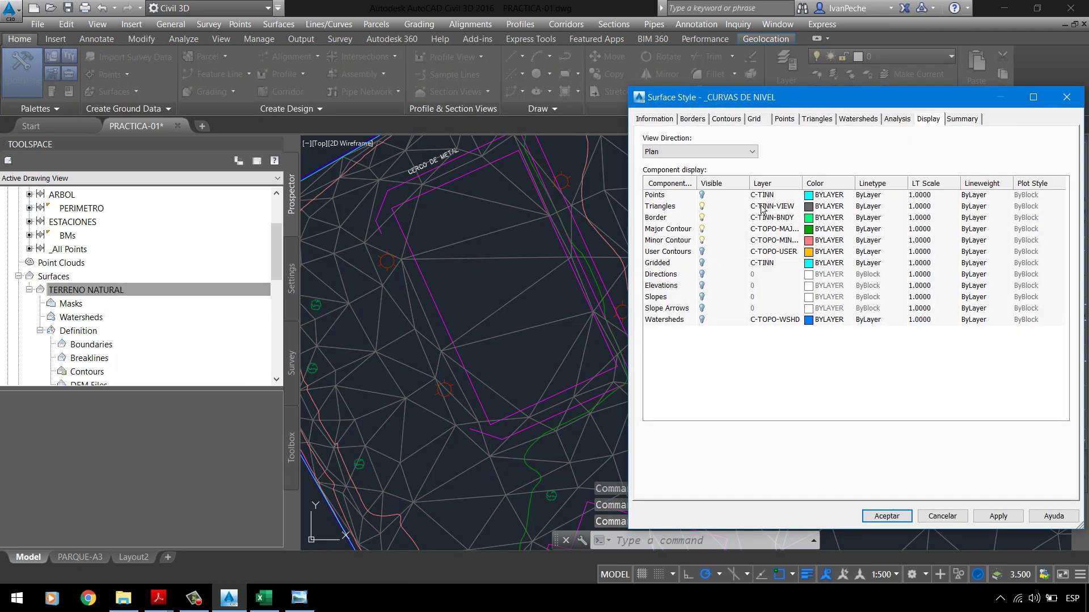
click(942, 514)
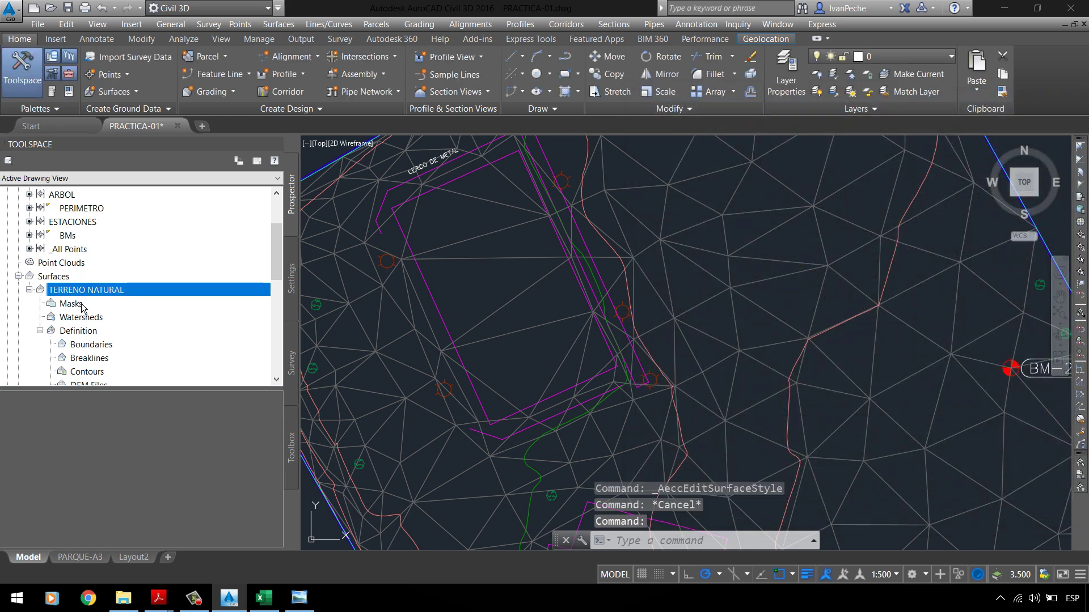
right_click(92, 290)
click(138, 292)
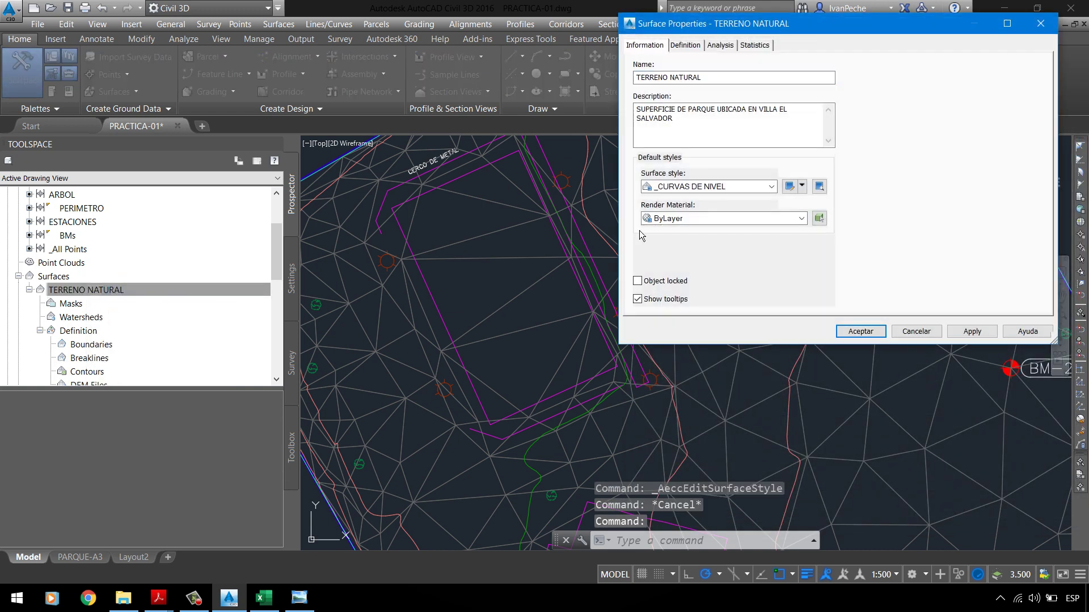
click(801, 185)
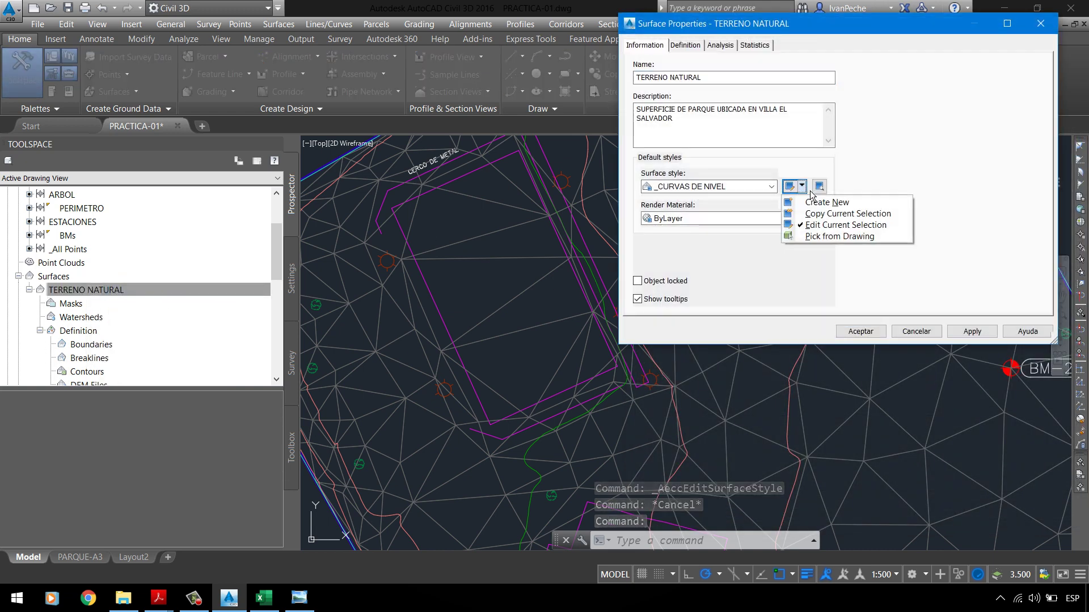
click(823, 228)
drag(746, 105, 413, 114)
Step: Review the style's tabs, including Analysis Elevations ranges, ending on the Display tab
click(321, 127)
click(361, 127)
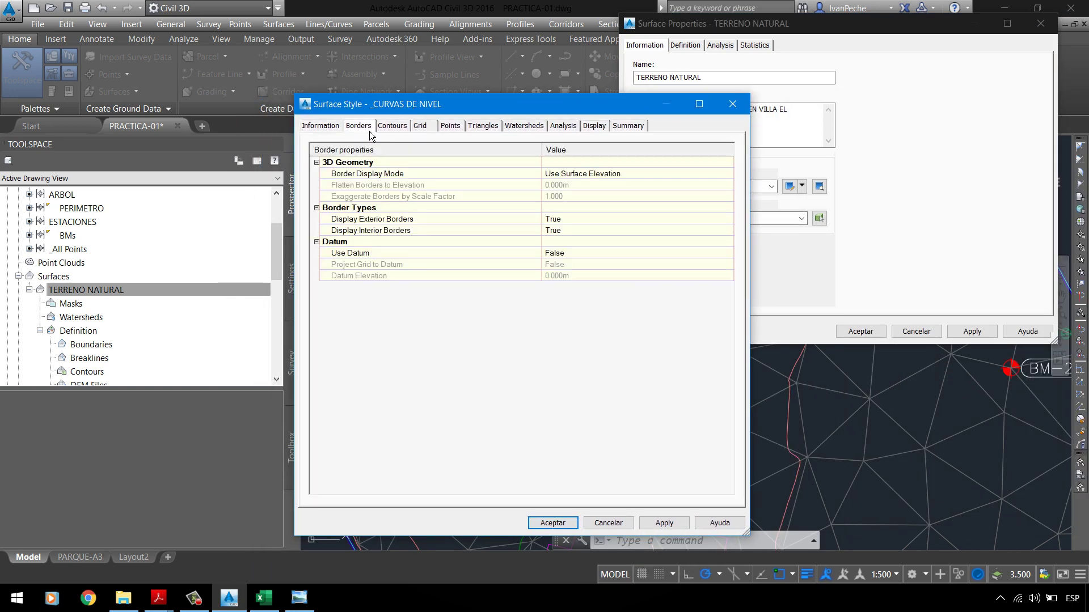
click(391, 127)
click(417, 126)
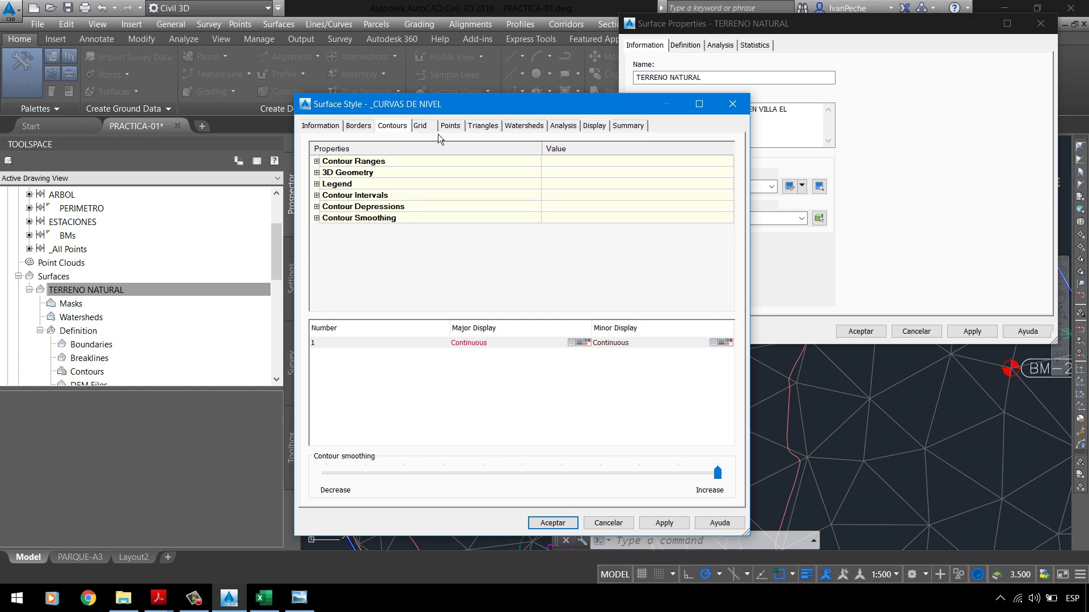
click(451, 126)
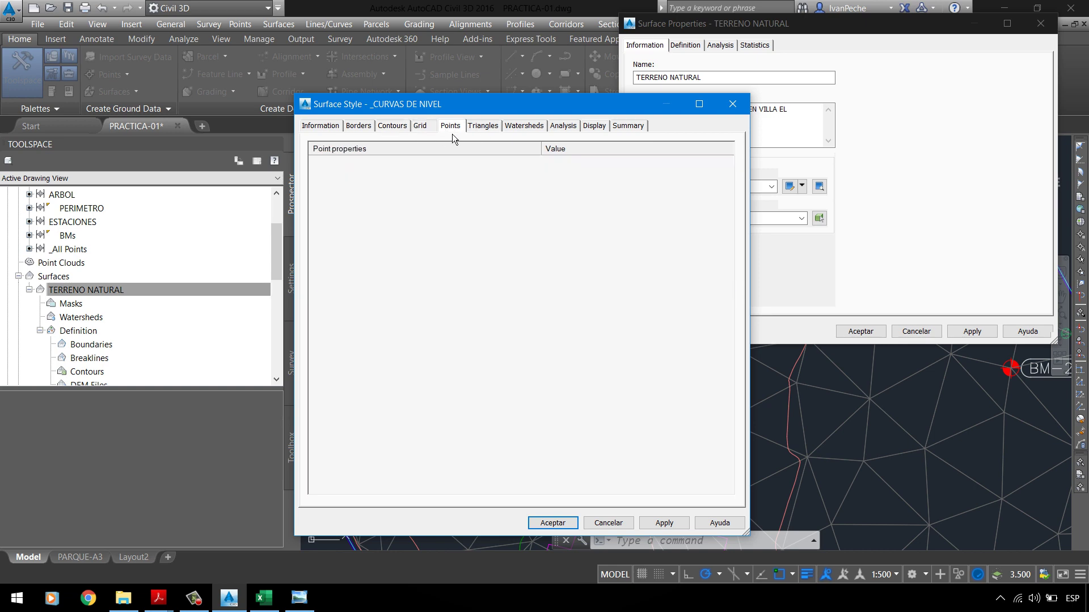
click(523, 127)
click(564, 127)
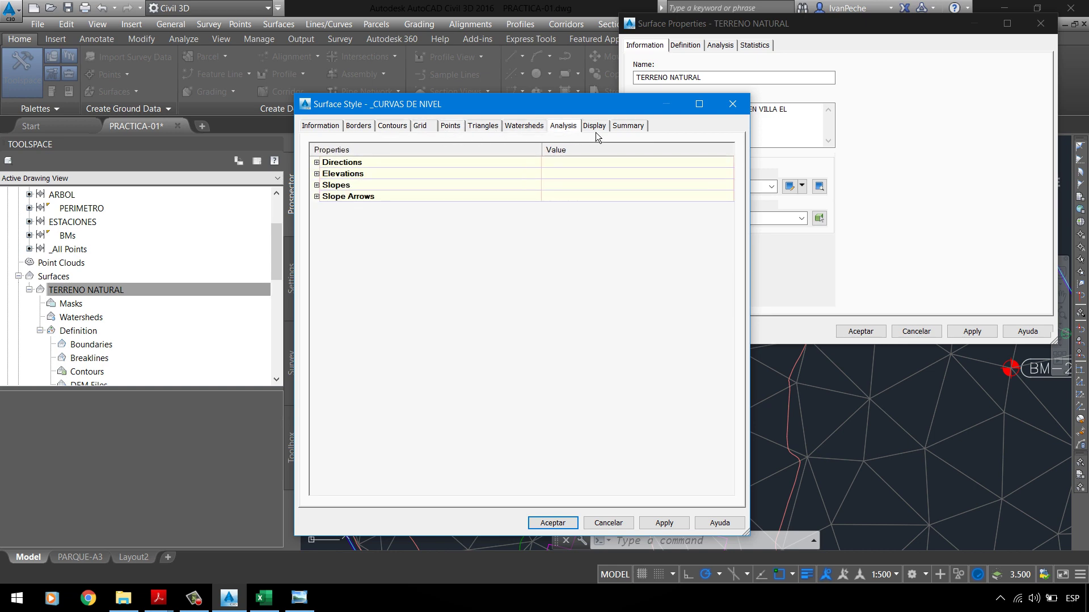
click(594, 127)
click(569, 127)
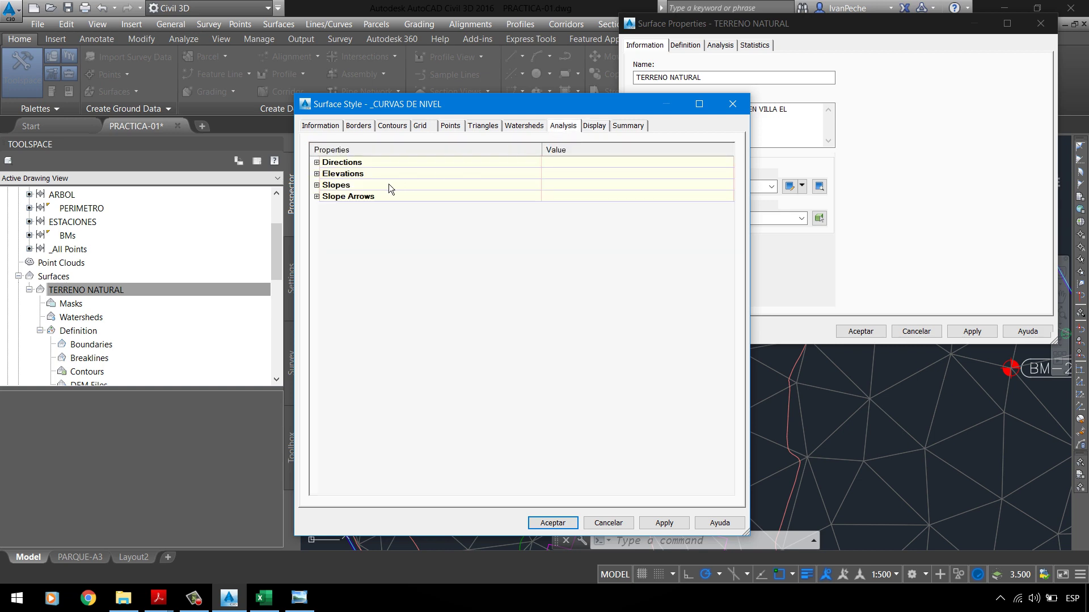
click(317, 174)
click(568, 243)
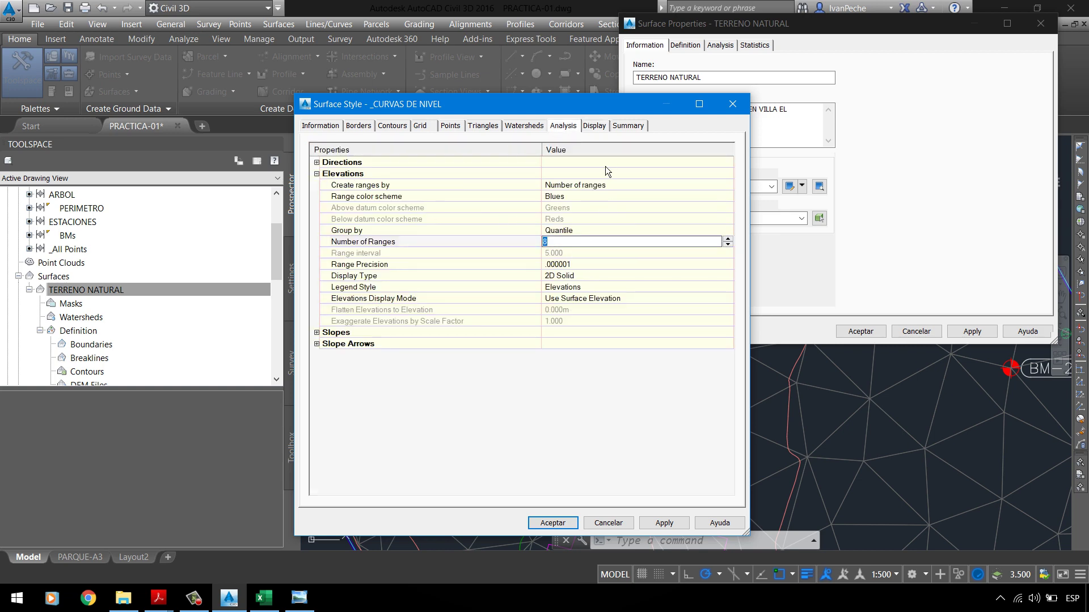
click(595, 127)
drag(585, 111, 624, 86)
Step: Hide the Triangles and Border components, widen the Layer column, and open Minor Contour's layer
click(363, 200)
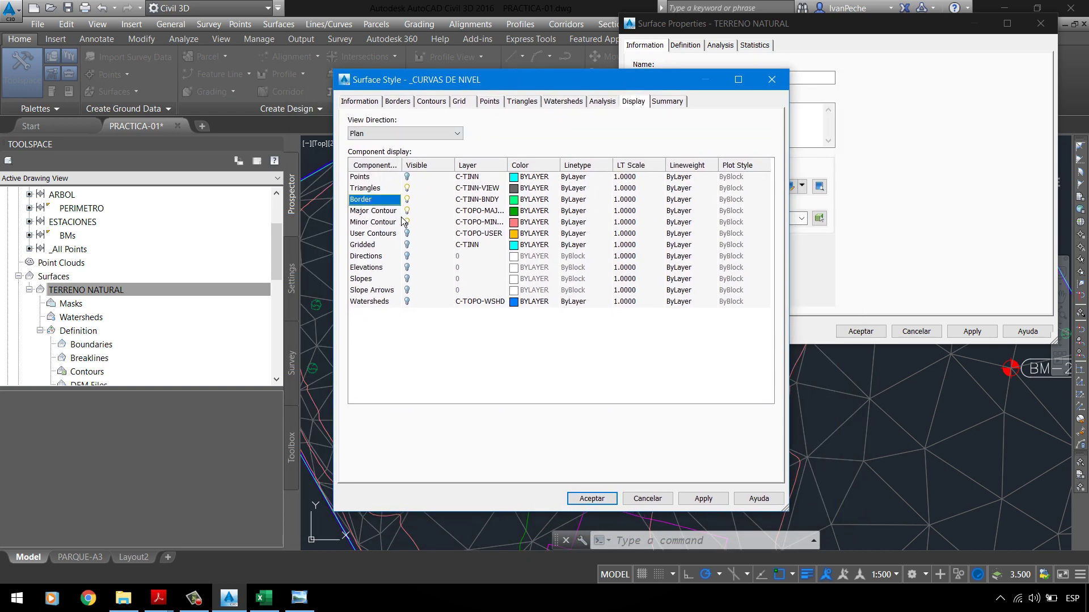
click(366, 213)
click(408, 200)
click(407, 187)
click(411, 199)
click(388, 214)
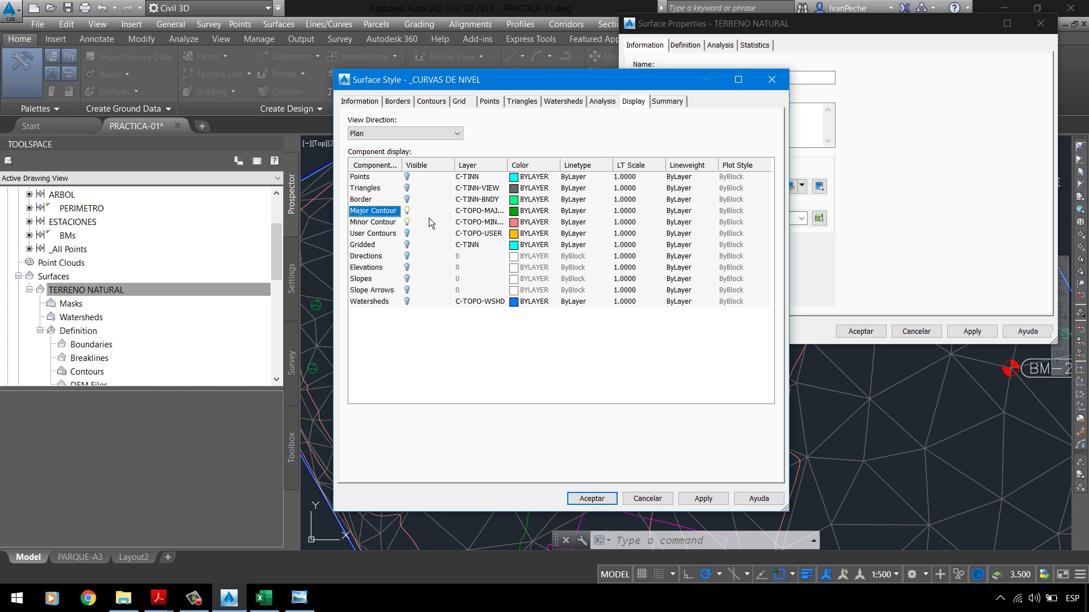
click(375, 224)
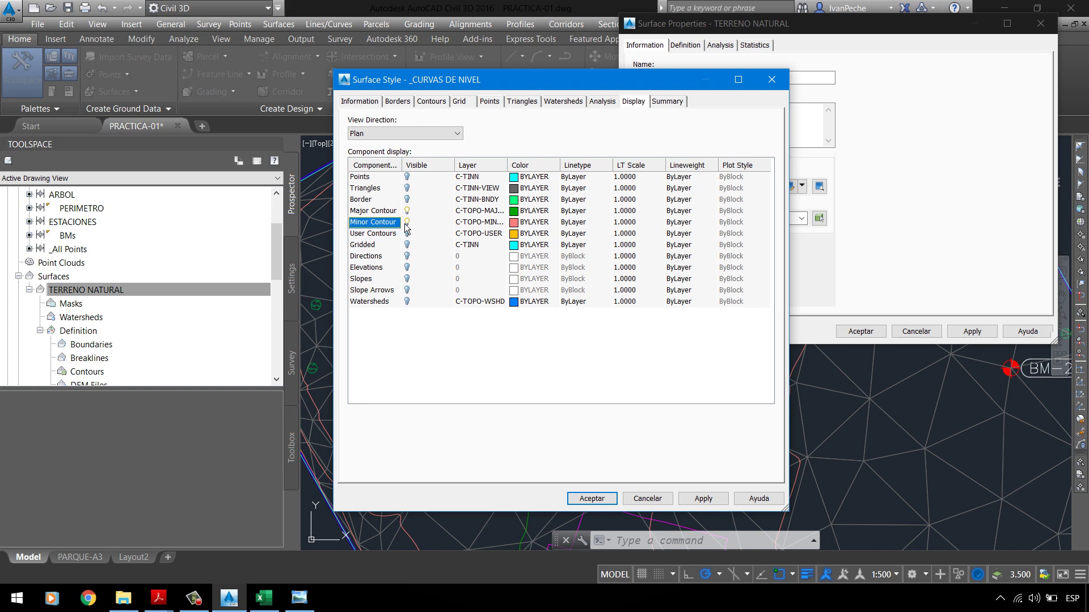
double_click(511, 168)
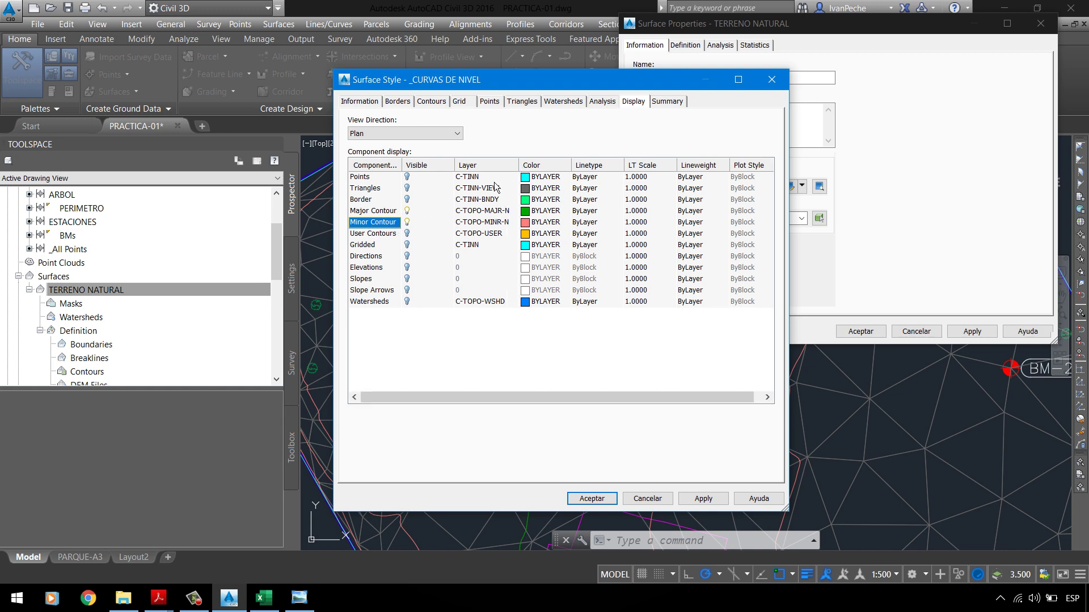
click(457, 222)
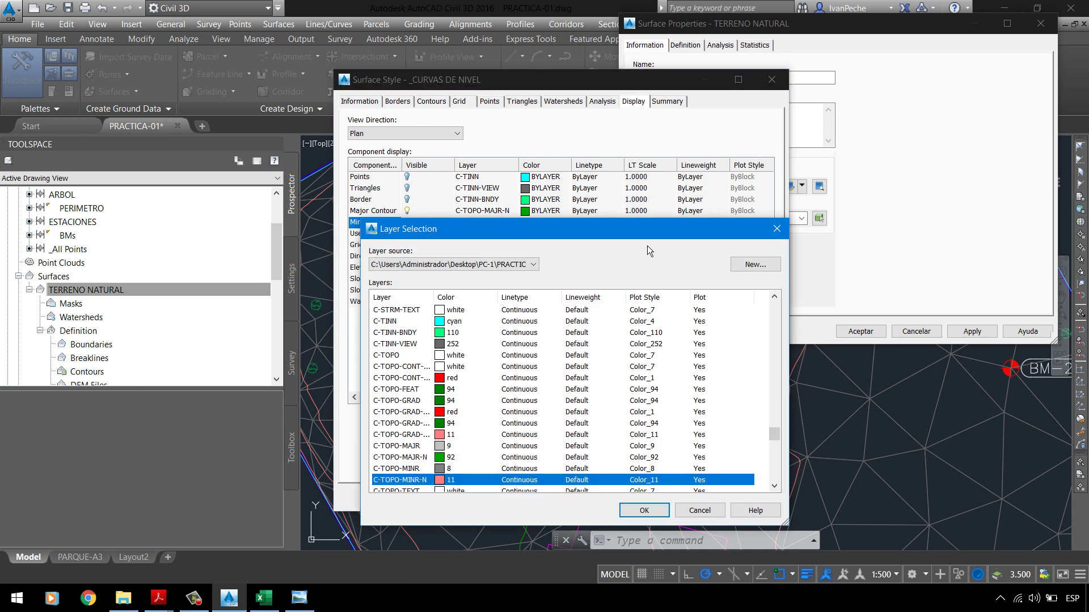
Step: From Major Contour's layer cell, create a new layer named _CURVA MAYOR
click(771, 233)
click(427, 213)
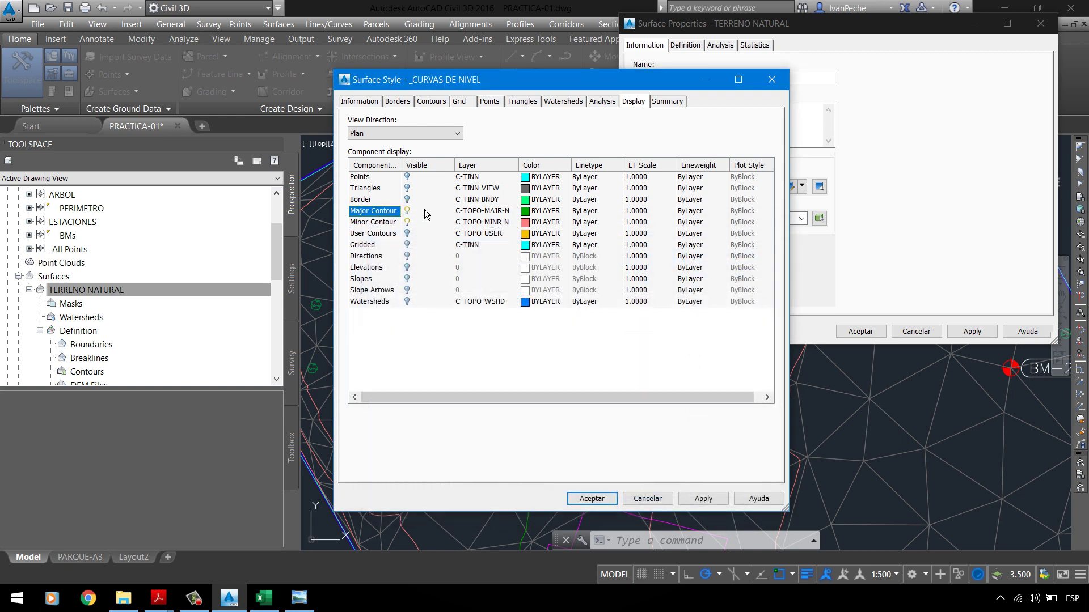
click(475, 215)
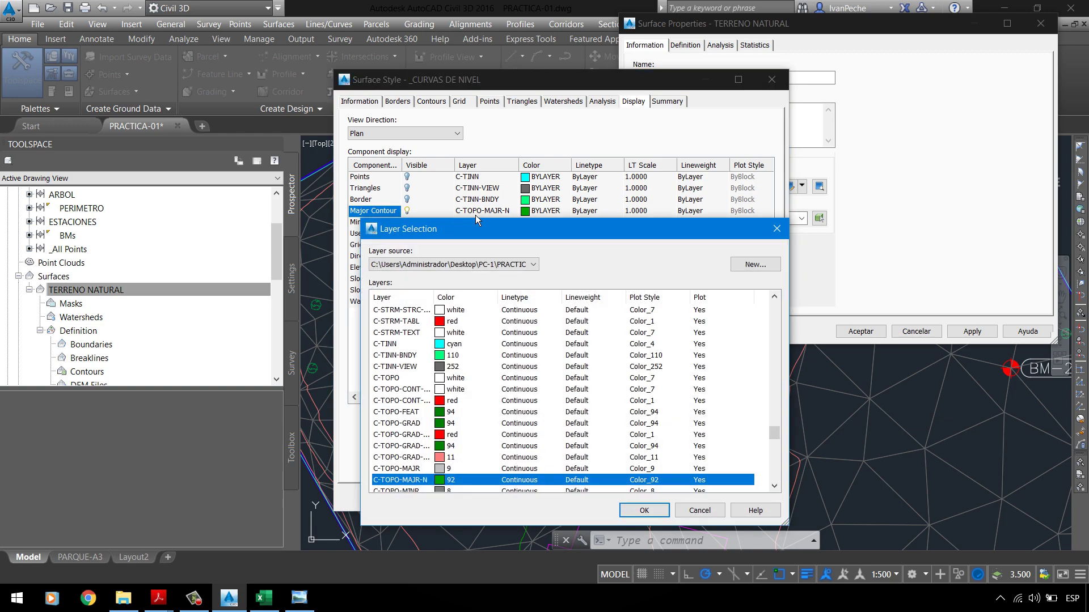
click(781, 233)
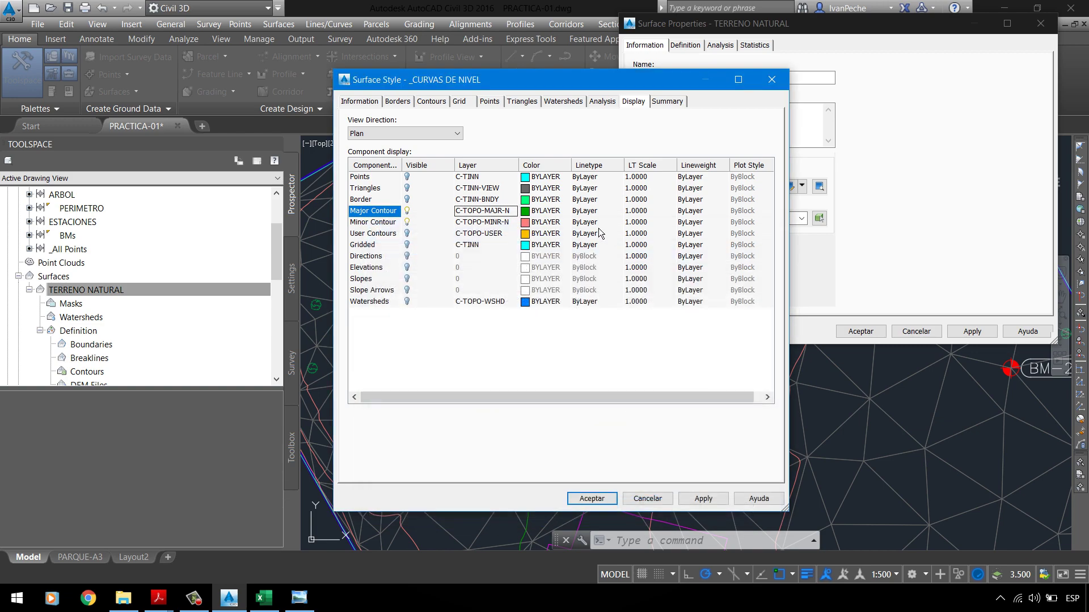
click(483, 211)
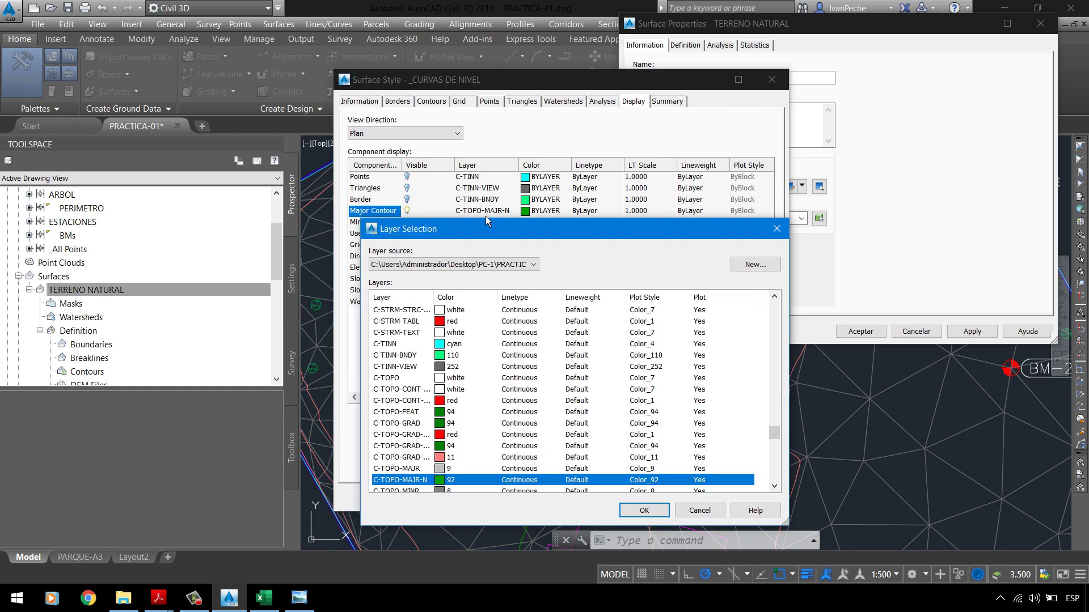
click(754, 264)
click(616, 320)
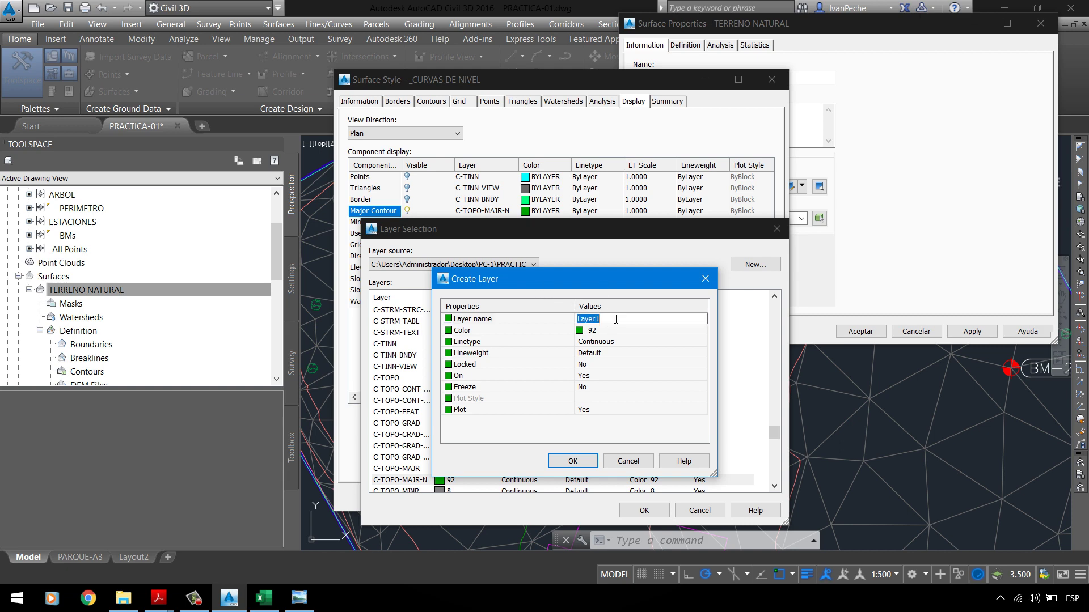
key(BackSpace)
click(604, 333)
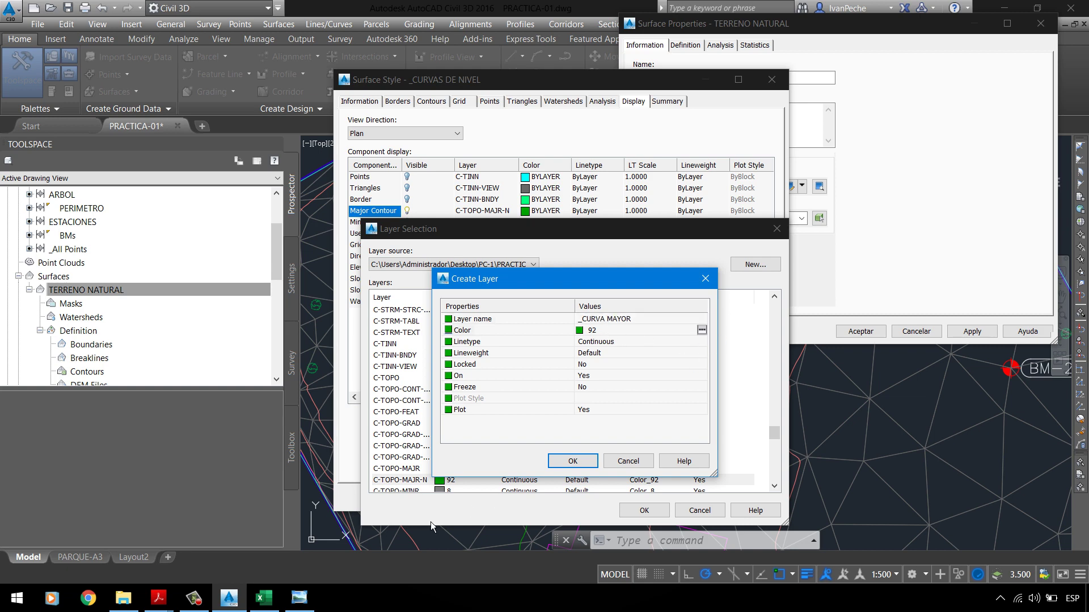
Step: Give _CURVA MAYOR colour 252 and a 0.30 mm lineweight, and confirm
mouse_move(158, 598)
click(79, 530)
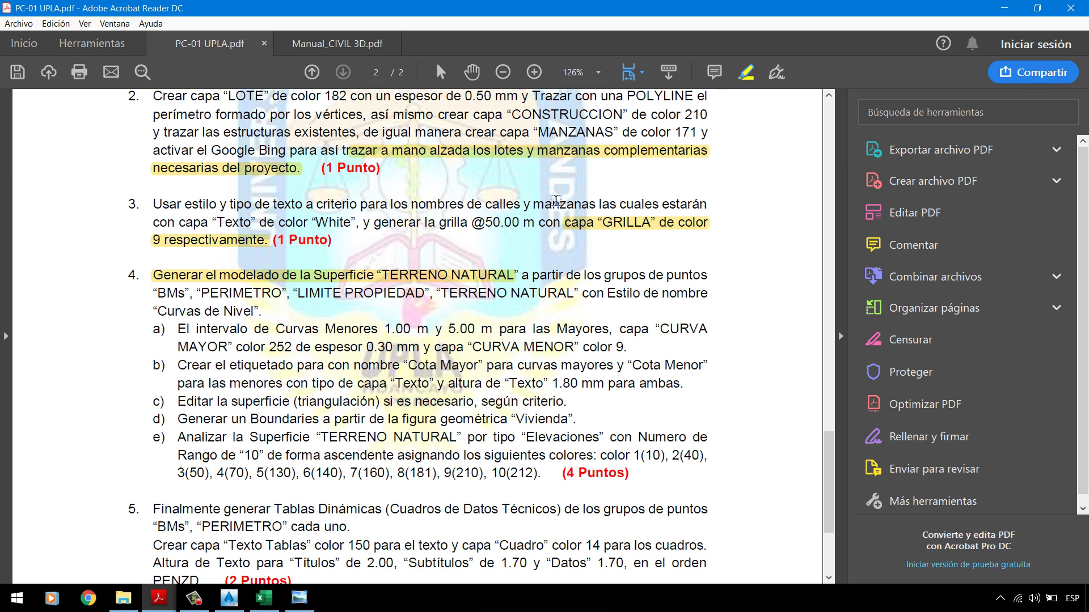
click(1004, 8)
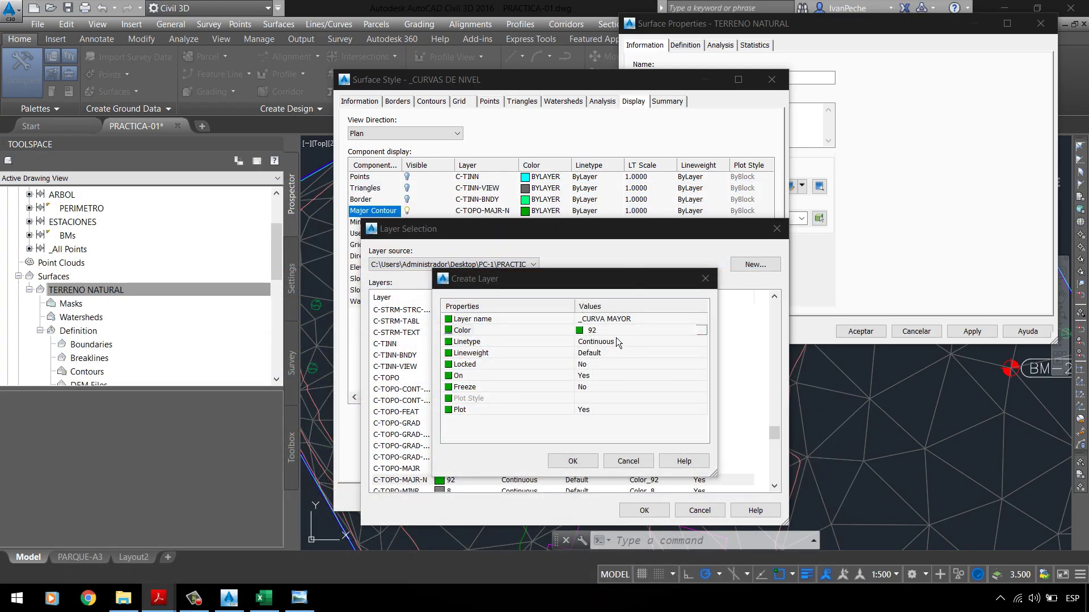
click(704, 332)
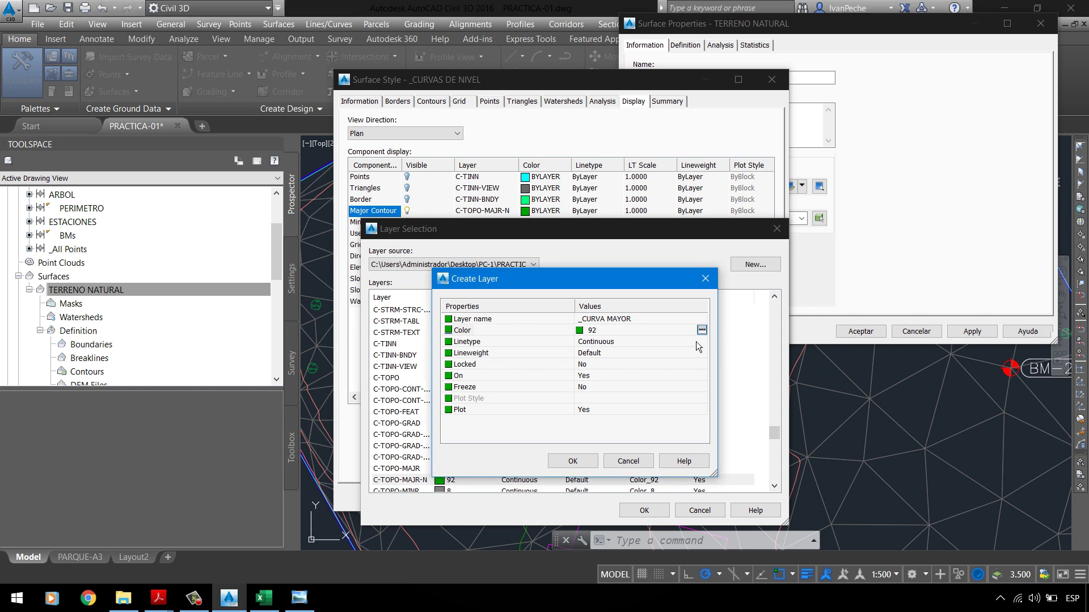
click(704, 332)
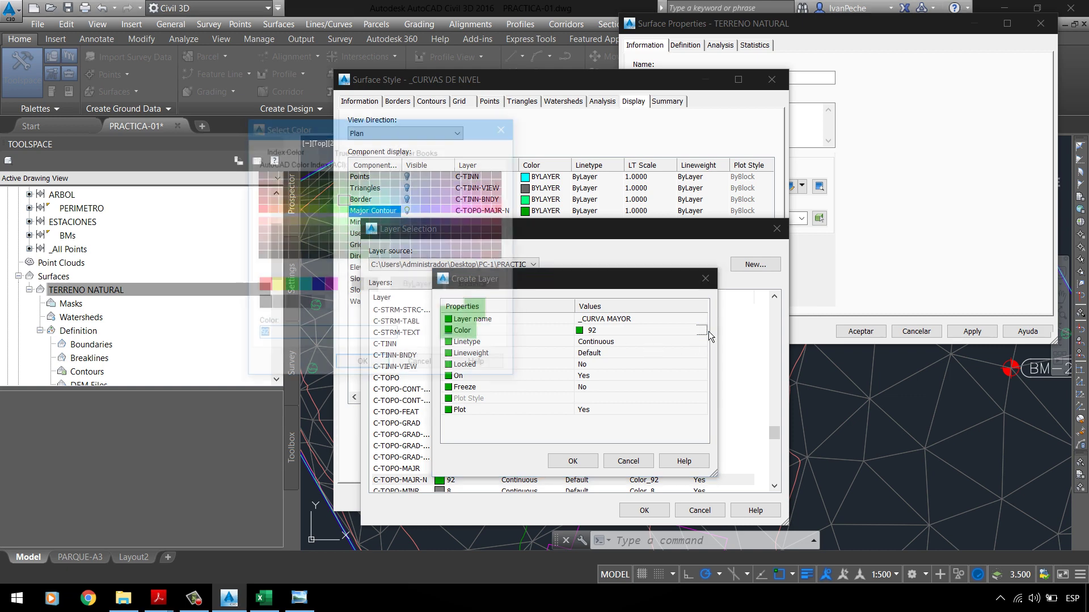
text(252)
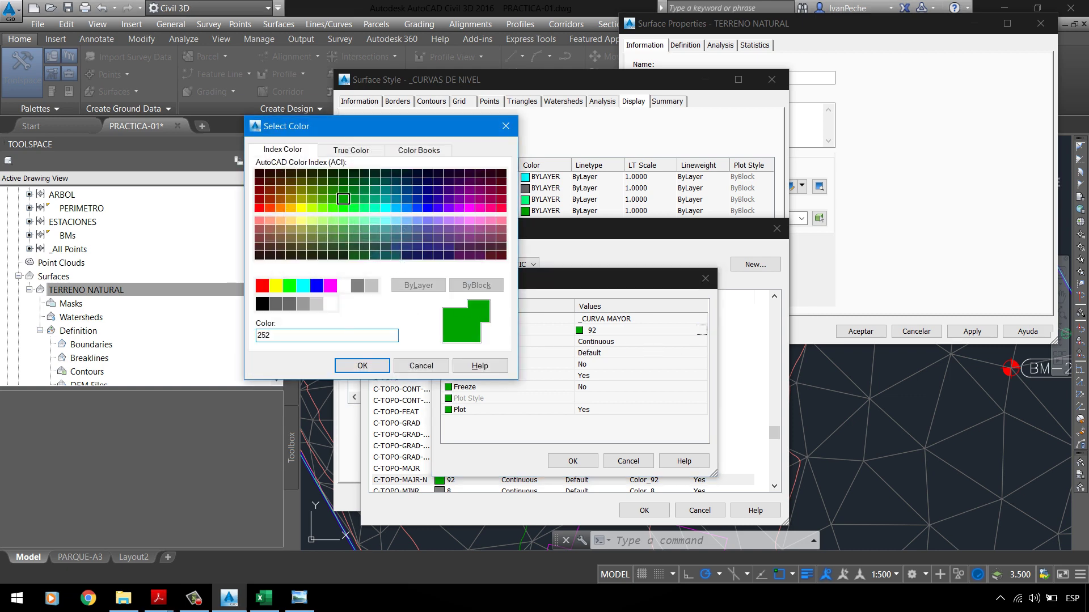
key(Return)
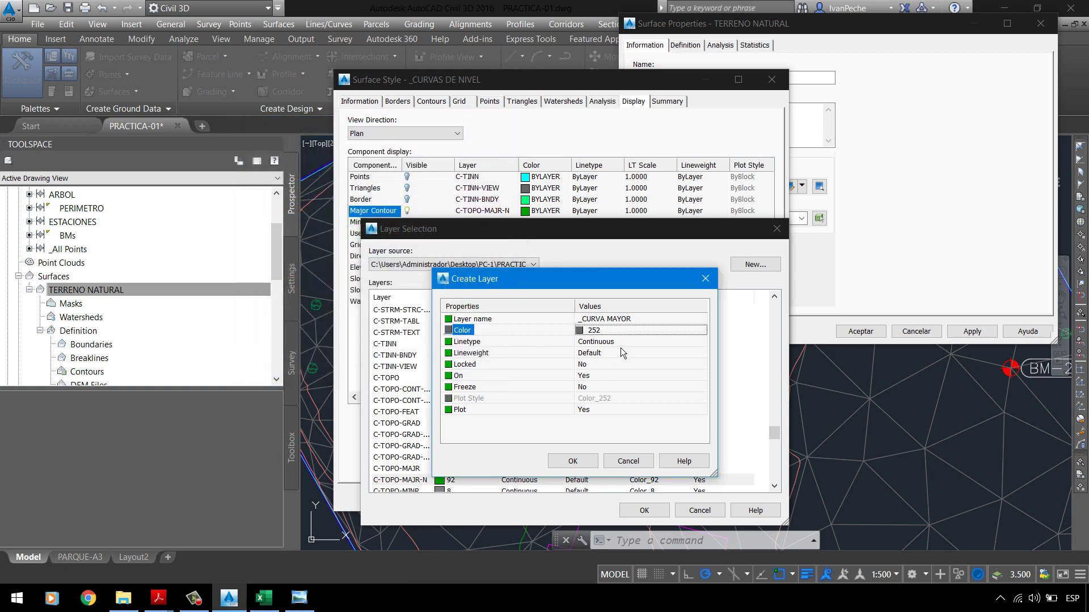
click(623, 344)
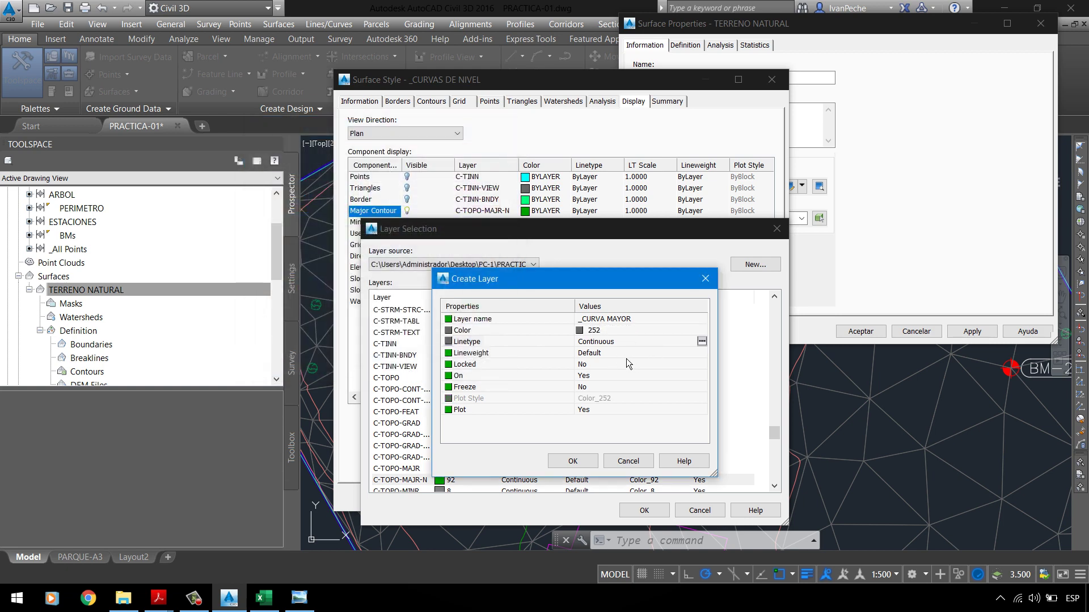
click(626, 357)
click(702, 353)
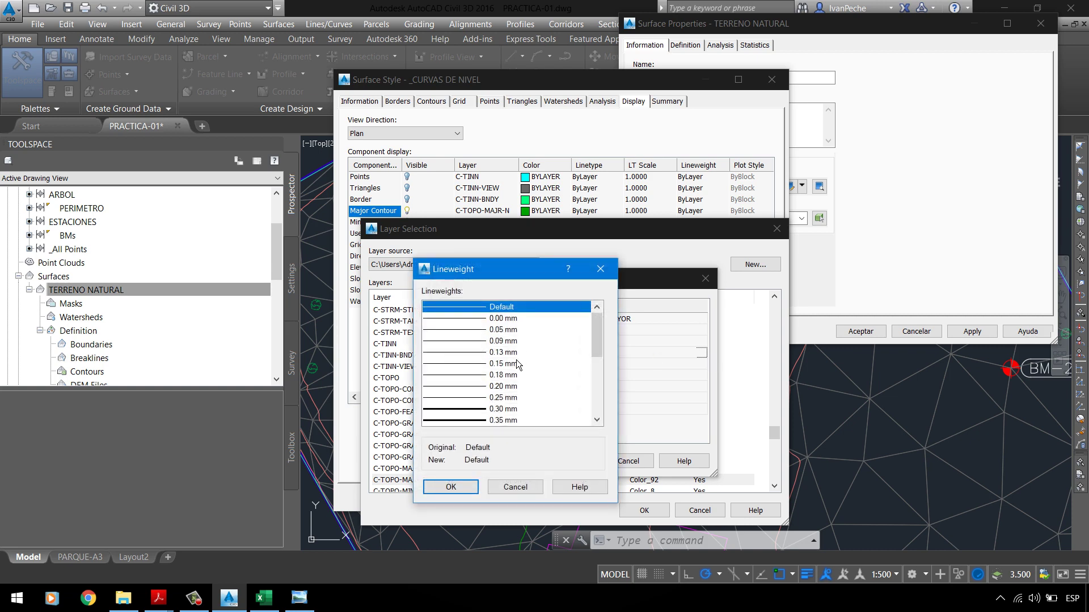
click(502, 408)
click(454, 483)
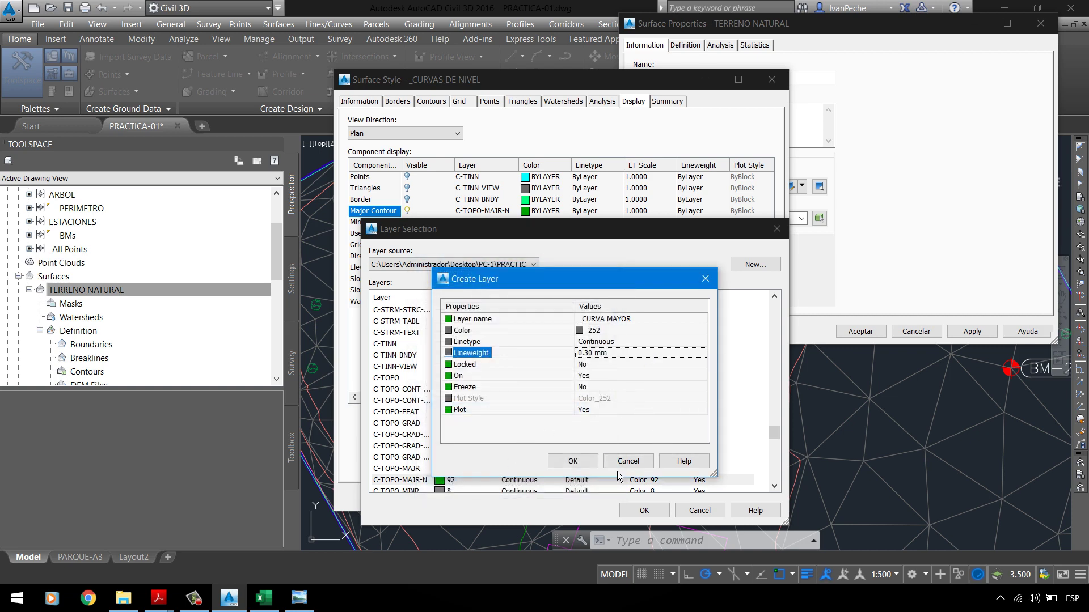
click(574, 462)
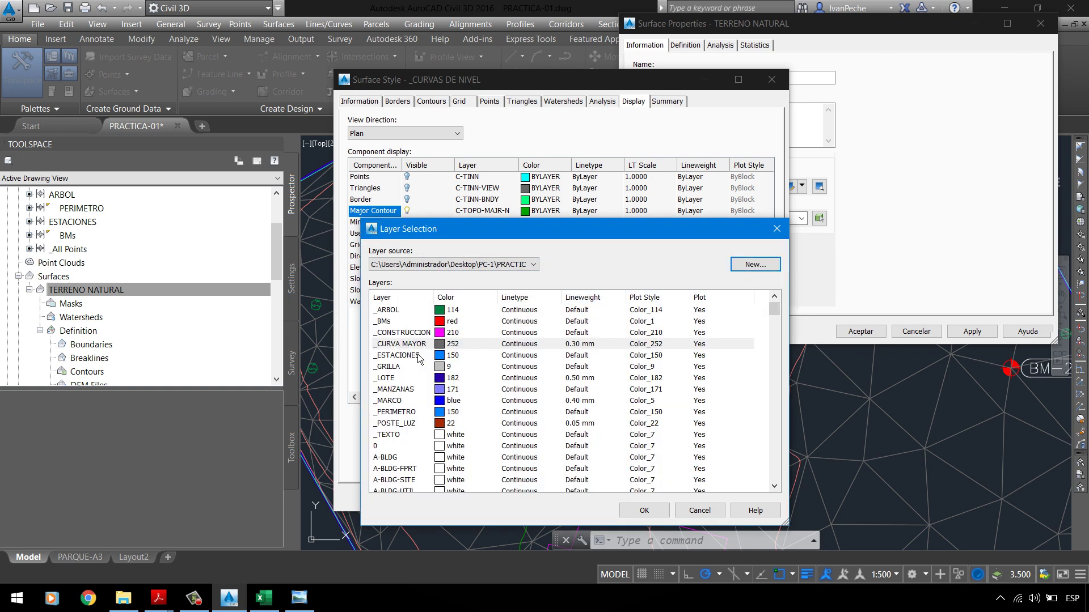
Step: Assign _CURVA MAYOR to the major contours and create a new colour-9 layer _CURVA MENOR
click(643, 510)
click(499, 226)
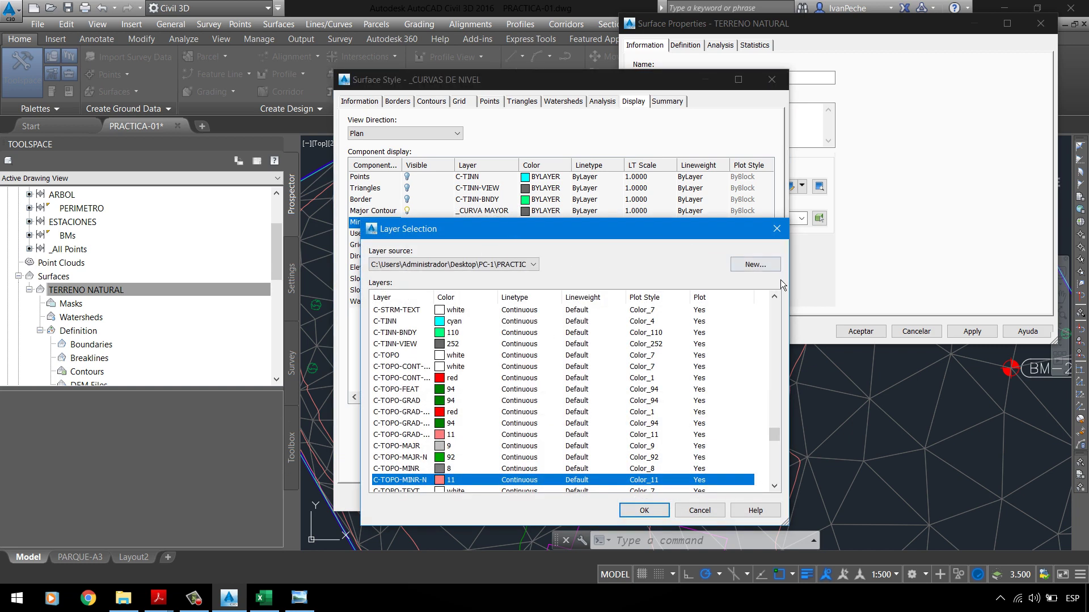
click(755, 264)
click(622, 318)
key(BackSpace)
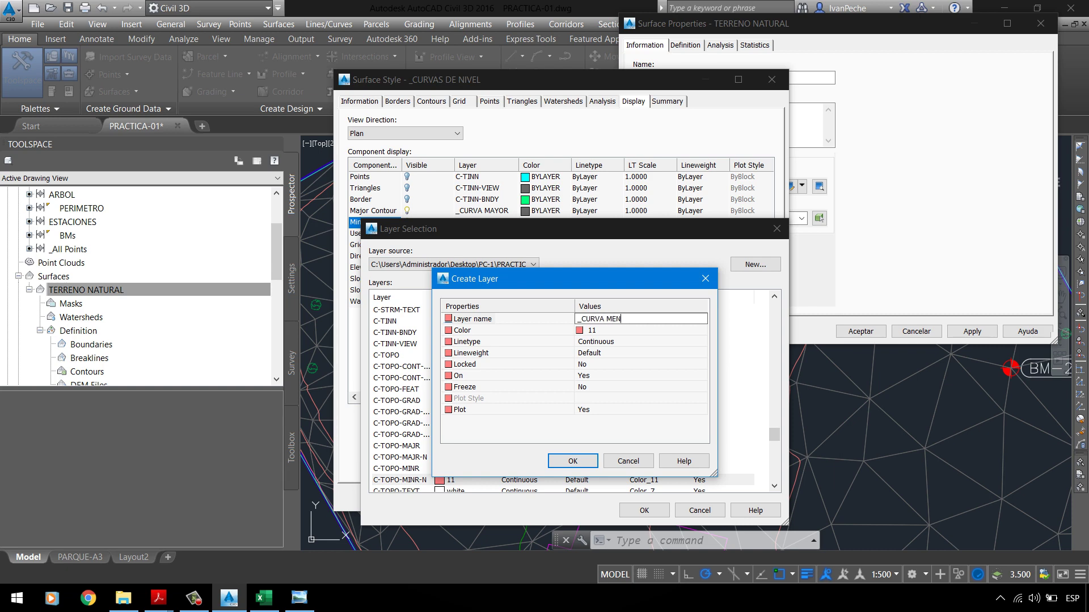
click(669, 330)
click(701, 330)
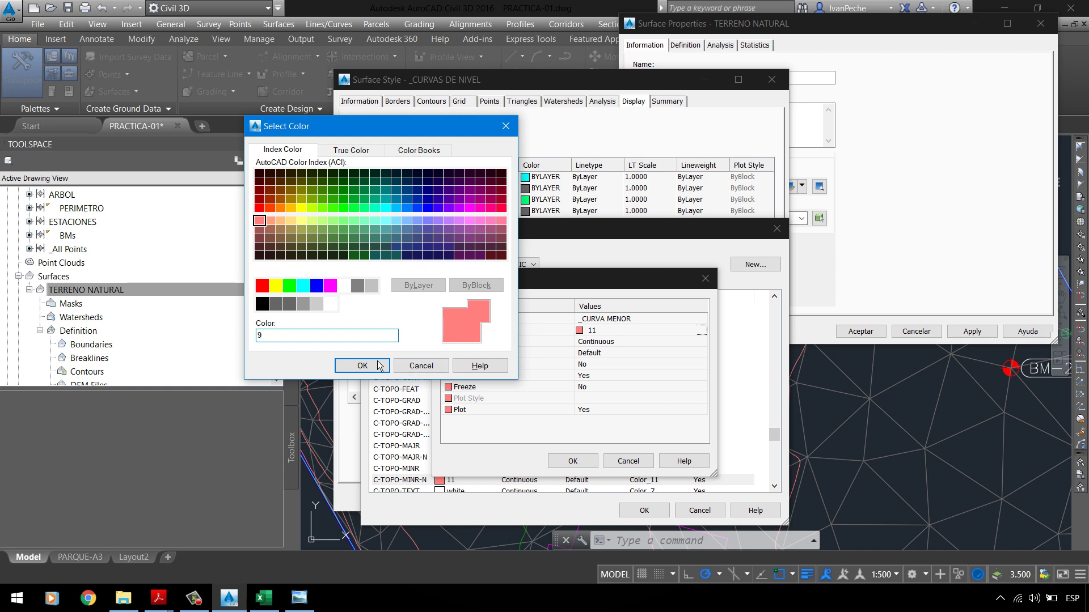
click(367, 366)
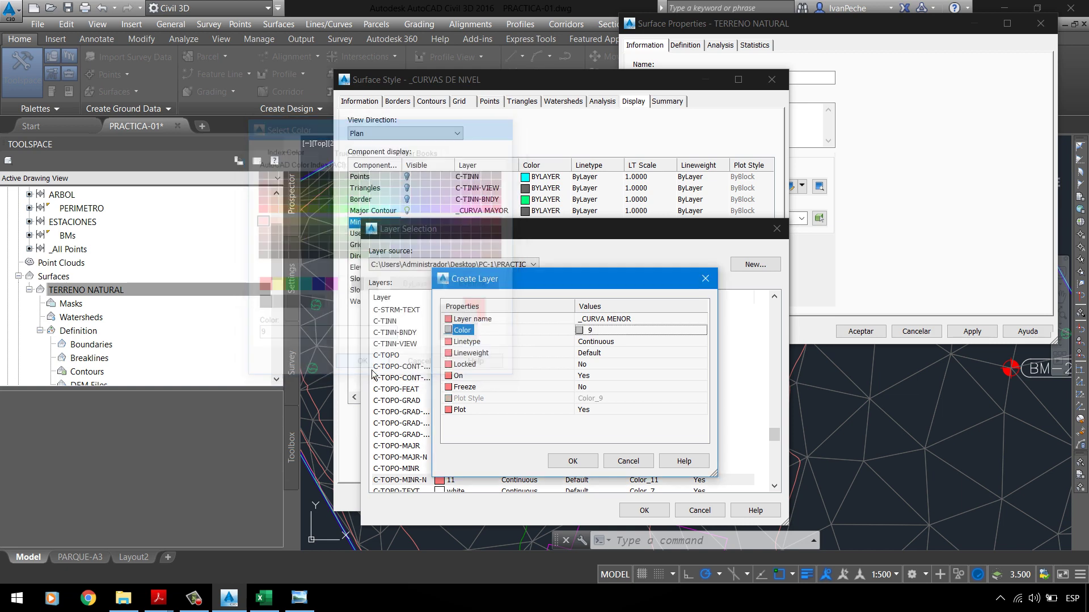
click(583, 460)
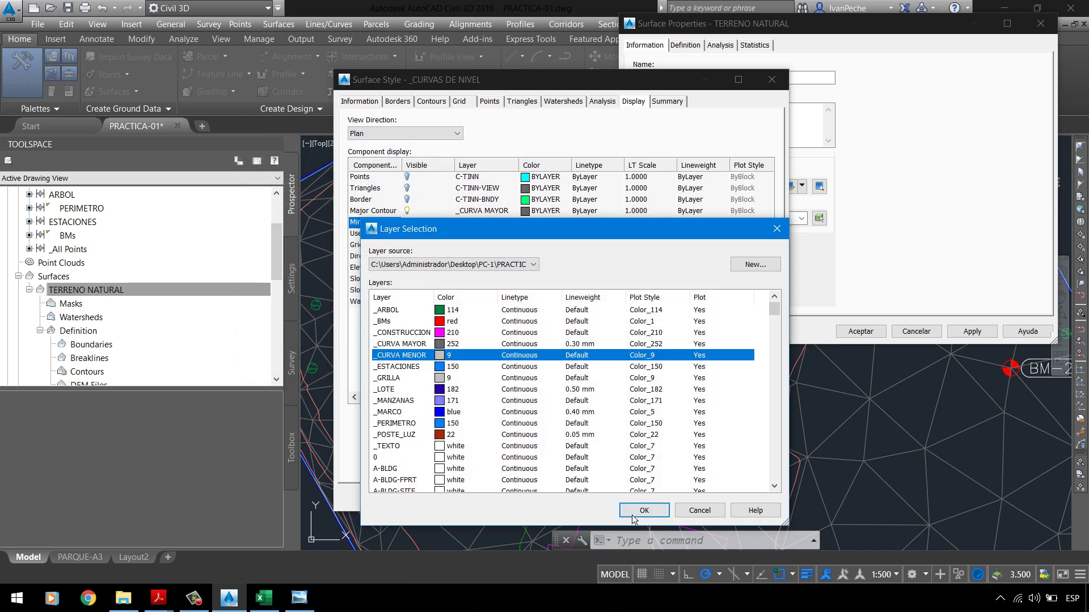
Step: Put minor contours on _CURVA MENOR, apply the _CURVAS DE NIVEL style and close surface properties
click(634, 517)
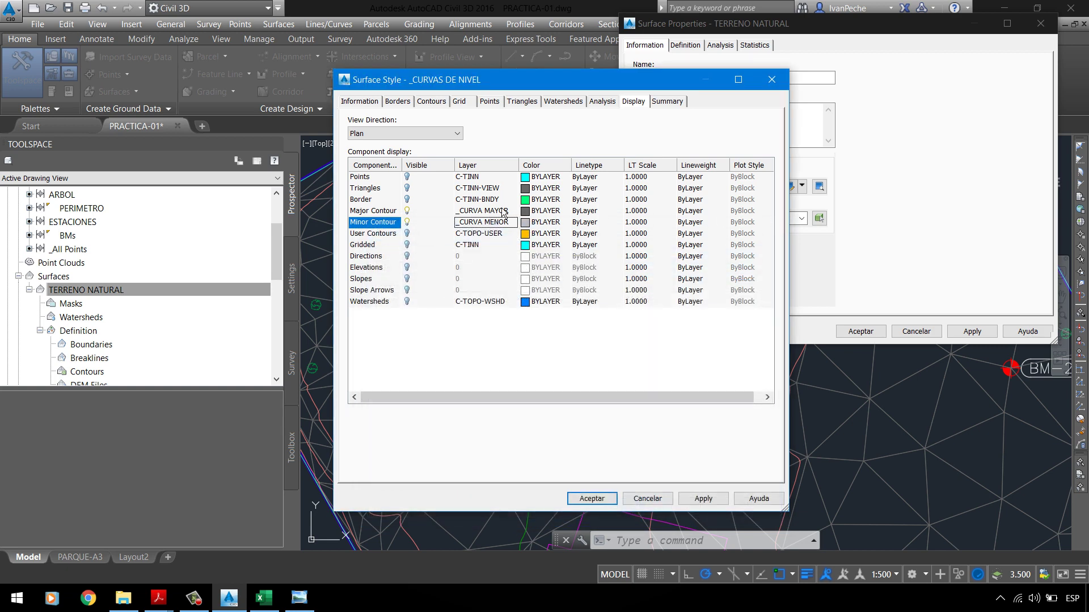
click(391, 224)
click(708, 499)
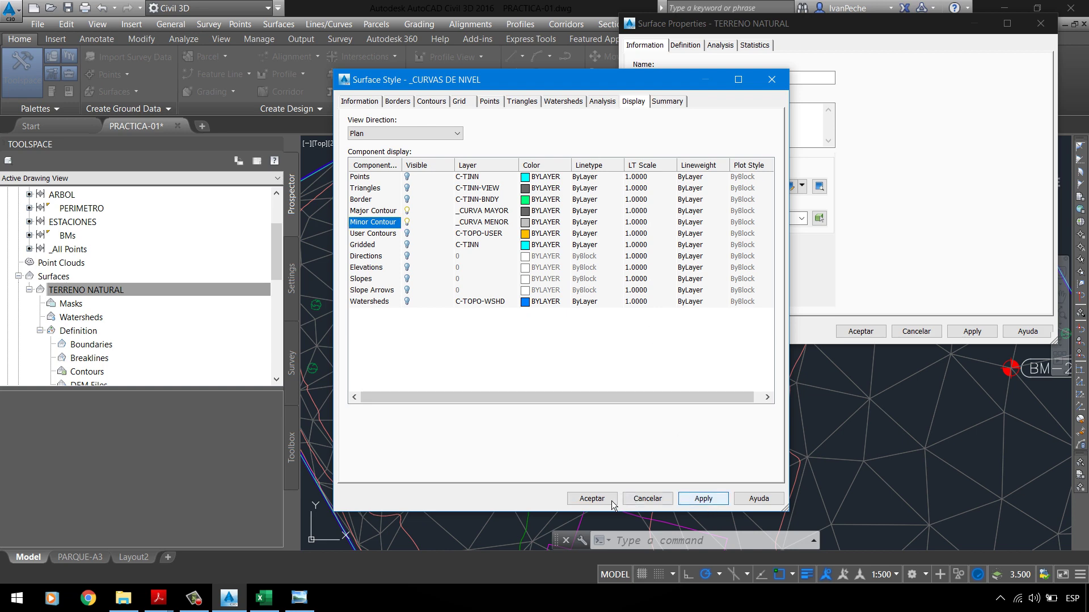
click(612, 502)
click(979, 333)
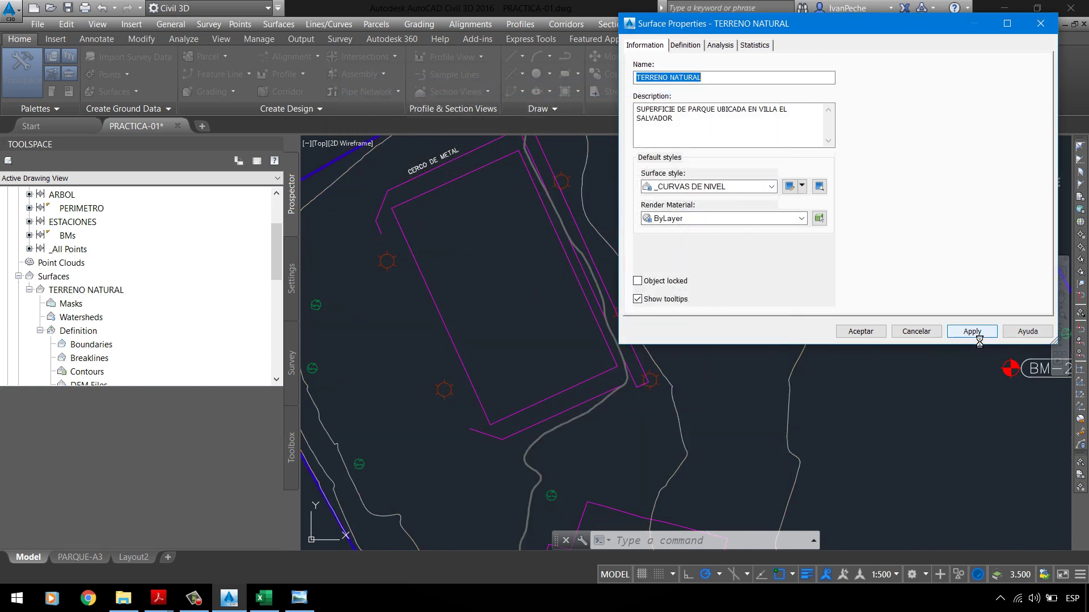
click(863, 331)
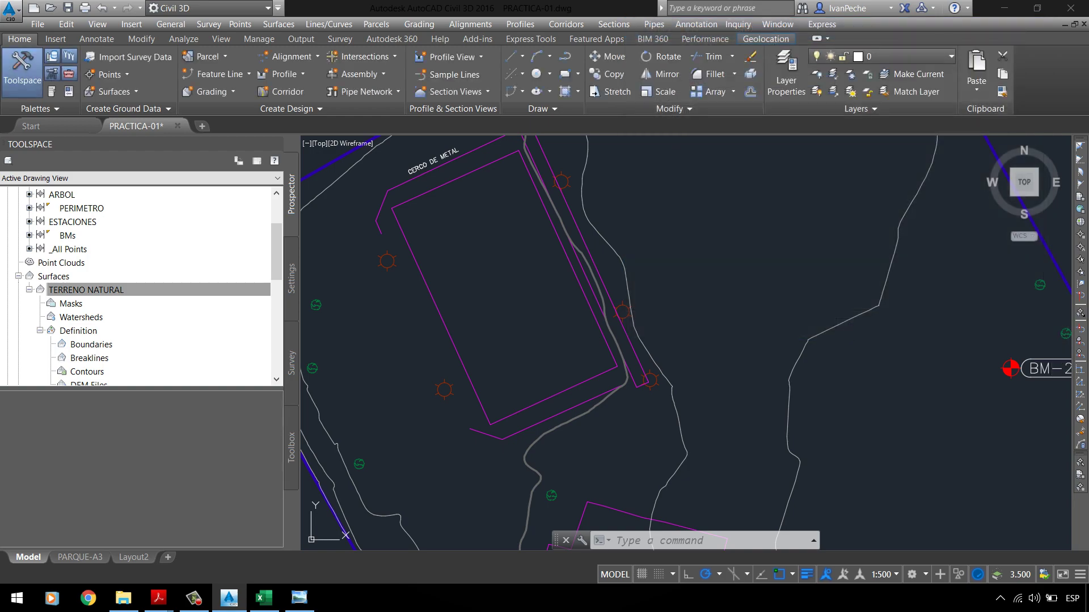
Step: Bring up the PT-01 topographic plan image in Photo Viewer
scroll(559, 243, down, 5)
scroll(558, 295, up, 3)
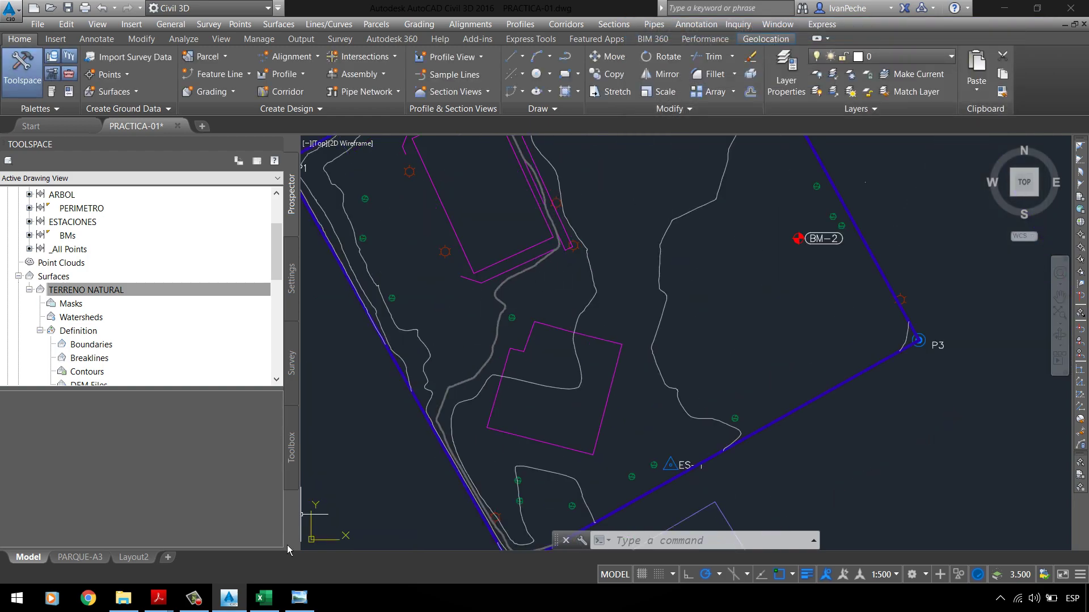
click(300, 598)
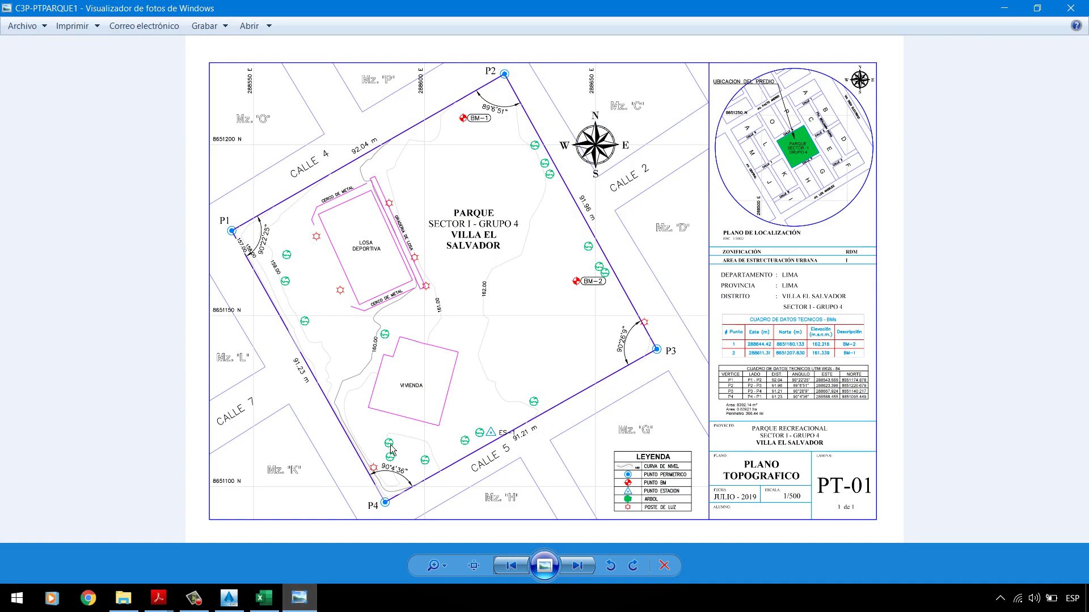
Step: Zoom in and out over the PT-01 topographic plan in Photo Viewer
scroll(397, 356, up, 3)
scroll(311, 336, down, 3)
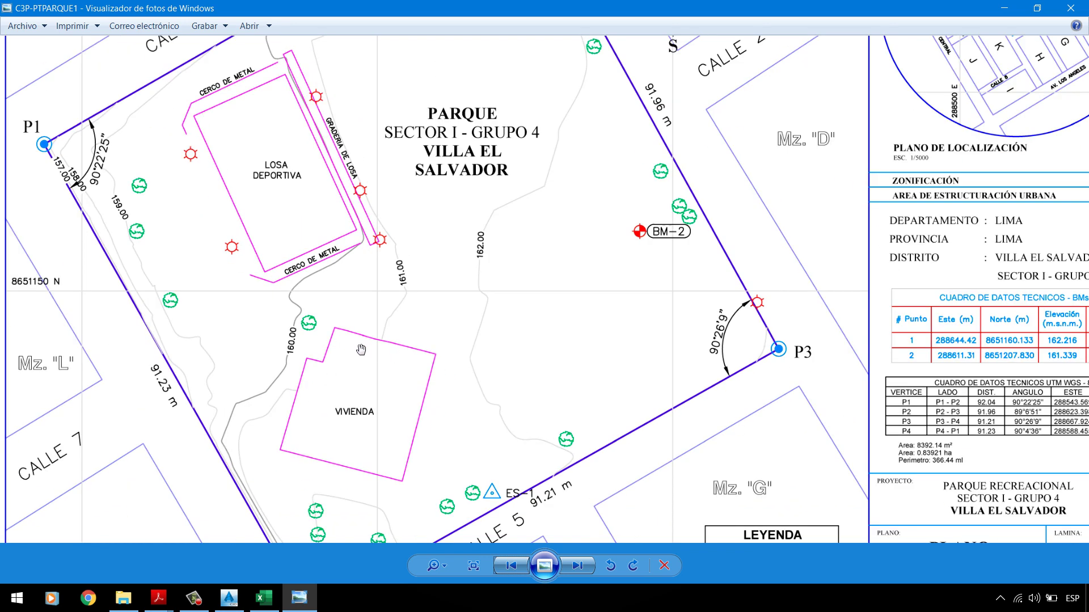
scroll(153, 235, up, 2)
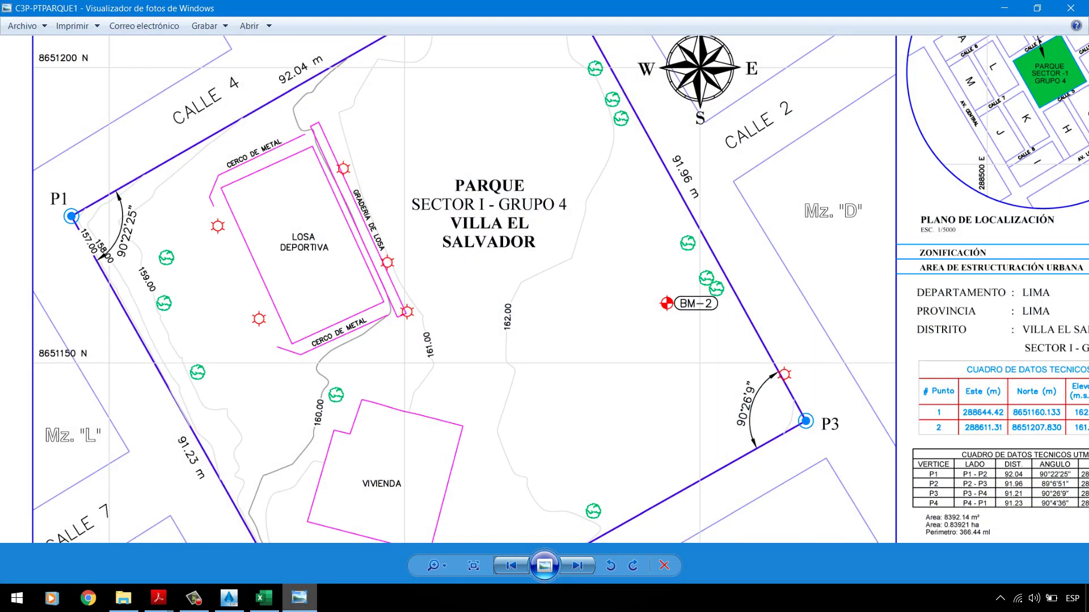
Step: Return to Civil 3D, then open PC-01 UPLA.pdf at task 4's contour labelling requirements
key(alt+Tab)
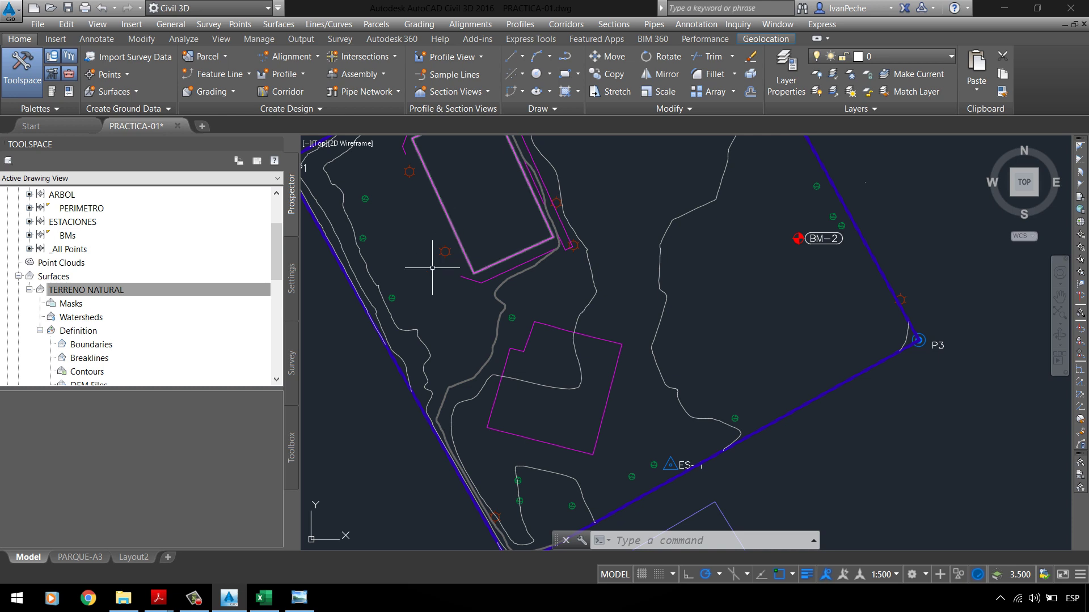
scroll(409, 358, up, 5)
scroll(386, 238, down, 5)
scroll(389, 213, up, 5)
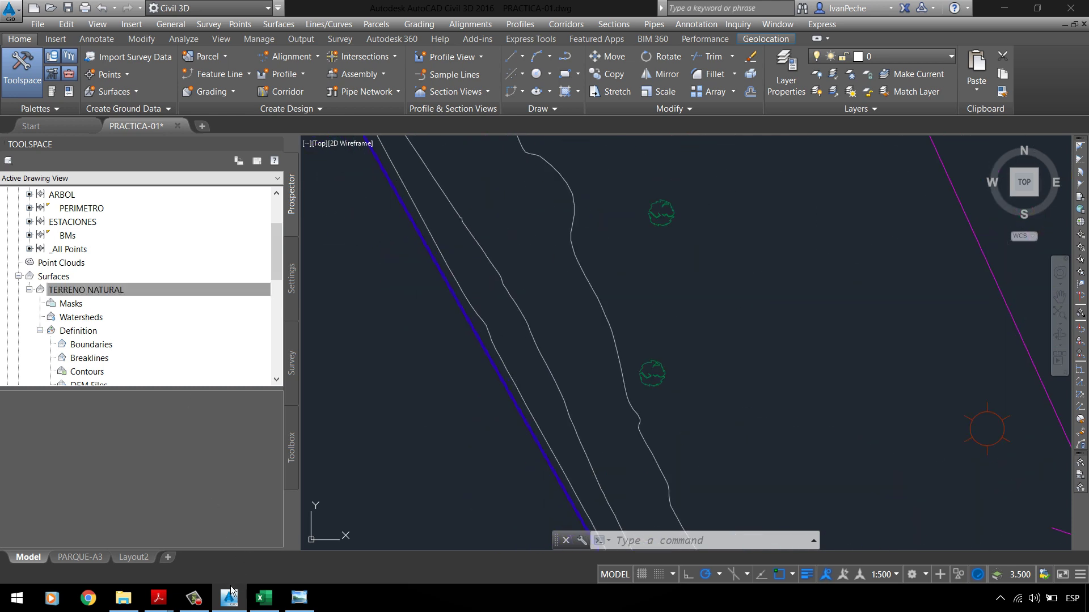
mouse_move(153, 605)
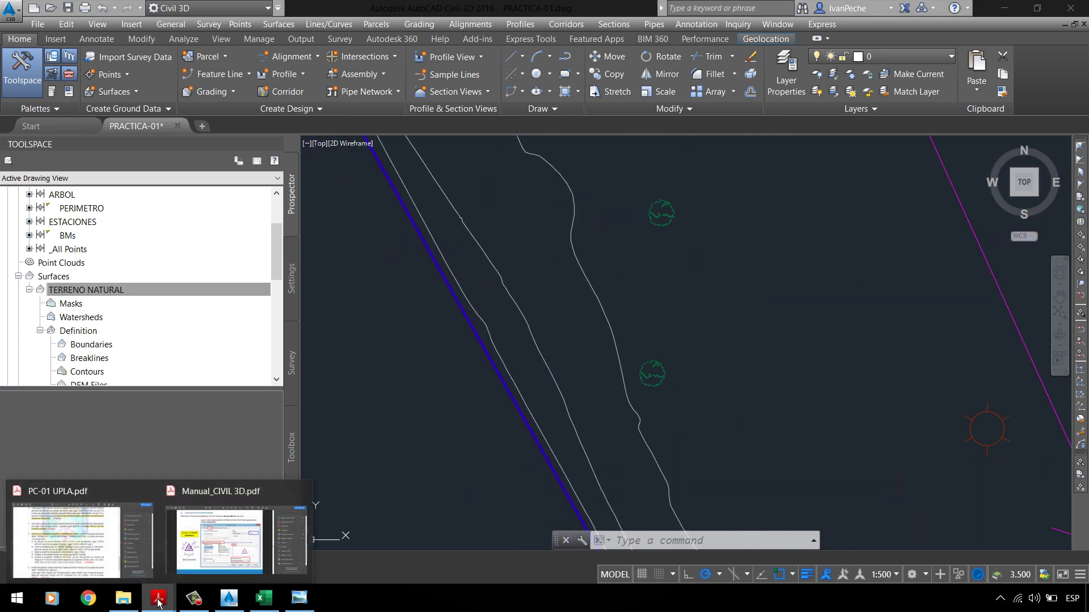
click(94, 543)
scroll(308, 298, down, 1)
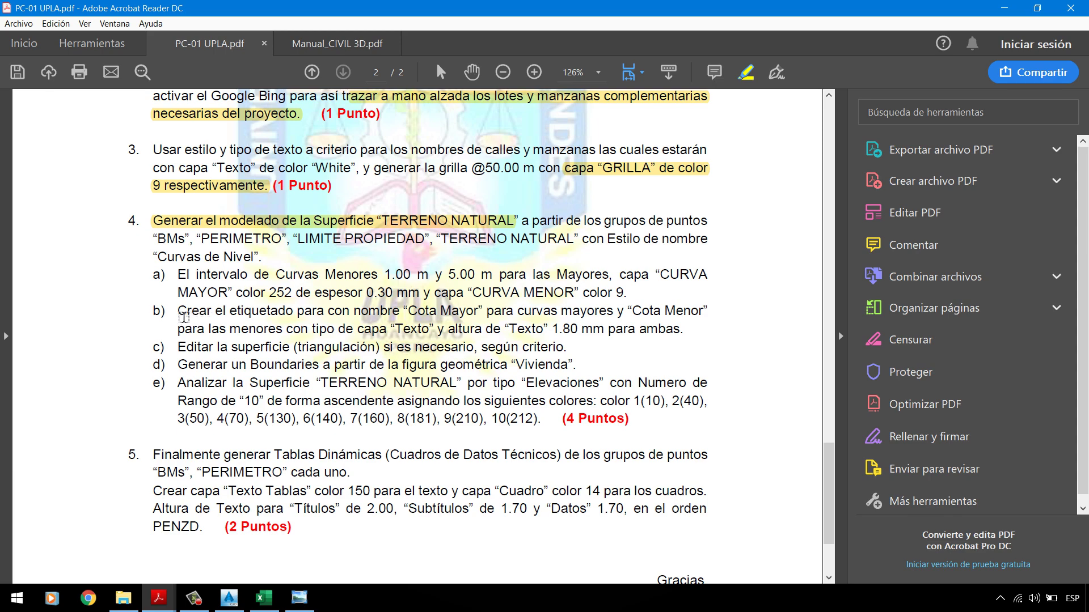
Step: Highlight the start of item 4b about labelling contours as 'Cota Mayor' in the PDF
drag(177, 315, 511, 313)
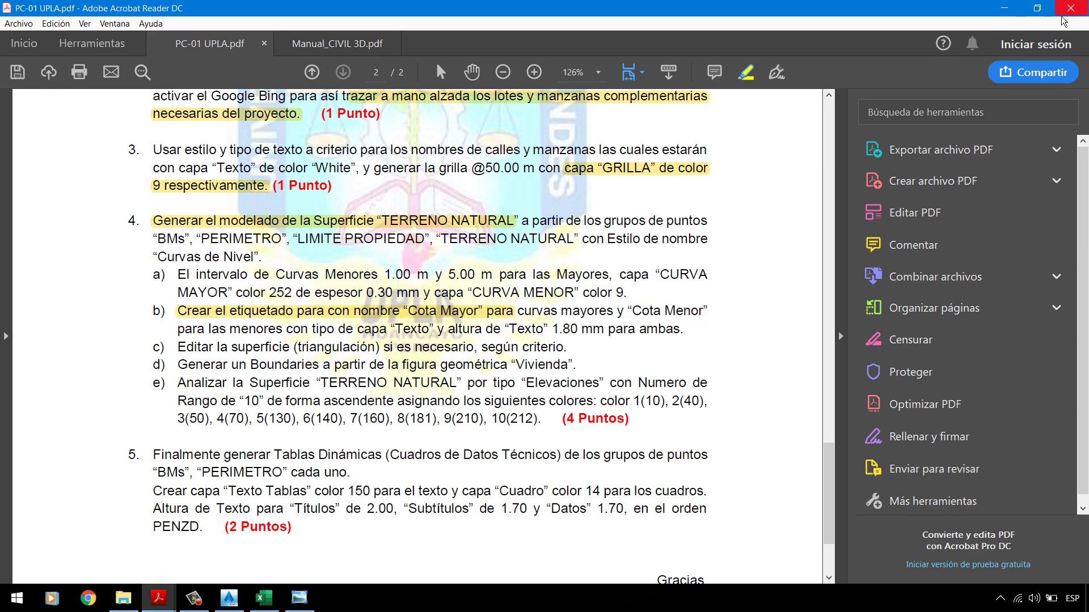
click(1003, 8)
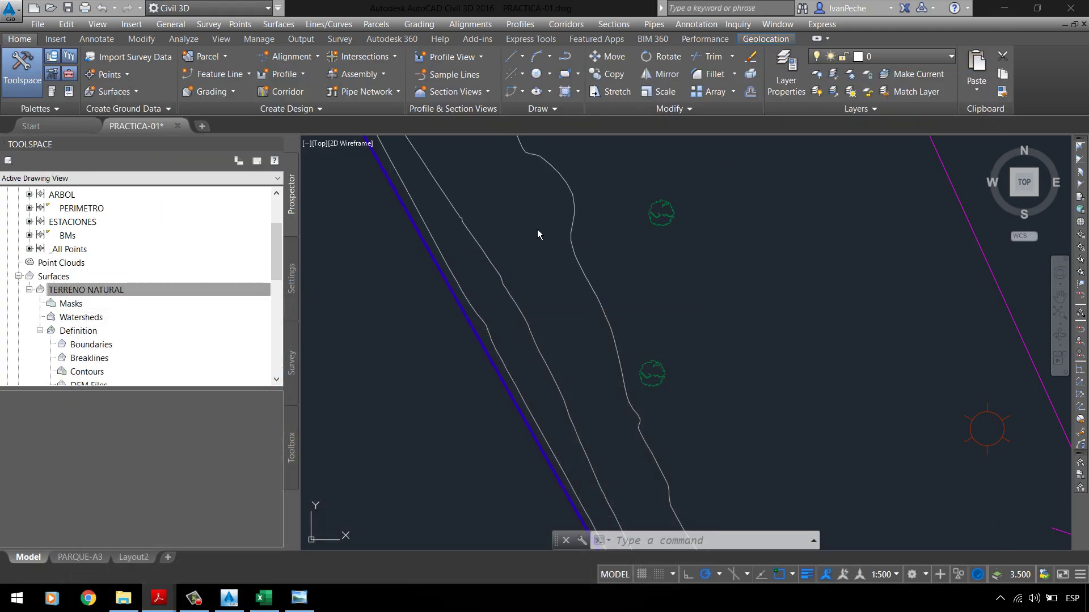
scroll(538, 234, down, 5)
click(134, 291)
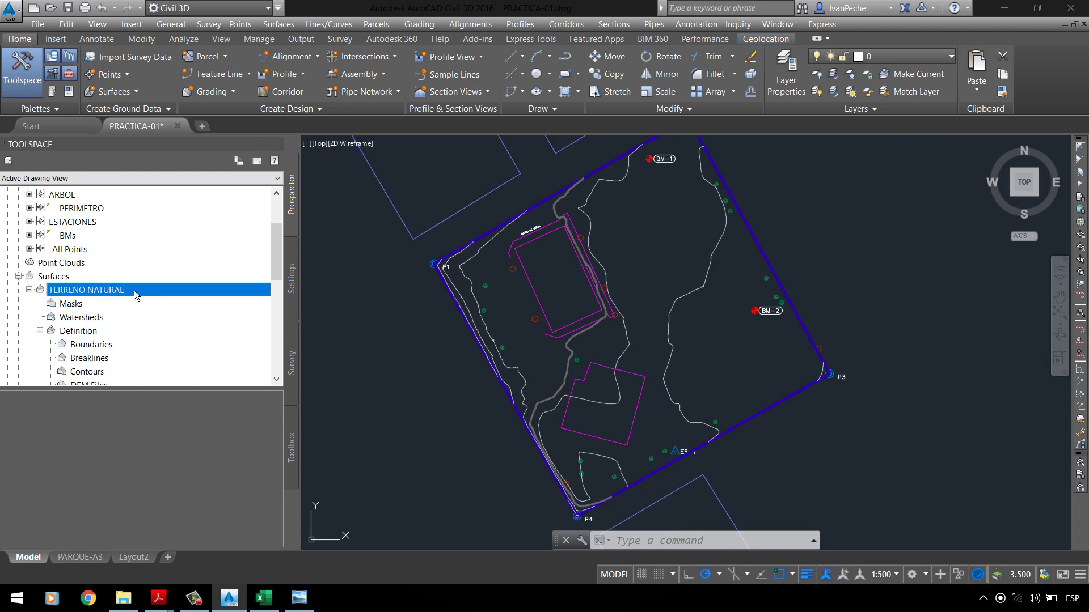
right_click(132, 291)
click(239, 309)
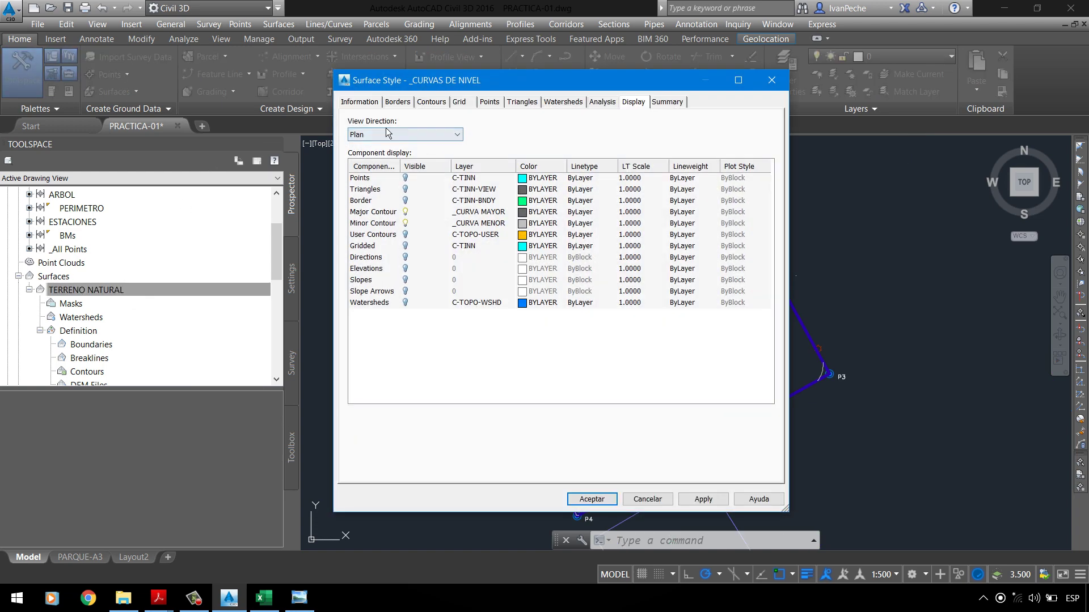
click(378, 102)
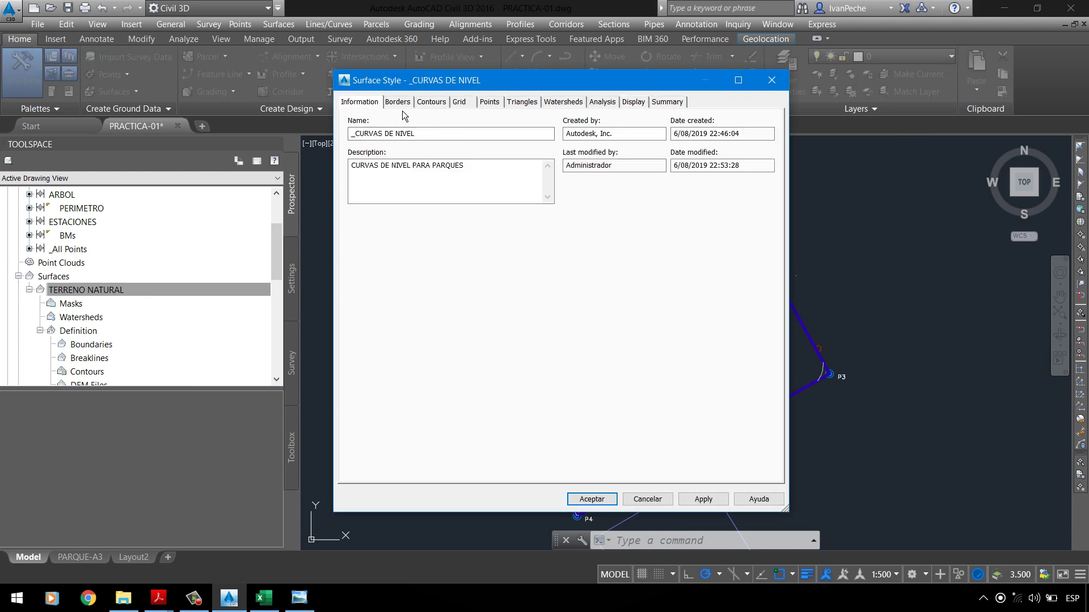
click(398, 102)
click(432, 102)
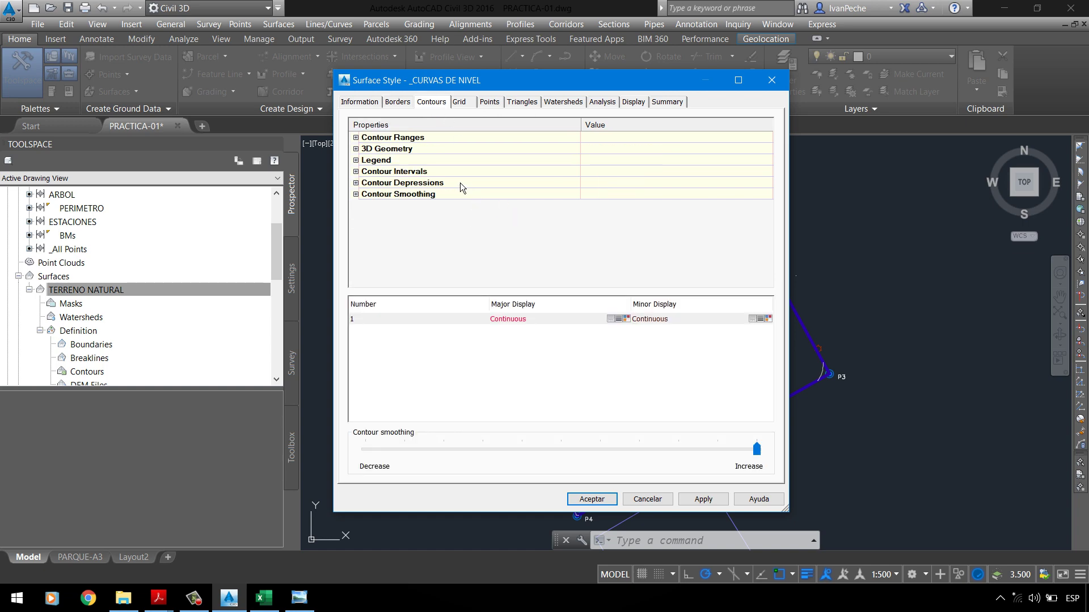
click(634, 103)
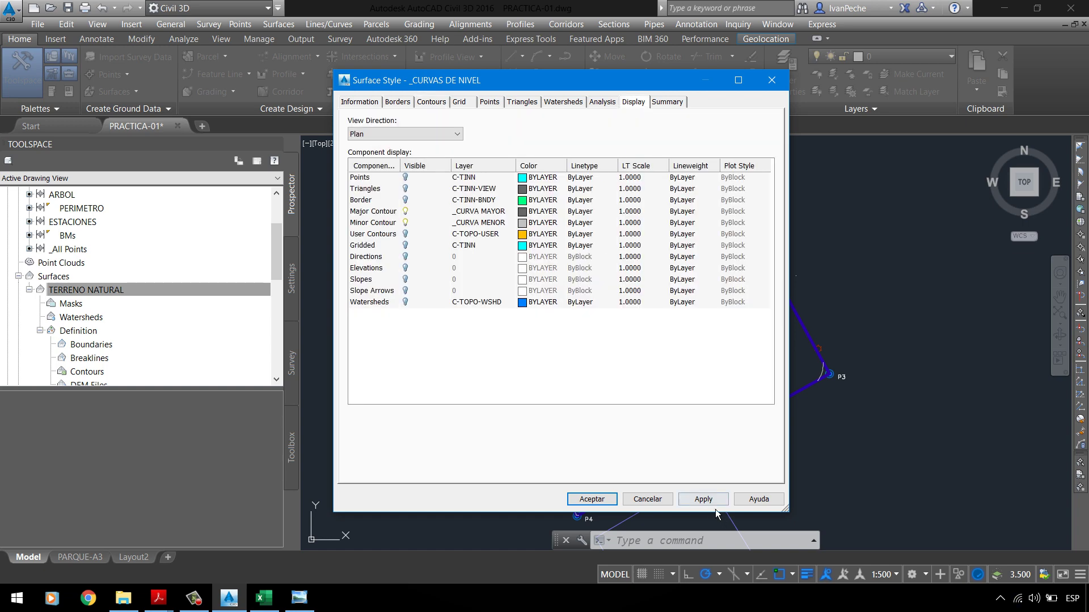
click(700, 500)
click(591, 499)
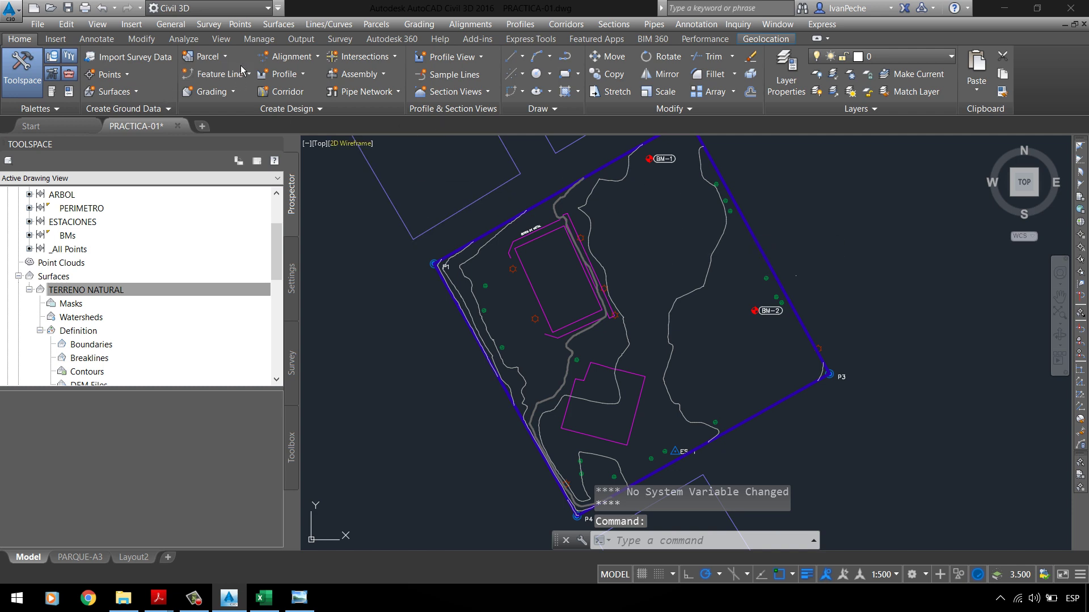
Step: Open the Add Labels window from the Annotate tab and move it off the parcel
click(114, 40)
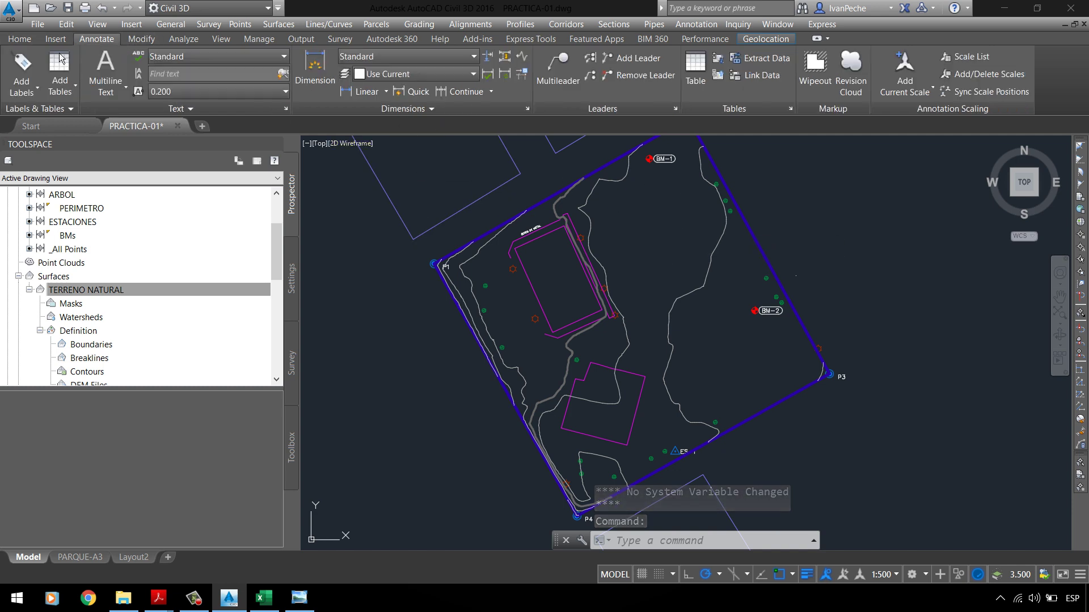
click(32, 68)
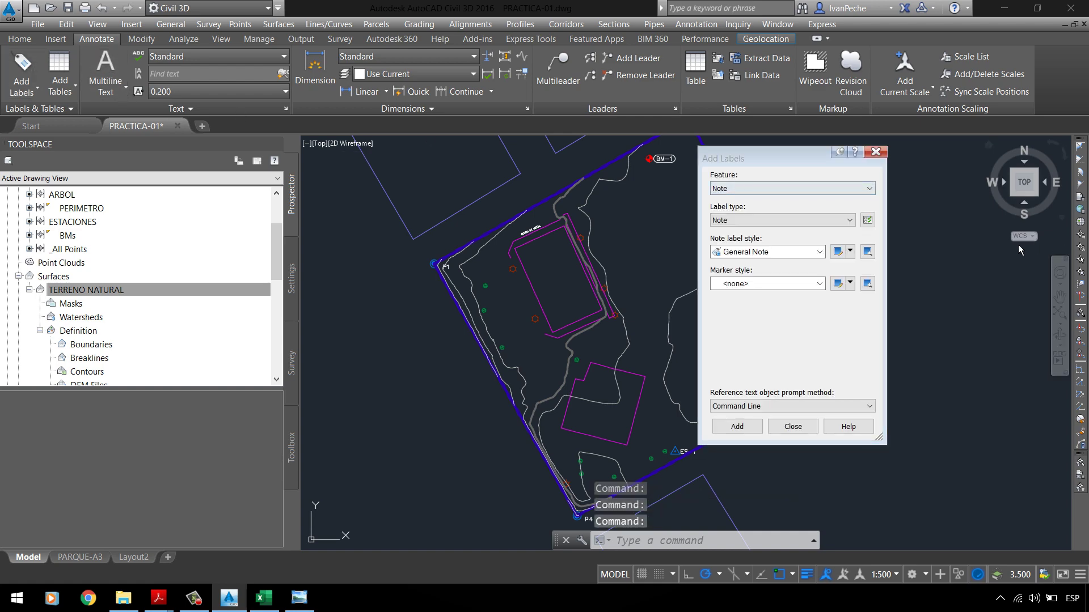
drag(764, 159, 861, 152)
click(641, 239)
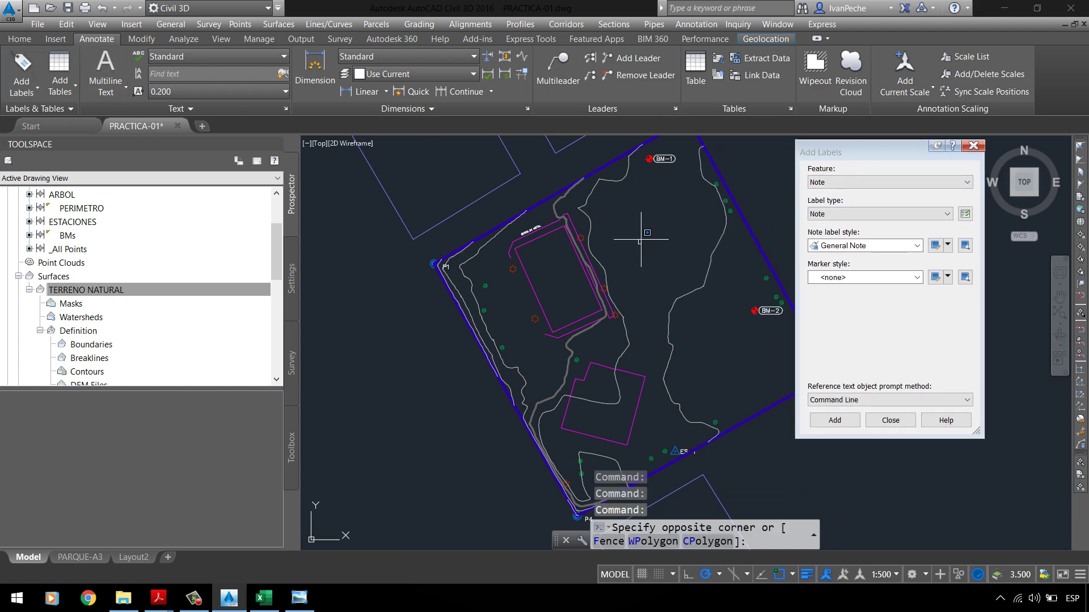
click(641, 239)
scroll(567, 266, up, 5)
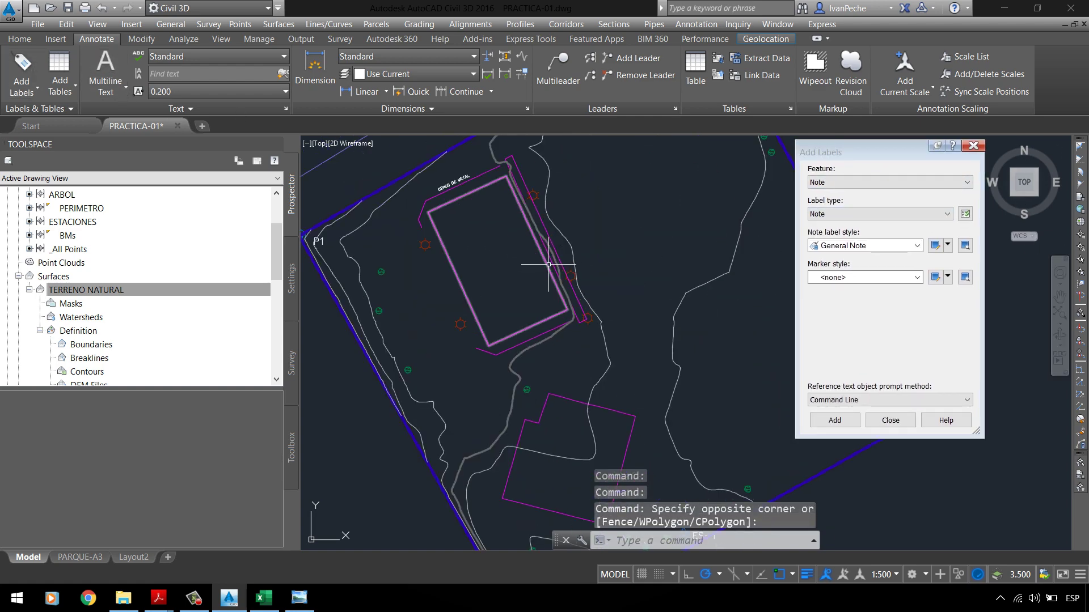
Step: Set the label feature to Surface and the label type to Contour - Multiple
click(879, 184)
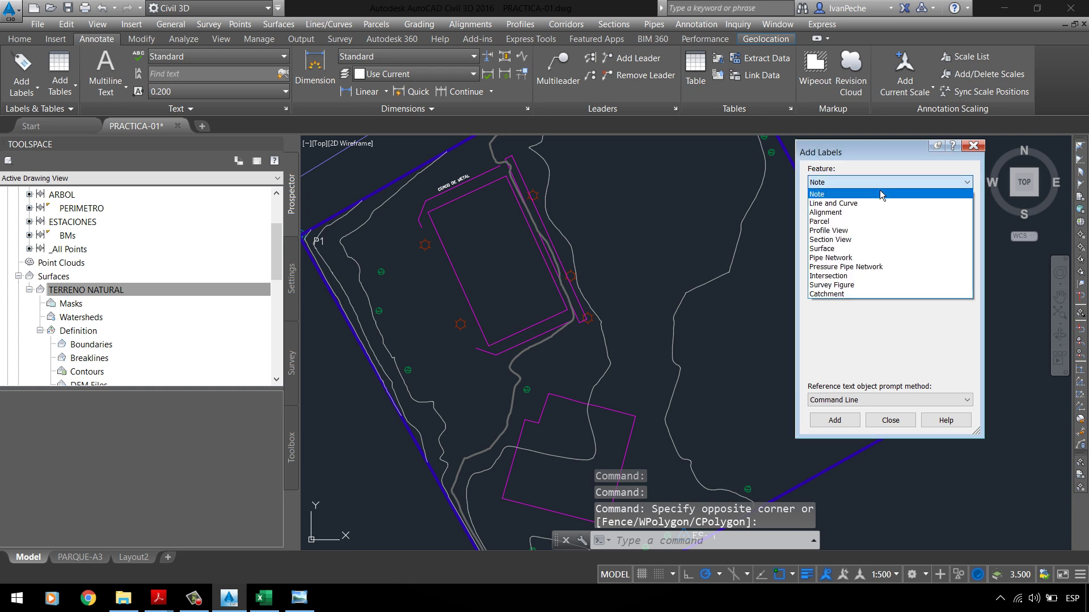
click(843, 193)
click(838, 183)
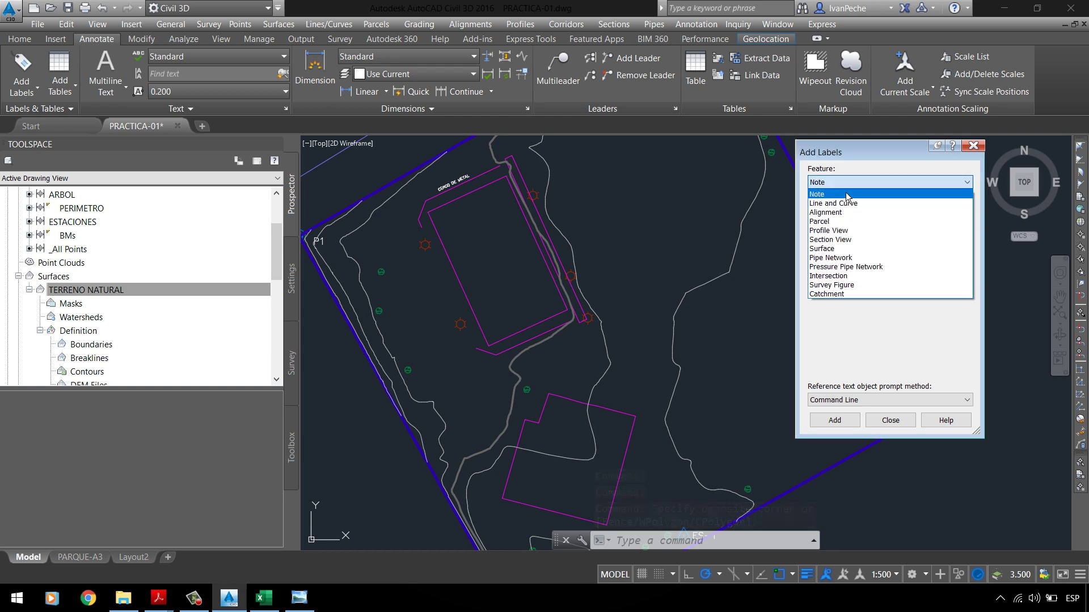
click(843, 249)
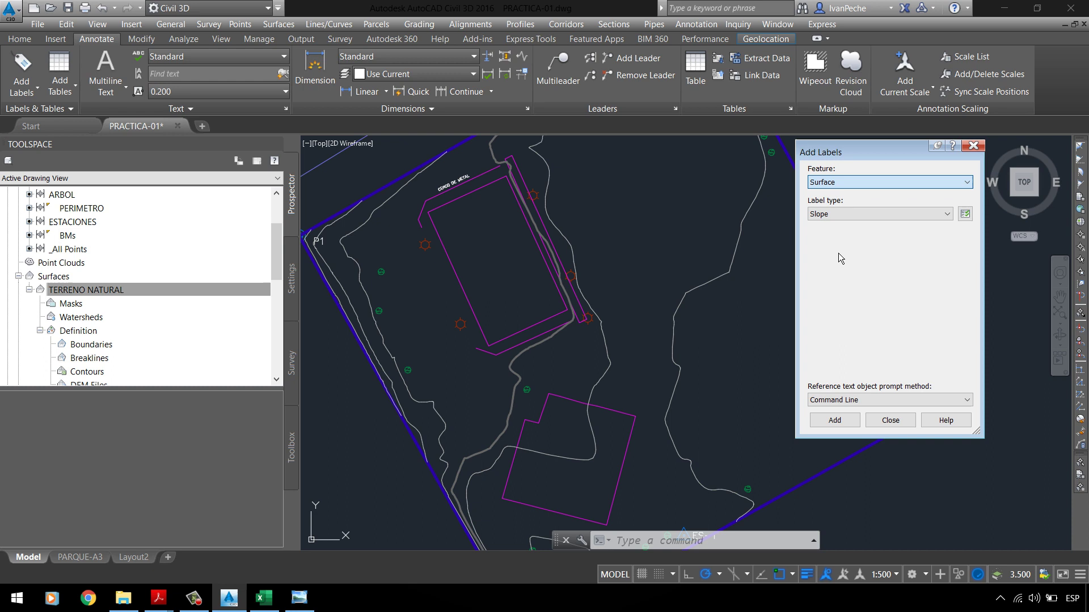
click(869, 214)
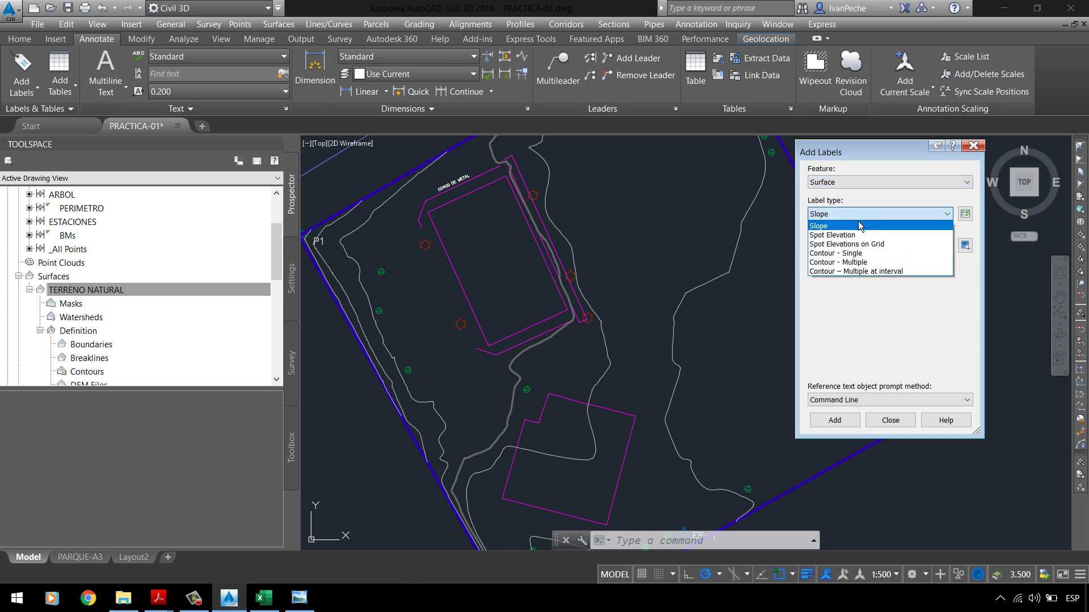
click(846, 263)
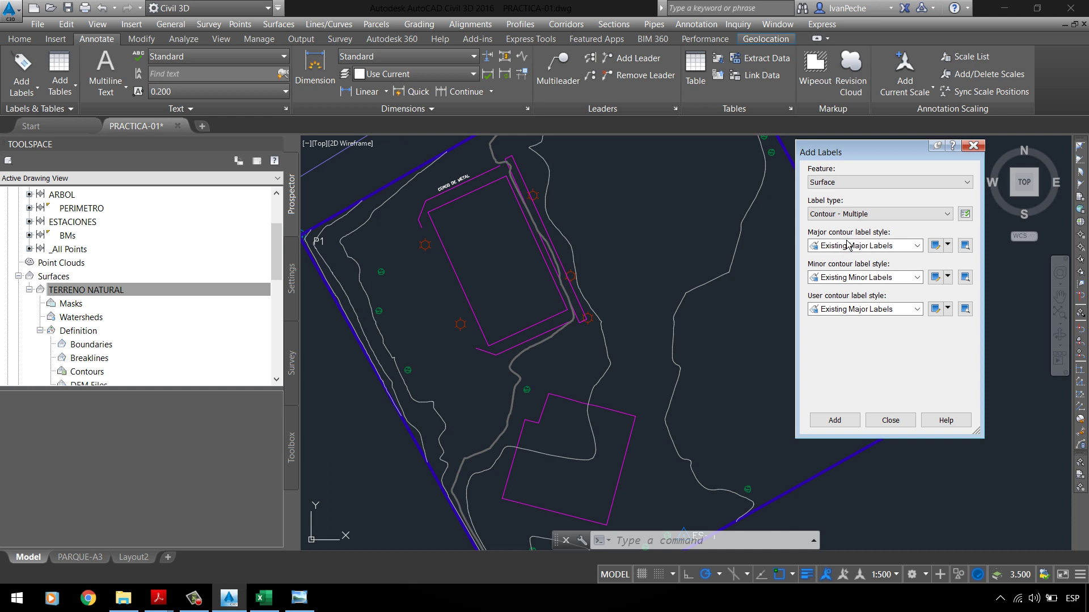
Step: Keep Existing Major Labels as the major style and make a copy of it
click(825, 278)
click(901, 252)
click(949, 247)
click(873, 244)
click(860, 247)
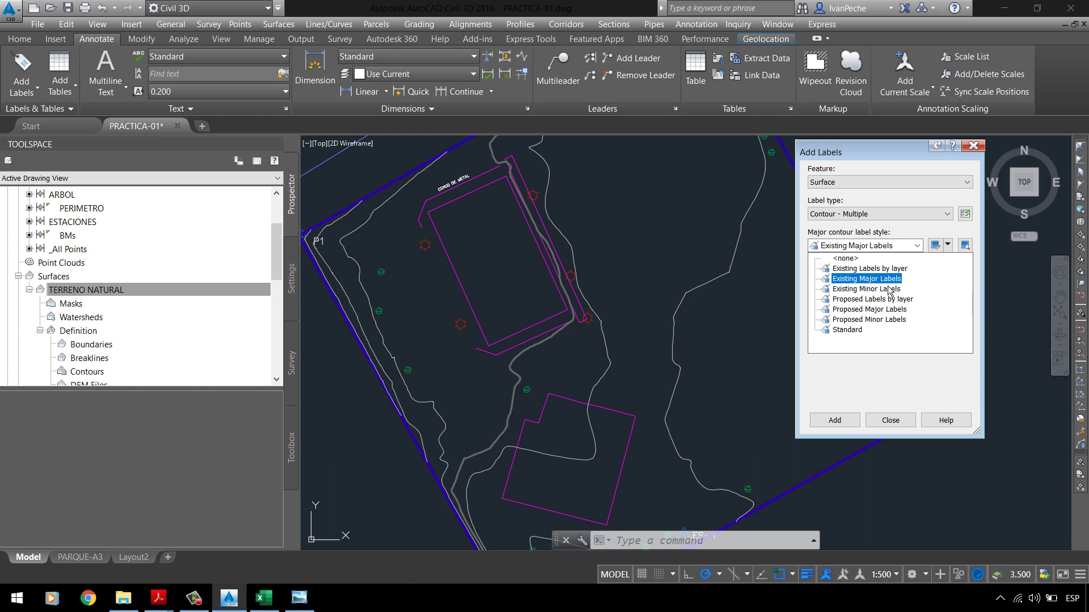
key(Escape)
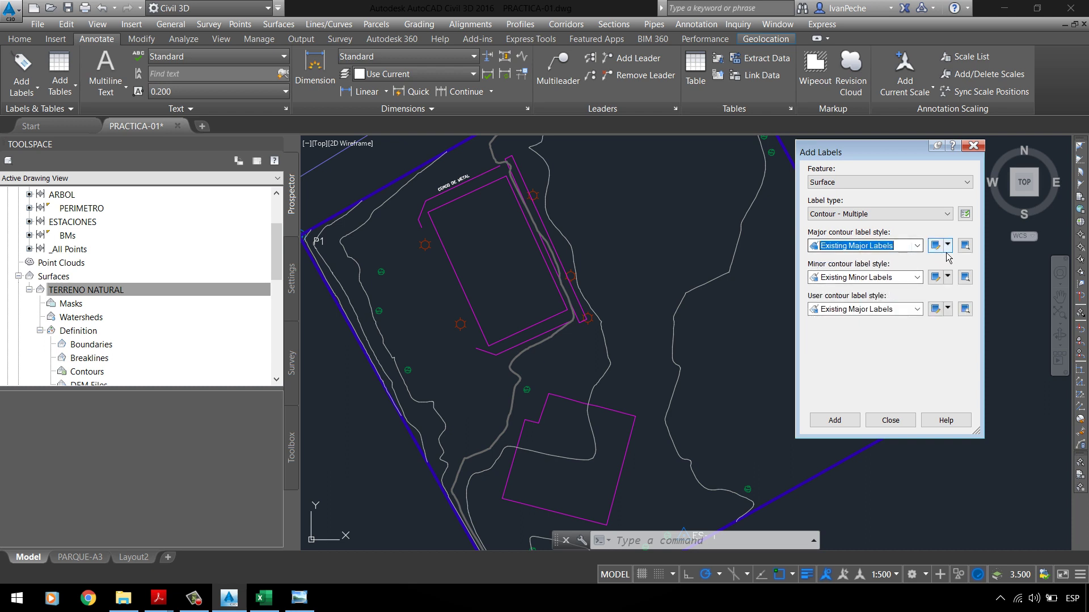
click(948, 245)
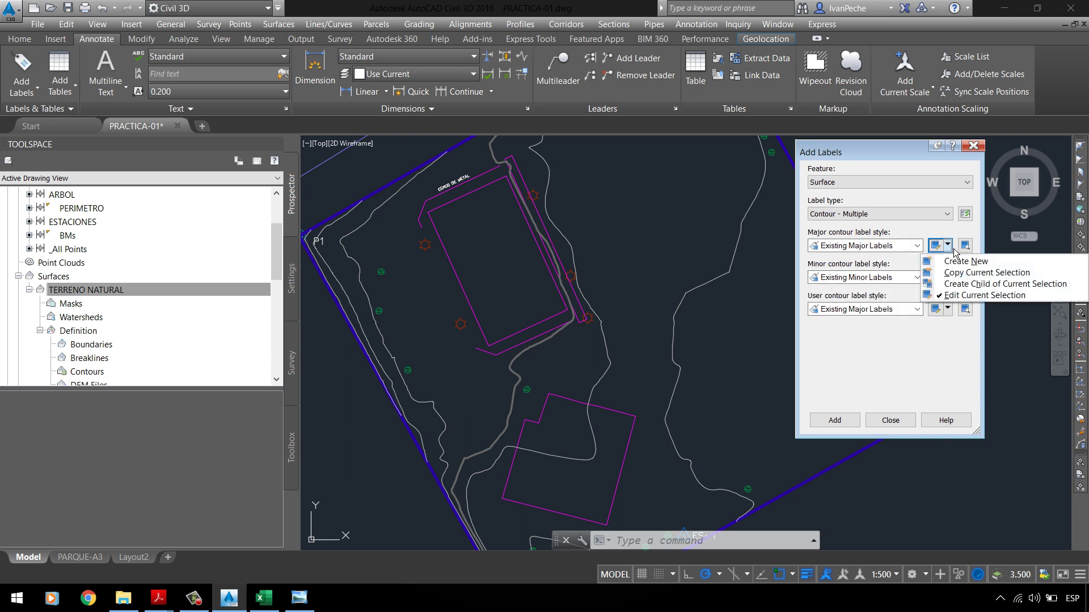
click(956, 277)
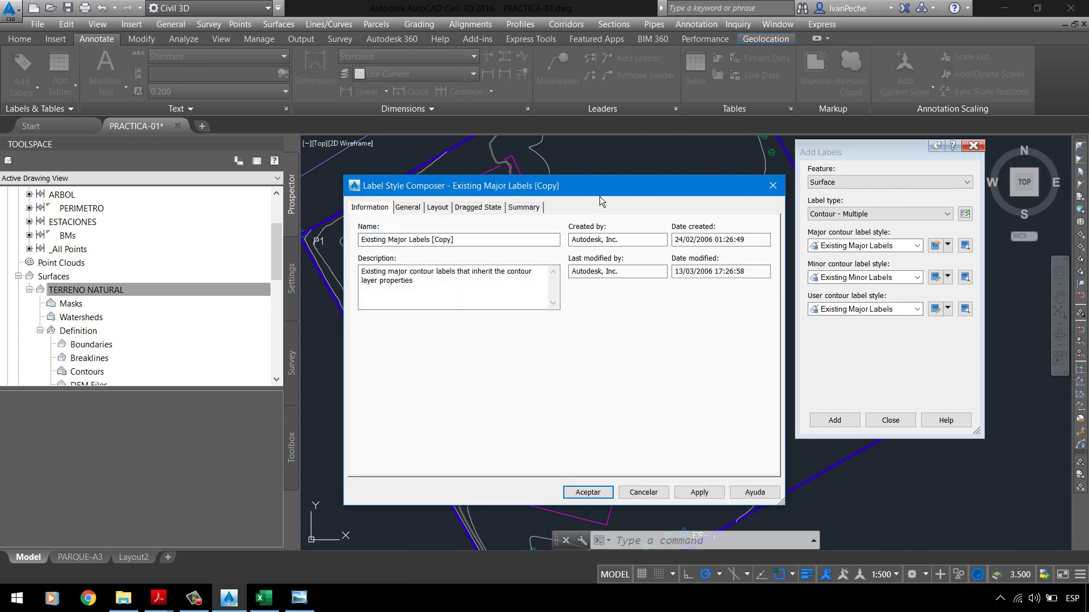
Step: Name the copied style '_COTA MAYOR' with description 'ESTILO DE ETIQUETA PARA CURVAS MAYORES'
drag(598, 191, 626, 104)
drag(488, 152, 344, 139)
text(_COTA MA)
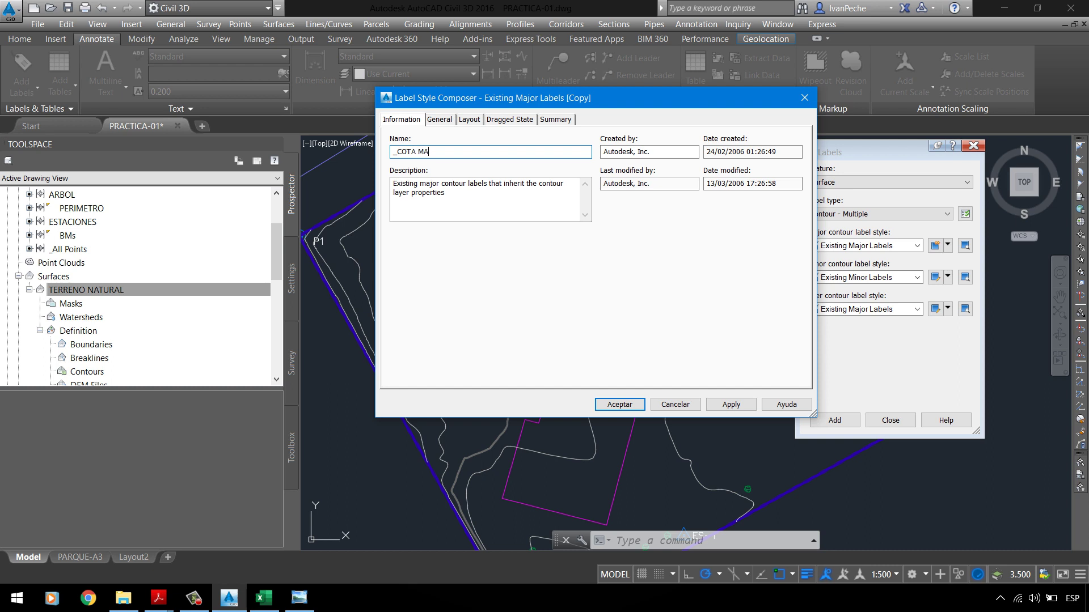
text(YOR)
drag(446, 194, 392, 183)
text(EST)
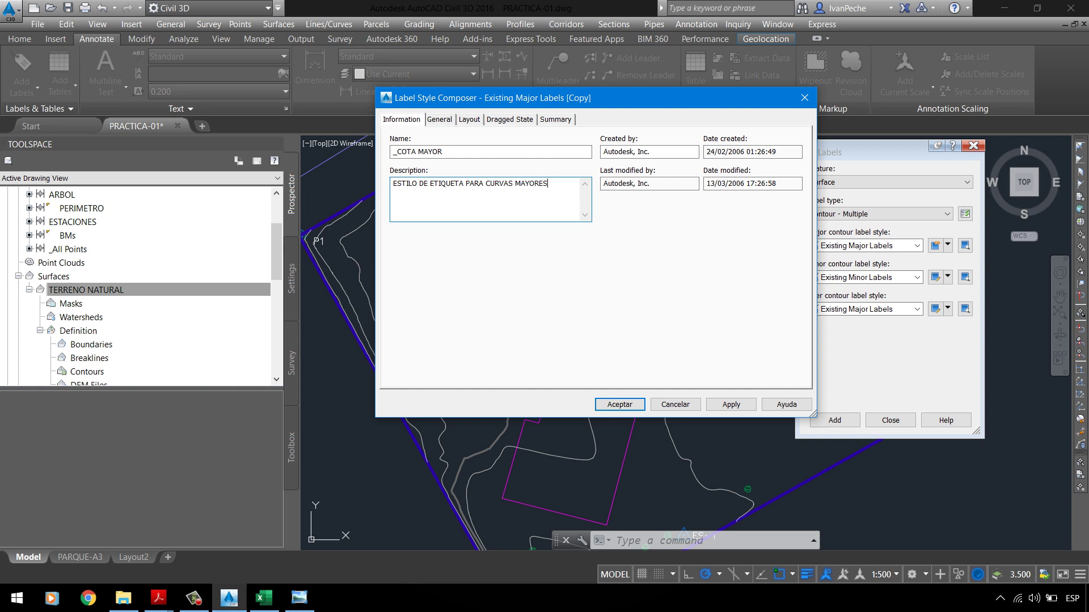
click(445, 121)
drag(518, 107, 460, 131)
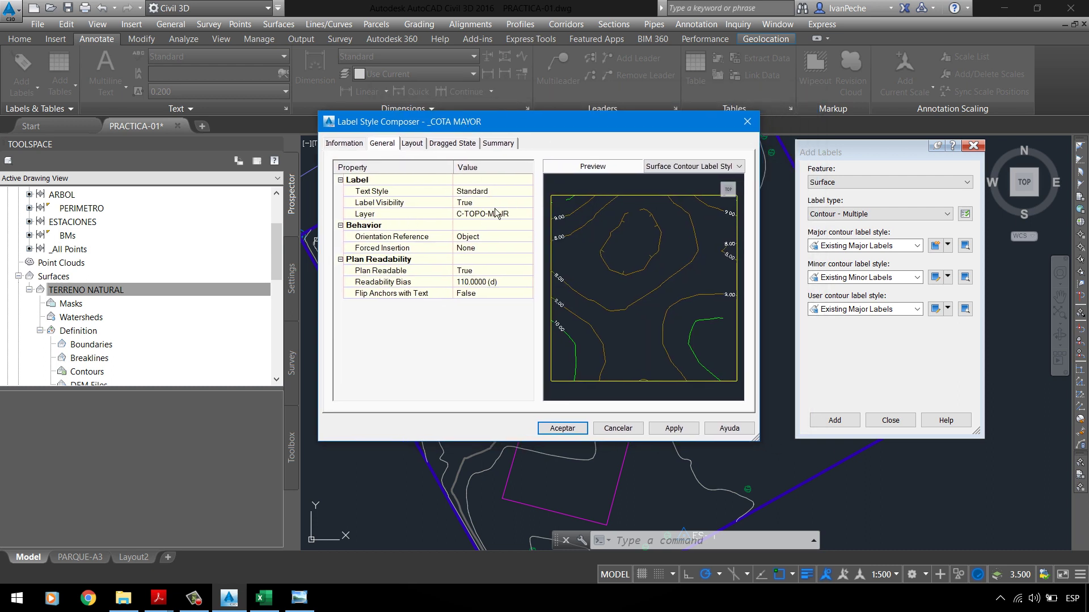
Step: Set the _COTA MAYOR label layer to _TEXTO
click(408, 214)
click(519, 215)
click(527, 213)
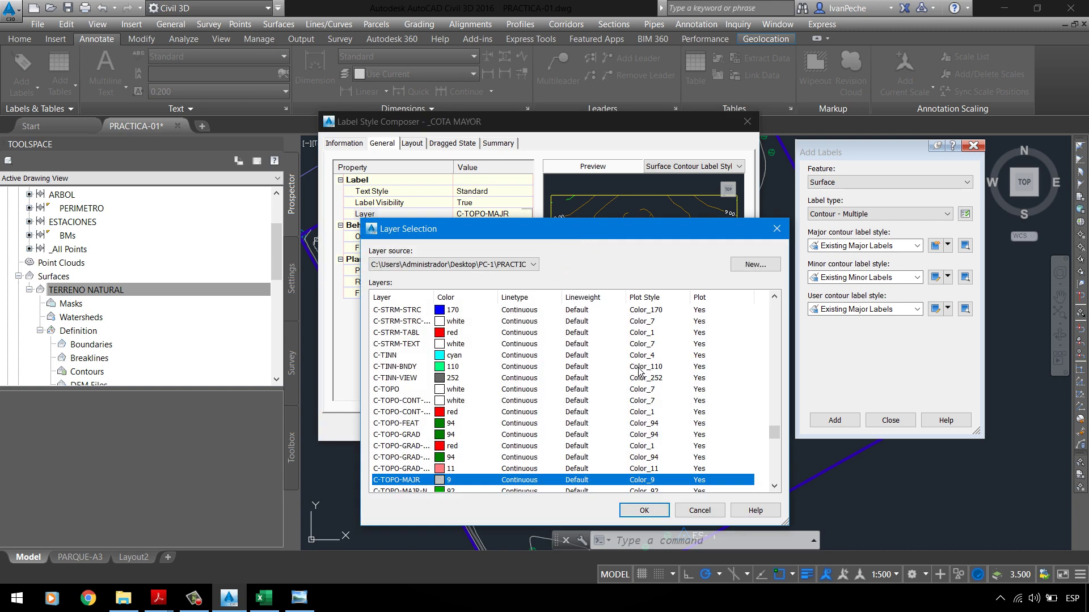
drag(774, 432, 774, 307)
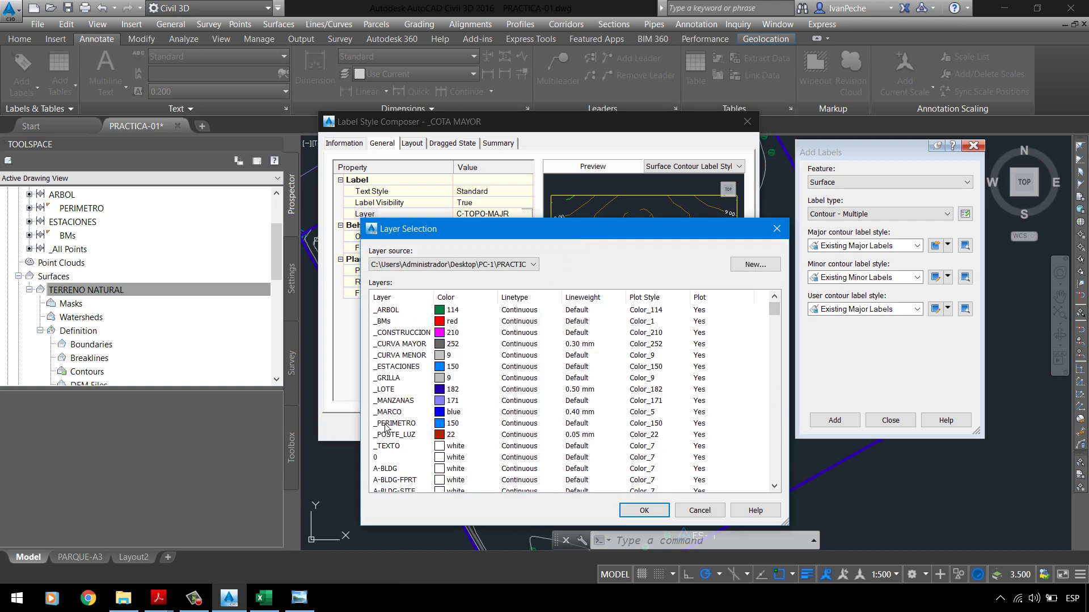
click(392, 451)
click(647, 511)
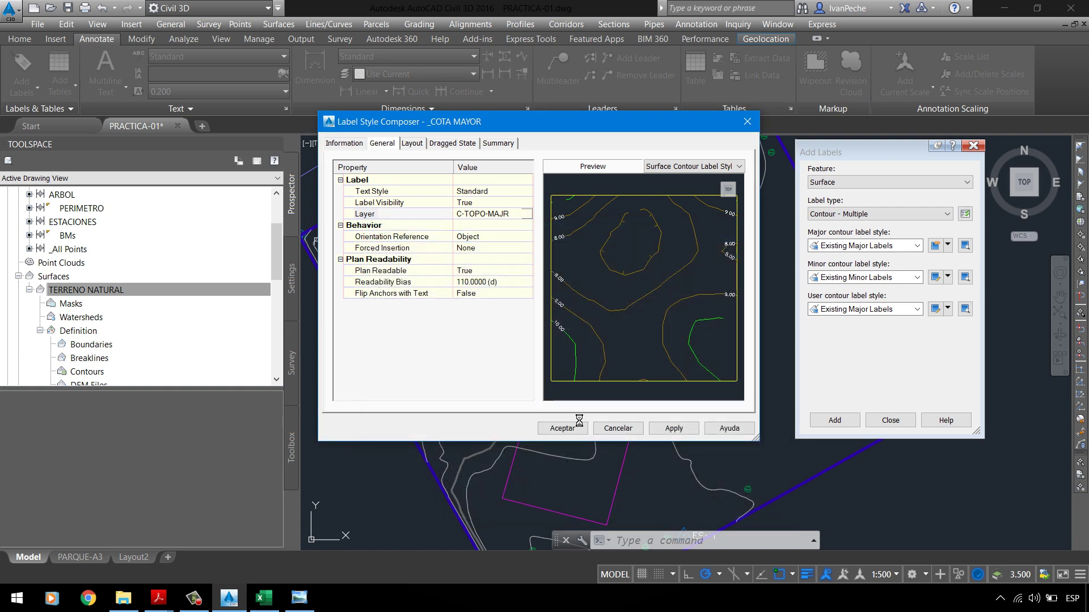
Step: Set the label text height to 1.80 mm and apply it
click(412, 143)
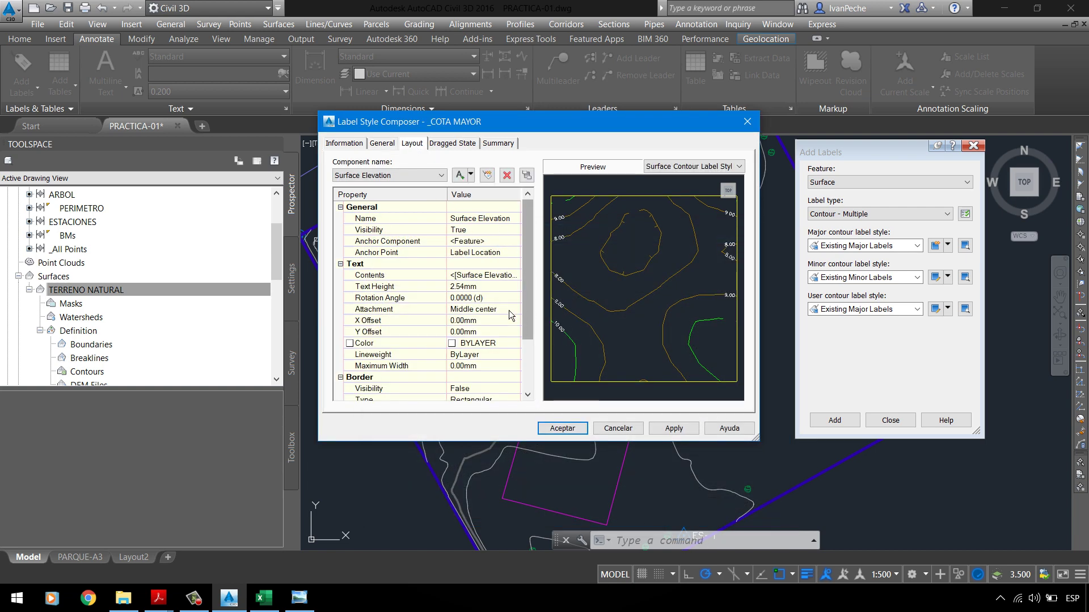
click(504, 287)
text(1.8)
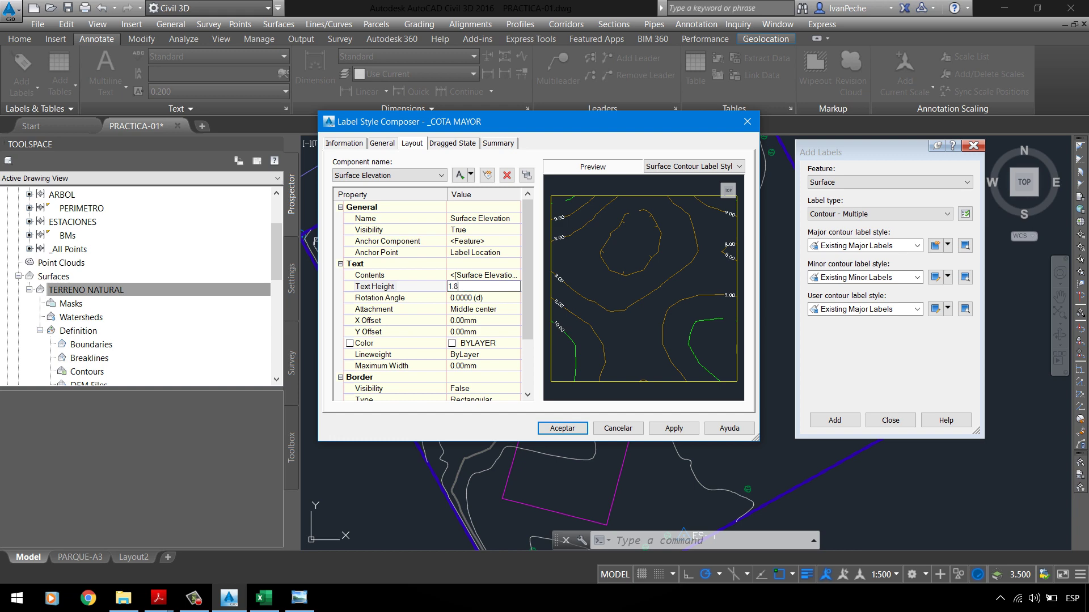
click(670, 431)
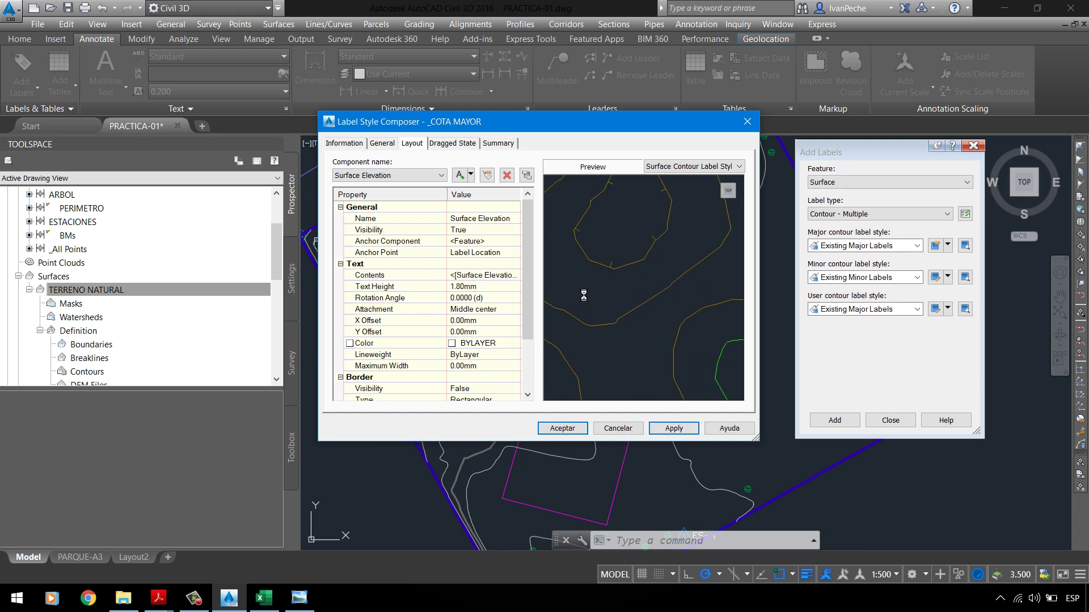
scroll(650, 299, down, 2)
scroll(620, 294, up, 2)
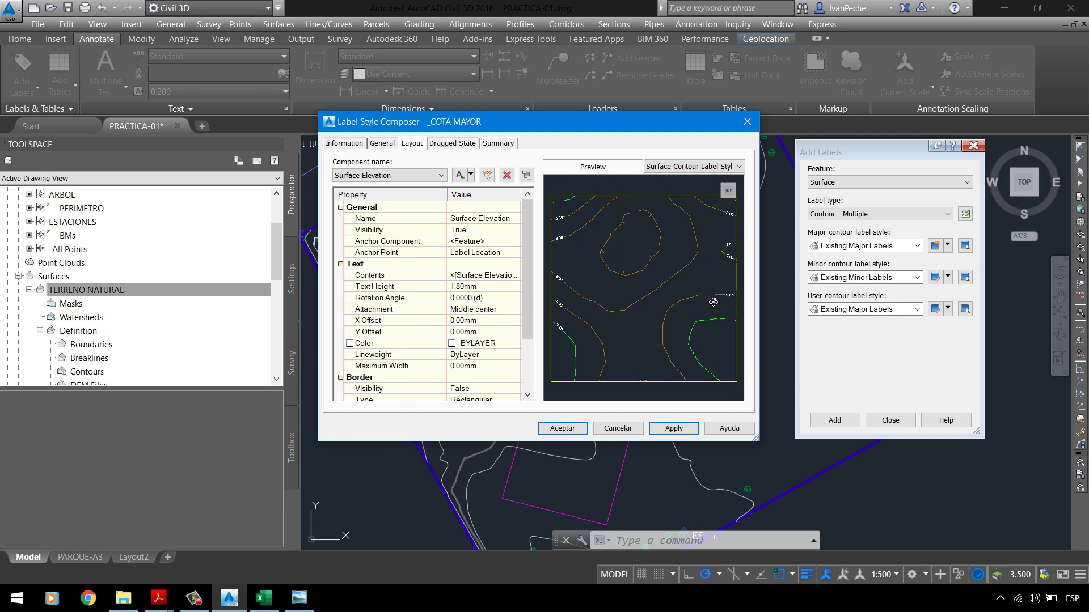
scroll(593, 281, up, 5)
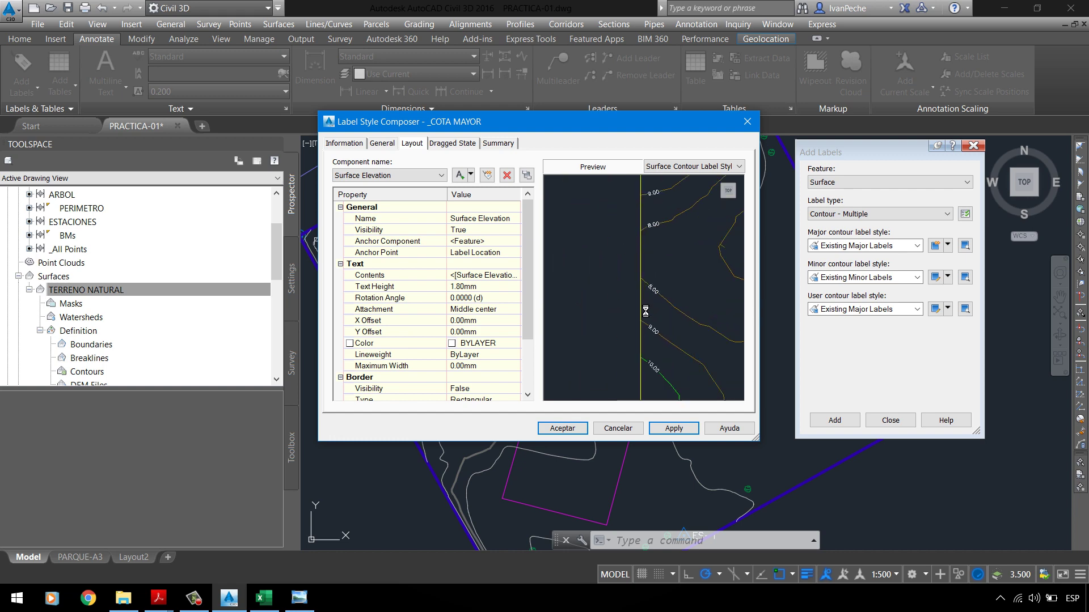
middle_drag(674, 284, 648, 271)
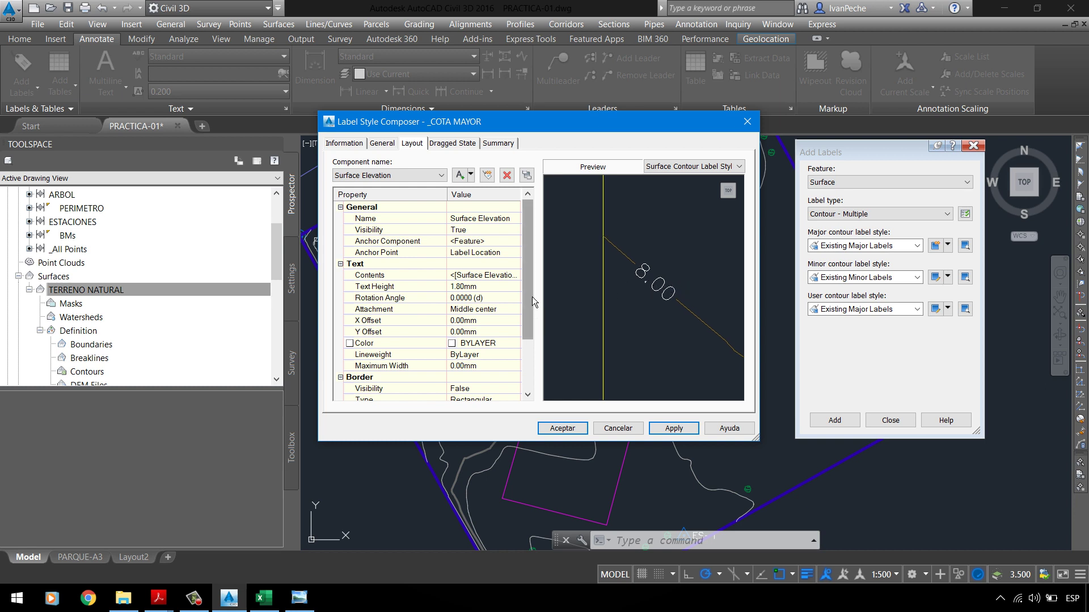
drag(532, 297, 532, 363)
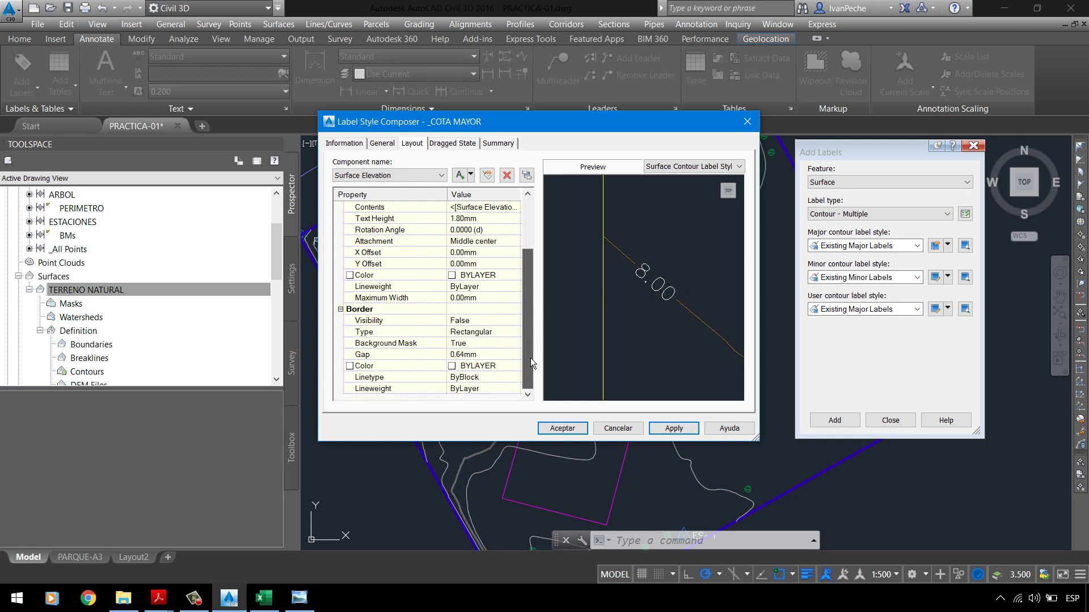
Step: Give the label a Rounded Rectangular border type, with border visibility left False
click(494, 355)
click(486, 321)
click(486, 321)
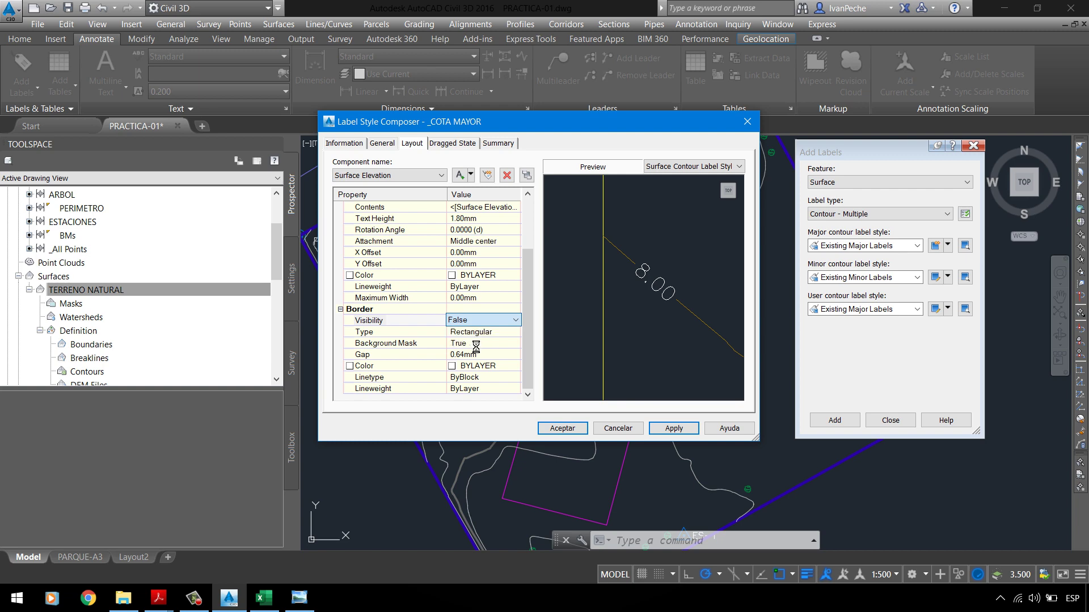
click(510, 342)
click(496, 333)
click(495, 337)
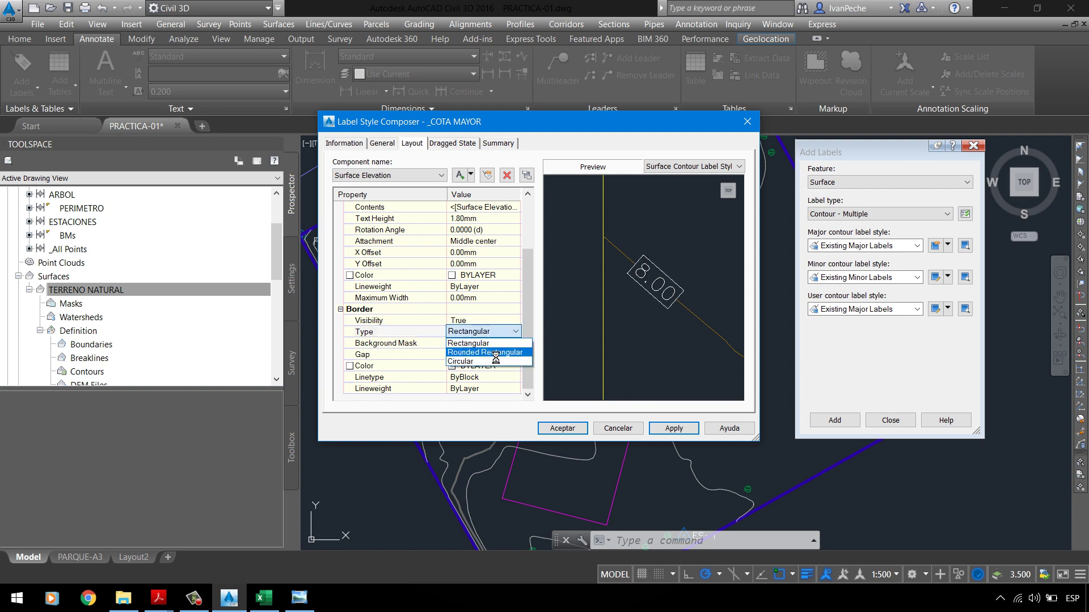
click(499, 353)
click(681, 433)
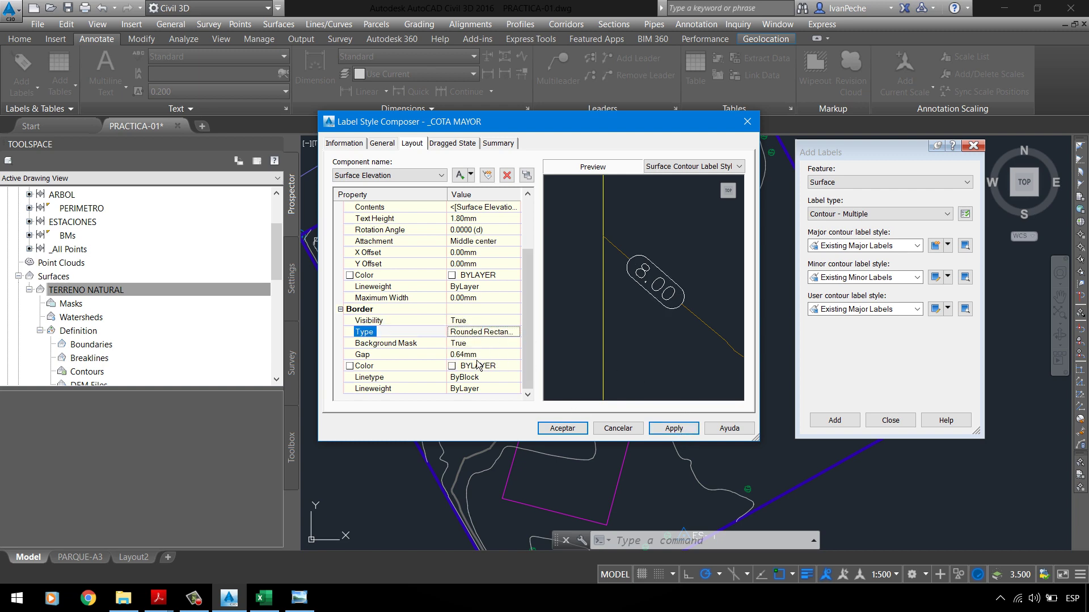
click(482, 321)
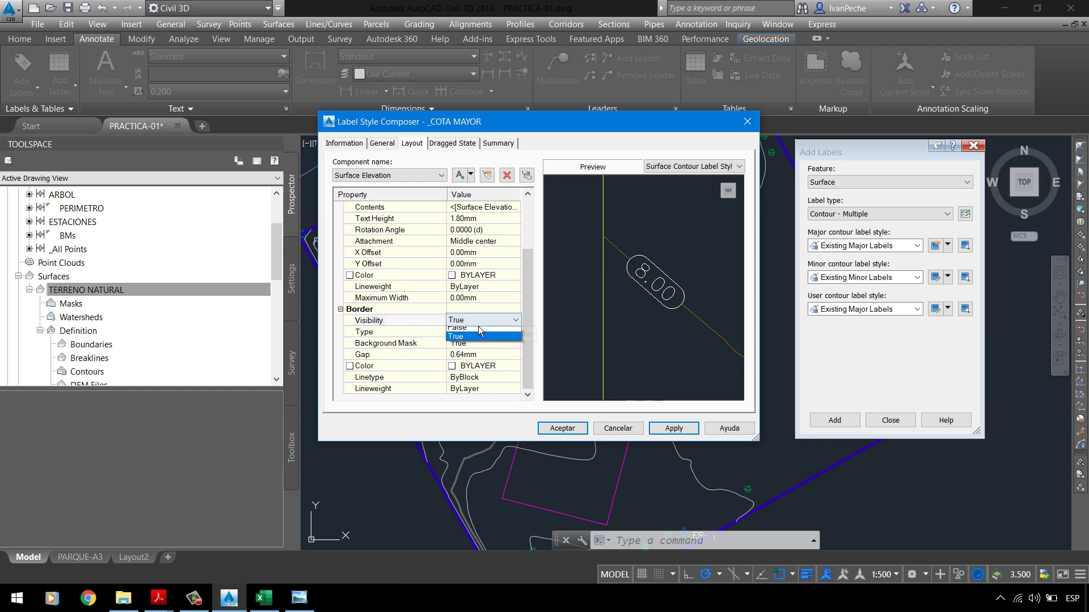
click(476, 333)
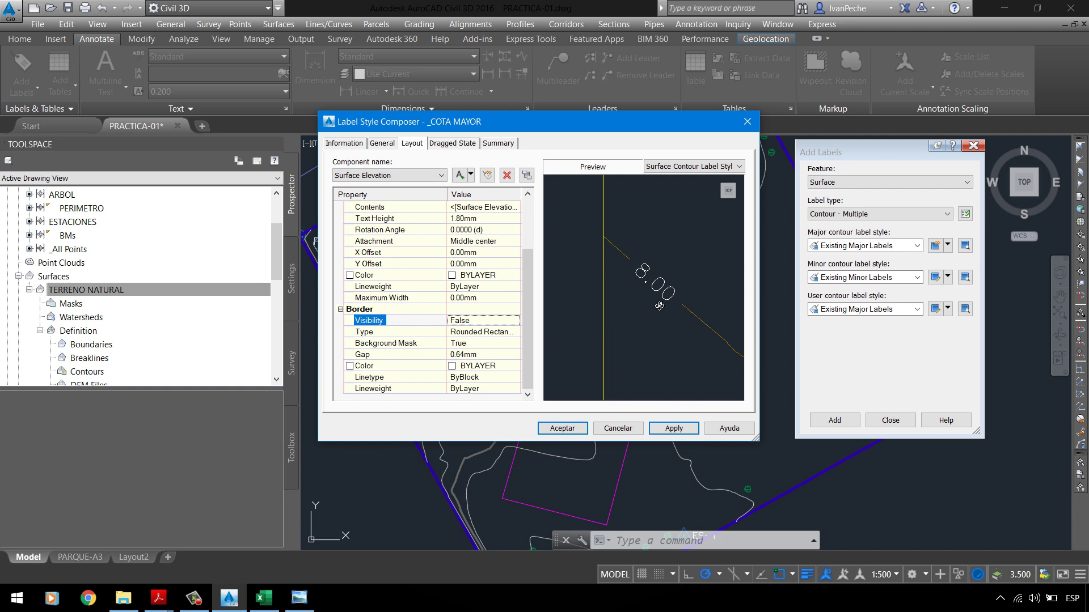
click(422, 175)
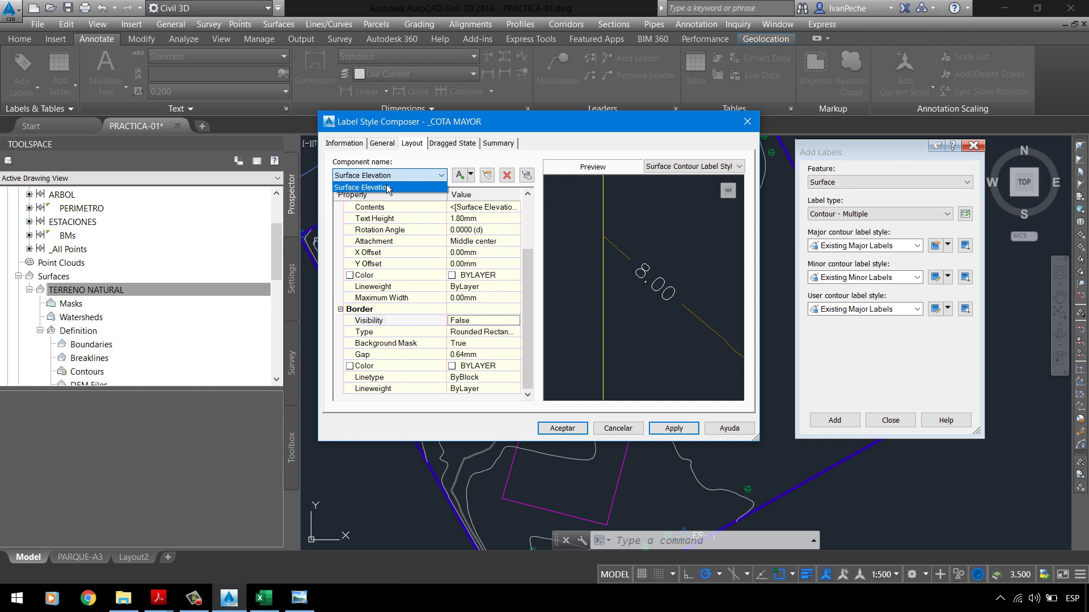
click(388, 188)
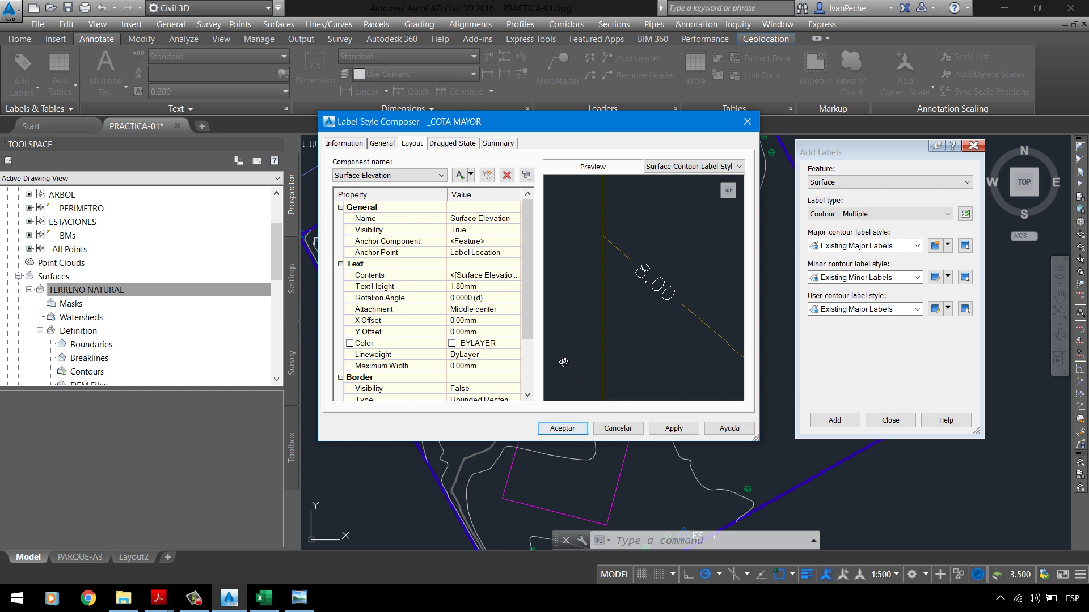
Step: Save _COTA MAYOR as the major style, keeping Existing Minor Labels as the minor style
click(572, 434)
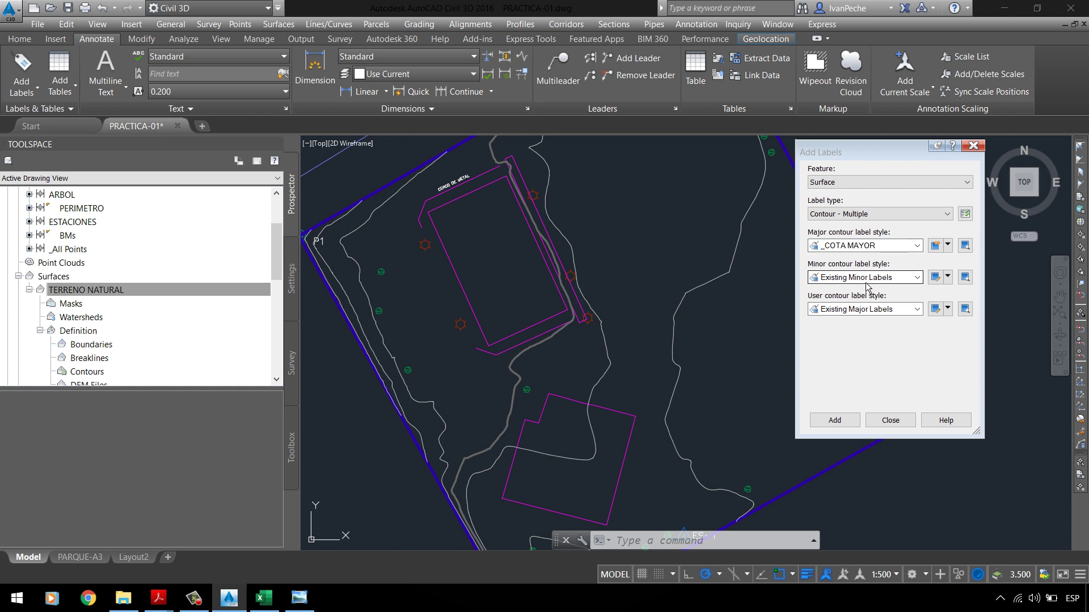
click(866, 277)
click(865, 282)
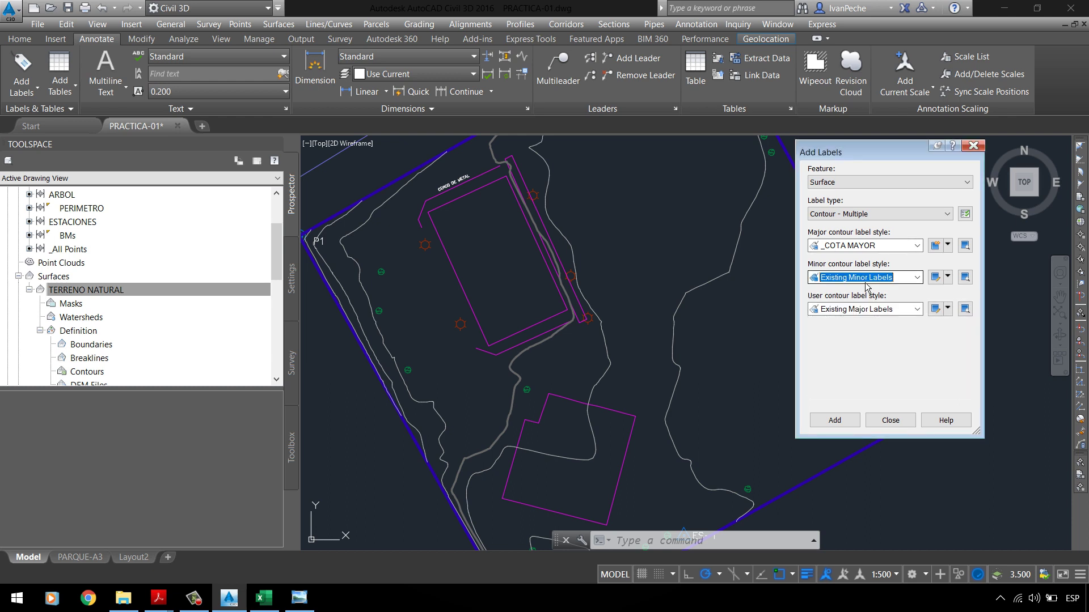
Step: Copy the minor contour label style and check the PDF's 'Cota Menor' requirements
click(947, 277)
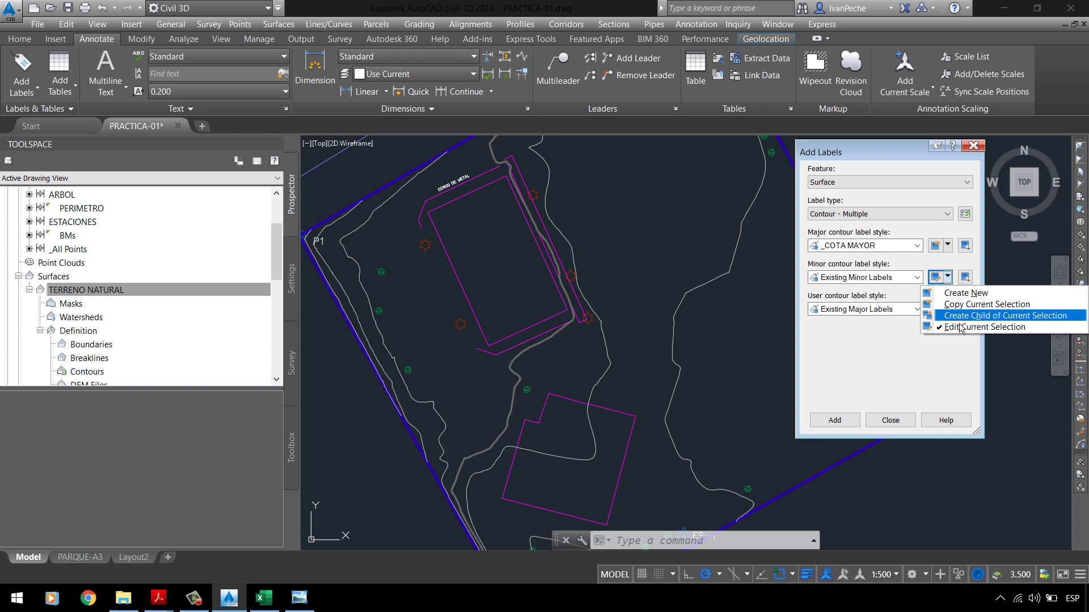
click(968, 304)
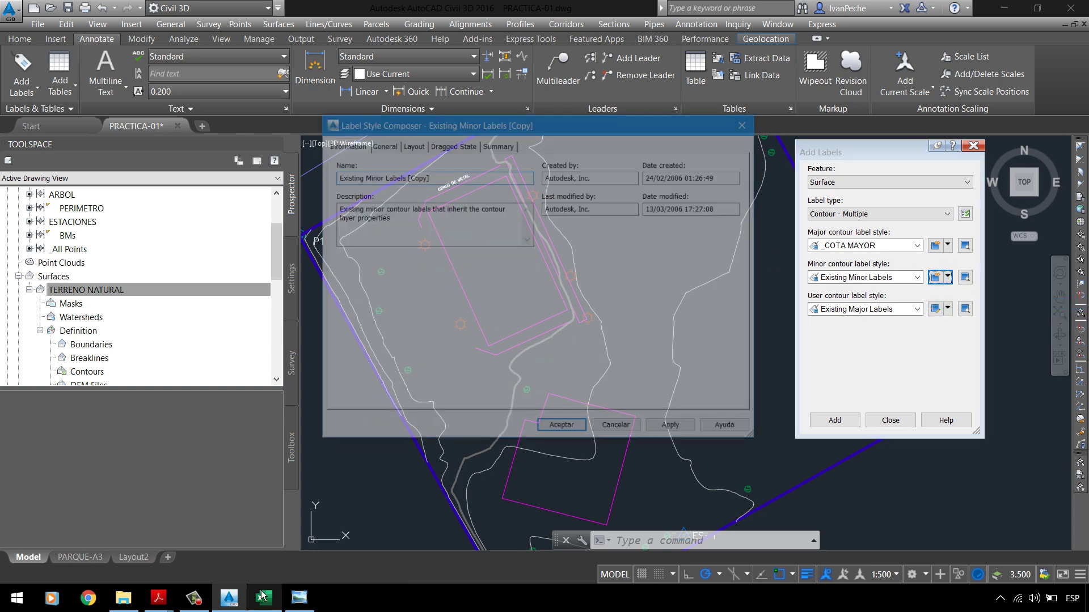
mouse_move(158, 597)
click(79, 536)
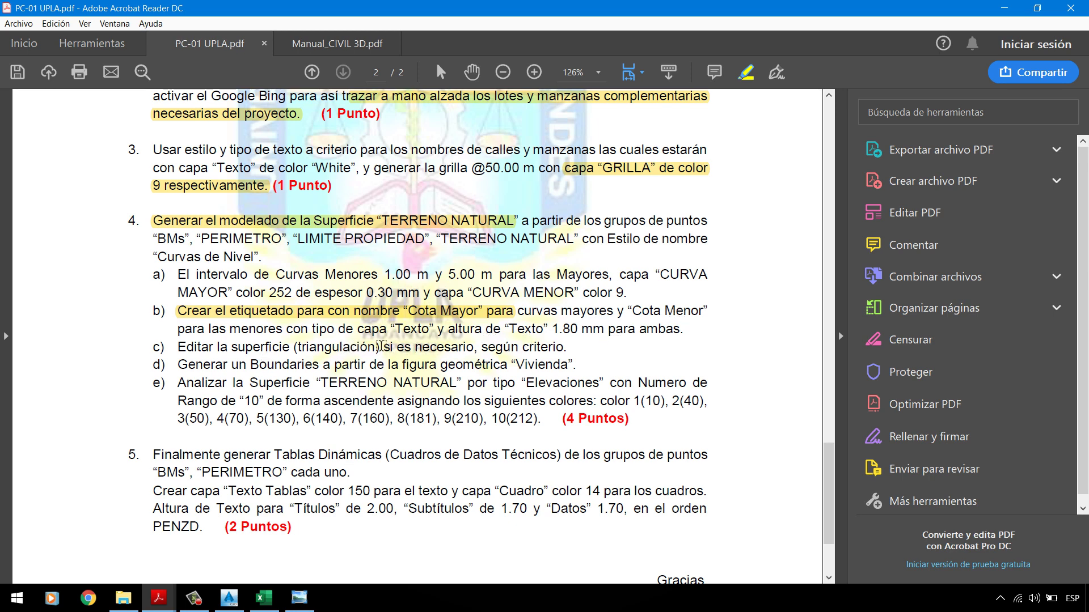
Step: Name the minor style copy '_COTA MENOR', described 'ESTILO DE COTA PARA CURVAS MENORES'
click(1004, 8)
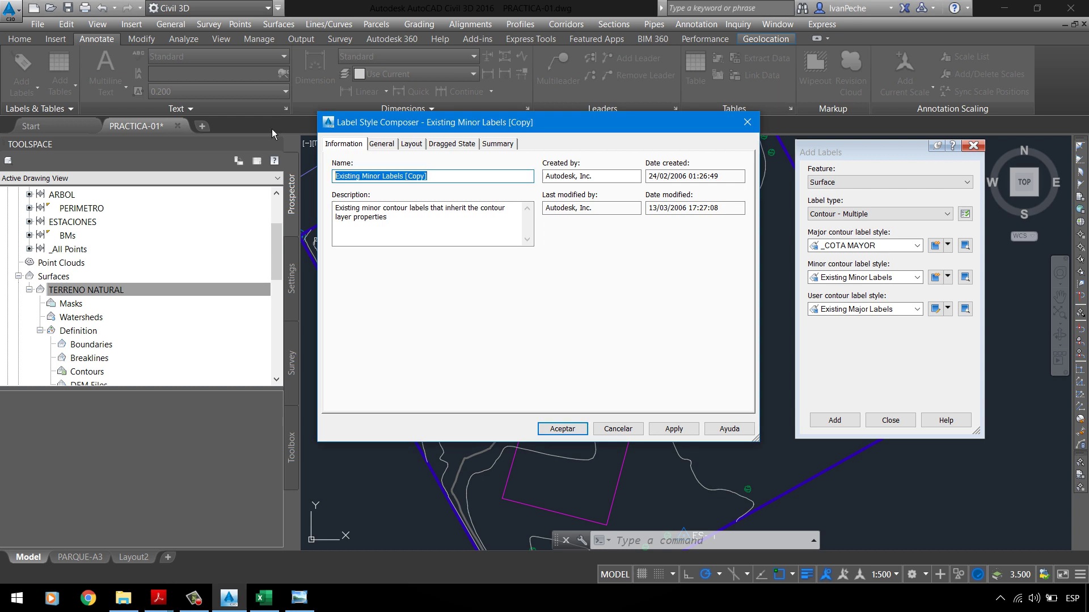
text(_)
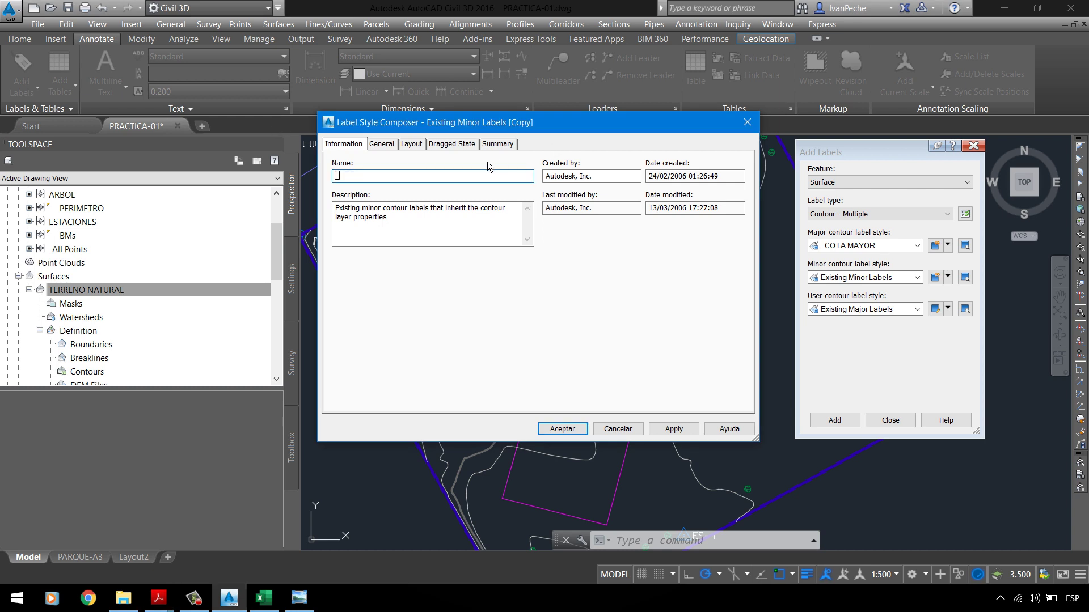
text(COTA MENOR)
drag(387, 218, 335, 208)
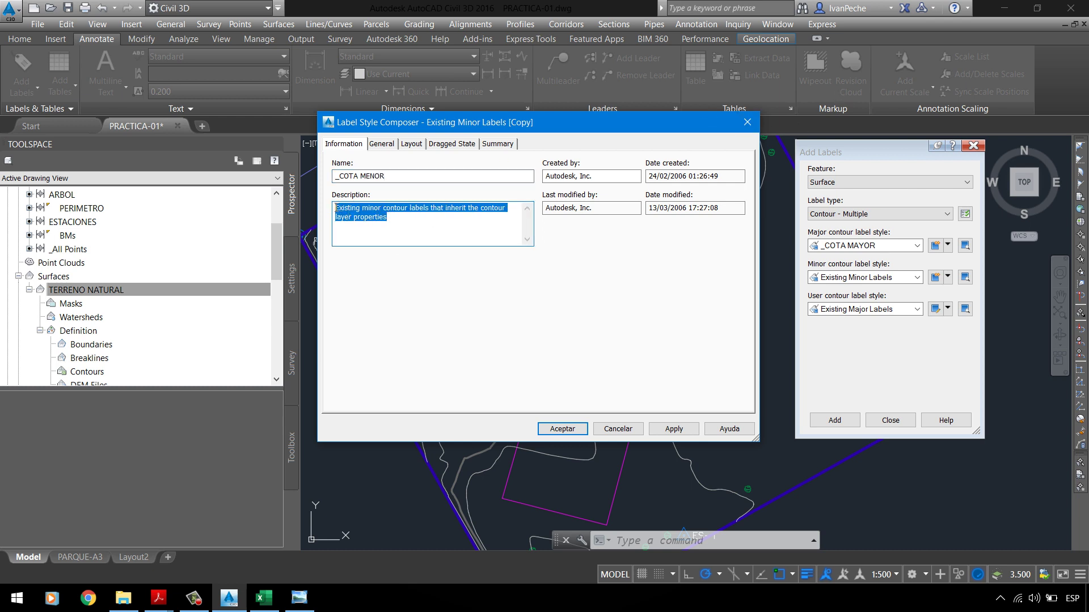
key(BackSpace)
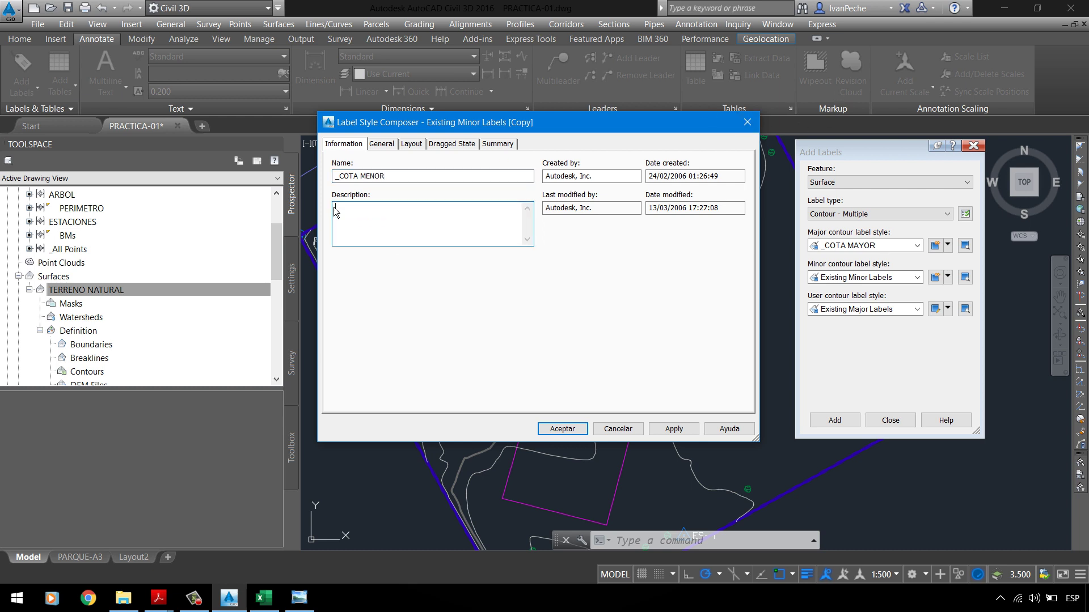
text(ES)
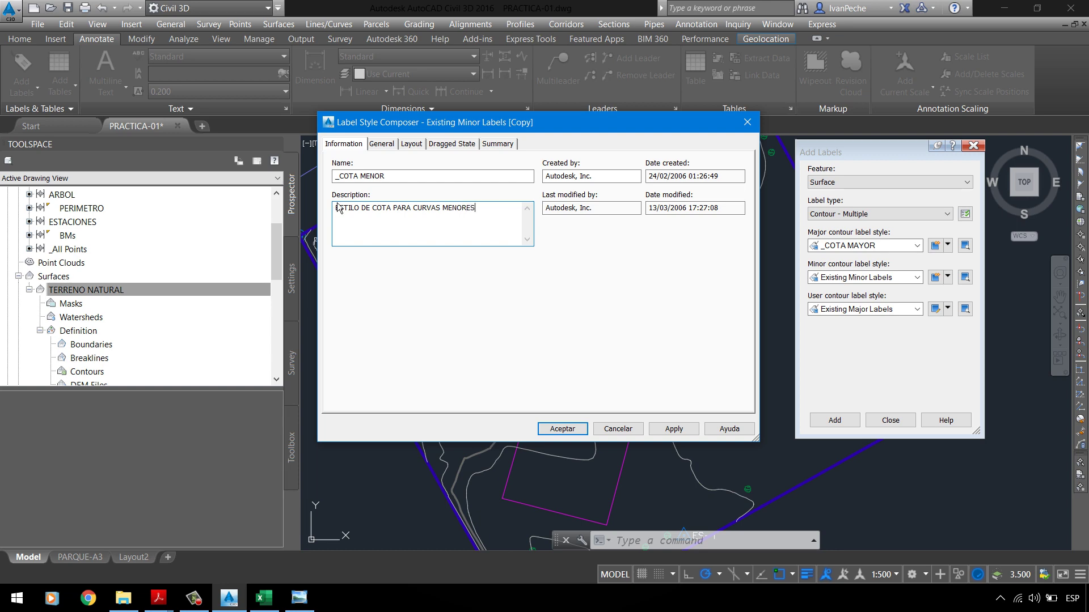
click(381, 144)
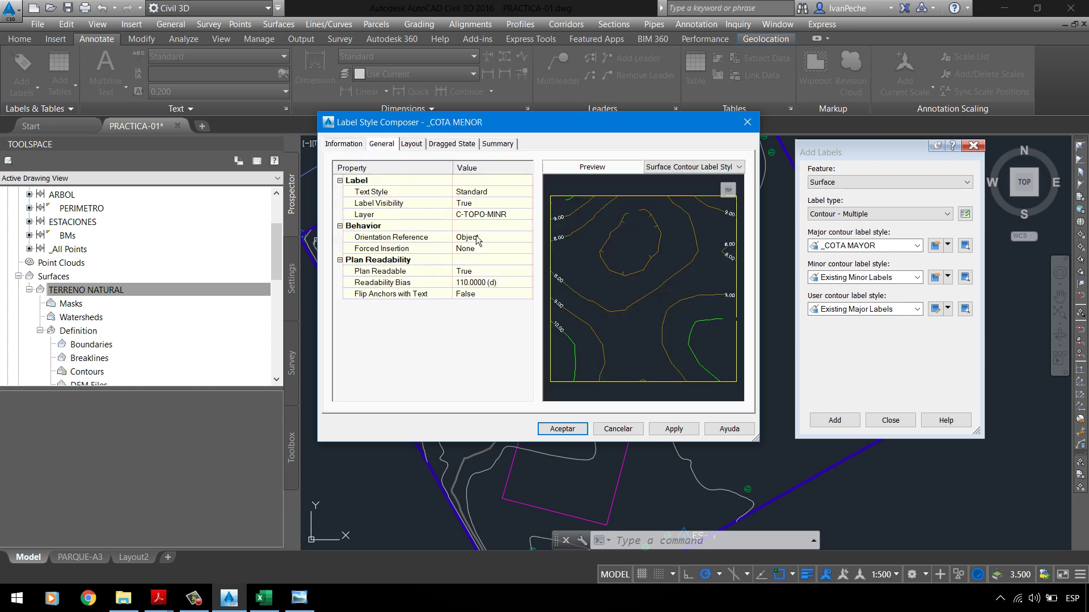
Step: Put the _COTA MENOR labels on the _TEXTO layer
click(494, 214)
click(527, 215)
click(408, 333)
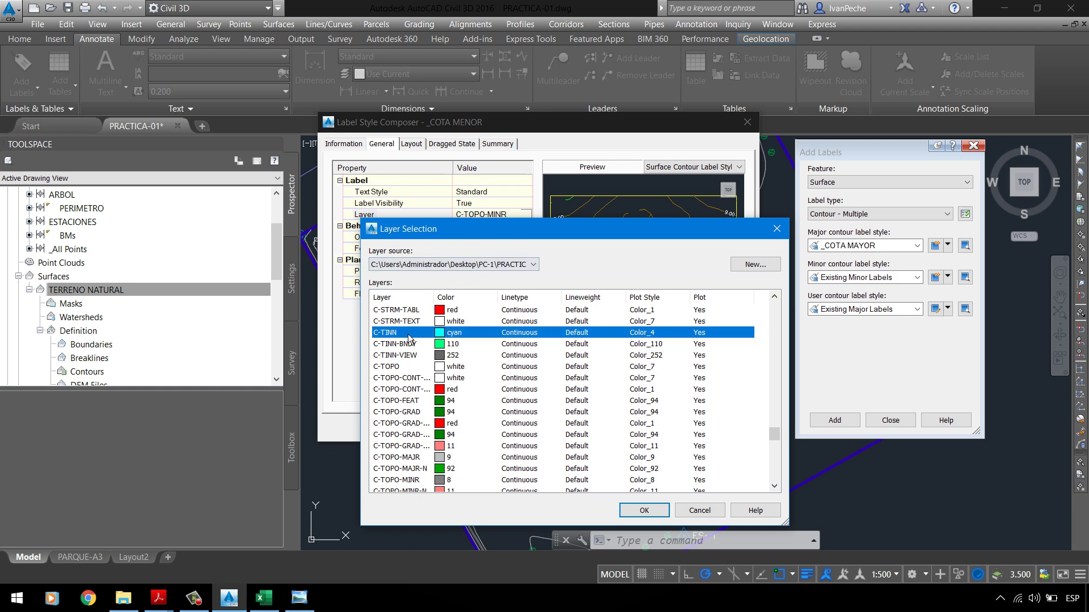
scroll(409, 339, up, 5)
drag(775, 423, 783, 313)
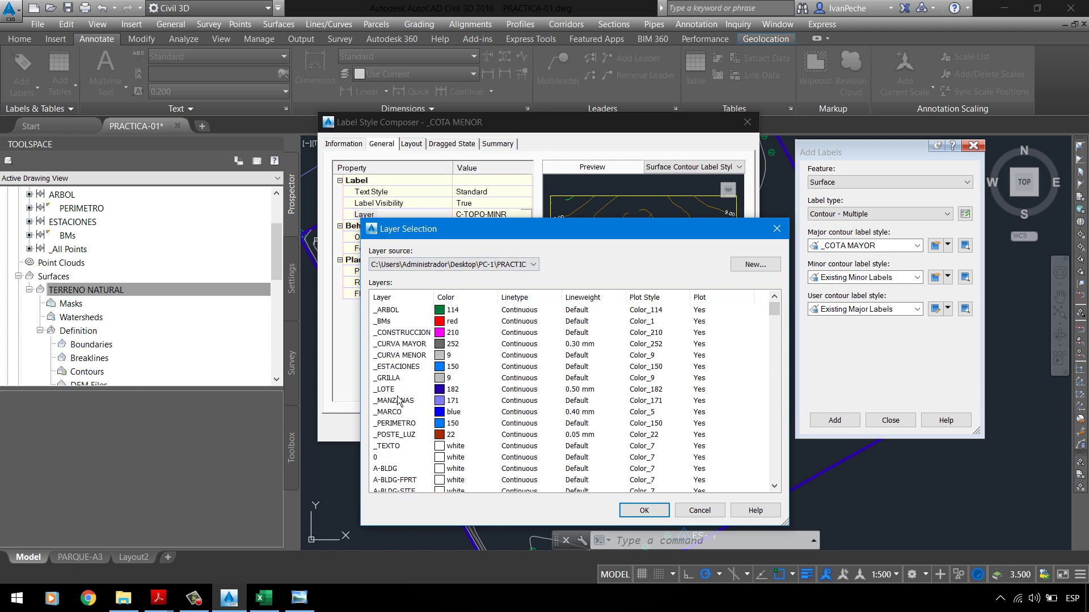
click(405, 448)
click(653, 516)
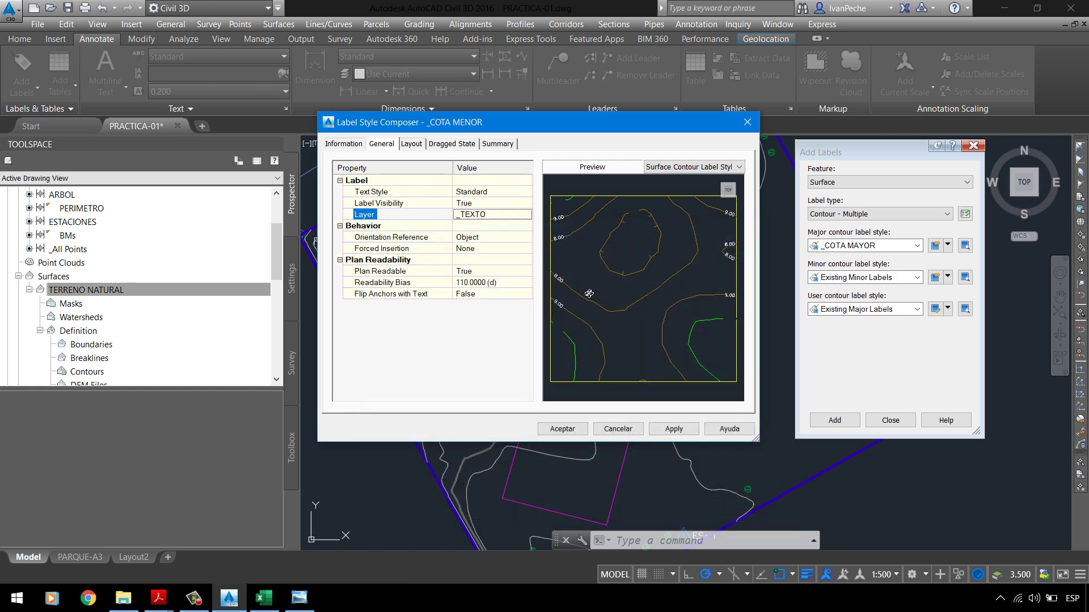
click(589, 294)
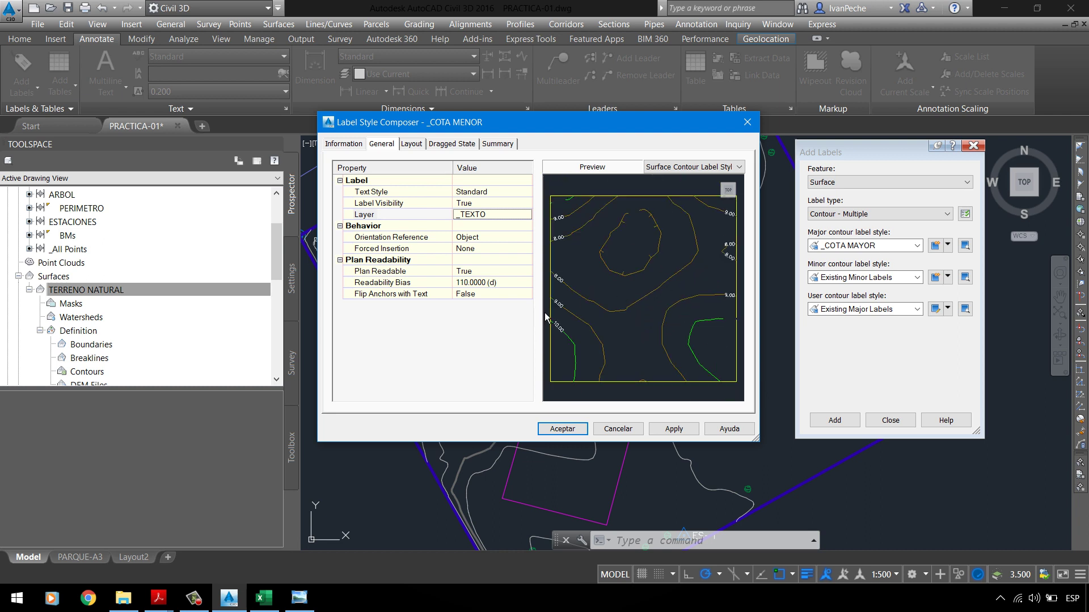
Step: Set the _COTA MENOR text height to 1.80 mm, apply it, and save the style
scroll(607, 307, up, 4)
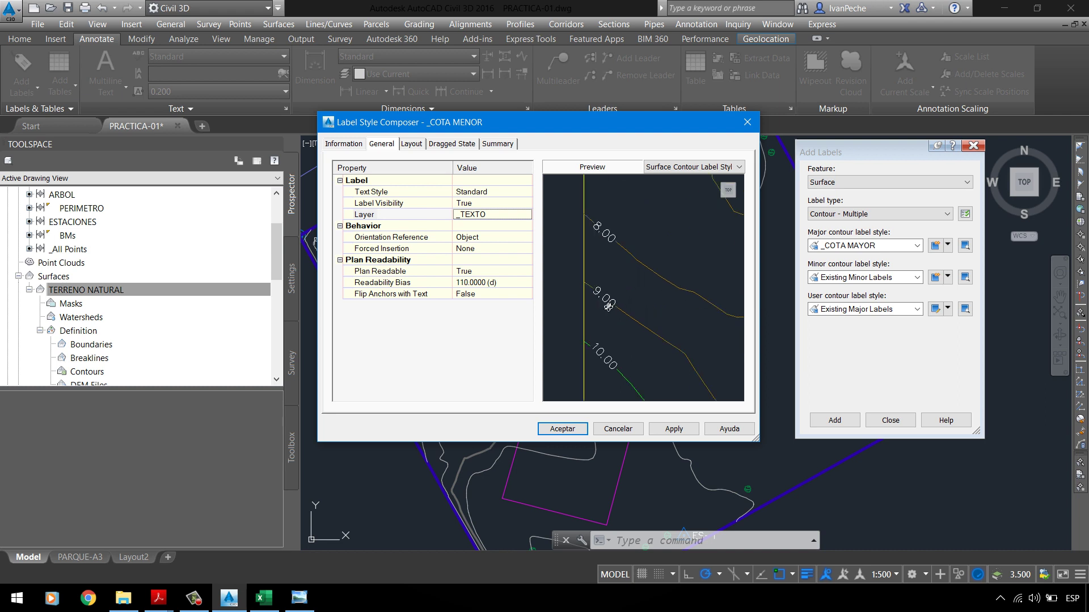
scroll(601, 315, up, 3)
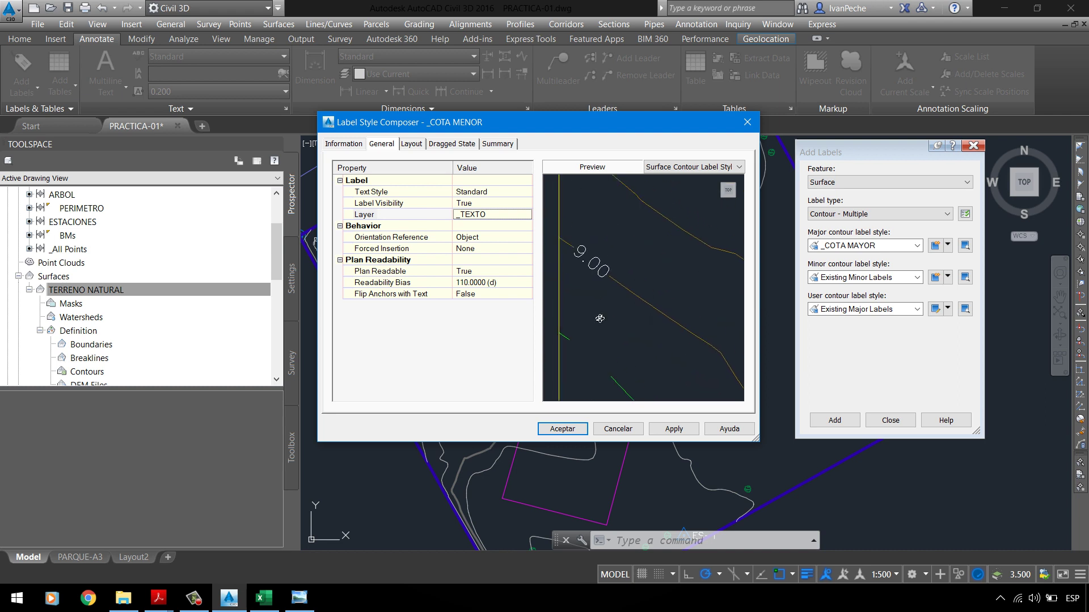
middle_drag(593, 262, 600, 302)
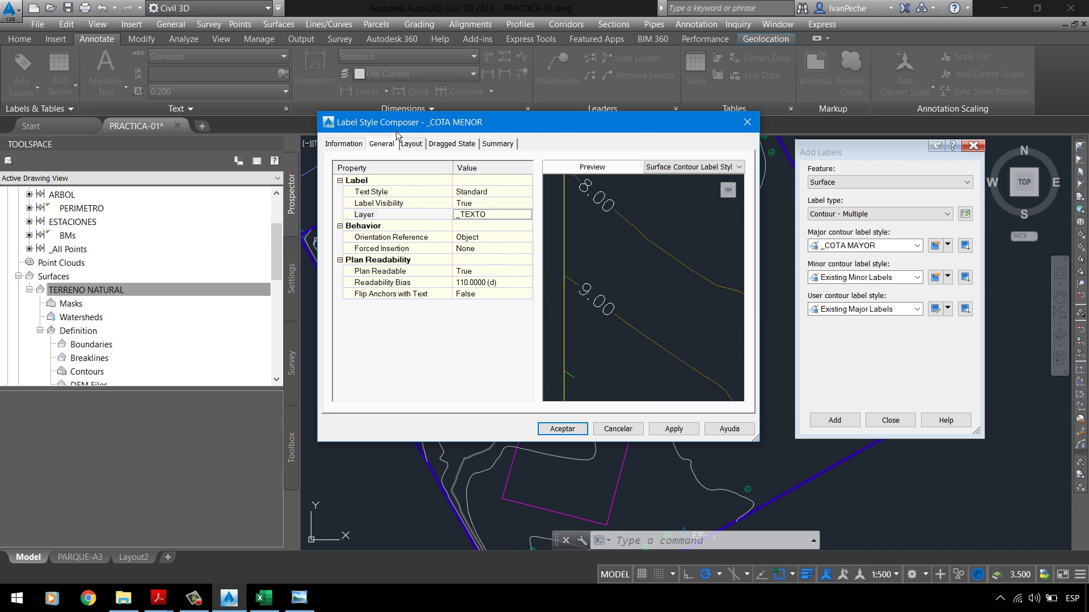
click(411, 144)
click(494, 287)
text(1.8)
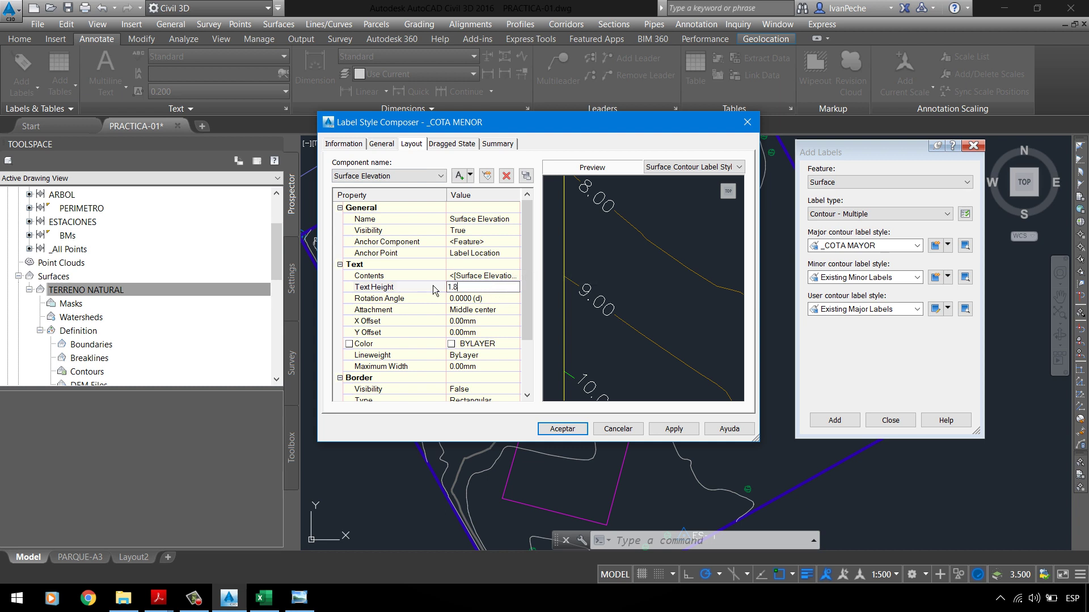
click(392, 290)
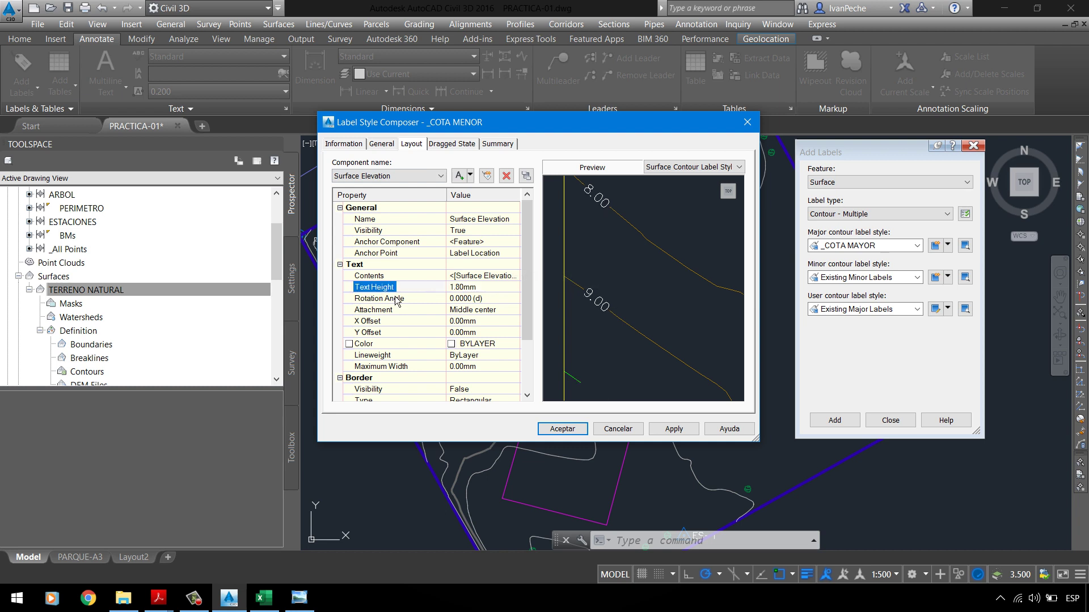
click(466, 287)
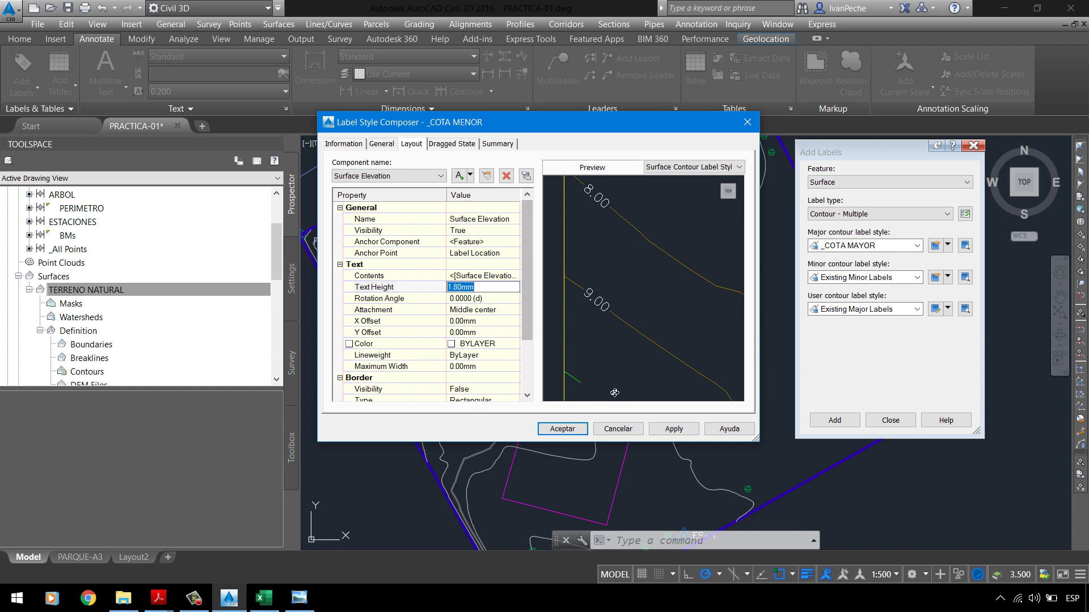
click(675, 430)
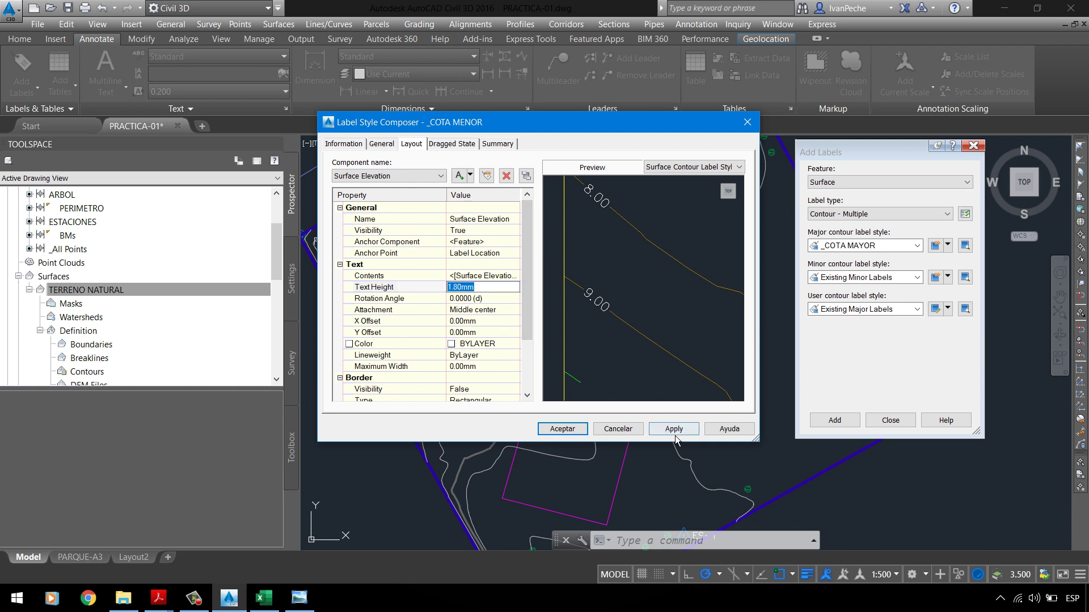
click(564, 429)
Step: Set the user contour label style to <none> and start labelling TERRENO NATURAL contours
scroll(567, 301, down, 2)
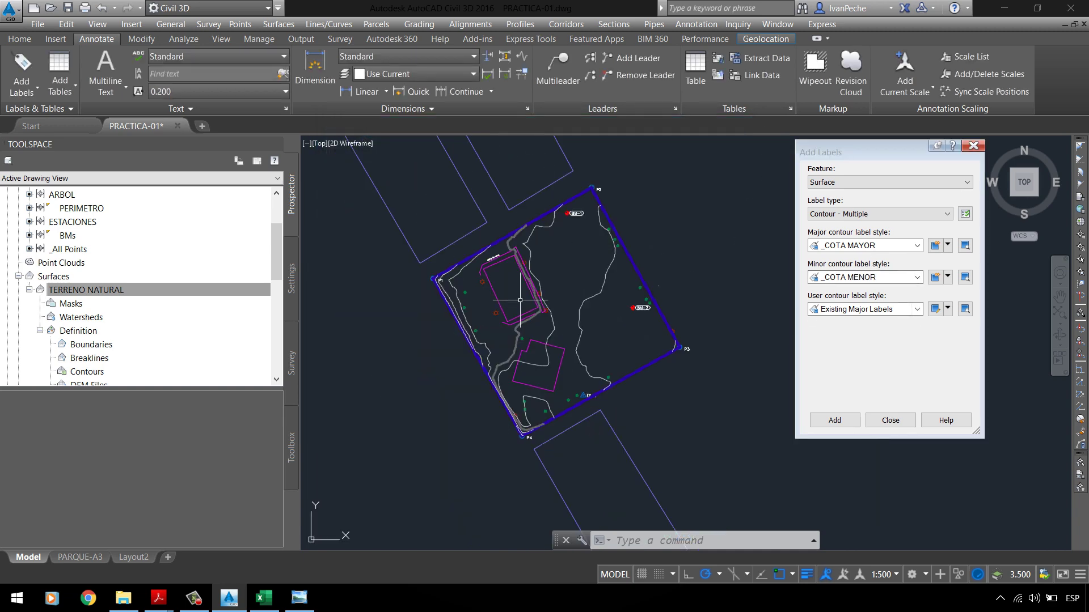
scroll(446, 306, down, 1)
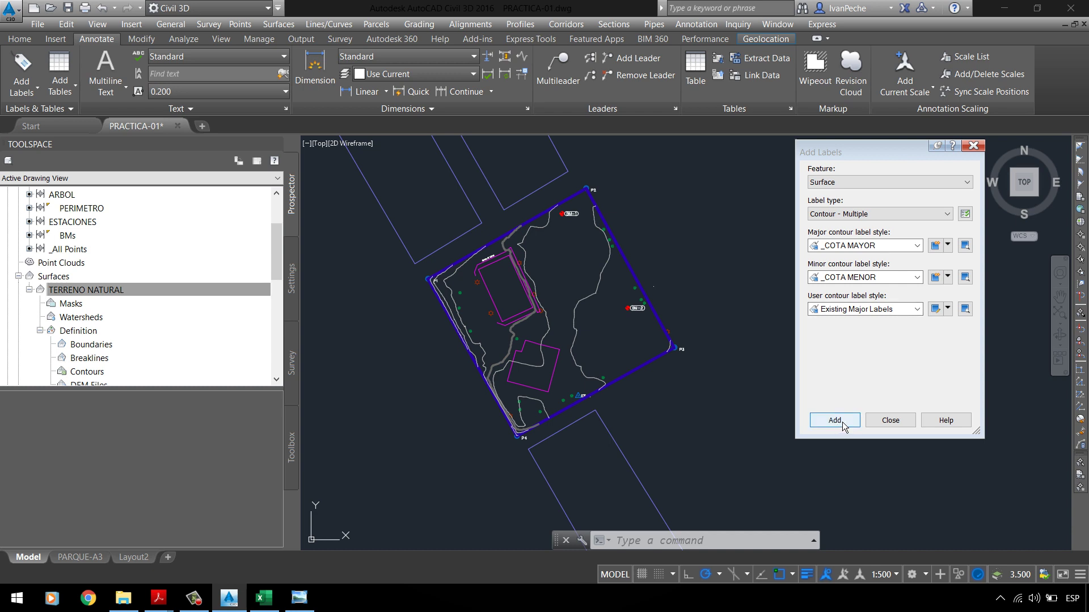
click(868, 309)
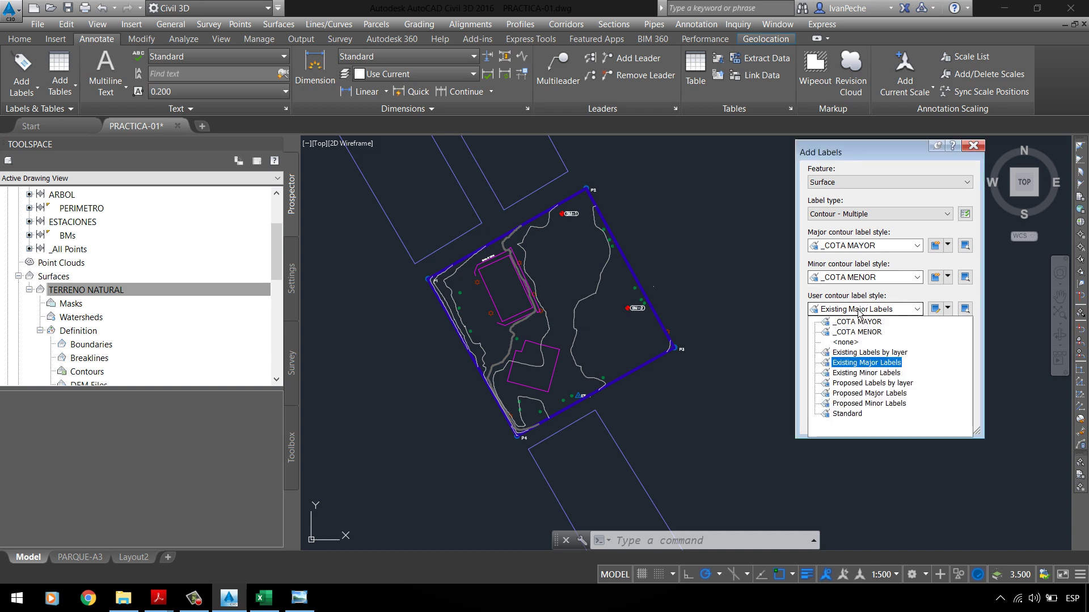
click(851, 346)
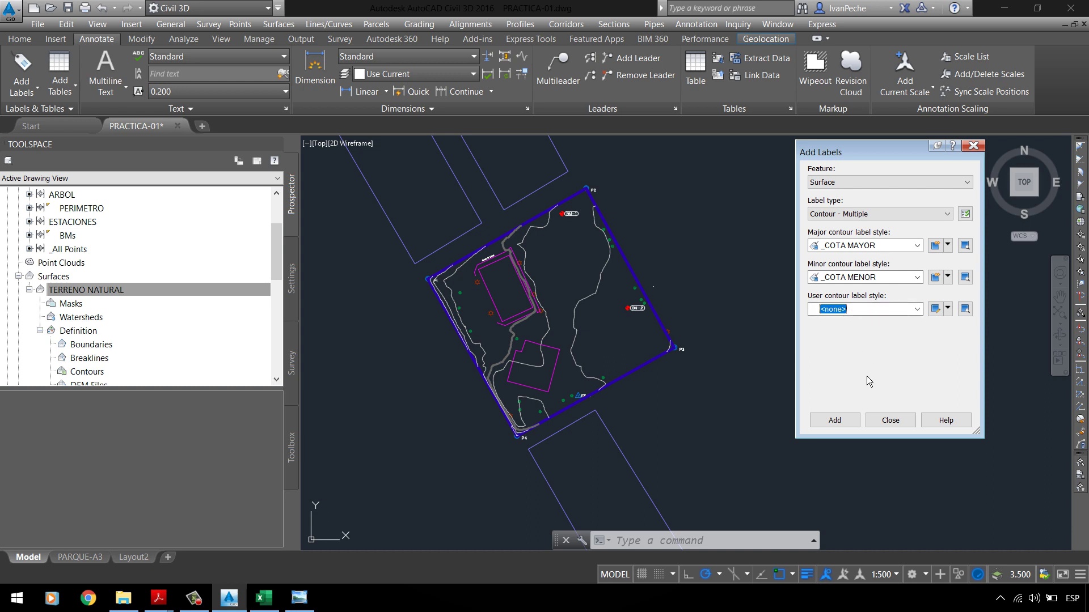
click(849, 427)
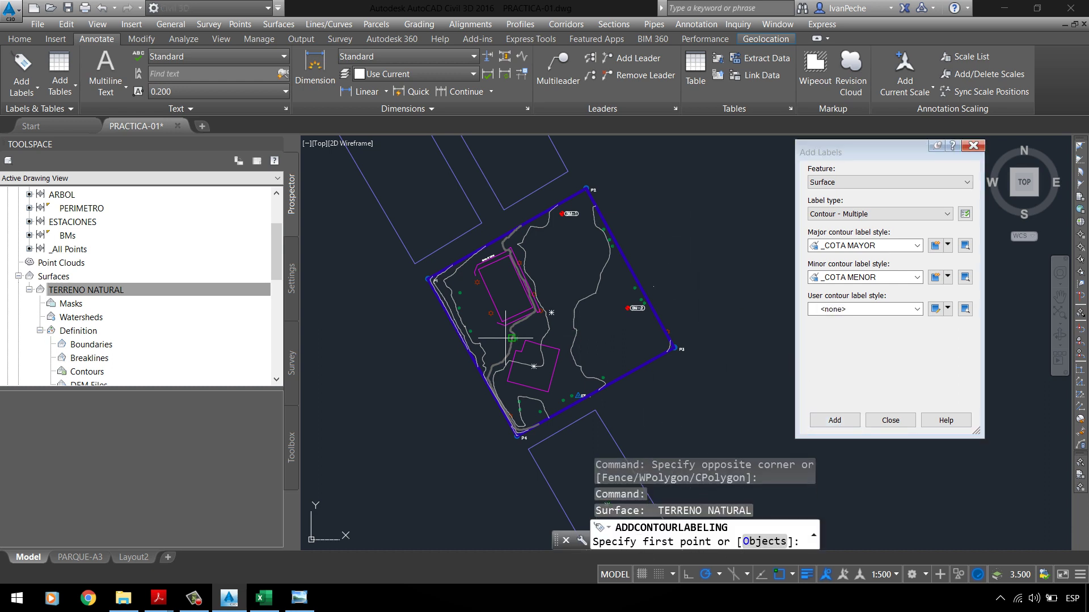
Step: Draw a contour label line across the contours, labelling 158.00, 157.00 and beyond
scroll(505, 338, up, 5)
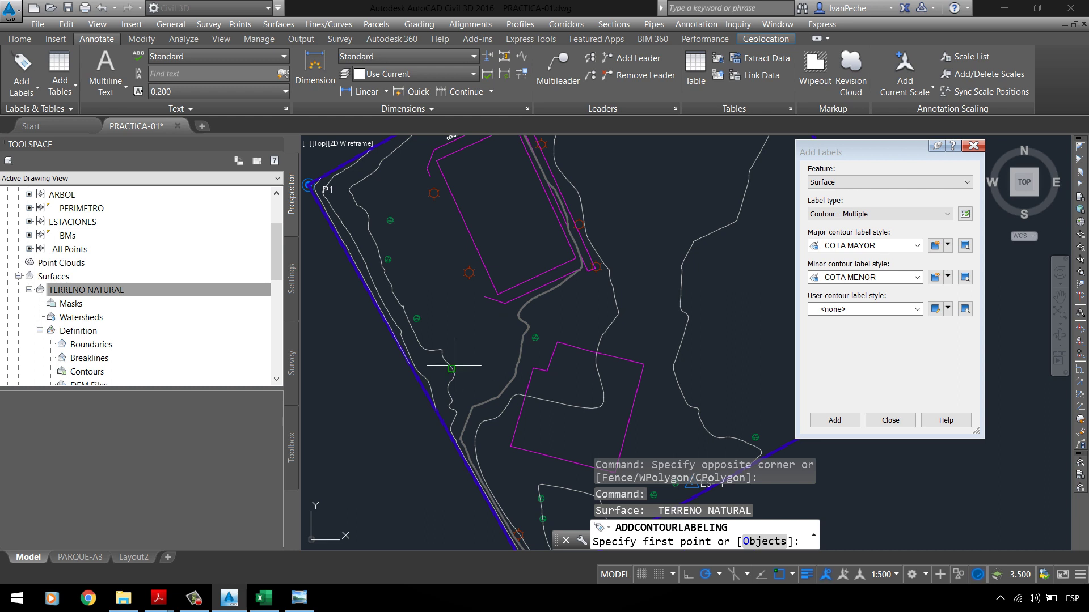
click(335, 293)
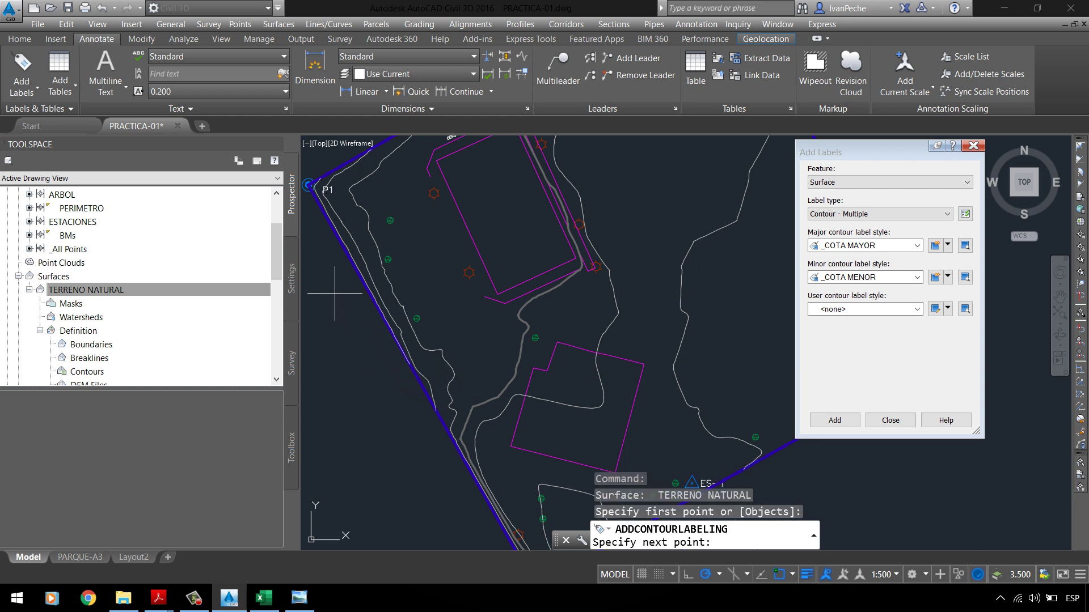
click(443, 253)
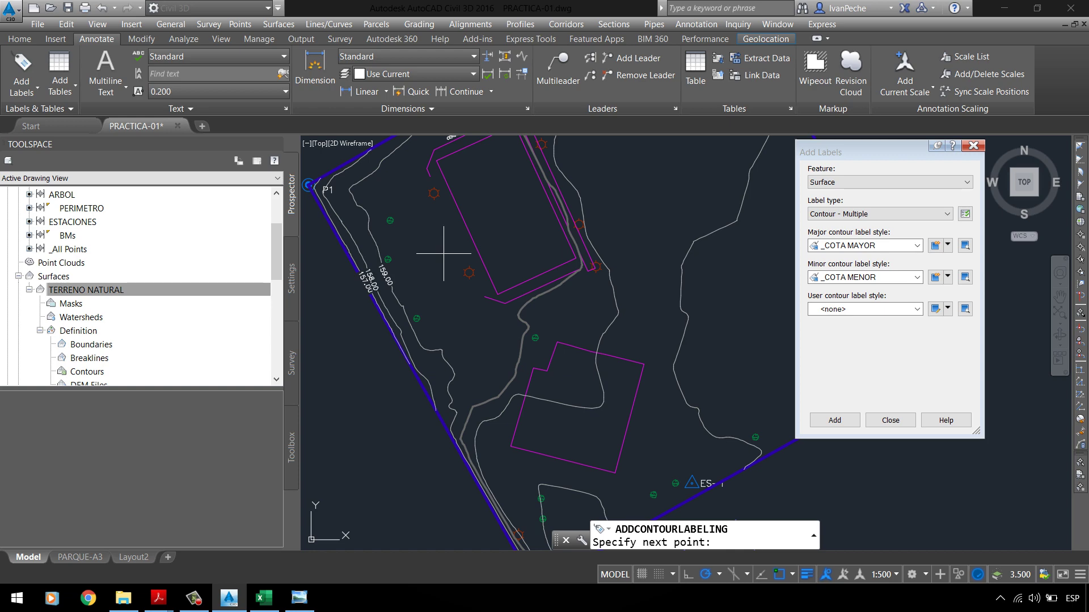
scroll(595, 313, up, 4)
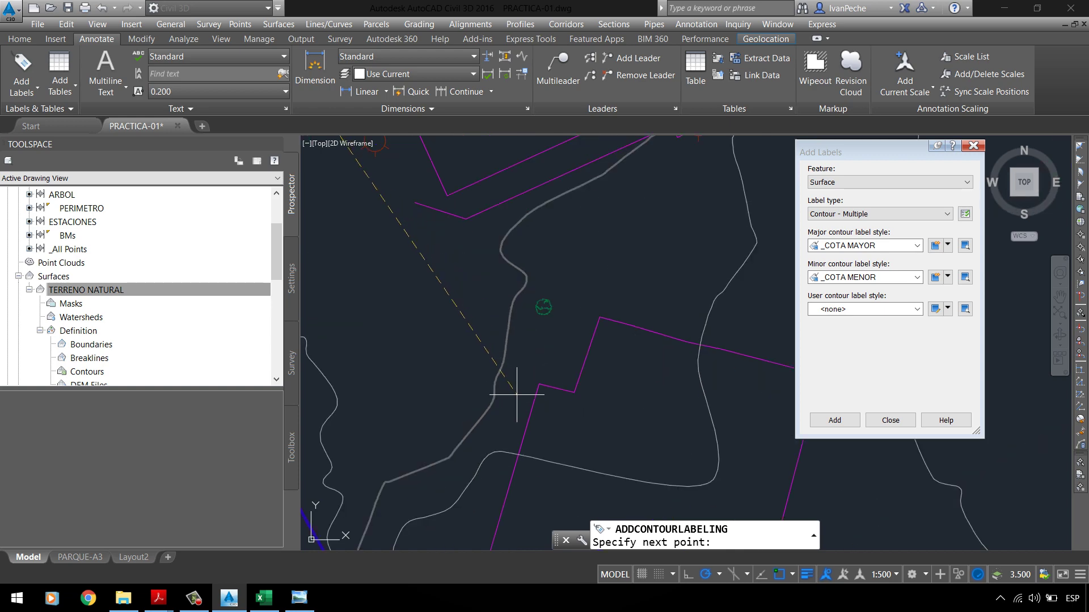
scroll(515, 359, down, 3)
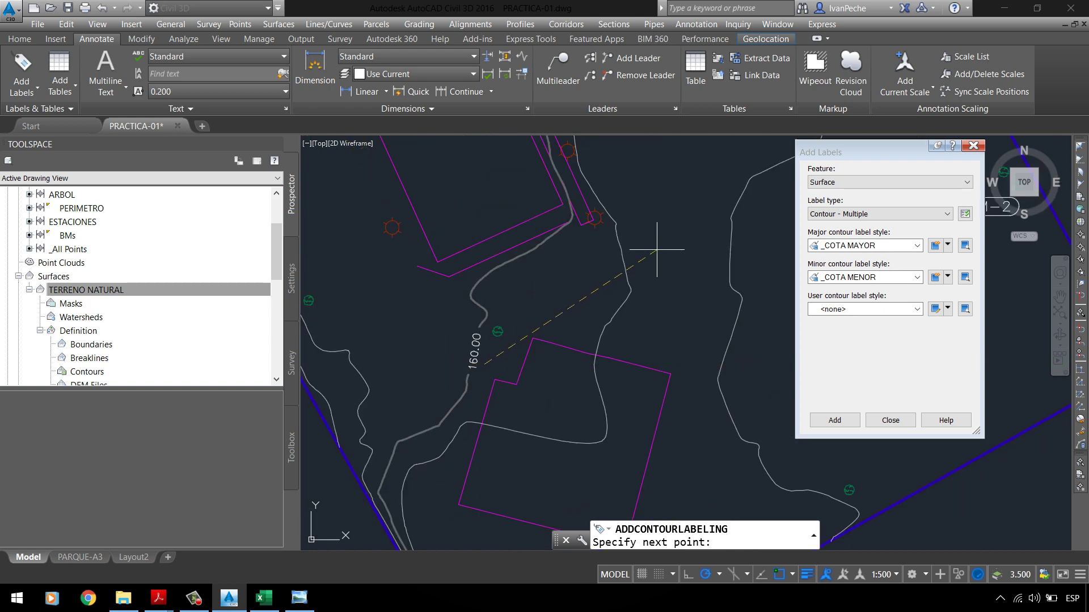
scroll(484, 325, down, 3)
scroll(588, 302, up, 2)
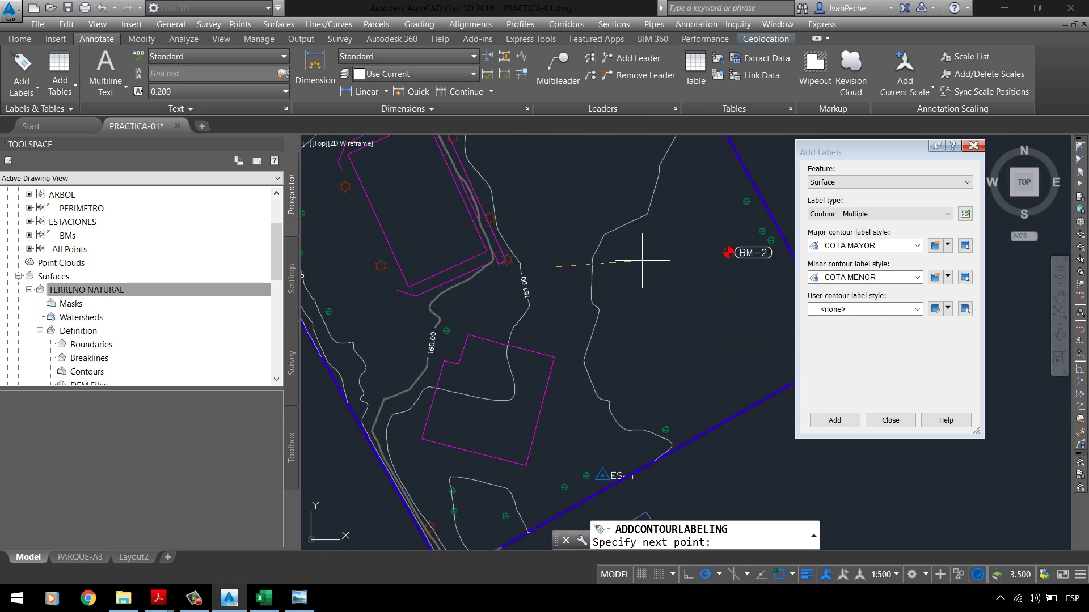
scroll(662, 238, up, 3)
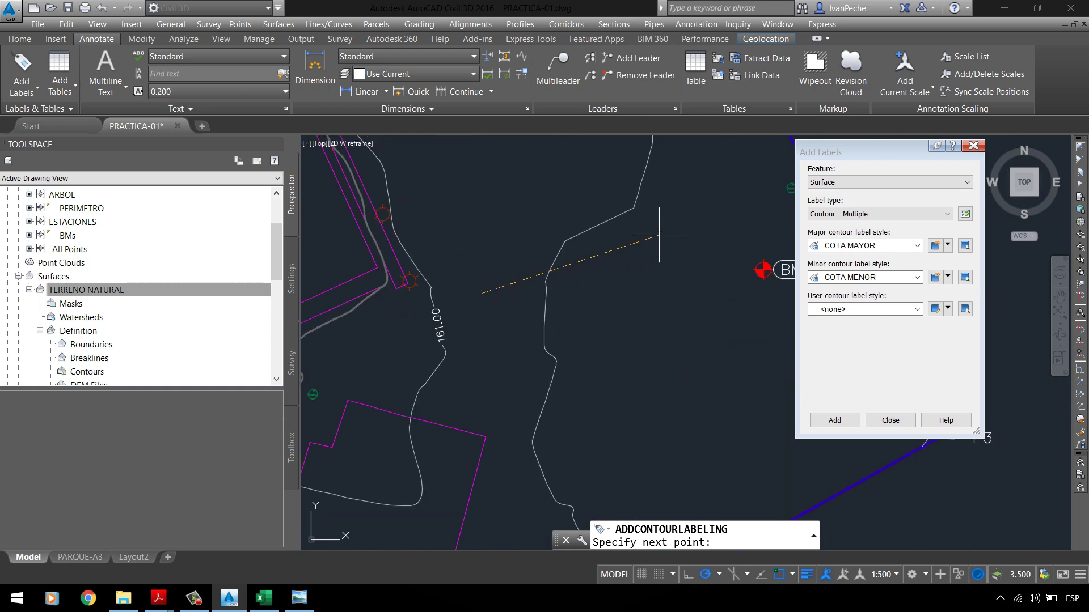
scroll(659, 233, up, 2)
scroll(659, 233, down, 2)
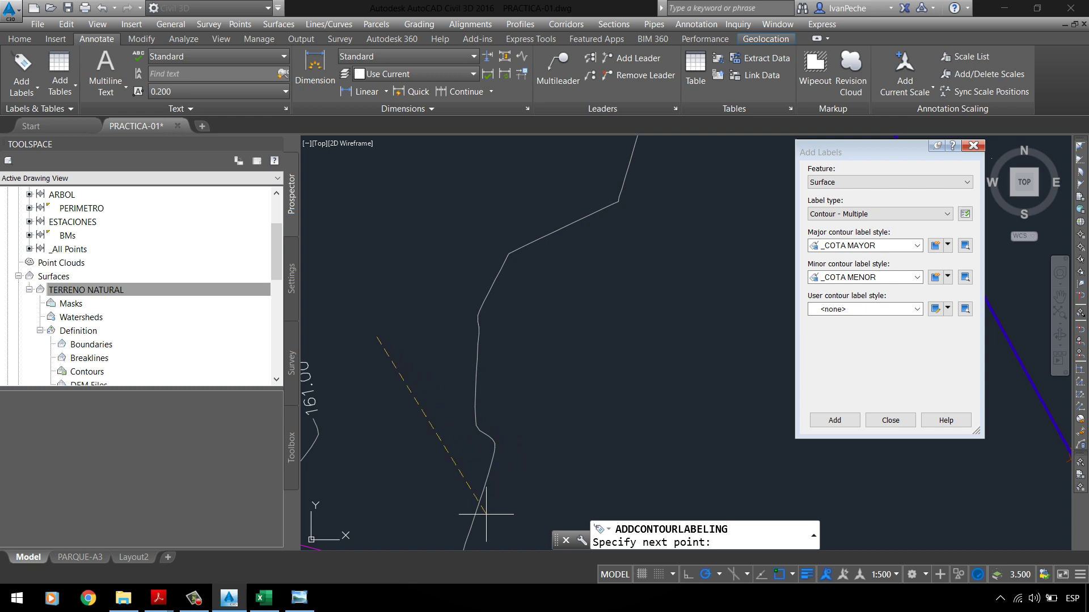
scroll(486, 496, down, 2)
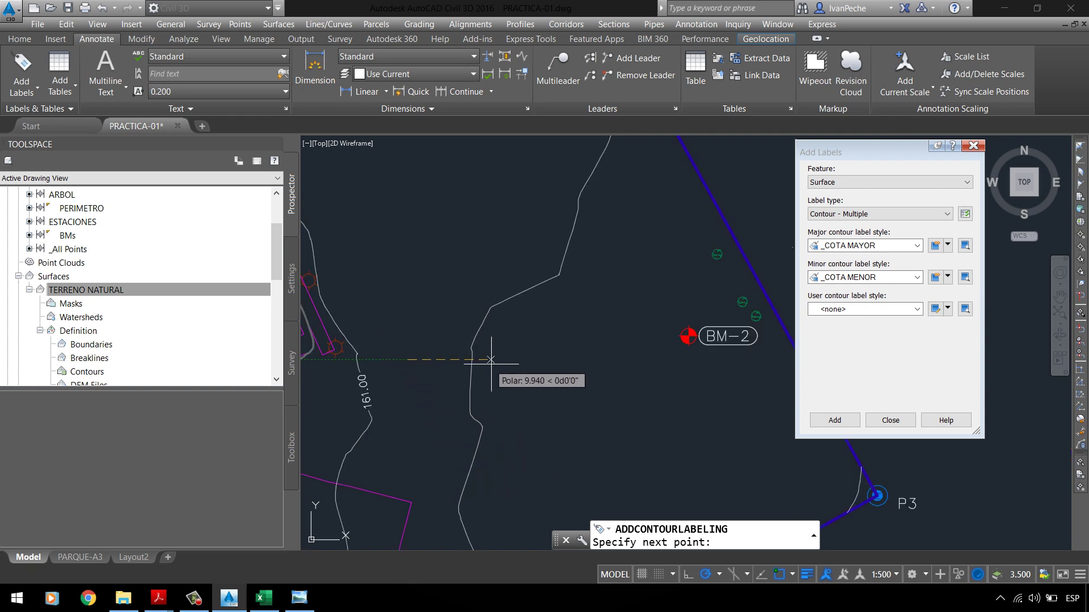
scroll(491, 359, up, 2)
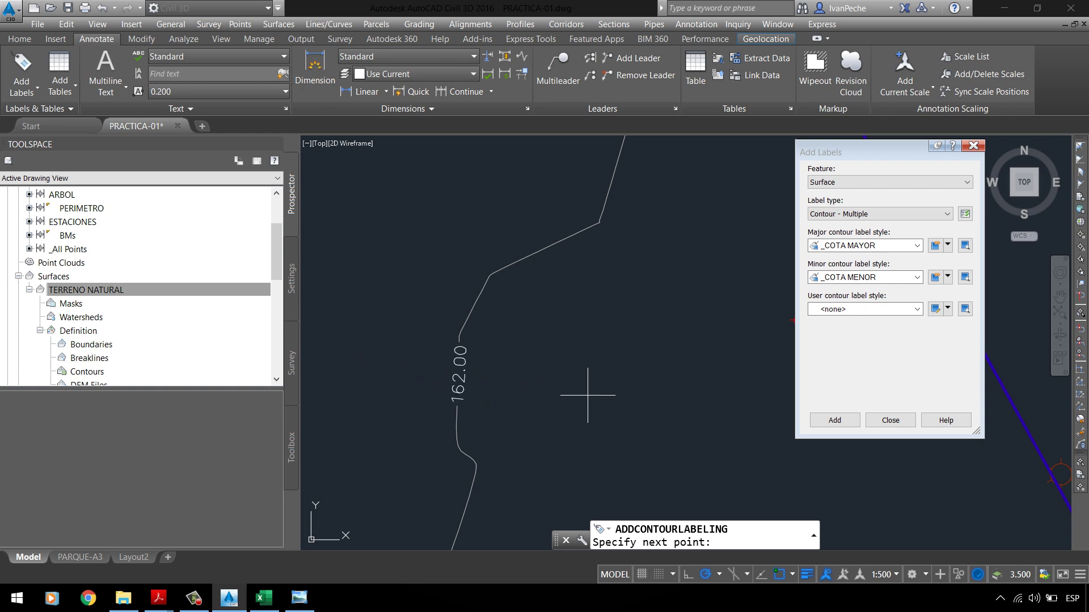
scroll(587, 395, down, 3)
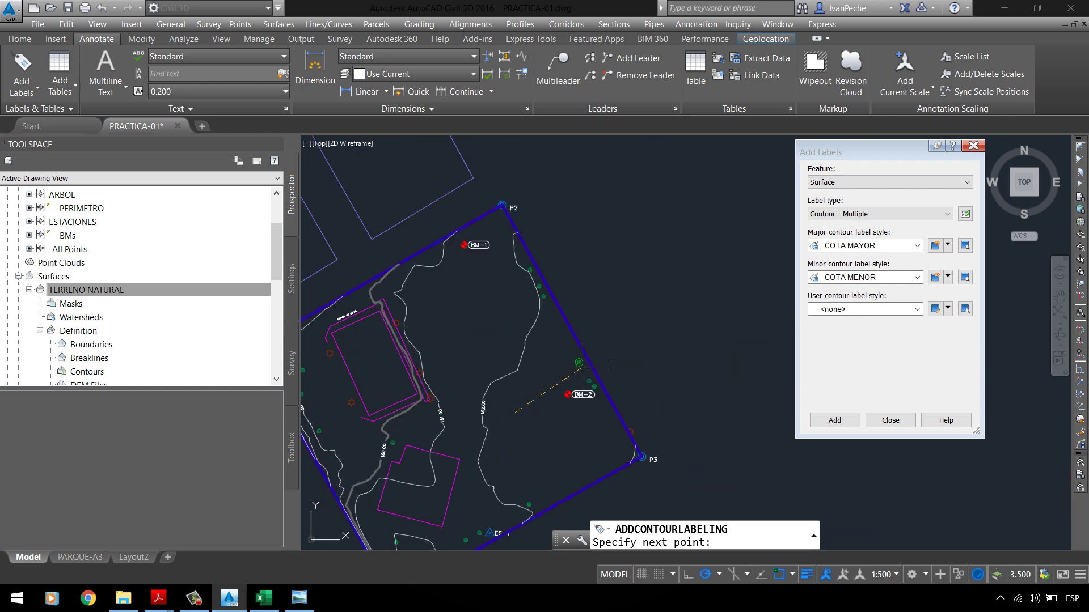
scroll(646, 442, up, 4)
click(663, 412)
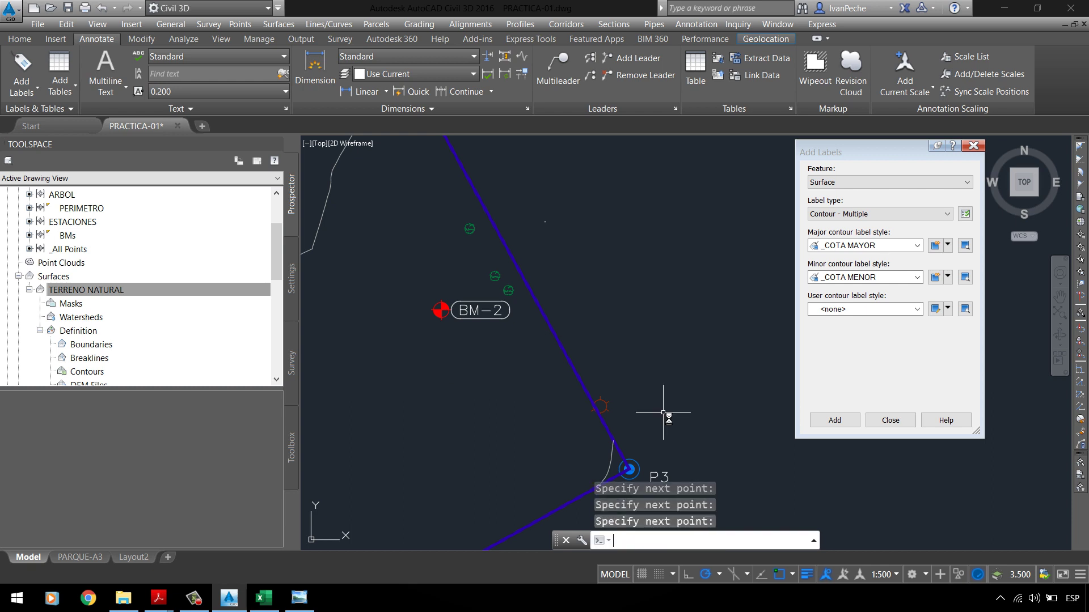
key(Return)
Step: Erase a stray object and close the Add Labels panel
scroll(576, 259, up, 4)
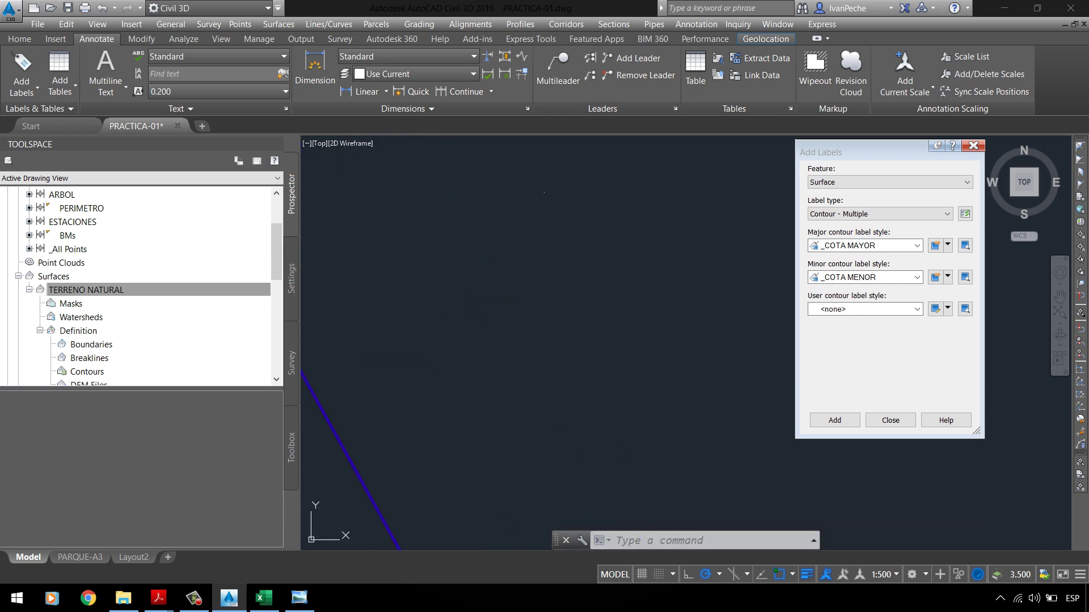
click(544, 192)
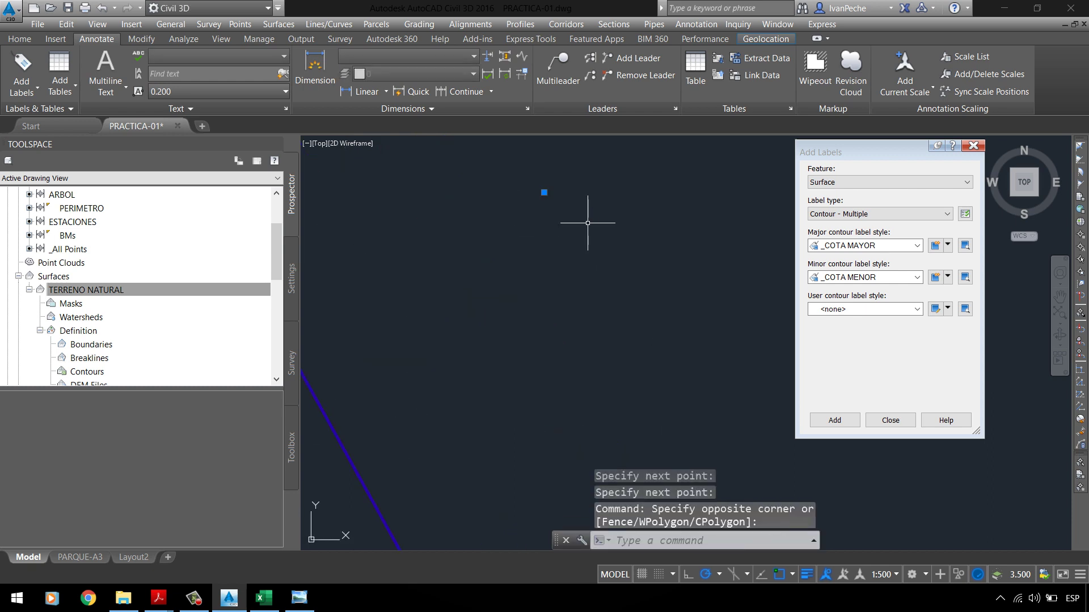
click(587, 222)
key(Delete)
scroll(572, 243, down, 6)
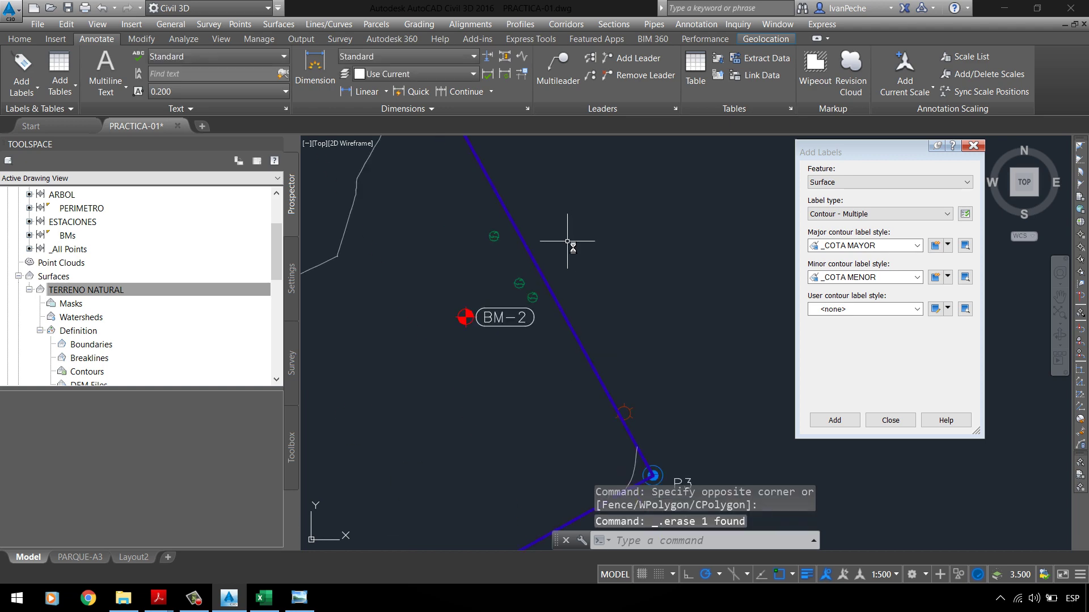
scroll(477, 316, up, 6)
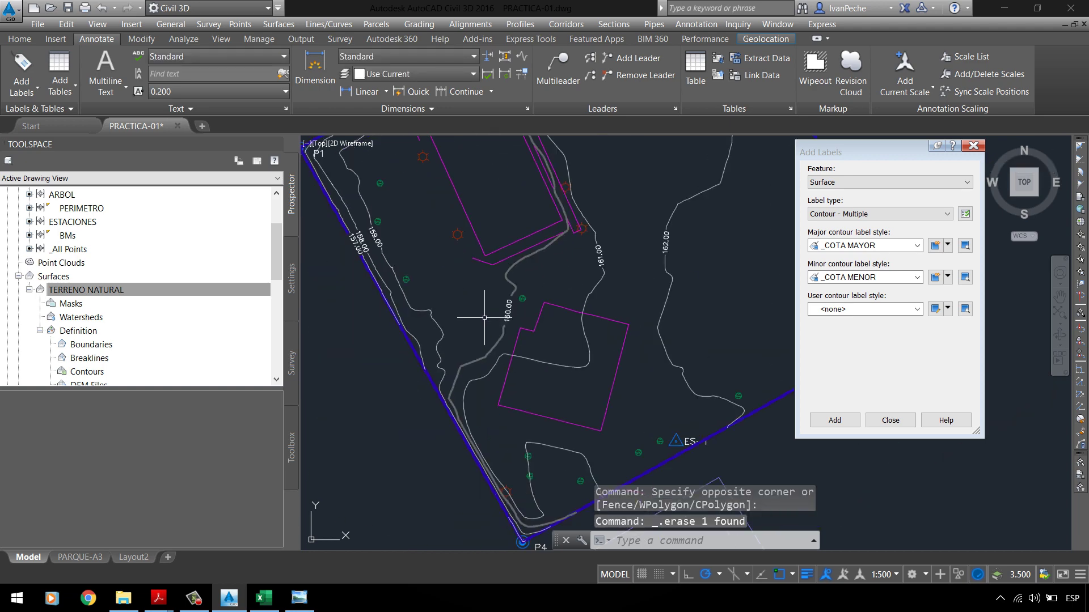
scroll(364, 258, down, 6)
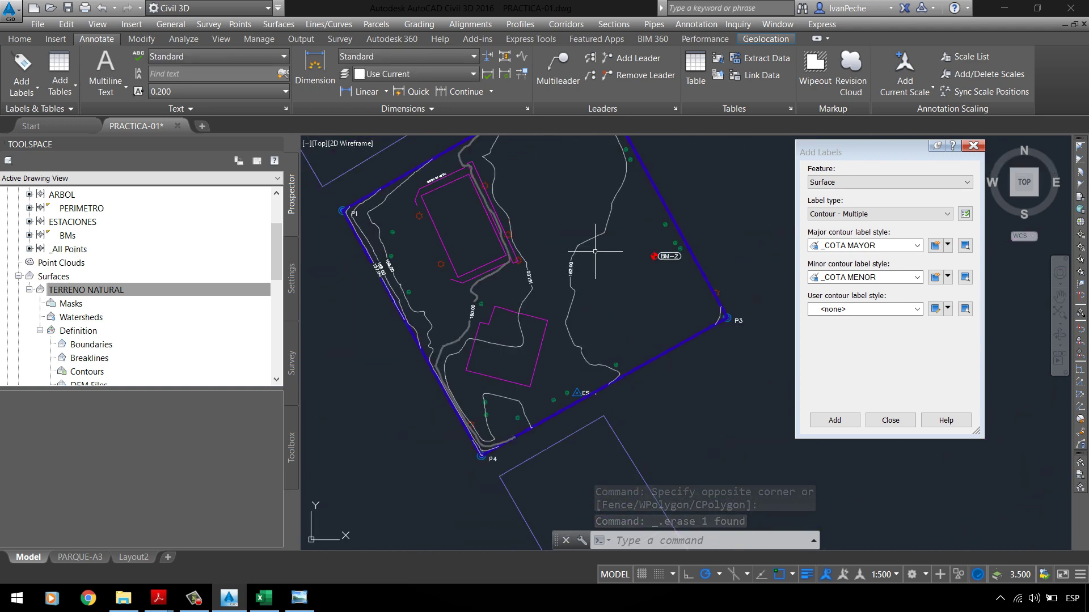
click(572, 264)
click(584, 278)
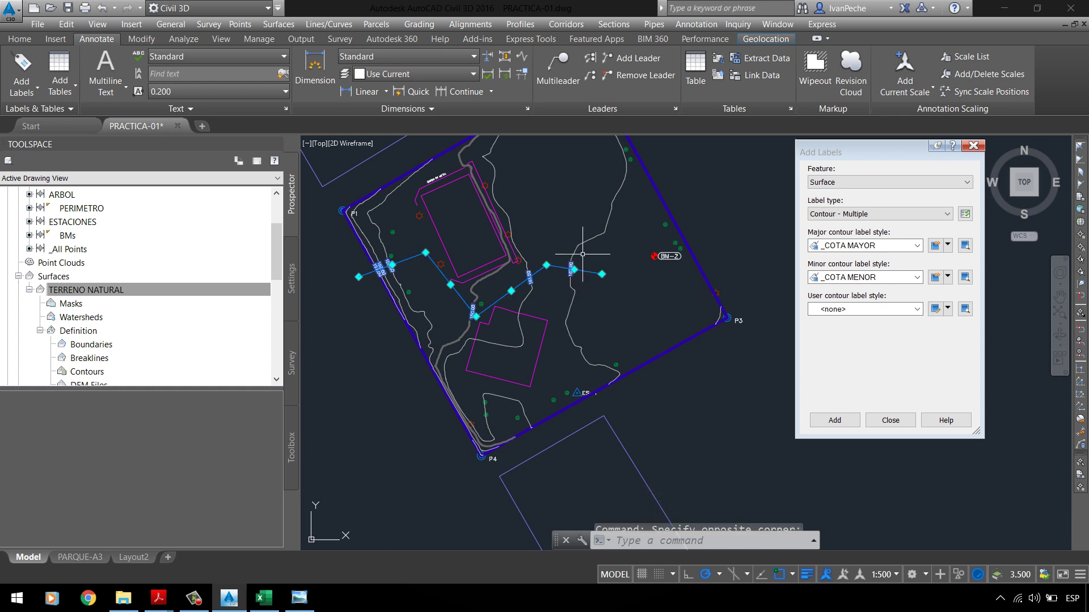
click(899, 423)
key(Escape)
Step: Select the contour label line across the 160.00–162.00 contours for editing
scroll(596, 284, up, 4)
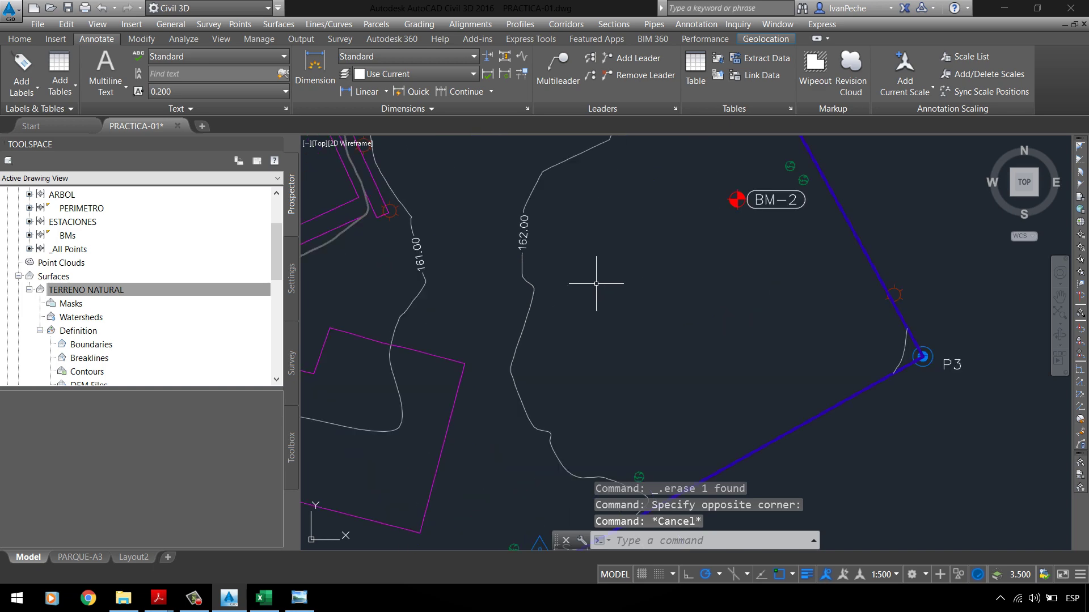
scroll(417, 246, up, 2)
scroll(599, 313, down, 6)
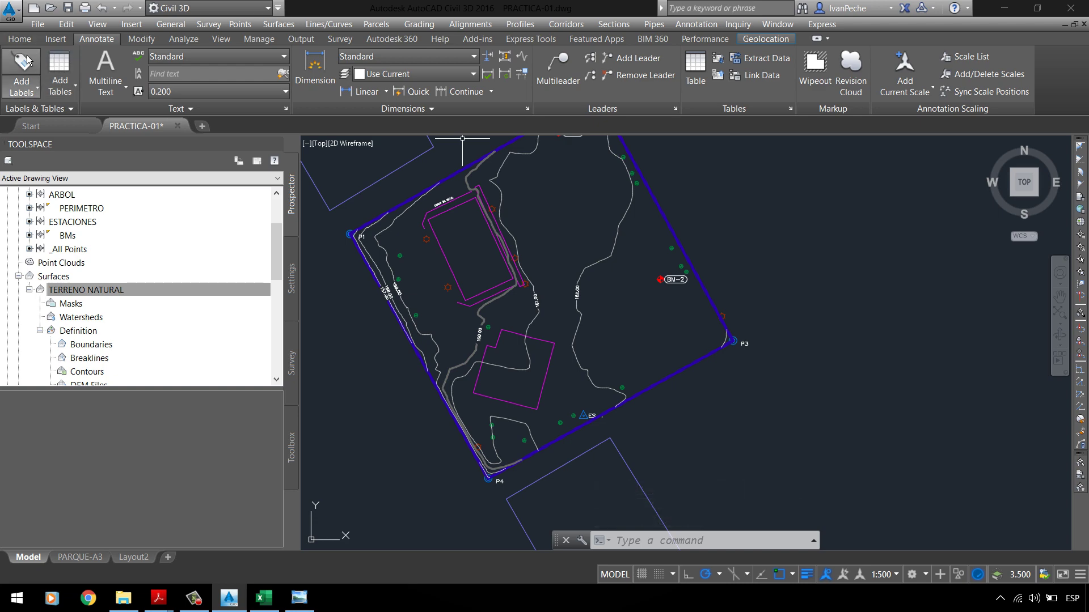
scroll(461, 291, up, 3)
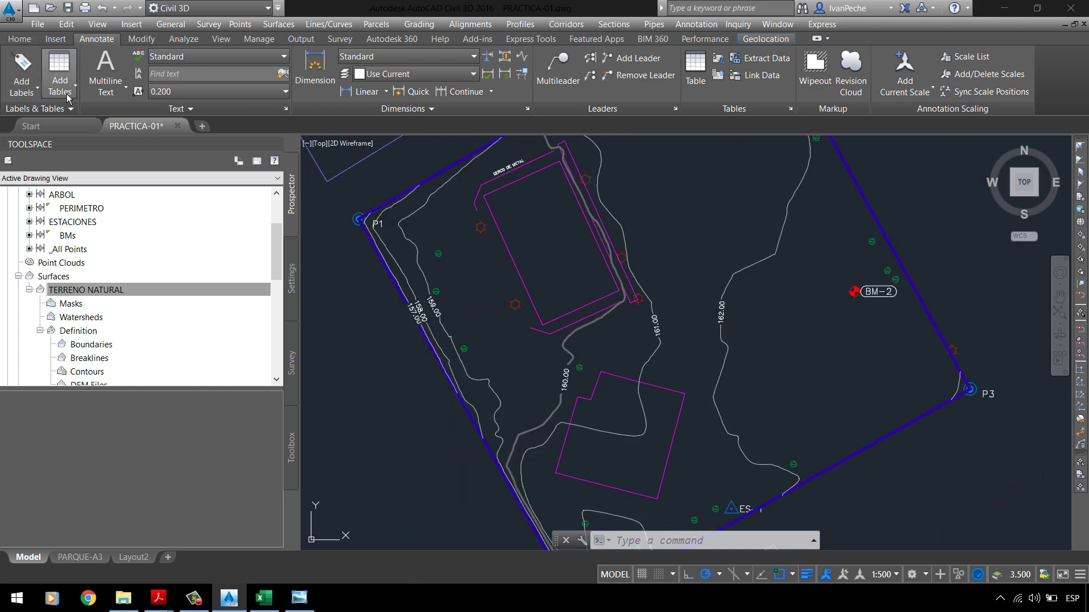
scroll(360, 235, up, 2)
scroll(386, 320, down, 2)
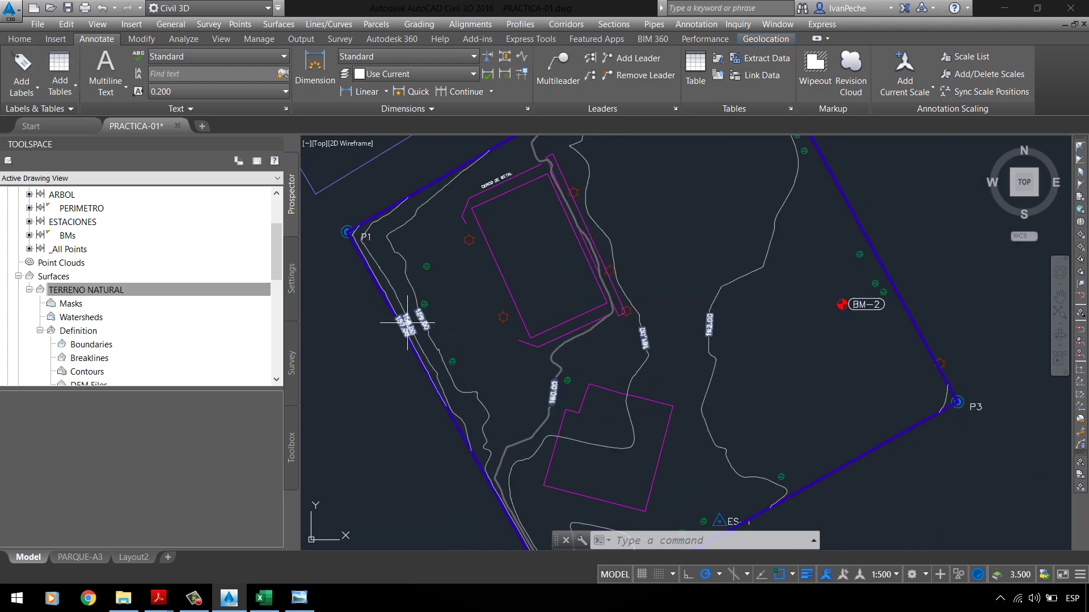
click(407, 322)
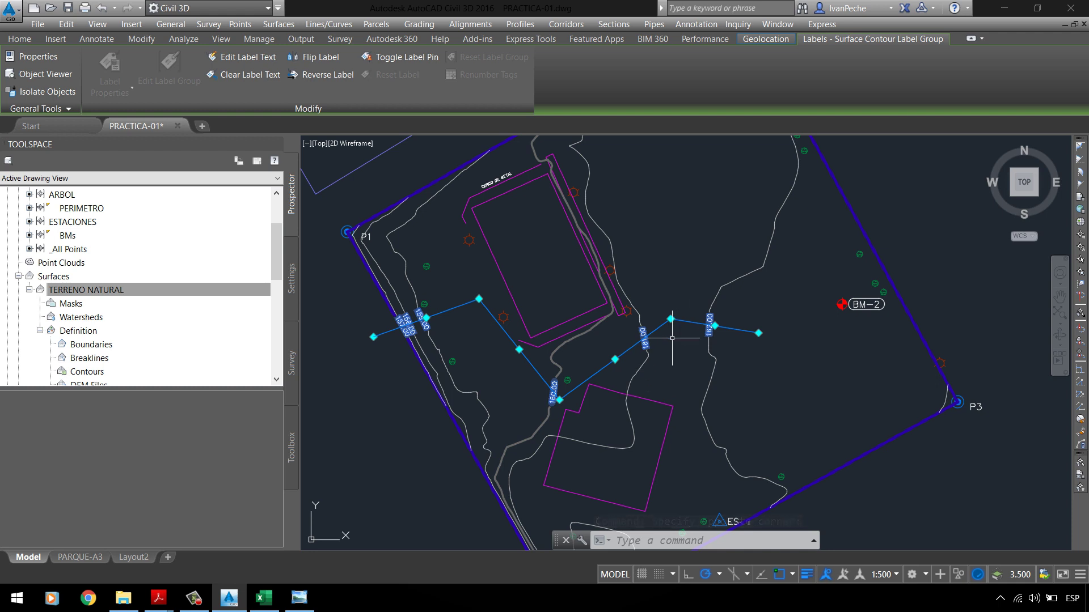
Step: Stretch the label line's bend point and end point upward to move the 161.00 and 162.00 labels
scroll(741, 317, up, 2)
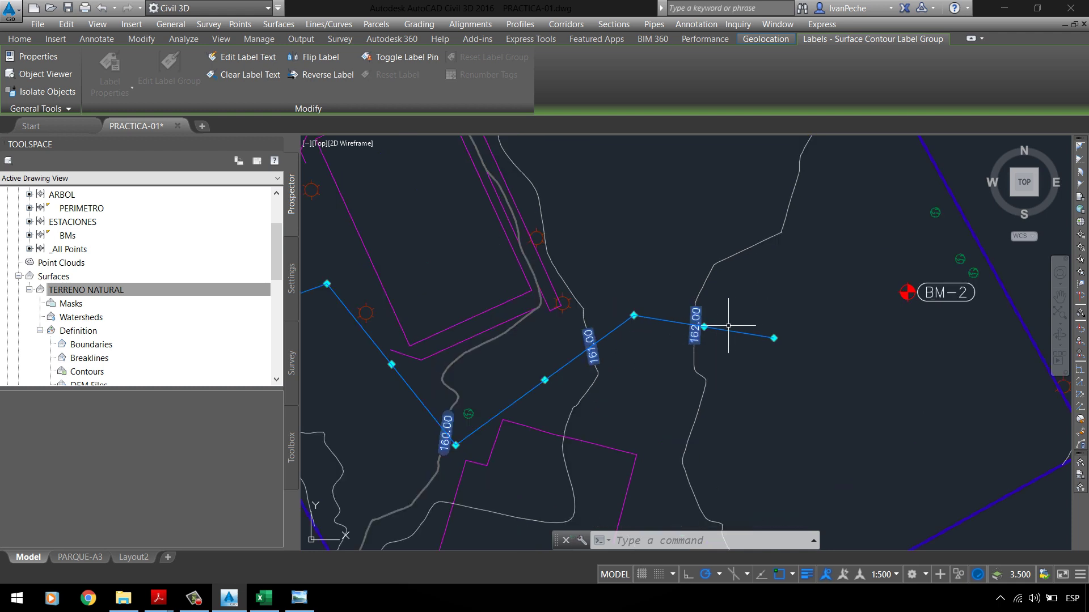
click(634, 315)
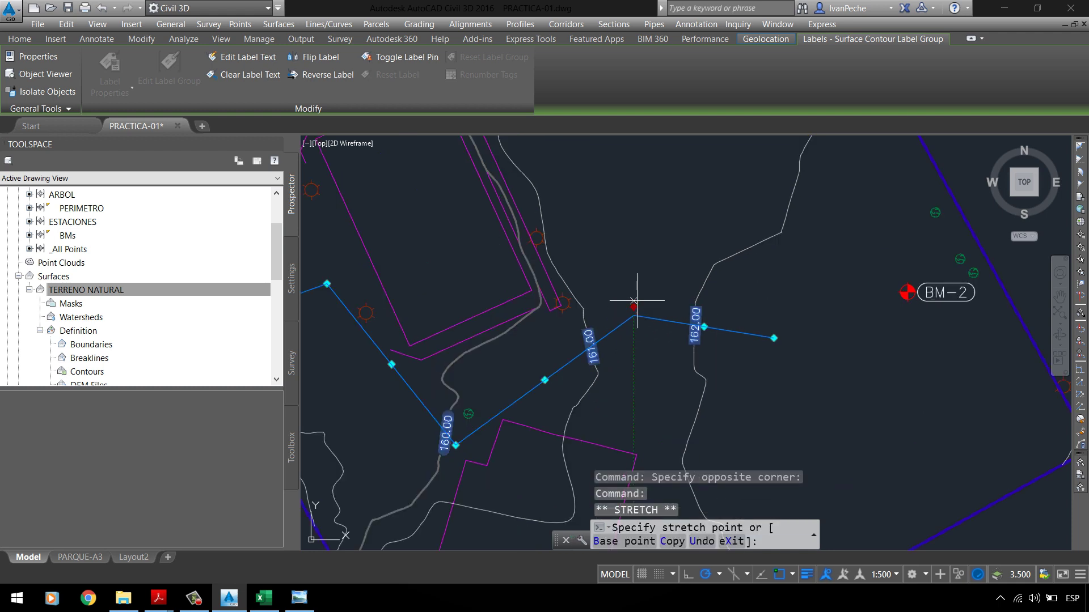
click(644, 168)
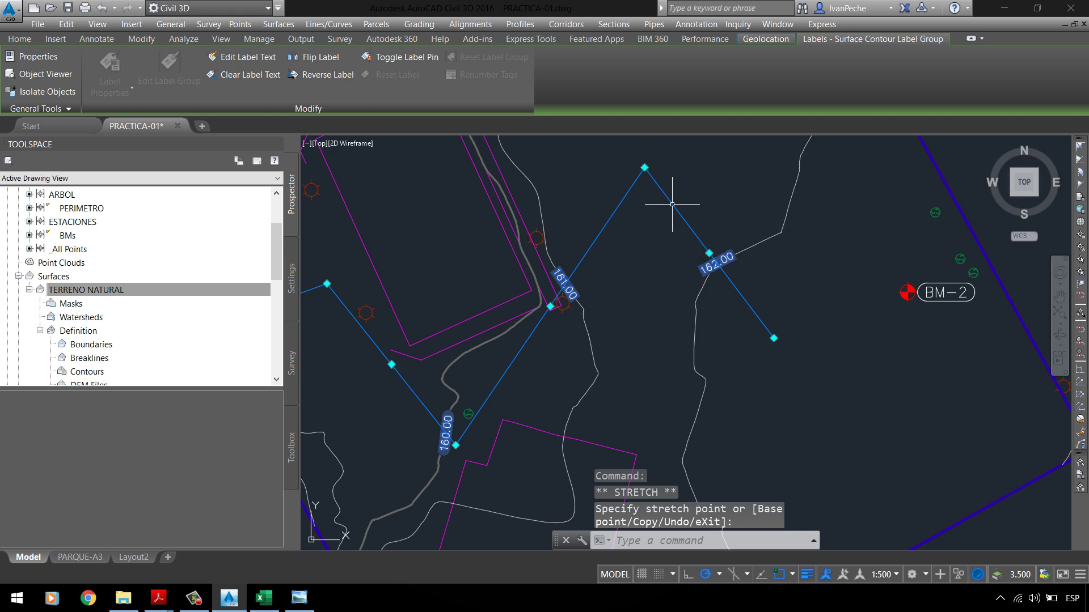
click(773, 338)
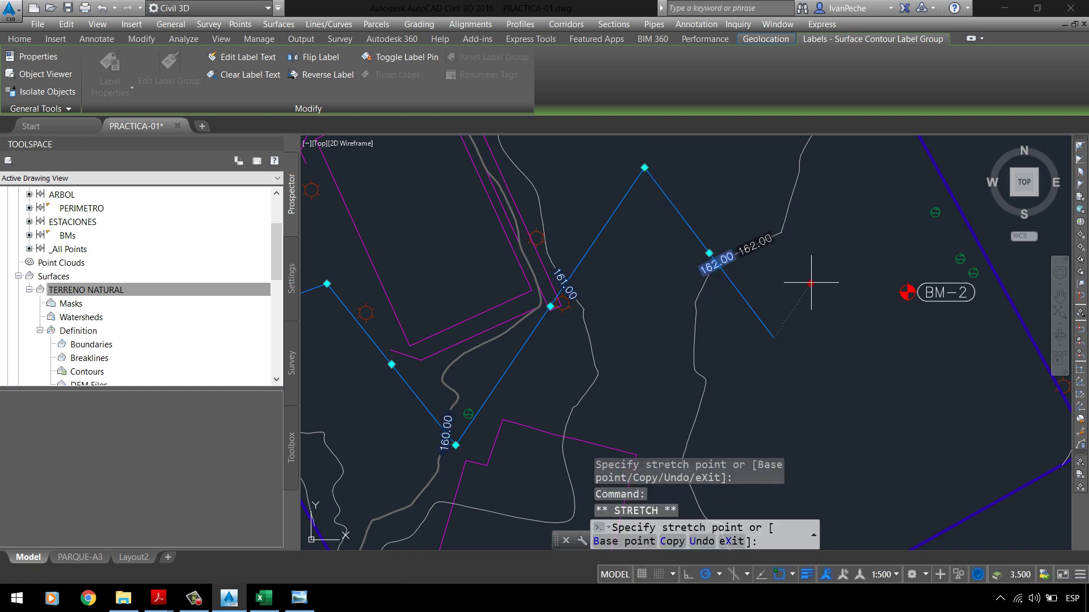
click(858, 210)
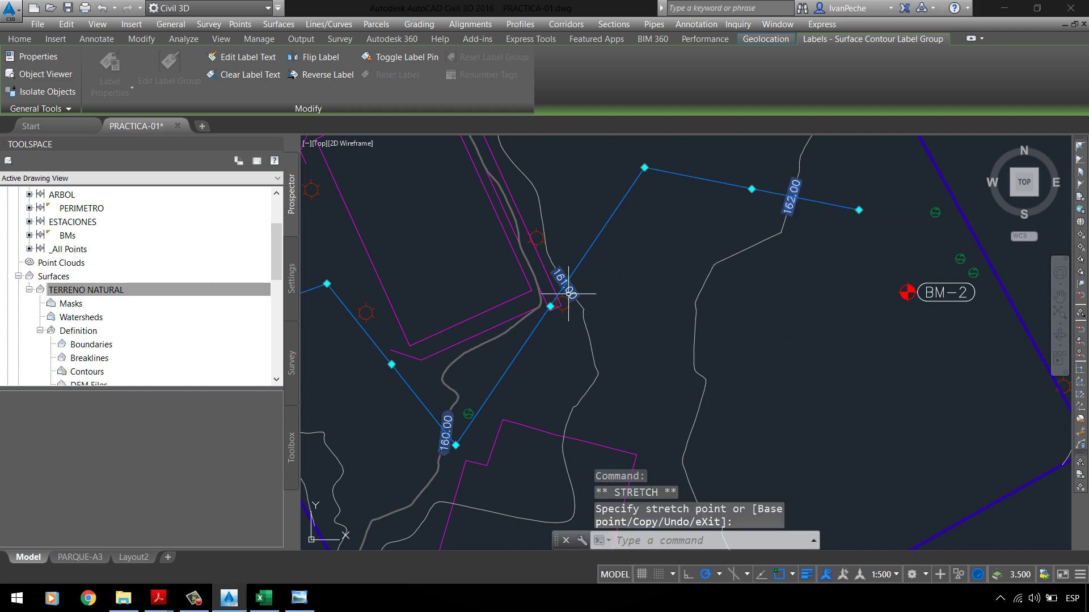
Step: Move the label line's vertices near P1 to reposition the 159.00 and 160.00 labels
scroll(556, 292, down, 5)
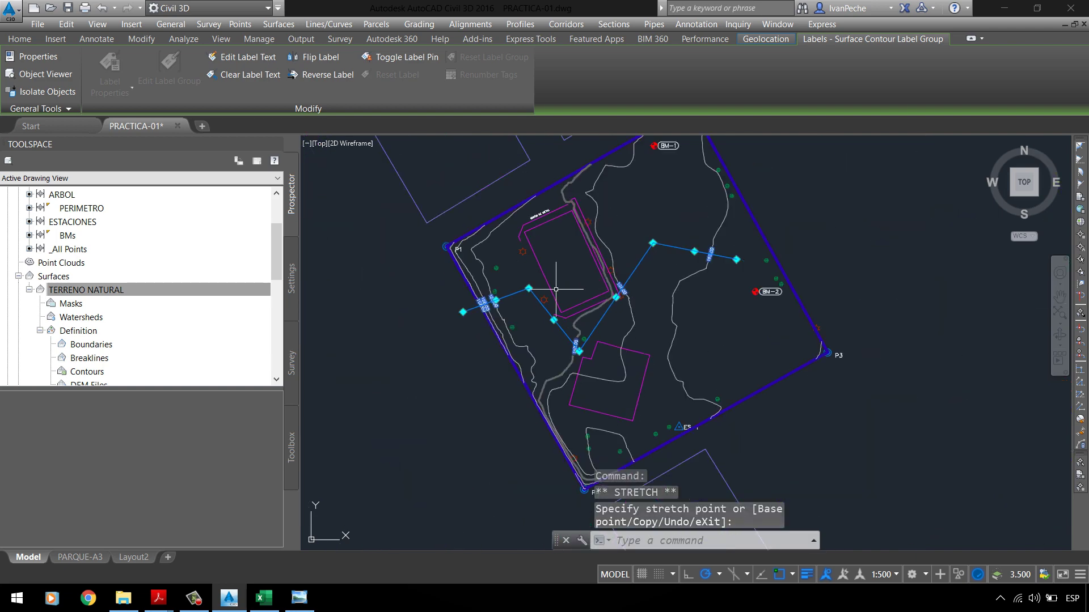
scroll(555, 289, up, 4)
click(494, 311)
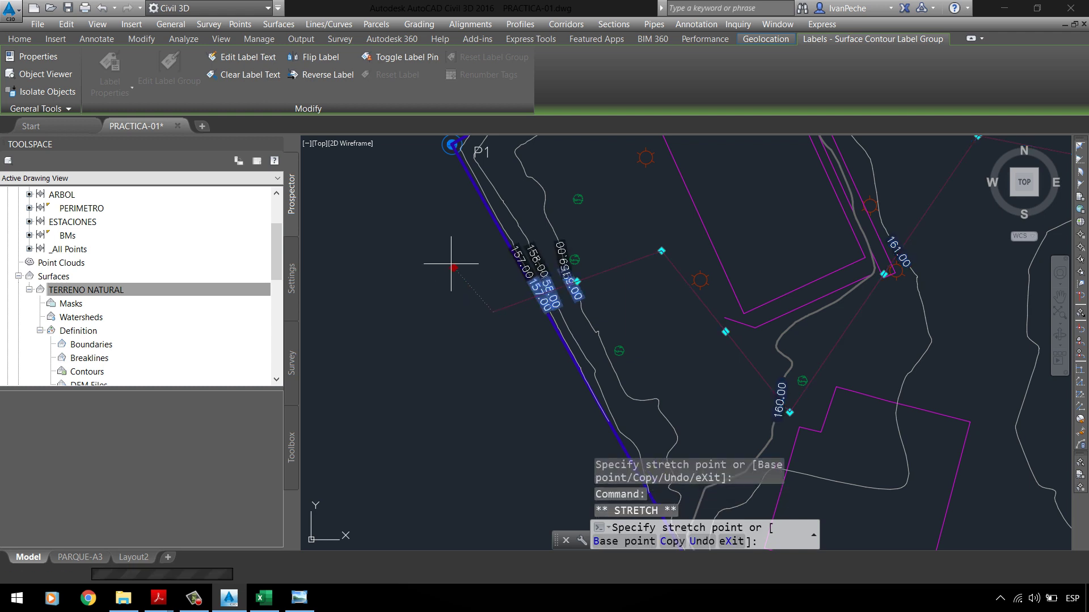
click(421, 203)
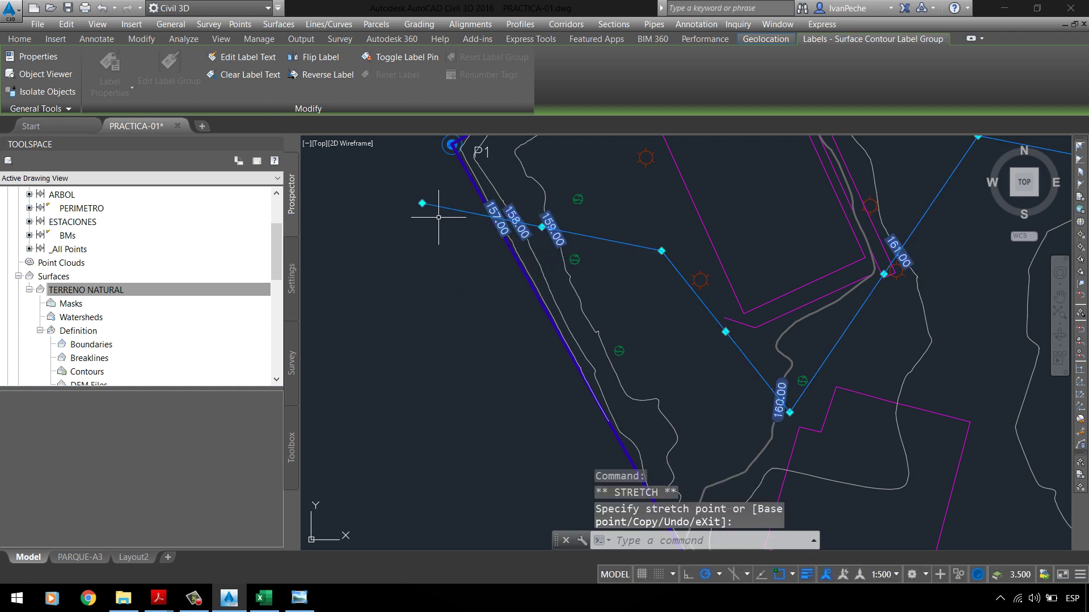
click(661, 250)
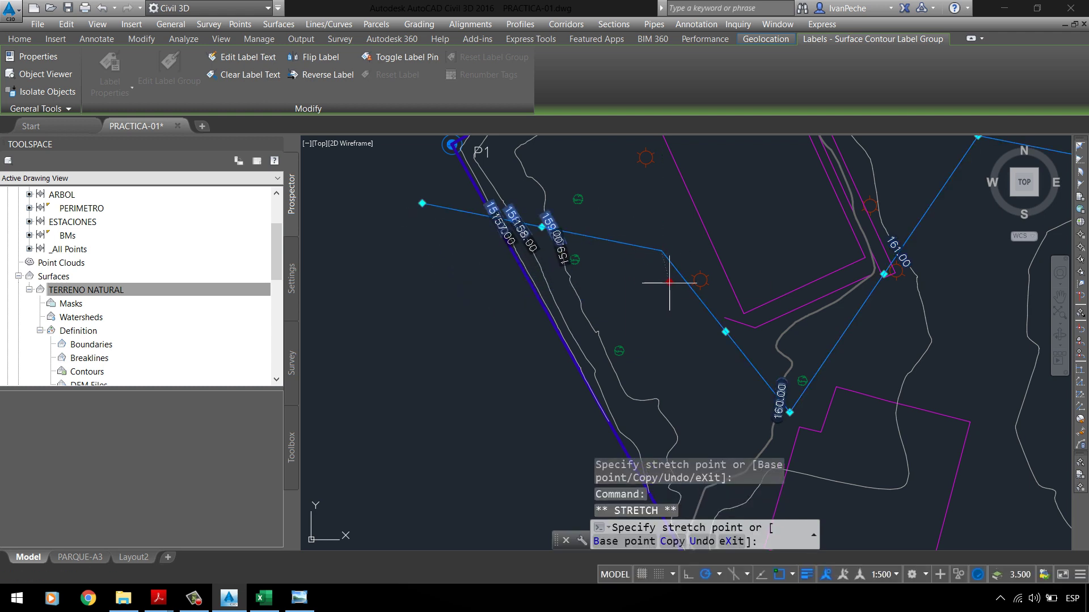
click(702, 362)
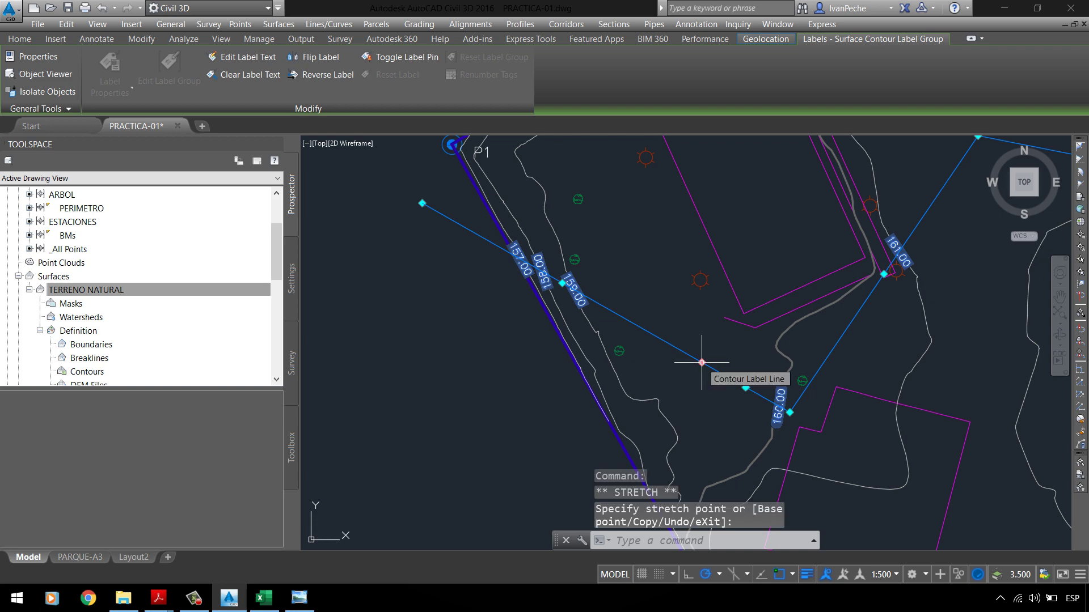
click(422, 203)
click(402, 158)
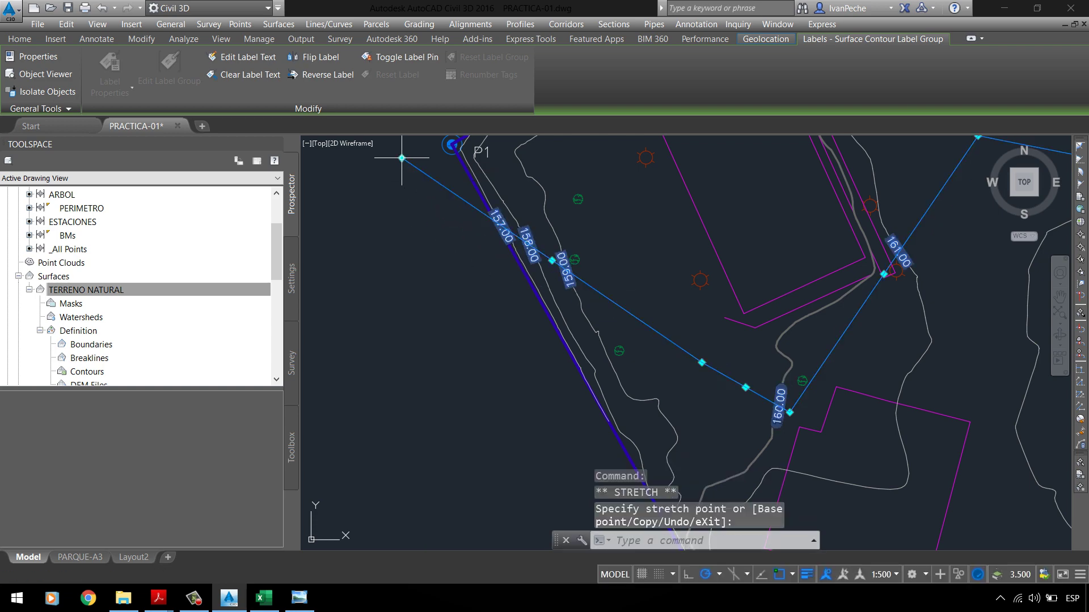
Step: Deselect, then window-select the contour label line again and pick another vertex to stretch
scroll(584, 231, up, 3)
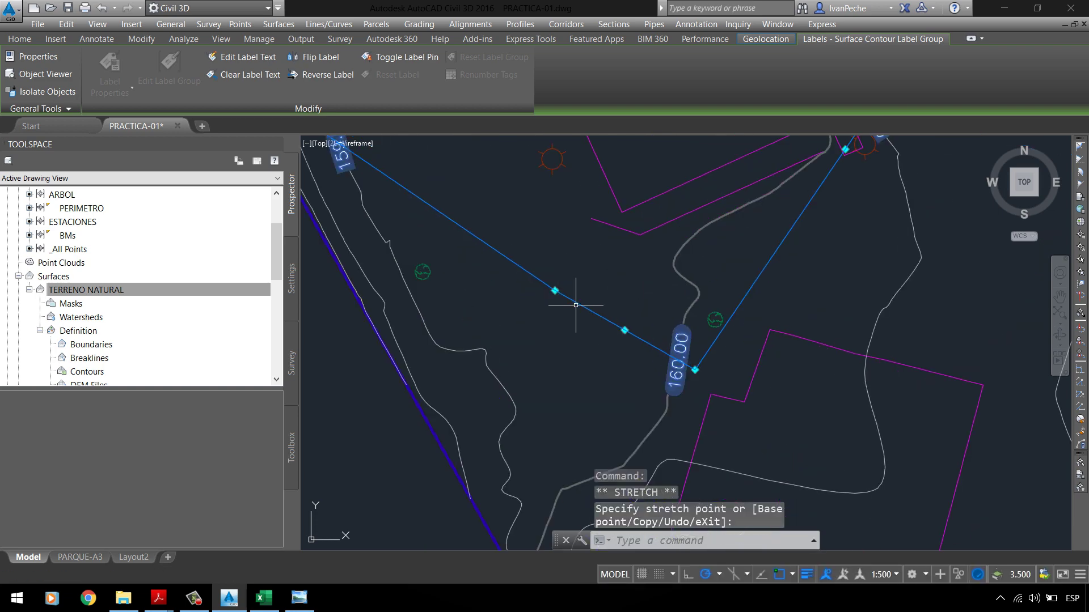
scroll(552, 366, down, 4)
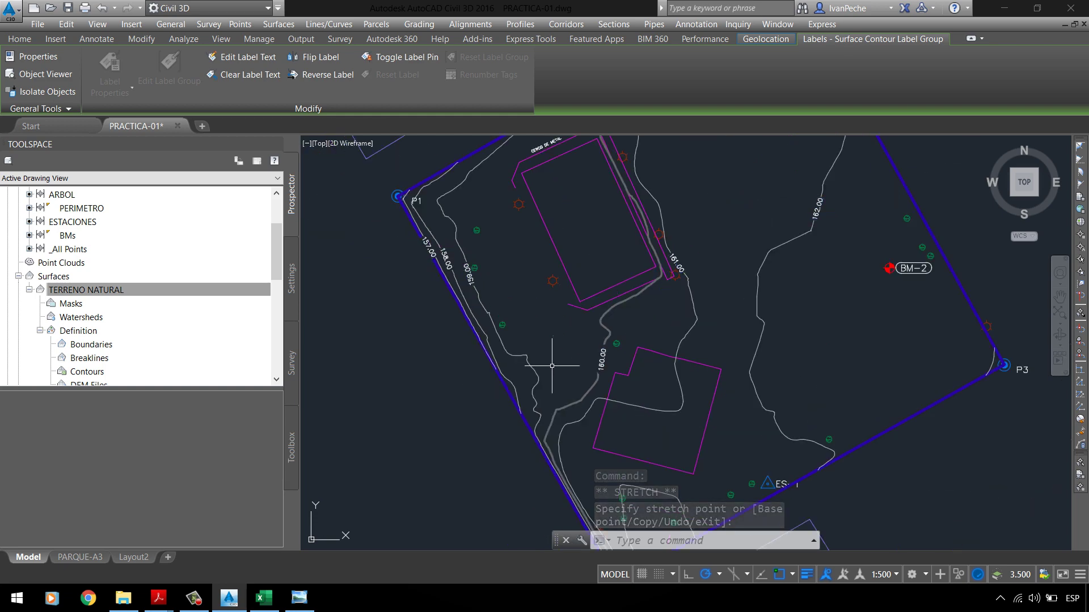
key(Escape)
scroll(493, 382, up, 3)
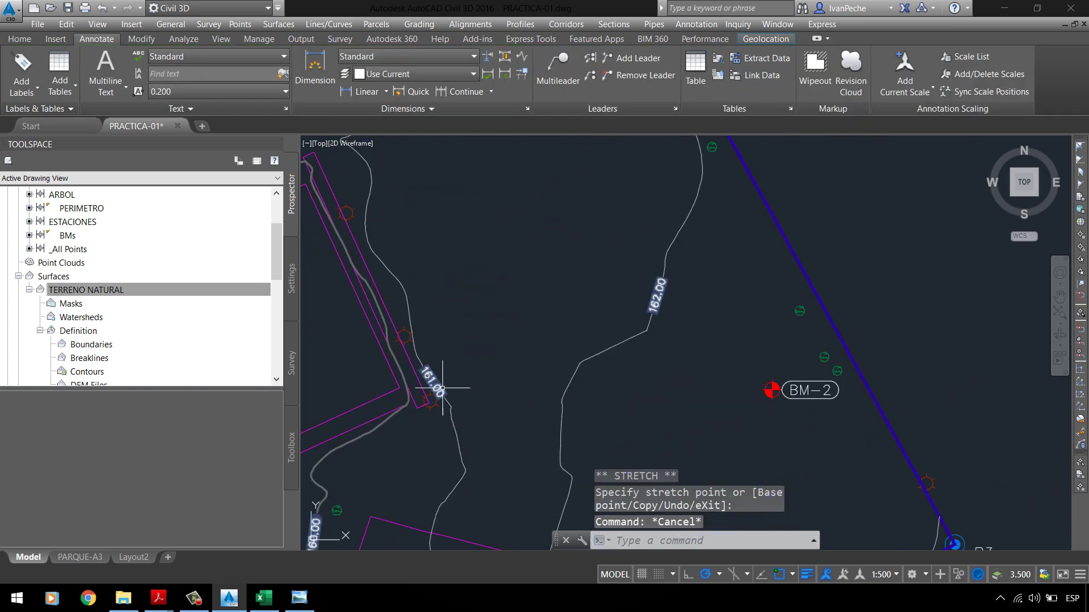
drag(443, 388, 546, 261)
scroll(547, 261, down, 2)
click(516, 260)
scroll(527, 340, up, 2)
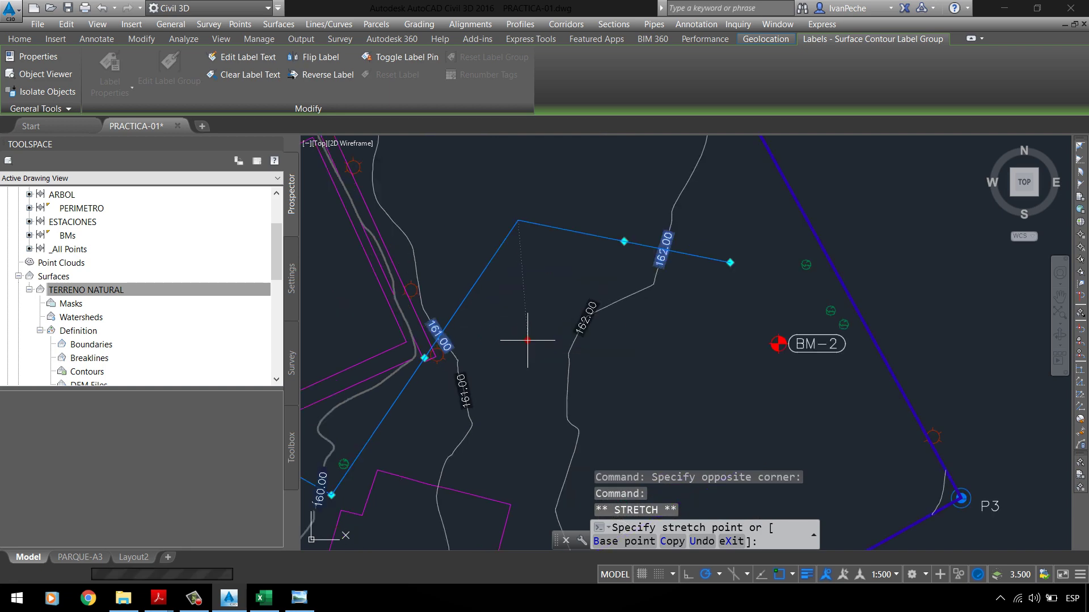
Step: Drop the picked vertex to shift the 161.00 and 162.00 labels, then deselect the line
click(528, 350)
key(Escape)
scroll(535, 297, down, 4)
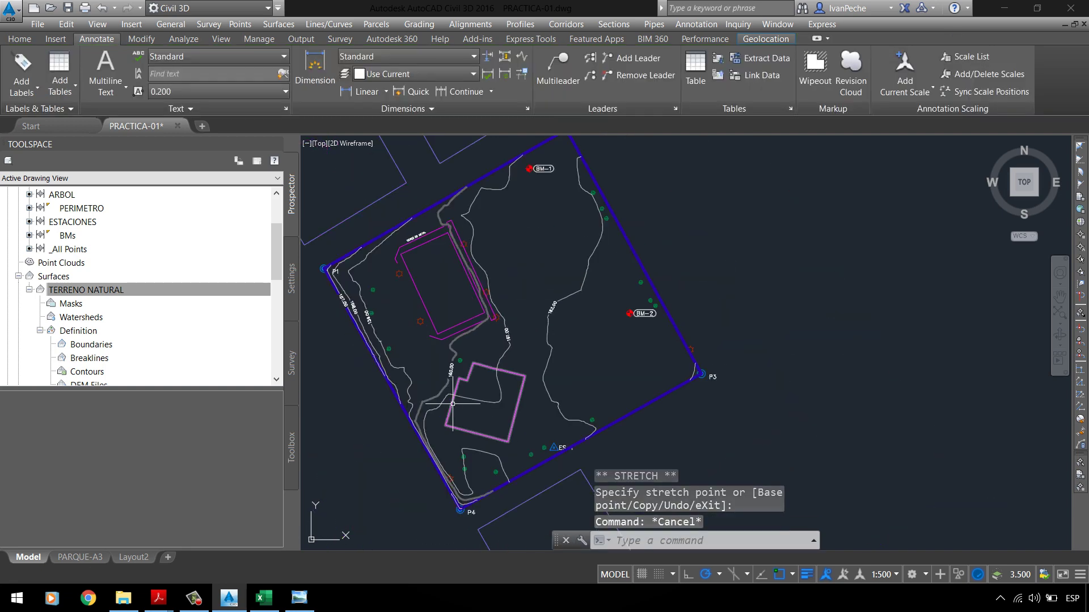
scroll(482, 352, up, 4)
Step: Zoom out until the whole lot from P1 to P4 is visible and cancel the pending command
scroll(567, 244, down, 2)
scroll(617, 250, up, 2)
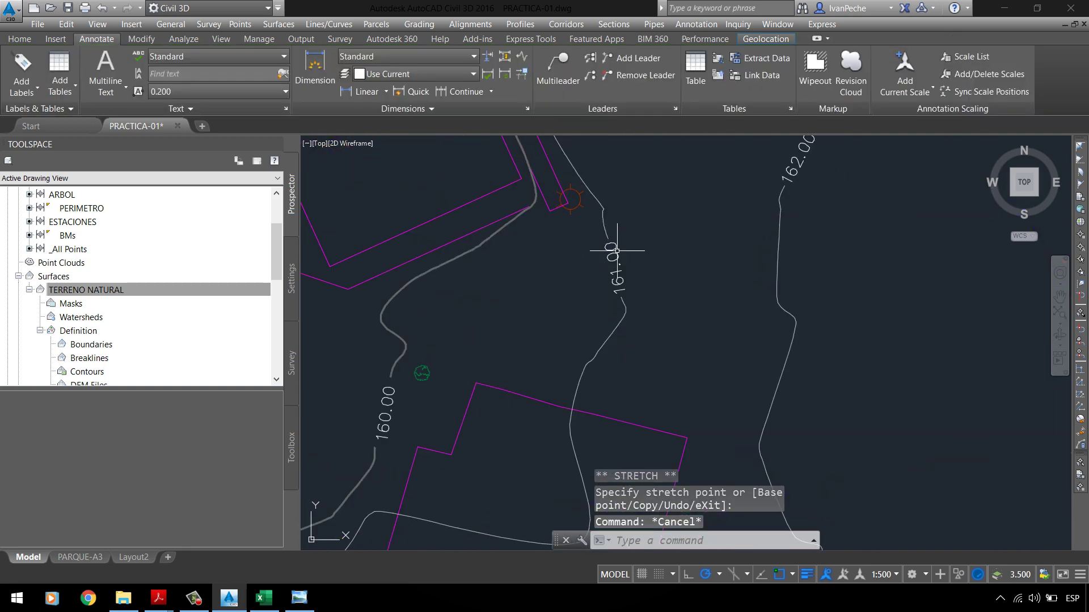
scroll(559, 389, down, 2)
scroll(486, 413, up, 2)
scroll(486, 388, down, 1)
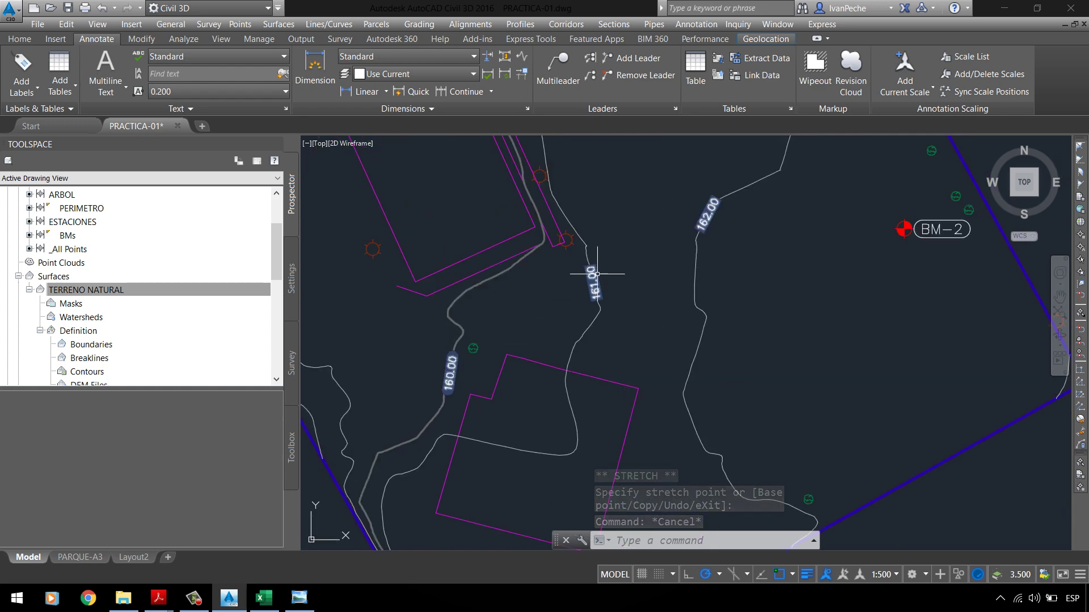
scroll(597, 274, down, 3)
scroll(637, 287, up, 3)
scroll(658, 312, down, 1)
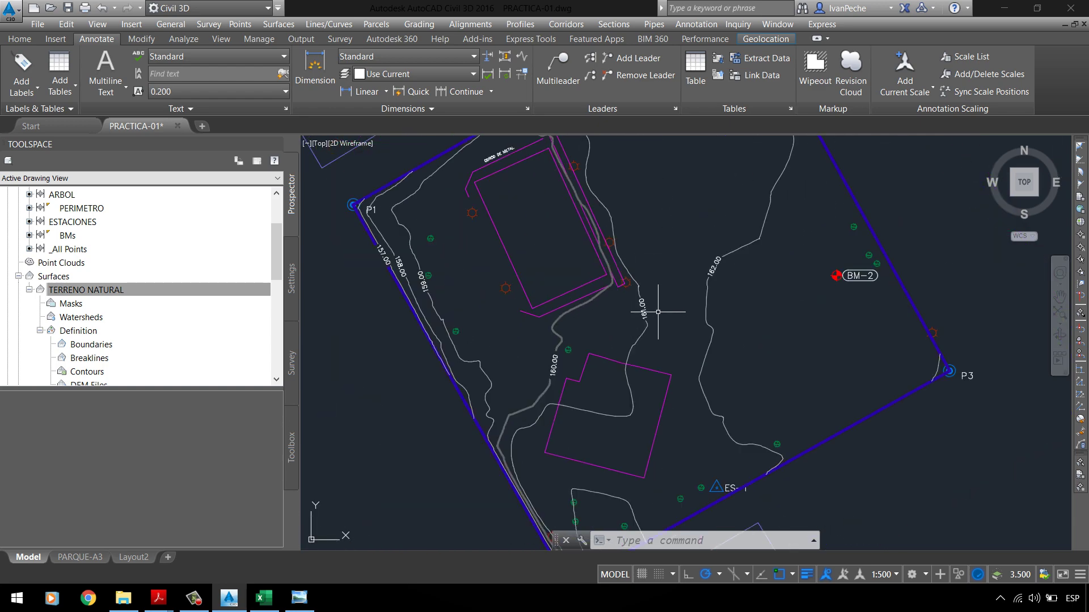
scroll(420, 281, up, 2)
scroll(528, 273, up, 2)
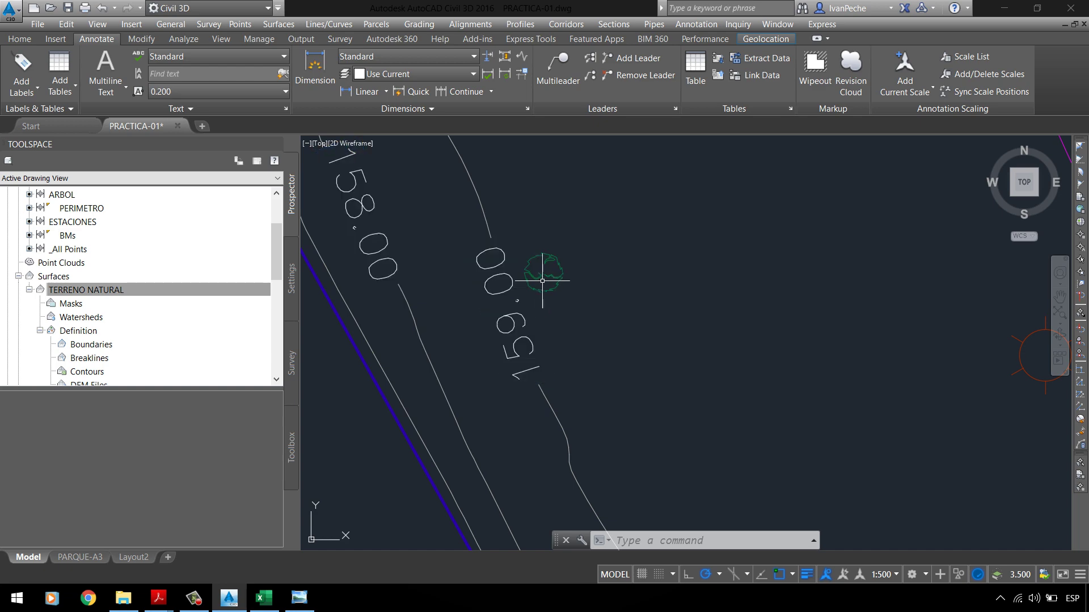
scroll(447, 323, down, 2)
scroll(503, 284, down, 2)
scroll(687, 301, down, 2)
scroll(645, 365, up, 3)
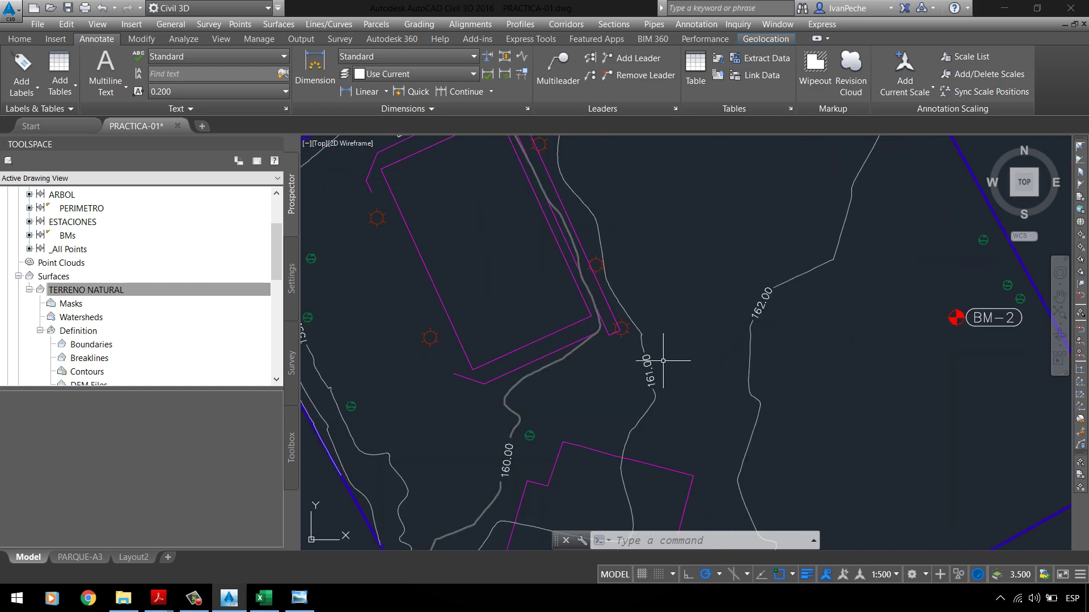
scroll(574, 340, down, 1)
scroll(559, 369, up, 1)
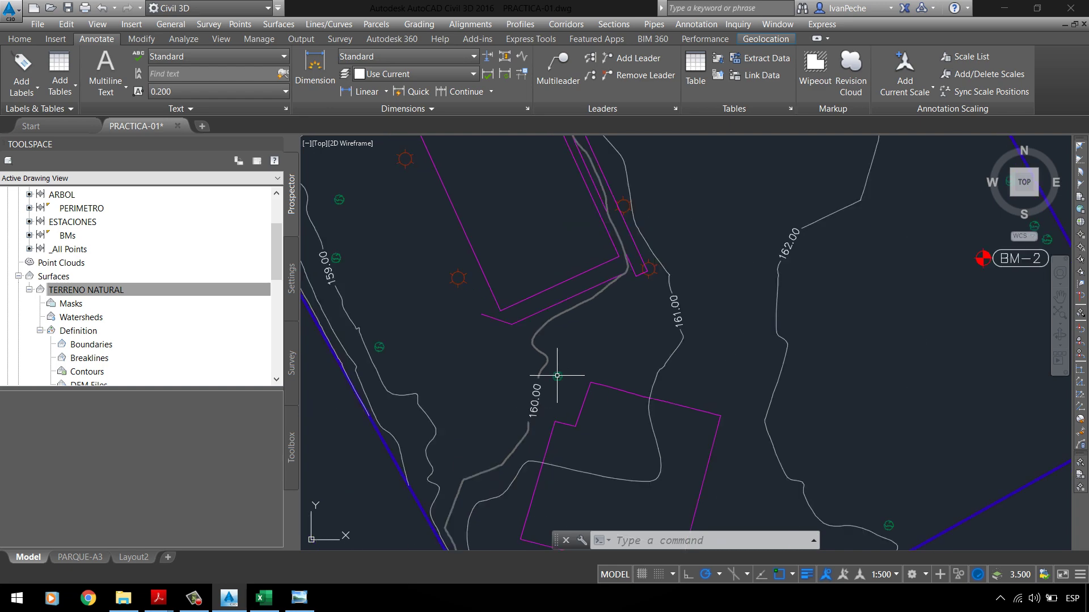
scroll(638, 329, up, 2)
scroll(584, 280, up, 2)
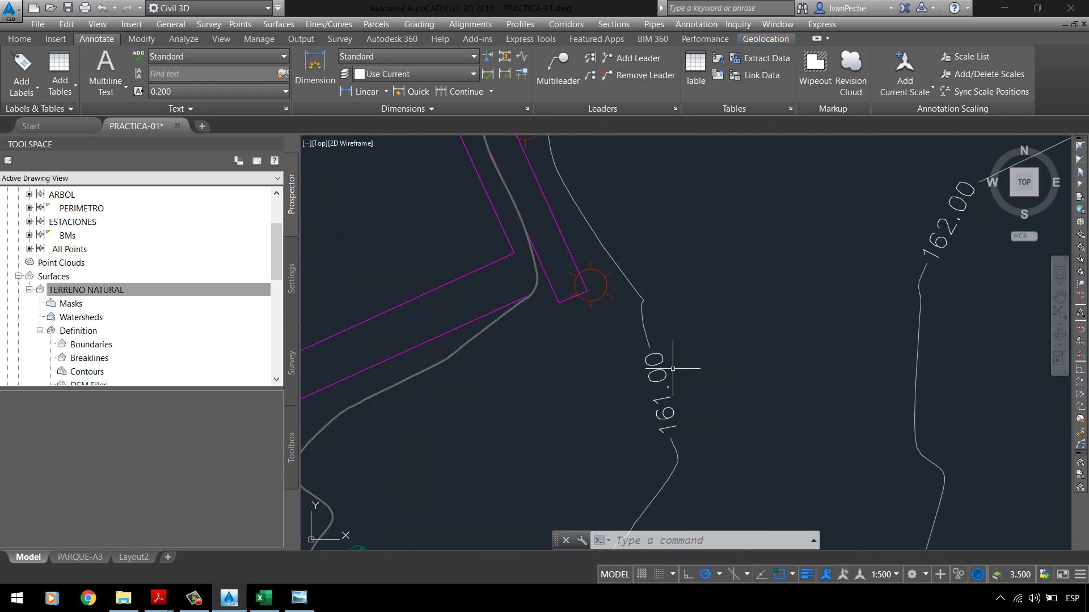
scroll(619, 285, down, 2)
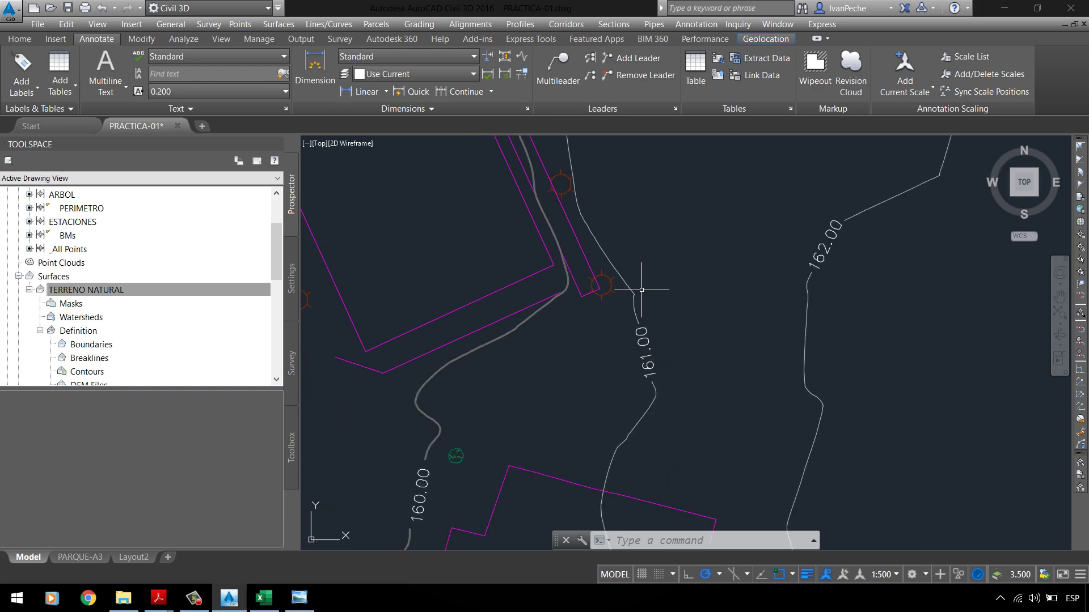
scroll(658, 302, down, 3)
scroll(691, 286, down, 2)
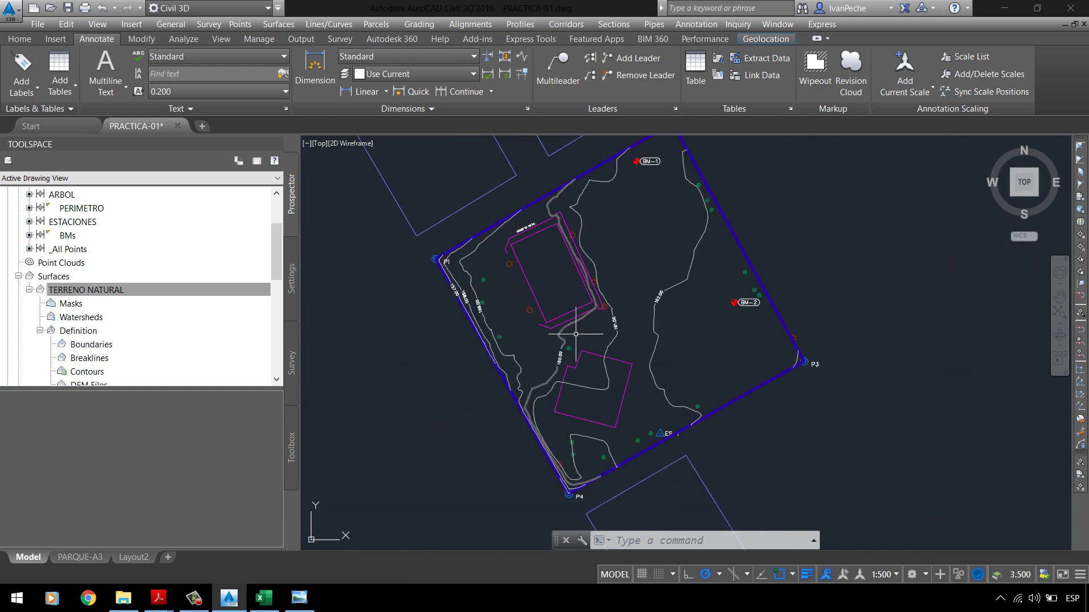
scroll(486, 308, up, 5)
scroll(486, 310, up, 3)
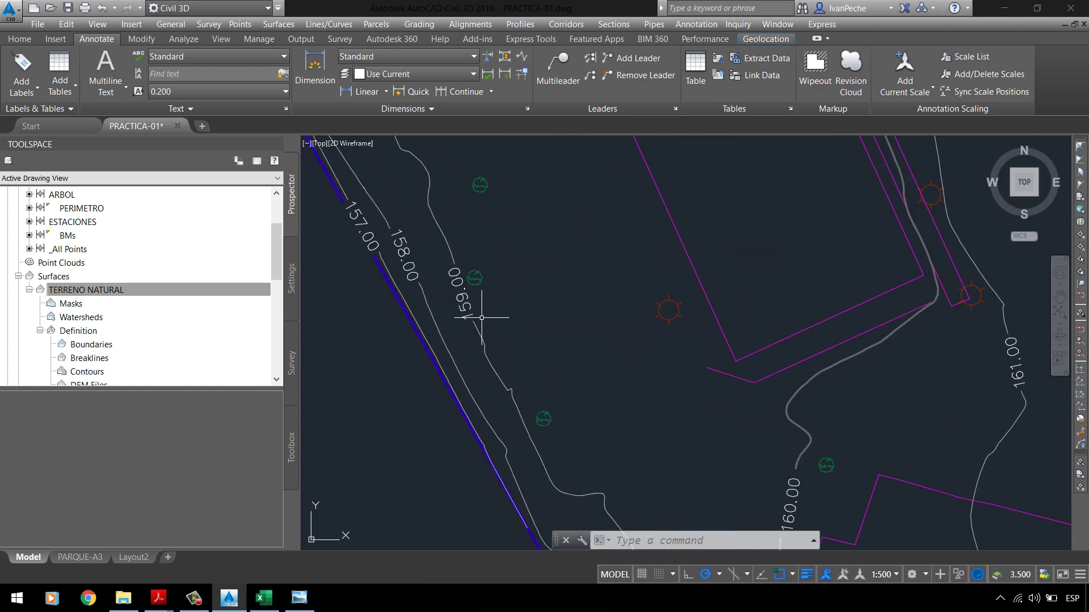
scroll(502, 267, down, 4)
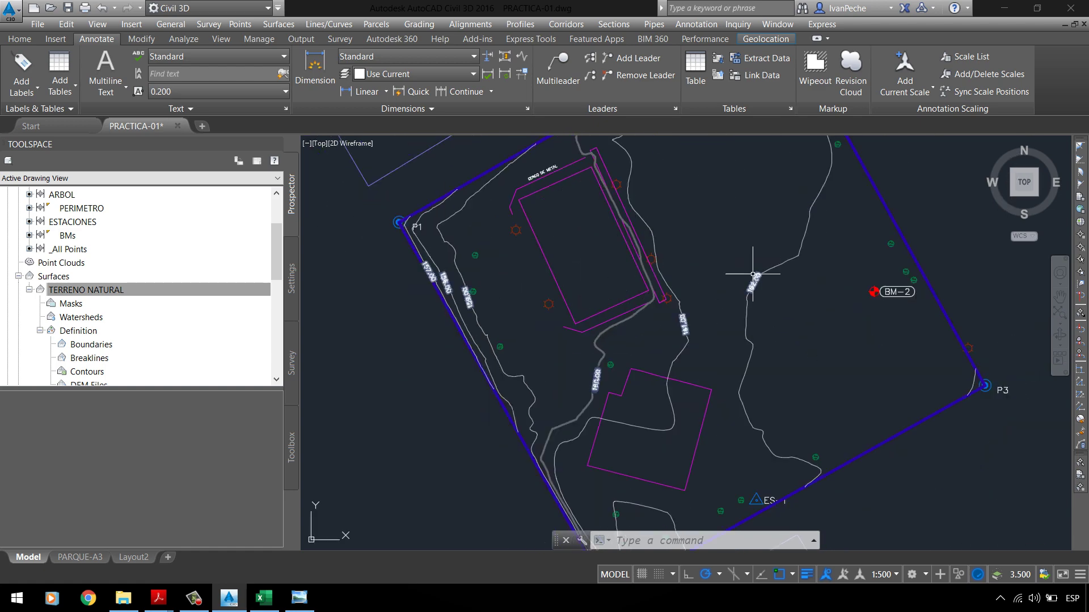
scroll(604, 273, down, 2)
key(Escape)
key(Escape)
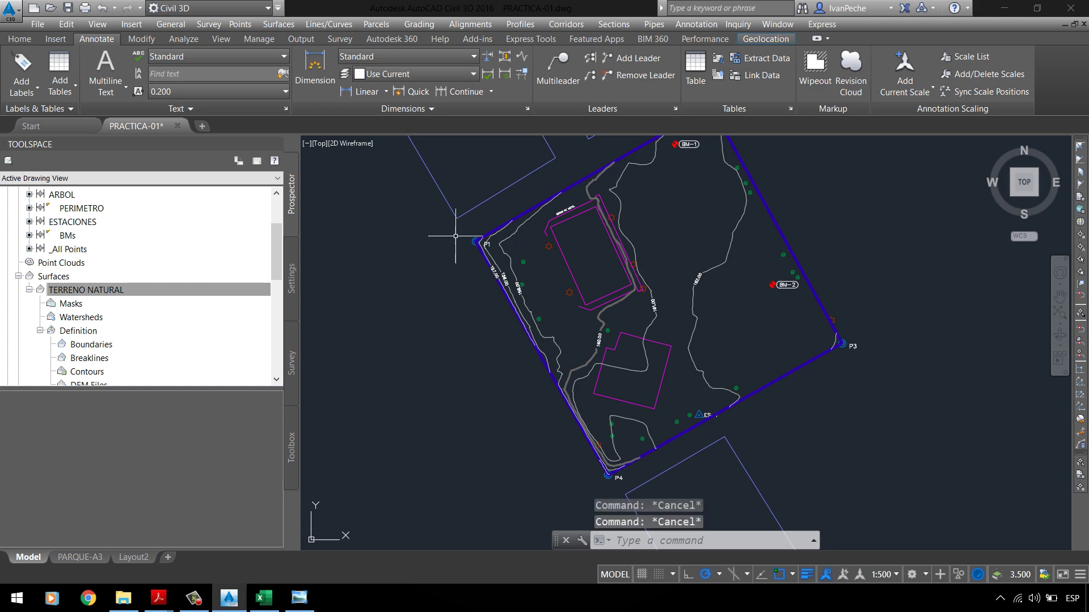
mouse_move(179, 596)
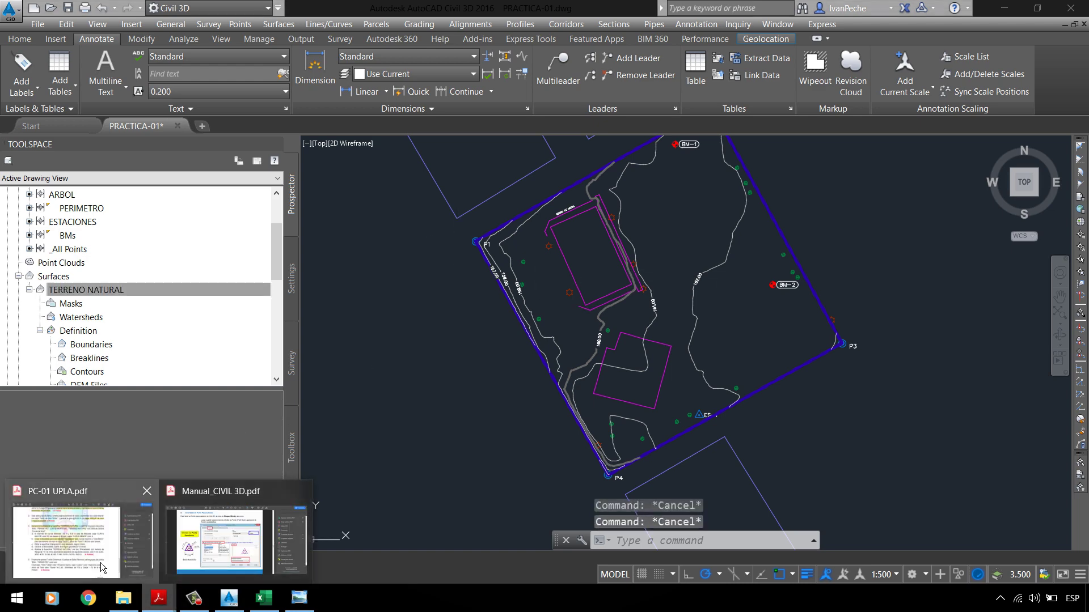
click(82, 538)
scroll(391, 316, down, 2)
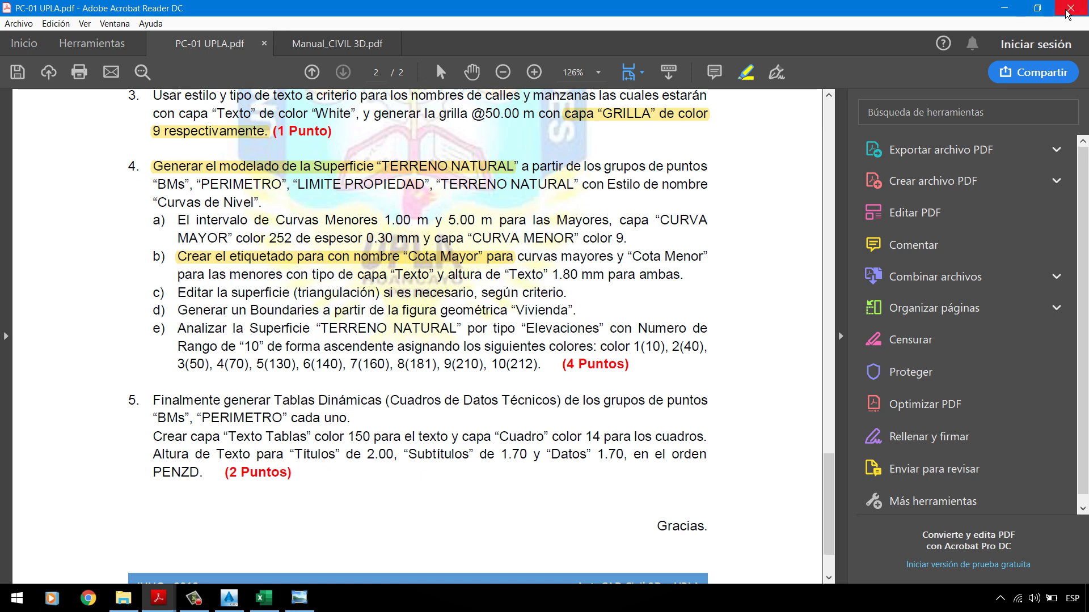
click(1004, 8)
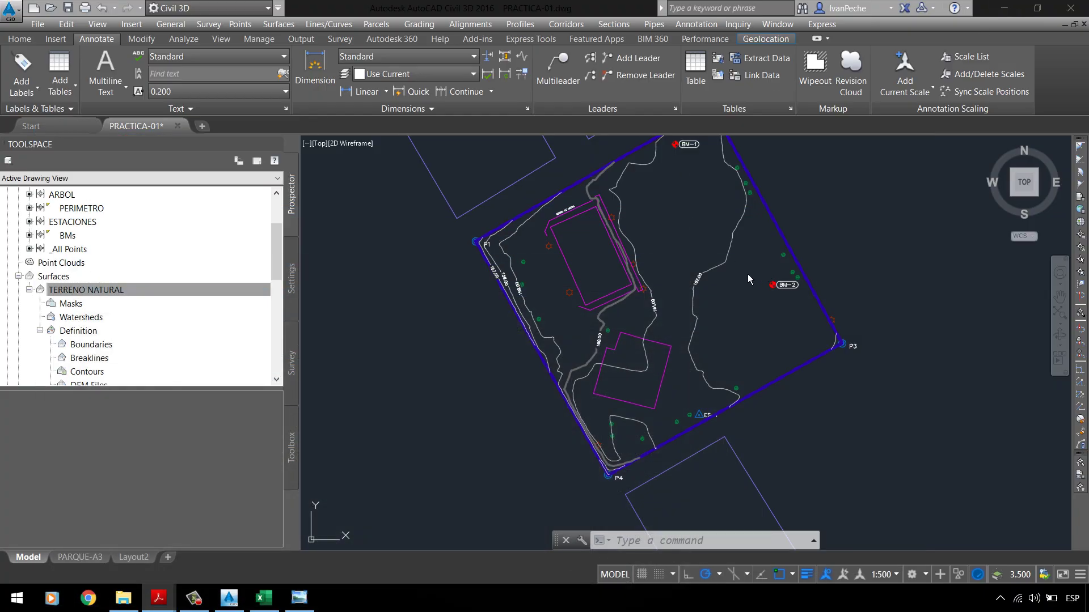
Step: Shift the view slightly and select the TERRENO NATURAL surface
middle_drag(650, 272, 604, 297)
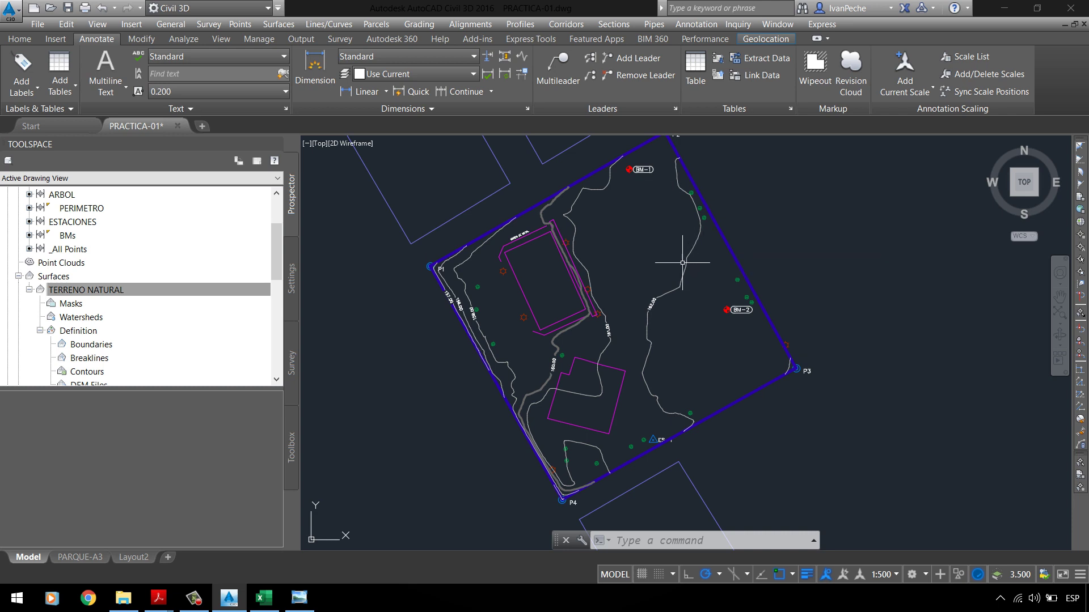
click(690, 253)
click(689, 263)
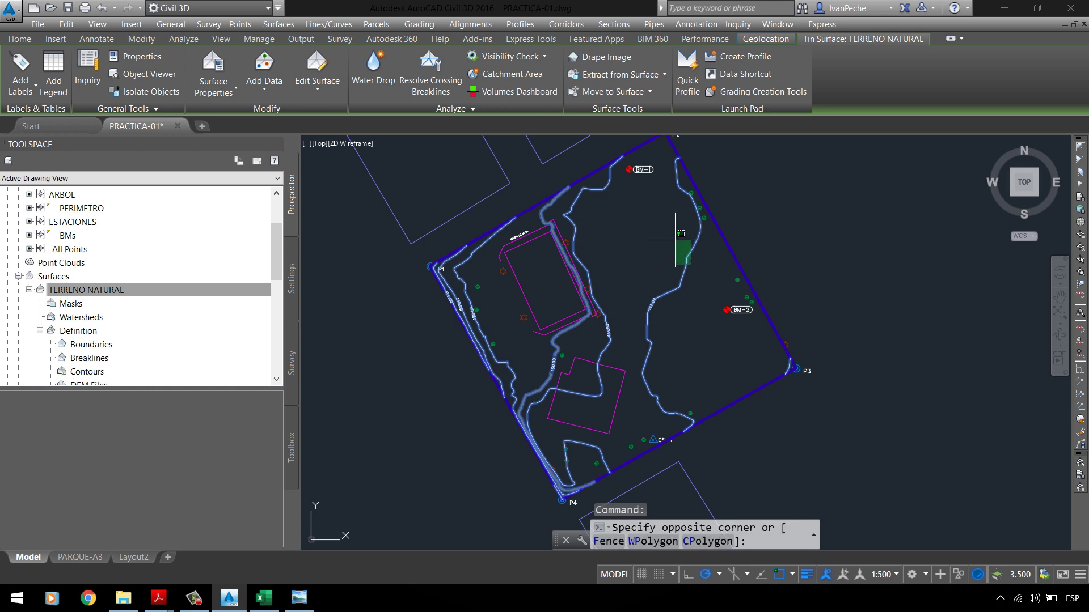
click(658, 238)
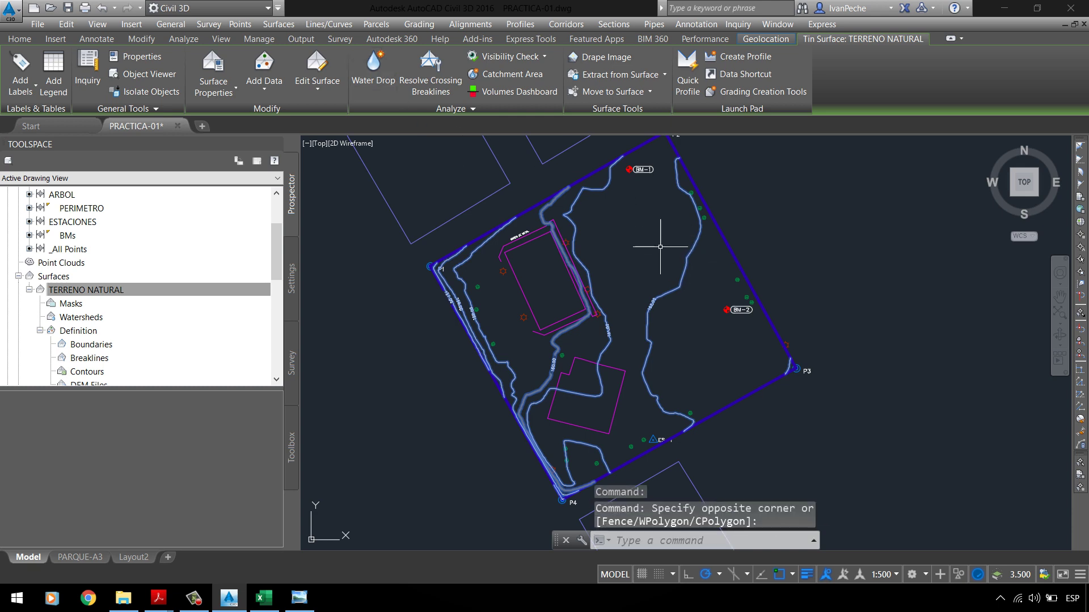
Step: Look through the Add Data and Edit Surface options without running any, ending on Home
click(321, 96)
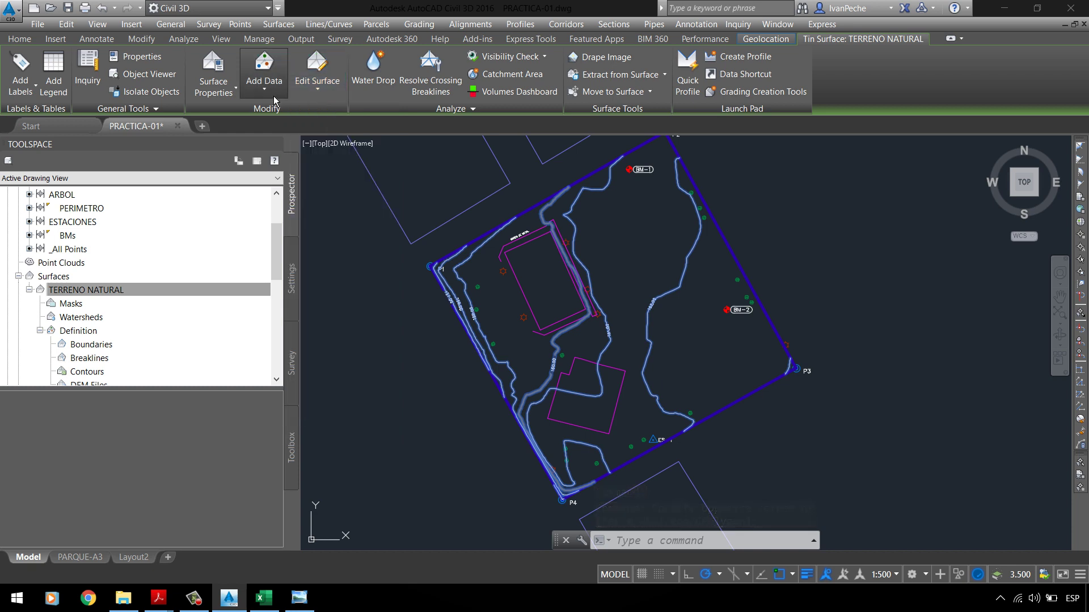
click(274, 95)
click(318, 85)
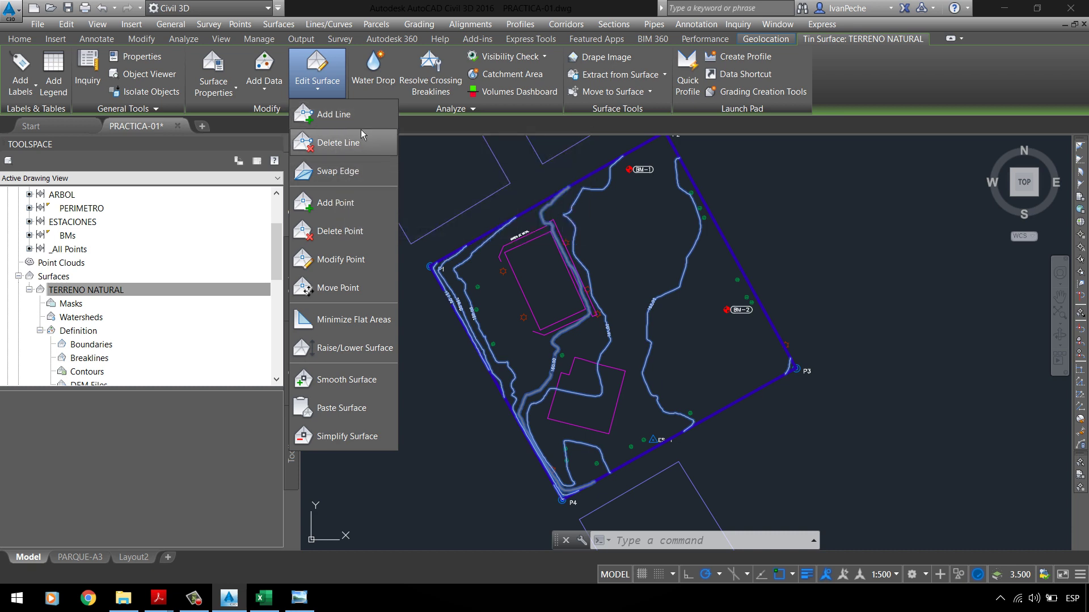
click(256, 164)
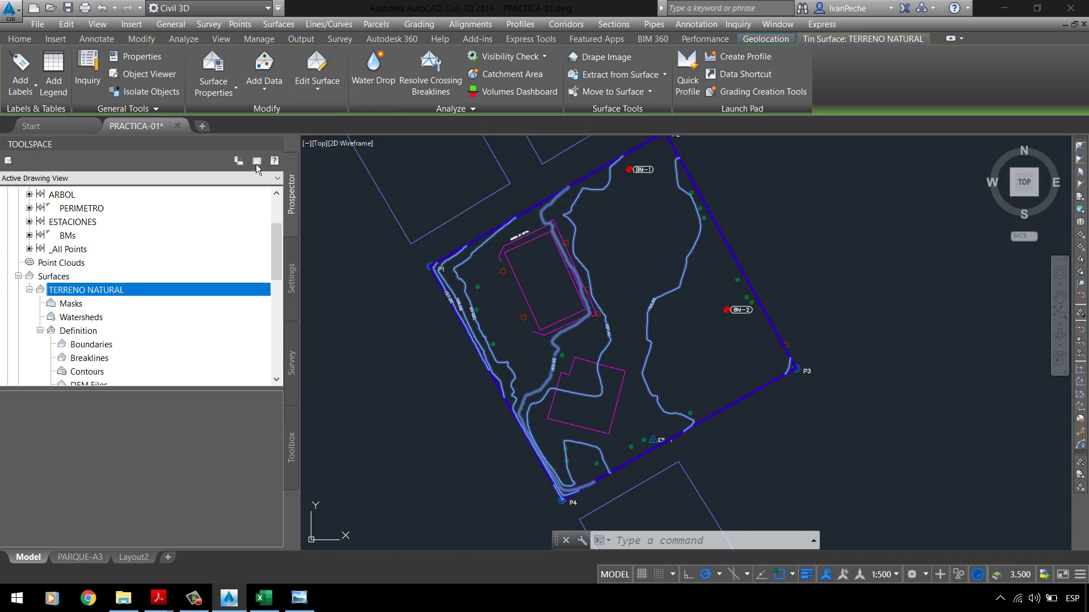
click(317, 80)
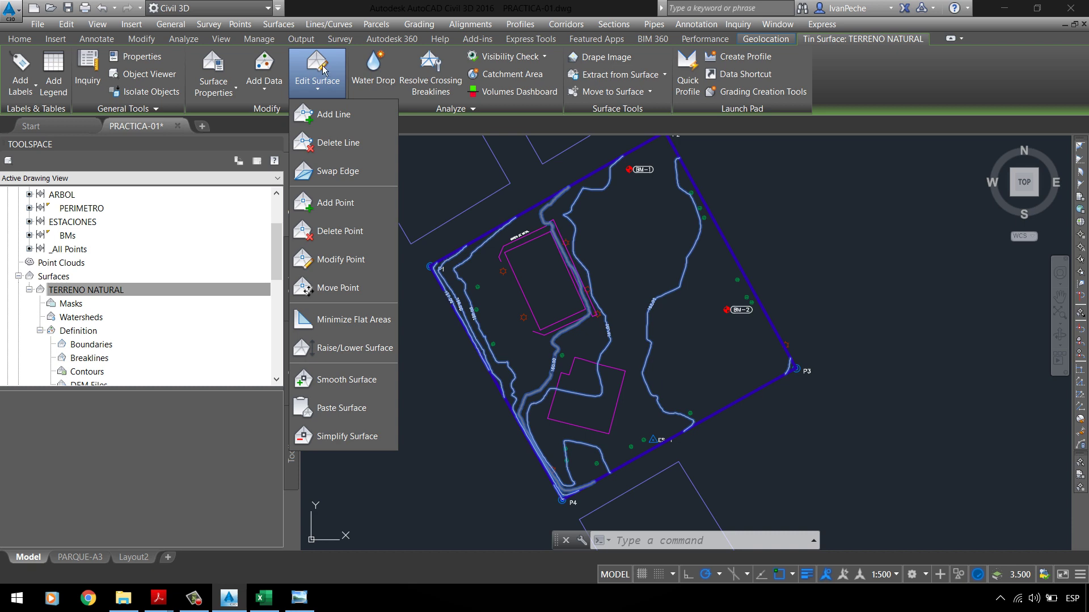
click(333, 85)
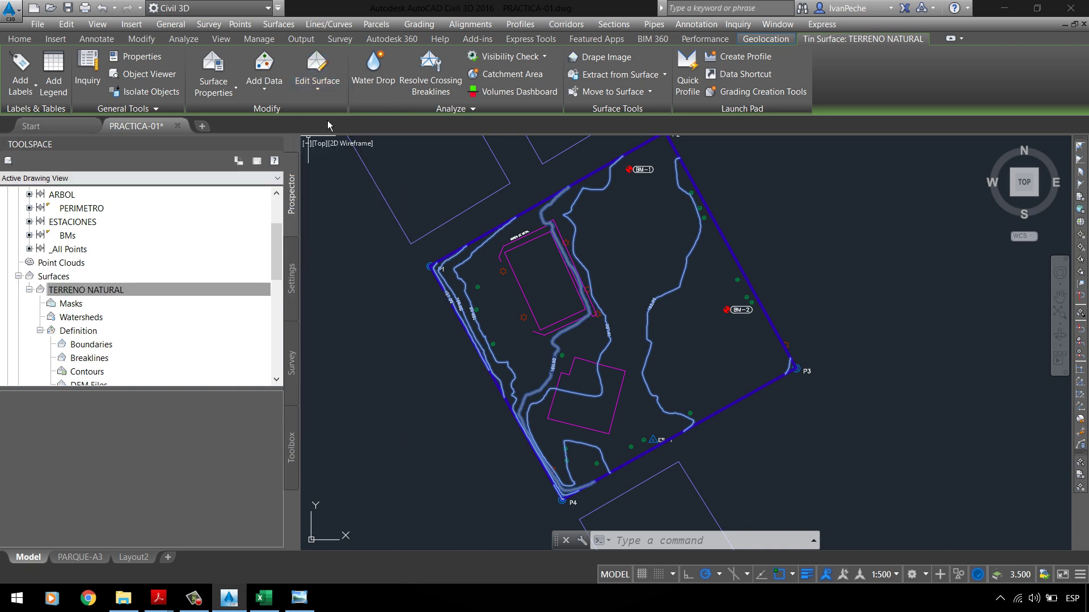
click(330, 90)
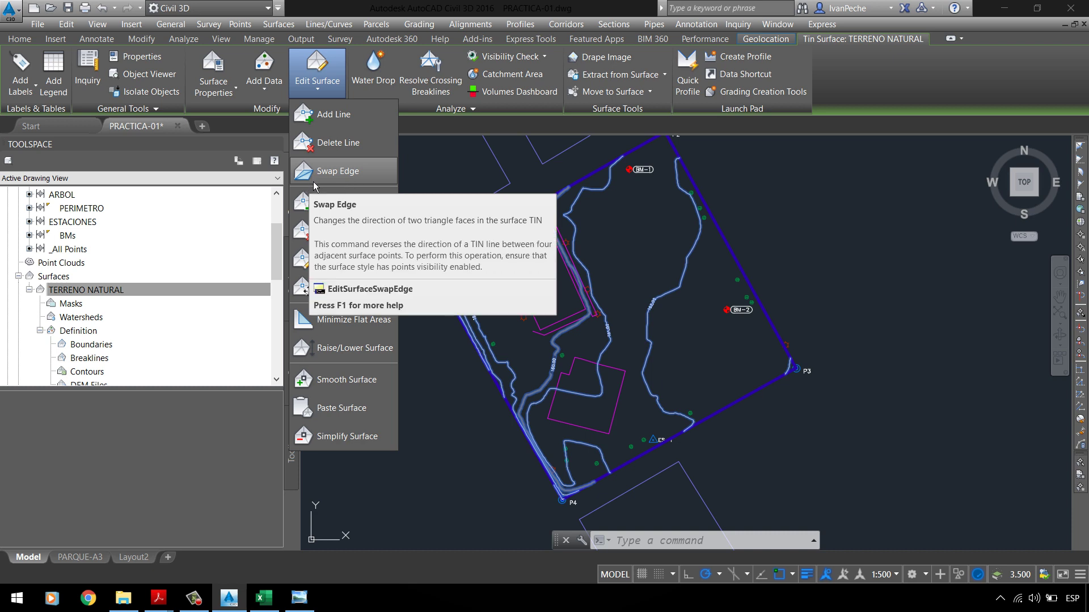
click(417, 173)
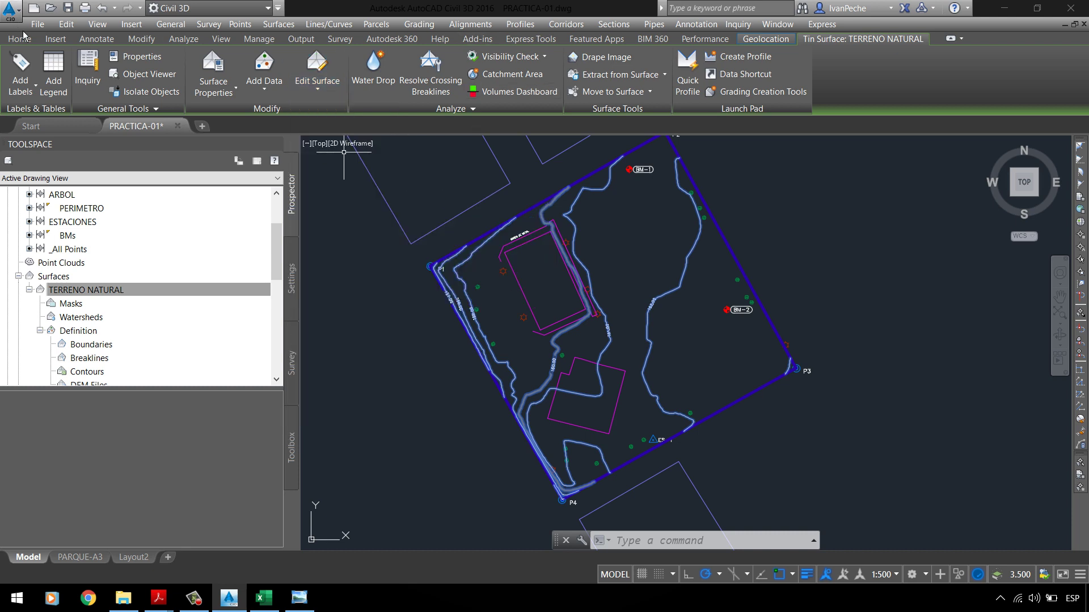
click(31, 41)
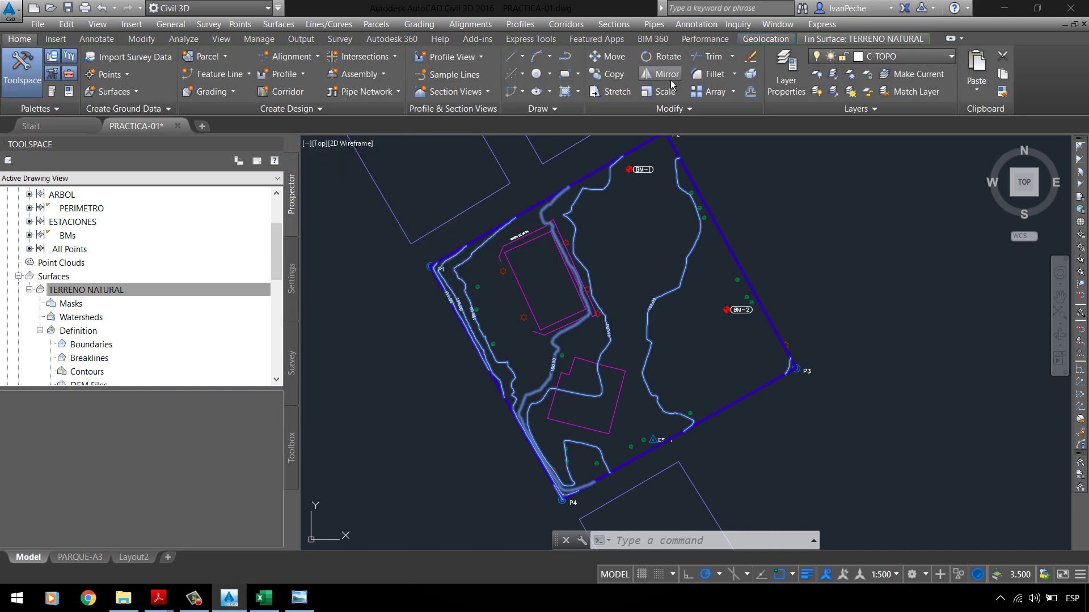
Step: Draw a closed three-vertex triangle polyline beside the surveyed lot
click(568, 60)
scroll(437, 256, down, 3)
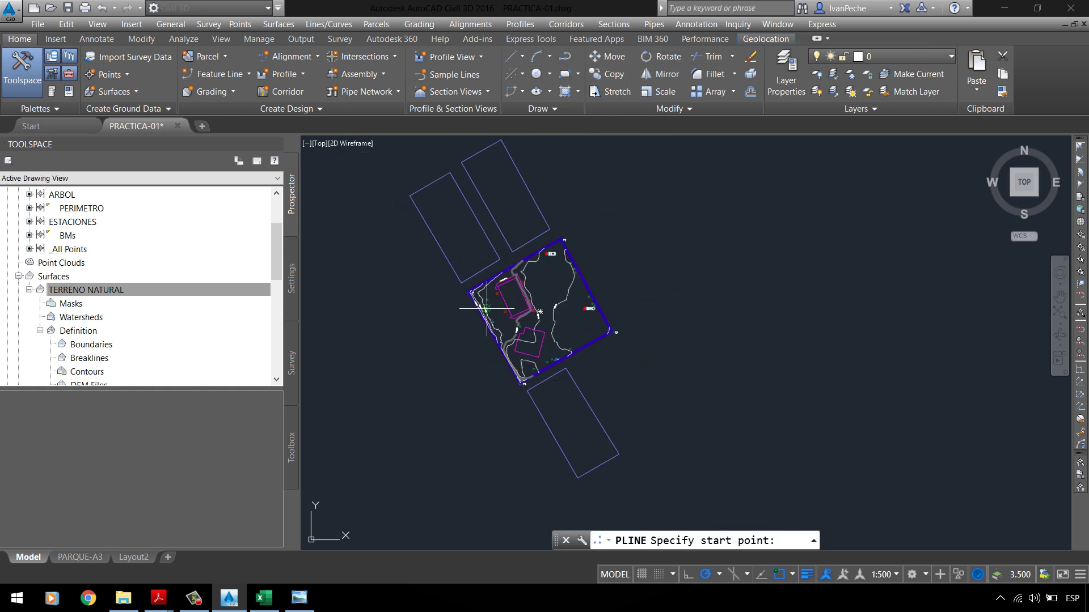
scroll(651, 251, up, 2)
click(649, 209)
click(670, 312)
click(807, 225)
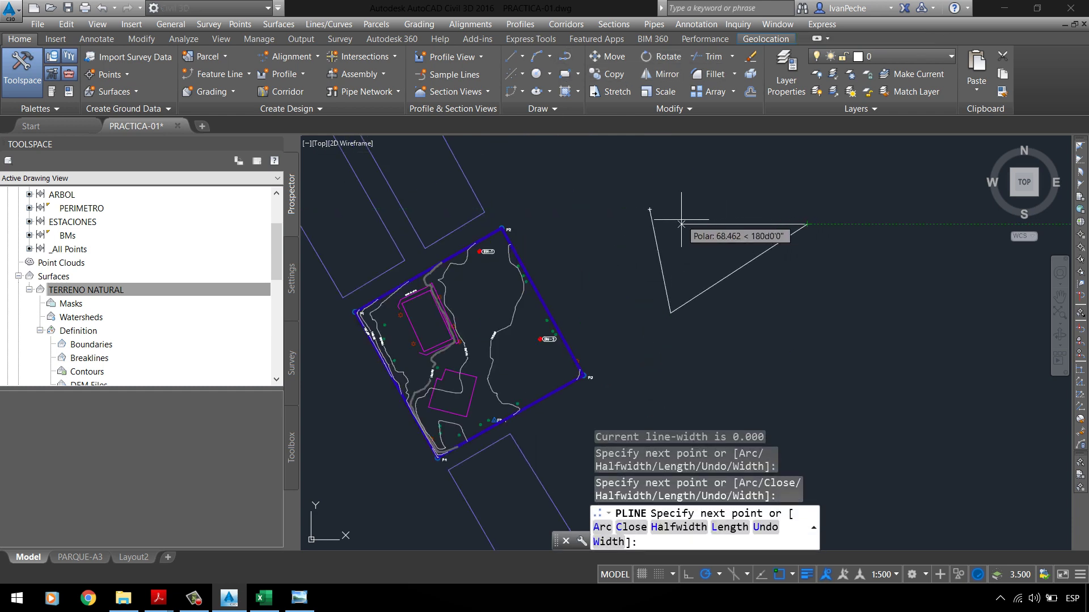
scroll(683, 217, up, 2)
click(635, 203)
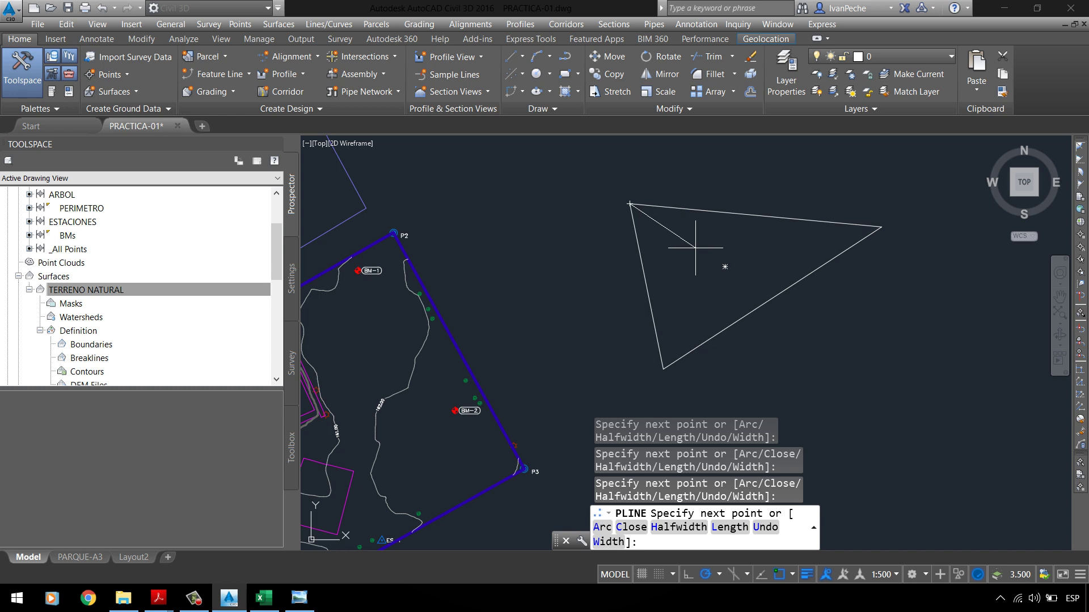
key(Return)
key(Return)
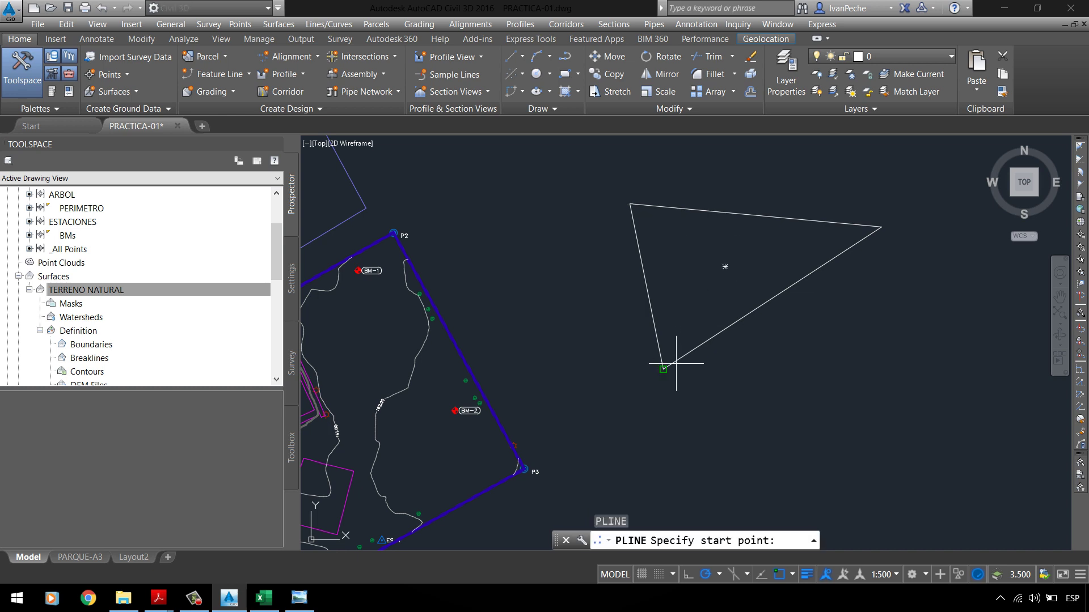
Step: Add polylines from the lower vertex via an interior point to the top vertex, and from centre to right vertex
click(663, 369)
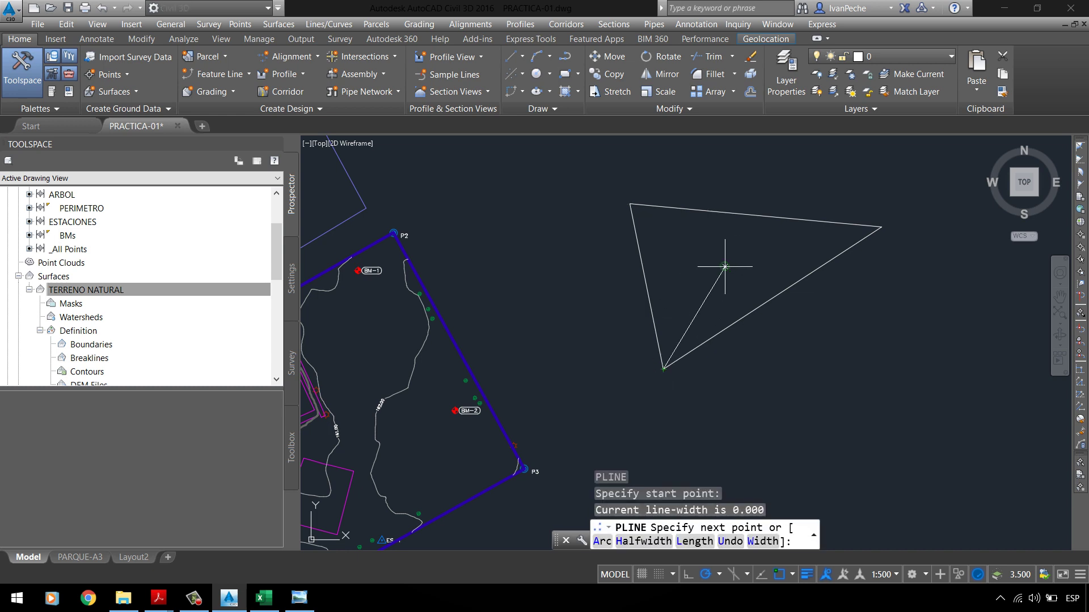
scroll(735, 216, up, 3)
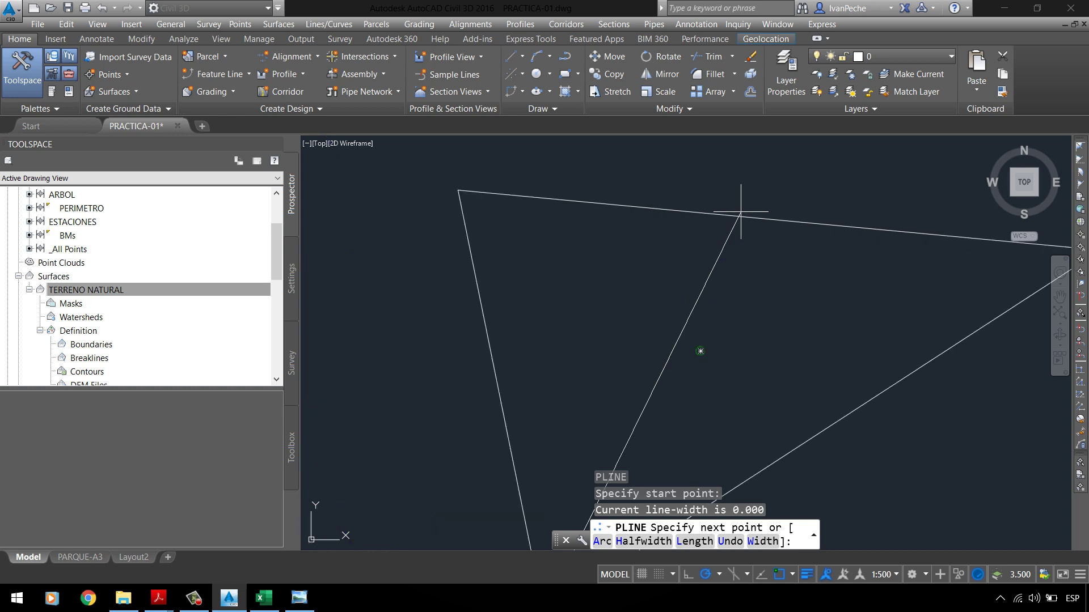
click(702, 344)
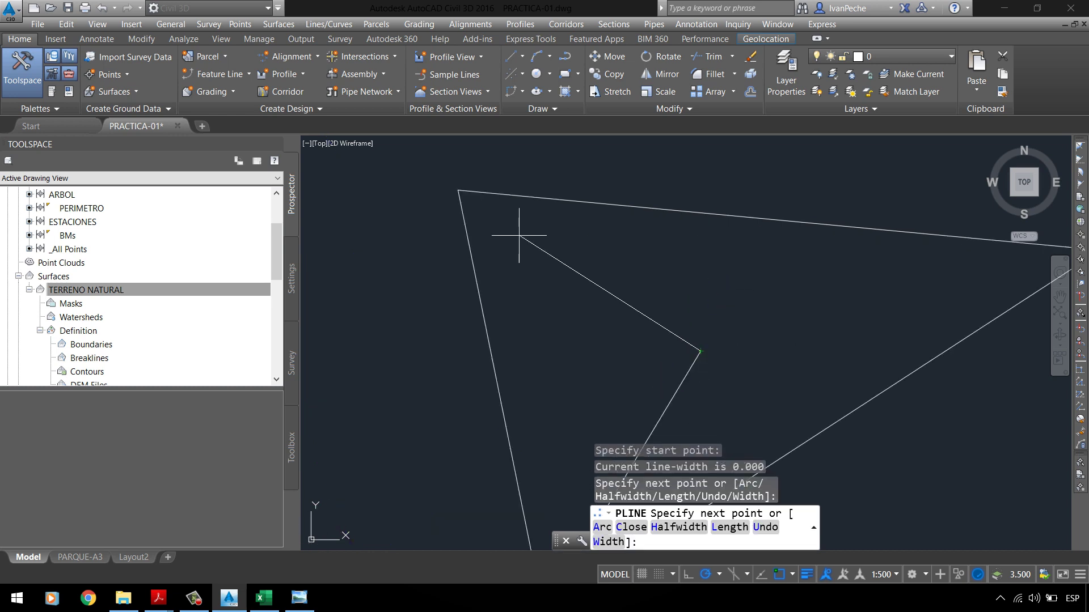
click(464, 191)
scroll(454, 193, down, 3)
scroll(651, 304, up, 2)
key(Return)
key(Return)
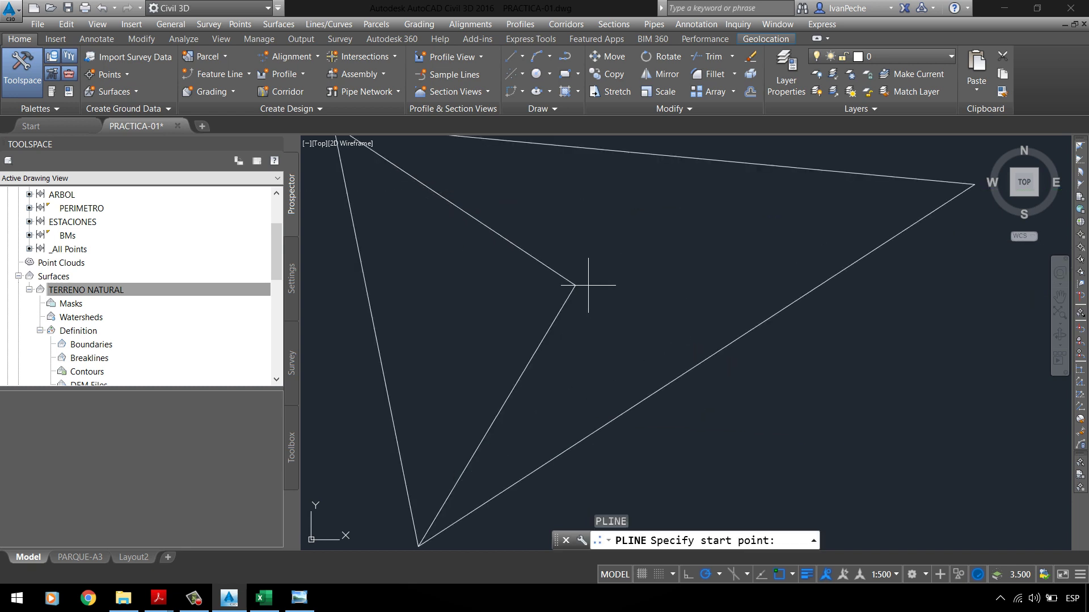
click(570, 280)
click(970, 183)
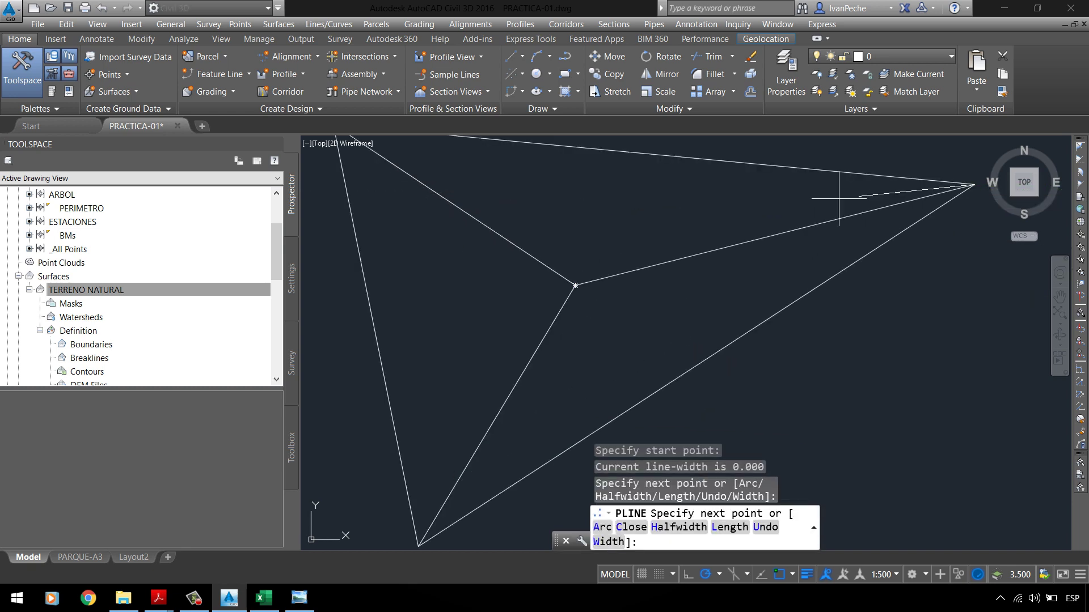
key(Return)
Step: Run PL again and draw a line from the lower-left vertex along the bottom to the right vertex
scroll(620, 276, down, 2)
key(Return)
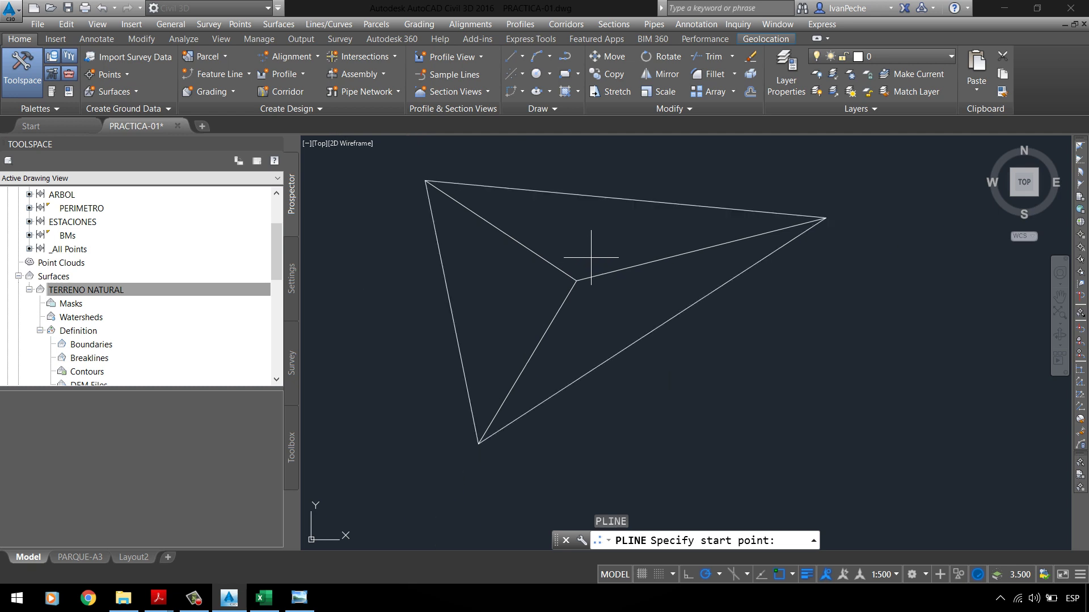
text(PL)
key(Return)
click(478, 444)
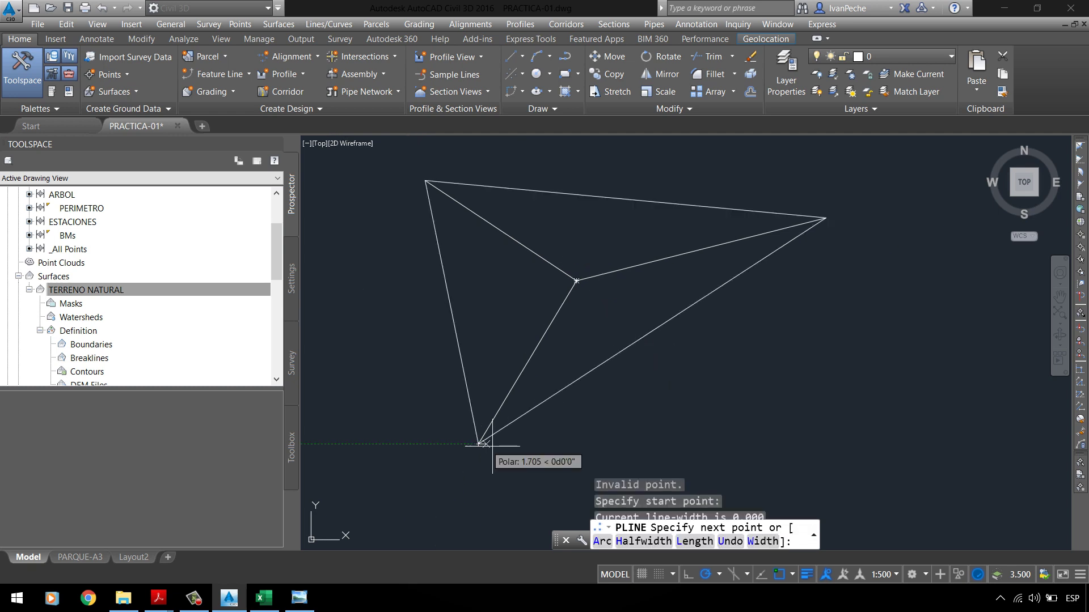
click(675, 436)
click(833, 216)
key(Return)
Step: Place the sketch's last polyline point, select the polyline, then clear the selection
scroll(828, 216, down, 3)
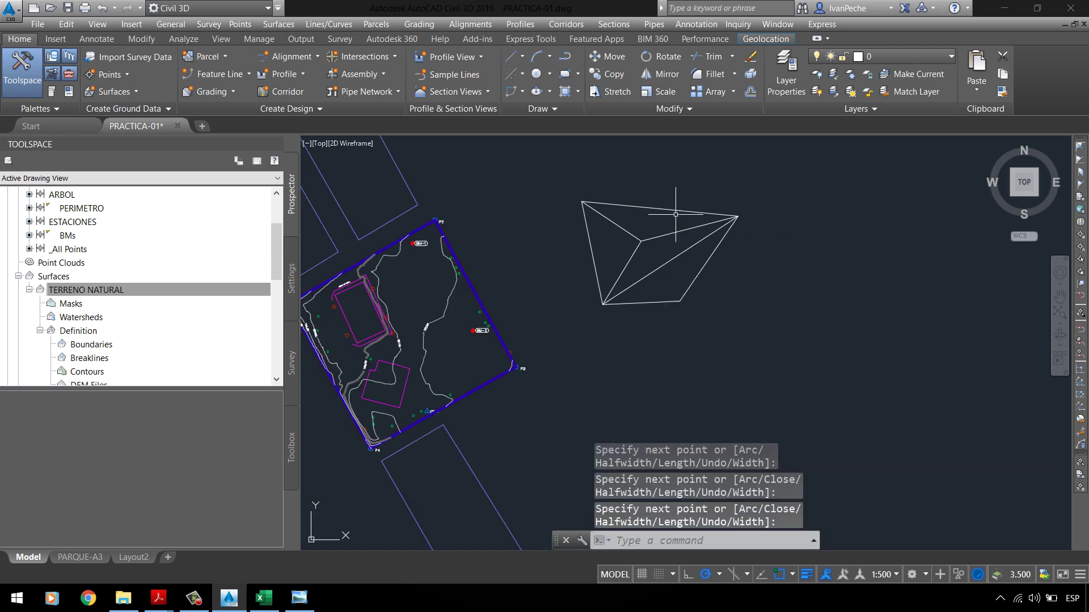
scroll(669, 243, up, 3)
click(683, 260)
scroll(665, 255, down, 2)
click(663, 258)
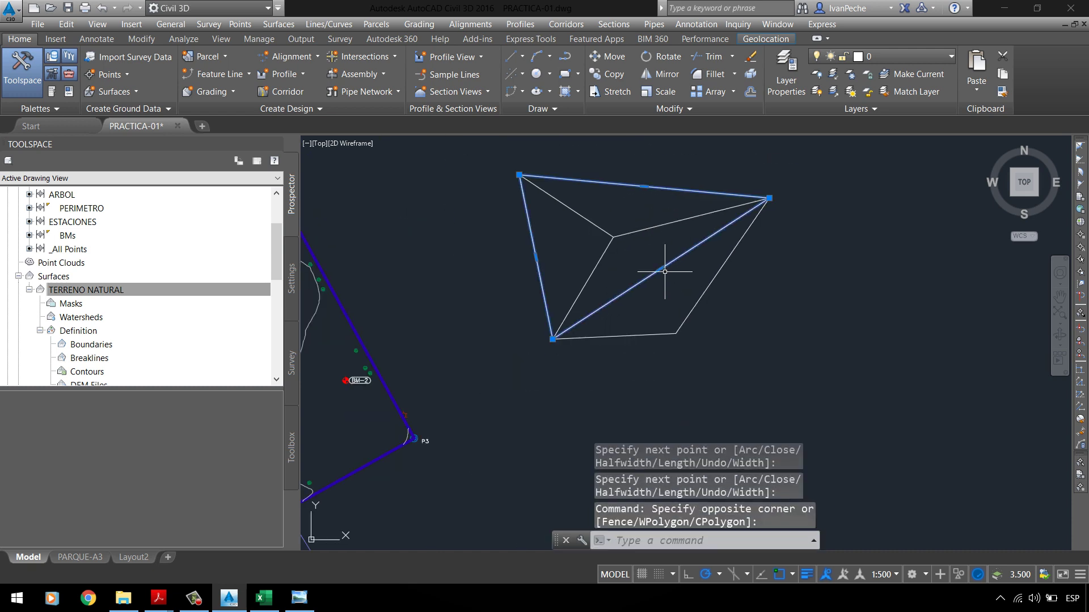
scroll(664, 272, up, 2)
key(Escape)
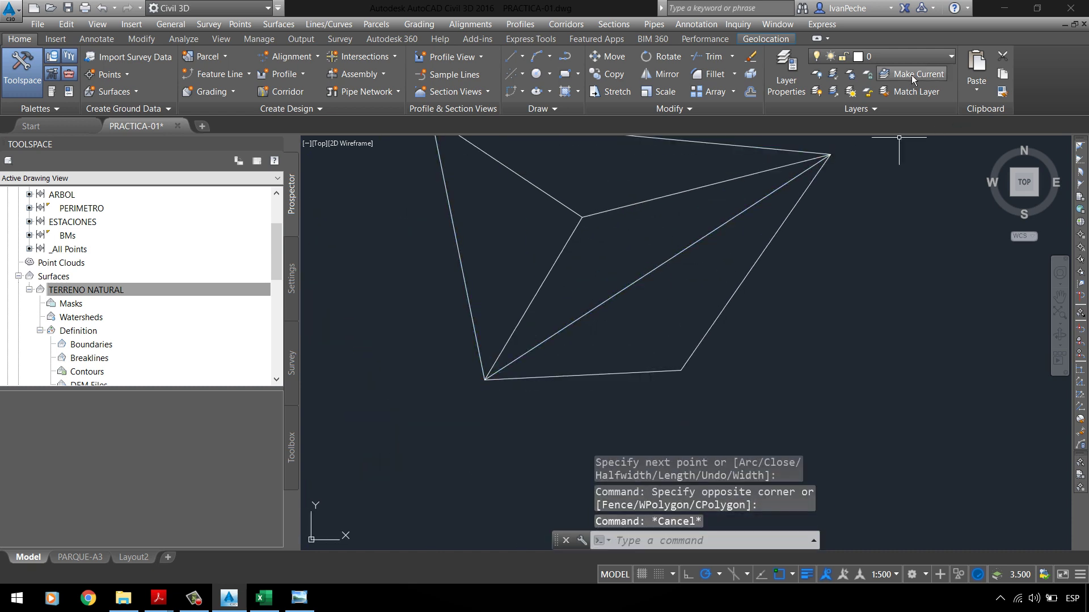
Step: Make C-ANNO-TABL the current layer
click(907, 57)
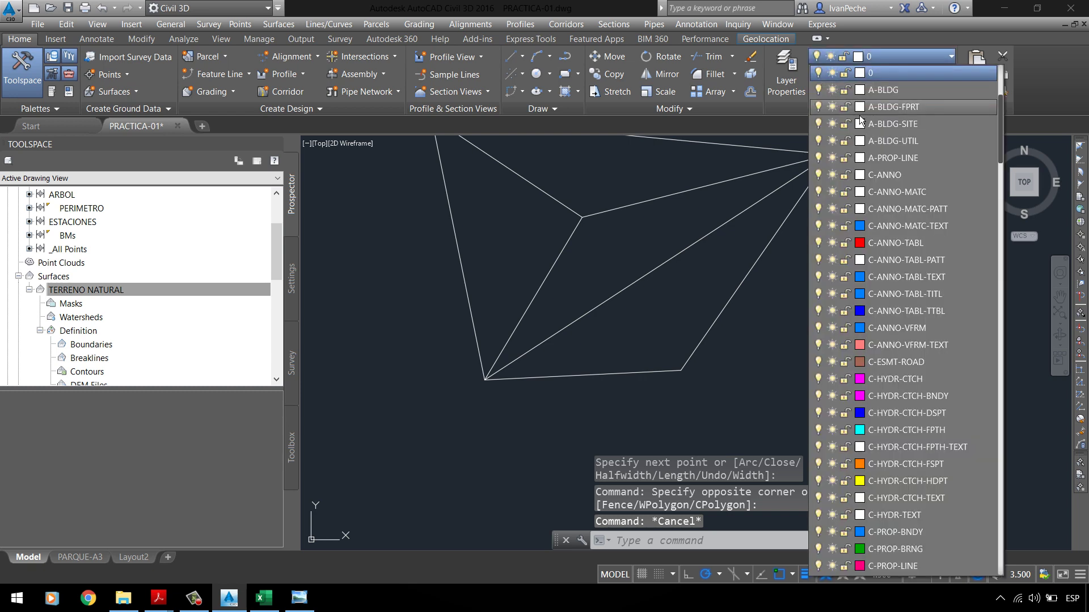
click(893, 245)
text(q)
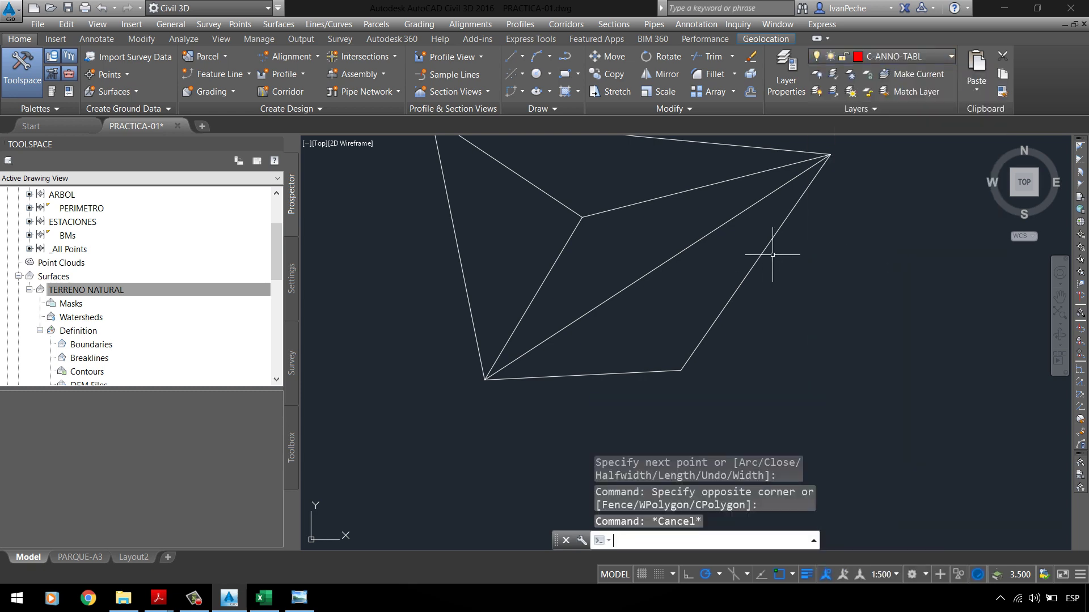
key(Escape)
Step: Draw a PL from the sketch's inner vertex to its lower-right corner
text(PL)
key(Return)
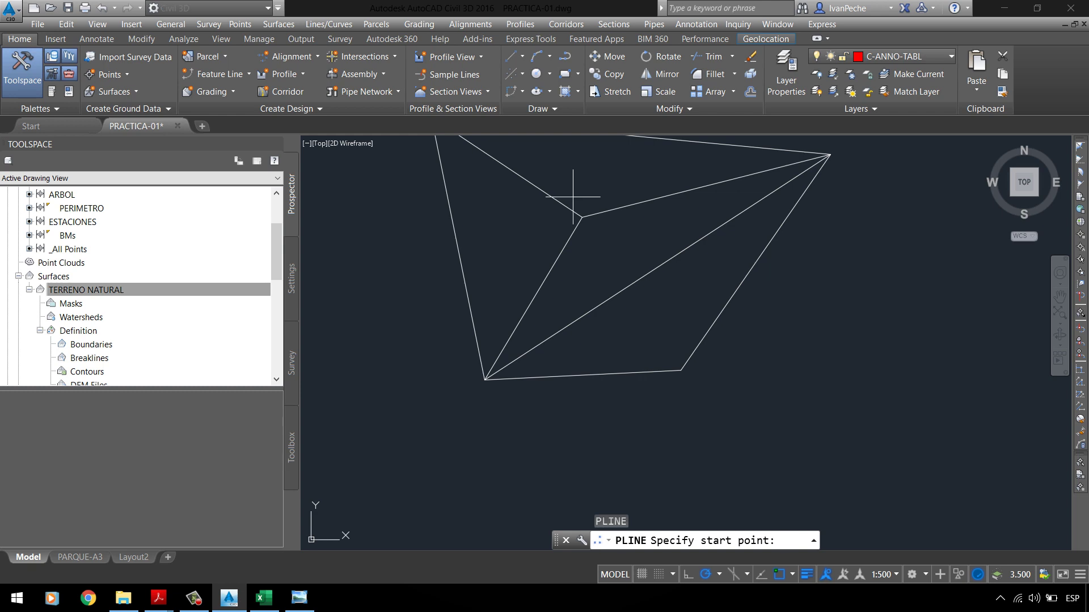
click(583, 216)
click(680, 369)
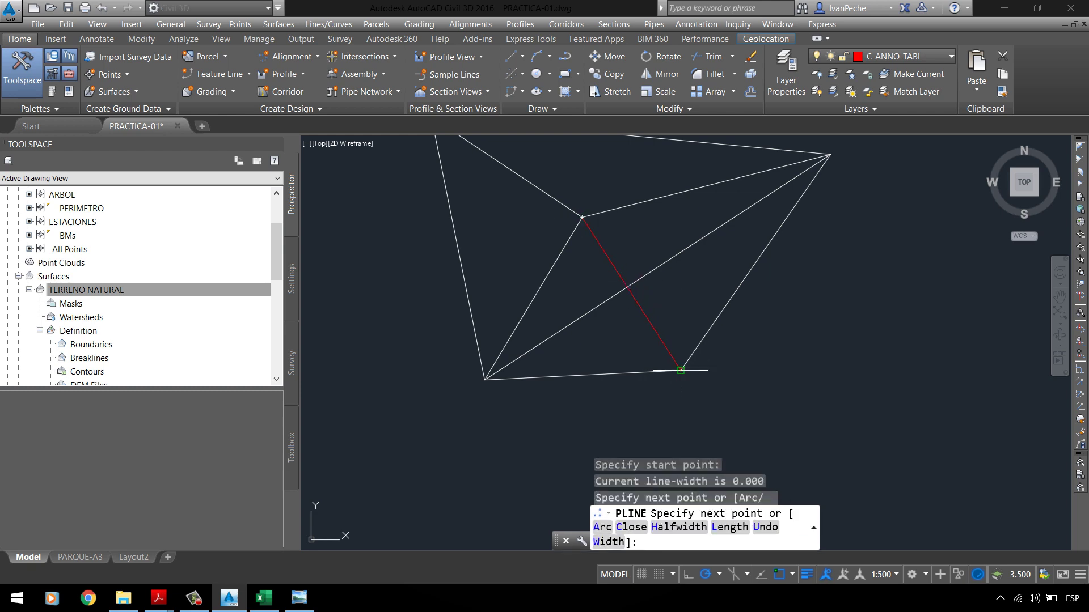
key(Return)
Step: Select objects around the new red line and begin a selection window around the surface
click(681, 255)
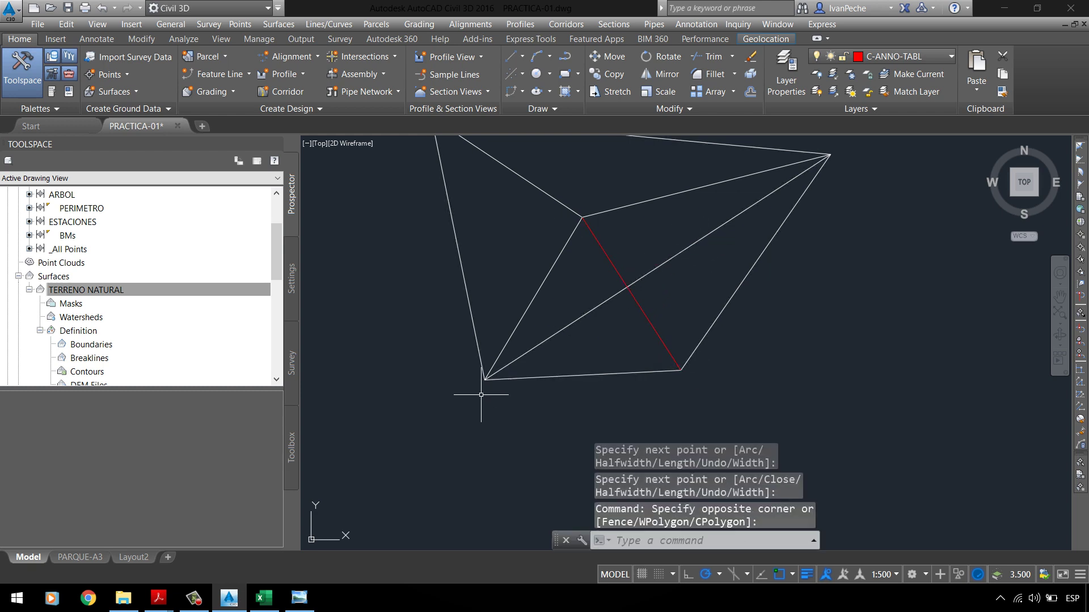
click(372, 287)
click(511, 401)
mouse_move(451, 400)
mouse_down()
mouse_move(495, 355)
mouse_move(824, 158)
mouse_move(457, 397)
mouse_move(449, 414)
mouse_up()
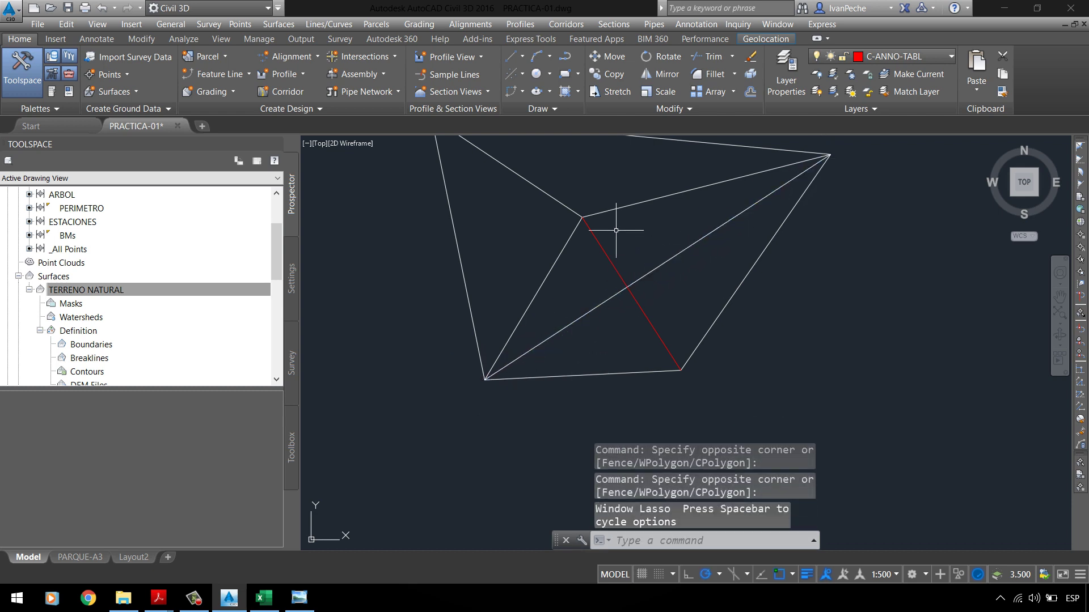
drag(568, 202, 686, 375)
scroll(634, 250, down, 5)
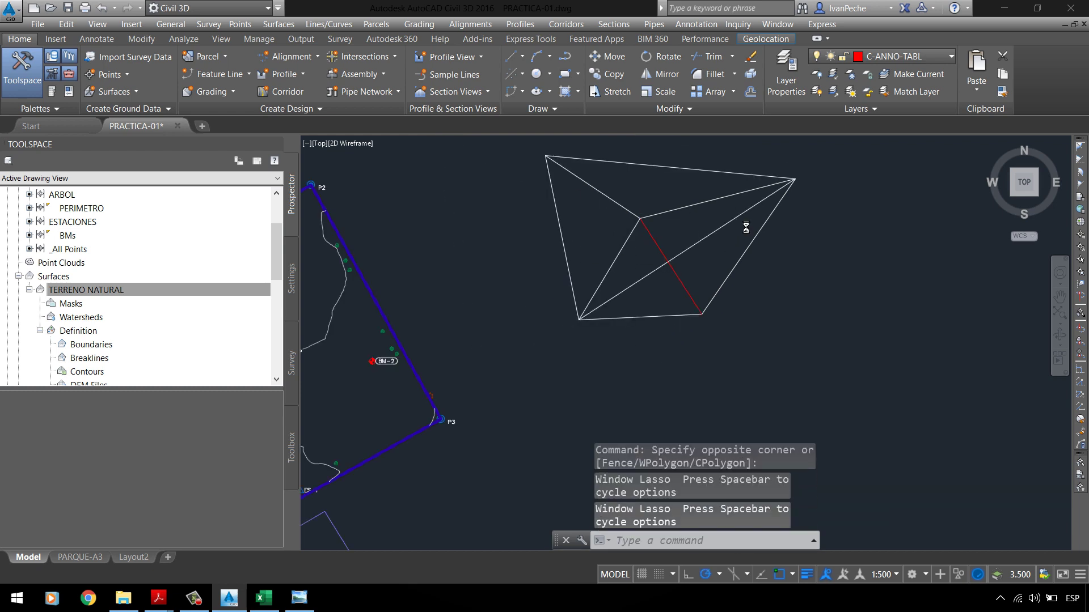
scroll(627, 214, up, 4)
click(570, 235)
Step: Turn on Triangles in the TERRENO NATURAL surface style's display settings and confirm
click(554, 219)
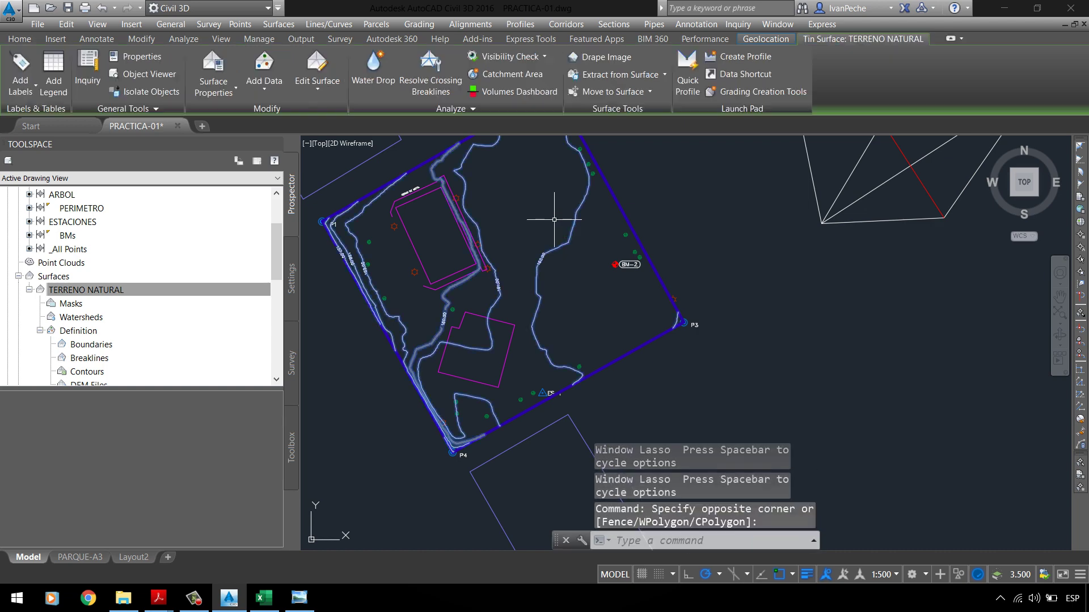
right_click(592, 323)
click(623, 498)
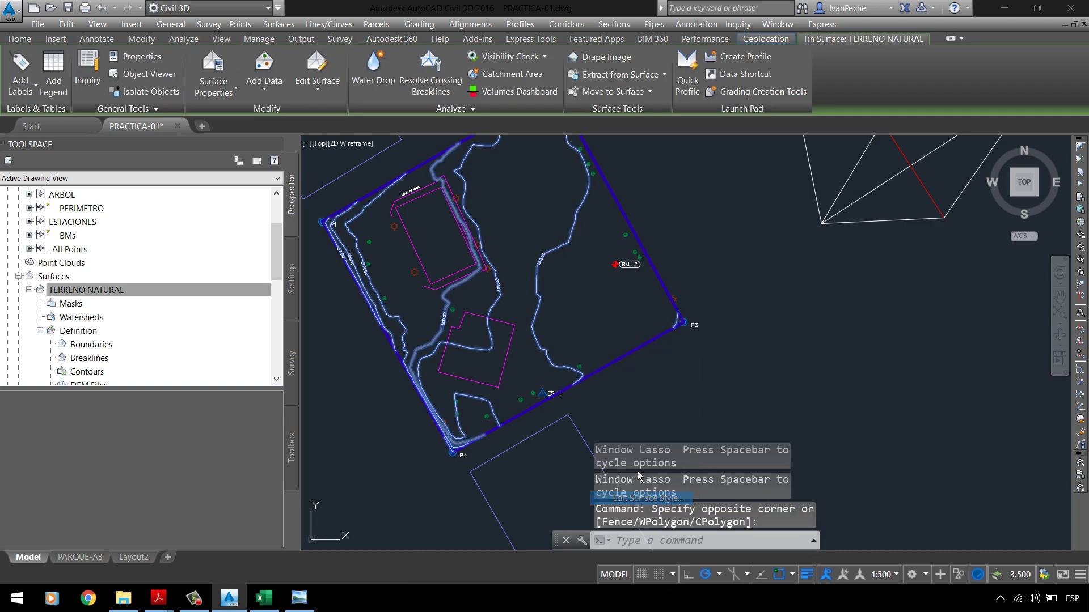
click(412, 196)
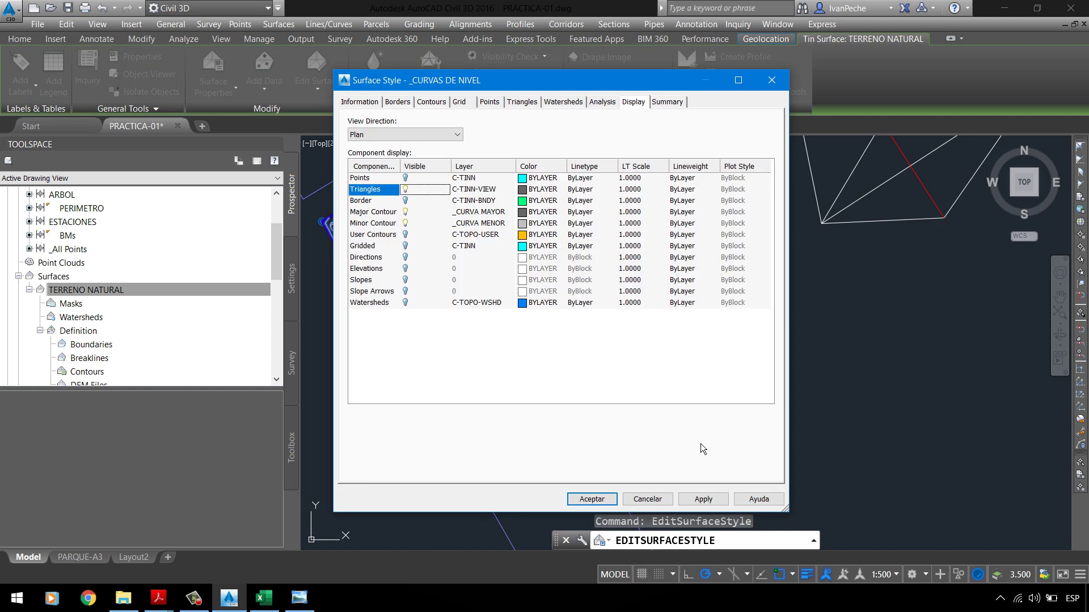
click(591, 499)
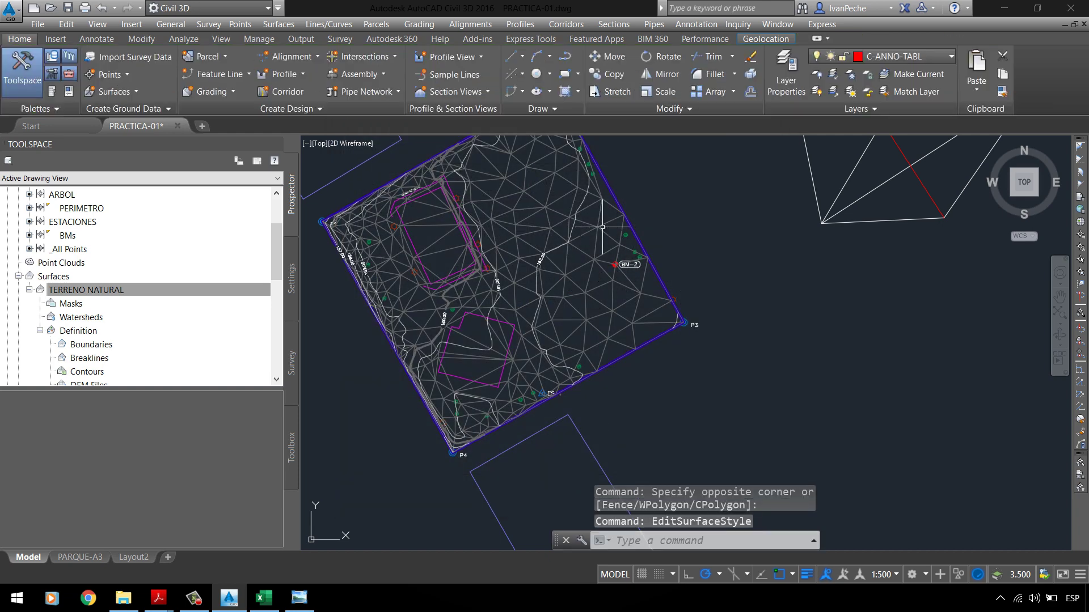
Step: Reselect the TERRENO NATURAL surface and bring up its Edit Surface options
scroll(543, 223, up, 2)
scroll(486, 317, down, 4)
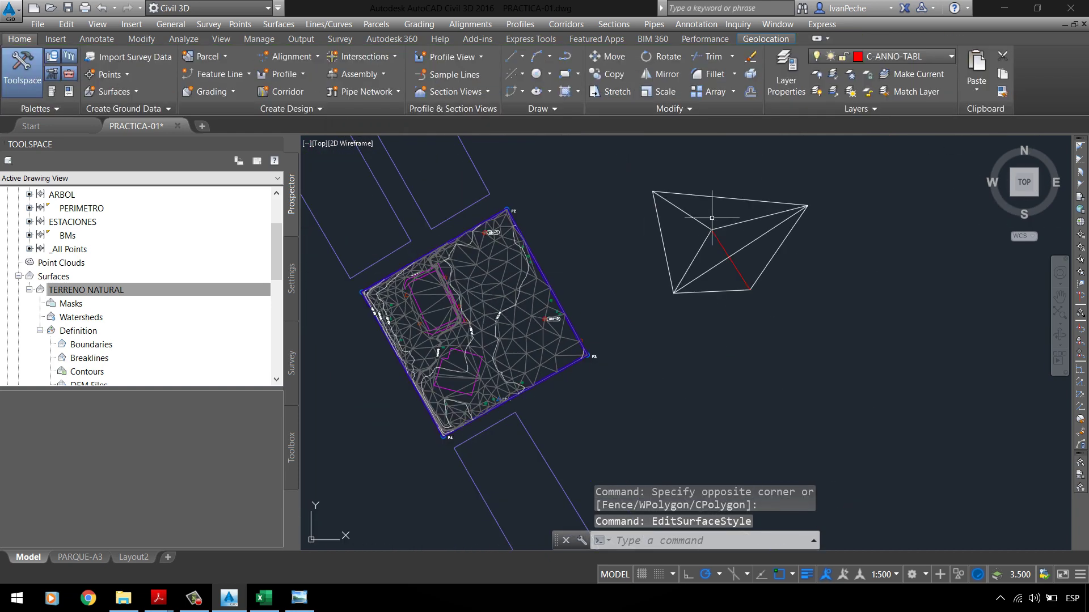
scroll(711, 218, up, 3)
scroll(732, 250, down, 3)
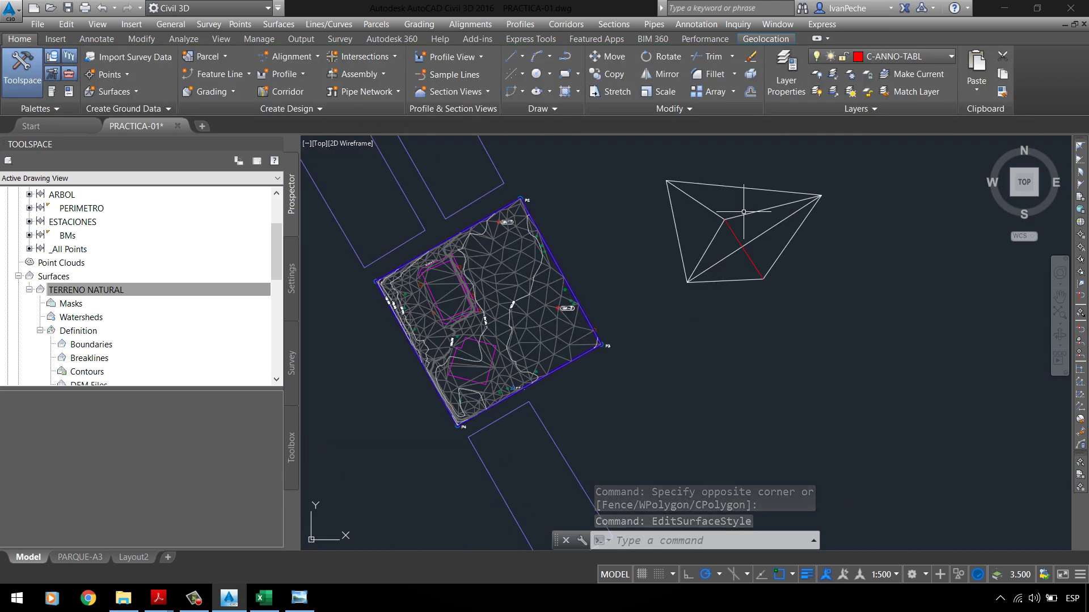
scroll(734, 216, up, 4)
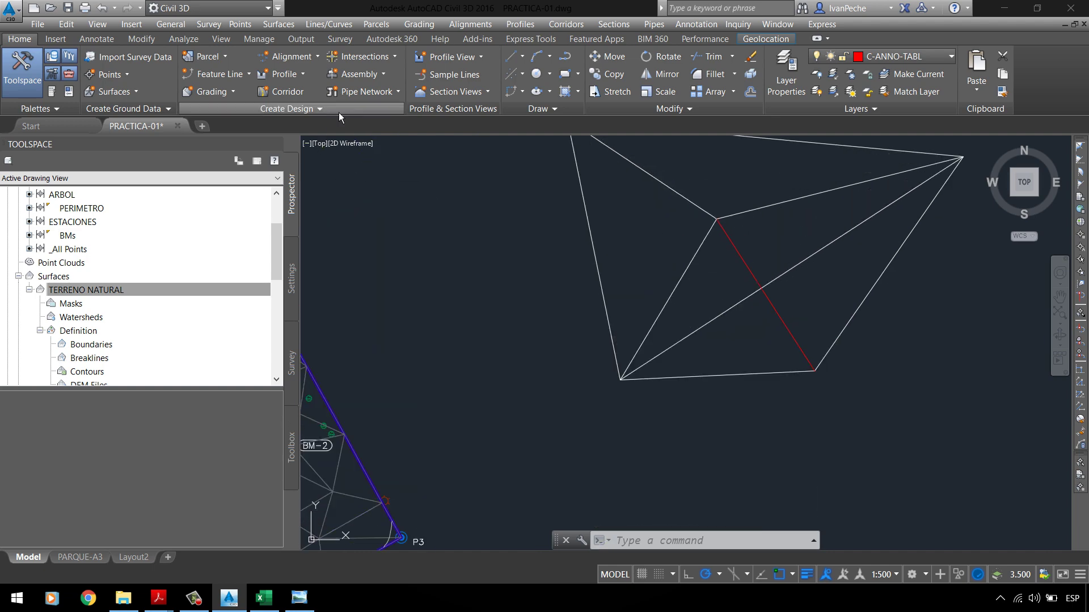
scroll(492, 285, down, 2)
click(358, 341)
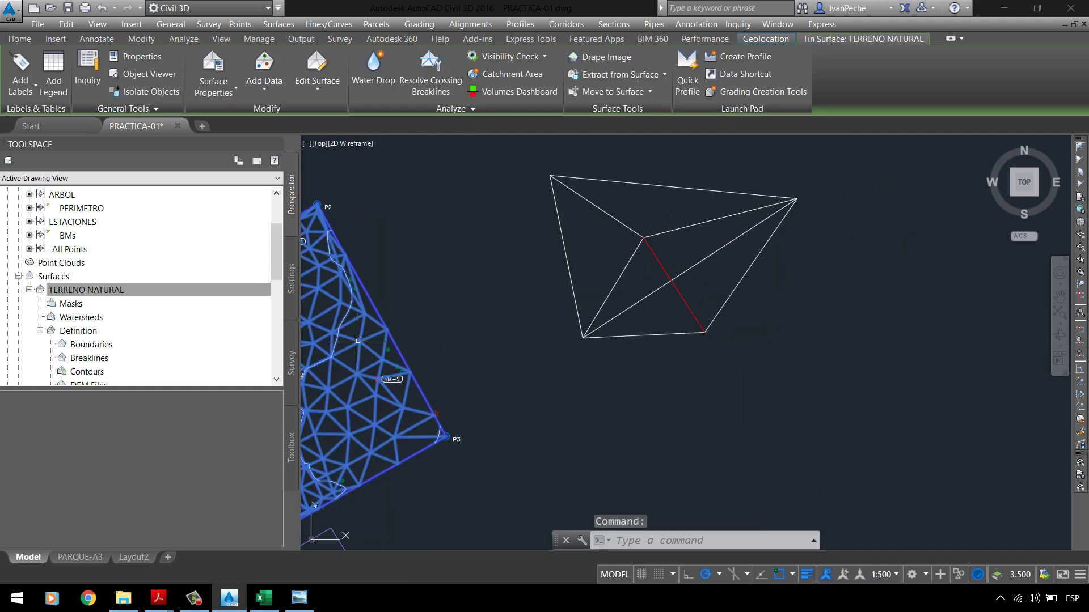
click(327, 93)
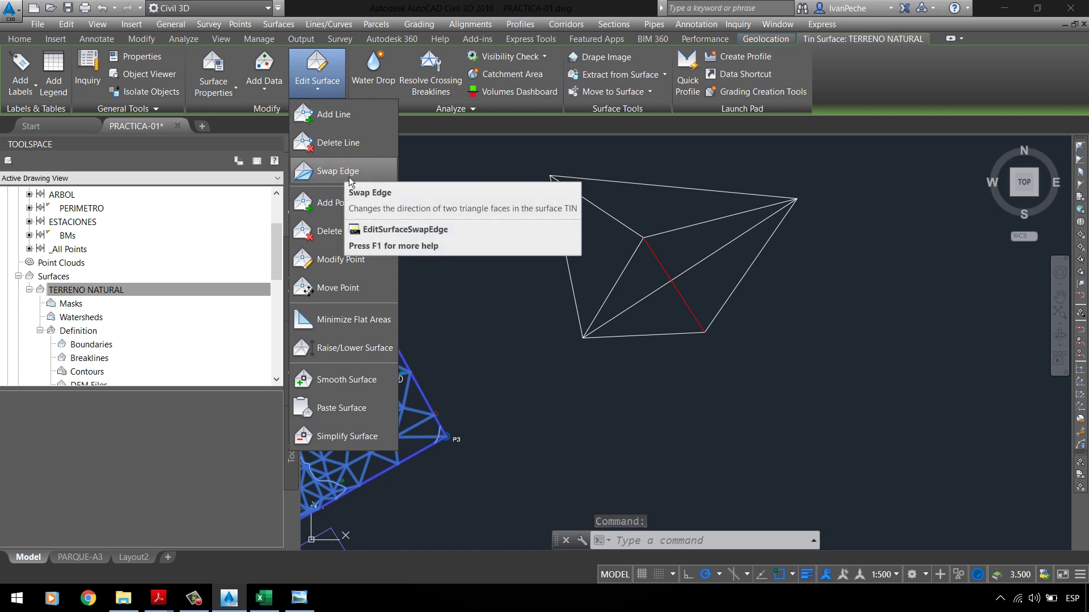
Step: Select the TERRENO NATURAL surface, run Swap Edge on one triangle edge, then clear the selection
scroll(544, 283, down, 2)
scroll(567, 269, down, 2)
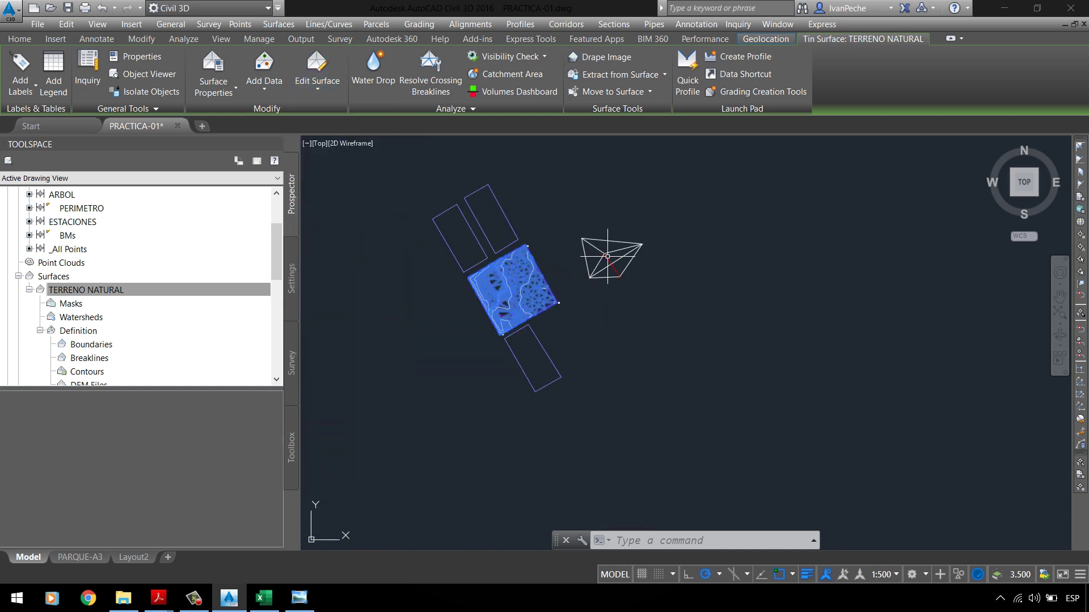
scroll(505, 215, up, 6)
key(Escape)
scroll(506, 215, down, 2)
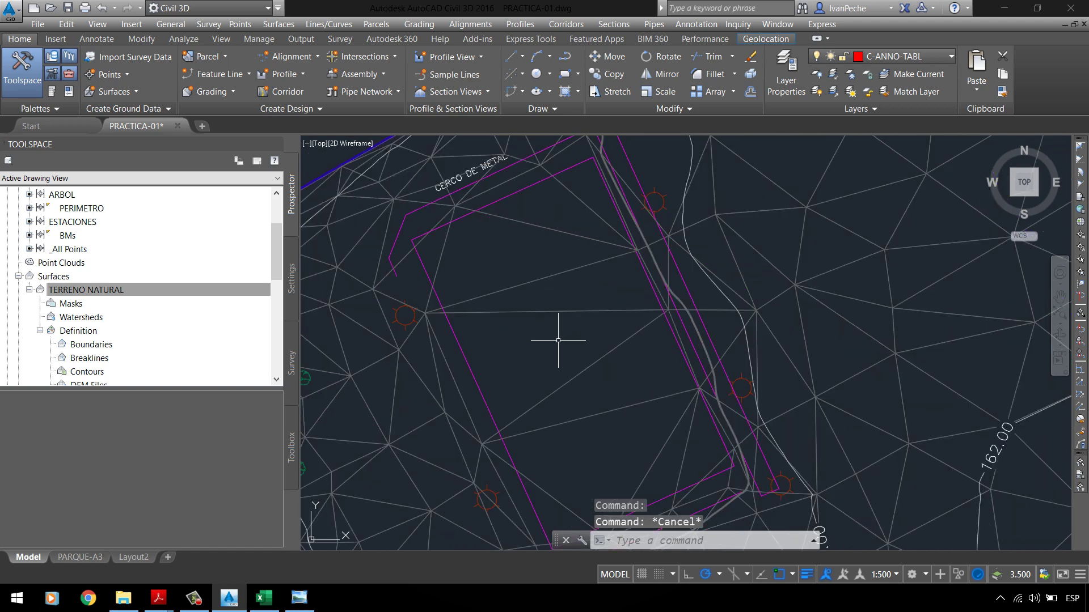
scroll(559, 303, down, 2)
scroll(505, 357, up, 5)
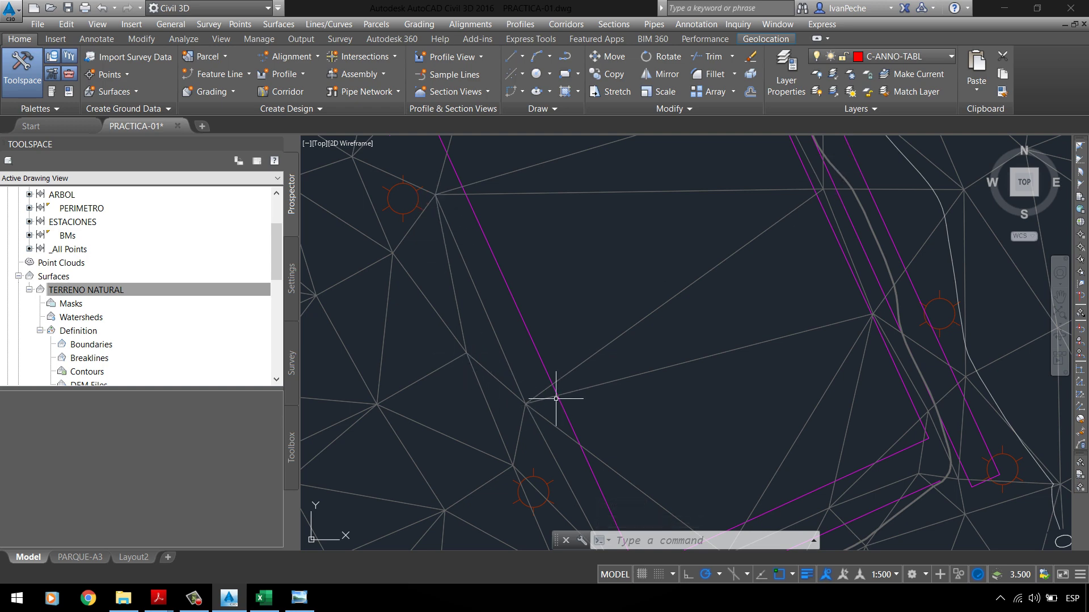
click(483, 283)
click(475, 309)
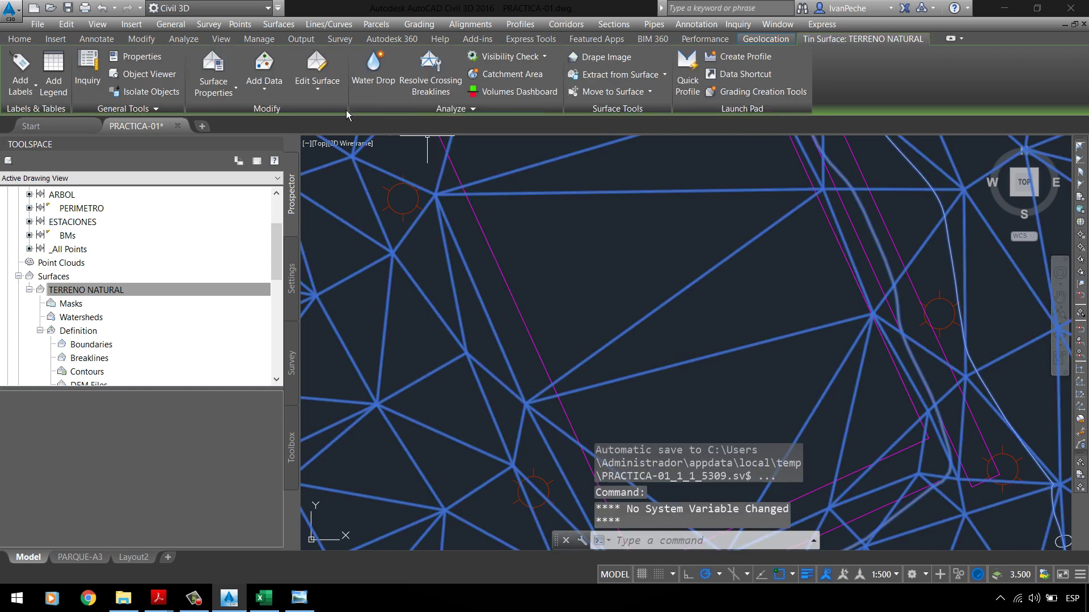
click(335, 93)
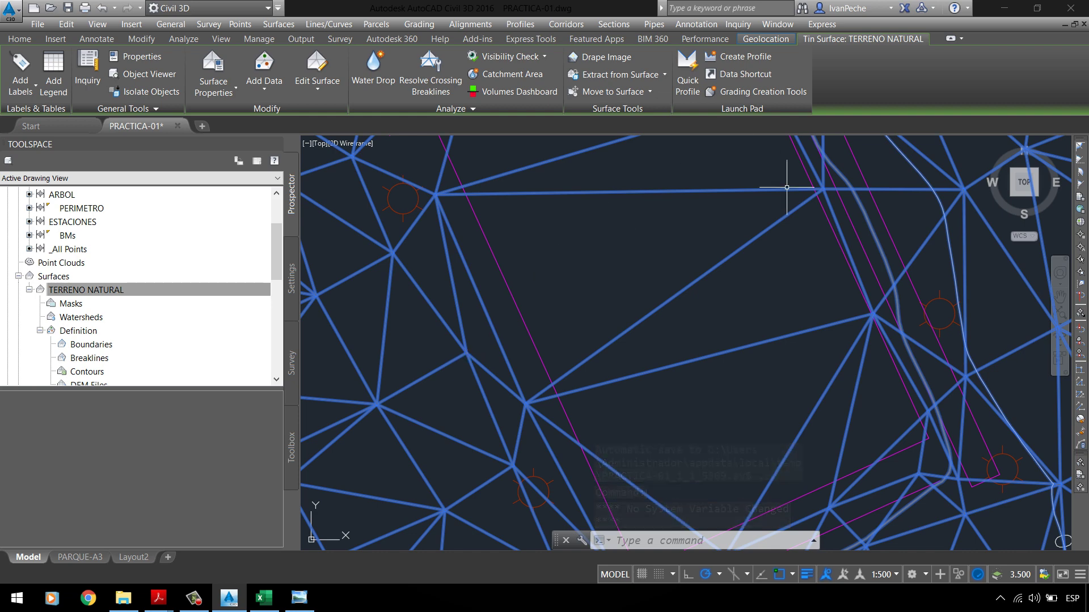
click(328, 99)
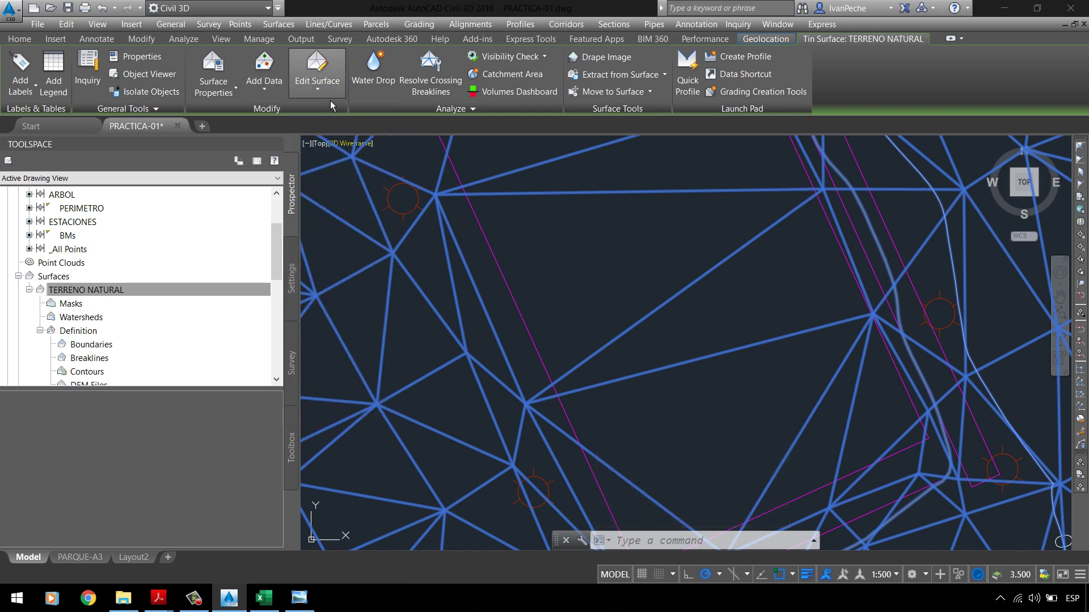
click(329, 98)
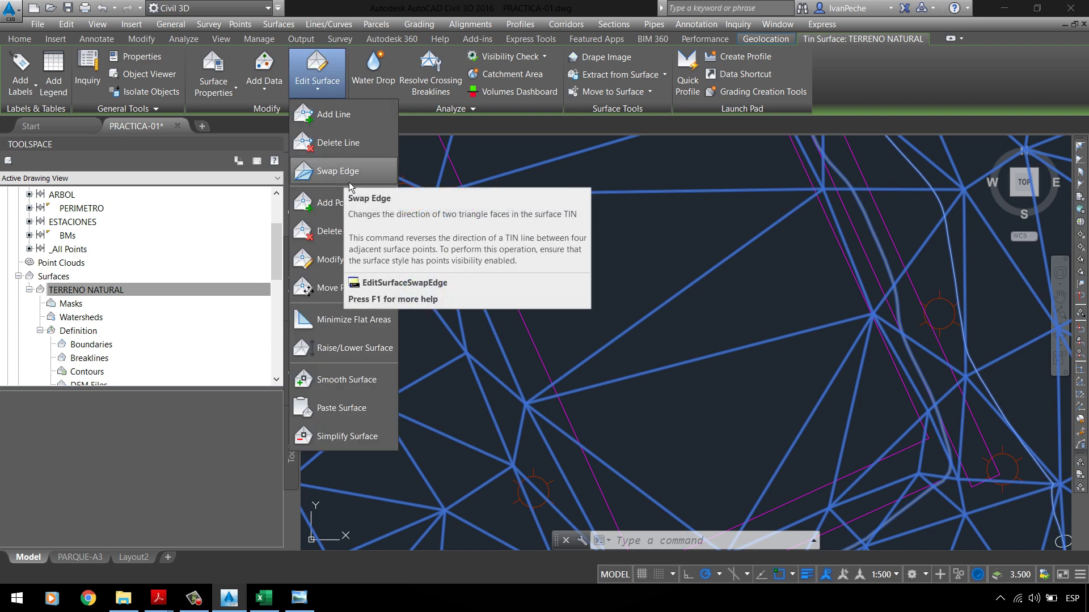
click(349, 176)
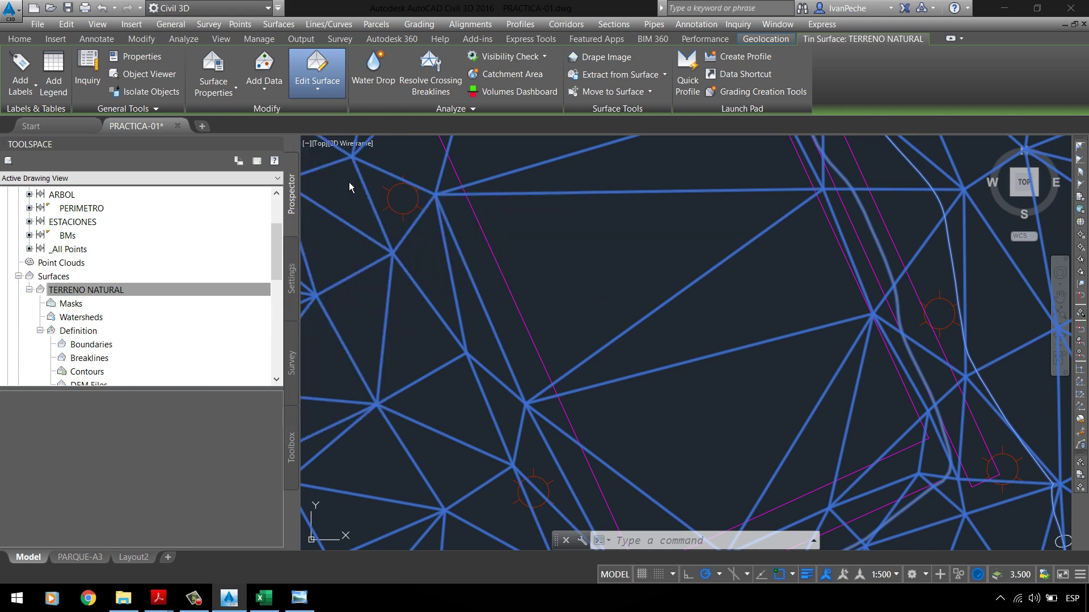
click(499, 347)
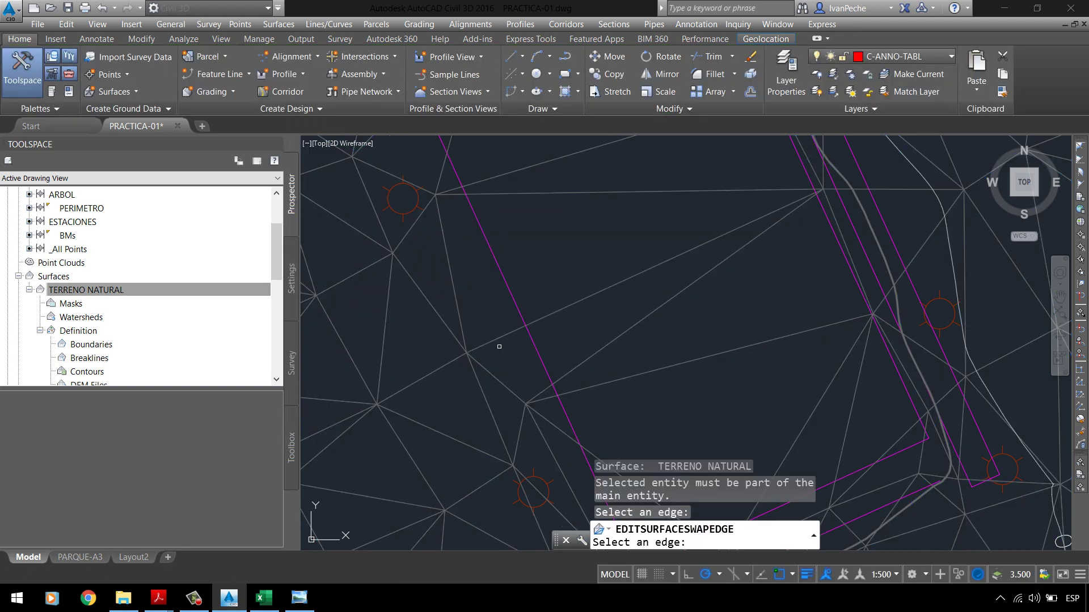
key(Return)
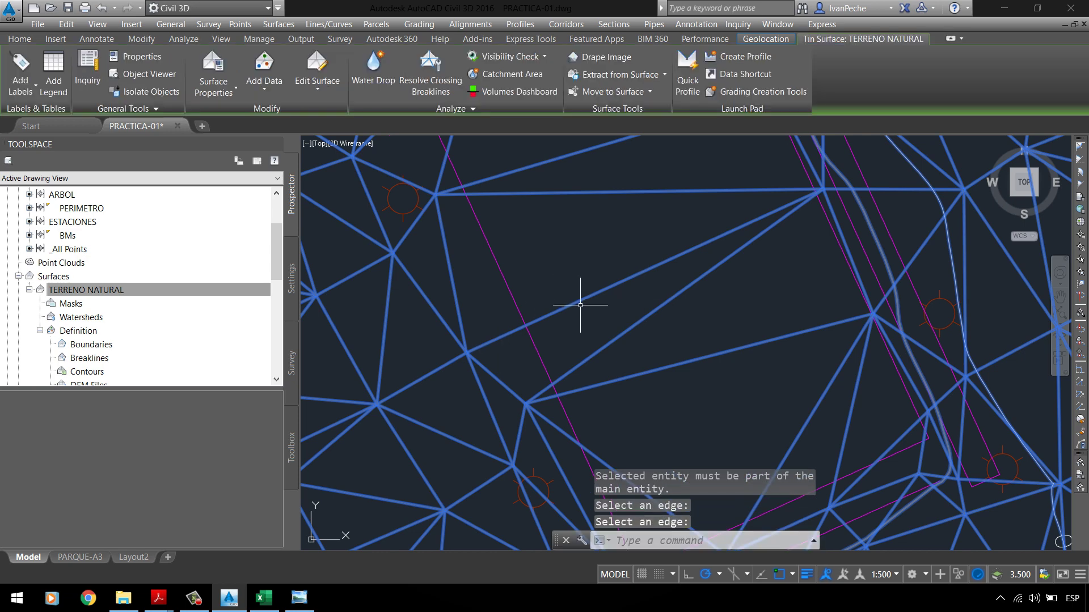
key(Escape)
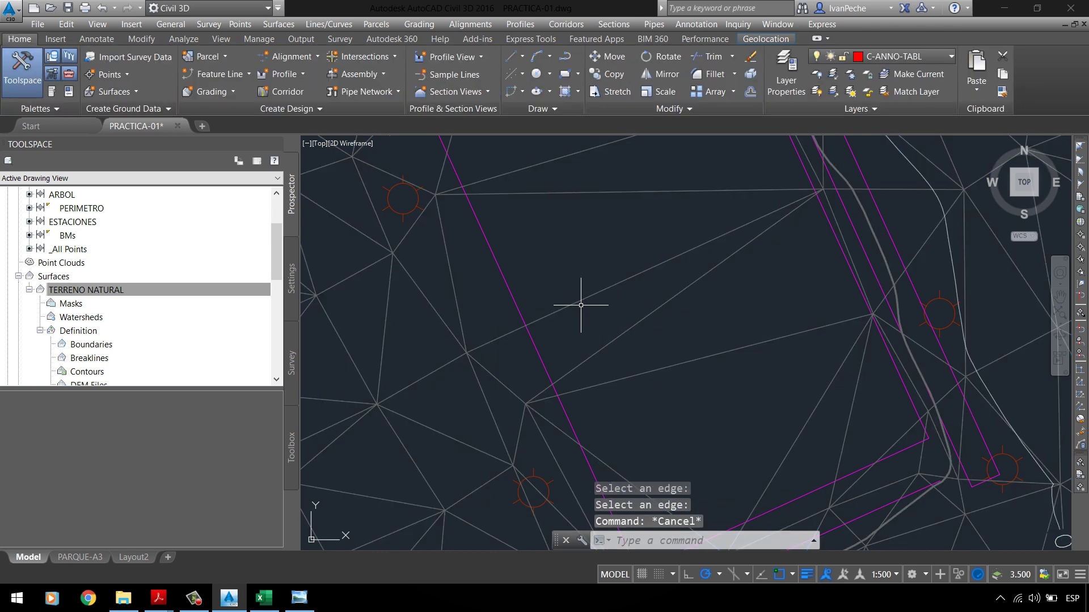
Step: Reselect the surface and pick another triangle edge with Swap Edge, then end the prompt
click(612, 288)
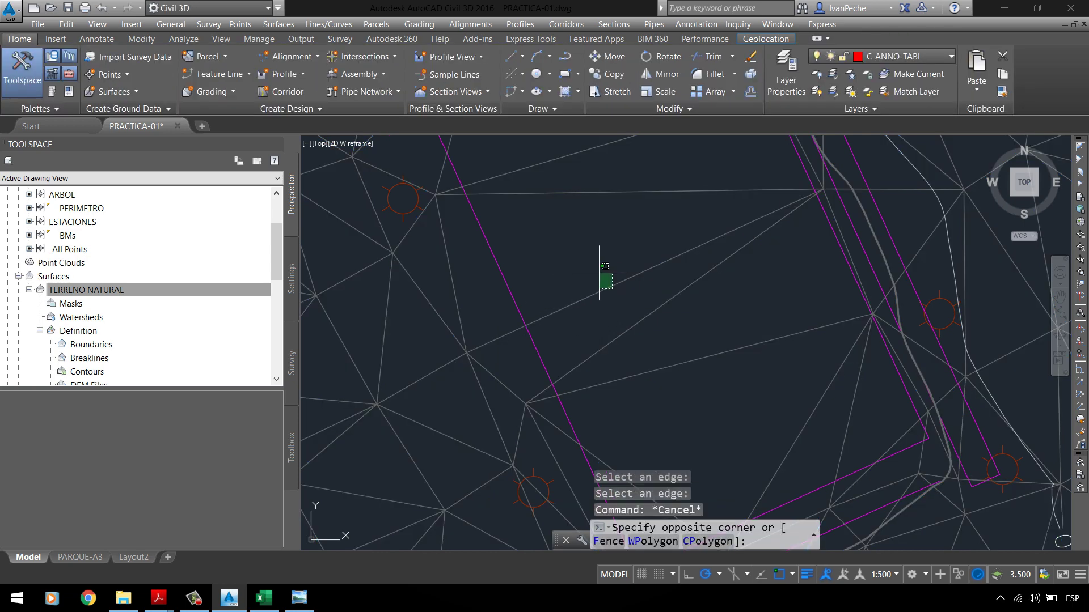
click(583, 263)
click(339, 93)
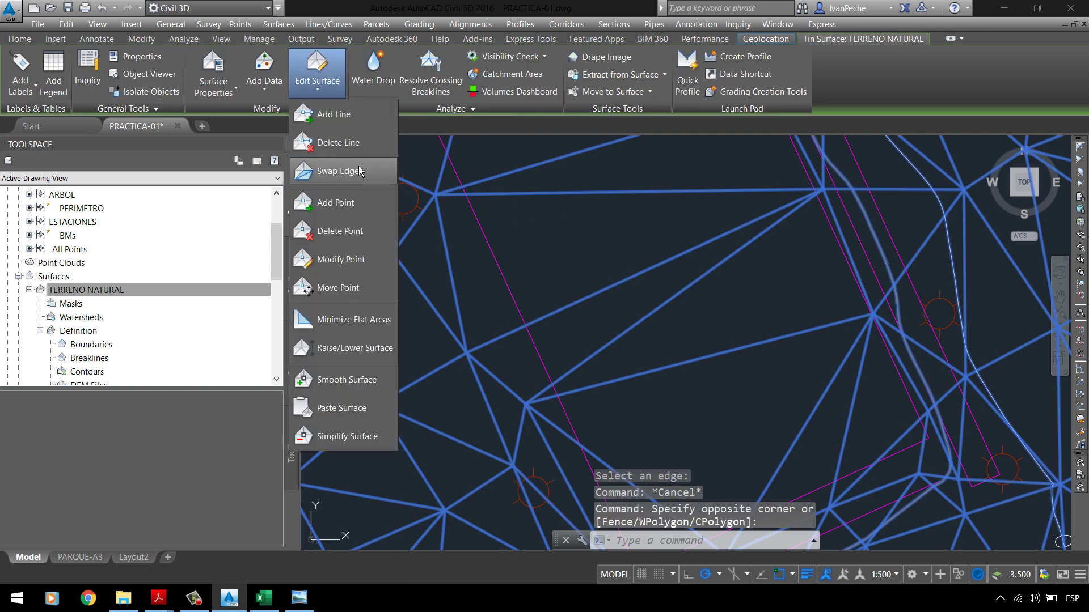
click(335, 171)
click(607, 299)
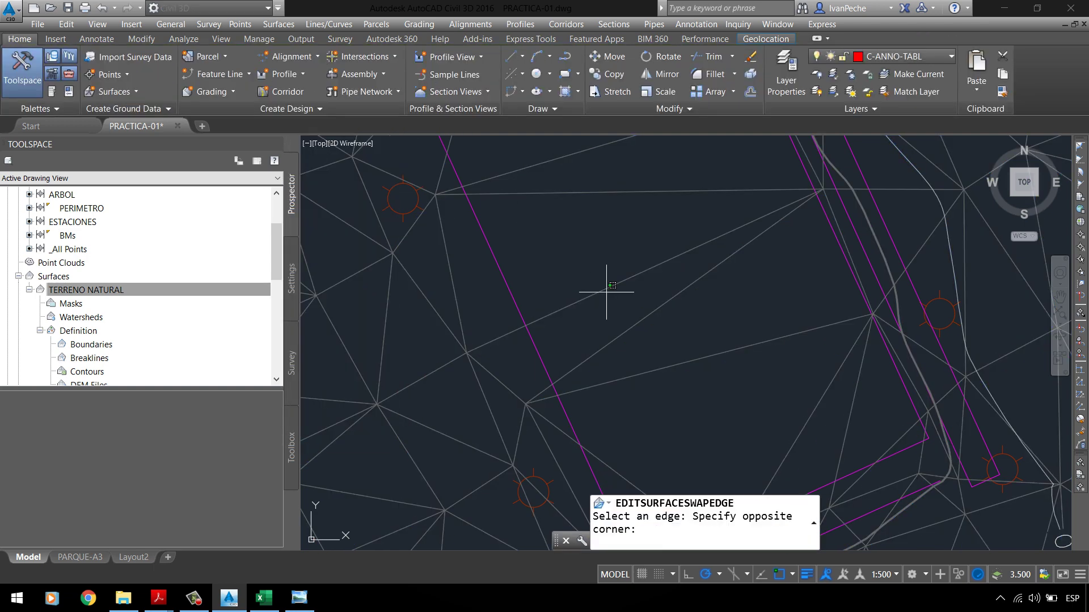
click(594, 273)
scroll(595, 273, down, 3)
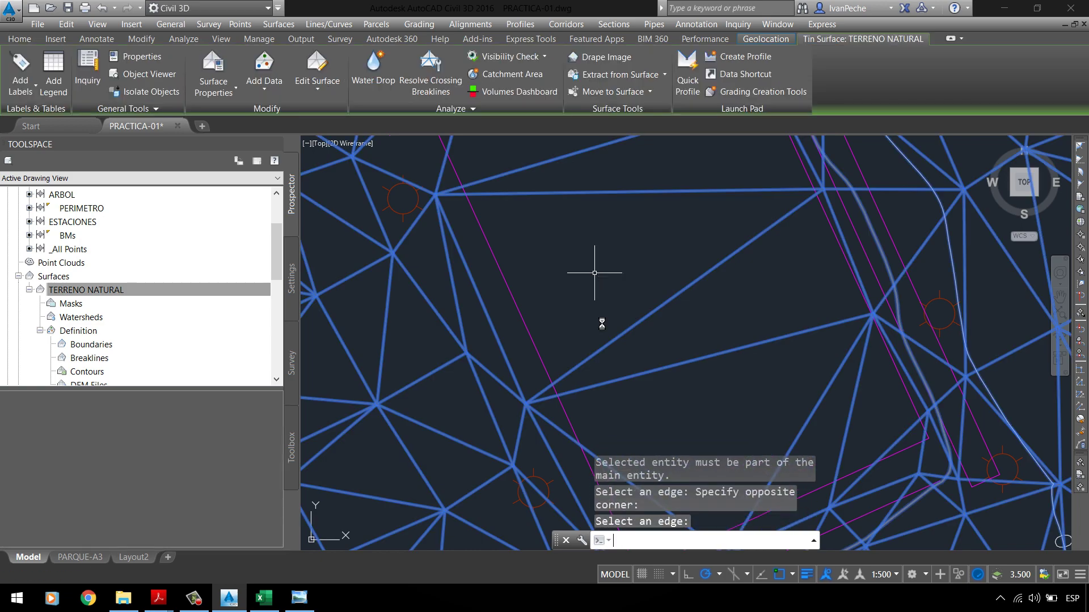
key(Escape)
scroll(536, 225, up, 2)
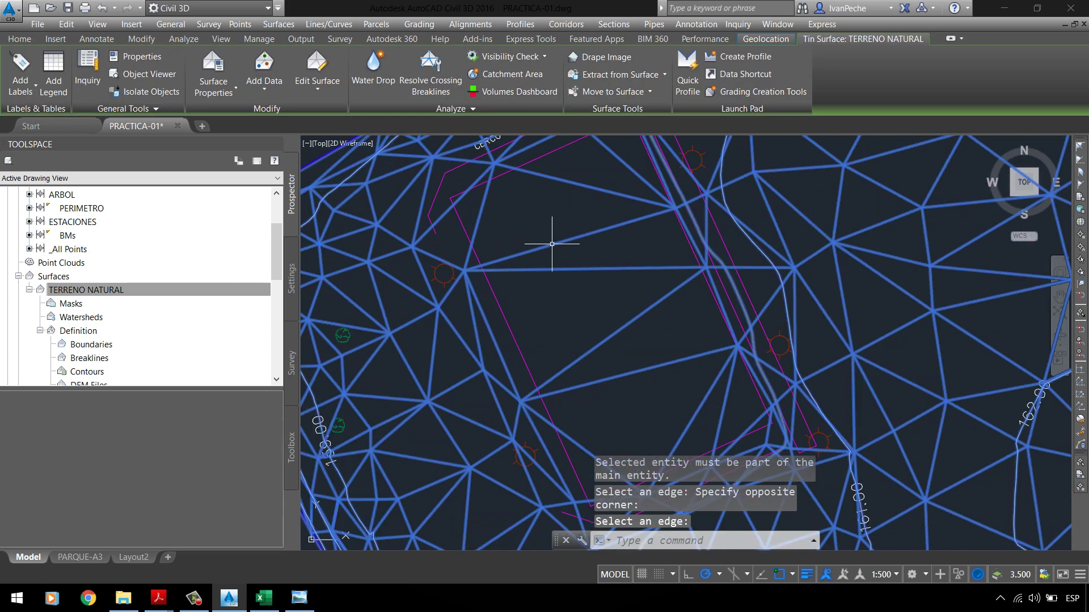
scroll(528, 255, down, 3)
scroll(499, 232, up, 3)
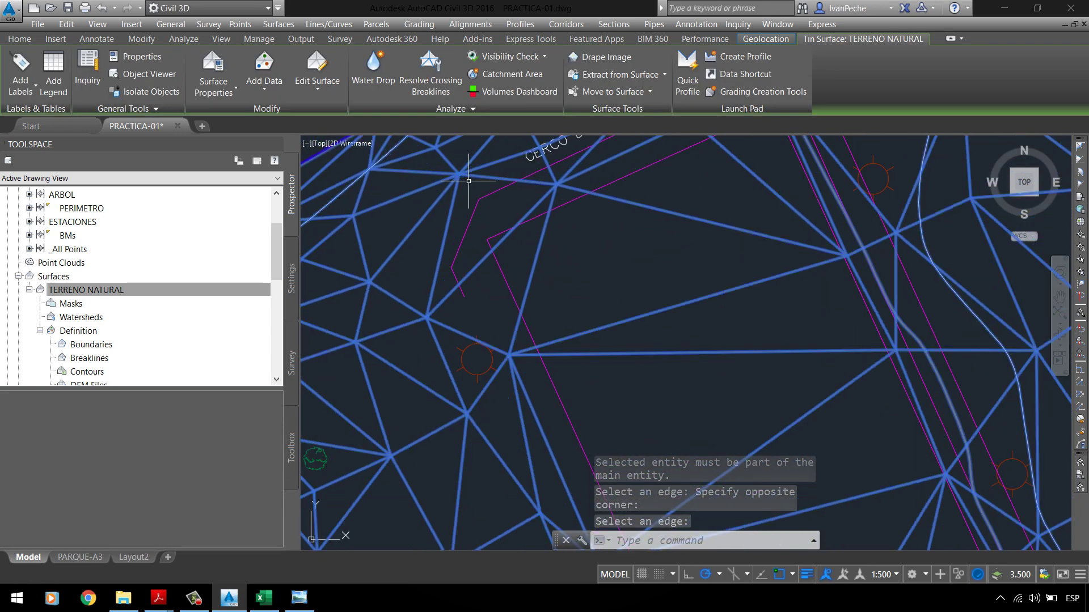
scroll(466, 204, up, 2)
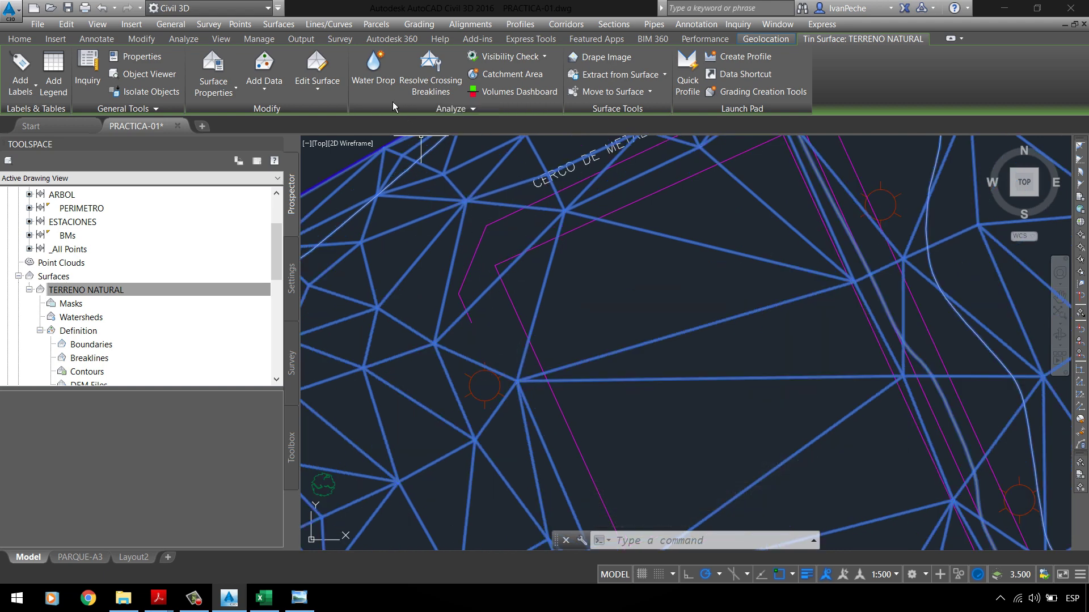
Step: Start Swap Edge again, pick two edges near the fence corner, then cancel
click(317, 79)
click(340, 173)
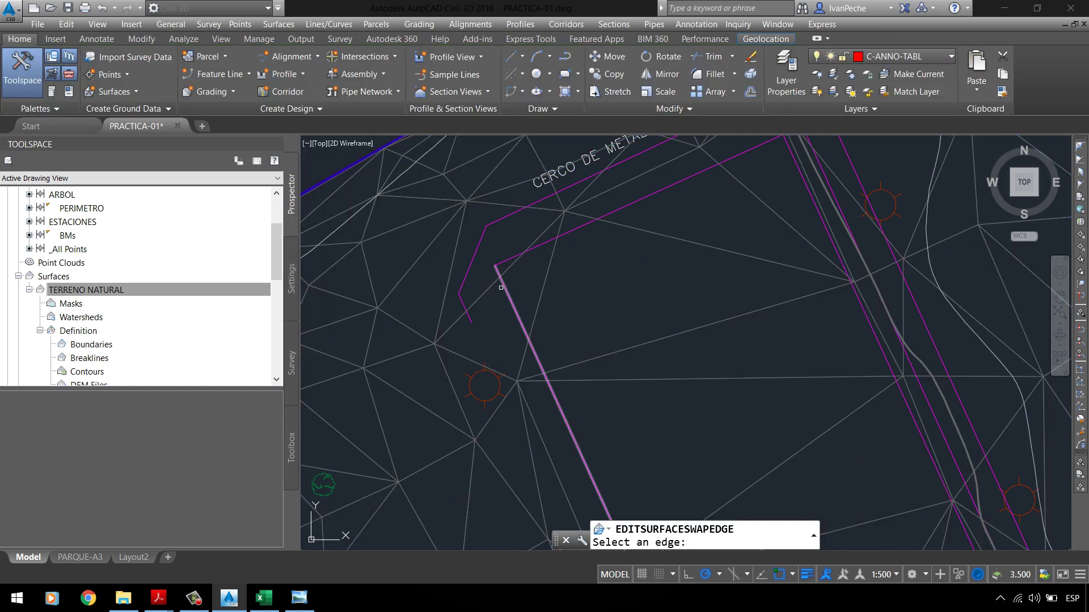
click(499, 284)
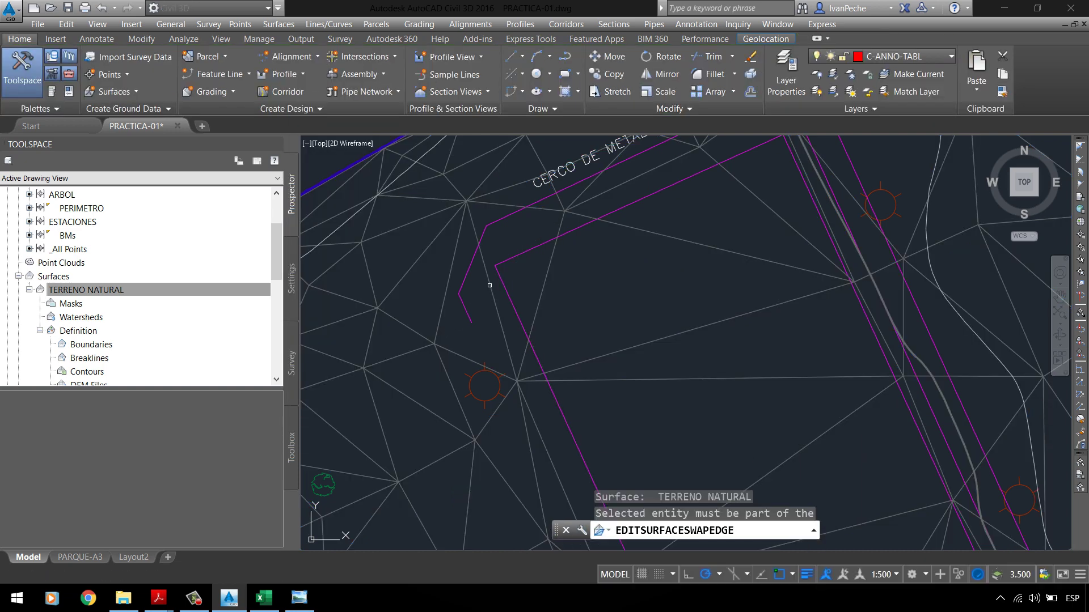
click(520, 272)
key(Escape)
key(Escape)
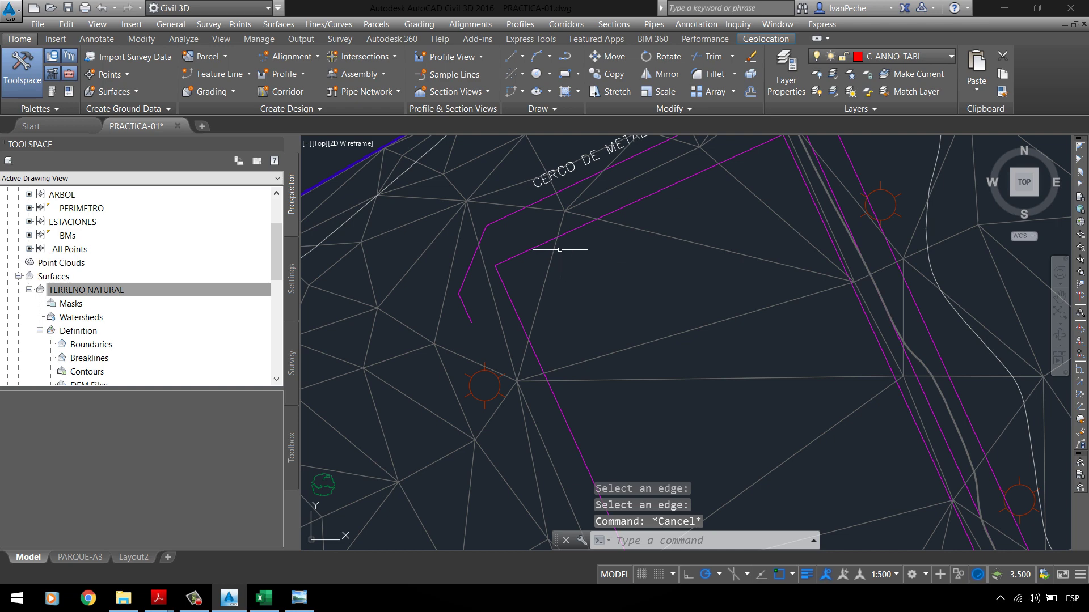
scroll(121, 305, down, 3)
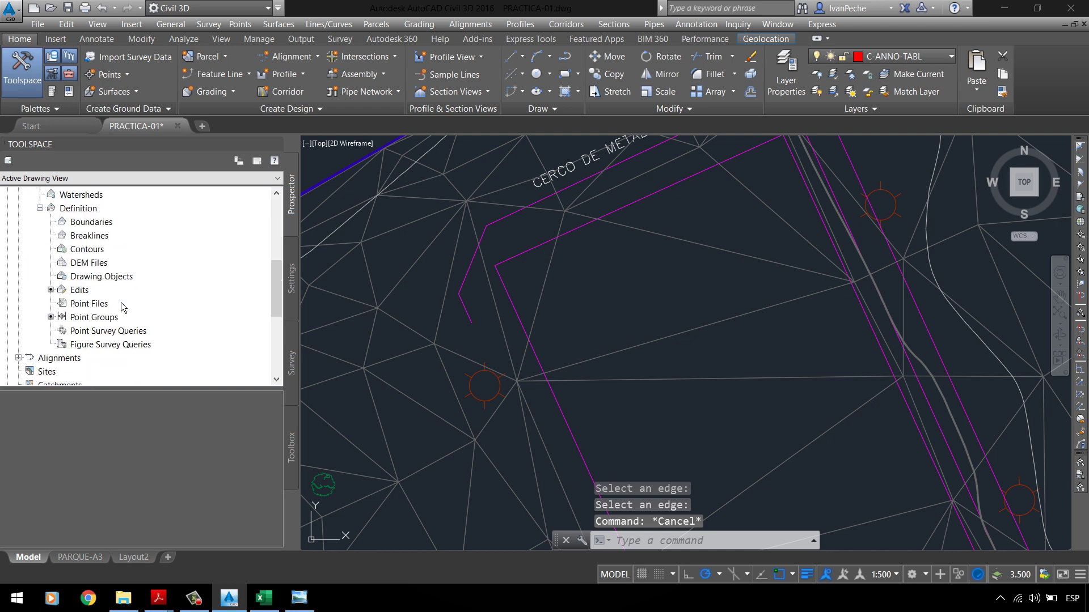
Step: Show TERRENO NATURAL's Edits list and delete the first Swap Edge edit
scroll(121, 306, up, 3)
scroll(122, 307, down, 2)
click(91, 332)
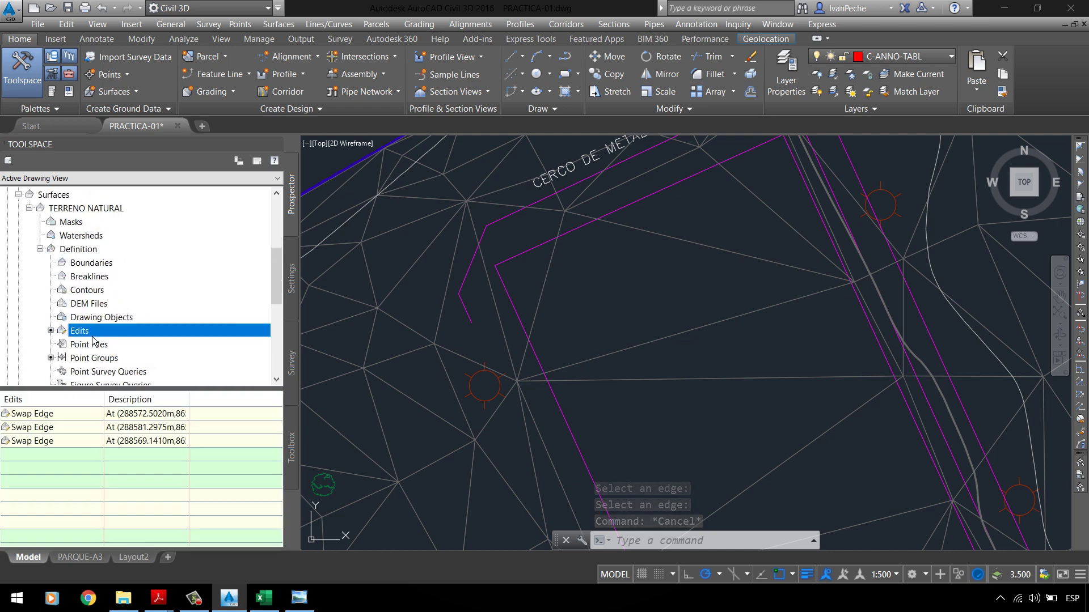
click(56, 431)
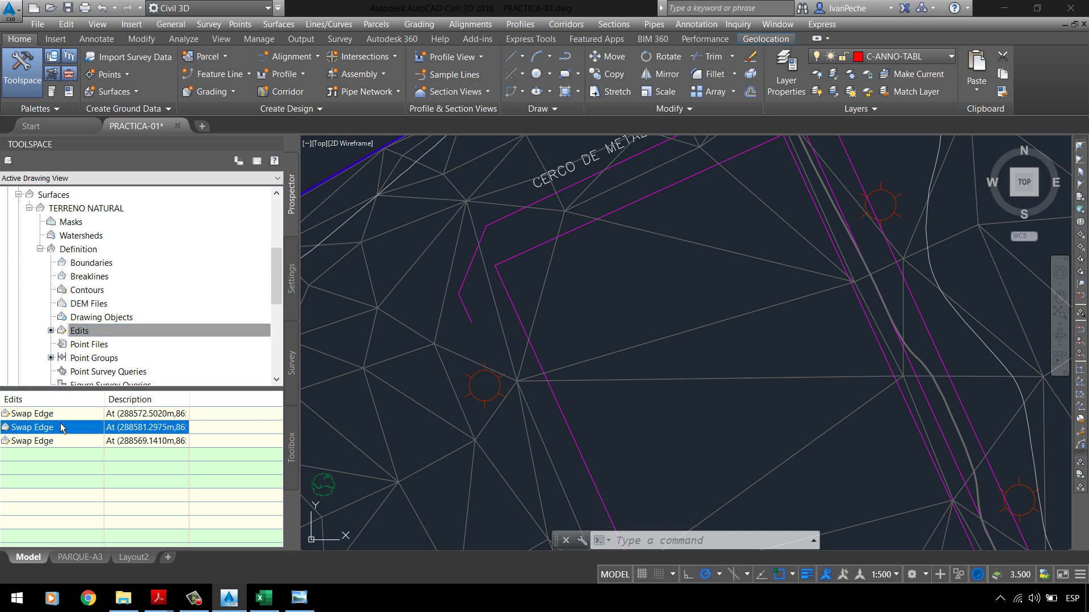
key(Up)
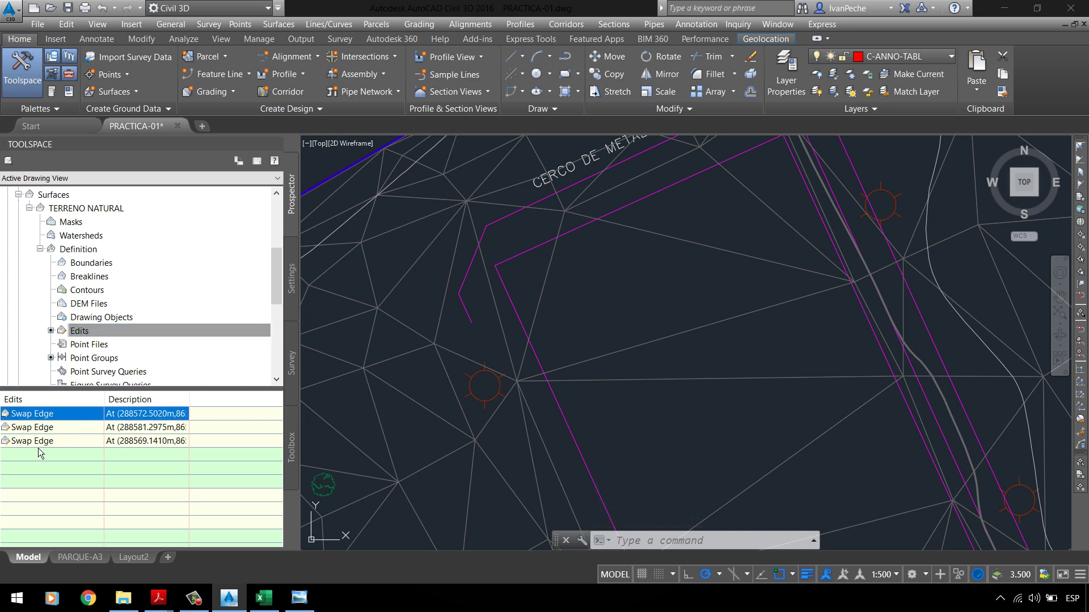
shift+click(39, 446)
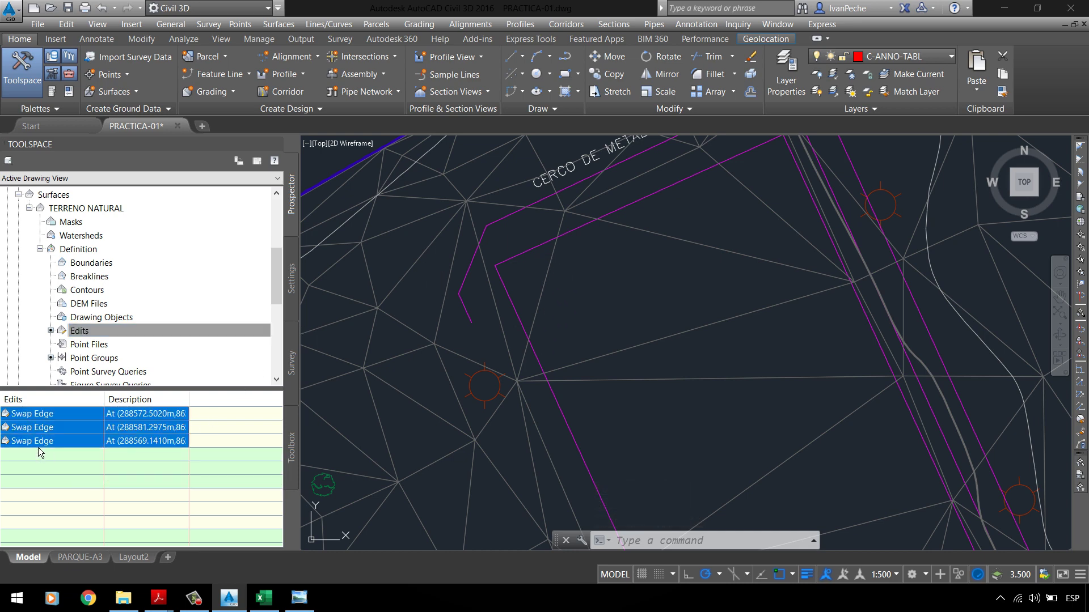
right_click(50, 414)
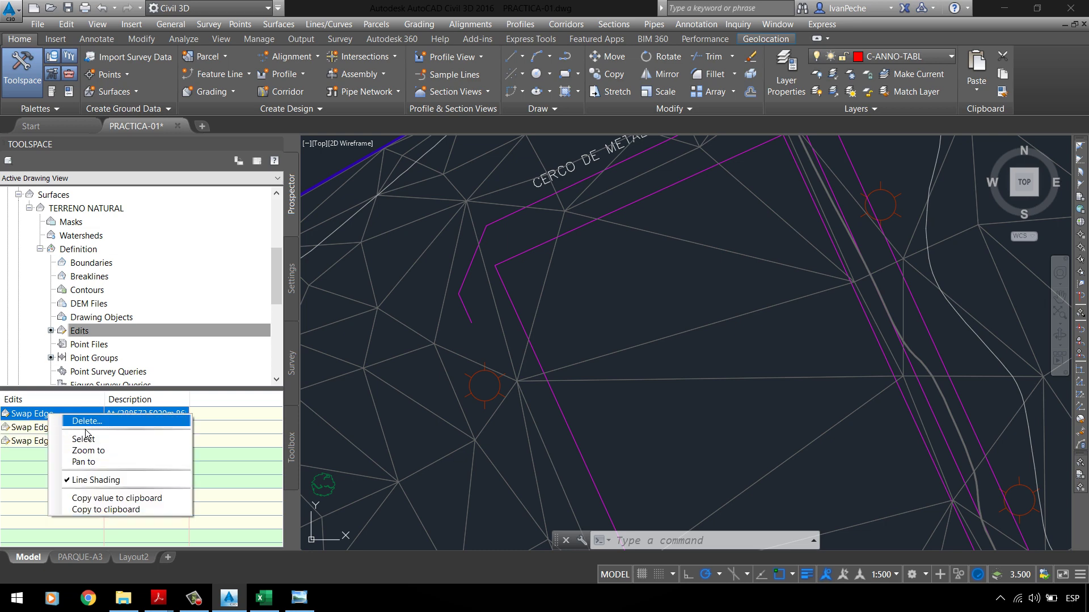
click(87, 423)
click(584, 330)
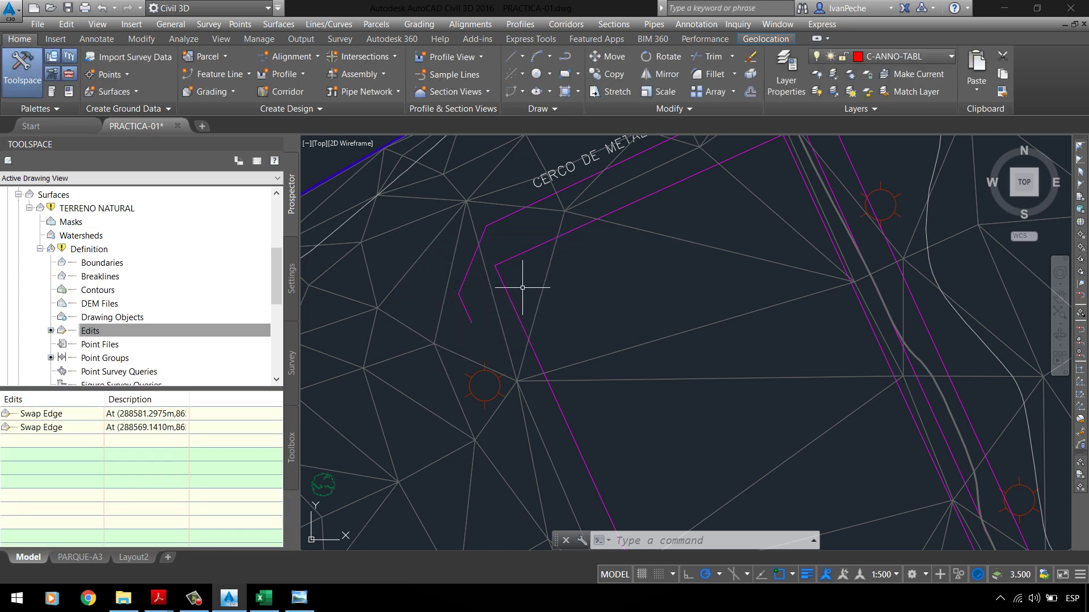
Step: Delete the remaining two Swap Edge edits from the surface definition
click(66, 417)
right_click(65, 417)
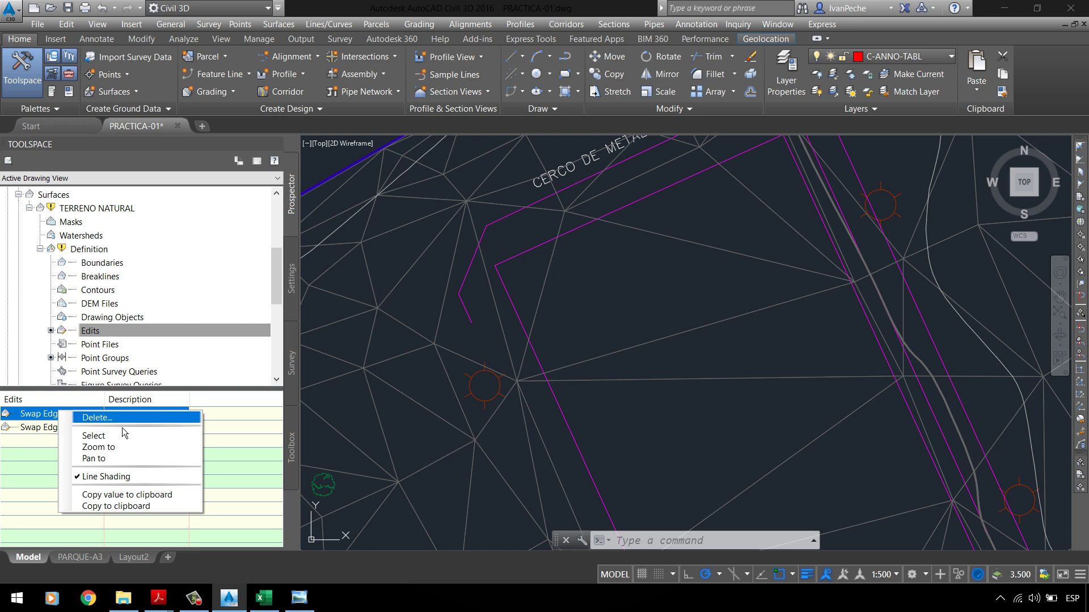
click(113, 418)
click(590, 330)
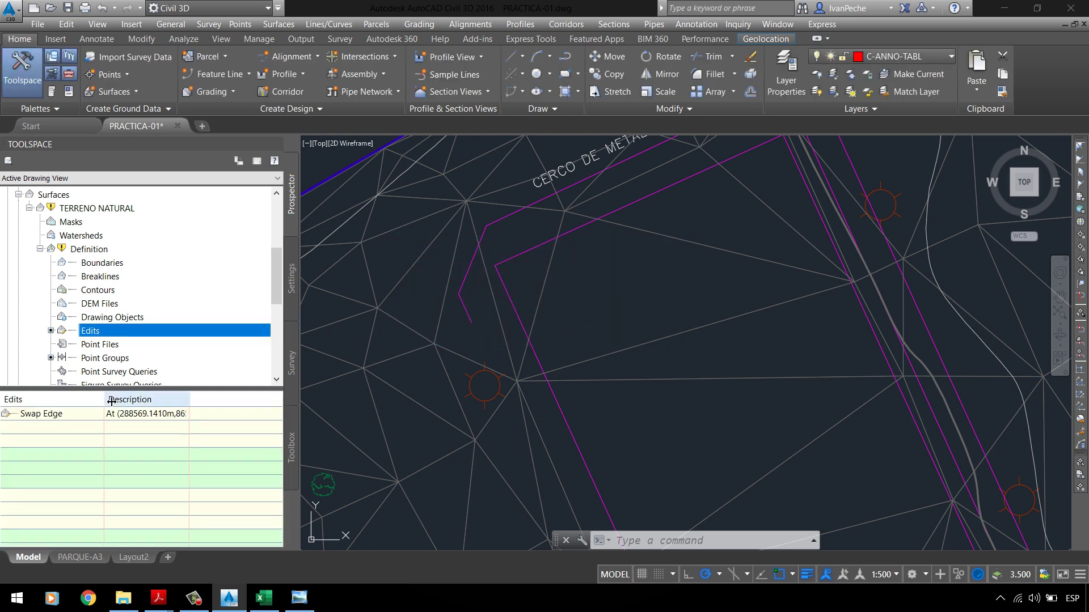
click(85, 418)
right_click(62, 418)
click(90, 423)
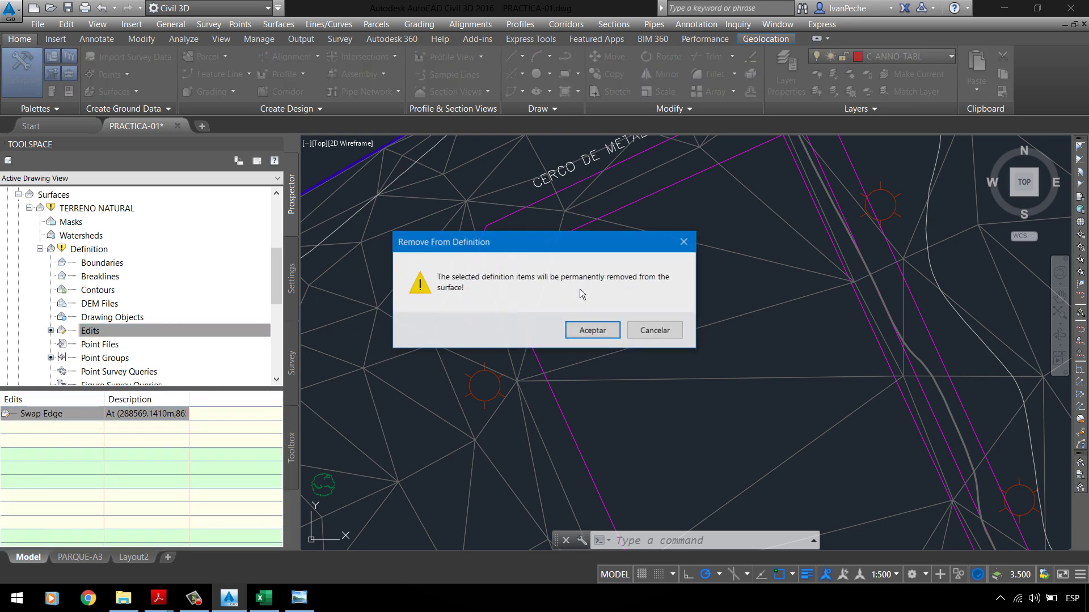
click(590, 328)
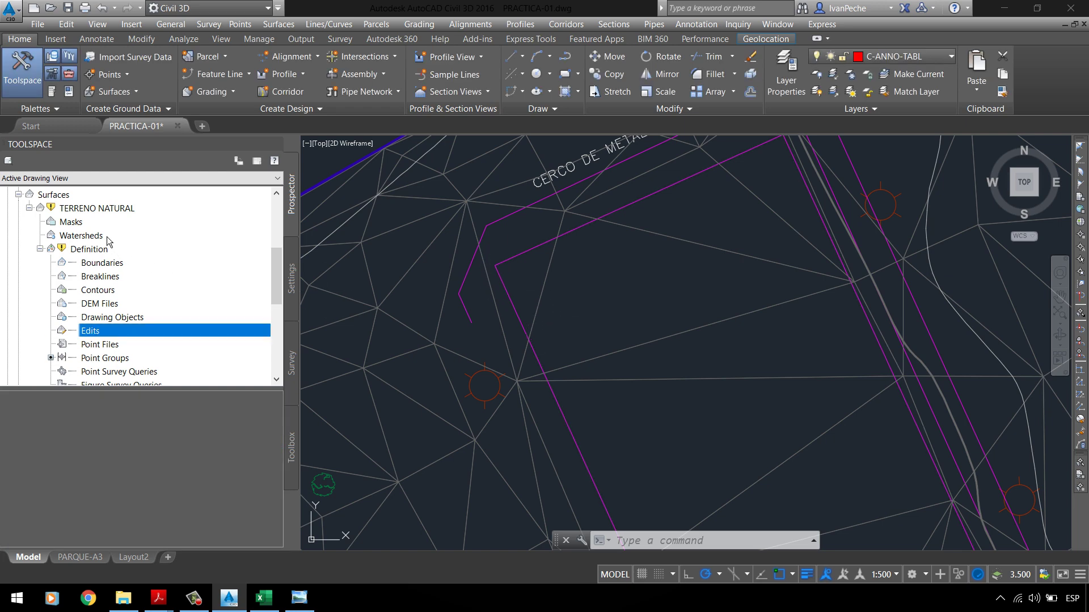
Step: Set TERRENO NATURAL to Rebuild - Automatic and show its Edits list again
click(71, 210)
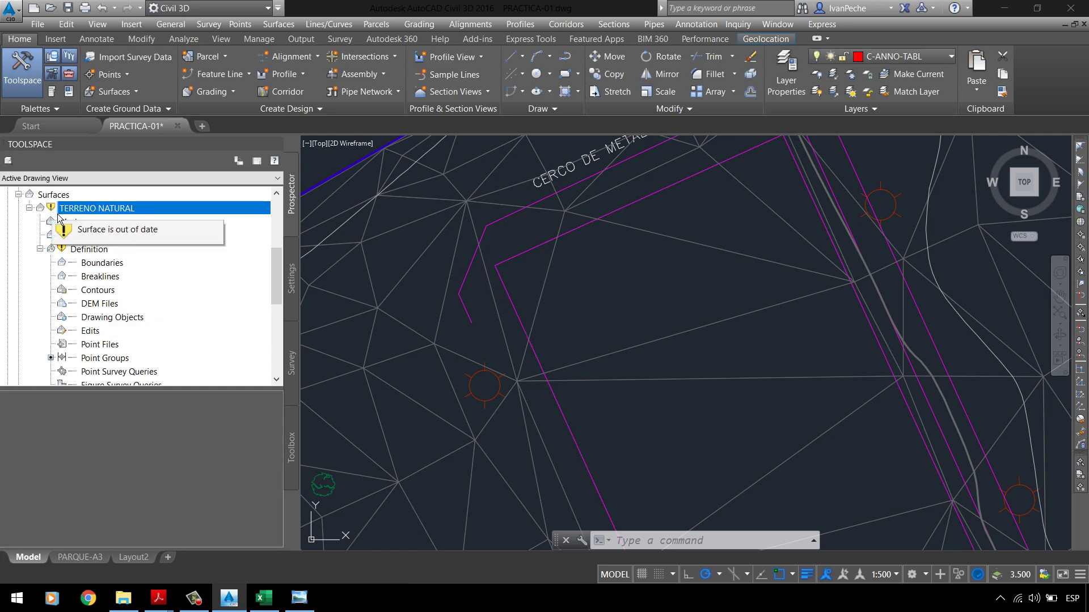
right_click(66, 208)
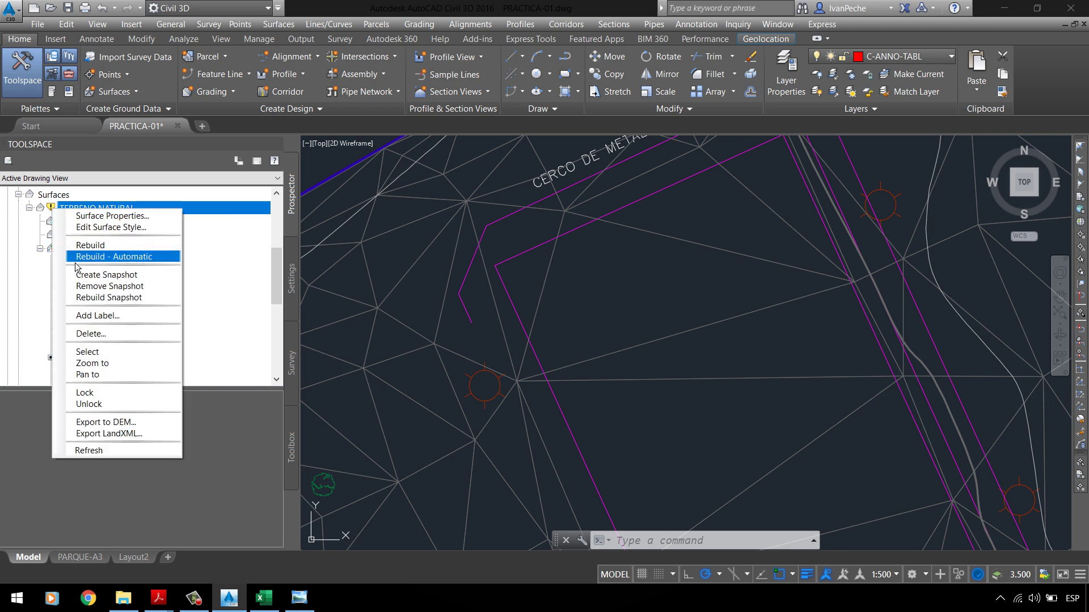
click(85, 257)
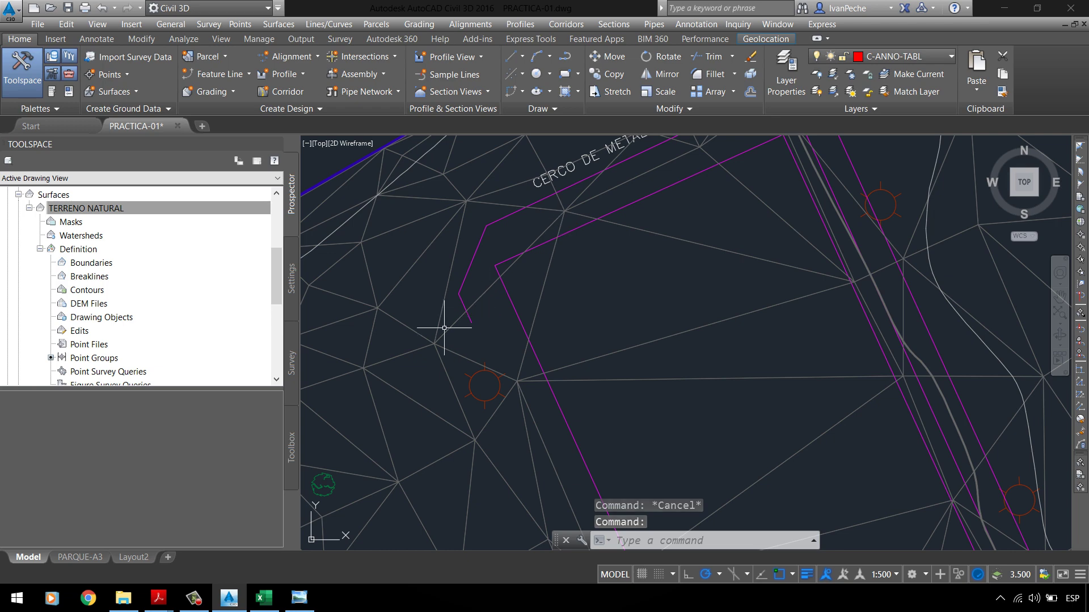
click(79, 334)
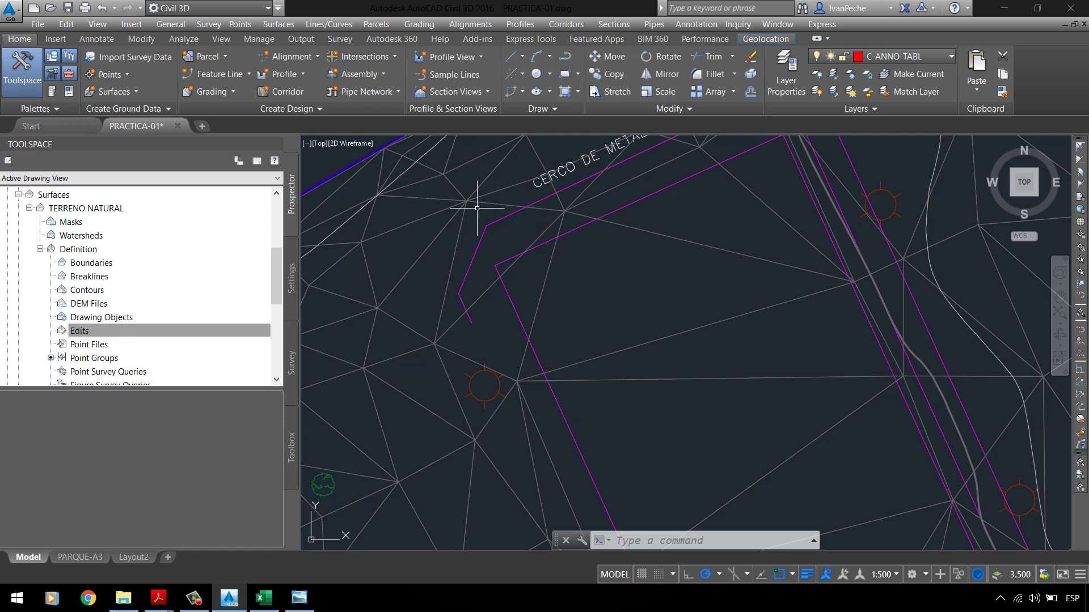
Step: Select the TIN surface and swap one triangle edge with Swap Edge
click(420, 248)
click(428, 239)
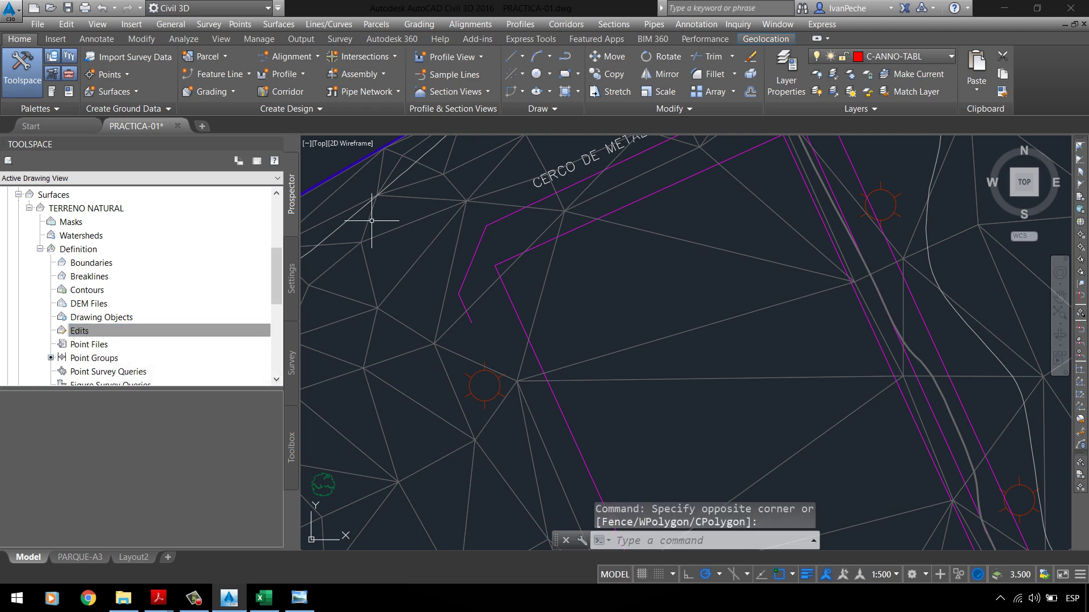
click(423, 244)
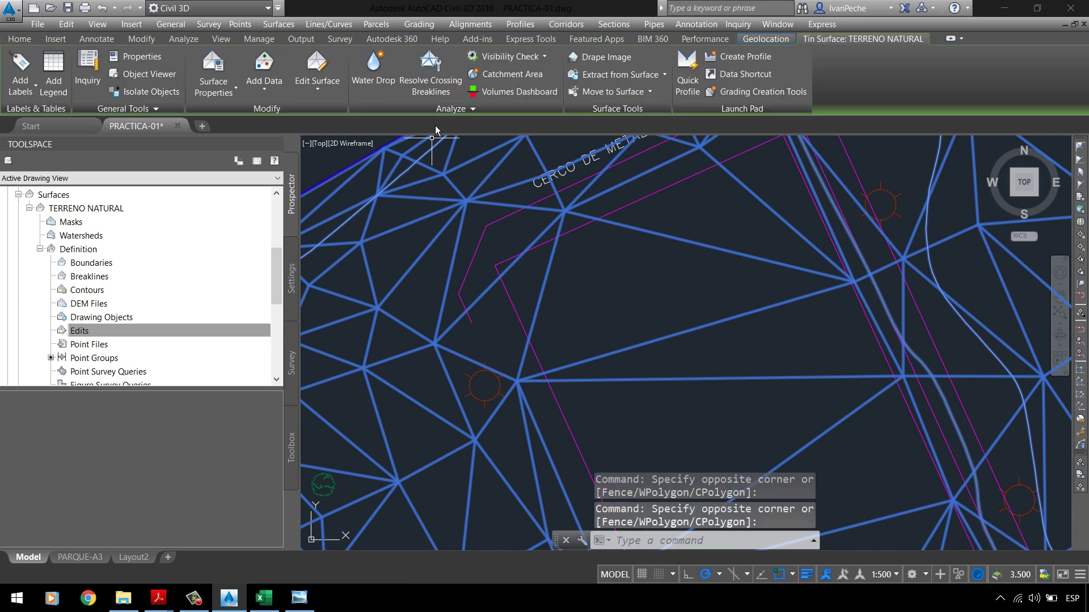
click(344, 93)
click(337, 171)
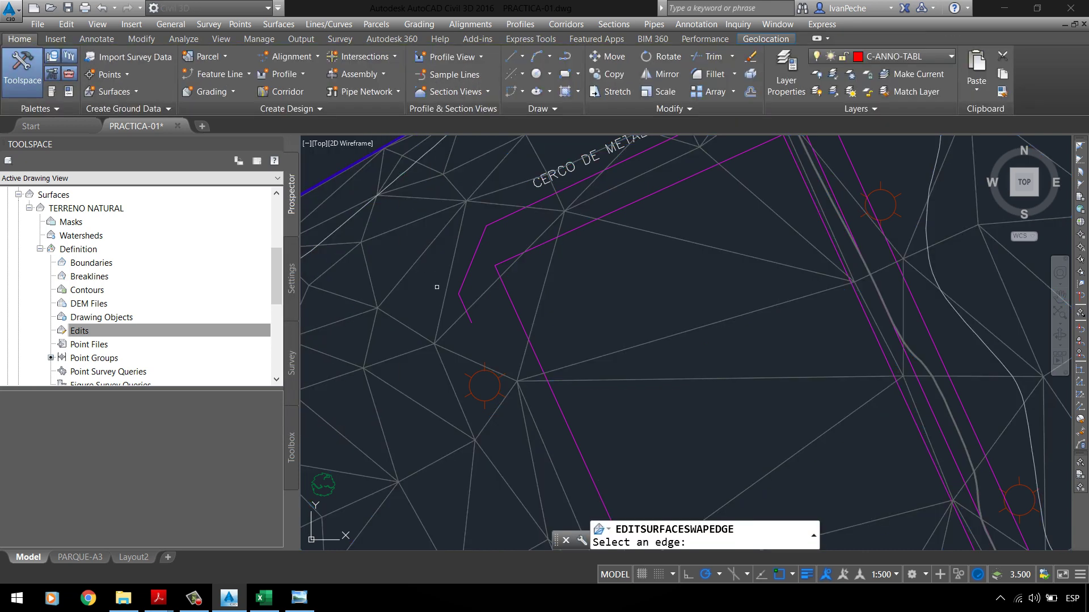
click(483, 297)
click(494, 272)
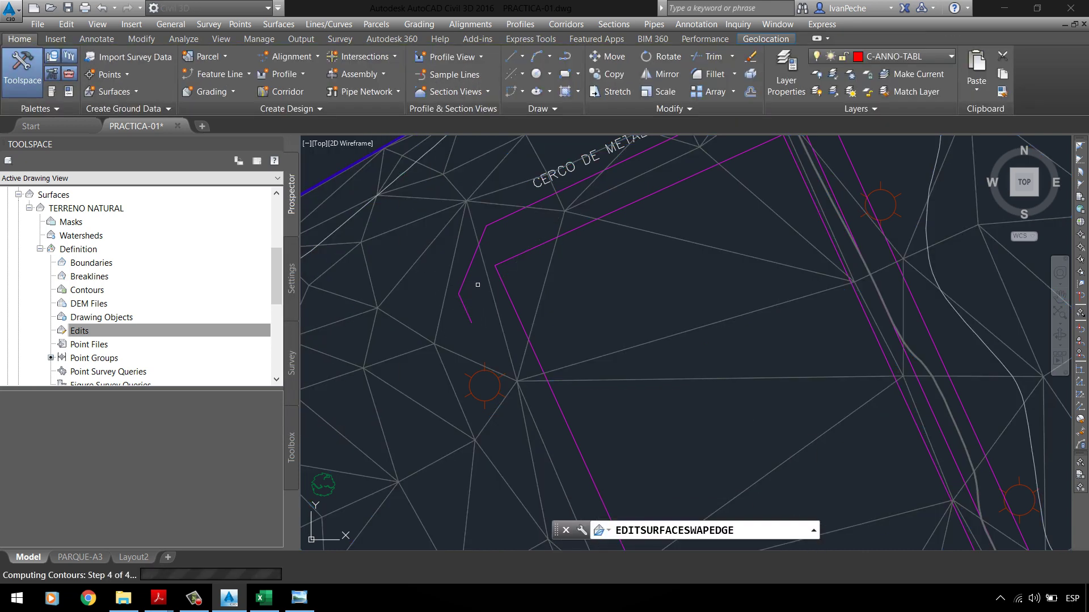
key(Escape)
click(500, 234)
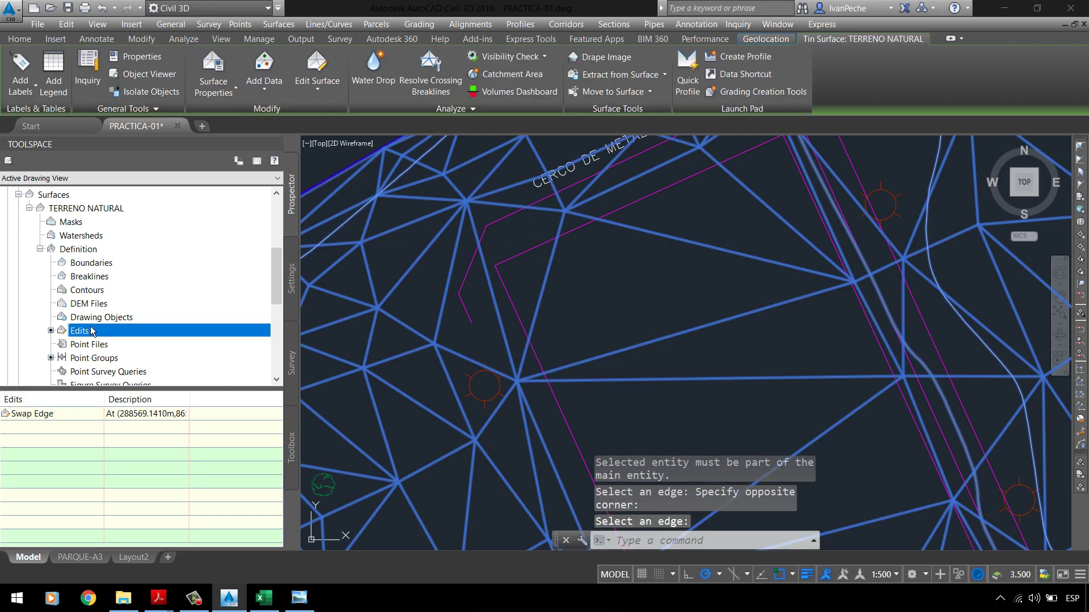
key(Escape)
key(Escape)
Step: Widen the Edits Description column to show the Swap Edge at (288569.1410m, 8651179.0025m)
click(480, 269)
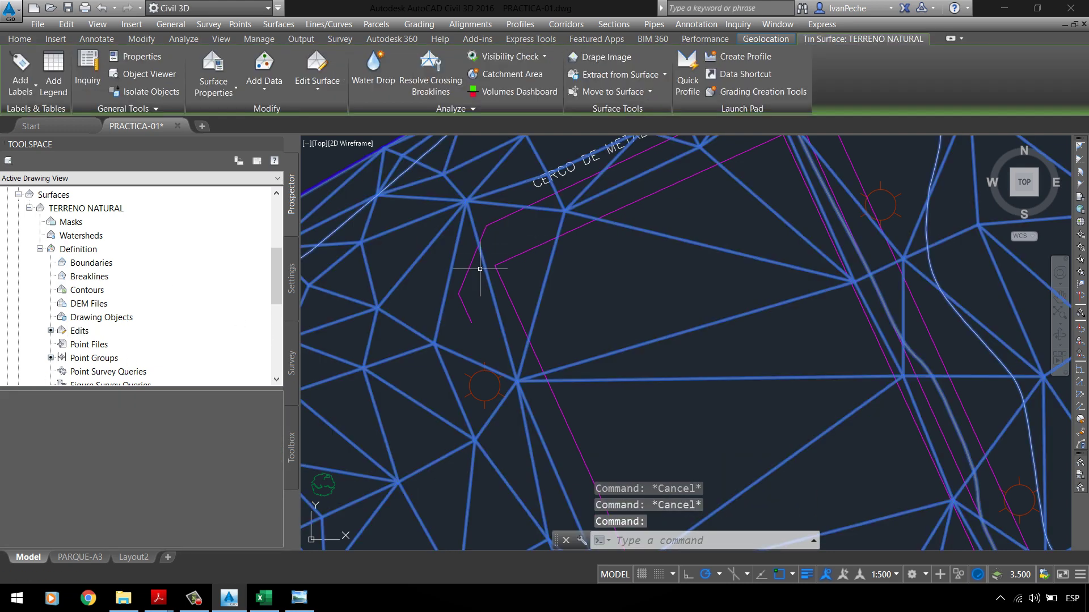
click(79, 331)
click(51, 416)
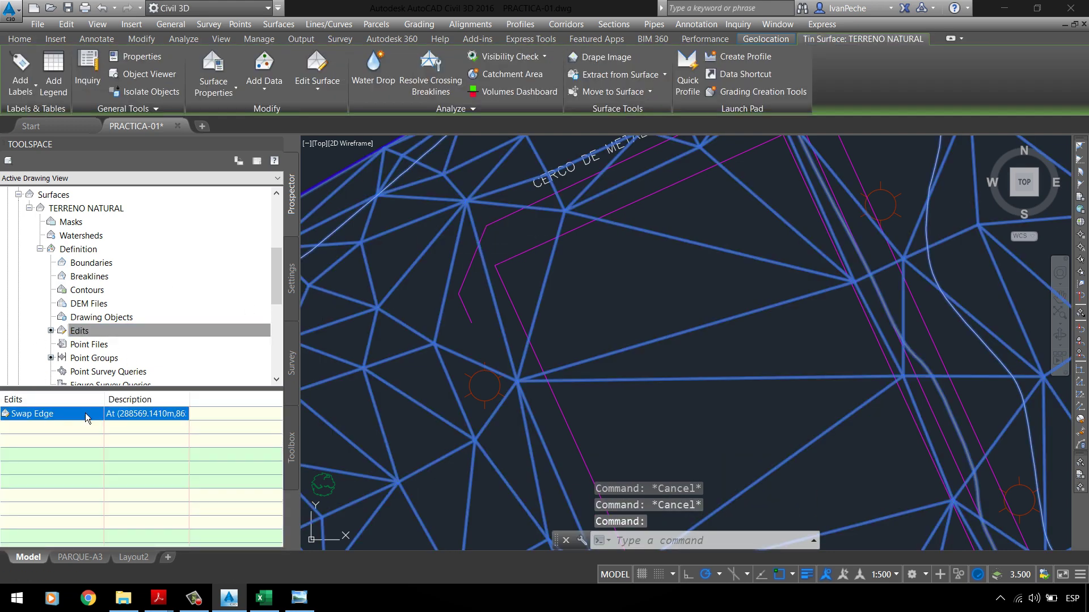
drag(201, 407, 259, 413)
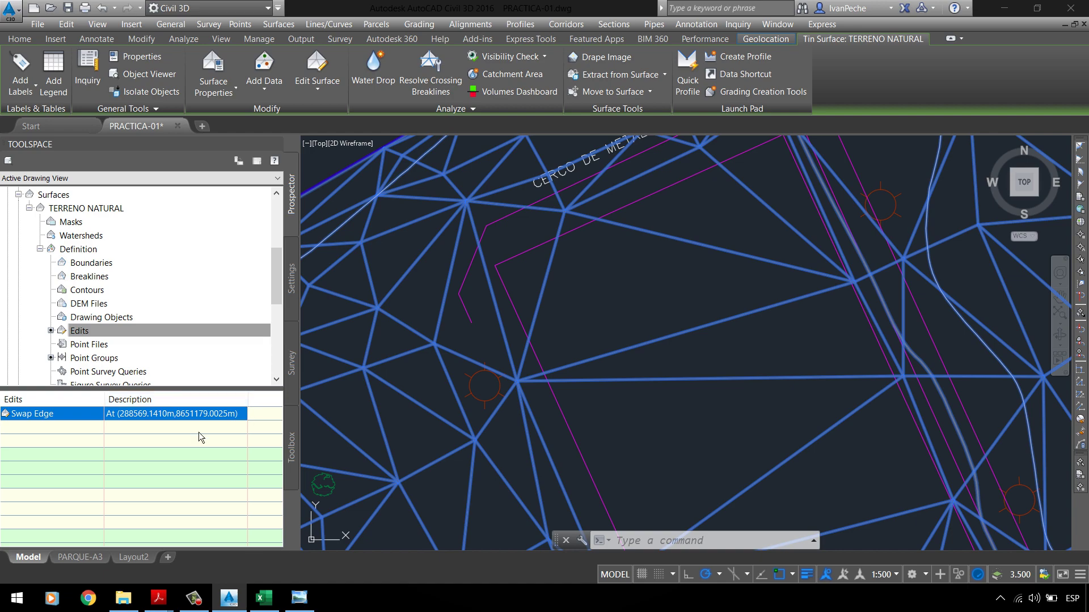
Step: Reselect the TIN surface and choose Delete Line from the Edit Surface operations
key(Escape)
scroll(466, 294, down, 6)
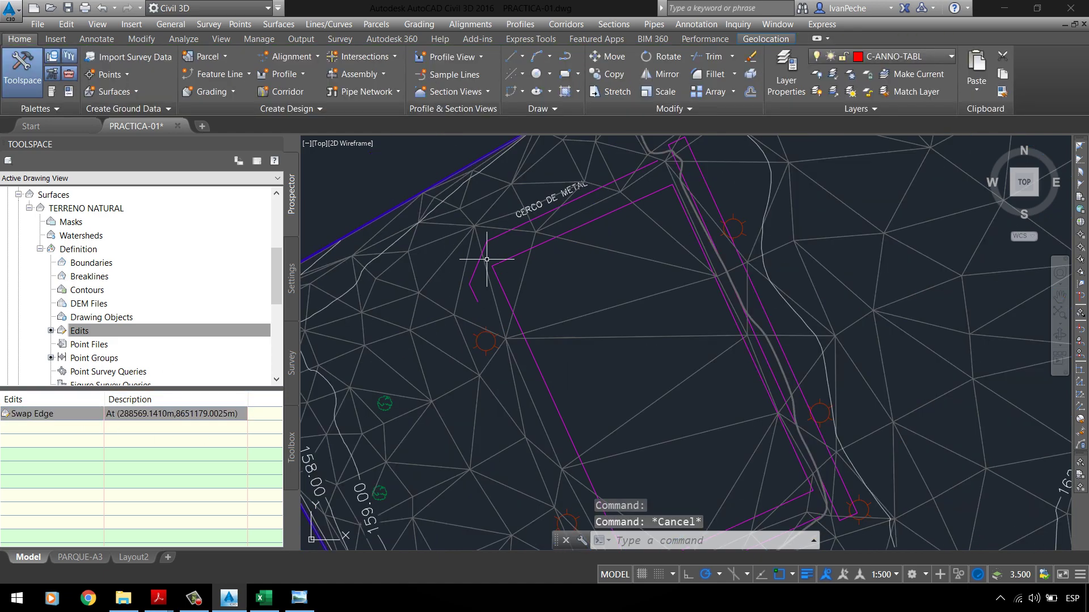
scroll(657, 343, up, 2)
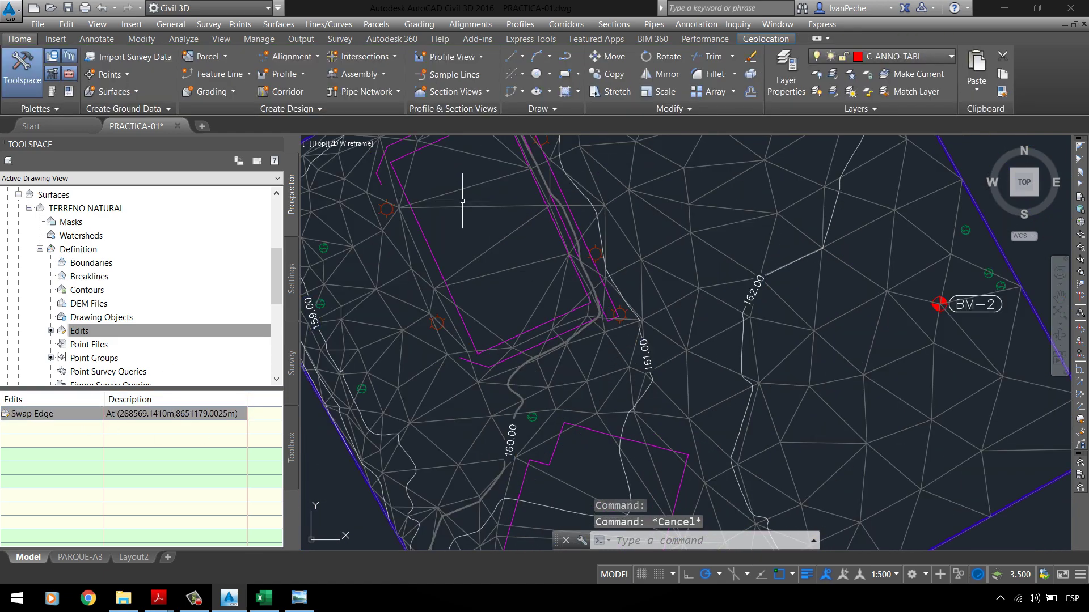
drag(466, 203, 462, 219)
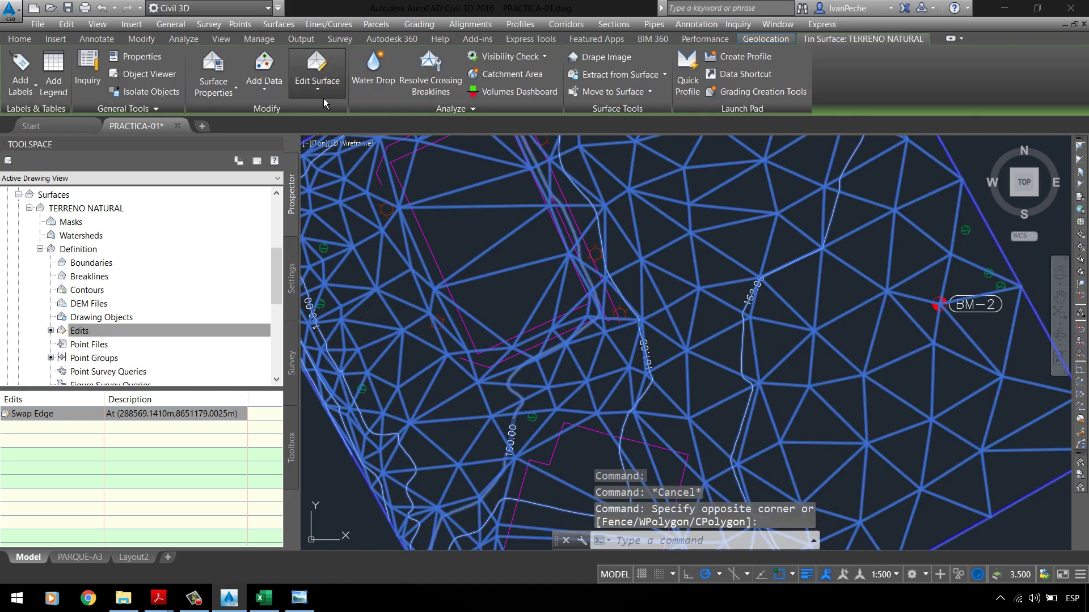
click(323, 97)
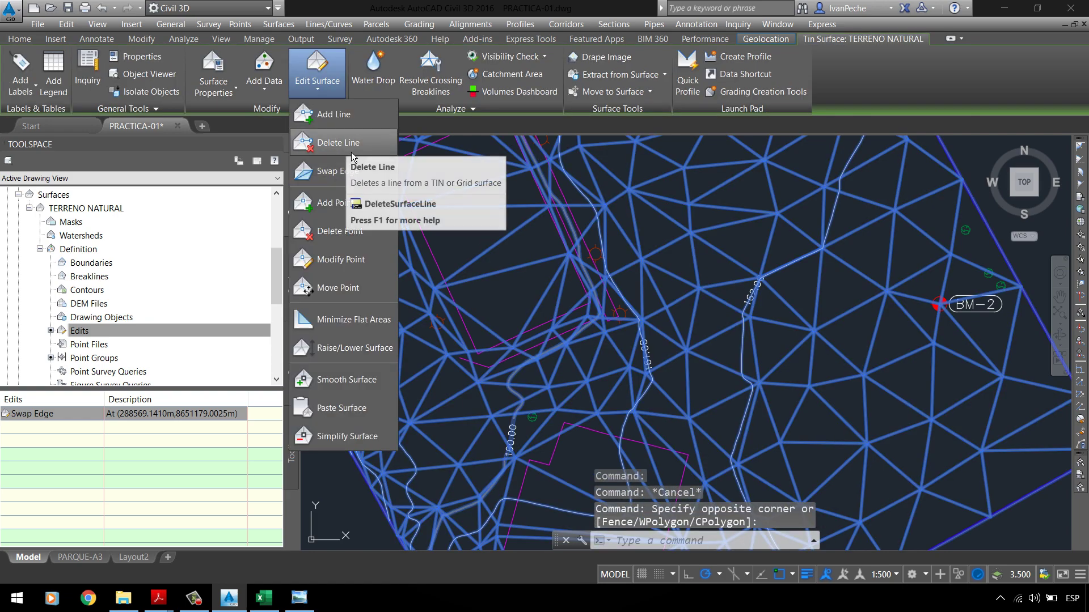
click(351, 149)
scroll(428, 206, down, 3)
scroll(462, 214, up, 3)
key(Escape)
scroll(611, 224, down, 4)
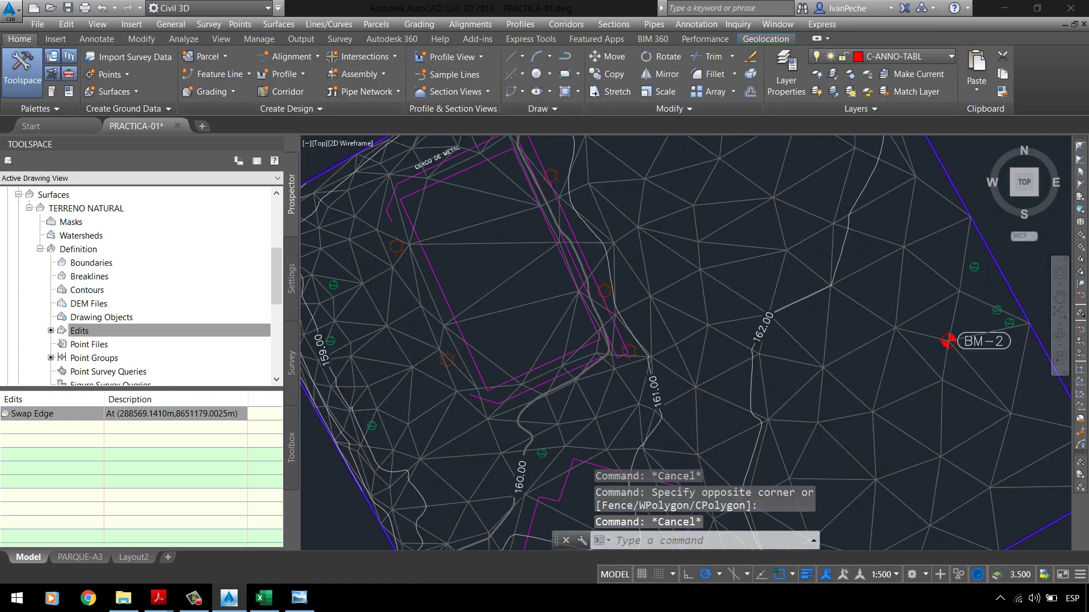
scroll(660, 264, up, 6)
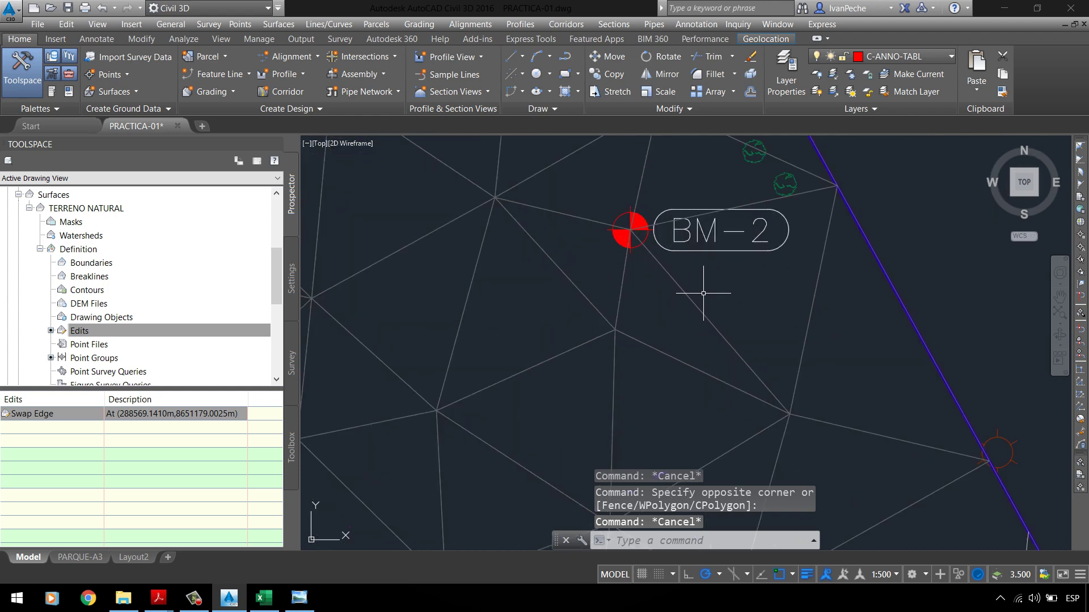
click(592, 283)
click(543, 302)
click(263, 74)
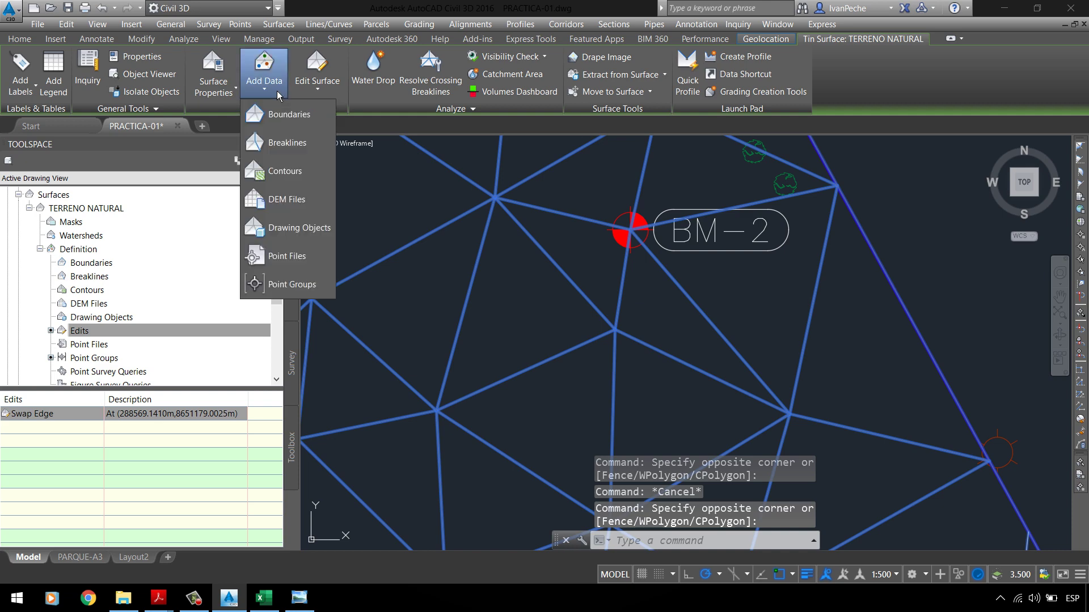
click(317, 76)
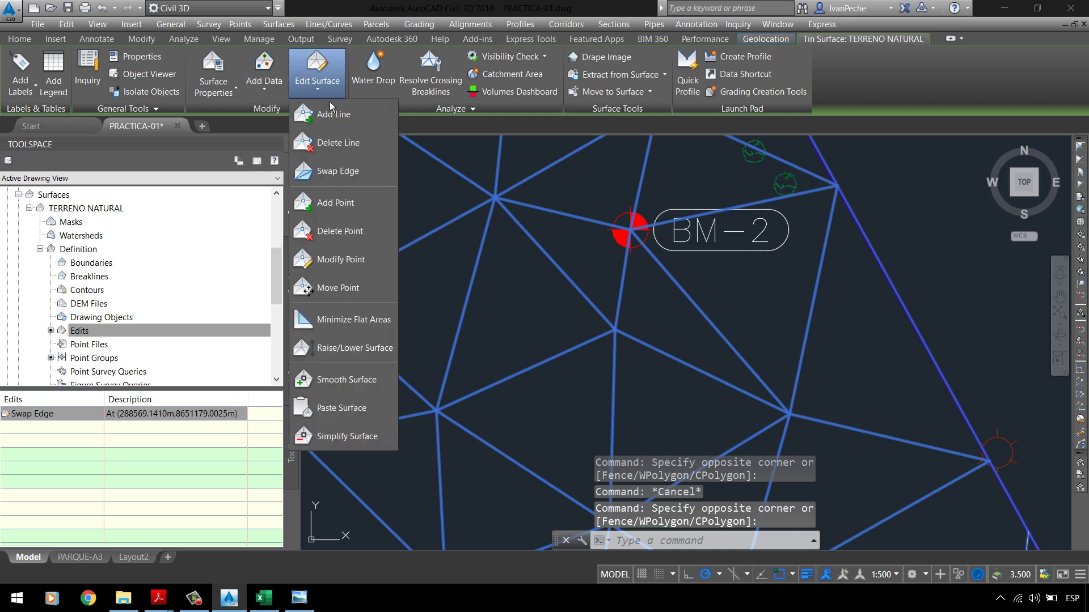
click(355, 148)
click(702, 293)
click(688, 314)
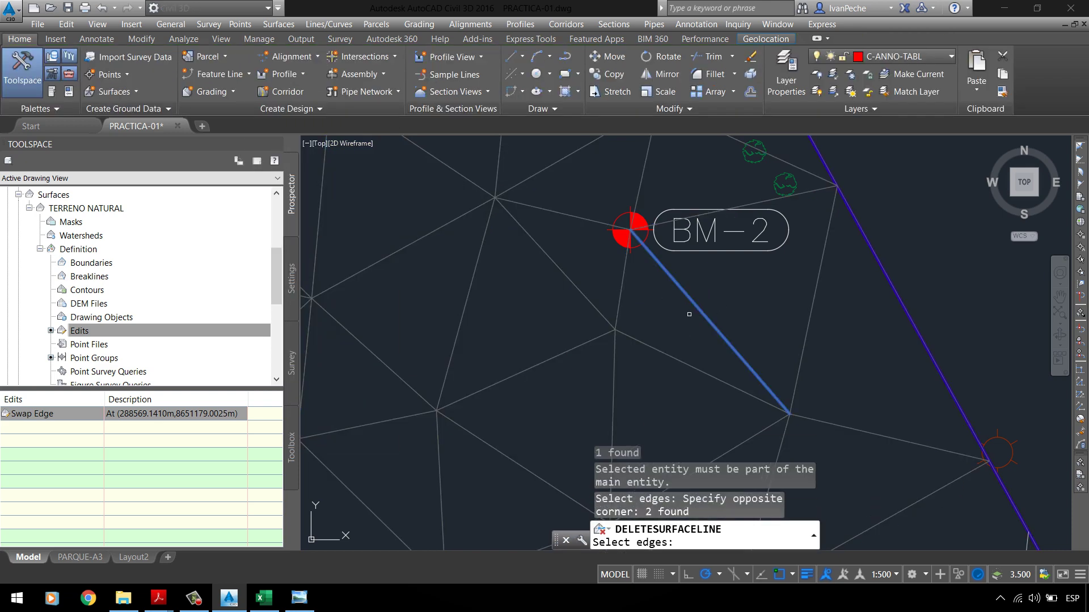
key(Return)
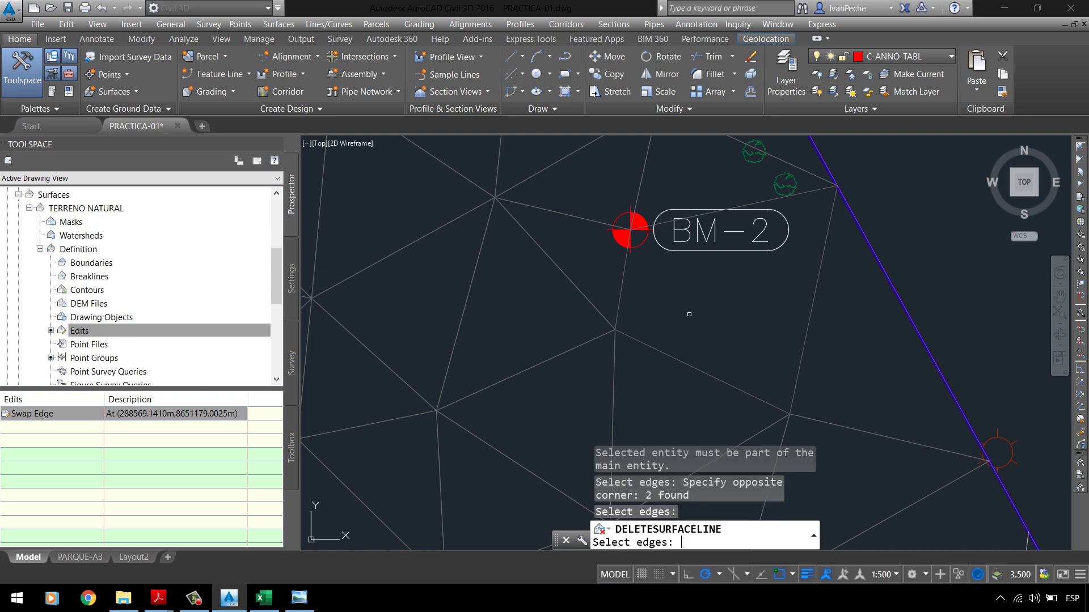
key(Return)
key(Escape)
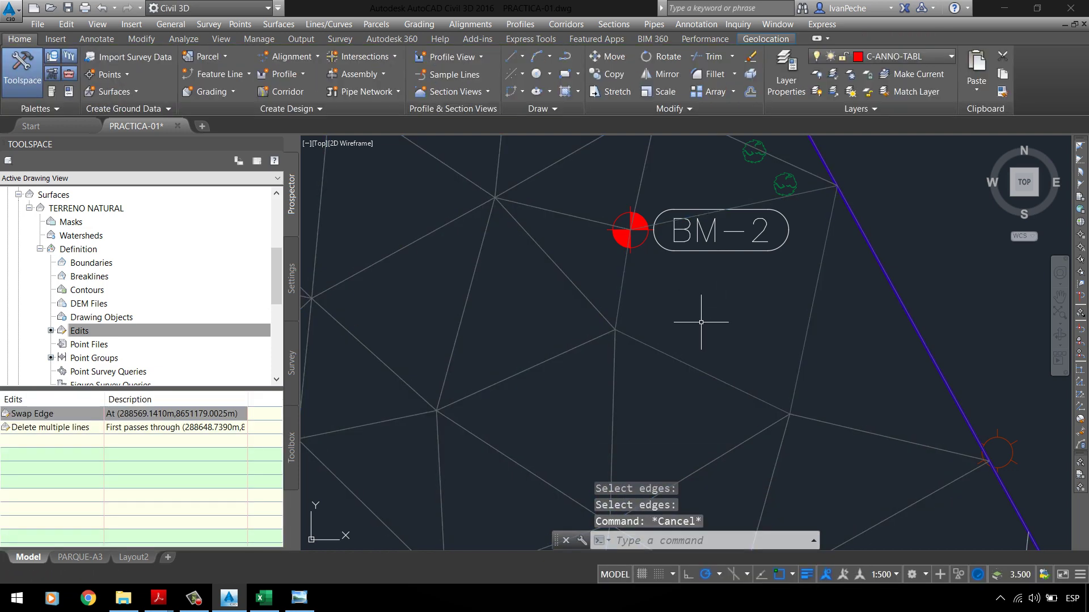
click(366, 152)
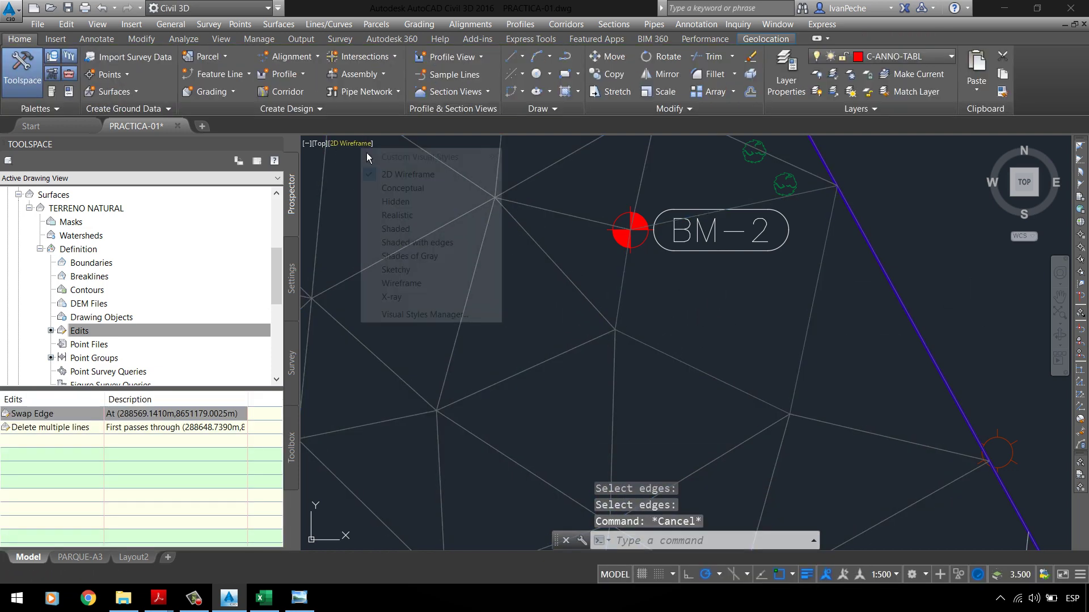
click(407, 189)
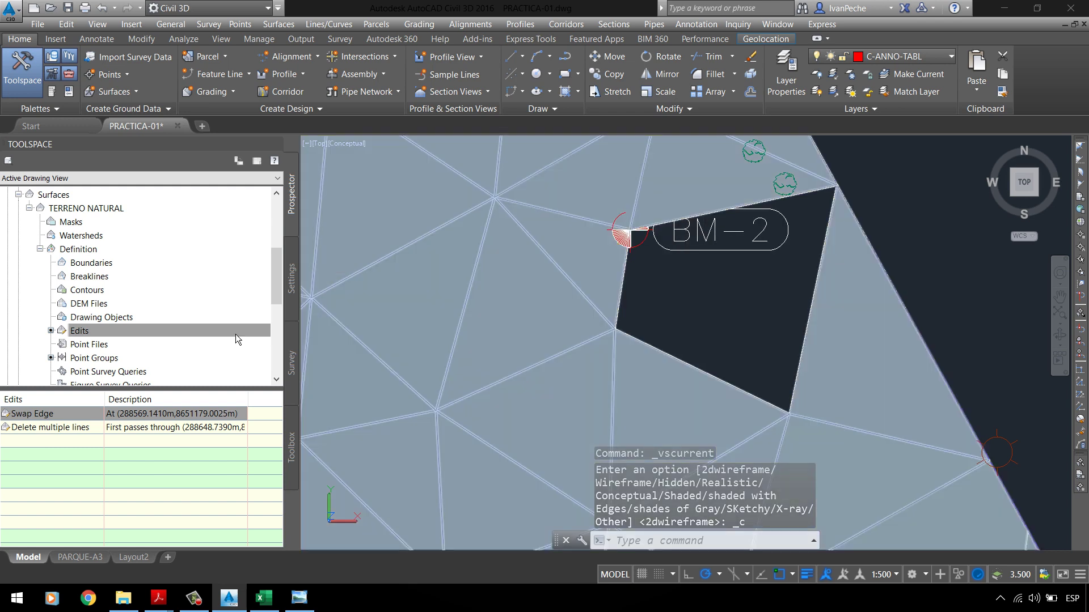
click(62, 413)
click(59, 433)
right_click(59, 433)
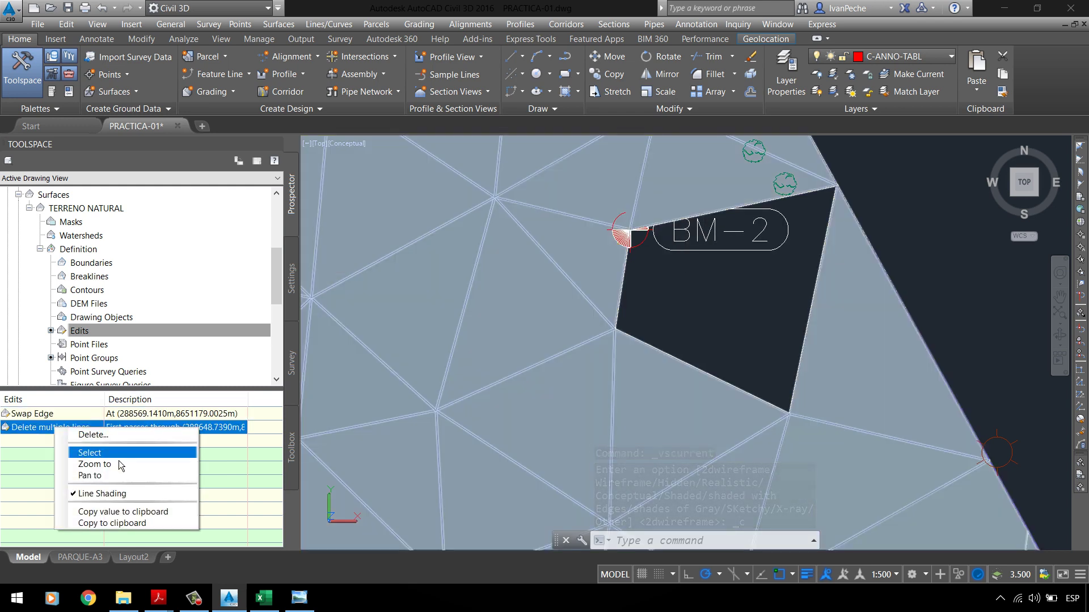
click(94, 434)
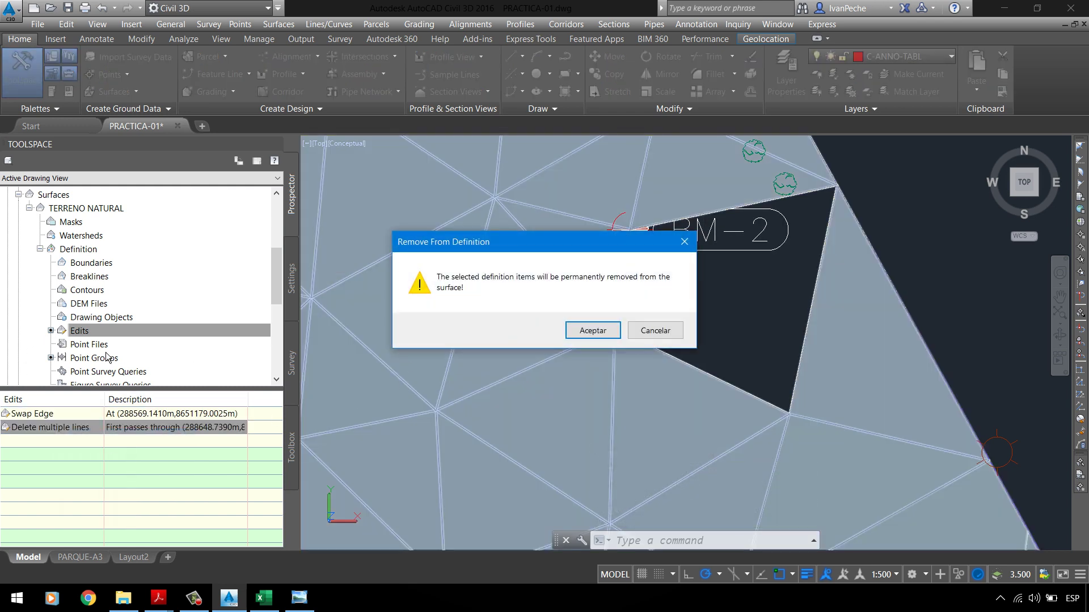
click(583, 335)
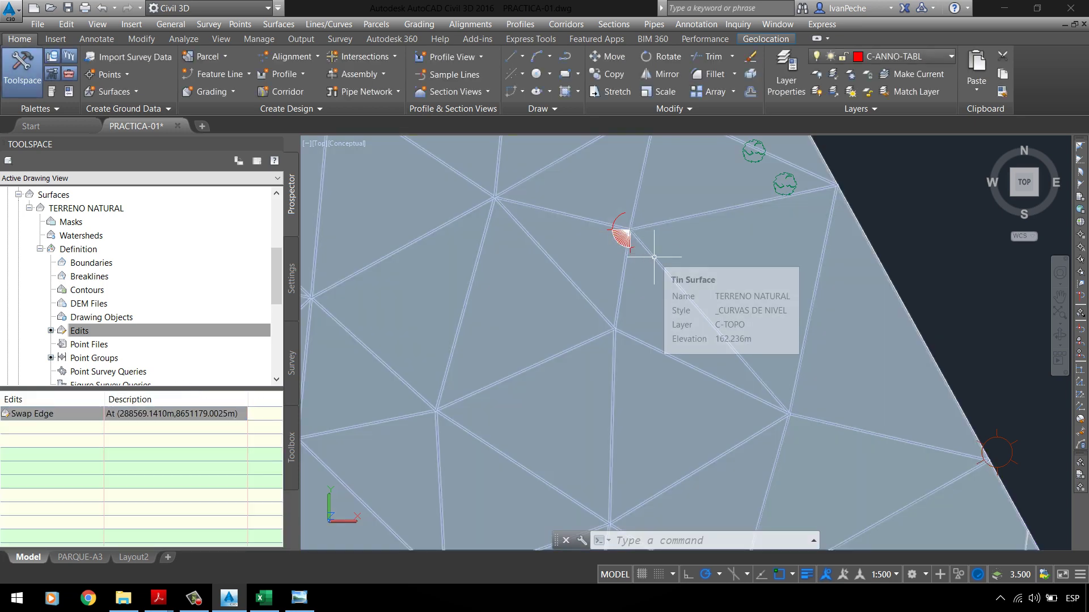
click(351, 144)
click(391, 175)
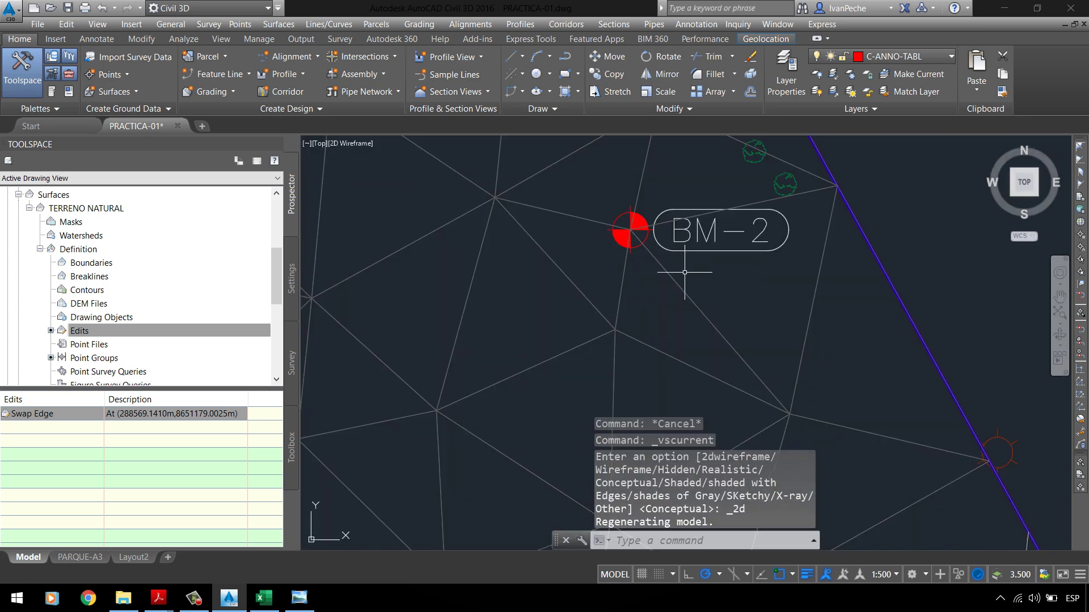
key(Escape)
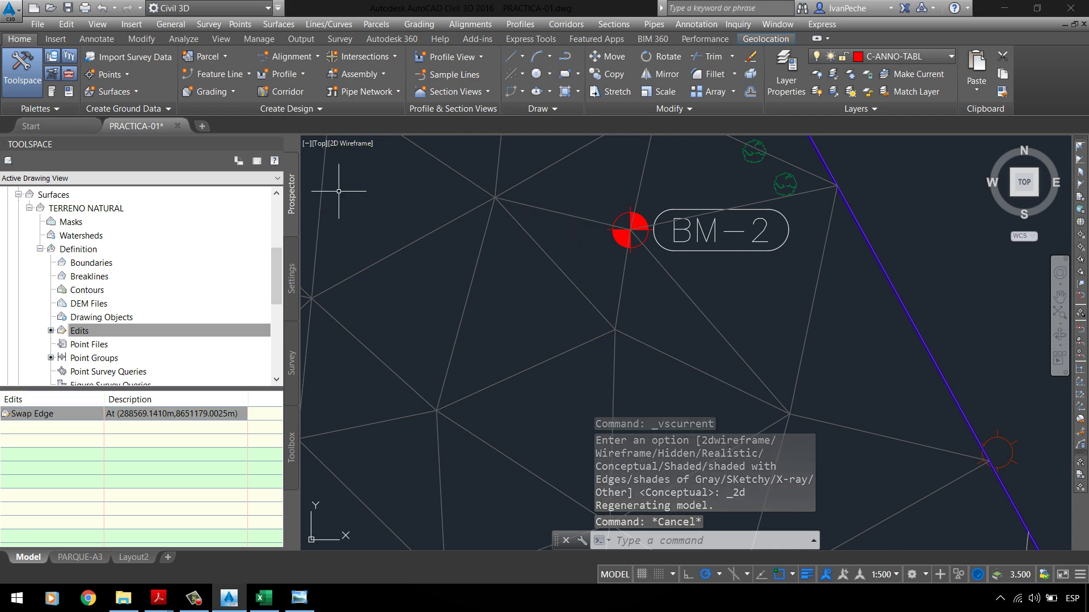
click(397, 170)
click(318, 74)
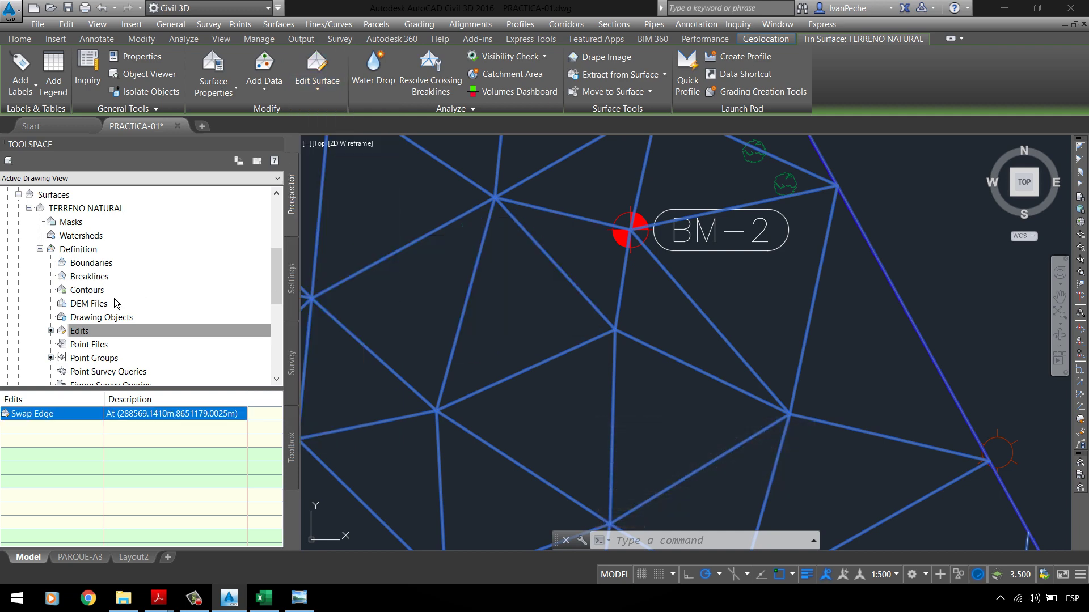
click(319, 94)
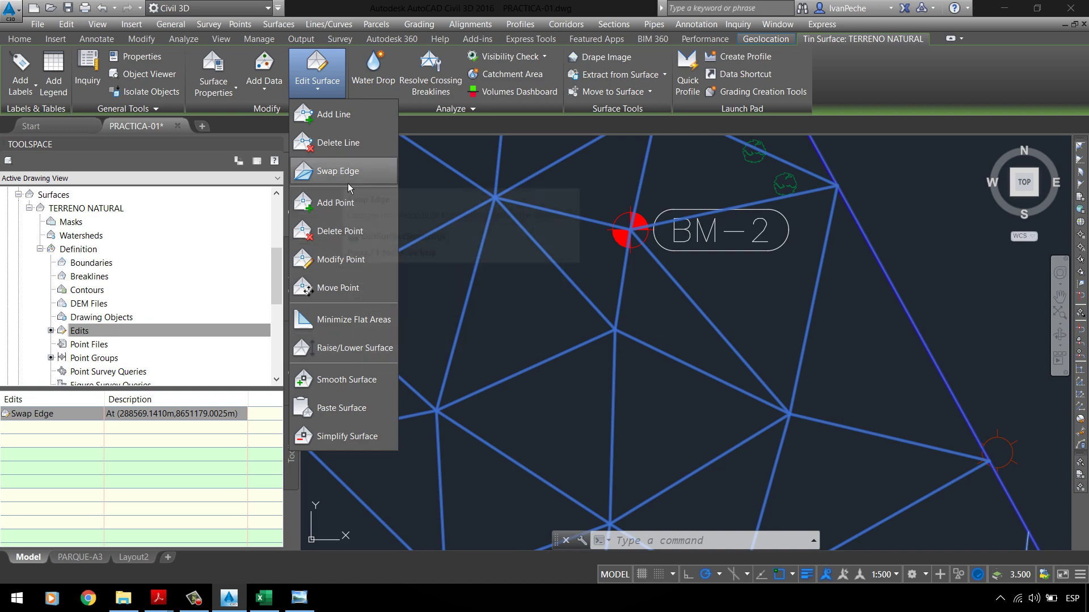
key(Escape)
scroll(470, 292, down, 5)
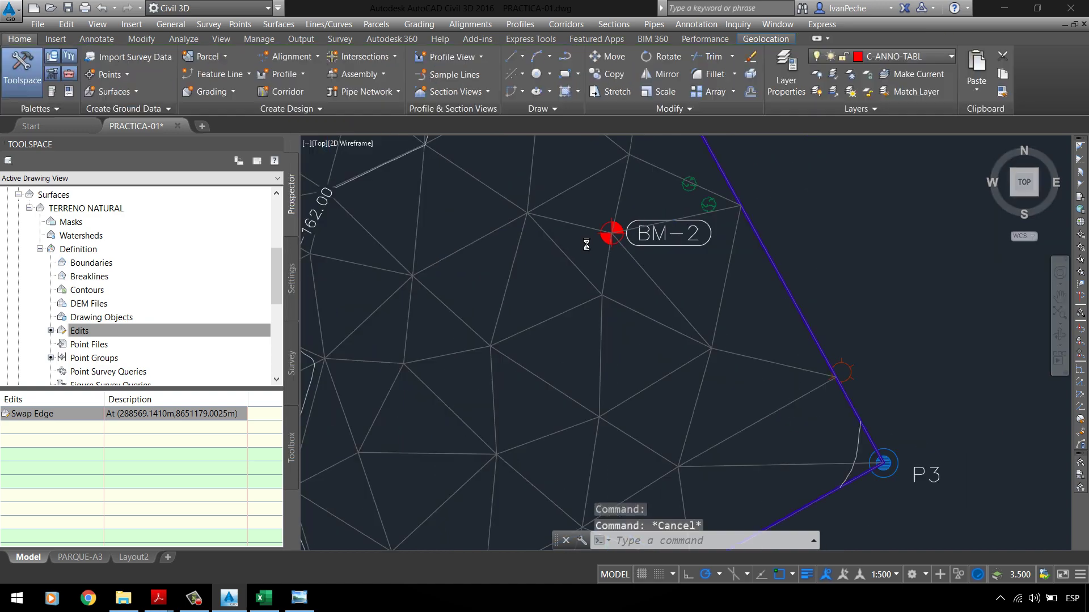
scroll(567, 255, up, 4)
scroll(624, 232, down, 5)
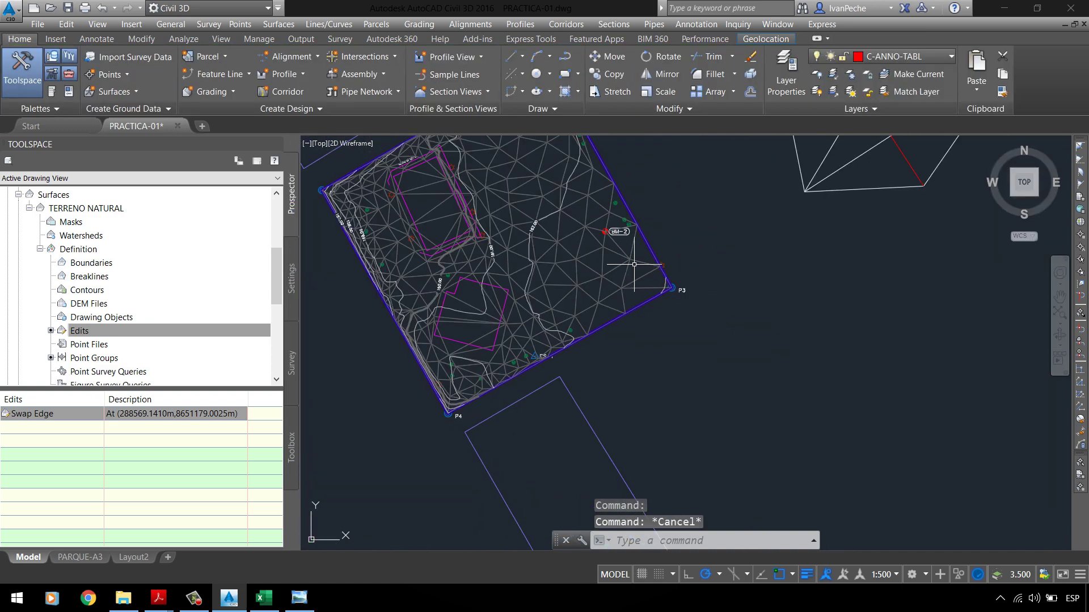
scroll(629, 236, up, 5)
scroll(616, 250, up, 4)
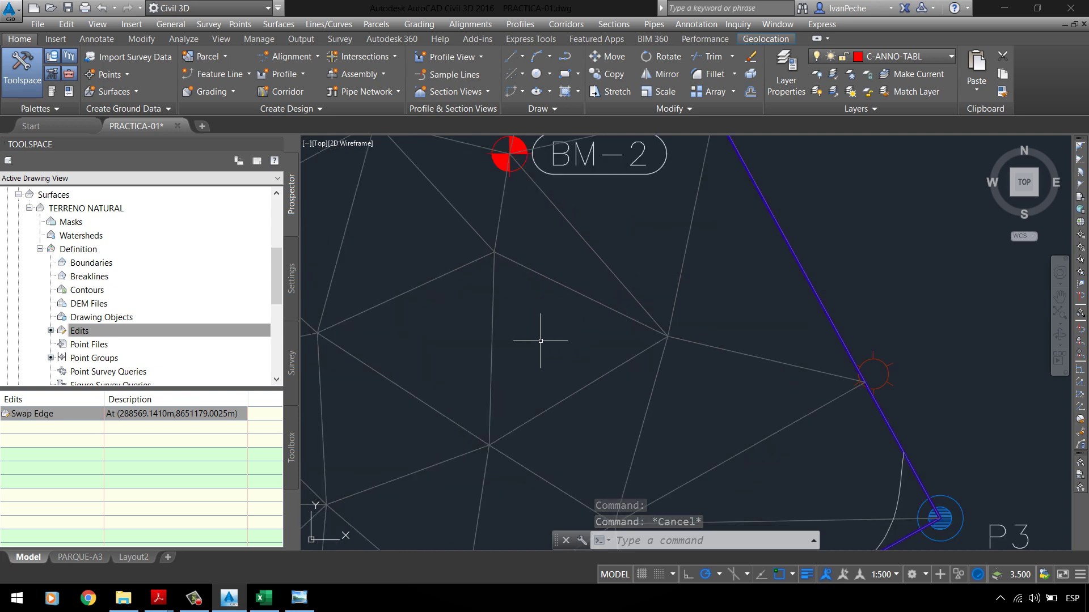
click(537, 335)
click(559, 262)
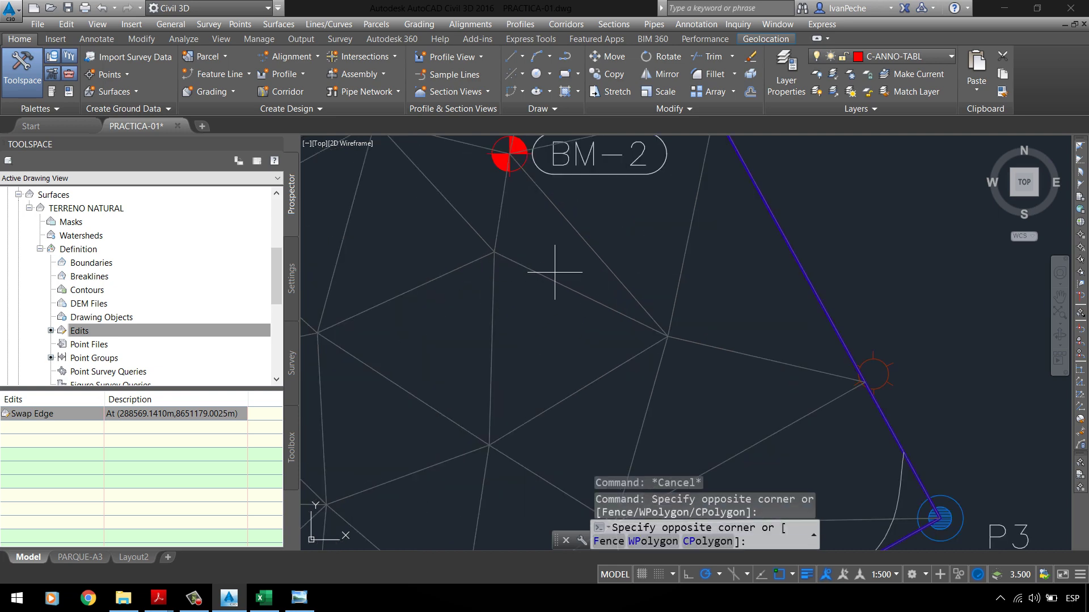
click(573, 298)
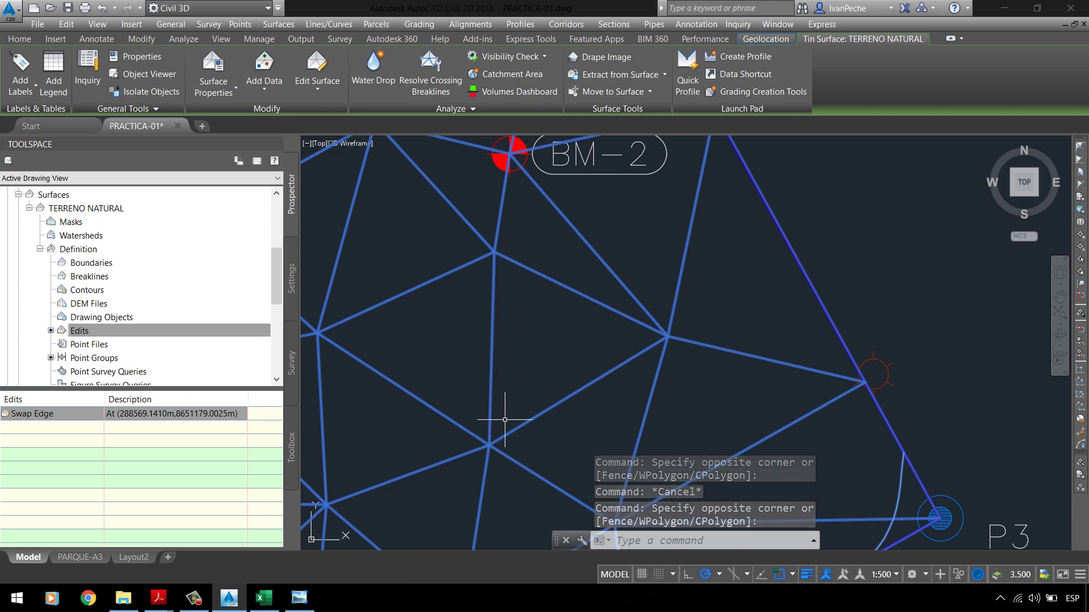
key(Escape)
Step: Give the _All Points group Basic point style and Description Only labels
scroll(89, 214, up, 3)
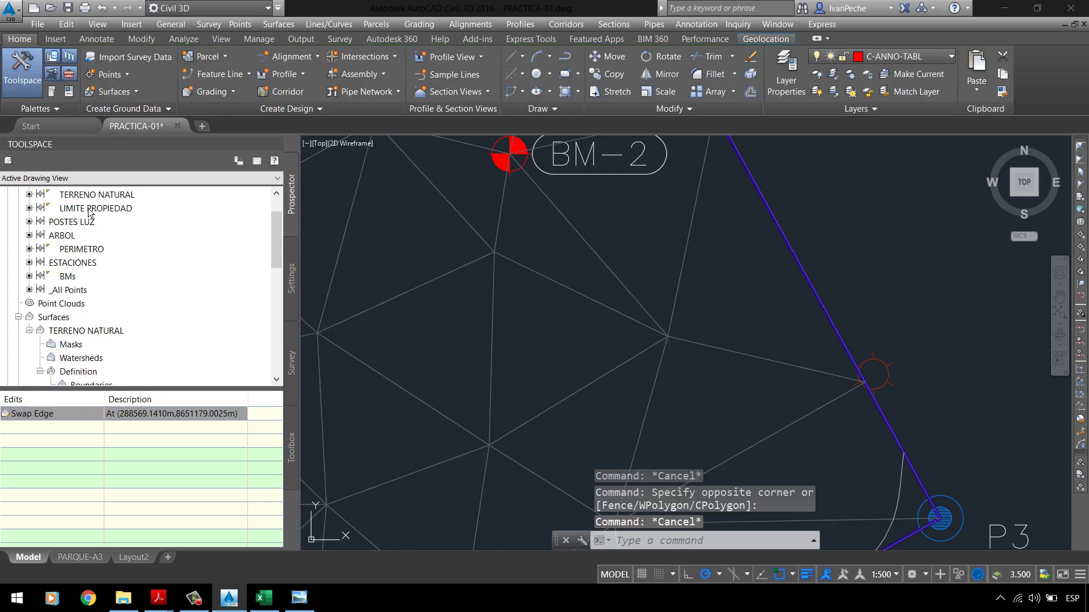
click(68, 290)
right_click(68, 290)
click(182, 313)
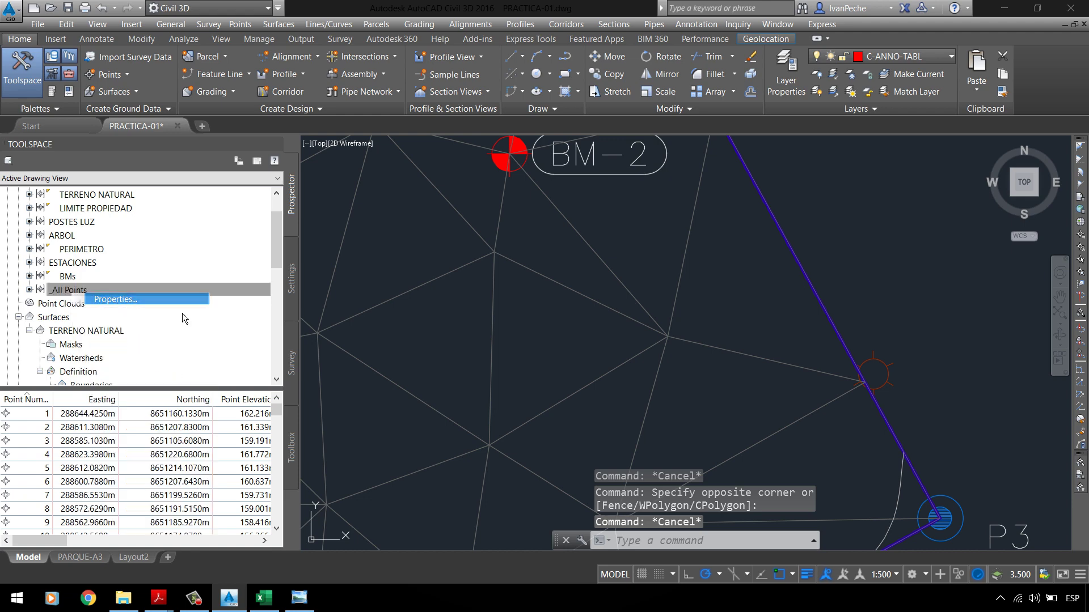
click(482, 292)
click(445, 311)
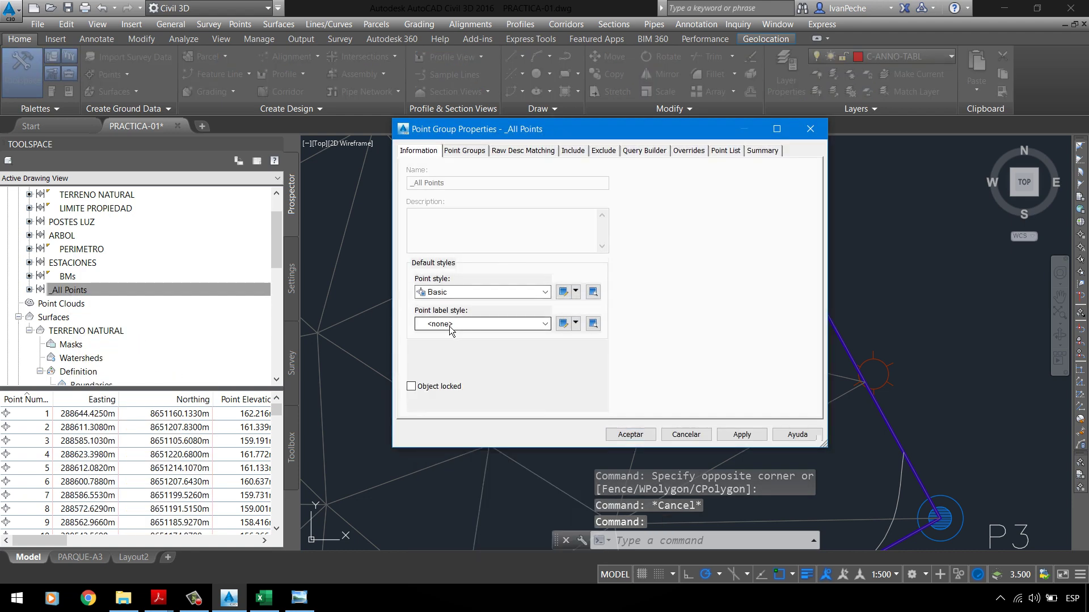
click(482, 324)
click(459, 378)
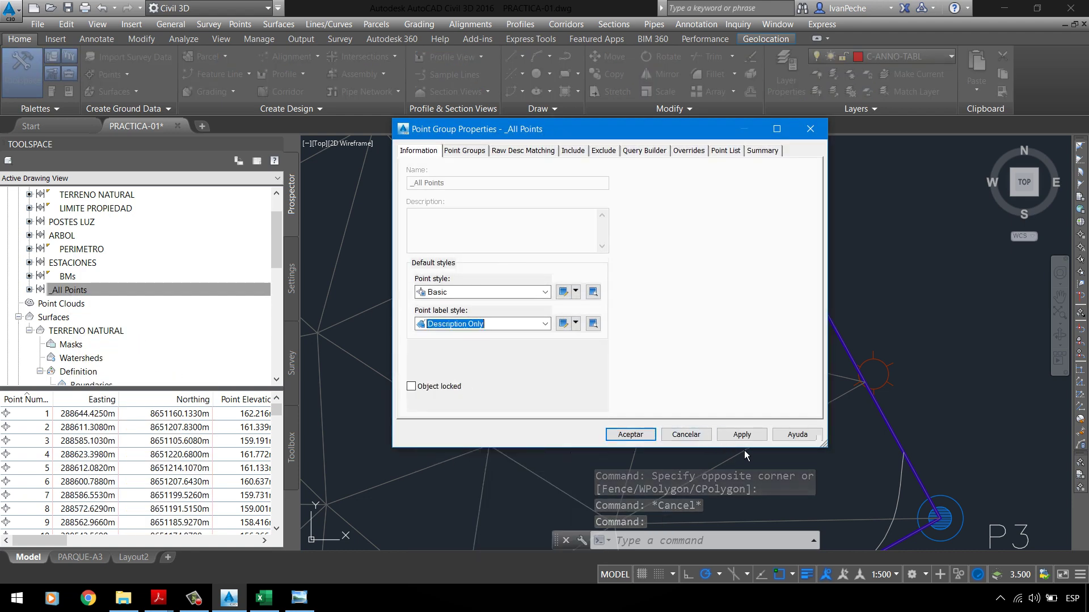
click(741, 434)
click(630, 435)
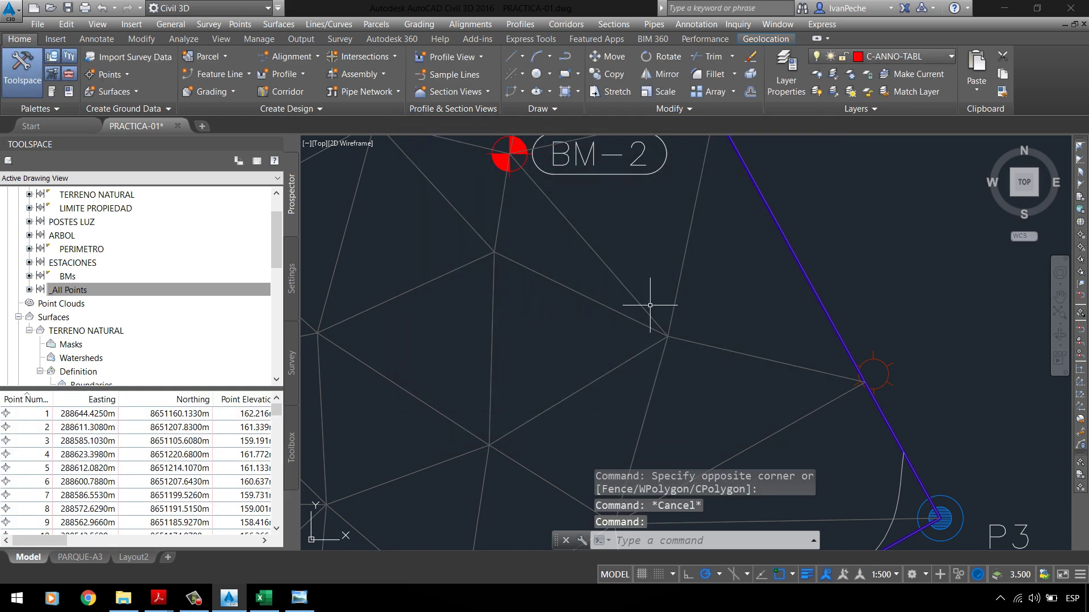
Step: Browse the Point Groups and _All Points context menus without choosing anything
click(157, 288)
scroll(115, 277, up, 1)
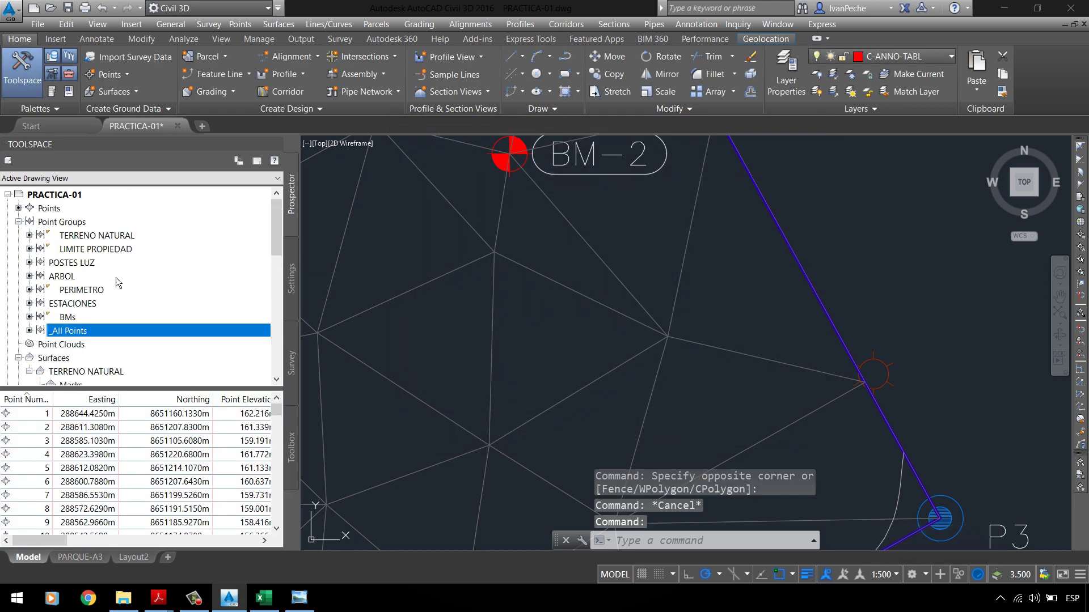
click(77, 223)
right_click(75, 222)
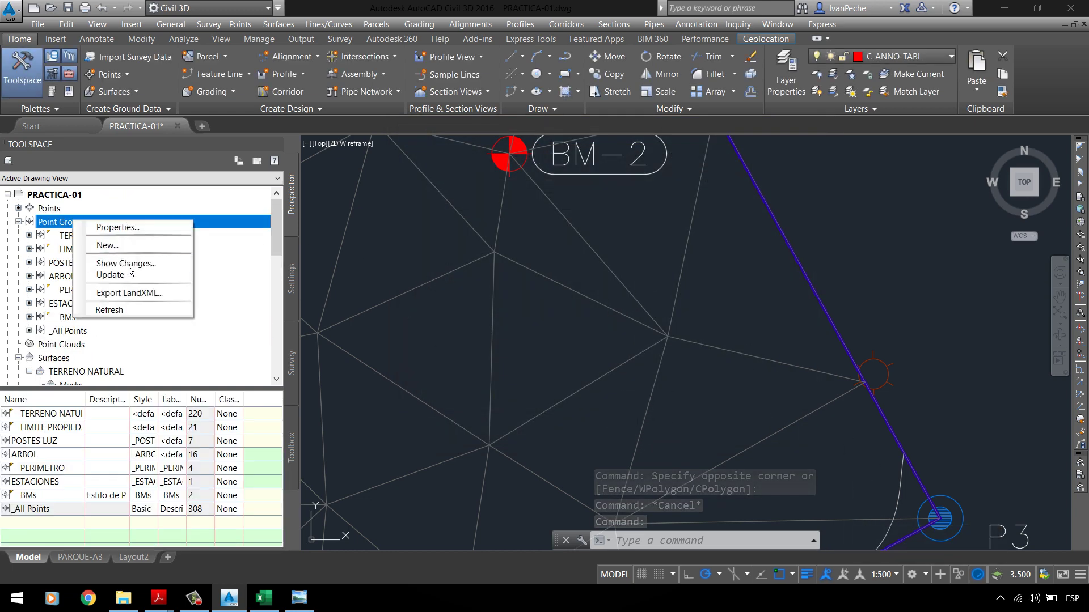
key(Escape)
scroll(574, 287, down, 6)
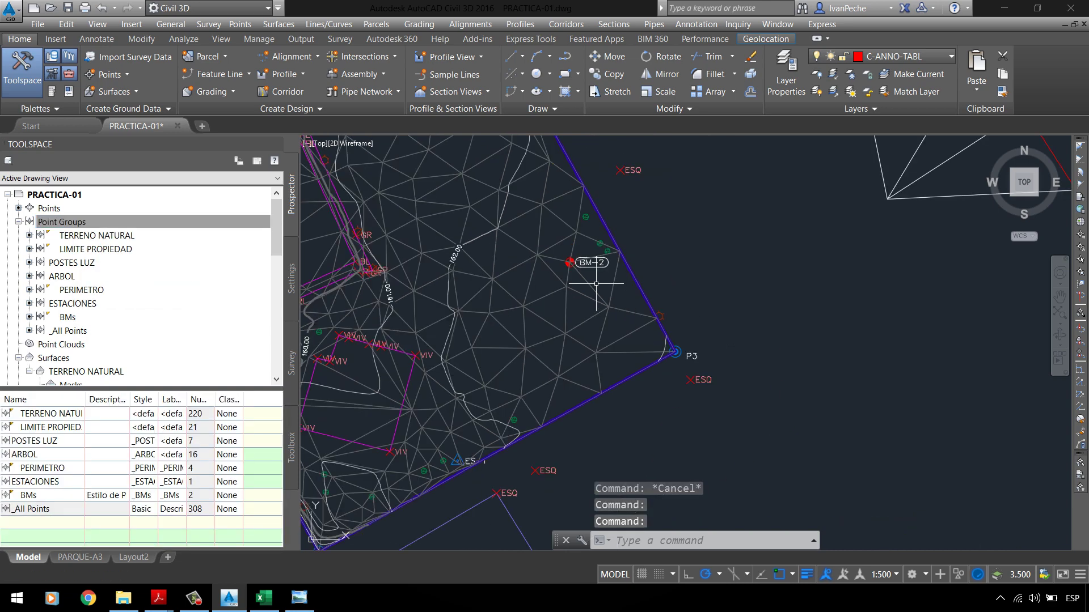
click(87, 334)
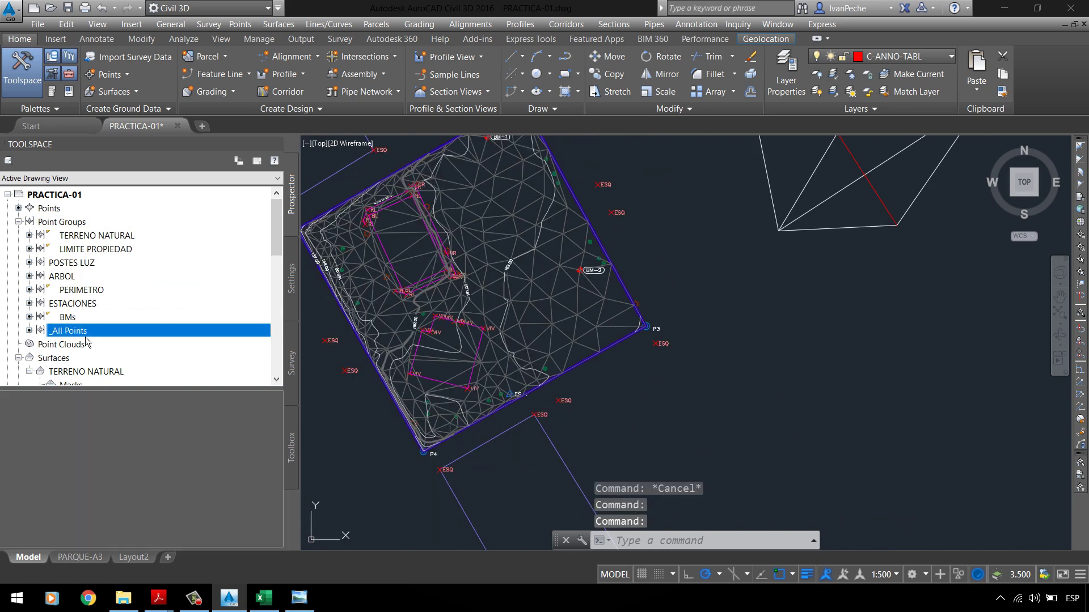
right_click(86, 334)
key(Escape)
Step: Give the TERRENO NATURAL point group Basic point style and Description Only labels
click(94, 249)
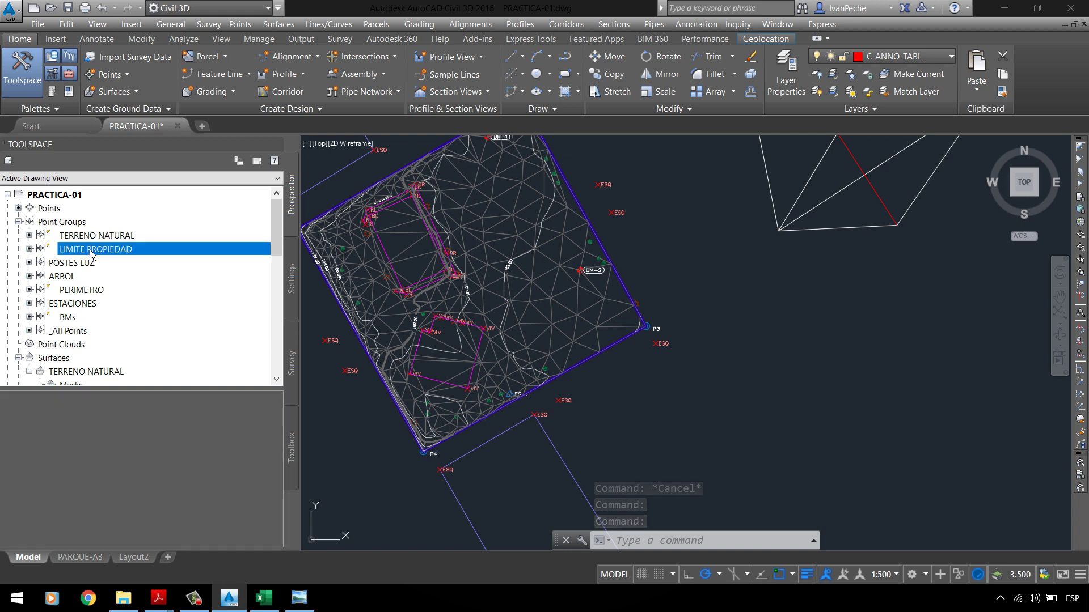
click(94, 236)
right_click(87, 237)
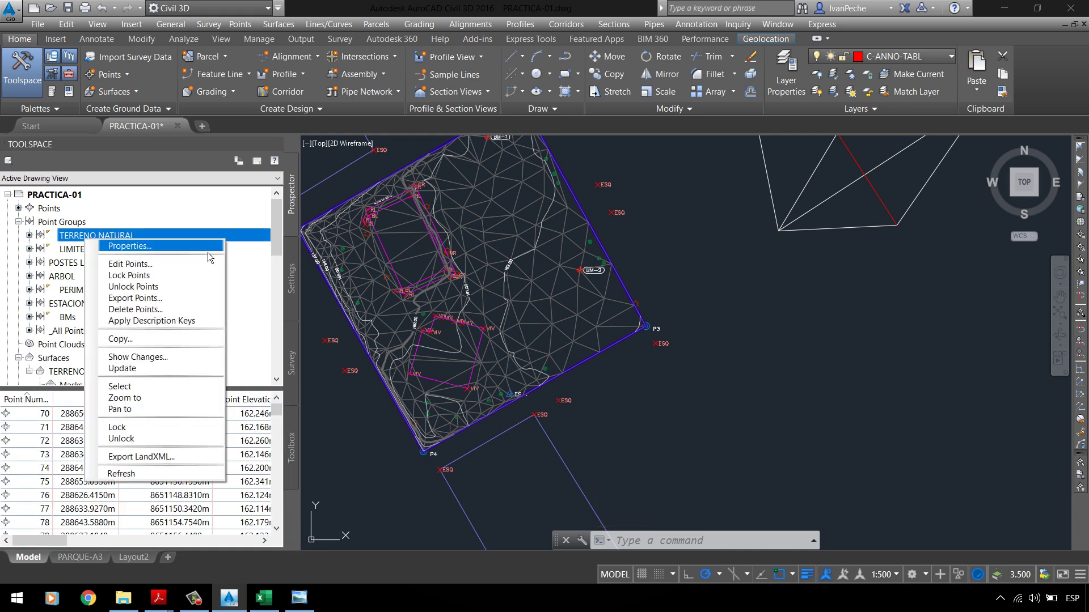
click(116, 246)
click(434, 293)
click(445, 313)
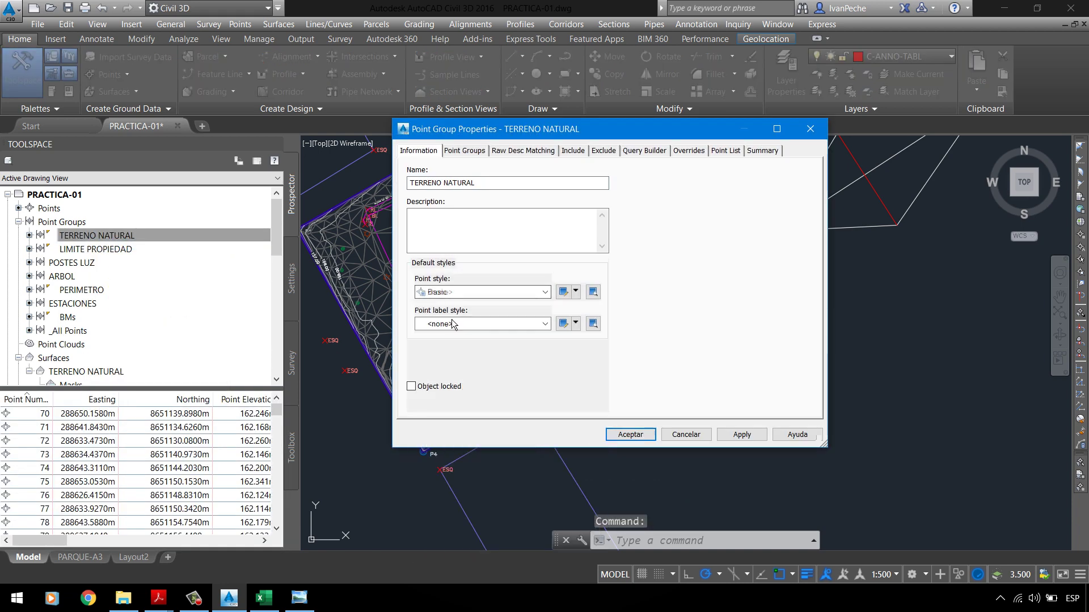
click(482, 324)
click(466, 378)
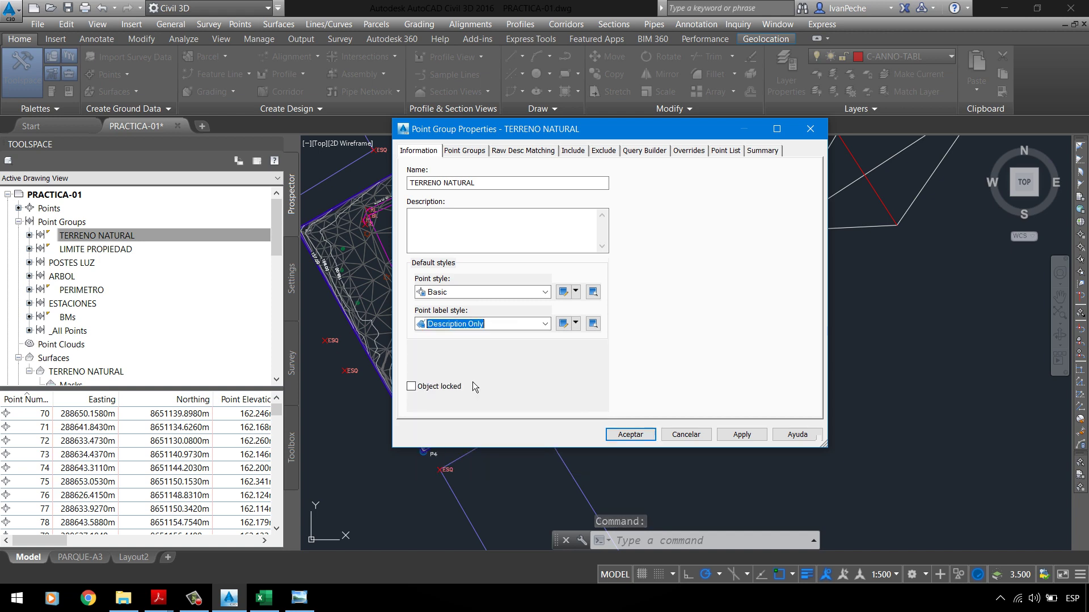
click(693, 439)
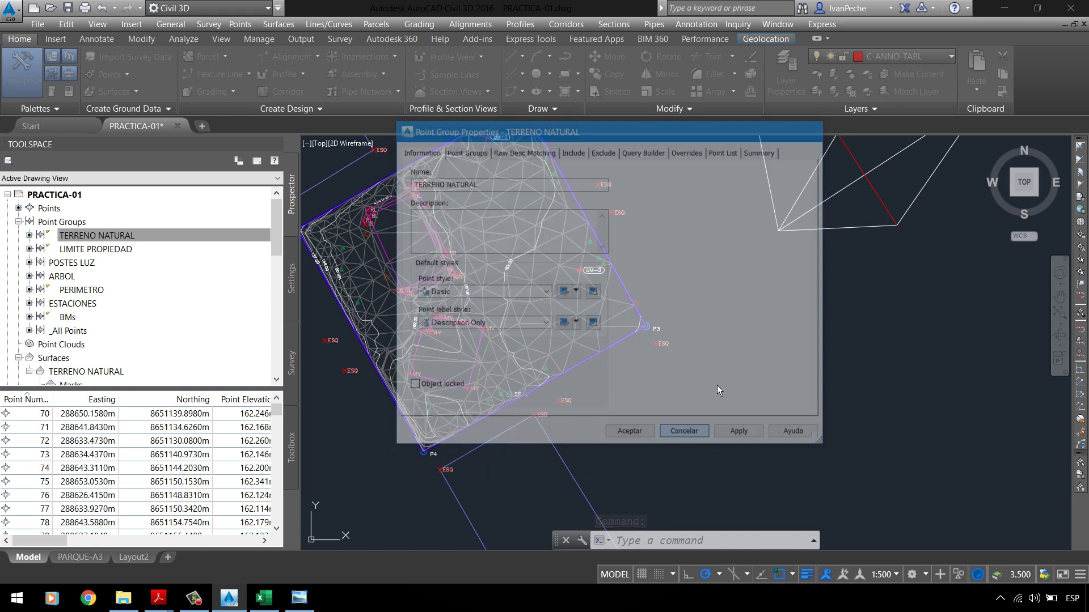
Step: Move _All Points to the top of the point group display order
right_click(98, 221)
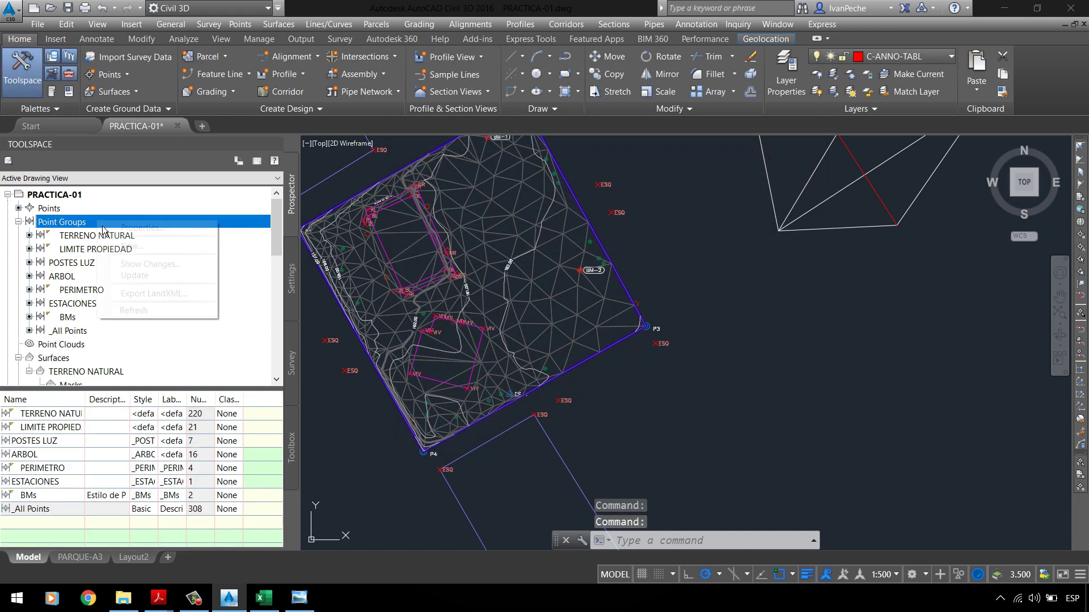
click(143, 228)
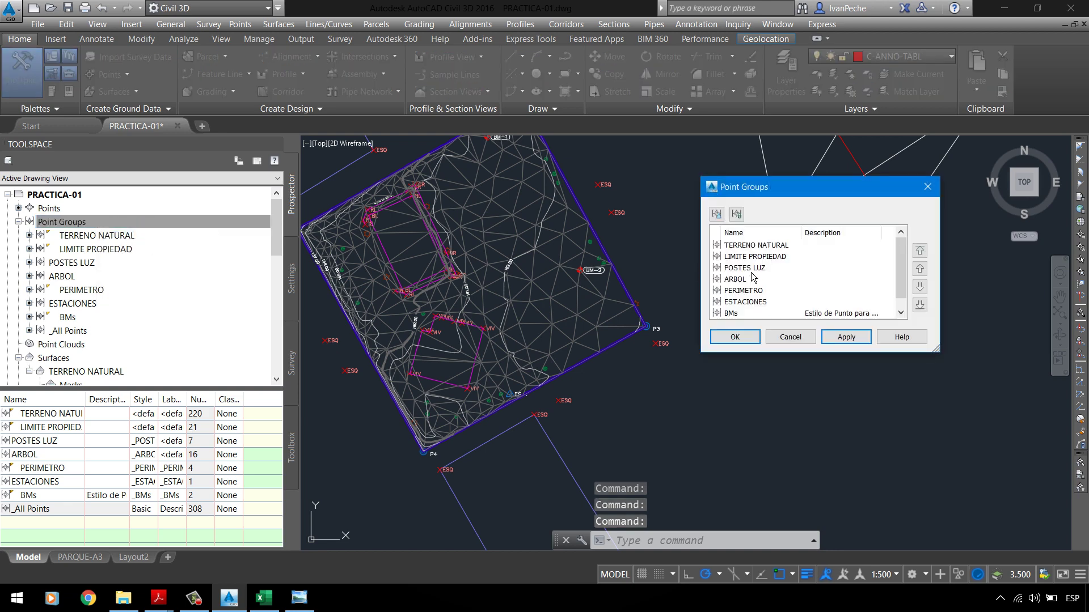
click(743, 302)
scroll(741, 316, down, 1)
click(743, 315)
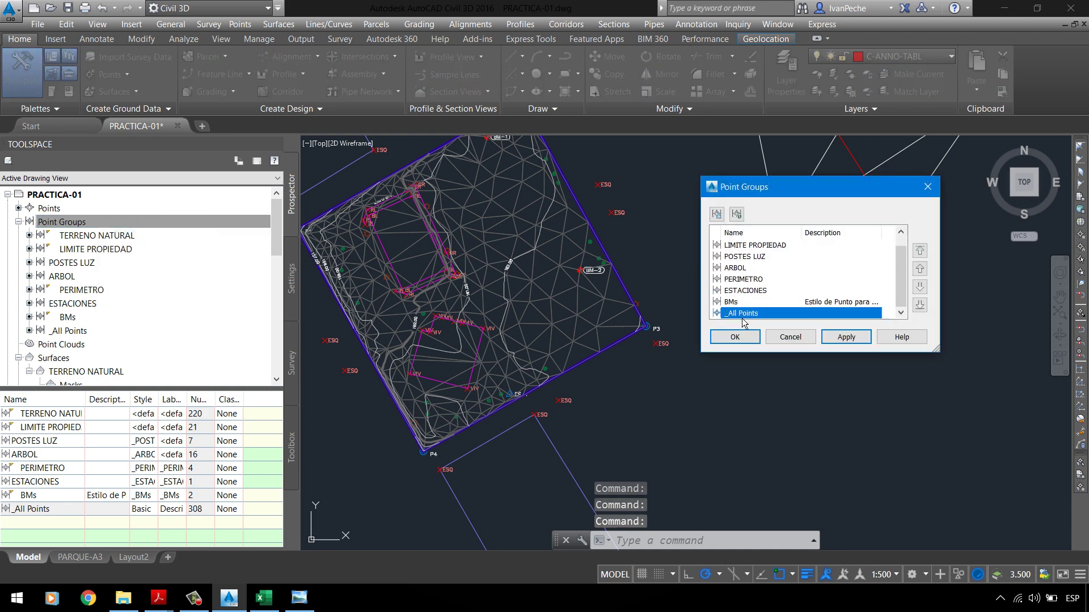
click(919, 250)
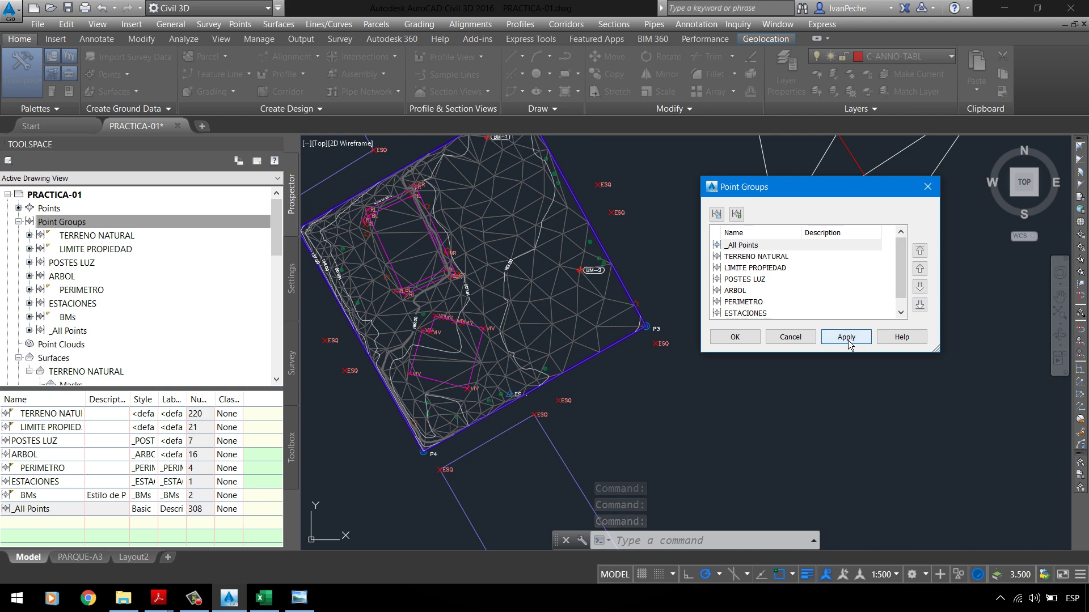
click(735, 337)
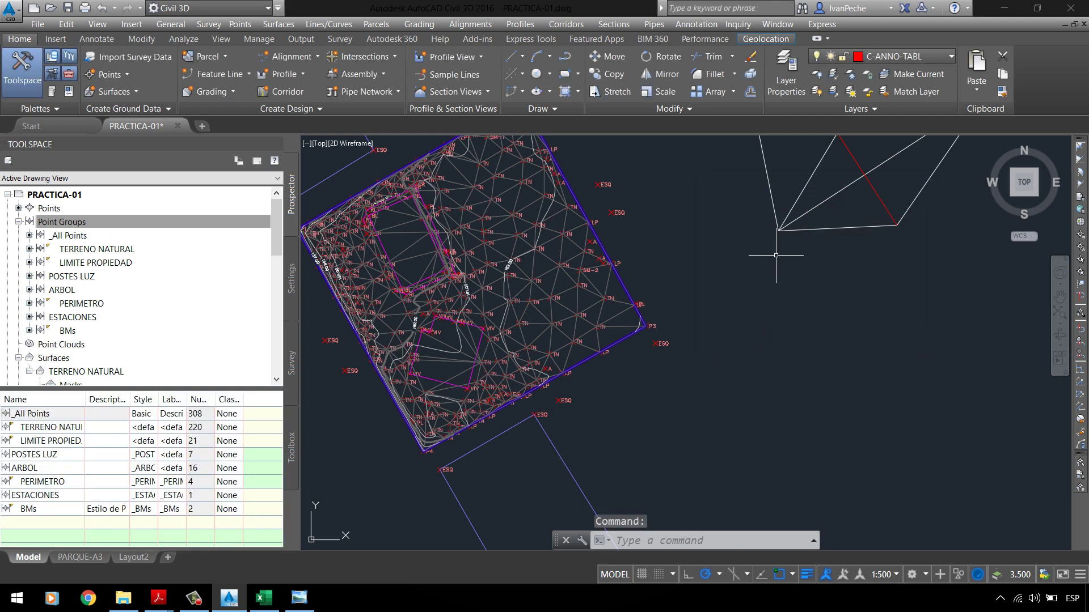
scroll(604, 294, up, 5)
key(Escape)
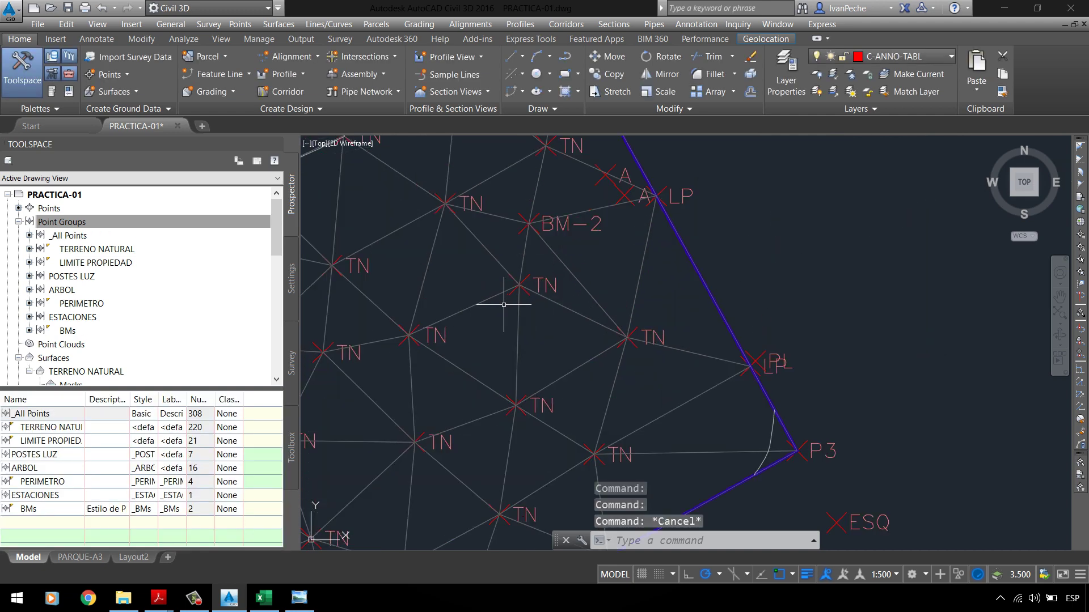
scroll(550, 279, down, 3)
scroll(381, 247, up, 3)
scroll(615, 312, down, 3)
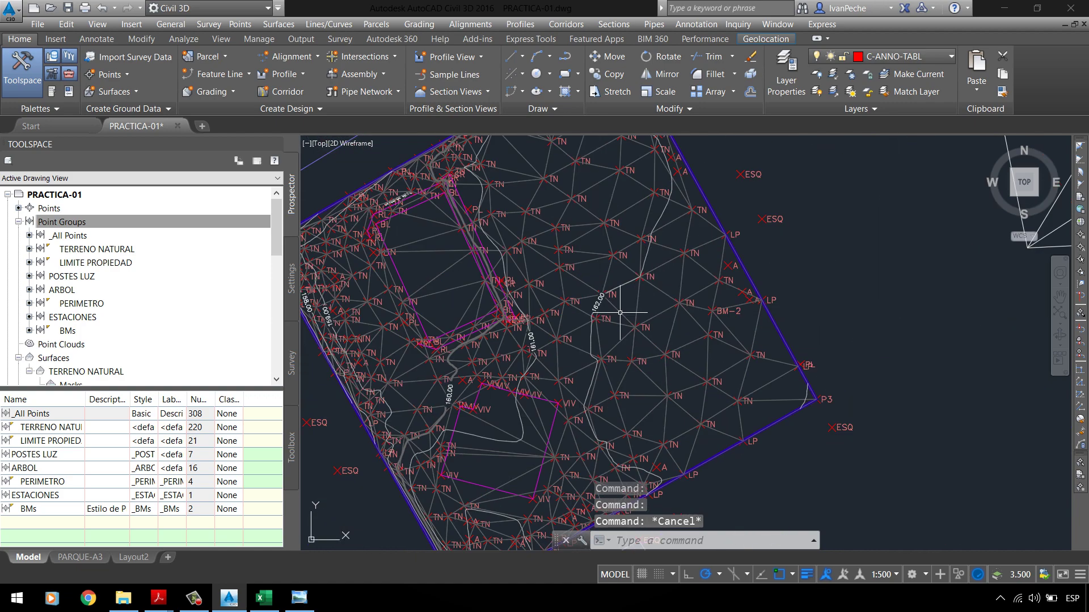
scroll(601, 284, up, 3)
scroll(548, 311, down, 1)
scroll(505, 214, up, 3)
scroll(652, 347, down, 5)
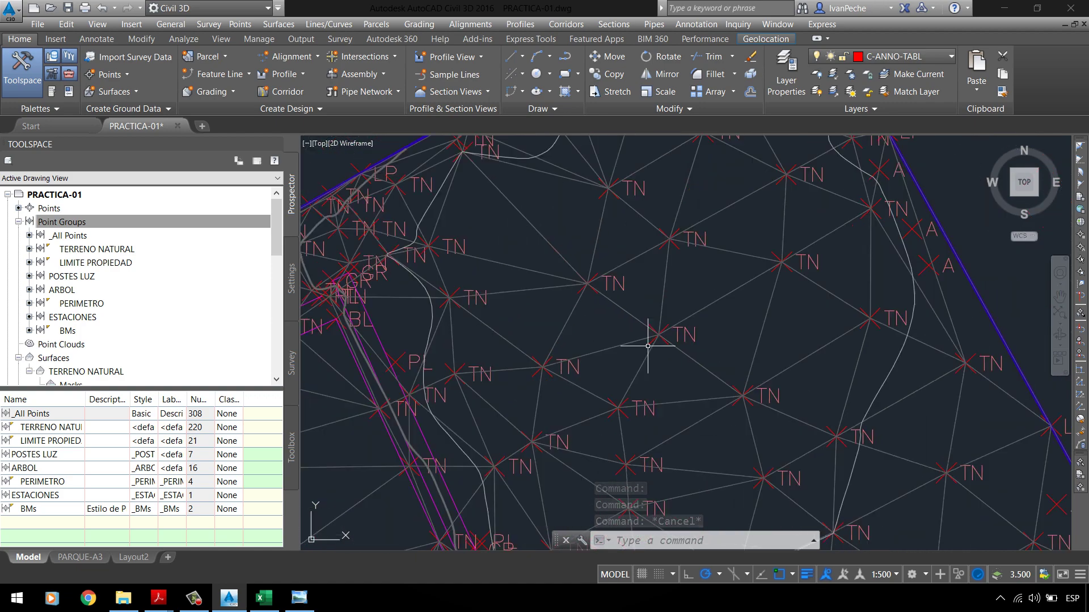
scroll(604, 201, down, 2)
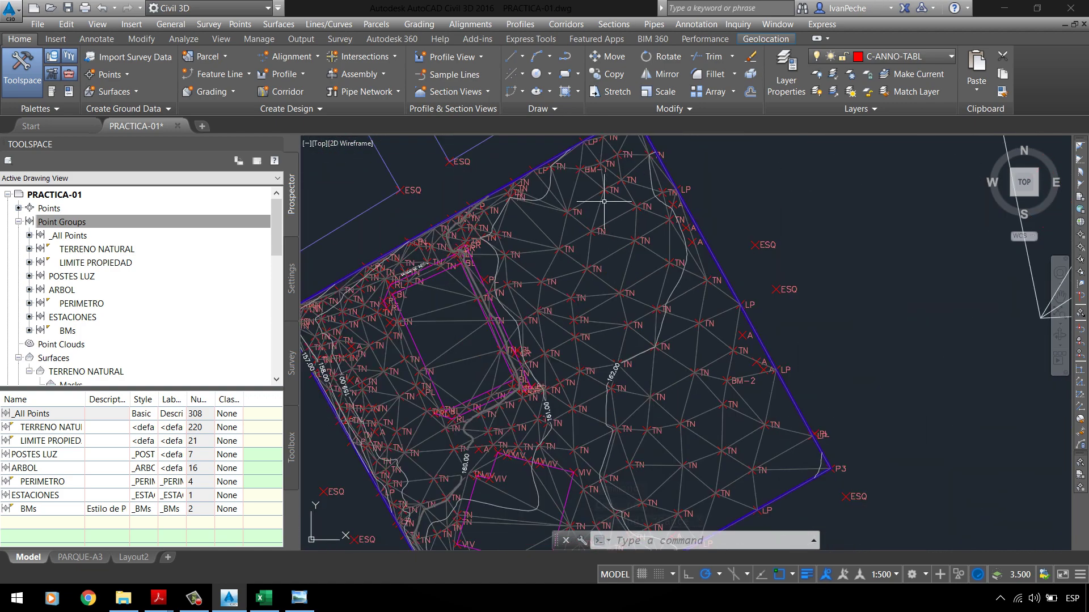
click(897, 576)
click(1035, 414)
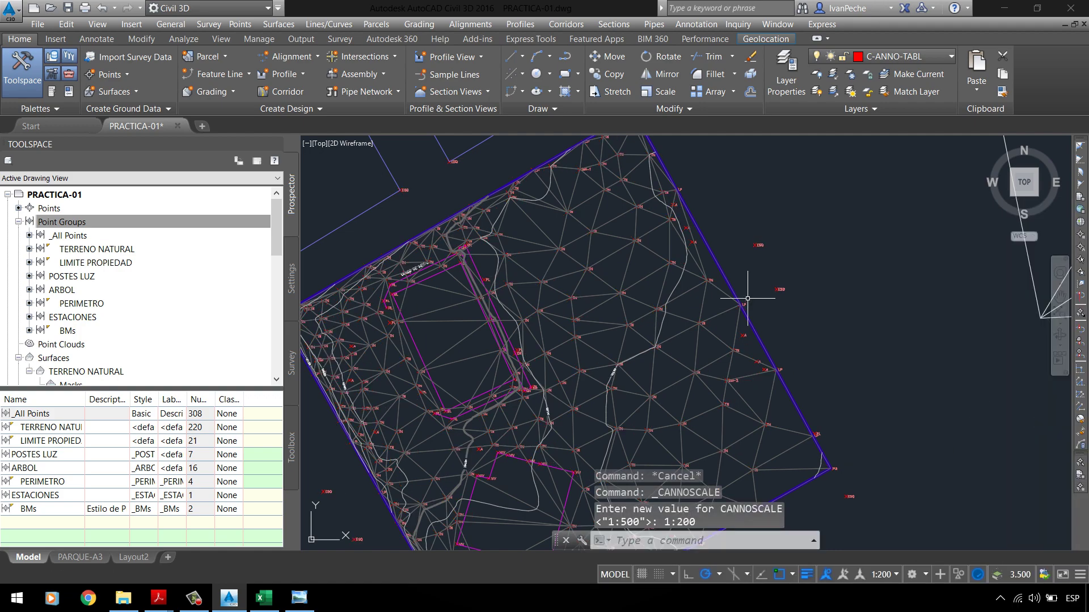
scroll(567, 396, down, 2)
scroll(575, 421, up, 5)
scroll(574, 420, down, 3)
scroll(469, 382, up, 3)
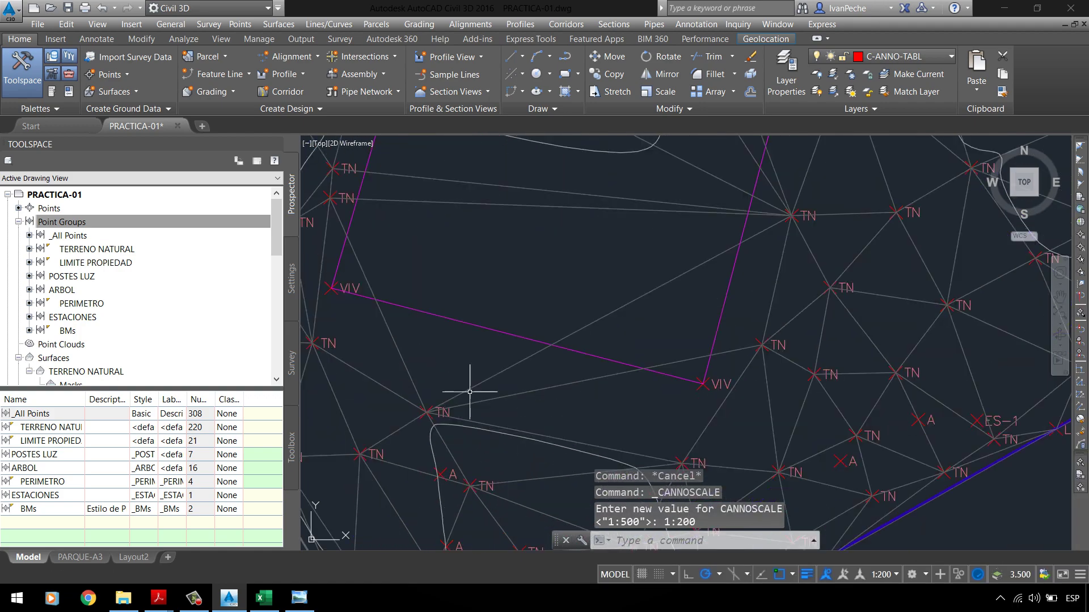
scroll(444, 372, down, 2)
scroll(492, 320, up, 4)
scroll(531, 304, down, 3)
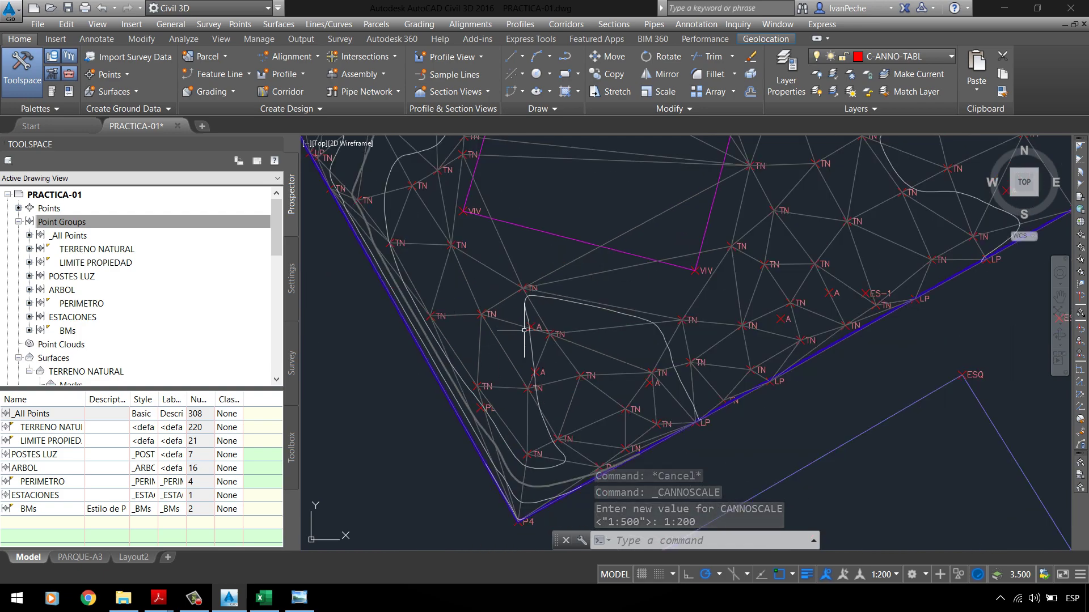
scroll(536, 312, up, 3)
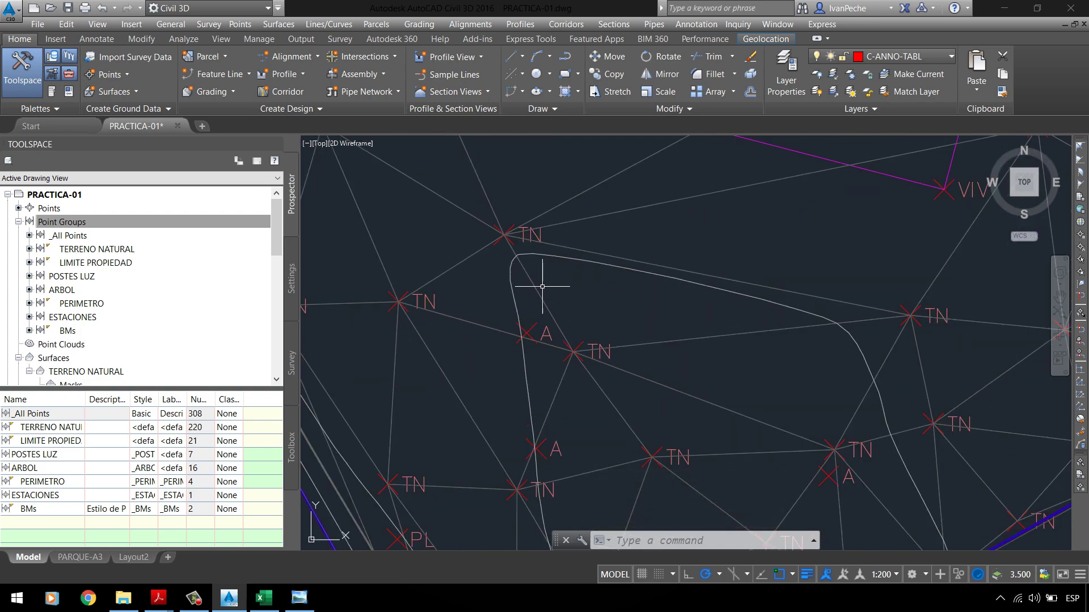
scroll(549, 289, down, 2)
scroll(567, 301, down, 3)
scroll(509, 215, up, 5)
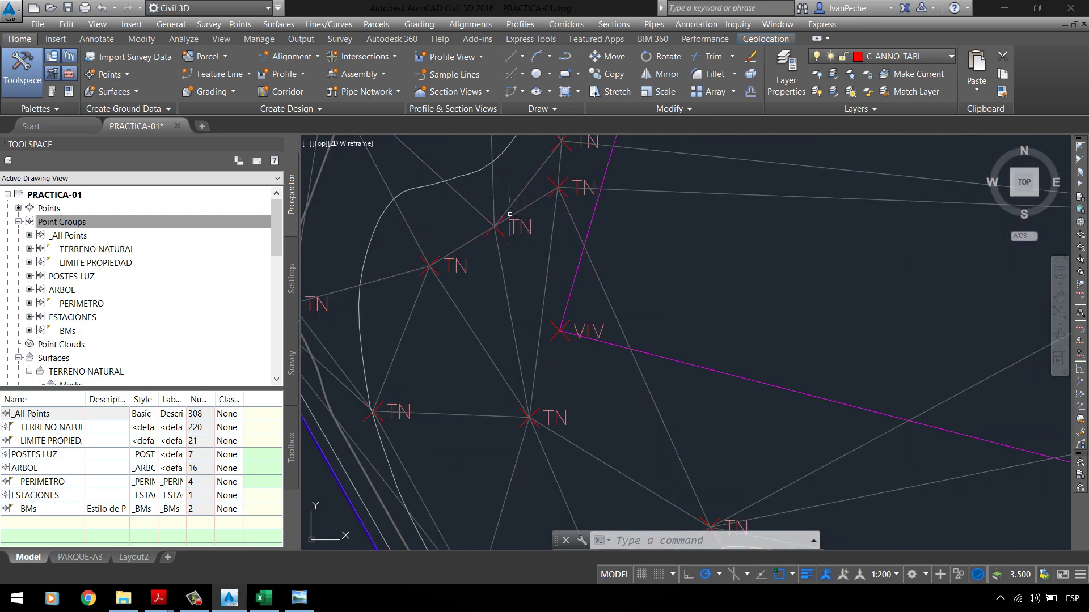
scroll(522, 341, down, 3)
scroll(498, 359, up, 3)
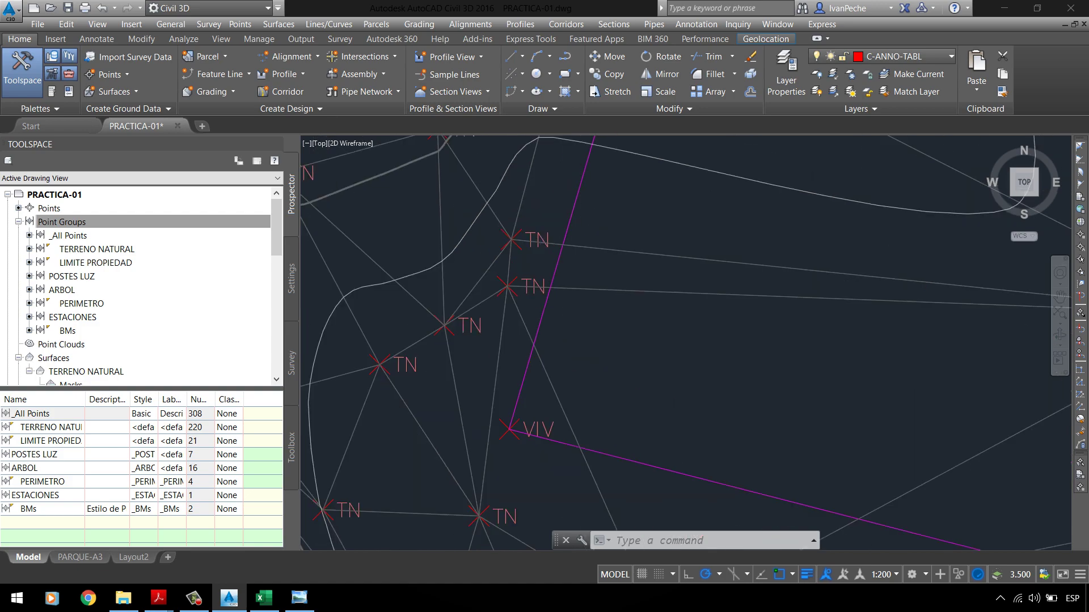
scroll(566, 286, down, 3)
scroll(732, 344, down, 1)
scroll(732, 344, up, 4)
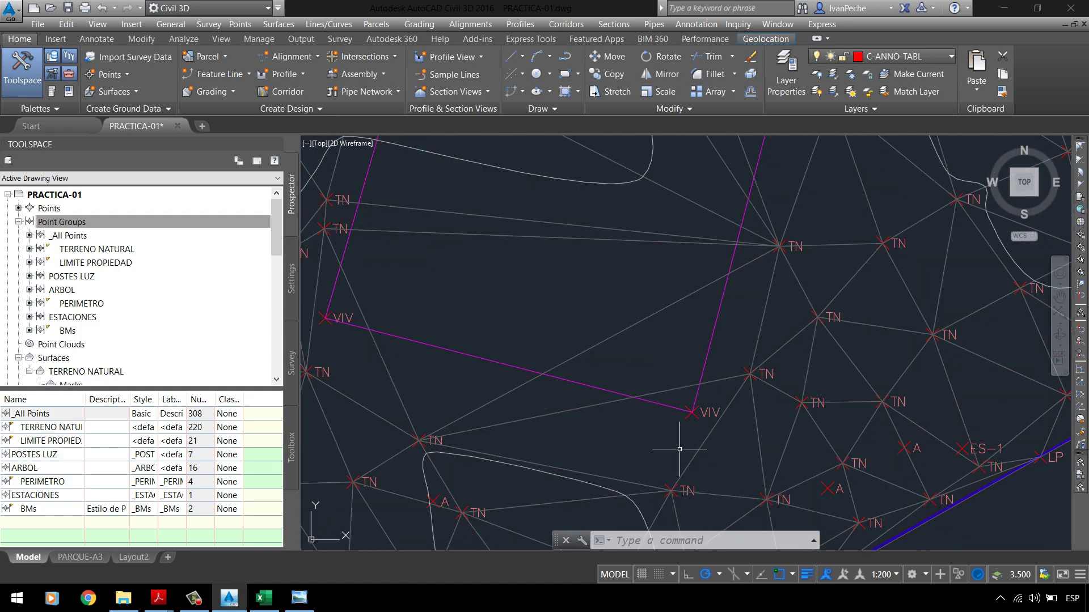
scroll(700, 391, up, 1)
scroll(674, 361, down, 3)
scroll(692, 294, up, 4)
scroll(659, 339, down, 1)
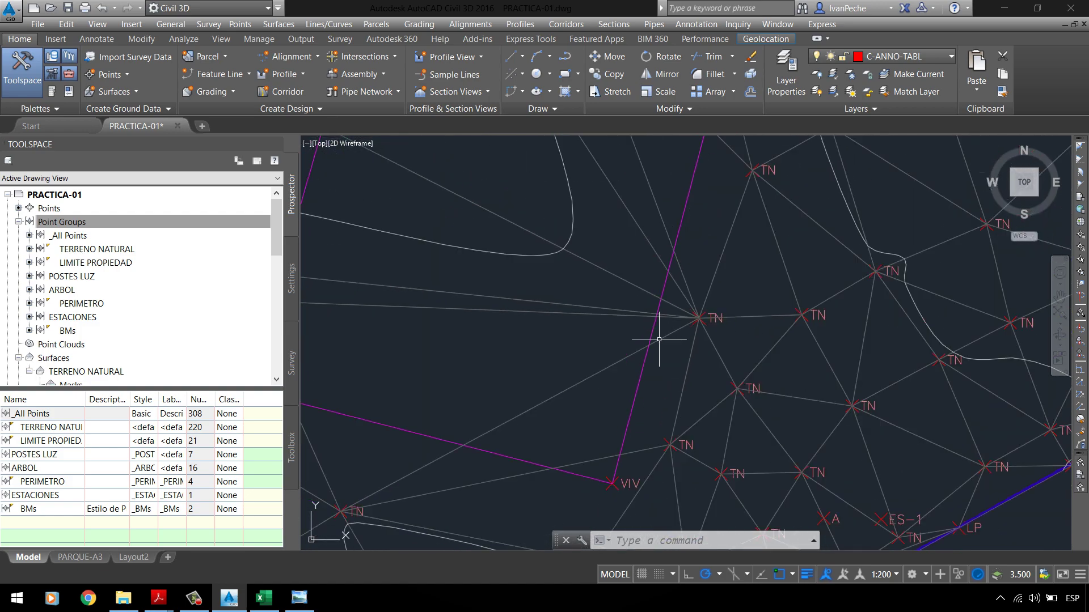
scroll(659, 340, down, 4)
scroll(696, 223, up, 5)
scroll(539, 203, down, 2)
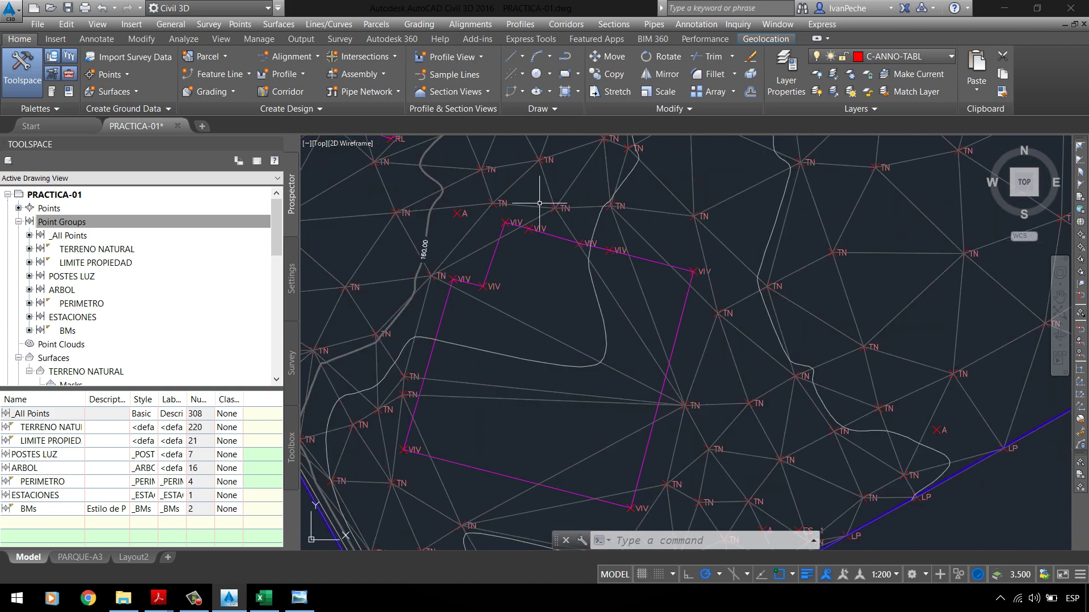
scroll(520, 235, up, 4)
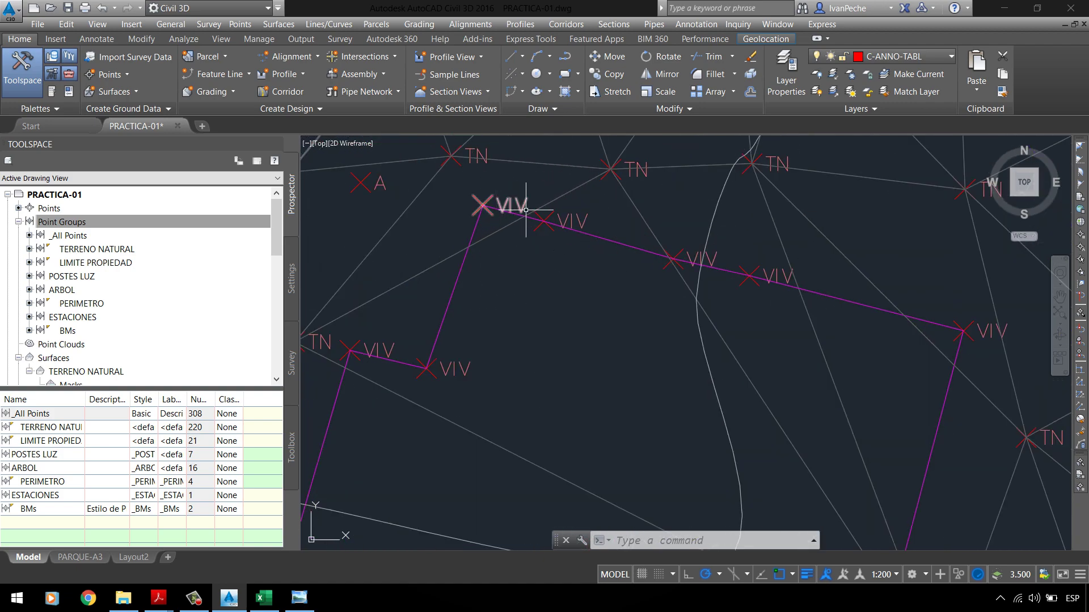
scroll(488, 204, down, 2)
scroll(805, 297, up, 2)
scroll(684, 263, down, 4)
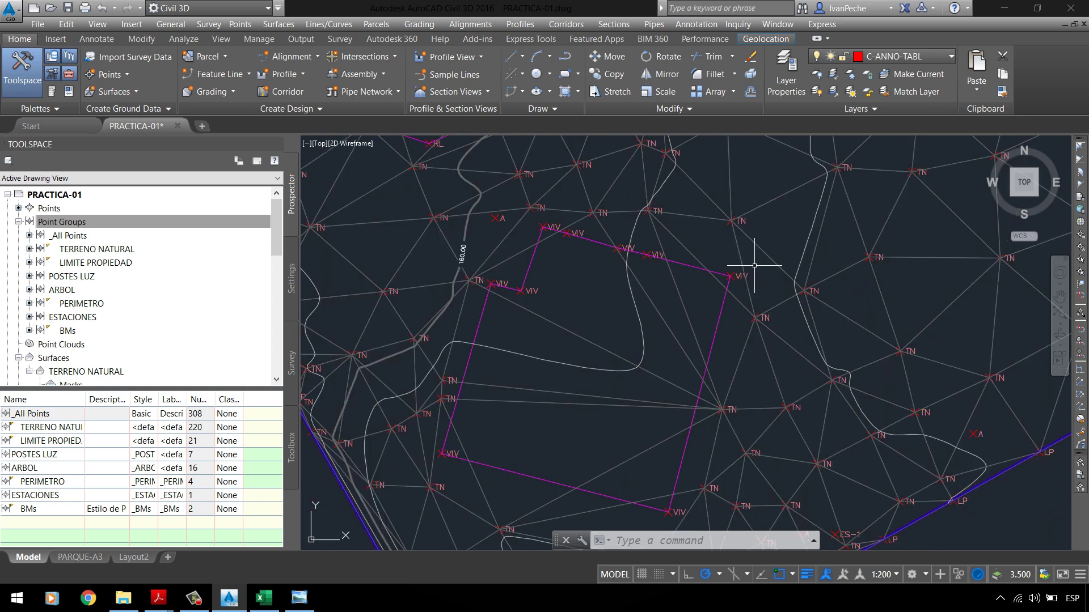
scroll(747, 274, up, 4)
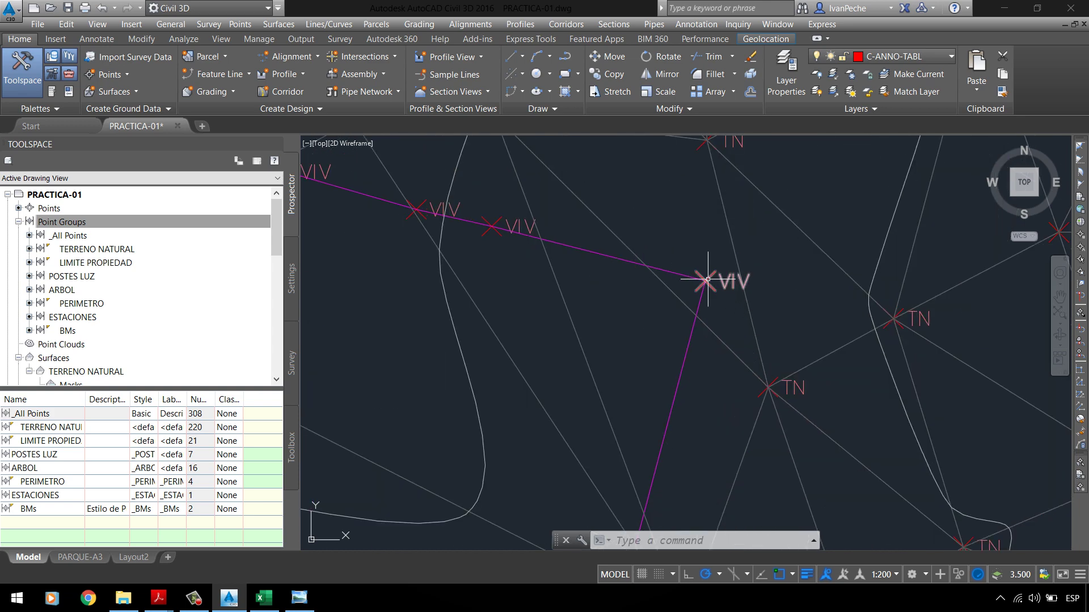
scroll(648, 278, down, 4)
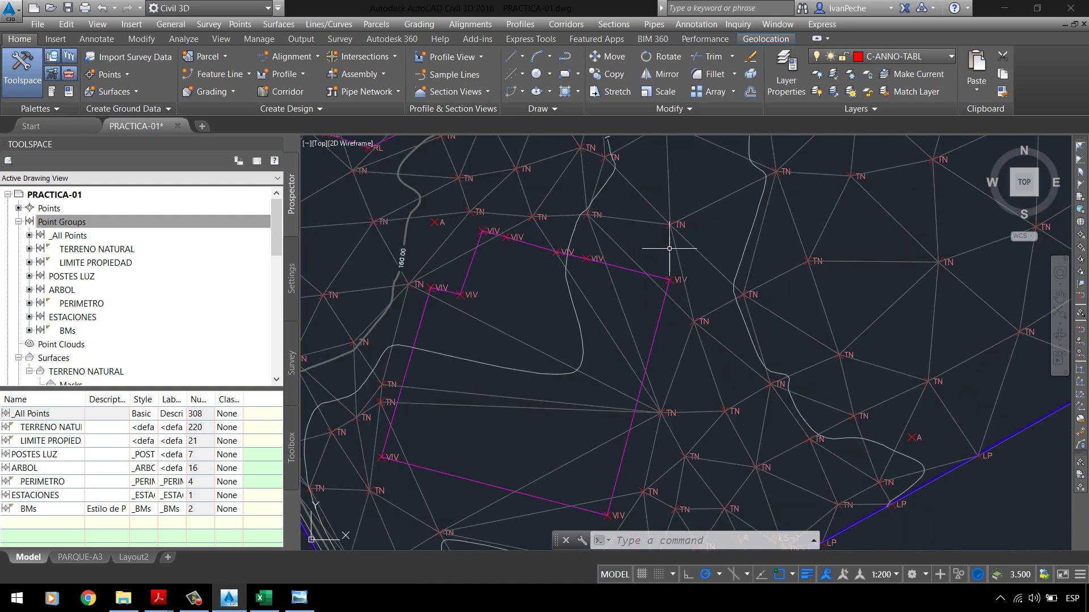
scroll(669, 249, down, 4)
scroll(506, 246, up, 8)
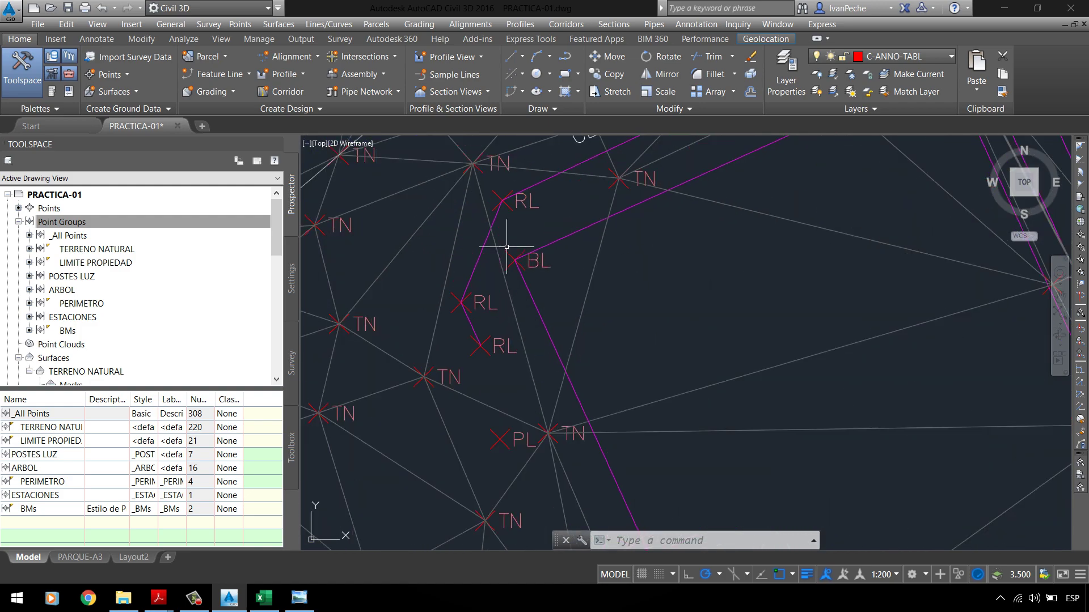
scroll(506, 247, down, 6)
scroll(646, 226, up, 4)
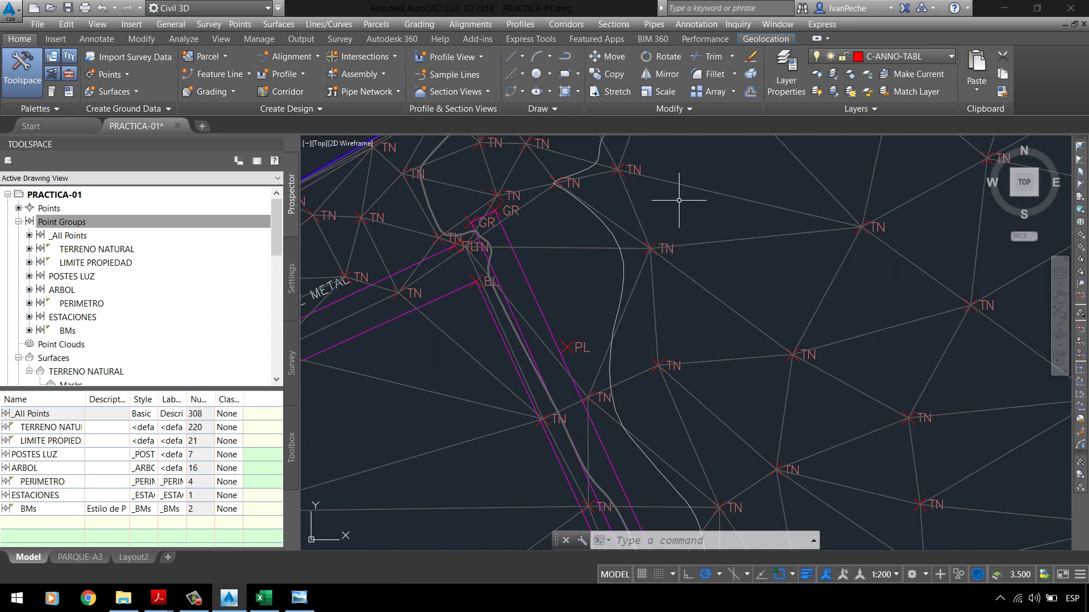
scroll(502, 299, down, 4)
scroll(623, 227, down, 3)
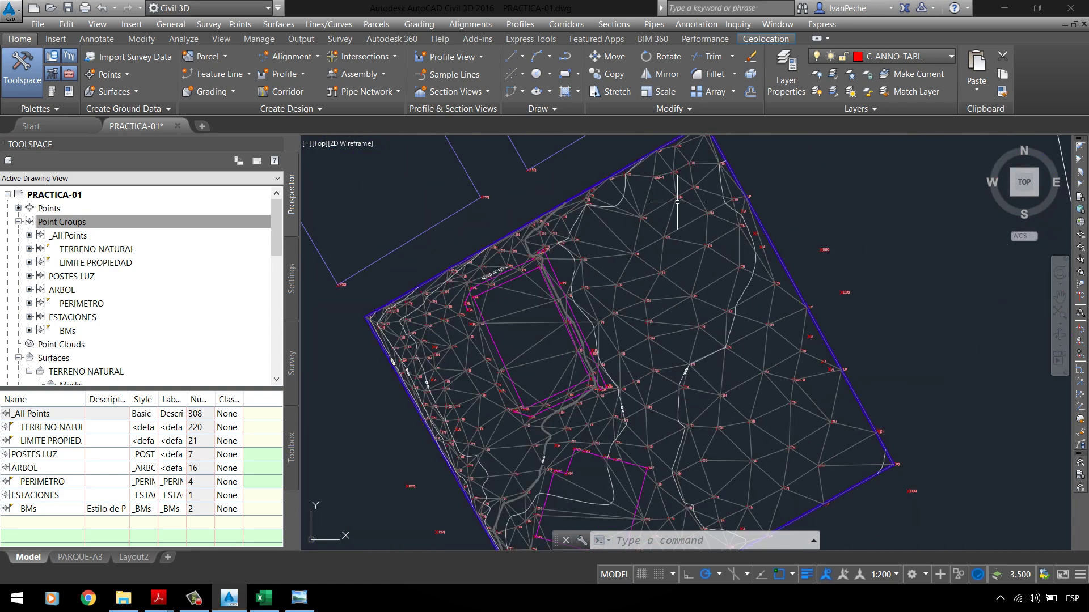
scroll(600, 199, up, 9)
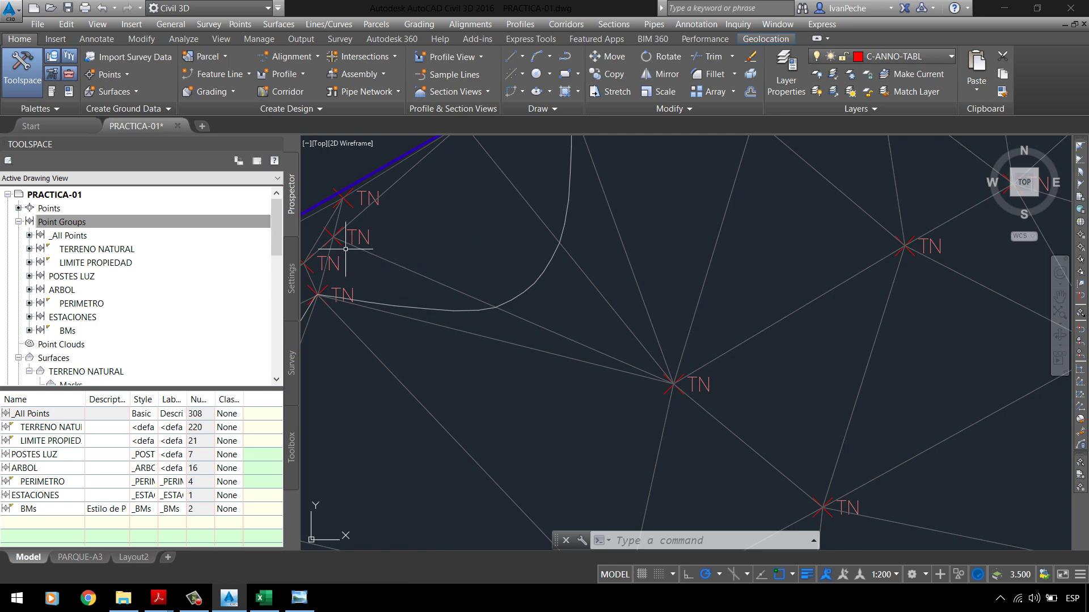
scroll(623, 307, down, 2)
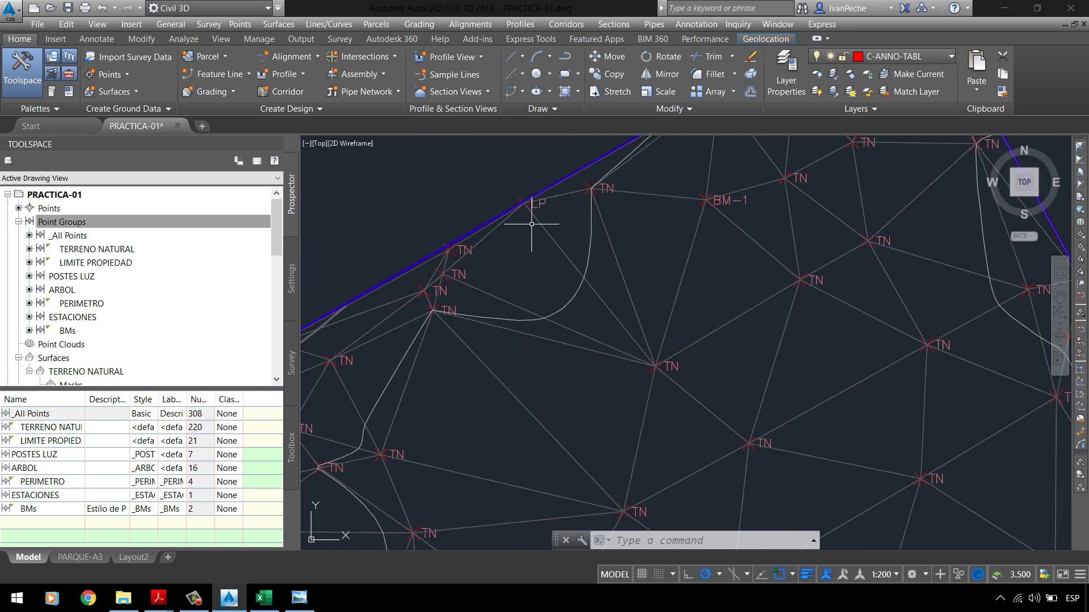
scroll(445, 284, up, 2)
scroll(607, 277, down, 2)
scroll(401, 321, up, 4)
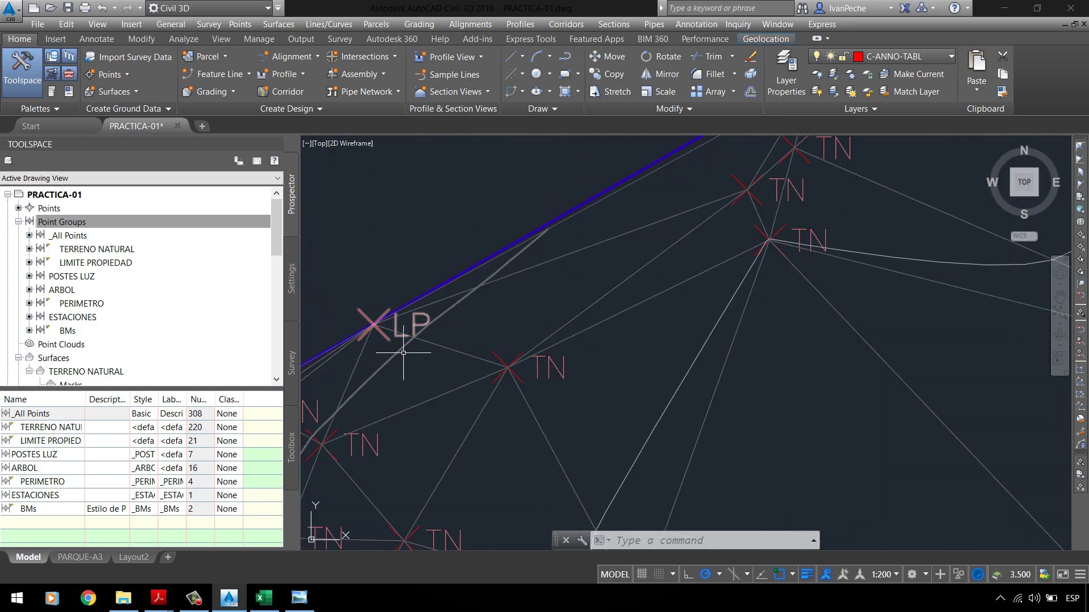
scroll(403, 353, down, 6)
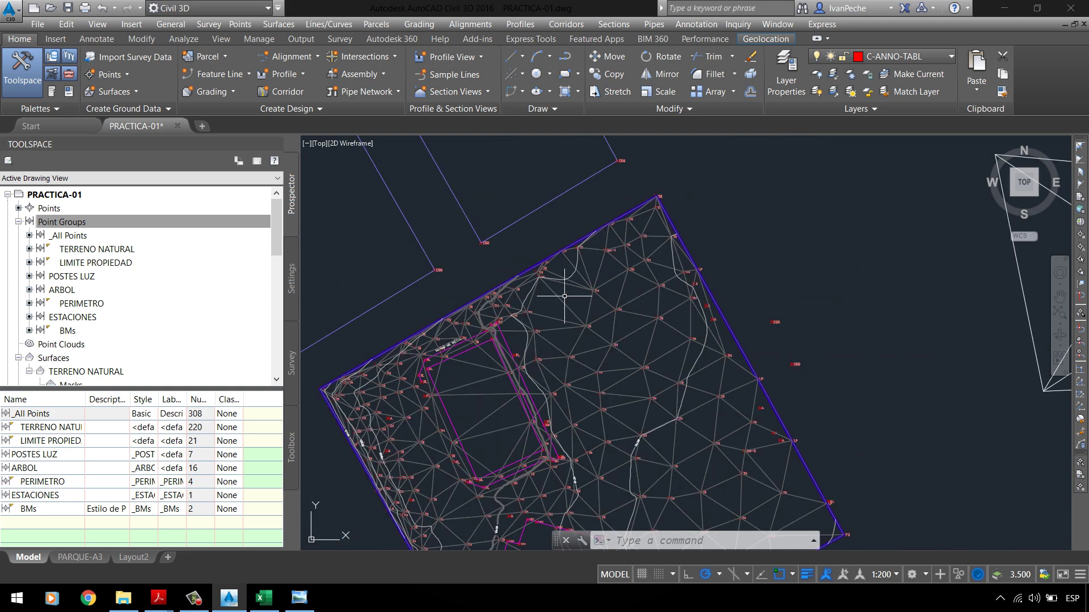
scroll(575, 297, up, 3)
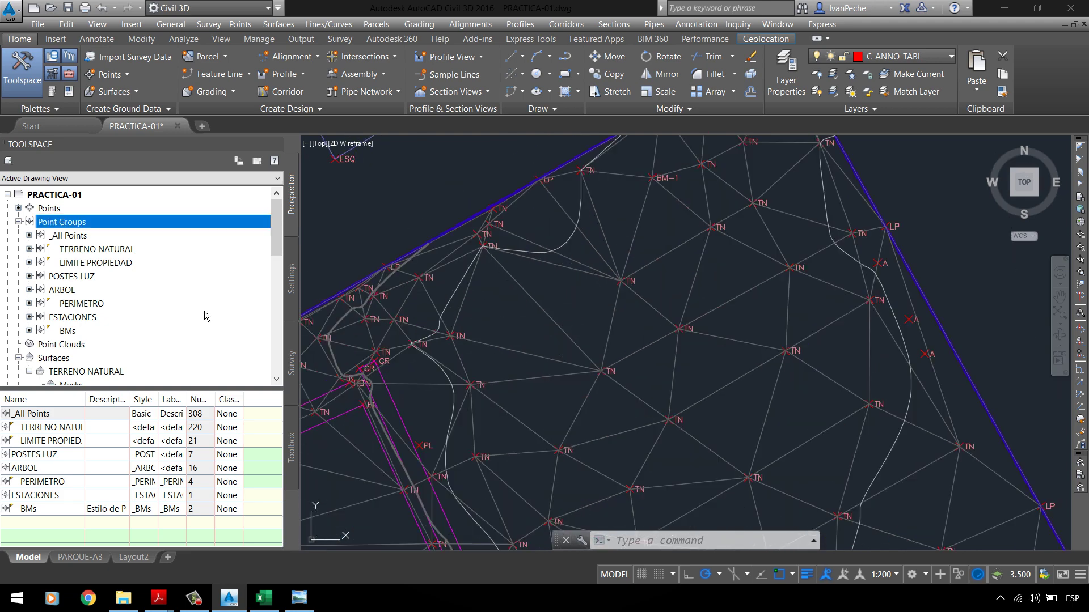
Step: Review the BMs points and the point groups listed in TERRENO NATURAL's definition
click(68, 332)
scroll(89, 314, down, 4)
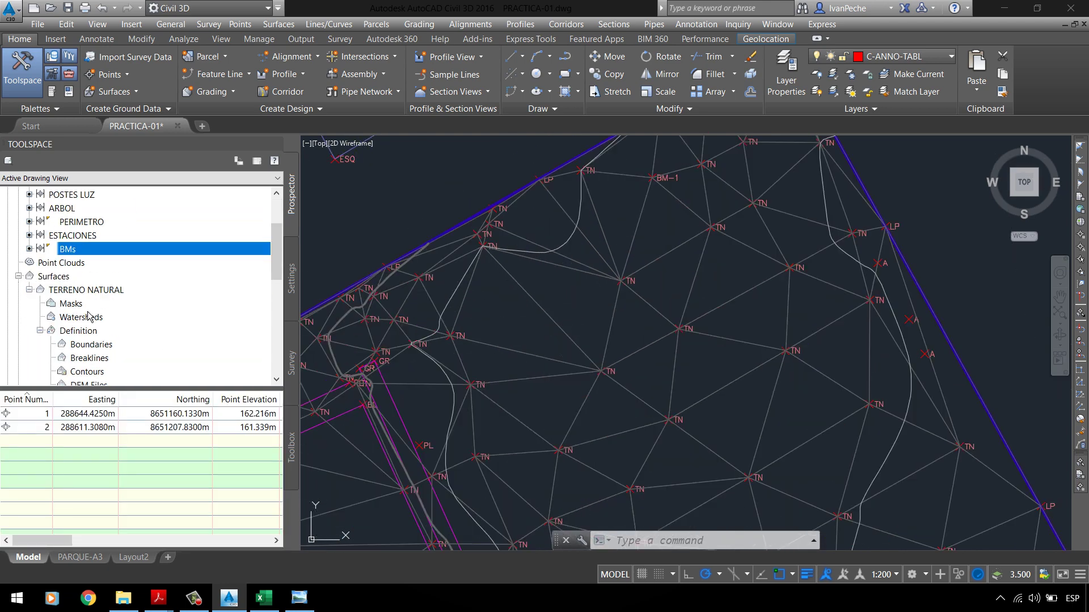
scroll(91, 315, down, 1)
click(93, 317)
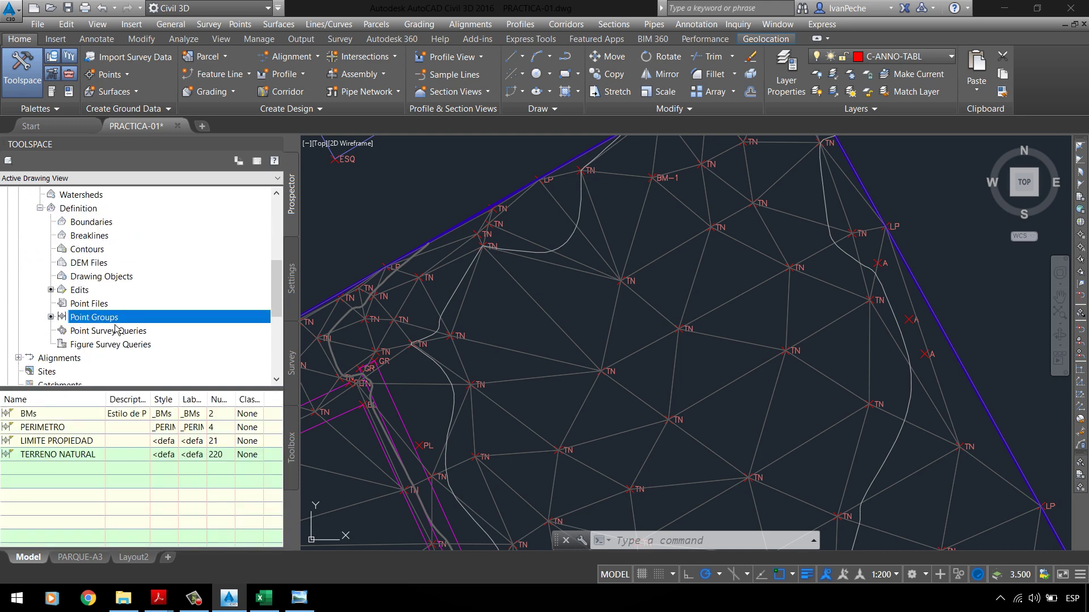
scroll(115, 321, up, 3)
scroll(114, 322, down, 3)
click(60, 427)
click(68, 442)
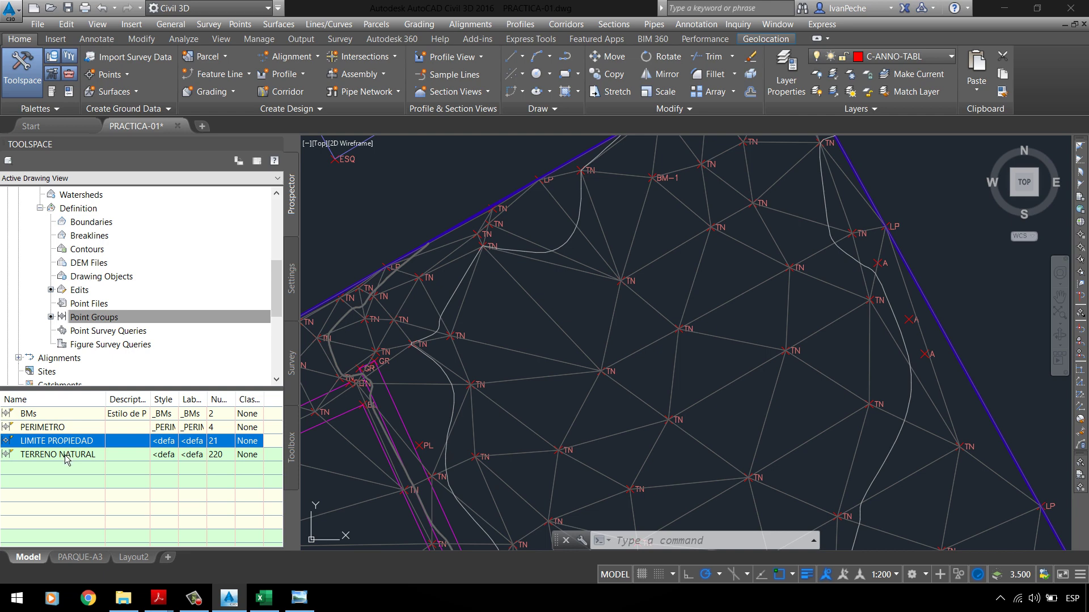
click(66, 456)
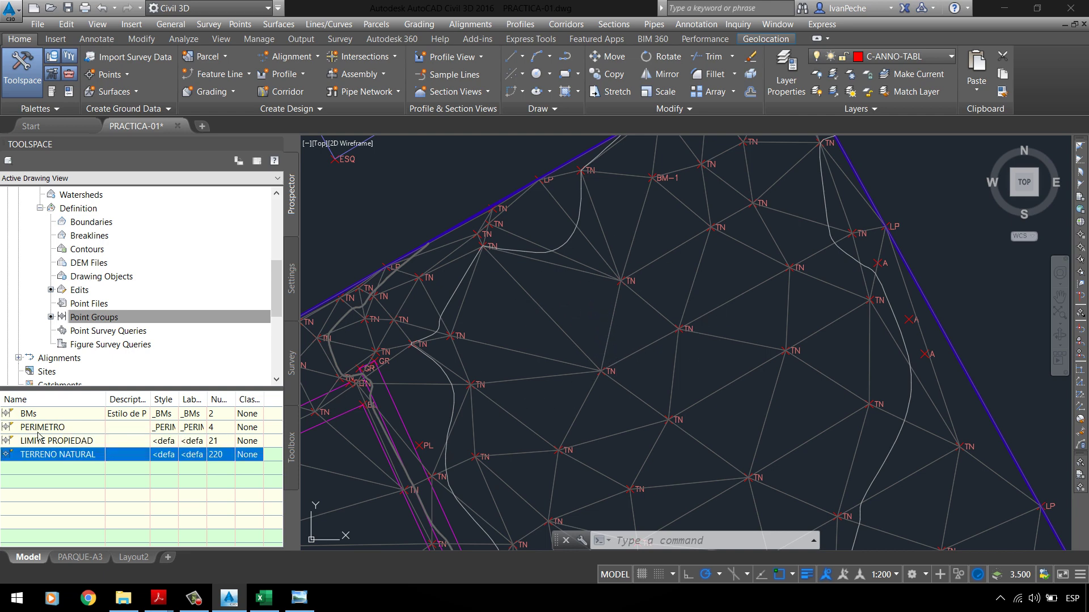
Step: Delete BMs from the surface's definition point groups and confirm with Aceptar
scroll(656, 160, up, 7)
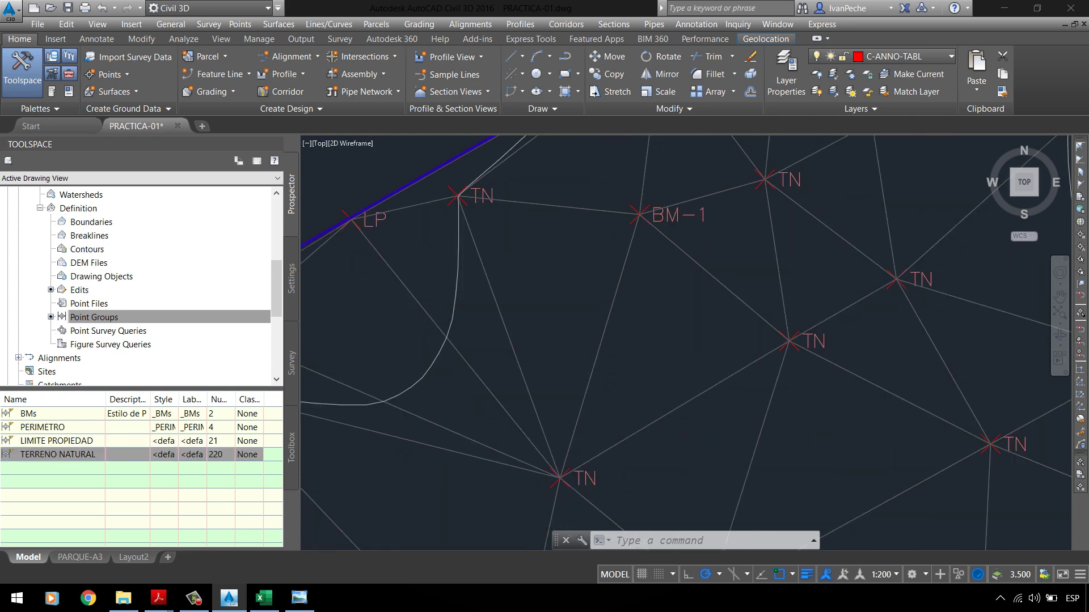
right_click(27, 419)
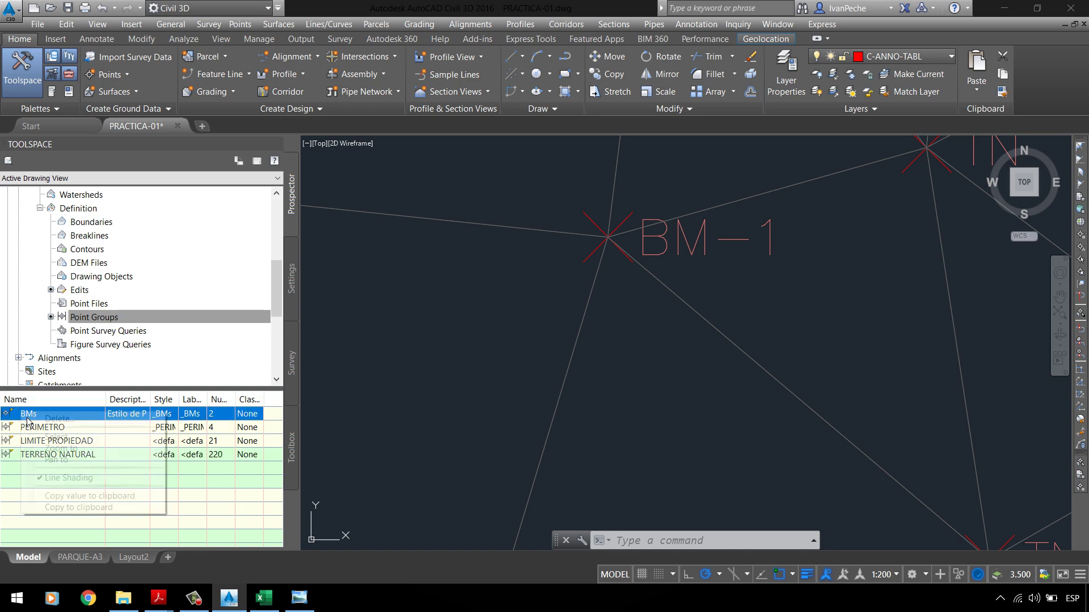
click(80, 424)
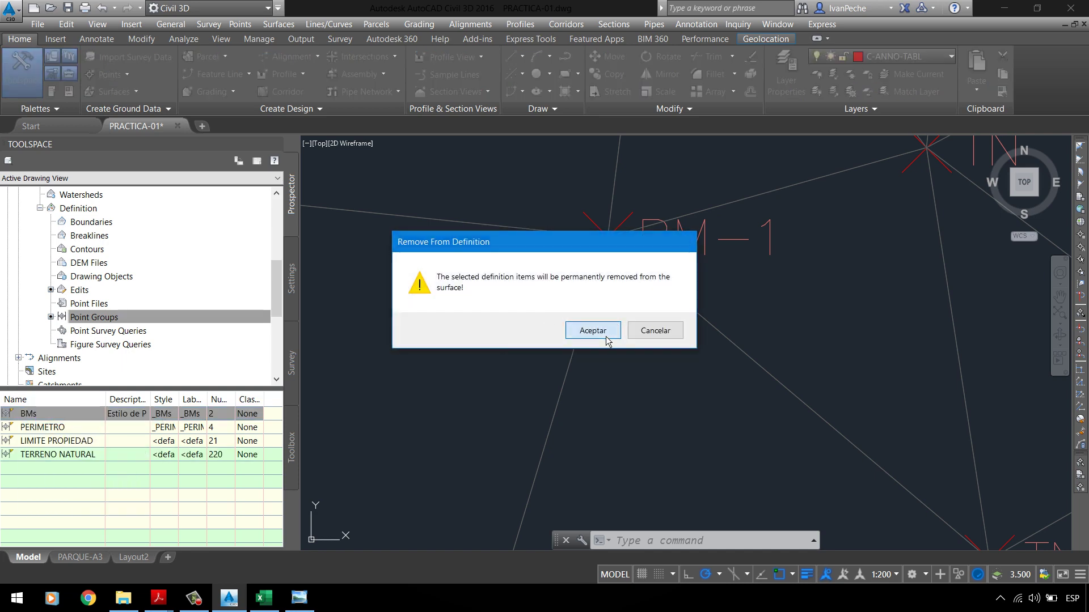
click(603, 333)
scroll(547, 292, down, 2)
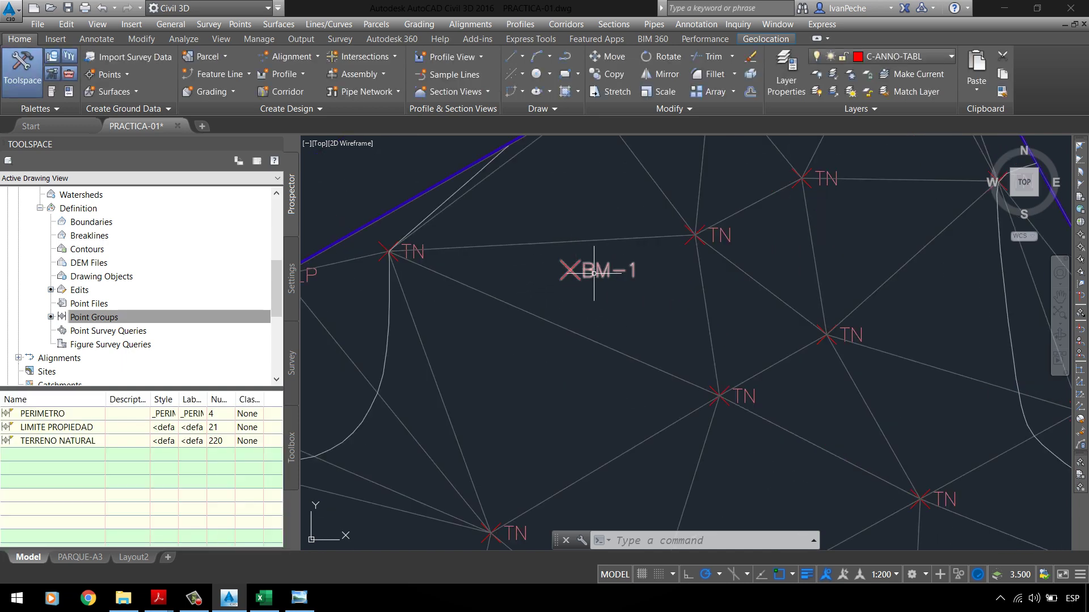
Step: Add the BMs point group, not PERIMETRO, to the TERRENO NATURAL surface's point group definition
click(88, 320)
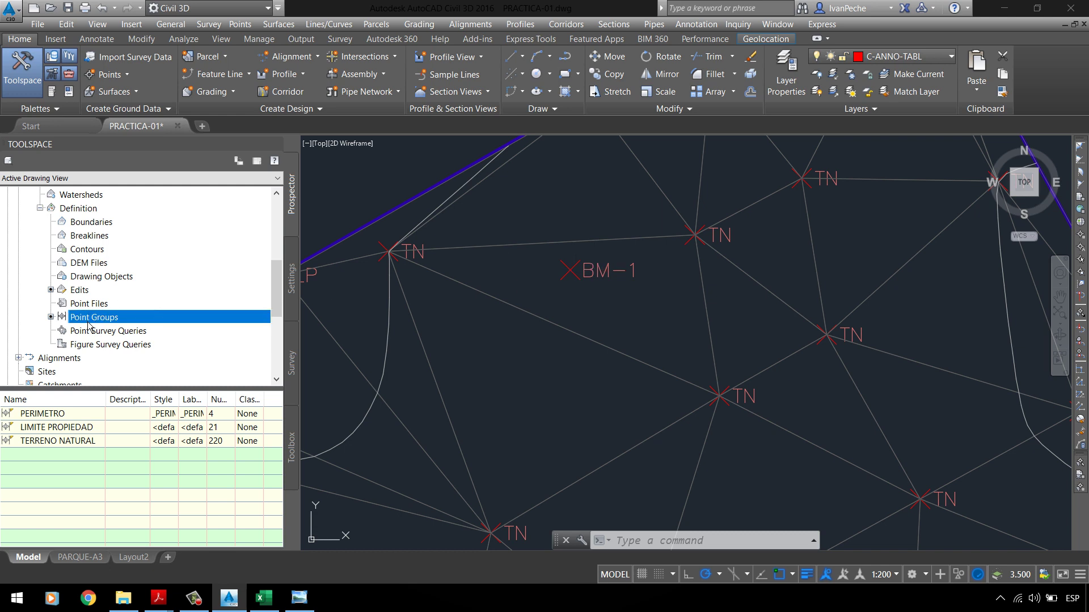
right_click(88, 325)
click(105, 336)
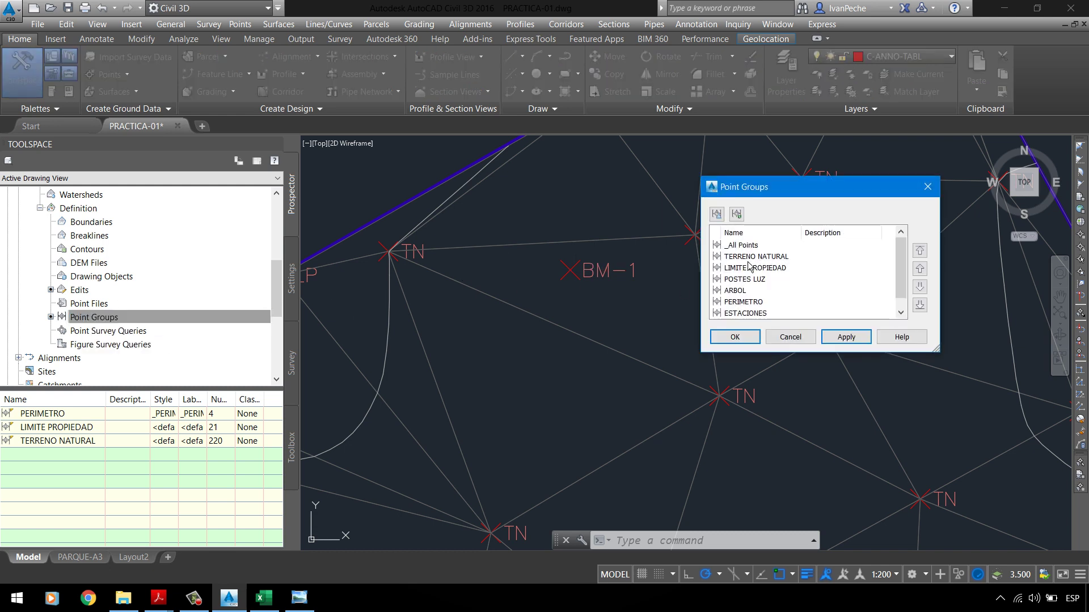
click(743, 300)
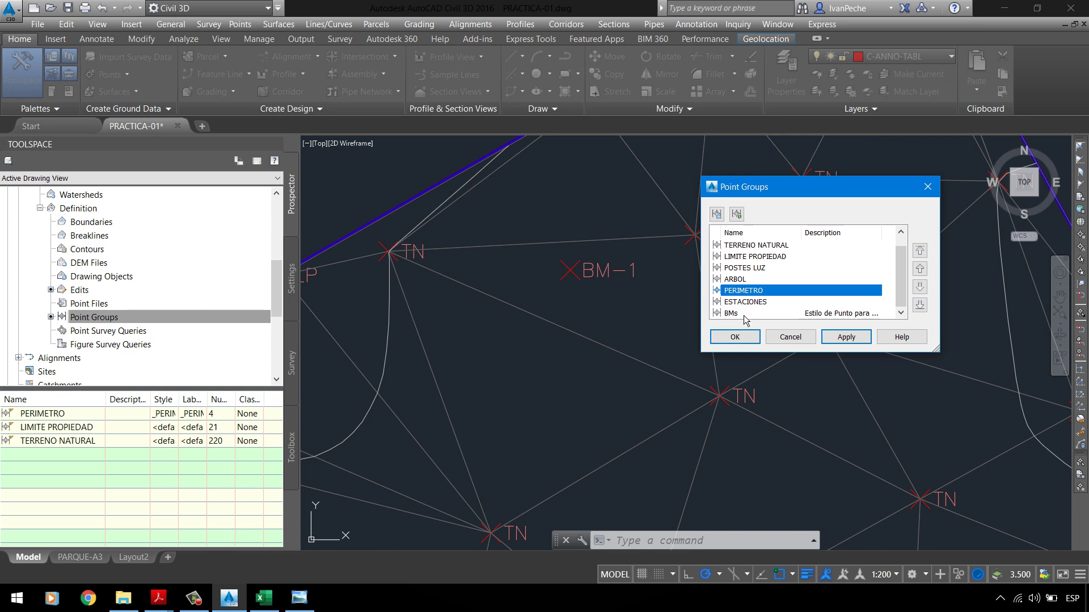
click(744, 315)
click(847, 337)
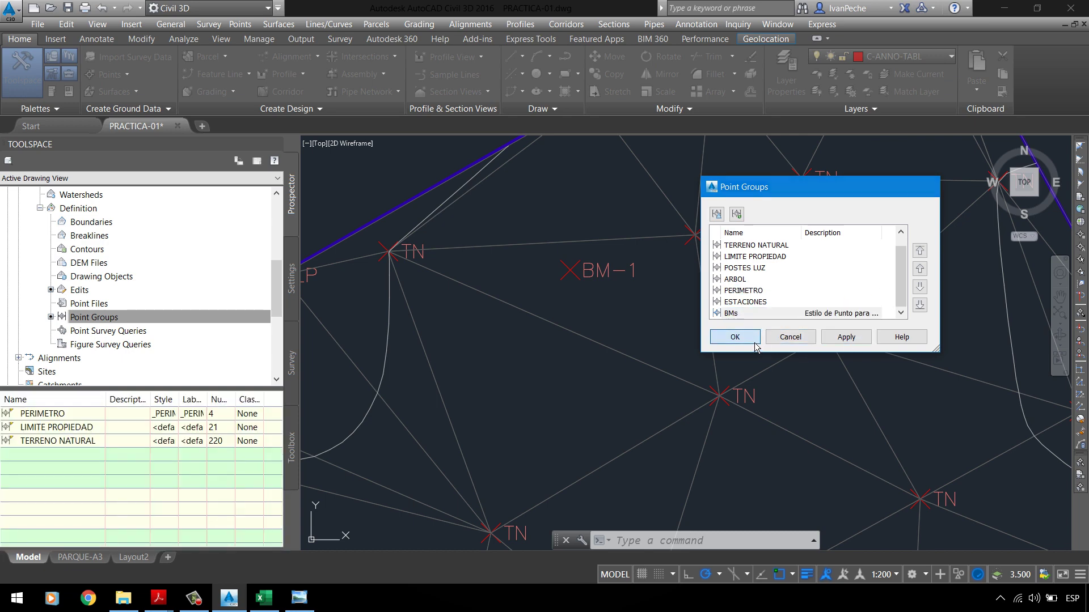
click(735, 337)
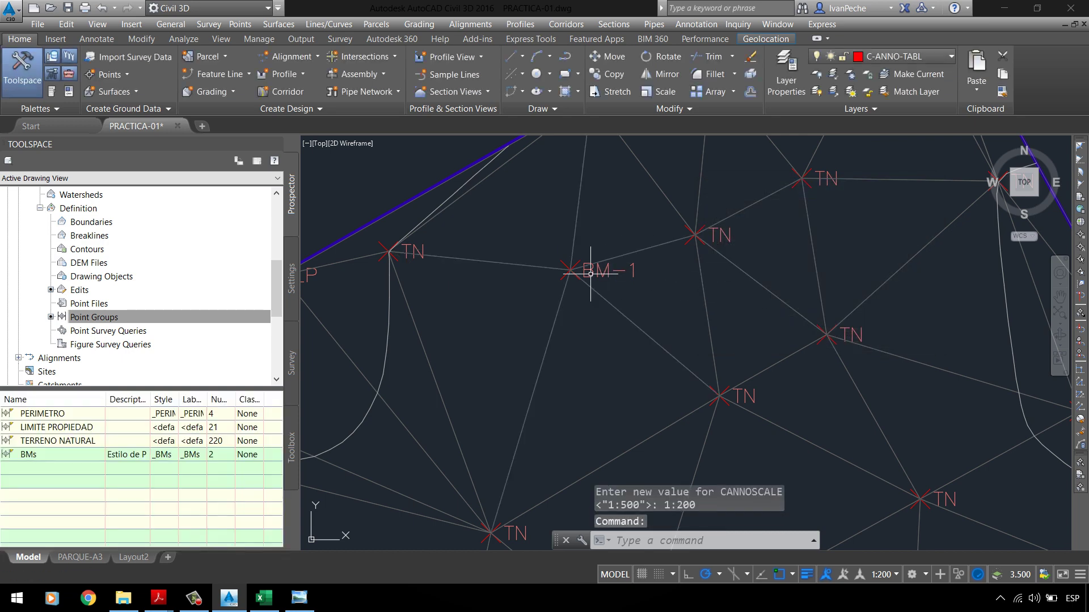
Step: Inspect the actions for the newly added BMs point group row without changing anything
click(55, 458)
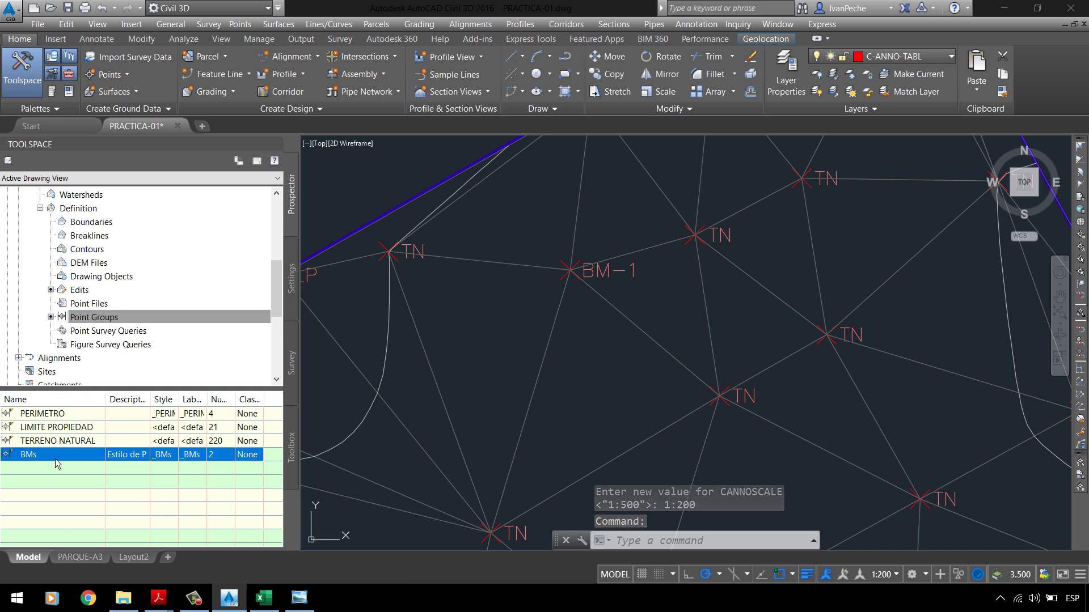
right_click(56, 459)
click(60, 454)
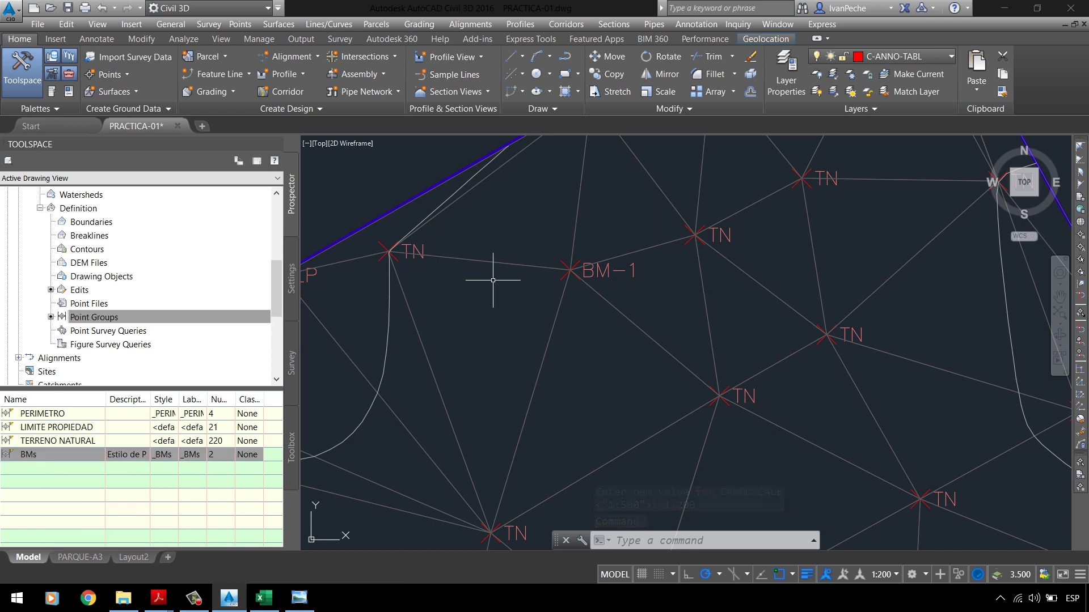
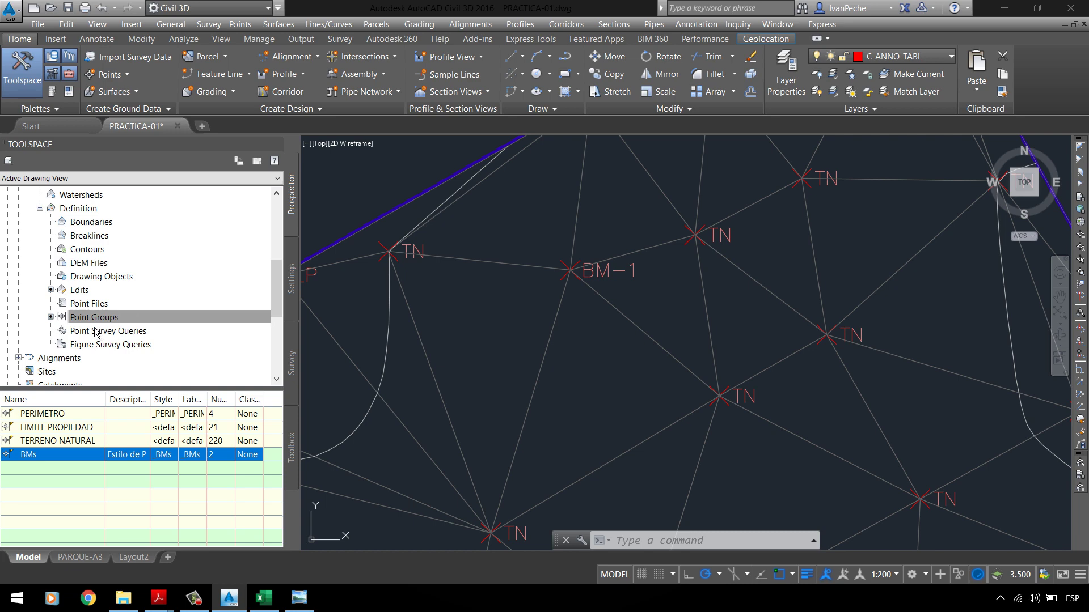
Step: Add the _All Points point group to the TERRENO NATURAL surface definition
click(26, 468)
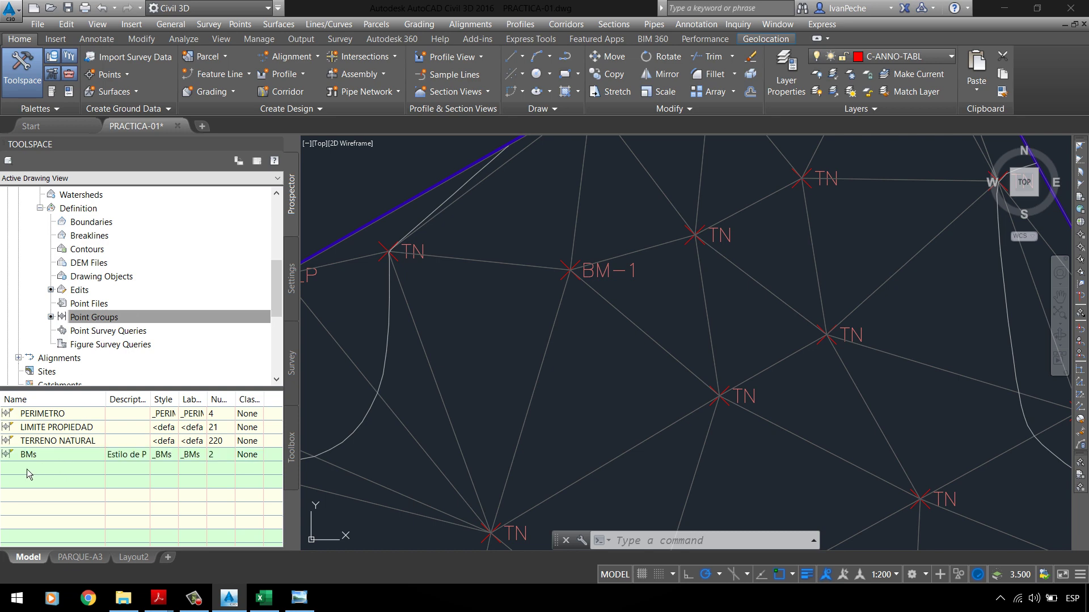
right_click(91, 322)
click(99, 322)
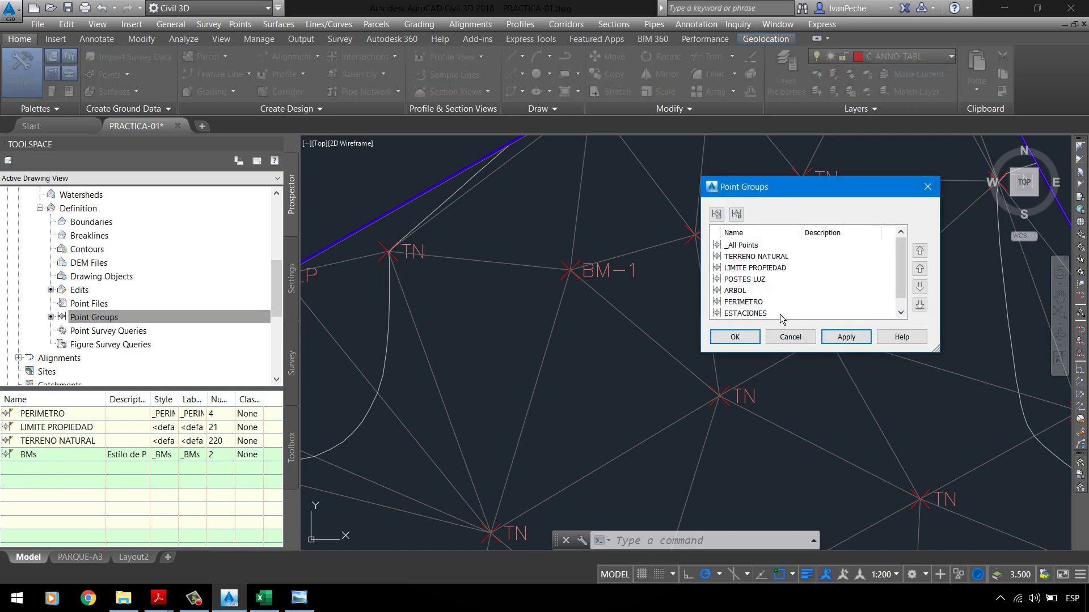
click(746, 248)
click(845, 337)
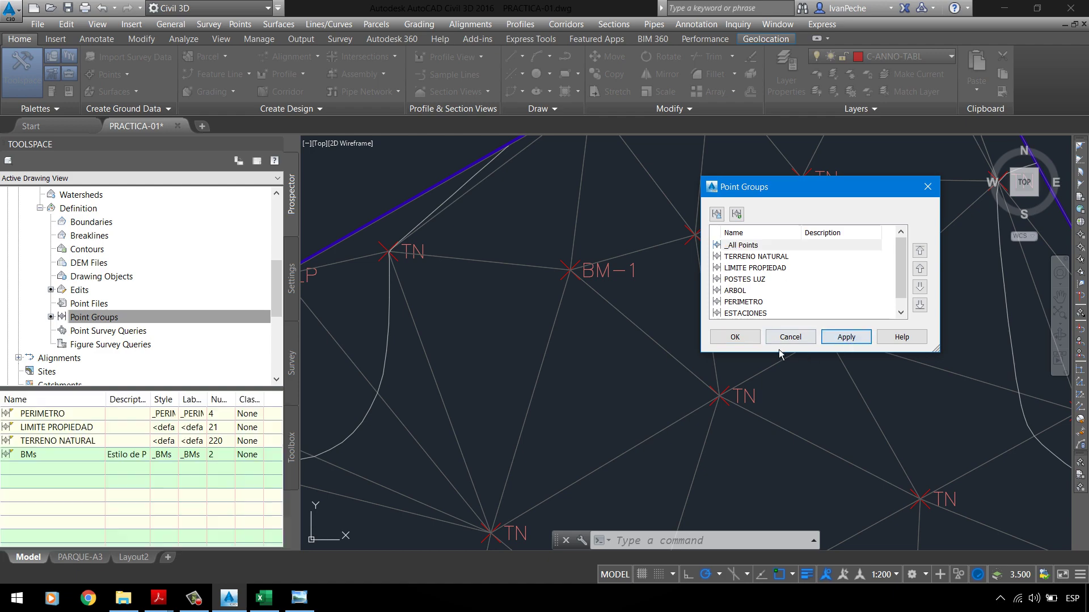
click(746, 339)
Step: Remove _All Points from the surface's point group definition again
scroll(589, 267, down, 6)
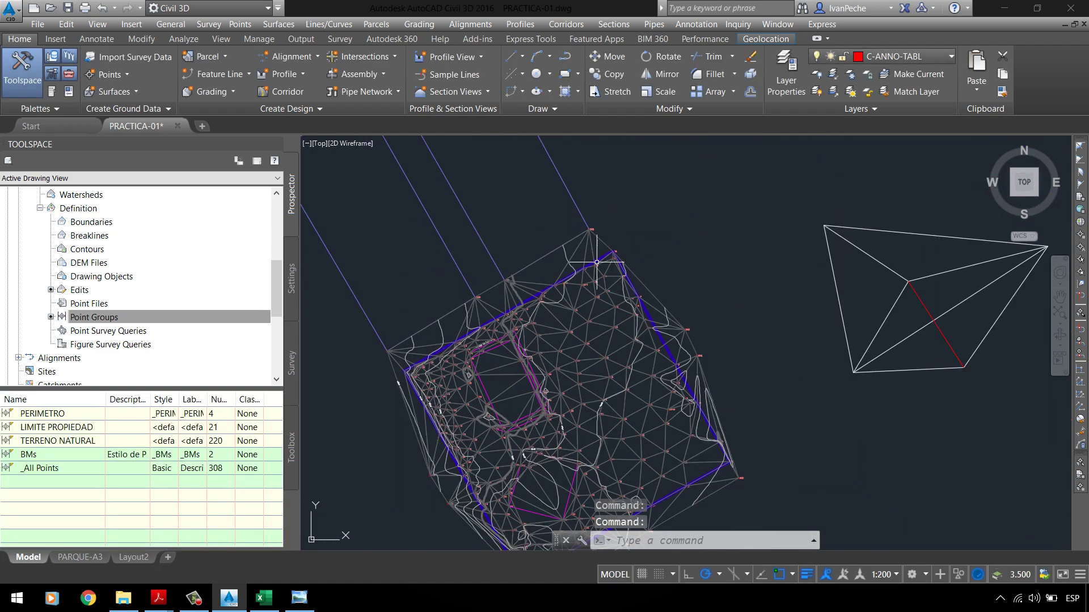
scroll(543, 405, up, 5)
scroll(479, 358, up, 3)
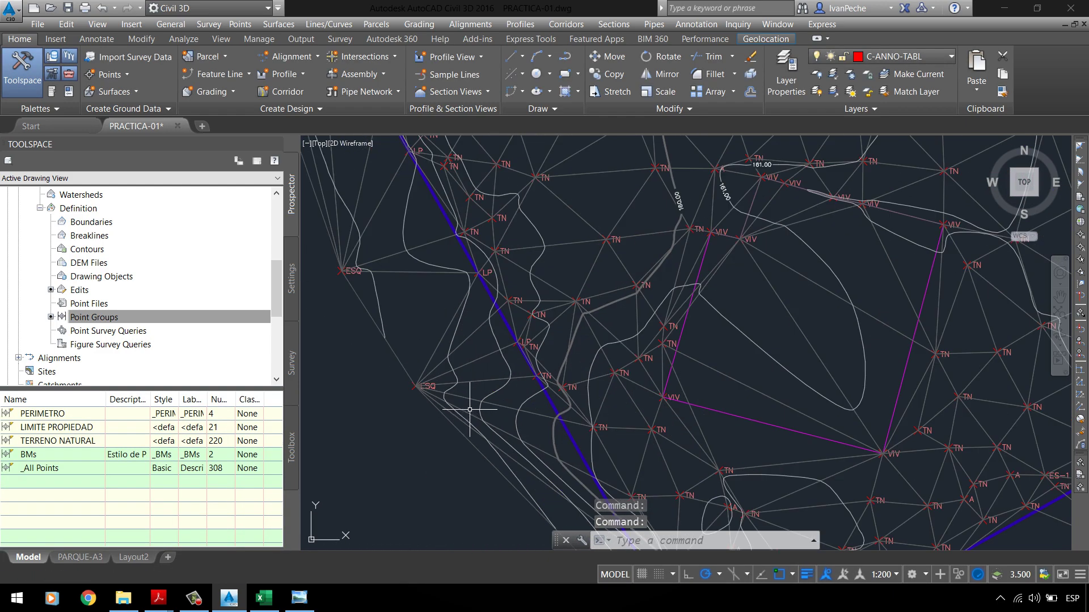
scroll(465, 351, down, 5)
scroll(556, 334, up, 5)
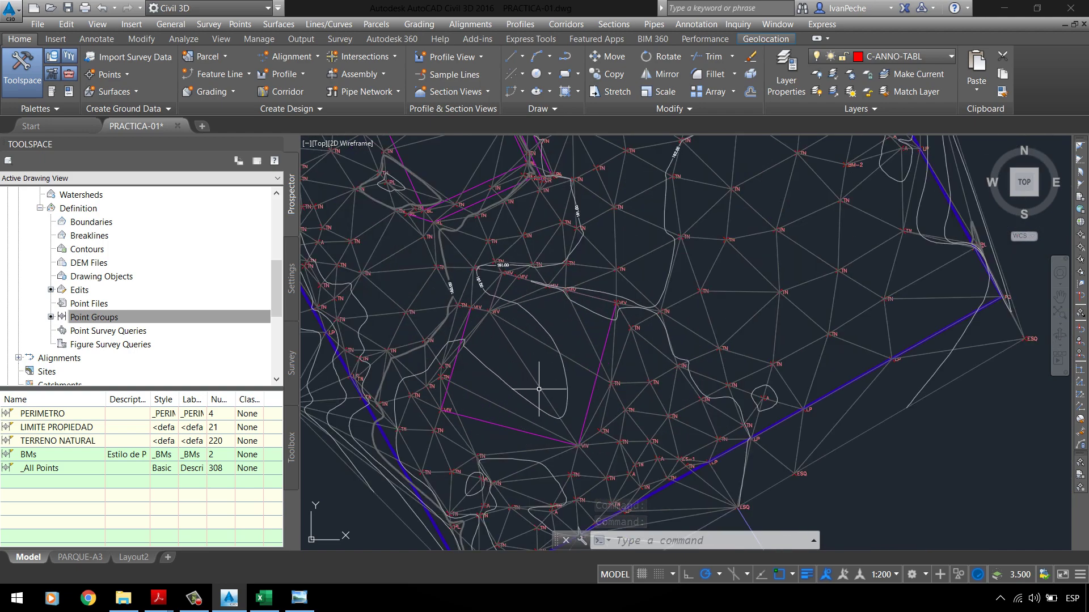
click(47, 468)
right_click(47, 468)
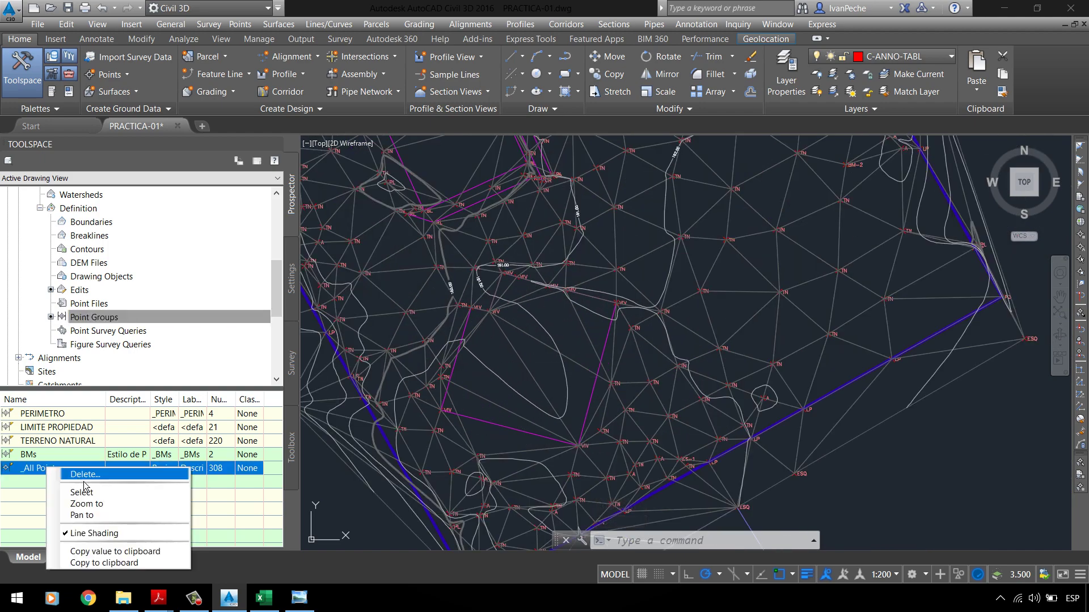
click(86, 475)
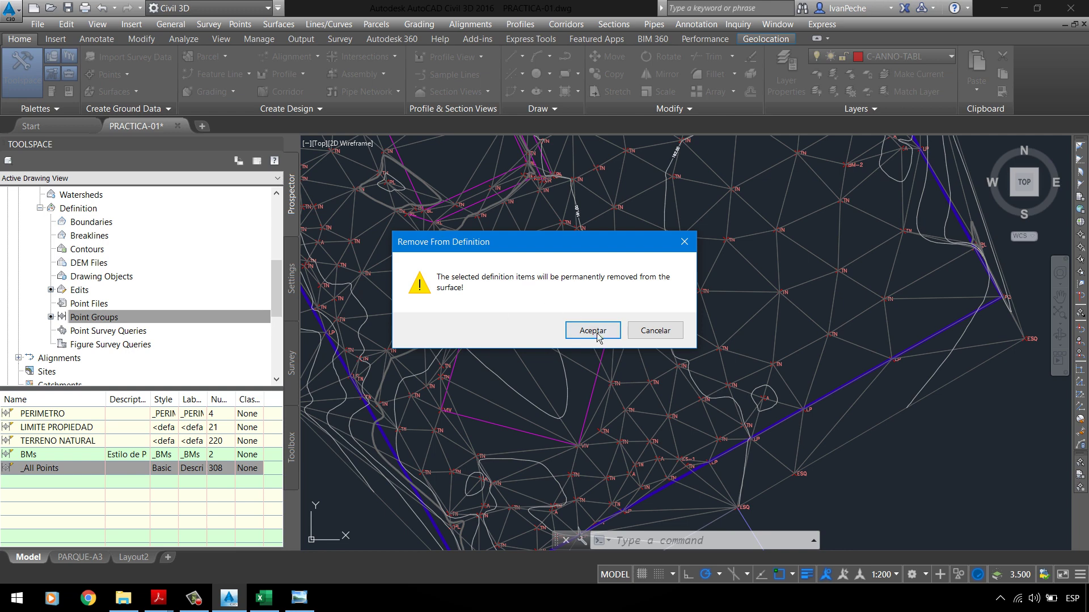
click(593, 331)
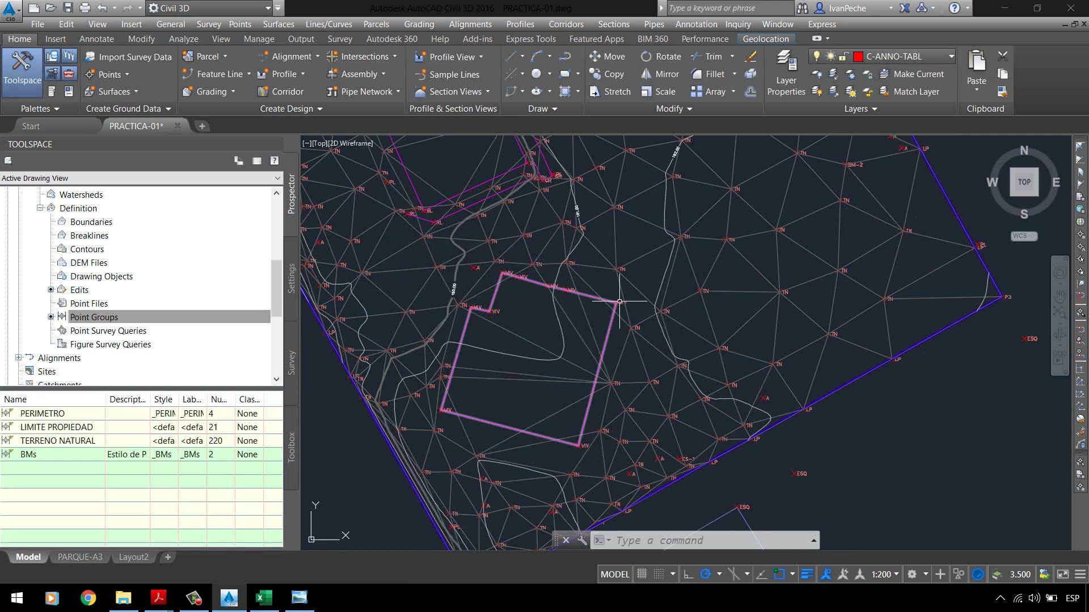
Step: Erase the five stray triangle lines to the right of the surface with a crossing window
scroll(97, 334, up, 1)
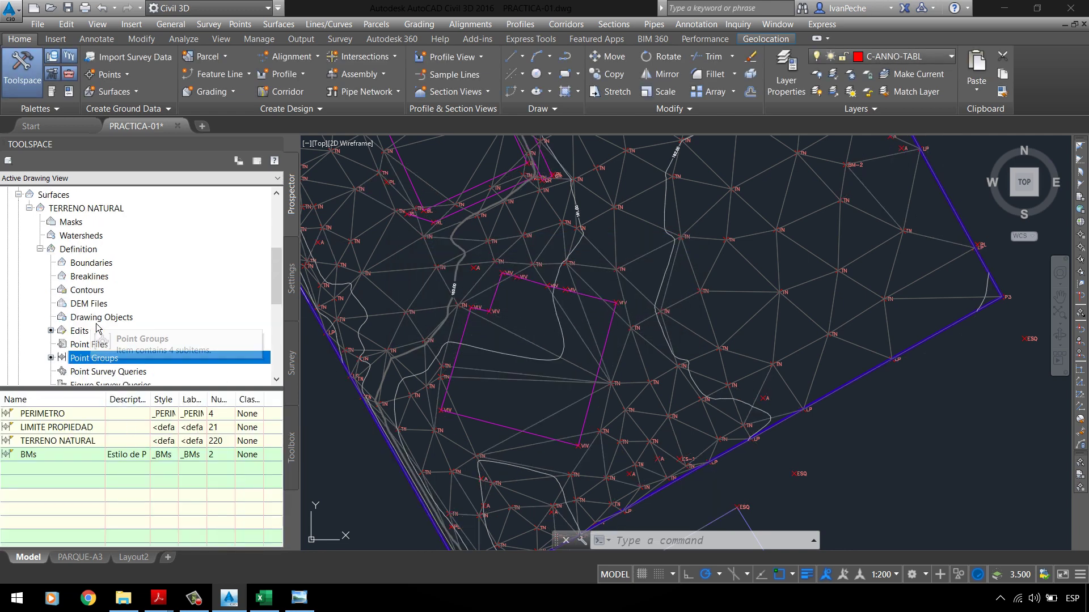
click(80, 214)
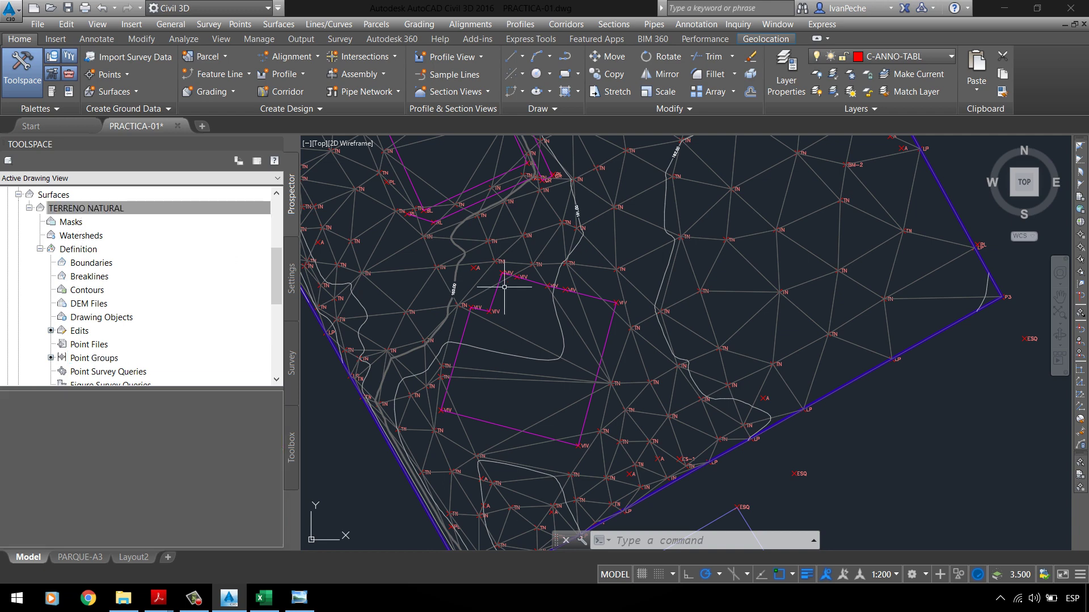
scroll(517, 327, down, 4)
scroll(544, 259, down, 2)
scroll(591, 251, up, 4)
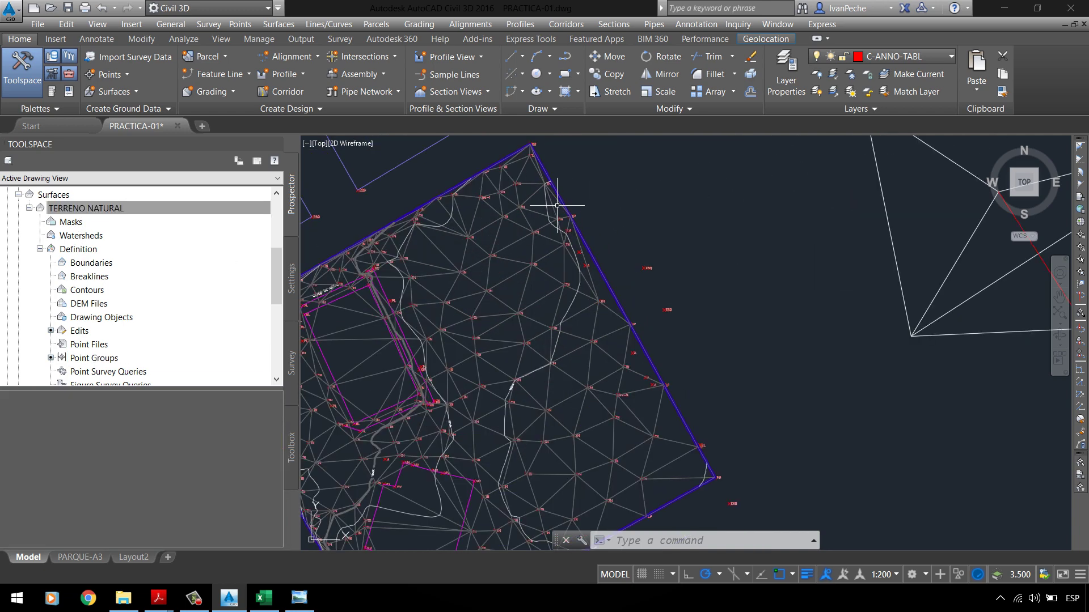
scroll(417, 230, down, 2)
scroll(674, 272, down, 2)
click(846, 300)
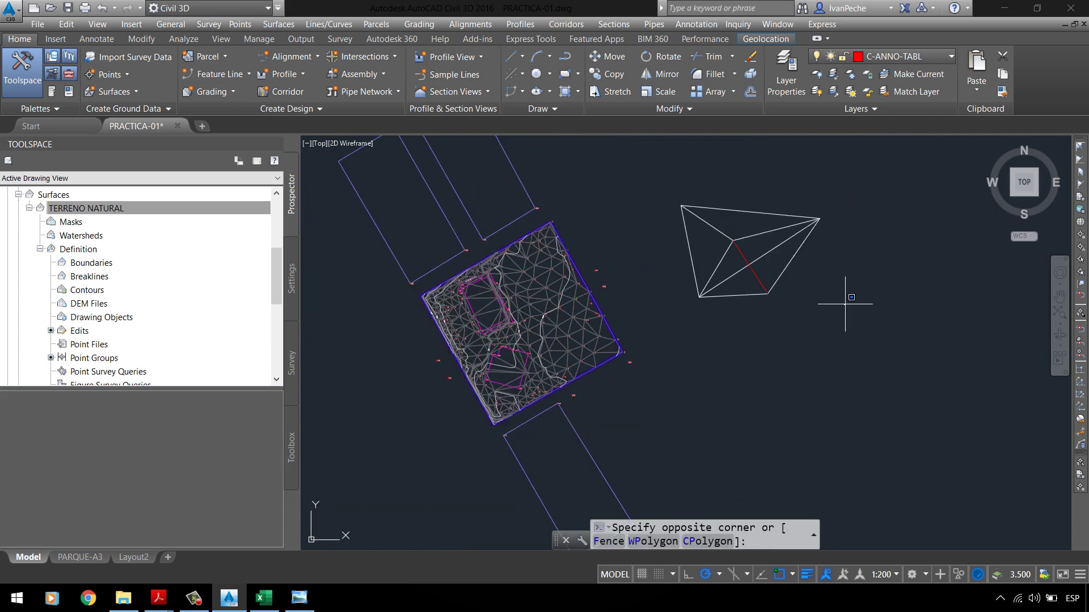
click(672, 176)
key(Delete)
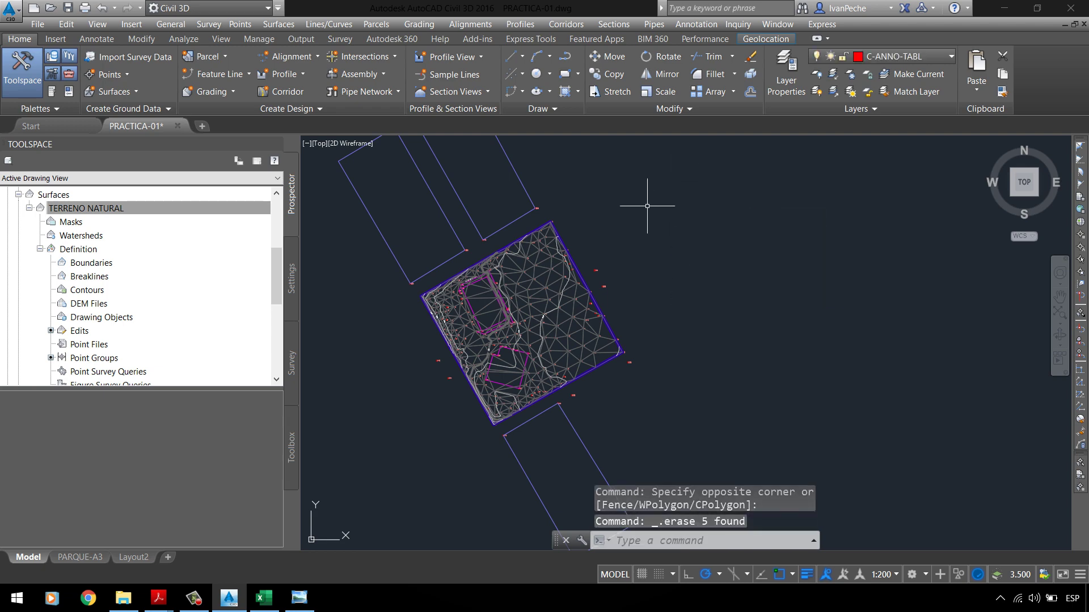
Step: Save the drawing
scroll(559, 360, up, 5)
scroll(604, 379, down, 3)
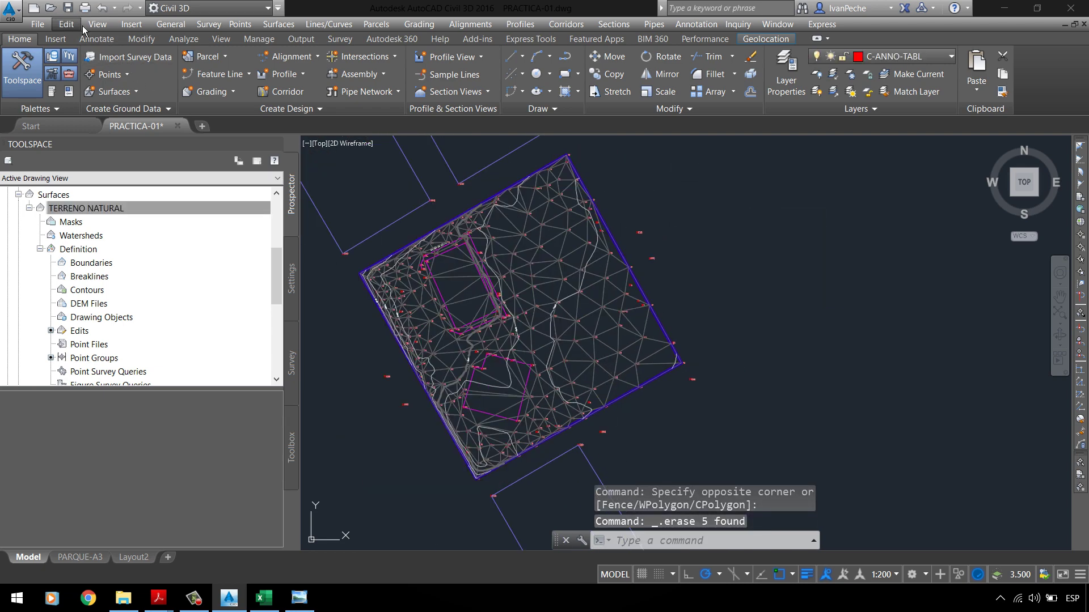
click(67, 8)
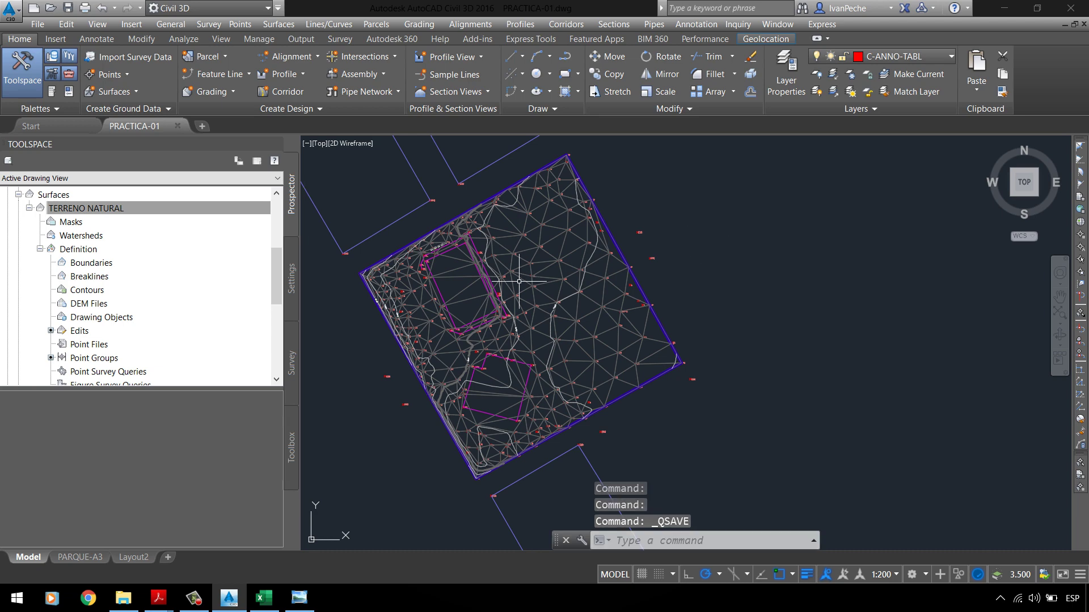
Step: Select the TIN surface, browse Edit Surface > Add Data, then cancel
scroll(457, 268, up, 4)
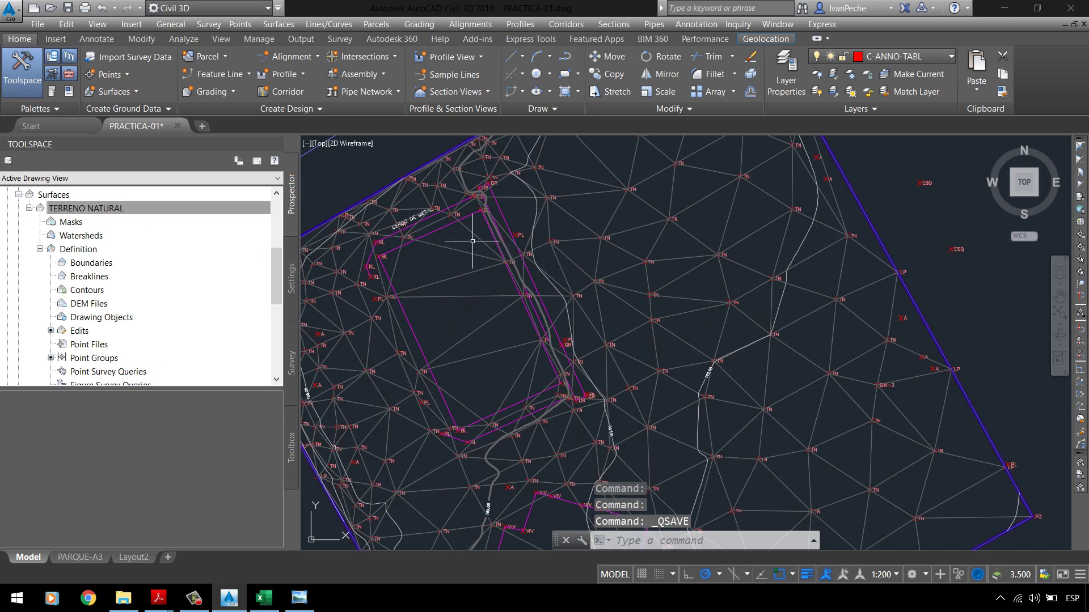
click(473, 255)
click(340, 92)
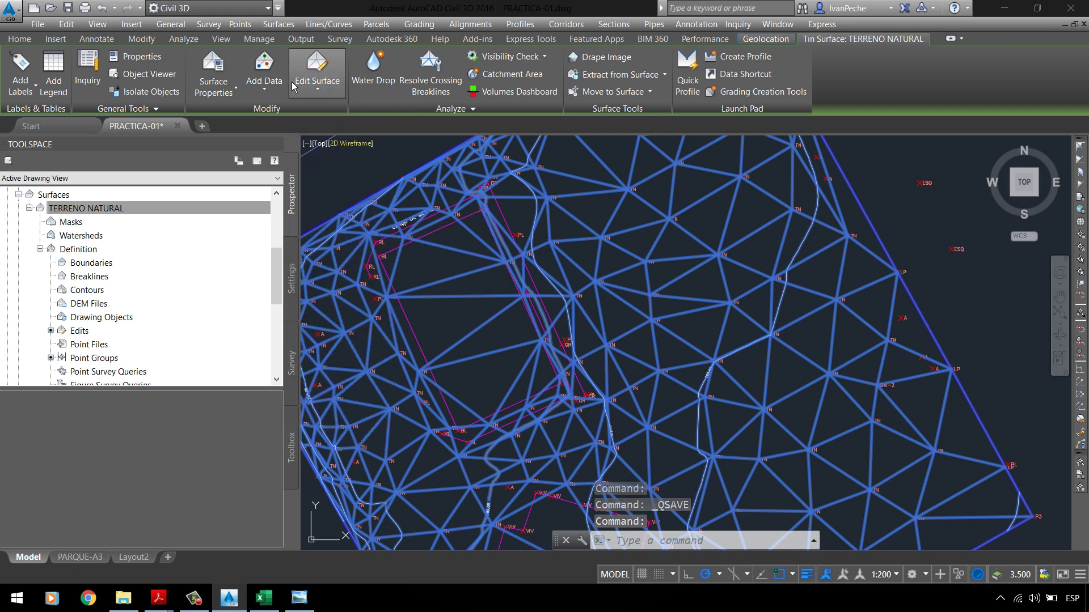
click(275, 95)
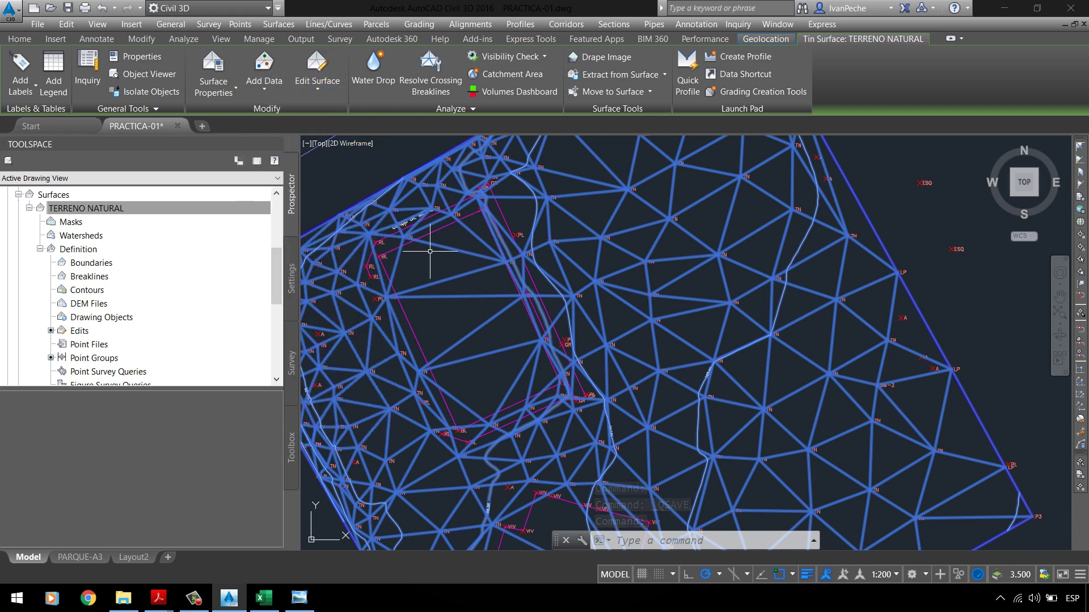
key(Escape)
key(Escape)
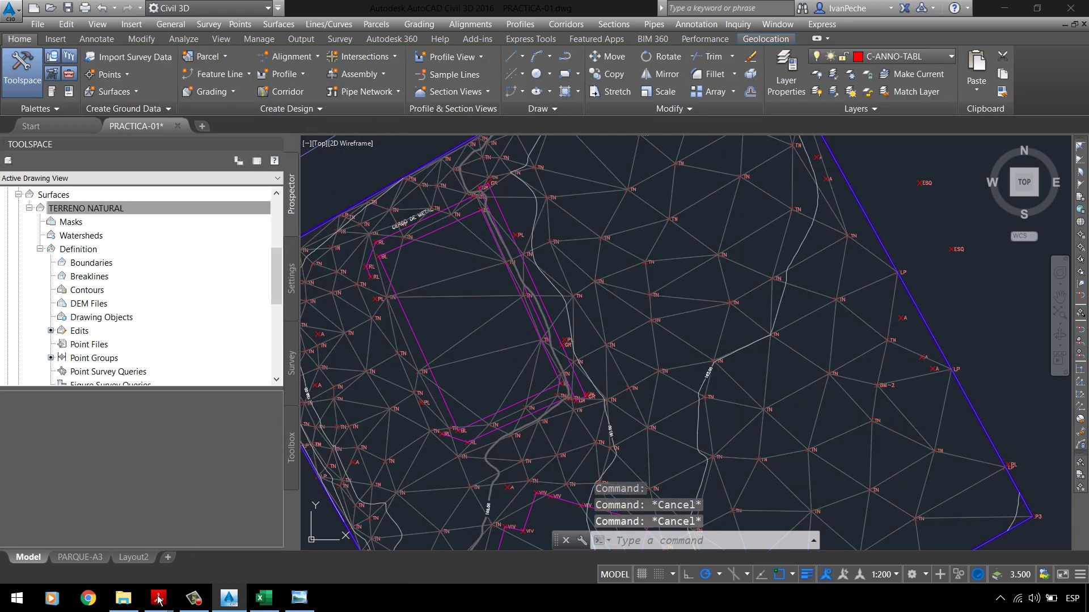
mouse_move(158, 598)
click(88, 536)
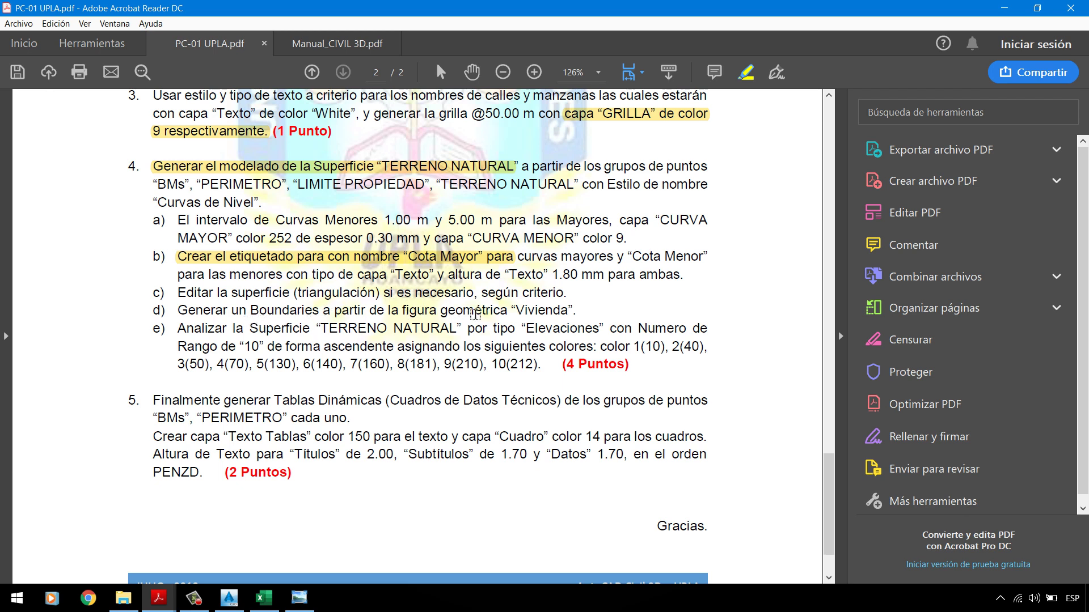
click(1004, 9)
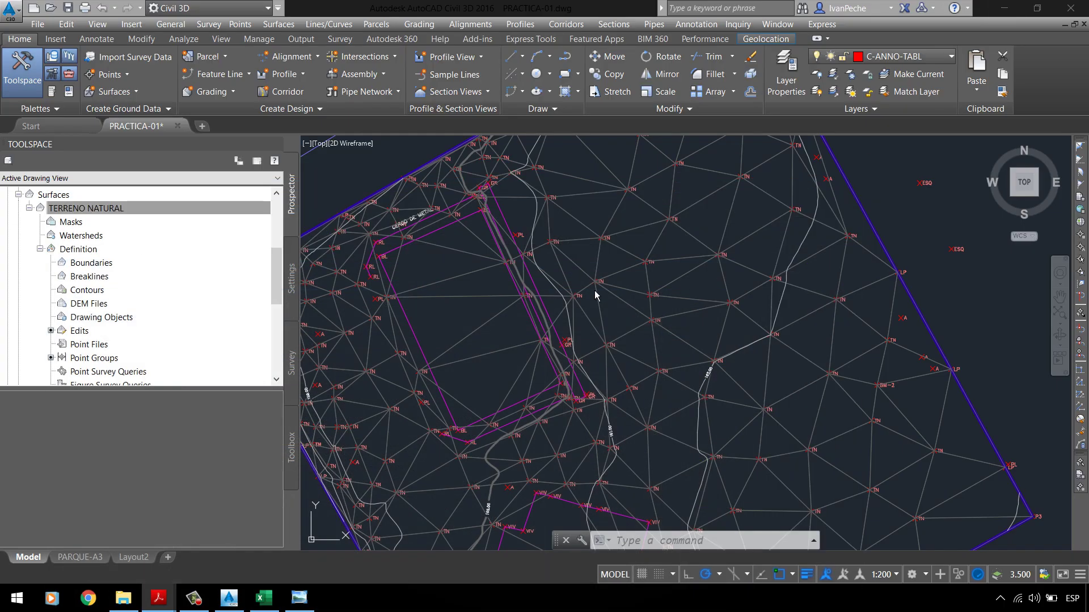
scroll(509, 202, down, 5)
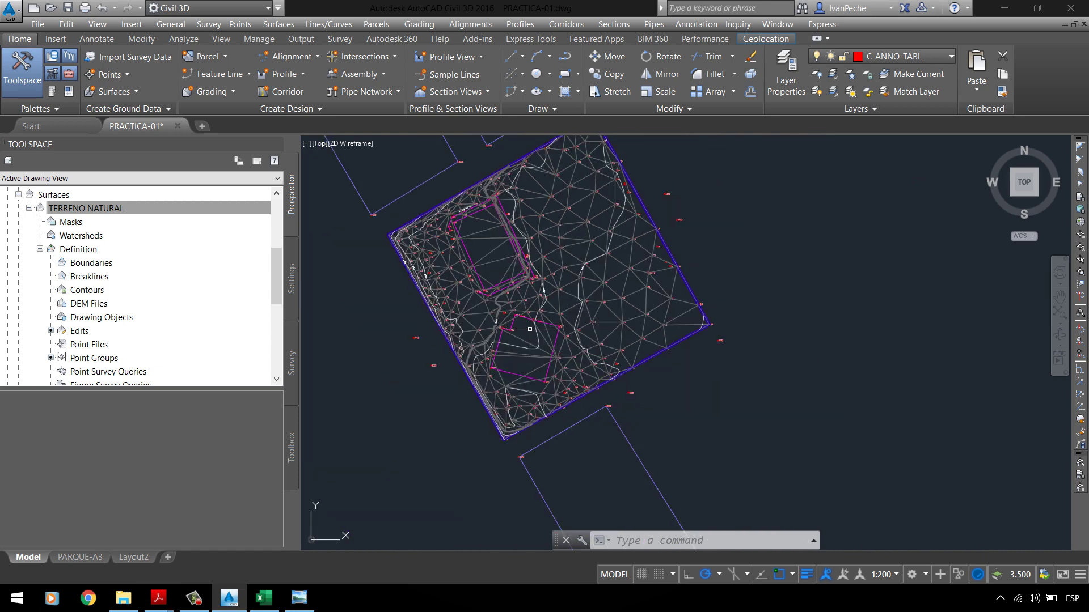
scroll(522, 282, up, 5)
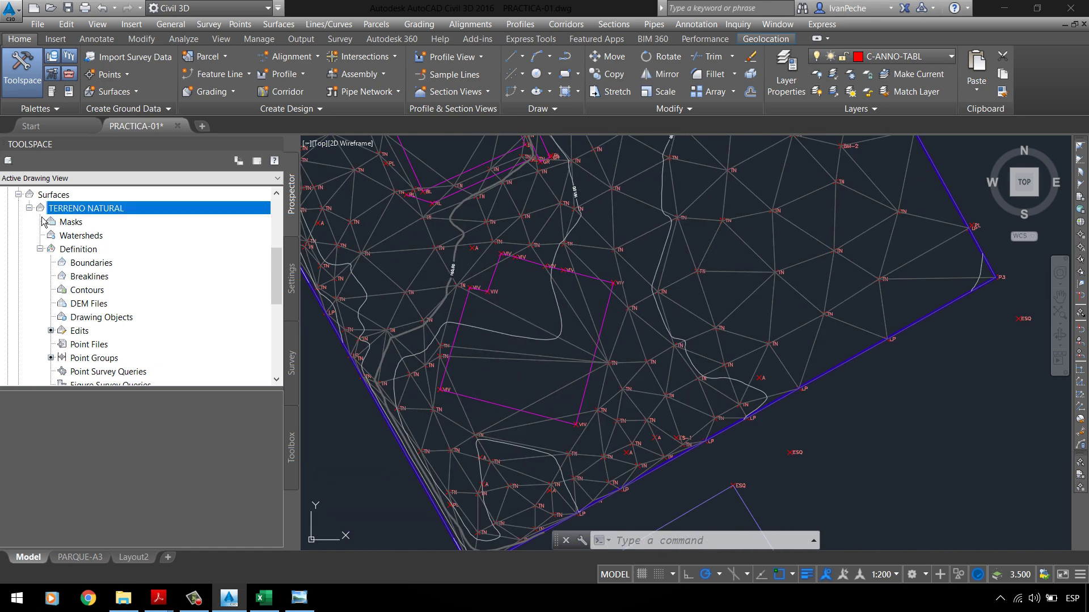
key(Left)
key(Right)
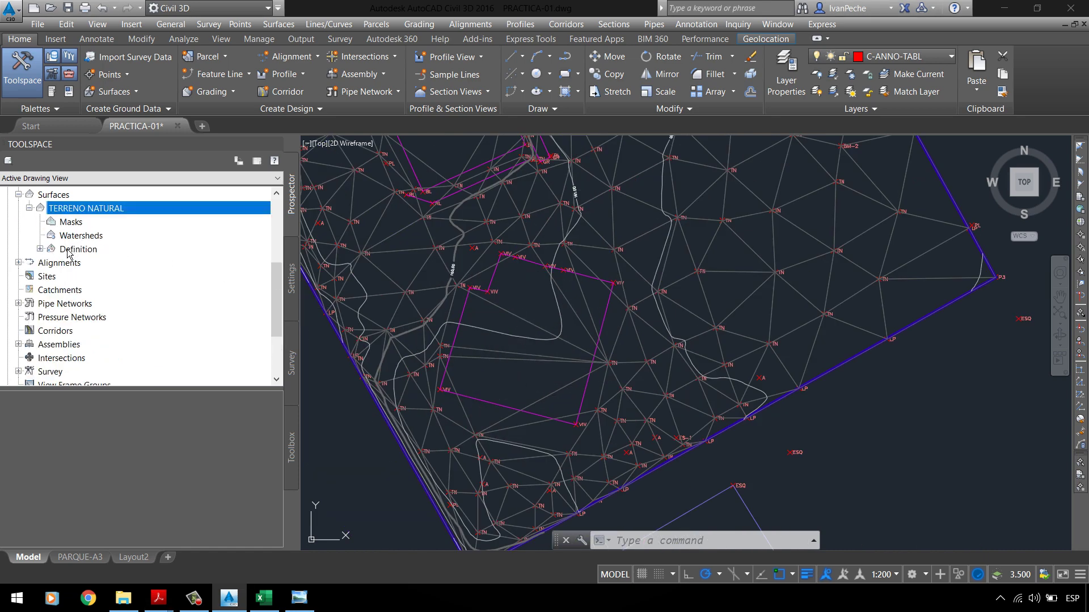
double_click(68, 252)
click(97, 250)
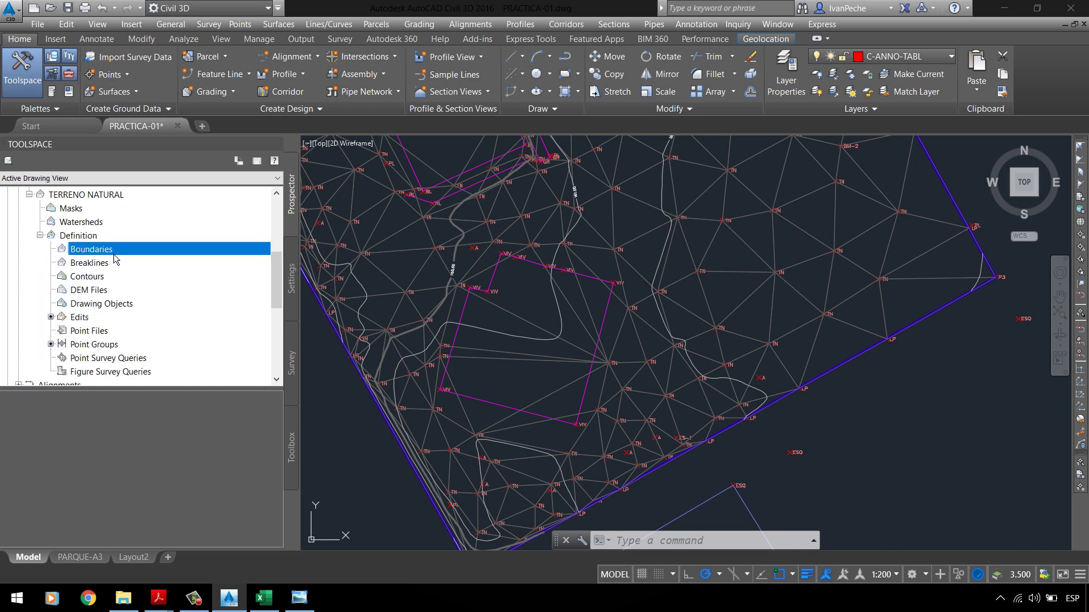
scroll(113, 263, down, 1)
click(84, 306)
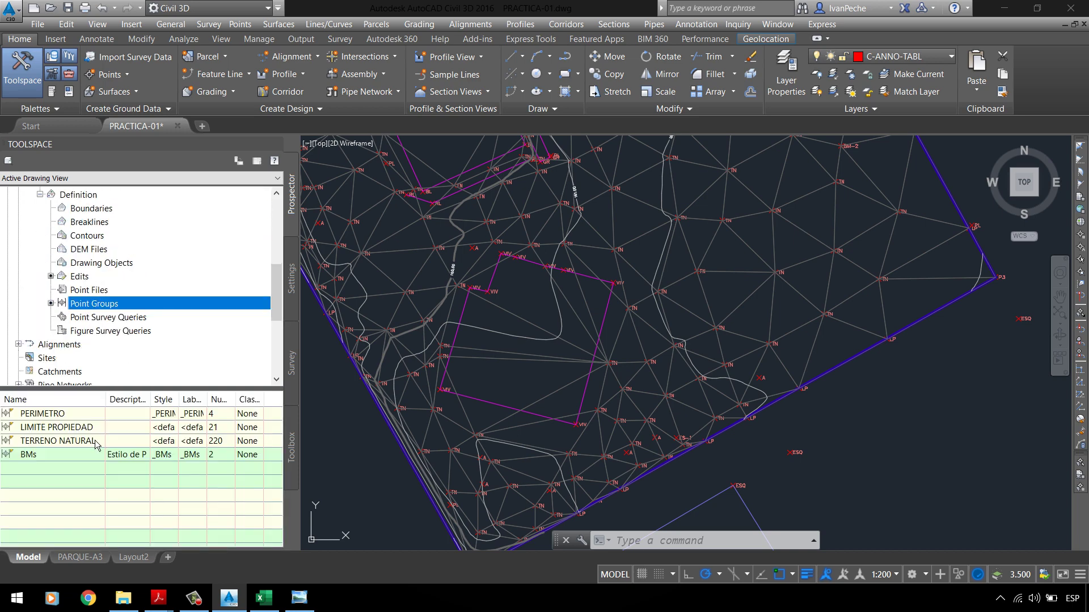
click(81, 276)
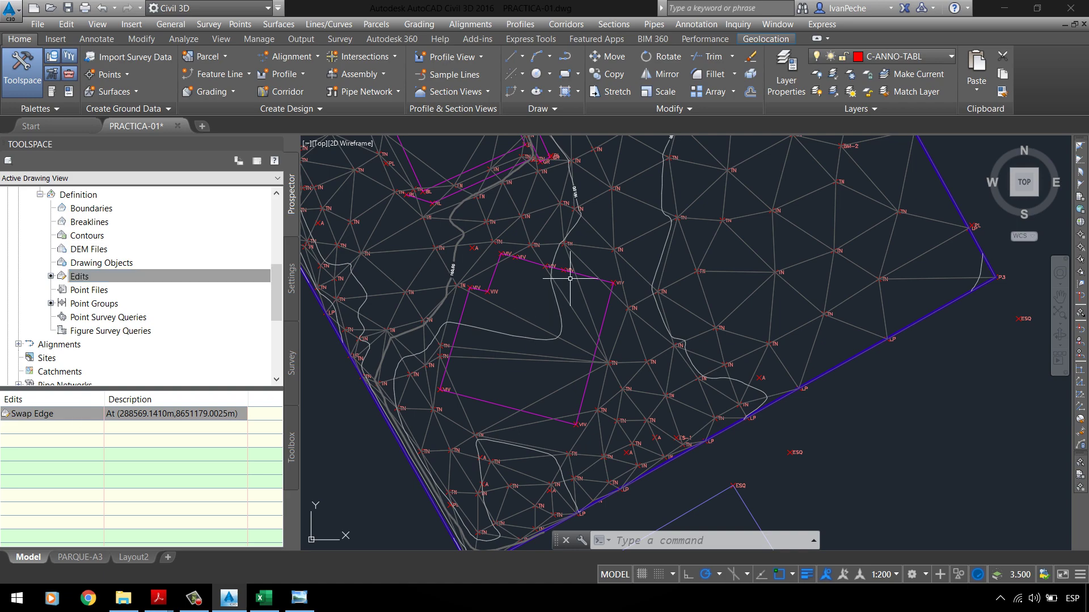
scroll(659, 244, up, 4)
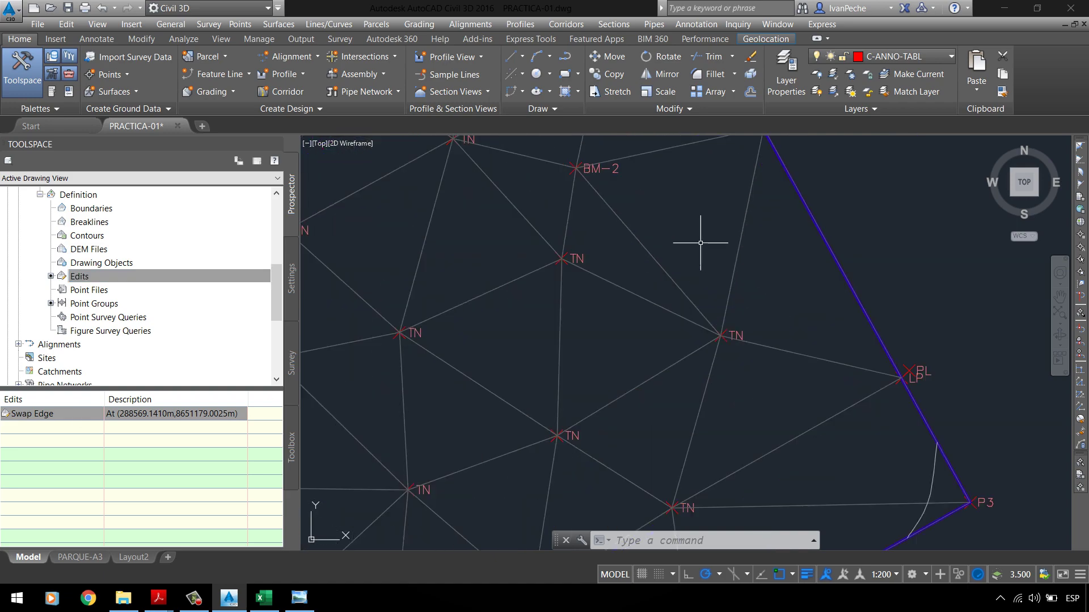
scroll(623, 266, down, 6)
scroll(517, 284, up, 6)
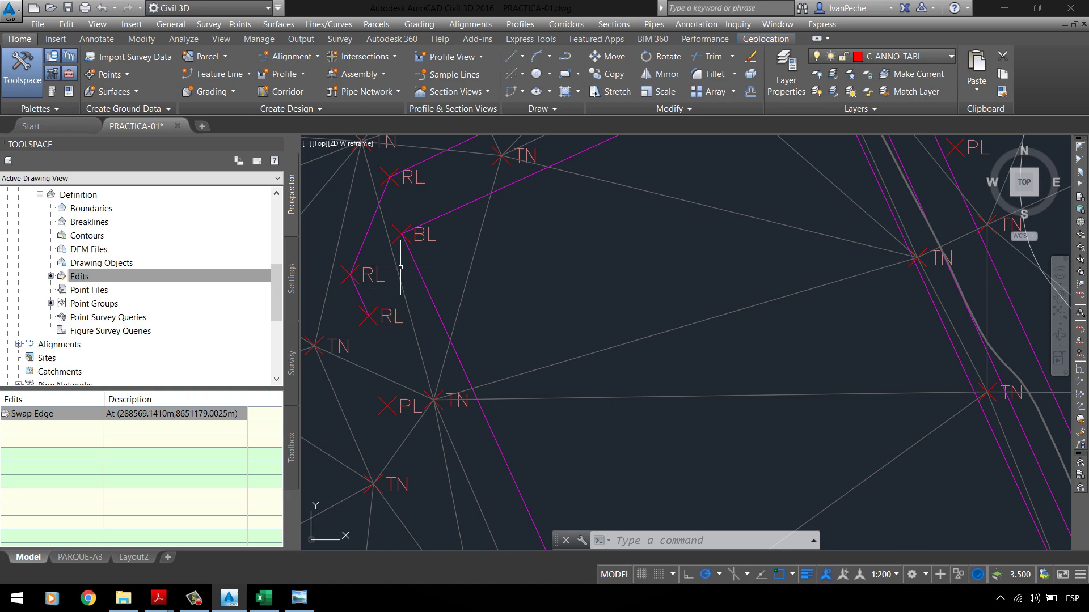
scroll(401, 267, down, 5)
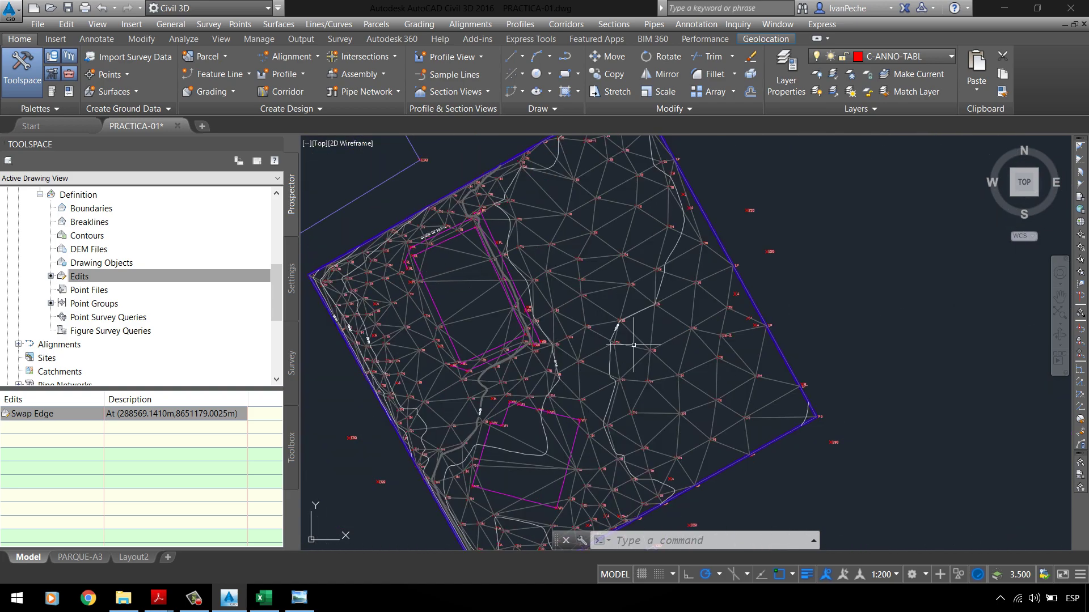
scroll(567, 420, up, 3)
scroll(518, 365, down, 4)
scroll(518, 369, up, 7)
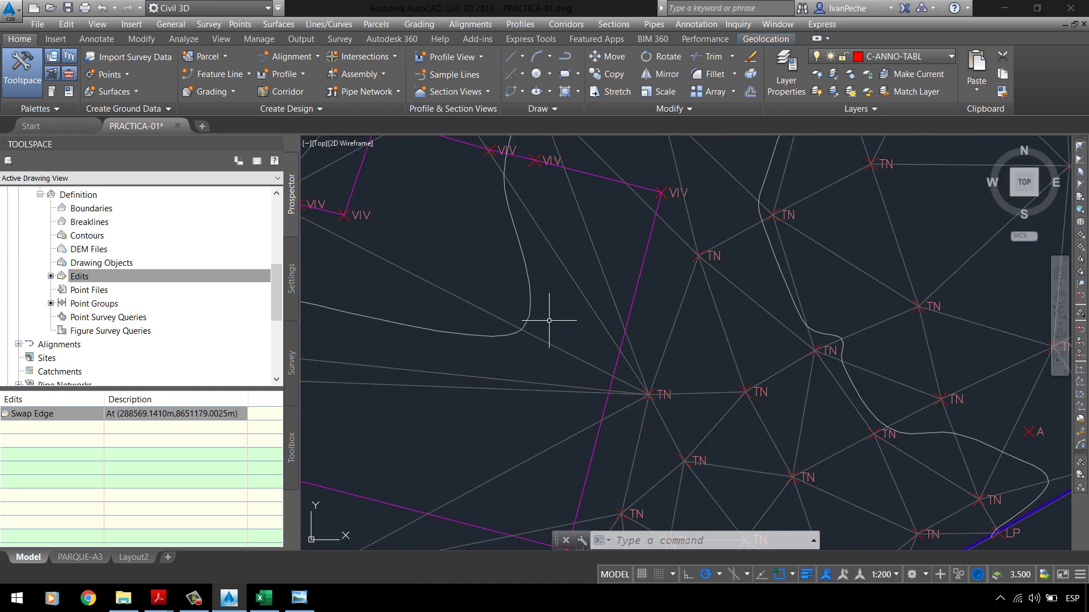
scroll(549, 320, down, 5)
Step: Turn off Triangles in the TERRENO NATURAL surface style display
scroll(565, 324, up, 2)
click(565, 323)
right_click(504, 290)
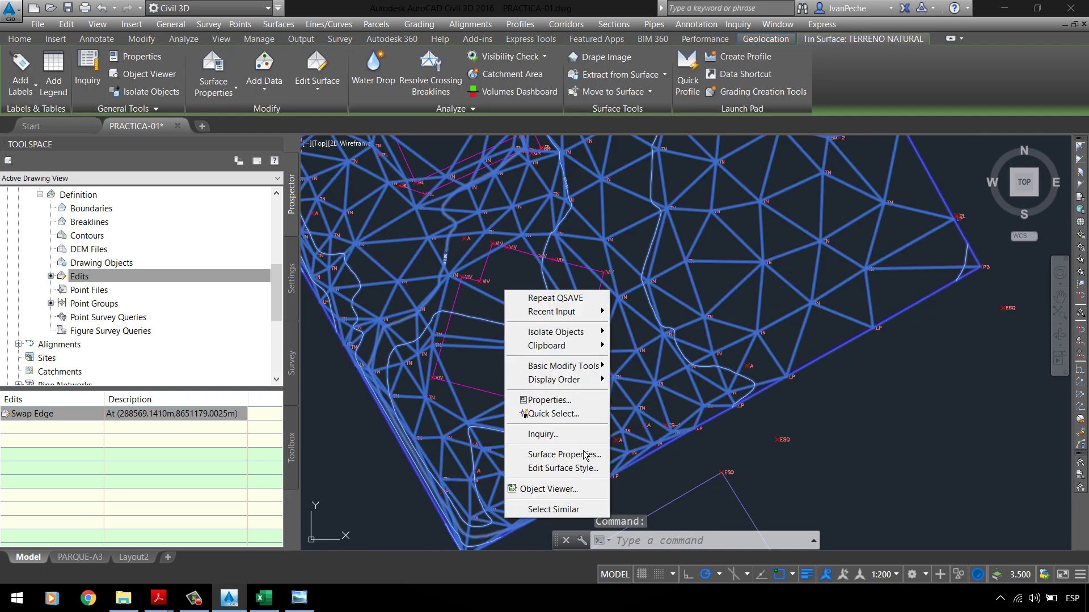
click(561, 468)
click(415, 193)
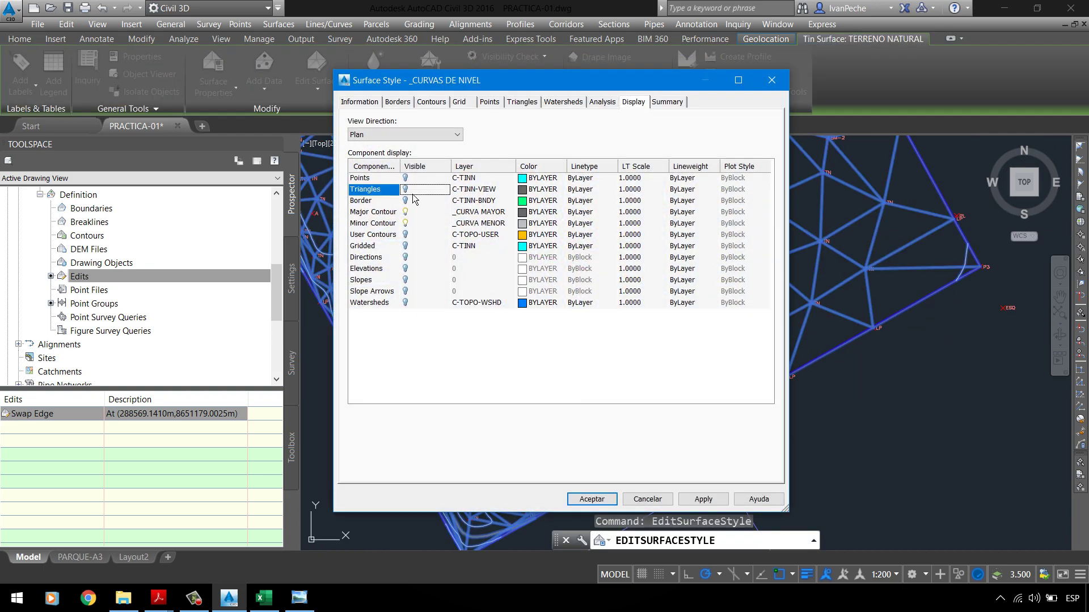
click(703, 499)
click(591, 499)
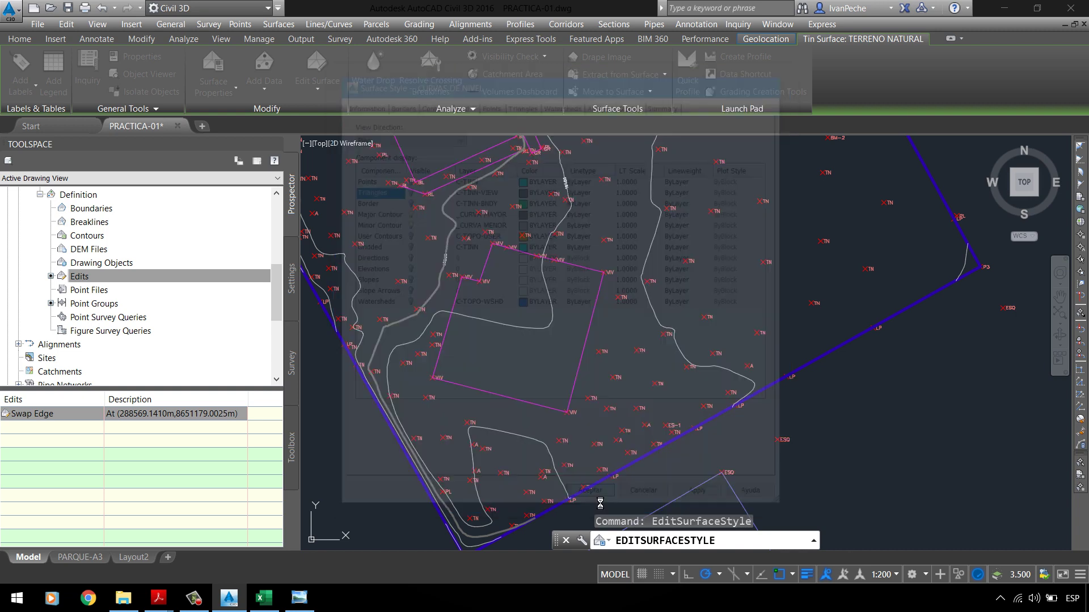
Step: Move _All Points to the bottom of the point group display order
scroll(472, 302, up, 2)
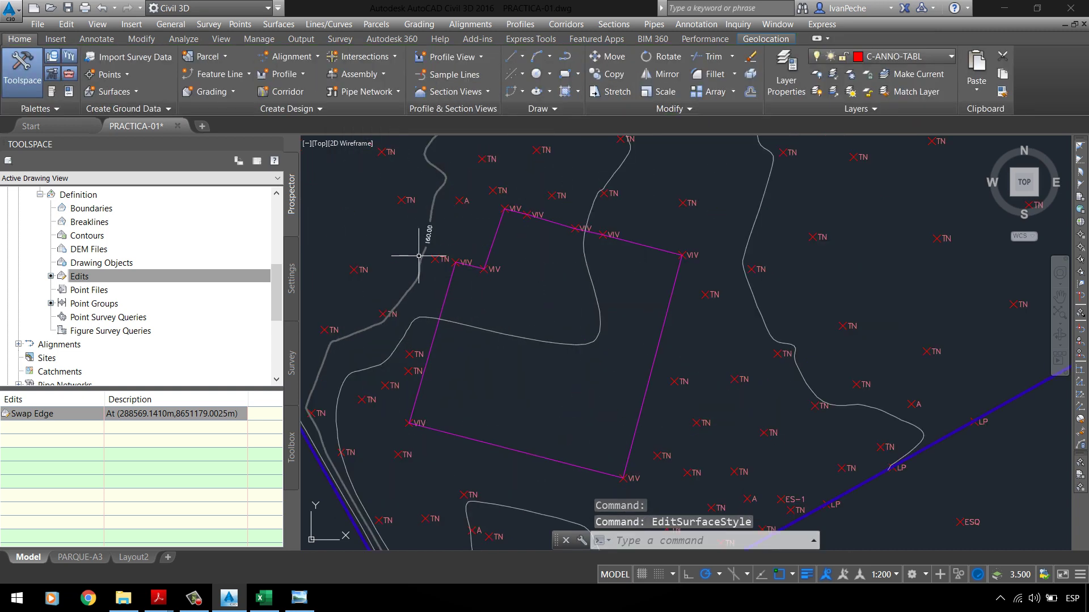
scroll(95, 232, up, 4)
scroll(95, 232, up, 1)
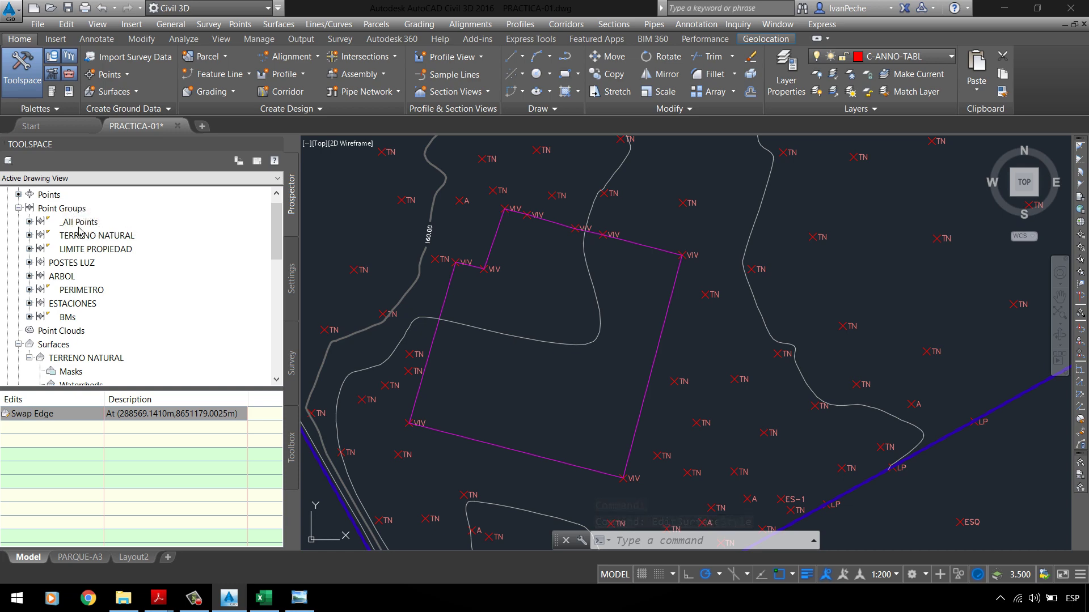
click(83, 209)
right_click(83, 209)
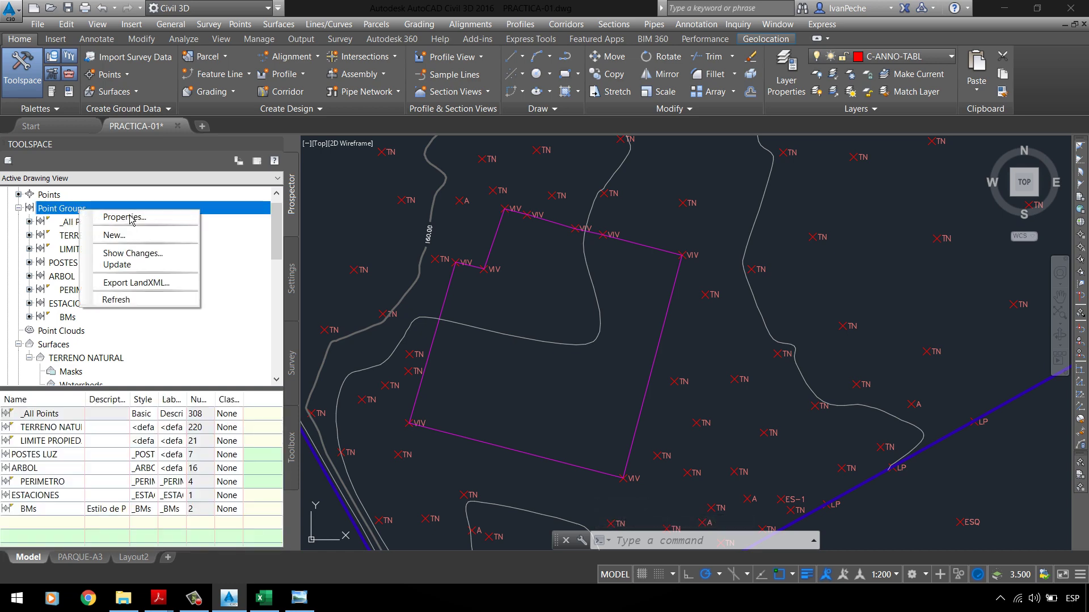
click(122, 217)
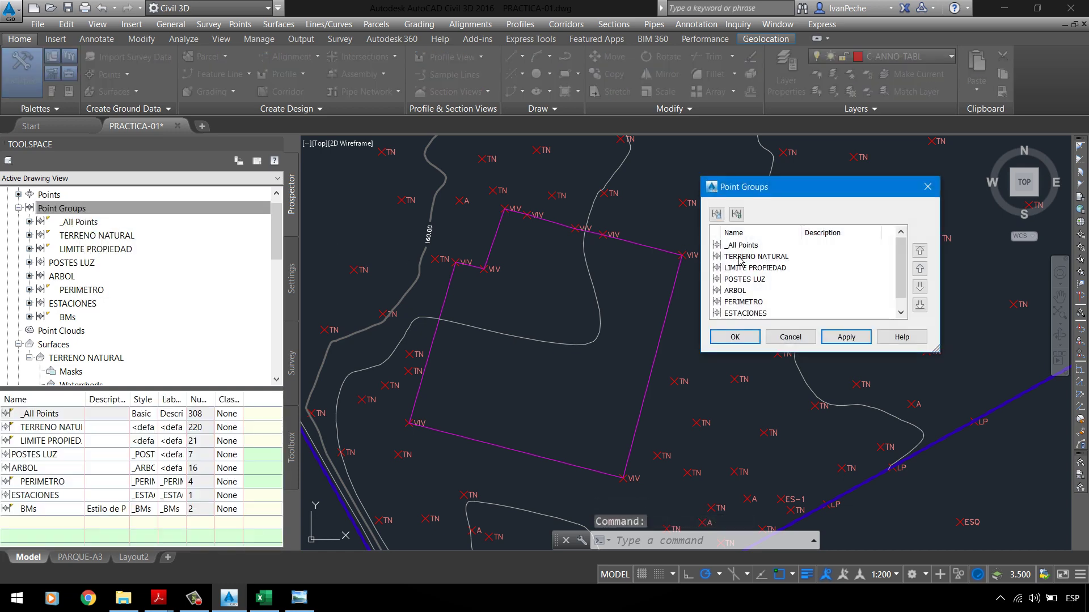
click(739, 257)
click(740, 245)
click(920, 305)
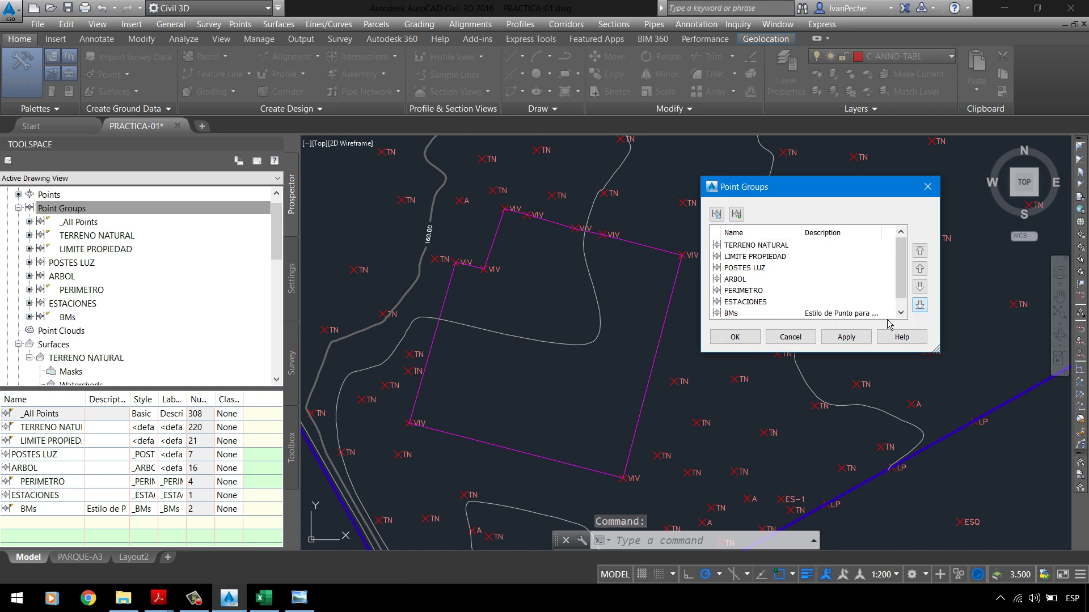
click(735, 336)
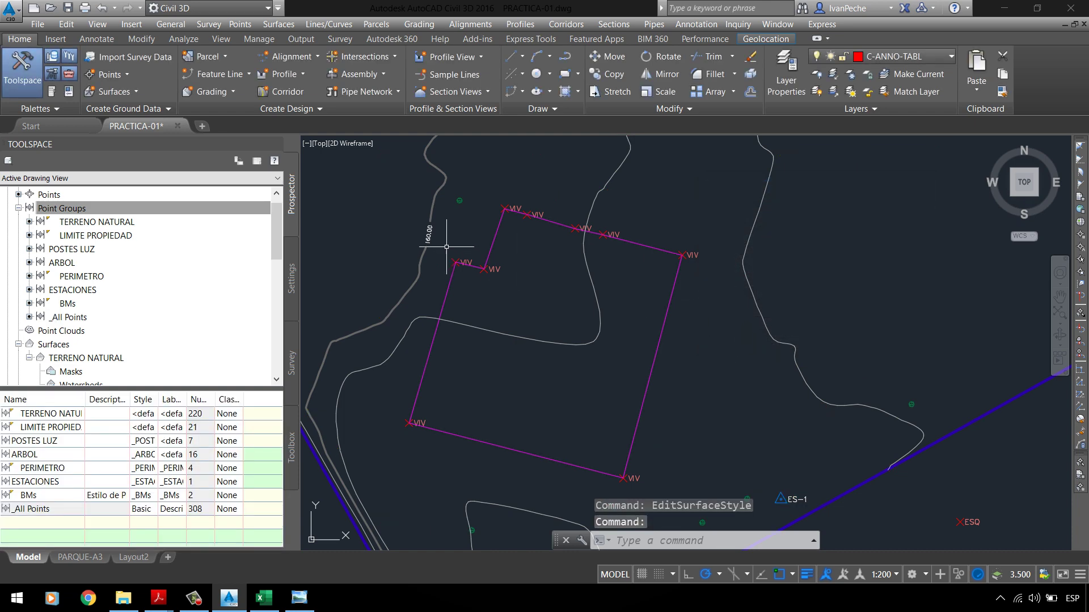
Step: Add a Hide boundary named VIVIENDA to TERRENO NATURAL from the house outline polyline
scroll(475, 235, down, 2)
scroll(439, 304, up, 2)
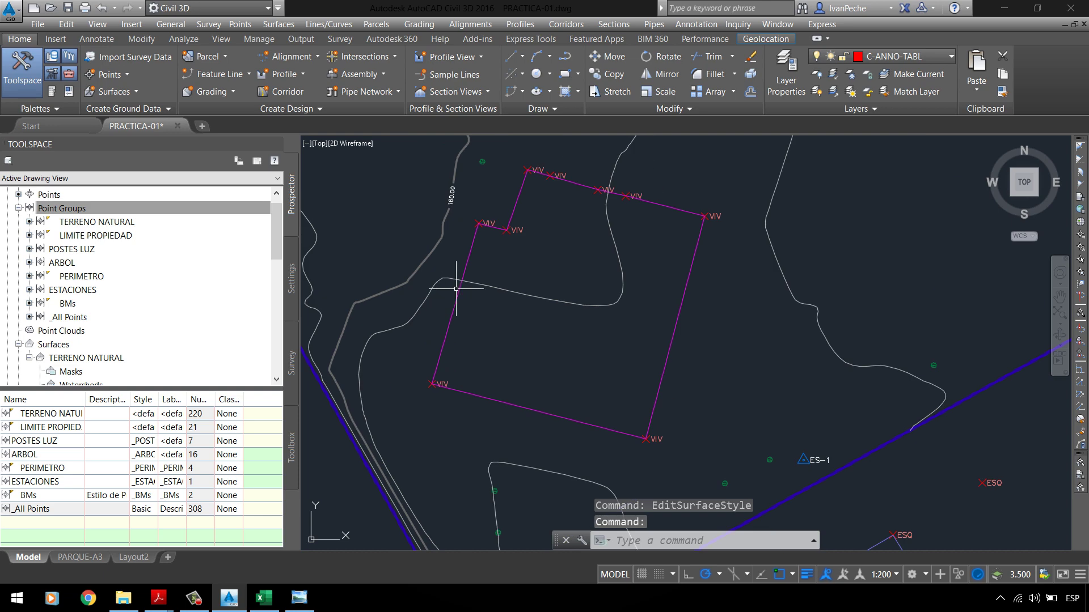
scroll(78, 323, down, 2)
click(82, 331)
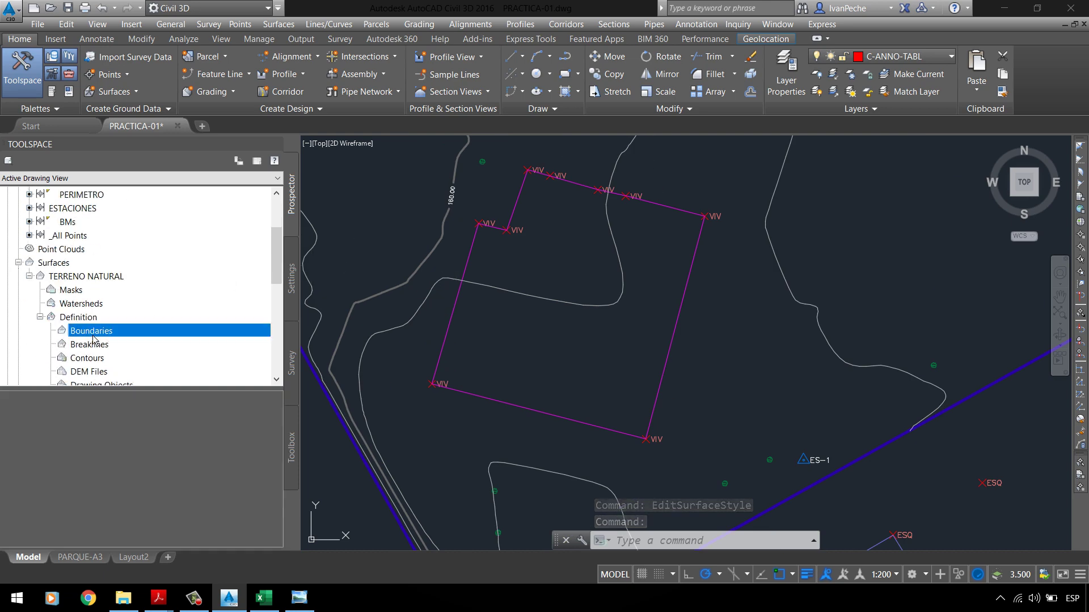
right_click(93, 332)
click(124, 339)
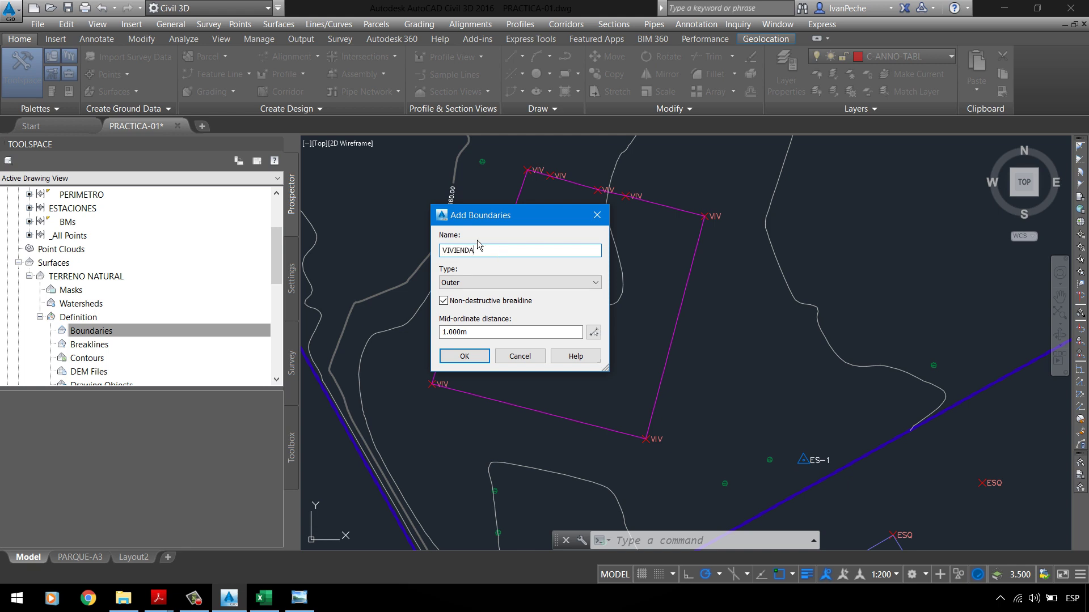
click(470, 282)
click(474, 300)
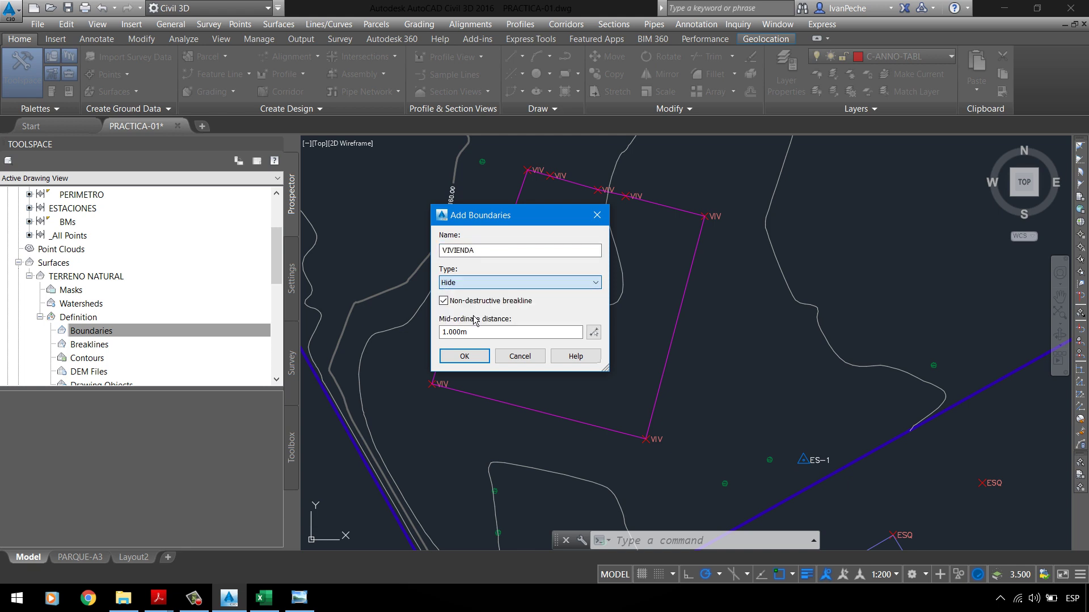
click(478, 357)
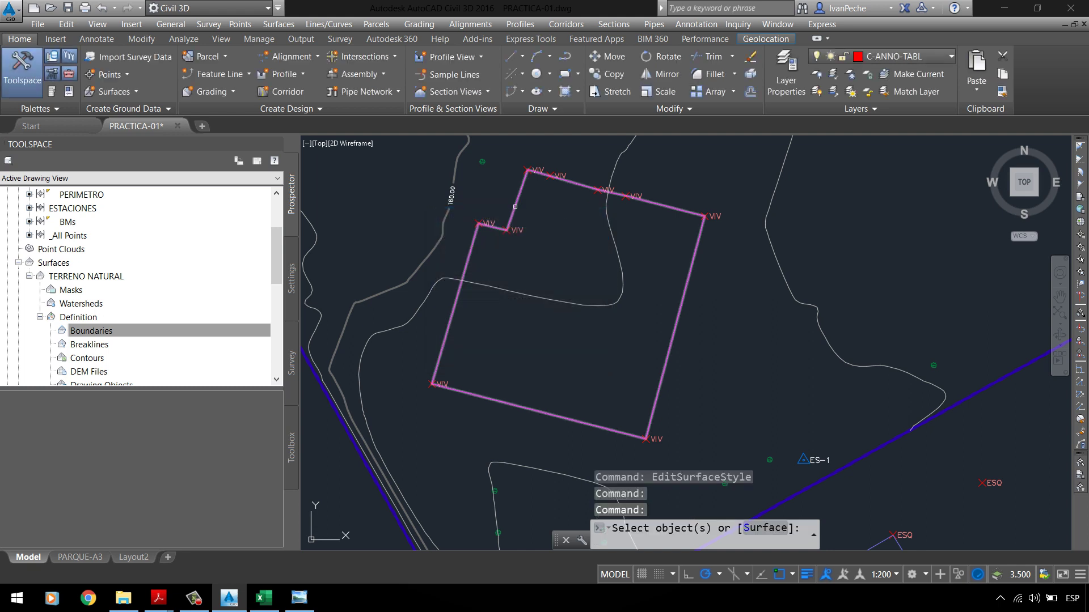
click(515, 206)
key(Return)
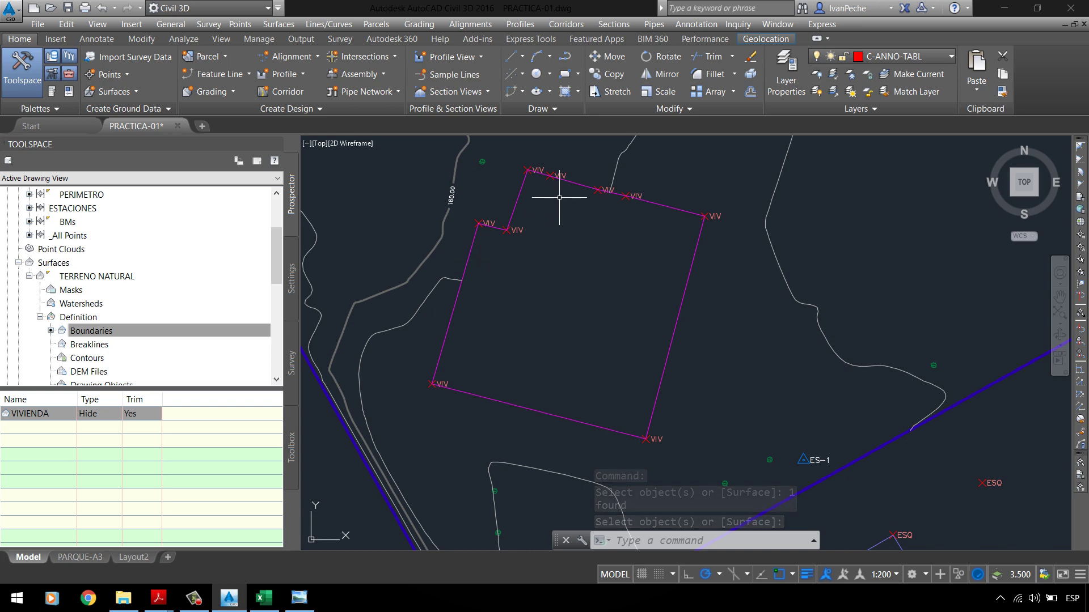
scroll(499, 221, down, 1)
scroll(525, 246, up, 3)
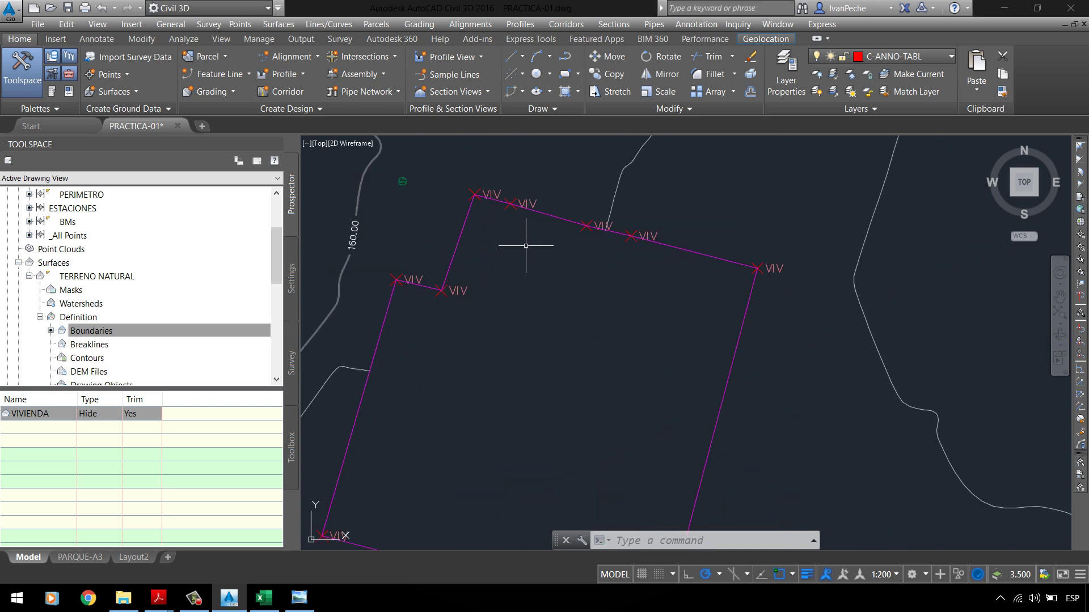
scroll(526, 246, down, 3)
middle_drag(499, 316, 462, 230)
scroll(509, 150, up, 4)
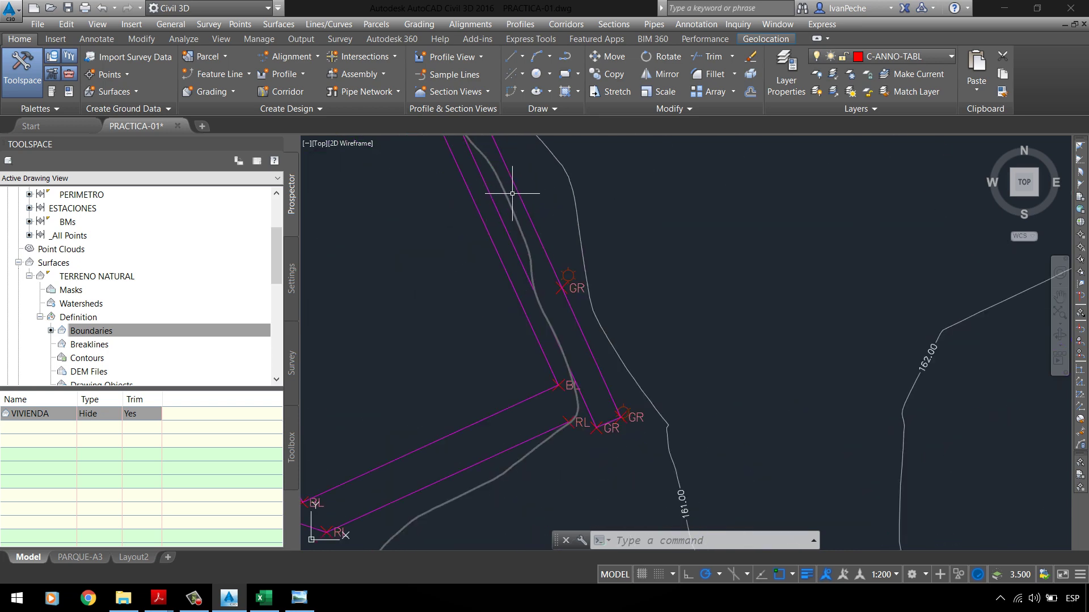
scroll(512, 193, down, 5)
scroll(473, 360, up, 3)
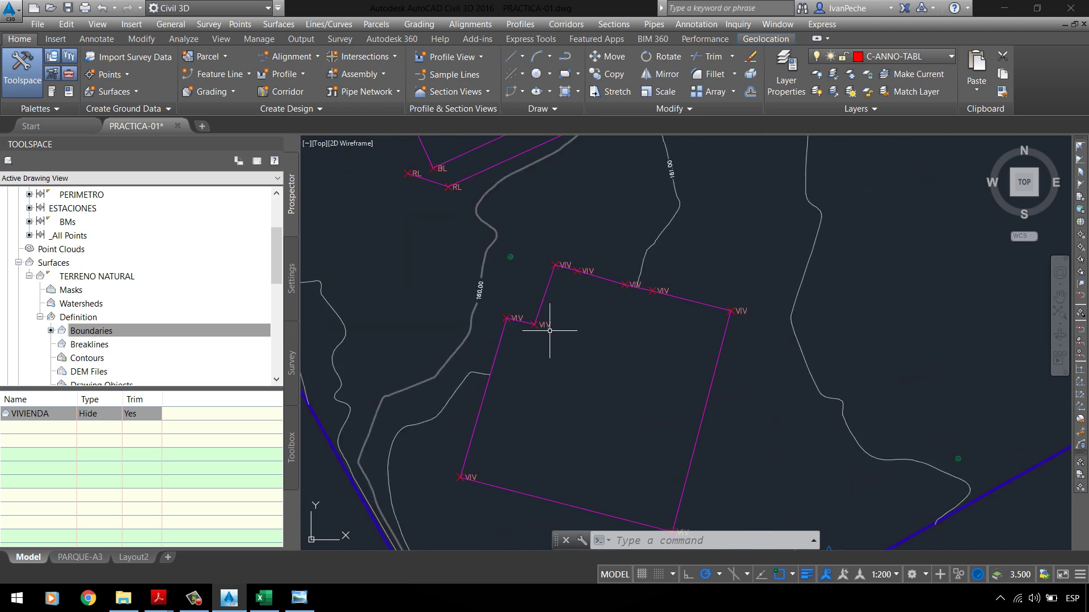
scroll(621, 299, down, 5)
scroll(533, 394, up, 2)
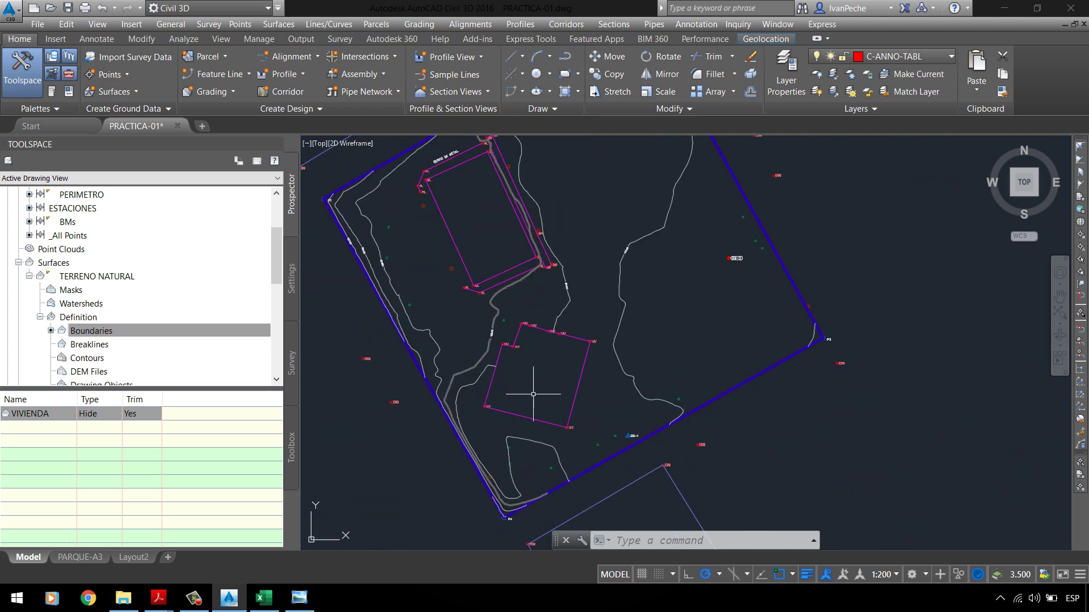
click(356, 143)
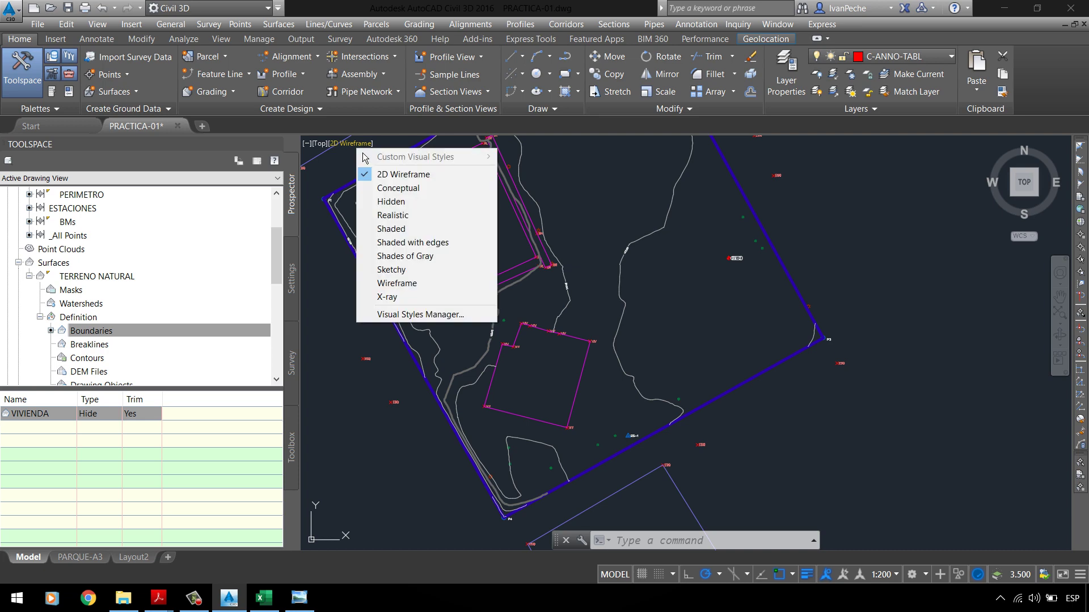
click(394, 193)
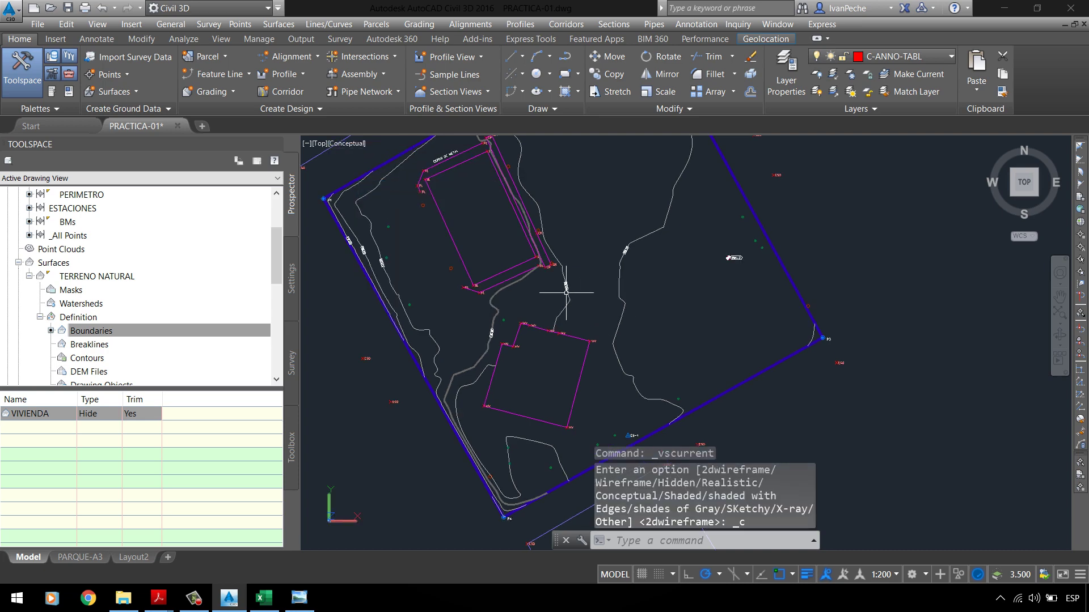
click(355, 143)
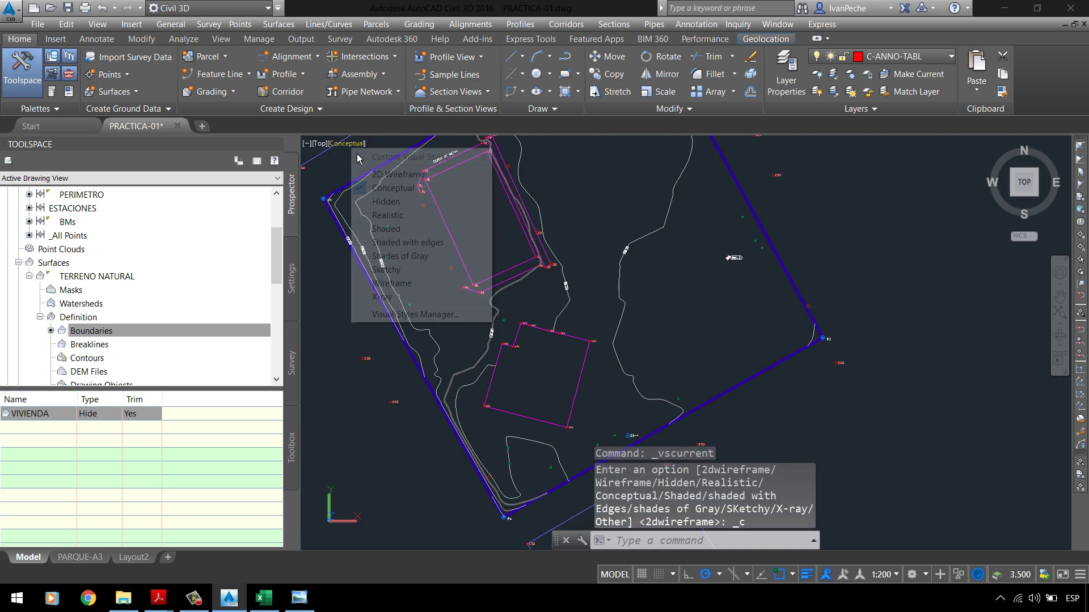
click(391, 175)
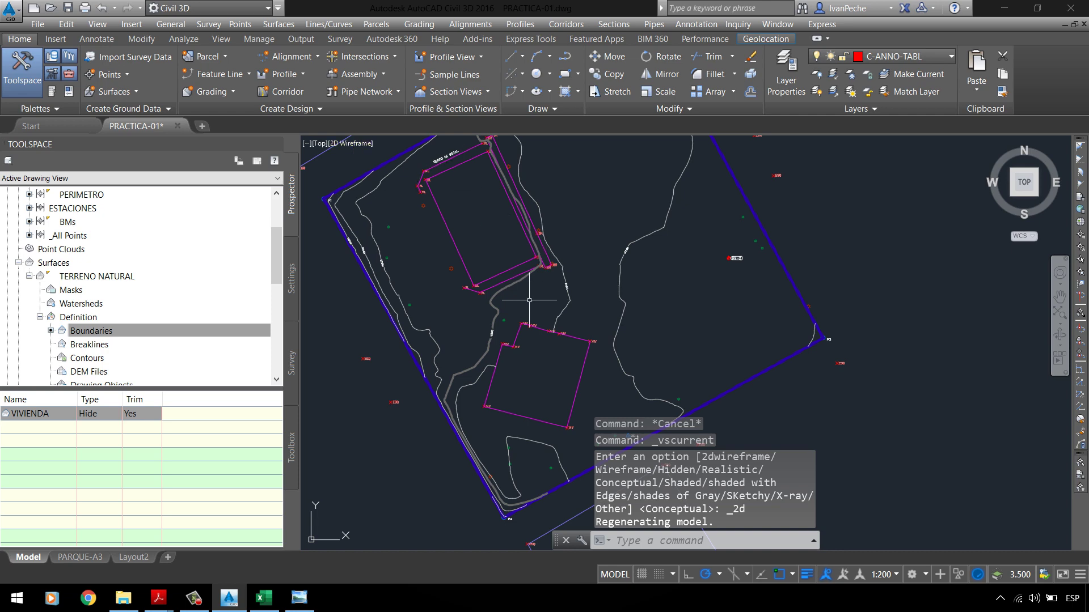
click(595, 255)
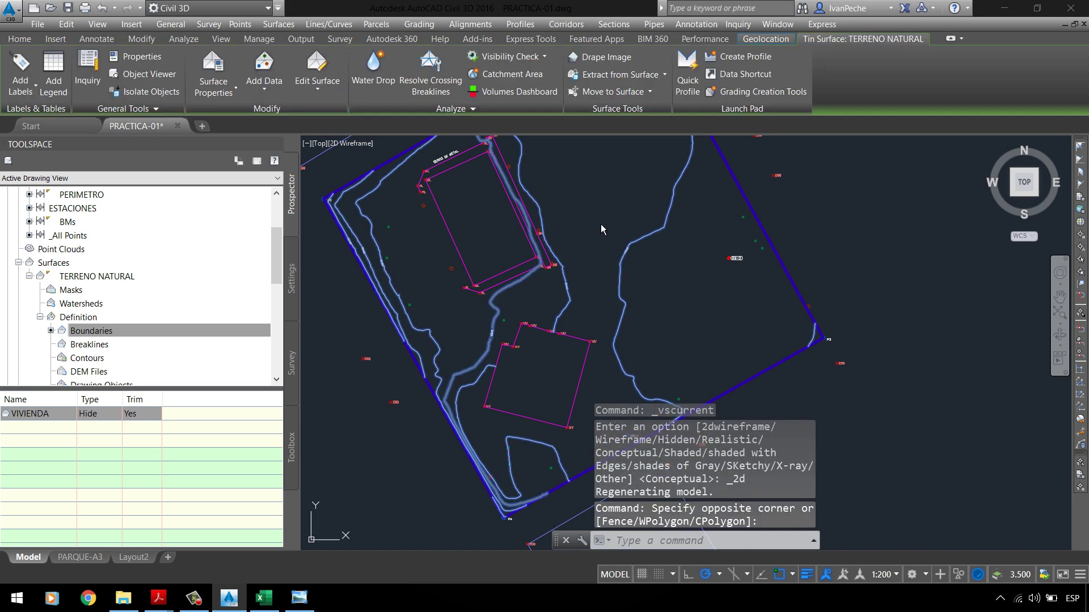
right_click(595, 220)
click(662, 429)
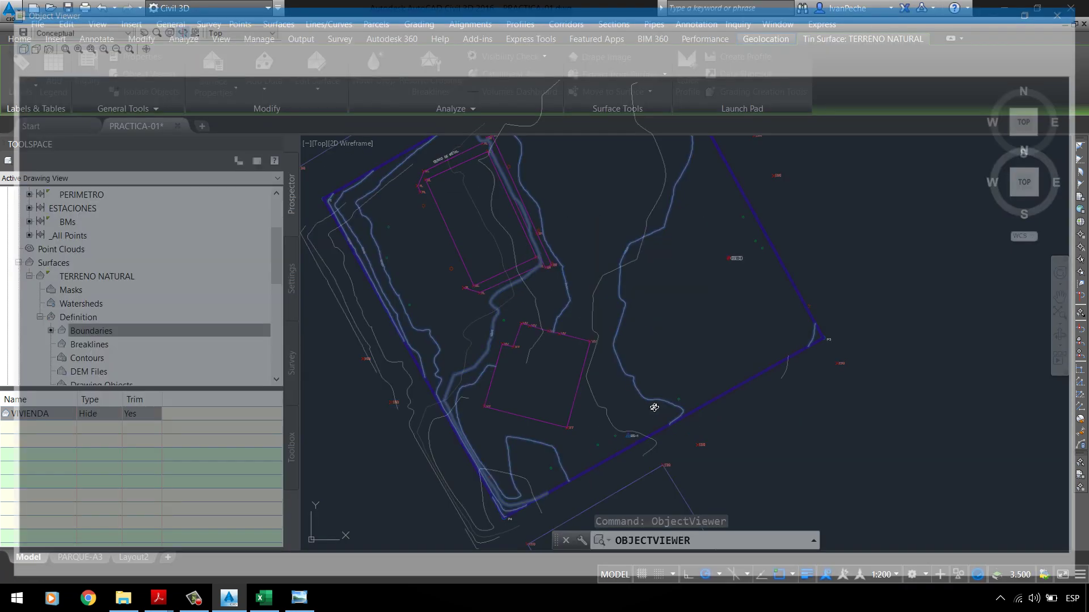
drag(562, 323, 565, 215)
scroll(498, 401, up, 4)
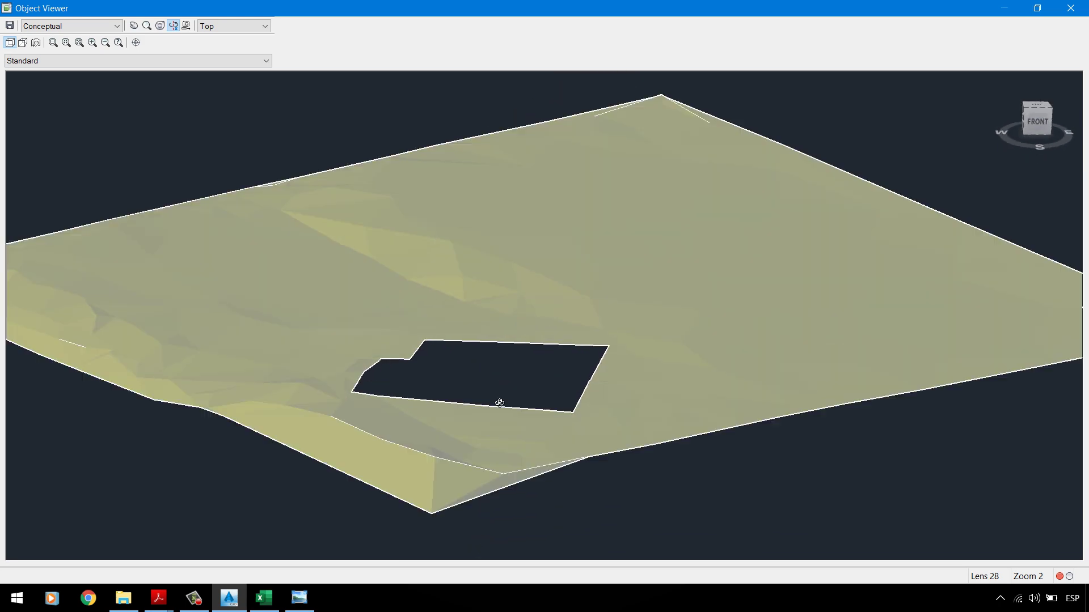
drag(515, 391, 479, 428)
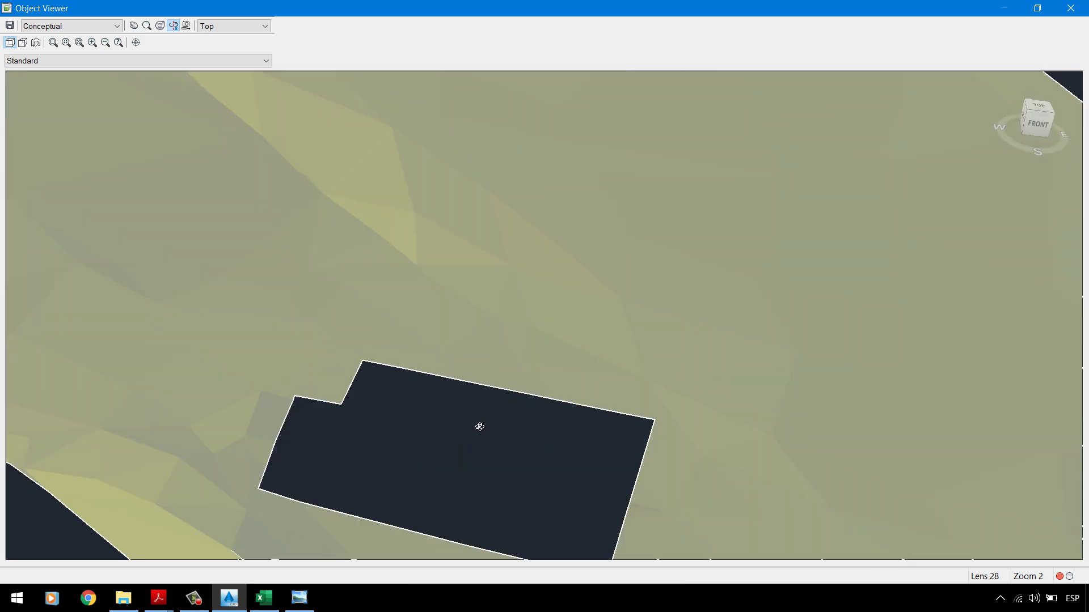
scroll(476, 386, down, 5)
drag(473, 339, 400, 322)
key(Escape)
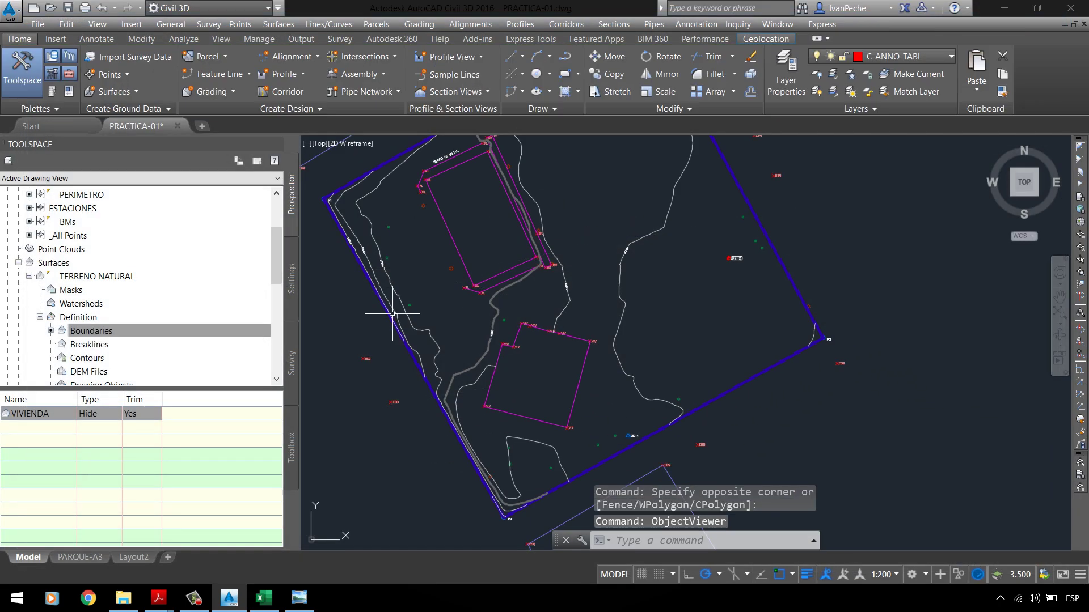
scroll(535, 377, up, 2)
scroll(584, 234, up, 2)
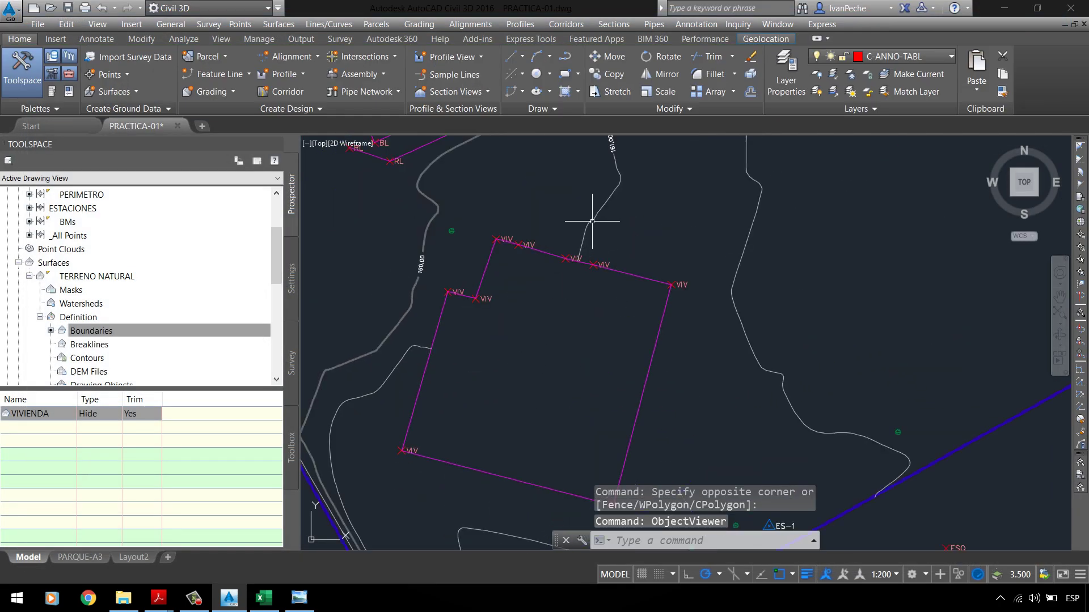
Step: Turn the Triangles display back on in the TERRENO NATURAL surface style
scroll(599, 225, down, 2)
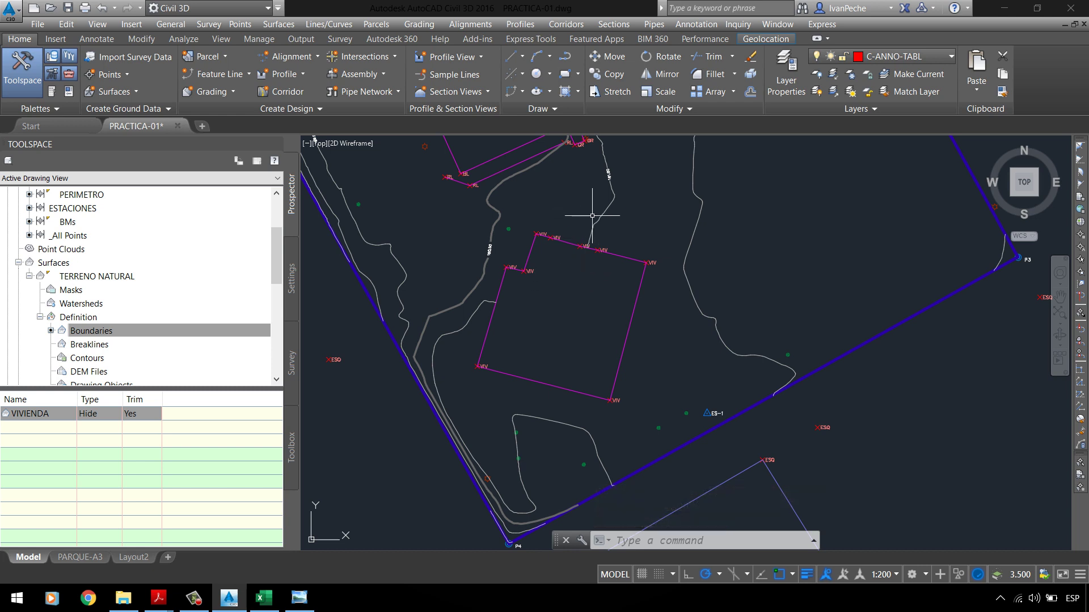
mouse_move(594, 218)
click(494, 292)
right_click(580, 211)
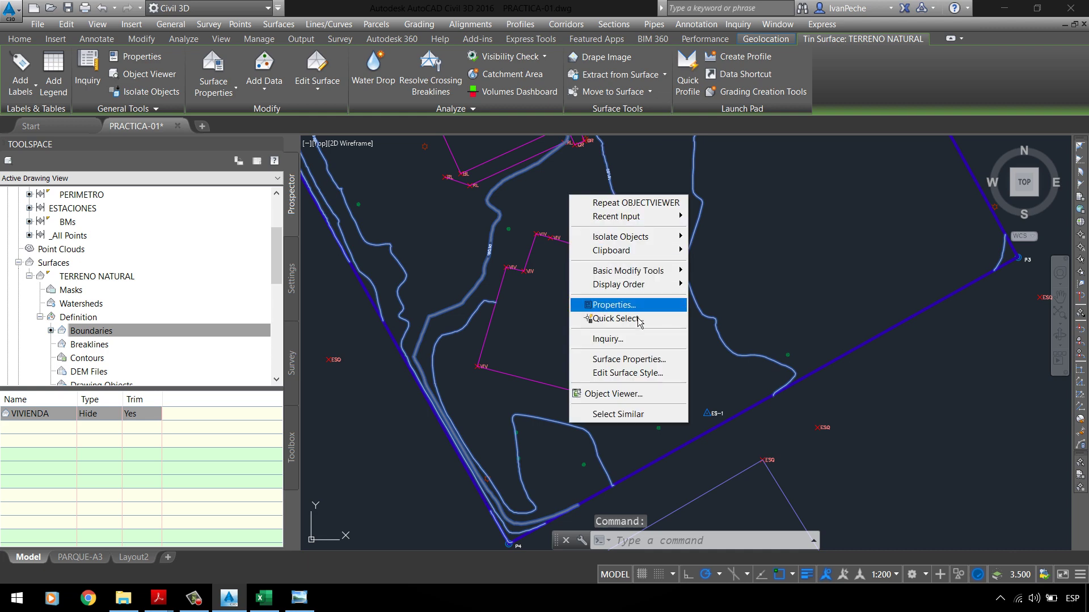
click(618, 376)
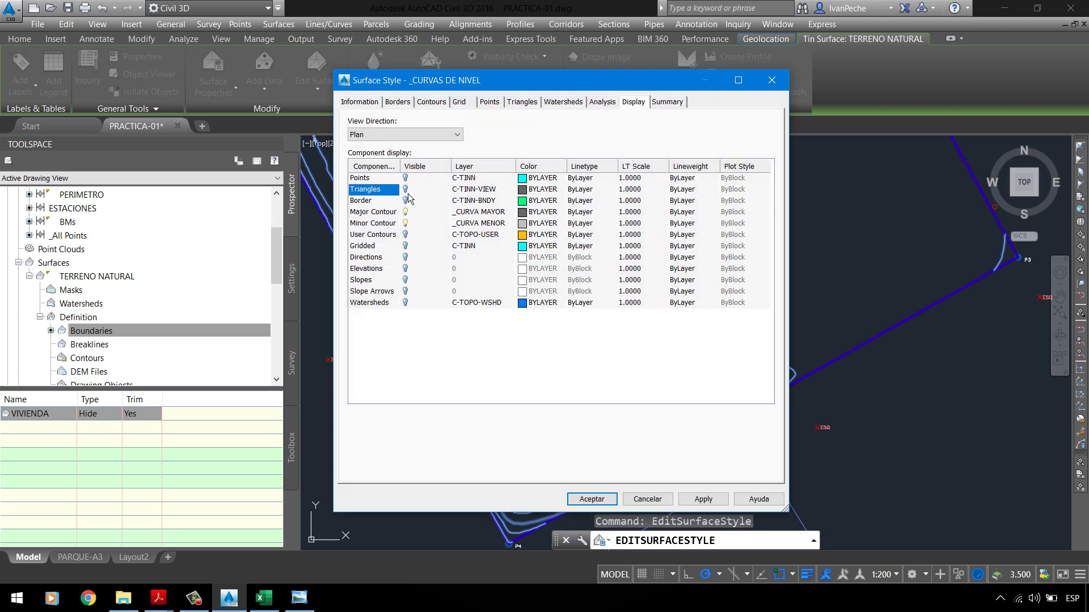
click(405, 189)
click(698, 499)
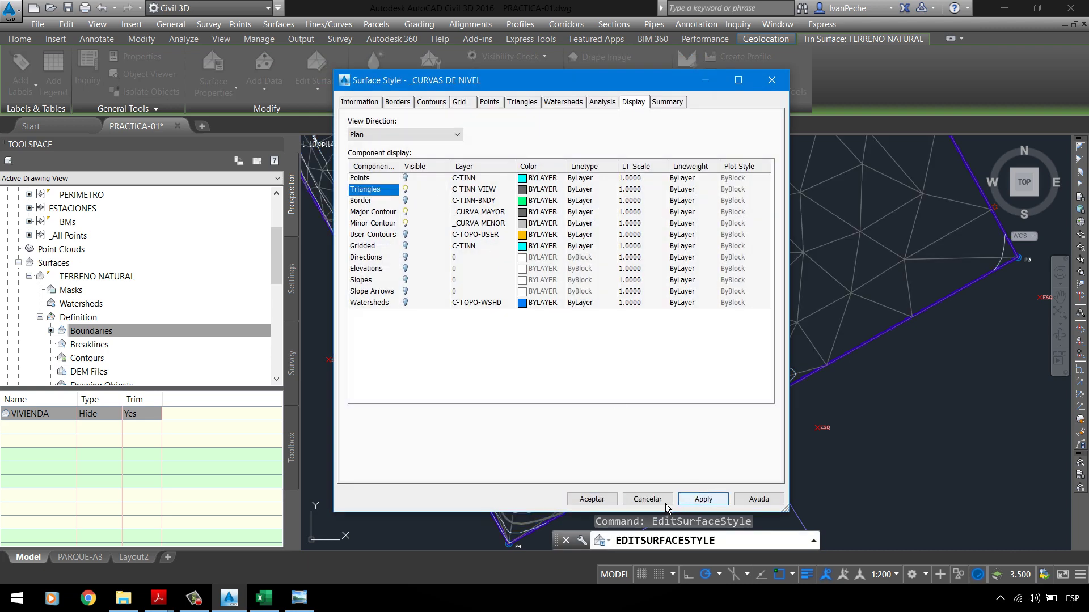
click(665, 504)
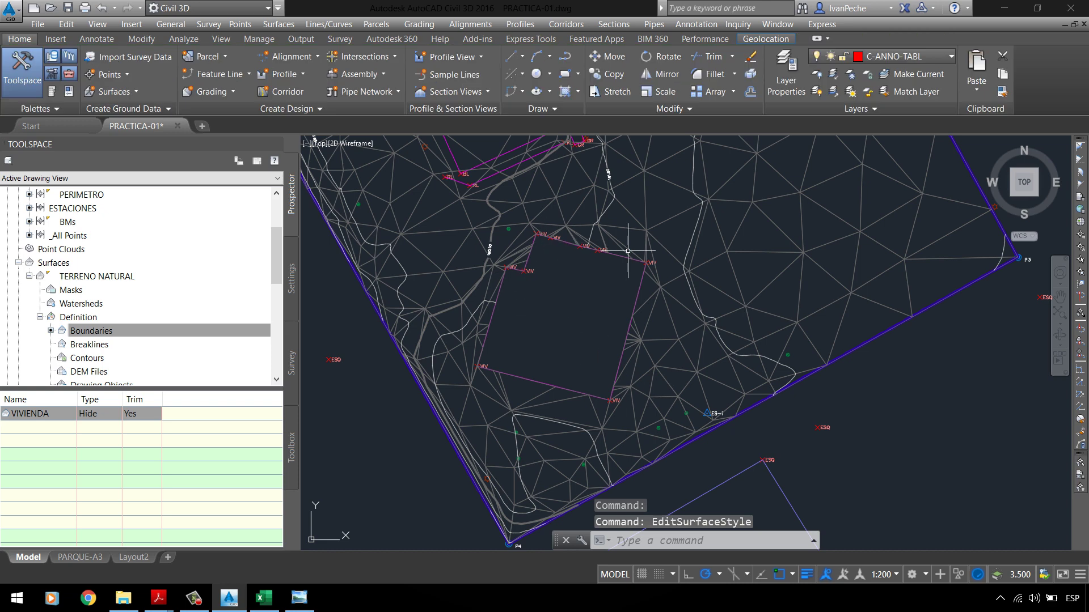
Step: Select the VIVIENDA boundary in the surface definition and bring up its options
scroll(510, 338, down, 3)
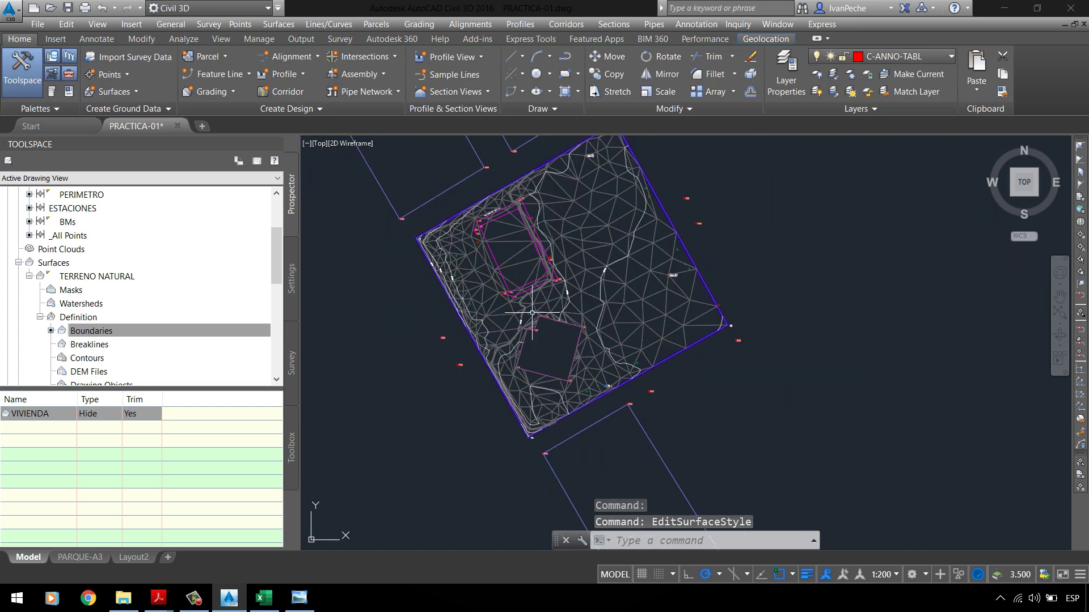
click(51, 414)
right_click(51, 421)
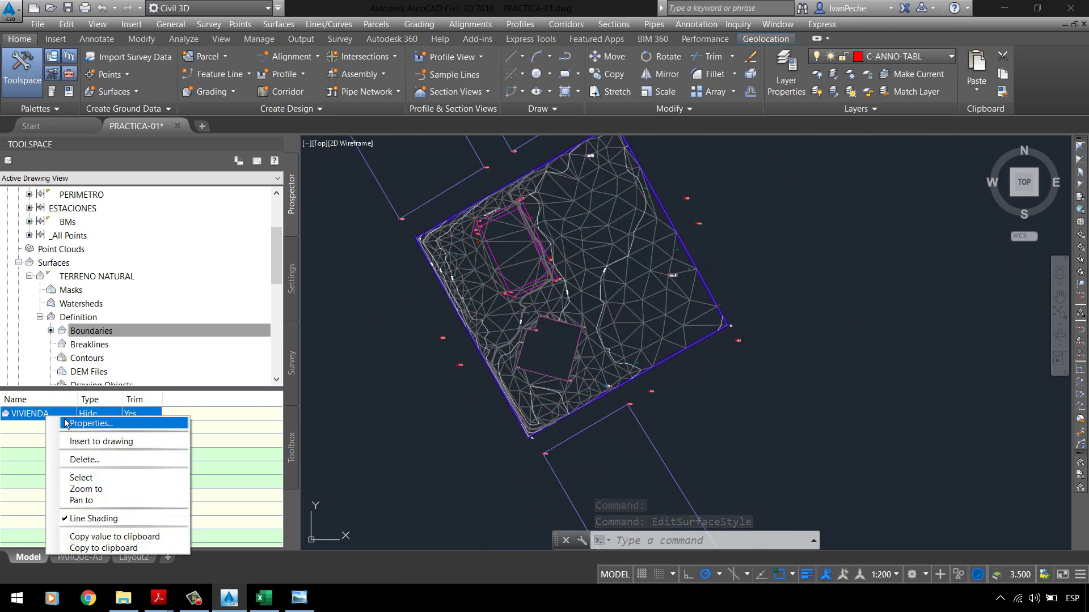
Step: Delete the existing VIVIENDA boundary from the surface definition
click(71, 459)
click(591, 326)
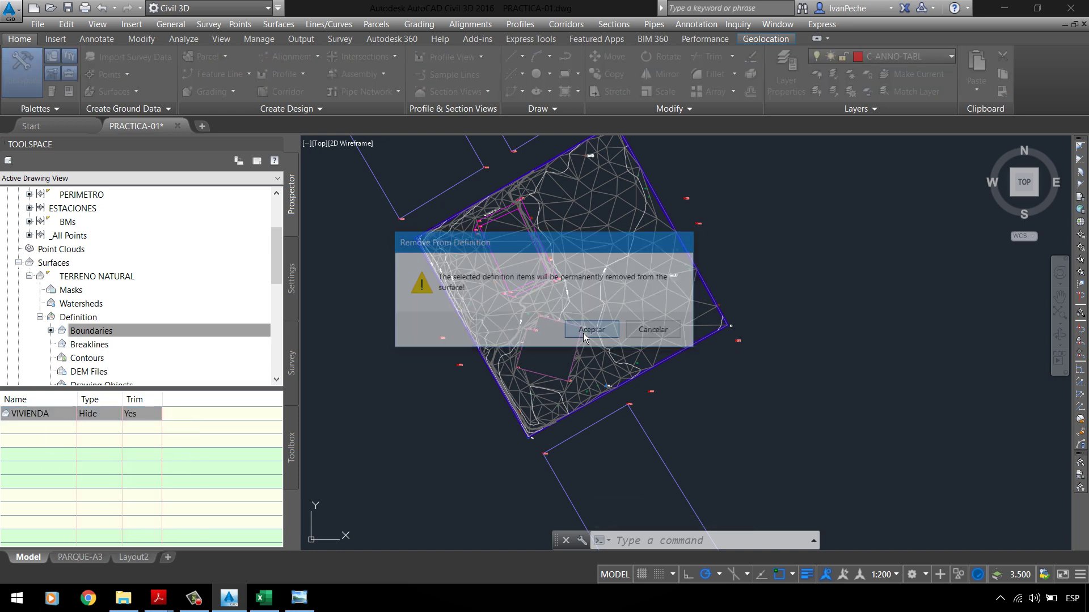
scroll(524, 350, up, 5)
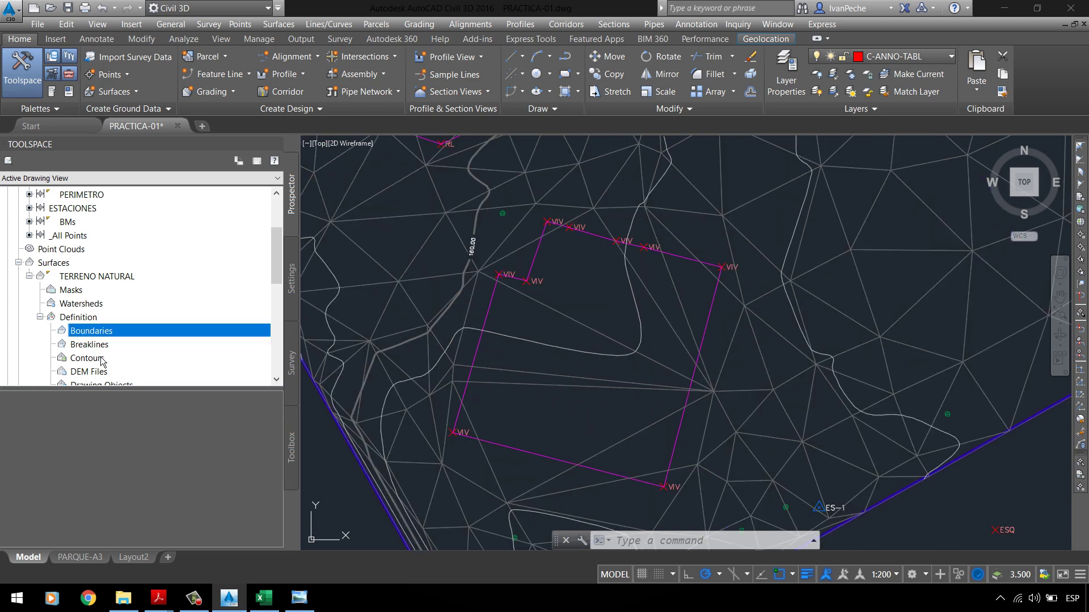
Step: Add a new Hide boundary named VIVIENDA from the house outline polyline
right_click(165, 333)
click(221, 339)
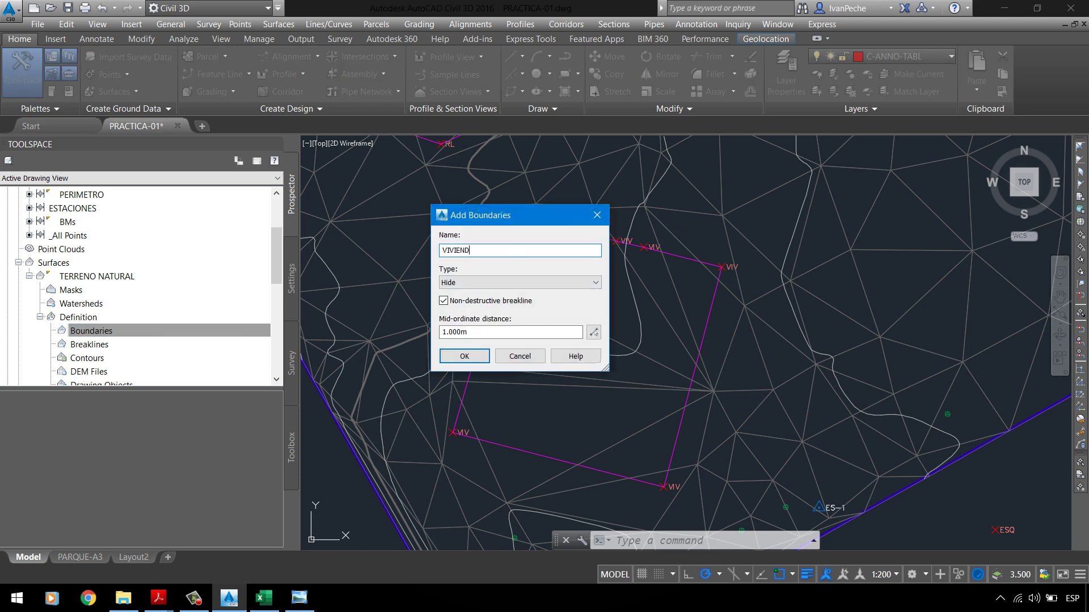
click(537, 282)
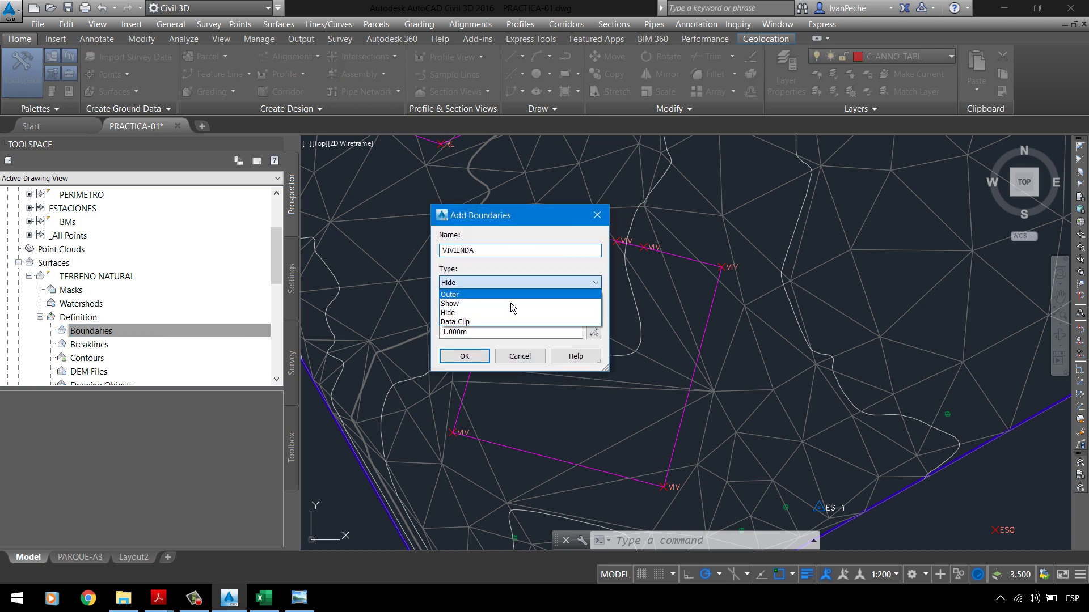
click(510, 303)
click(475, 355)
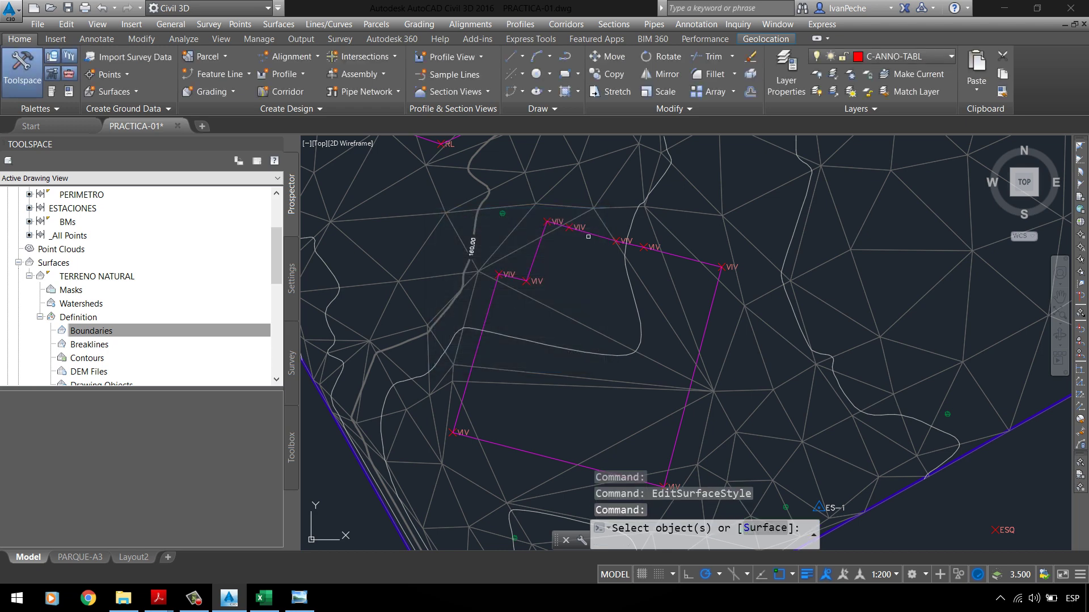
click(592, 233)
key(Return)
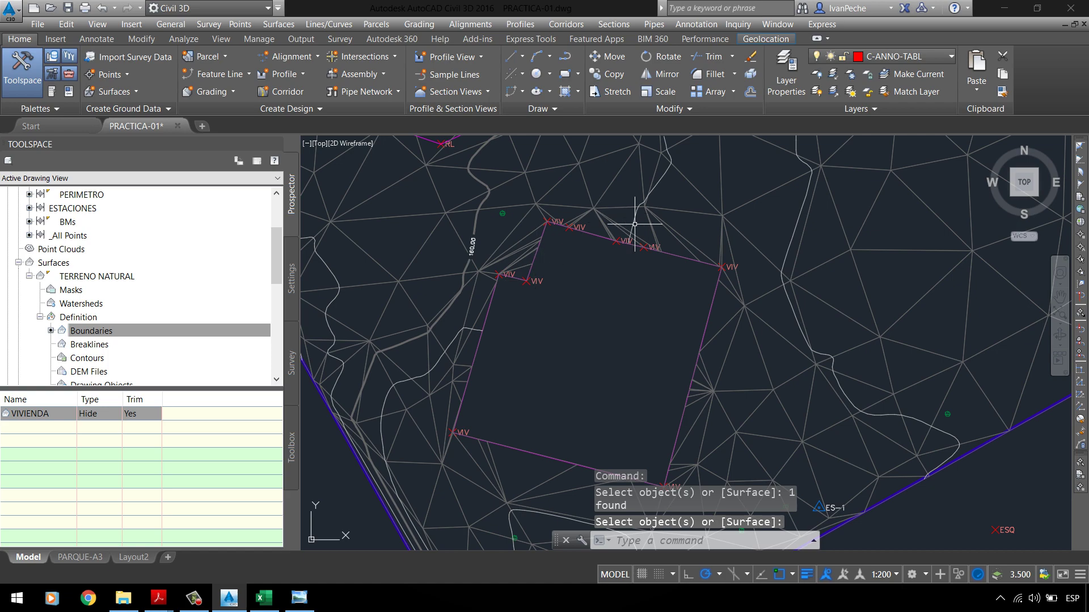
scroll(662, 252, up, 5)
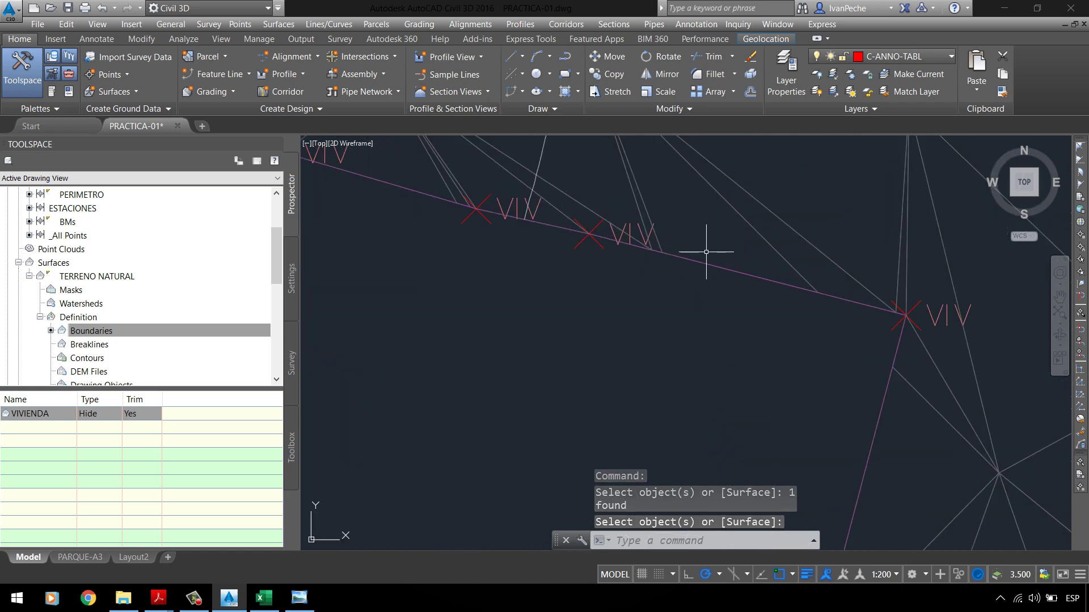
scroll(526, 312, down, 5)
scroll(526, 312, down, 3)
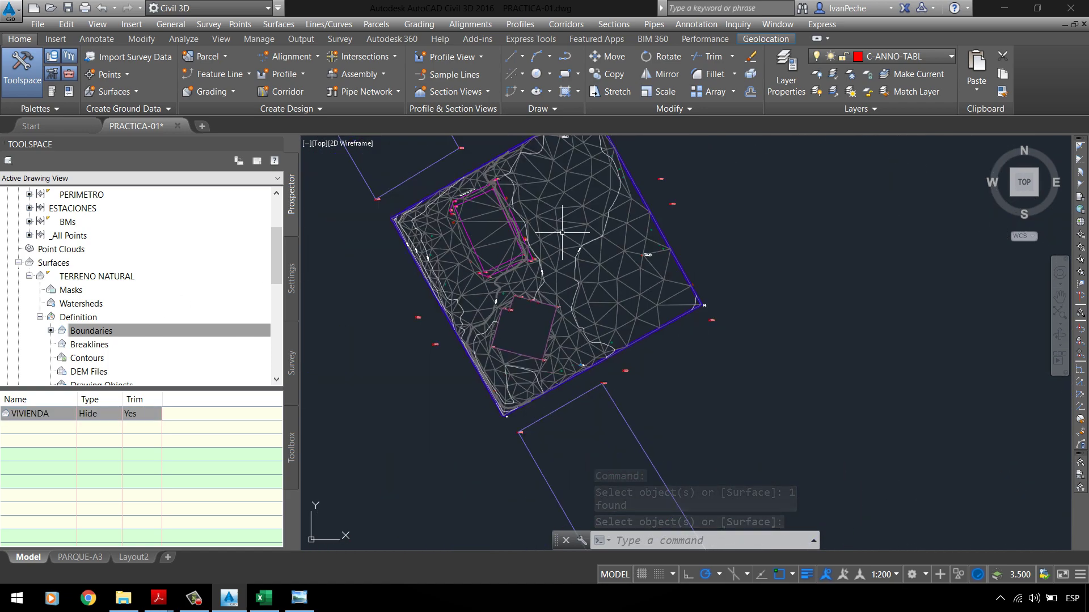
scroll(527, 312, up, 2)
Step: Turn off Triangles in the surface style so only contours remain visible
click(544, 229)
right_click(540, 239)
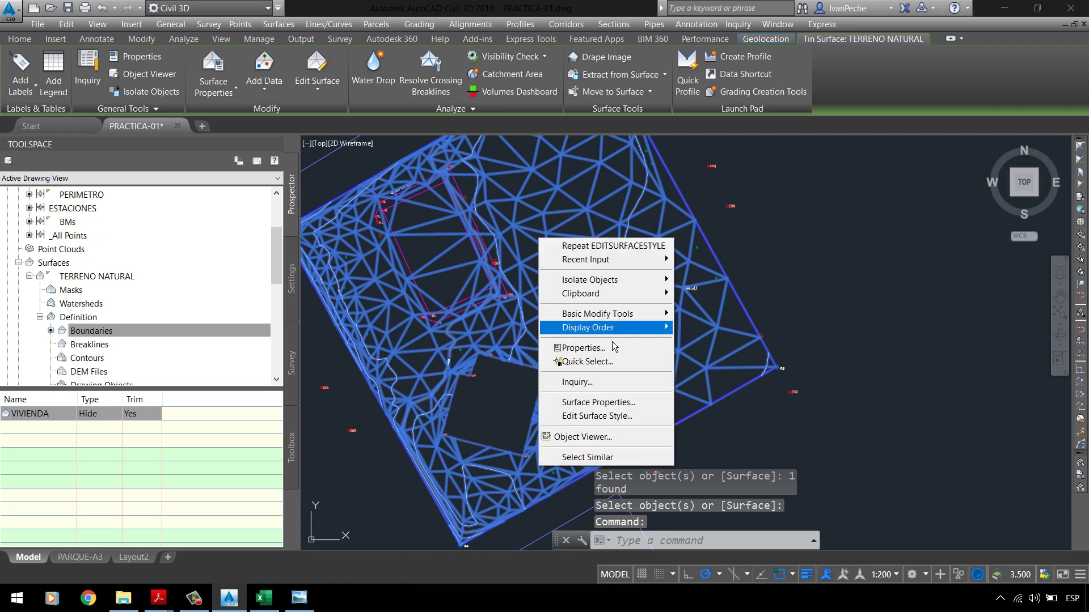
click(618, 415)
click(405, 189)
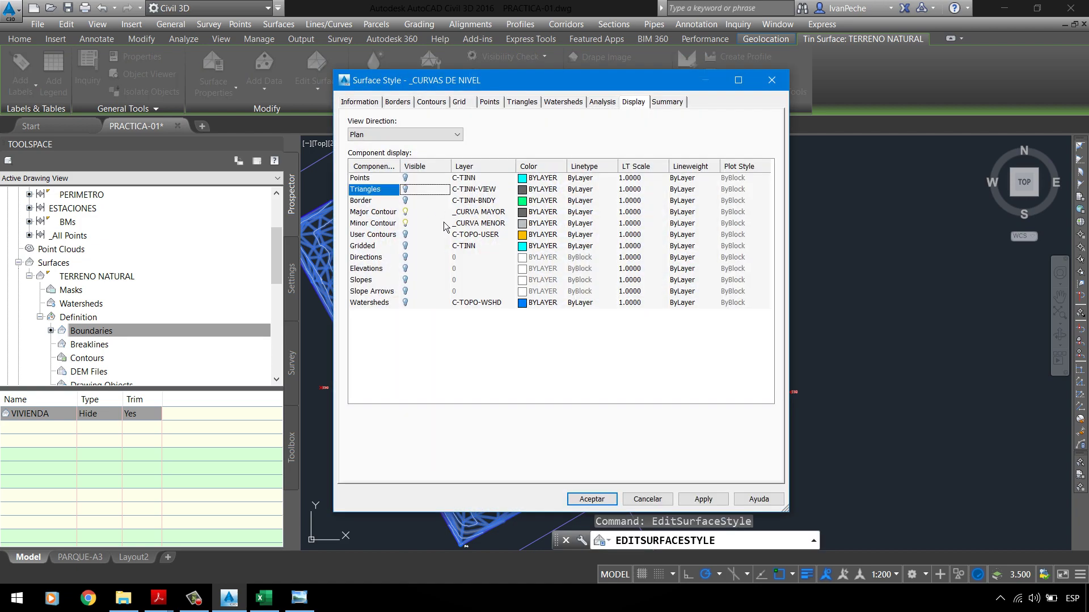
click(704, 499)
click(591, 499)
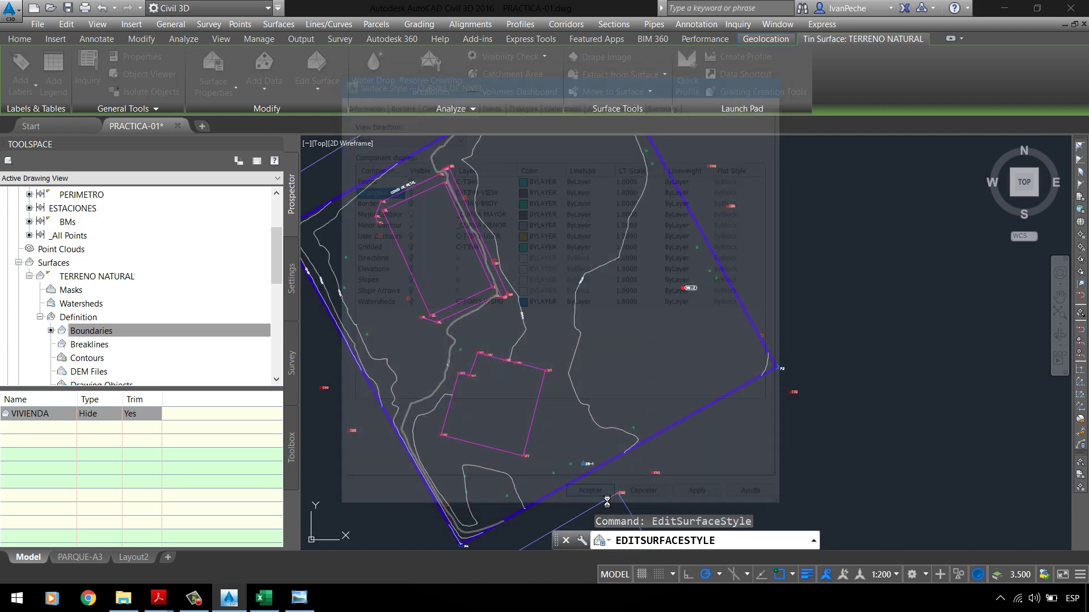
scroll(636, 357, down, 2)
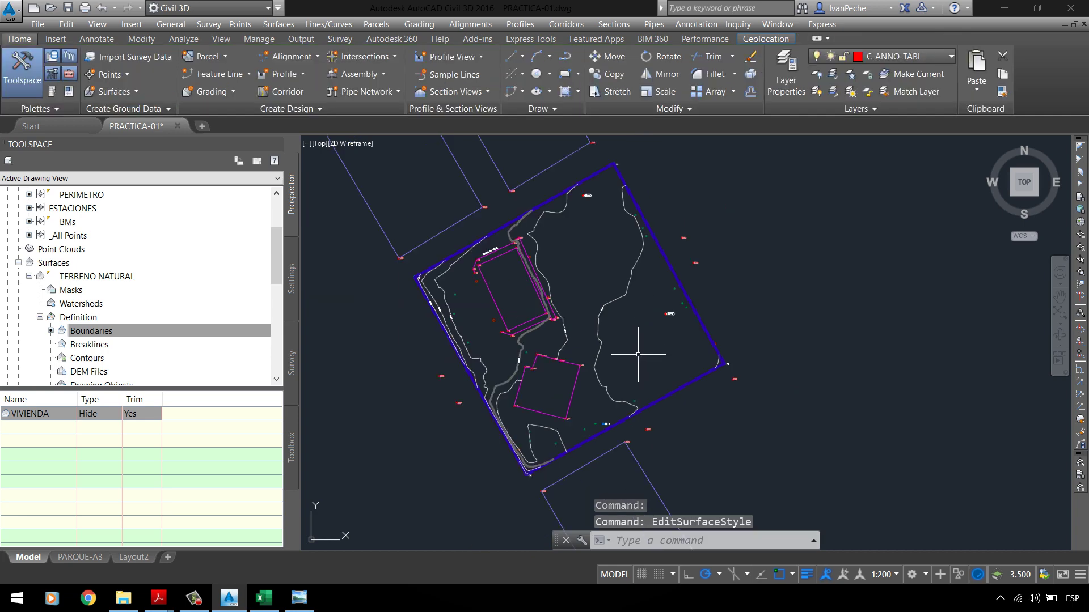
click(158, 598)
Step: Highlight item e) on the 10-range Elevations analysis in PC-01 UPLA.pdf, then minimize Acrobat
click(82, 536)
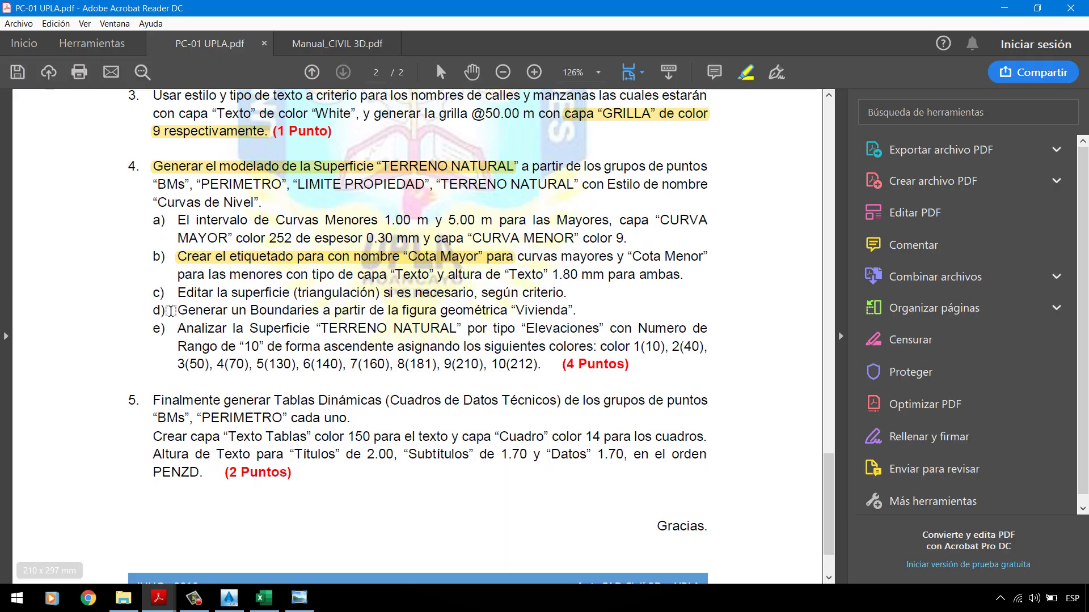
drag(193, 336, 567, 366)
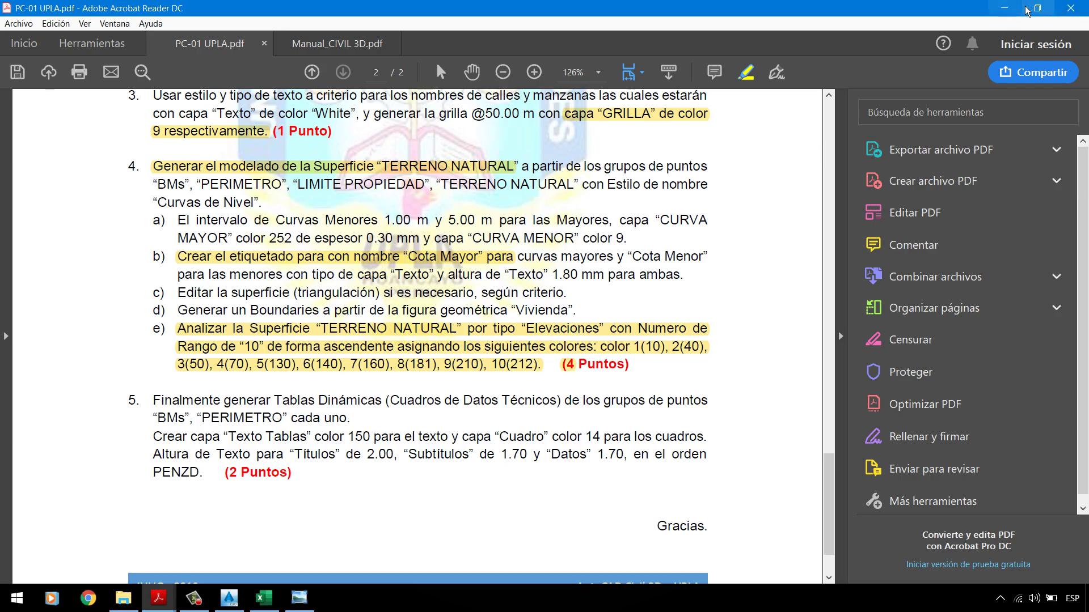
click(1004, 8)
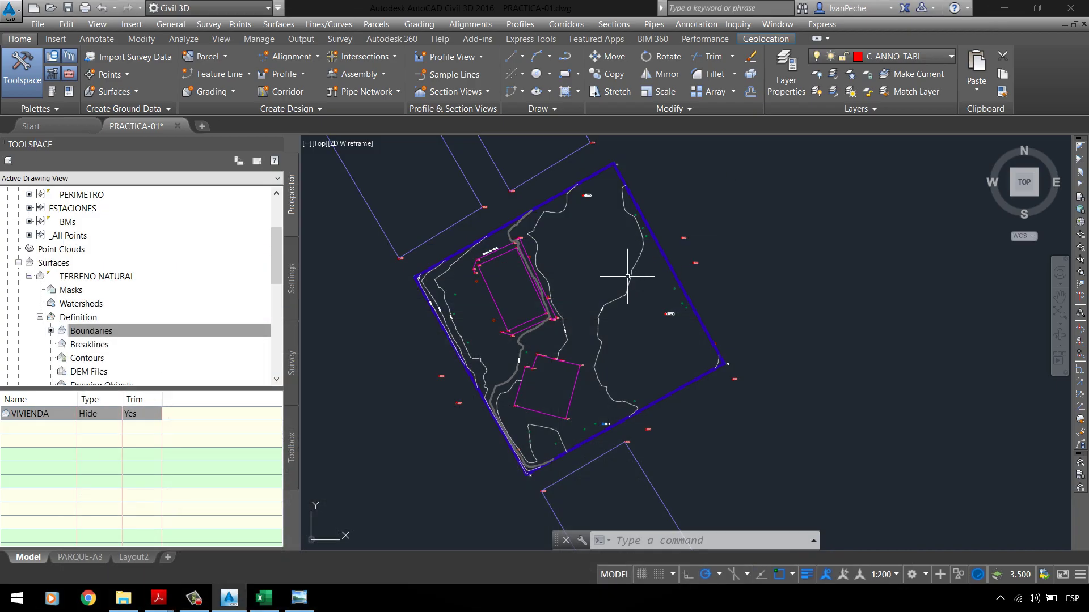
Step: Open TERRENO NATURAL's Surface Properties from Prospector and go to the Analysis tab
click(621, 292)
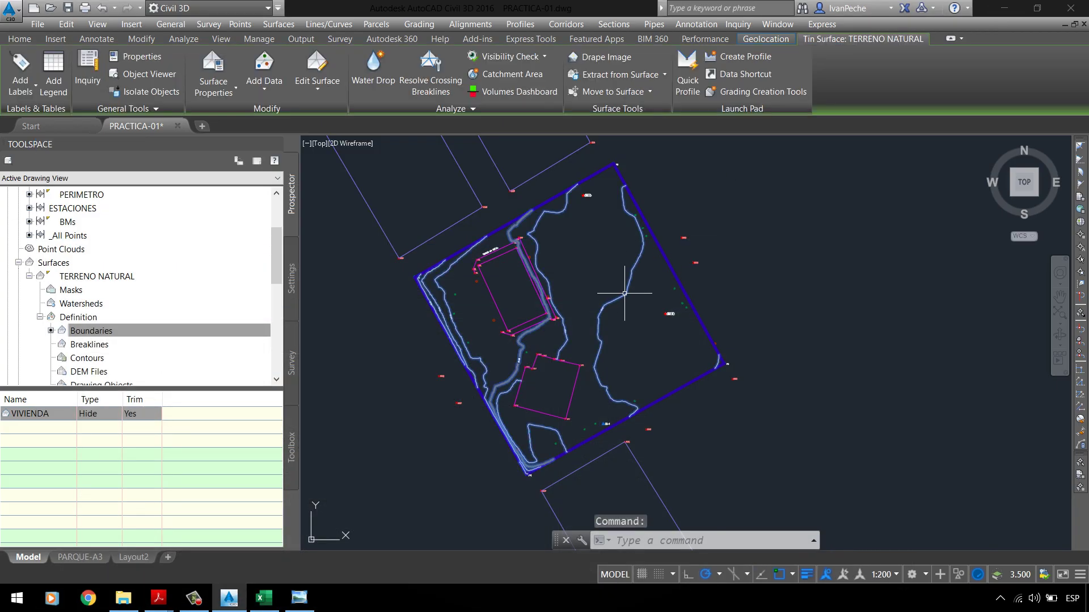
right_click(590, 263)
click(646, 427)
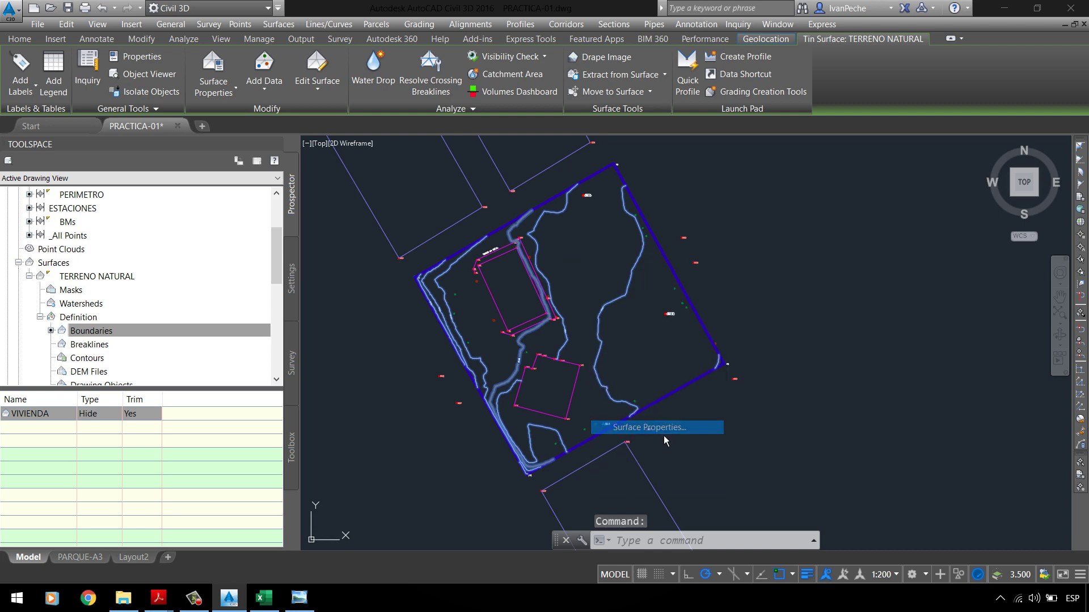
click(924, 331)
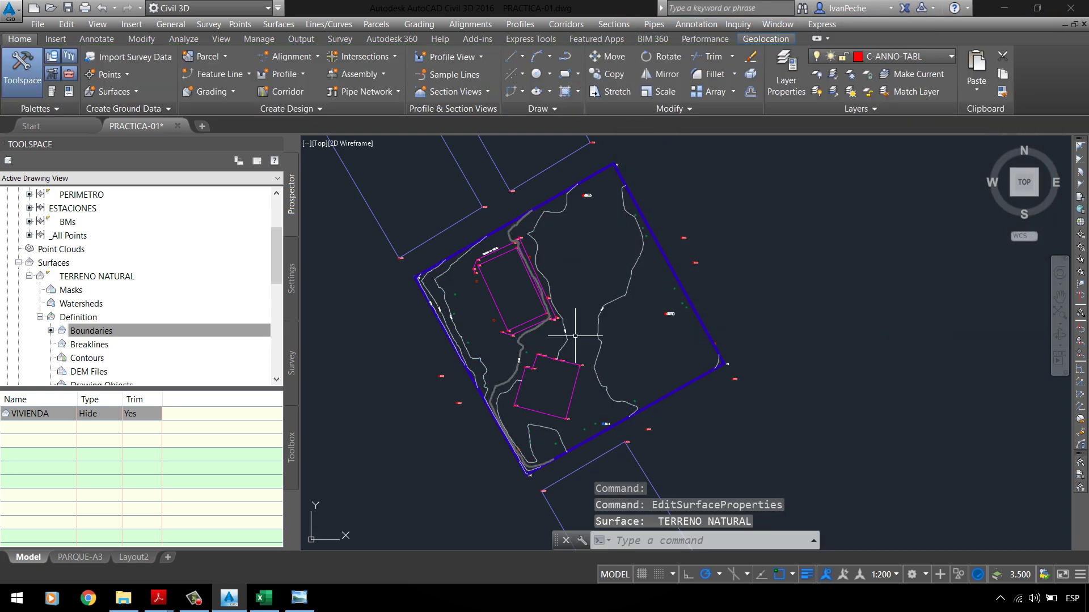
click(106, 276)
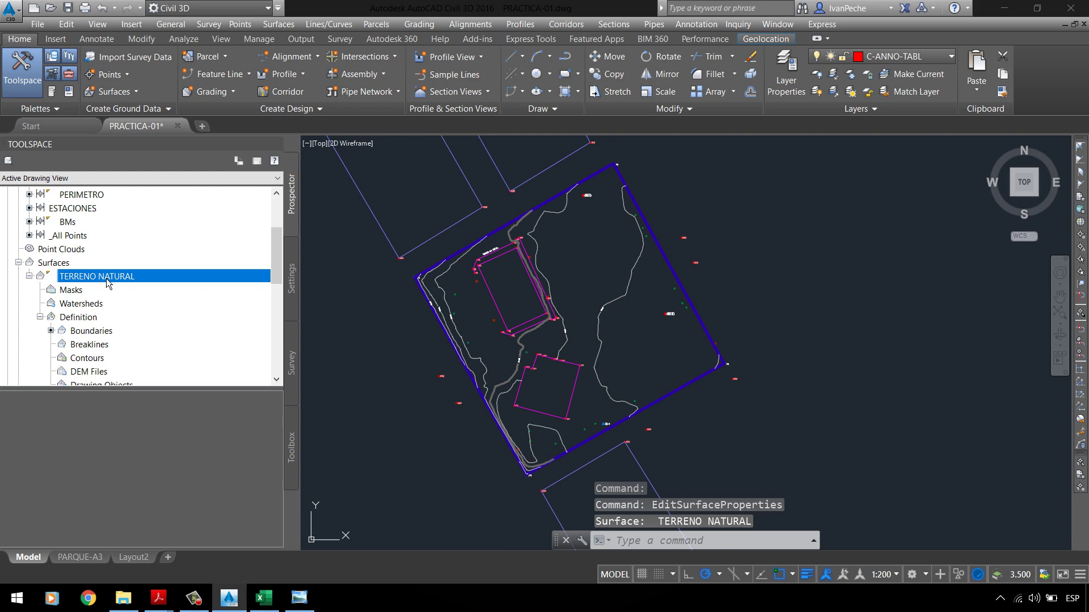
right_click(107, 278)
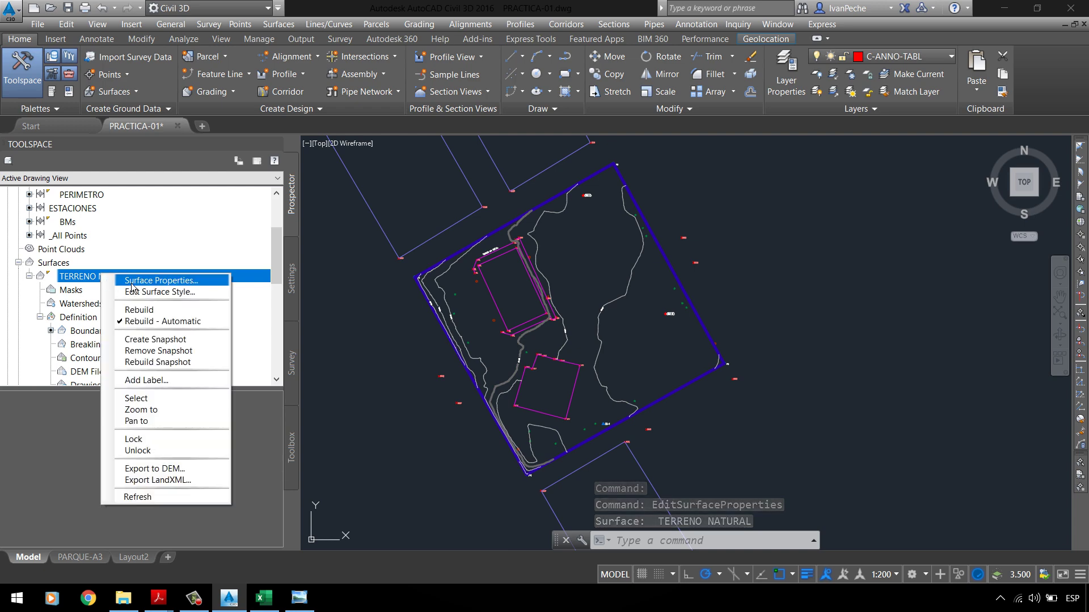
click(131, 286)
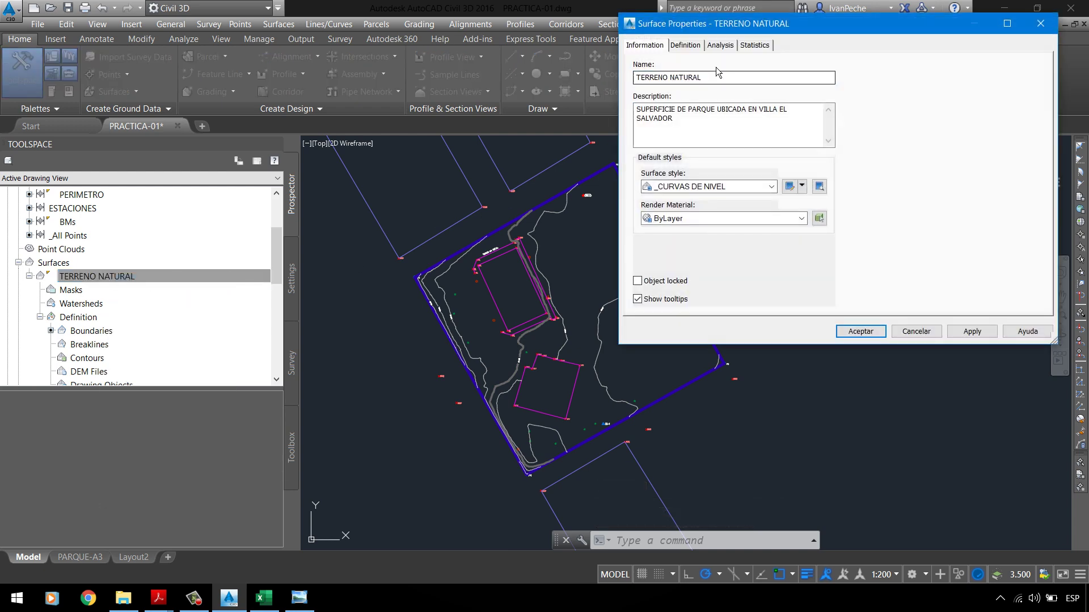
click(697, 49)
drag(709, 24, 536, 181)
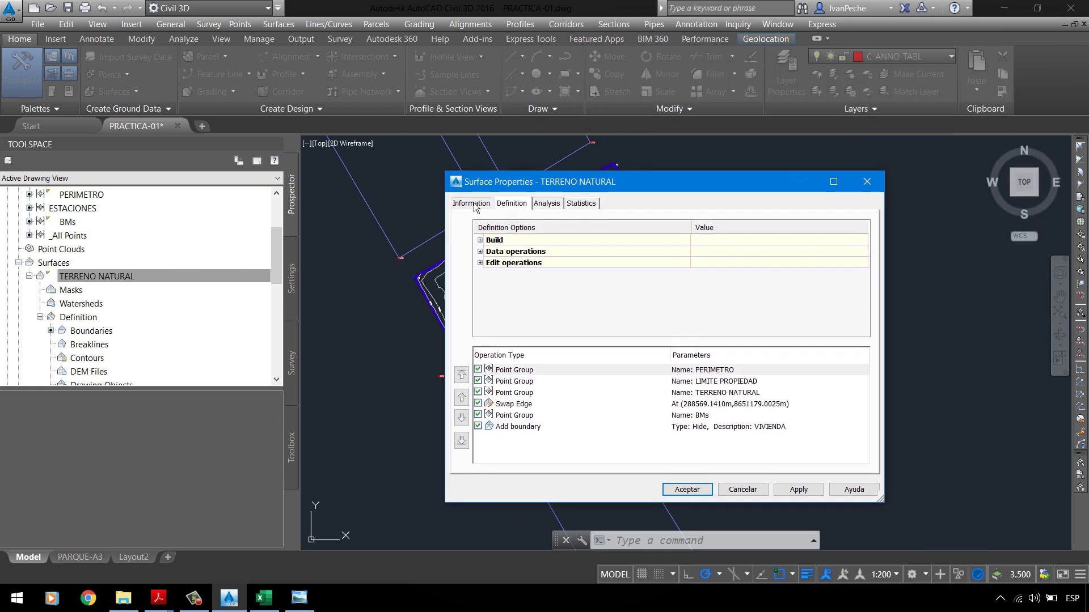
click(480, 205)
click(548, 204)
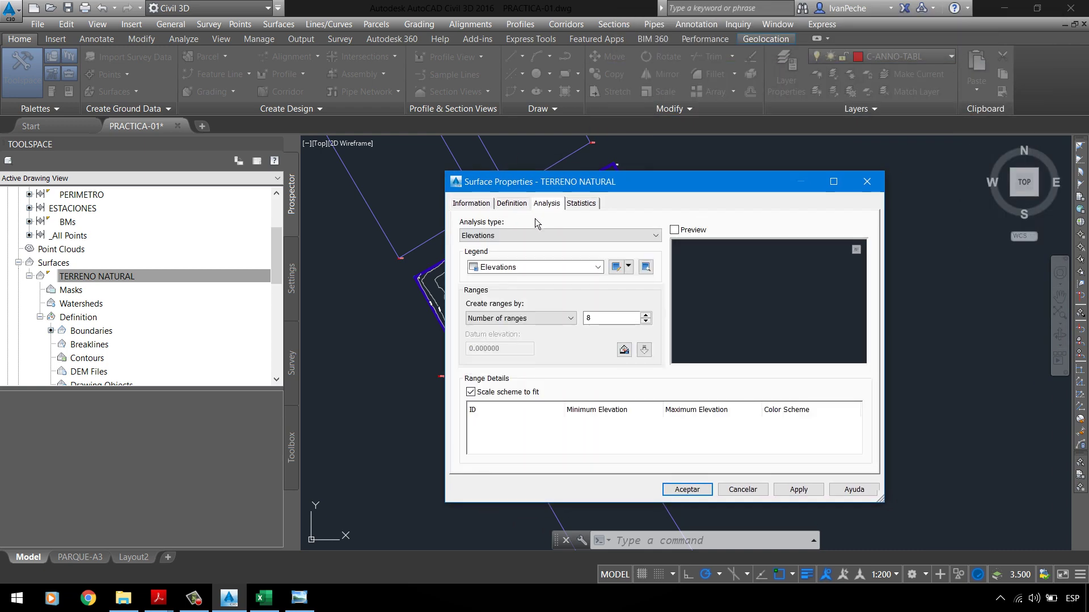
click(476, 204)
click(548, 204)
Step: Run a Directions analysis with 8 ranges, then apply and close the properties
click(525, 238)
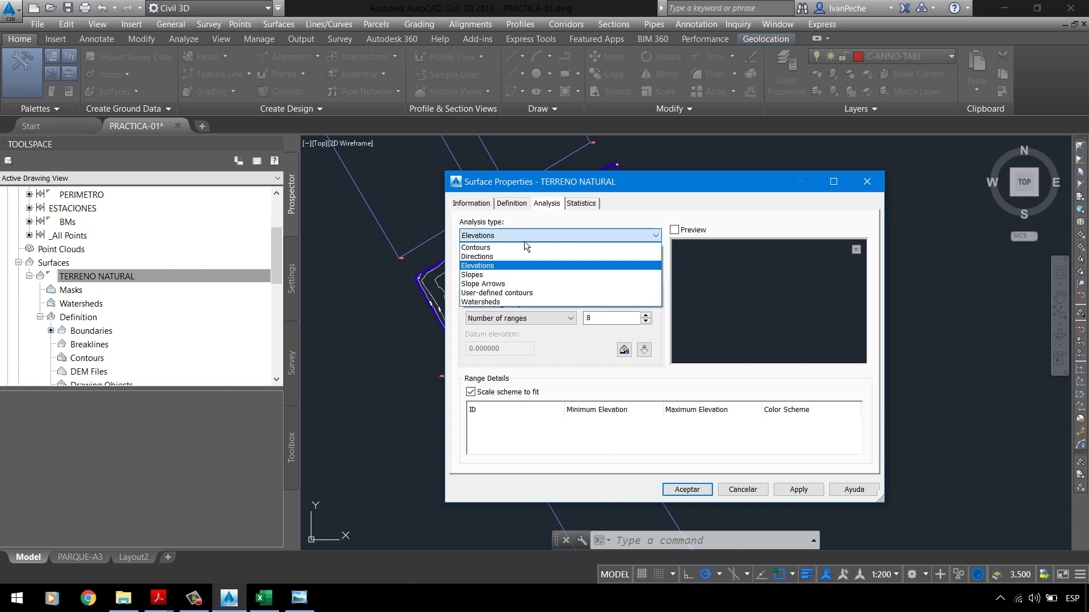
click(500, 256)
mouse_move(696, 185)
mouse_down()
mouse_move(702, 155)
mouse_move(888, 117)
mouse_move(884, 107)
mouse_up()
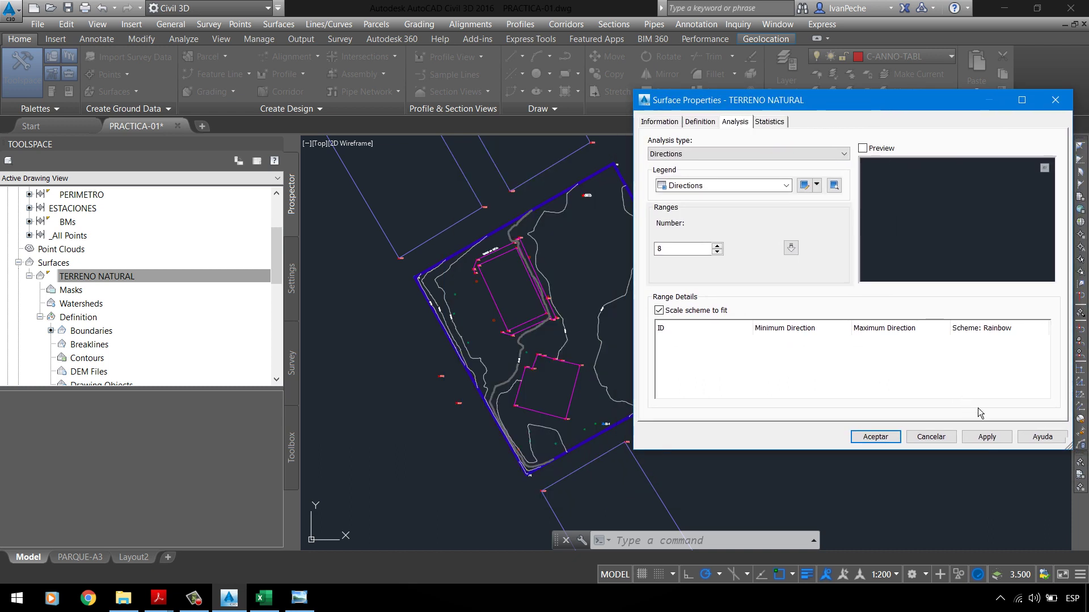
click(991, 442)
drag(677, 255, 662, 262)
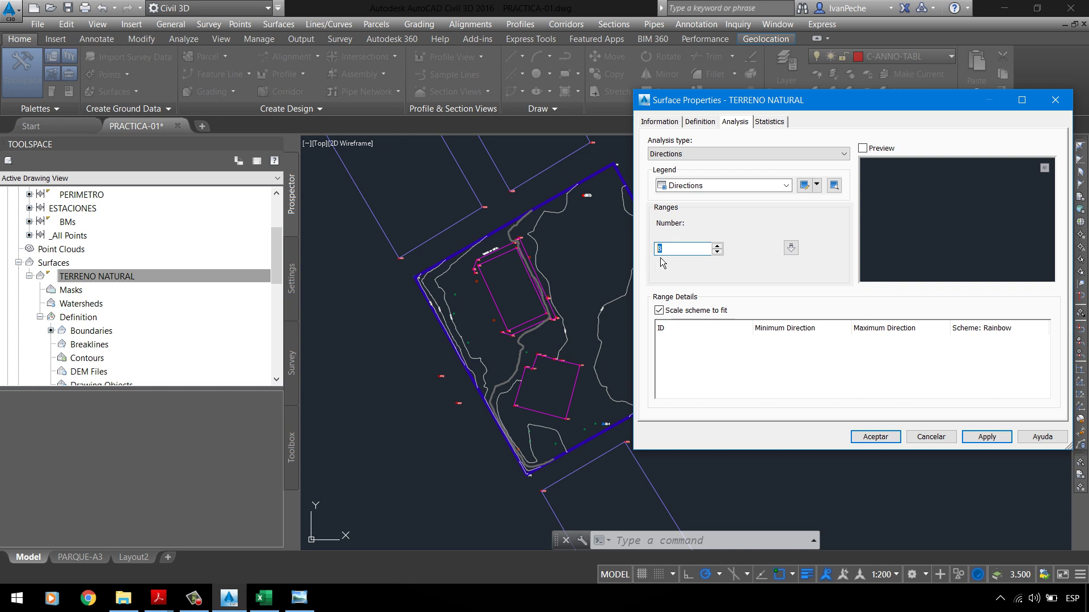
click(791, 248)
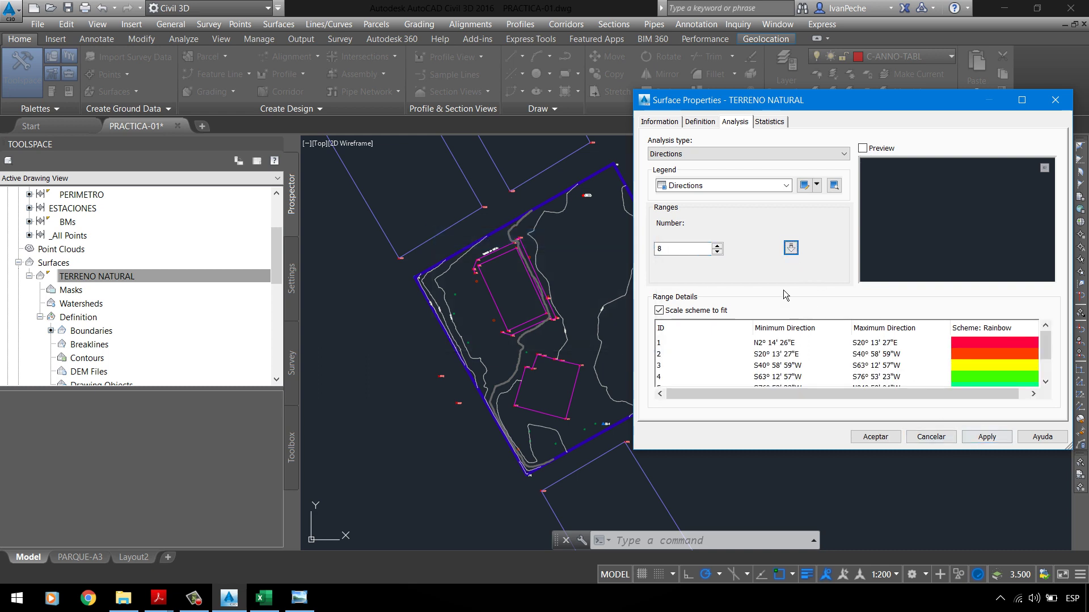
click(991, 440)
click(880, 439)
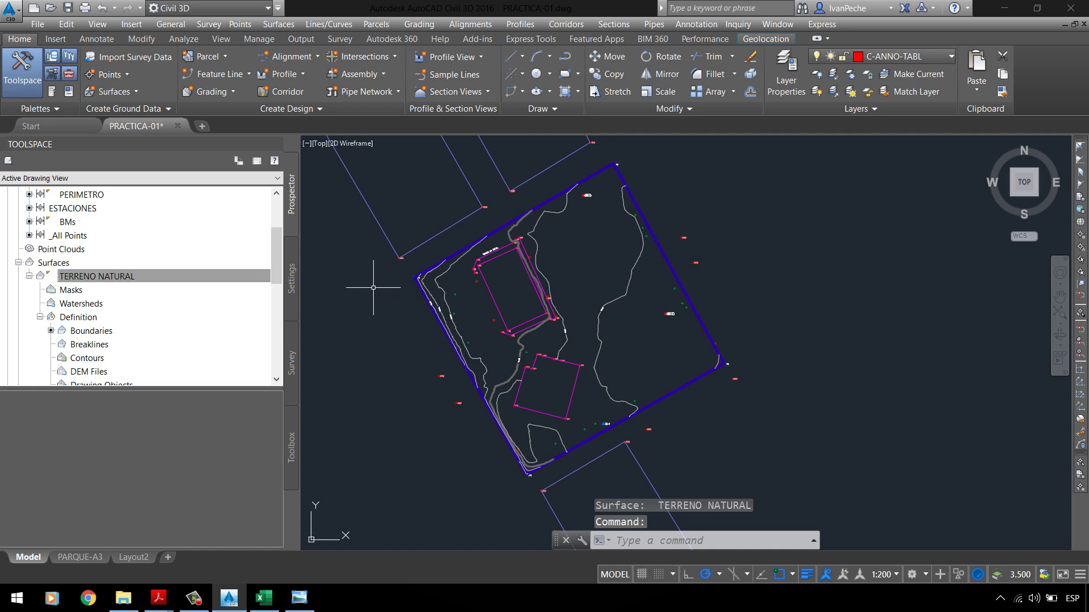
Step: Turn on Directions display in the _CURVAS DE NIVEL style and apply it
right_click(142, 282)
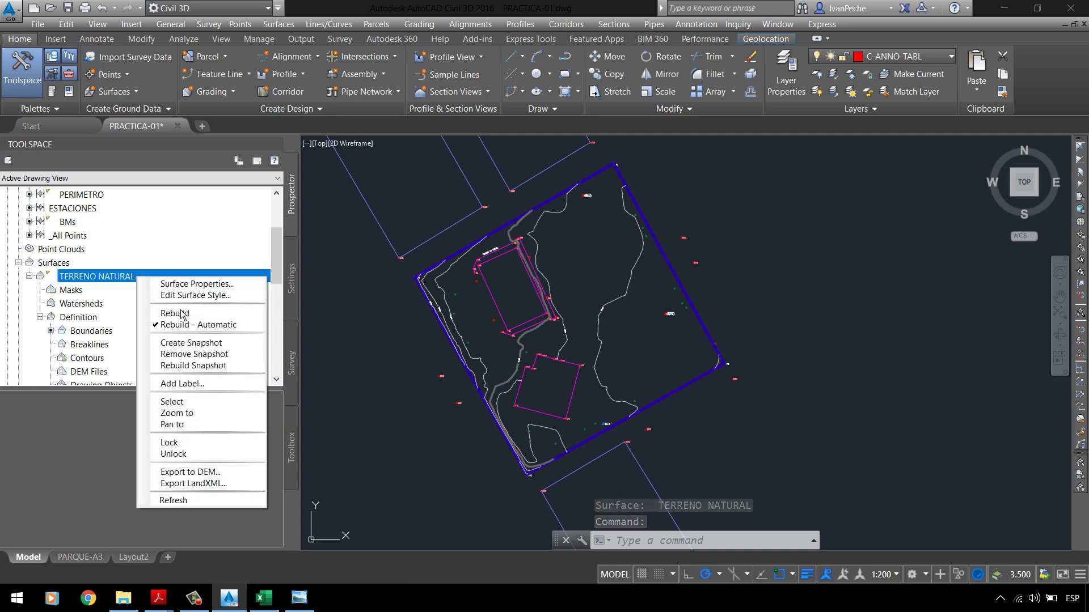
click(181, 298)
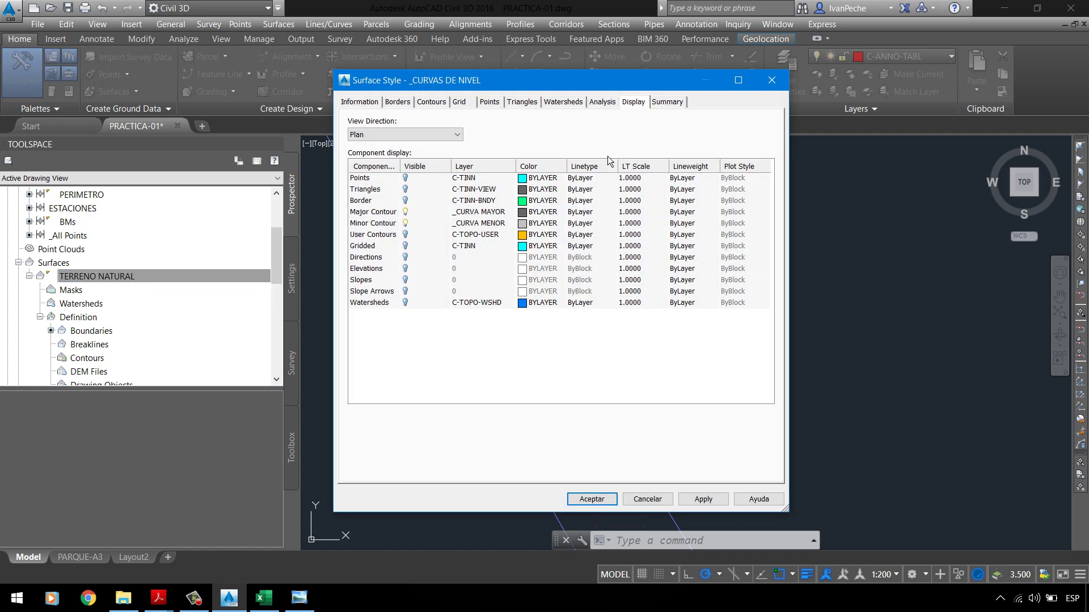
drag(795, 516, 766, 468)
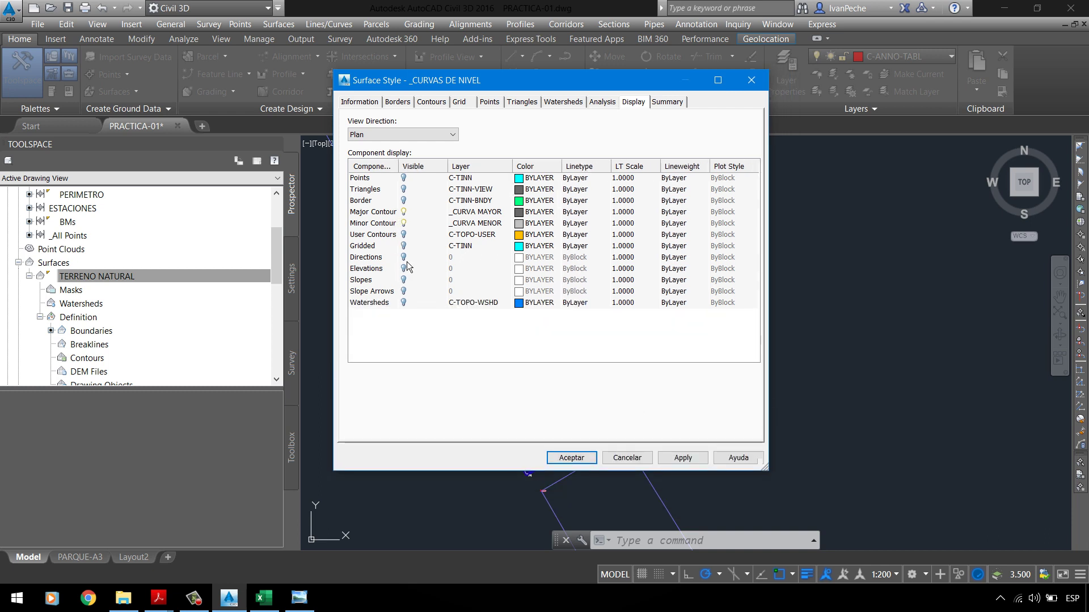
click(409, 259)
mouse_move(503, 88)
mouse_down()
mouse_move(727, 55)
mouse_move(770, 64)
mouse_up()
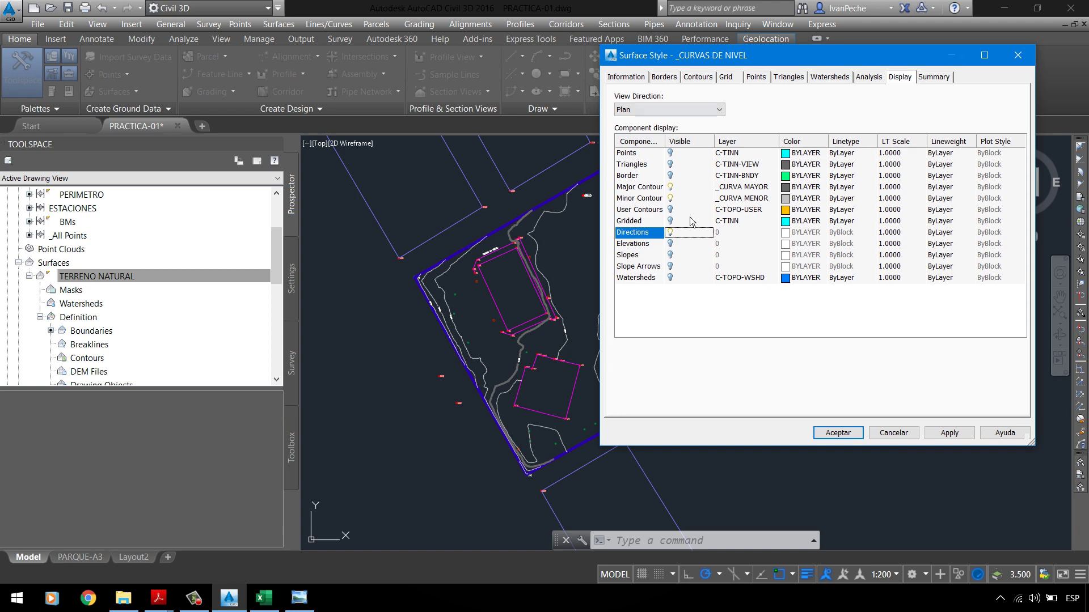
click(943, 434)
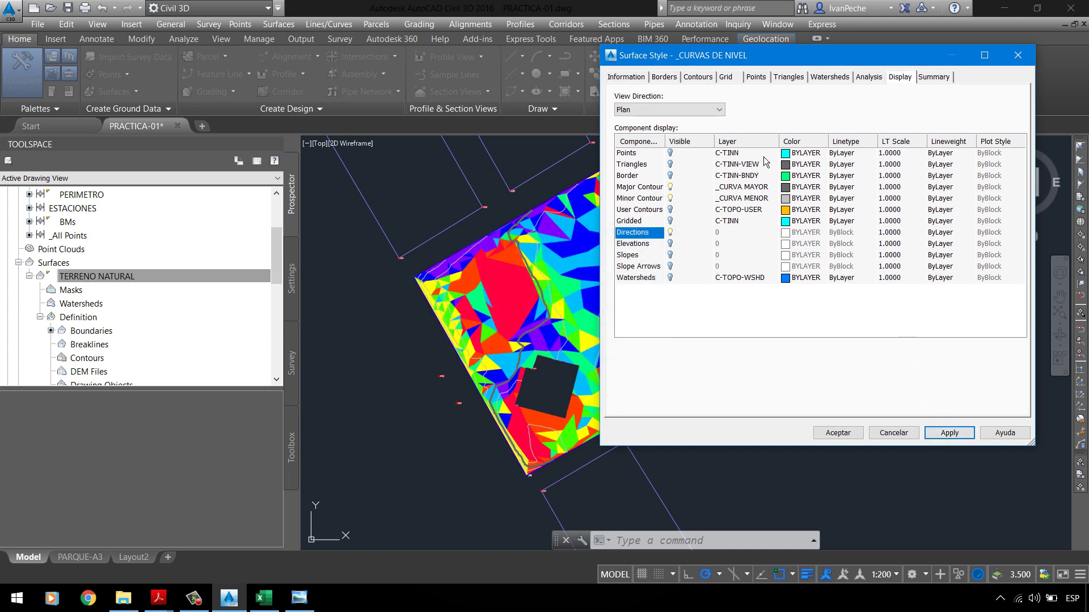
Step: Replace Directions with Elevations display, apply, and accept the style
click(679, 238)
click(672, 244)
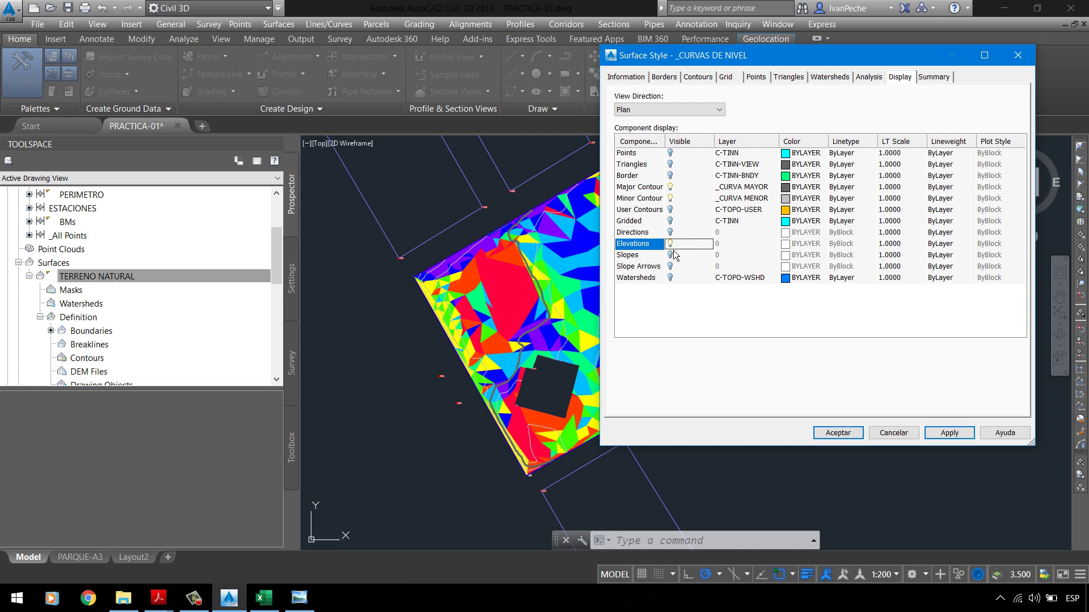
click(933, 433)
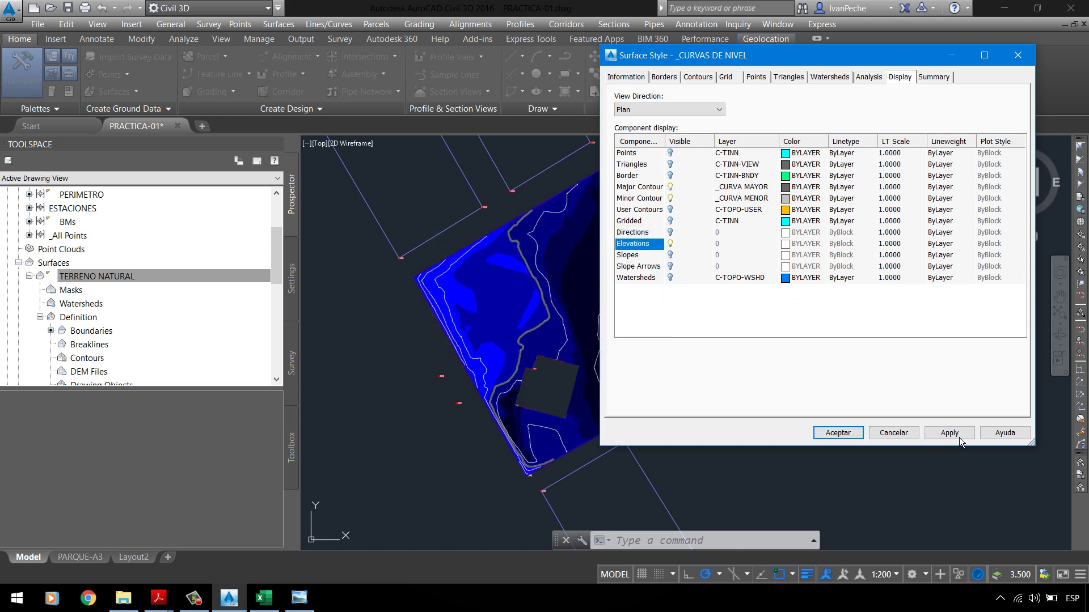
click(839, 436)
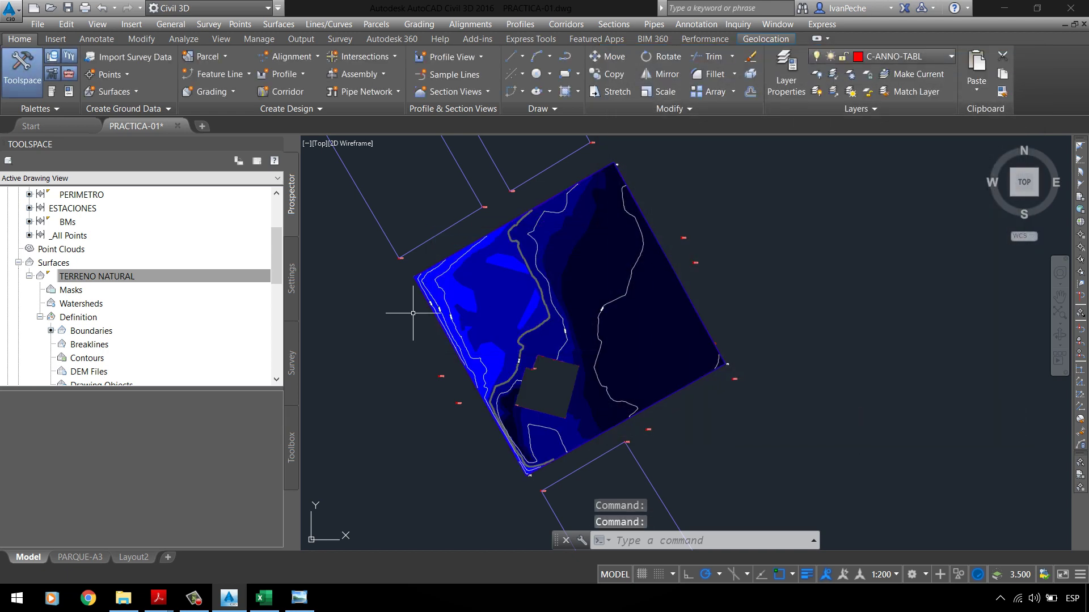
Step: Run and apply the Elevations analysis for TERRENO NATURAL in its Surface Properties
right_click(127, 278)
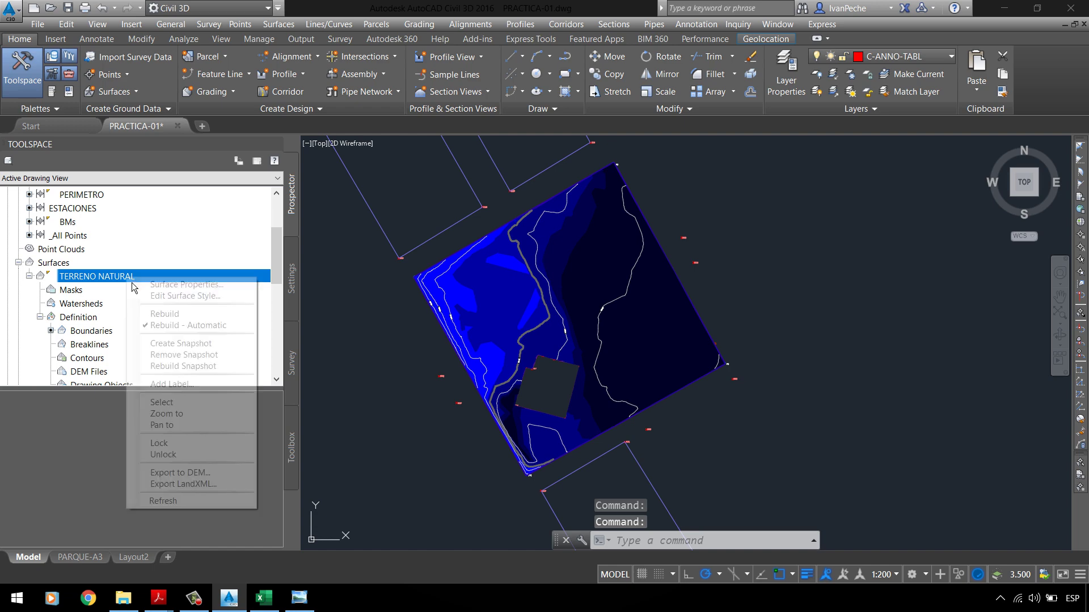
click(187, 284)
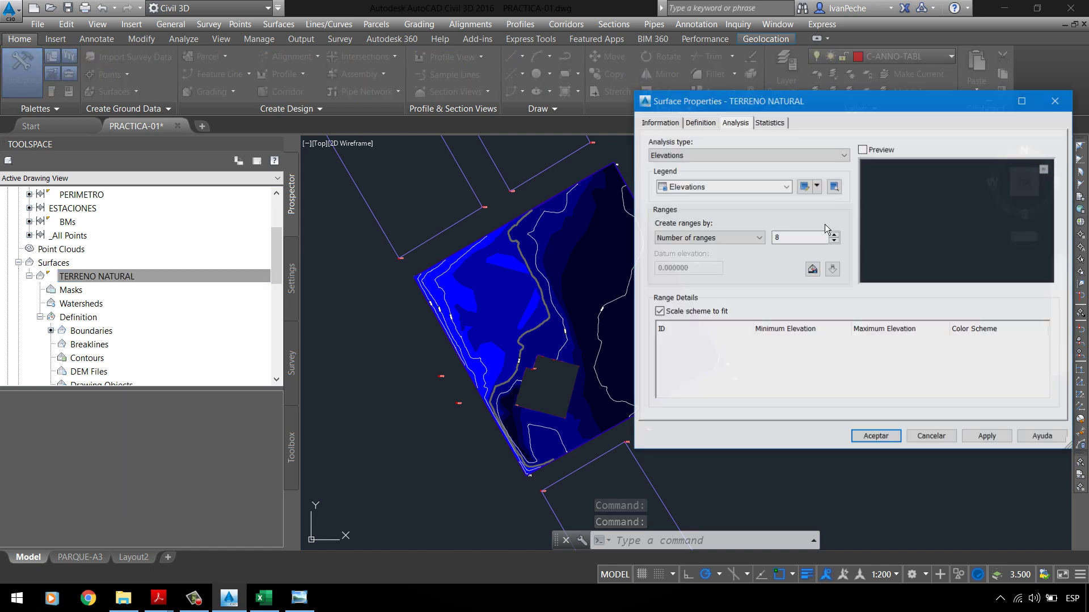
click(714, 155)
click(680, 165)
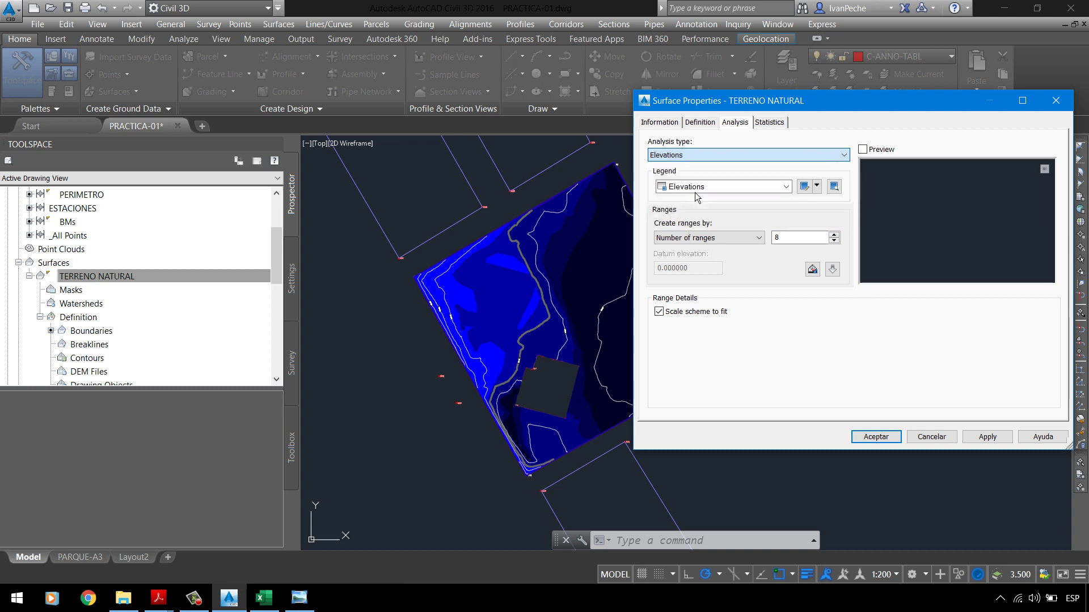
click(832, 269)
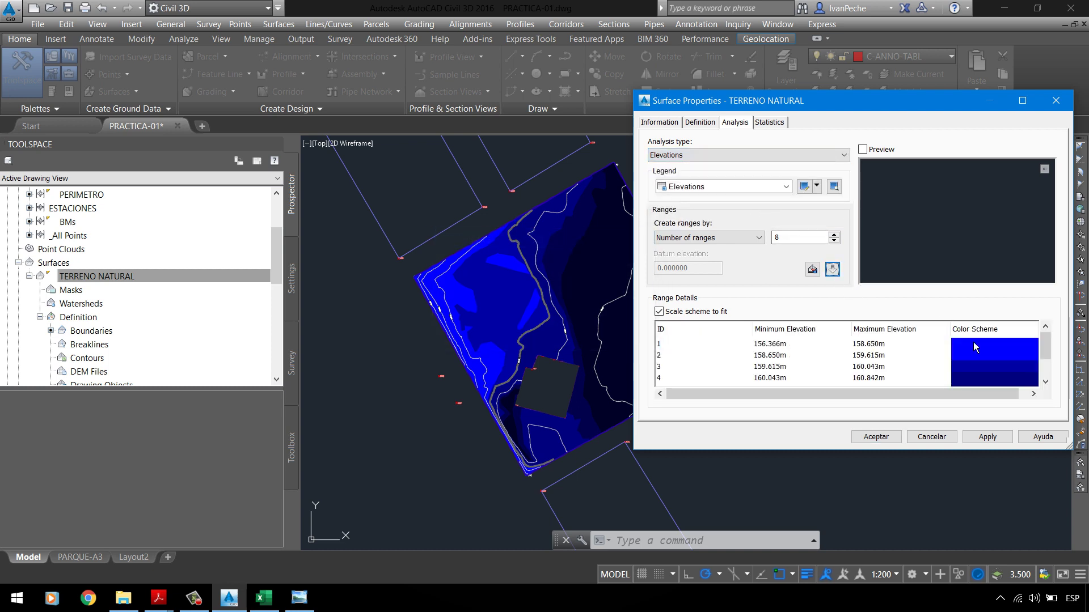
click(1001, 440)
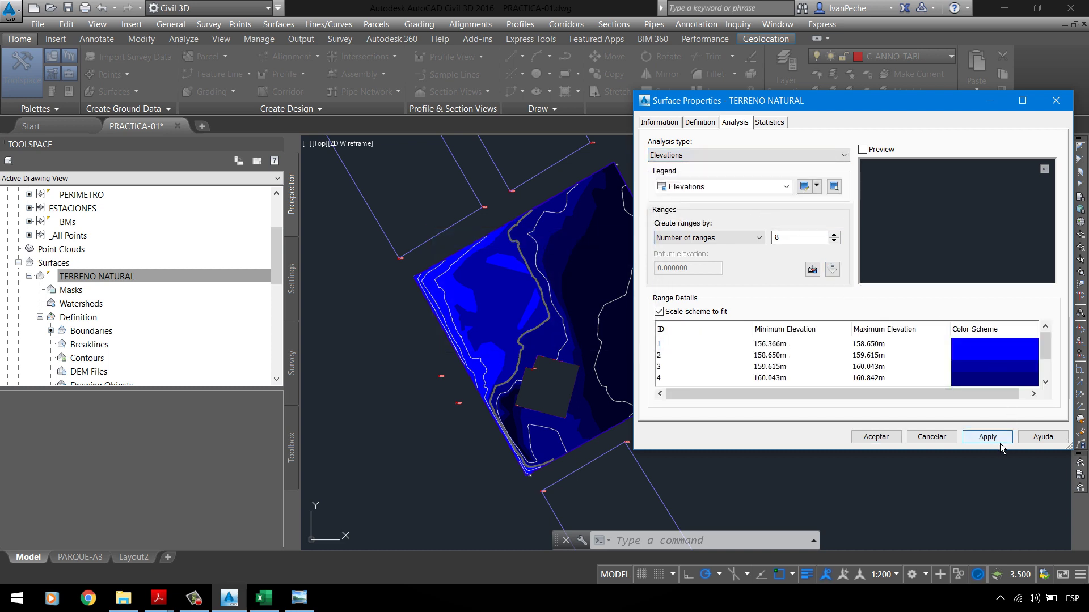
double_click(795, 238)
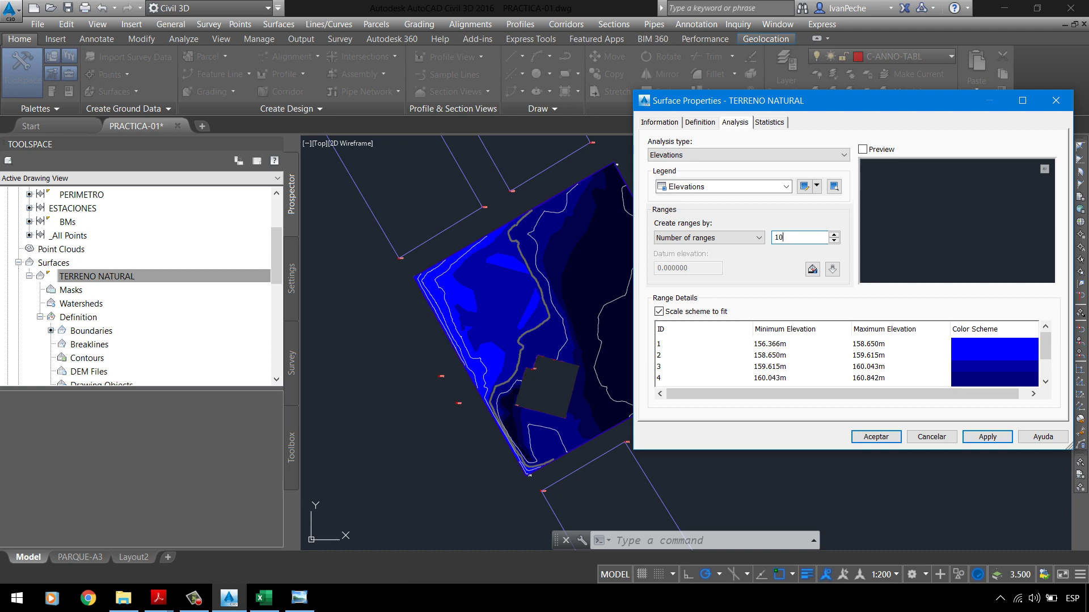
key(Return)
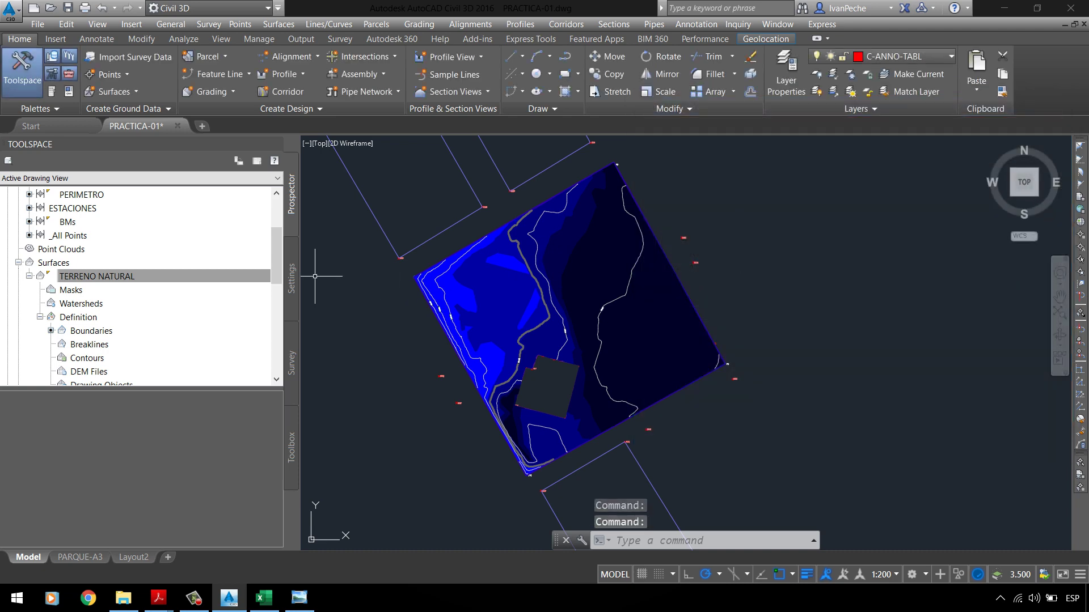
Step: Set the Elevations analysis to 10 ranges, recompute them and apply to the surface
right_click(179, 278)
click(227, 281)
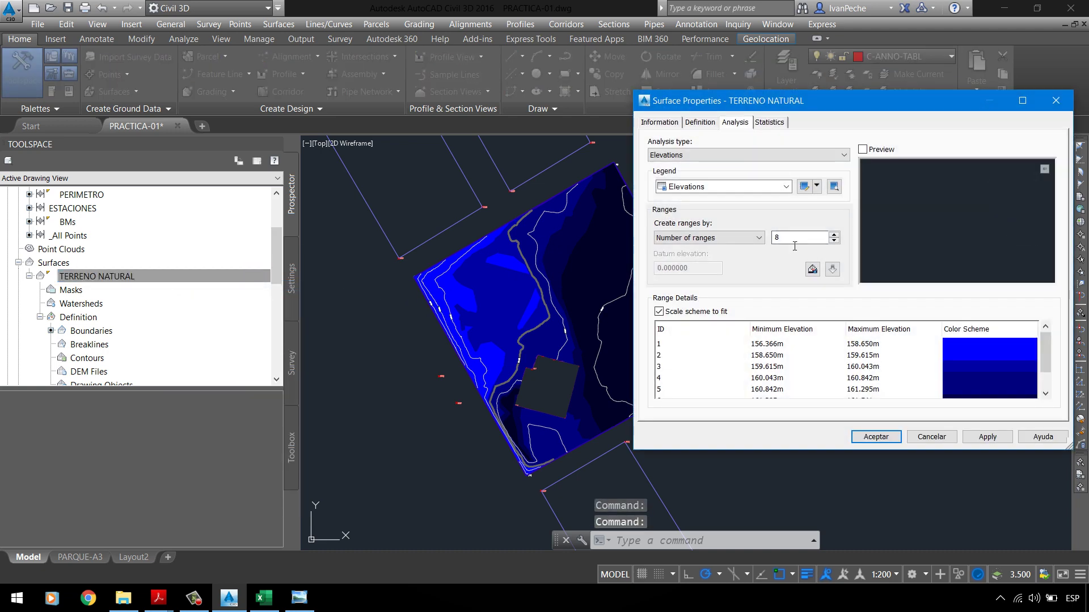
text(10)
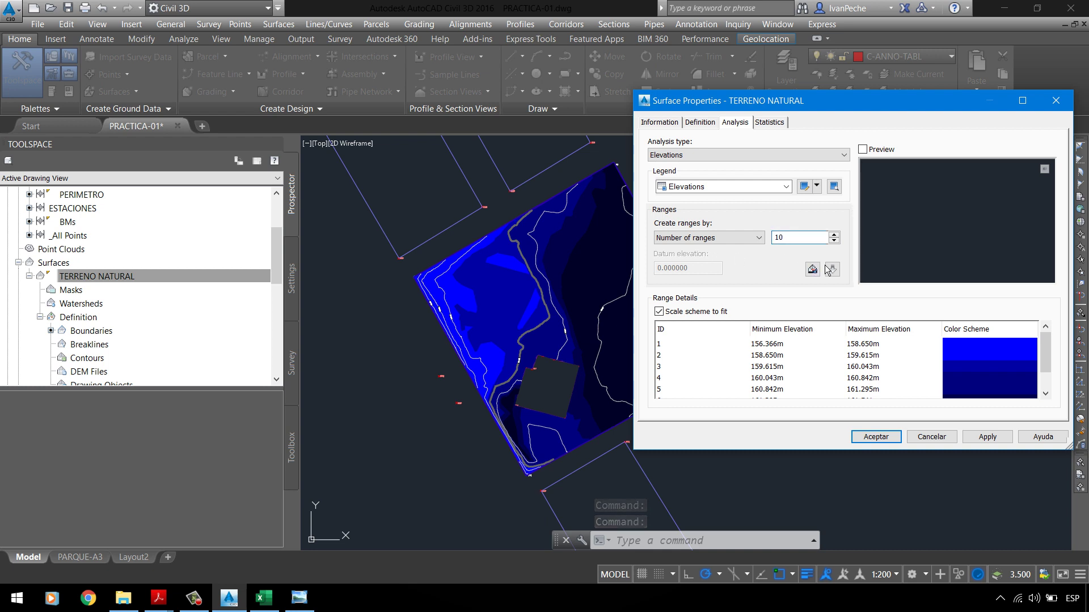
click(748, 155)
click(787, 163)
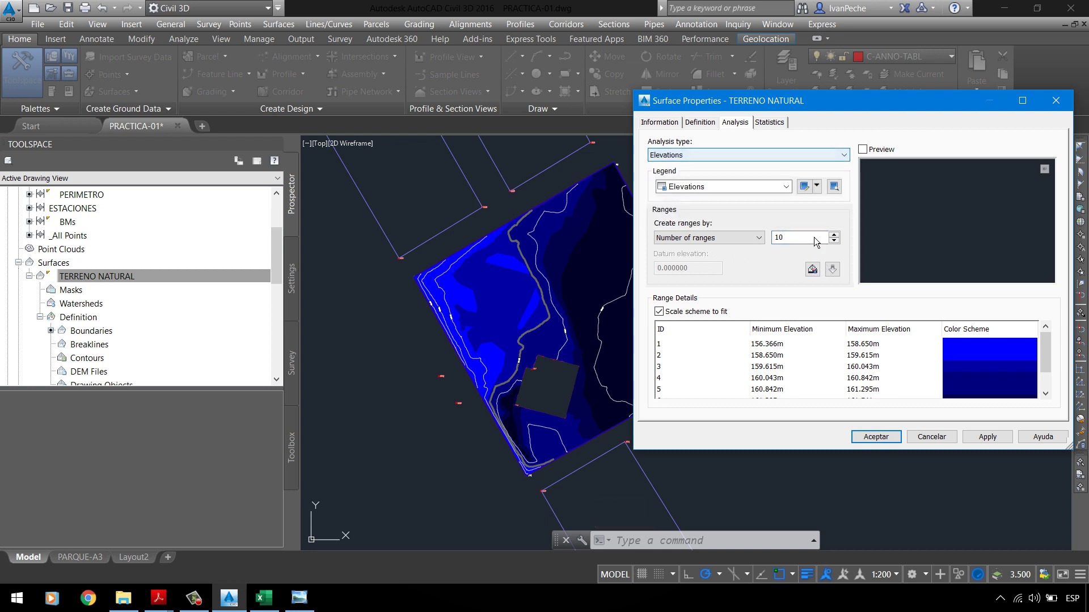
click(832, 268)
click(990, 437)
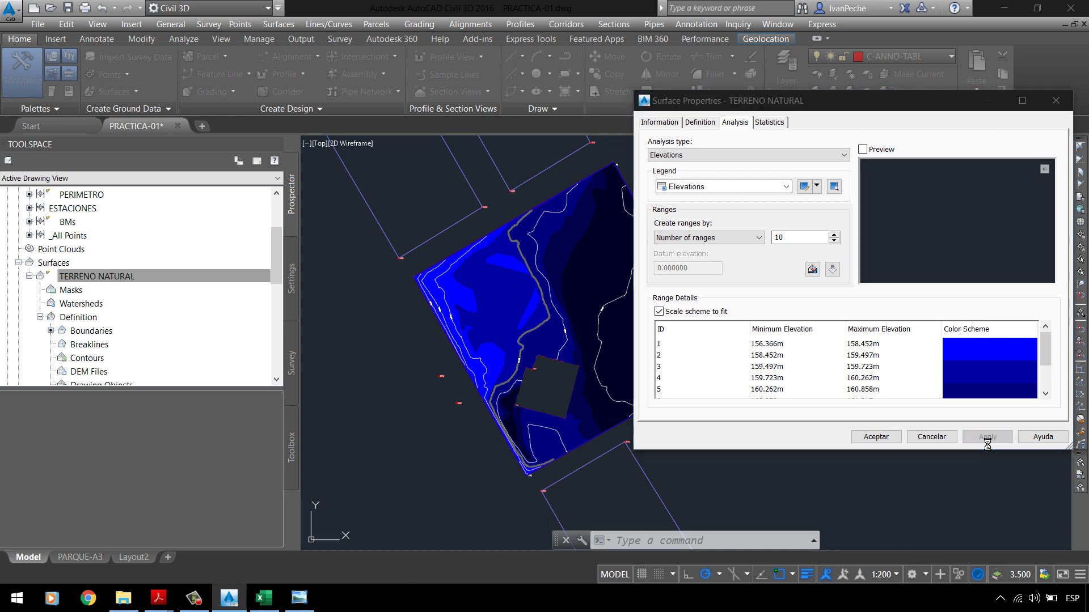
click(837, 274)
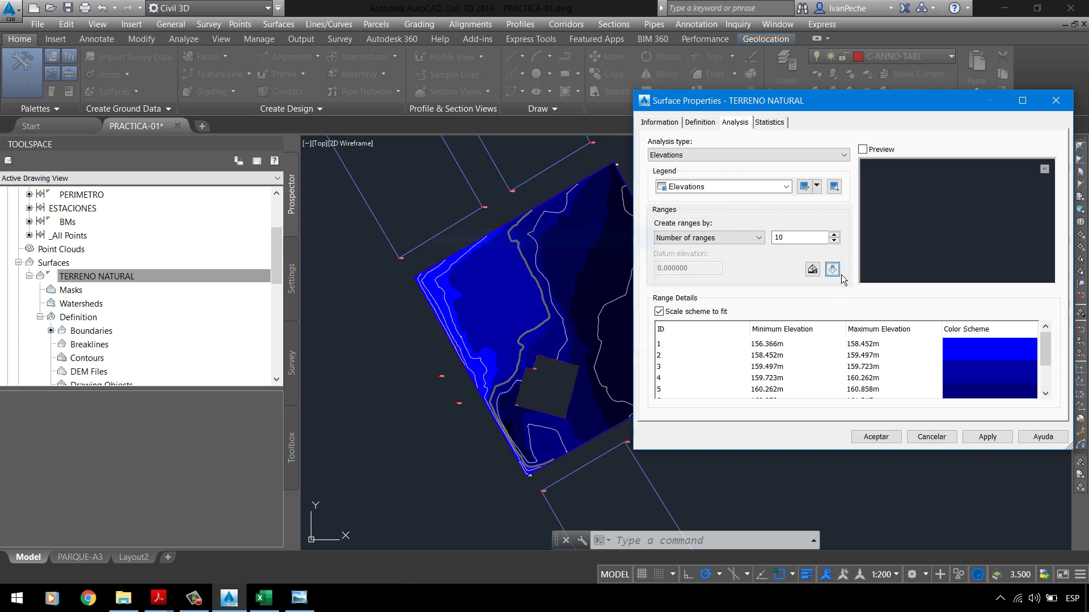
click(840, 275)
click(979, 442)
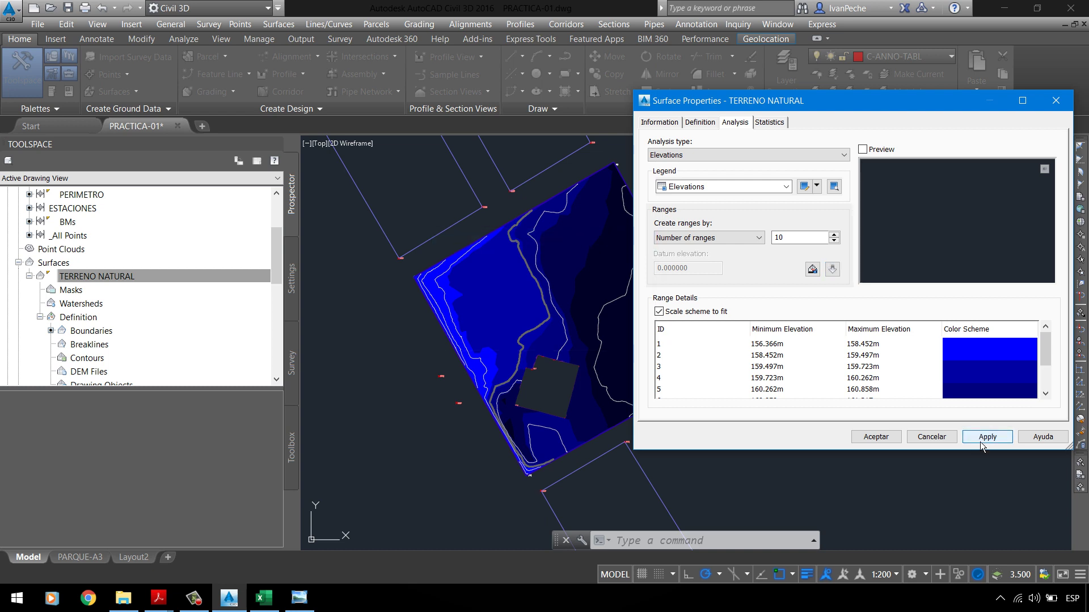
Step: Create an editable copy of the Elevations legend table style
click(730, 189)
click(730, 191)
click(731, 191)
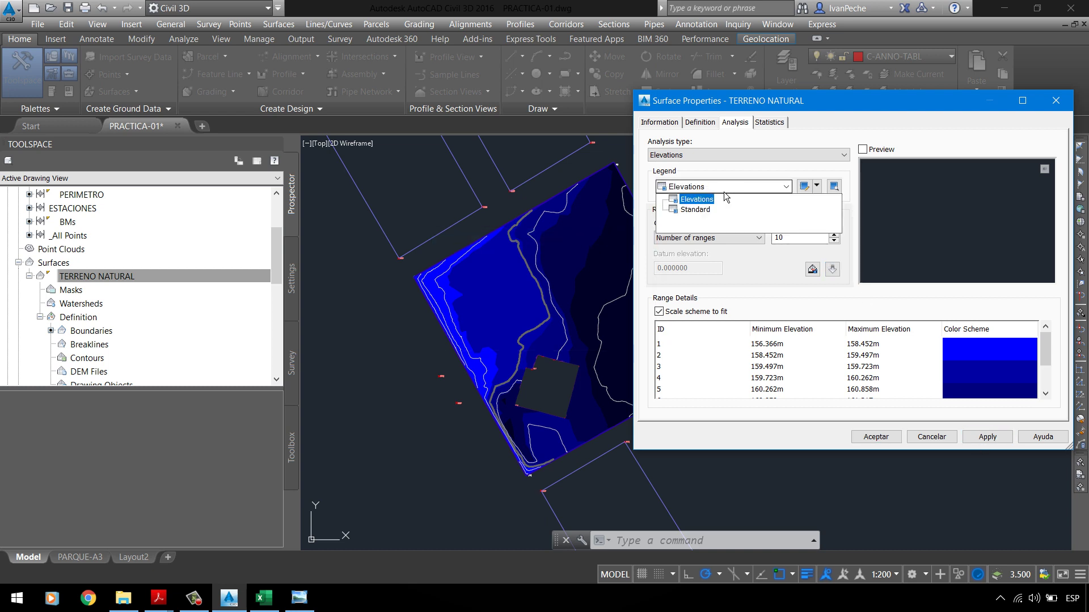
click(817, 186)
click(816, 186)
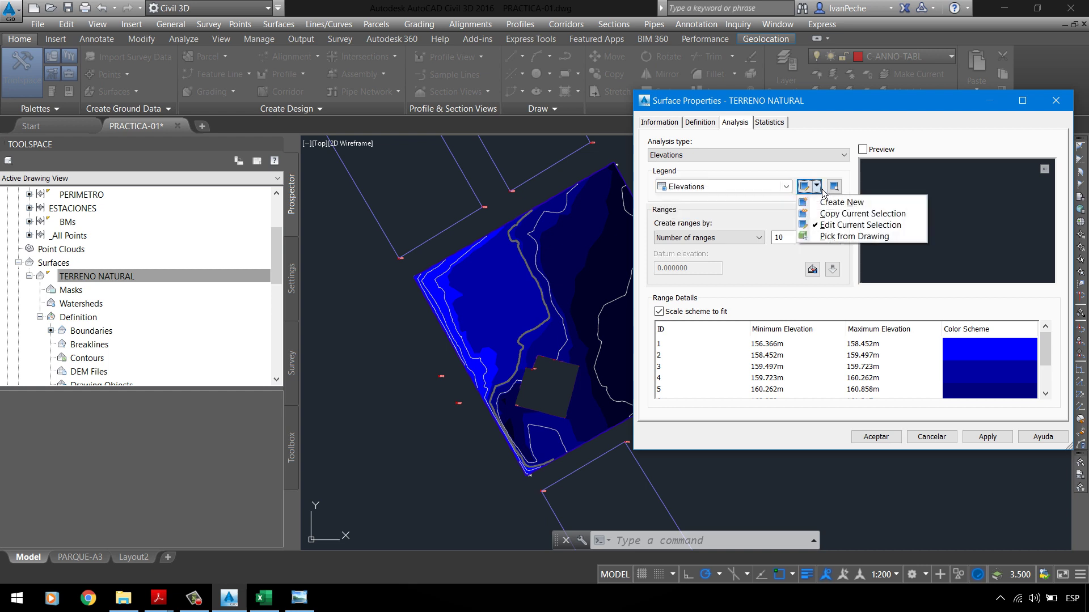
click(818, 187)
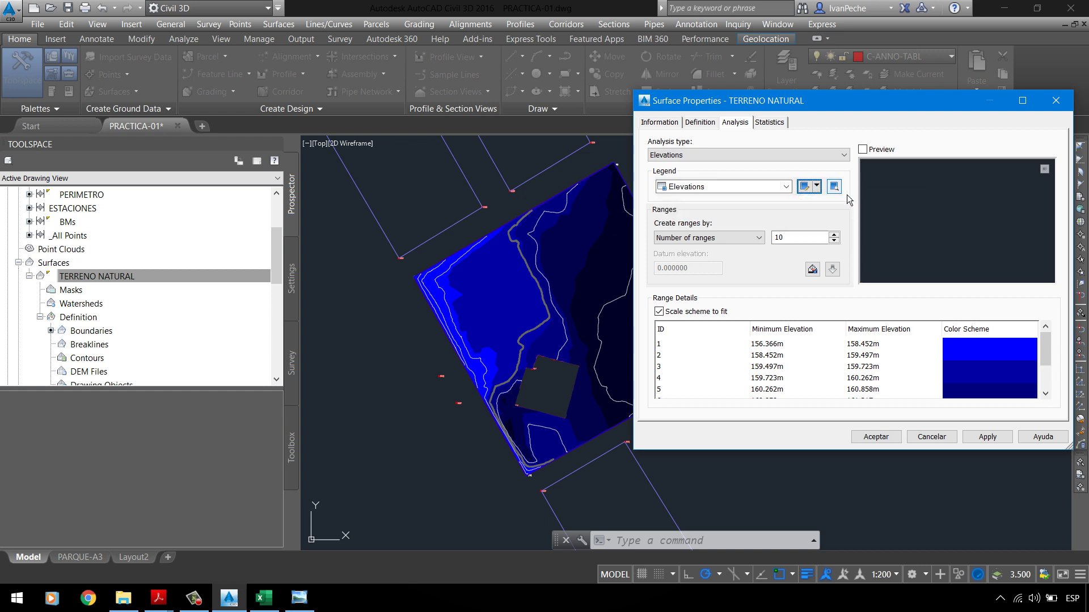
click(817, 187)
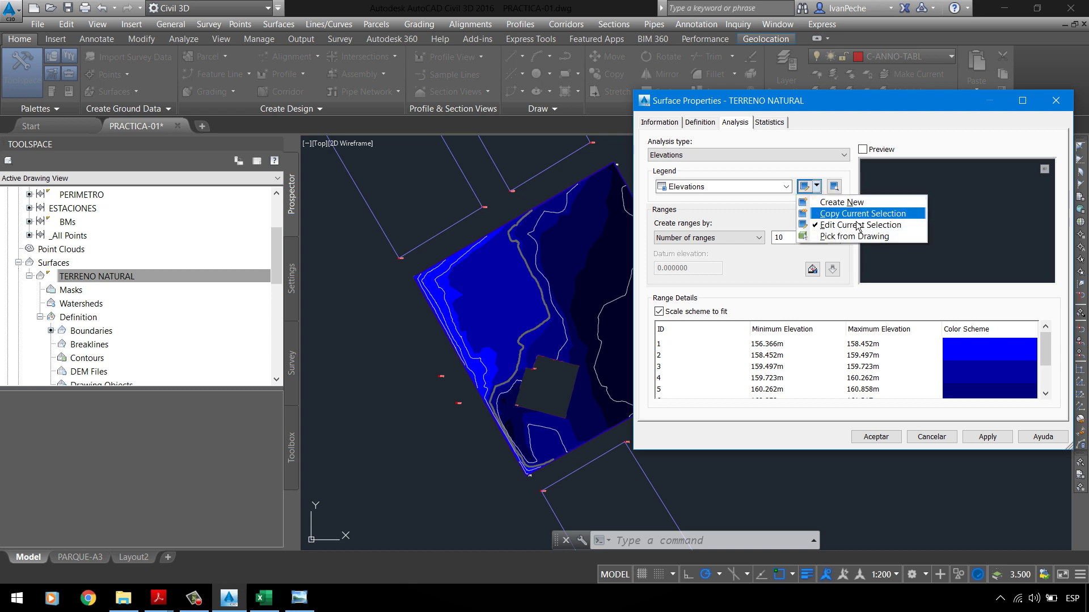
click(858, 215)
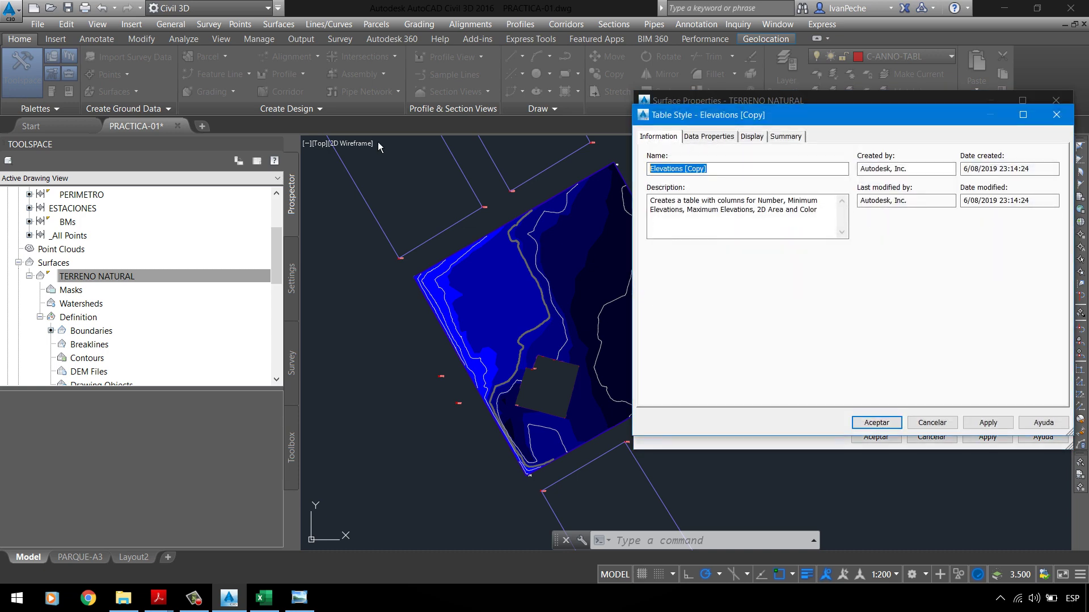
Step: Name the copied style _ELEVACIONES with description 'ANALISIS POR ELEVACIONES O POR COTAS.'
text(_ANALISIS POR ELEVACIONES)
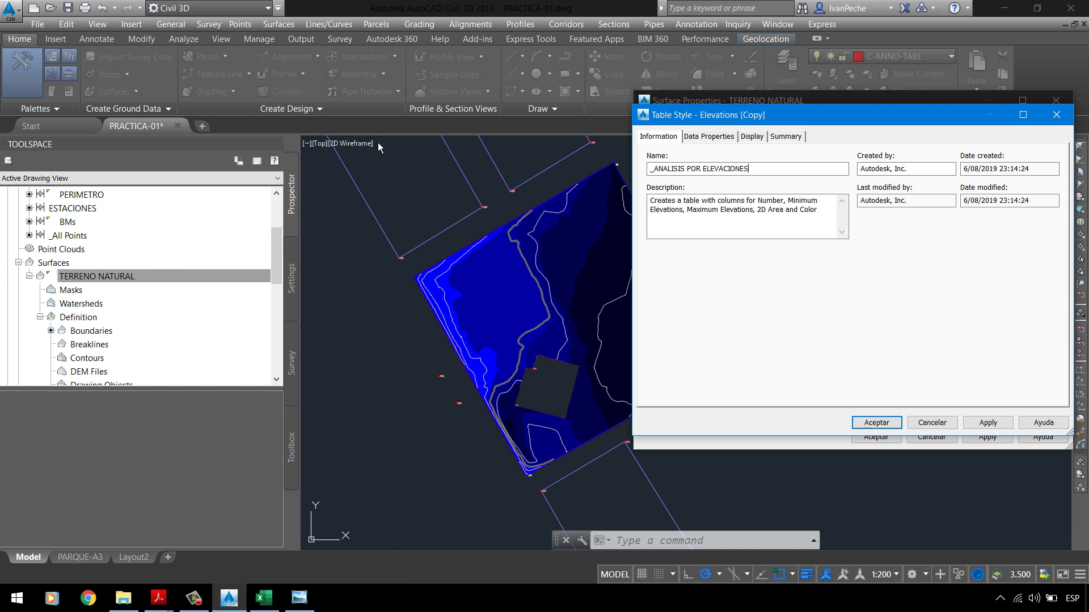
key(ctrl+a)
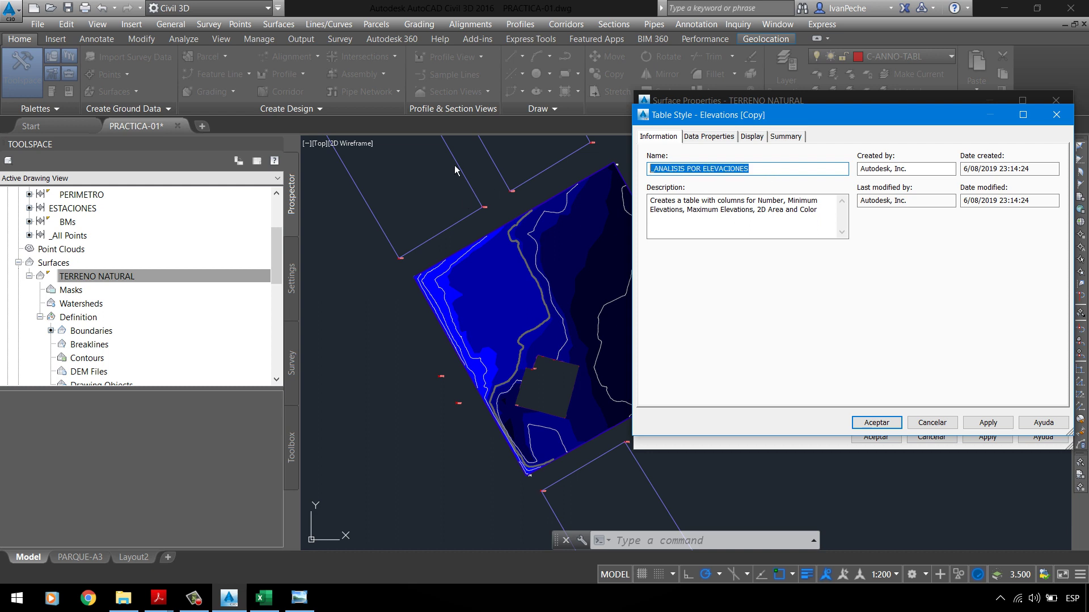
text(_EL)
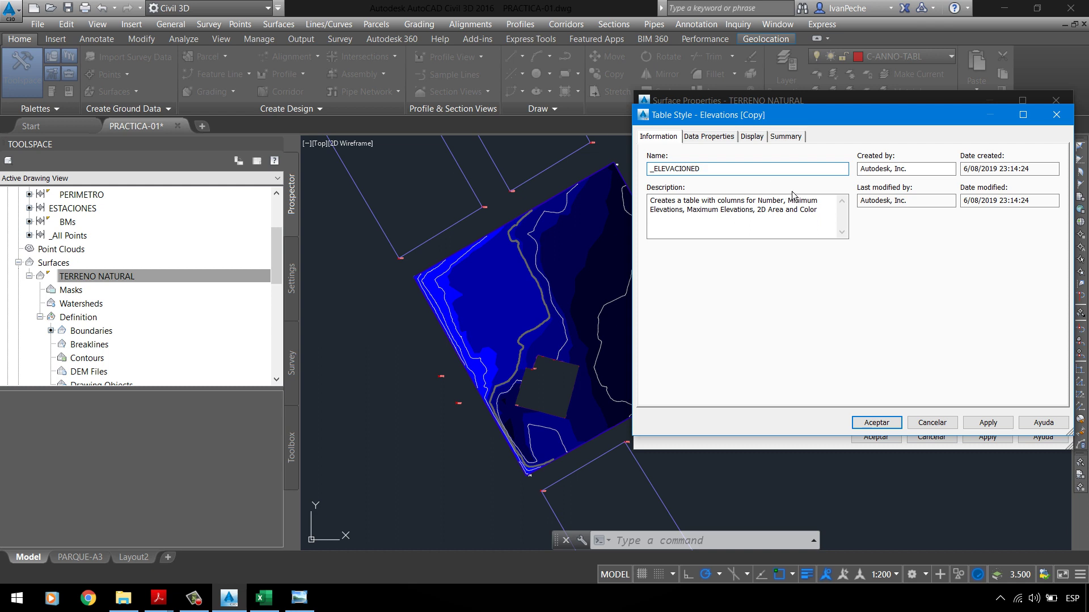
key(Tab)
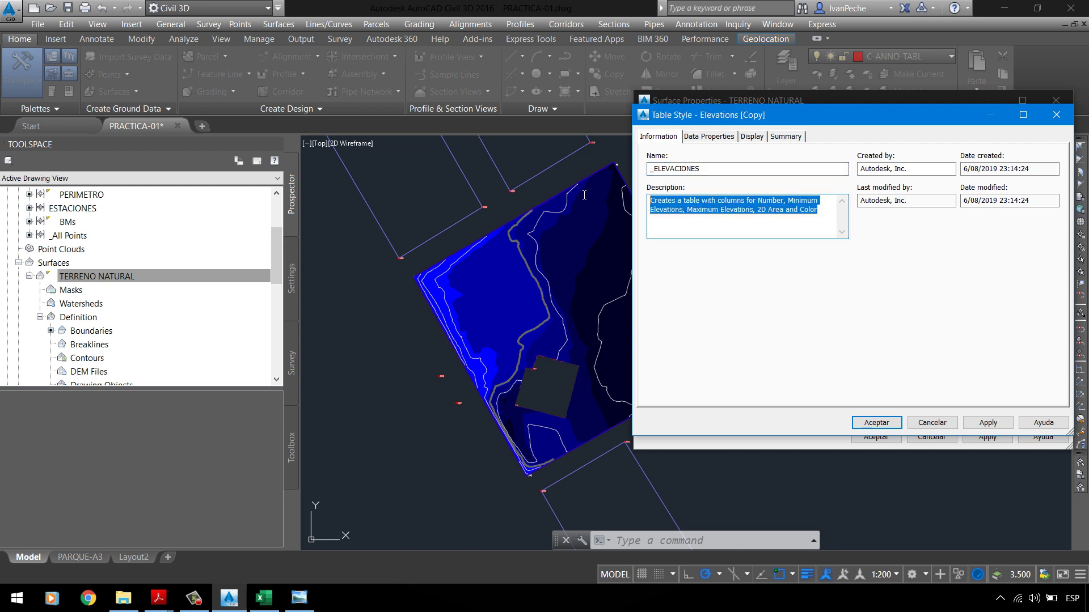
text(ANALISIS )
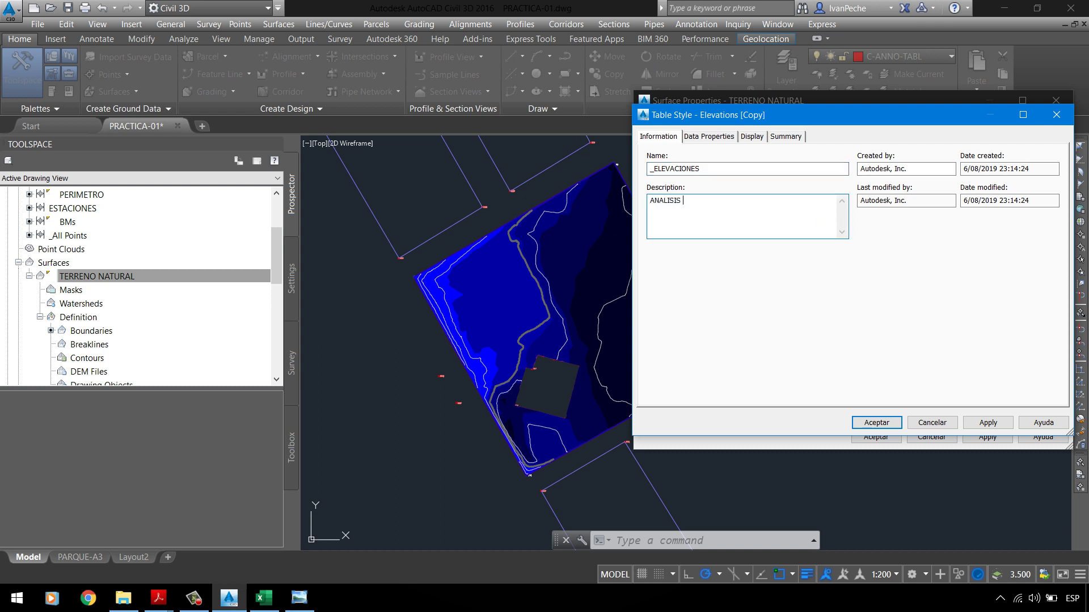
text(POR ELEVACIONES O POR COTAS.)
Step: Set table text heights: title 2.5, header 1.5 and data 1.5
click(700, 137)
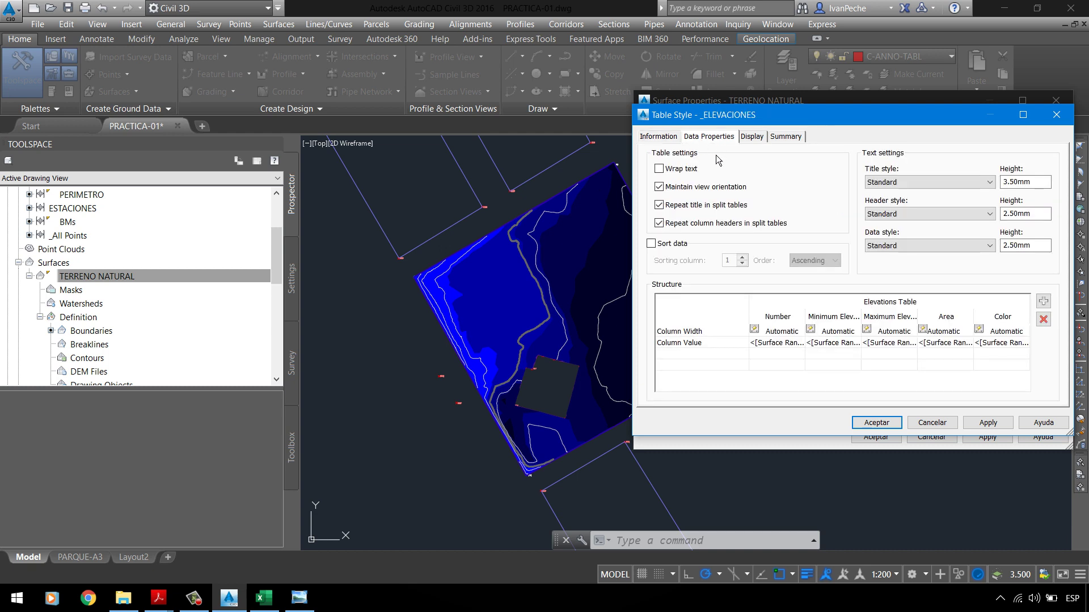
drag(883, 120, 789, 160)
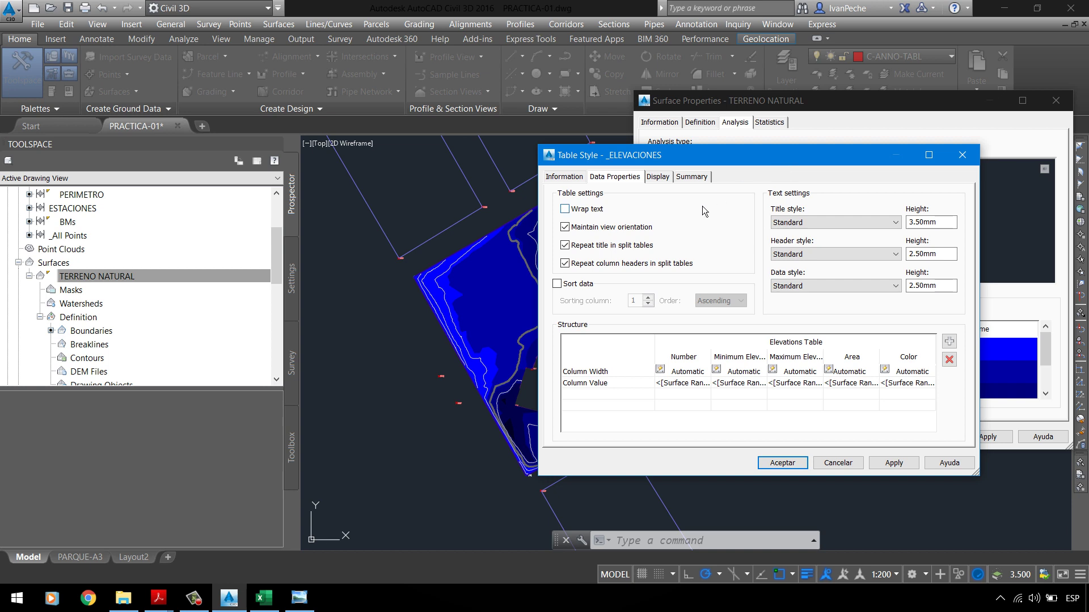
double_click(947, 223)
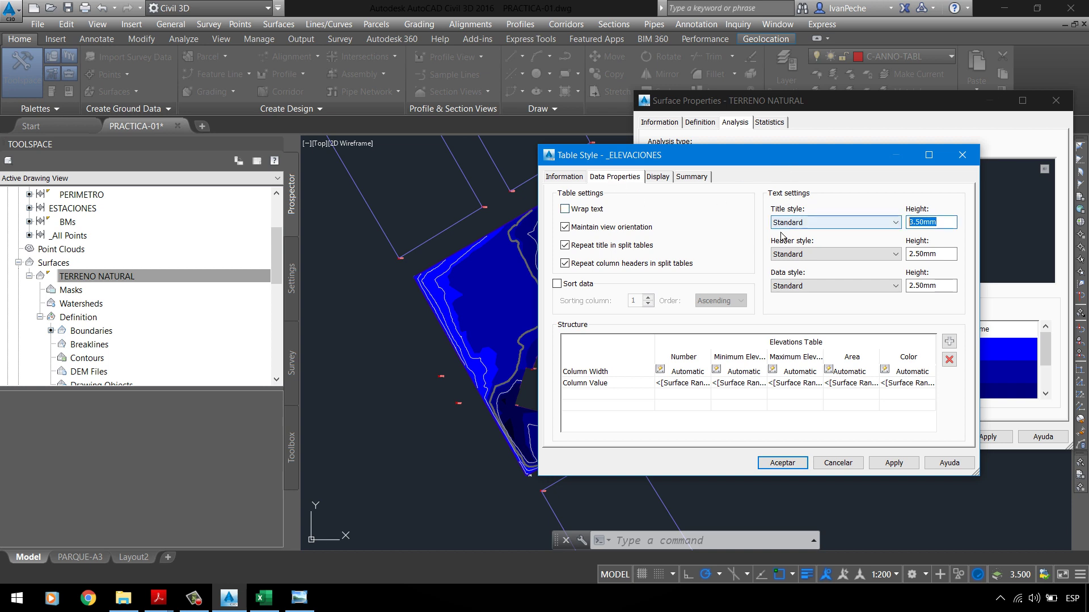
text(2.5)
double_click(930, 254)
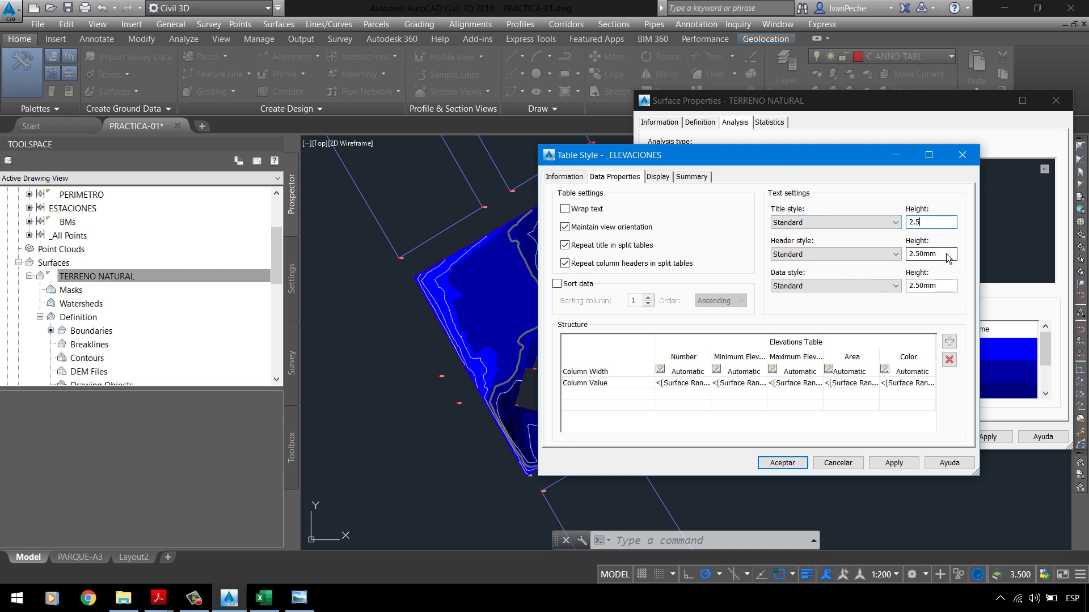
text(1.5)
double_click(947, 284)
text(1.5)
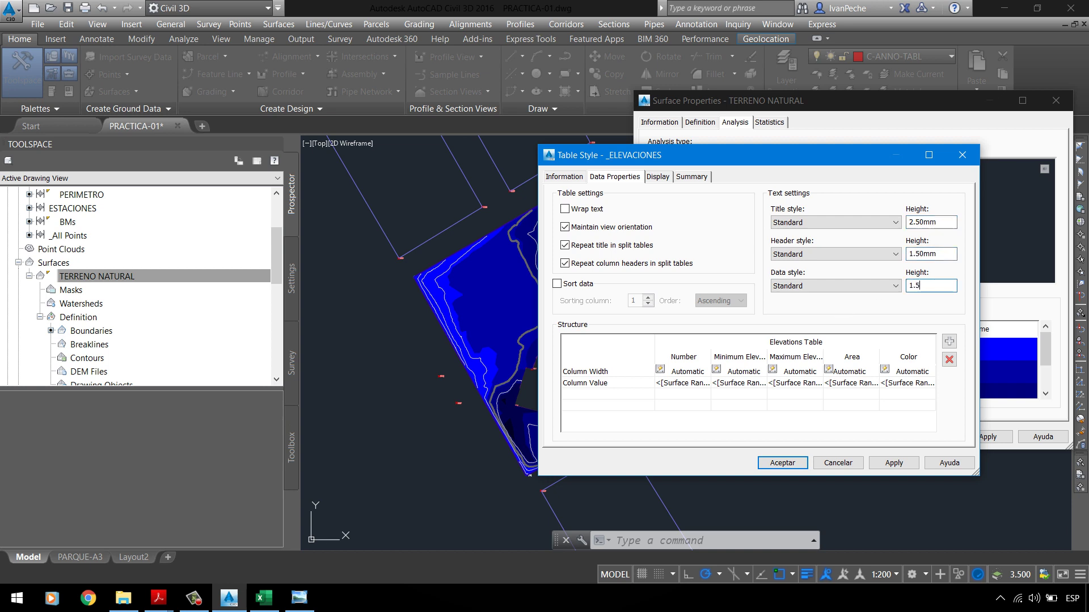
Step: Review the display settings, apply and accept the _ELEVACIONES style, then check the ranges
click(659, 179)
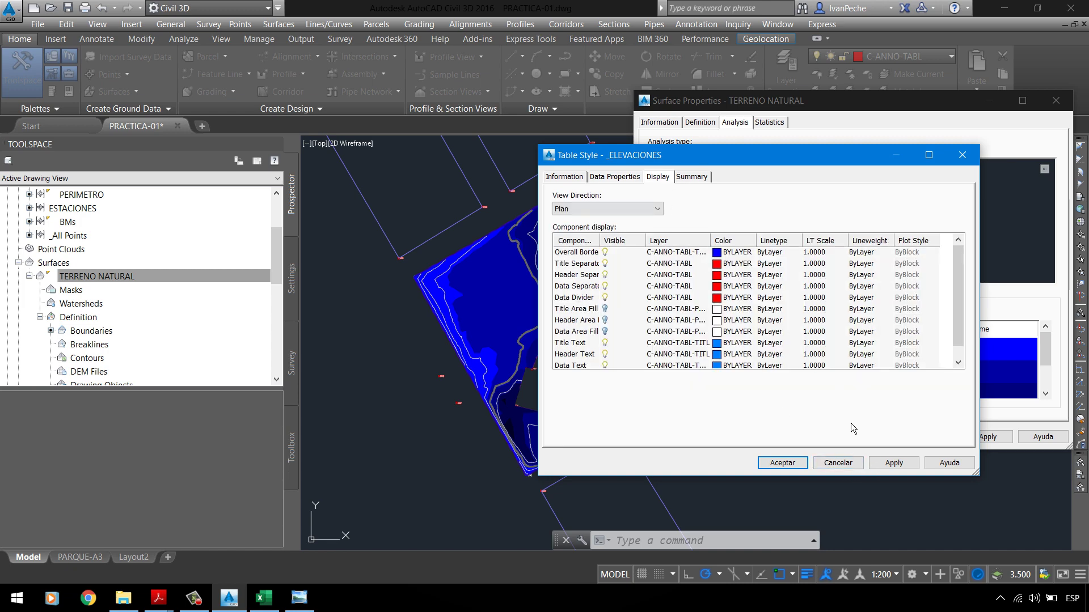
click(893, 464)
click(799, 464)
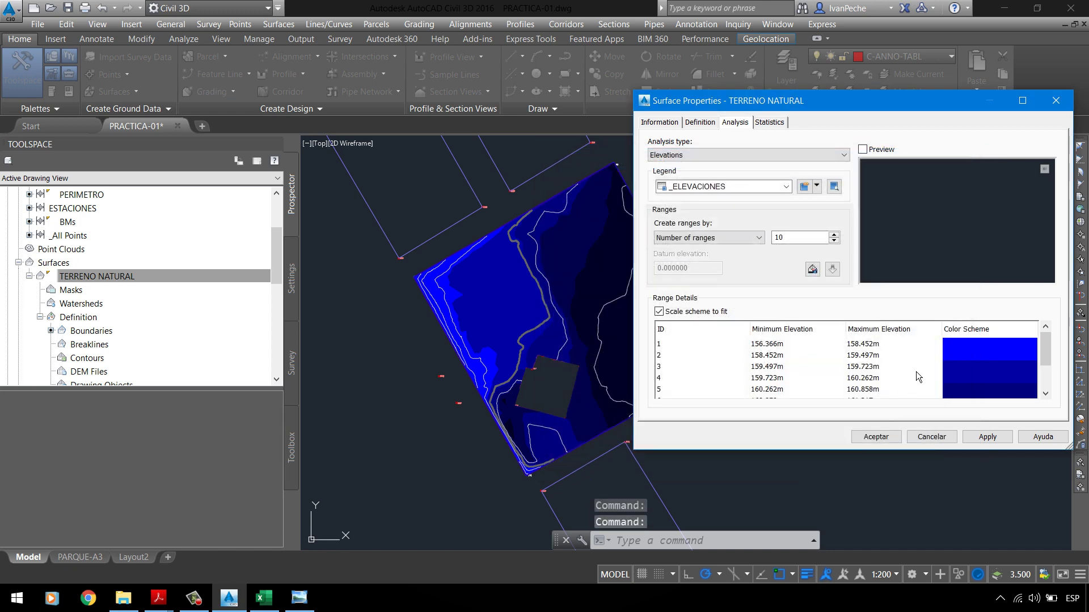
click(1011, 347)
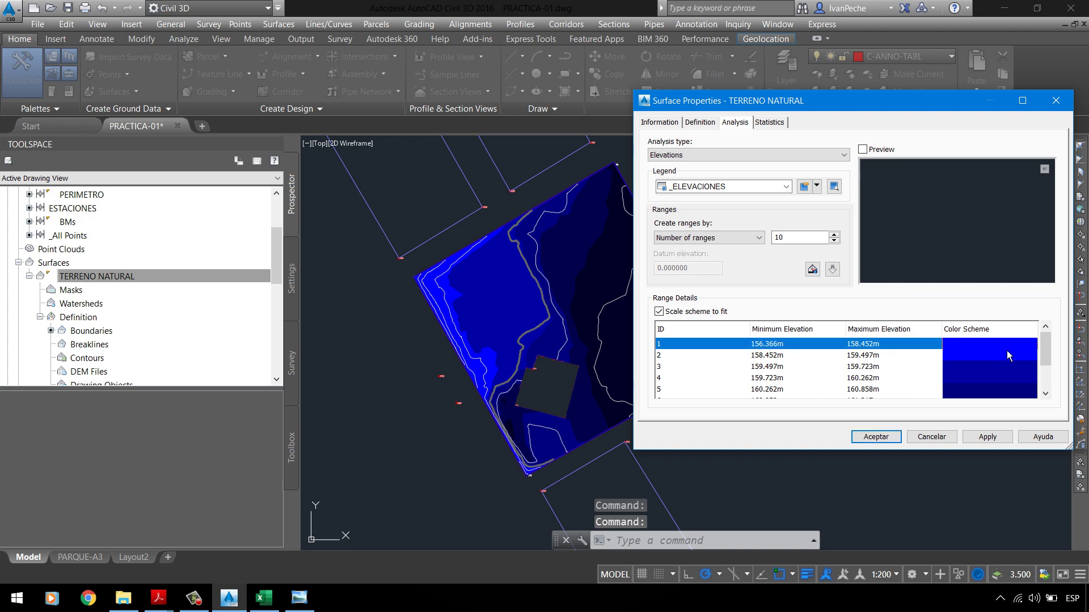
scroll(890, 354, down, 2)
scroll(891, 354, up, 2)
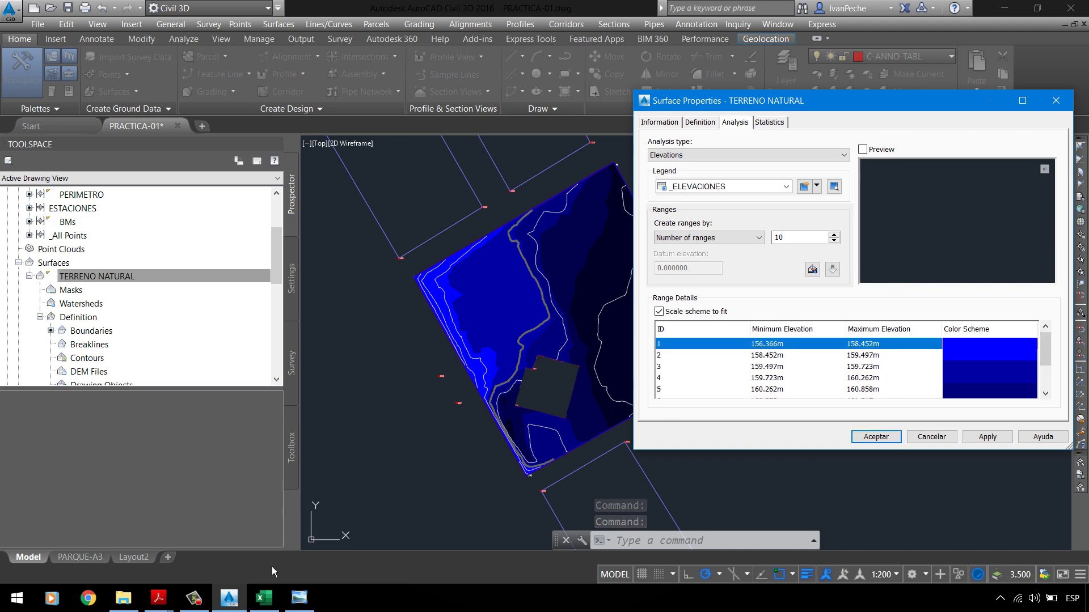
Step: Bring up PC-01 UPLA.pdf on the left half of the screen and hide its tools pane
click(159, 598)
click(126, 514)
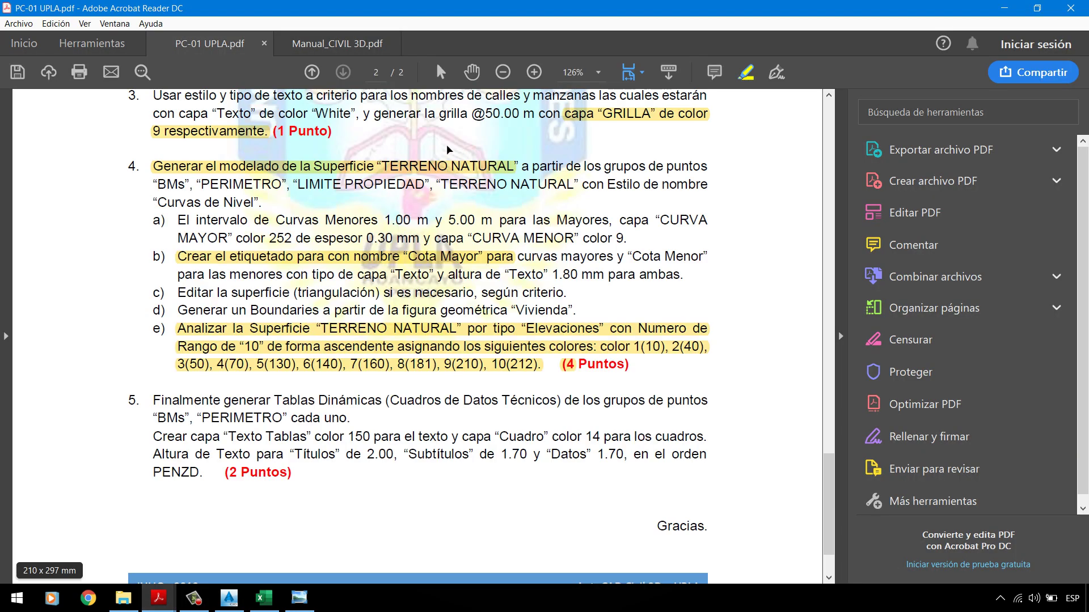
key(super+Left)
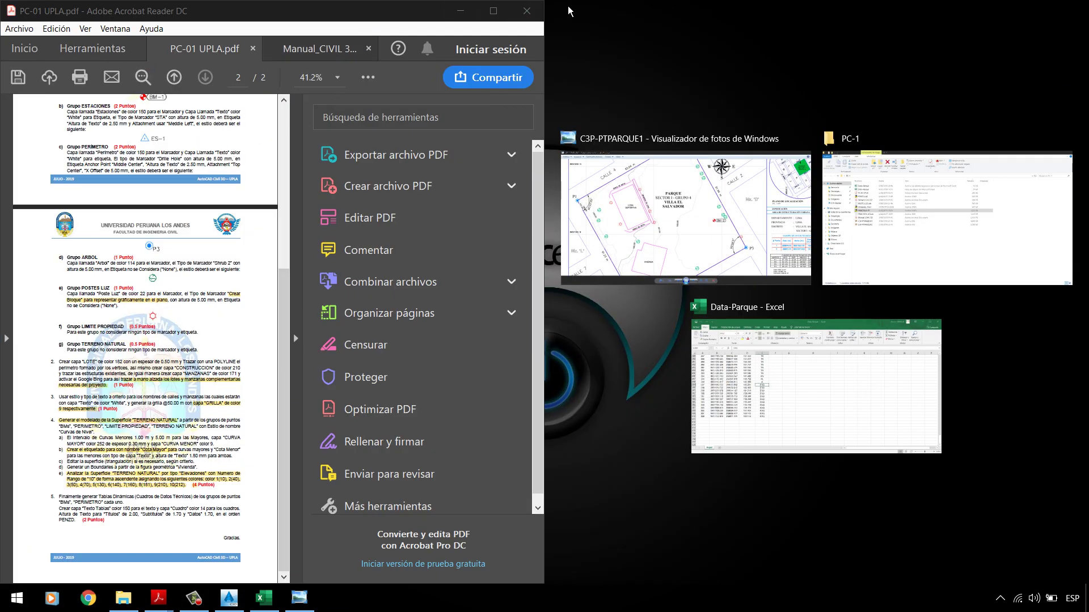
click(88, 37)
click(88, 33)
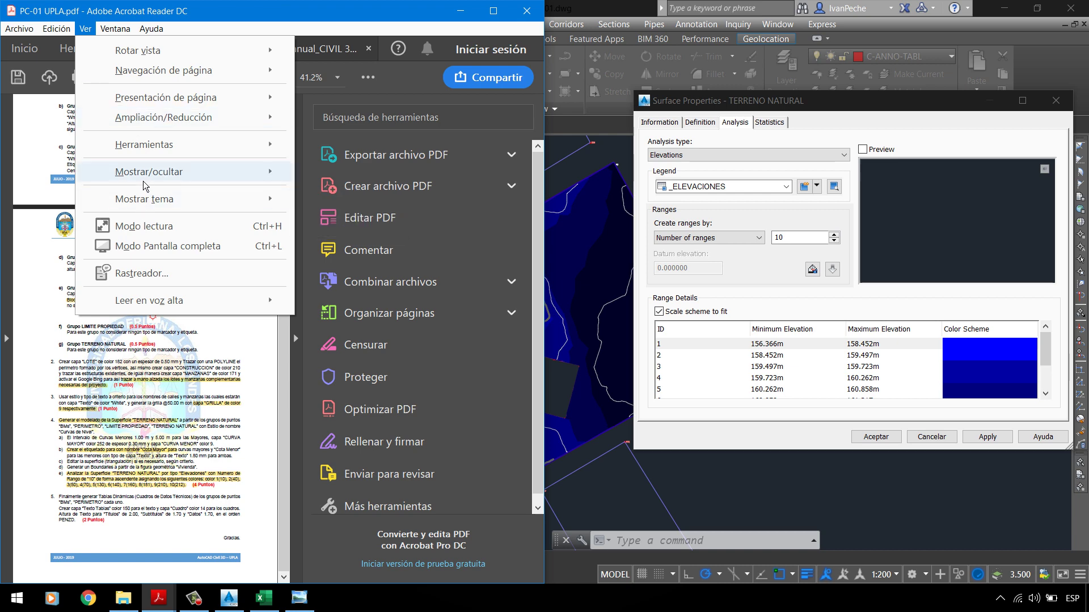
mouse_move(146, 181)
click(359, 195)
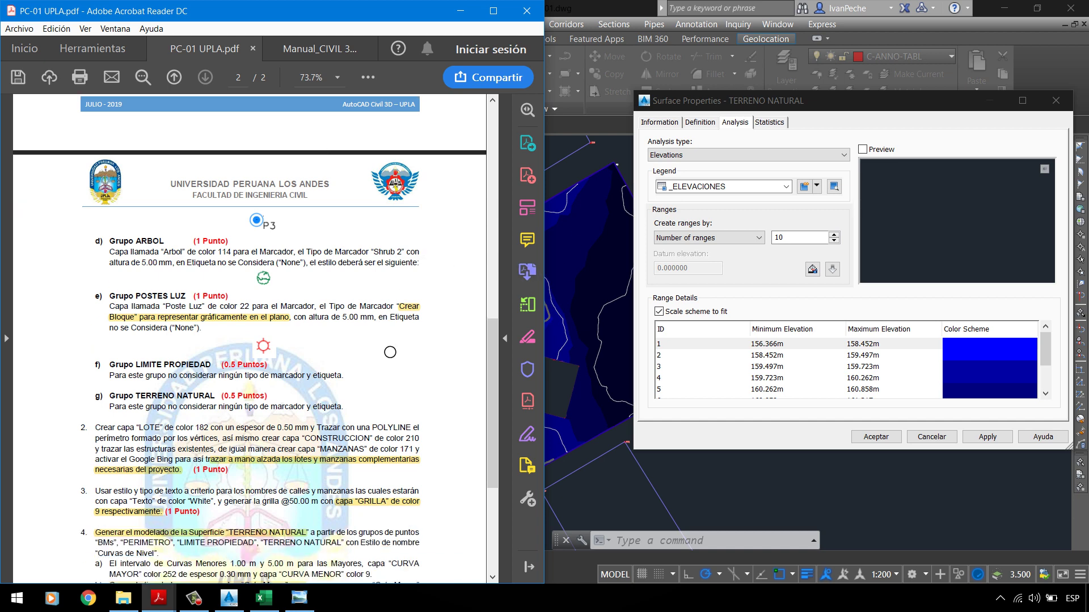
Step: Scroll to task 4 and set the page zoom to 80%
scroll(285, 342, down, 5)
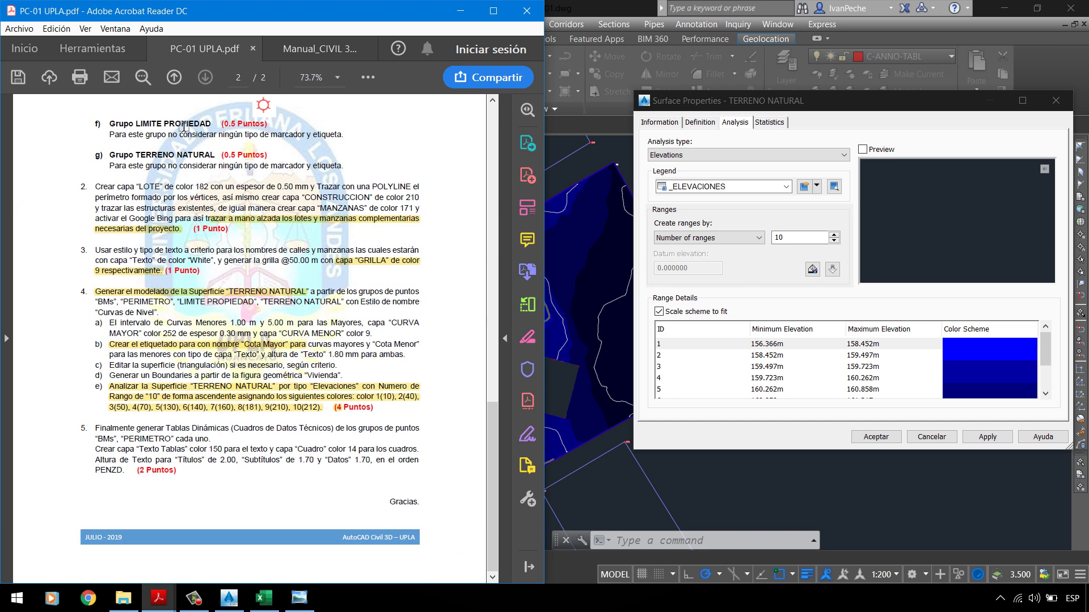
click(332, 81)
click(336, 77)
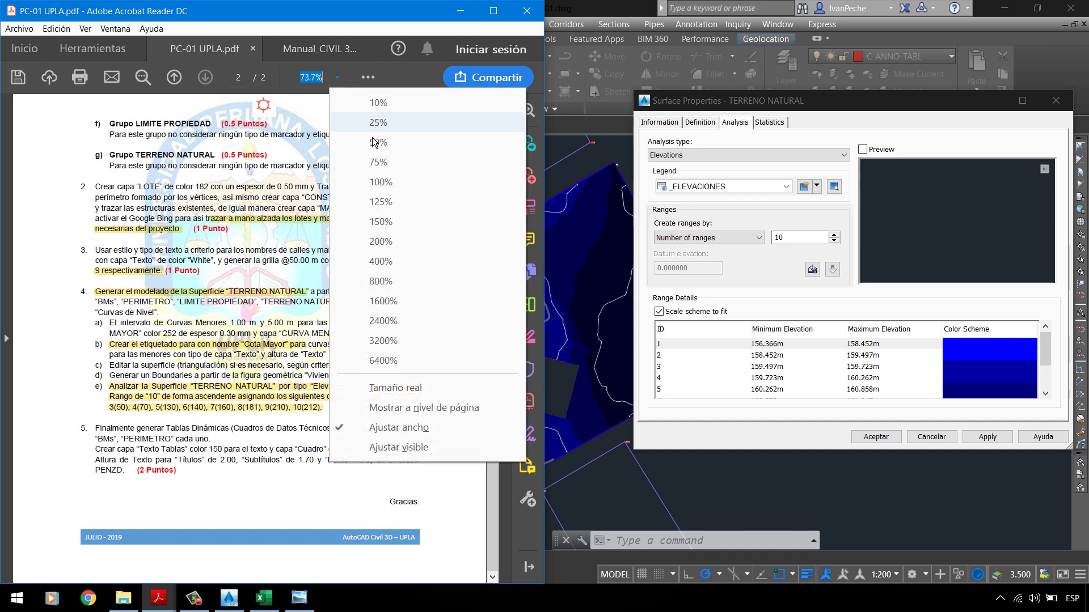
click(378, 162)
scroll(278, 268, down, 1)
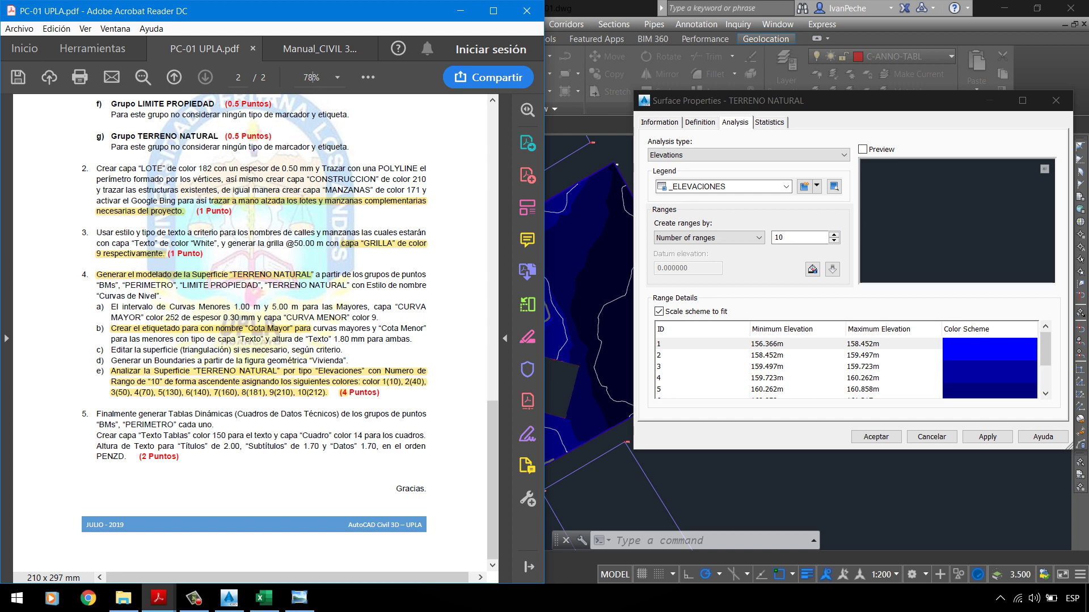
key(Return)
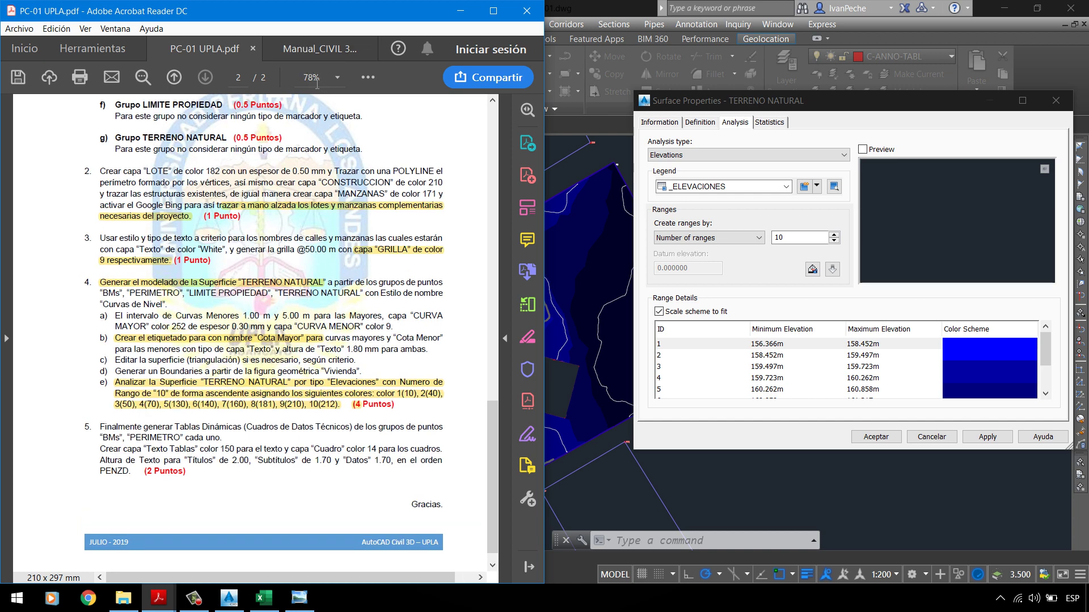
key(Return)
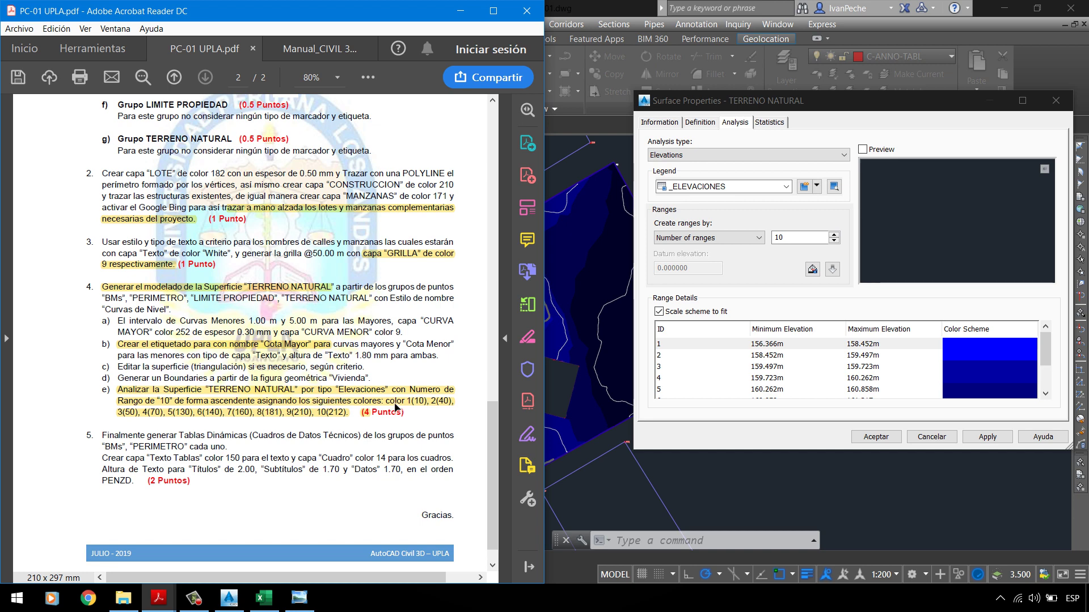
Step: Colour elevation ranges 1 and 2 with ACI 10 and 40
click(673, 351)
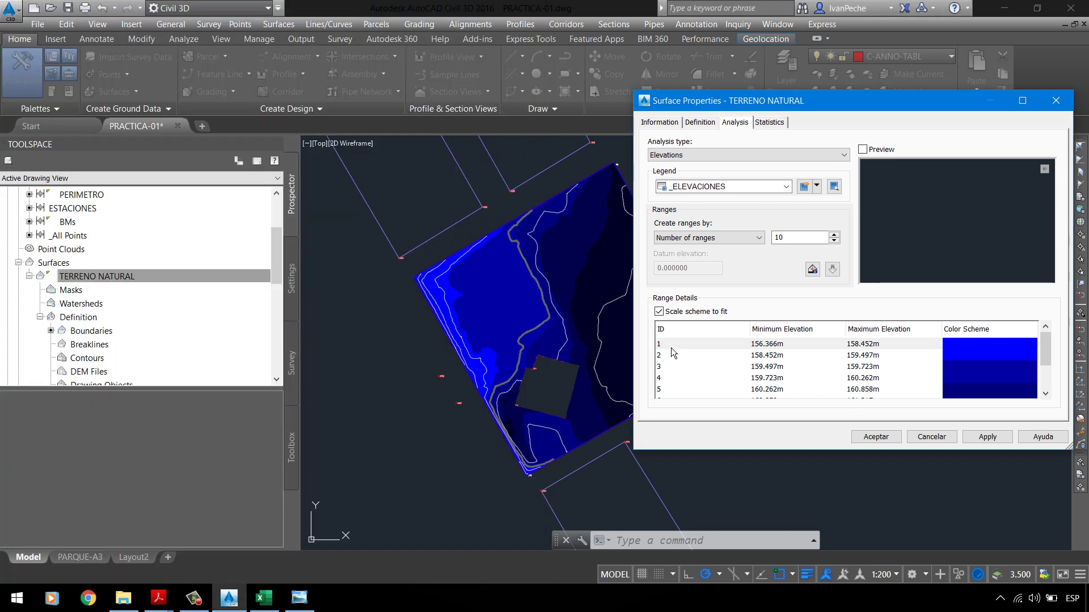
double_click(968, 344)
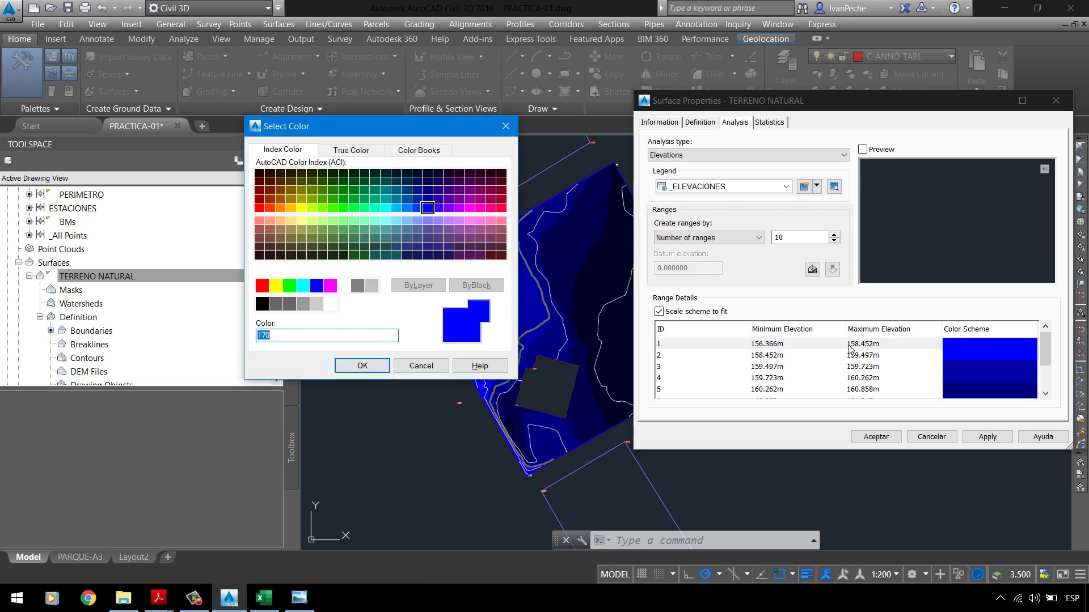
click(112, 547)
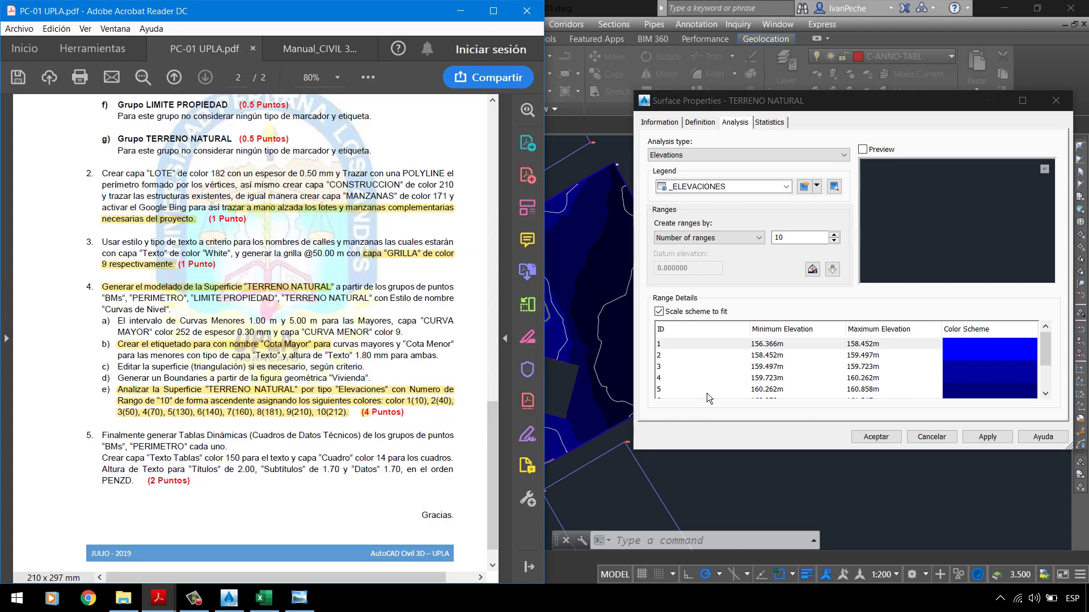
click(764, 282)
text(10)
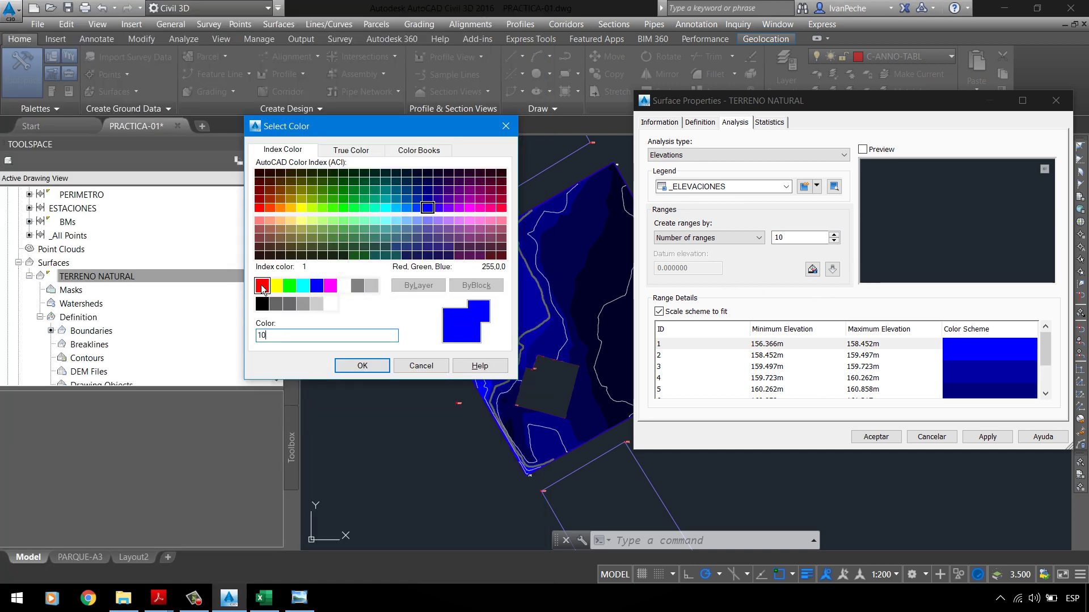
click(375, 367)
click(383, 372)
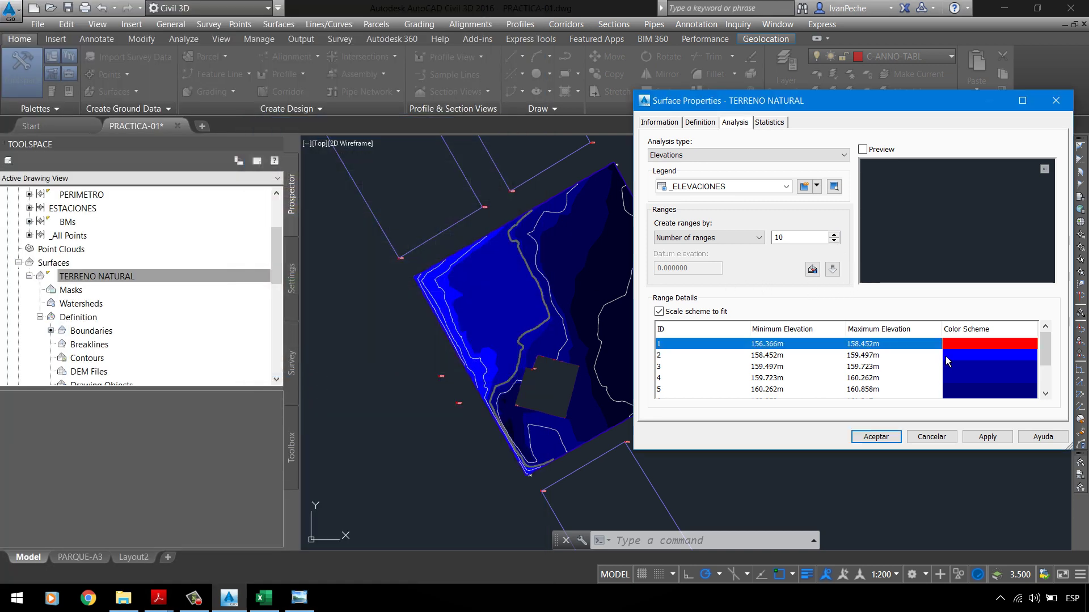
double_click(983, 360)
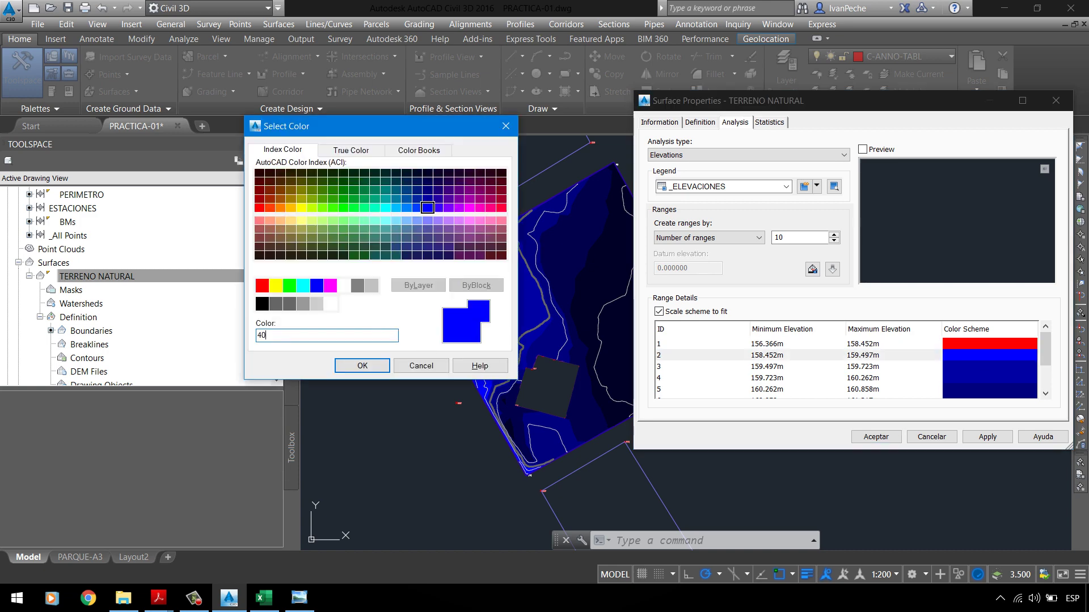
click(362, 366)
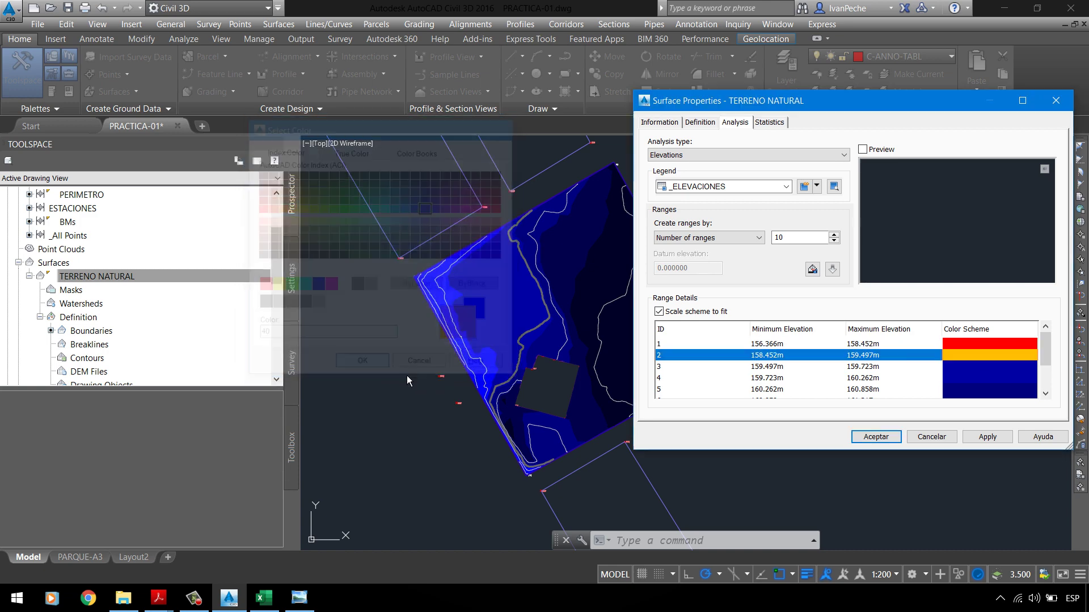
Step: Colour elevation ranges 3 and 4 with ACI 50 and 70
click(999, 376)
click(159, 598)
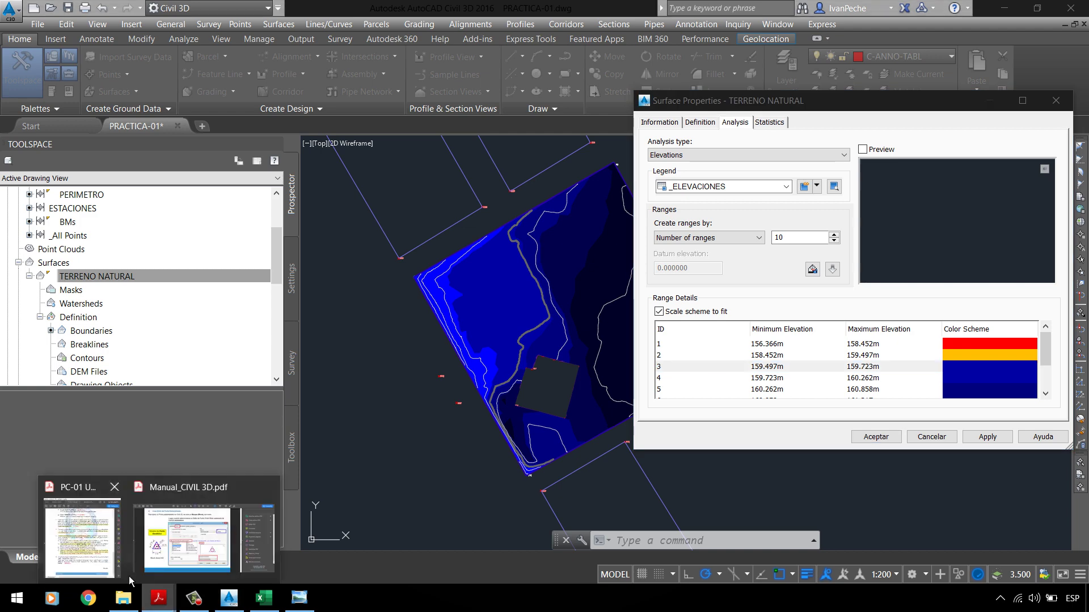
click(80, 530)
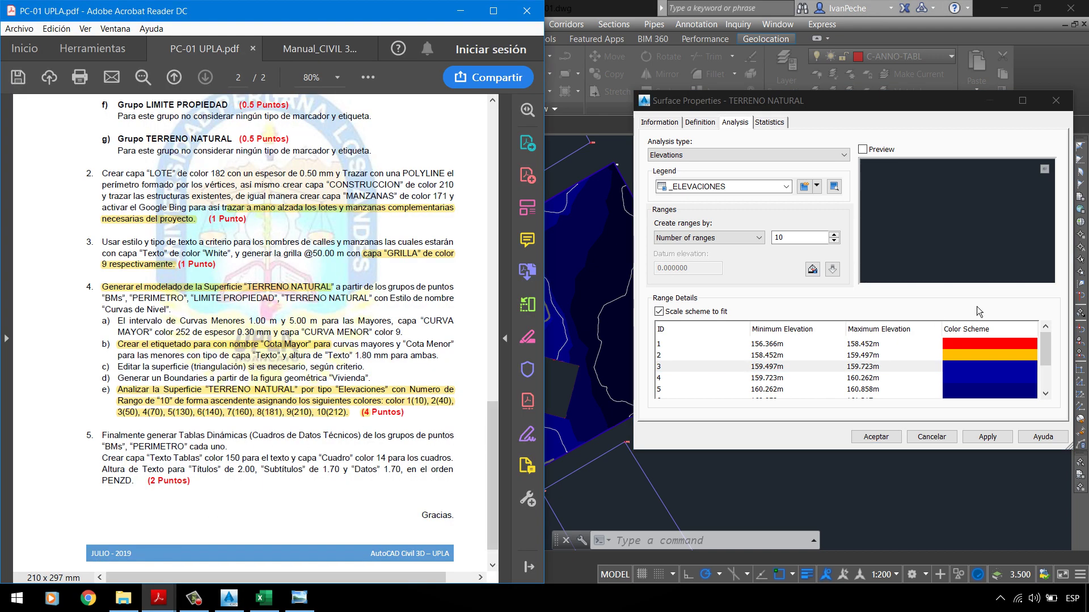
click(975, 369)
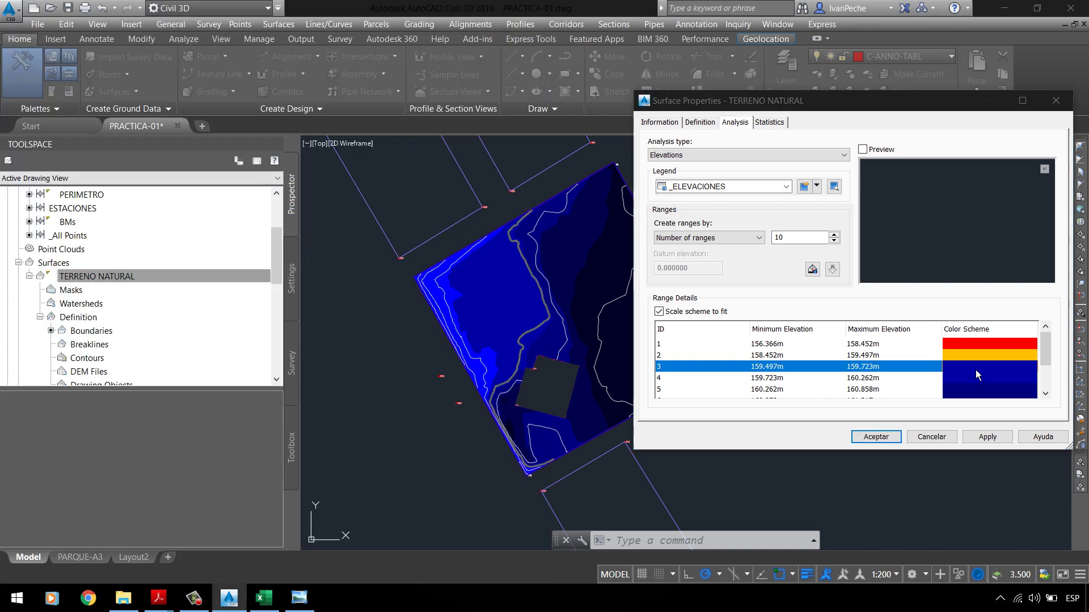
double_click(975, 370)
text(50)
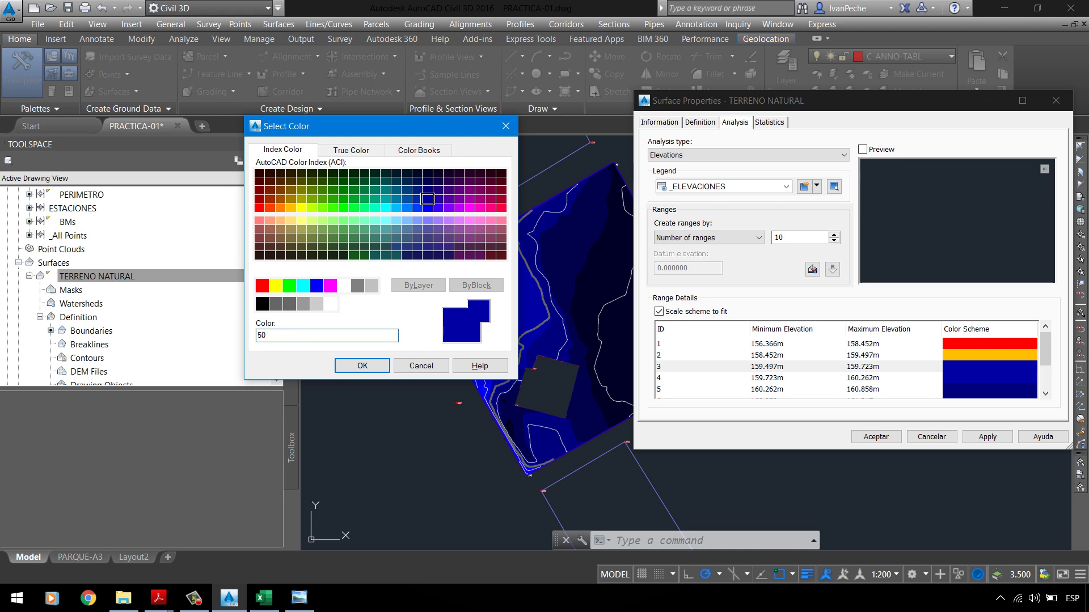
click(362, 366)
double_click(984, 378)
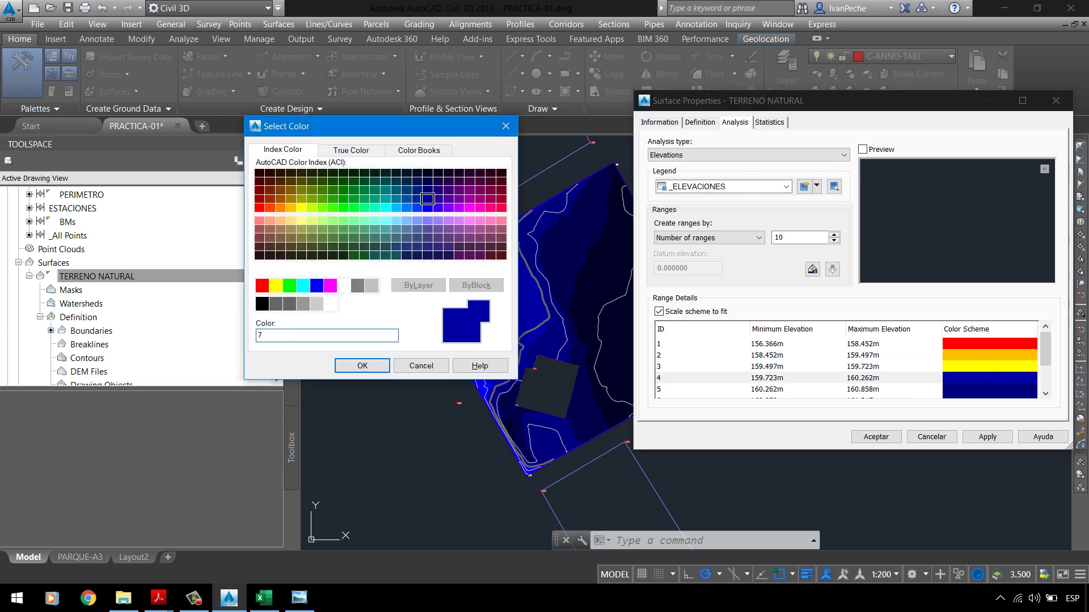
click(362, 366)
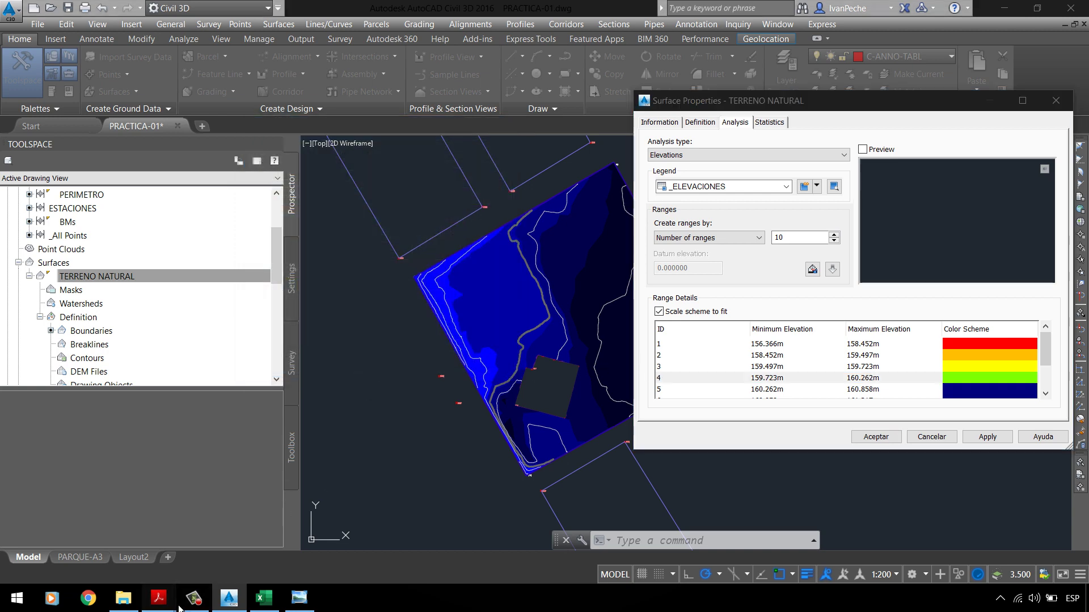
Step: Colour elevation ranges 5, 6 and 7 with ACI 130, 140 and 160
click(158, 598)
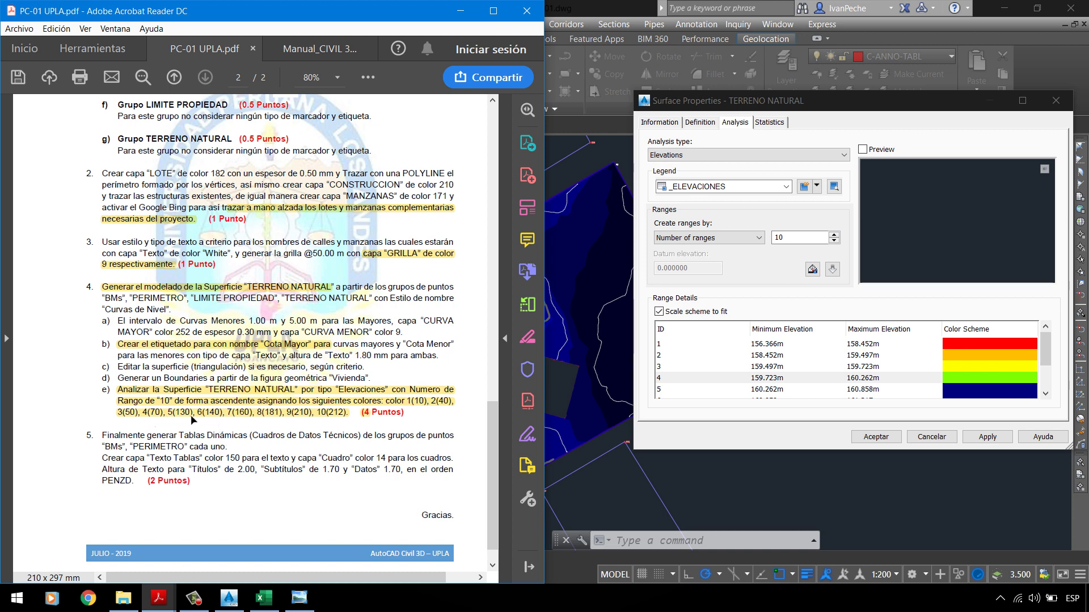
click(966, 392)
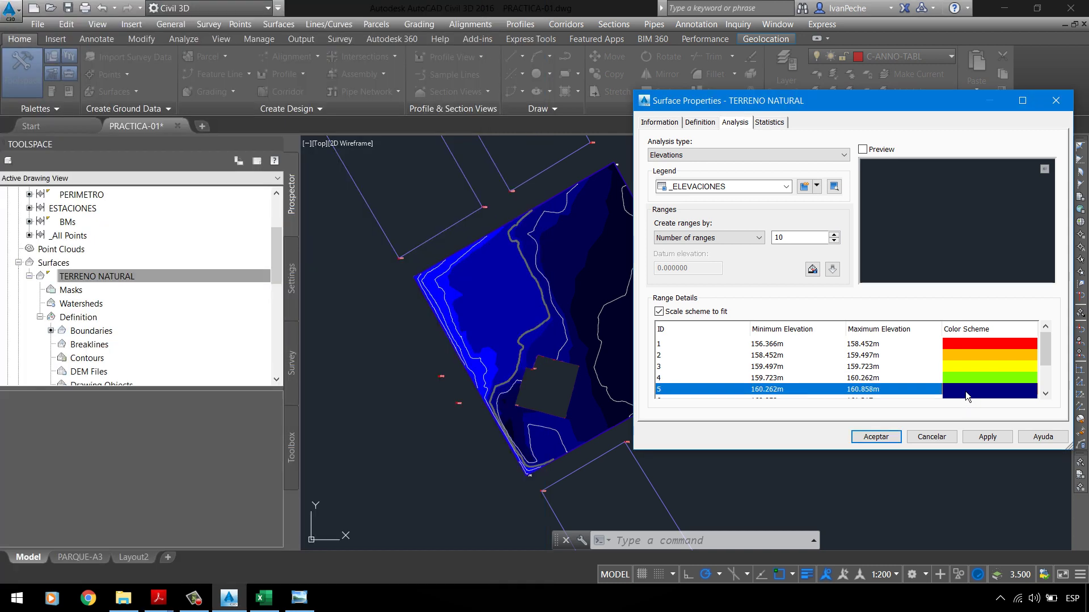
click(965, 391)
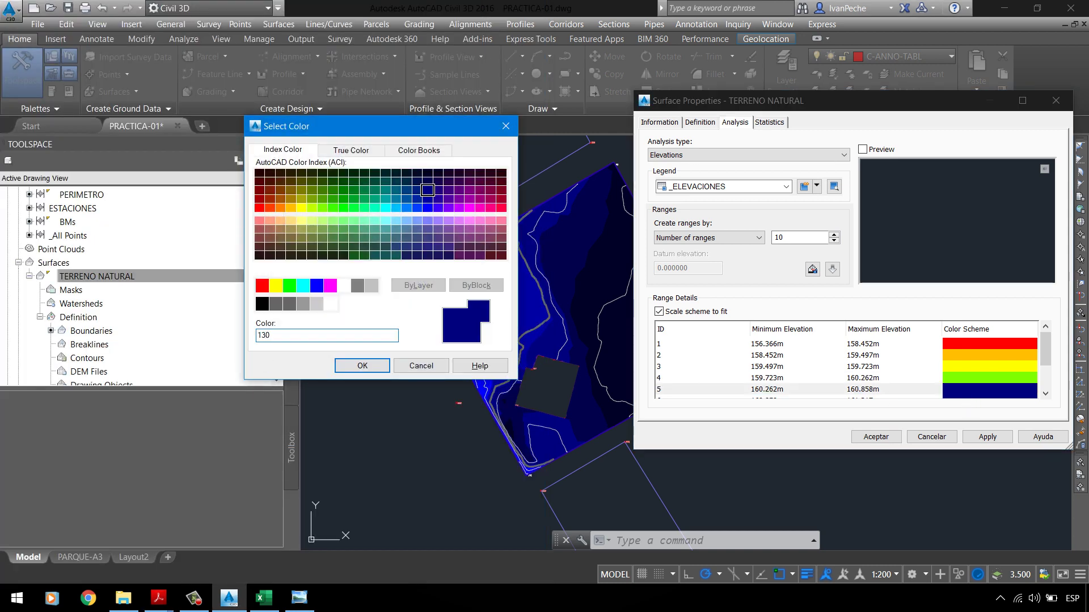
click(375, 365)
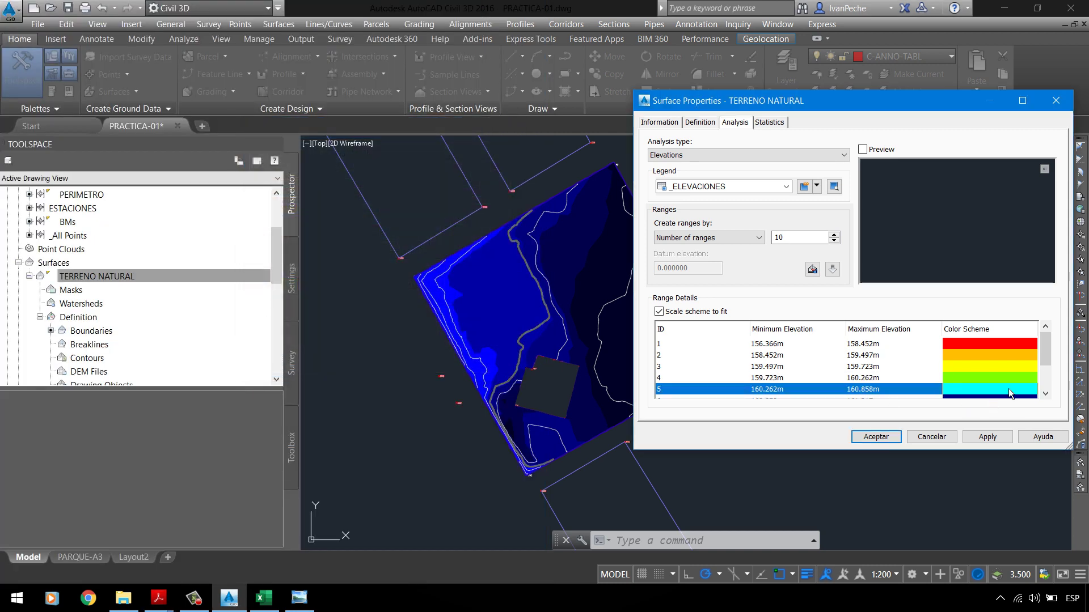
drag(1045, 343, 1045, 362)
double_click(1013, 349)
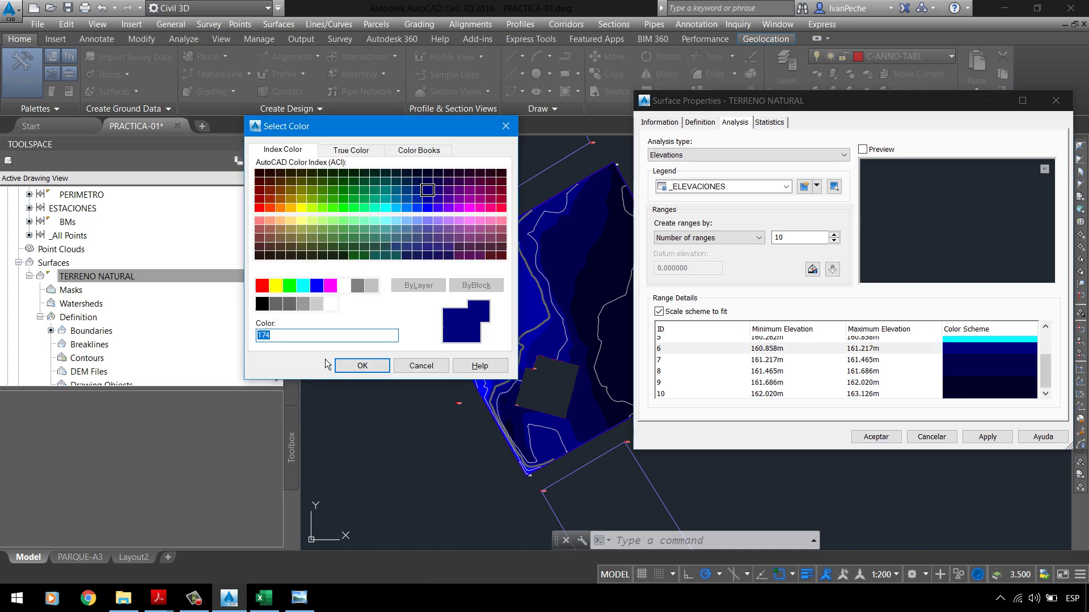
click(358, 369)
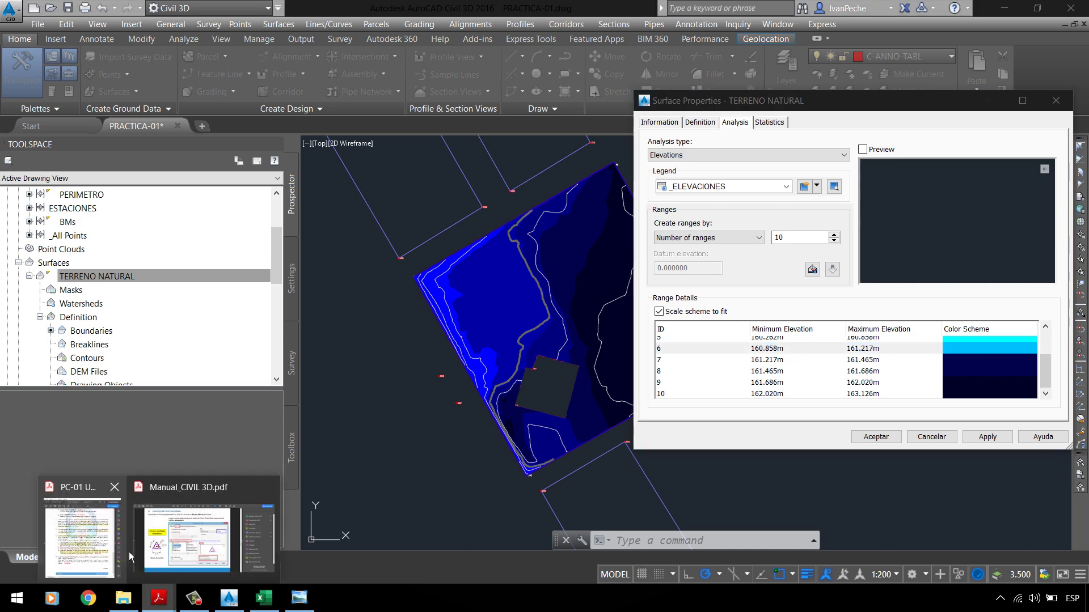
click(128, 548)
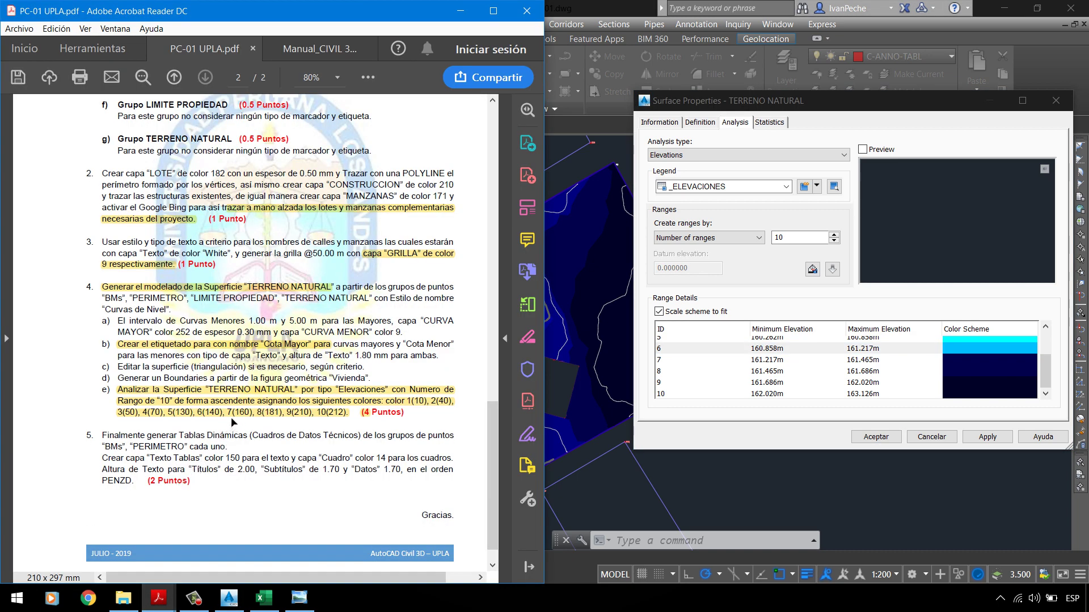
double_click(998, 360)
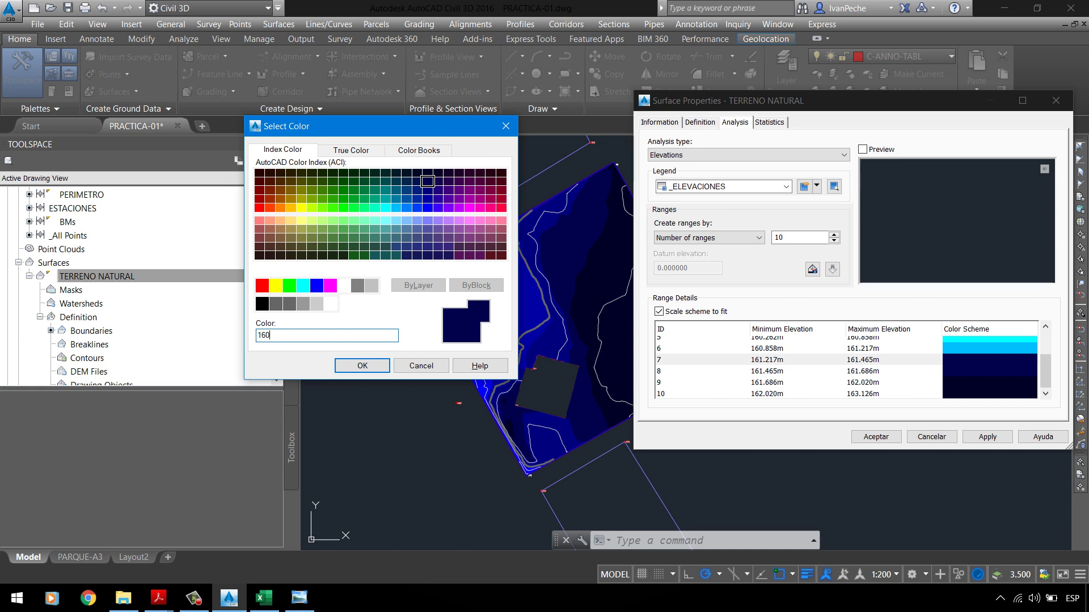
click(362, 366)
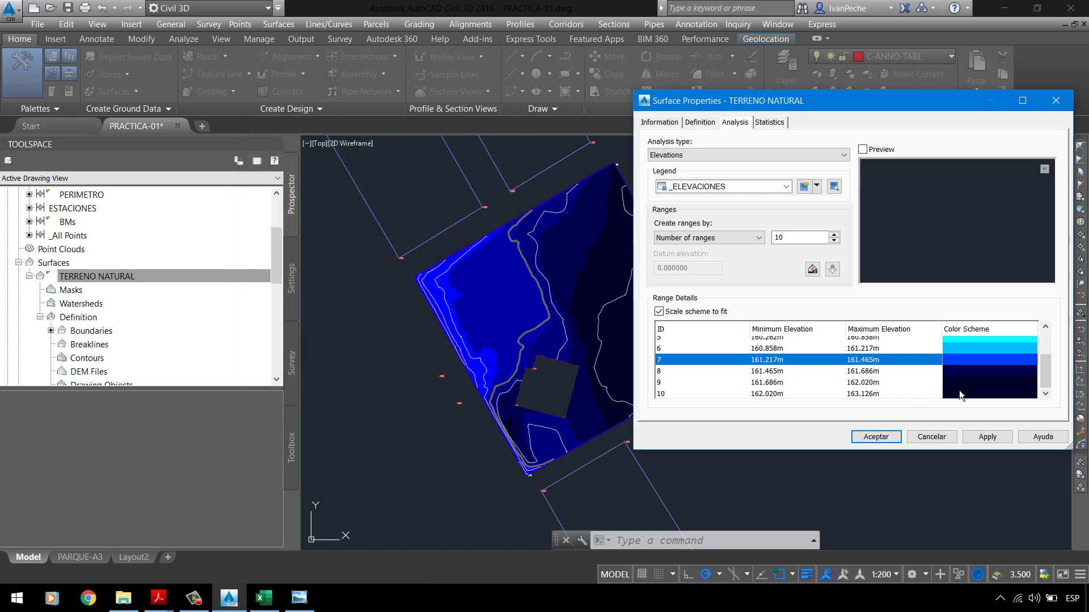
Step: Colour elevation ranges 8 and 9 with ACI 181 and 210
double_click(968, 369)
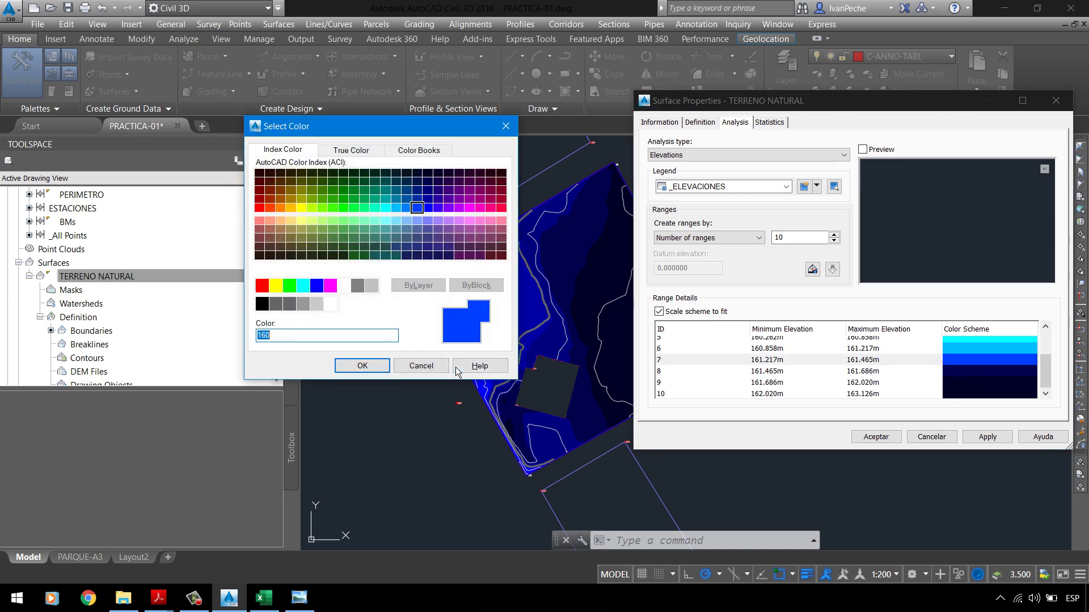
click(455, 367)
double_click(963, 373)
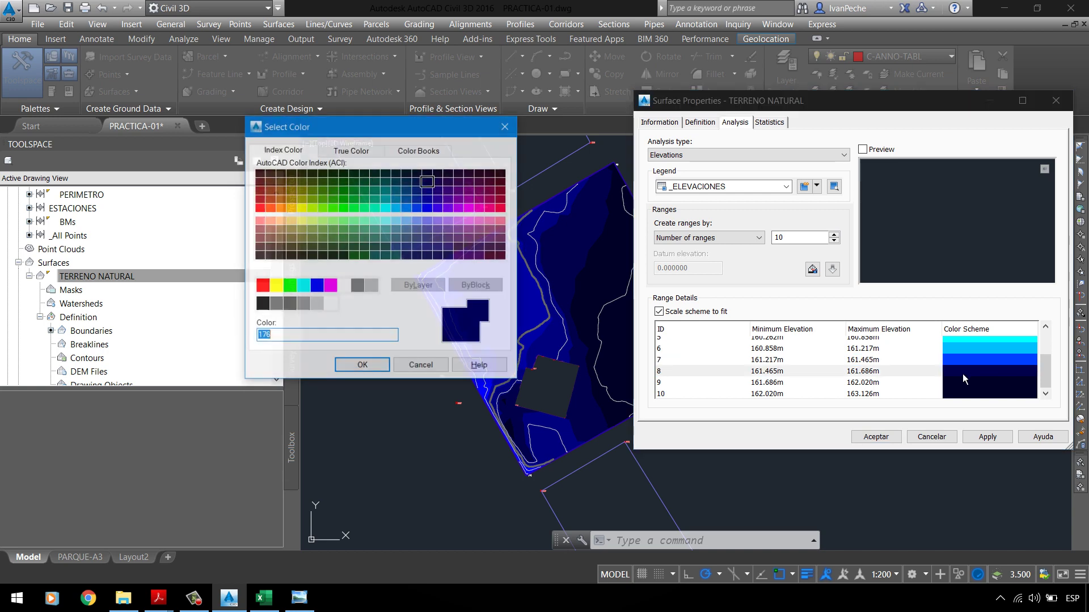
text(181)
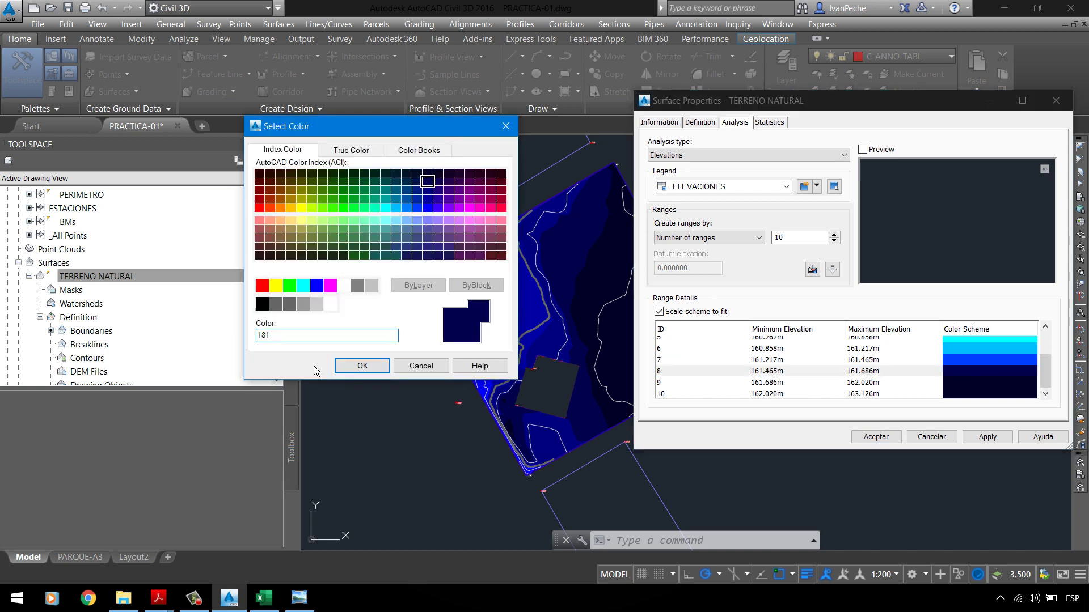
click(362, 366)
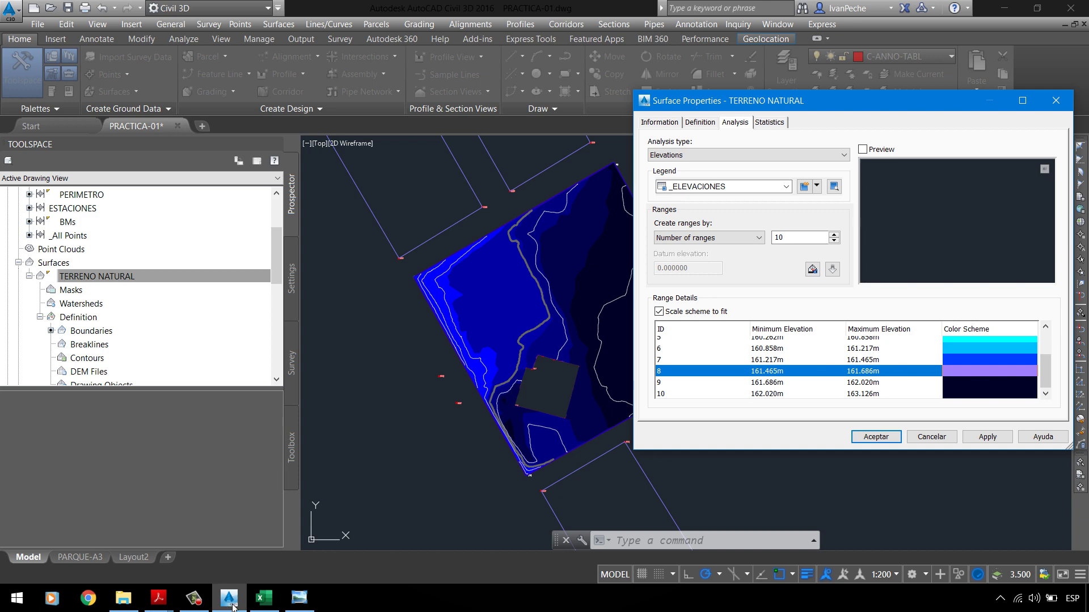
mouse_move(158, 598)
click(122, 560)
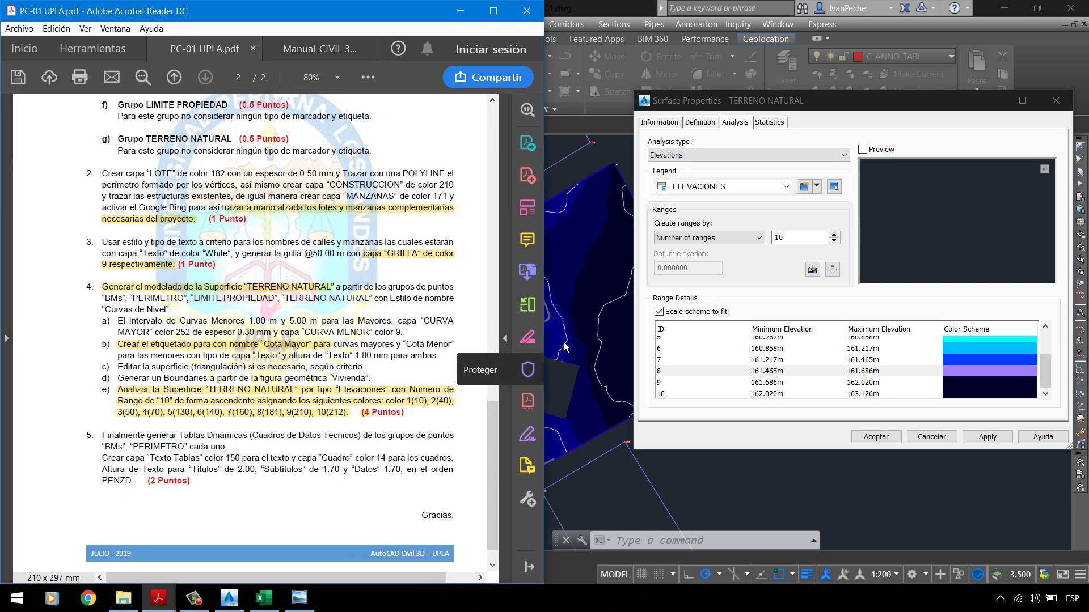
click(910, 109)
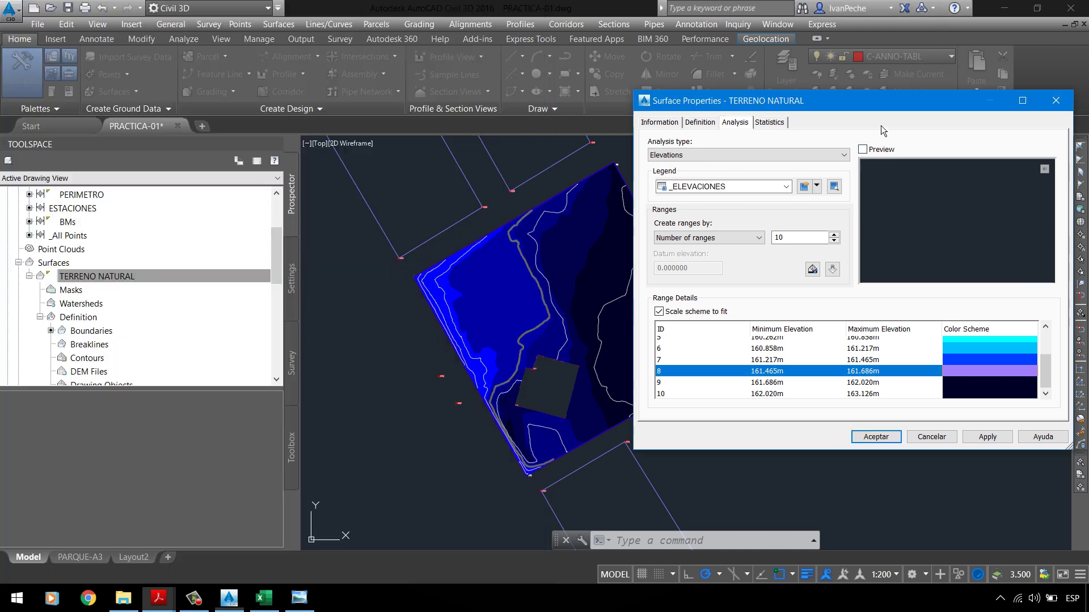
double_click(981, 384)
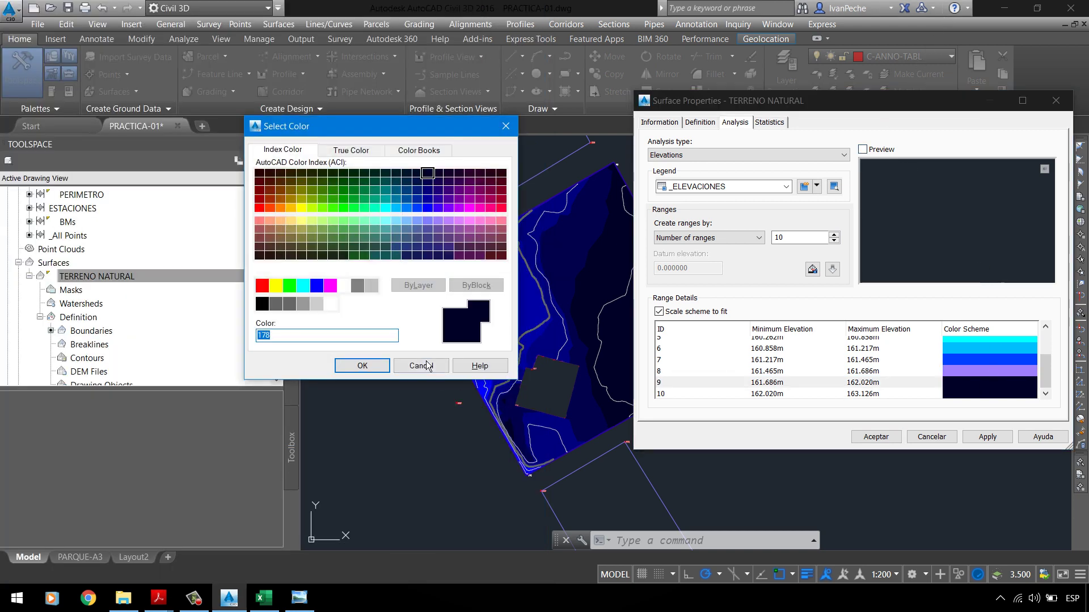
click(360, 366)
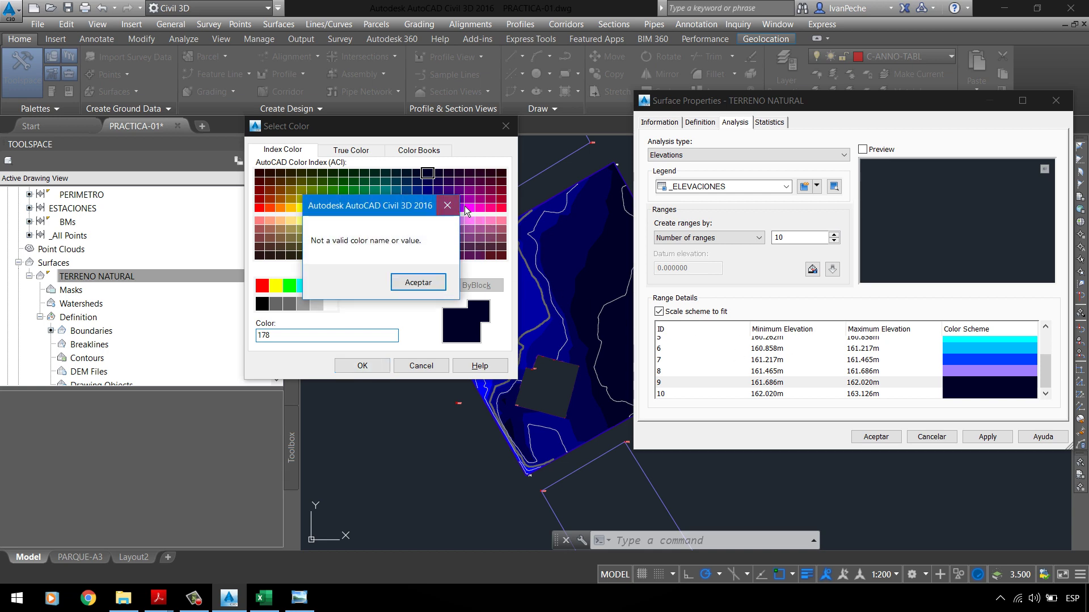
click(448, 206)
text(210)
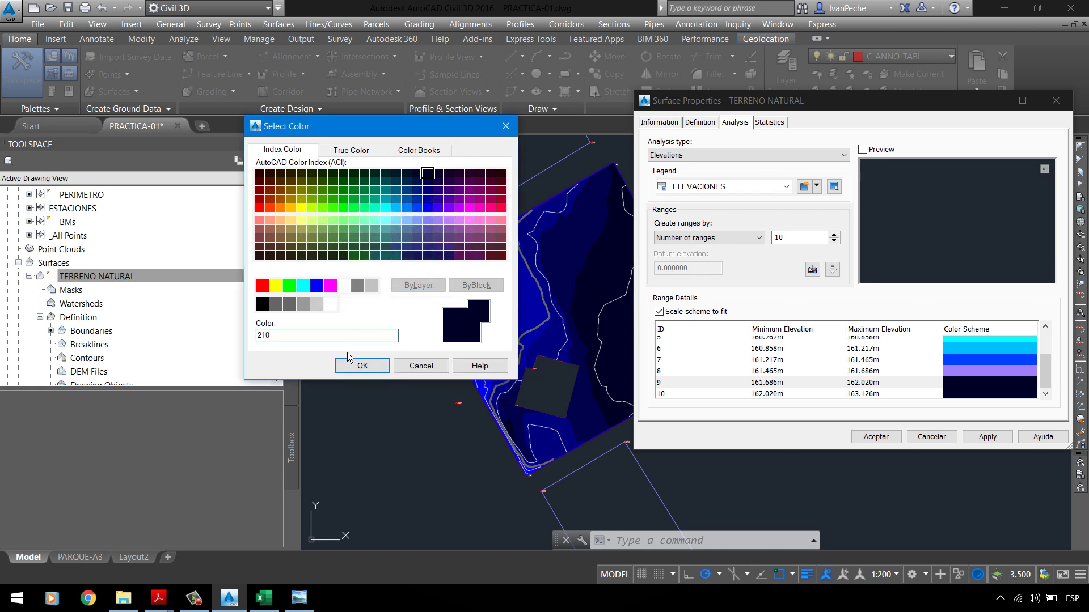
click(362, 366)
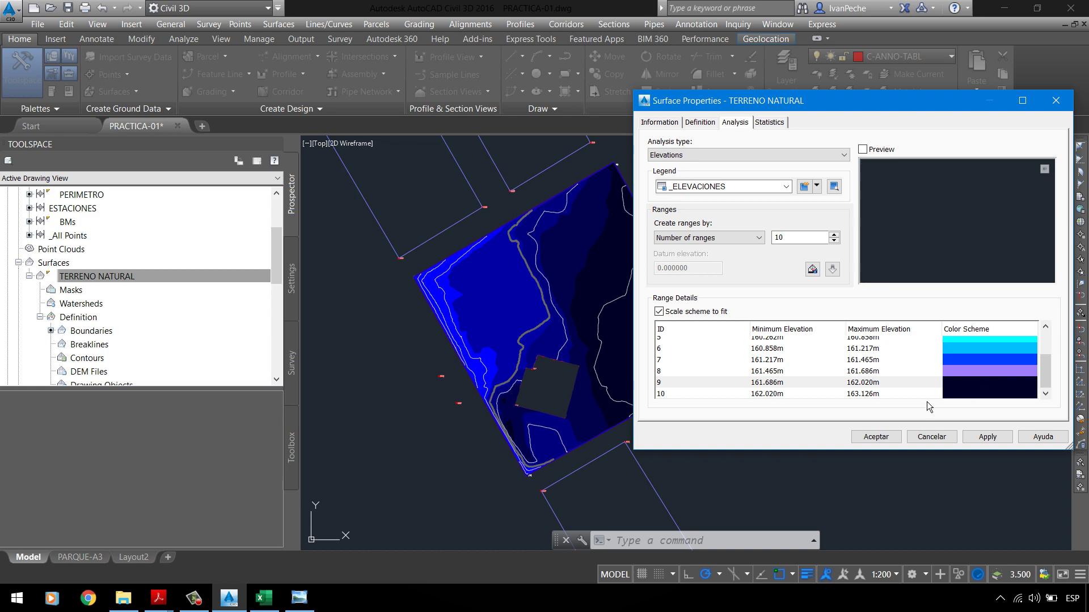
Step: Colour range 10 with ACI 212 and apply the new colours to the surface
double_click(968, 393)
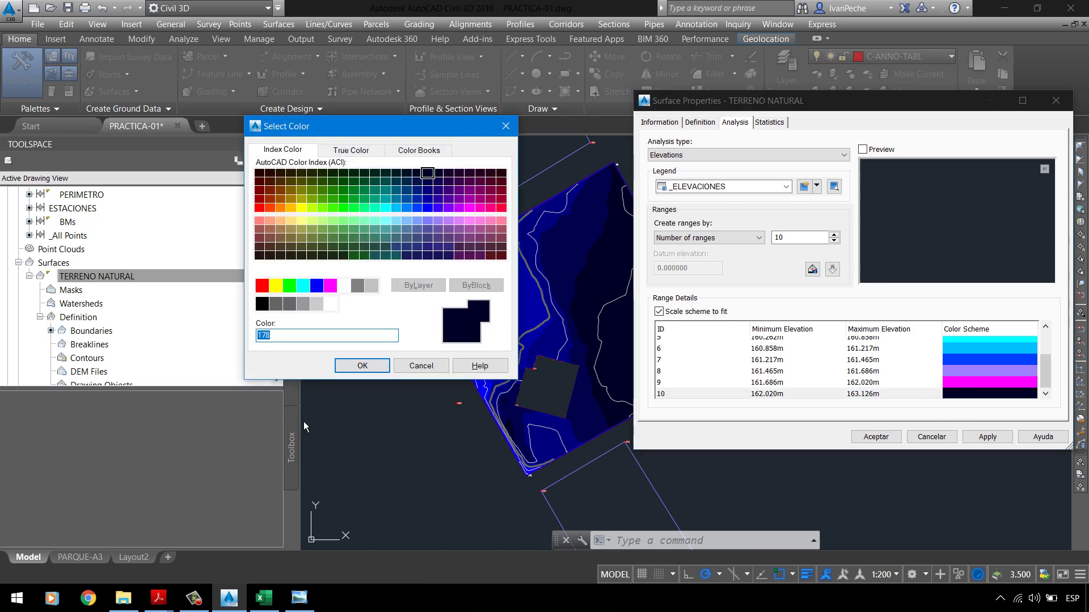
mouse_move(158, 598)
click(137, 567)
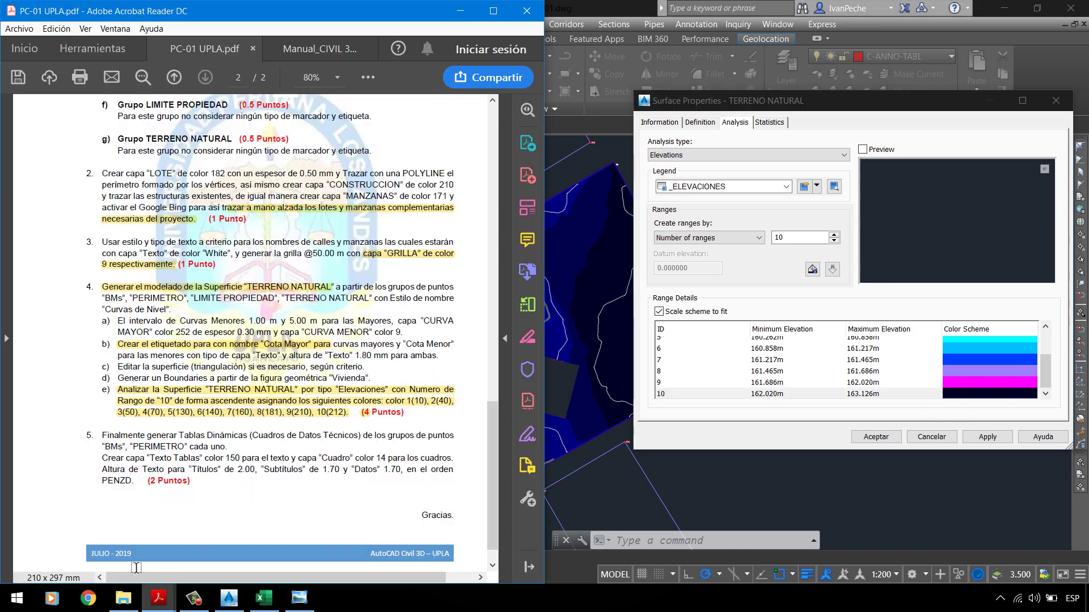
key(alt+Tab)
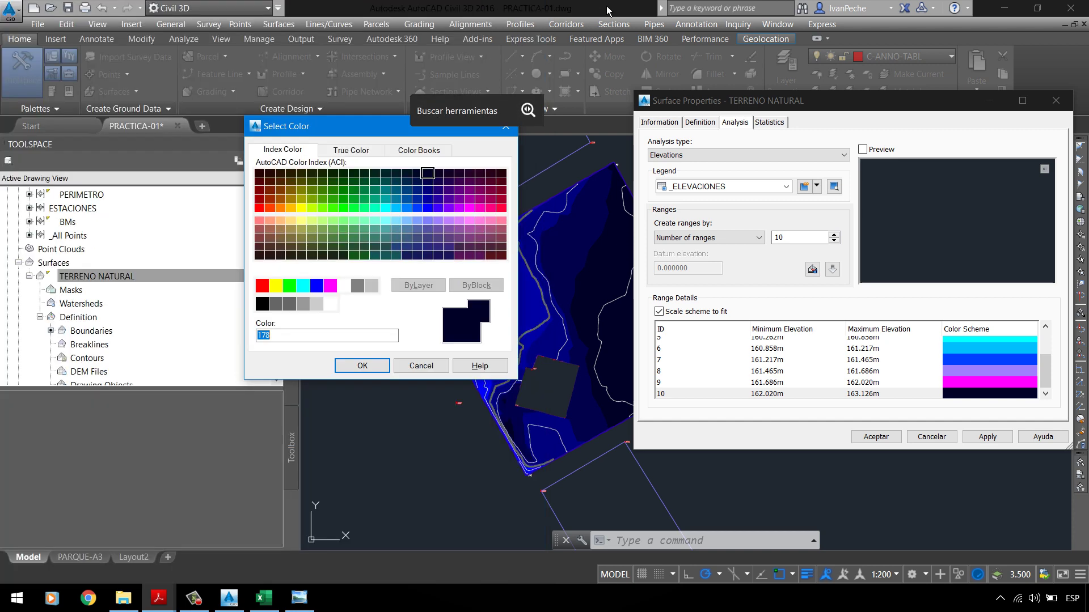
text(212)
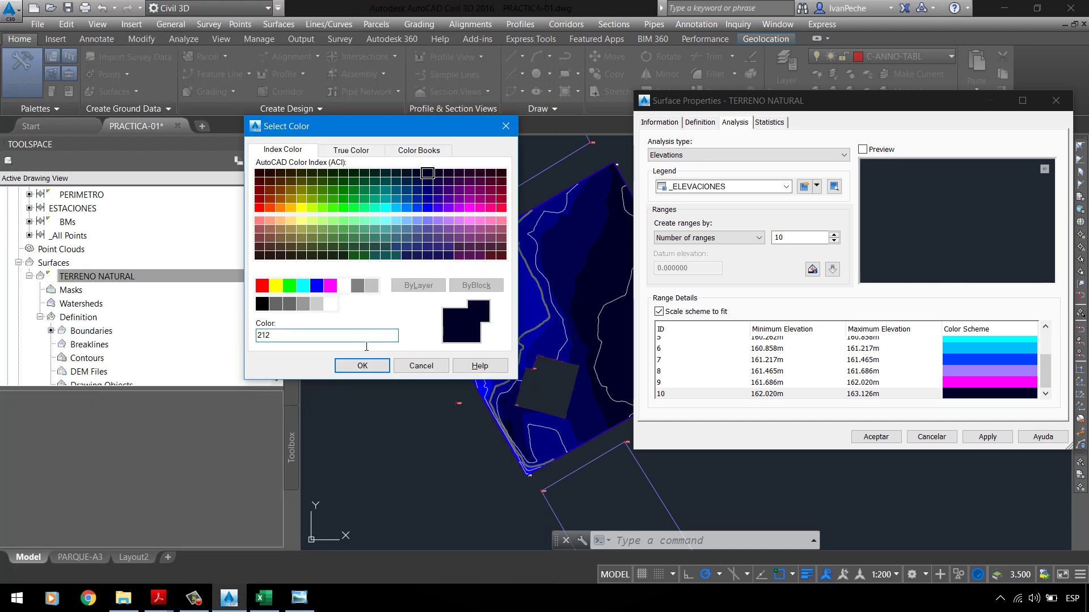
key(Return)
click(995, 443)
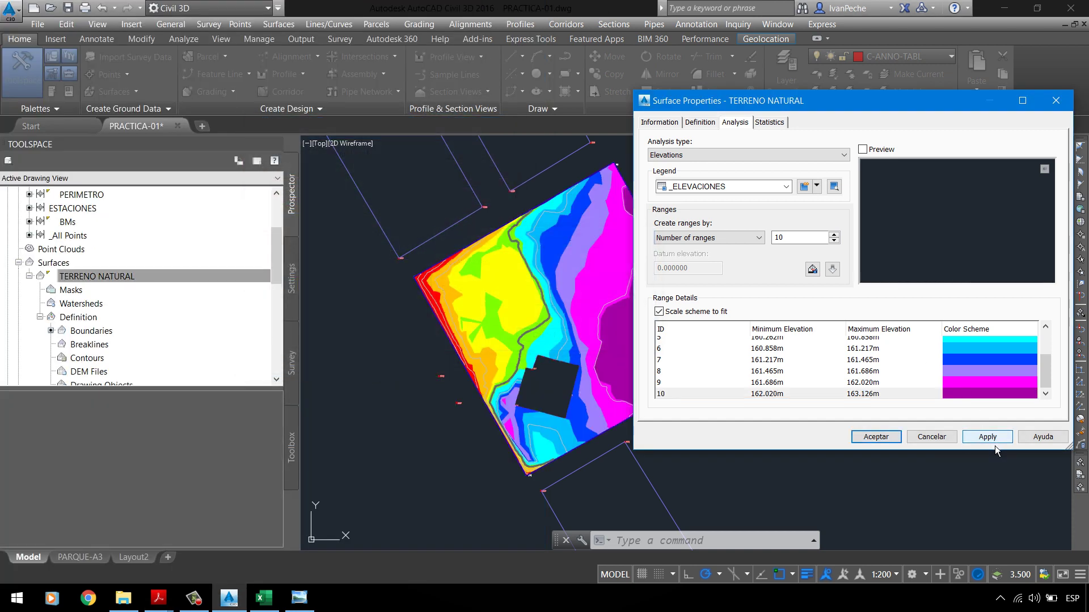
click(893, 444)
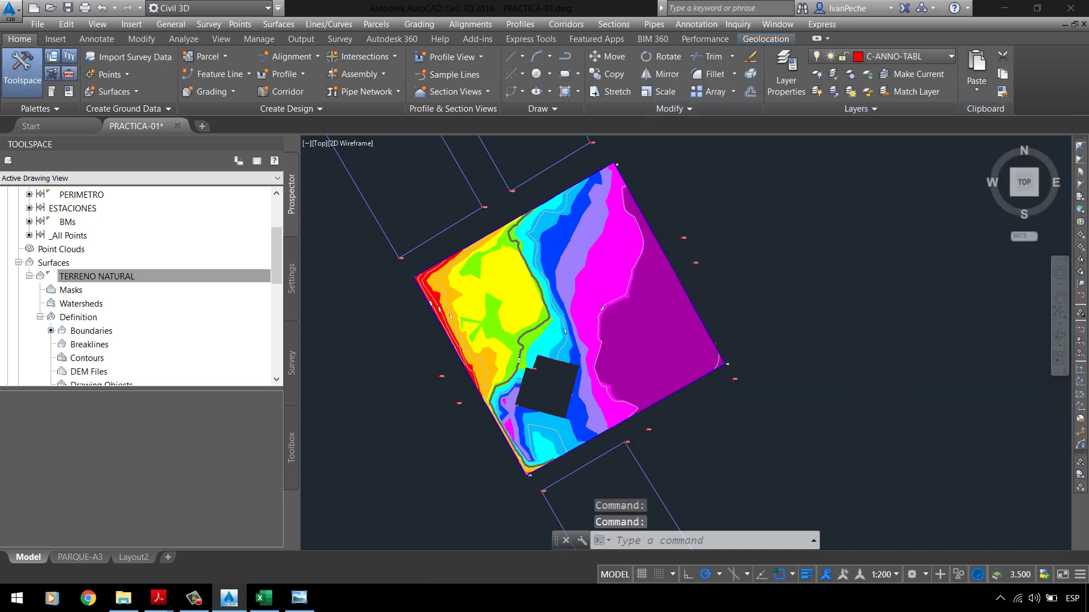
scroll(595, 316, up, 4)
scroll(586, 305, down, 2)
scroll(585, 304, up, 3)
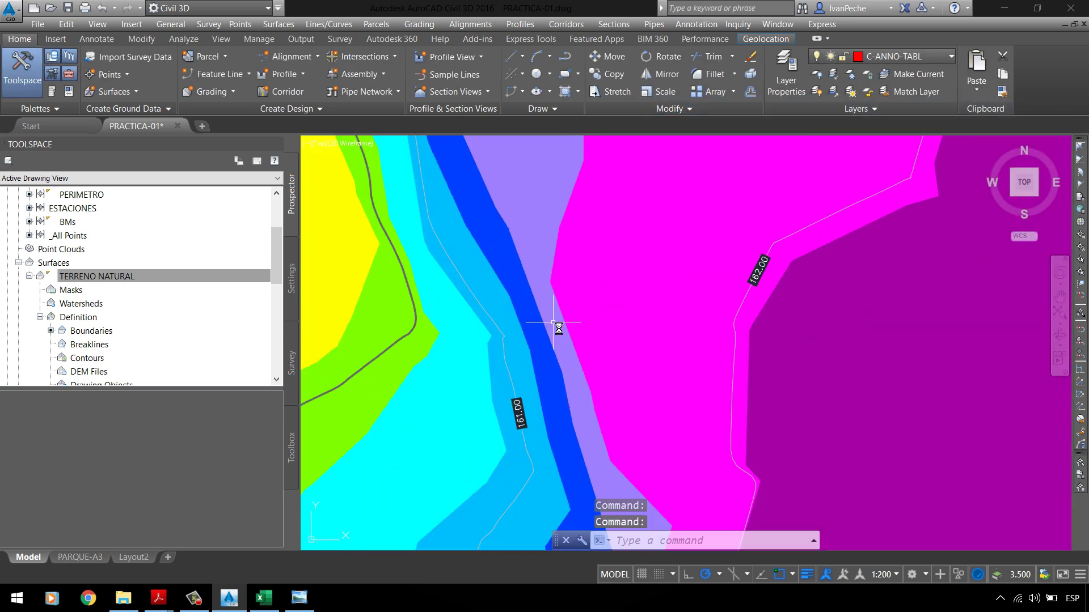
scroll(559, 323, down, 4)
scroll(583, 272, up, 3)
scroll(632, 320, down, 2)
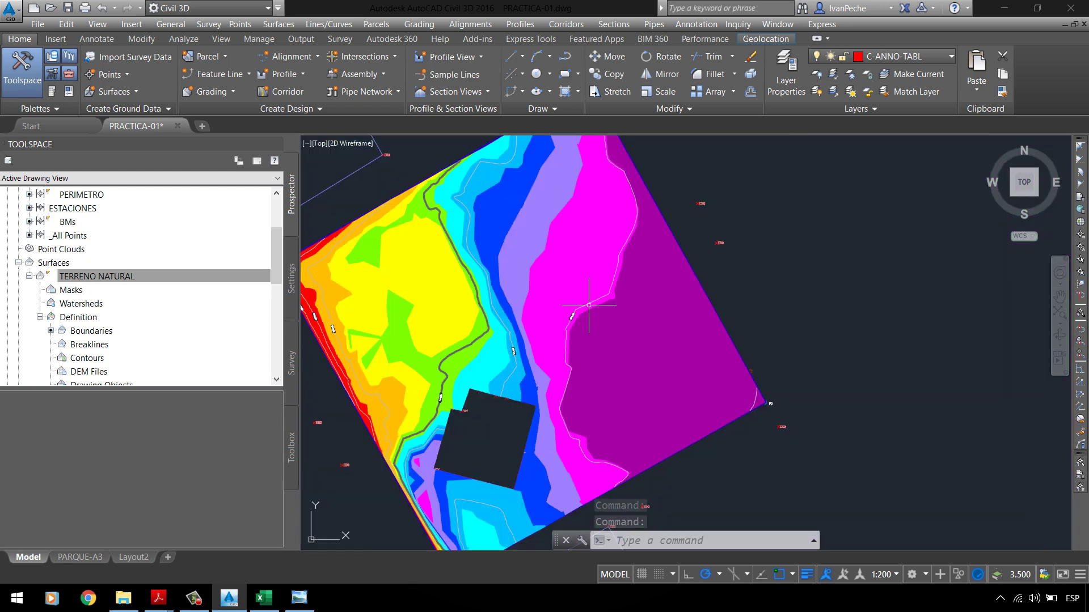
scroll(591, 298, up, 3)
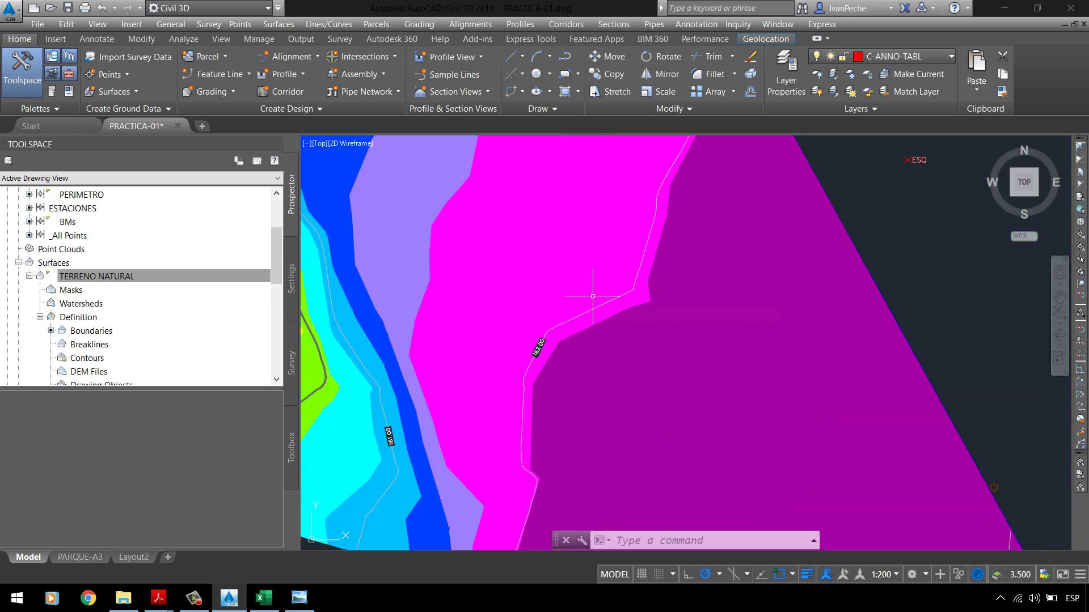
scroll(598, 290, down, 3)
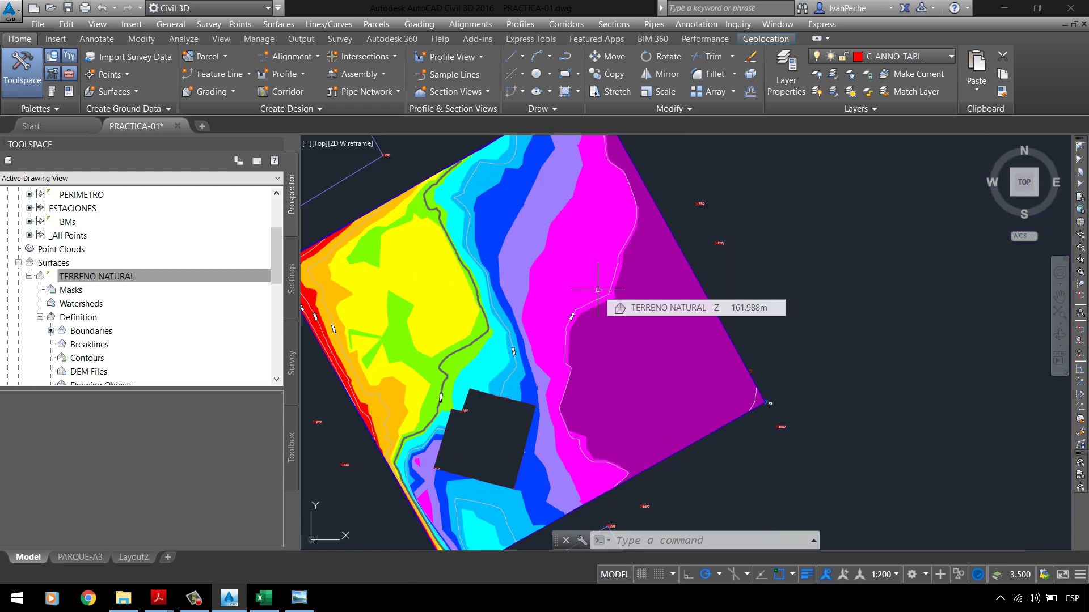
click(296, 602)
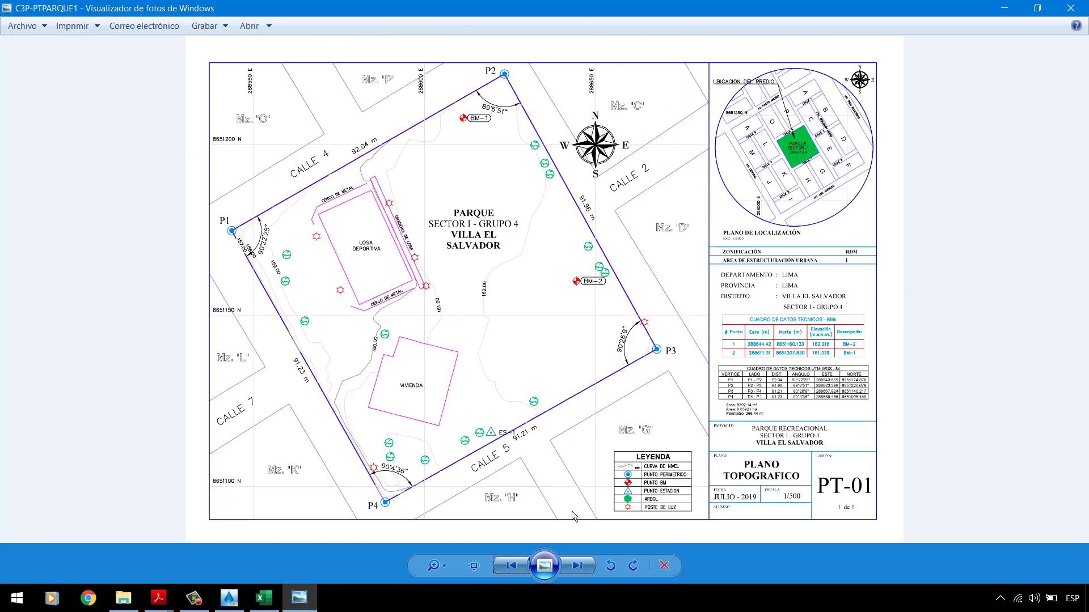
click(580, 569)
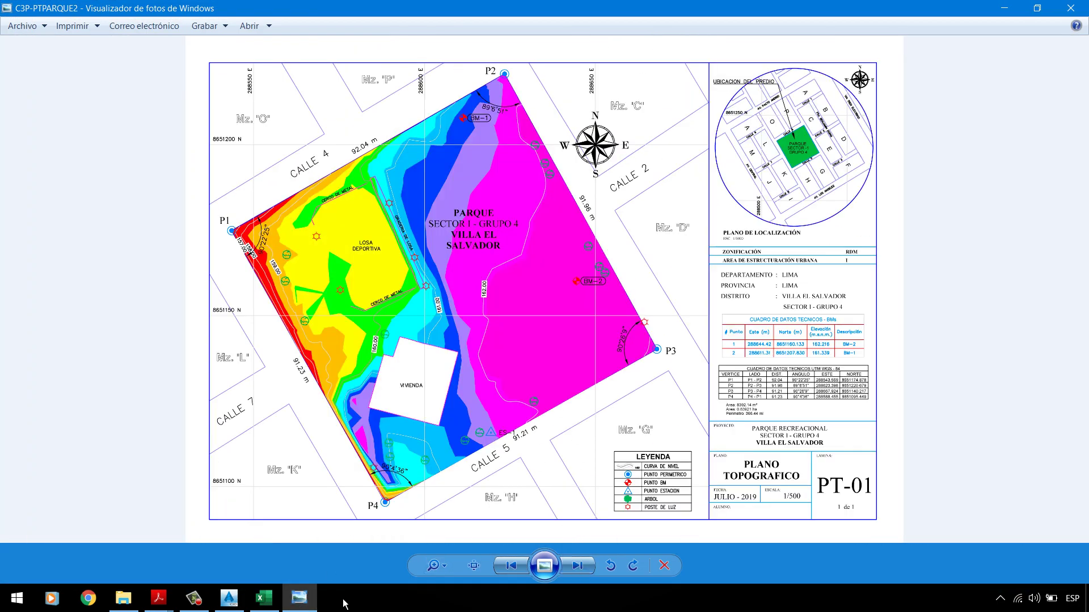
click(311, 604)
click(315, 606)
Step: Compare the reference plan with the drawing, then select the TERRENO NATURAL surface
click(315, 606)
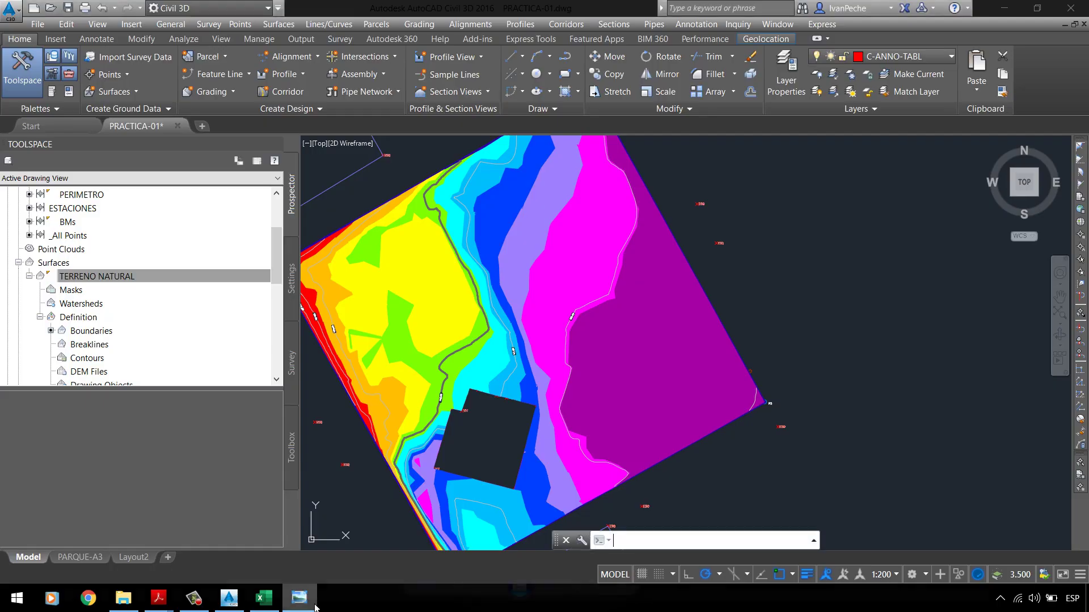
click(315, 606)
click(315, 606)
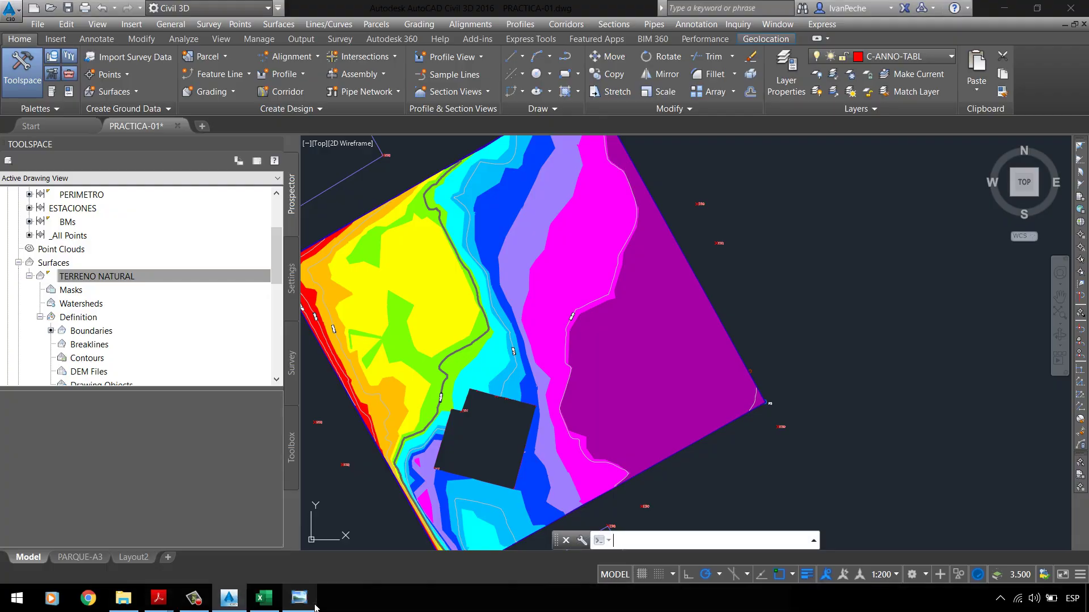
click(315, 606)
click(315, 606)
click(315, 607)
click(316, 606)
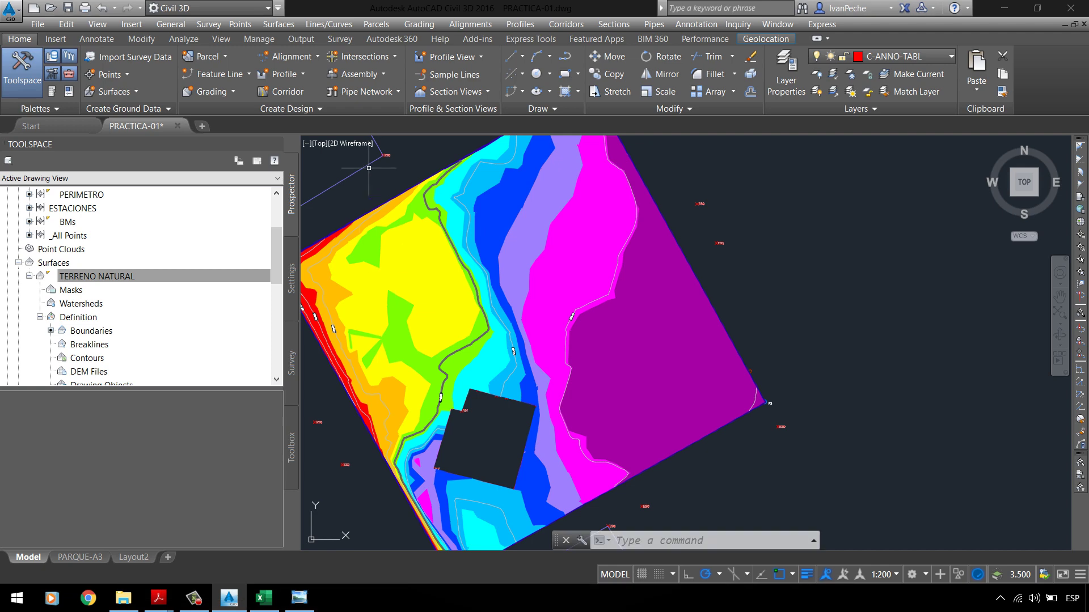
scroll(377, 366, up, 5)
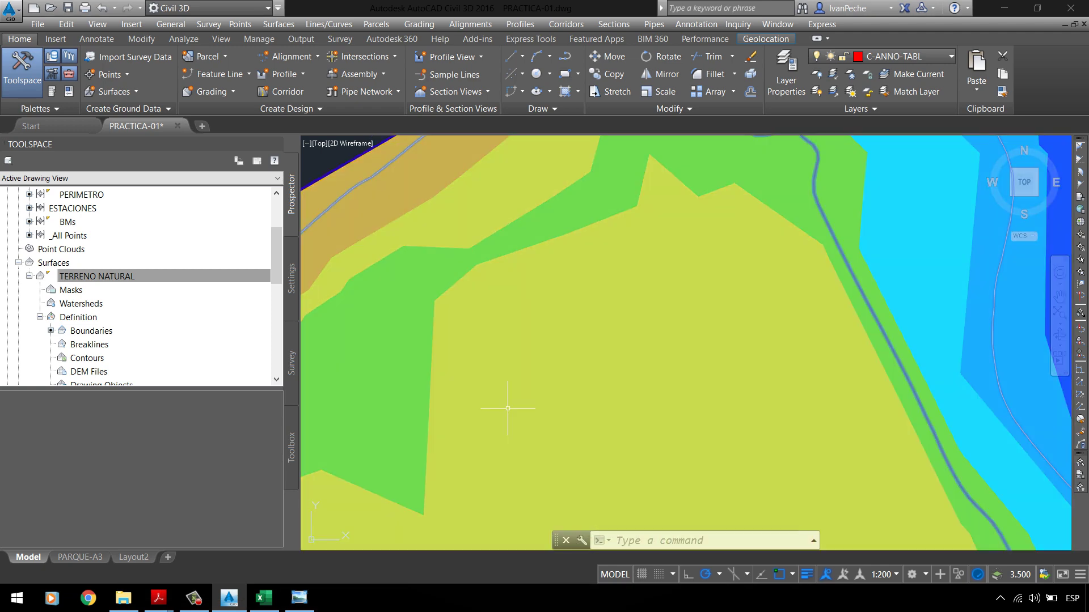
click(511, 401)
scroll(482, 329, down, 4)
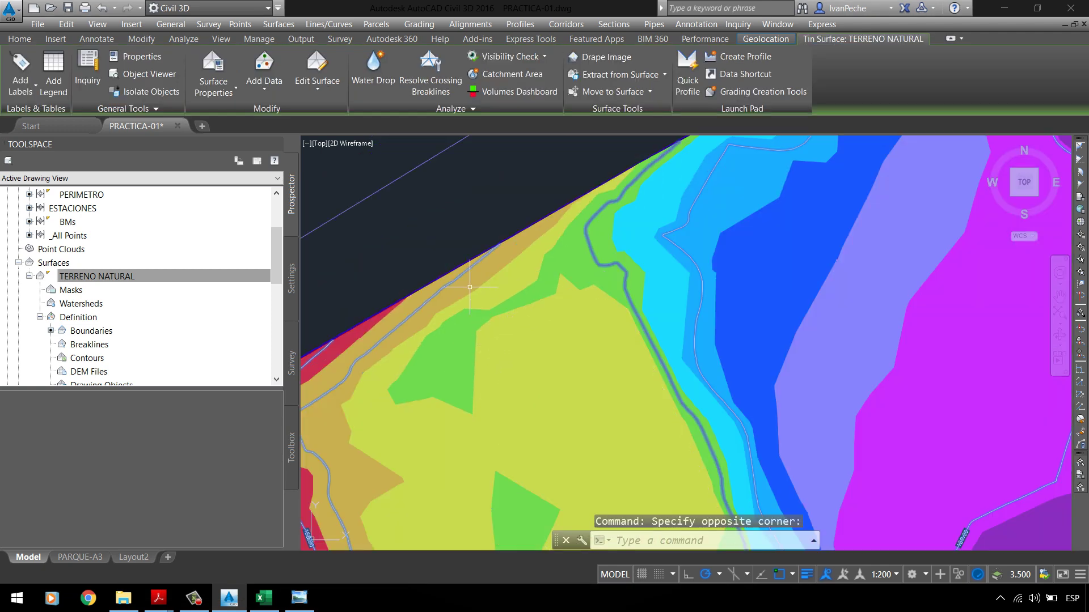
key(Escape)
scroll(474, 280, down, 4)
click(481, 271)
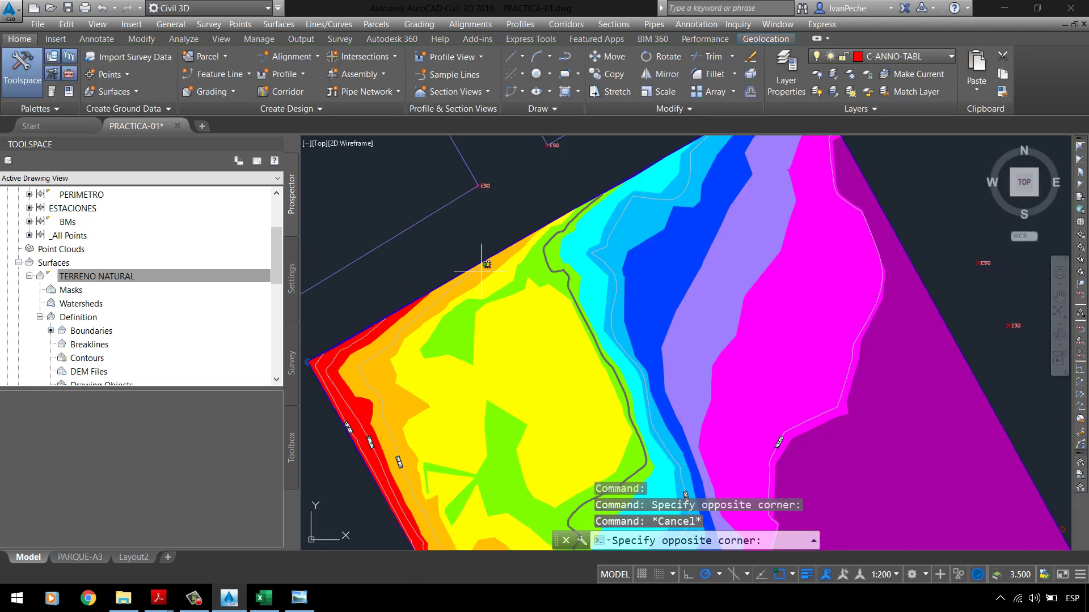
click(482, 271)
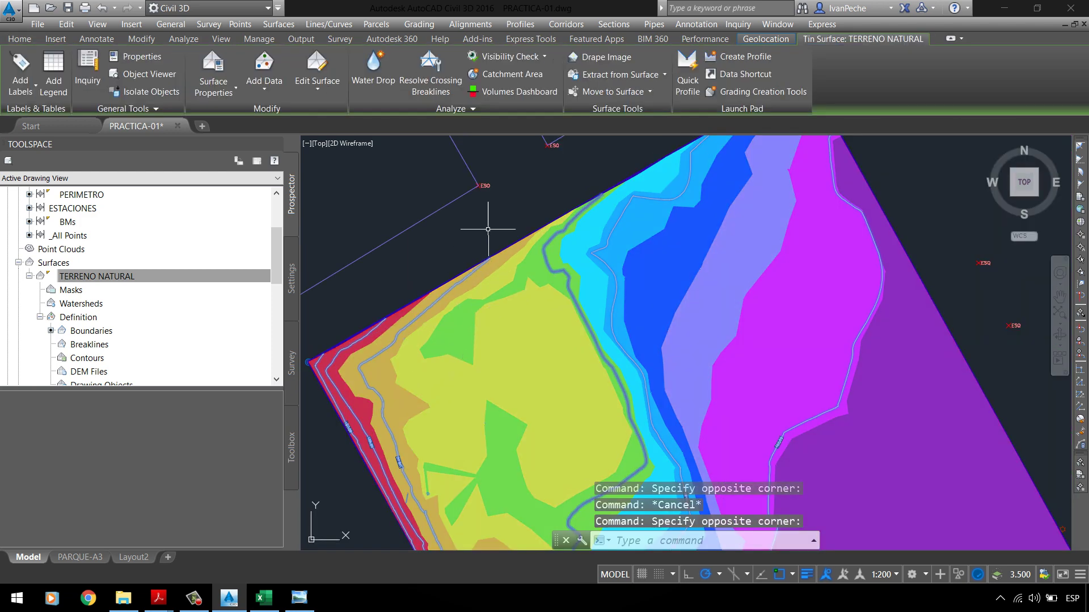
Step: Turn on Triangles in the surface style, apply it, and compare with the reference plan
right_click(477, 252)
click(548, 425)
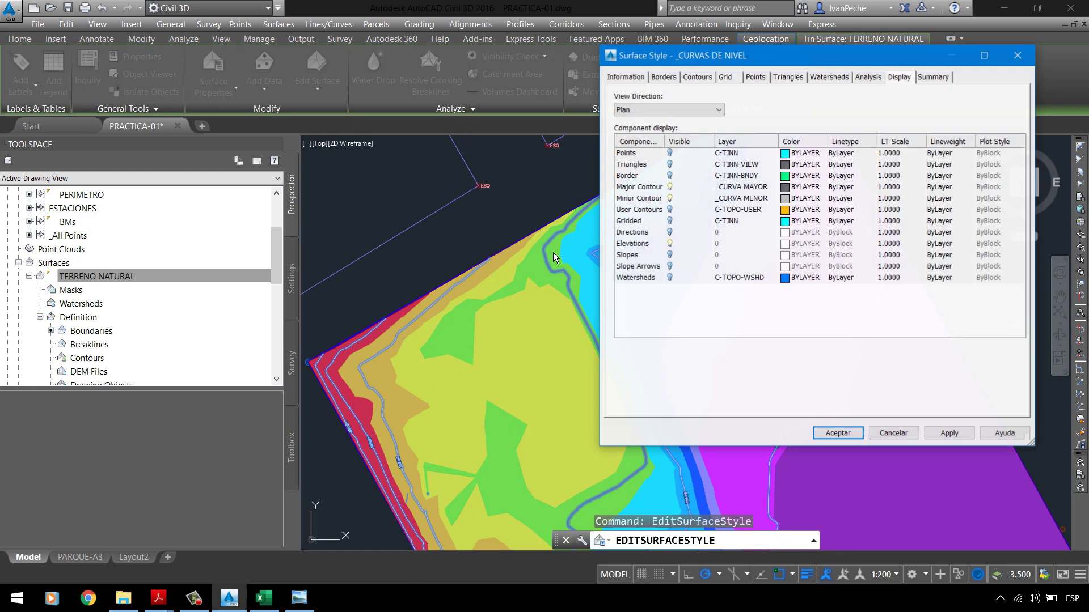
click(669, 165)
click(950, 433)
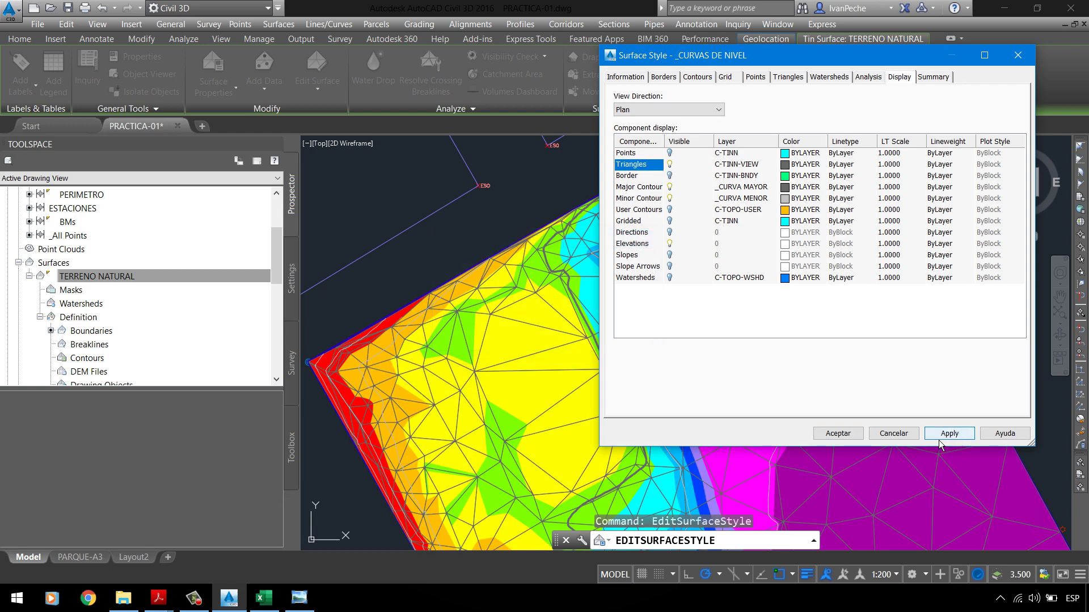
click(838, 433)
scroll(497, 352, up, 3)
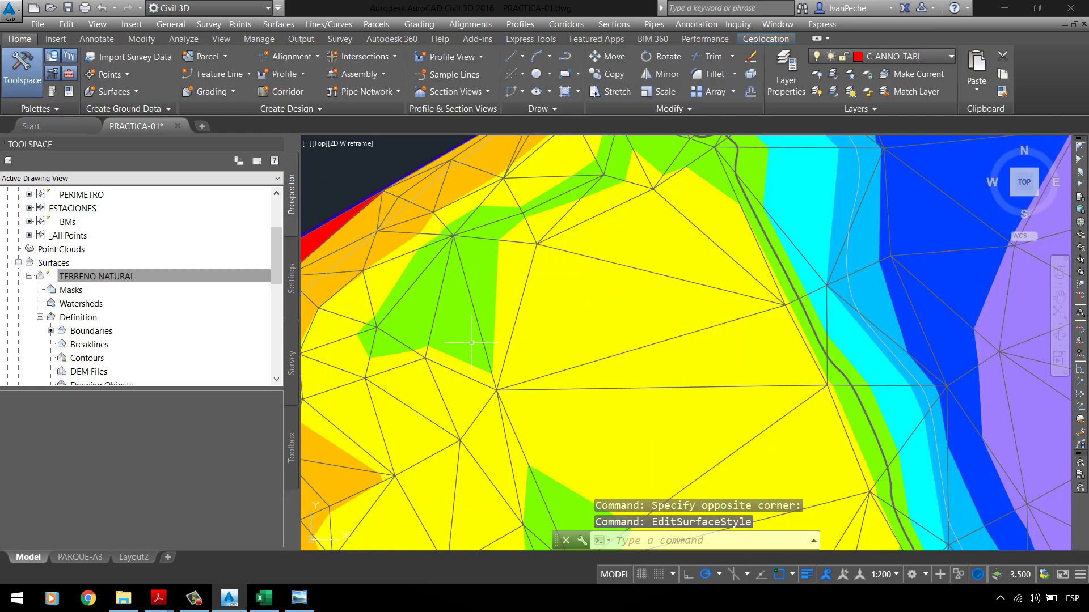
click(309, 601)
scroll(363, 229, up, 5)
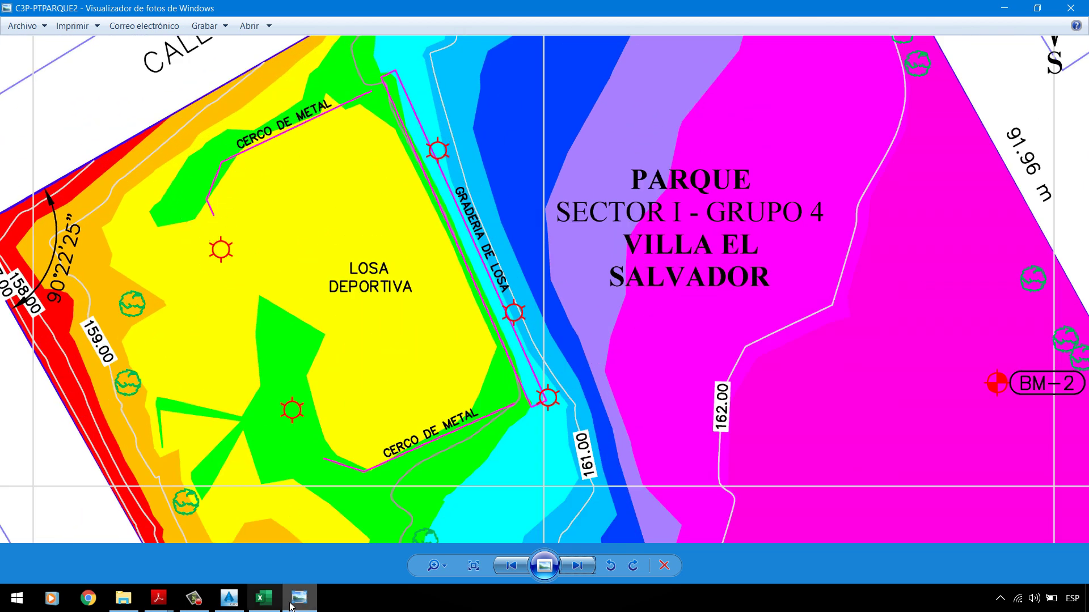
click(229, 598)
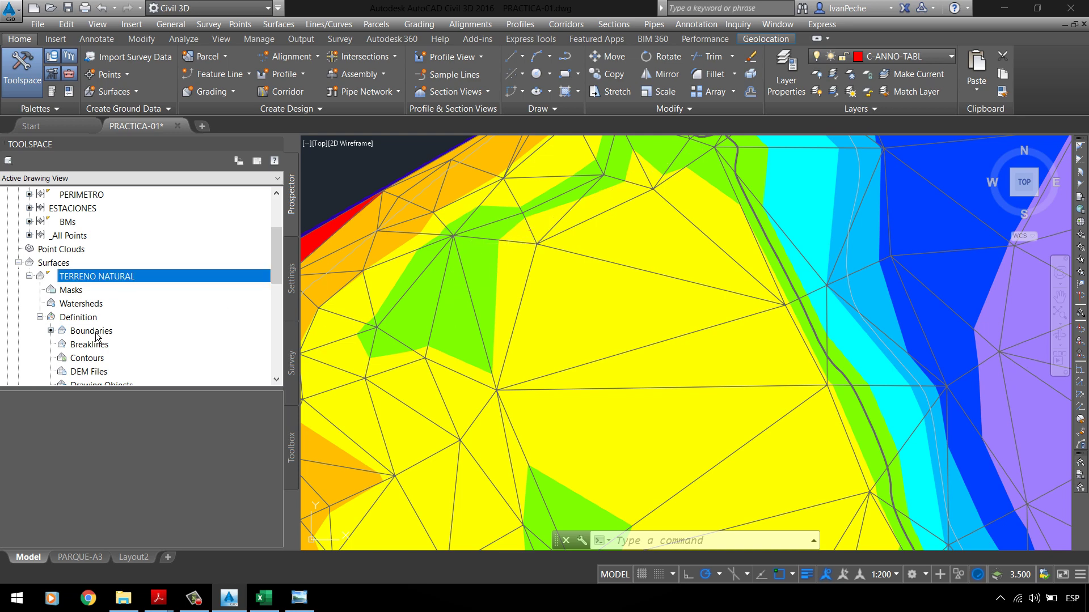
Step: Delete the Swap Edge entry under TERRENO NATURAL's Definition > Edits and show the reference plan
click(94, 331)
click(81, 321)
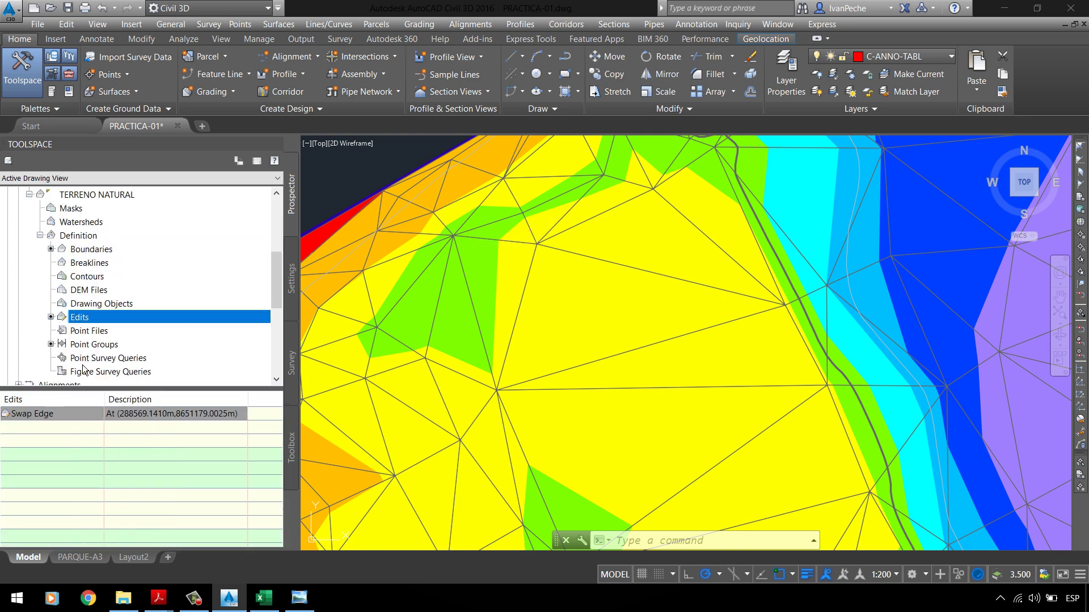
right_click(55, 417)
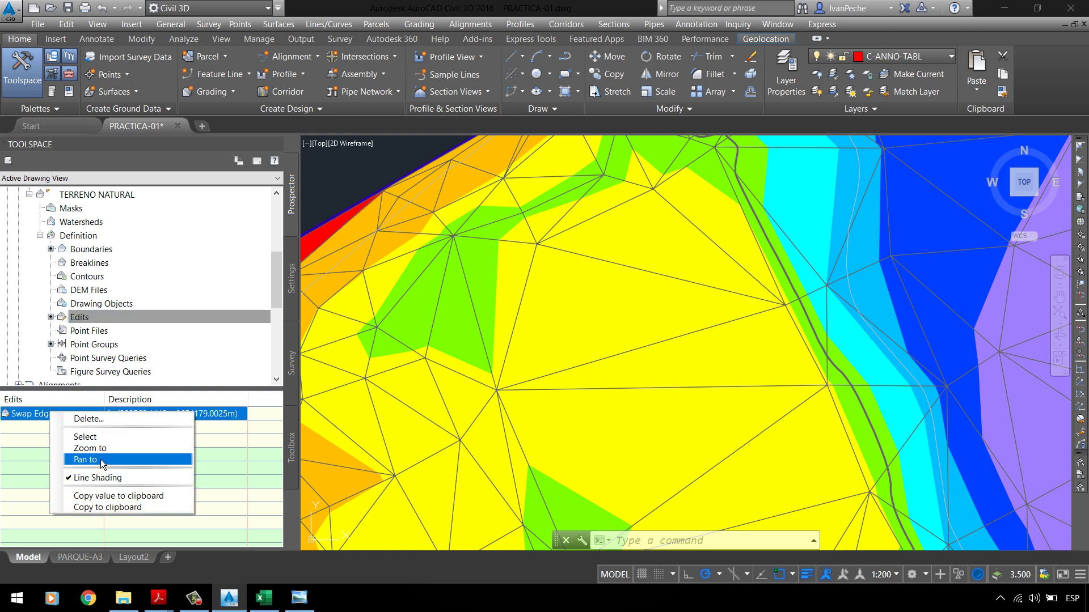
click(112, 422)
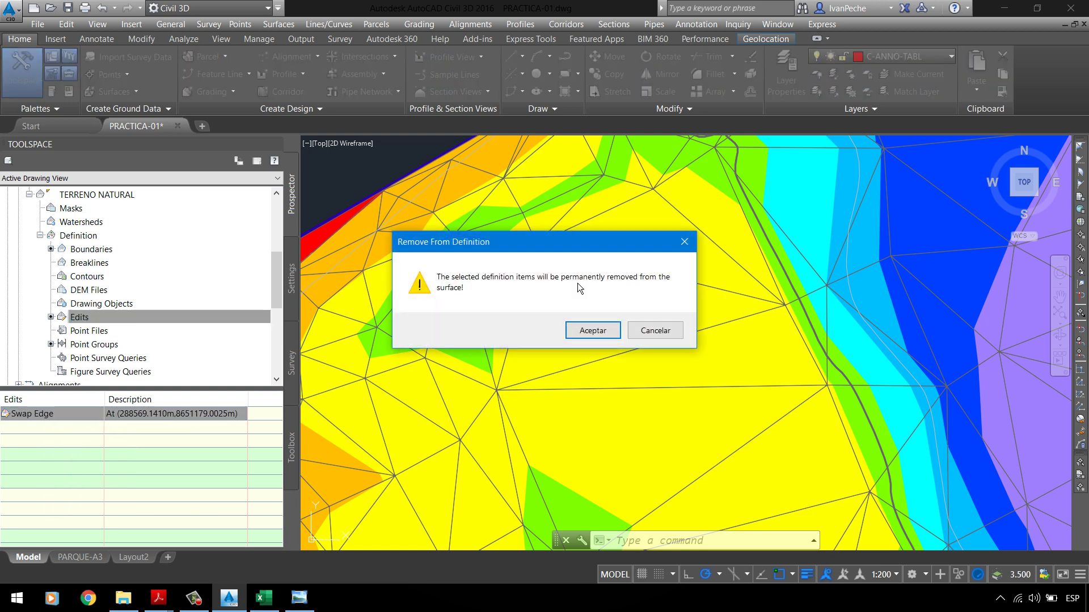
click(598, 333)
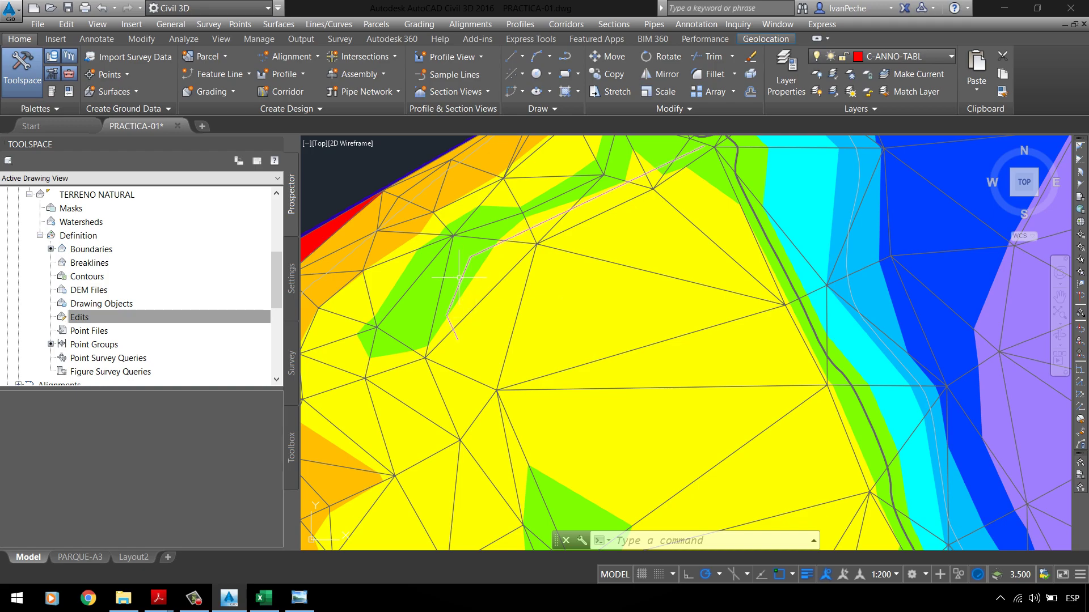
key(Escape)
click(309, 607)
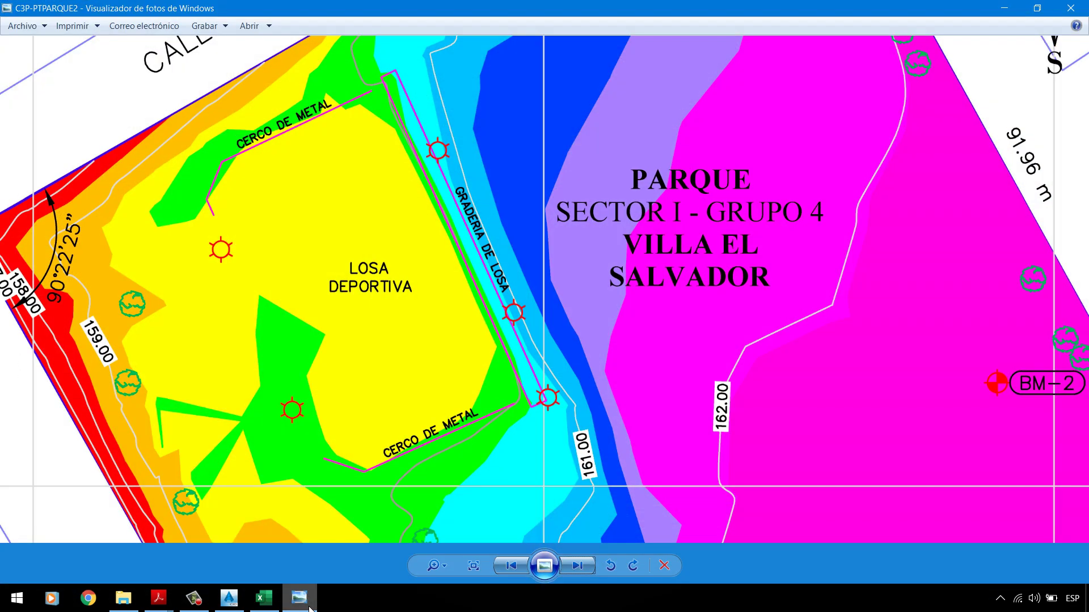
Step: Compare the triangulated TERRENO NATURAL surface against the coloured reference plan in Photo Viewer
click(309, 608)
click(310, 608)
click(310, 608)
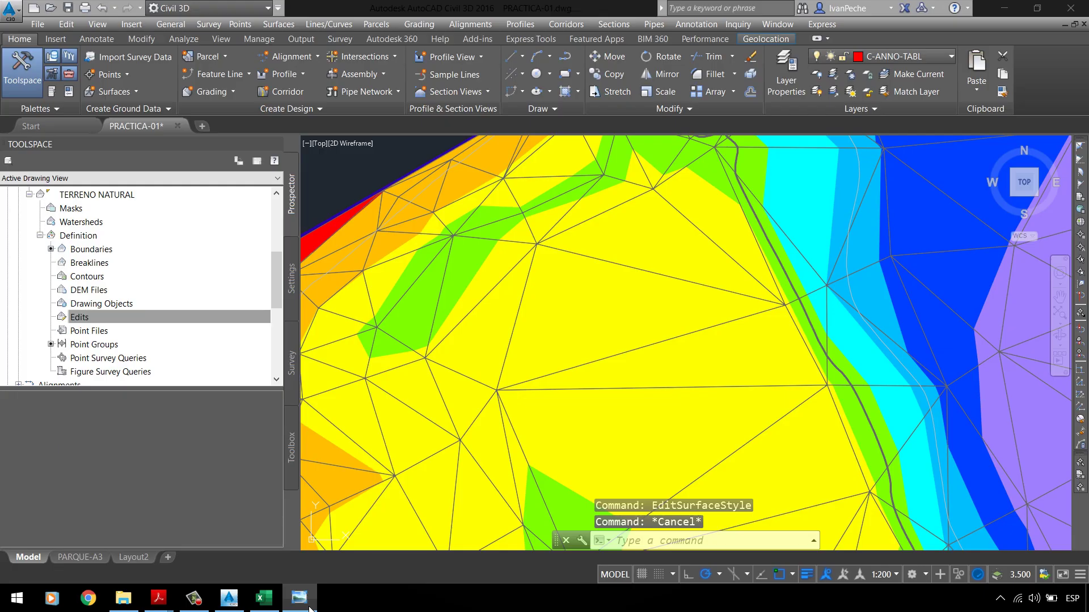
scroll(570, 355, down, 4)
scroll(570, 354, up, 3)
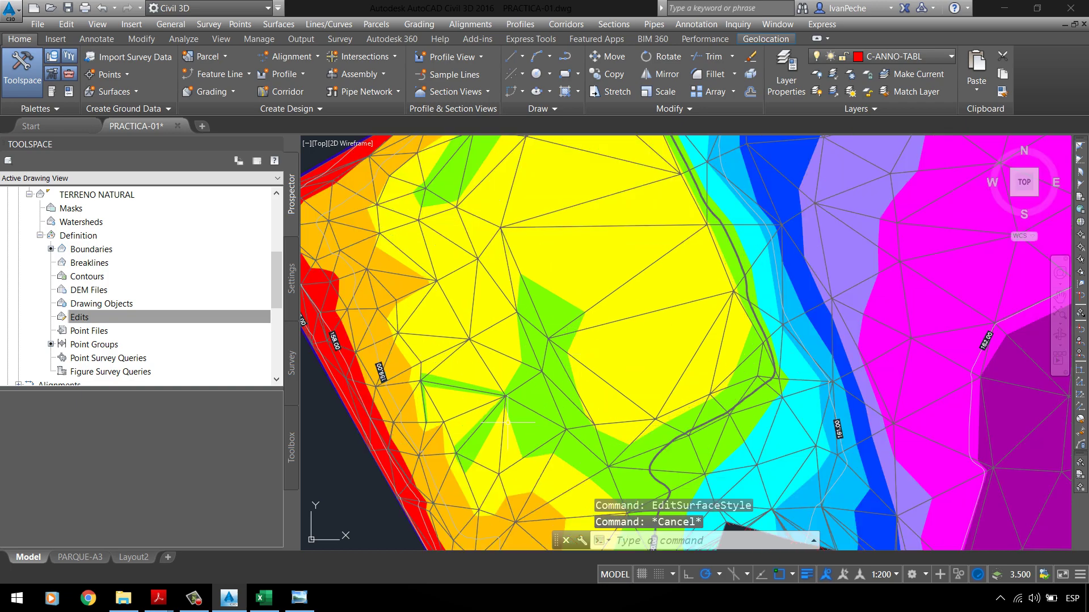
scroll(492, 424, up, 2)
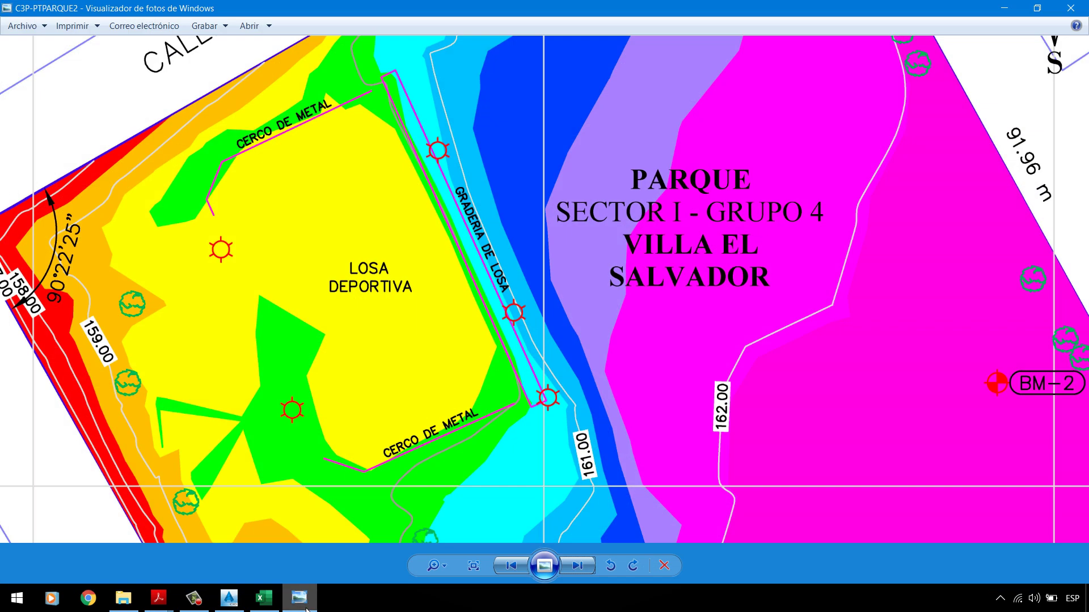
click(300, 598)
click(309, 595)
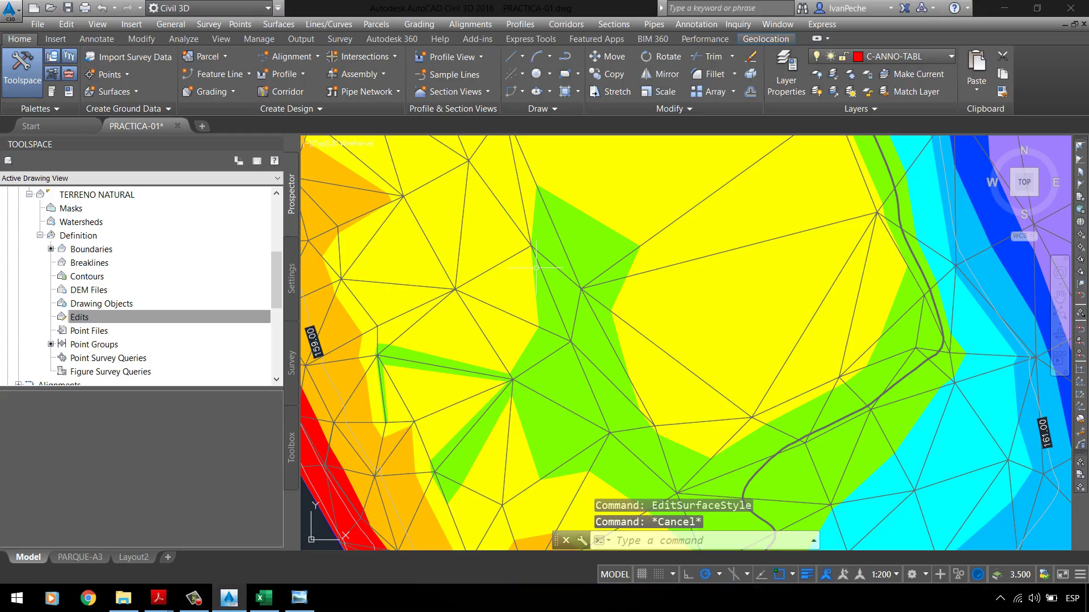
scroll(547, 207, down, 5)
scroll(582, 317, up, 5)
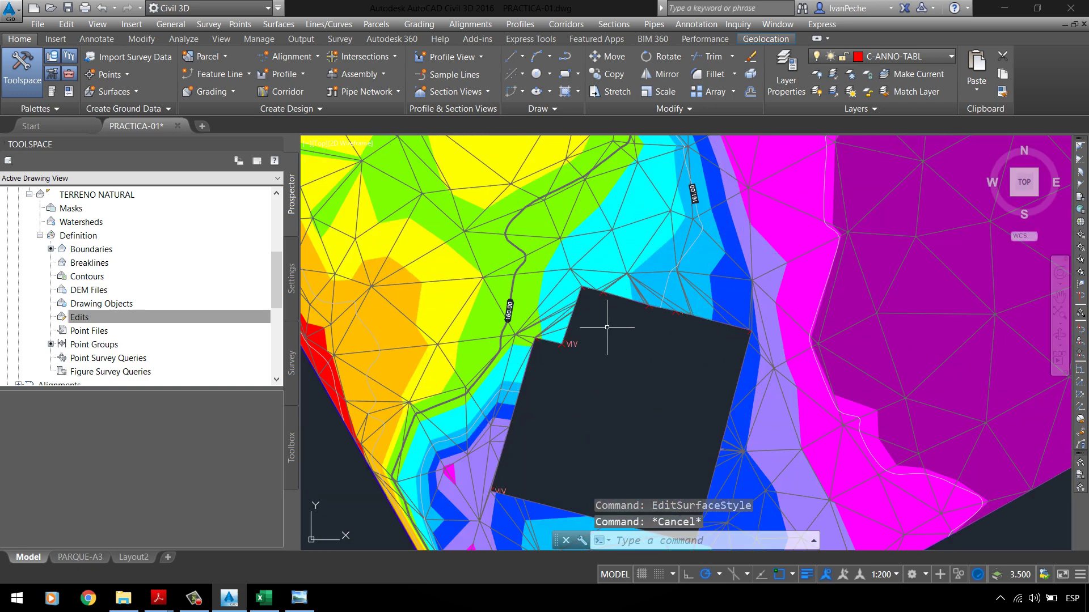
scroll(583, 318, down, 2)
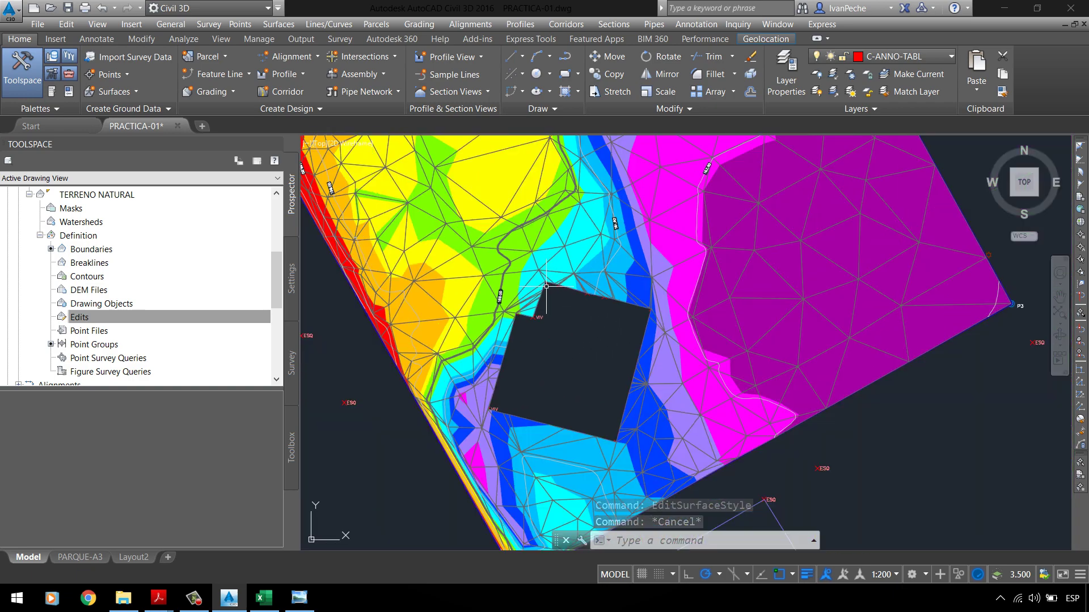
scroll(579, 308, down, 2)
scroll(598, 331, up, 3)
key(Escape)
scroll(554, 308, down, 3)
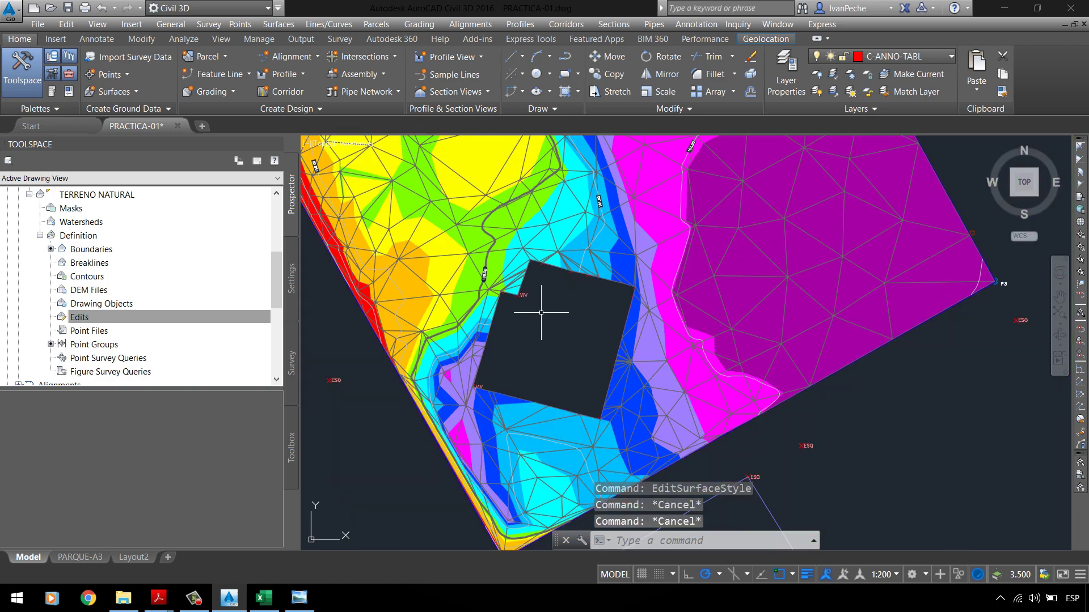
scroll(512, 309, up, 2)
key(Escape)
scroll(590, 314, up, 1)
scroll(591, 313, down, 3)
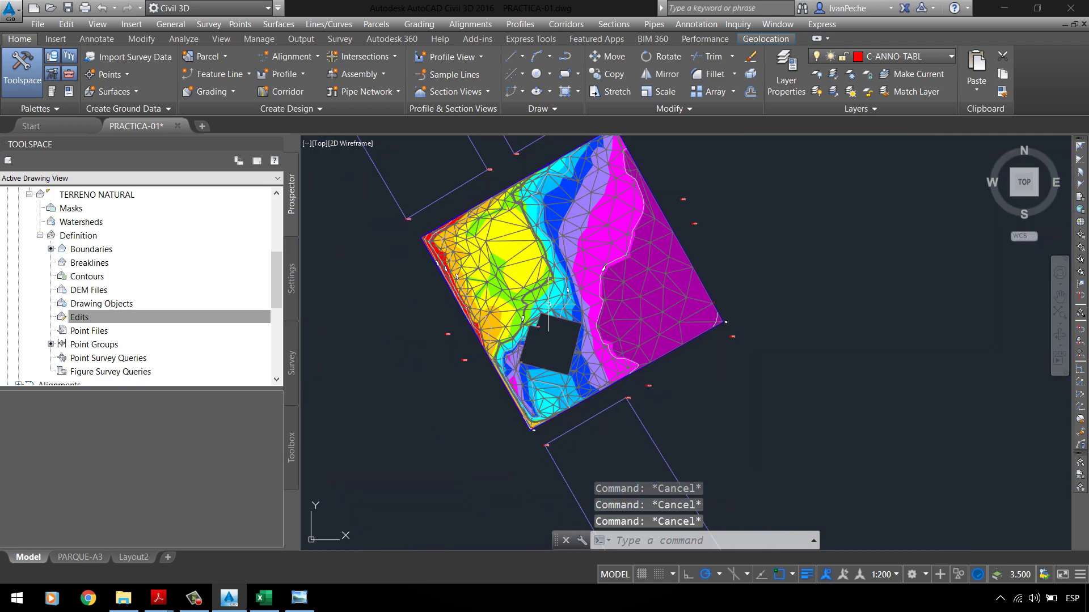
scroll(499, 368, up, 5)
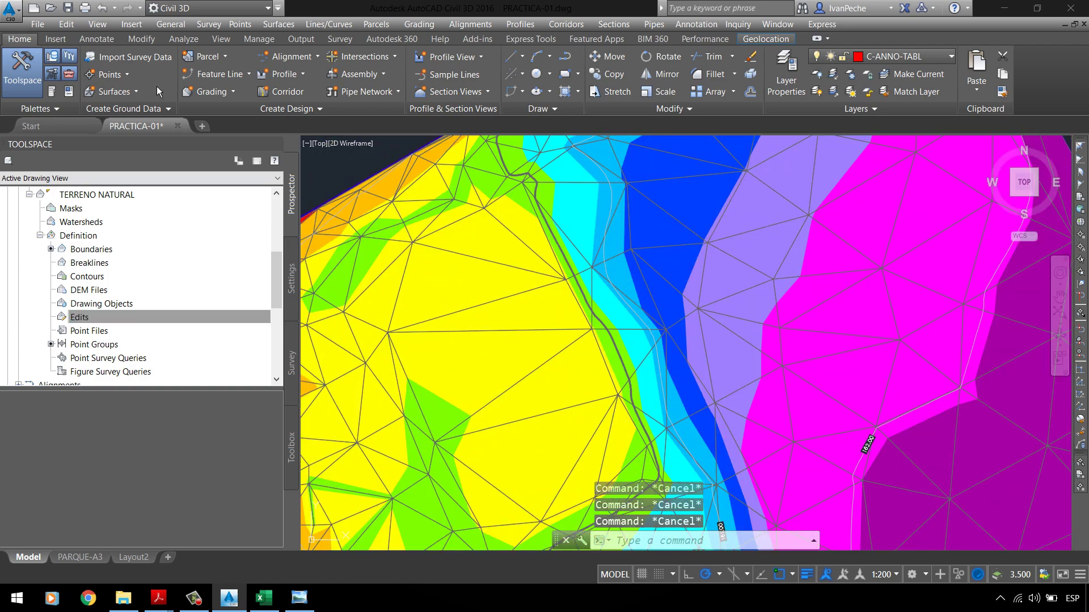
Step: Save PRACTICA-01.dwg from the Quick Access toolbar
click(68, 8)
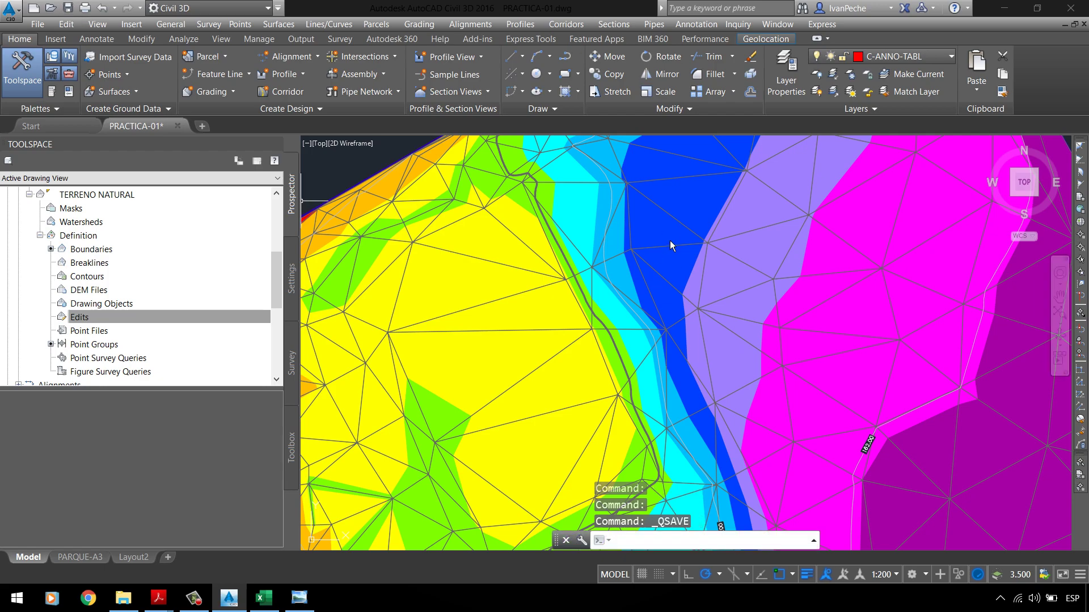
scroll(567, 283, down, 5)
scroll(567, 283, up, 2)
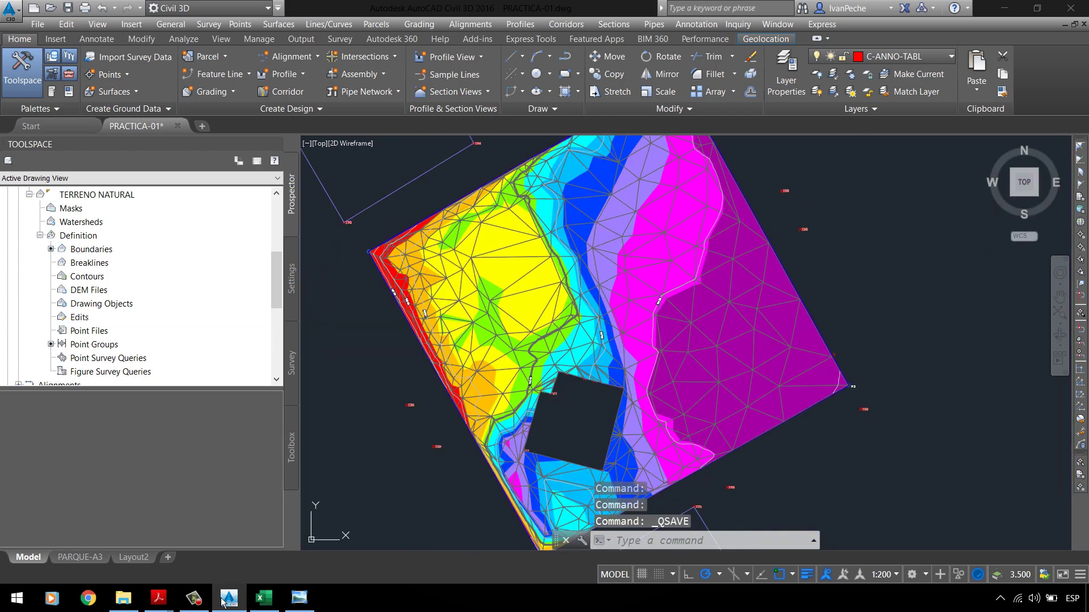
click(300, 598)
scroll(353, 356, down, 4)
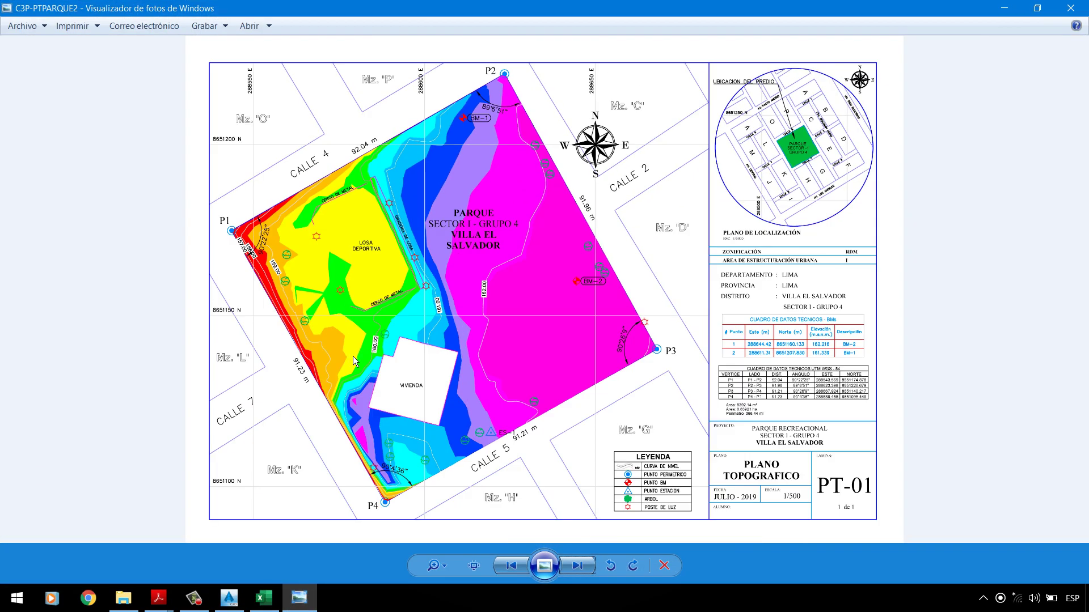
scroll(353, 356, up, 2)
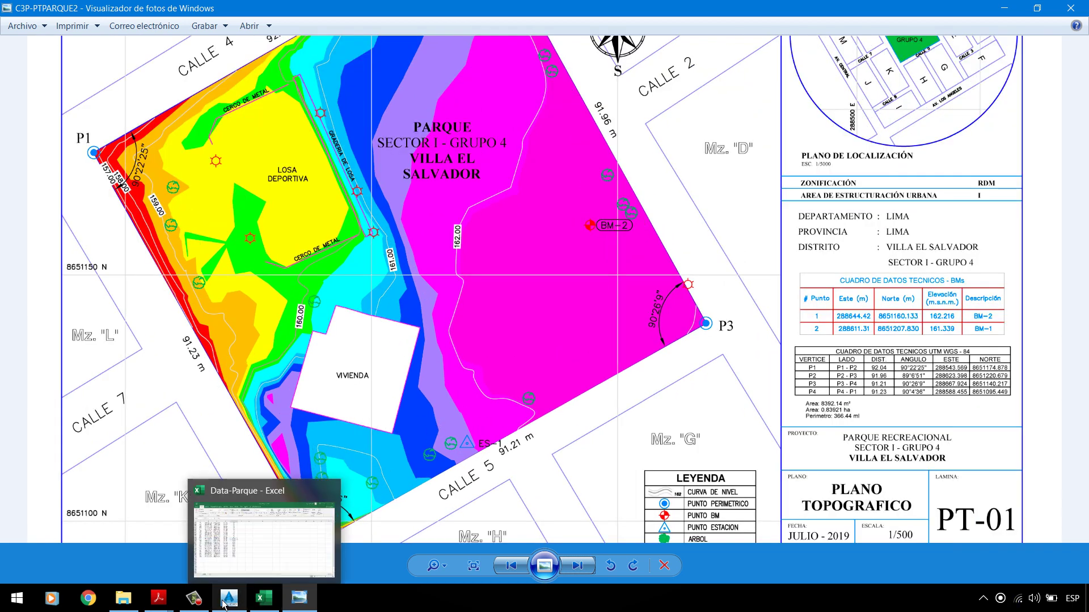
click(90, 533)
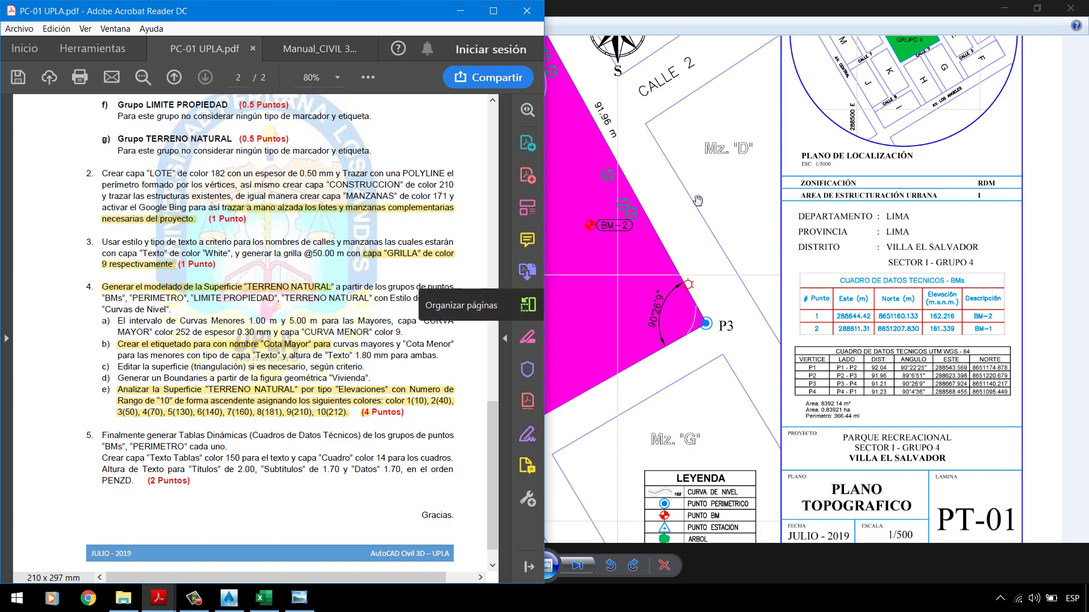
click(986, 11)
click(1004, 8)
Step: Save the PRACTICA-01.dwg drawing with Ctrl+S
click(791, 261)
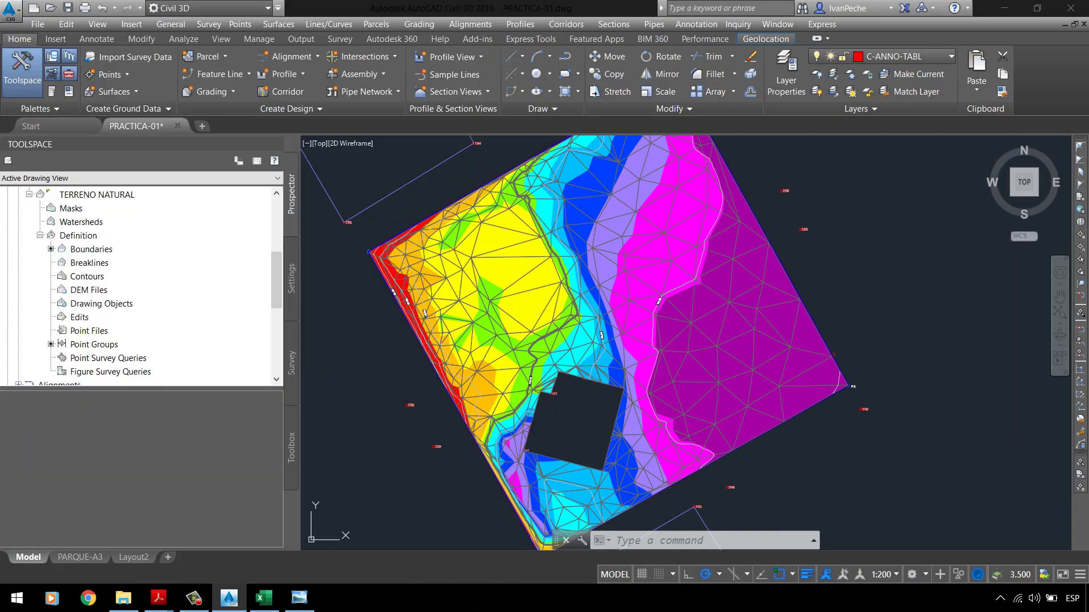
scroll(476, 272, up, 3)
key(ctrl+s)
key(Escape)
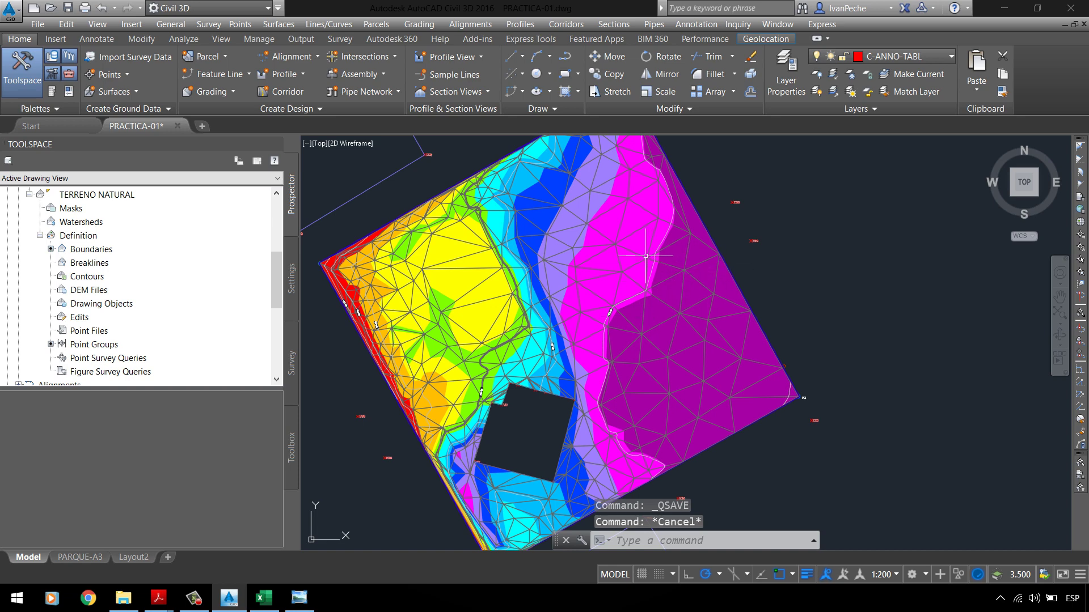
Step: Start the Add Surface Legend Table command from the Annotate tab's Add Tables list
click(96, 38)
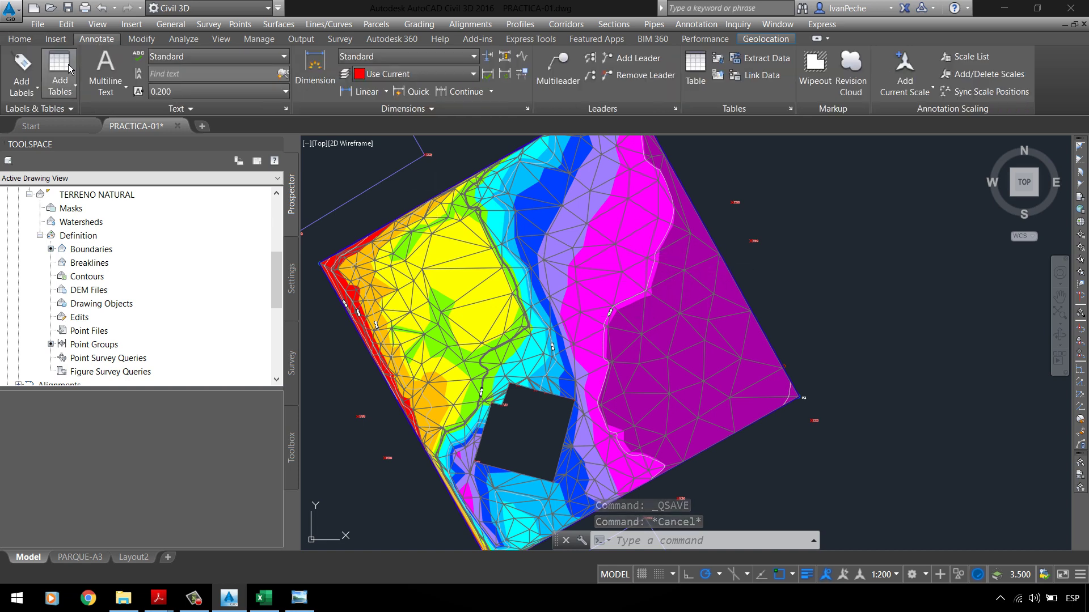
click(59, 94)
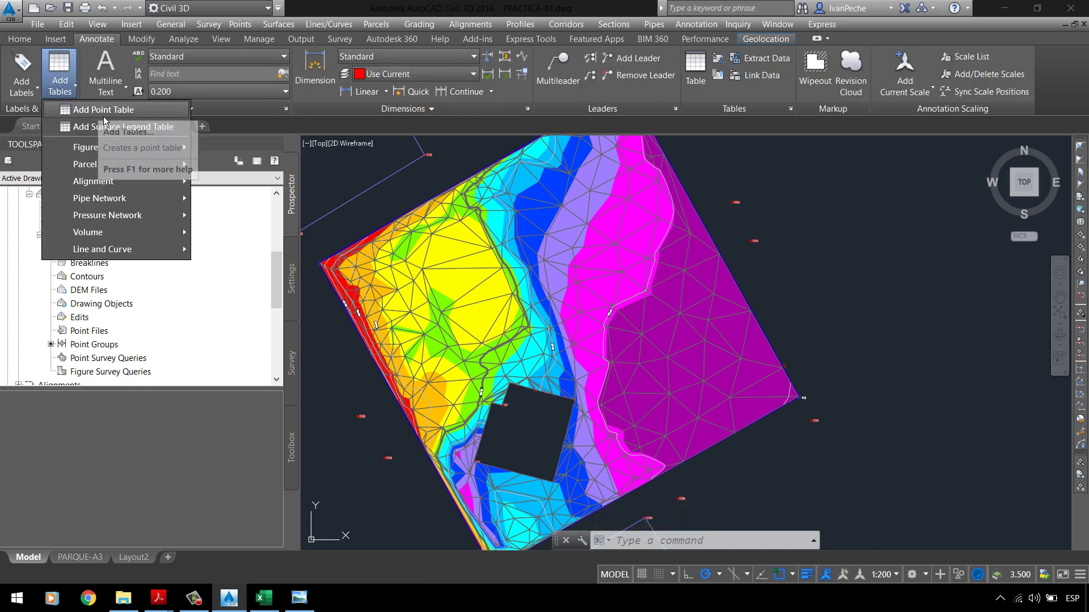
click(60, 85)
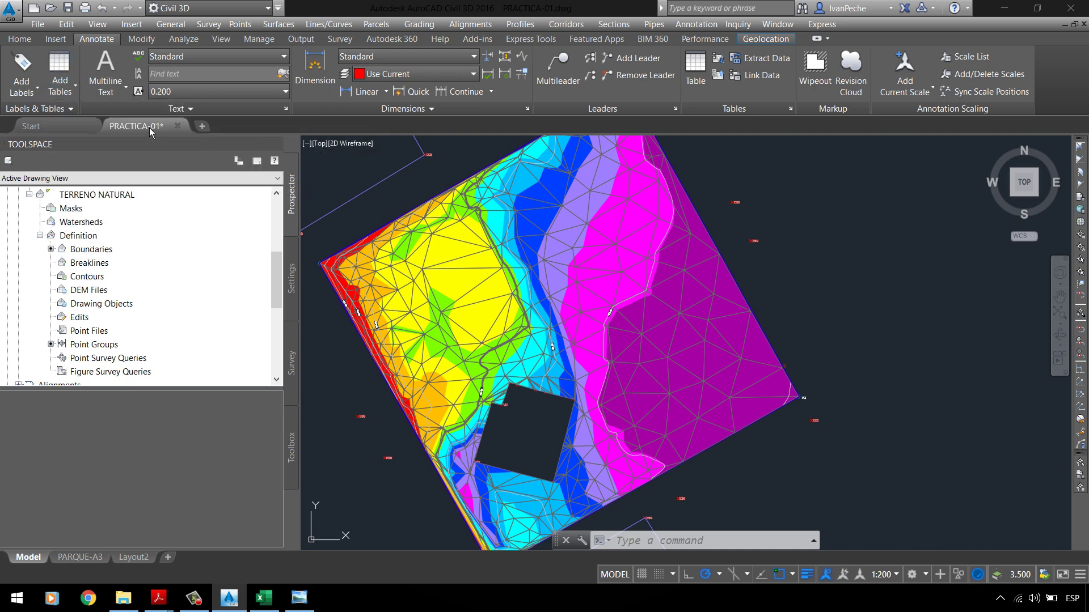
click(77, 97)
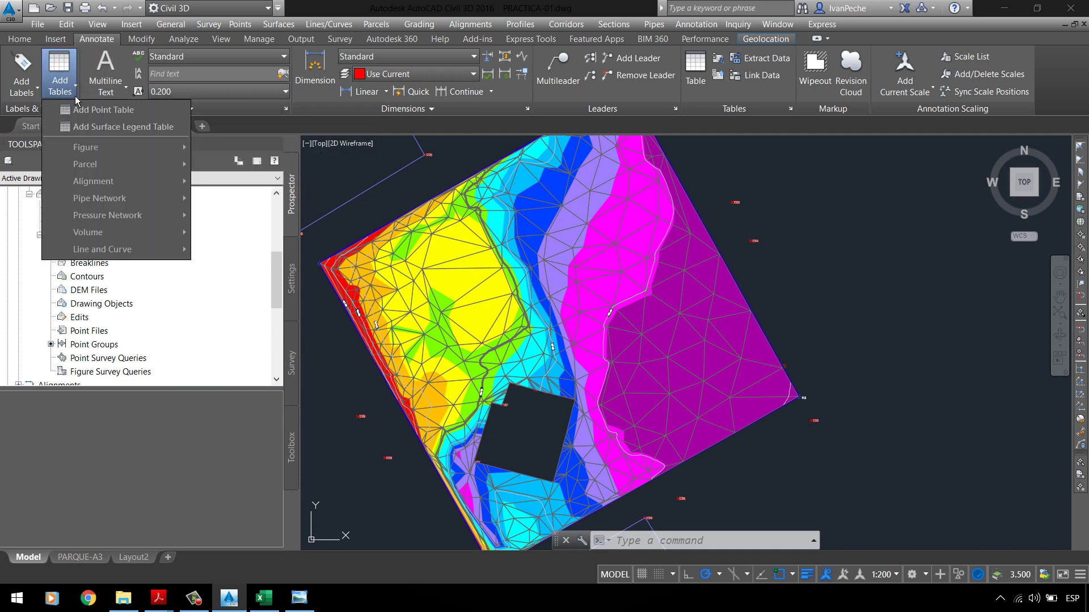
click(143, 127)
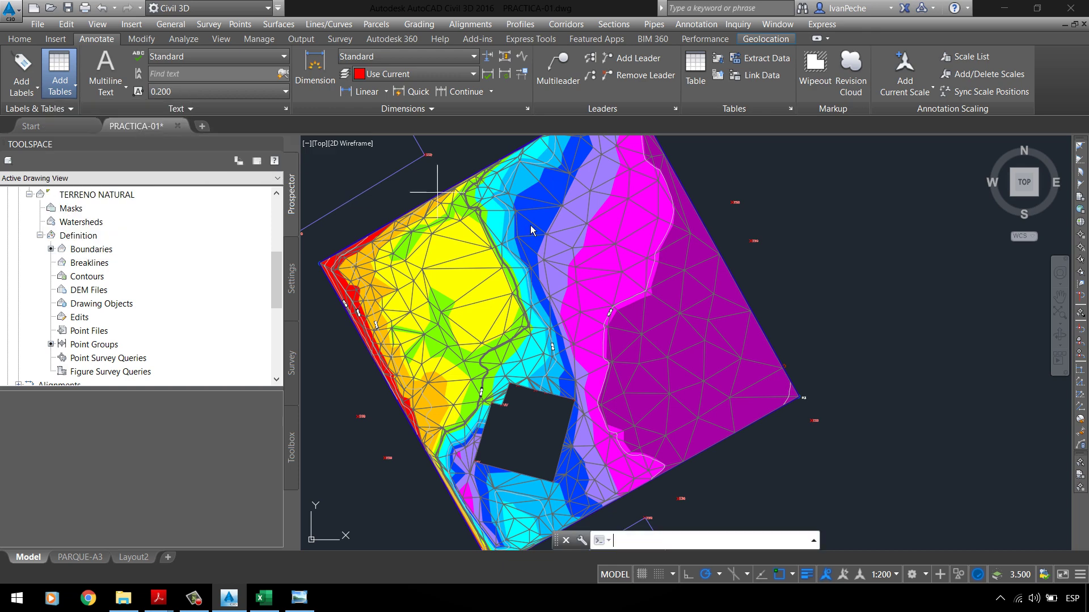
key(Escape)
key(Escape)
key(Escape)
key(Escape)
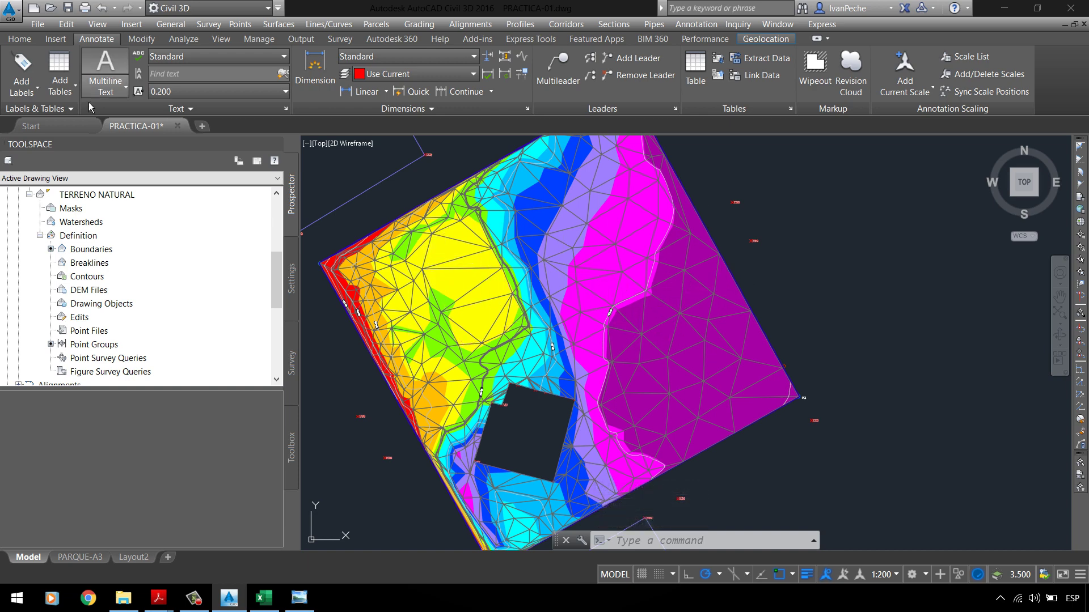
click(73, 97)
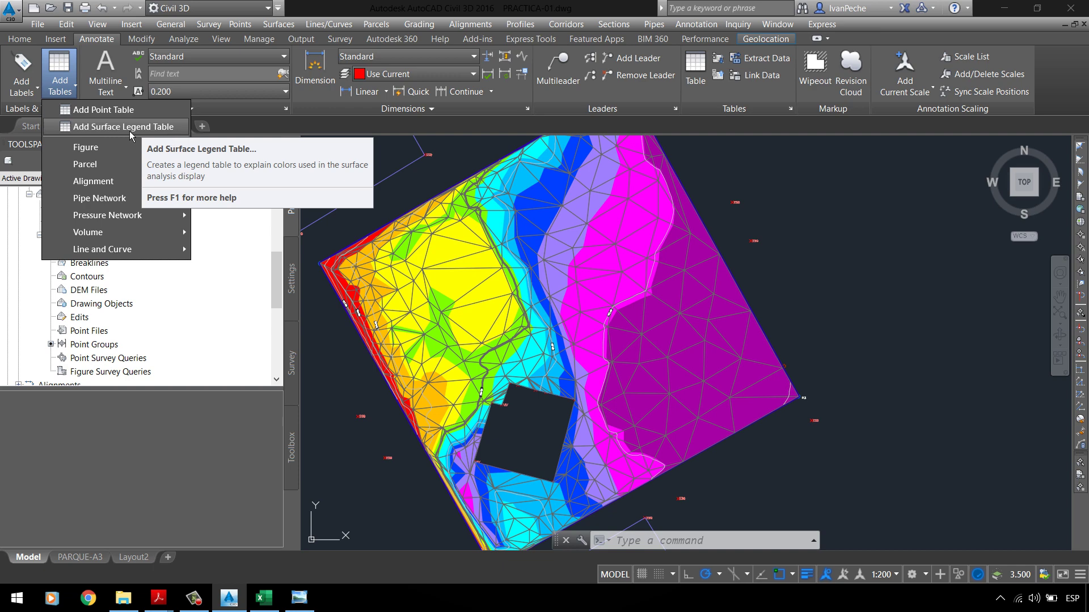
click(170, 137)
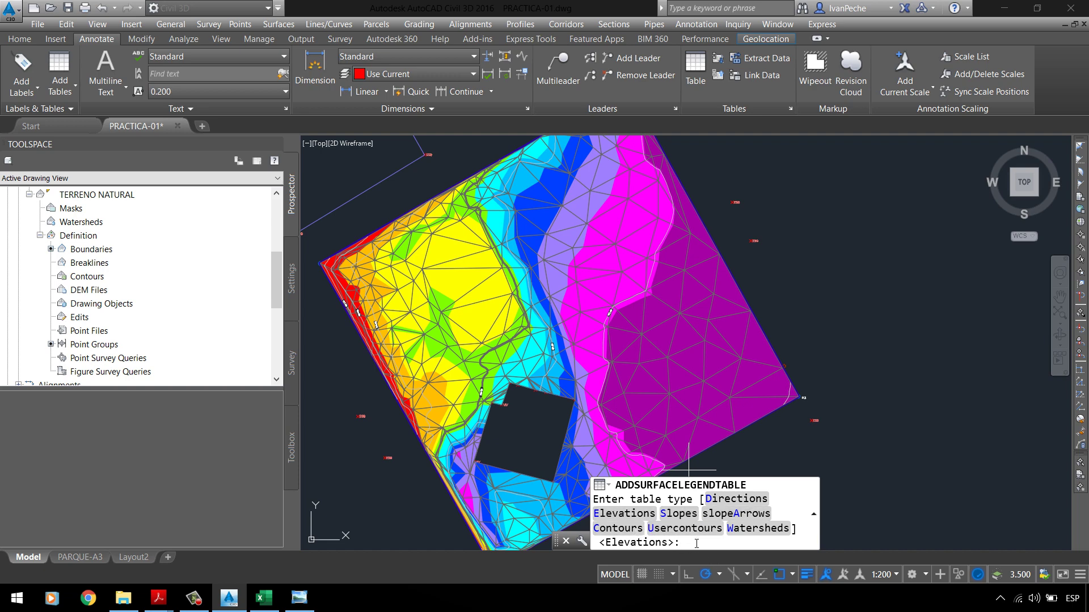
Step: Place a dynamic Elevations legend table right of the surface, then select it
key(Return)
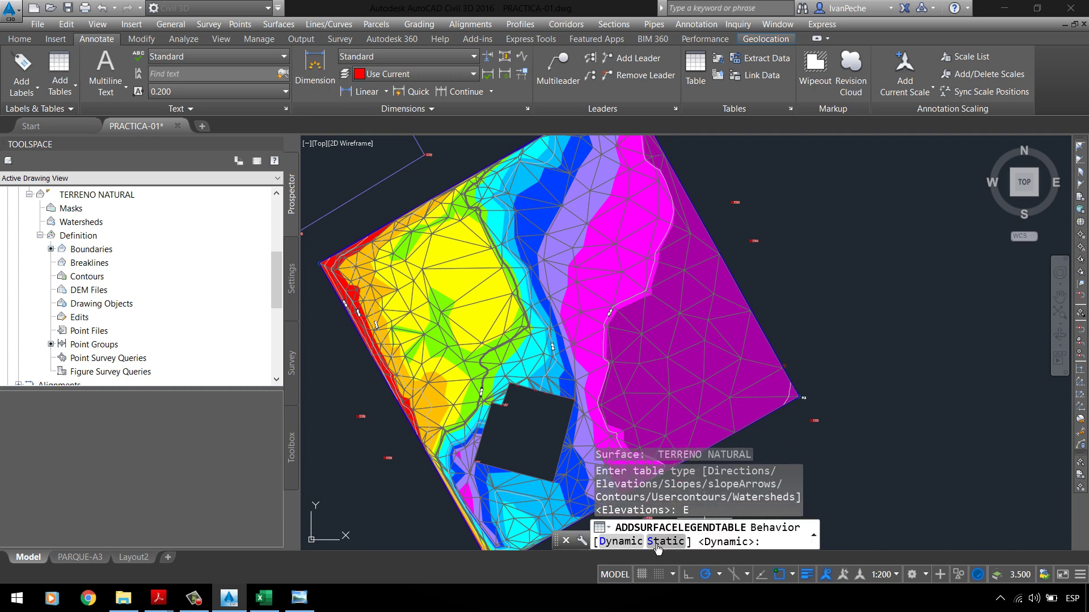
click(622, 542)
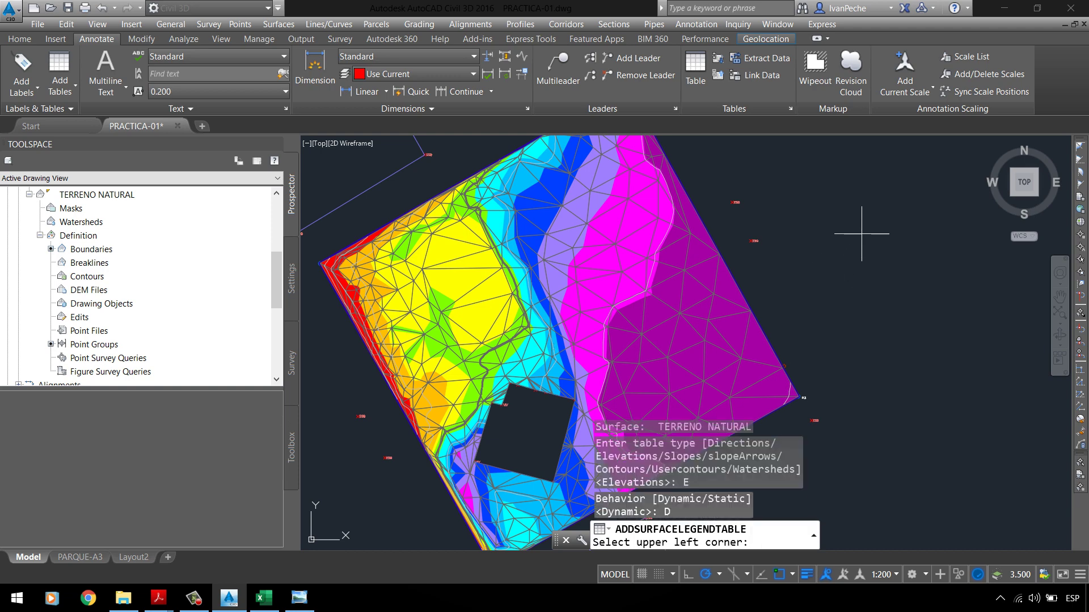
click(831, 211)
scroll(907, 238, up, 5)
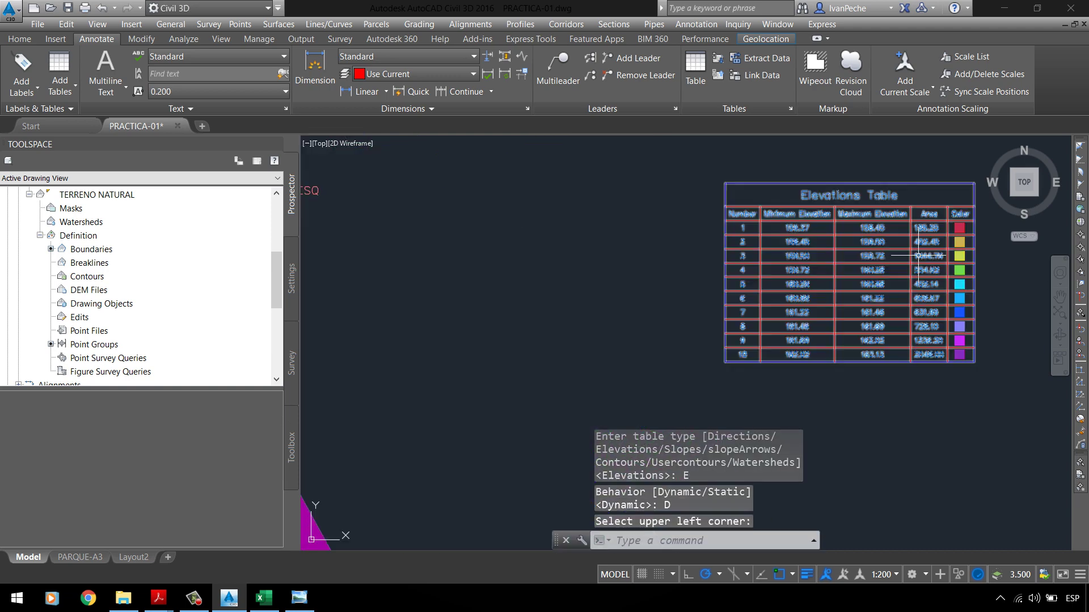
scroll(684, 222, up, 4)
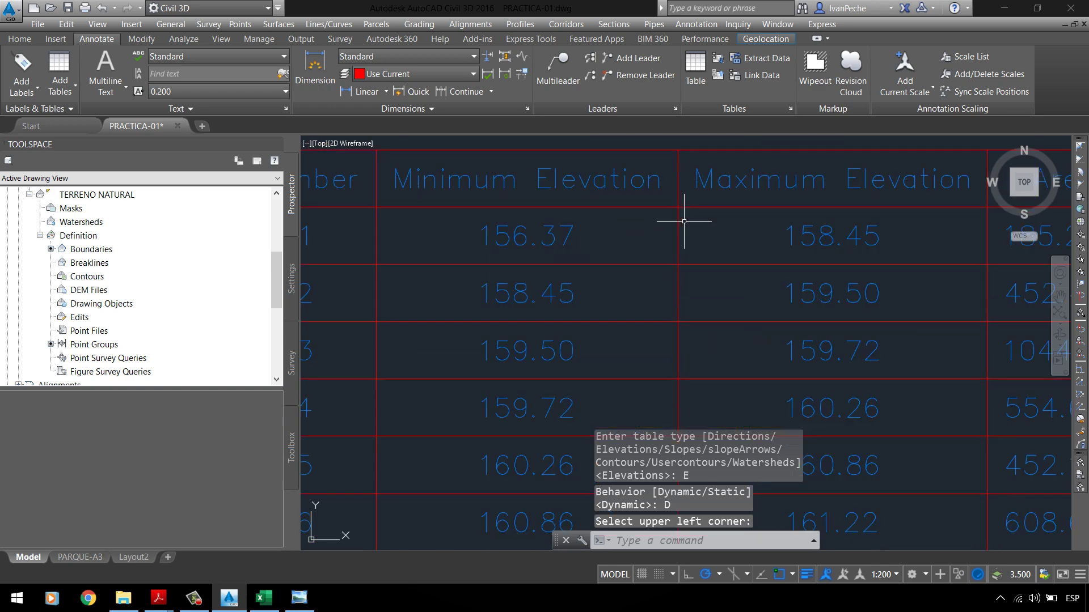
scroll(575, 213, down, 4)
scroll(414, 247, up, 2)
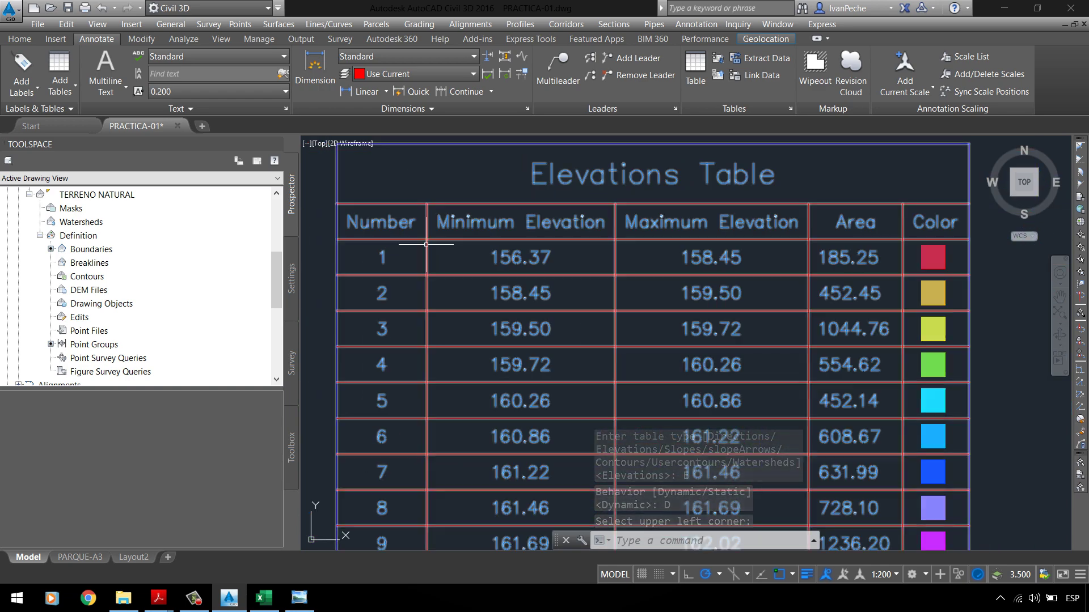
scroll(497, 269, down, 2)
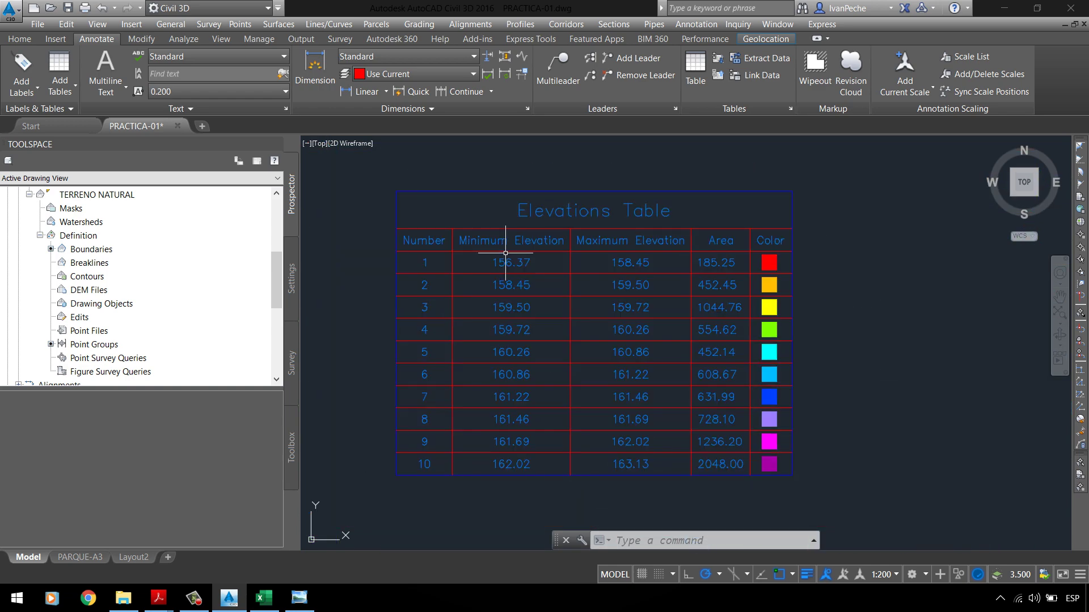
scroll(538, 262, up, 2)
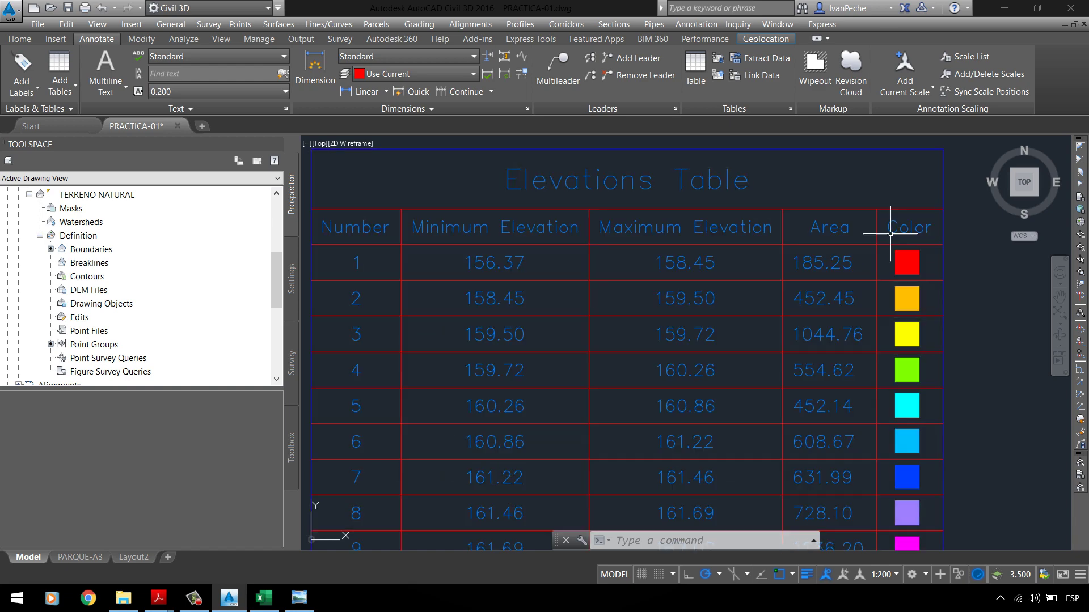
scroll(890, 233, down, 2)
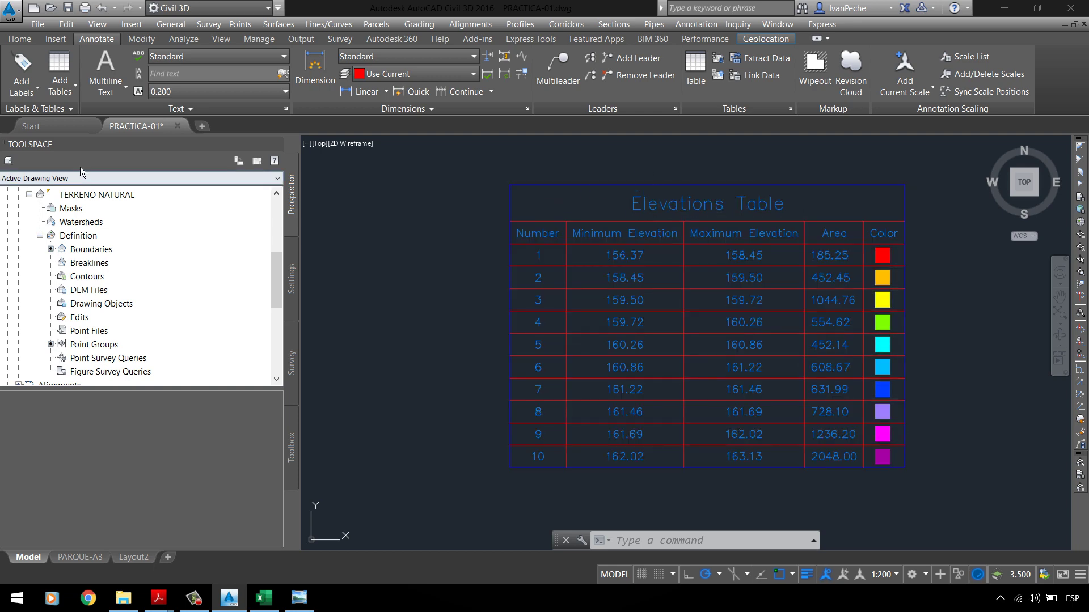
click(511, 187)
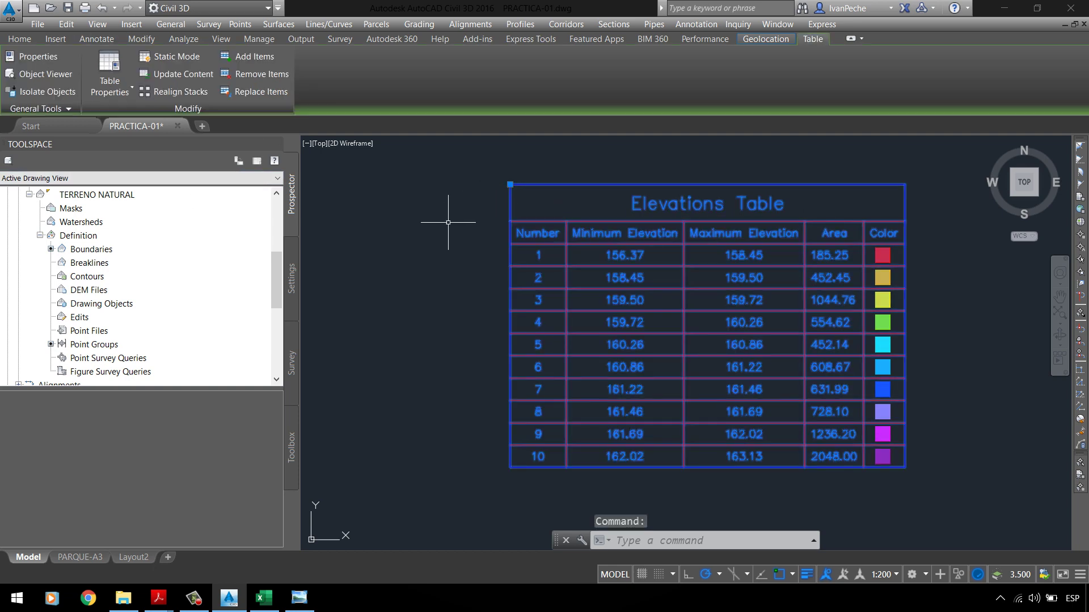
Step: Edit the _ELEVACIONES table style and open the Elevations Table title text in the Text Component Editor
right_click(420, 244)
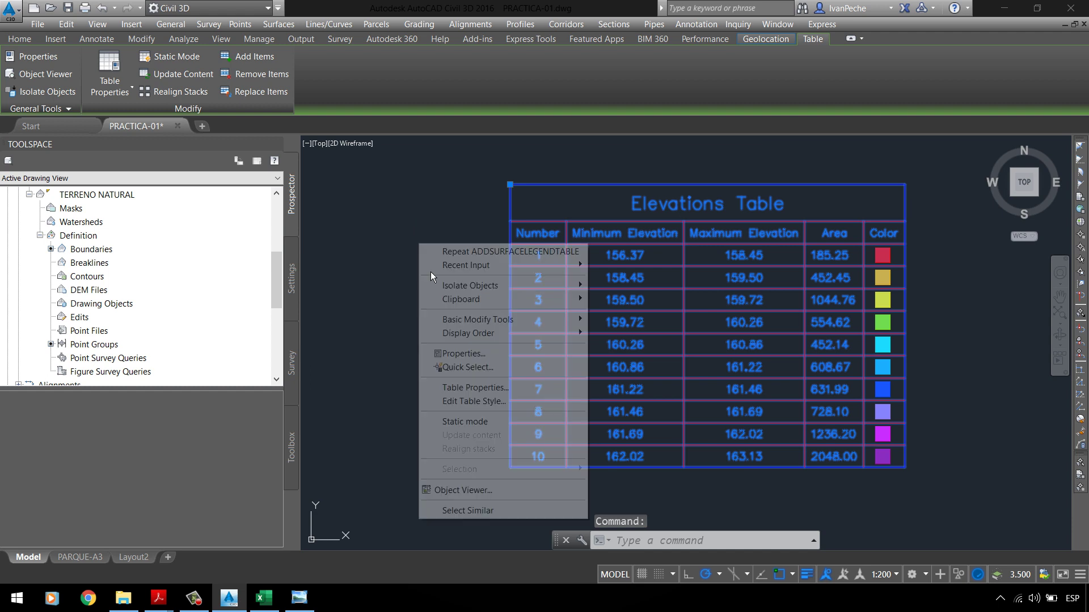
click(490, 390)
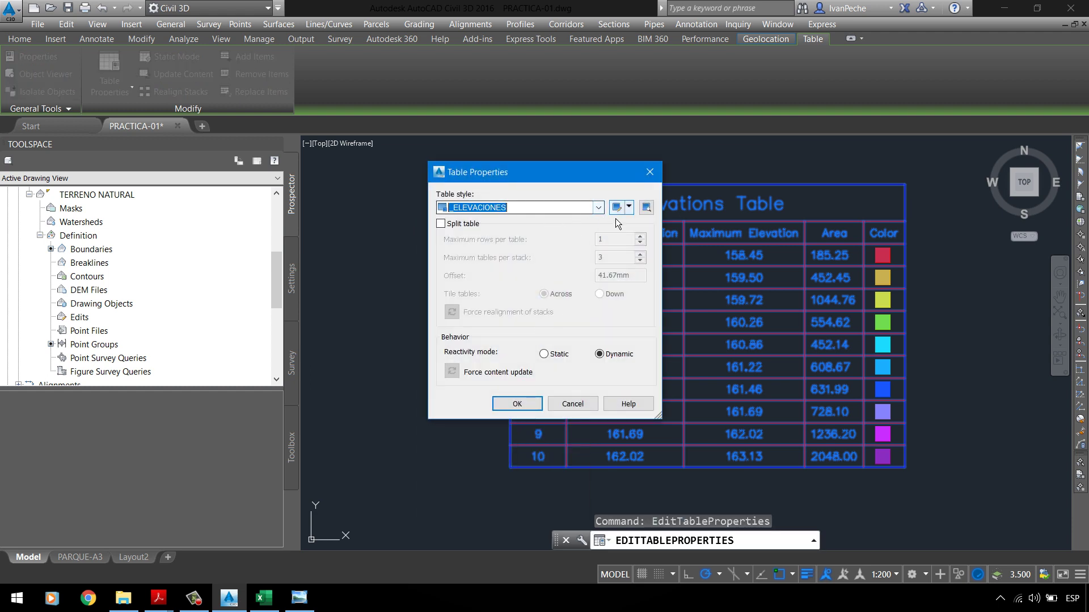
click(628, 207)
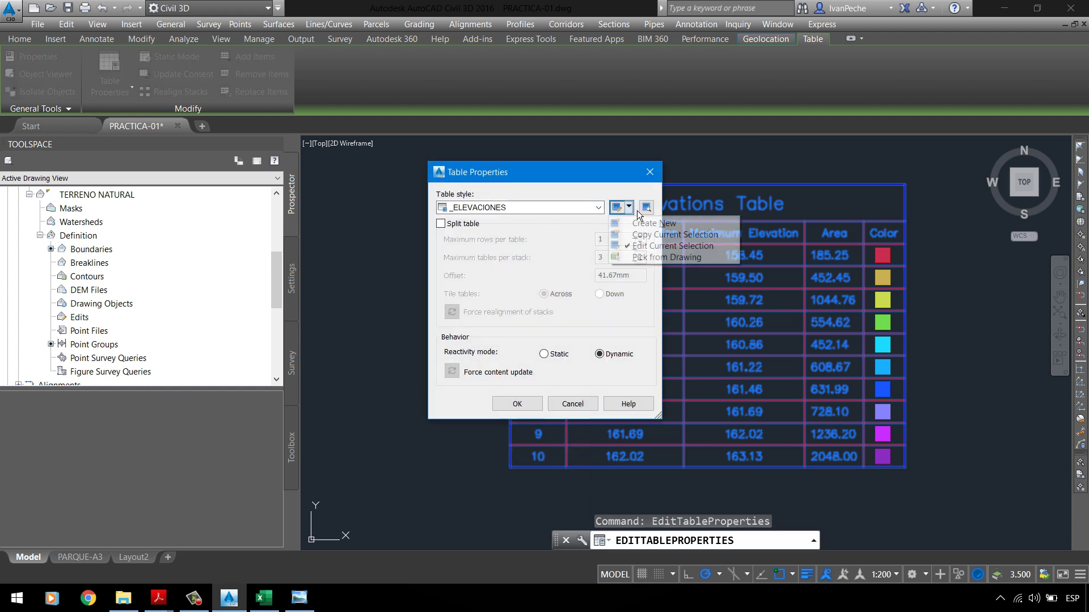
click(646, 252)
click(400, 159)
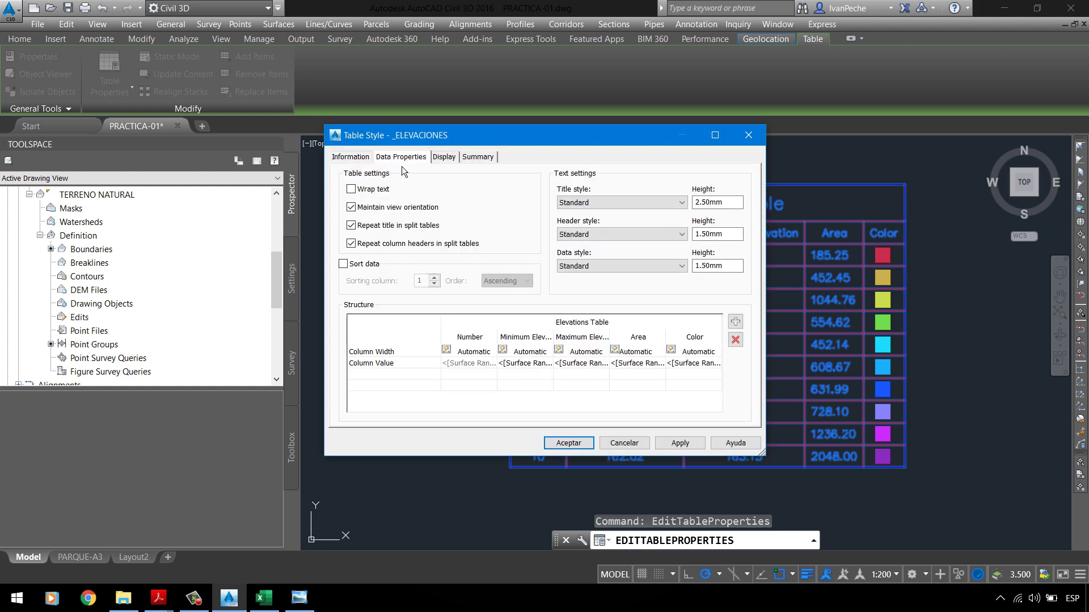
double_click(554, 328)
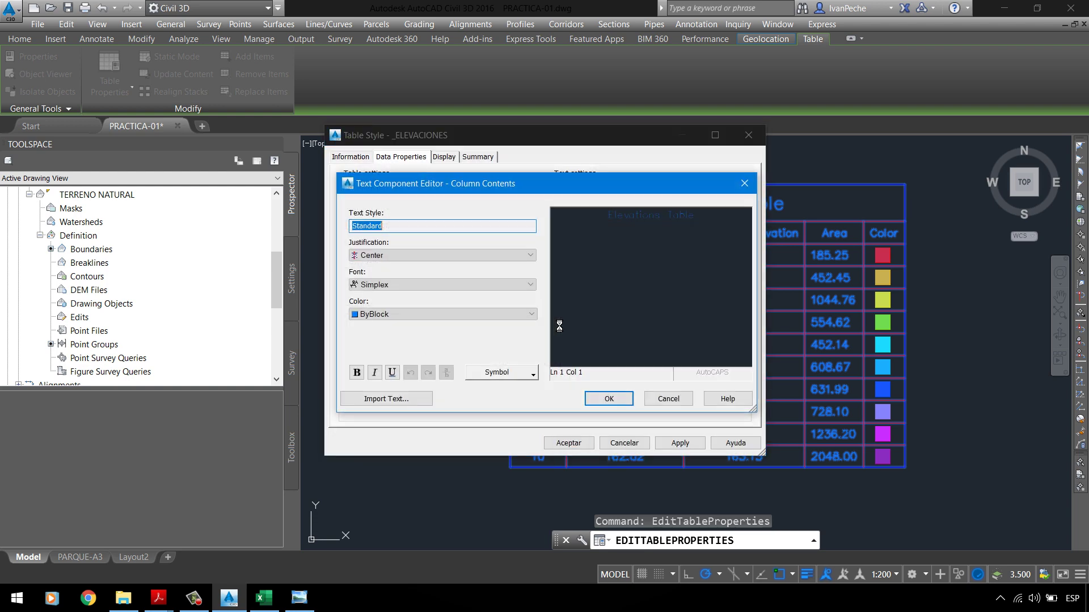
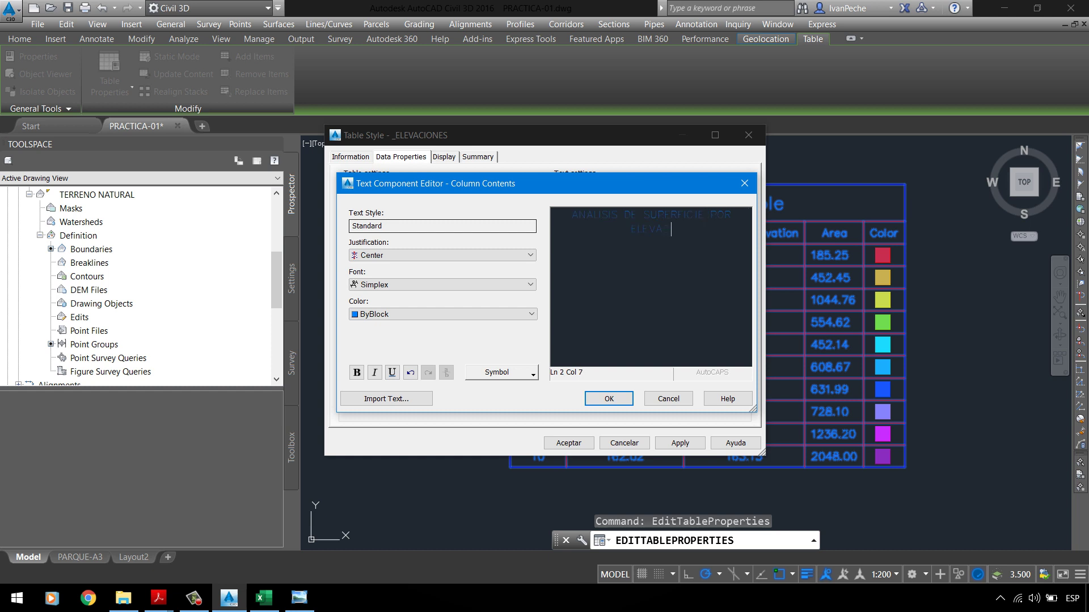
Step: Complete the title 'ANALISIS DE SUPERFICIE POR ELEVACIONES' and apply it to the drawing's table
text(ES)
click(608, 398)
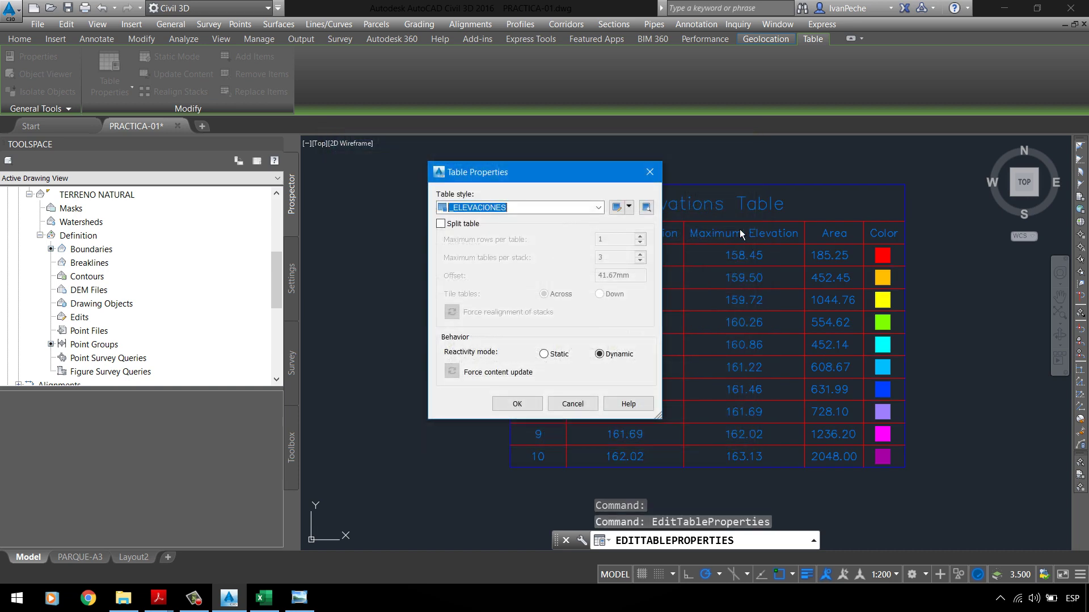
click(519, 404)
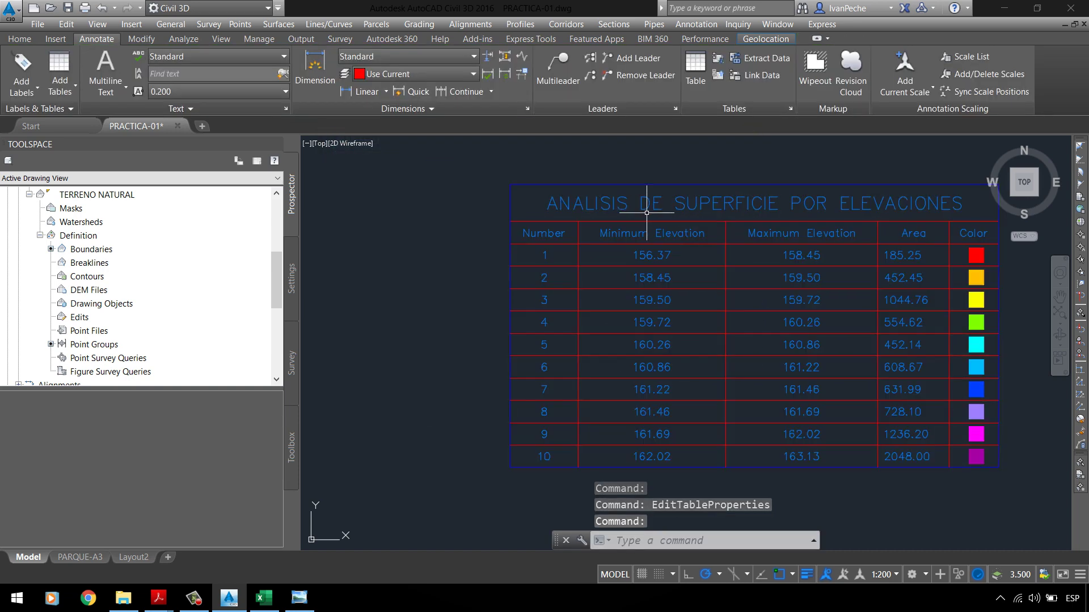
scroll(462, 279, down, 2)
scroll(584, 269, up, 3)
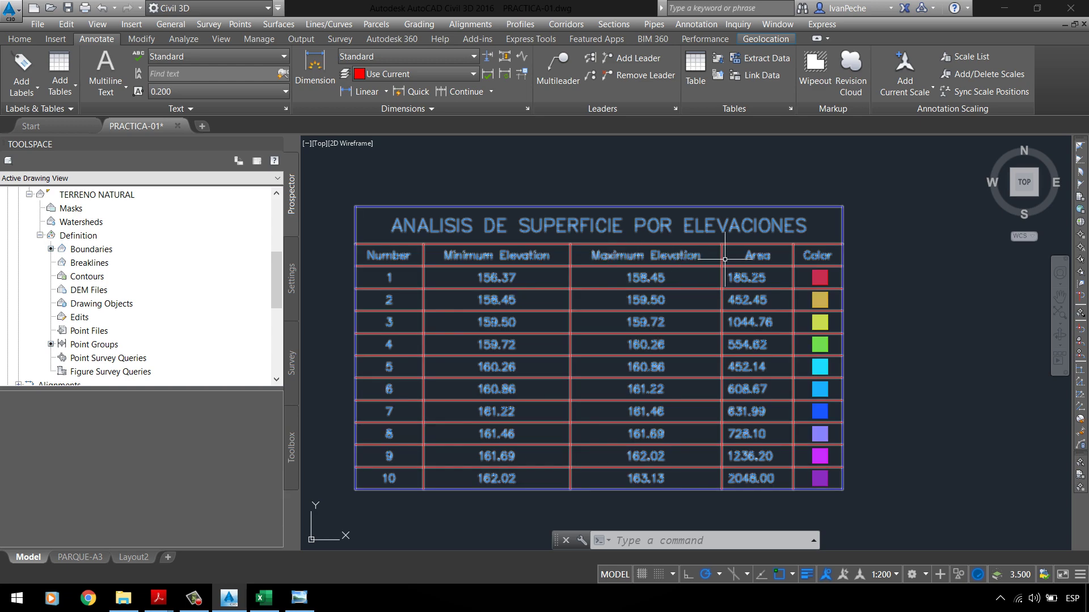
Step: Select the elevations table and edit its current table style from Table Properties
click(612, 215)
click(583, 187)
right_click(552, 185)
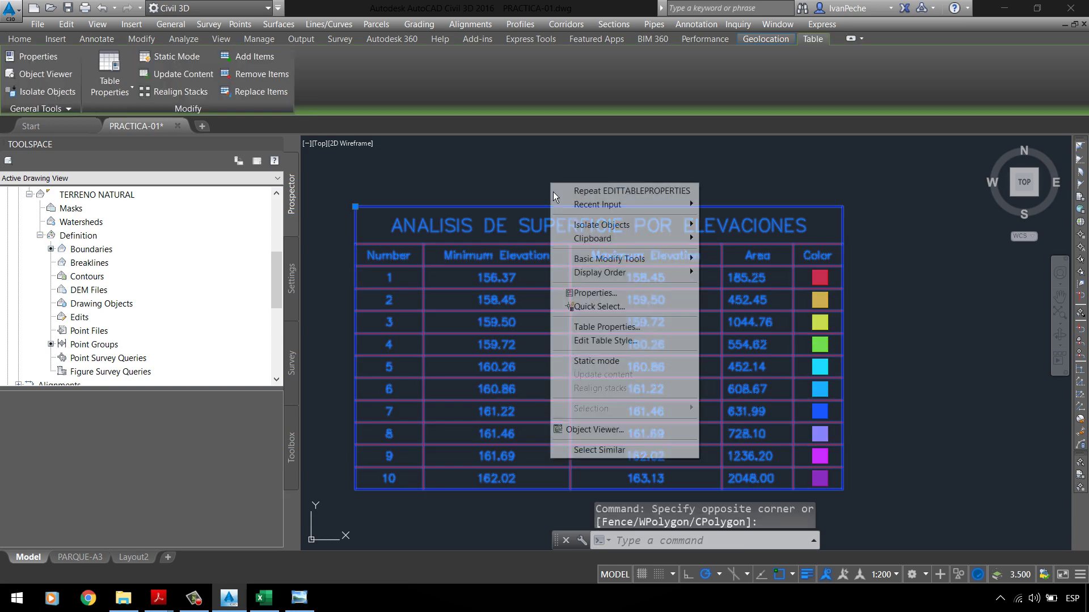
click(608, 328)
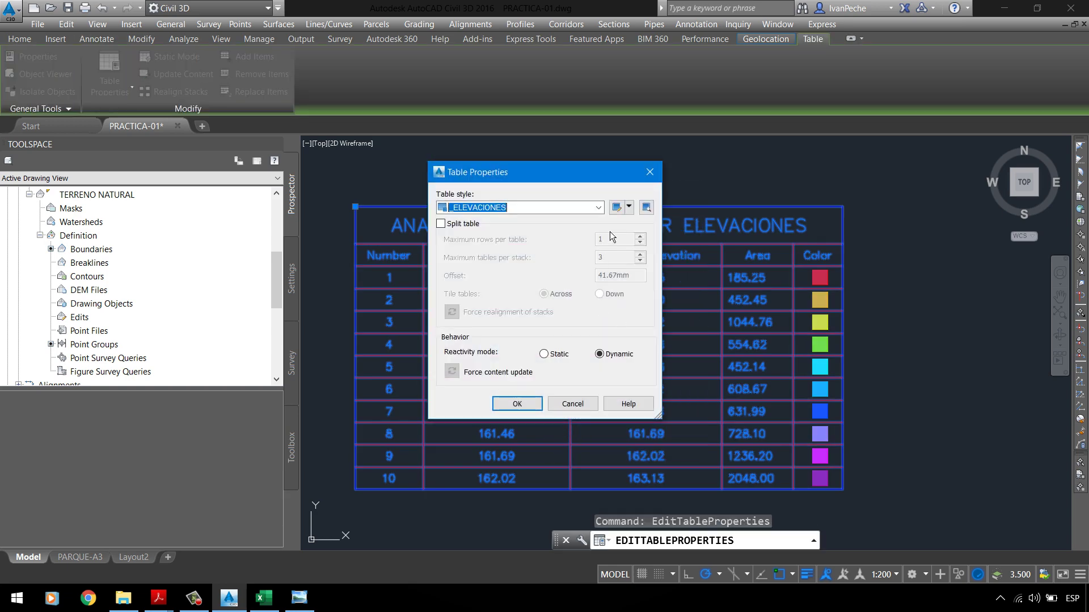
click(629, 207)
click(646, 248)
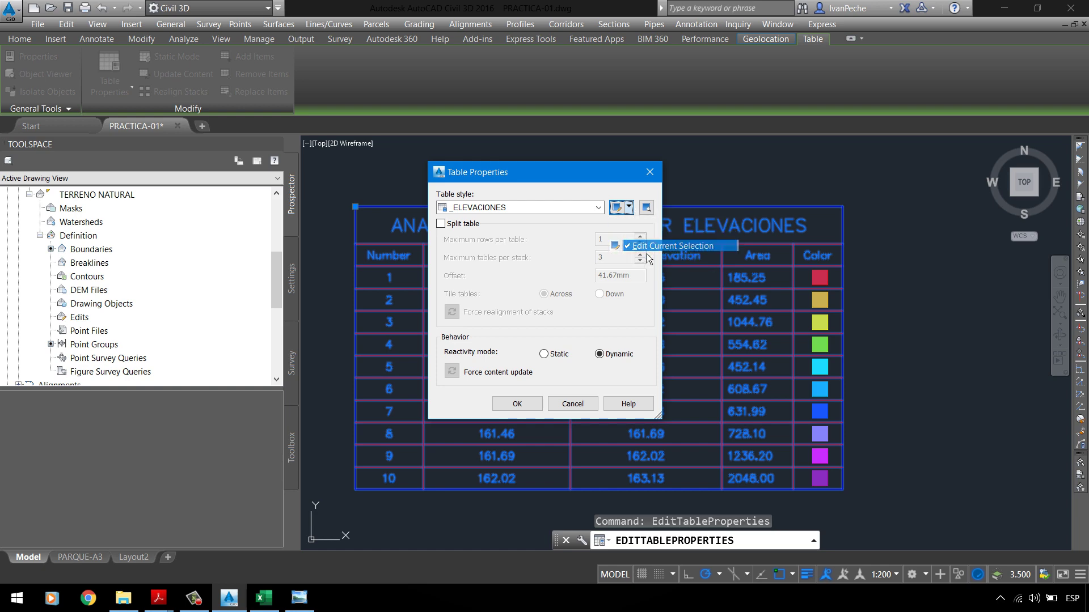
Step: Rename the Number column header to #PUNTO with ByLayer text colour
double_click(485, 339)
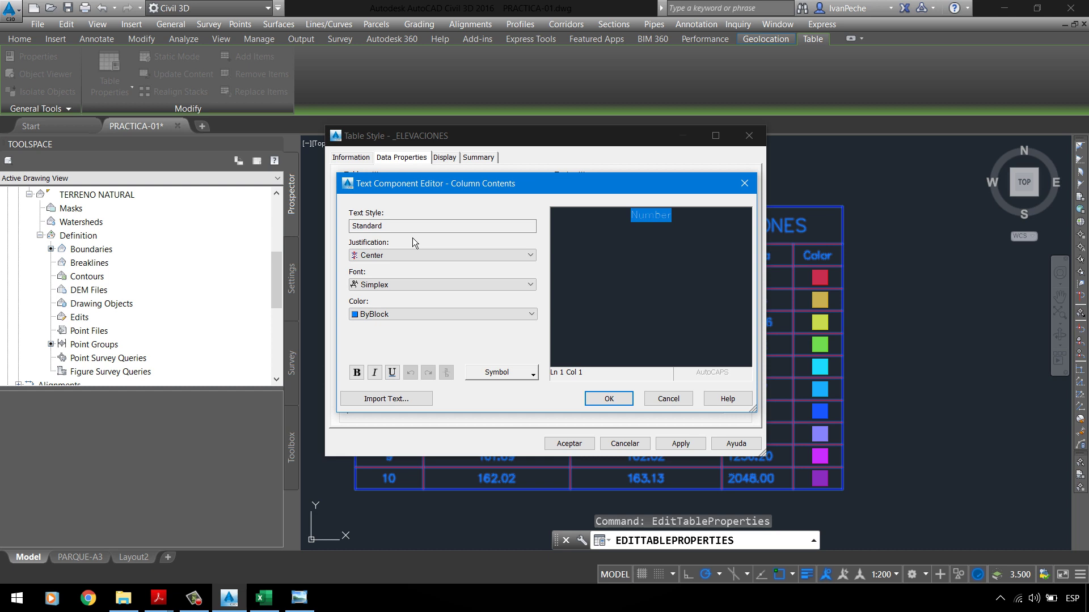
text(#)
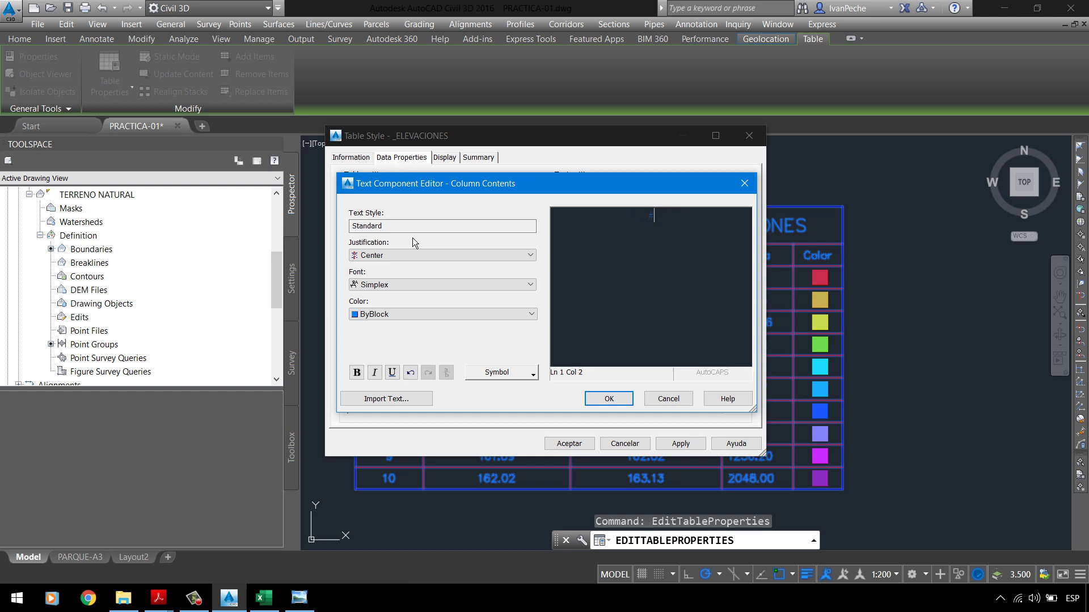
text(pUN)
key(ctrl+a)
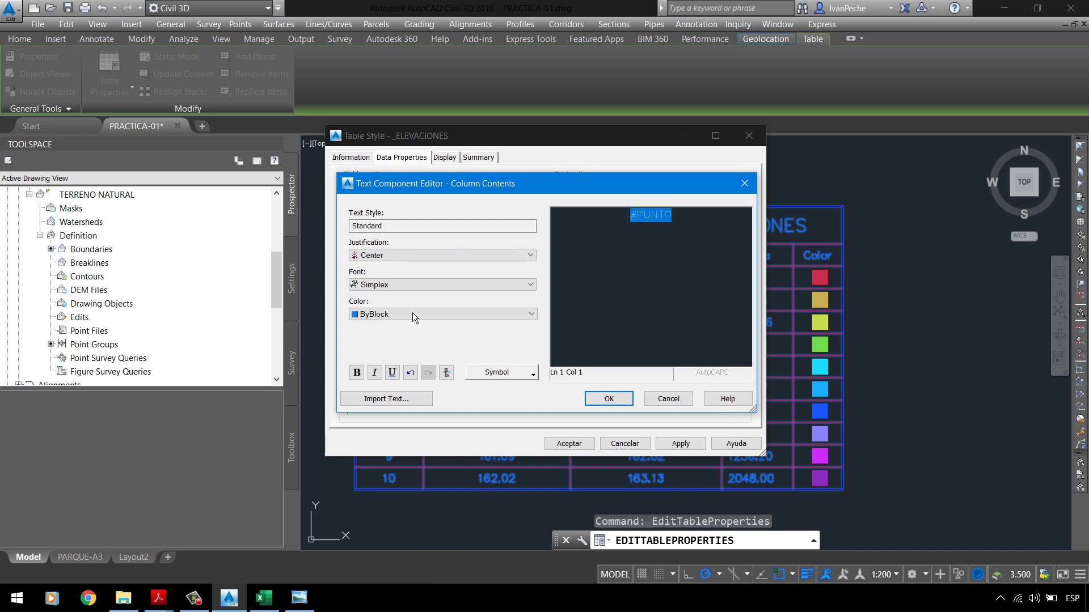
click(413, 314)
click(403, 327)
click(608, 400)
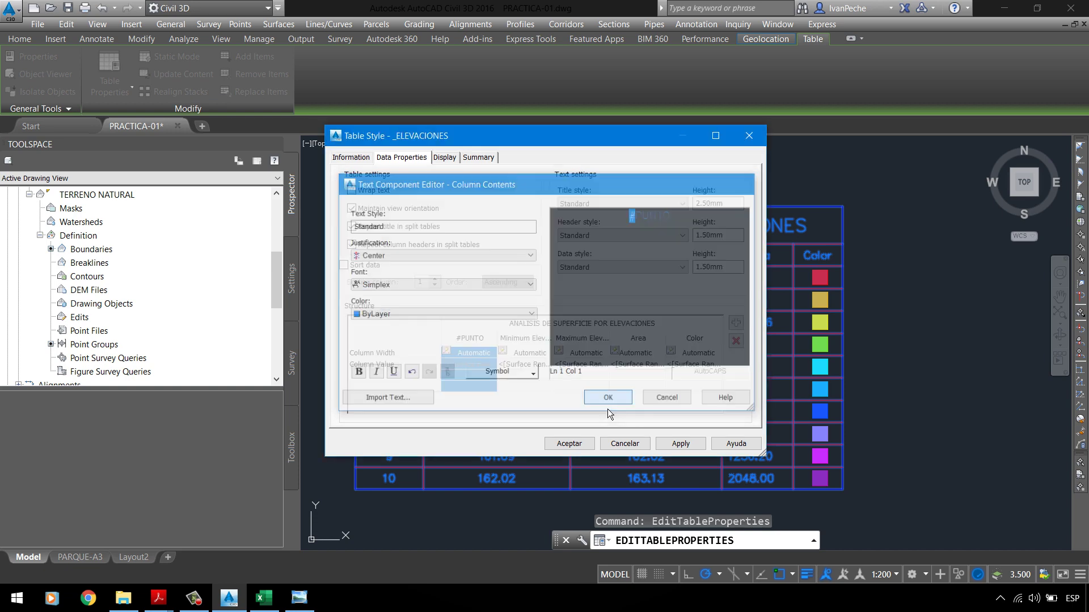
Step: Replace the Minimum Elevation header text with COTA MINIMA
double_click(550, 340)
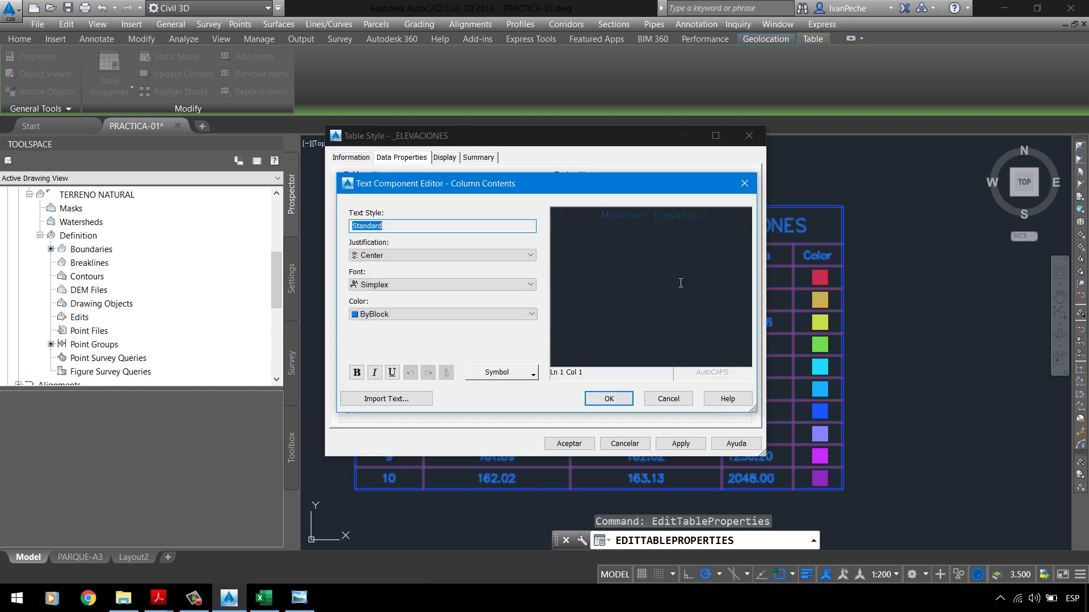
click(667, 400)
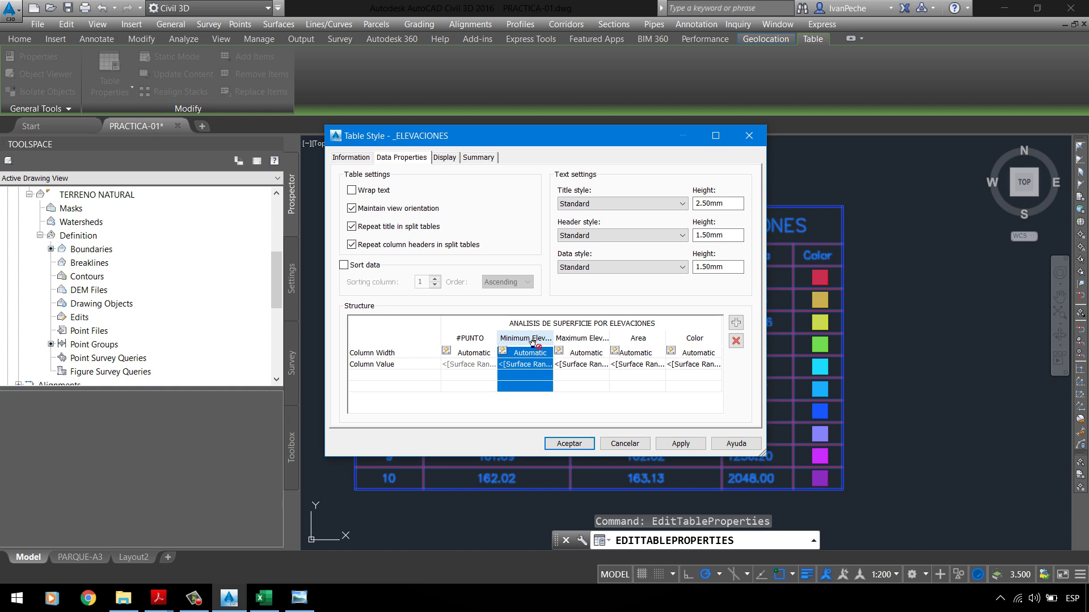
double_click(531, 341)
click(727, 230)
drag(727, 230, 491, 229)
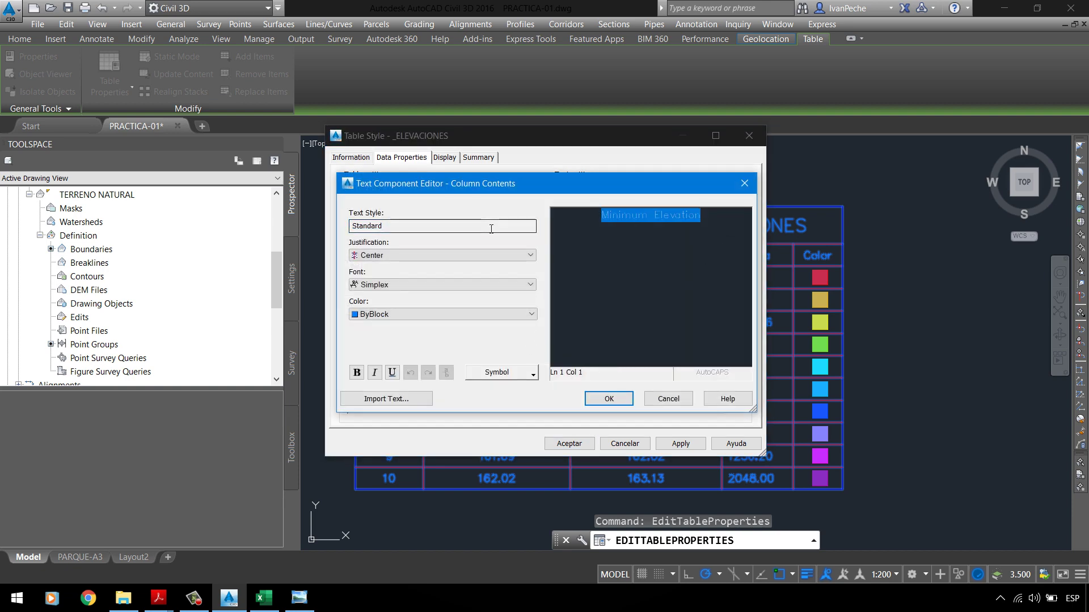
text(ELE)
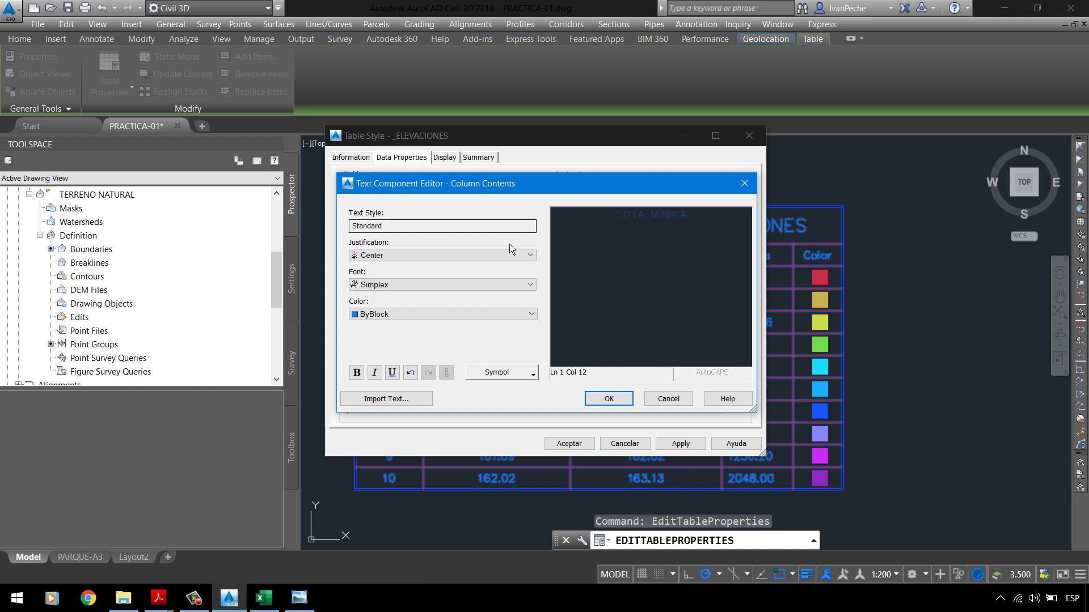
click(607, 399)
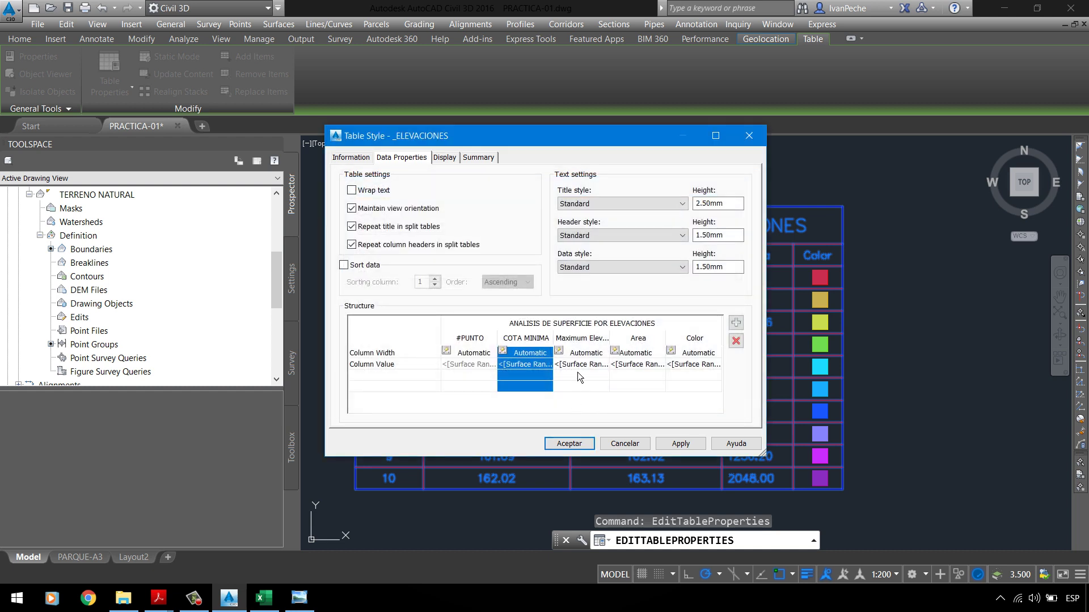
Step: Show the COTA MINIMA column values at 0.001 precision and accept the table style
double_click(522, 366)
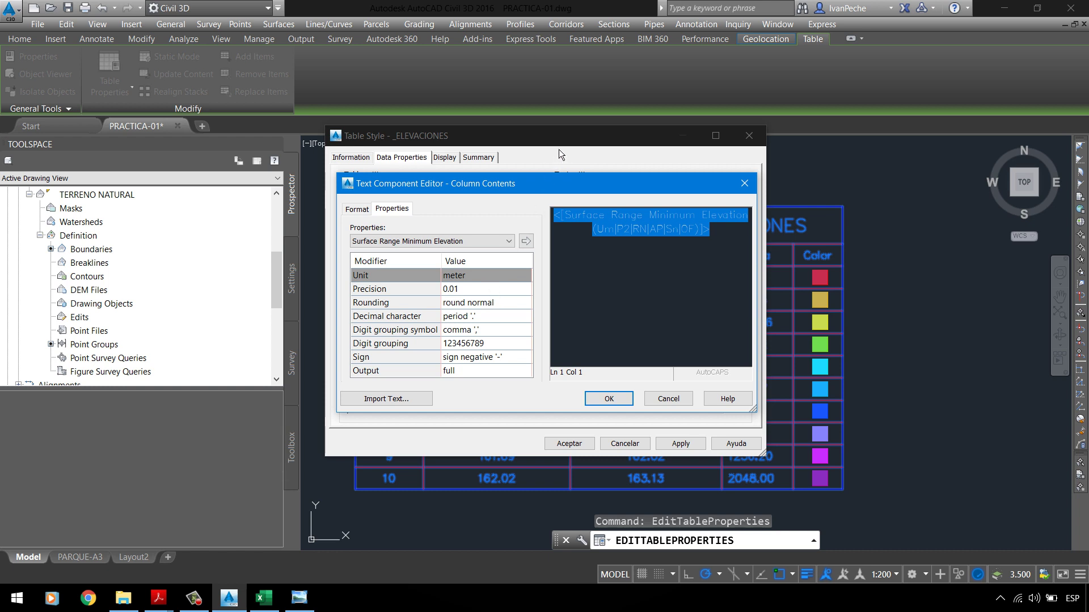
click(483, 289)
click(484, 289)
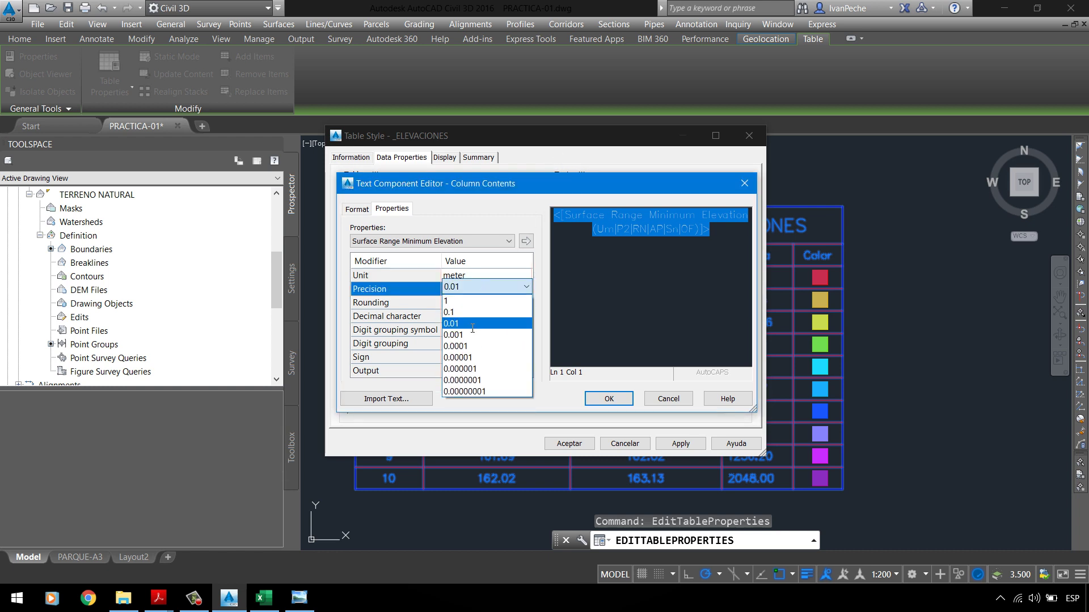
click(475, 320)
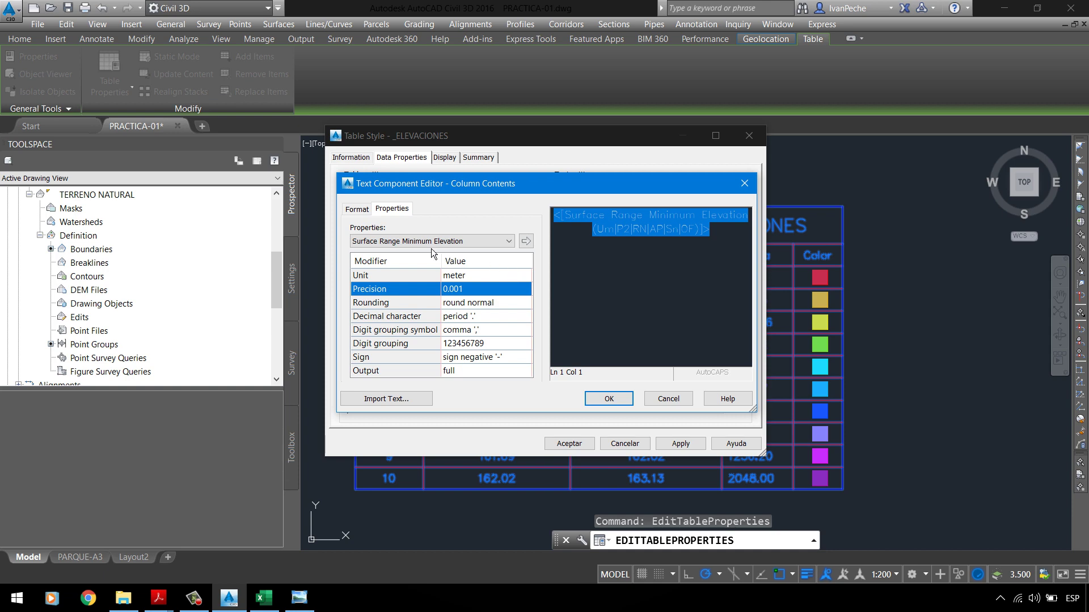
click(492, 241)
click(496, 247)
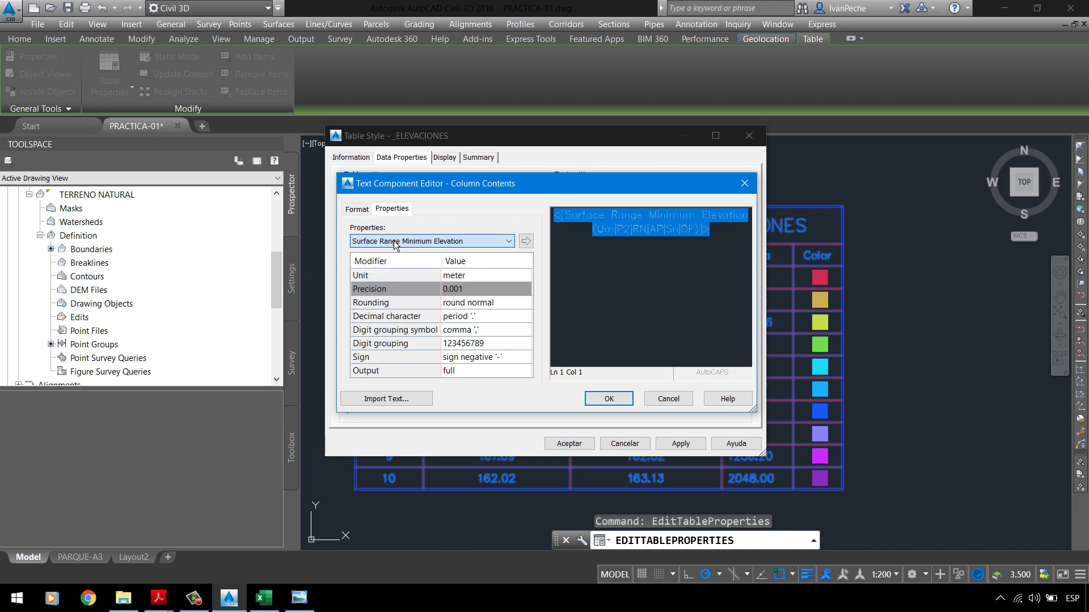
click(526, 242)
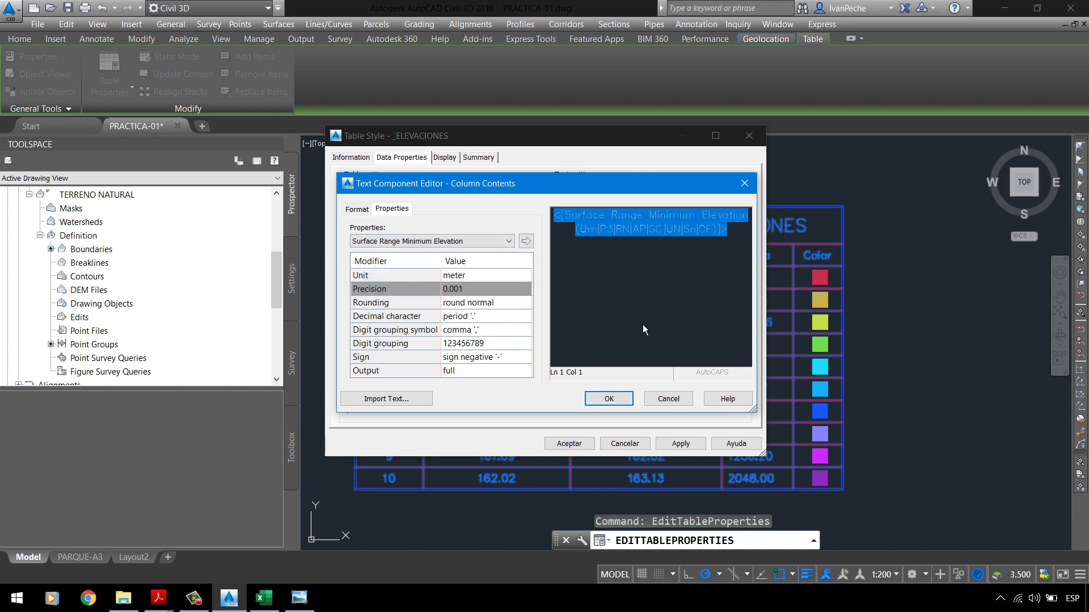
click(609, 399)
click(678, 448)
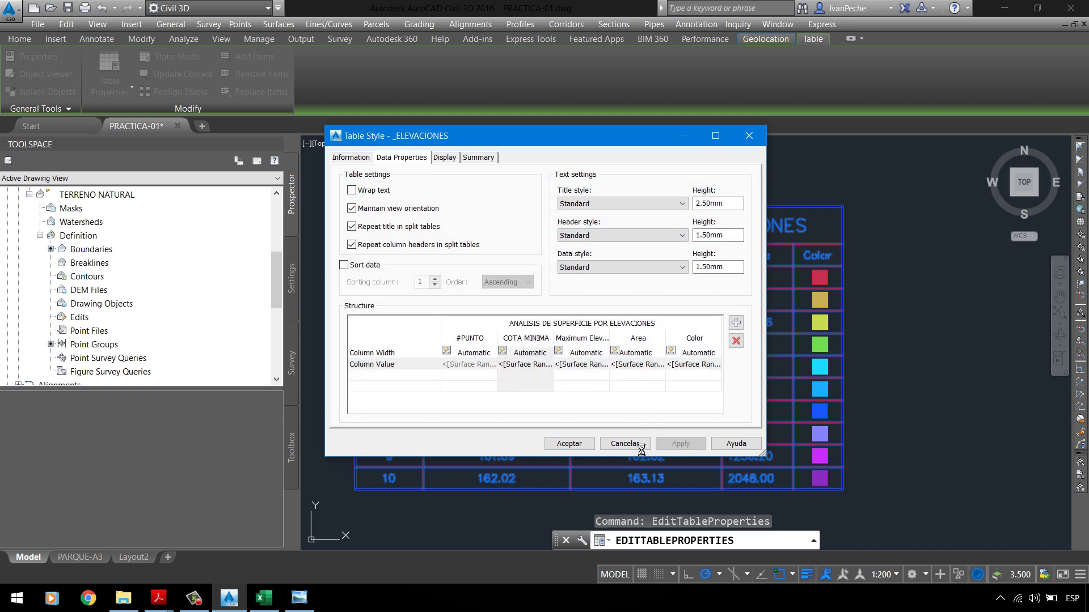
click(590, 447)
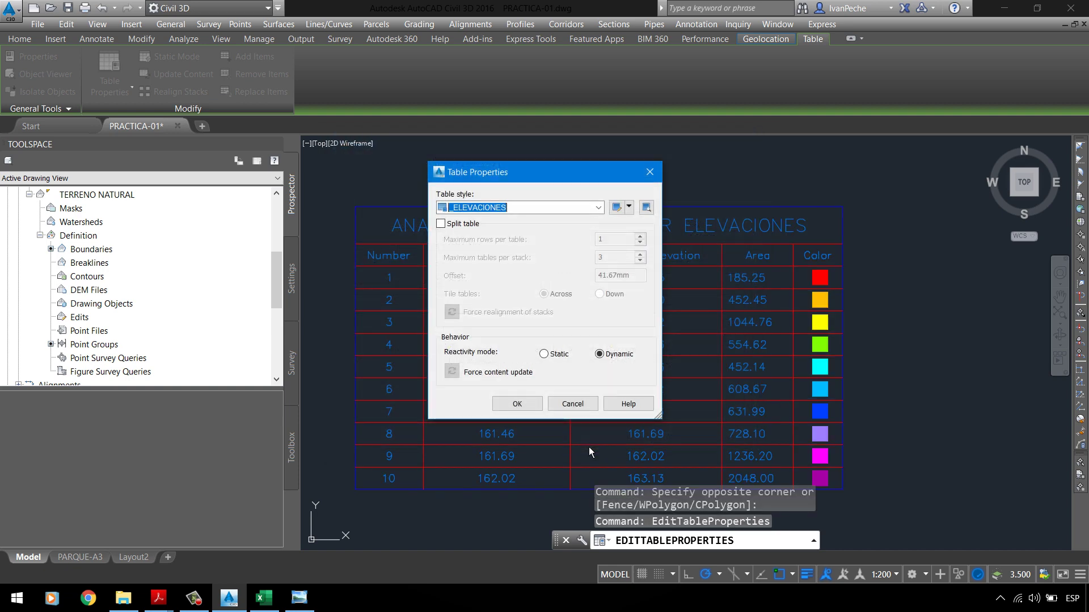
Step: Apply the restyled table, check its three-decimal COTA MINIMA values, and reopen Table Properties
click(531, 410)
scroll(486, 255, up, 3)
scroll(557, 253, down, 1)
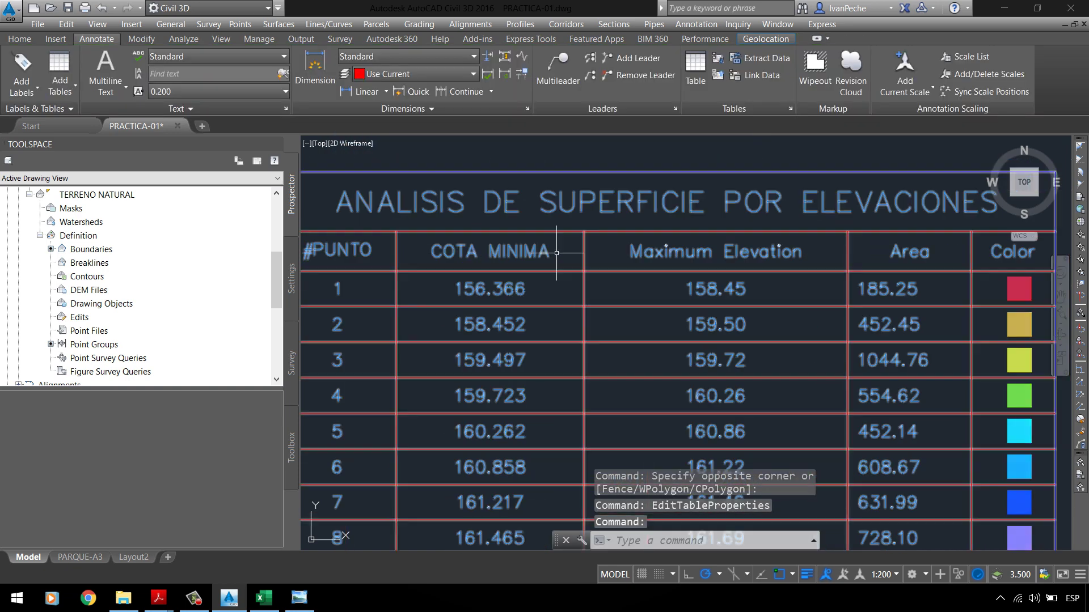
scroll(669, 271, down, 1)
scroll(564, 356, up, 1)
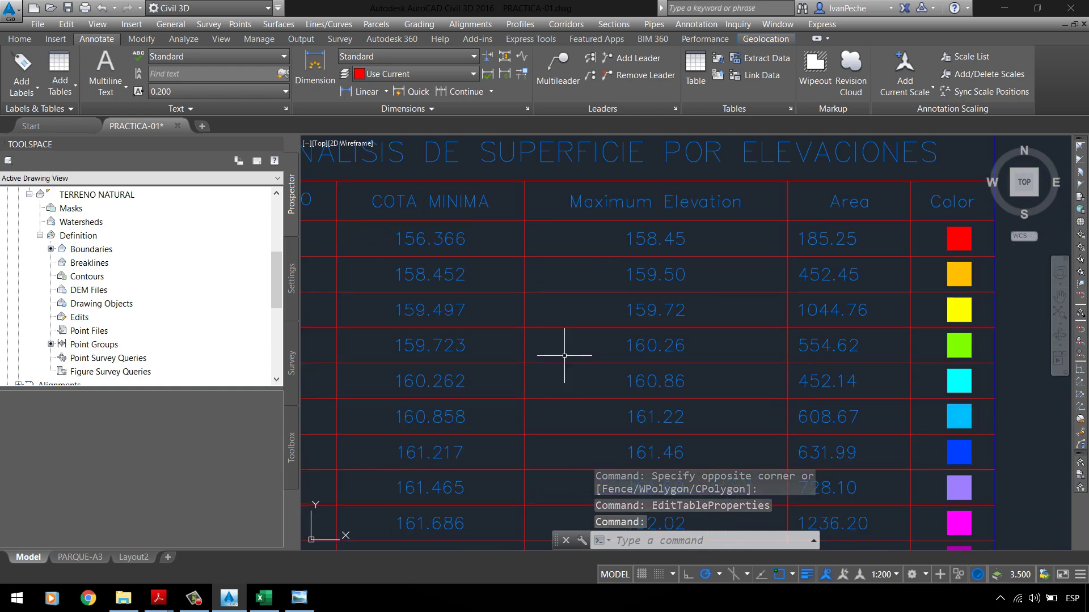
click(601, 207)
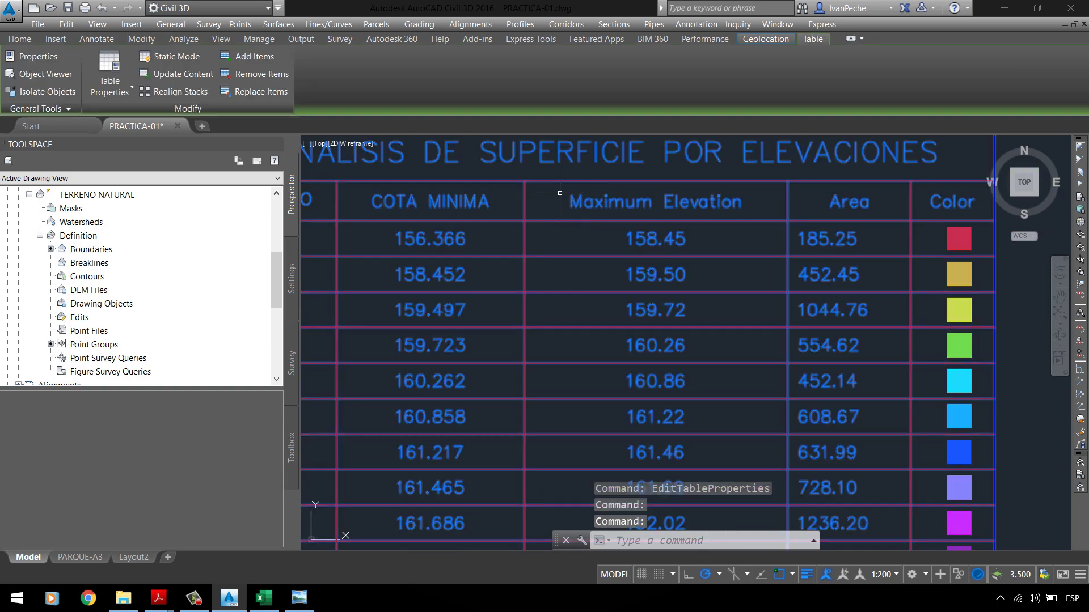
right_click(560, 192)
click(637, 343)
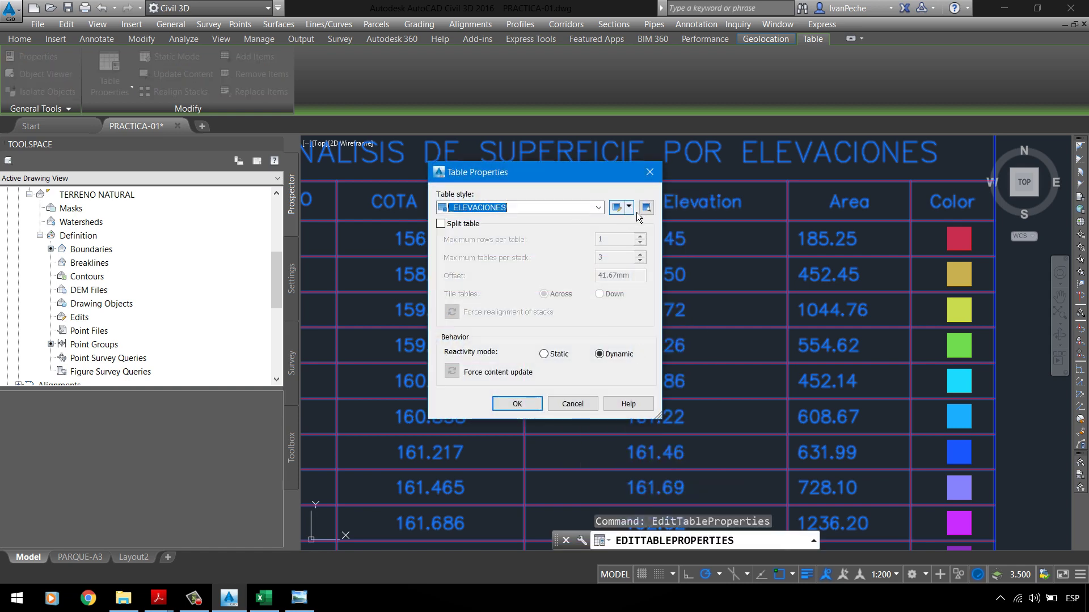
Step: In the table style, rename the Maximum Elevation header to COTA MAXIMA and apply it
click(629, 208)
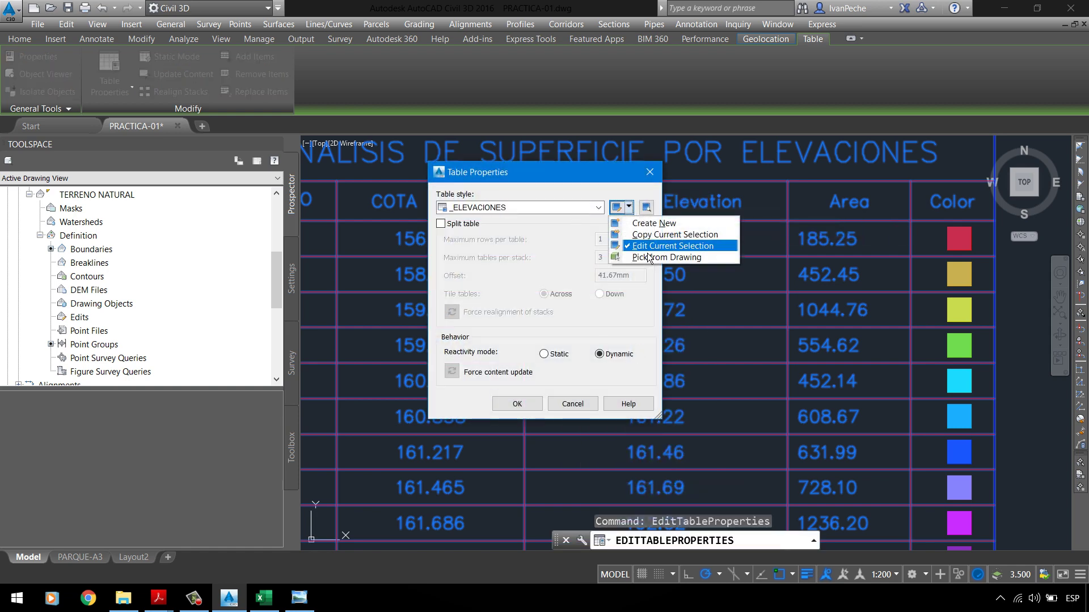
click(648, 251)
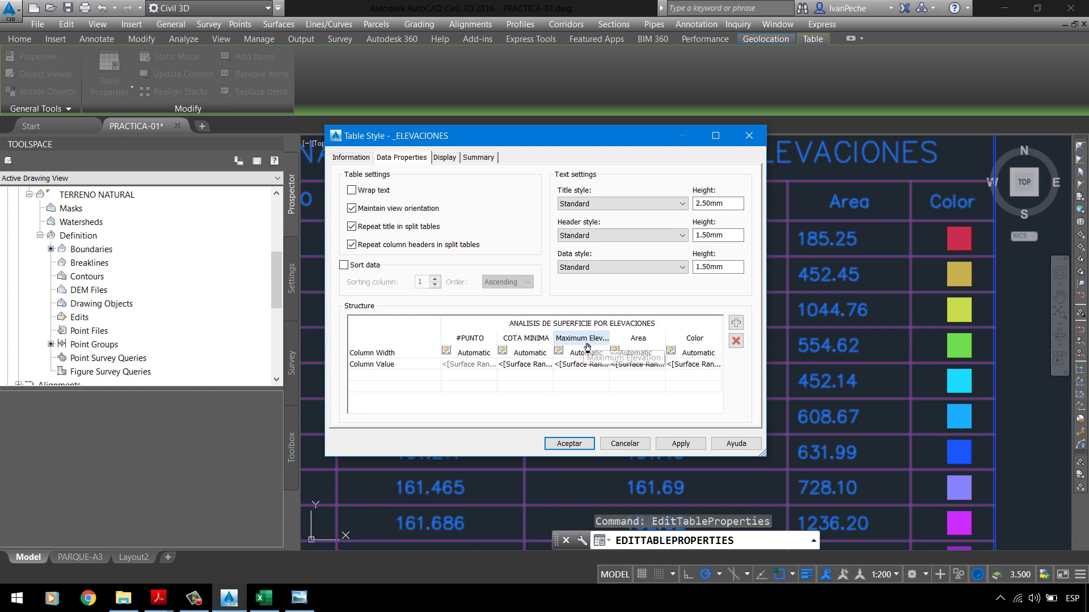
double_click(588, 362)
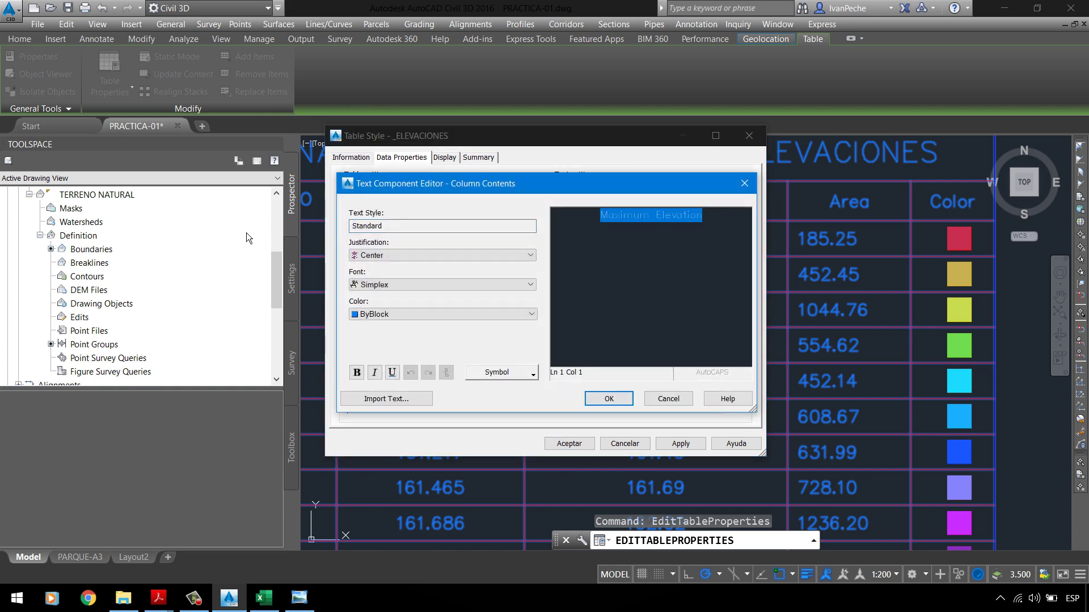
text(COTA )
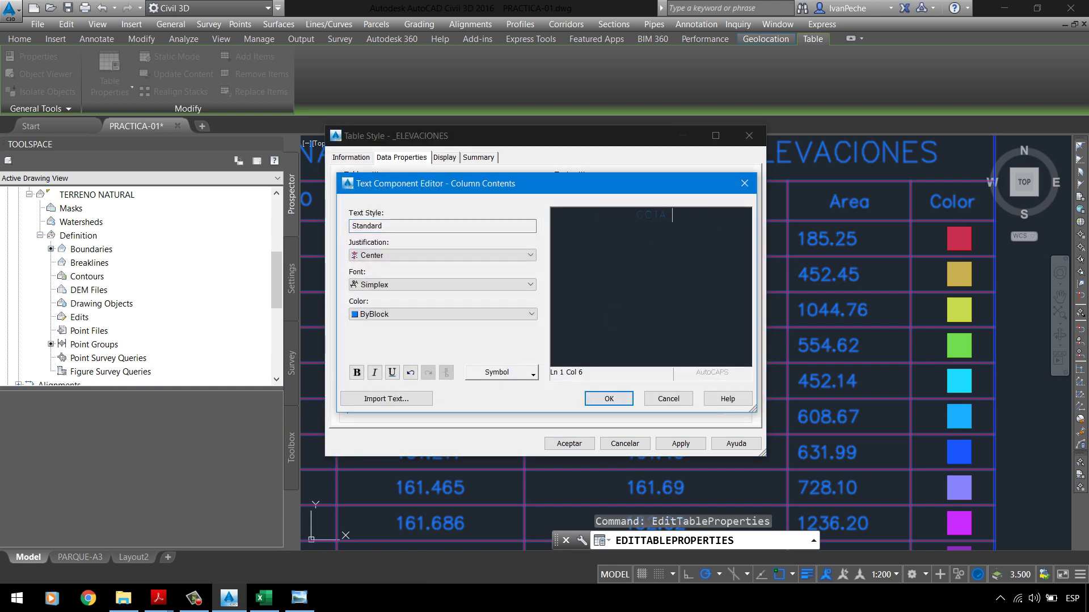
text(MAXIMA)
key(ctrl+a)
click(460, 317)
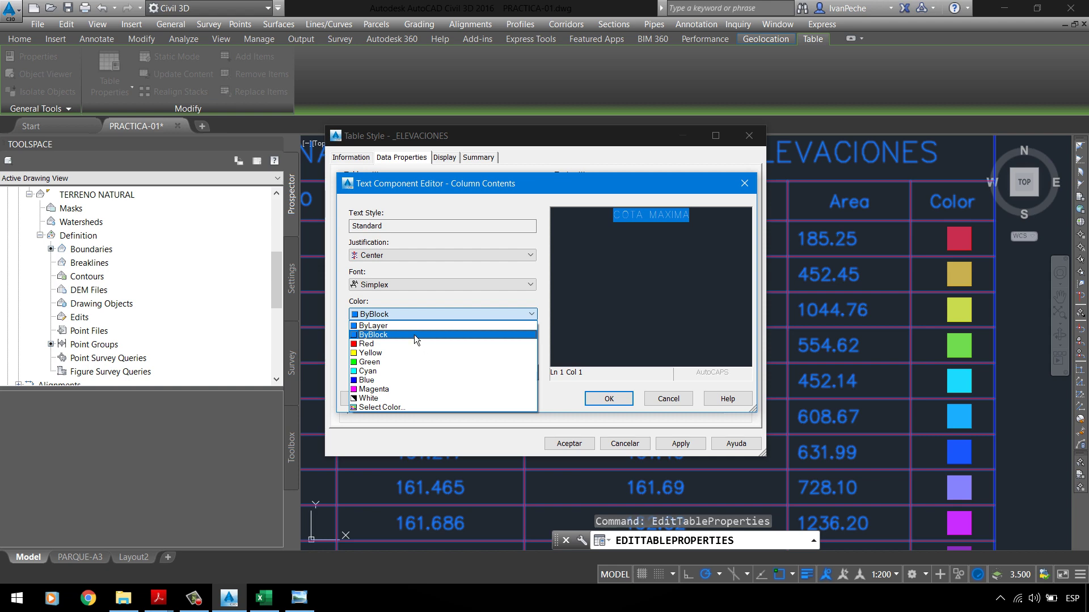
click(414, 335)
click(607, 399)
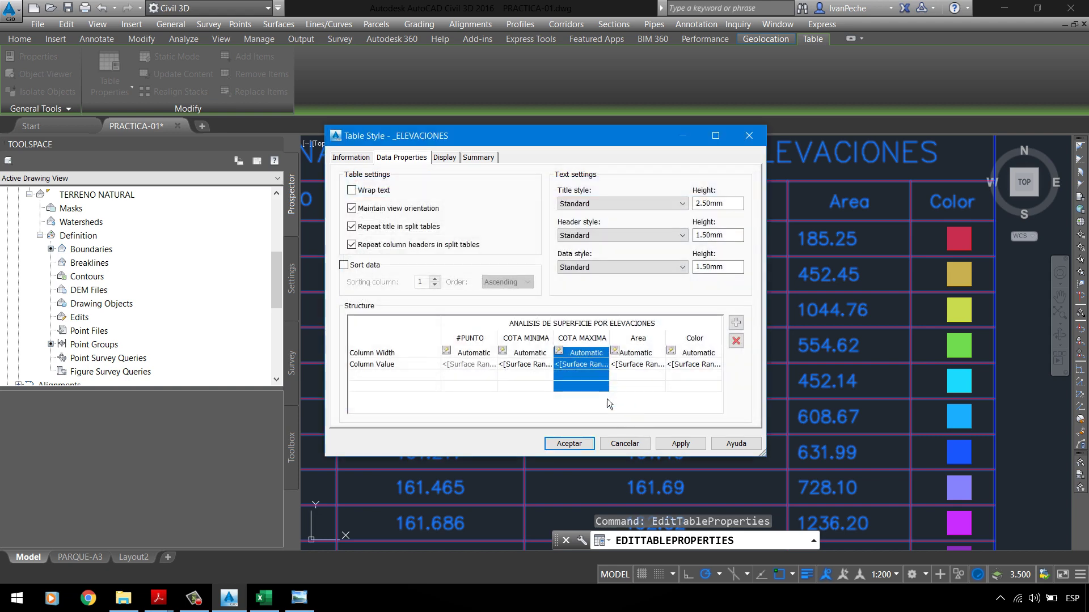
click(679, 449)
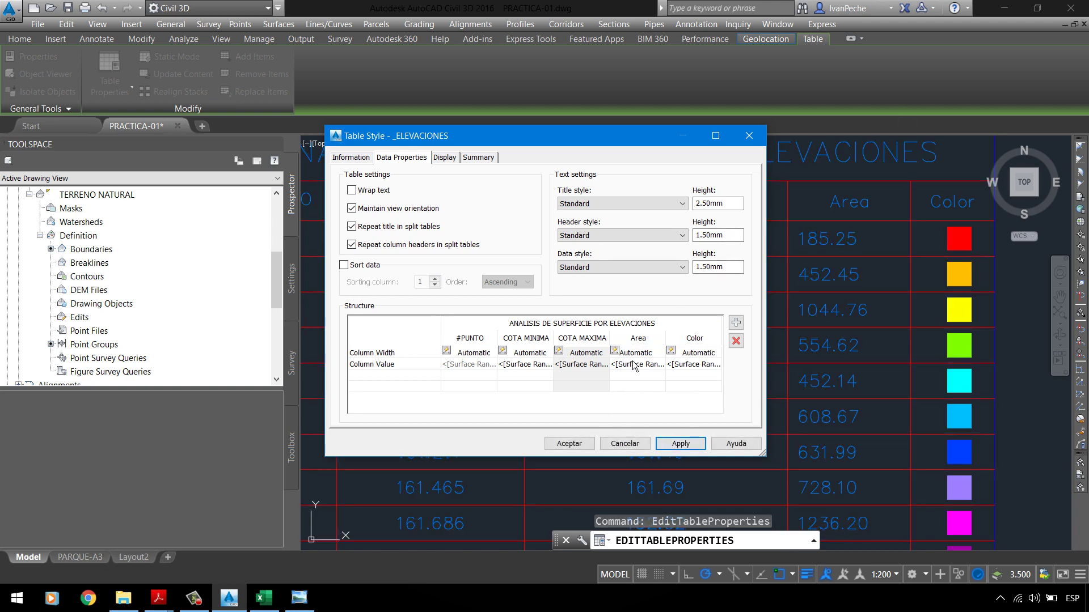
Step: Rename the Area column header to AREA (m2)
double_click(638, 338)
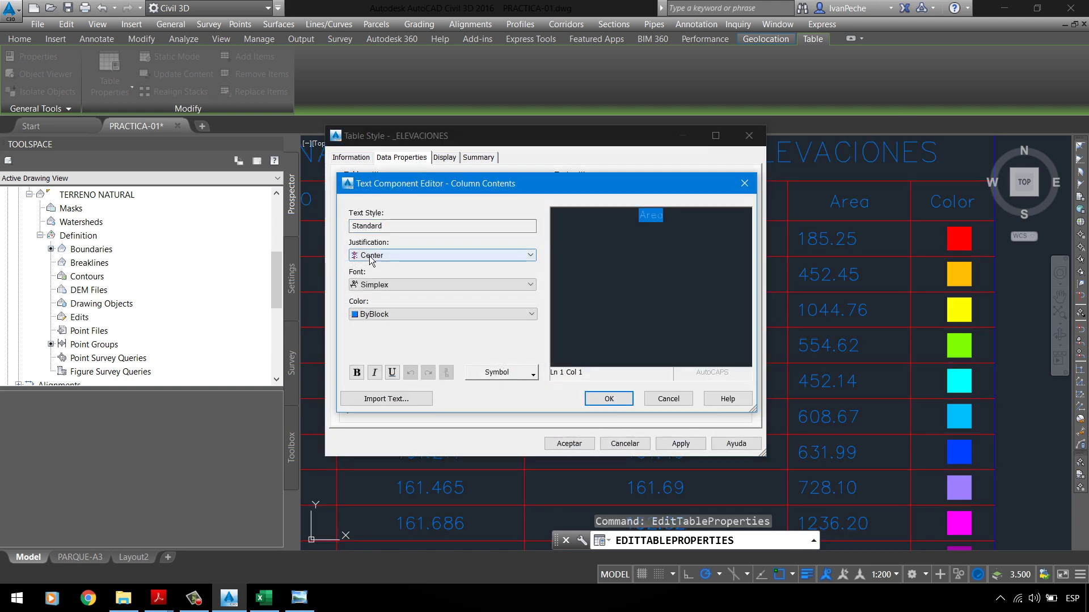
text(A)
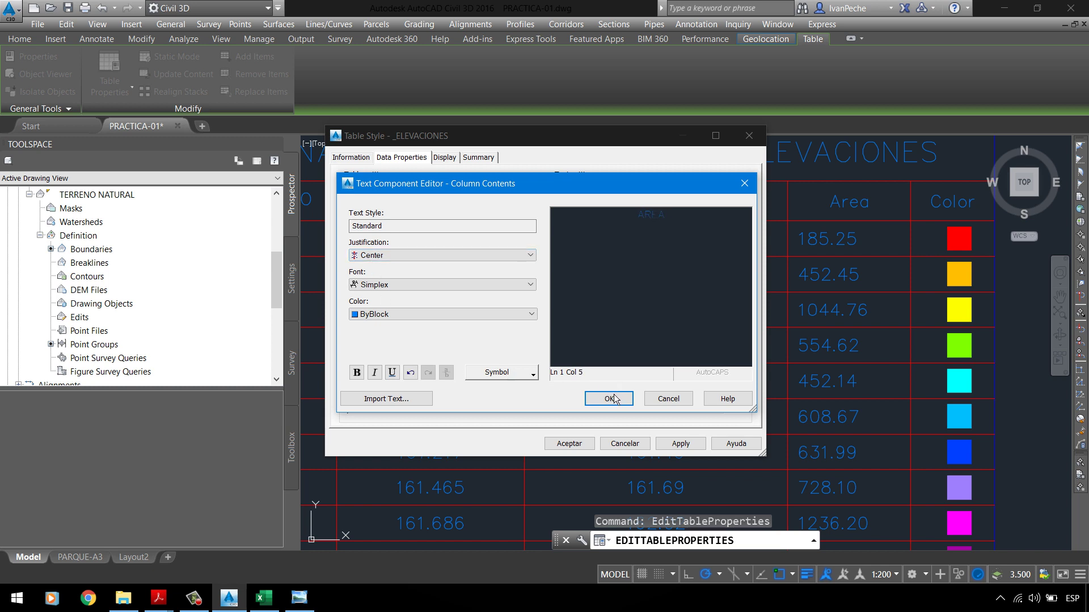
text(IRA (m2)
click(627, 401)
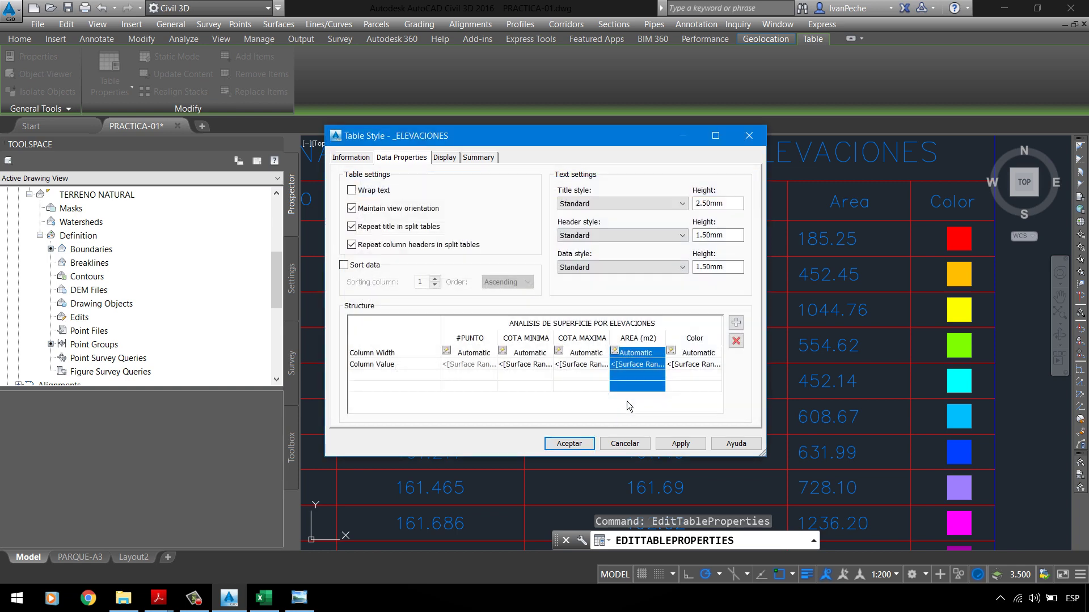
click(689, 449)
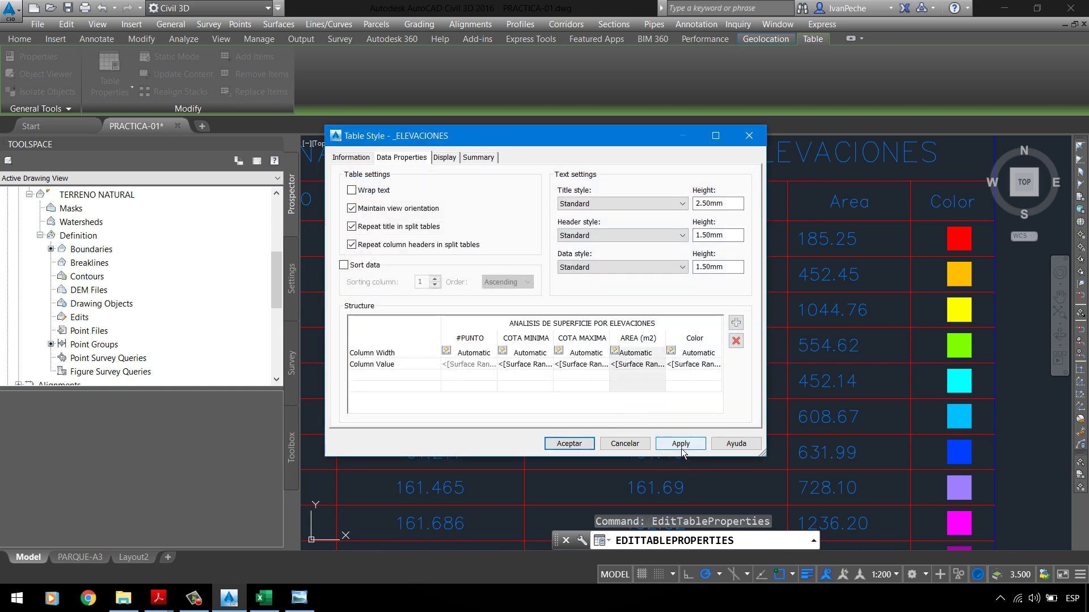
Step: Rename the Color header to COLOR with ByLayer text and apply the style to the table
double_click(693, 352)
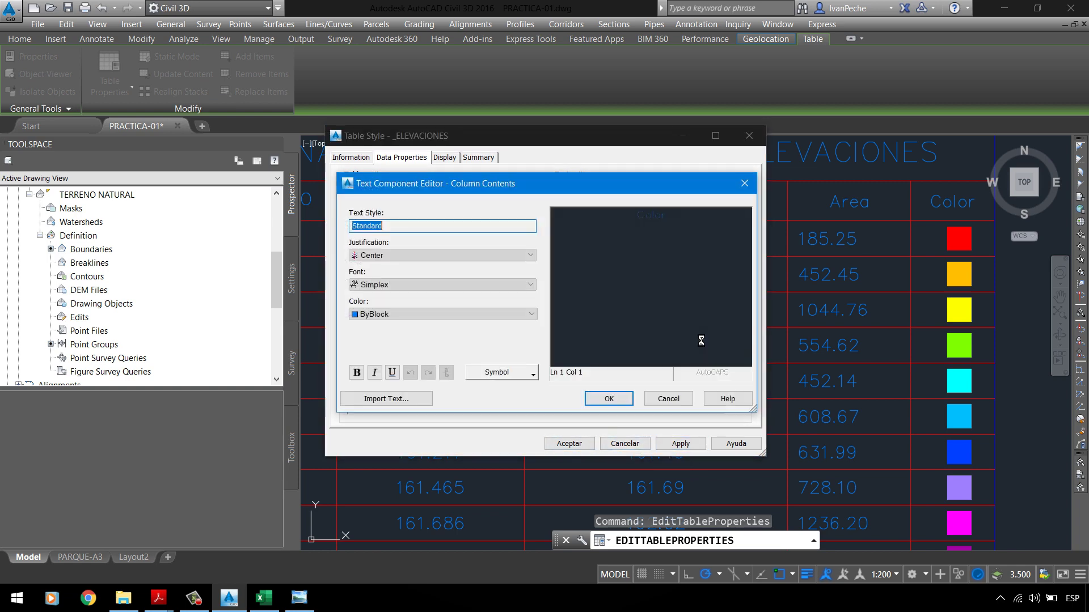
key(BackSpace)
key(BackSpace)
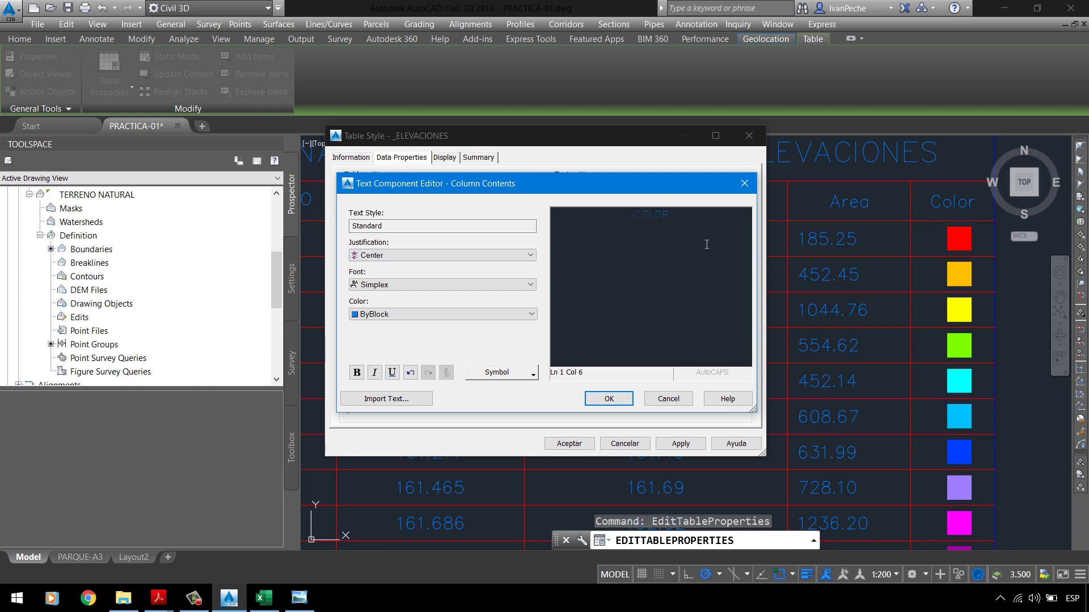
key(ctrl+a)
click(400, 315)
click(391, 329)
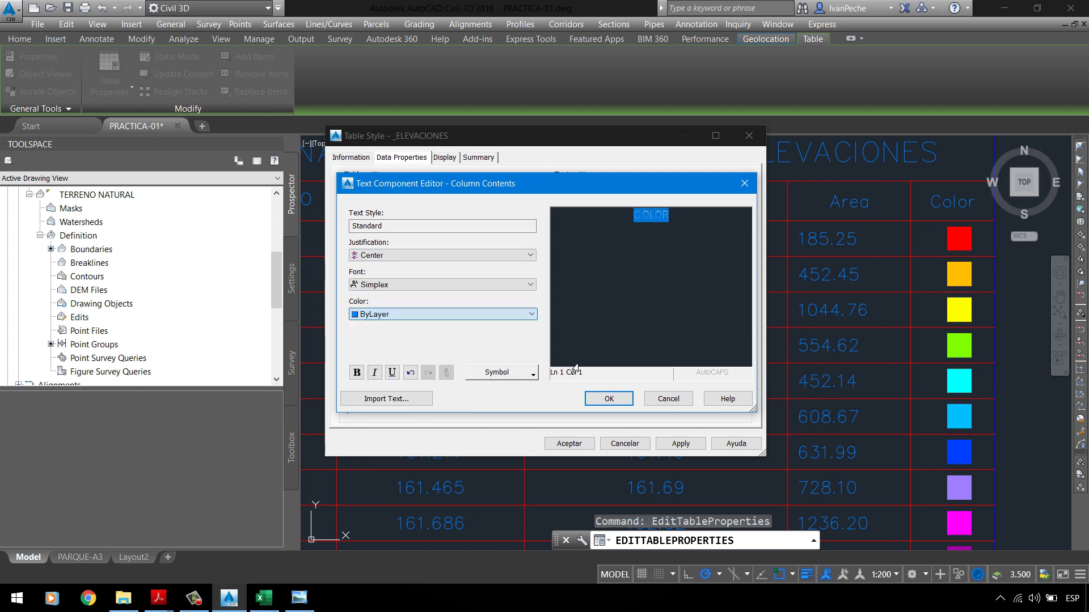
click(613, 400)
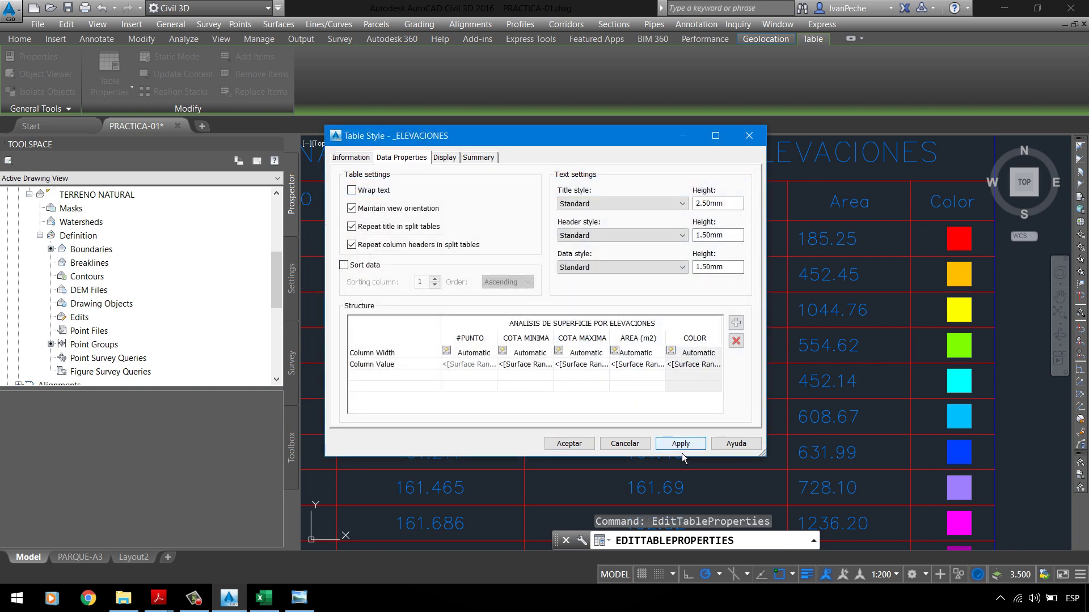
click(569, 443)
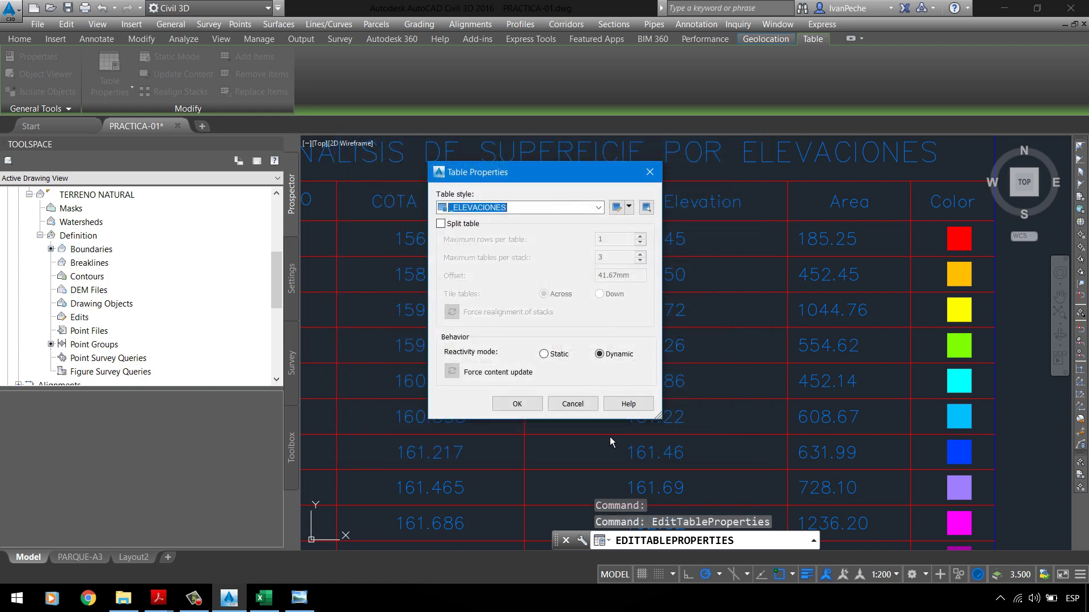
click(518, 407)
scroll(566, 265, down, 2)
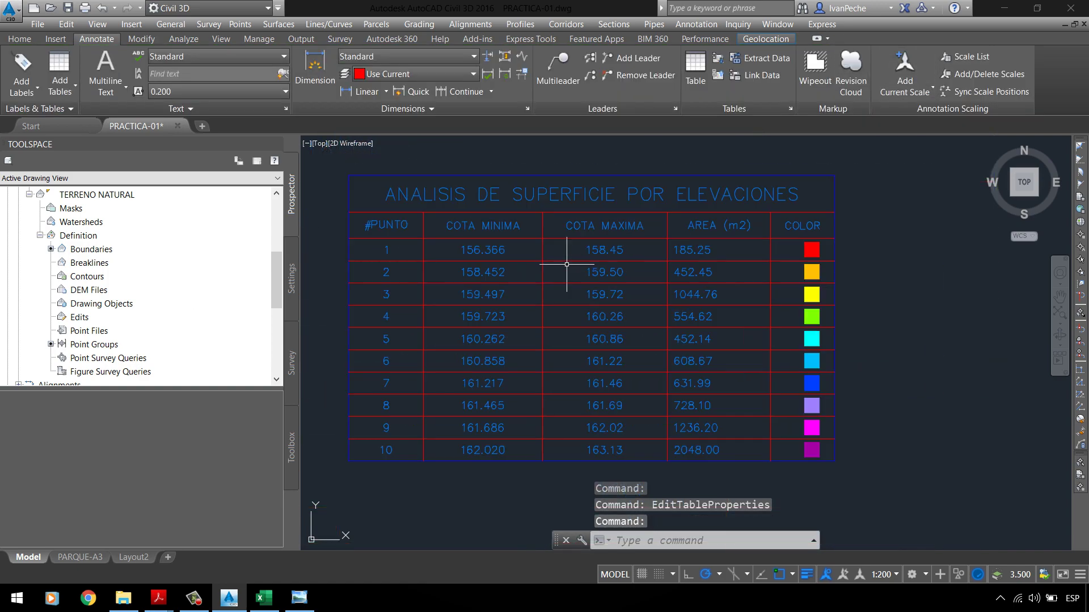
scroll(726, 238, up, 2)
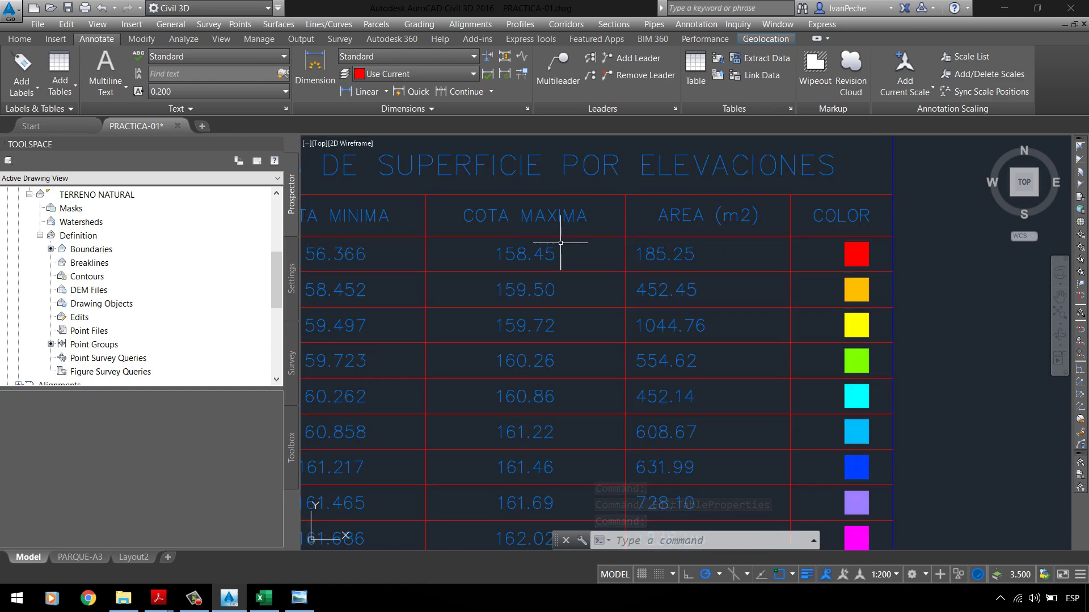
click(538, 249)
Step: Open the table's properties and edit the current _ELEVACIONES table style
right_click(481, 214)
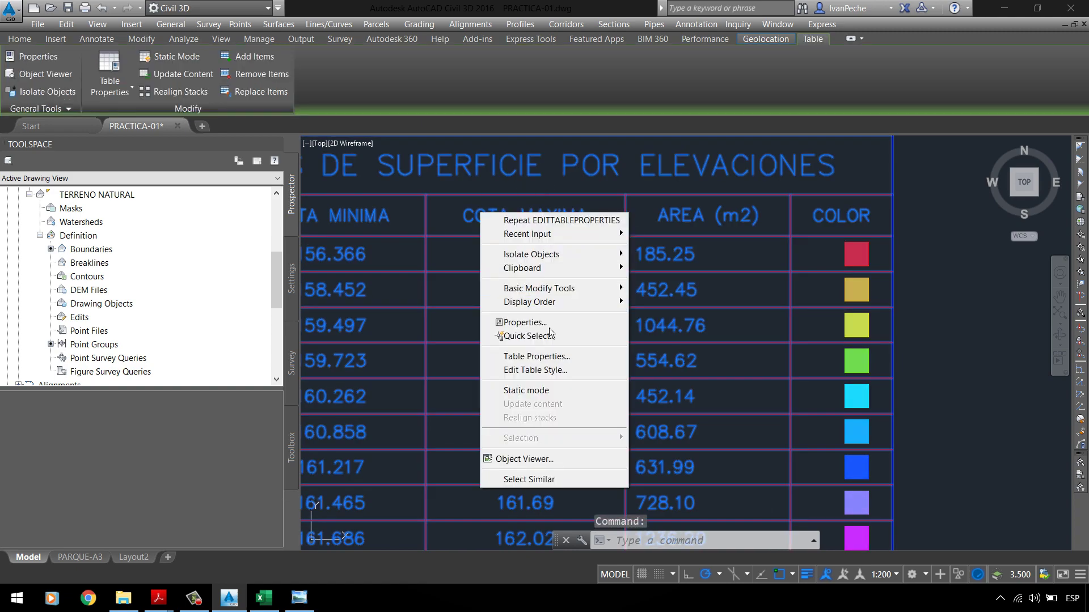
click(553, 357)
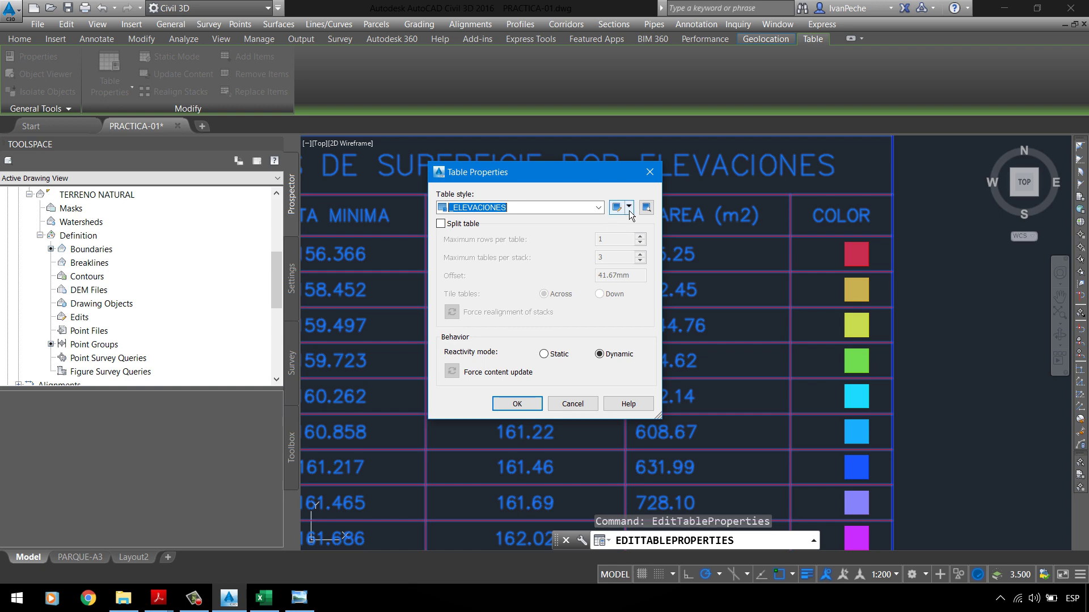
click(628, 208)
click(640, 250)
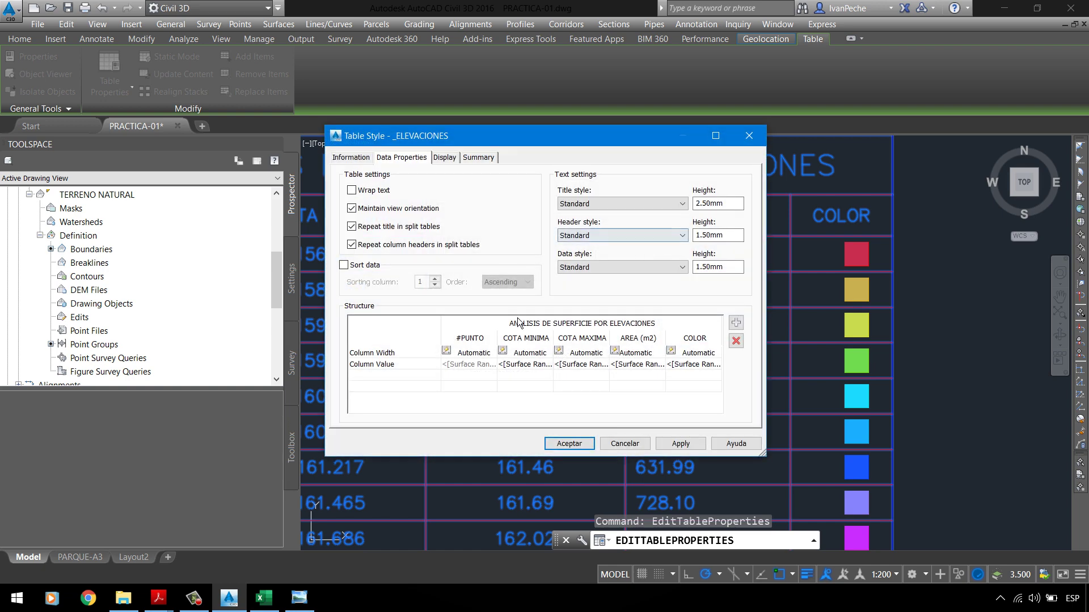
Step: Set the COTA MAXIMA value format precision to 0.001
double_click(590, 368)
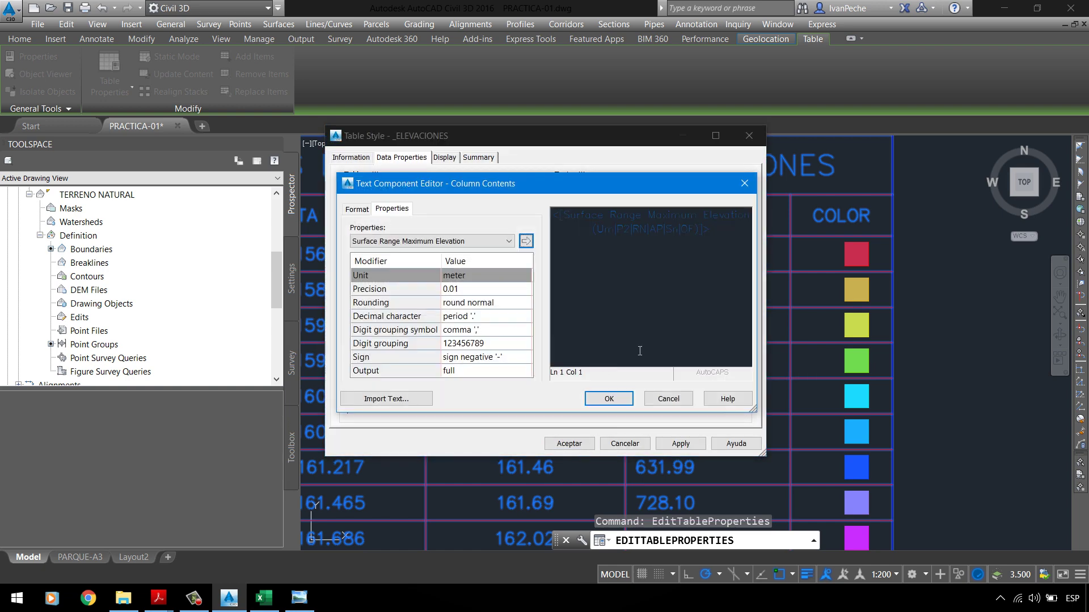
click(605, 392)
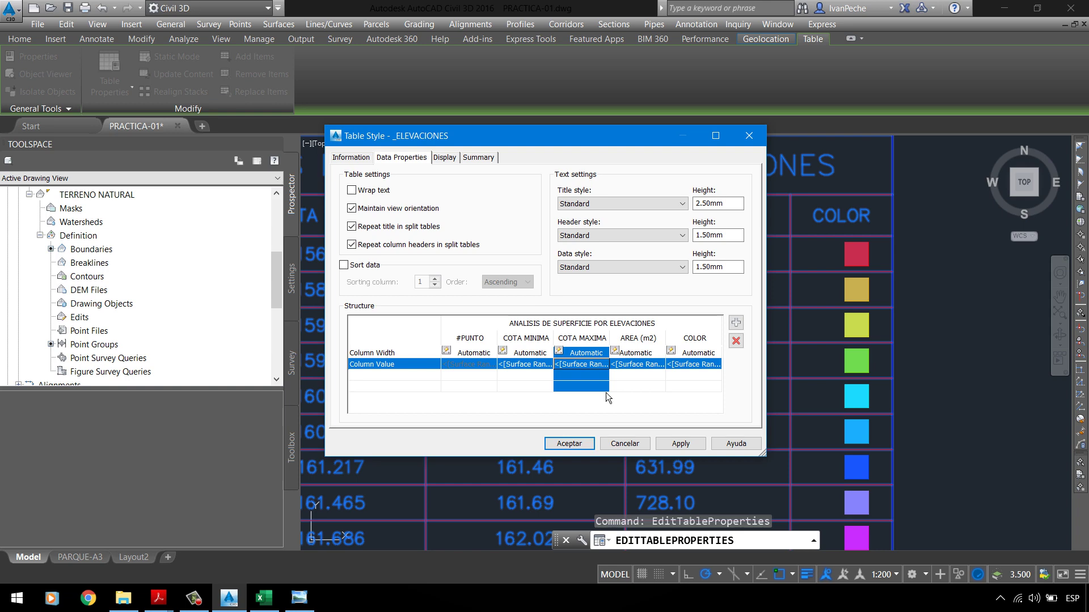
double_click(583, 369)
drag(739, 236, 427, 215)
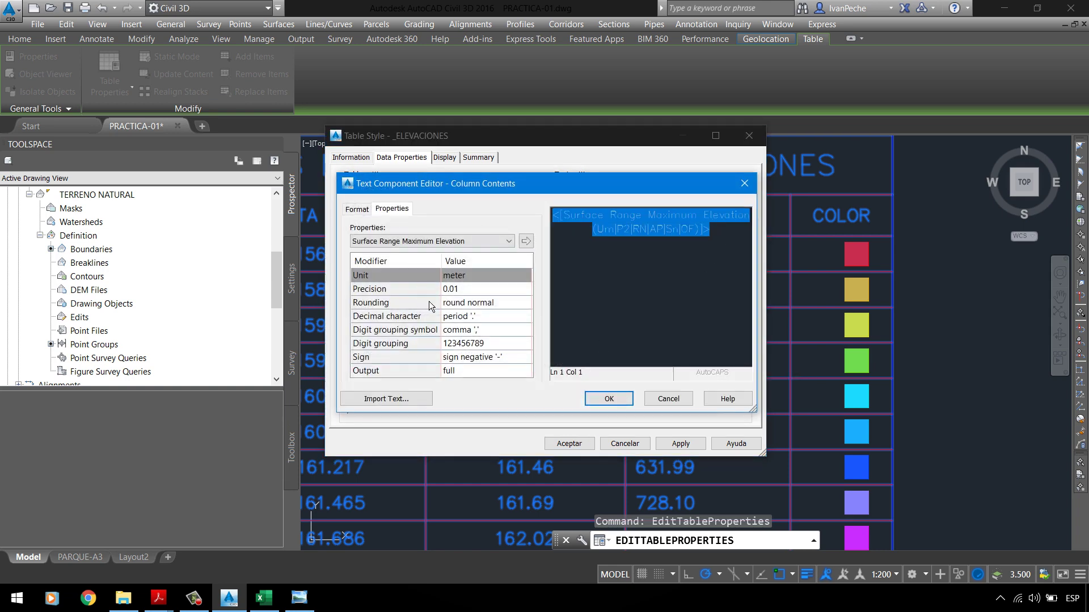
click(474, 295)
click(475, 290)
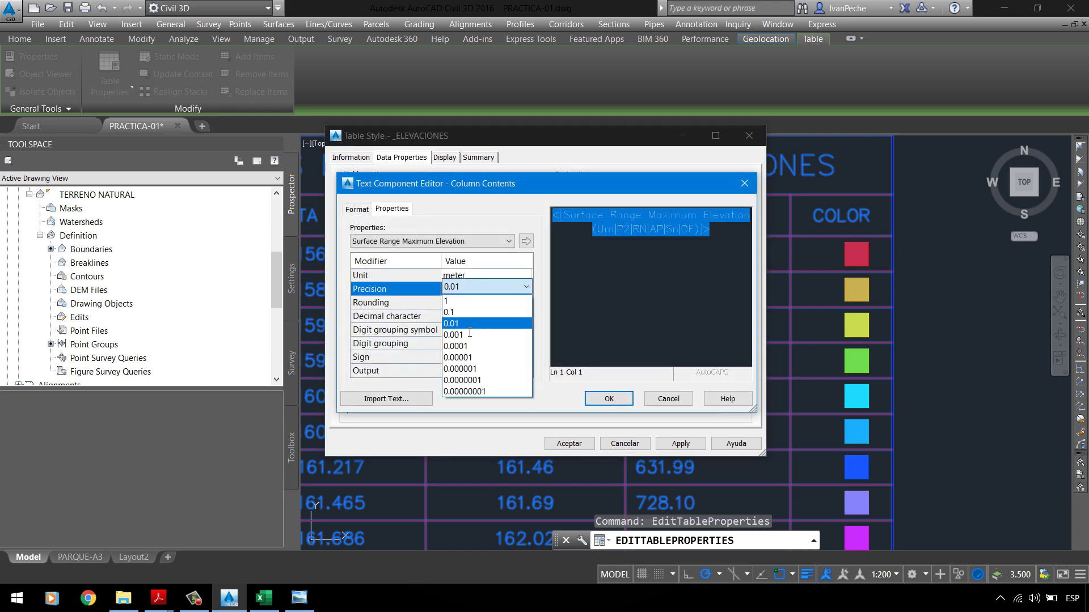
click(470, 335)
click(527, 242)
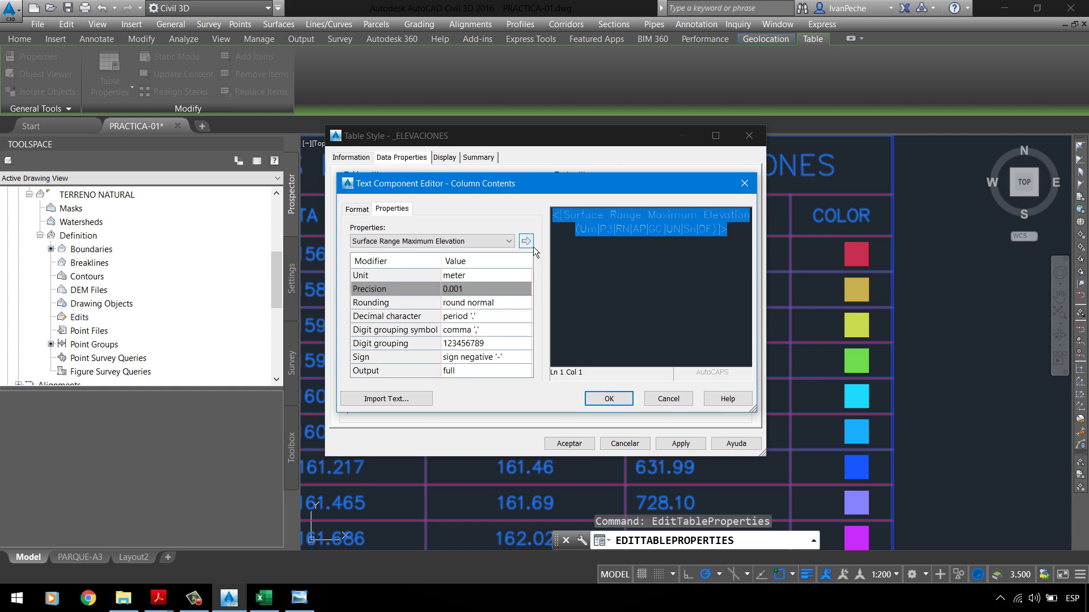
Step: Give the COTA MAXIMA values ByLayer text colour and apply the style to the table
click(358, 209)
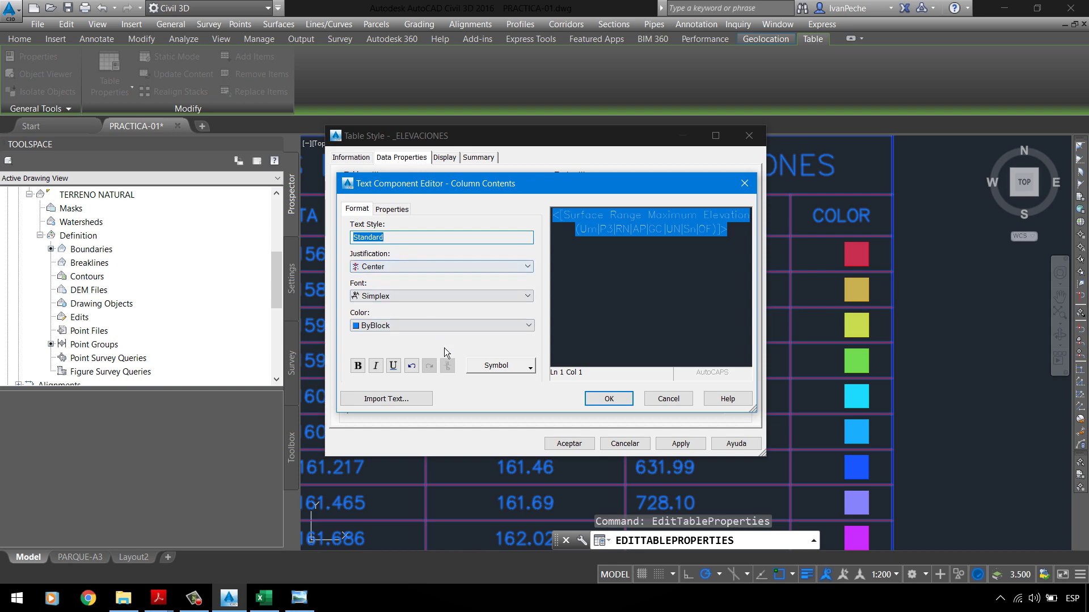
click(479, 329)
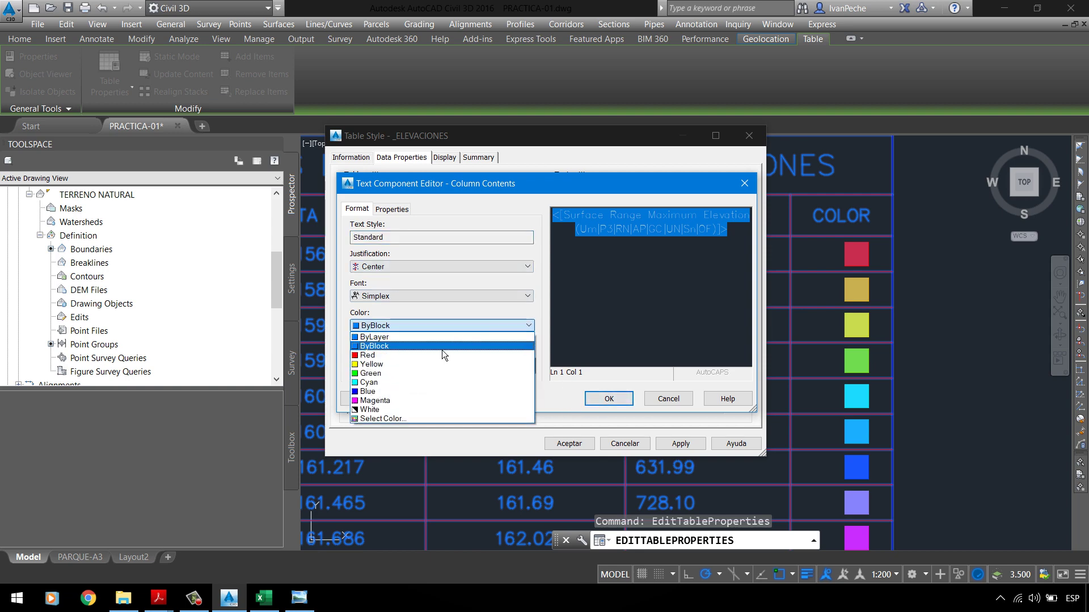
click(441, 348)
click(607, 399)
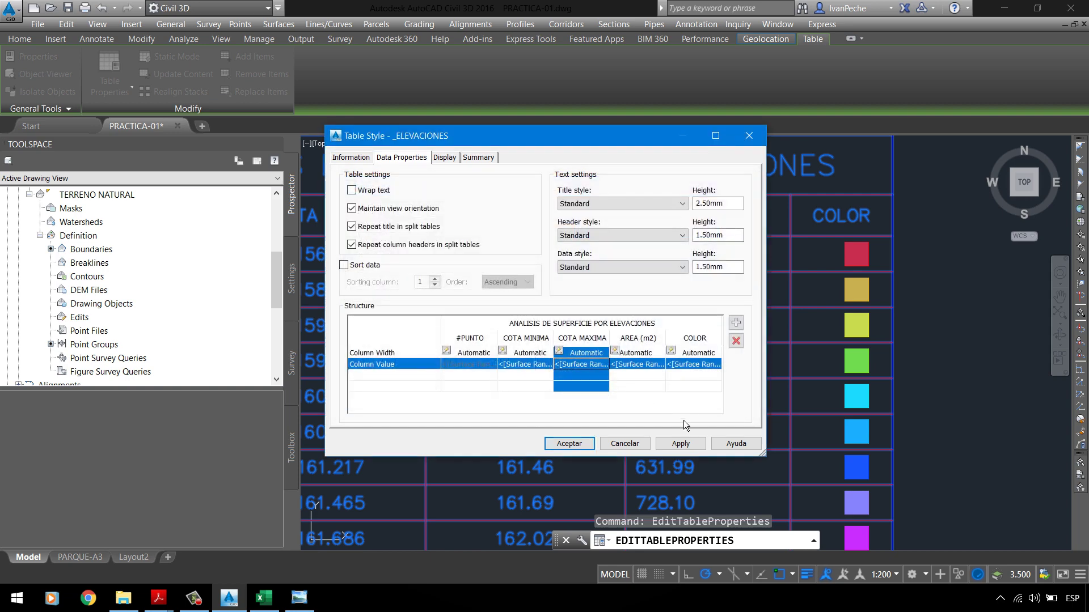
click(681, 443)
click(574, 444)
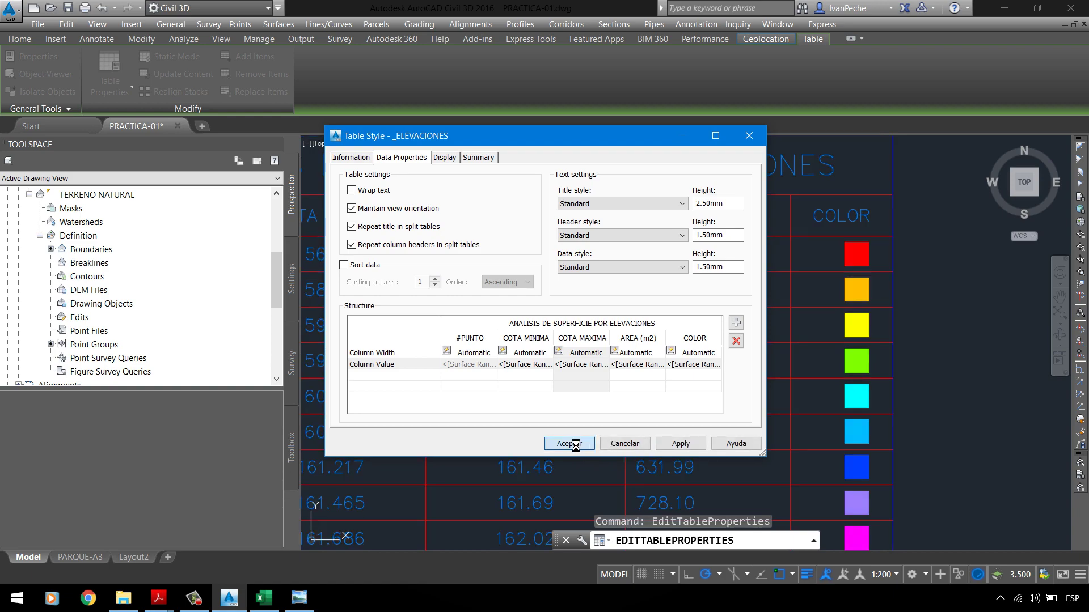
click(539, 408)
key(Escape)
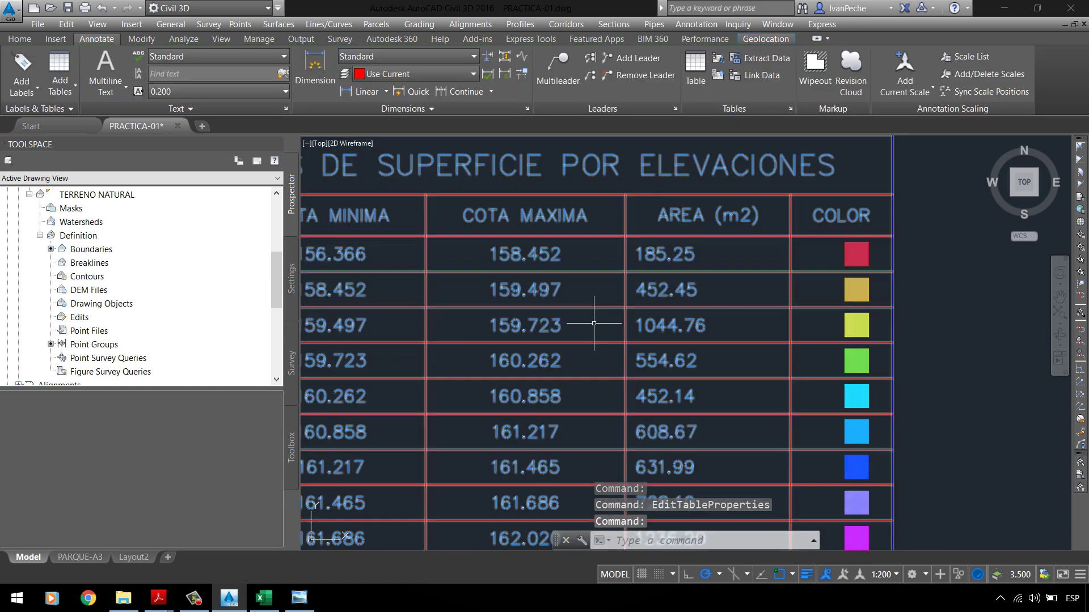
Step: Select the elevations table and edit the _ELEVACIONES table style
scroll(652, 238, down, 2)
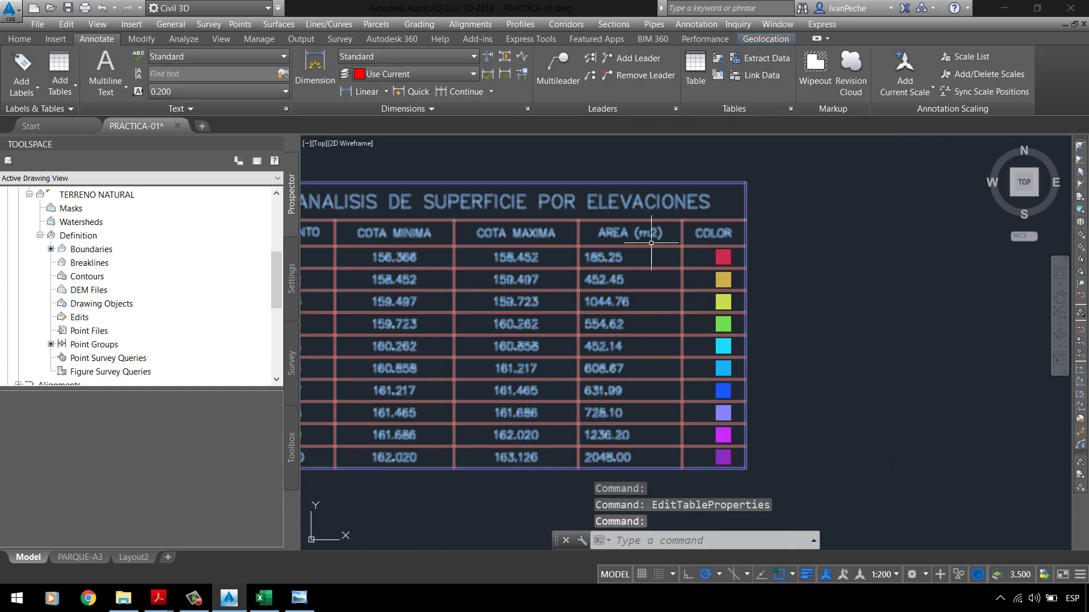
click(656, 267)
click(627, 244)
right_click(625, 255)
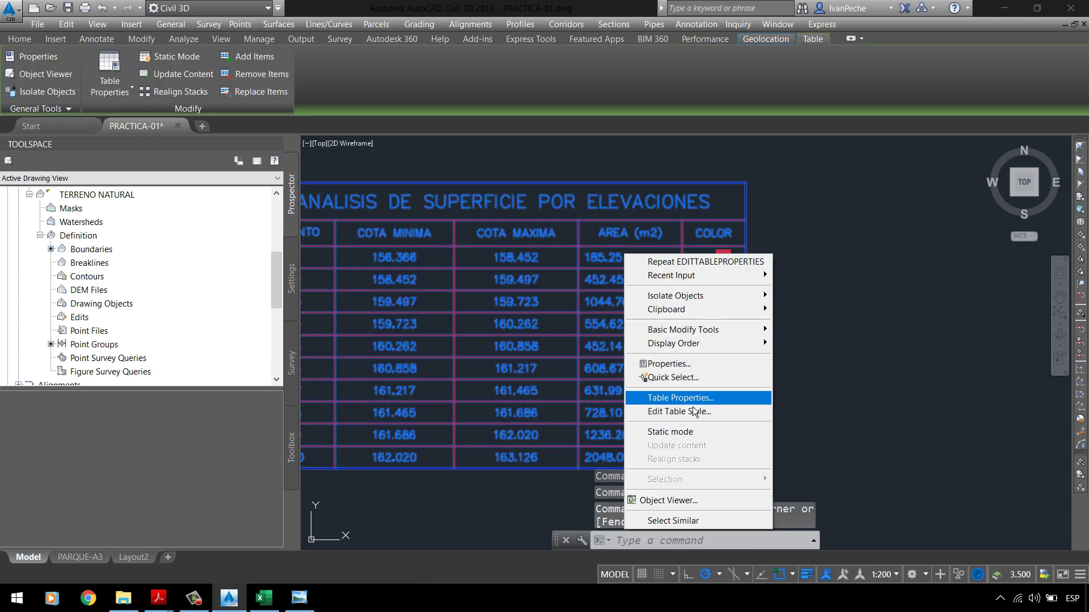
click(691, 398)
click(628, 207)
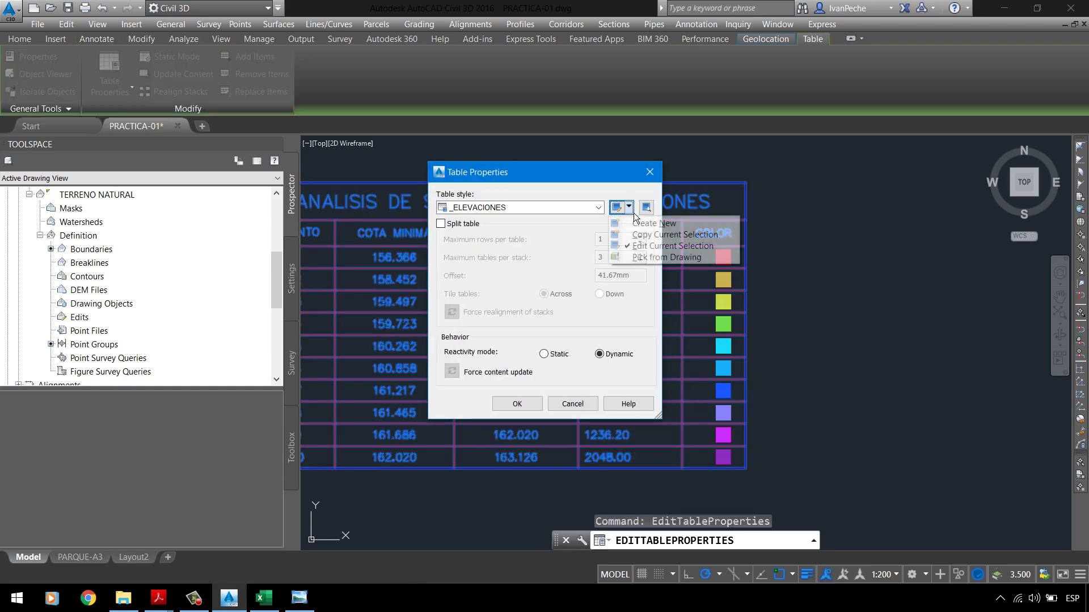
click(648, 243)
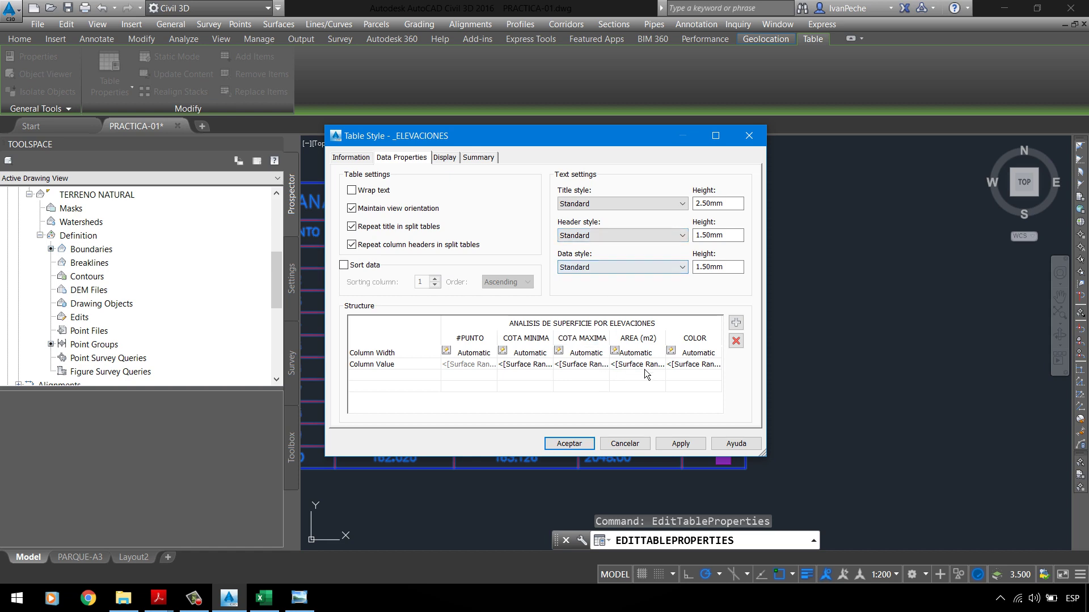
Step: Centre the AREA (m2) values with ByLayer colour and apply the style to the table
double_click(651, 366)
key(ctrl+a)
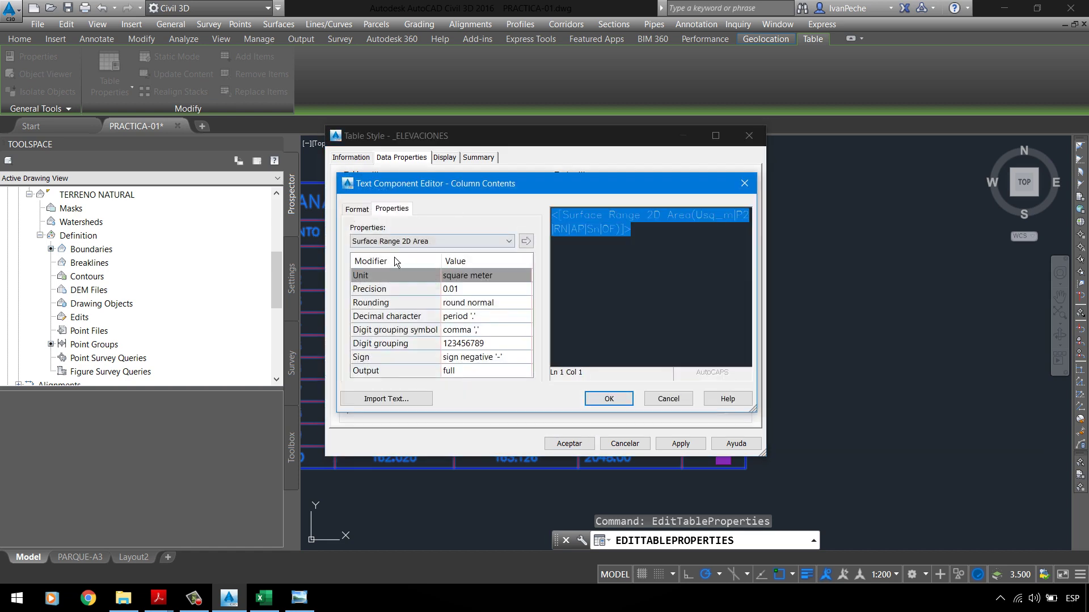
click(357, 209)
click(400, 267)
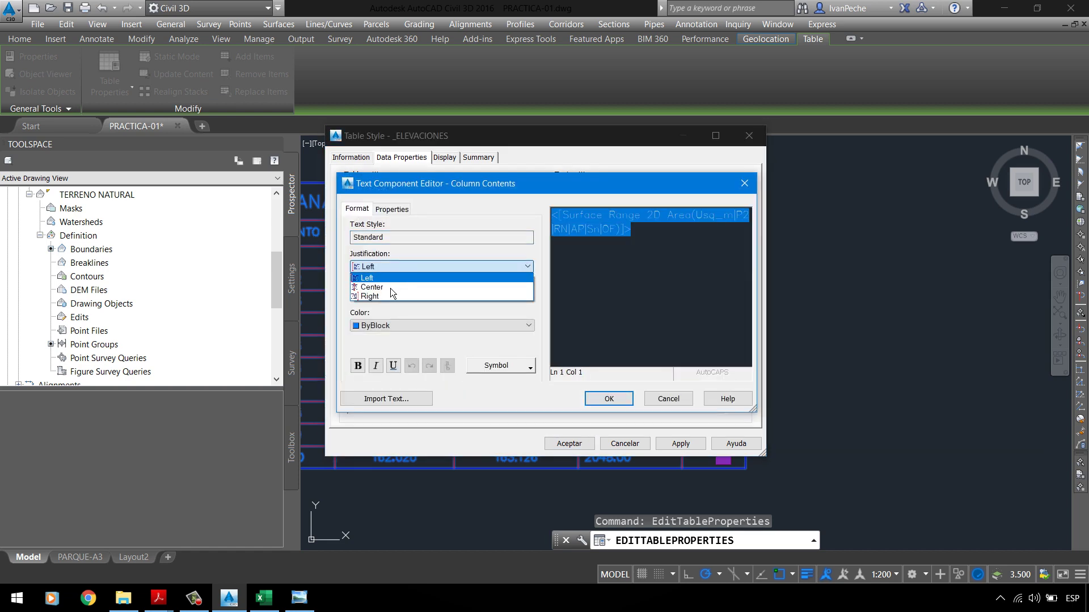
click(397, 287)
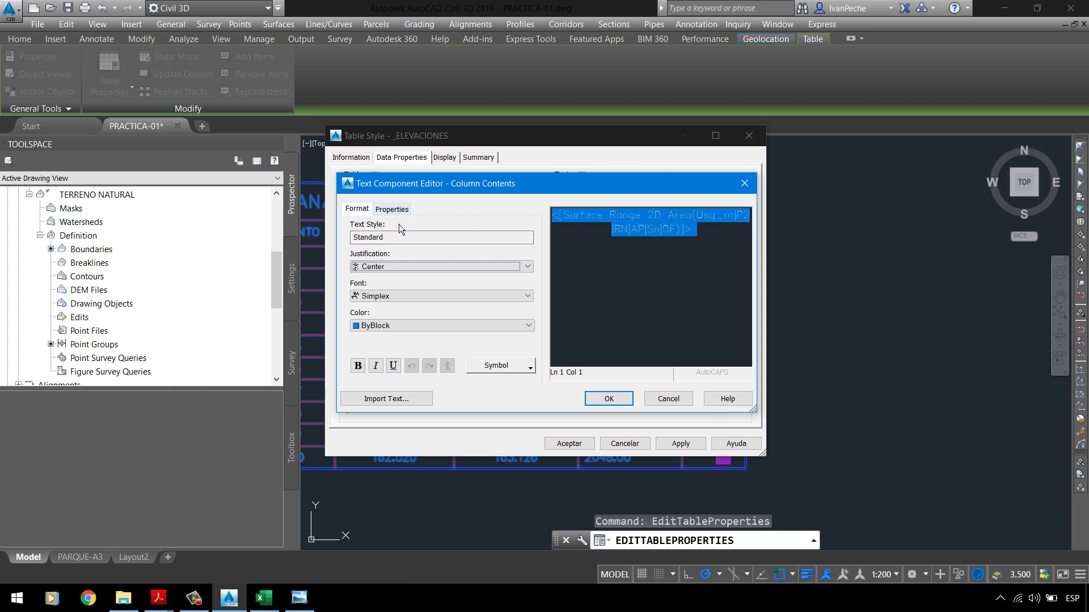
click(398, 327)
click(392, 338)
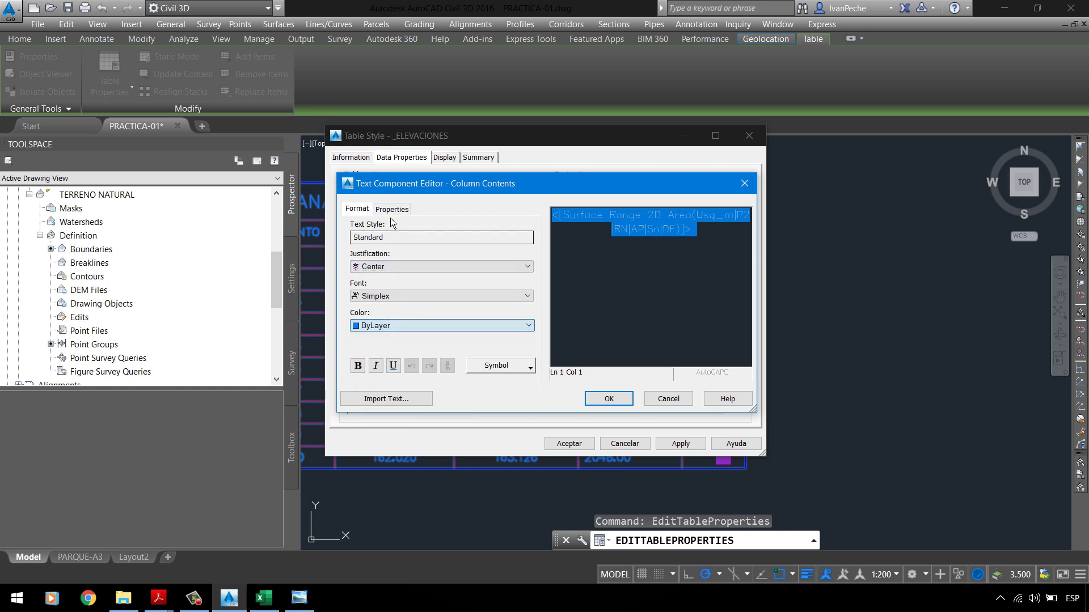
click(396, 210)
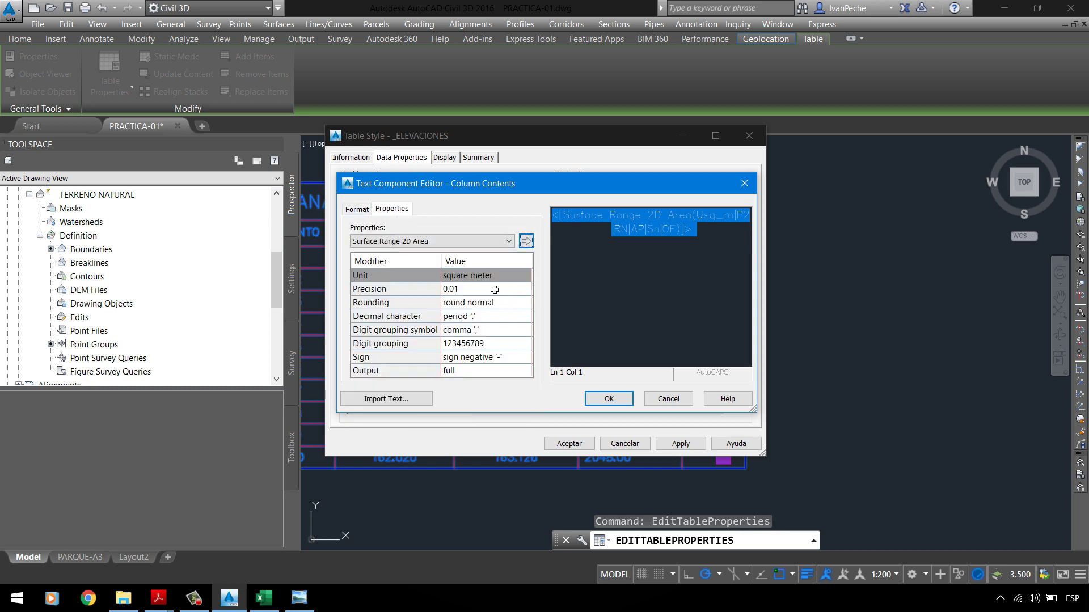
click(609, 398)
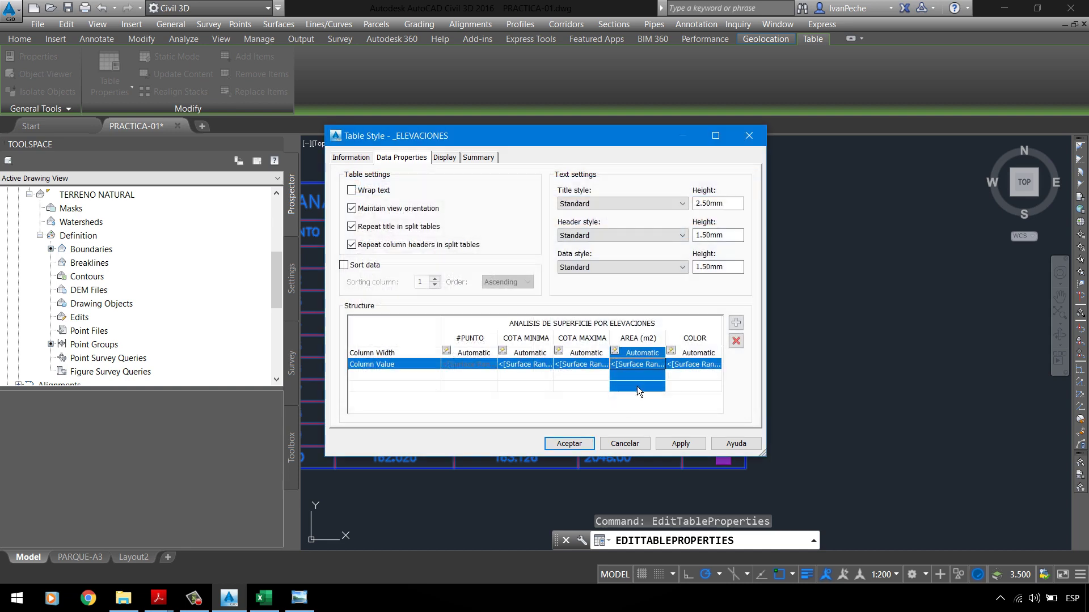
click(676, 443)
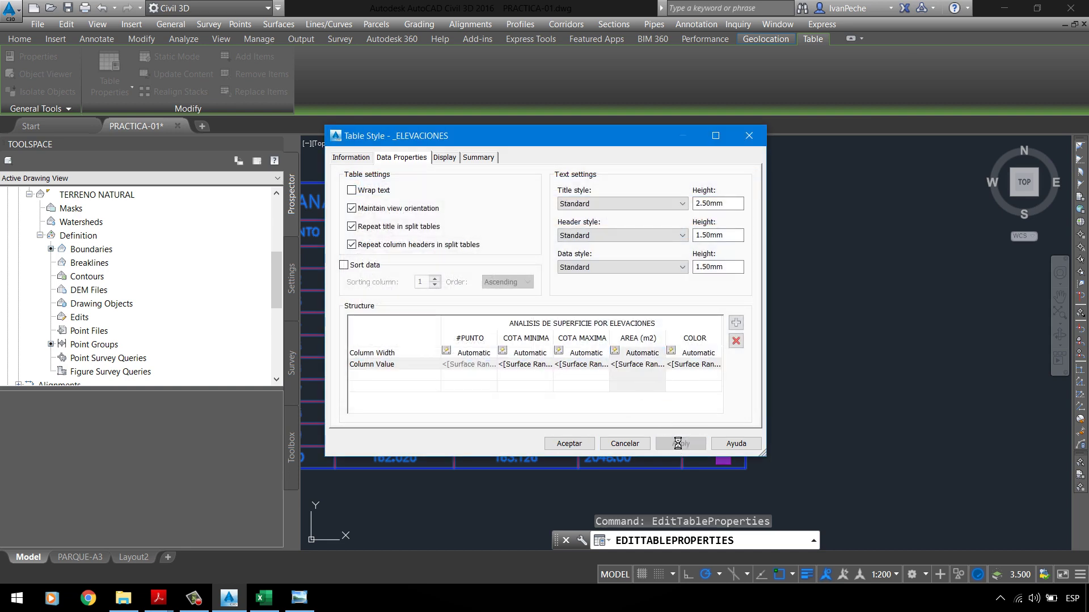
click(574, 445)
click(522, 406)
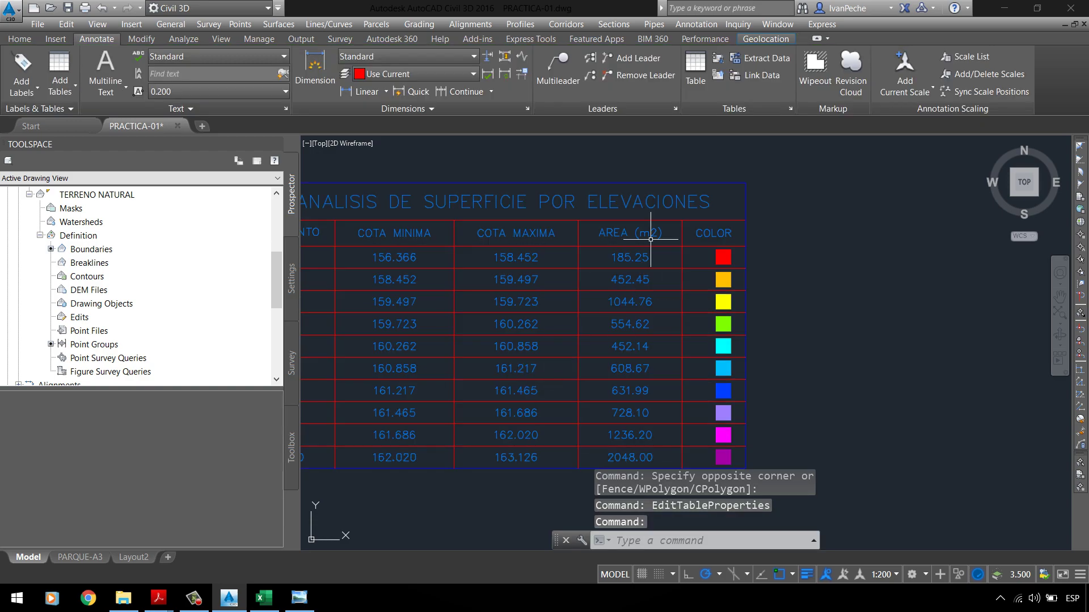
scroll(595, 256, up, 3)
scroll(595, 256, down, 3)
scroll(618, 227, up, 3)
scroll(674, 220, down, 5)
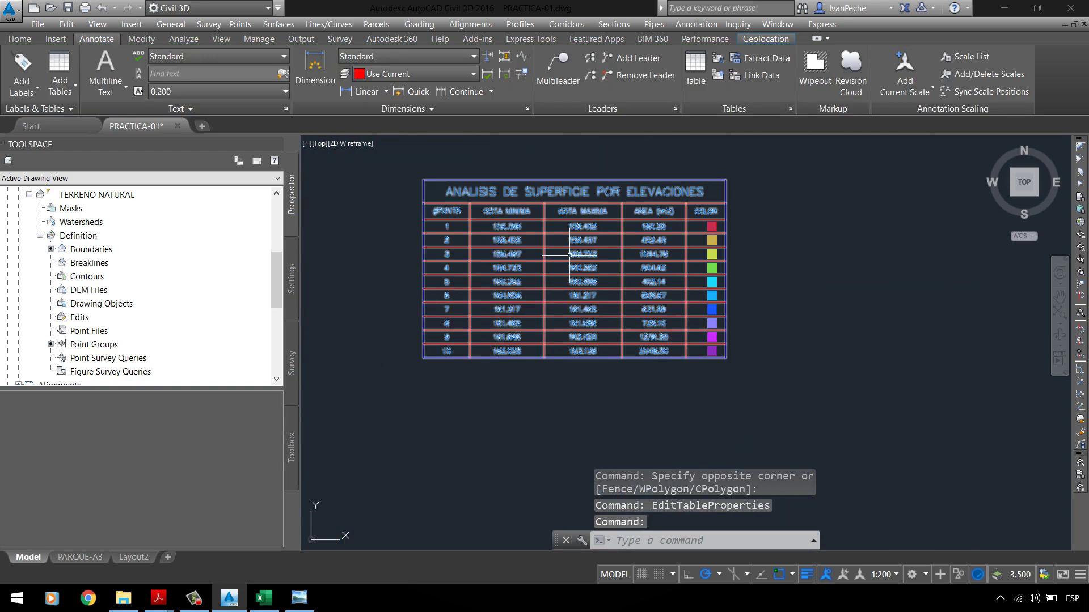
scroll(592, 206, up, 2)
scroll(652, 369, down, 5)
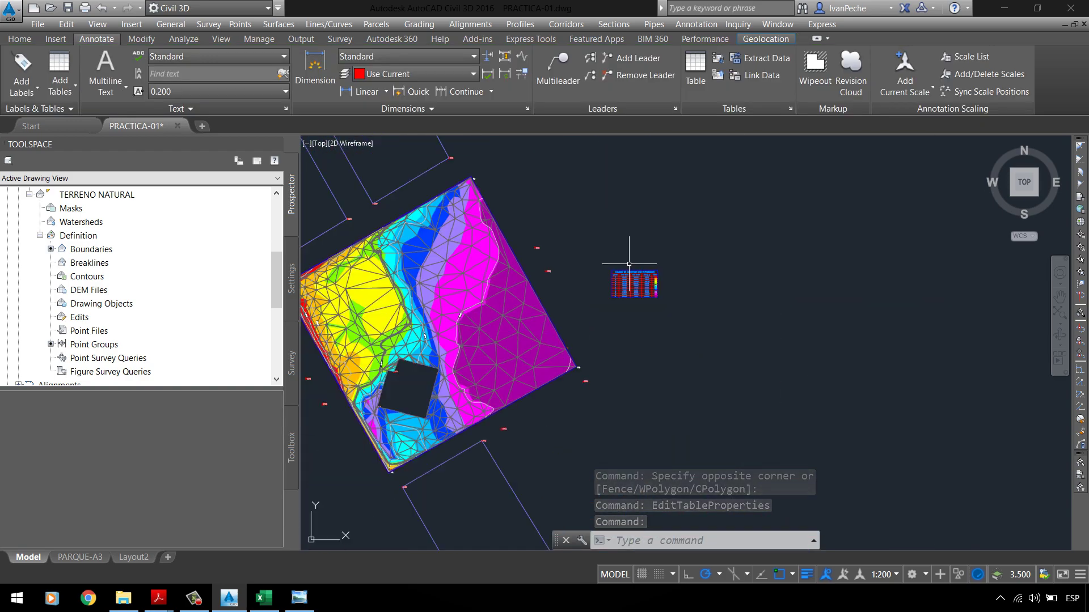
scroll(686, 292, up, 6)
scroll(670, 285, down, 4)
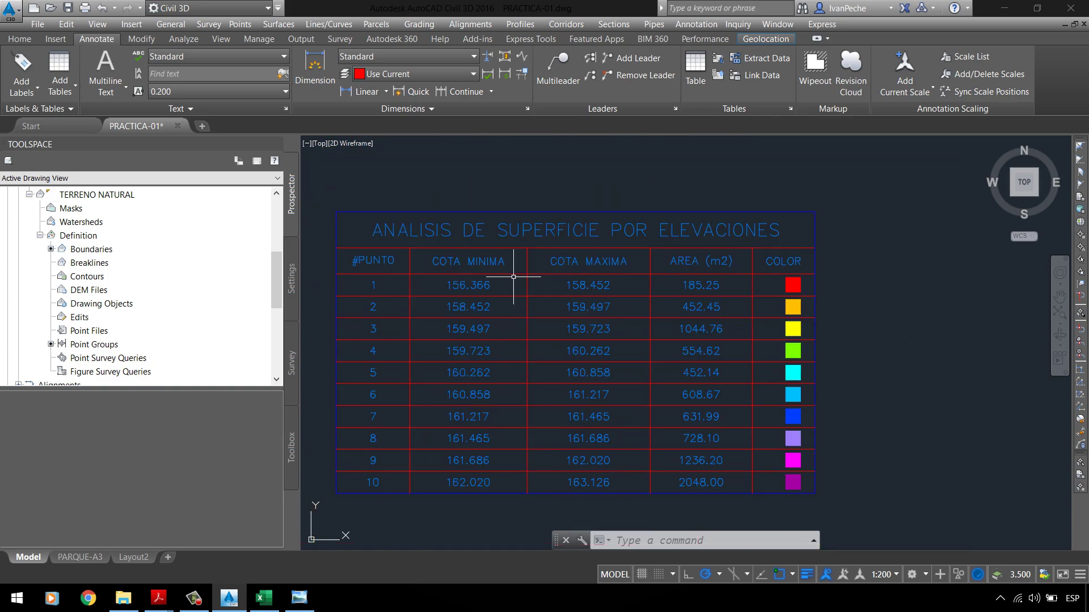
scroll(647, 261, down, 3)
scroll(567, 252, up, 4)
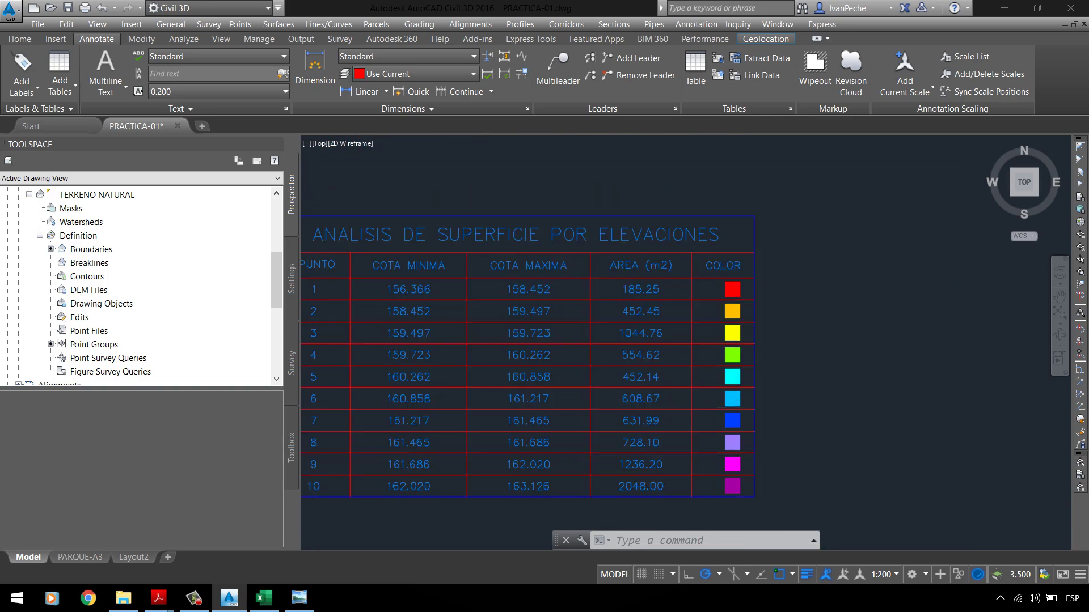
scroll(566, 250, down, 1)
scroll(586, 255, down, 4)
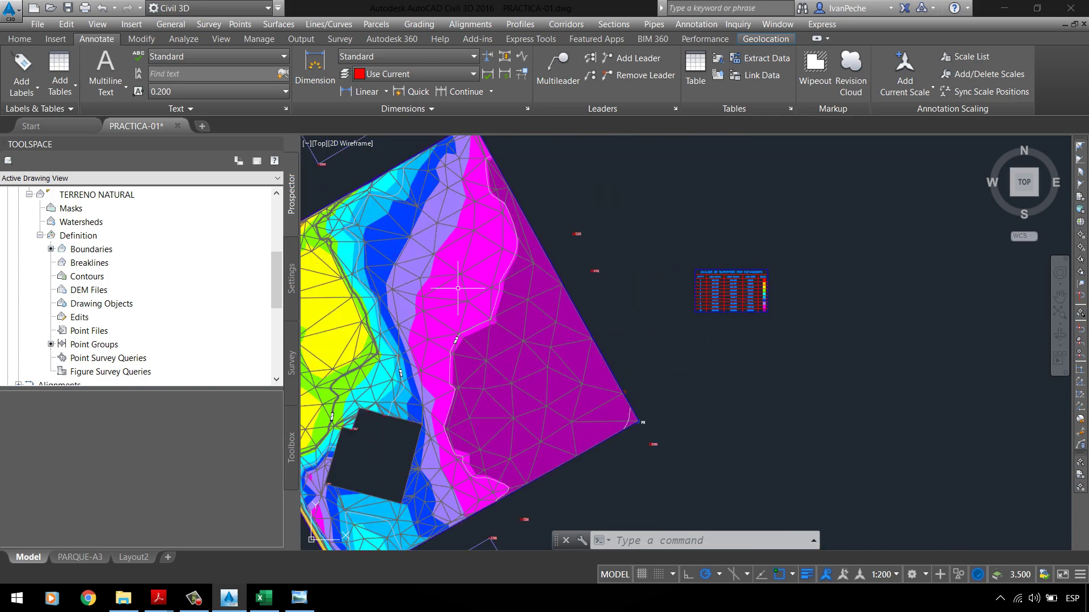
scroll(630, 275, up, 3)
scroll(631, 279, down, 3)
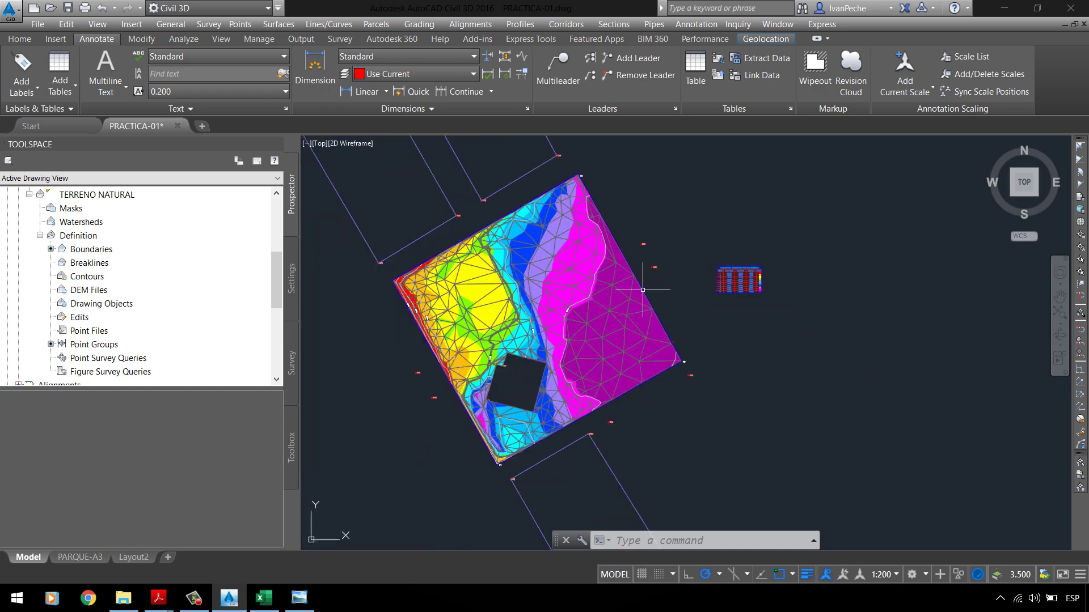
scroll(630, 300, up, 4)
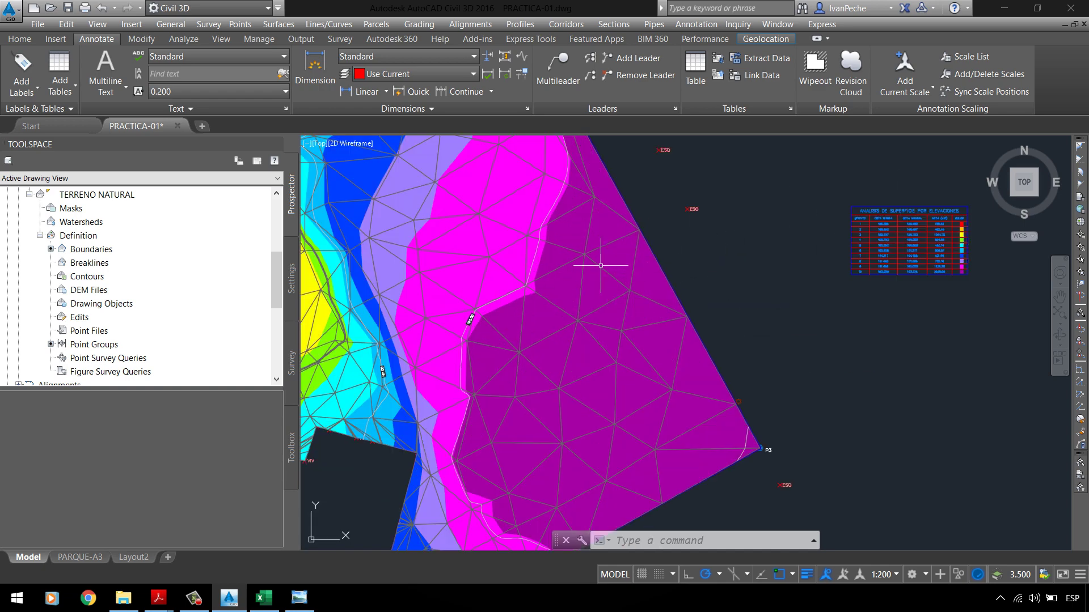
scroll(598, 265, down, 4)
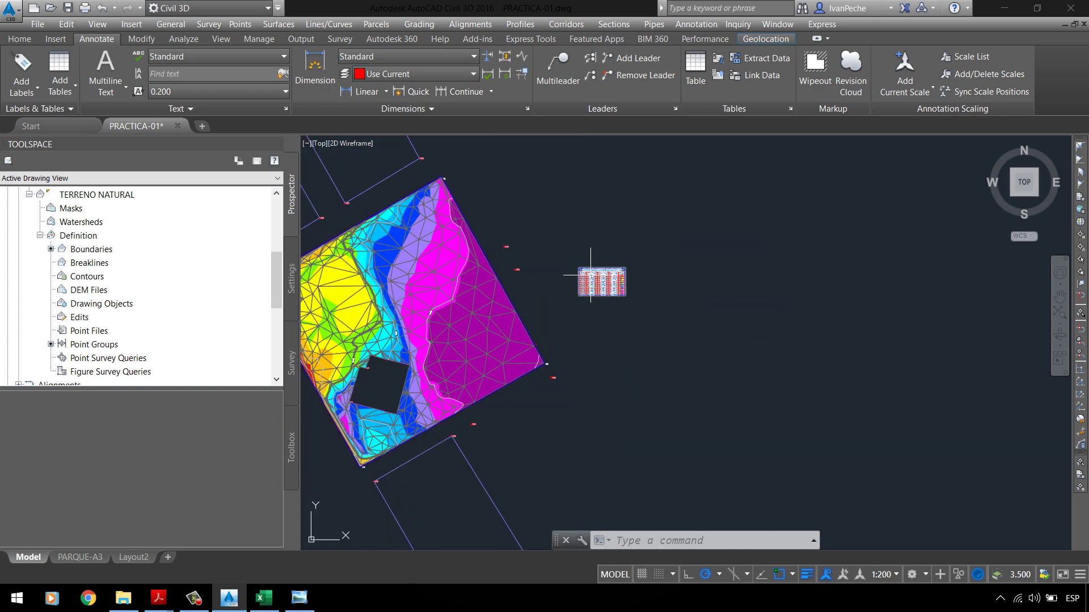
click(437, 256)
Step: Edit the TERRENO NATURAL surface style and preview it with elevation bands turned off
click(499, 230)
right_click(536, 198)
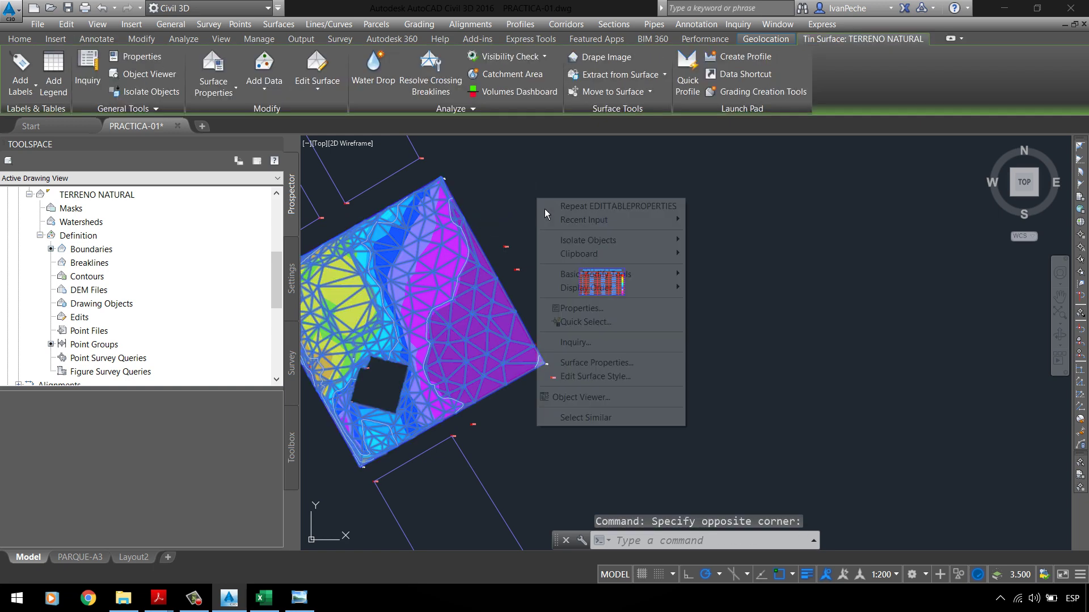
click(593, 377)
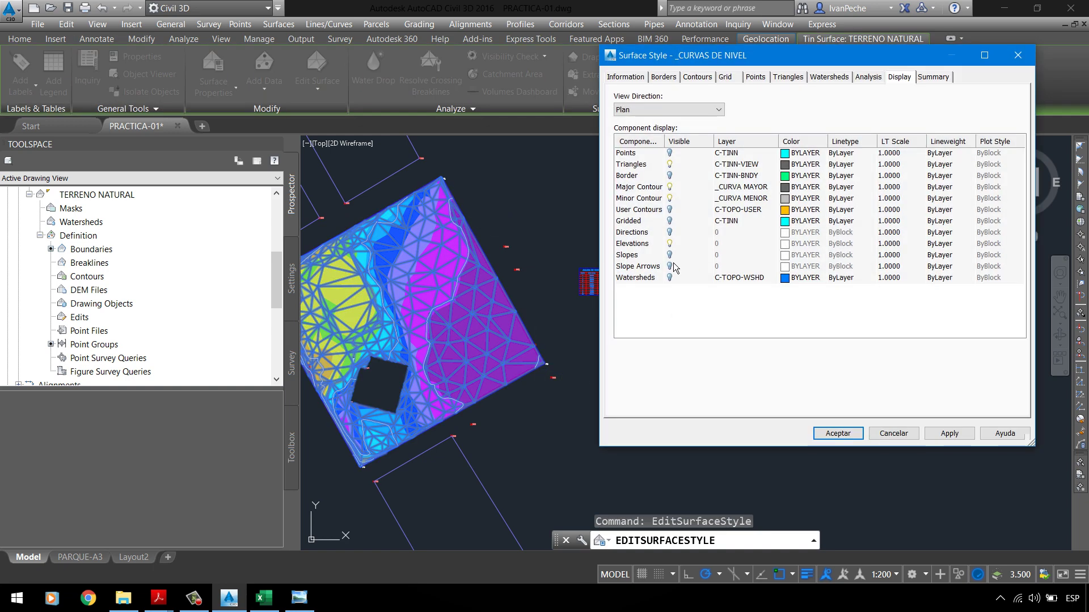
click(669, 244)
click(950, 433)
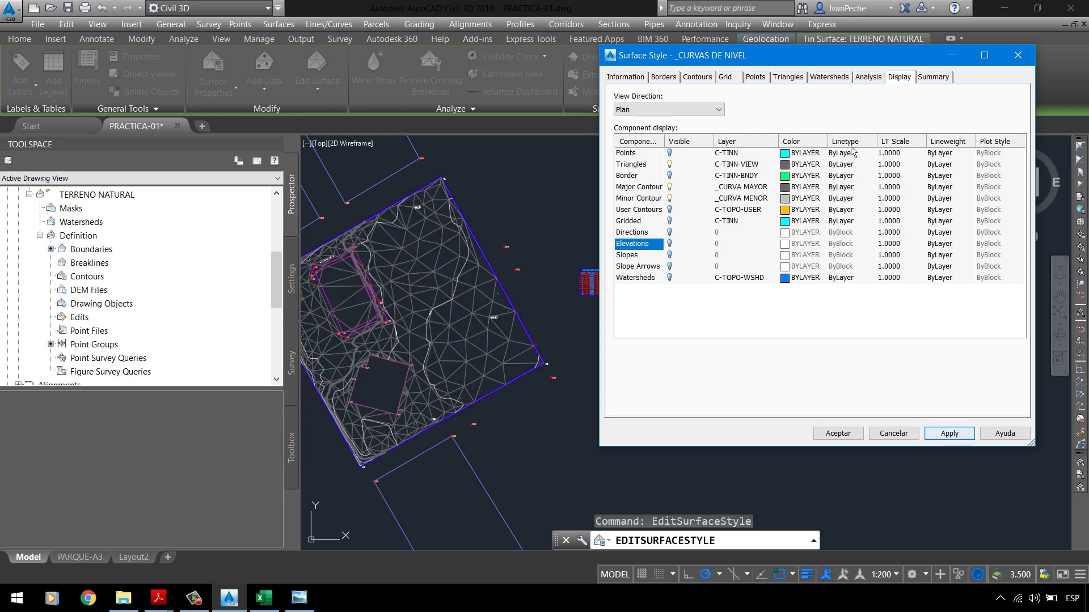
drag(819, 46, 947, 168)
drag(883, 143, 958, 121)
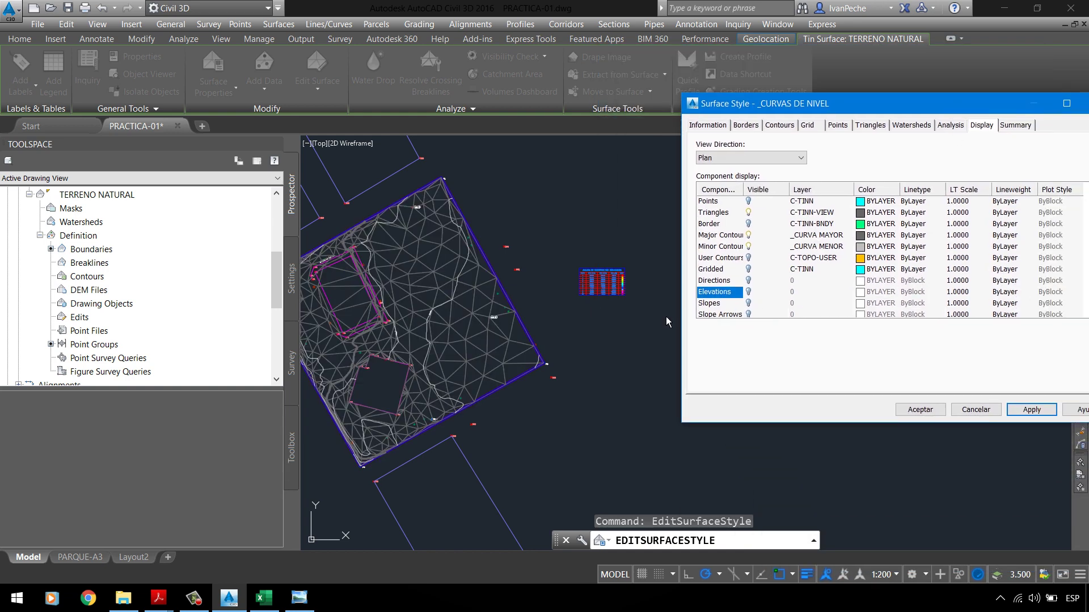
scroll(768, 309, down, 1)
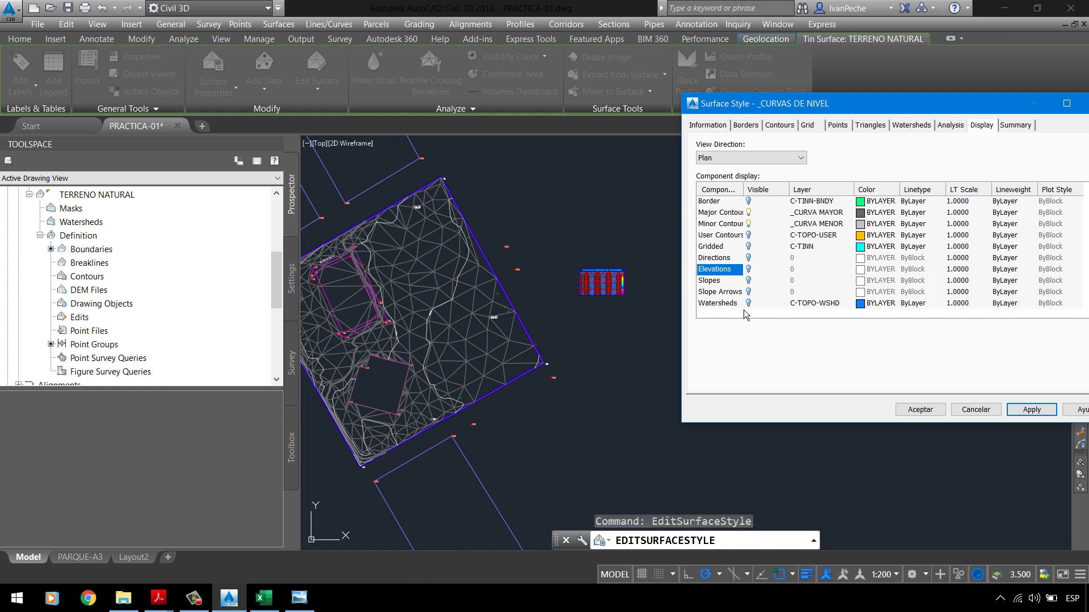
Step: Test the surface with watersheds displayed, then turn watersheds off again
click(755, 307)
click(1032, 409)
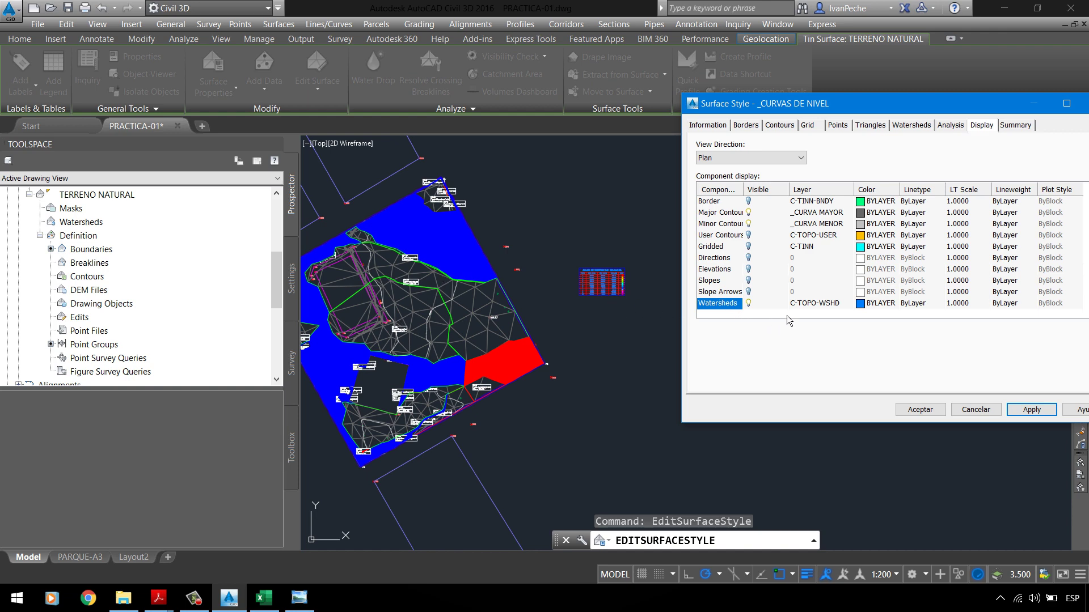
click(749, 302)
click(1030, 411)
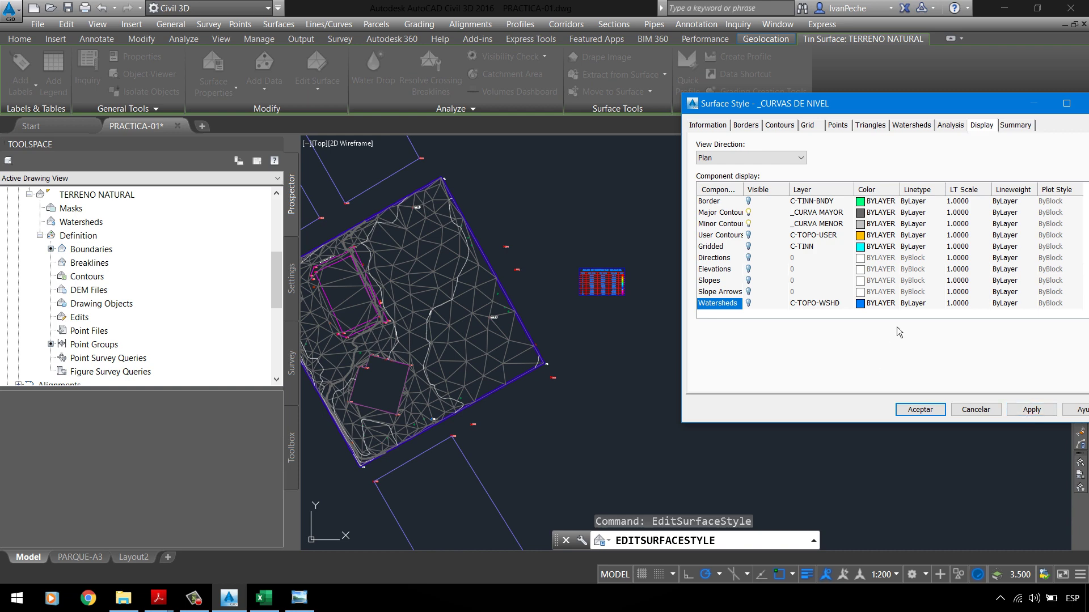
Step: Hide the triangle mesh, turn elevation bands back on, and confirm the surface style
scroll(768, 224, up, 1)
click(759, 217)
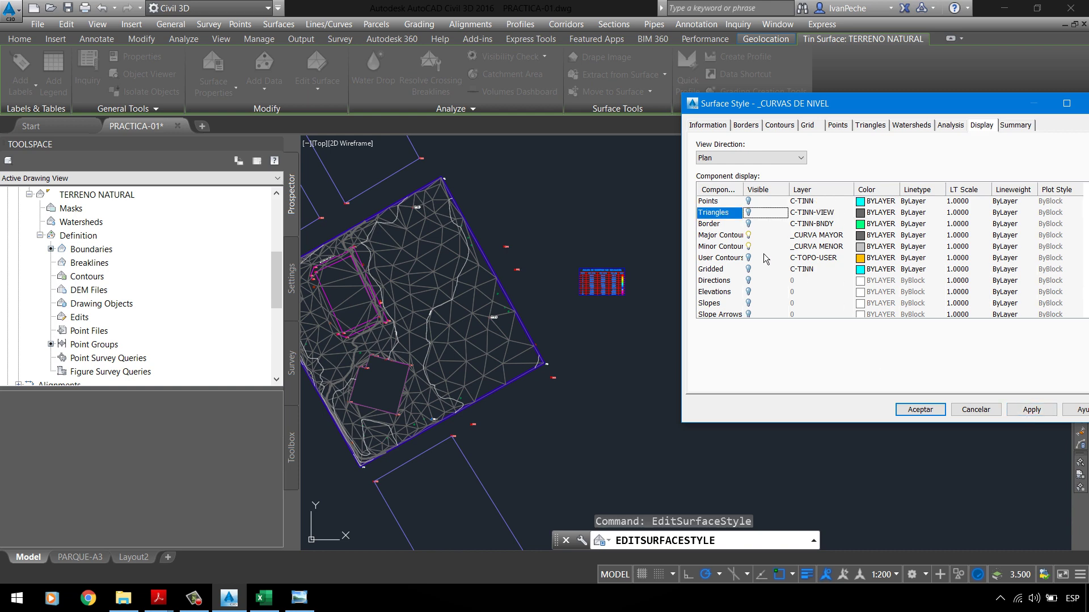
click(749, 292)
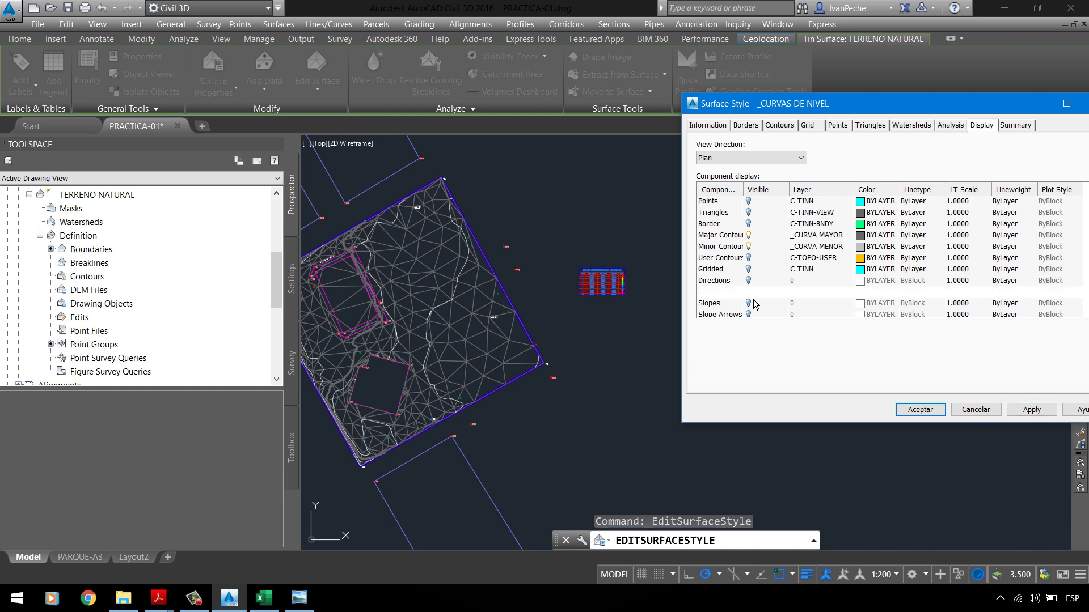
click(1031, 409)
click(918, 410)
Step: Deselect the surface and save the PRACTICA-01 drawing with Ctrl+S
click(826, 377)
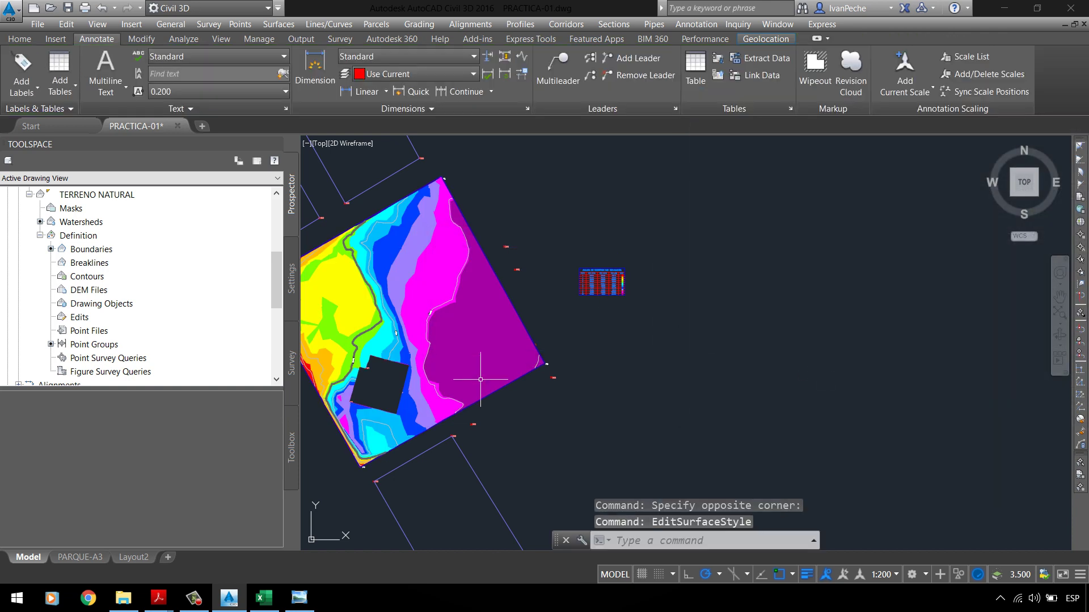
scroll(496, 355, up, 5)
scroll(497, 354, down, 5)
scroll(396, 261, up, 2)
scroll(391, 256, down, 2)
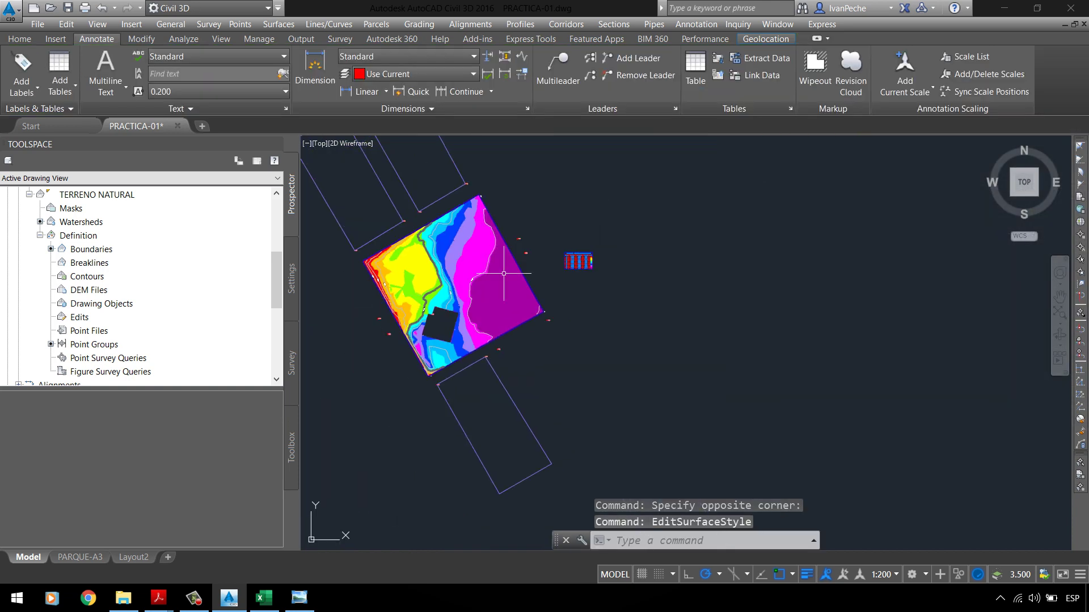
scroll(388, 252, up, 3)
scroll(833, 267, up, 4)
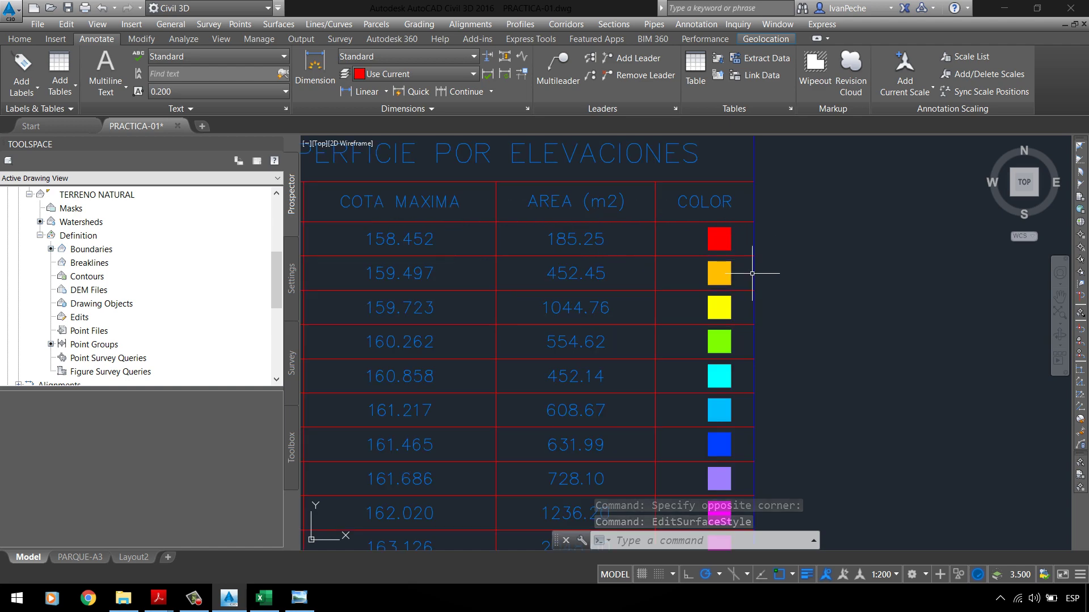
scroll(753, 267, down, 2)
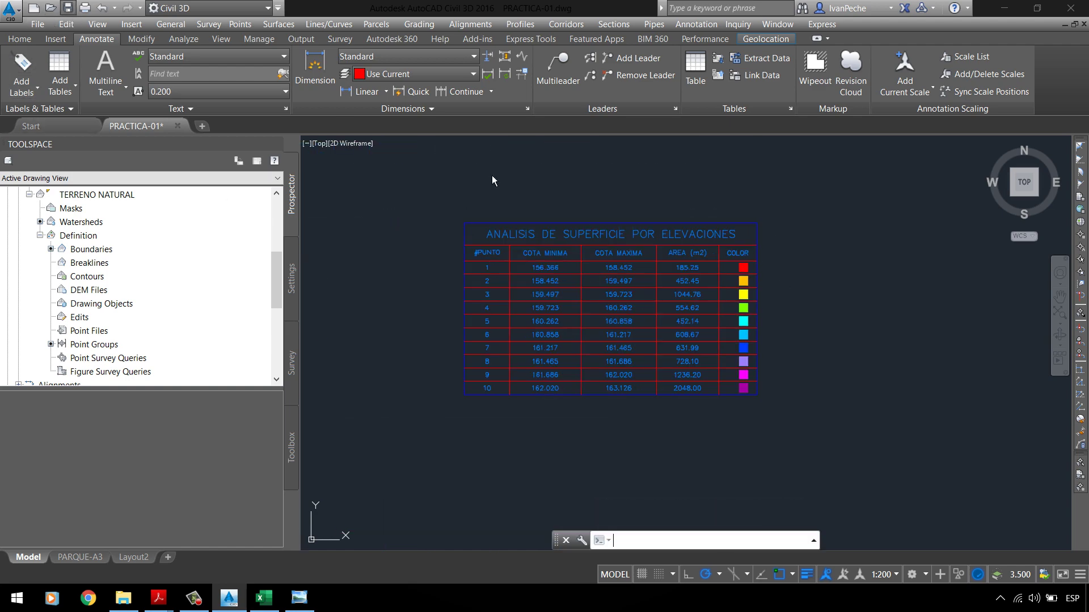
key(ctrl+s)
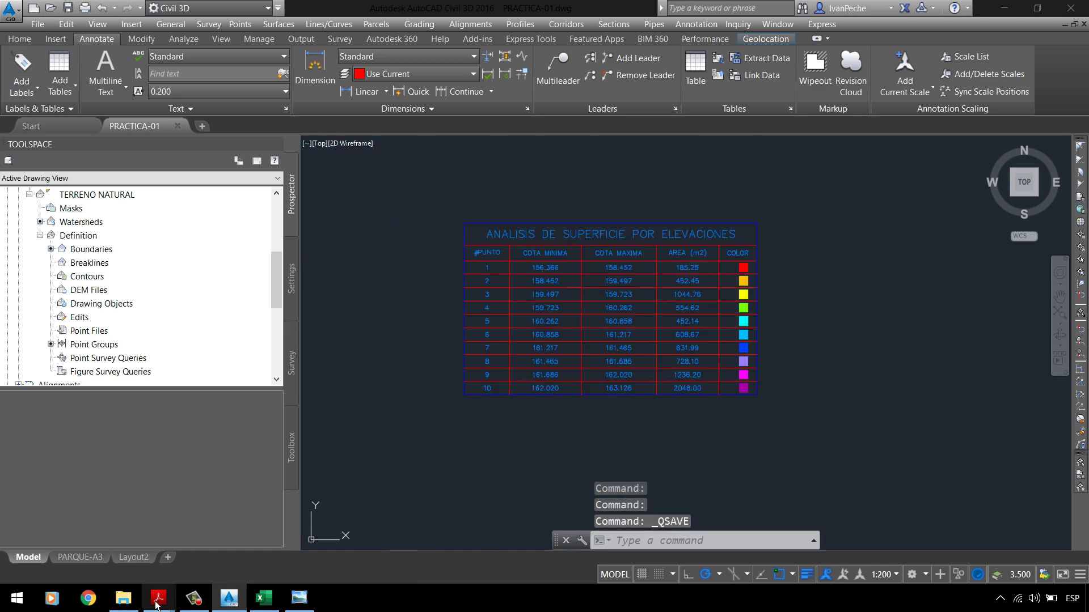
Step: Read task 5 in PC-01 UPLA.pdf, then return to the drawing and zoom out
mouse_move(158, 598)
click(78, 571)
scroll(204, 406, down, 1)
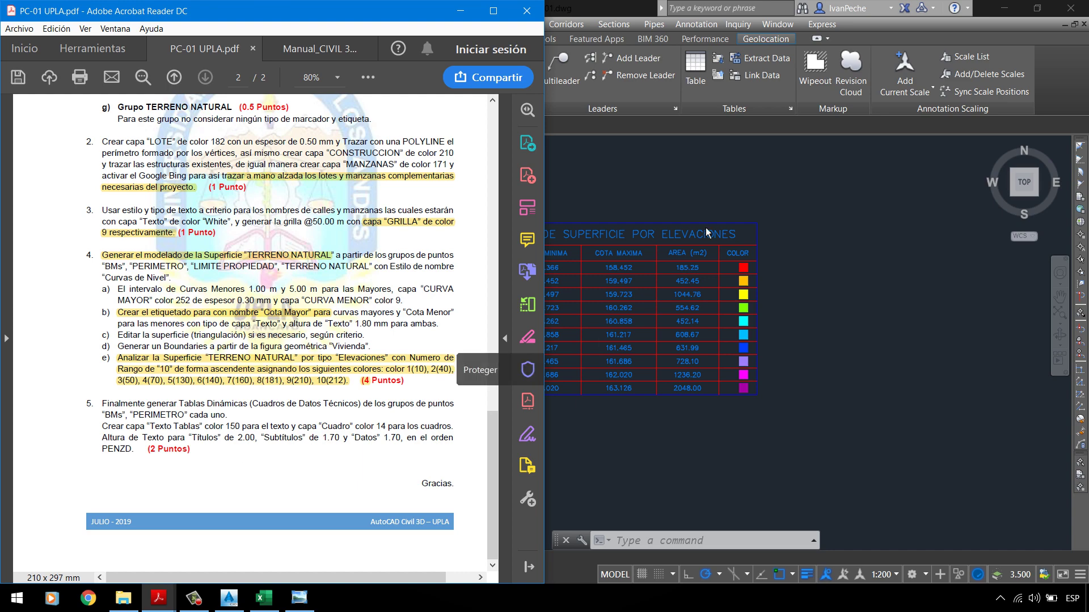
click(553, 368)
scroll(497, 221, down, 2)
scroll(525, 235, down, 4)
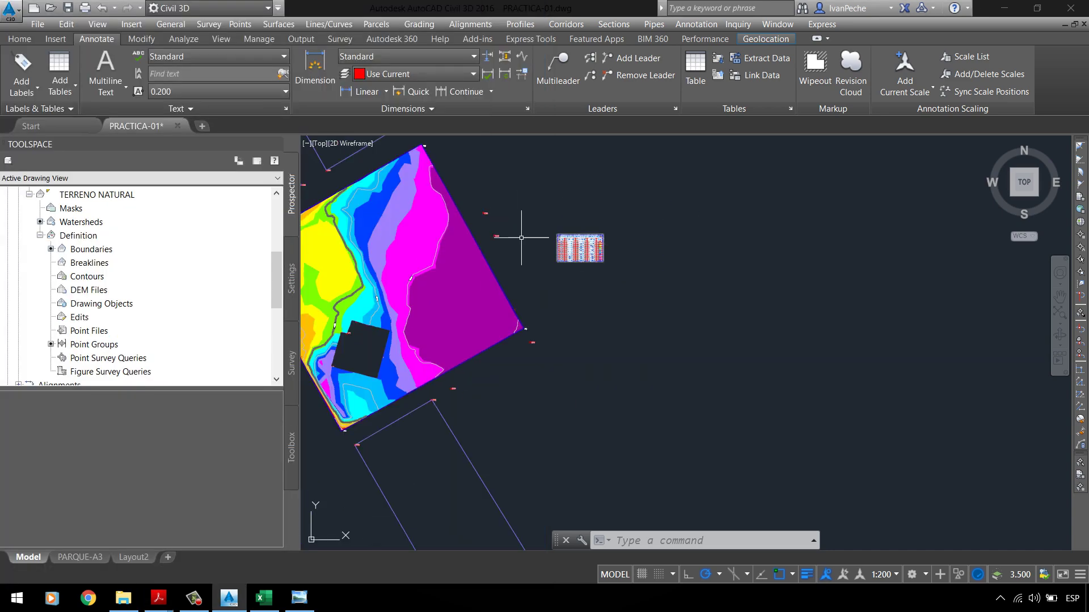
scroll(446, 207, up, 9)
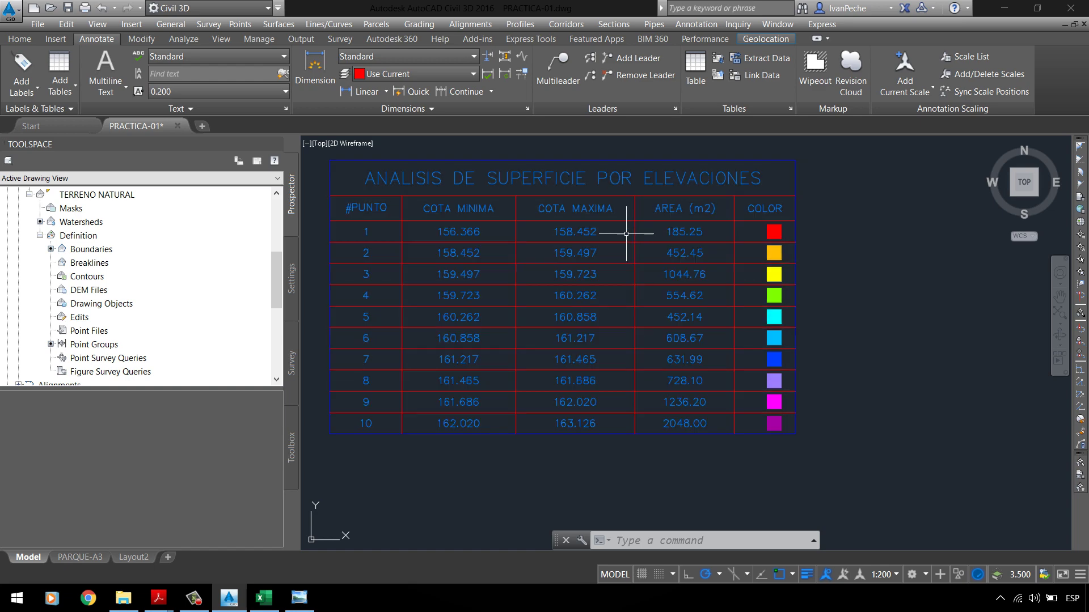
scroll(629, 238, down, 5)
scroll(459, 372, up, 2)
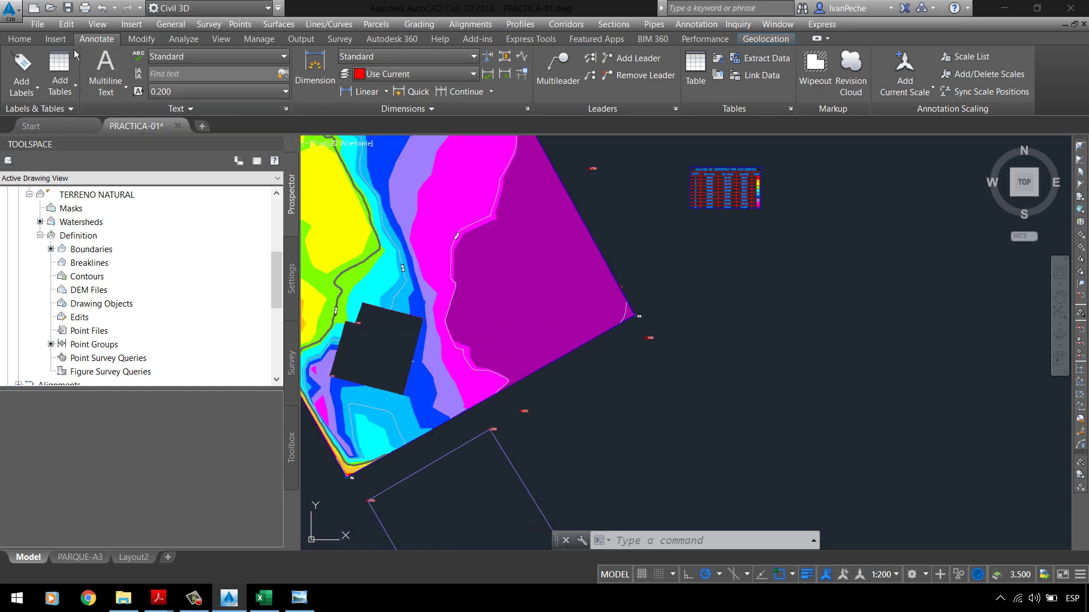
Step: Choose Add Point Table from the Annotate tab's Add Tables list and show the table style choices
click(19, 39)
click(98, 41)
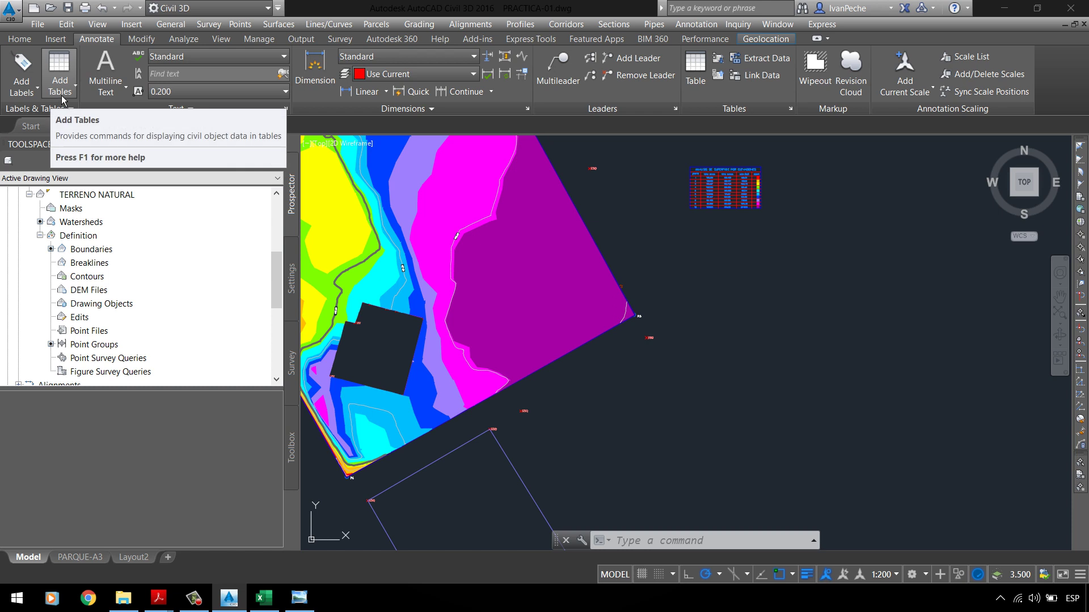
click(62, 97)
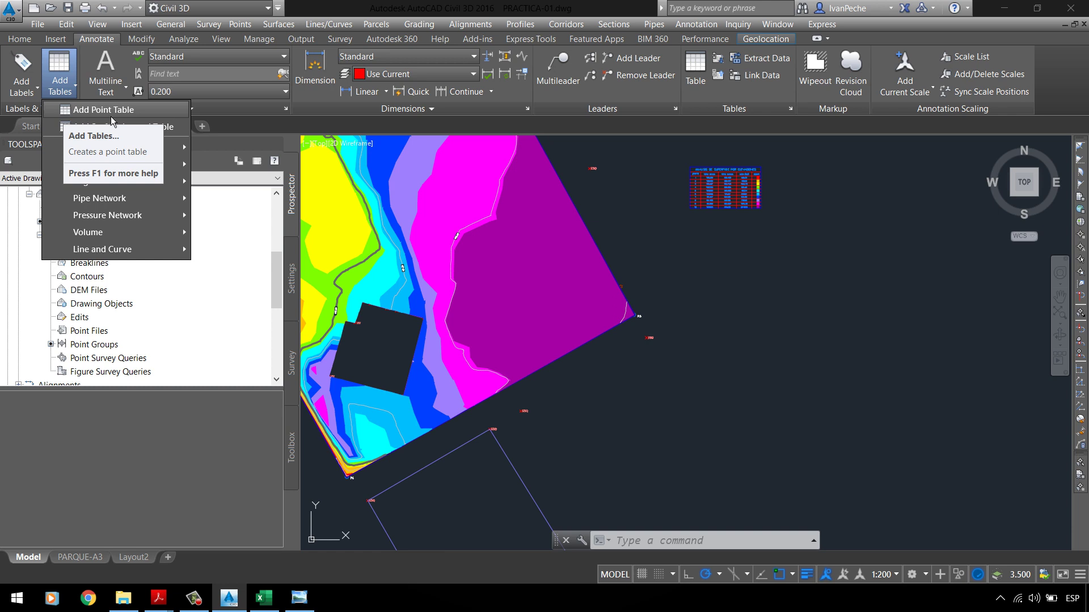
click(59, 74)
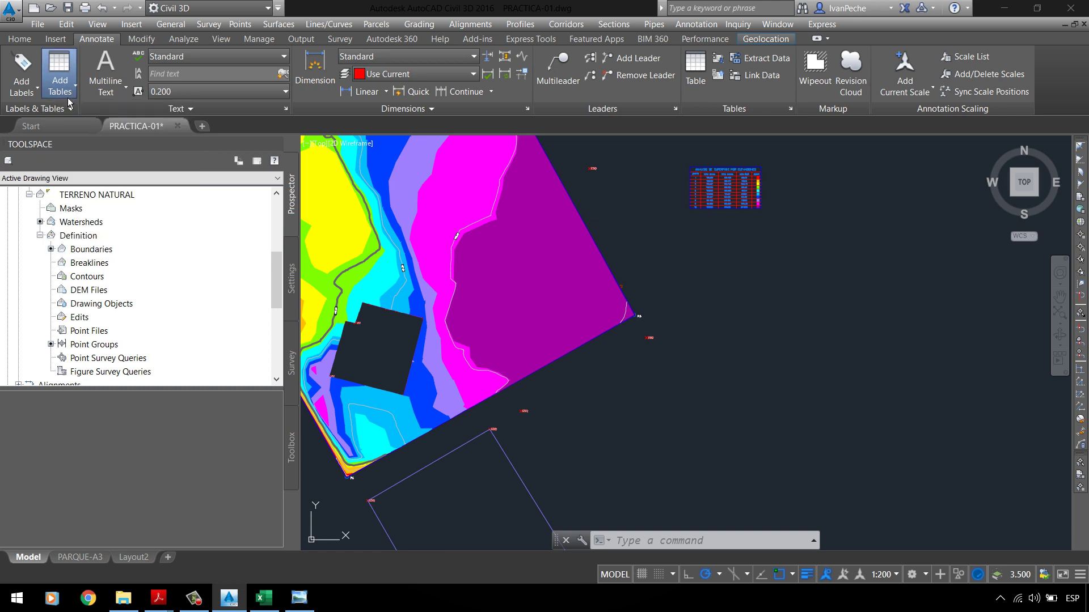
click(59, 73)
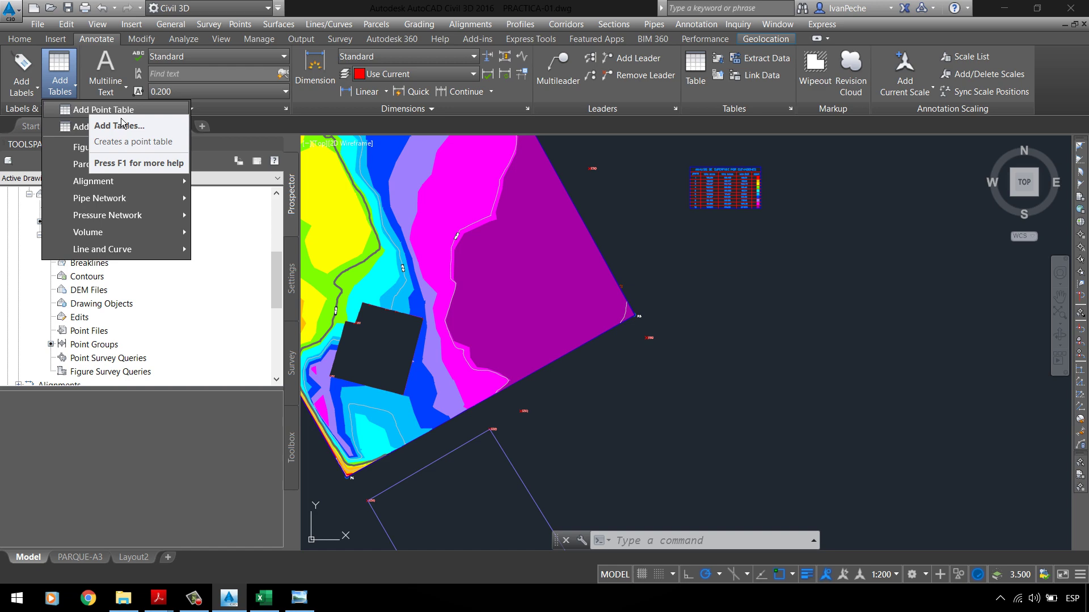
click(122, 114)
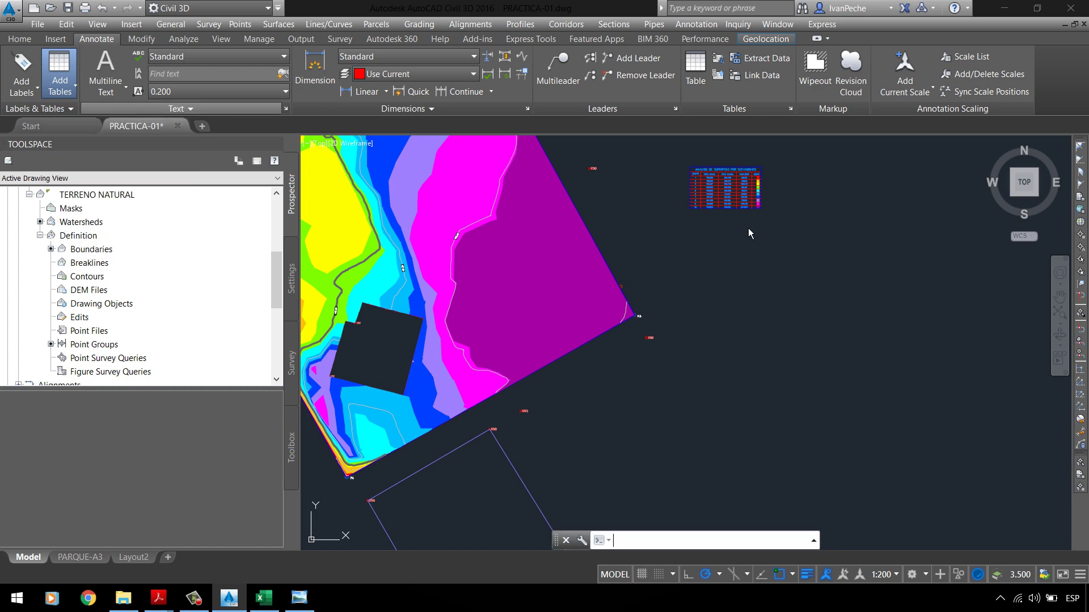
click(478, 136)
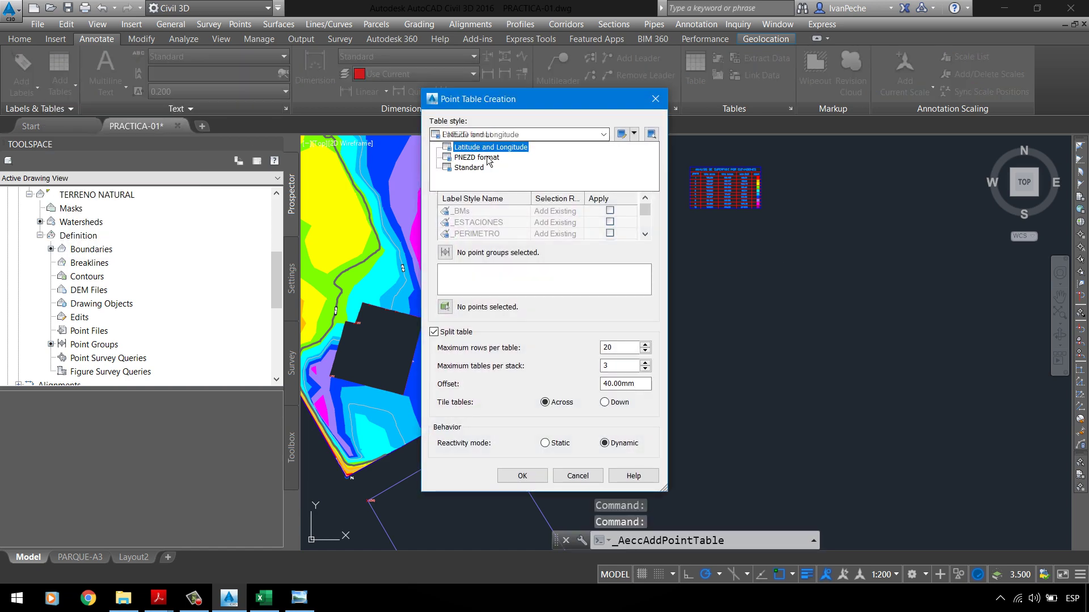
Step: Set the Point Table Creation table style to PNEZD format
click(480, 157)
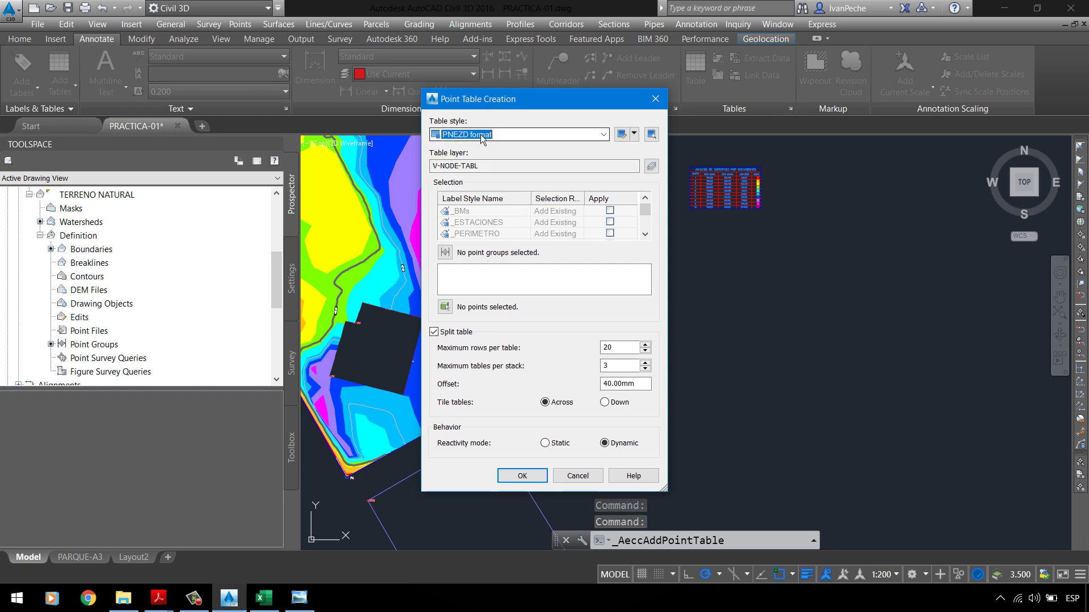
click(482, 136)
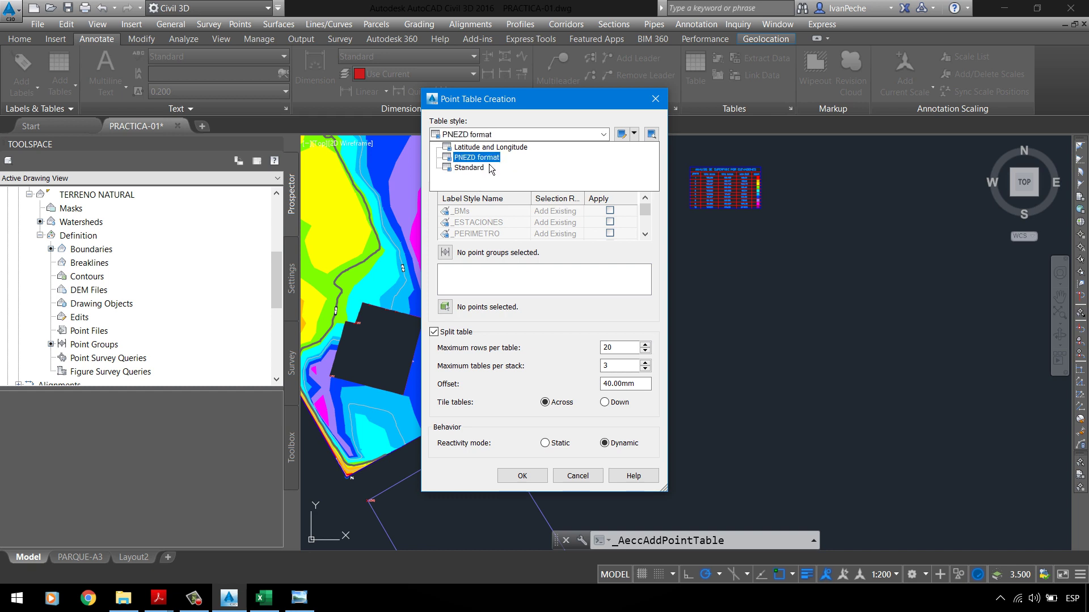
click(484, 168)
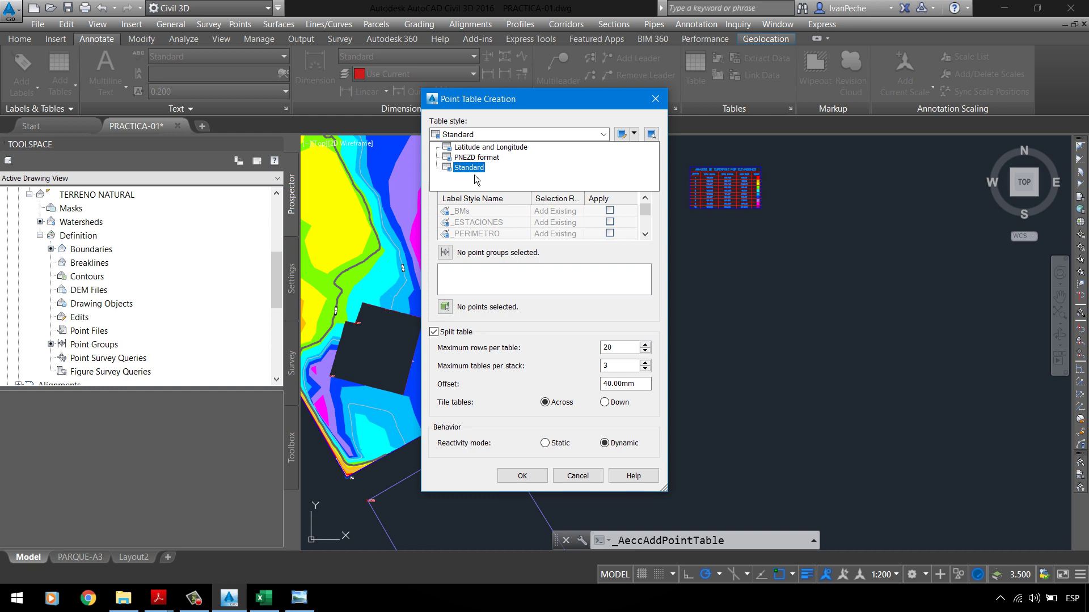
key(Up)
key(Up)
key(Down)
key(Return)
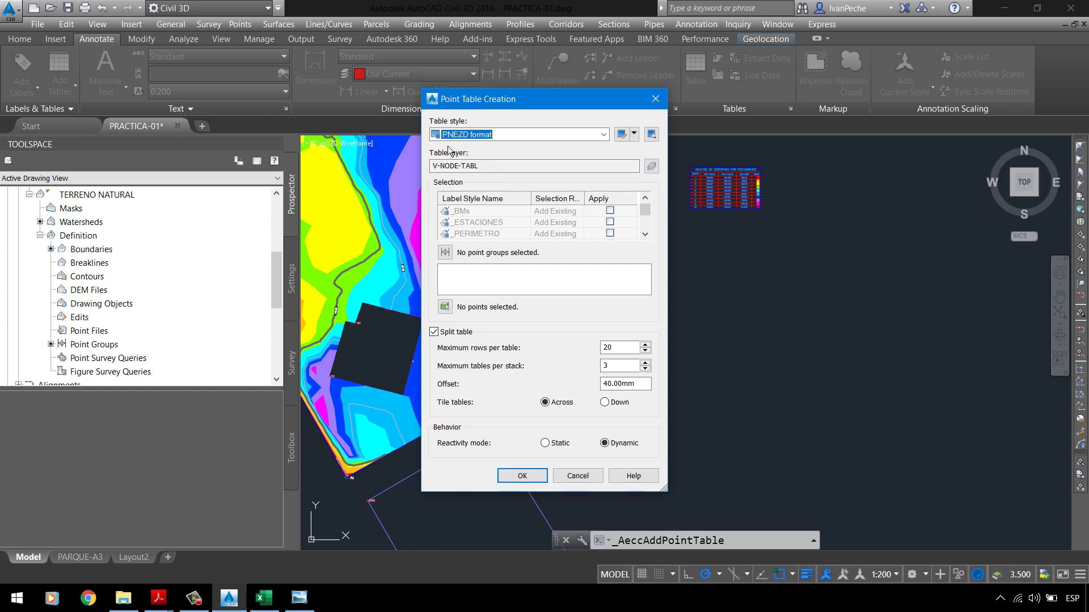
click(485, 140)
key(Return)
click(637, 137)
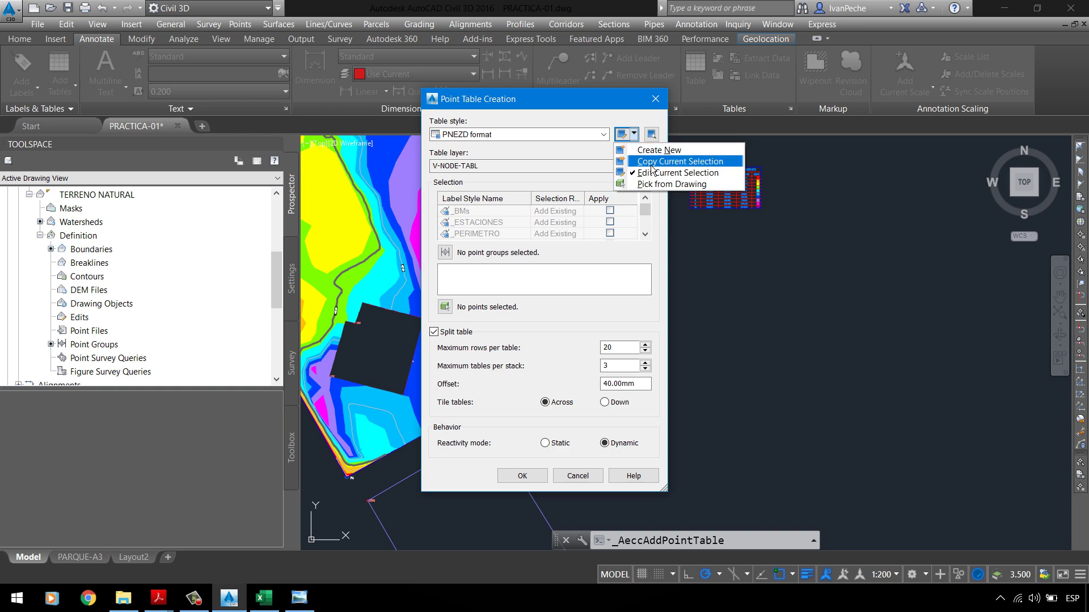
Step: Copy PNEZD format as _TABLA BMs, described 'ESTILO DE TABLA PARA CUADRO DE DATOS TECNICOS BMs'
click(651, 162)
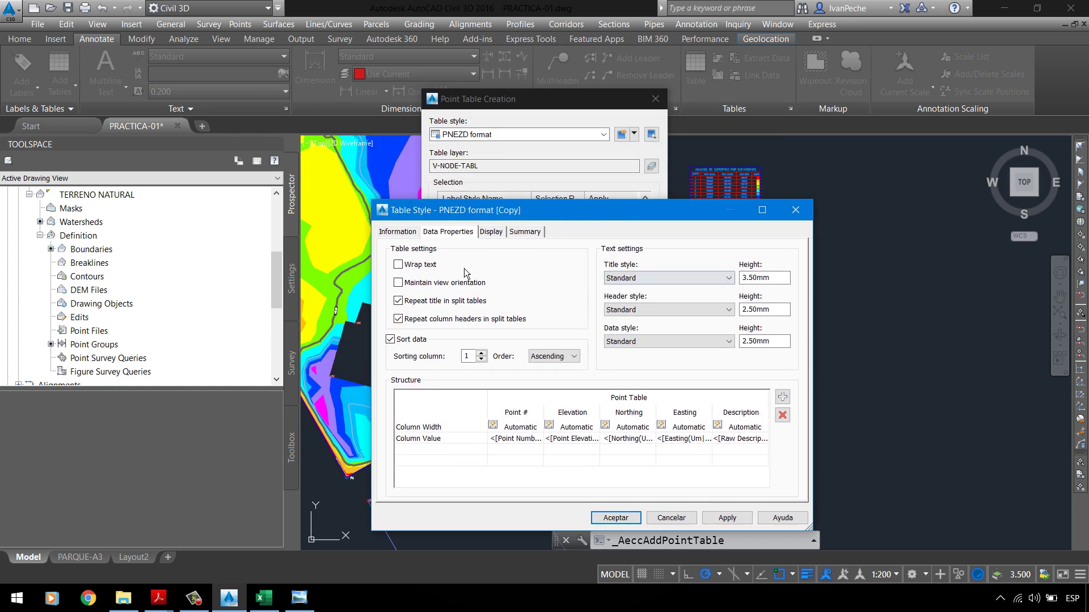
click(397, 232)
drag(488, 262, 275, 271)
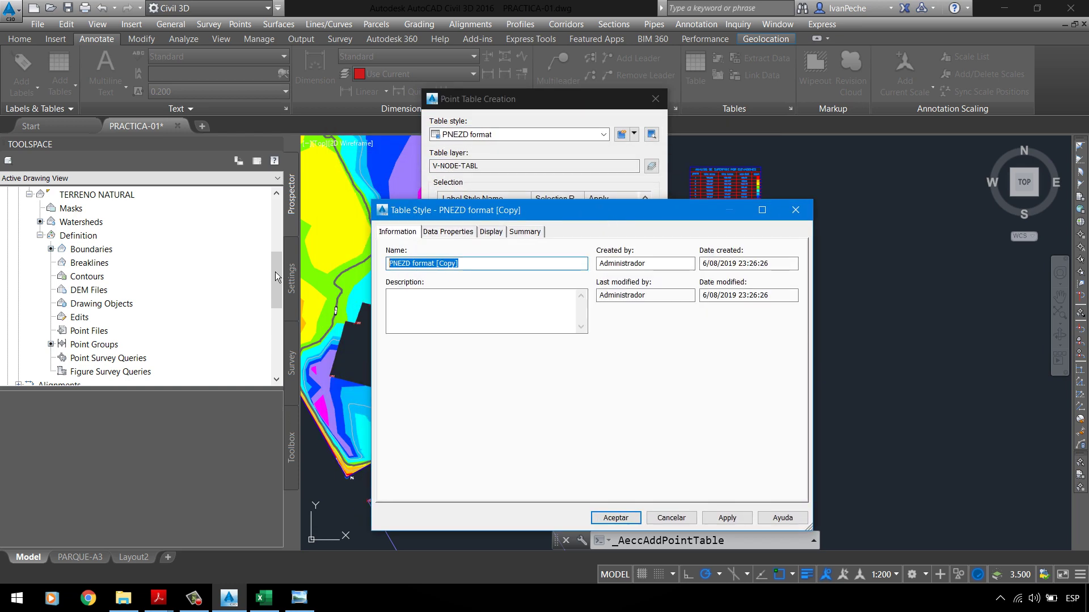
key(BackSpace)
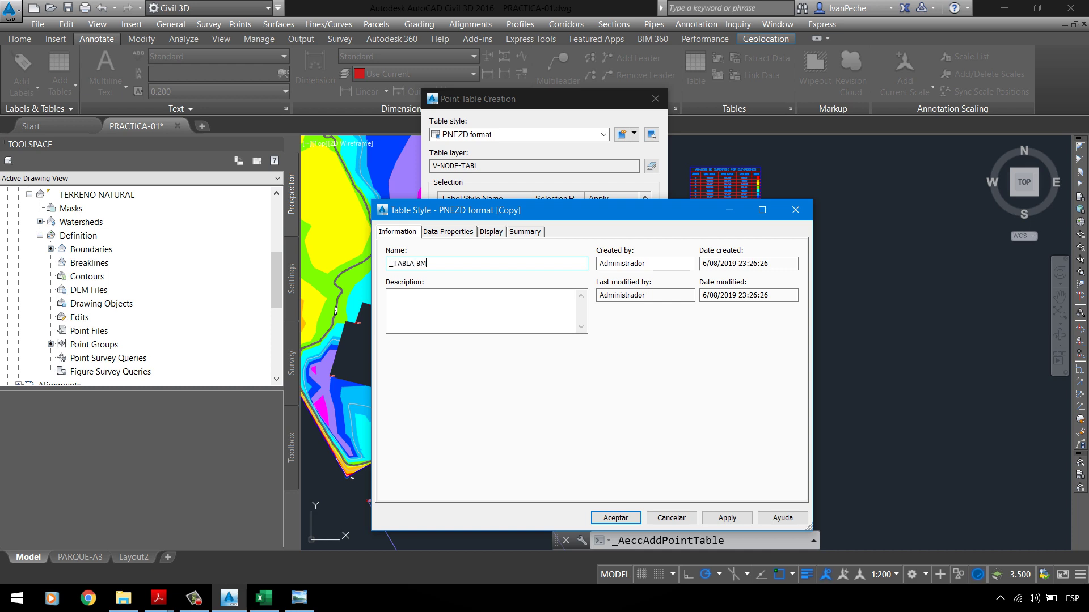
click(440, 299)
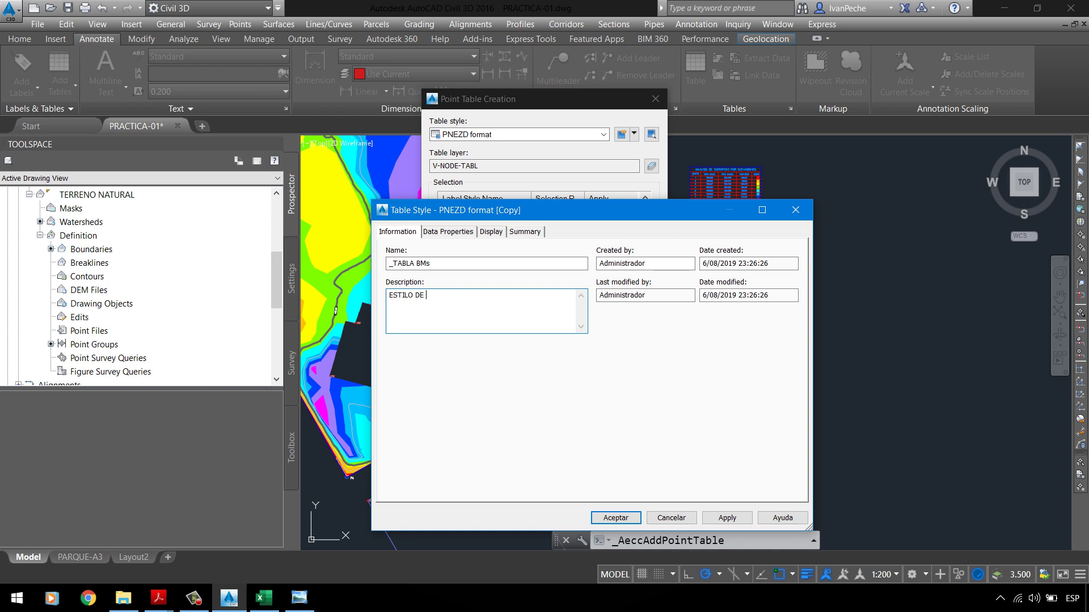
text(ESTILO DE TABLA PARA CUADRO DE DATOS TECNICOS BMs)
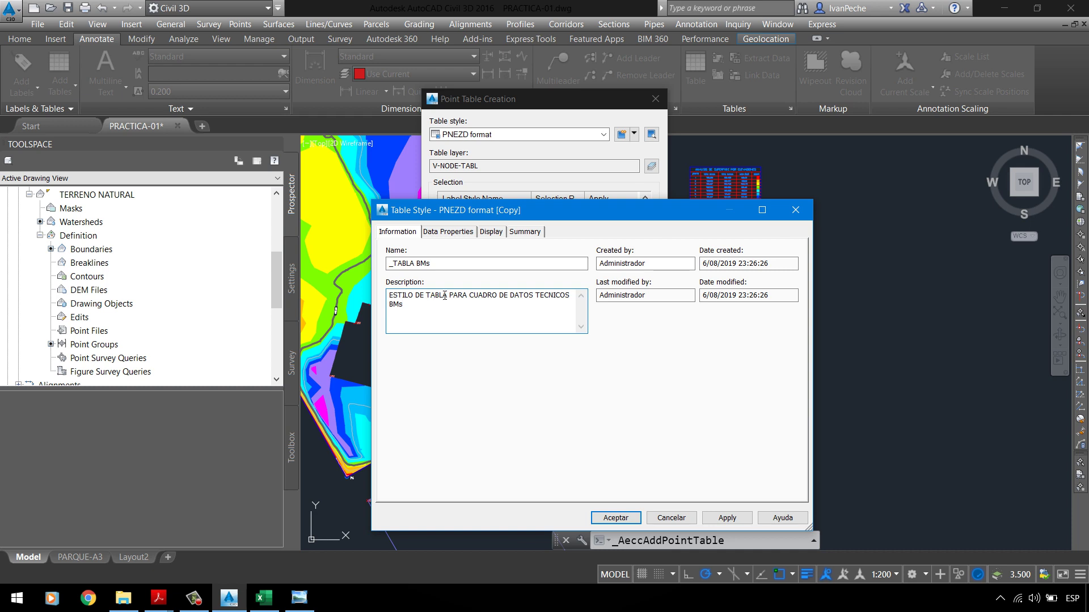
Step: Set the _TABLA BMs title text height to 2.00mm
click(448, 232)
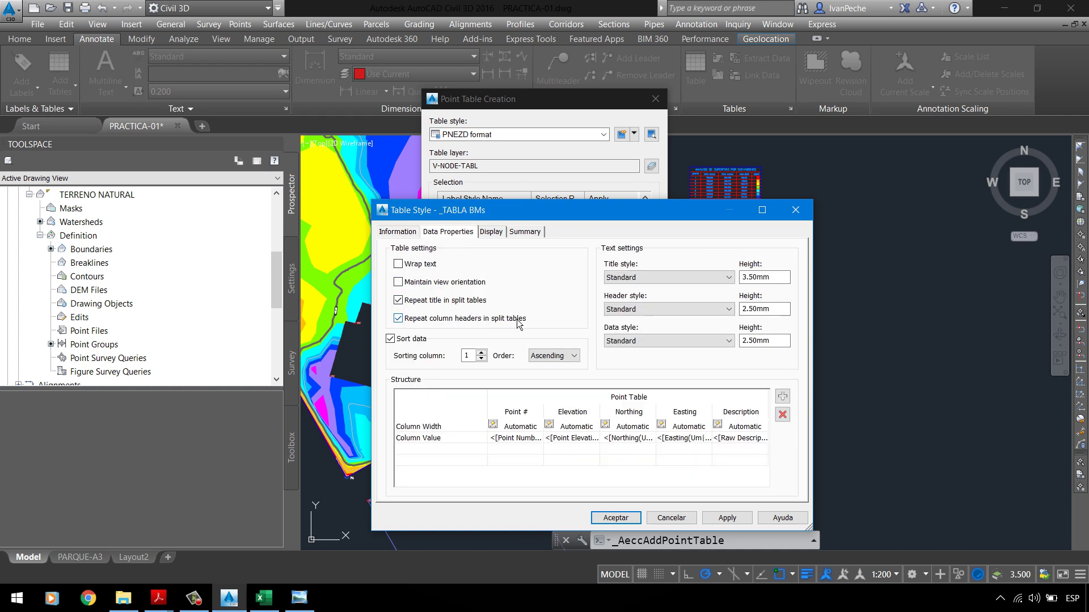
drag(656, 214, 577, 192)
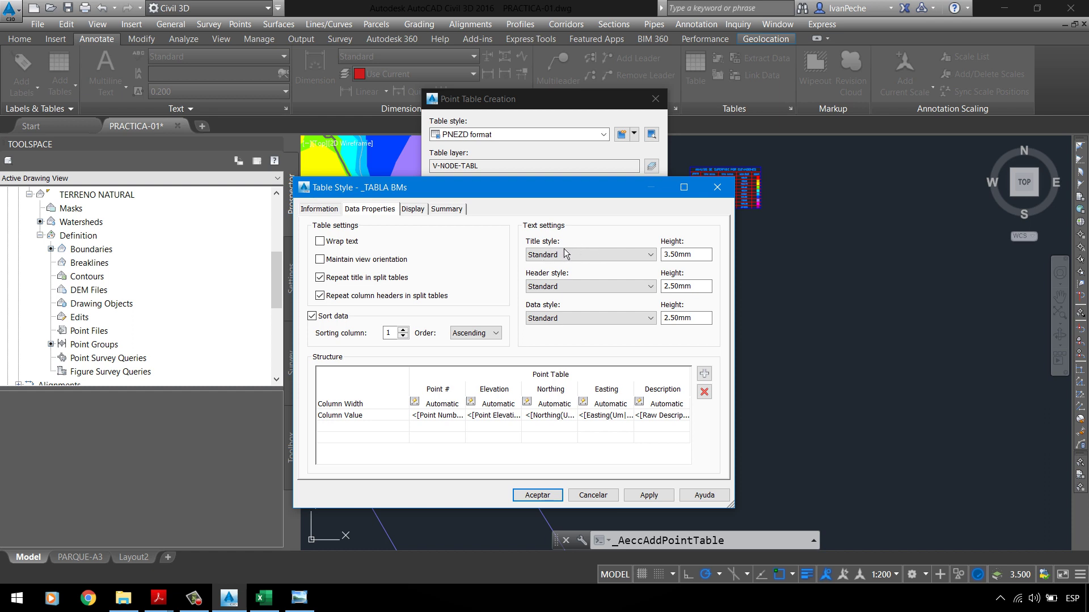
click(561, 255)
key(Tab)
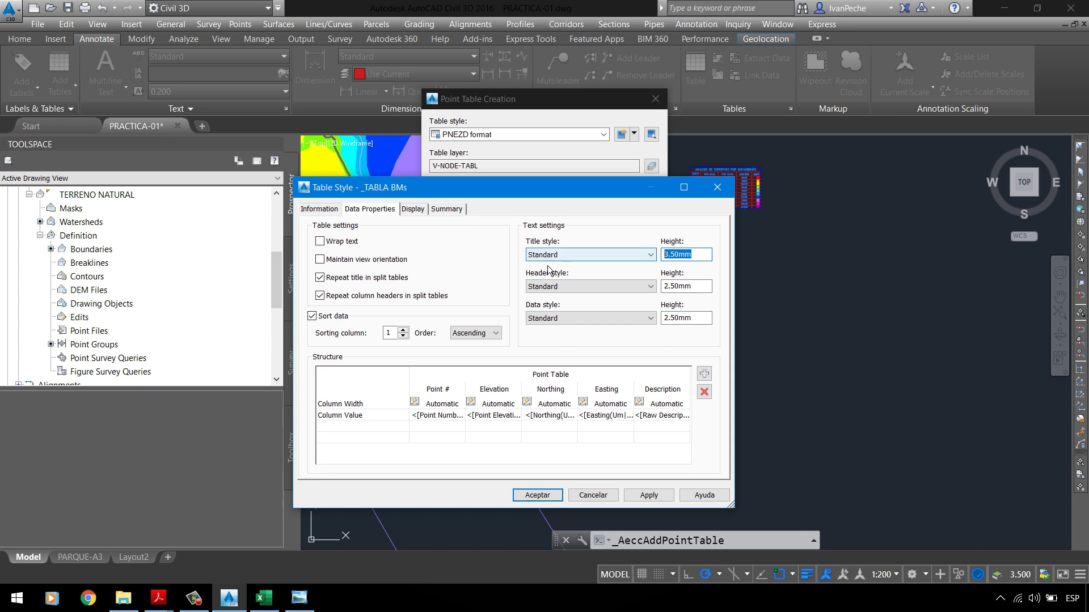
click(159, 598)
click(85, 538)
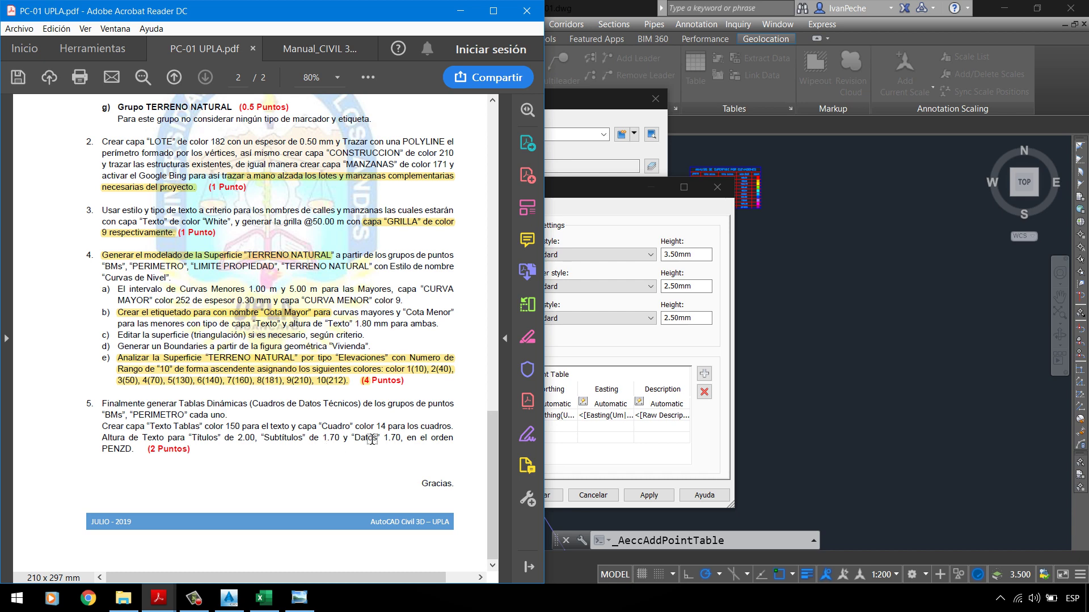
click(593, 275)
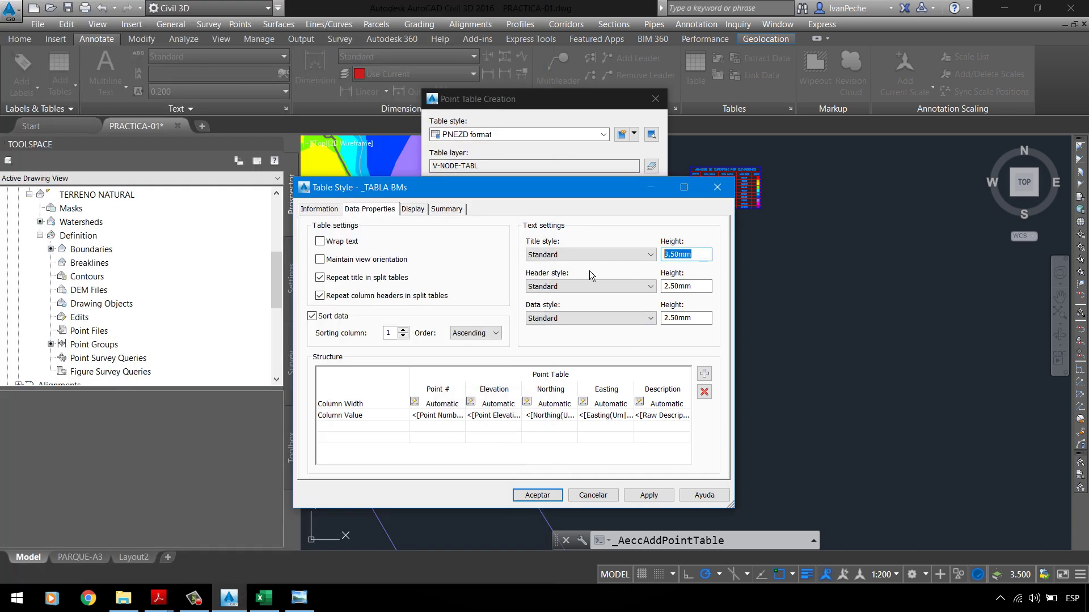
text(2)
click(689, 286)
Step: Set the header and data text heights to 1.70mm
text(1.7)
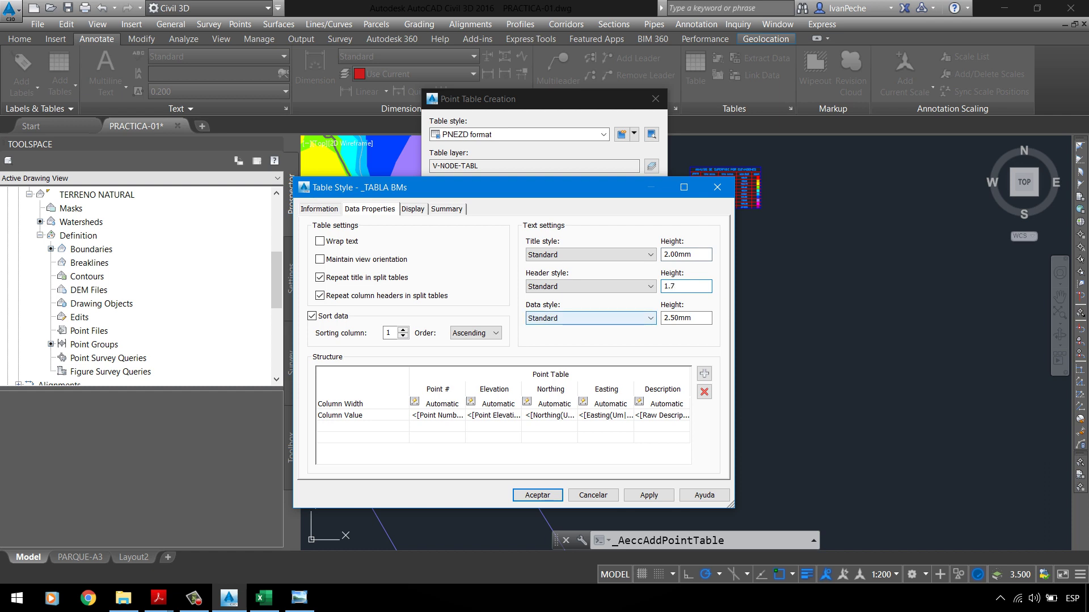
click(698, 318)
text(1.)
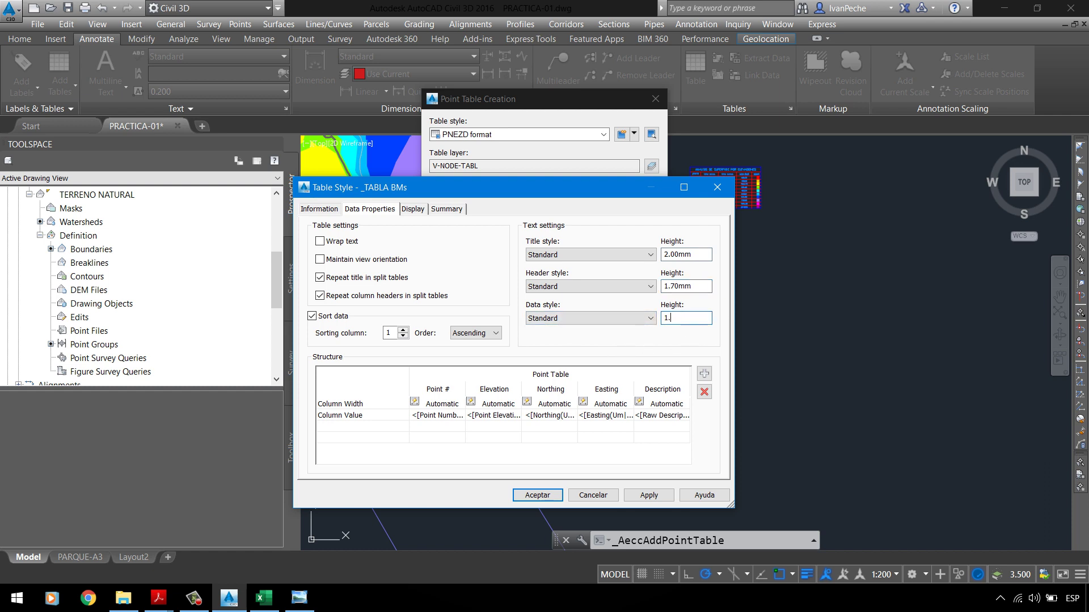
text(7)
click(708, 288)
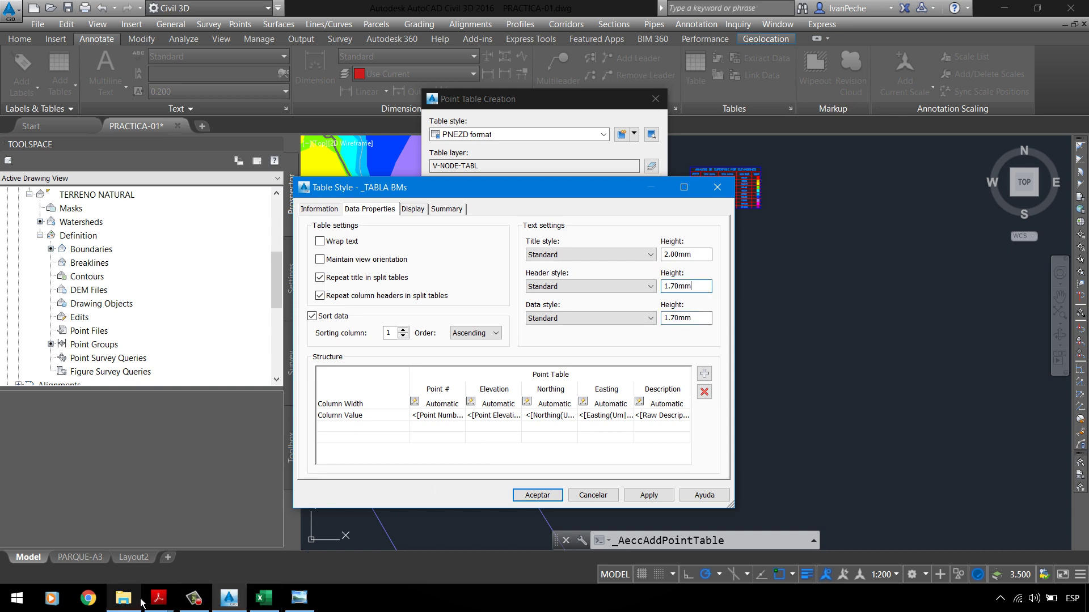
mouse_move(136, 594)
click(91, 558)
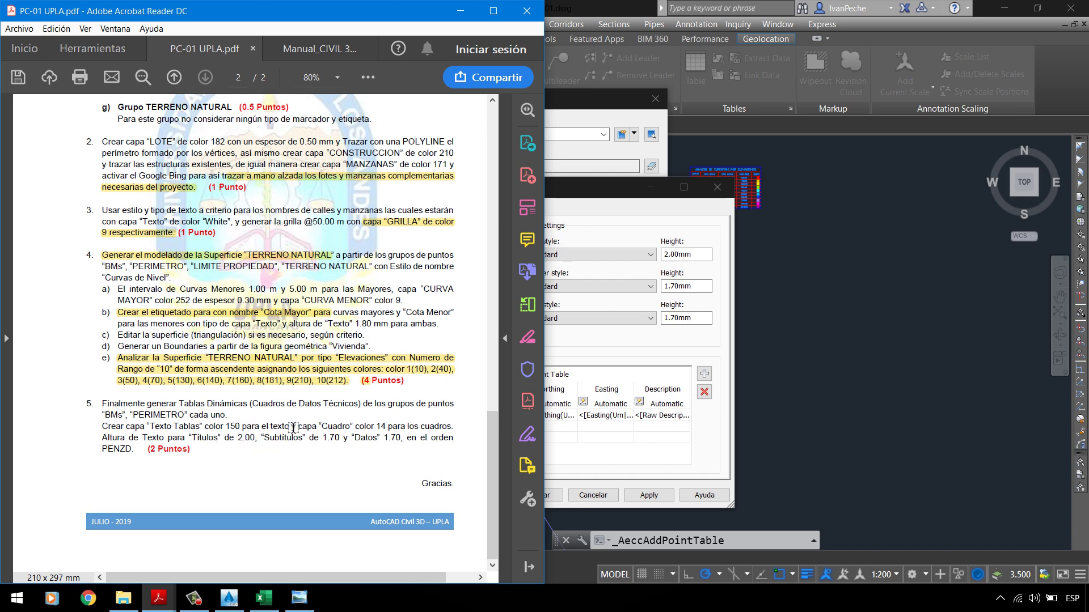
click(619, 219)
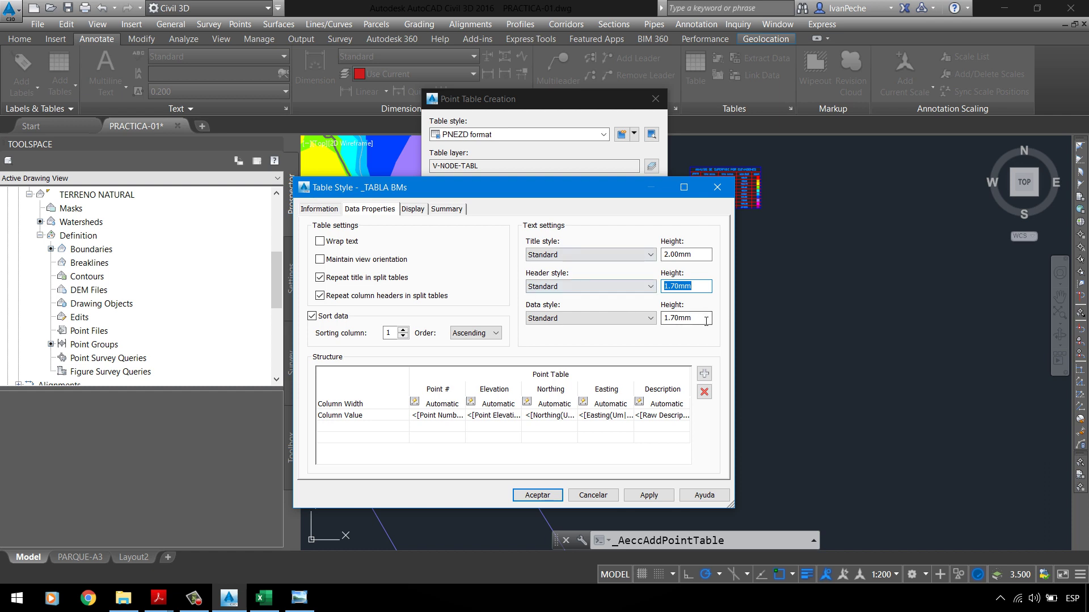
key(Tab)
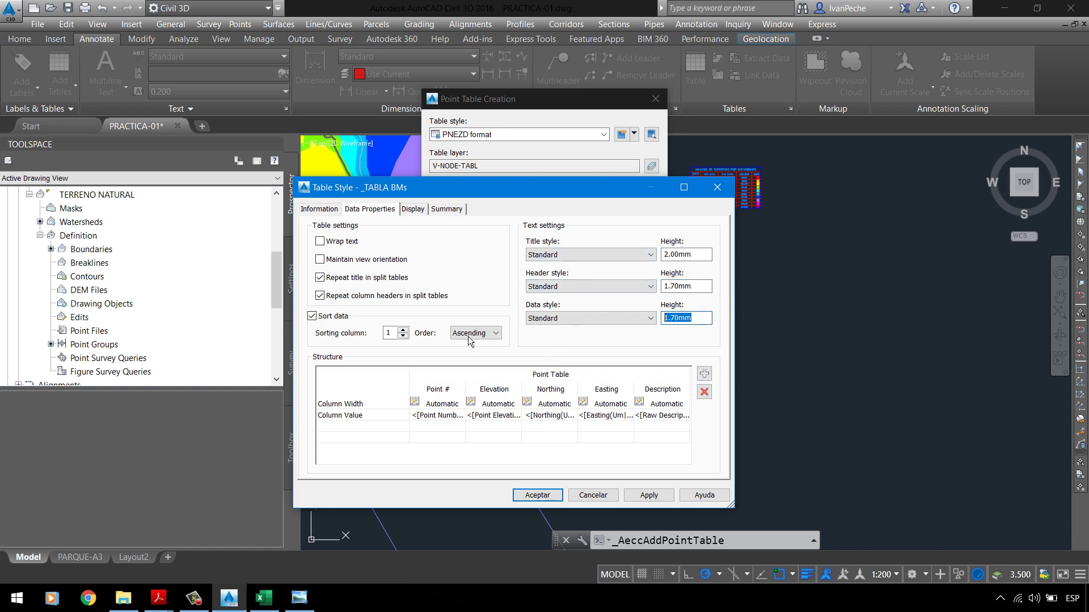
click(412, 208)
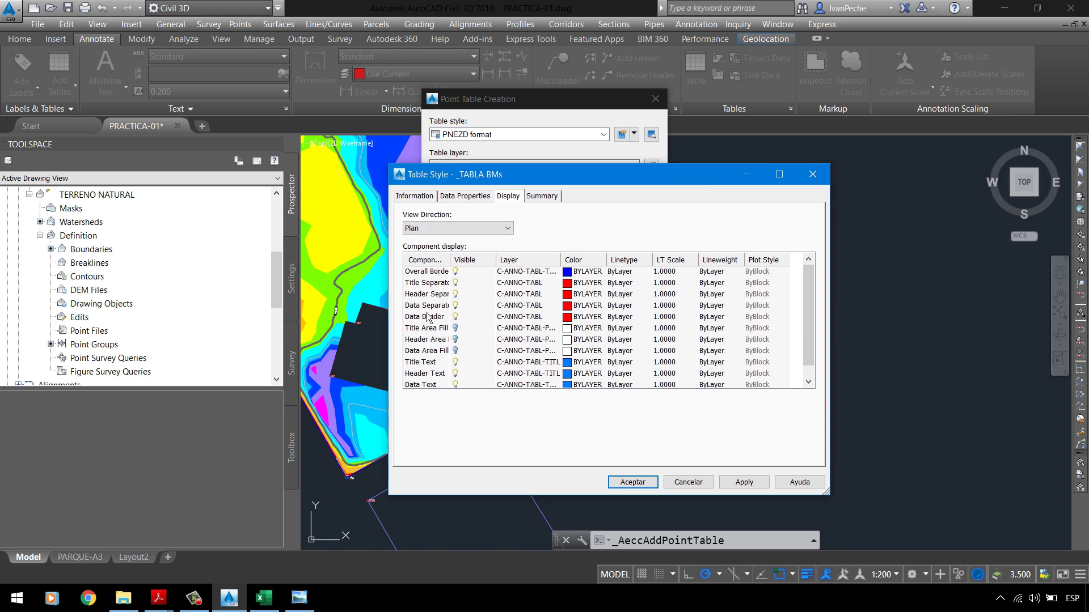
Step: Review the _TABLA BMs Display and Data Properties settings and accept the style
drag(451, 260, 488, 276)
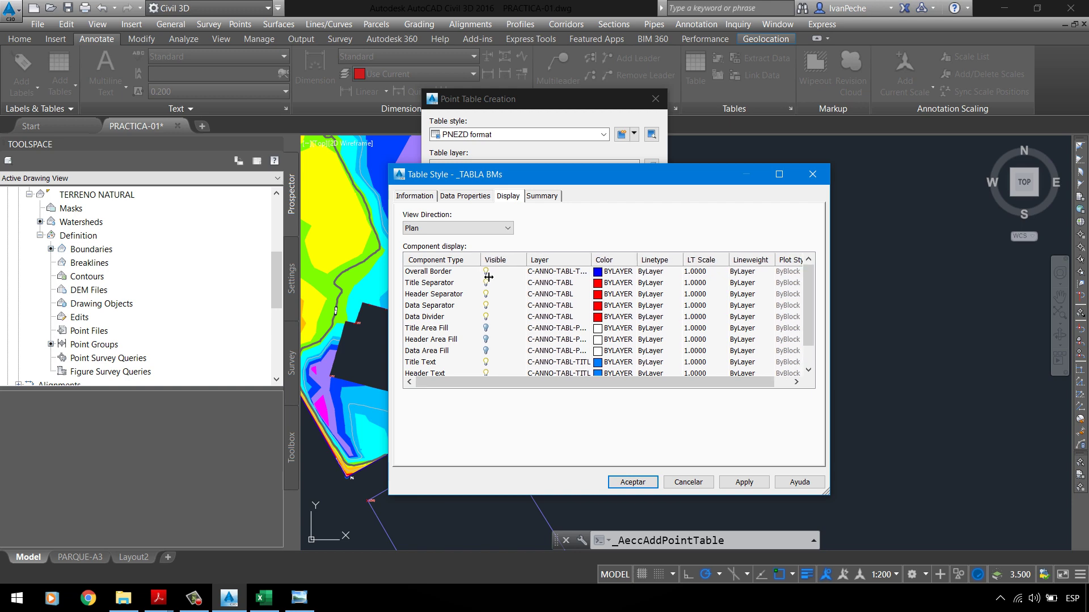
click(474, 199)
click(505, 198)
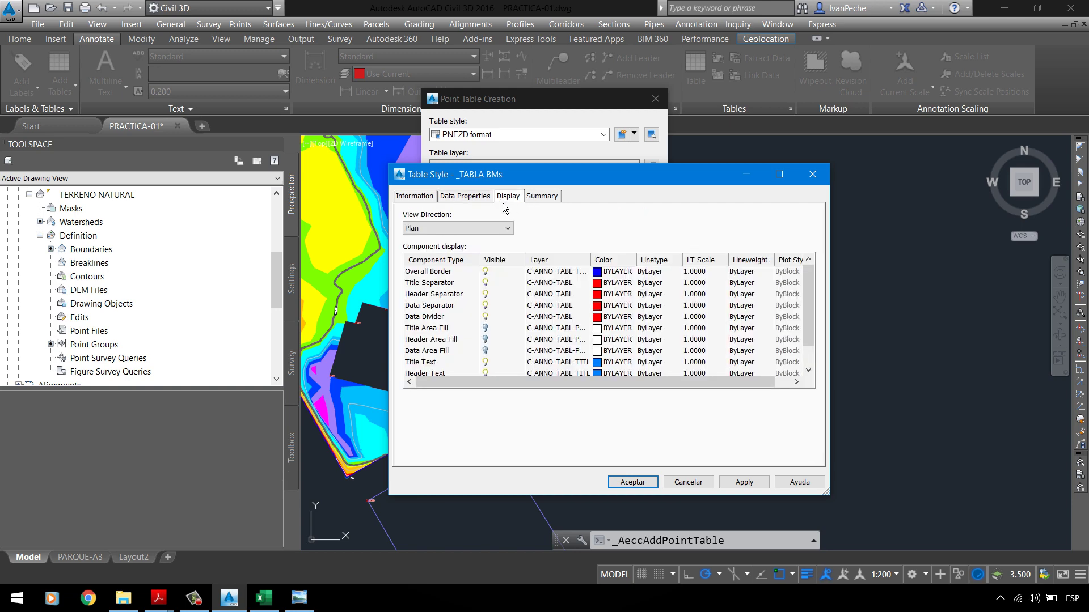
click(464, 196)
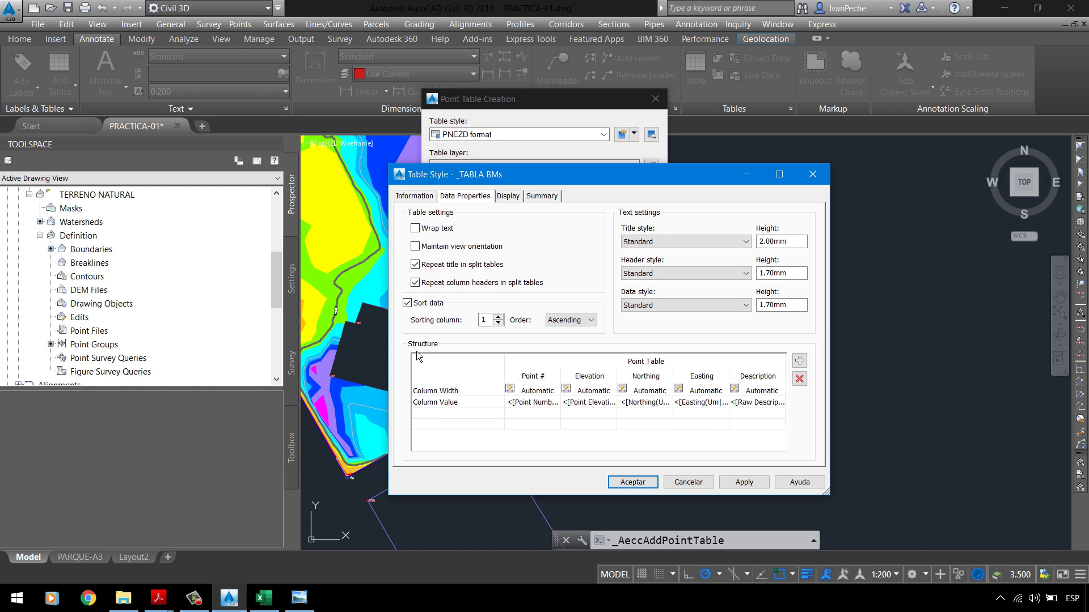
click(457, 392)
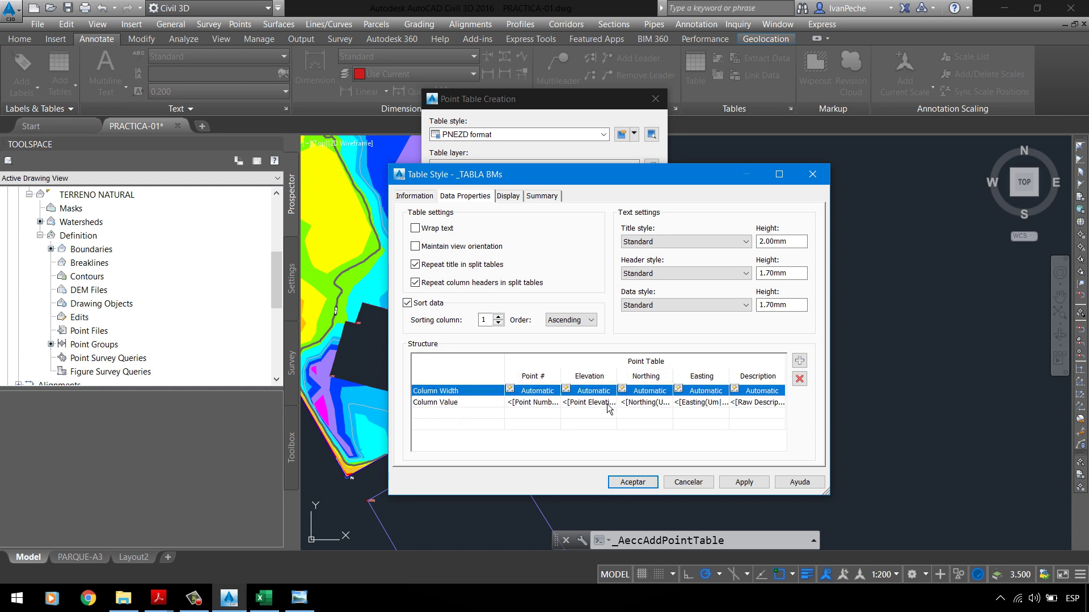
click(530, 375)
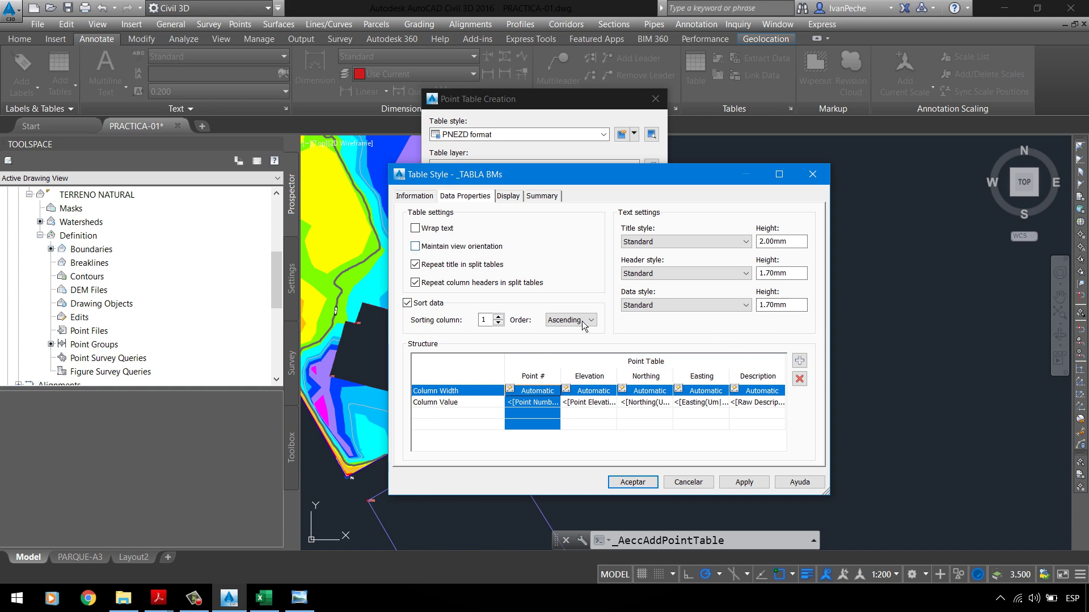
click(517, 198)
click(487, 198)
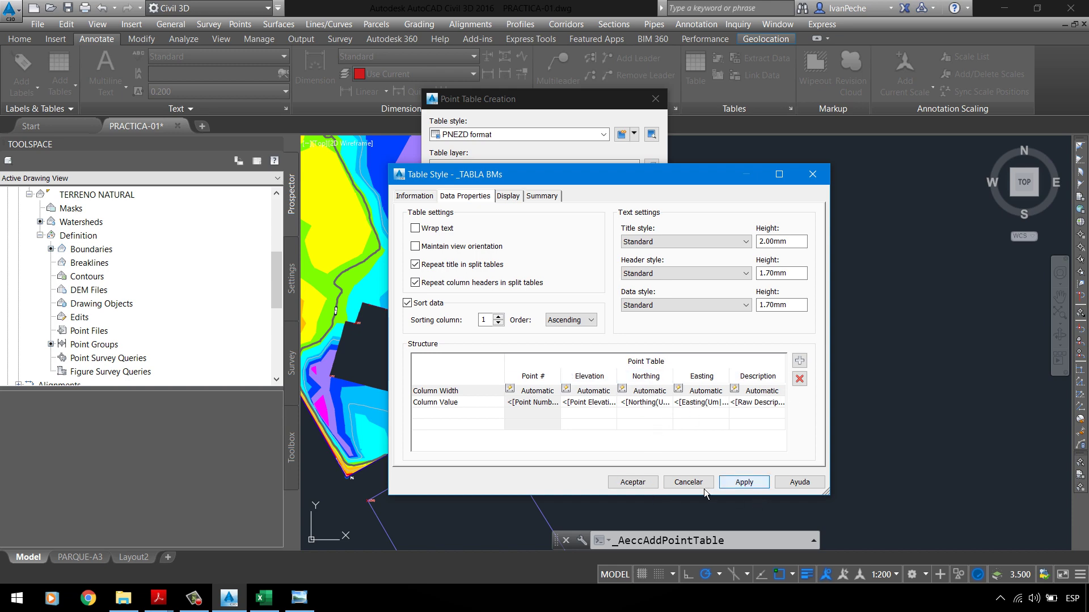
click(634, 482)
Step: Keep _TABLA BMs as the table style, leaving the _BMs label style unapplied
click(495, 142)
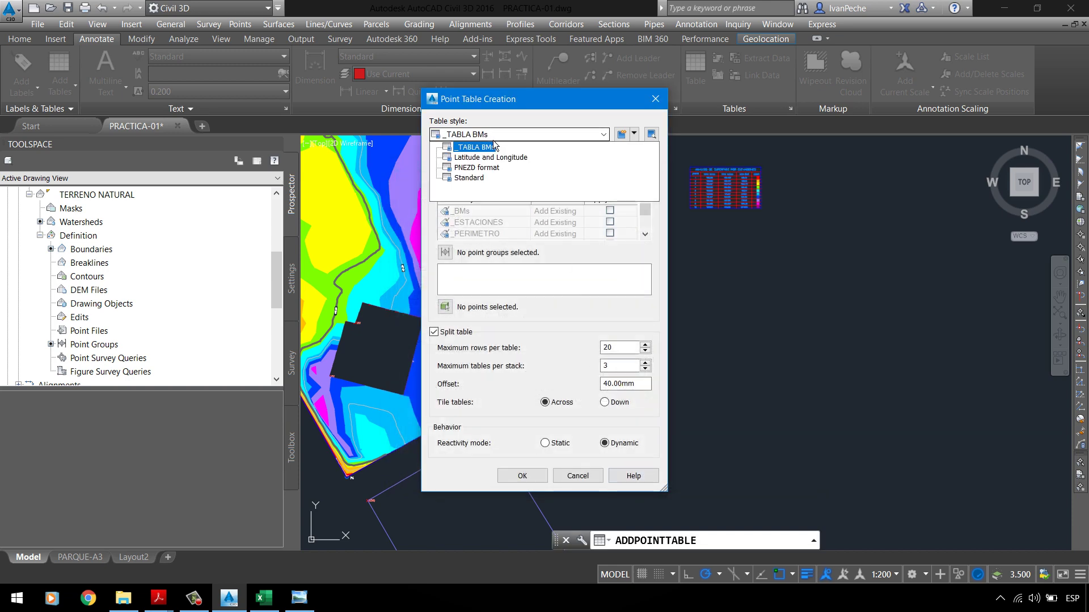
click(484, 149)
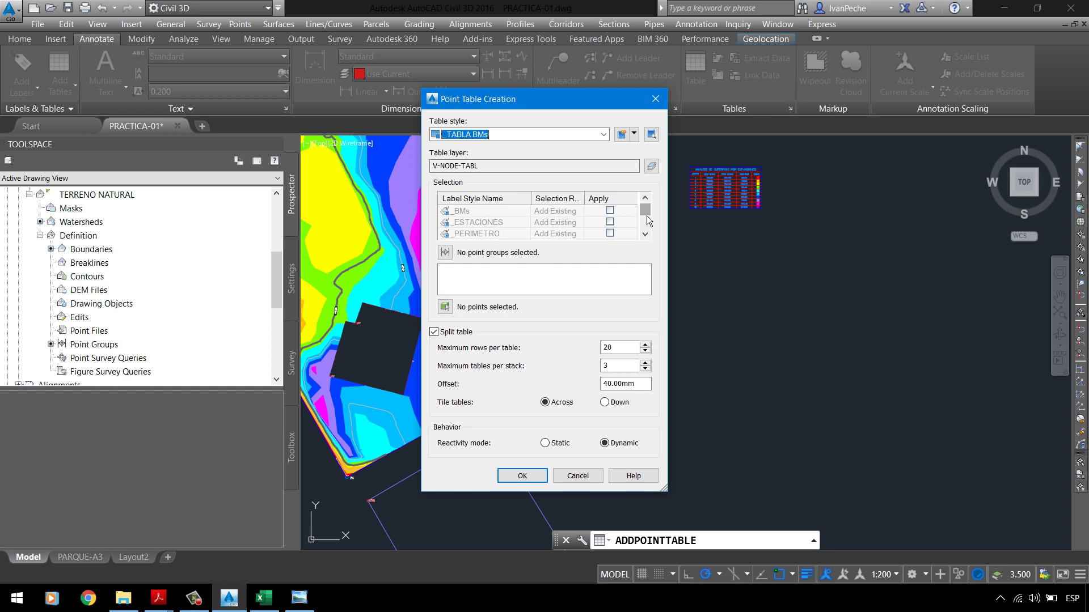
click(611, 211)
click(611, 212)
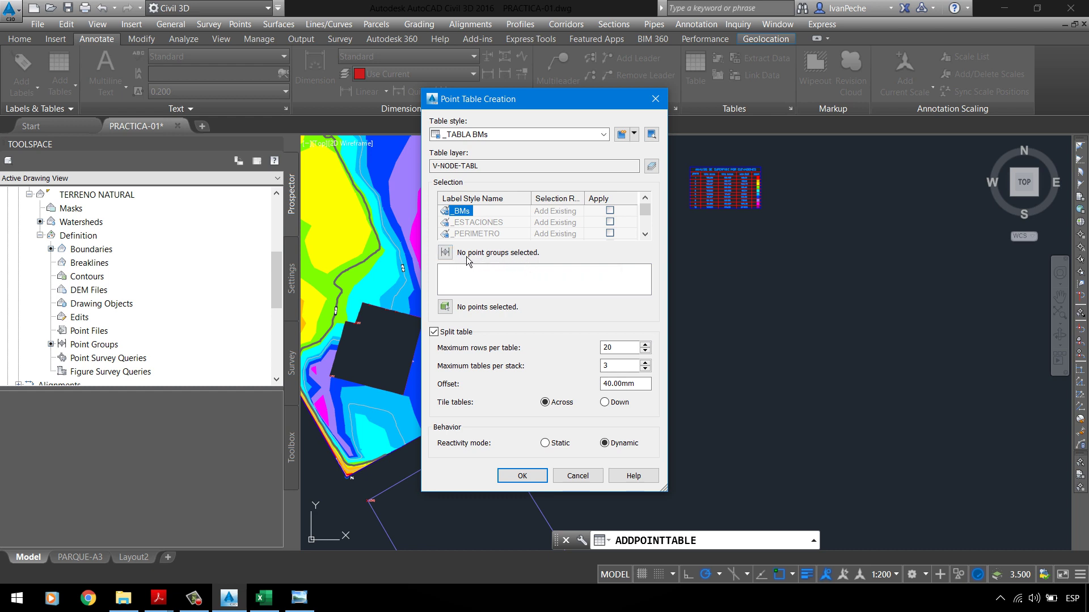
Step: Make the table list the BMs point group and confirm the point table creation
click(445, 252)
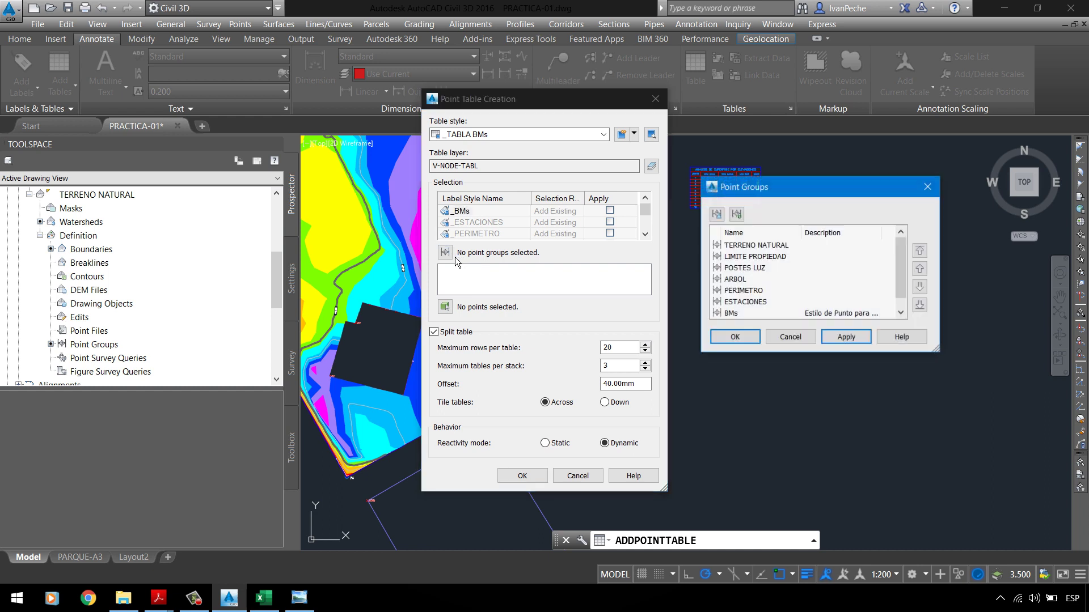
click(747, 279)
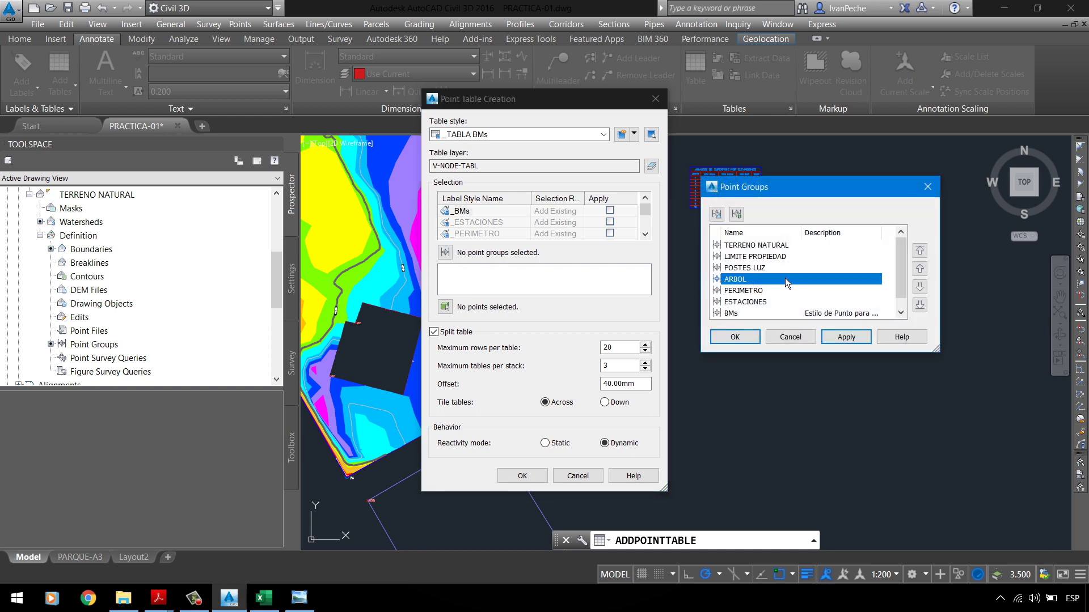
scroll(762, 266, down, 1)
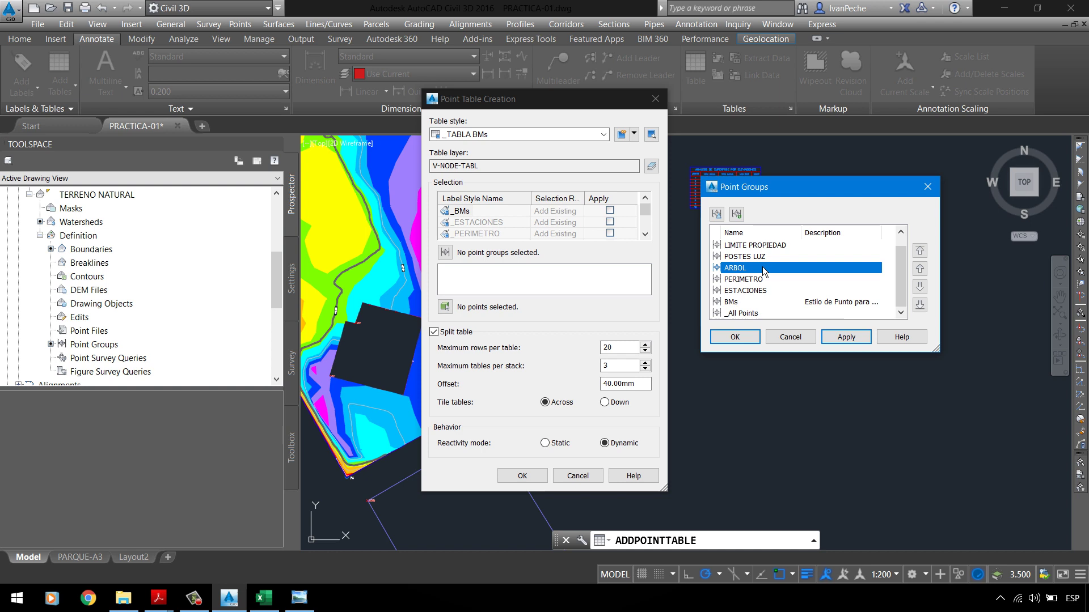
click(743, 304)
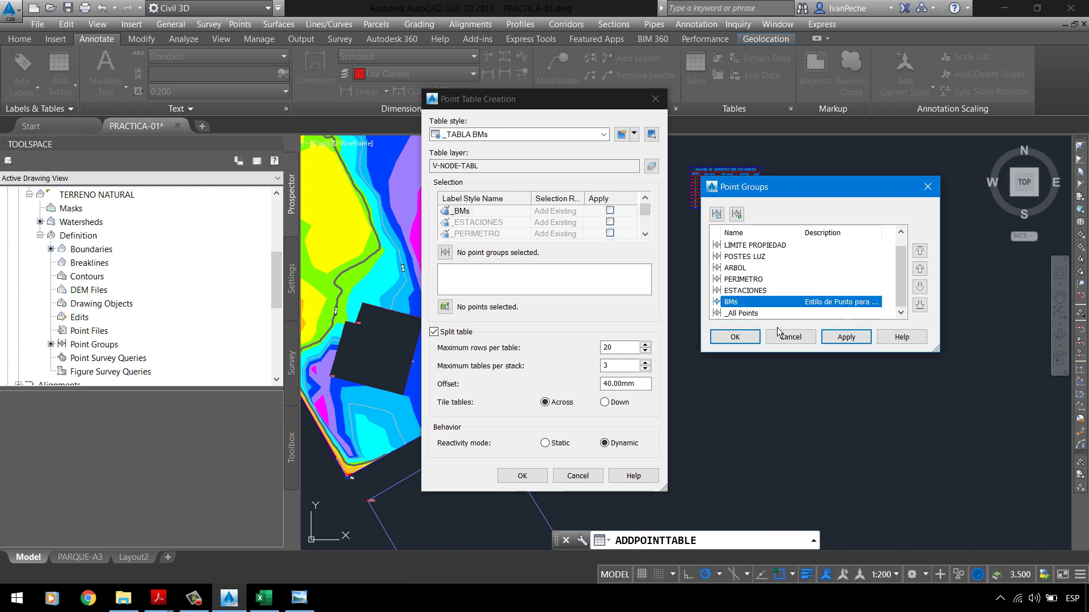
click(757, 345)
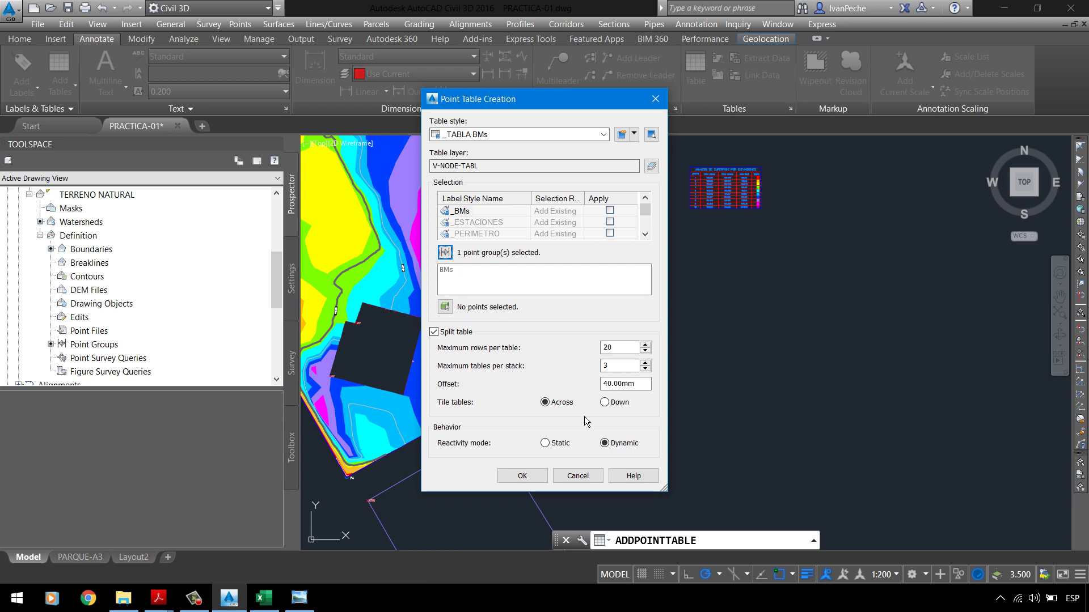
click(522, 475)
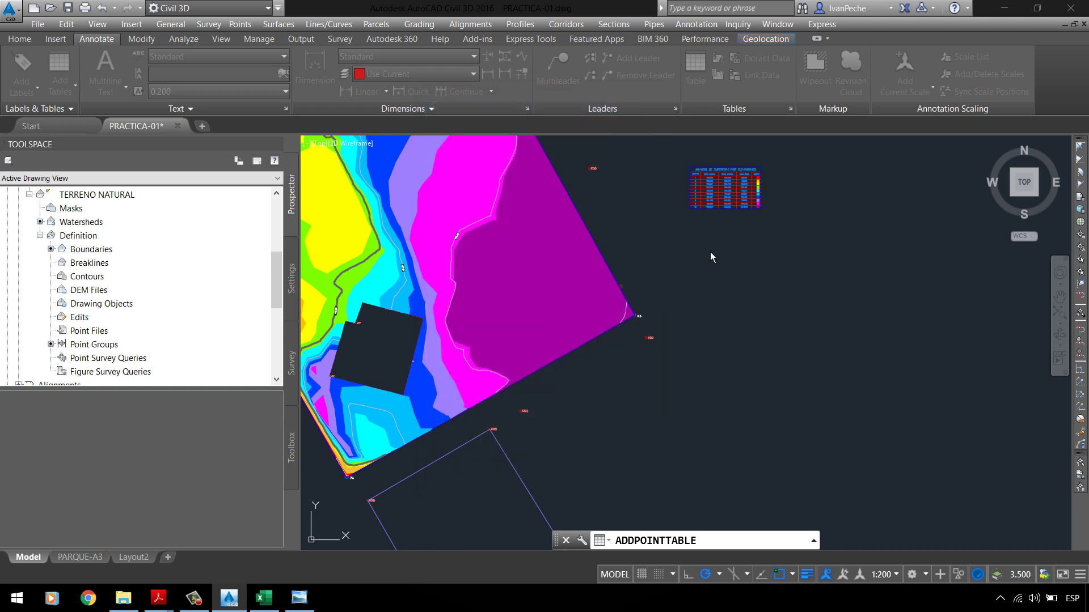
Step: Place the point table listing BM-1 and BM-2, then check it against the assignment PDF
click(690, 168)
scroll(802, 267, up, 5)
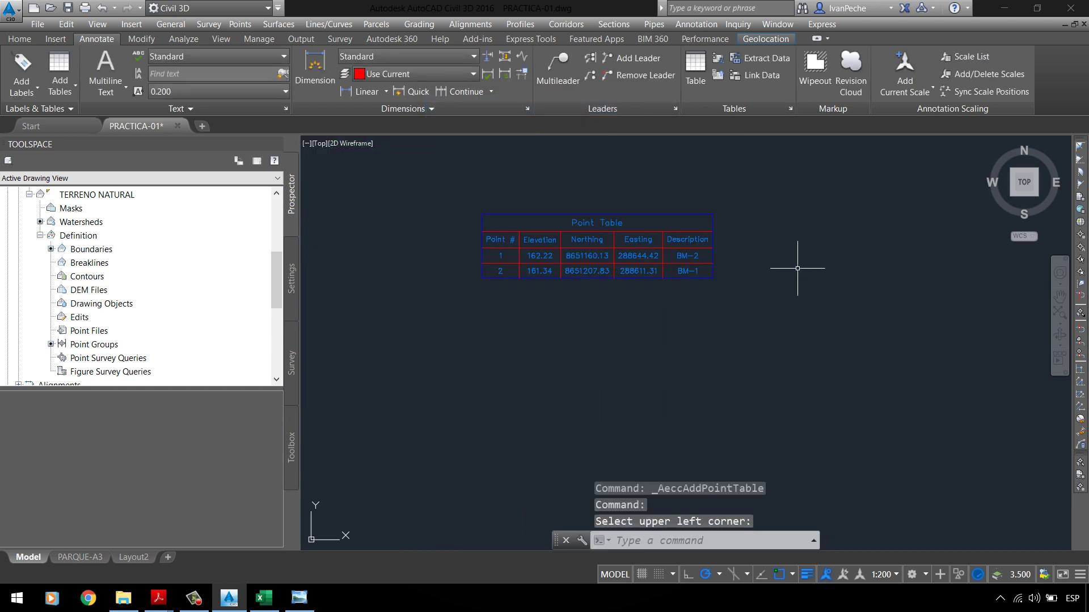
scroll(574, 210, up, 4)
scroll(573, 210, down, 5)
scroll(566, 272, up, 3)
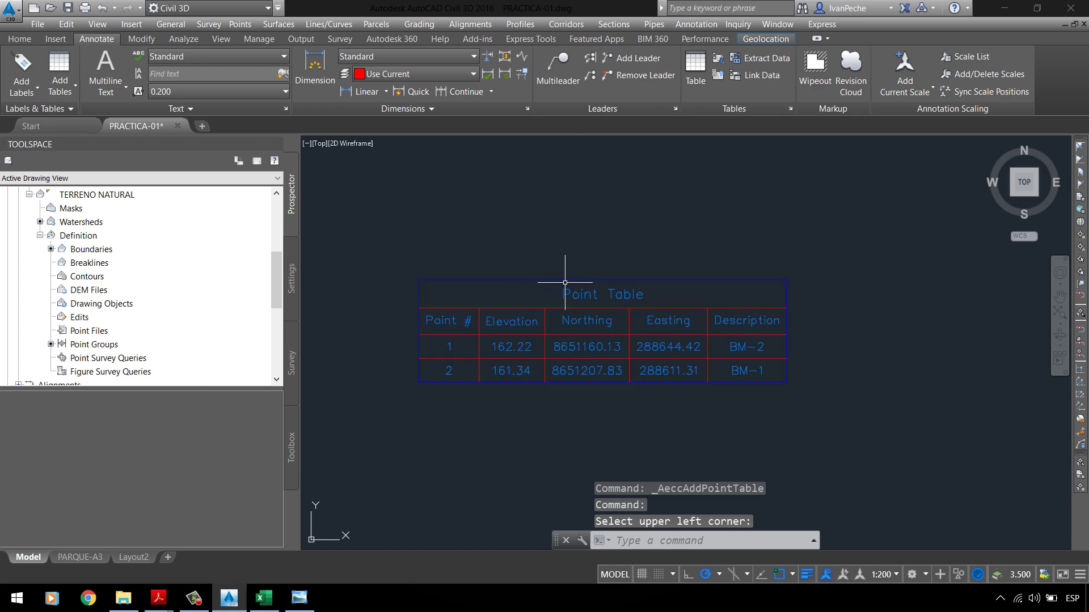
scroll(464, 365, up, 2)
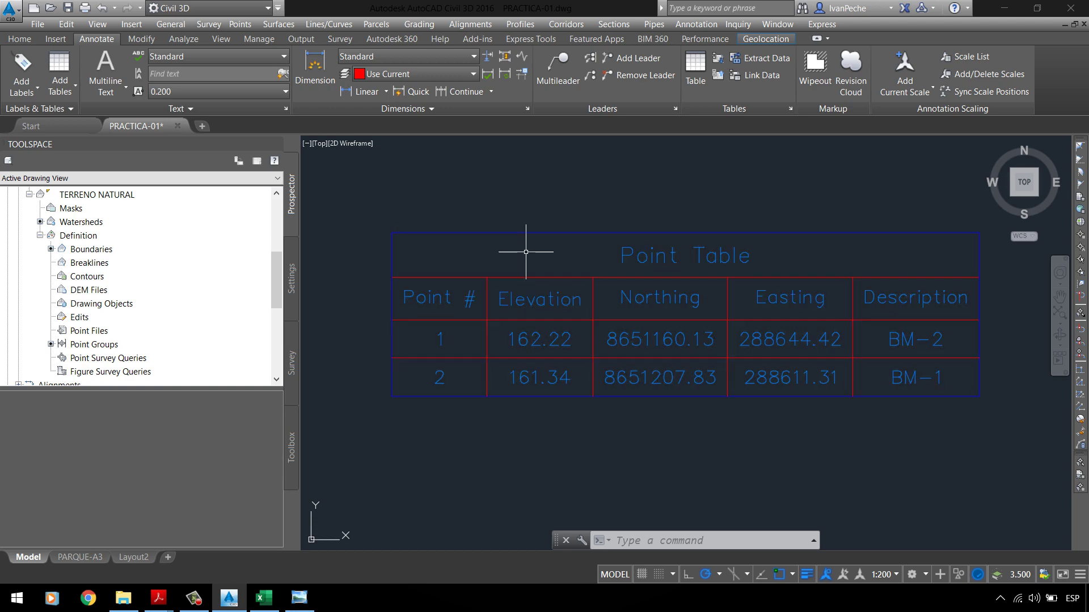
click(526, 233)
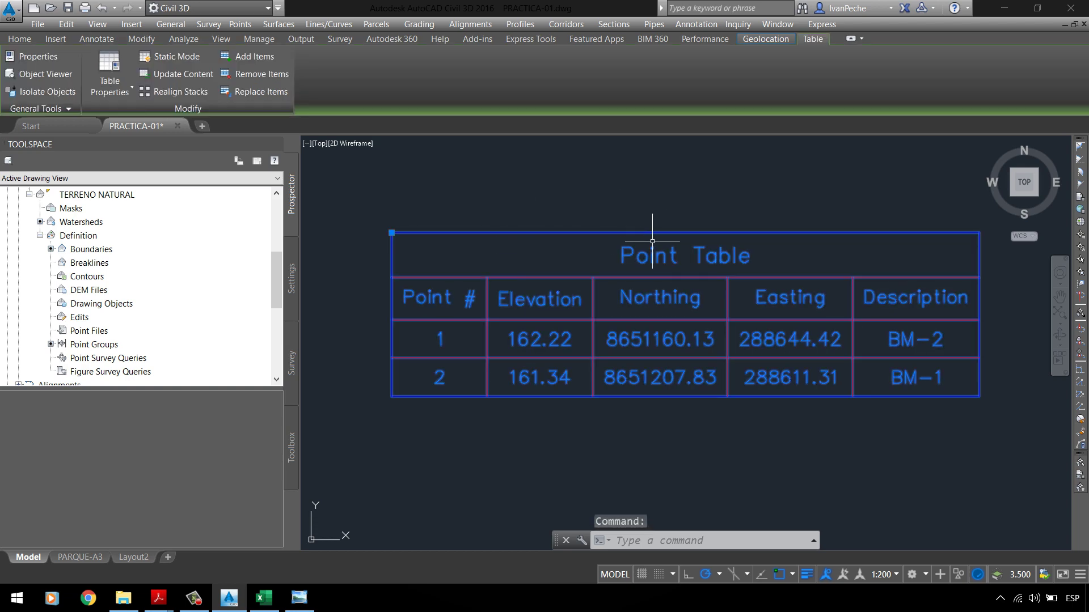
mouse_move(159, 598)
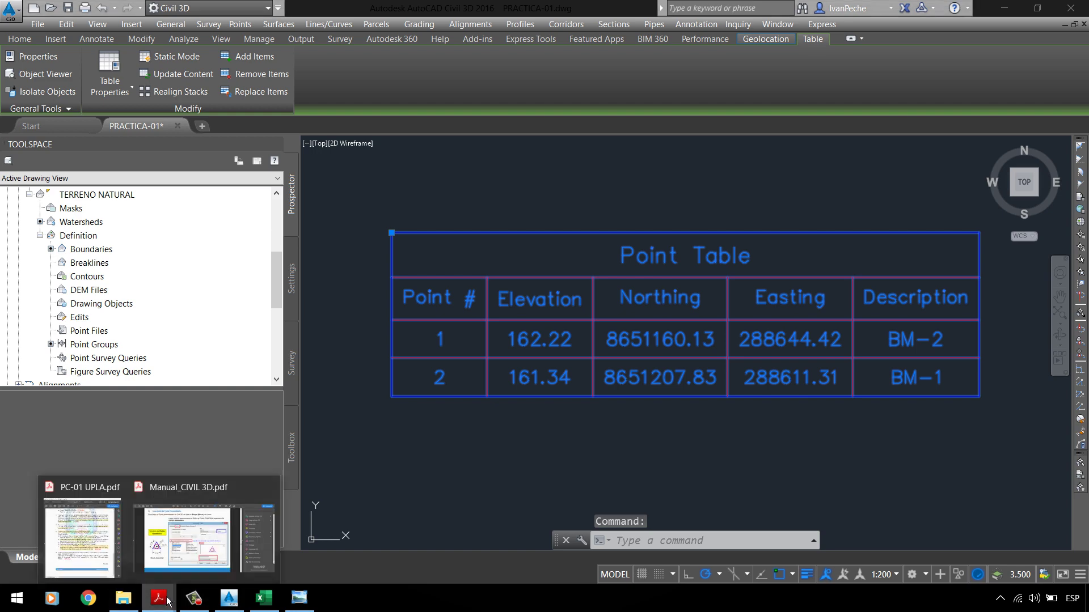
click(91, 518)
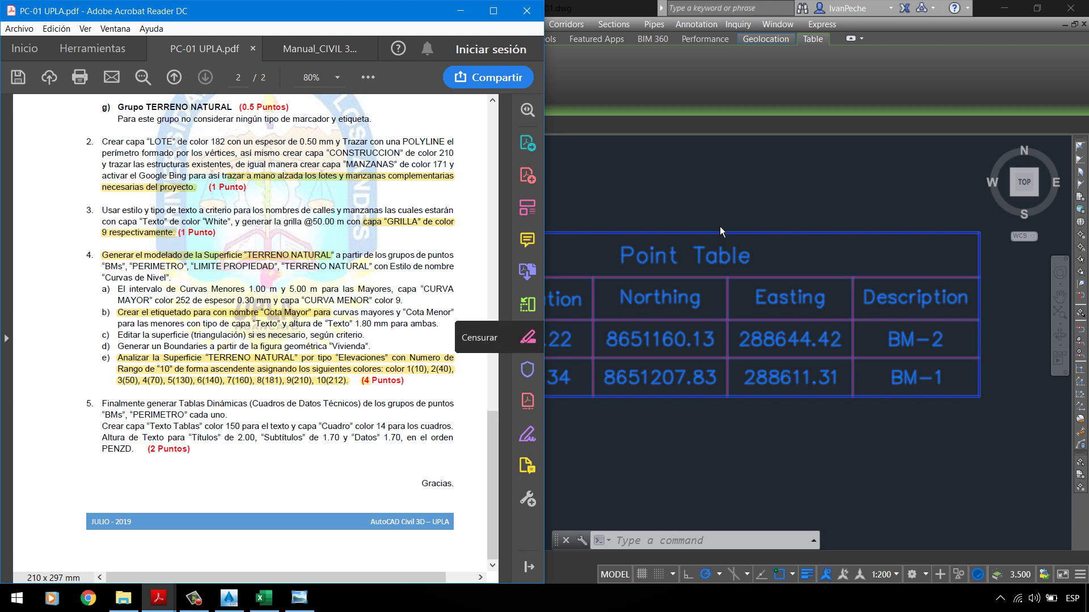
click(728, 175)
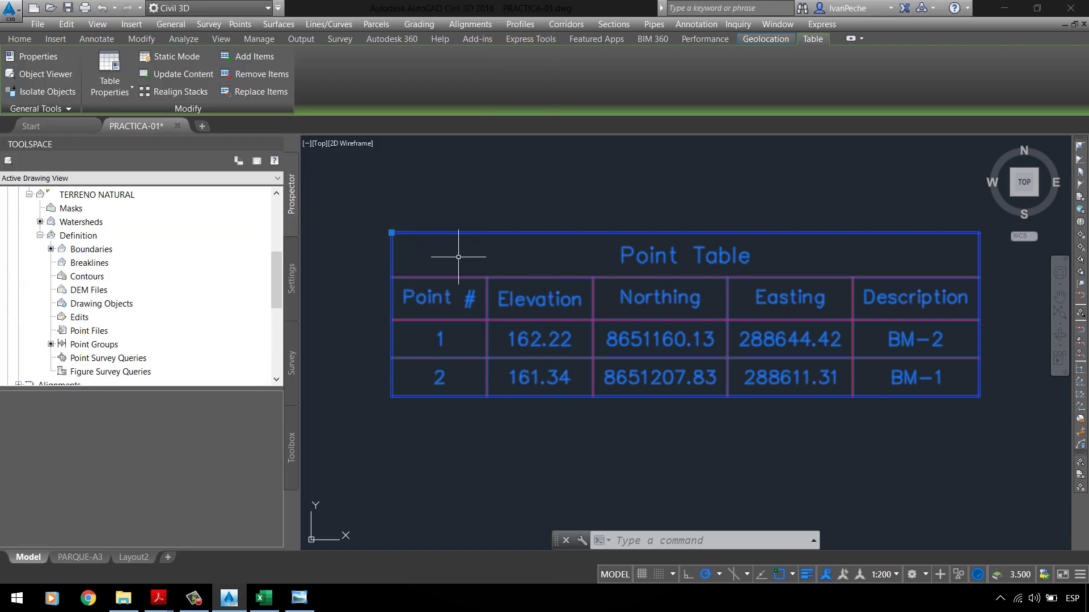
Step: Open the _TABLA BMs style editor from the placed table's Edit Table Style command
right_click(457, 187)
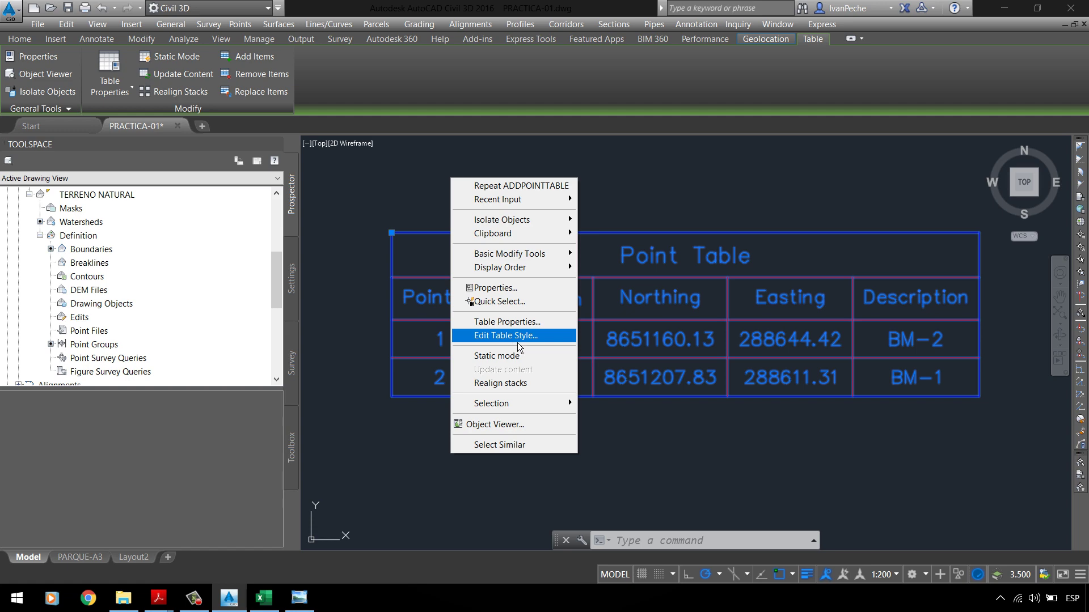
click(503, 341)
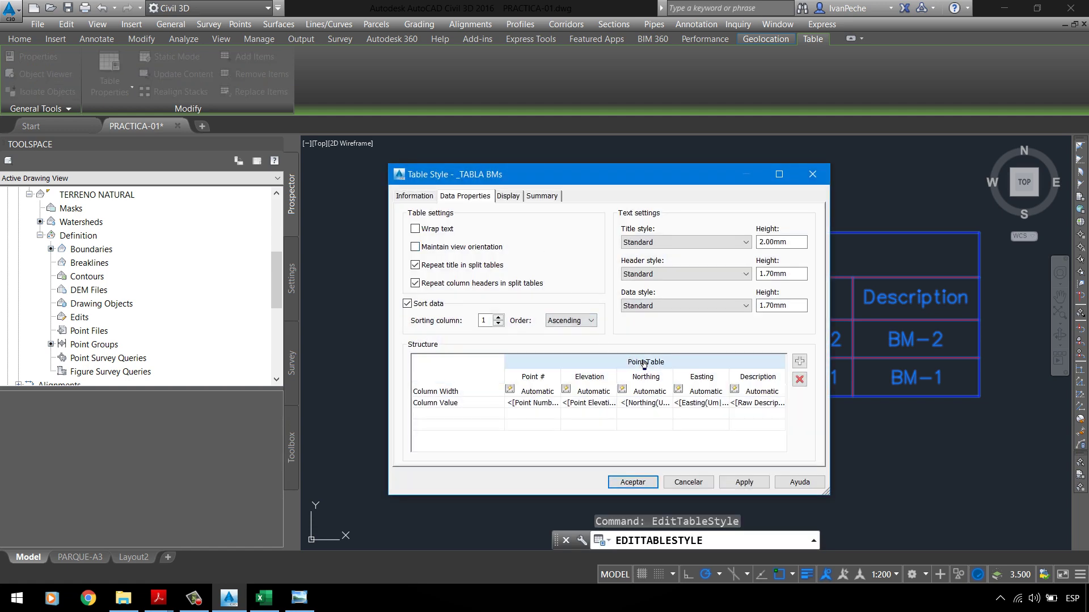
click(414, 199)
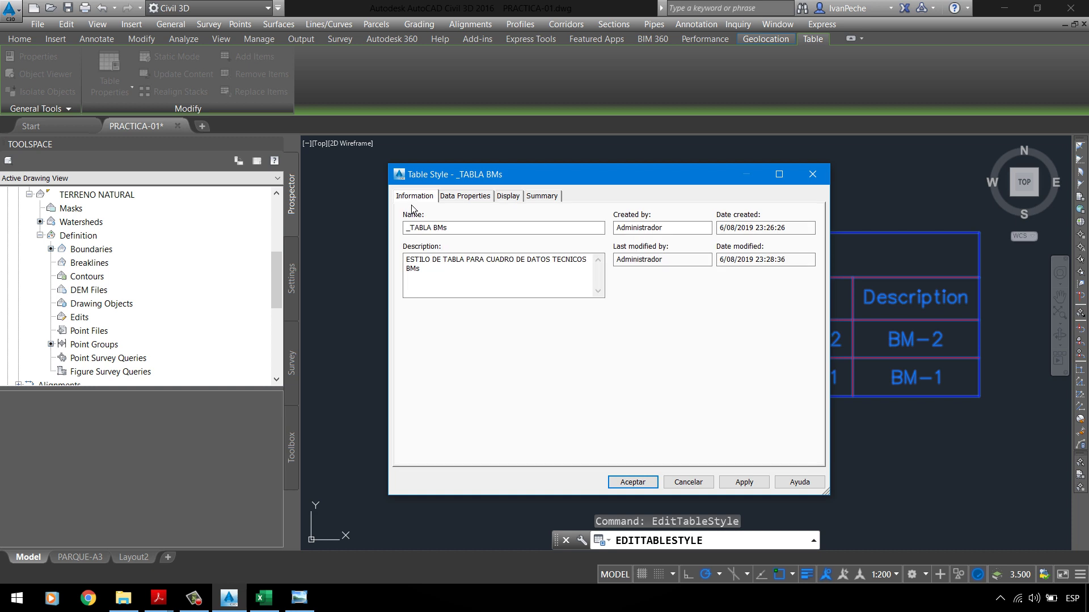
click(472, 199)
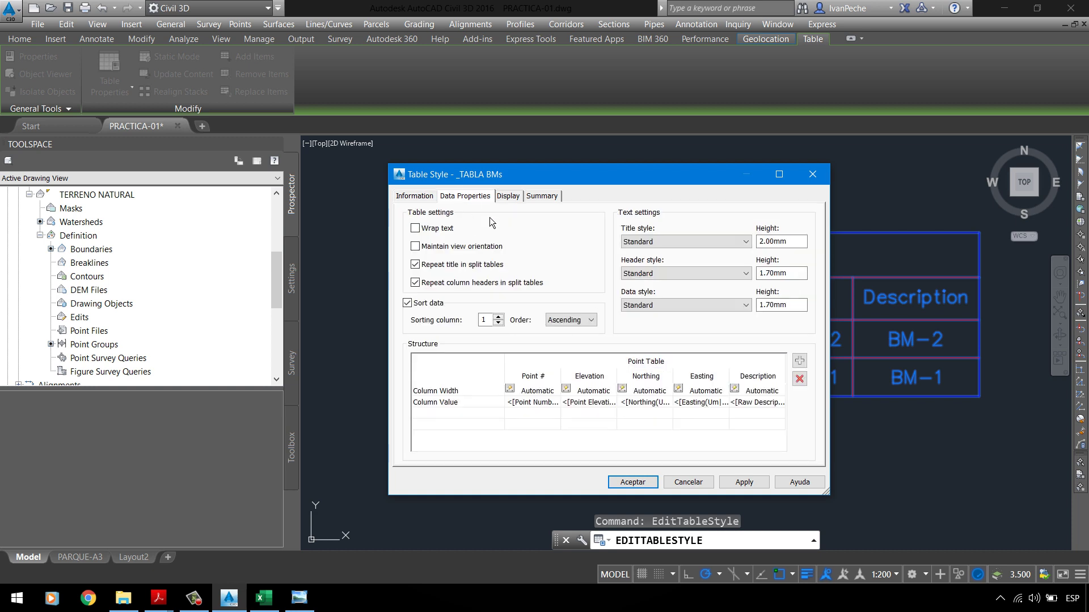
Step: Change the table title to 'CUADRO DE DATOS TECNICOS BMs' with 'UTM WGS-84' on a second line
double_click(647, 363)
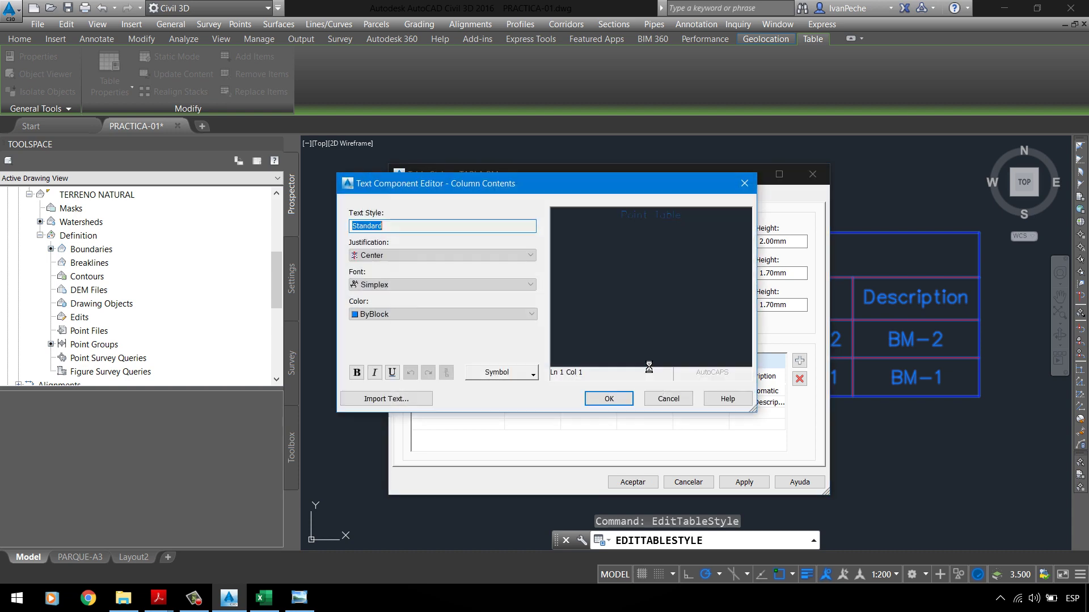
drag(725, 230, 618, 217)
click(652, 217)
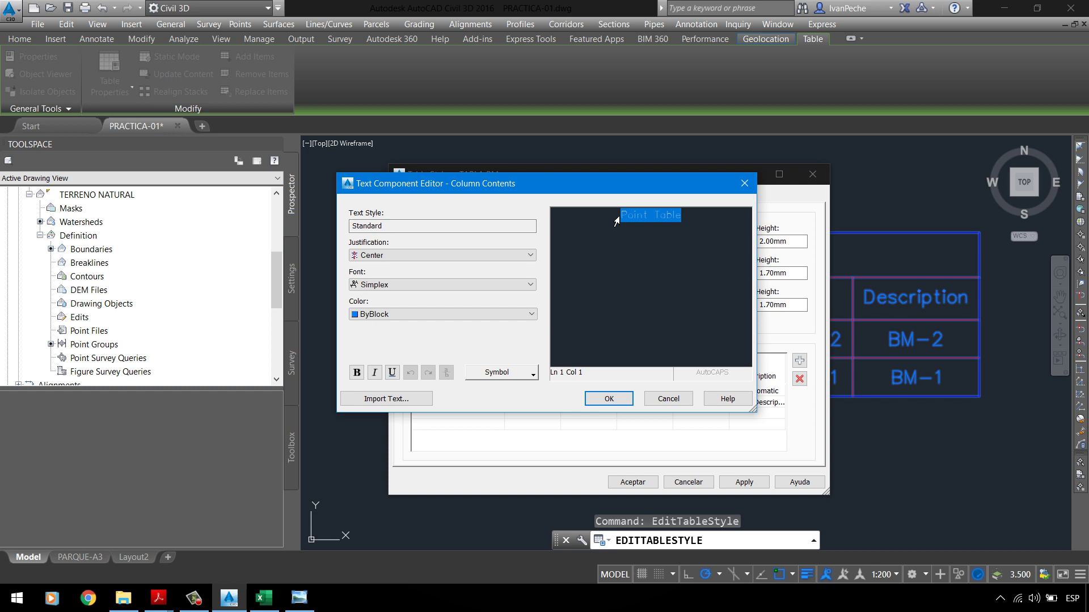
text(CUADRO DE DATOS TECNICOS UTM WGS)
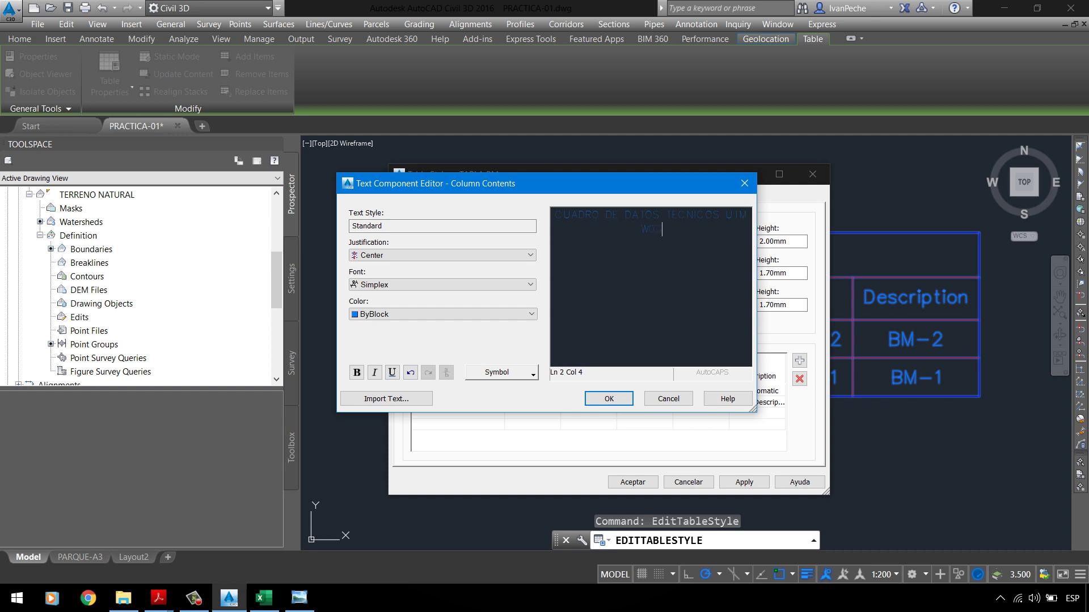
text(-84)
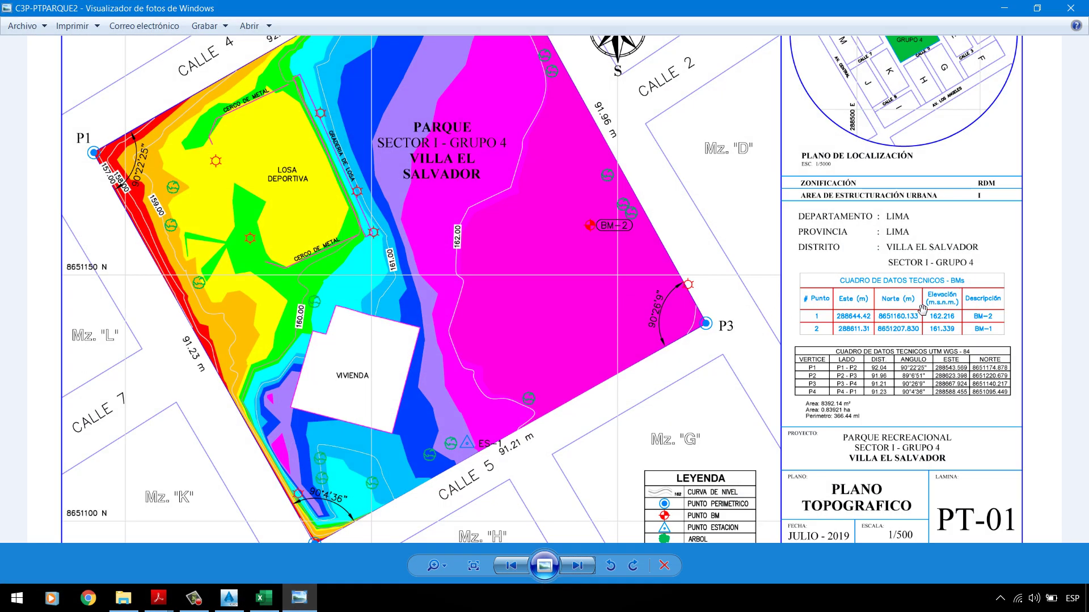
scroll(923, 309, up, 1)
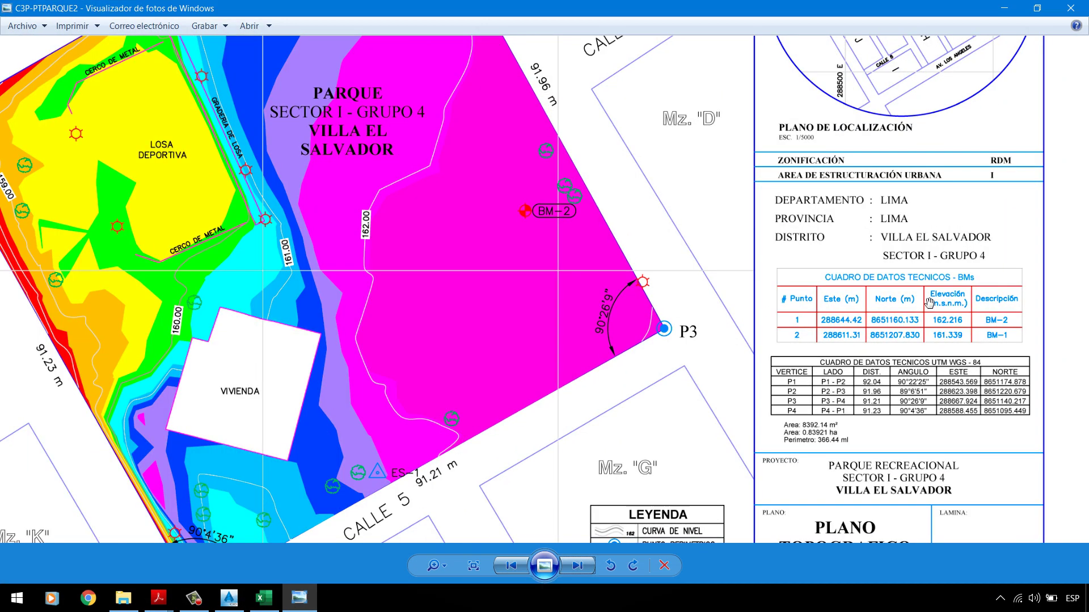
click(1004, 8)
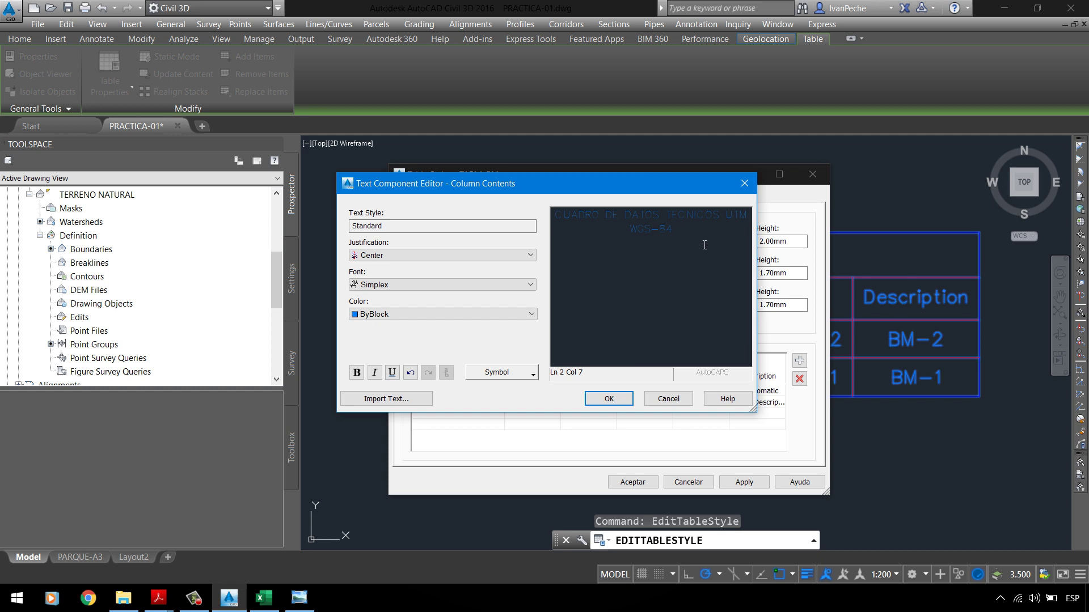
key(ctrl+a)
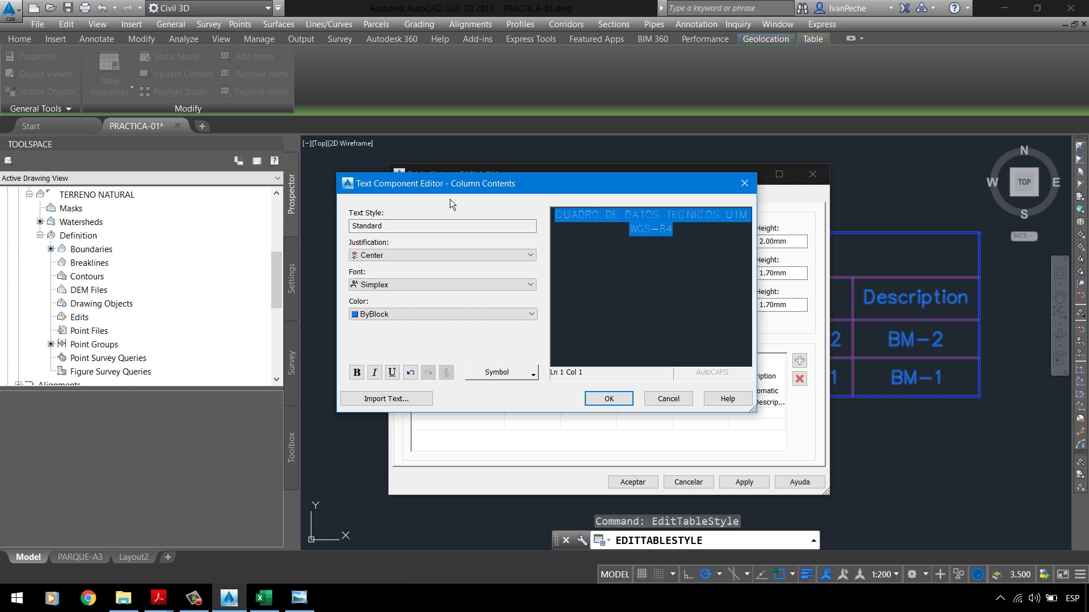
click(708, 237)
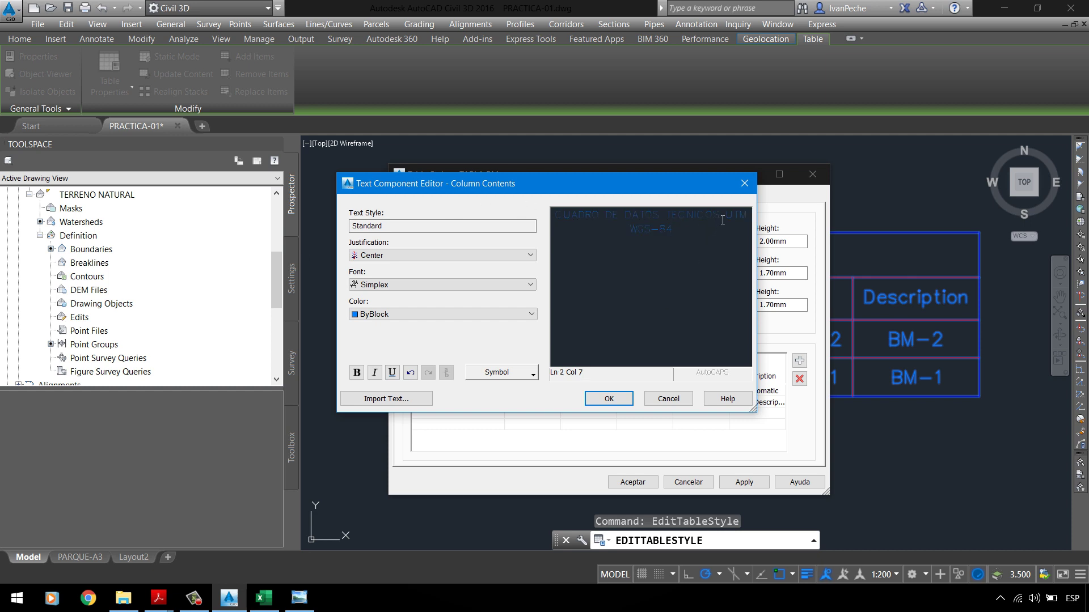
click(725, 216)
text(BM)
key(Return)
click(609, 399)
Step: Set the title text colour to ByLayer
double_click(669, 363)
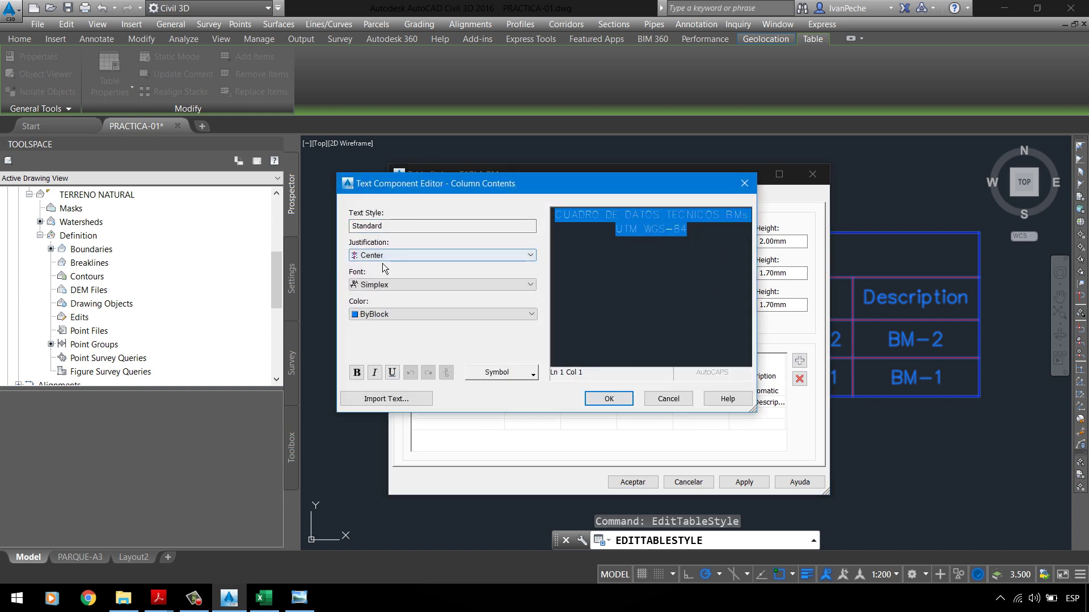
click(393, 315)
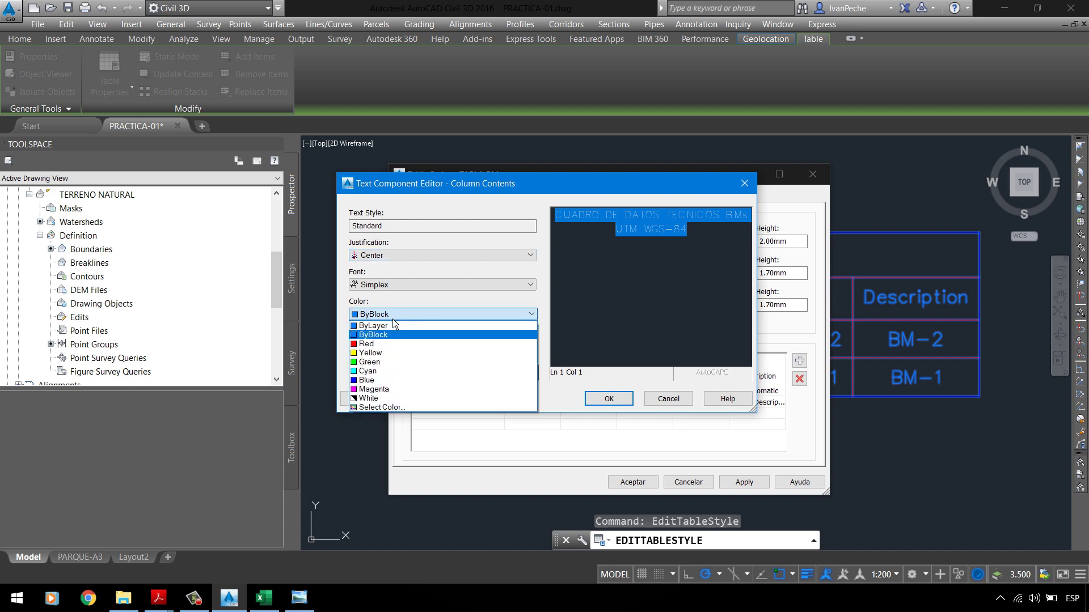
click(387, 327)
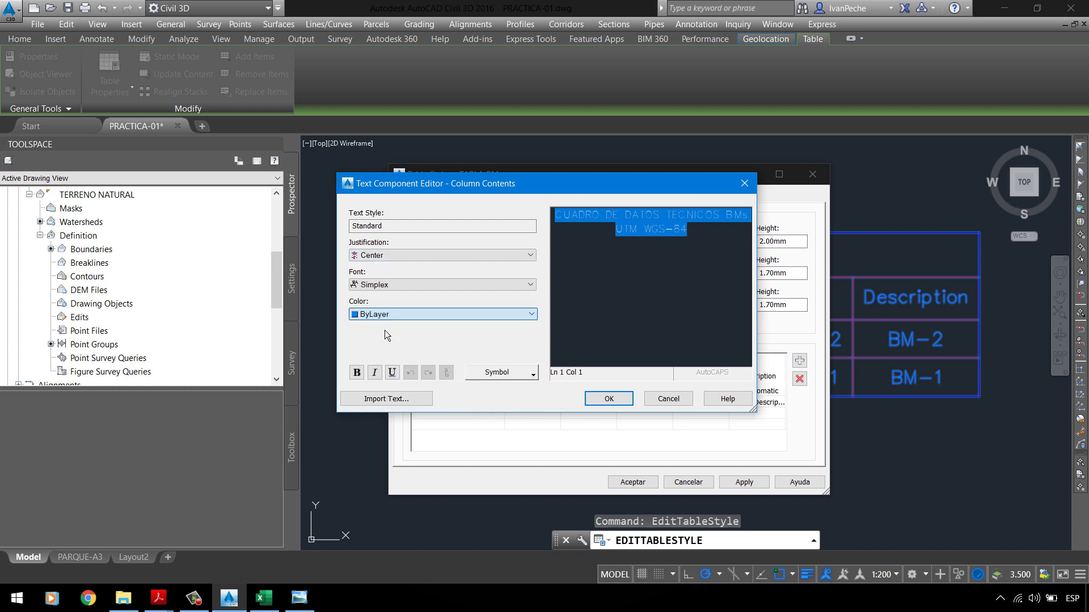
click(608, 399)
Step: Apply and accept the _TABLA BMs style changes so the table shows the new title
click(745, 482)
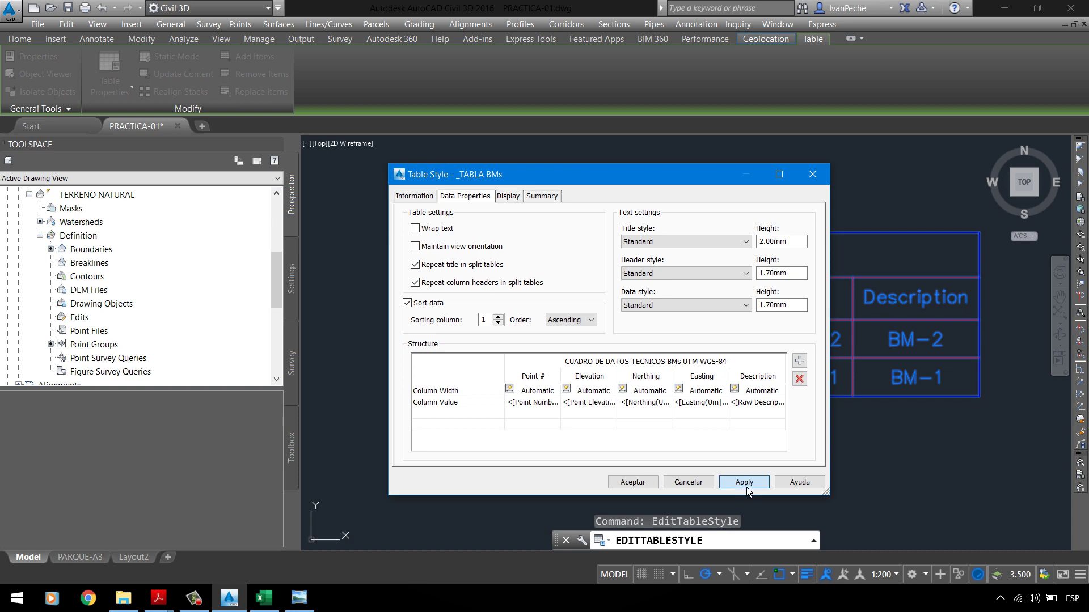
drag(699, 178, 337, 141)
click(283, 449)
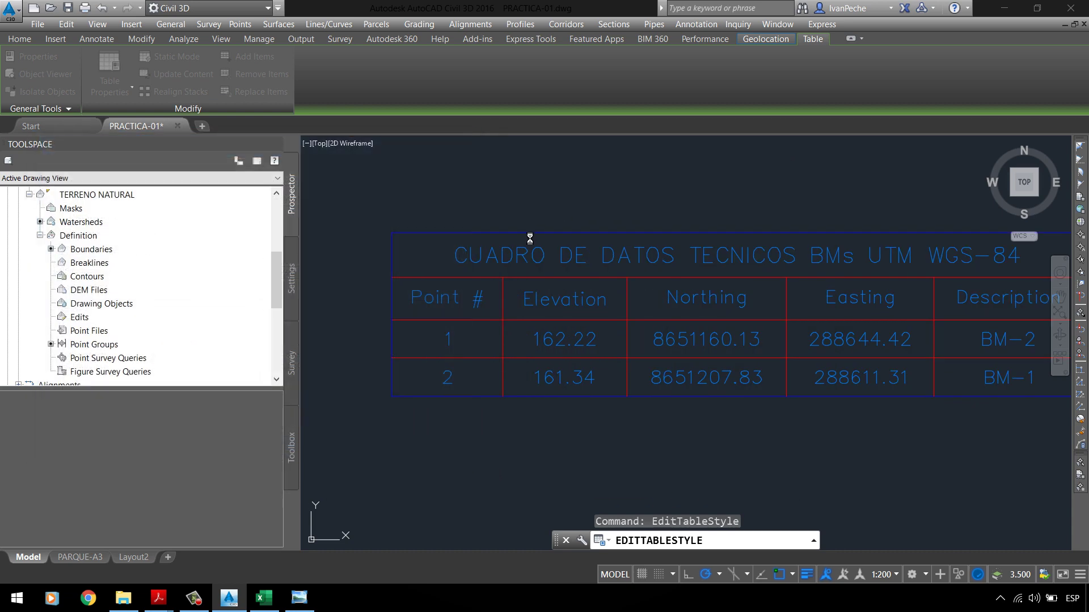
Step: Select the BMs table in the drawing and bring up its right-click actions
scroll(511, 254, down, 4)
scroll(440, 233, up, 2)
scroll(619, 360, down, 3)
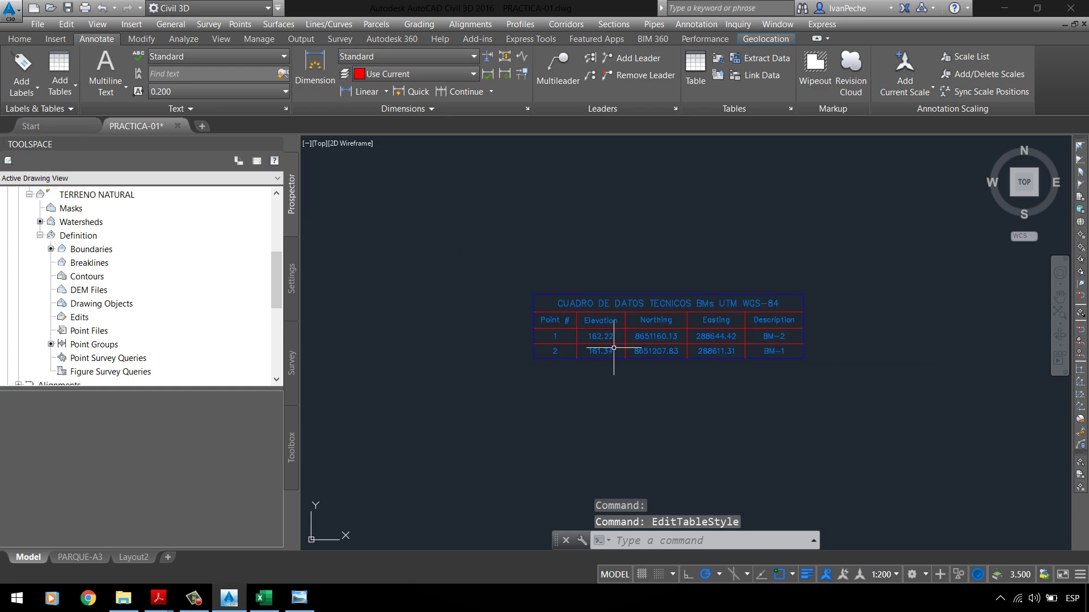
scroll(498, 263, up, 3)
click(594, 301)
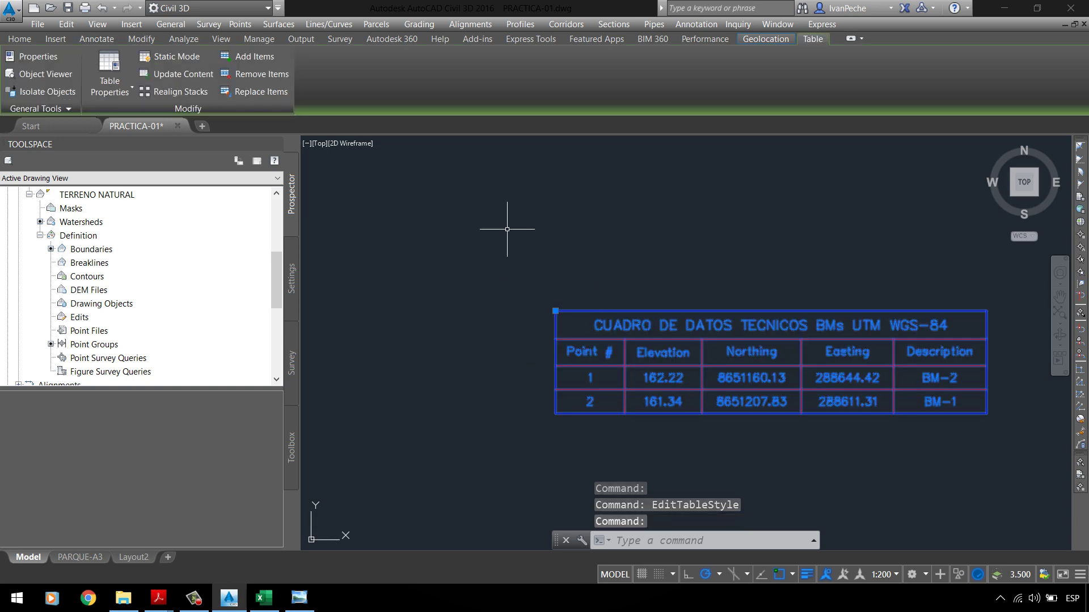
right_click(507, 228)
Step: Reopen the _TABLA BMs table style beside the table and start editing its Point # header text
click(503, 383)
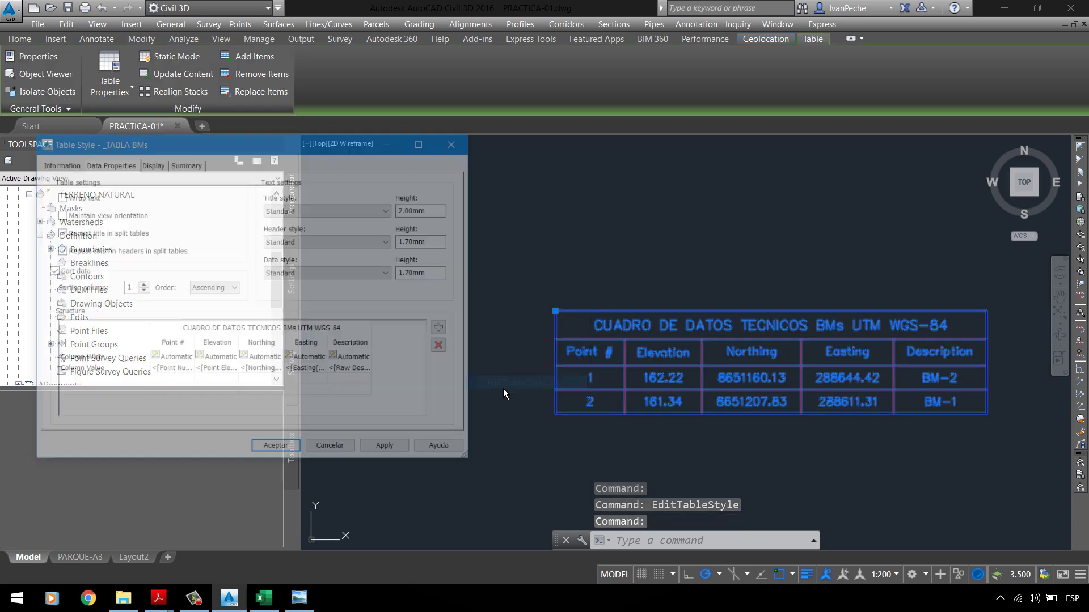
drag(315, 149, 377, 110)
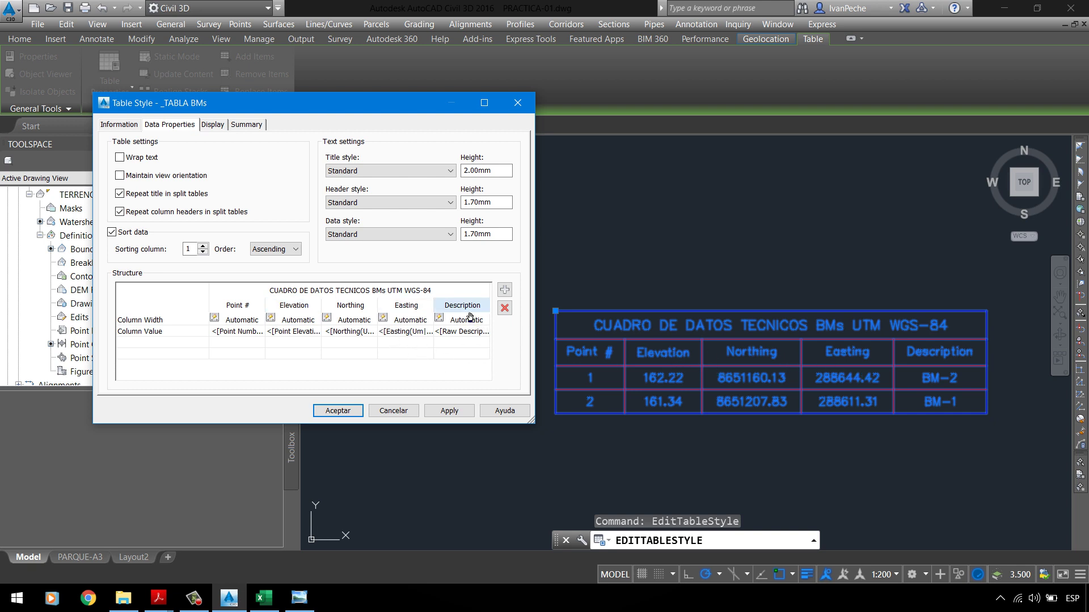
double_click(254, 311)
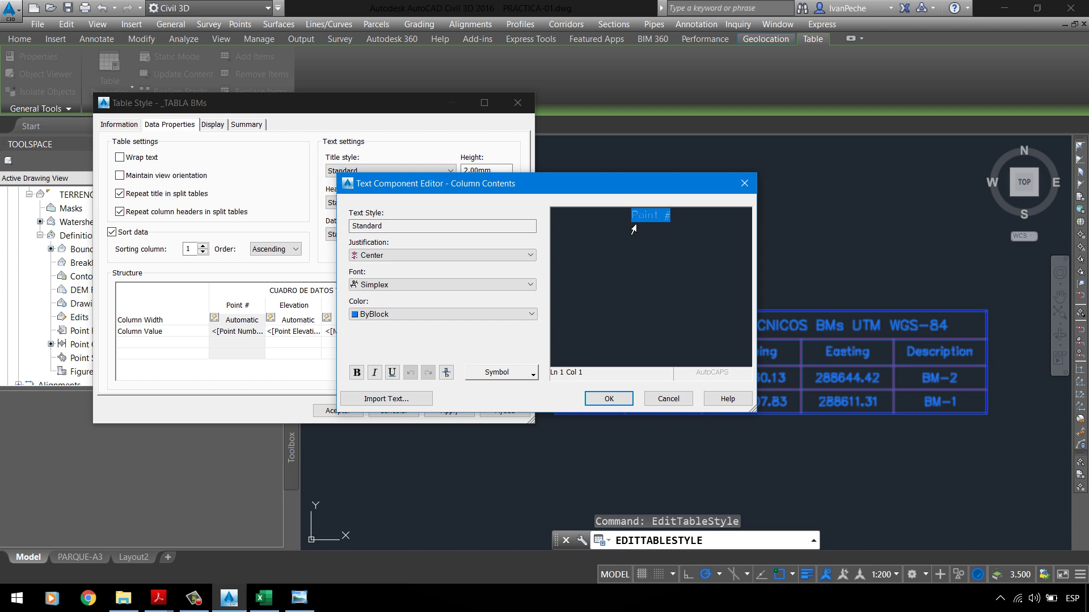
Step: Retype the Point # header as '# PUNTO' with ByLayer text colour and apply it to the table
text(P)
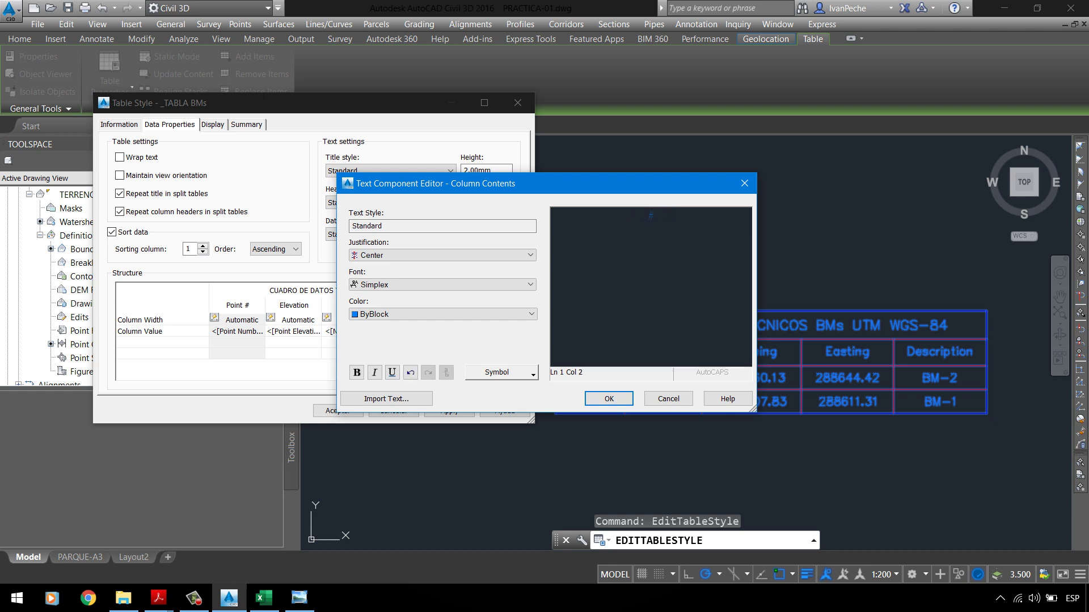
text( PUNTO)
triple_click(713, 223)
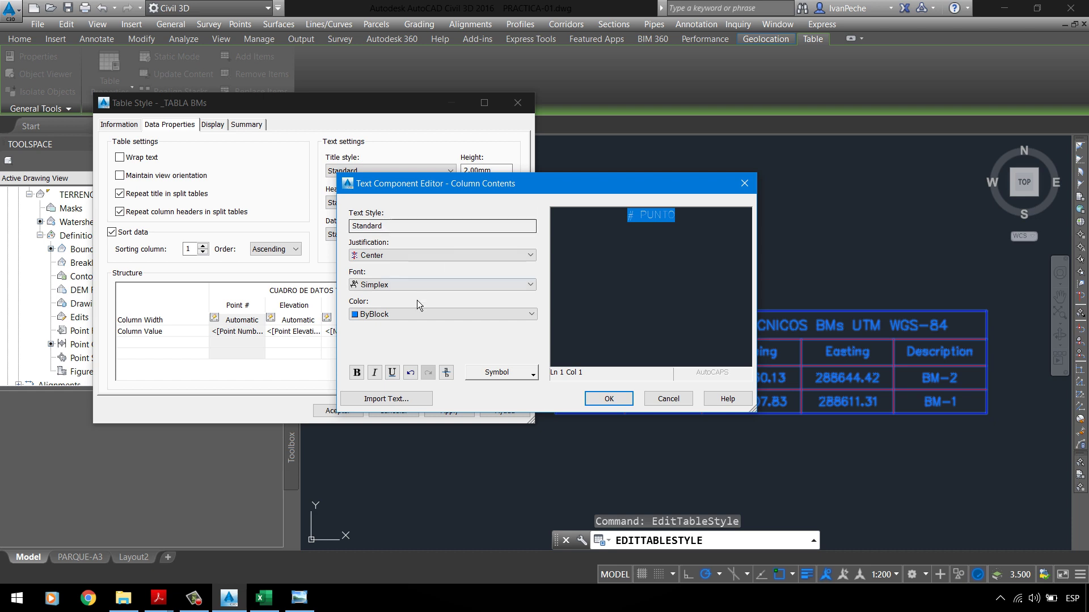
click(409, 316)
click(375, 326)
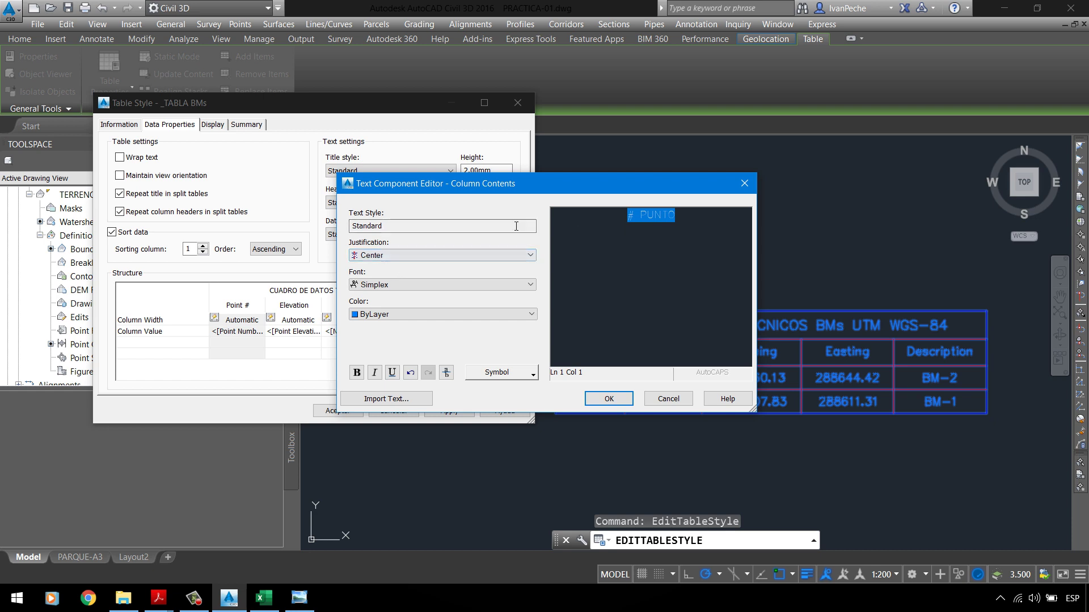
double_click(397, 226)
click(608, 400)
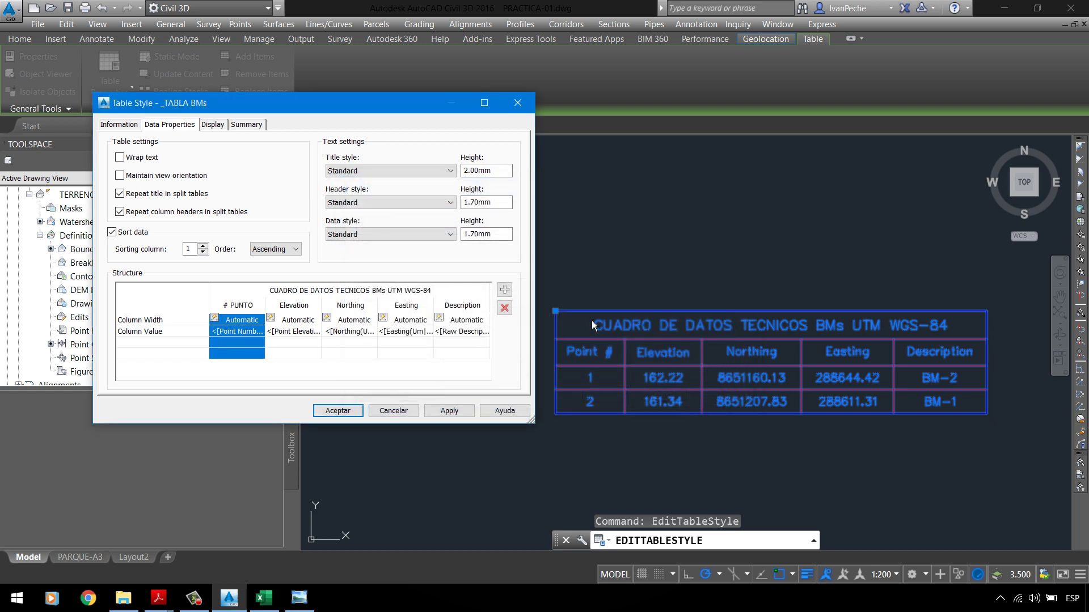
click(454, 411)
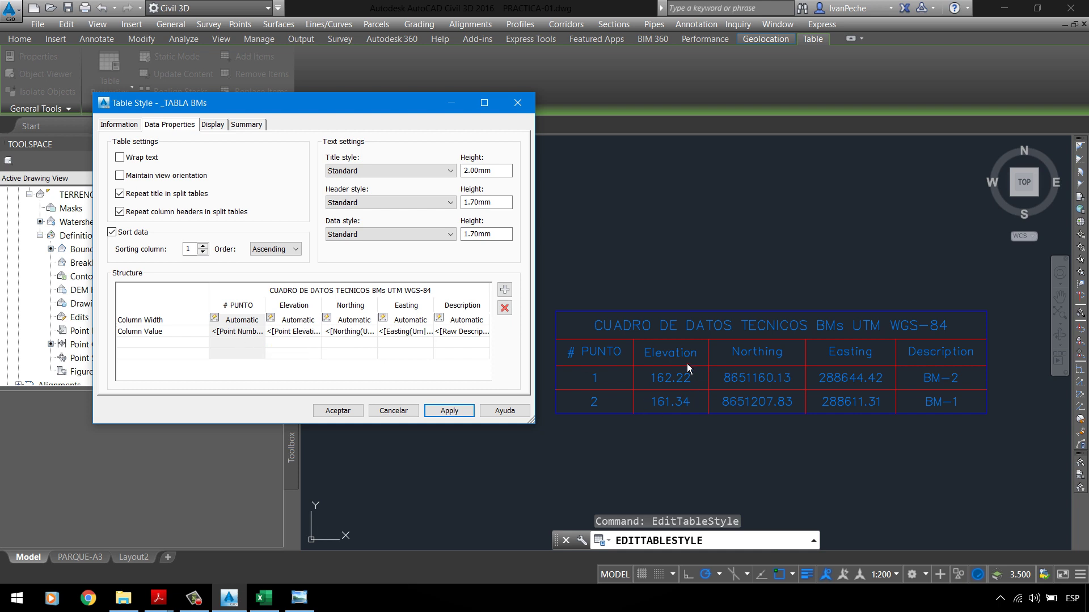
Step: Replace the Elevation header with 'ELEVACION' over '(m.s.n.m)' on two lines, coloured ByLayer
click(304, 306)
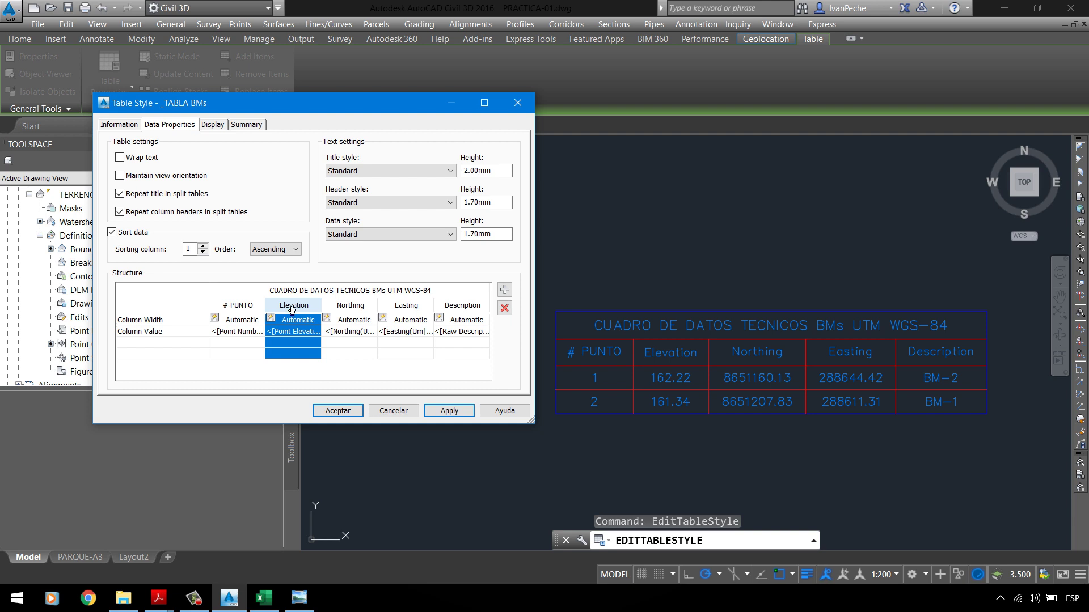
double_click(296, 307)
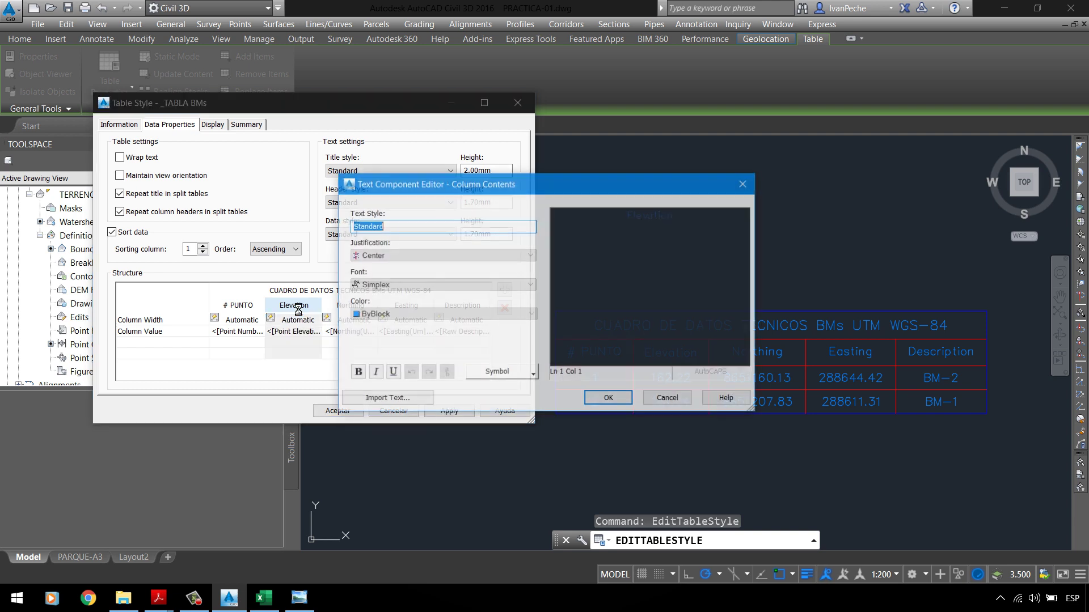
drag(708, 214, 307, 245)
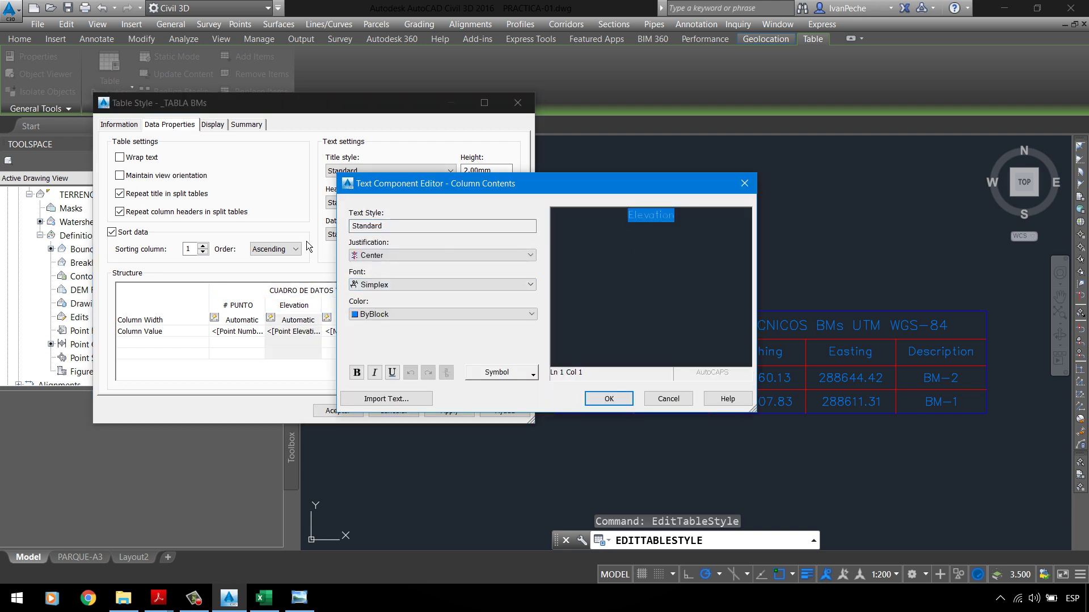
key(Delete)
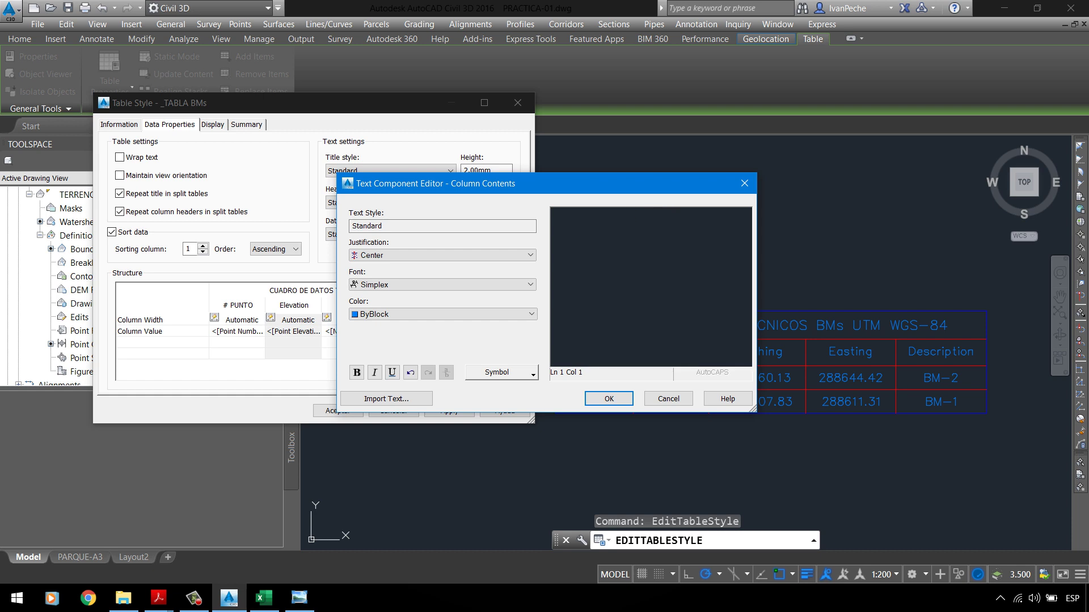
text(ELEVACION)
key(Return)
text((m.s.n.m))
key(ctrl+a)
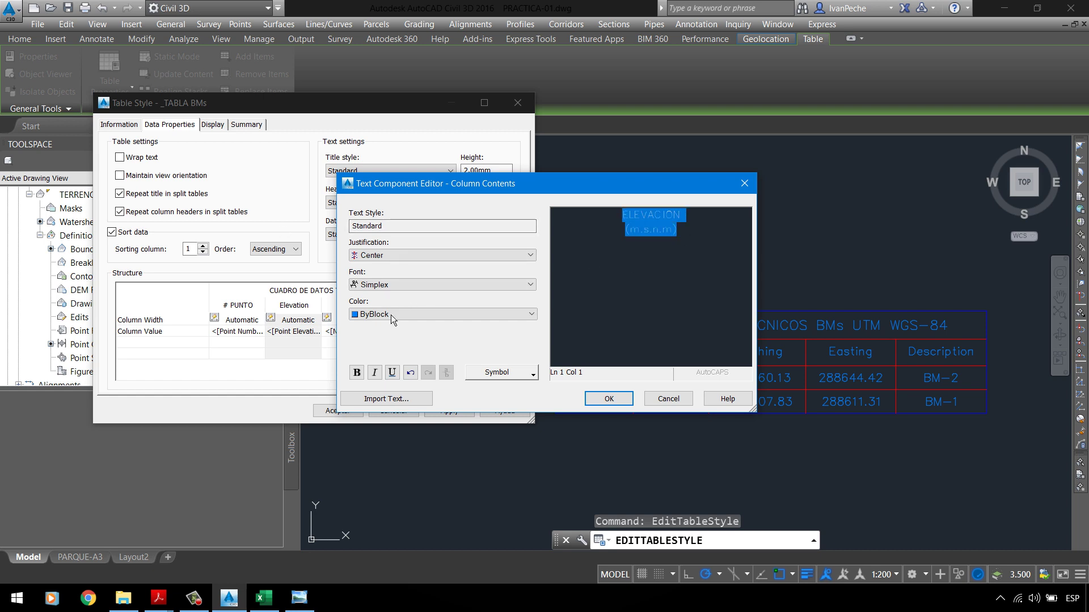
click(390, 314)
click(386, 322)
click(444, 414)
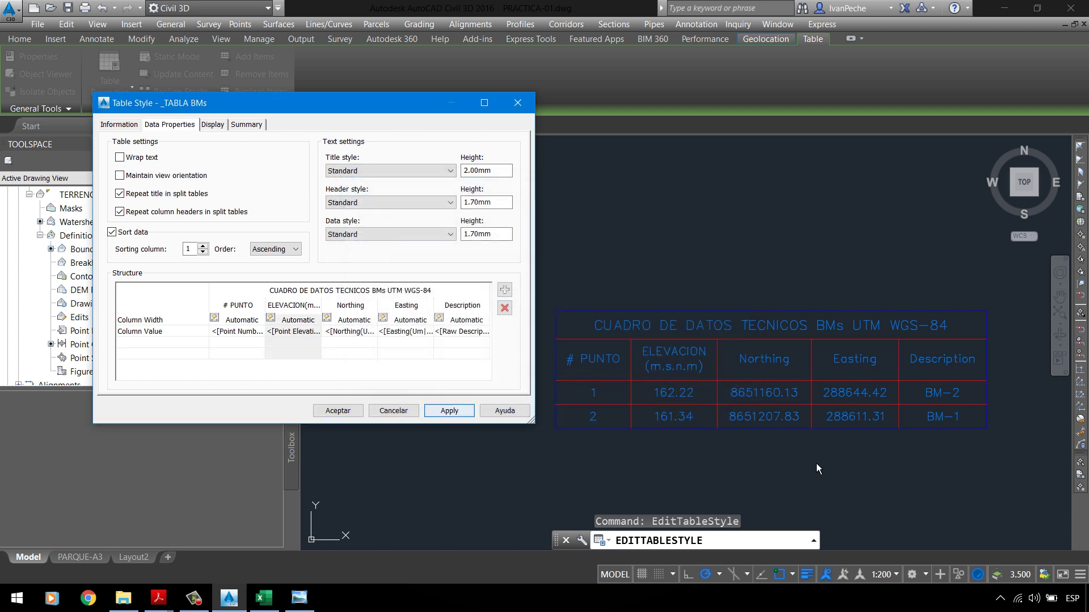
Step: Retype the Northing header as 'NORTE (Y)' and set its text colour to ByLayer
double_click(350, 306)
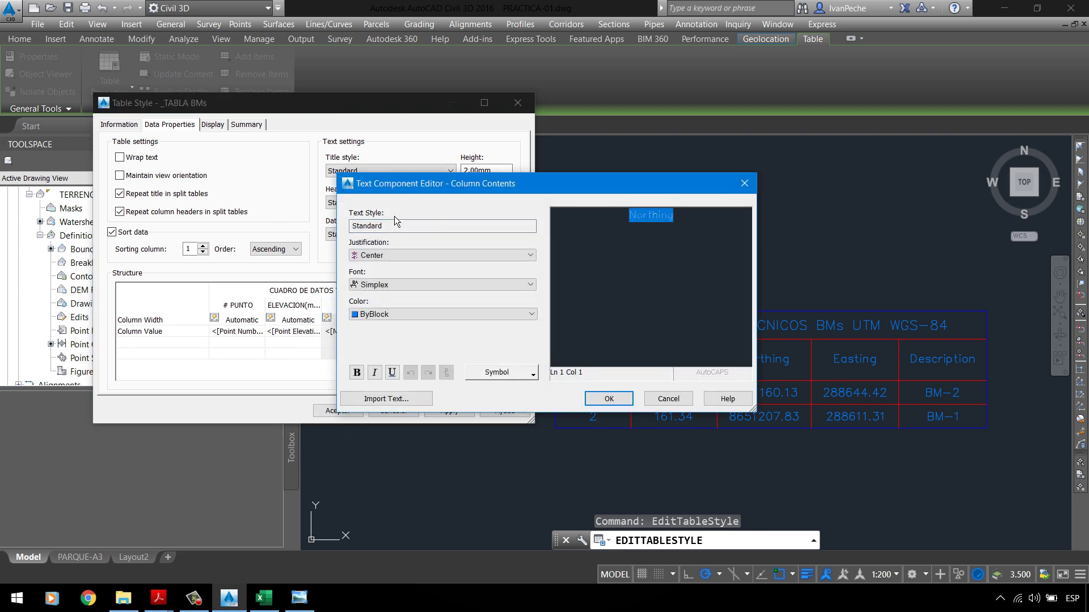
text(N)
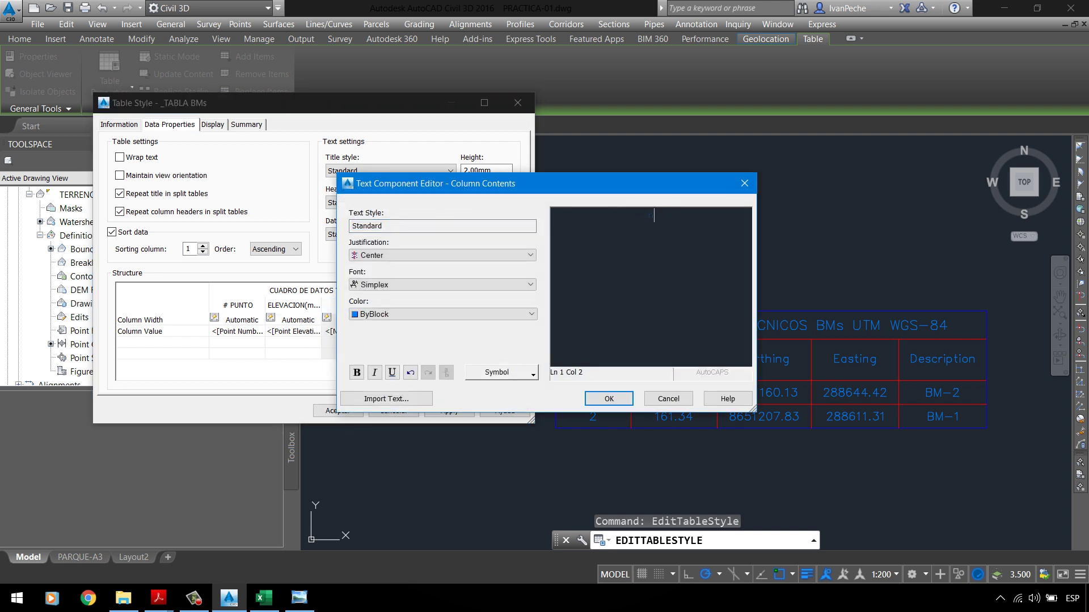
text(ortRTE)
double_click(669, 215)
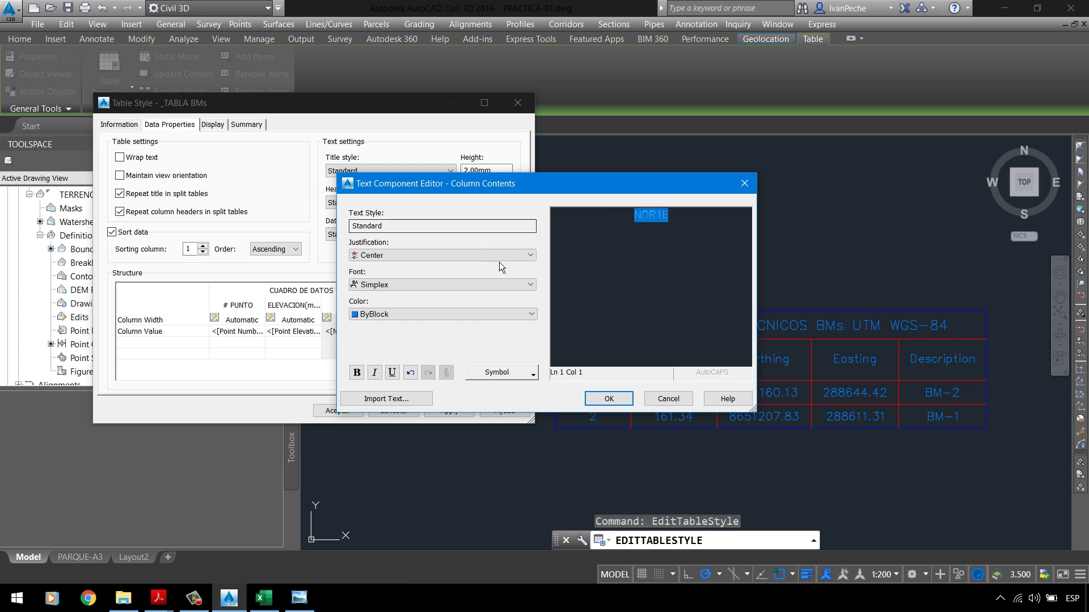
click(684, 228)
text(/)
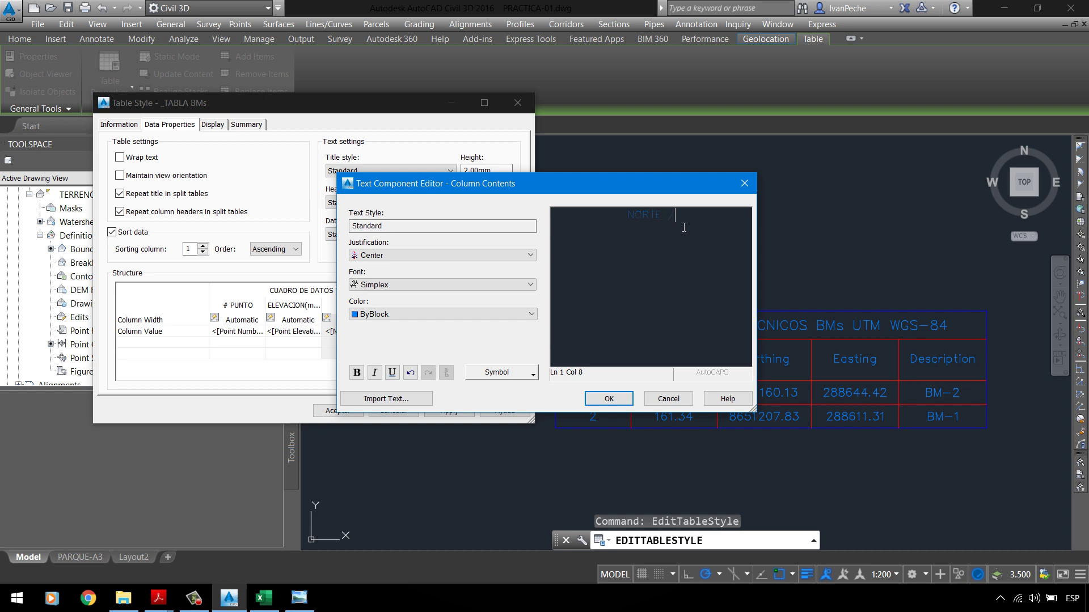
key(BackSpace)
text((Y)
drag(683, 229, 621, 220)
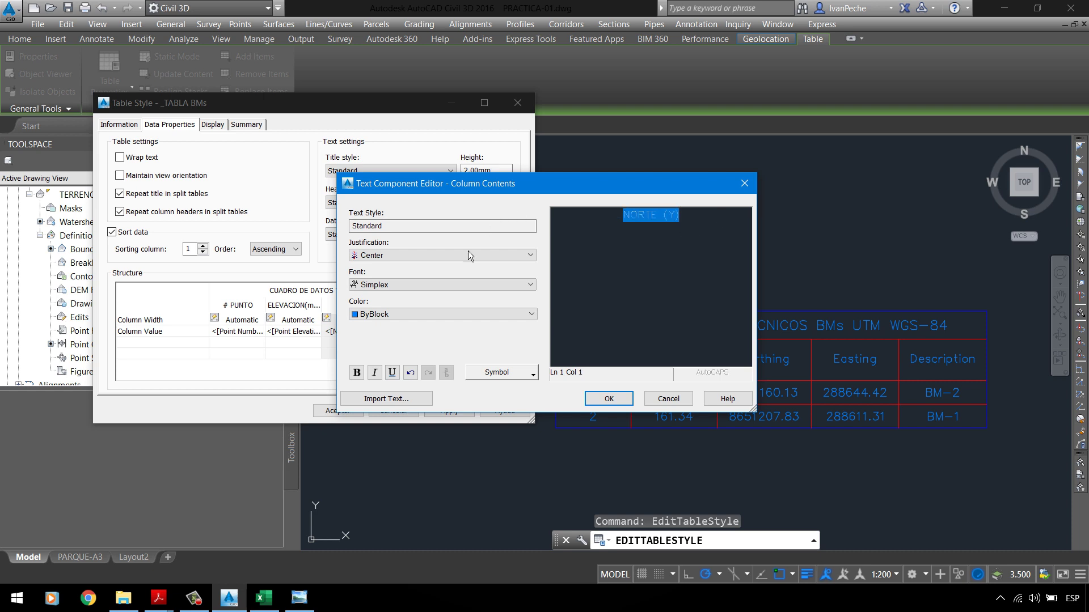
click(417, 313)
click(397, 332)
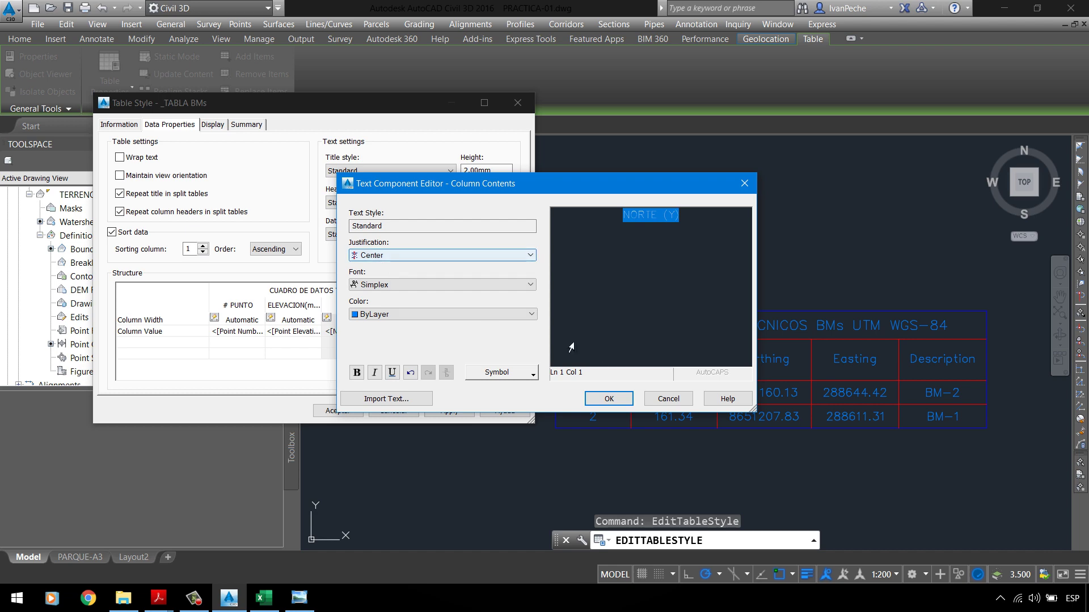
click(608, 400)
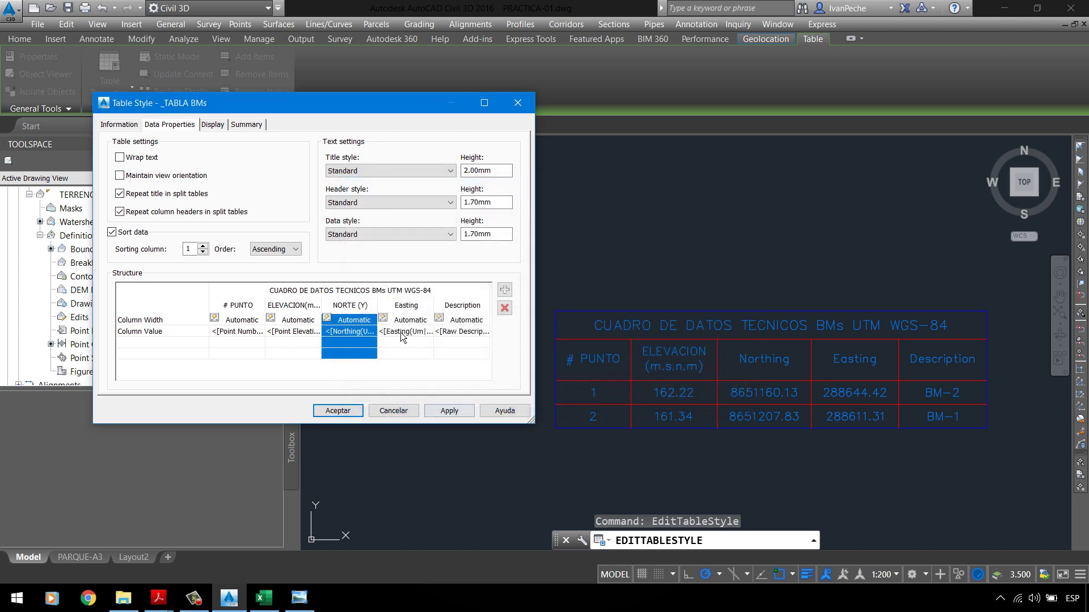
Step: Retype the Easting header as 'ESTE (X)' with ByLayer text colour
click(407, 309)
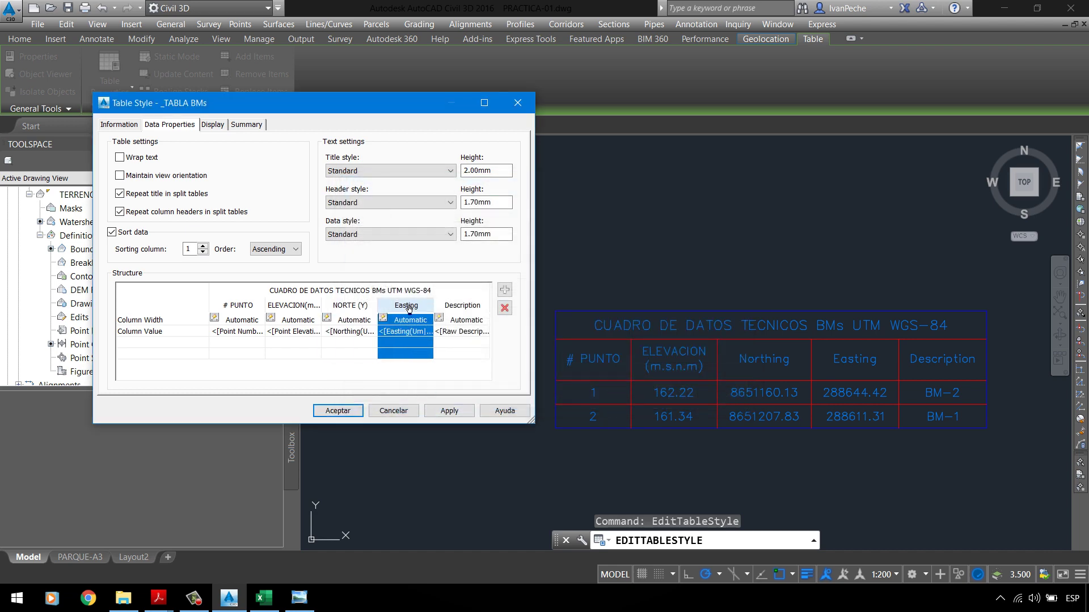
double_click(407, 309)
drag(675, 216, 296, 254)
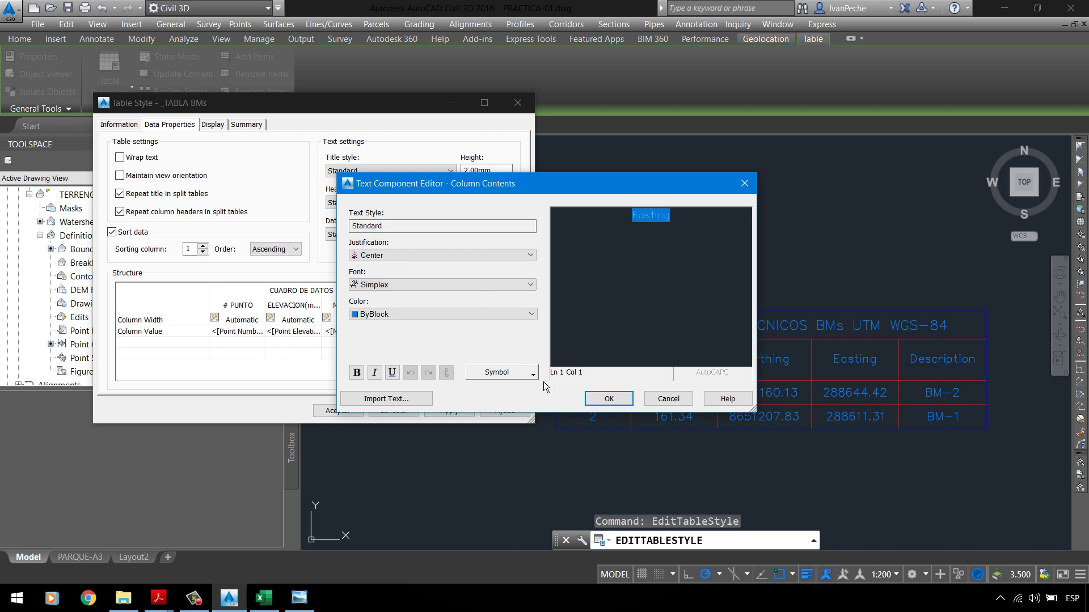
click(656, 401)
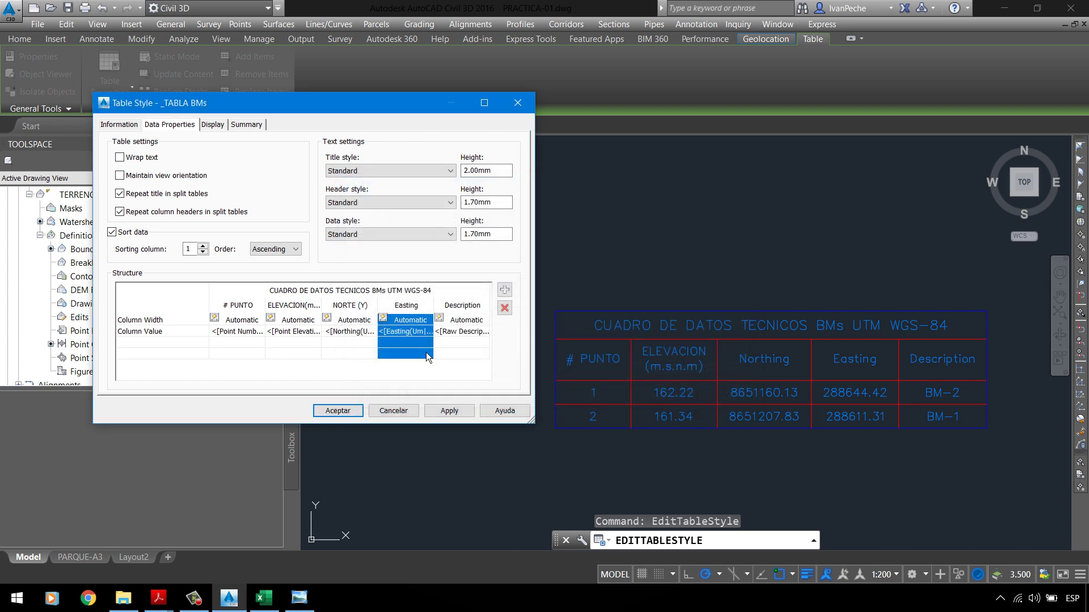
double_click(413, 310)
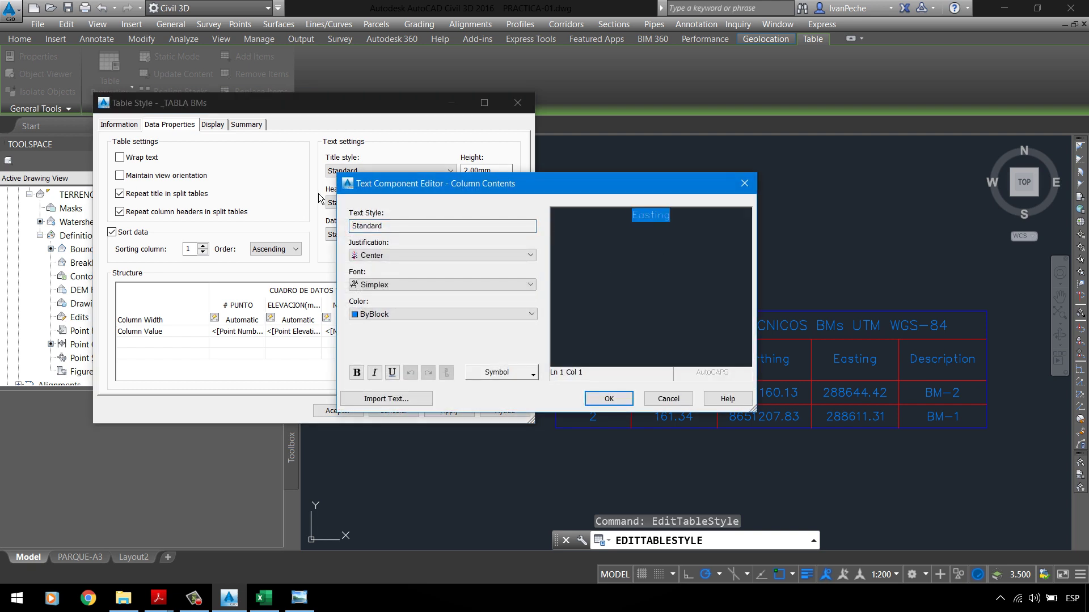
text(ESTE)
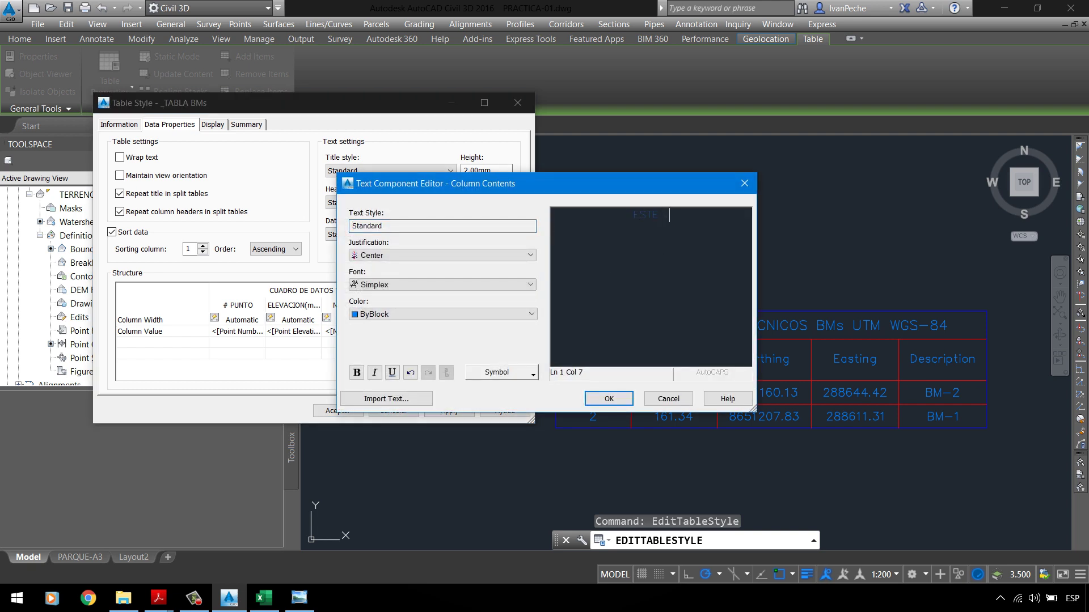
text( (X))
key(ctrl+a)
click(380, 314)
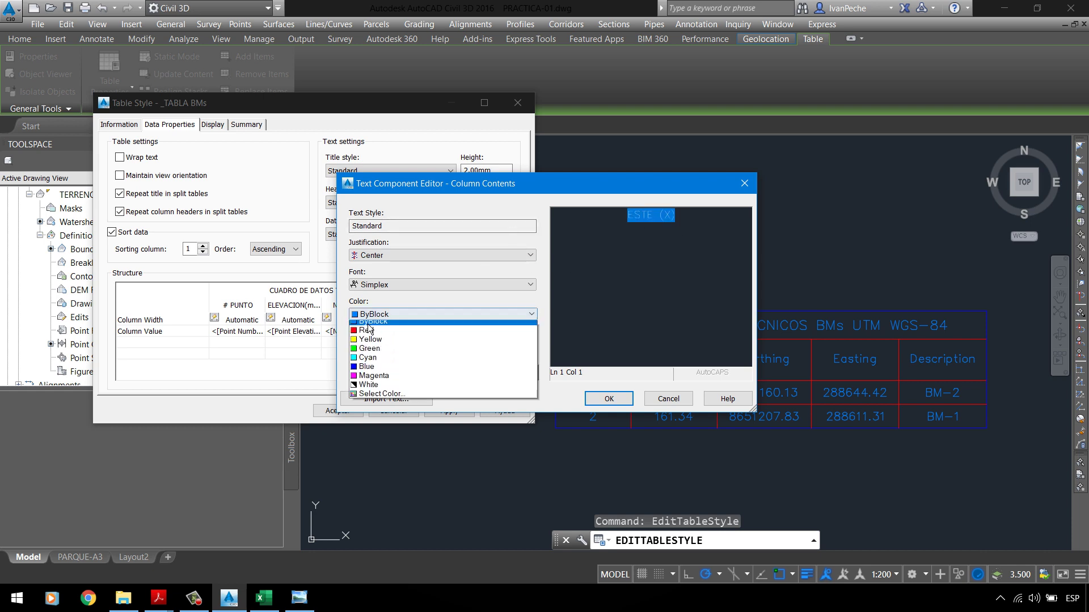
click(380, 334)
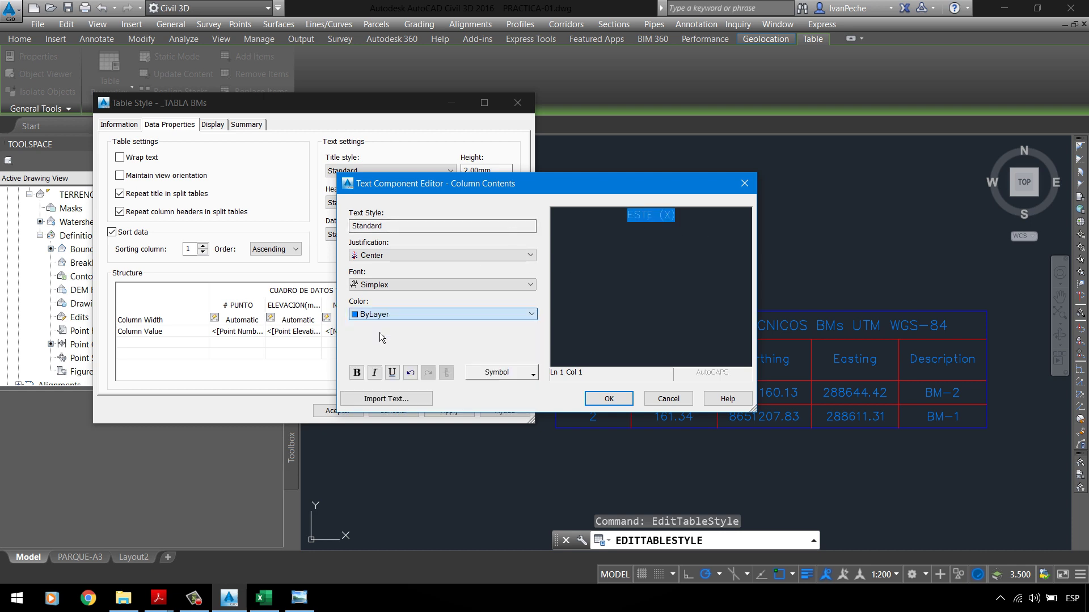
click(608, 398)
Step: Retype the Description header as 'DESCRIPCION' and apply the renamed headers to the table
double_click(453, 309)
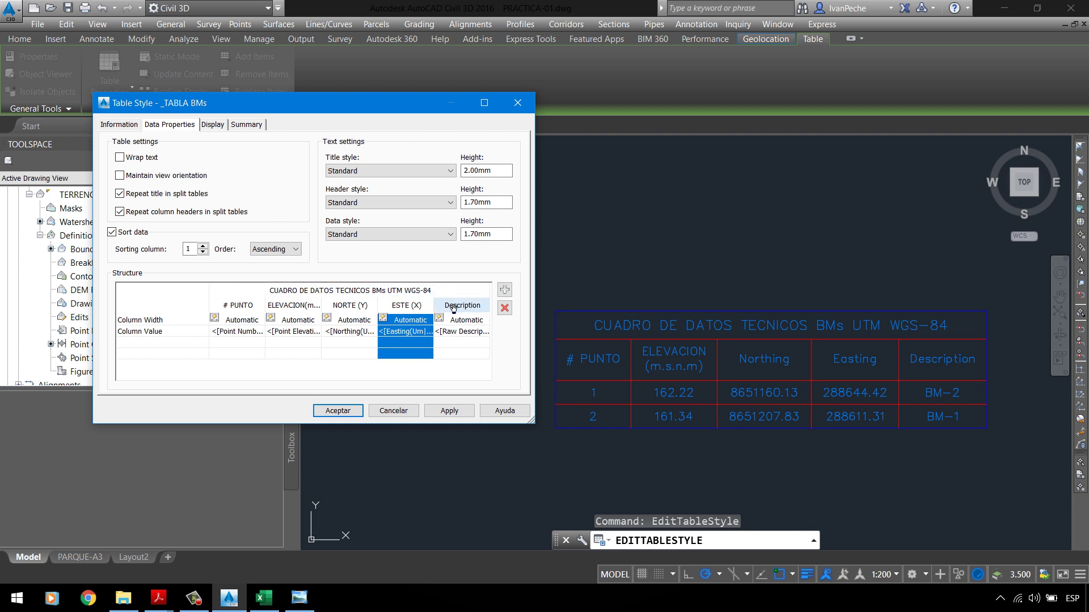
double_click(651, 216)
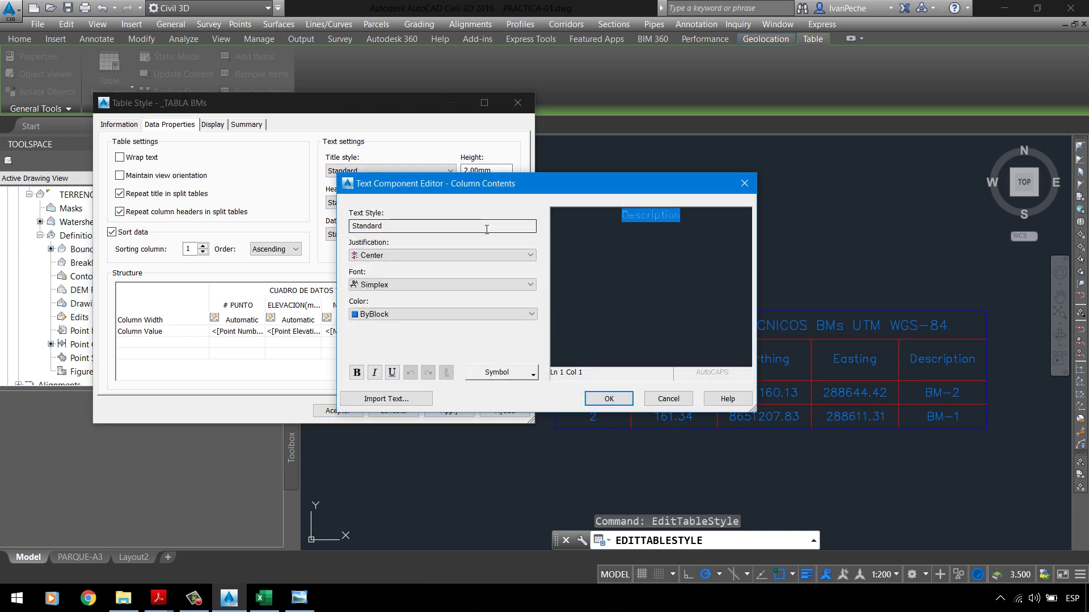
text(DESCRI)
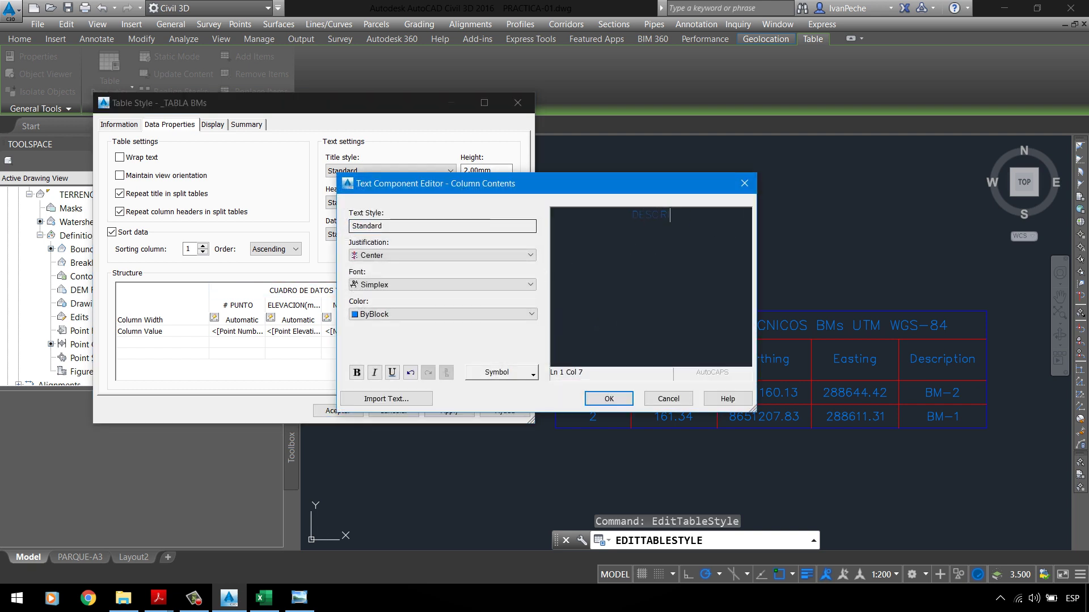
text(PCION)
key(ctrl+a)
click(414, 316)
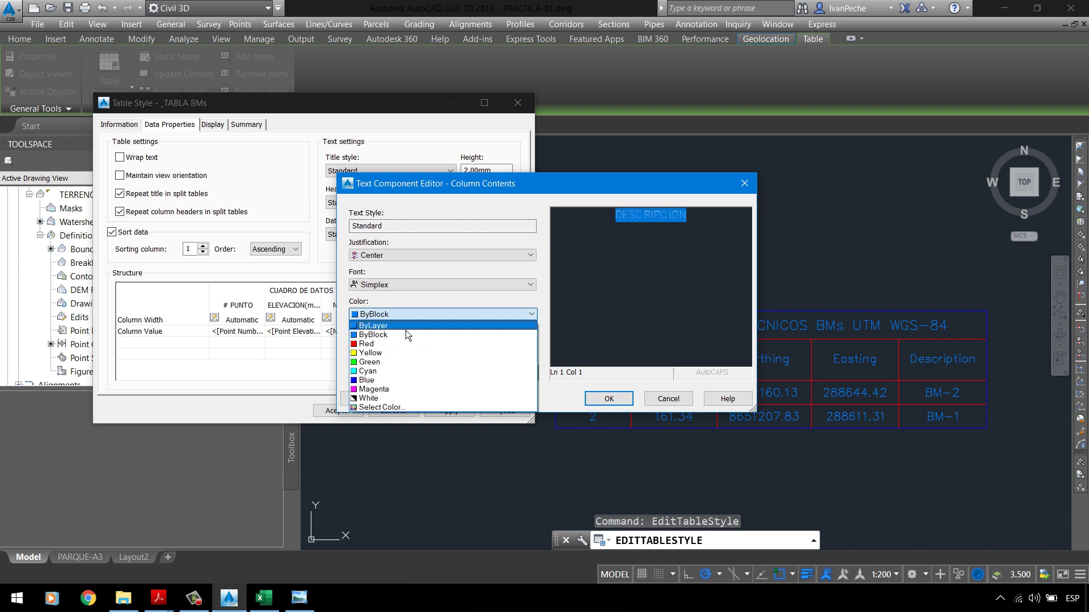
click(406, 324)
click(609, 399)
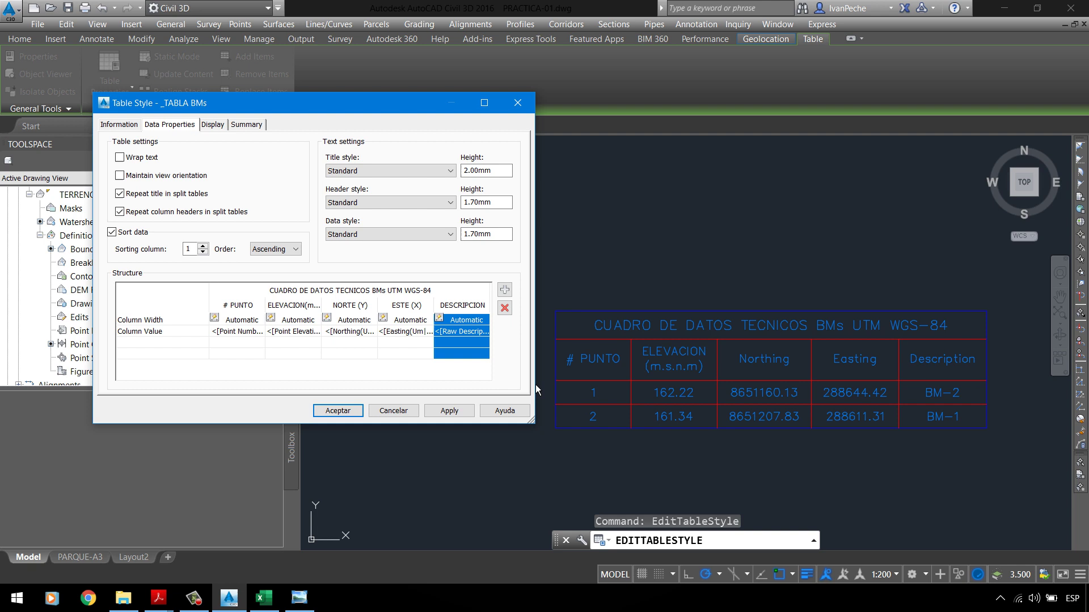
click(454, 412)
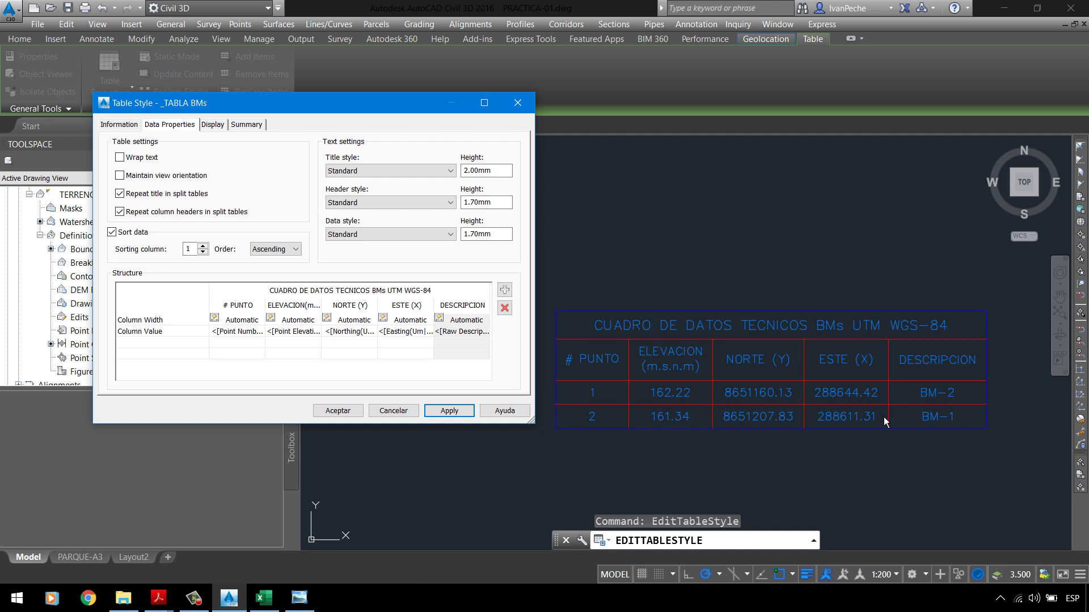
click(306, 340)
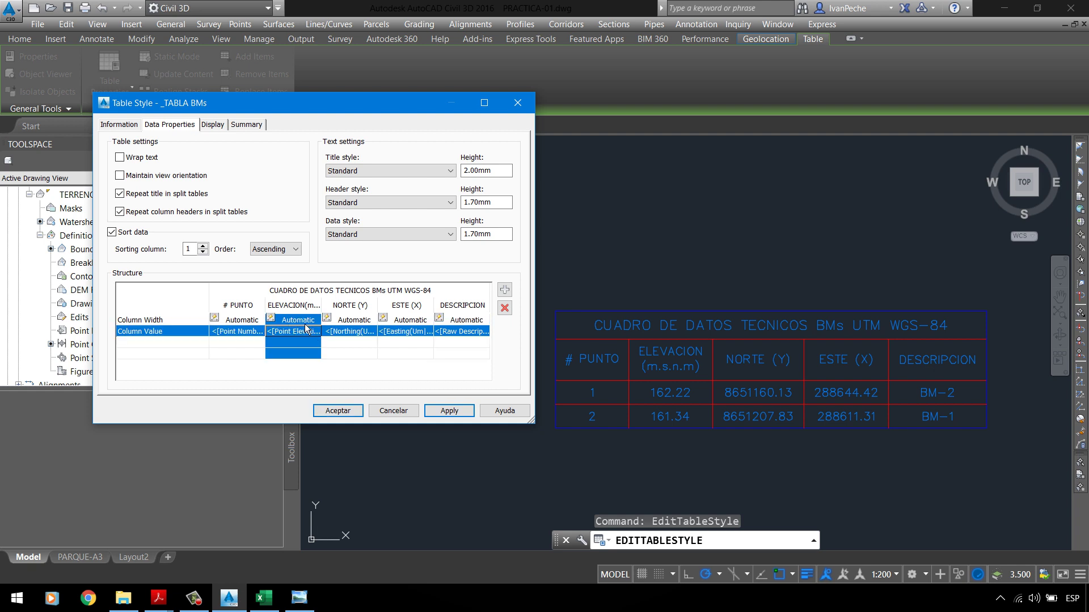
key(Up)
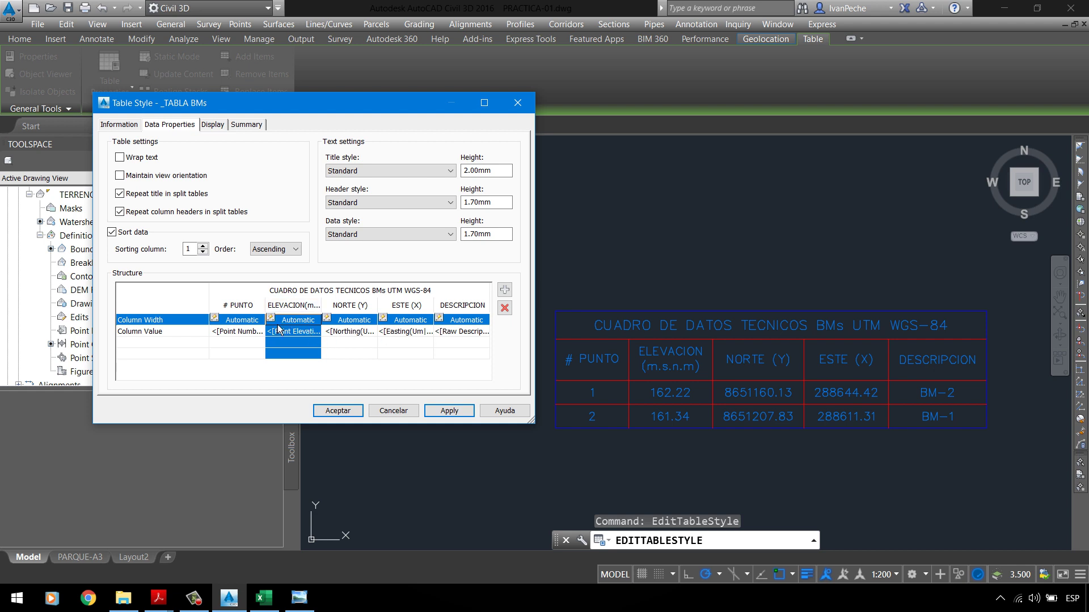
click(279, 328)
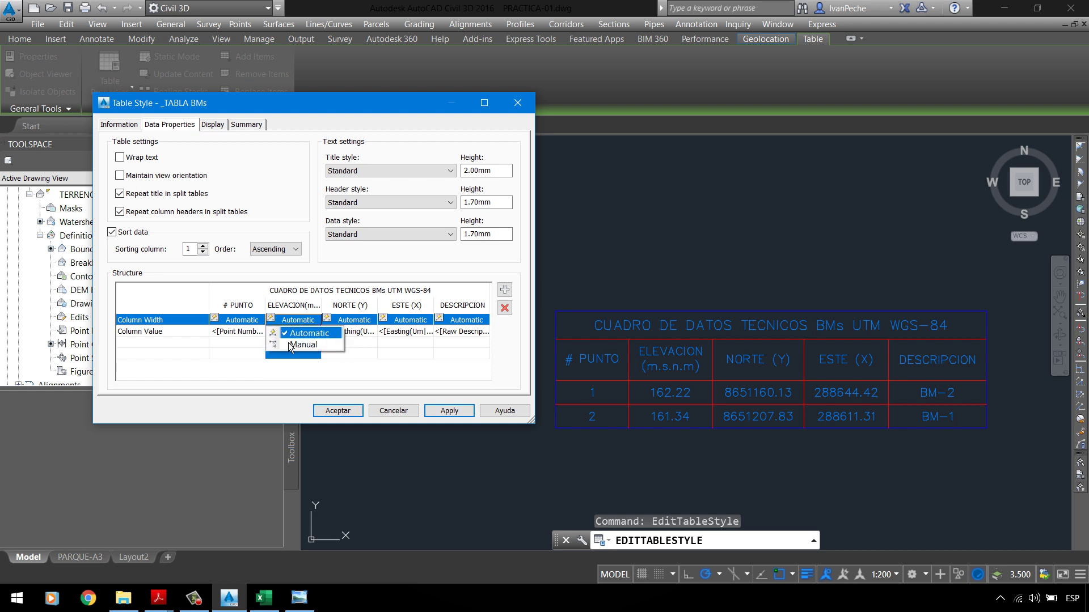
click(292, 334)
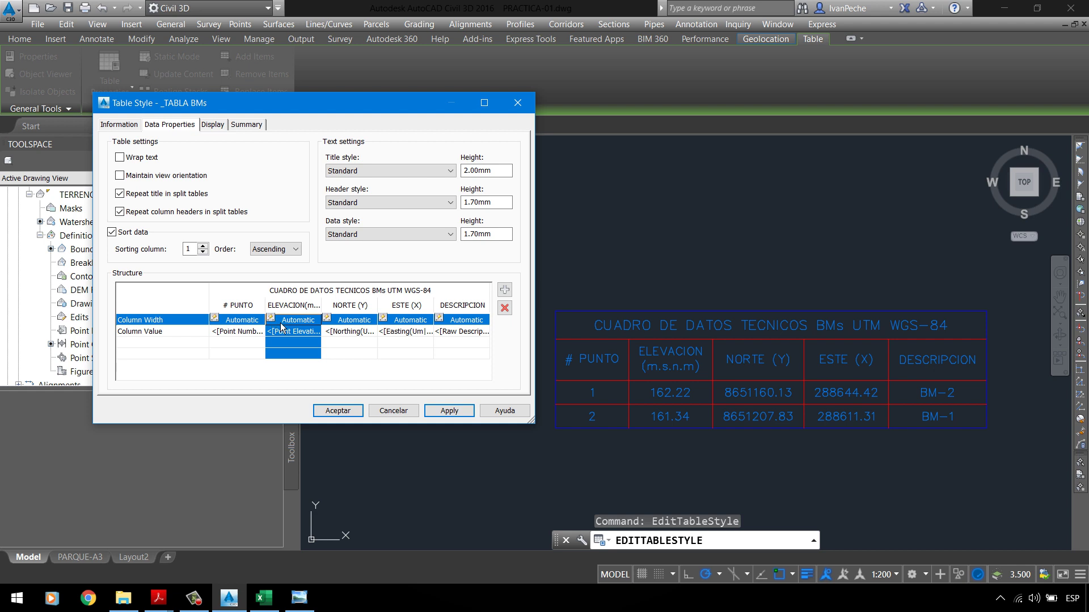
click(282, 321)
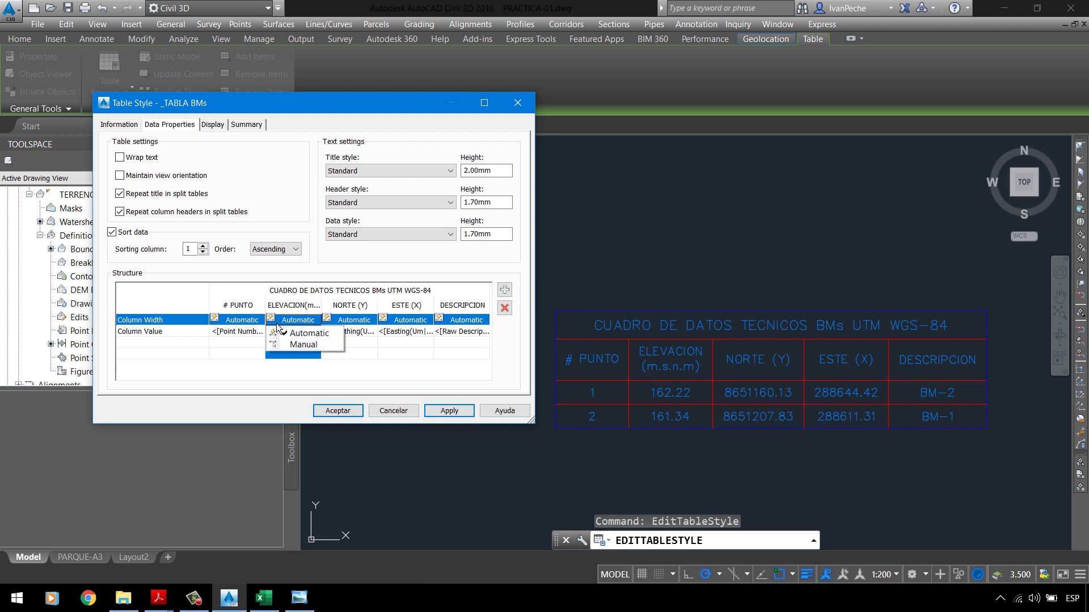
click(295, 346)
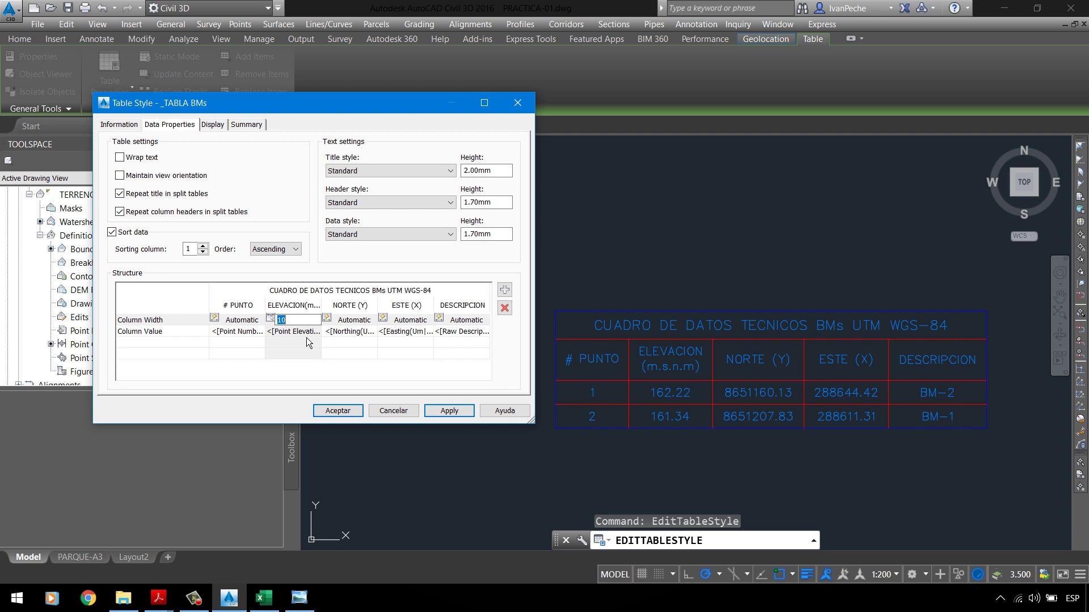
click(278, 321)
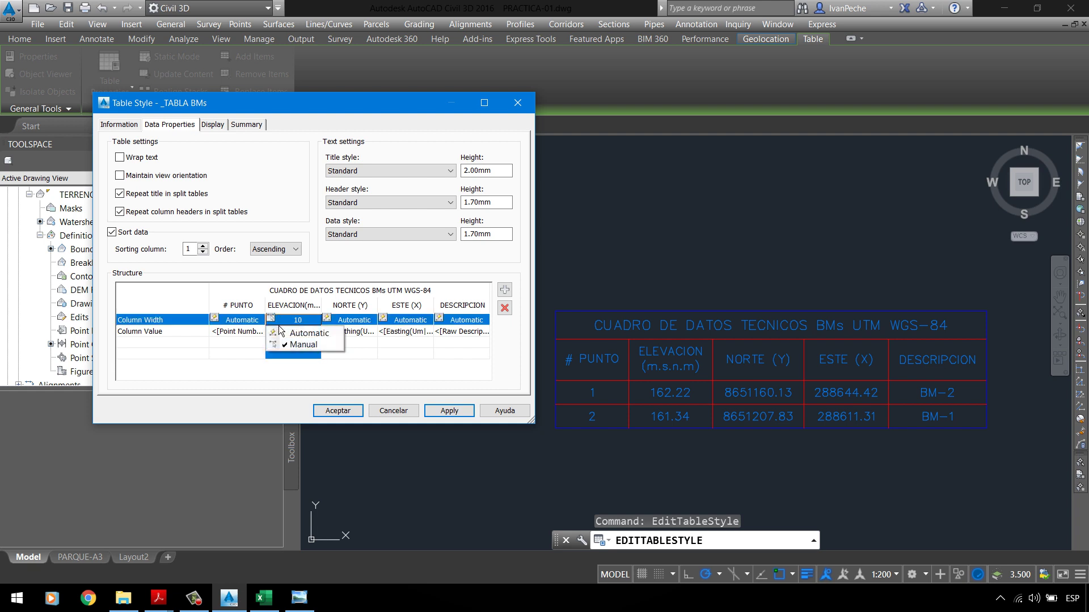
click(290, 334)
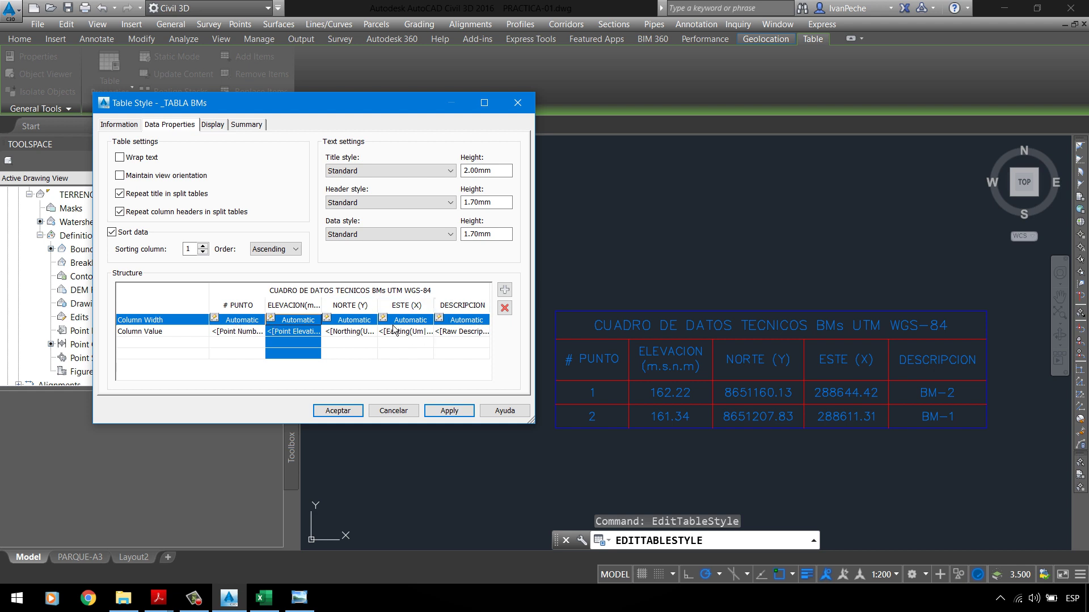
Step: Delete the DESCRIPCION column from the _TABLA BMs structure and add a blank column in its place
click(463, 306)
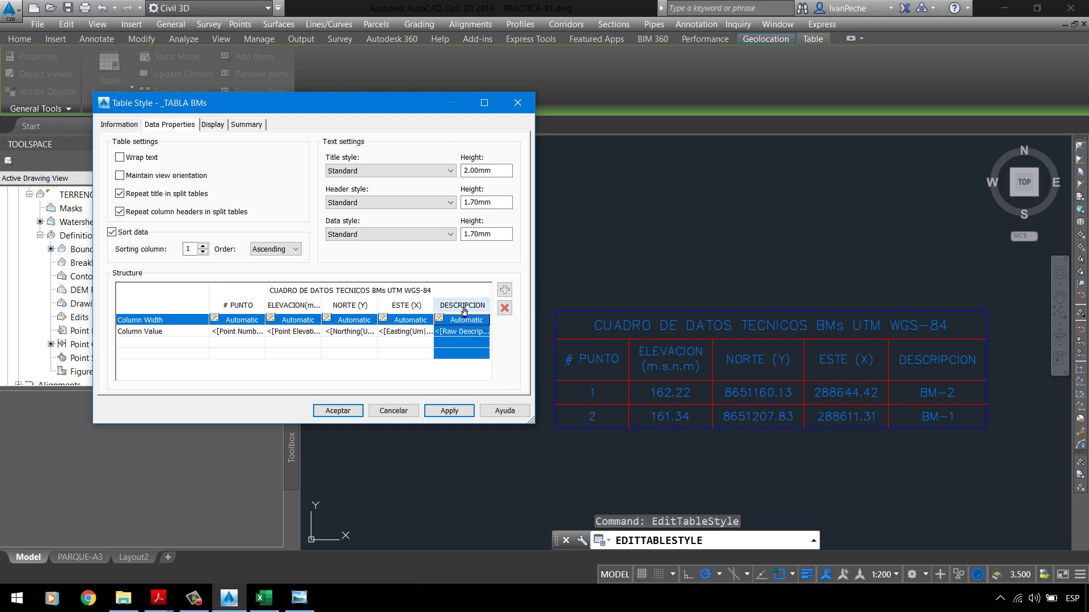
click(505, 308)
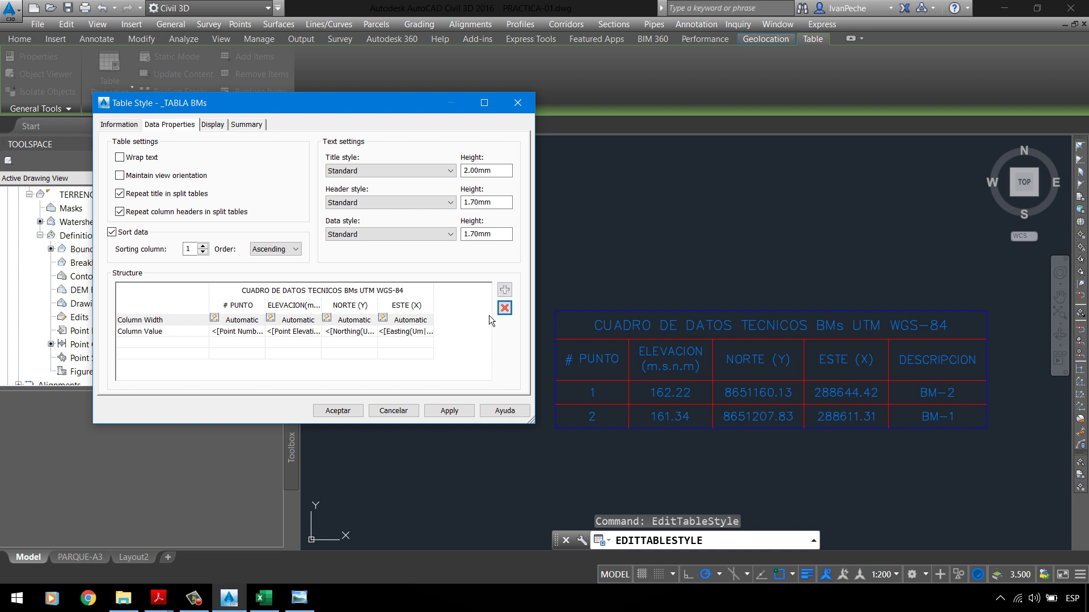
click(505, 290)
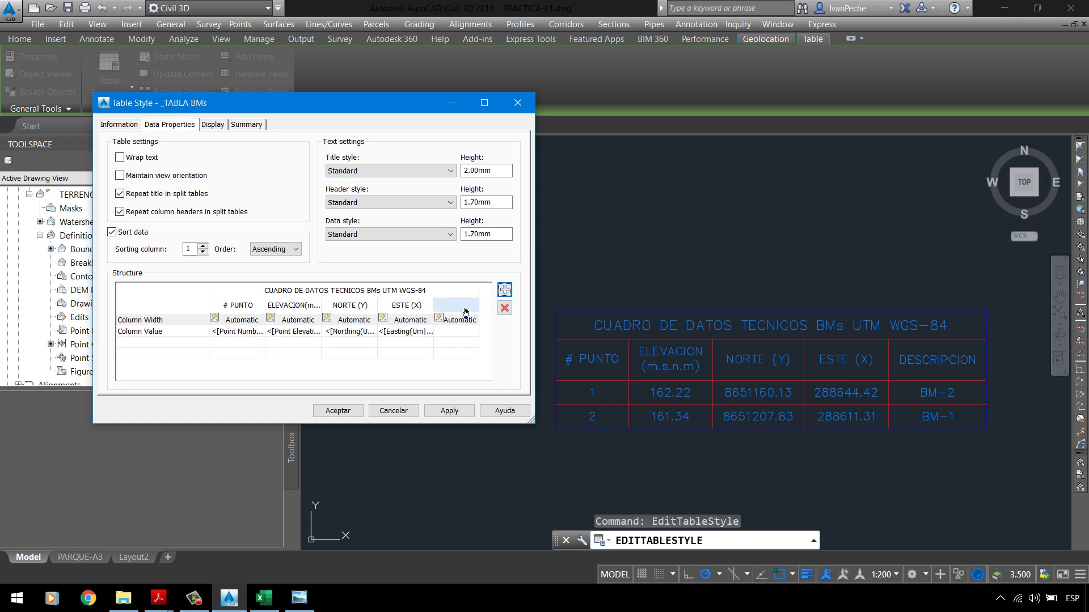
Step: Head the new fifth column DESCRIPCION with ByLayer text colour
click(452, 335)
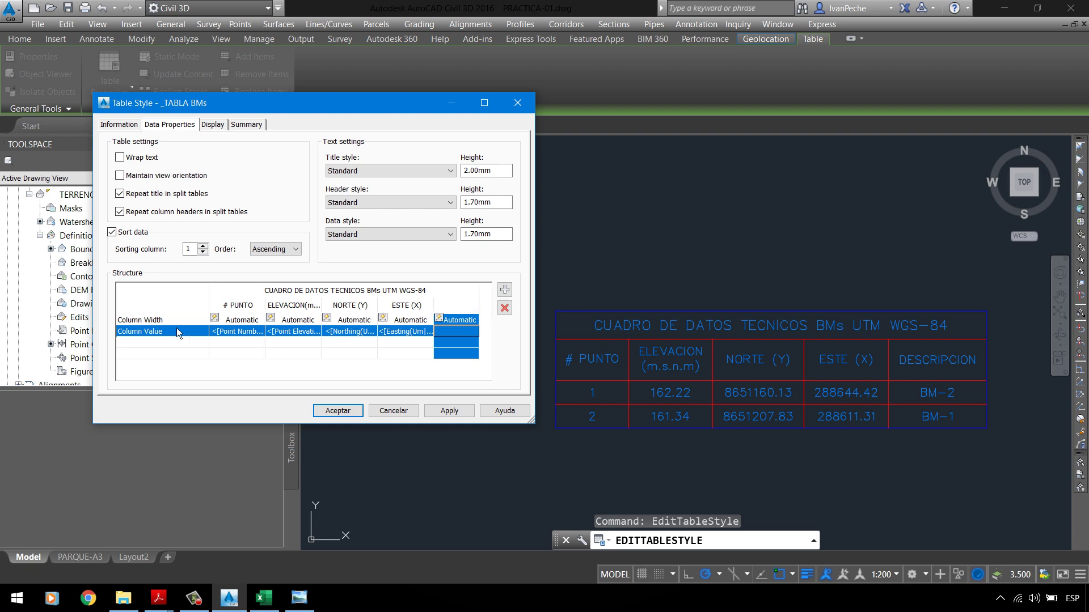
double_click(464, 310)
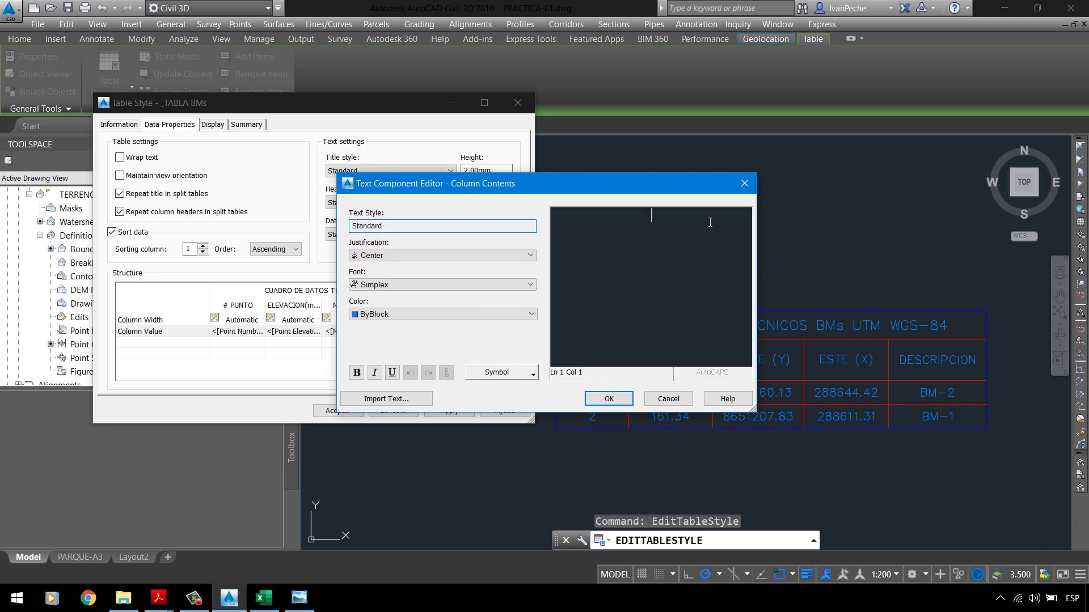
text(DES)
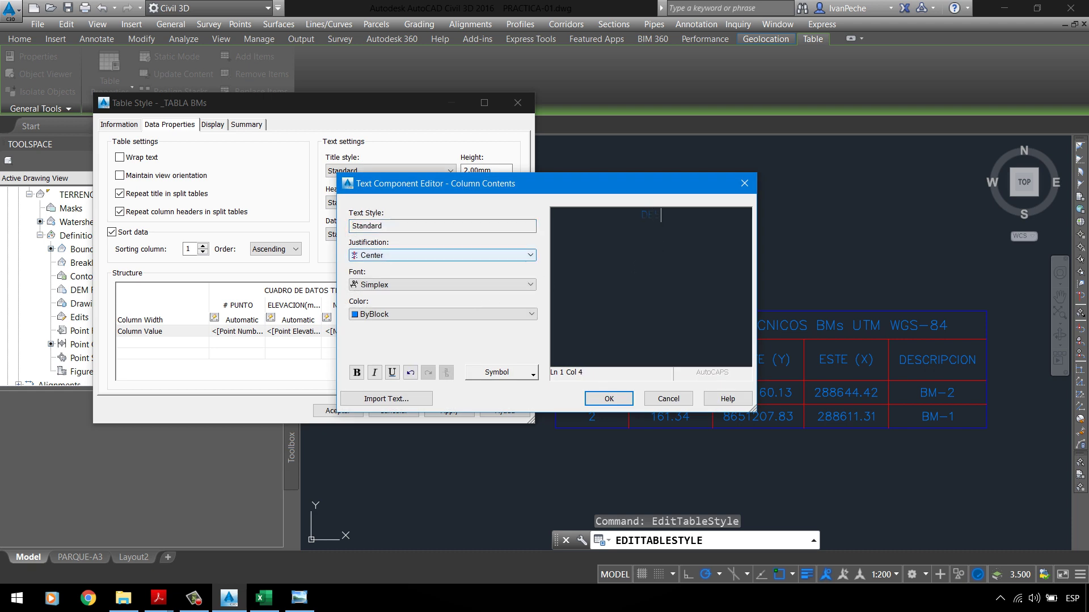
text(CRIPCION)
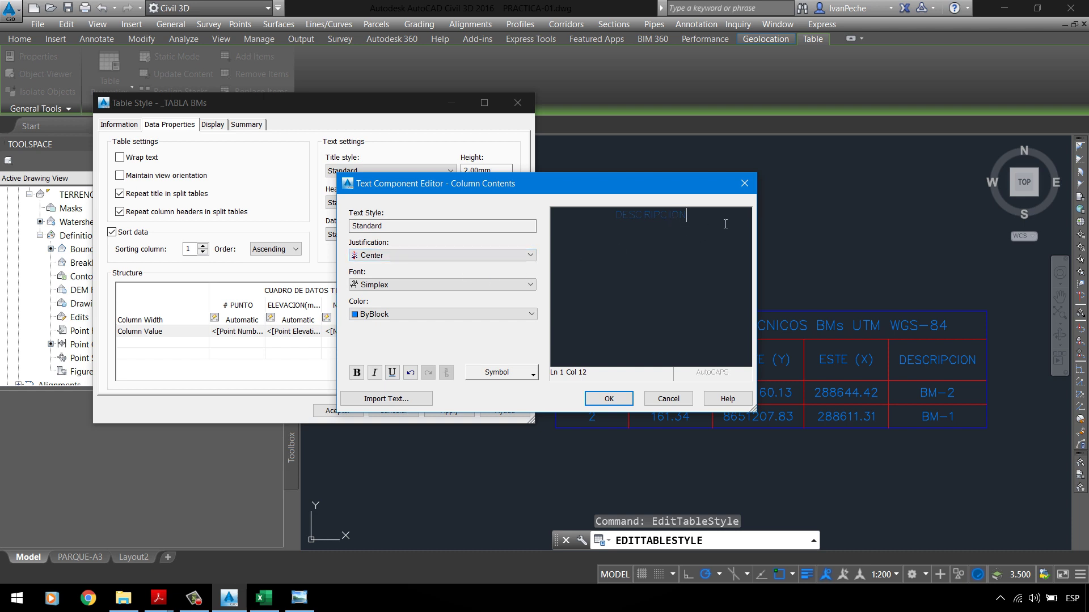
key(shift+Home)
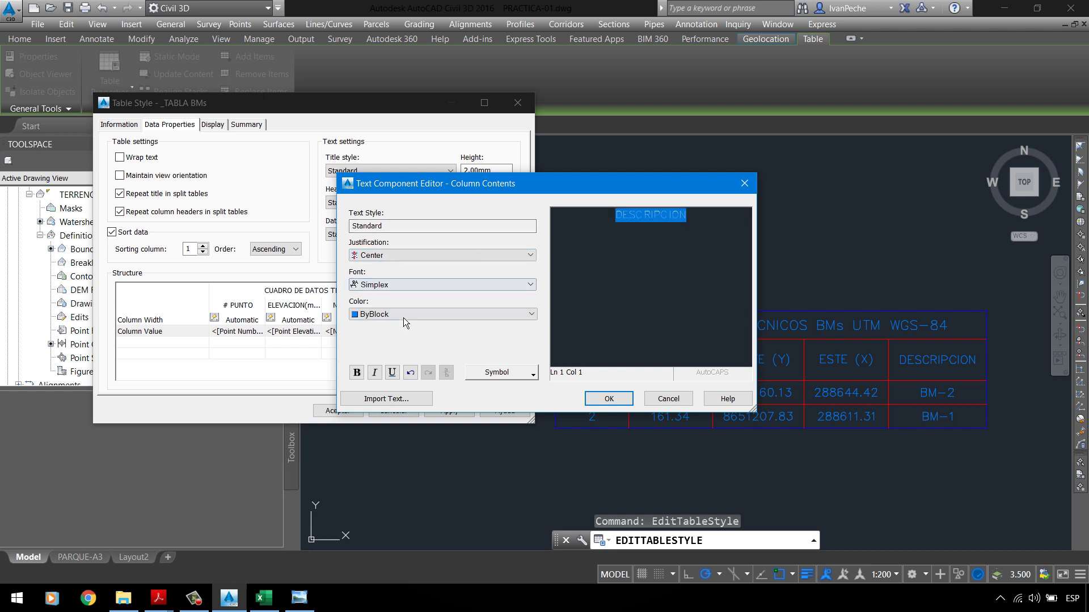
click(404, 315)
click(379, 334)
click(626, 404)
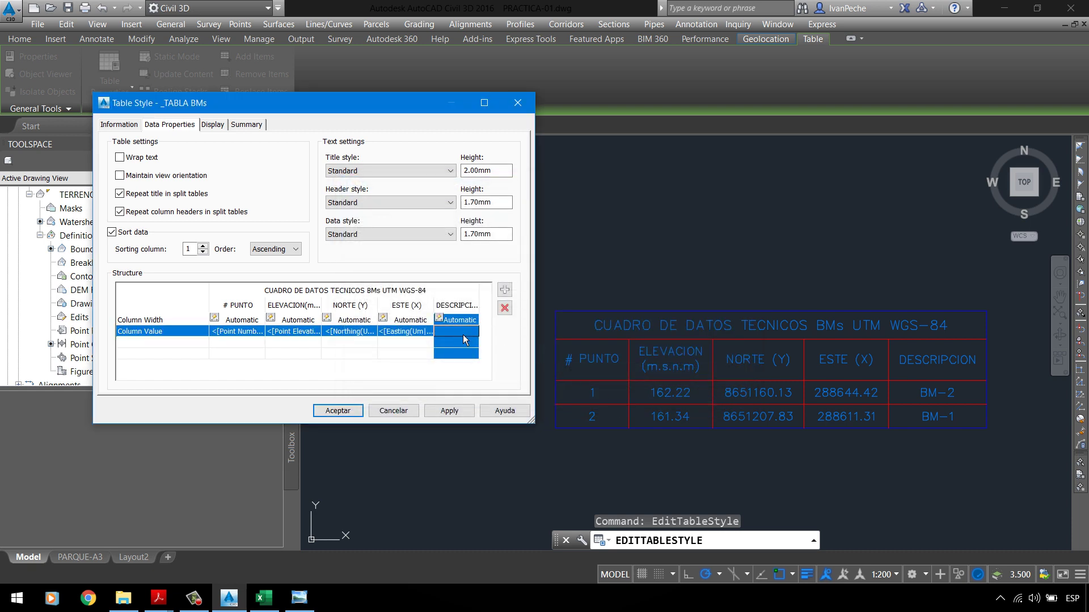
Step: Check the ESTE, NORTE and ELEVACION columns, then open the DESCRIPCION column-value editor
click(397, 340)
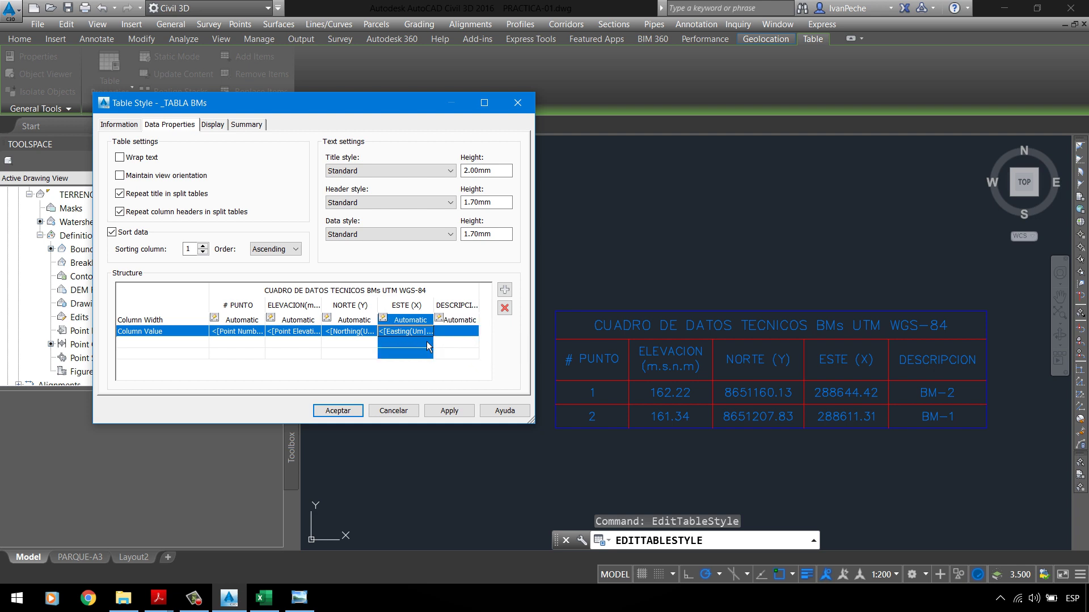
click(355, 336)
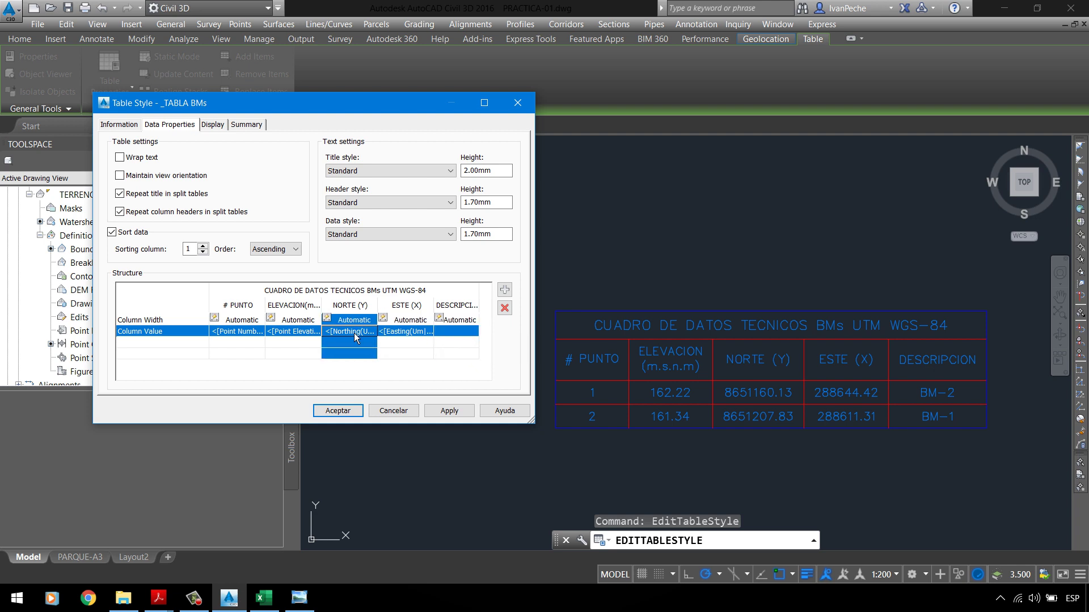
click(299, 342)
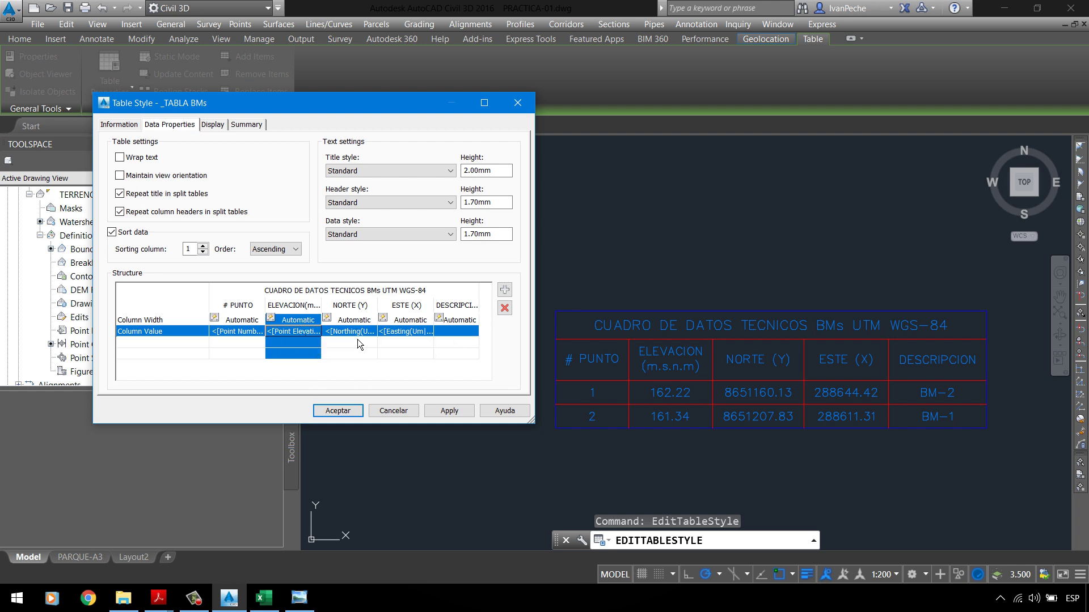
click(453, 335)
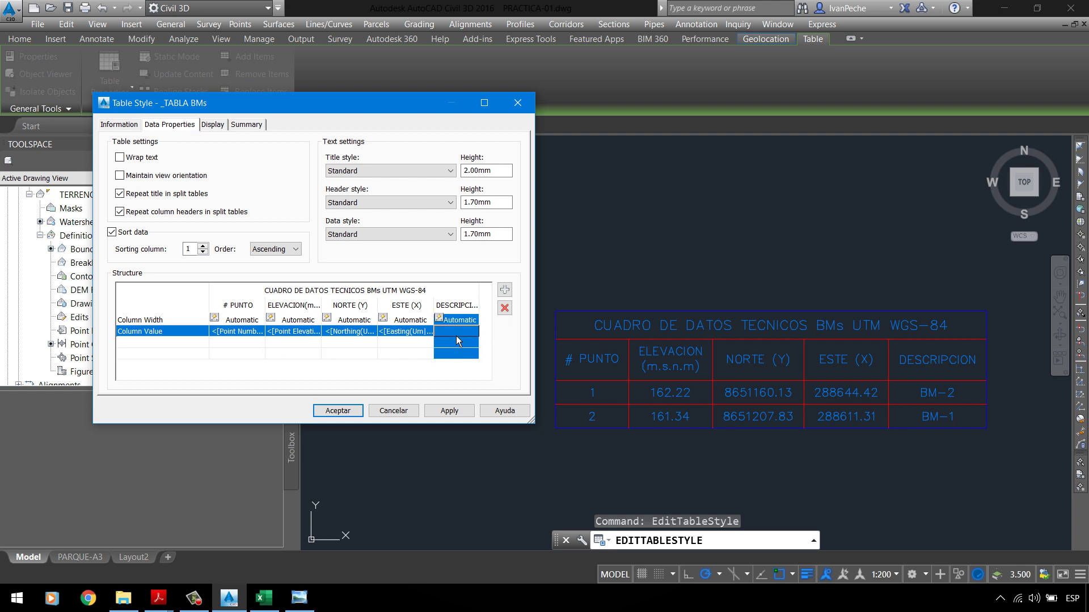
double_click(456, 336)
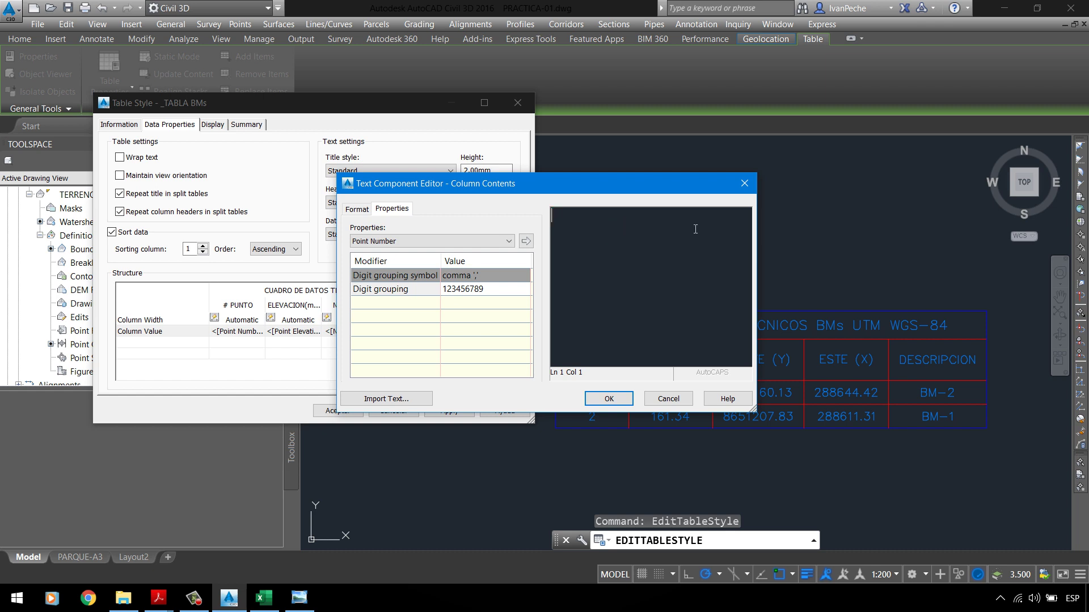
Step: Fill the DESCRIPCION values with a centred, ByLayer Raw Description field and apply
double_click(566, 221)
click(415, 242)
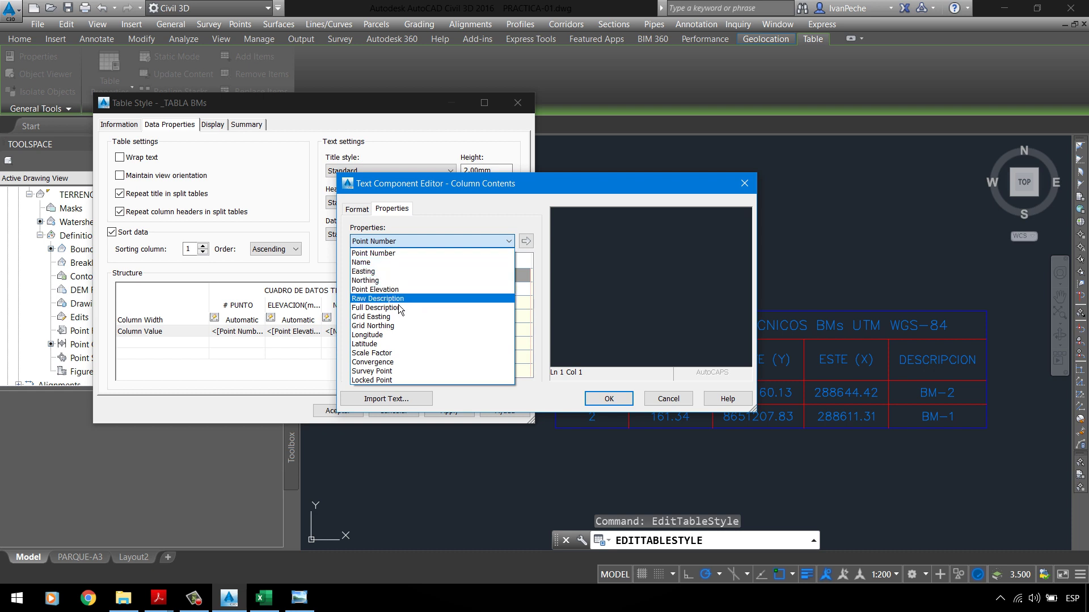
click(378, 299)
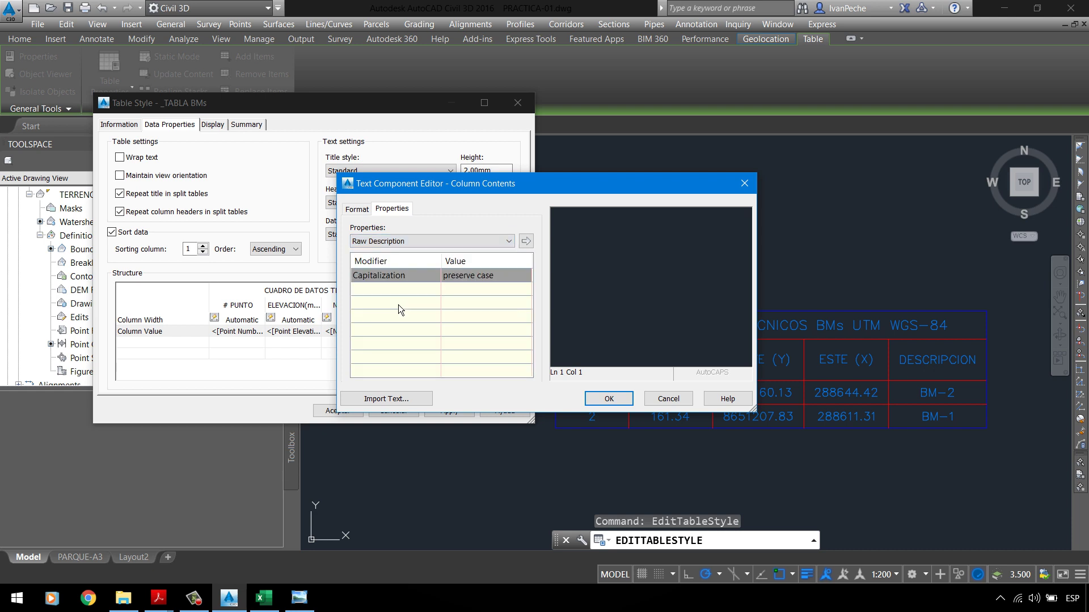
click(530, 246)
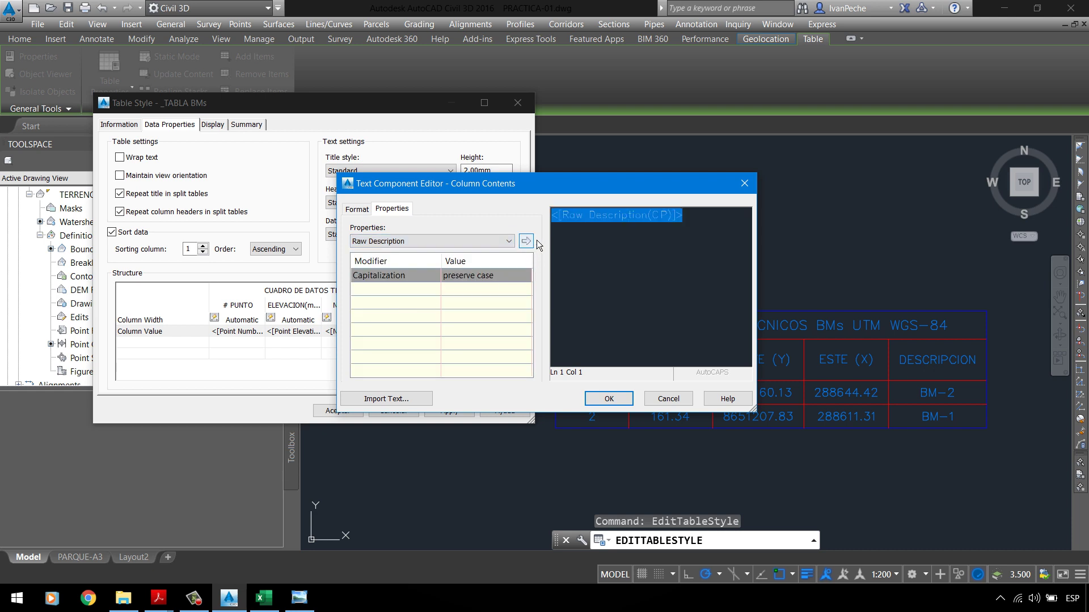
click(370, 216)
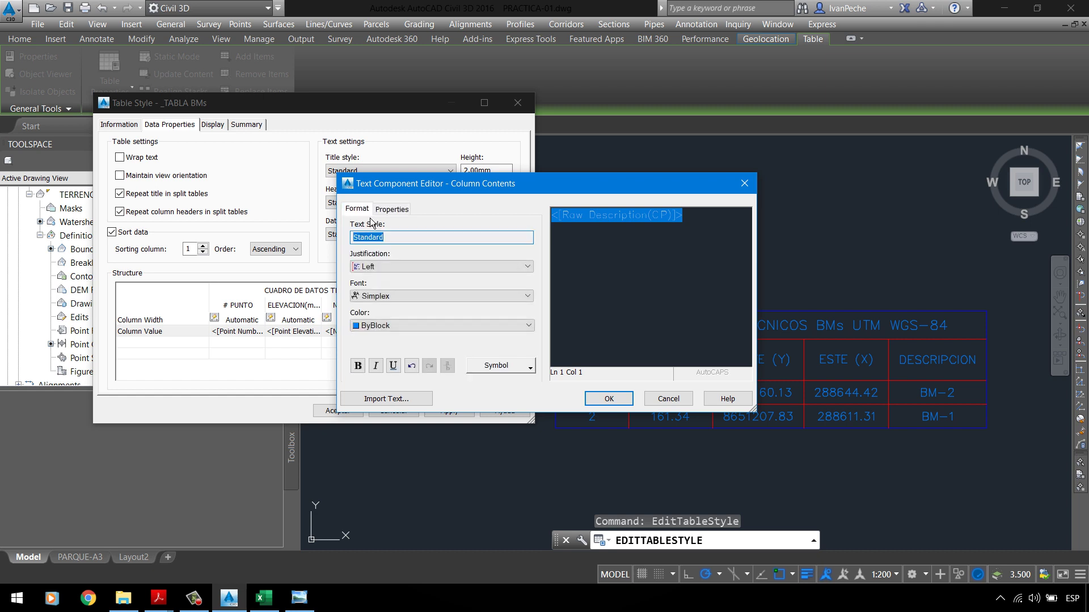
click(383, 266)
click(385, 288)
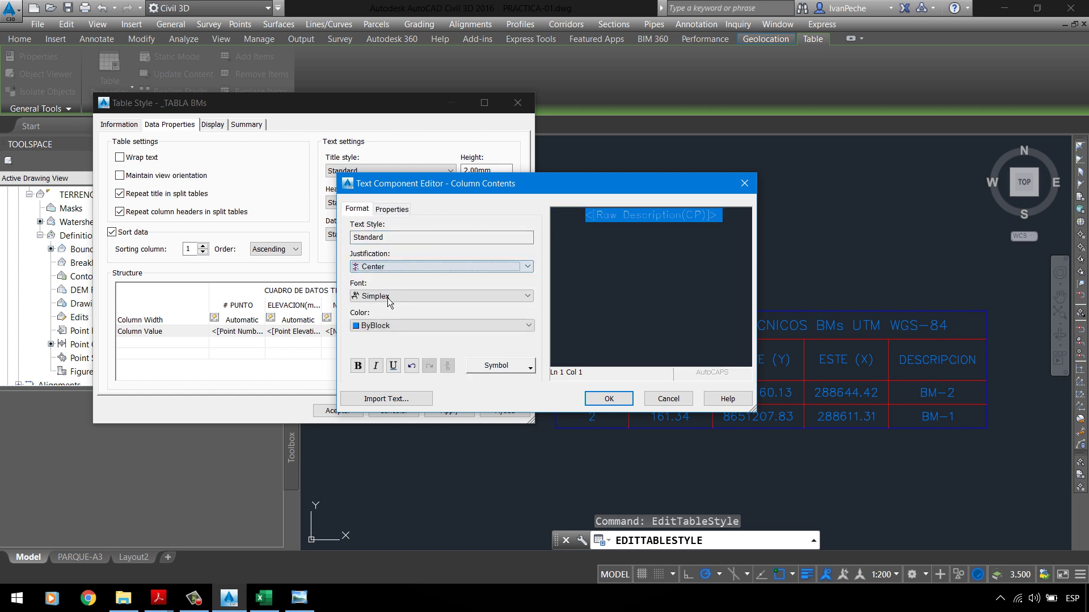
click(390, 324)
click(387, 340)
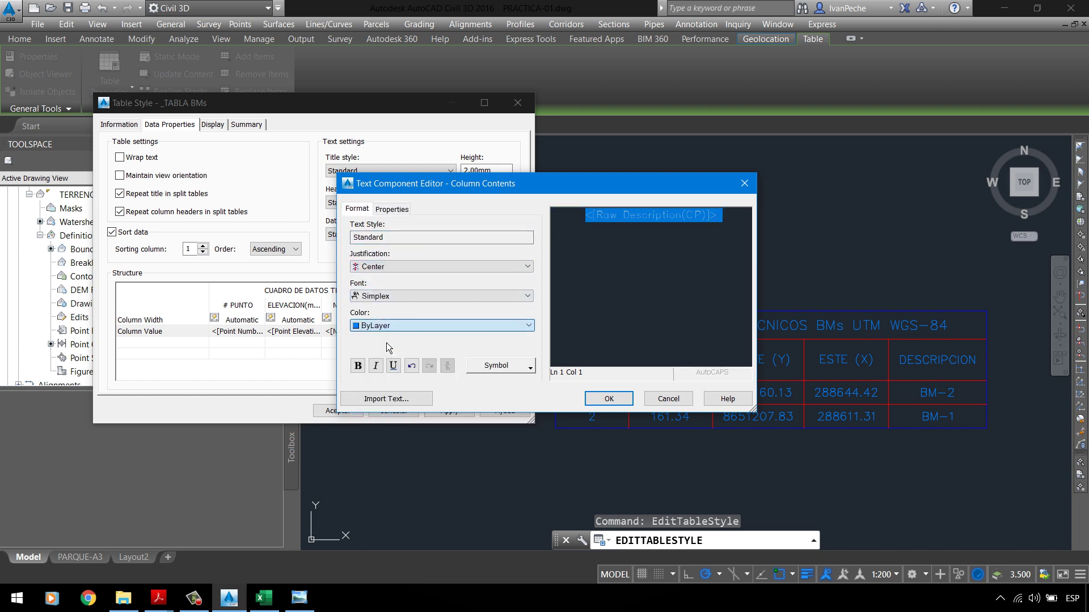
click(609, 399)
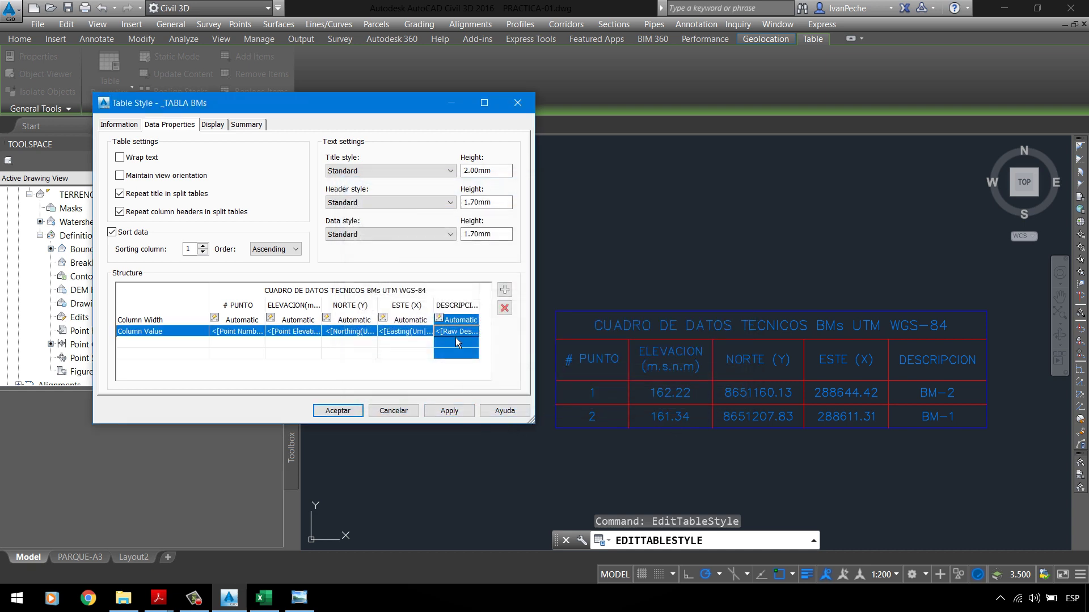
click(449, 410)
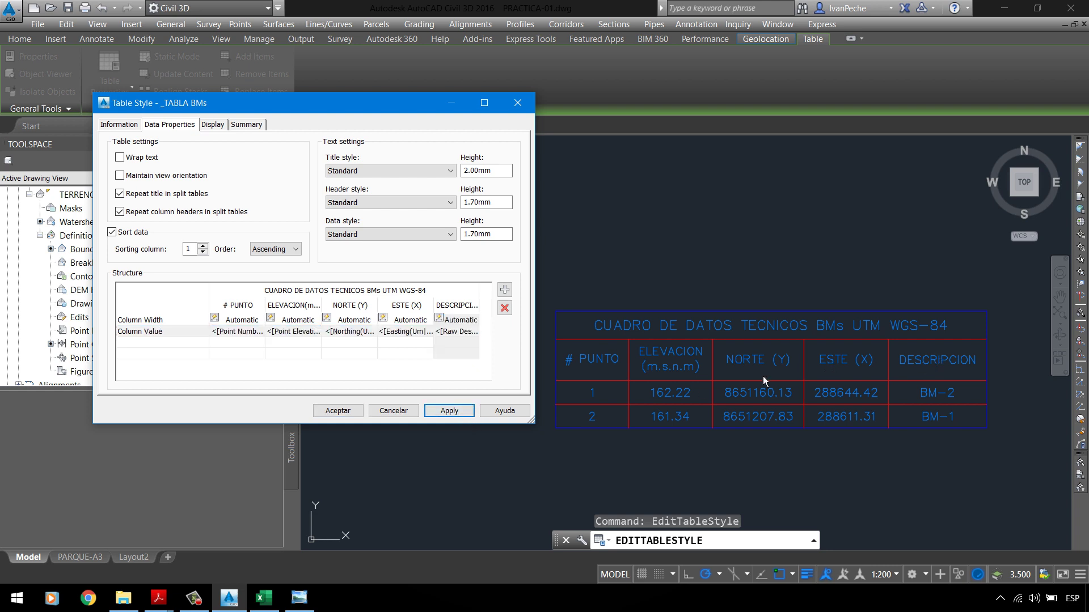
Step: Delete the DESCRIPCION column again and apply to the drawing's table
click(459, 307)
click(504, 308)
click(449, 410)
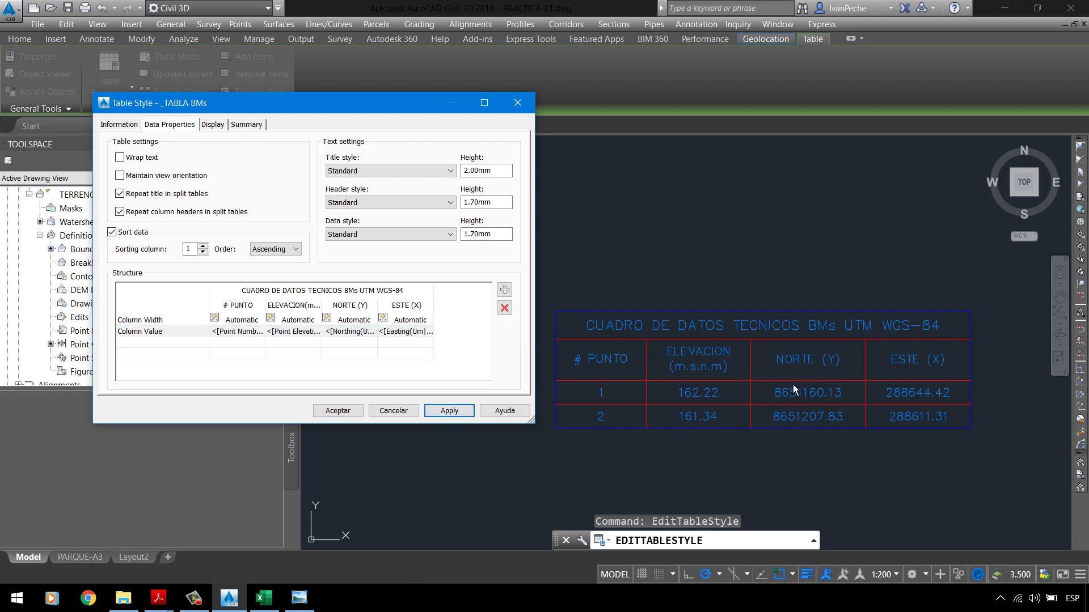
Step: Add a new column headed DESCRIPCION with ByLayer heading colour
click(504, 290)
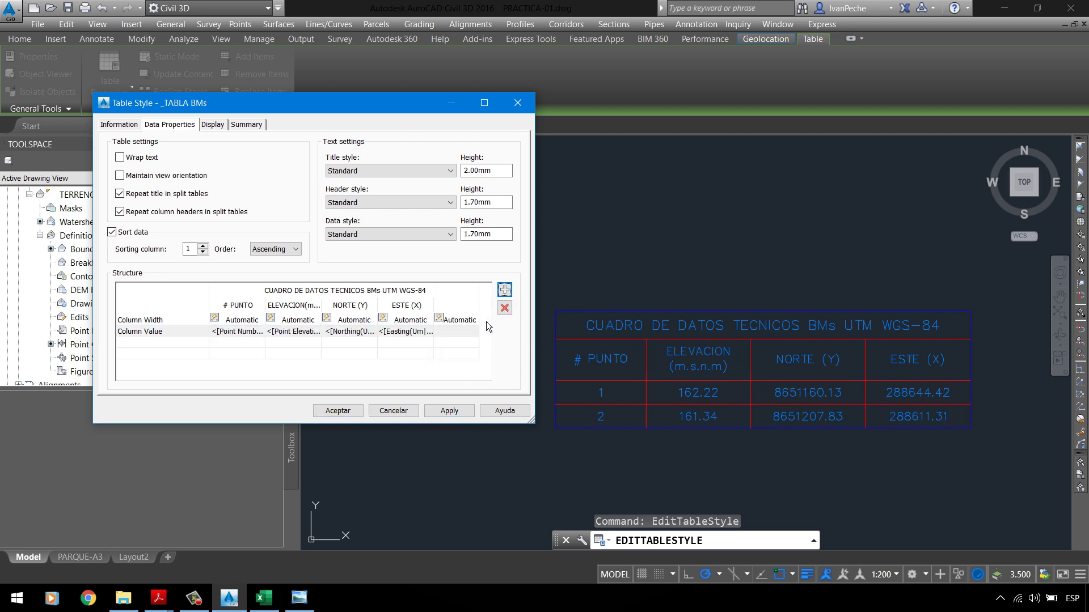
double_click(468, 333)
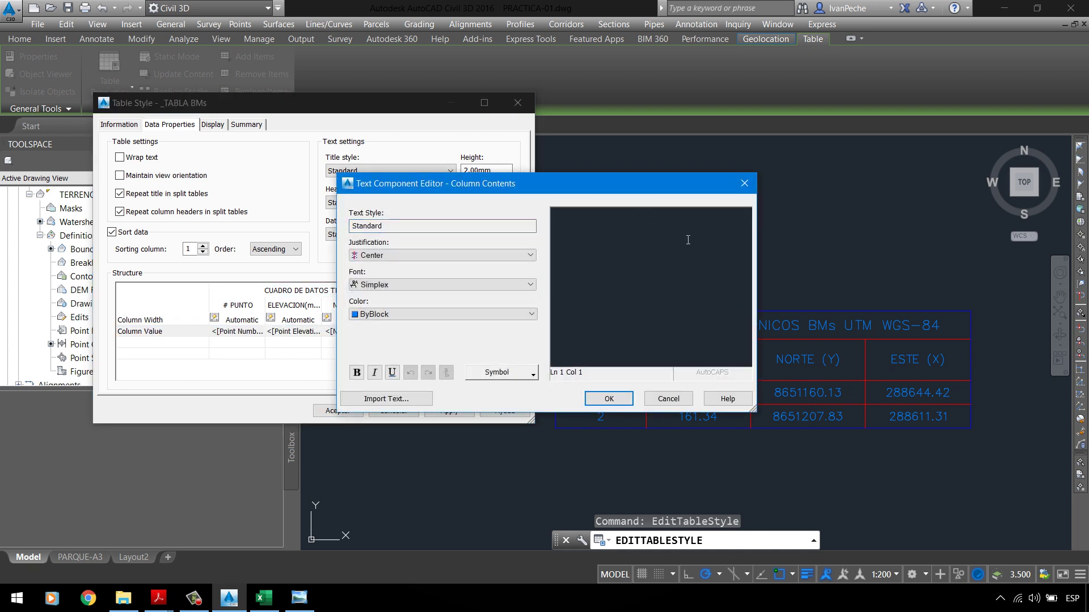
text(DESCRIPCIONM)
key(ctrl+a)
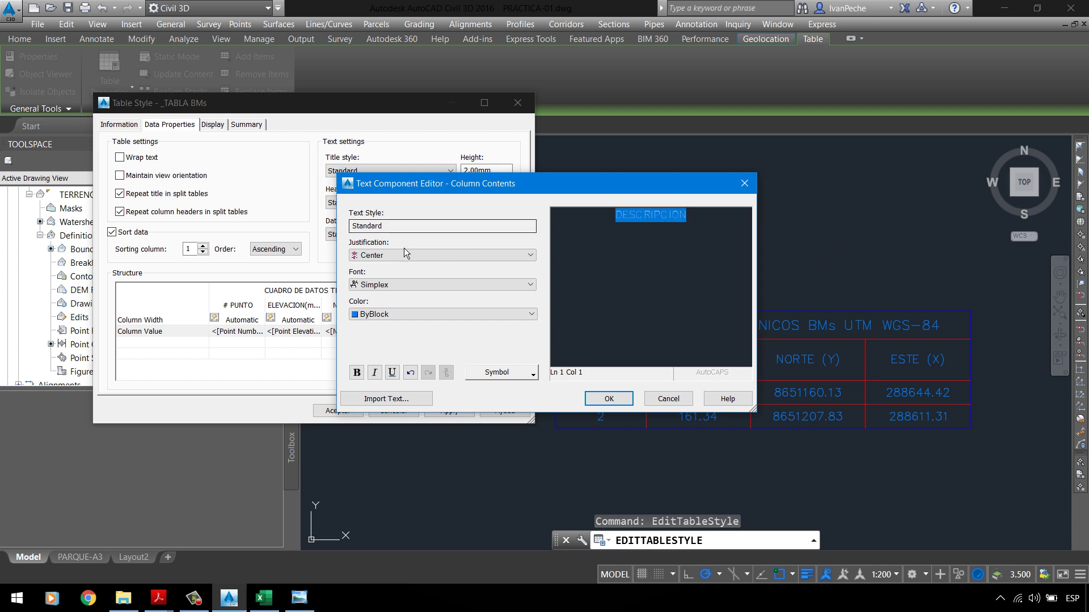
click(392, 316)
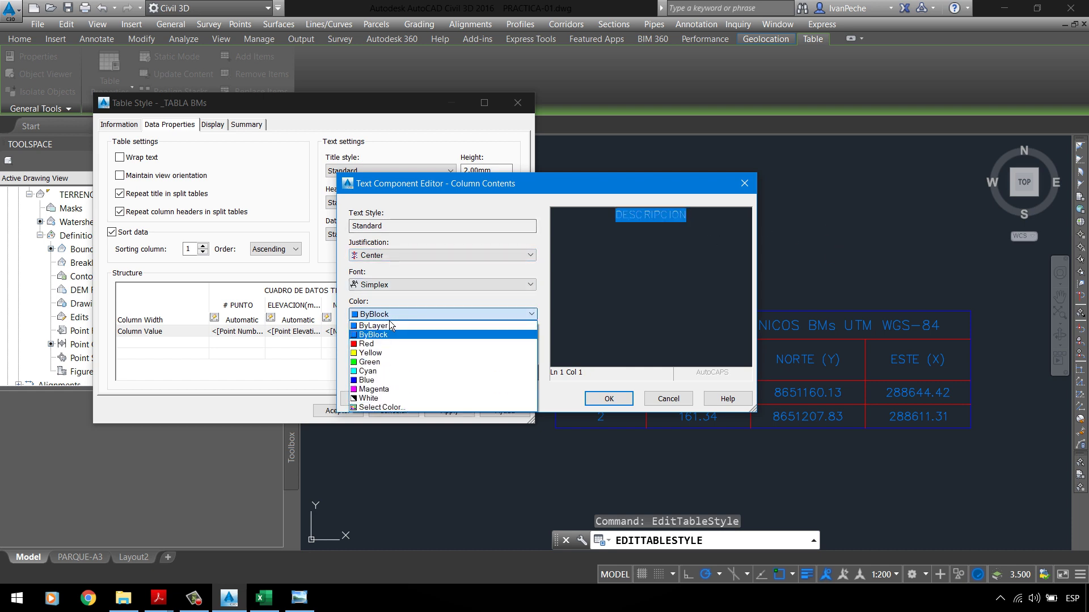
click(386, 326)
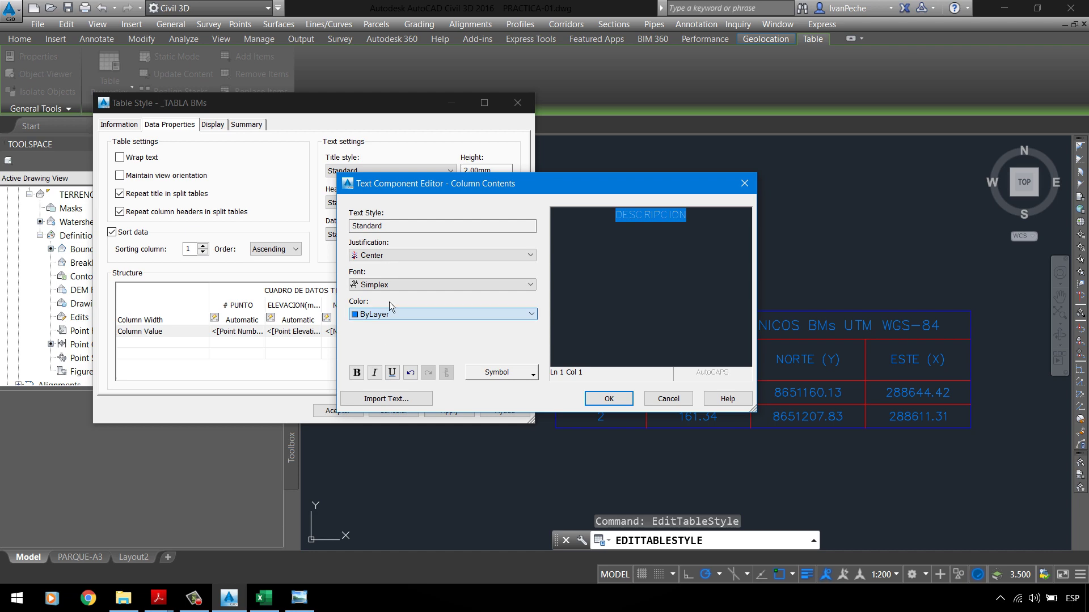
click(606, 399)
Step: Set the DESCRIPCION values to a centred, ByLayer Raw Description field and apply
double_click(460, 335)
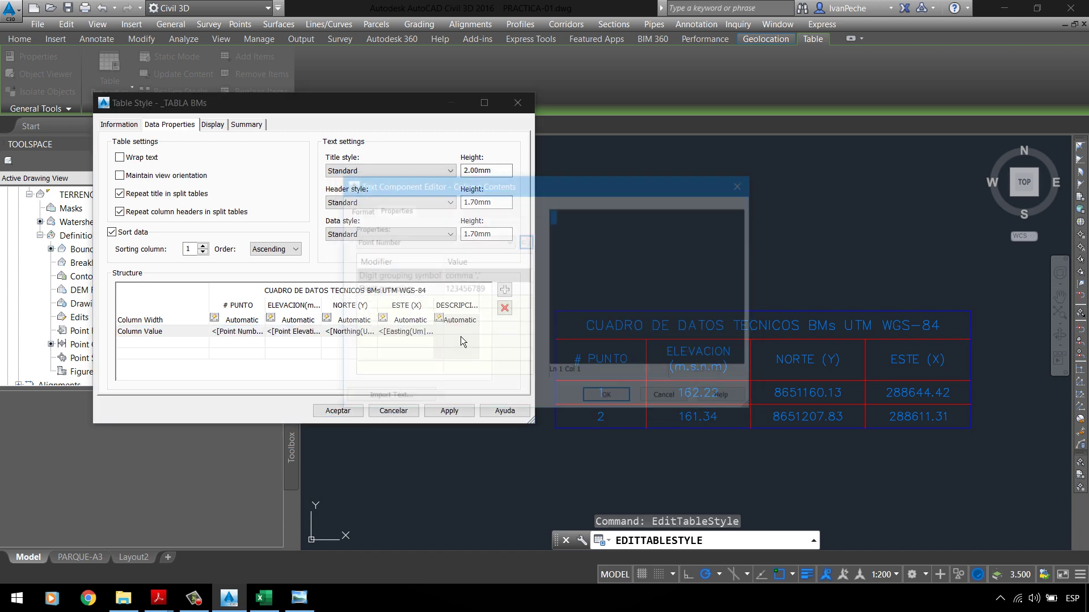
click(427, 243)
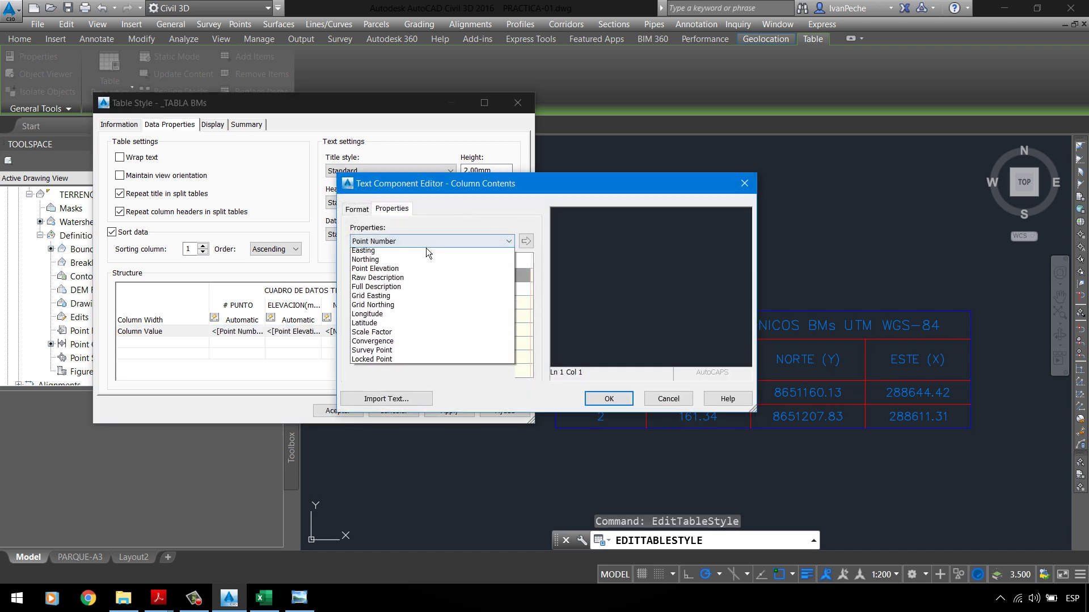
click(400, 300)
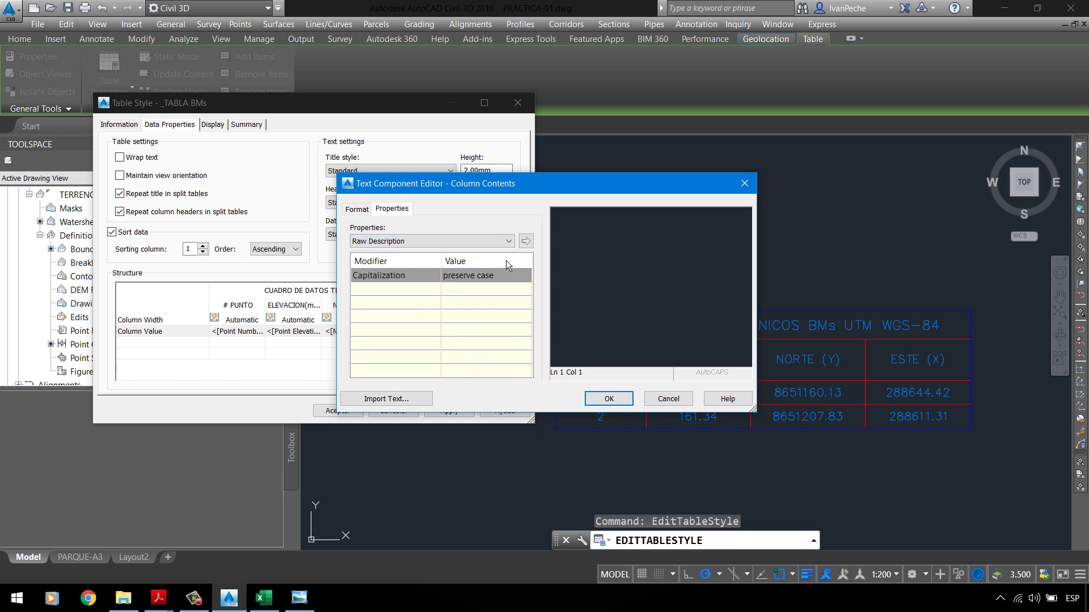
click(526, 242)
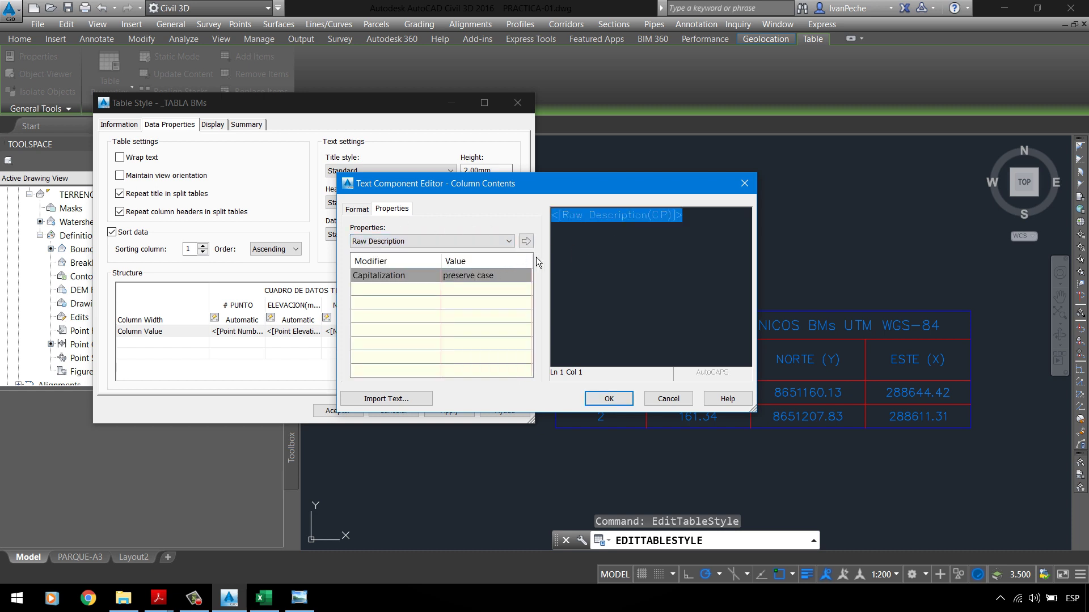
click(362, 211)
click(396, 270)
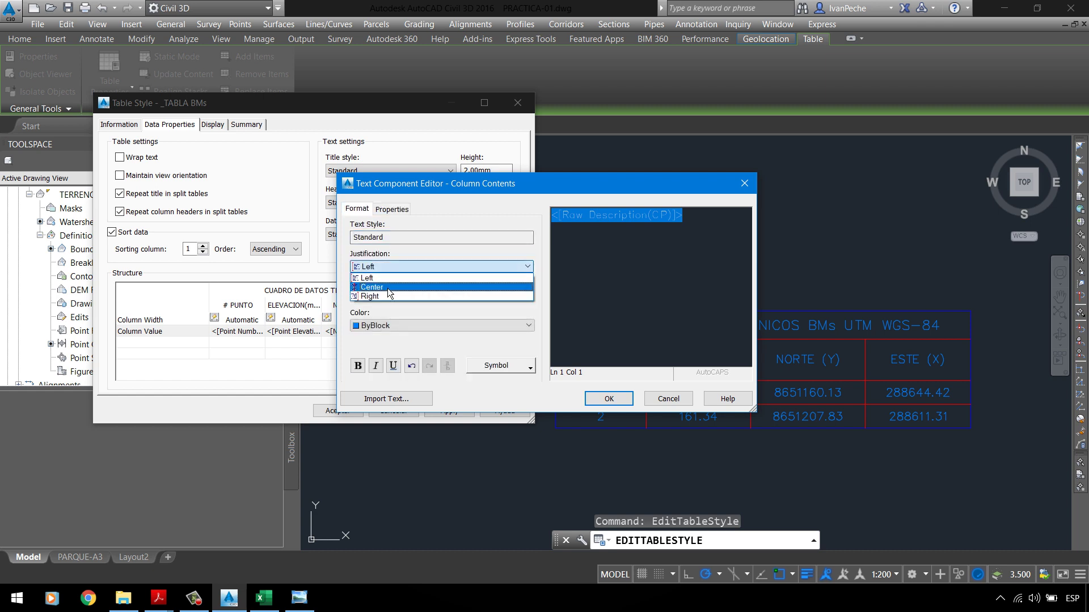
click(387, 286)
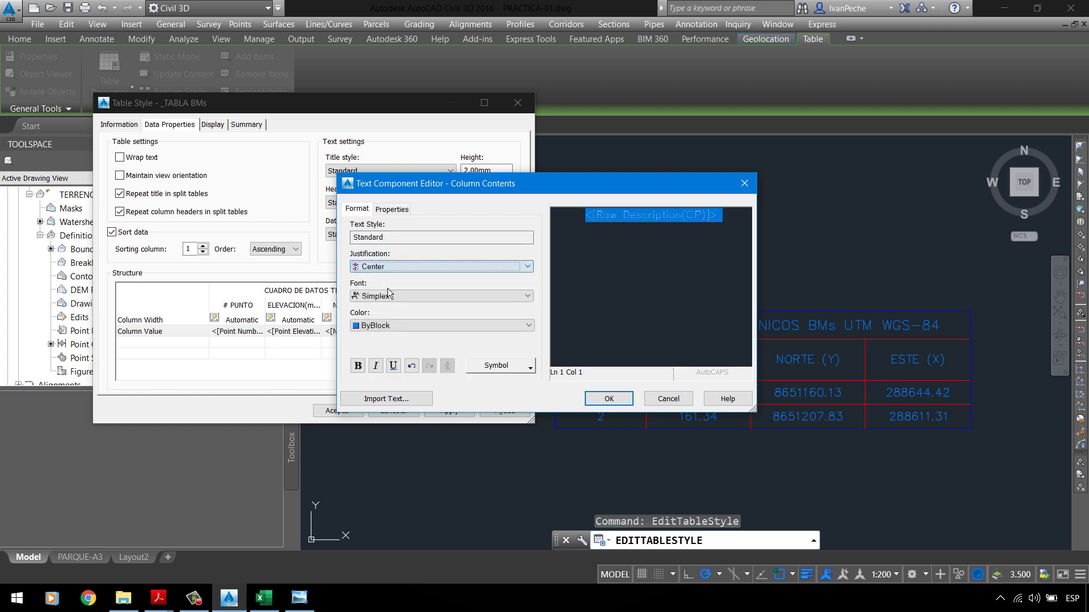
click(407, 330)
click(390, 338)
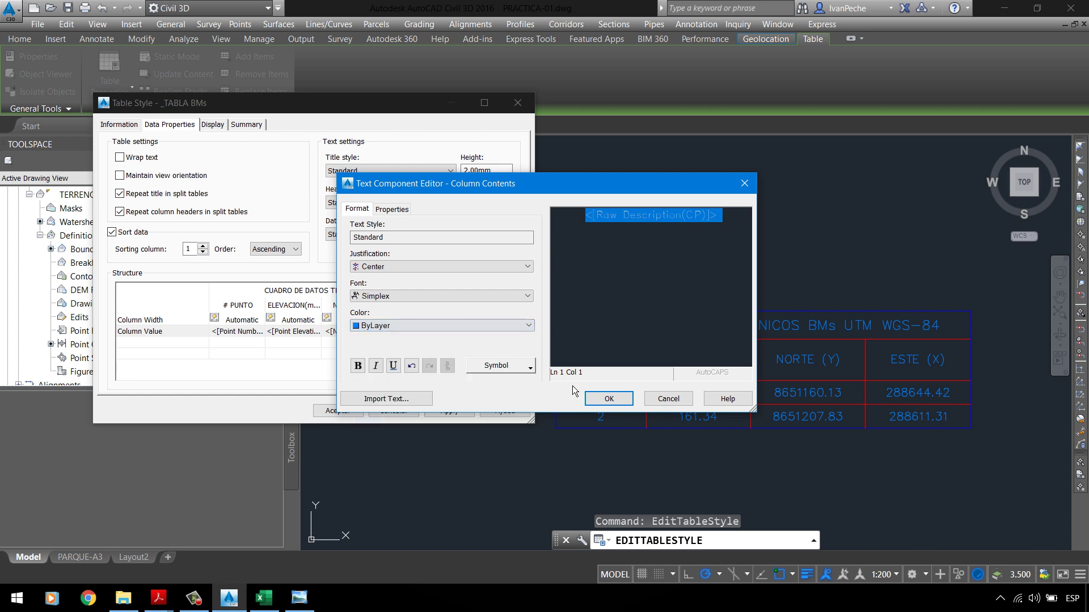
click(608, 399)
click(468, 416)
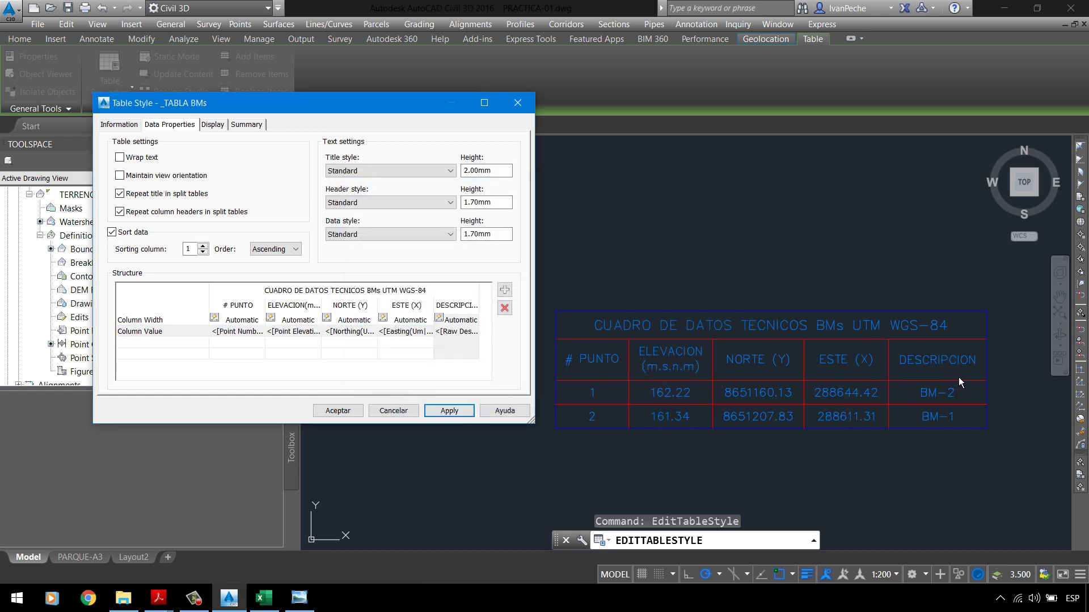
Step: Add another column and briefly open, then cancel, its contents editor
click(302, 307)
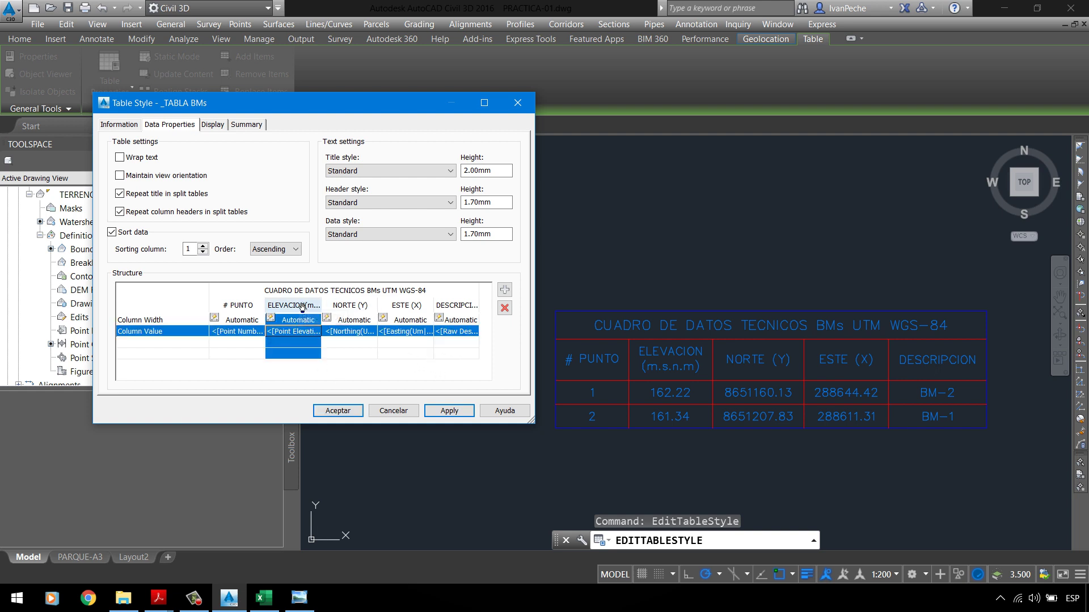
click(510, 292)
drag(426, 377, 498, 376)
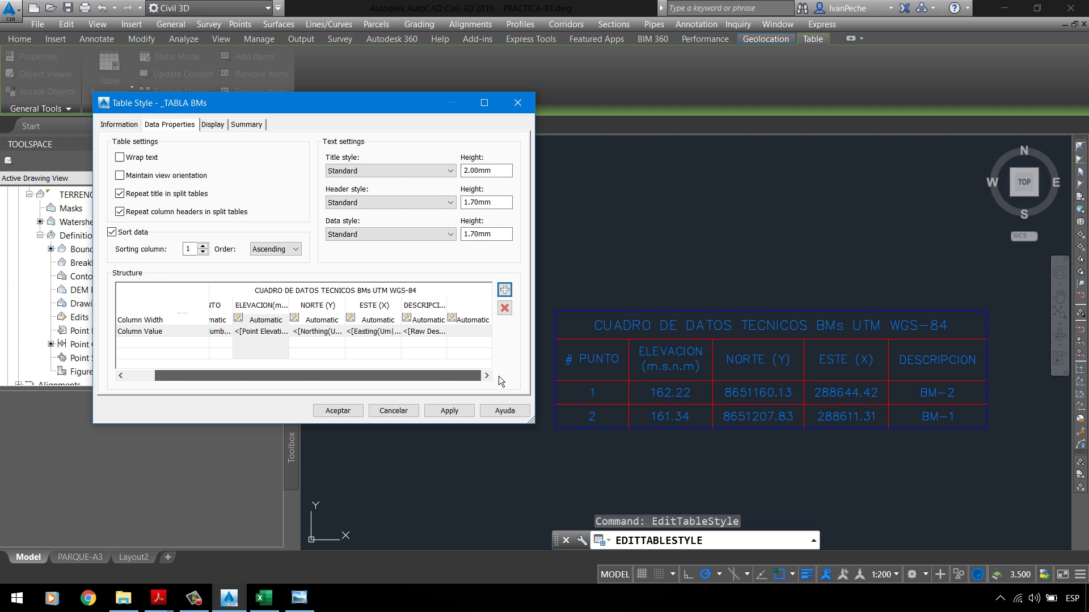
double_click(473, 310)
click(655, 221)
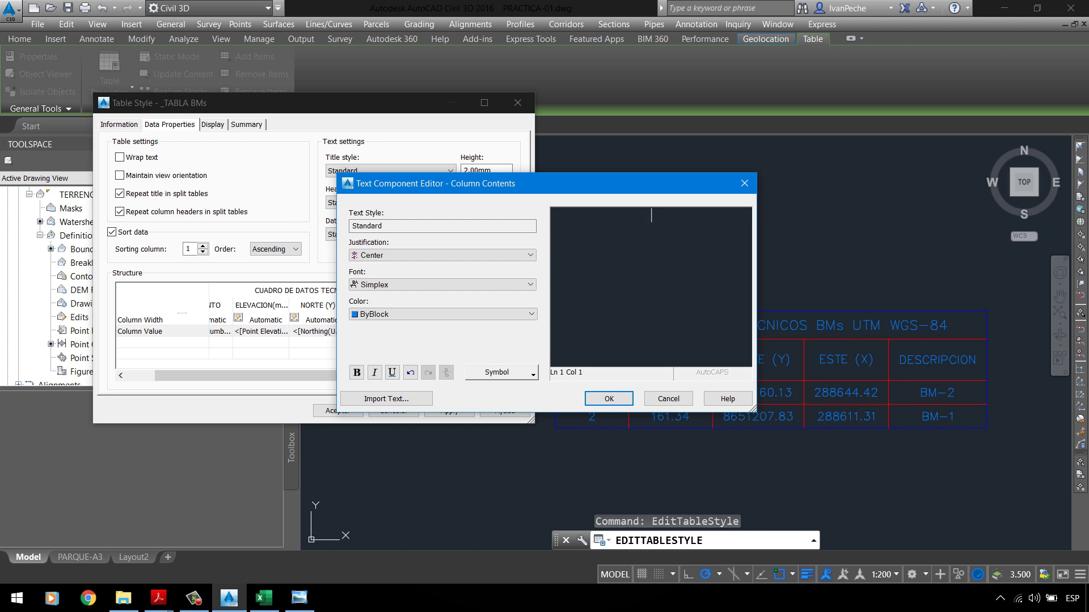
click(668, 399)
Step: Type the LATITUD: and LONGITUD: labels into the new column's value contents
drag(355, 375, 468, 352)
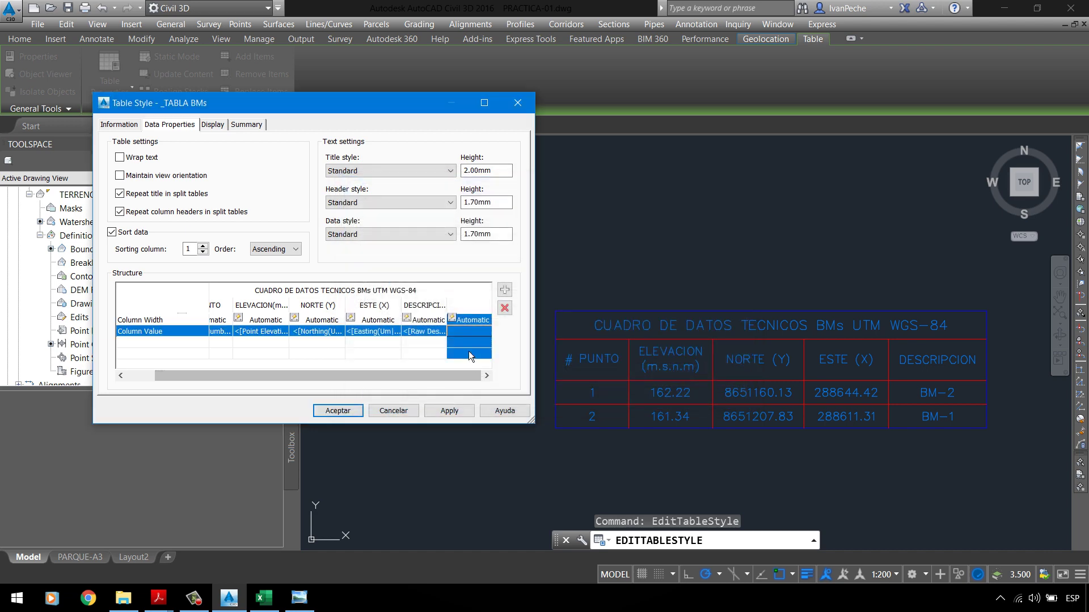
double_click(467, 336)
click(456, 243)
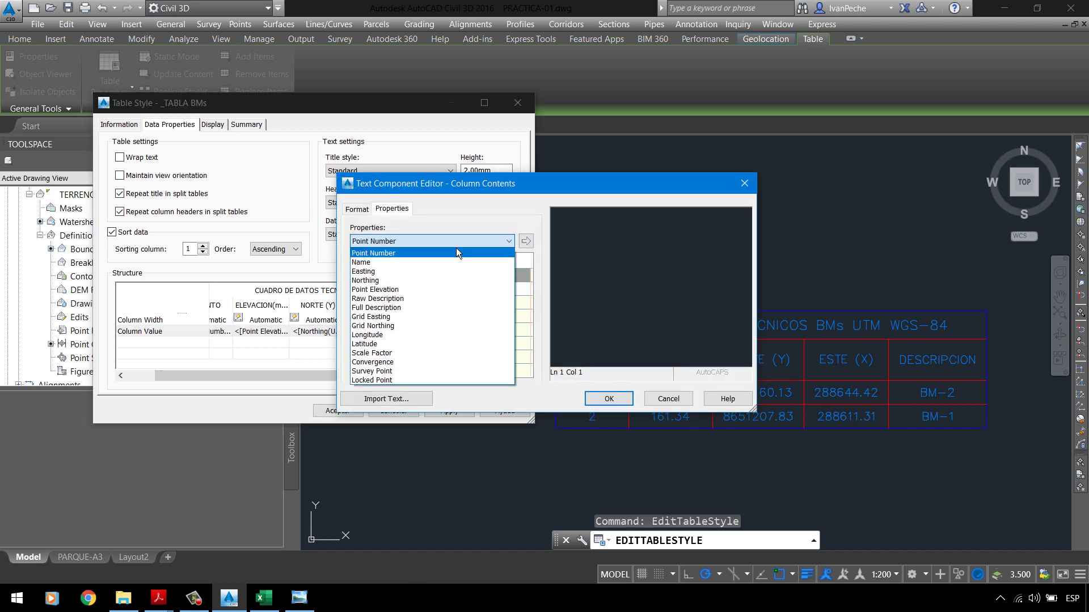
click(390, 335)
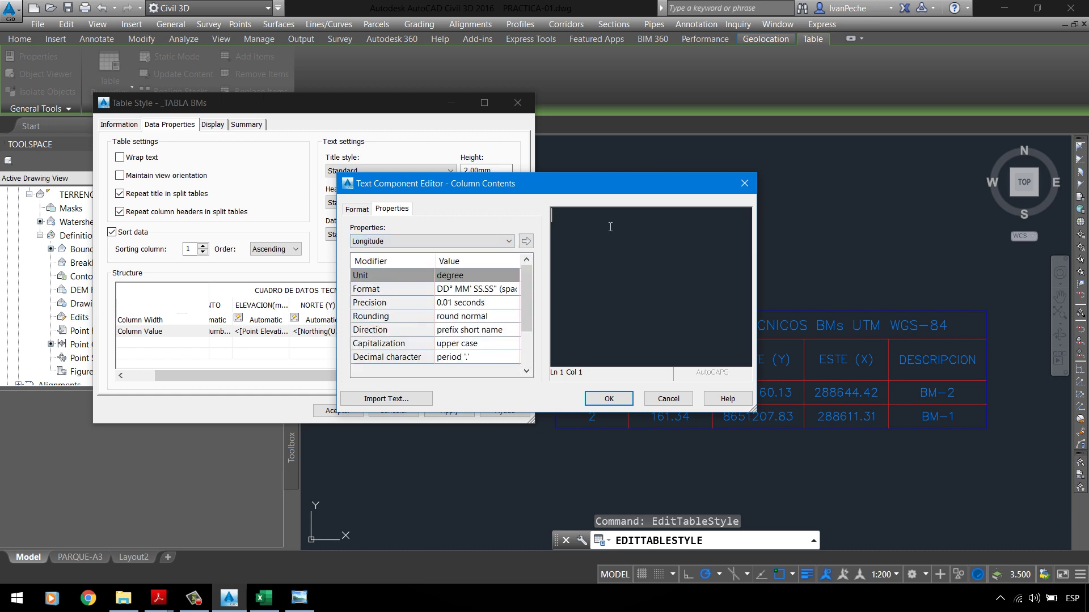
text(LA)
text(ATITU)
text(UD)
Step: Insert the Latitude and Longitude point fields after their labels and confirm
click(396, 241)
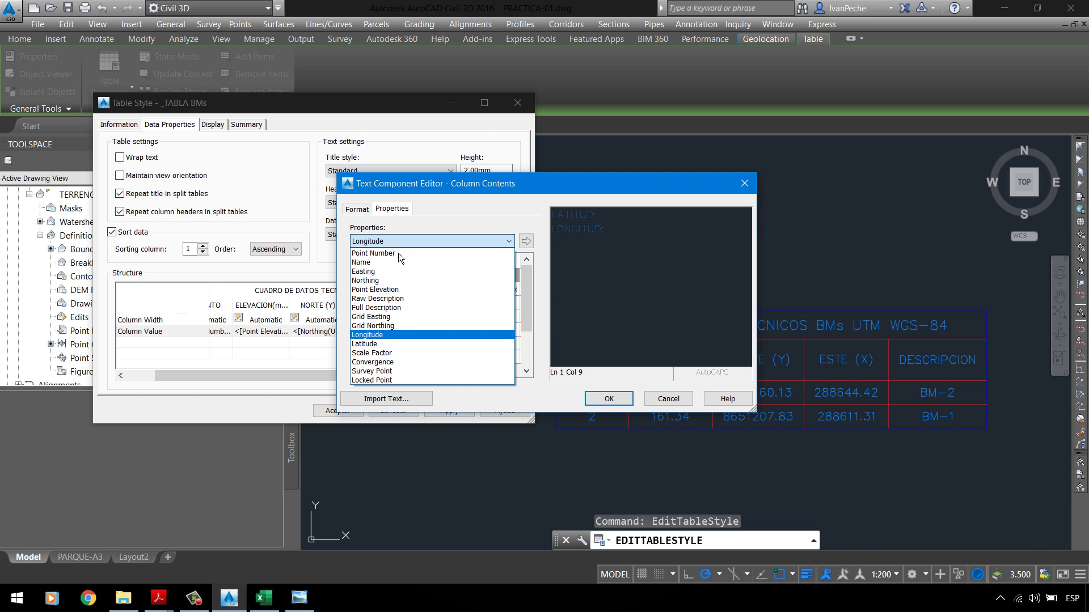
click(380, 343)
click(526, 243)
click(639, 251)
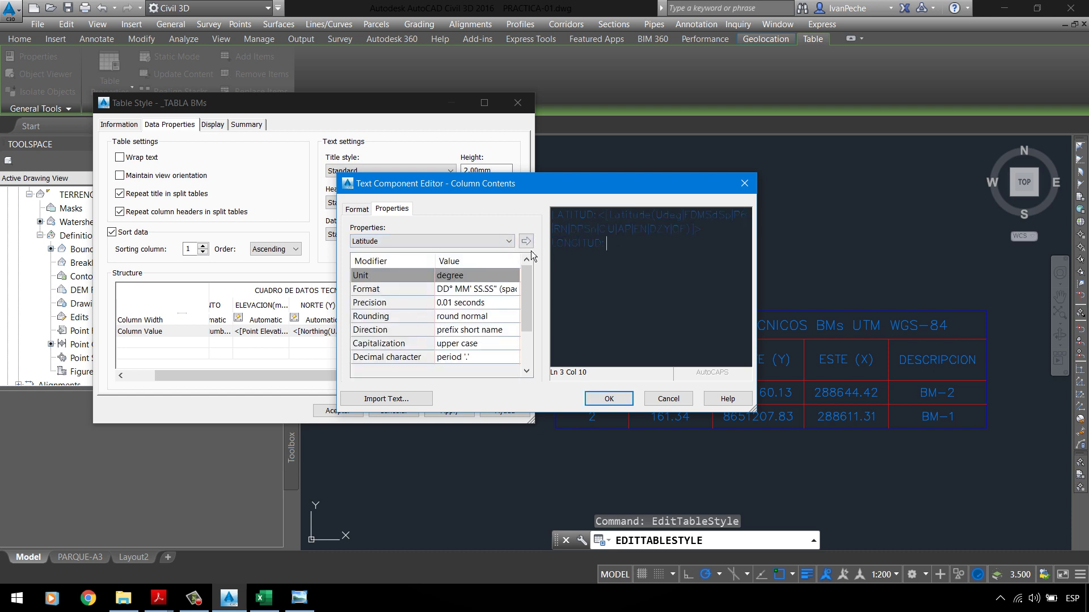
click(499, 241)
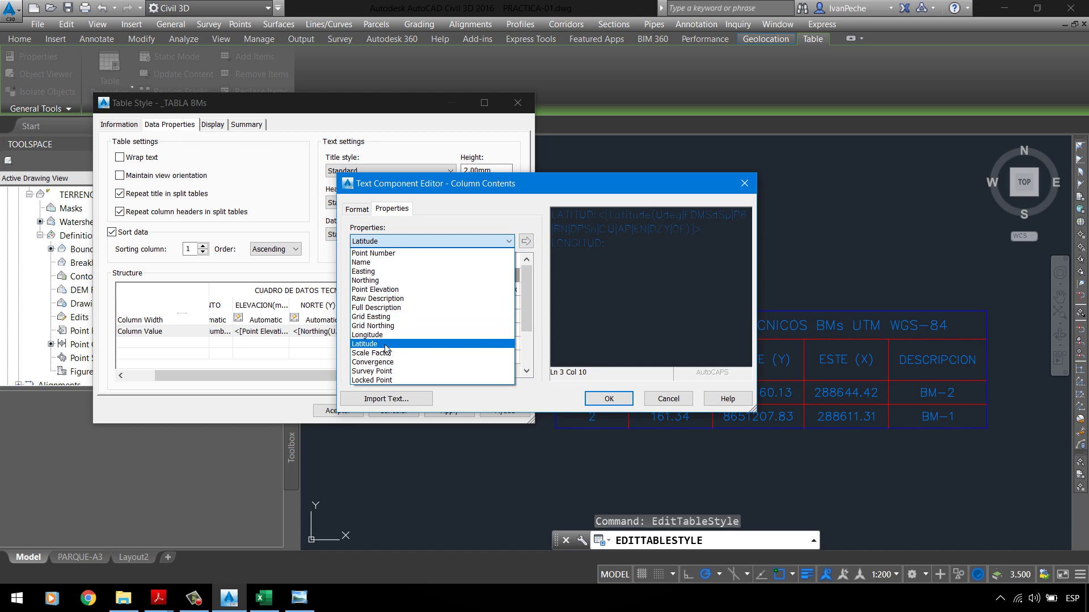
click(391, 335)
click(532, 244)
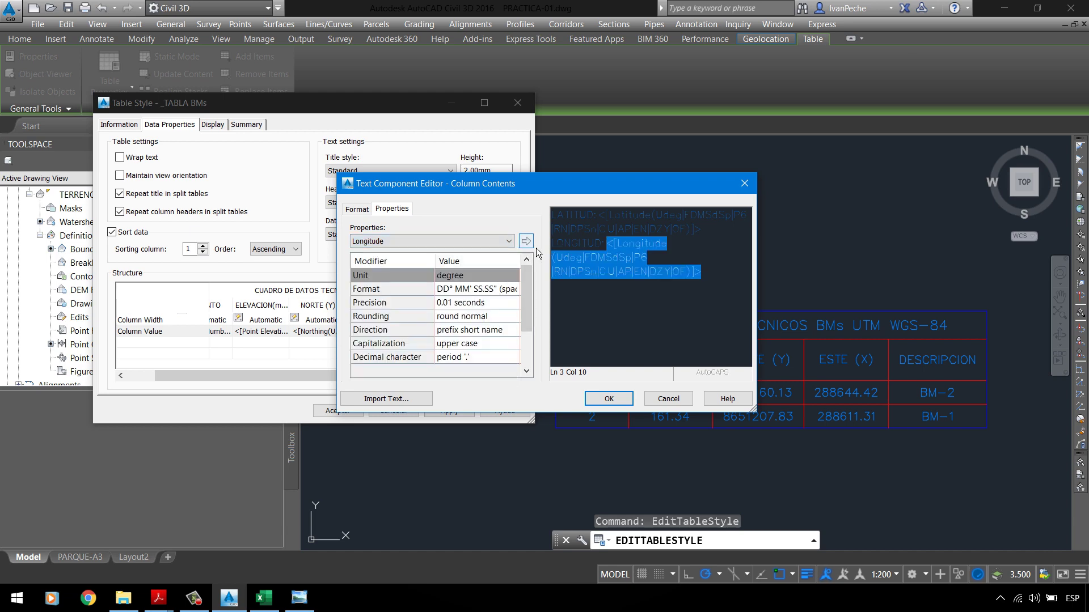
click(609, 399)
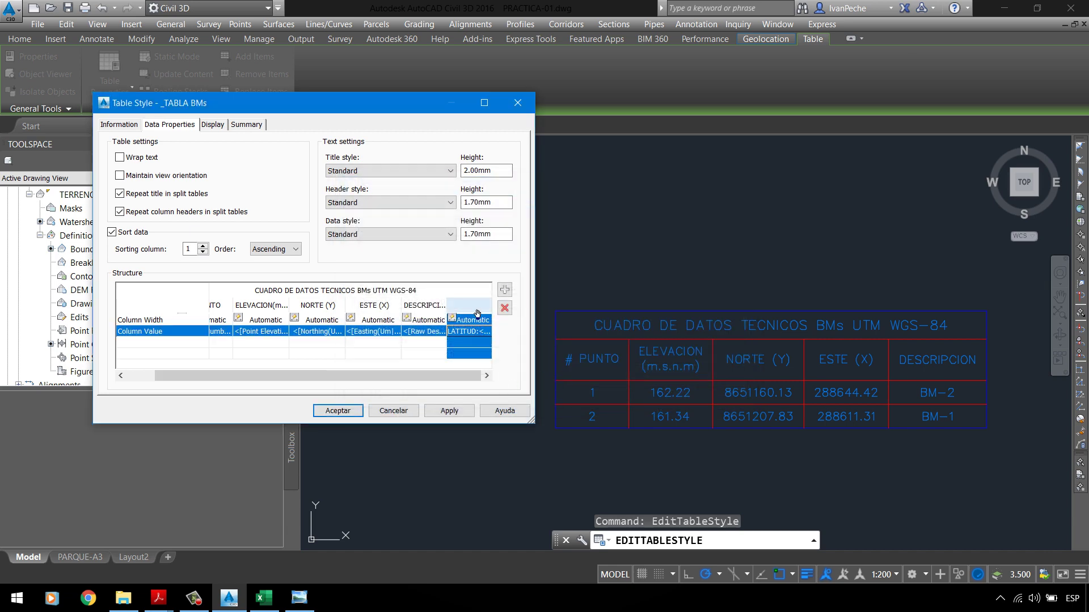
Step: Title the sixth column COORDENADAS GEOGRAFICAS with ByBlock colour and apply to the table
click(504, 289)
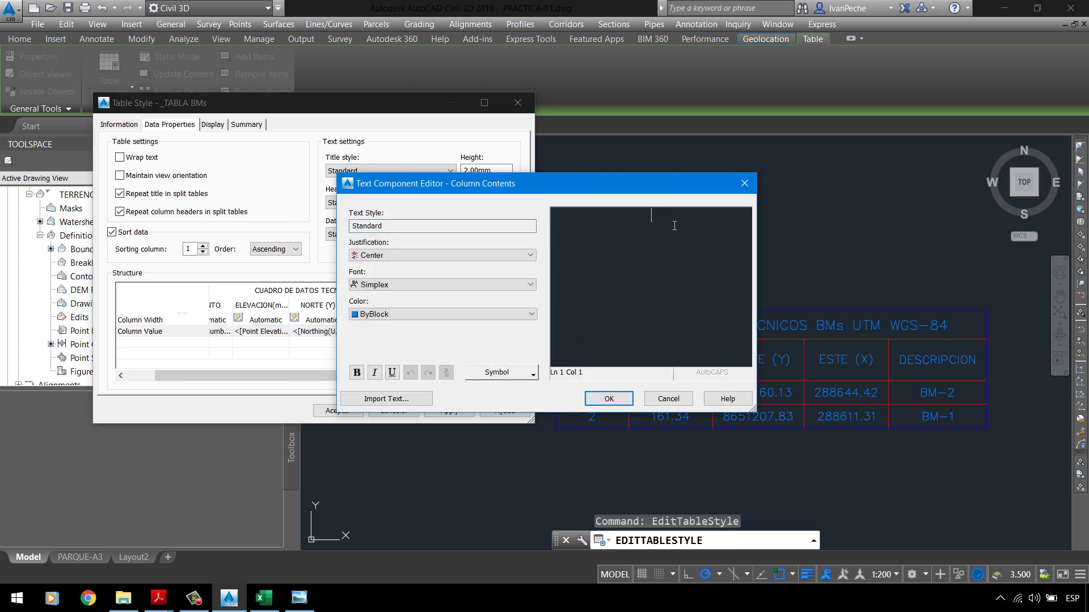
text(0)
text(OORDENA)
text(DAS GEOGRAFICAS)
key(Delete)
drag(729, 257, 526, 204)
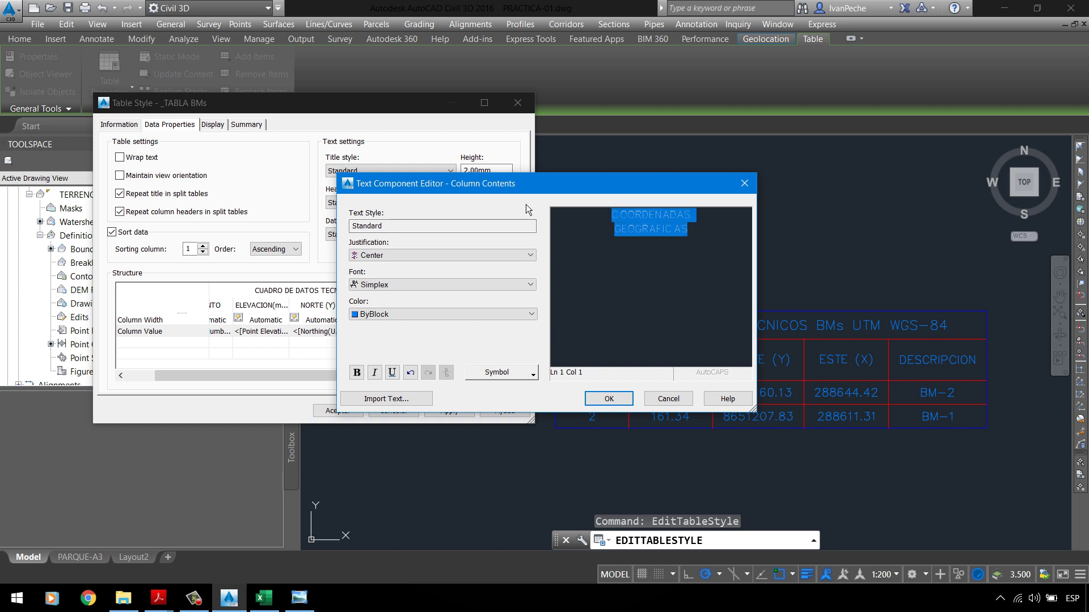
click(387, 314)
click(390, 335)
click(620, 399)
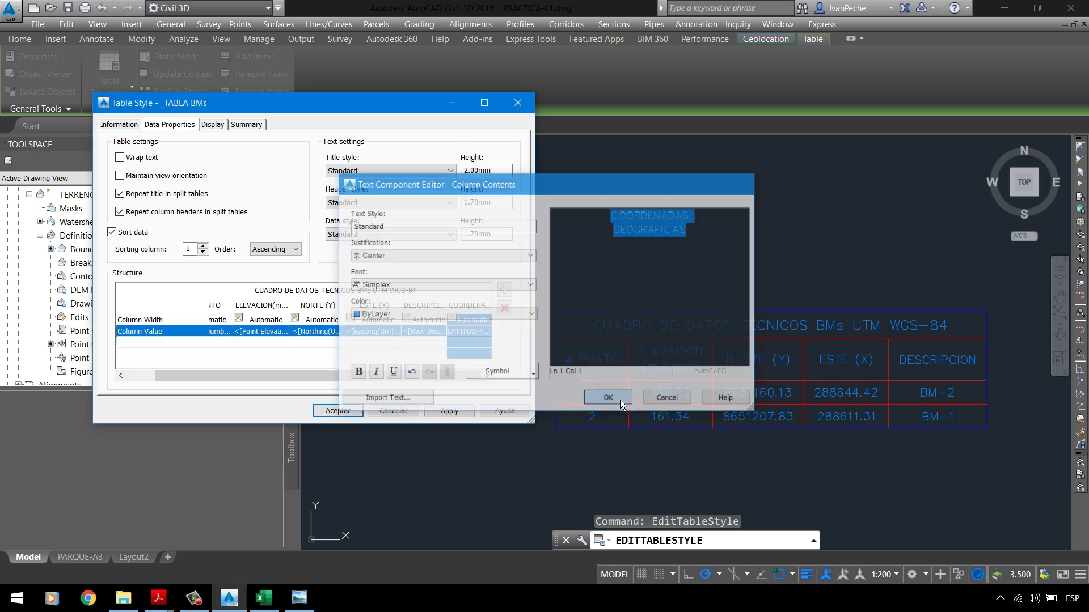
click(468, 412)
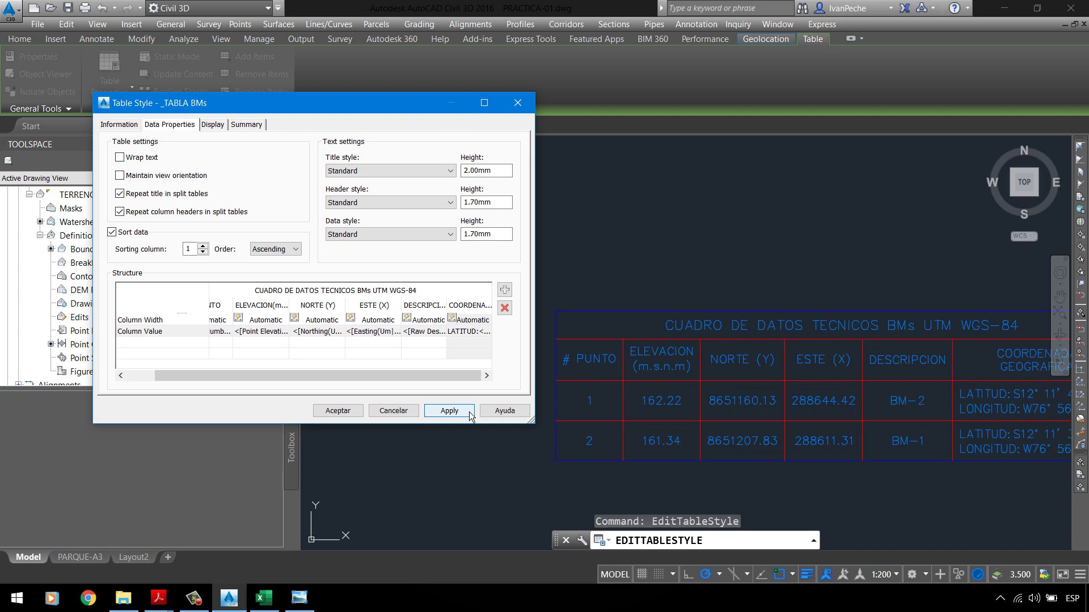
Step: Accept and close Table Style, then select the BMs table and reopen Edit Table Style
click(351, 414)
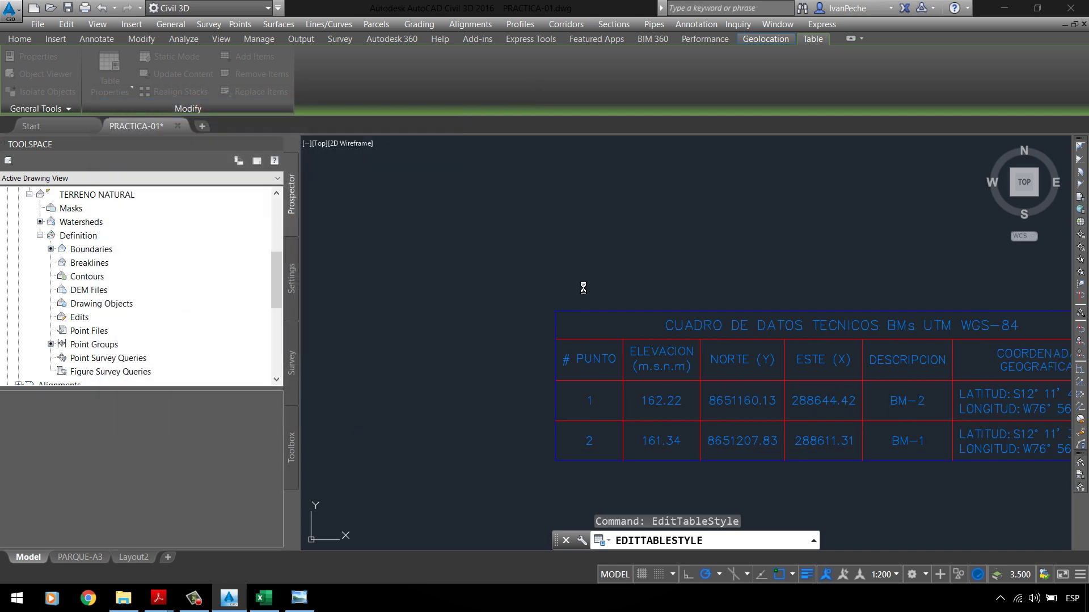
scroll(437, 278, down, 4)
scroll(606, 304, up, 6)
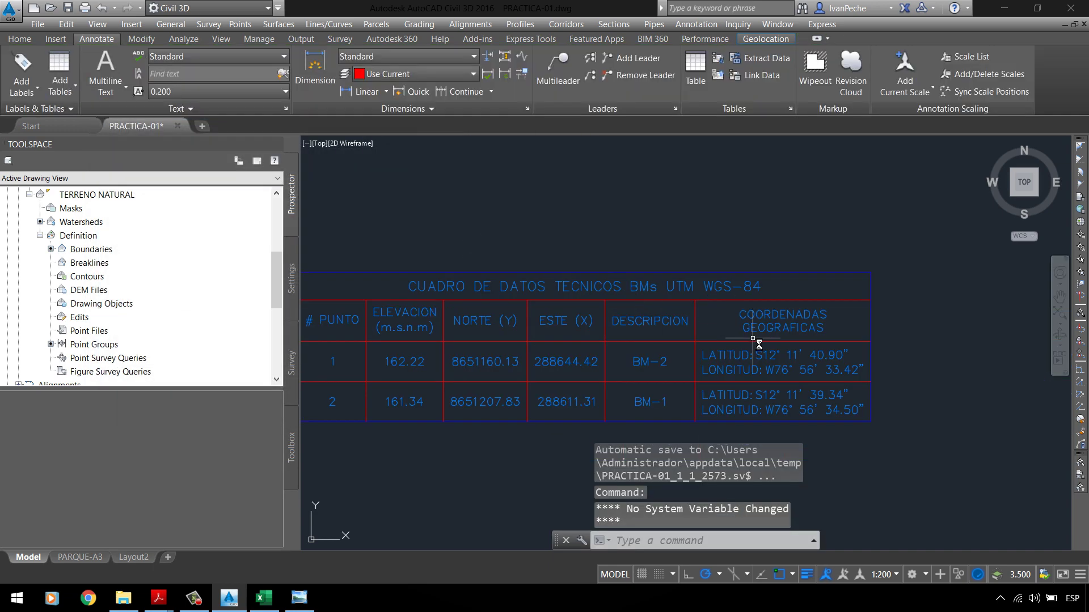
scroll(743, 306, down, 3)
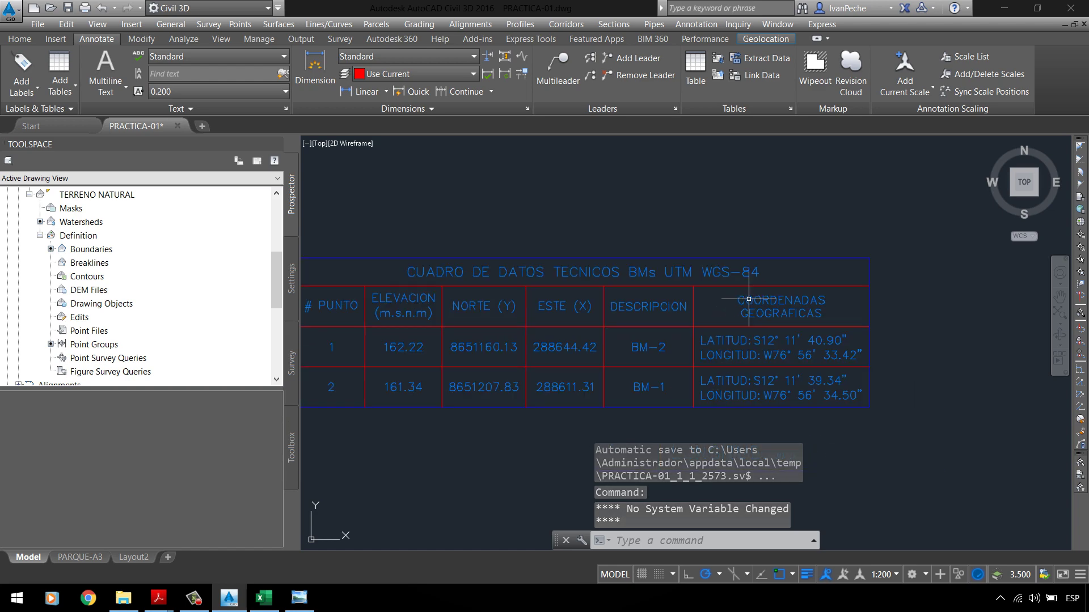
scroll(743, 306, up, 1)
scroll(833, 308, down, 3)
scroll(728, 305, up, 3)
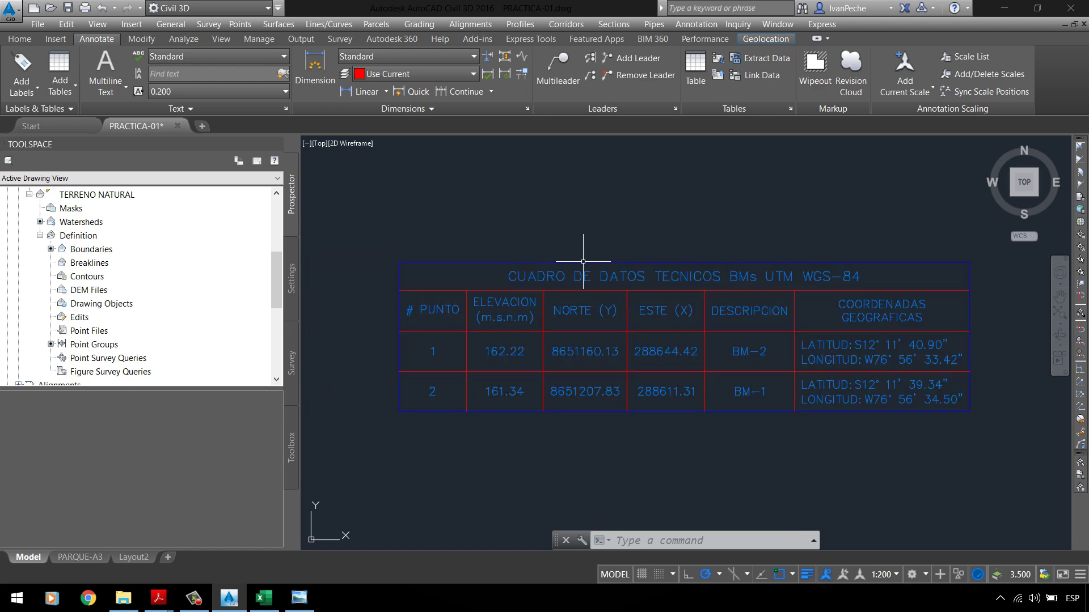
click(575, 253)
click(568, 265)
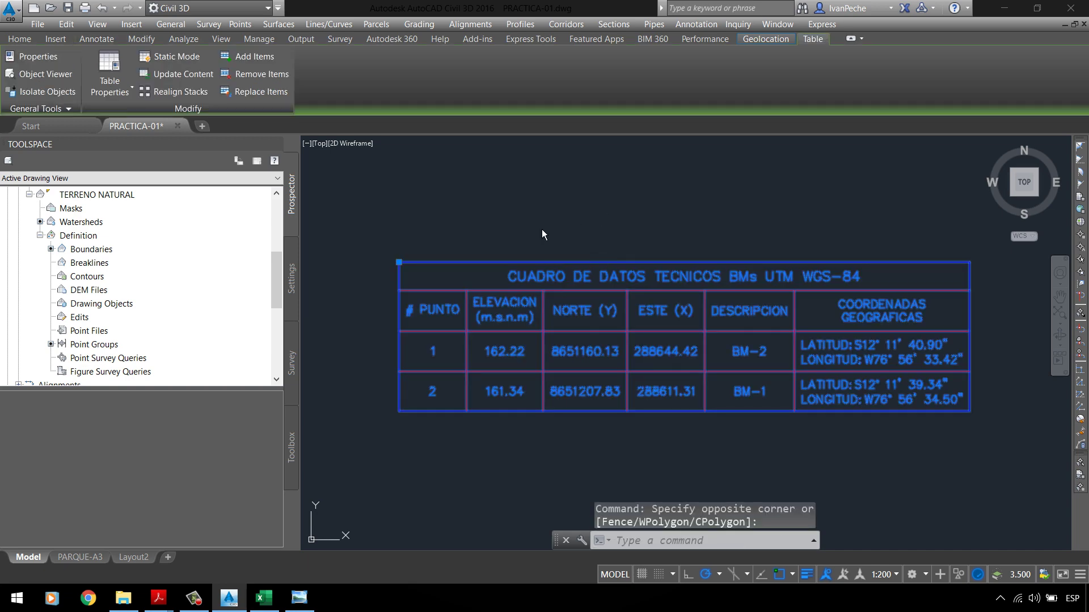
right_click(537, 224)
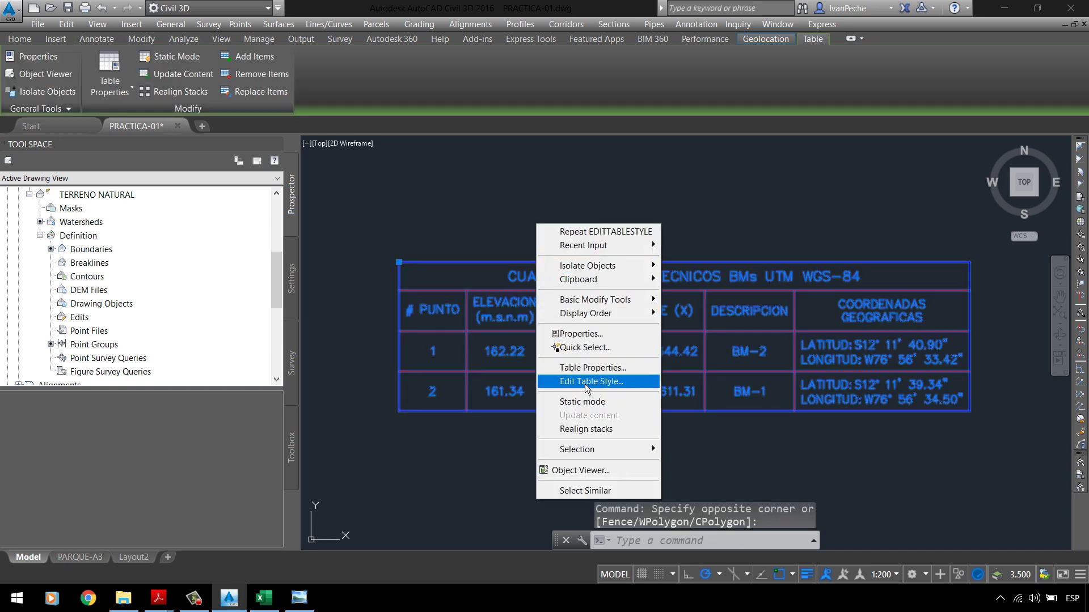
click(590, 381)
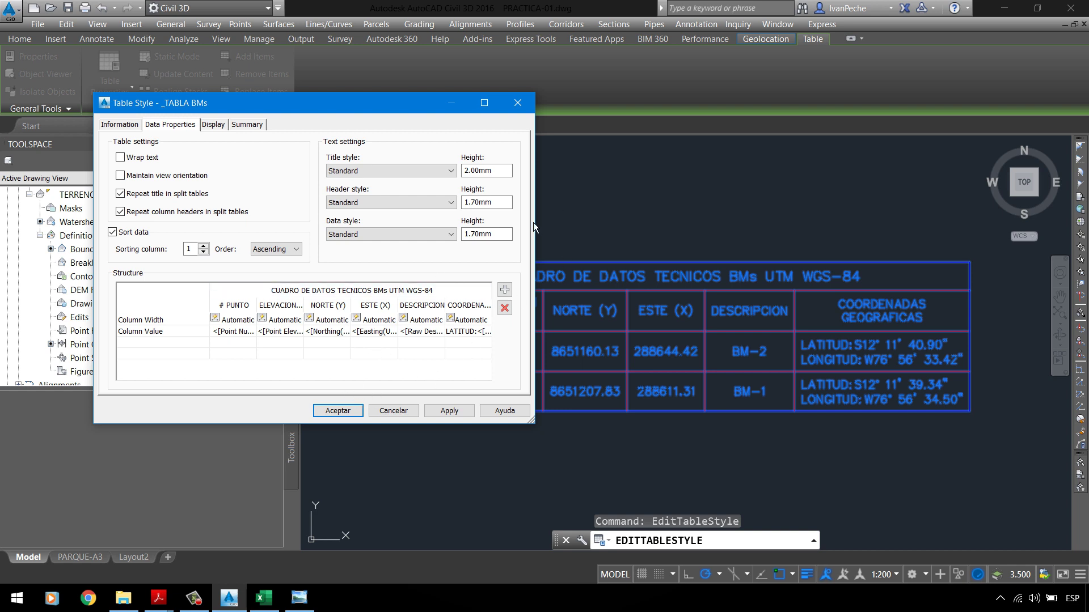
Step: Delete the COORDENADAS GEOGRAFICAS column and apply so the table ends at DESCRIPCION
click(468, 305)
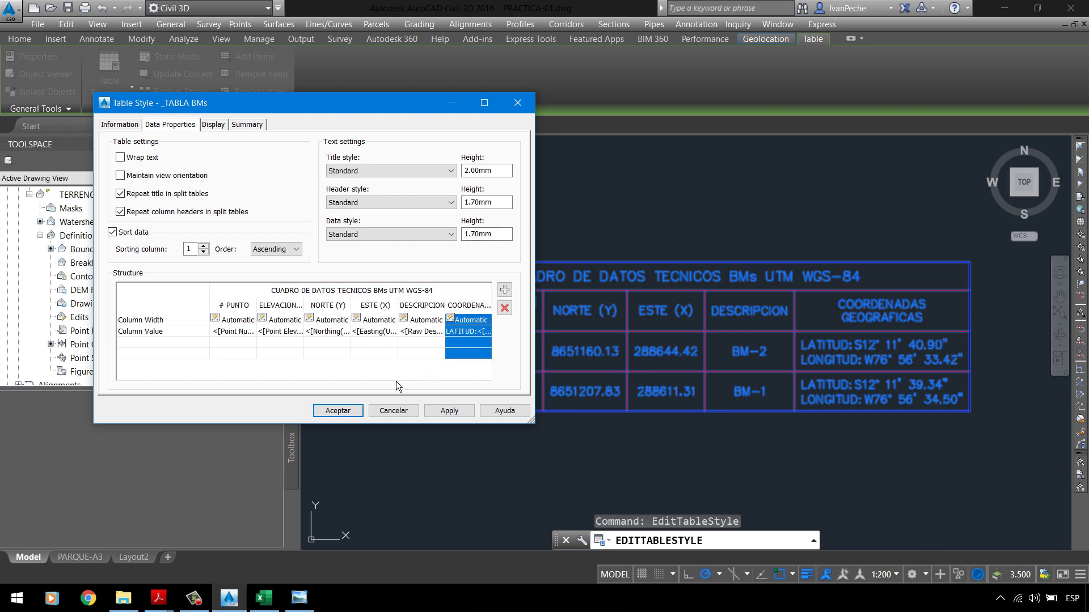
click(505, 308)
click(455, 416)
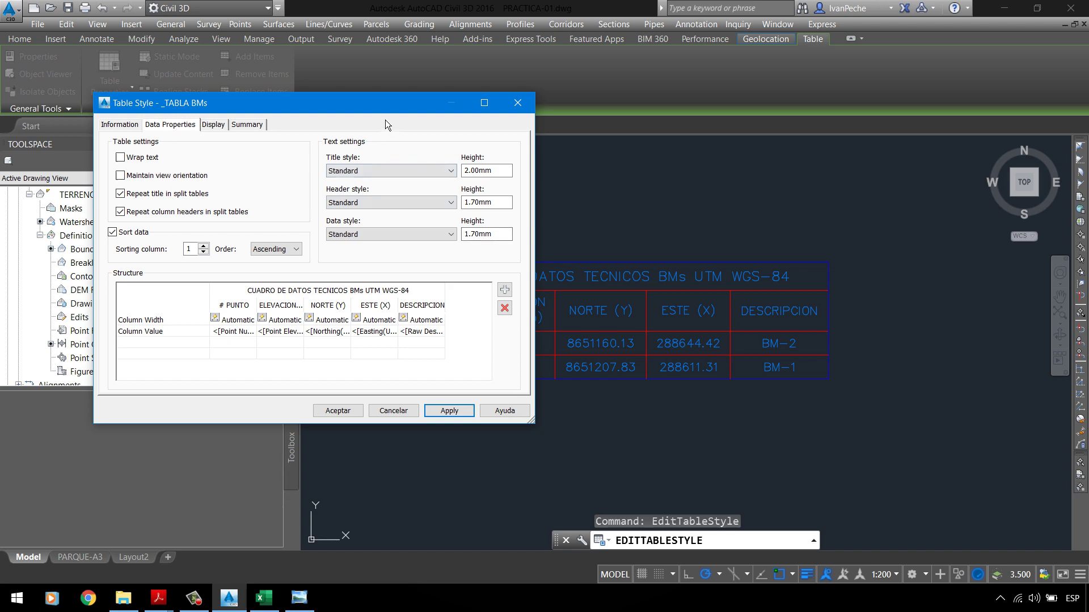
drag(381, 110, 452, 102)
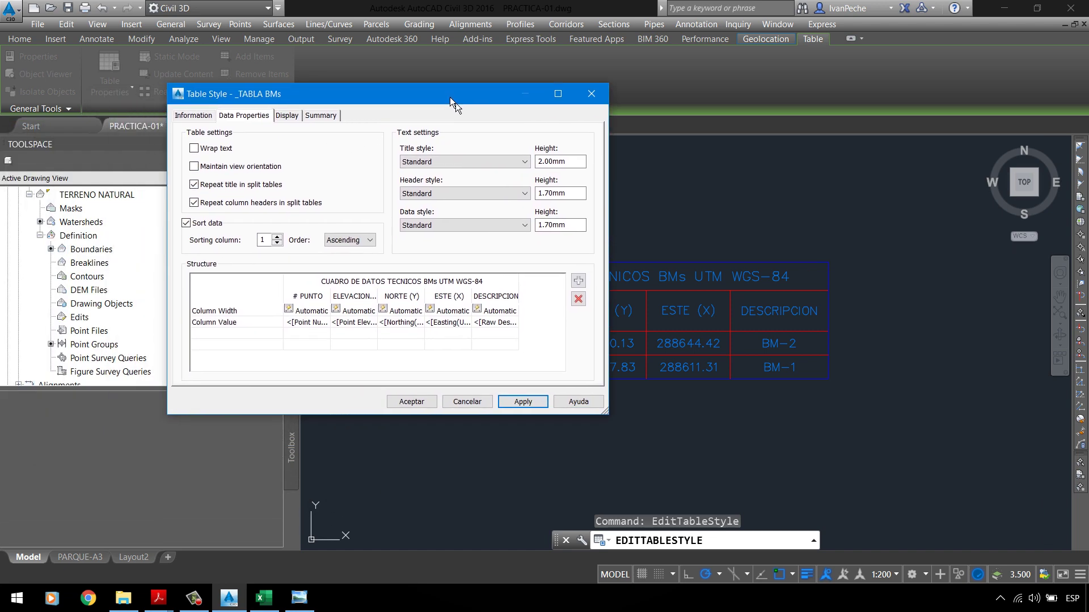
Step: Set the ELEVACION point elevation field precision to 0.001
double_click(362, 326)
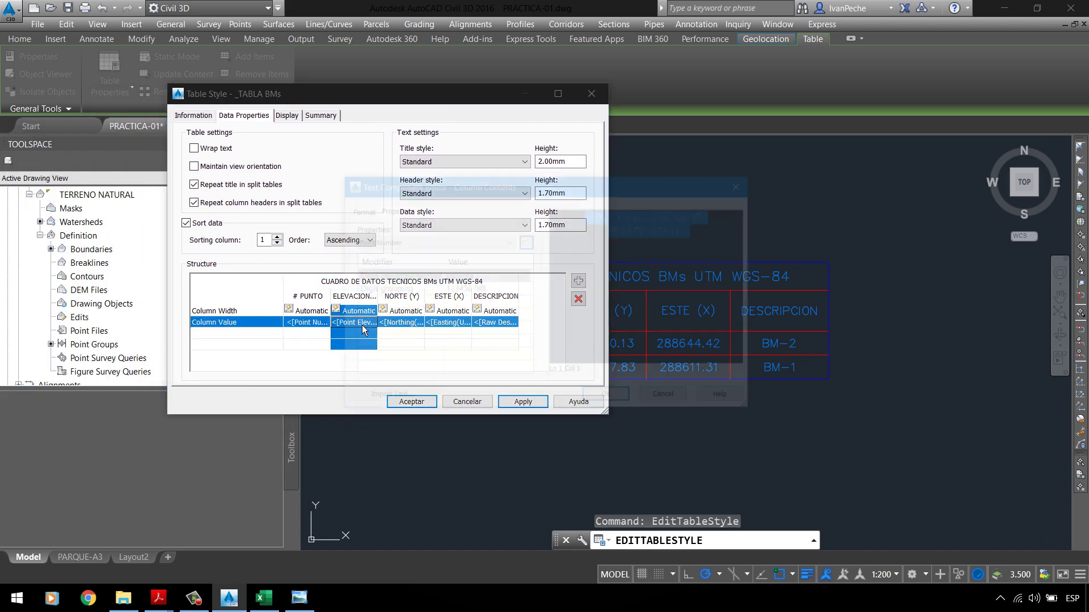
click(627, 242)
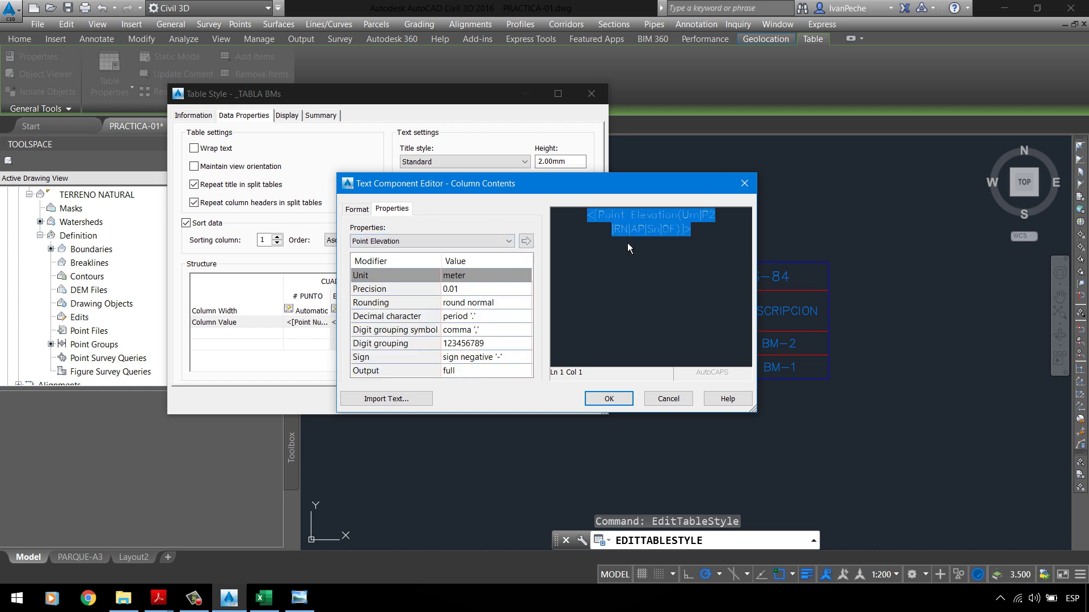
click(397, 293)
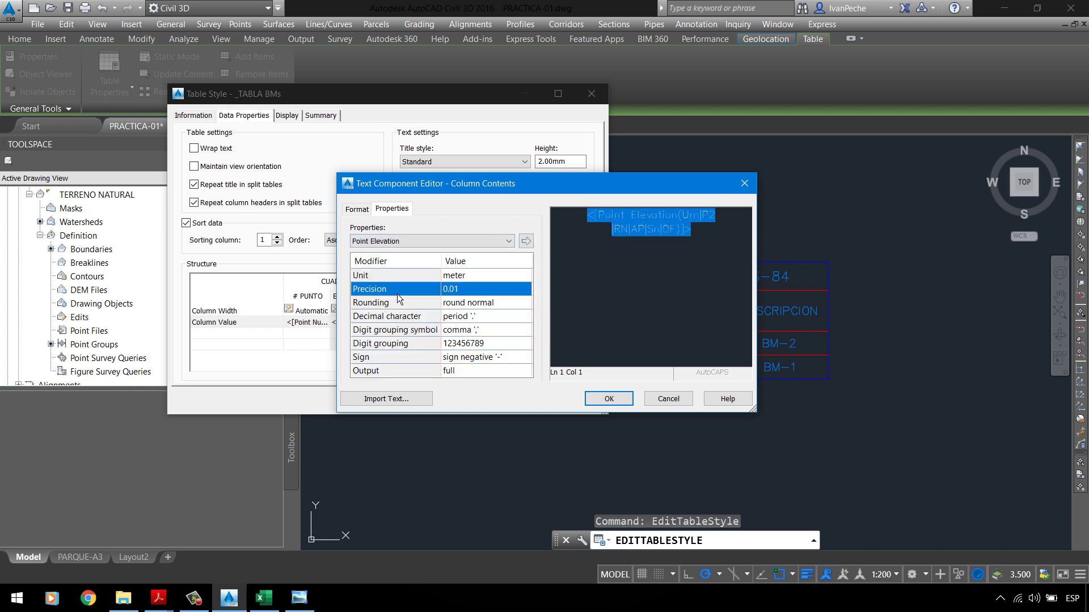
click(472, 298)
click(364, 252)
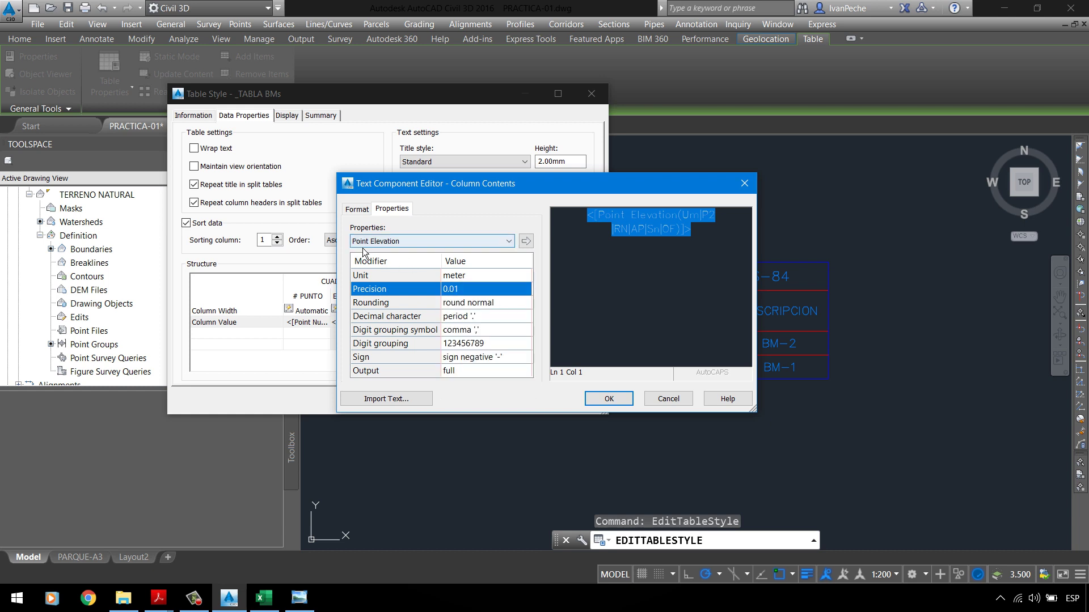
click(479, 292)
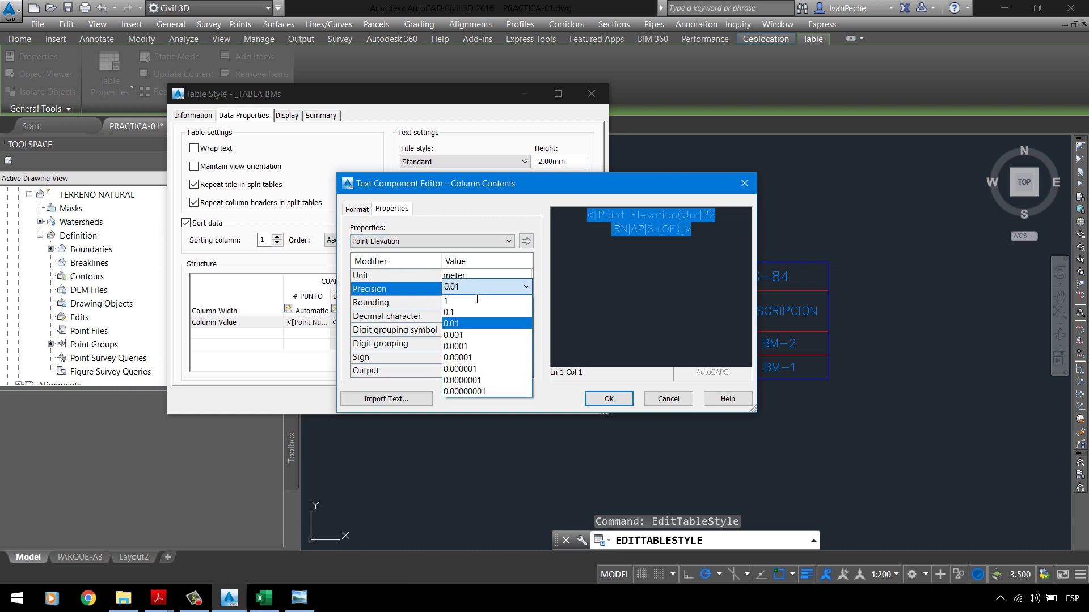
click(470, 335)
click(526, 242)
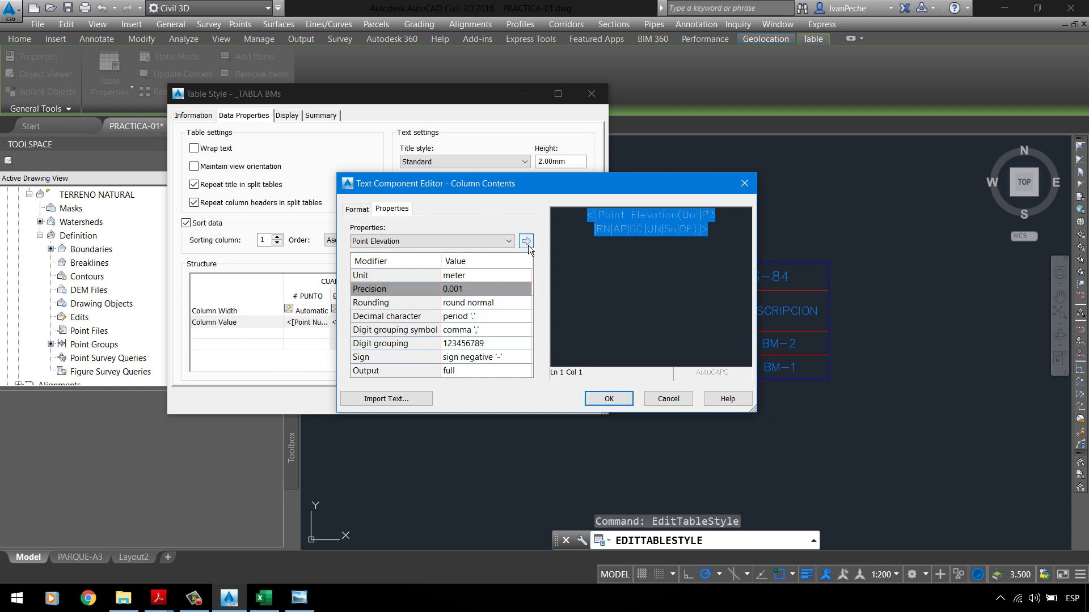
click(607, 403)
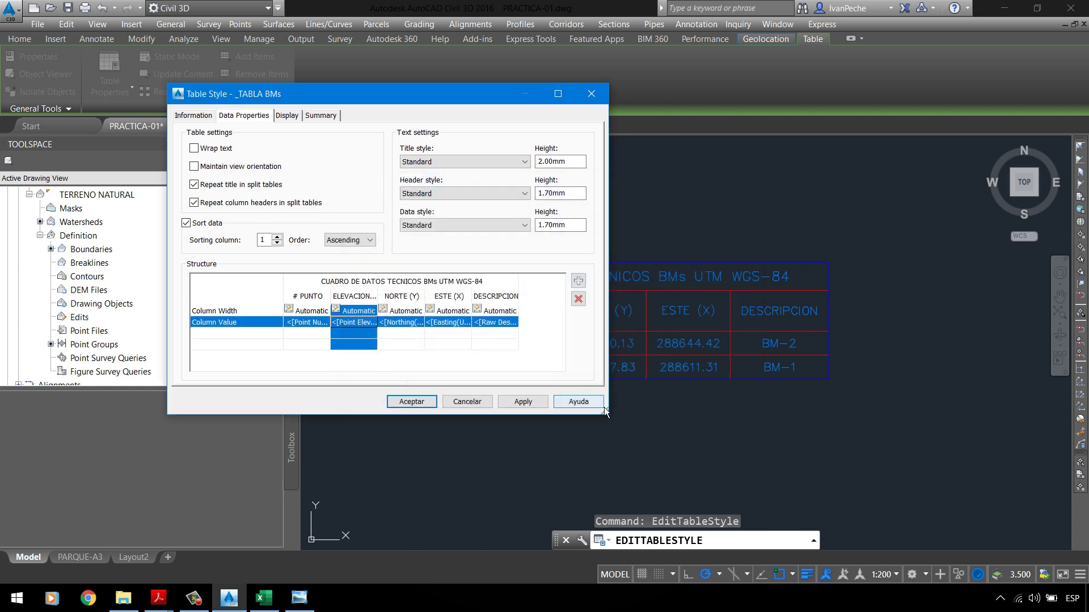
Step: Set the NORTE (Y) northing field precision to 0.001
click(408, 331)
double_click(407, 329)
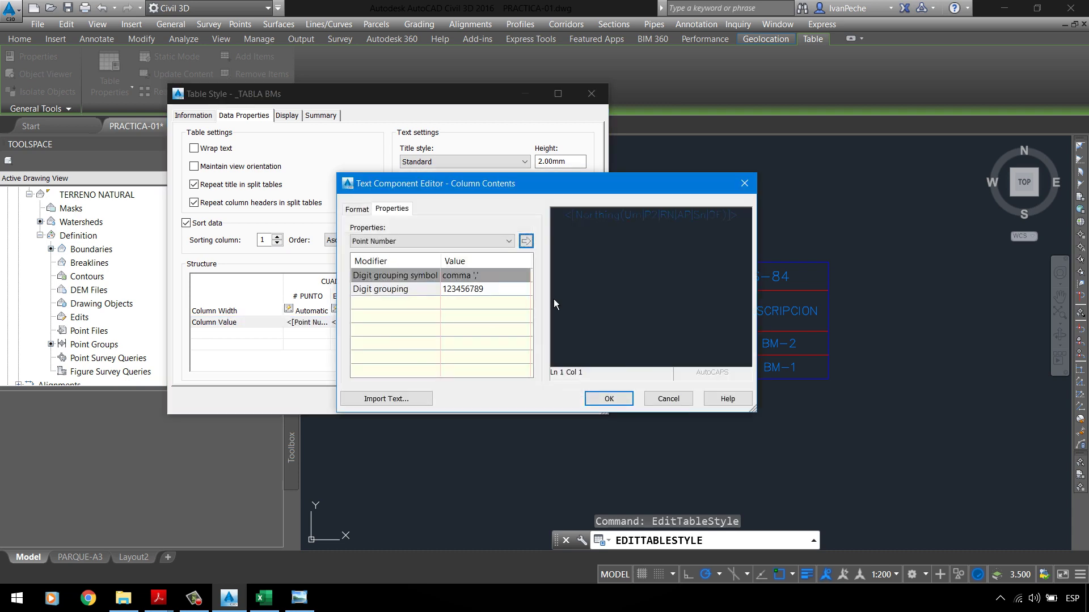
click(622, 233)
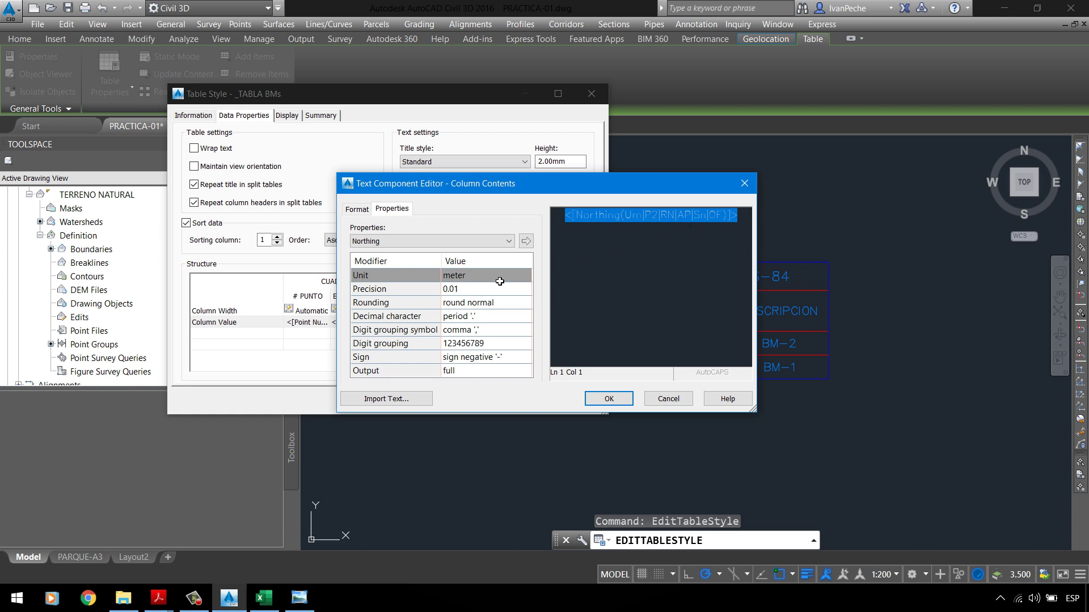
click(482, 292)
click(482, 292)
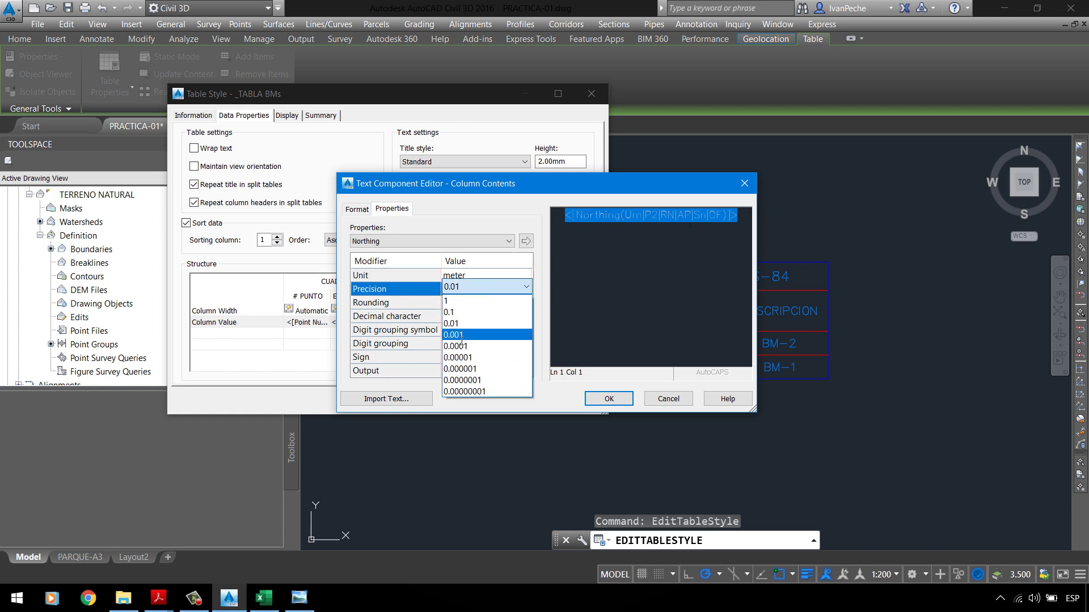
click(487, 332)
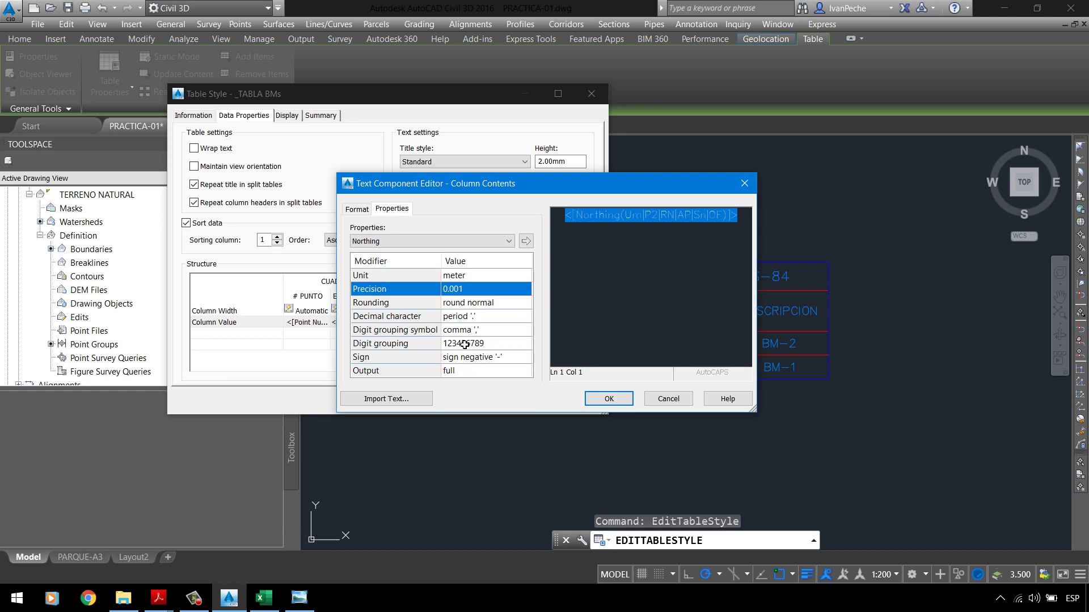
click(527, 243)
click(617, 404)
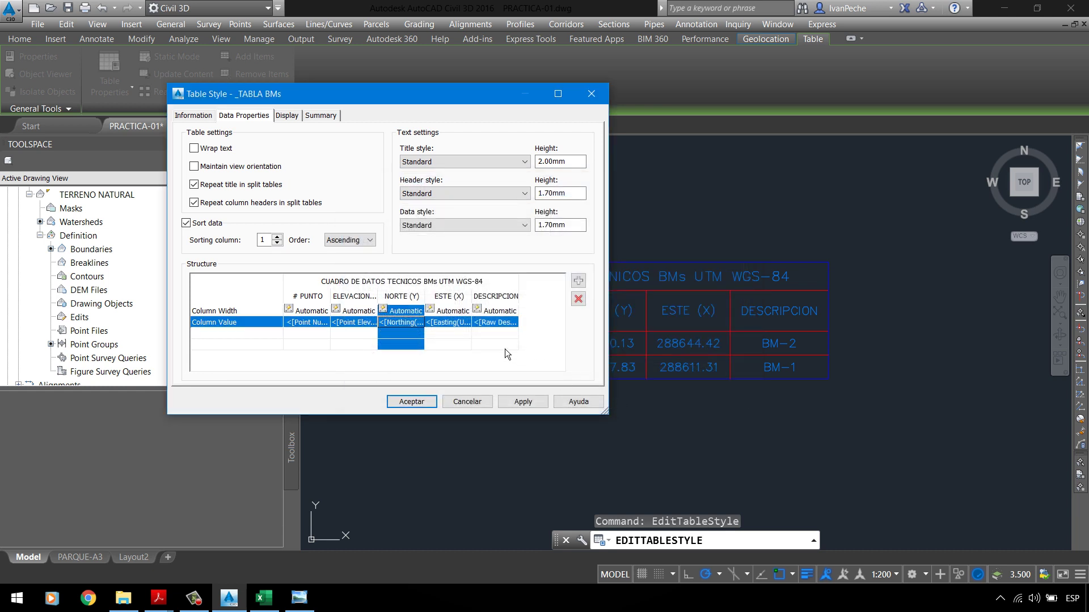
Step: Set the ESTE (X) easting field to 0.001 precision with ByLayer text colour
click(471, 328)
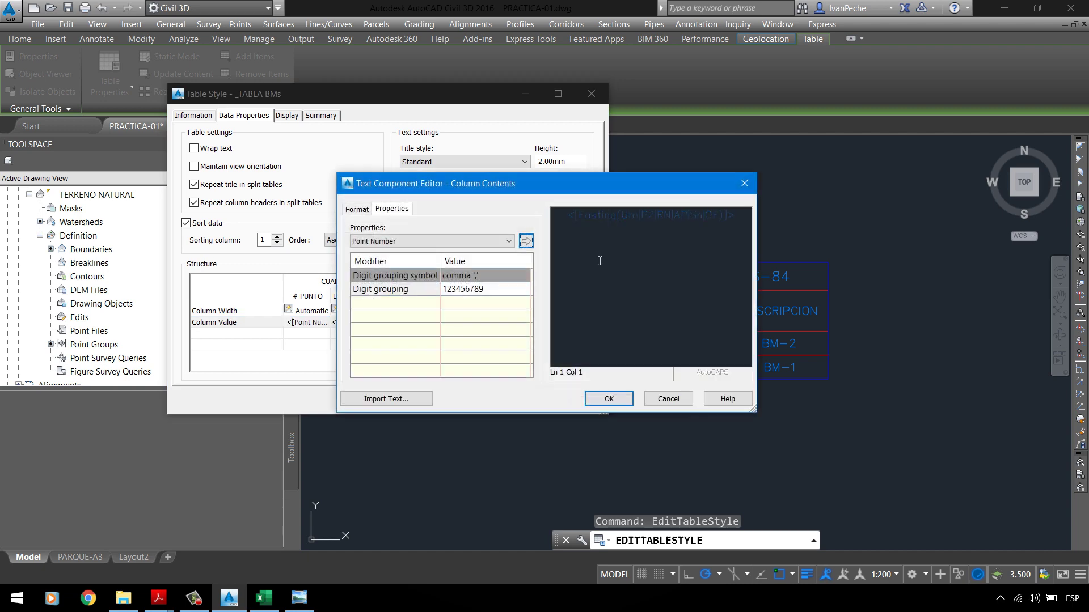
click(481, 289)
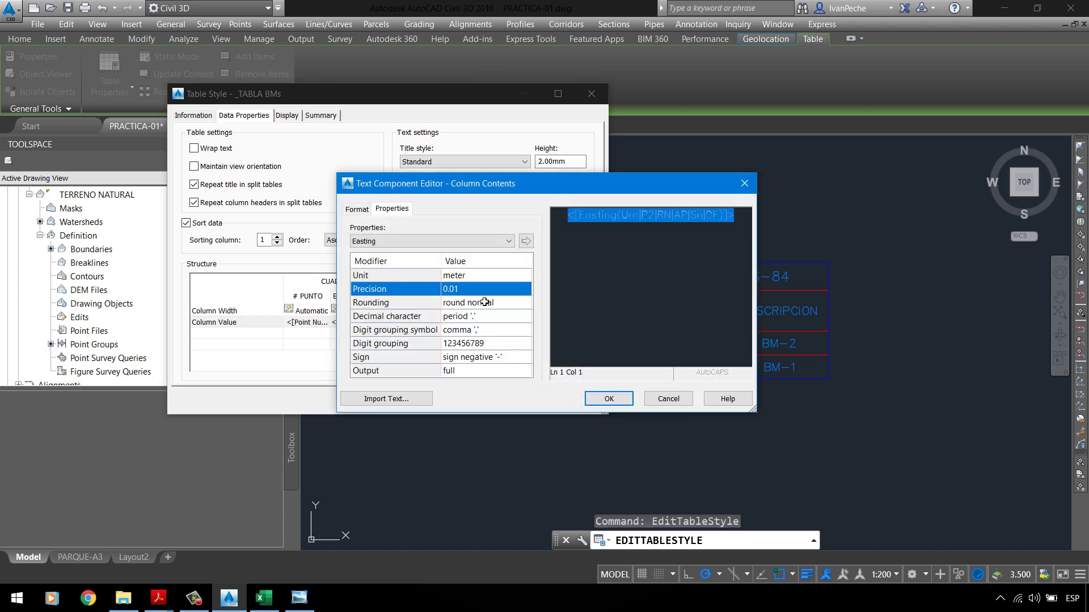
click(482, 287)
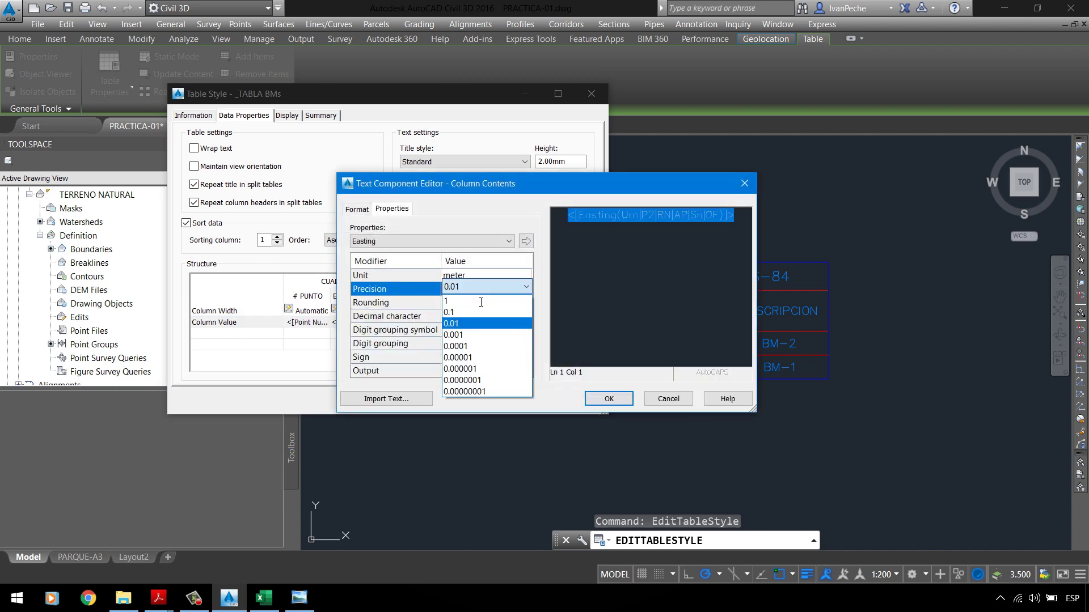
click(476, 335)
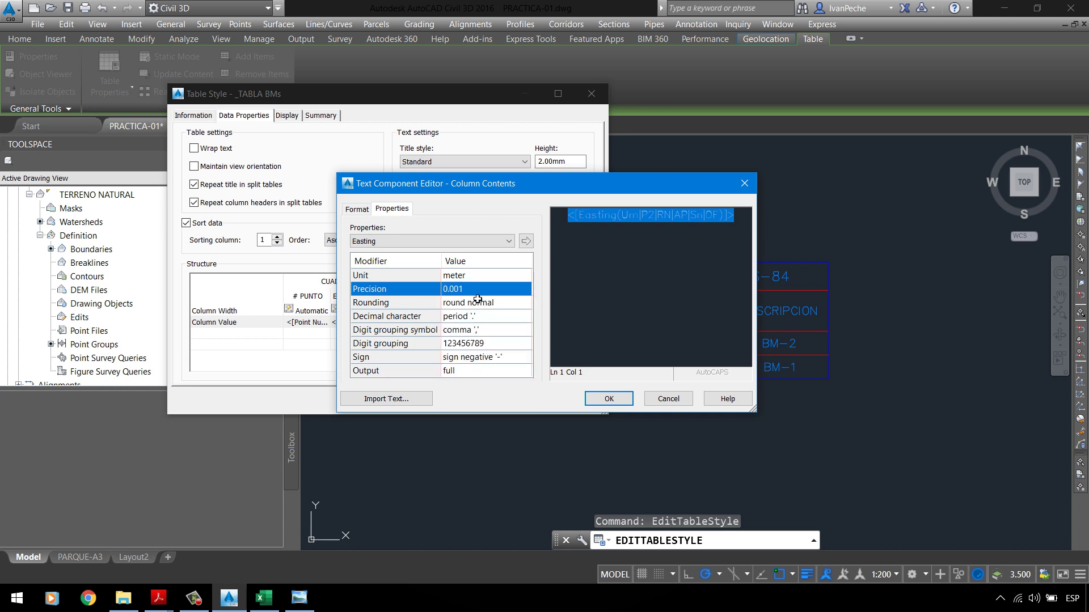
click(526, 242)
click(358, 209)
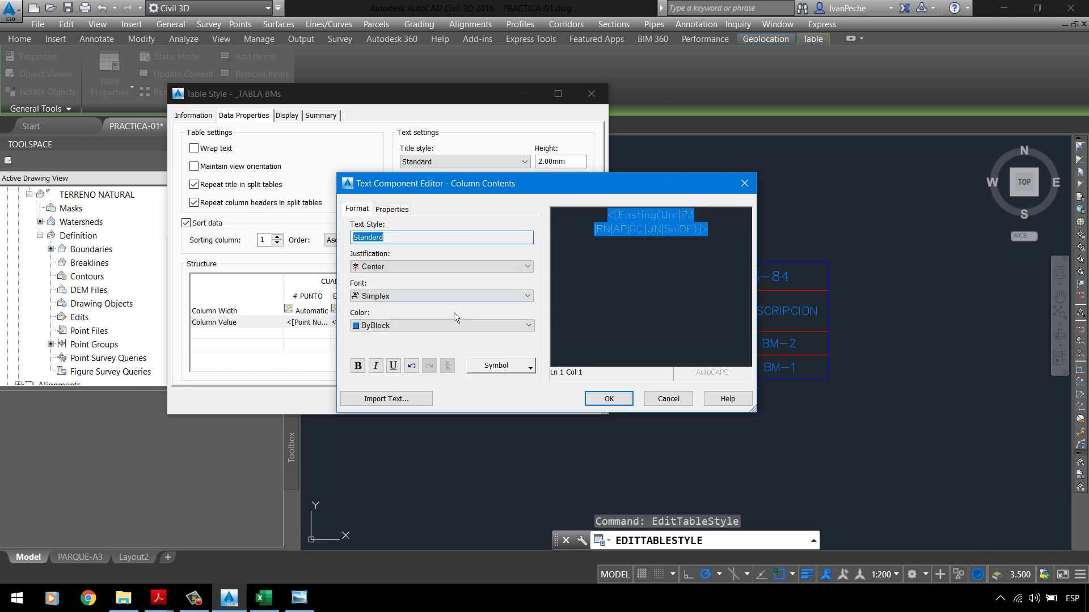
click(448, 327)
click(412, 338)
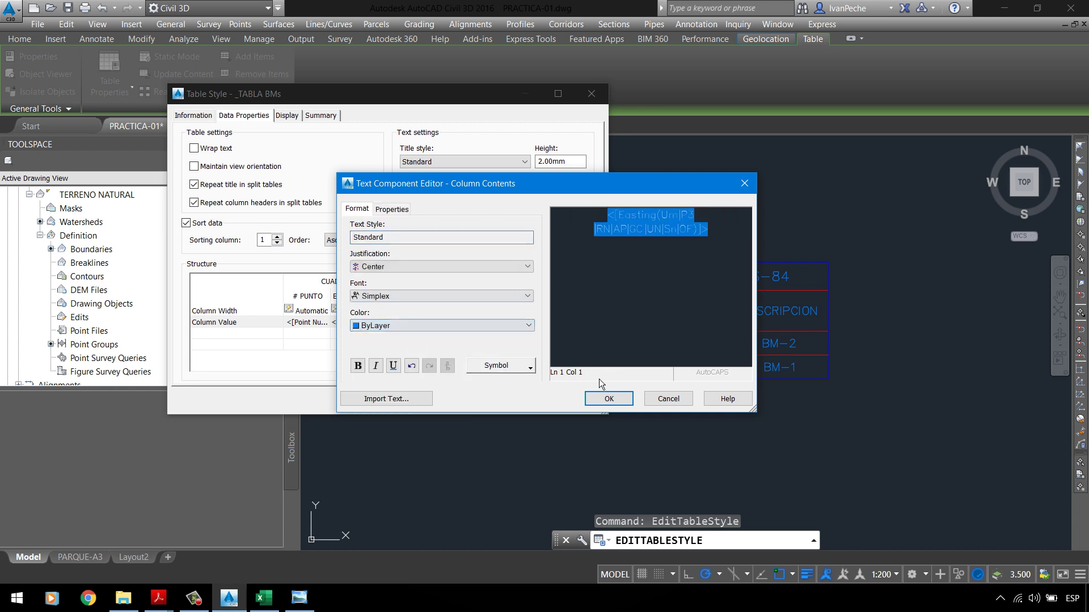
click(608, 399)
Step: Make the NORTE (Y) and ELEVACION value text colour ByLayer
double_click(410, 326)
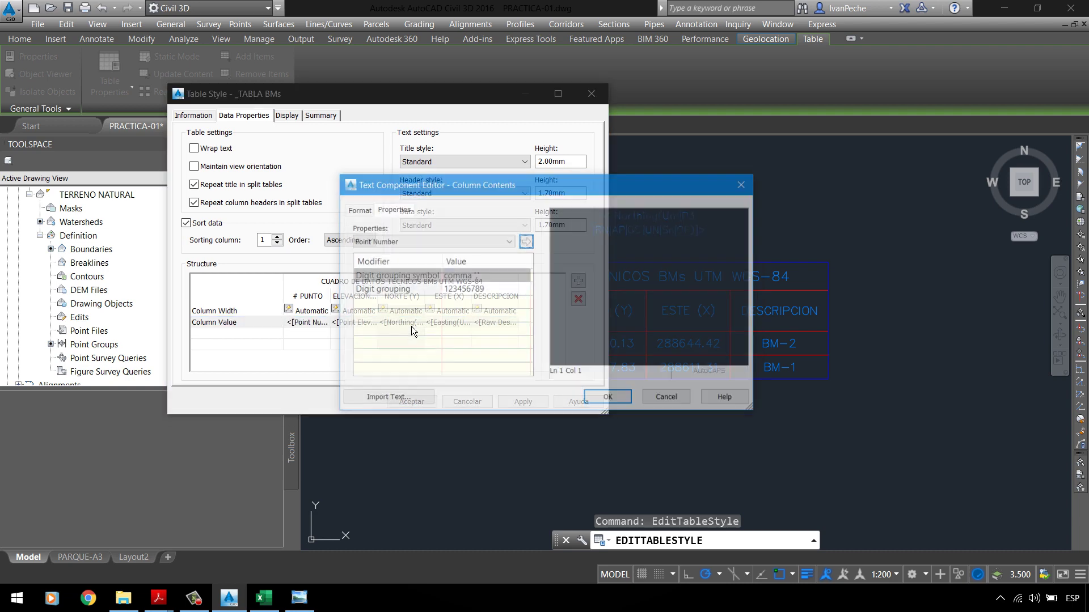
click(352, 209)
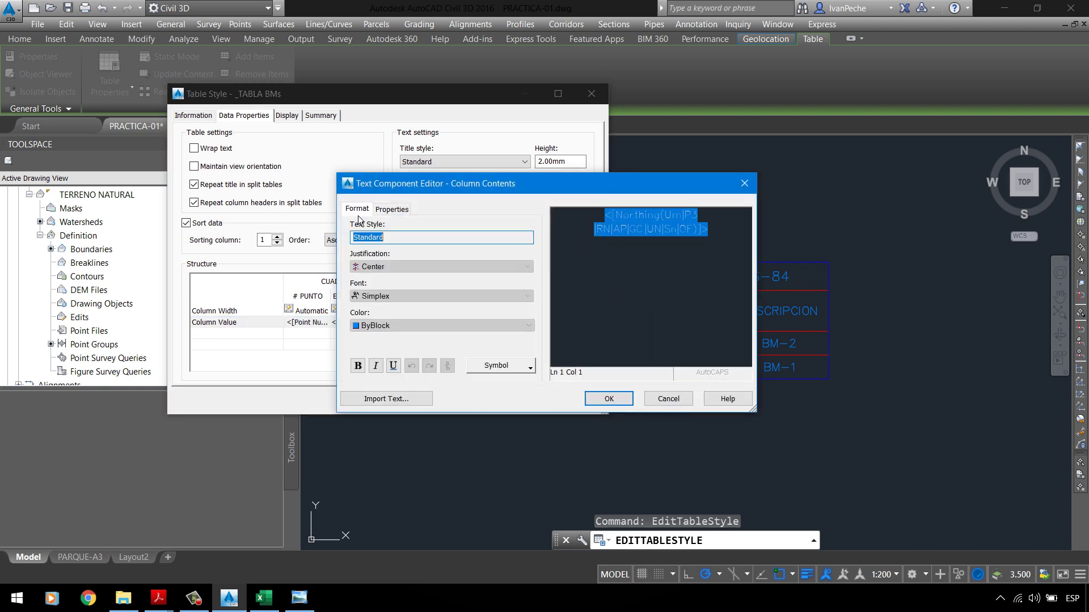
click(401, 326)
click(396, 336)
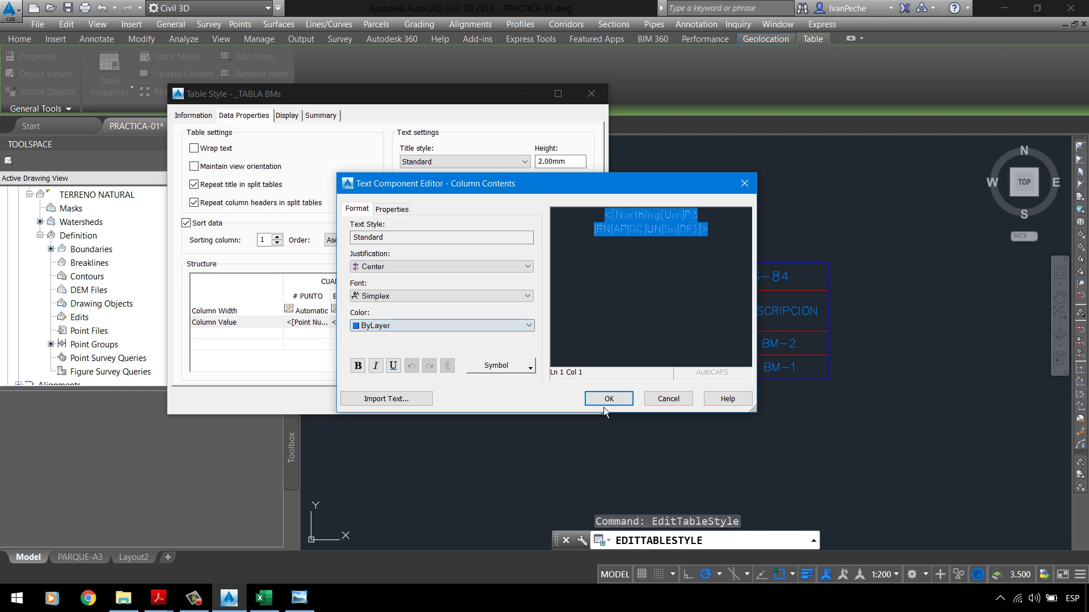
click(605, 400)
double_click(376, 323)
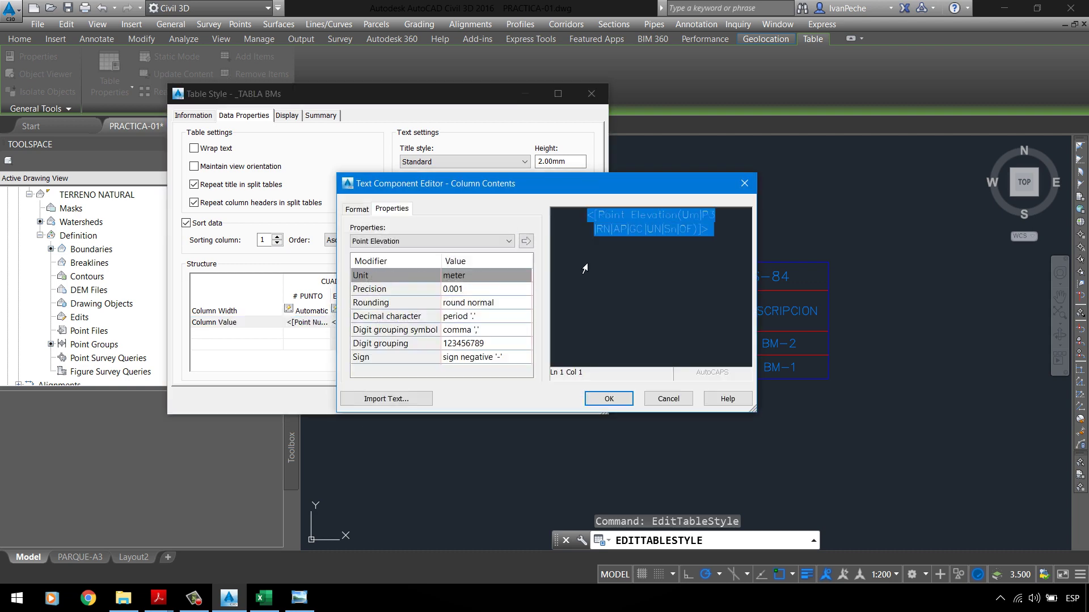
click(358, 209)
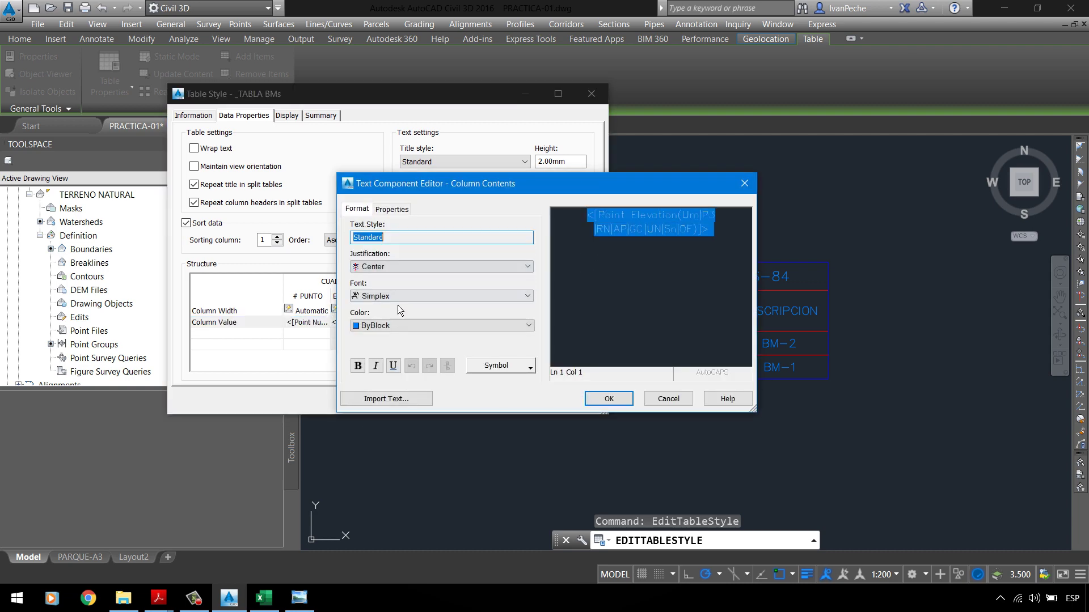
click(403, 326)
click(392, 339)
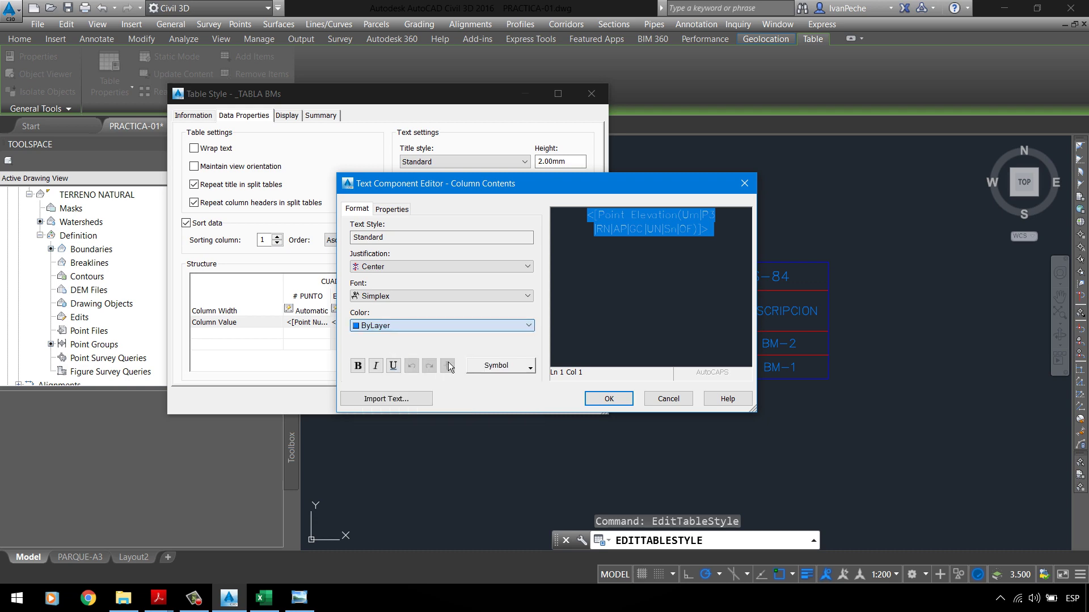
click(609, 398)
Step: Apply the changes to the BMs table and check them against the assignment PDF
click(521, 406)
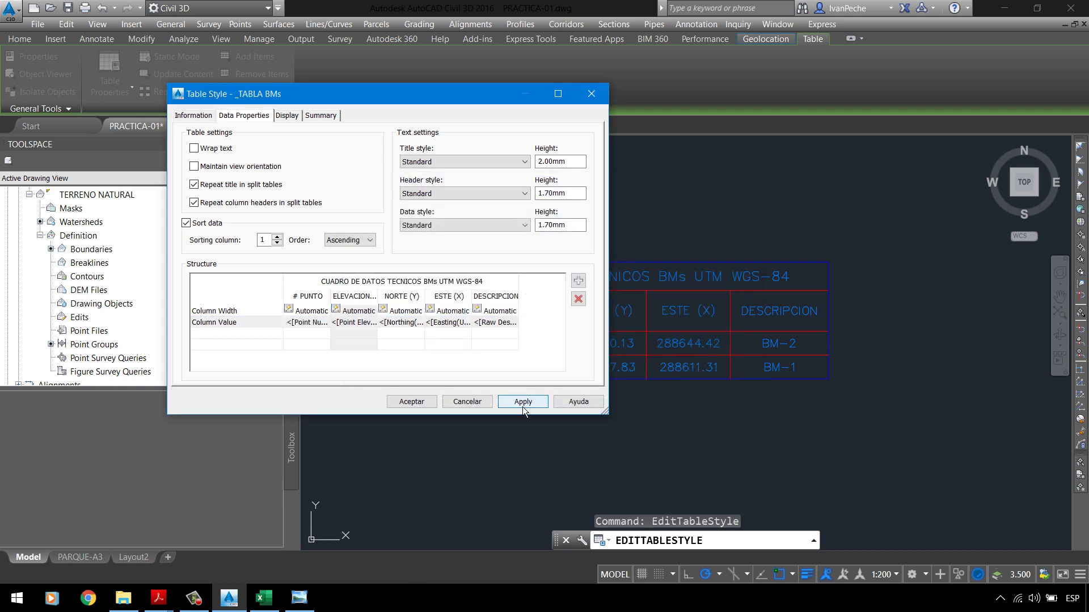
drag(464, 98, 302, 104)
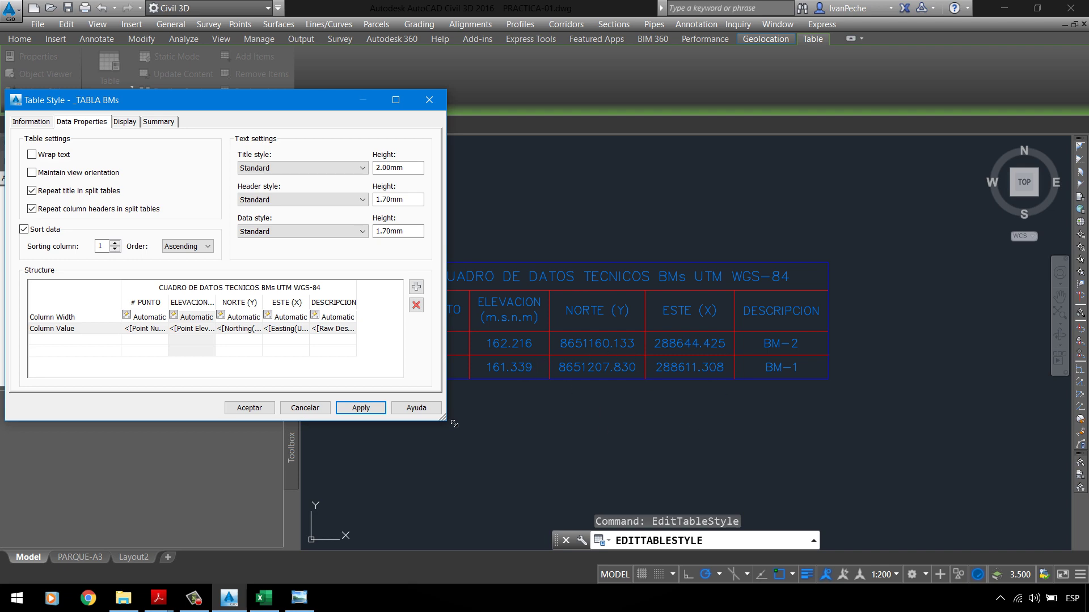
drag(283, 107, 607, 82)
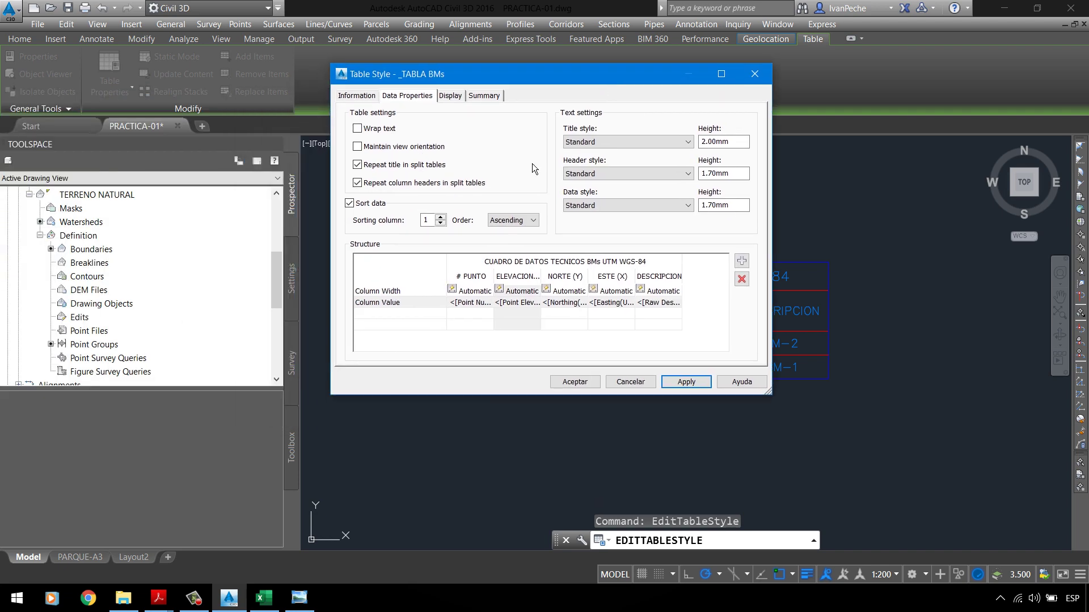
mouse_move(158, 597)
click(89, 562)
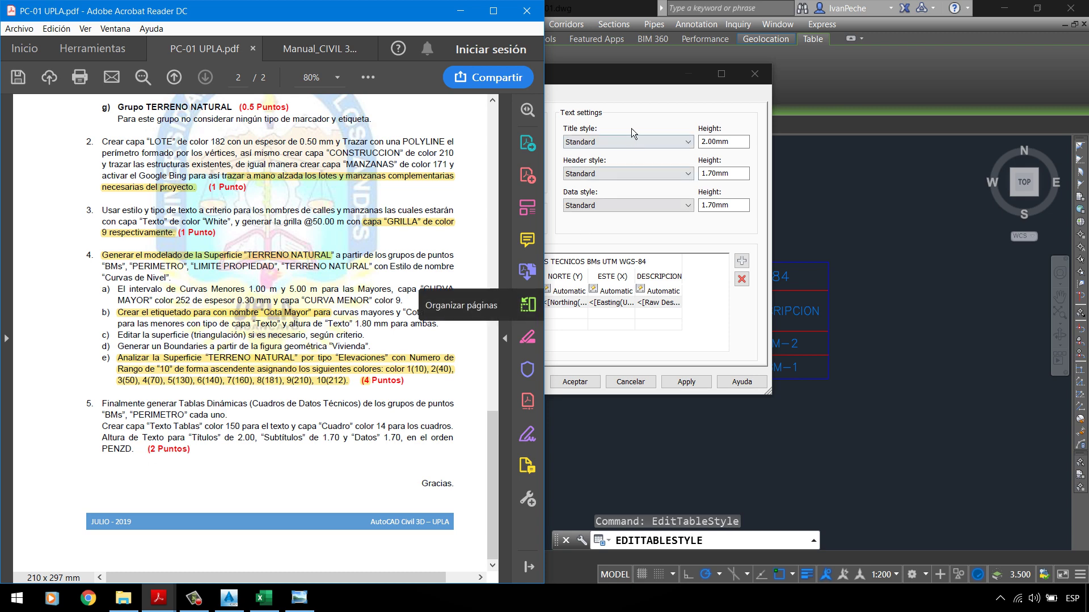
drag(621, 84, 731, 107)
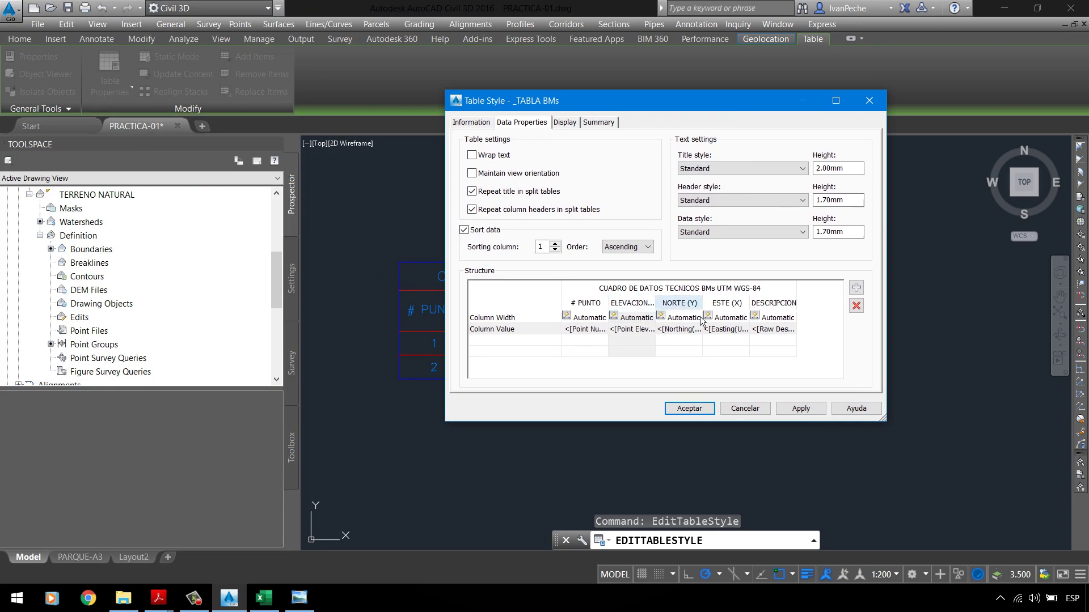
Step: Reorder columns: ESTE (X) right after # PUNTO, ELEVACION after NORTE (Y)
click(730, 311)
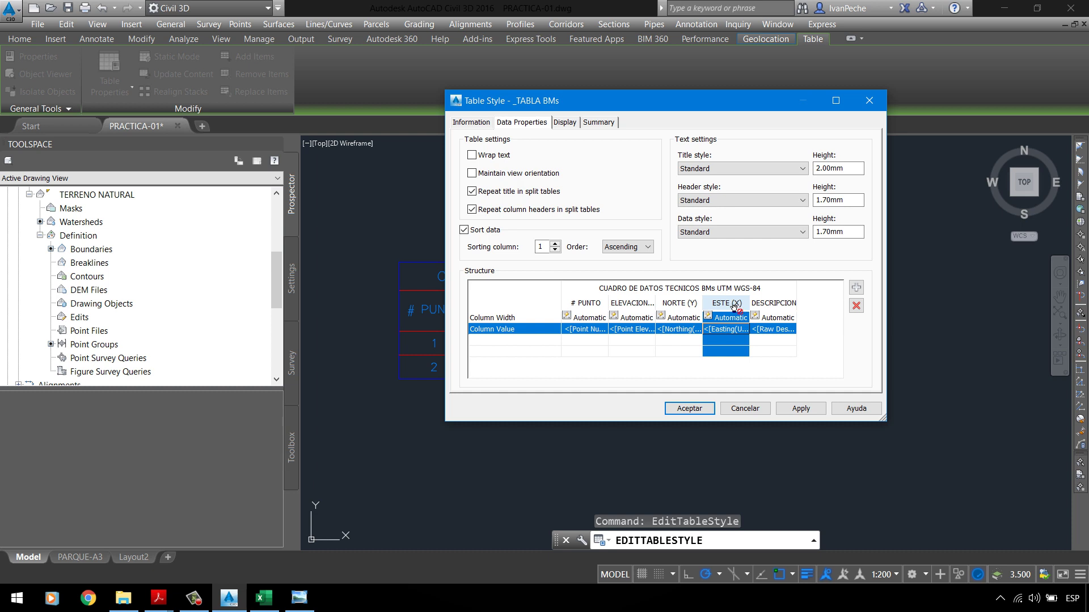
drag(731, 309, 616, 307)
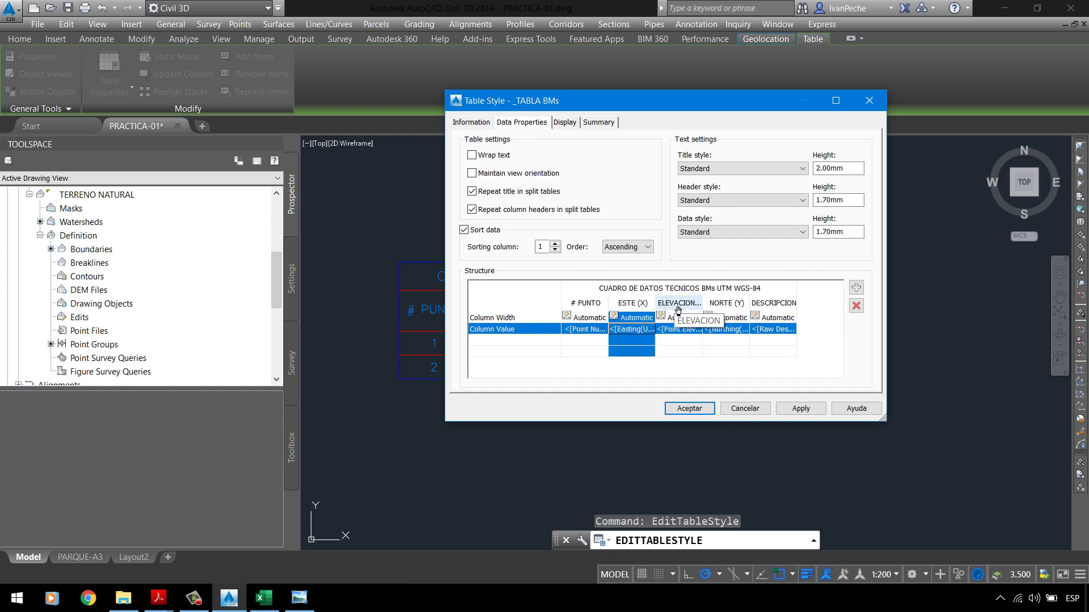
drag(678, 309, 797, 309)
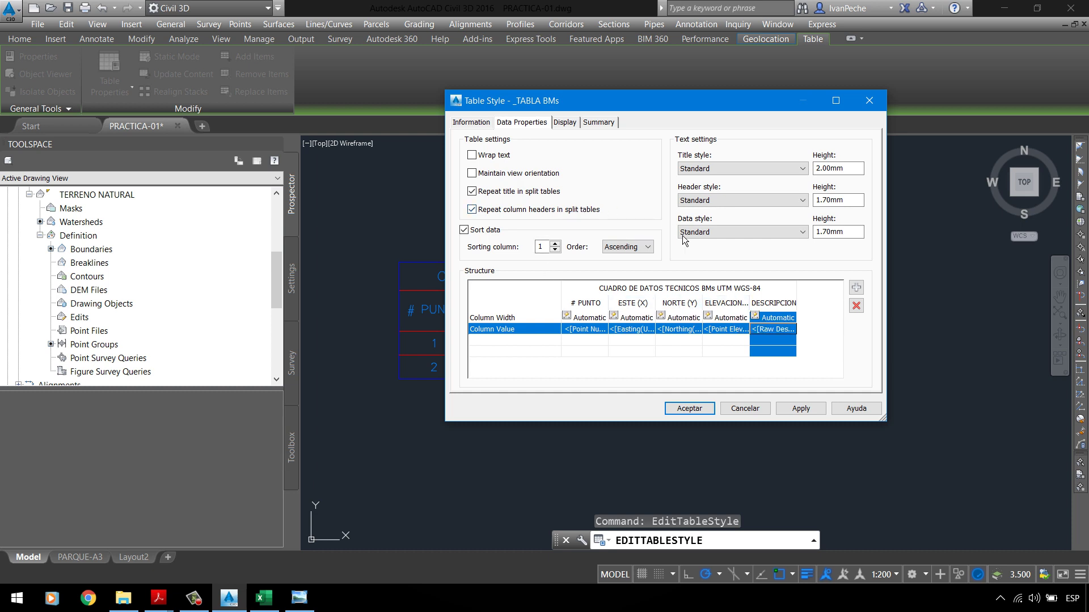
click(736, 308)
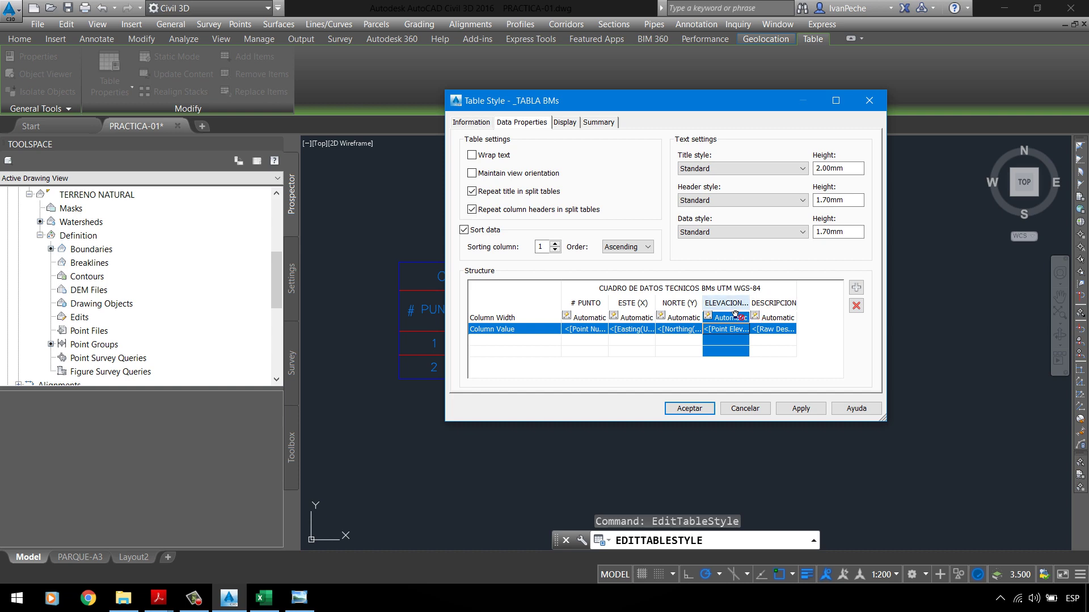
Step: Apply the 2.00/1.70 text heights, check the table, and accept the style
click(801, 409)
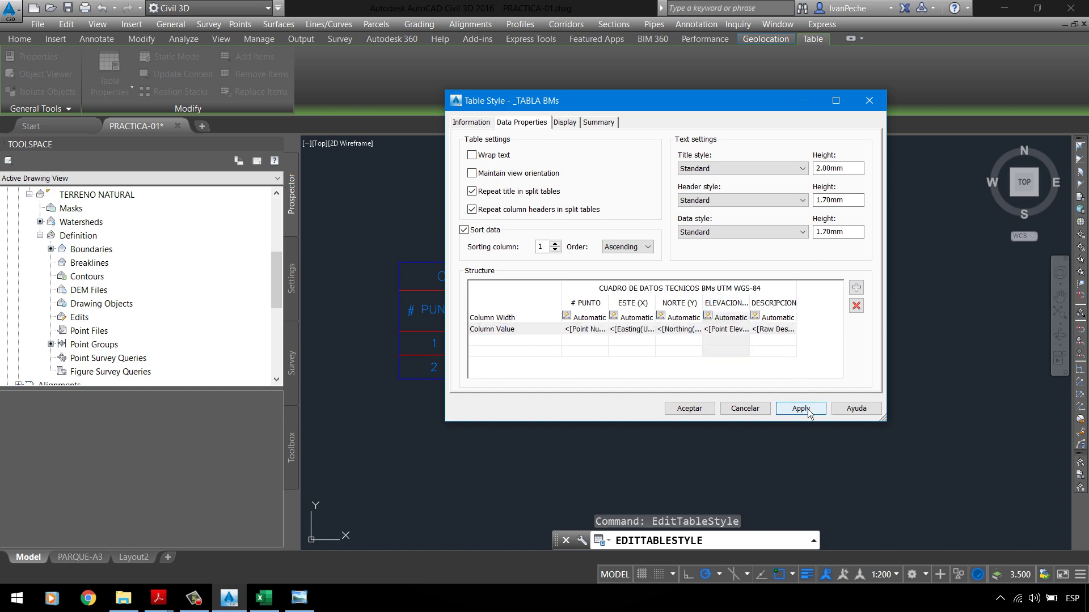
drag(686, 106, 162, 143)
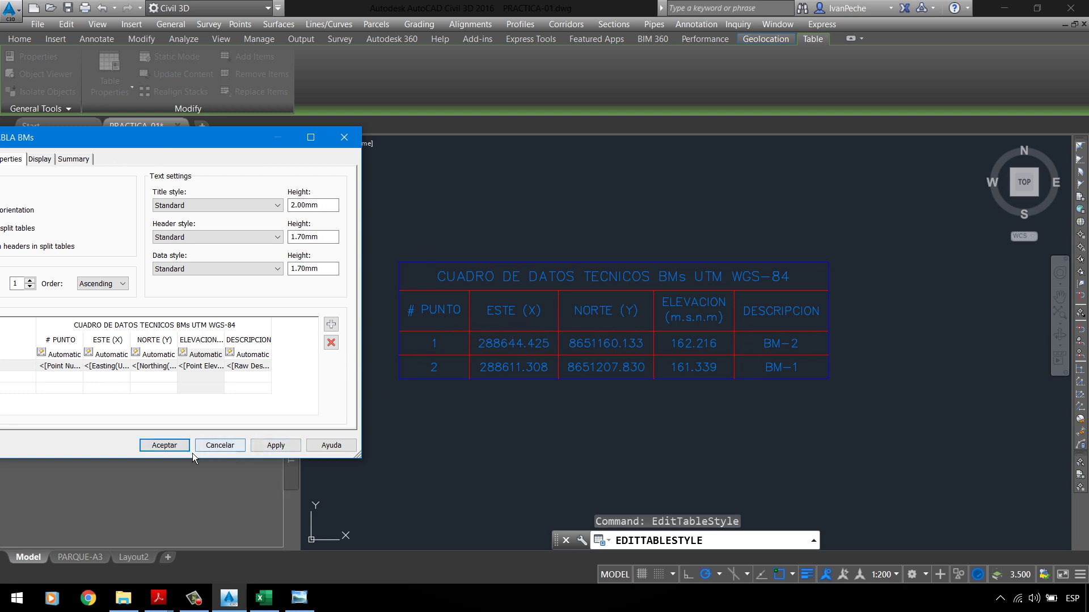
click(164, 445)
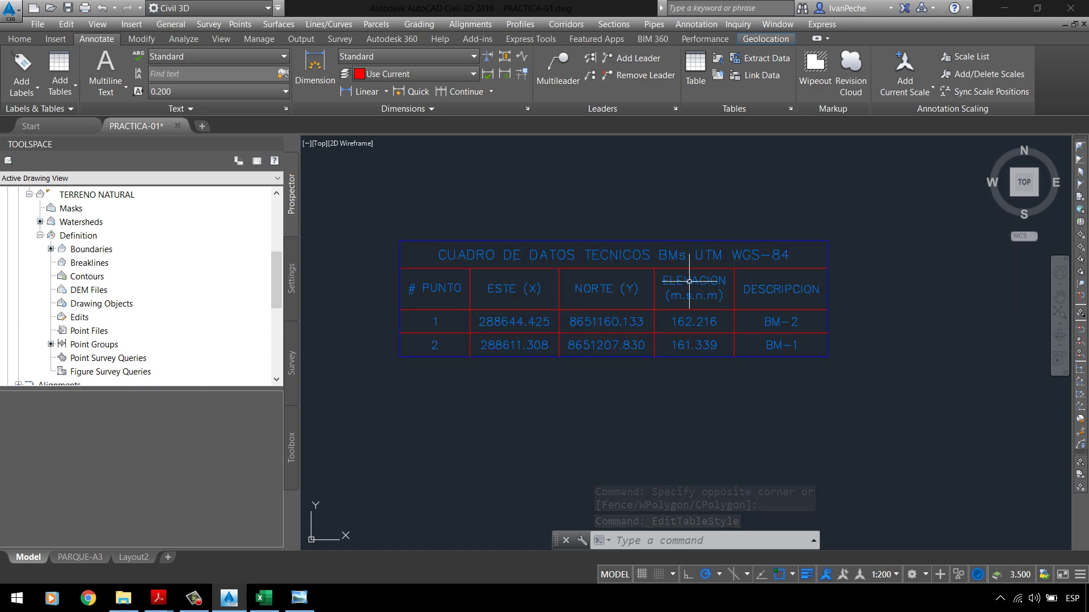
Step: Reopen the _TABLA BMs style from the table at its Display settings, on Title Text
click(688, 242)
right_click(561, 210)
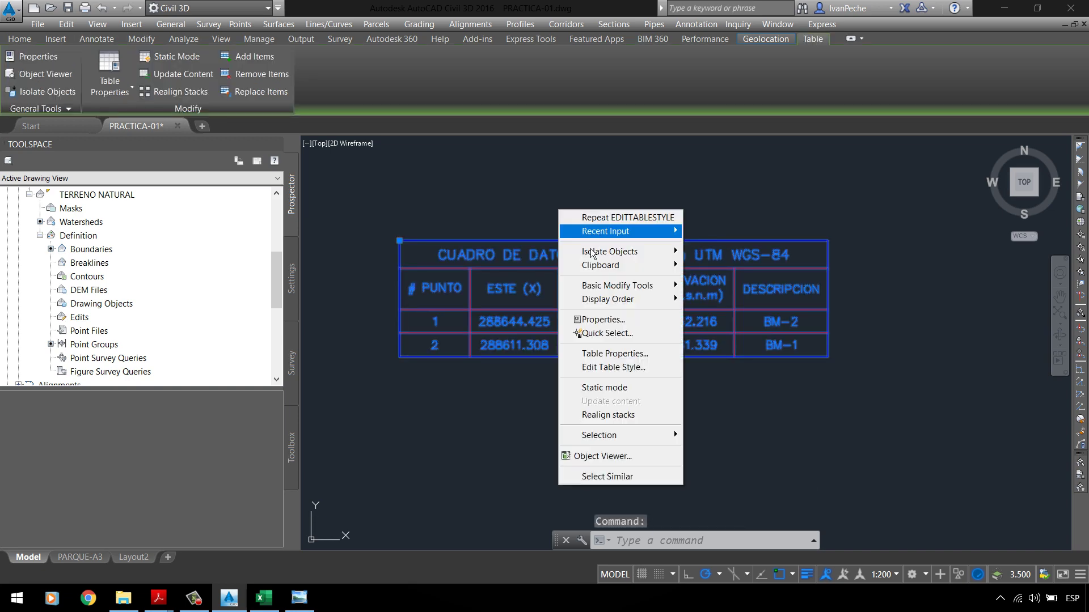
click(663, 368)
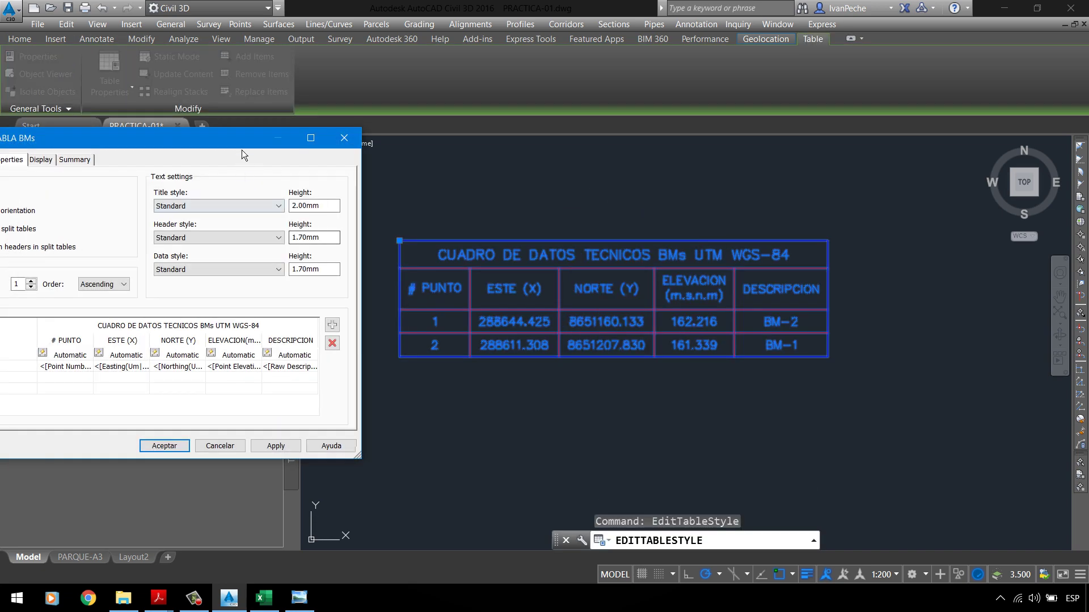
drag(239, 139, 529, 117)
click(345, 139)
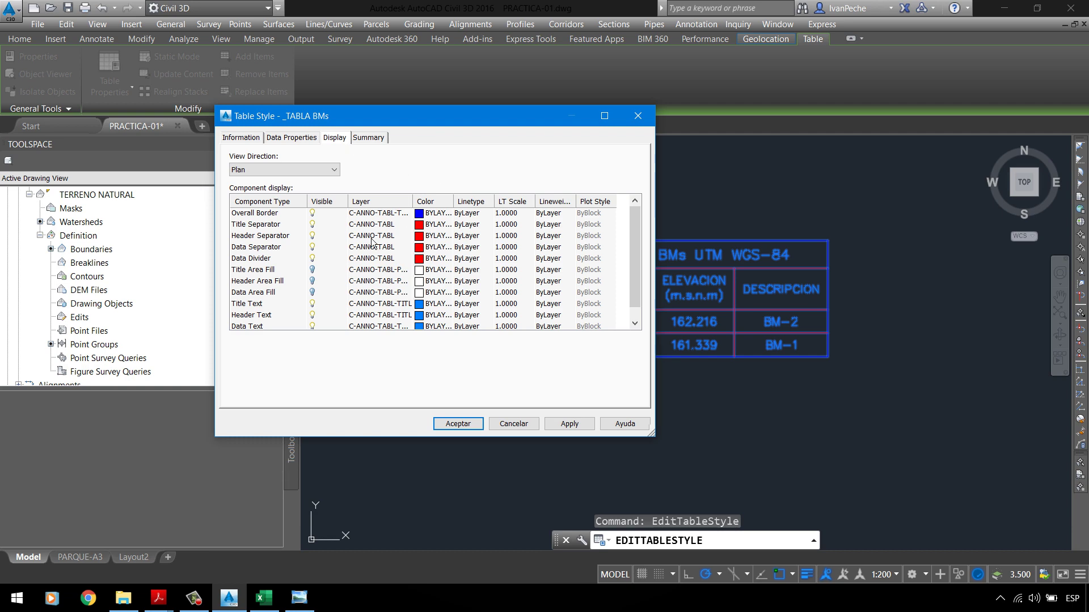
click(256, 306)
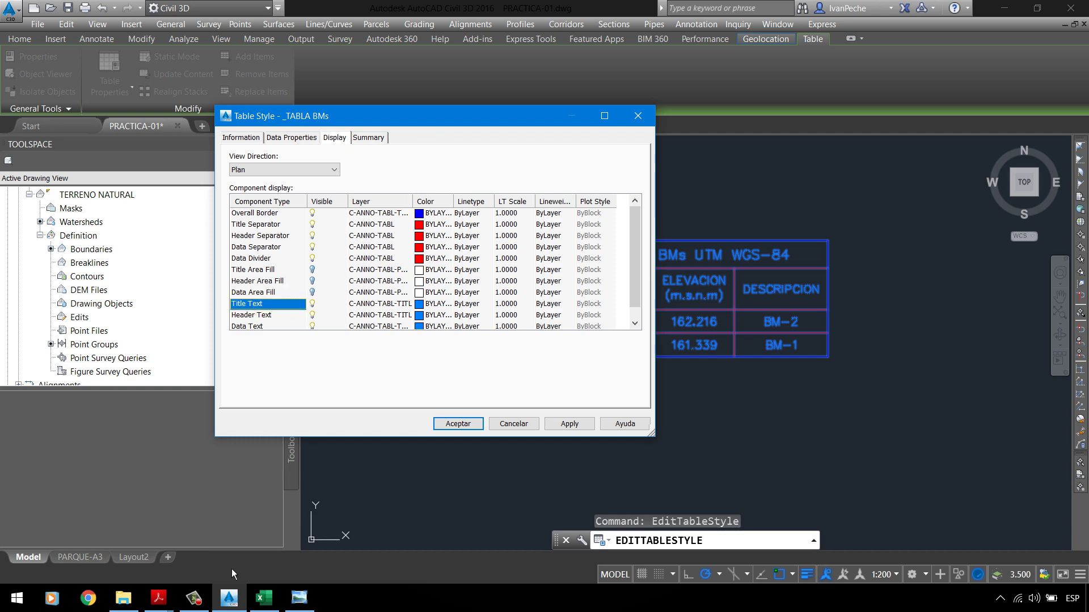
Step: Check the PC-01 UPLA.pdf assignment, then go back to the table style
click(173, 609)
click(82, 538)
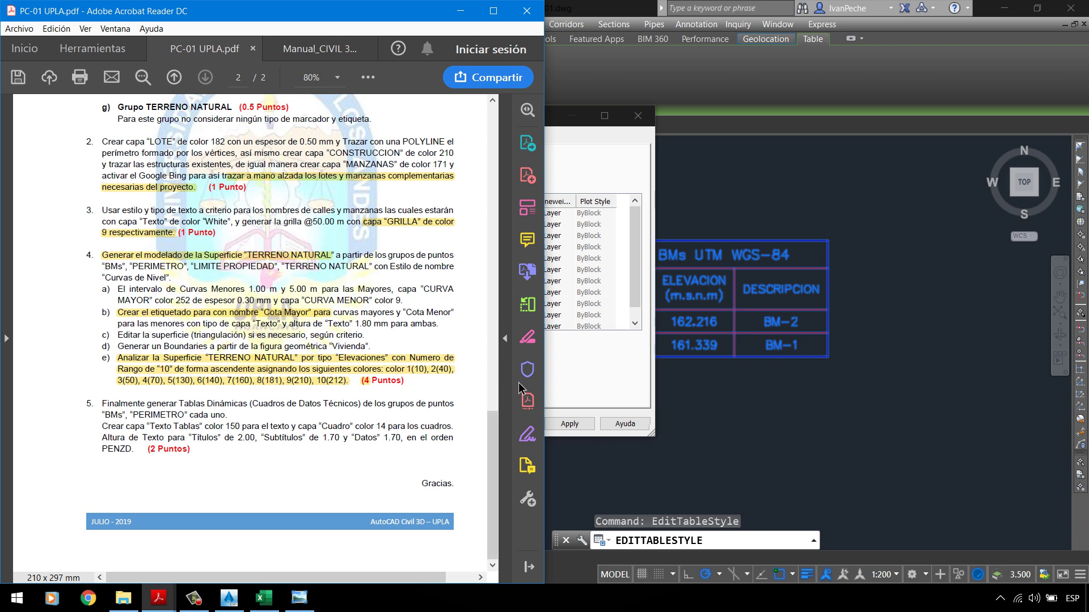
click(580, 372)
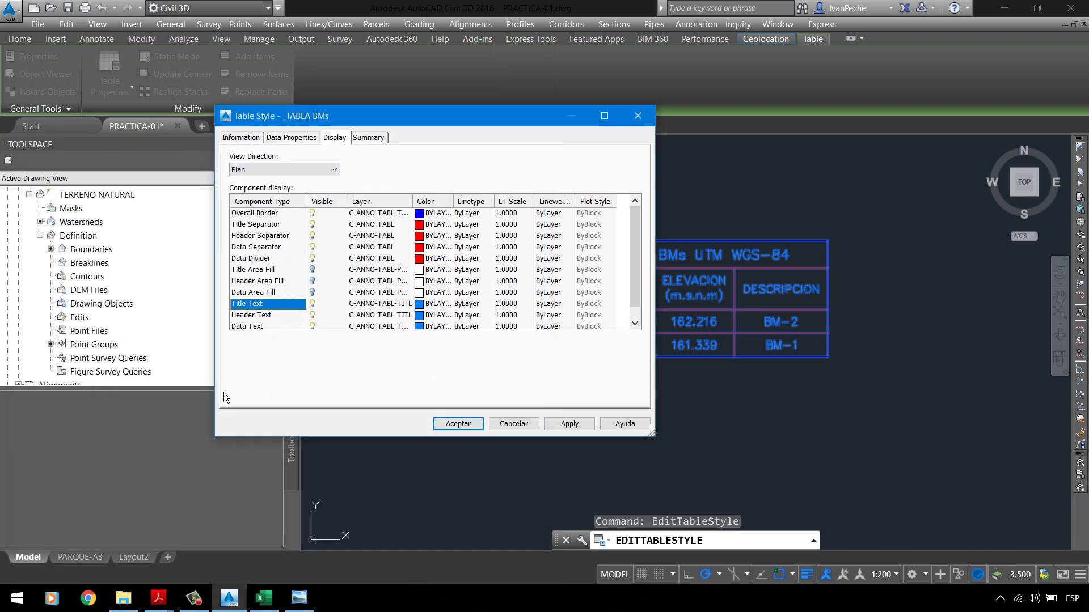
click(158, 598)
click(100, 536)
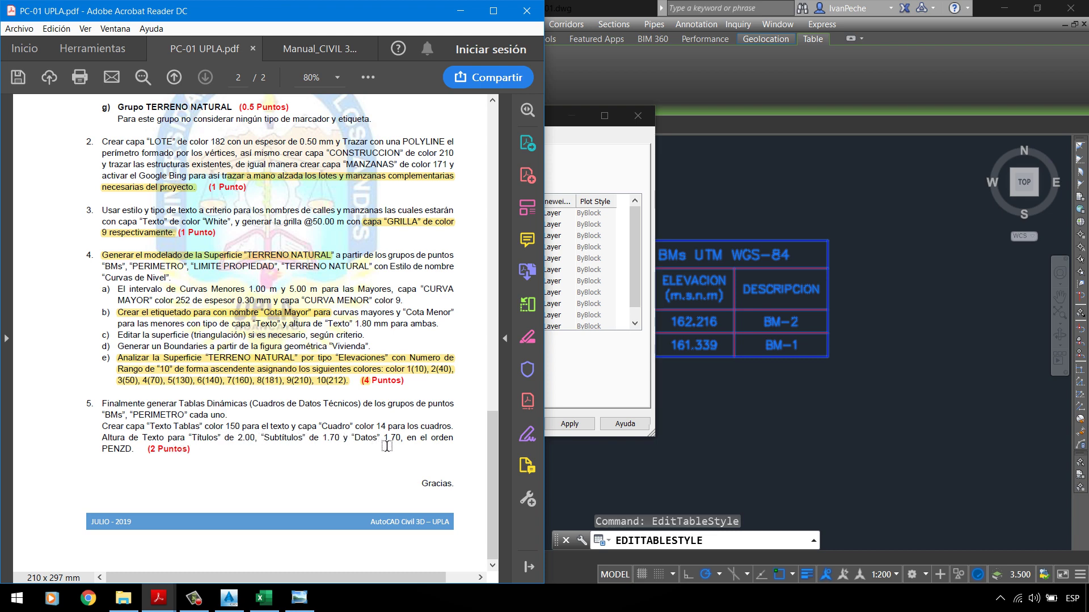
click(605, 361)
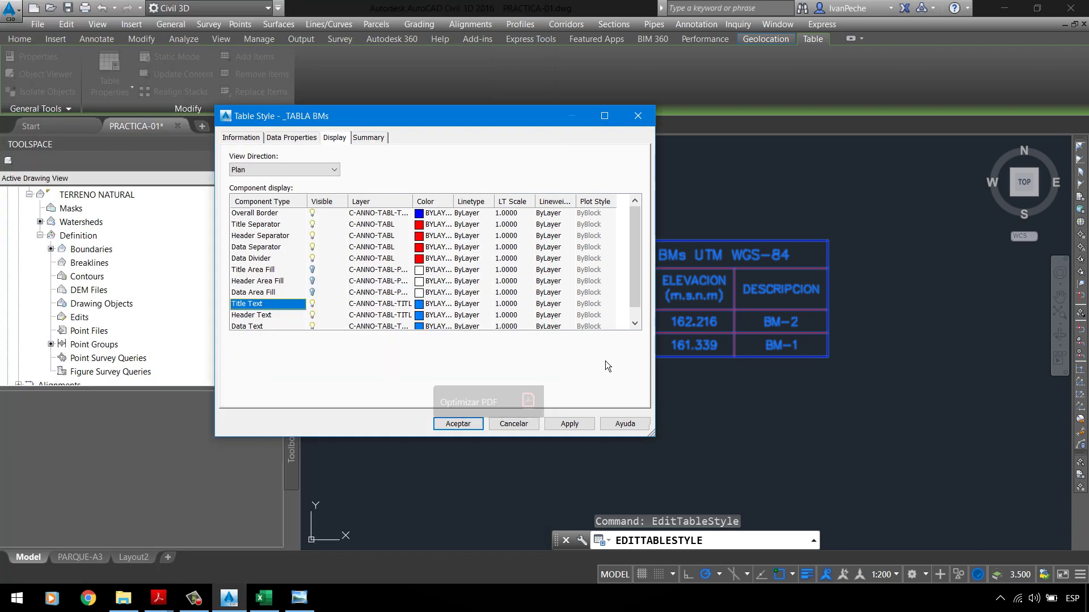
Step: Select the Title, Header and Data Text components together
click(253, 327)
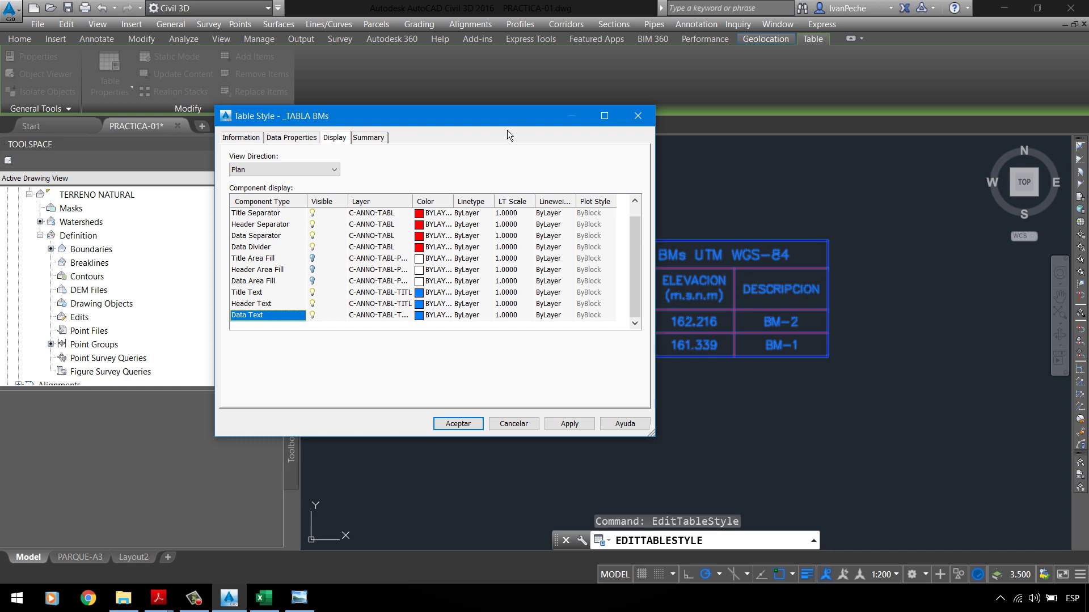
drag(514, 119, 376, 77)
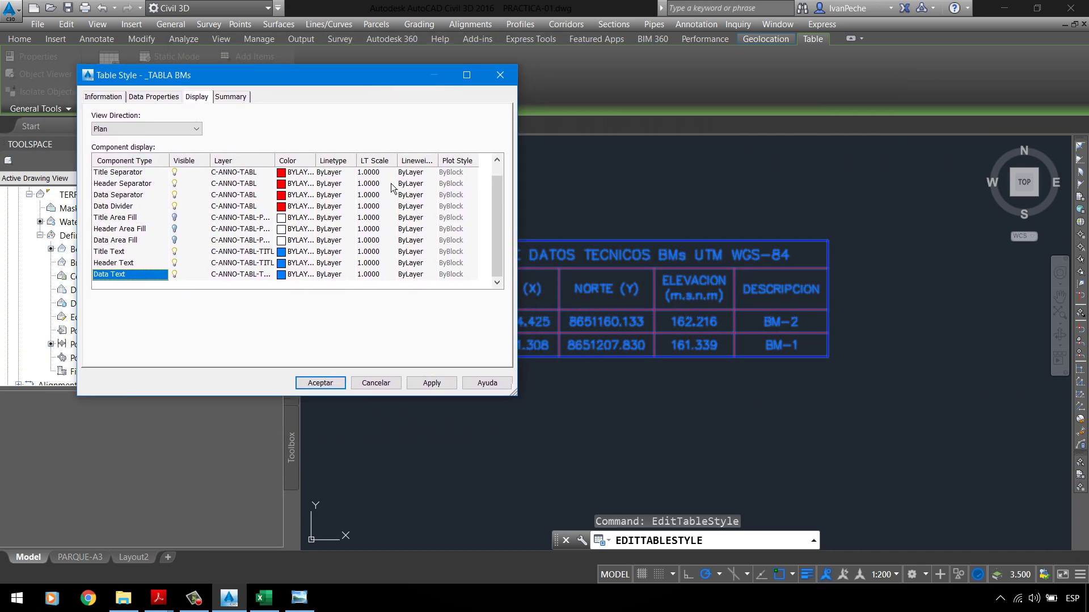
click(127, 254)
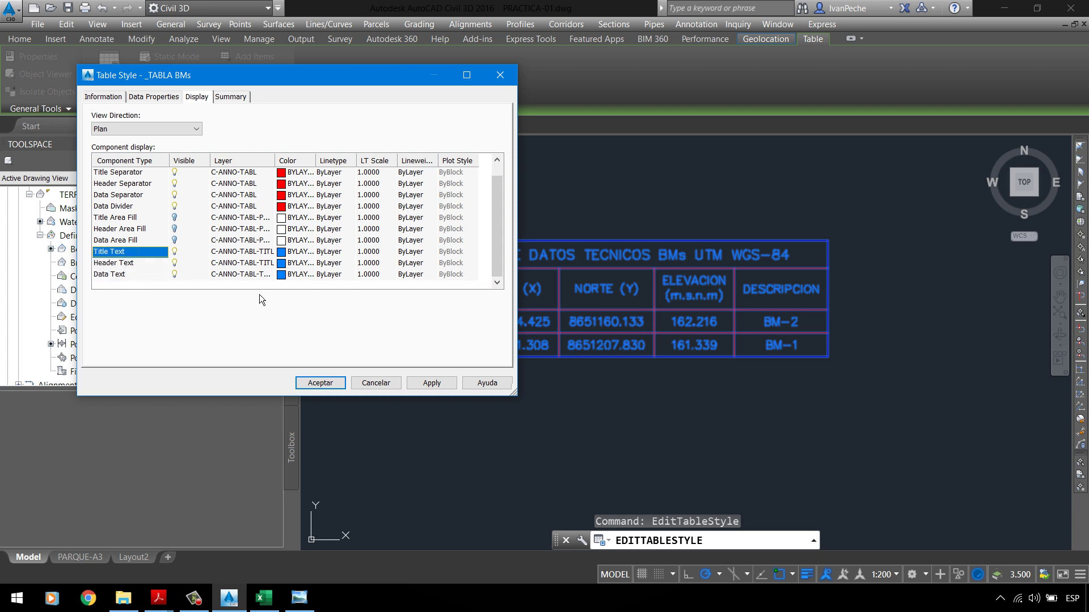
shift+click(126, 276)
Step: Open the layer choice for the three text components while consulting the assignment PDF
click(241, 262)
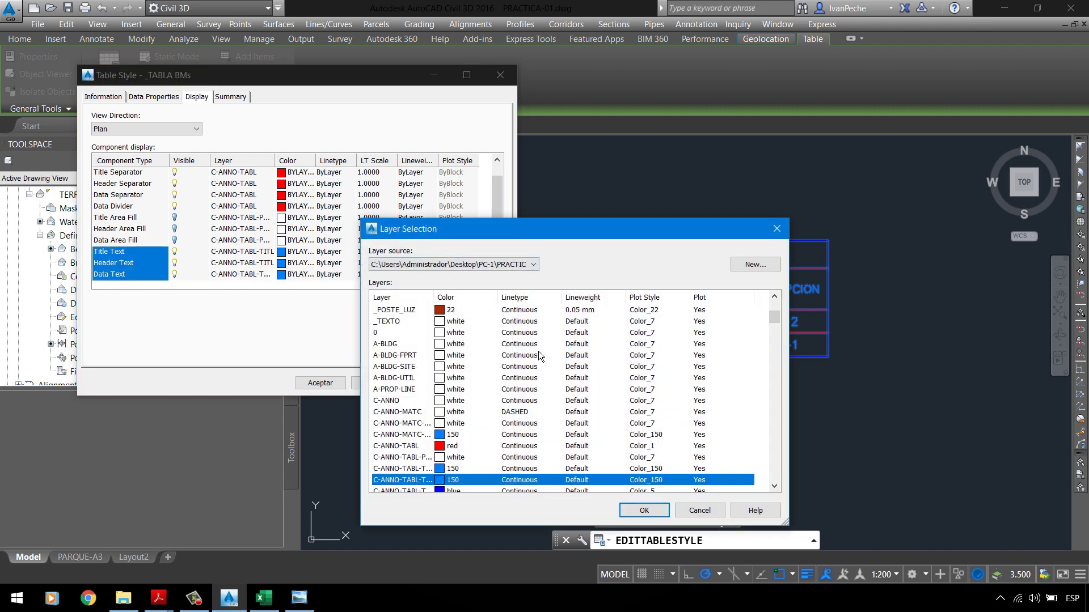
click(413, 322)
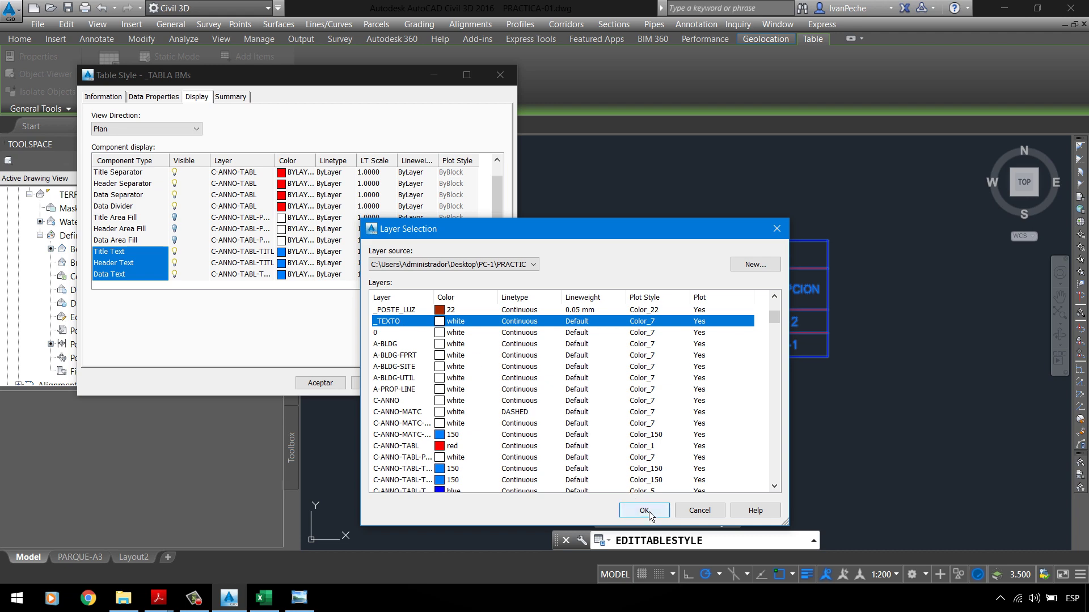
click(193, 598)
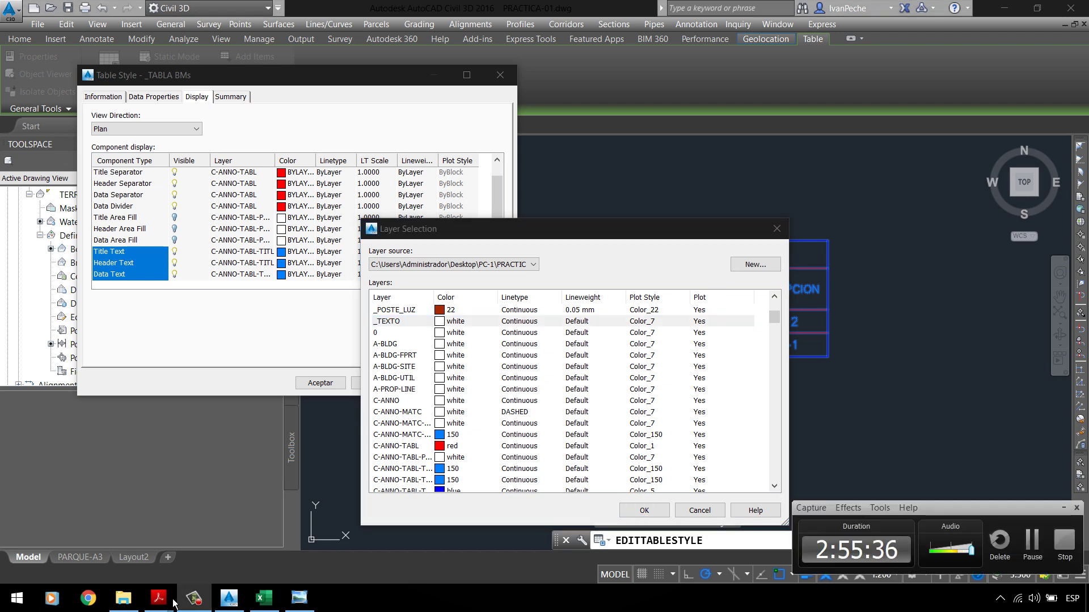
mouse_move(170, 605)
click(82, 535)
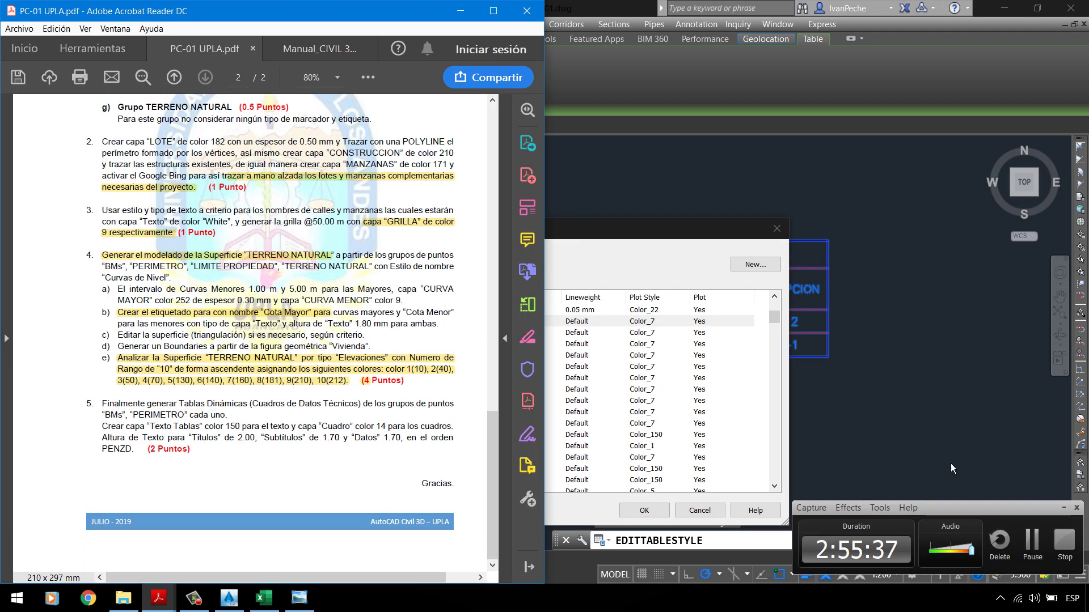
click(1065, 510)
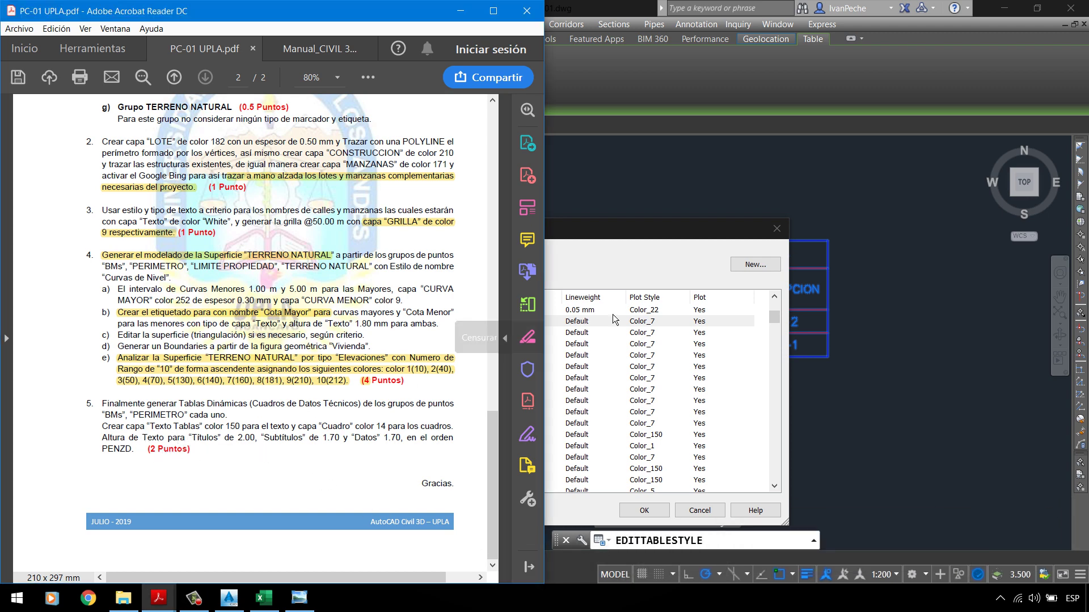
click(634, 266)
Step: Create a new layer named _TEXTO TABLAS with colour 150
click(740, 264)
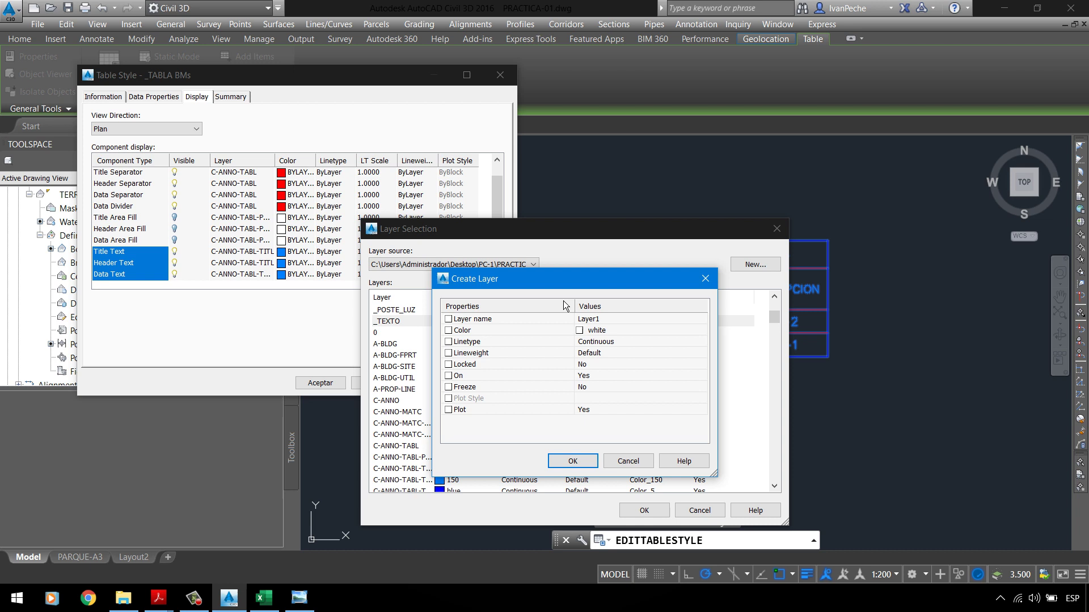
click(636, 320)
key(BackSpace)
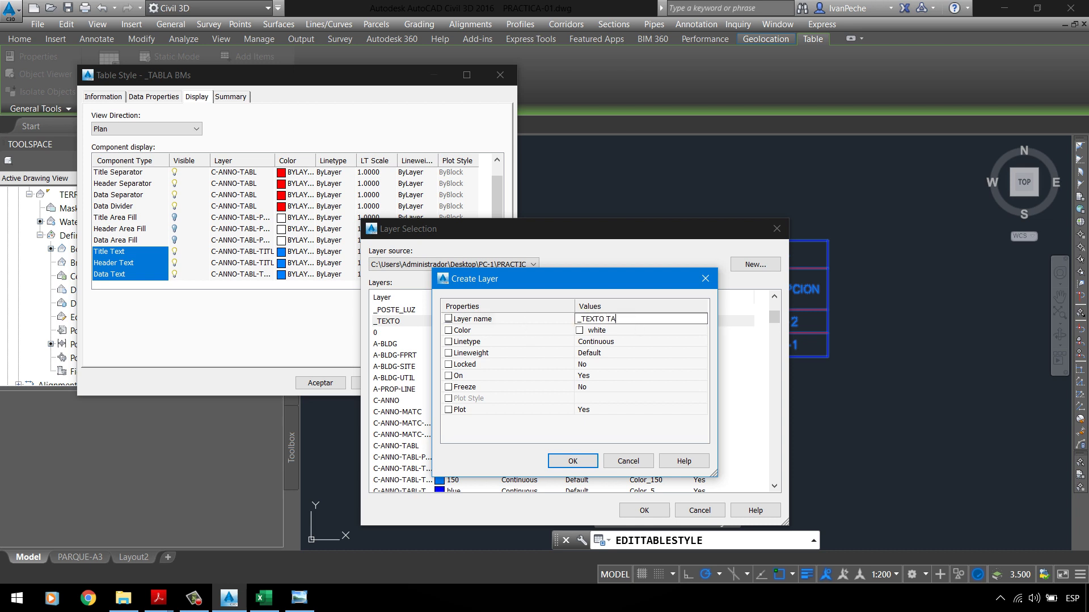
click(683, 331)
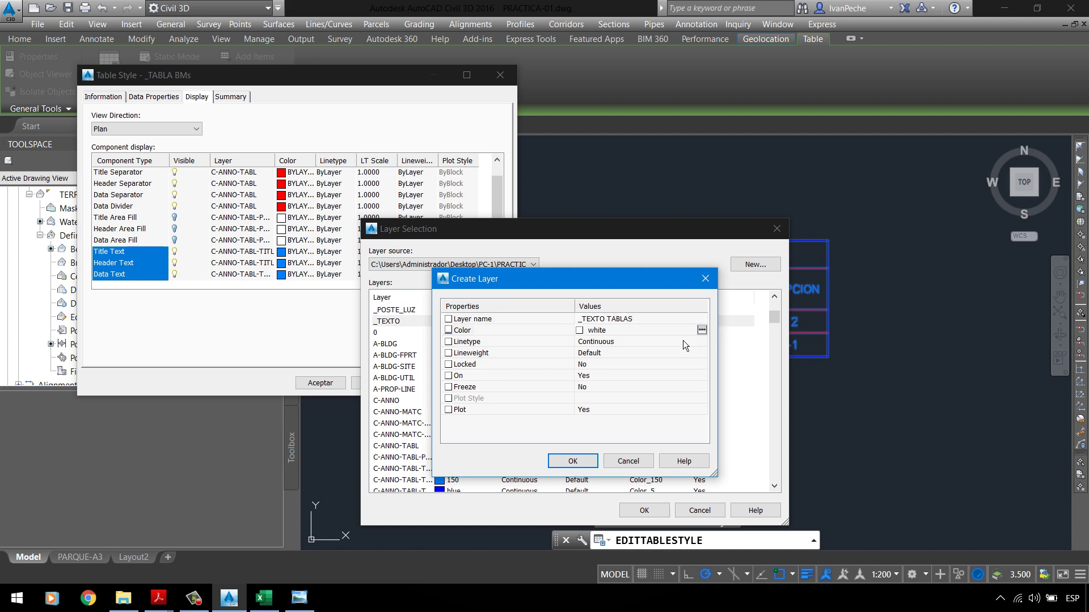
click(701, 330)
double_click(350, 337)
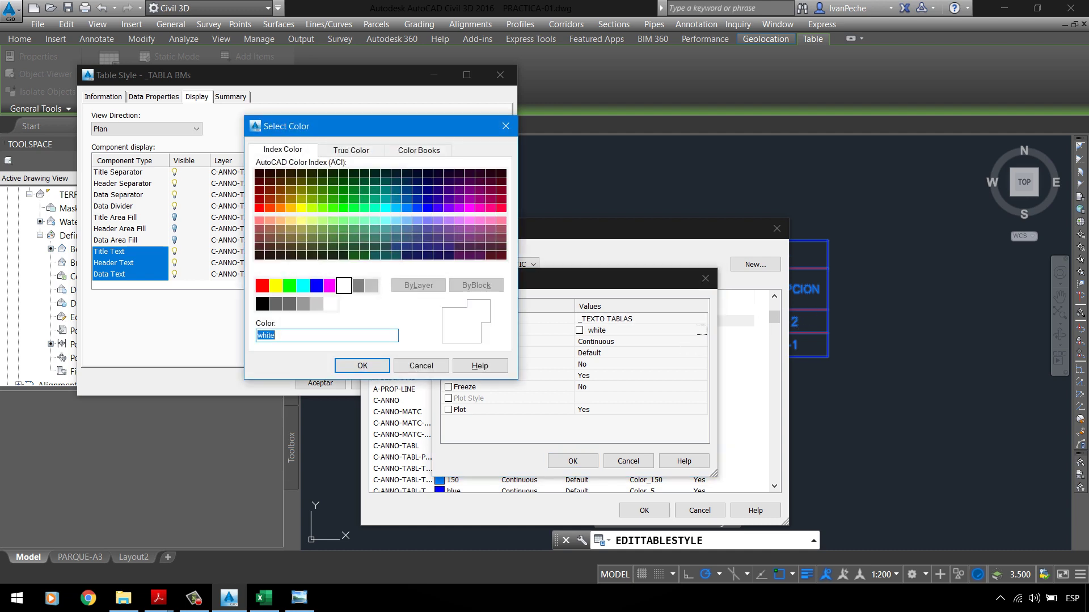
text(150)
click(339, 365)
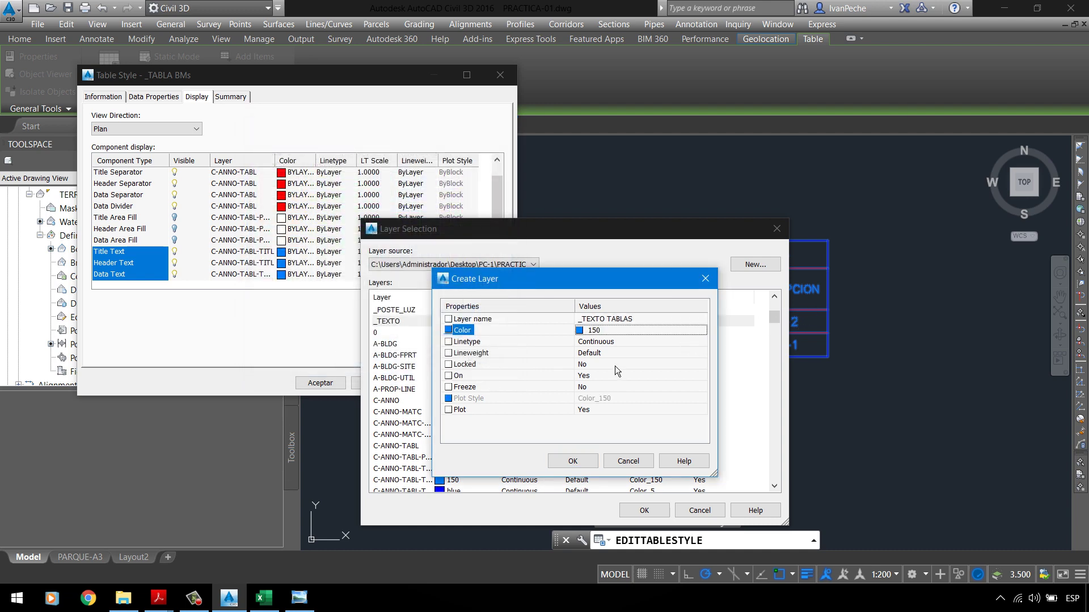
click(574, 461)
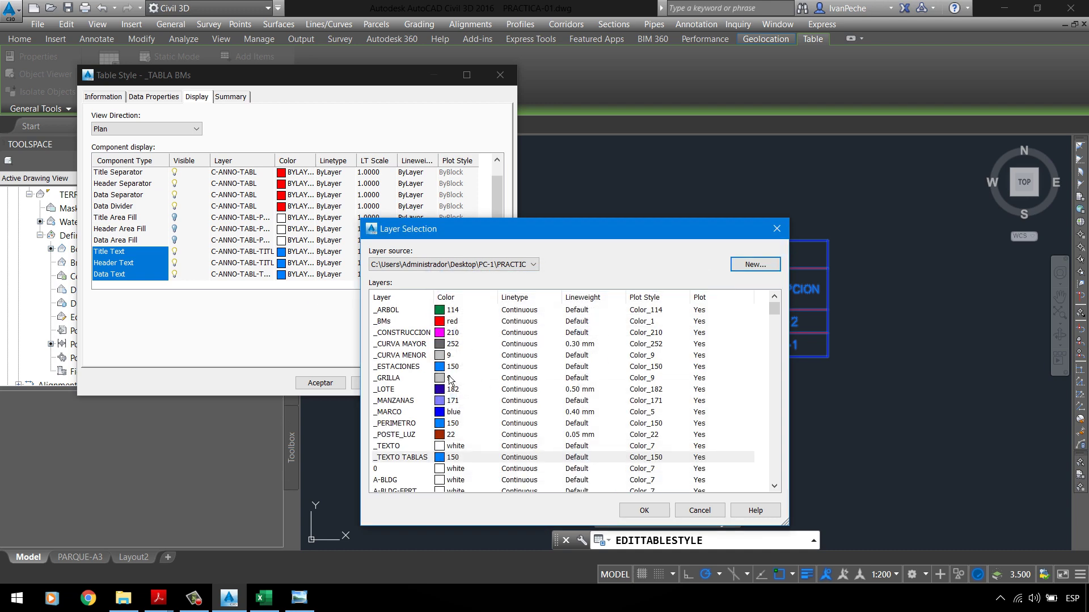
Step: Assign _TEXTO TABLAS to the title, header and data text and apply it to the table
click(407, 457)
click(644, 510)
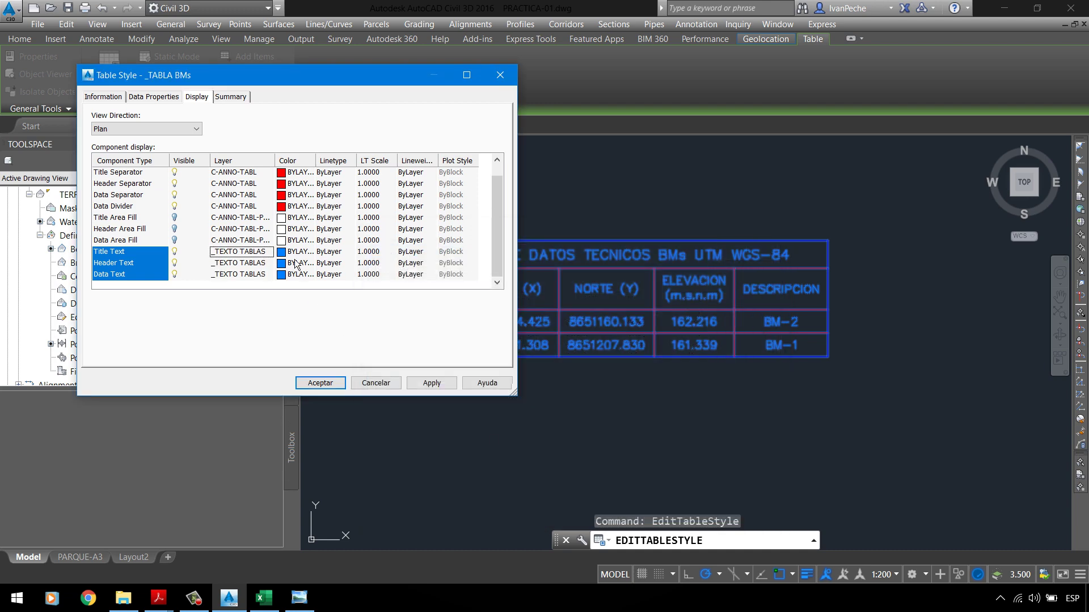
click(430, 384)
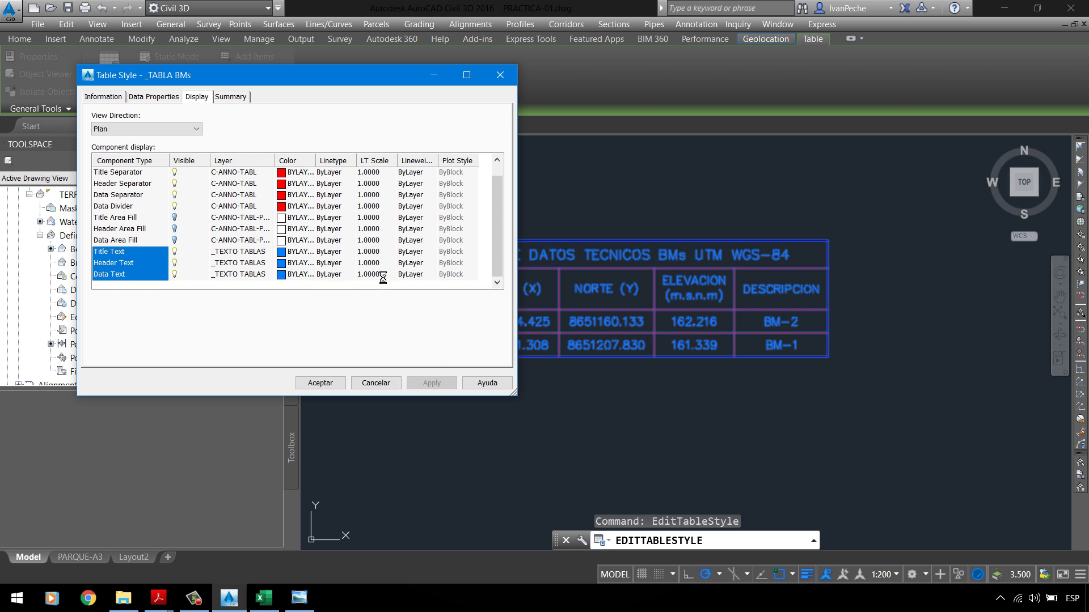
drag(315, 160, 336, 161)
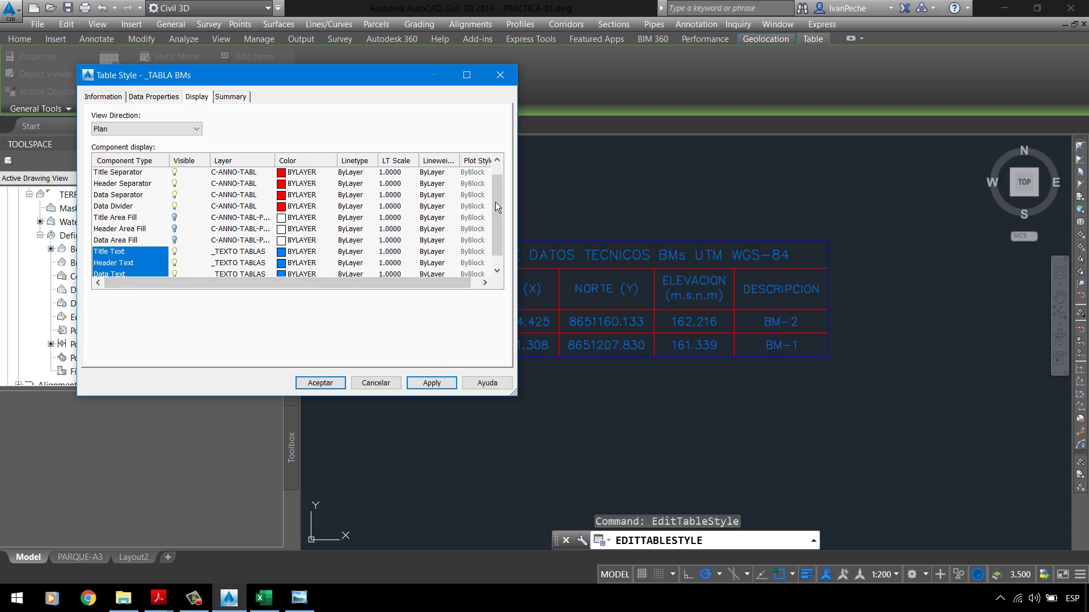
drag(495, 202, 498, 232)
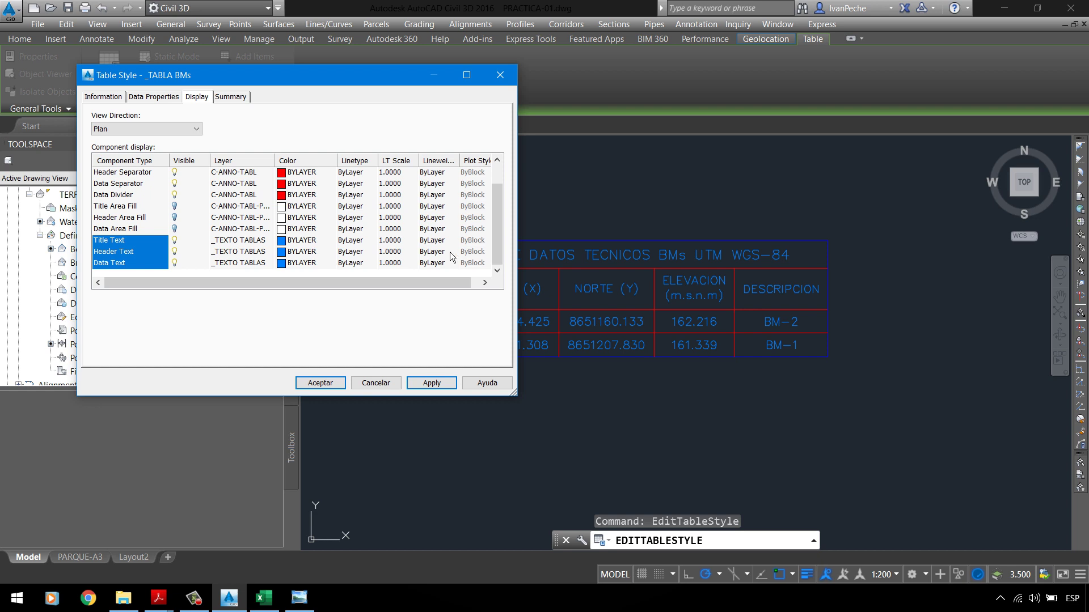
click(122, 209)
scroll(121, 222, up, 1)
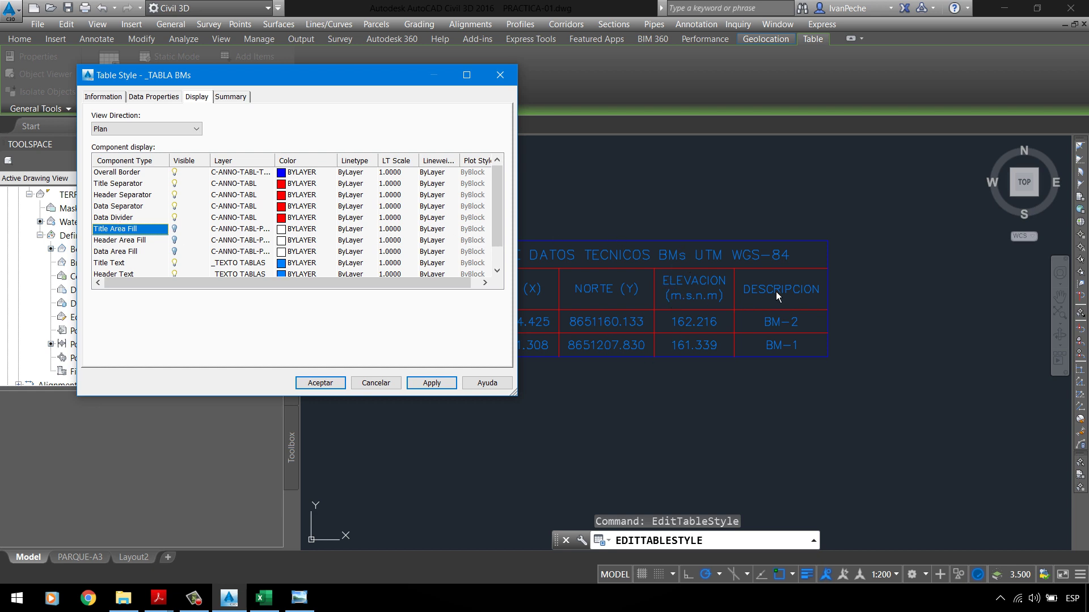
Step: Select the title, header and data separators and open their layer choice, checking the PDF
click(137, 185)
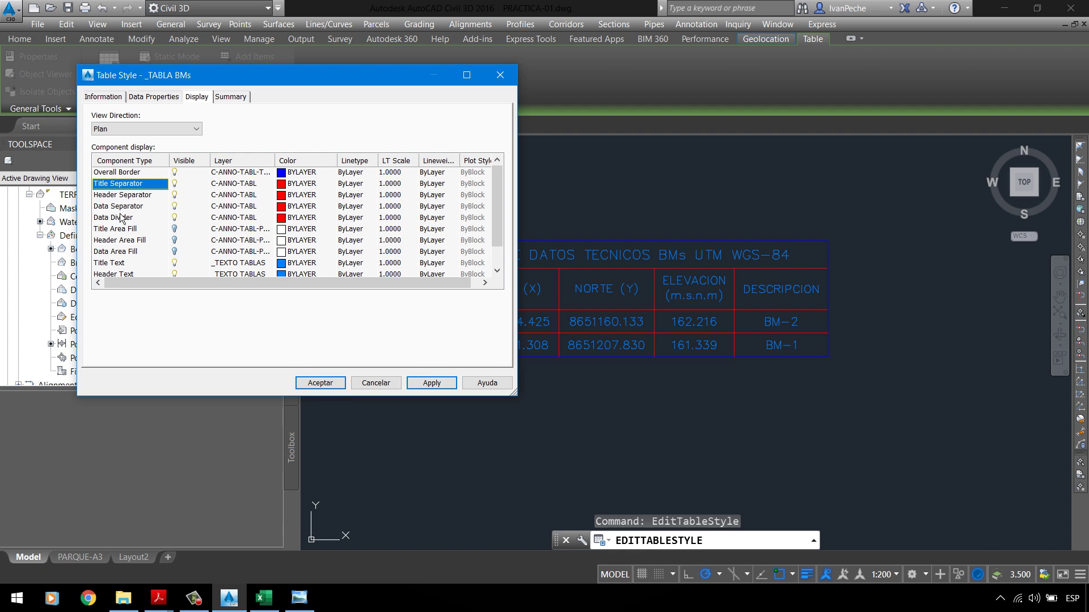
key(shift+Down)
key(shift+Down)
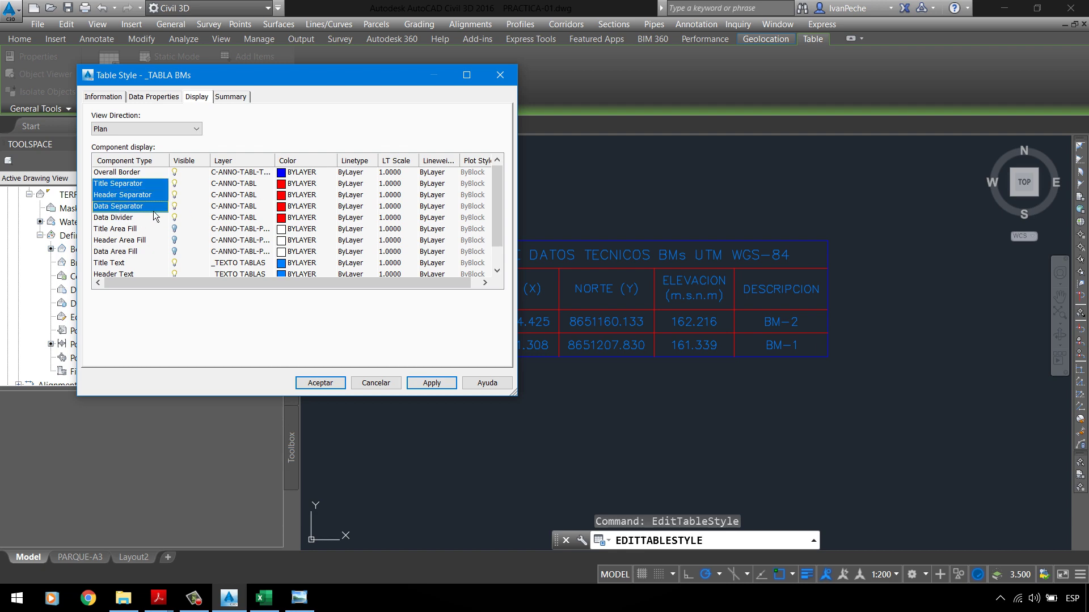
click(237, 195)
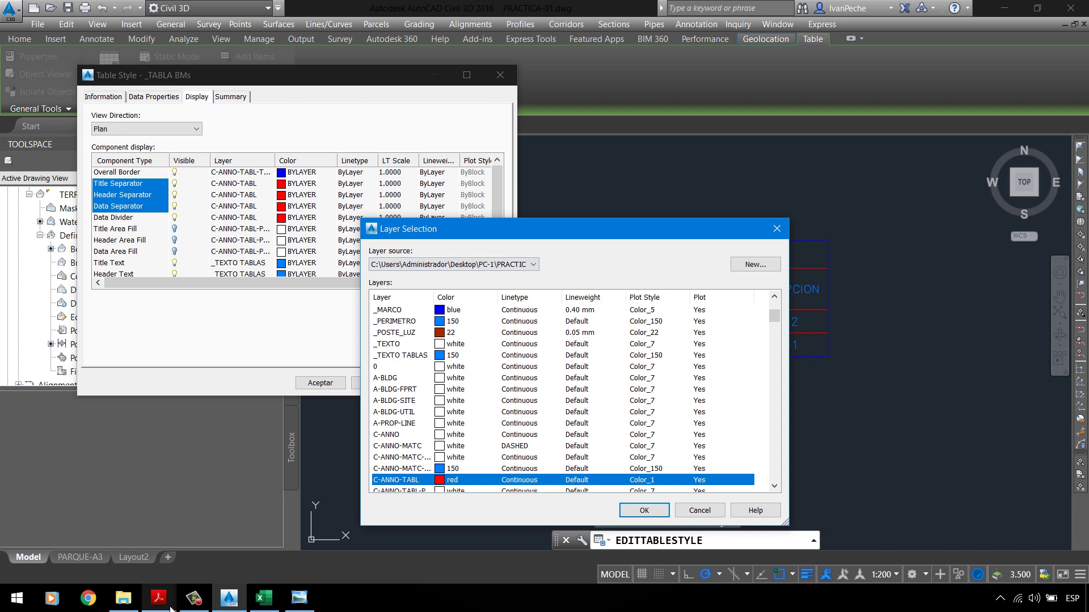
mouse_move(170, 608)
click(83, 542)
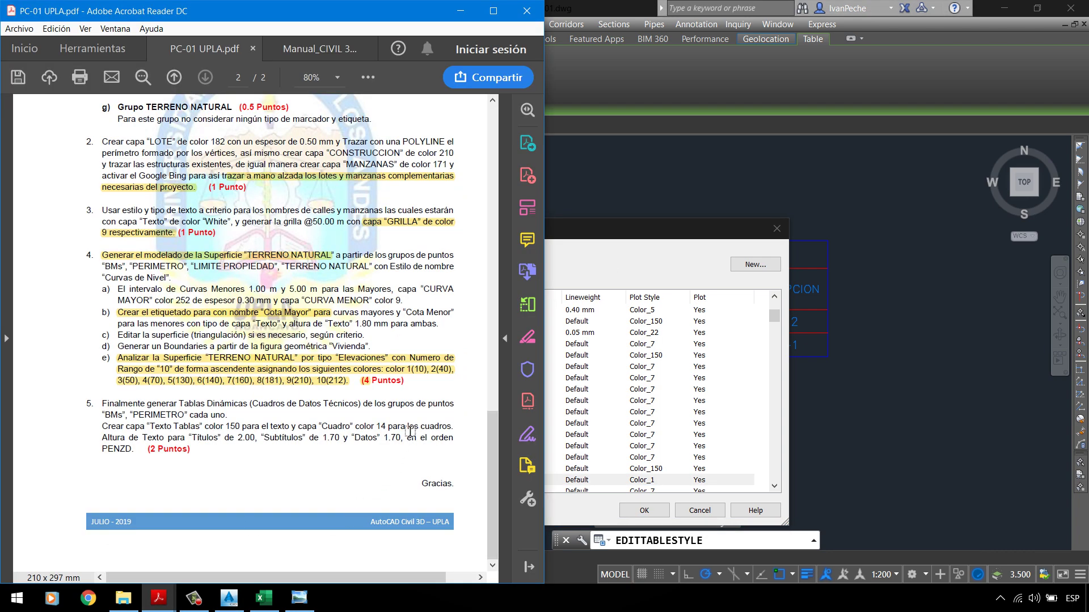
click(715, 285)
Step: Create layer _CUADRO in colour 14 and assign it to the separators
click(737, 270)
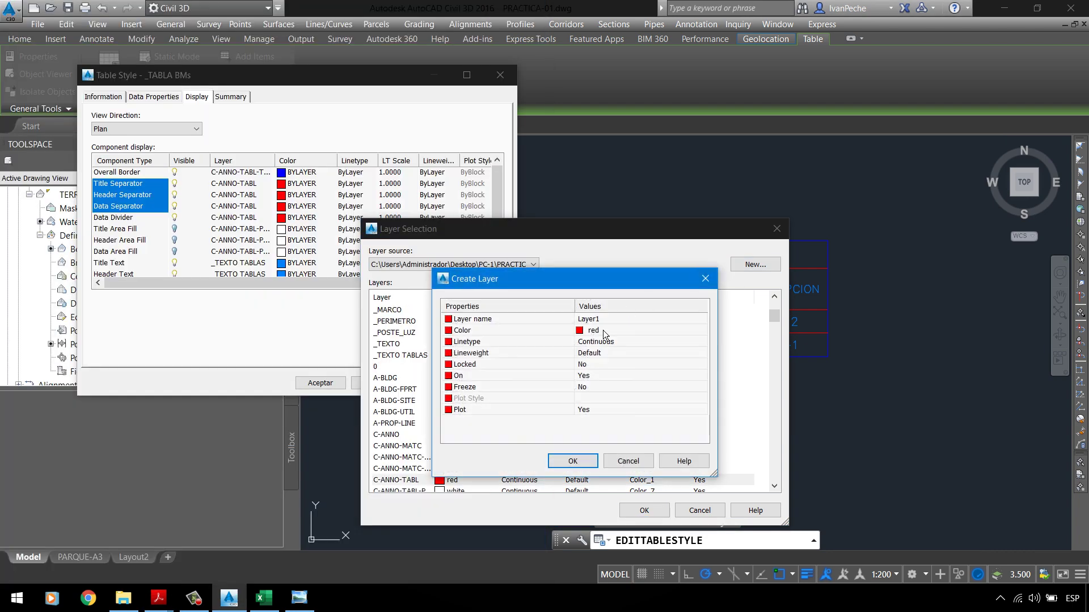
click(605, 321)
text(_CUADRO)
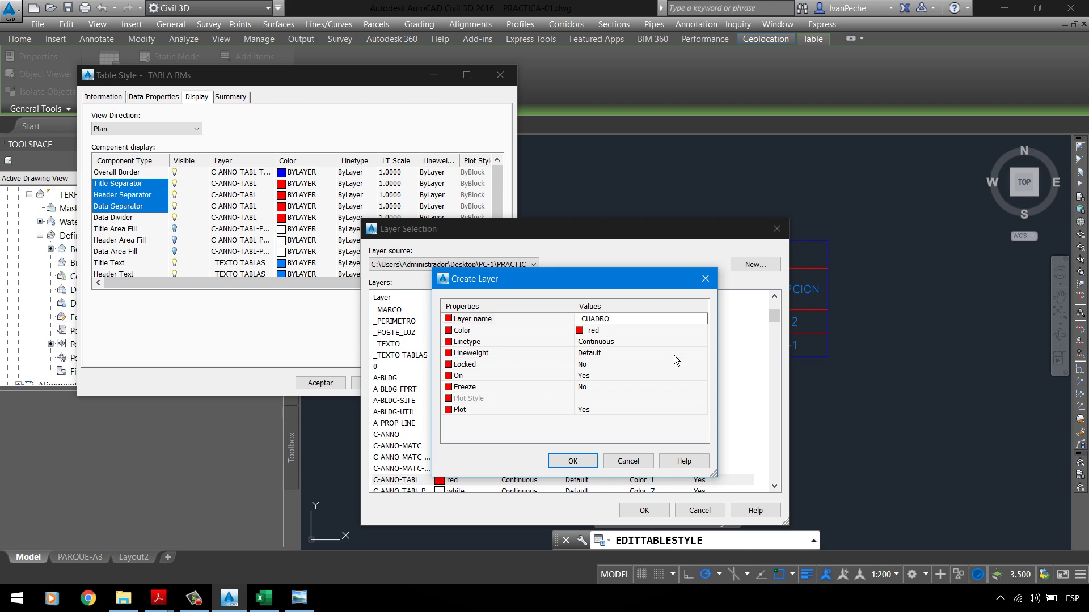
click(641, 332)
click(702, 330)
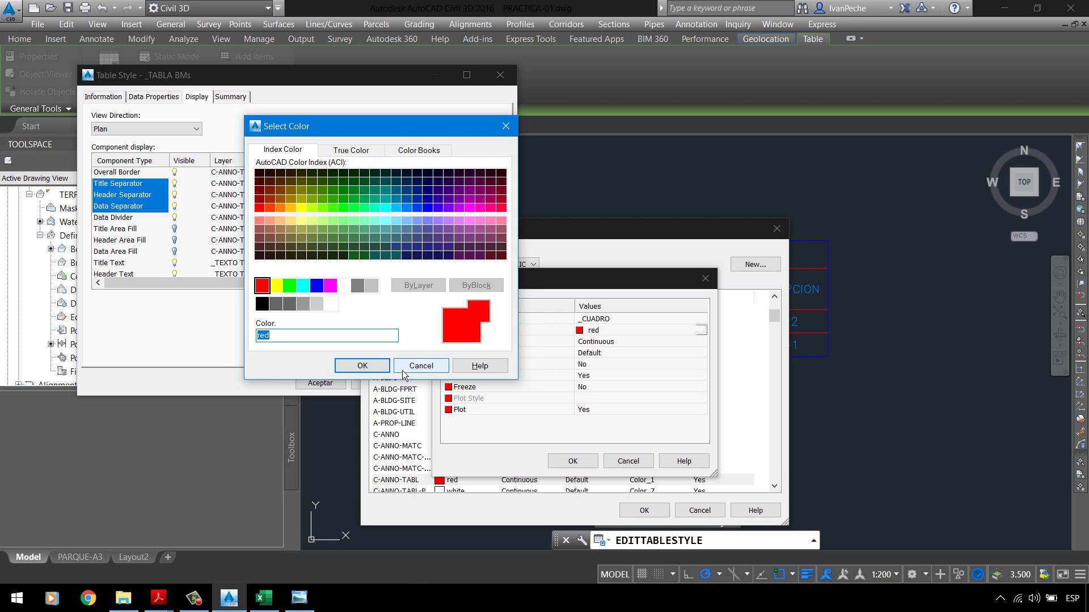
text(14)
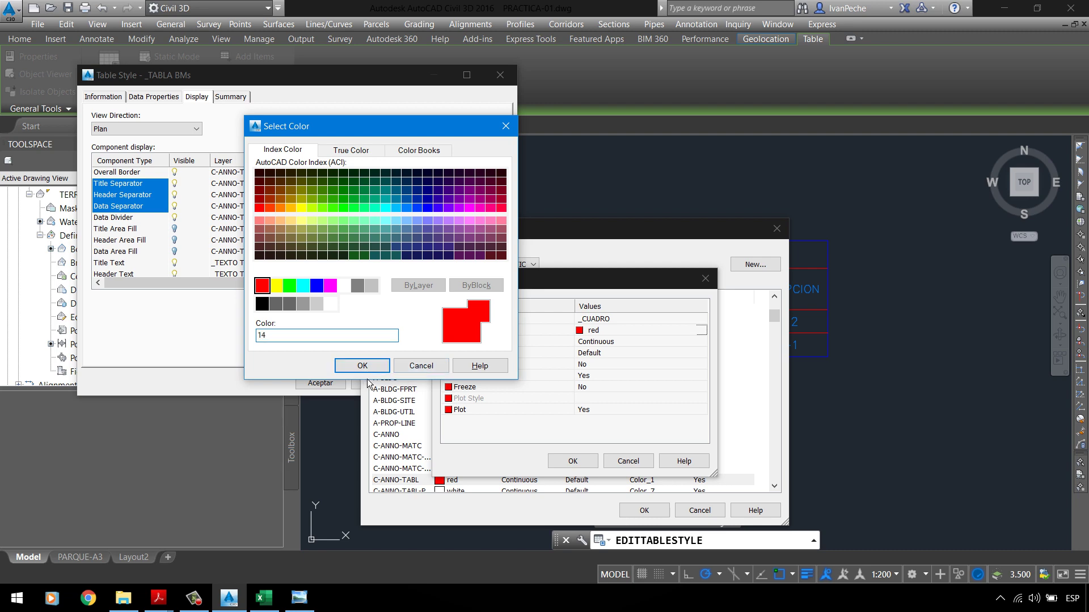
click(365, 366)
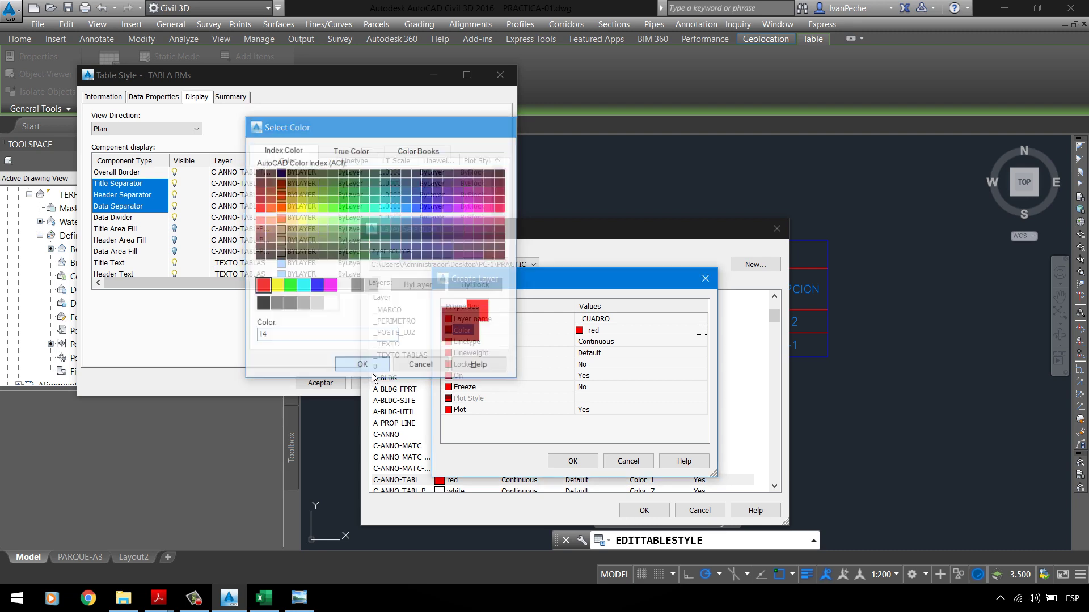
click(590, 466)
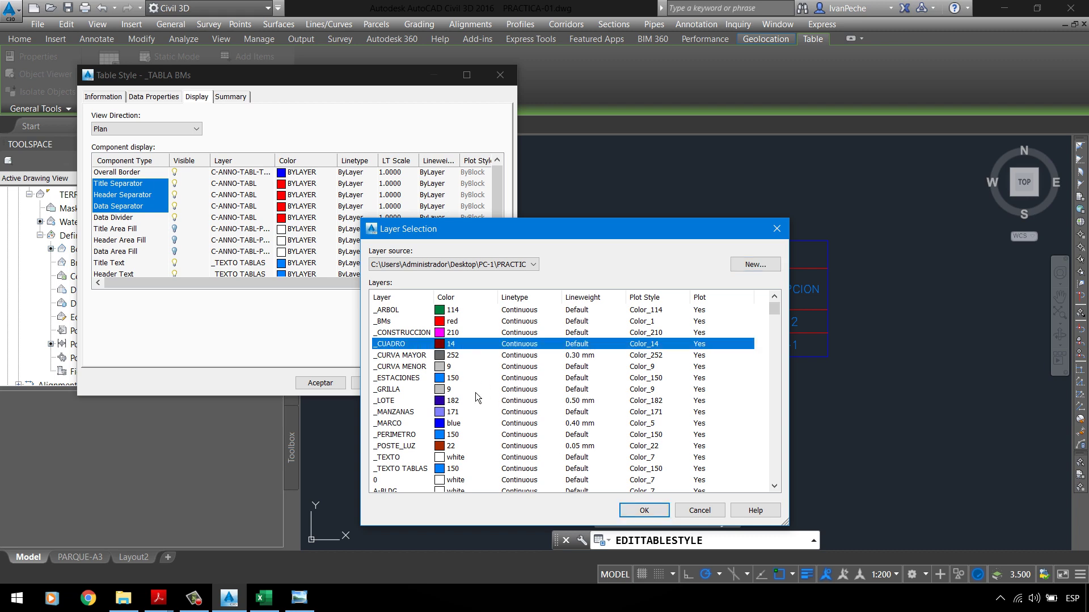
key(Return)
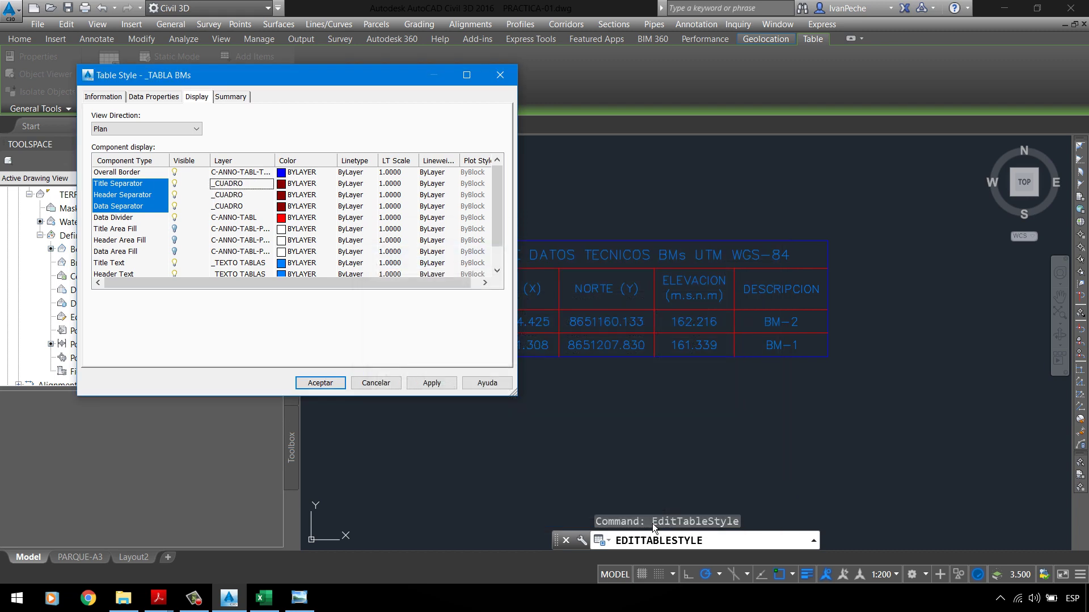
click(441, 386)
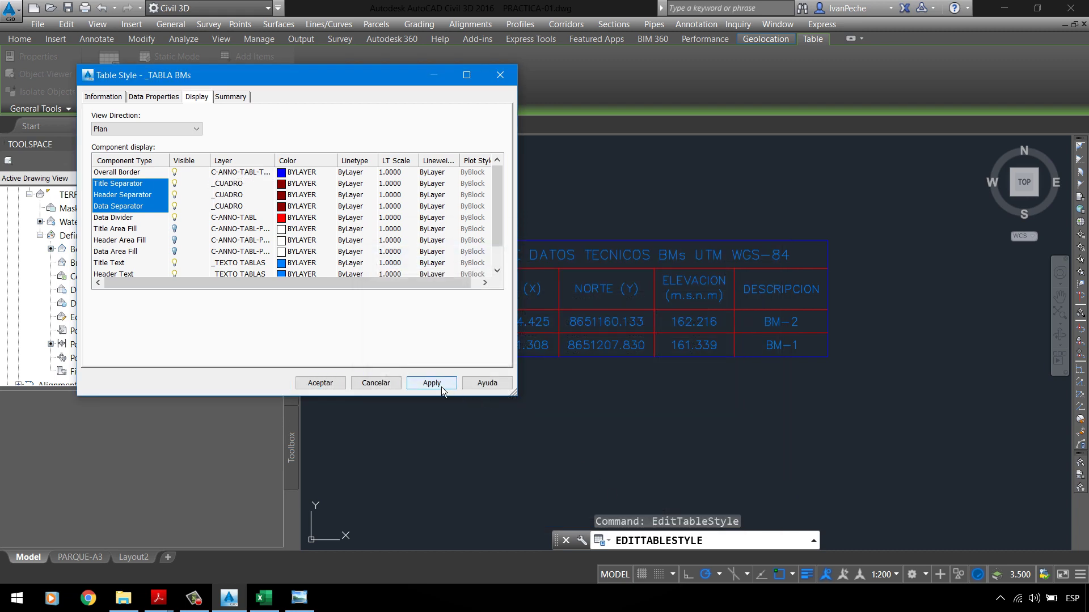
Step: Put the Data Divider on _CUADRO as well, then apply and accept the style
click(128, 218)
click(233, 218)
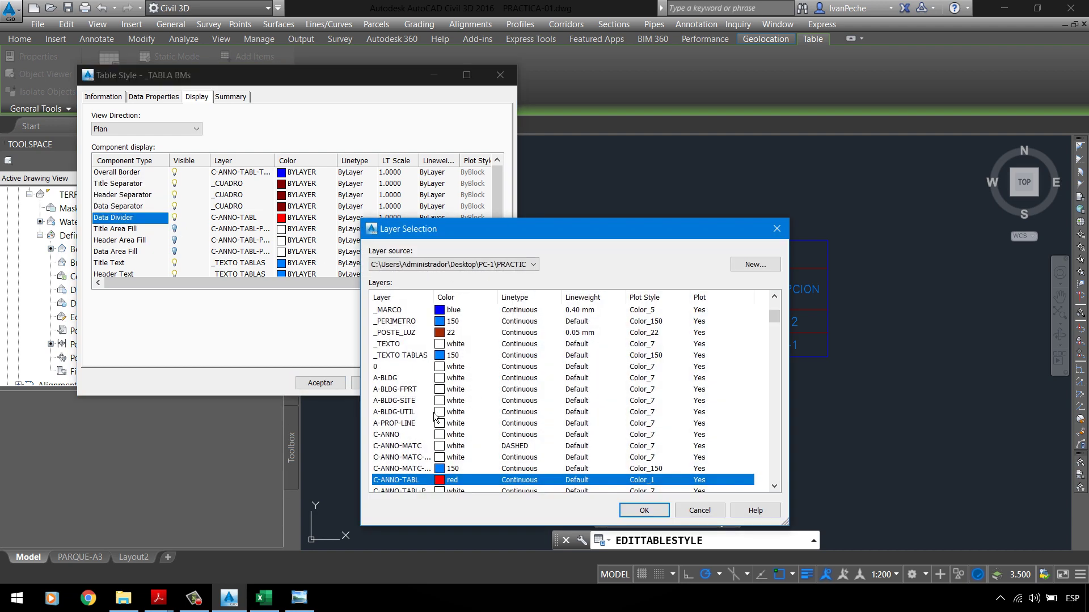
click(399, 334)
scroll(400, 355, up, 2)
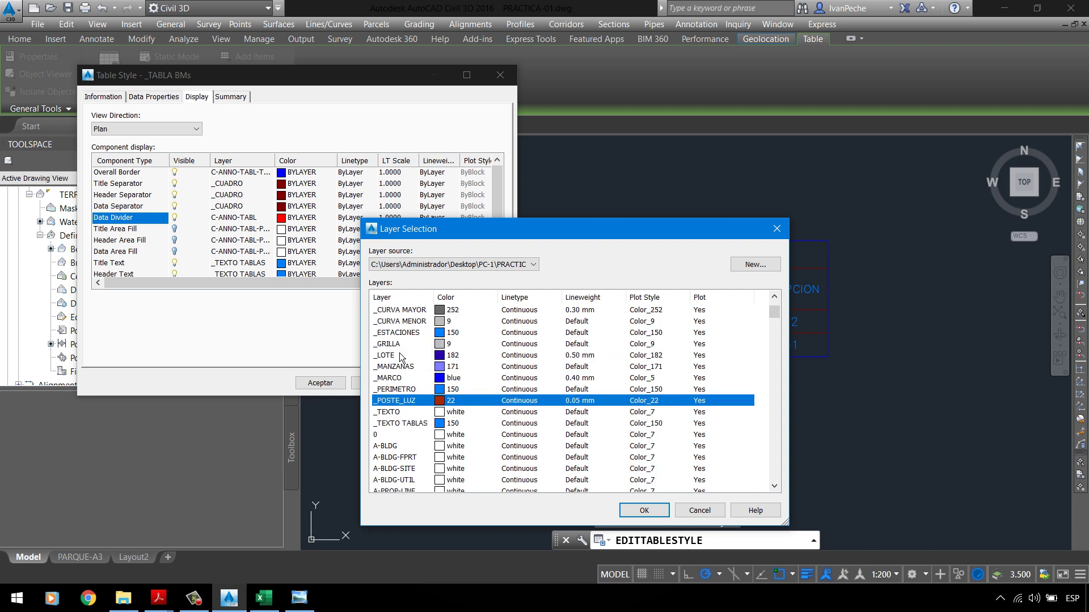
scroll(402, 357, up, 1)
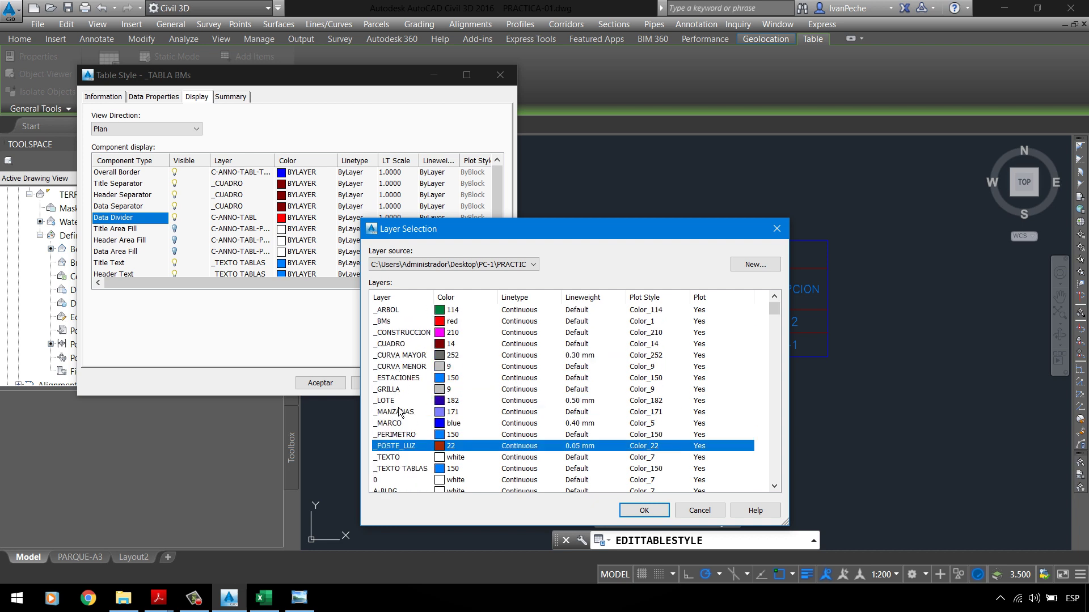
click(410, 347)
click(643, 513)
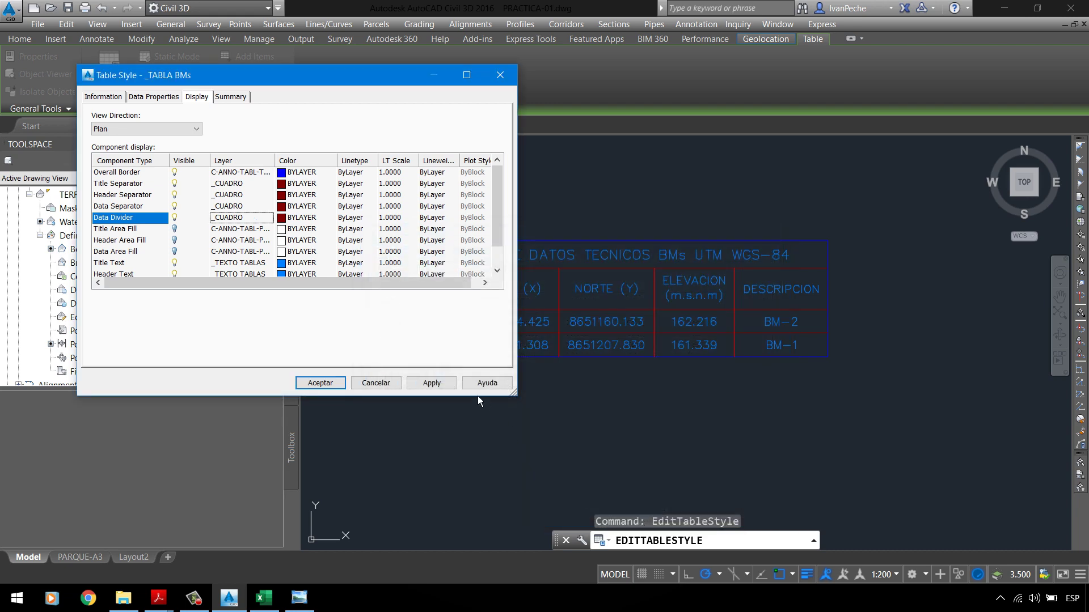
click(423, 384)
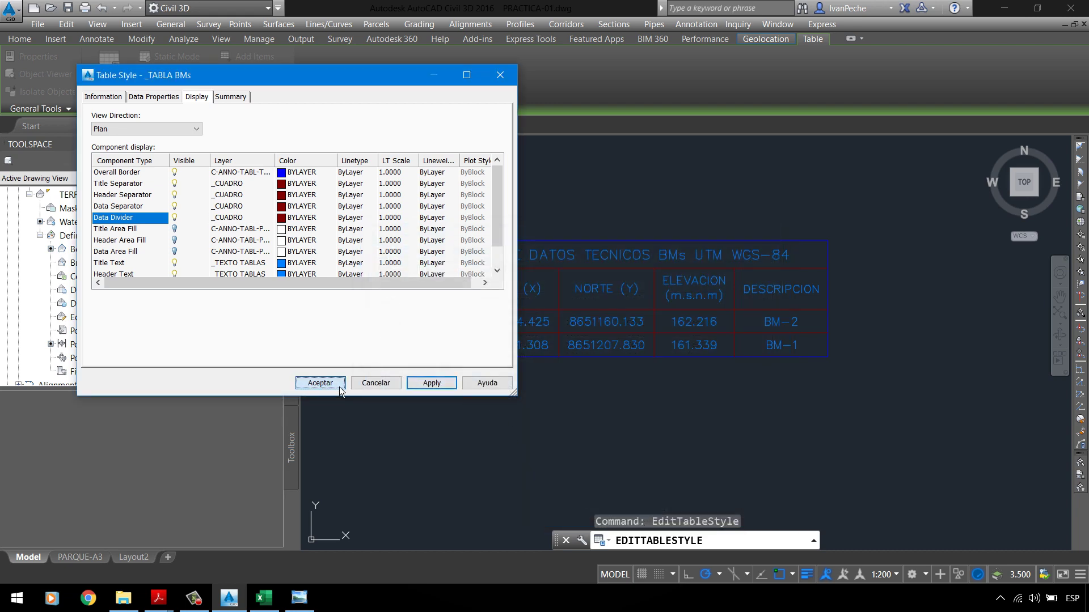
click(319, 384)
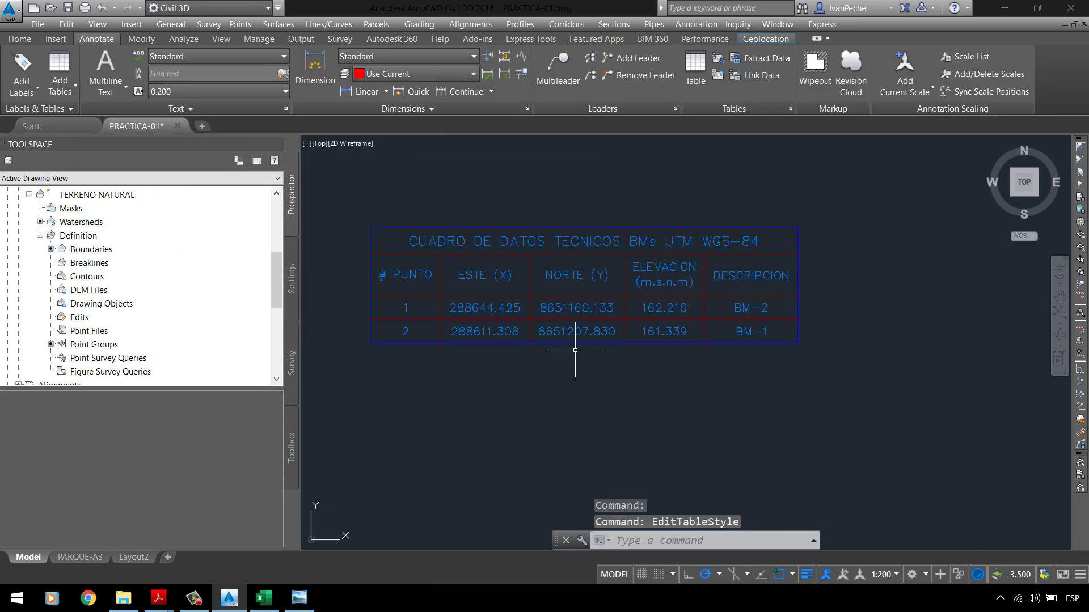
Step: Review item 5 of the PC-01 UPLA assignment, highlighting the word PERIMETRO
scroll(569, 292, up, 2)
scroll(569, 292, down, 2)
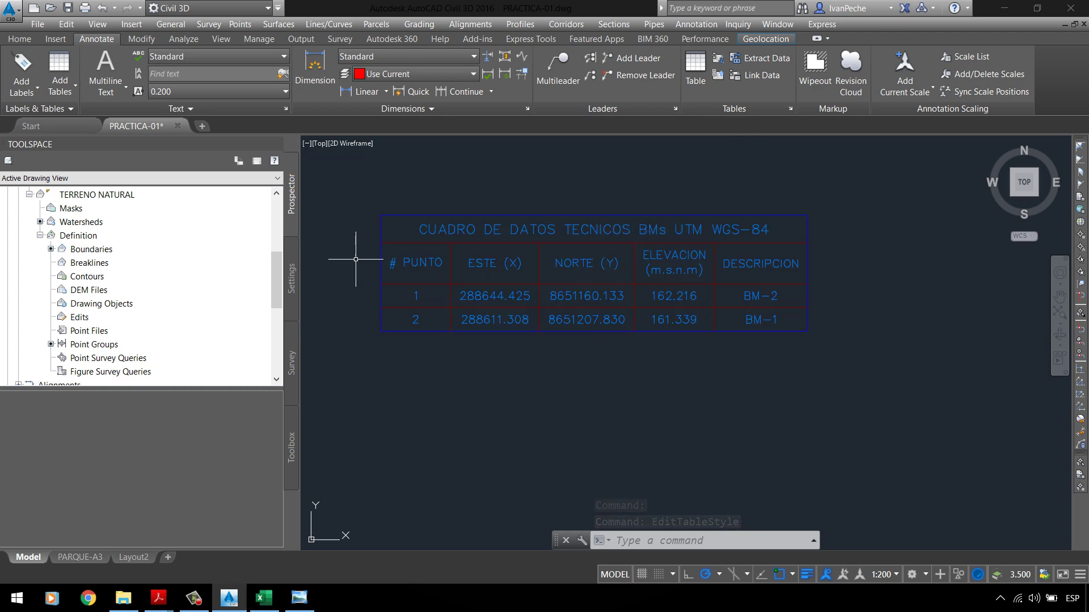
mouse_move(158, 598)
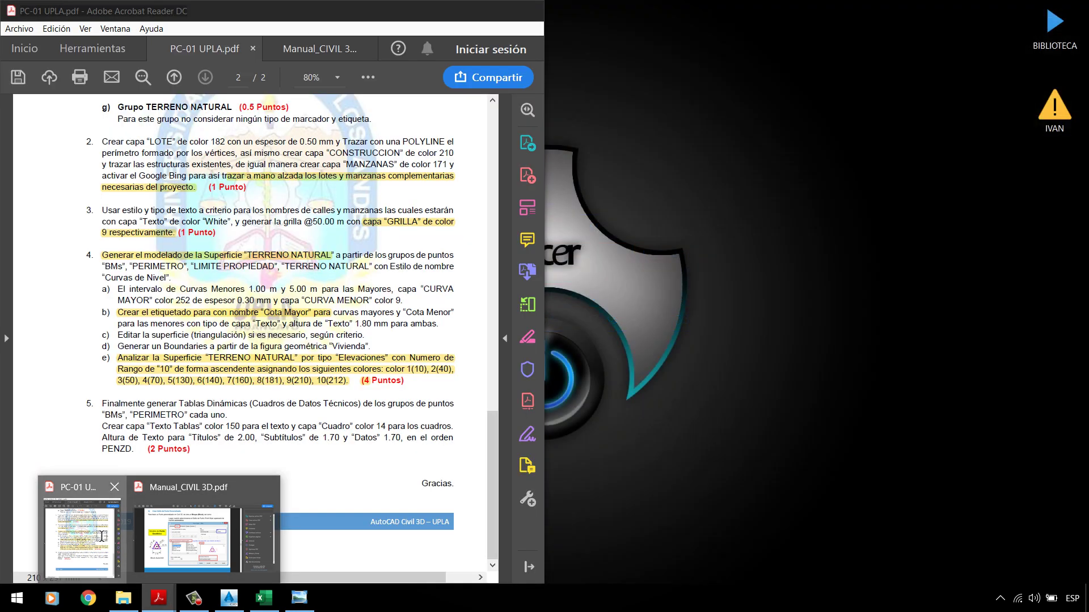
click(82, 539)
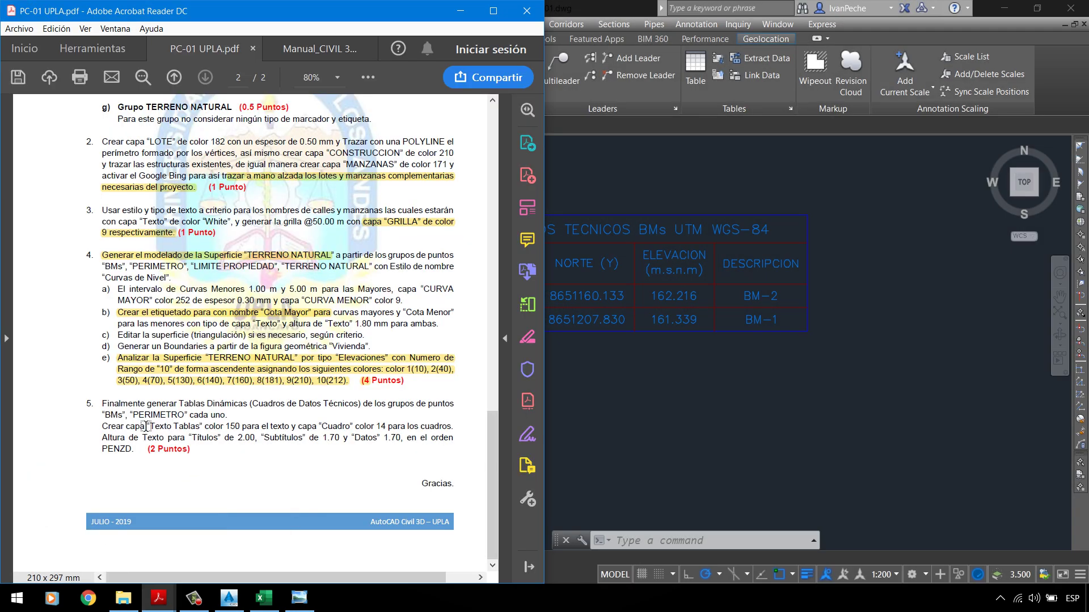
drag(139, 416, 187, 416)
click(722, 414)
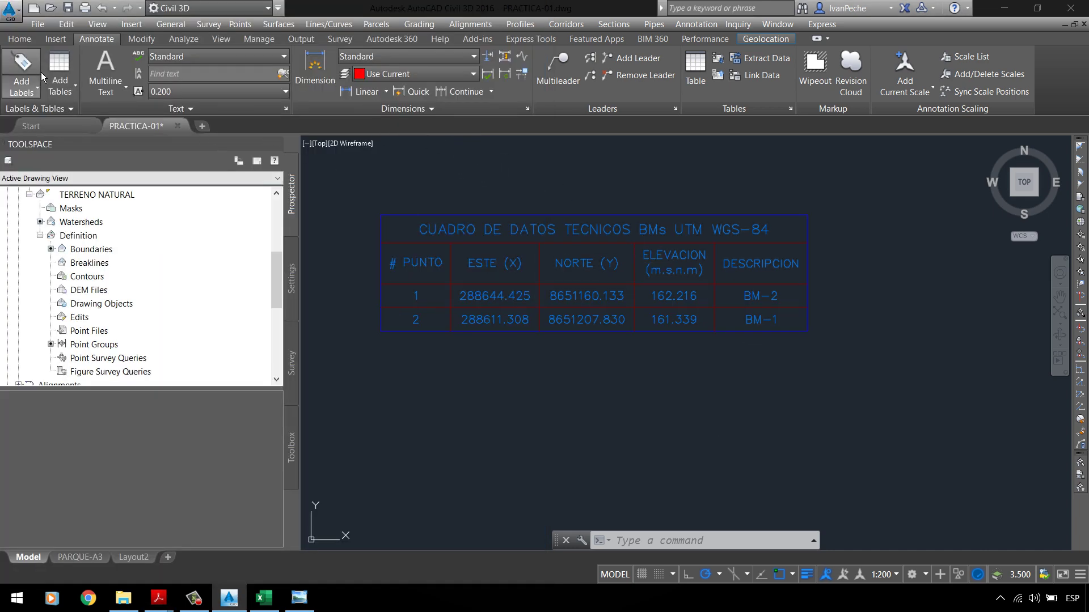
Step: Start a point table with the _TABLA BMs style and make a copy of that style
click(76, 94)
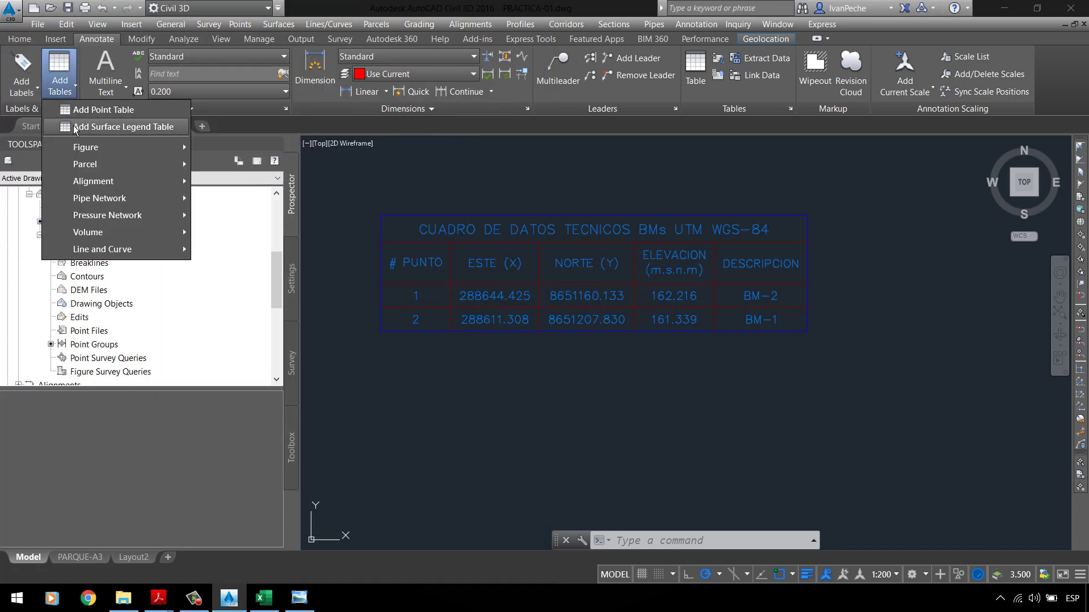
click(101, 111)
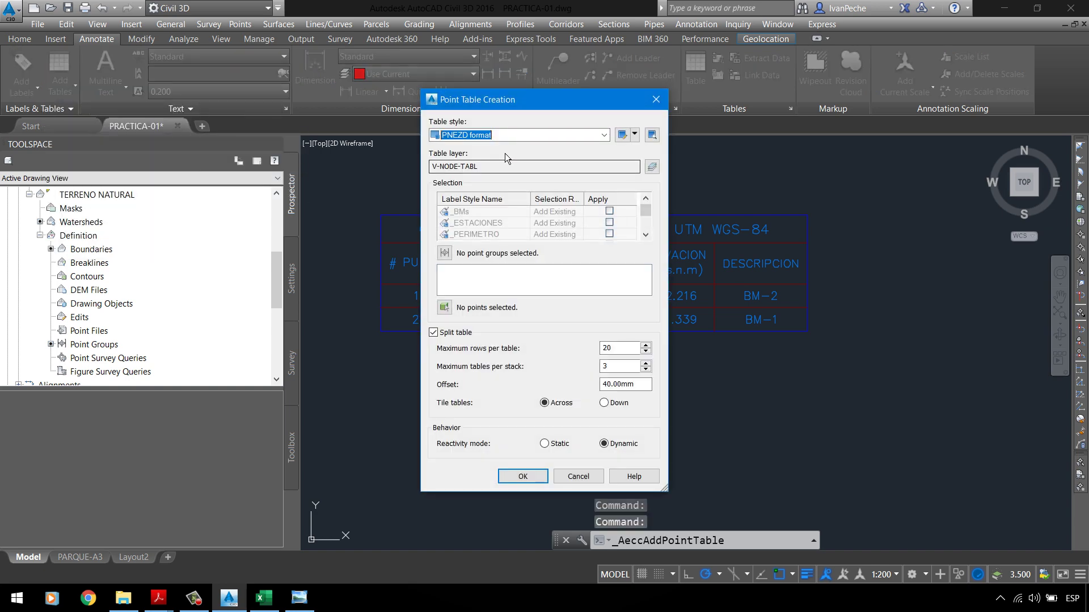
click(505, 135)
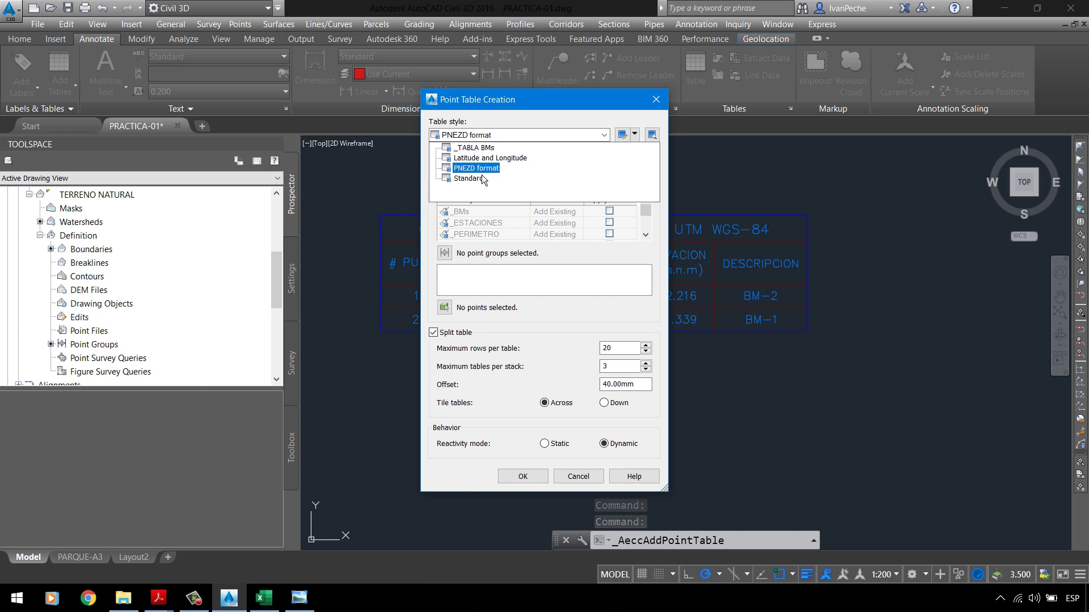
click(480, 149)
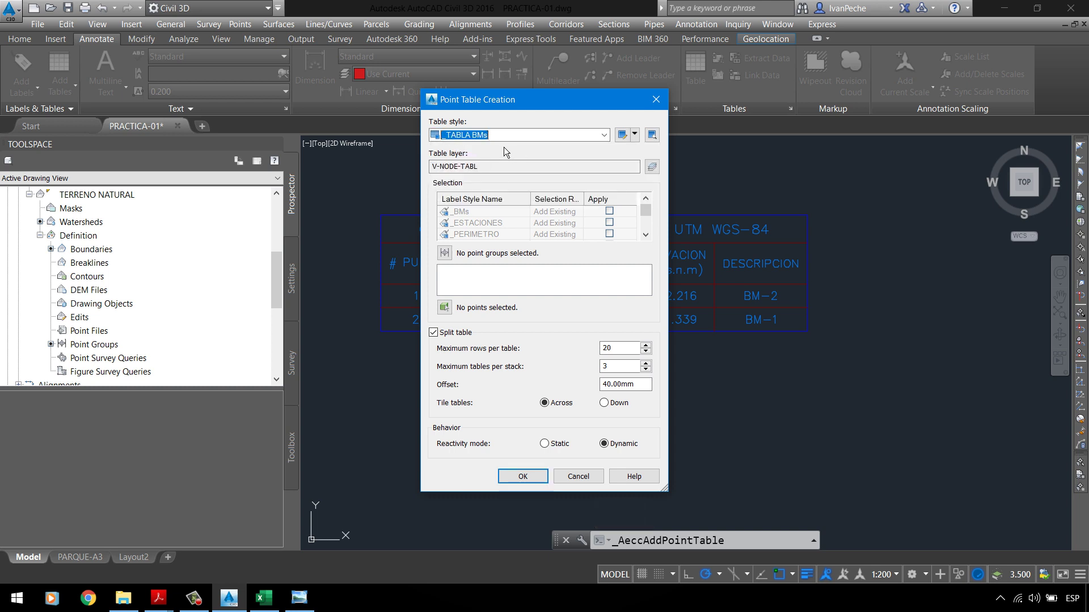
click(634, 135)
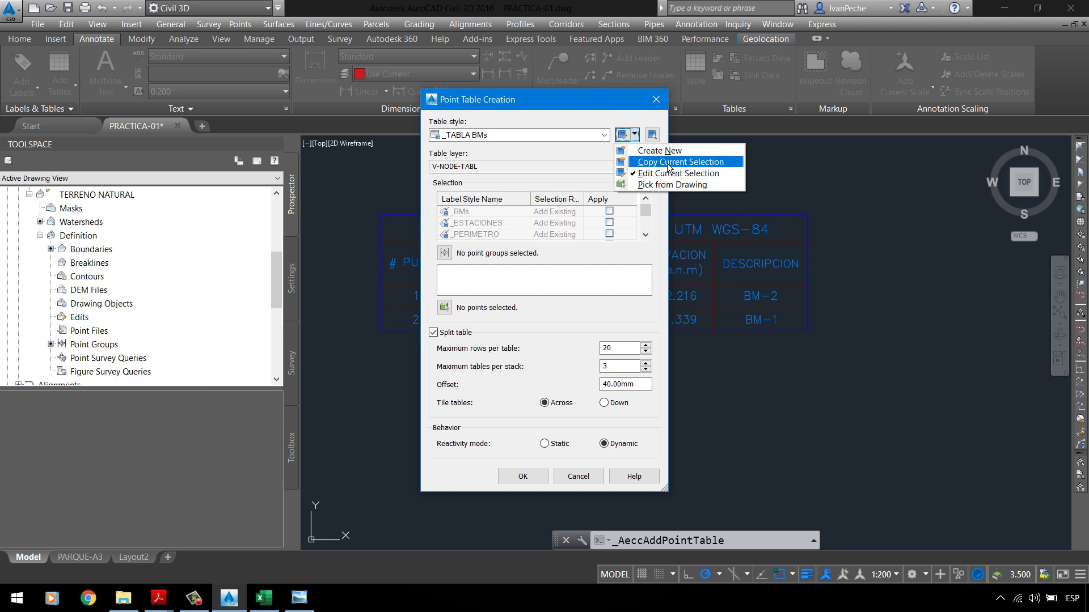
click(666, 163)
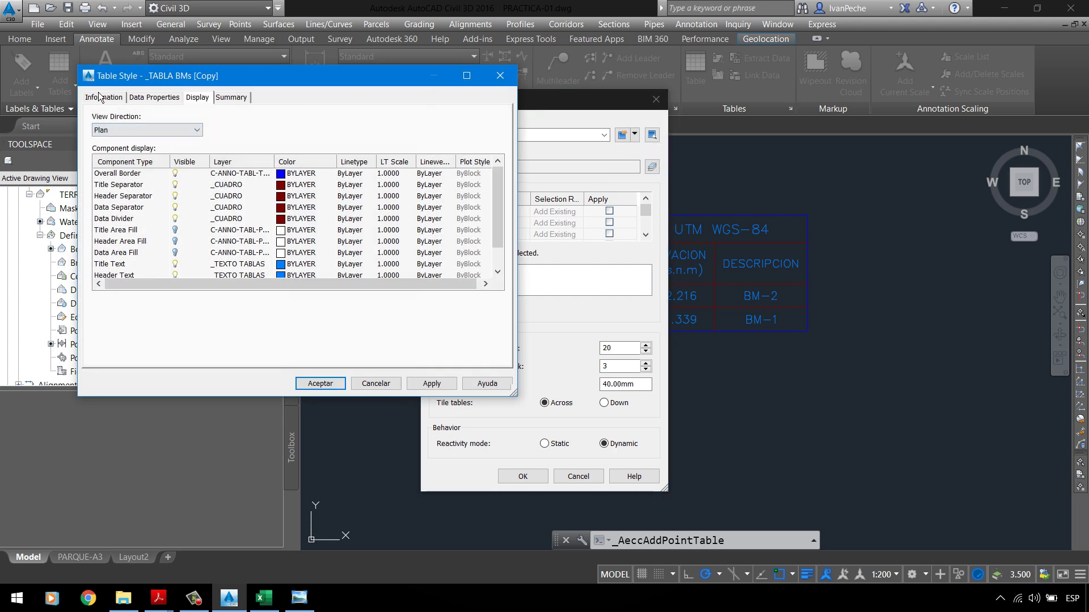
Step: Rename the copied style to _TABLA DE PERIMETRO
click(102, 97)
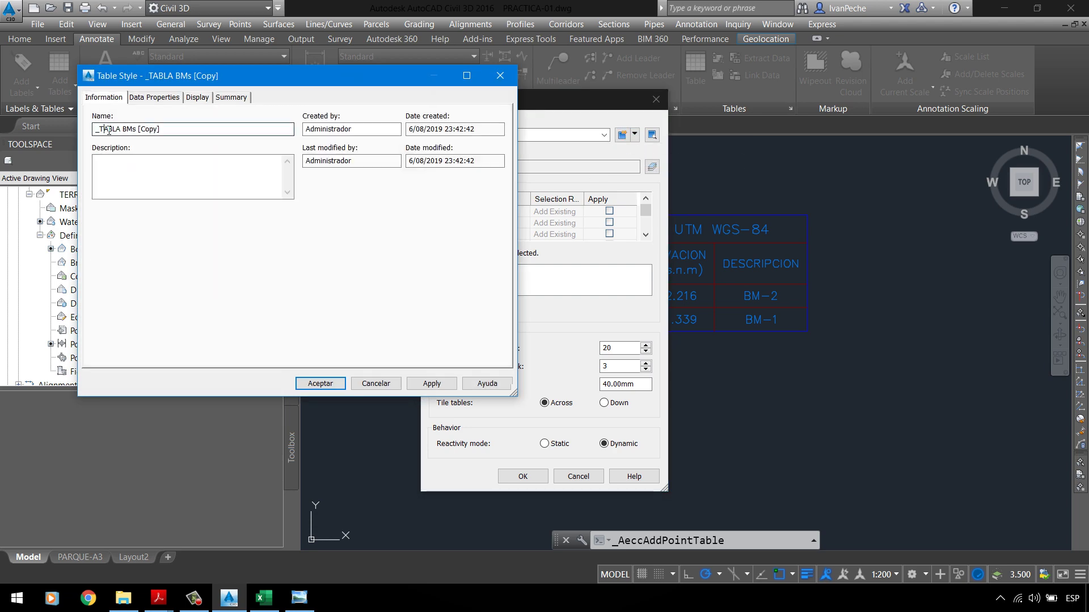
drag(94, 129, 314, 128)
text(_TABLA DE PERIMETRO)
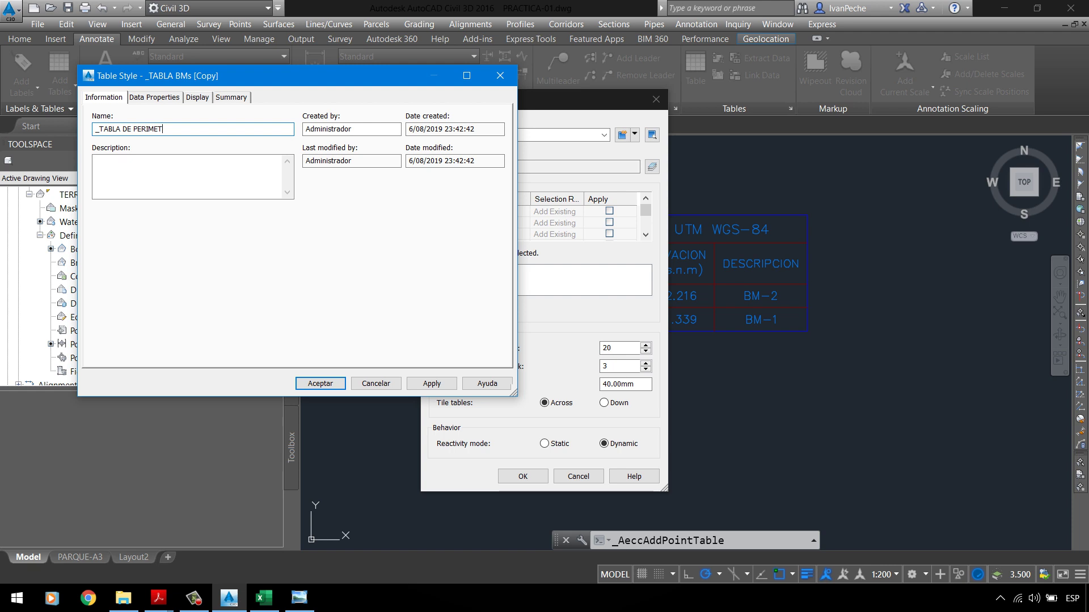
Step: Change the title to CUADRO DE DATOS TECNICOS DEL PERIMETRO UTM WGS-84 and accept the style
click(170, 97)
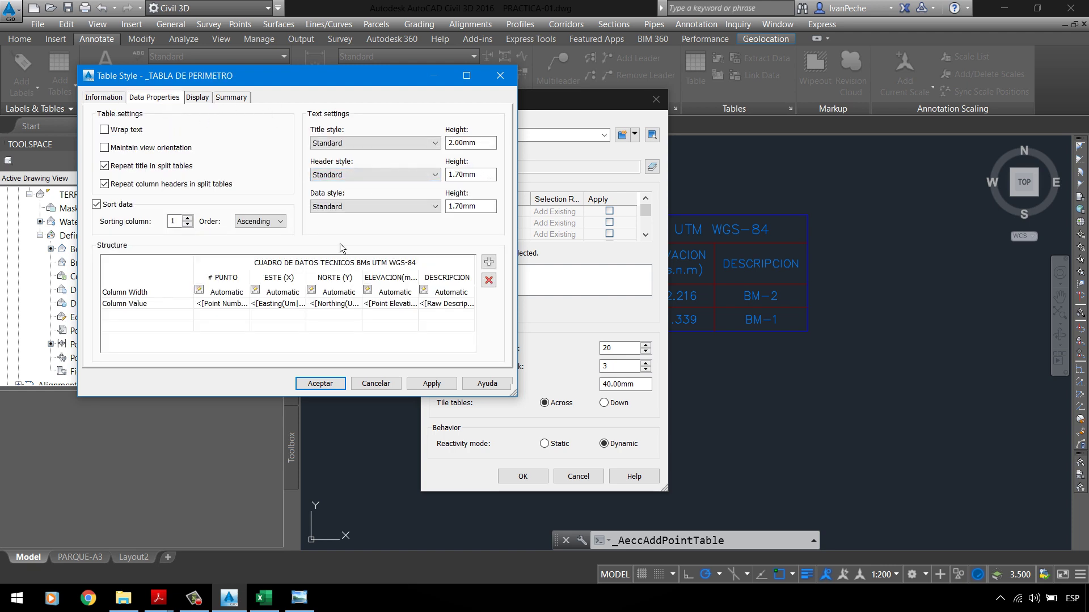
click(346, 264)
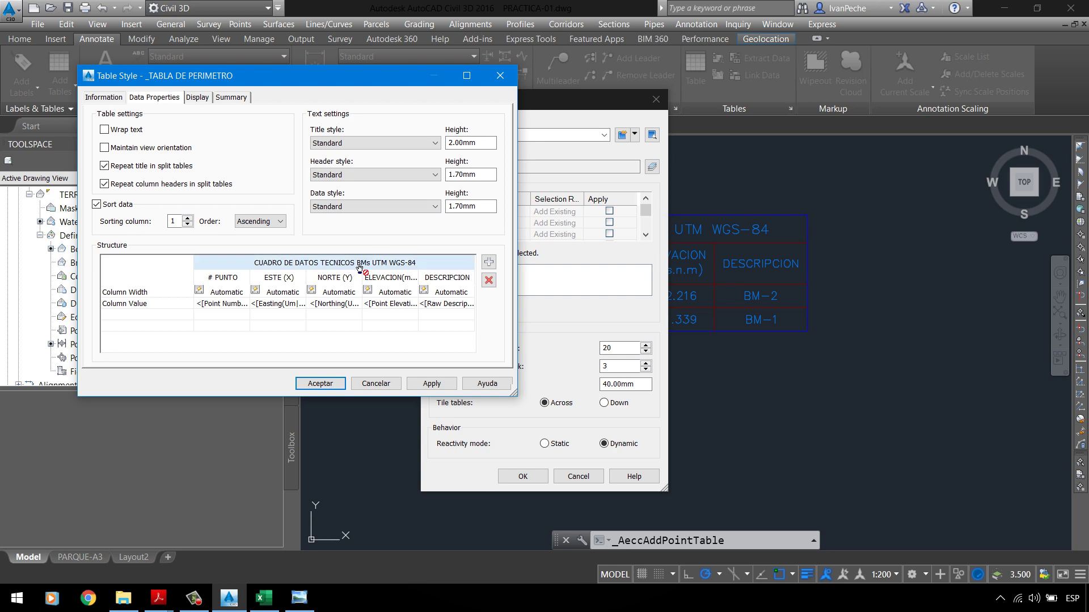
double_click(363, 266)
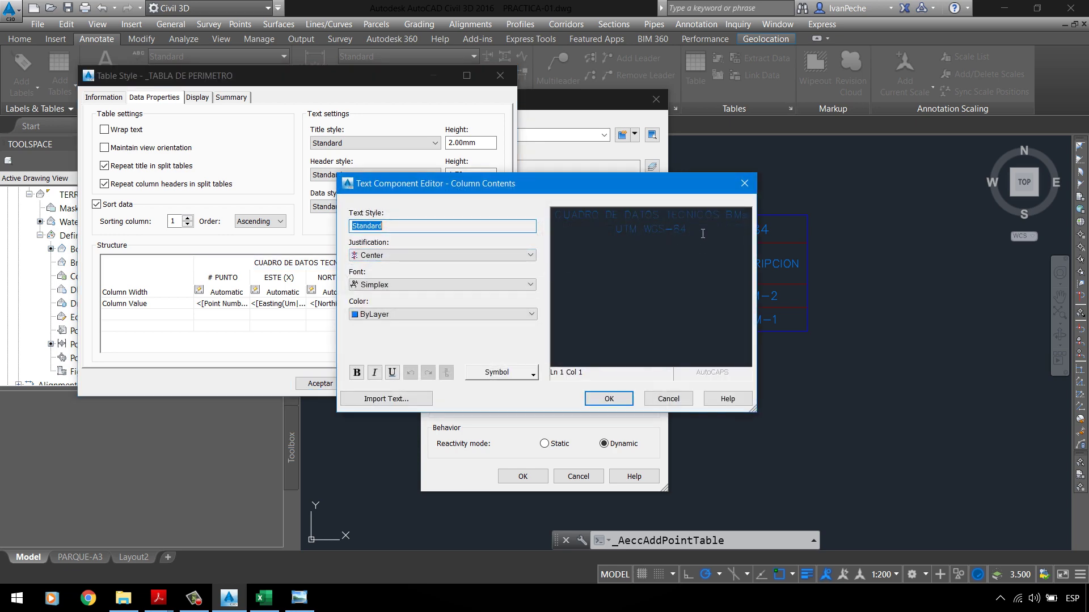
drag(728, 220, 756, 222)
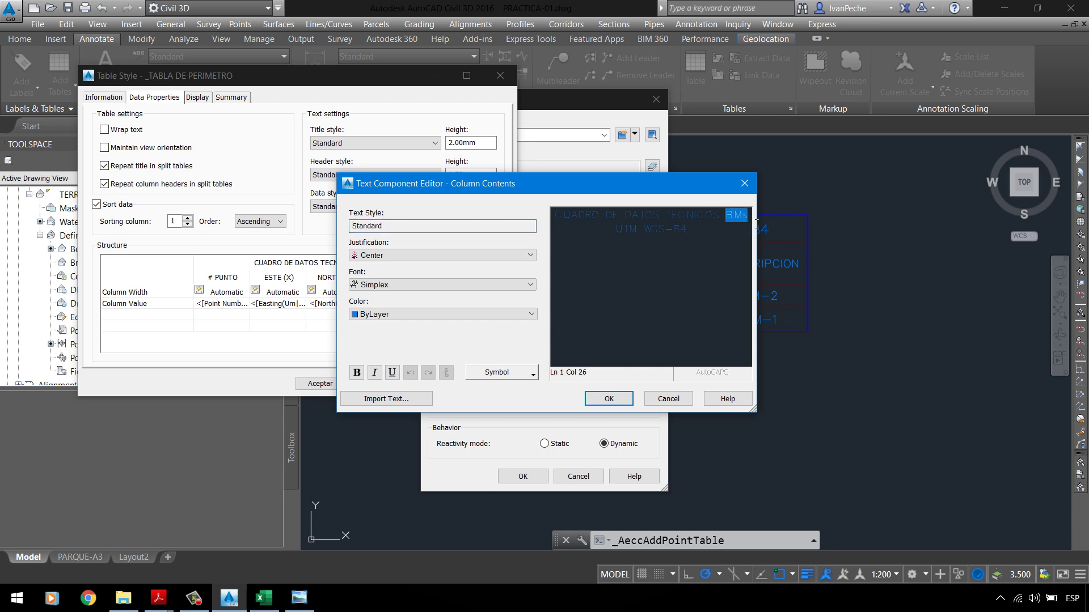
text(DEL)
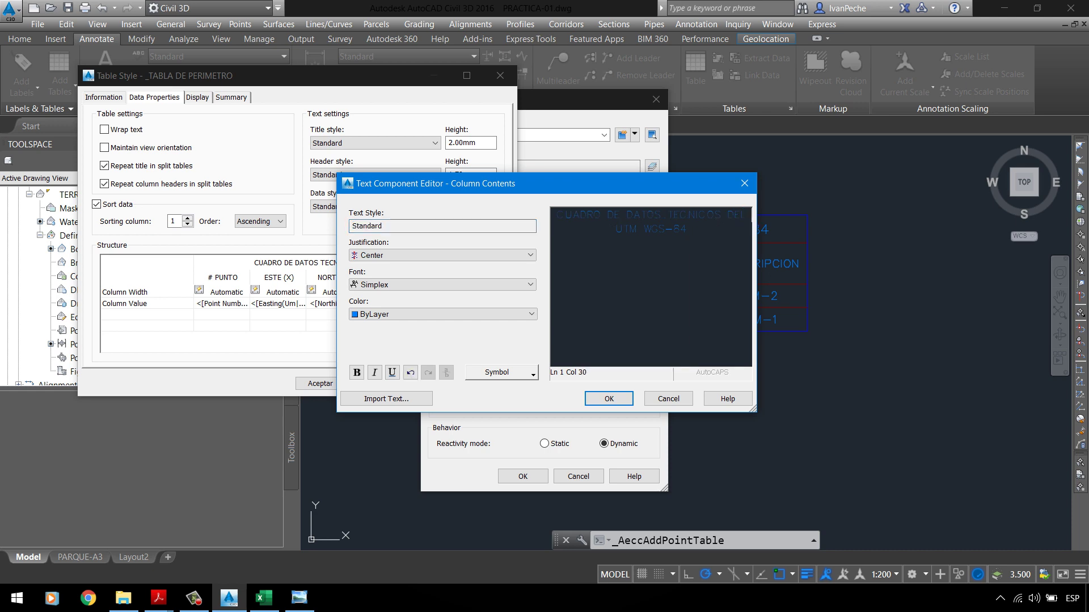
text(TRO)
key(Delete)
click(417, 387)
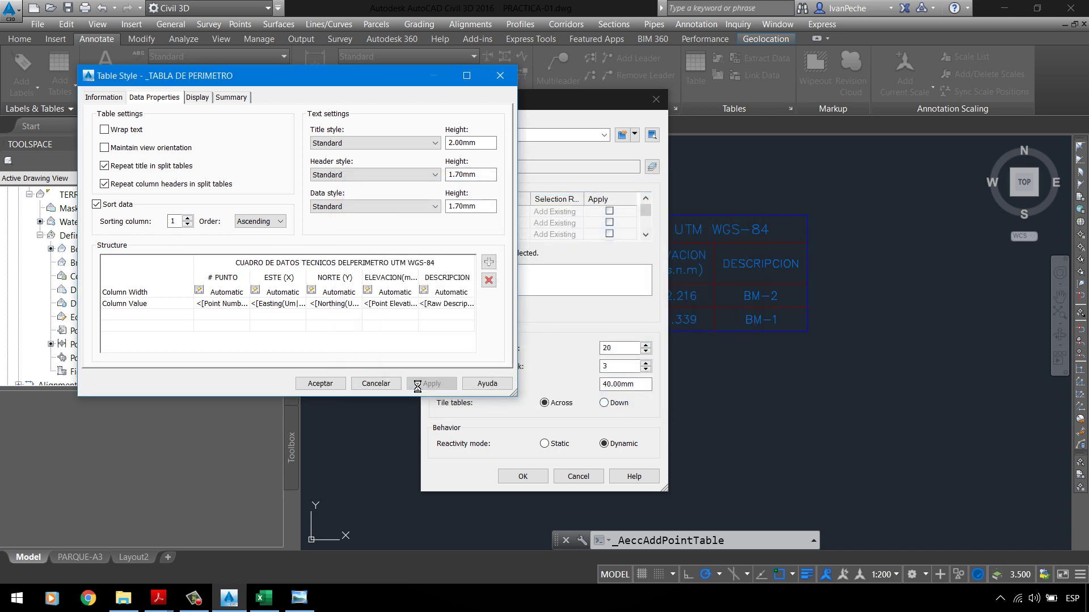
click(325, 389)
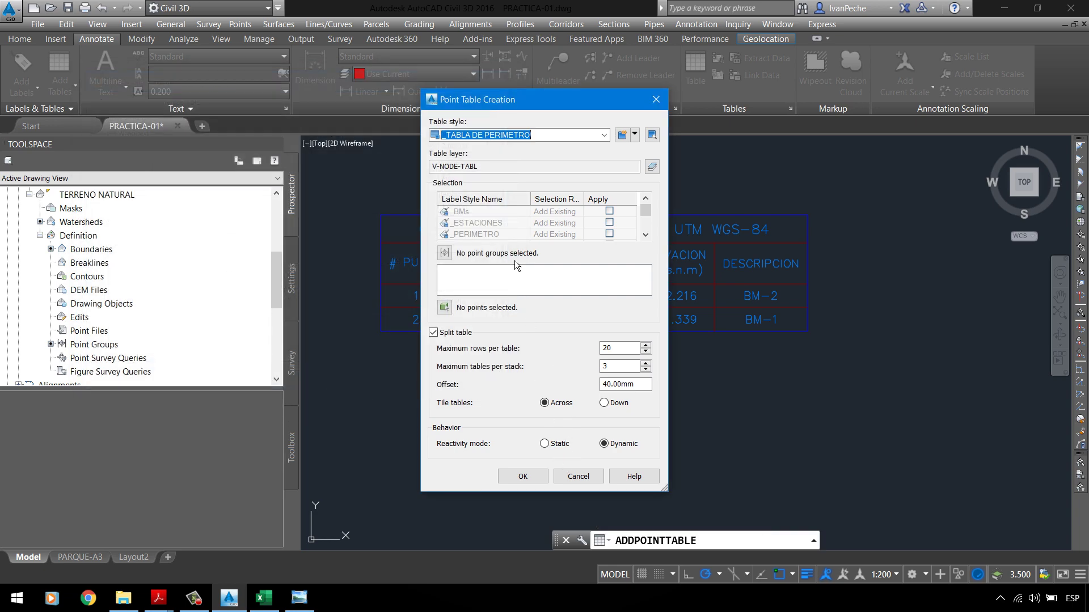
Step: Use the PERIMETRO point group and place the table beside the BMs table, listing P1–P4
click(444, 253)
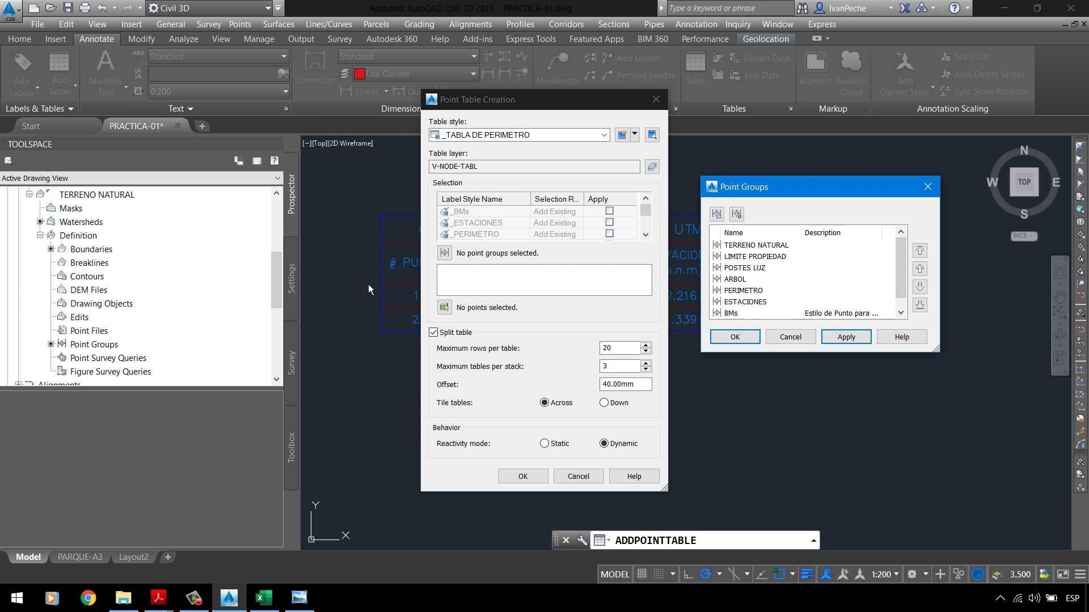
click(743, 291)
click(743, 338)
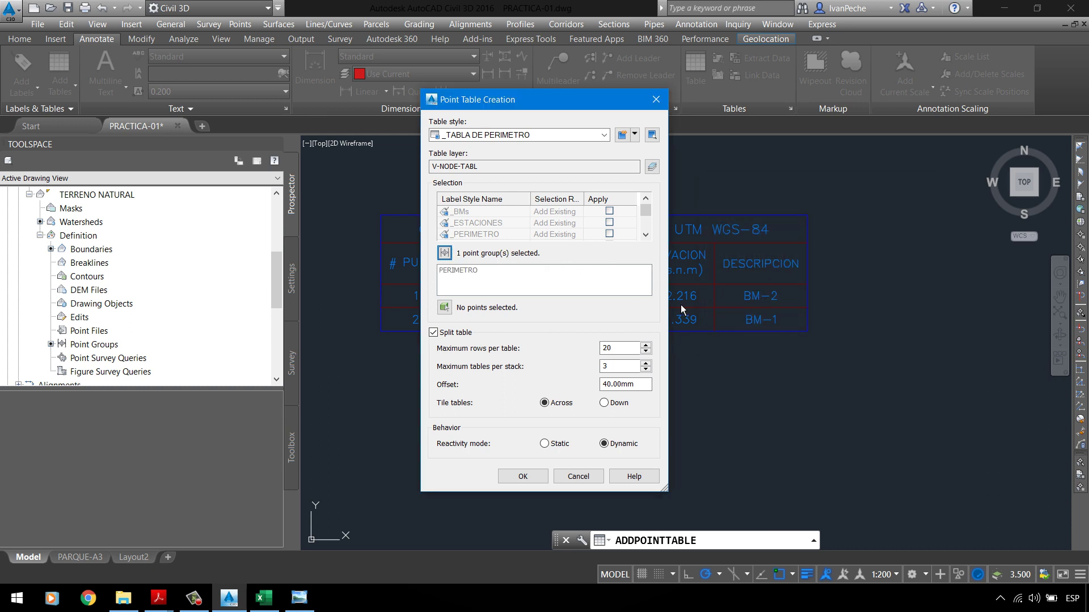
click(533, 479)
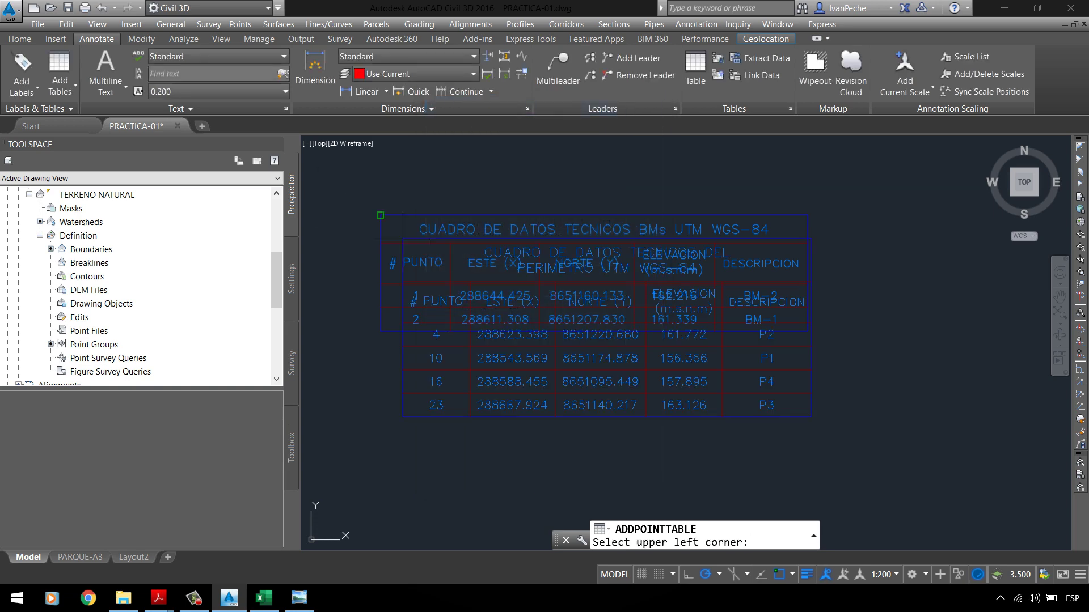
scroll(390, 255, down, 2)
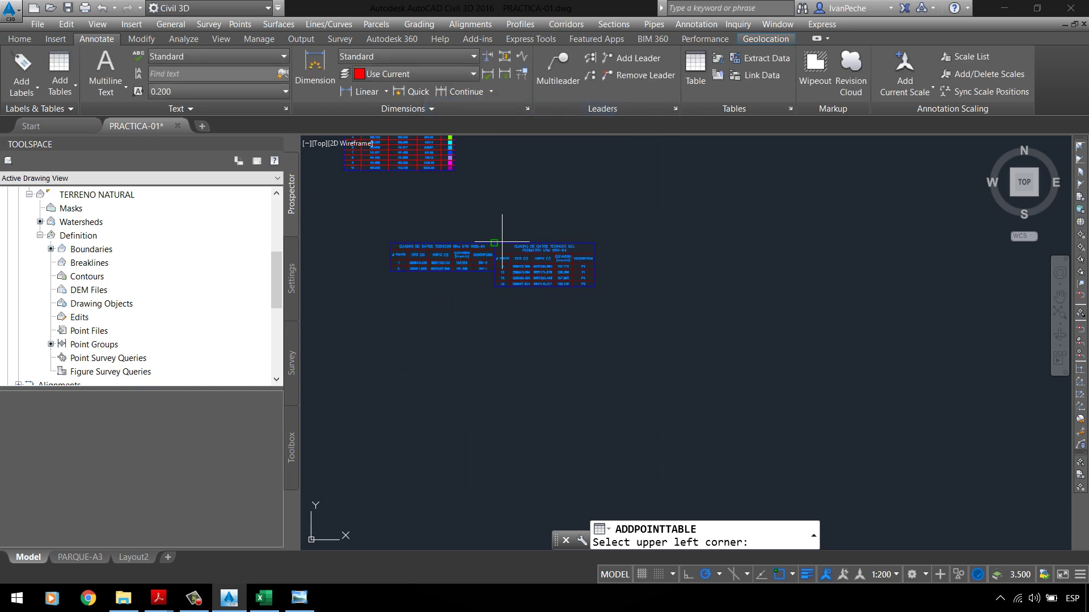
scroll(503, 242, up, 2)
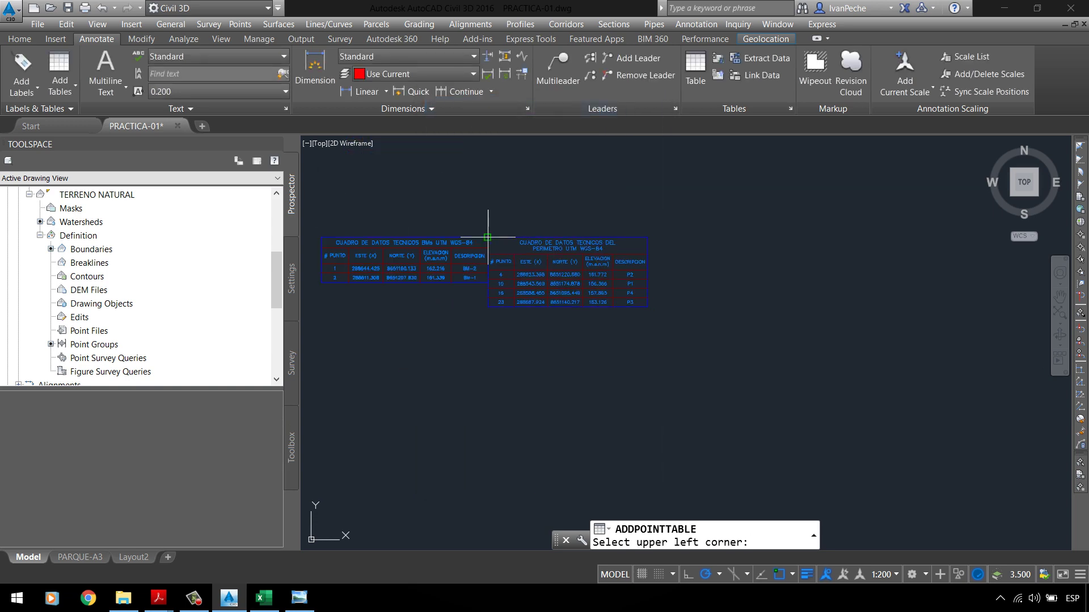
click(510, 237)
scroll(564, 235, up, 3)
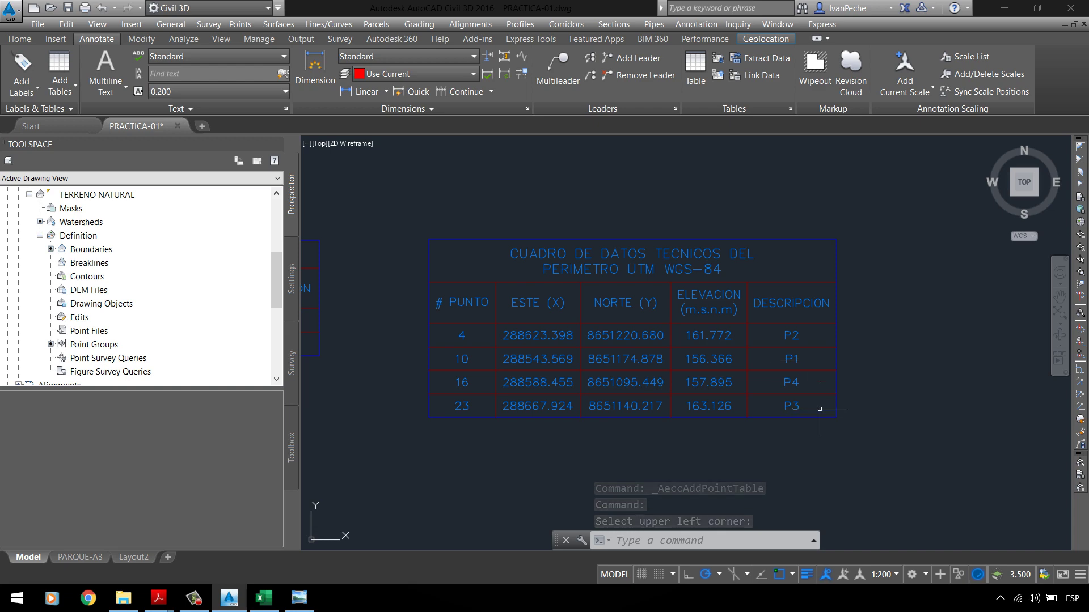
Step: Open the perimeter table's style editor and try sorting by the description column
click(673, 244)
right_click(607, 218)
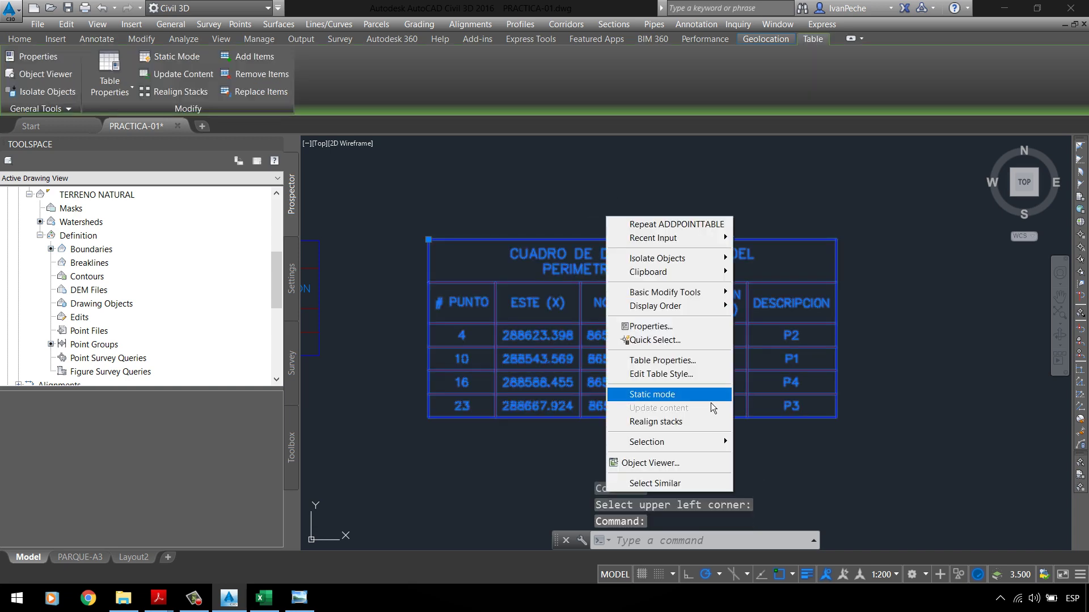
click(692, 375)
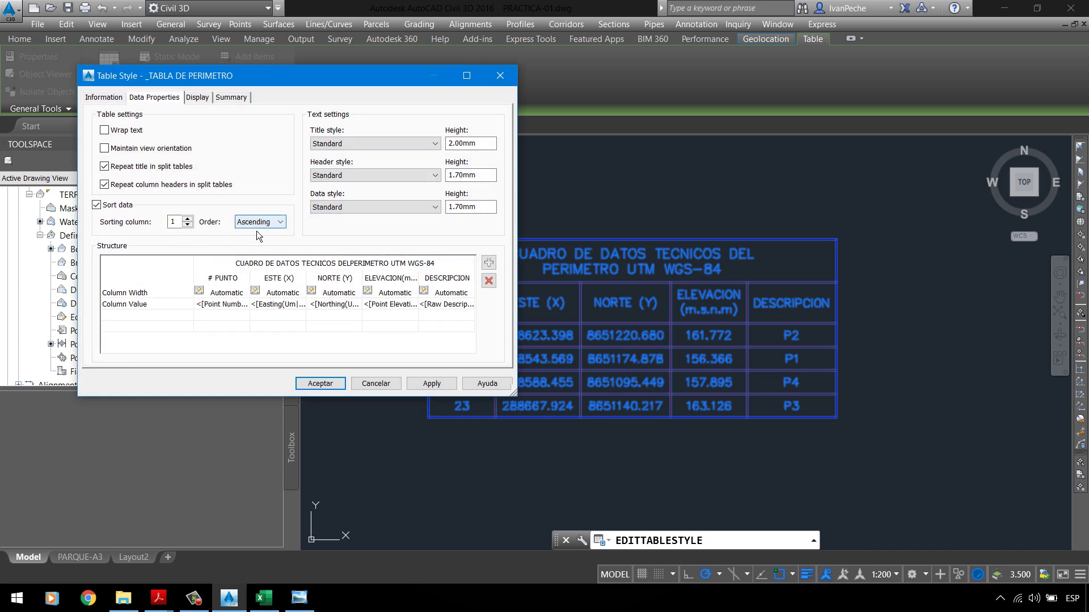
mouse_move(359, 83)
mouse_down()
mouse_move(231, 81)
mouse_move(343, 66)
mouse_up()
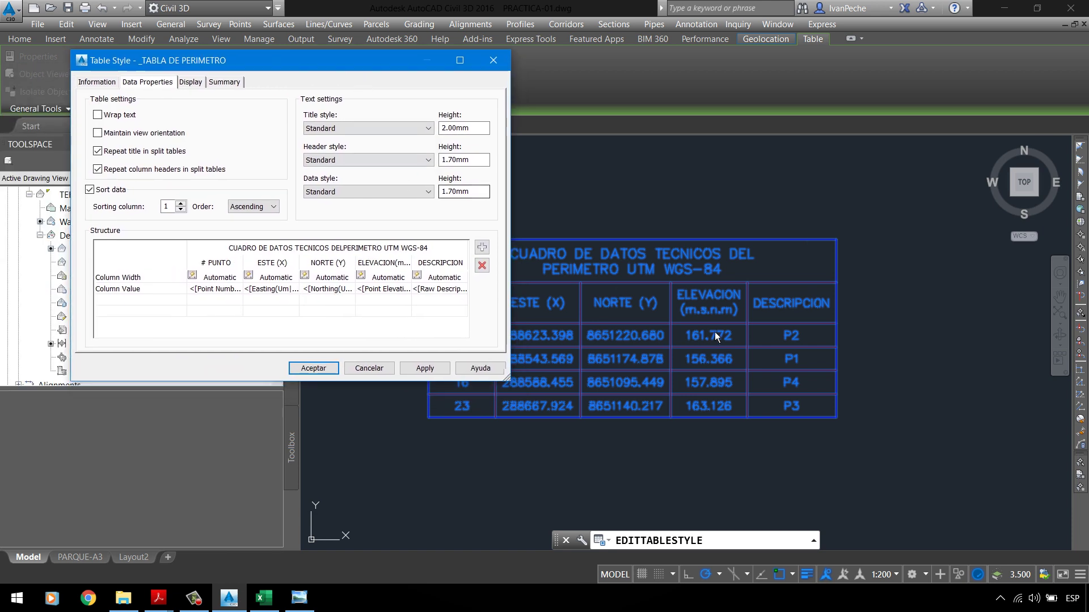
drag(430, 63, 399, 19)
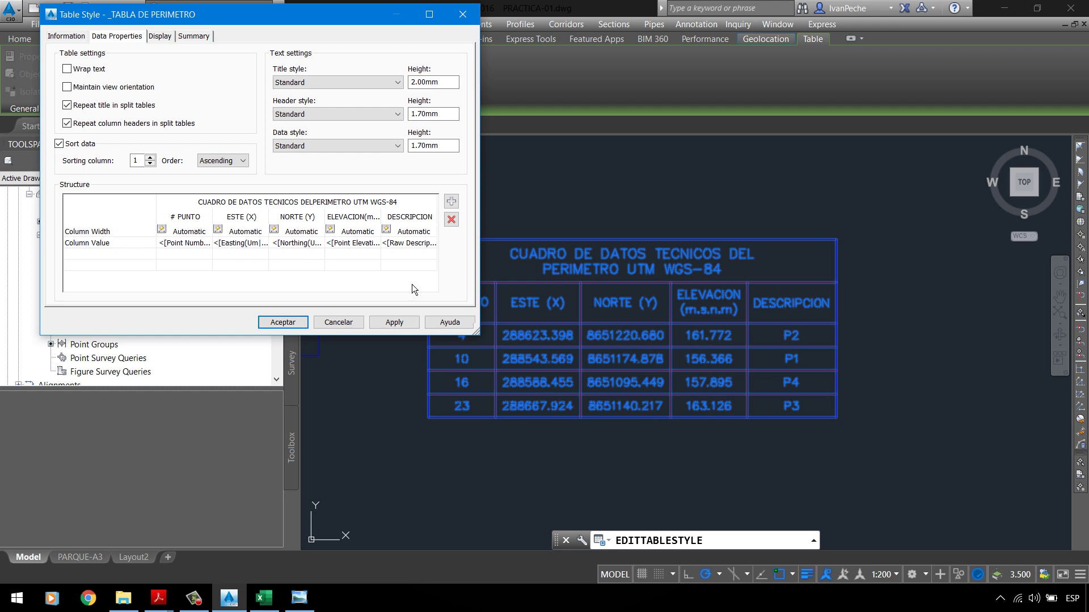
double_click(135, 161)
click(395, 322)
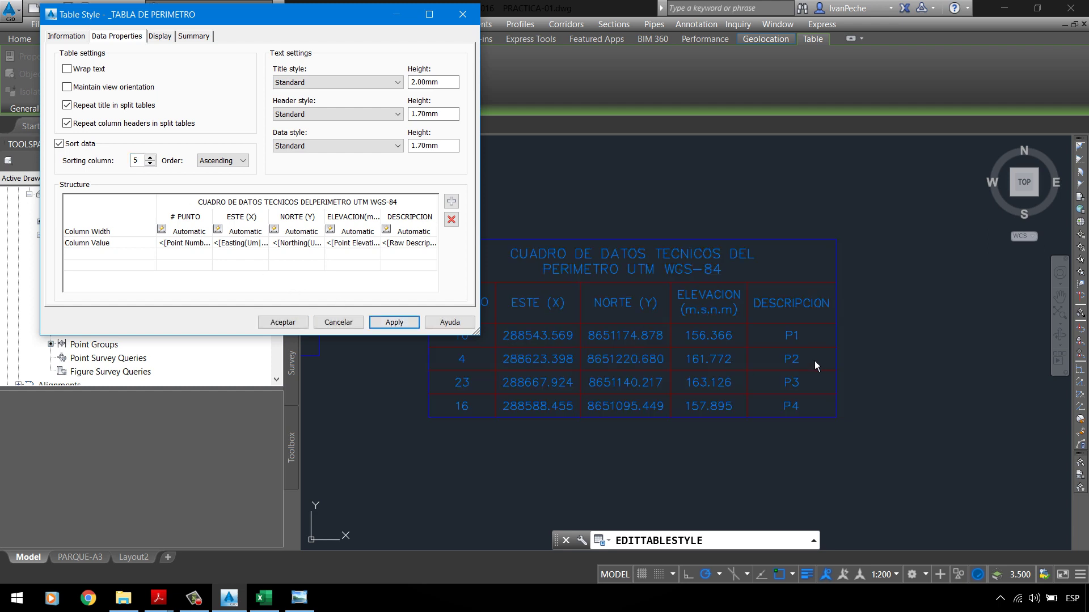
Step: Try sorting the rows by point number (column 1) in descending order
mouse_move(327, 21)
mouse_down()
mouse_move(863, 25)
mouse_move(841, 20)
mouse_up()
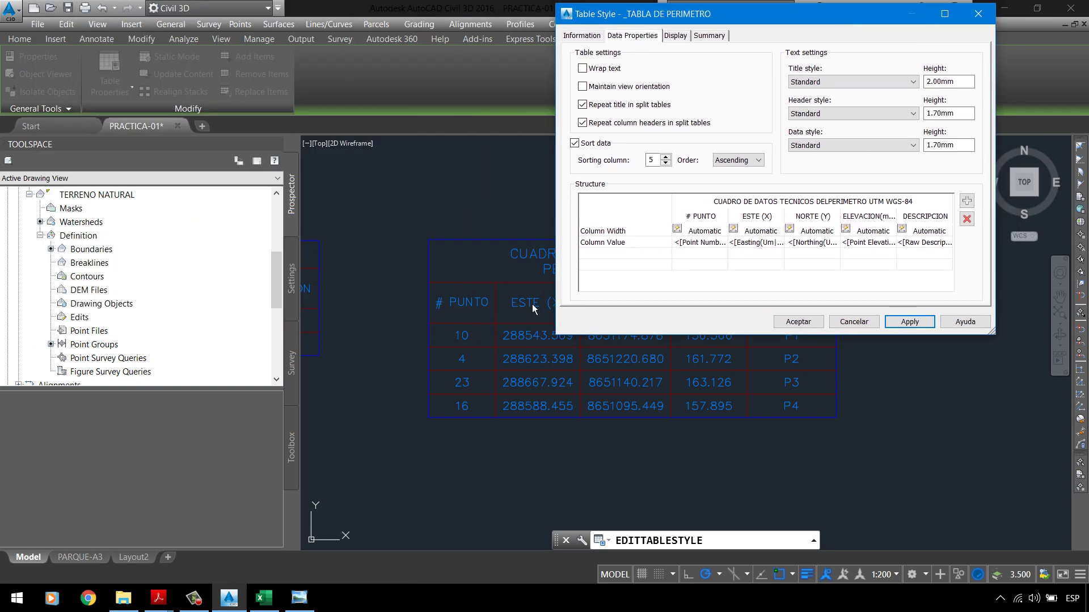
double_click(651, 161)
text(1)
click(915, 329)
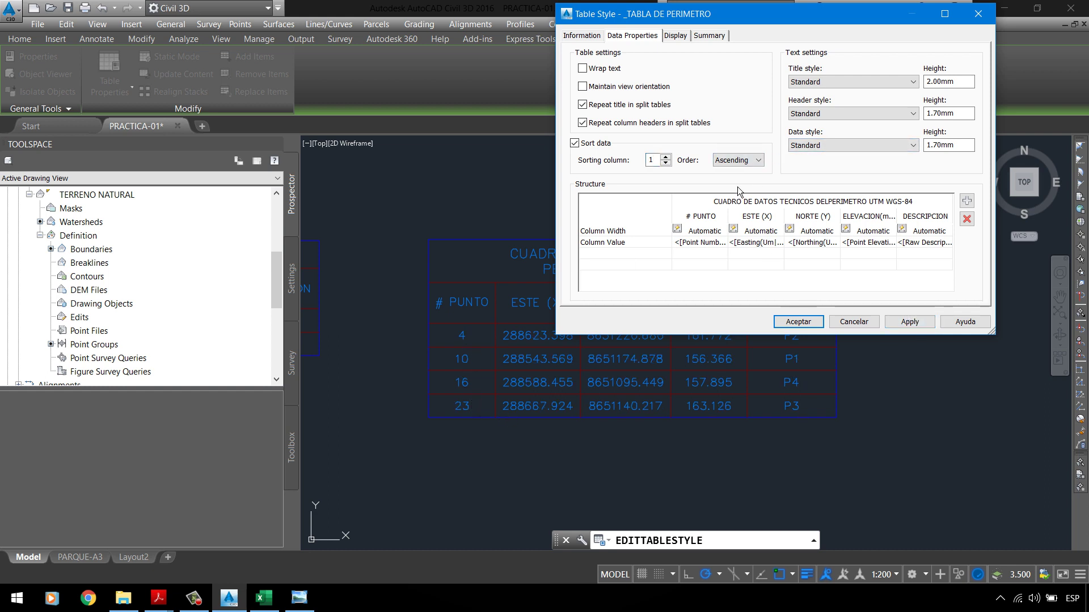
click(737, 161)
click(730, 180)
click(905, 325)
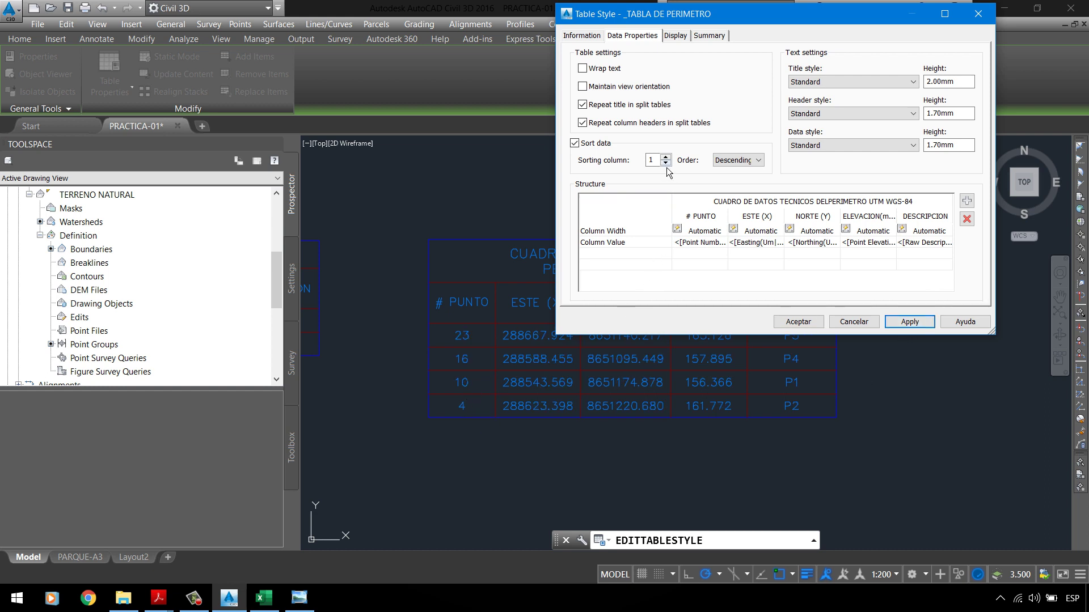
Step: Sort by column 5 in ascending order, then apply and accept the style
double_click(652, 160)
text(5)
drag(744, 16, 233, 109)
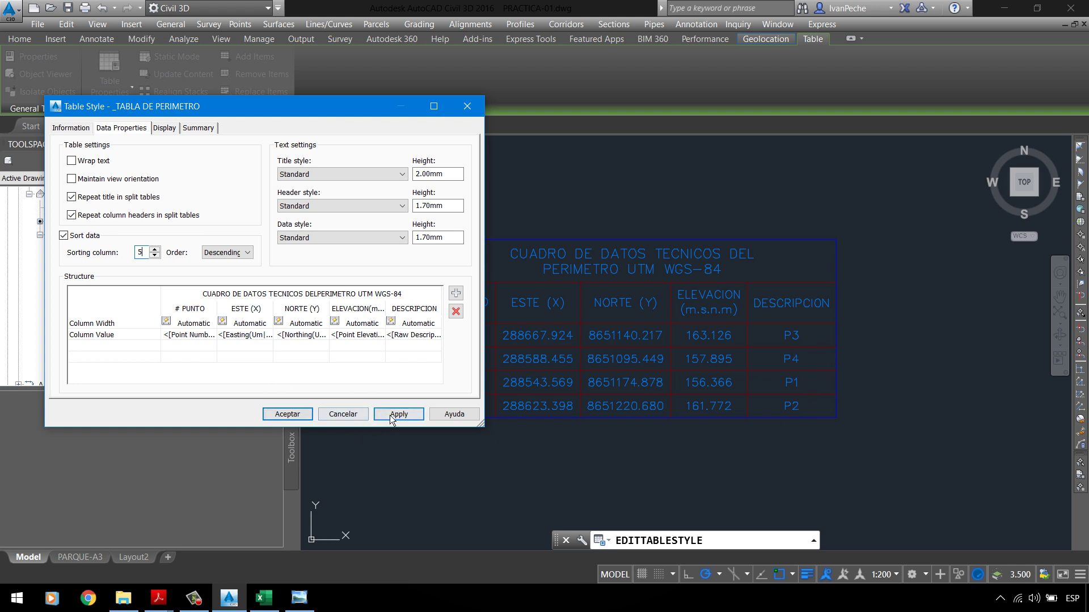
click(236, 252)
click(237, 265)
click(400, 414)
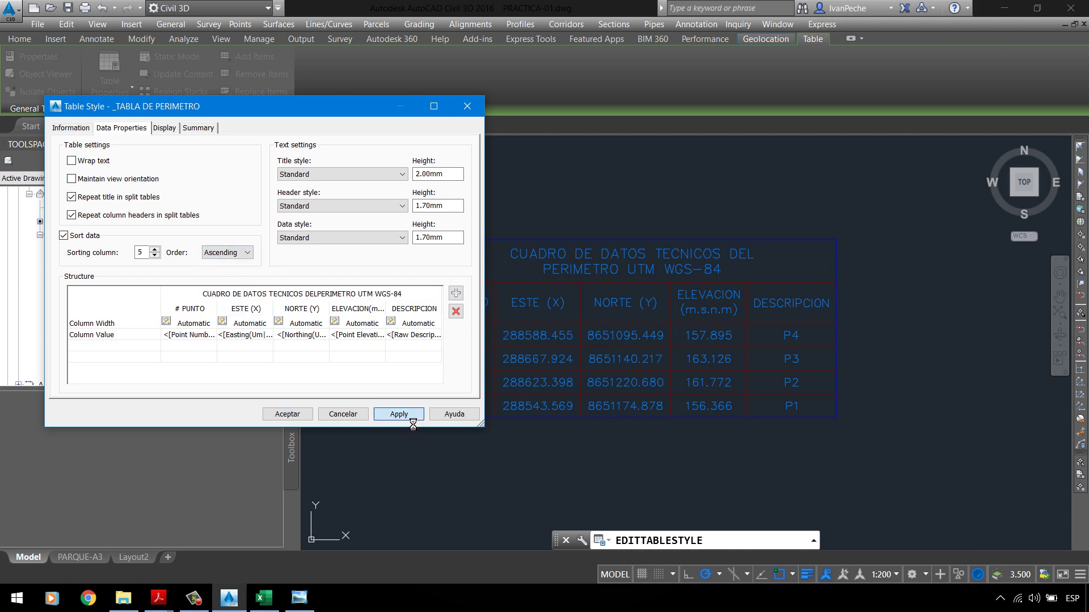
click(288, 414)
Step: Save PRACTICA-01 and open the PT-01 reference topographic plan image
scroll(595, 254, down, 5)
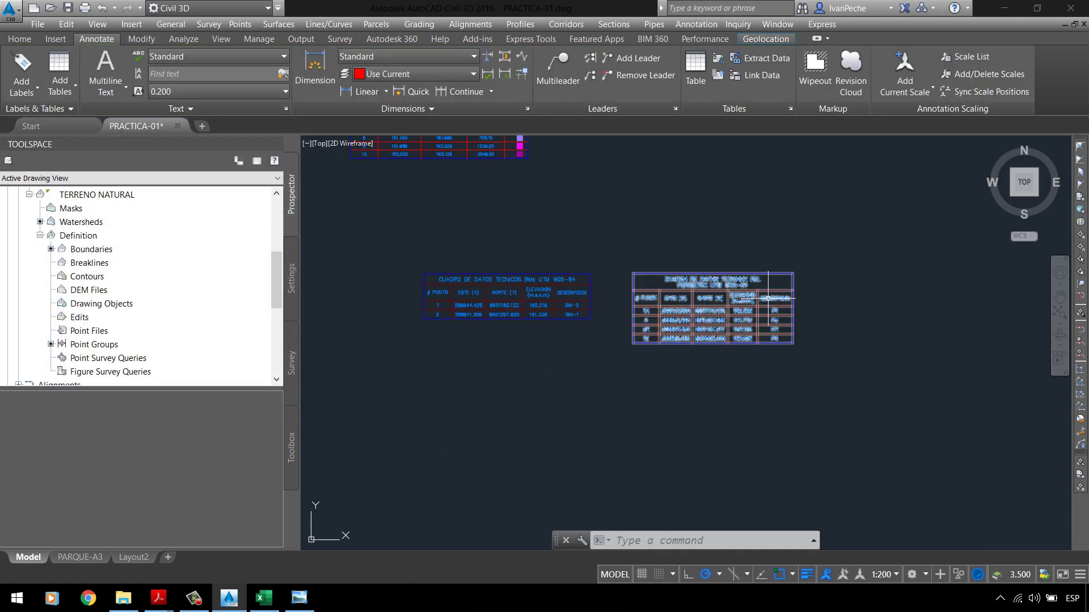
scroll(510, 328, up, 5)
scroll(562, 326, down, 1)
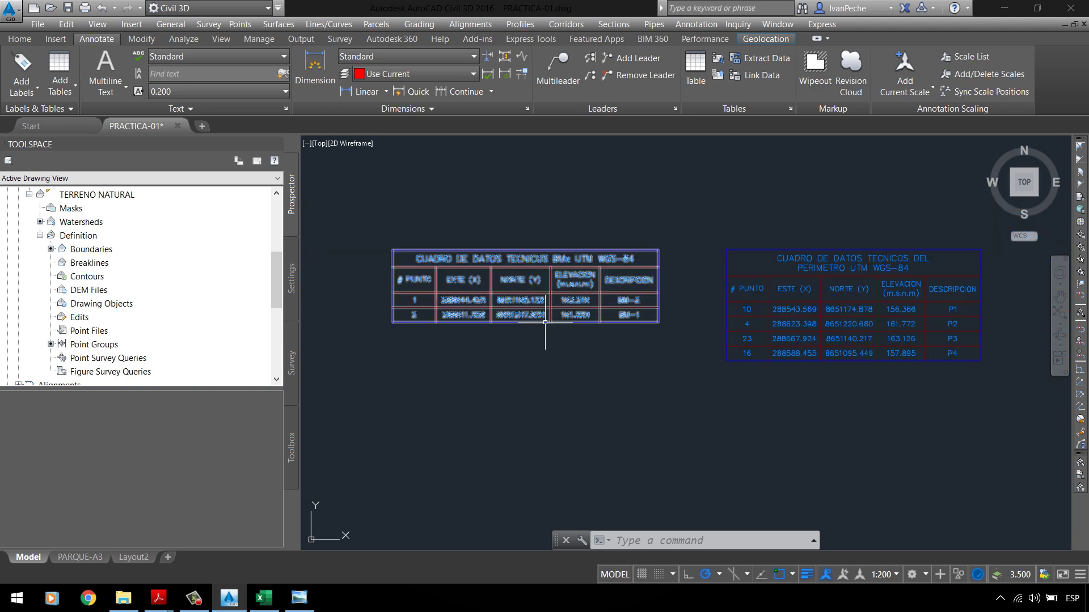
scroll(658, 309, up, 3)
scroll(659, 308, down, 5)
scroll(659, 308, down, 4)
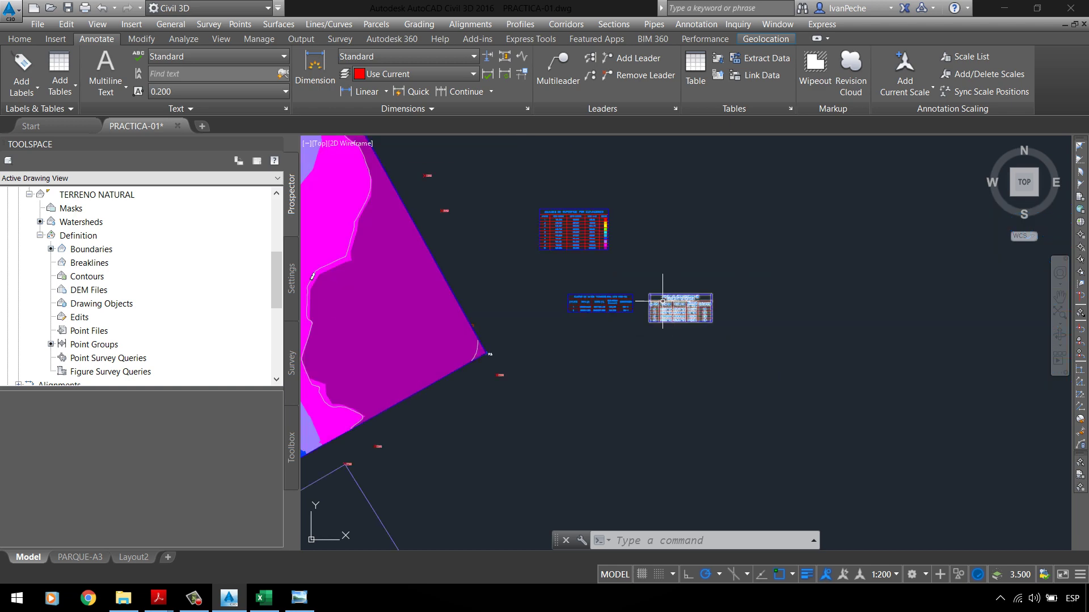
scroll(567, 260, up, 4)
scroll(758, 318, down, 2)
scroll(546, 332, down, 4)
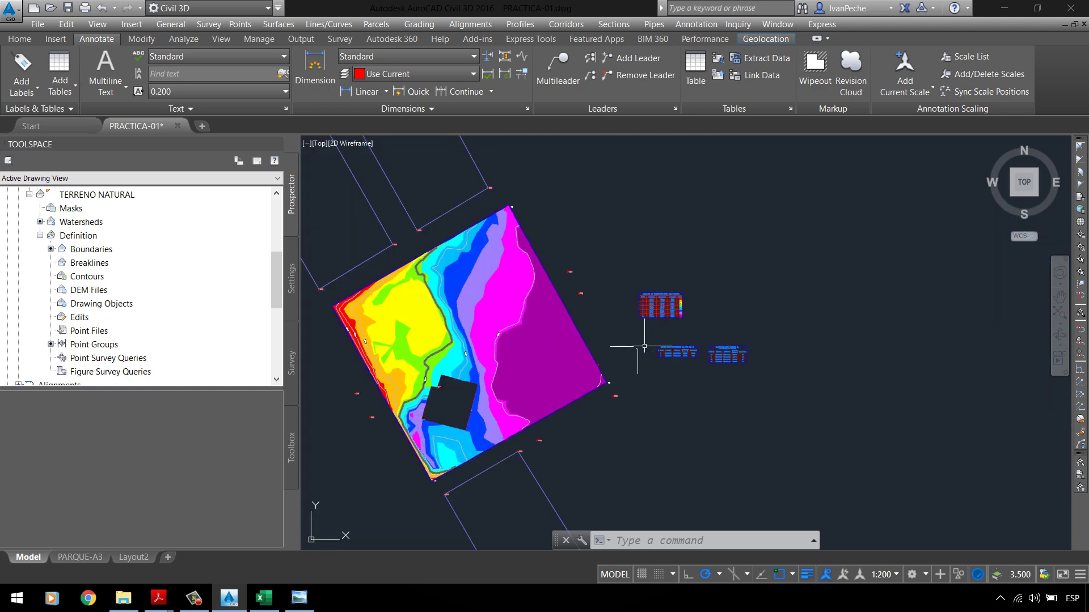
scroll(546, 332, up, 2)
scroll(587, 336, down, 2)
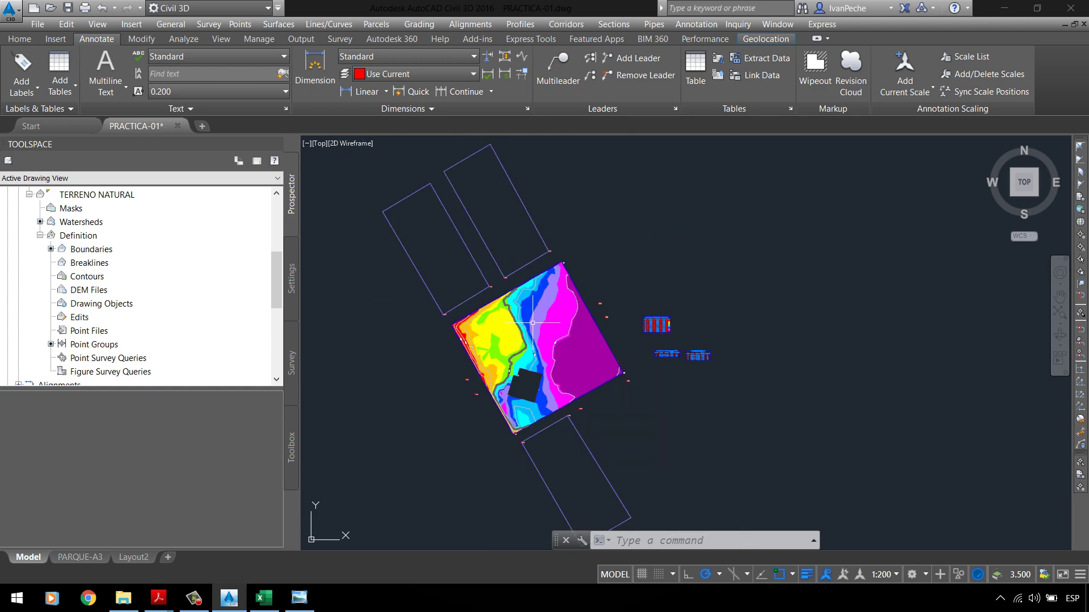
scroll(540, 362, up, 2)
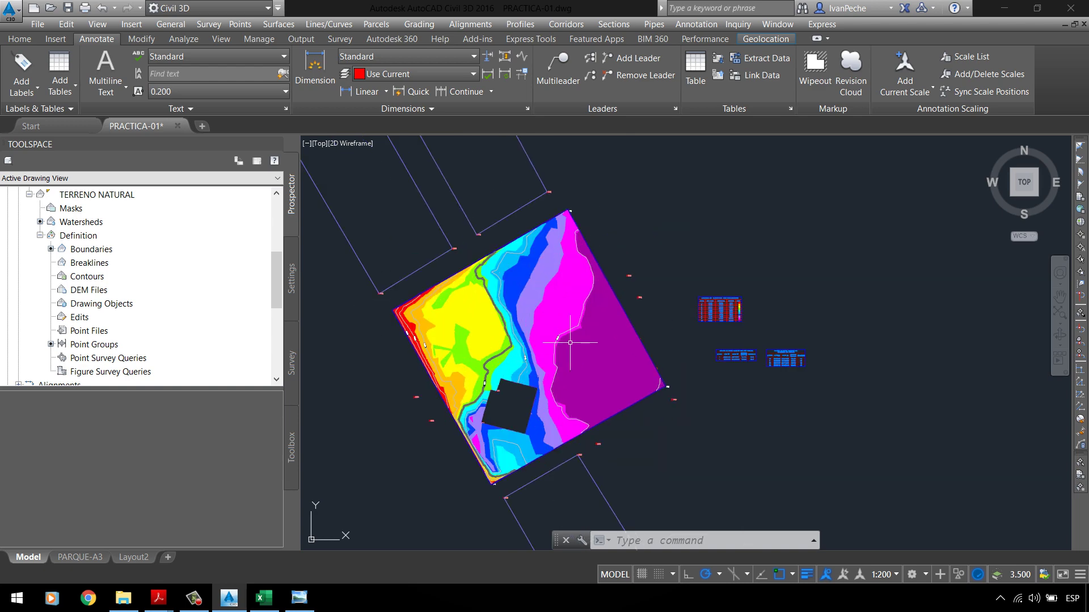
click(111, 77)
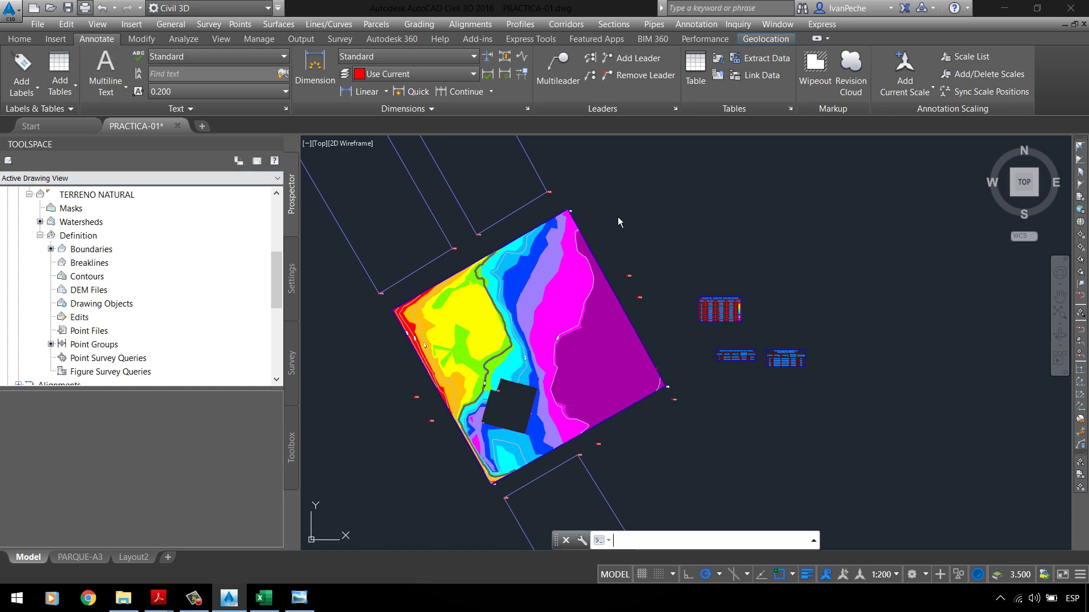
key(ctrl+s)
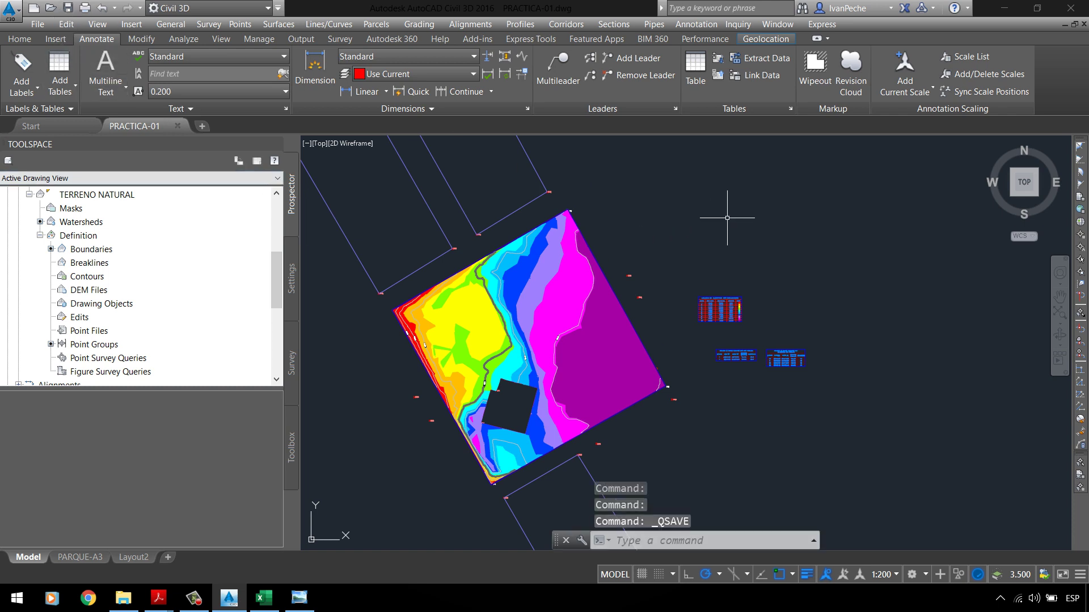
click(301, 601)
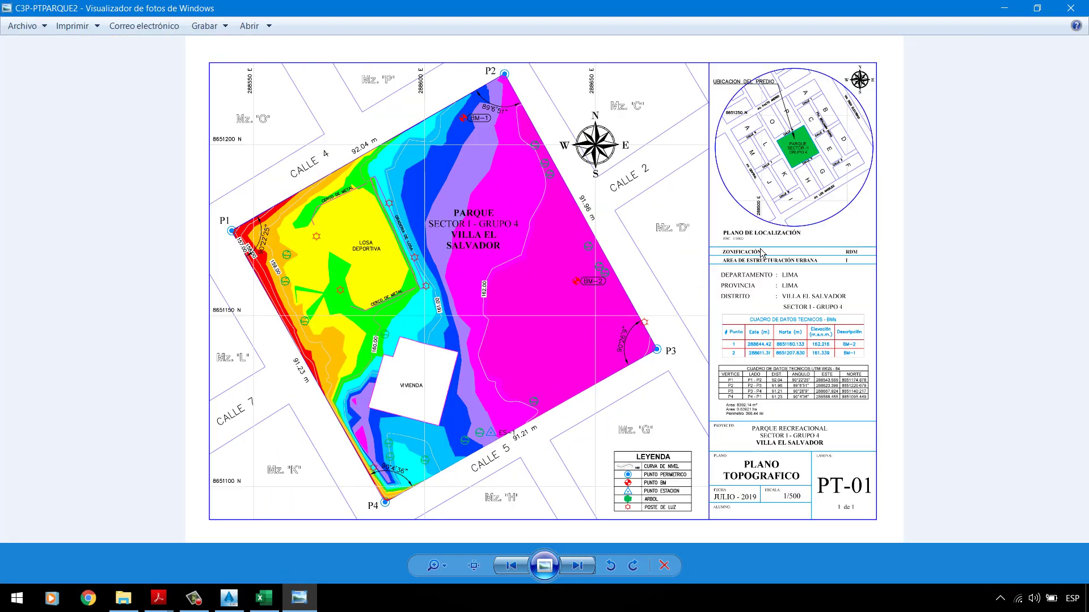
Step: Pan and zoom around the PT-01 plan in Photo Viewer, then return to the Civil 3D drawing
scroll(652, 493, up, 3)
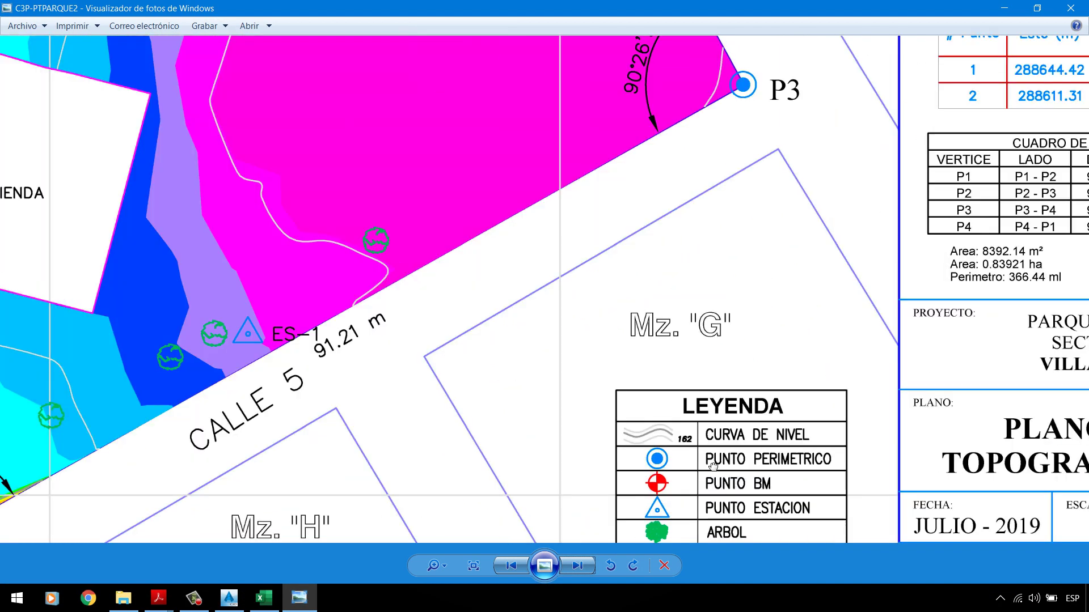
scroll(713, 466, down, 3)
scroll(896, 443, up, 3)
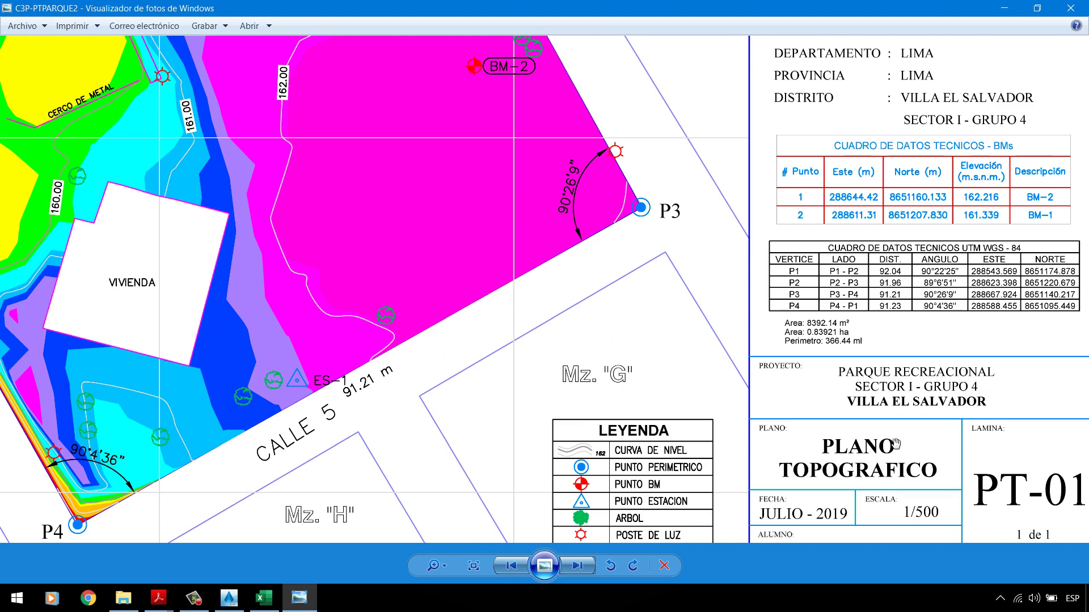
drag(895, 443, 851, 388)
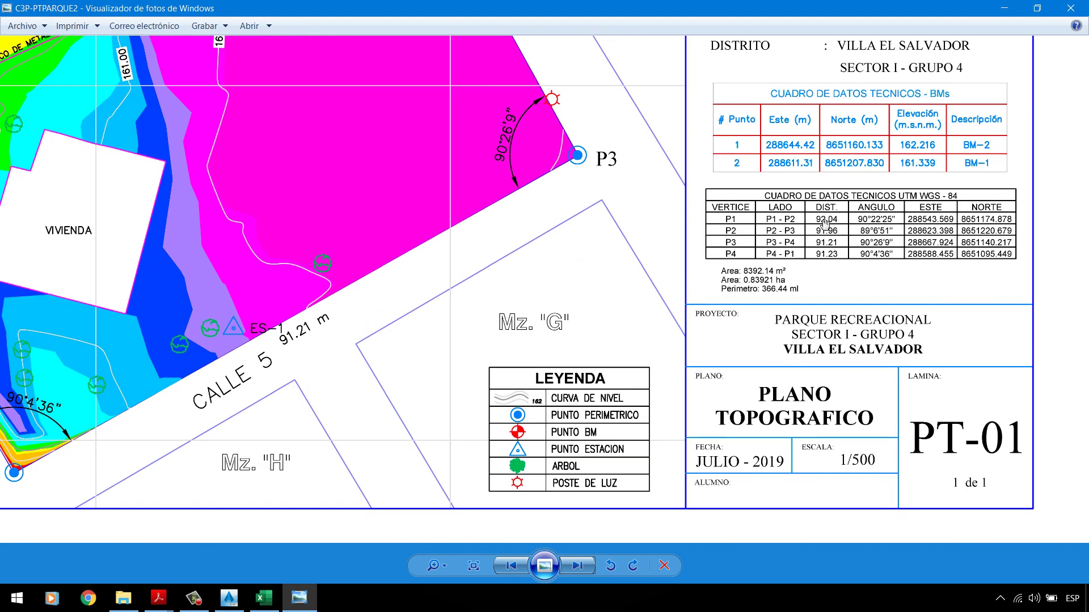
drag(825, 225, 849, 312)
drag(944, 367, 901, 517)
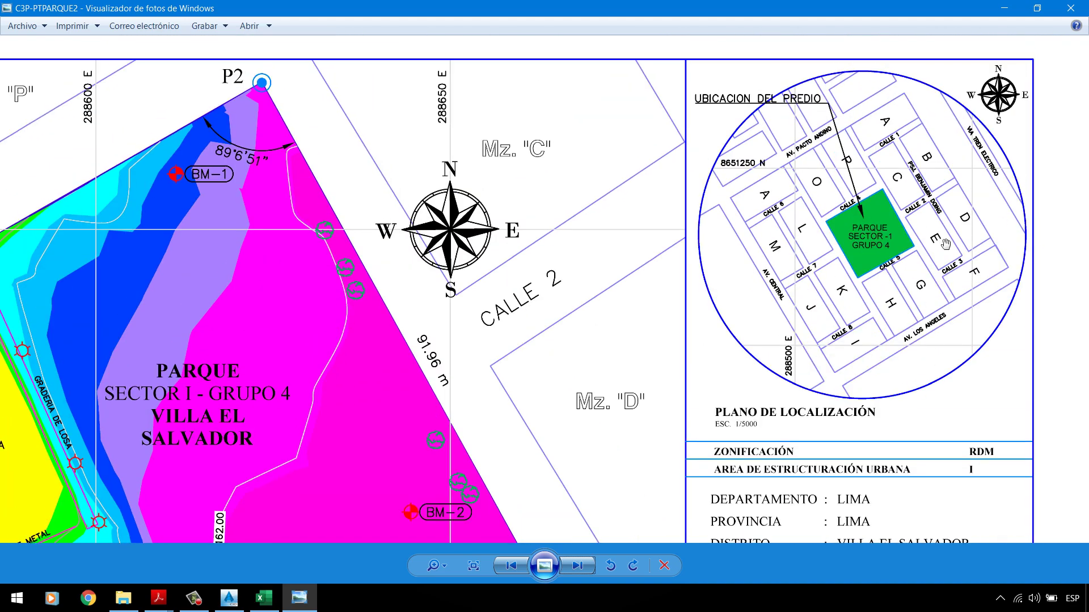
scroll(845, 178, down, 5)
scroll(689, 242, up, 8)
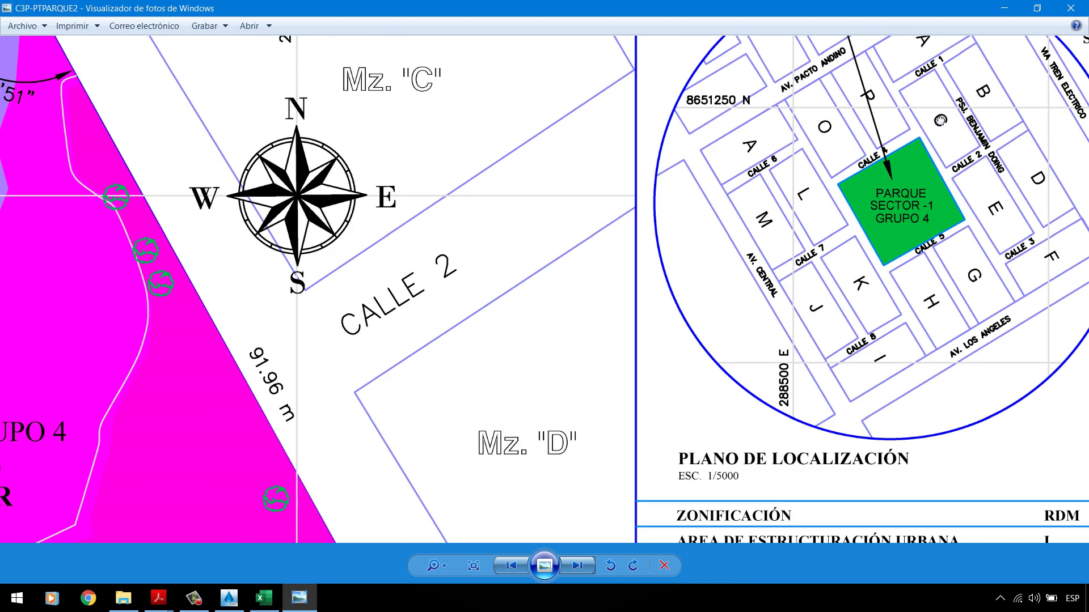
scroll(689, 242, down, 6)
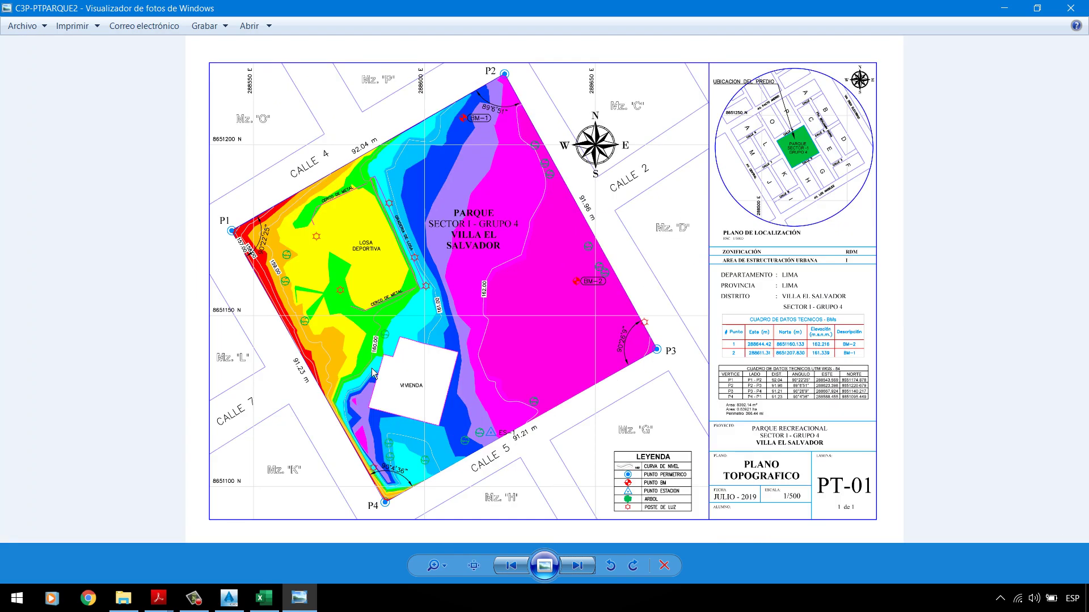
click(229, 598)
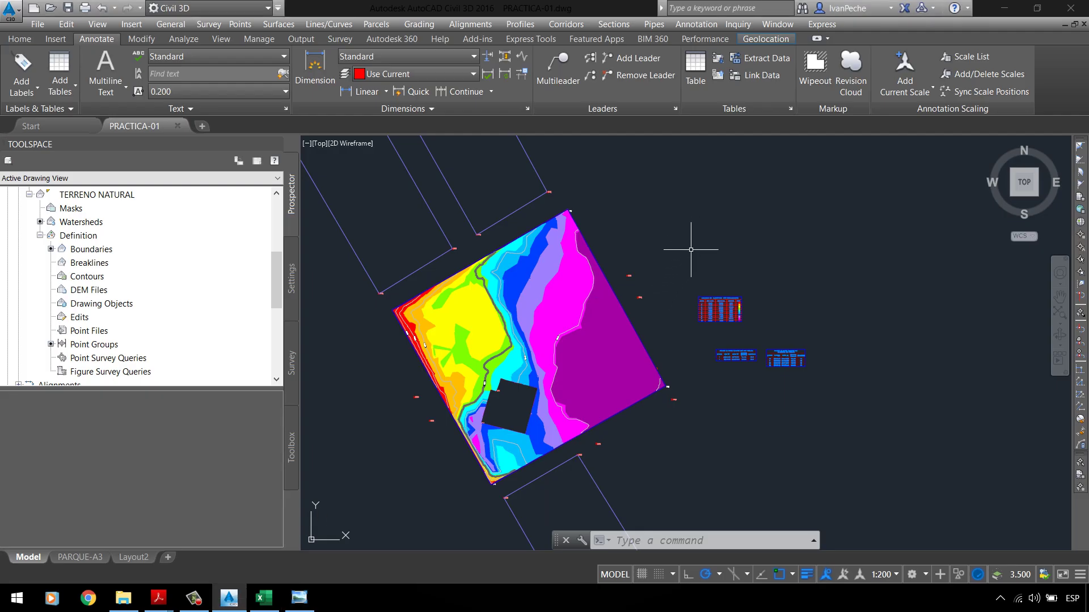
Step: On the PARQUE-A3 layout, erase the coordinate grid
scroll(690, 250, up, 3)
scroll(525, 291, down, 3)
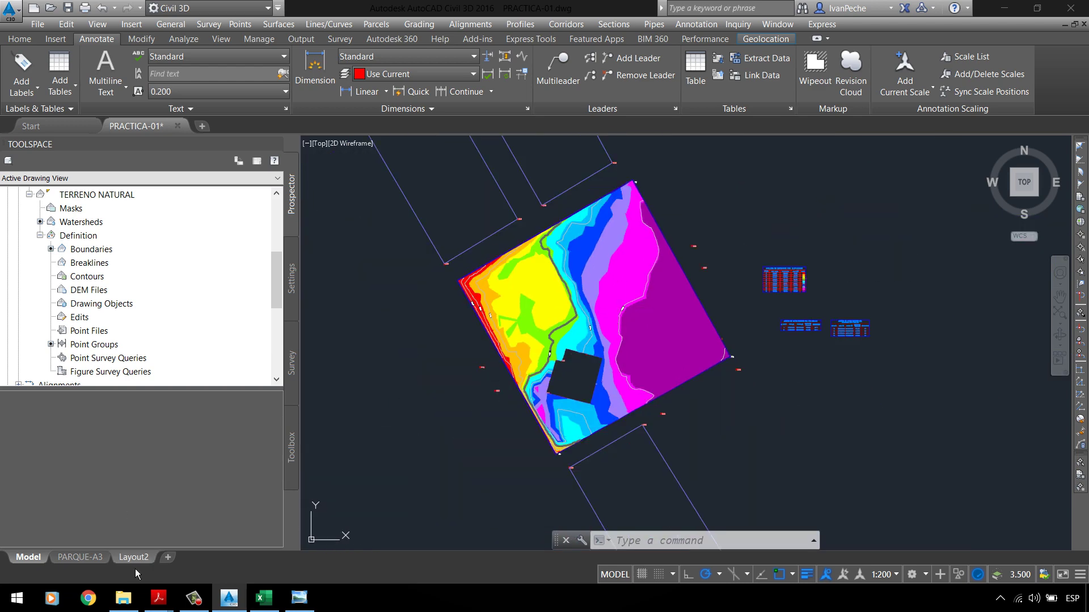
click(102, 558)
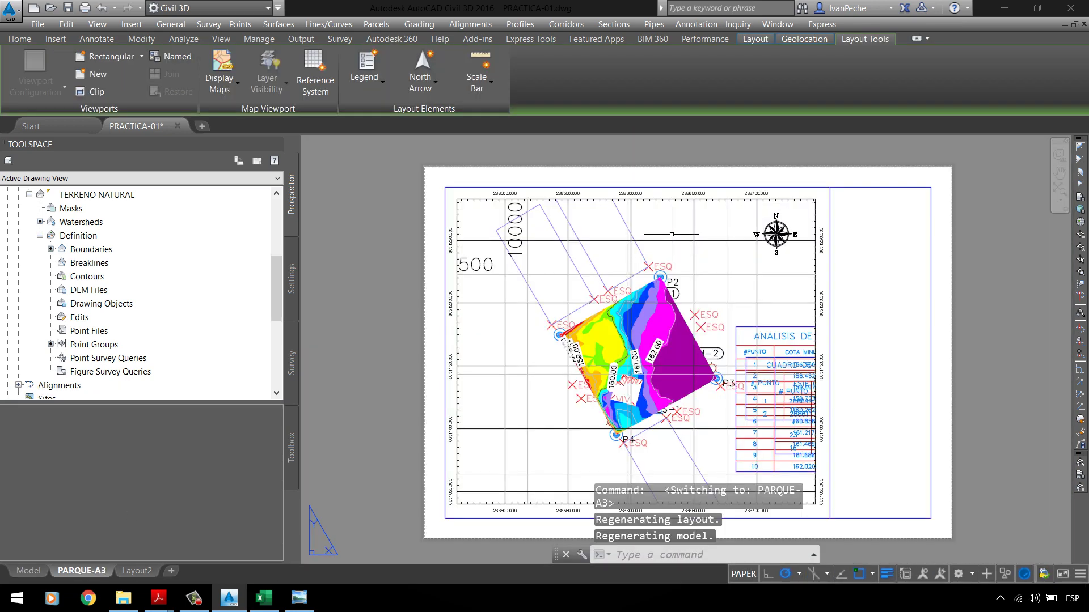
click(672, 234)
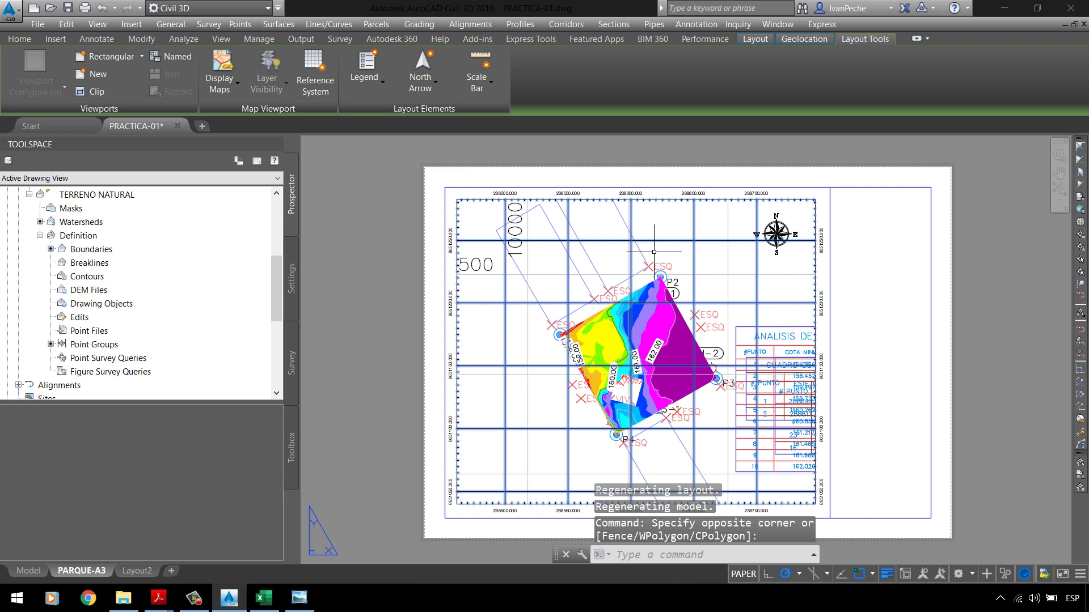
key(Delete)
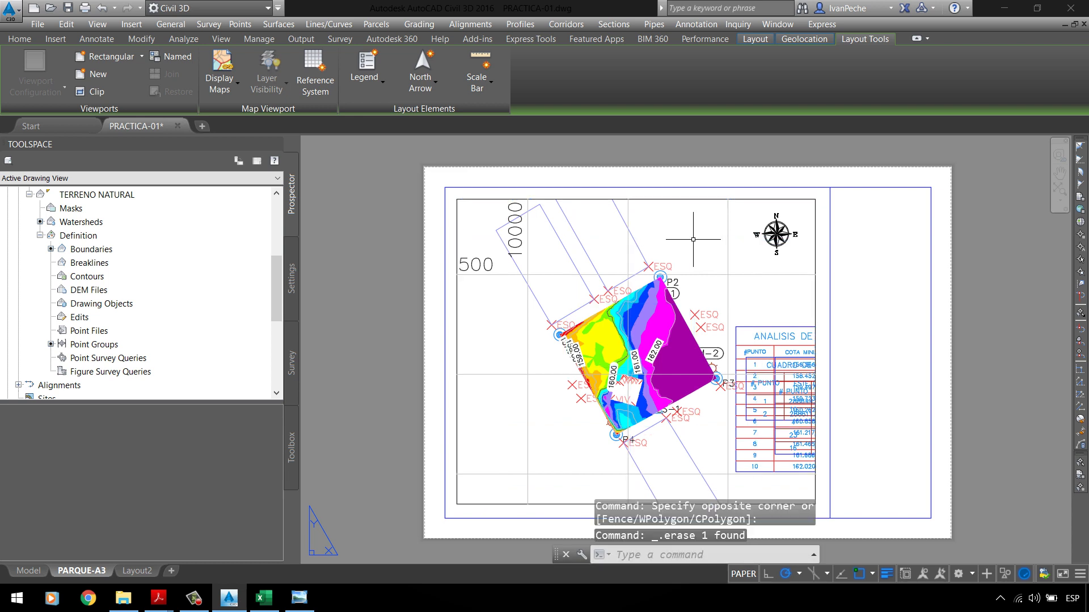
Step: Erase the 500 and 10000 labels and the leftover grid lines
click(389, 165)
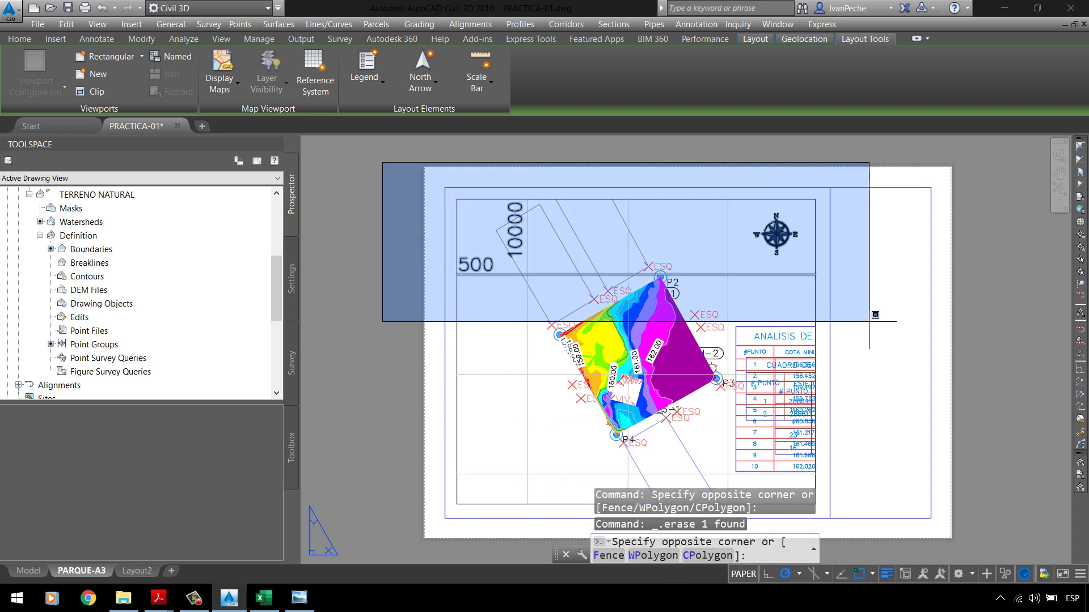
click(872, 312)
key(Delete)
click(752, 252)
click(499, 243)
key(Delete)
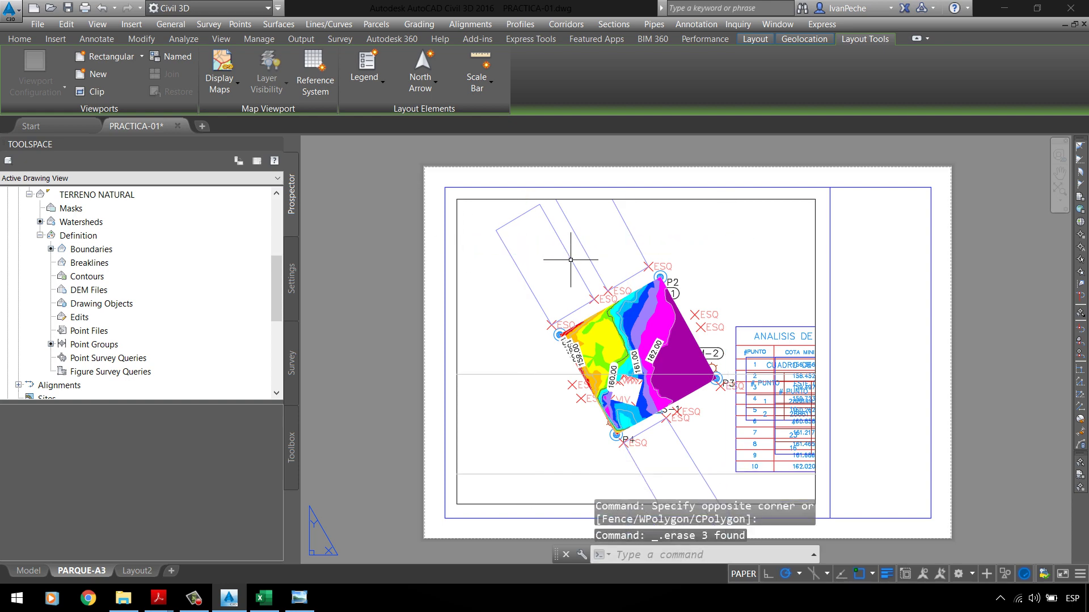
scroll(567, 260, down, 2)
click(533, 320)
click(539, 395)
key(Delete)
scroll(747, 321, up, 3)
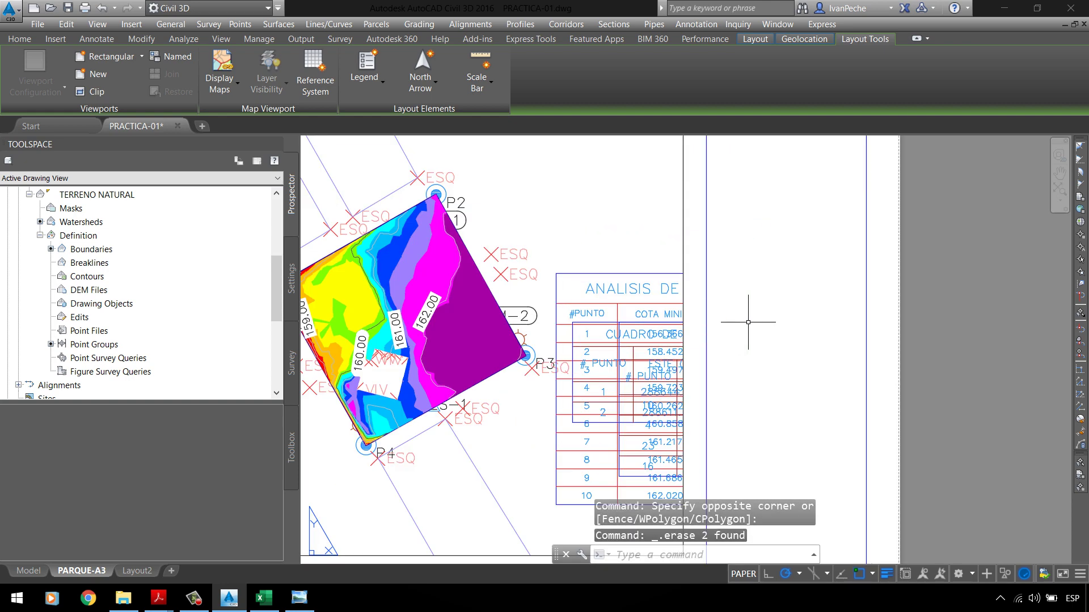
scroll(676, 316, down, 2)
Step: Regenerate the layout with RE and activate the viewport
text(RE)
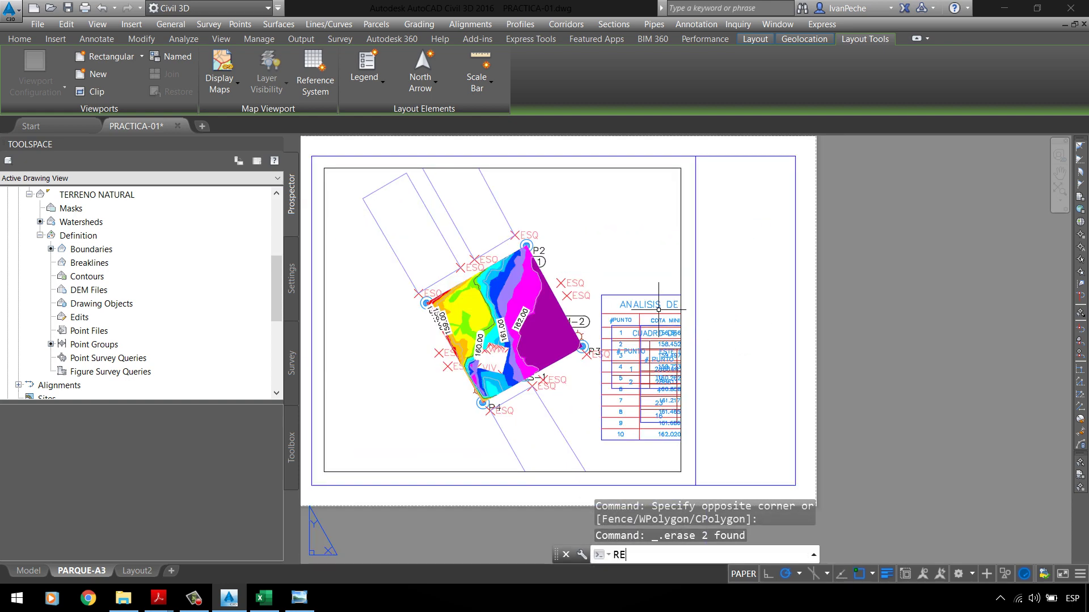
key(Return)
click(625, 245)
click(625, 246)
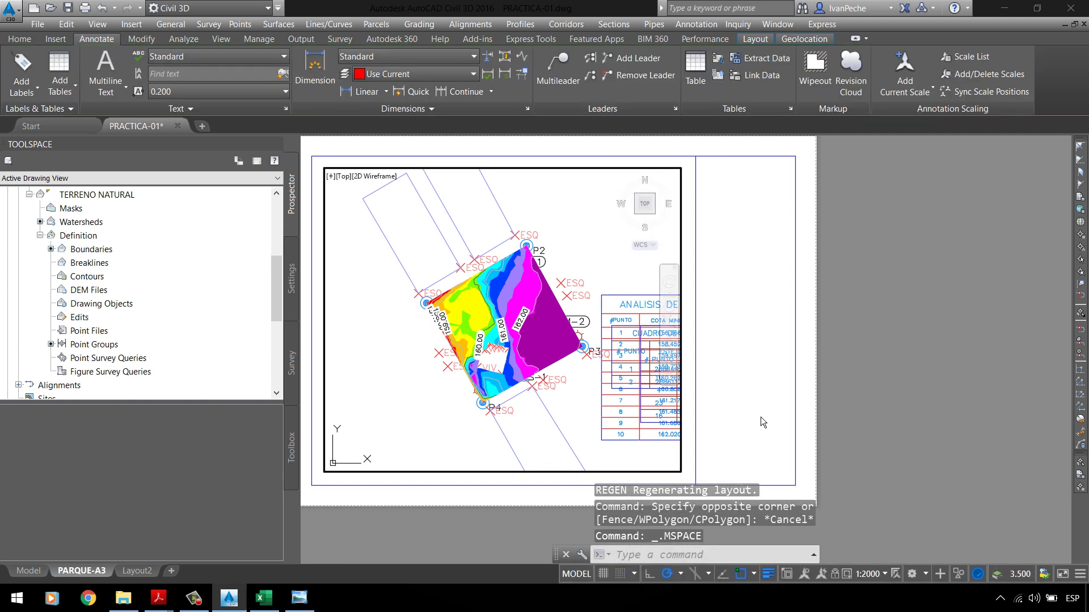
Step: Unlock the viewport, set its scale to 1:1250, and return to paper space
click(834, 573)
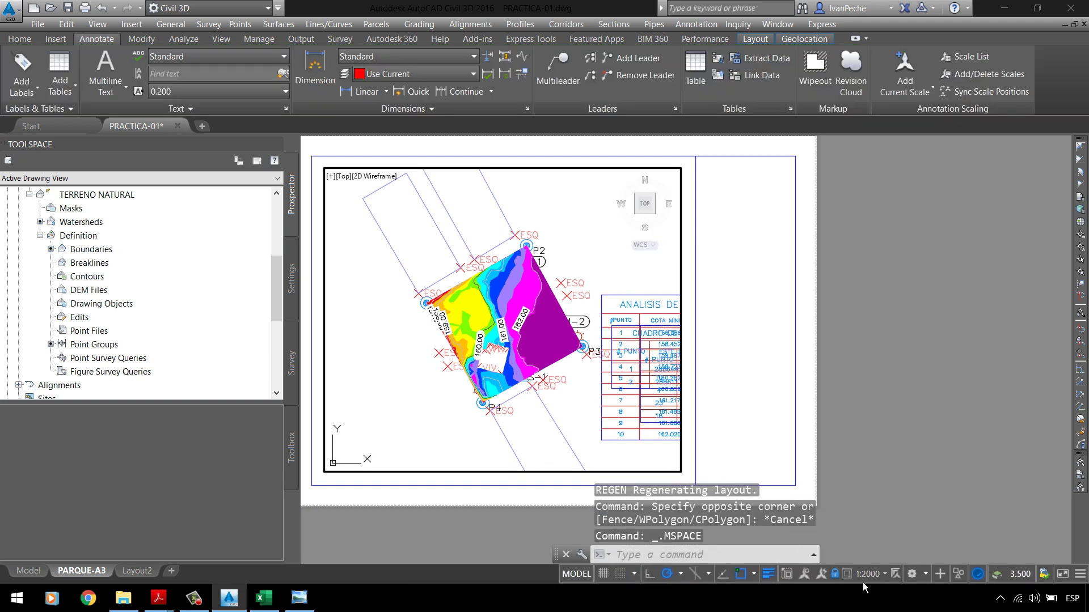
click(835, 575)
click(867, 575)
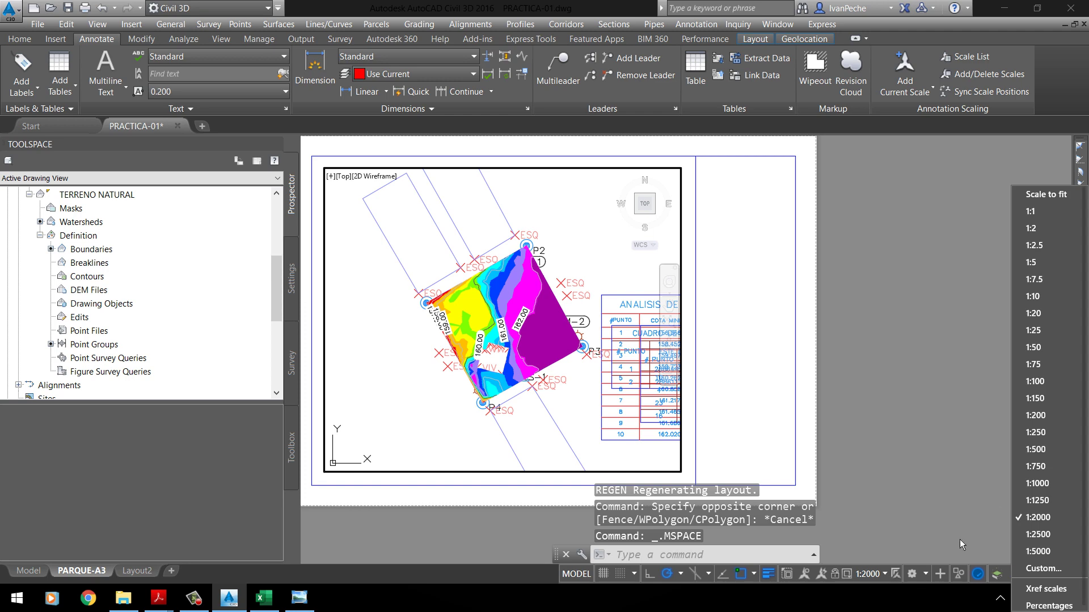
click(1035, 449)
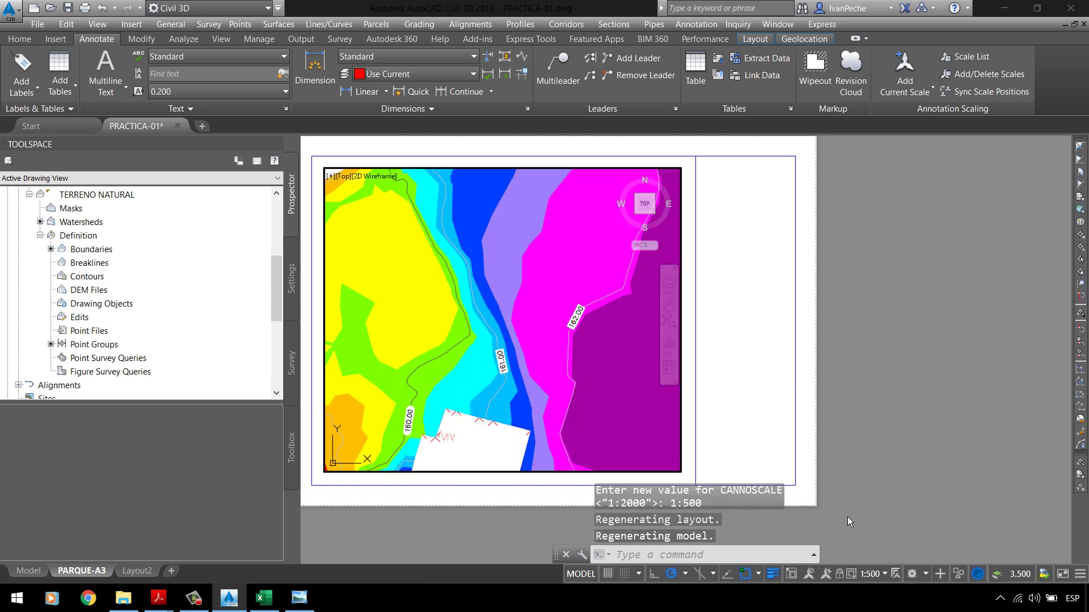
click(873, 574)
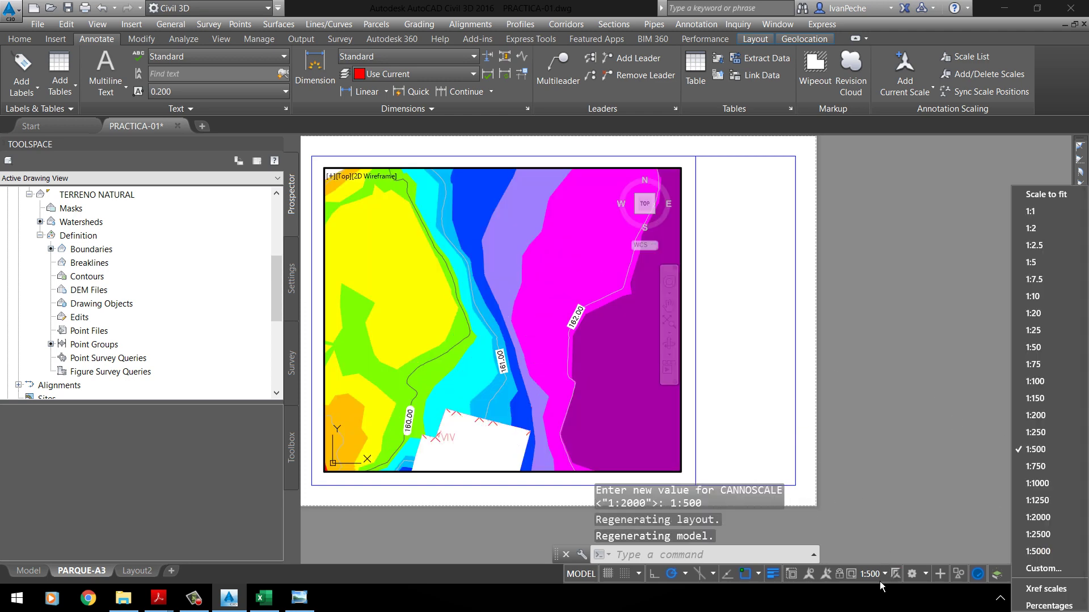
click(1038, 500)
double_click(760, 367)
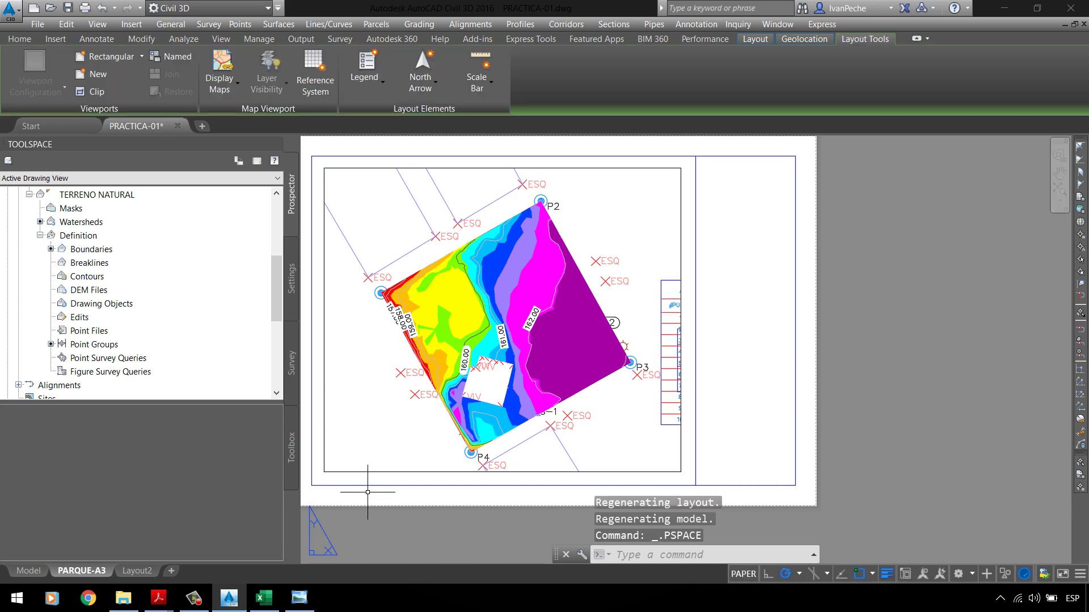
scroll(368, 492, down, 2)
scroll(444, 316, up, 2)
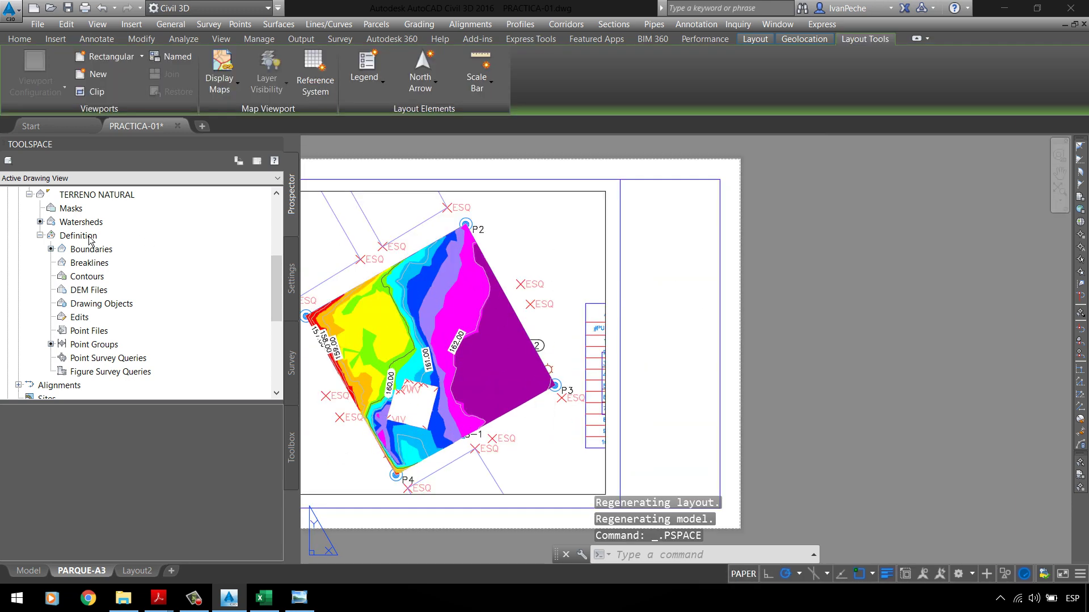
scroll(603, 292, down, 2)
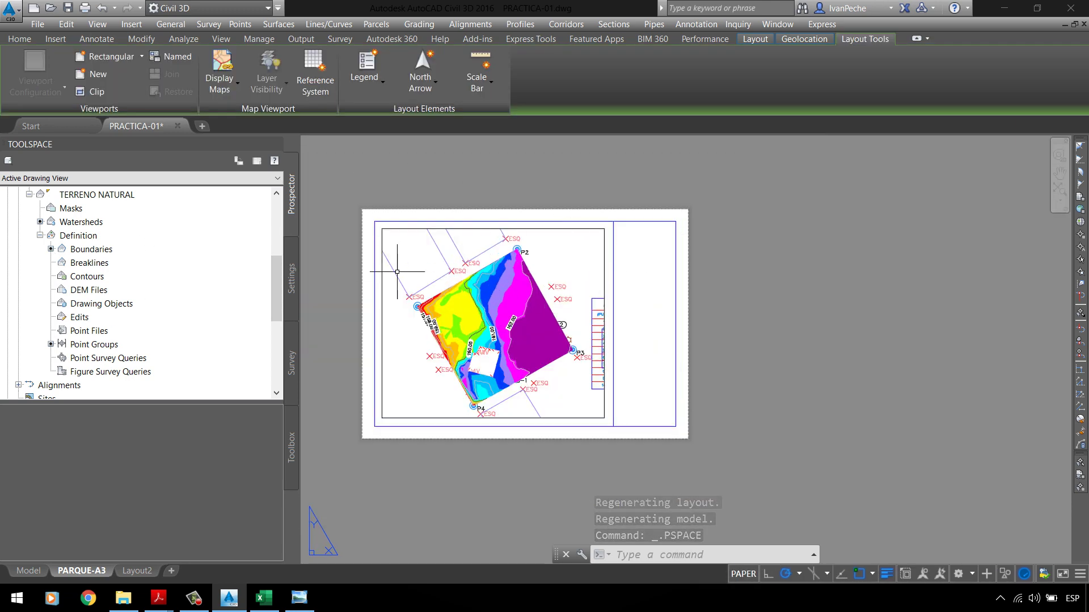
Step: Set the _All Points group's point style and point label style to <none>
scroll(120, 245, up, 4)
click(74, 317)
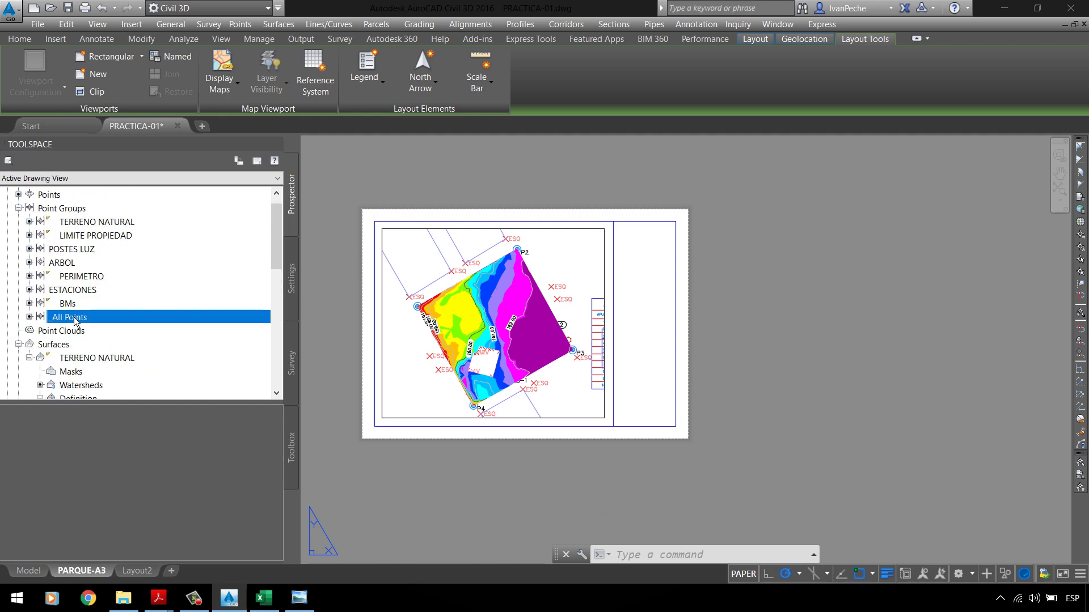
right_click(74, 318)
click(117, 320)
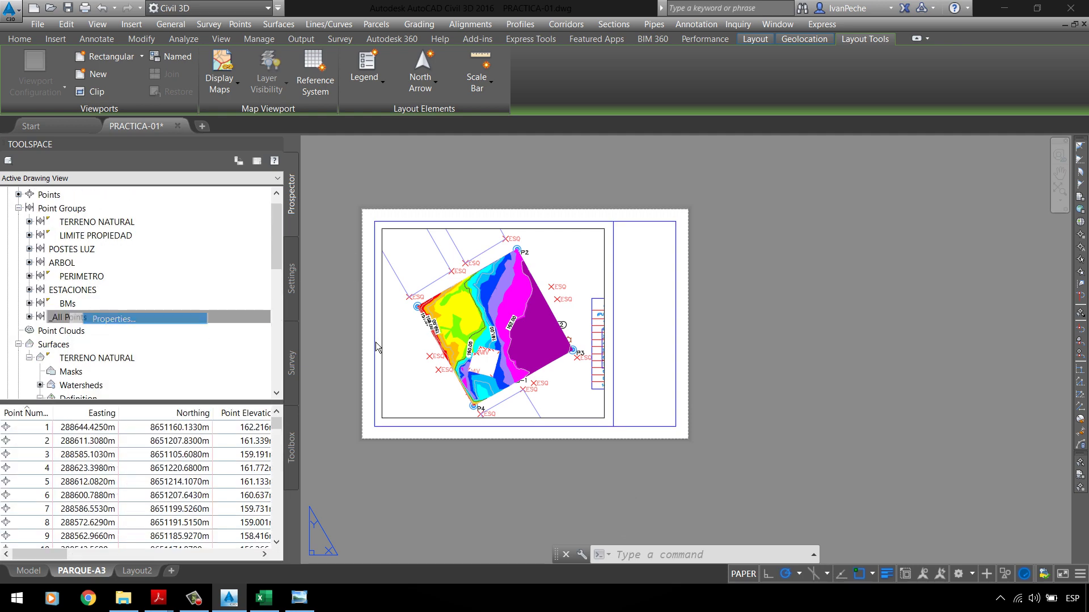
click(494, 323)
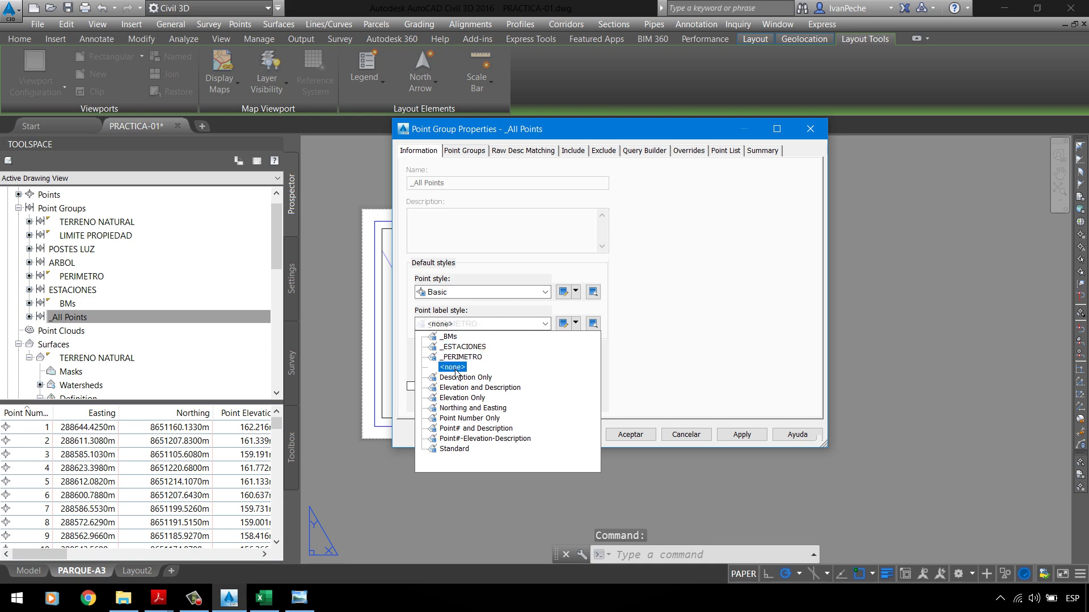
click(493, 324)
click(454, 292)
click(454, 305)
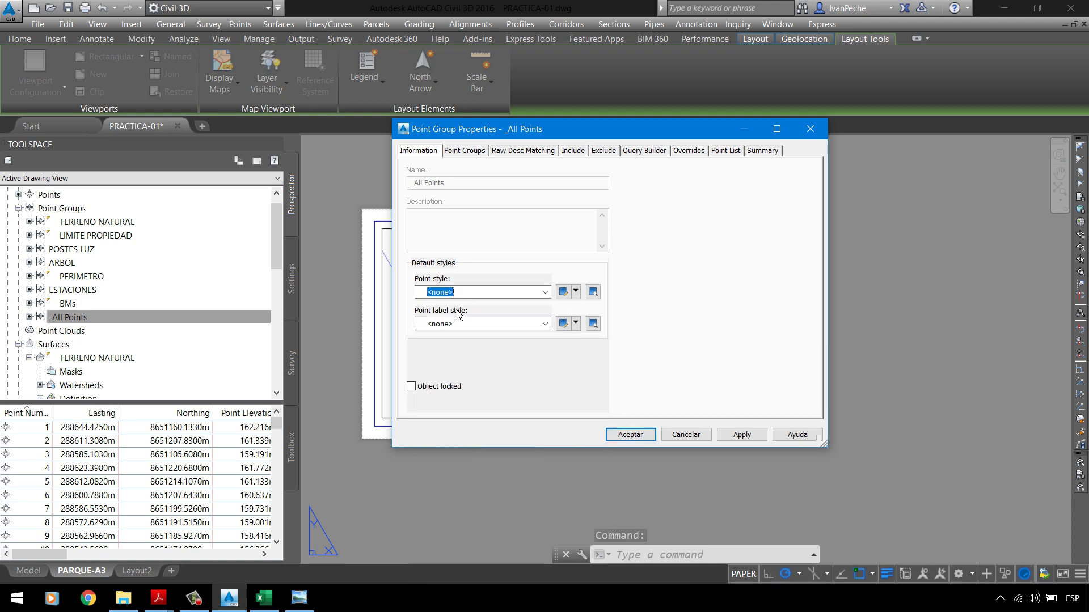
click(740, 434)
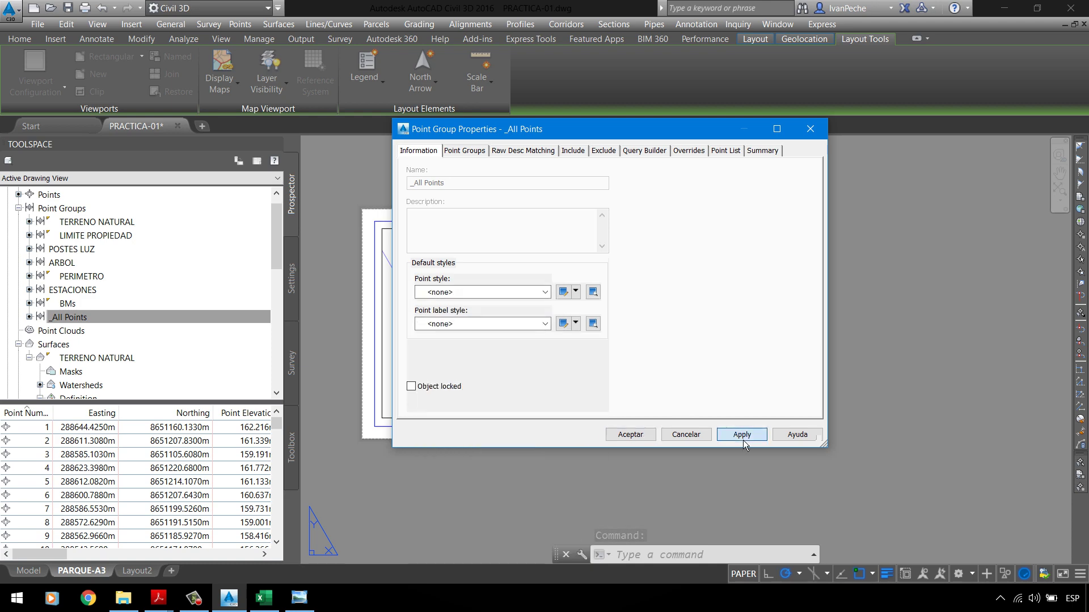
click(635, 435)
Step: Review the PARQUE-A3 plan now that the point markers are hidden
scroll(537, 338, up, 3)
scroll(536, 338, down, 1)
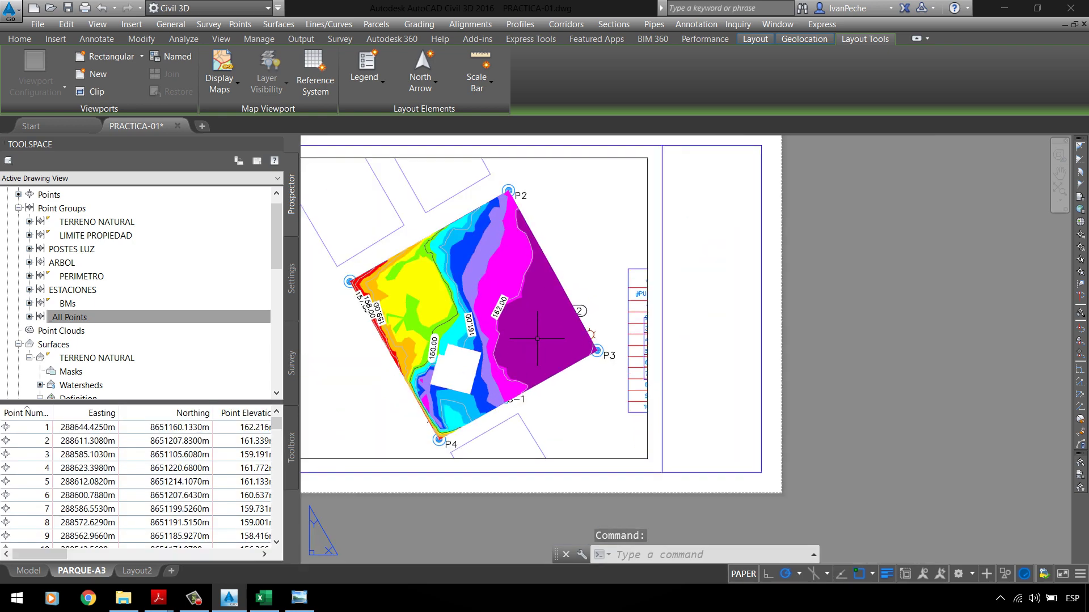
click(537, 339)
click(648, 274)
scroll(576, 288, down, 2)
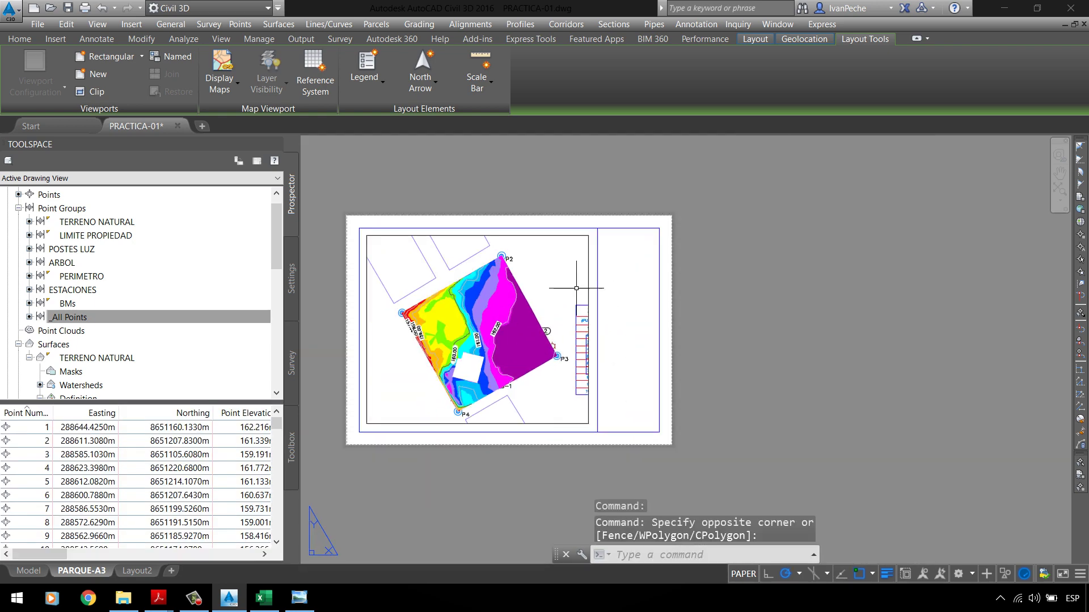
scroll(624, 264, up, 3)
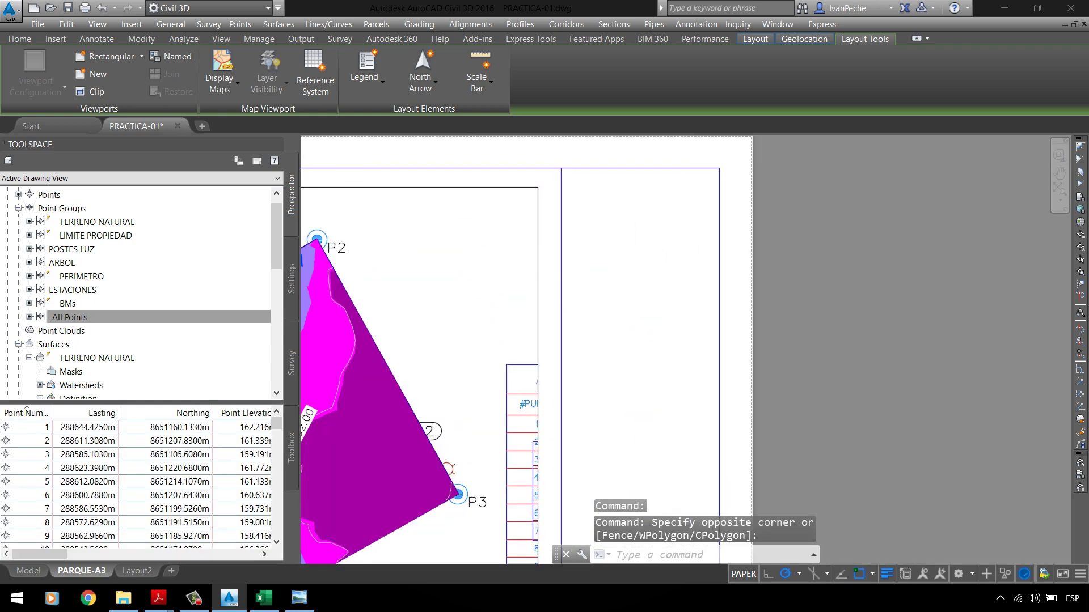
scroll(546, 284, down, 2)
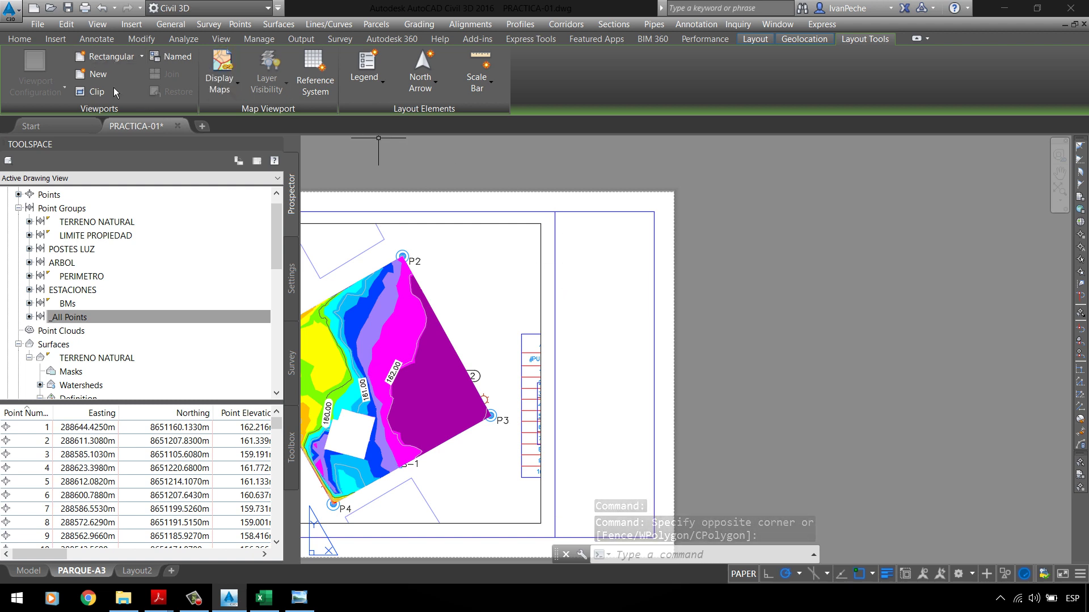
Step: Draw a circle in the sheet's right panel and enlarge its radius
text(c)
key(Return)
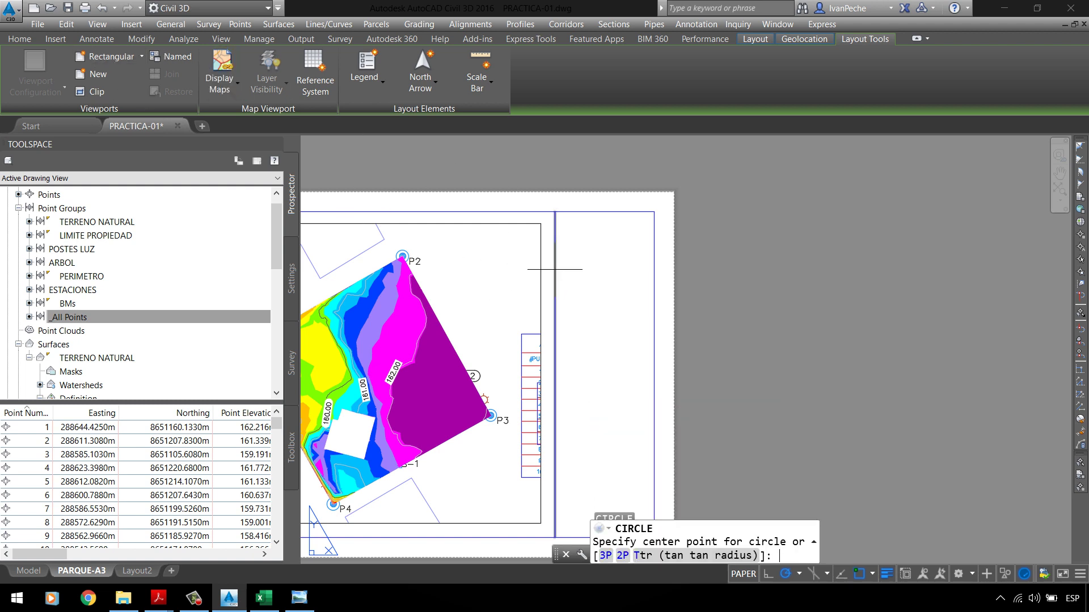
click(604, 254)
scroll(602, 225, up, 4)
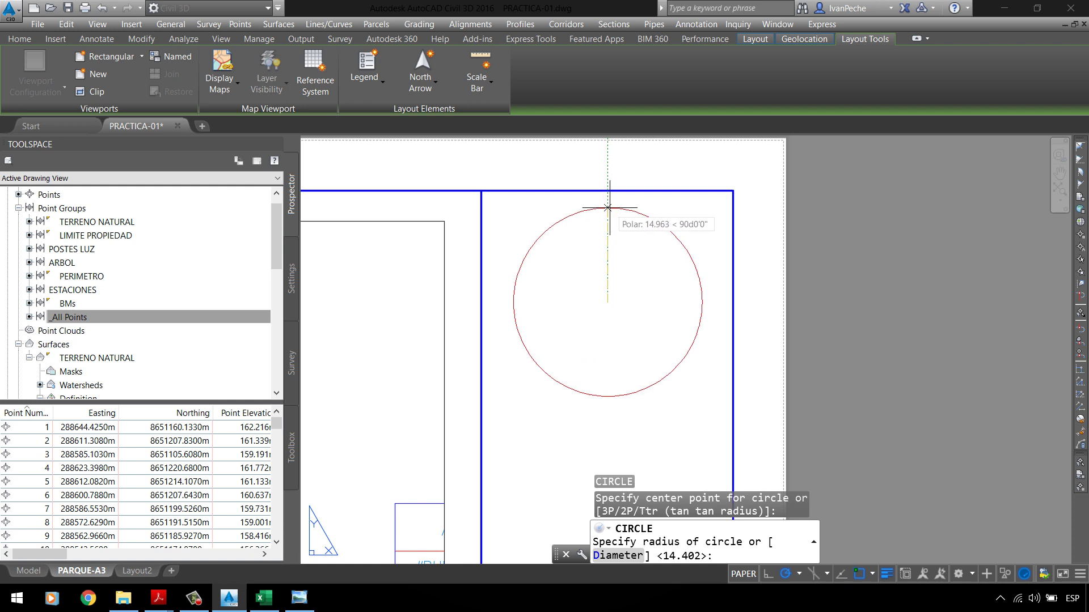
click(607, 208)
click(607, 210)
click(607, 208)
scroll(607, 207, up, 3)
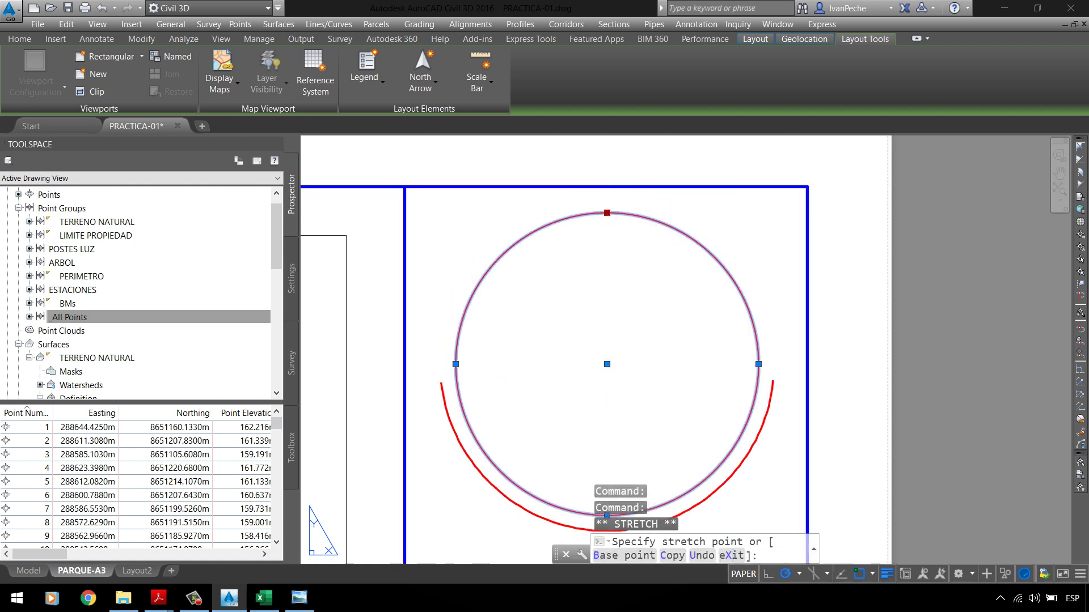
click(605, 196)
click(605, 198)
scroll(605, 197, down, 3)
key(Escape)
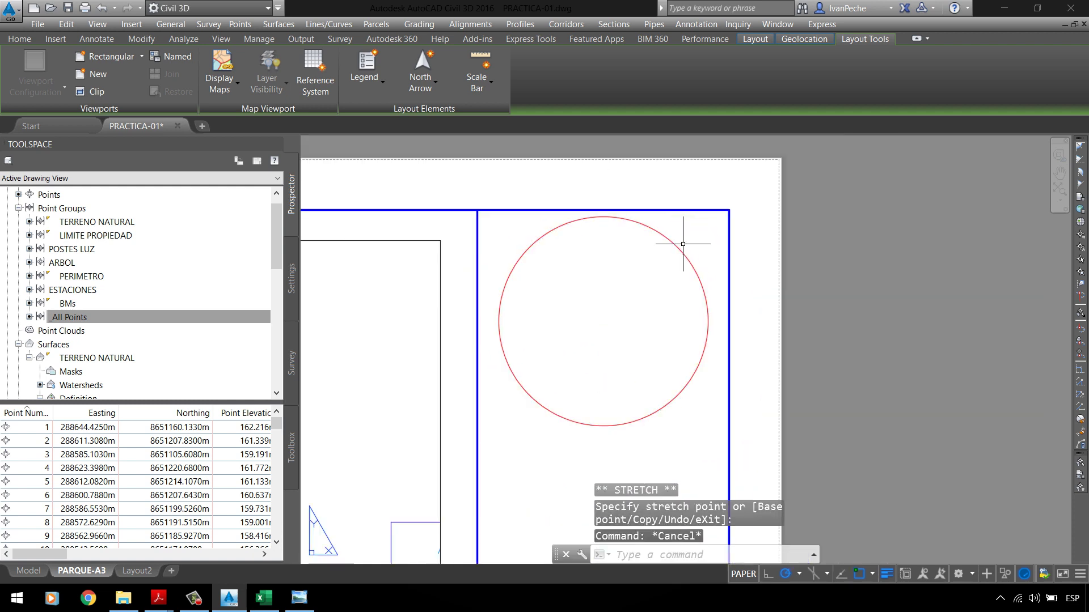
Step: Try selecting the new circle with several selection windows, deselecting each time
click(683, 244)
click(661, 260)
key(Escape)
click(694, 248)
click(656, 255)
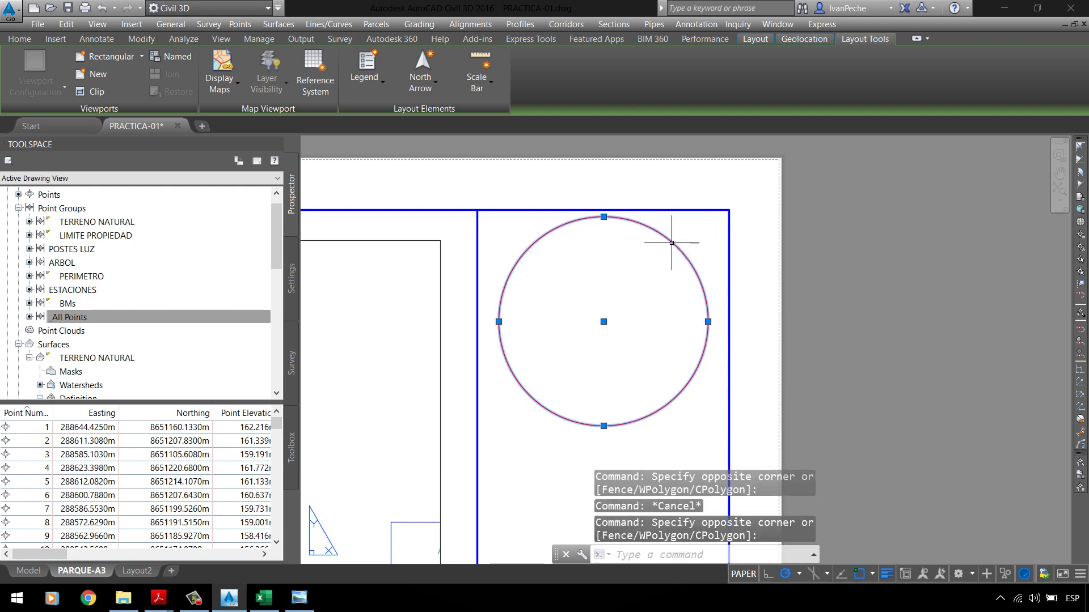
key(Escape)
click(673, 240)
click(653, 256)
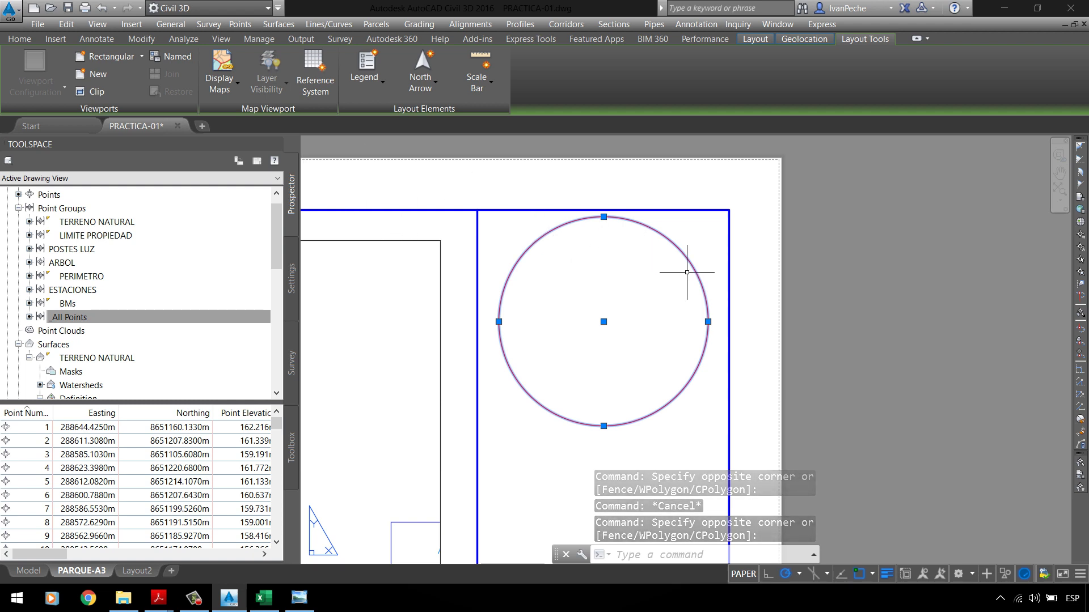
key(Escape)
click(651, 224)
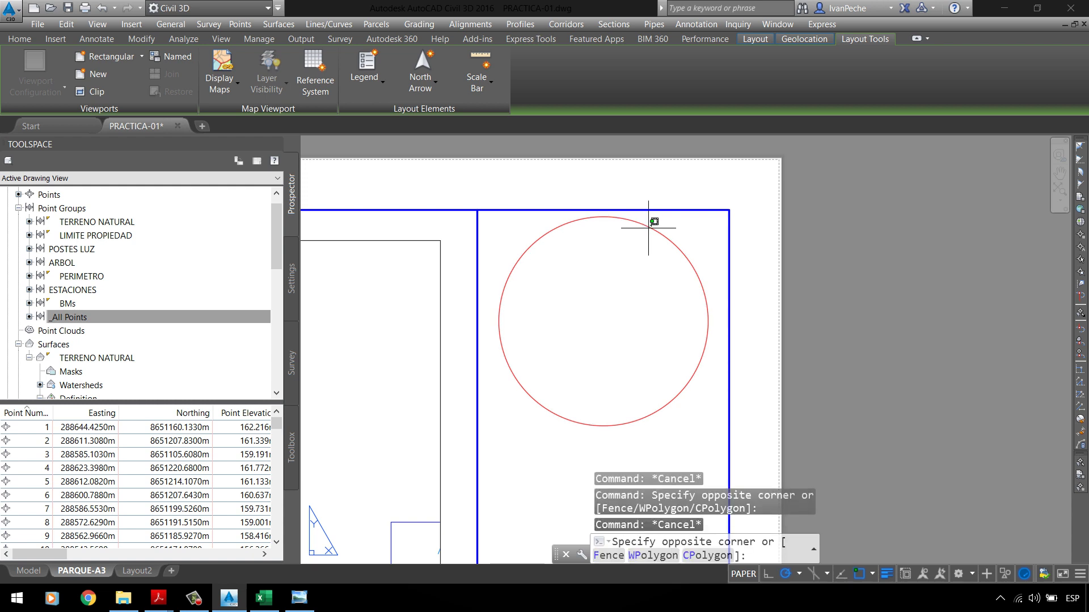
click(641, 236)
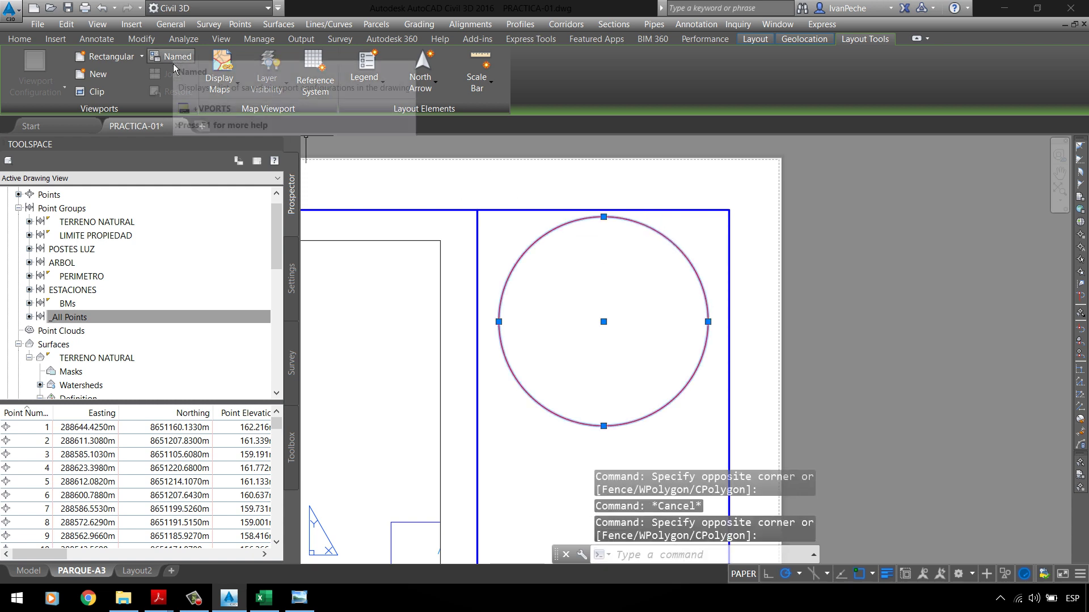
key(Escape)
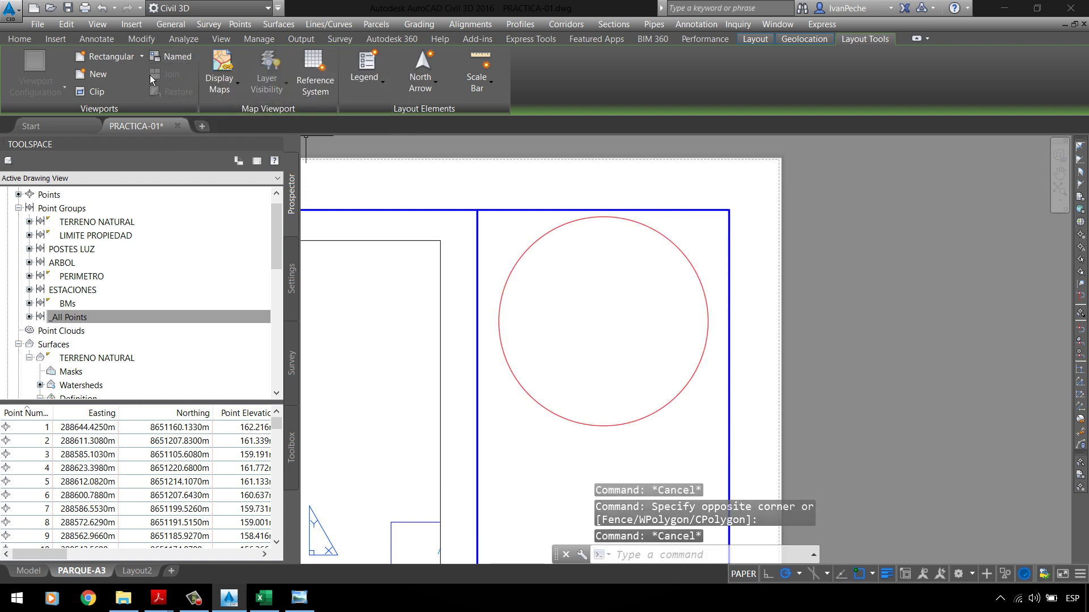
Step: Clip the viewport to the circle, then switch to Model space
click(142, 57)
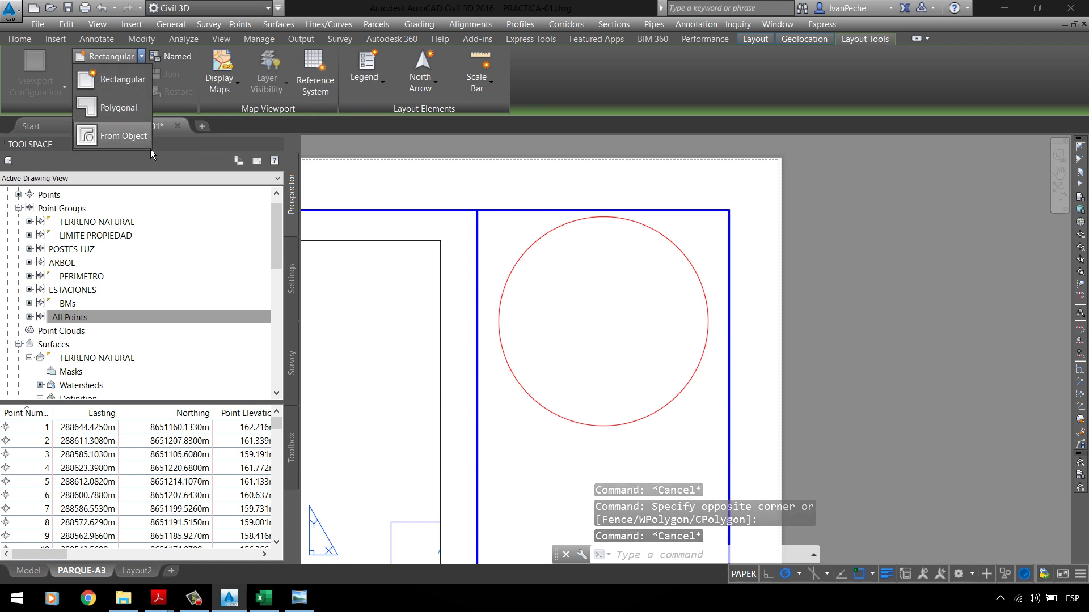
key(Escape)
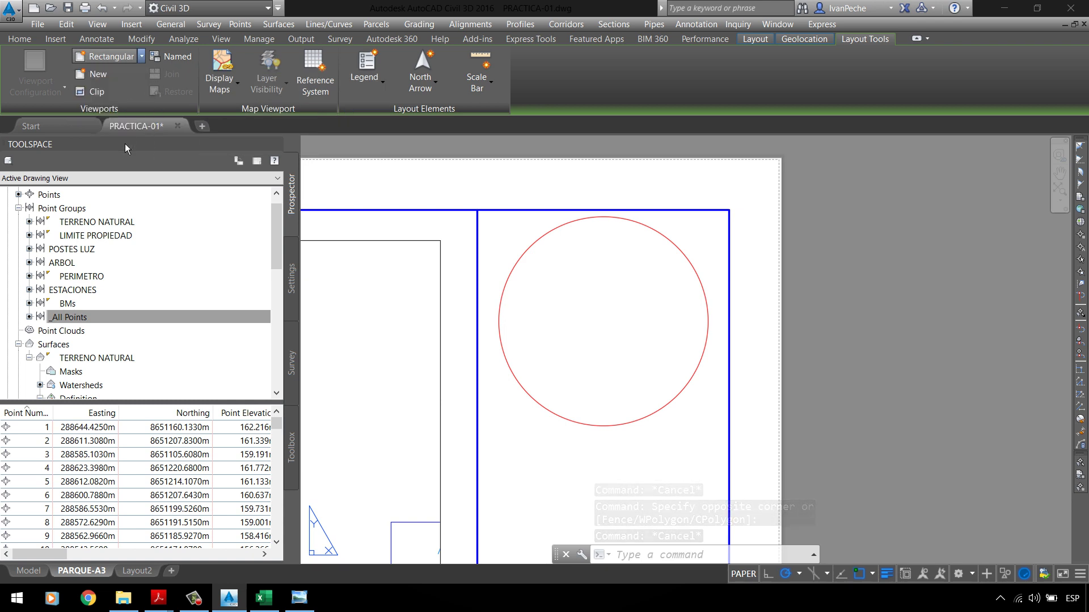
click(601, 214)
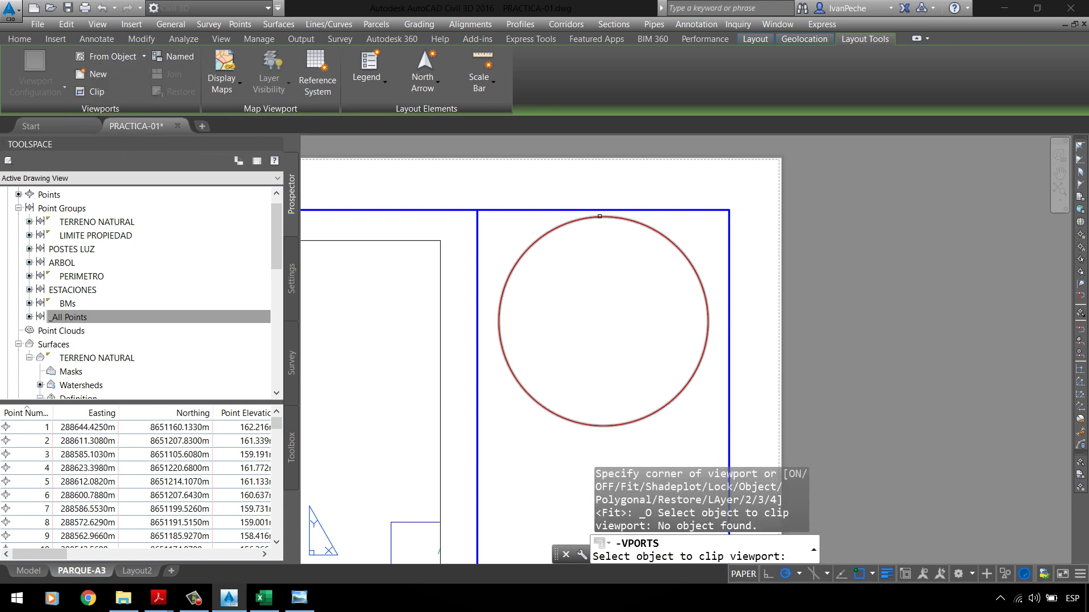
click(600, 218)
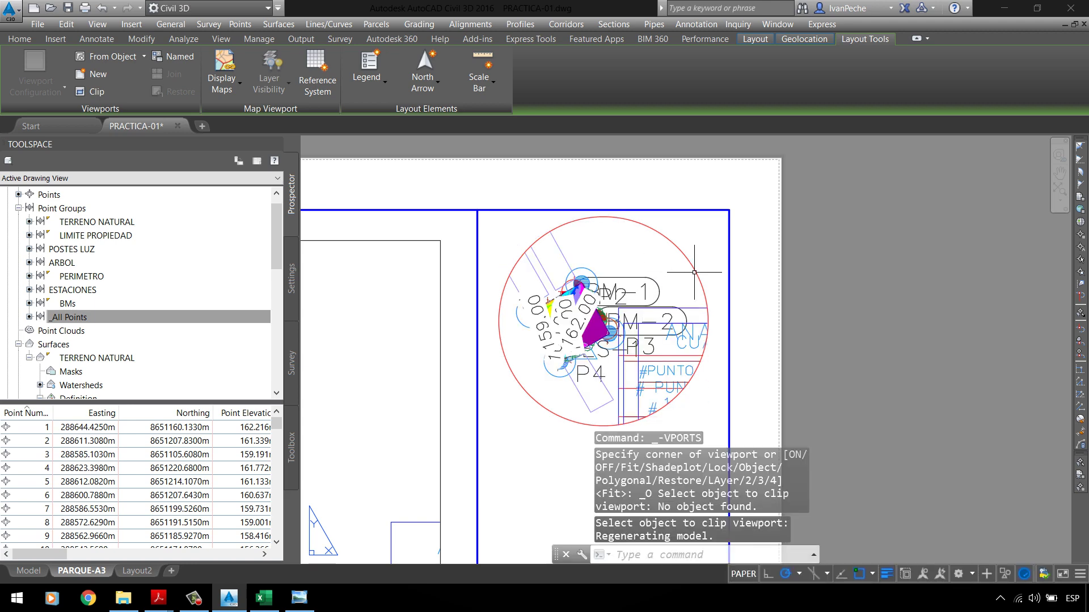
click(29, 570)
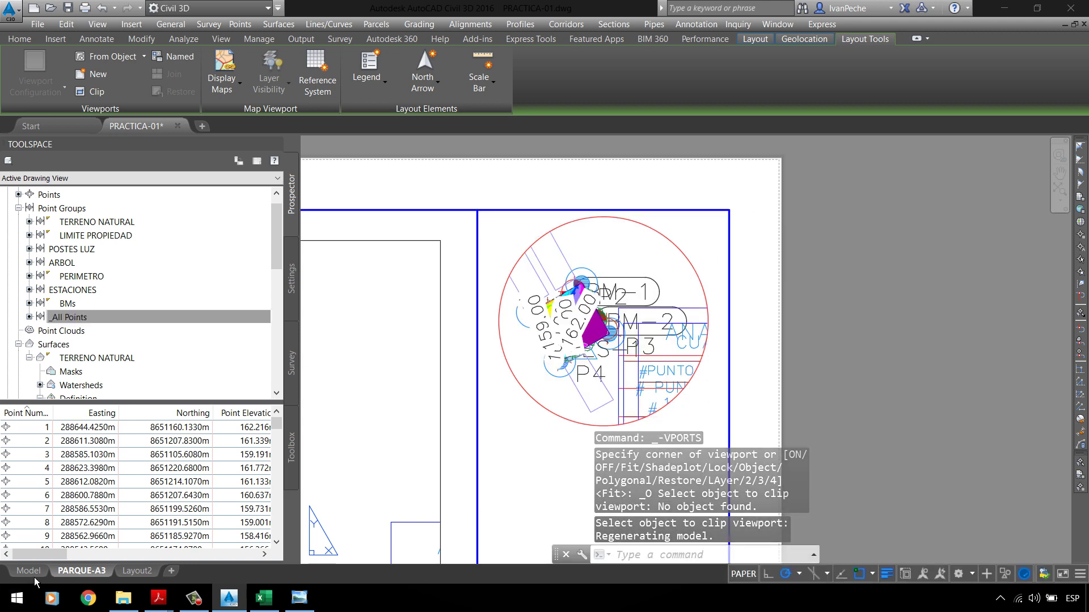
scroll(510, 311, up, 4)
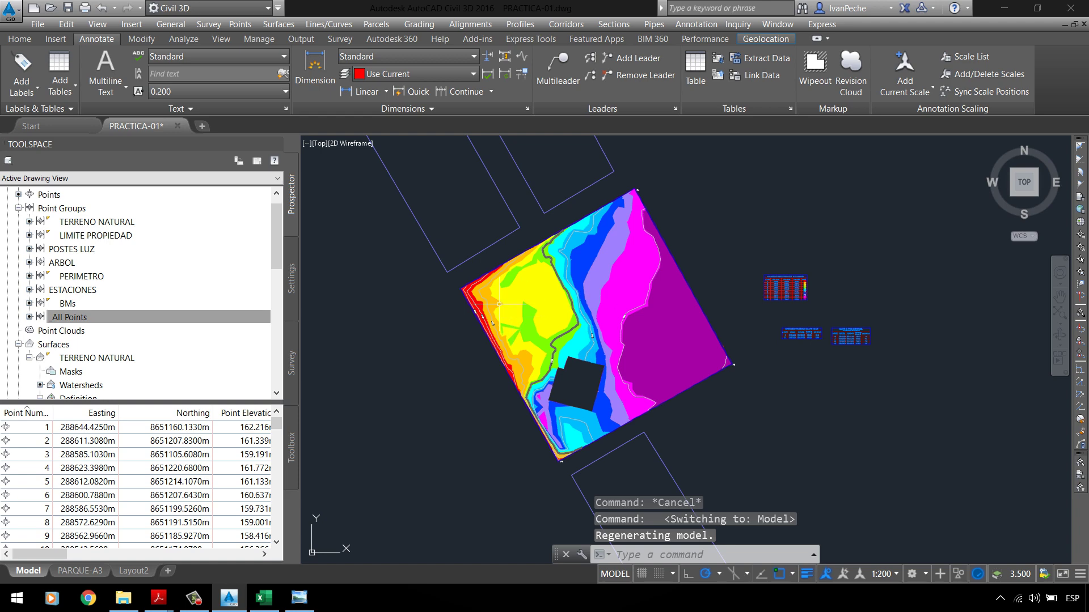
Step: Window-select the parcel outlines in the model, then clear the selection
click(19, 39)
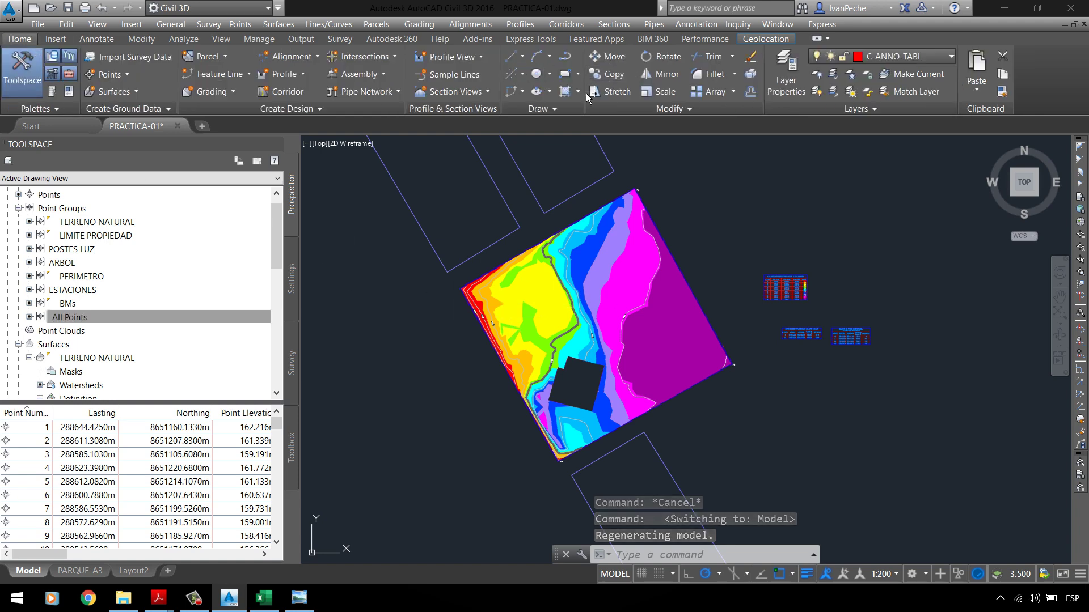
scroll(471, 184, down, 2)
click(470, 184)
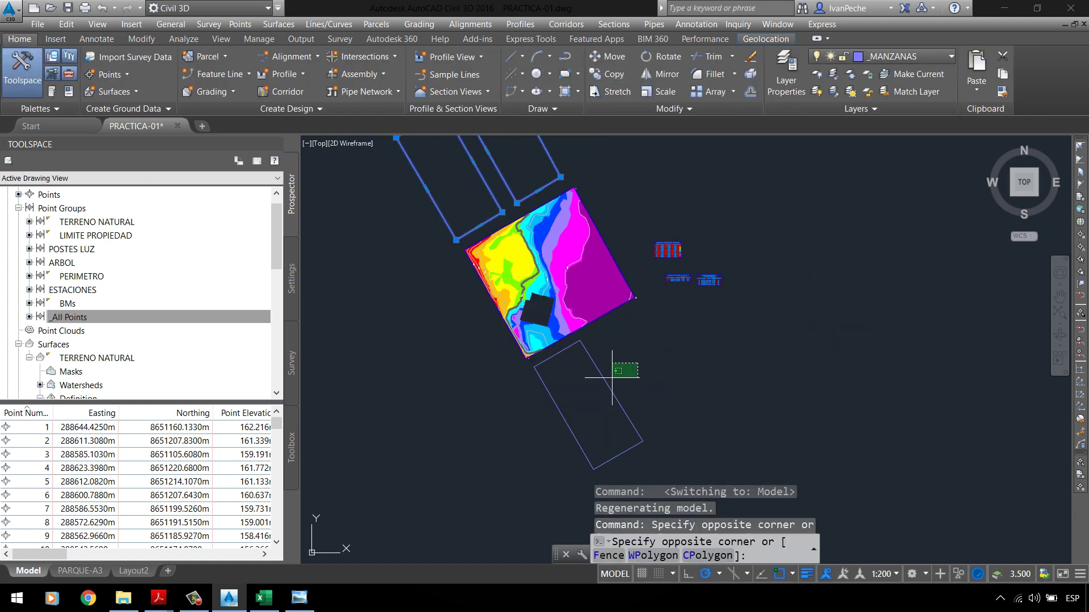
click(609, 320)
key(Escape)
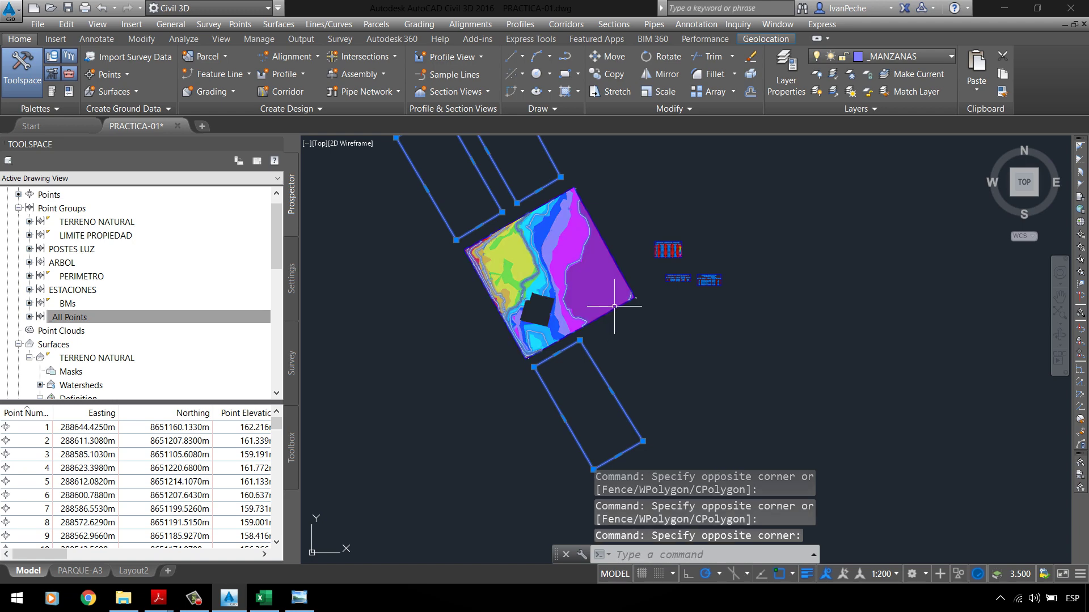
scroll(624, 277, up, 2)
scroll(626, 276, up, 5)
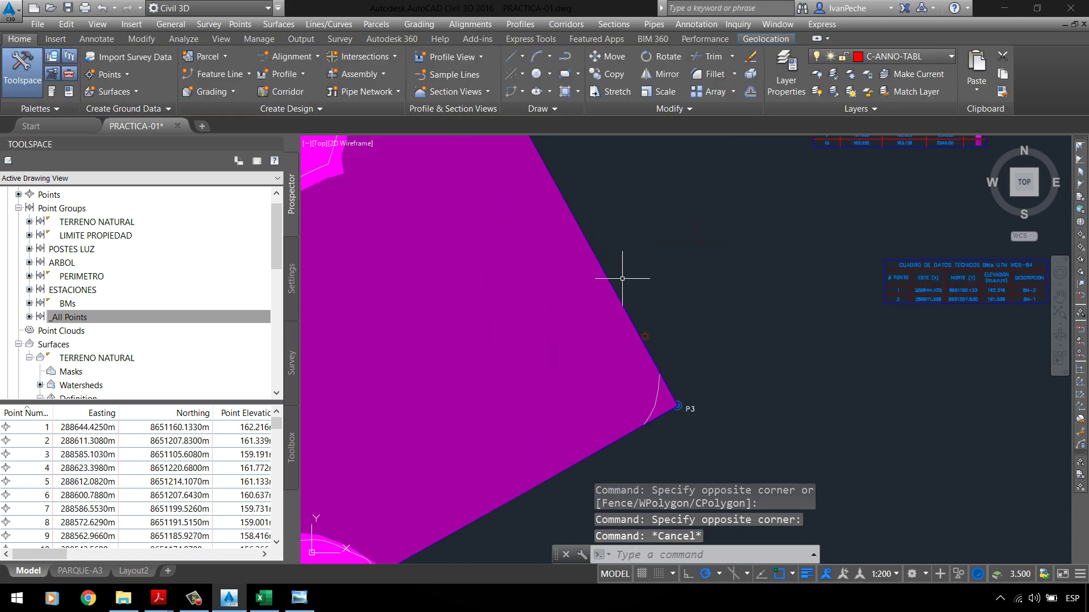
Step: Send the TERRENO NATURAL surface to the back of the display order
click(615, 340)
right_click(645, 252)
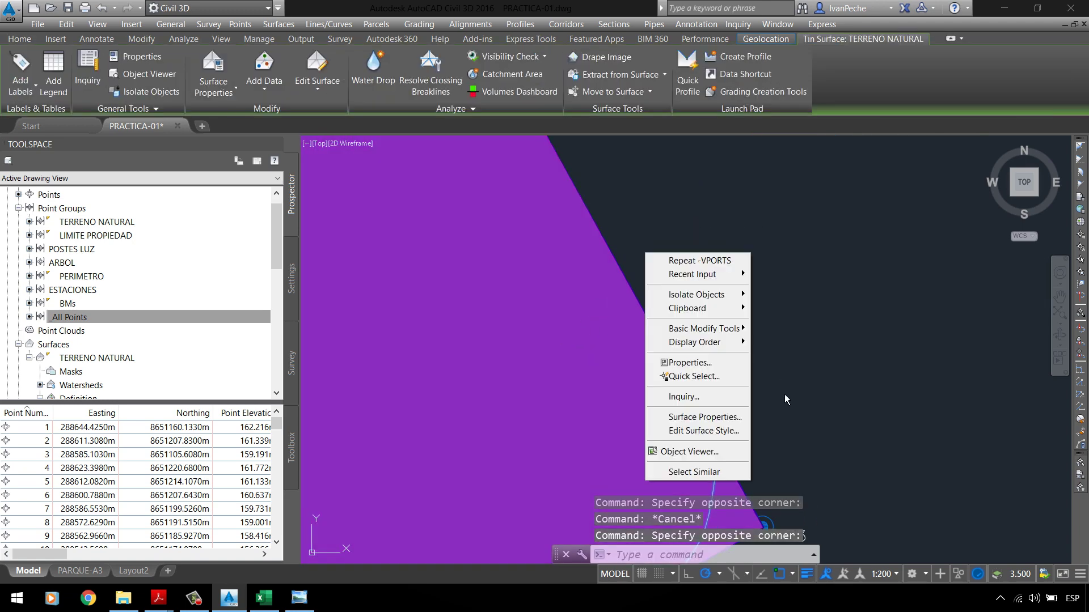
mouse_move(731, 343)
click(788, 355)
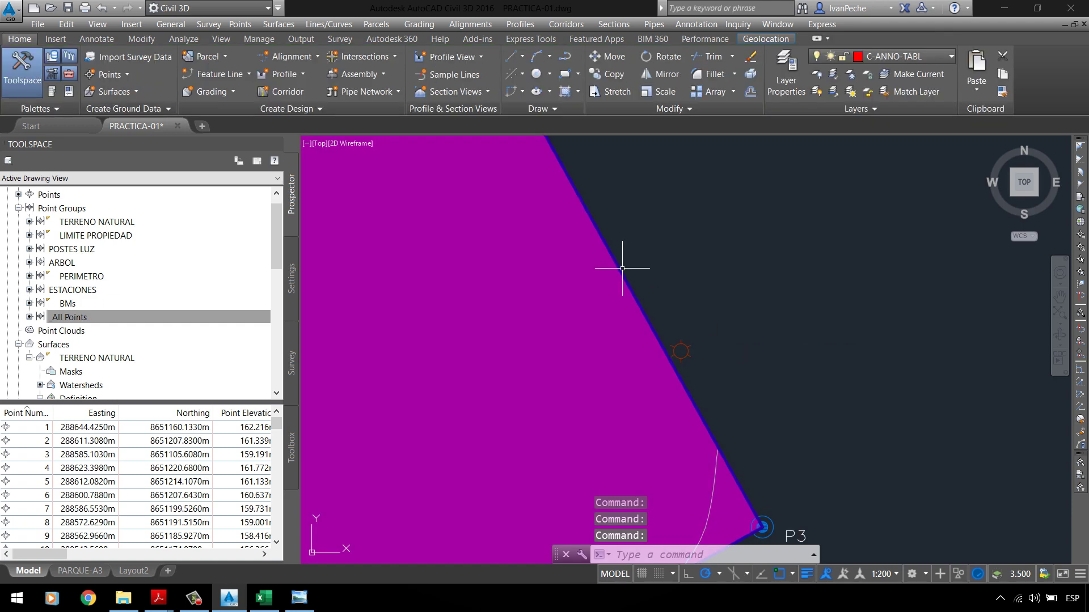
click(643, 267)
key(Escape)
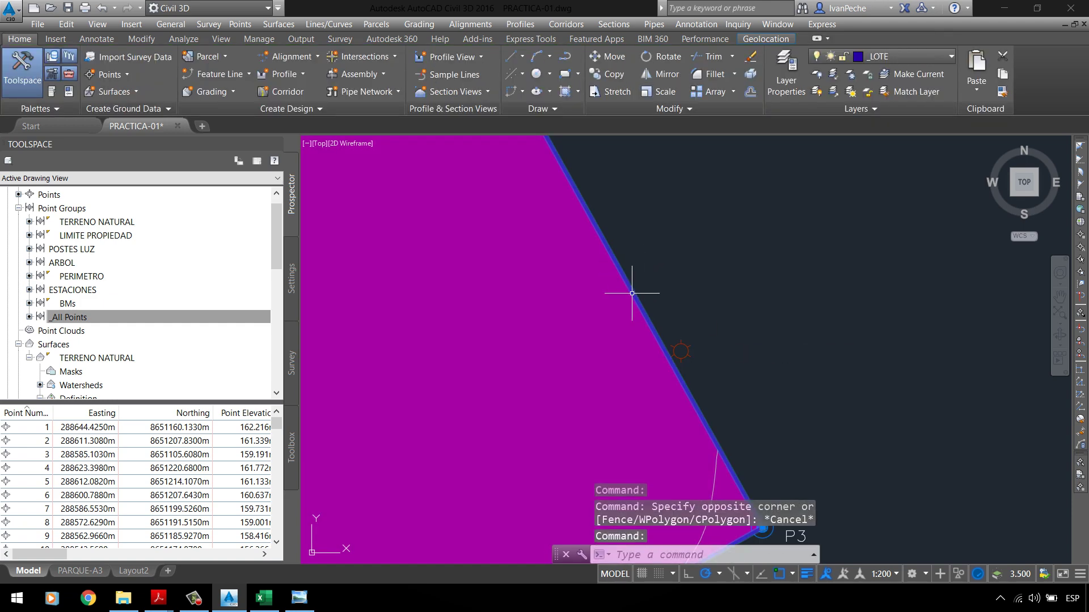
scroll(627, 250, down, 5)
Step: Reselect the TERRENO NATURAL surface, start a Copy, then cancel it
click(609, 342)
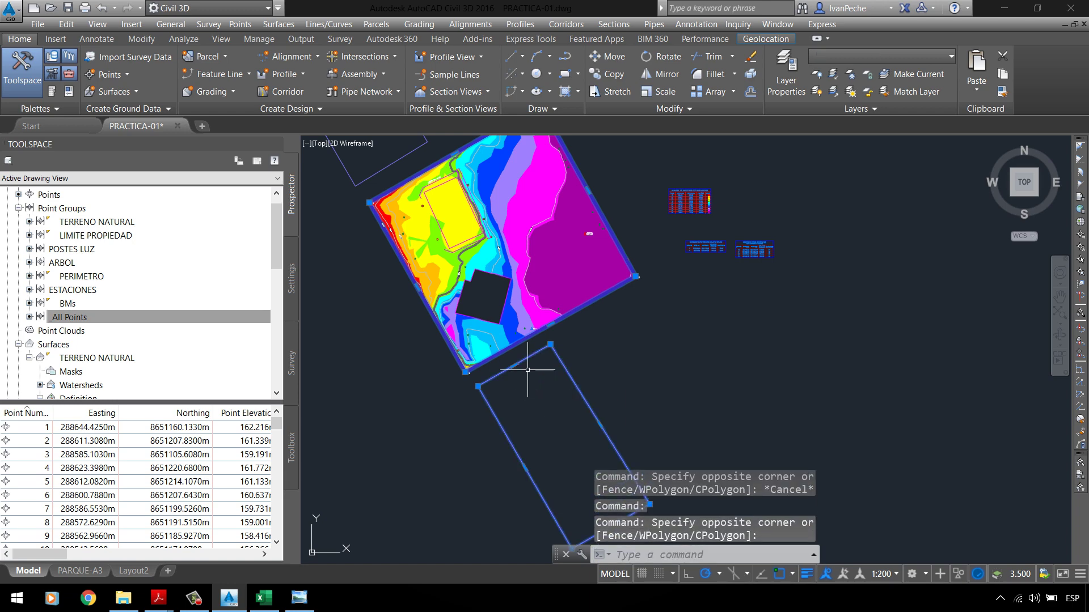
scroll(528, 372, down, 4)
click(468, 259)
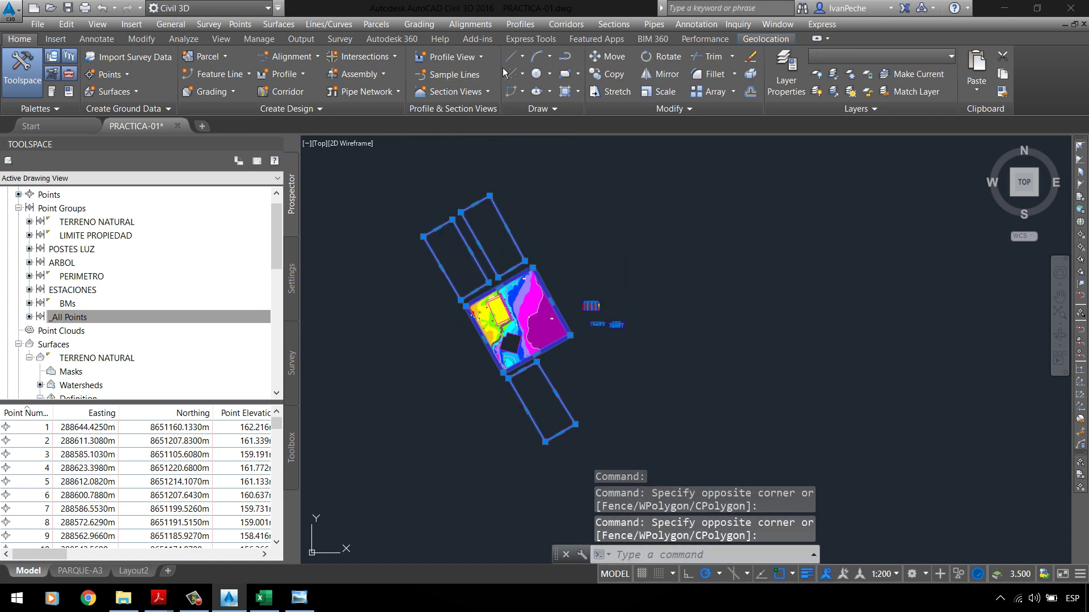
key(Escape)
scroll(532, 307, up, 2)
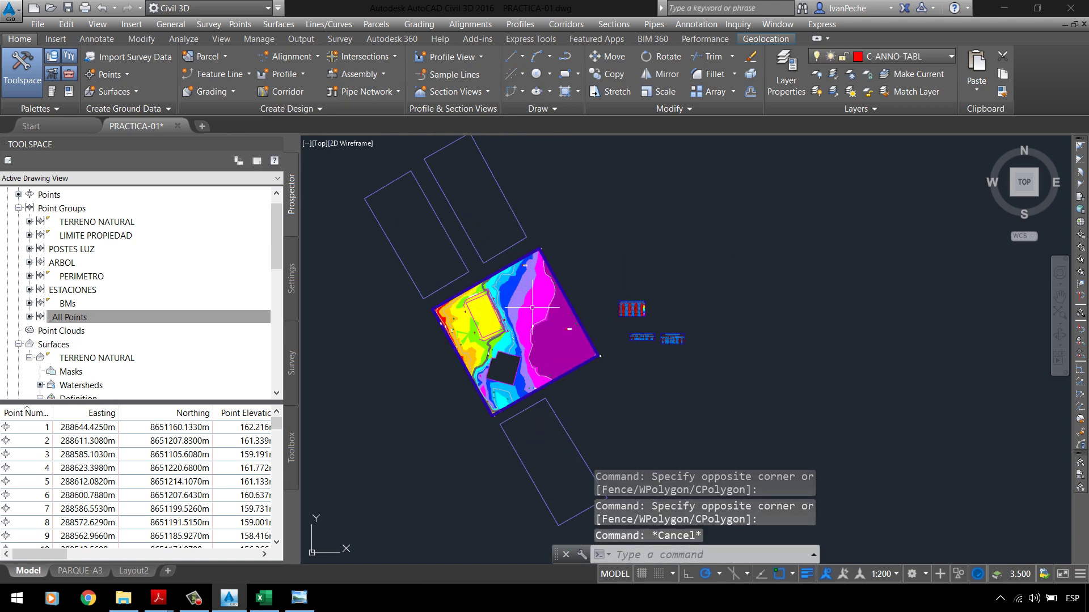
click(547, 299)
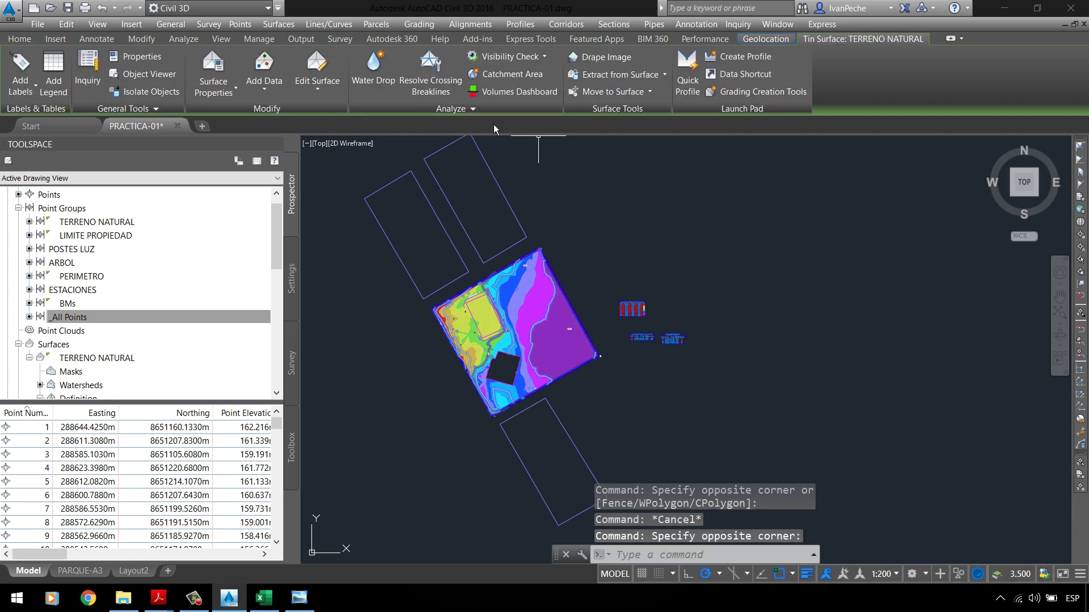
click(19, 39)
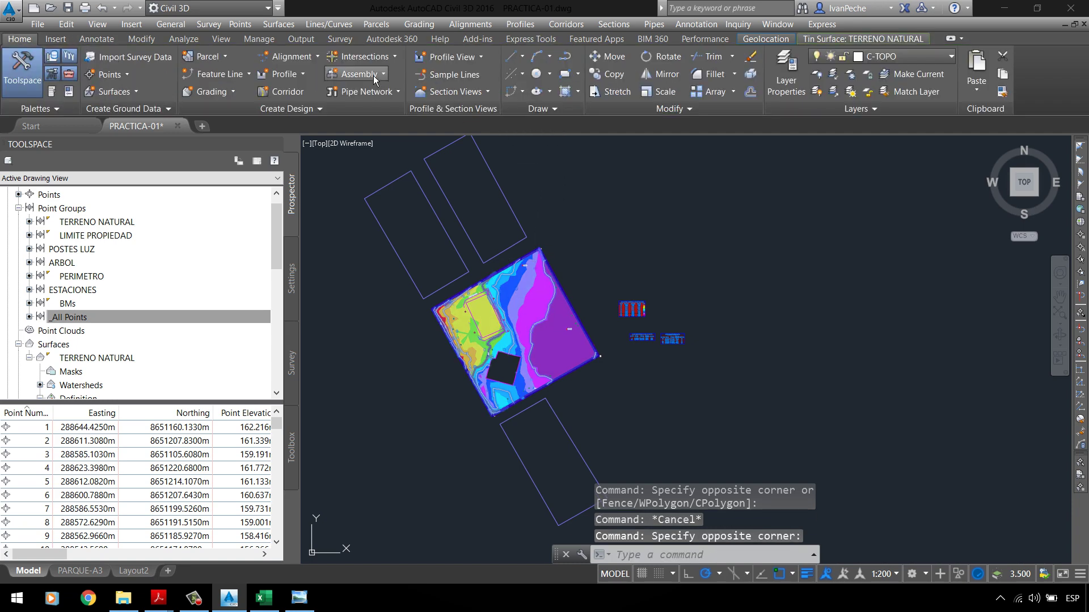
click(614, 76)
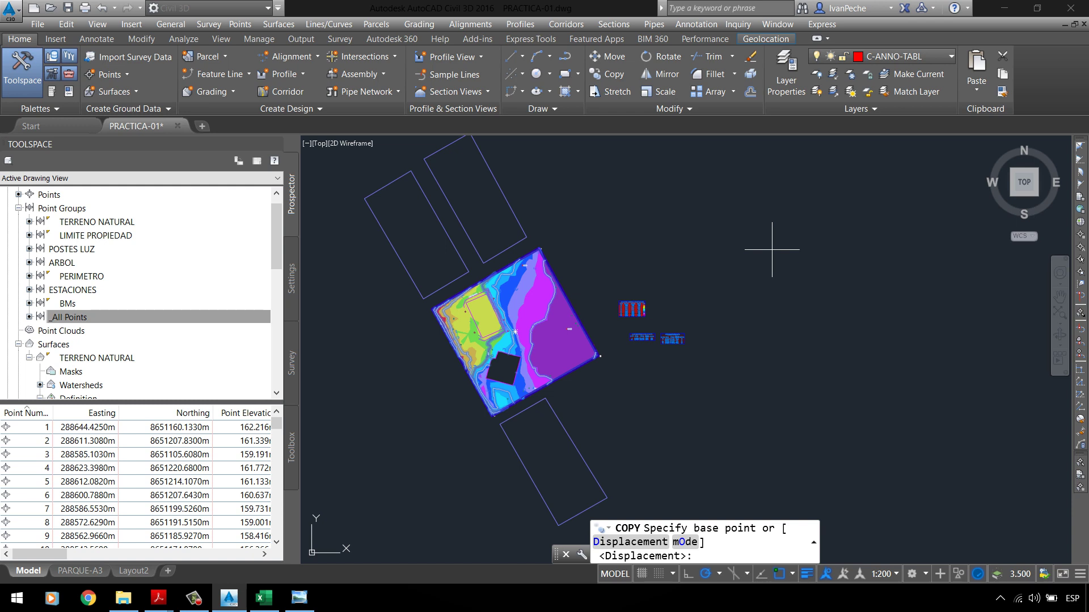
key(Escape)
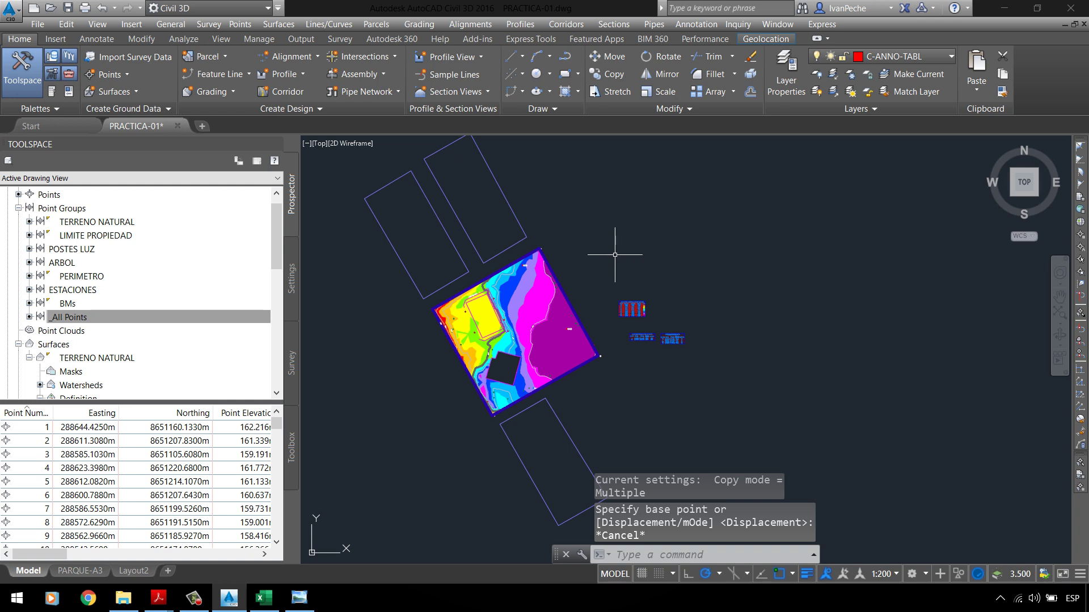
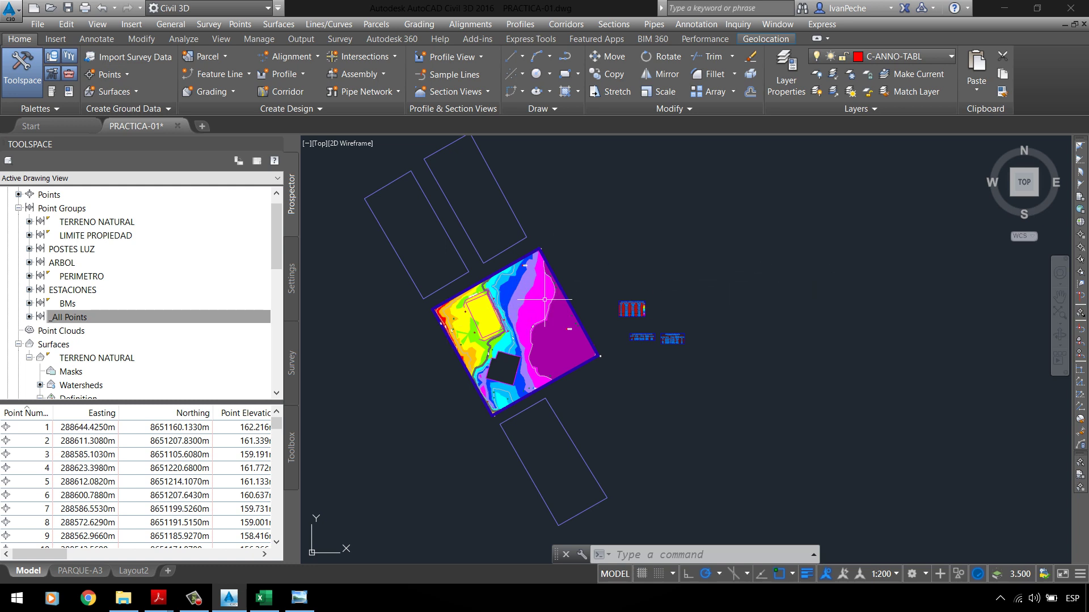
Step: Copy the upper lot rectangle to the upper right, then erase that stray copy
click(486, 165)
click(584, 194)
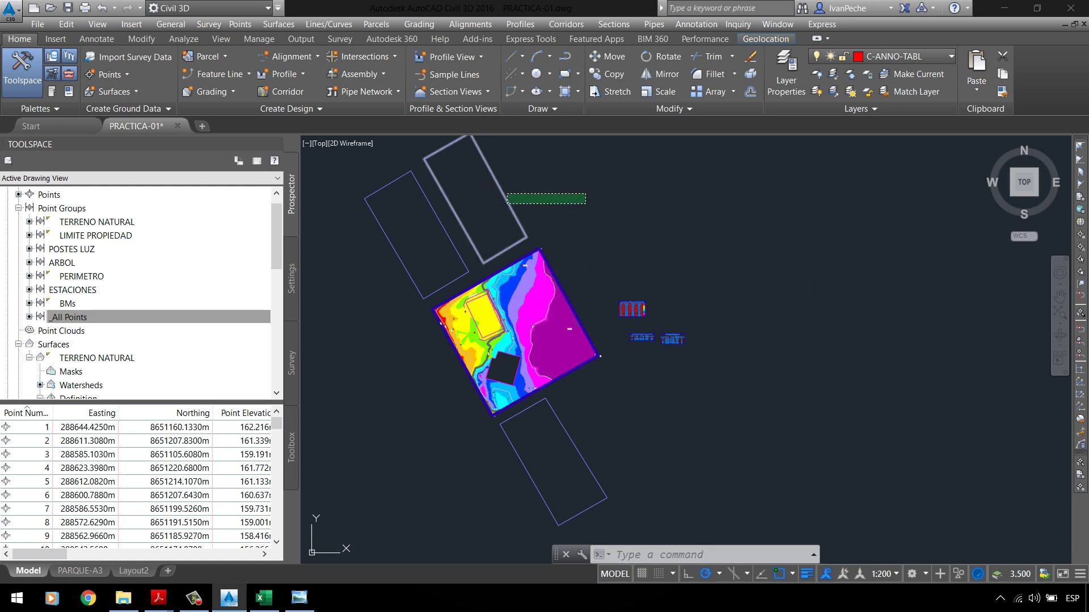
click(604, 74)
click(475, 198)
click(835, 198)
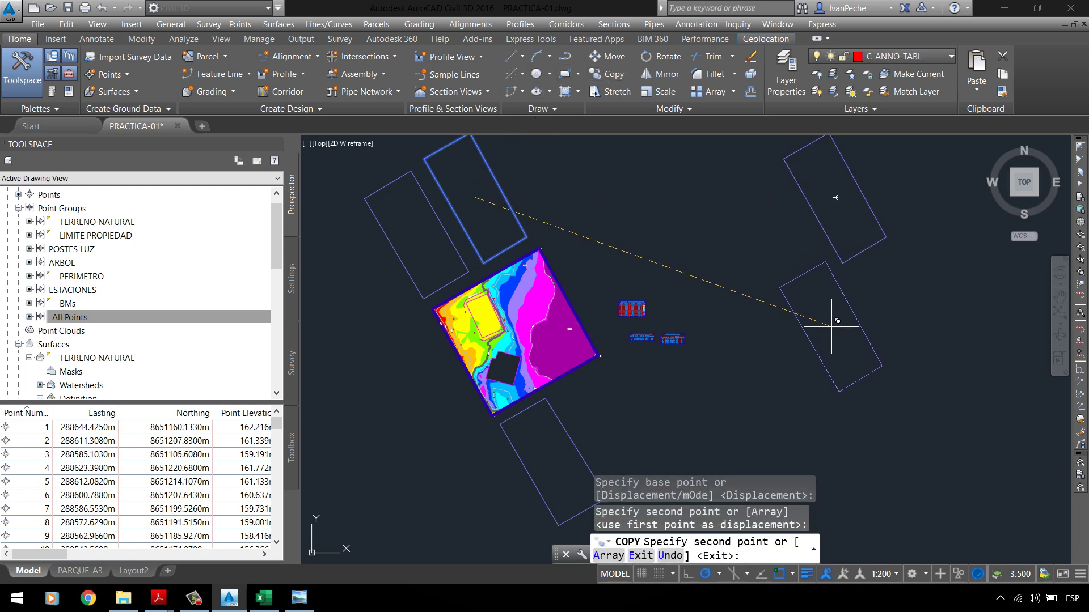
key(Escape)
click(831, 173)
click(799, 233)
key(Delete)
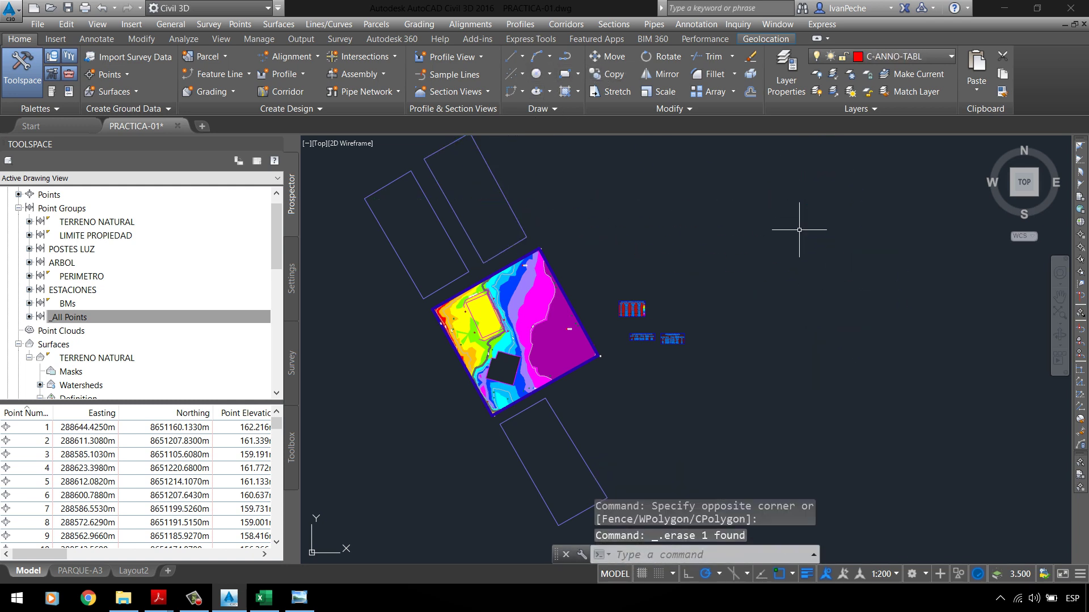
Step: Select the lower lot rectangle, the surface and the remaining site objects
scroll(390, 295, down, 2)
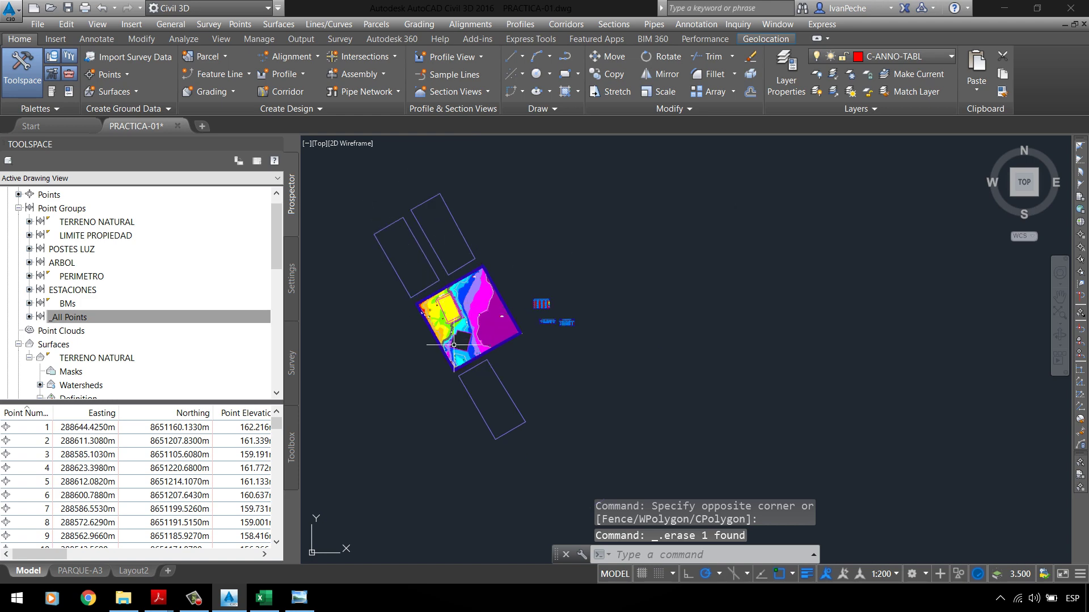
scroll(453, 344, up, 4)
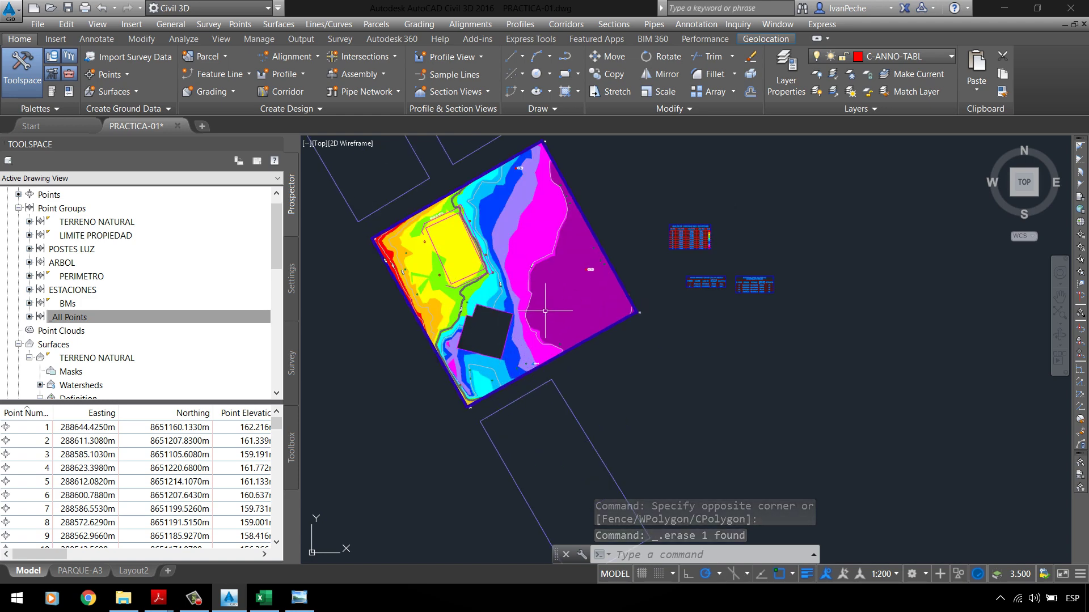
scroll(522, 349, down, 2)
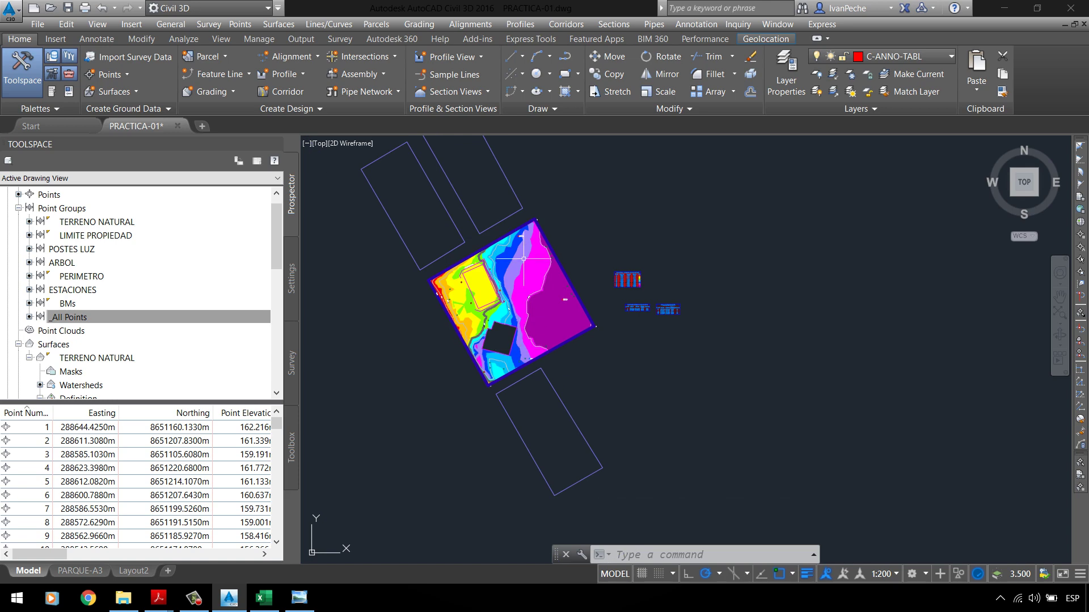
scroll(467, 309, up, 2)
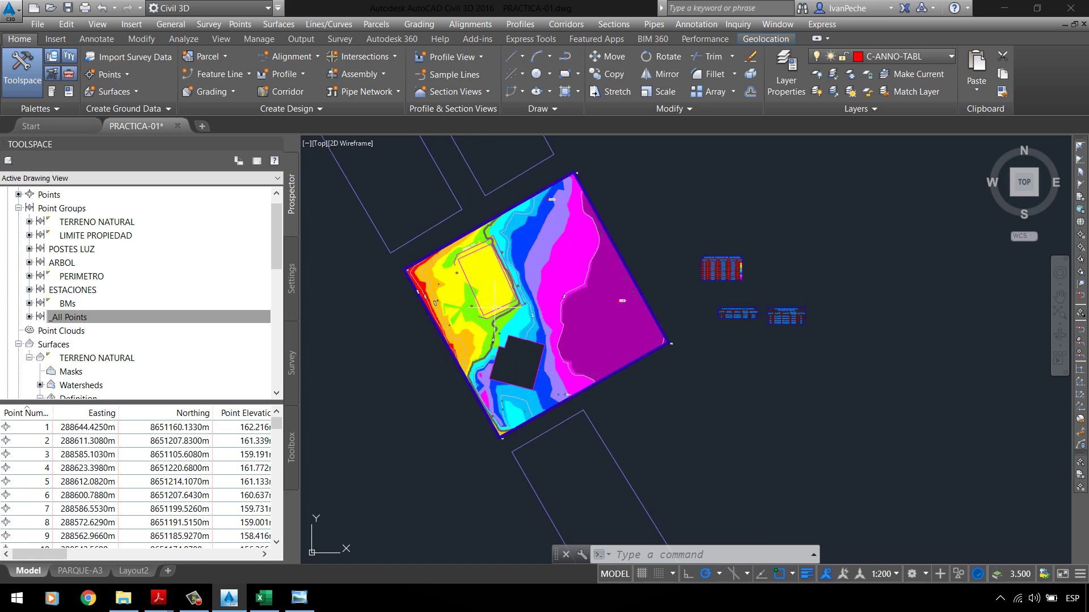
click(426, 387)
key(Escape)
scroll(493, 389, down, 2)
scroll(515, 205, up, 2)
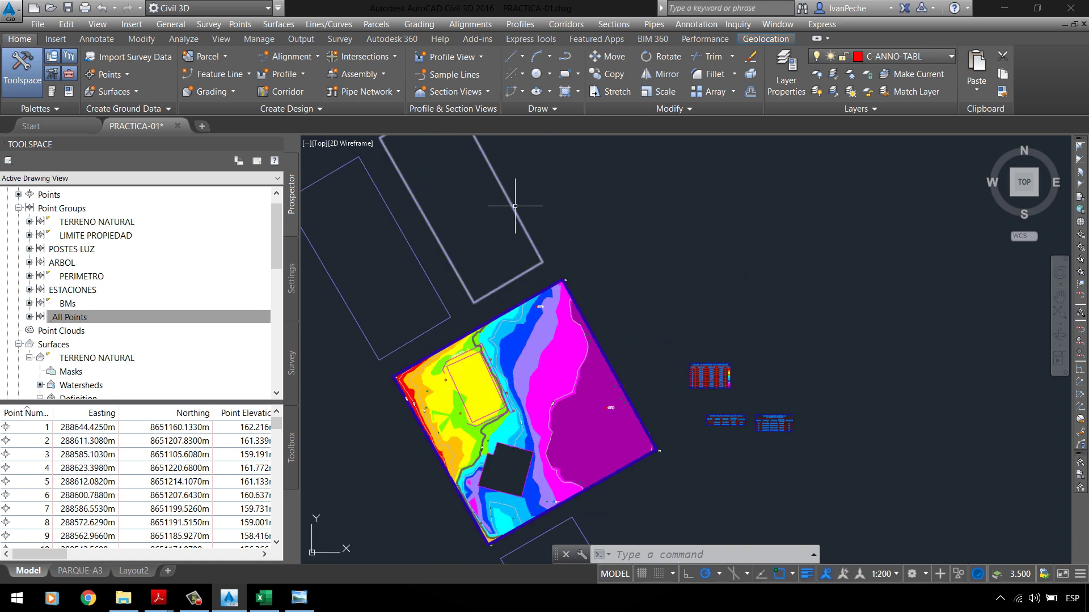
click(482, 226)
scroll(555, 176, down, 2)
scroll(570, 322, up, 2)
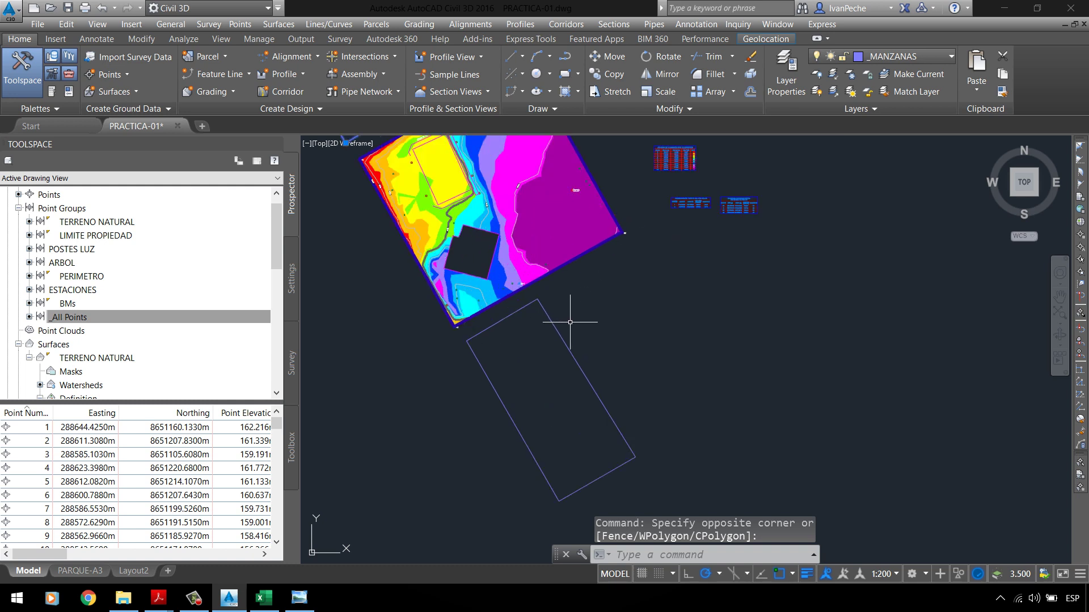
click(540, 360)
click(540, 359)
click(510, 267)
scroll(545, 324, down, 3)
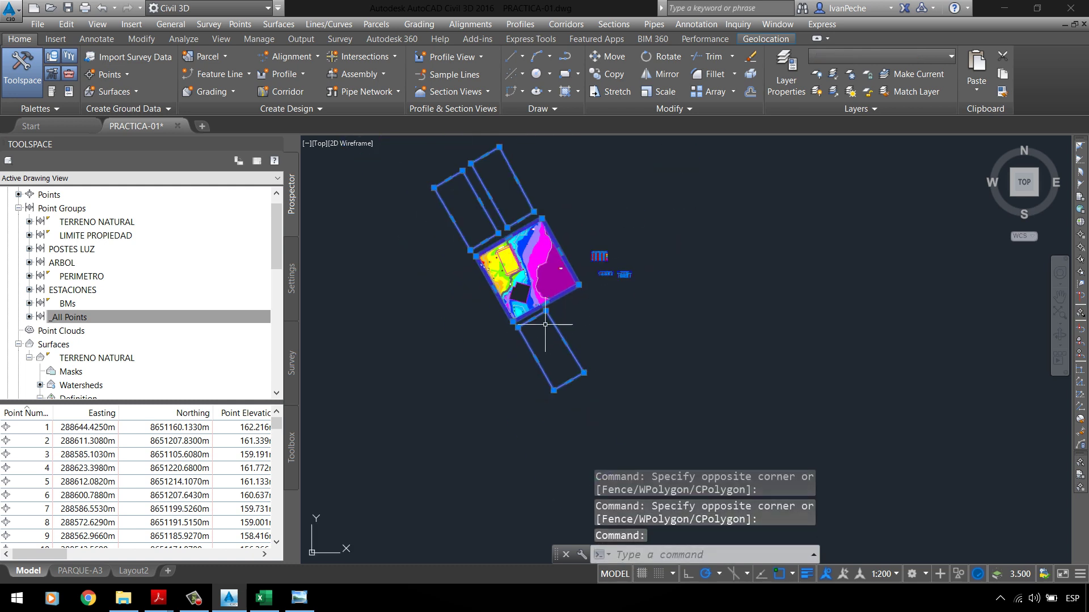
Step: Copy the selected site objects to a point far to the upper right
click(611, 74)
click(526, 249)
scroll(405, 276, down, 5)
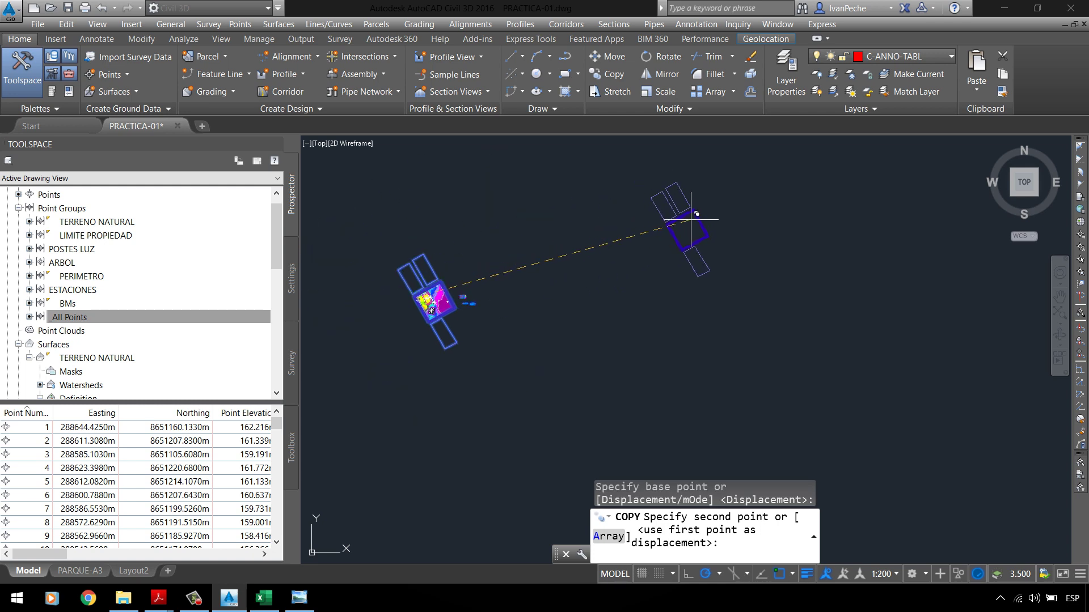
click(753, 182)
key(Escape)
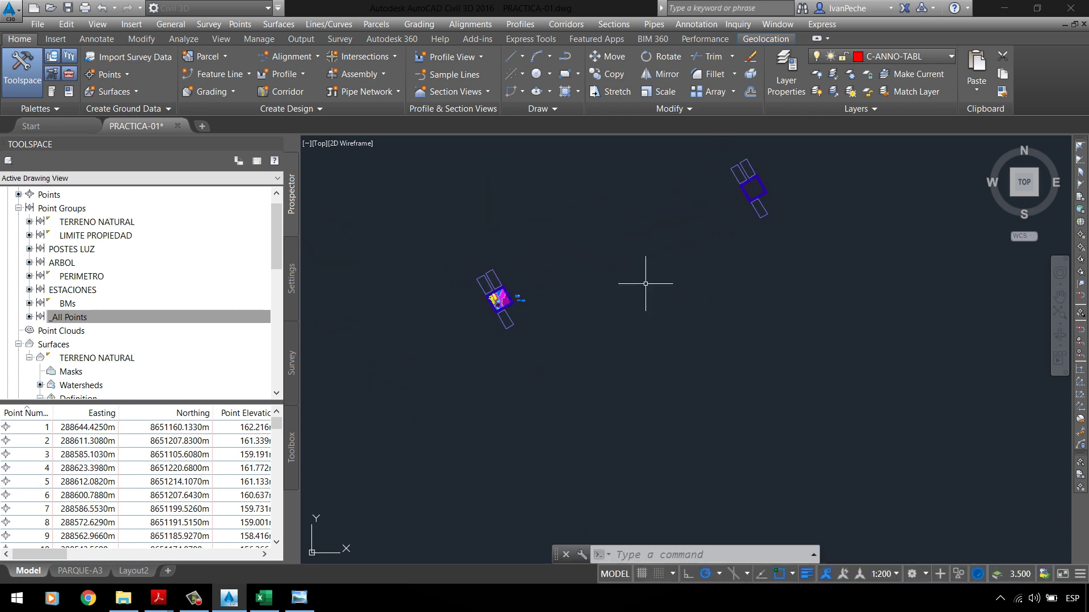
scroll(497, 290, up, 3)
Step: Draw a polyline left of the site with PL, then erase it
text(pl)
key(Return)
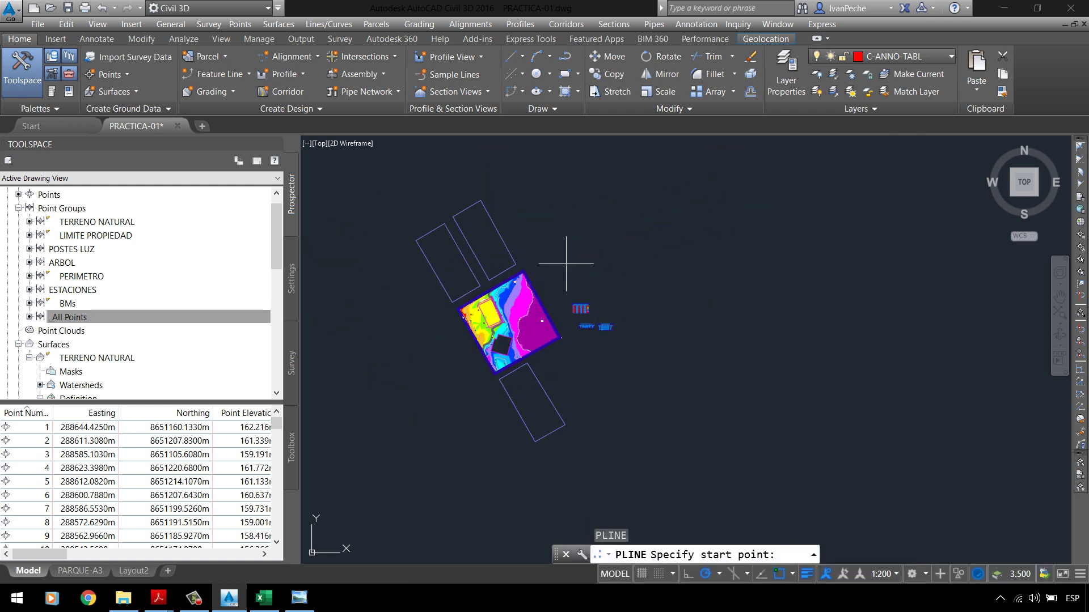
click(407, 187)
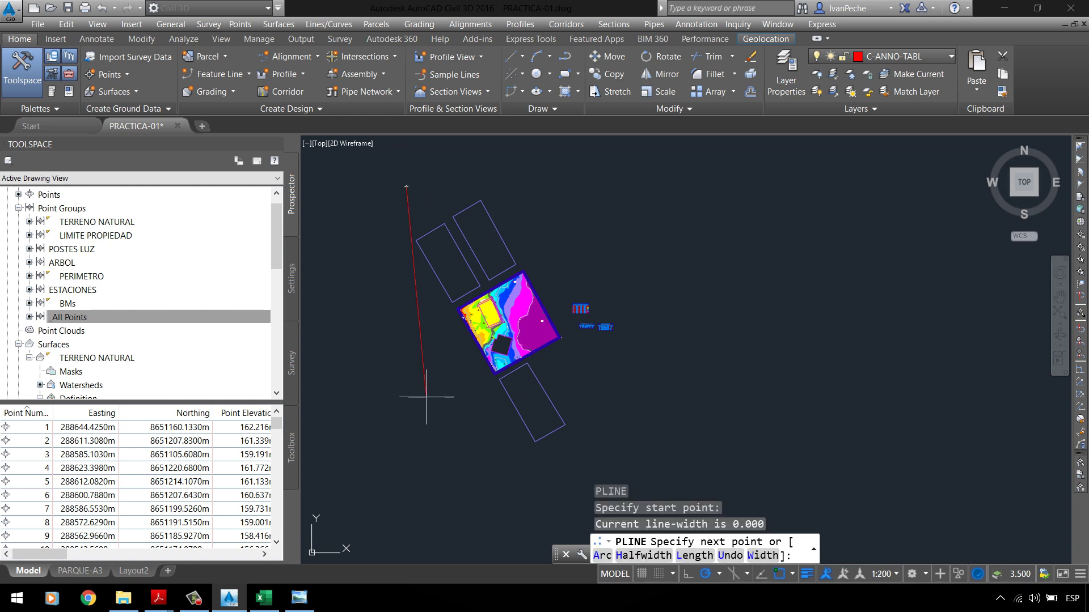
click(439, 457)
key(Return)
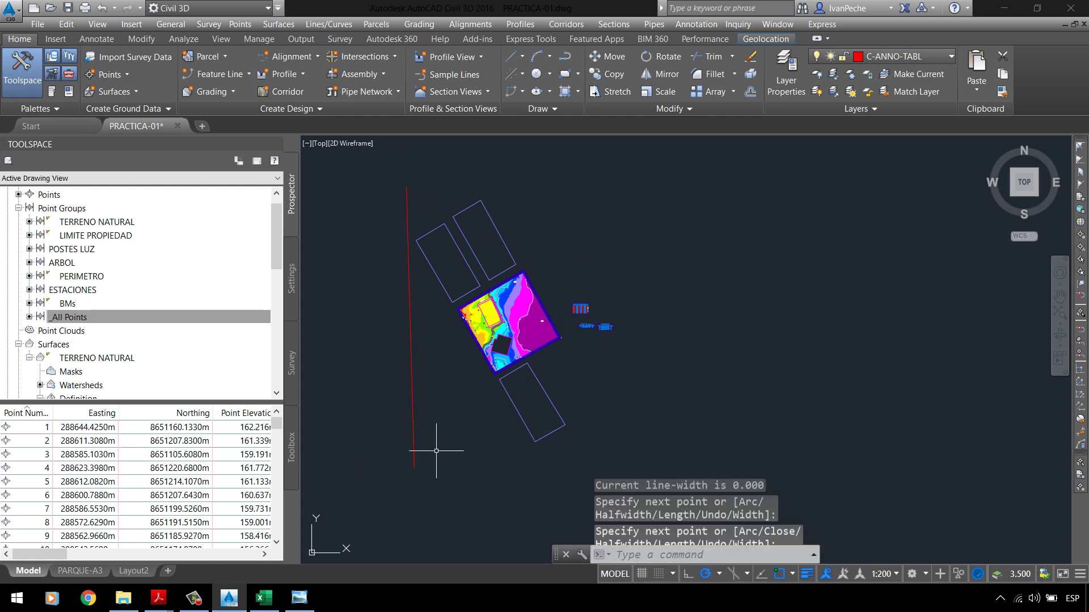
click(436, 444)
click(412, 378)
key(Delete)
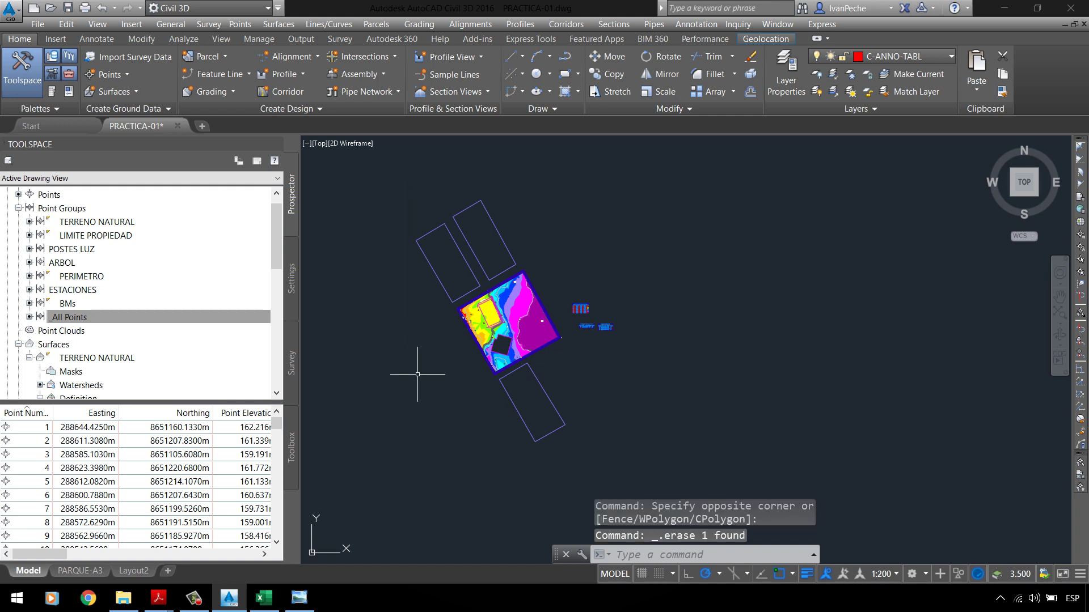
Step: Draw a rectangle frame around the whole site with REC
text(rec)
key(Return)
click(381, 176)
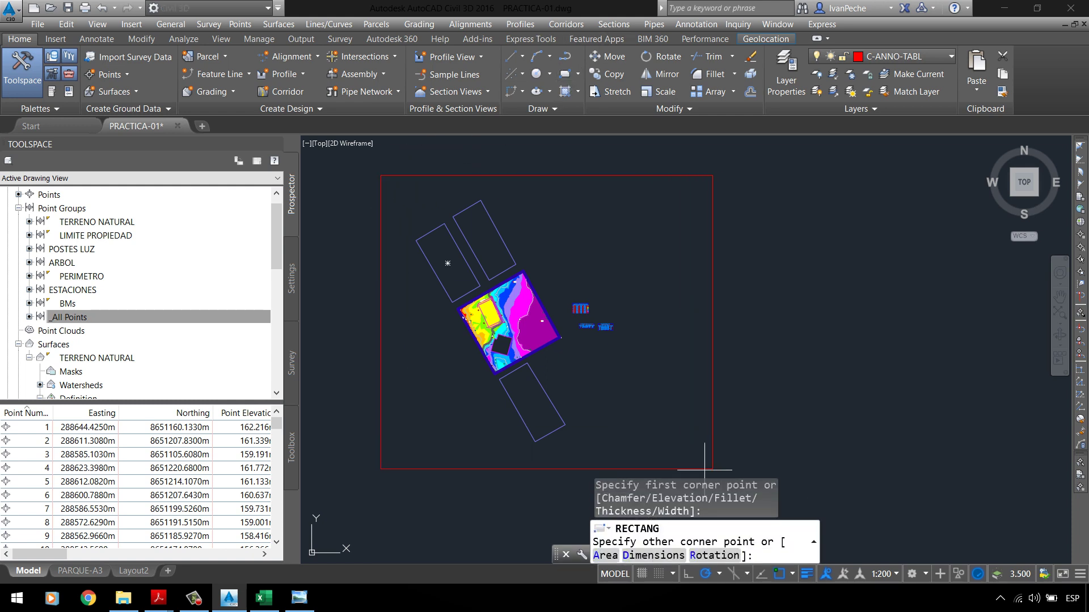
click(676, 471)
scroll(537, 291, down, 2)
Step: Draw a vertical construction line through the site with XL
text(X)
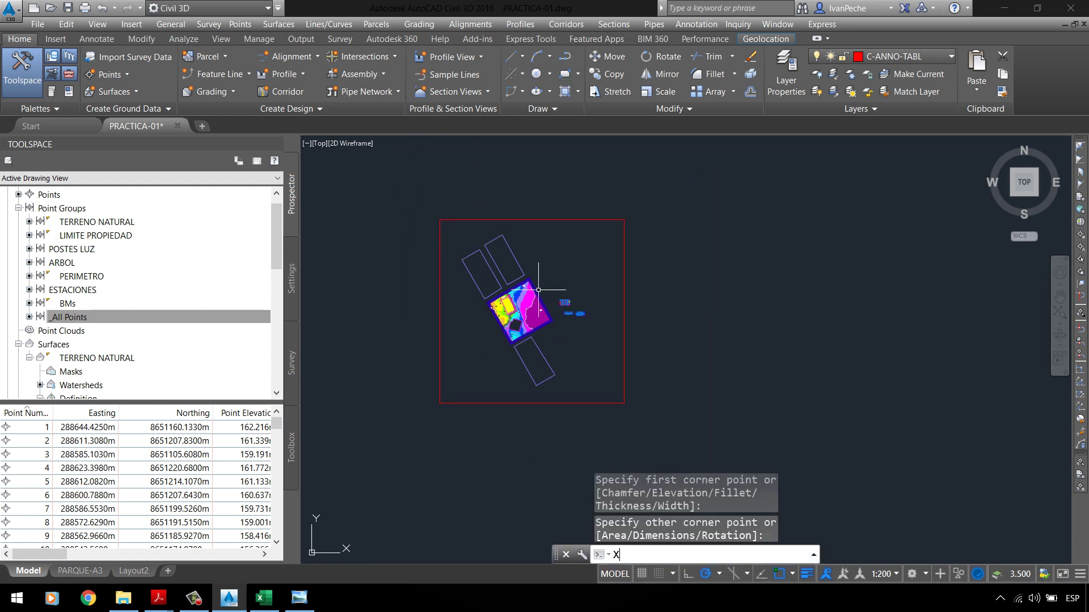
text(L)
key(Return)
click(559, 256)
click(559, 238)
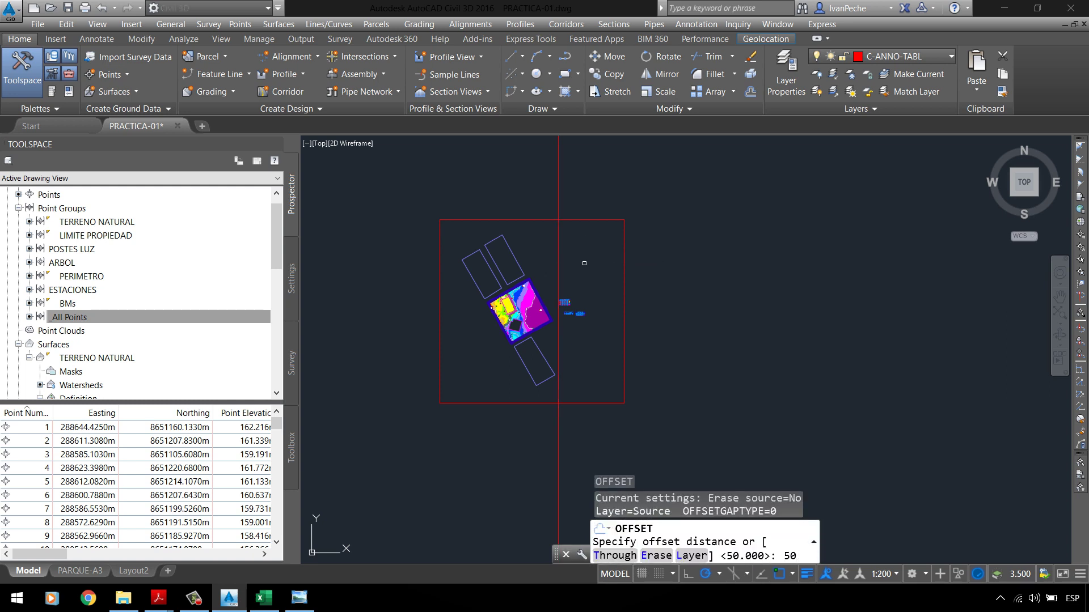
Step: Offset the vertical construction line 50 units twice to the right
key(Return)
click(559, 252)
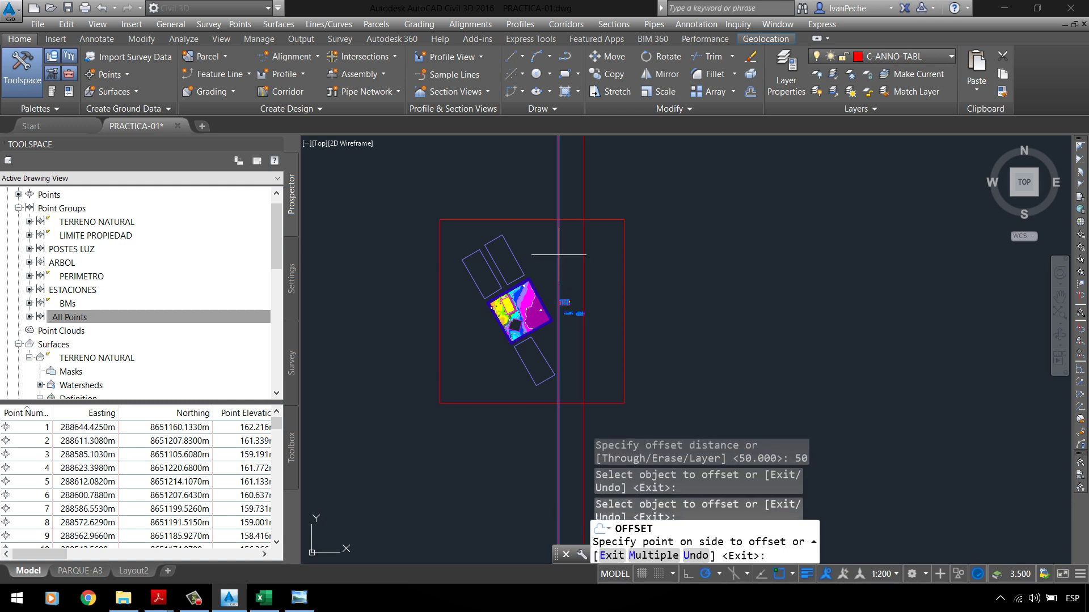
click(585, 264)
click(585, 265)
click(607, 260)
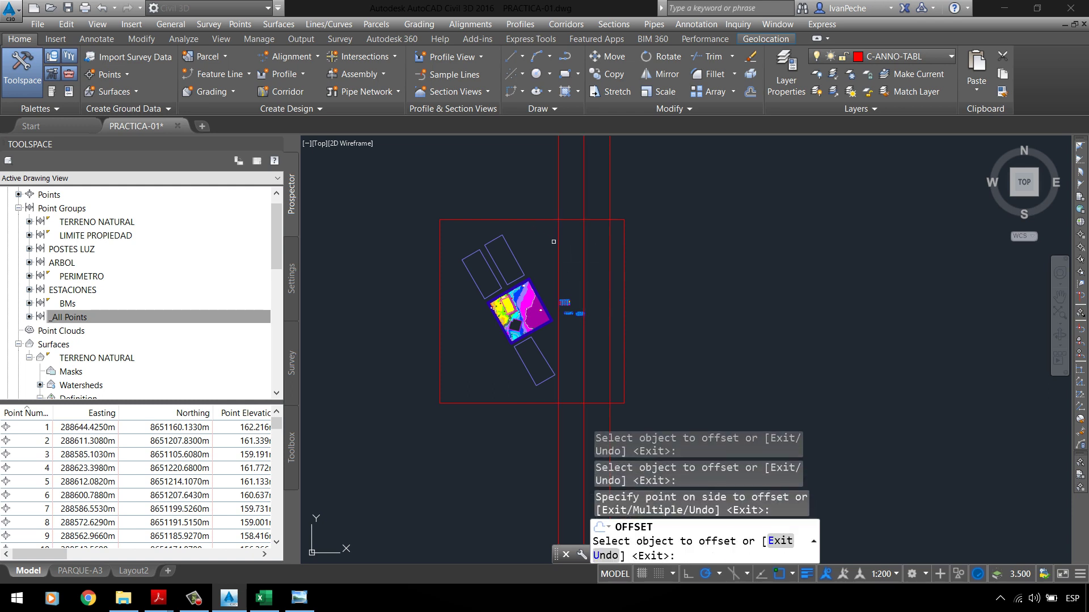
Step: Add four more vertical lines 50 units apart to the left
click(558, 244)
click(533, 233)
click(533, 230)
click(513, 213)
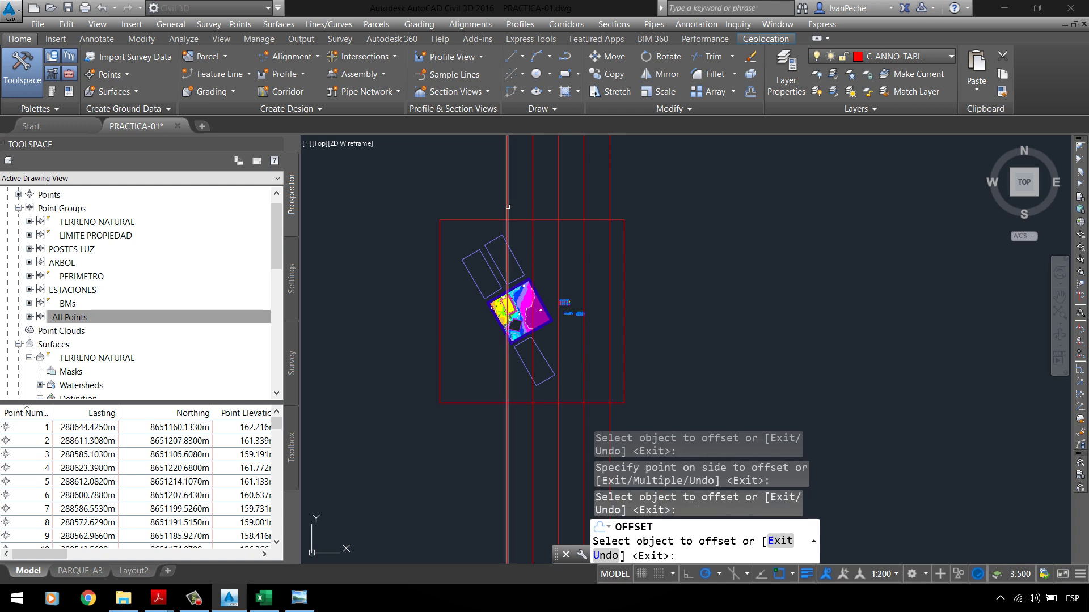
click(508, 205)
click(486, 203)
click(444, 186)
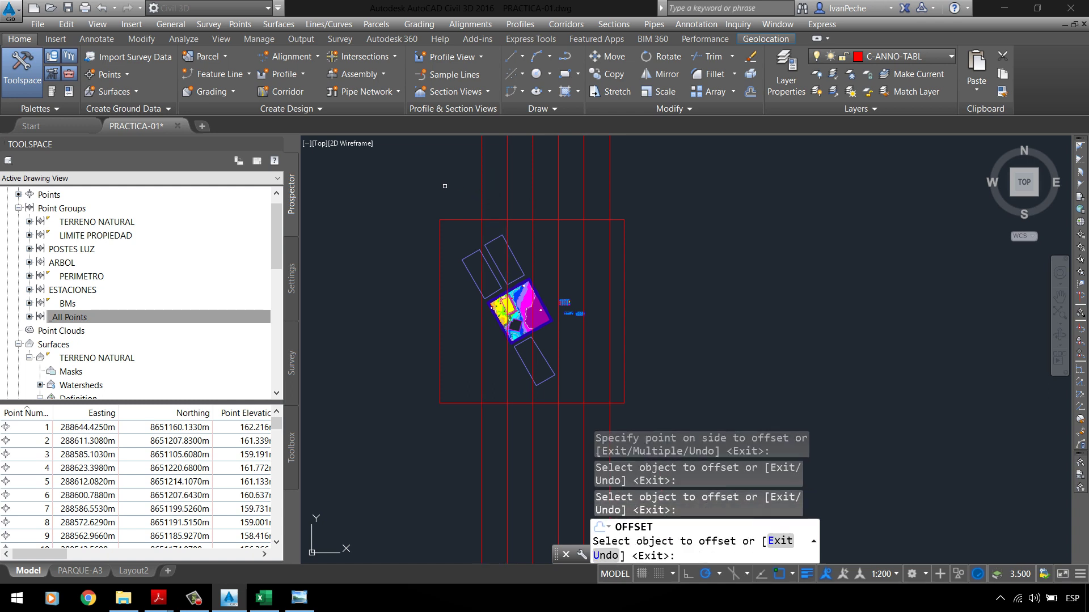
click(480, 206)
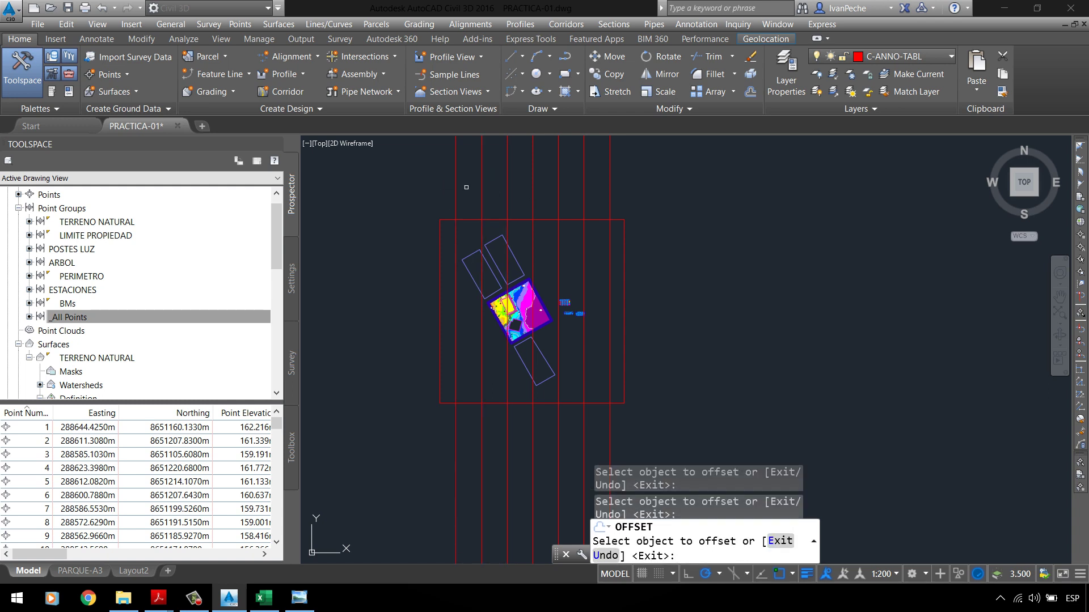
click(452, 182)
key(Escape)
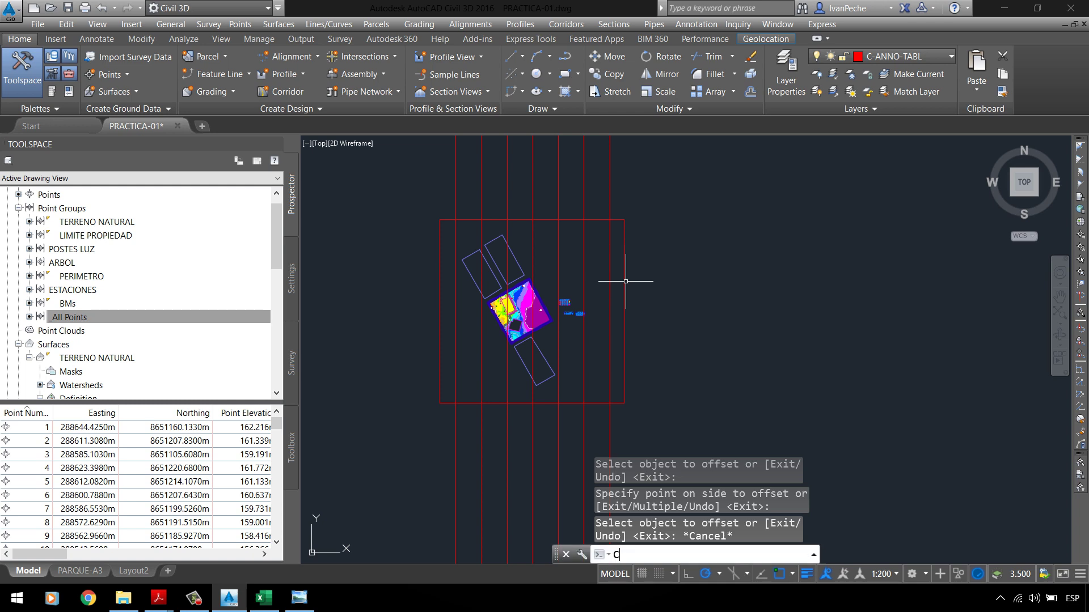
key(Escape)
Step: Draw a horizontal construction line along the frame's top edge
text(XL)
key(Return)
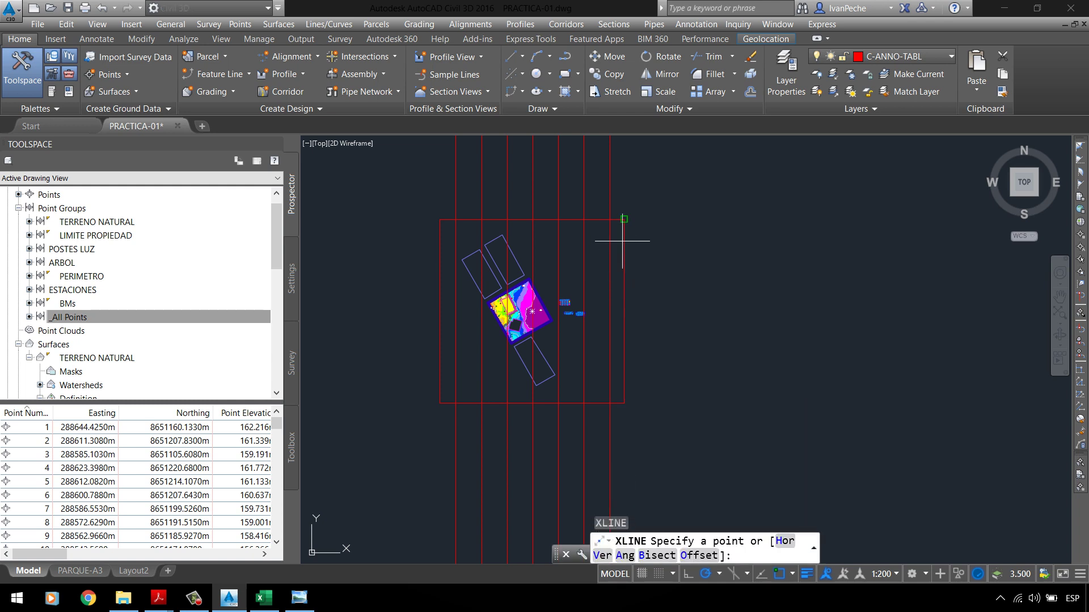
click(624, 220)
click(680, 219)
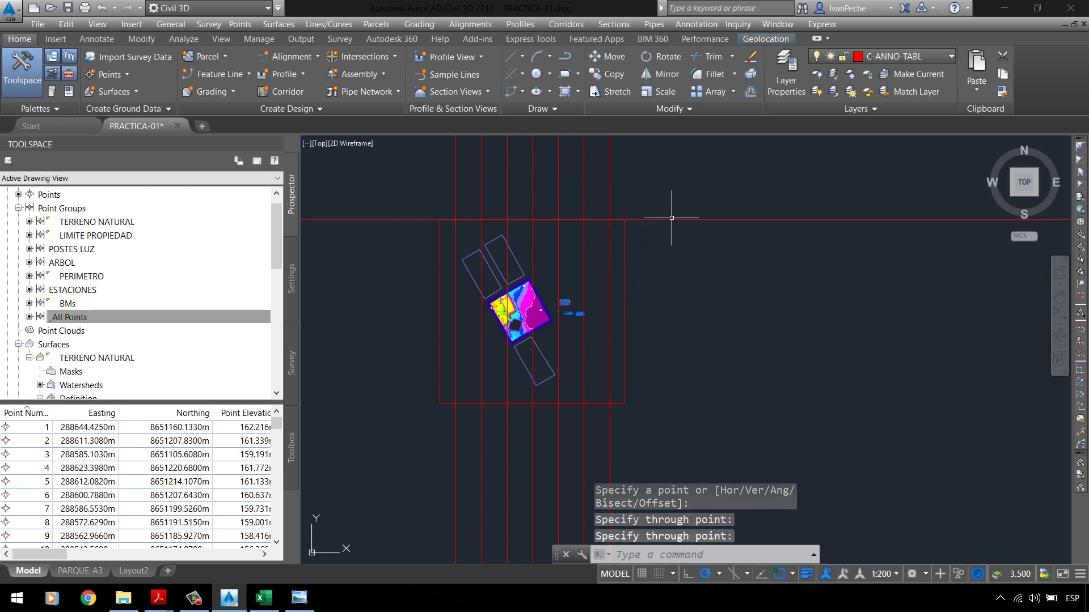
key(Return)
key(Escape)
Step: Offset the horizontal line downward repeatedly at 50-unit spacing
text(O)
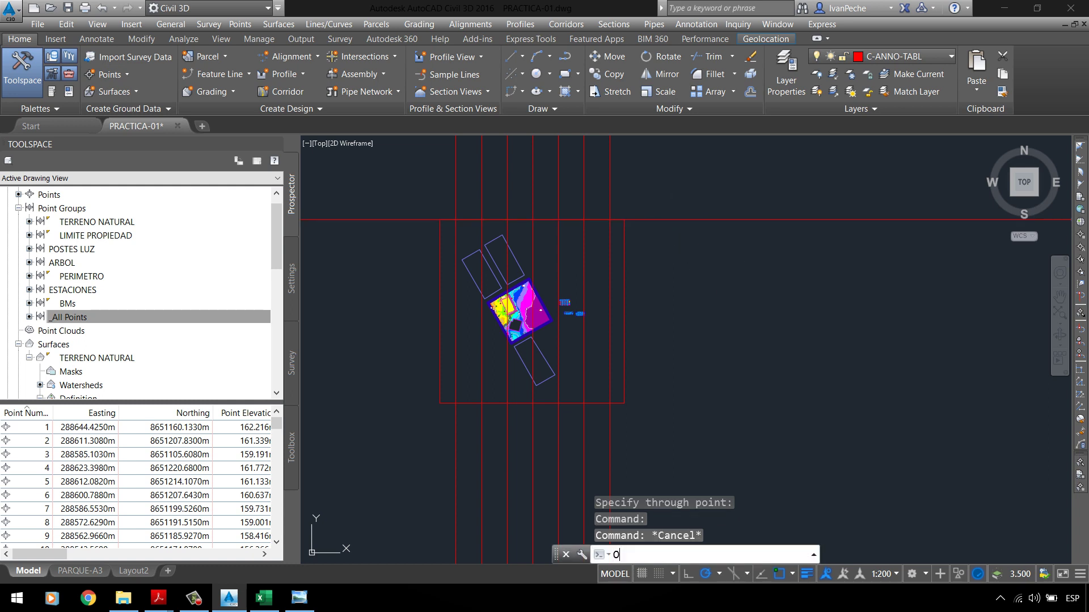
key(Return)
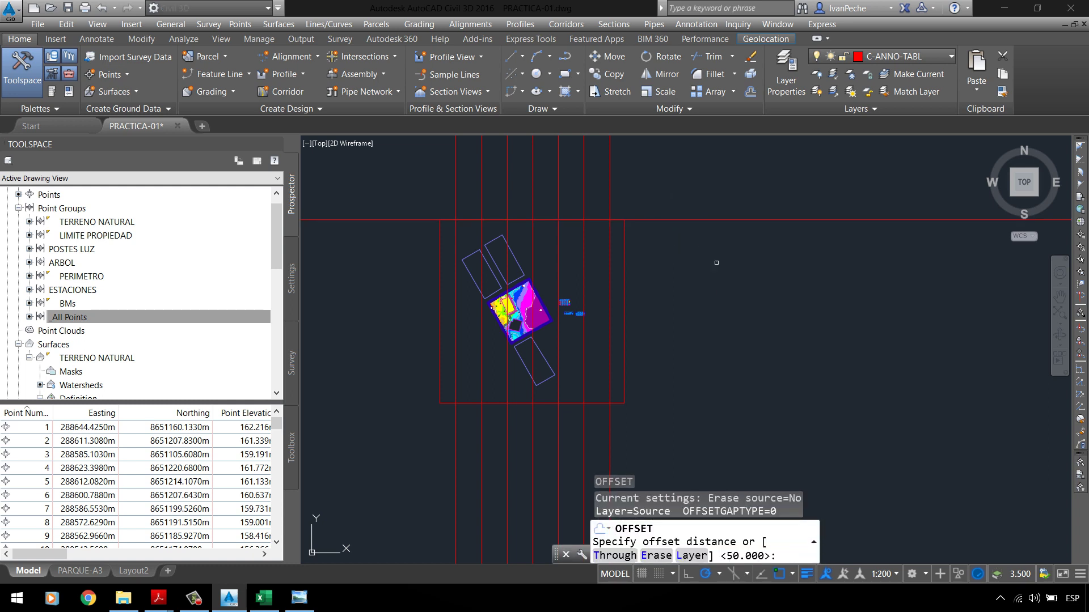
key(Return)
click(695, 219)
click(675, 245)
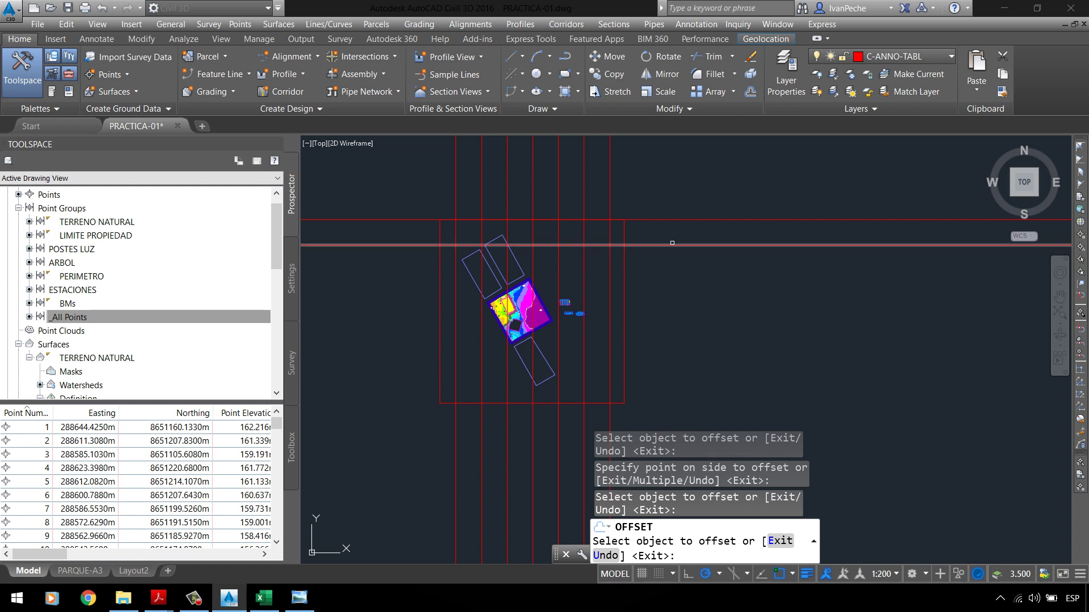
click(672, 244)
click(673, 264)
click(675, 271)
click(678, 297)
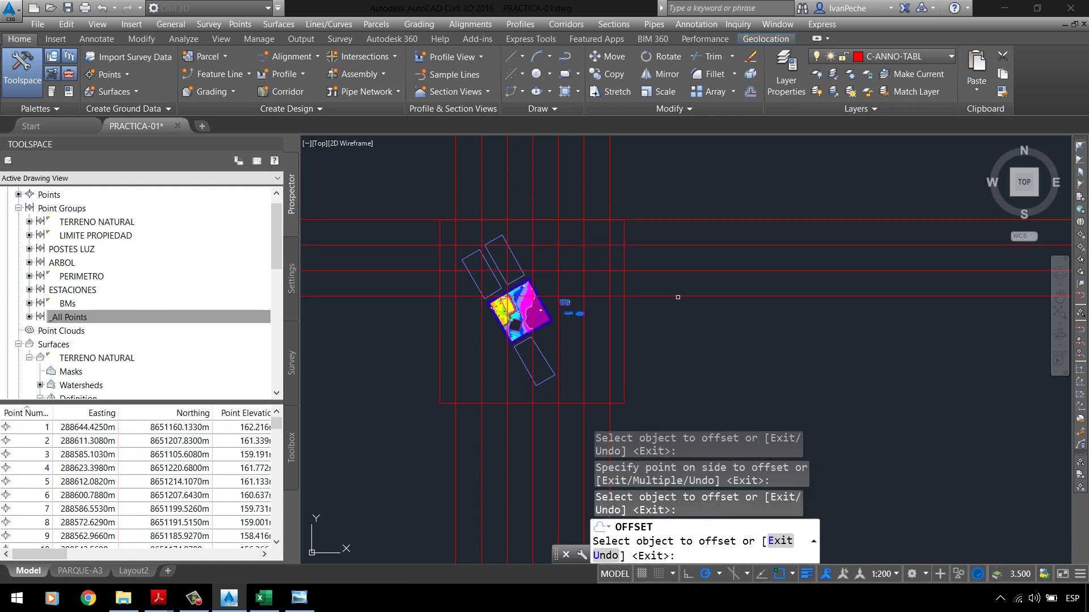
click(678, 293)
Step: Keep adding horizontal lines 50 apart down to the frame's bottom
click(679, 295)
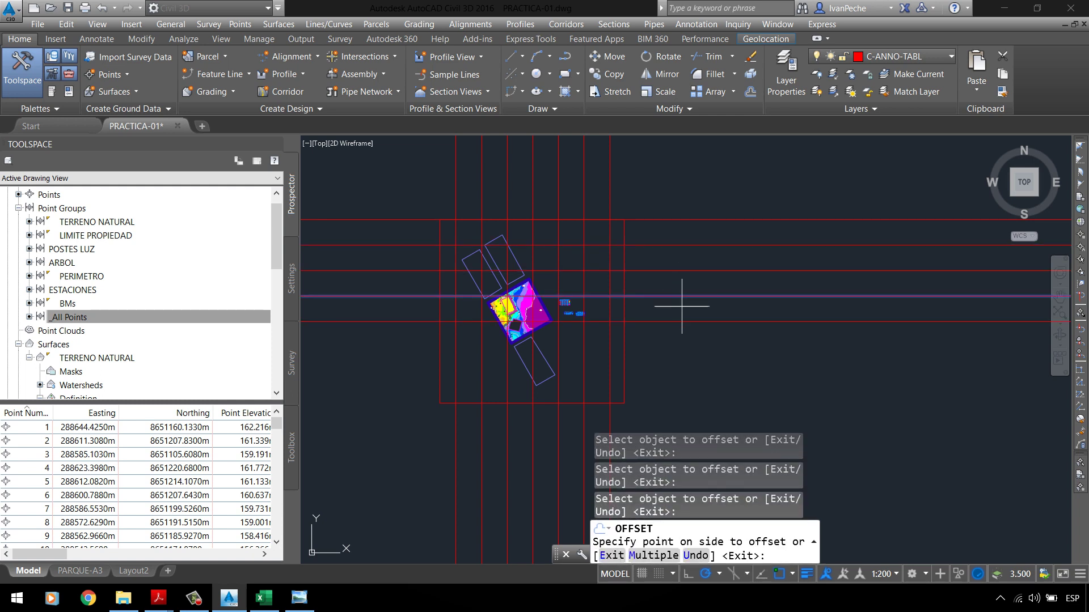
click(681, 322)
click(686, 340)
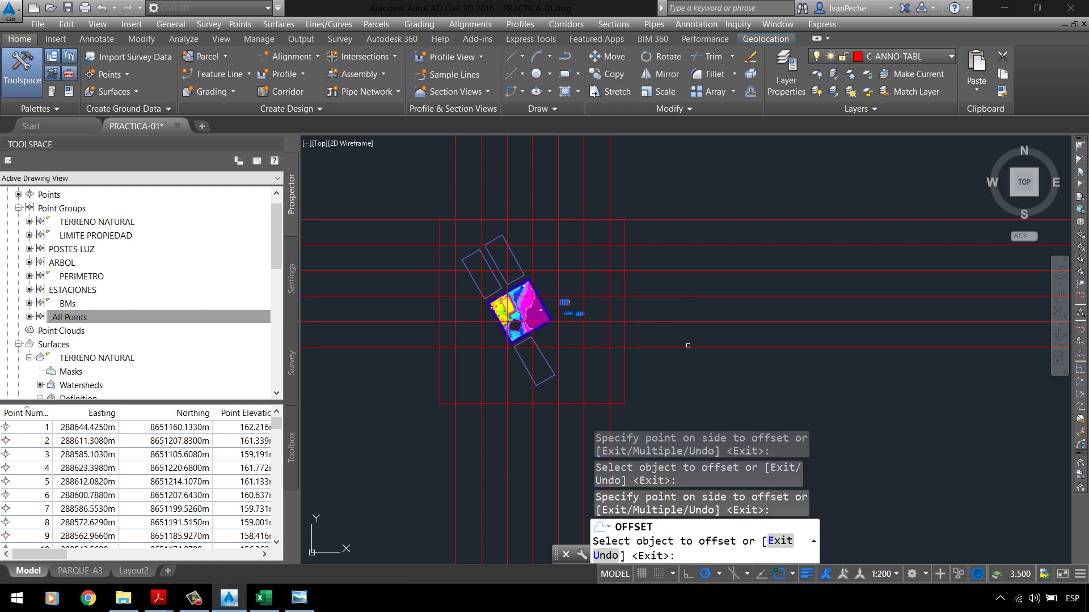
click(688, 345)
click(688, 347)
click(689, 368)
click(691, 373)
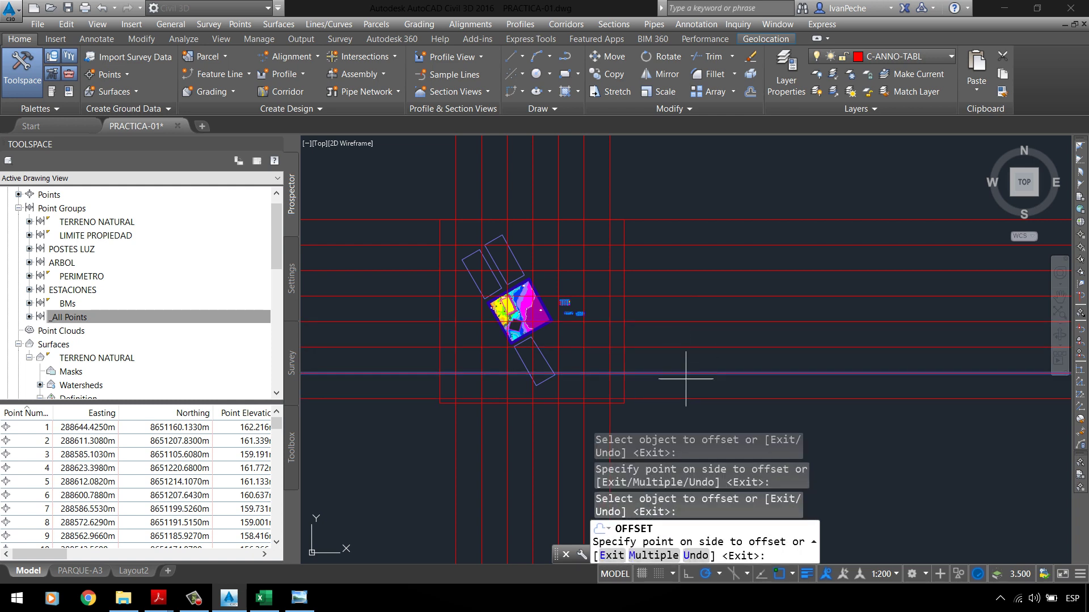
click(693, 380)
key(Return)
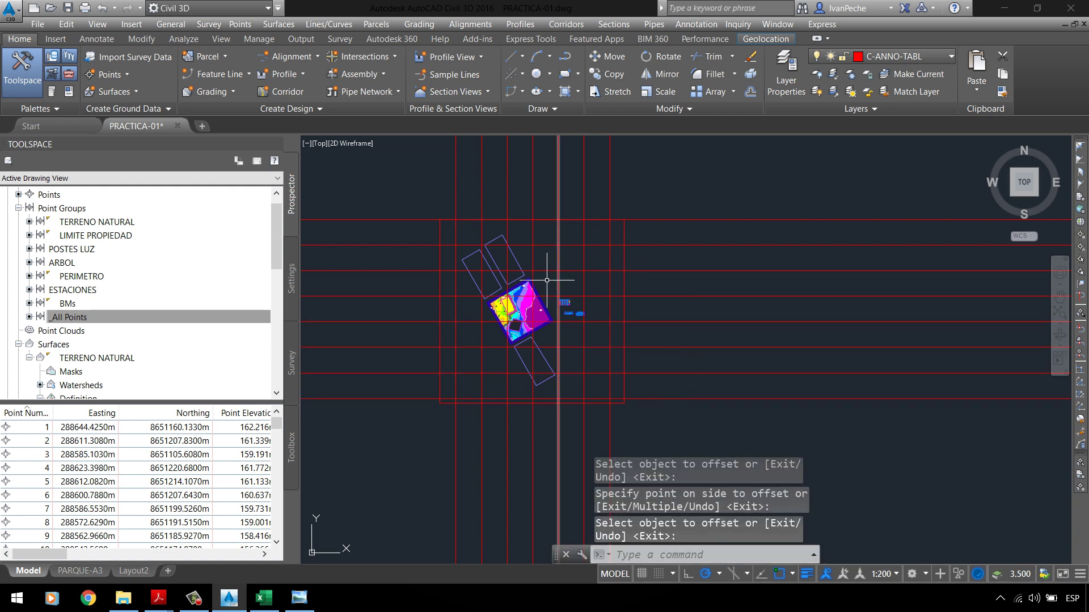
Step: Select the grid lines and start a copy, then cancel it
scroll(519, 316, down, 2)
click(705, 389)
click(652, 244)
click(587, 149)
click(458, 139)
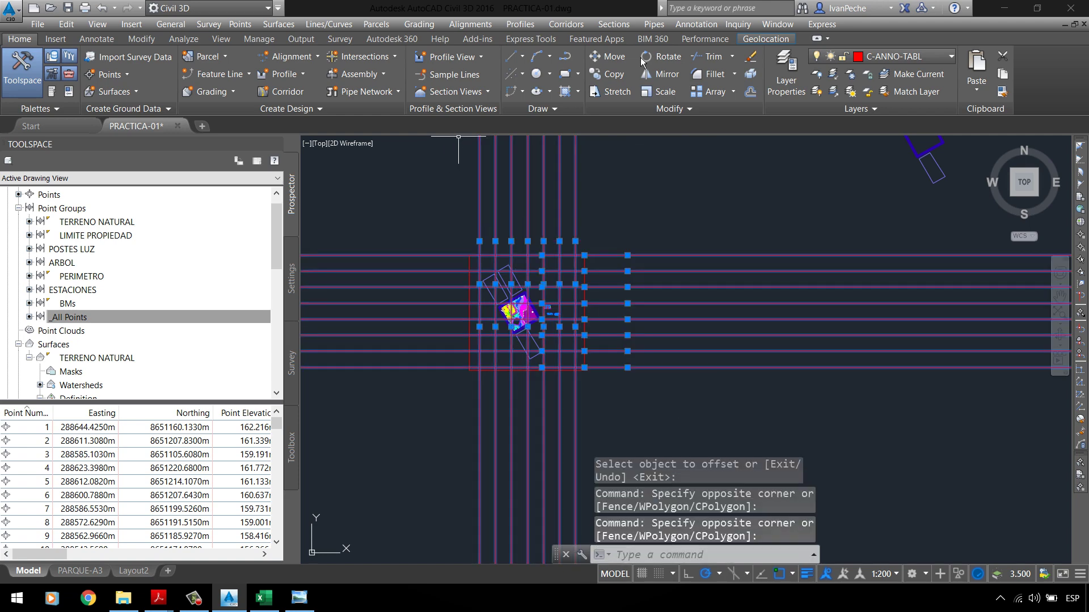
click(610, 74)
click(533, 309)
scroll(529, 377, down, 2)
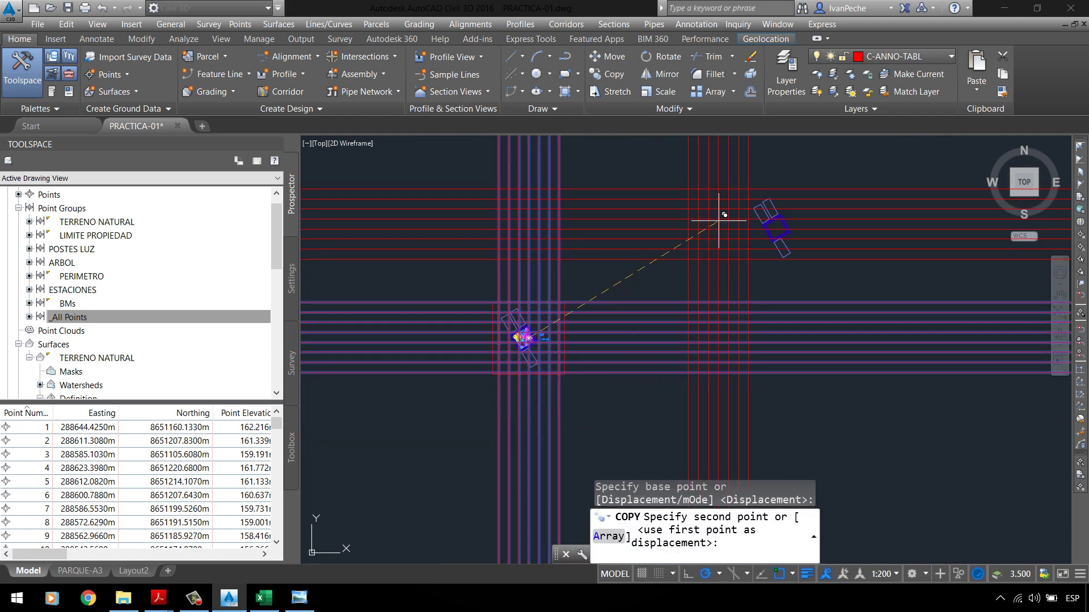
scroll(724, 216, up, 4)
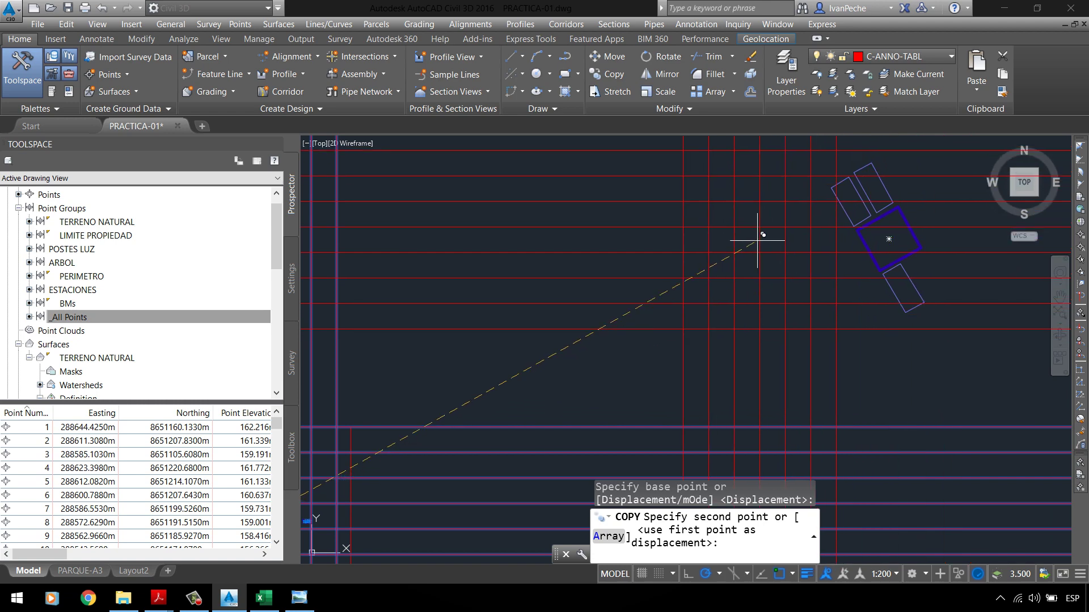
scroll(757, 240, down, 4)
key(Escape)
Step: Erase the stray rectangle copies at the upper right
click(740, 175)
click(902, 300)
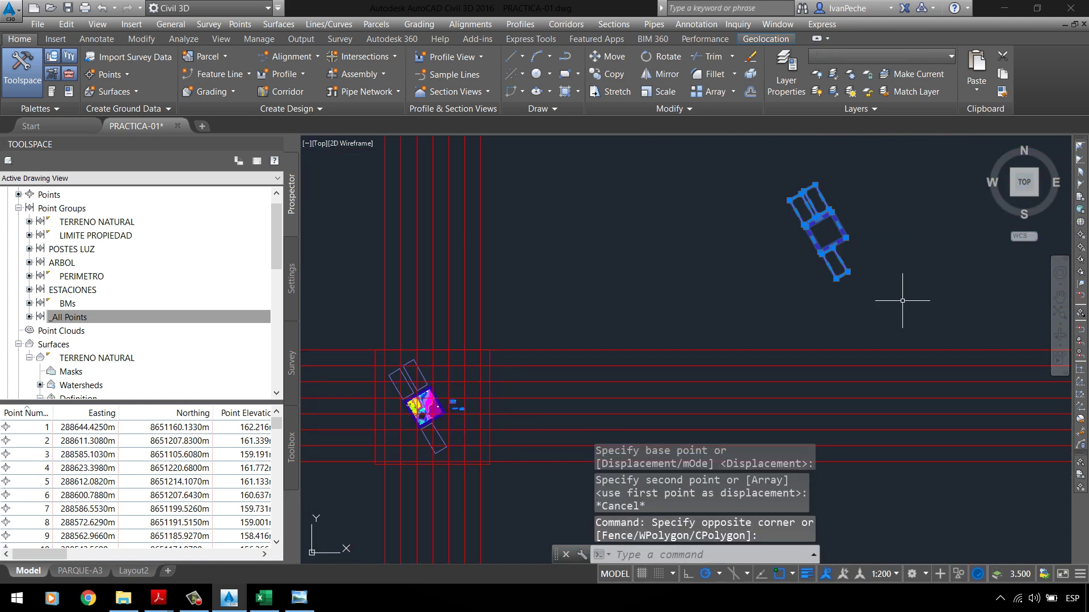
key(Delete)
scroll(594, 378, up, 6)
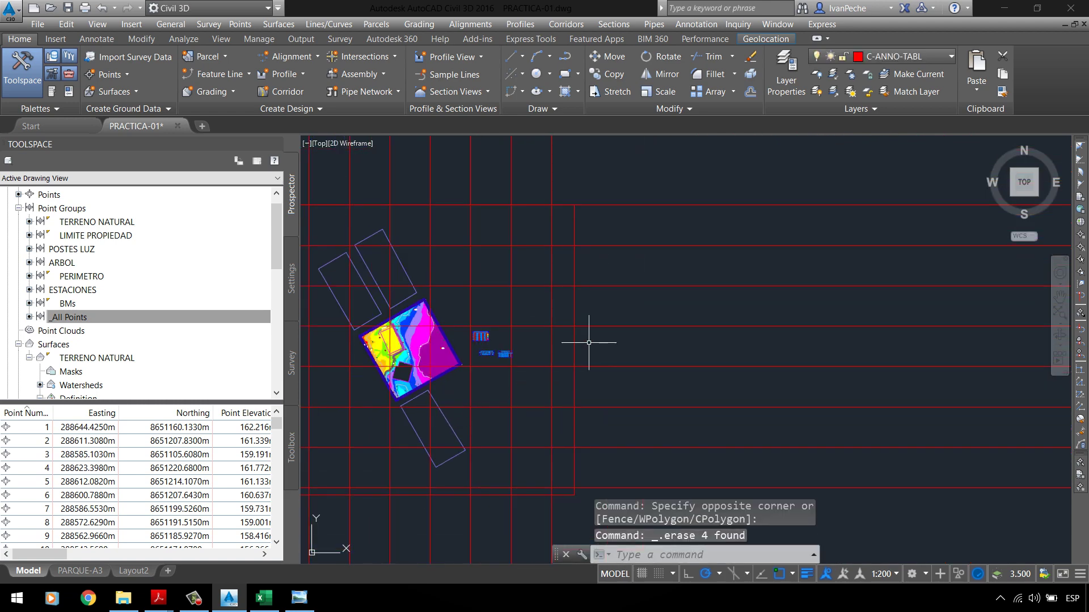
scroll(593, 440, down, 5)
Step: Select all the horizontal and vertical grid lines
click(735, 445)
click(639, 253)
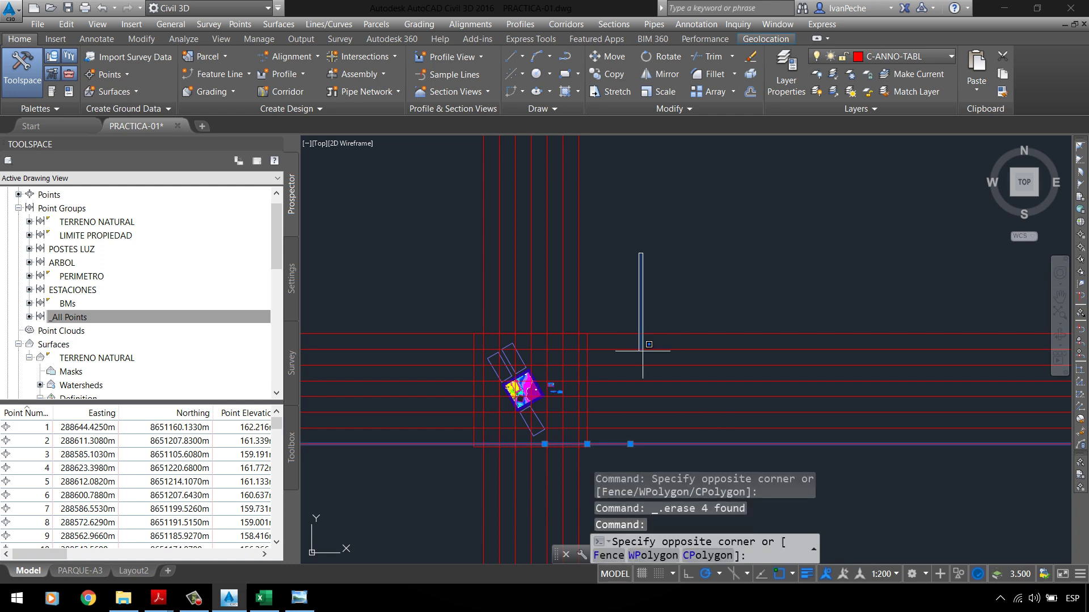
click(620, 462)
click(637, 190)
click(493, 192)
click(663, 190)
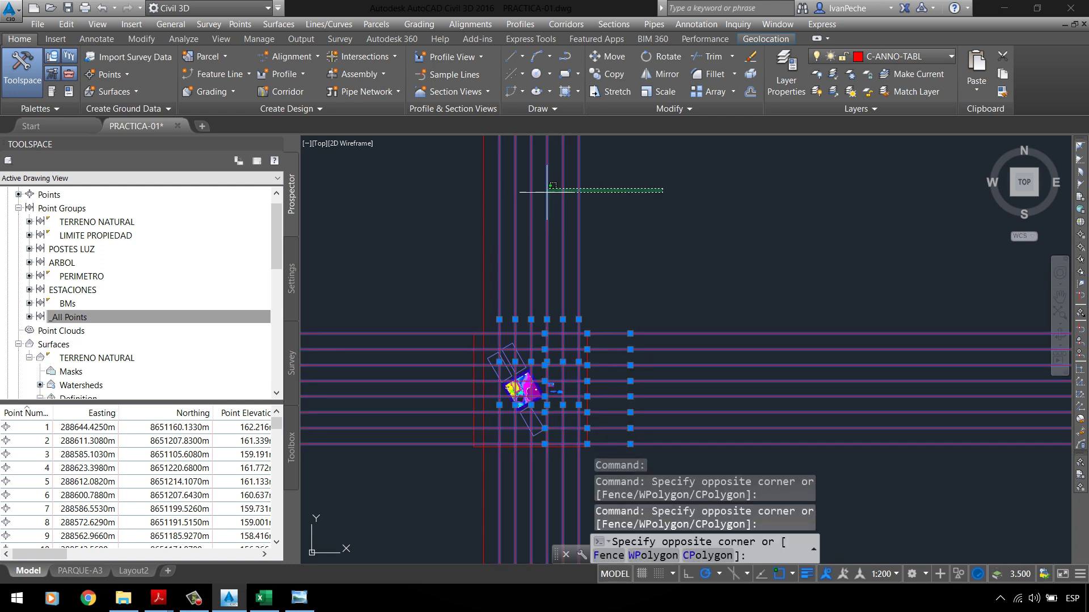
click(479, 192)
Step: Add the red boundary frame and rotated building outlines to the selection
scroll(436, 414, up, 4)
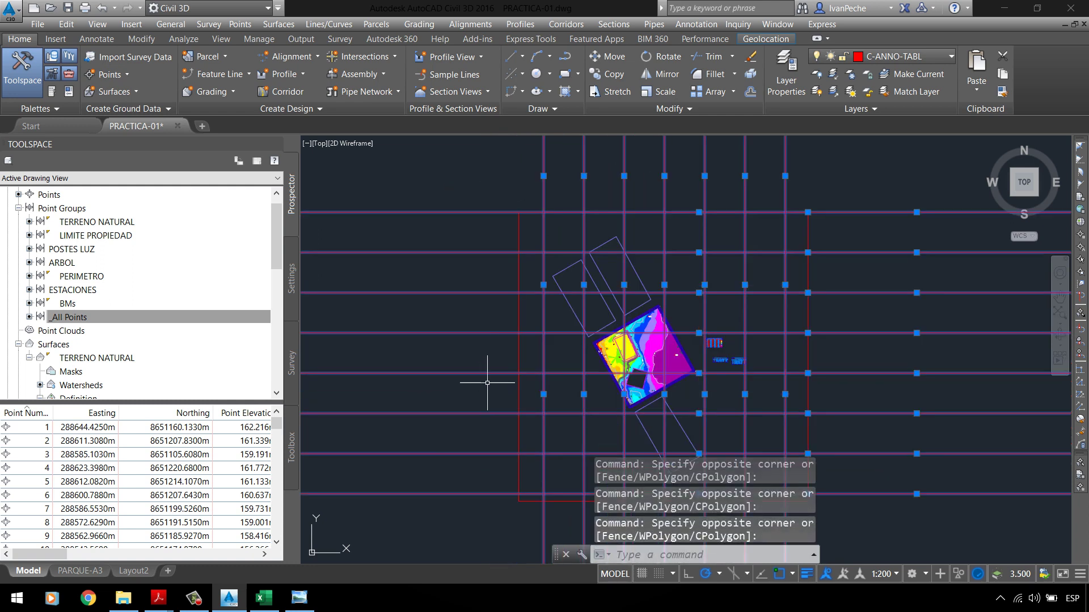
click(514, 353)
scroll(538, 316, up, 2)
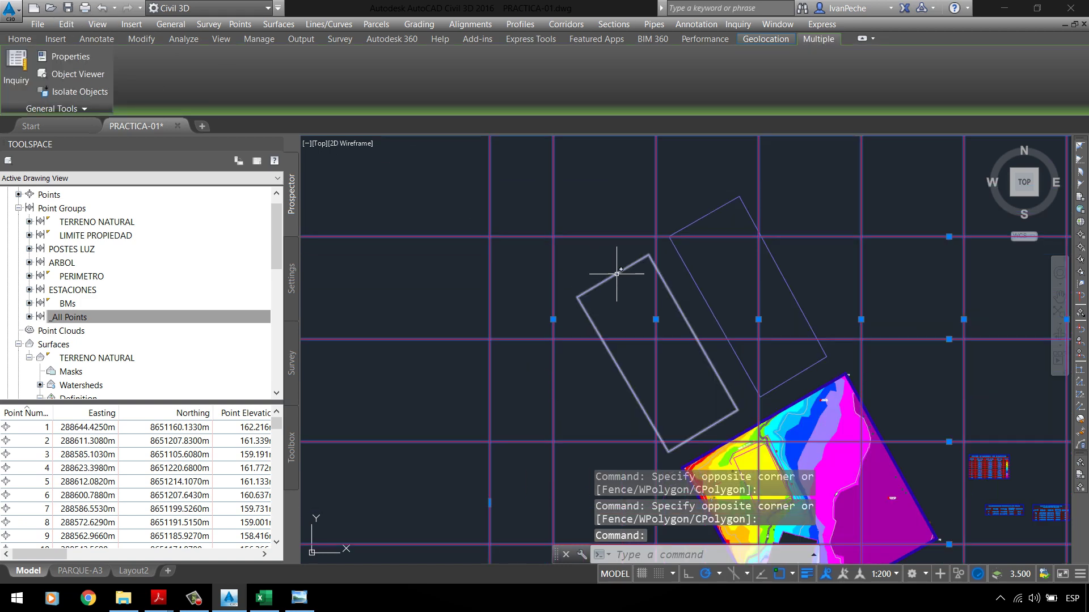
click(722, 272)
click(527, 167)
scroll(453, 187, down, 2)
scroll(632, 281, up, 4)
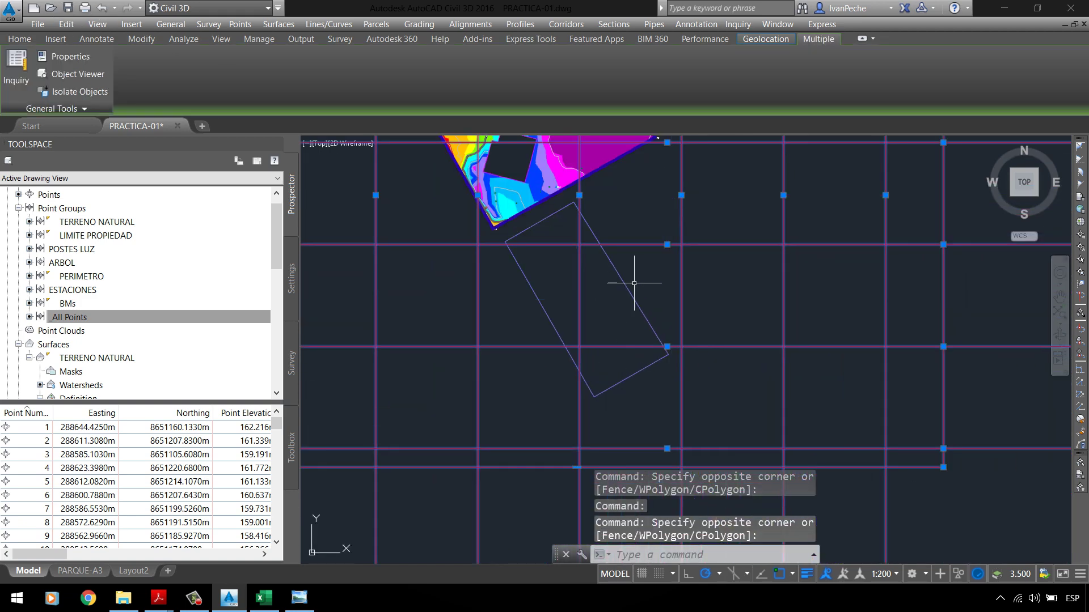
scroll(539, 218, up, 1)
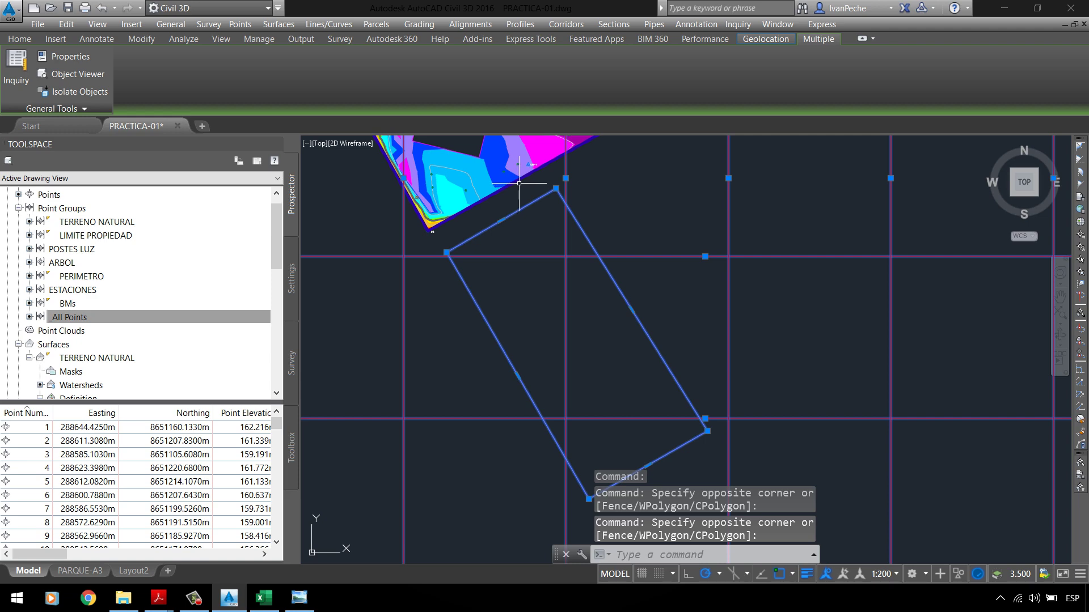
scroll(520, 216, down, 4)
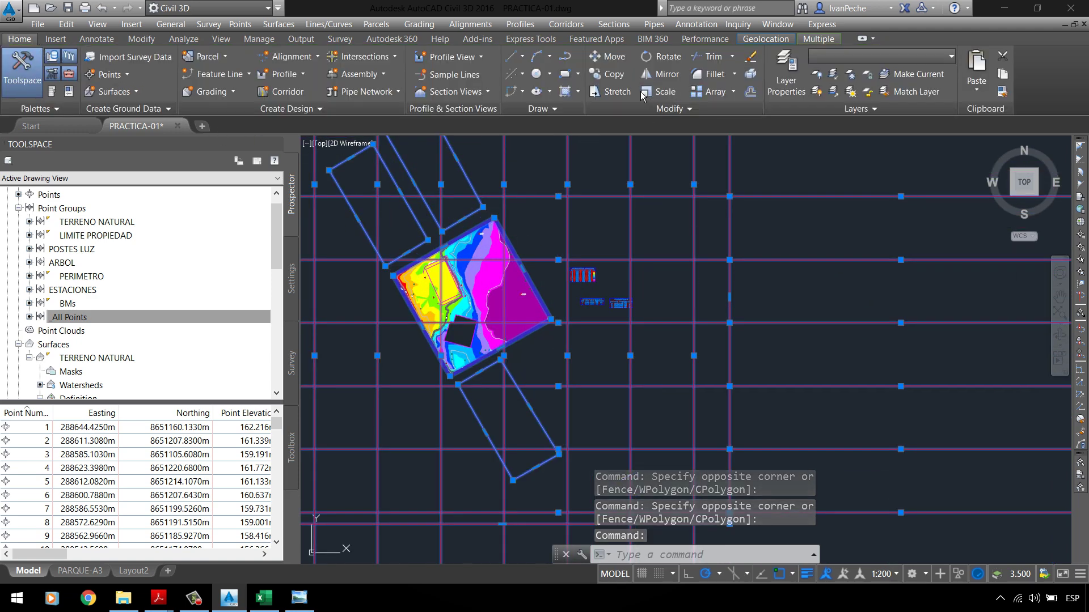
Step: Copy the grid, frame and outlines to the upper right
click(610, 75)
click(522, 223)
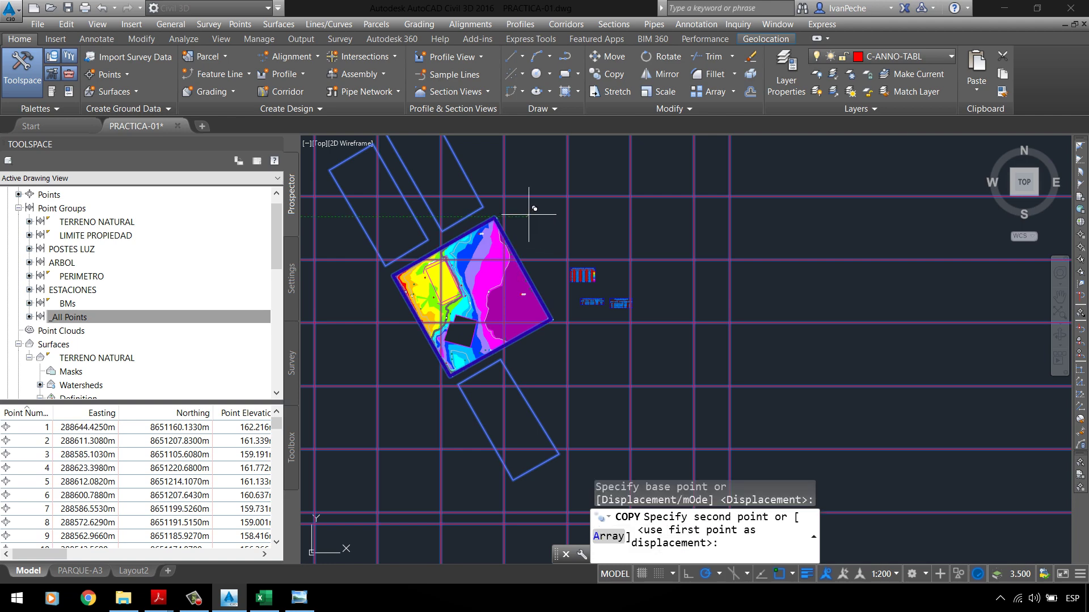
scroll(522, 223, down, 5)
middle_drag(554, 366, 510, 446)
click(717, 196)
Step: Trim the grid lines overhanging the upper square frame, using that square as the cutting edge
key(Escape)
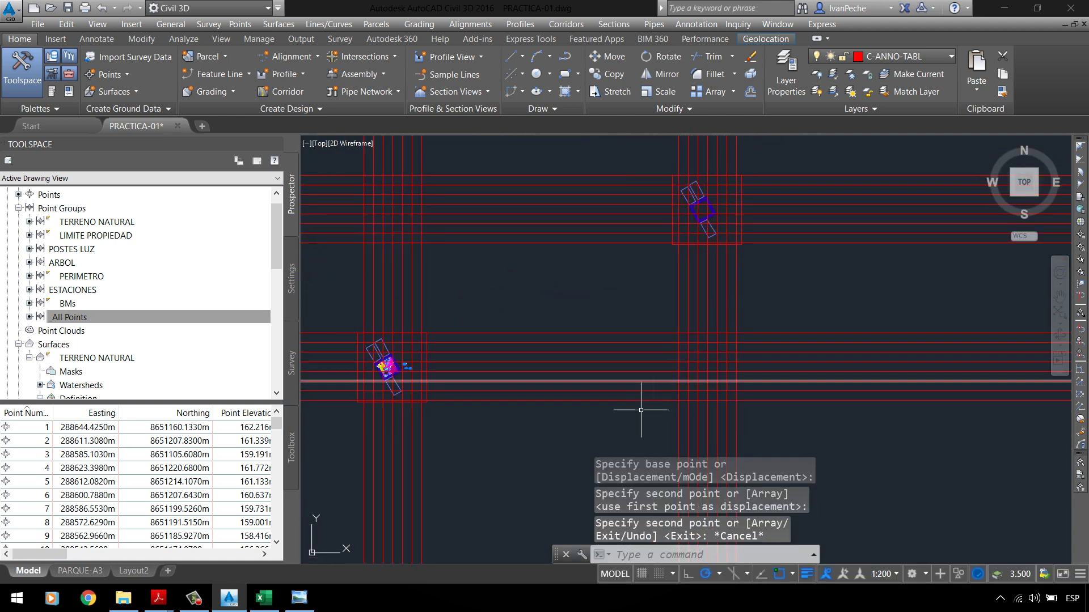
key(Return)
scroll(703, 227, up, 3)
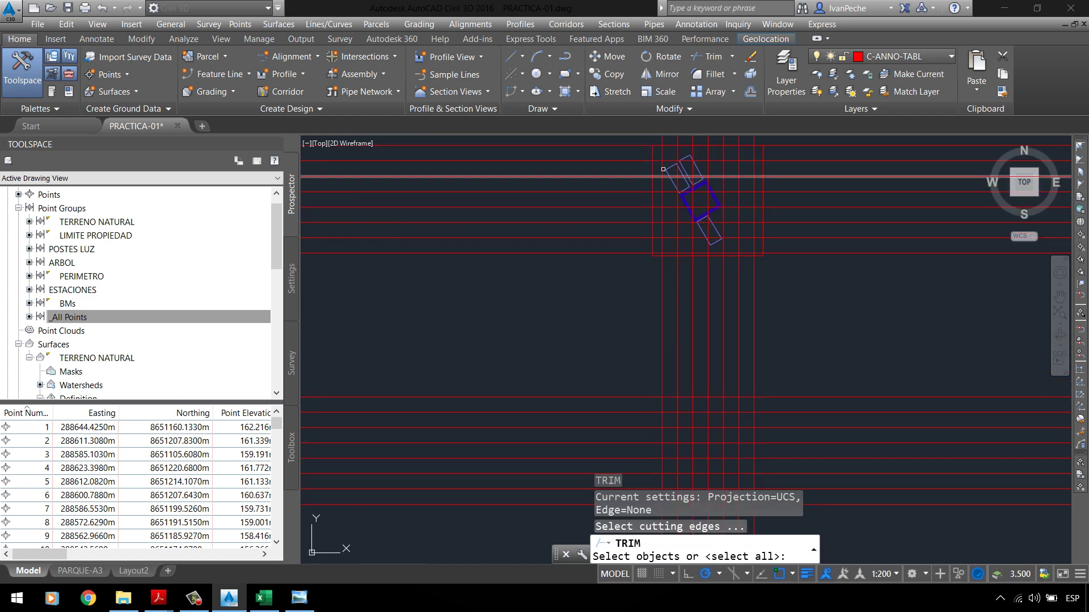
click(653, 155)
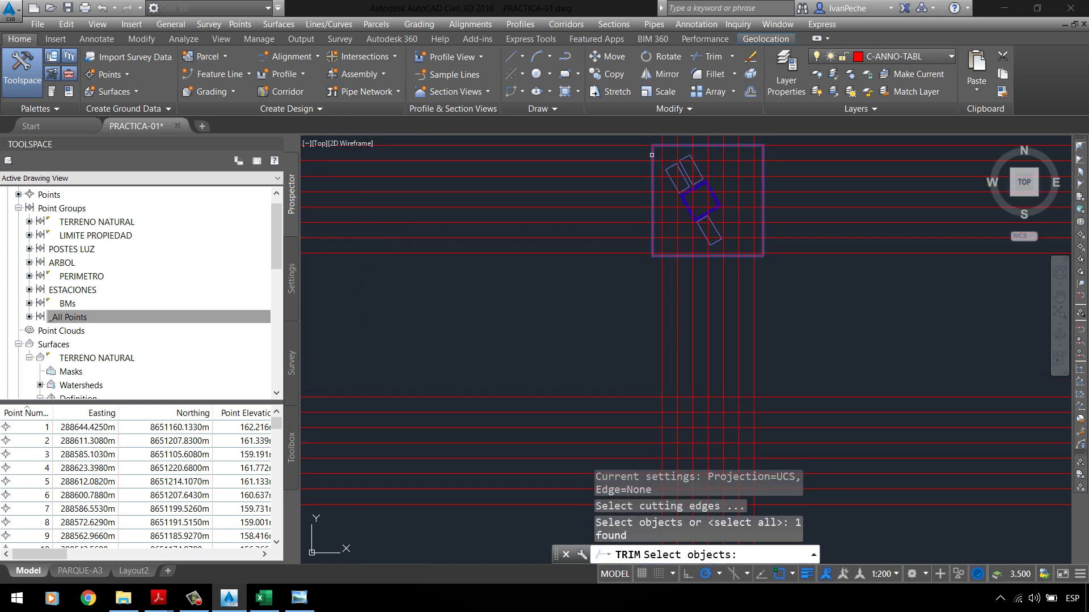
key(Return)
scroll(811, 342, down, 2)
click(811, 342)
click(669, 349)
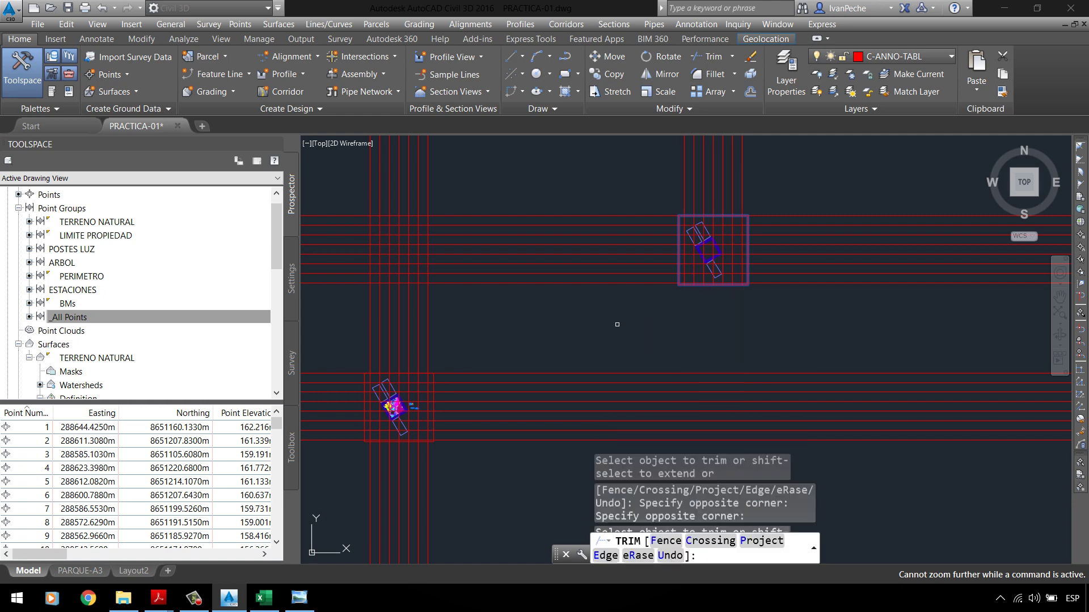
click(777, 170)
click(575, 181)
click(535, 289)
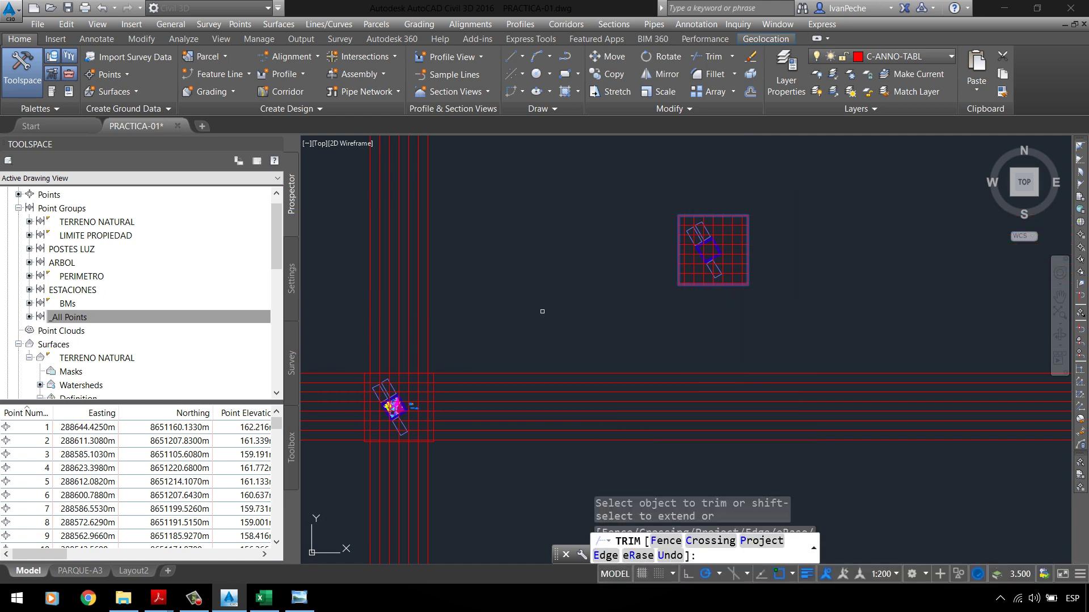
Step: Trim the grid lines extending right of, above and left of the lower square frame
key(Return)
key(Return)
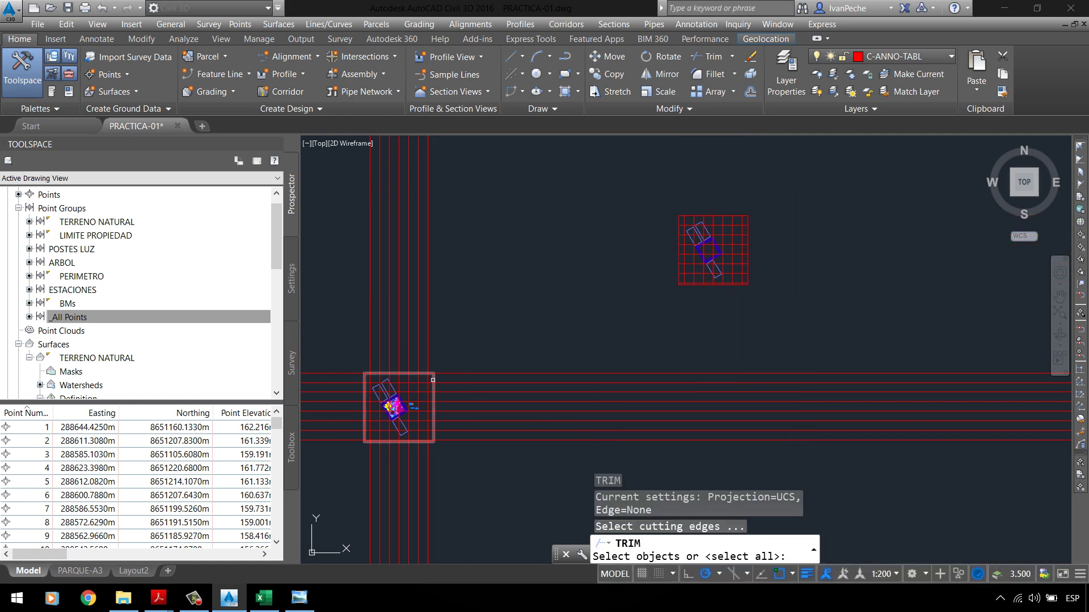
click(432, 380)
key(Return)
click(539, 452)
click(534, 311)
click(560, 347)
click(348, 259)
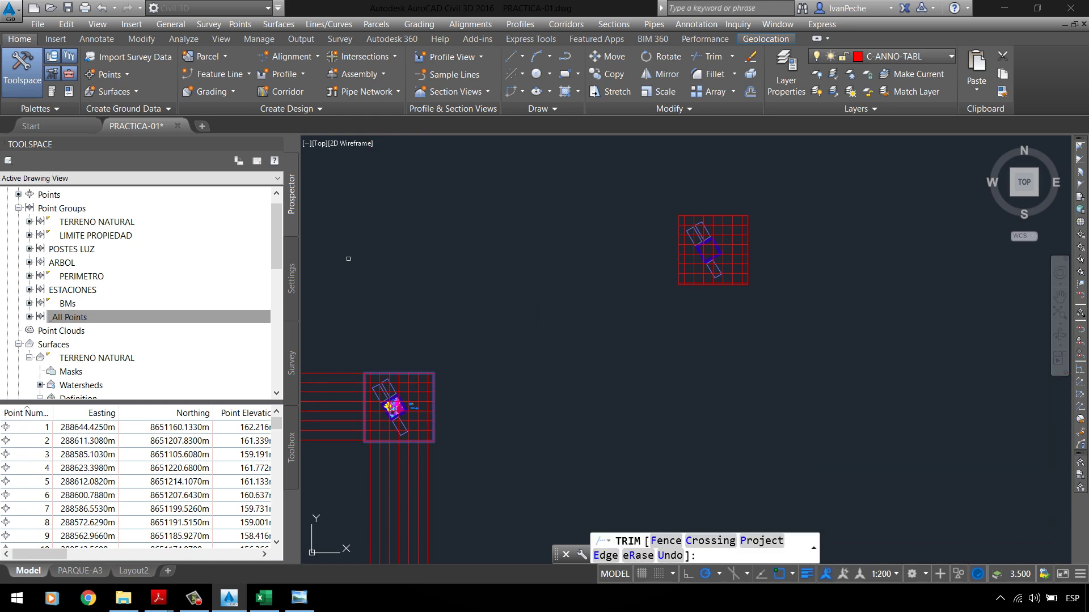
click(361, 340)
click(333, 445)
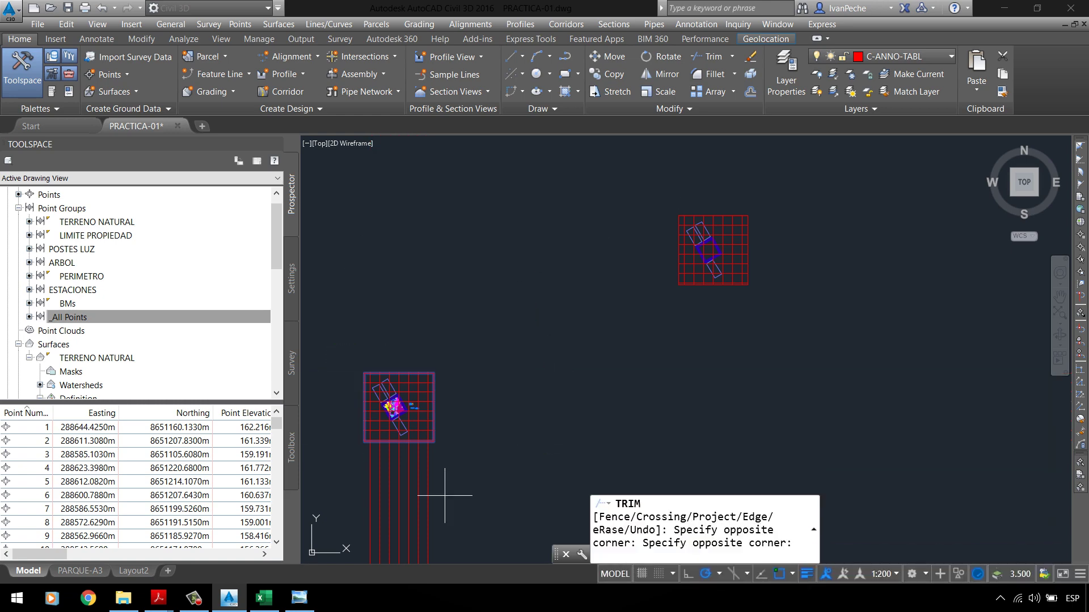
key(Return)
scroll(670, 242, up, 4)
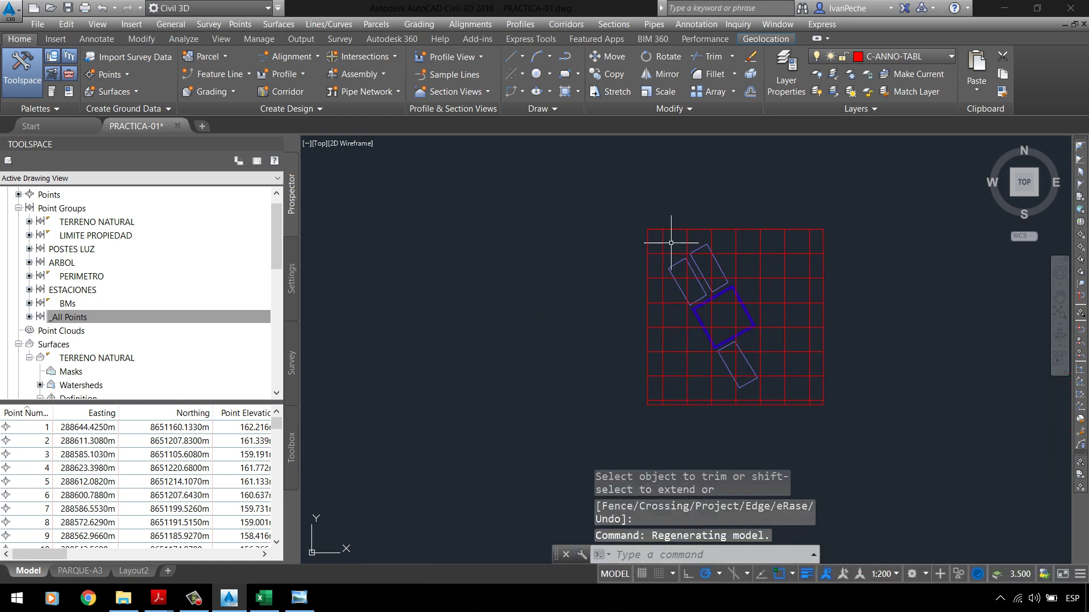
scroll(671, 243, down, 4)
scroll(533, 364, up, 5)
scroll(699, 241, down, 5)
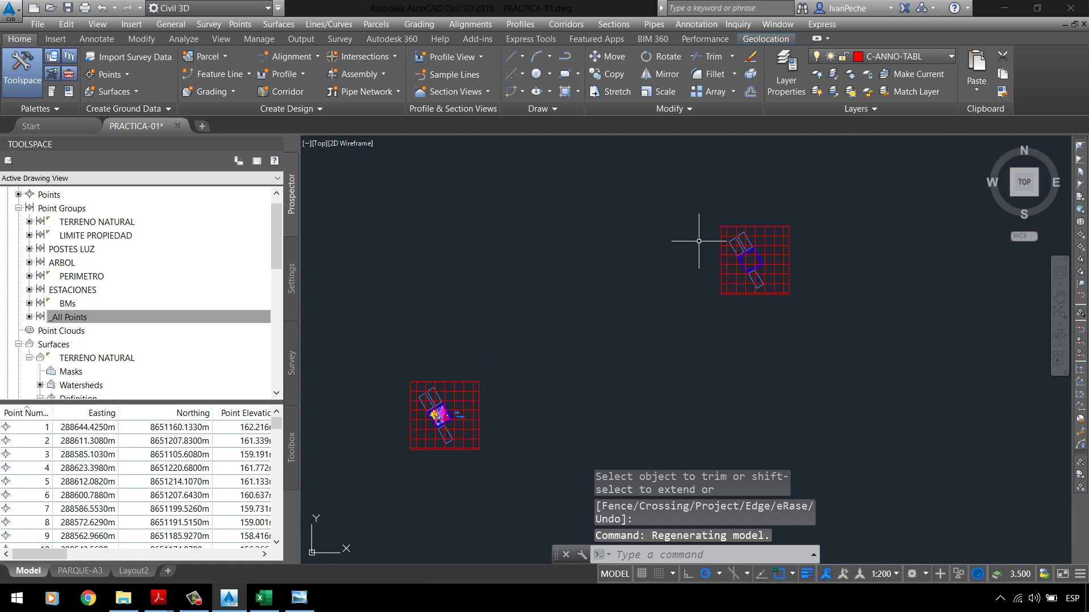
scroll(904, 243, up, 6)
scroll(705, 370, down, 3)
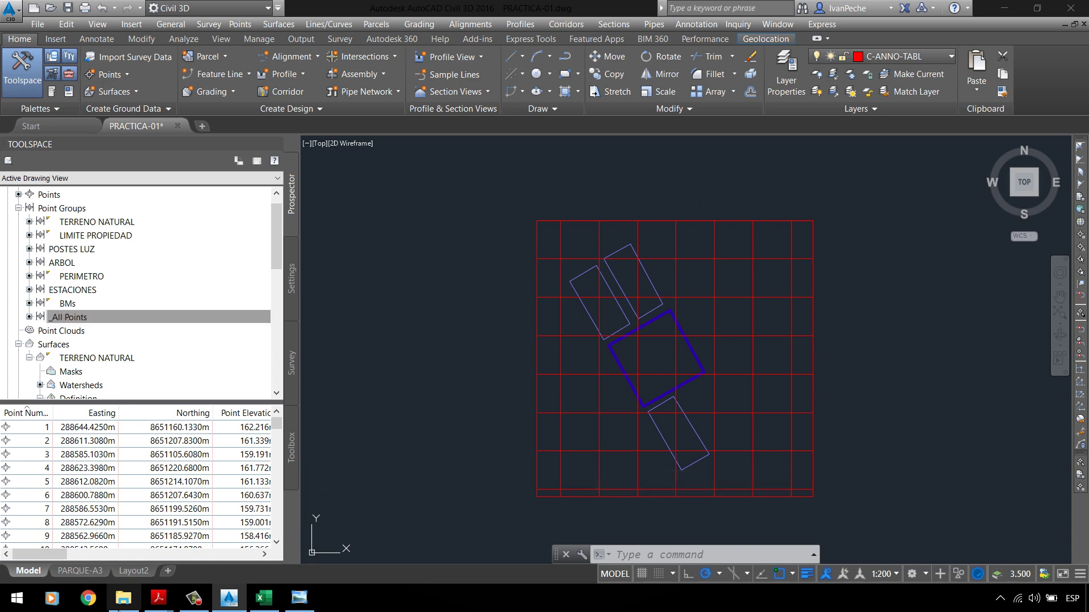
Step: Open the PARQUE-A3 layout and set the circular viewport scale to 1:5000
click(94, 574)
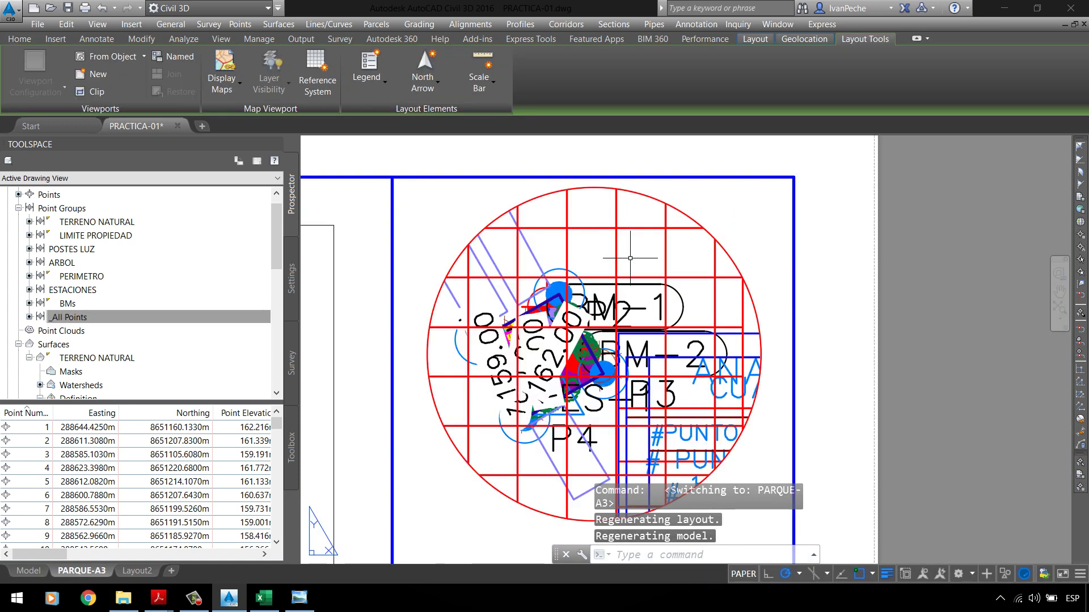
scroll(647, 254, down, 4)
double_click(647, 254)
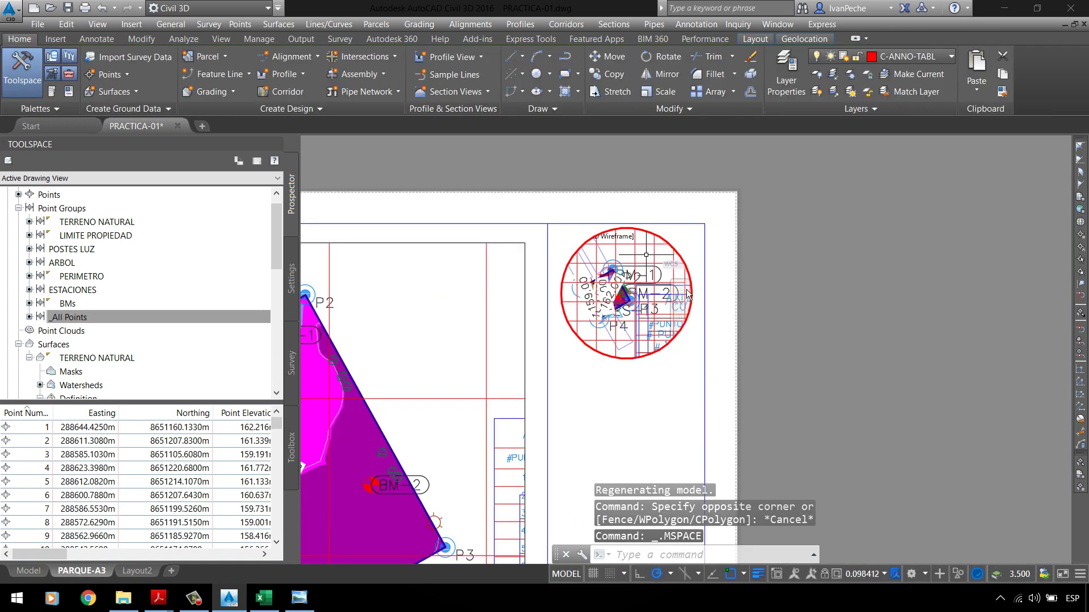
click(860, 575)
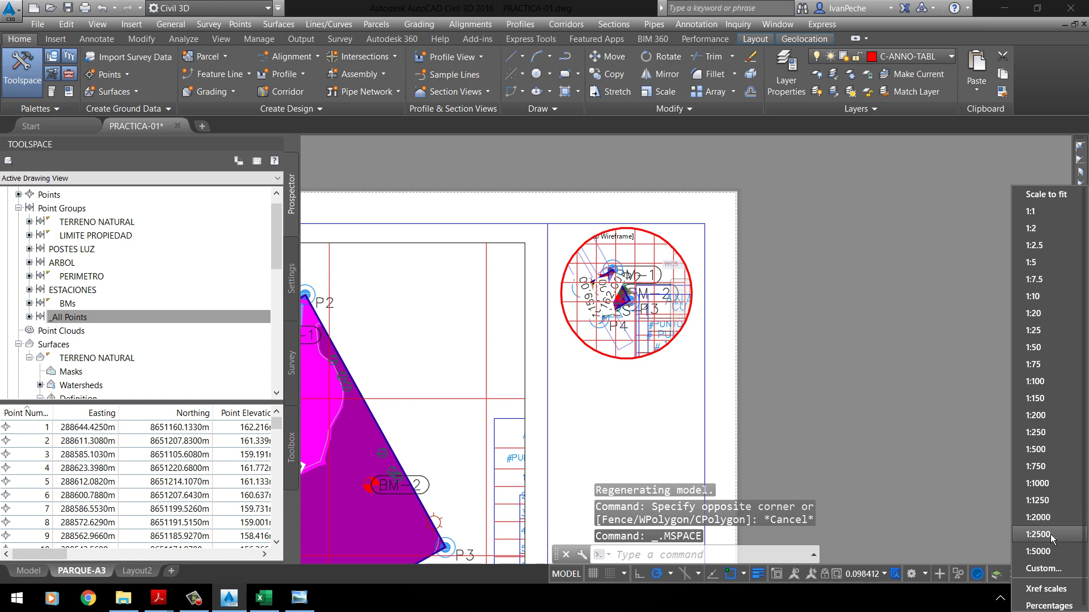
click(1049, 552)
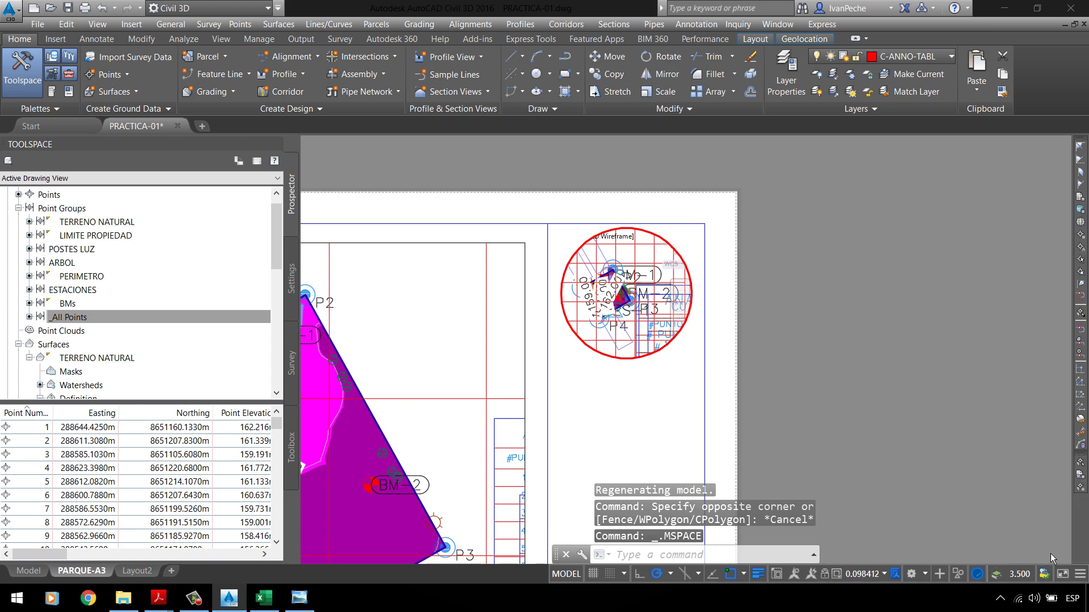
double_click(779, 334)
Step: Pan the site rightward inside the circular viewport, then REGEN the layout
scroll(675, 290, up, 4)
double_click(682, 220)
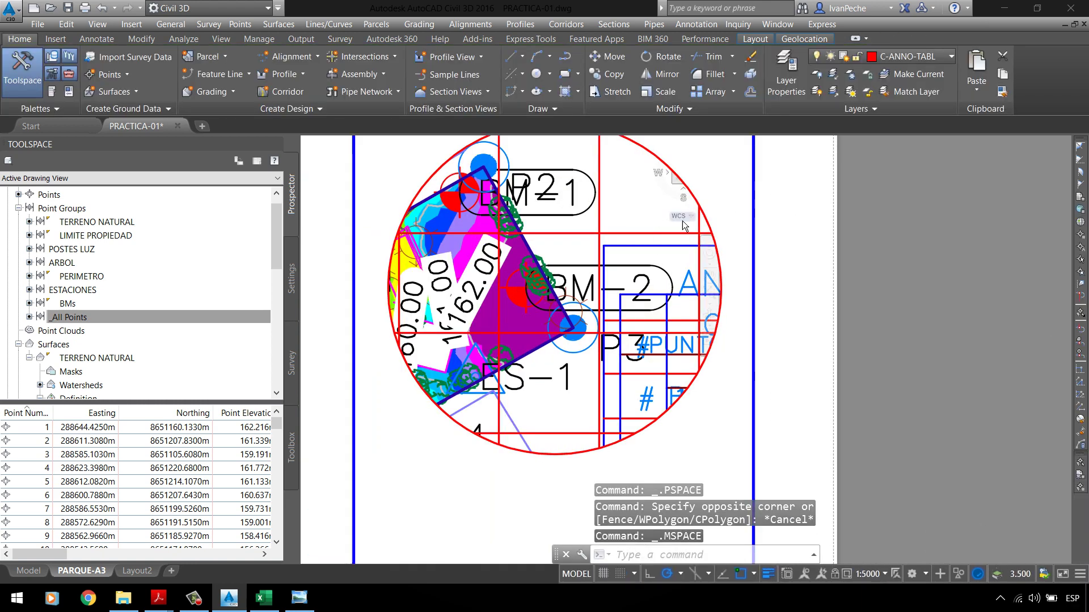
text(p)
key(Return)
drag(537, 273, 647, 259)
key(Escape)
double_click(866, 294)
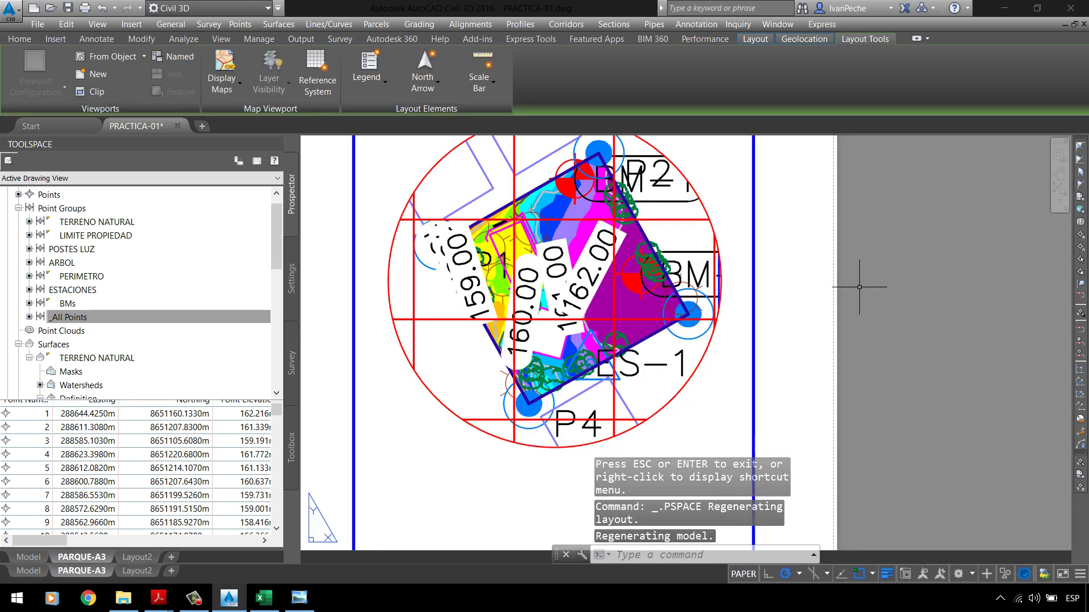
text(REGEN)
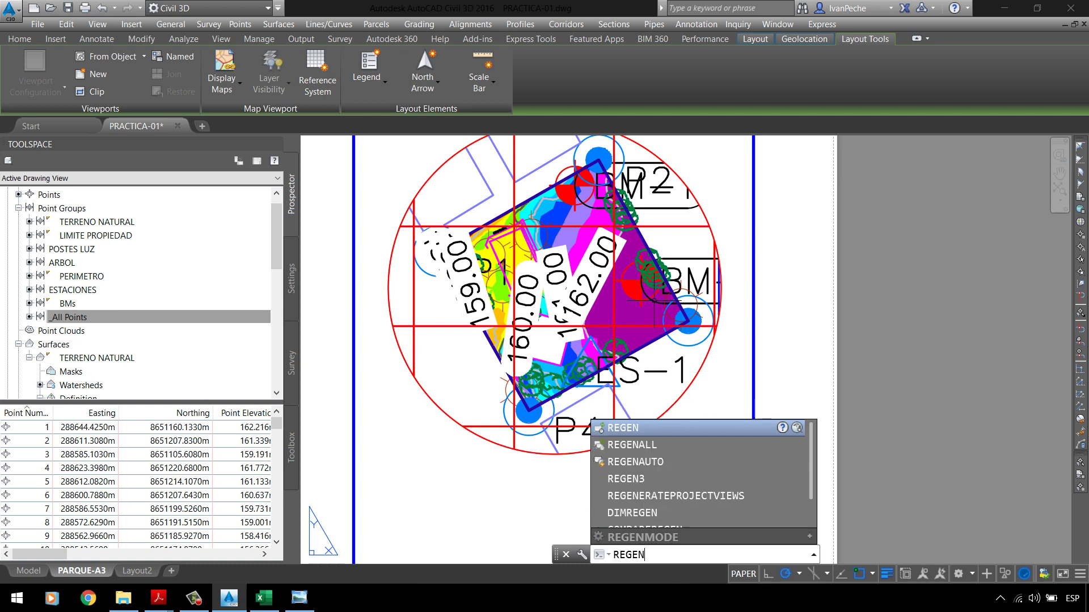
key(Return)
scroll(567, 238, down, 3)
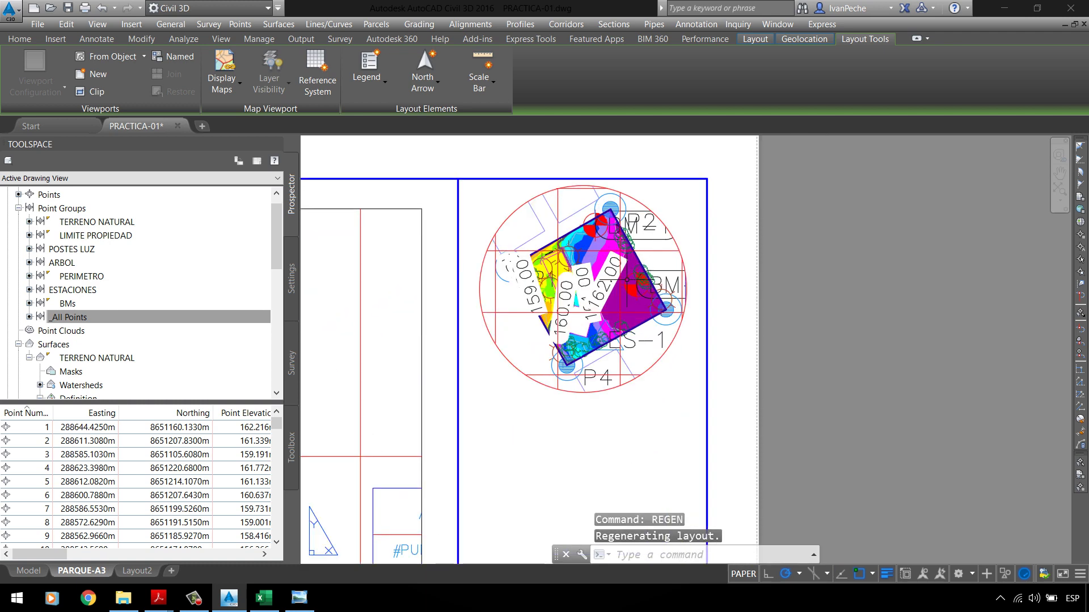
Step: Centre the rotated parcel square inside the circular viewport by zooming and panning
double_click(522, 325)
scroll(522, 325, down, 5)
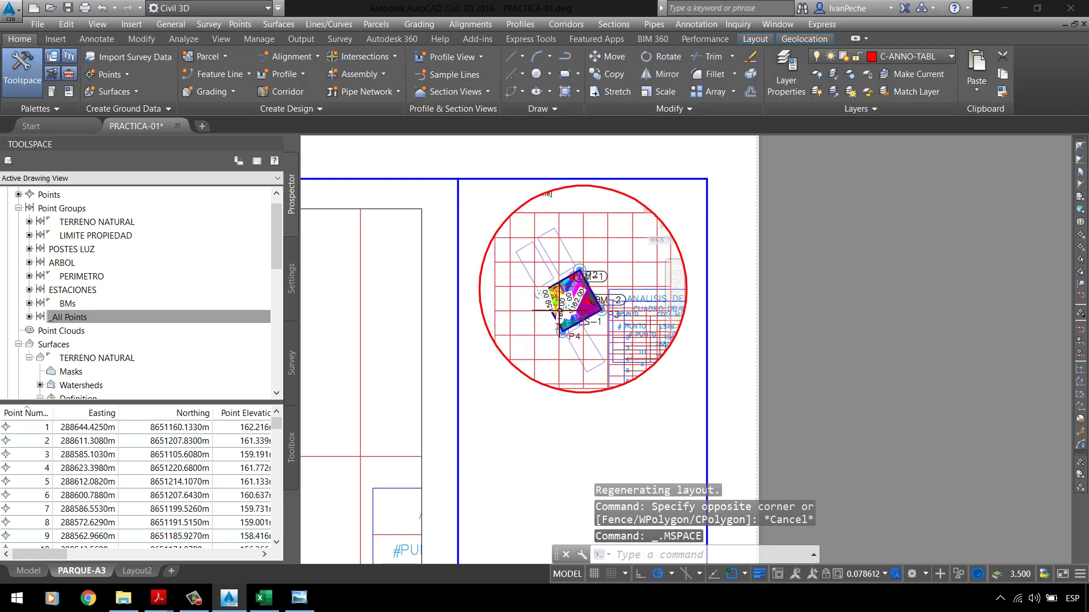
middle_drag(531, 323, 572, 289)
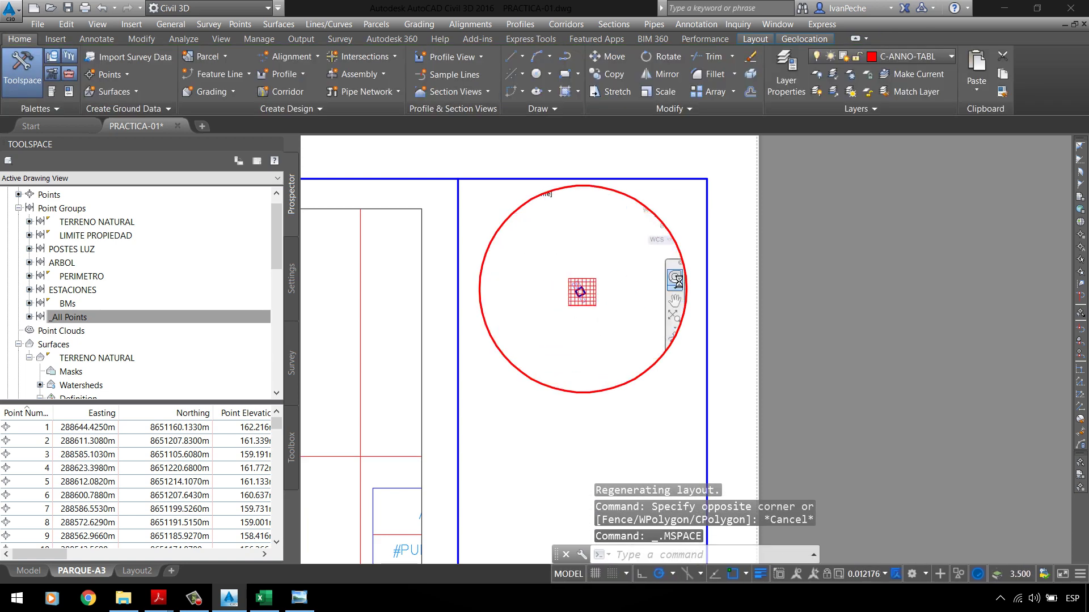
scroll(575, 287, up, 5)
scroll(575, 287, up, 3)
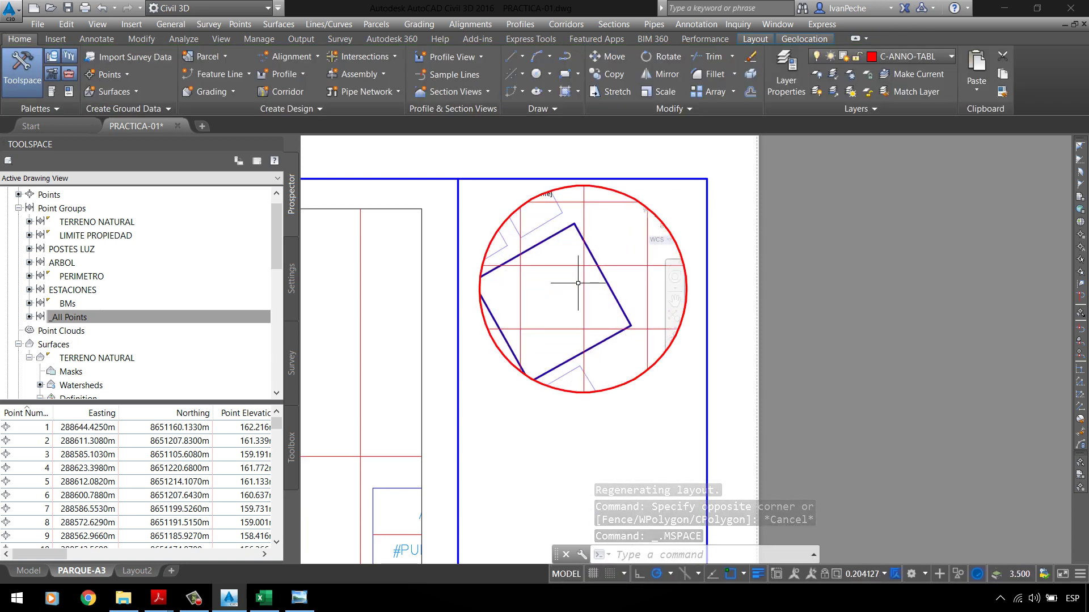
scroll(584, 272, down, 2)
scroll(592, 275, up, 2)
scroll(597, 278, down, 1)
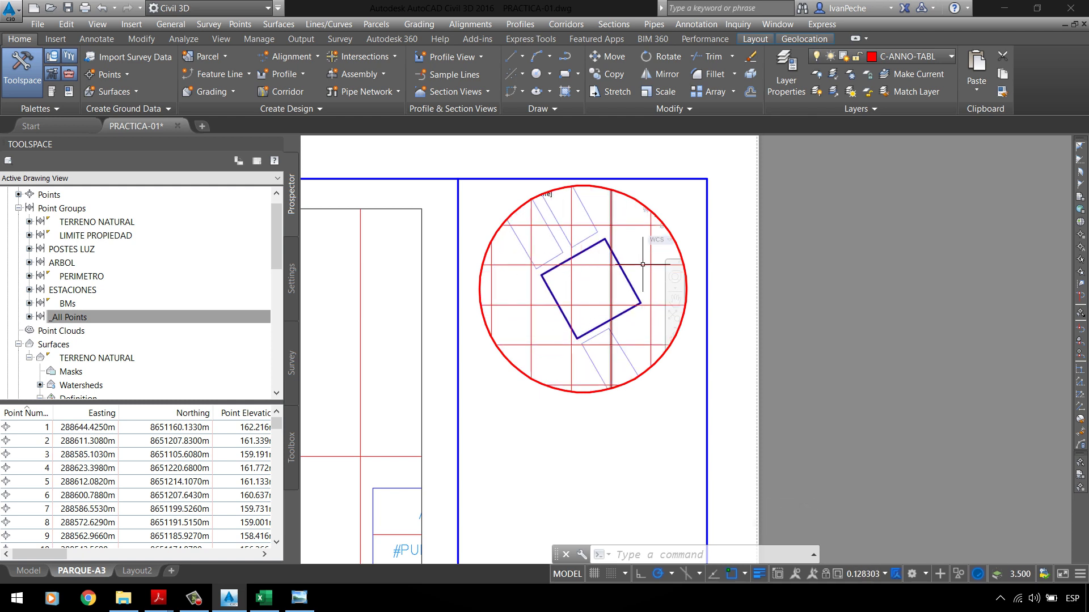
click(674, 300)
drag(614, 292, 612, 274)
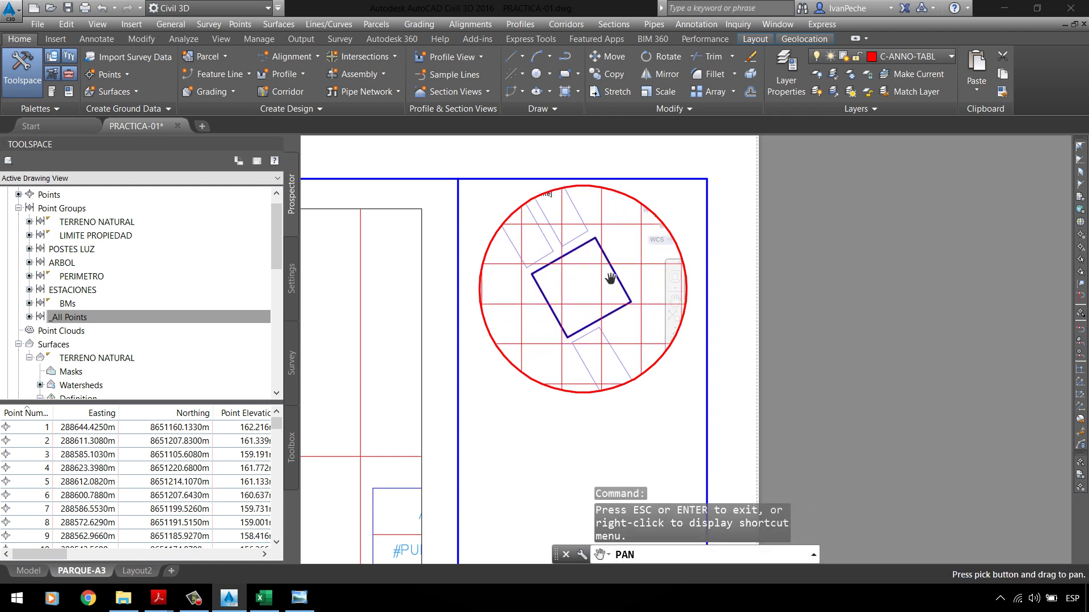
double_click(774, 278)
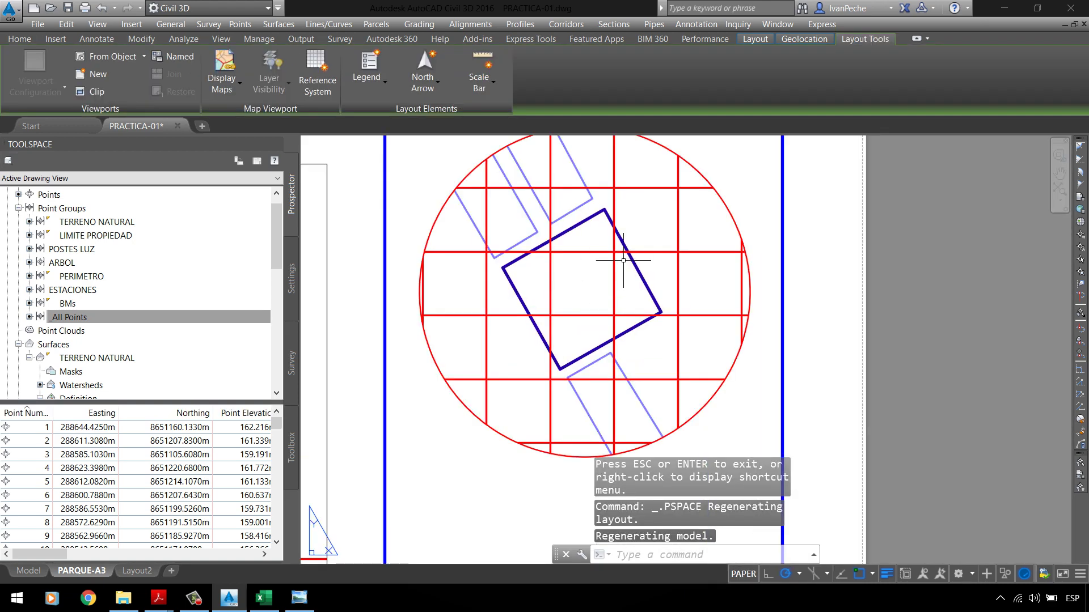
double_click(648, 249)
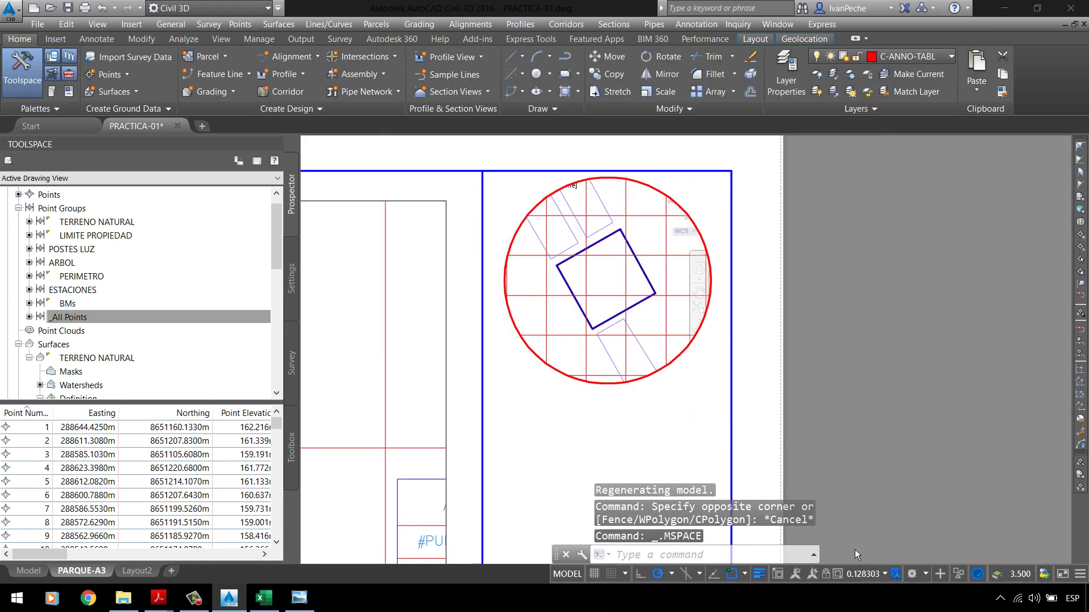
double_click(815, 420)
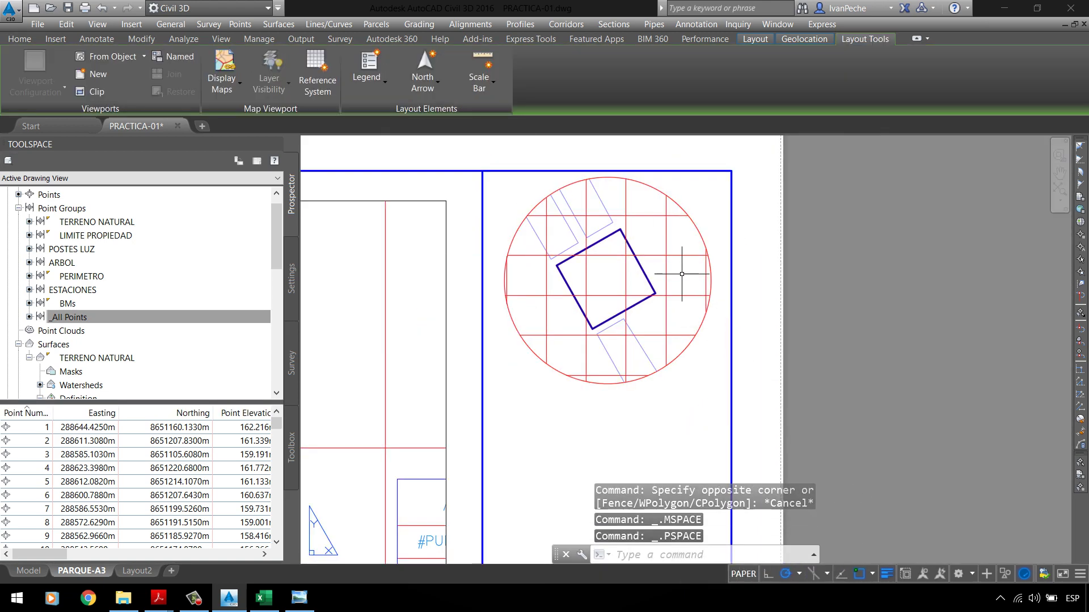
Step: Zoom to the sheet extents and bring up the C3P-PTPARQUE2 reference plan image
scroll(682, 274, down, 4)
scroll(714, 225, down, 3)
scroll(612, 322, up, 3)
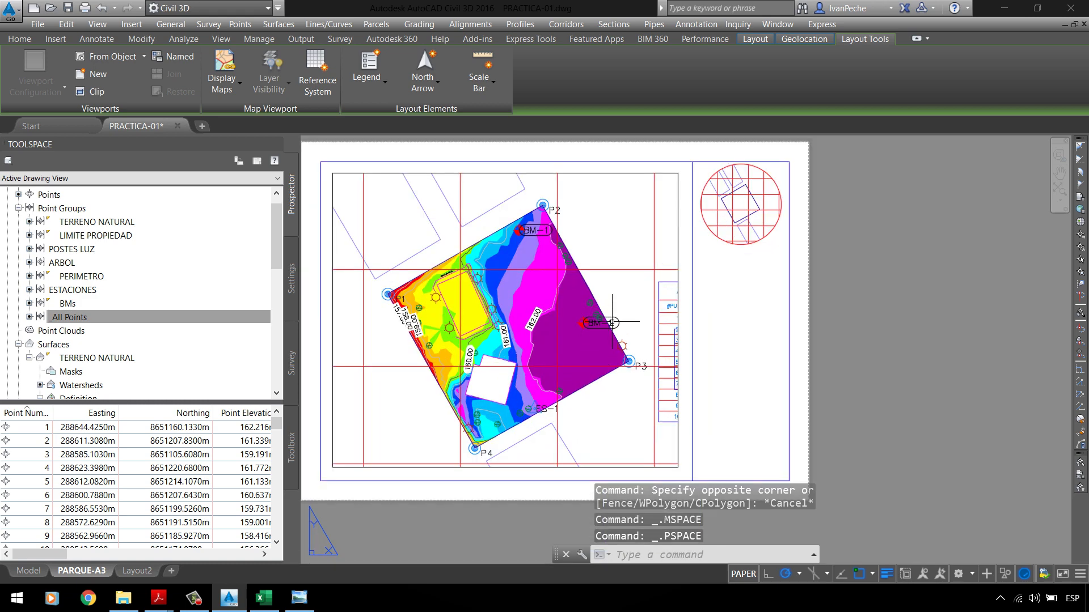
text(z)
key(Return)
text(4)
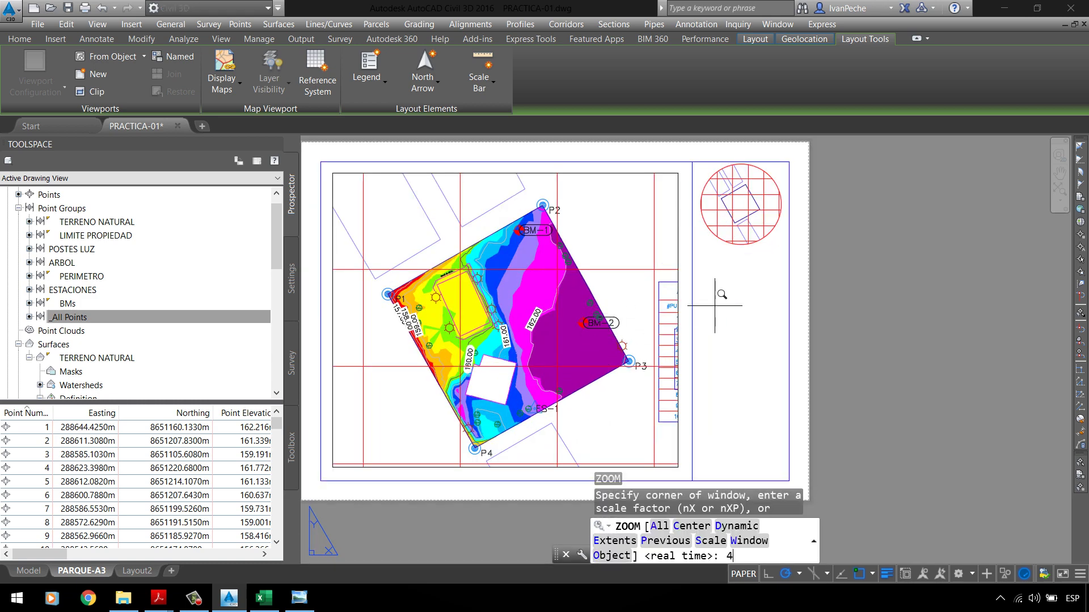
key(Return)
key(Escape)
key(Return)
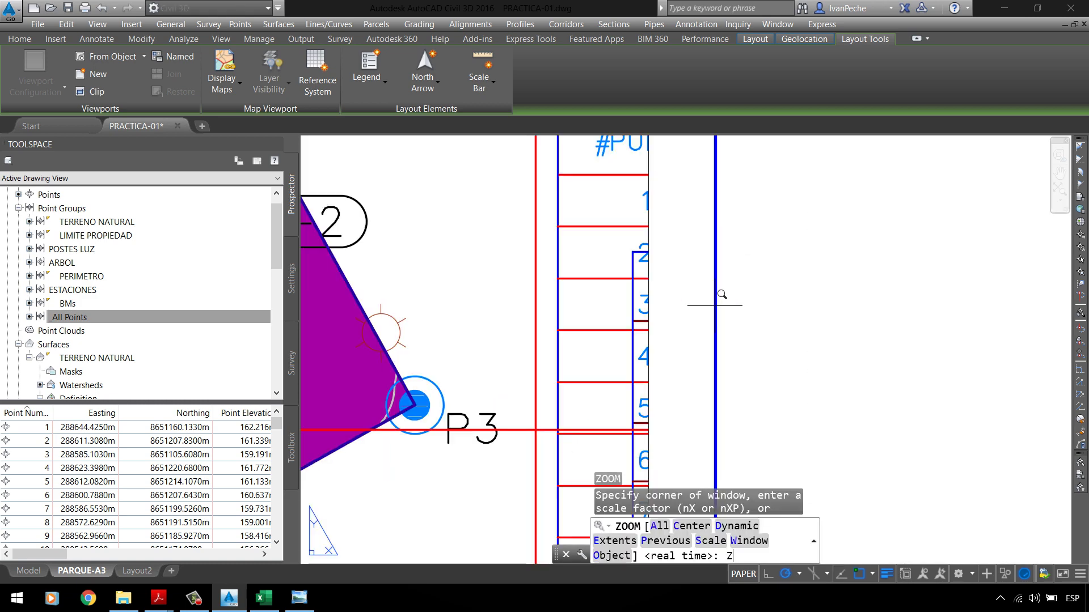
text(e)
key(Return)
key(Escape)
key(Escape)
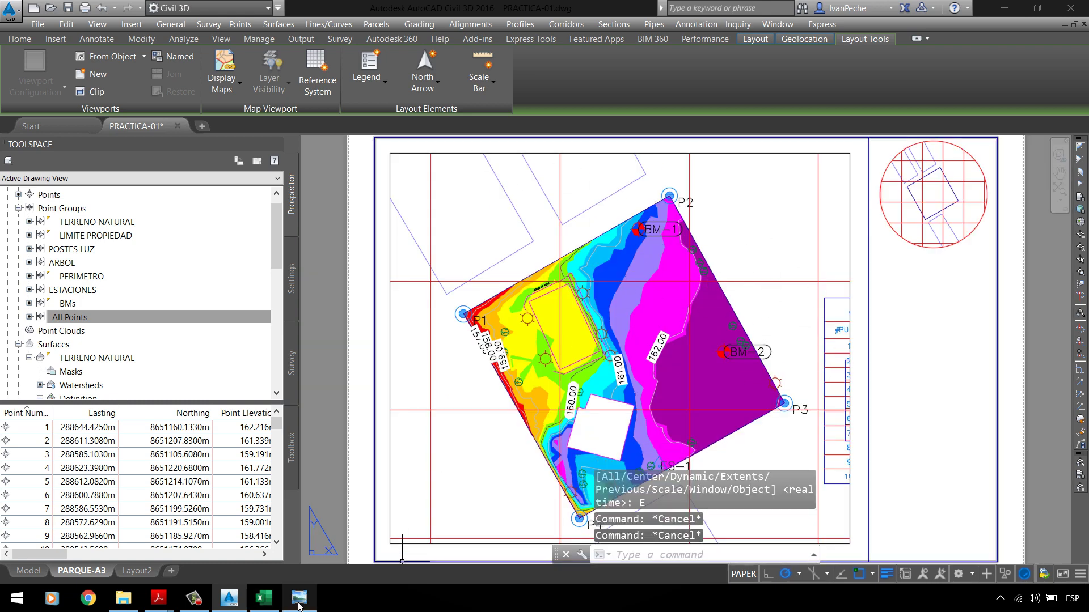
click(299, 605)
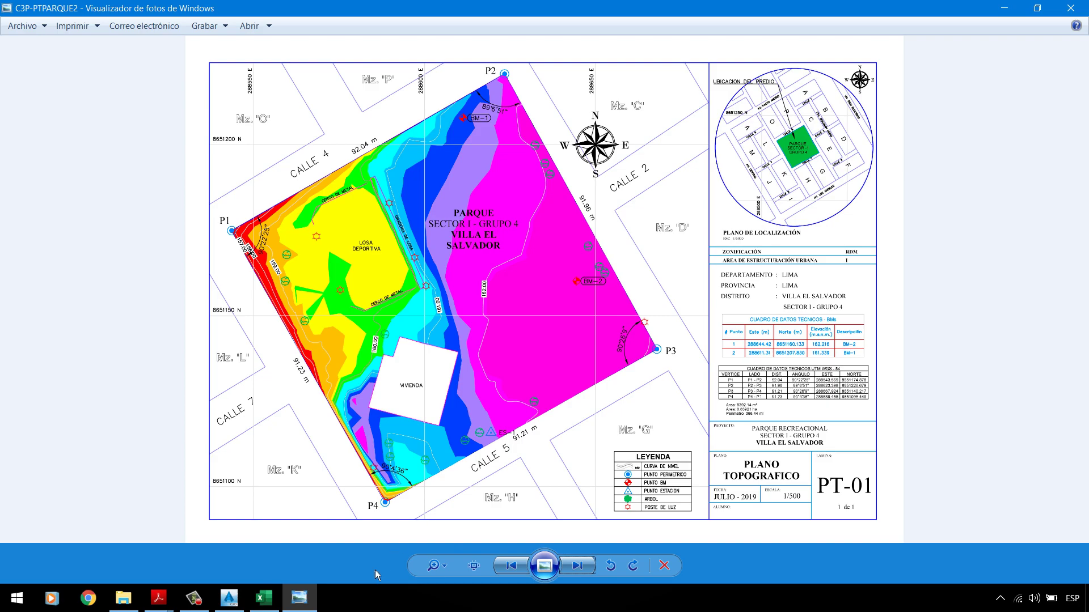
Step: Zoom into the PT-01 reference plan, minimise it, and activate the main map viewport
click(298, 598)
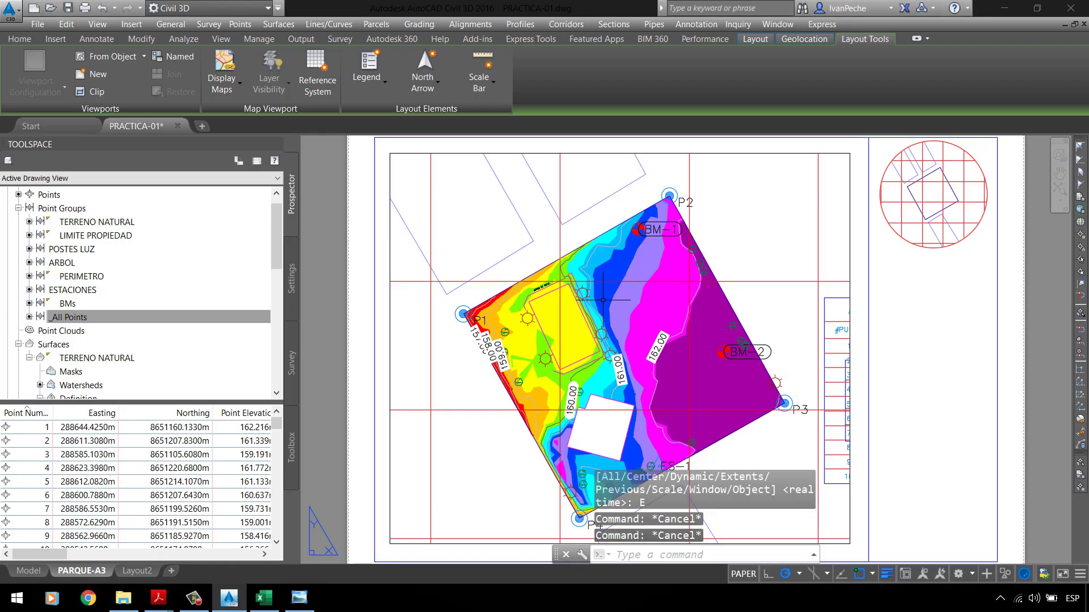
click(298, 599)
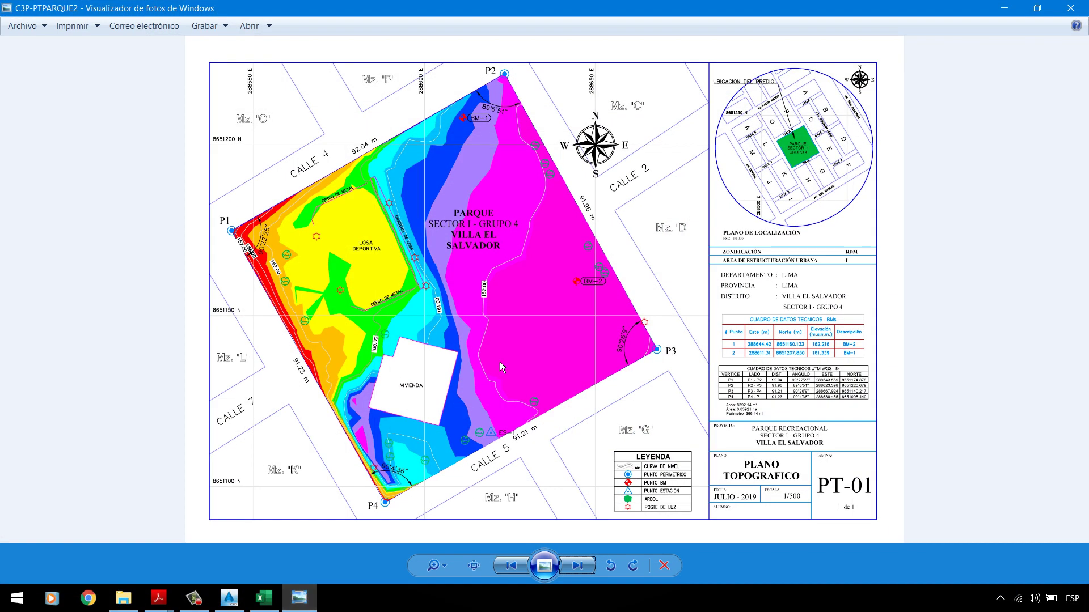
scroll(616, 421, up, 2)
scroll(519, 451, down, 2)
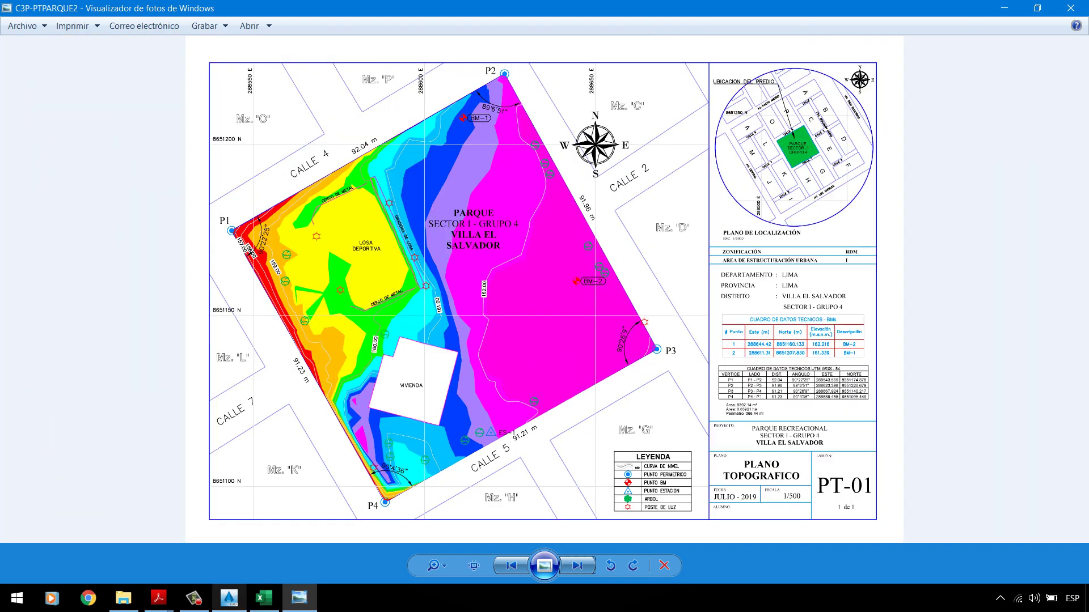
click(299, 599)
double_click(789, 234)
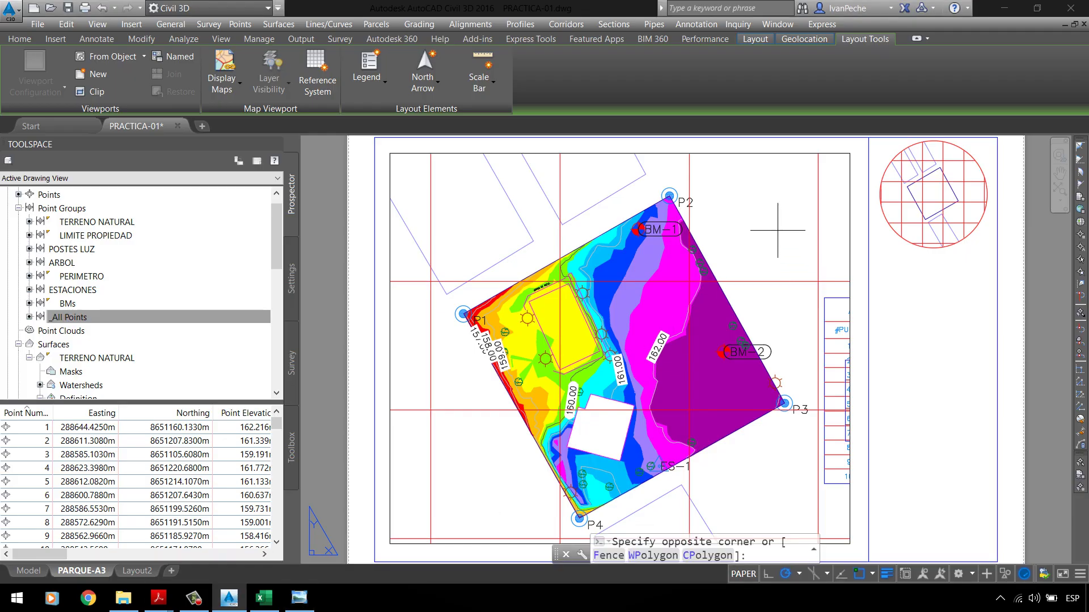
Step: Set the main map viewport scale to 1:500 and return to paper space
click(872, 582)
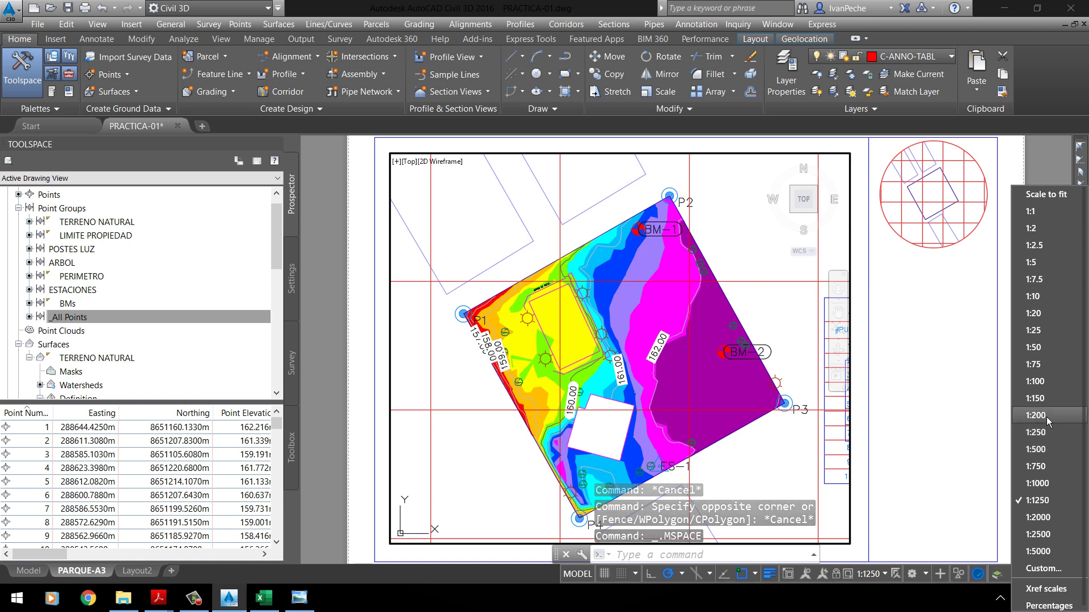
click(1046, 451)
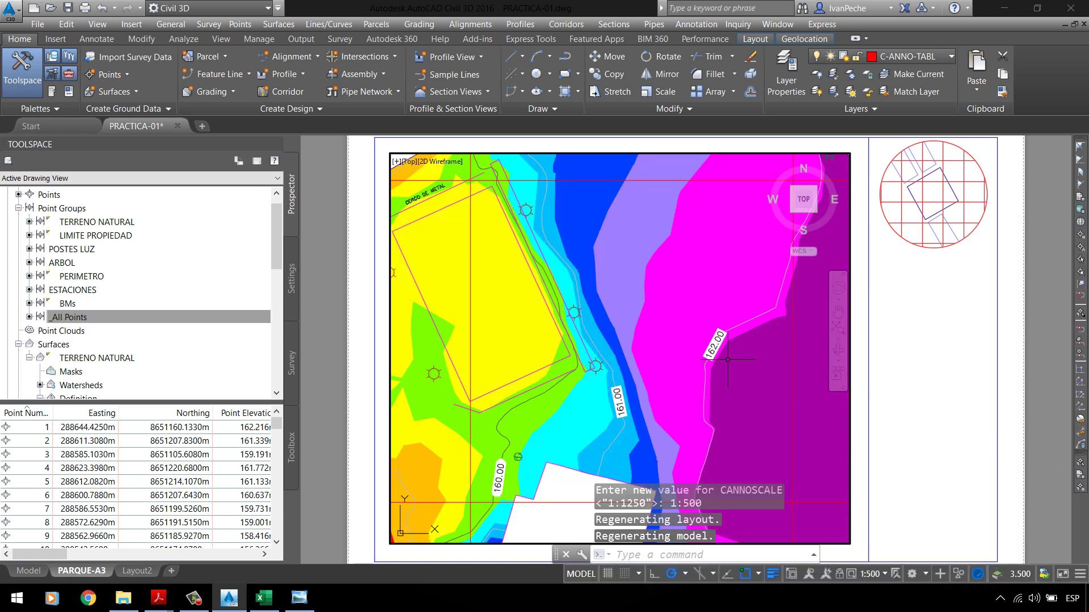
double_click(352, 297)
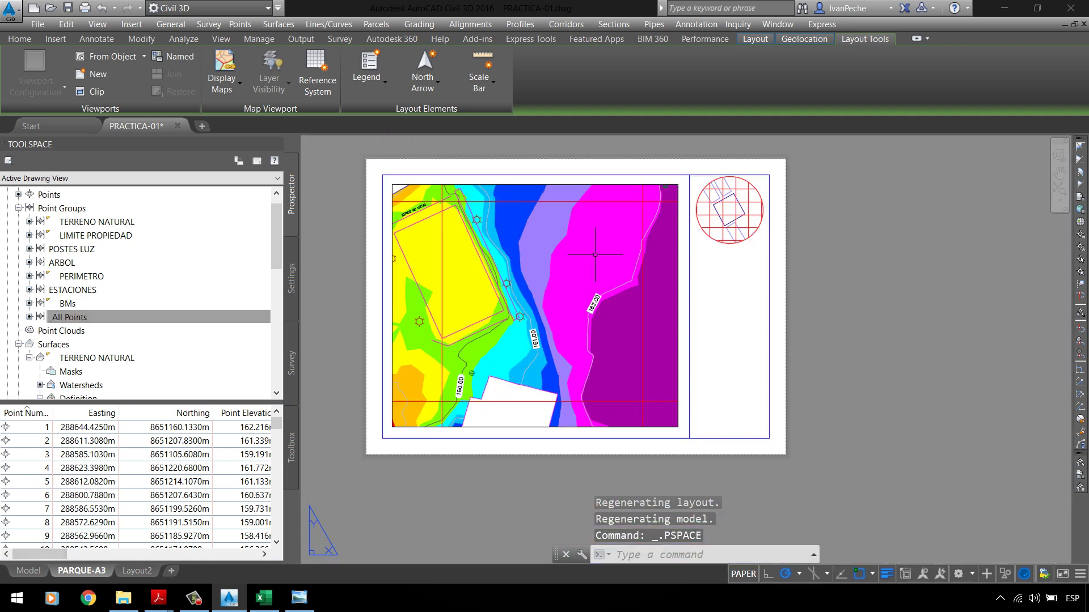
Step: Change the PARQUE-A3 page setup paper size to ISO full bleed A1 (841 x 594 mm)
right_click(102, 581)
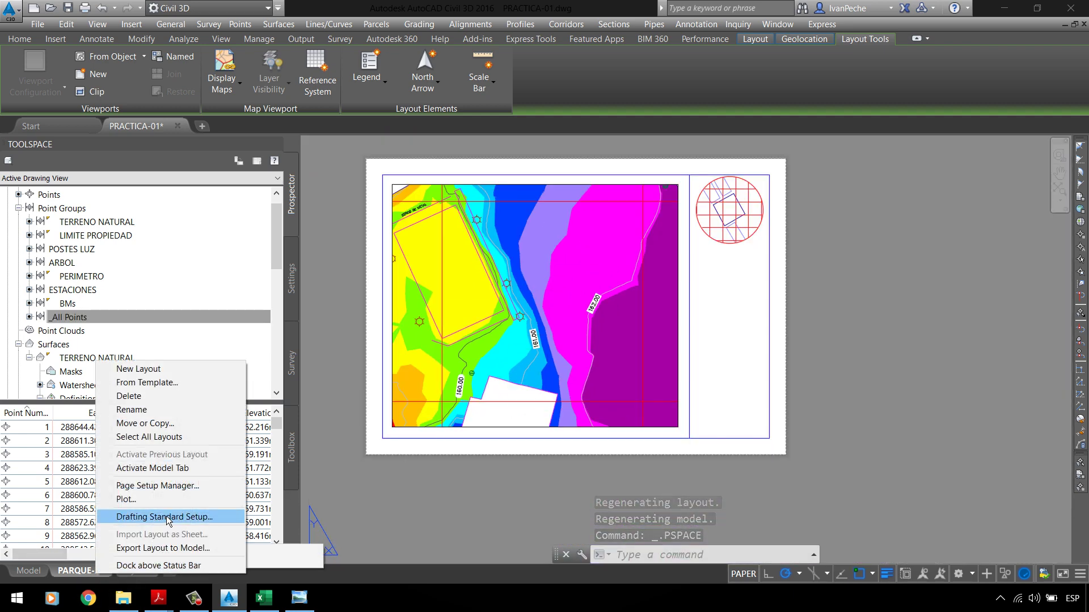
click(170, 488)
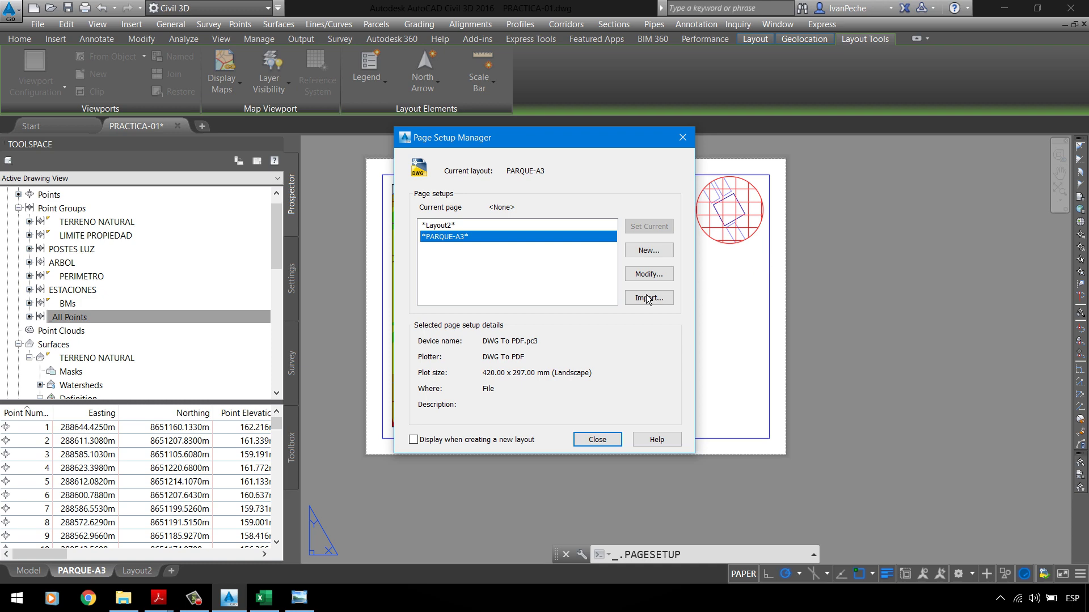
click(652, 276)
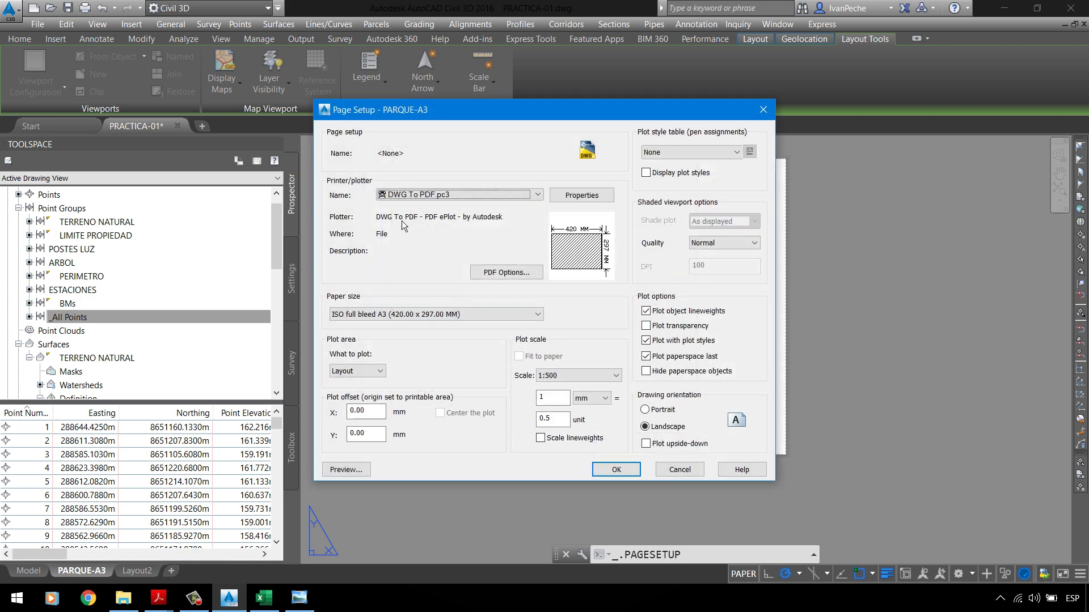
click(395, 321)
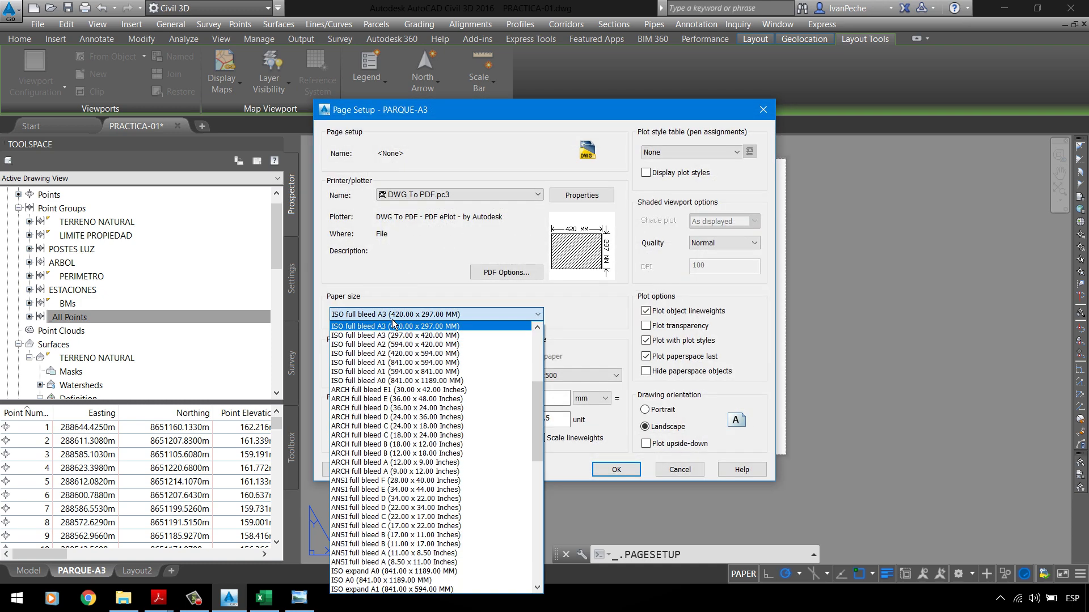
click(400, 366)
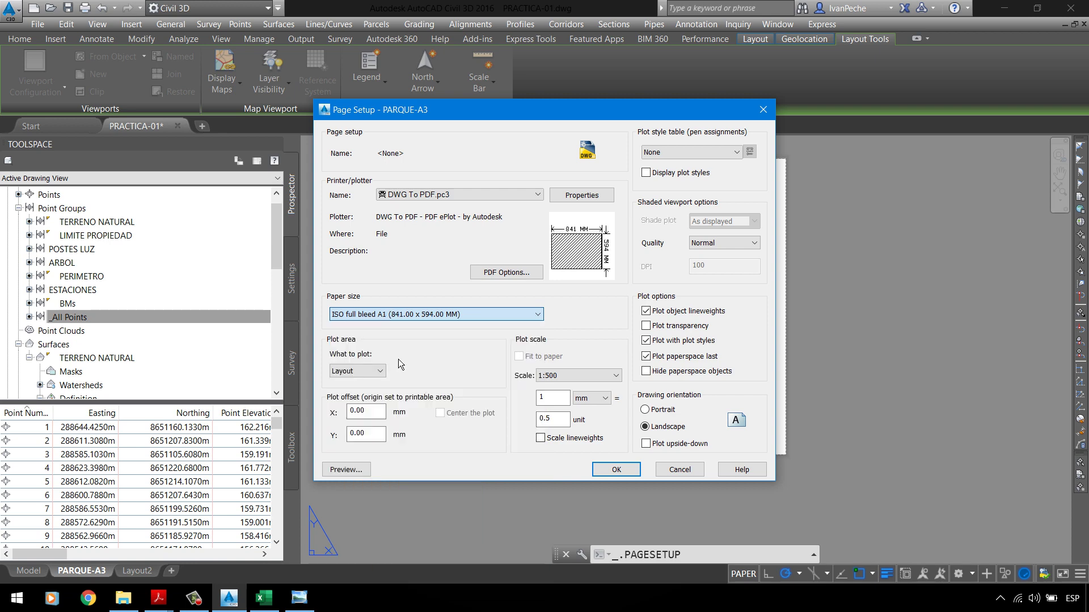
click(616, 471)
click(597, 440)
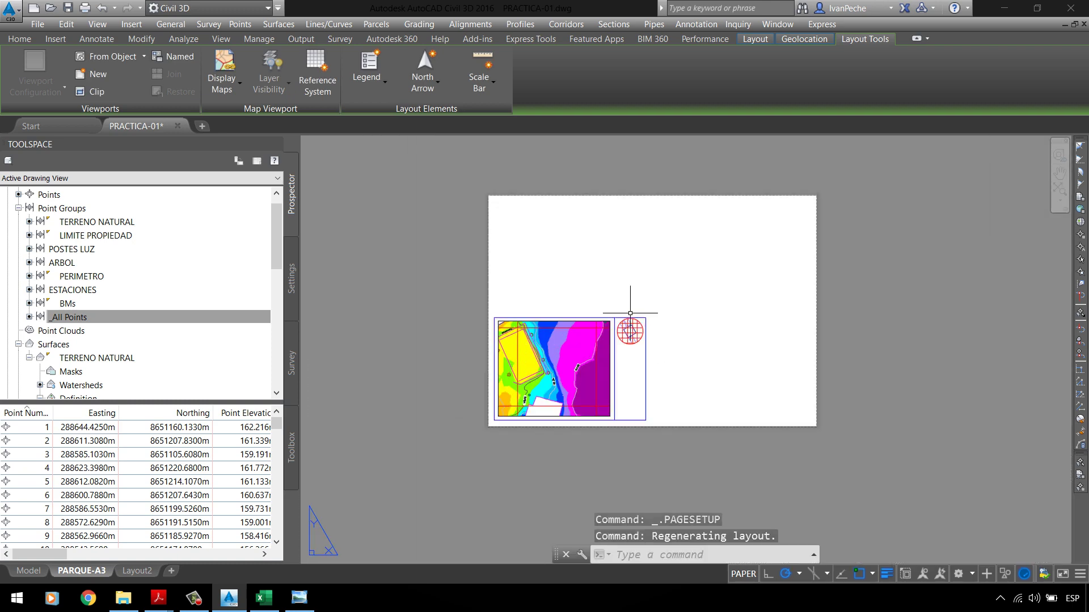
Step: Enlarge the map viewport by stretching its corner to the sheet's top-right corner
scroll(630, 313, up, 2)
click(643, 318)
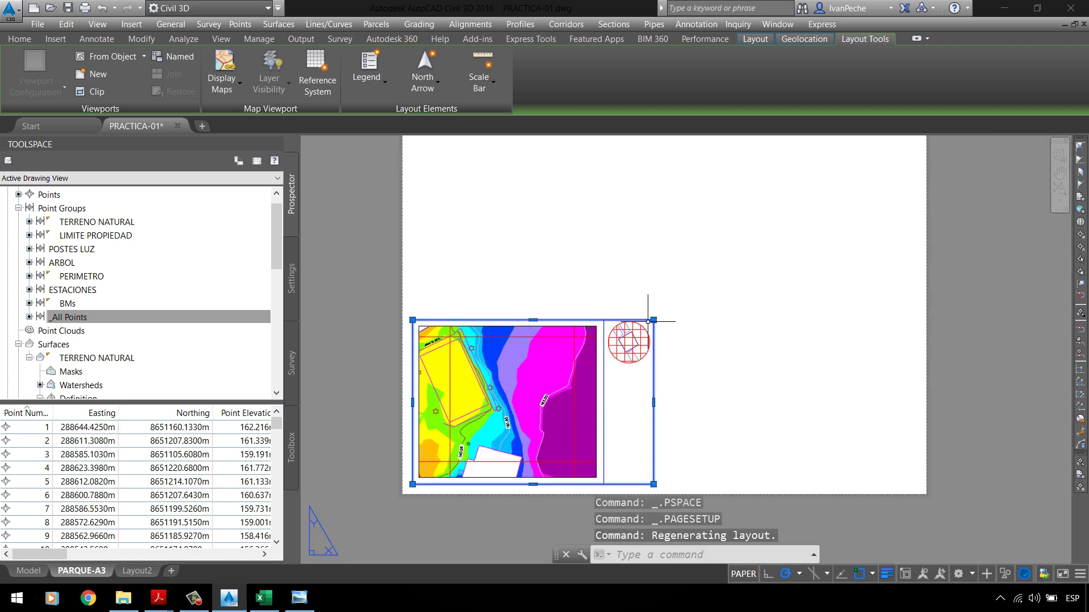
click(653, 320)
key(Escape)
key(Escape)
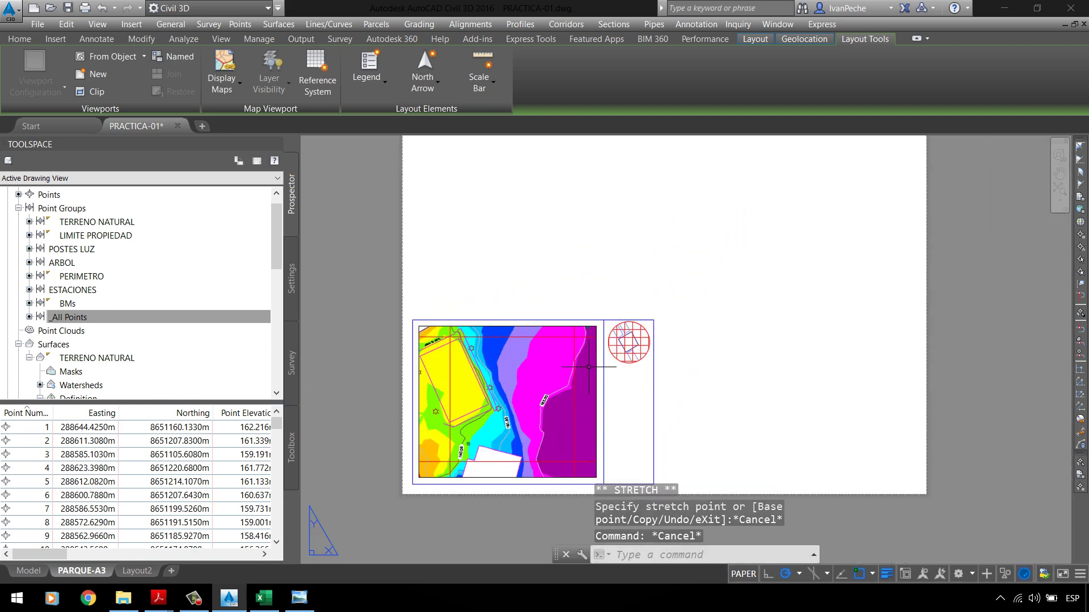
click(587, 336)
key(Escape)
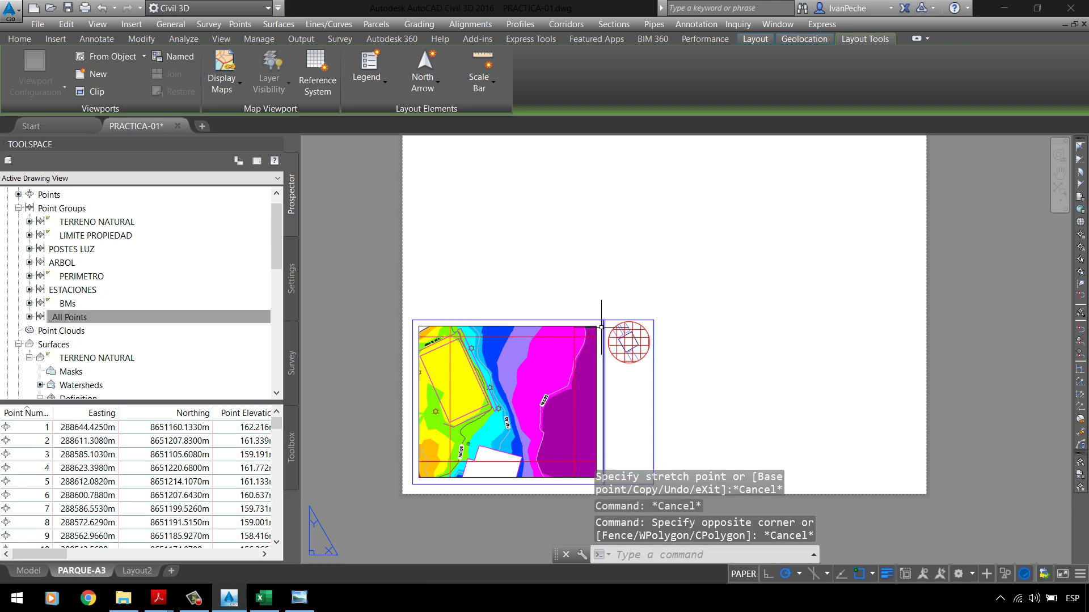
click(596, 328)
click(596, 327)
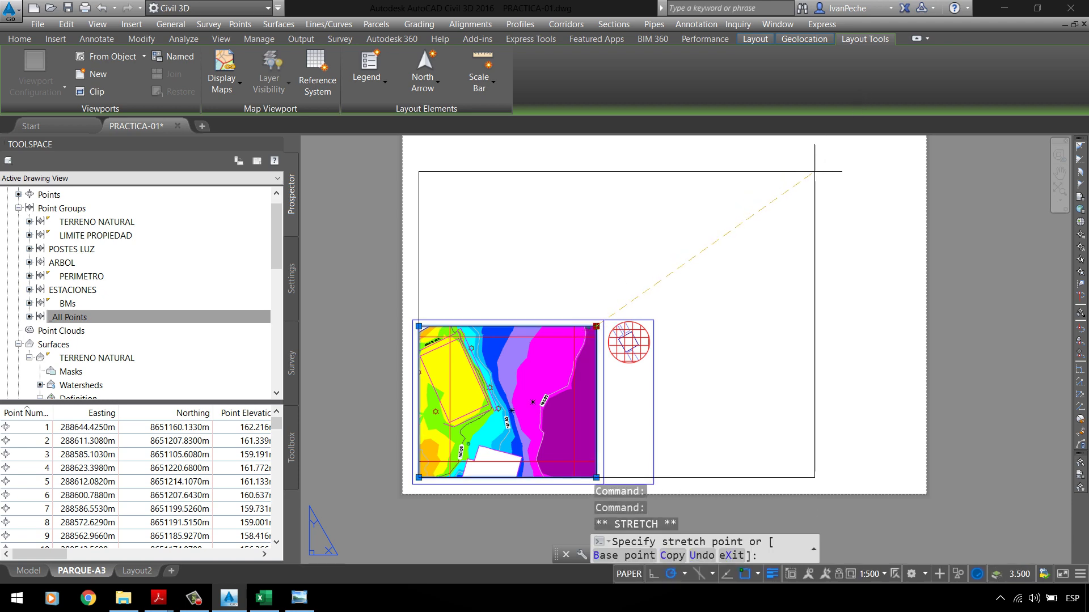
click(814, 172)
key(Escape)
Step: Pan the map up-right inside the viewport so the elevation table shows
double_click(652, 250)
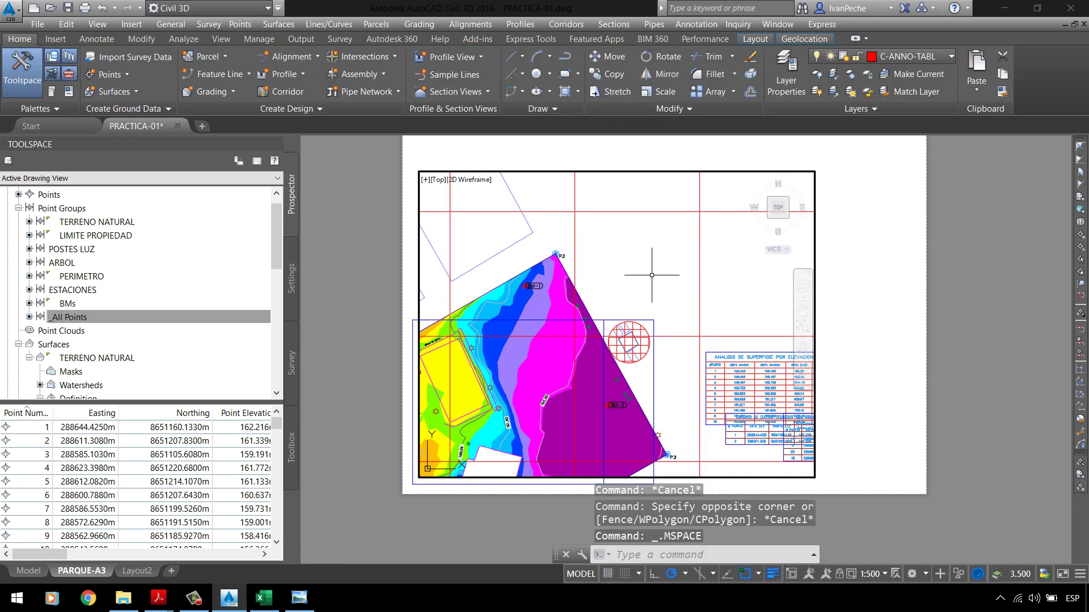
key(Escape)
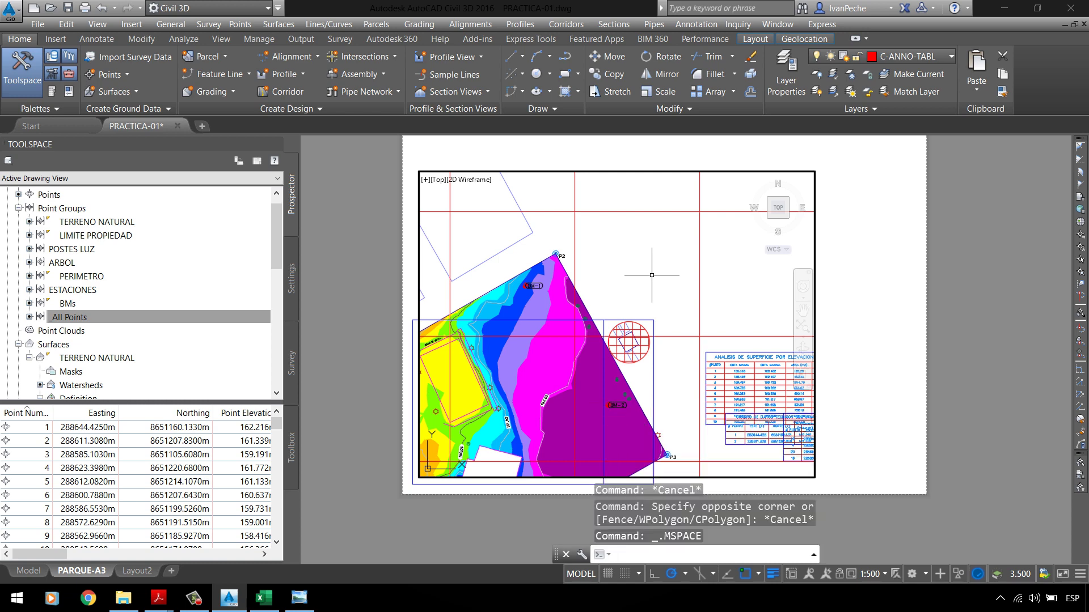
text(p)
key(Return)
mouse_move(656, 291)
mouse_down()
mouse_move(759, 255)
mouse_move(764, 201)
mouse_up()
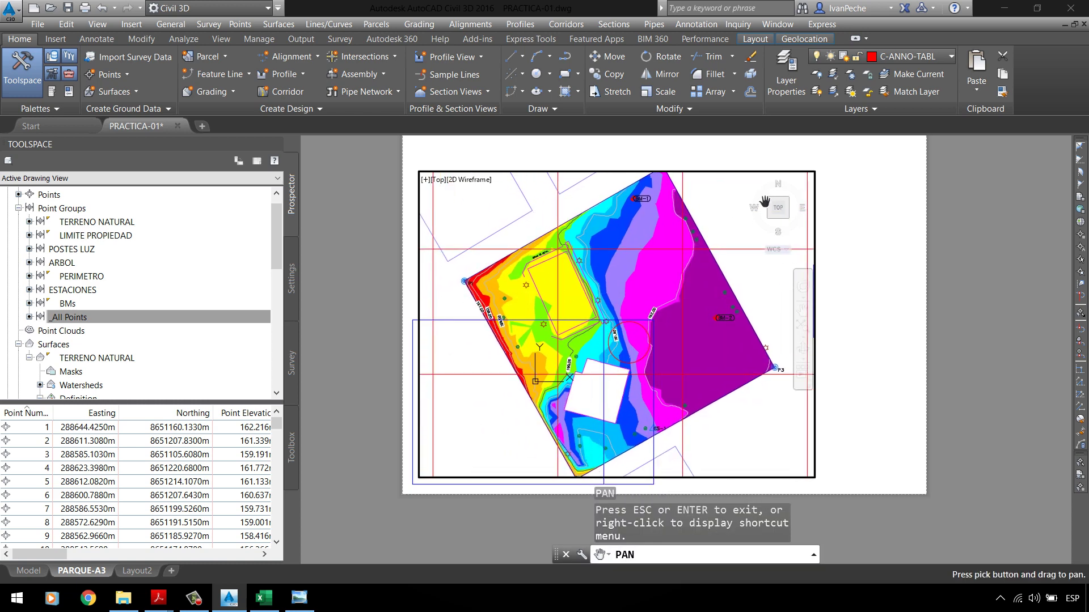
drag(730, 233, 716, 219)
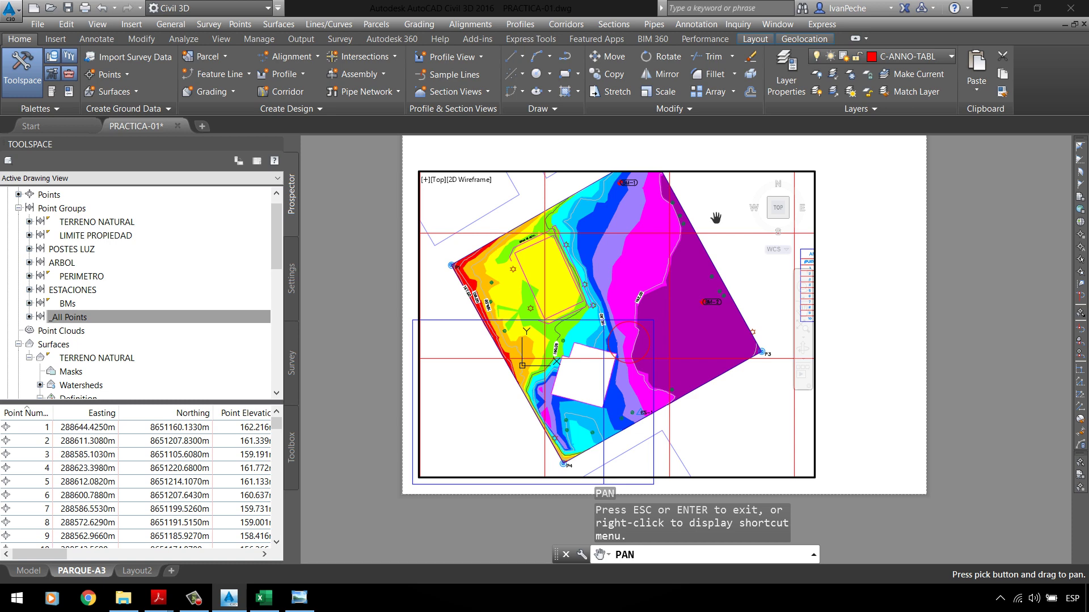
key(Escape)
double_click(867, 487)
scroll(532, 437, down, 3)
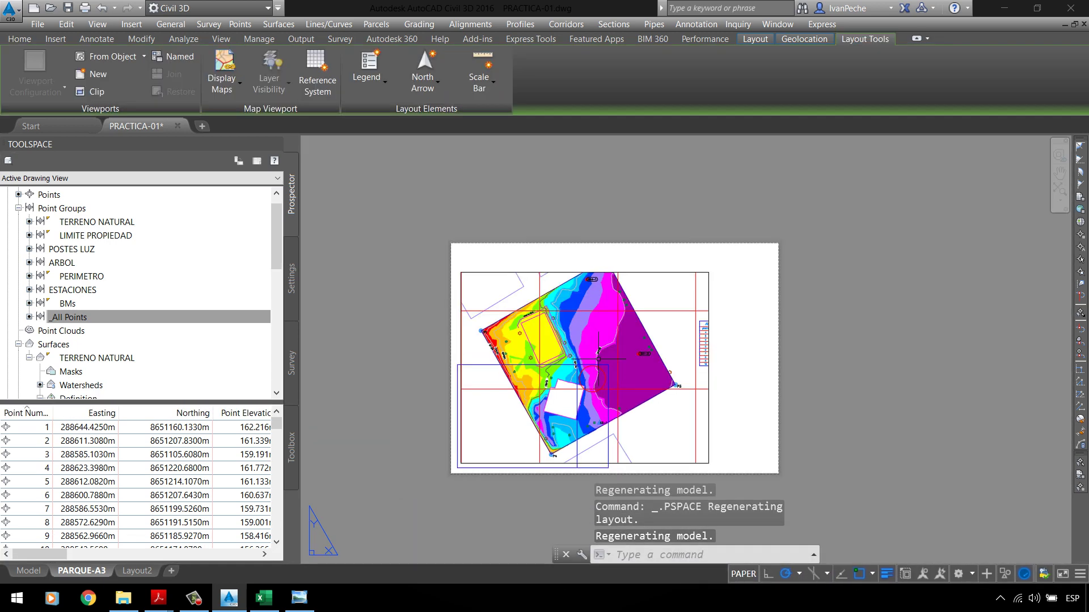
Step: Check the map viewport's scale and size, trying another corner resize and re-entering it
click(675, 272)
click(709, 272)
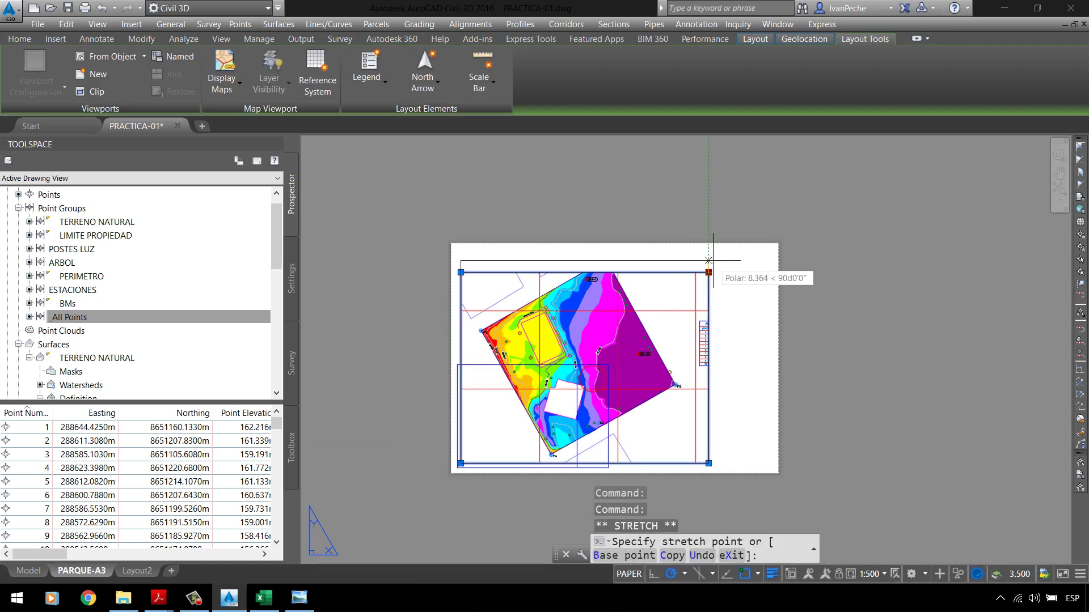
scroll(680, 272, up, 2)
scroll(555, 255, down, 2)
key(Escape)
scroll(555, 254, up, 4)
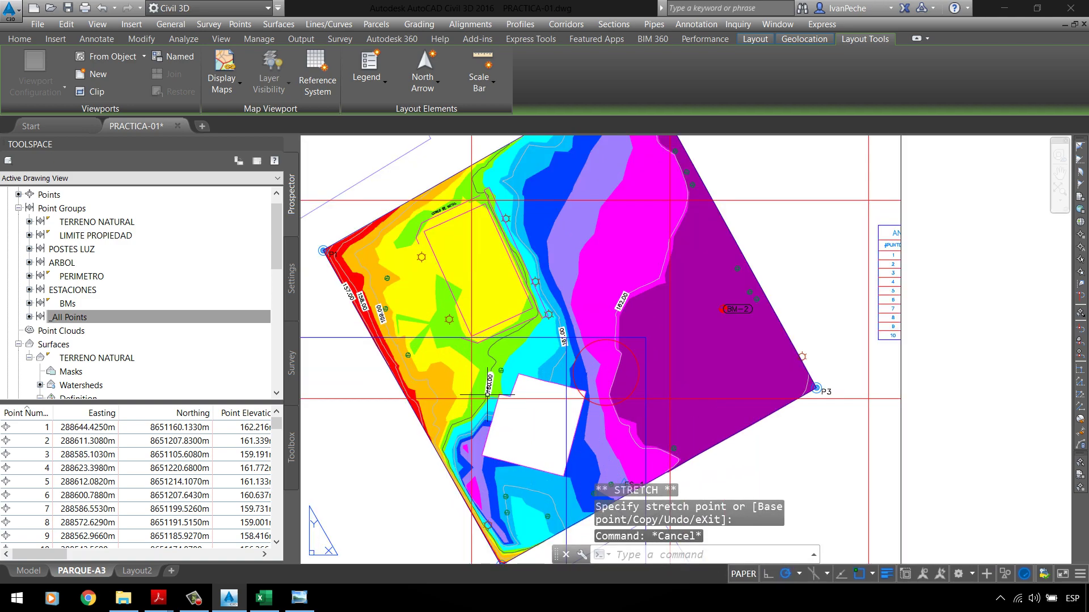
scroll(567, 267, down, 4)
scroll(586, 275, up, 5)
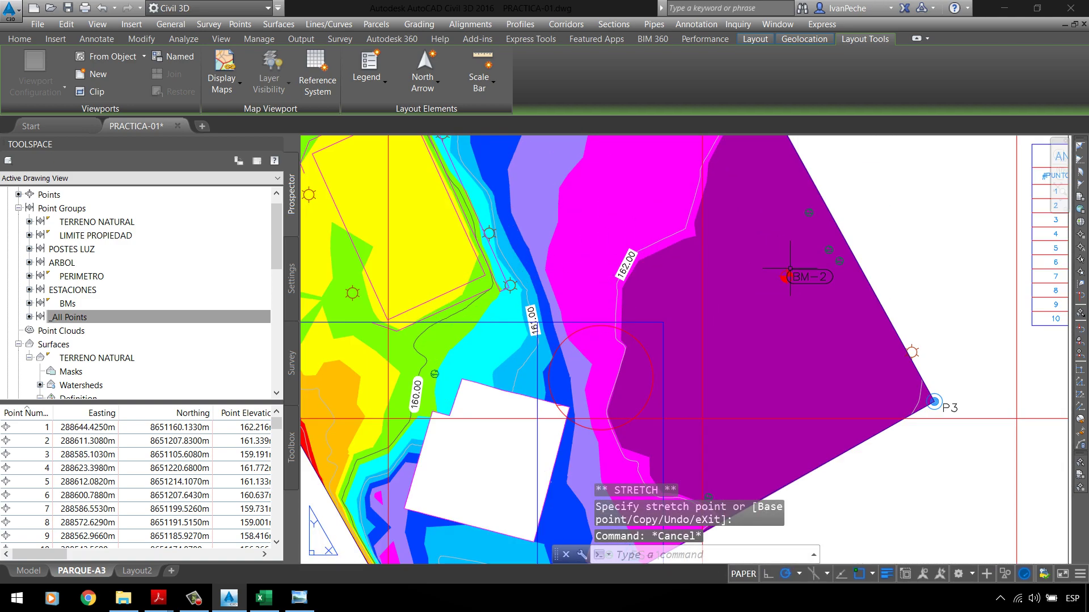
scroll(790, 276, up, 2)
scroll(737, 273, down, 4)
scroll(613, 264, up, 4)
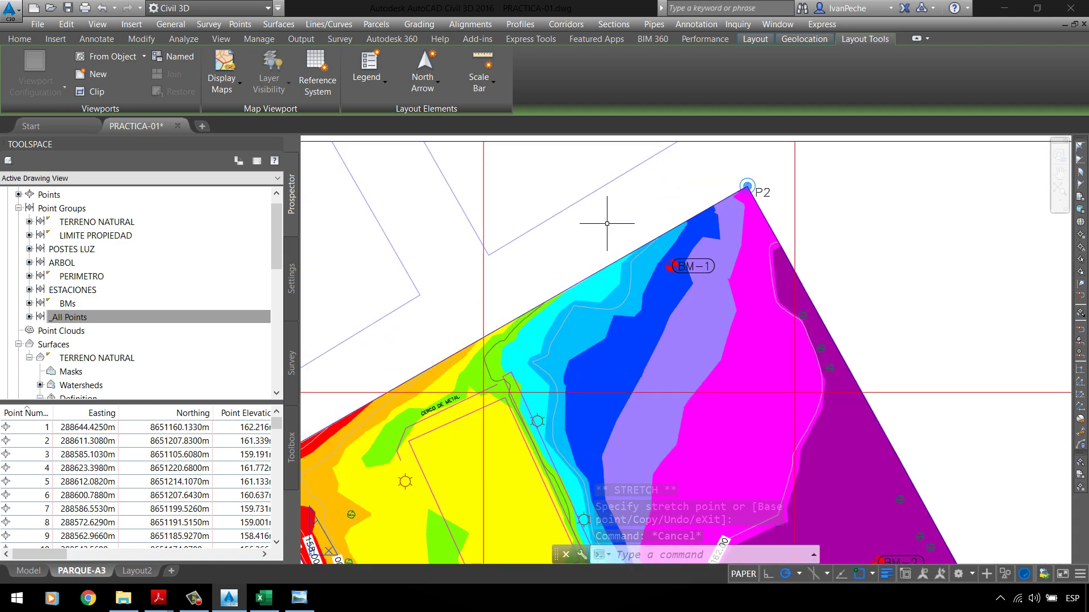
scroll(607, 224, down, 4)
double_click(740, 232)
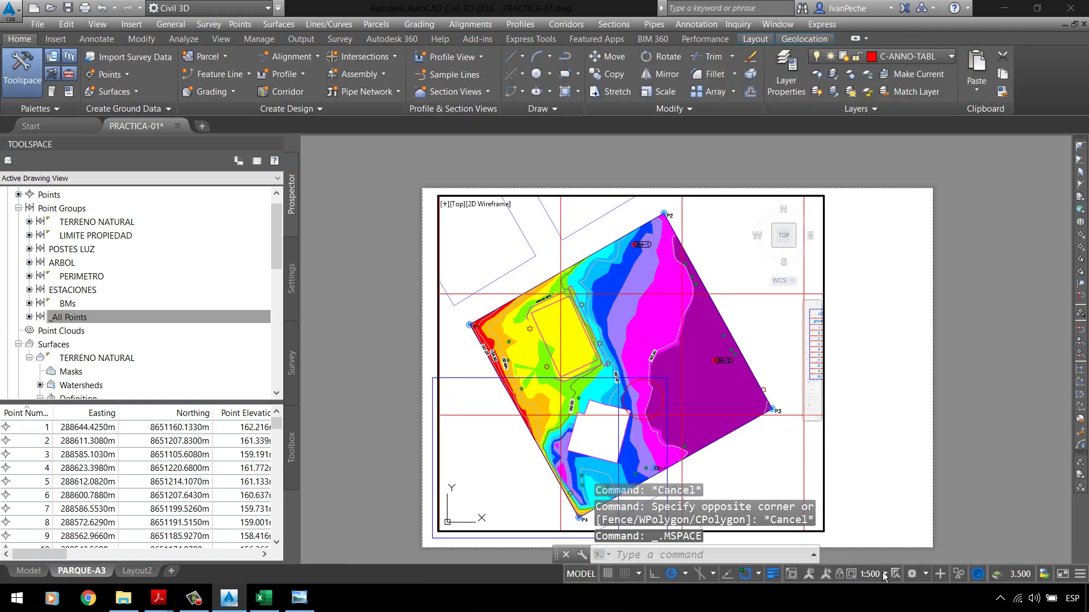
double_click(964, 441)
scroll(529, 358, down, 2)
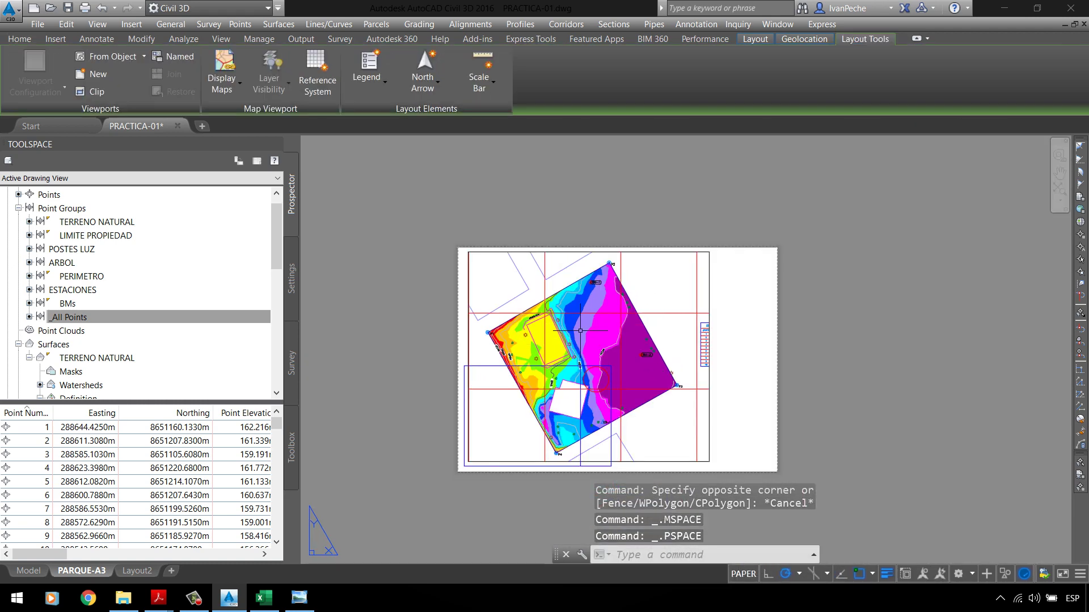
scroll(724, 355, up, 5)
scroll(724, 355, down, 1)
Step: Undo the viewport resizing and panning, zoom to extents, and save PRACTICA-01.dwg
key(ctrl+z)
key(ctrl+z)
key(ctrl+z)
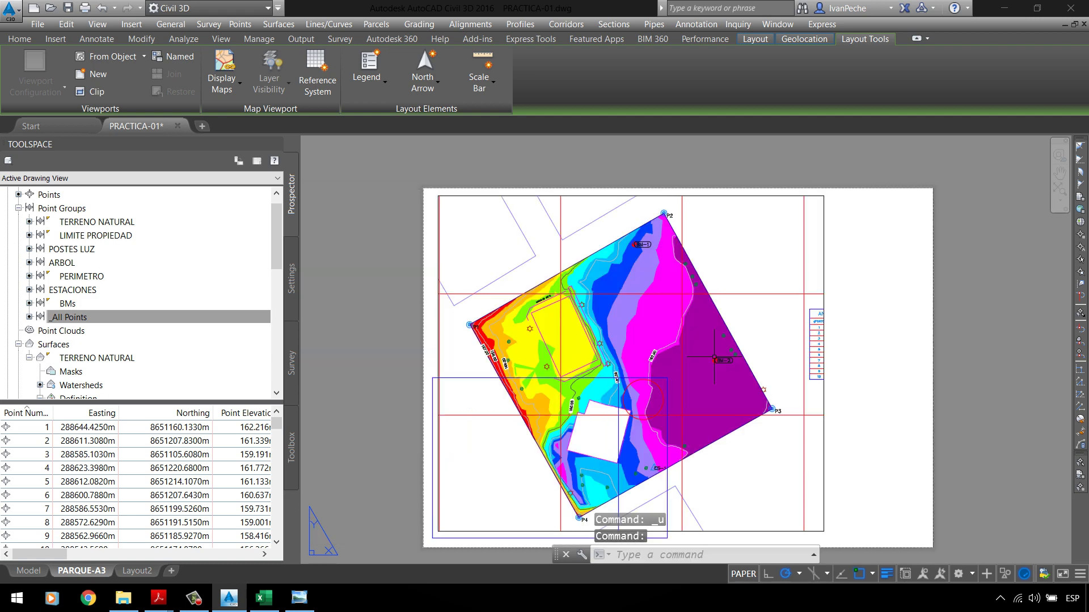
key(ctrl+z)
key(ctrl+z)
key(ctrl+z)
key(ctrl+z)
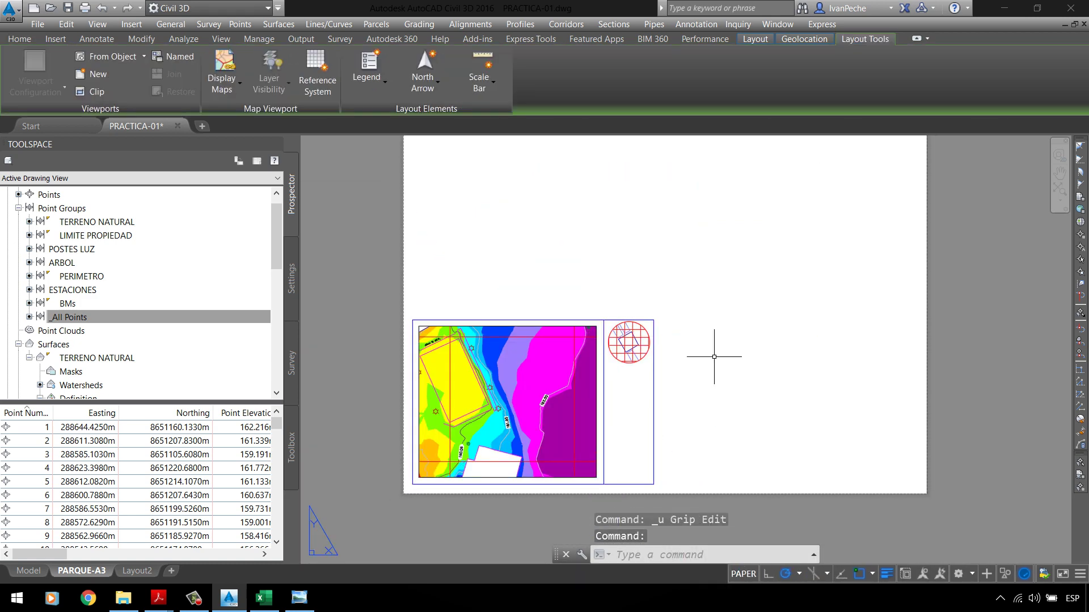
key(ctrl+z)
key(ctrl+z)
key(ctrl+z)
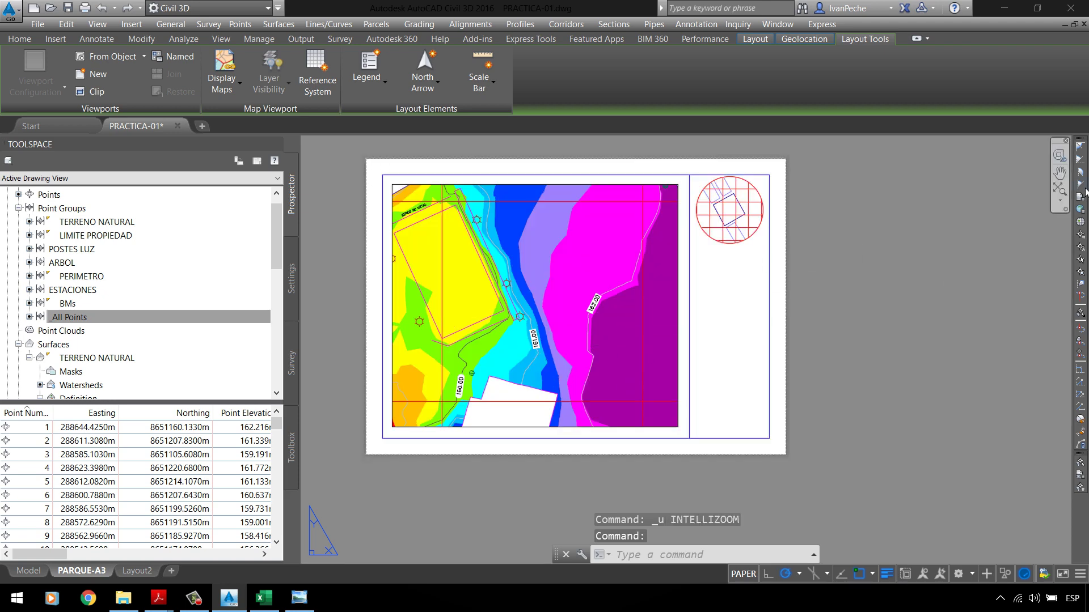
middle_click(839, 305)
middle_click(839, 305)
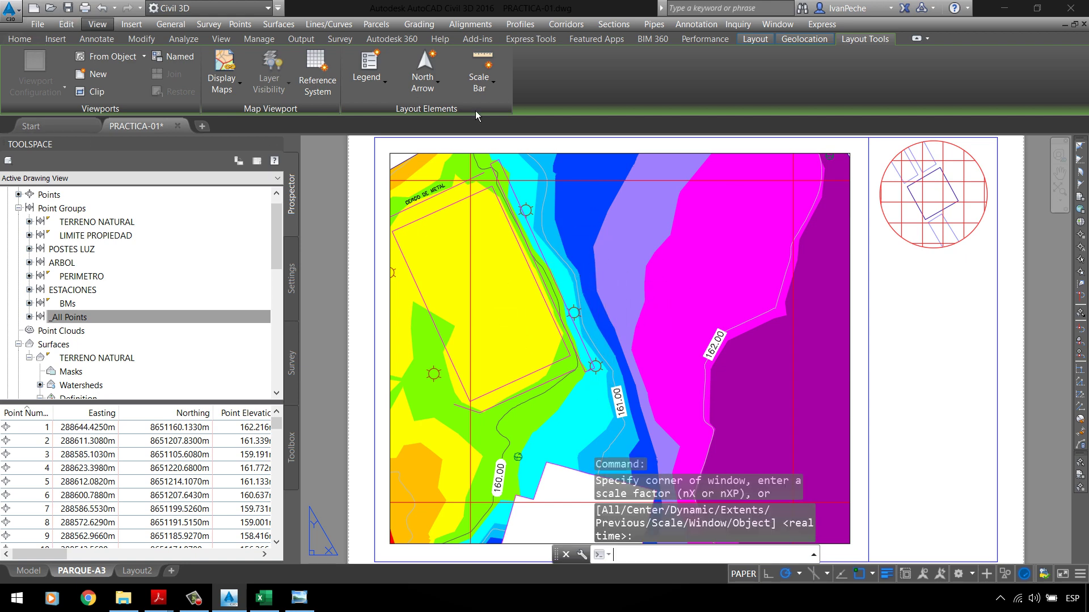
key(ctrl+s)
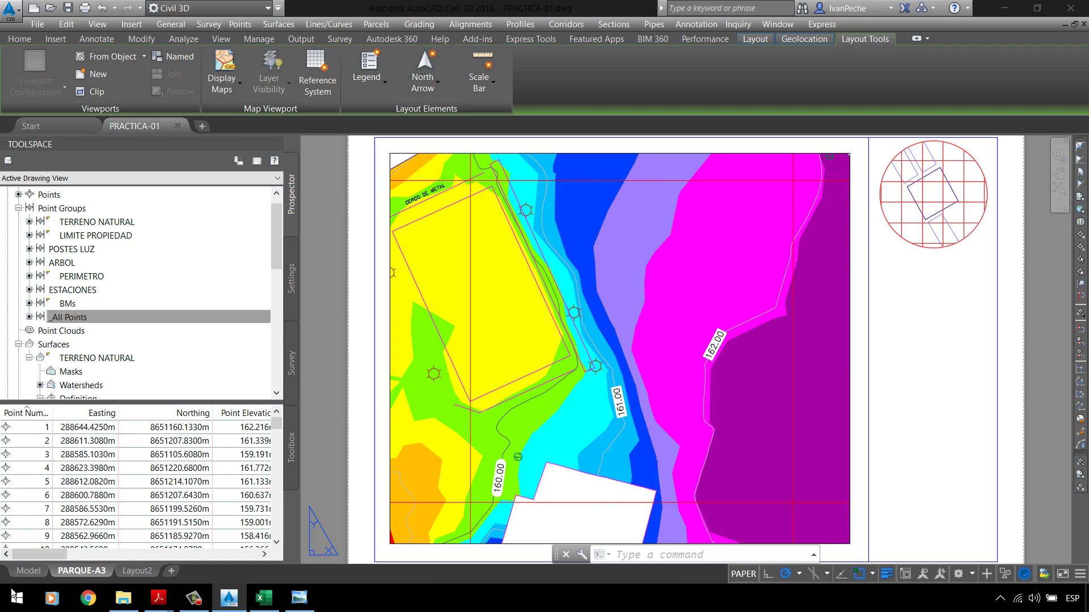
Step: In model space, window-select and delete the 20-object extra grid copy beside the site plan
click(25, 571)
scroll(631, 276, down, 3)
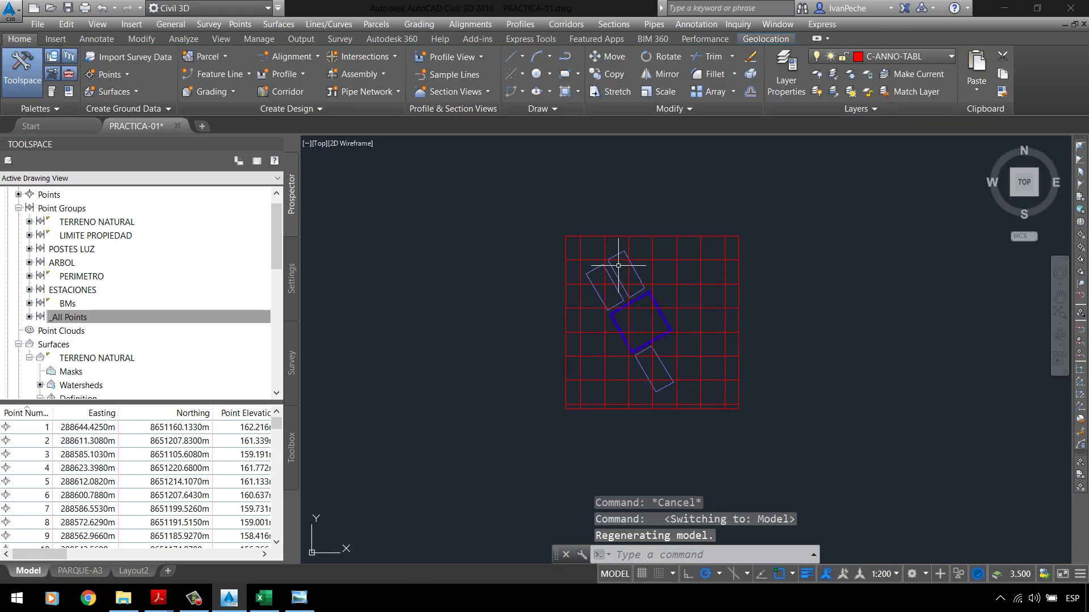
scroll(631, 277, down, 4)
click(581, 262)
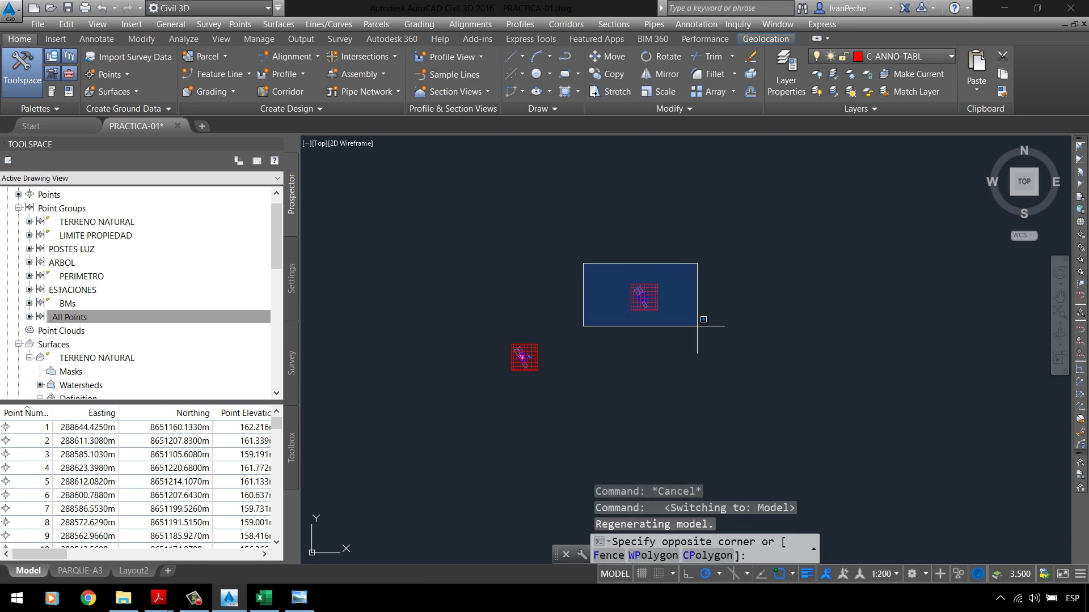
click(702, 329)
key(Delete)
scroll(519, 366, up, 5)
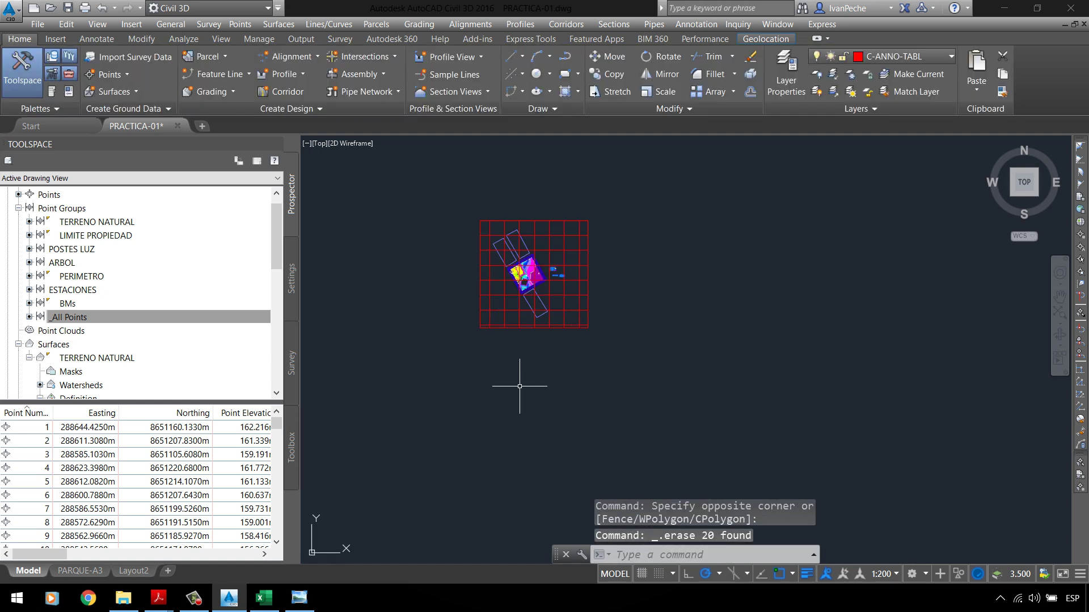
scroll(532, 263, up, 5)
scroll(533, 261, down, 4)
scroll(539, 257, up, 3)
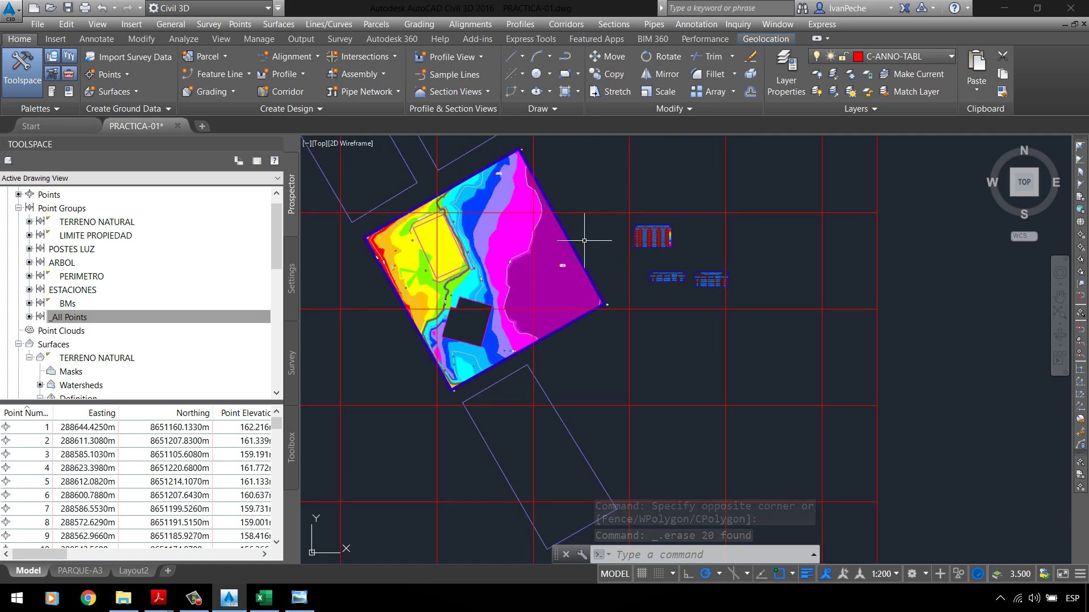
scroll(506, 271, up, 3)
scroll(542, 304, down, 1)
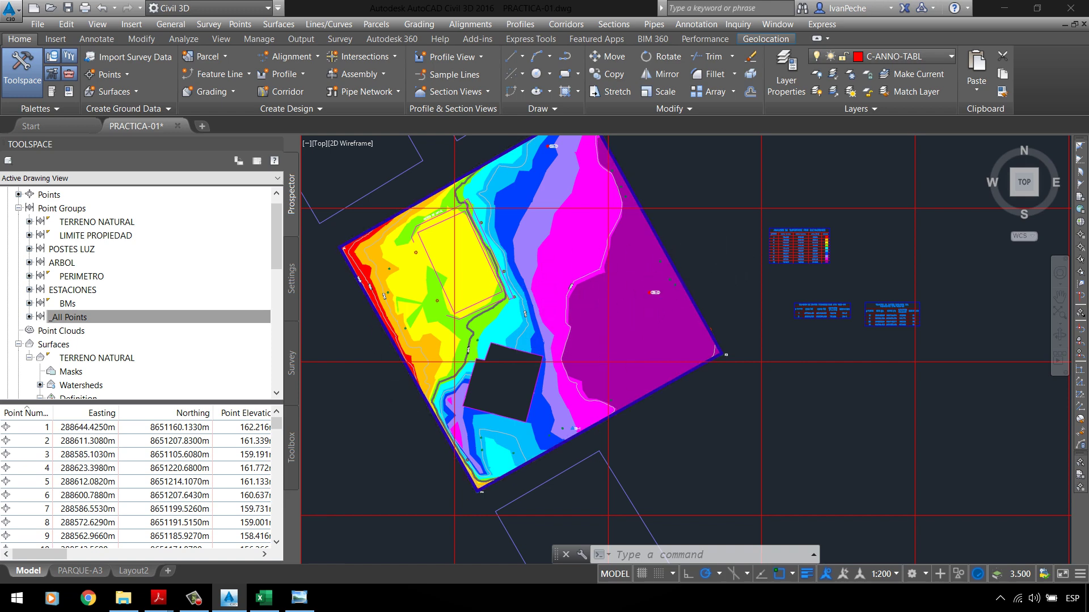
scroll(627, 364, down, 2)
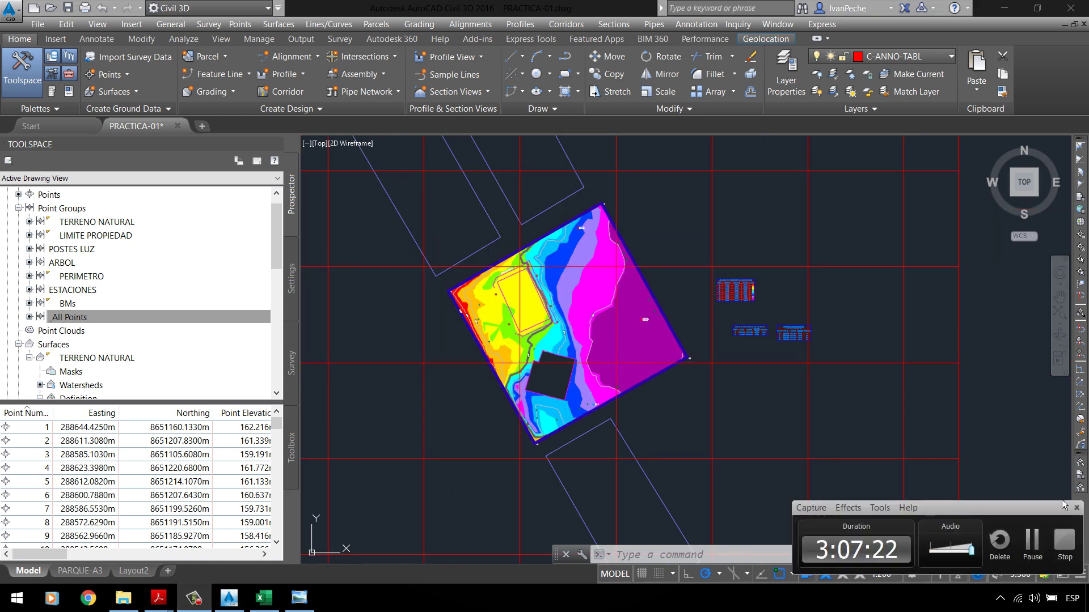